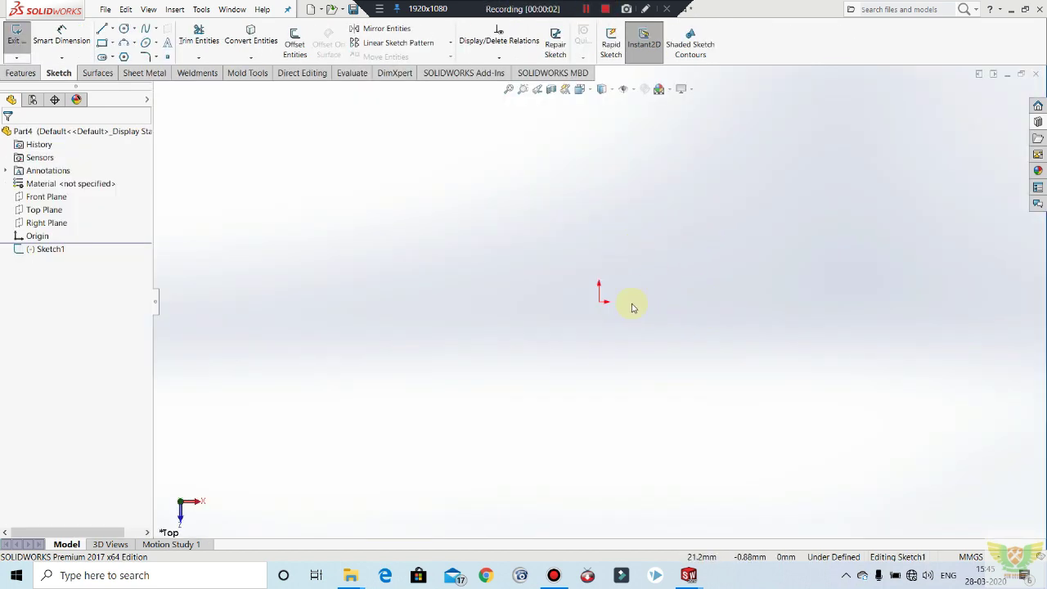
# Zoom in on the clutch.sldasm-Part-57 toothed flywheel reference part.
pyautogui.scroll(-2, 632, 308)
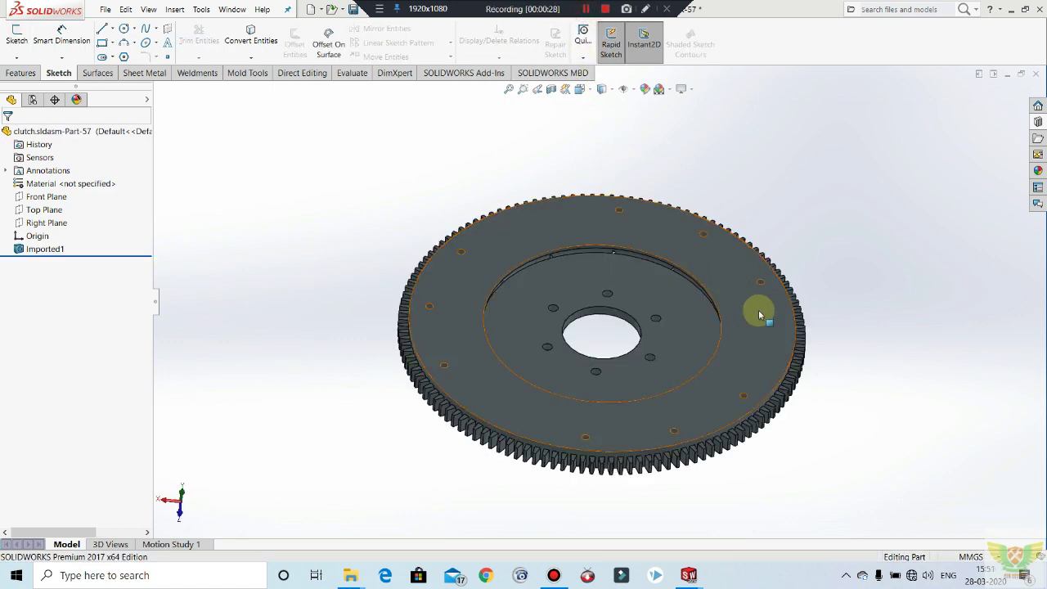
pyautogui.scroll(2, 844, 416)
pyautogui.moveTo(844, 416)
pyautogui.mouseDown(button='middle')
pyautogui.moveTo(774, 199)
pyautogui.moveTo(796, 310)
pyautogui.moveTo(760, 363)
pyautogui.mouseUp(button='middle')
pyautogui.scroll(-3, 837, 390)
pyautogui.scroll(2, 760, 363)
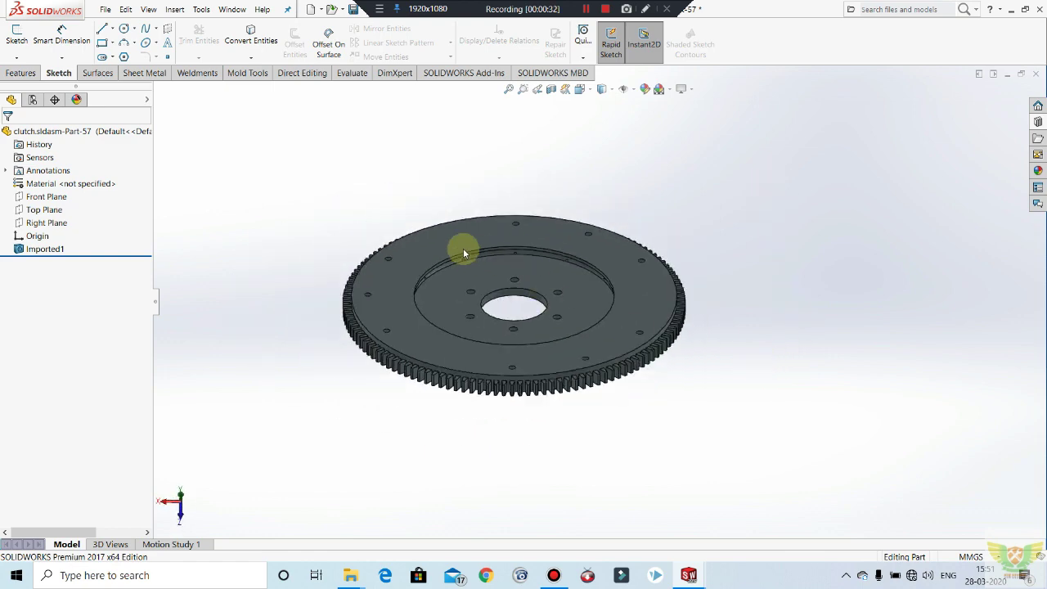
pyautogui.scroll(-2, 456, 283)
pyautogui.moveTo(480, 276); pyautogui.dragTo(496, 238, button='middle')
pyautogui.scroll(2, 495, 238)
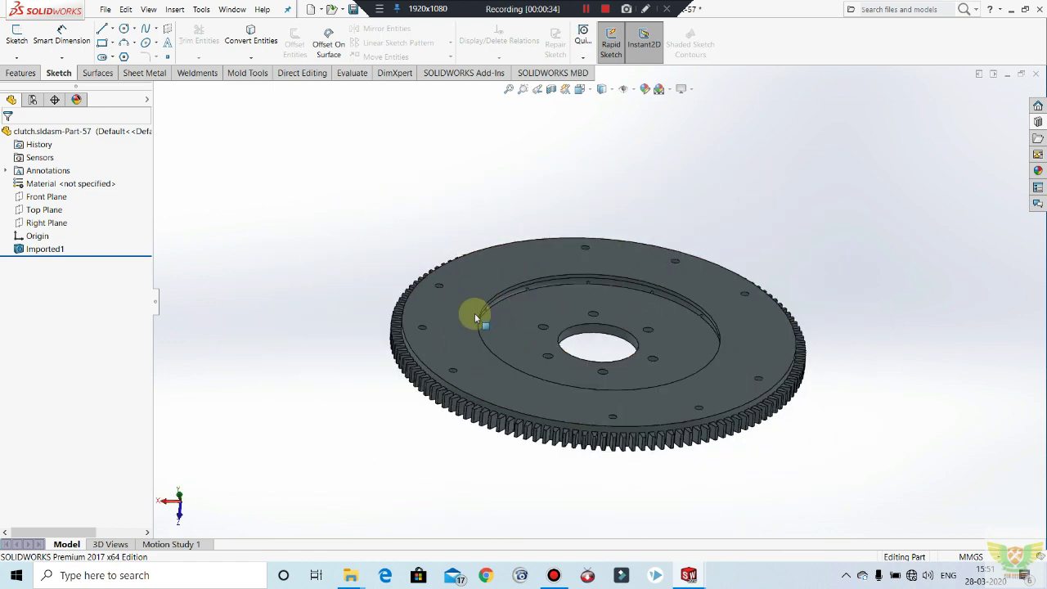
pyautogui.moveTo(653, 362); pyautogui.dragTo(631, 350, button='middle')
pyautogui.scroll(1, 631, 350)
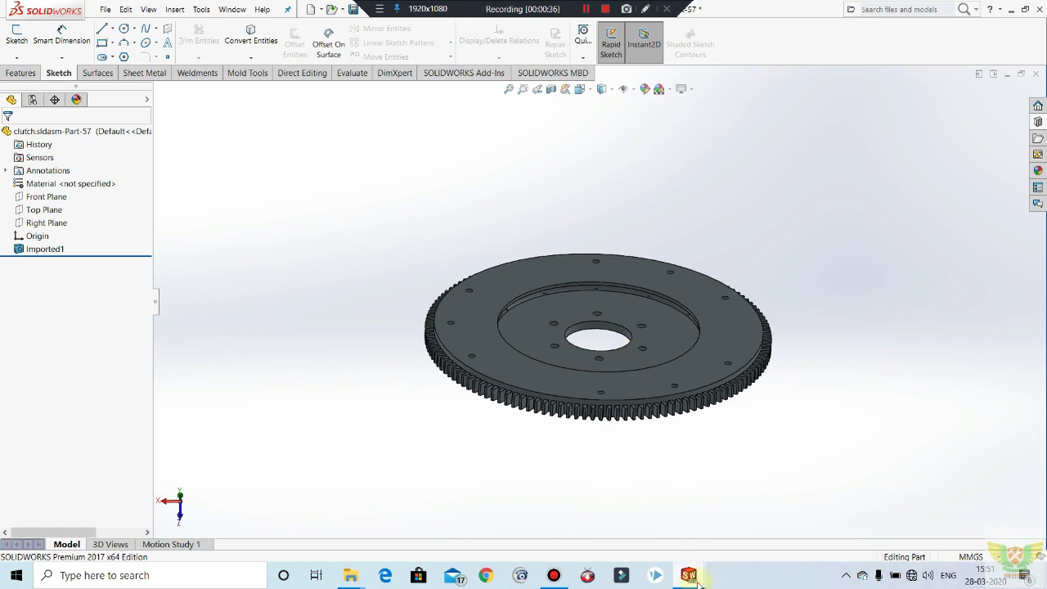
# Back in Part4, revolve the stepped profile 360° about its centerline.
pyautogui.click(731, 537)
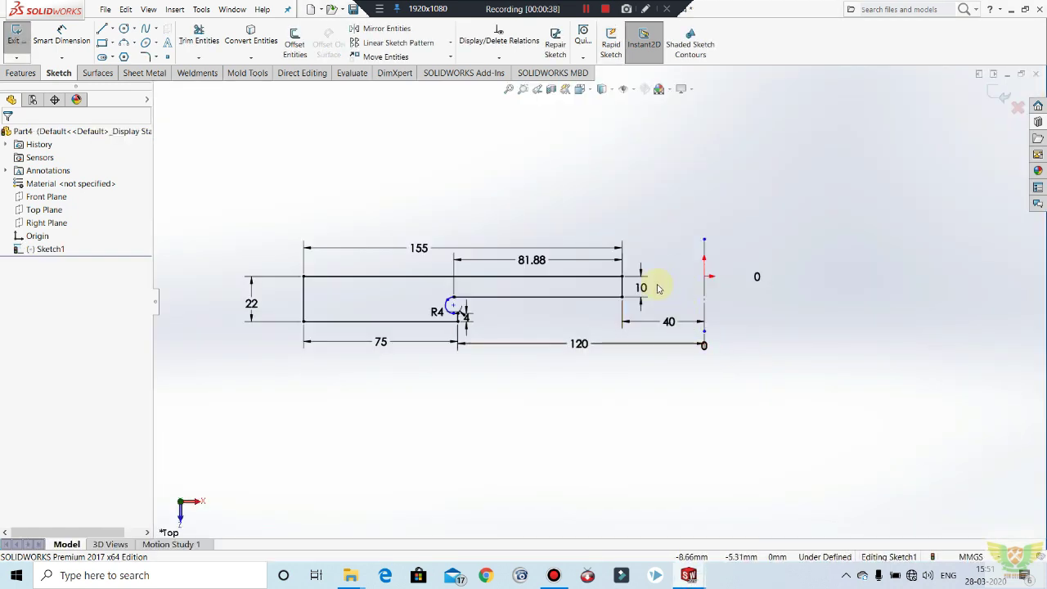
pyautogui.click(16, 37)
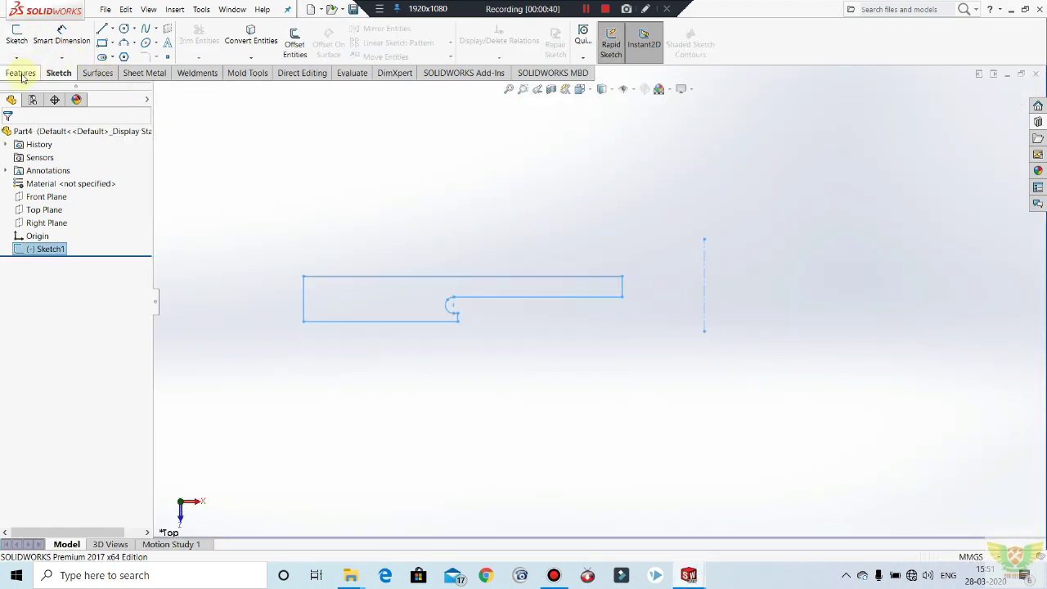
pyautogui.click(19, 74)
pyautogui.click(61, 41)
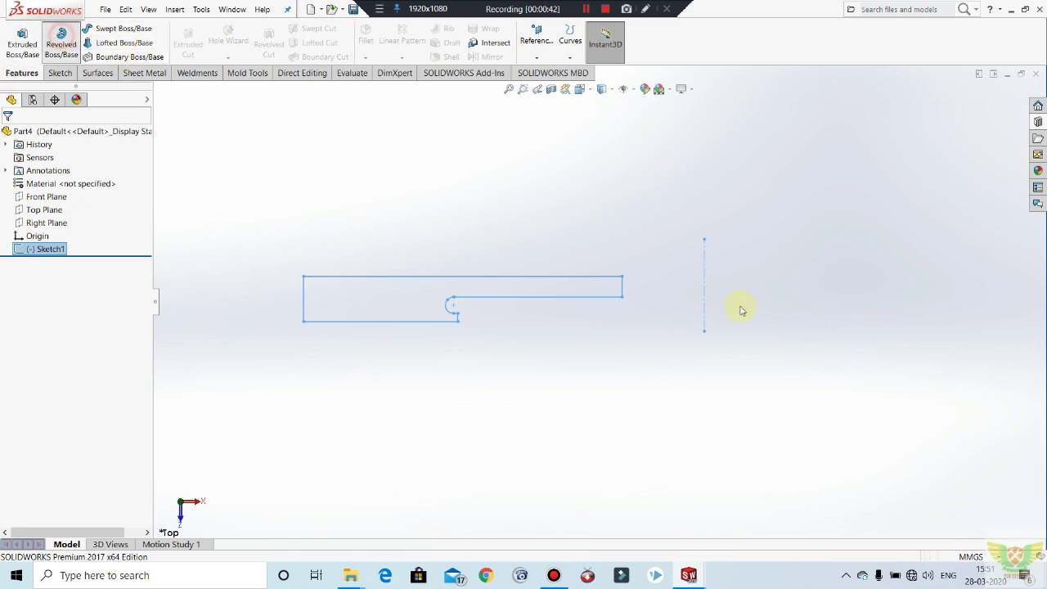
pyautogui.click(704, 288)
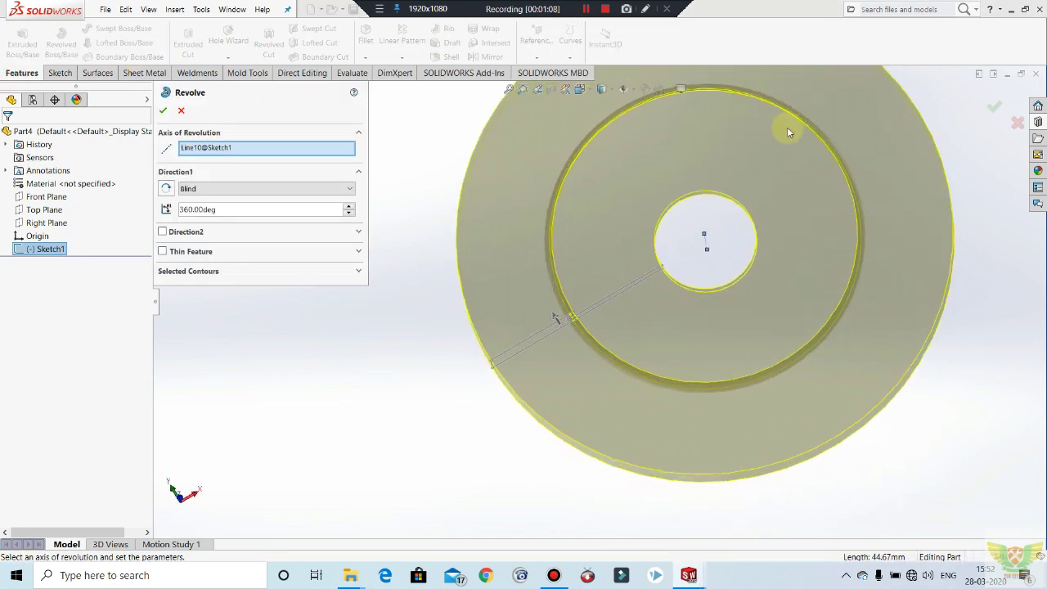
pyautogui.moveTo(787, 127)
pyautogui.mouseDown(button='middle')
pyautogui.moveTo(718, 364)
pyautogui.moveTo(729, 217)
pyautogui.moveTo(333, 176)
pyautogui.mouseUp(button='middle')
pyautogui.click(163, 110)
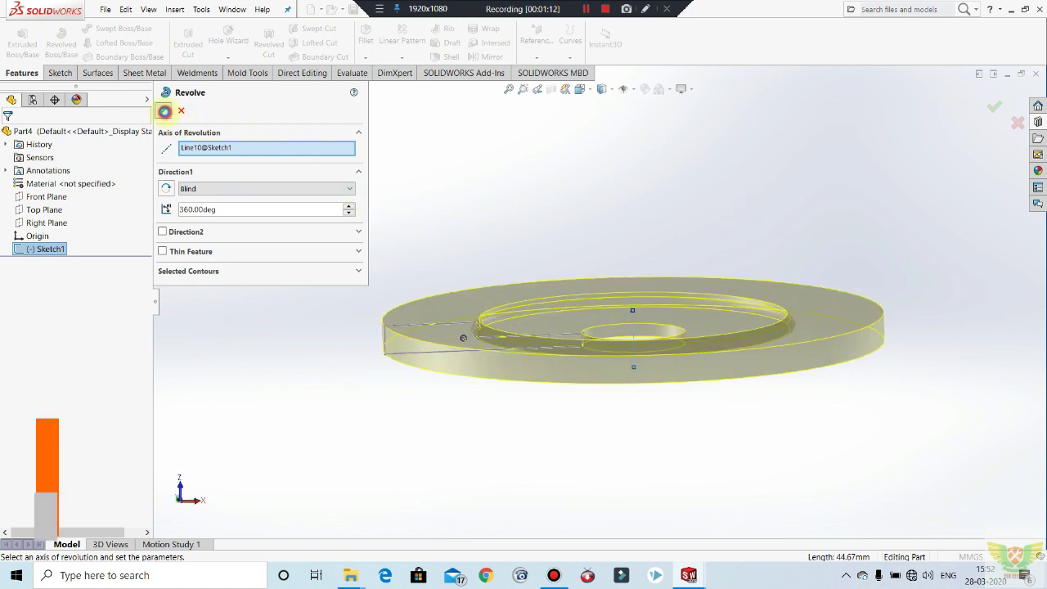
# Dismiss the unsaved-document notification and orbit the disc to a top-down view.
pyautogui.moveTo(701, 234)
pyautogui.mouseDown(button='middle')
pyautogui.moveTo(701, 374)
pyautogui.moveTo(425, 177)
pyautogui.mouseUp(button='middle')
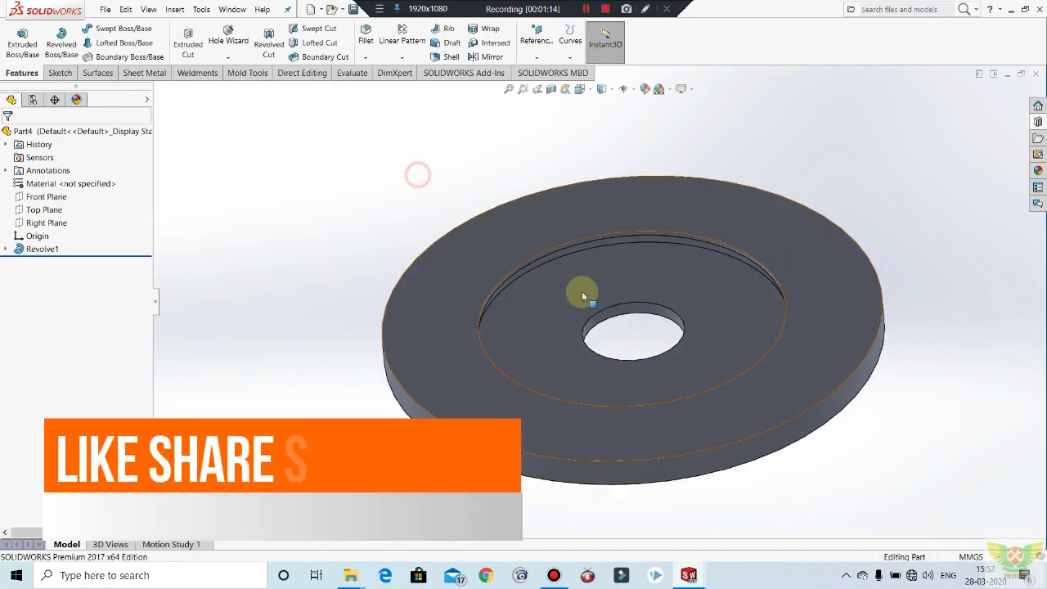
pyautogui.moveTo(585, 292)
pyautogui.mouseDown(button='middle')
pyautogui.moveTo(638, 176)
pyautogui.moveTo(631, 269)
pyautogui.moveTo(673, 320)
pyautogui.moveTo(638, 199)
pyautogui.moveTo(600, 253)
pyautogui.mouseUp(button='middle')
pyautogui.scroll(3, 600, 253)
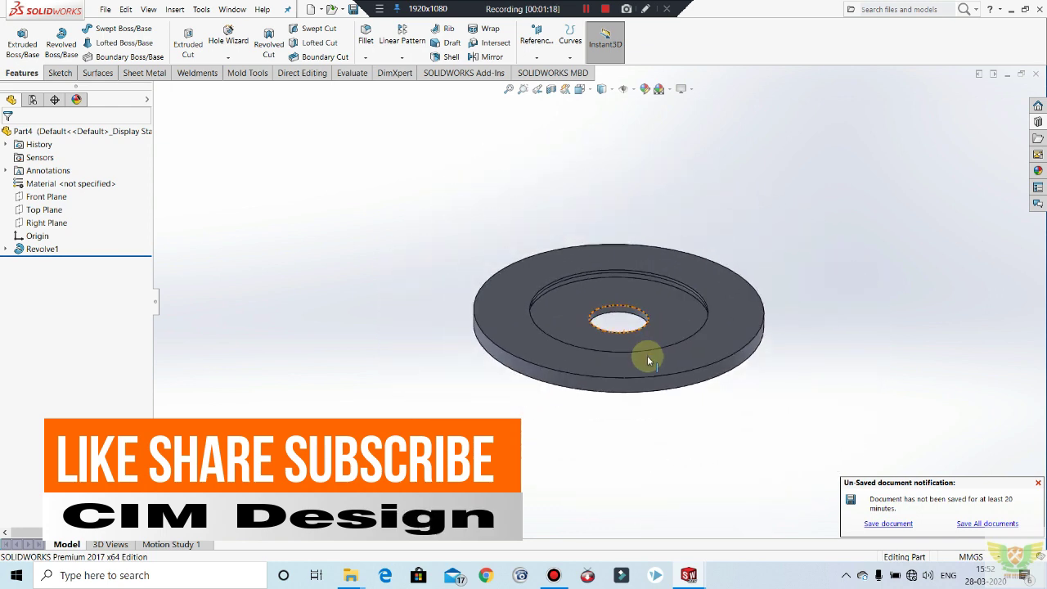
pyautogui.click(1039, 485)
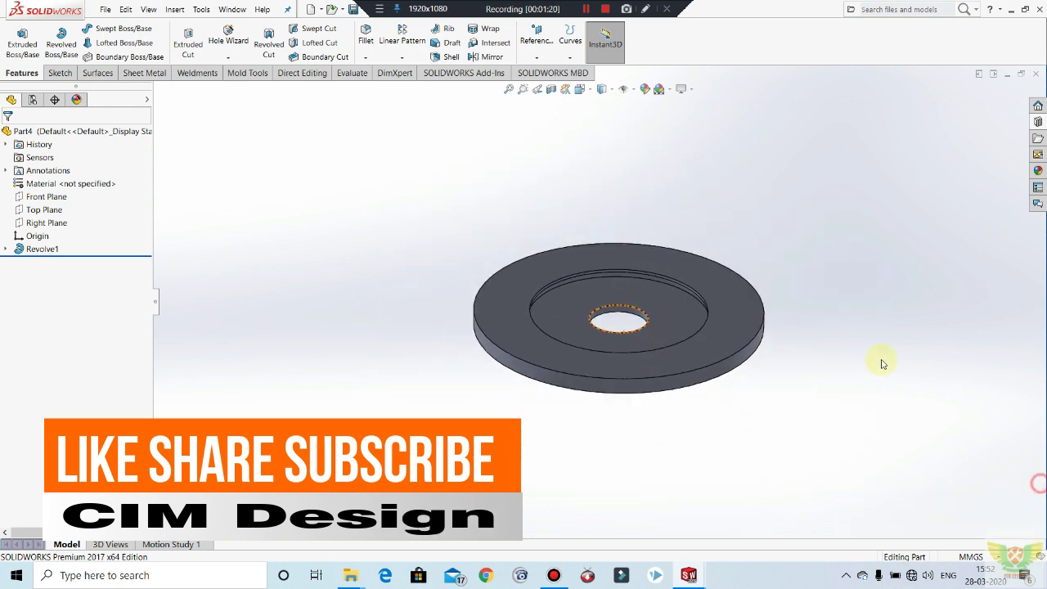
pyautogui.scroll(-2, 683, 321)
pyautogui.moveTo(682, 321)
pyautogui.mouseDown(button='middle')
pyautogui.moveTo(641, 306)
pyautogui.moveTo(626, 246)
pyautogui.mouseUp(button='middle')
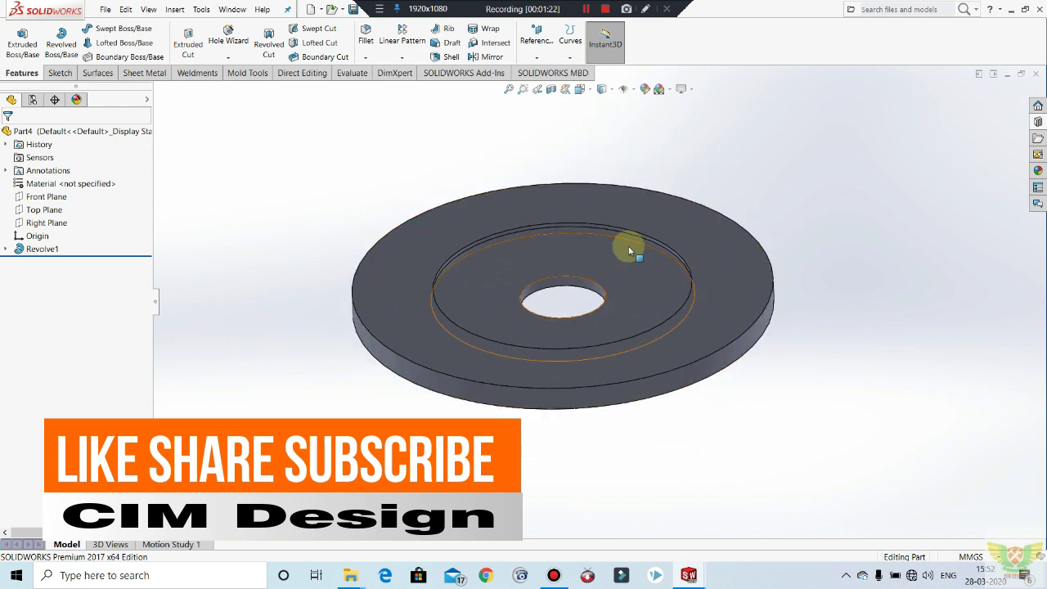
pyautogui.scroll(-2, 627, 246)
pyautogui.scroll(-2, 613, 264)
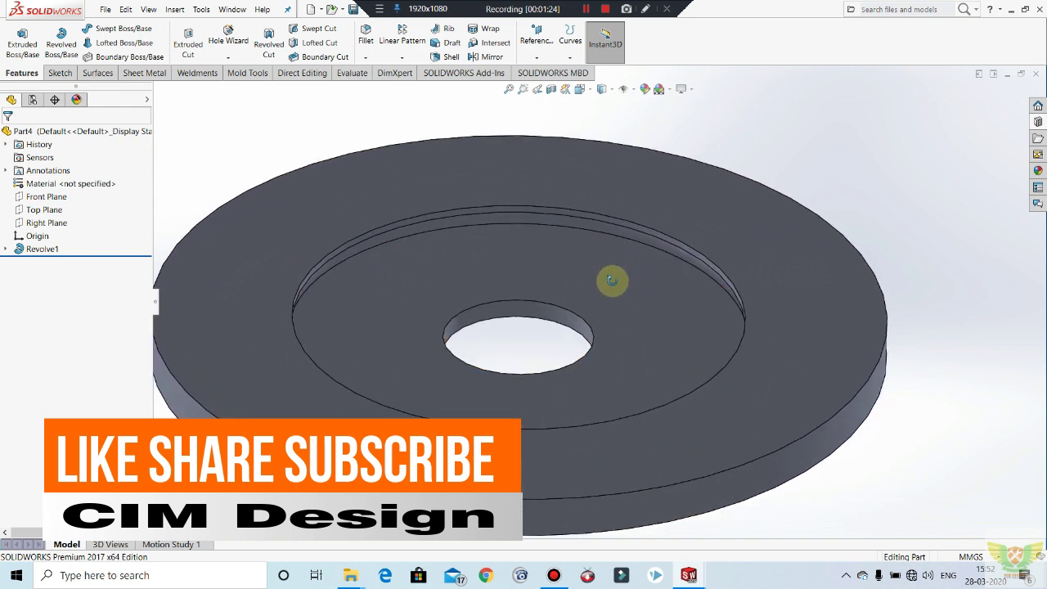
pyautogui.moveTo(612, 281); pyautogui.dragTo(593, 348, button='middle')
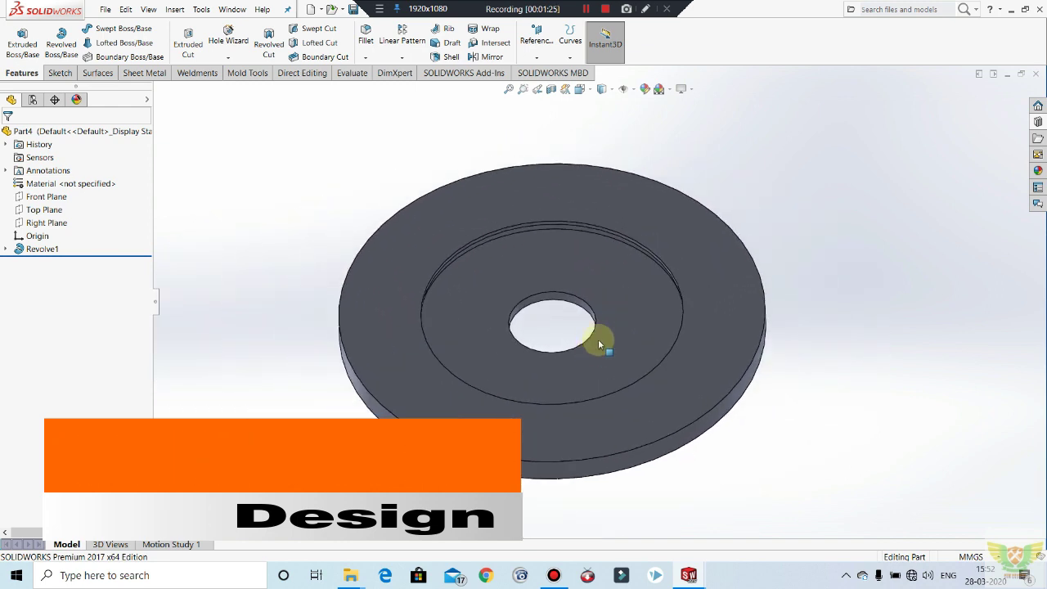
# Start a sketch on the disc's recessed ring face and view it normal to the plane.
pyautogui.click(604, 288)
pyautogui.click(656, 258)
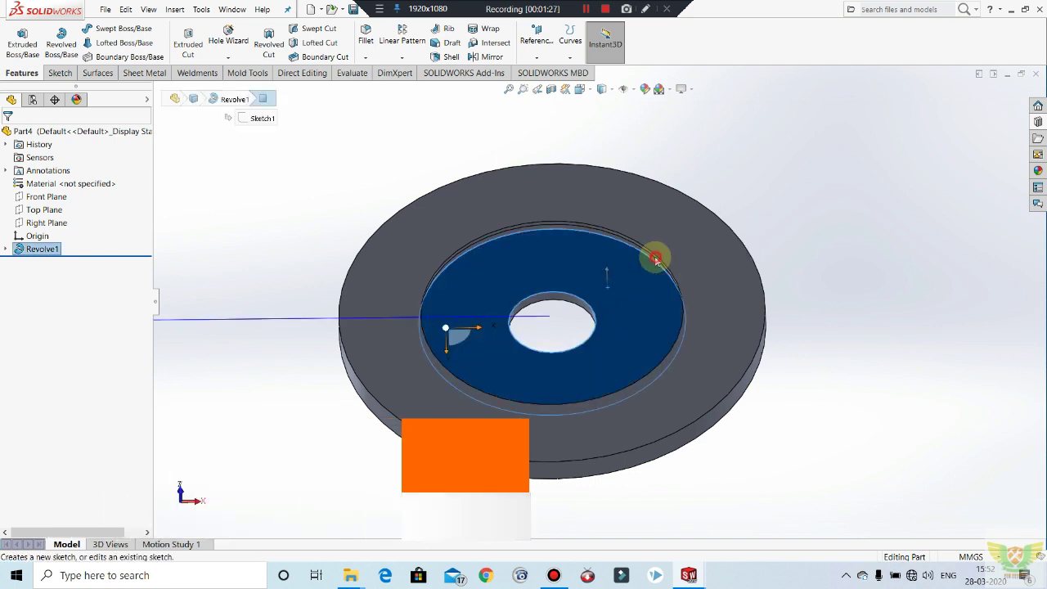
pyautogui.scroll(-2, 643, 351)
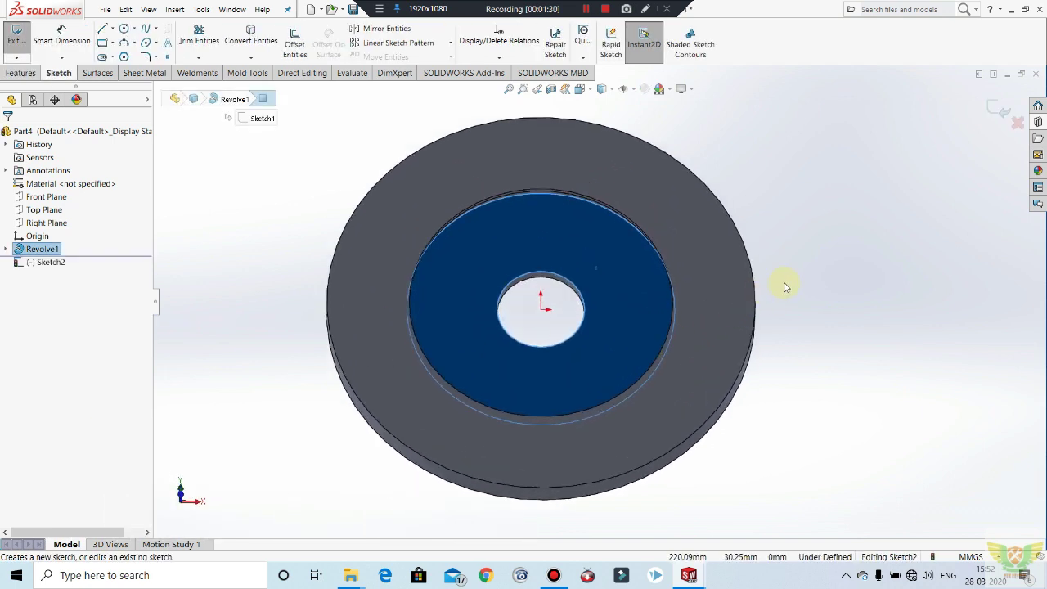
pyautogui.click(792, 280)
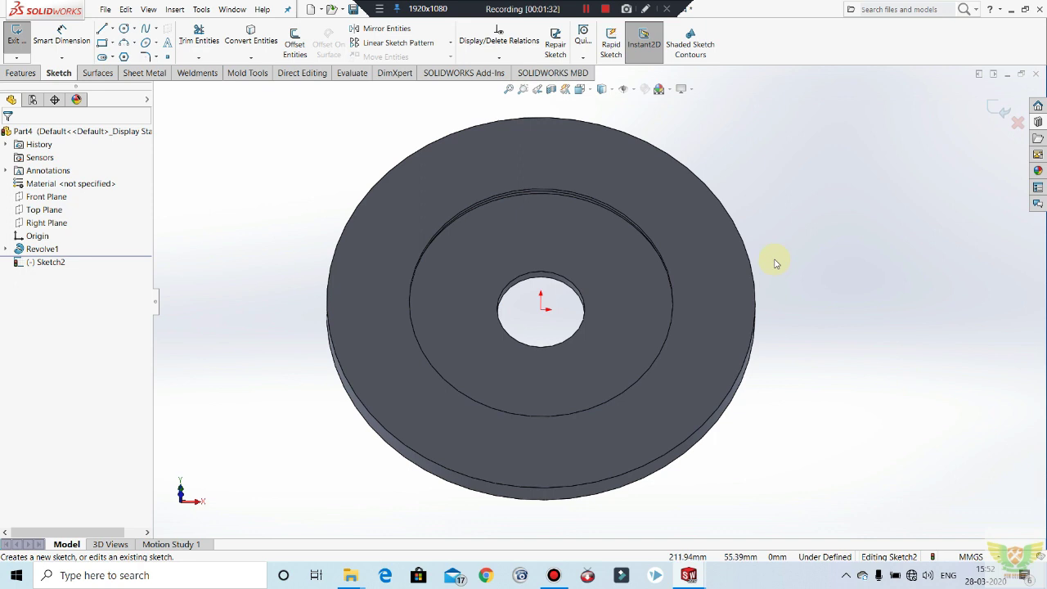
pyautogui.hotkey('ctrl', '8')
pyautogui.scroll(2, 801, 320)
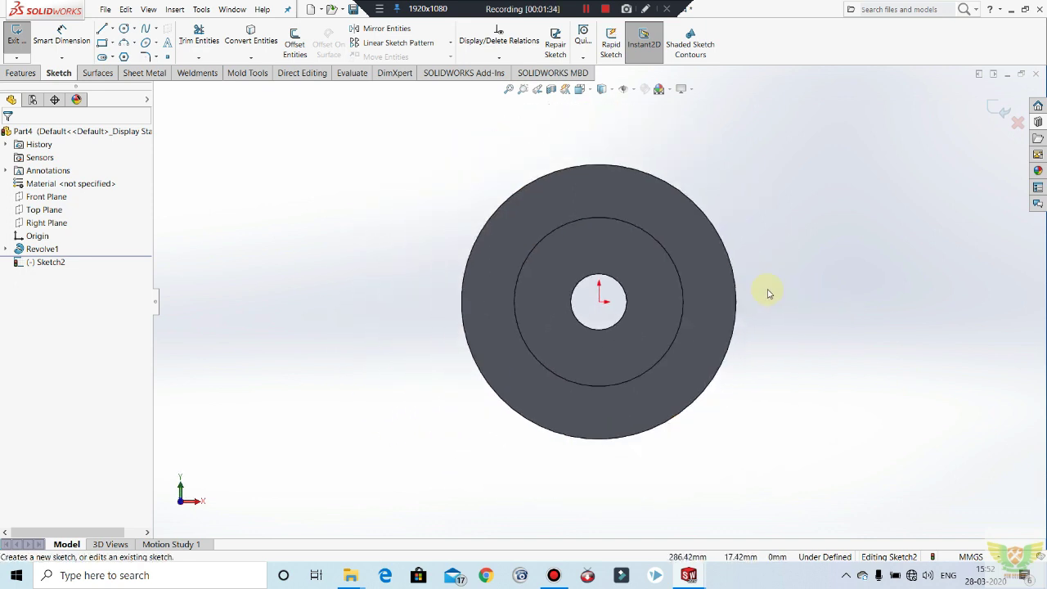
pyautogui.scroll(-2, 774, 307)
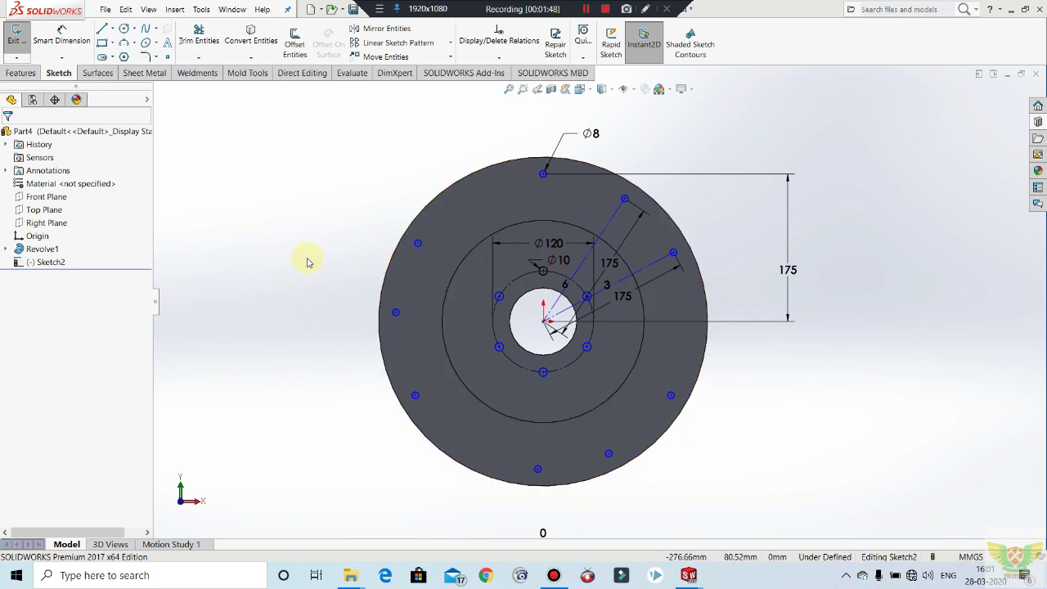
# Cut the sketched holes through the disc with a 79 mm extruded cut.
pyautogui.click(17, 36)
pyautogui.click(22, 74)
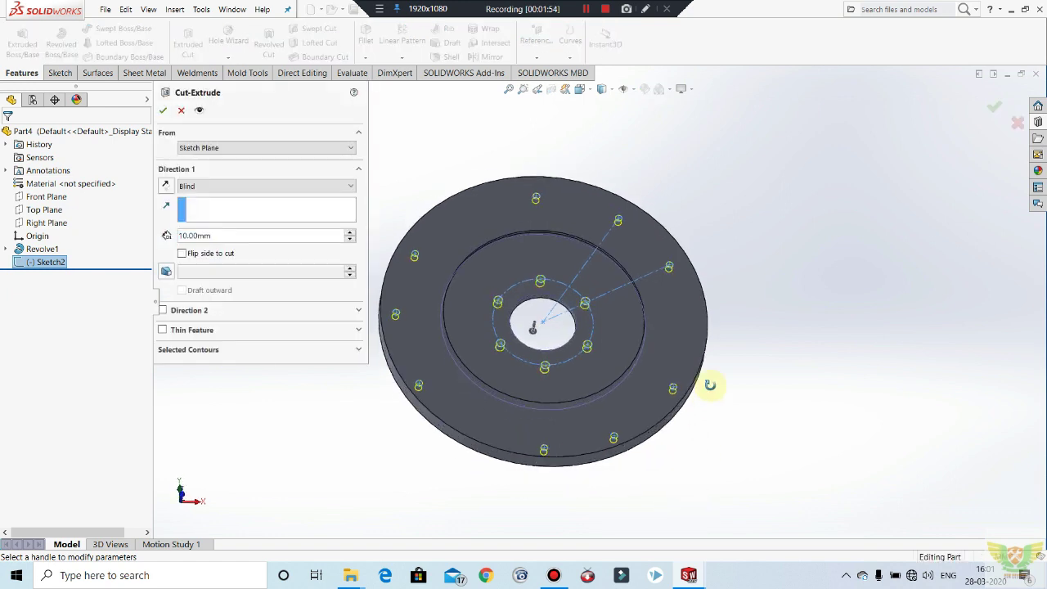
pyautogui.moveTo(533, 338); pyautogui.dragTo(551, 234)
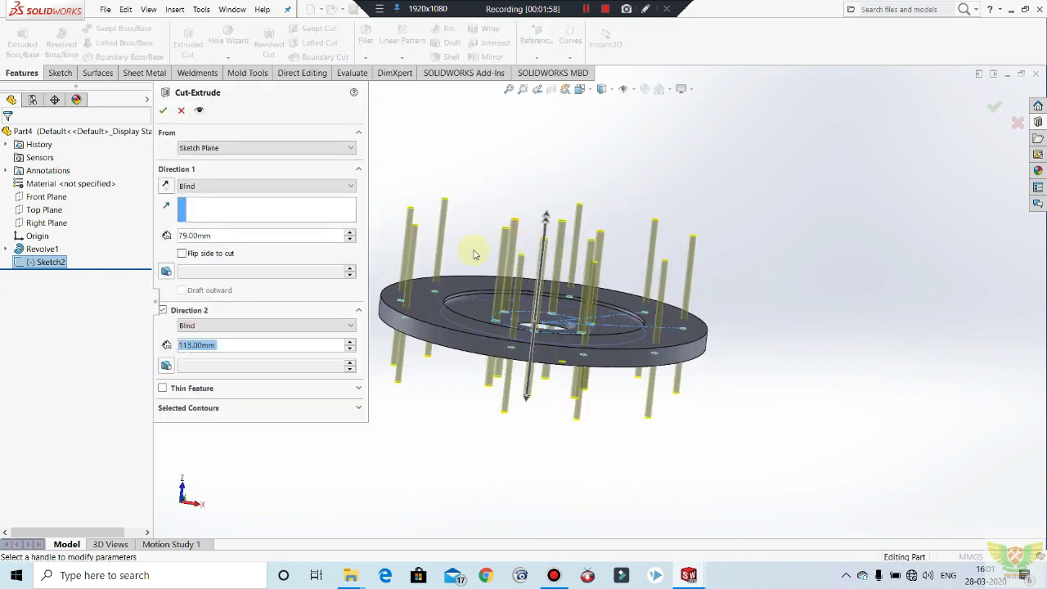
pyautogui.click(168, 112)
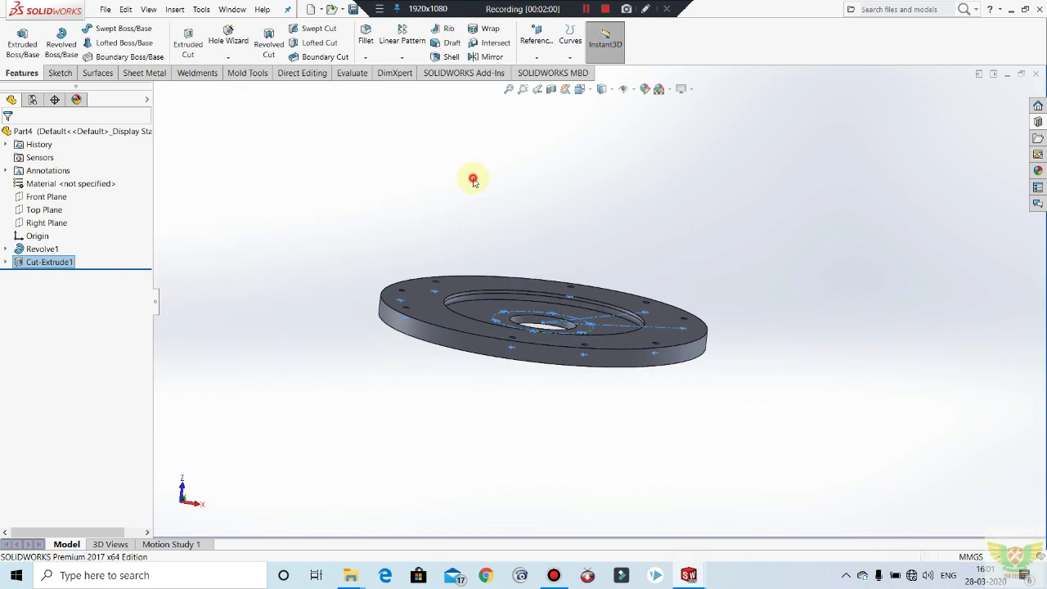
pyautogui.moveTo(497, 290)
pyautogui.mouseDown(button='middle')
pyautogui.moveTo(480, 412)
pyautogui.moveTo(496, 439)
pyautogui.moveTo(477, 281)
pyautogui.moveTo(502, 224)
pyautogui.moveTo(504, 296)
pyautogui.moveTo(409, 425)
pyautogui.moveTo(402, 374)
pyautogui.moveTo(417, 401)
pyautogui.mouseUp(button='middle')
pyautogui.moveTo(474, 386)
pyautogui.mouseDown(button='middle')
pyautogui.moveTo(605, 327)
pyautogui.moveTo(575, 437)
pyautogui.moveTo(608, 384)
pyautogui.moveTo(580, 334)
pyautogui.moveTo(647, 315)
pyautogui.mouseUp(button='middle')
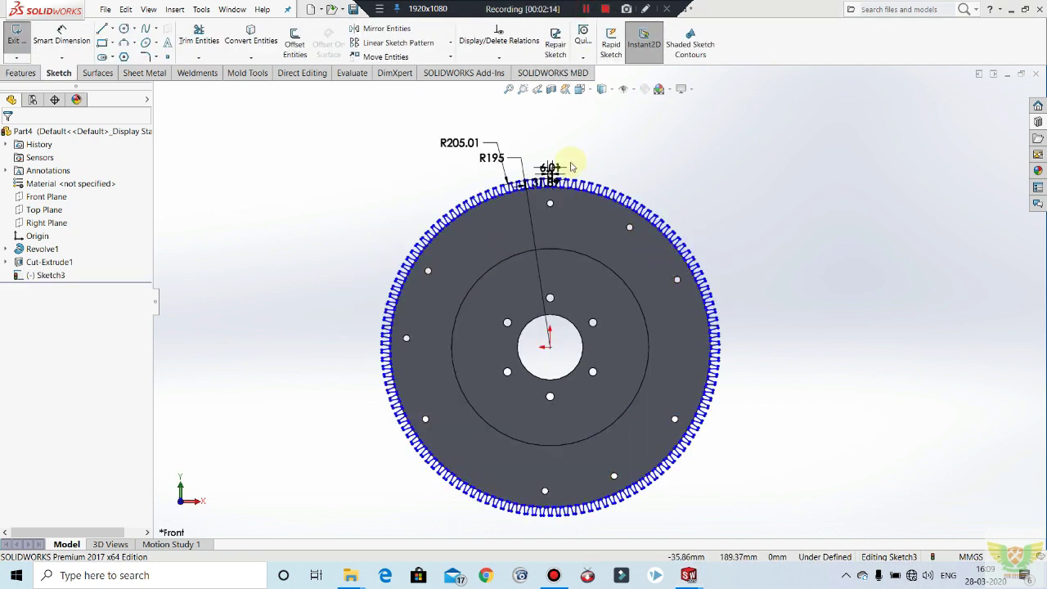
# Exit the finished R195/R205.01 gear-tooth sketch around the rim.
pyautogui.scroll(-2, 573, 215)
pyautogui.scroll(-2, 551, 178)
pyautogui.scroll(-3, 564, 164)
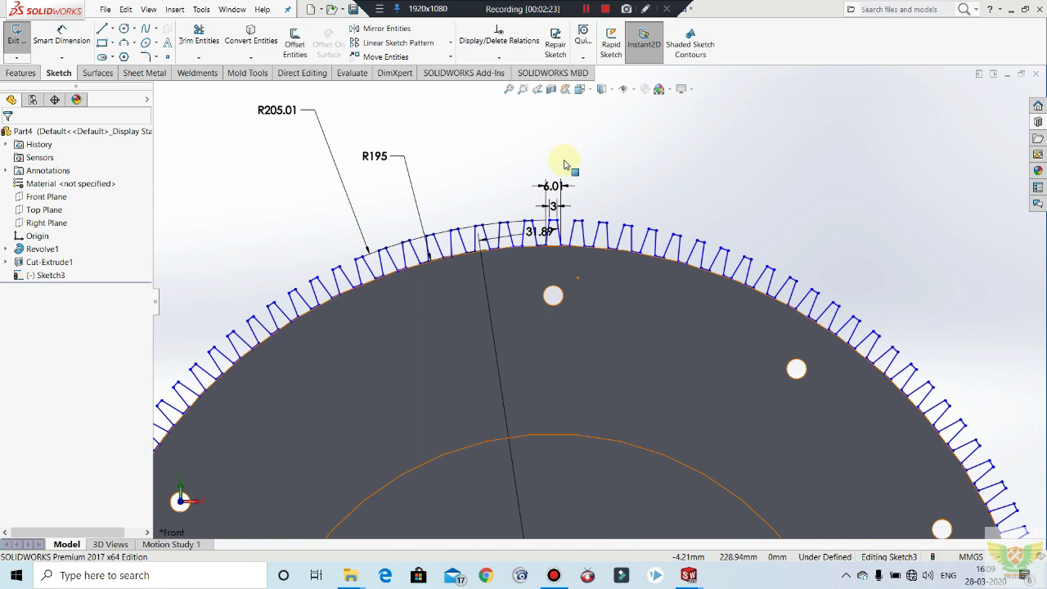
pyautogui.scroll(3, 655, 254)
pyautogui.scroll(2, 671, 221)
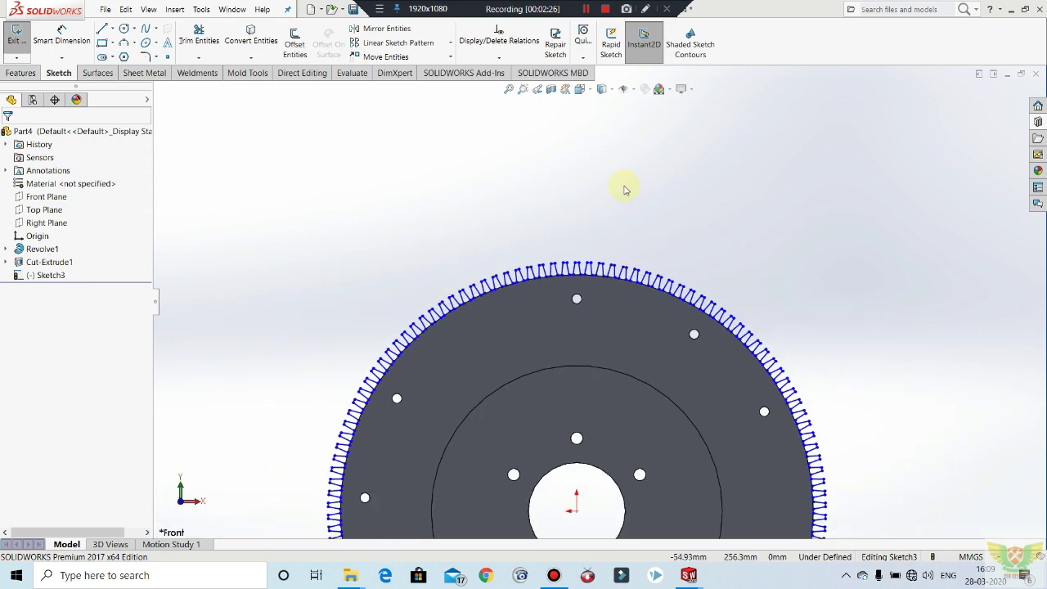
pyautogui.scroll(2, 598, 159)
pyautogui.scroll(2, 631, 343)
pyautogui.scroll(2, 619, 417)
pyautogui.scroll(-3, 620, 417)
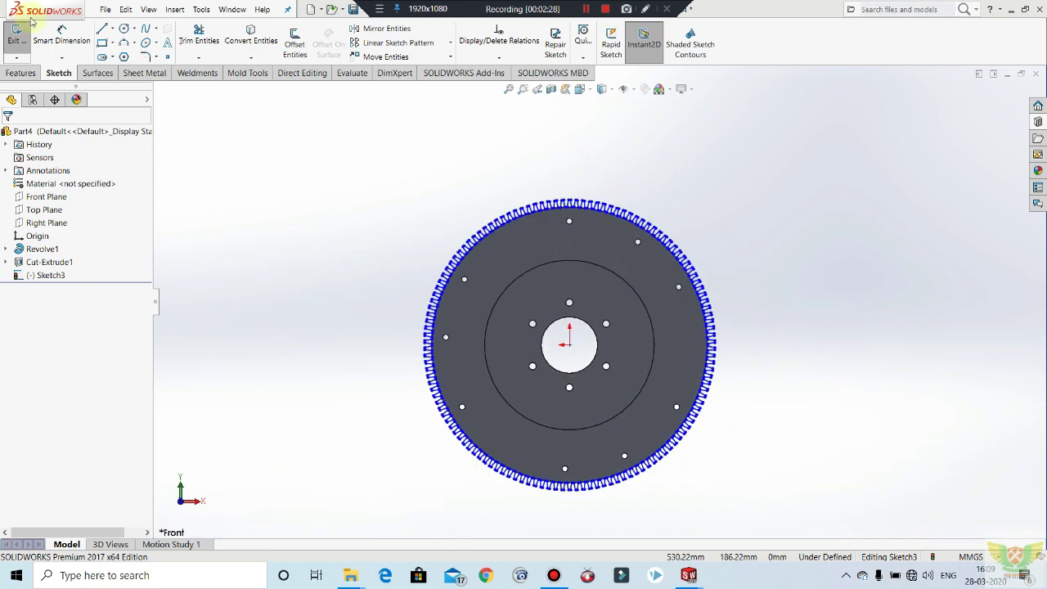
pyautogui.click(16, 37)
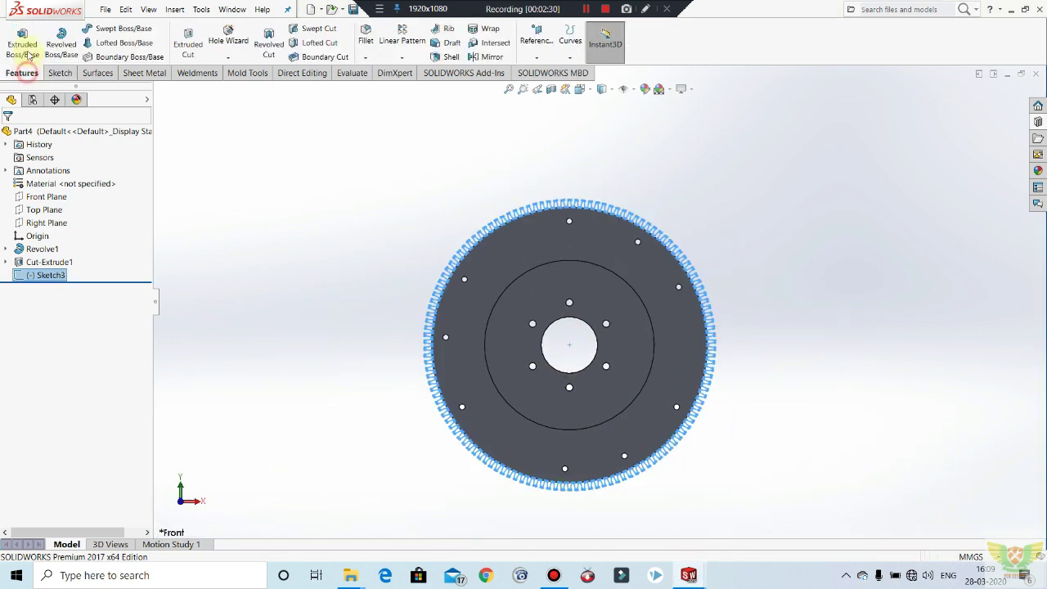
# Extrude the tooth ring 15 mm, reversed so the teeth rise above the disc.
pyautogui.click(29, 52)
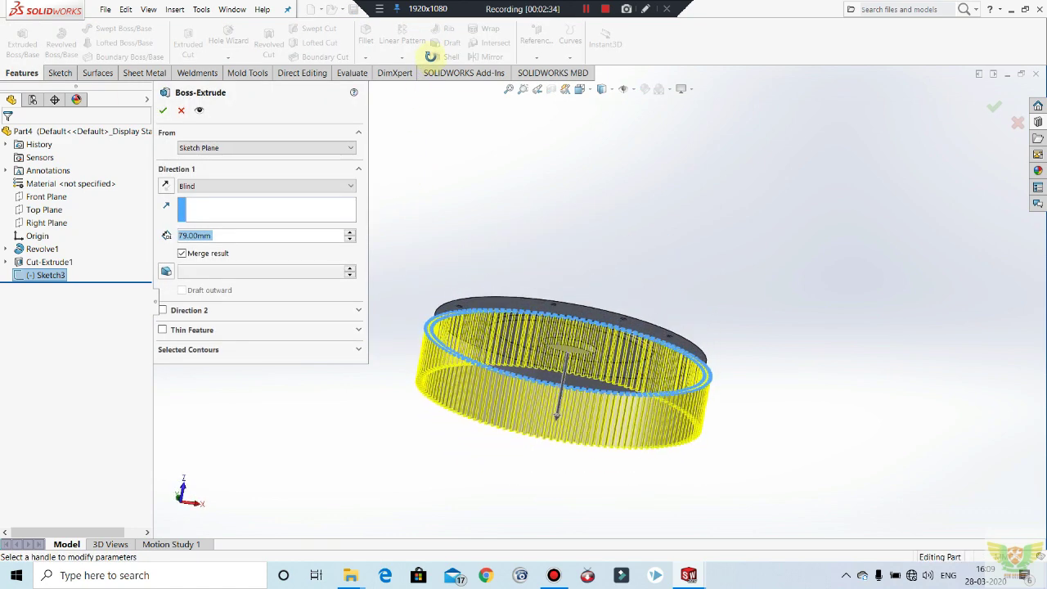
pyautogui.write('15')
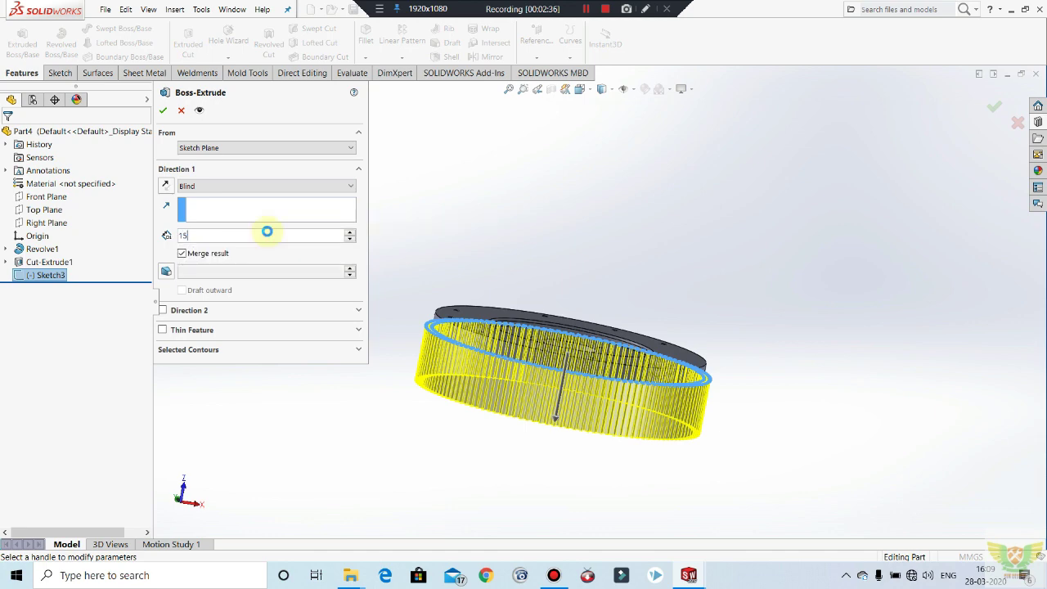
pyautogui.press('Return')
pyautogui.scroll(1, 503, 392)
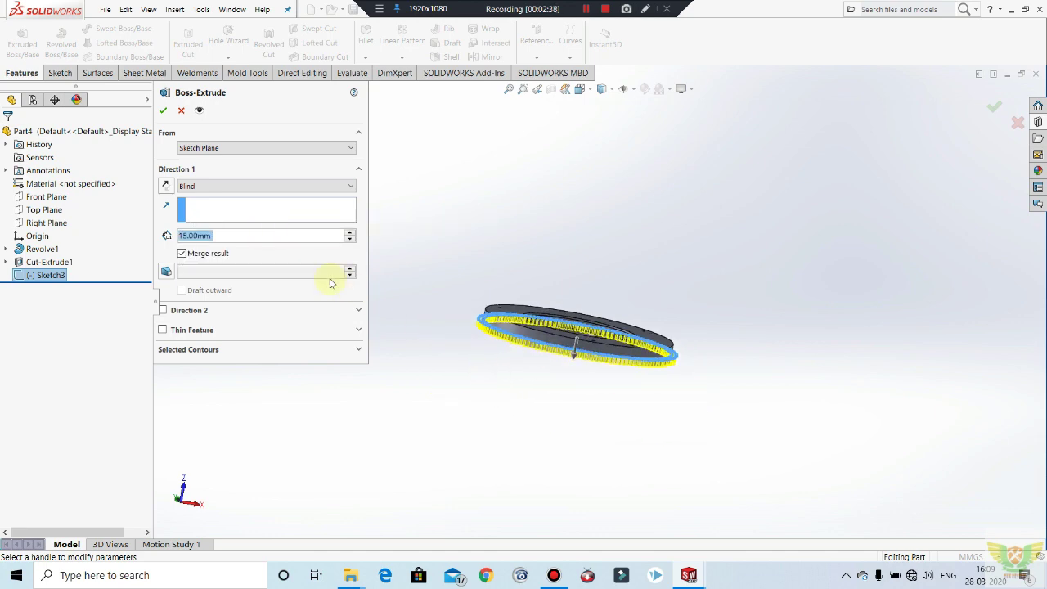
pyautogui.scroll(-3, 491, 317)
pyautogui.scroll(-1, 655, 381)
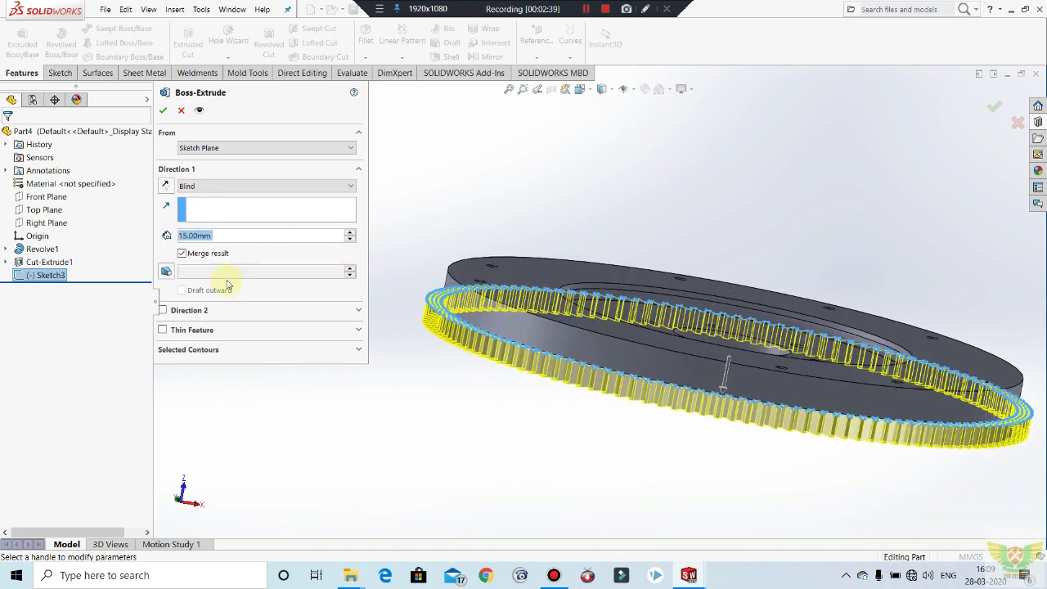
pyautogui.click(164, 181)
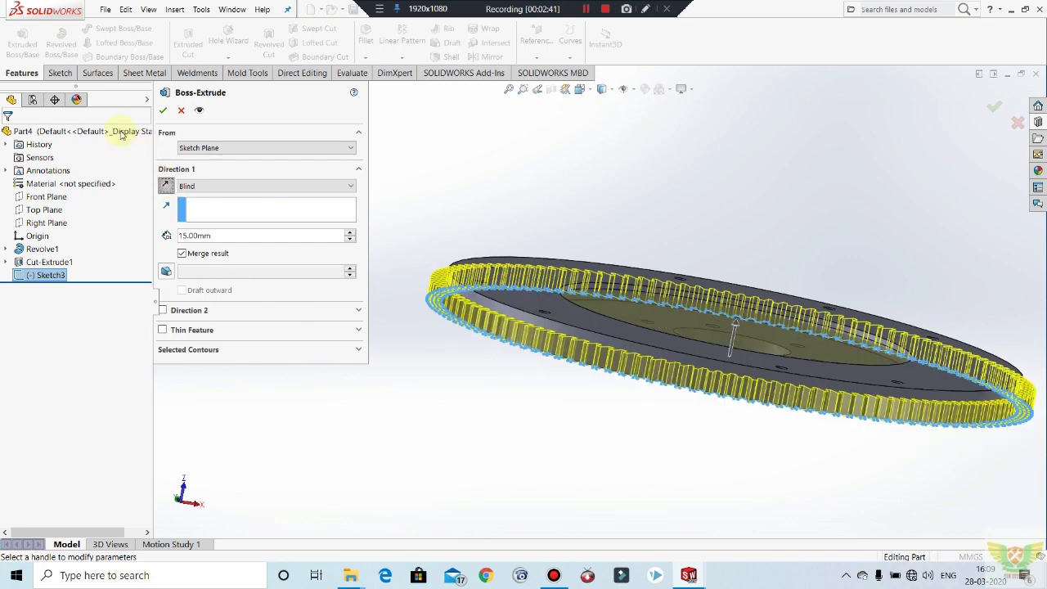
pyautogui.rightClick(463, 145)
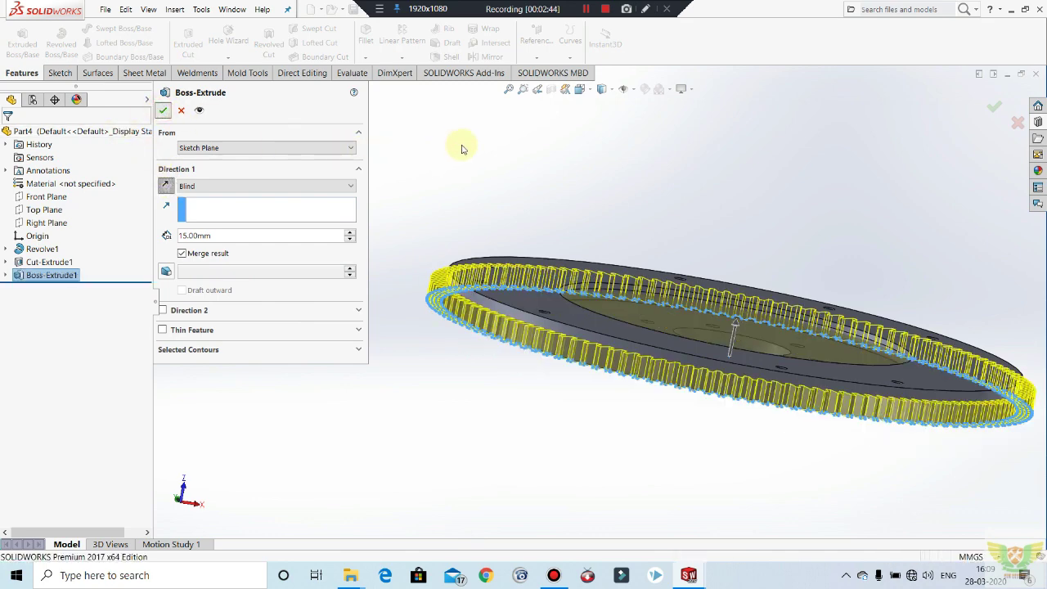
pyautogui.moveTo(593, 239)
pyautogui.mouseDown(button='middle')
pyautogui.moveTo(787, 126)
pyautogui.moveTo(629, 316)
pyautogui.moveTo(597, 264)
pyautogui.moveTo(597, 218)
pyautogui.mouseUp(button='middle')
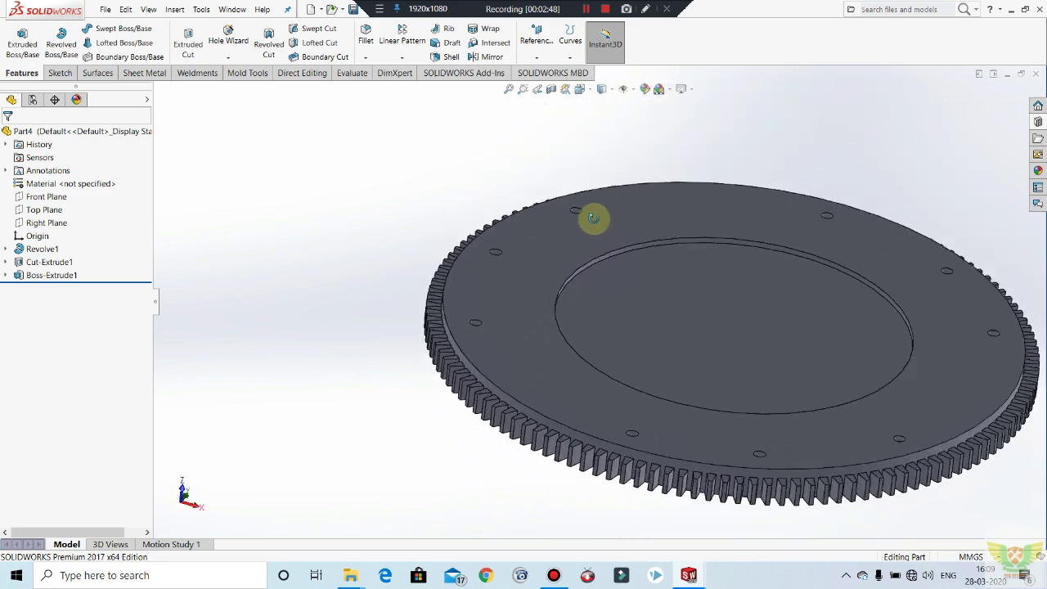
pyautogui.click(49, 276)
pyautogui.click(59, 244)
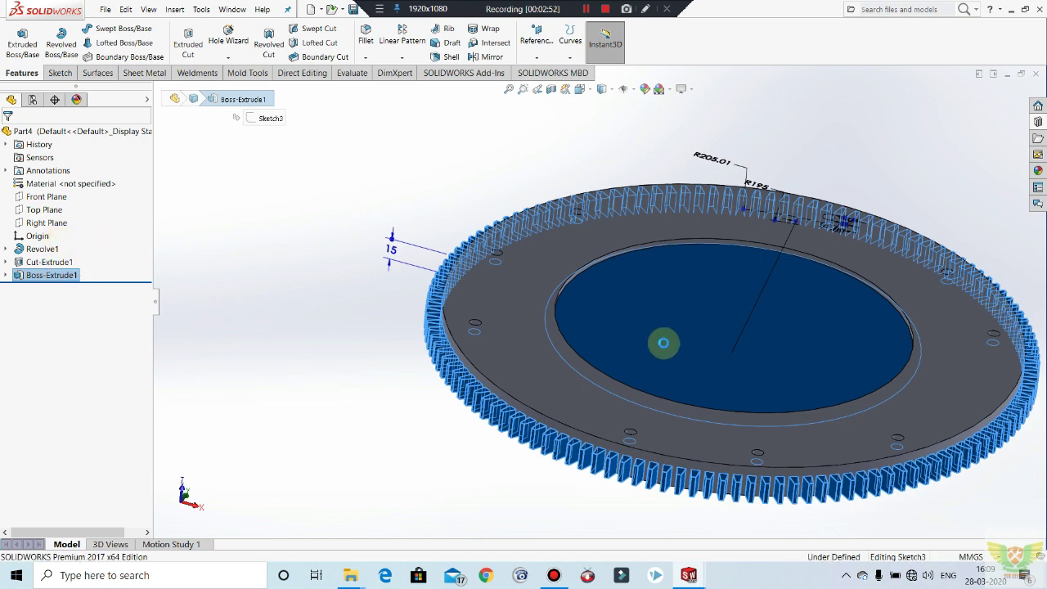
pyautogui.click(465, 348)
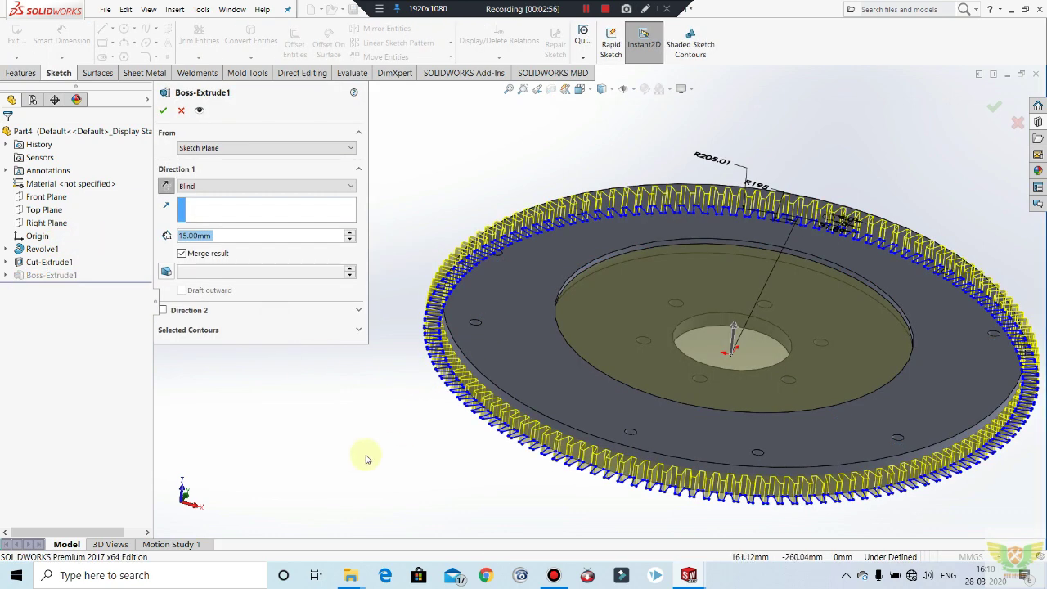
pyautogui.moveTo(368, 456)
pyautogui.mouseDown(button='middle')
pyautogui.moveTo(410, 194)
pyautogui.moveTo(488, 211)
pyautogui.mouseUp(button='middle')
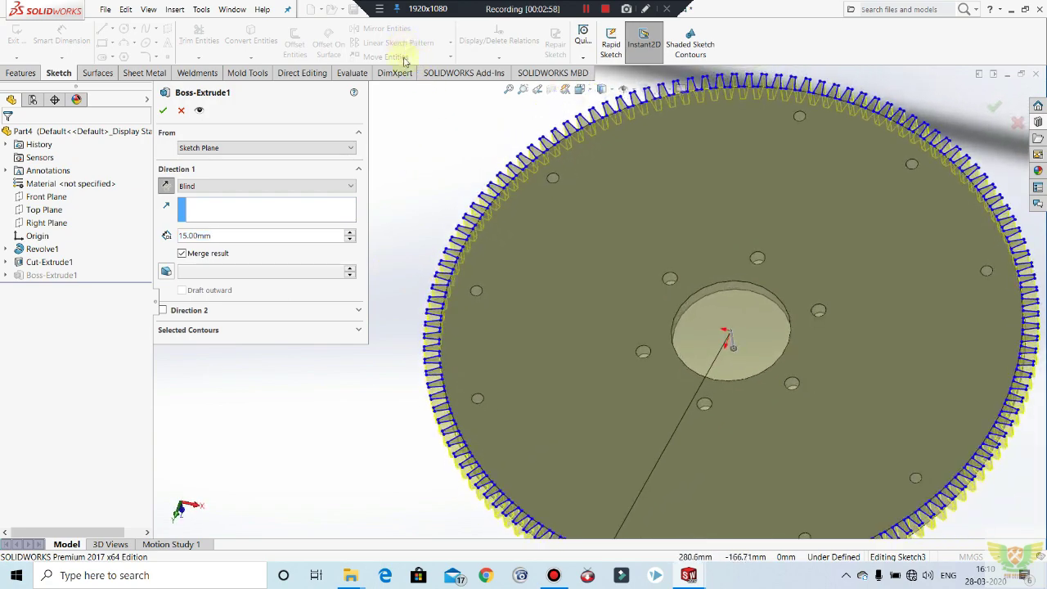
pyautogui.scroll(-5, 499, 228)
pyautogui.scroll(2, 491, 246)
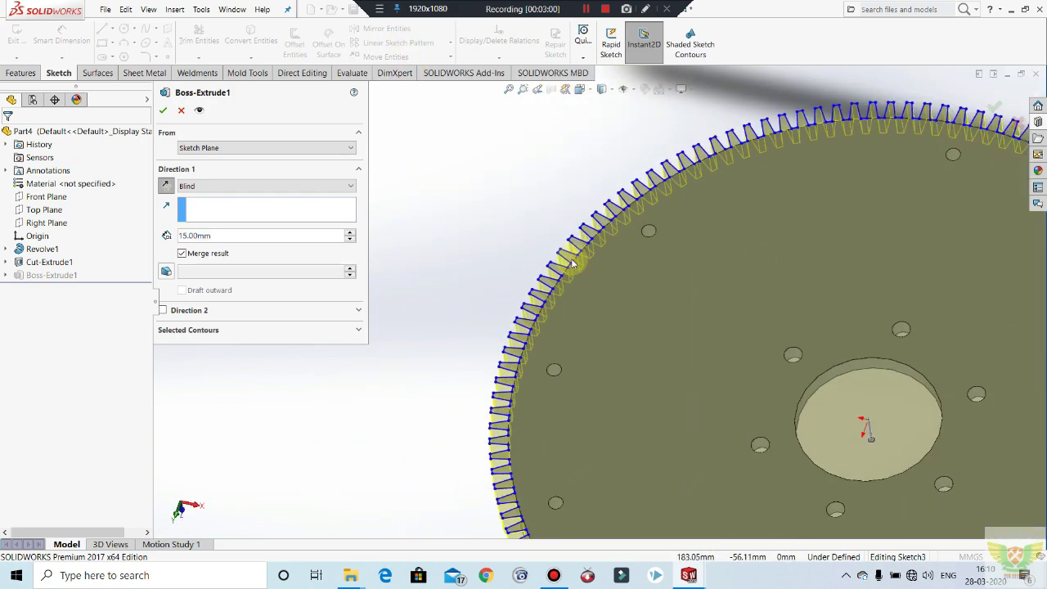
pyautogui.scroll(2, 466, 281)
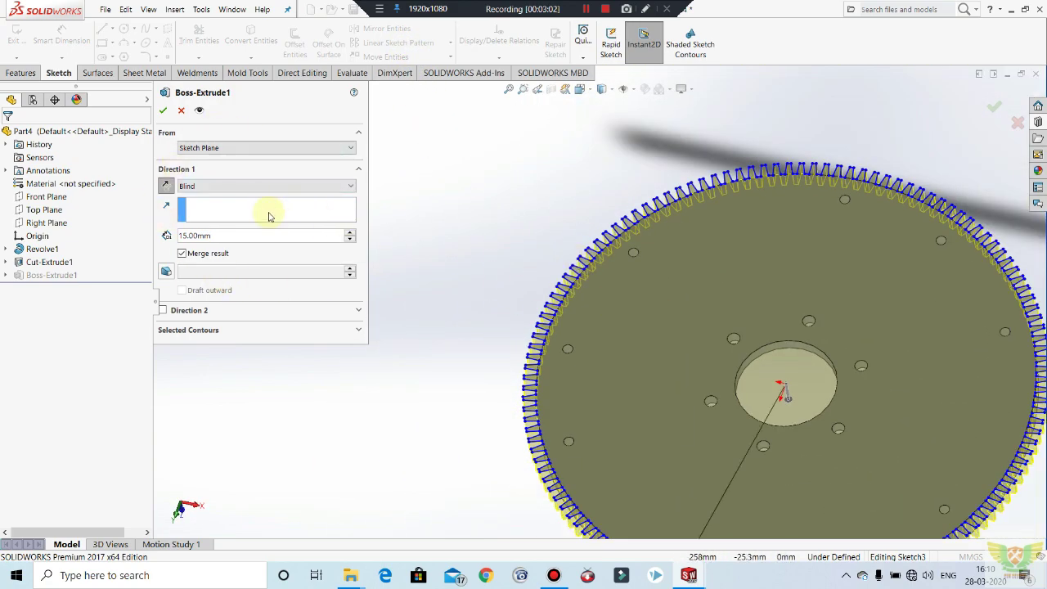
pyautogui.click(210, 332)
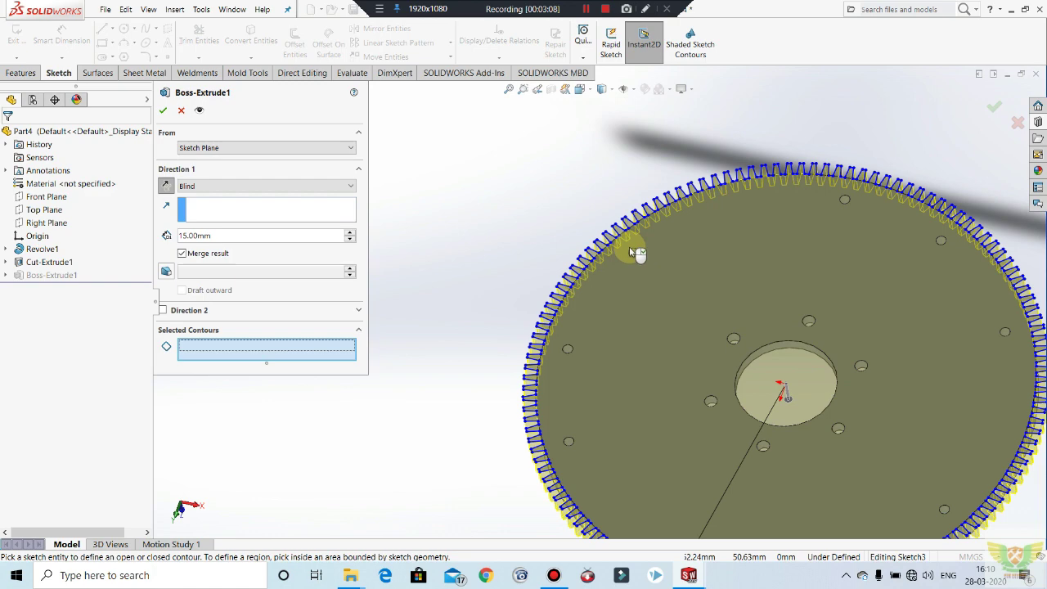
pyautogui.scroll(-1, 638, 254)
pyautogui.click(181, 111)
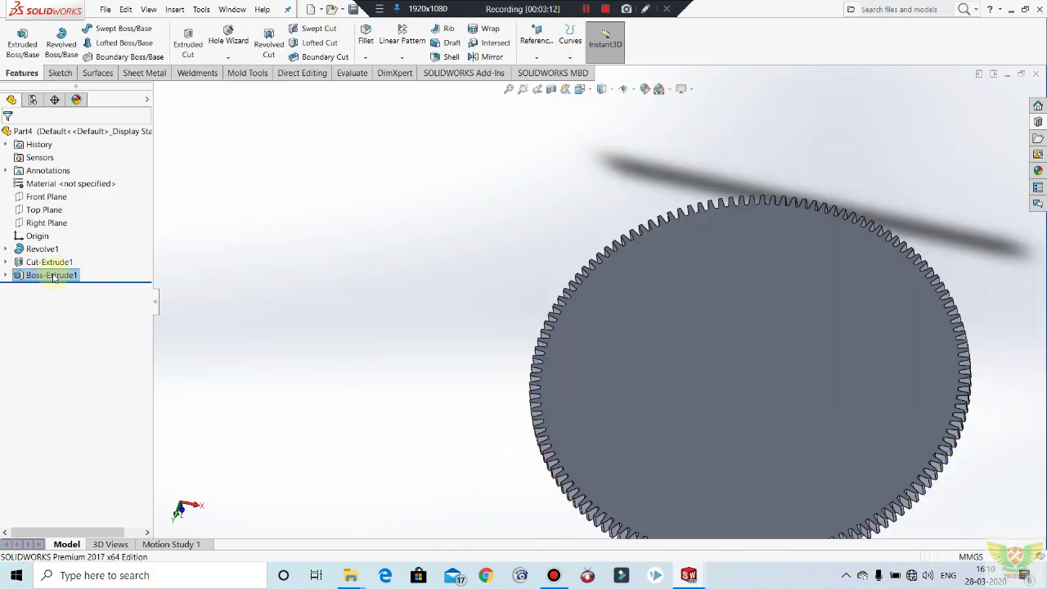
# Add a centred circle of about R186 at the tooth roots to Sketch3 and rebuild.
pyautogui.rightClick(49, 278)
pyautogui.click(73, 245)
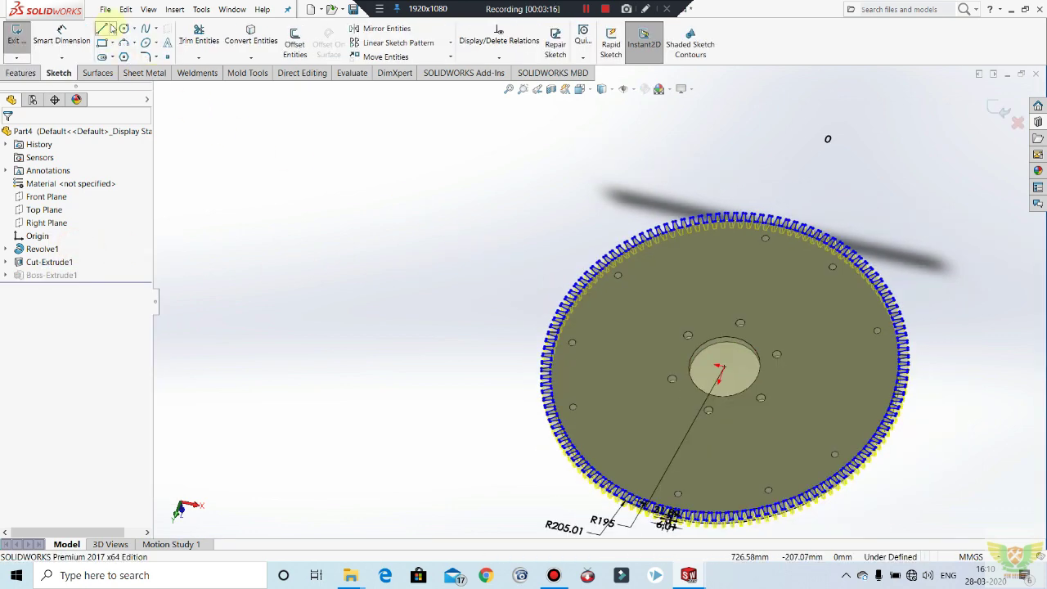
pyautogui.click(121, 29)
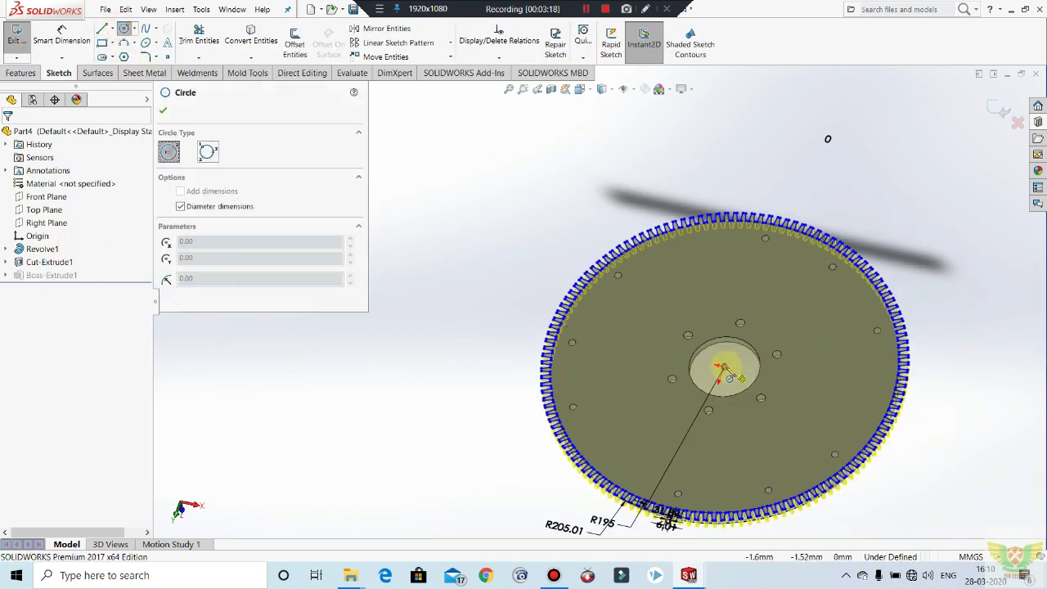
pyautogui.click(724, 368)
pyautogui.scroll(3, 753, 246)
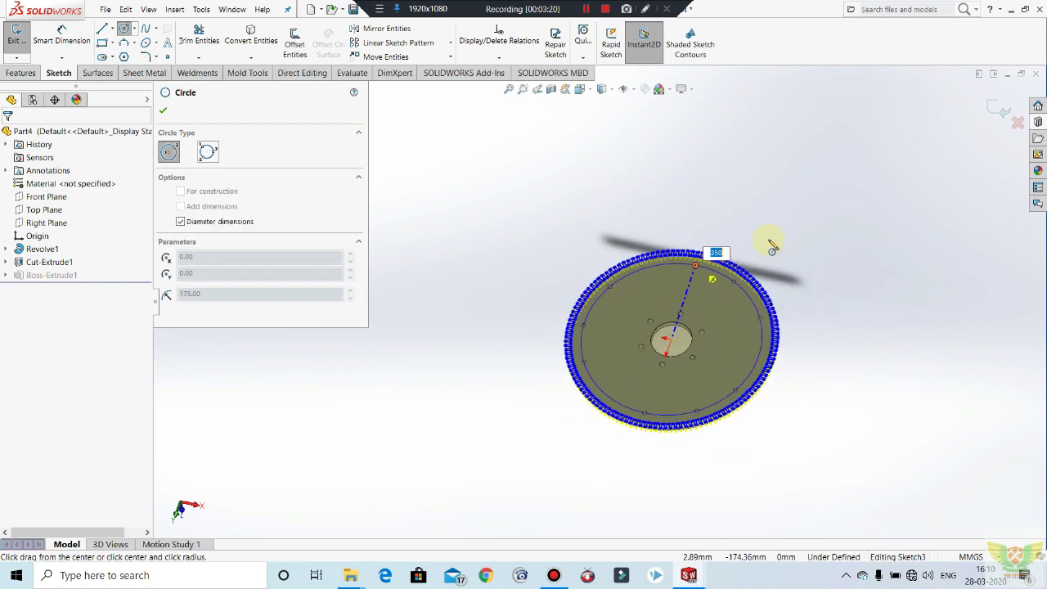
pyautogui.scroll(-5, 703, 278)
pyautogui.click(650, 266)
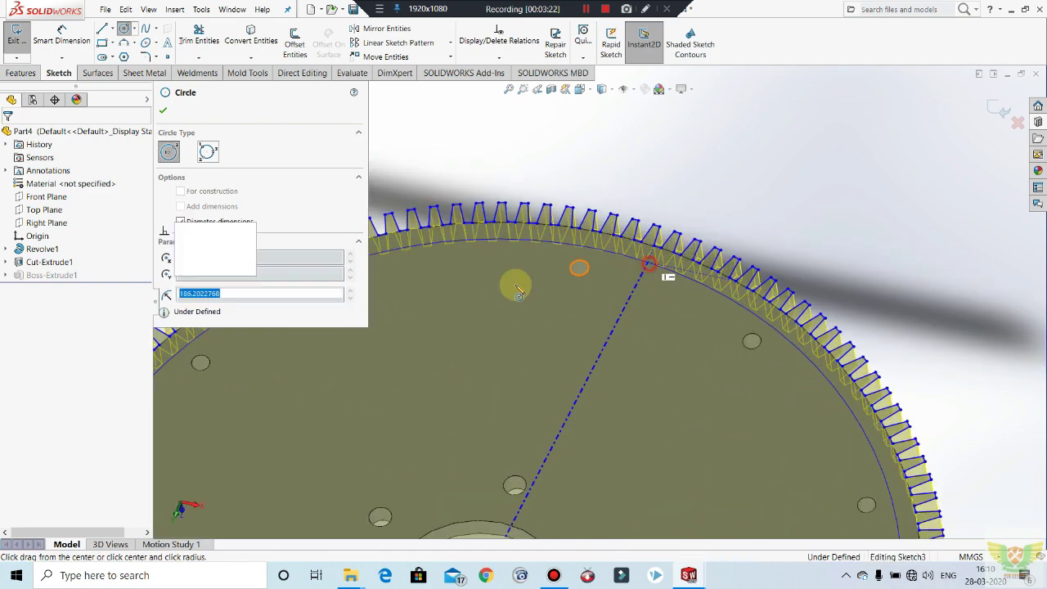
pyautogui.click(163, 109)
pyautogui.click(17, 37)
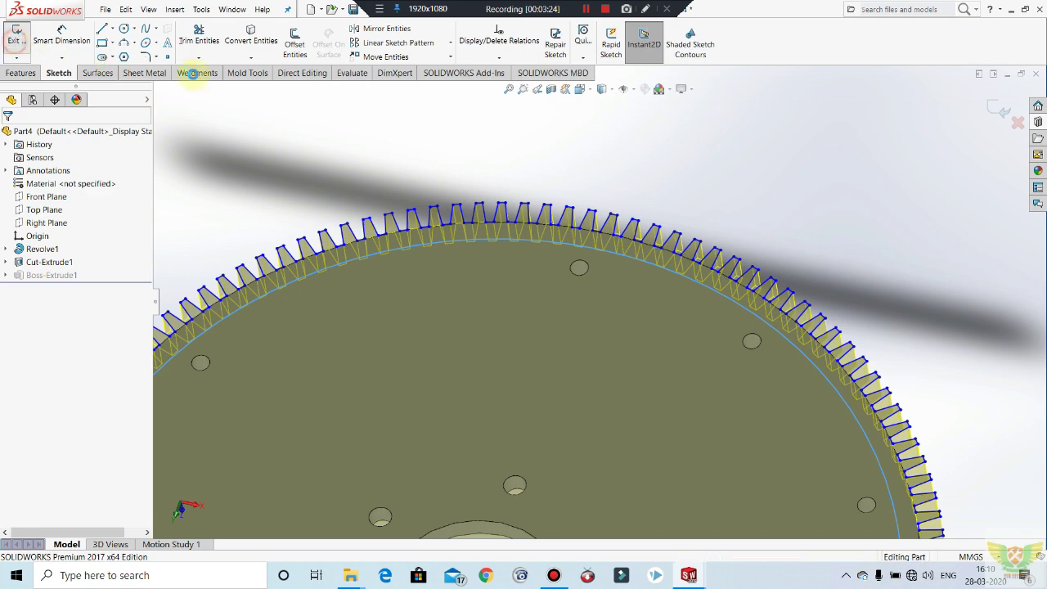
pyautogui.scroll(2, 601, 301)
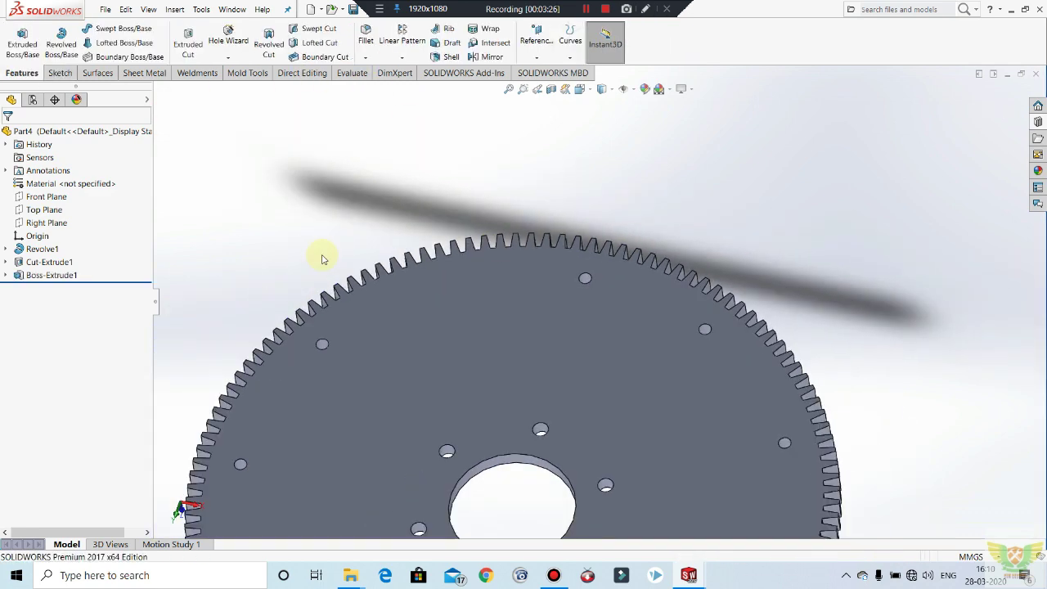
pyautogui.scroll(2, 440, 286)
pyautogui.scroll(1, 500, 362)
pyautogui.moveTo(500, 363)
pyautogui.mouseDown(button='middle')
pyautogui.moveTo(683, 234)
pyautogui.moveTo(671, 146)
pyautogui.moveTo(666, 335)
pyautogui.moveTo(351, 300)
pyautogui.moveTo(374, 300)
pyautogui.moveTo(394, 180)
pyautogui.mouseUp(button='middle')
pyautogui.scroll(-2, 381, 316)
pyautogui.moveTo(381, 316)
pyautogui.mouseDown(button='middle')
pyautogui.moveTo(420, 164)
pyautogui.moveTo(397, 155)
pyautogui.moveTo(423, 456)
pyautogui.moveTo(509, 355)
pyautogui.moveTo(636, 240)
pyautogui.mouseUp(button='middle')
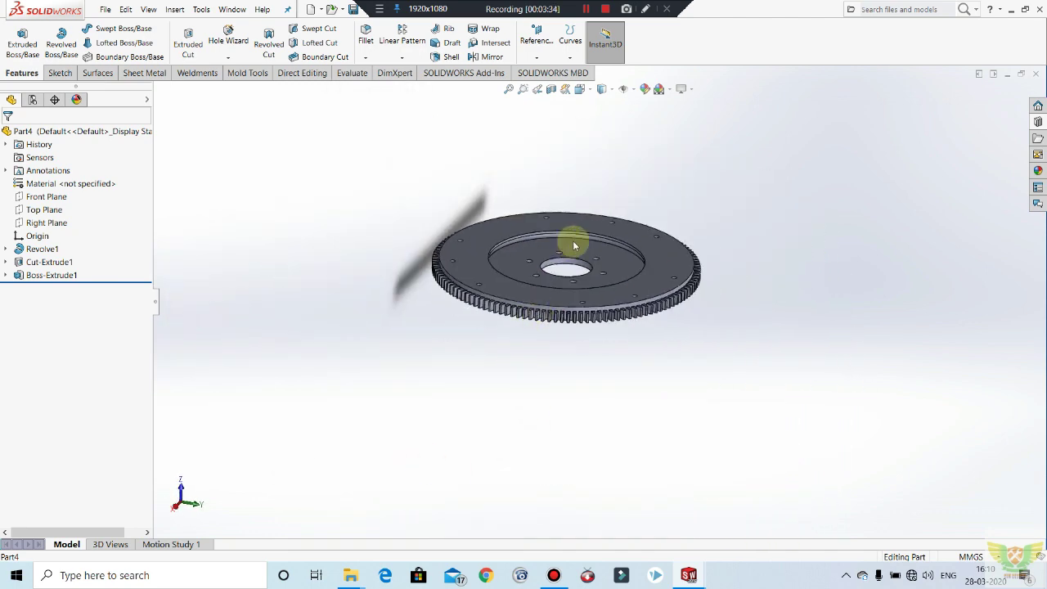
pyautogui.scroll(-1, 636, 241)
pyautogui.moveTo(564, 257)
pyautogui.mouseDown(button='middle')
pyautogui.moveTo(561, 297)
pyautogui.moveTo(535, 218)
pyautogui.moveTo(526, 262)
pyautogui.moveTo(682, 226)
pyautogui.mouseUp(button='middle')
pyautogui.scroll(-3, 680, 237)
pyautogui.scroll(4, 603, 342)
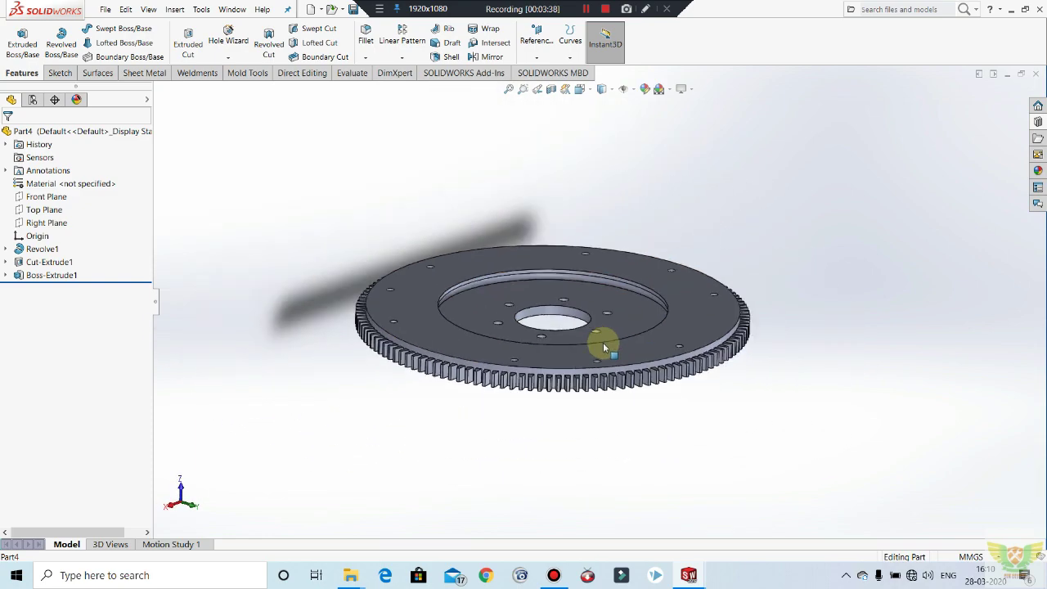
pyautogui.scroll(-3, 602, 342)
pyautogui.scroll(-1, 577, 315)
pyautogui.moveTo(567, 332)
pyautogui.mouseDown(button='middle')
pyautogui.moveTo(580, 337)
pyautogui.moveTo(572, 268)
pyautogui.moveTo(587, 393)
pyautogui.moveTo(594, 262)
pyautogui.moveTo(582, 257)
pyautogui.moveTo(679, 391)
pyautogui.mouseUp(button='middle')
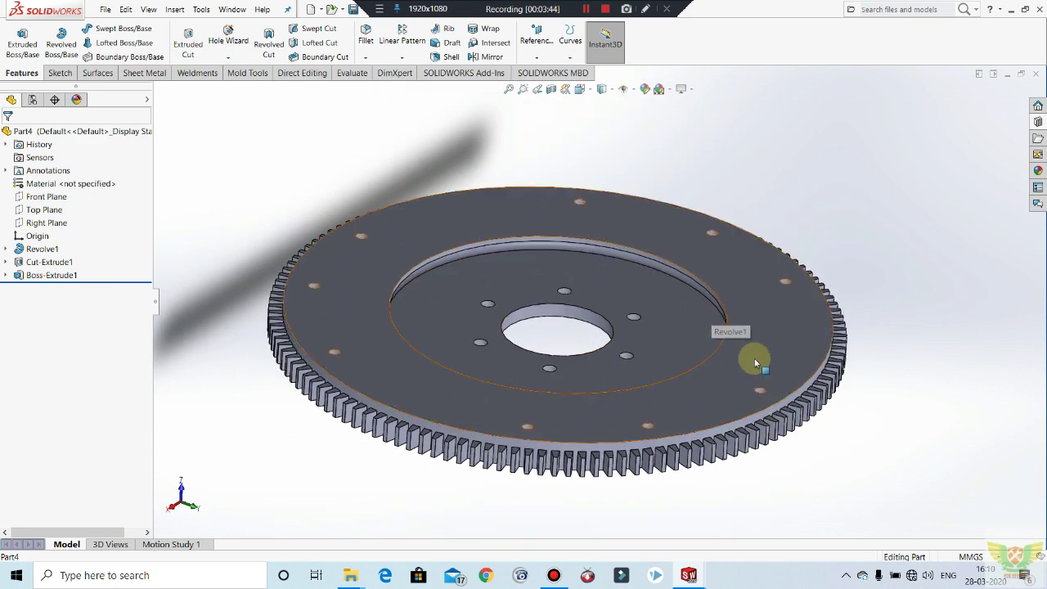
pyautogui.moveTo(627, 330)
pyautogui.mouseDown(button='middle')
pyautogui.moveTo(600, 273)
pyautogui.moveTo(627, 320)
pyautogui.moveTo(615, 299)
pyautogui.moveTo(656, 327)
pyautogui.moveTo(630, 276)
pyautogui.mouseUp(button='middle')
pyautogui.scroll(-2, 646, 305)
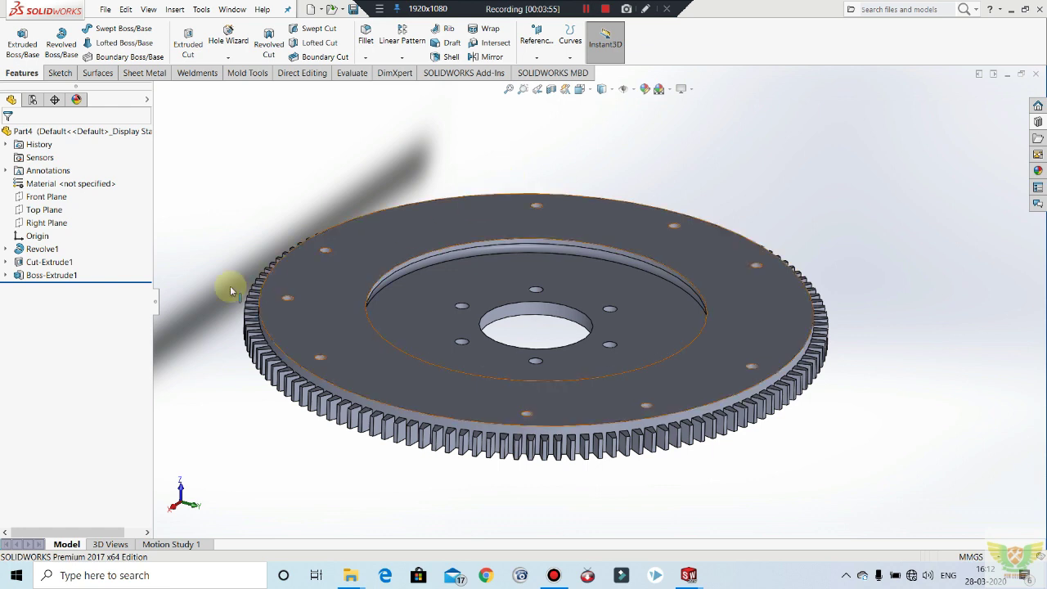
# Start a sketch on the Top Plane and cut the model with a half section view.
pyautogui.click(41, 209)
pyautogui.click(54, 192)
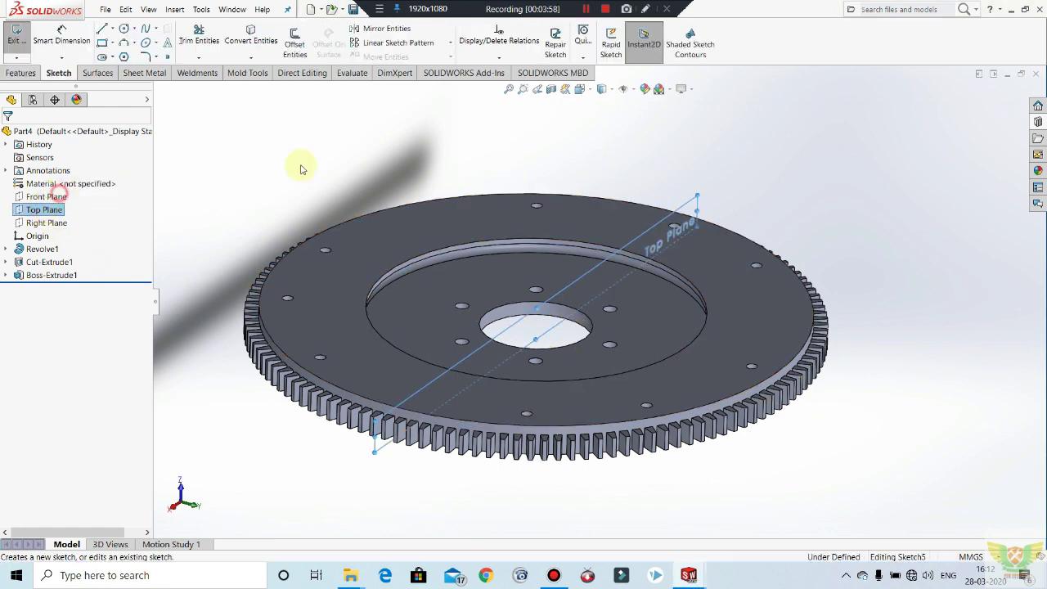
pyautogui.click(551, 89)
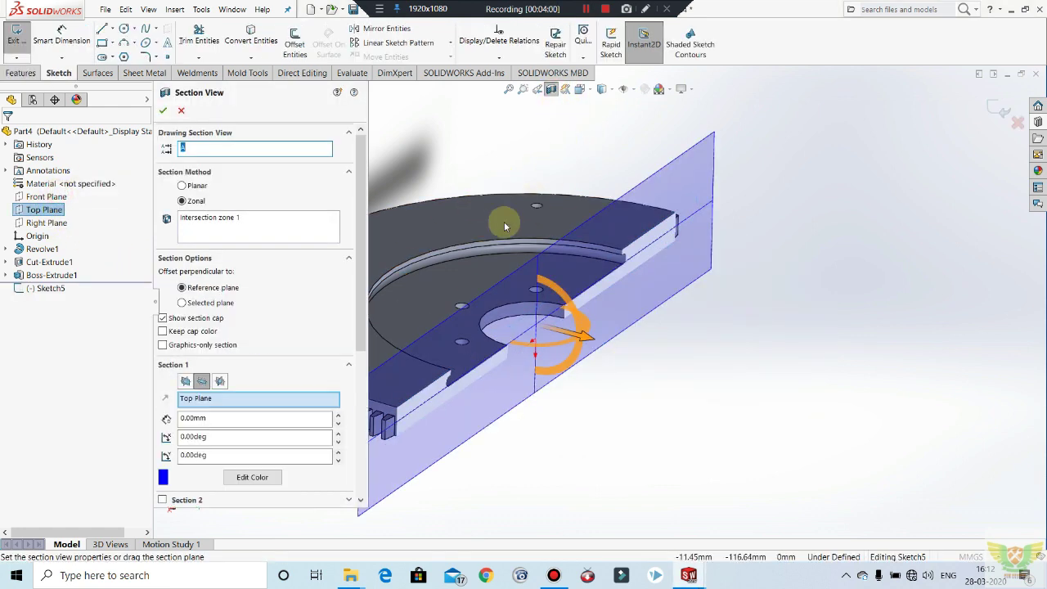
pyautogui.click(160, 111)
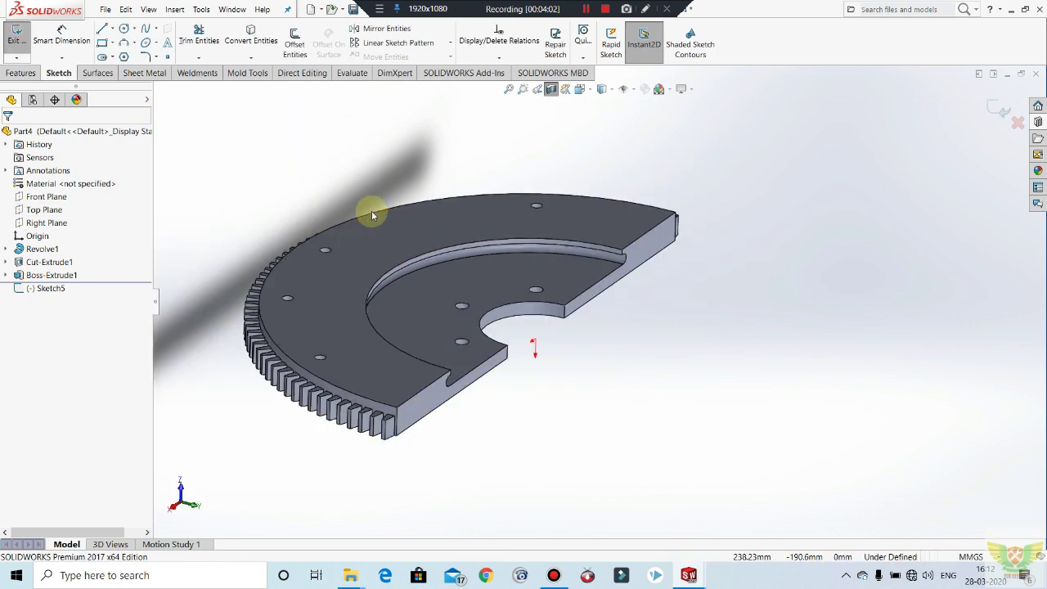
# Orient the sectioned model normal to the sketch plane and zoom in.
pyautogui.hotkey('ctrl', '5')
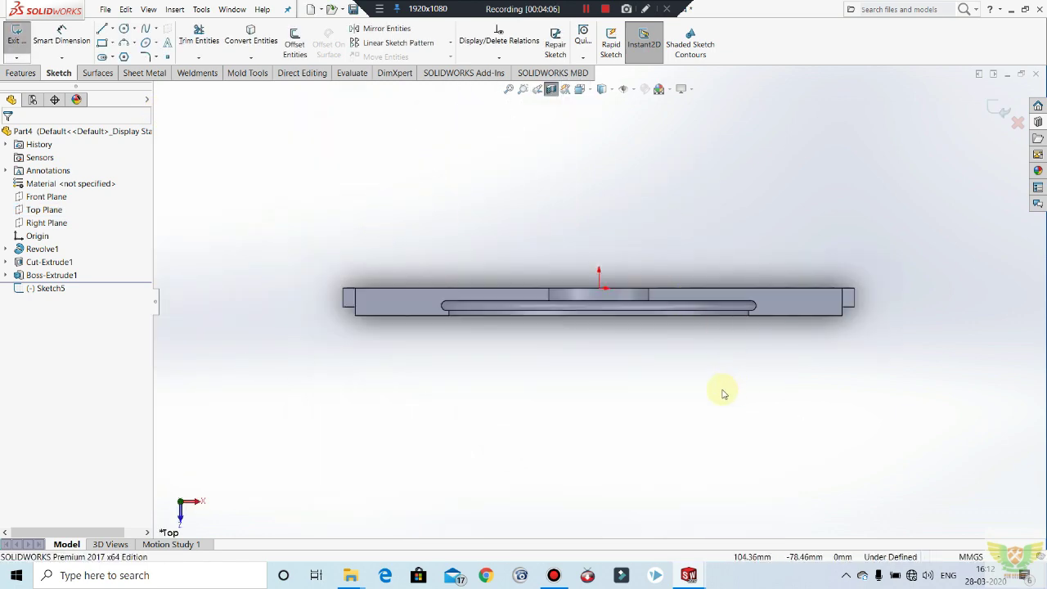
pyautogui.moveTo(725, 393)
pyautogui.mouseDown(button='middle')
pyautogui.moveTo(784, 467)
pyautogui.moveTo(846, 349)
pyautogui.moveTo(875, 344)
pyautogui.mouseUp(button='middle')
pyautogui.press('space')
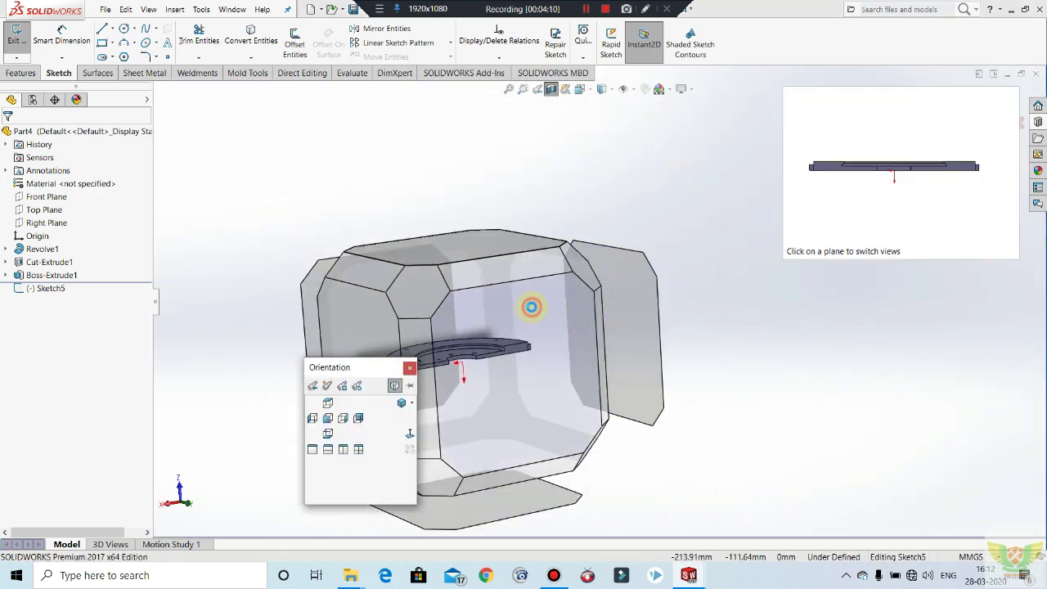
pyautogui.click(533, 303)
pyautogui.scroll(-1, 423, 312)
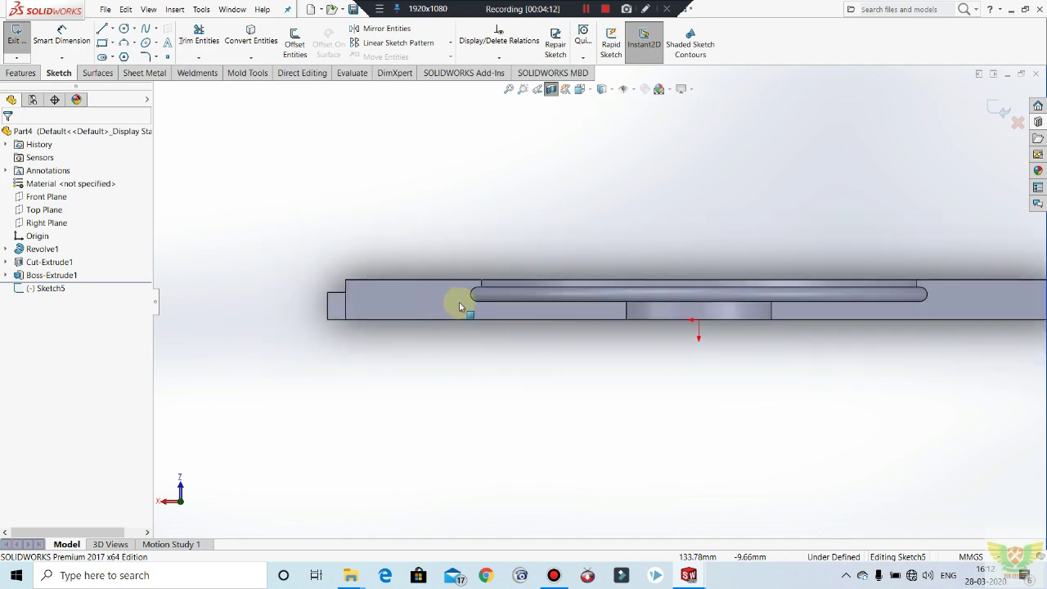
pyautogui.scroll(-3, 441, 309)
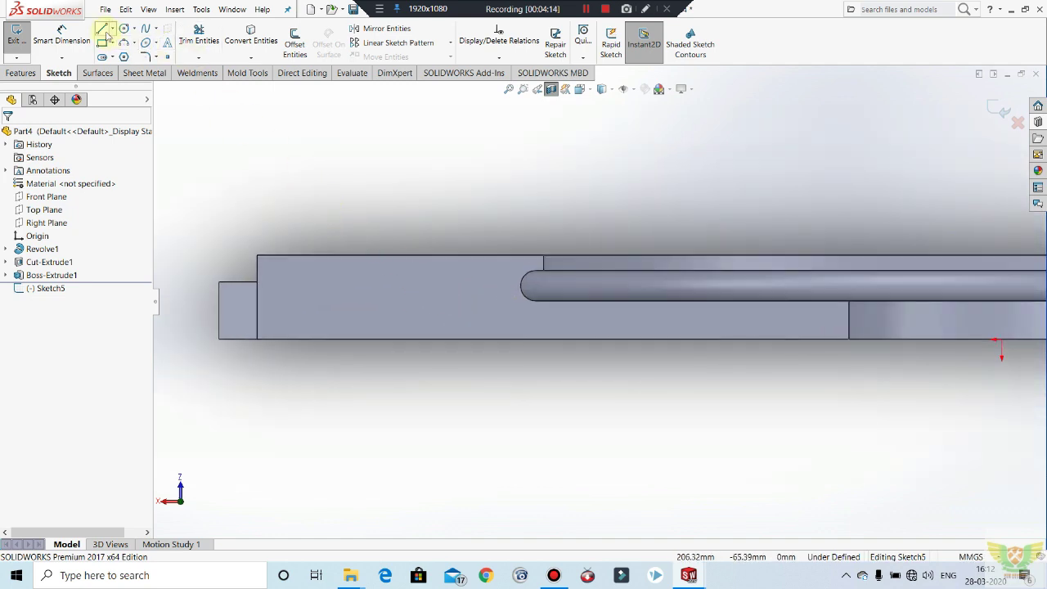
# Draw a slanted line from the rounded groove end down and to the left.
pyautogui.click(519, 303)
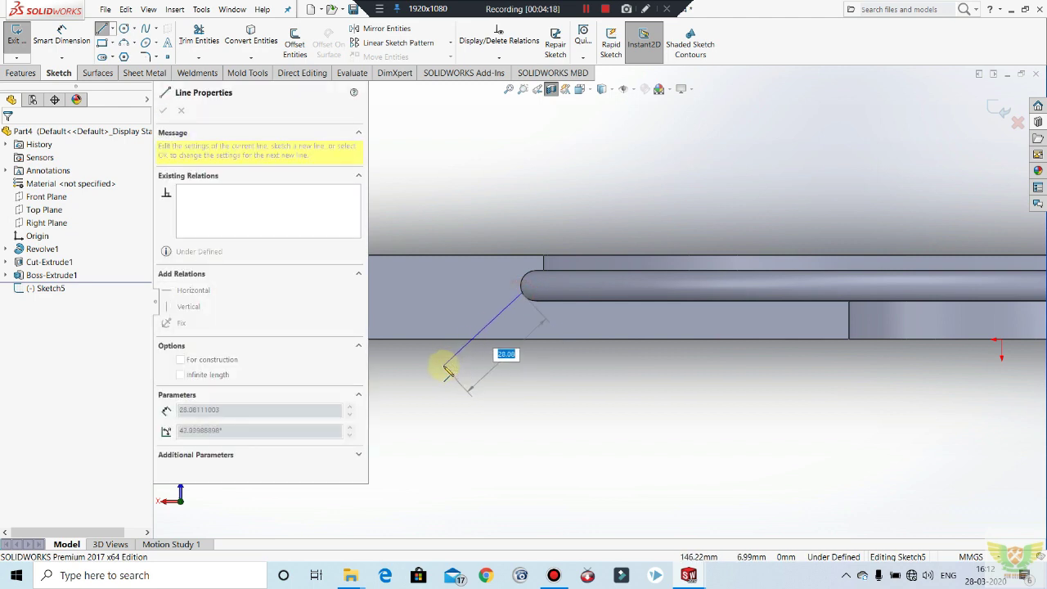
pyautogui.click(445, 368)
pyautogui.press('Escape')
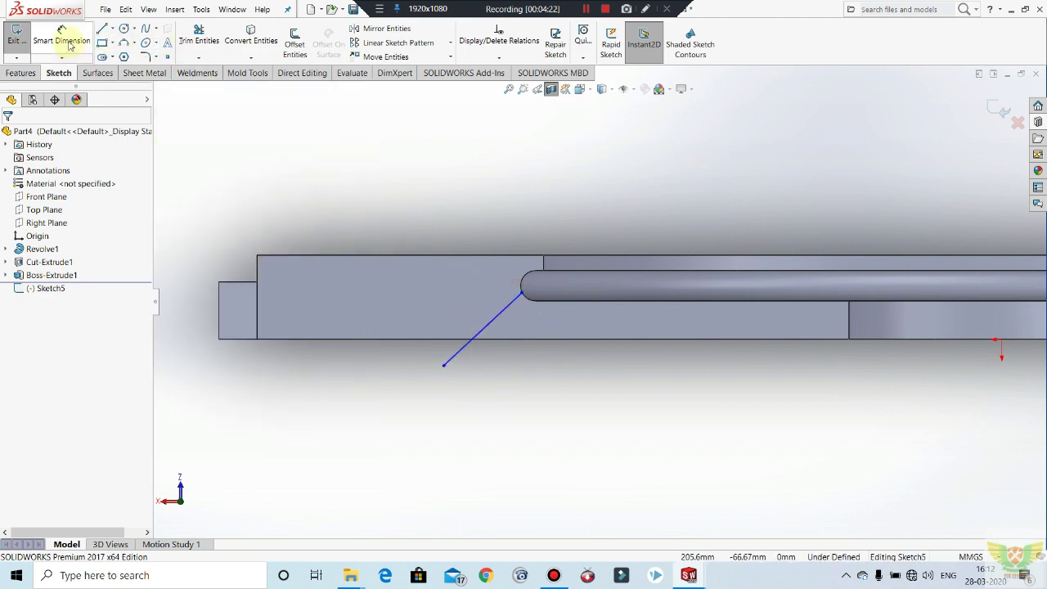
pyautogui.scroll(2, 605, 336)
pyautogui.scroll(1, 935, 327)
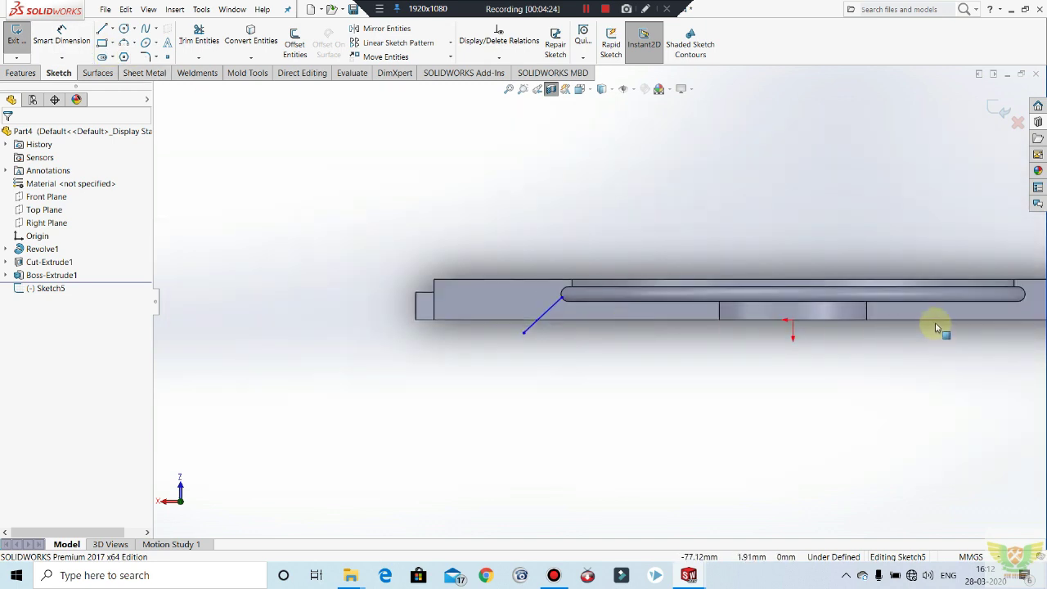
pyautogui.scroll(1, 928, 316)
pyautogui.scroll(-1, 928, 316)
pyautogui.scroll(-1, 806, 297)
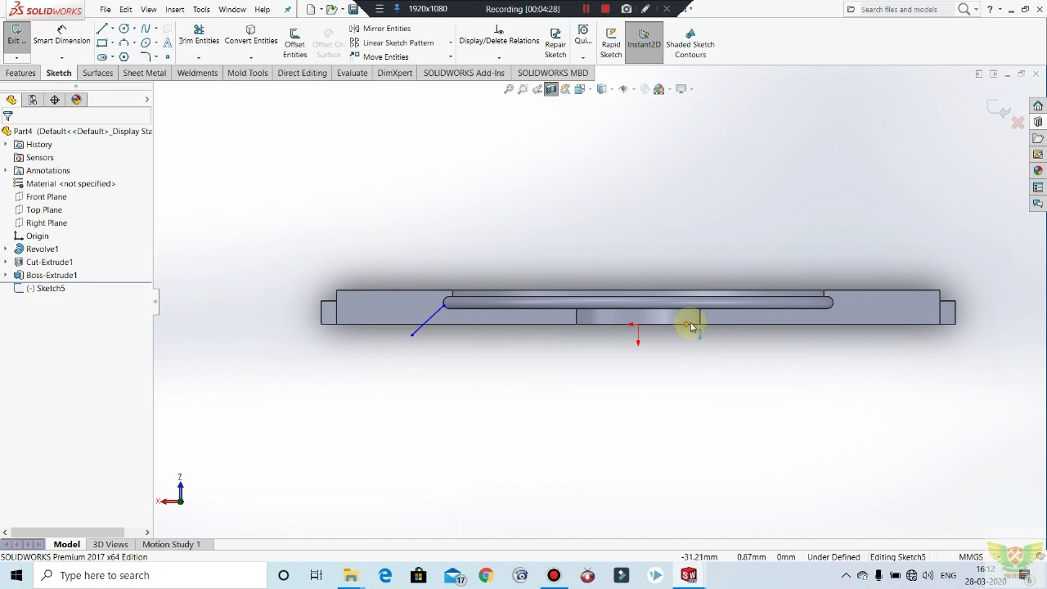
pyautogui.scroll(-3, 691, 327)
pyautogui.scroll(3, 675, 305)
pyautogui.scroll(-1, 647, 285)
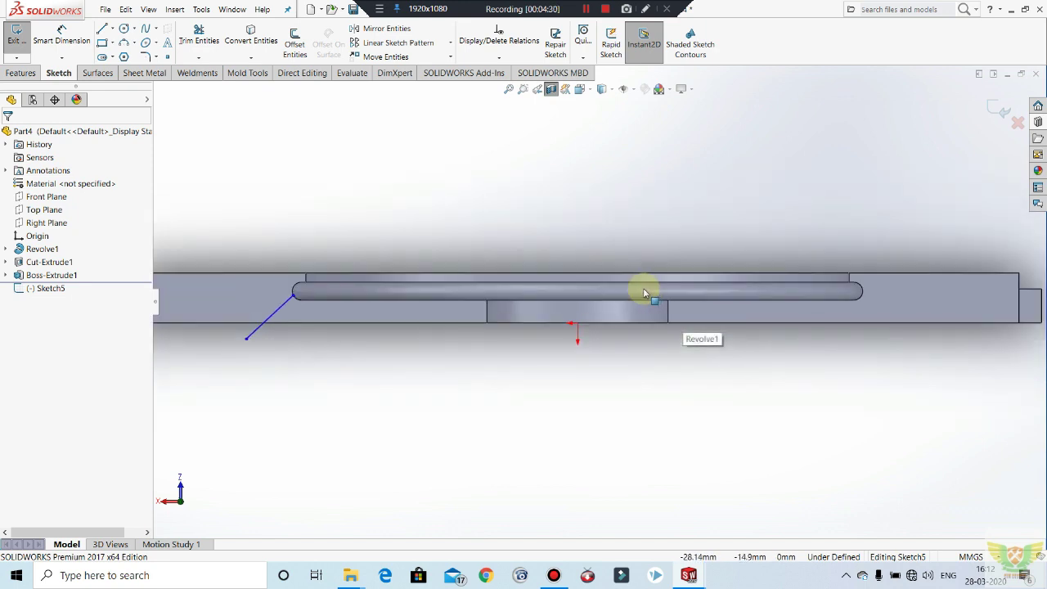
pyautogui.scroll(-2, 304, 298)
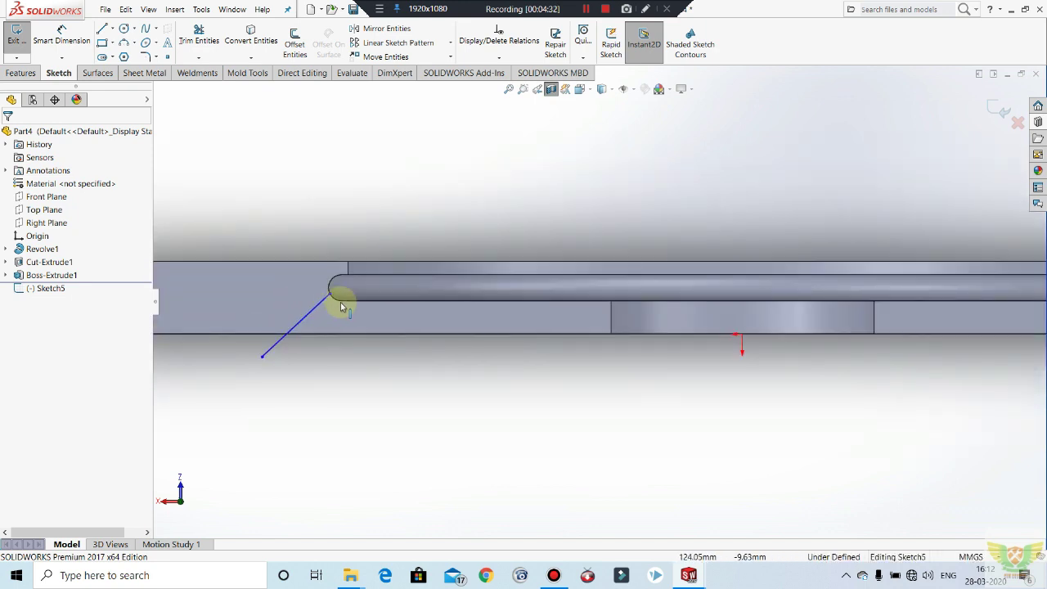
pyautogui.scroll(-1, 349, 300)
pyautogui.scroll(-1, 349, 299)
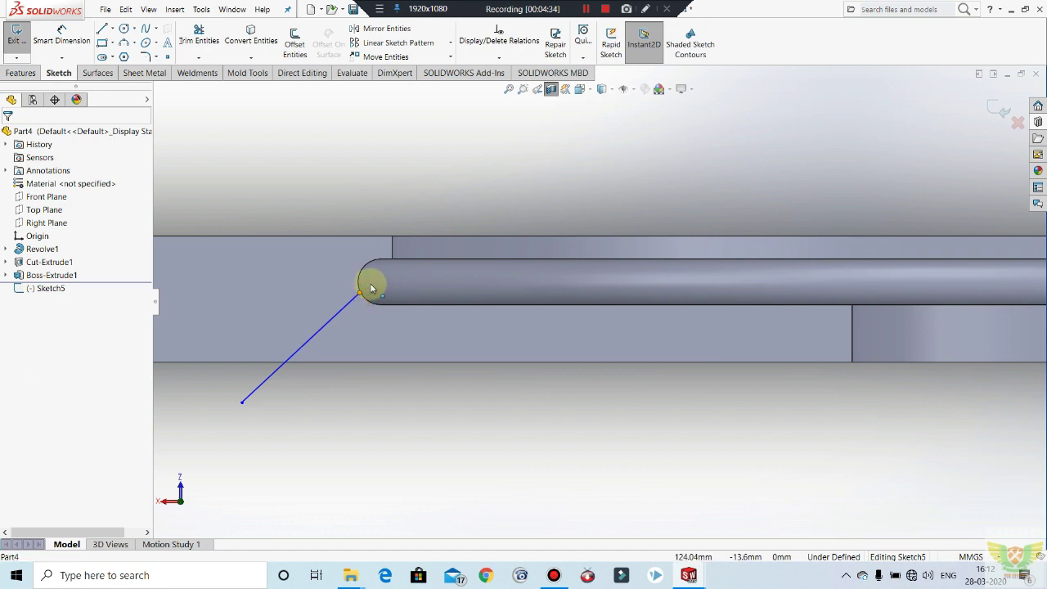
# Check the line's endpoint, return to the front view and close the line tool.
pyautogui.click(370, 283)
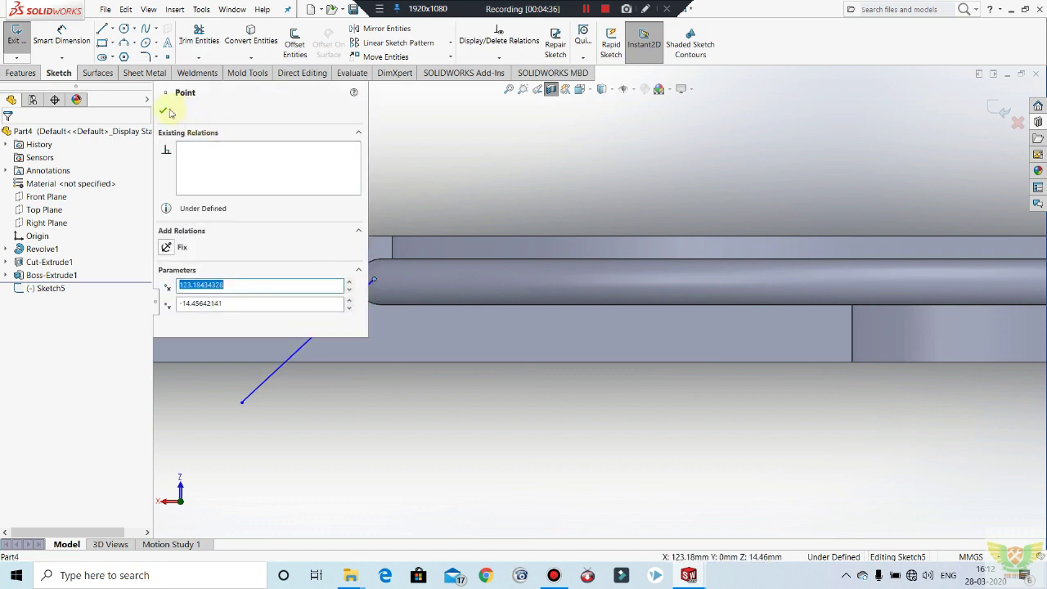
pyautogui.click(162, 112)
pyautogui.scroll(1, 245, 346)
pyautogui.scroll(1, 447, 369)
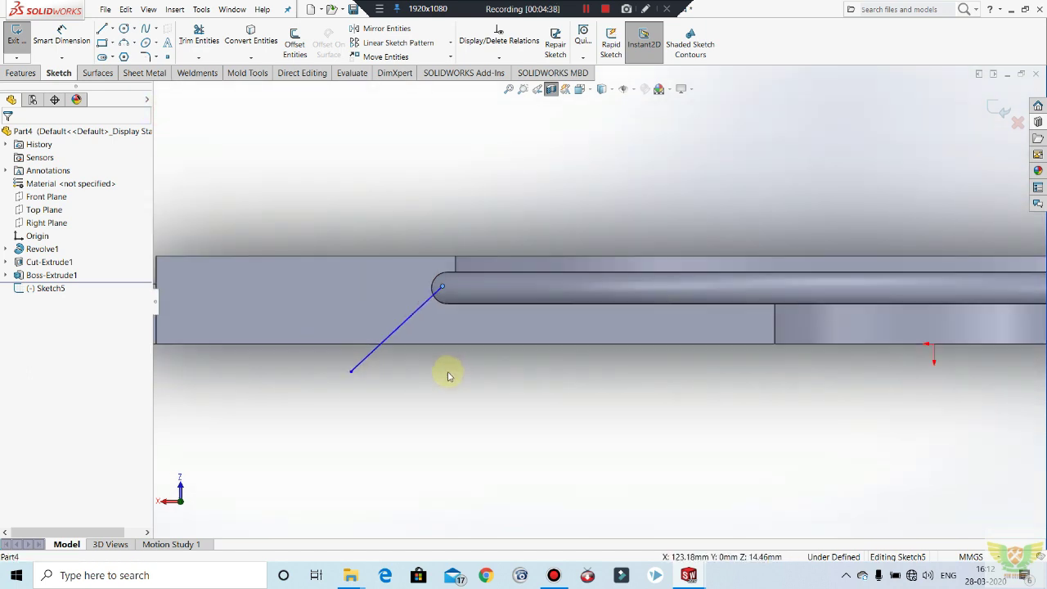
pyautogui.moveTo(446, 369)
pyautogui.mouseDown(button='middle')
pyautogui.moveTo(449, 407)
pyautogui.moveTo(450, 393)
pyautogui.mouseUp(button='middle')
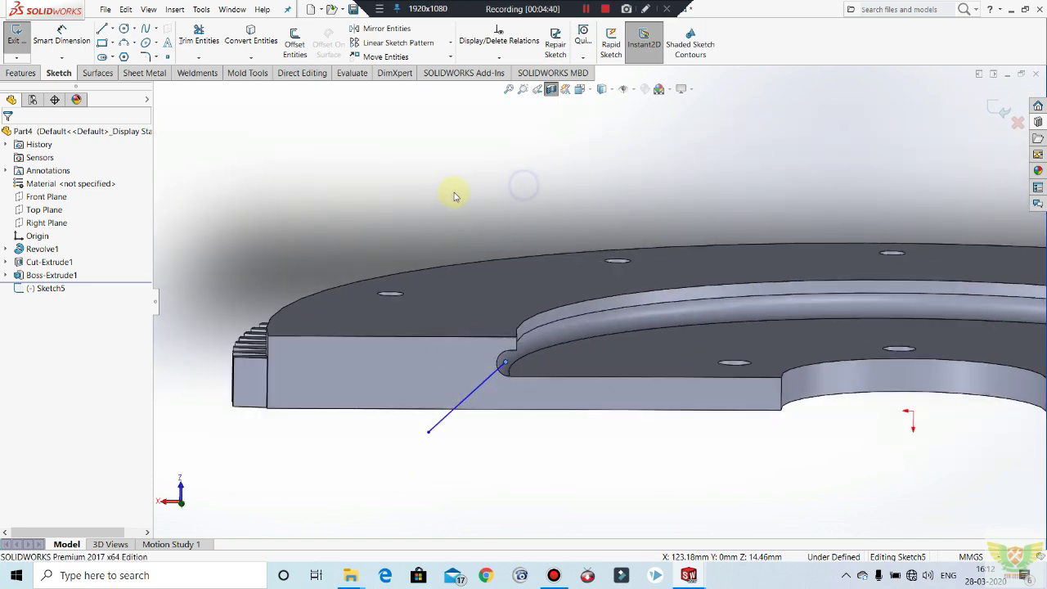
pyautogui.press('l')
pyautogui.press('space')
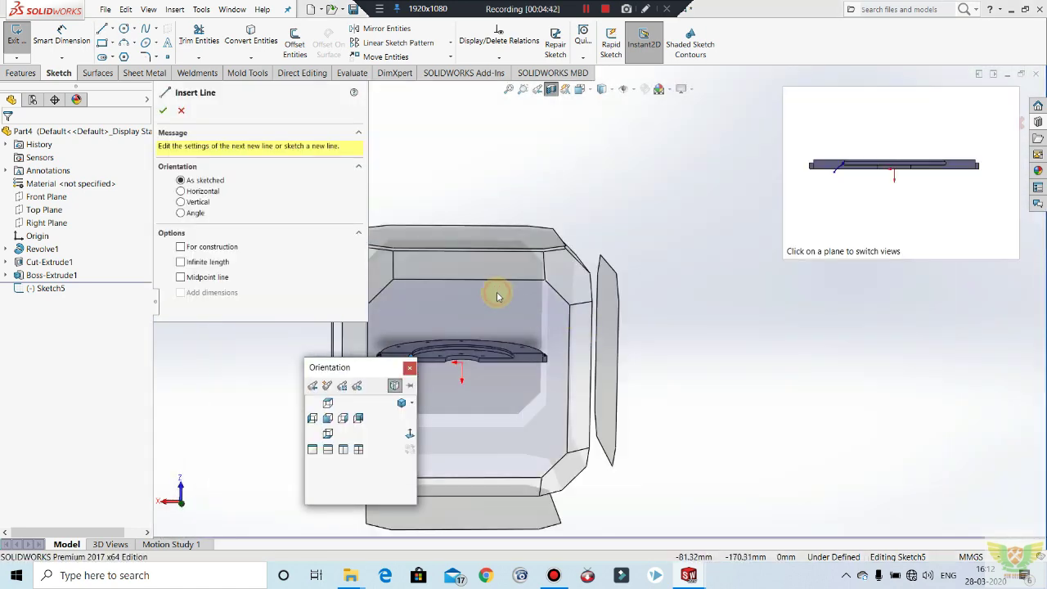
pyautogui.press('Escape')
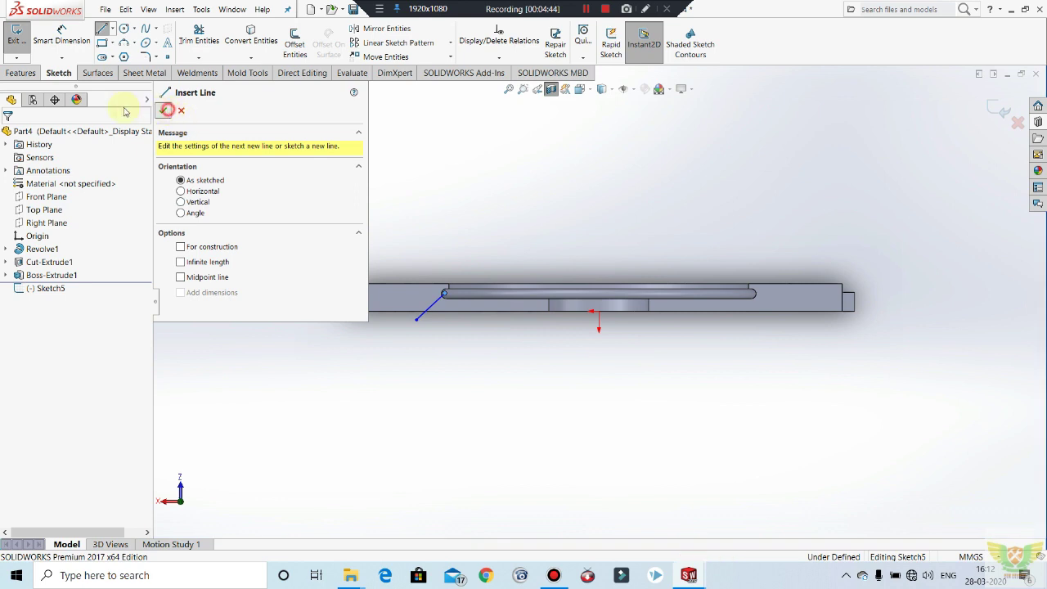
pyautogui.click(163, 110)
# Sweep a circular profile along Sketch5's slanted line, settling on a 4 mm diameter.
pyautogui.click(18, 38)
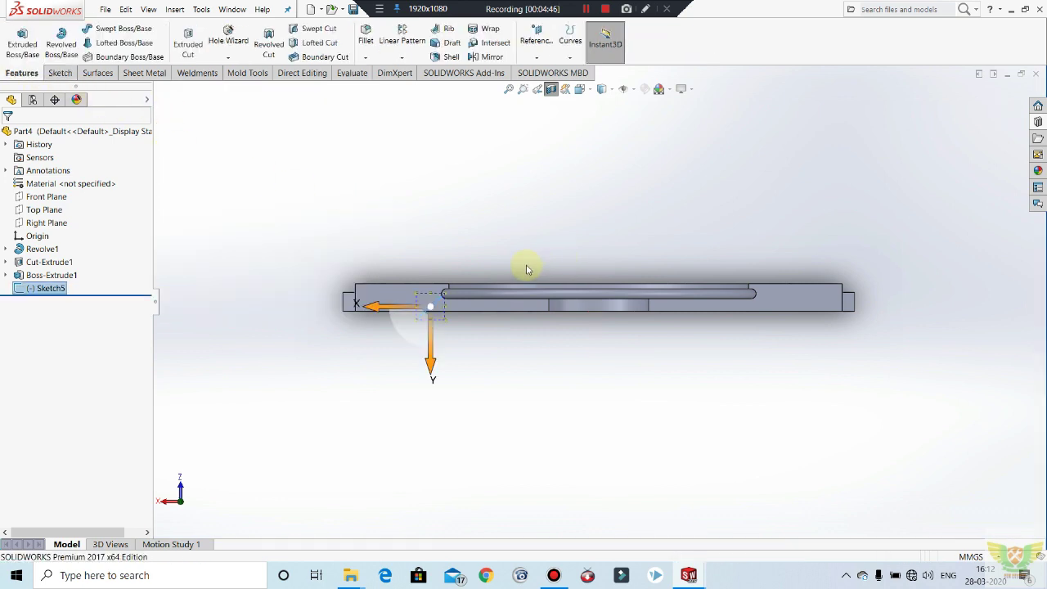
pyautogui.click(321, 145)
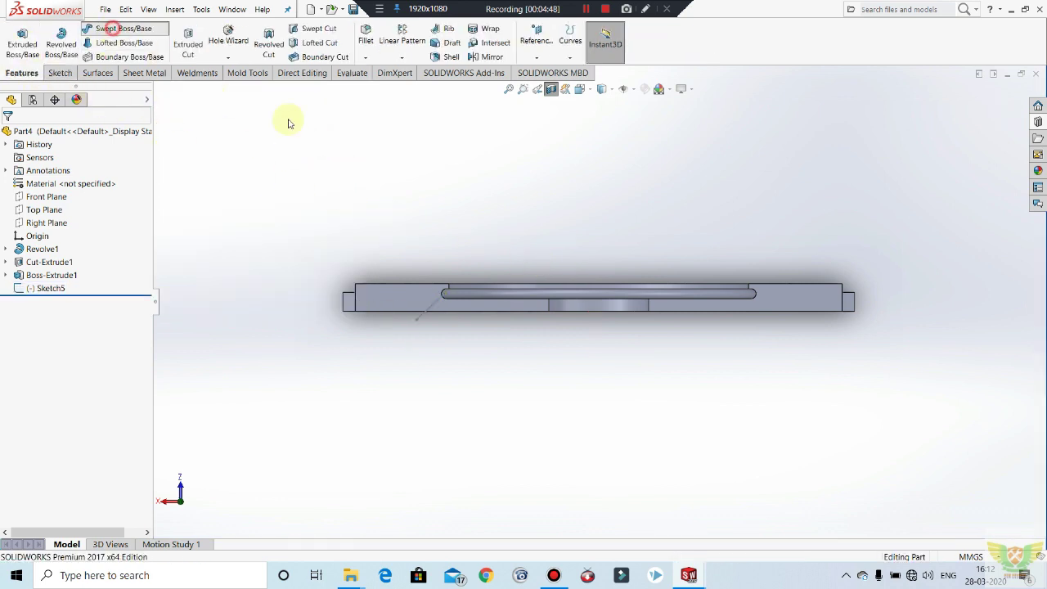
pyautogui.click(110, 28)
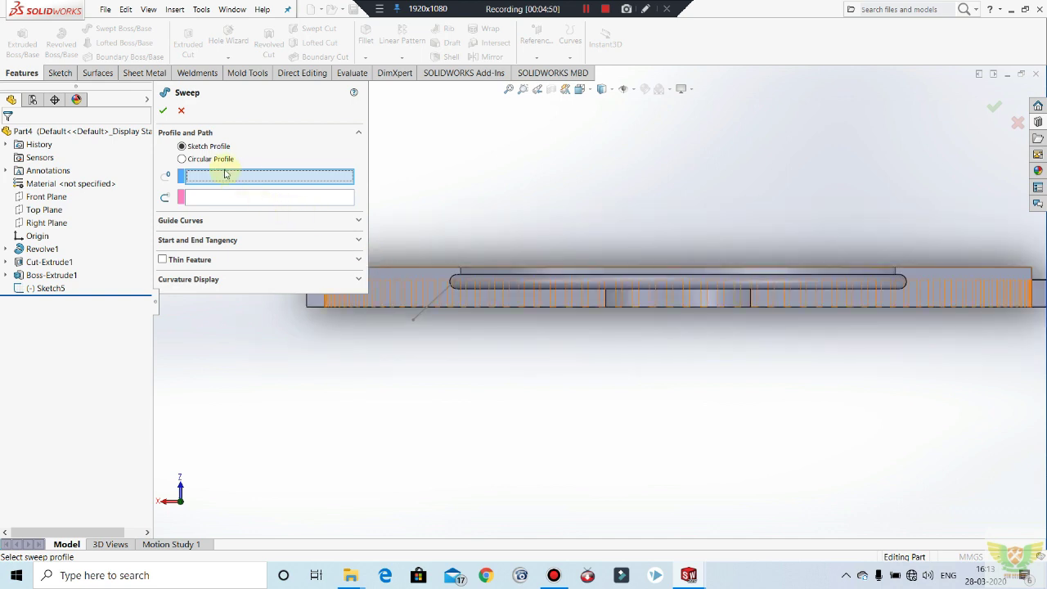
pyautogui.click(211, 160)
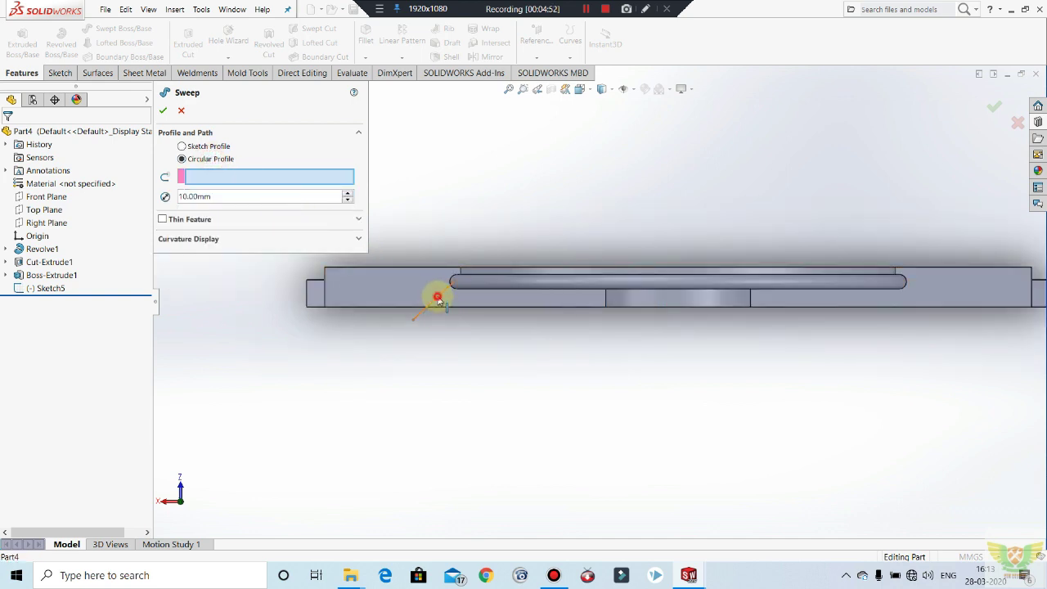
pyautogui.click(438, 299)
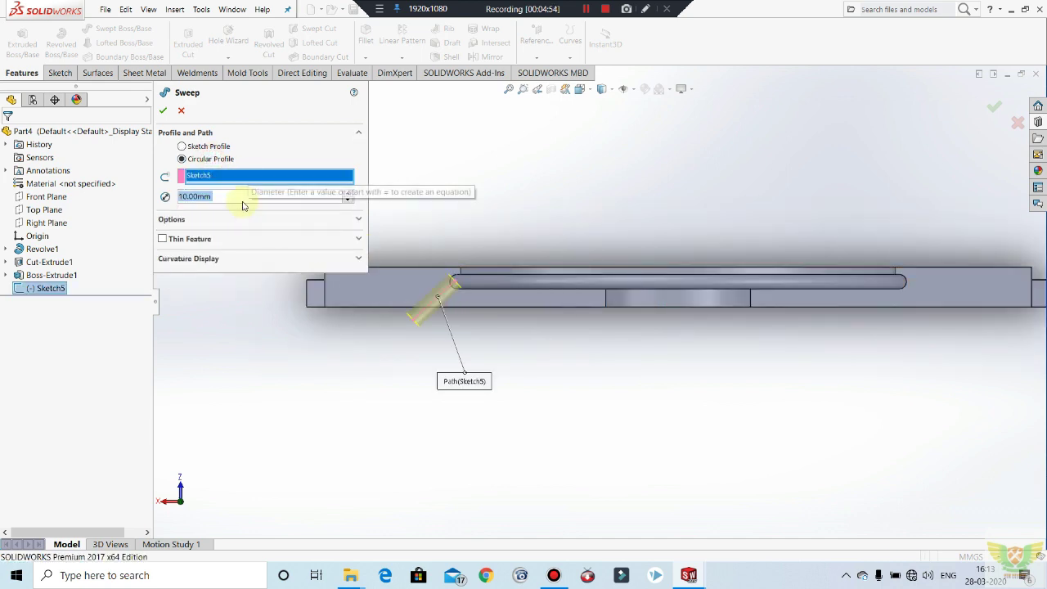
pyautogui.write('6')
pyautogui.press('Return')
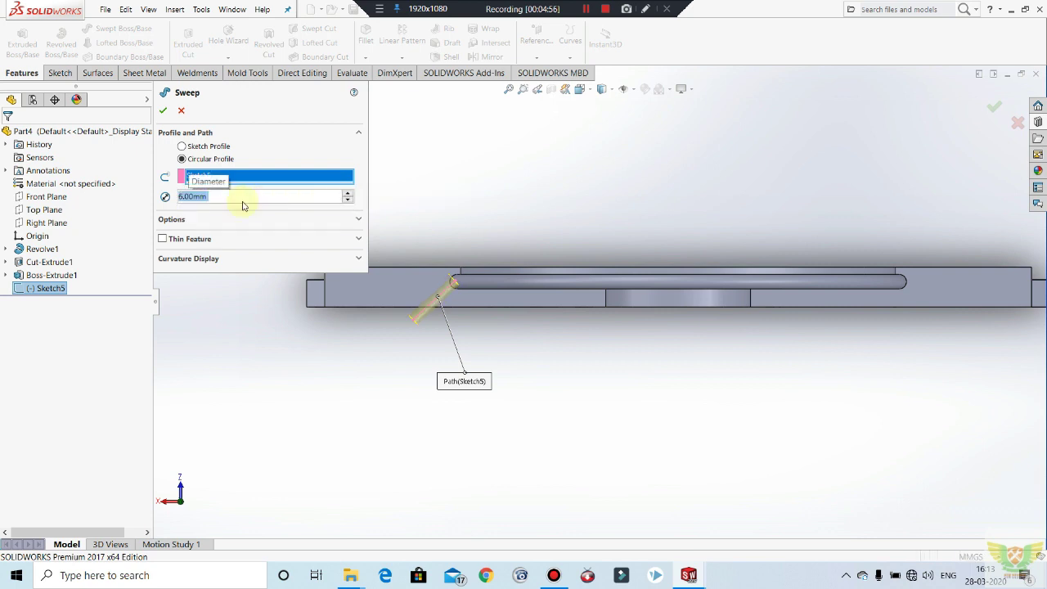
pyautogui.write('5')
pyautogui.press('Return')
pyautogui.write('4')
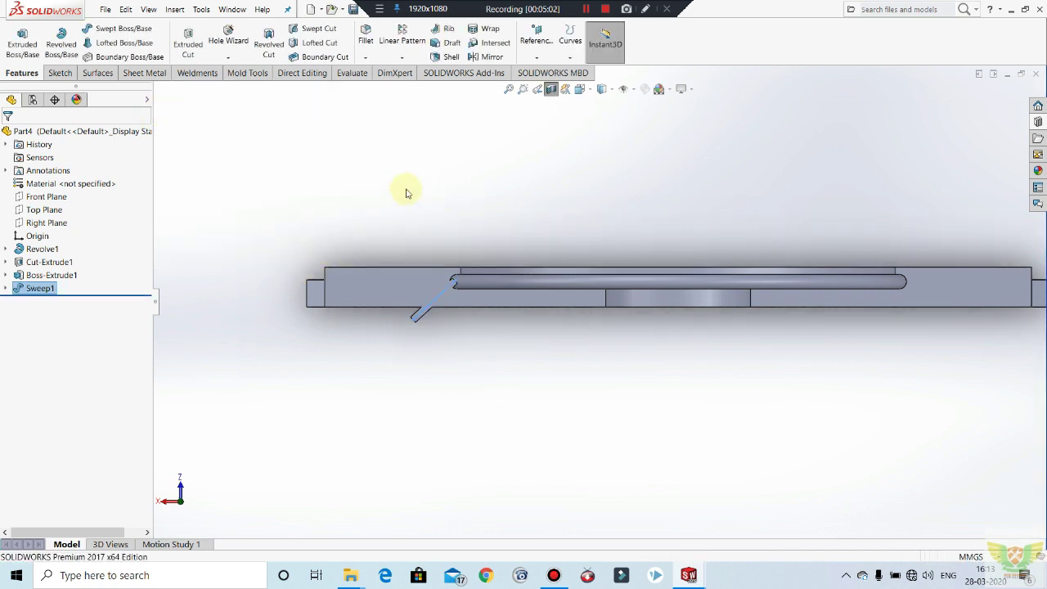
# Reopen Sweep1, adjust its additional options and confirm it as a separate body.
pyautogui.rightClick(40, 296)
pyautogui.click(44, 250)
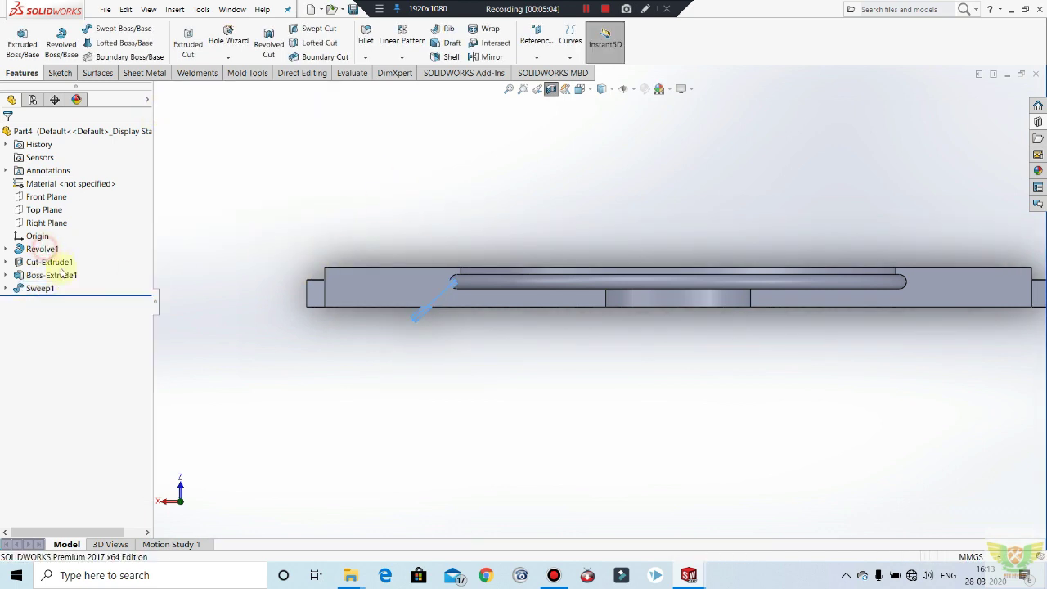
pyautogui.click(173, 219)
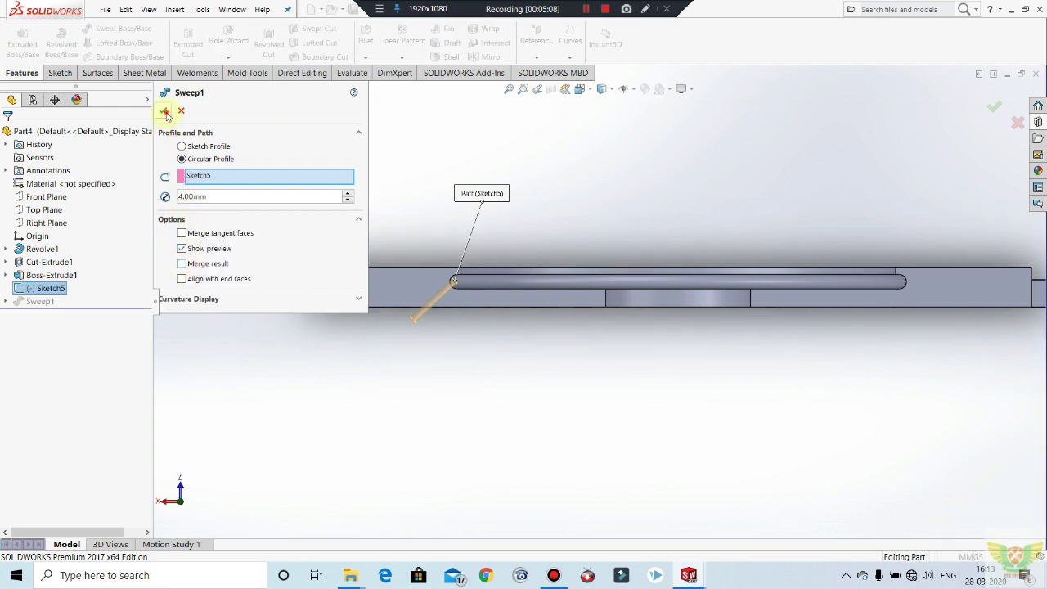
pyautogui.press('Return')
pyautogui.moveTo(417, 199); pyautogui.dragTo(490, 243, button='middle')
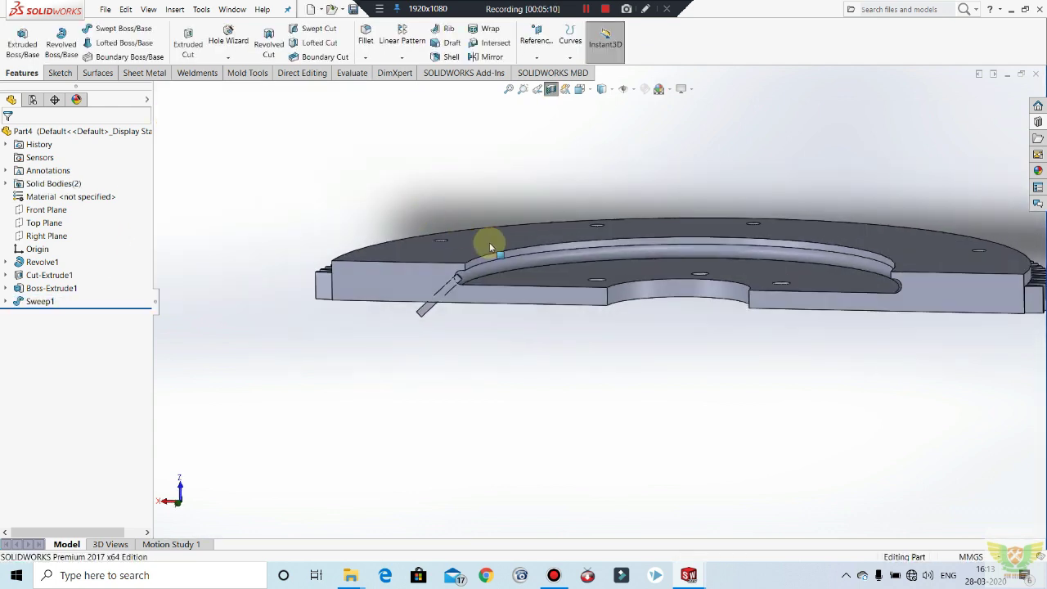
# Combine with Subtract, removing Sweep1 from main body Boss-Extrude1.
pyautogui.scroll(-2, 718, 334)
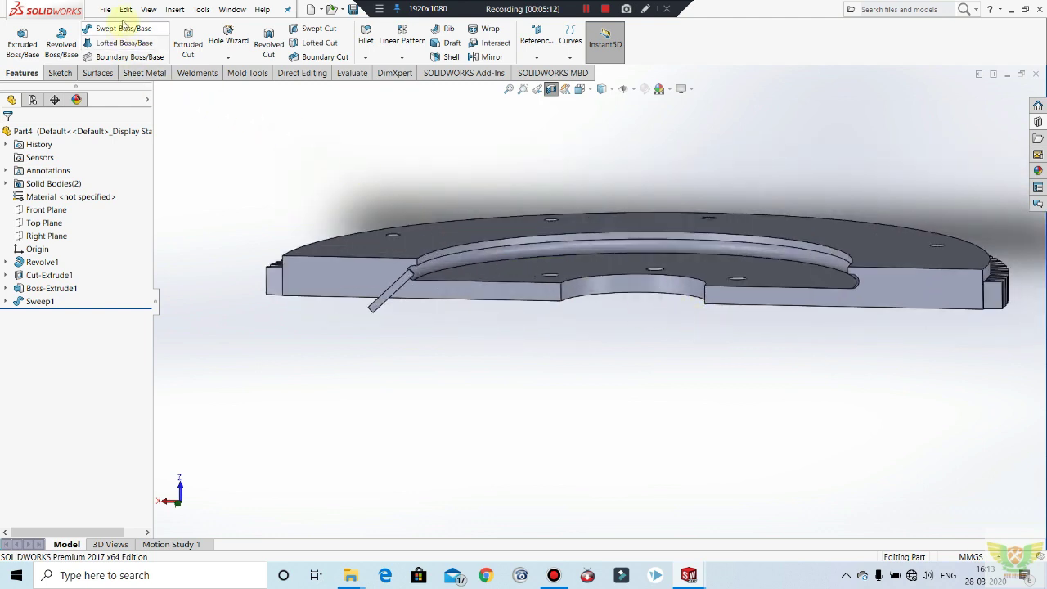
pyautogui.click(171, 12)
pyautogui.moveTo(195, 54)
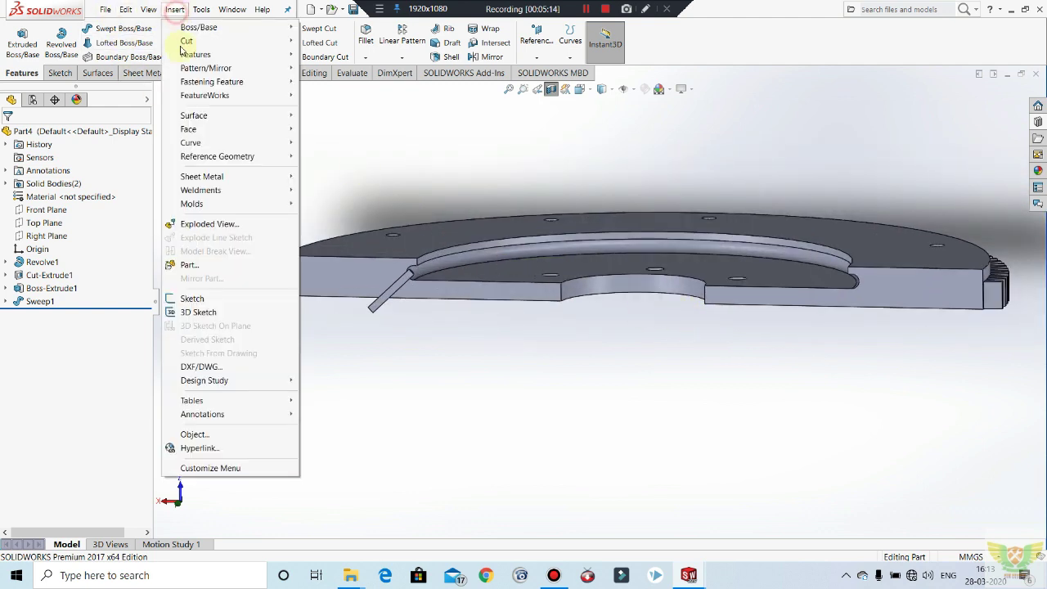
pyautogui.click(360, 326)
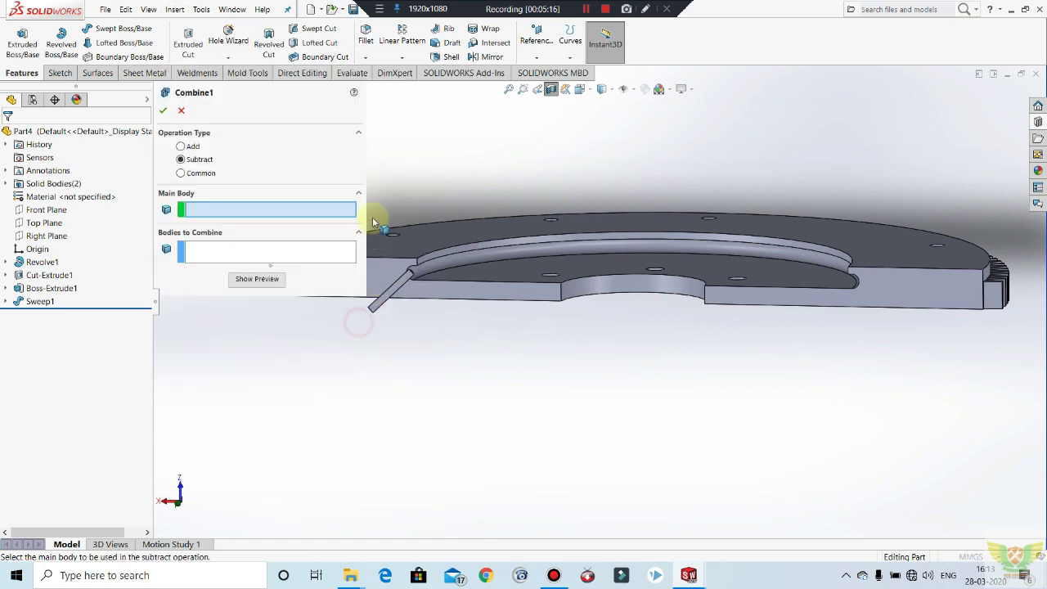
pyautogui.click(381, 260)
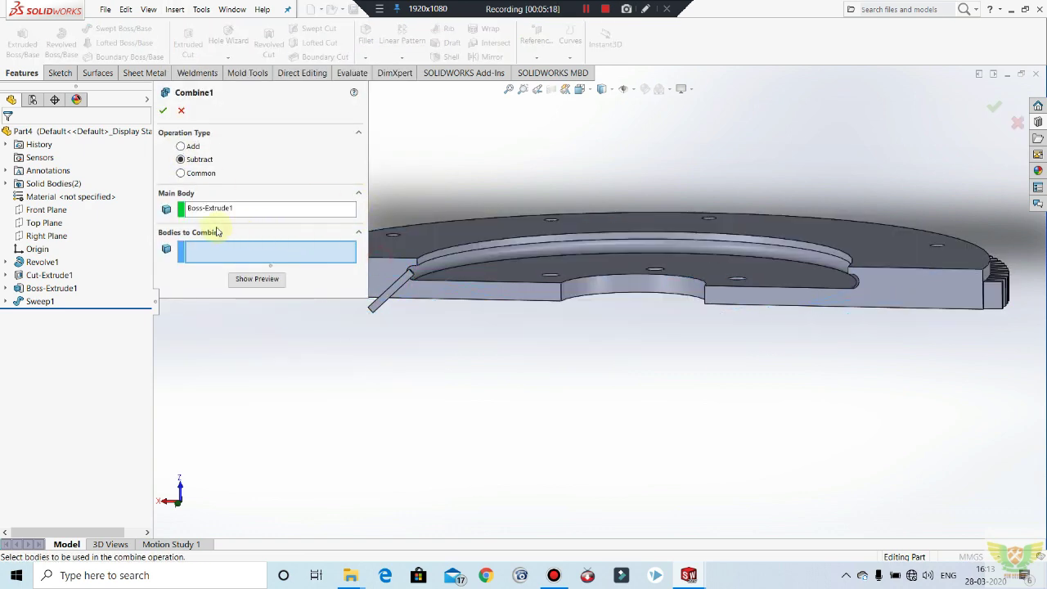
pyautogui.click(379, 308)
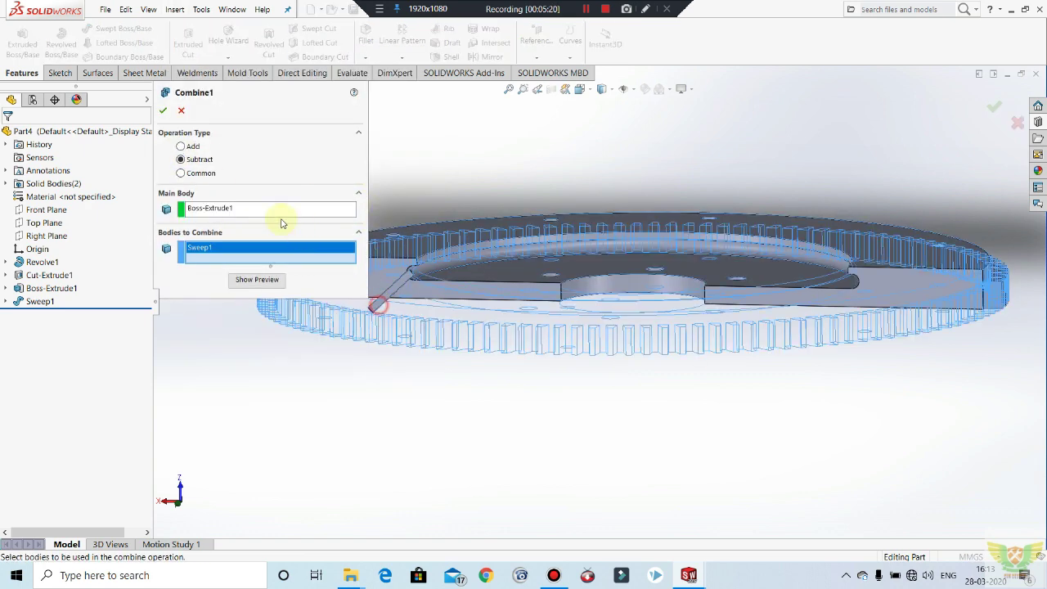
pyautogui.click(163, 111)
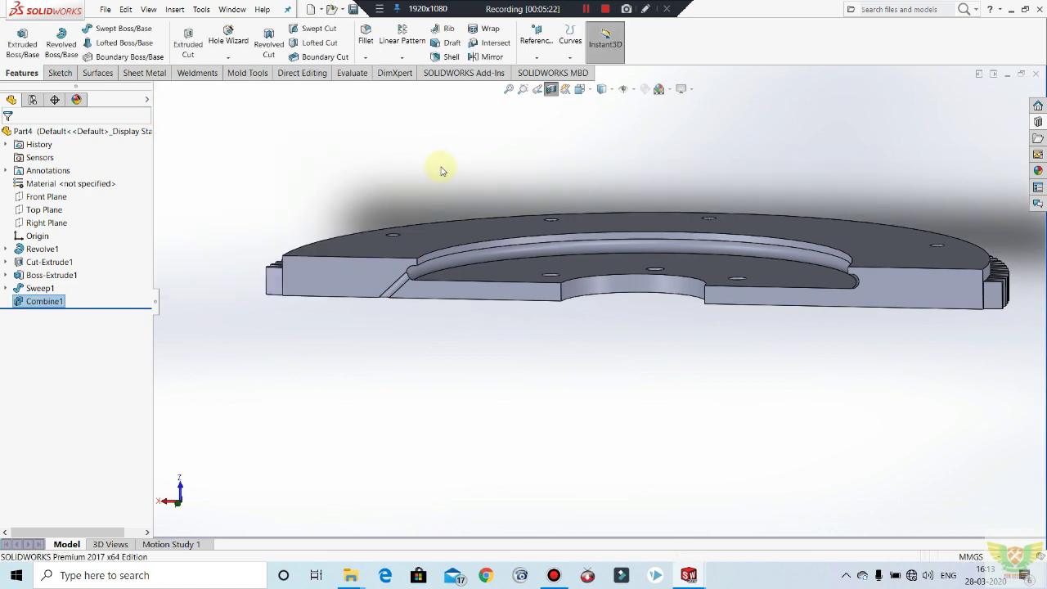
# Turn off Section View and orbit to inspect the angled hole through the gear.
pyautogui.moveTo(437, 163); pyautogui.dragTo(433, 181, button='middle')
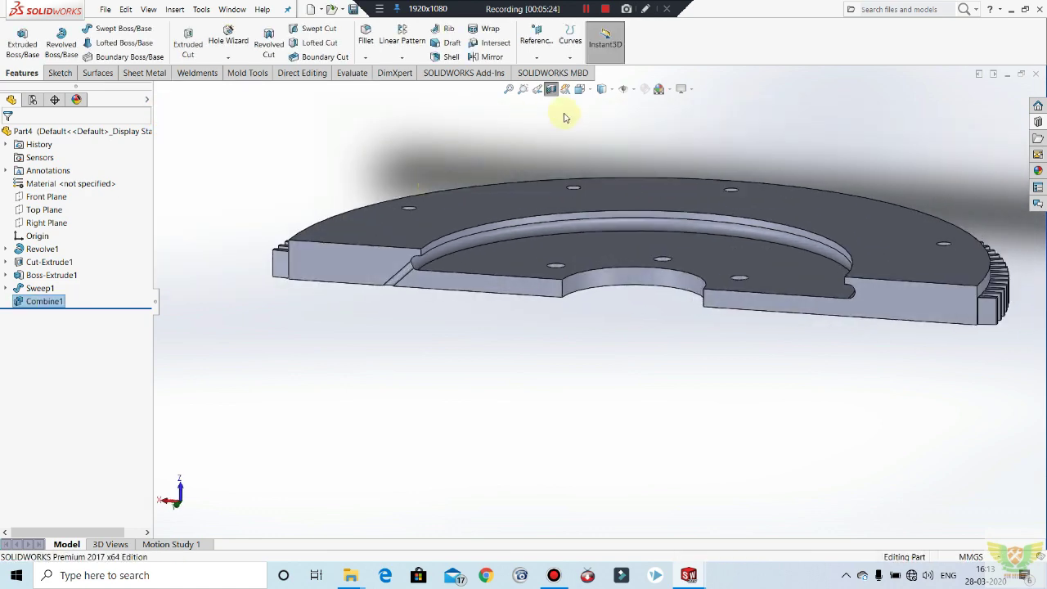
pyautogui.click(551, 89)
pyautogui.moveTo(515, 189)
pyautogui.mouseDown(button='middle')
pyautogui.moveTo(519, 145)
pyautogui.moveTo(491, 262)
pyautogui.moveTo(525, 138)
pyautogui.moveTo(444, 264)
pyautogui.moveTo(802, 198)
pyautogui.mouseUp(button='middle')
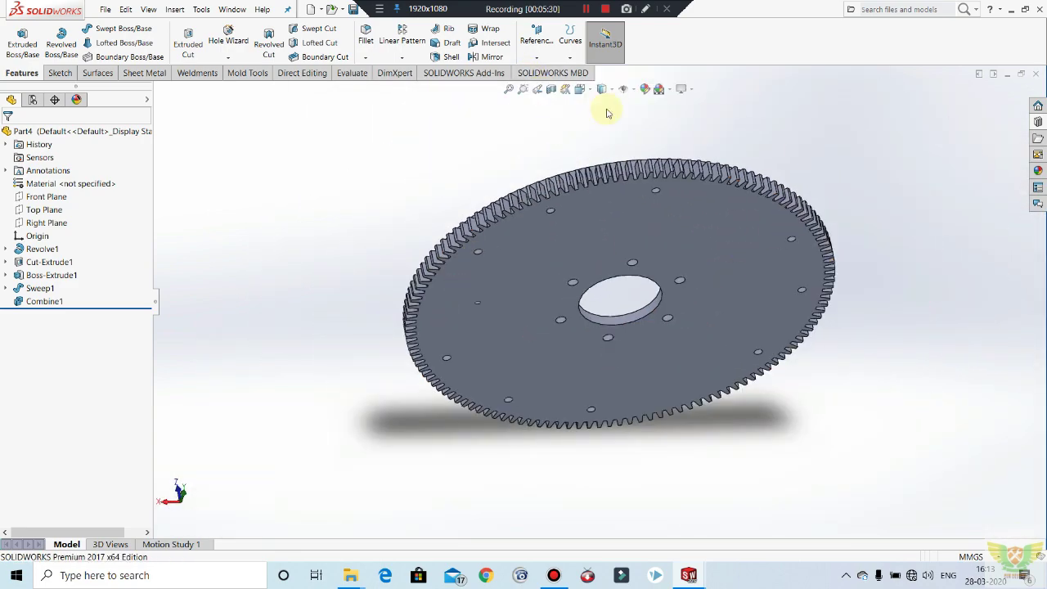
# Start a Circular Pattern from the Linear Pattern dropdown on the Features tab.
pyautogui.click(405, 72)
pyautogui.click(33, 73)
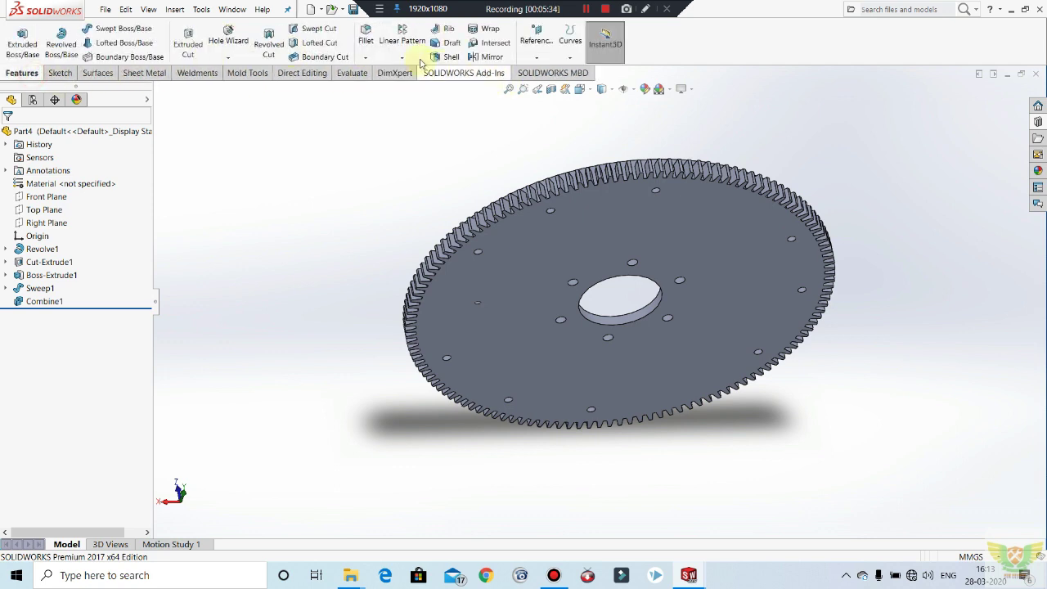
pyautogui.click(402, 57)
pyautogui.click(413, 86)
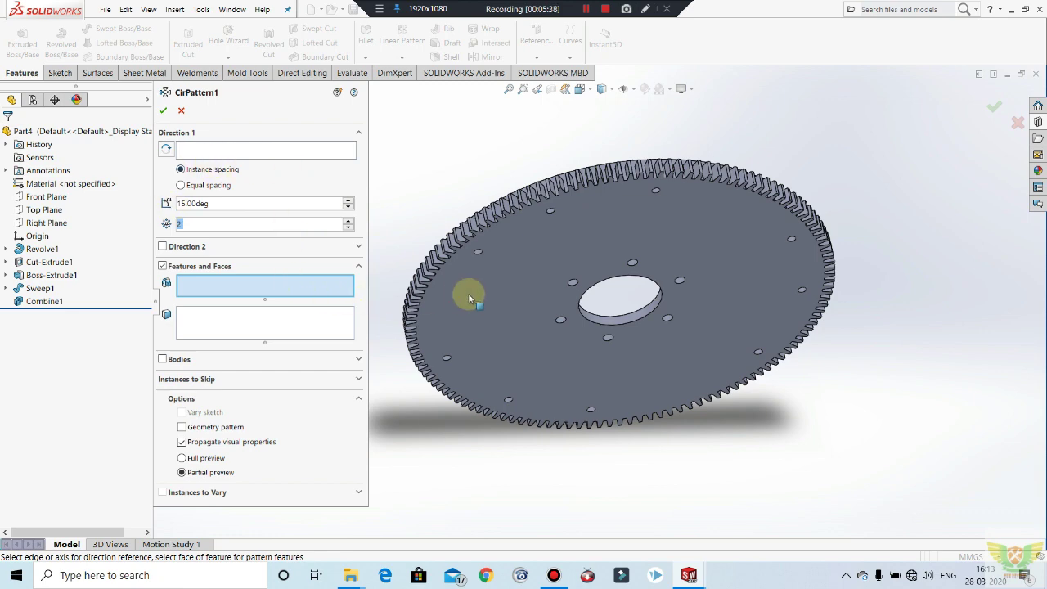
# Try to pick the Combine1 channel, dismiss both 'Unable to pattern' warnings, and cancel.
pyautogui.scroll(-3, 478, 299)
pyautogui.scroll(-3, 491, 305)
pyautogui.scroll(-2, 497, 309)
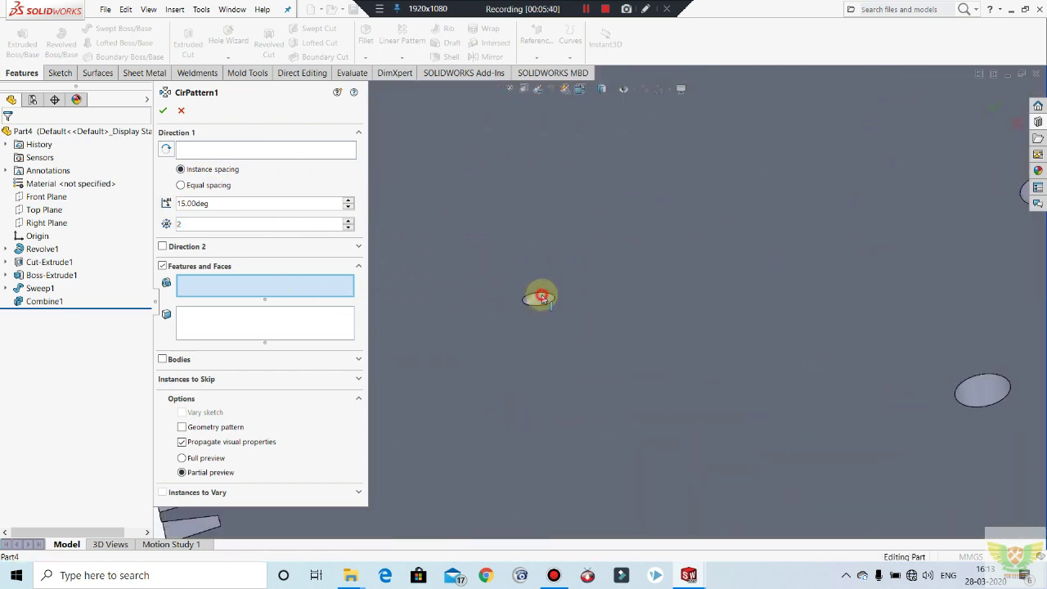
pyautogui.click(542, 298)
pyautogui.click(591, 287)
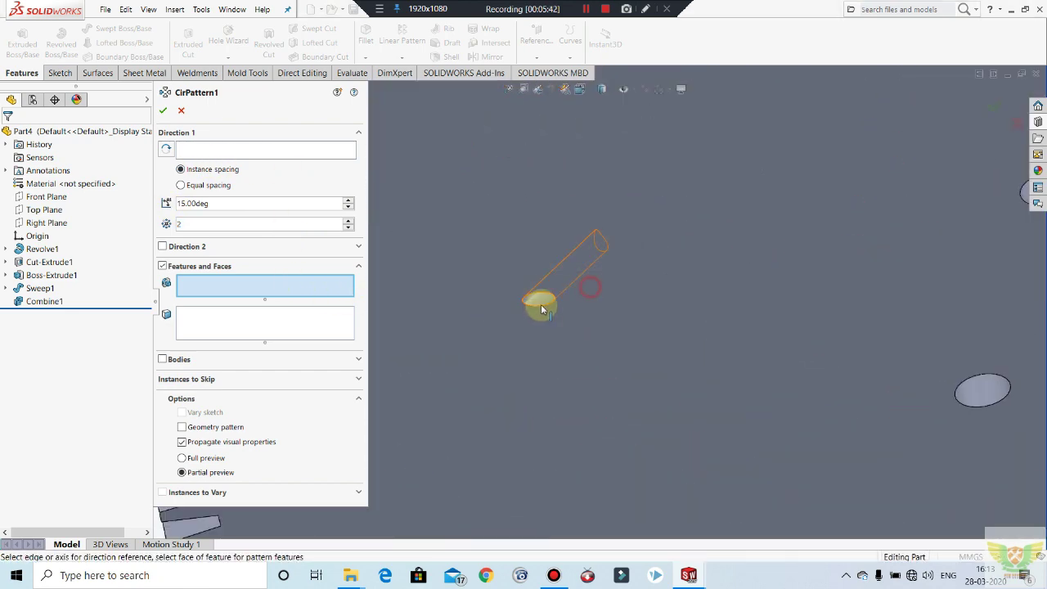
pyautogui.click(542, 300)
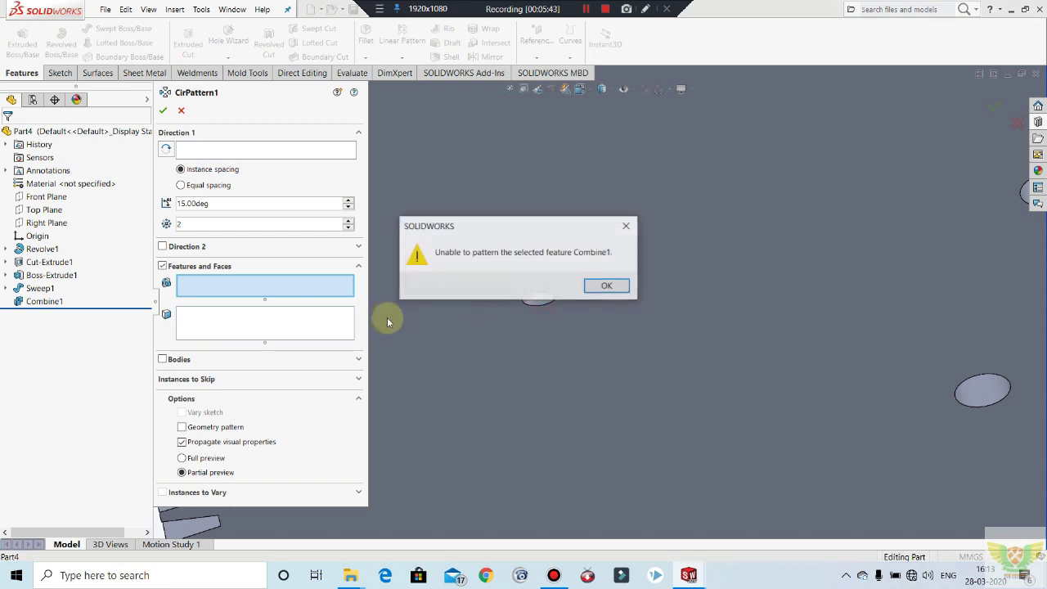
pyautogui.click(607, 287)
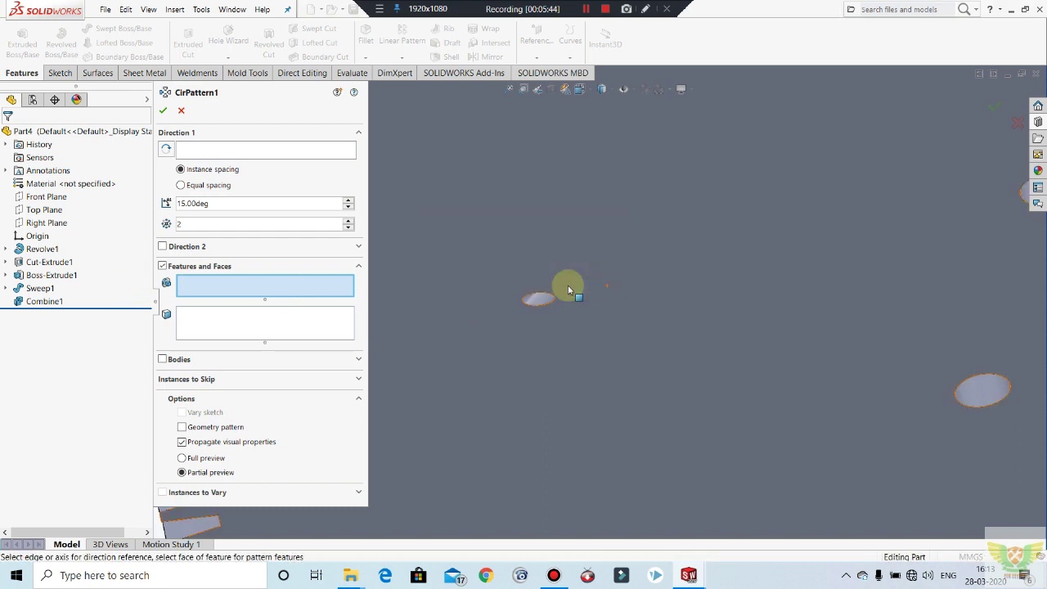
pyautogui.click(180, 114)
# Delete Combine1 so Sweep1 is a separate rod again, then reopen Circular Pattern.
pyautogui.rightClick(42, 300)
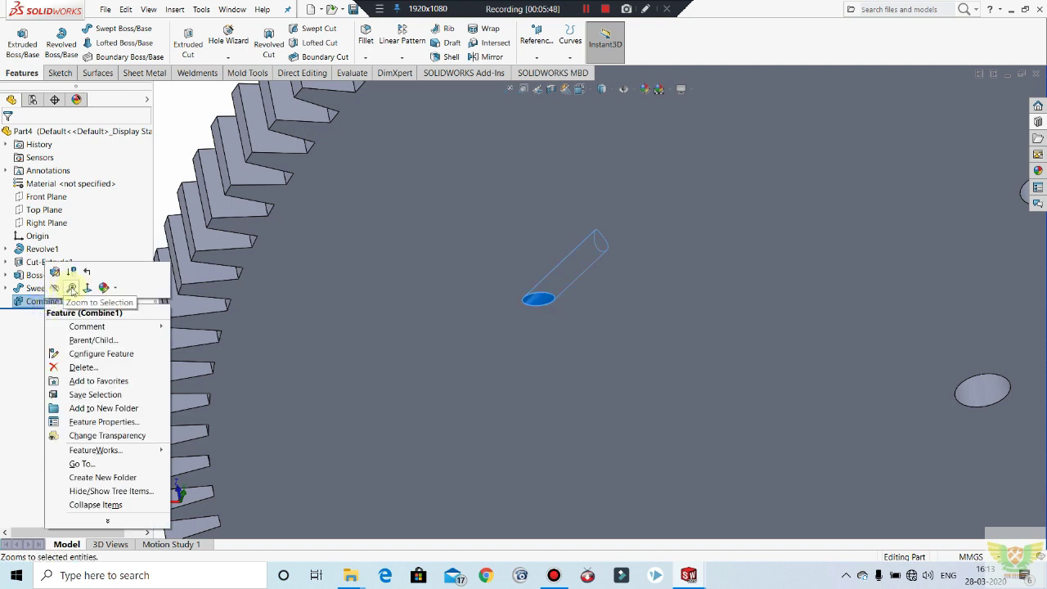
pyautogui.click(84, 368)
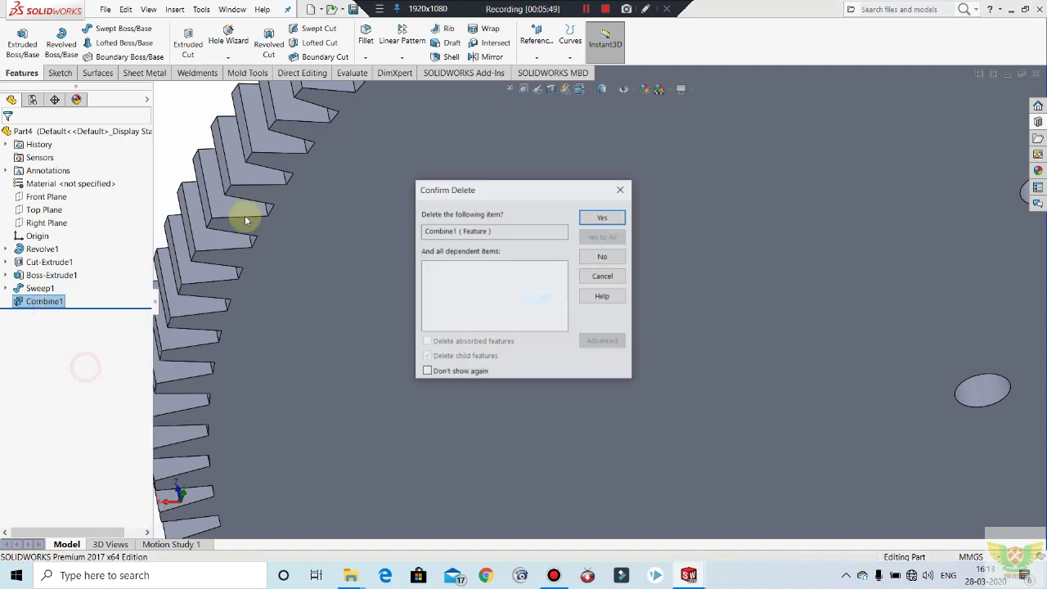
pyautogui.click(606, 217)
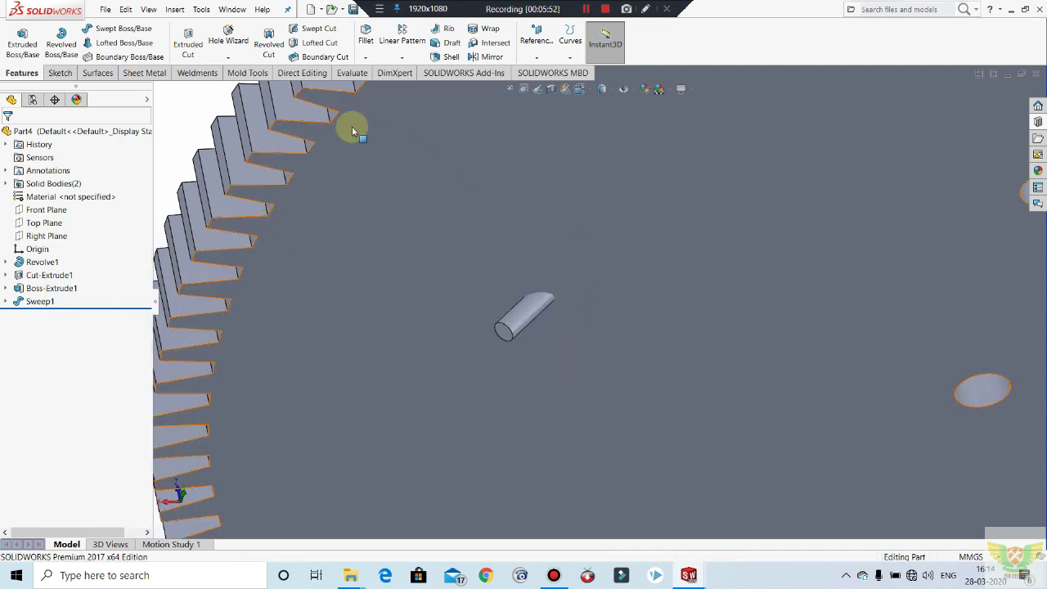
pyautogui.click(407, 59)
pyautogui.click(413, 84)
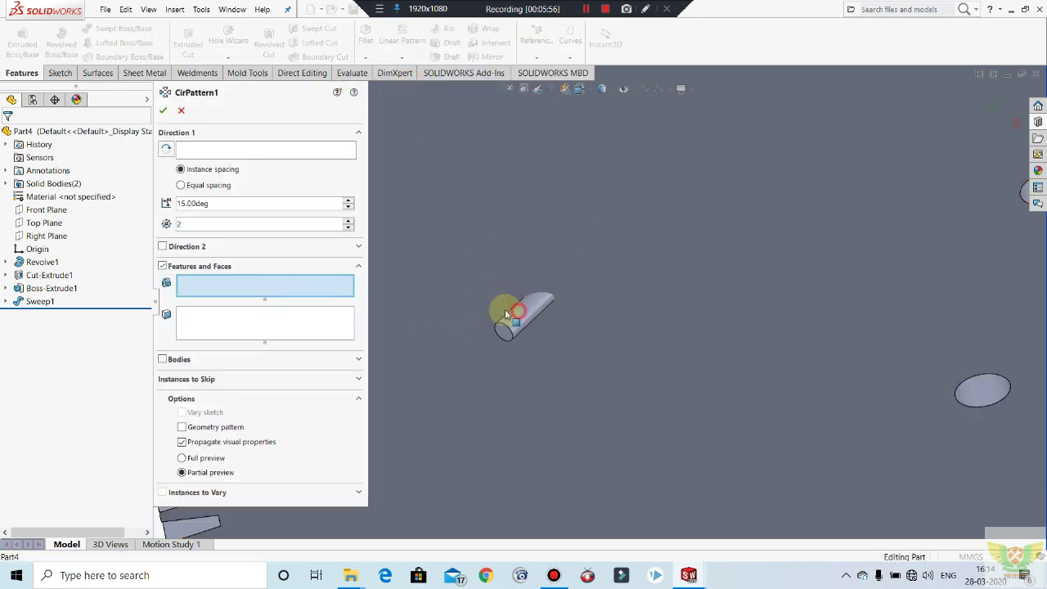
# Select Sweep1 as the feature and the hub's cylindrical face as the pattern axis.
pyautogui.click(505, 311)
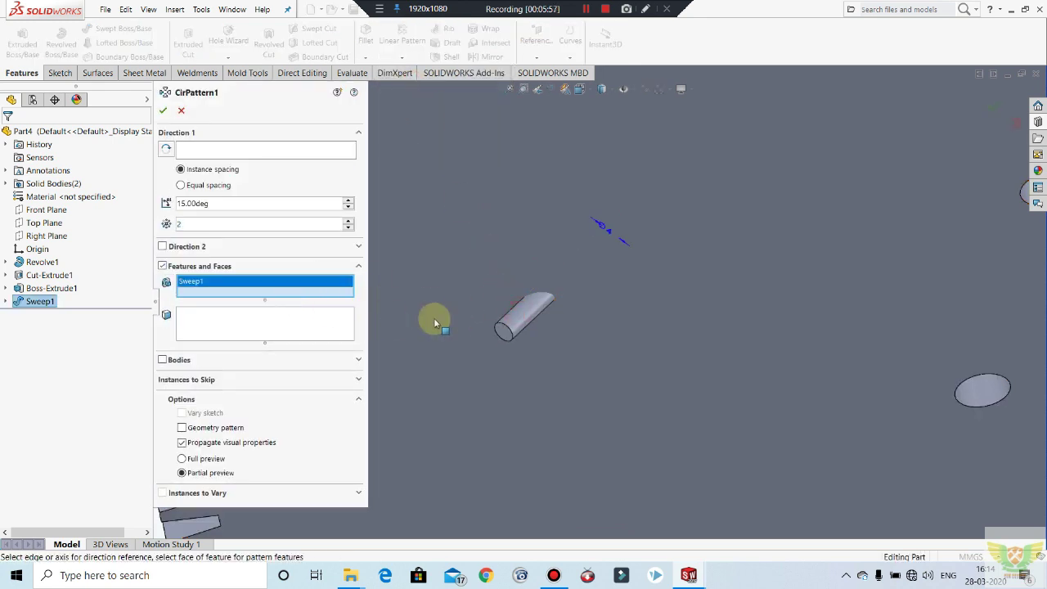
pyautogui.click(222, 143)
pyautogui.scroll(3, 650, 287)
pyautogui.scroll(3, 868, 335)
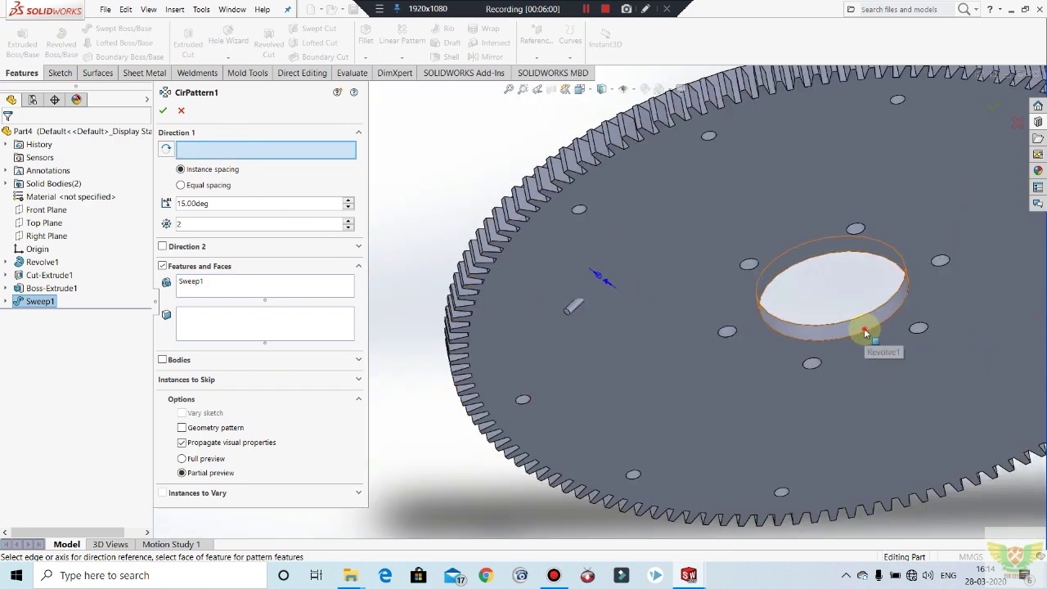
pyautogui.click(866, 331)
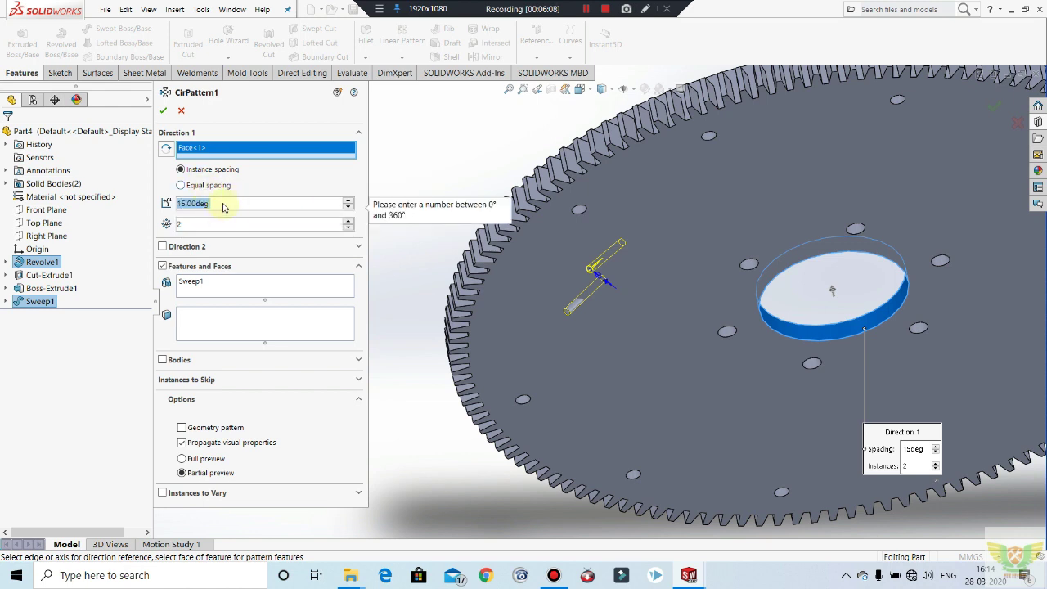
# Set the circular pattern to 60 instances.
pyautogui.click(223, 203)
pyautogui.write('36')
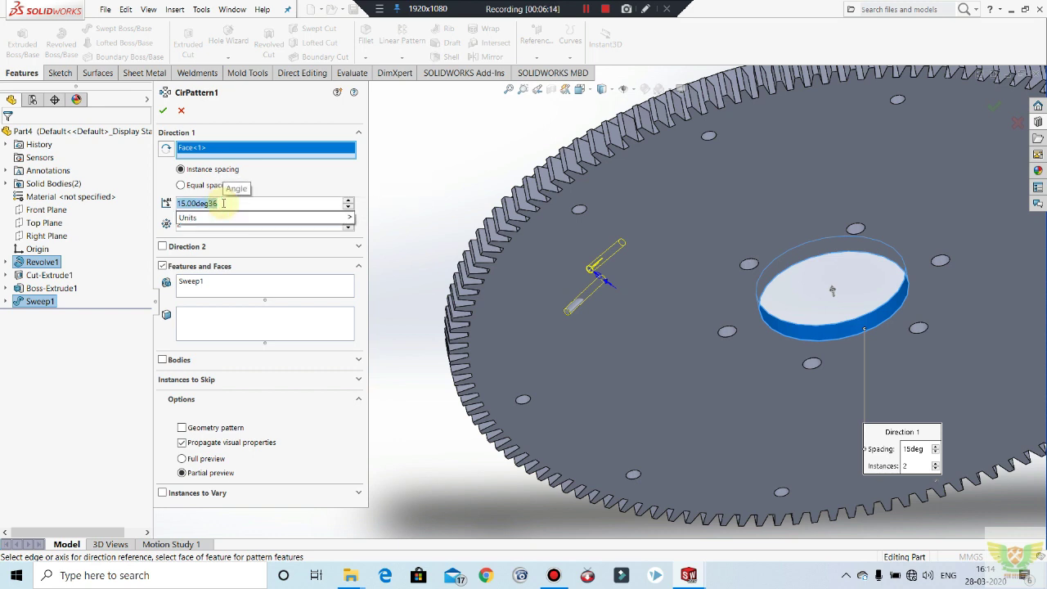
pyautogui.press('Return')
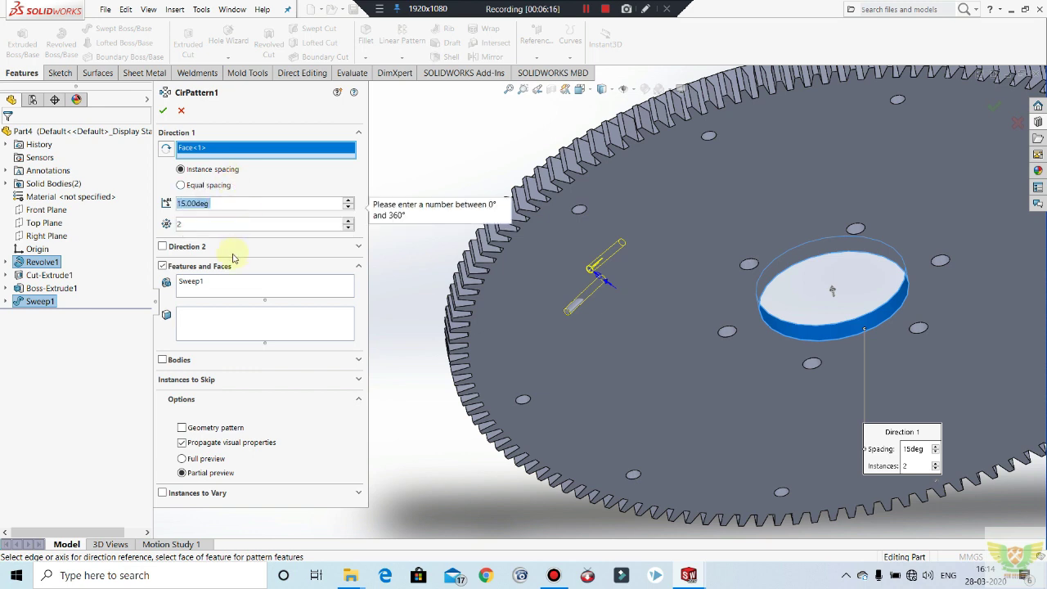
pyautogui.click(204, 222)
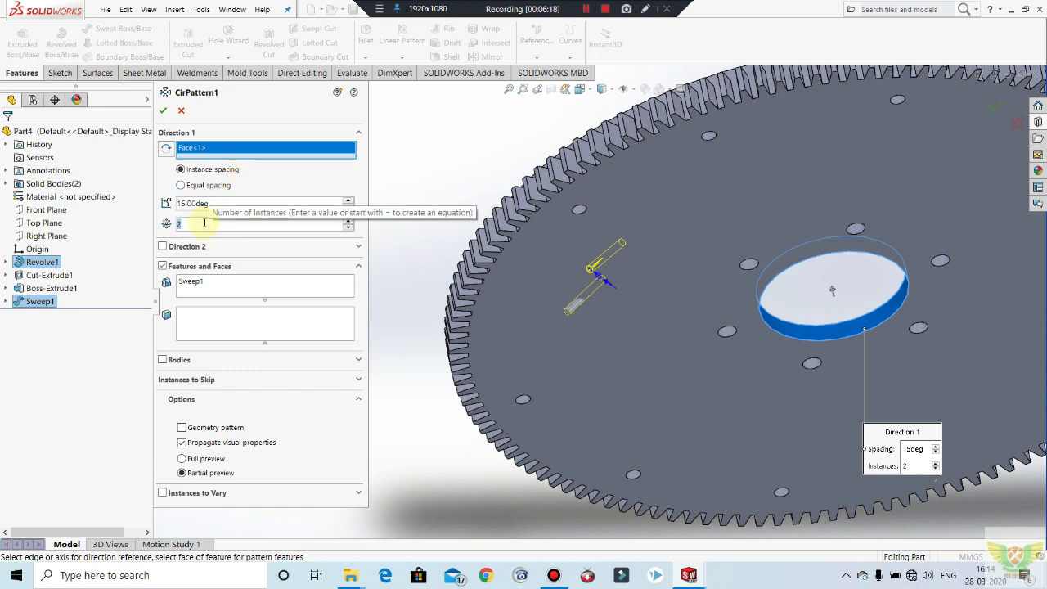
pyautogui.write('30')
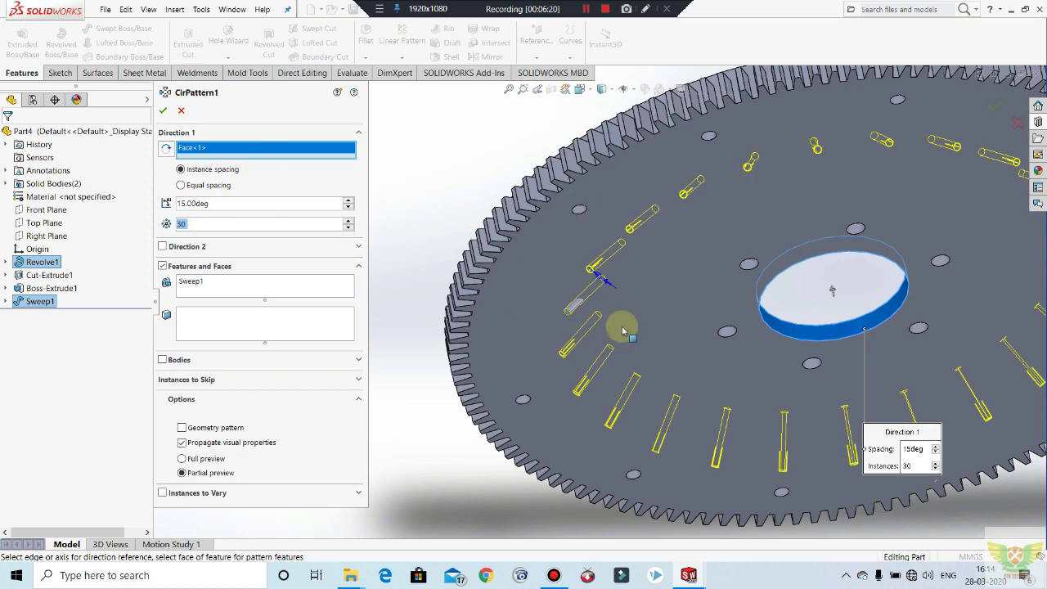
pyautogui.moveTo(619, 320); pyautogui.dragTo(736, 204, button='middle')
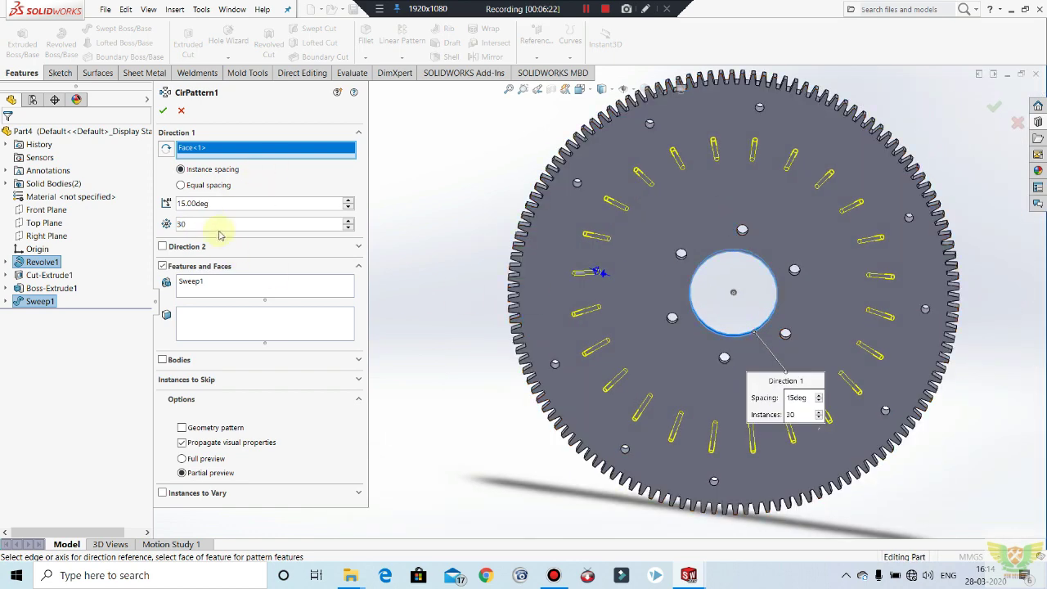
pyautogui.write('60')
pyautogui.press('Return')
# Set the spacing angle to 30° and confirm CirPattern1.
pyautogui.moveTo(487, 251)
pyautogui.mouseDown(button='middle')
pyautogui.moveTo(636, 262)
pyautogui.moveTo(818, 299)
pyautogui.moveTo(884, 374)
pyautogui.moveTo(809, 394)
pyautogui.mouseUp(button='middle')
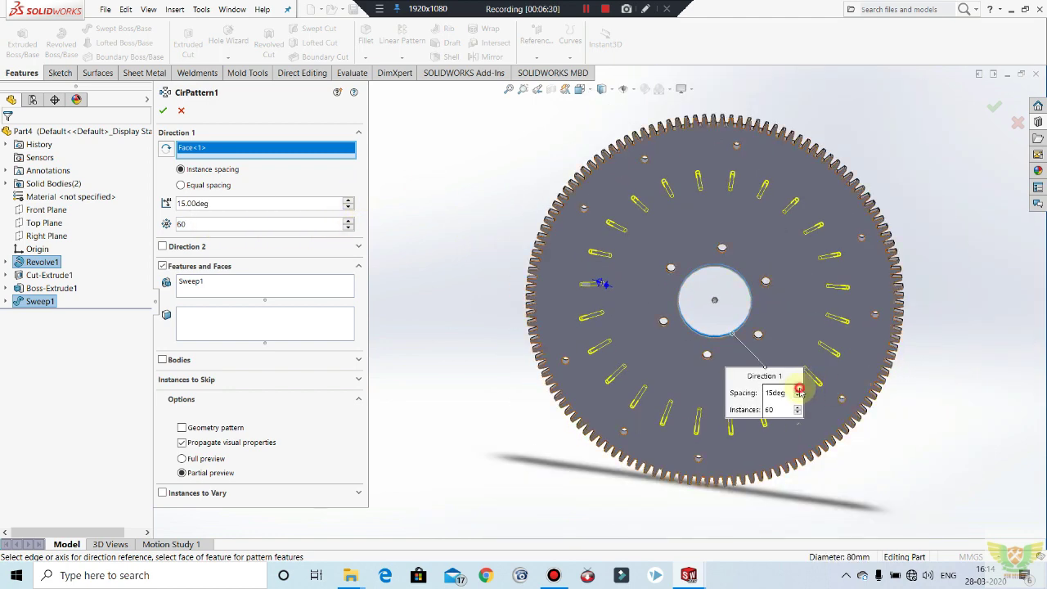
pyautogui.click(799, 390)
pyautogui.click(800, 390)
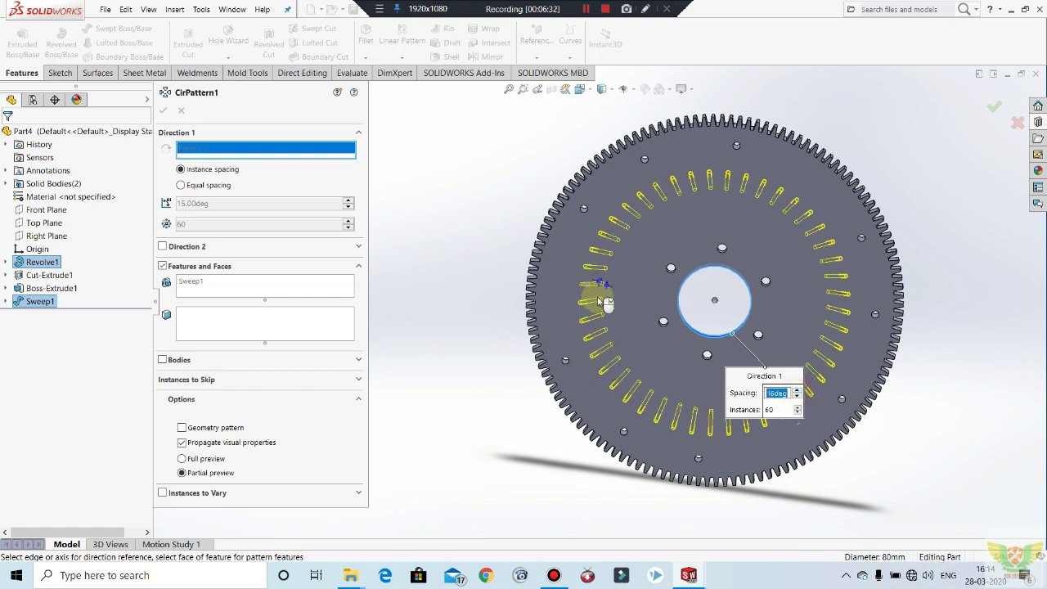
pyautogui.click(800, 390)
pyautogui.click(799, 390)
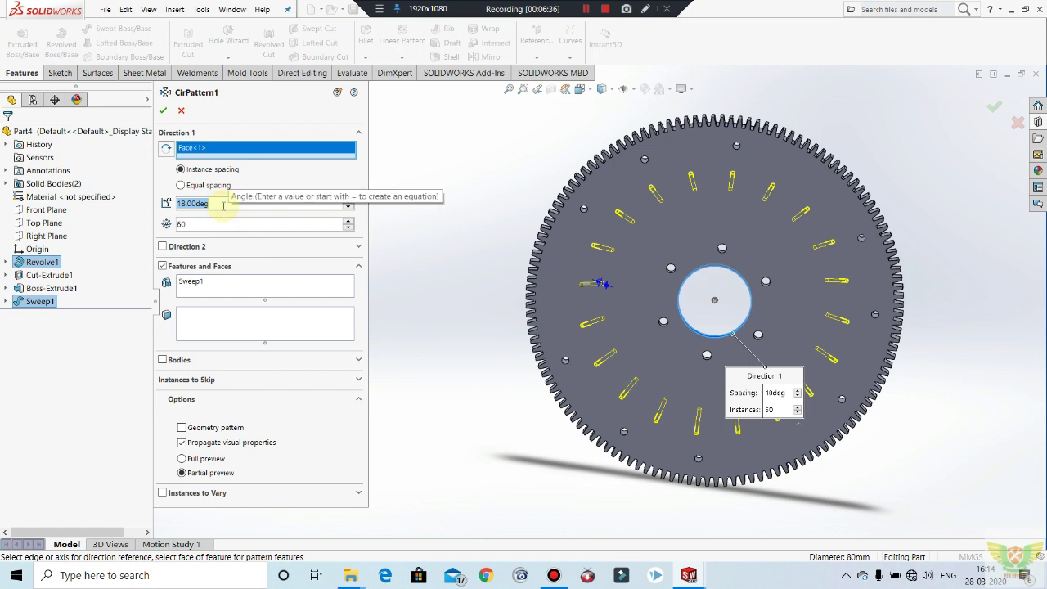
pyautogui.write('30')
pyautogui.press('Return')
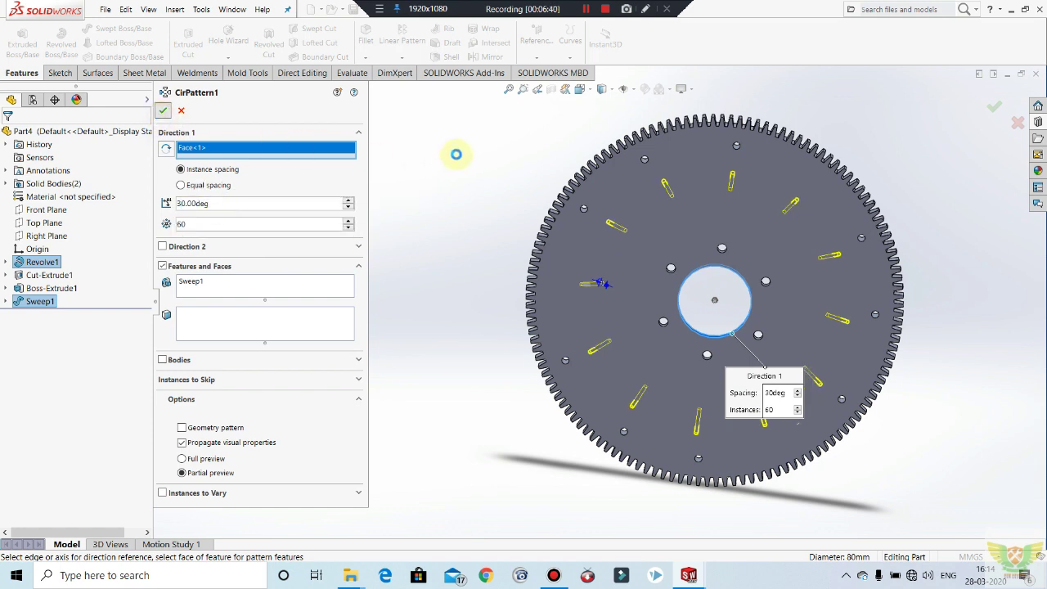
pyautogui.press('Return')
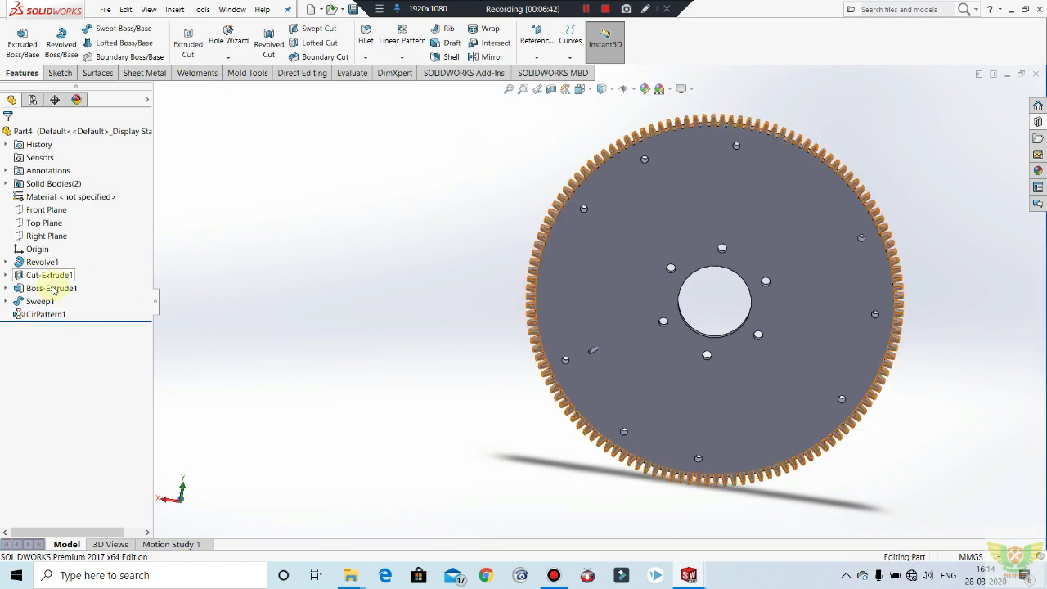
# Edit CirPattern1 to pattern the Sweep1 body instead of the feature, giving 61 bodies.
pyautogui.moveTo(486, 221); pyautogui.dragTo(466, 300, button='middle')
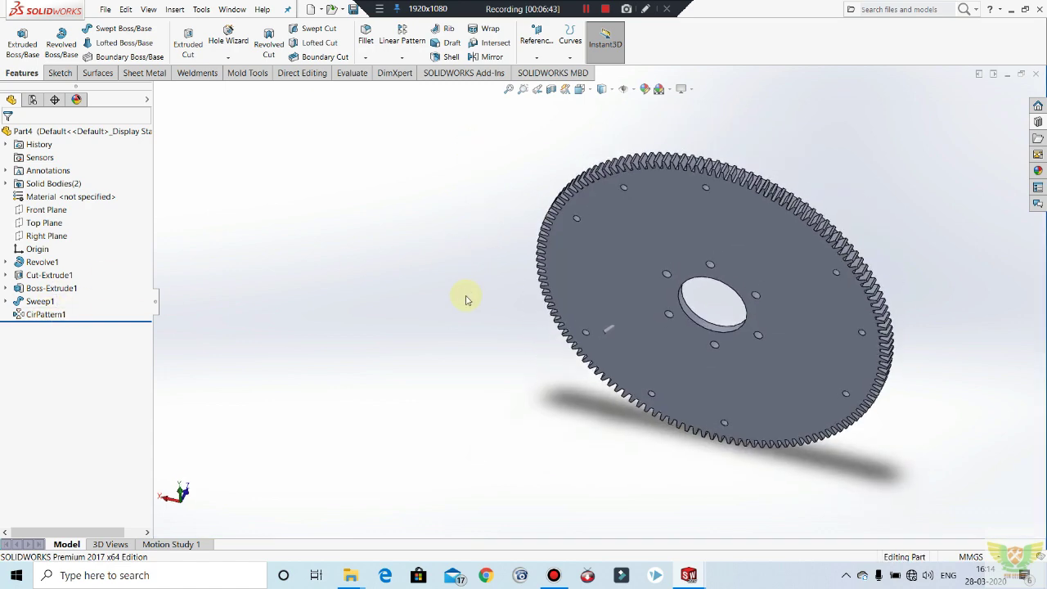
pyautogui.click(54, 316)
pyautogui.click(66, 286)
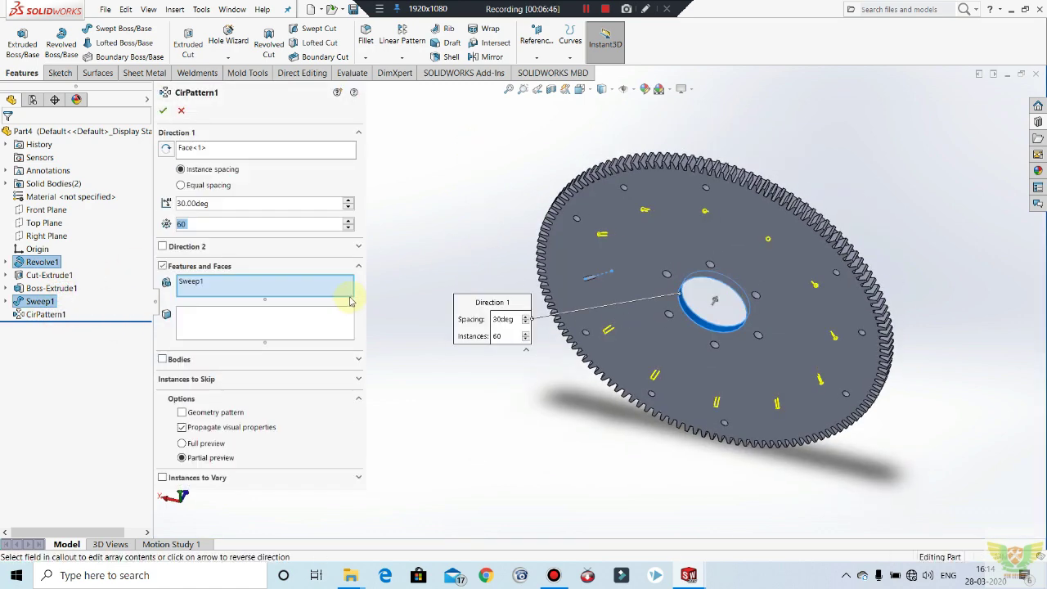
pyautogui.rightClick(235, 290)
pyautogui.click(245, 310)
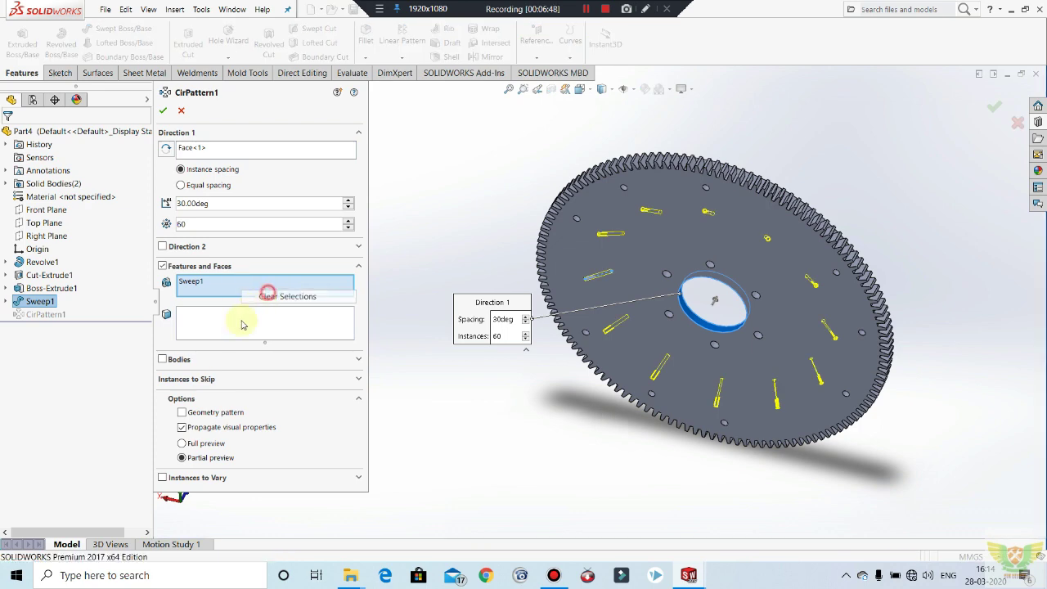
pyautogui.click(163, 359)
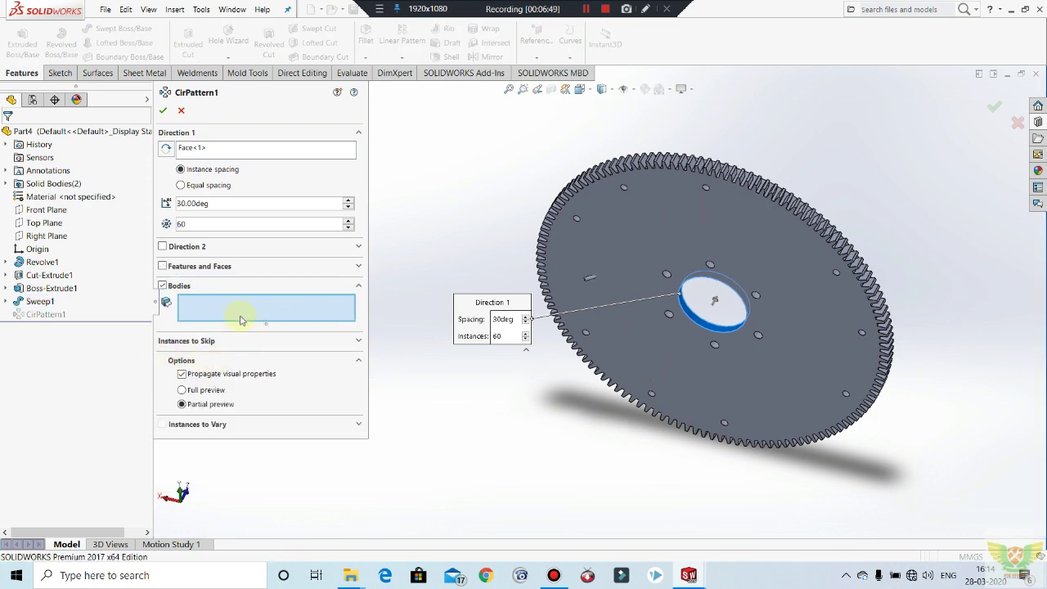
pyautogui.click(592, 281)
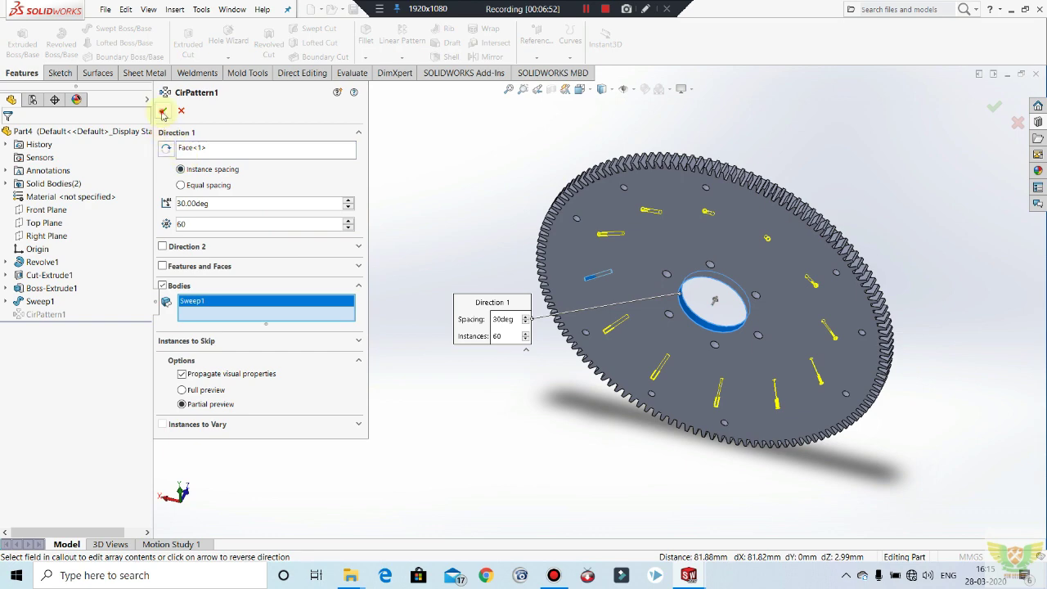
pyautogui.click(163, 113)
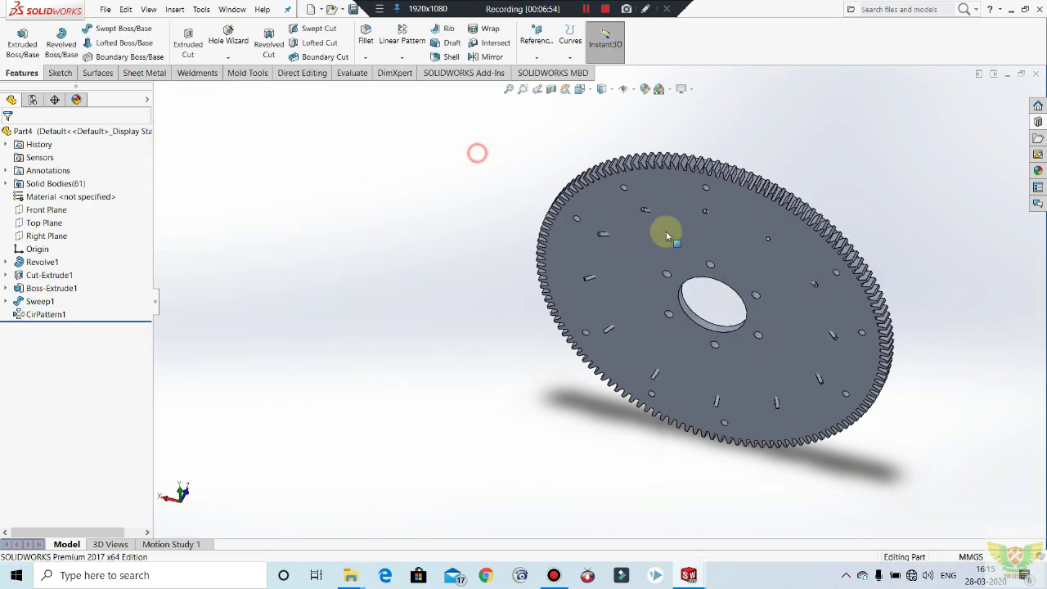
pyautogui.moveTo(666, 236)
pyautogui.mouseDown(button='middle')
pyautogui.moveTo(556, 197)
pyautogui.moveTo(598, 89)
pyautogui.moveTo(695, 190)
pyautogui.mouseUp(button='middle')
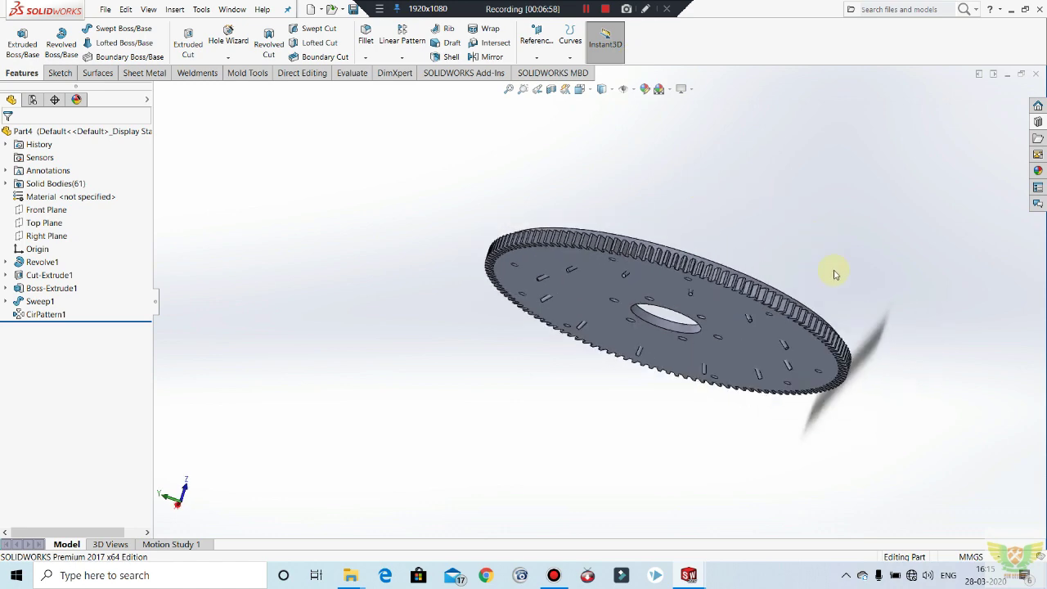
pyautogui.moveTo(870, 327); pyautogui.dragTo(746, 292, button='middle')
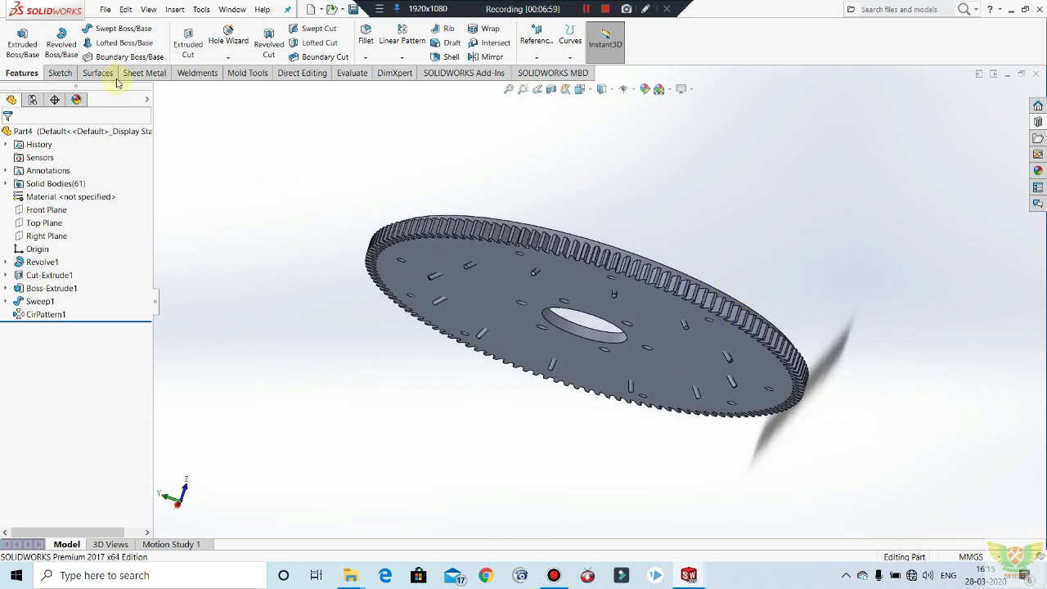
# Start a Subtract Combine with the toothed disc Boss-Extrude1 as the main body.
pyautogui.click(173, 10)
pyautogui.click(234, 56)
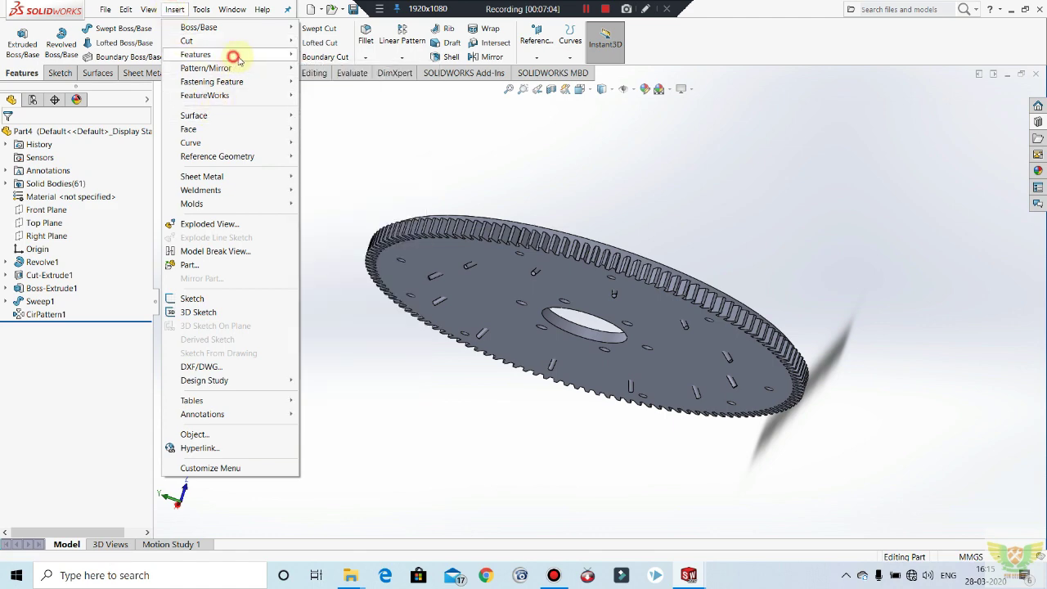
pyautogui.click(328, 318)
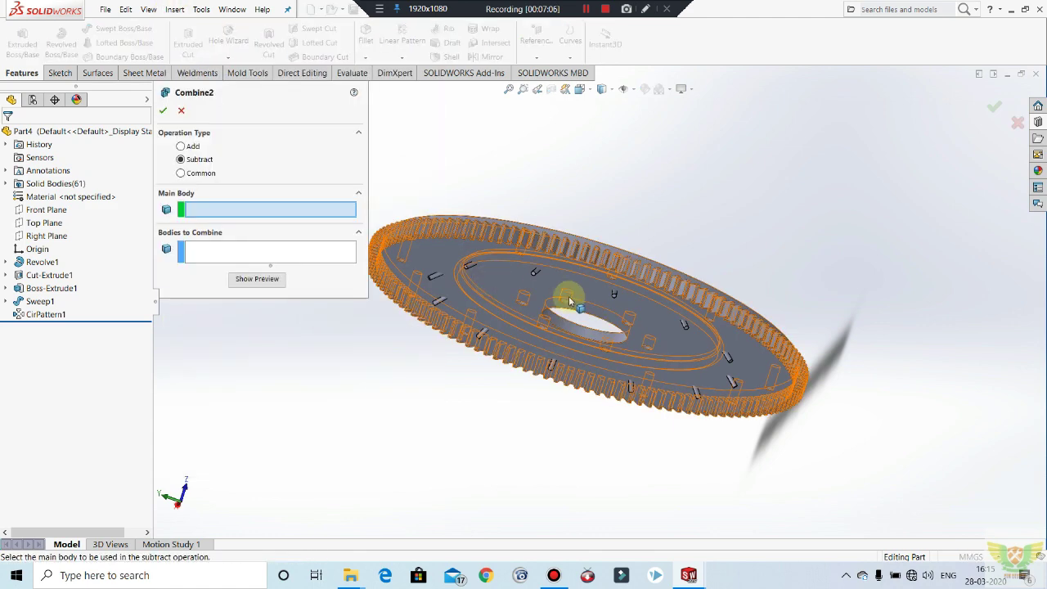
pyautogui.click(563, 255)
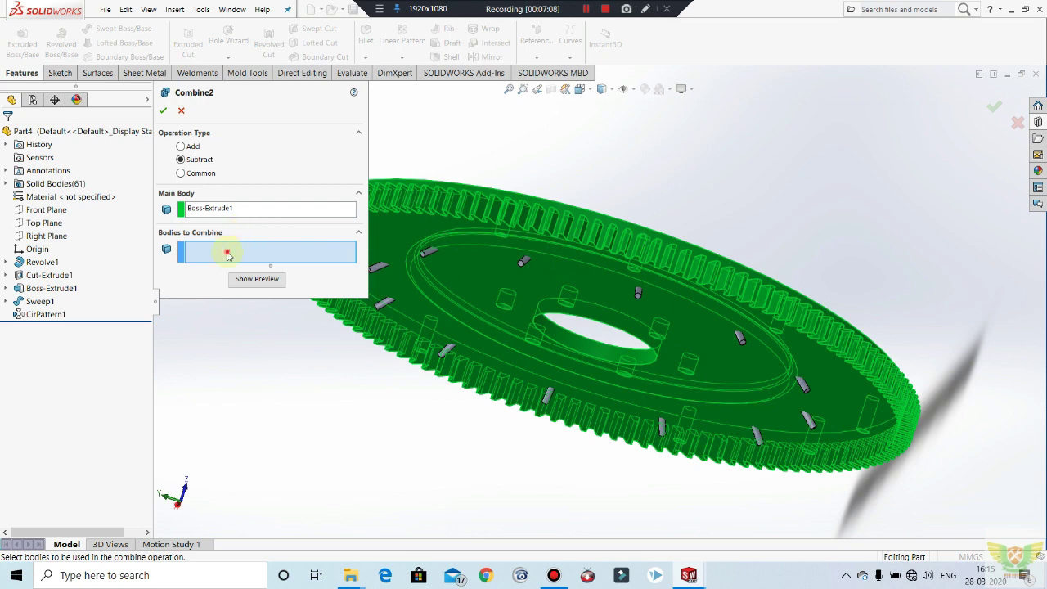
# Select the twelve patterned pin bodies to subtract and confirm Combine2.
pyautogui.click(379, 273)
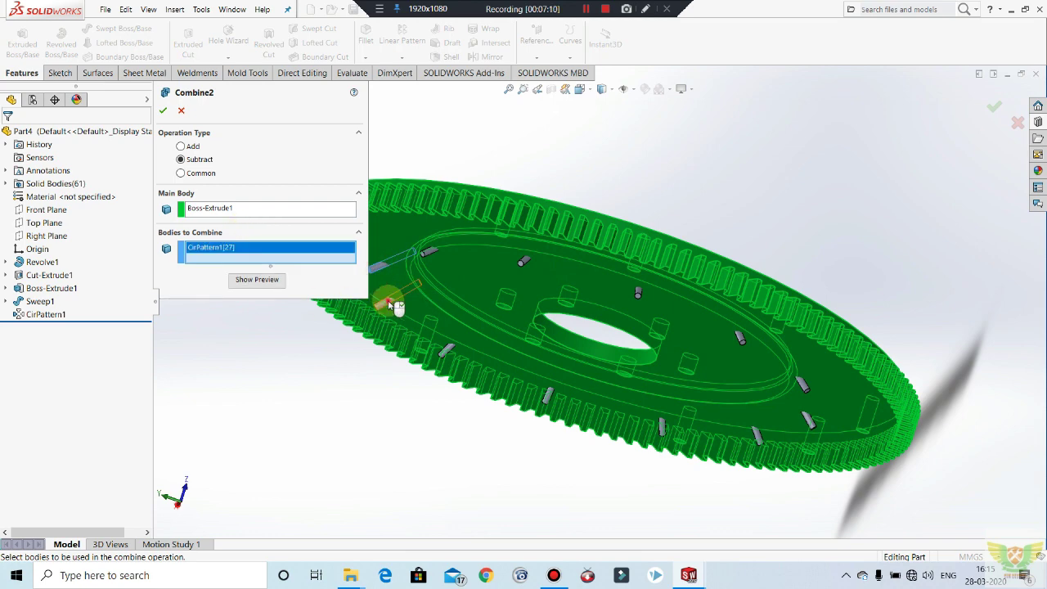
pyautogui.click(426, 260)
pyautogui.click(432, 255)
pyautogui.click(522, 260)
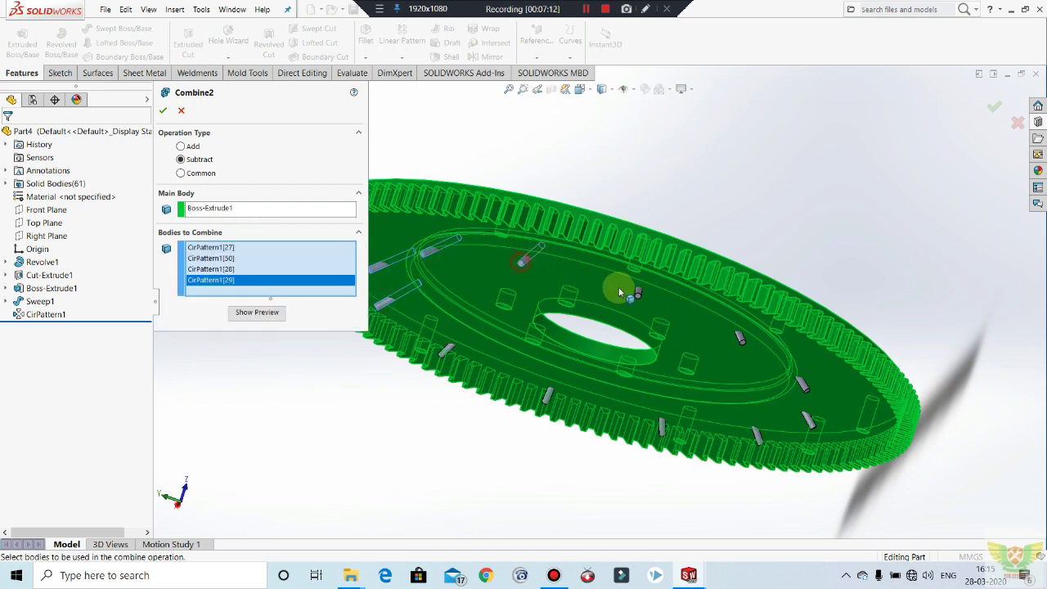
pyautogui.click(640, 295)
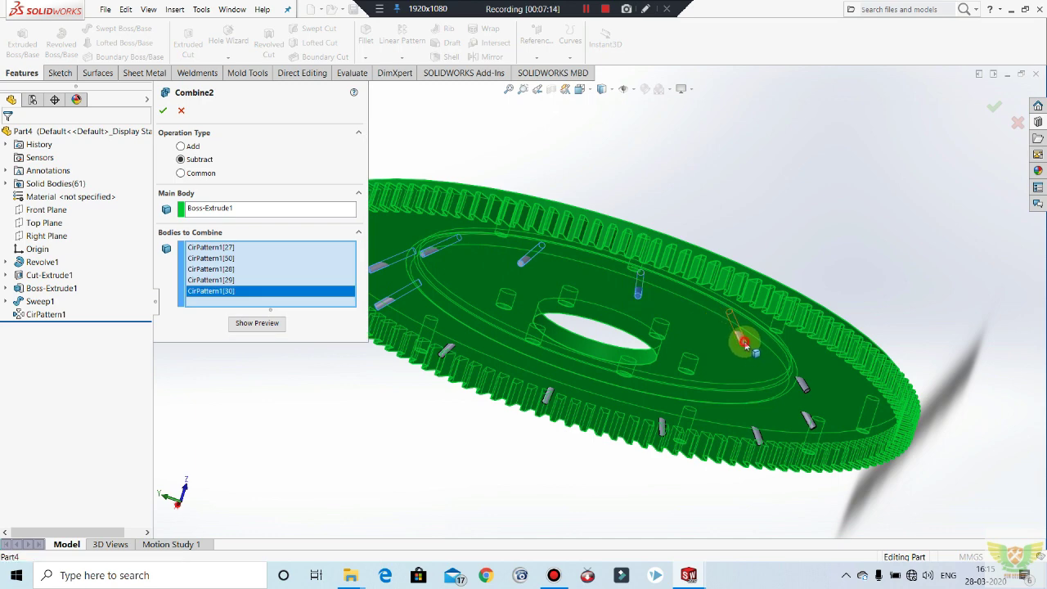
pyautogui.click(743, 344)
pyautogui.click(800, 383)
pyautogui.click(808, 420)
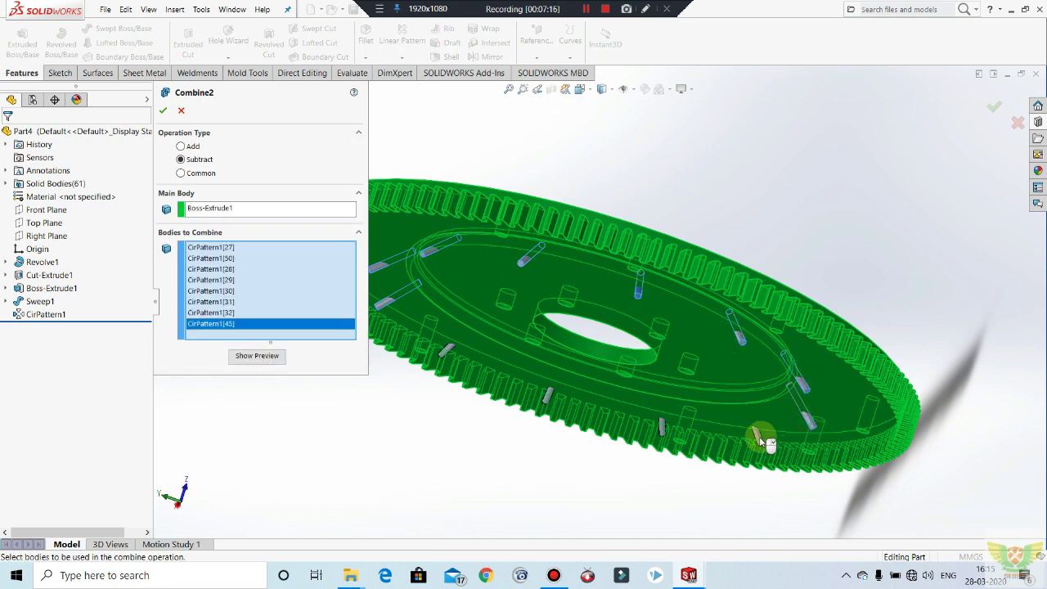
pyautogui.click(759, 438)
pyautogui.click(661, 424)
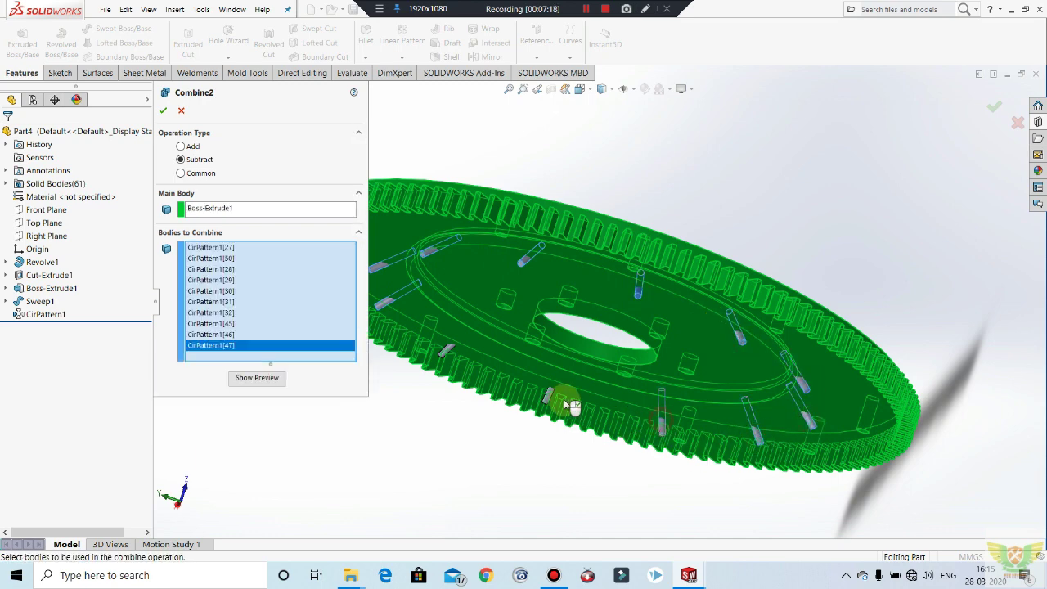
pyautogui.click(552, 391)
pyautogui.click(447, 350)
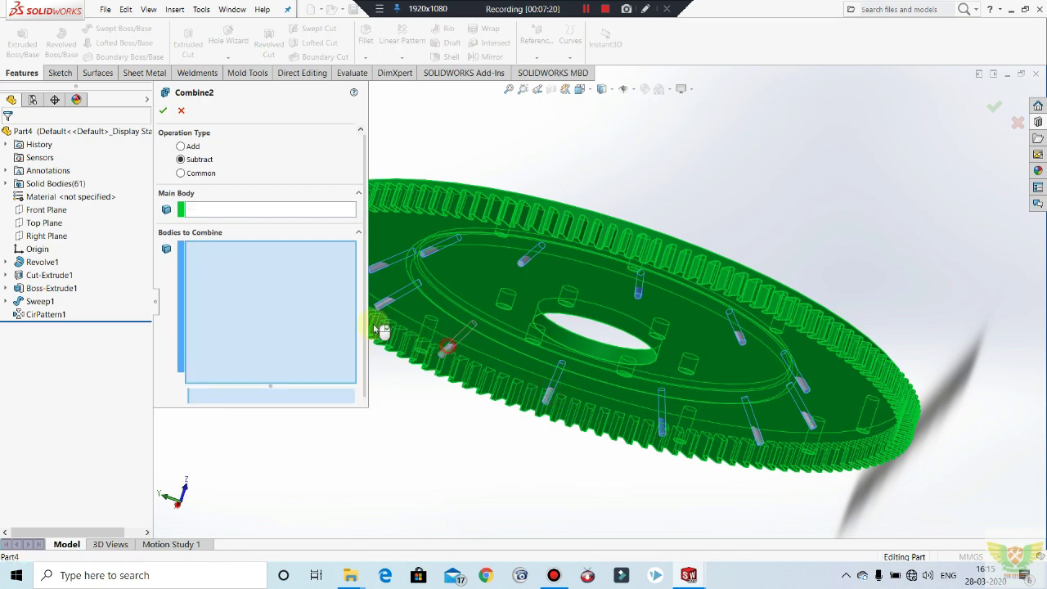
pyautogui.click(163, 114)
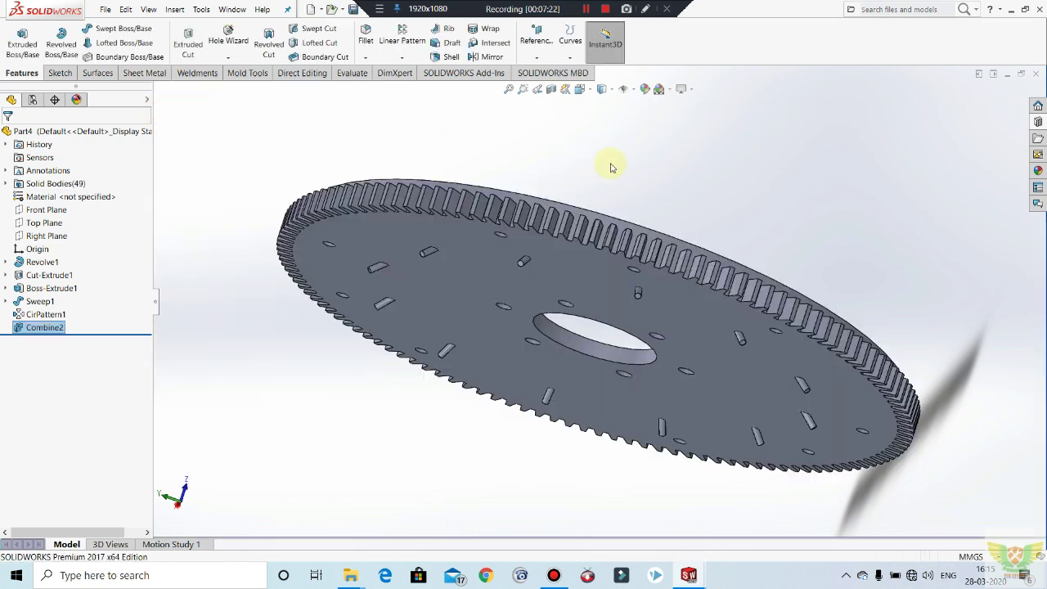
# Zoom in on the holes, hide the leftover pin body, then zoom to fit.
pyautogui.moveTo(445, 265)
pyautogui.mouseDown(button='middle')
pyautogui.moveTo(401, 381)
pyautogui.moveTo(626, 227)
pyautogui.mouseUp(button='middle')
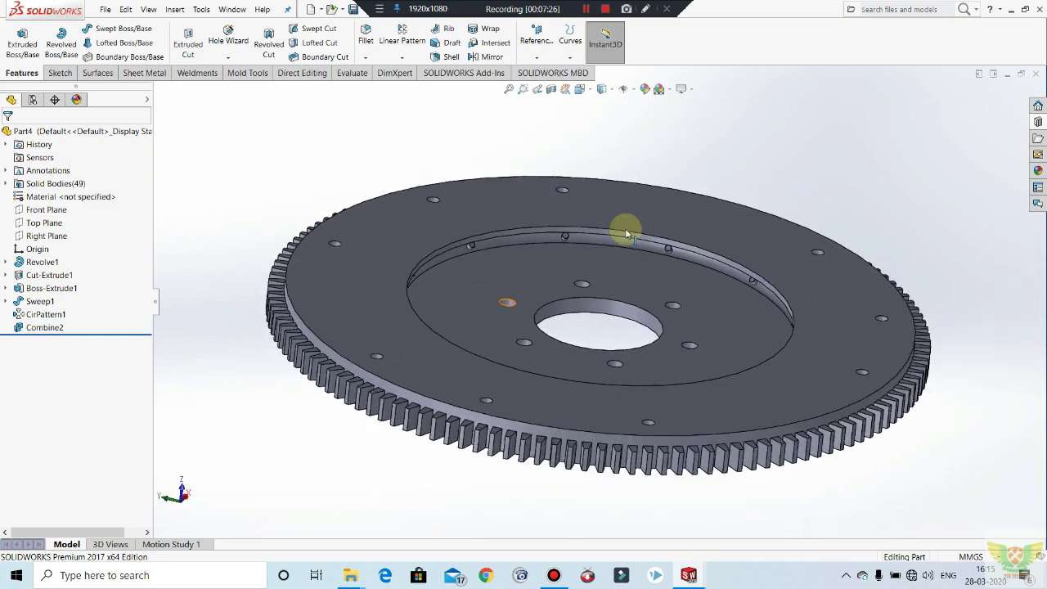
pyautogui.moveTo(600, 150); pyautogui.dragTo(589, 140, button='middle')
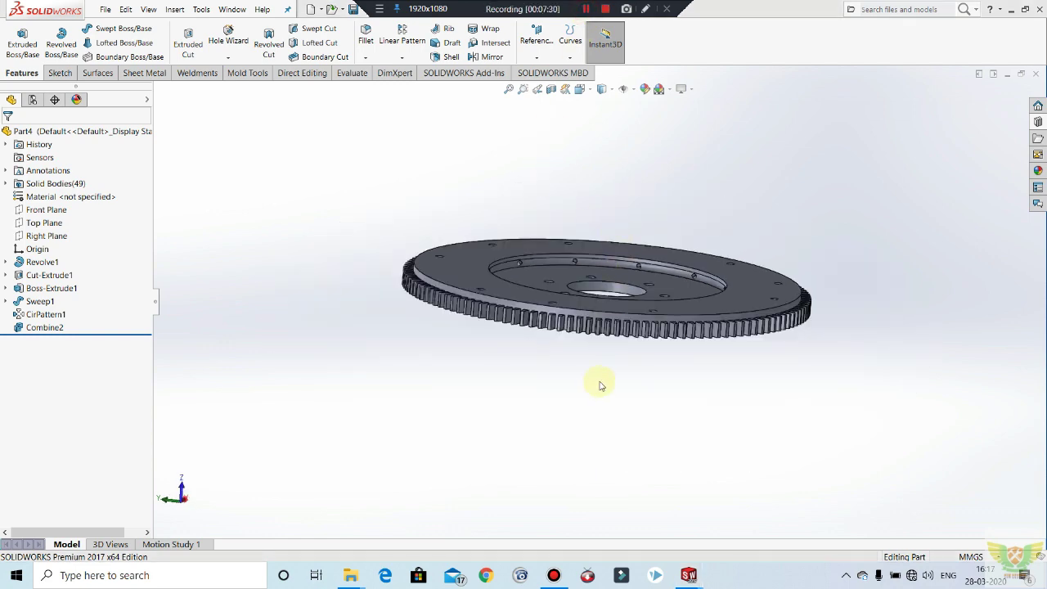
pyautogui.moveTo(602, 385)
pyautogui.mouseDown(button='middle')
pyautogui.moveTo(603, 311)
pyautogui.moveTo(533, 276)
pyautogui.mouseUp(button='middle')
pyautogui.scroll(-3, 524, 257)
pyautogui.scroll(-3, 491, 253)
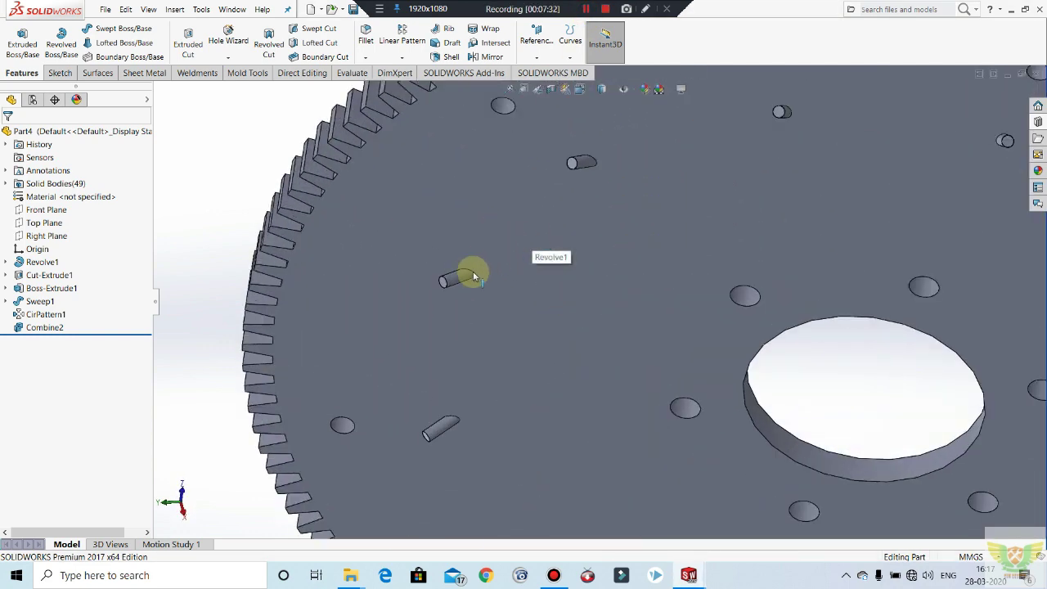
pyautogui.click(473, 274)
pyautogui.rightClick(466, 274)
pyautogui.press('Escape')
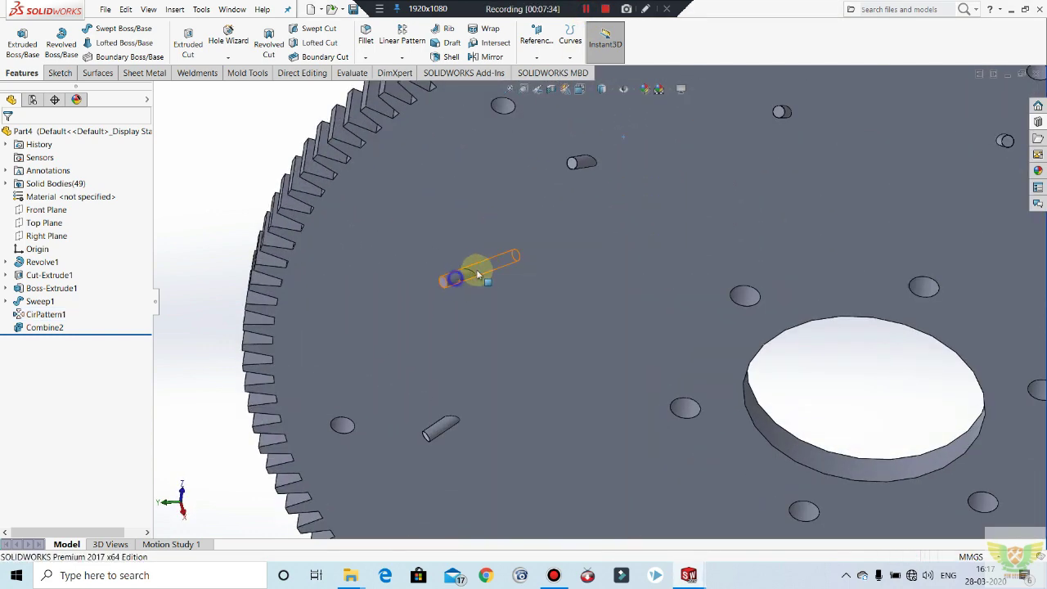
pyautogui.rightClick(479, 275)
pyautogui.press('Escape')
pyautogui.rightClick(458, 279)
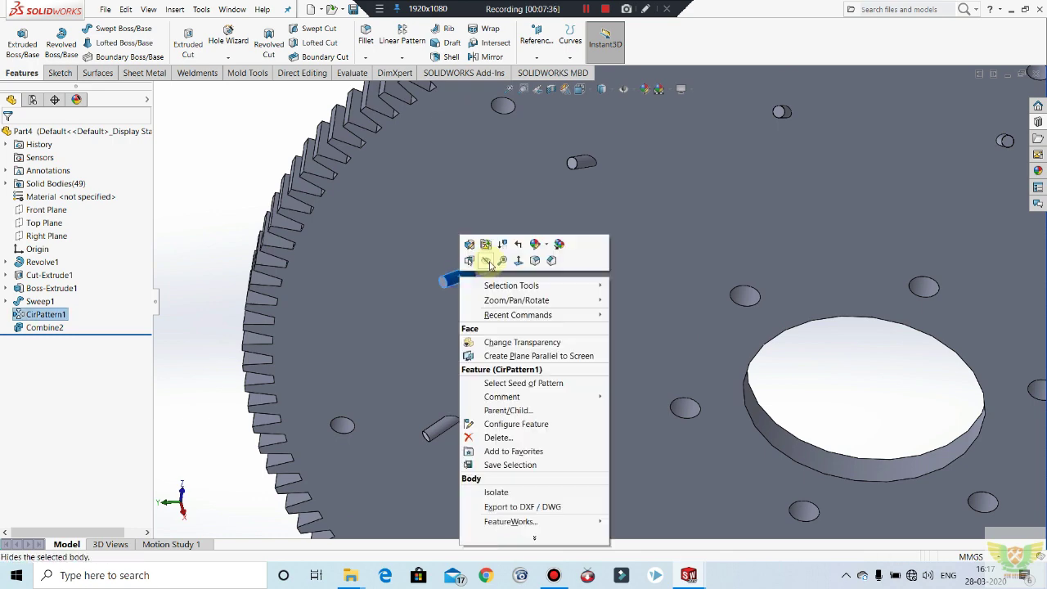
pyautogui.press('Escape')
pyautogui.rightClick(454, 278)
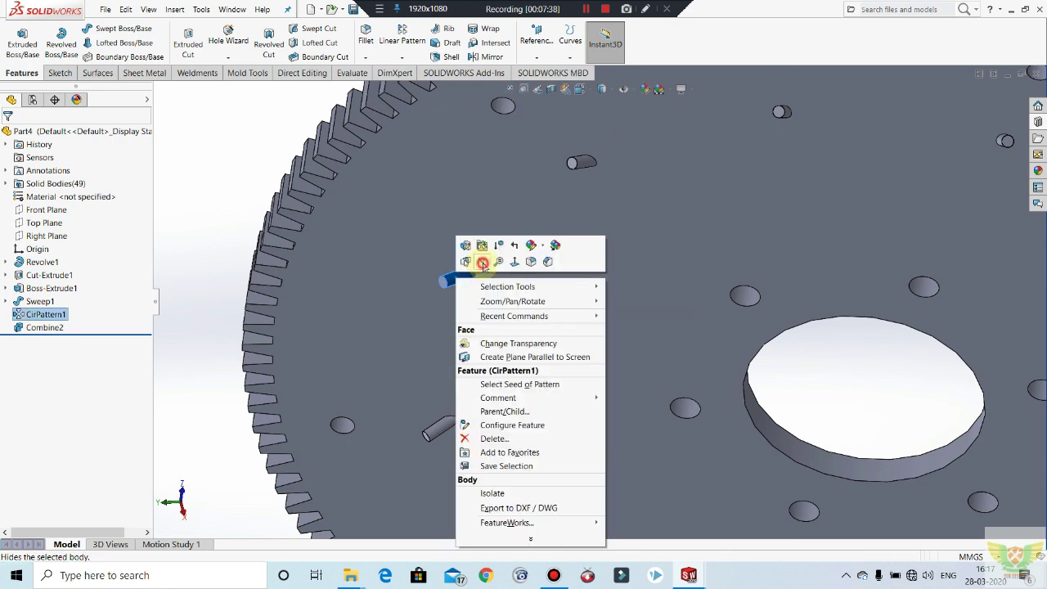
pyautogui.click(482, 263)
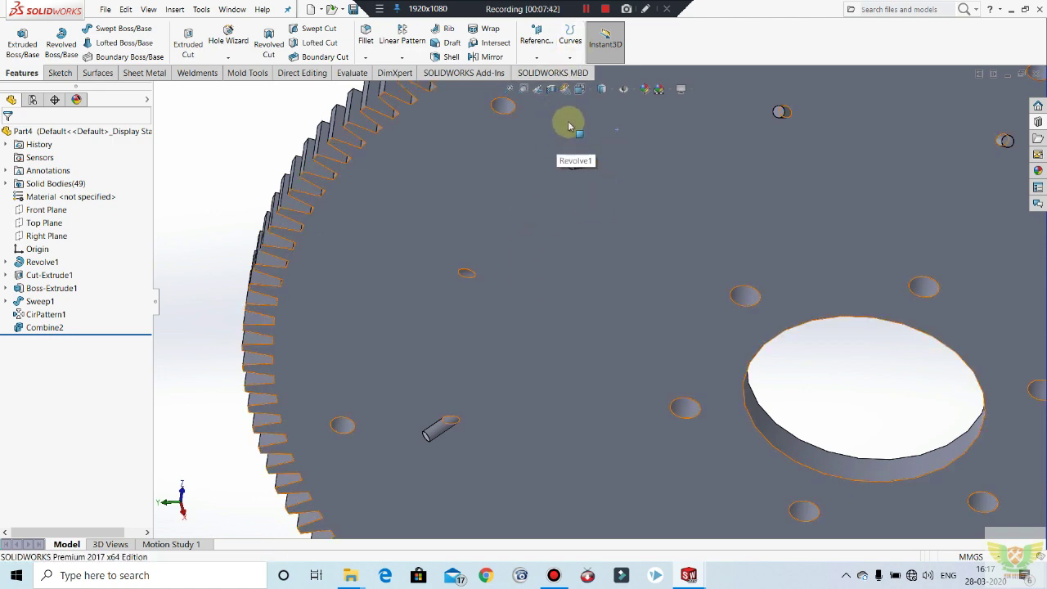
pyautogui.press('f')
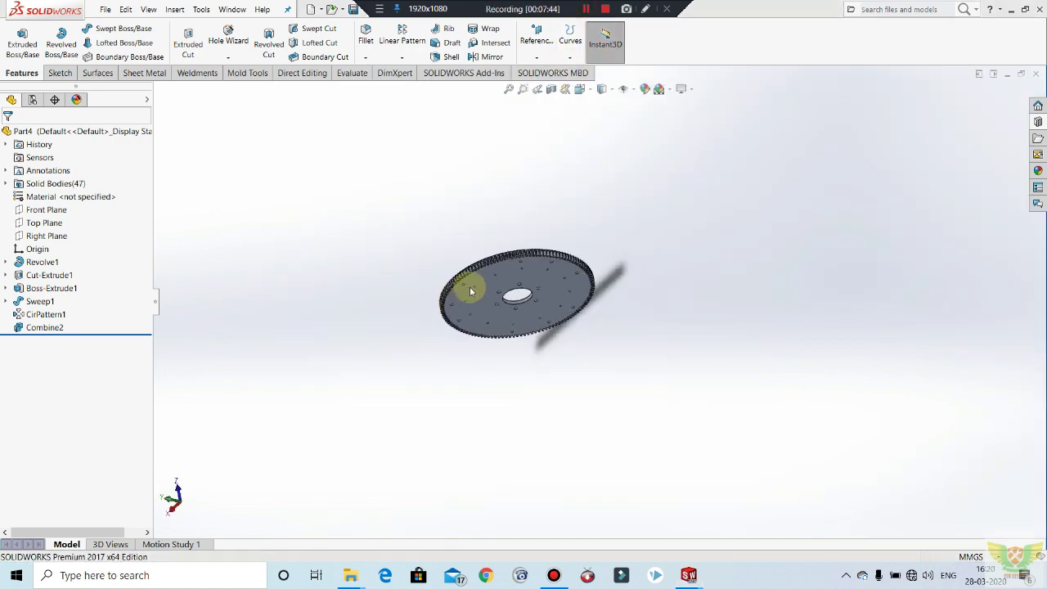
pyautogui.hotkey('ctrl', '1')
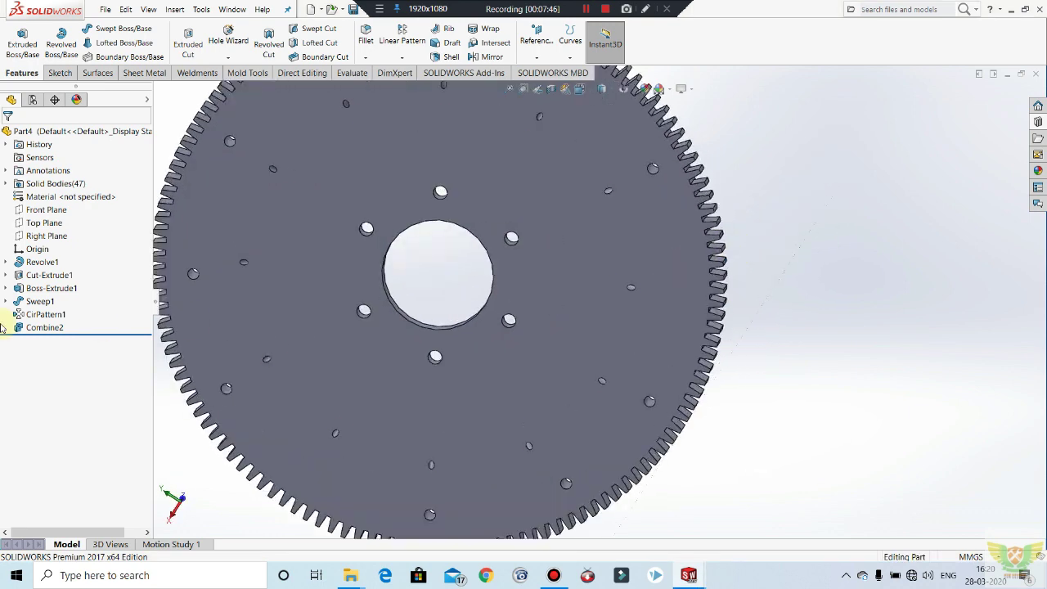
pyautogui.scroll(3, 622, 294)
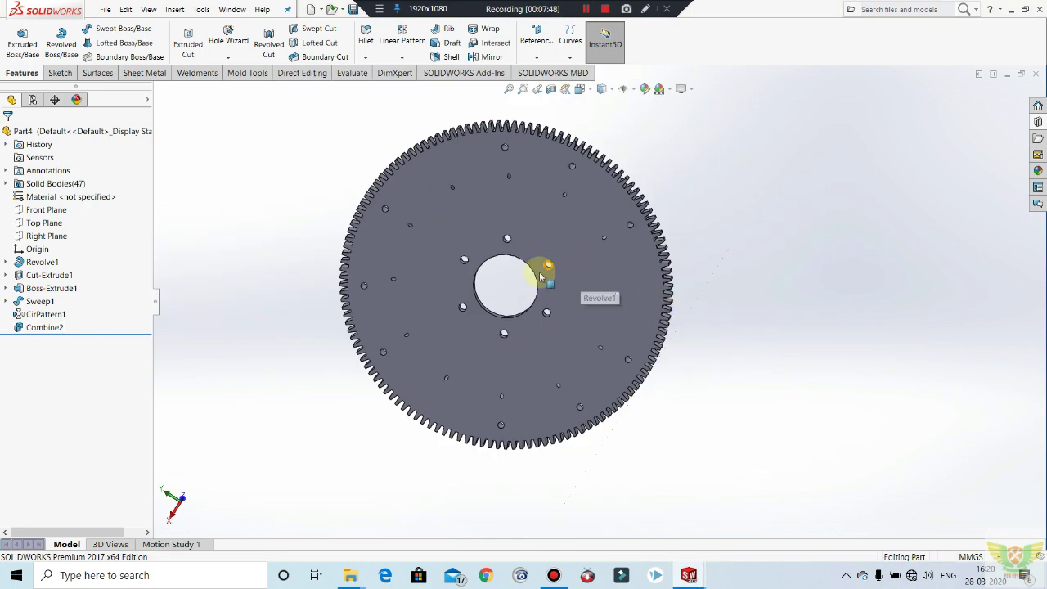
pyautogui.scroll(-2, 524, 204)
pyautogui.scroll(-1, 467, 211)
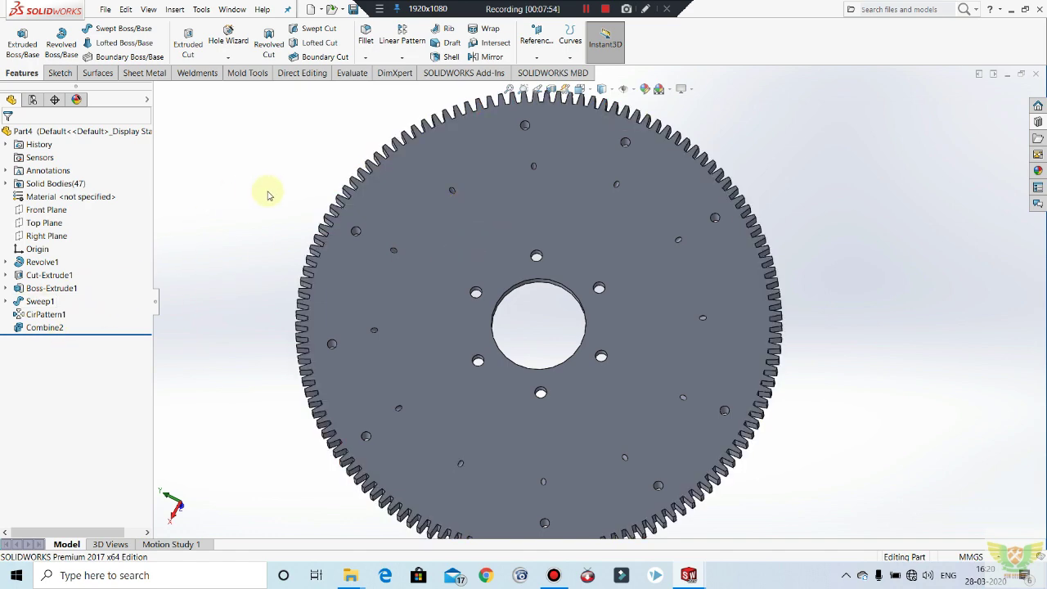
pyautogui.moveTo(470, 297)
pyautogui.mouseDown(button='middle')
pyautogui.moveTo(686, 283)
pyautogui.moveTo(679, 307)
pyautogui.mouseUp(button='middle')
pyautogui.hotkey('ctrl', '1')
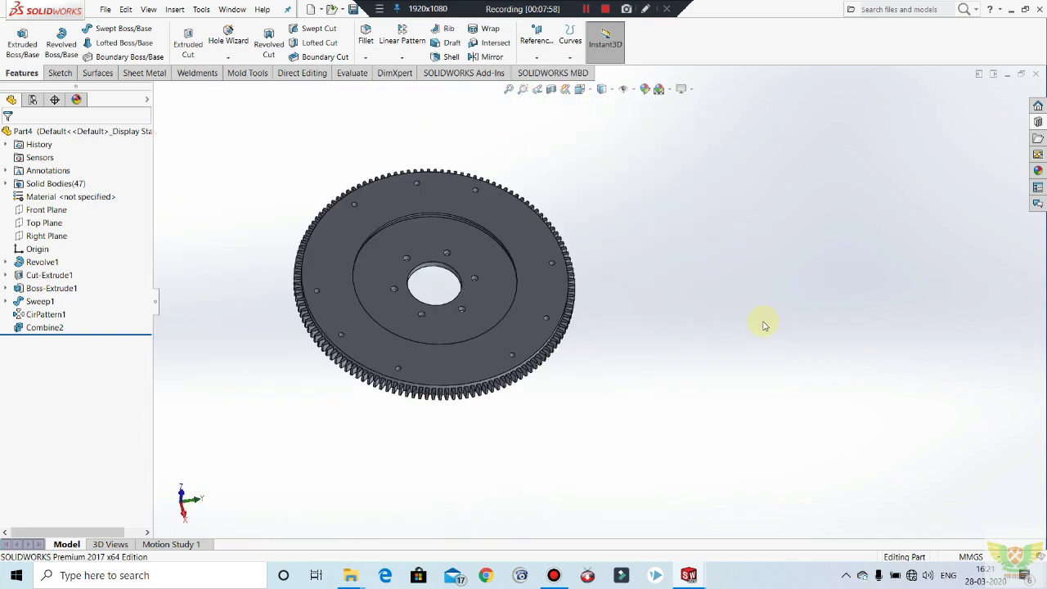
pyautogui.scroll(-5, 475, 310)
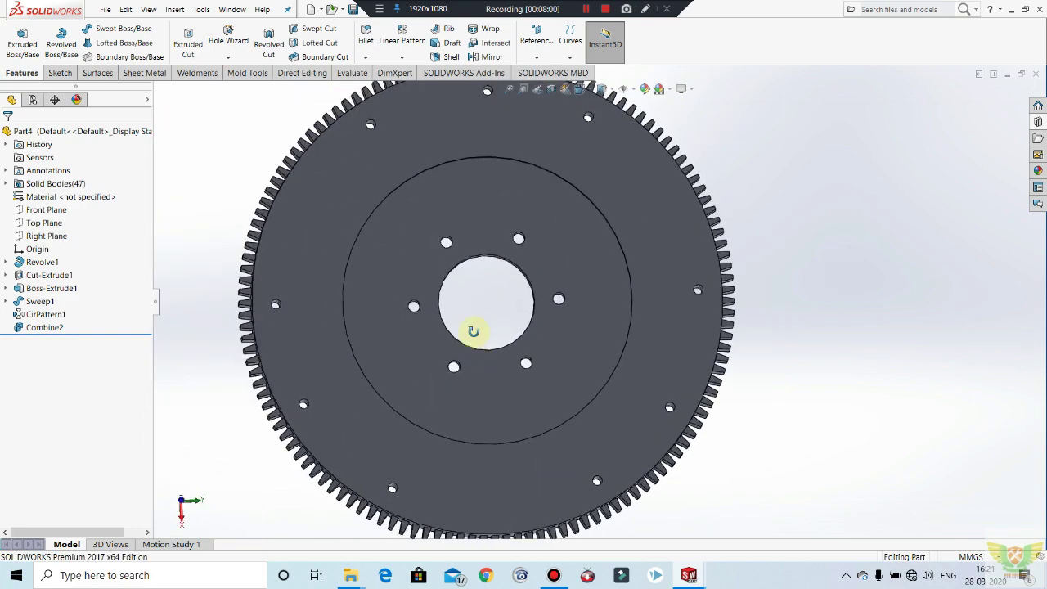
pyautogui.moveTo(463, 390)
pyautogui.mouseDown(button='middle')
pyautogui.moveTo(486, 136)
pyautogui.moveTo(512, 205)
pyautogui.mouseUp(button='middle')
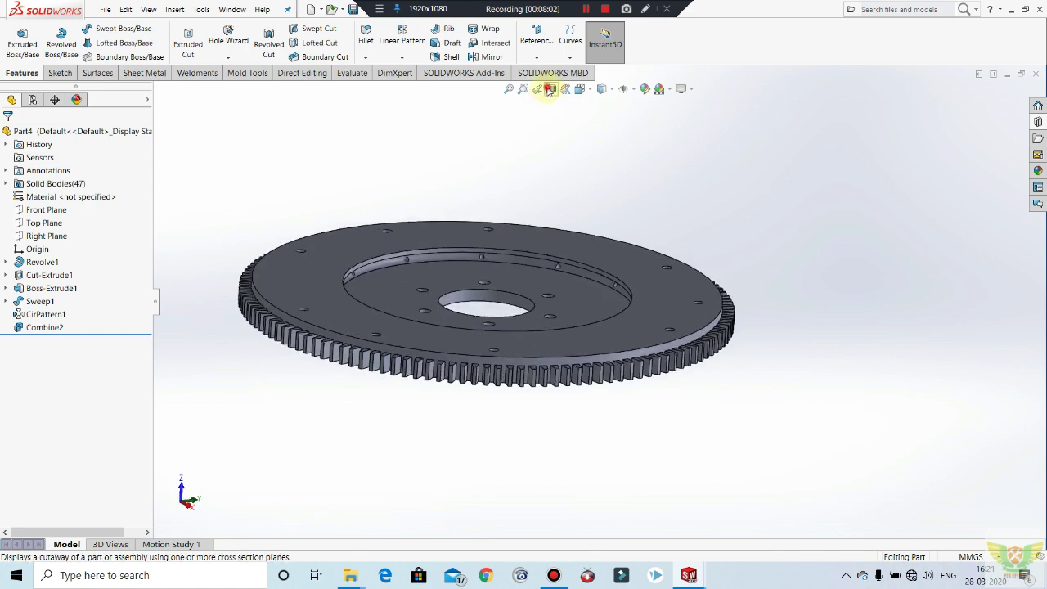
# Toggle Section View on and off to inspect the gear's cross-section, then orbit the part.
pyautogui.click(550, 90)
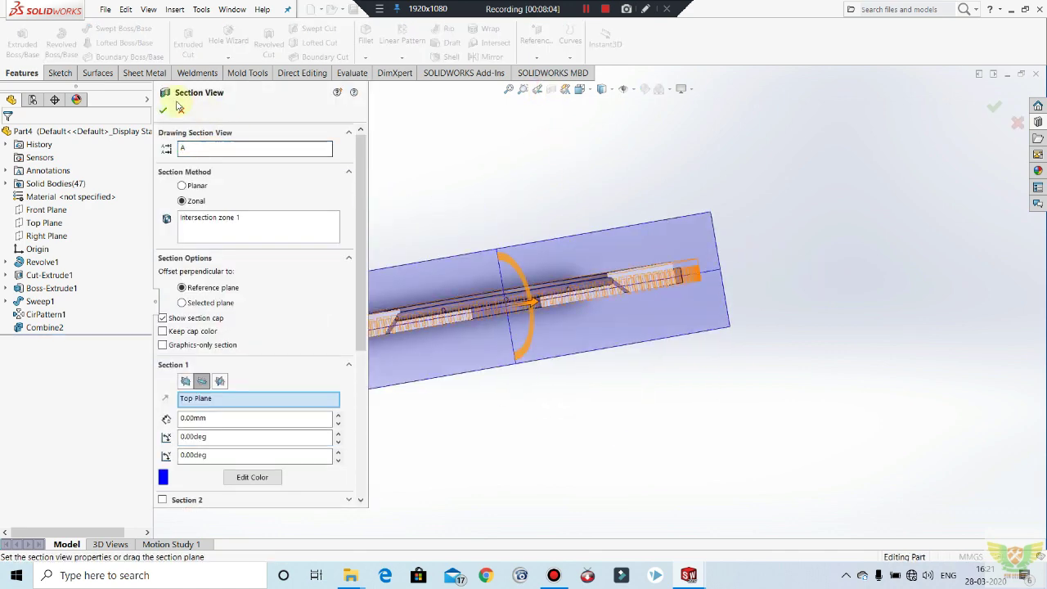
pyautogui.click(164, 112)
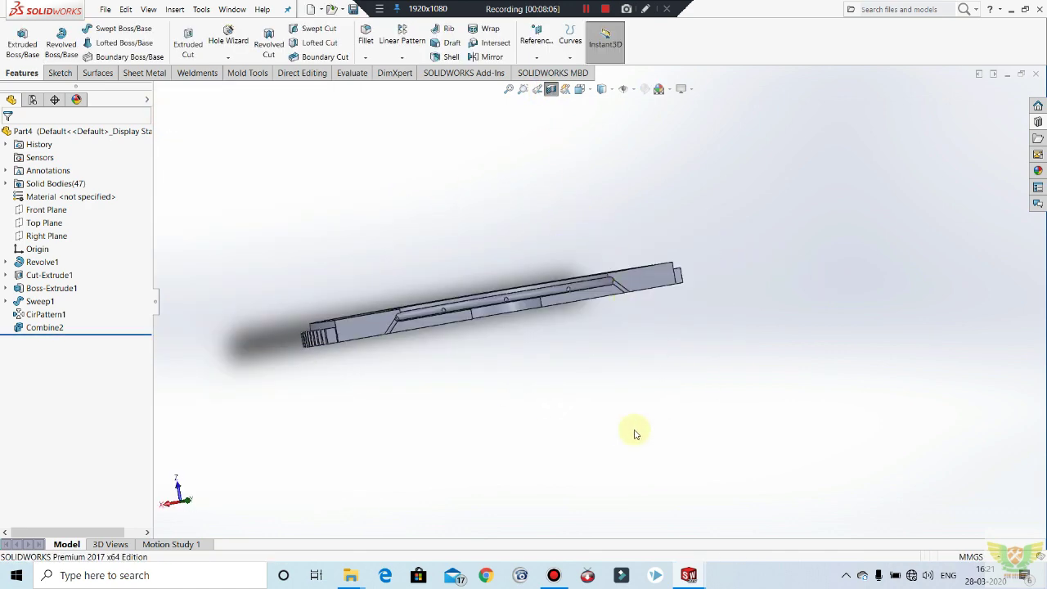
pyautogui.moveTo(637, 433)
pyautogui.mouseDown(button='middle')
pyautogui.moveTo(601, 460)
pyautogui.moveTo(615, 461)
pyautogui.moveTo(444, 327)
pyautogui.moveTo(451, 317)
pyautogui.mouseUp(button='middle')
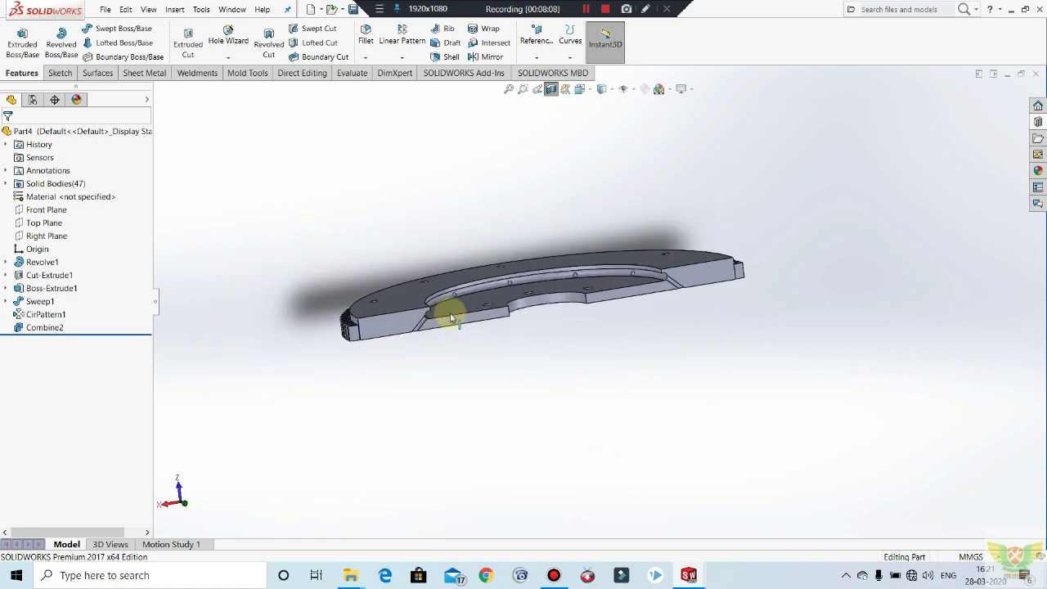
pyautogui.scroll(-2, 452, 317)
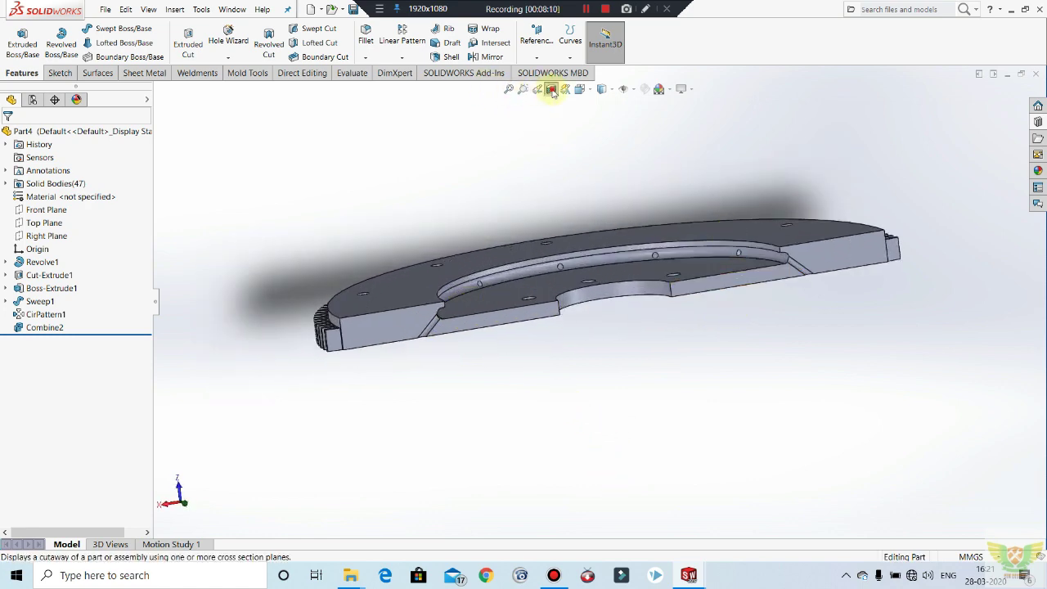
pyautogui.moveTo(551, 91)
pyautogui.mouseDown(button='middle')
pyautogui.moveTo(535, 204)
pyautogui.moveTo(559, 250)
pyautogui.mouseUp(button='middle')
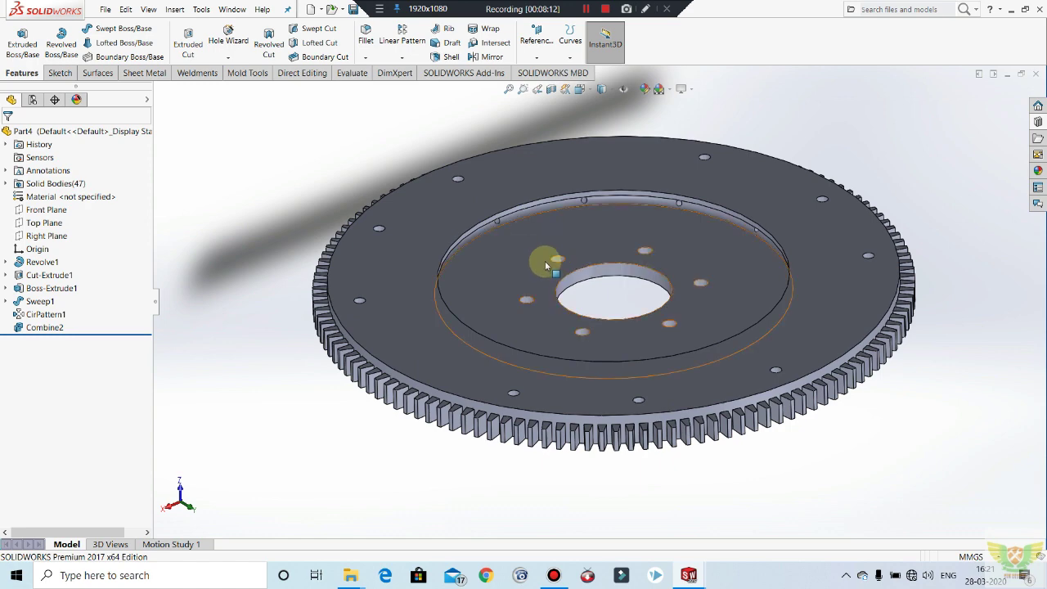
pyautogui.scroll(2, 541, 278)
pyautogui.scroll(2, 541, 281)
pyautogui.scroll(-2, 687, 256)
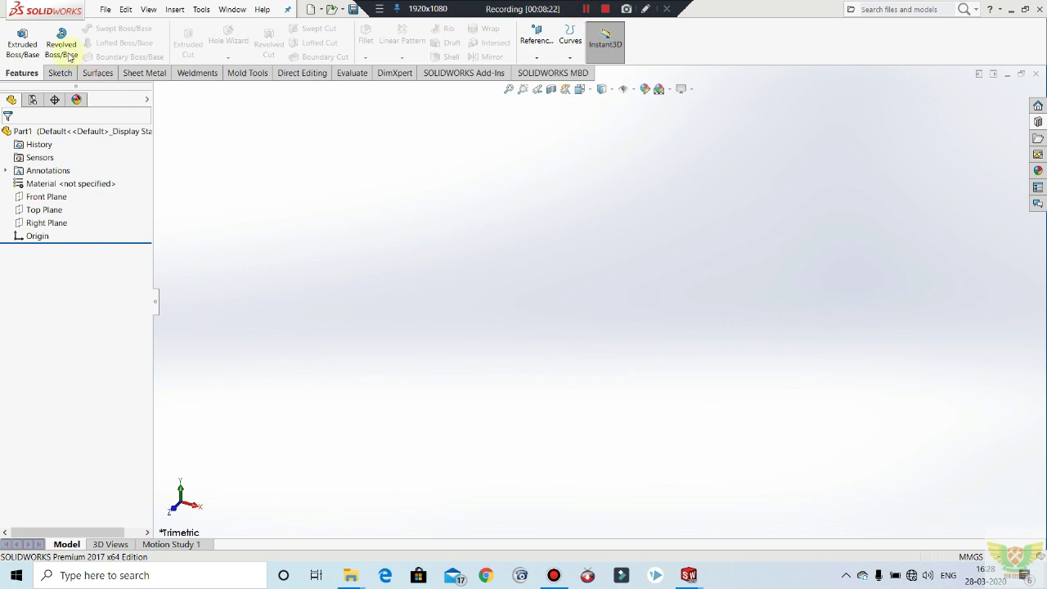
# Start a new sketch on the chosen plane.
pyautogui.click(54, 74)
pyautogui.click(17, 34)
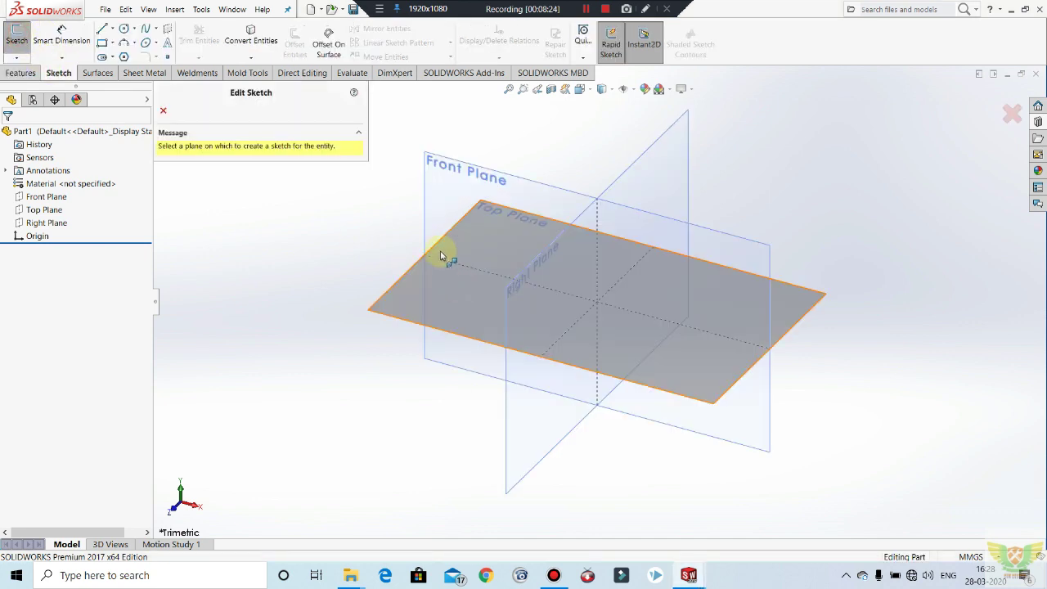
pyautogui.click(440, 210)
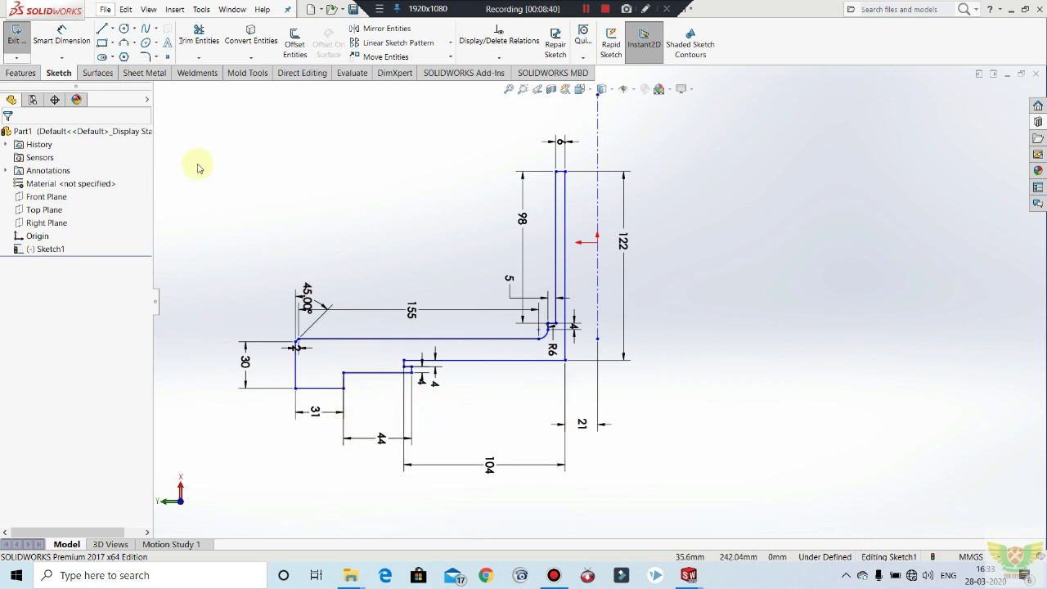
# Dimension the short vertical step line to 10 mm and exit Sketch1.
pyautogui.click(80, 39)
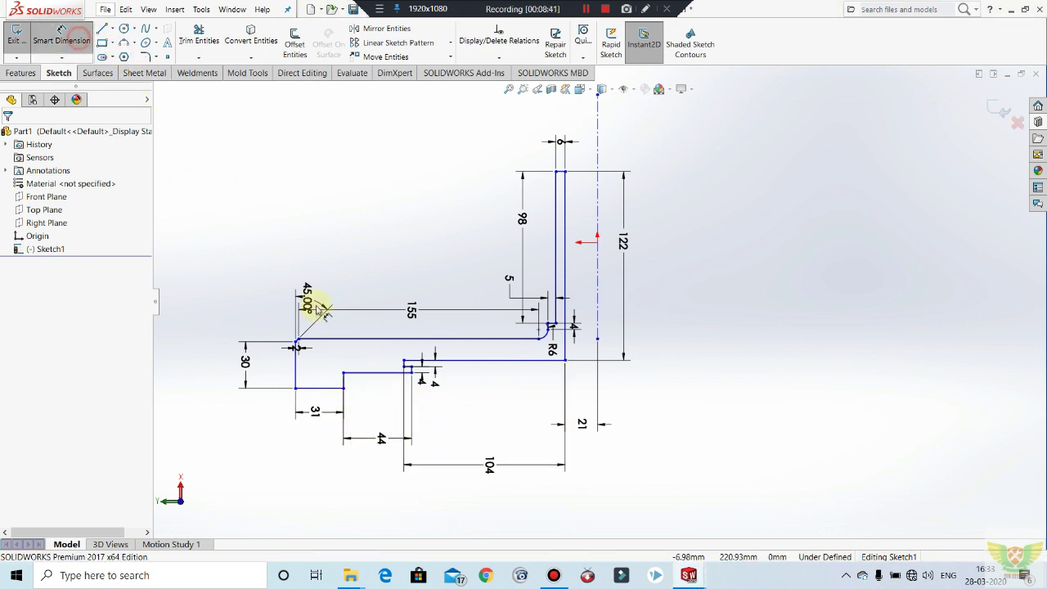
pyautogui.click(363, 390)
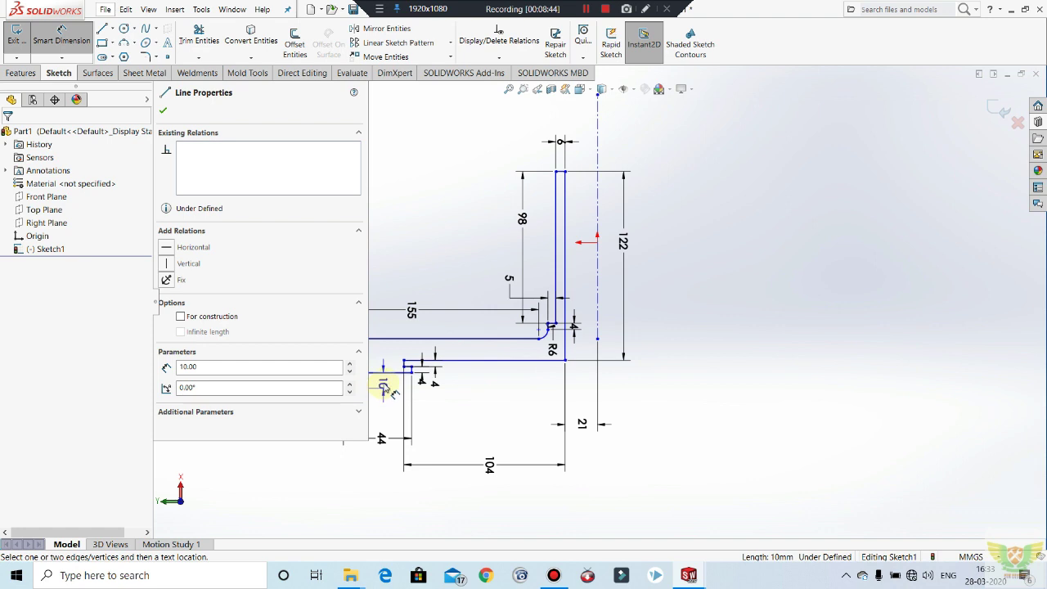
pyautogui.click(294, 301)
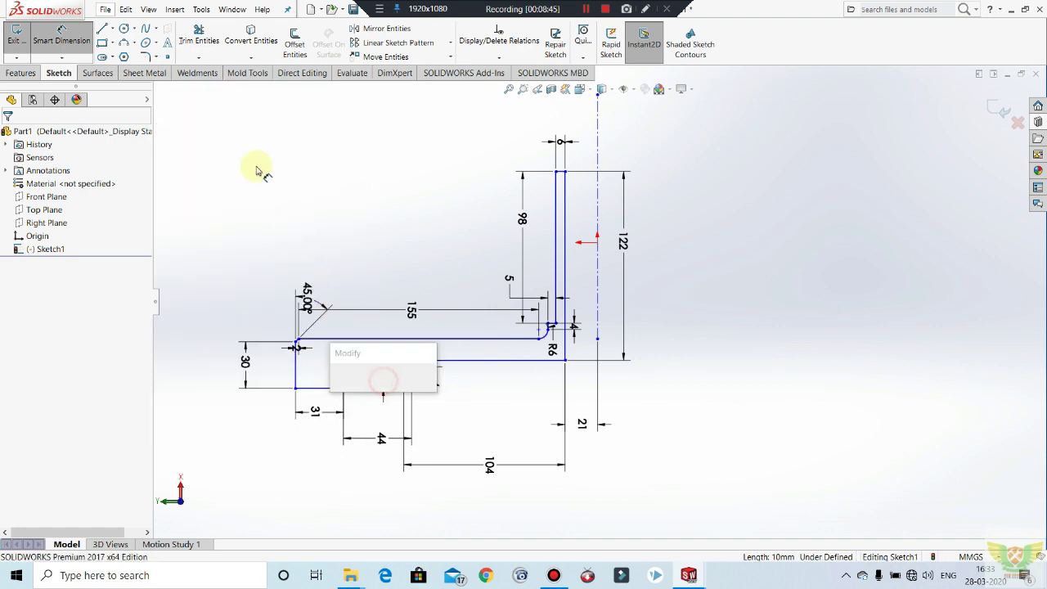
pyautogui.click(341, 386)
pyautogui.click(426, 218)
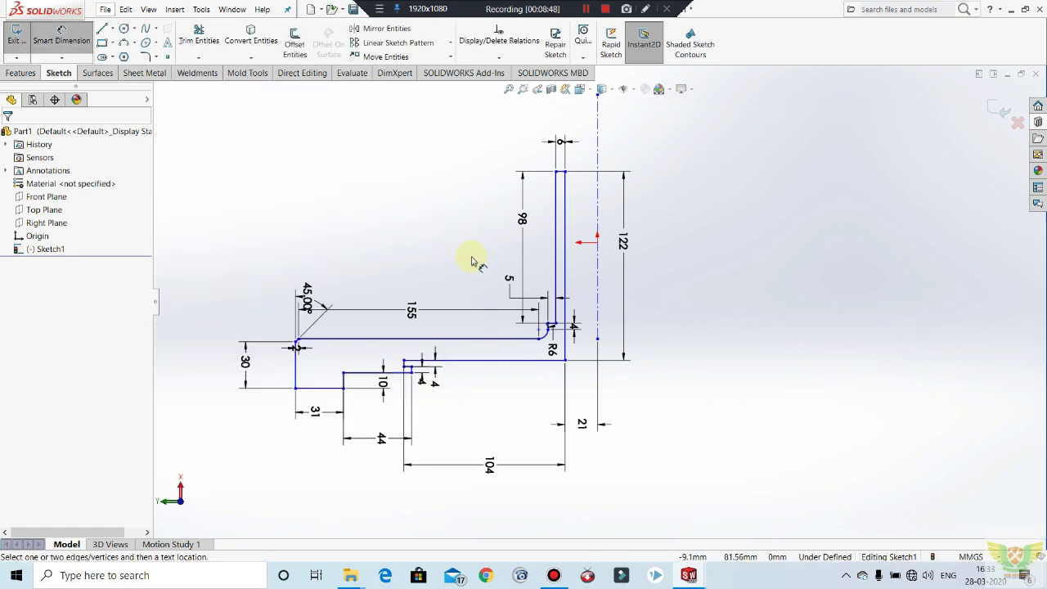
pyautogui.click(18, 33)
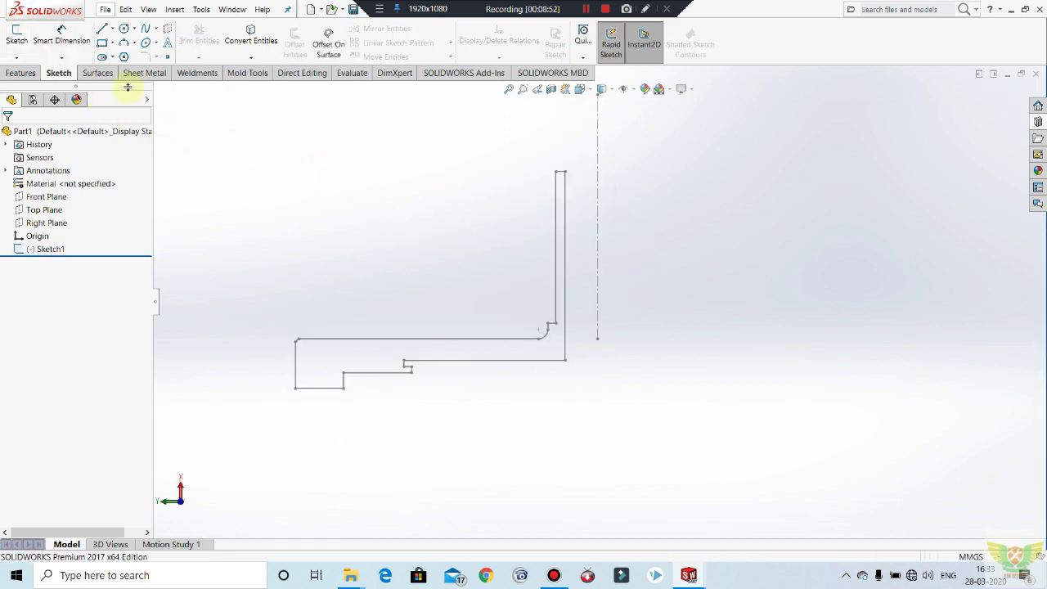
pyautogui.click(21, 73)
pyautogui.click(62, 41)
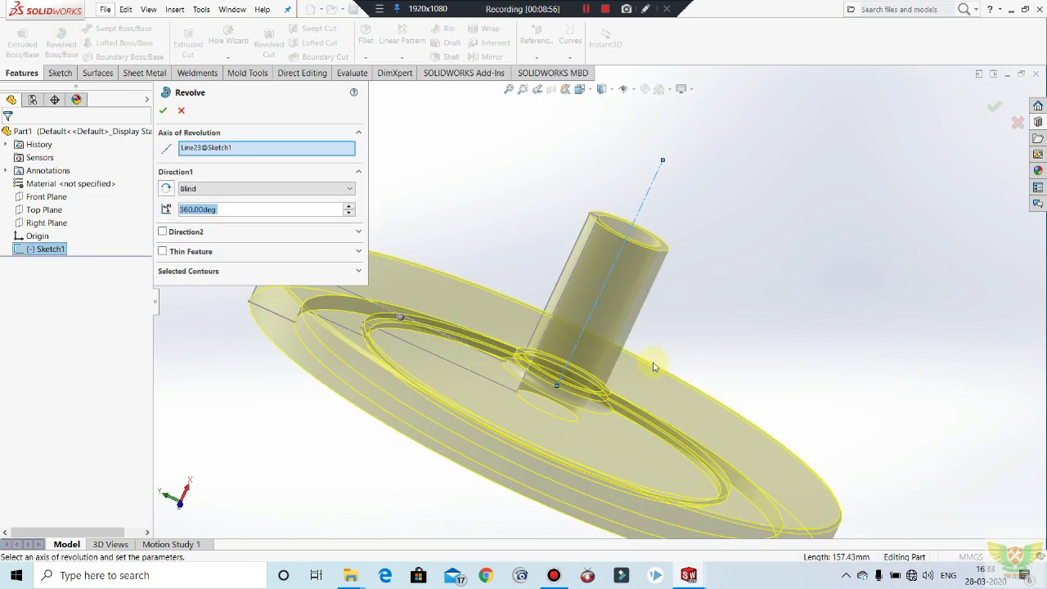
pyautogui.click(165, 111)
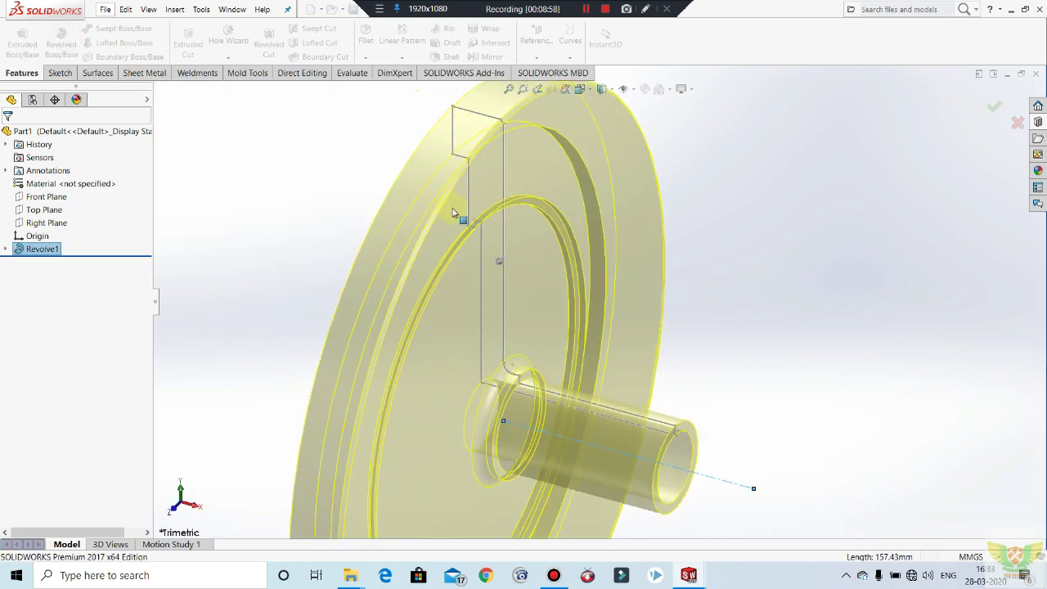
pyautogui.moveTo(761, 340)
pyautogui.mouseDown(button='middle')
pyautogui.moveTo(849, 332)
pyautogui.moveTo(883, 187)
pyautogui.moveTo(875, 262)
pyautogui.moveTo(856, 303)
pyautogui.moveTo(830, 234)
pyautogui.moveTo(769, 303)
pyautogui.moveTo(764, 362)
pyautogui.moveTo(777, 311)
pyautogui.moveTo(755, 328)
pyautogui.moveTo(514, 329)
pyautogui.mouseUp(button='middle')
pyautogui.scroll(-2, 515, 329)
pyautogui.scroll(1, 596, 311)
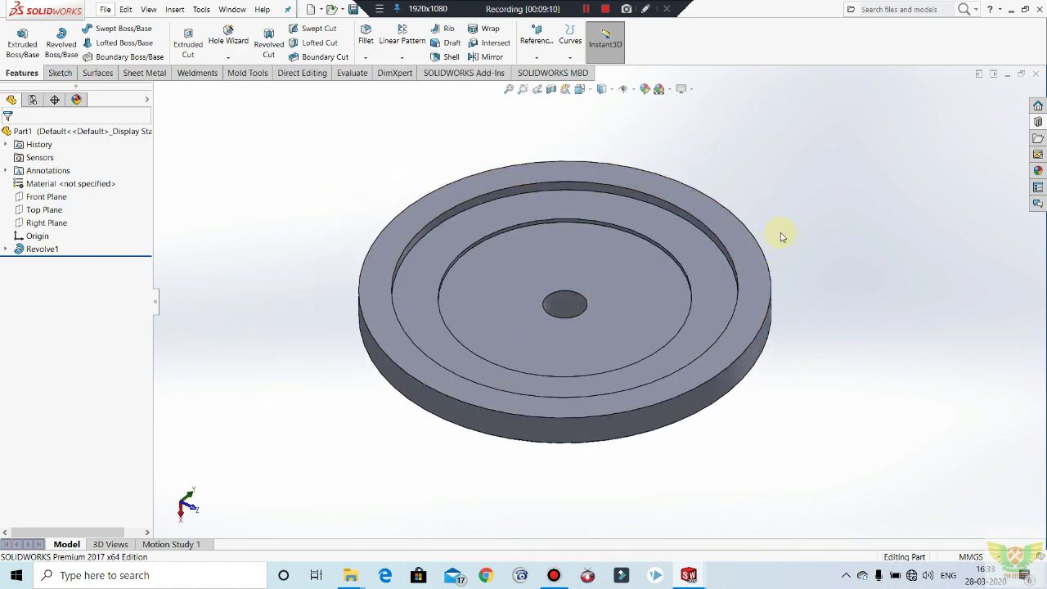
pyautogui.scroll(-1, 781, 237)
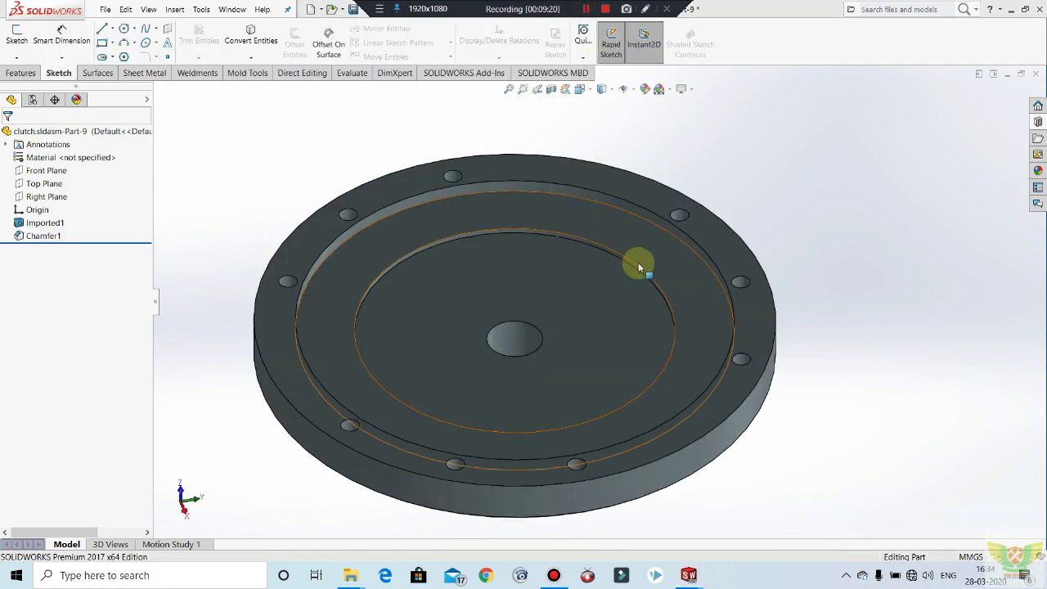
# Select Arc3, Arc4 and Arc5, the three Ø14 circles, for a circular sketch pattern.
pyautogui.moveTo(607, 346)
pyautogui.mouseDown(button='middle')
pyautogui.moveTo(571, 201)
pyautogui.moveTo(581, 221)
pyautogui.moveTo(568, 129)
pyautogui.moveTo(575, 188)
pyautogui.moveTo(622, 304)
pyautogui.moveTo(583, 180)
pyautogui.moveTo(598, 192)
pyautogui.moveTo(647, 304)
pyautogui.moveTo(656, 288)
pyautogui.mouseUp(button='middle')
pyautogui.scroll(1, 661, 303)
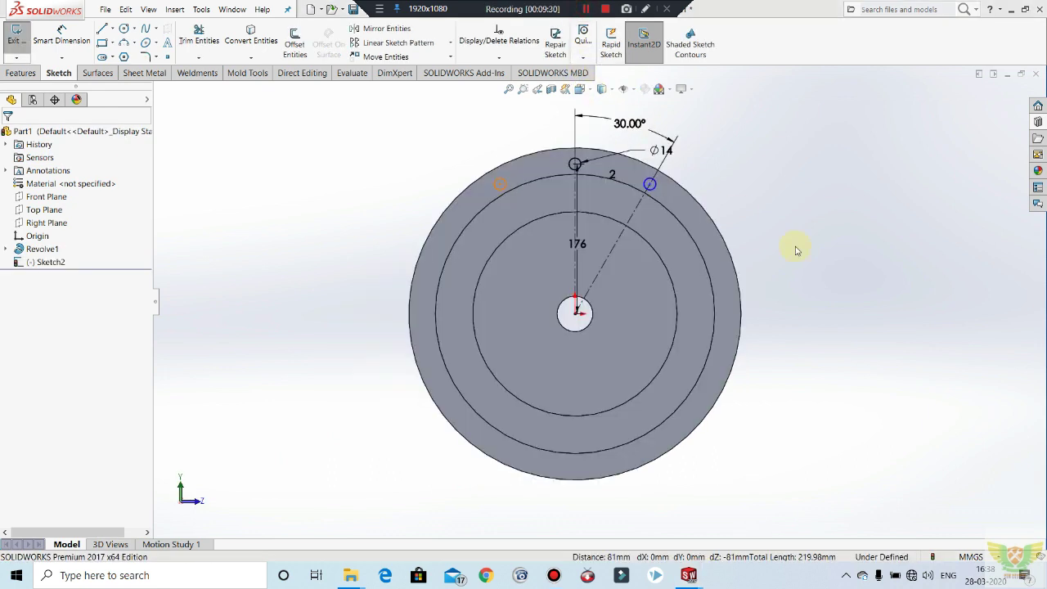
pyautogui.click(450, 49)
pyautogui.click(397, 67)
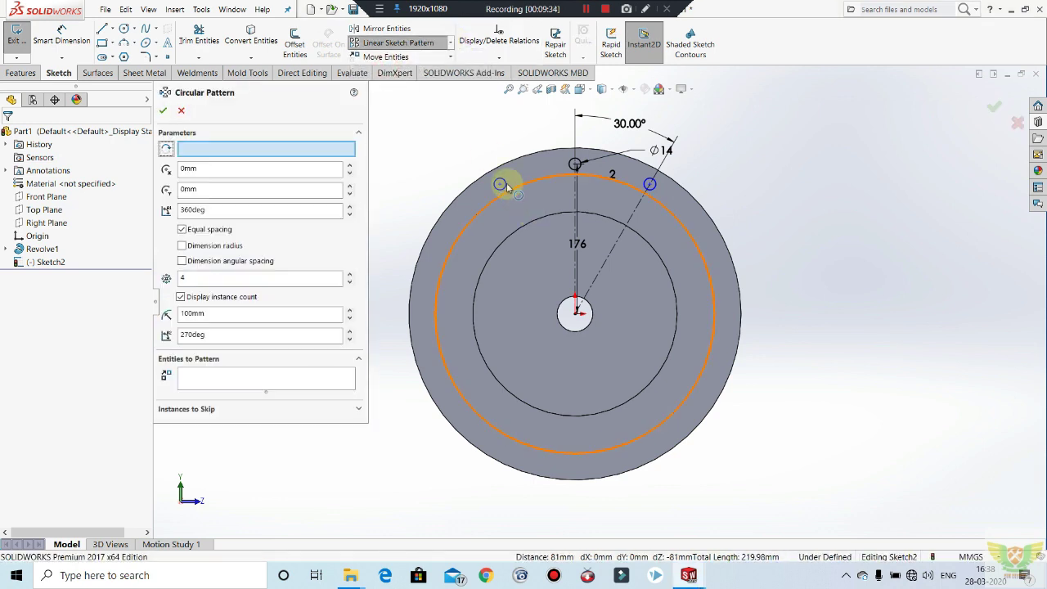
pyautogui.click(283, 377)
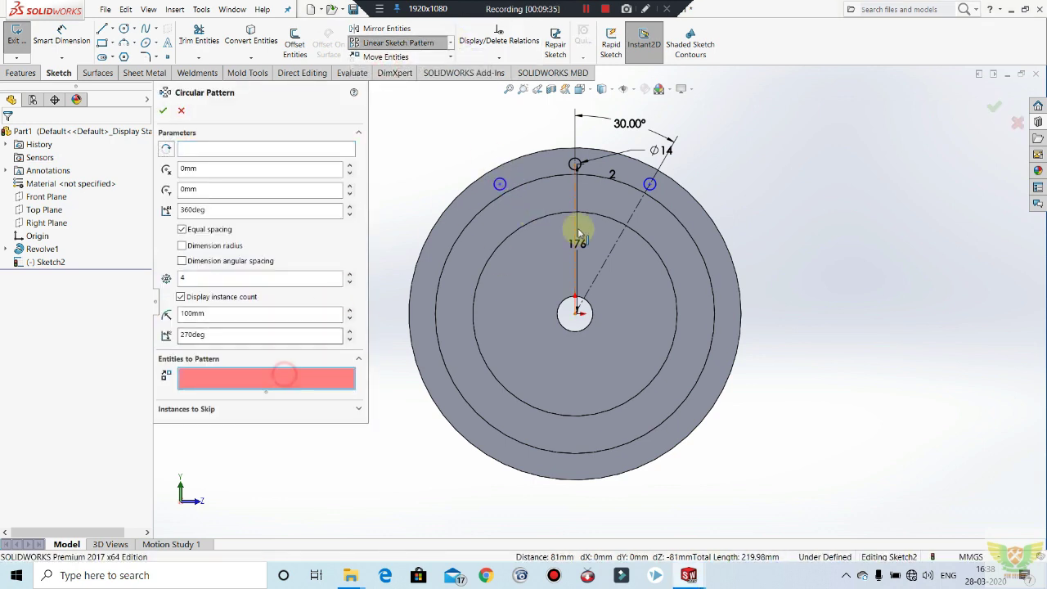
pyautogui.click(502, 180)
pyautogui.click(576, 157)
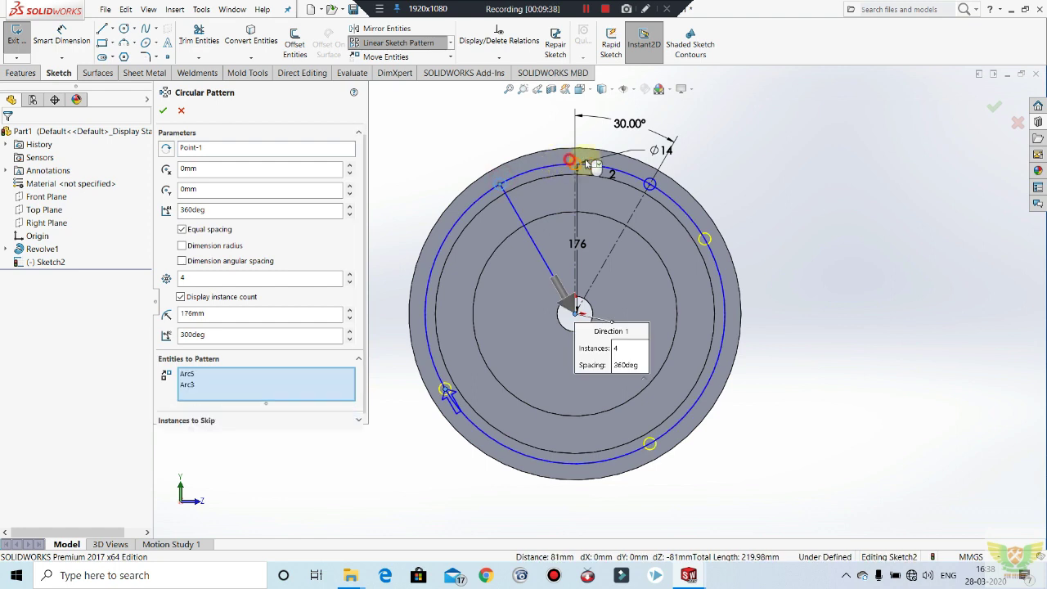
pyautogui.click(656, 181)
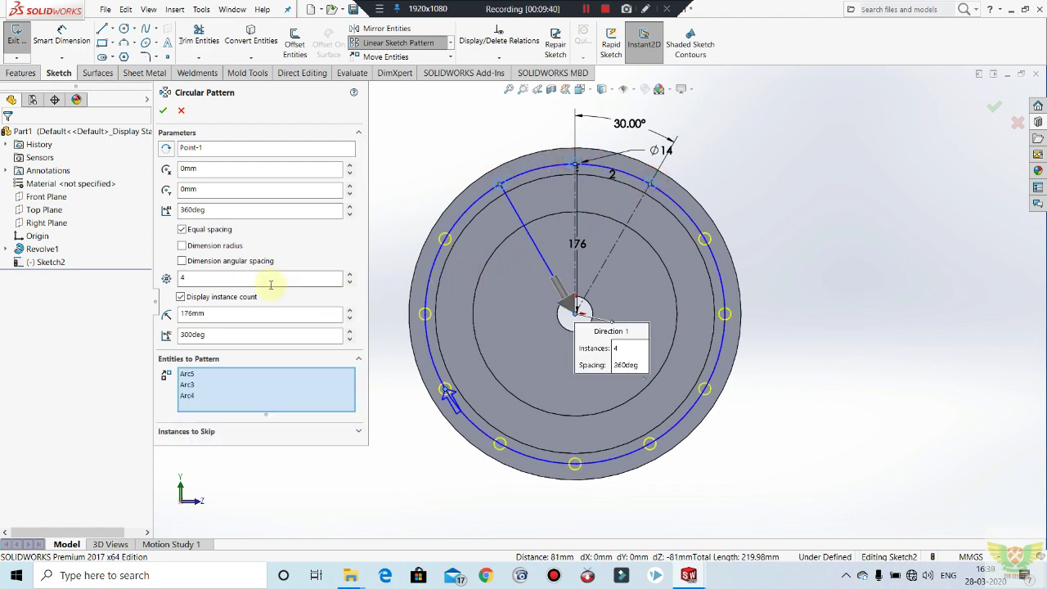
# Set 3 instances over 360°, confirm the pattern, and exit Sketch2.
pyautogui.click(350, 284)
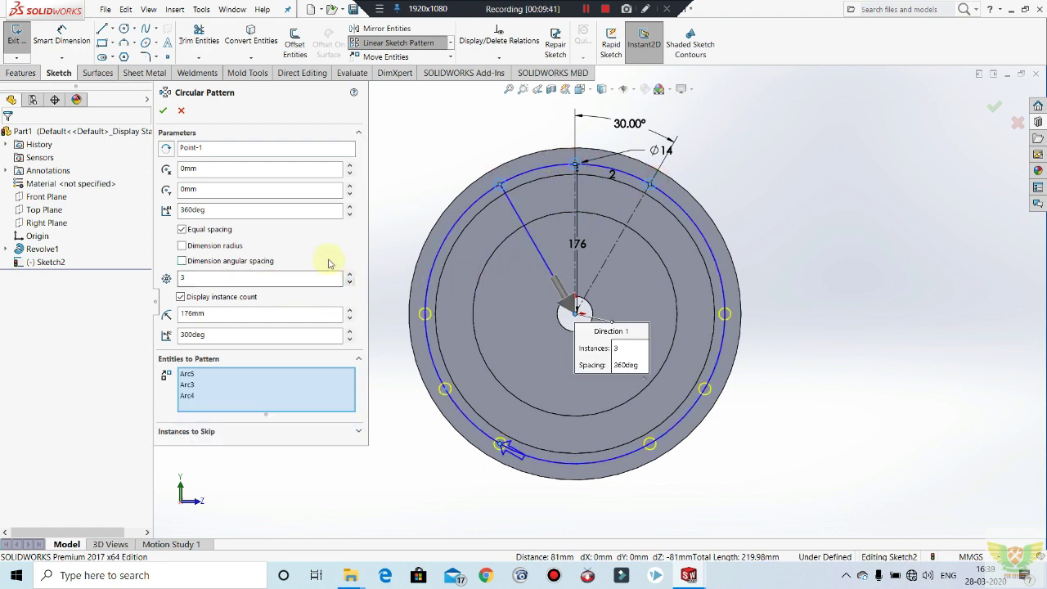
pyautogui.click(159, 107)
pyautogui.click(16, 37)
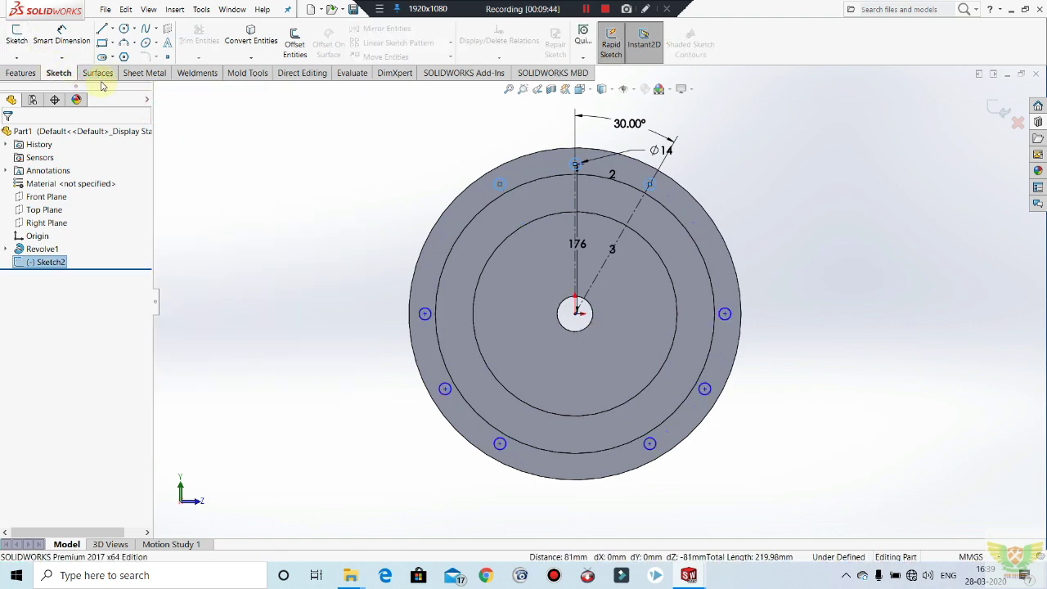
pyautogui.click(17, 72)
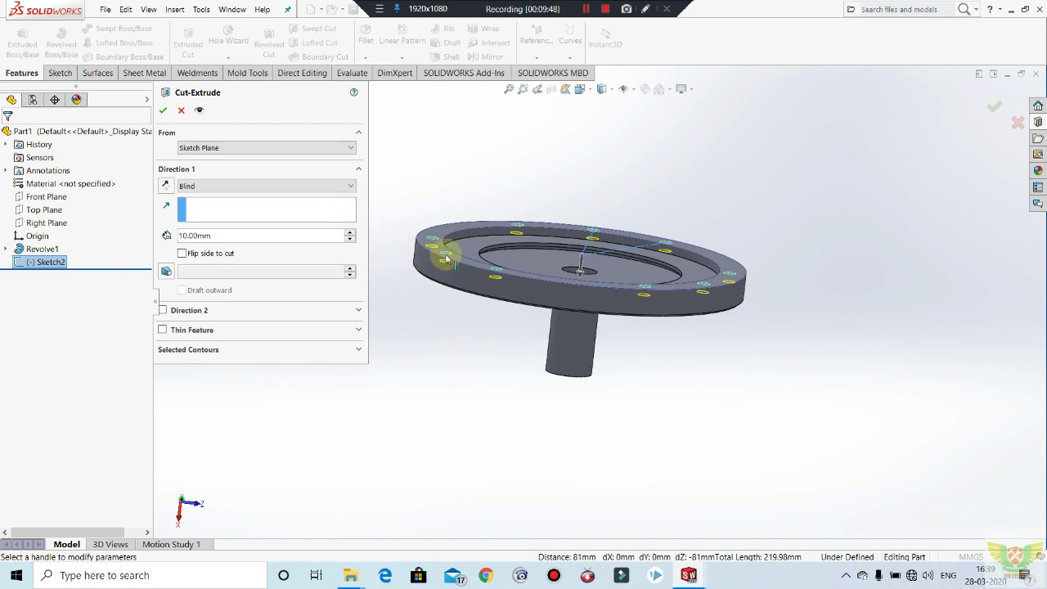
# Cut the nine patterned holes 93 mm deep through the disc, then orbit toward its face.
pyautogui.moveTo(578, 301); pyautogui.dragTo(577, 348)
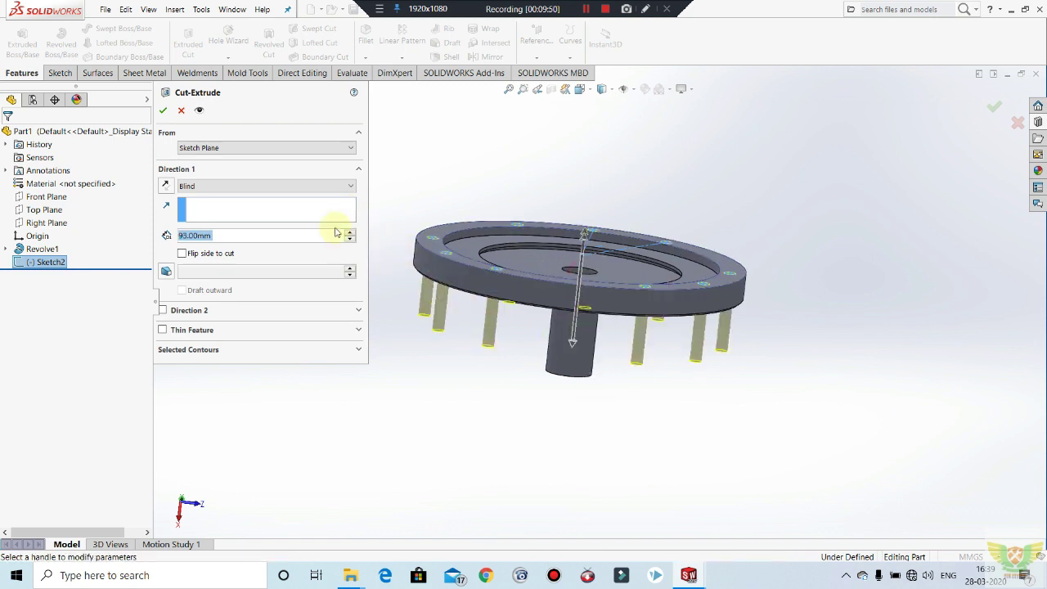
pyautogui.click(167, 111)
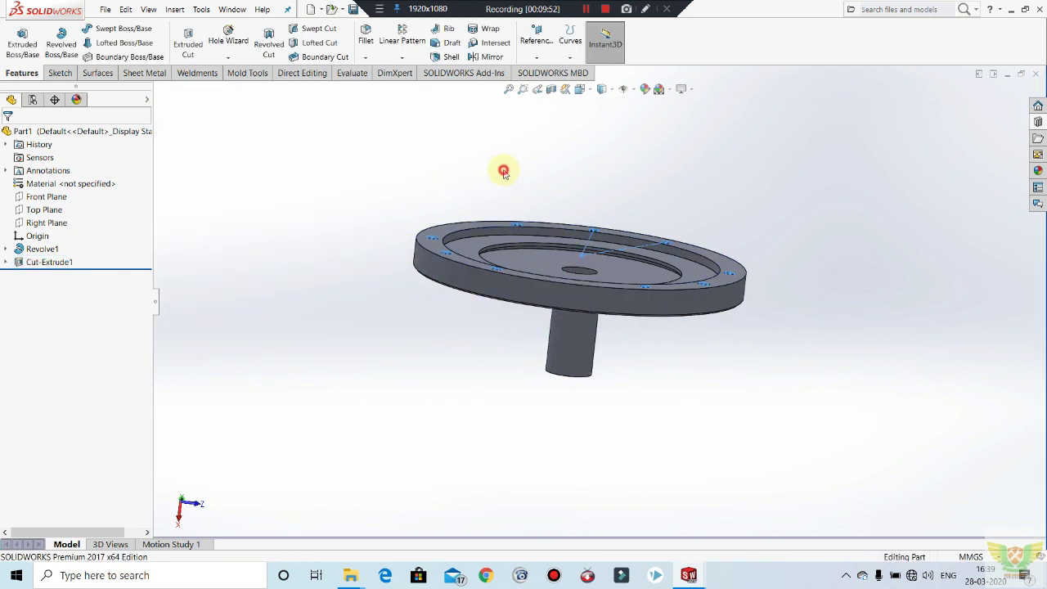
pyautogui.moveTo(497, 169)
pyautogui.mouseDown(button='middle')
pyautogui.moveTo(567, 392)
pyautogui.moveTo(535, 269)
pyautogui.moveTo(537, 106)
pyautogui.moveTo(537, 276)
pyautogui.moveTo(531, 117)
pyautogui.moveTo(590, 159)
pyautogui.moveTo(627, 203)
pyautogui.moveTo(613, 203)
pyautogui.moveTo(642, 279)
pyautogui.mouseUp(button='middle')
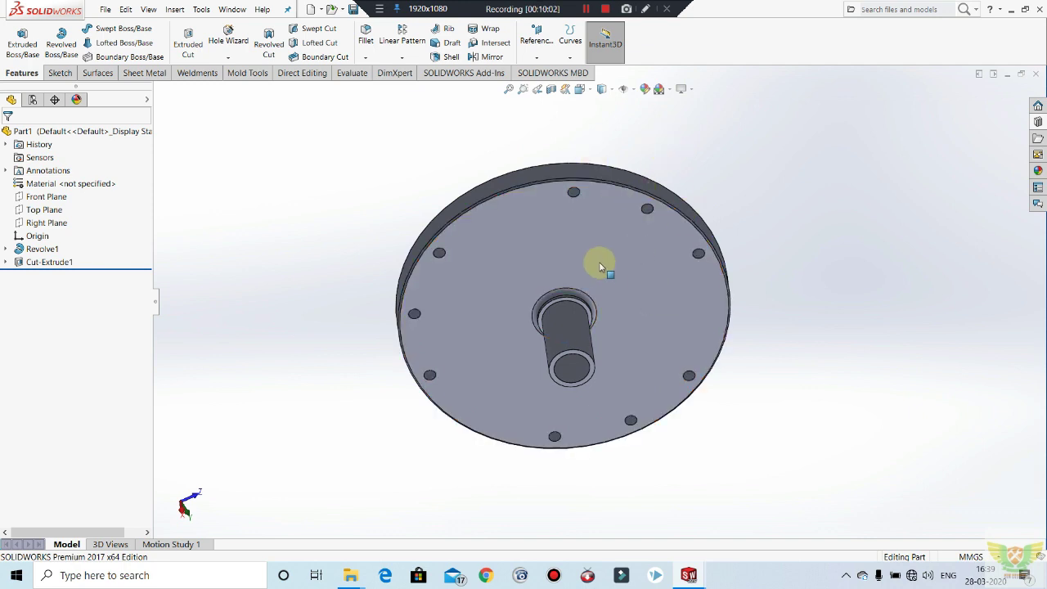
pyautogui.scroll(-2, 601, 267)
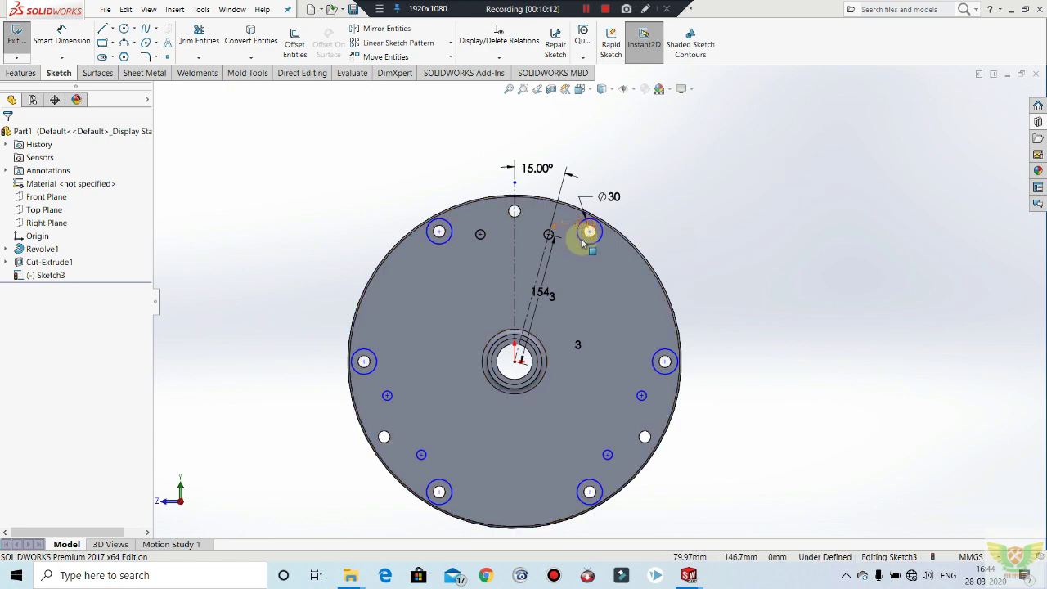
# View Sketch3's Ø30 circles face-on, then orbit the disc into a tilted 3D view.
pyautogui.moveTo(466, 248)
pyautogui.mouseDown(button='middle')
pyautogui.moveTo(654, 291)
pyautogui.moveTo(482, 226)
pyautogui.mouseUp(button='middle')
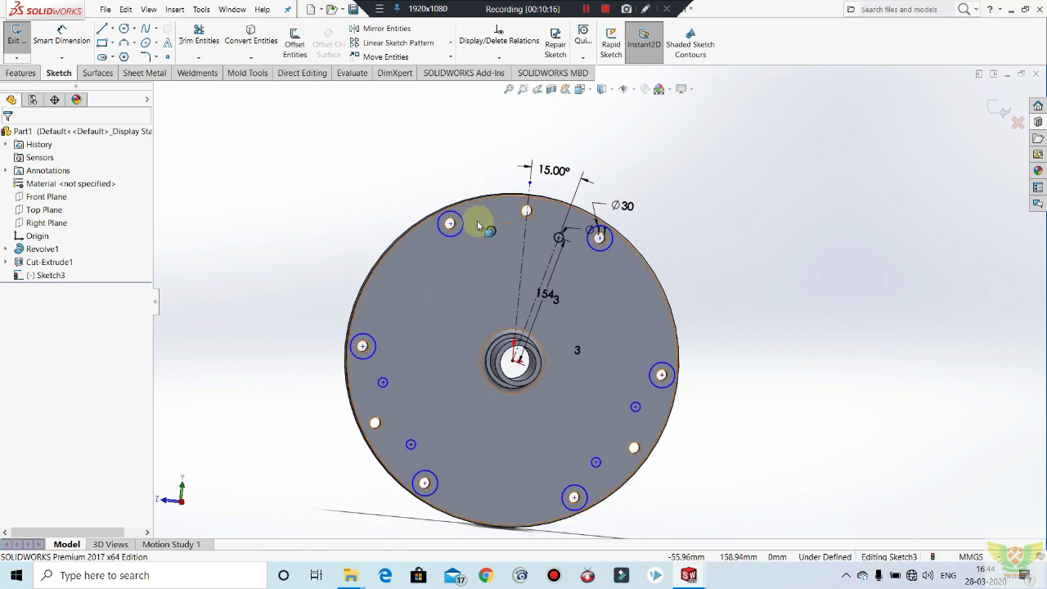
pyautogui.hotkey('ctrl', '8')
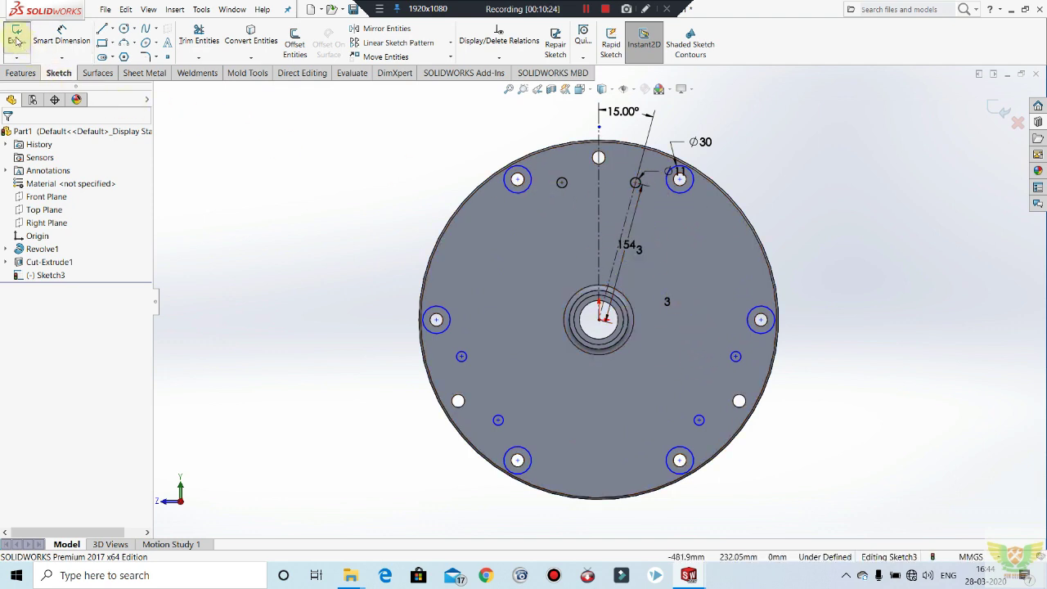
pyautogui.moveTo(316, 304); pyautogui.dragTo(370, 125, button='middle')
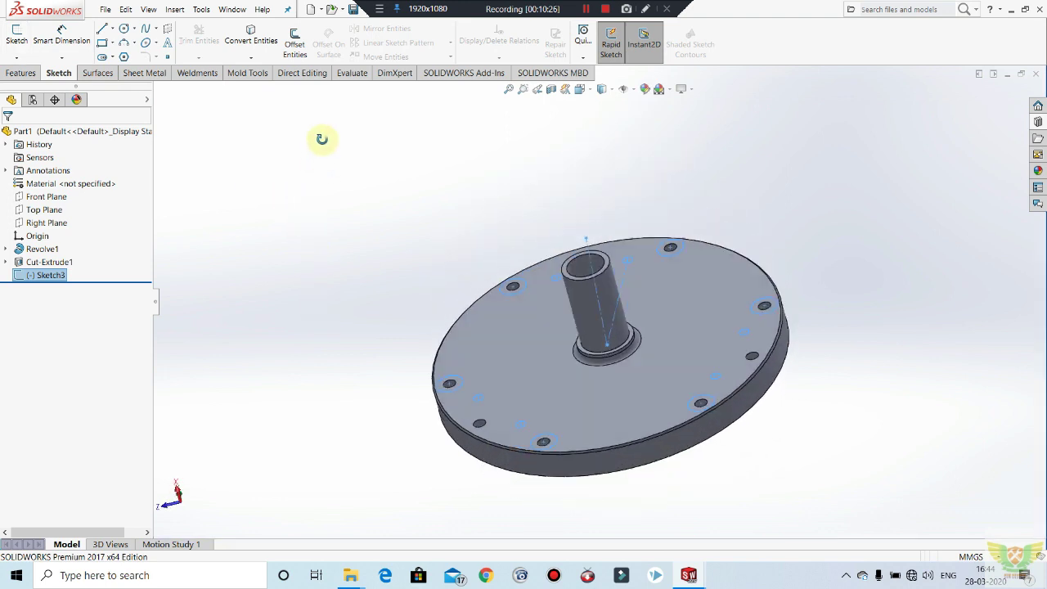
pyautogui.scroll(-1, 802, 449)
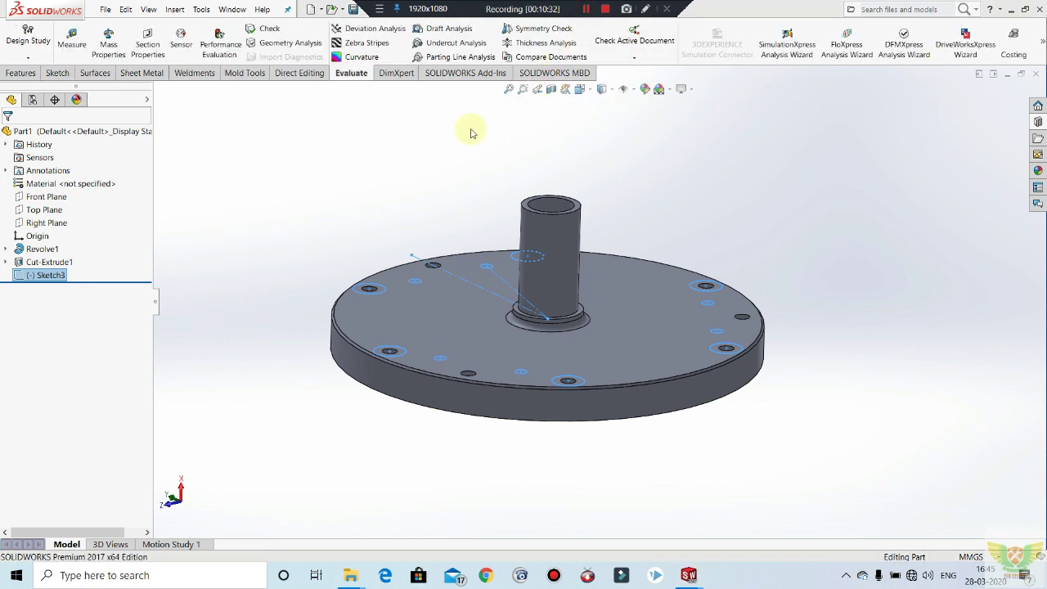
# Try a 12 mm Boss-Extrude of Sketch3's circles, then cancel it.
pyautogui.click(36, 72)
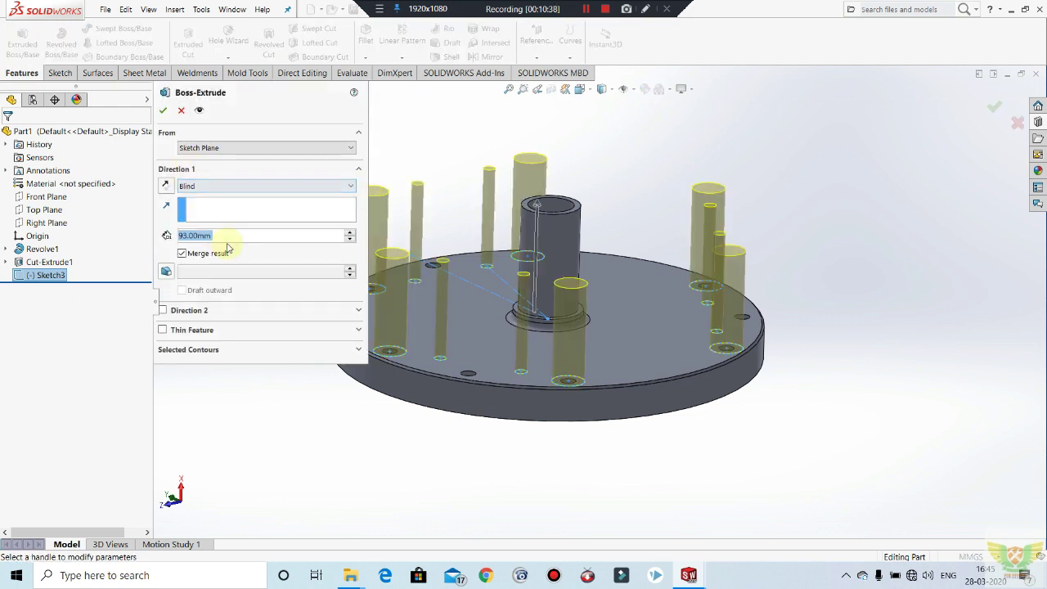
pyautogui.write('12')
pyautogui.press('Return')
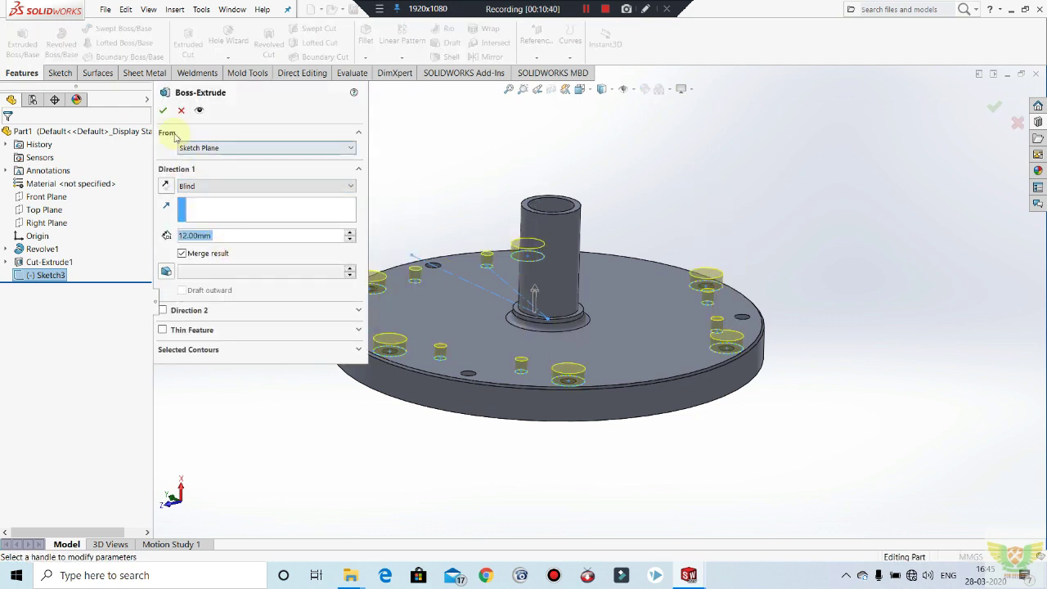
pyautogui.click(181, 111)
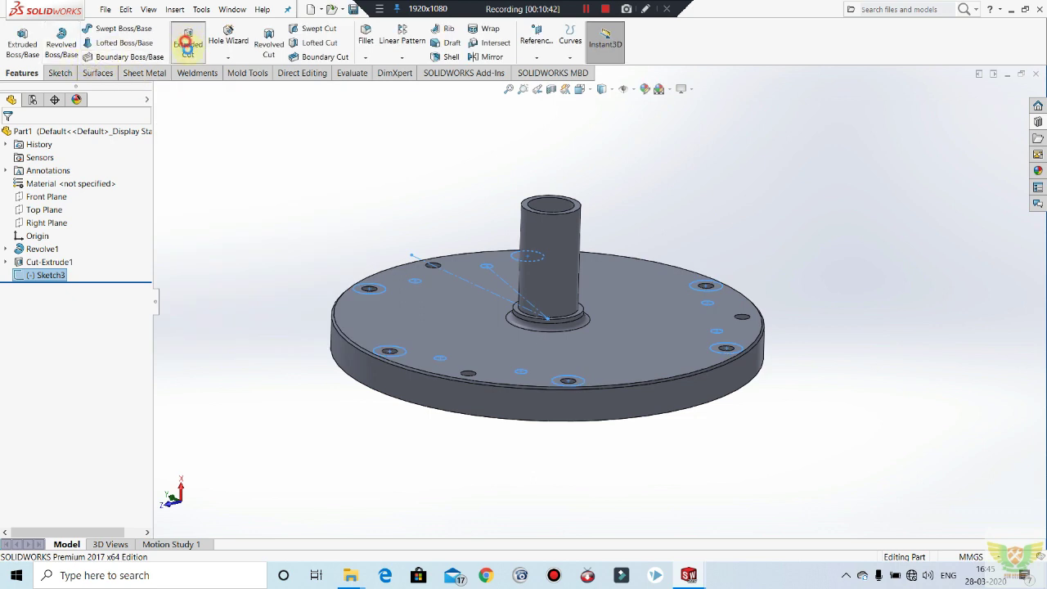
# Cut Sketch3's Ø30 circles 12 mm deep into the disc face as counterbores.
pyautogui.click(188, 45)
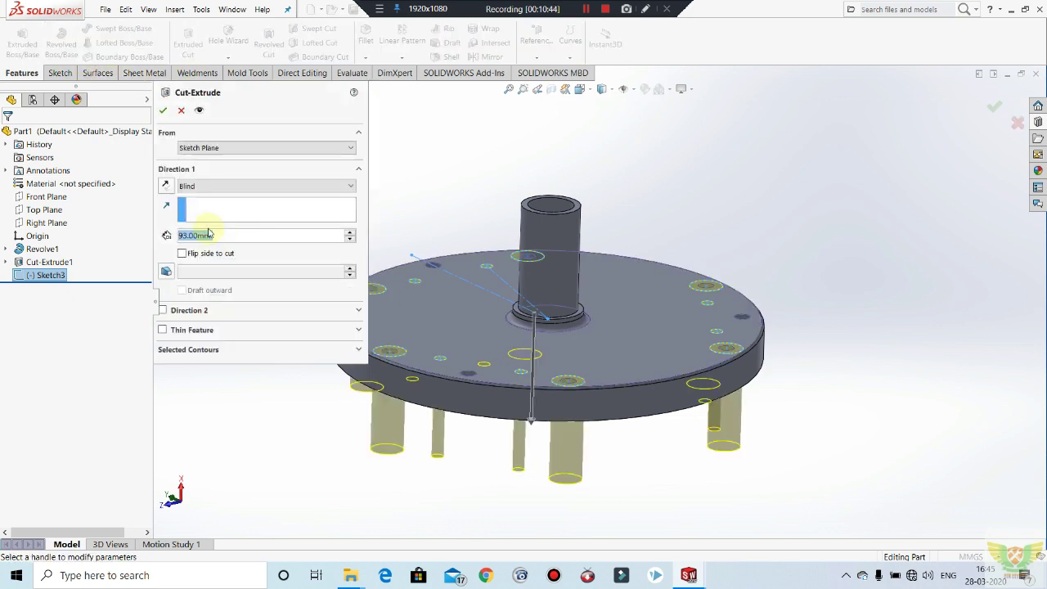
pyautogui.write('12')
pyautogui.press('Return')
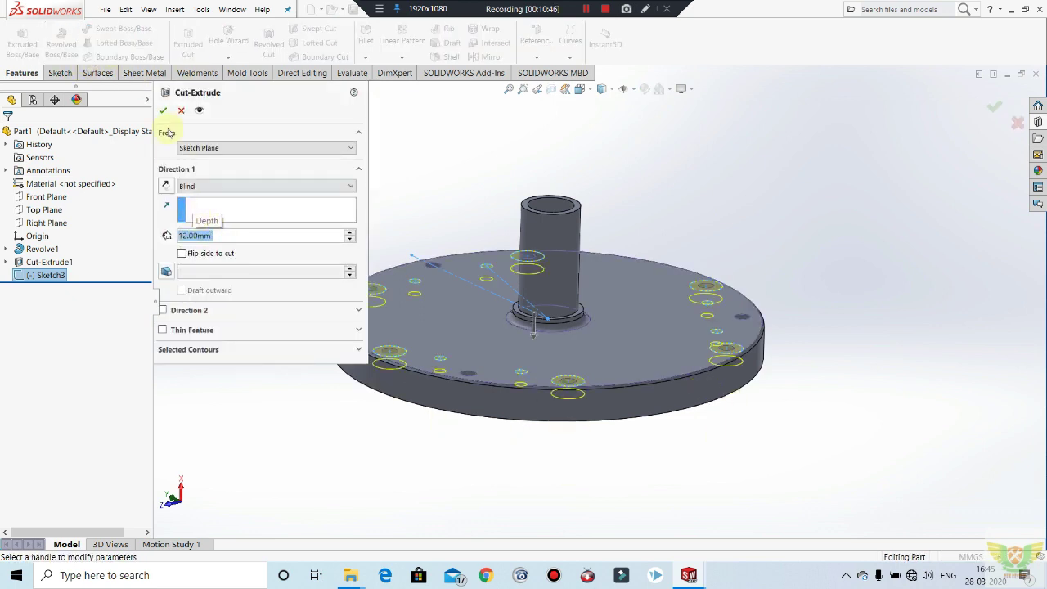
pyautogui.click(162, 110)
pyautogui.moveTo(421, 151)
pyautogui.mouseDown(button='middle')
pyautogui.moveTo(425, 283)
pyautogui.moveTo(444, 327)
pyautogui.moveTo(405, 256)
pyautogui.mouseUp(button='middle')
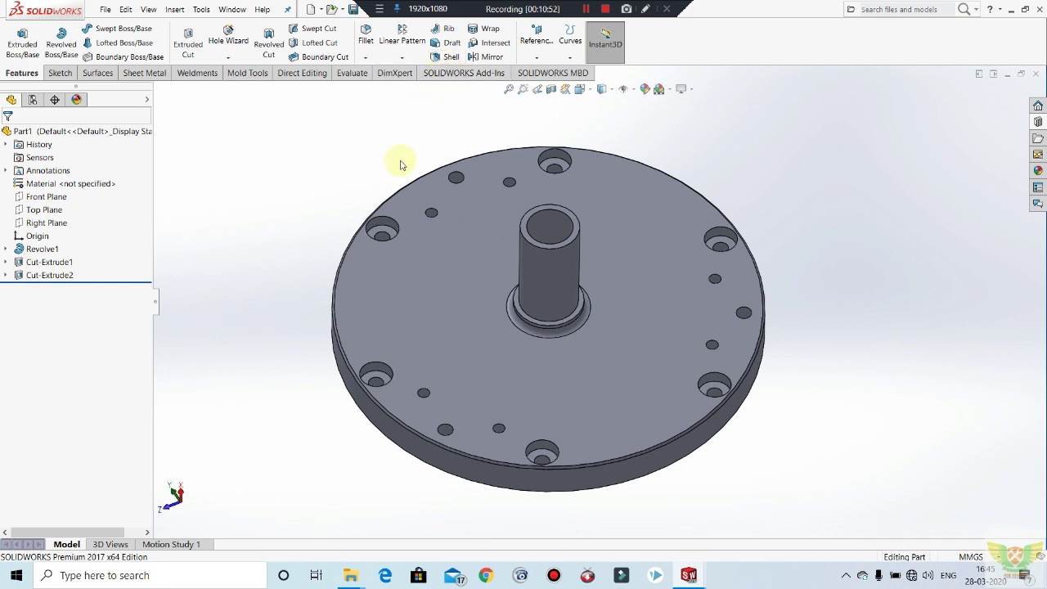
# Start a Chamfer and select five small hole edges on the disc.
pyautogui.click(369, 62)
pyautogui.click(377, 86)
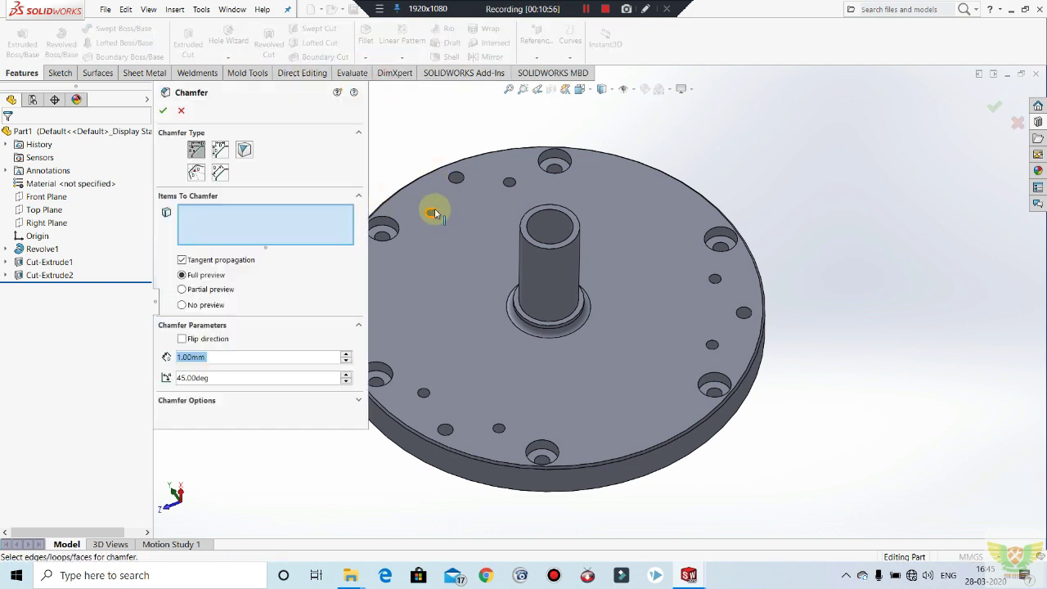
pyautogui.click(433, 213)
pyautogui.click(508, 182)
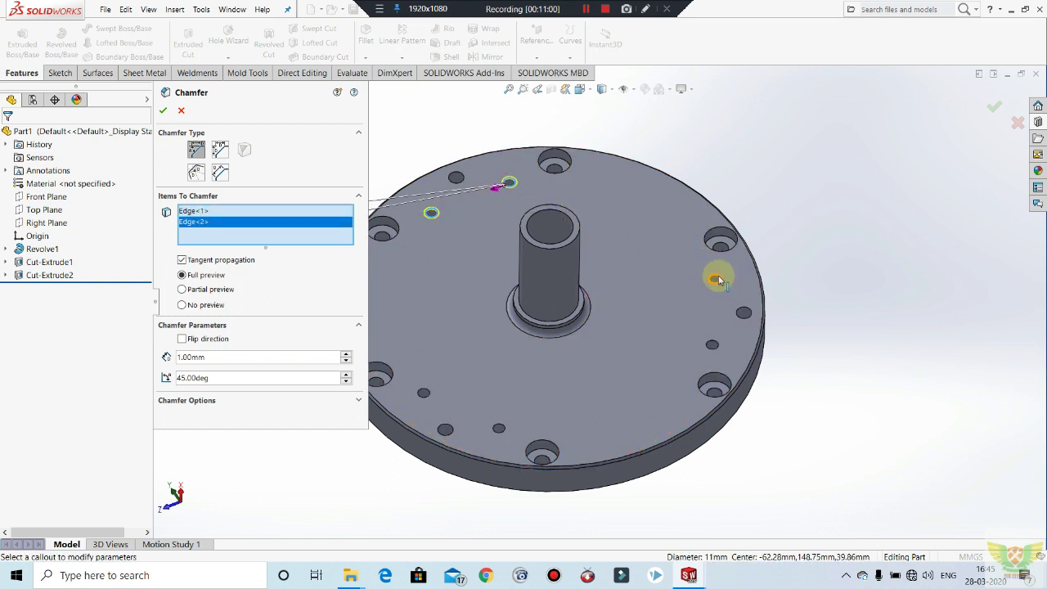
pyautogui.click(714, 277)
pyautogui.click(714, 344)
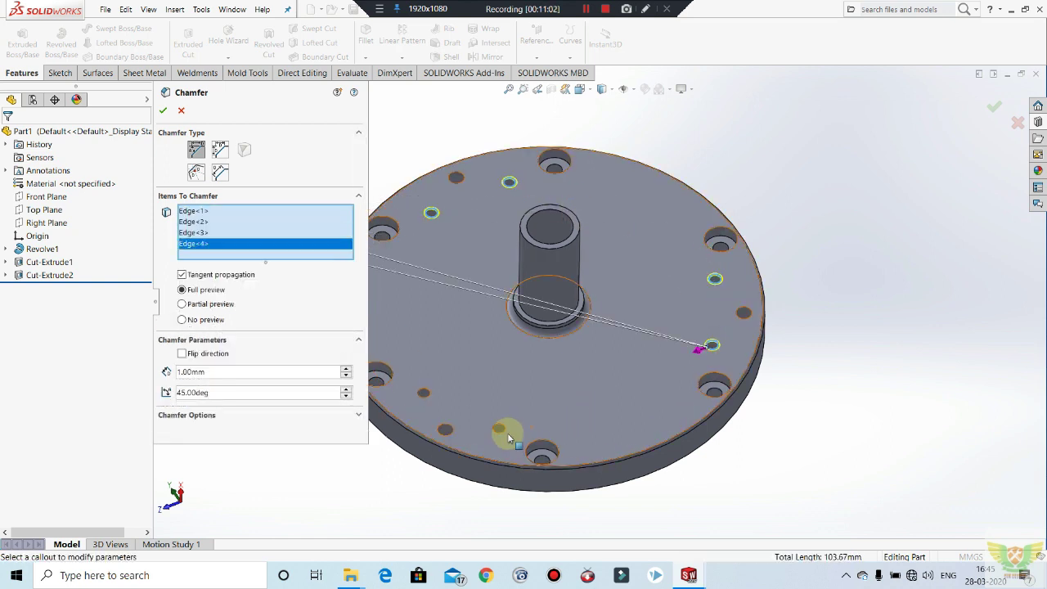
pyautogui.click(499, 427)
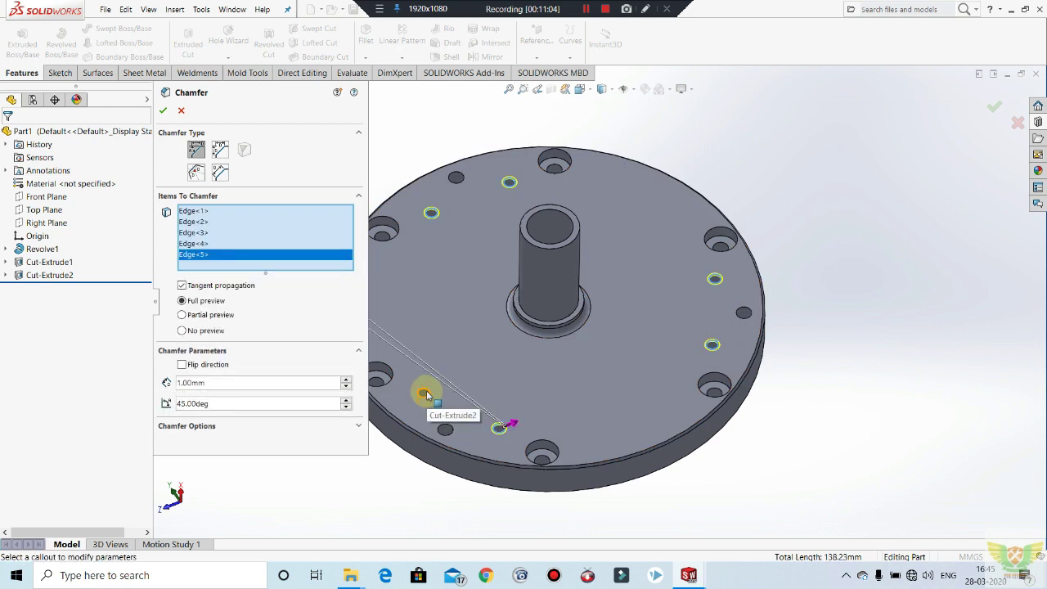
# Add the hub edge and apply the 1 mm × 45° chamfer to all six edges.
pyautogui.moveTo(608, 339)
pyautogui.mouseDown(button='middle')
pyautogui.moveTo(701, 299)
pyautogui.moveTo(597, 270)
pyautogui.mouseUp(button='middle')
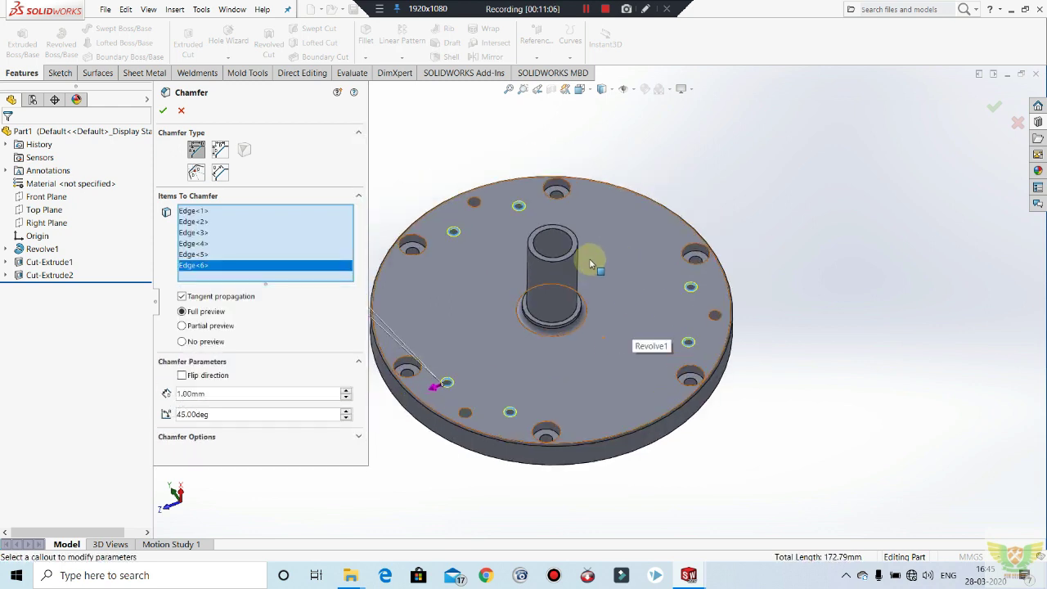
pyautogui.click(565, 235)
pyautogui.moveTo(565, 236); pyautogui.dragTo(537, 276, button='middle')
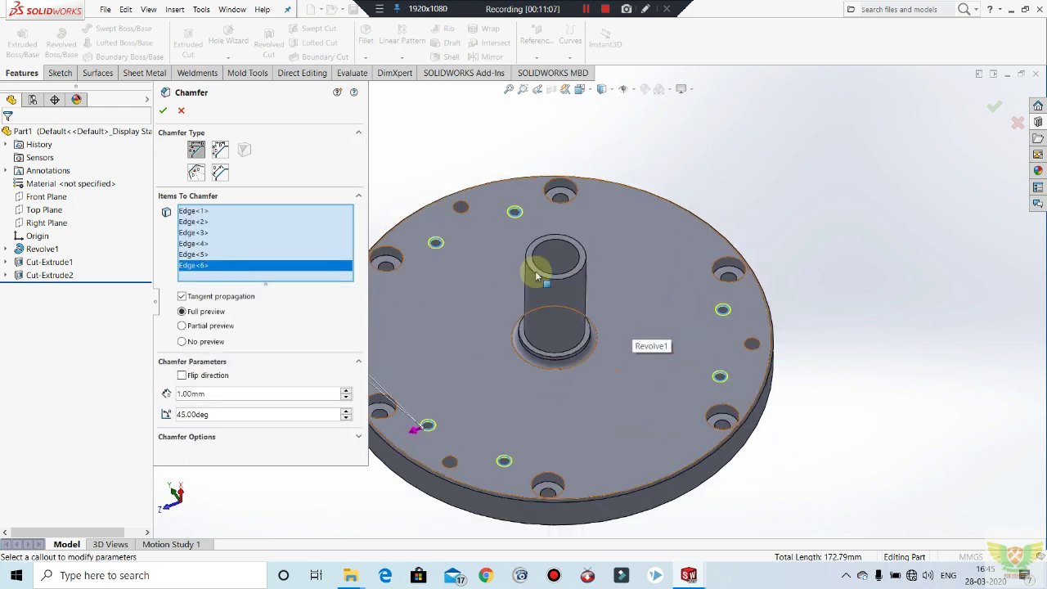
pyautogui.click(163, 111)
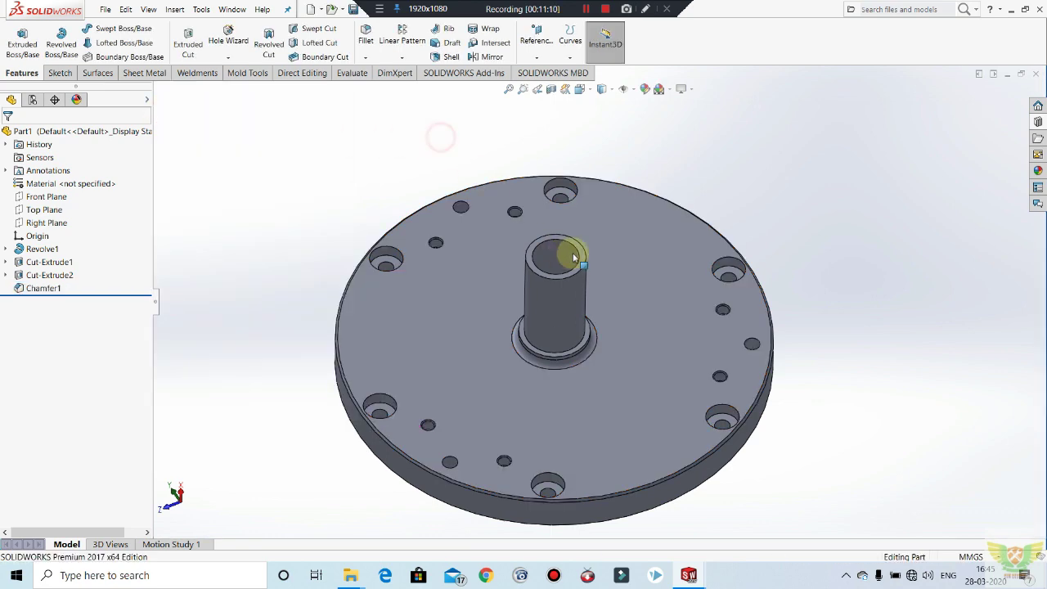
pyautogui.moveTo(568, 255); pyautogui.dragTo(568, 354, button='middle')
pyautogui.moveTo(561, 300)
pyautogui.mouseDown(button='middle')
pyautogui.moveTo(608, 367)
pyautogui.moveTo(602, 353)
pyautogui.moveTo(627, 416)
pyautogui.moveTo(655, 439)
pyautogui.mouseUp(button='middle')
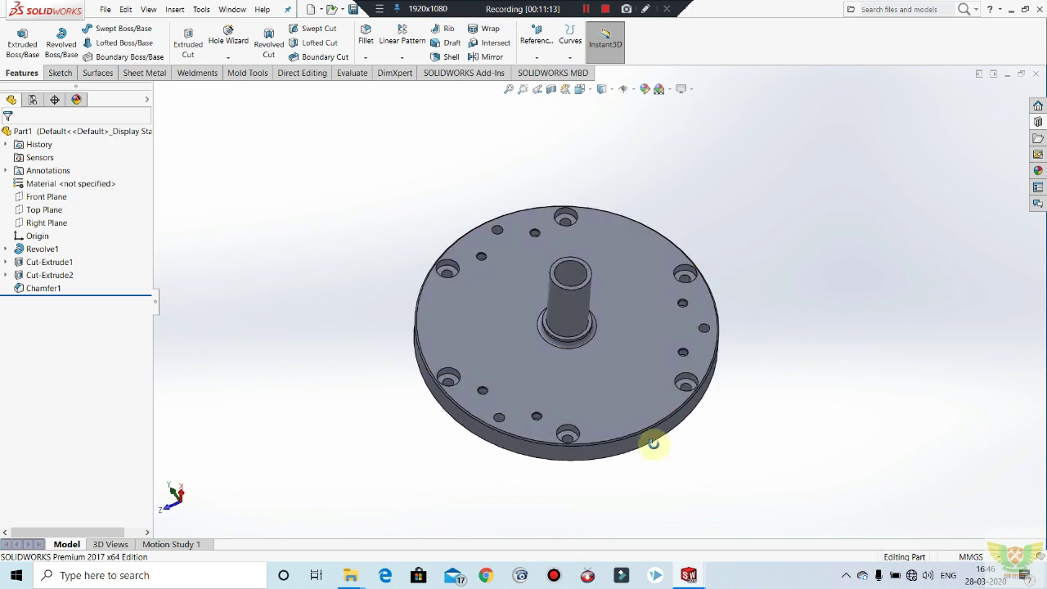
pyautogui.moveTo(607, 289)
pyautogui.mouseDown(button='middle')
pyautogui.moveTo(615, 385)
pyautogui.moveTo(616, 346)
pyautogui.moveTo(624, 386)
pyautogui.moveTo(627, 375)
pyautogui.moveTo(823, 398)
pyautogui.moveTo(832, 250)
pyautogui.moveTo(818, 276)
pyautogui.mouseUp(button='middle')
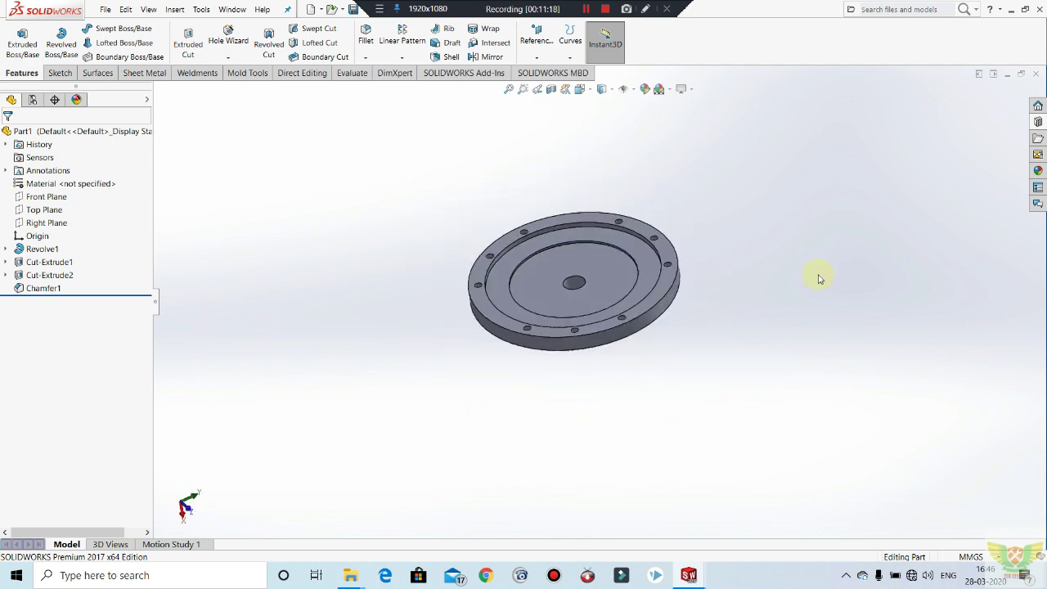
pyautogui.scroll(4, 642, 290)
pyautogui.scroll(-3, 642, 291)
pyautogui.scroll(-3, 577, 303)
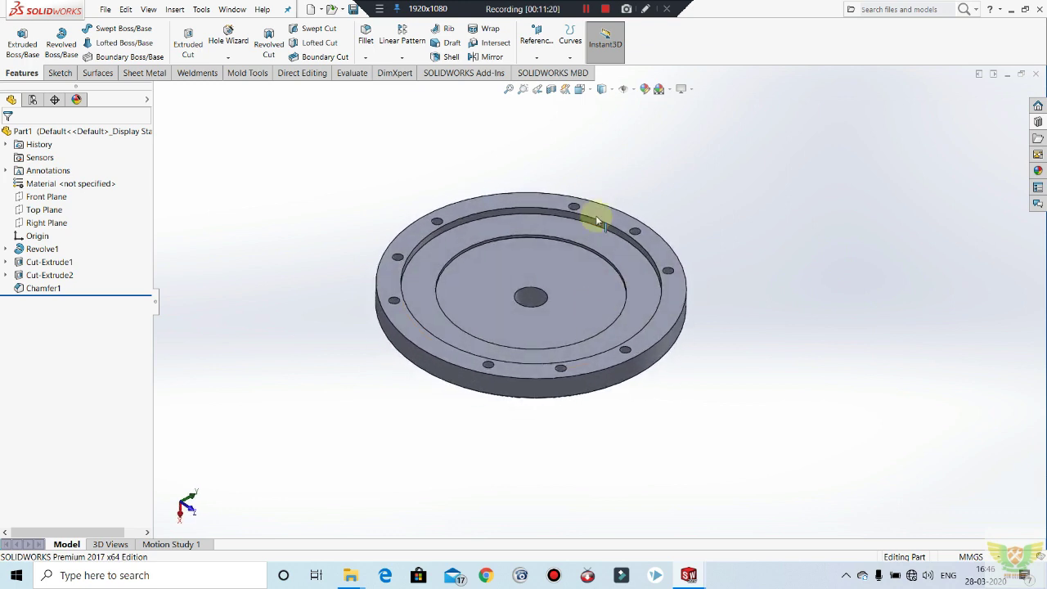
pyautogui.scroll(-1, 571, 221)
pyautogui.click(571, 222)
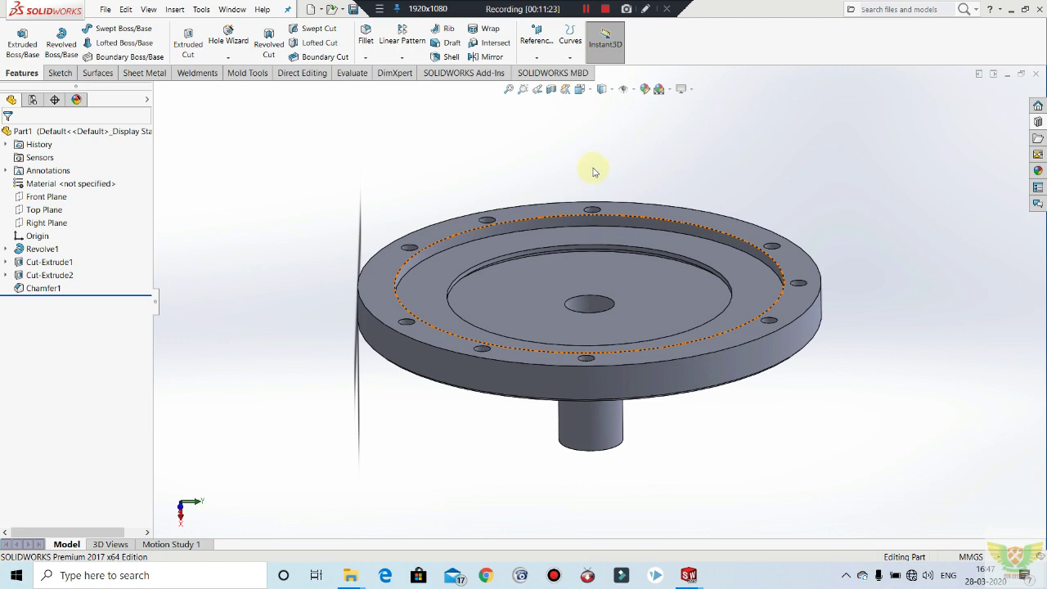
pyautogui.scroll(-1, 605, 286)
pyautogui.scroll(-2, 625, 233)
pyautogui.scroll(-3, 632, 238)
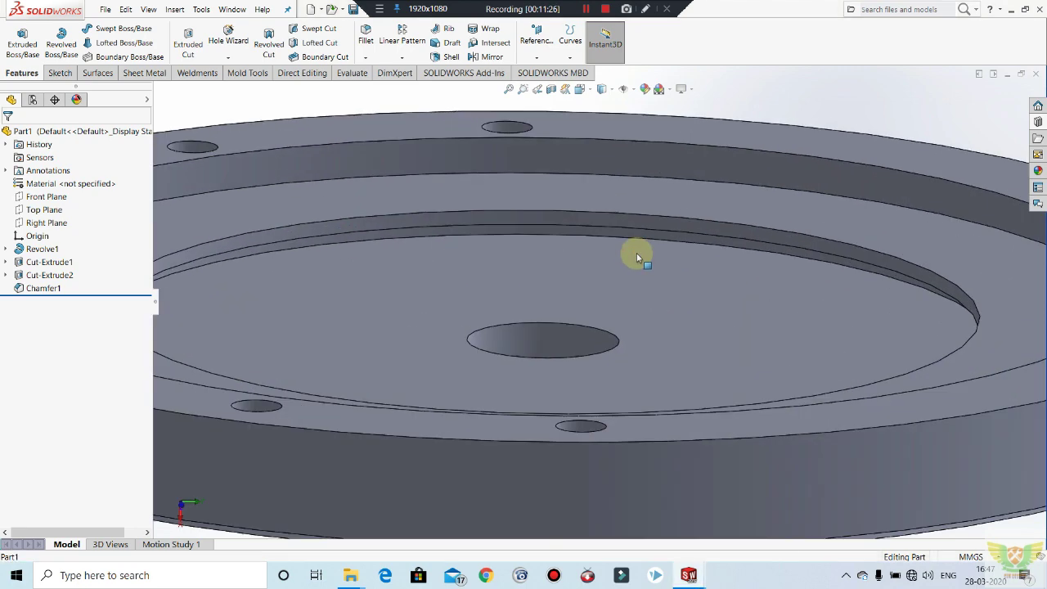
pyautogui.scroll(2, 637, 252)
pyautogui.scroll(2, 649, 274)
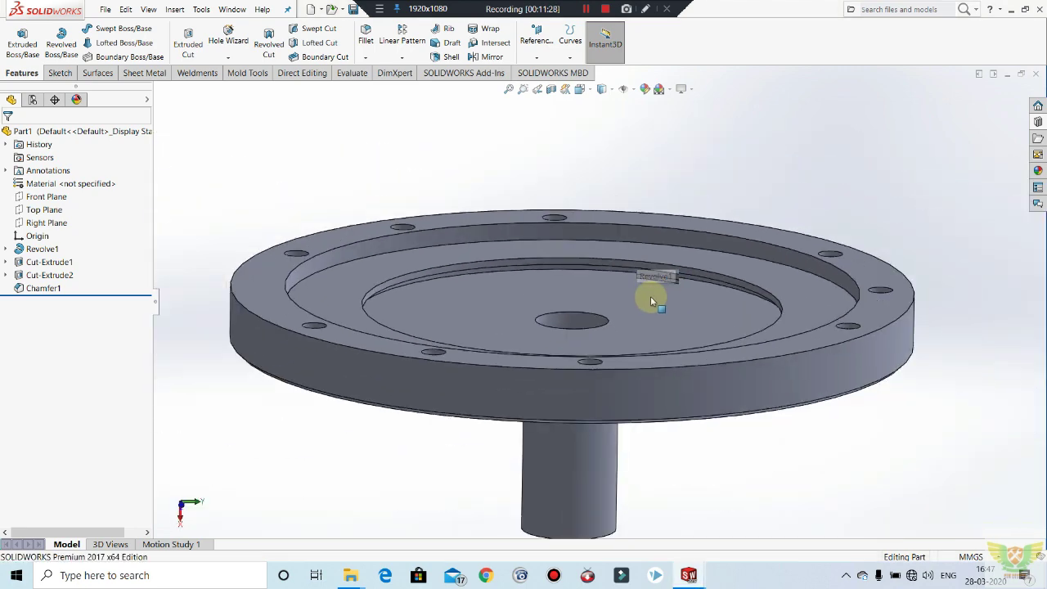
pyautogui.scroll(2, 650, 296)
pyautogui.moveTo(614, 310); pyautogui.dragTo(643, 242, button='middle')
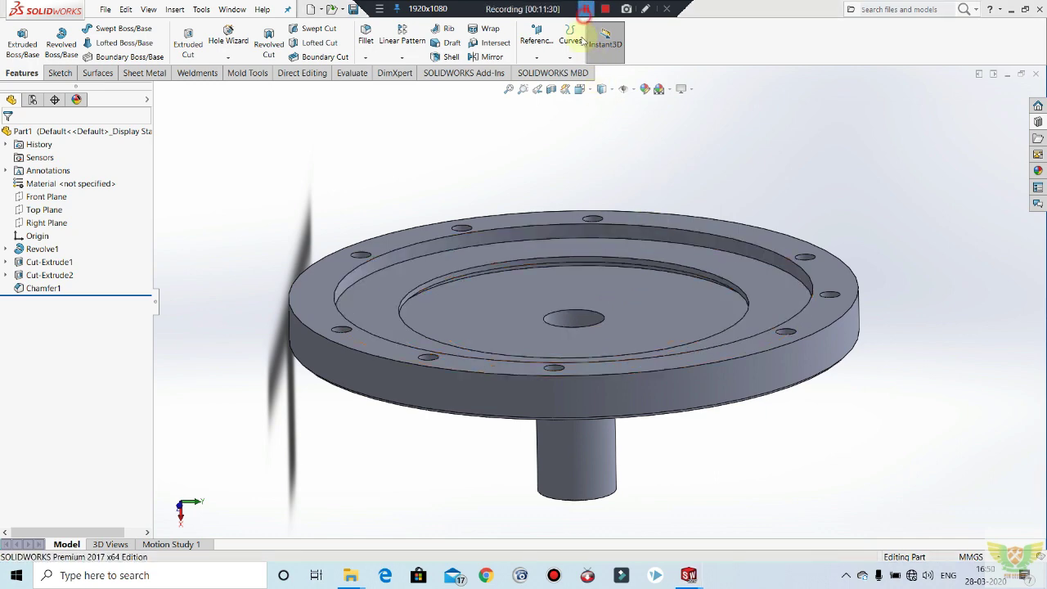
pyautogui.moveTo(604, 294)
pyautogui.mouseDown(button='middle')
pyautogui.moveTo(600, 280)
pyautogui.moveTo(626, 270)
pyautogui.moveTo(563, 318)
pyautogui.moveTo(646, 282)
pyautogui.mouseUp(button='middle')
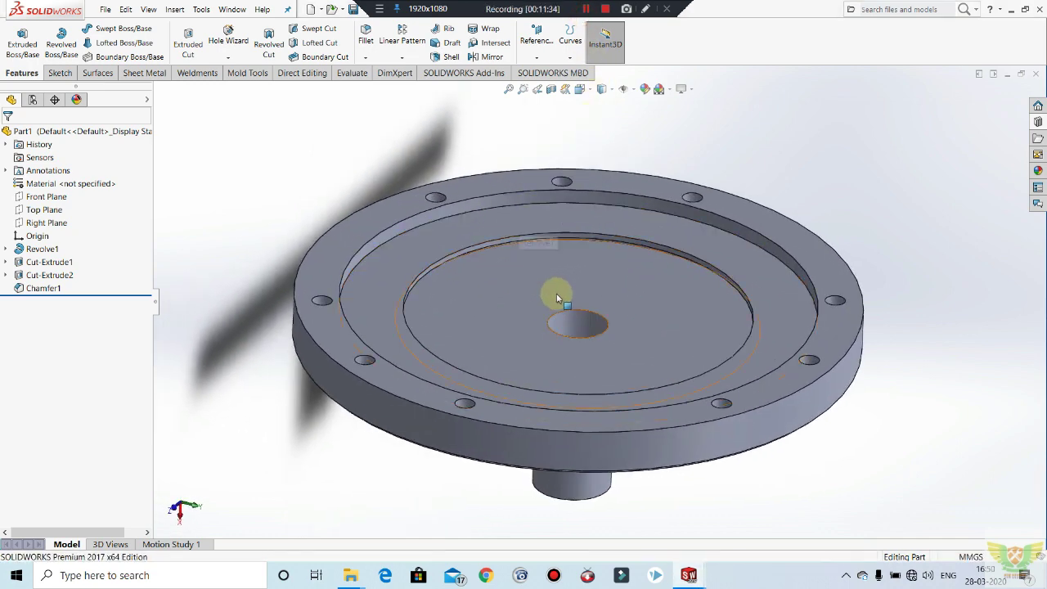
pyautogui.moveTo(760, 299)
pyautogui.mouseDown(button='middle')
pyautogui.moveTo(725, 257)
pyautogui.moveTo(712, 175)
pyautogui.moveTo(742, 315)
pyautogui.moveTo(671, 288)
pyautogui.moveTo(687, 307)
pyautogui.mouseUp(button='middle')
pyautogui.scroll(3, 702, 337)
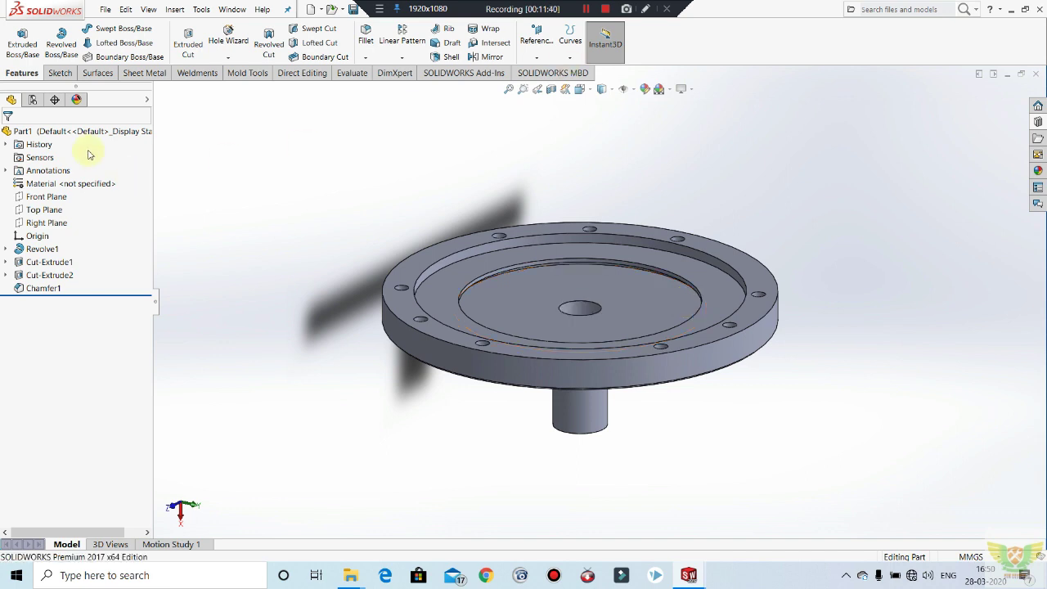
# Open a new sketch on the Top Plane and cut the part with a Section View.
pyautogui.click(27, 212)
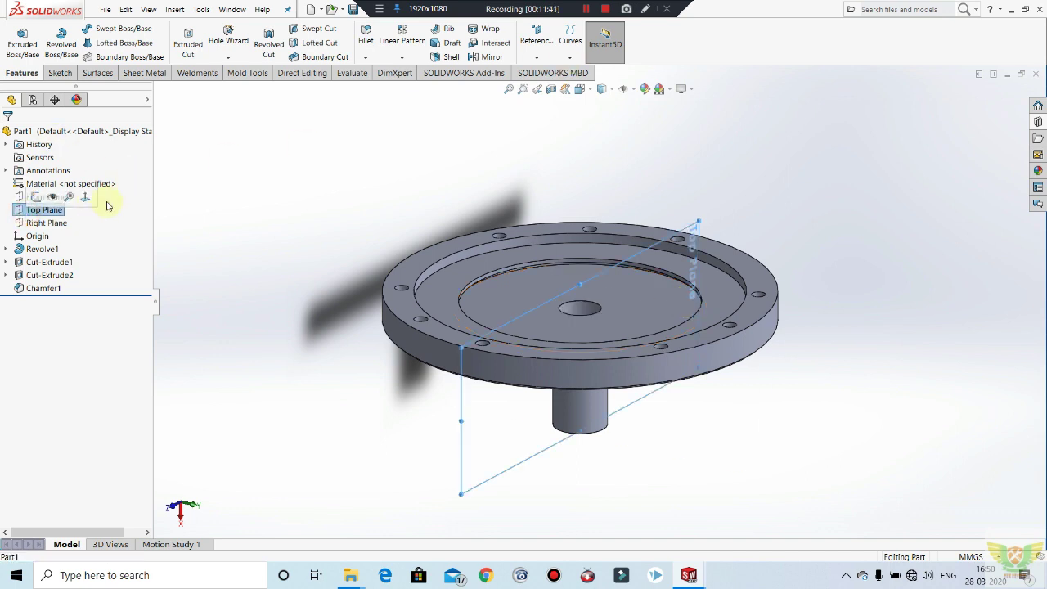
pyautogui.click(32, 199)
pyautogui.click(552, 89)
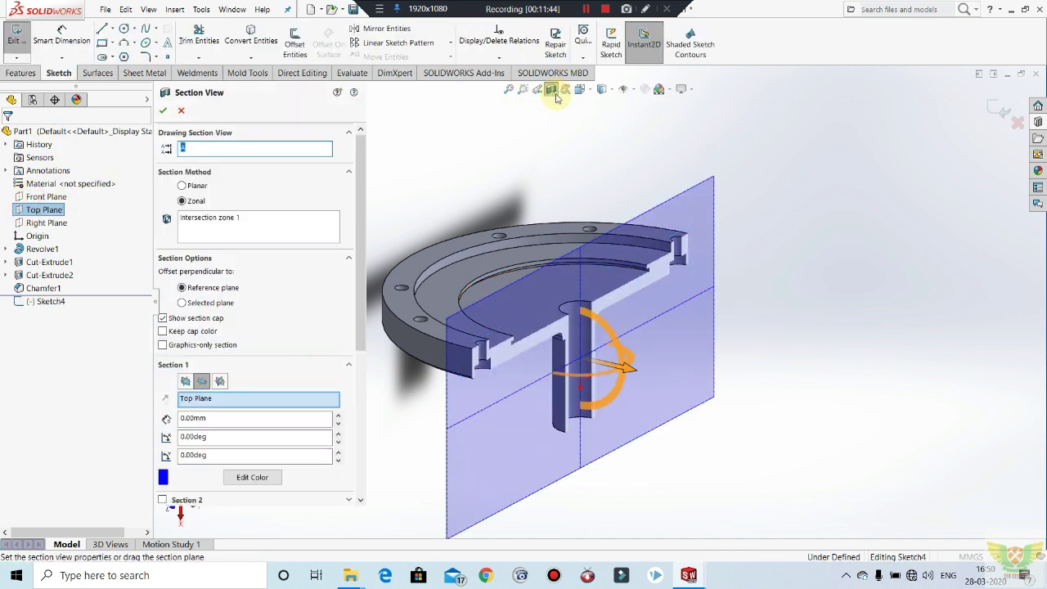
pyautogui.click(165, 112)
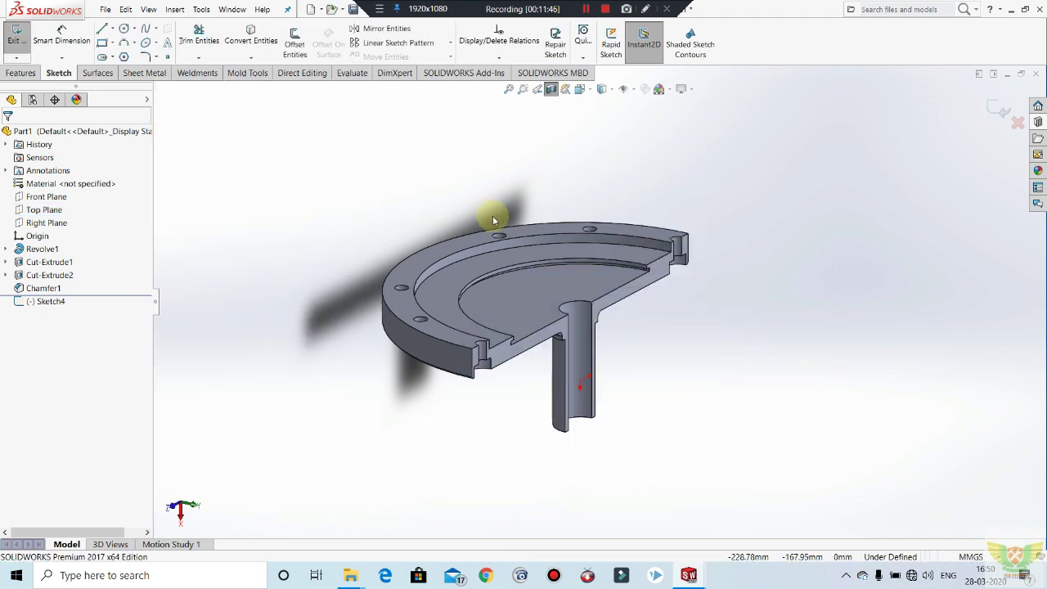
# Look normal to the sketch plane and zoom in on the flange cross-section.
pyautogui.moveTo(528, 257)
pyautogui.mouseDown(button='middle')
pyautogui.moveTo(463, 220)
pyautogui.moveTo(501, 254)
pyautogui.mouseUp(button='middle')
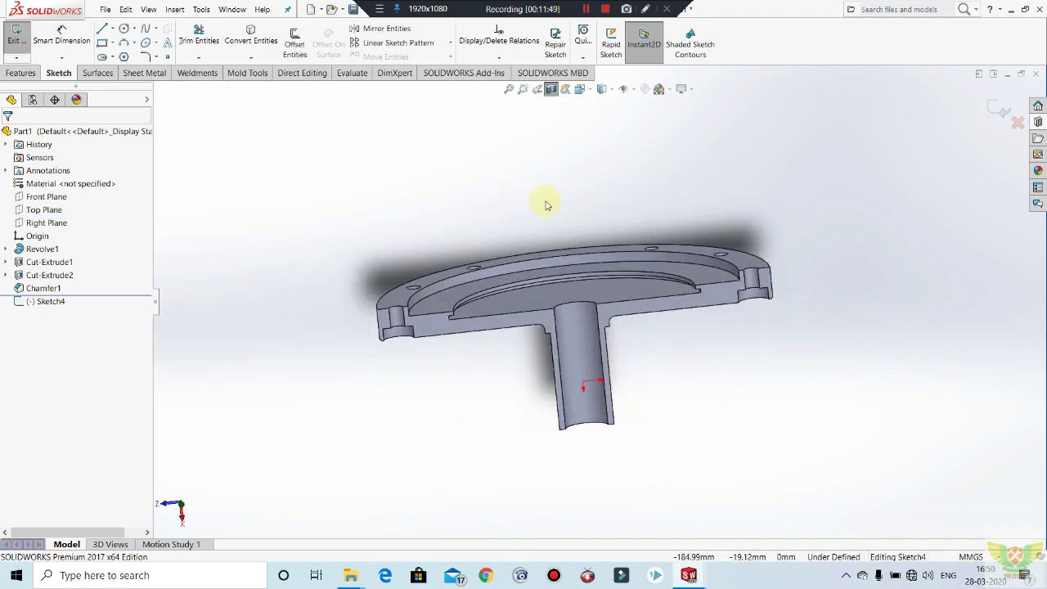
pyautogui.hotkey('ctrl', '8')
pyautogui.press('space')
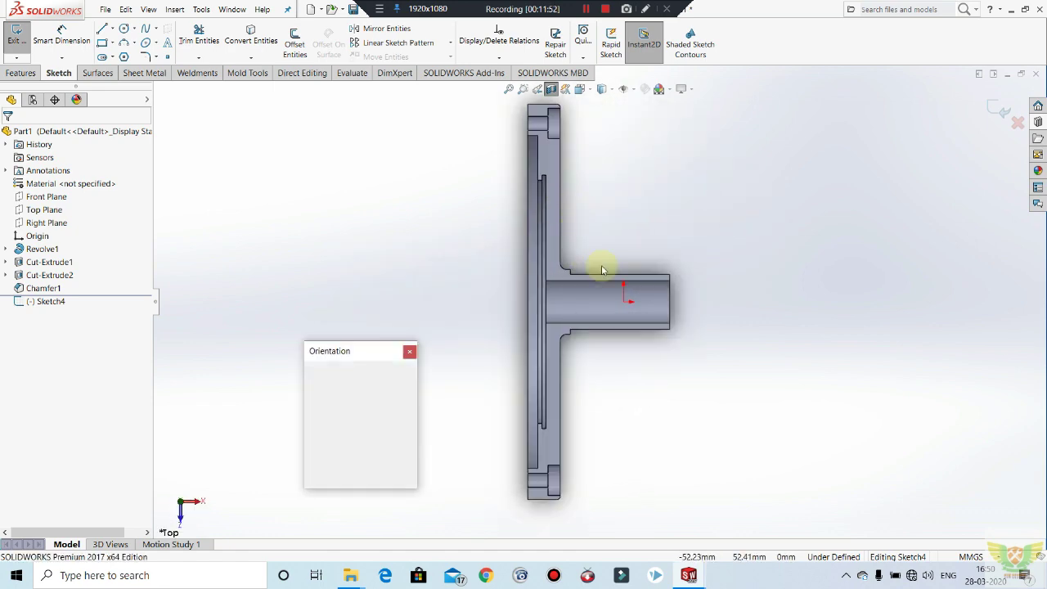
pyautogui.click(730, 214)
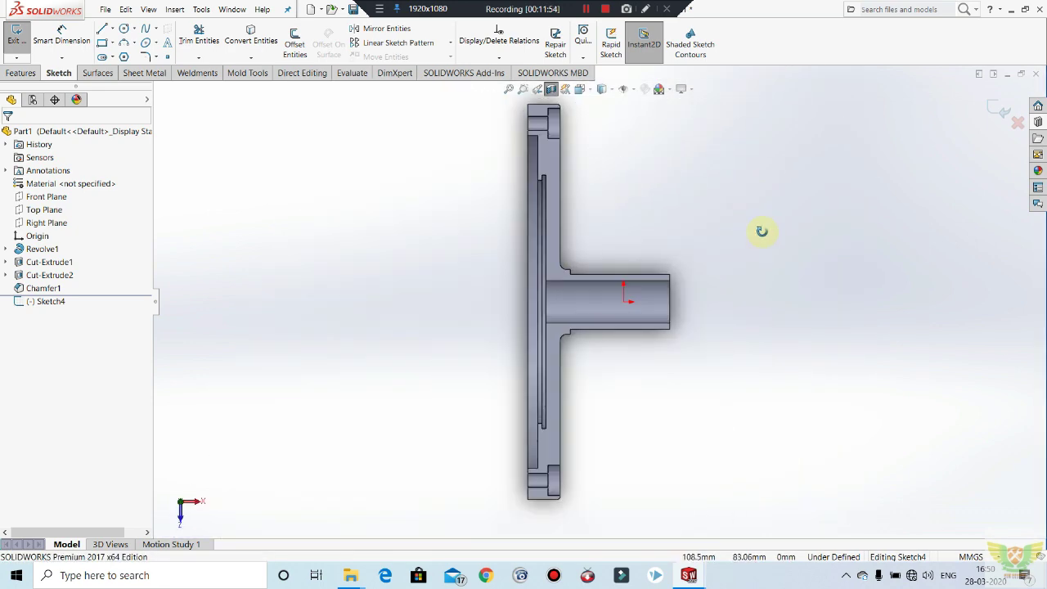
pyautogui.moveTo(762, 231); pyautogui.dragTo(658, 286, button='middle')
pyautogui.press('space')
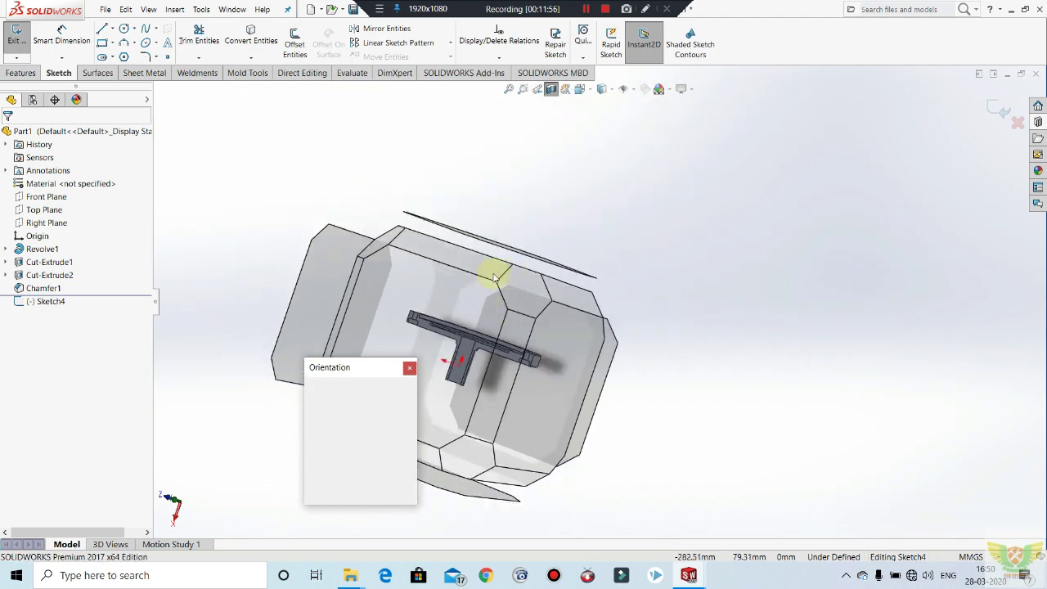
pyautogui.hotkey('ctrl', '8')
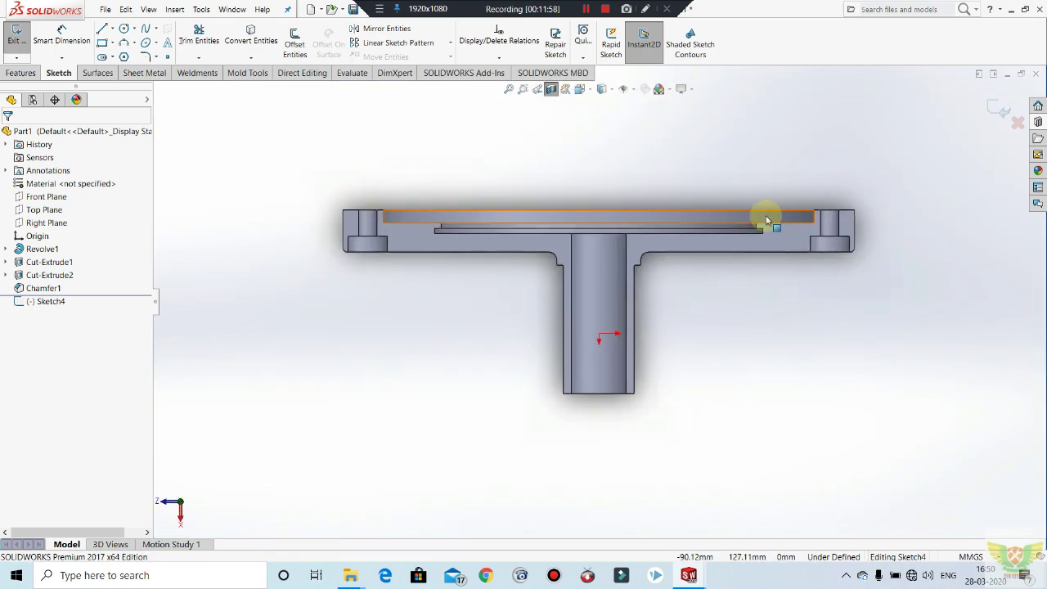
pyautogui.scroll(-3, 743, 204)
pyautogui.scroll(2, 666, 275)
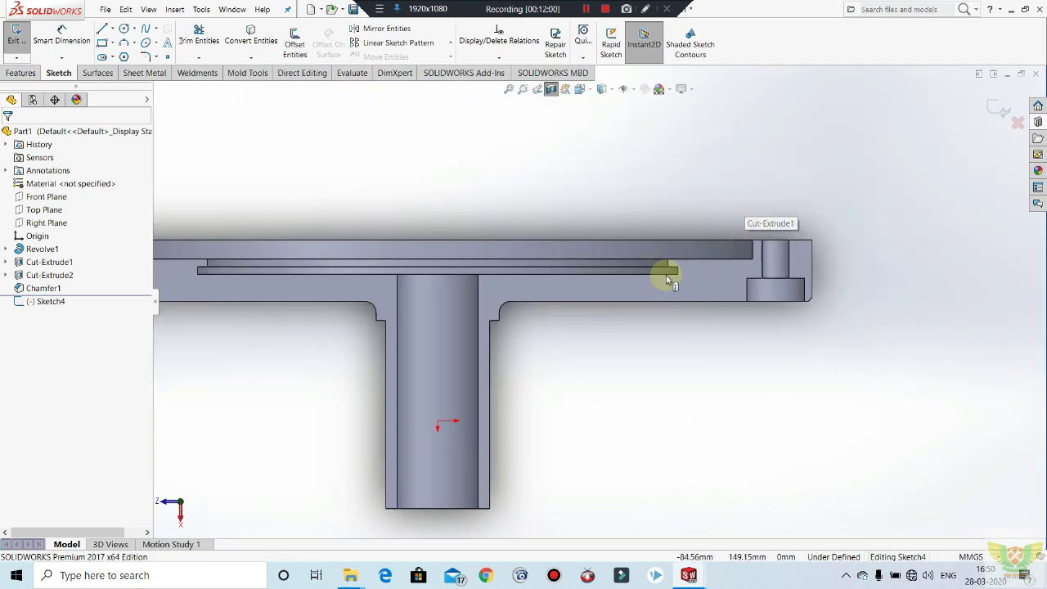
pyautogui.scroll(-1, 344, 297)
pyautogui.scroll(-2, 246, 270)
pyautogui.scroll(2, 461, 311)
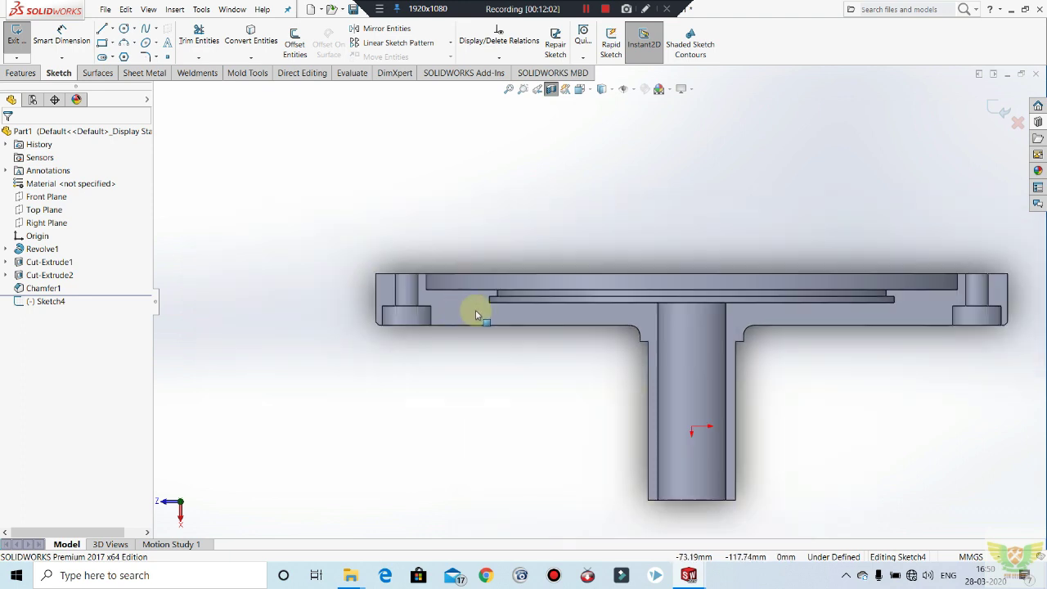
pyautogui.scroll(-1, 886, 332)
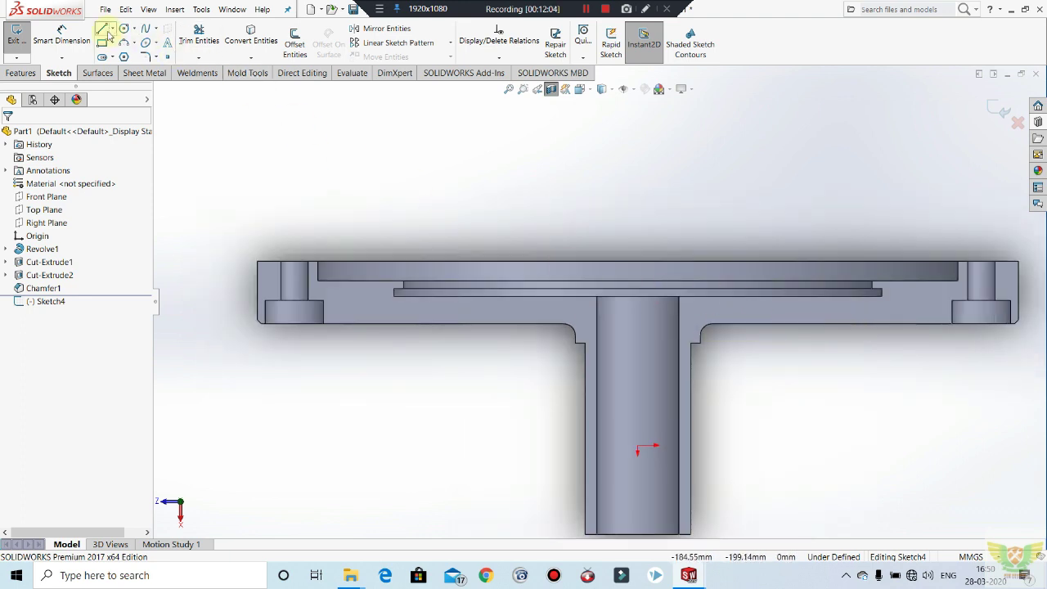
pyautogui.scroll(-2, 401, 335)
# Draw a diagonal line from the flange's lower face to the inner step corner, then exit the sketch.
pyautogui.scroll(-2, 392, 288)
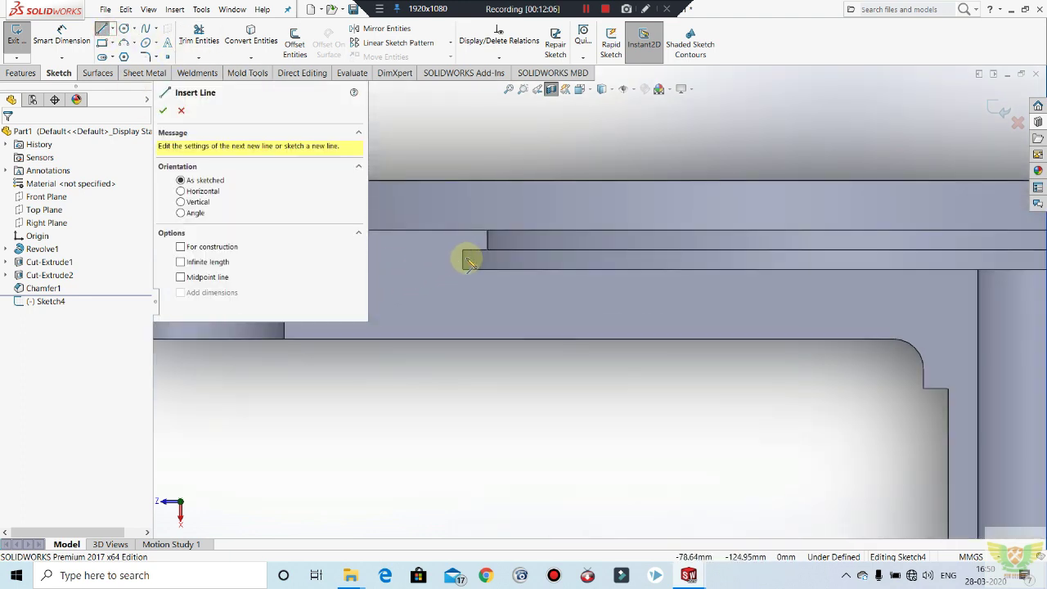
pyautogui.click(468, 261)
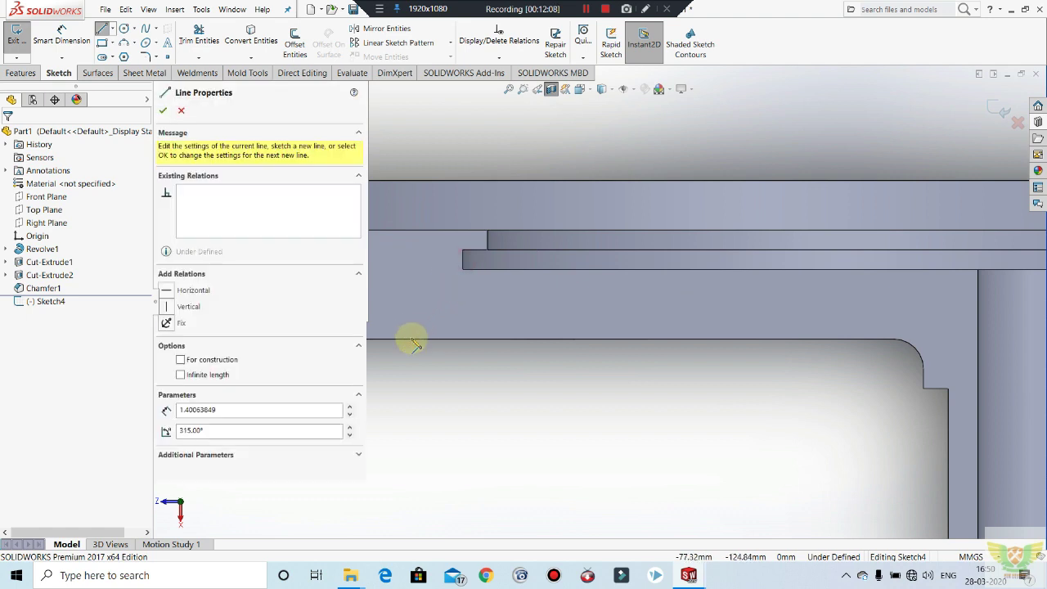
pyautogui.click(388, 348)
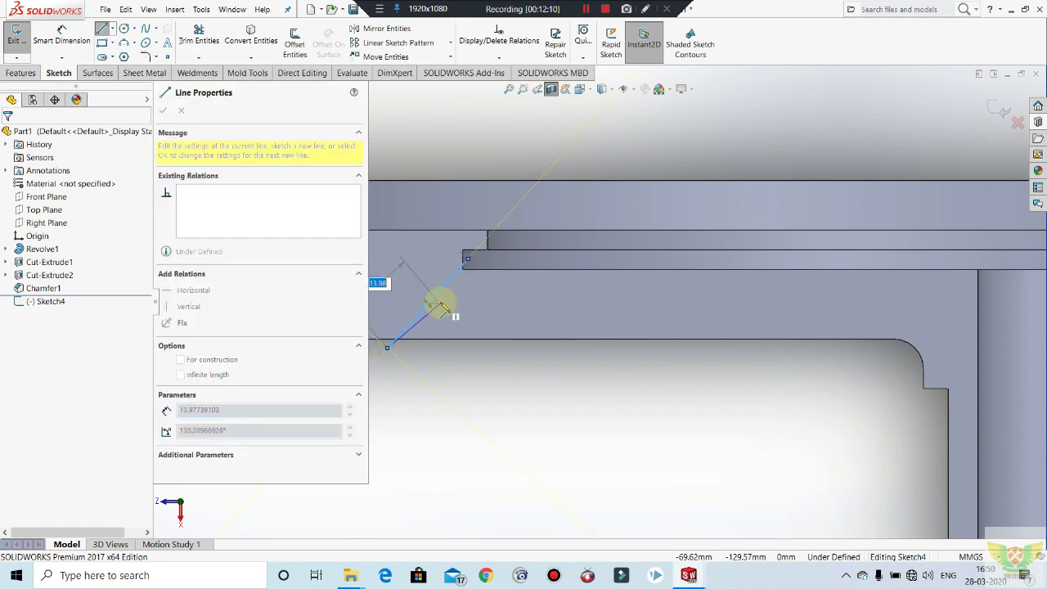
pyautogui.press('Escape')
pyautogui.click(18, 35)
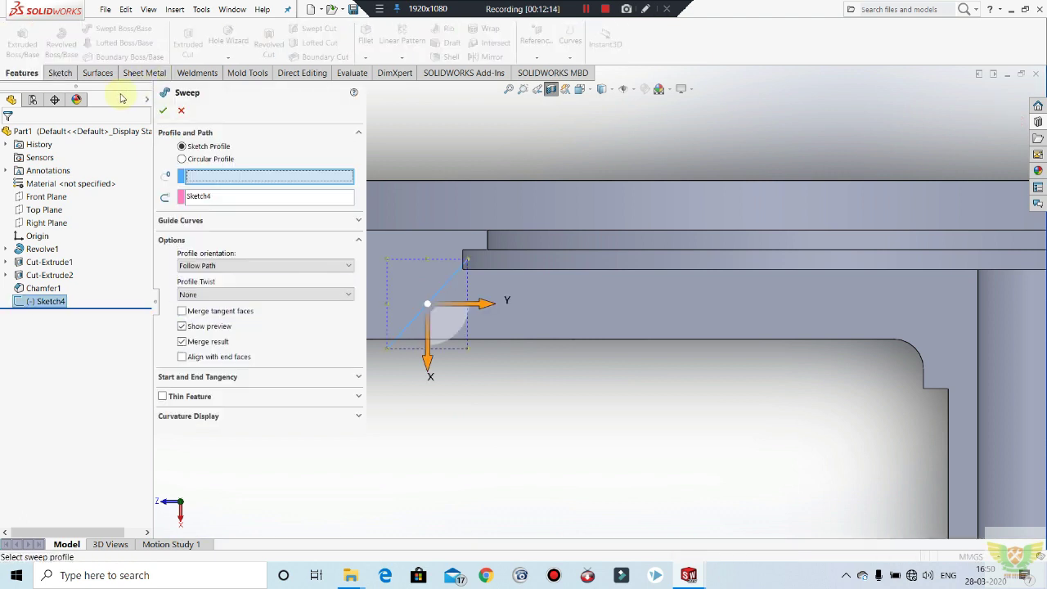
# Sweep a 3 mm circular profile along the line, keeping Sweep1 as a separate body.
pyautogui.click(226, 161)
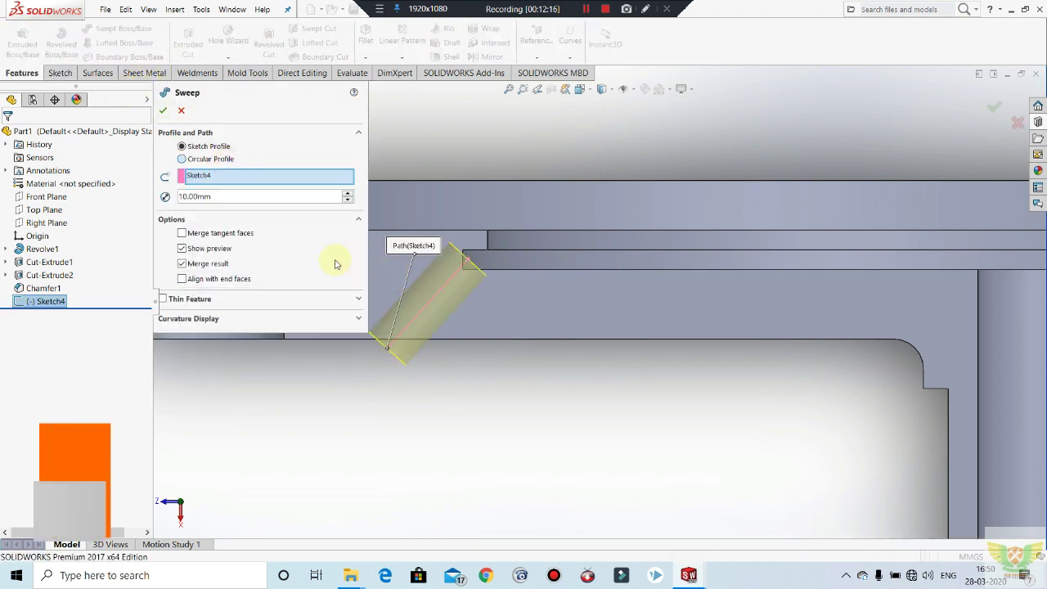
pyautogui.click(251, 197)
pyautogui.write('3')
pyautogui.press('Return')
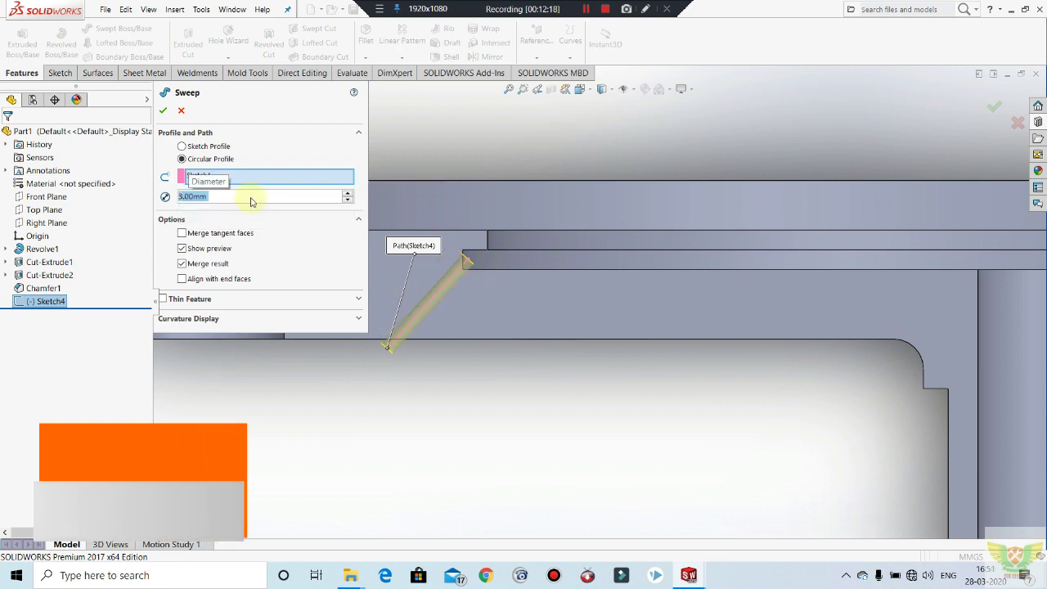
pyautogui.click(163, 110)
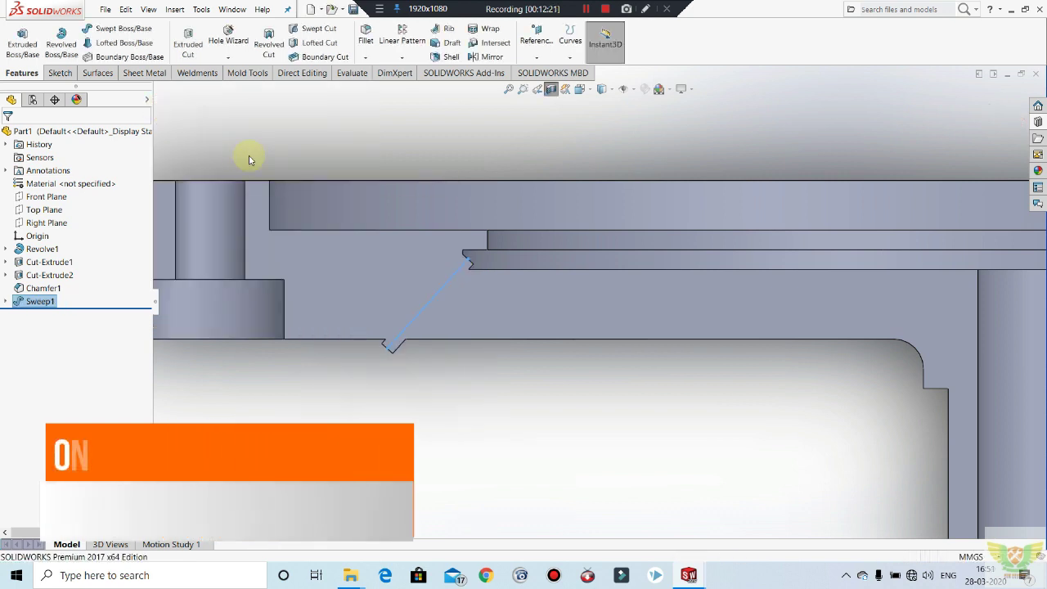
pyautogui.rightClick(49, 302)
pyautogui.click(59, 271)
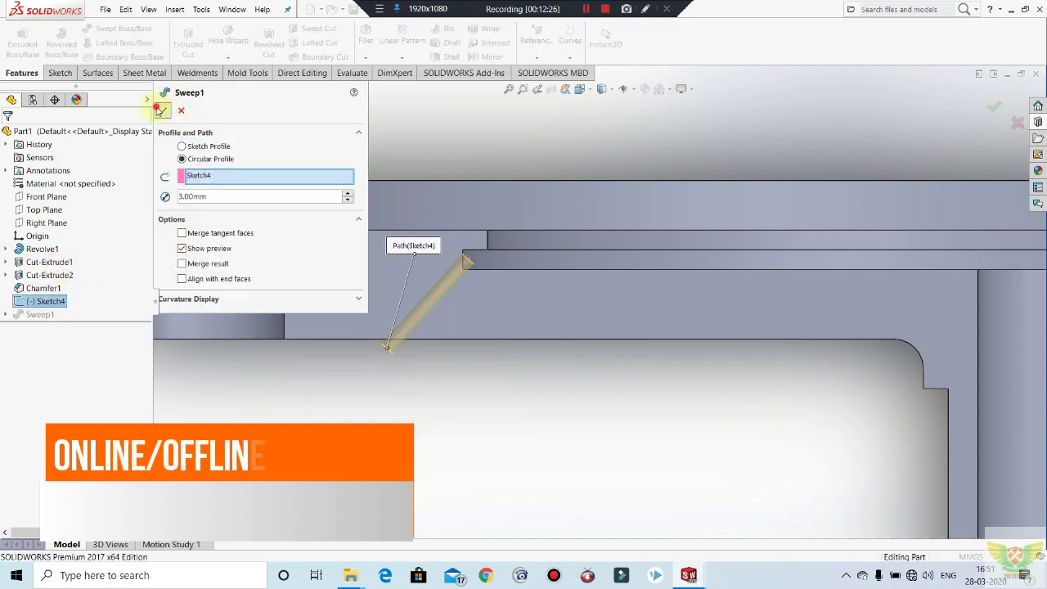
pyautogui.click(161, 109)
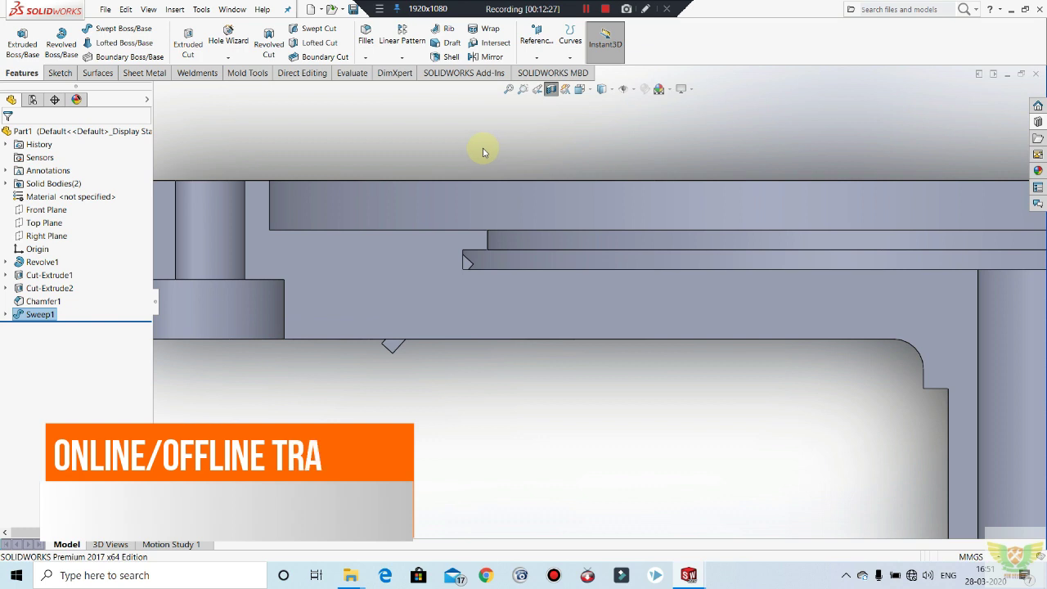
# Reopen the Section View briefly, then close it to show the whole clutch part.
pyautogui.scroll(3, 483, 152)
pyautogui.scroll(2, 515, 147)
pyautogui.moveTo(458, 136)
pyautogui.mouseDown(button='middle')
pyautogui.moveTo(777, 282)
pyautogui.moveTo(840, 341)
pyautogui.mouseUp(button='middle')
pyautogui.scroll(2, 840, 341)
pyautogui.scroll(-2, 847, 302)
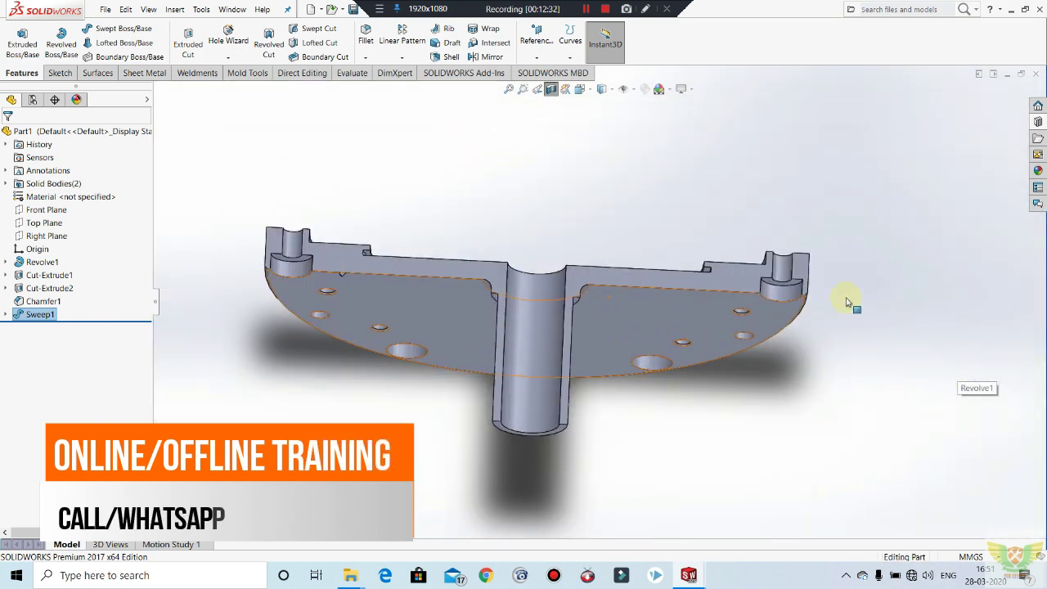
pyautogui.scroll(-2, 381, 267)
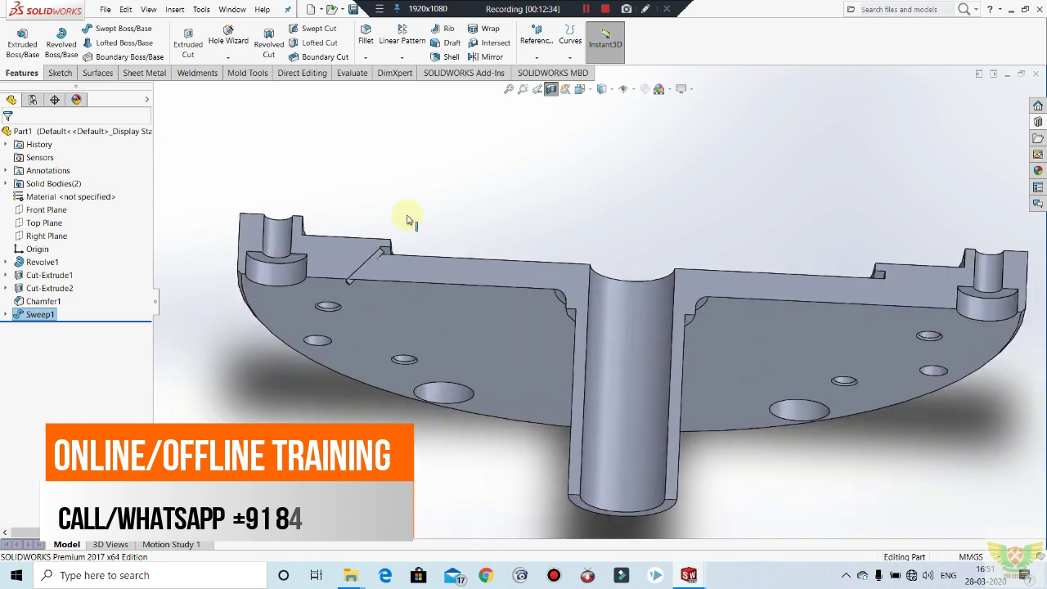
pyautogui.scroll(2, 595, 268)
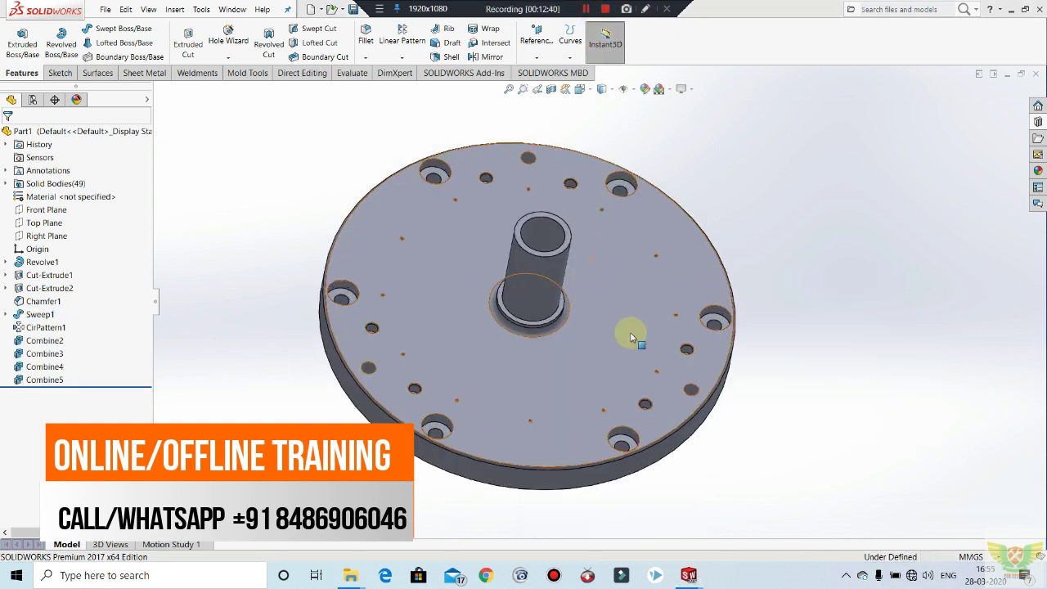
pyautogui.scroll(-1, 631, 337)
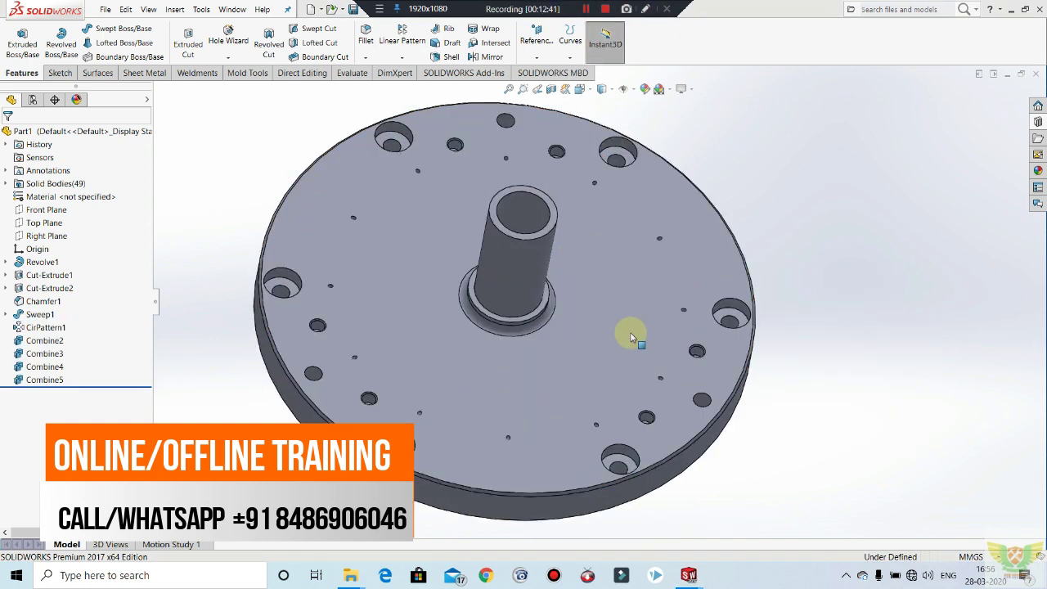
pyautogui.click(551, 88)
pyautogui.moveTo(689, 214)
pyautogui.mouseDown(button='middle')
pyautogui.moveTo(825, 281)
pyautogui.moveTo(851, 582)
pyautogui.moveTo(707, 398)
pyautogui.moveTo(543, 402)
pyautogui.mouseUp(button='middle')
pyautogui.scroll(-3, 437, 358)
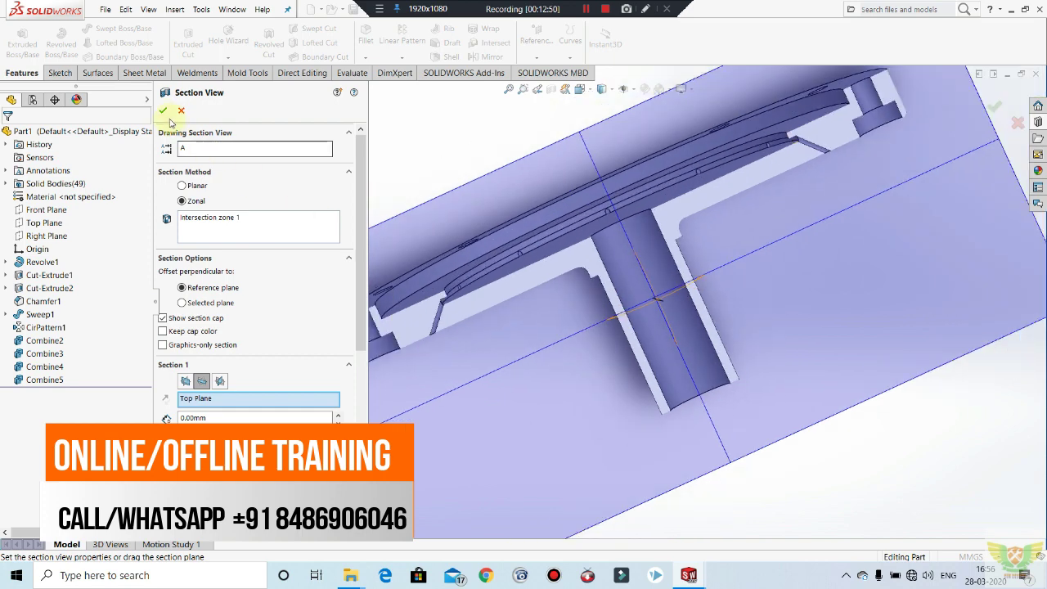
pyautogui.click(165, 113)
# Orbit the flange and cancel the Save As dialog without saving.
pyautogui.scroll(3, 678, 276)
pyautogui.moveTo(678, 275)
pyautogui.mouseDown(button='middle')
pyautogui.moveTo(794, 205)
pyautogui.moveTo(838, 225)
pyautogui.mouseUp(button='middle')
pyautogui.scroll(-3, 541, 284)
pyautogui.moveTo(541, 284); pyautogui.dragTo(553, 273, button='middle')
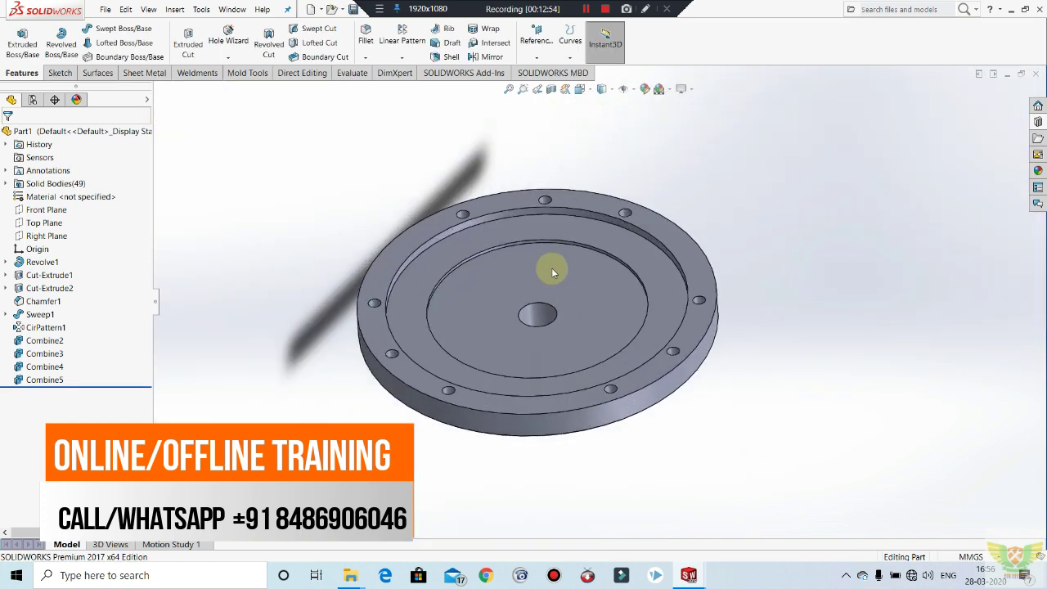
pyautogui.hotkey('ctrl', 's')
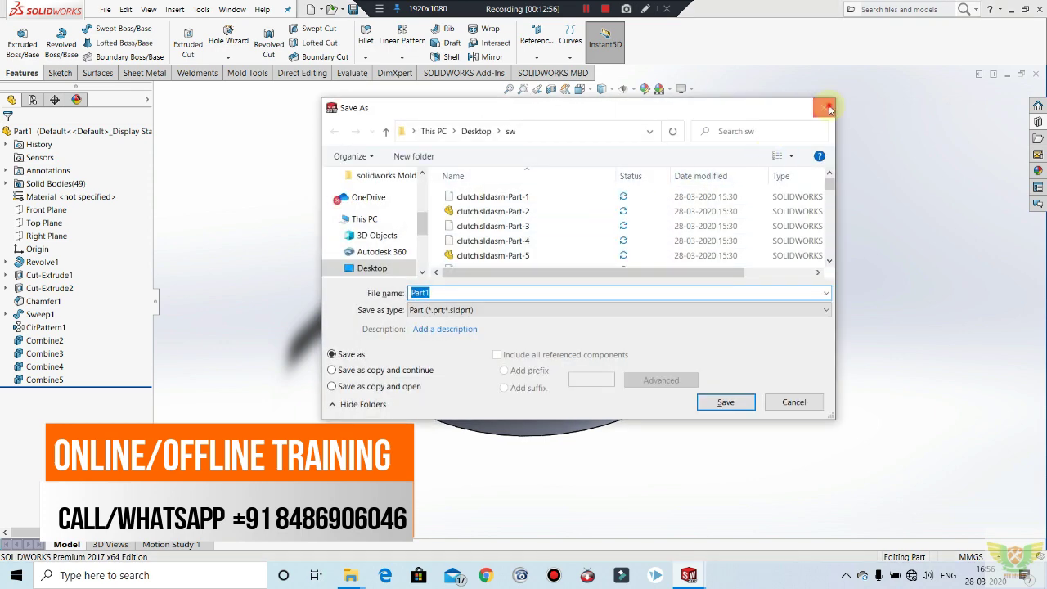
pyautogui.click(828, 108)
pyautogui.moveTo(593, 218)
pyautogui.mouseDown(button='middle')
pyautogui.moveTo(535, 273)
pyautogui.moveTo(535, 251)
pyautogui.moveTo(591, 185)
pyautogui.mouseUp(button='middle')
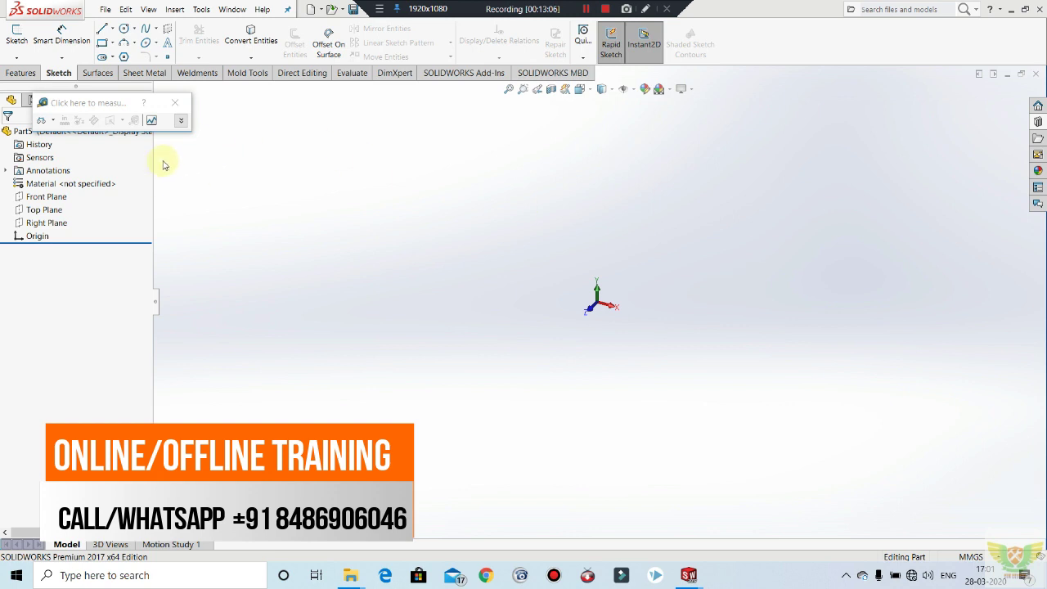
# Sketch two concentric circles at the origin on the Front Plane, then switch to the Part-63 ring.
pyautogui.click(174, 102)
pyautogui.click(27, 45)
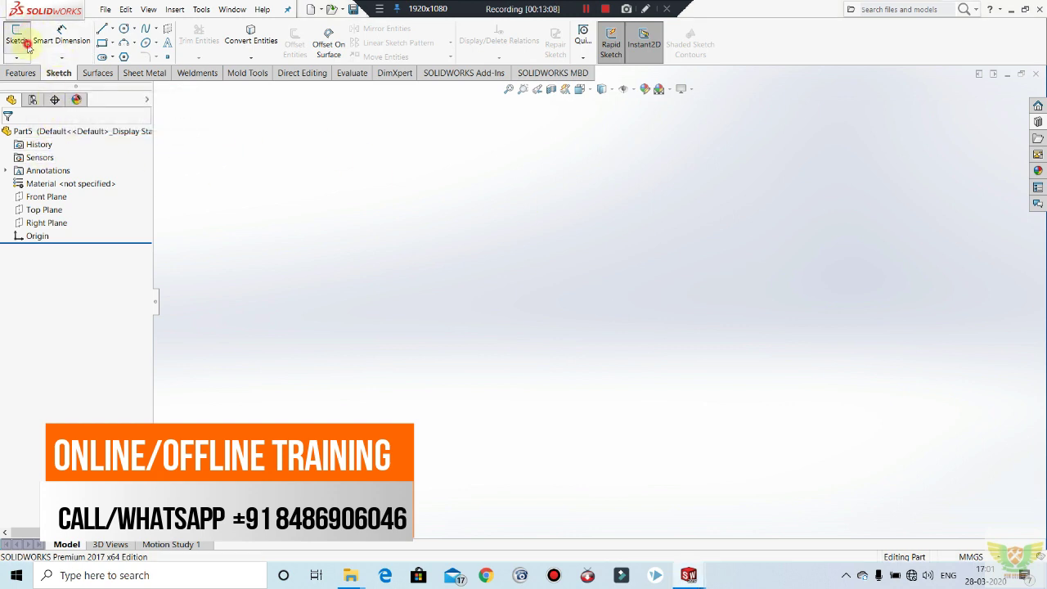
pyautogui.click(450, 185)
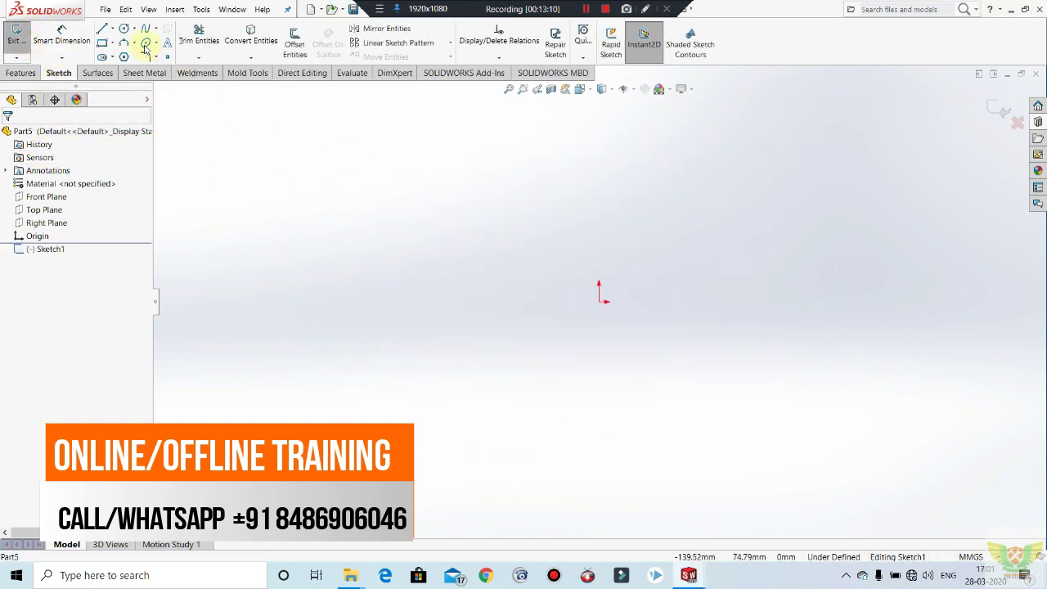
pyautogui.click(125, 30)
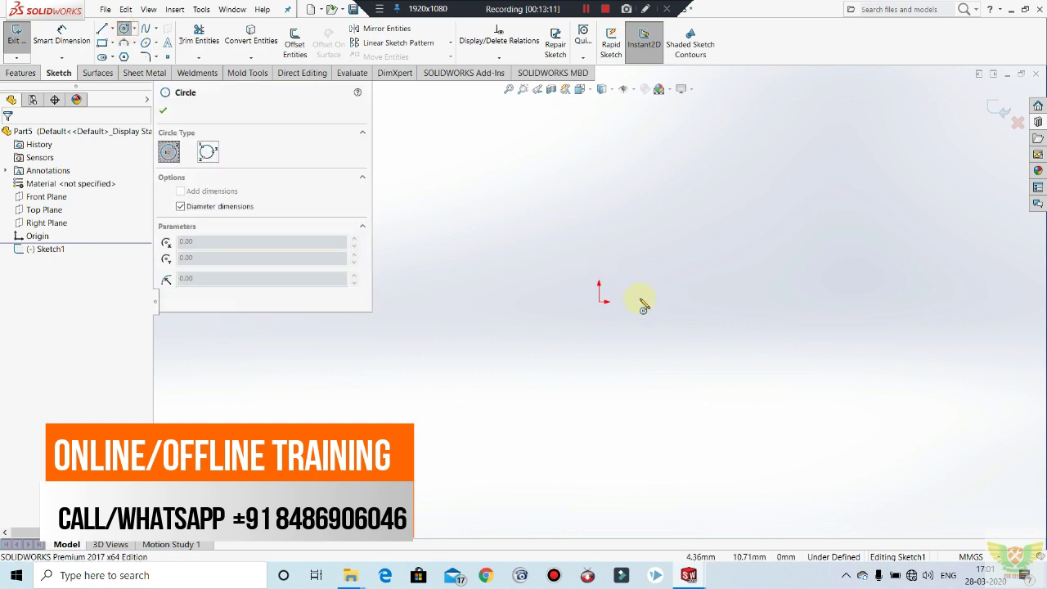
pyautogui.click(598, 300)
pyautogui.click(692, 150)
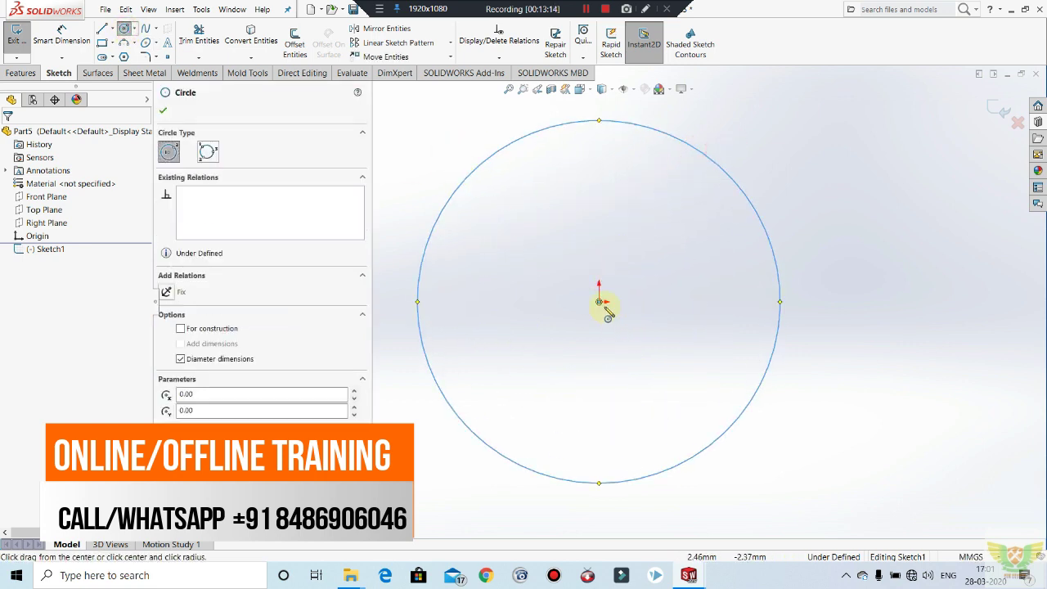
pyautogui.click(599, 301)
pyautogui.click(673, 186)
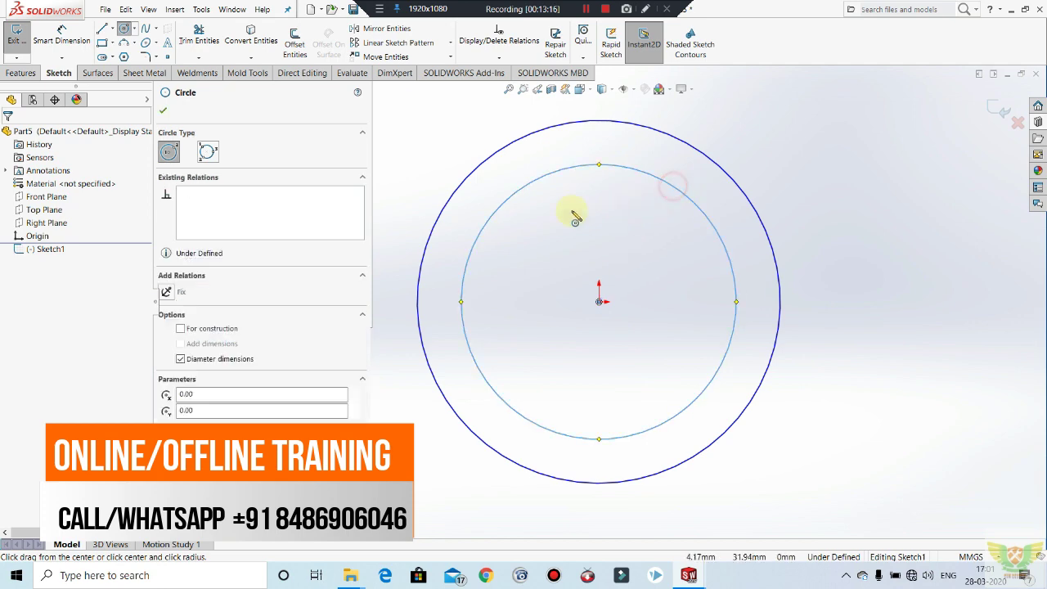
pyautogui.press('Escape')
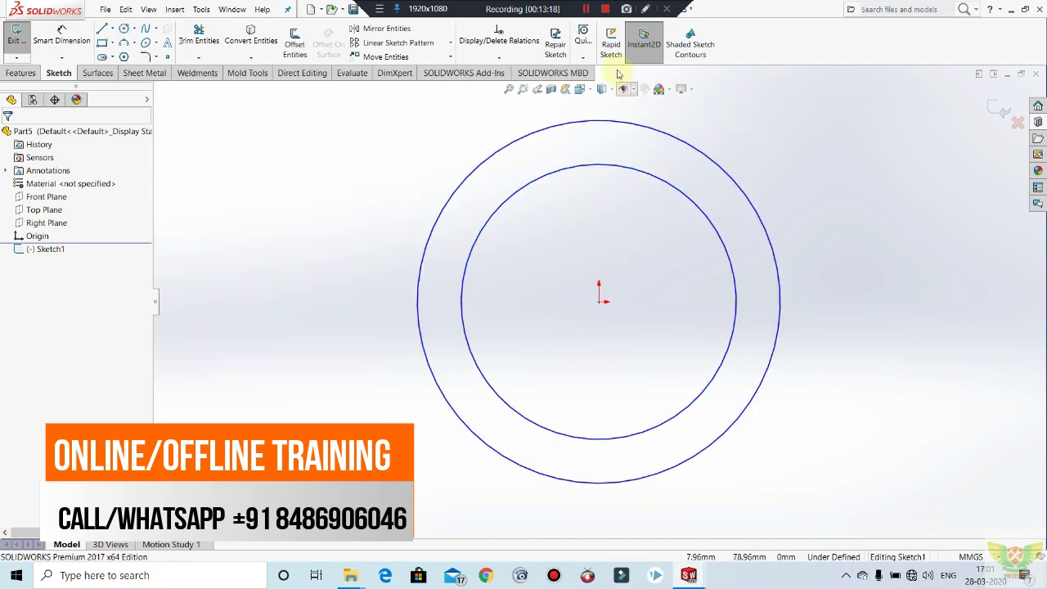
pyautogui.hotkey('ctrl', 'Tab')
pyautogui.moveTo(556, 290)
pyautogui.mouseDown(button='middle')
pyautogui.moveTo(695, 269)
pyautogui.moveTo(754, 179)
pyautogui.moveTo(563, 264)
pyautogui.moveTo(531, 236)
pyautogui.moveTo(554, 230)
pyautogui.moveTo(599, 285)
pyautogui.moveTo(594, 197)
pyautogui.moveTo(578, 272)
pyautogui.moveTo(622, 358)
pyautogui.moveTo(657, 297)
pyautogui.moveTo(641, 307)
pyautogui.moveTo(619, 276)
pyautogui.moveTo(624, 322)
pyautogui.moveTo(608, 334)
pyautogui.moveTo(622, 210)
pyautogui.moveTo(611, 317)
pyautogui.mouseUp(button='middle')
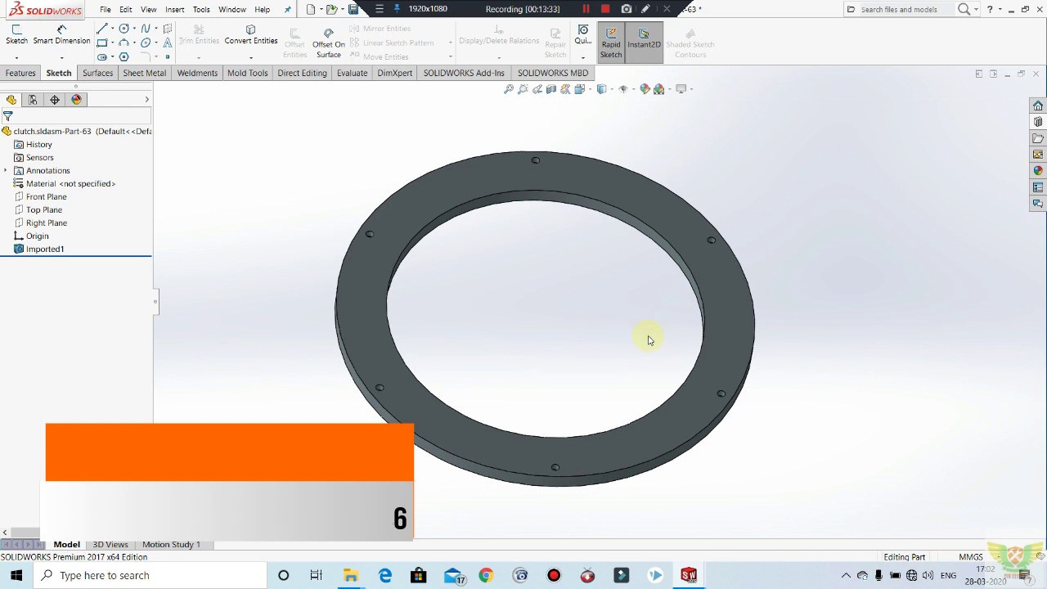
# Apply a Circular Sketch Pattern to the Ø6 circle with 6 instances.
pyautogui.moveTo(587, 335)
pyautogui.mouseDown(button='middle')
pyautogui.moveTo(591, 350)
pyautogui.moveTo(583, 280)
pyautogui.moveTo(582, 311)
pyautogui.mouseUp(button='middle')
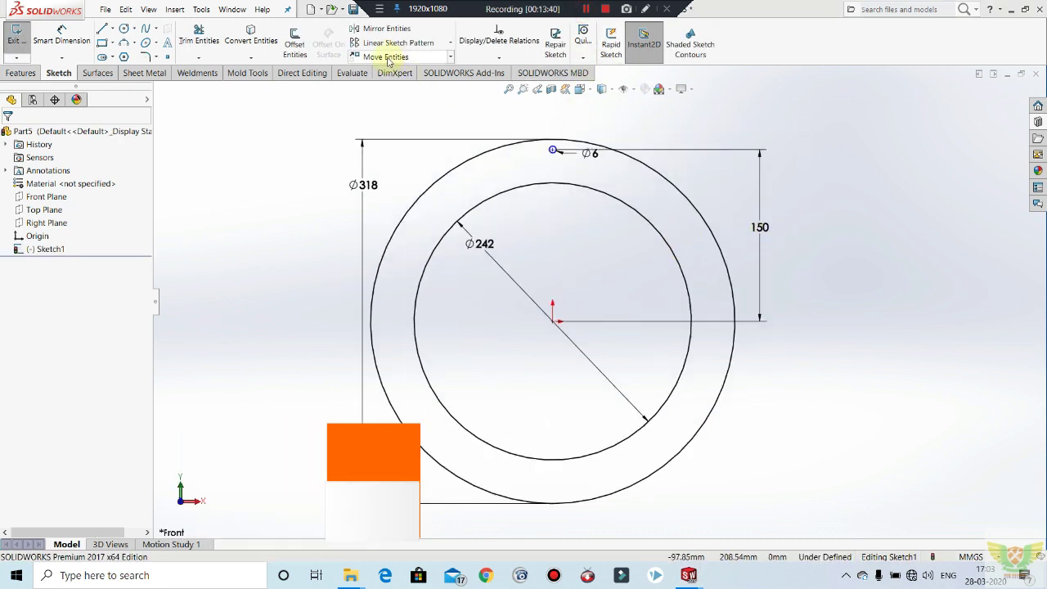
pyautogui.click(450, 42)
pyautogui.click(404, 72)
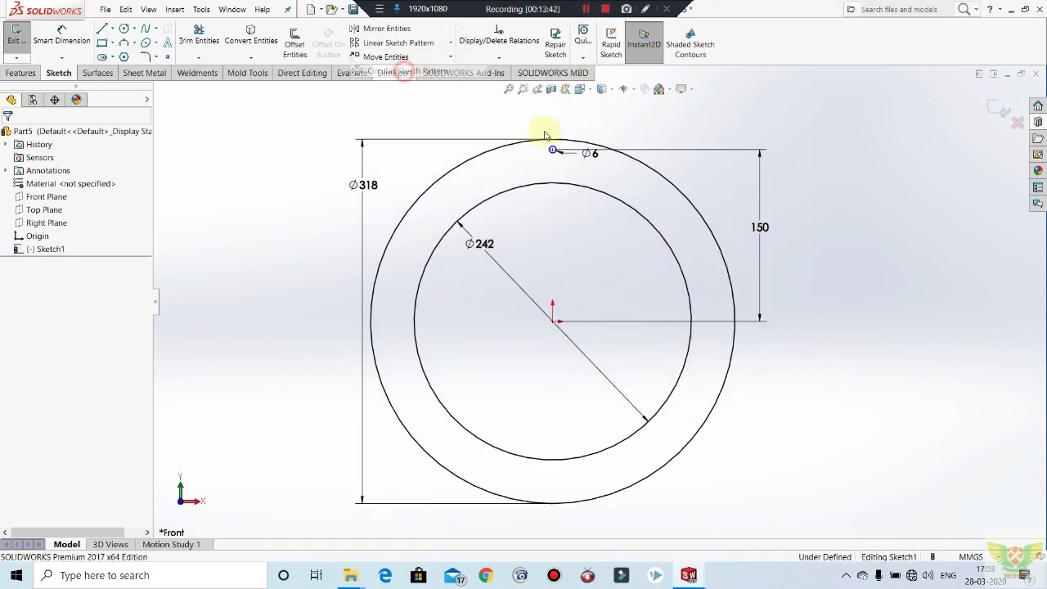
pyautogui.click(319, 377)
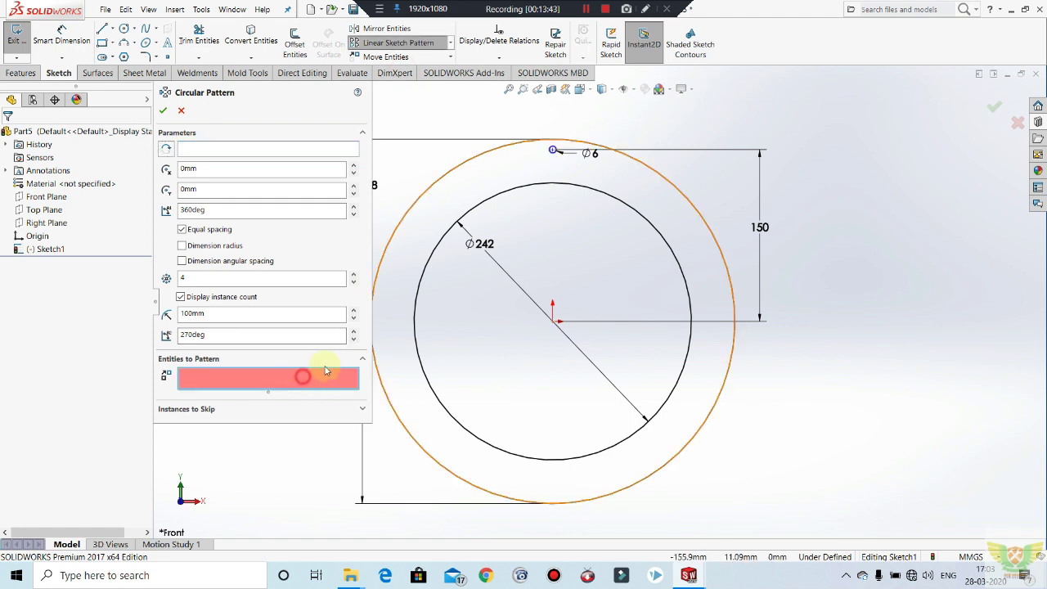
pyautogui.click(553, 153)
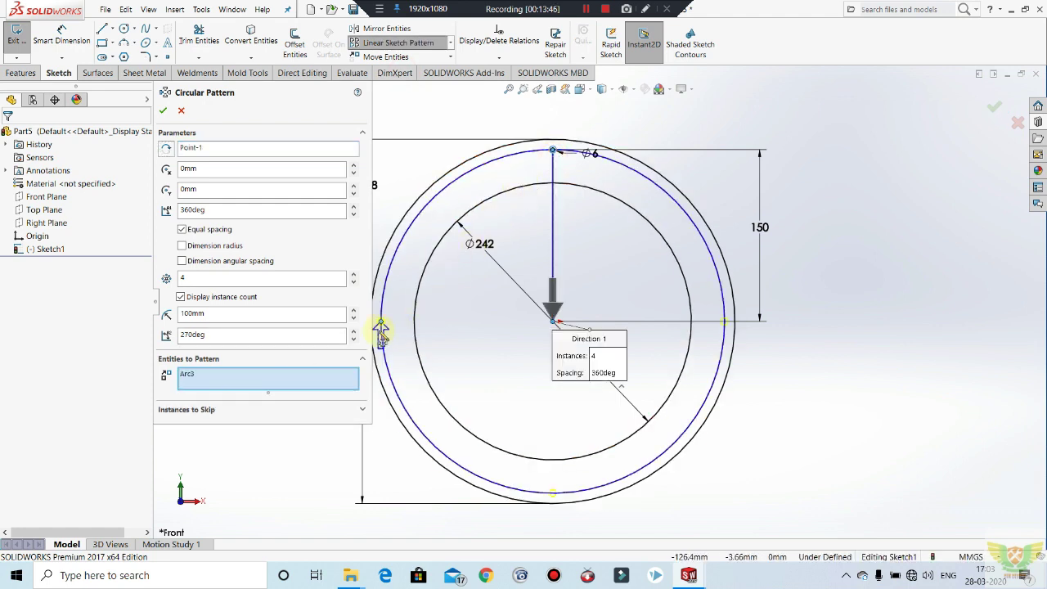
pyautogui.click(304, 281)
pyautogui.write('6')
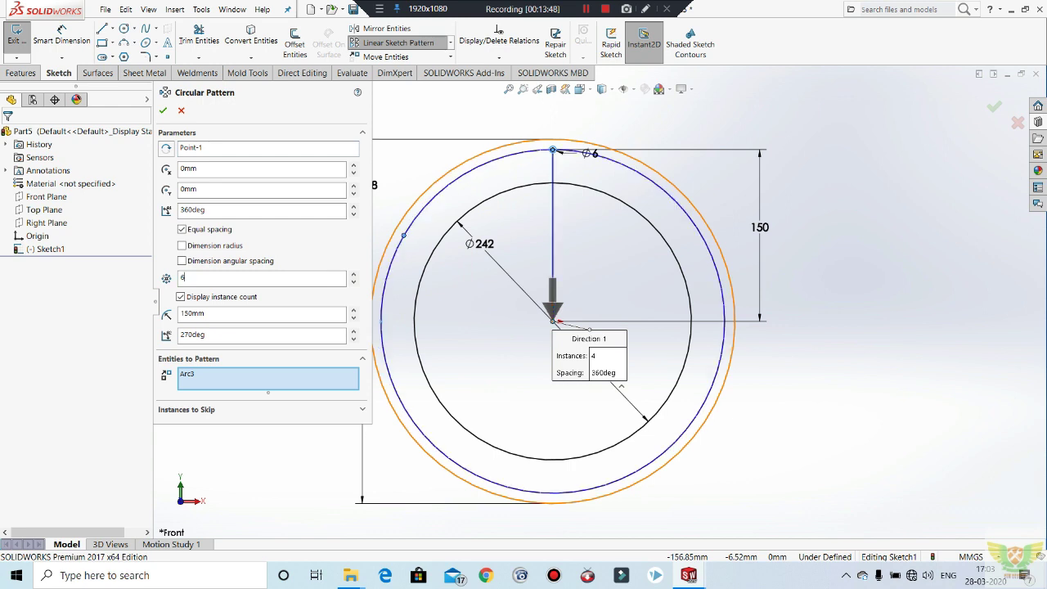
# Confirm the six-hole pattern, exit the sketch, and extrude the ring 12 mm thick.
pyautogui.click(163, 110)
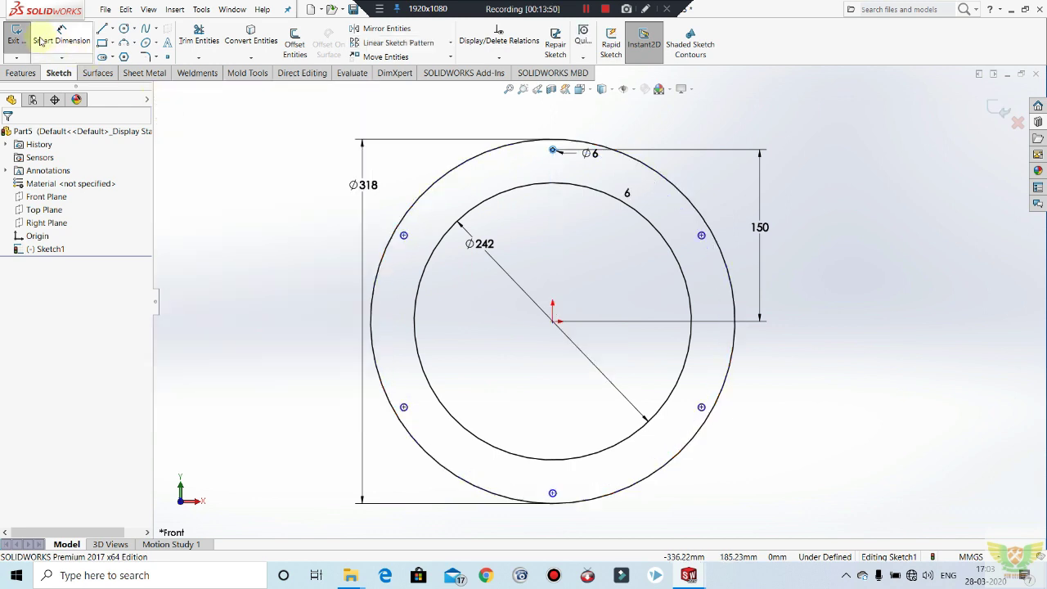
pyautogui.click(21, 36)
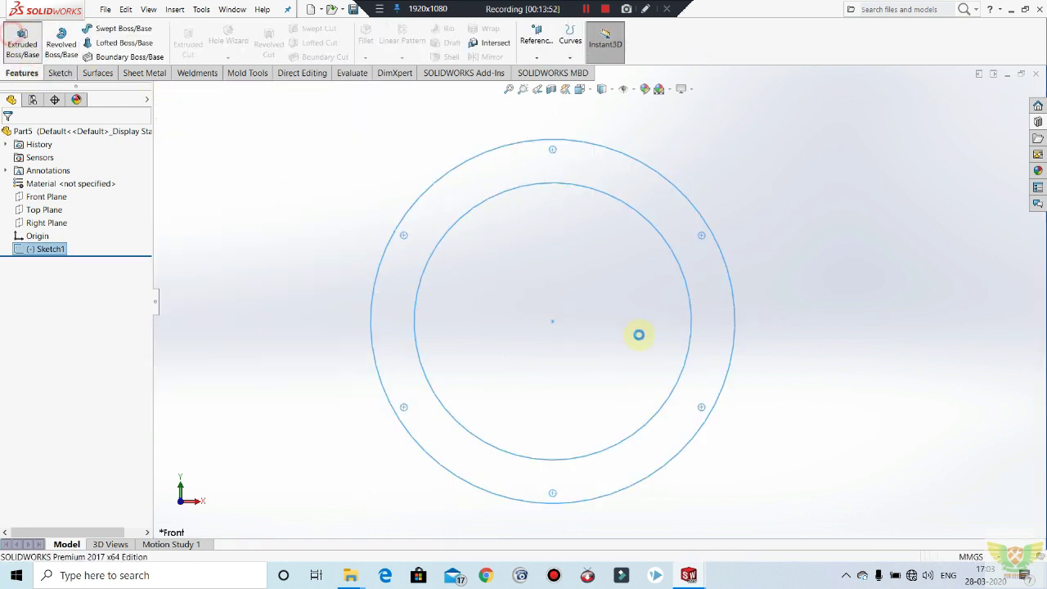
pyautogui.moveTo(587, 374)
pyautogui.mouseDown(button='middle')
pyautogui.moveTo(695, 374)
pyautogui.moveTo(813, 416)
pyautogui.moveTo(825, 363)
pyautogui.moveTo(767, 331)
pyautogui.mouseUp(button='middle')
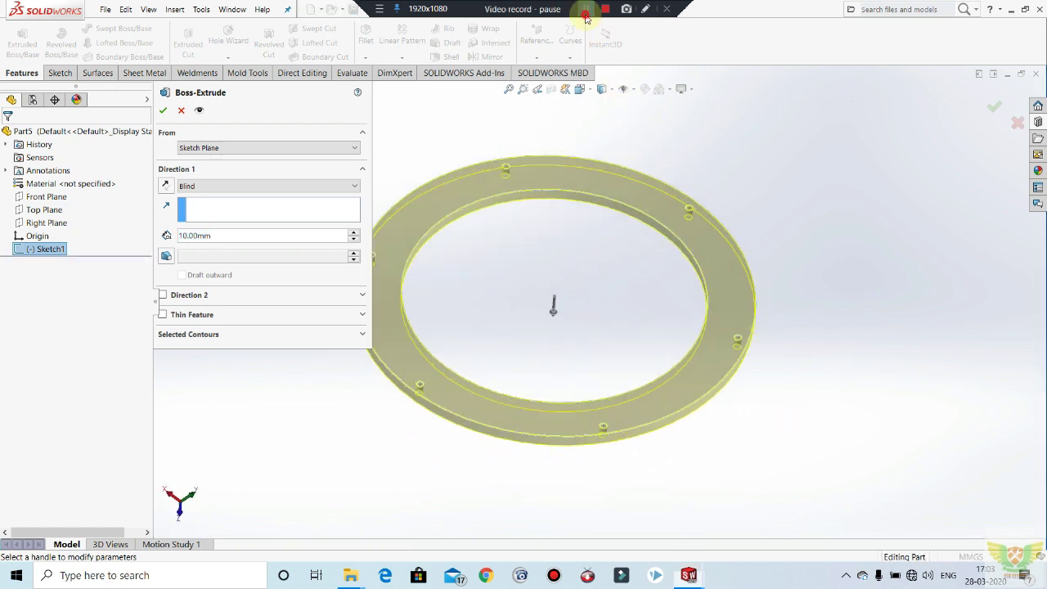
pyautogui.moveTo(603, 45)
pyautogui.mouseDown(button='middle')
pyautogui.moveTo(625, 312)
pyautogui.moveTo(585, 313)
pyautogui.mouseUp(button='middle')
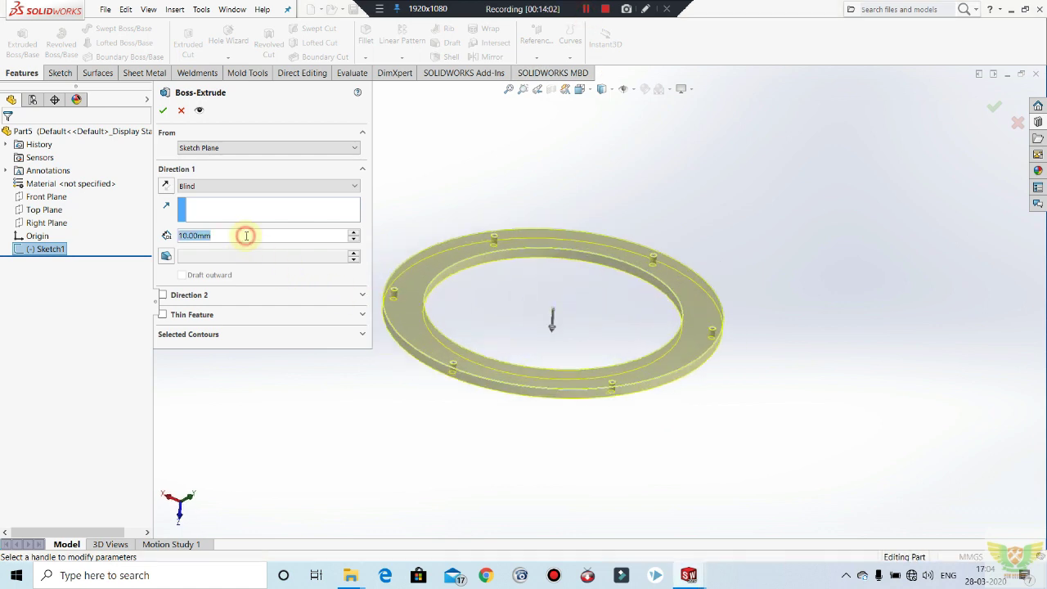
pyautogui.write('12')
pyautogui.press('Return')
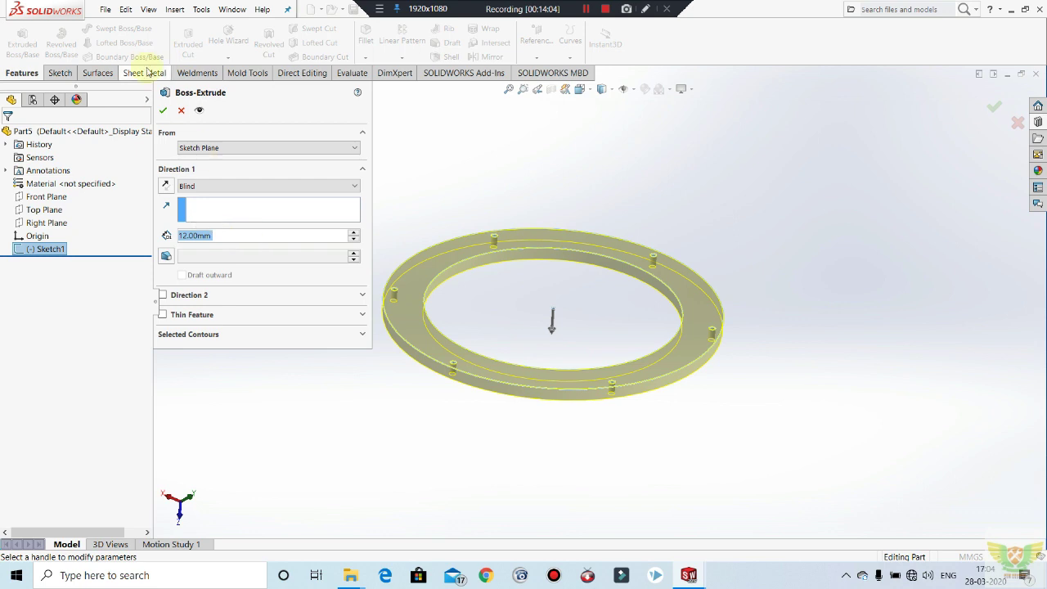
pyautogui.click(163, 112)
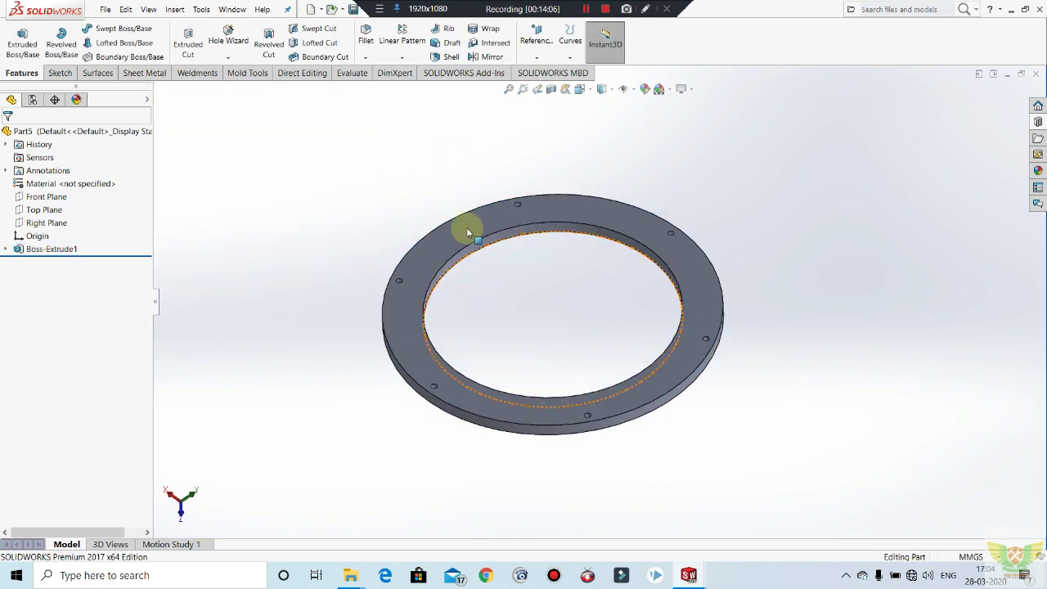
# Start a new sketch on the ring's top face.
pyautogui.click(468, 224)
pyautogui.click(516, 197)
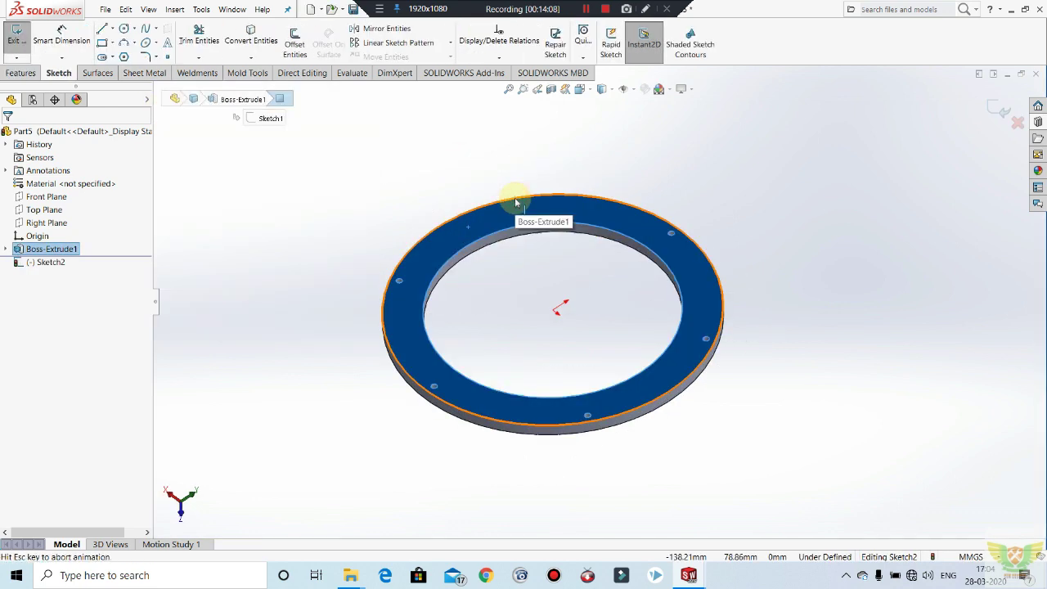
pyautogui.click(516, 202)
pyautogui.scroll(-2, 435, 242)
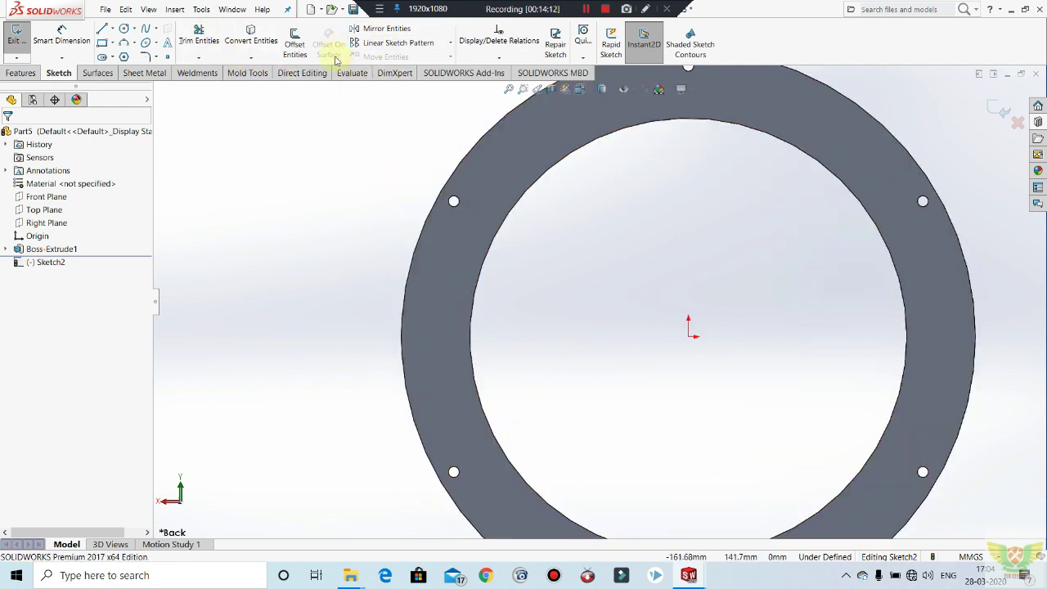
# Offset the left hole's edge by 6 mm to form a circle around it.
pyautogui.click(296, 37)
pyautogui.click(453, 201)
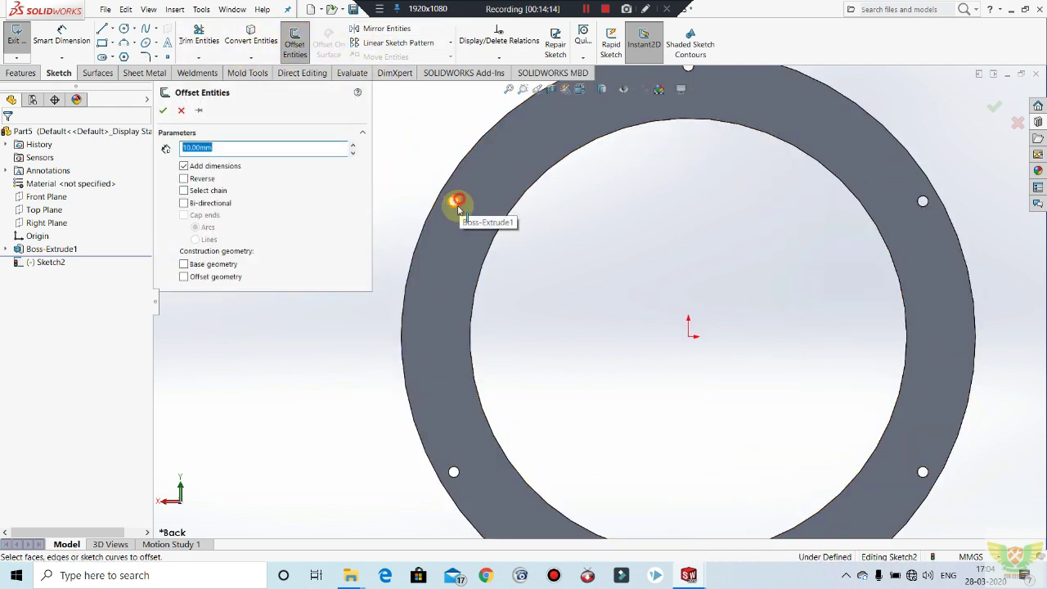
pyautogui.write('6')
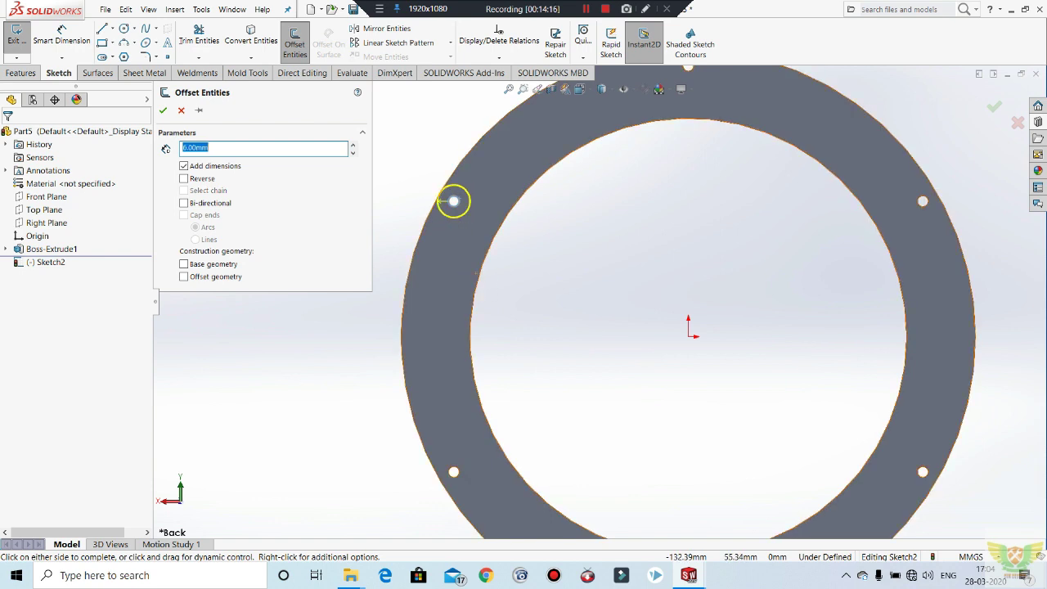
pyautogui.press('Return')
pyautogui.scroll(2, 622, 184)
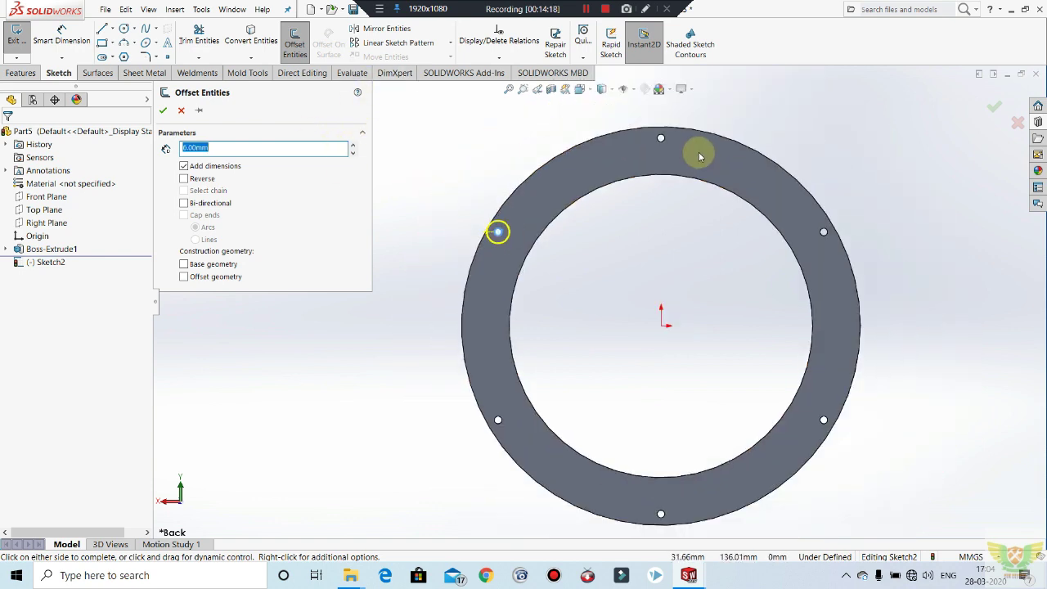
pyautogui.click(663, 139)
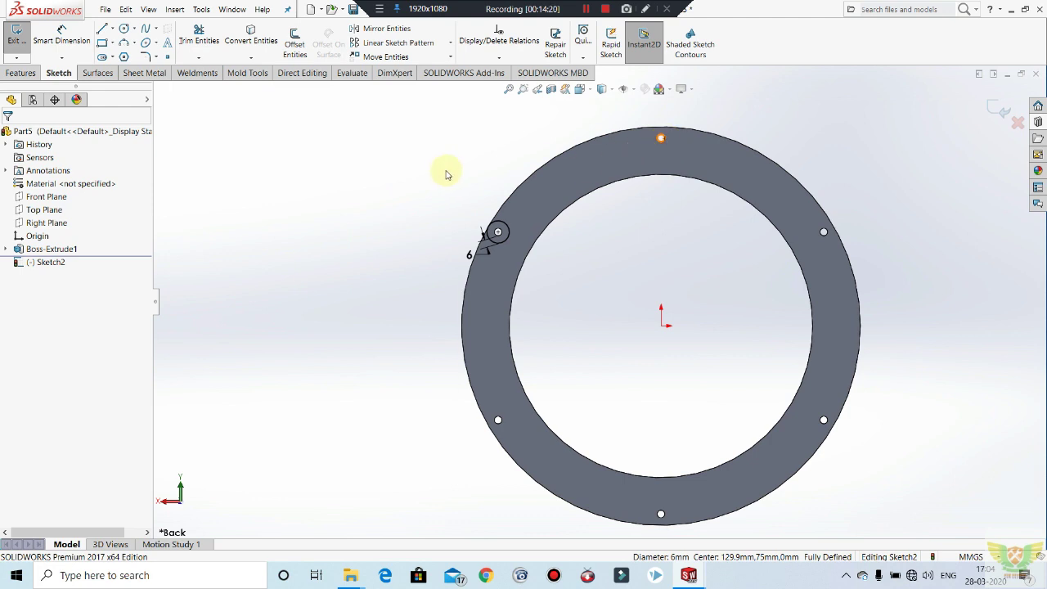
pyautogui.scroll(-3, 646, 176)
pyautogui.scroll(2, 523, 258)
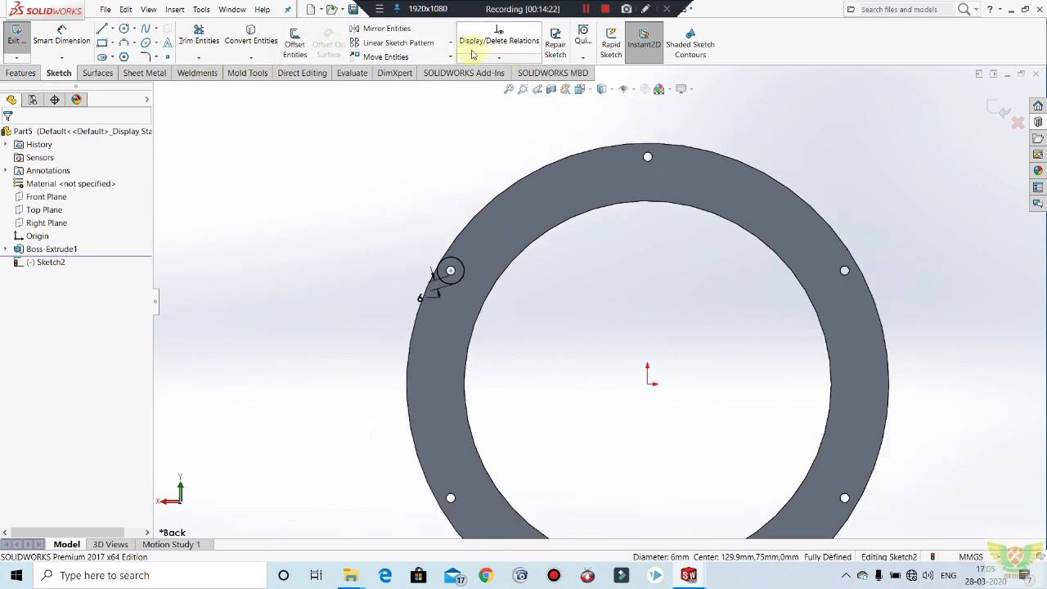
pyautogui.click(449, 41)
# Circular-pattern the offset circle into six evenly spaced copies around the ring.
pyautogui.click(407, 70)
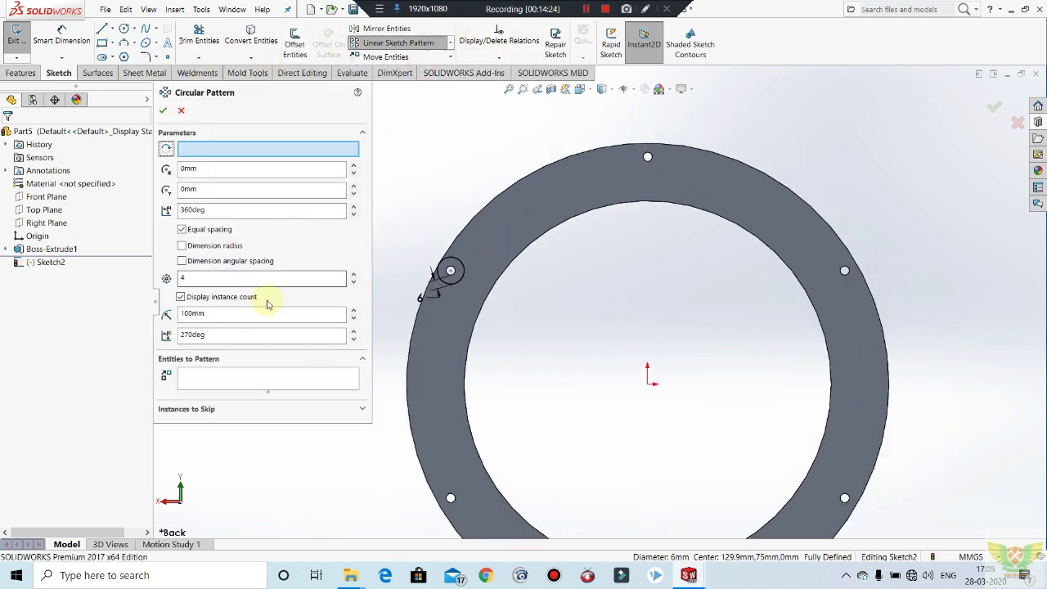
pyautogui.click(448, 286)
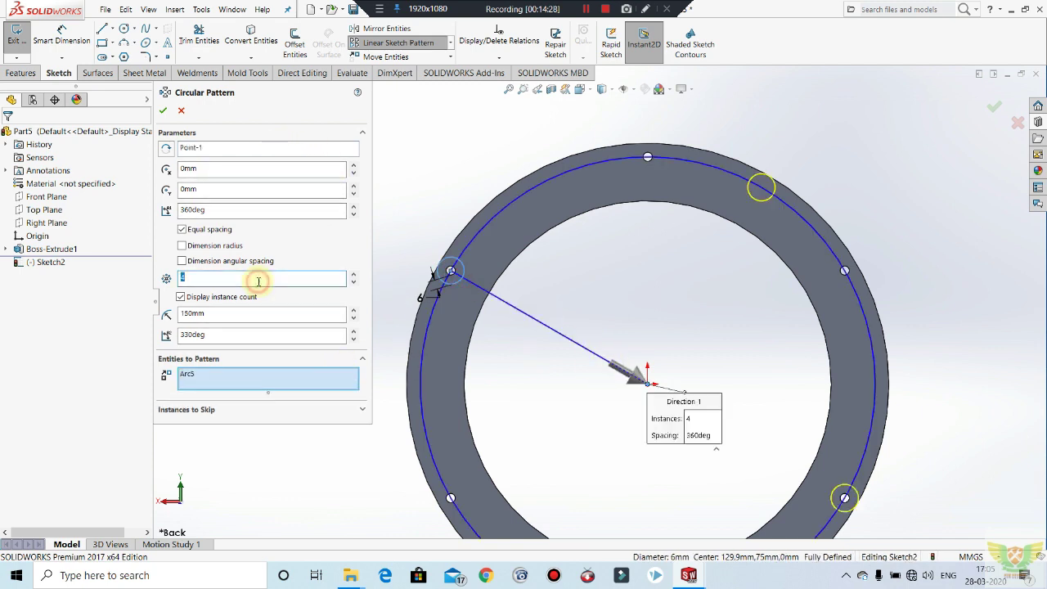
pyautogui.write('6')
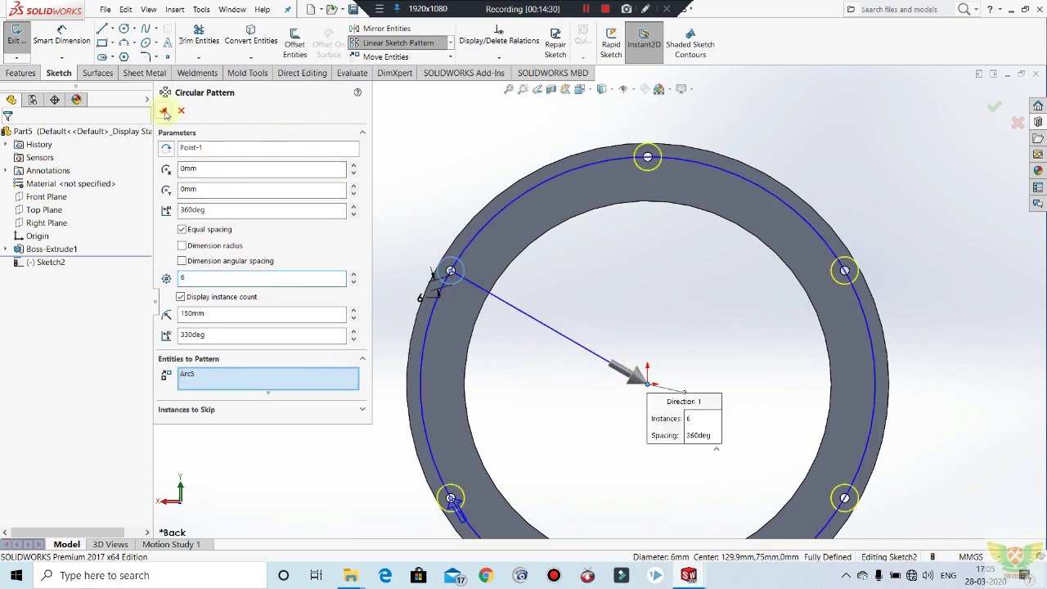
pyautogui.click(163, 109)
pyautogui.scroll(3, 599, 295)
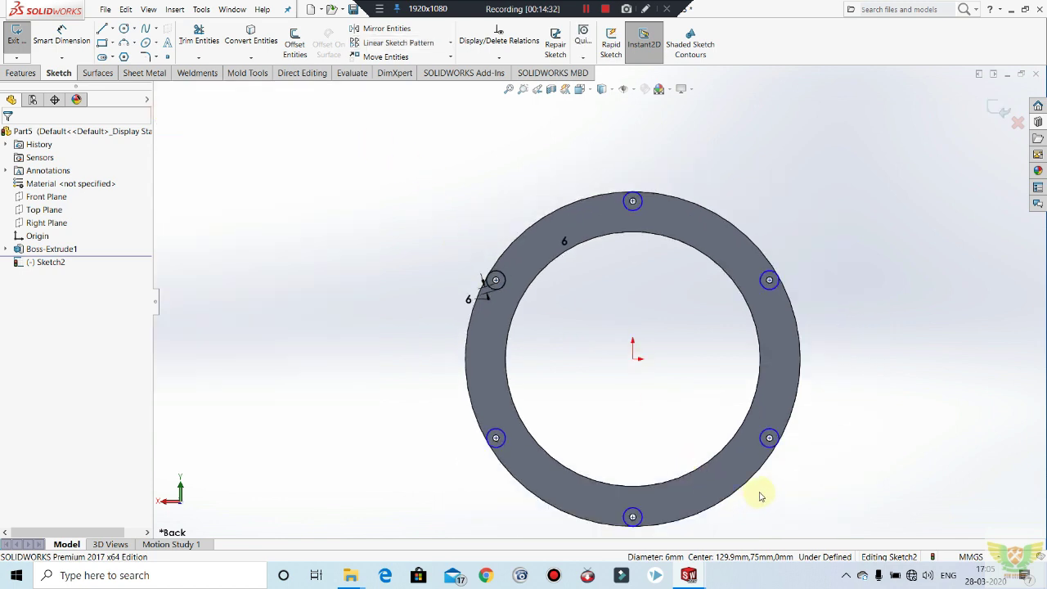
pyautogui.scroll(-2, 759, 496)
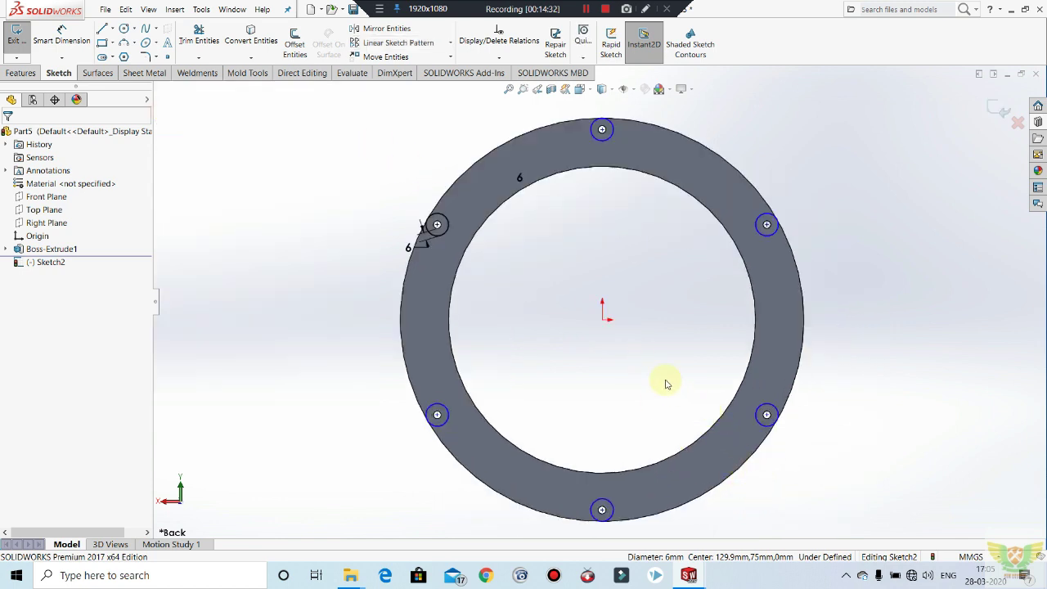
# Replace the upper-left hole's 6 dimension with a 12 mm diameter and exit the sketch.
pyautogui.rightClick(413, 244)
pyautogui.click(452, 396)
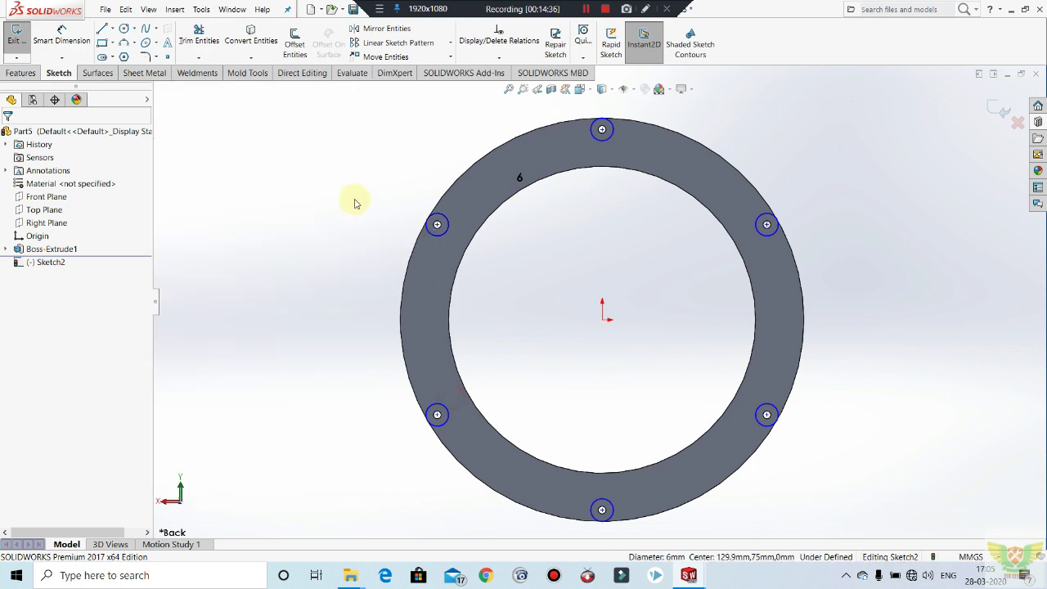
pyautogui.click(61, 35)
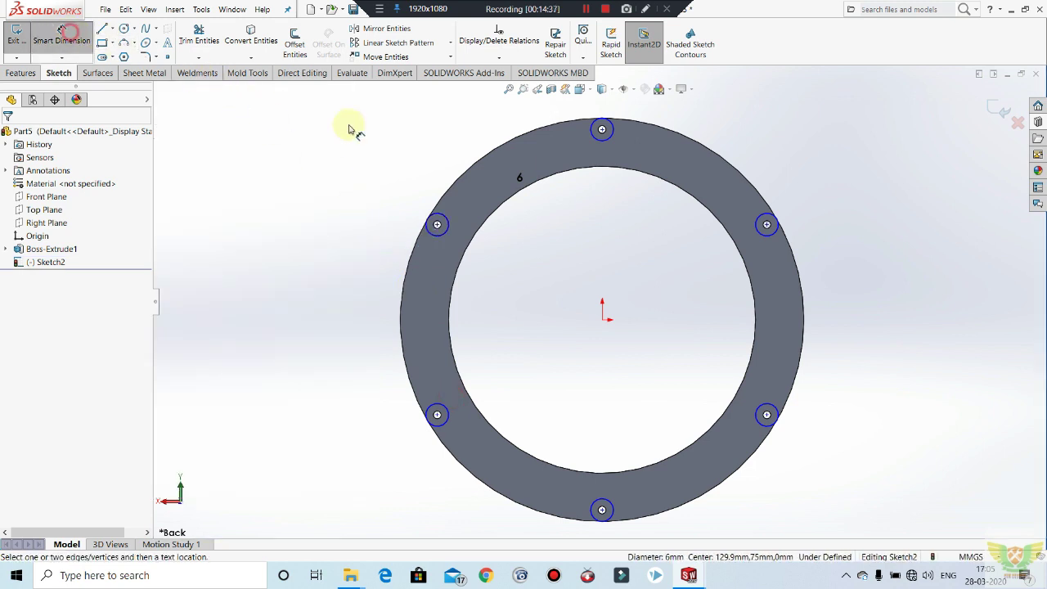
pyautogui.click(438, 223)
pyautogui.click(396, 191)
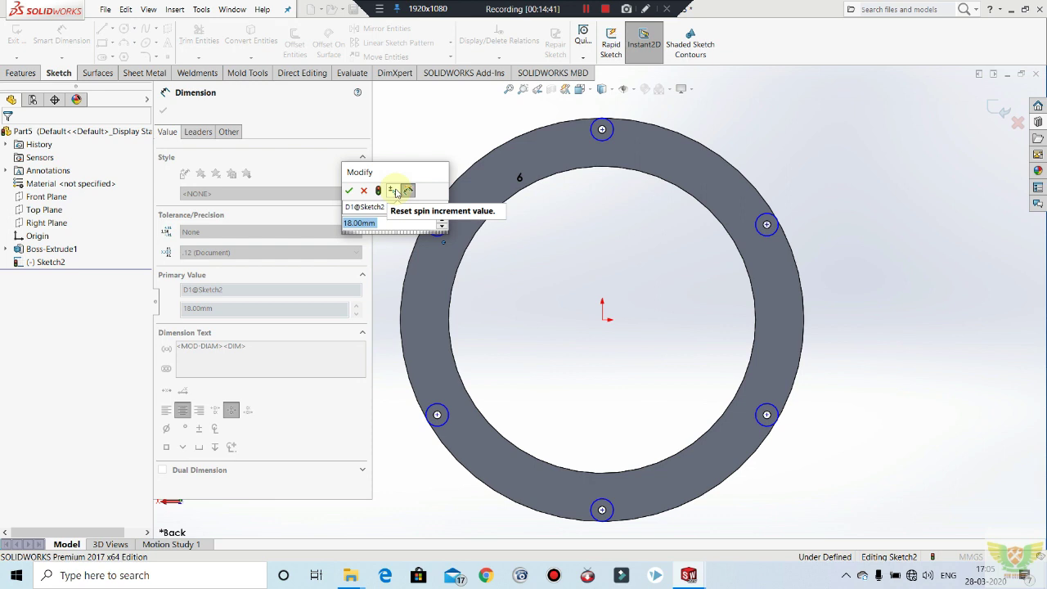
pyautogui.write('12')
pyautogui.press('Return')
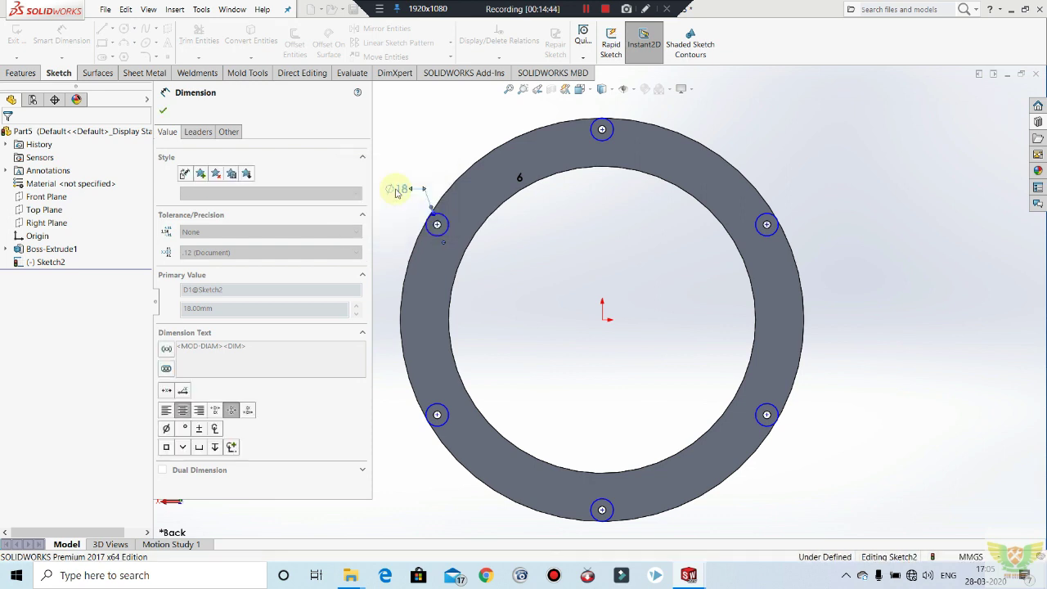
pyautogui.click(163, 110)
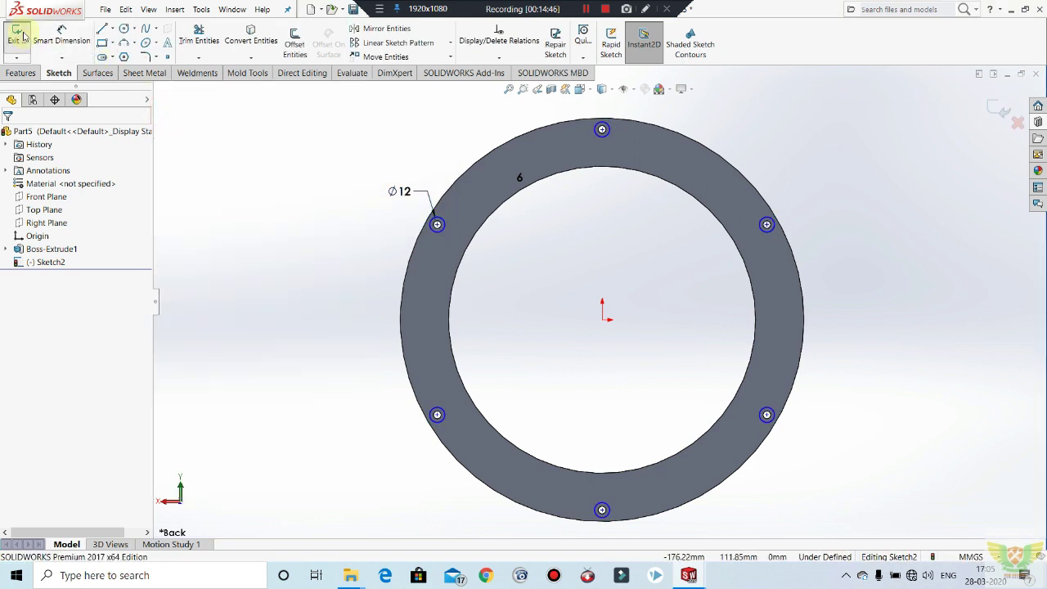
pyautogui.click(17, 37)
pyautogui.click(22, 73)
# Extruded-cut the six Ø12 circles 6 mm deep (Blind) into the ring.
pyautogui.click(188, 41)
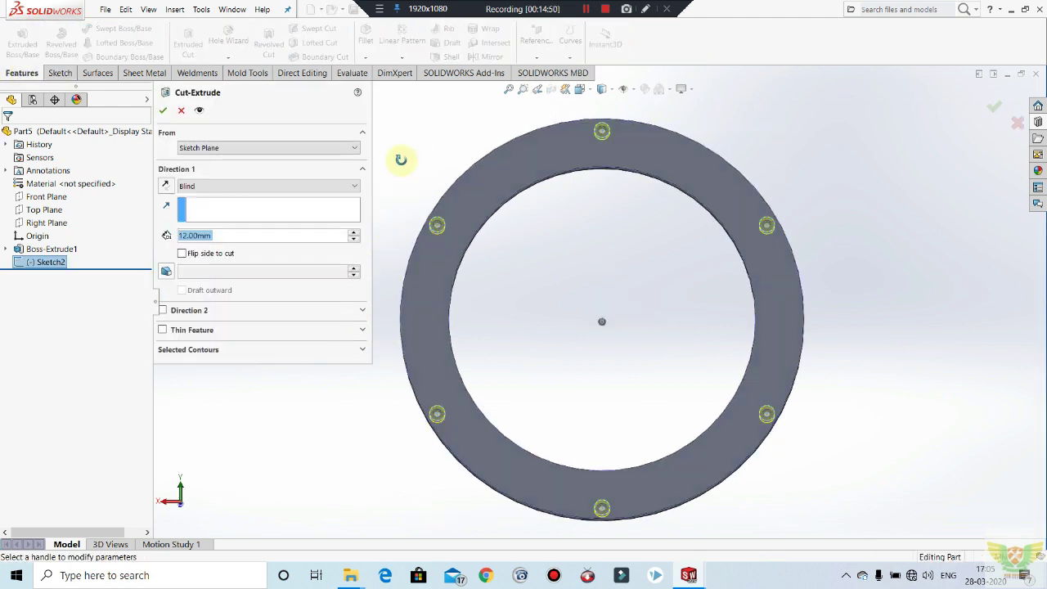
pyautogui.click(233, 235)
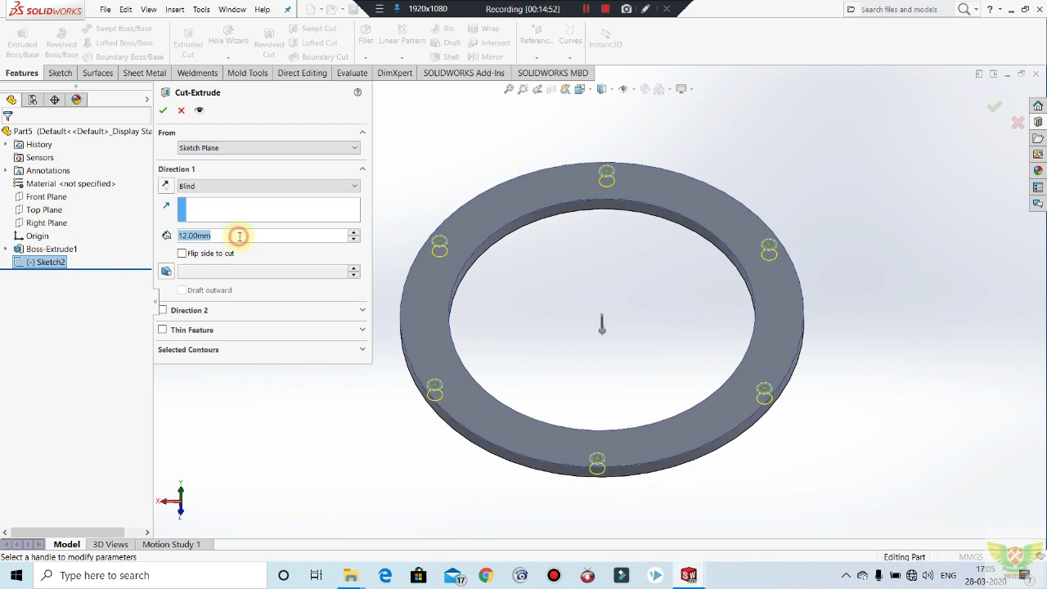
pyautogui.write('6')
pyautogui.press('Return')
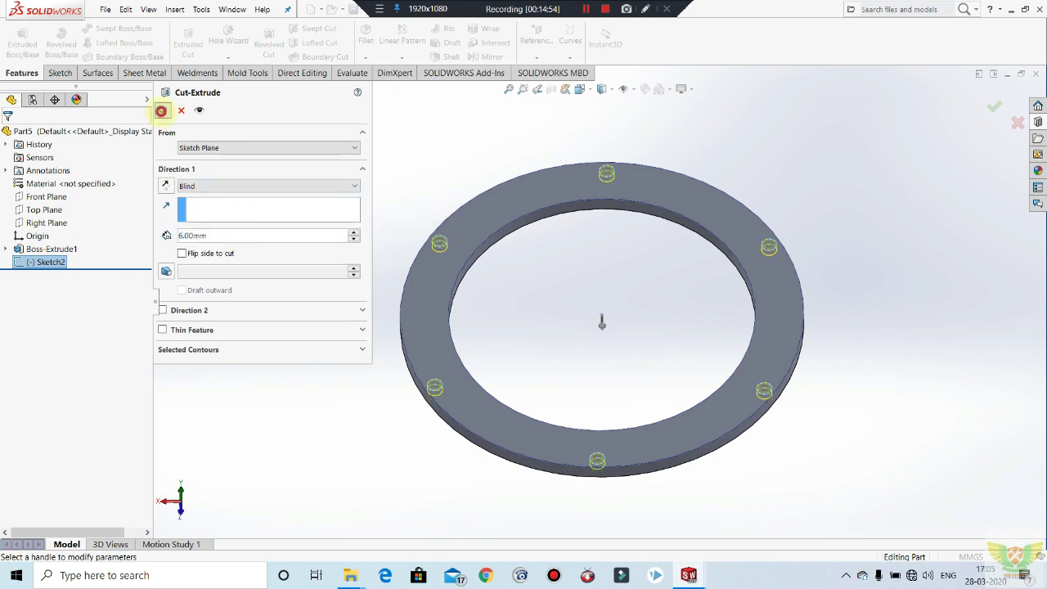
pyautogui.click(161, 111)
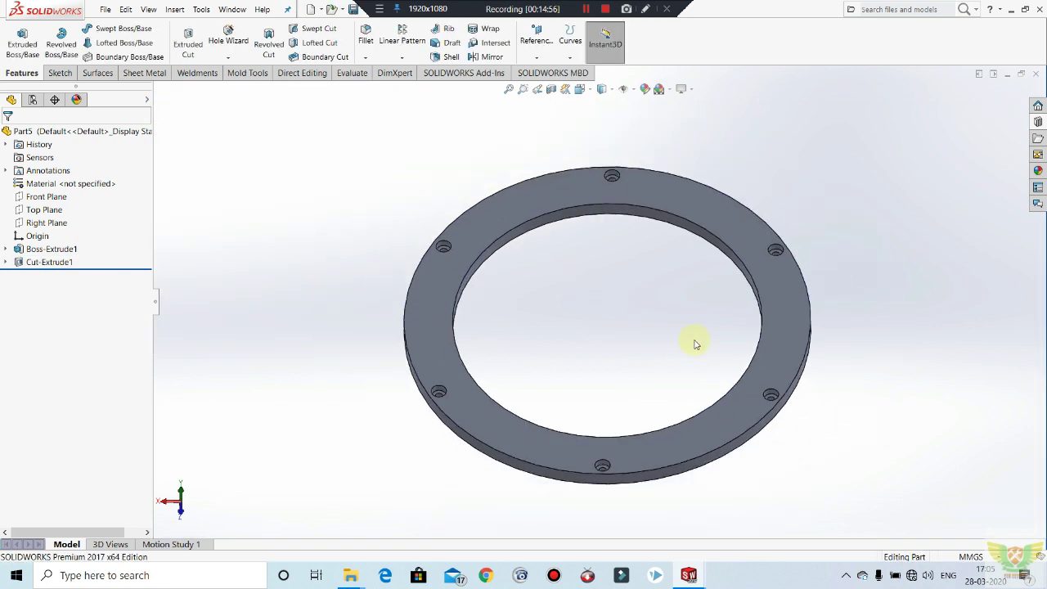
pyautogui.scroll(-1, 781, 385)
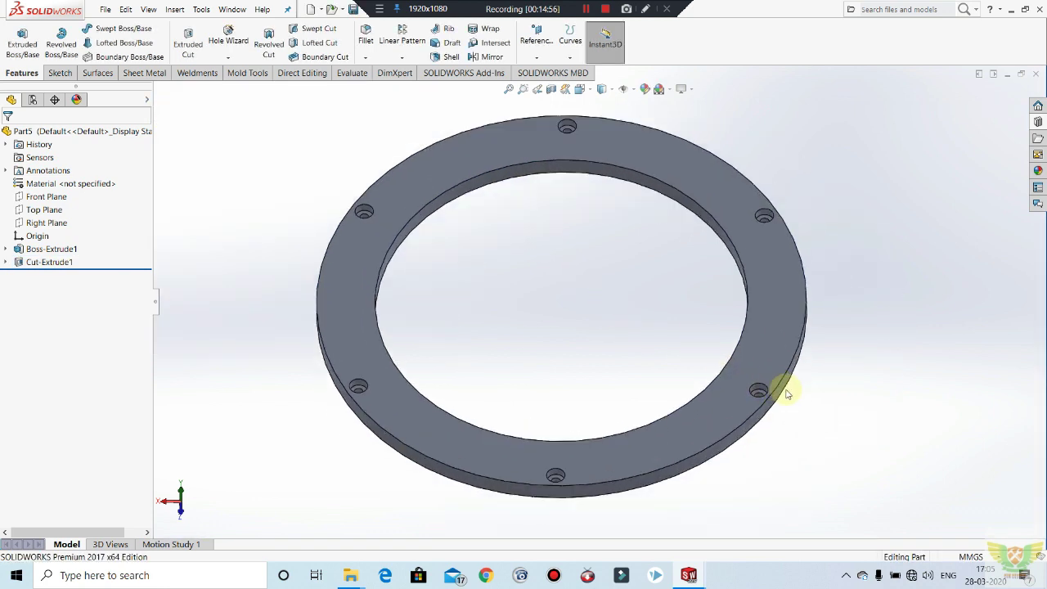
pyautogui.click(368, 61)
# Chamfer both inner circular edges of the ring 1 mm at 45°.
pyautogui.click(378, 87)
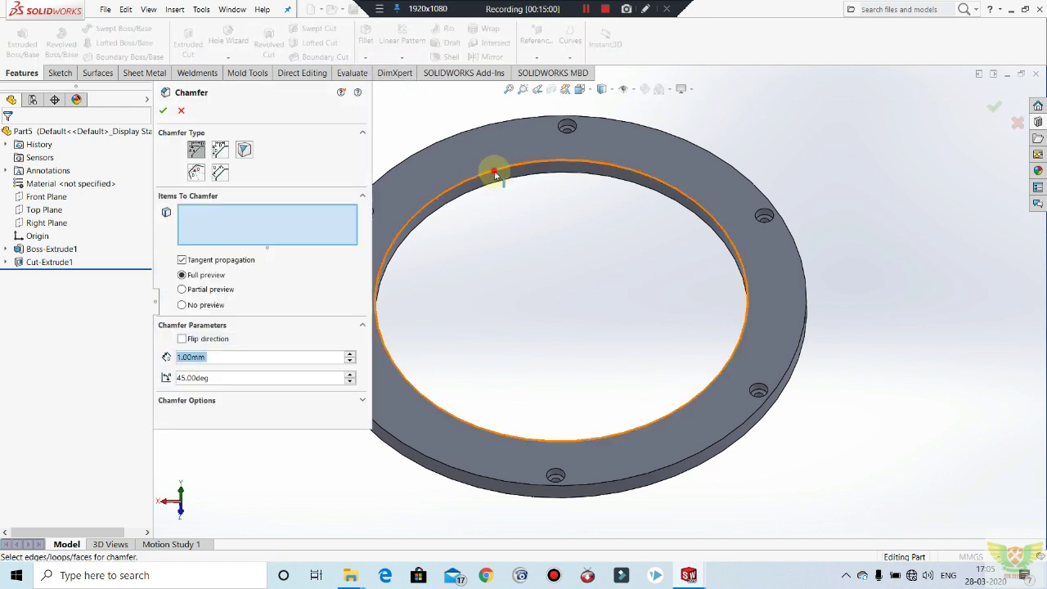
pyautogui.click(495, 175)
pyautogui.click(502, 178)
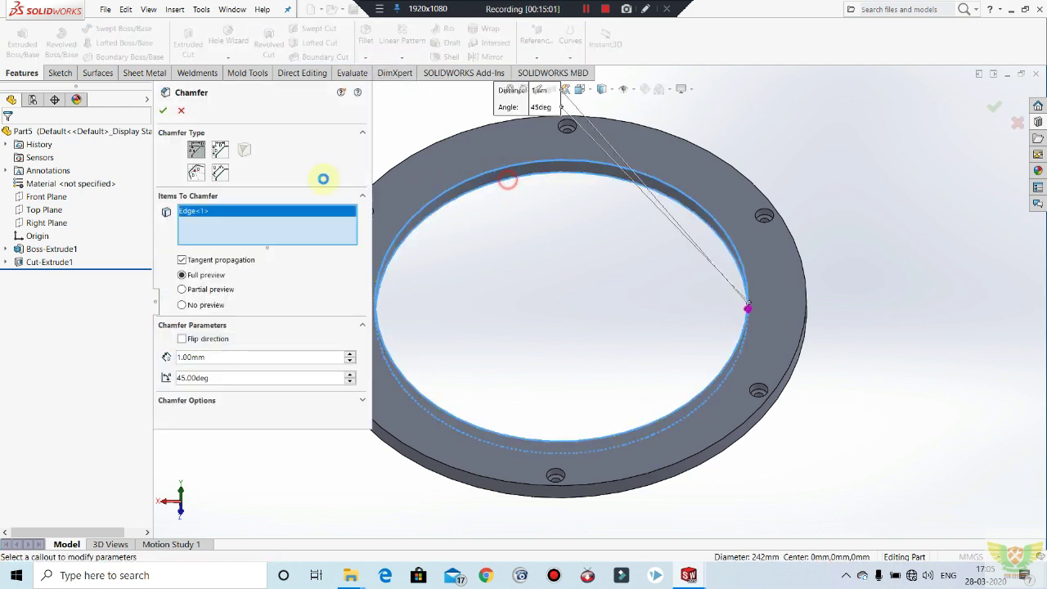
pyautogui.click(163, 110)
pyautogui.press('f')
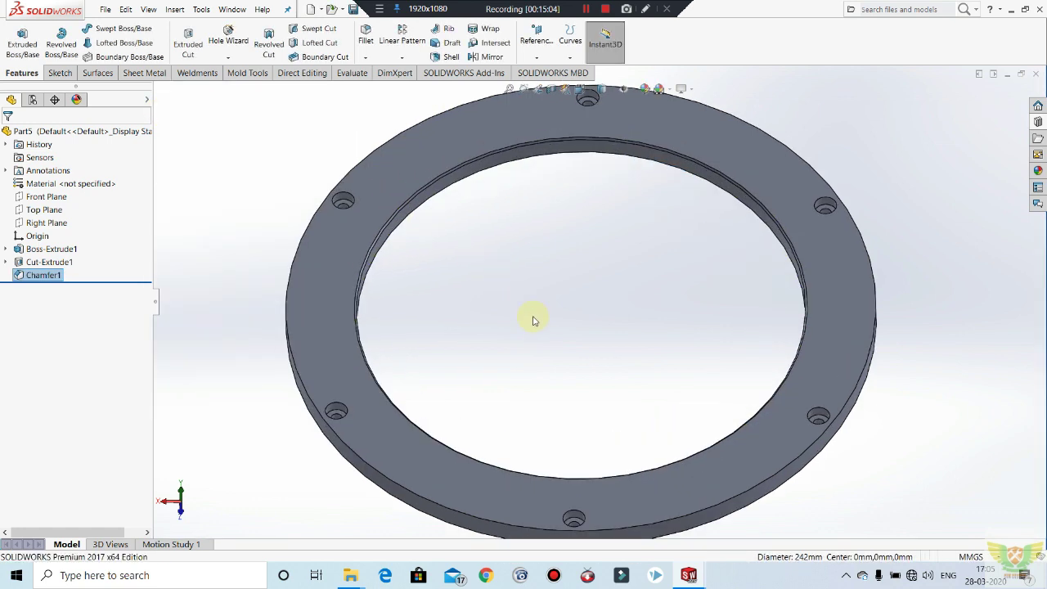
pyautogui.scroll(-3, 535, 311)
# Inspect the finished ring's holes, then bring up the empty Part6 window.
pyautogui.press('Up')
pyautogui.scroll(2, 622, 287)
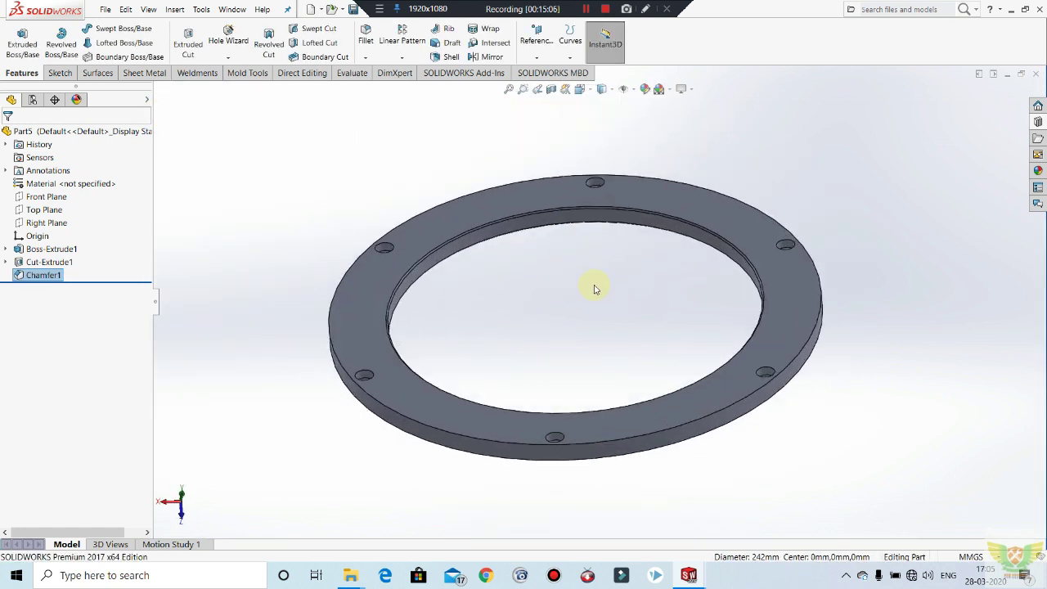
pyautogui.moveTo(595, 288); pyautogui.dragTo(661, 325, button='middle')
pyautogui.moveTo(625, 283)
pyautogui.mouseDown(button='middle')
pyautogui.moveTo(651, 323)
pyautogui.moveTo(622, 290)
pyautogui.moveTo(670, 299)
pyautogui.mouseUp(button='middle')
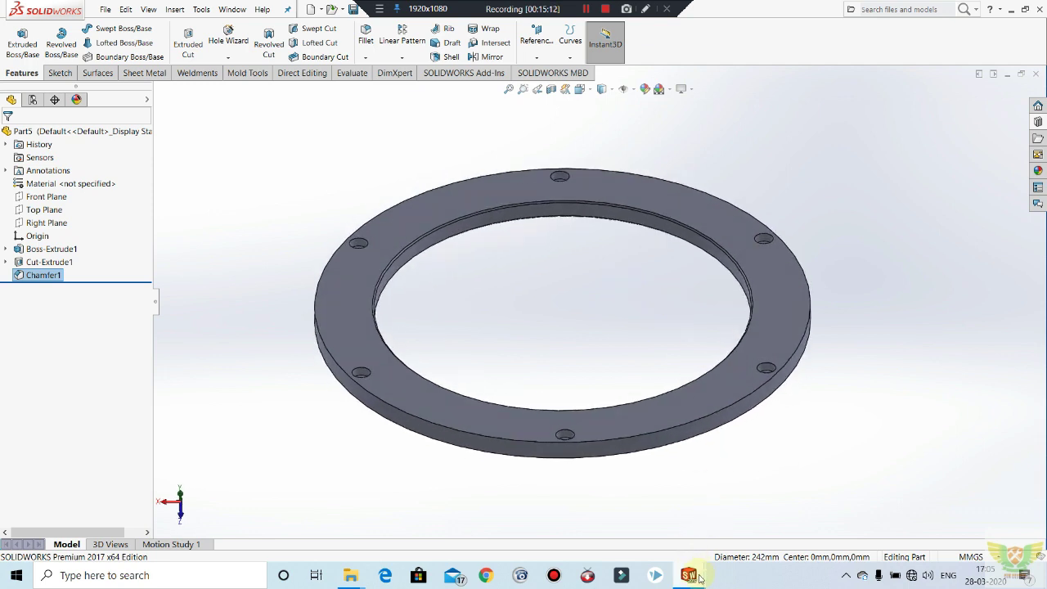
pyautogui.moveTo(689, 575)
pyautogui.click(899, 511)
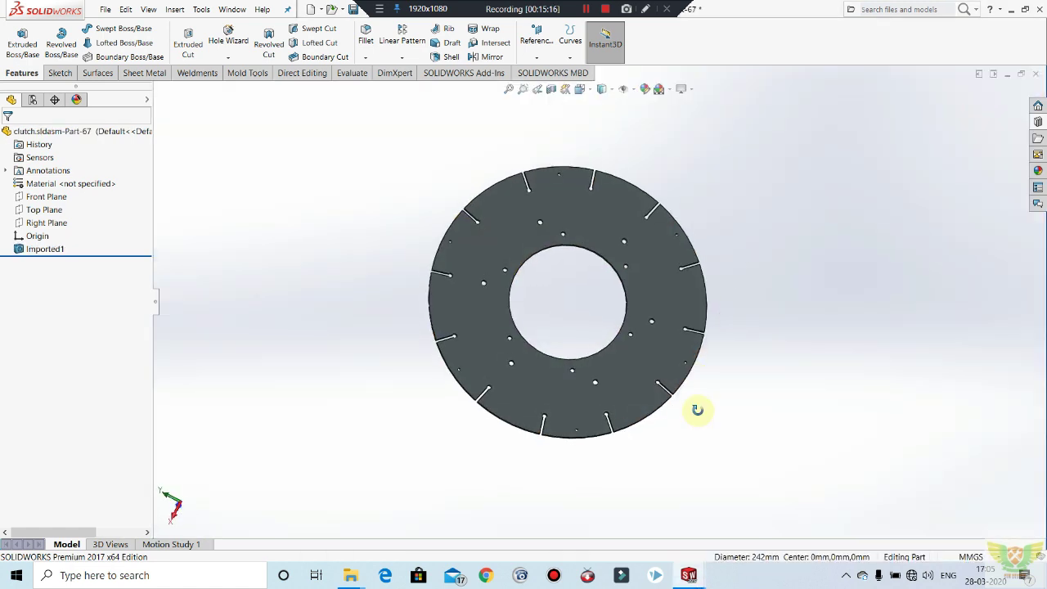
pyautogui.moveTo(697, 410); pyautogui.dragTo(694, 296, button='middle')
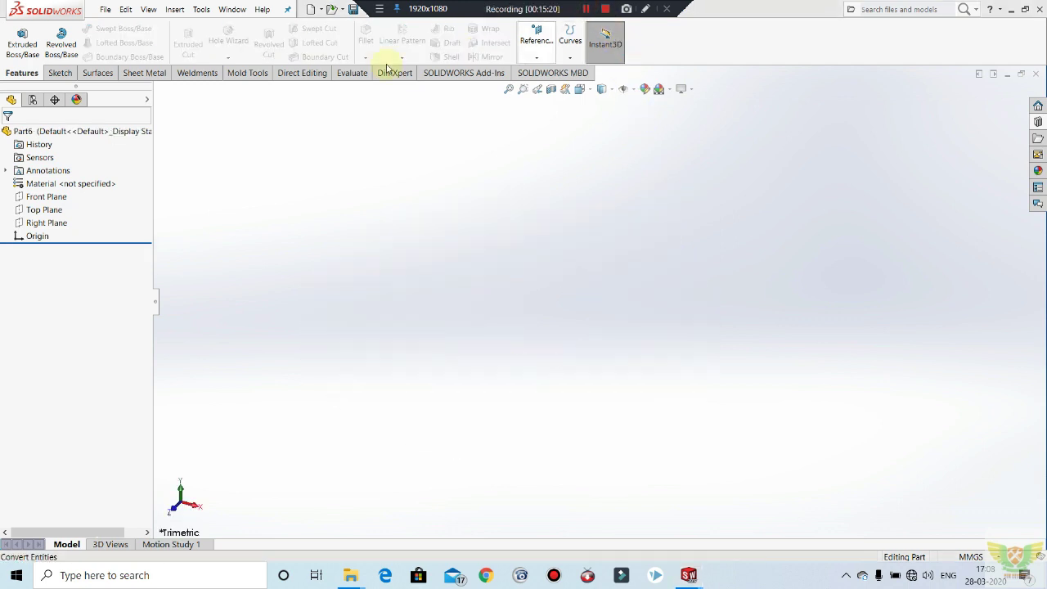
# Begin a new sketch on Part6's Front Plane, selecting the origin.
pyautogui.click(59, 73)
pyautogui.click(16, 37)
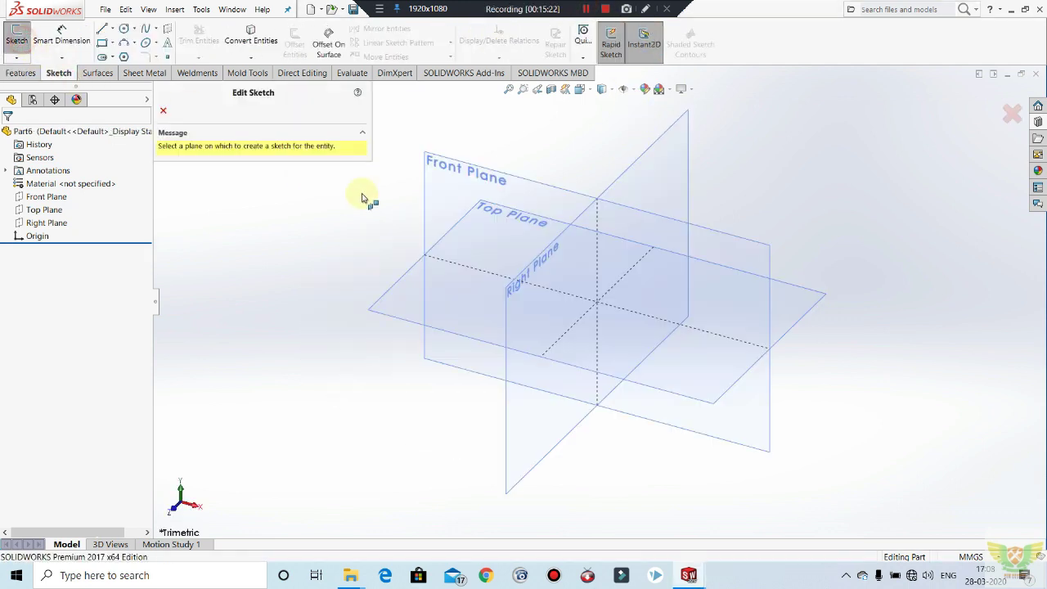
pyautogui.click(446, 186)
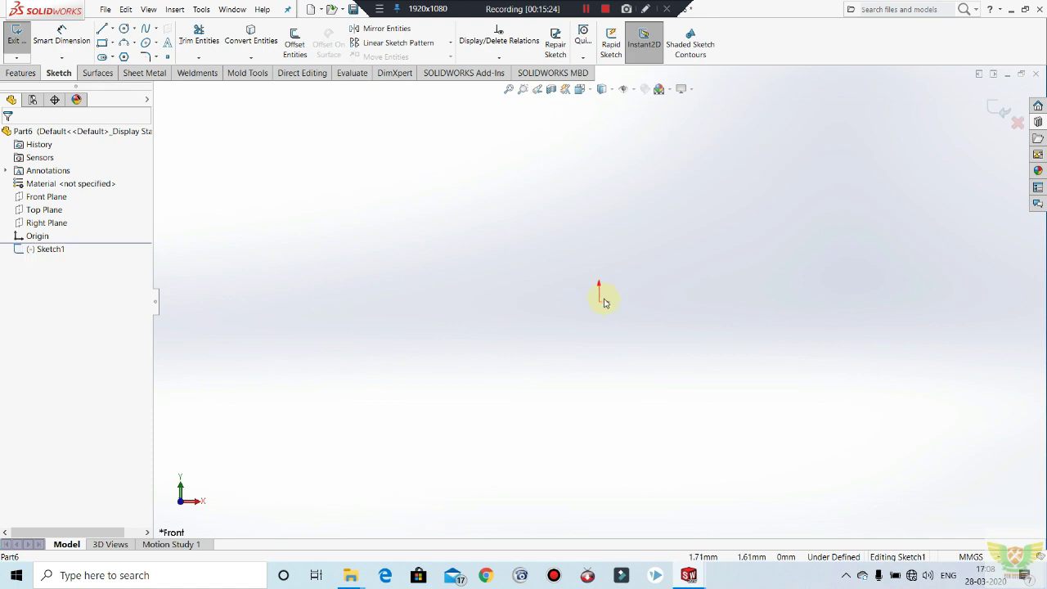
pyautogui.click(600, 303)
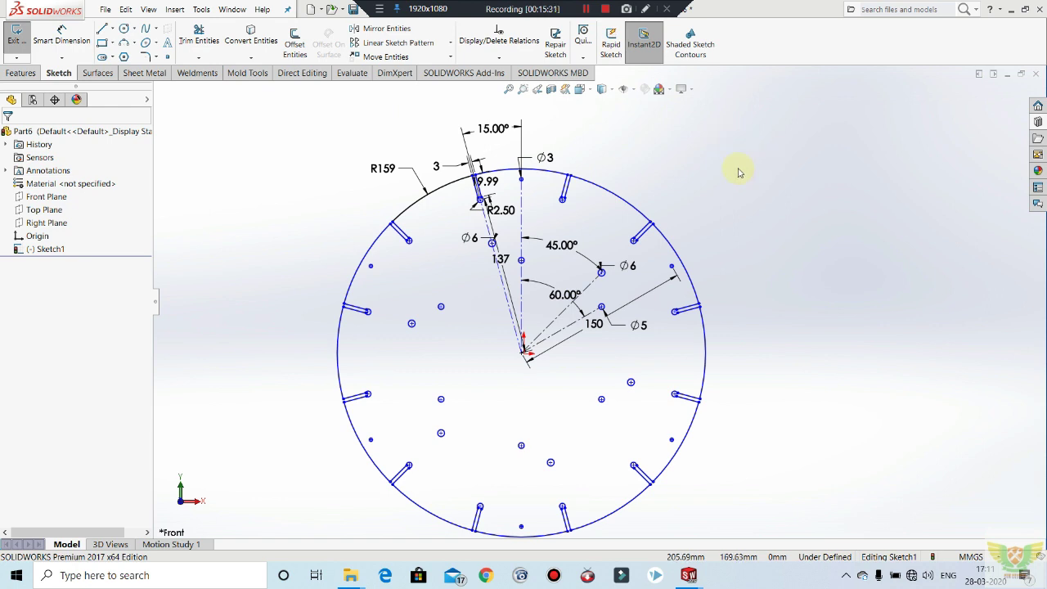
pyautogui.scroll(-1, 513, 190)
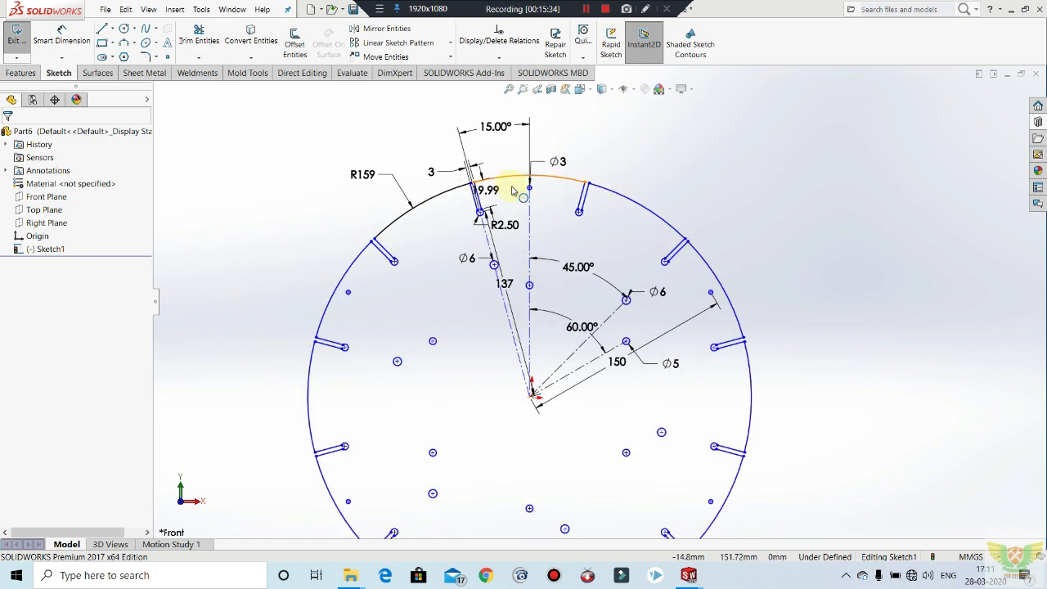
pyautogui.scroll(1, 505, 167)
pyautogui.scroll(-2, 528, 220)
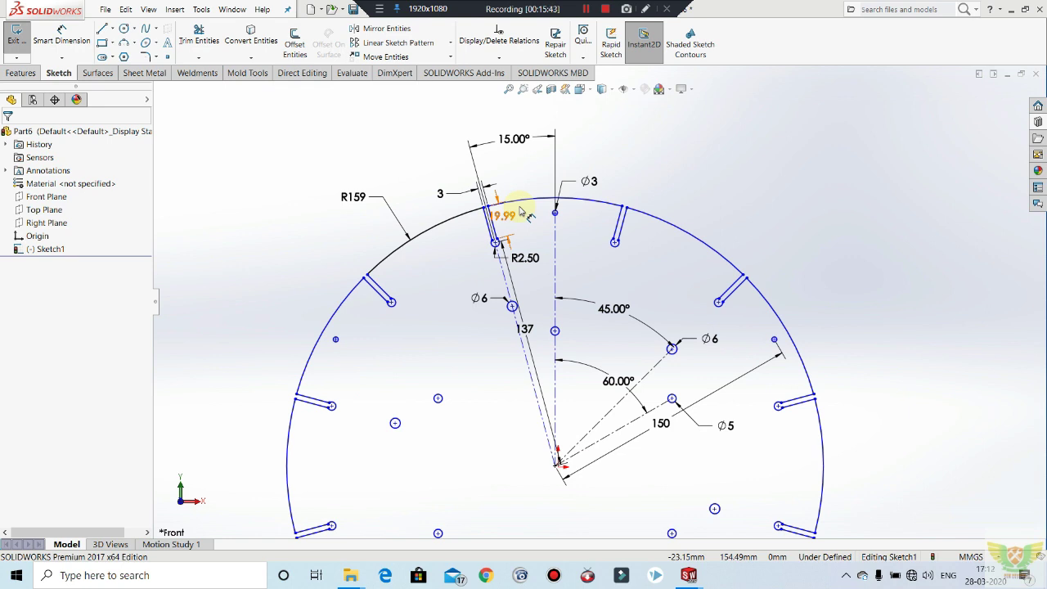
pyautogui.scroll(-2, 511, 219)
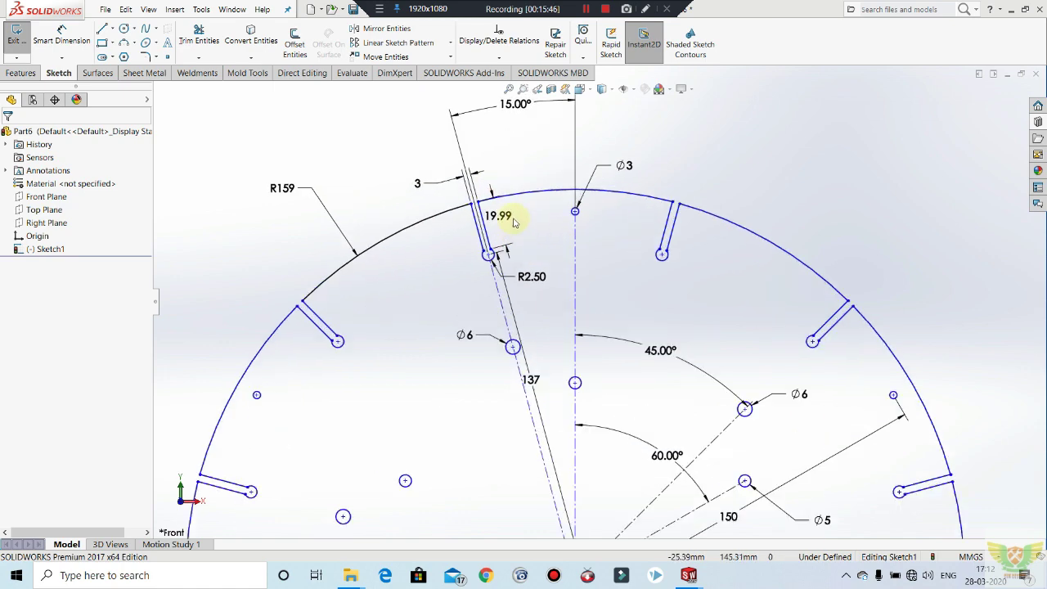
pyautogui.click(508, 216)
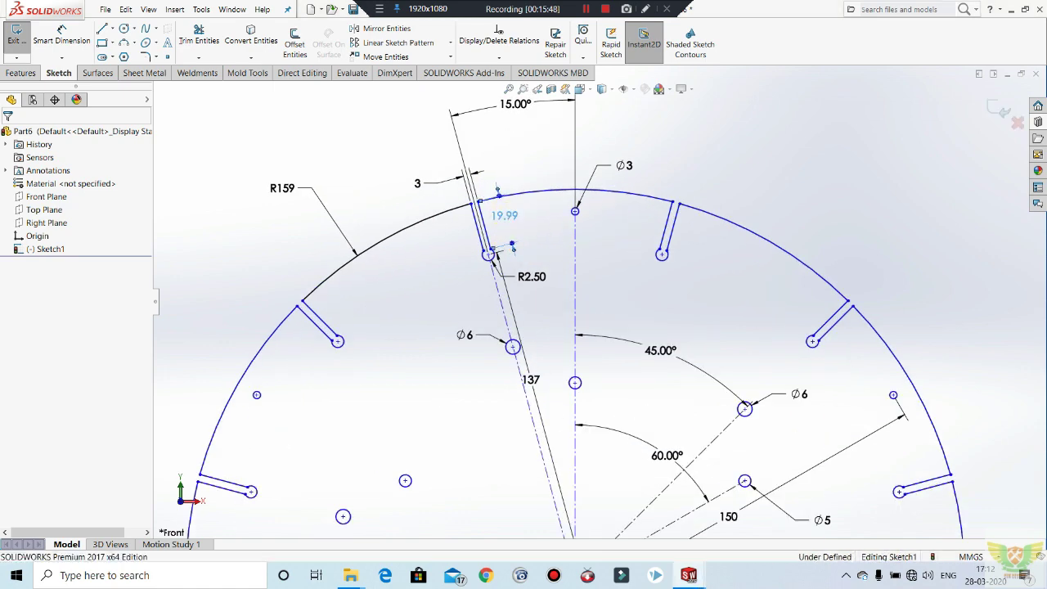
pyautogui.click(524, 145)
pyautogui.scroll(2, 502, 144)
pyautogui.scroll(1, 427, 165)
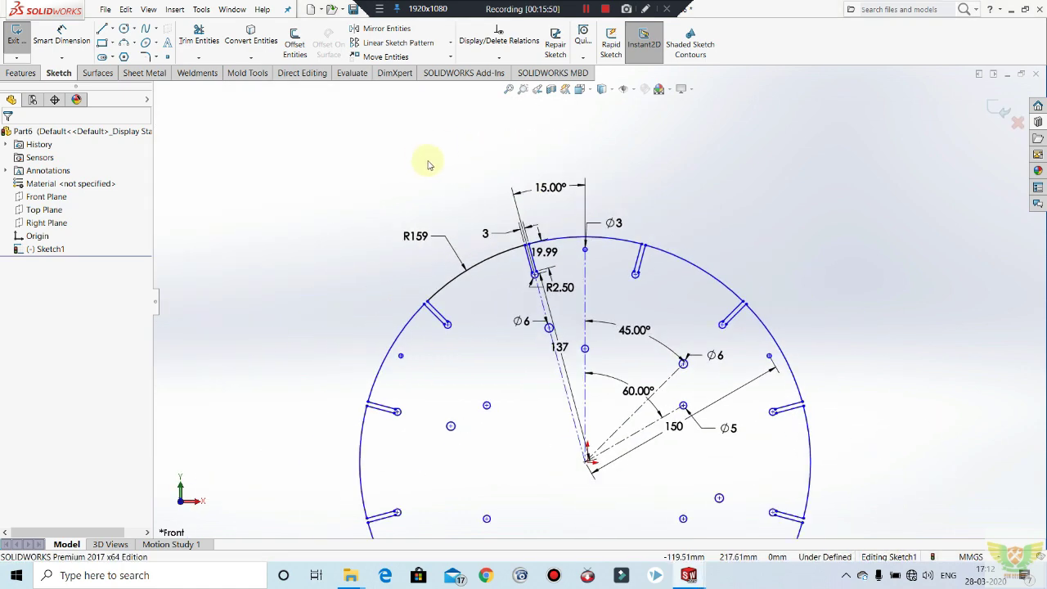
pyautogui.scroll(-1, 627, 363)
pyautogui.scroll(-1, 554, 269)
pyautogui.scroll(-1, 535, 246)
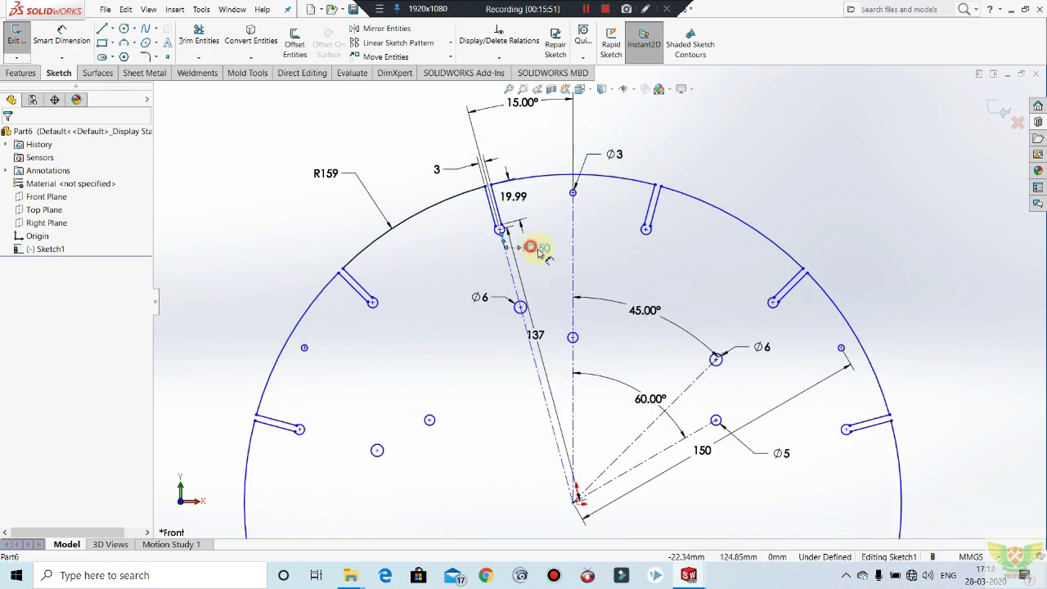
pyautogui.click(553, 250)
pyautogui.click(557, 289)
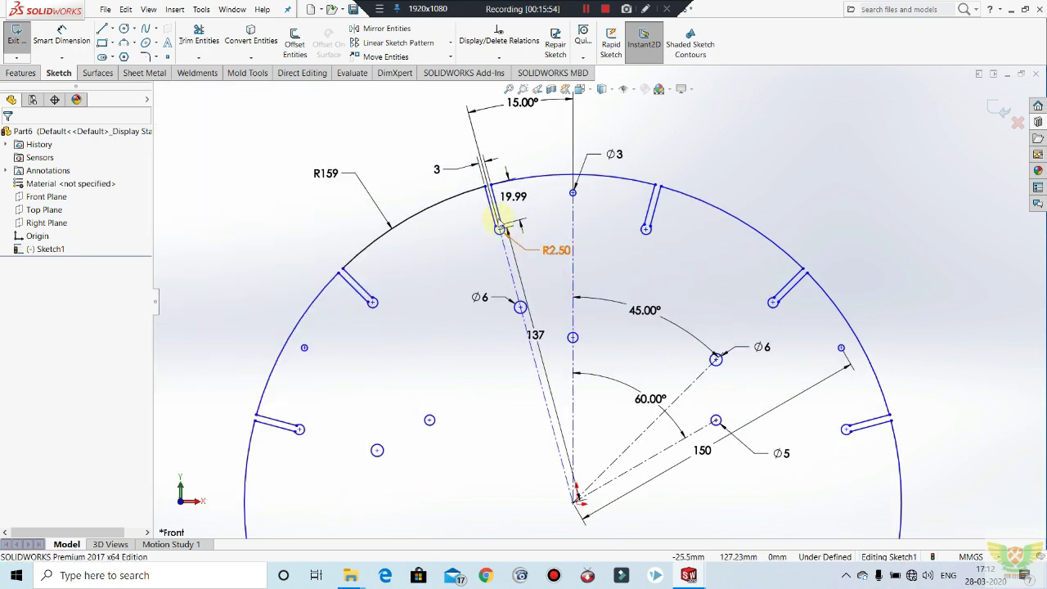
pyautogui.scroll(1, 472, 228)
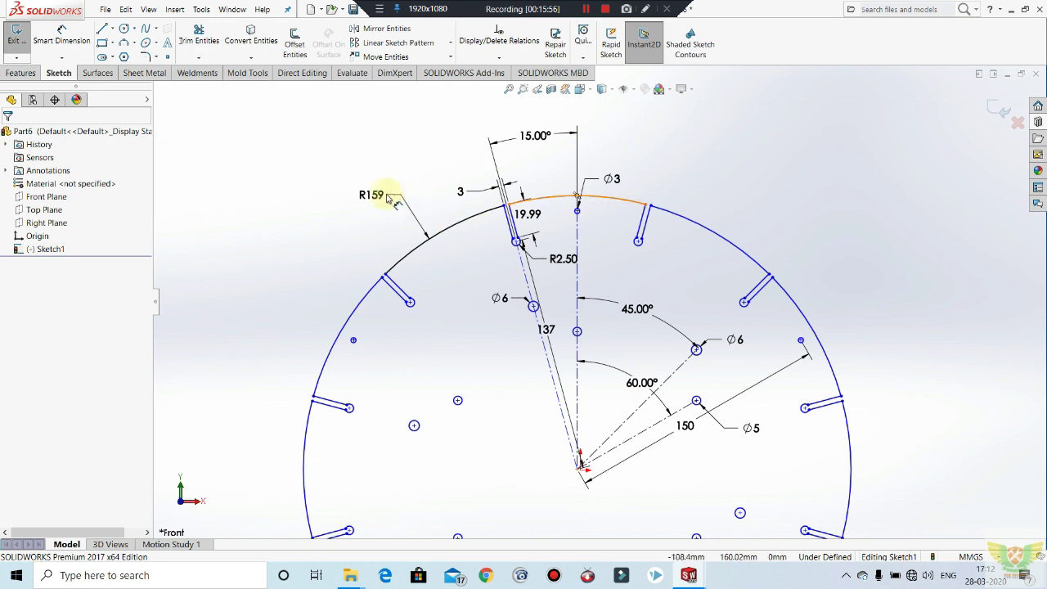
pyautogui.scroll(-1, 669, 352)
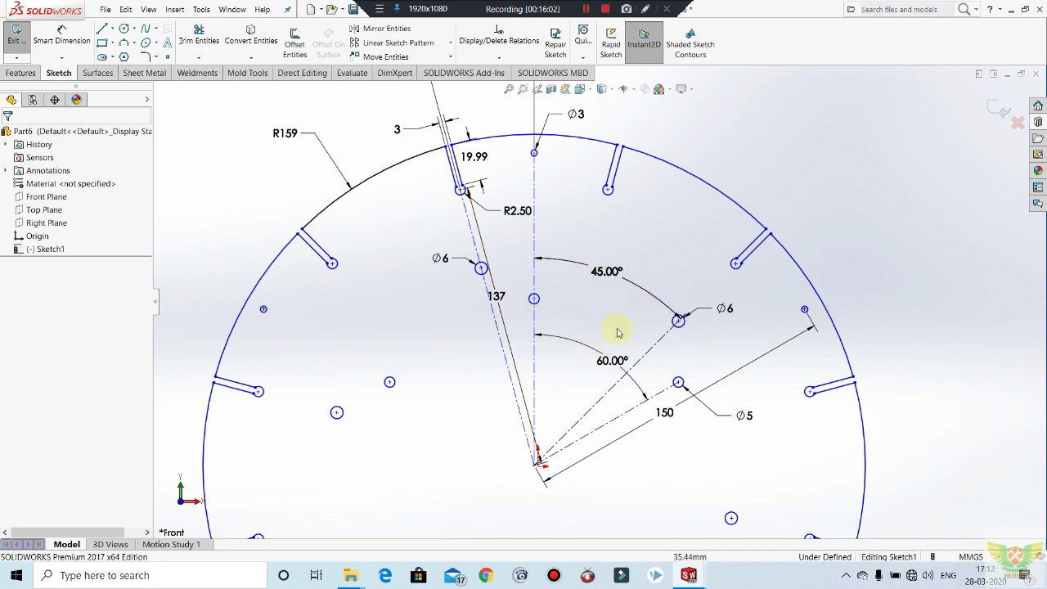
pyautogui.scroll(1, 618, 331)
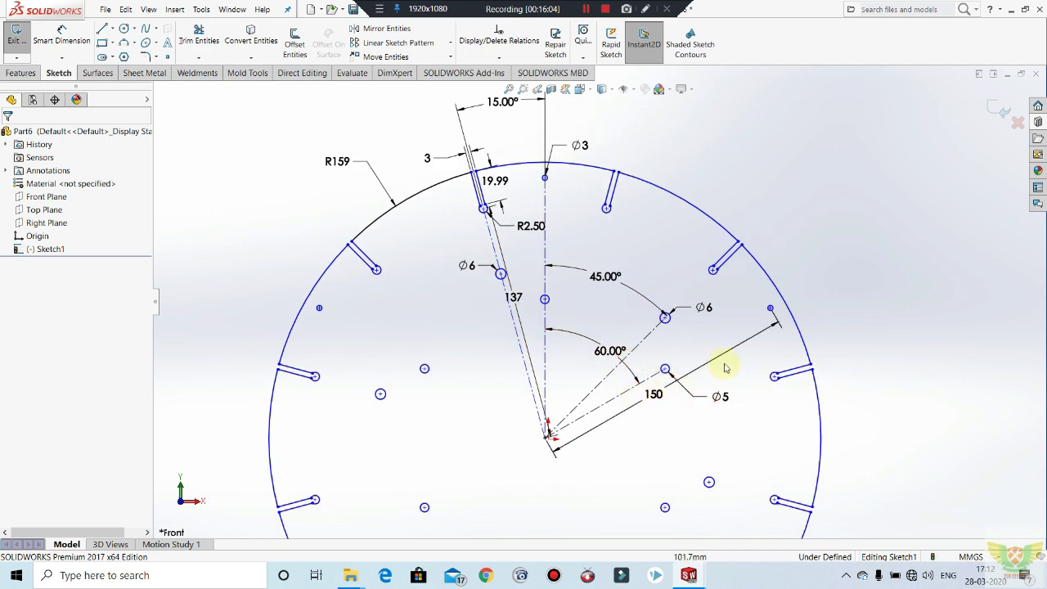
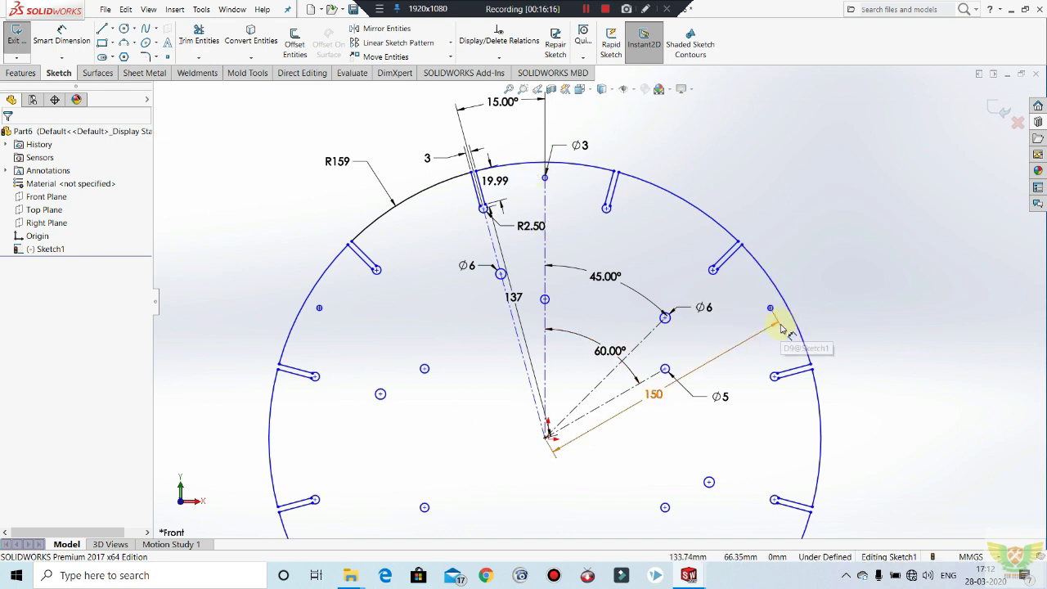
# Extrude the slotted disc sketch 3 mm Blind into Boss-Extrude1 and orbit to inspect it.
pyautogui.scroll(2, 671, 409)
pyautogui.scroll(2, 673, 479)
pyautogui.scroll(-1, 634, 454)
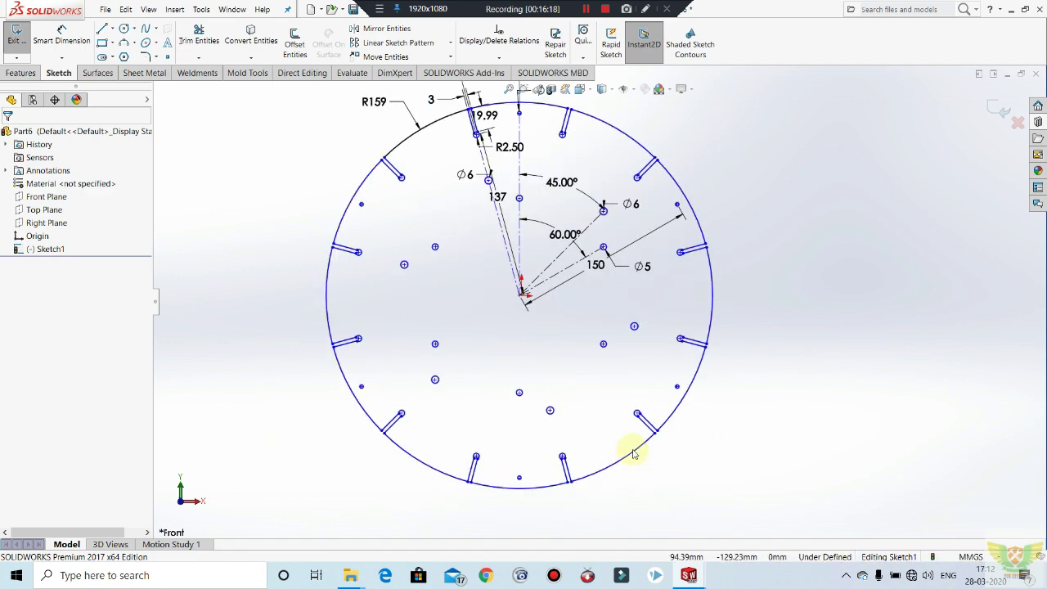
pyautogui.scroll(1, 635, 327)
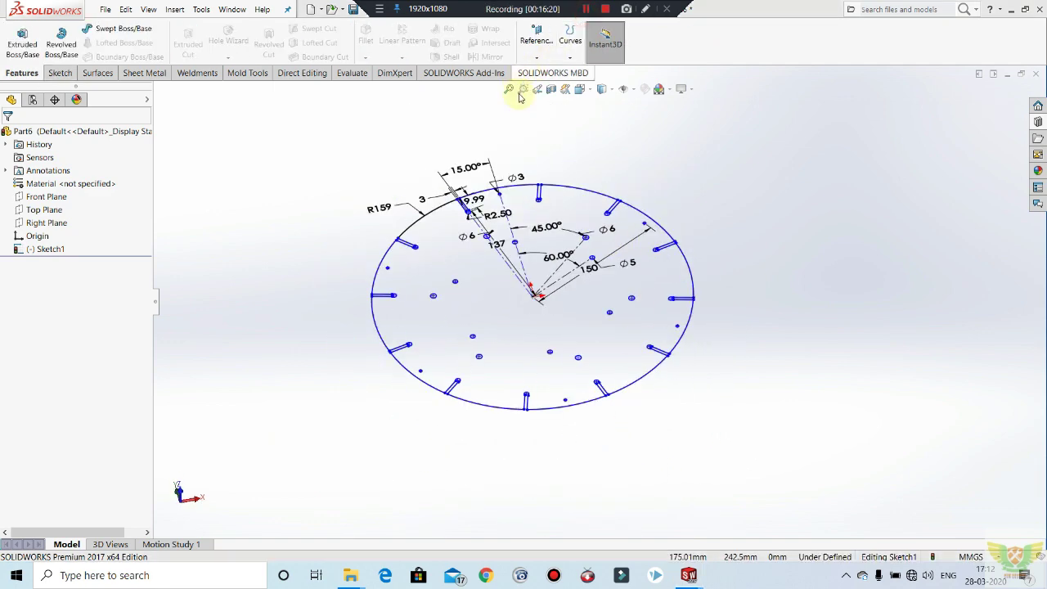
pyautogui.click(24, 37)
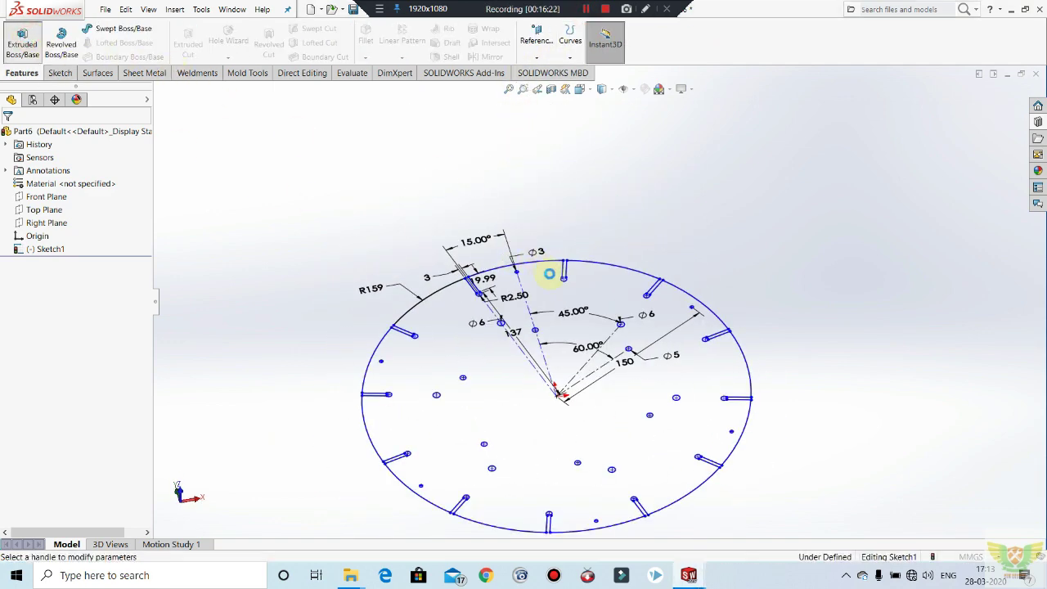
pyautogui.write('3')
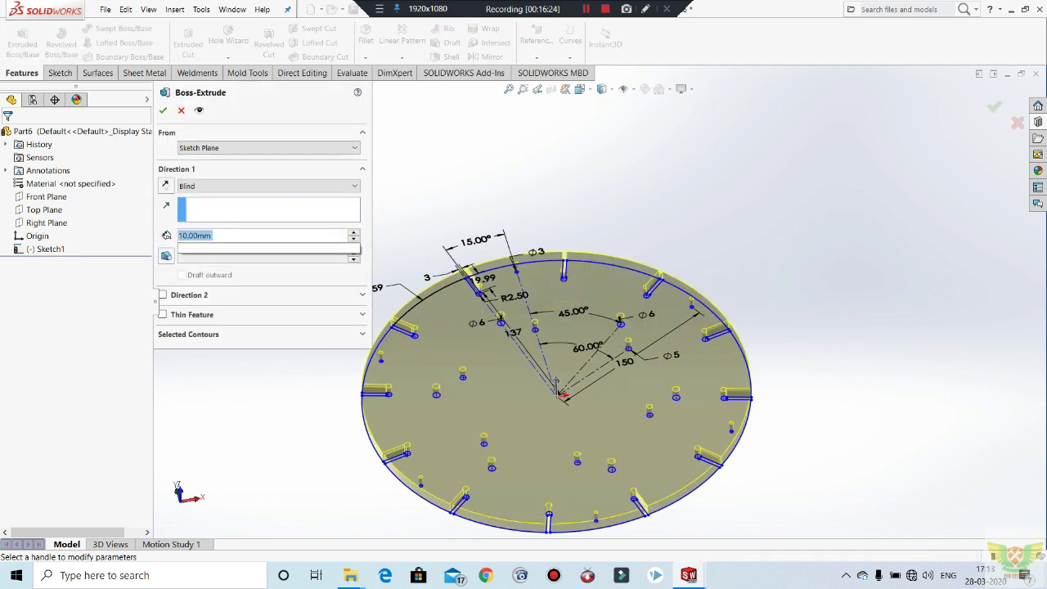
pyautogui.press('Return')
pyautogui.click(163, 112)
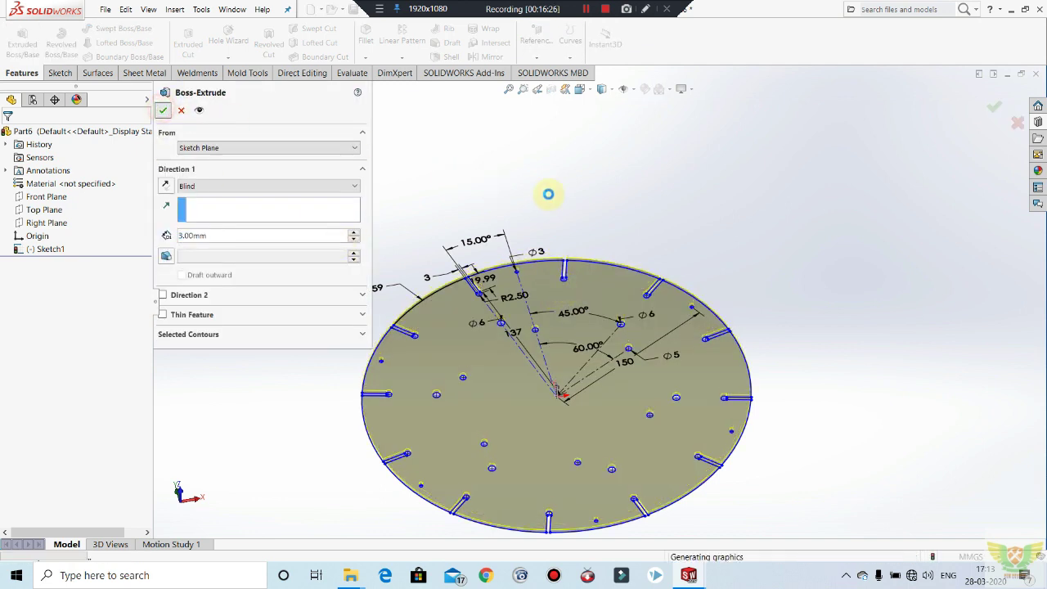
pyautogui.moveTo(676, 249); pyautogui.dragTo(663, 427, button='middle')
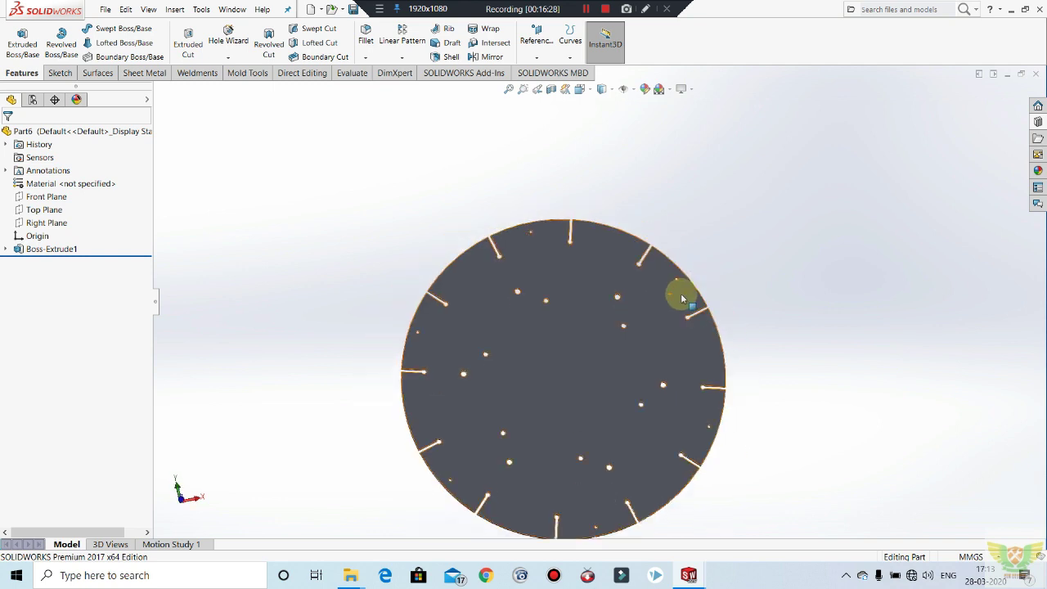
pyautogui.scroll(2, 663, 427)
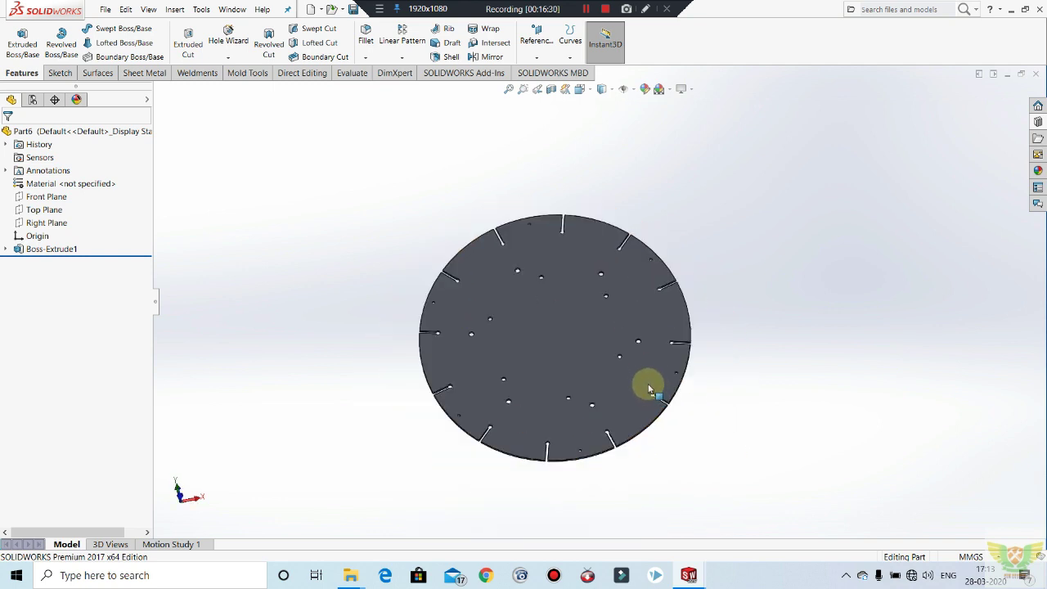
pyautogui.moveTo(647, 385); pyautogui.dragTo(649, 370, button='middle')
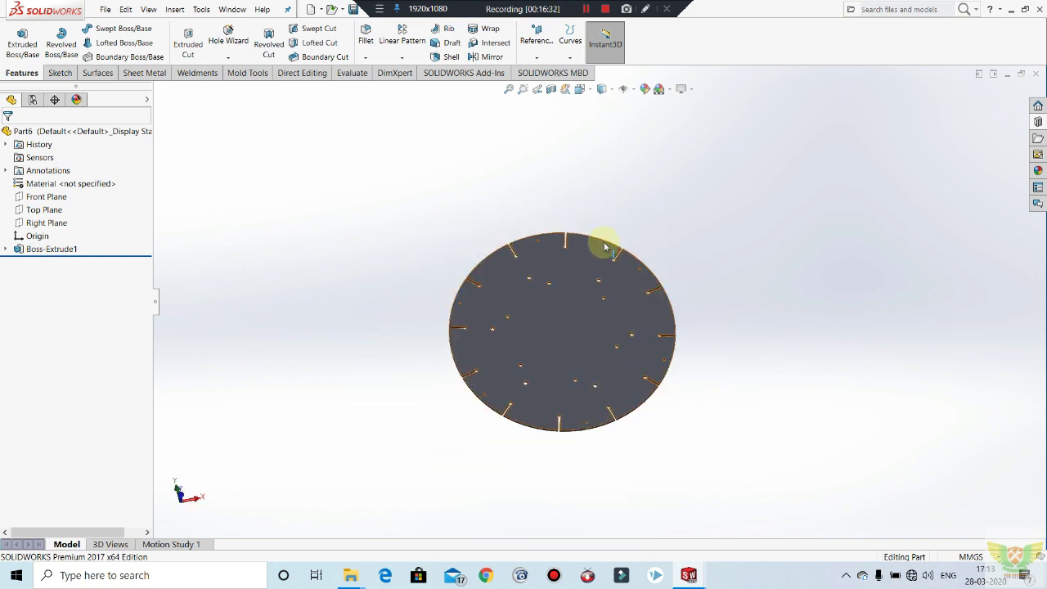
pyautogui.scroll(-1, 590, 343)
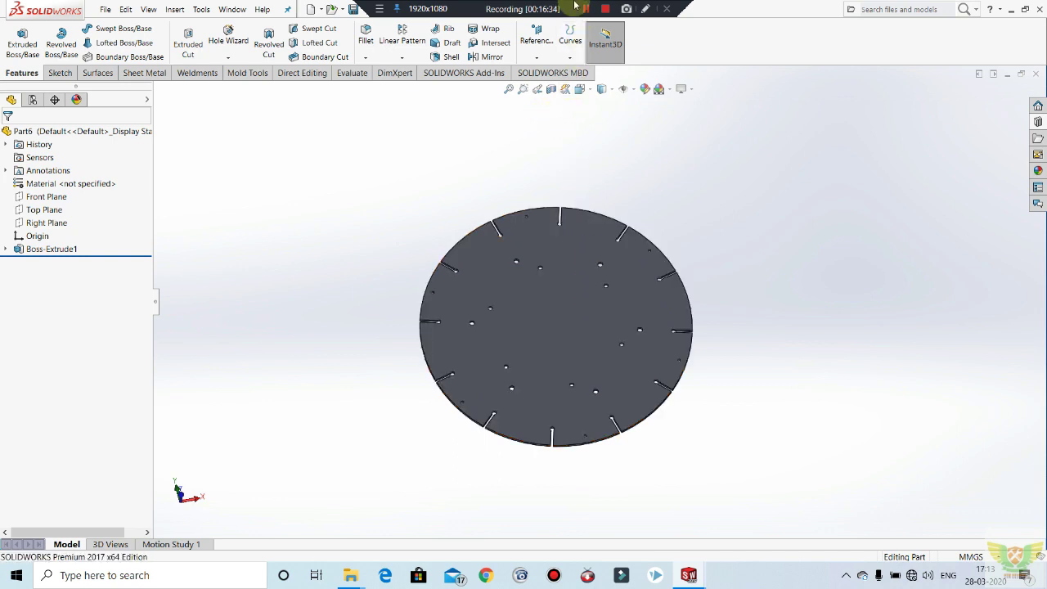
pyautogui.scroll(1, 651, 232)
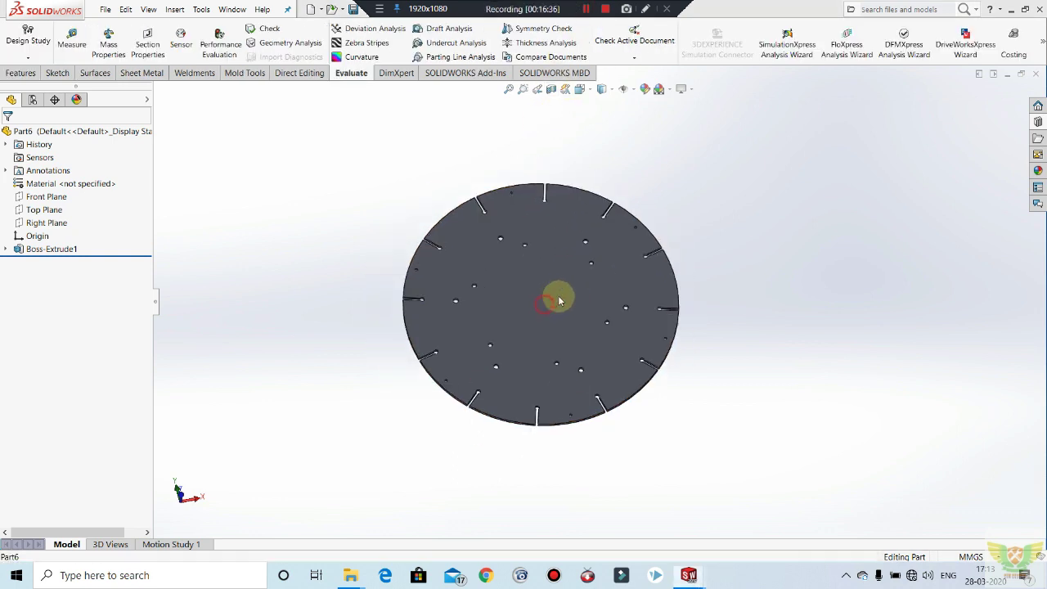
# On the disc face, sketch a Ø135 circle centred on the origin.
pyautogui.click(557, 297)
pyautogui.click(590, 275)
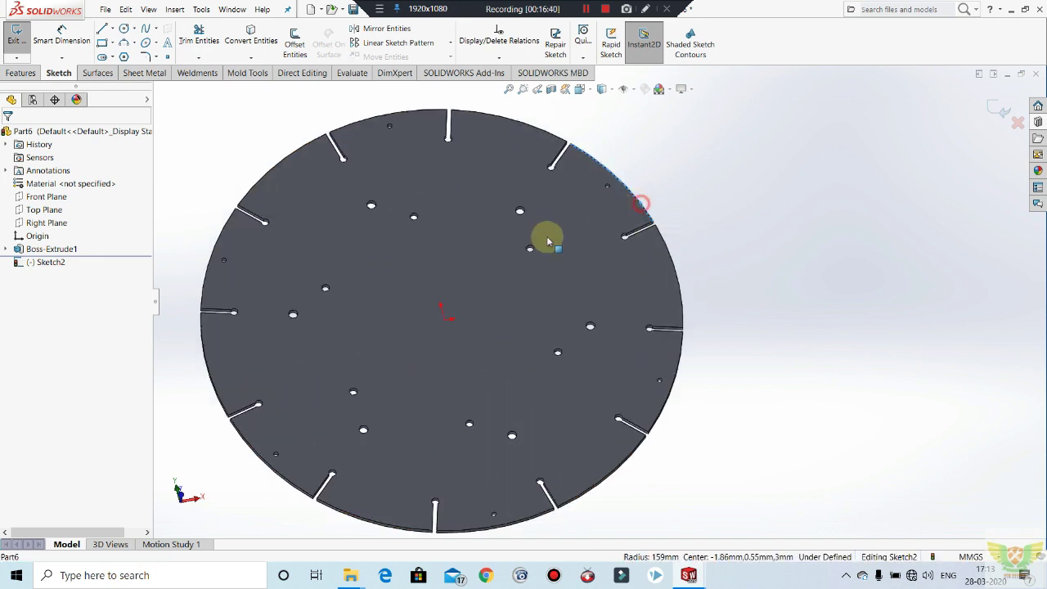
pyautogui.click(147, 44)
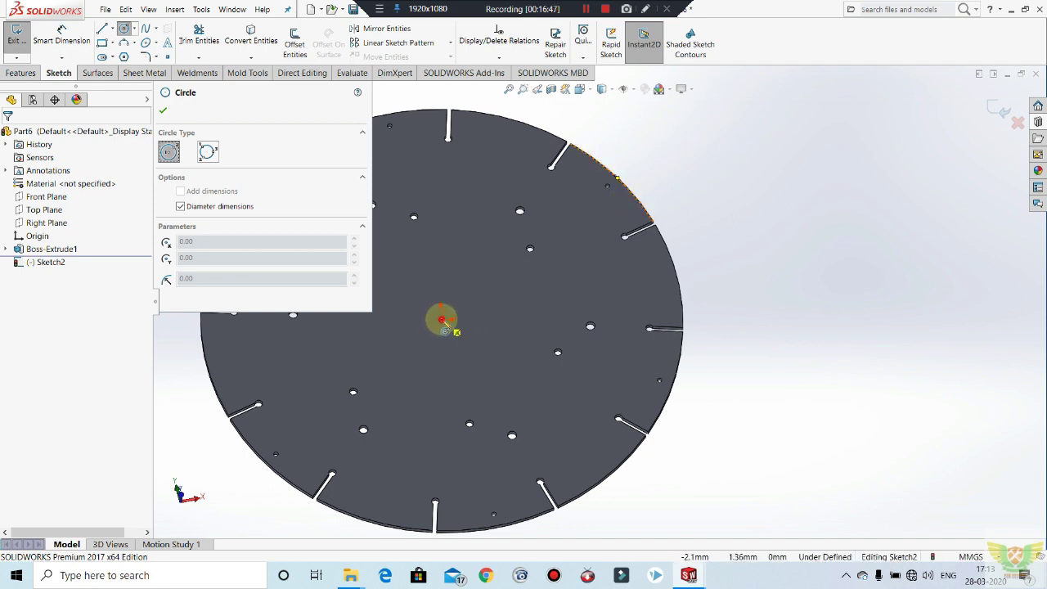
pyautogui.click(442, 323)
pyautogui.write('35')
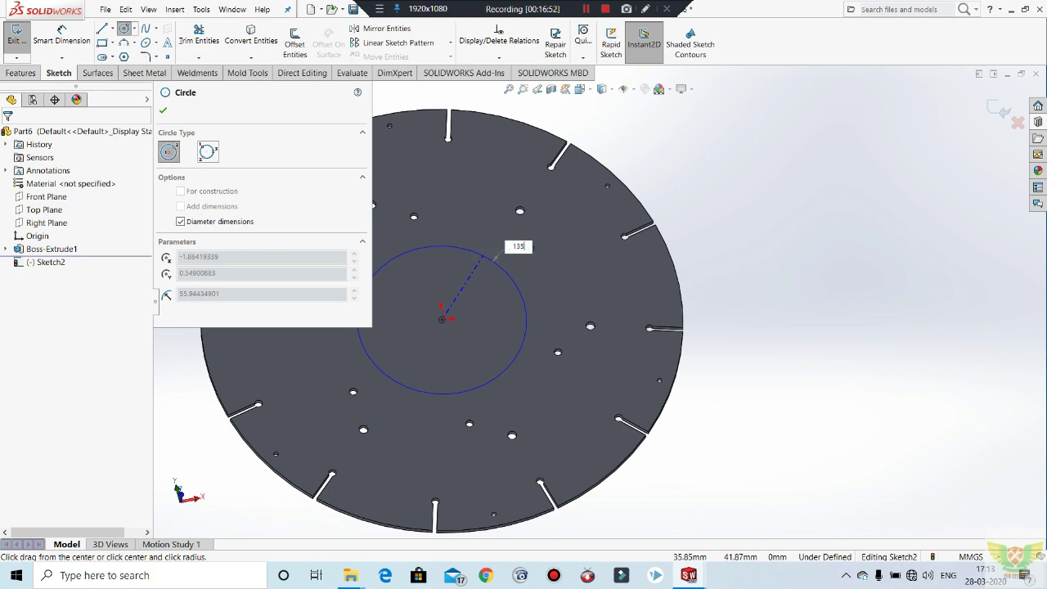
pyautogui.press('Return')
pyautogui.press('Escape')
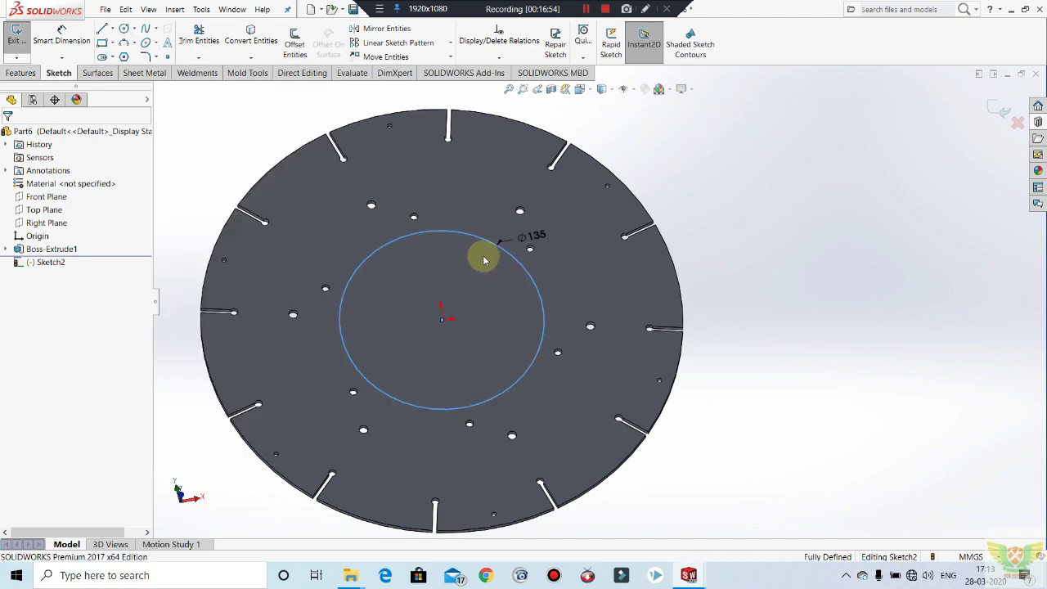
# Exit the fully defined Ø135 circle sketch and start an Extruded Cut from it.
pyautogui.scroll(3, 471, 322)
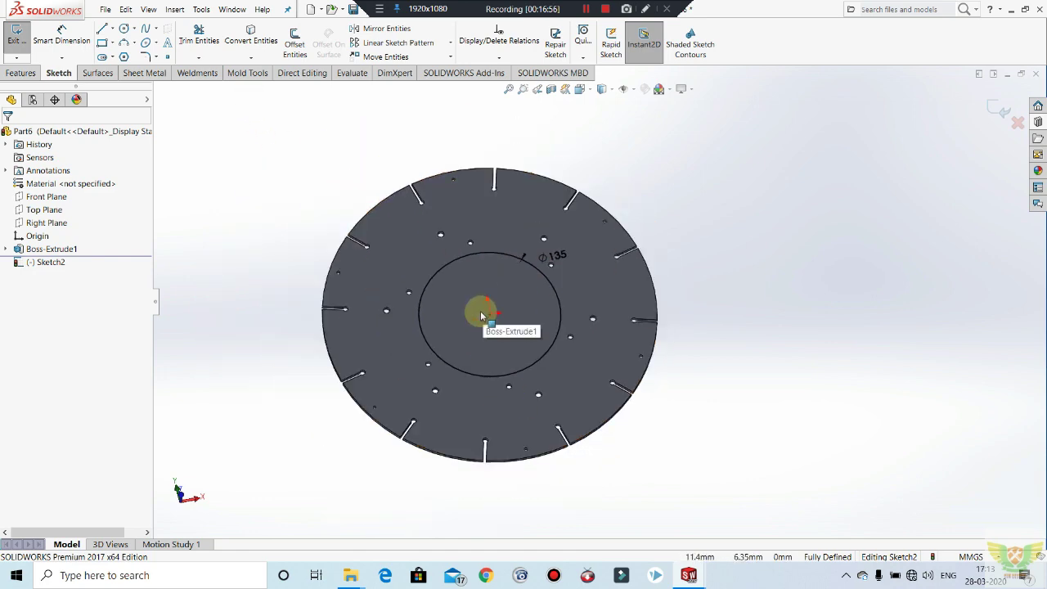
pyautogui.scroll(-2, 471, 346)
pyautogui.scroll(-3, 503, 311)
pyautogui.scroll(-1, 522, 290)
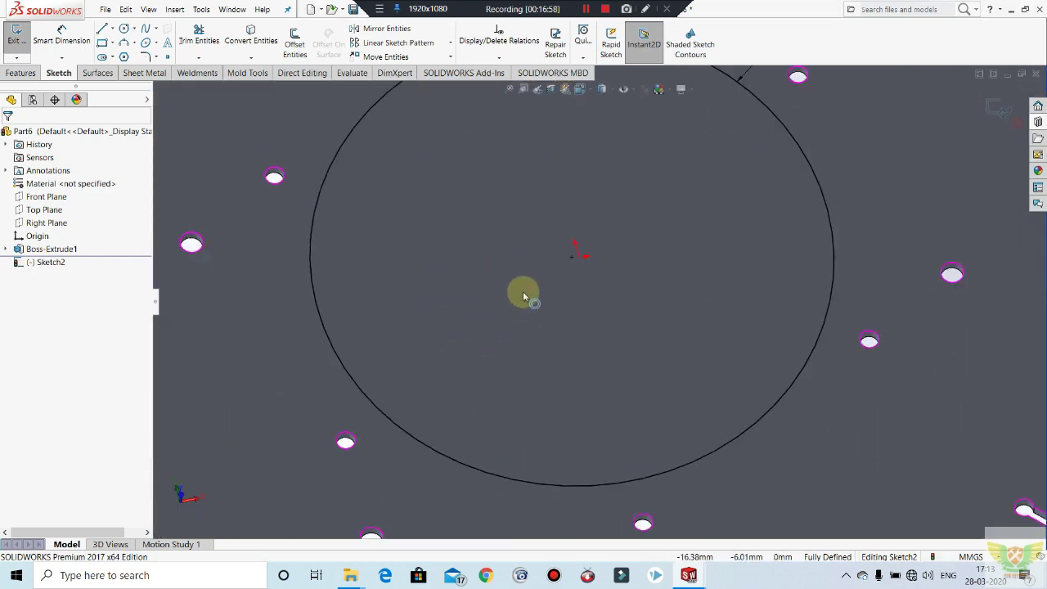
pyautogui.scroll(3, 544, 303)
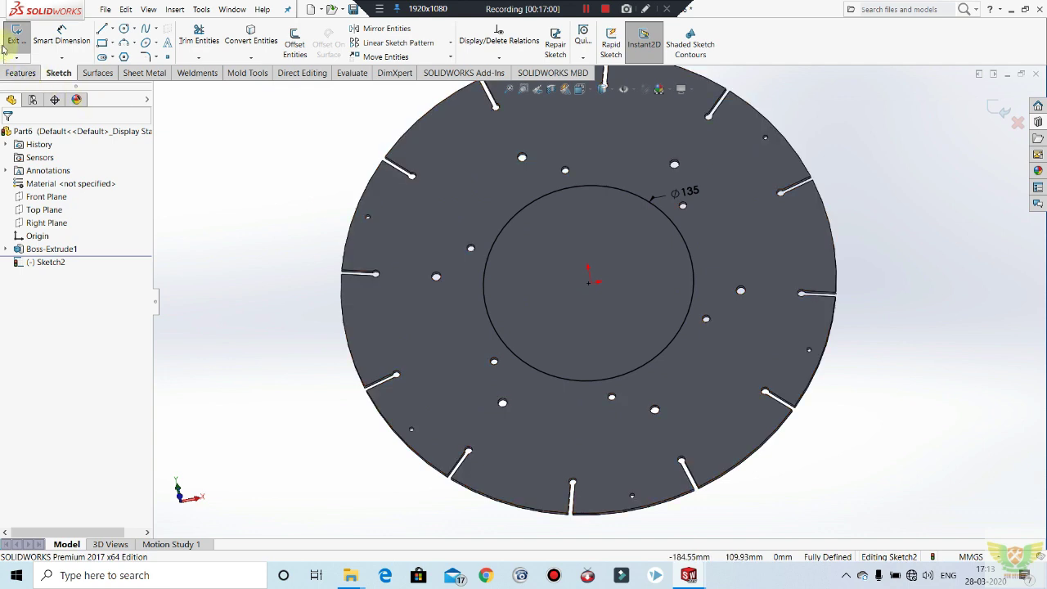
pyautogui.click(13, 35)
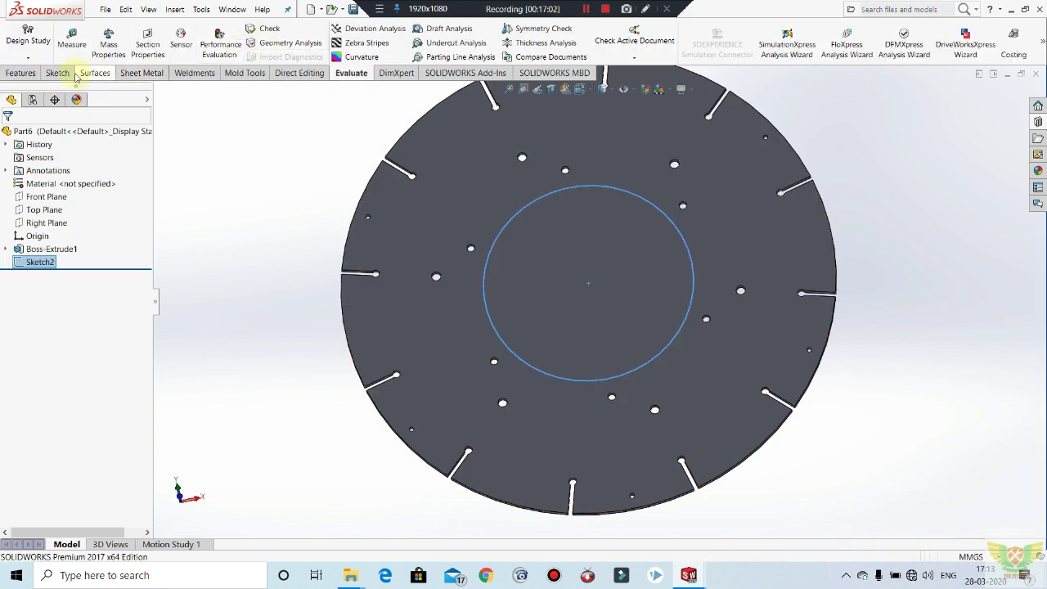
pyautogui.click(30, 72)
pyautogui.click(187, 40)
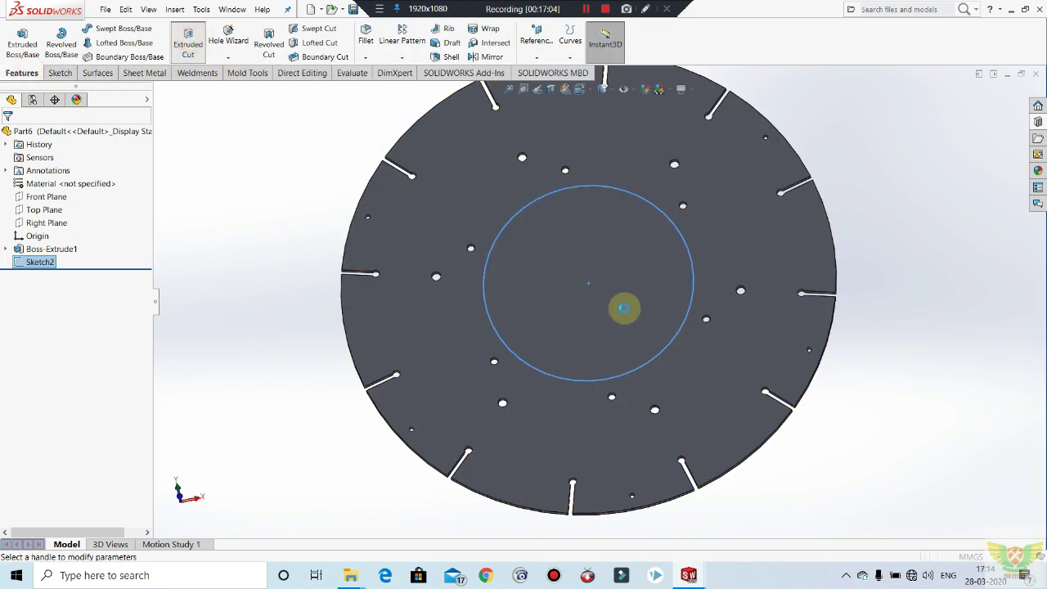
# Accept the 3 mm extruded cut, opening a Ø135 centre hole in the disc.
pyautogui.moveTo(639, 334); pyautogui.dragTo(650, 260, button='middle')
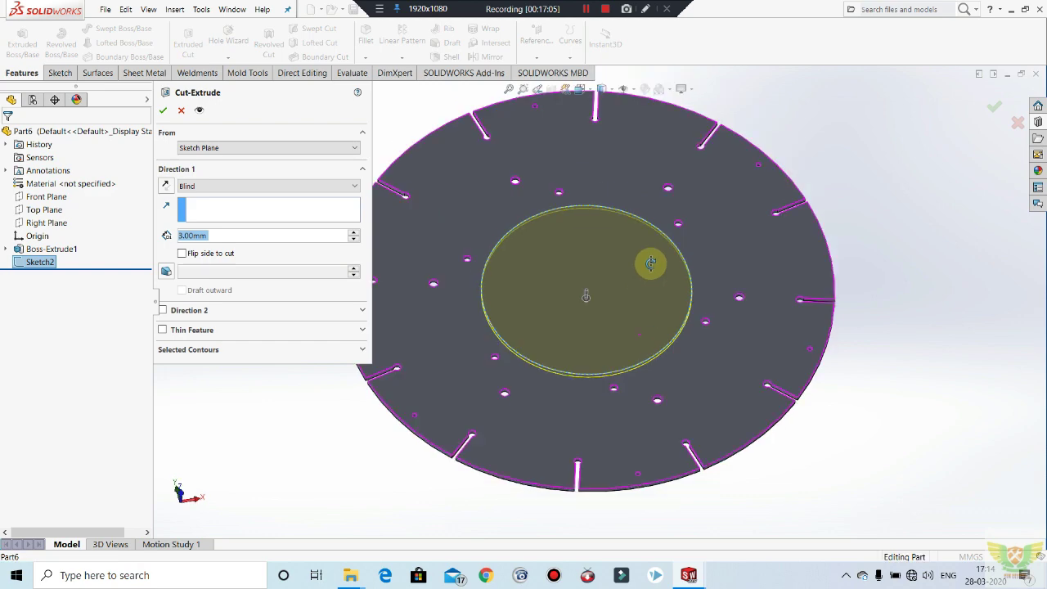
pyautogui.click(162, 111)
pyautogui.moveTo(858, 157)
pyautogui.mouseDown(button='middle')
pyautogui.moveTo(858, 227)
pyautogui.moveTo(865, 202)
pyautogui.moveTo(836, 250)
pyautogui.moveTo(868, 261)
pyautogui.moveTo(838, 245)
pyautogui.mouseUp(button='middle')
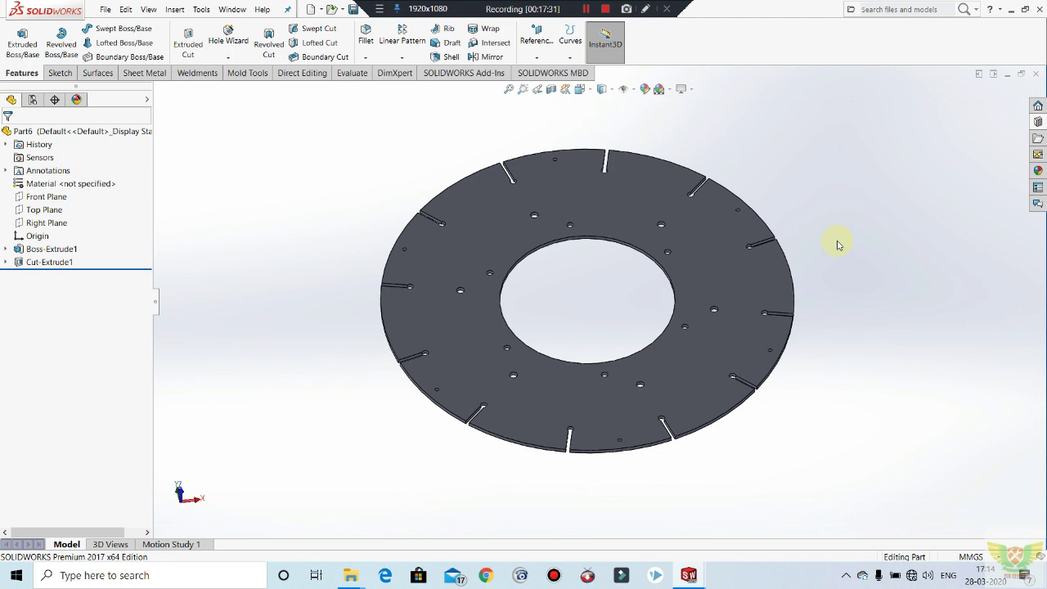
pyautogui.scroll(-2, 837, 244)
pyautogui.scroll(2, 813, 238)
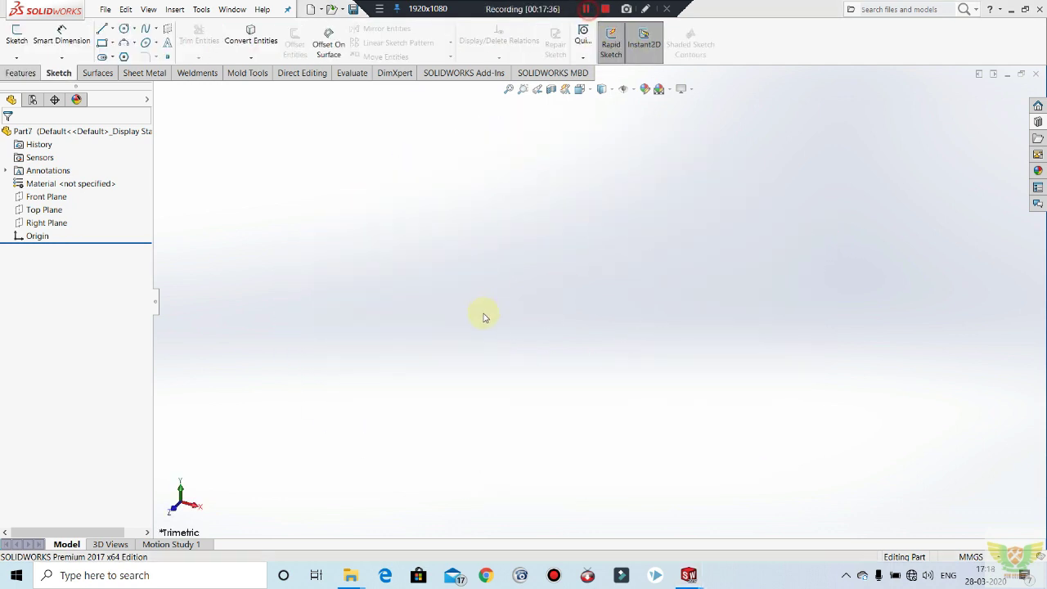
# Sketch the ring's cross-section profile on the Front Plane.
pyautogui.click(16, 36)
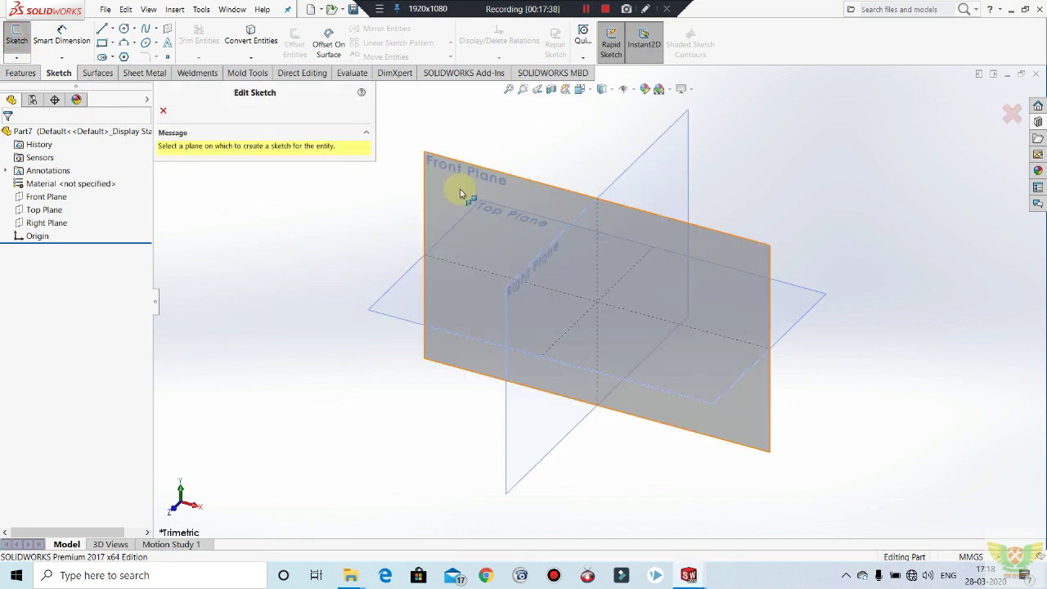
pyautogui.click(460, 189)
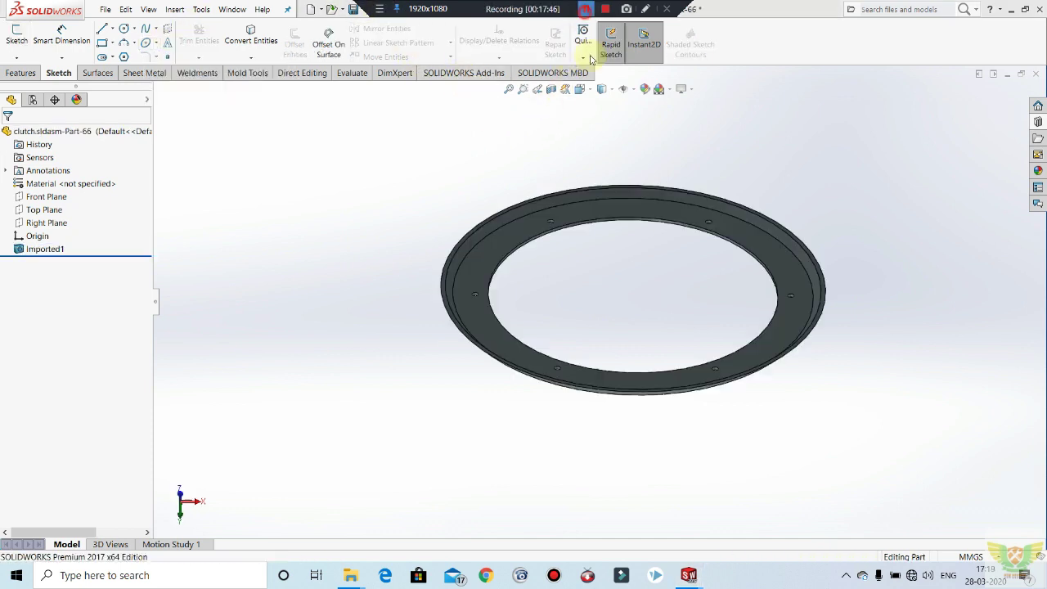
pyautogui.moveTo(880, 253)
pyautogui.mouseDown(button='middle')
pyautogui.moveTo(799, 278)
pyautogui.moveTo(785, 326)
pyautogui.moveTo(790, 251)
pyautogui.moveTo(742, 280)
pyautogui.moveTo(682, 169)
pyautogui.mouseUp(button='middle')
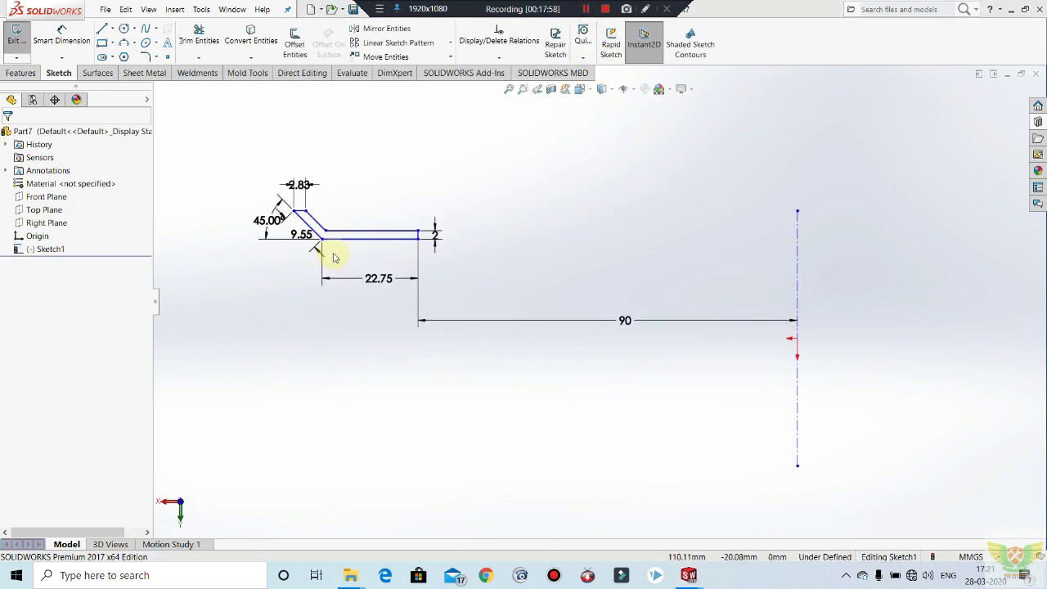
pyautogui.scroll(-1, 318, 209)
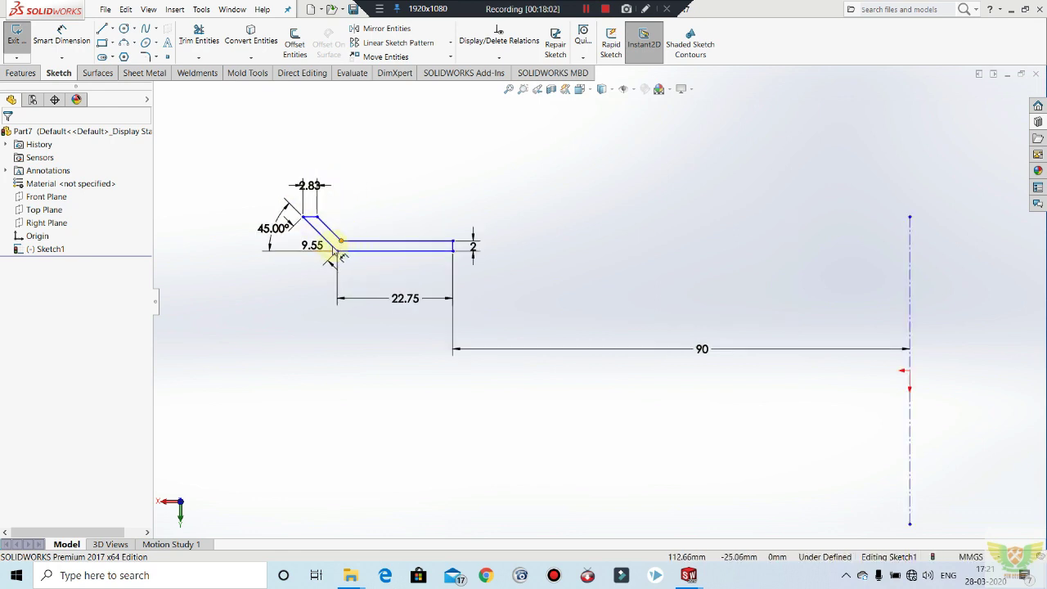
pyautogui.moveTo(336, 244); pyautogui.dragTo(340, 241)
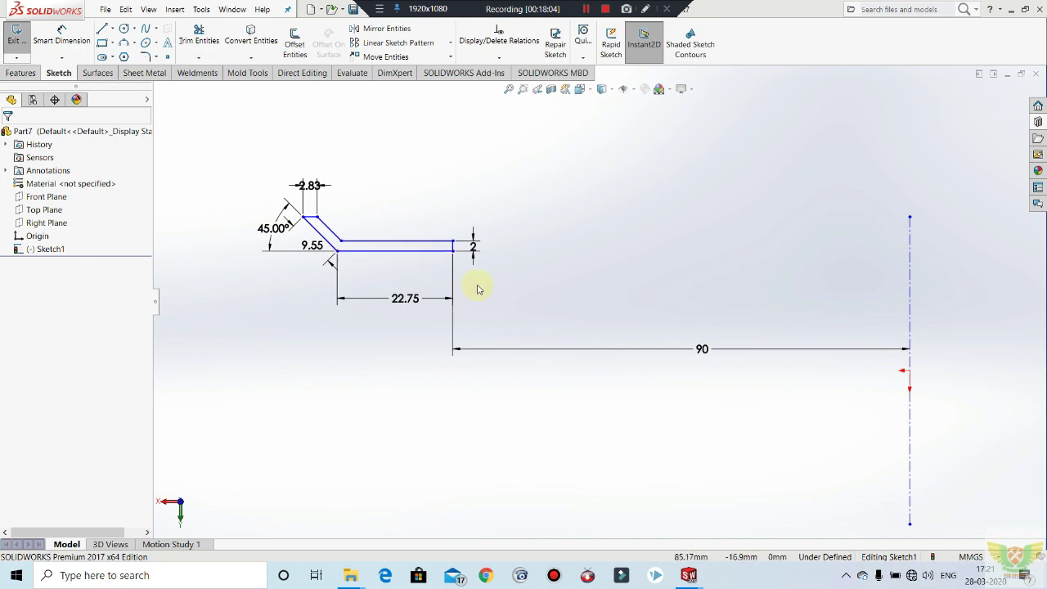
pyautogui.click(17, 37)
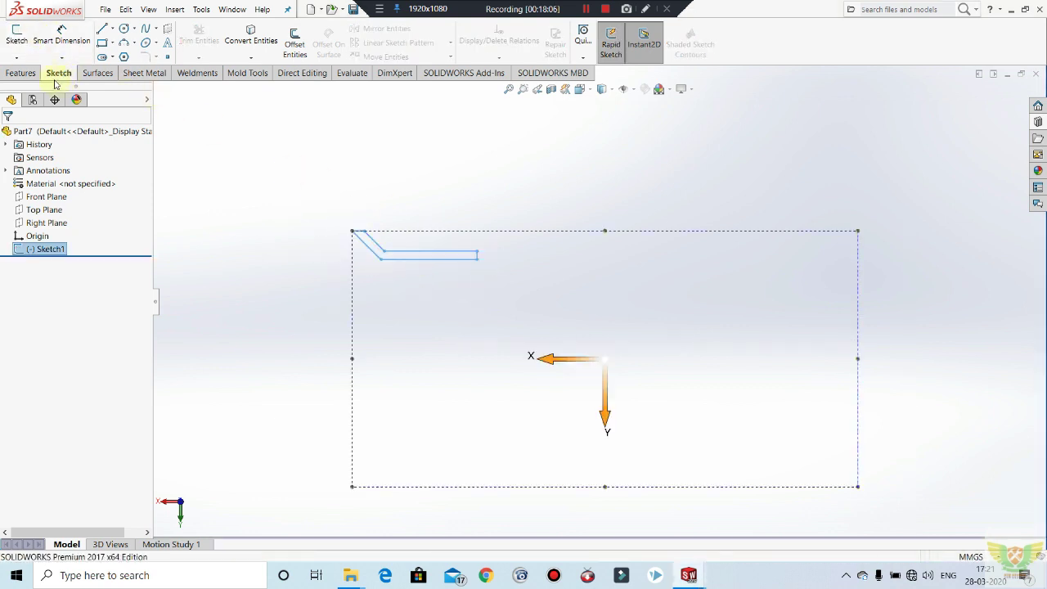
# Revolve the profile 360° into a ring and open a new sketch on its flat face.
pyautogui.click(23, 73)
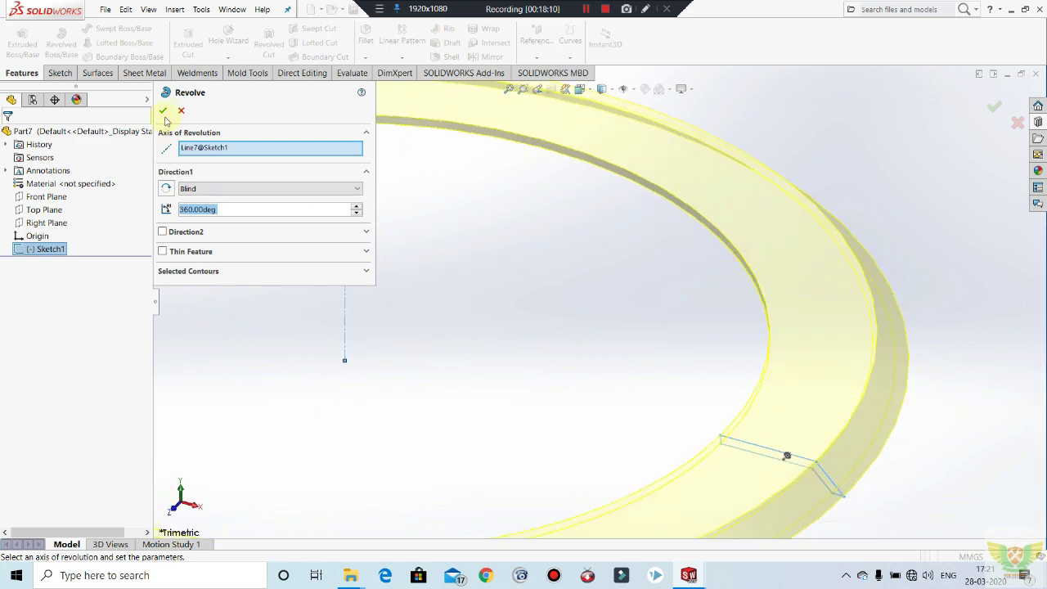
pyautogui.click(163, 111)
pyautogui.press('f')
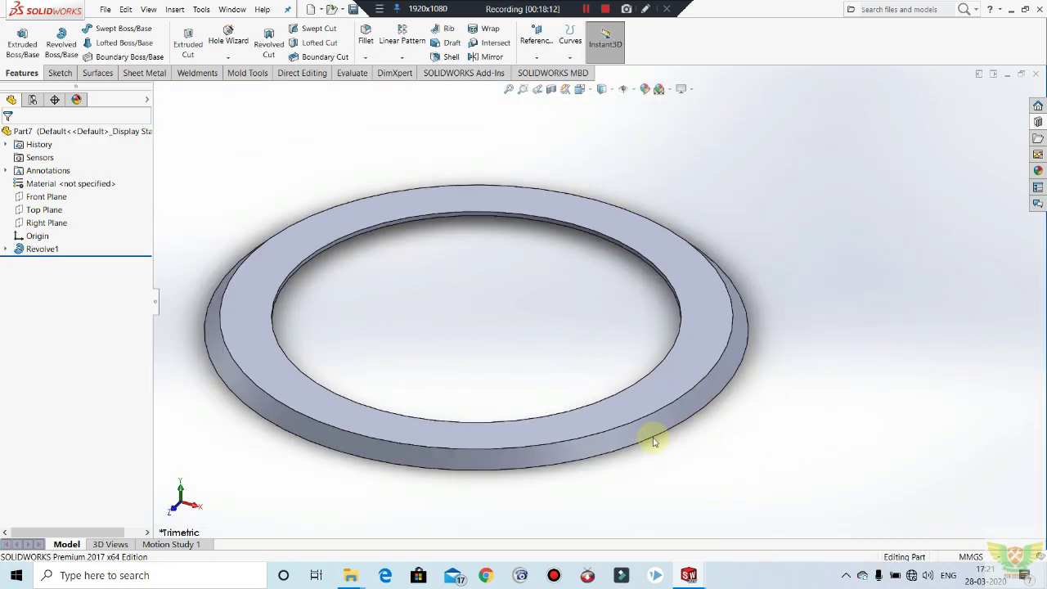
pyautogui.moveTo(653, 442)
pyautogui.mouseDown(button='middle')
pyautogui.moveTo(589, 175)
pyautogui.moveTo(673, 222)
pyautogui.mouseUp(button='middle')
pyautogui.scroll(3, 654, 234)
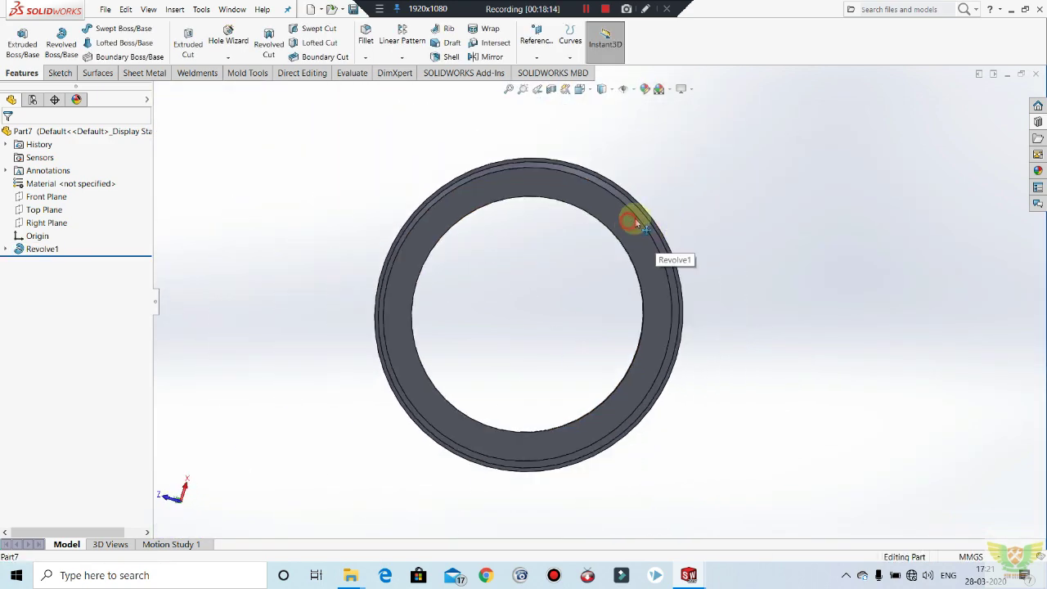
pyautogui.click(635, 222)
pyautogui.click(676, 193)
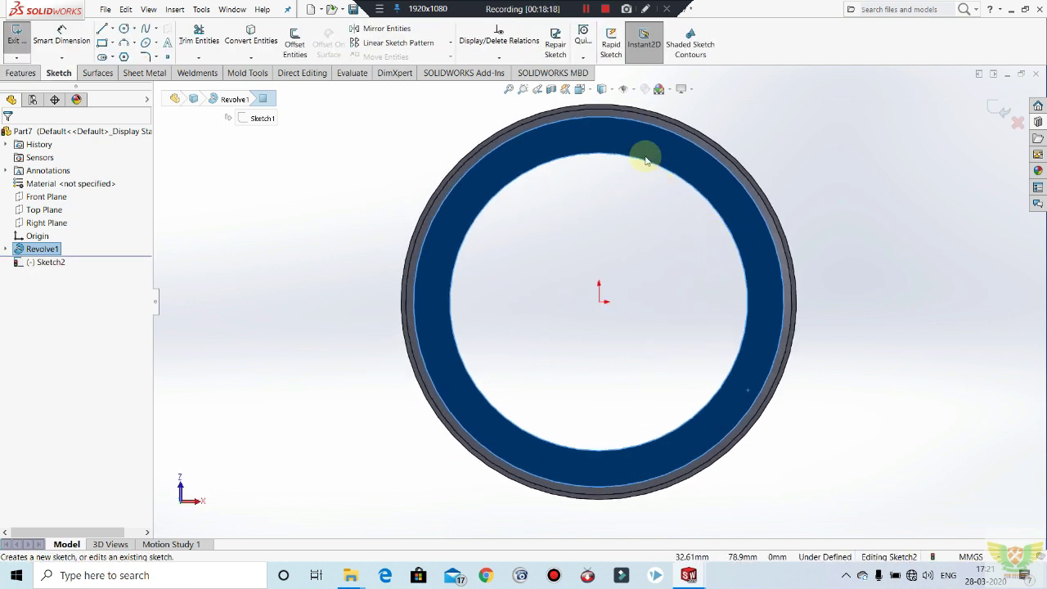
# Draw a Ø4 circle on the ring's horizontal centreline near its edge.
pyautogui.scroll(-2, 613, 274)
pyautogui.scroll(3, 778, 258)
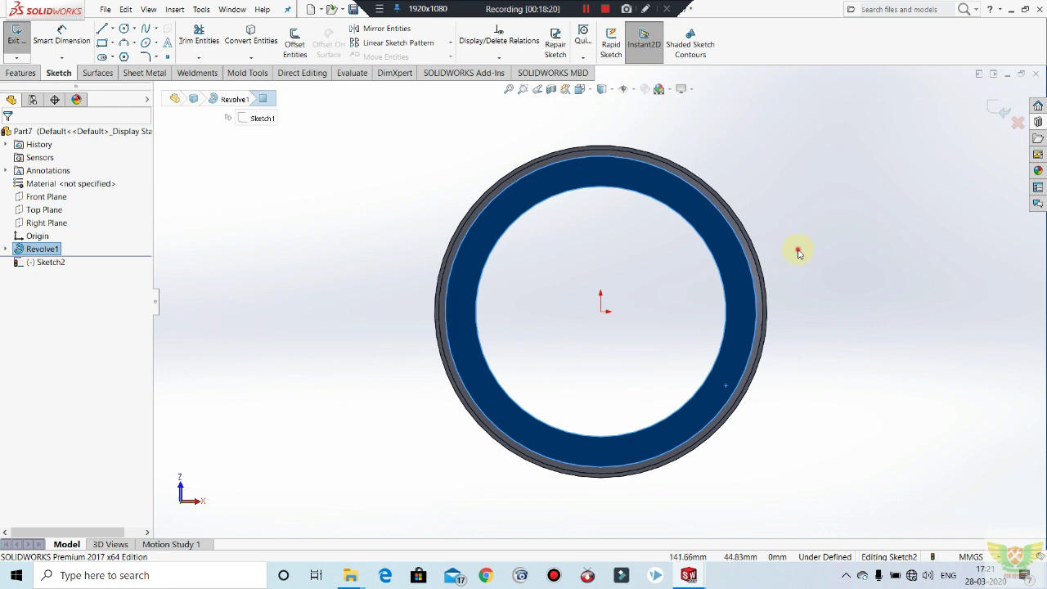
pyautogui.click(799, 253)
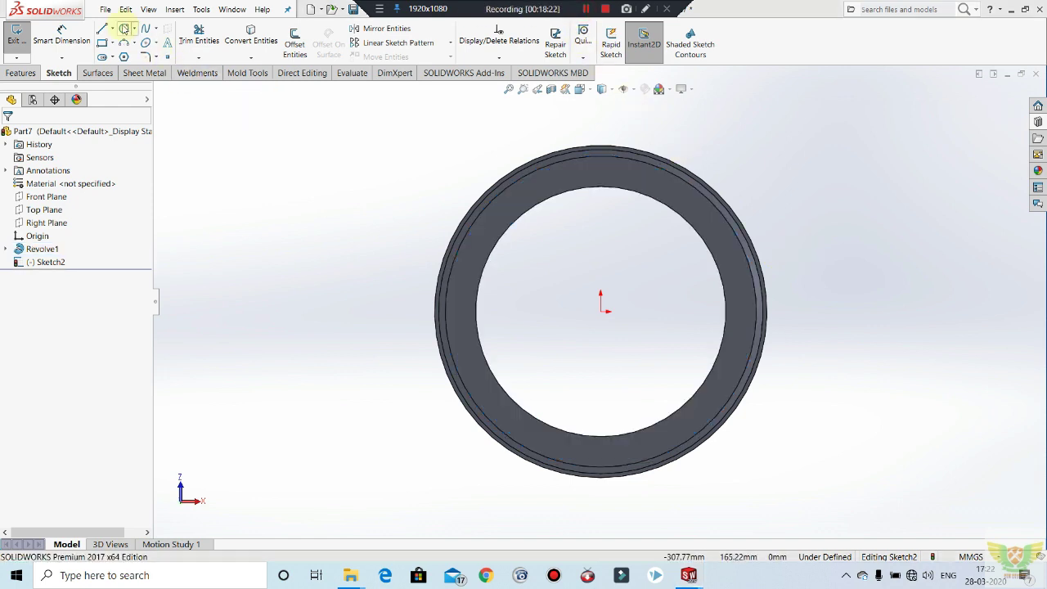
pyautogui.click(124, 28)
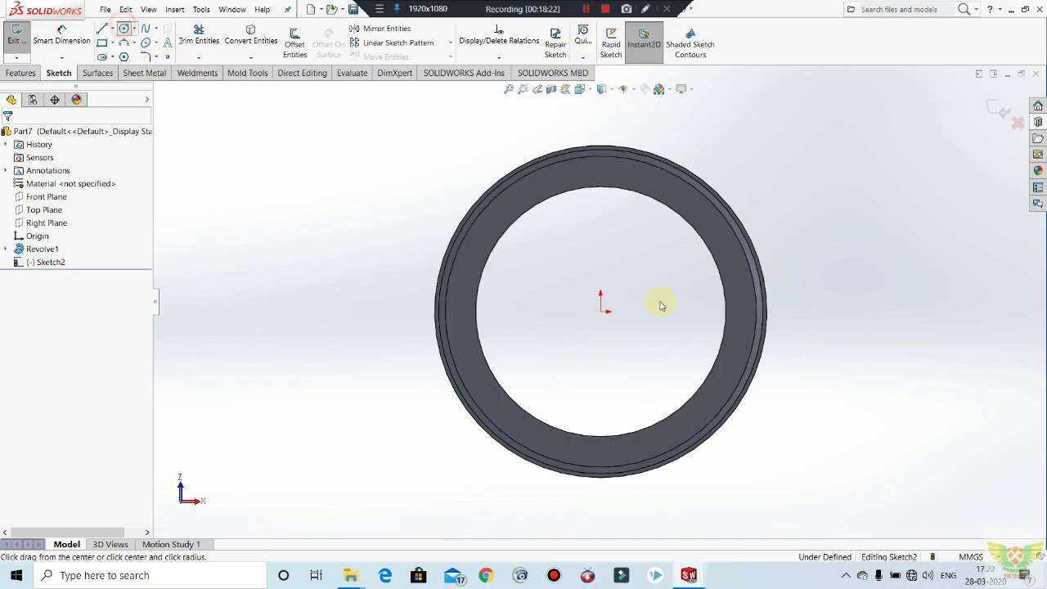
pyautogui.click(743, 311)
pyautogui.click(744, 304)
pyautogui.press('Escape')
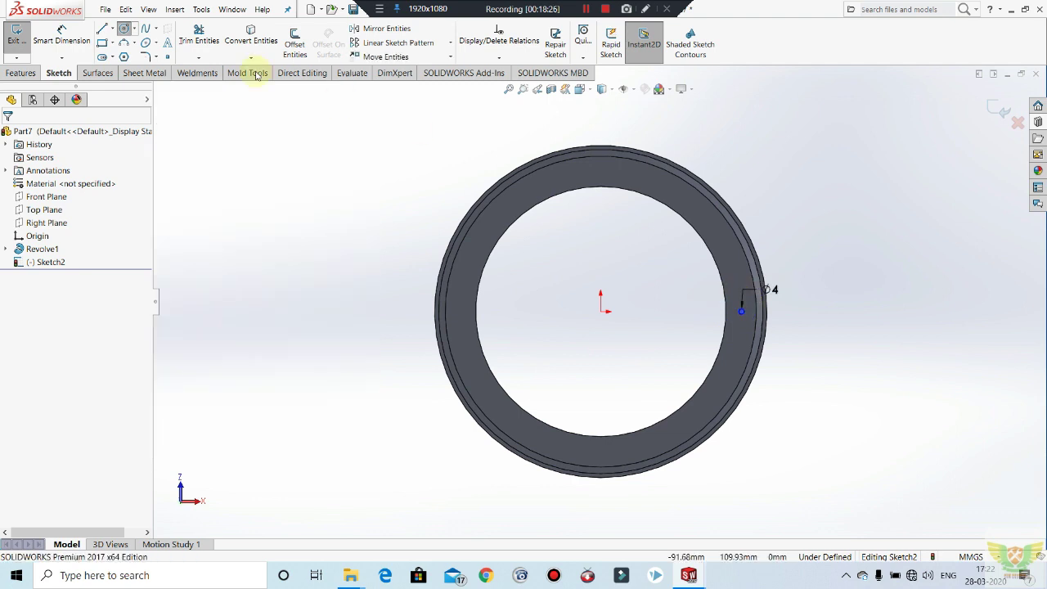
# Dimension the small circle's centre 98 mm from the origin.
pyautogui.click(57, 39)
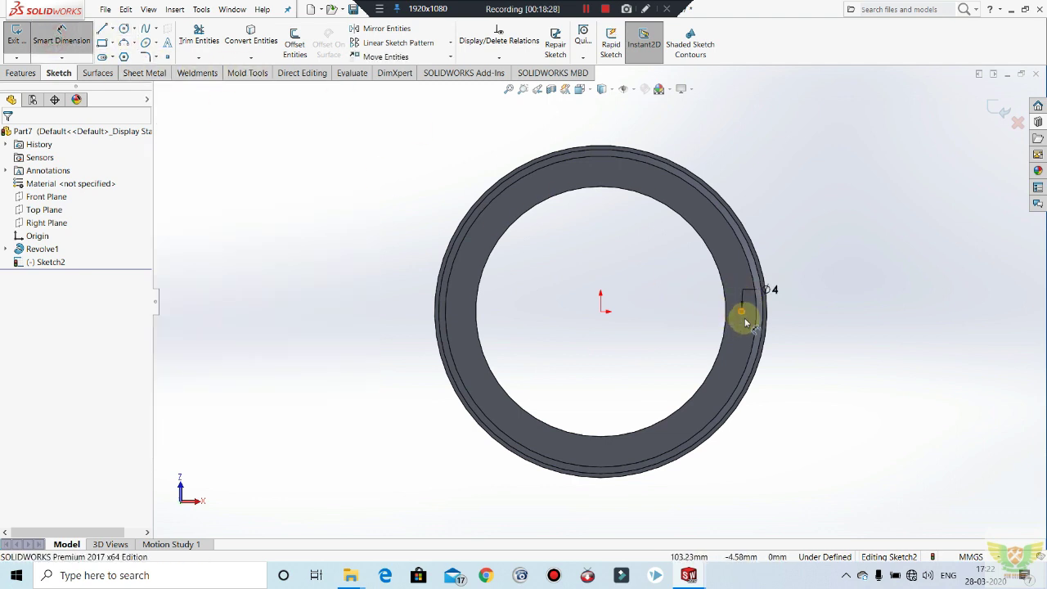
pyautogui.click(742, 312)
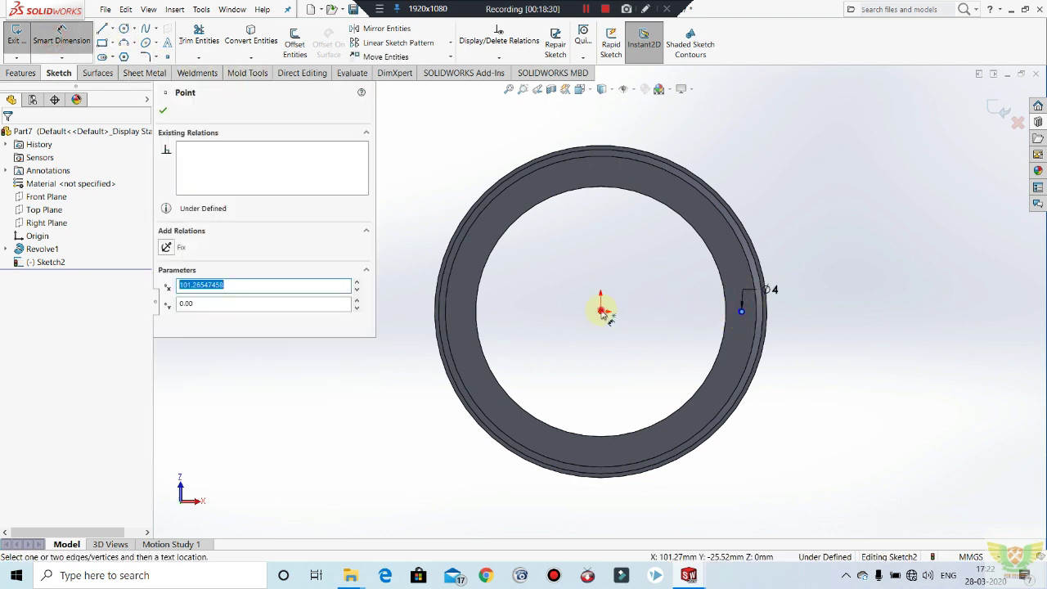
pyautogui.click(603, 313)
pyautogui.click(666, 344)
pyautogui.press('Return')
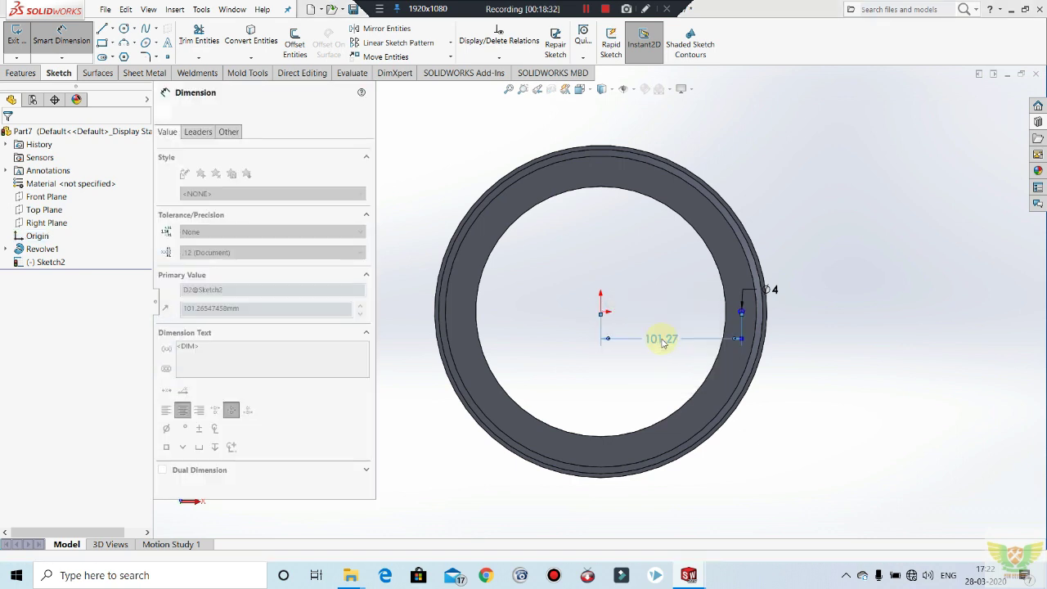
pyautogui.press('Escape')
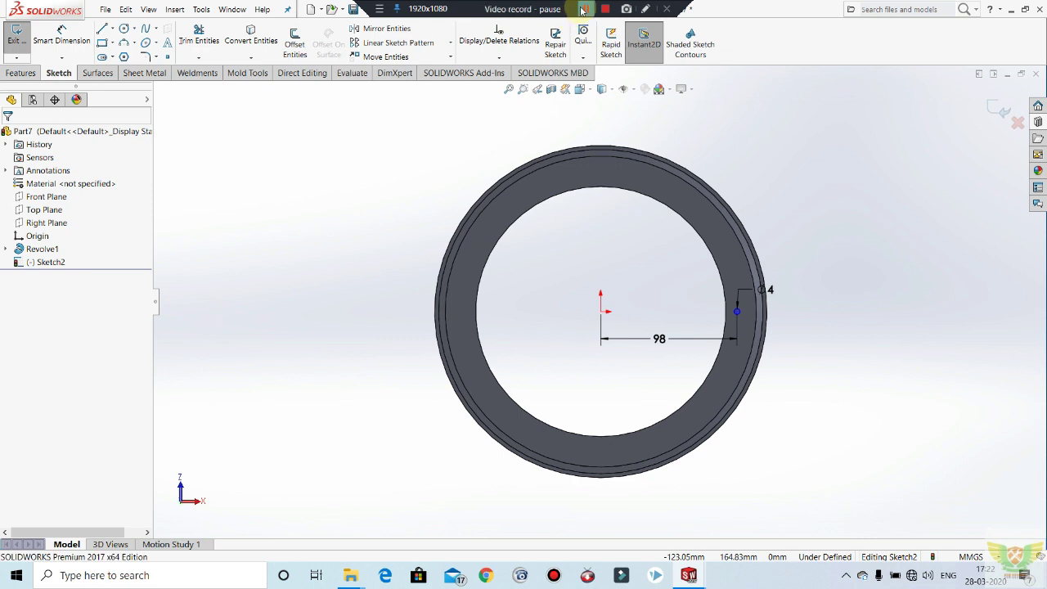
# Circularly pattern the Ø4 circle into six evenly spaced instances and exit the sketch.
pyautogui.click(449, 48)
pyautogui.click(413, 72)
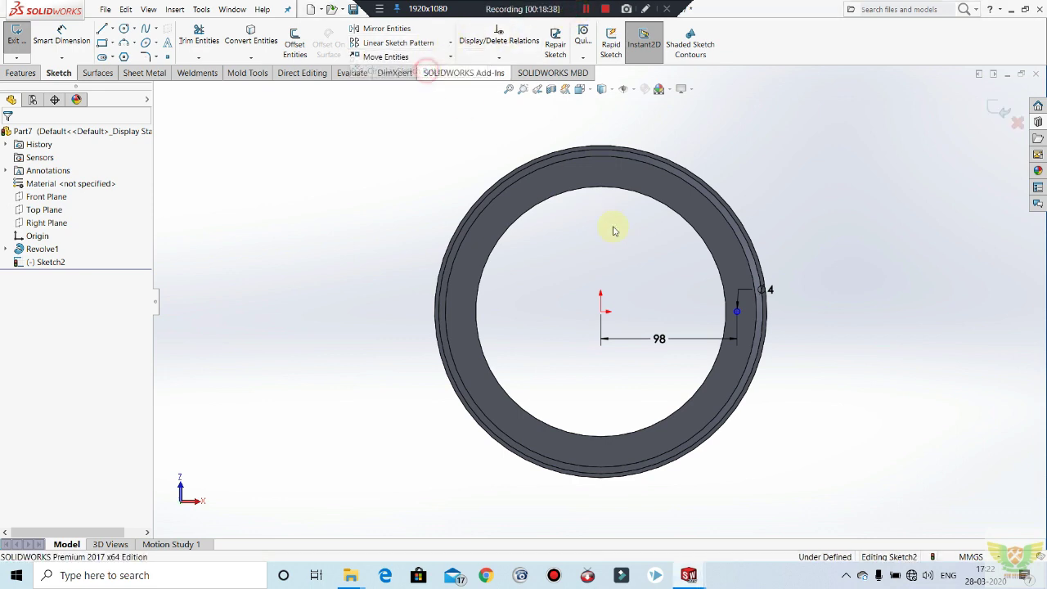
pyautogui.click(258, 378)
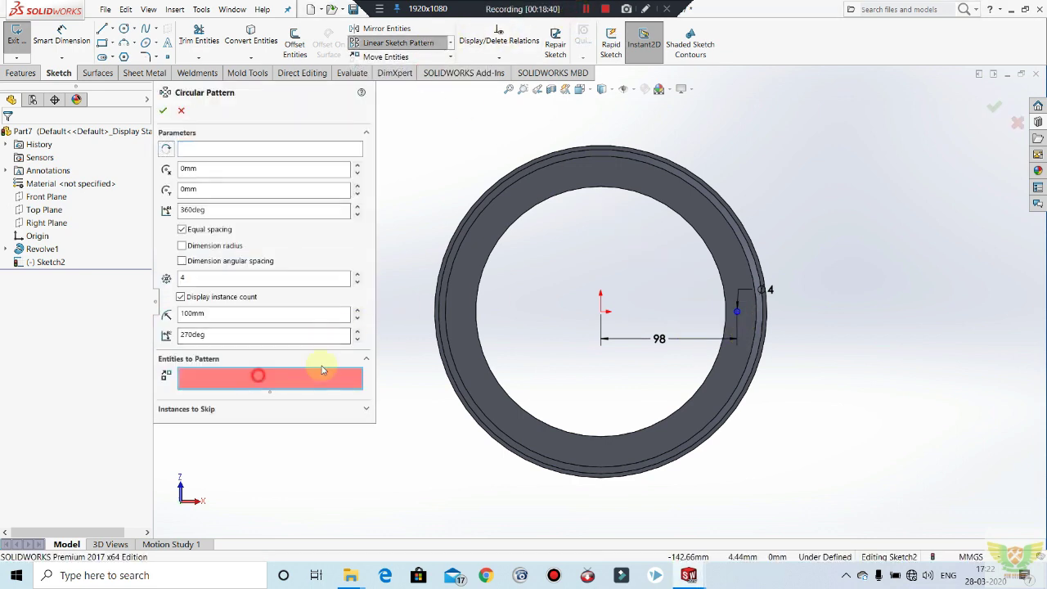
pyautogui.click(744, 315)
pyautogui.write('6')
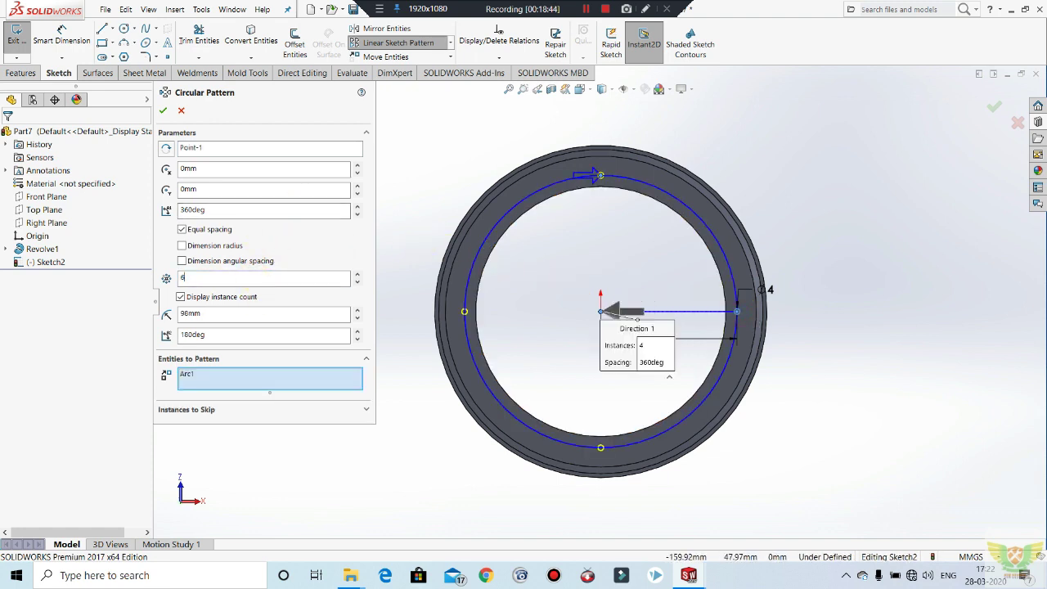
pyautogui.click(163, 110)
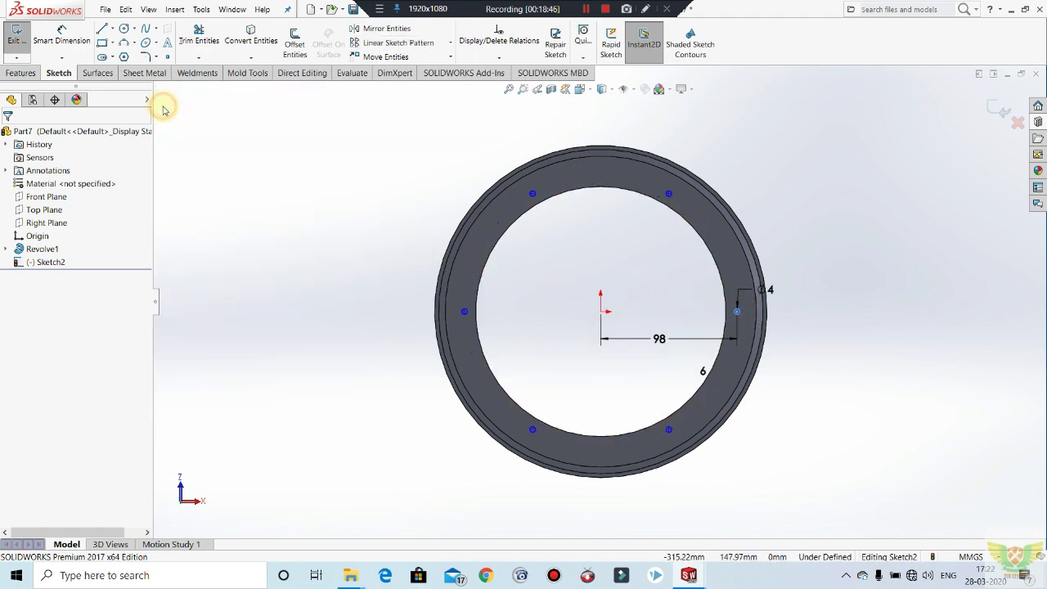
pyautogui.click(17, 37)
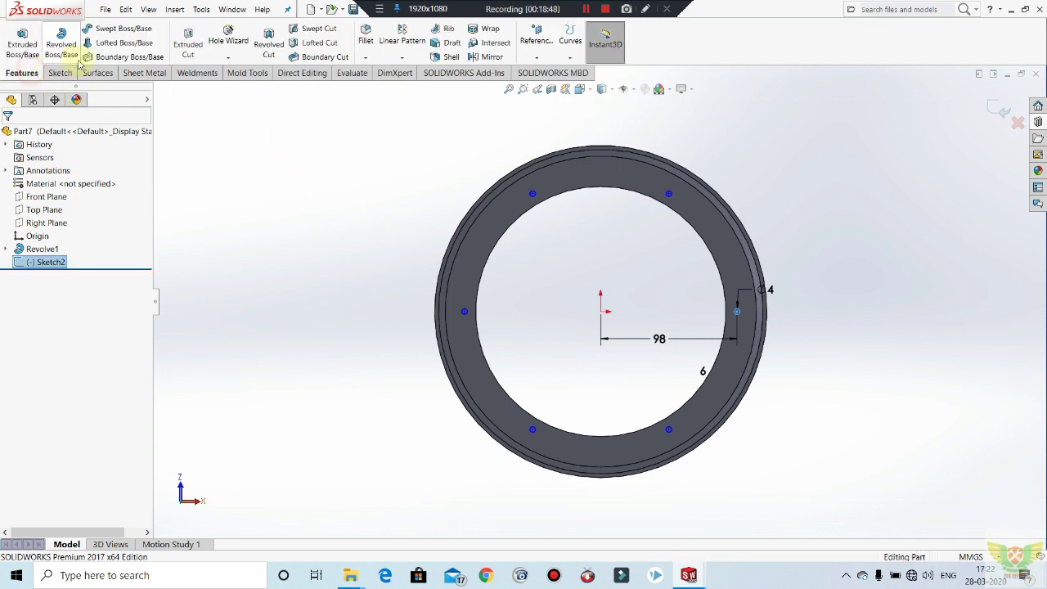
pyautogui.click(190, 59)
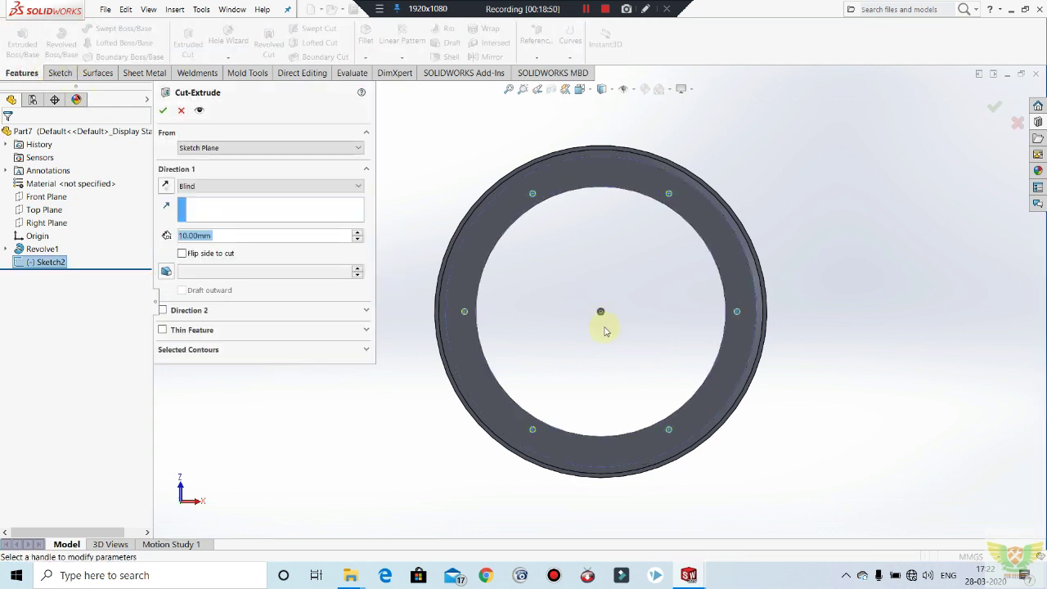
# Accept the 10 mm Blind cut making six Ø4 holes, then orbit to inspect them.
pyautogui.click(163, 110)
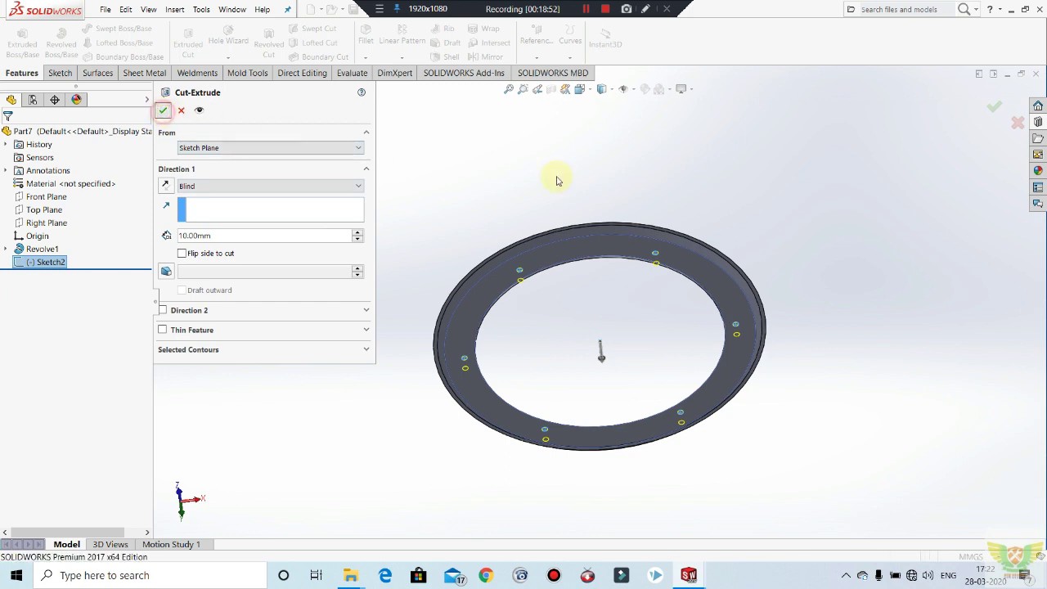
pyautogui.scroll(-3, 679, 321)
pyautogui.moveTo(679, 321)
pyautogui.mouseDown(button='middle')
pyautogui.moveTo(679, 242)
pyautogui.moveTo(707, 333)
pyautogui.mouseUp(button='middle')
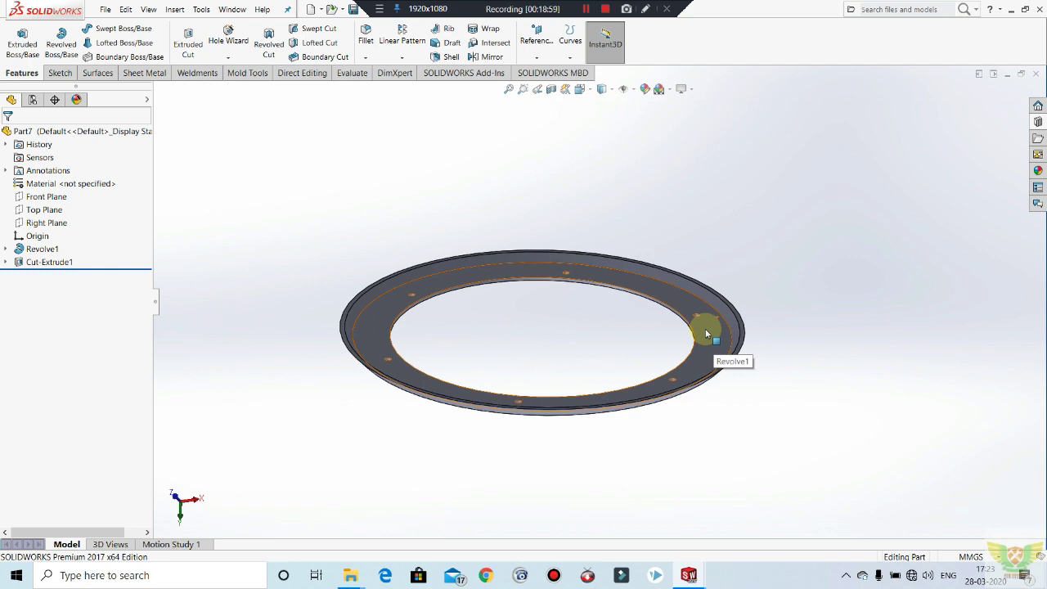
pyautogui.moveTo(575, 393)
pyautogui.mouseDown(button='middle')
pyautogui.moveTo(589, 348)
pyautogui.moveTo(575, 341)
pyautogui.moveTo(575, 263)
pyautogui.mouseUp(button='middle')
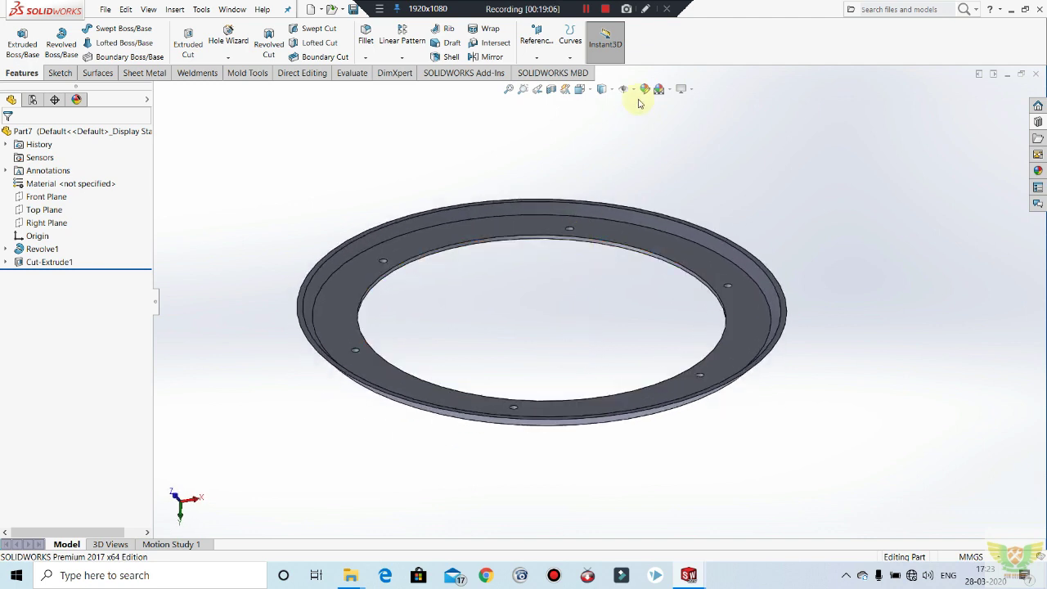
# Orbit and zoom the spool-shaped part to review it.
pyautogui.click(584, 8)
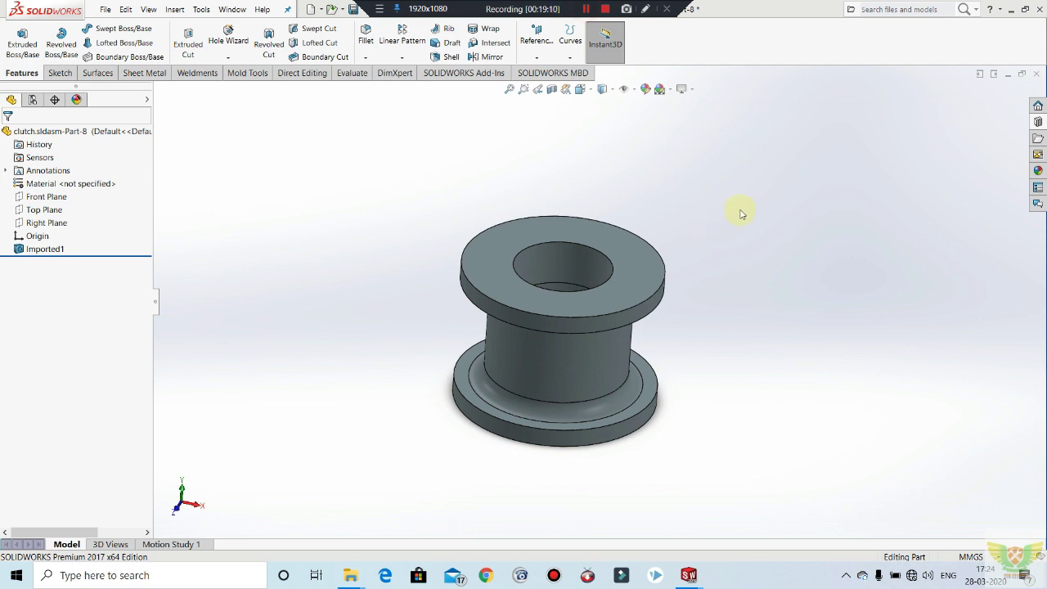
pyautogui.moveTo(717, 224)
pyautogui.mouseDown(button='middle')
pyautogui.moveTo(654, 393)
pyautogui.moveTo(551, 299)
pyautogui.moveTo(497, 279)
pyautogui.moveTo(603, 472)
pyautogui.moveTo(603, 306)
pyautogui.moveTo(612, 402)
pyautogui.moveTo(708, 326)
pyautogui.moveTo(713, 212)
pyautogui.moveTo(672, 282)
pyautogui.mouseUp(button='middle')
pyautogui.moveTo(663, 343)
pyautogui.mouseDown(button='middle')
pyautogui.moveTo(692, 297)
pyautogui.moveTo(677, 295)
pyautogui.mouseUp(button='middle')
pyautogui.scroll(-2, 649, 389)
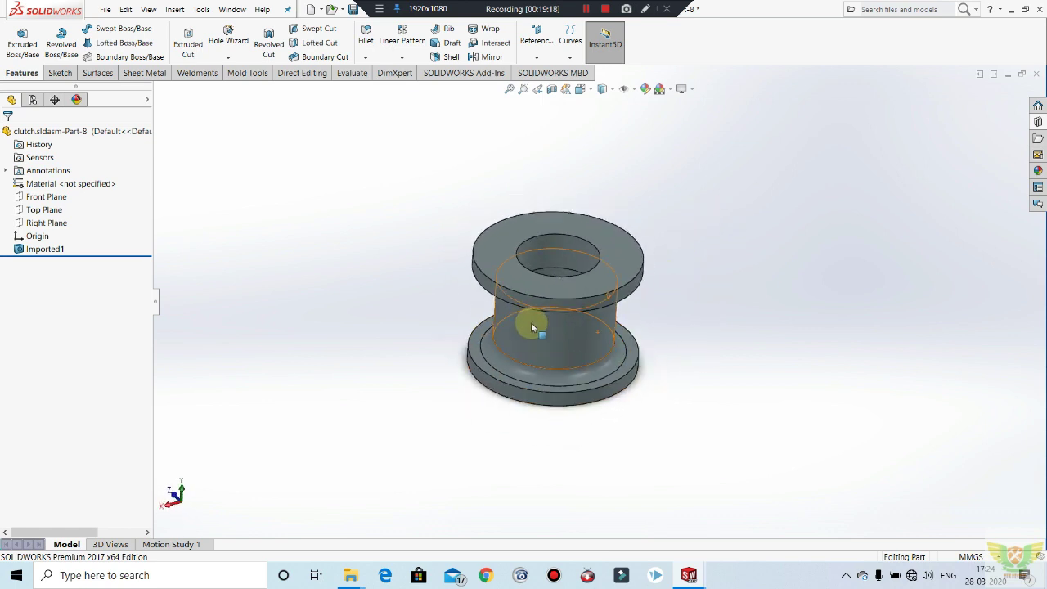
pyautogui.scroll(-2, 610, 306)
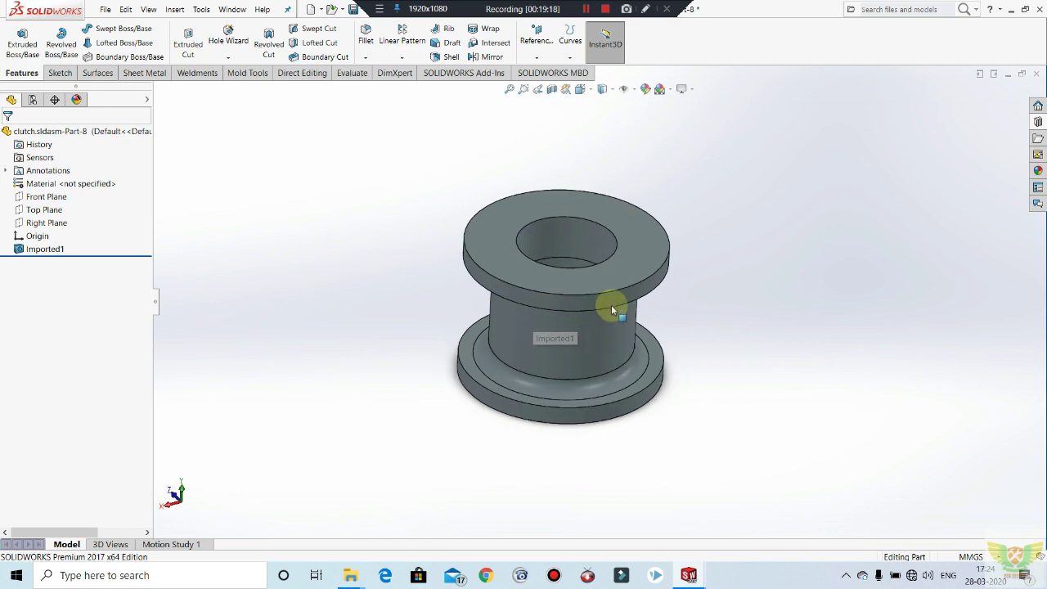
# Create a new blank part document, Part9.
pyautogui.click(106, 9)
pyautogui.click(117, 24)
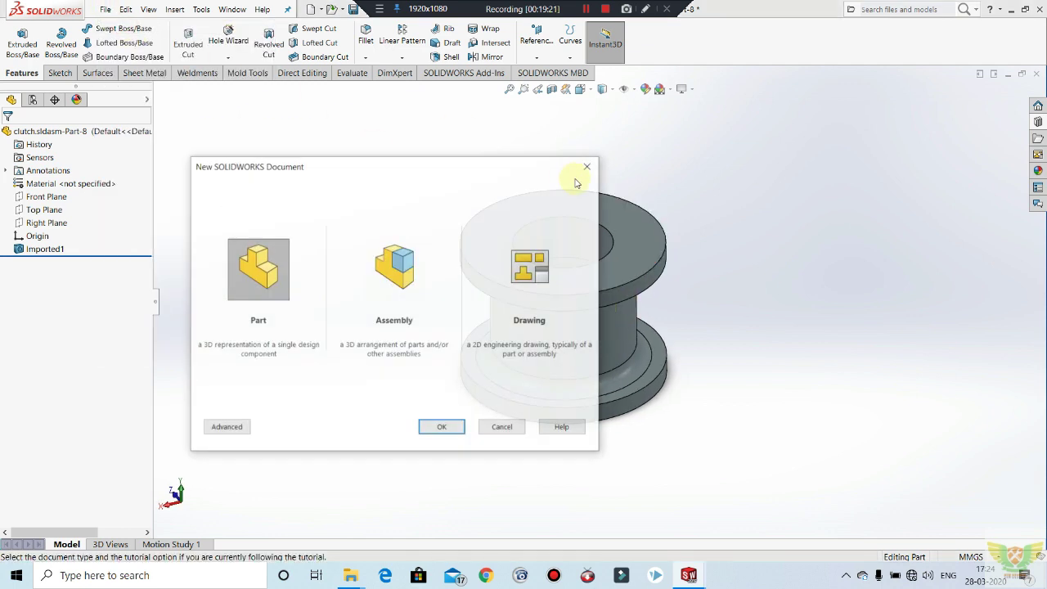
pyautogui.click(455, 426)
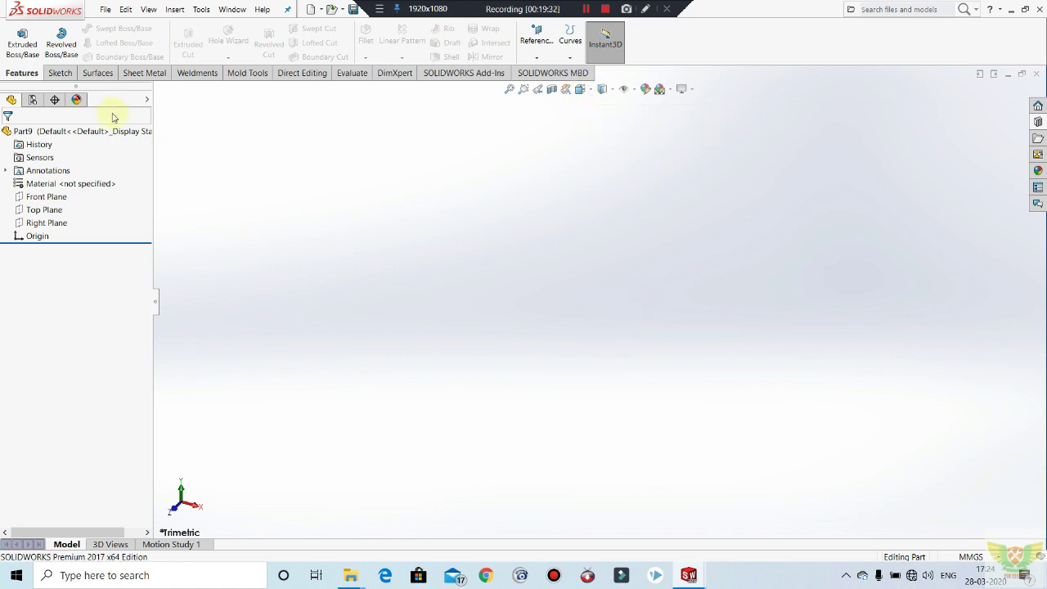
# Sketch the hub's spool profile on the Front Plane.
pyautogui.click(59, 72)
pyautogui.click(24, 41)
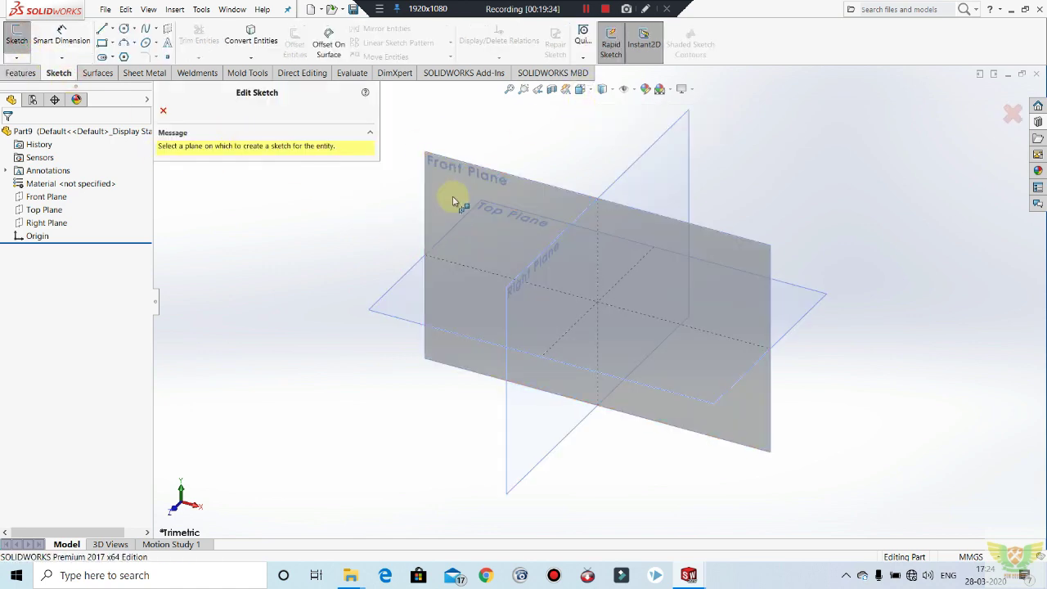
pyautogui.click(451, 190)
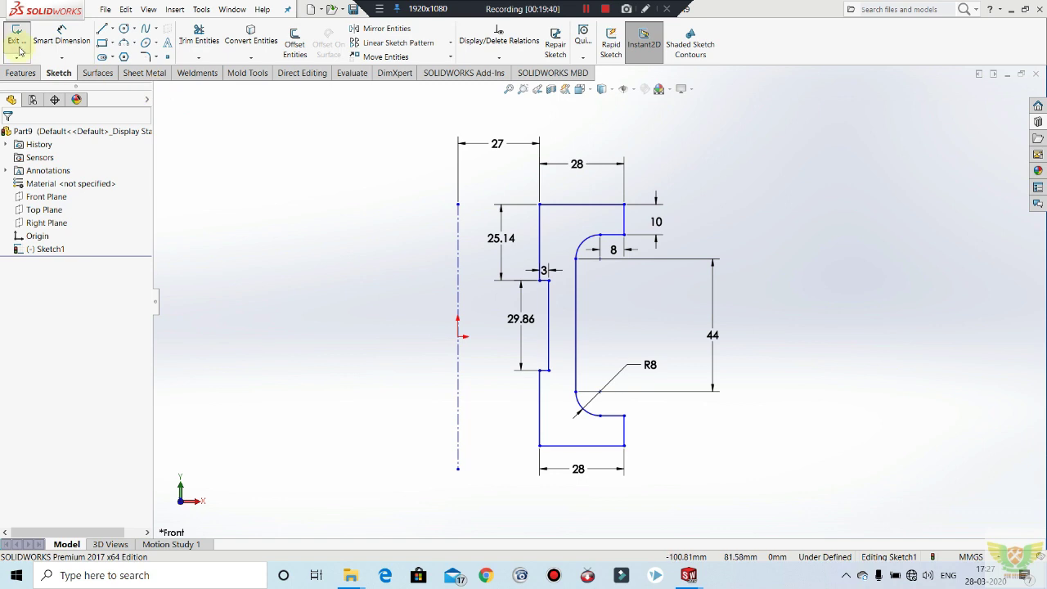
pyautogui.click(21, 73)
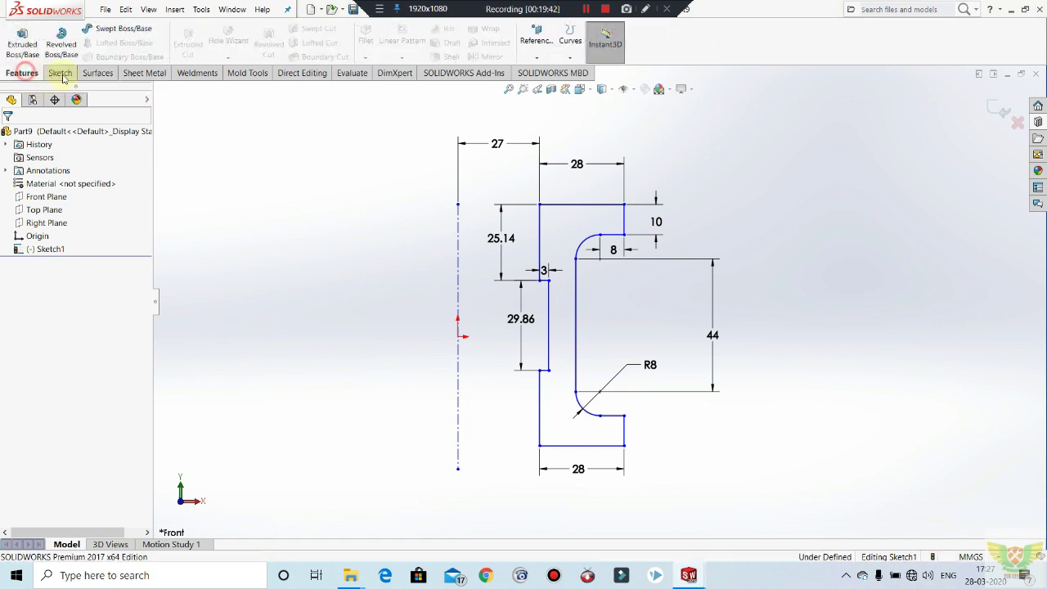
pyautogui.click(59, 73)
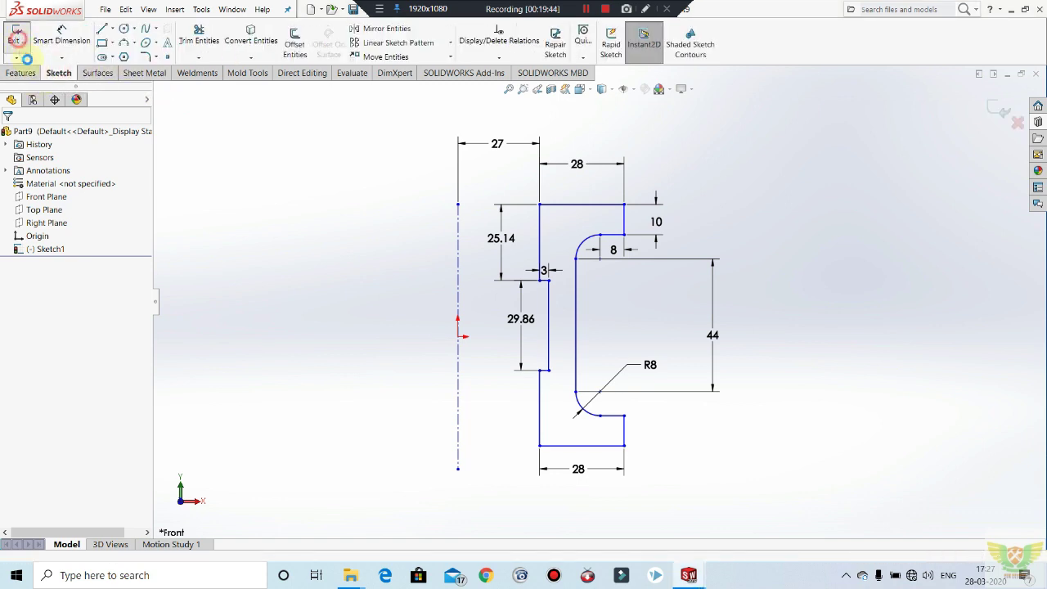
pyautogui.click(16, 35)
# Revolve the profile 360° into the flanged spool Revolve1 and view it tilted.
pyautogui.click(24, 74)
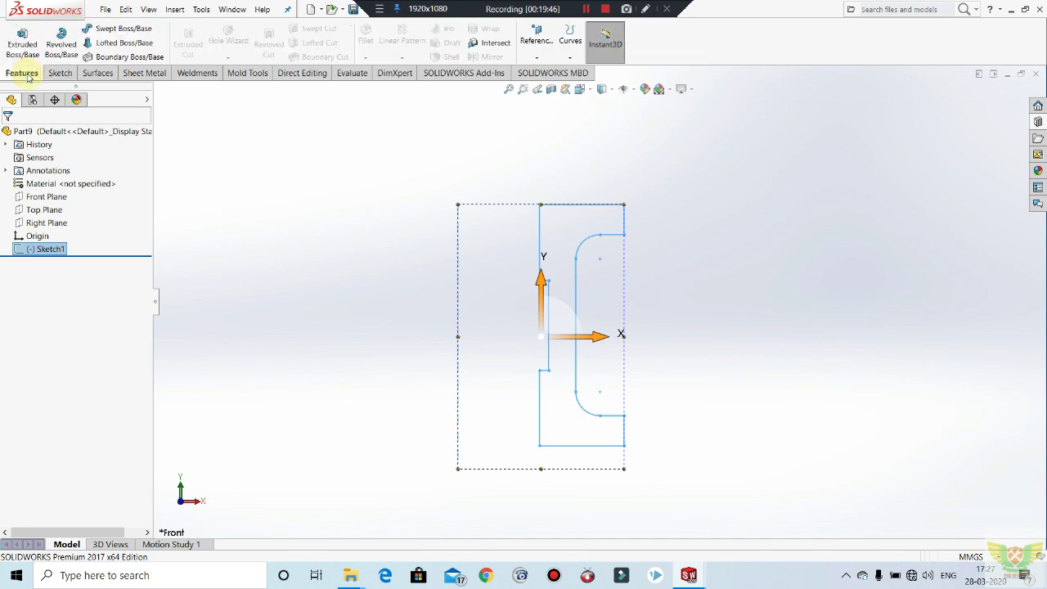
pyautogui.click(60, 41)
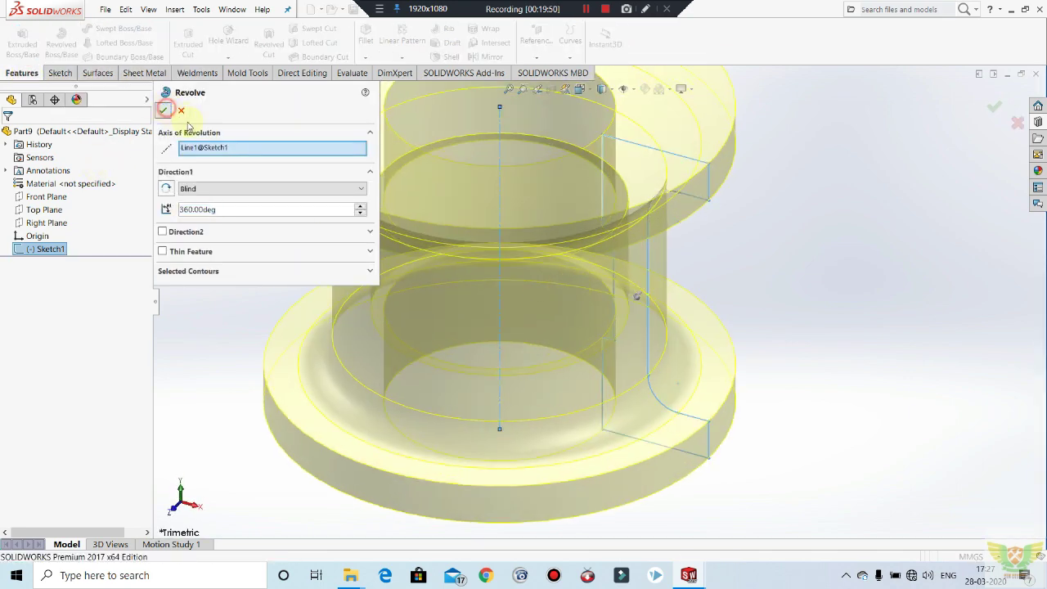
pyautogui.click(163, 109)
pyautogui.scroll(2, 767, 273)
pyautogui.scroll(2, 790, 262)
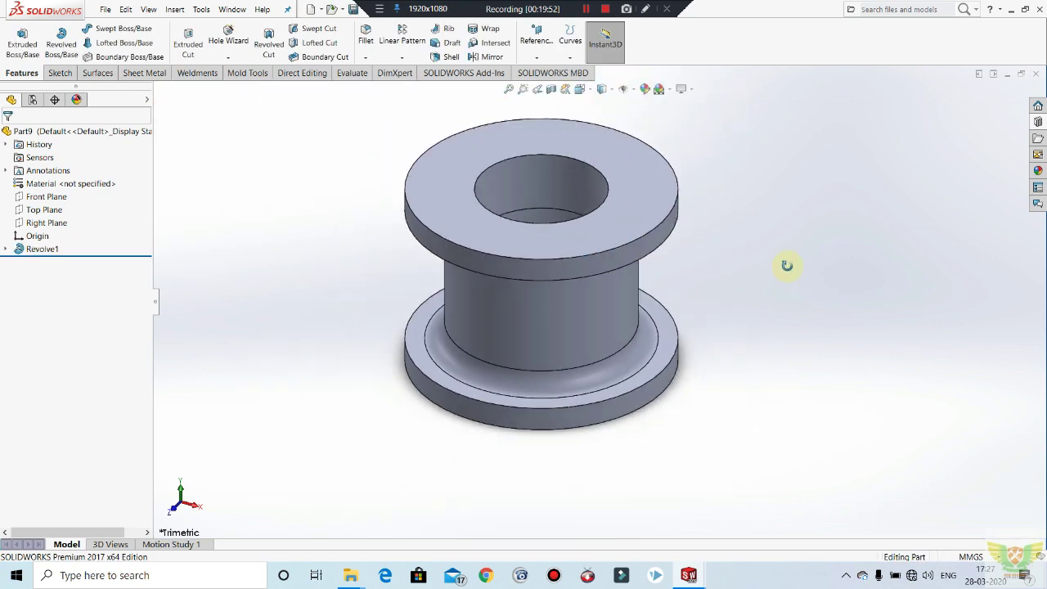
pyautogui.moveTo(791, 261)
pyautogui.mouseDown(button='middle')
pyautogui.moveTo(785, 144)
pyautogui.moveTo(760, 319)
pyautogui.mouseUp(button='middle')
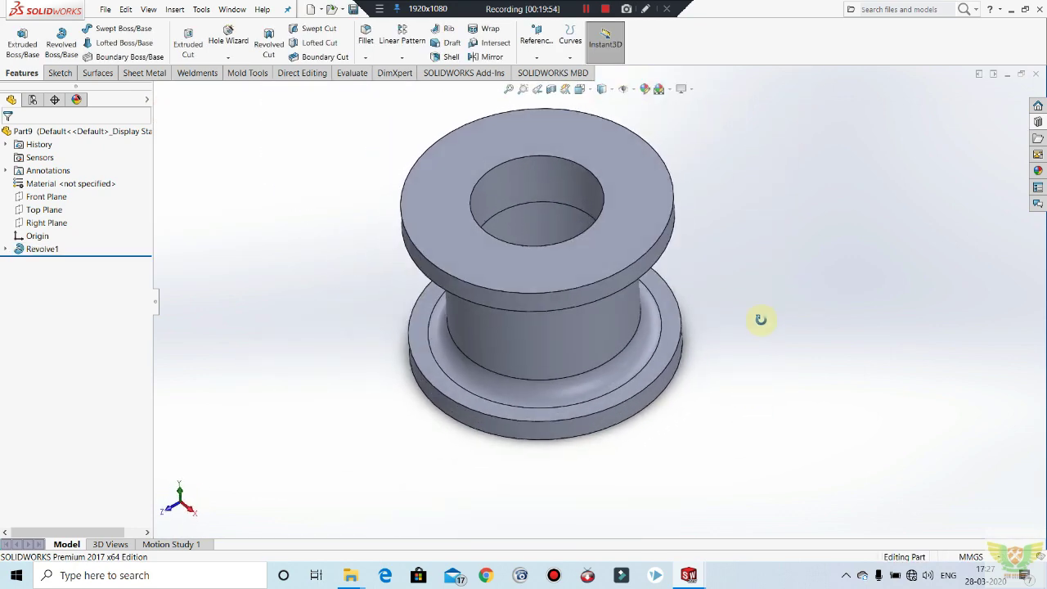
# In Front view, start a Front Plane sketch and draw a Ø4 circle above the origin.
pyautogui.hotkey('ctrl', '1')
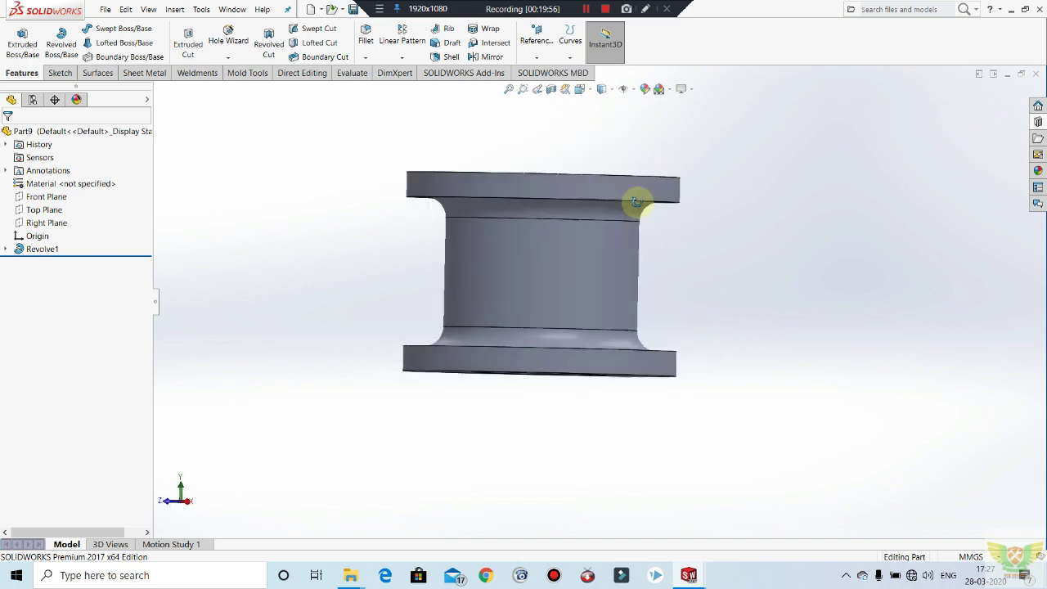
pyautogui.click(47, 198)
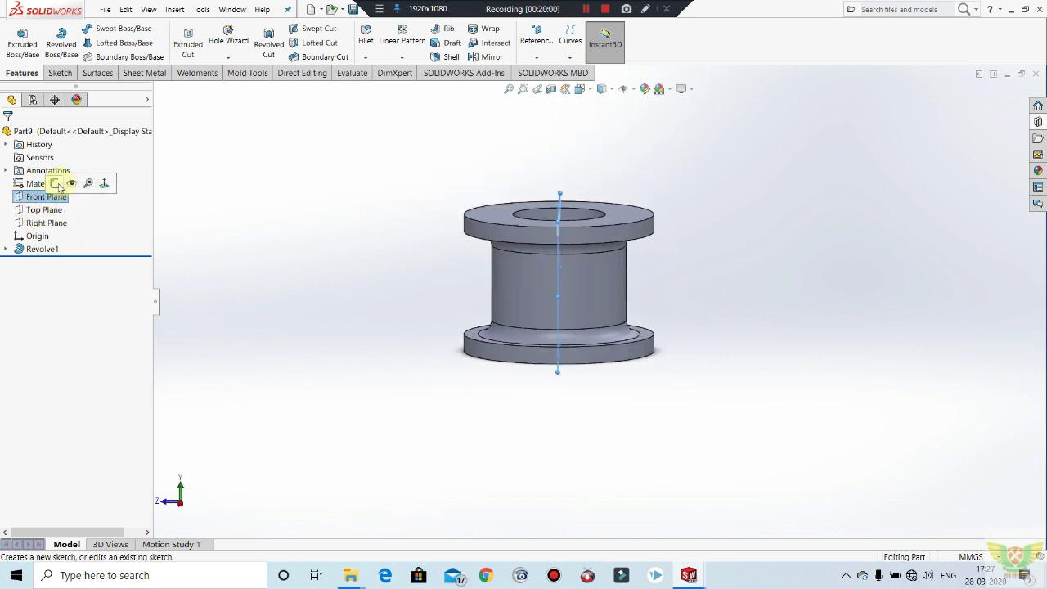
pyautogui.click(65, 185)
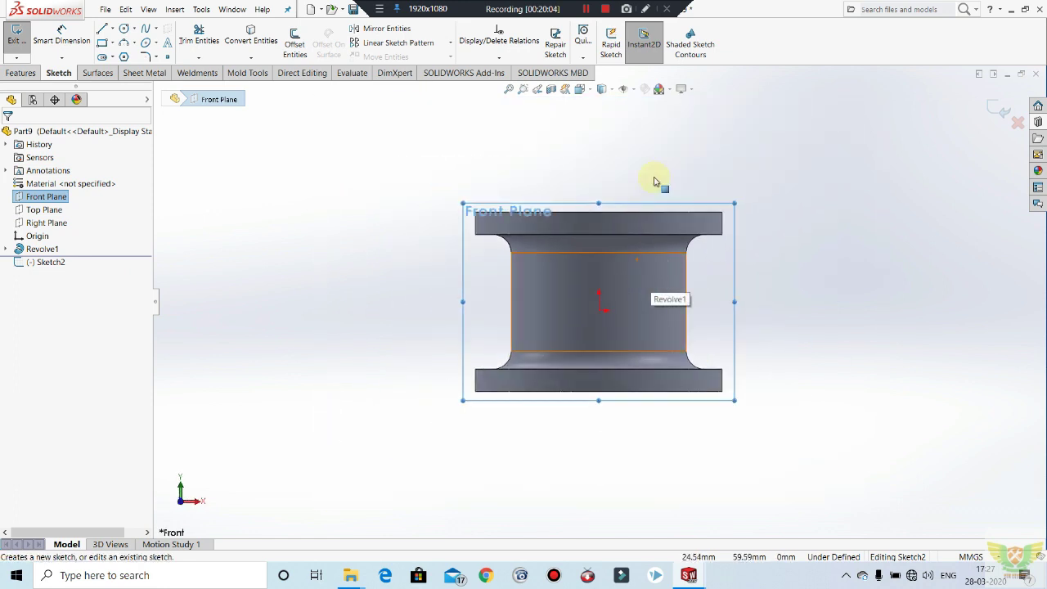
pyautogui.press('Escape')
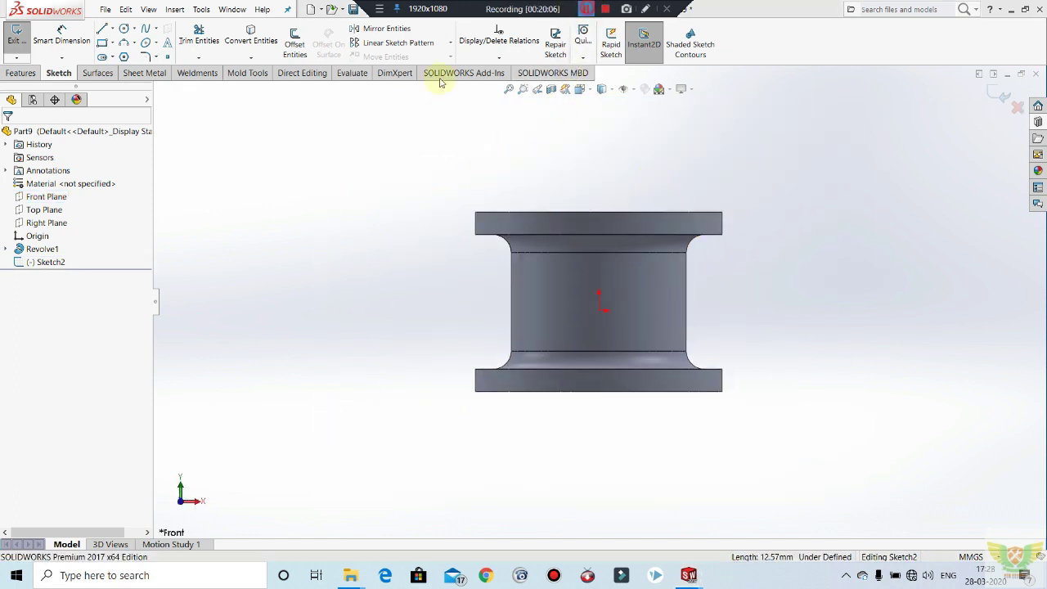
pyautogui.click(123, 29)
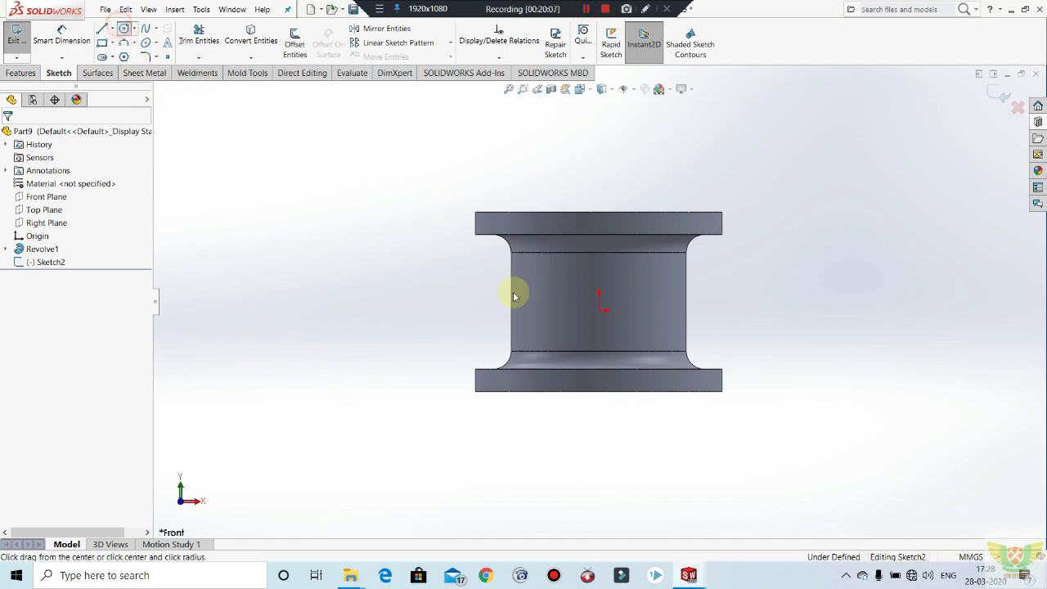
pyautogui.click(600, 300)
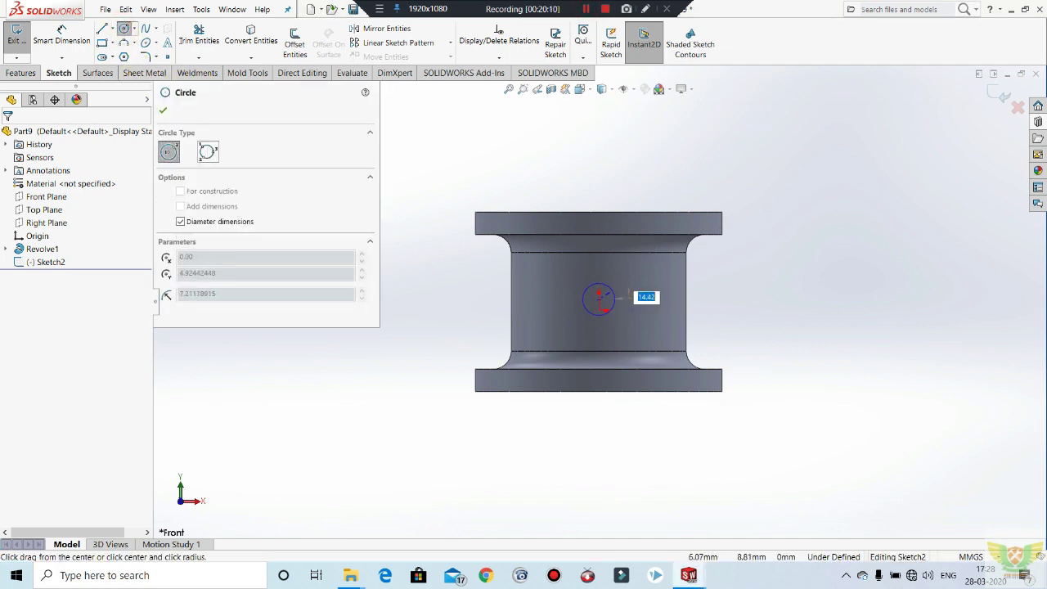
pyautogui.write('Ø4')
pyautogui.press('Return')
pyautogui.press('Escape')
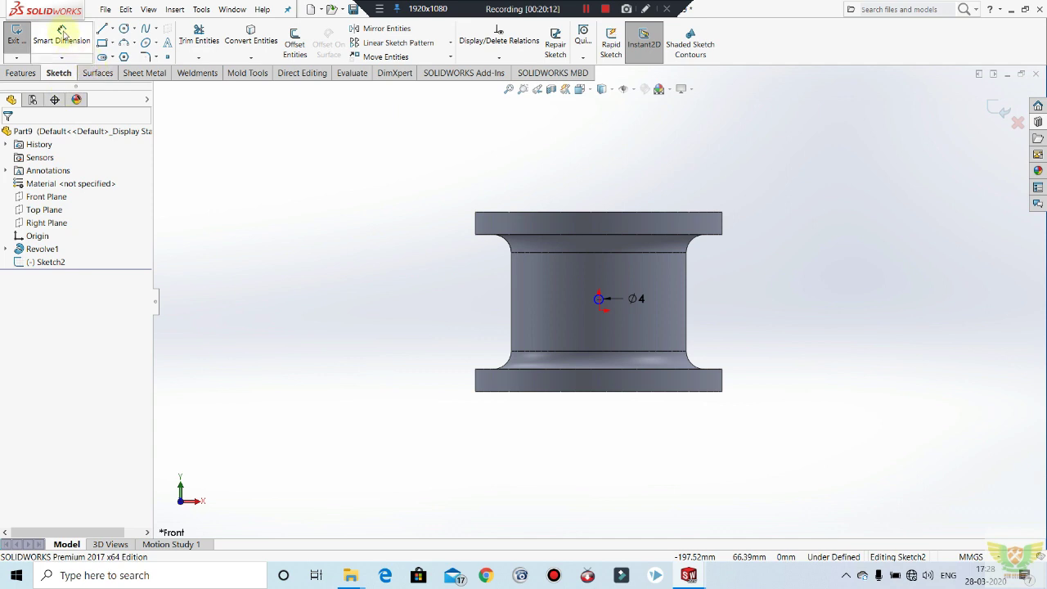
# Dimension the circle's centre 20 mm from the hub's upper edge.
pyautogui.click(63, 34)
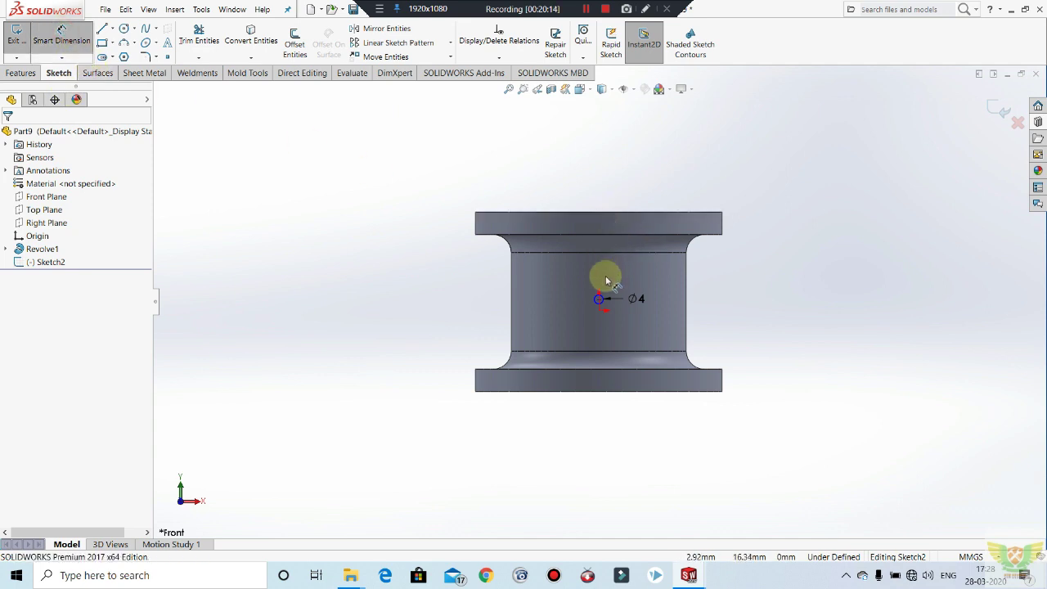
pyautogui.click(599, 298)
pyautogui.click(614, 252)
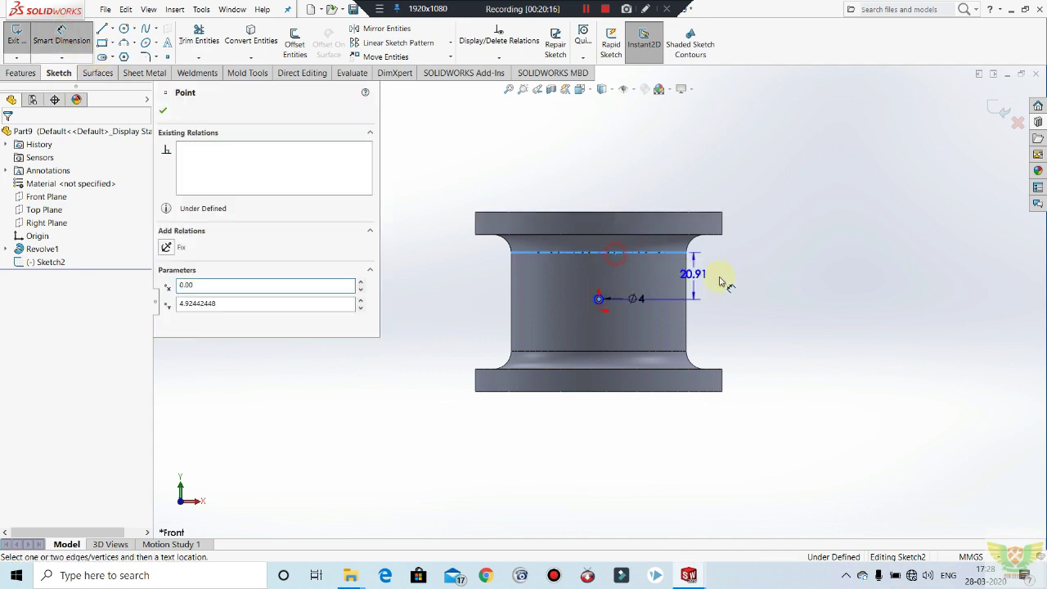
pyautogui.click(741, 280)
pyautogui.write('20')
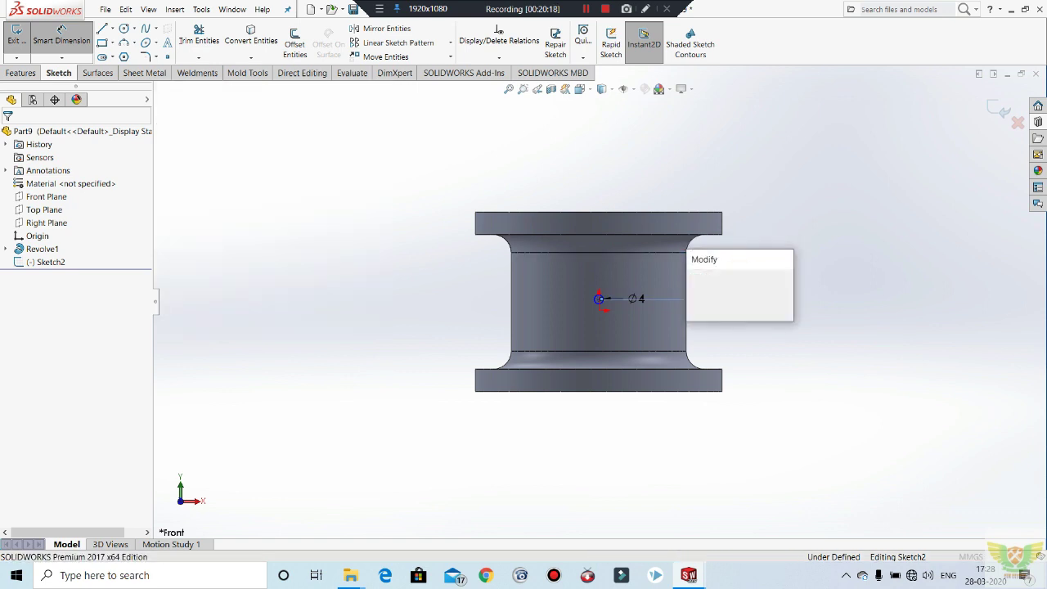
pyautogui.press('Return')
pyautogui.press('Escape')
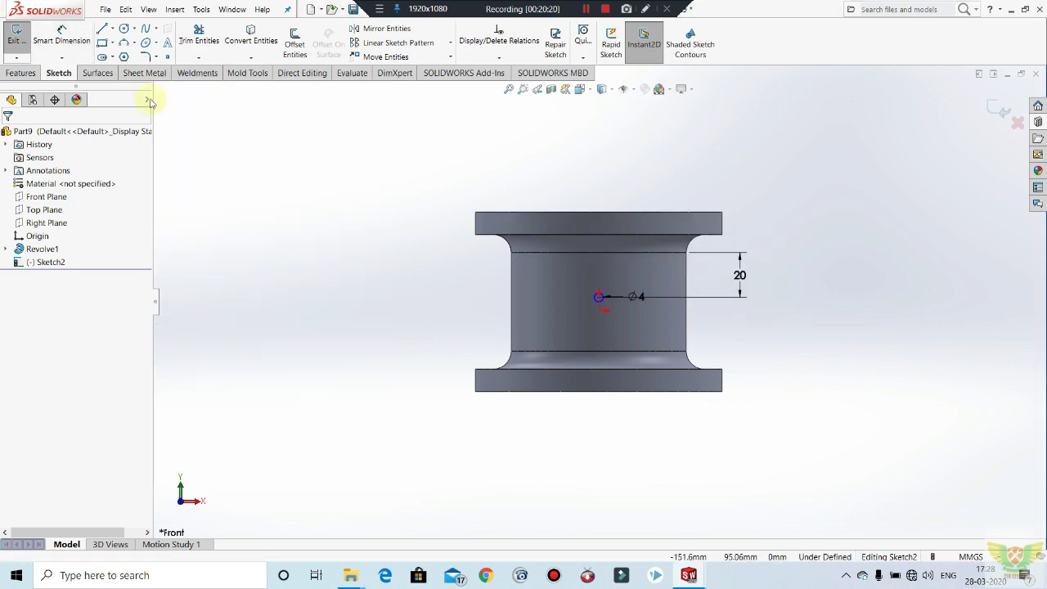
# Cancel the unfinished extra dimension and exit the hole-position sketch.
pyautogui.click(62, 34)
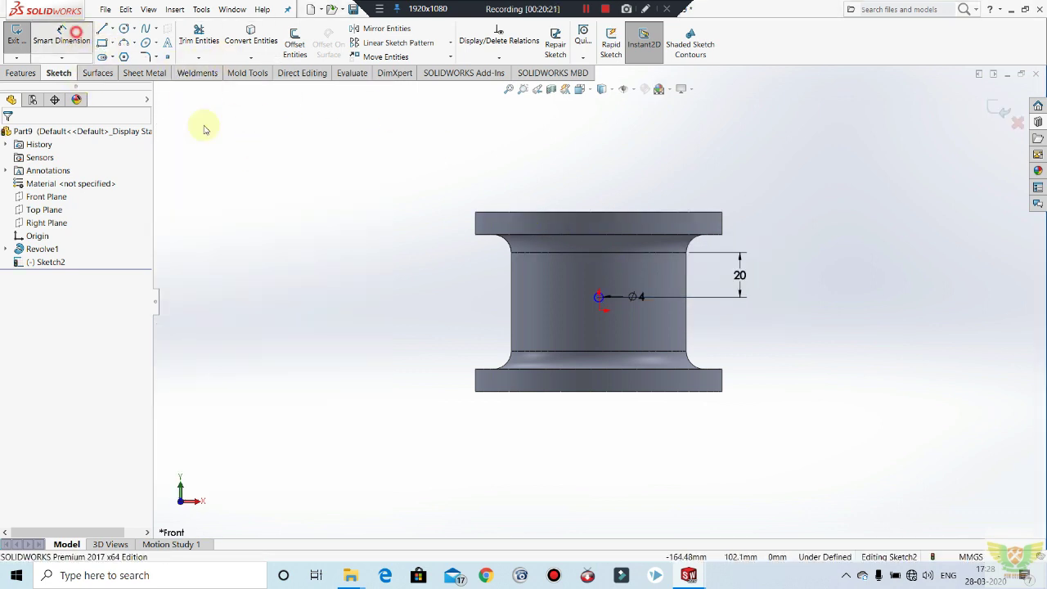
pyautogui.click(558, 253)
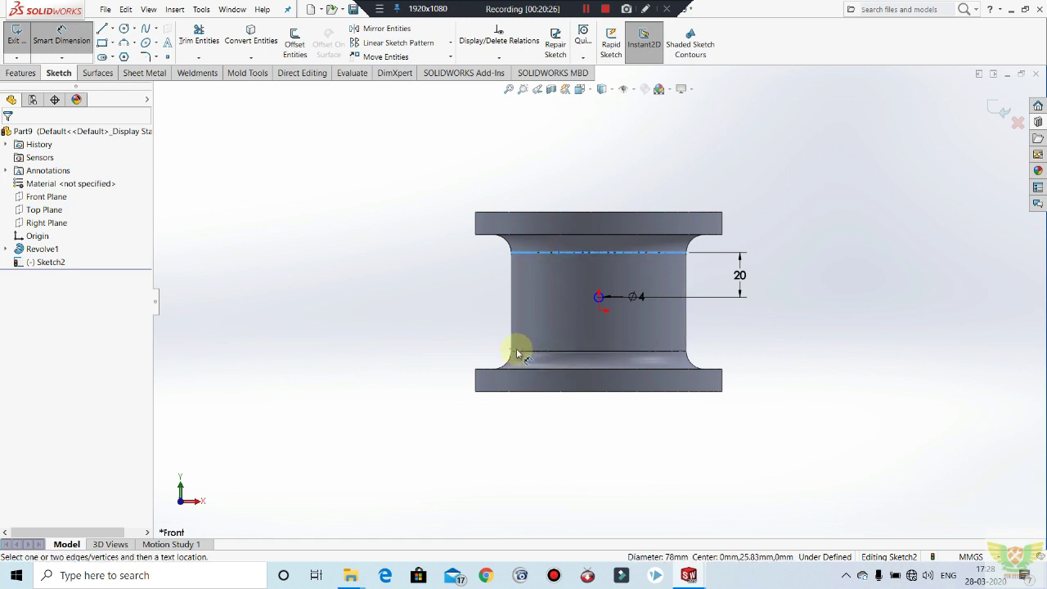
pyautogui.press('Escape')
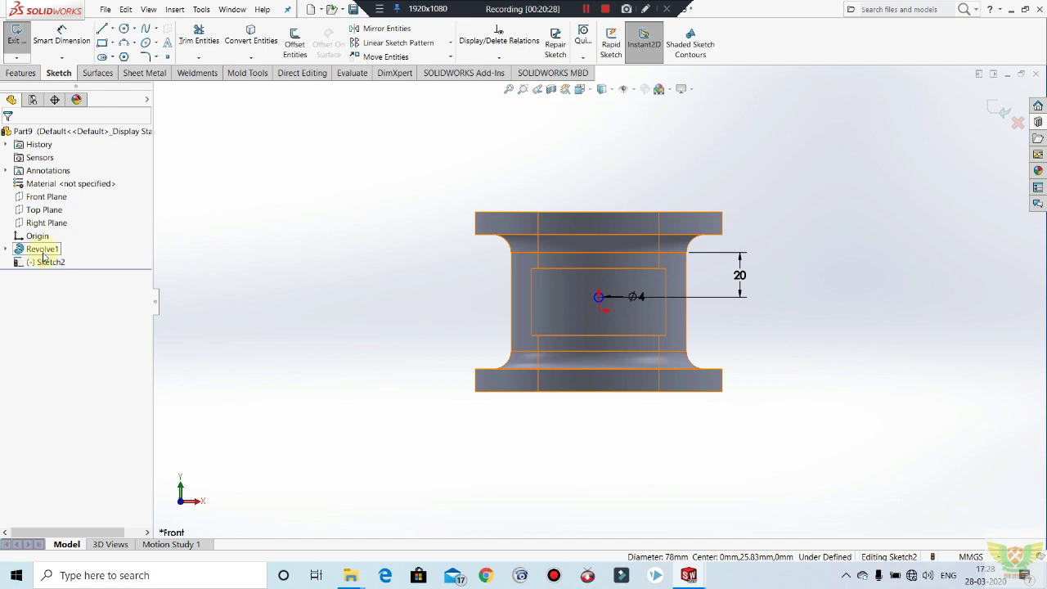
pyautogui.rightClick(43, 257)
pyautogui.click(215, 188)
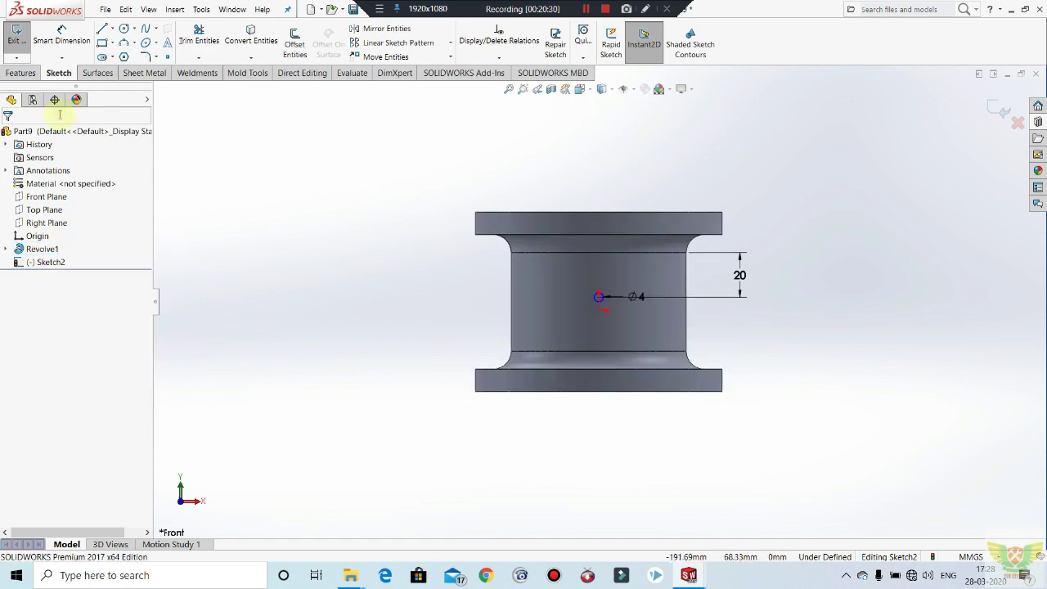
pyautogui.click(16, 37)
pyautogui.rightClick(45, 250)
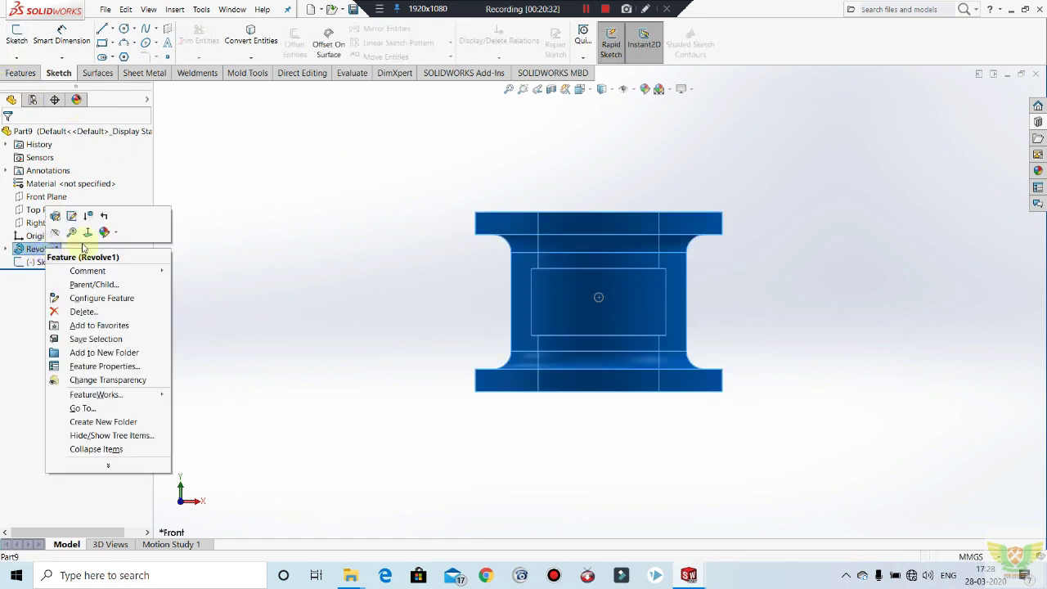
pyautogui.click(71, 216)
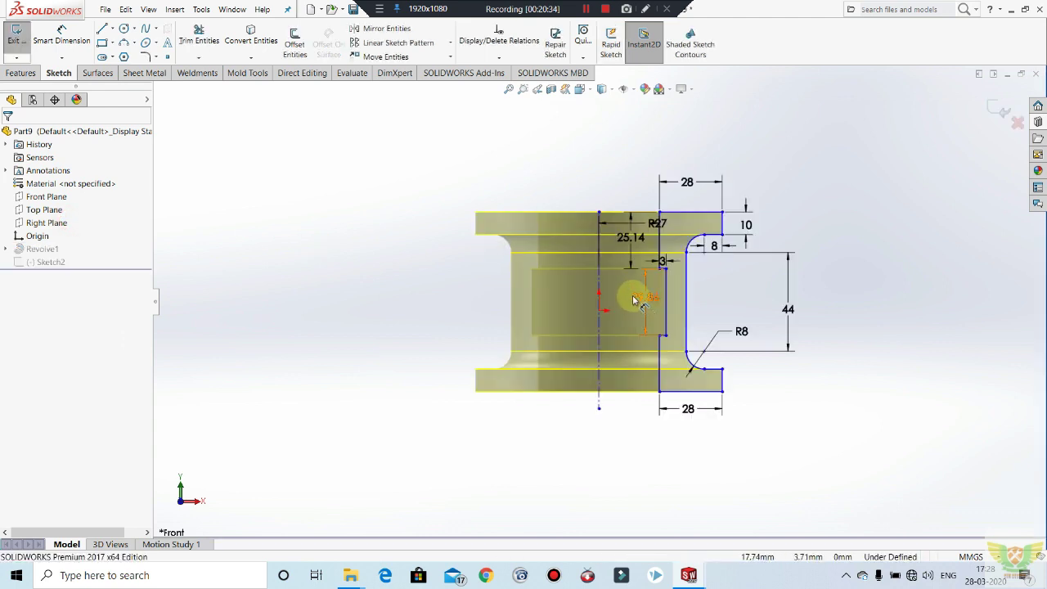
pyautogui.click(83, 38)
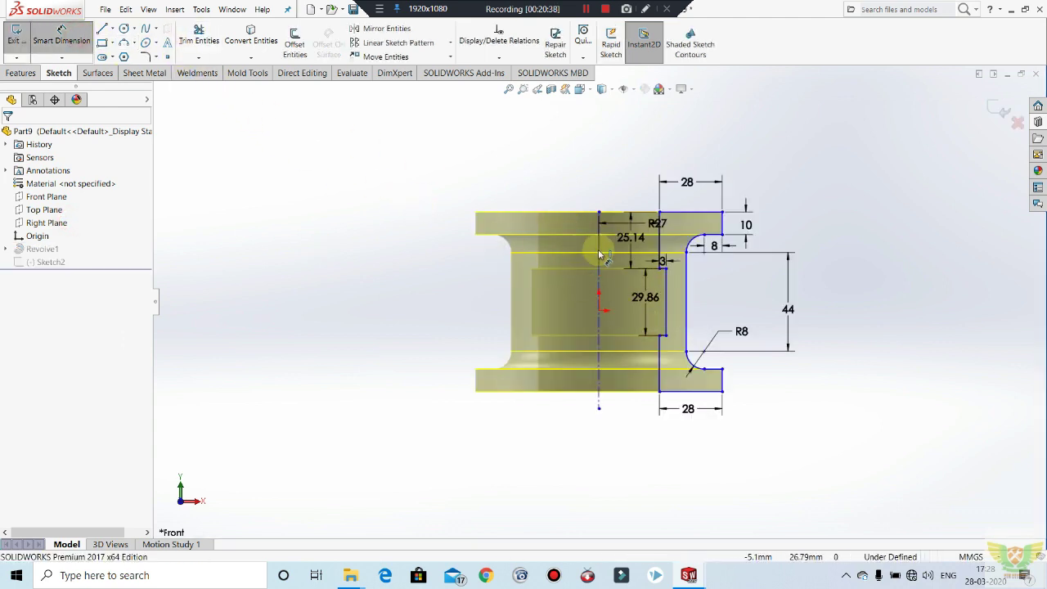
pyautogui.scroll(-3, 694, 256)
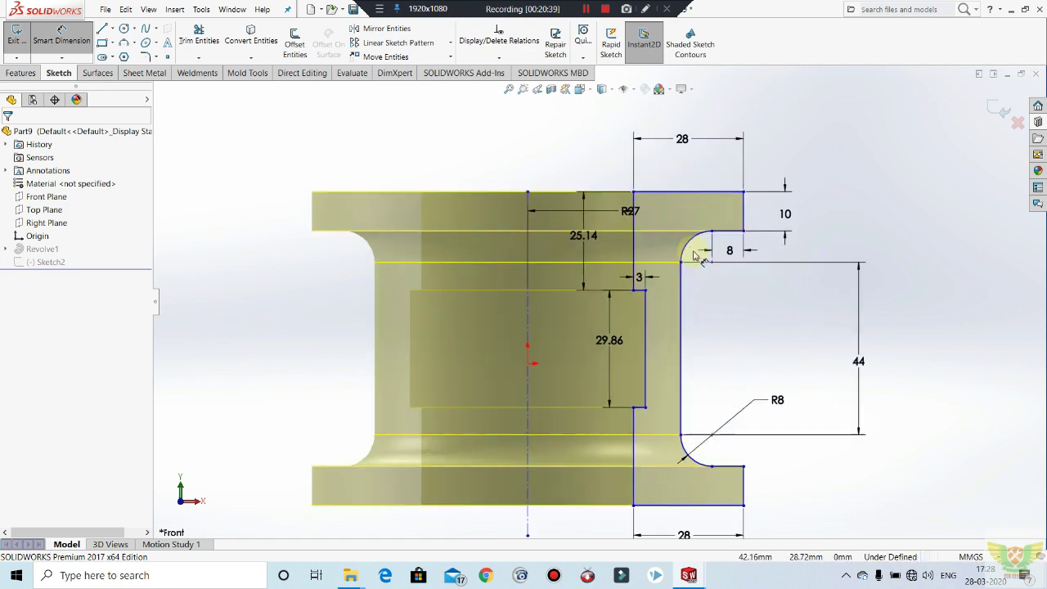
pyautogui.click(682, 331)
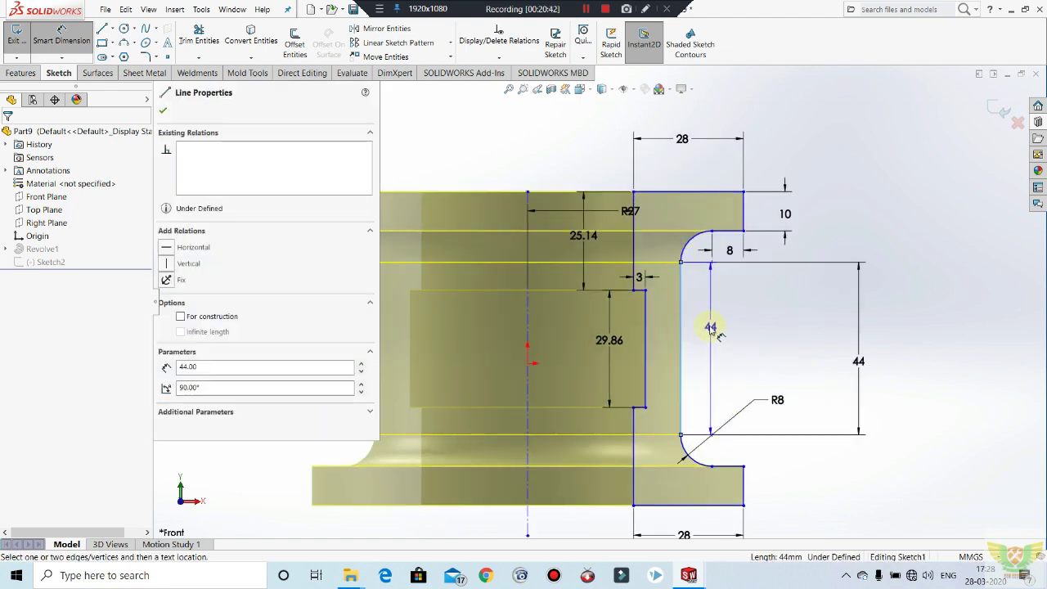
pyautogui.press('Escape')
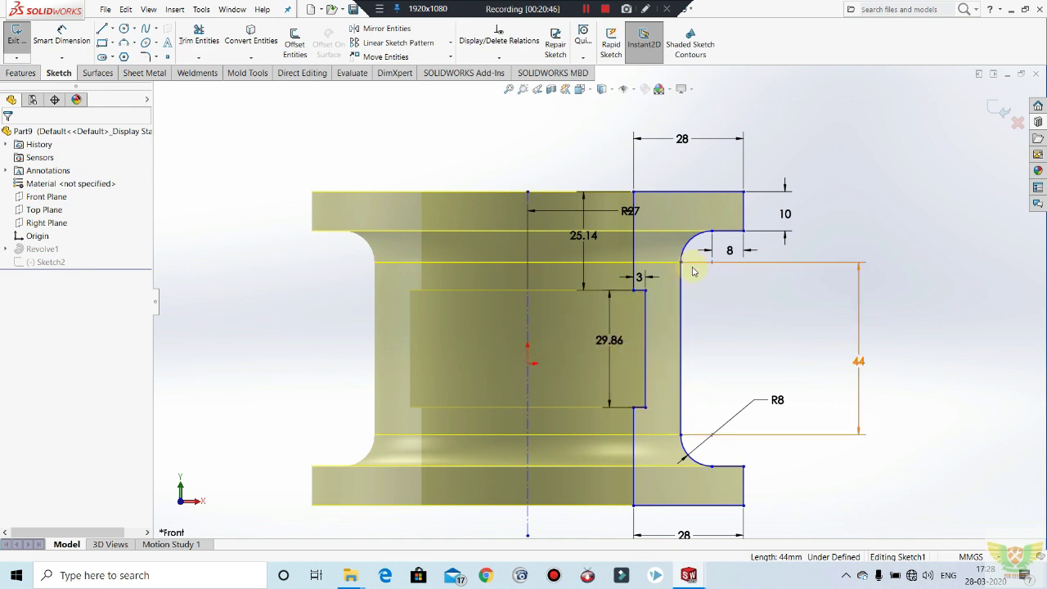
pyautogui.click(14, 33)
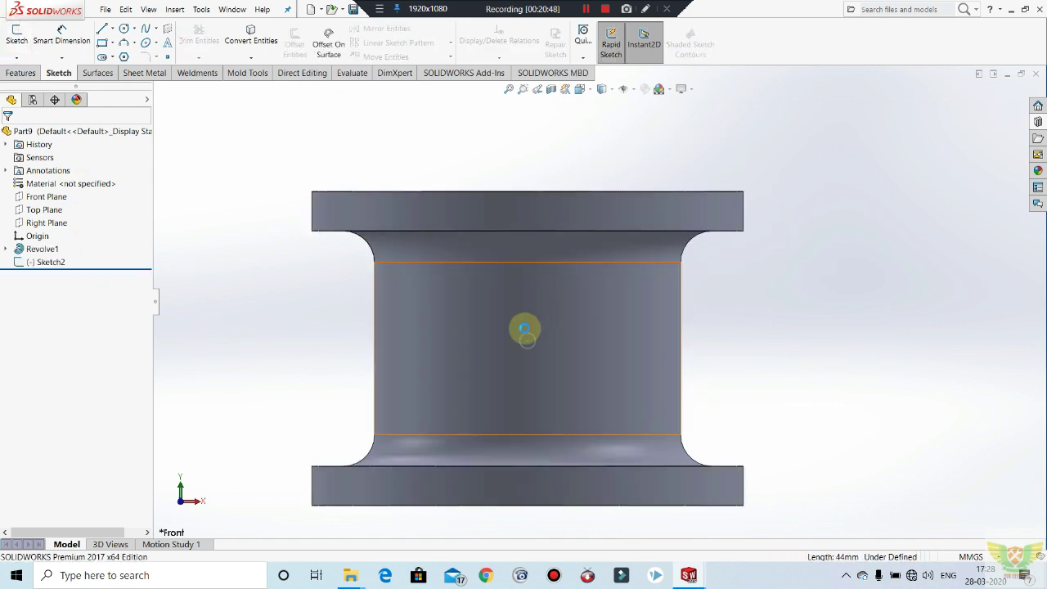
pyautogui.click(534, 342)
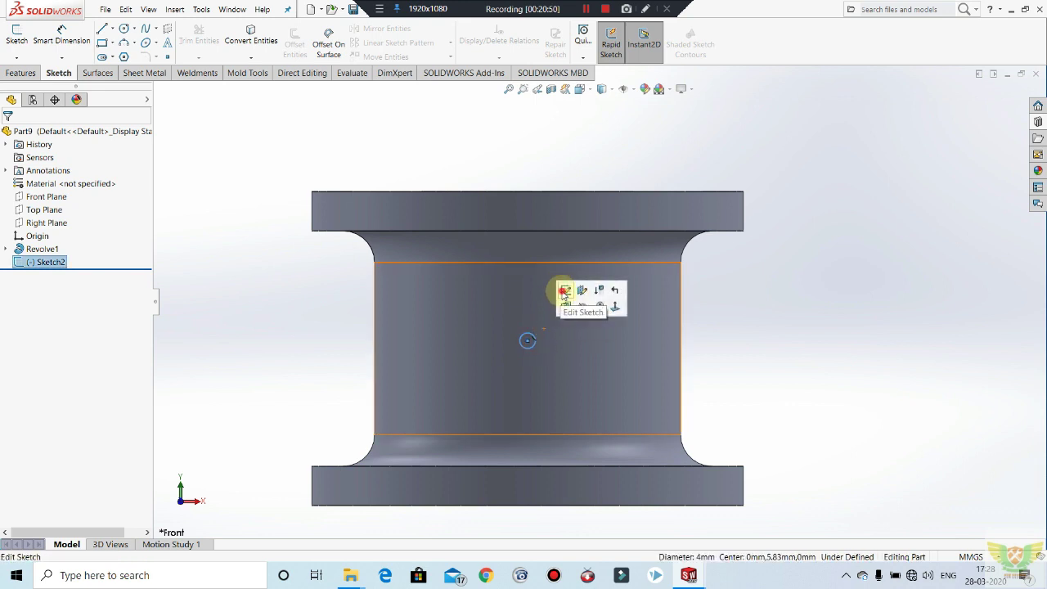
# Edit the circle sketch, changing its 20 mm position dimension to 22 mm.
pyautogui.click(563, 289)
pyautogui.click(770, 303)
pyautogui.write('2')
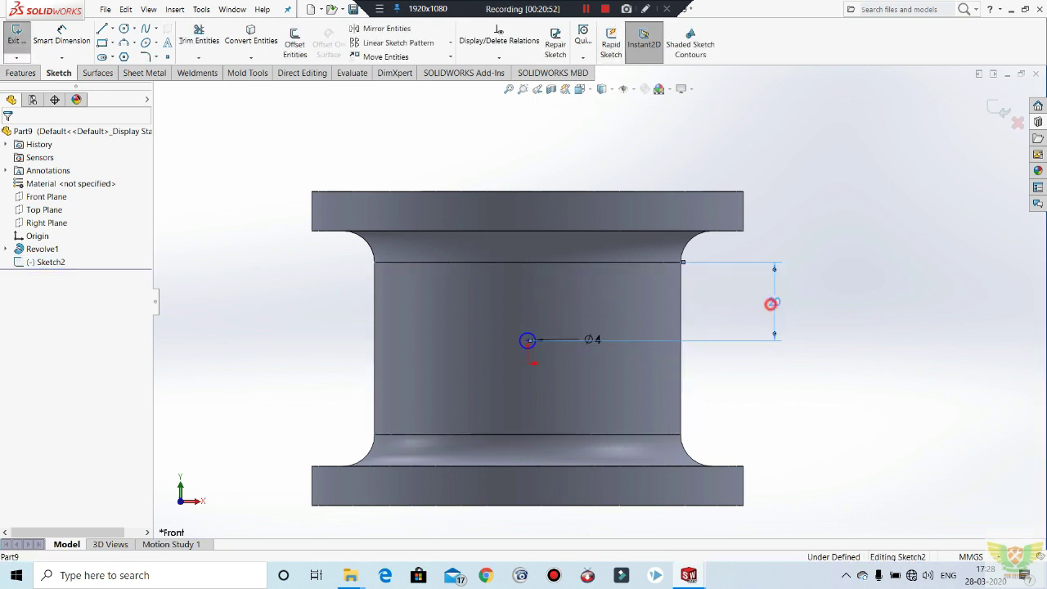
pyautogui.press('Return')
pyautogui.click(732, 427)
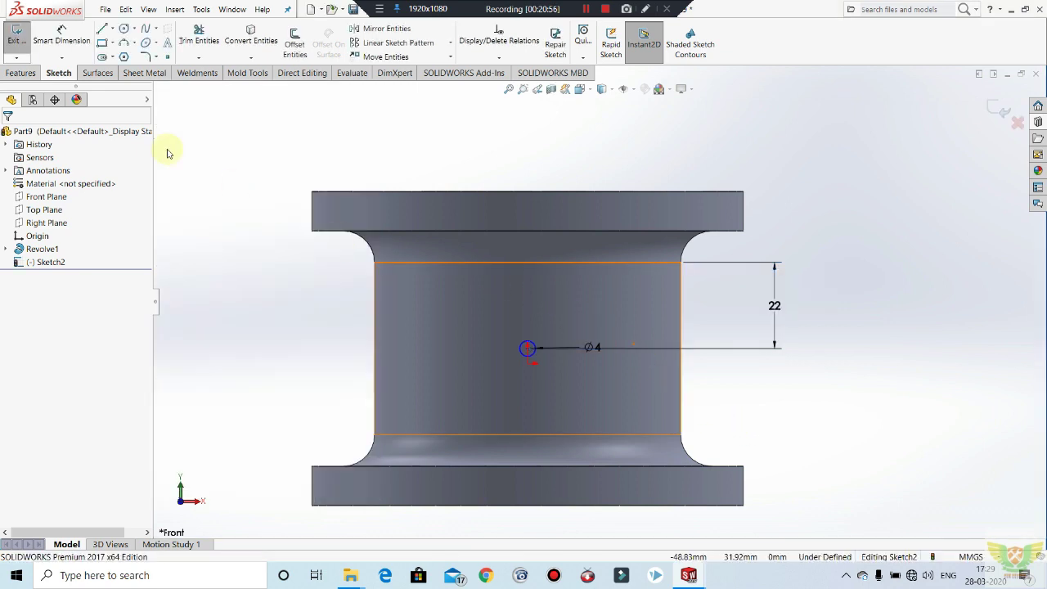
pyautogui.click(6, 31)
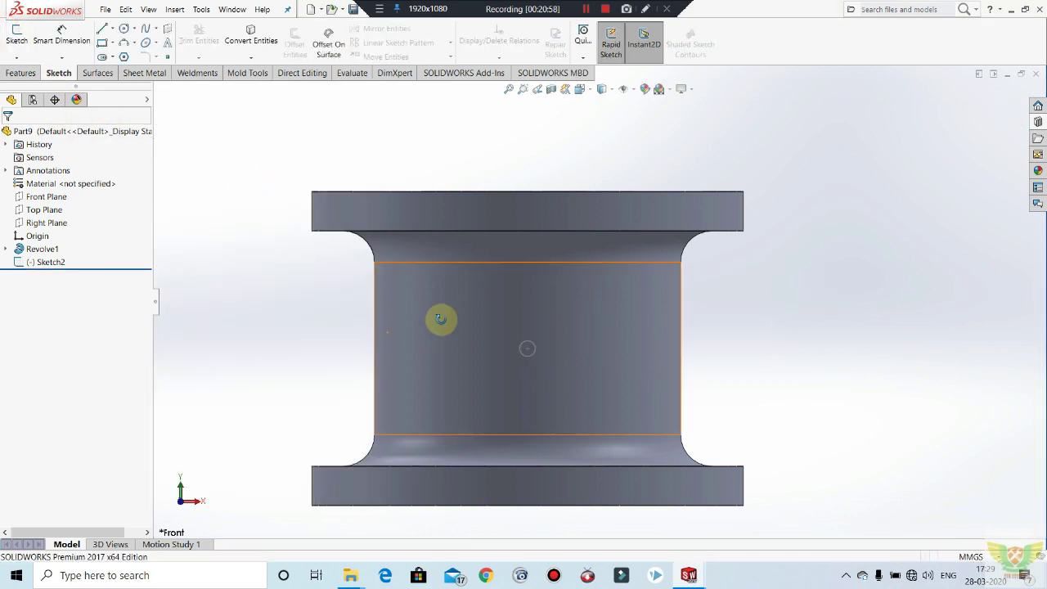
pyautogui.moveTo(439, 316); pyautogui.dragTo(471, 333, button='middle')
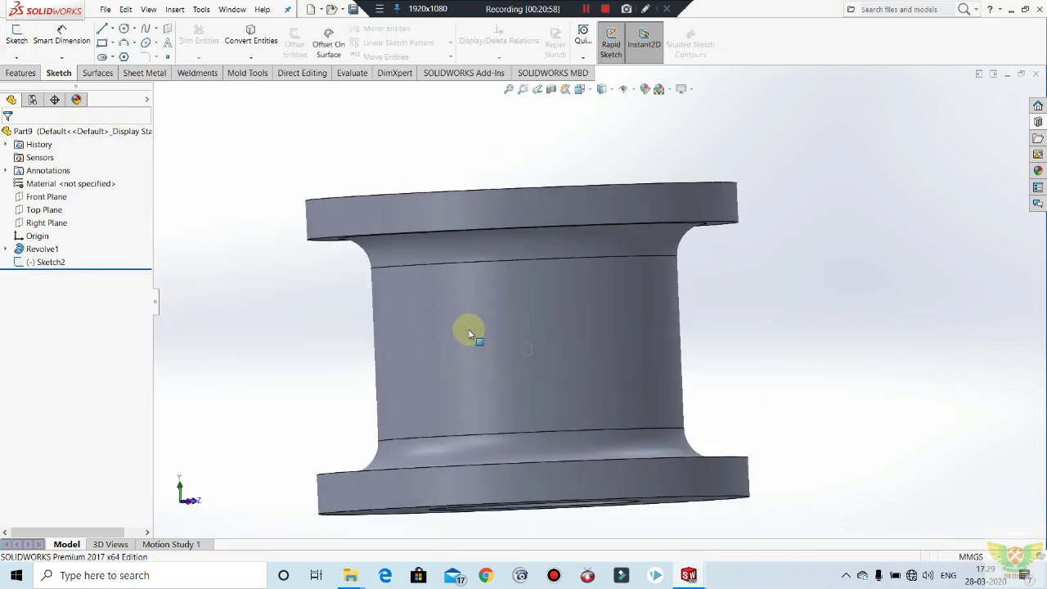
# Cut the Ø4 circle sketch 59 mm Blind into the bushing and orbit to inspect the bore.
pyautogui.click(21, 73)
pyautogui.click(188, 38)
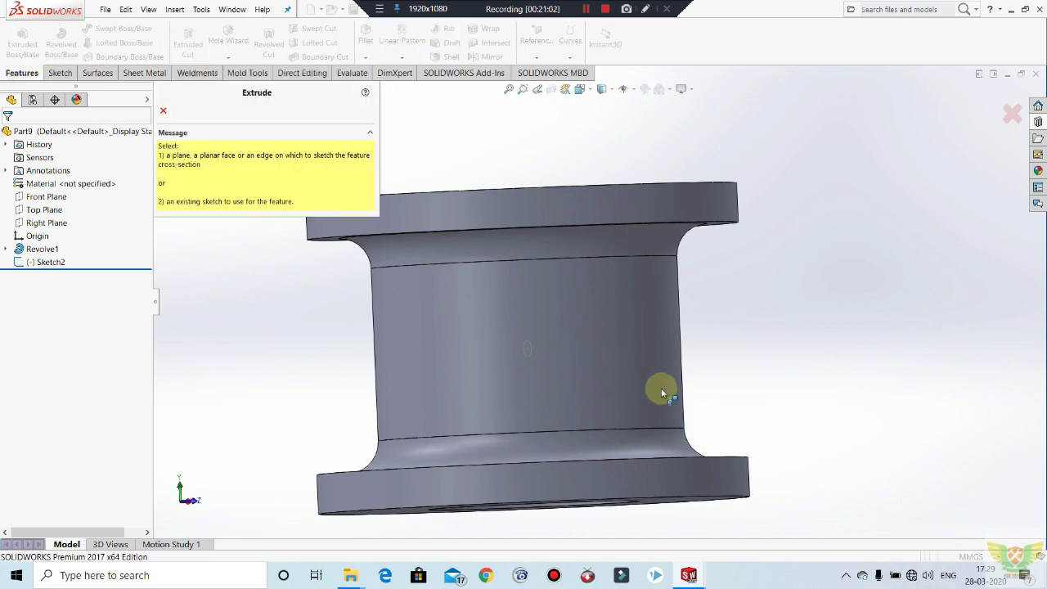
pyautogui.click(529, 350)
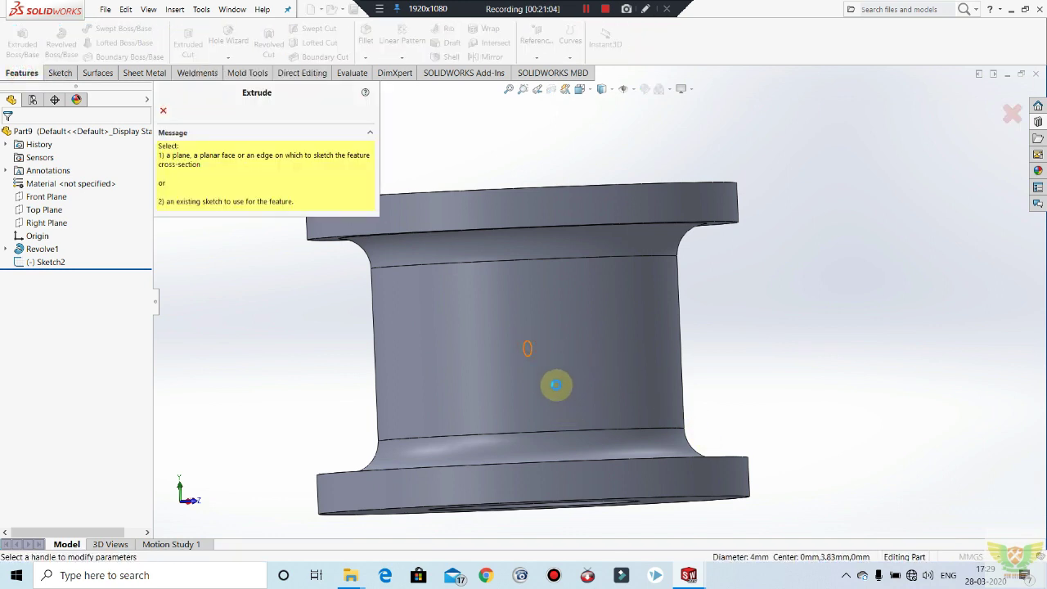
pyautogui.scroll(3, 573, 364)
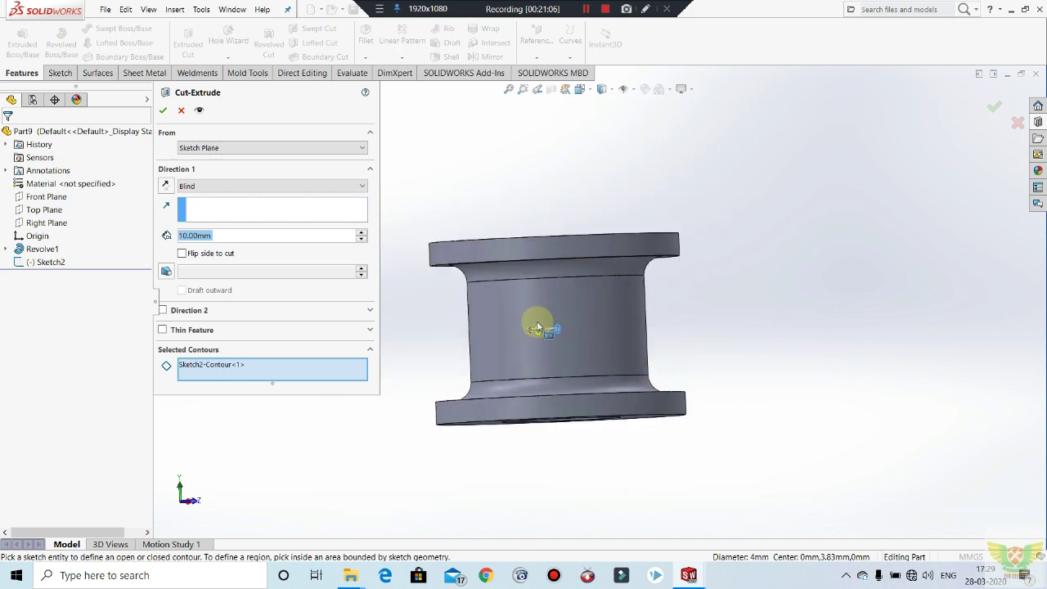
pyautogui.moveTo(526, 337); pyautogui.dragTo(434, 335)
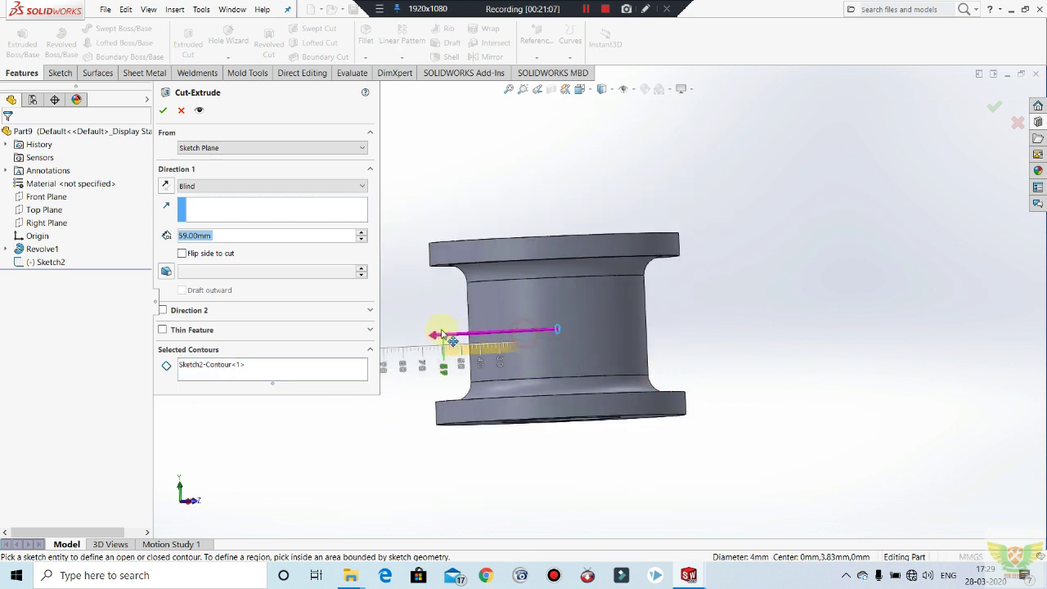
pyautogui.click(164, 112)
pyautogui.moveTo(617, 273)
pyautogui.mouseDown(button='middle')
pyautogui.moveTo(627, 509)
pyautogui.moveTo(738, 378)
pyautogui.mouseUp(button='middle')
pyautogui.moveTo(830, 397)
pyautogui.mouseDown(button='middle')
pyautogui.moveTo(708, 339)
pyautogui.moveTo(697, 264)
pyautogui.moveTo(608, 375)
pyautogui.moveTo(589, 350)
pyautogui.mouseUp(button='middle')
pyautogui.scroll(-2, 587, 334)
pyautogui.scroll(-2, 588, 333)
pyautogui.scroll(-2, 467, 303)
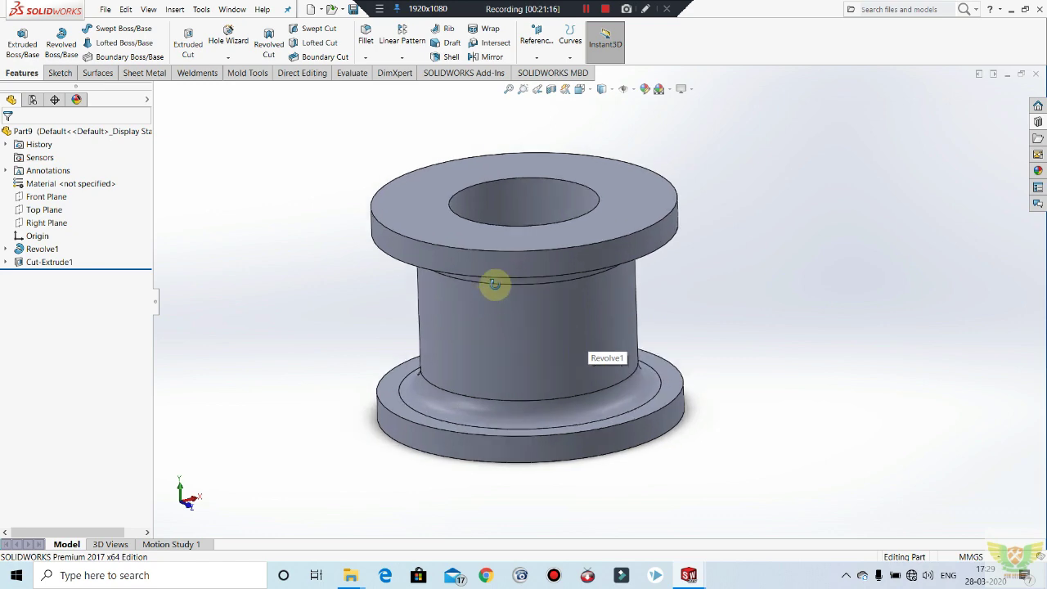
# Assign 1023 Carbon Steel Sheet (SS) as the part's material through Edit Material.
pyautogui.rightClick(56, 184)
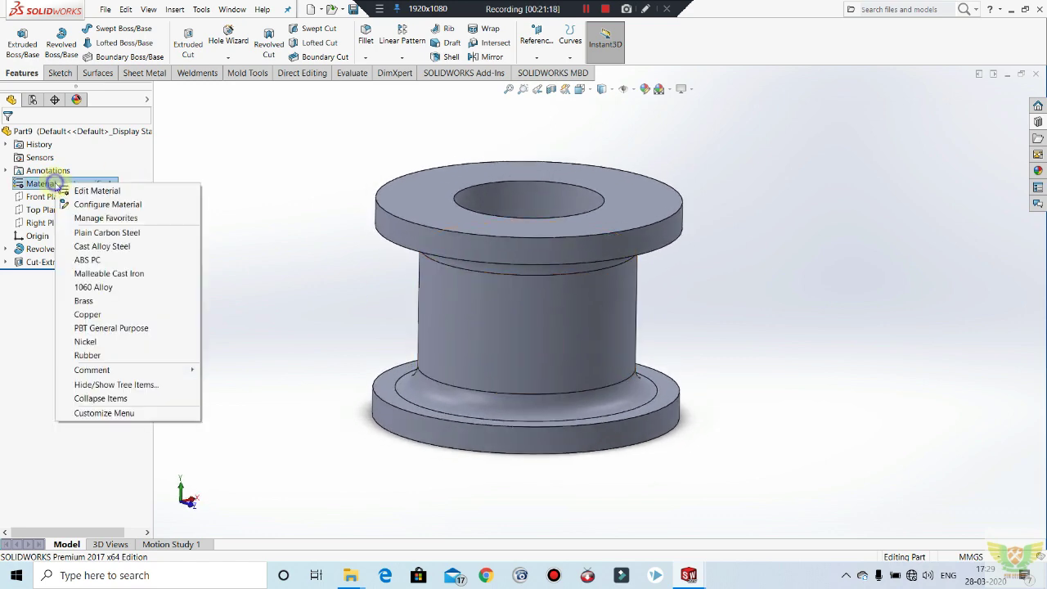
pyautogui.click(74, 191)
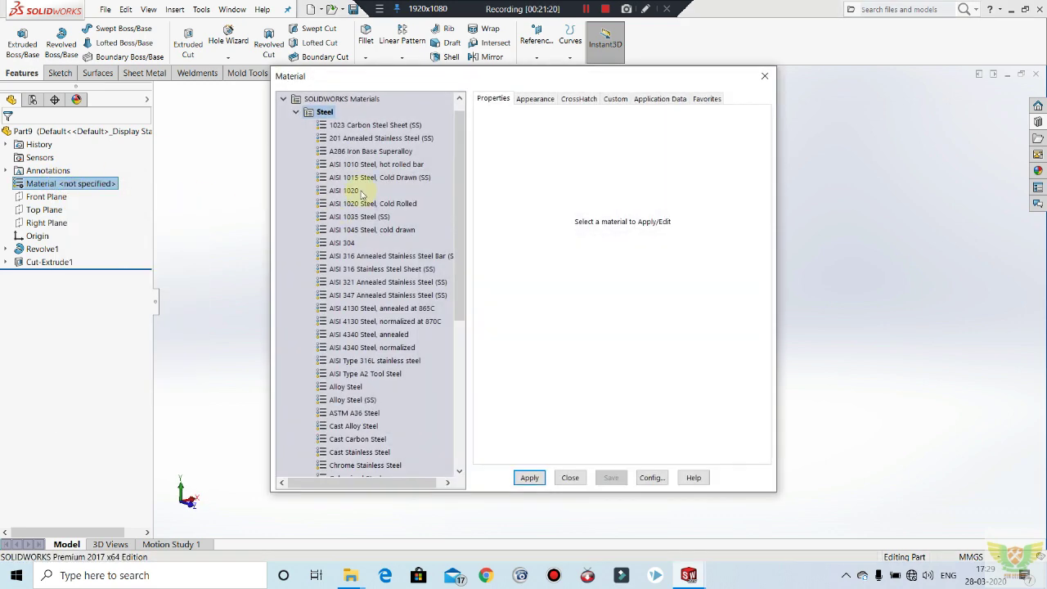
pyautogui.click(372, 127)
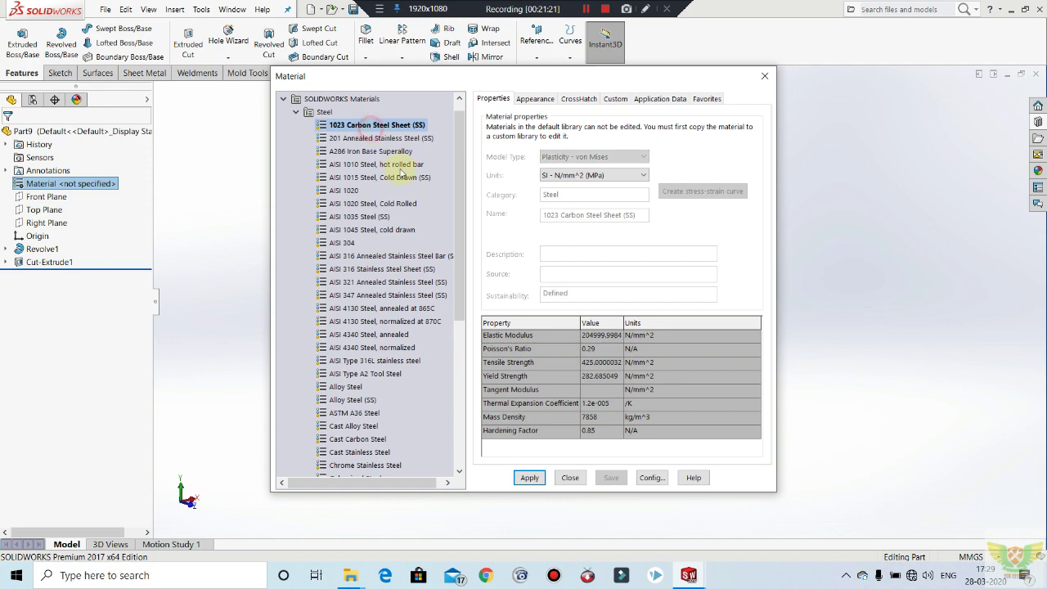
pyautogui.click(534, 481)
pyautogui.click(765, 78)
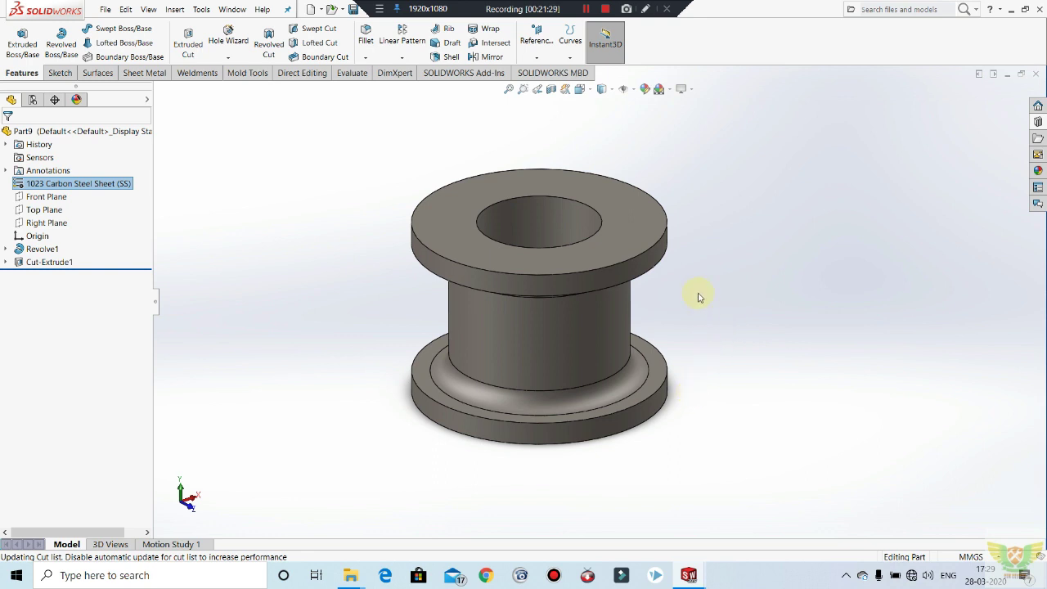
# Switch to the clutch.sldasm-Part-68 disc document and orbit it to a tilted view.
pyautogui.hotkey('ctrl', 'Tab')
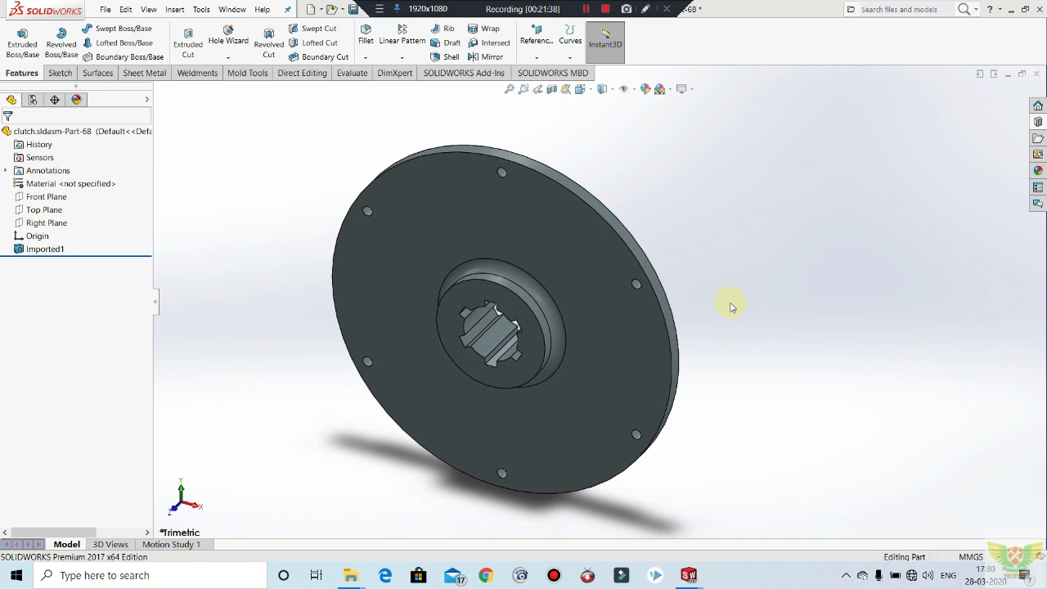
pyautogui.moveTo(746, 247)
pyautogui.mouseDown(button='middle')
pyautogui.moveTo(683, 196)
pyautogui.moveTo(561, 339)
pyautogui.moveTo(475, 265)
pyautogui.mouseUp(button='middle')
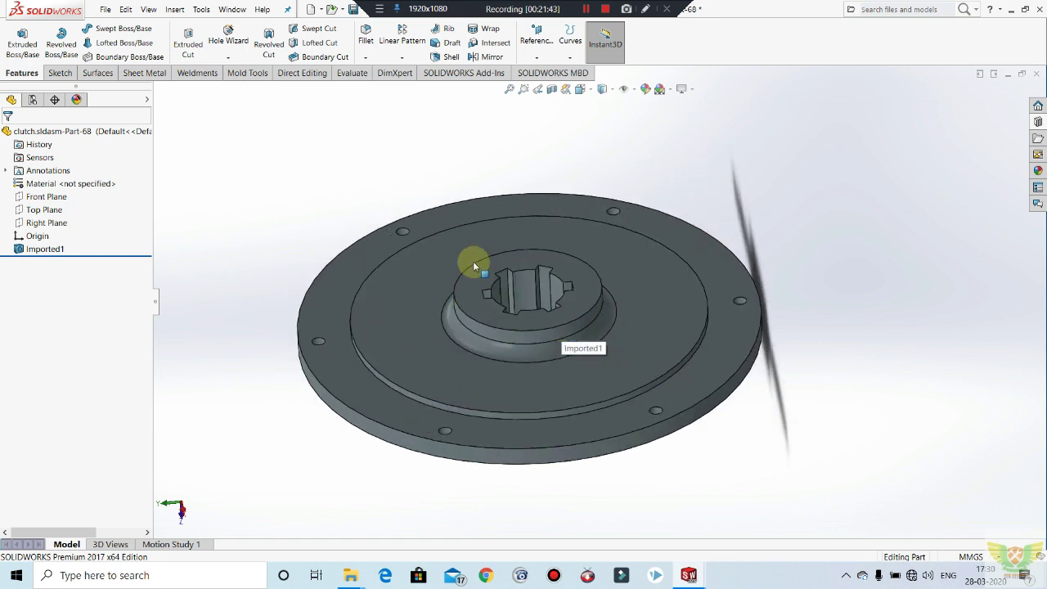
pyautogui.click(105, 12)
# Create Part10 and close its half-profile sketch (32, 54.50, R5) beside a centreline.
pyautogui.click(122, 27)
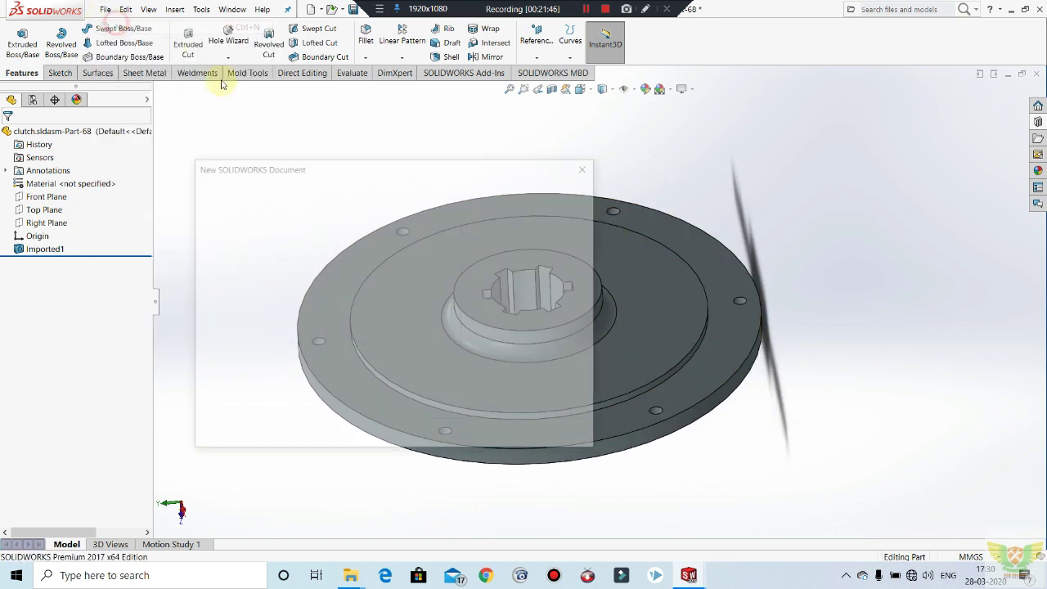
pyautogui.click(435, 430)
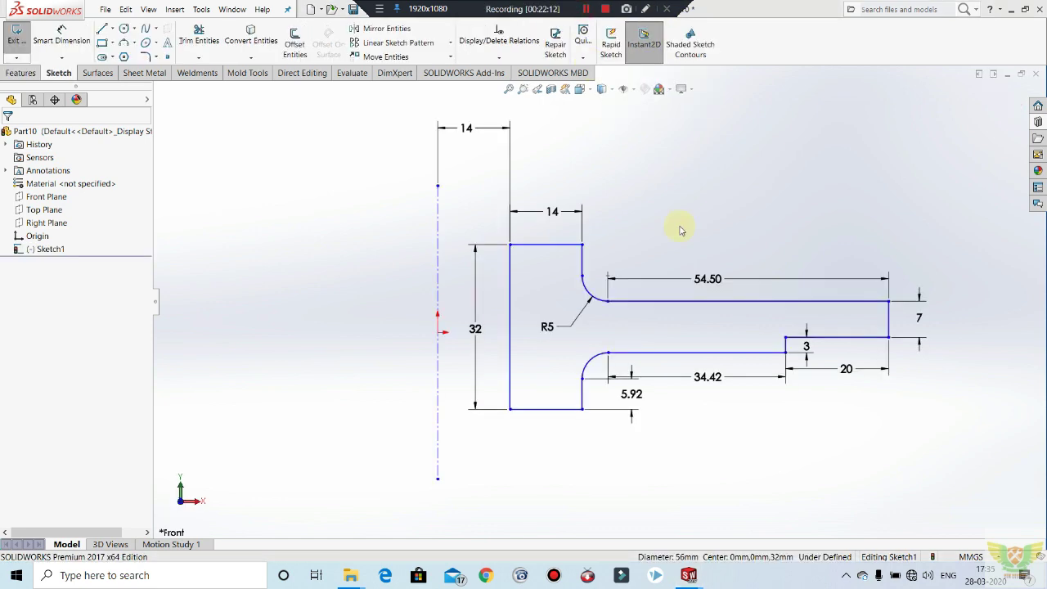
pyautogui.press('f')
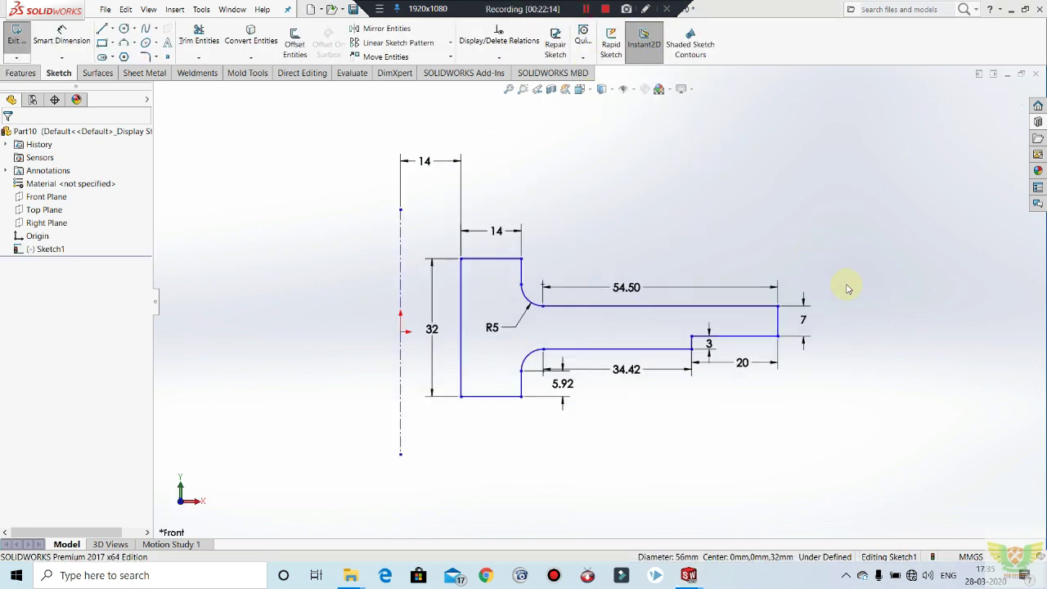
pyautogui.scroll(-1, 326, 284)
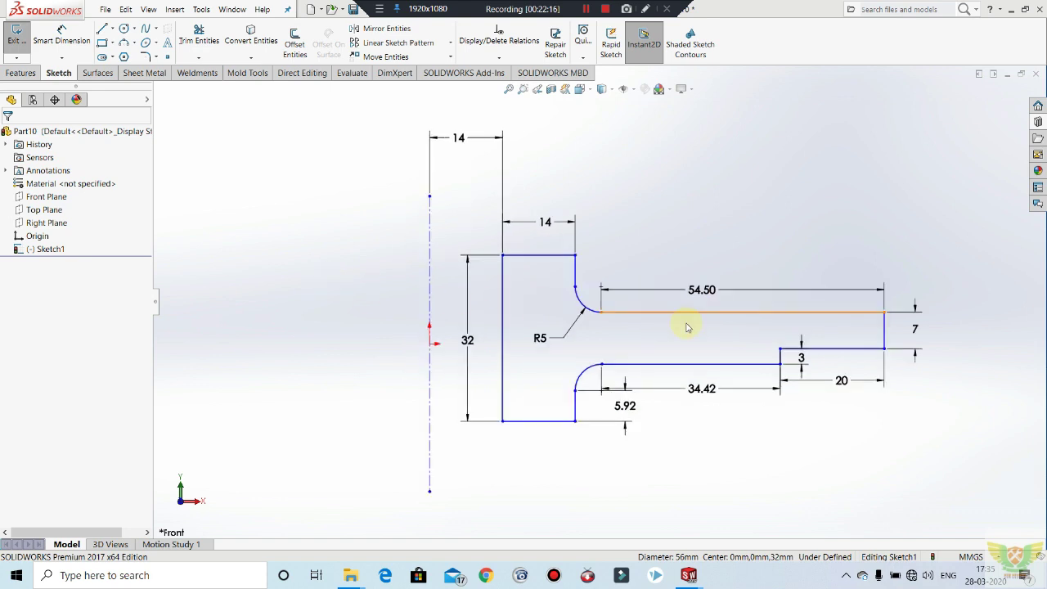
pyautogui.scroll(1, 703, 340)
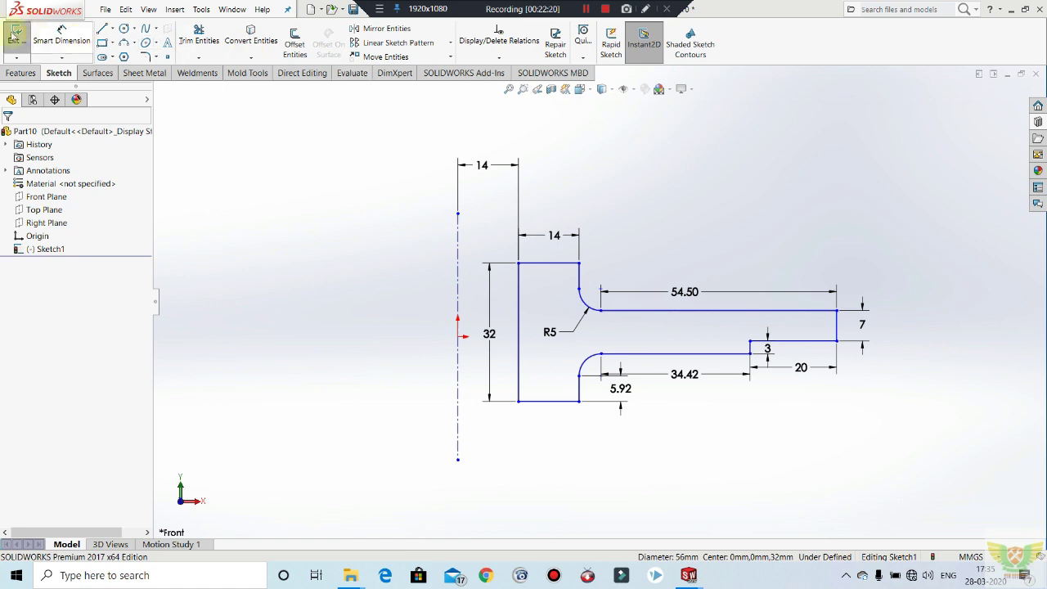
pyautogui.click(17, 33)
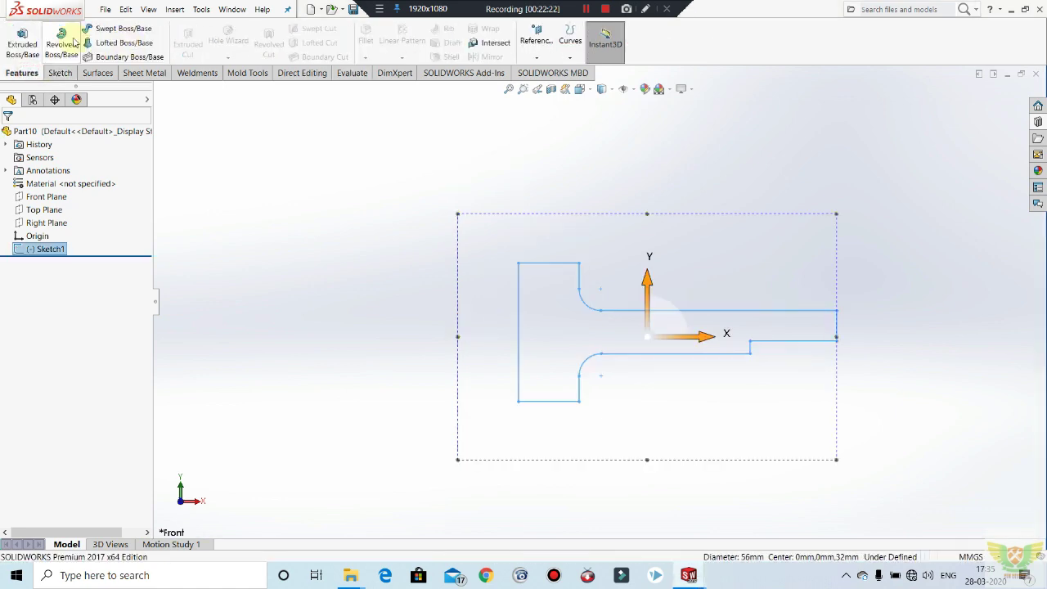
# Revolve the profile 360° about Line1 into the hubbed disc Revolve1.
pyautogui.click(72, 43)
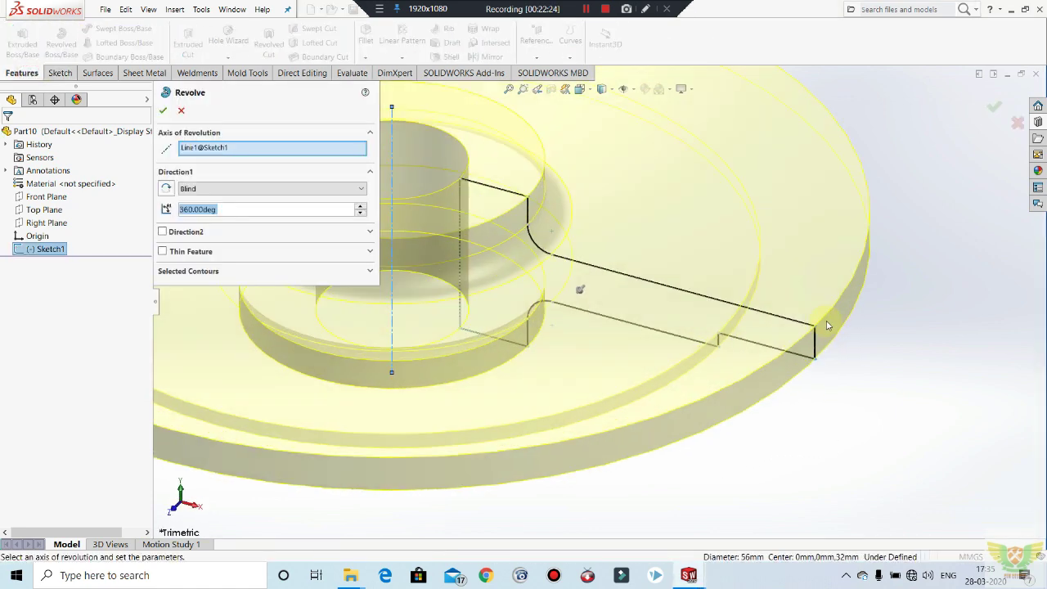
pyautogui.click(163, 111)
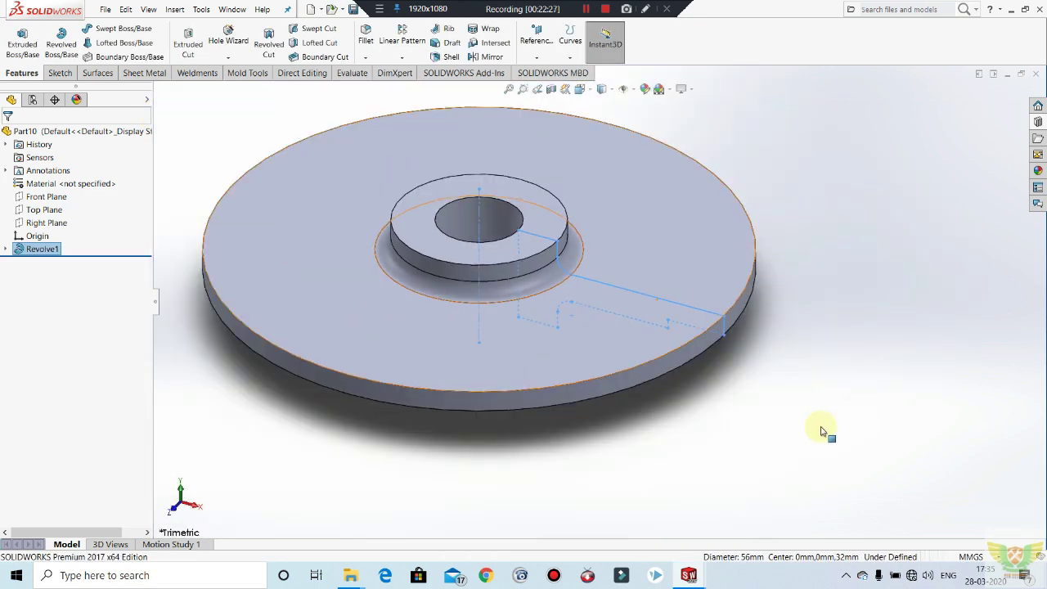
pyautogui.click(820, 428)
# Orbit and zoom around the hubbed disc to inspect its central hole from several angles.
pyautogui.moveTo(753, 414)
pyautogui.mouseDown(button='middle')
pyautogui.moveTo(701, 251)
pyautogui.moveTo(712, 218)
pyautogui.moveTo(769, 366)
pyautogui.moveTo(741, 245)
pyautogui.mouseUp(button='middle')
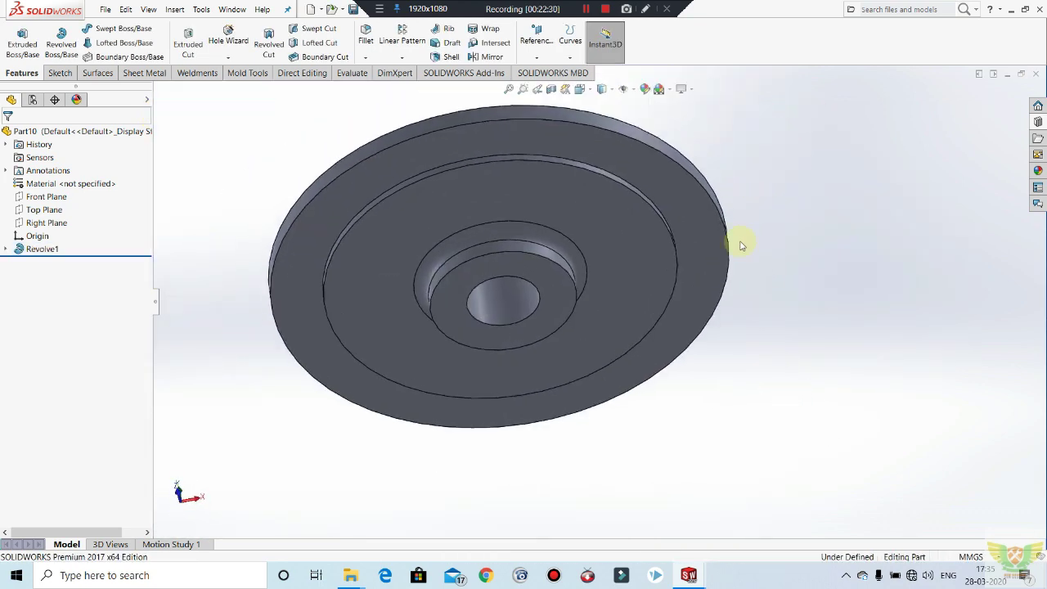
pyautogui.hotkey('ctrl', '7')
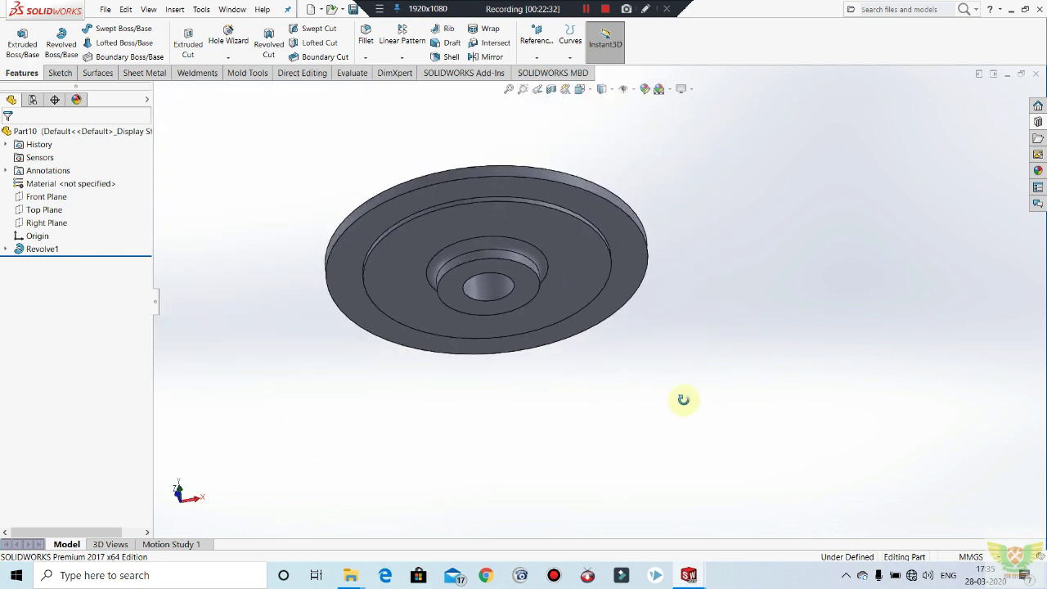
pyautogui.moveTo(504, 264)
pyautogui.mouseDown(button='middle')
pyautogui.moveTo(490, 252)
pyautogui.moveTo(486, 262)
pyautogui.moveTo(487, 236)
pyautogui.mouseUp(button='middle')
pyautogui.scroll(3, 486, 237)
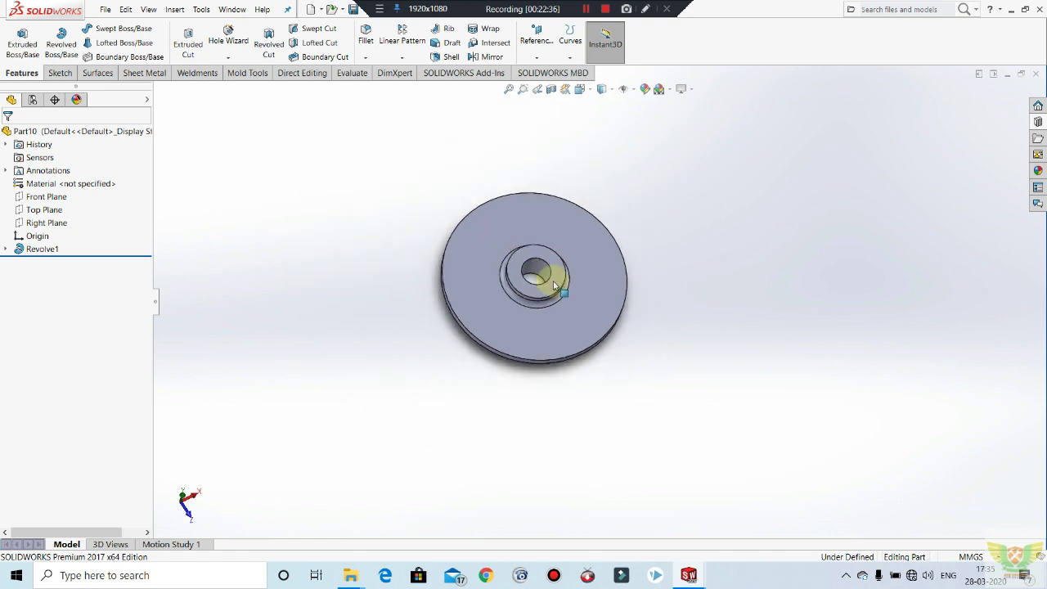
pyautogui.scroll(-3, 532, 257)
pyautogui.scroll(-2, 515, 218)
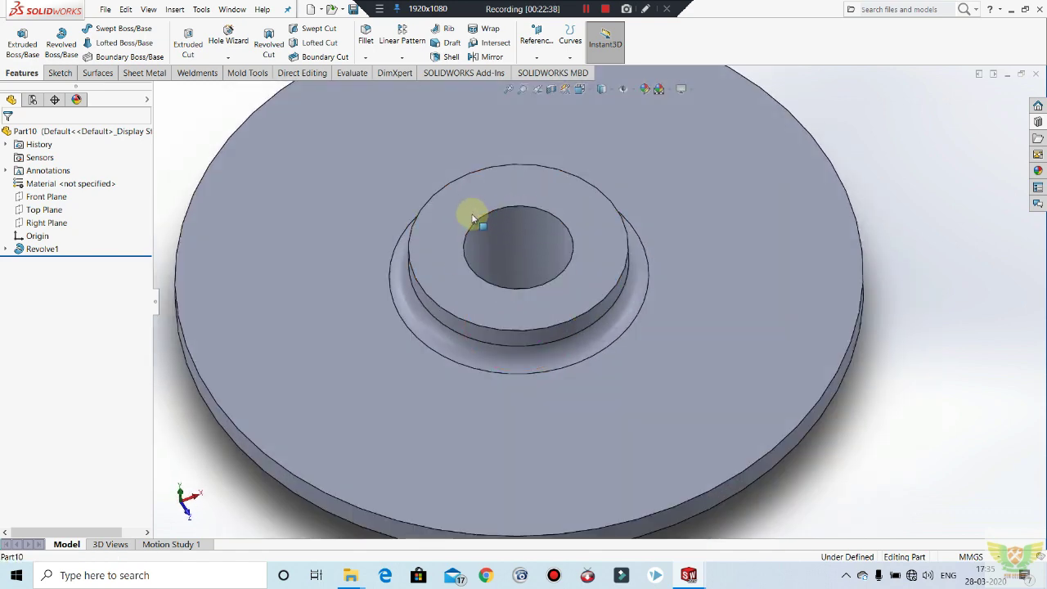
pyautogui.moveTo(548, 265); pyautogui.dragTo(556, 190, button='middle')
pyautogui.scroll(2, 554, 237)
pyautogui.moveTo(554, 236); pyautogui.dragTo(567, 261, button='middle')
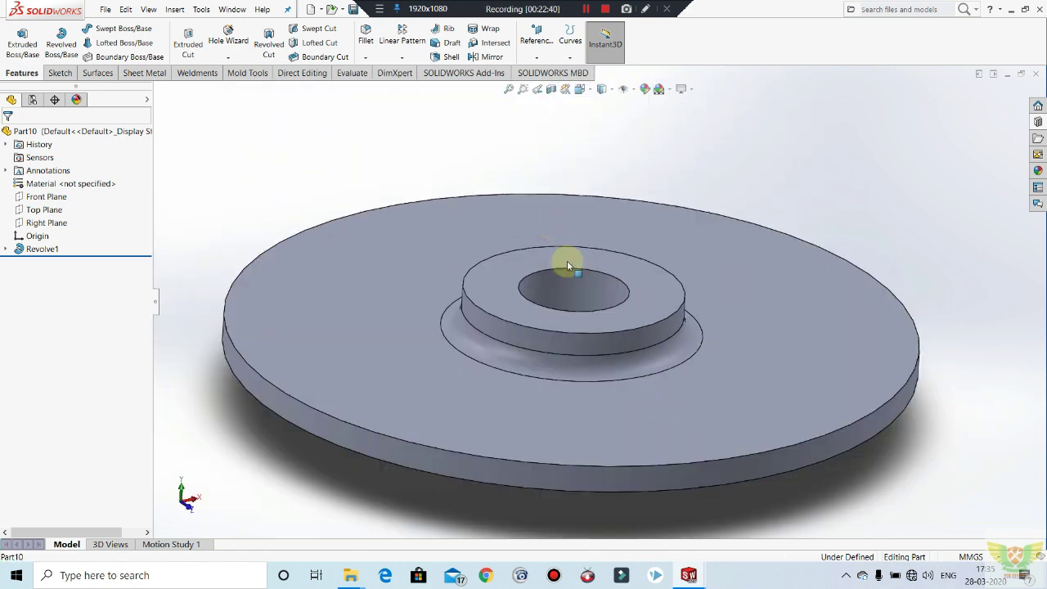
pyautogui.scroll(-2, 567, 261)
pyautogui.scroll(-2, 534, 333)
pyautogui.scroll(2, 607, 300)
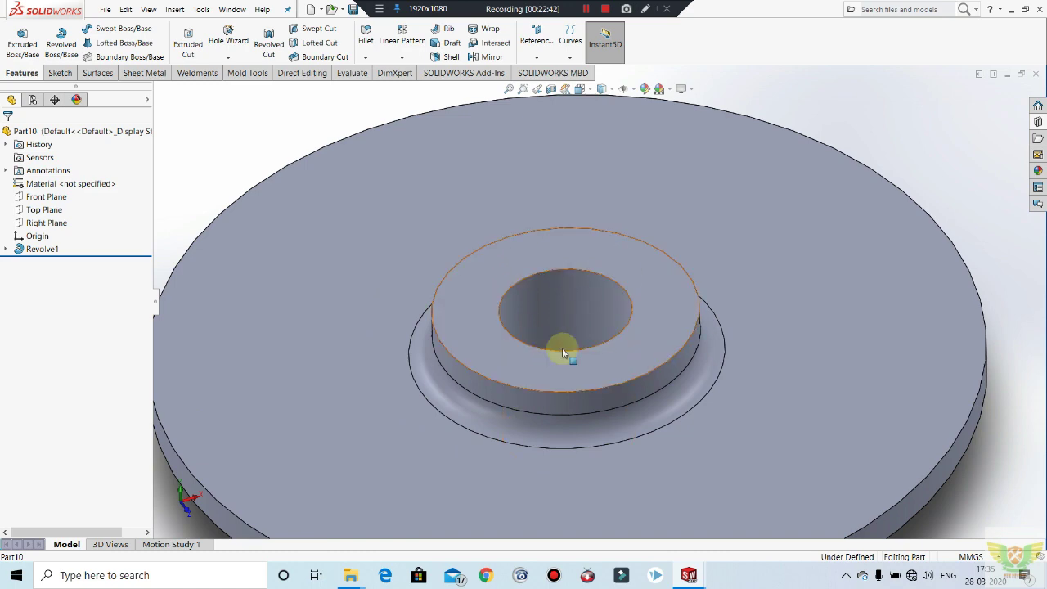
pyautogui.scroll(3, 603, 304)
pyautogui.moveTo(602, 304)
pyautogui.mouseDown(button='middle')
pyautogui.moveTo(619, 152)
pyautogui.moveTo(638, 276)
pyautogui.moveTo(621, 294)
pyautogui.mouseUp(button='middle')
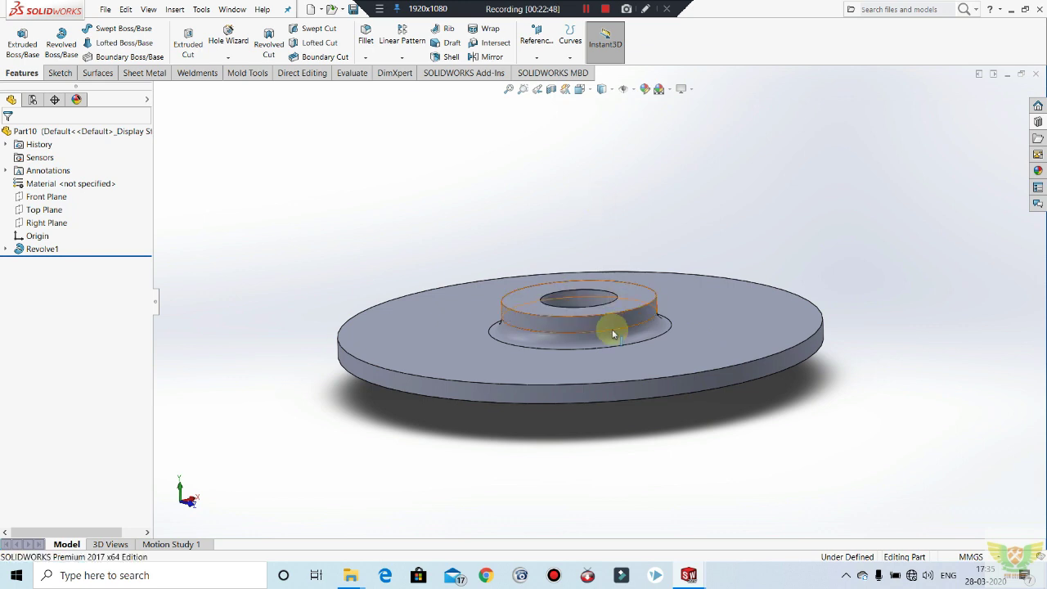
pyautogui.scroll(-2, 612, 331)
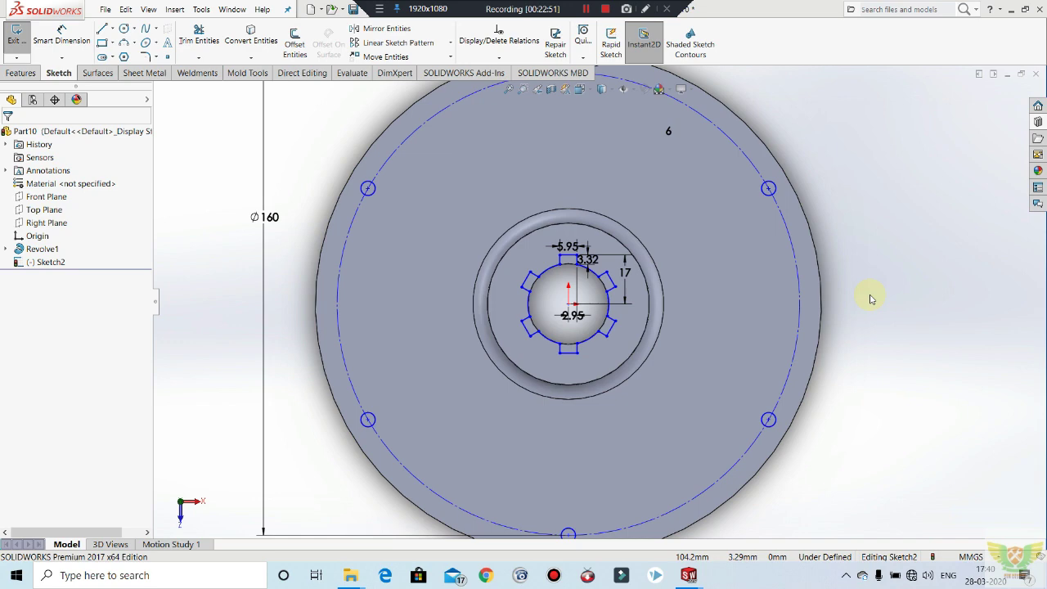
# Zoom over Sketch2's splined bore and bolt-hole circles, then close the sketch.
pyautogui.scroll(2, 712, 242)
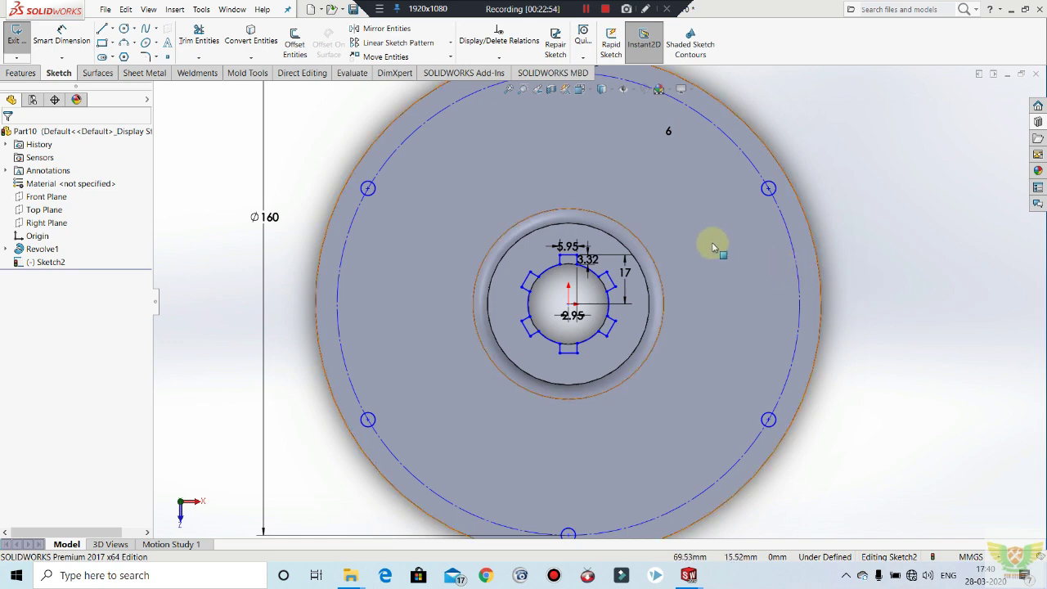
pyautogui.scroll(-4, 678, 249)
pyautogui.scroll(2, 684, 250)
pyautogui.scroll(1, 684, 249)
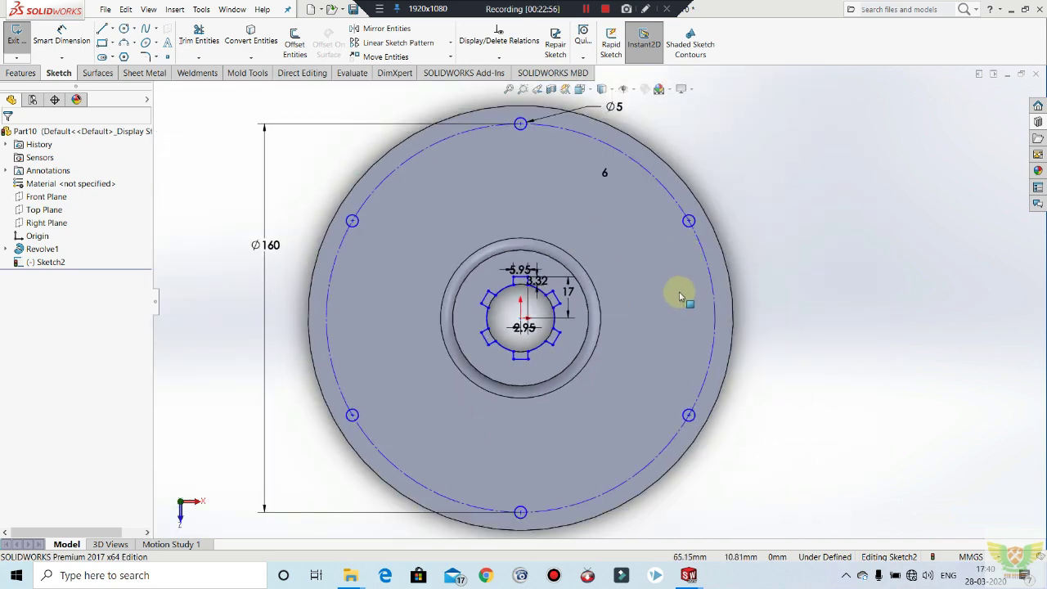
pyautogui.scroll(-1, 543, 303)
pyautogui.scroll(2, 553, 304)
pyautogui.scroll(-1, 521, 324)
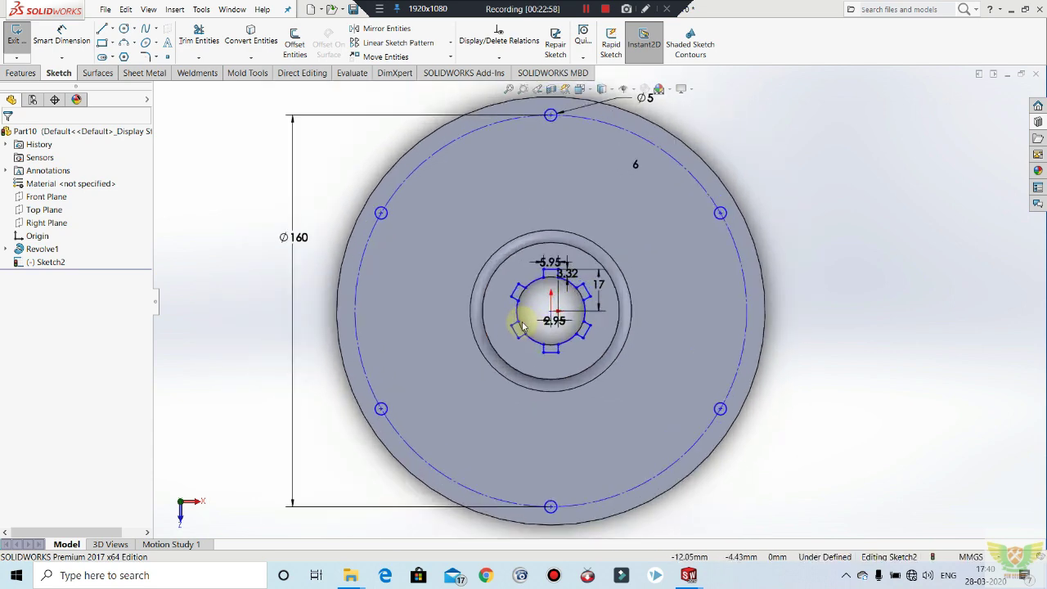
pyautogui.scroll(1, 524, 321)
pyautogui.click(9, 36)
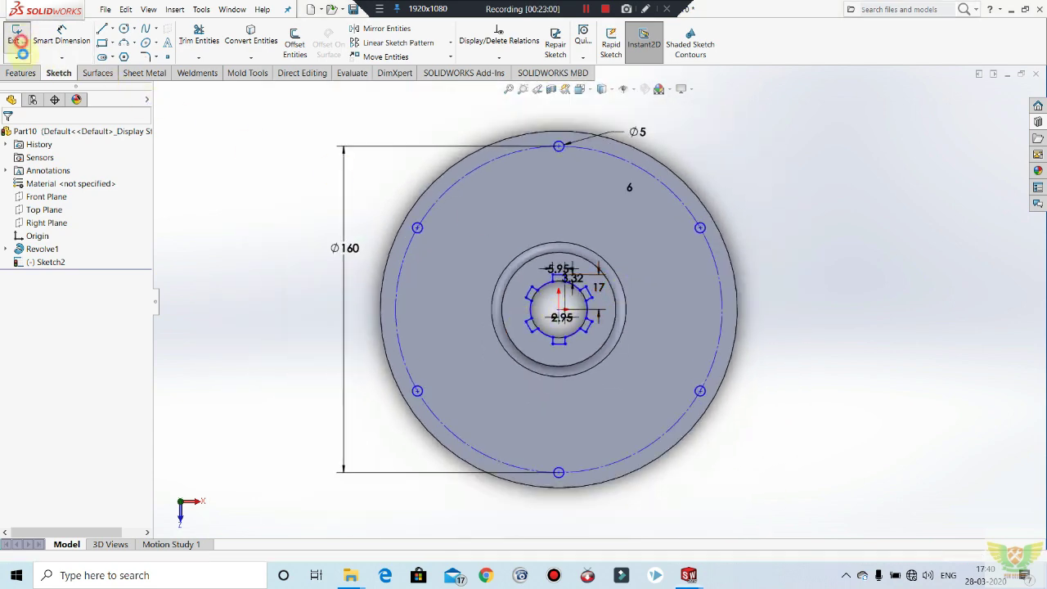
# Cut Sketch2 68 mm through the disc and orbit to check the bore and holes.
pyautogui.click(187, 41)
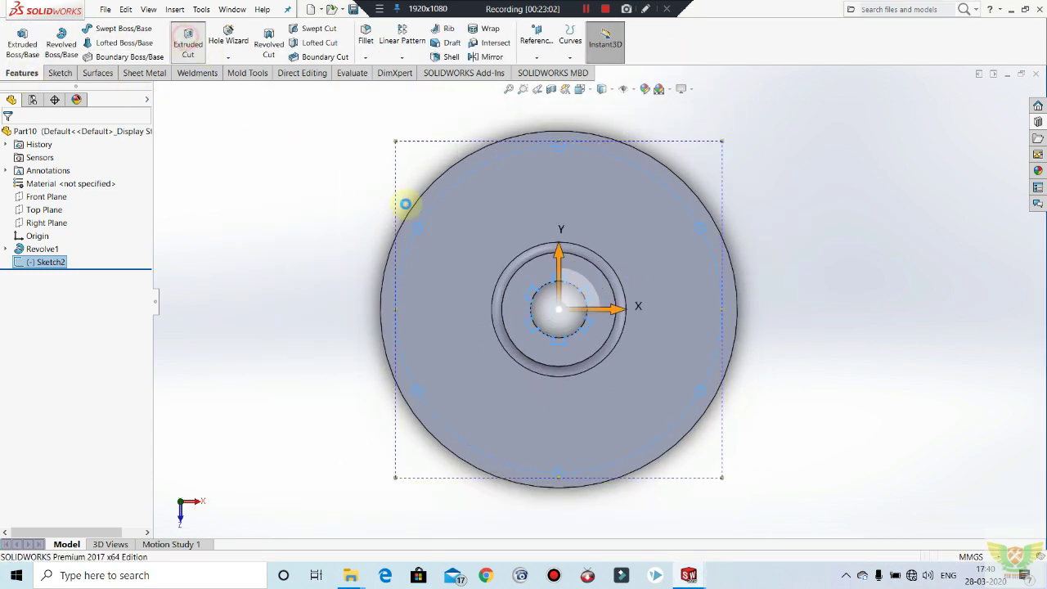
pyautogui.moveTo(670, 242); pyautogui.dragTo(659, 140, button='middle')
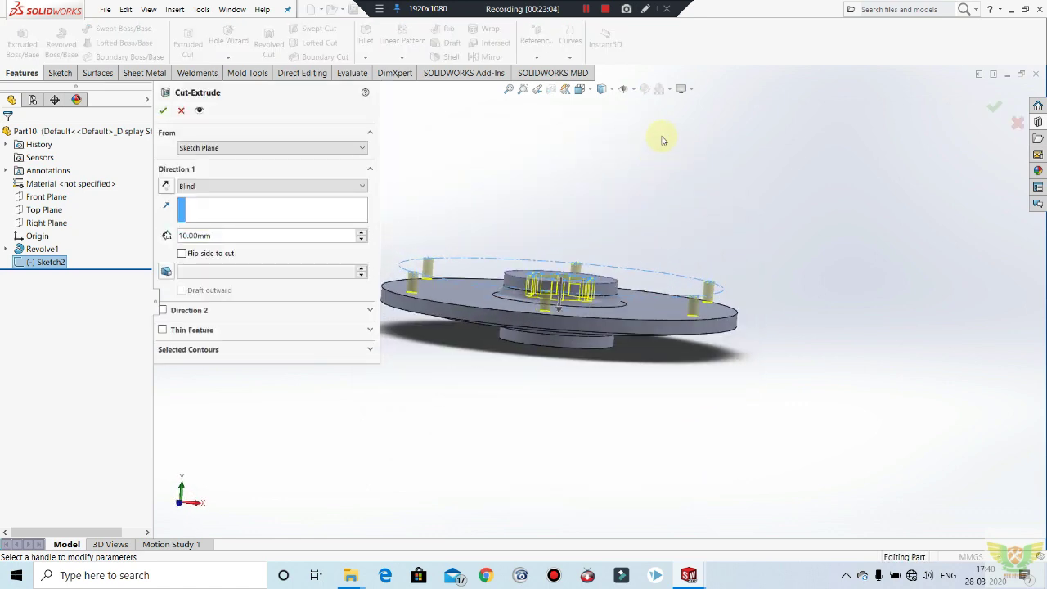
pyautogui.moveTo(562, 296); pyautogui.dragTo(550, 424)
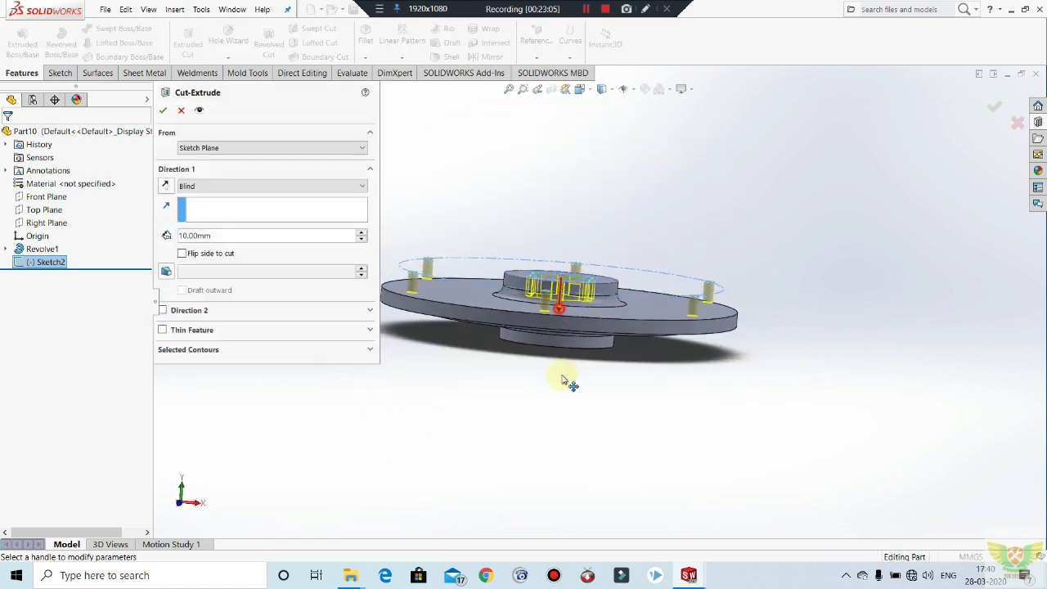
pyautogui.click(163, 109)
pyautogui.moveTo(605, 199)
pyautogui.mouseDown(button='middle')
pyautogui.moveTo(676, 281)
pyautogui.moveTo(666, 409)
pyautogui.moveTo(850, 398)
pyautogui.moveTo(909, 320)
pyautogui.moveTo(712, 287)
pyautogui.moveTo(671, 140)
pyautogui.mouseUp(button='middle')
pyautogui.moveTo(687, 313)
pyautogui.mouseDown(button='middle')
pyautogui.moveTo(692, 163)
pyautogui.moveTo(666, 275)
pyautogui.moveTo(678, 207)
pyautogui.moveTo(687, 222)
pyautogui.moveTo(650, 335)
pyautogui.moveTo(552, 330)
pyautogui.moveTo(518, 295)
pyautogui.moveTo(499, 346)
pyautogui.moveTo(737, 299)
pyautogui.moveTo(752, 330)
pyautogui.moveTo(661, 299)
pyautogui.moveTo(644, 334)
pyautogui.moveTo(603, 296)
pyautogui.moveTo(608, 245)
pyautogui.moveTo(619, 240)
pyautogui.moveTo(596, 304)
pyautogui.moveTo(618, 250)
pyautogui.mouseUp(button='middle')
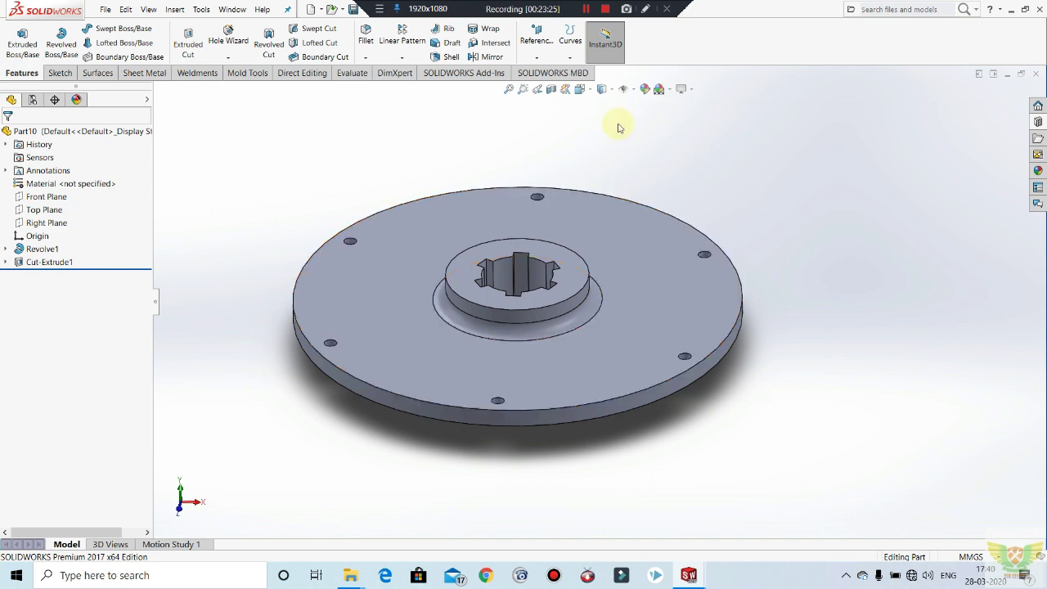
# Orbit and zoom the clutch.sldasm-Part-56 flange to view it from above and the side.
pyautogui.scroll(3, 514, 183)
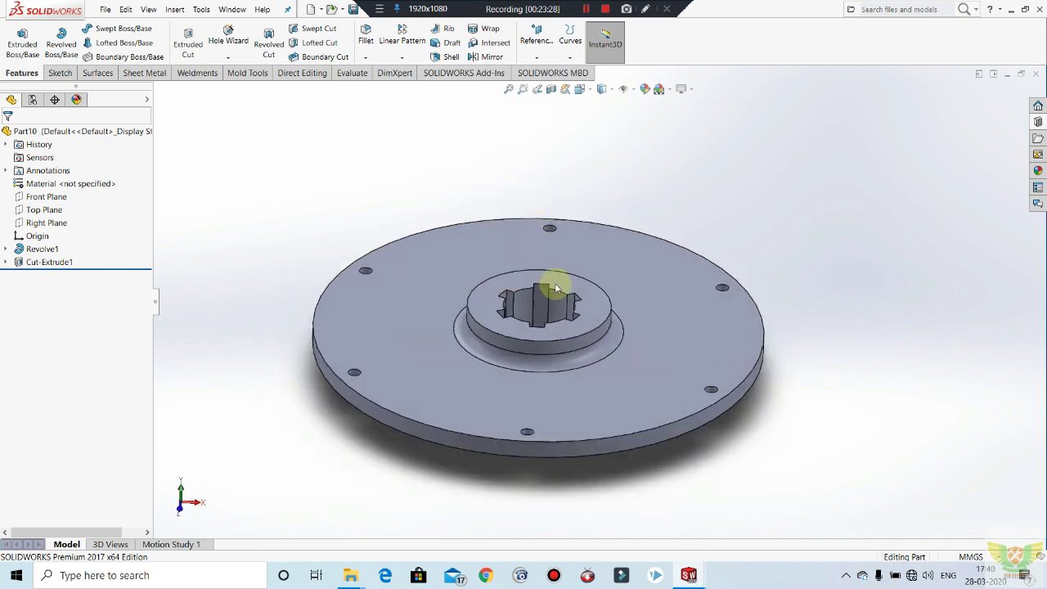
pyautogui.scroll(2, 557, 288)
pyautogui.scroll(-2, 577, 377)
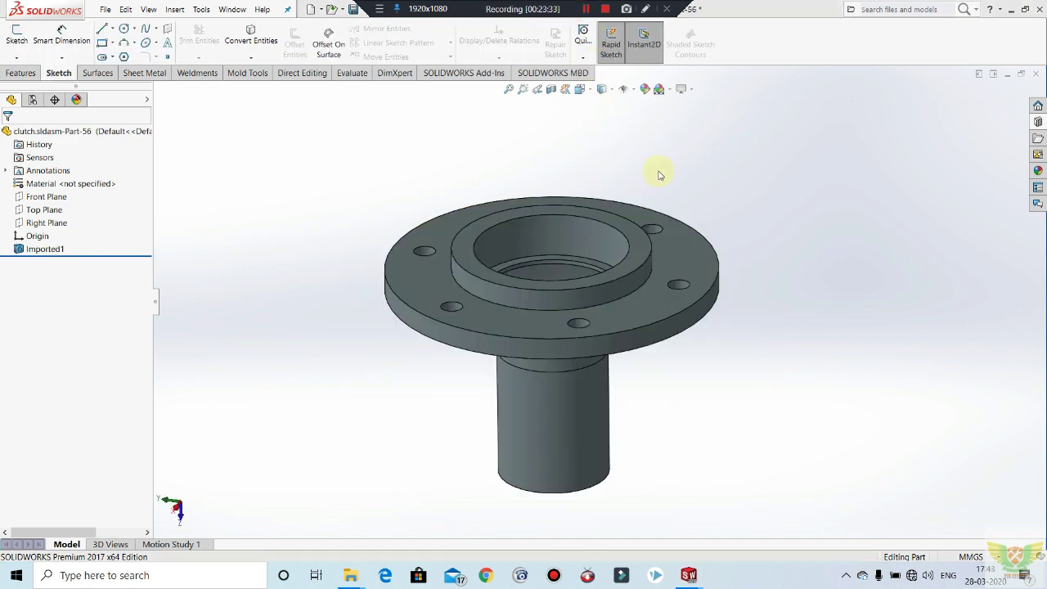
pyautogui.moveTo(572, 237)
pyautogui.mouseDown(button='middle')
pyautogui.moveTo(561, 273)
pyautogui.moveTo(608, 276)
pyautogui.moveTo(584, 191)
pyautogui.moveTo(532, 210)
pyautogui.mouseUp(button='middle')
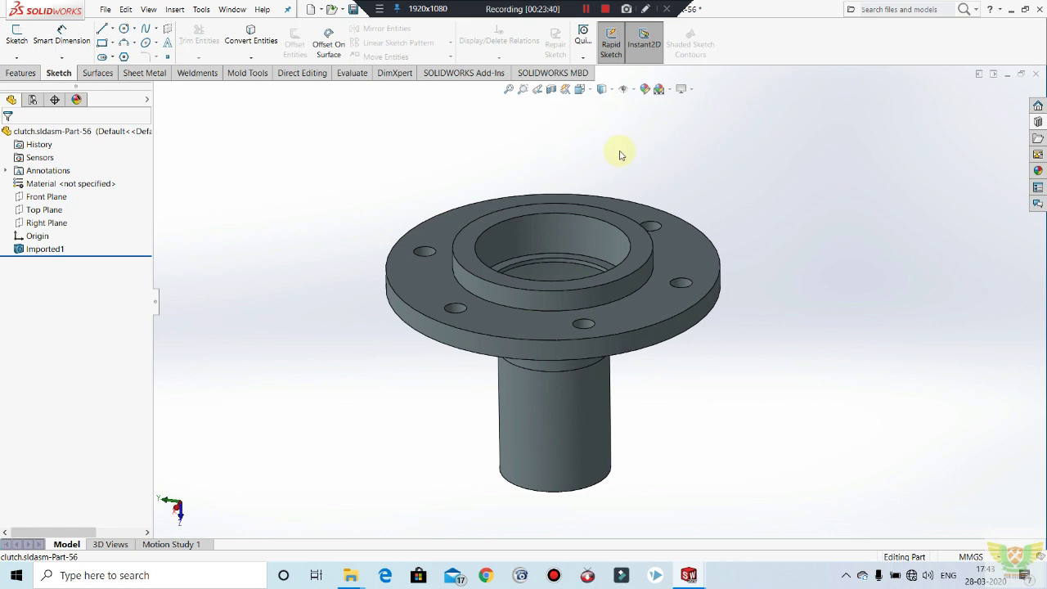
pyautogui.moveTo(577, 232)
pyautogui.mouseDown(button='middle')
pyautogui.moveTo(561, 361)
pyautogui.moveTo(574, 193)
pyautogui.moveTo(547, 407)
pyautogui.moveTo(596, 234)
pyautogui.moveTo(573, 140)
pyautogui.moveTo(601, 295)
pyautogui.moveTo(582, 302)
pyautogui.moveTo(531, 366)
pyautogui.mouseUp(button='middle')
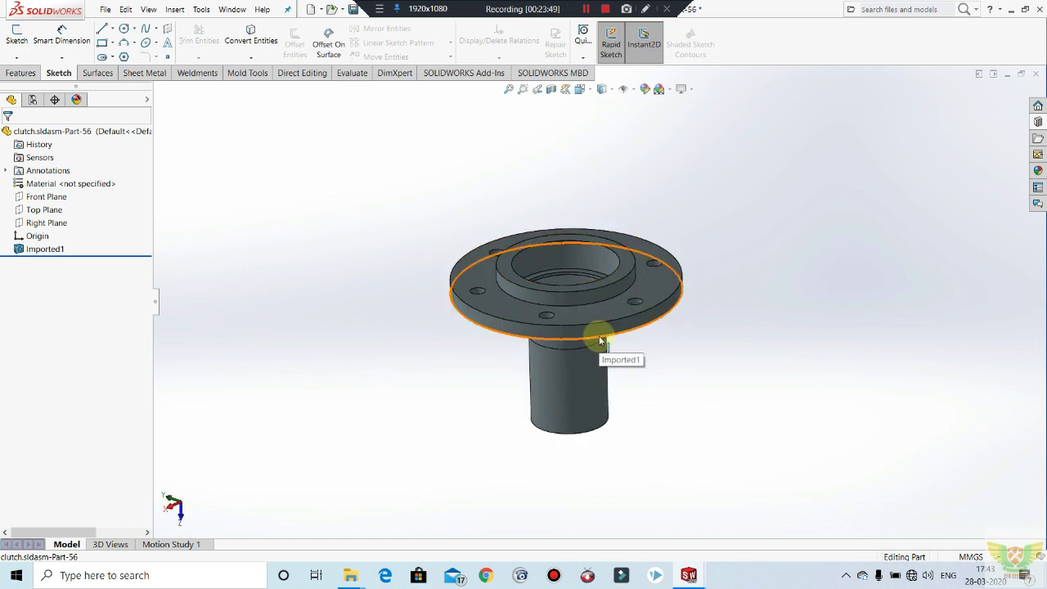
pyautogui.scroll(-3, 608, 260)
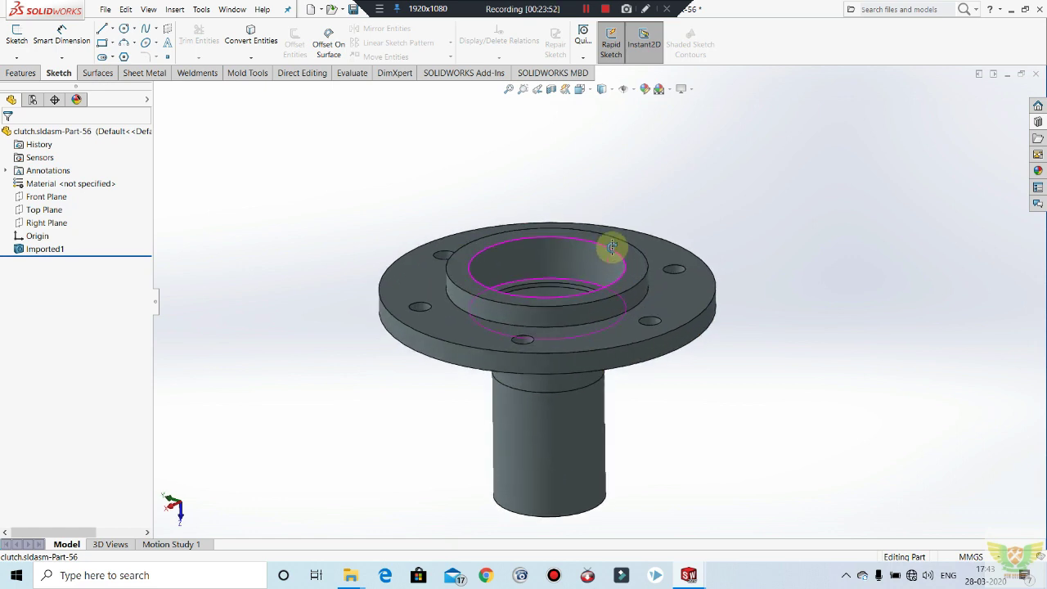
# Create Part11 with a Front Plane half-profile sketch (90, 84, 60, 25, R20, R160).
pyautogui.click(106, 9)
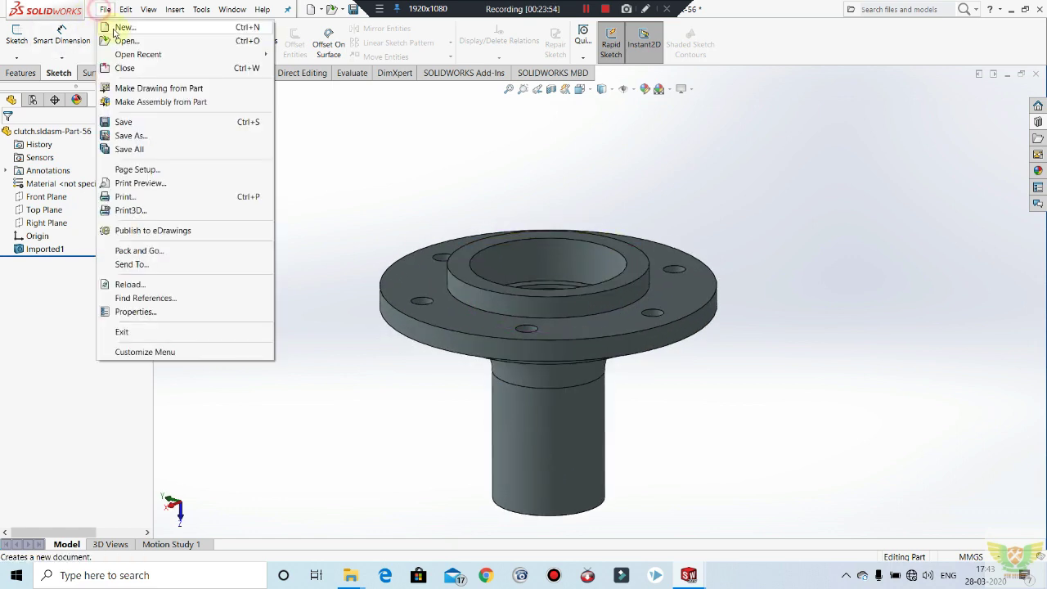
pyautogui.click(115, 28)
pyautogui.click(455, 434)
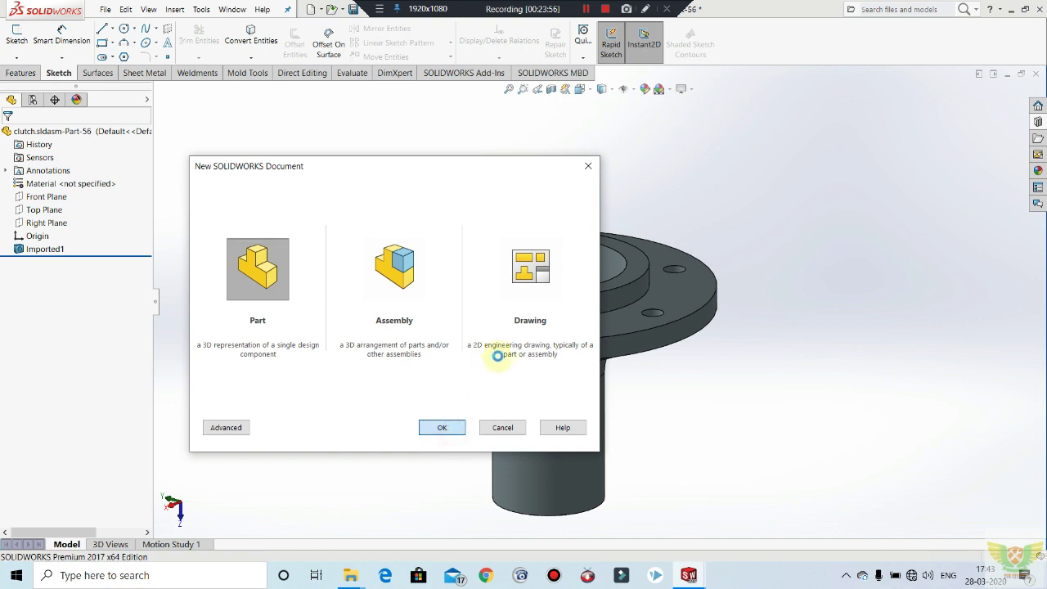
pyautogui.click(16, 33)
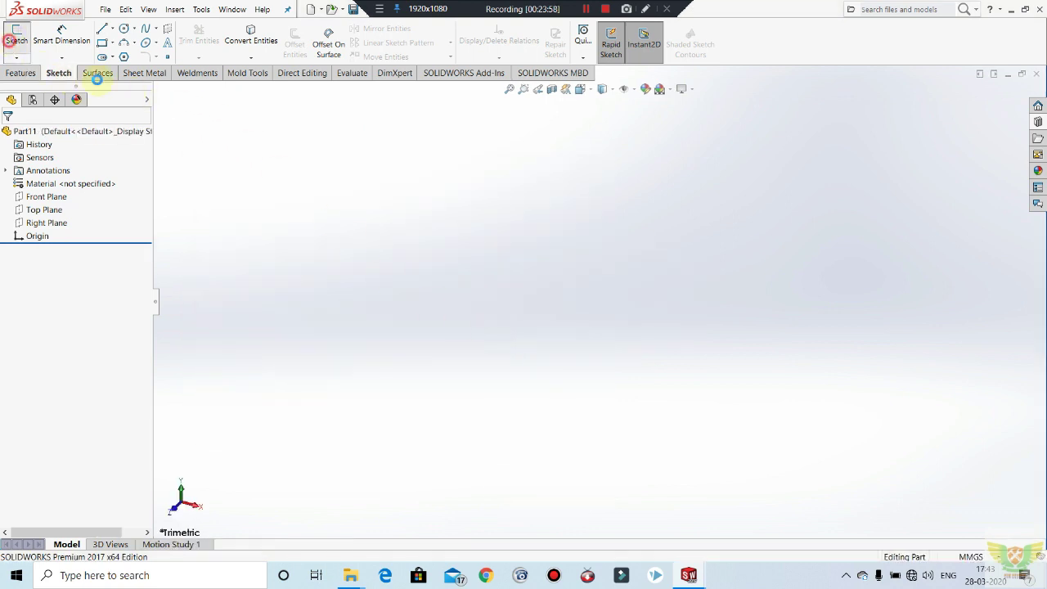
pyautogui.click(454, 189)
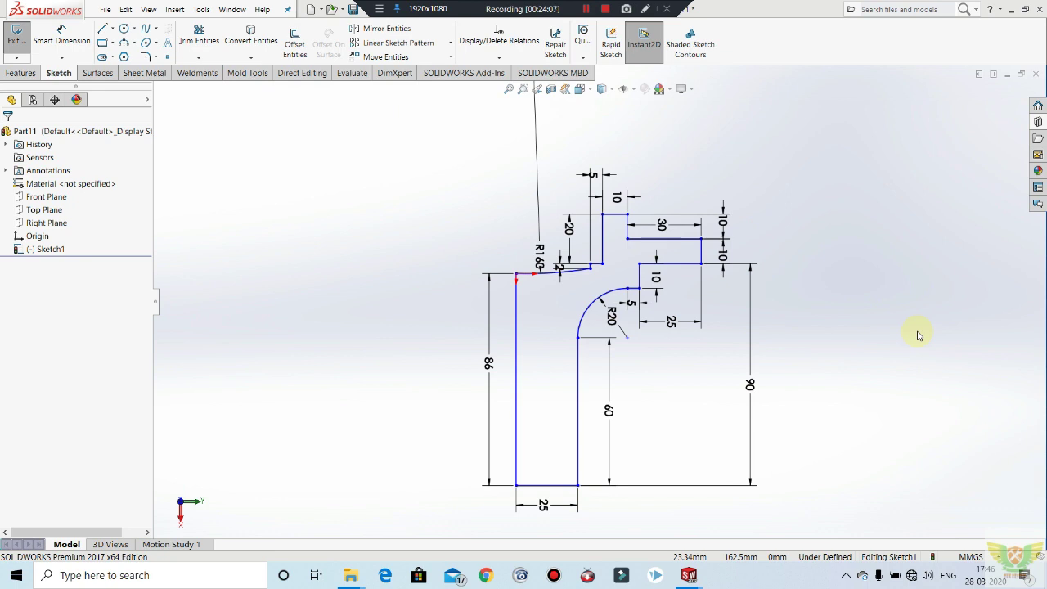
pyautogui.click(11, 39)
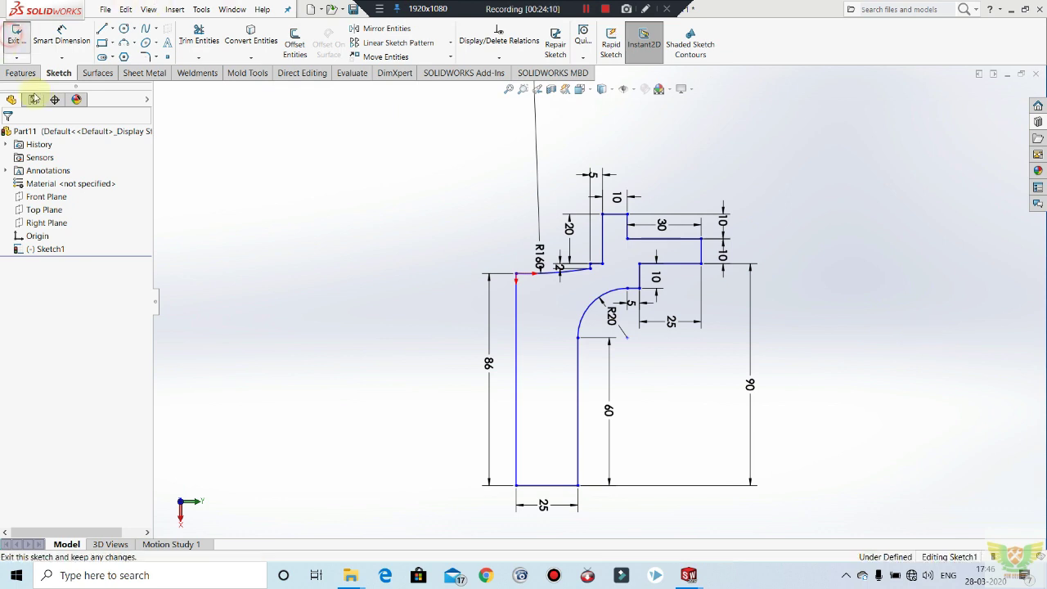
pyautogui.click(17, 37)
# Revolve the half-section 360° about its bottom line into the flanged Revolve1 body.
pyautogui.click(26, 76)
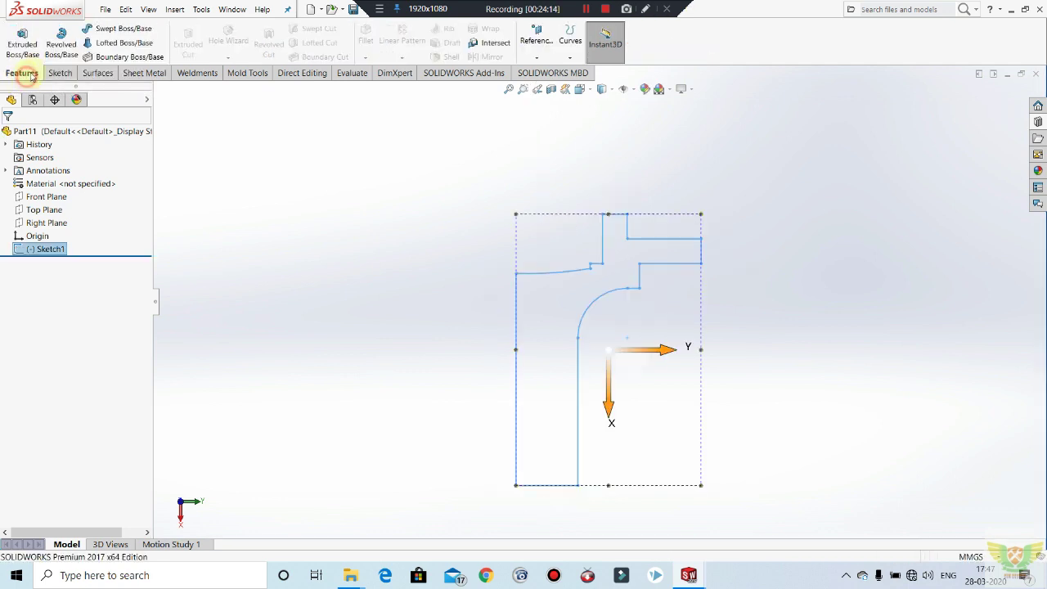
pyautogui.click(61, 42)
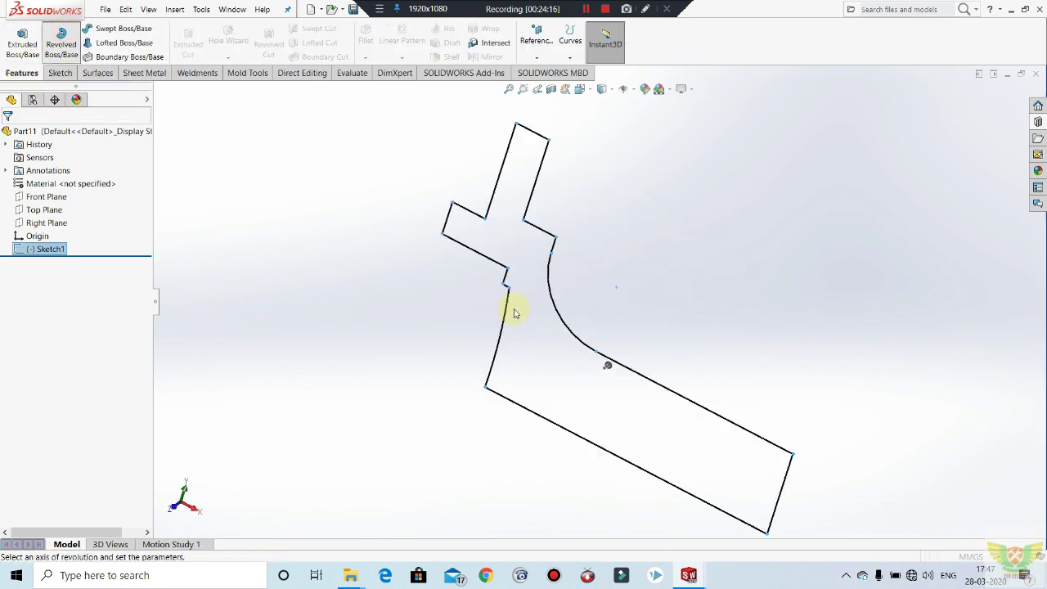
pyautogui.click(586, 442)
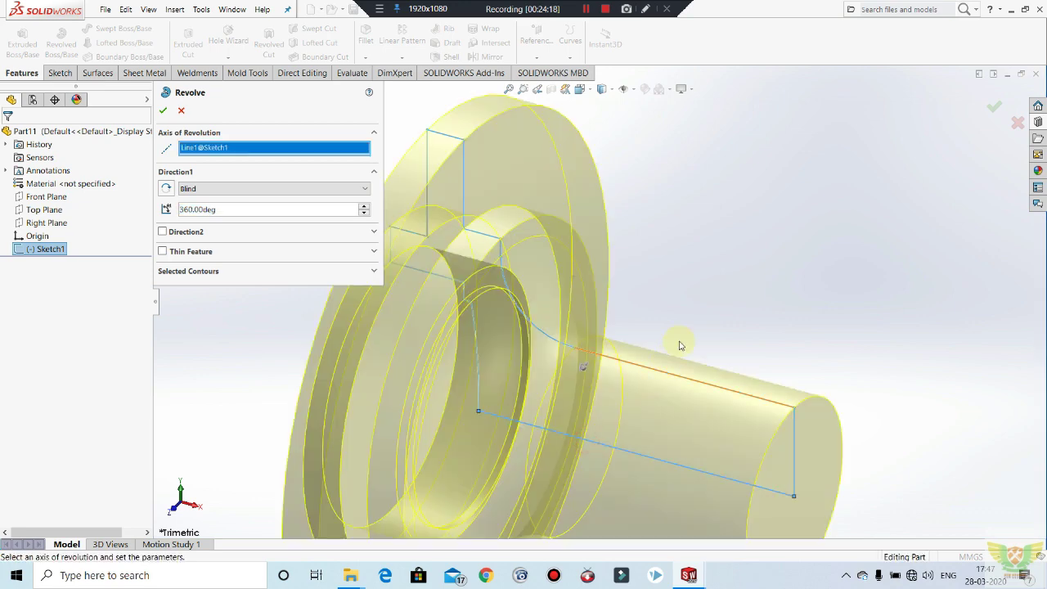
pyautogui.click(164, 112)
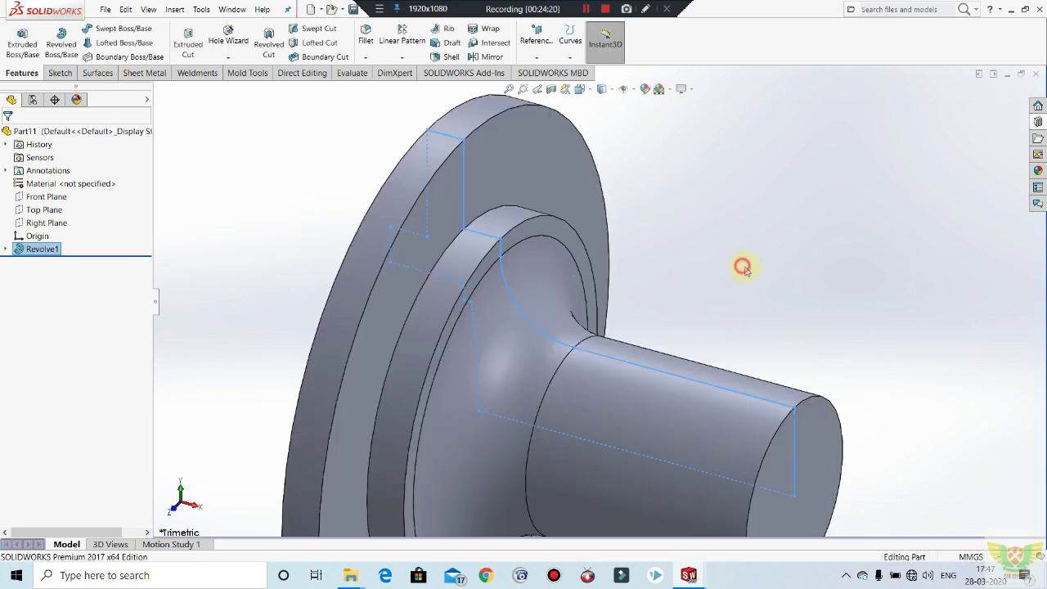
# Start Sketch2 on the top flange face.
pyautogui.moveTo(791, 277)
pyautogui.mouseDown(button='middle')
pyautogui.moveTo(779, 232)
pyautogui.moveTo(743, 250)
pyautogui.moveTo(750, 297)
pyautogui.moveTo(701, 335)
pyautogui.moveTo(696, 231)
pyautogui.moveTo(706, 316)
pyautogui.mouseUp(button='middle')
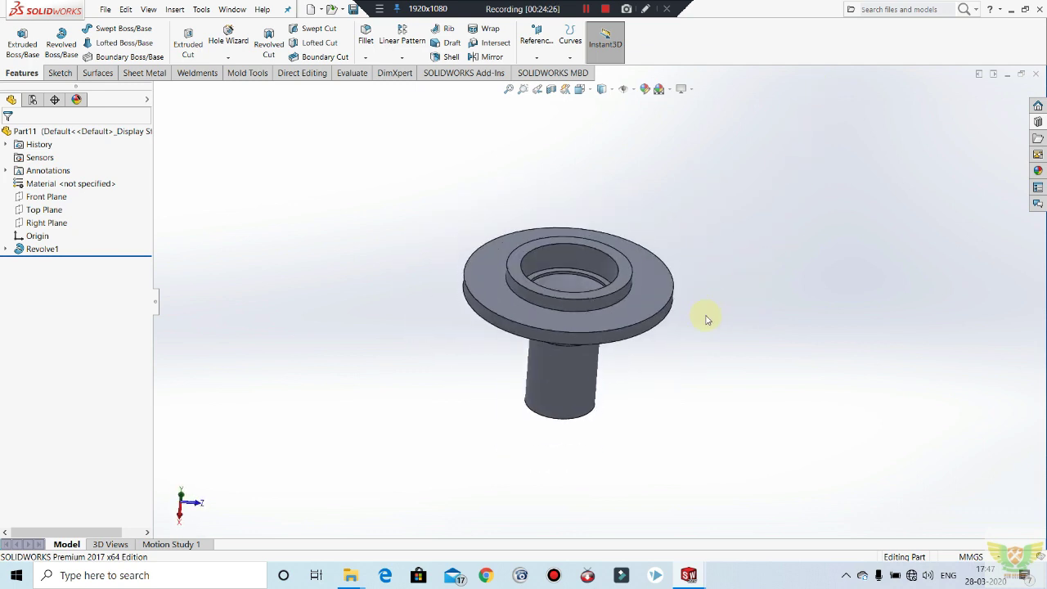
pyautogui.scroll(-2, 660, 281)
pyautogui.click(655, 276)
pyautogui.click(697, 245)
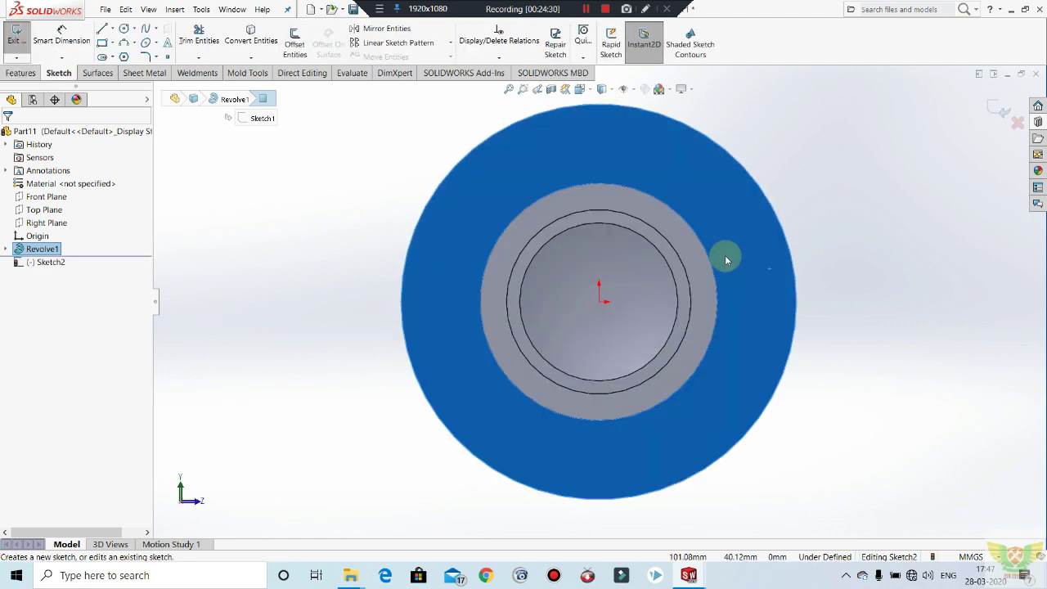
# View the flange face straight-on and fit the whole part in view.
pyautogui.click(864, 253)
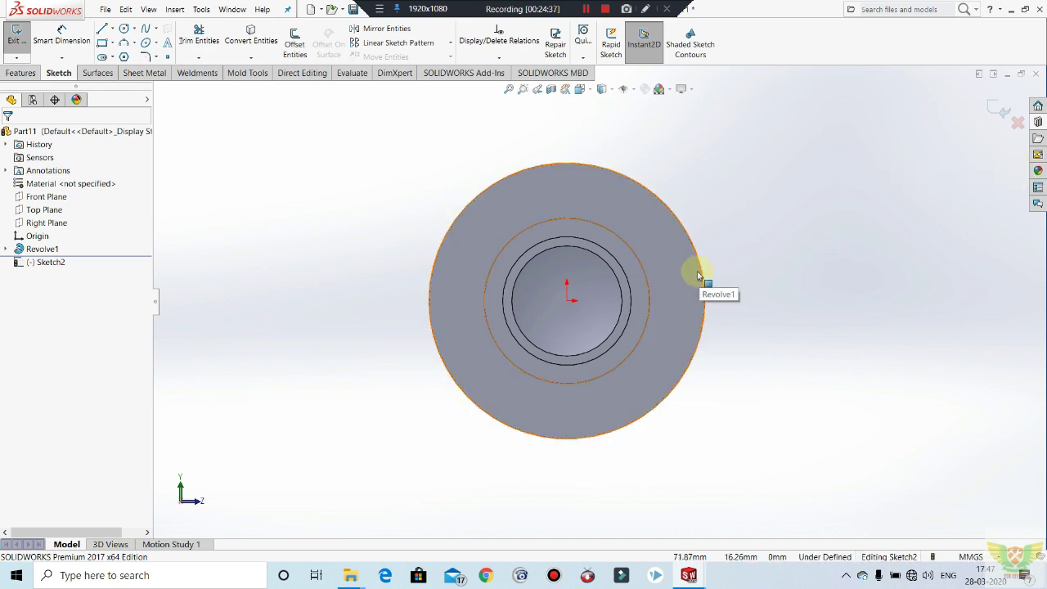
pyautogui.moveTo(619, 265); pyautogui.dragTo(609, 248, button='middle')
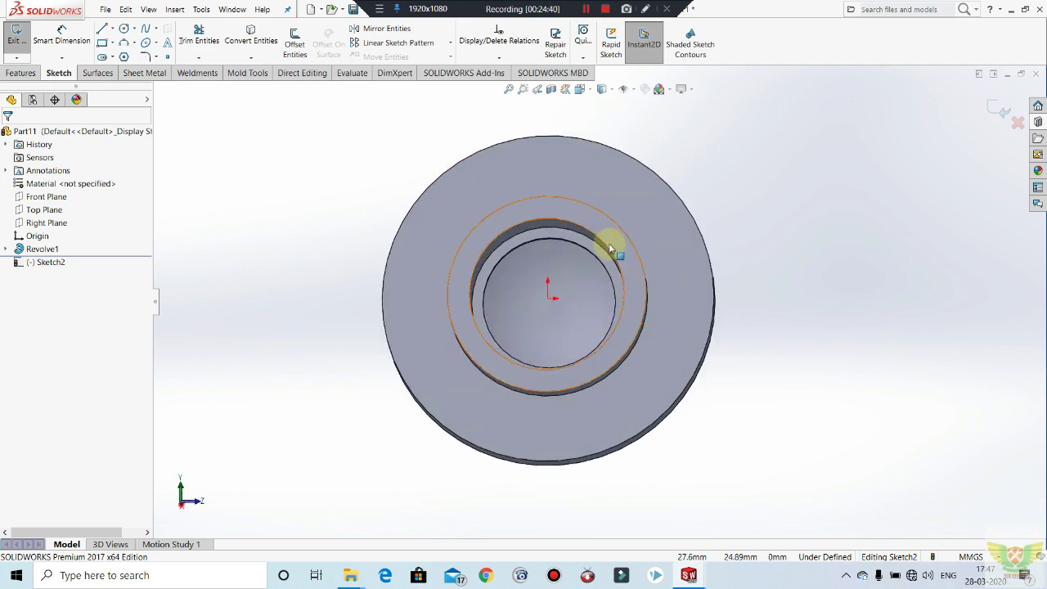
pyautogui.hotkey('ctrl', '8')
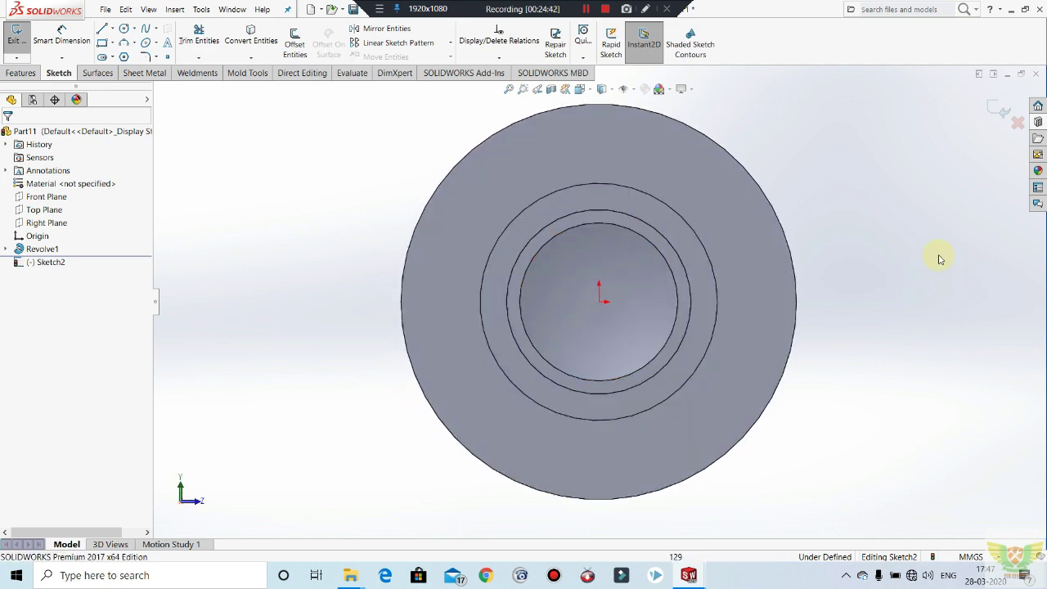
pyautogui.press('f')
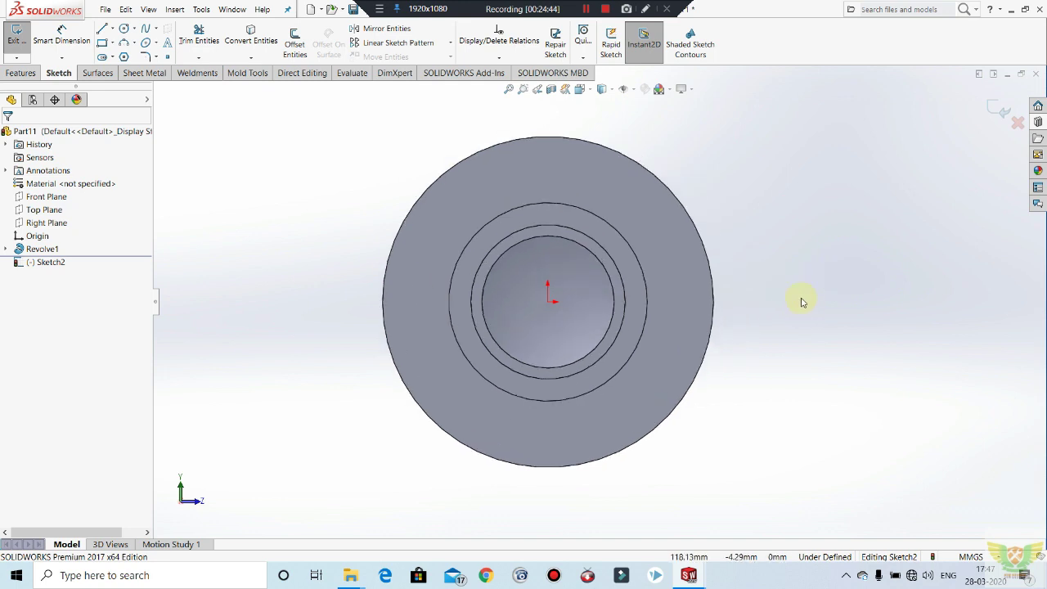
# Circular-pattern the Ø10 circle into 6 equal instances on the 60 mm radius and close the sketch.
pyautogui.click(451, 45)
pyautogui.click(400, 72)
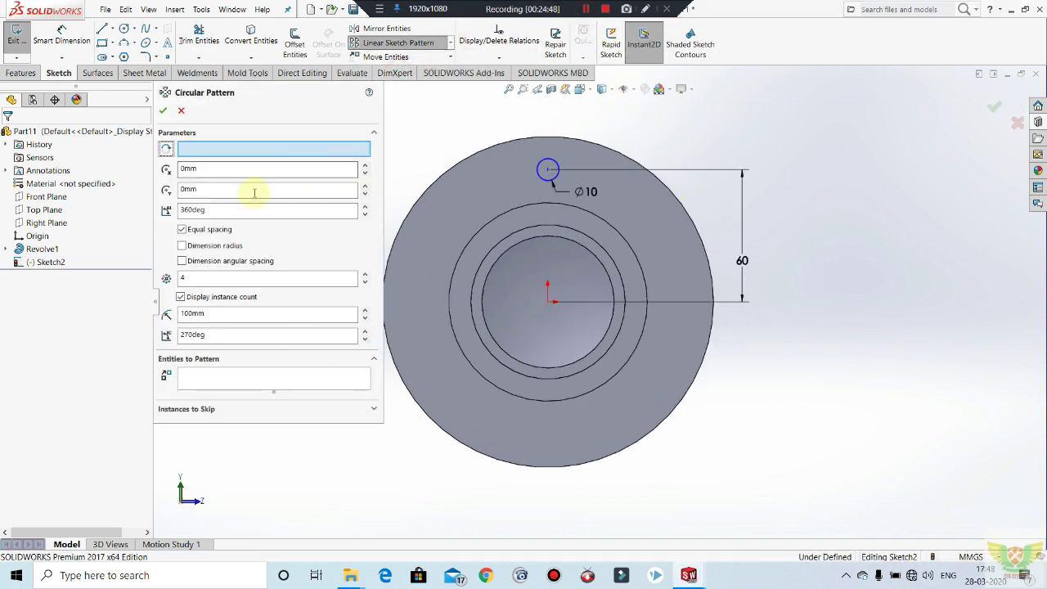
pyautogui.click(233, 378)
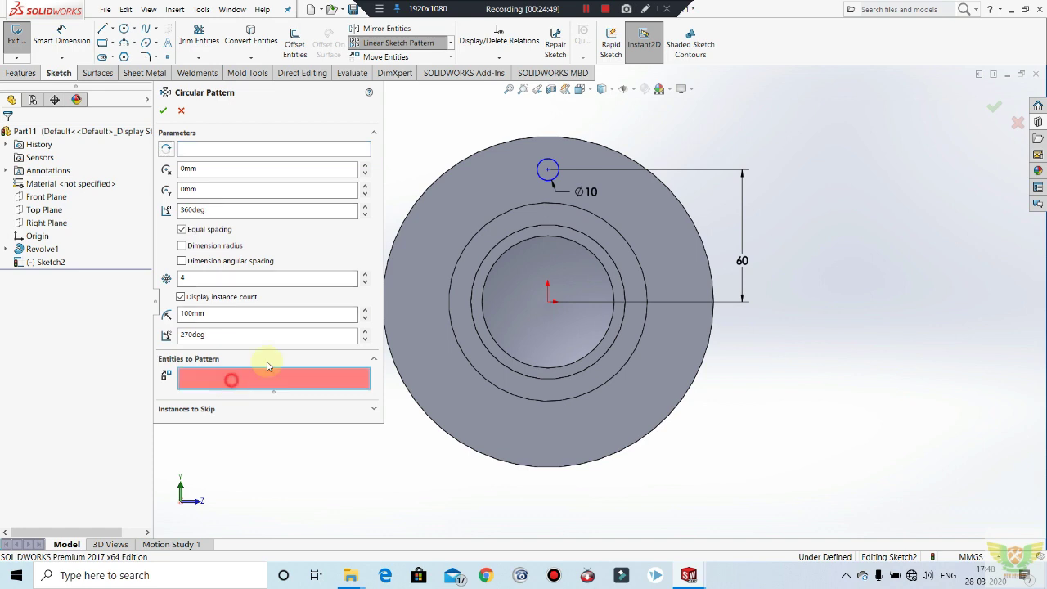
pyautogui.click(554, 164)
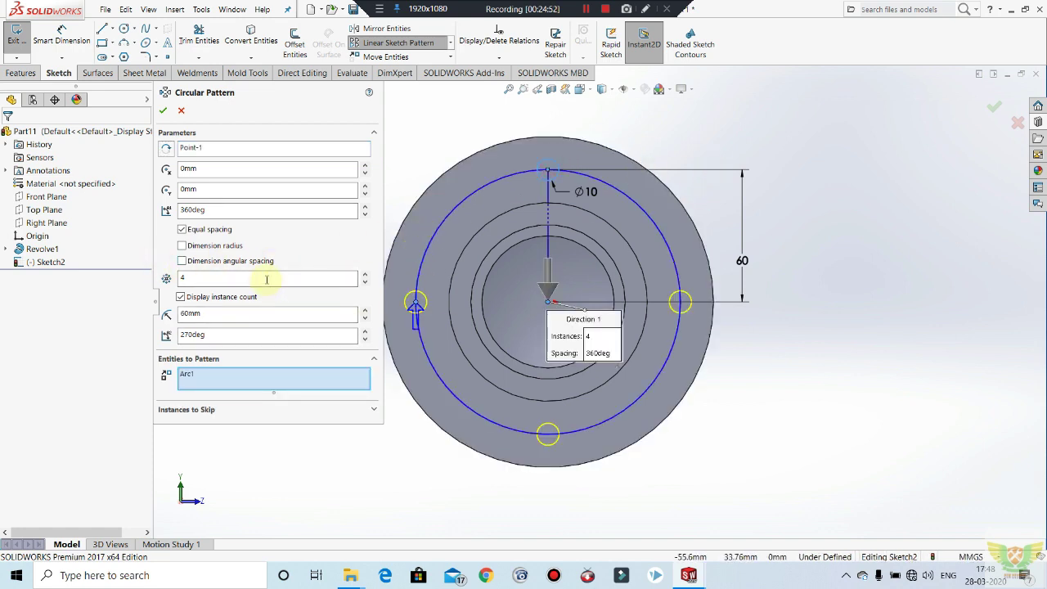
pyautogui.write('6')
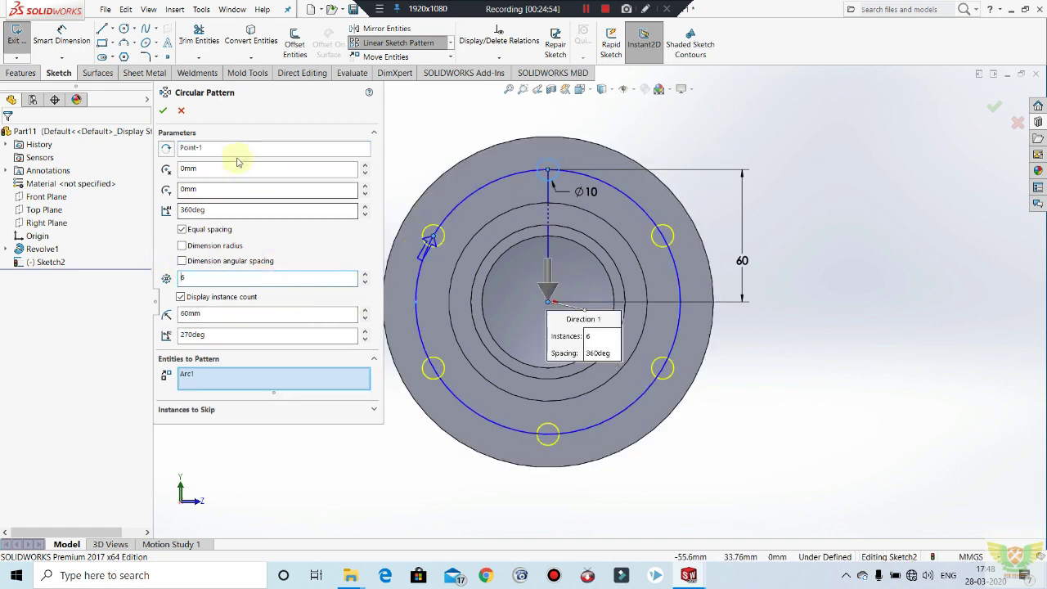
pyautogui.click(163, 109)
pyautogui.click(21, 49)
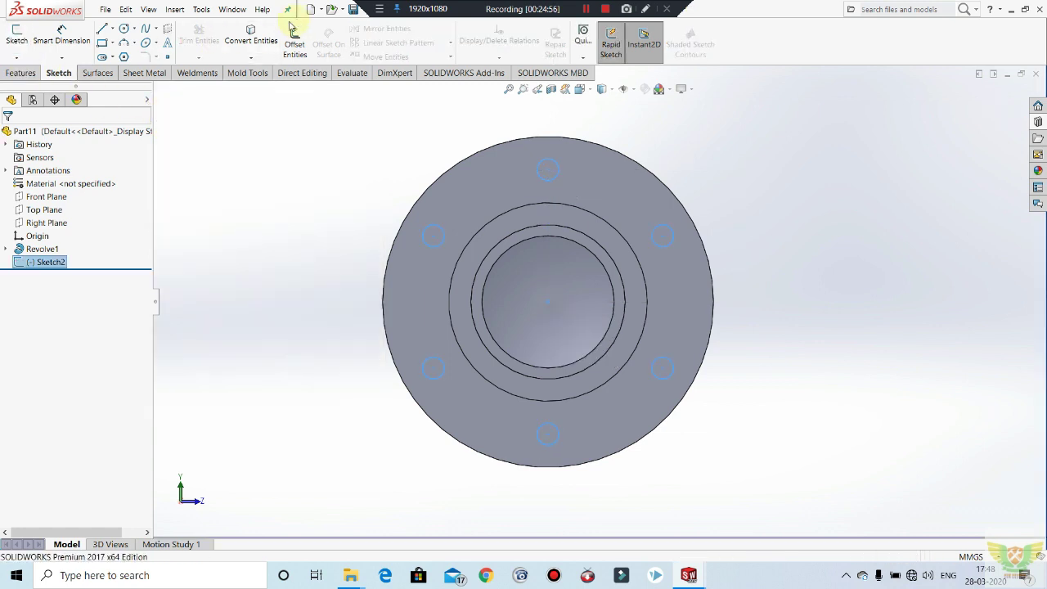
pyautogui.click(21, 76)
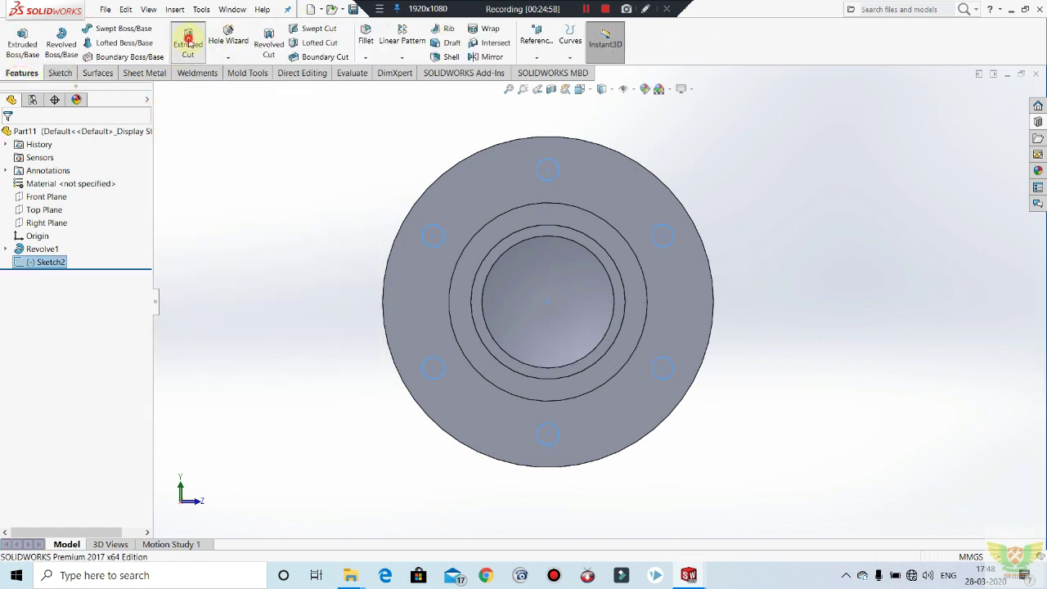
# Cut the six Ø10 bolt holes 10 mm blind into the flange and orbit to inspect them.
pyautogui.click(189, 42)
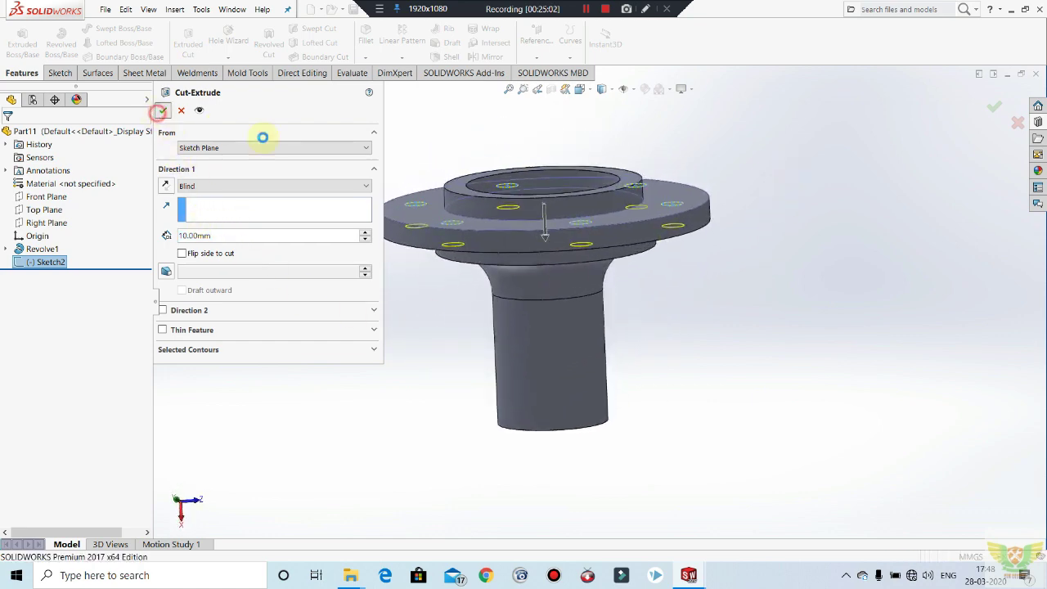
pyautogui.click(162, 109)
pyautogui.moveTo(792, 238)
pyautogui.mouseDown(button='middle')
pyautogui.moveTo(780, 198)
pyautogui.moveTo(772, 419)
pyautogui.moveTo(772, 398)
pyautogui.moveTo(708, 306)
pyautogui.mouseUp(button='middle')
pyautogui.scroll(3, 519, 274)
pyautogui.scroll(-3, 664, 227)
pyautogui.moveTo(664, 226)
pyautogui.mouseDown(button='middle')
pyautogui.moveTo(678, 215)
pyautogui.moveTo(696, 253)
pyautogui.mouseUp(button='middle')
pyautogui.scroll(-2, 704, 255)
pyautogui.scroll(-1, 715, 262)
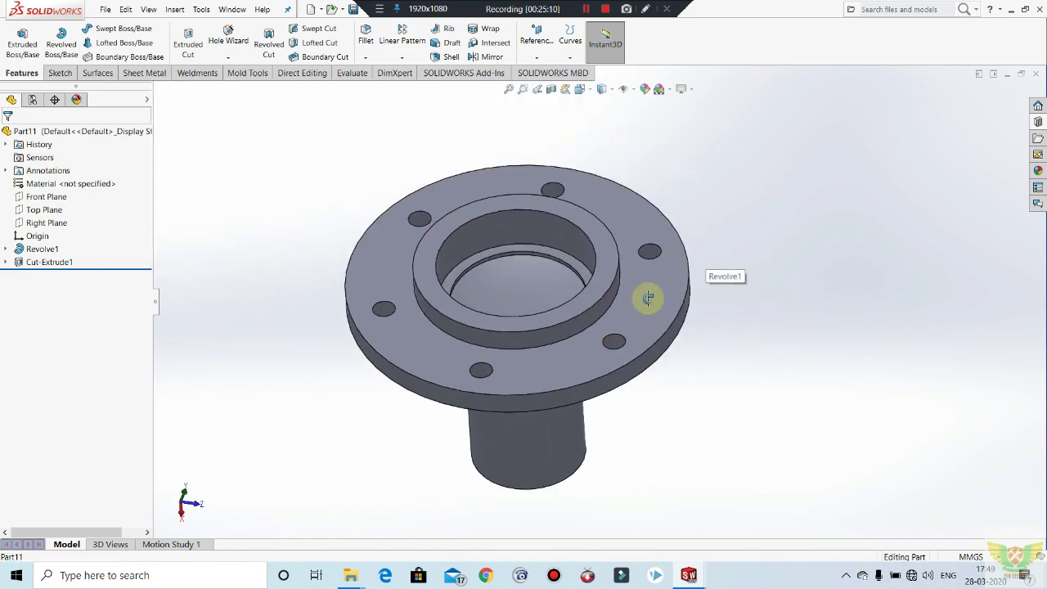
pyautogui.scroll(2, 641, 311)
pyautogui.moveTo(615, 363)
pyautogui.mouseDown(button='middle')
pyautogui.moveTo(615, 323)
pyautogui.moveTo(484, 385)
pyautogui.moveTo(567, 273)
pyautogui.mouseUp(button='middle')
pyautogui.scroll(-2, 551, 304)
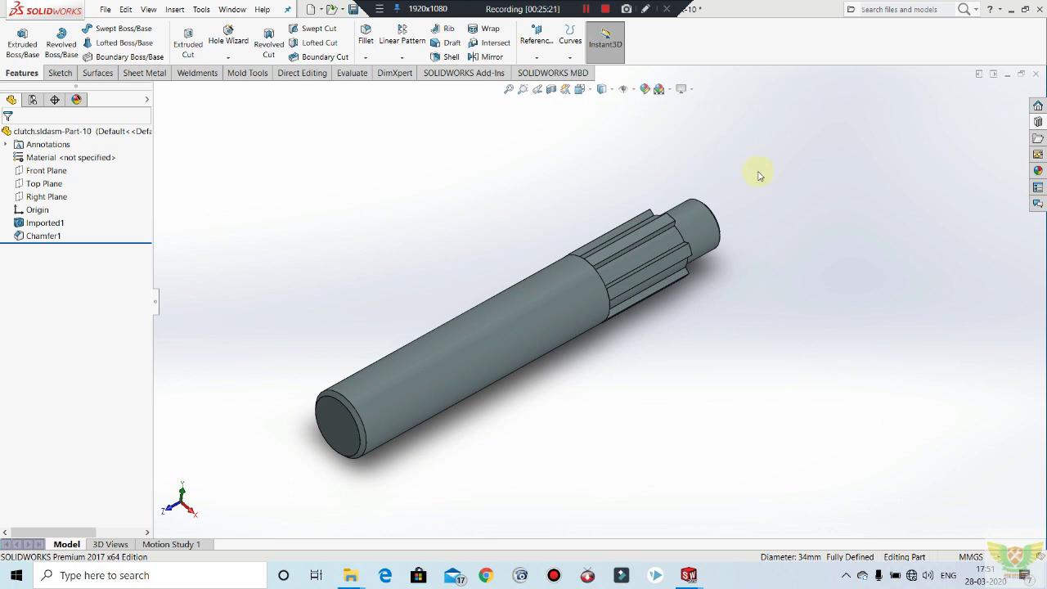
# Browse the Design Library Toolbox to ANSI Metric > Bearings > Ball Bearings.
pyautogui.click(1038, 121)
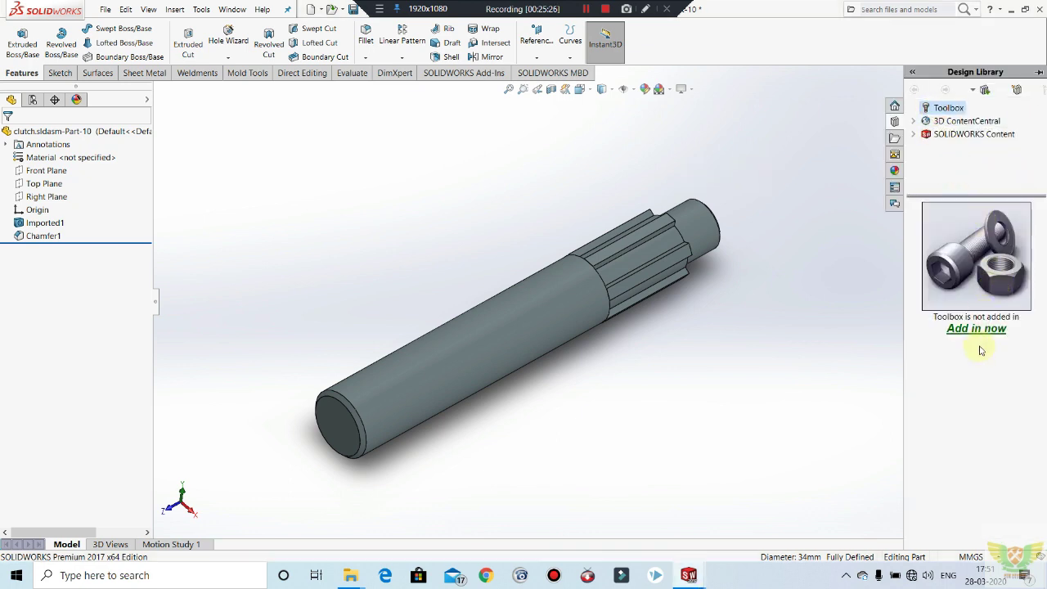
pyautogui.click(975, 329)
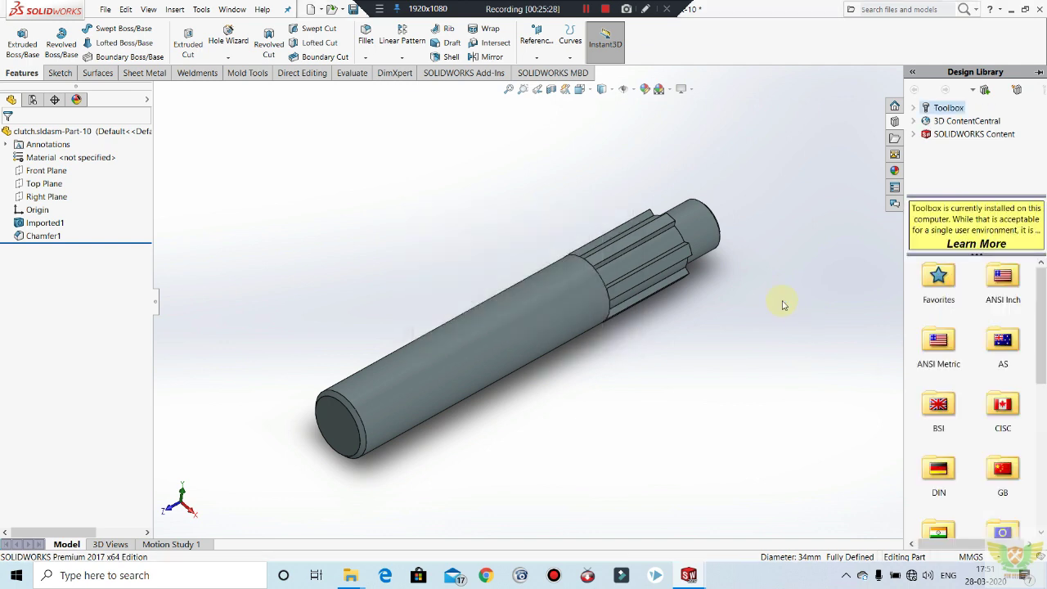
pyautogui.doubleClick(940, 351)
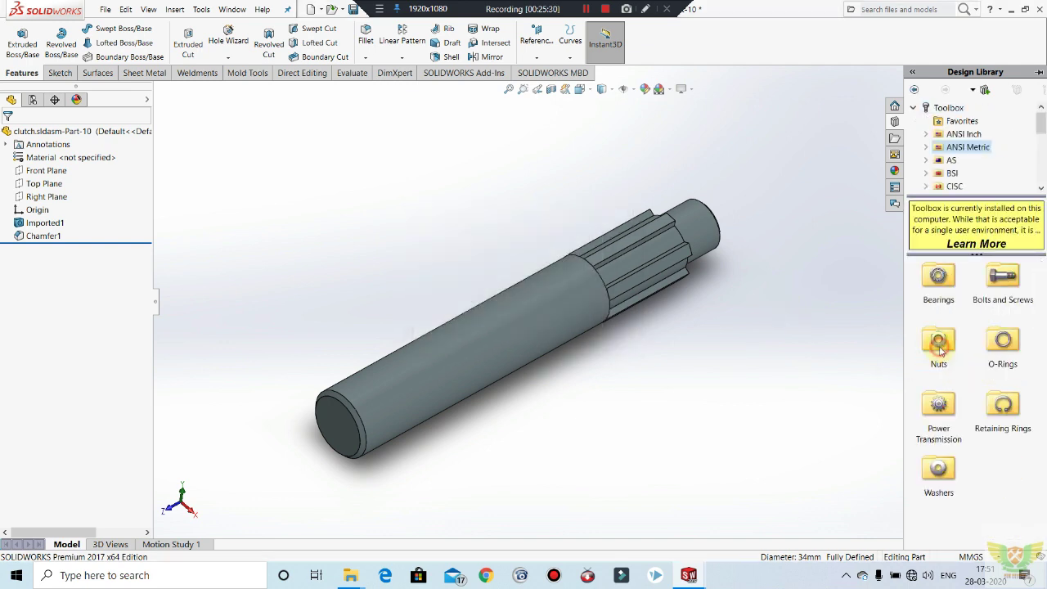
pyautogui.doubleClick(940, 282)
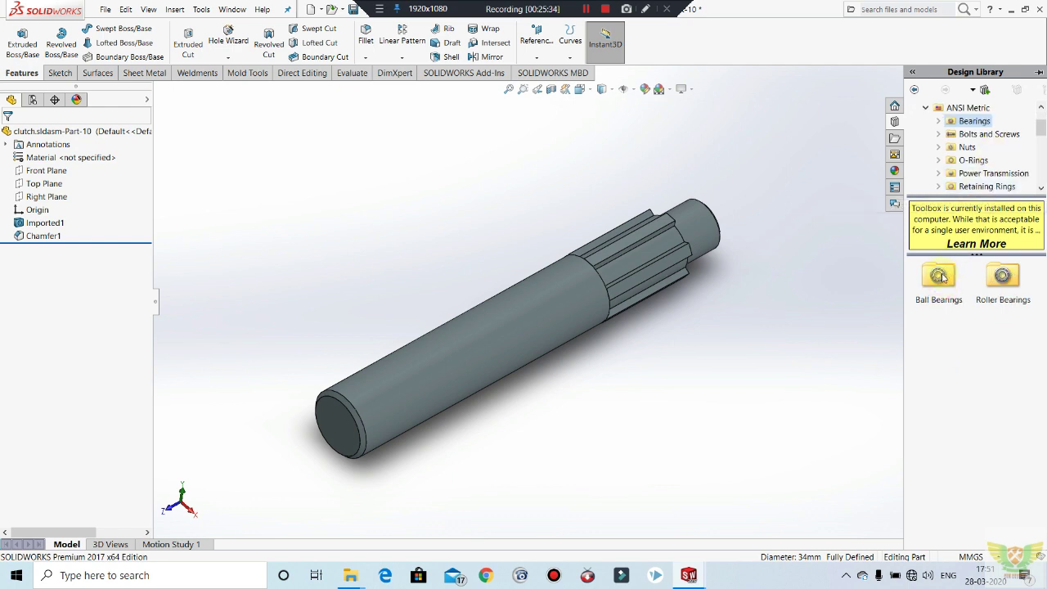
pyautogui.doubleClick(938, 275)
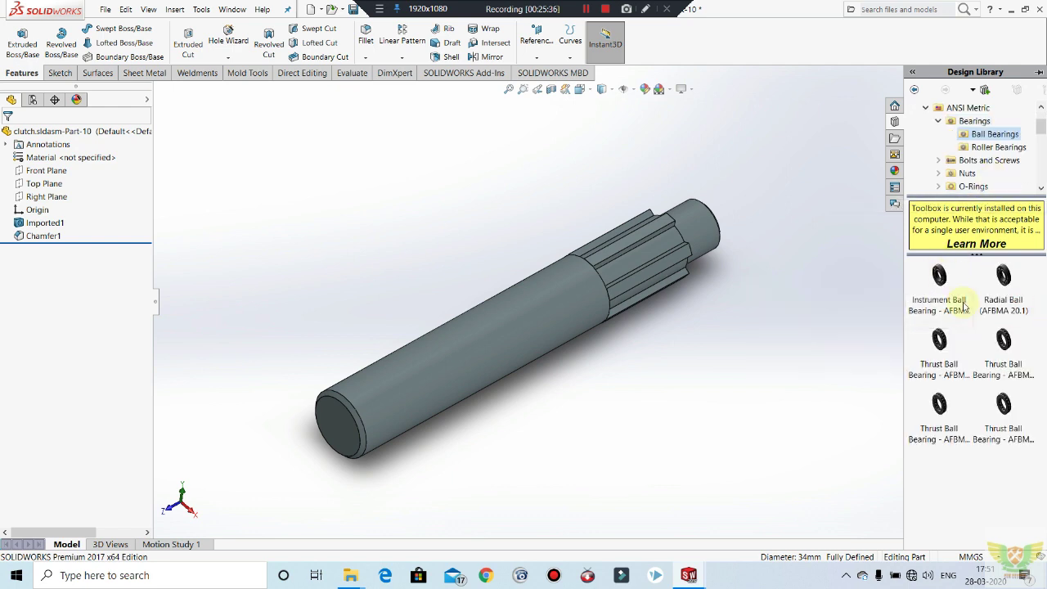
# Close the library pane, dismiss the notification and create a new blank part.
pyautogui.click(804, 214)
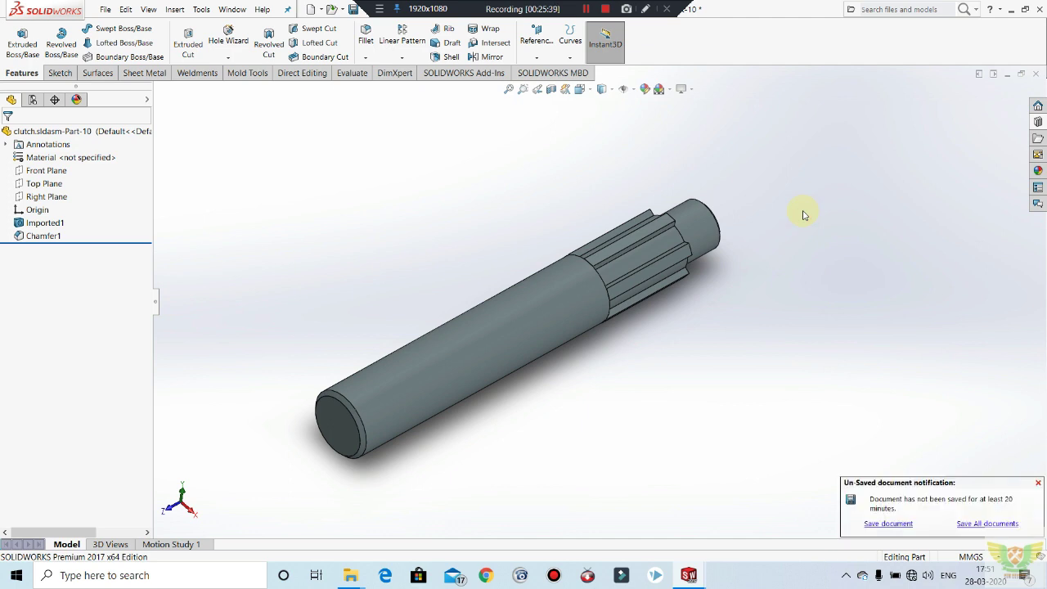
pyautogui.click(1039, 483)
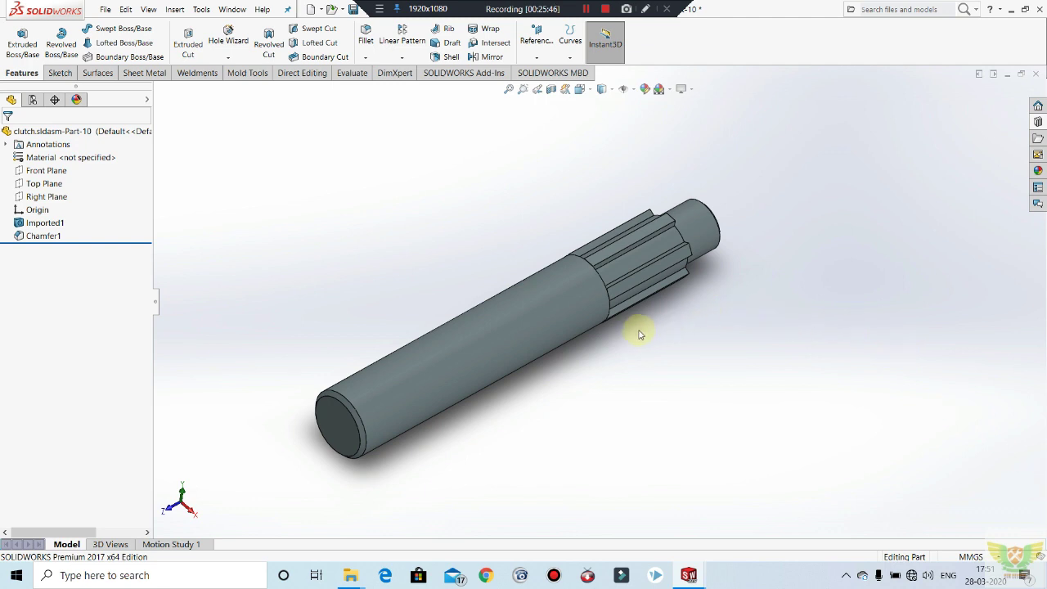
pyautogui.click(105, 9)
pyautogui.click(124, 27)
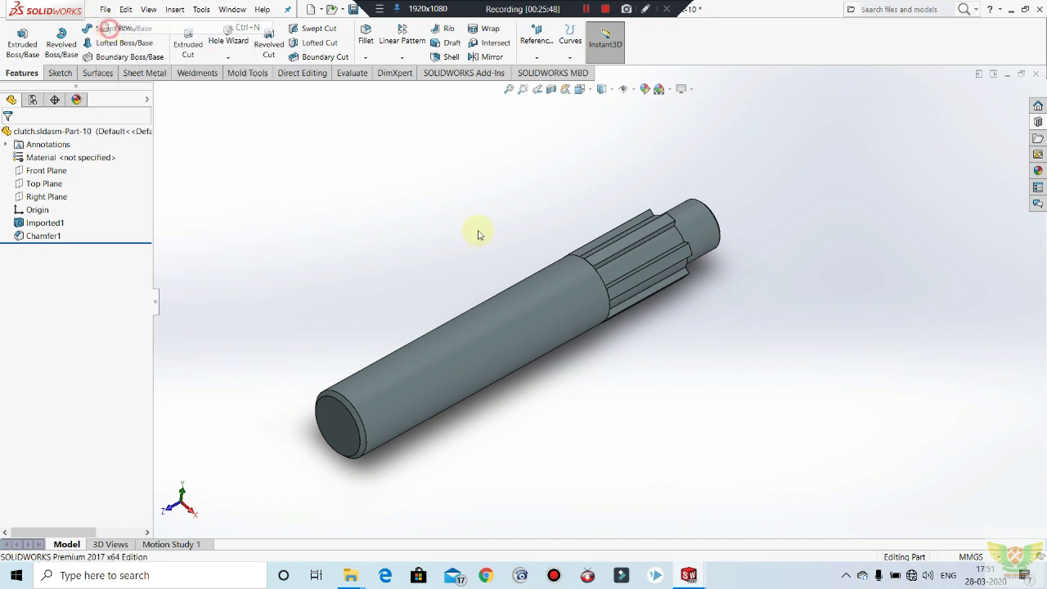
pyautogui.click(442, 429)
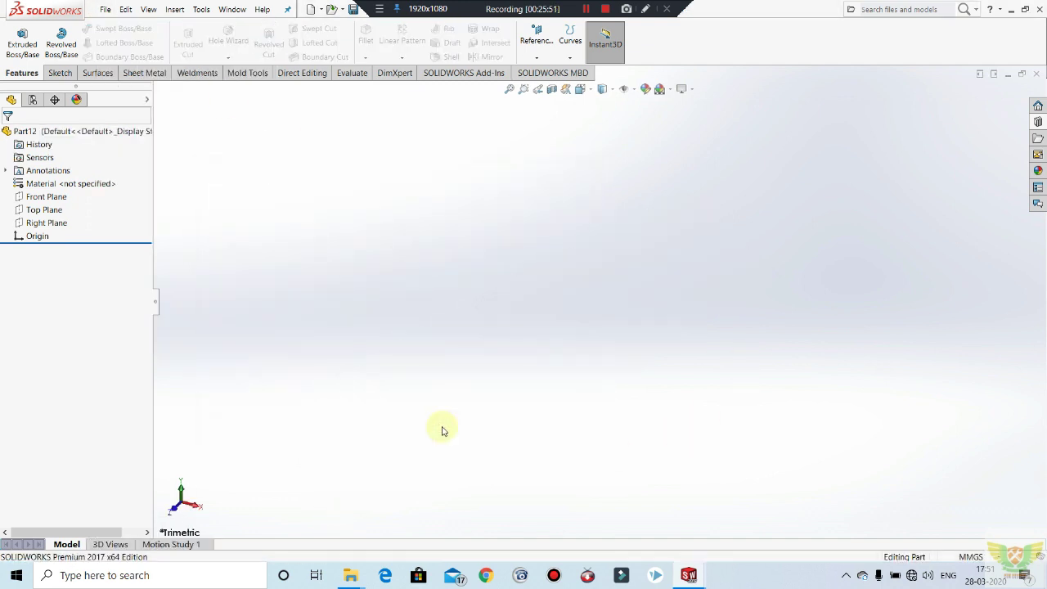
# Sketch a Ø34 circle on the Front Plane.
pyautogui.click(60, 72)
pyautogui.click(16, 37)
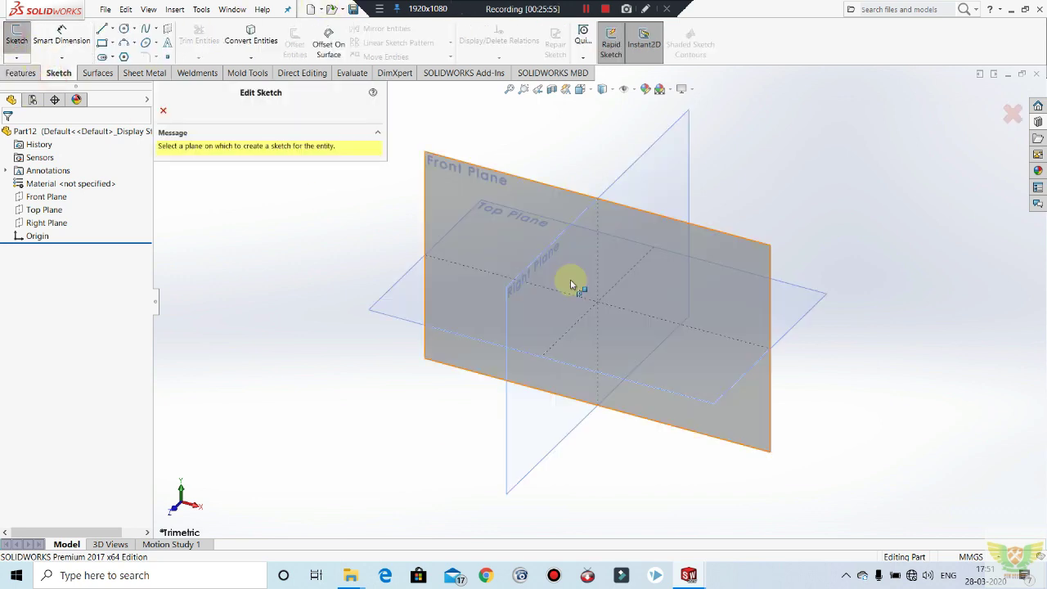
pyautogui.click(516, 187)
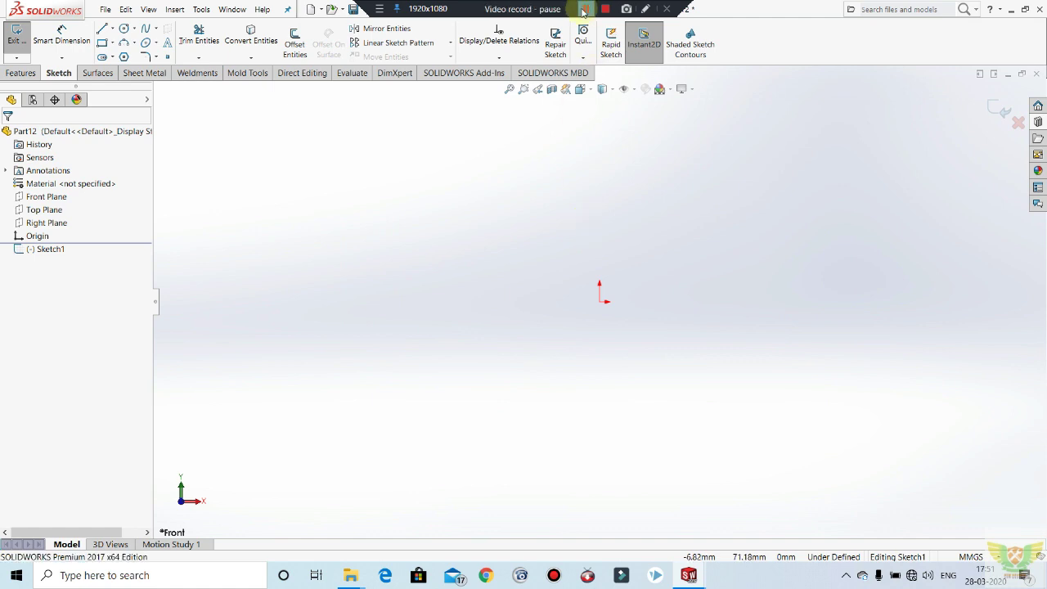
pyautogui.click(18, 38)
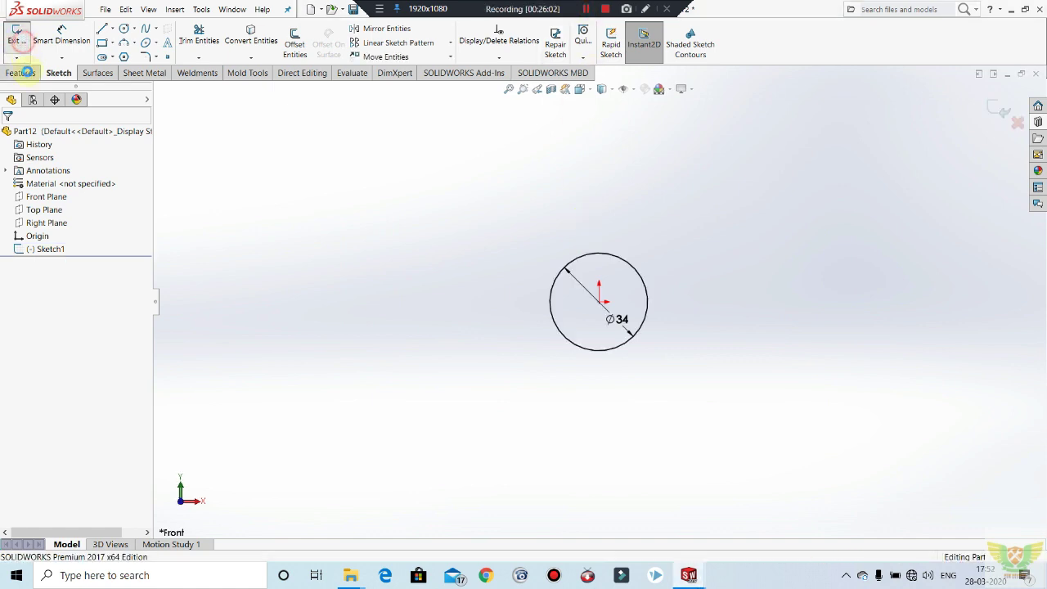
# Extrude the Ø34 circle 200 mm into a cylinder.
pyautogui.click(27, 75)
pyautogui.click(23, 41)
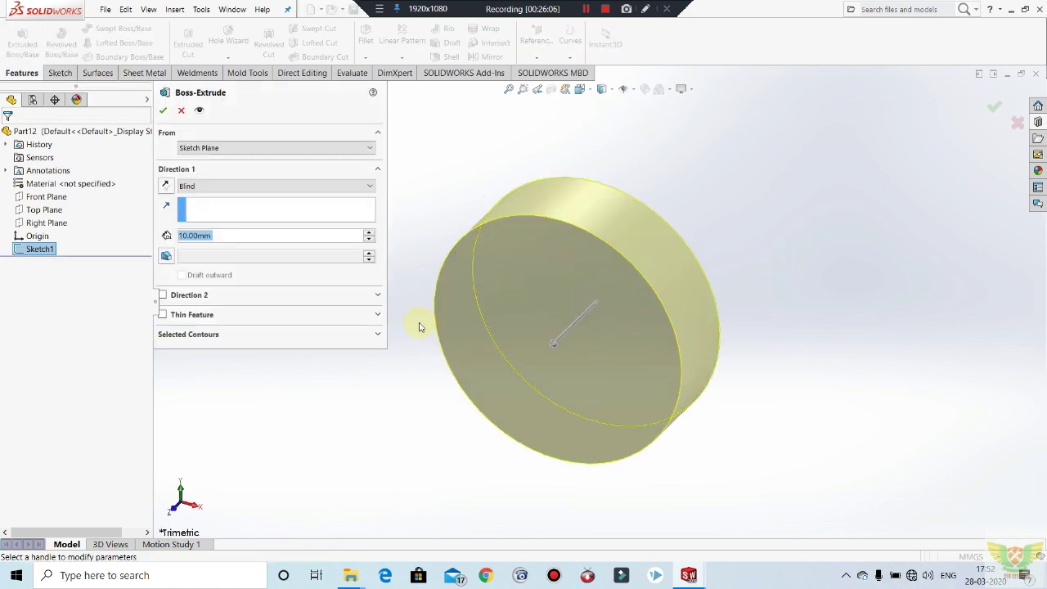
pyautogui.write('200')
pyautogui.press('Return')
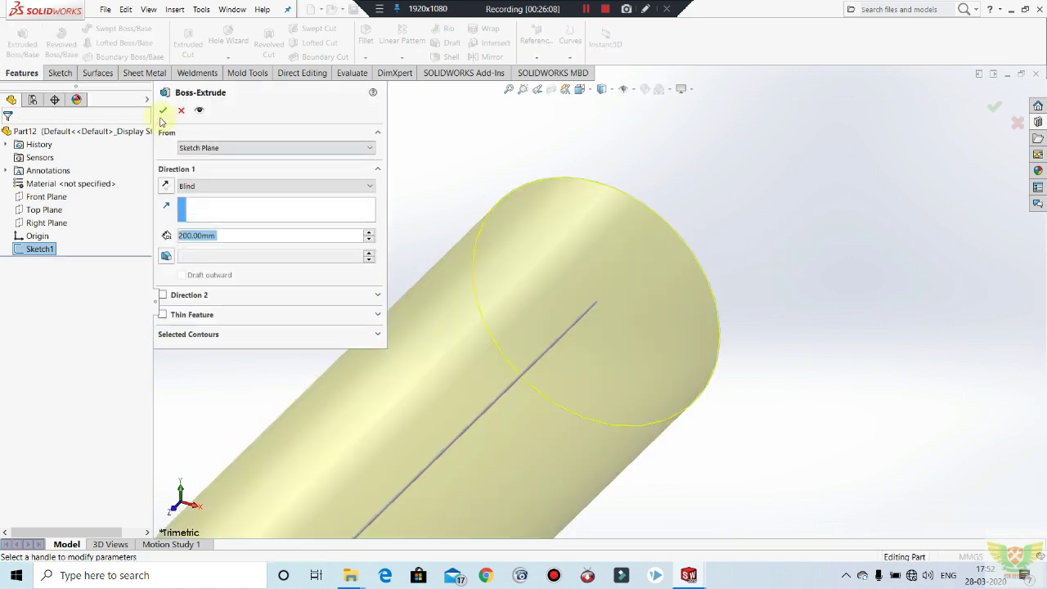
pyautogui.click(162, 110)
pyautogui.scroll(5, 746, 282)
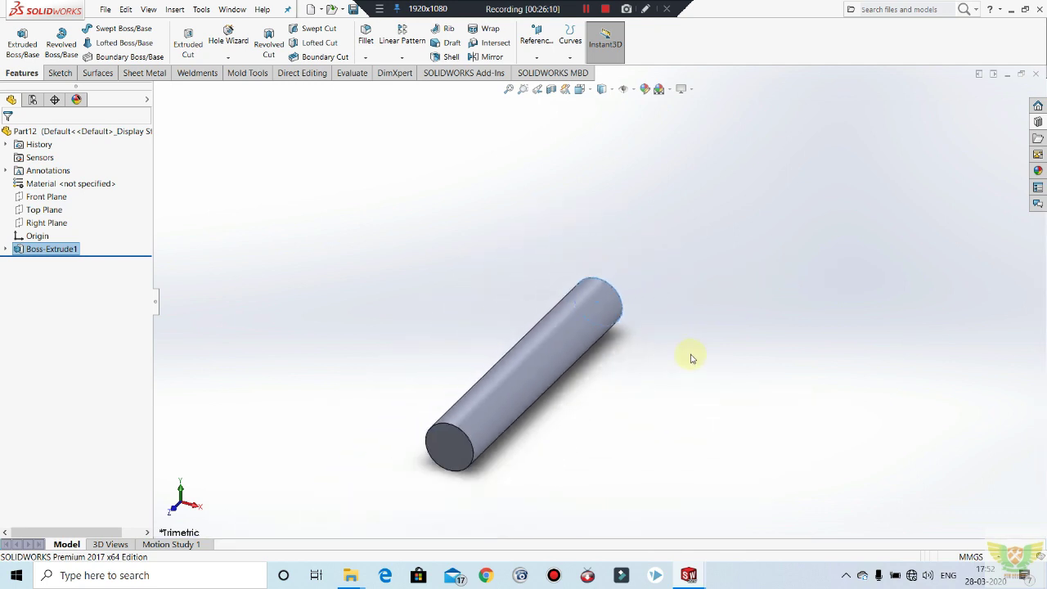
pyautogui.moveTo(690, 358); pyautogui.dragTo(660, 287, button='middle')
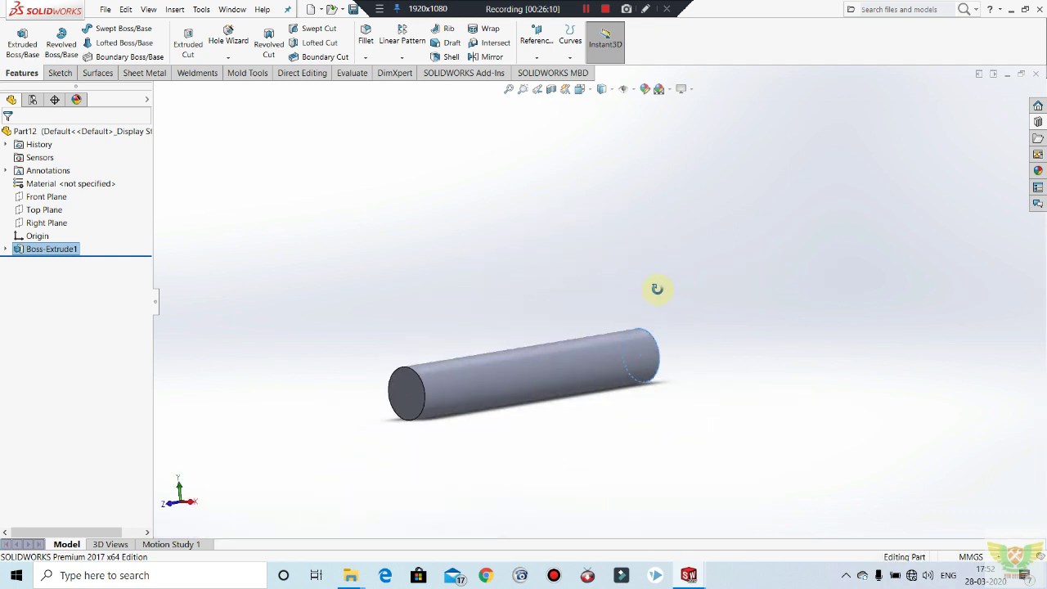
# Chamfer one end edge of the cylinder at 2 mm × 45°.
pyautogui.click(369, 59)
pyautogui.click(378, 84)
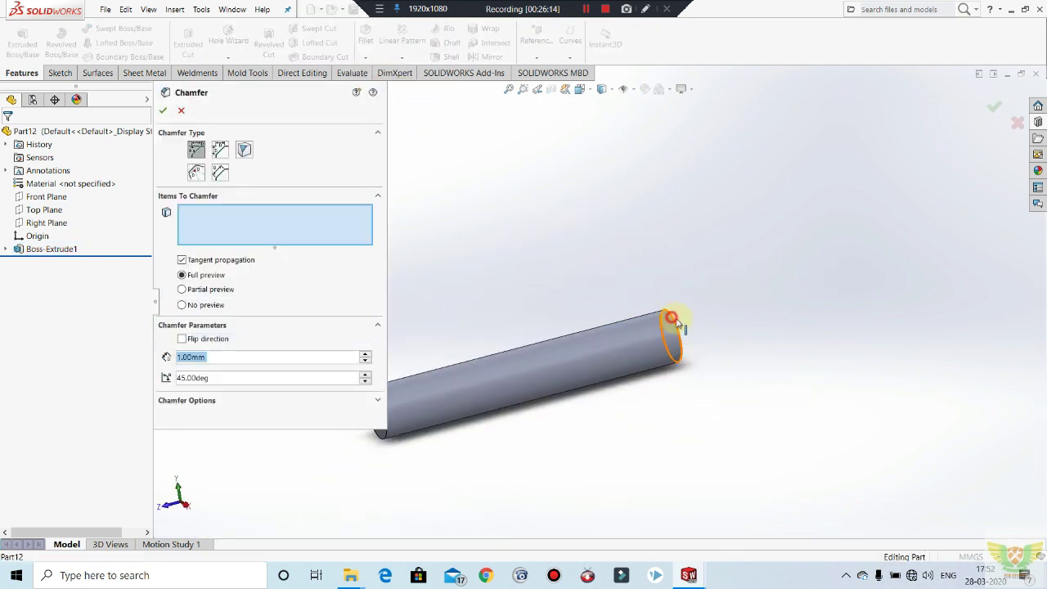
pyautogui.click(673, 319)
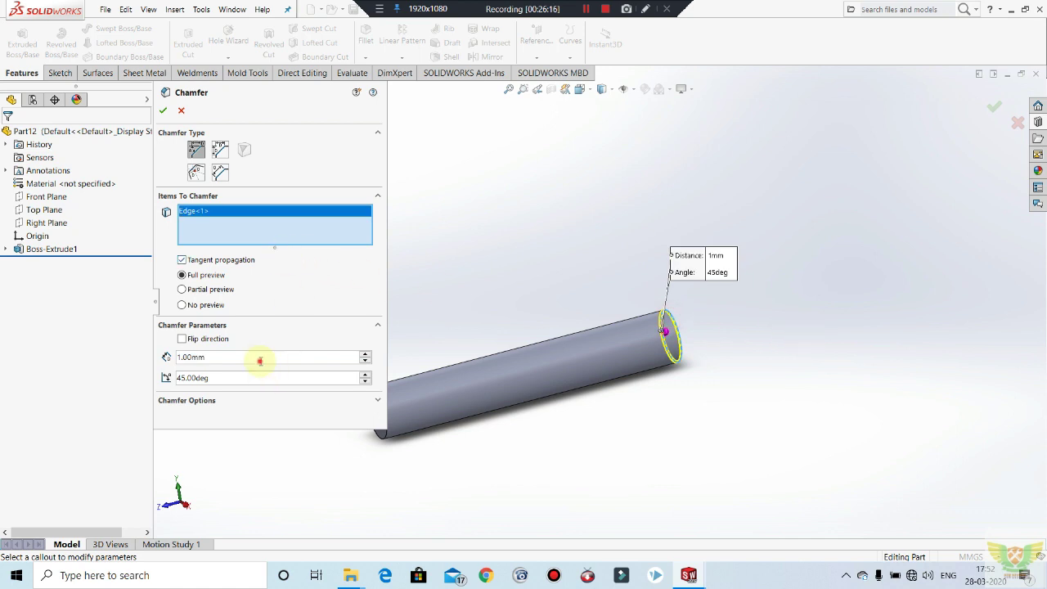
pyautogui.write('2')
pyautogui.press('Return')
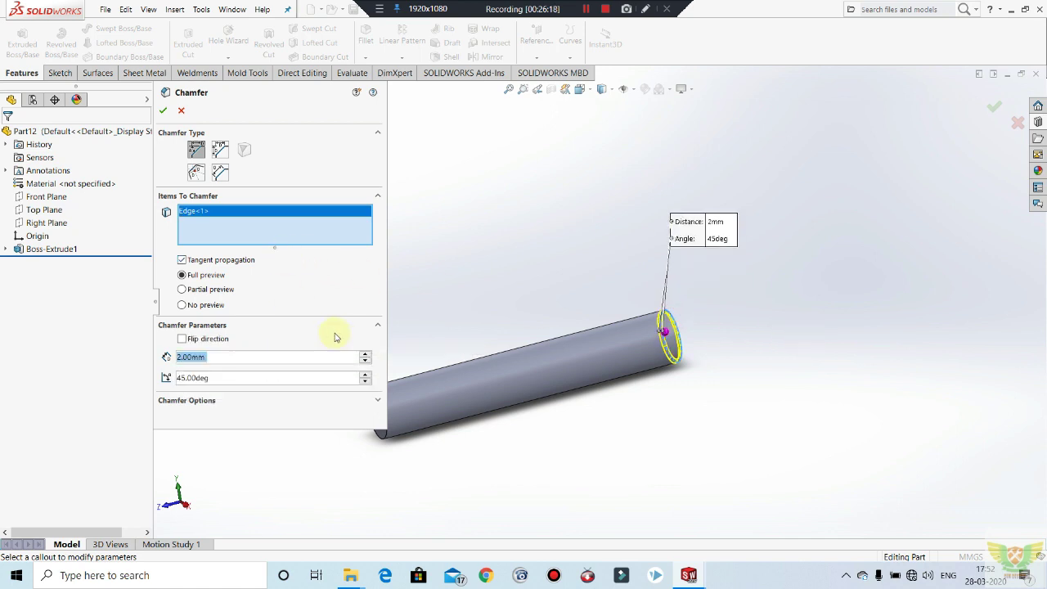
pyautogui.press('Return')
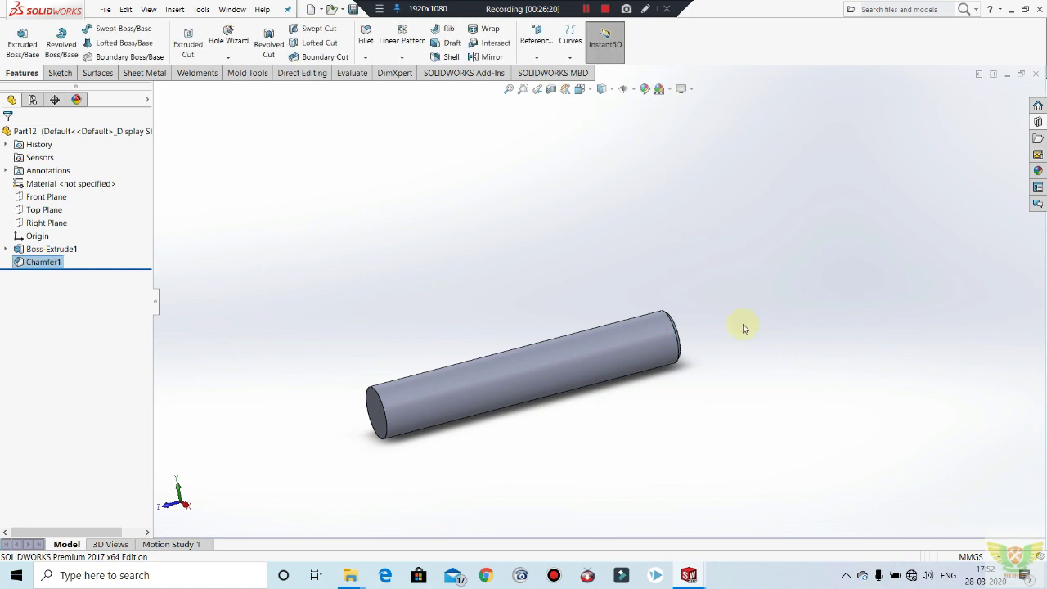
pyautogui.moveTo(738, 325)
pyautogui.mouseDown(button='middle')
pyautogui.moveTo(661, 355)
pyautogui.moveTo(565, 358)
pyautogui.moveTo(673, 348)
pyautogui.moveTo(626, 371)
pyautogui.mouseUp(button='middle')
pyautogui.press('f')
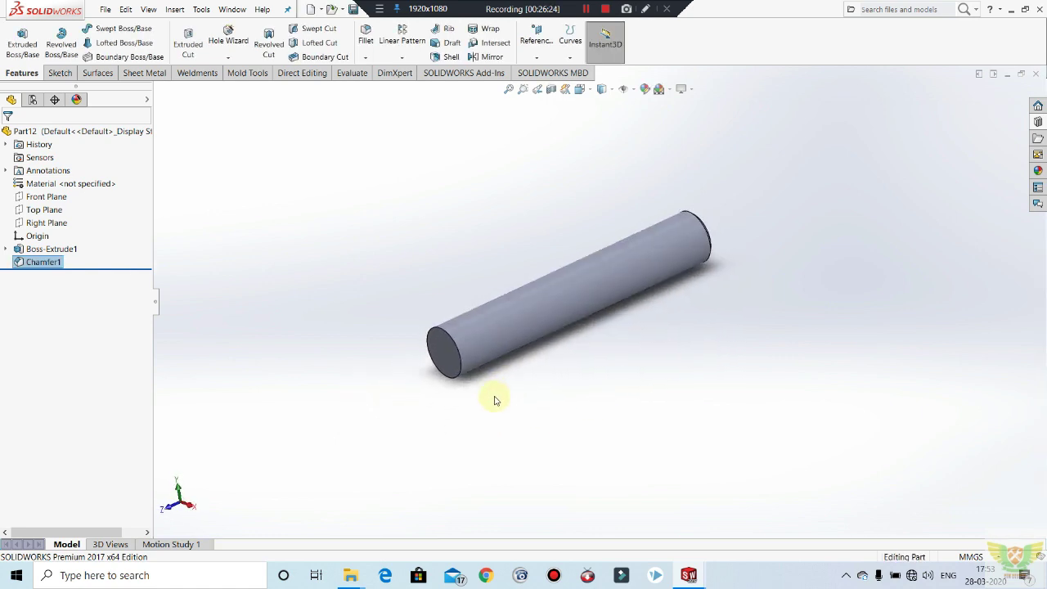
pyautogui.scroll(-2, 463, 345)
pyautogui.scroll(-2, 465, 348)
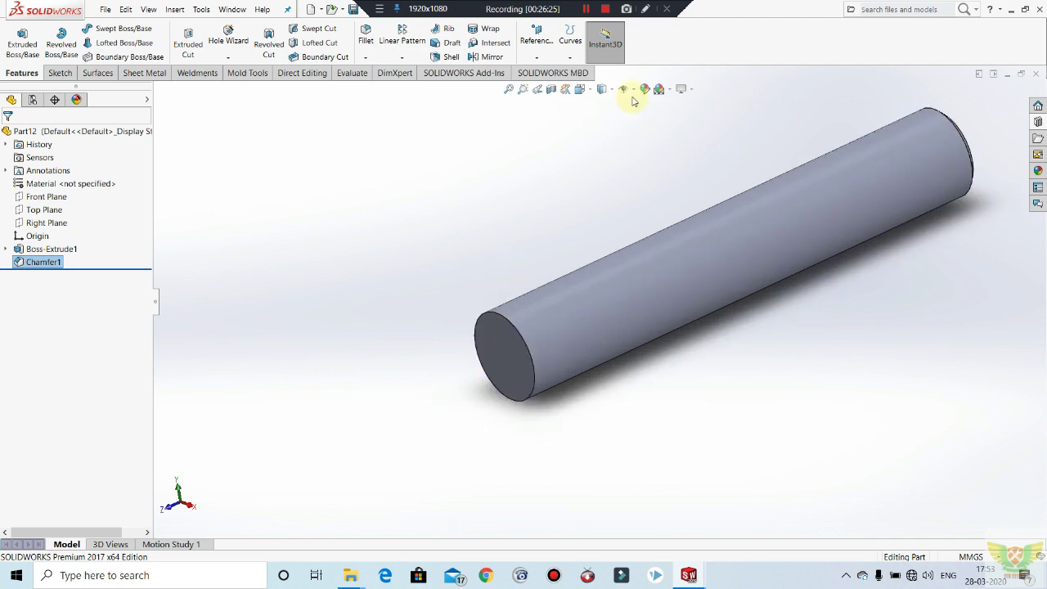
# Extrude the Ø25 circle into a 22 mm end boss.
pyautogui.scroll(-2, 540, 246)
pyautogui.scroll(2, 538, 249)
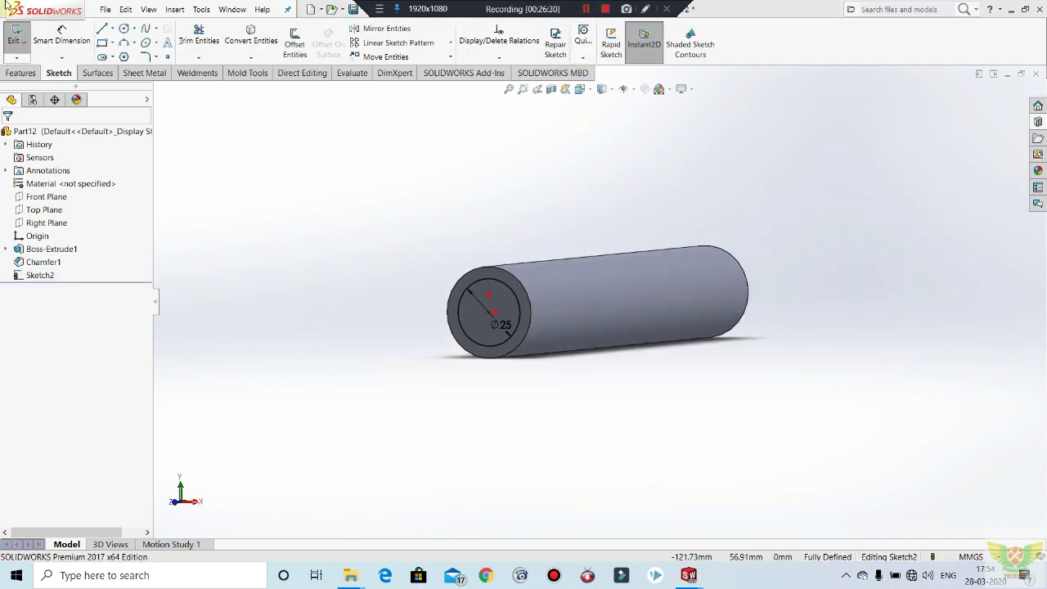
pyautogui.click(17, 37)
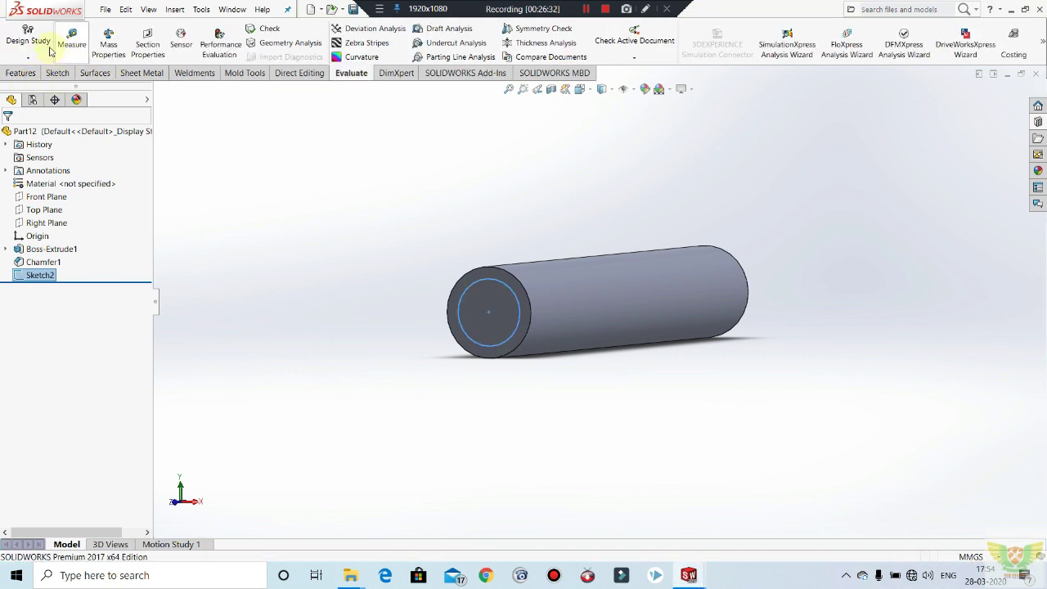
pyautogui.click(21, 73)
pyautogui.click(22, 45)
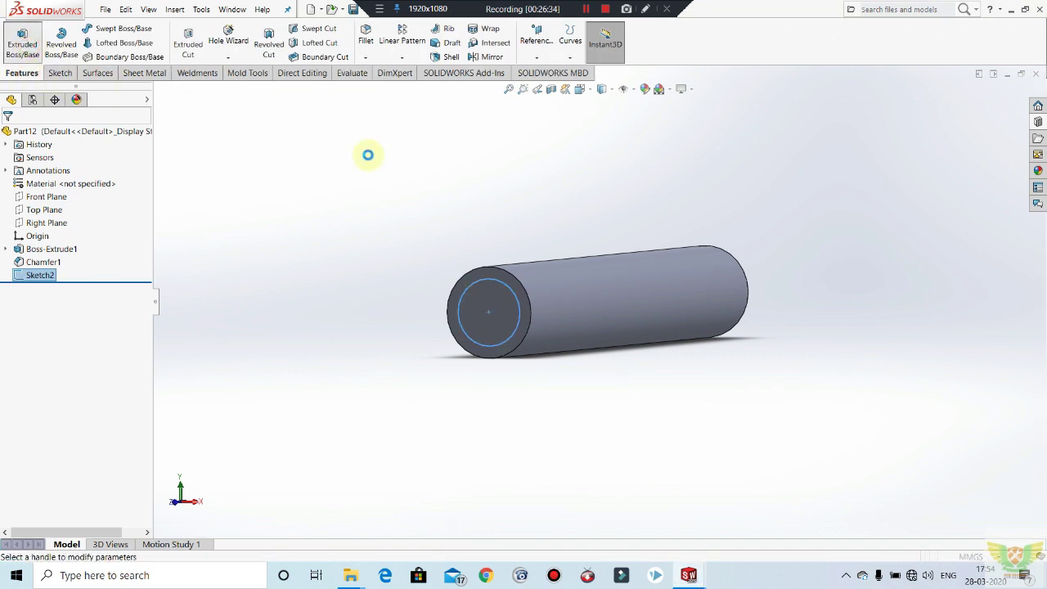
pyautogui.write('2')
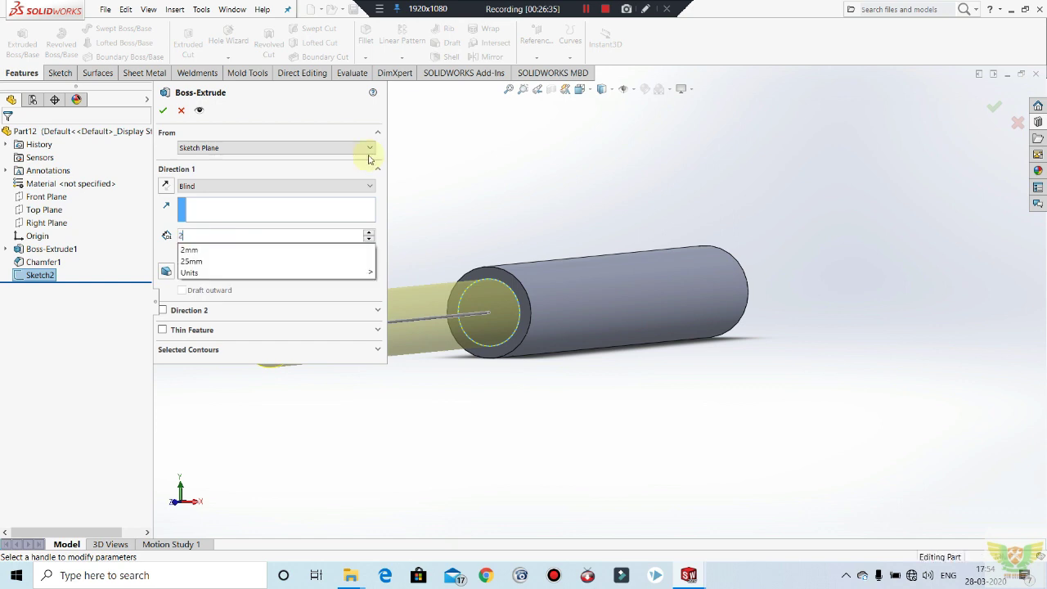
pyautogui.write('5')
pyautogui.press('BackSpace')
pyautogui.write('2')
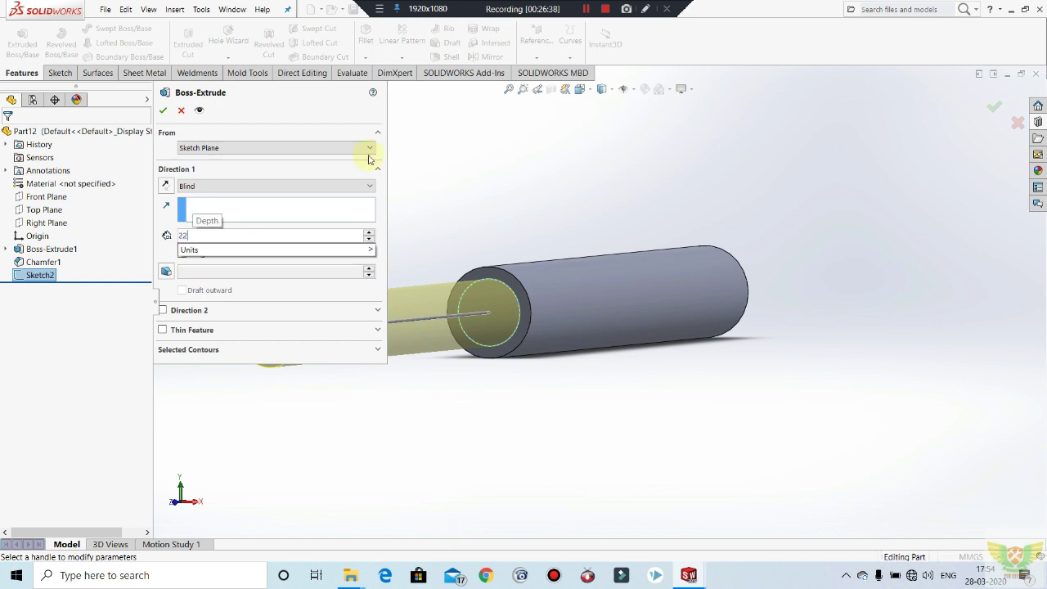
pyautogui.press('Return')
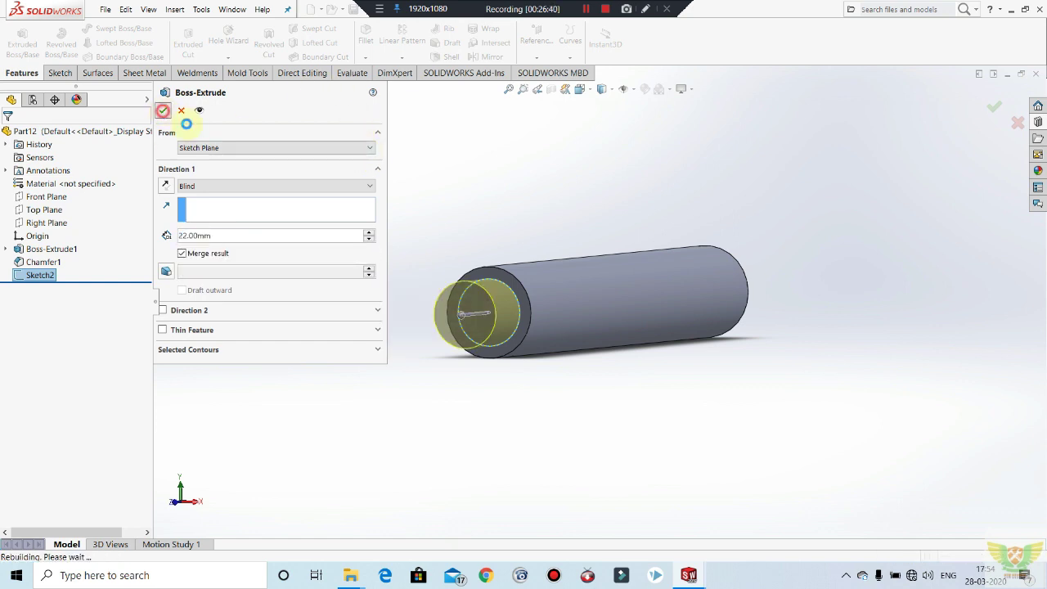
pyautogui.click(163, 110)
# Sketch the R14 spline-tooth outline on the shaft's ring-shaped end face, viewed normal to it.
pyautogui.click(497, 278)
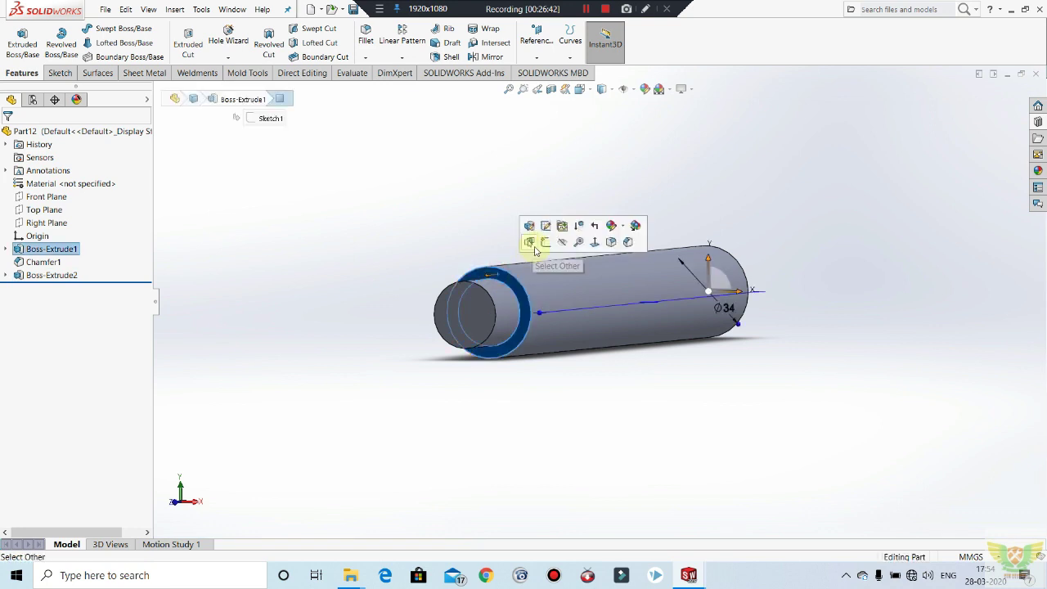
pyautogui.click(540, 241)
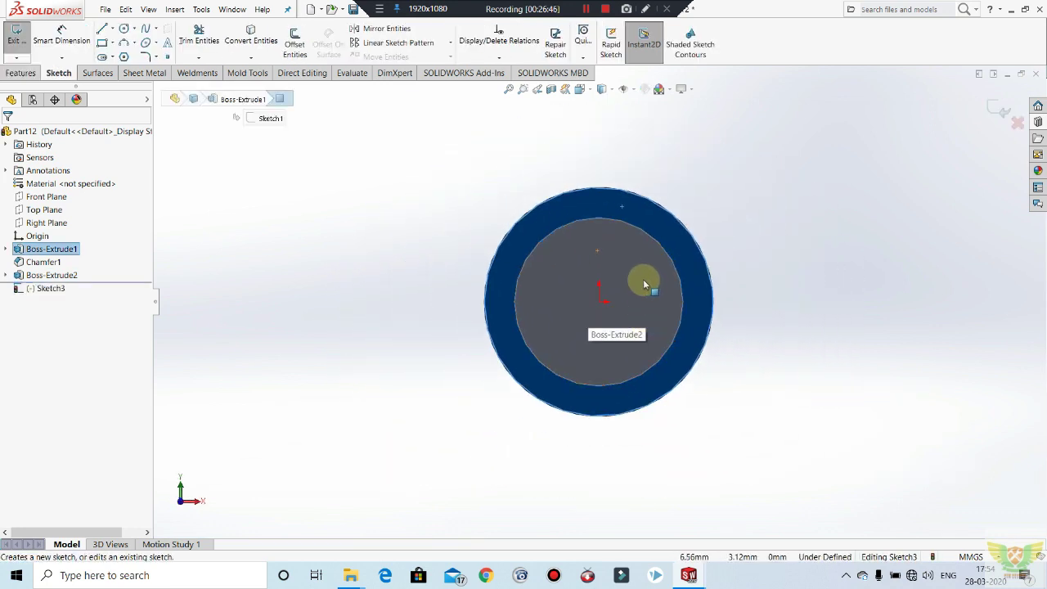
pyautogui.click(720, 249)
pyautogui.moveTo(736, 264); pyautogui.dragTo(560, 304, button='middle')
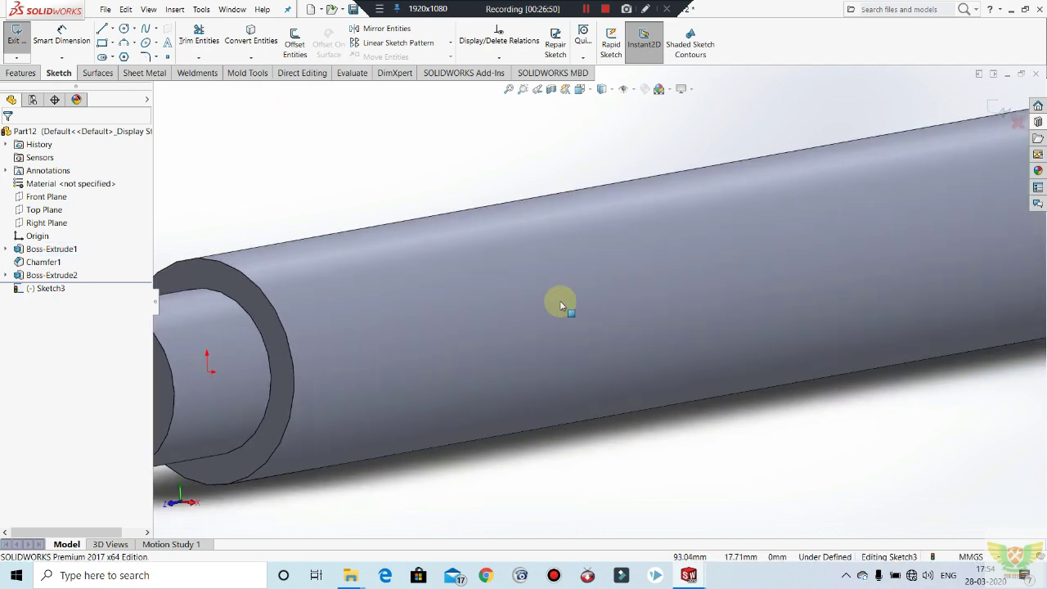
pyautogui.scroll(2, 499, 337)
pyautogui.scroll(2, 548, 328)
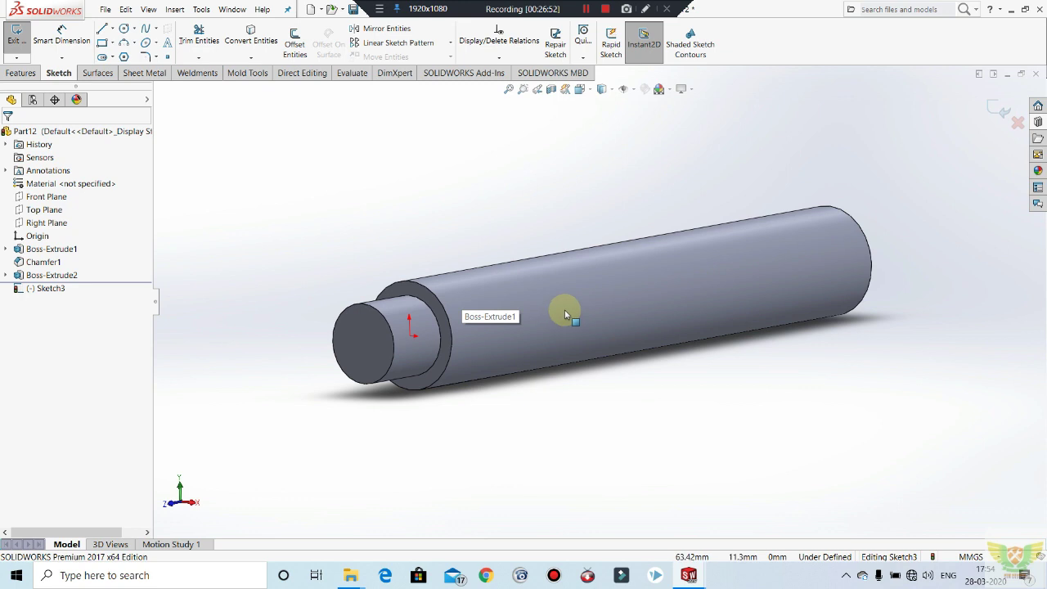
pyautogui.hotkey('ctrl', '8')
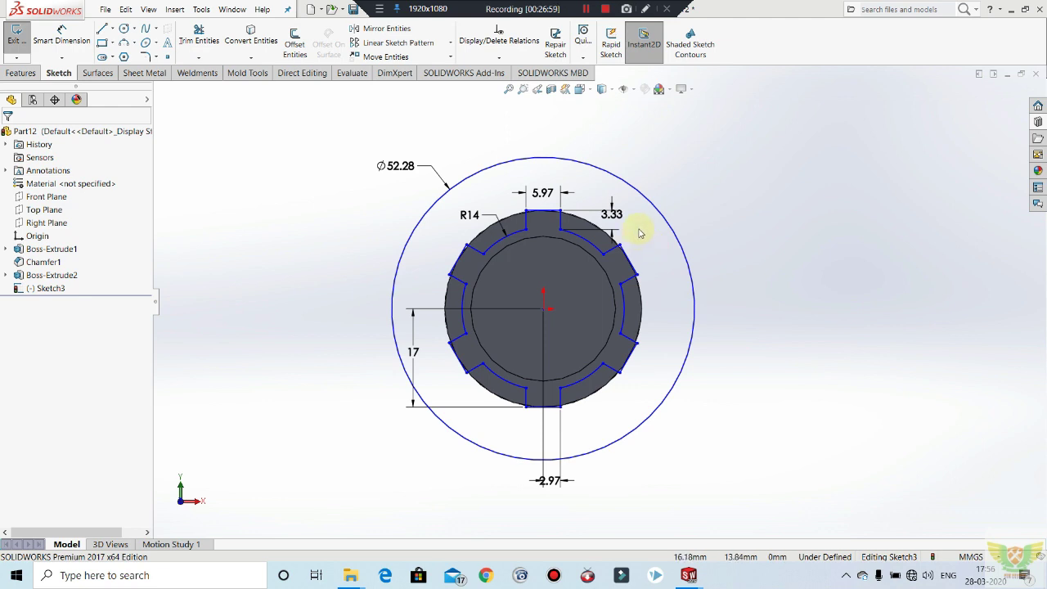
pyautogui.scroll(1, 662, 313)
pyautogui.scroll(-1, 606, 237)
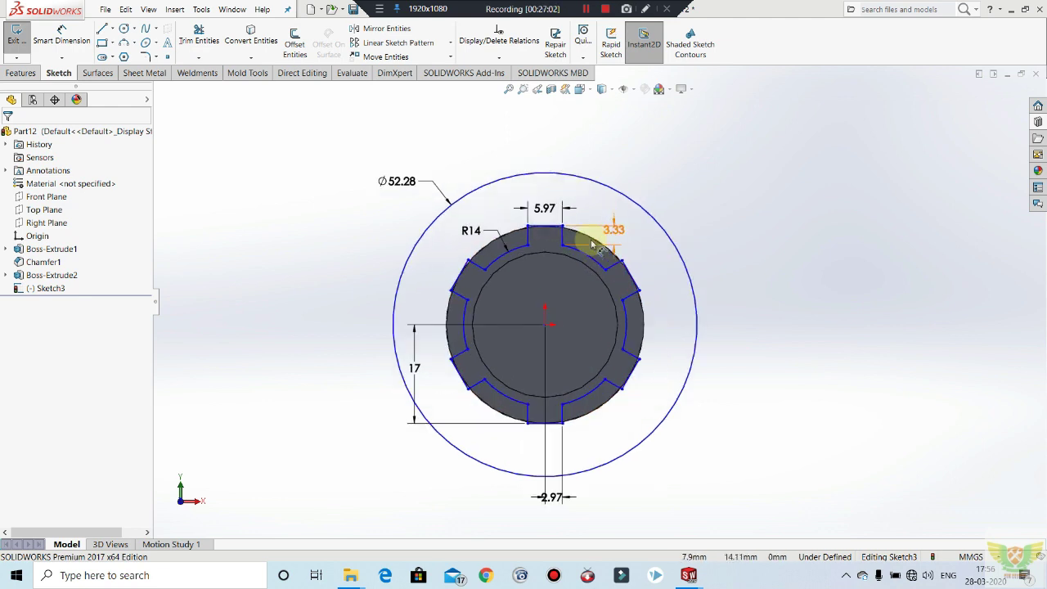
pyautogui.scroll(-1, 621, 350)
pyautogui.moveTo(624, 345); pyautogui.dragTo(645, 355, button='middle')
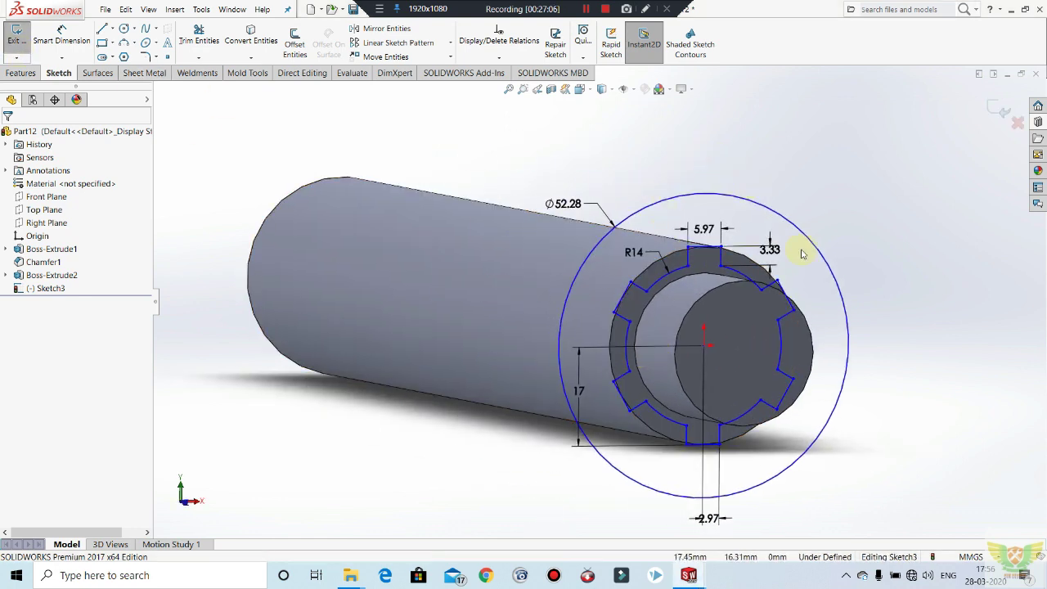
pyautogui.scroll(1, 801, 253)
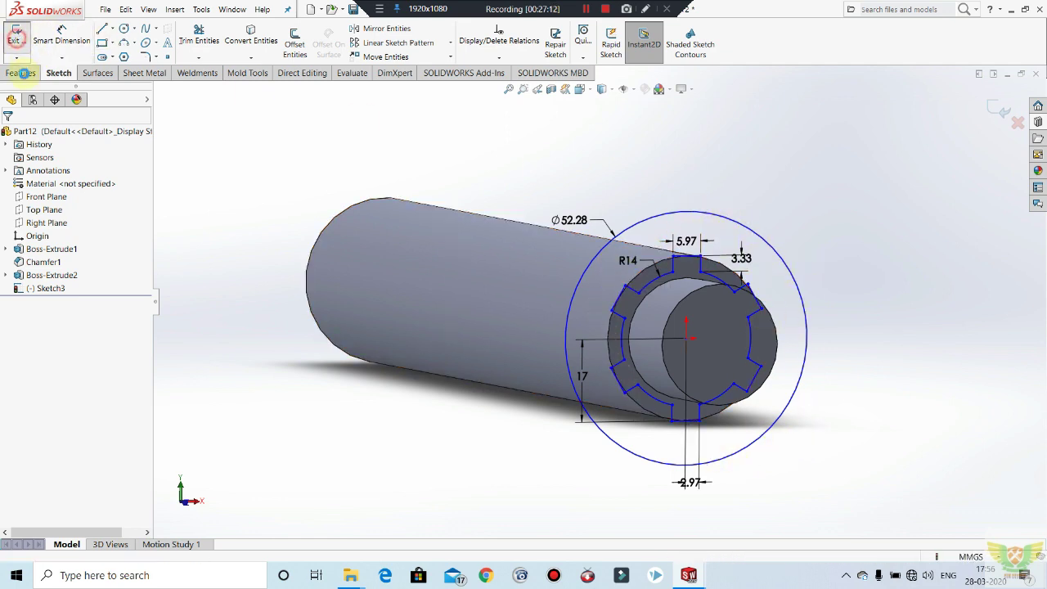
# Extruded-cut the spline-tooth sketch 50 mm deep and inspect the grooves.
pyautogui.click(16, 34)
pyautogui.click(187, 41)
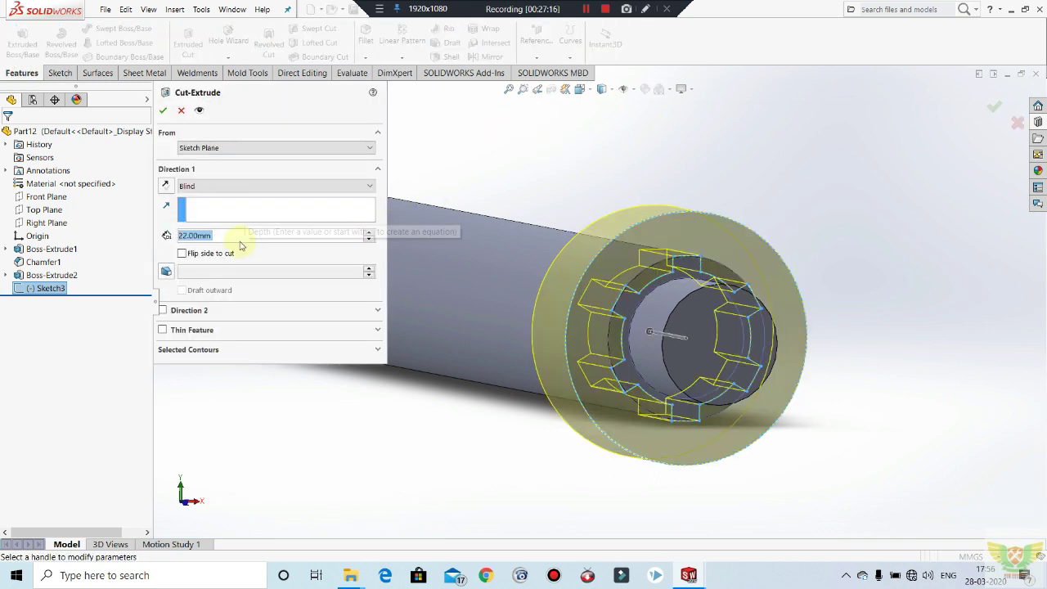
pyautogui.write('50')
pyautogui.press('Return')
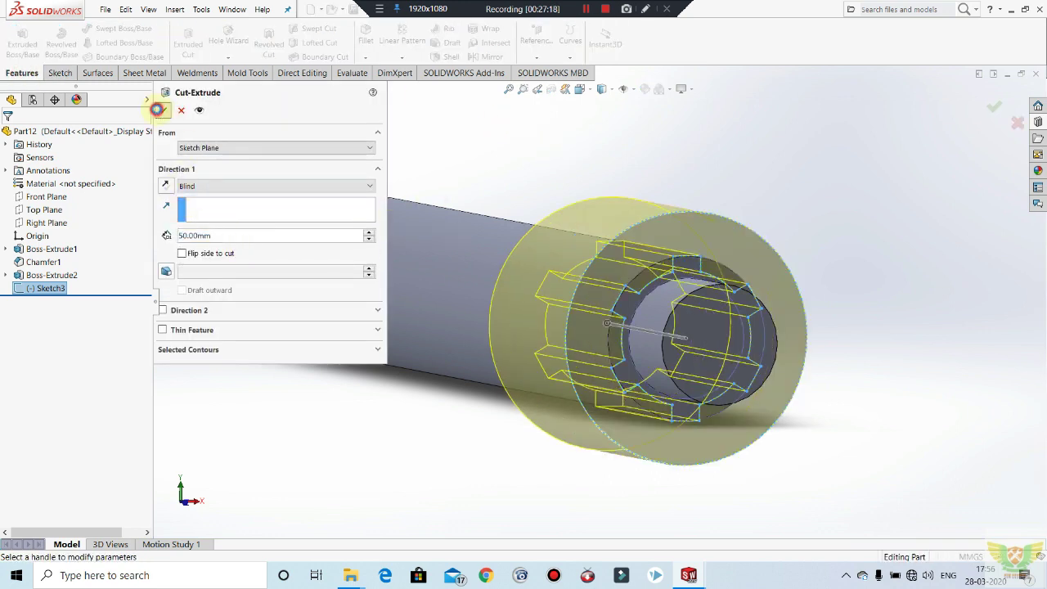
pyautogui.click(157, 109)
pyautogui.moveTo(603, 215)
pyautogui.mouseDown(button='middle')
pyautogui.moveTo(608, 241)
pyautogui.moveTo(540, 213)
pyautogui.moveTo(518, 229)
pyautogui.moveTo(529, 283)
pyautogui.moveTo(604, 354)
pyautogui.moveTo(678, 273)
pyautogui.moveTo(696, 273)
pyautogui.moveTo(654, 320)
pyautogui.moveTo(579, 251)
pyautogui.moveTo(552, 241)
pyautogui.moveTo(575, 218)
pyautogui.moveTo(655, 248)
pyautogui.moveTo(643, 273)
pyautogui.moveTo(633, 241)
pyautogui.moveTo(556, 332)
pyautogui.mouseUp(button='middle')
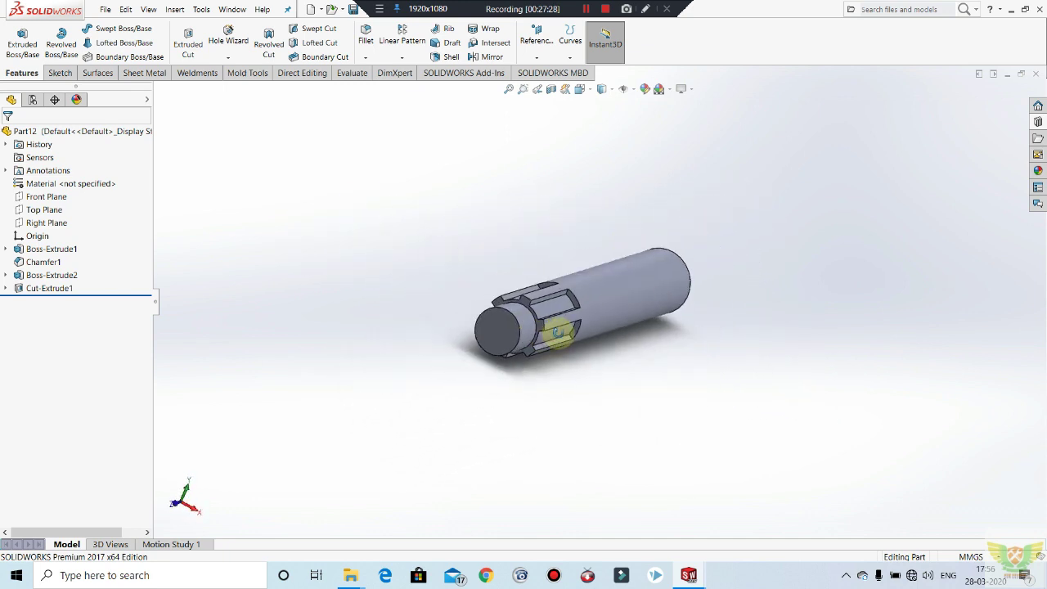
pyautogui.scroll(-2, 556, 333)
pyautogui.scroll(-4, 538, 303)
pyautogui.scroll(-1, 573, 281)
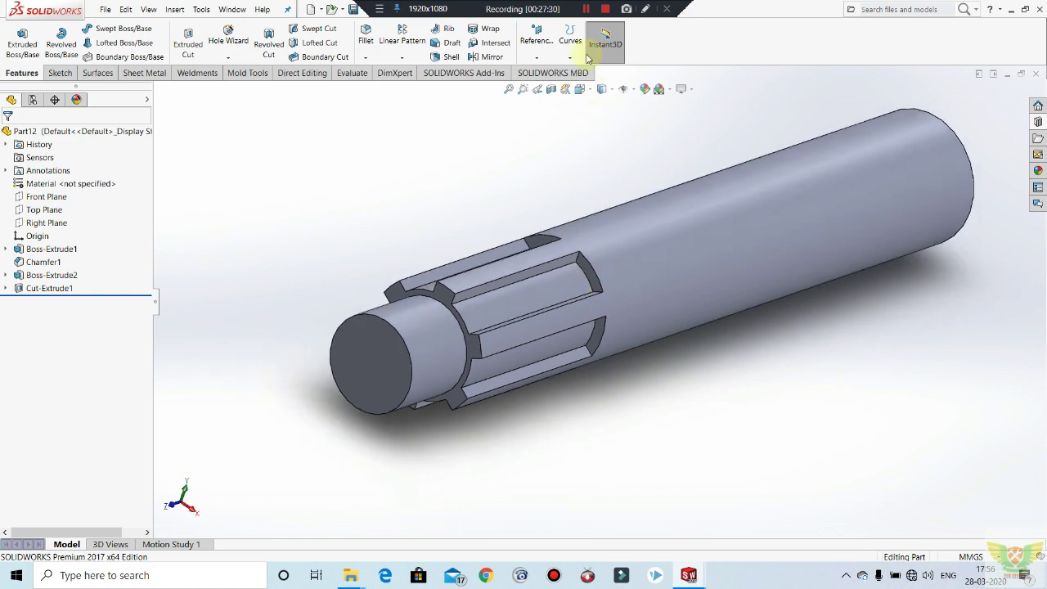
pyautogui.moveTo(646, 282)
pyautogui.mouseDown(button='middle')
pyautogui.moveTo(666, 297)
pyautogui.moveTo(642, 329)
pyautogui.mouseUp(button='middle')
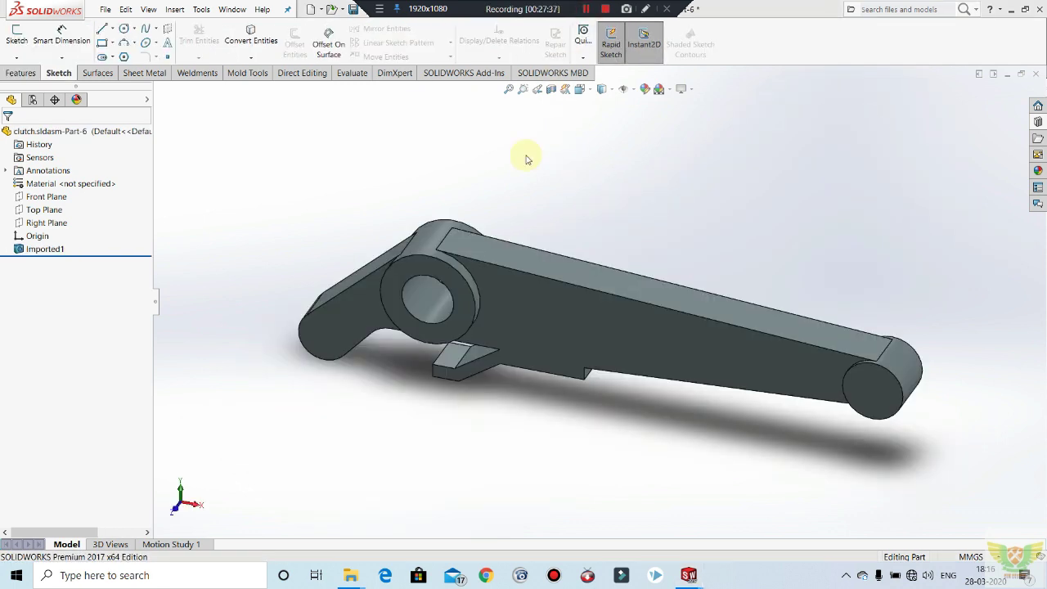
# Inspect the imported lever from the side and above, then create a new Part document.
pyautogui.moveTo(608, 349); pyautogui.dragTo(597, 300, button='middle')
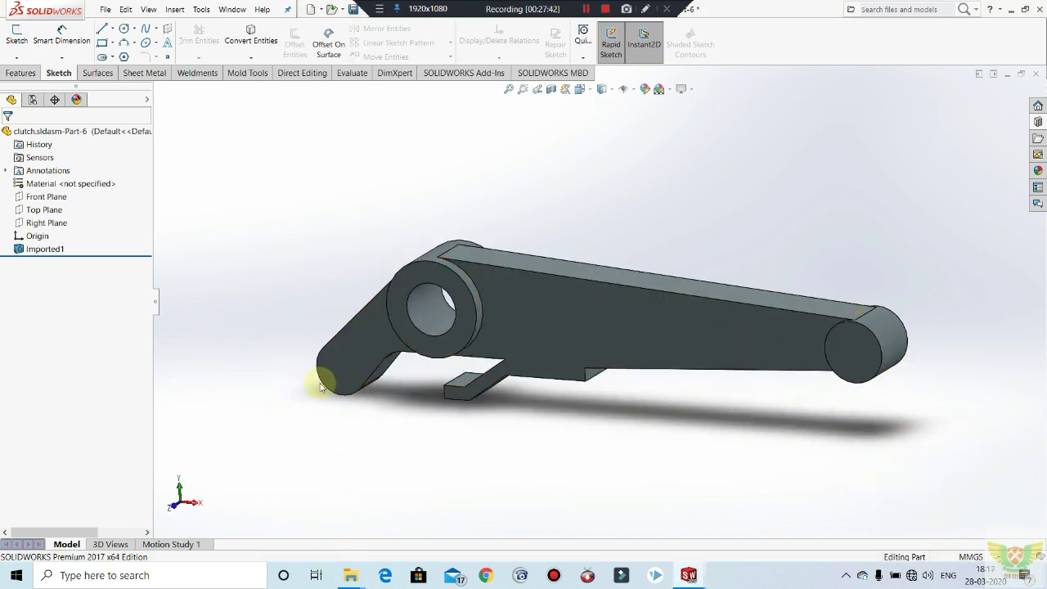
pyautogui.moveTo(348, 423)
pyautogui.mouseDown(button='middle')
pyautogui.moveTo(434, 526)
pyautogui.moveTo(398, 428)
pyautogui.moveTo(347, 358)
pyautogui.moveTo(362, 391)
pyautogui.moveTo(346, 412)
pyautogui.mouseUp(button='middle')
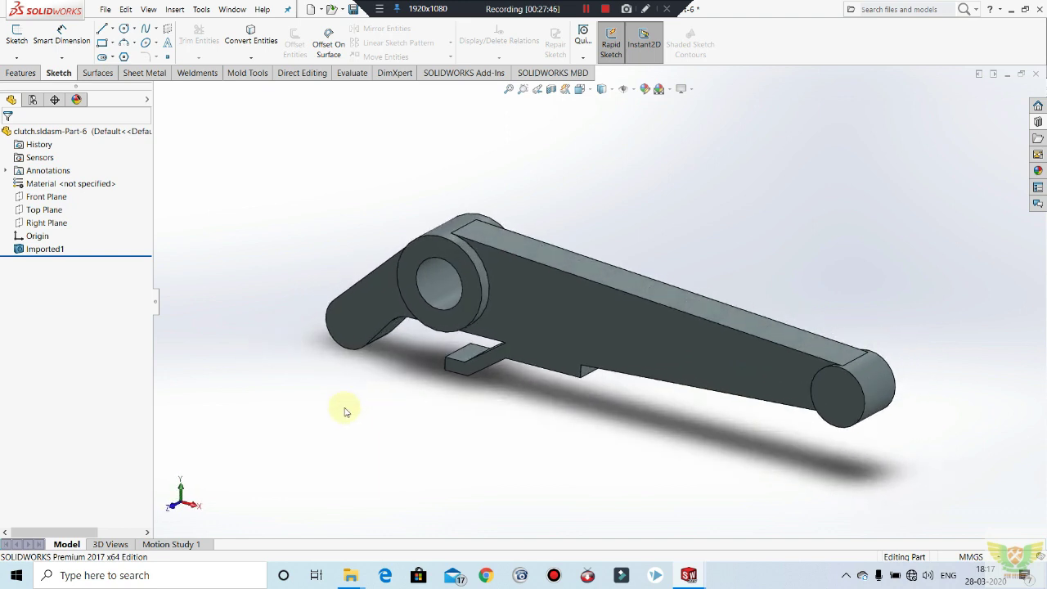
pyautogui.click(108, 9)
pyautogui.click(123, 27)
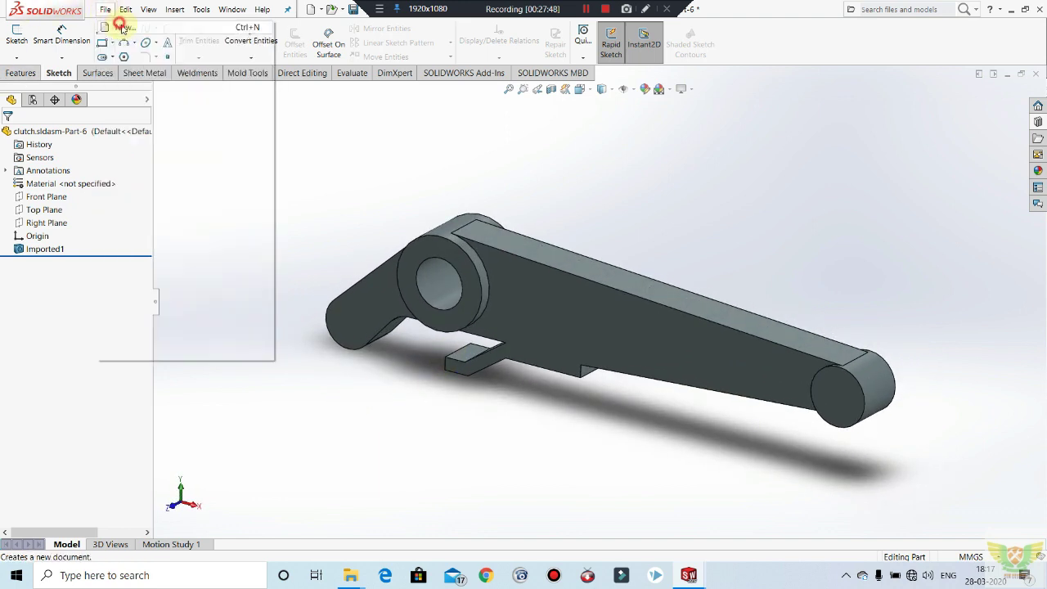
pyautogui.click(456, 428)
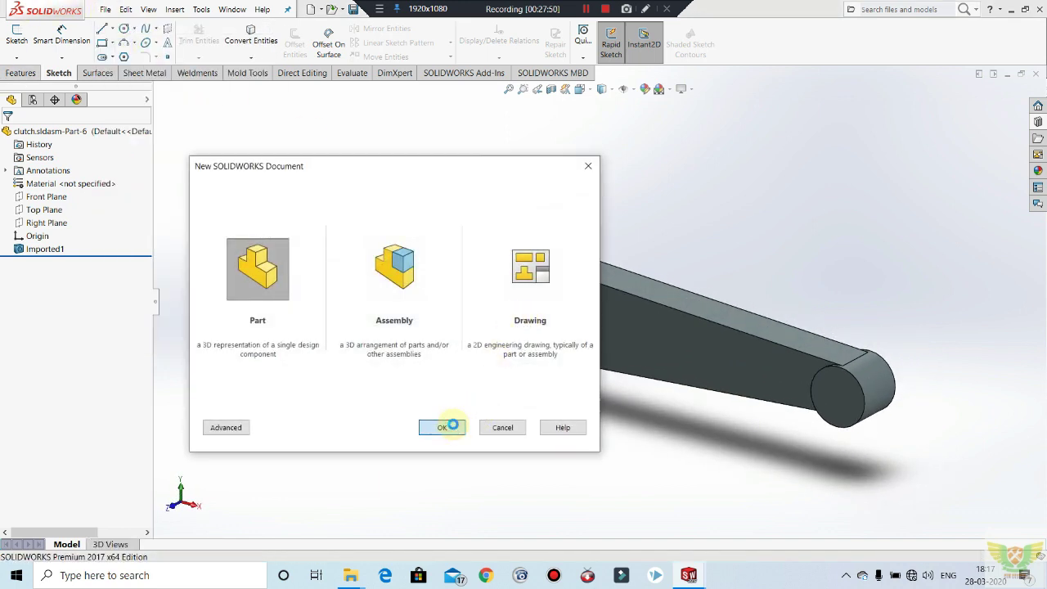
# Start the lever outline sketch on the Front Plane.
pyautogui.click(16, 35)
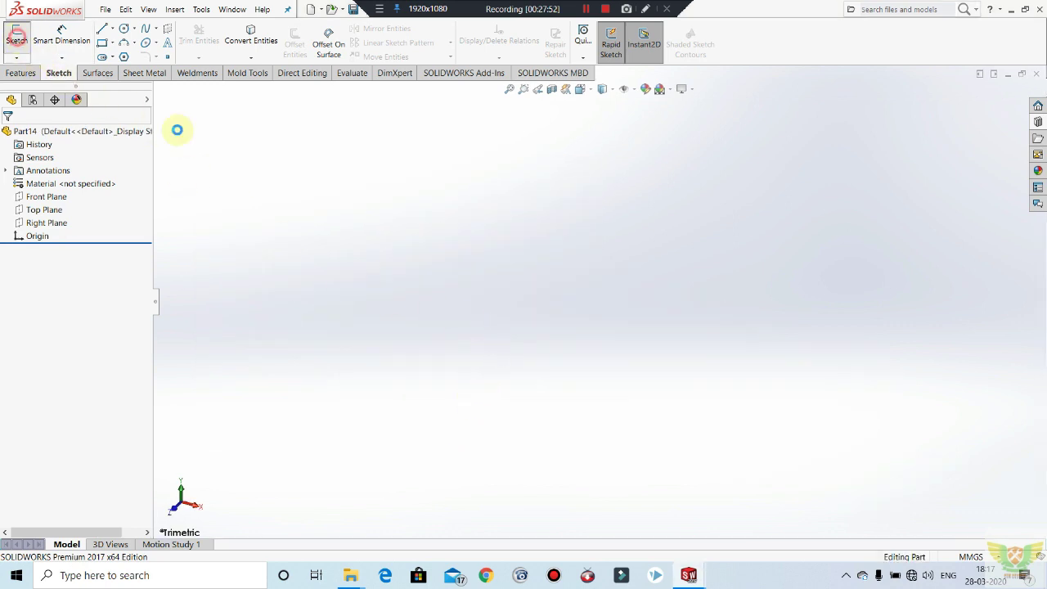
pyautogui.click(442, 209)
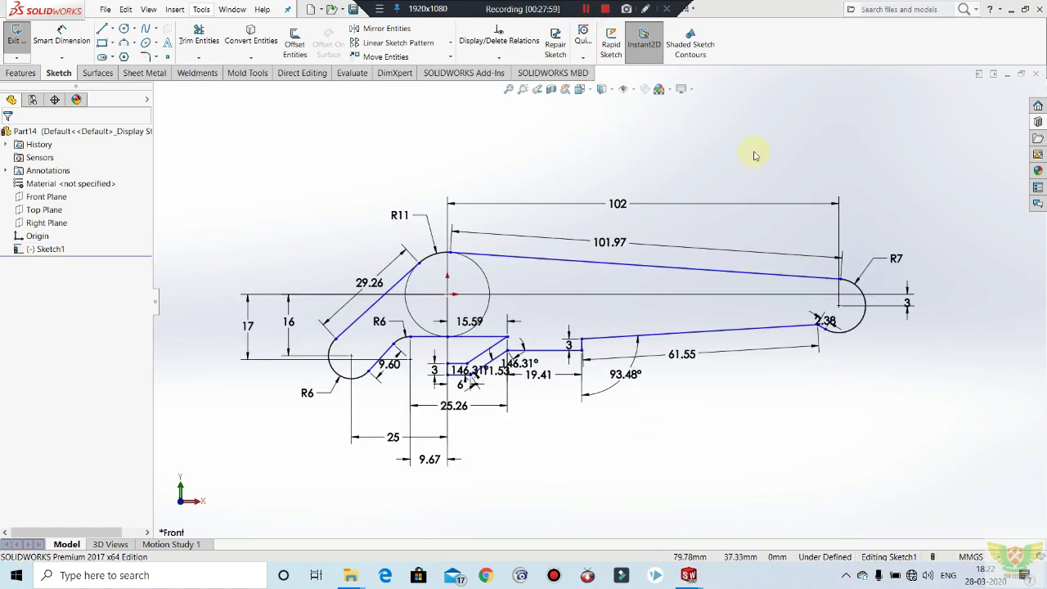
pyautogui.scroll(-2, 507, 404)
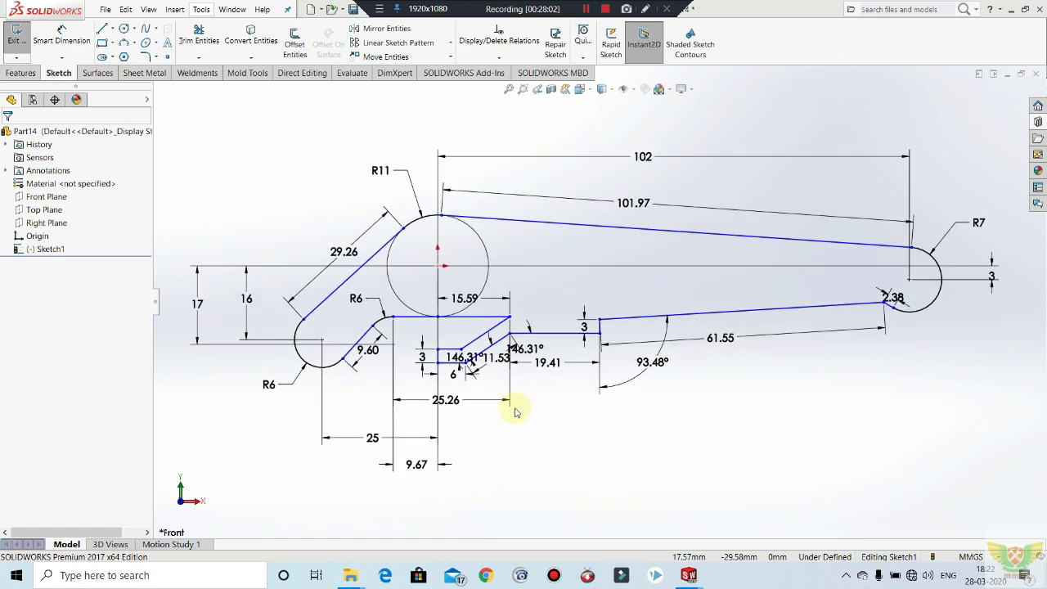
# Move the 146.31° and 11.53 dimensions clear and reattach 25.26 to the notch corner.
pyautogui.moveTo(534, 331); pyautogui.dragTo(540, 336)
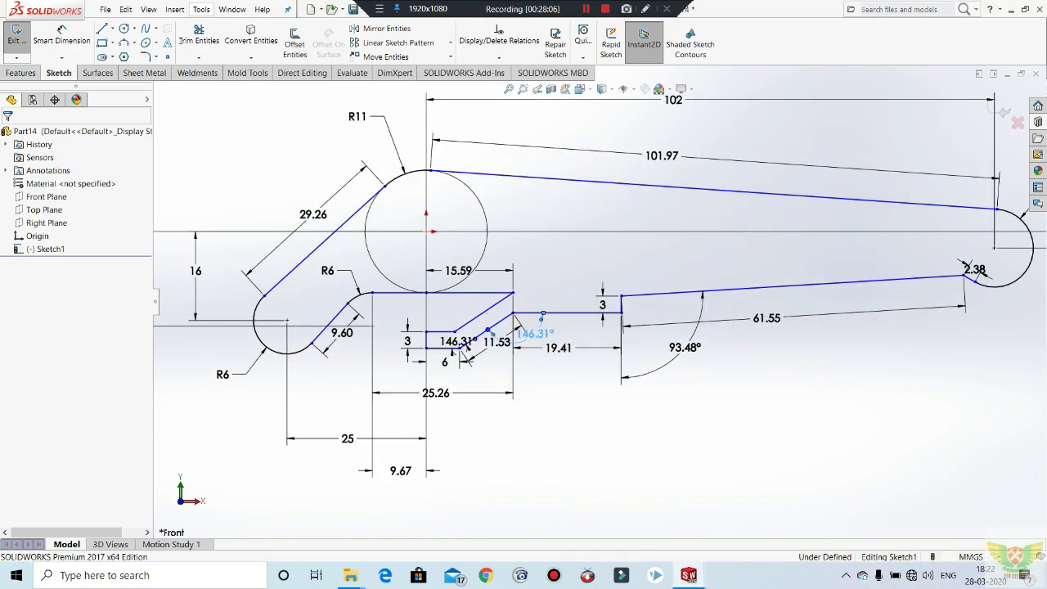
pyautogui.click(563, 425)
pyautogui.moveTo(497, 342); pyautogui.dragTo(514, 378)
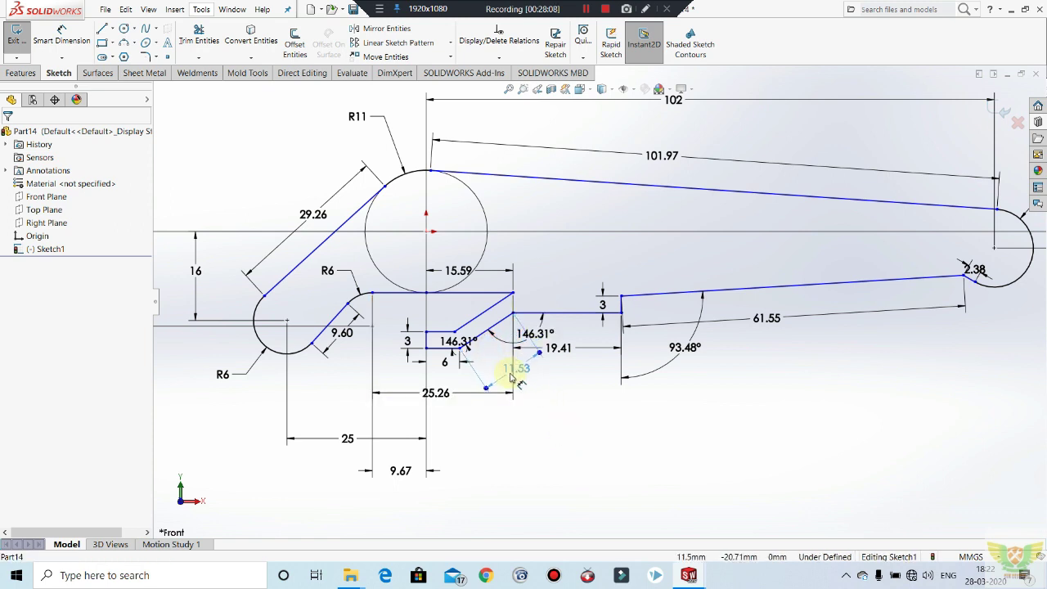
pyautogui.click(554, 402)
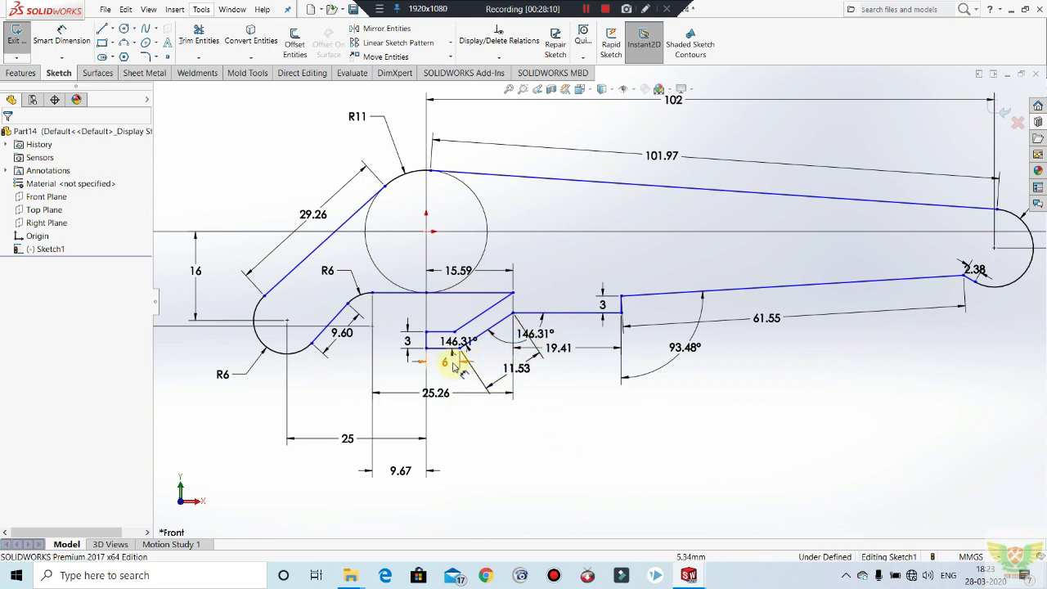
pyautogui.moveTo(462, 345); pyautogui.dragTo(459, 340)
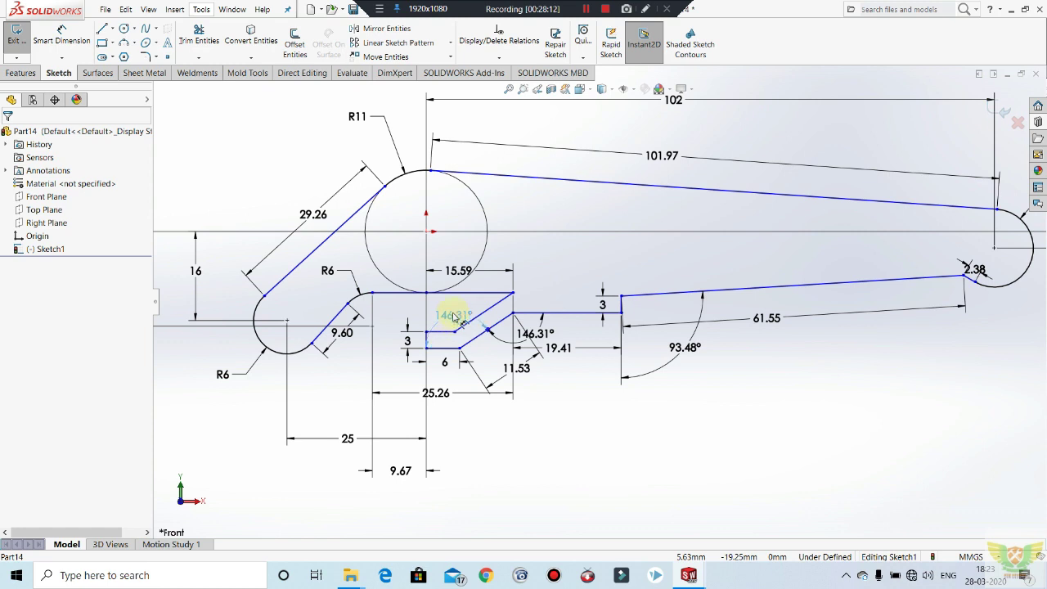
pyautogui.click(579, 440)
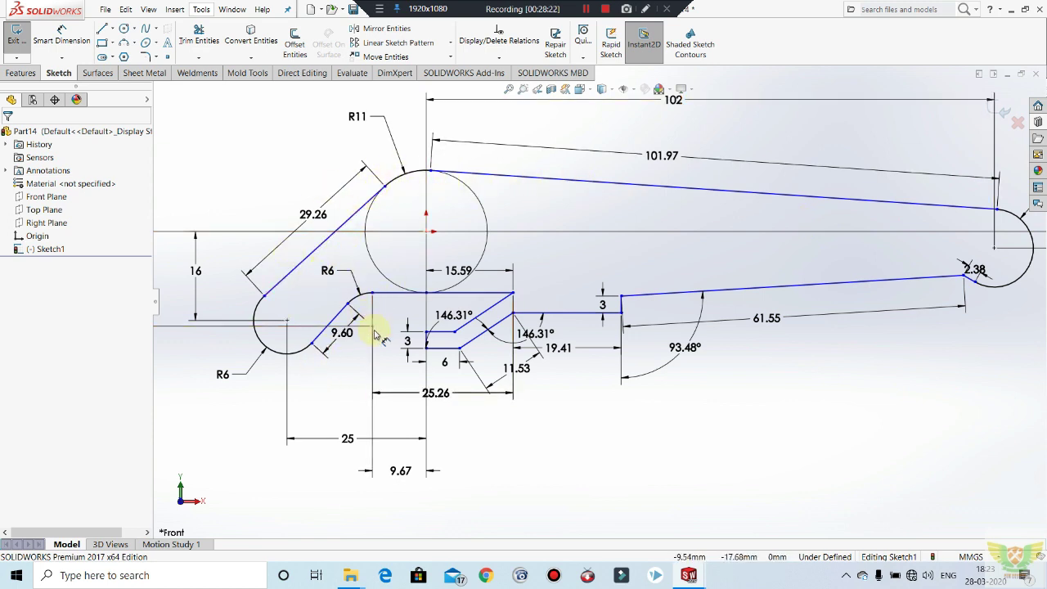
pyautogui.scroll(-2, 252, 307)
pyautogui.scroll(3, 263, 303)
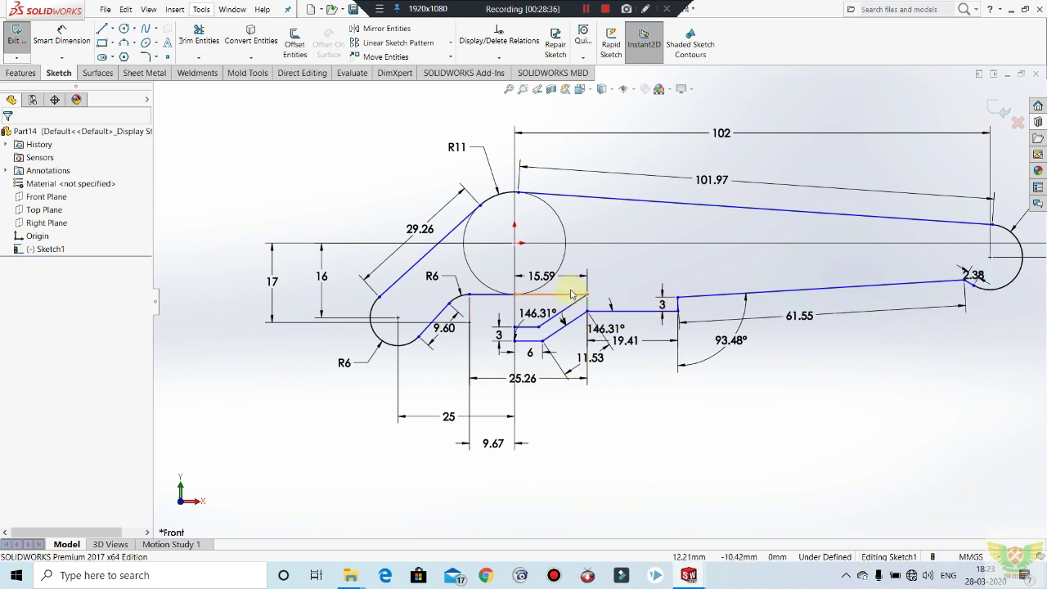
pyautogui.moveTo(586, 384); pyautogui.dragTo(586, 315)
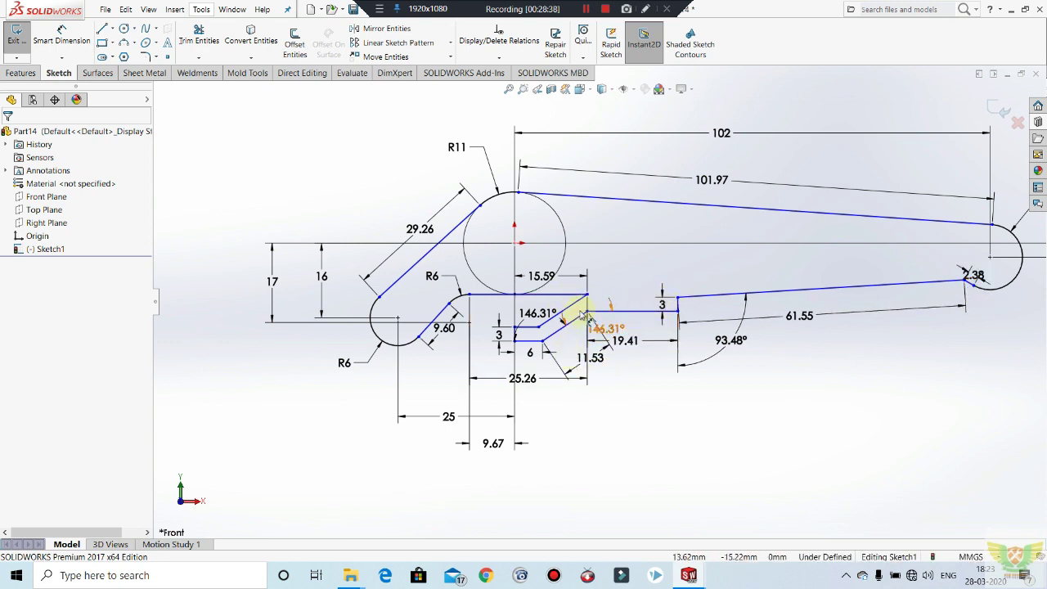
# Add a 14.61 vertical dimension from the origin to the notch corner.
pyautogui.click(61, 34)
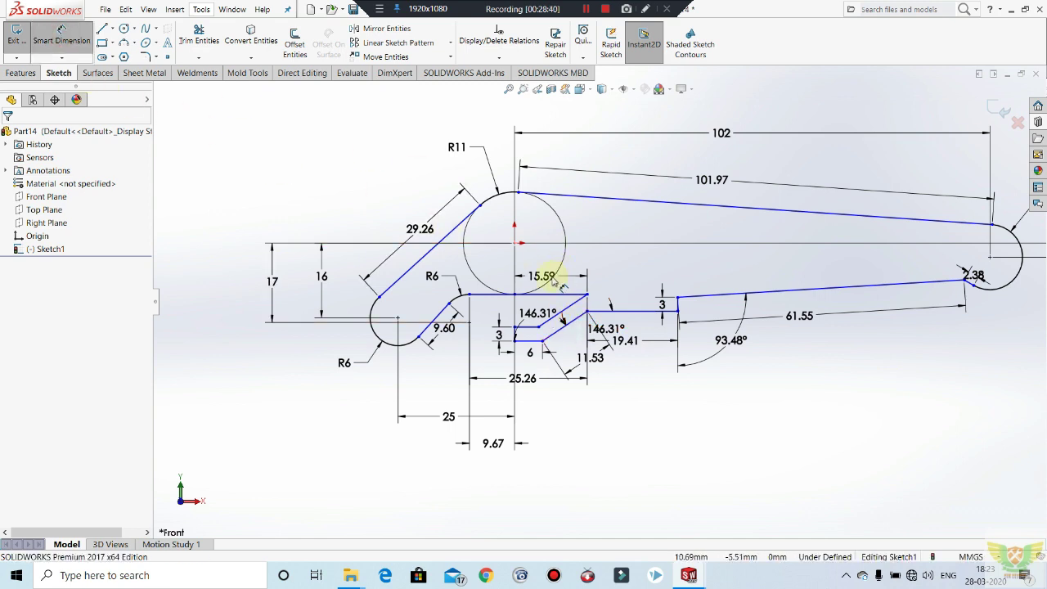
pyautogui.click(515, 243)
pyautogui.click(586, 311)
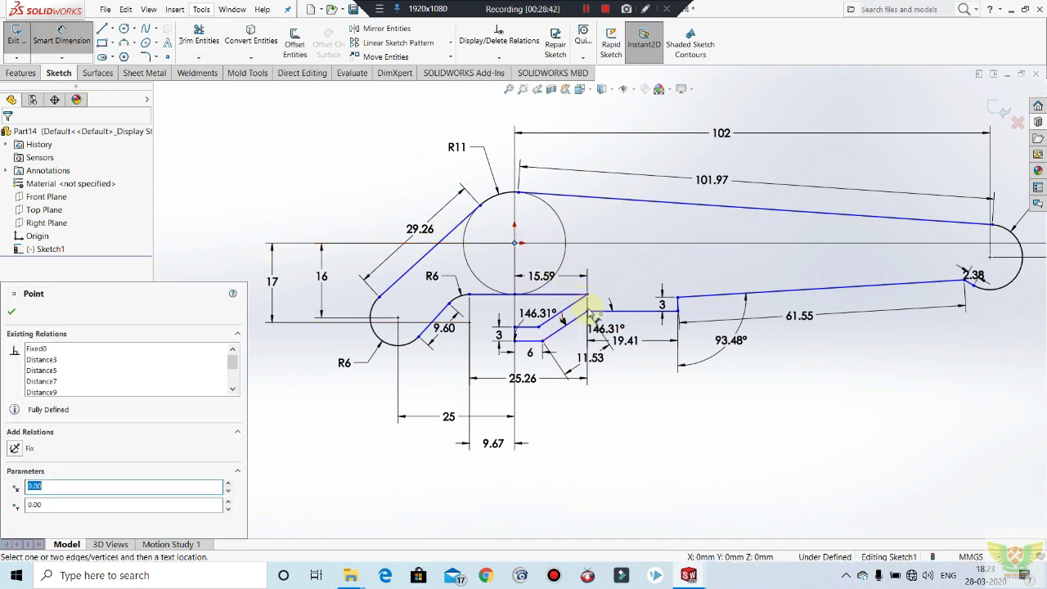
pyautogui.click(626, 280)
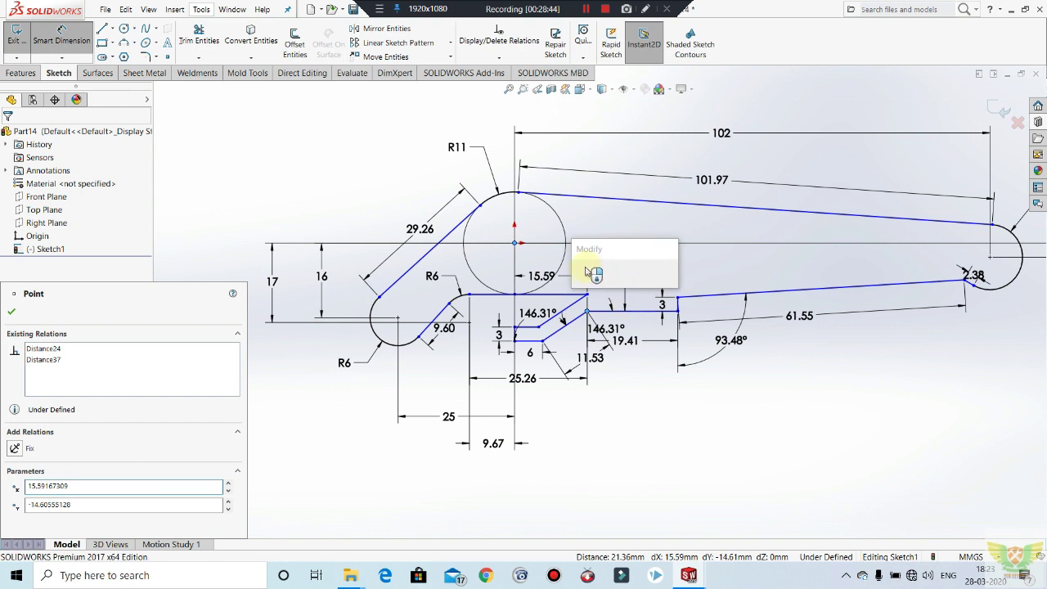
pyautogui.press('Return')
pyautogui.click(734, 435)
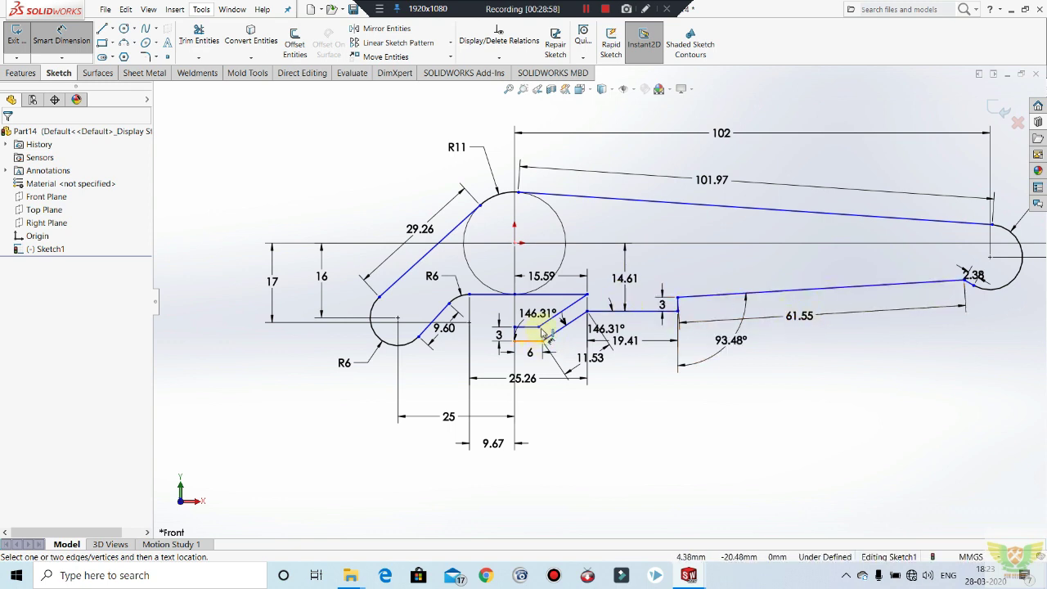
# Exit the finished lever outline sketch.
pyautogui.scroll(3, 614, 241)
pyautogui.scroll(-1, 806, 211)
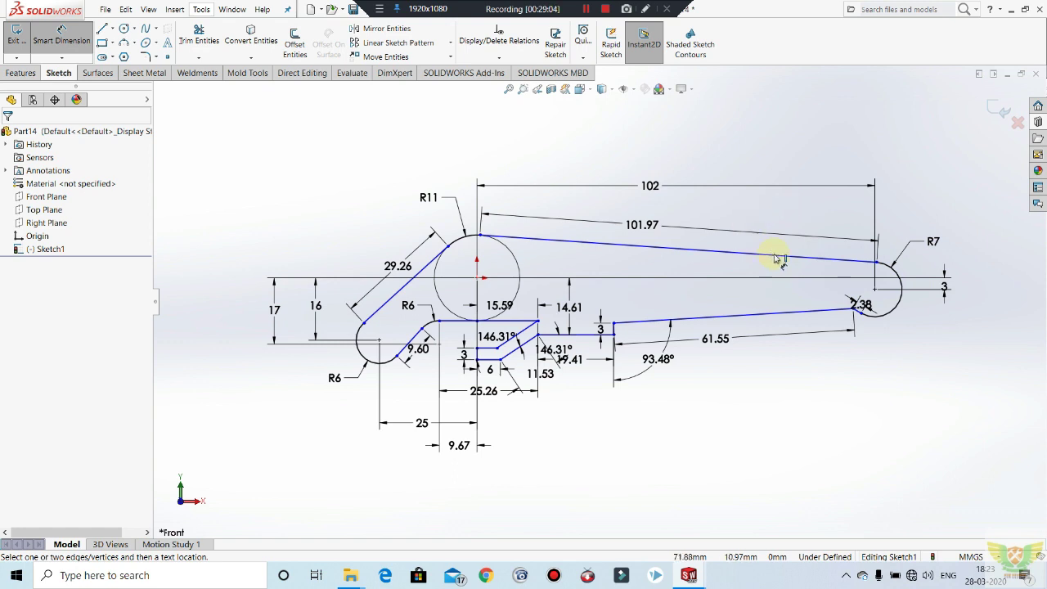
pyautogui.scroll(1, 778, 258)
pyautogui.scroll(-1, 752, 243)
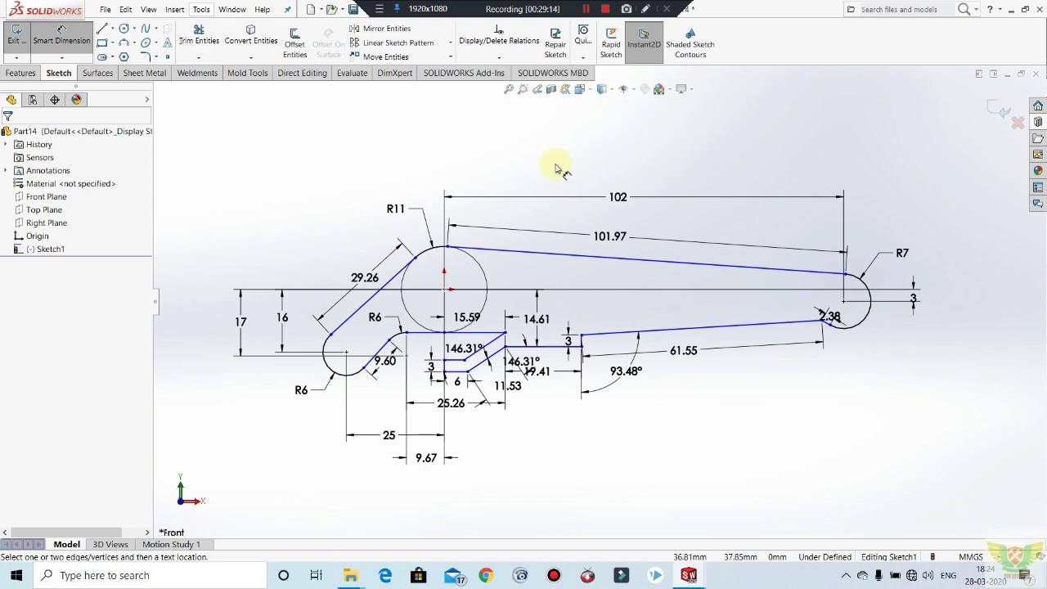
pyautogui.click(16, 35)
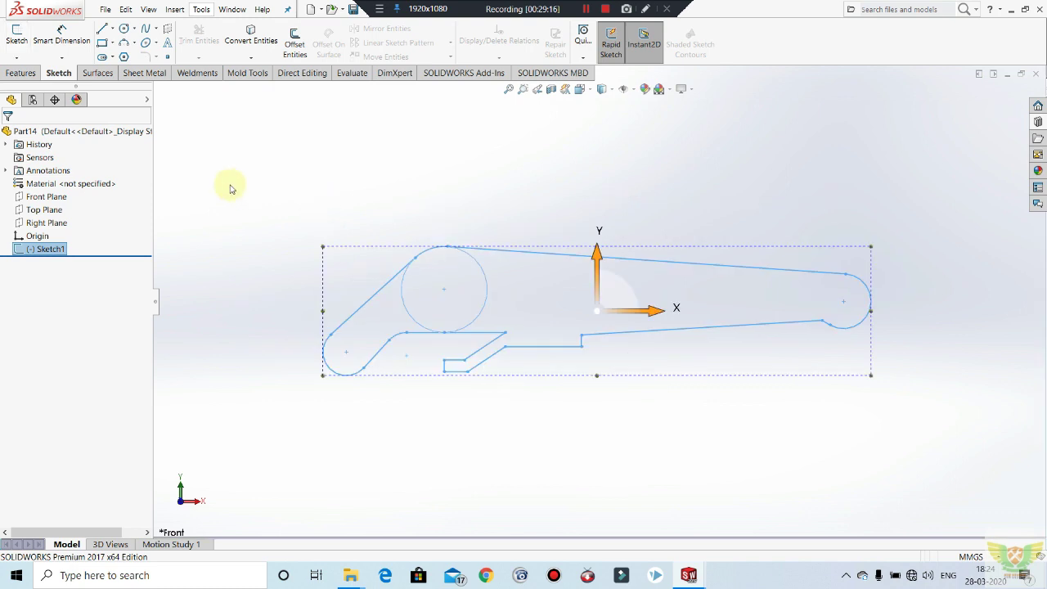
# Extrude Sketch1's three lever regions 5 mm in Direction 1 and 5 mm in Direction 2.
pyautogui.click(21, 73)
pyautogui.click(22, 41)
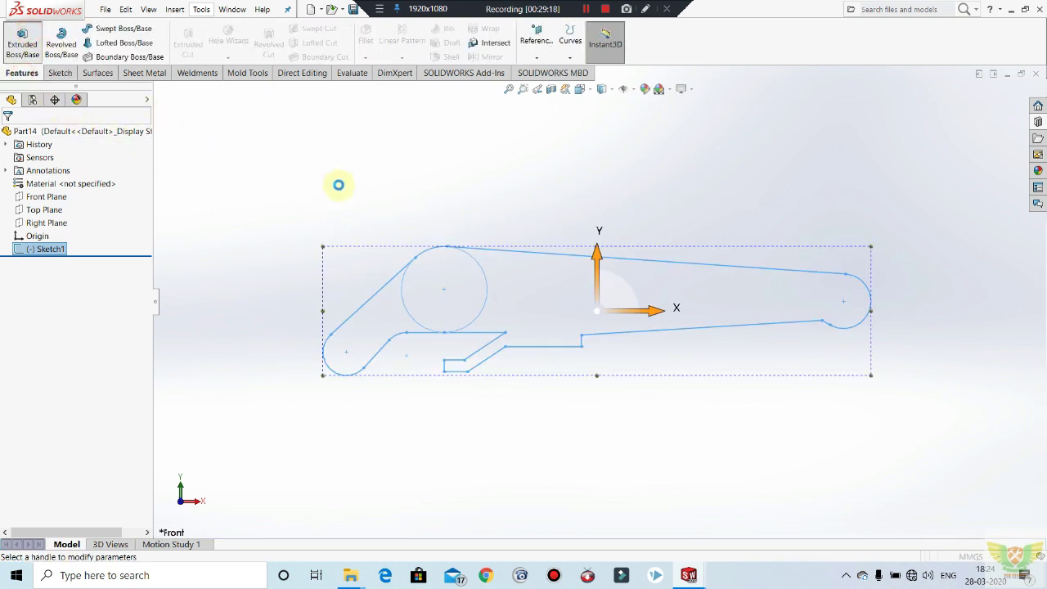
pyautogui.click(536, 270)
pyautogui.click(409, 282)
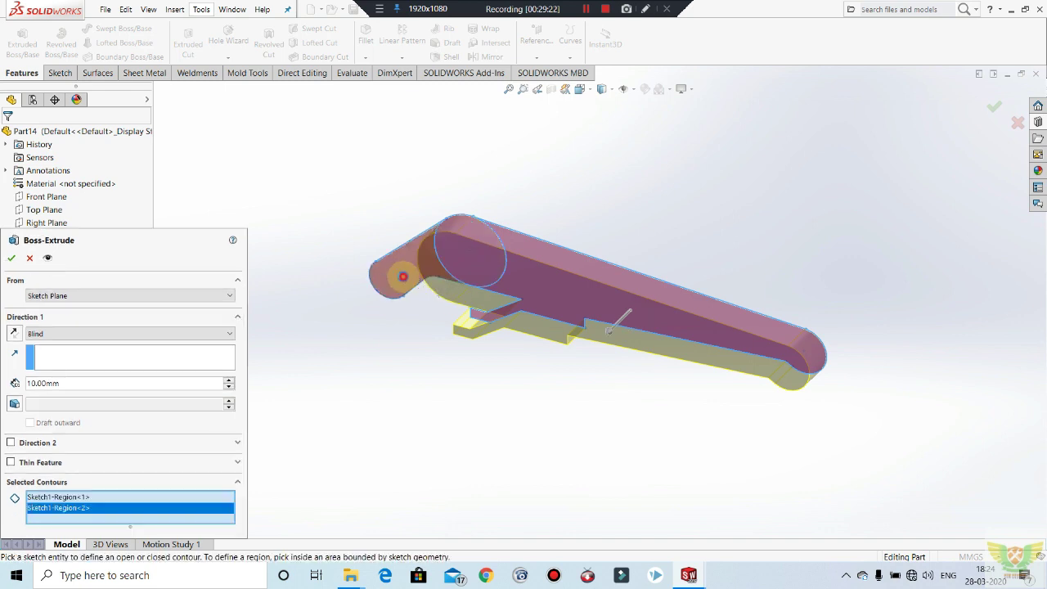
pyautogui.click(404, 276)
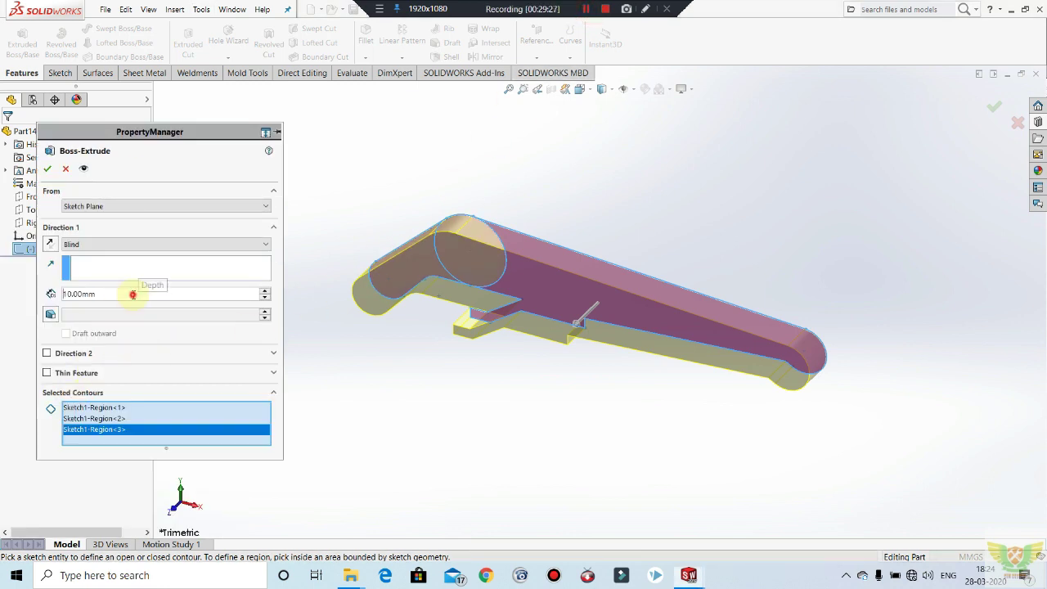
pyautogui.doubleClick(134, 293)
pyautogui.write('5')
pyautogui.press('Return')
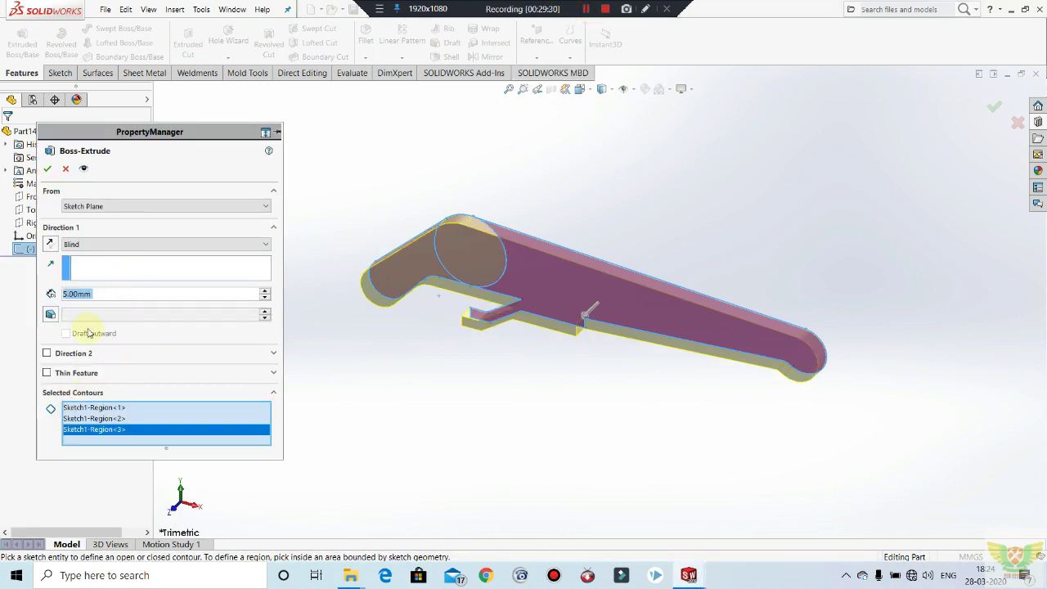
pyautogui.click(47, 353)
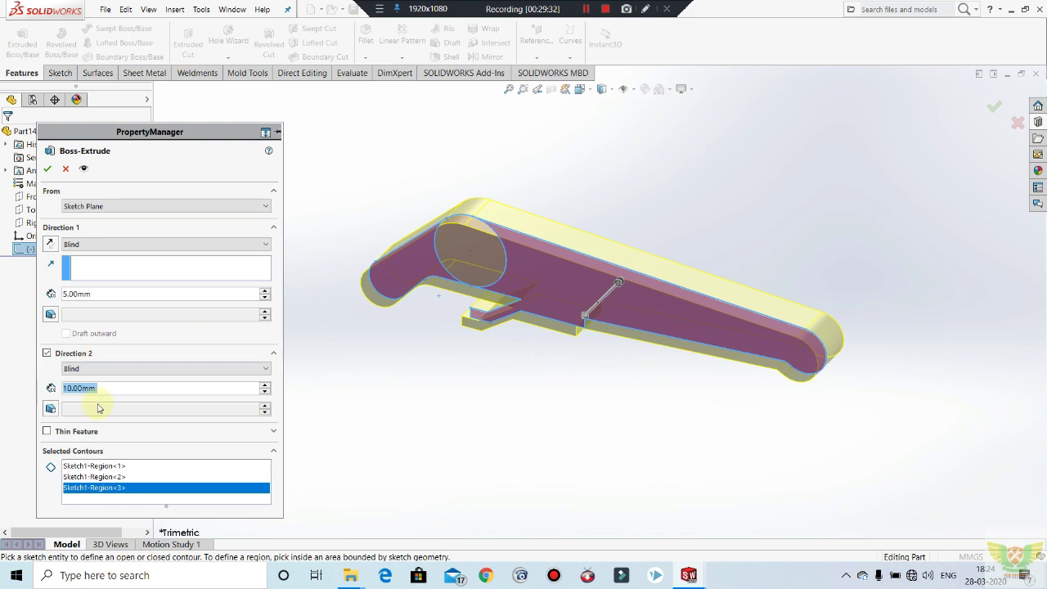
pyautogui.press('Return')
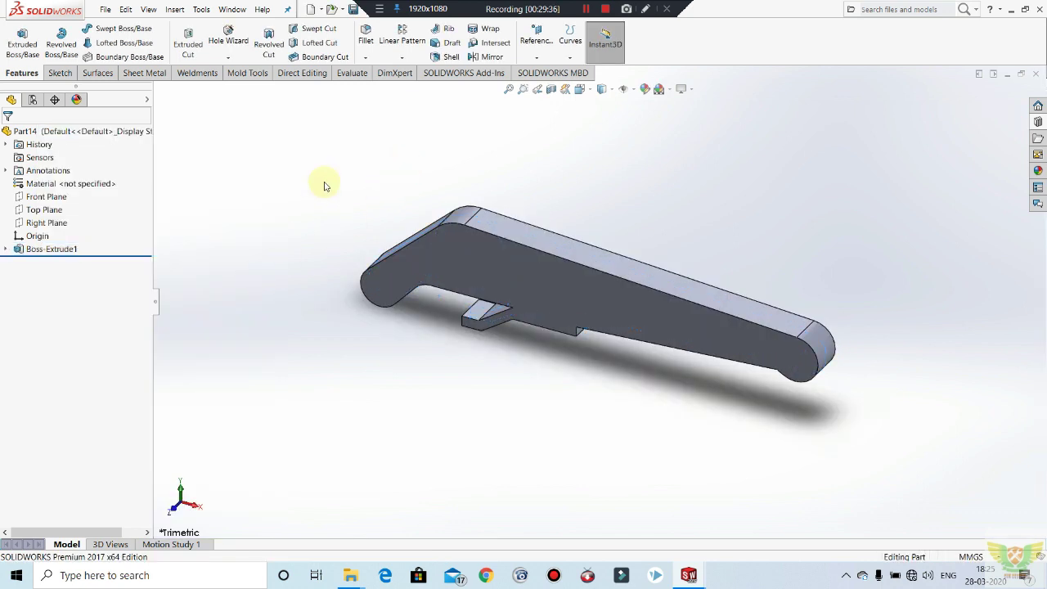
# Try extruding the hub circle contour from reused Sketch1, then cancel the attempt.
pyautogui.click(5, 250)
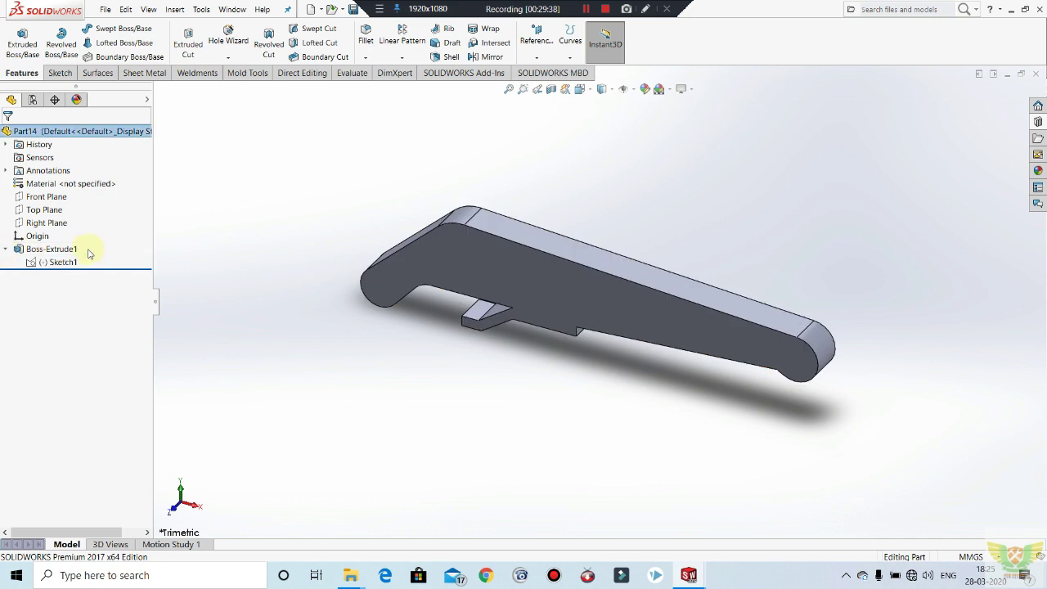
pyautogui.rightClick(60, 261)
pyautogui.rightClick(328, 160)
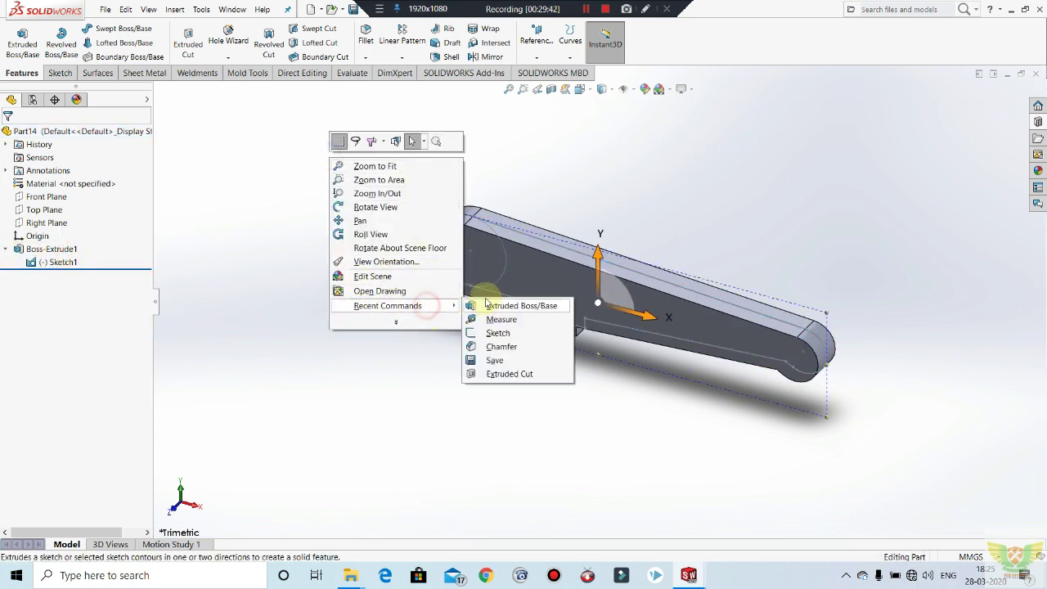
pyautogui.click(390, 323)
pyautogui.click(403, 334)
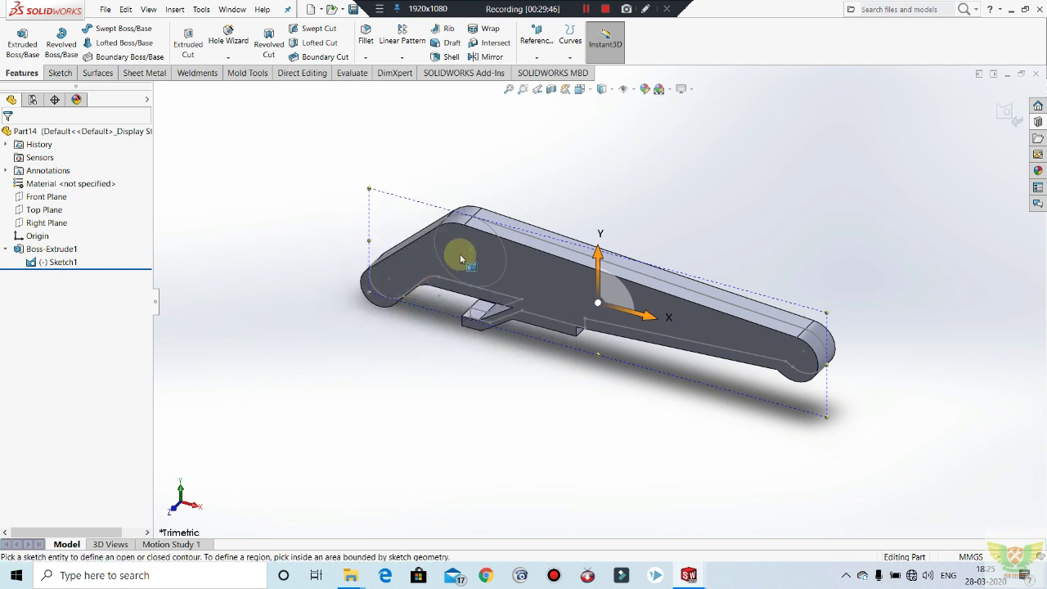
pyautogui.click(486, 253)
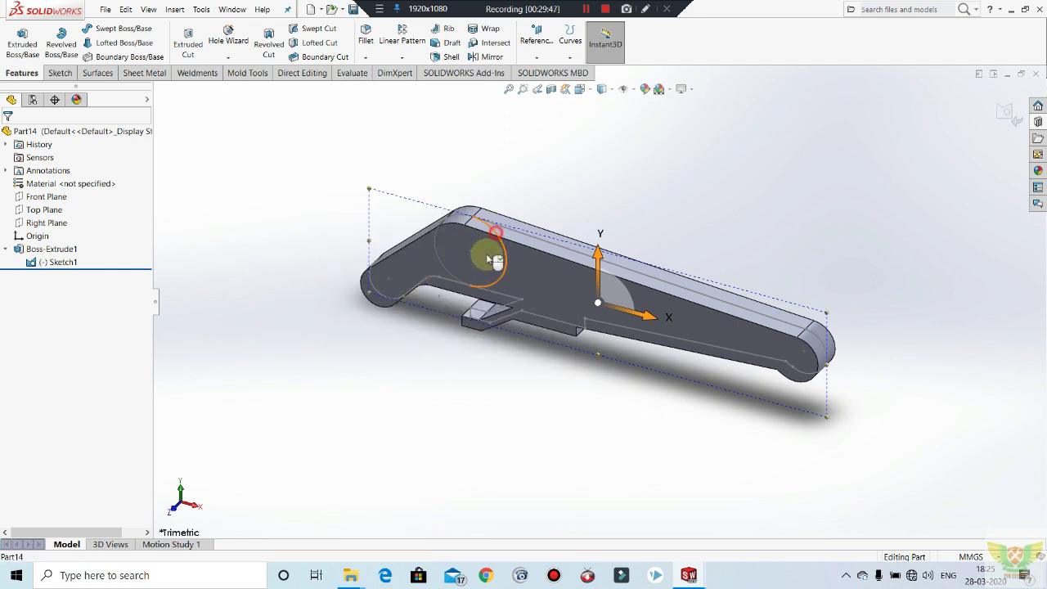
pyautogui.click(441, 264)
pyautogui.click(22, 41)
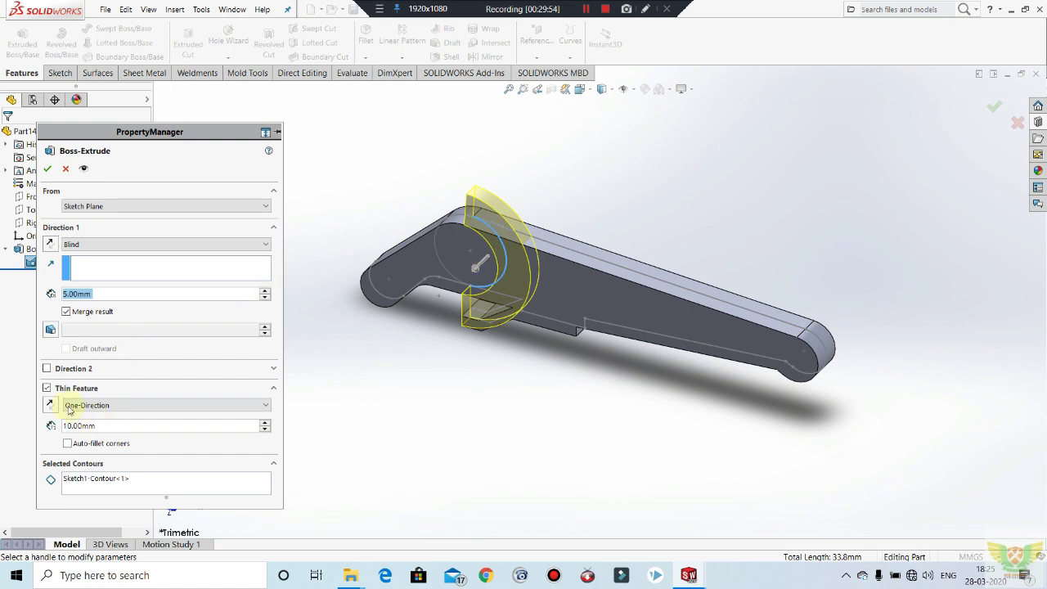
pyautogui.click(48, 388)
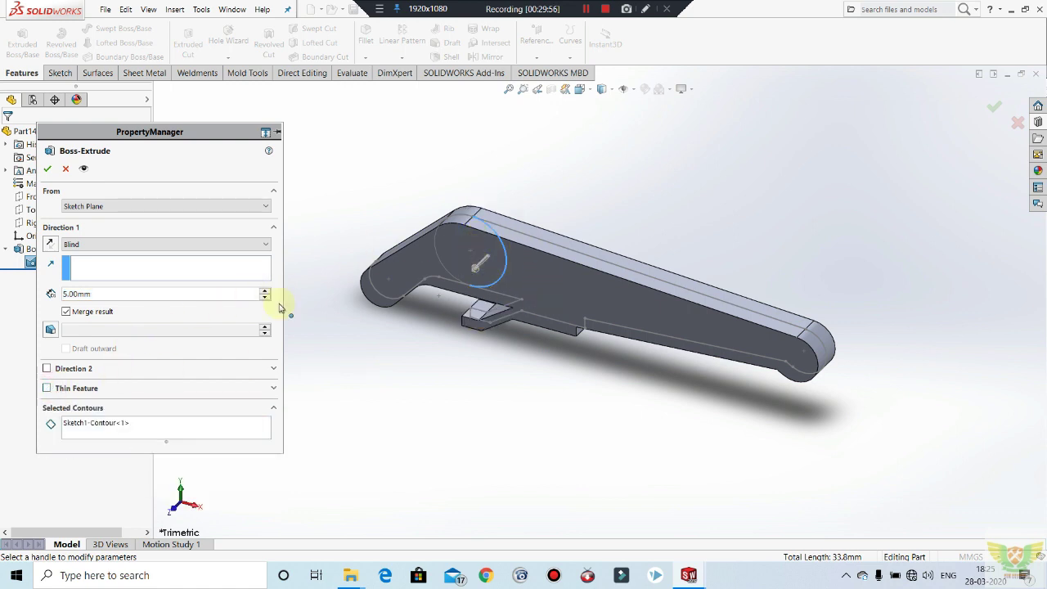
pyautogui.moveTo(491, 245); pyautogui.dragTo(509, 273, button='middle')
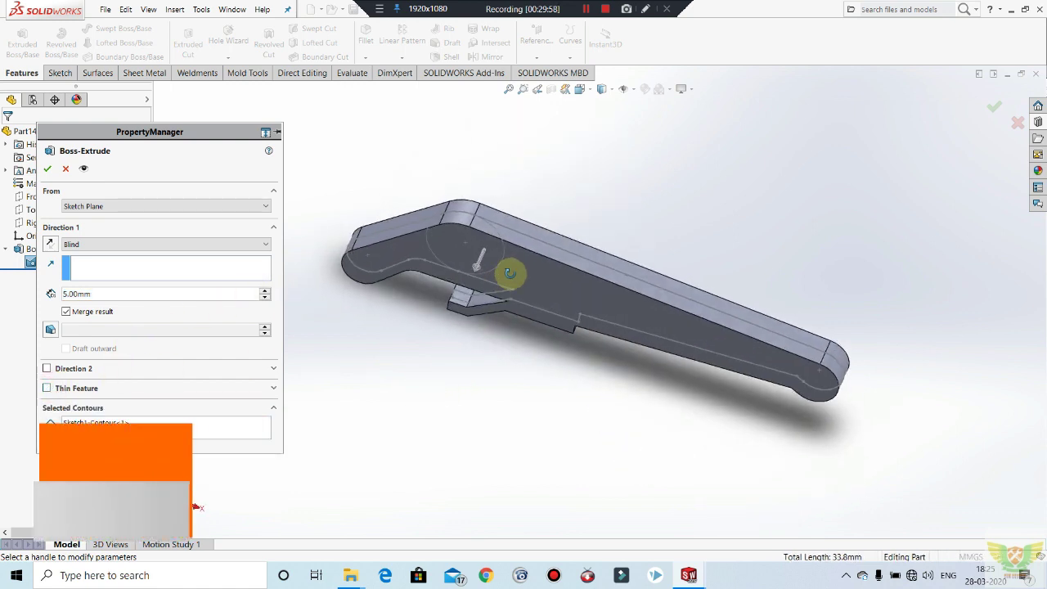
pyautogui.click(48, 169)
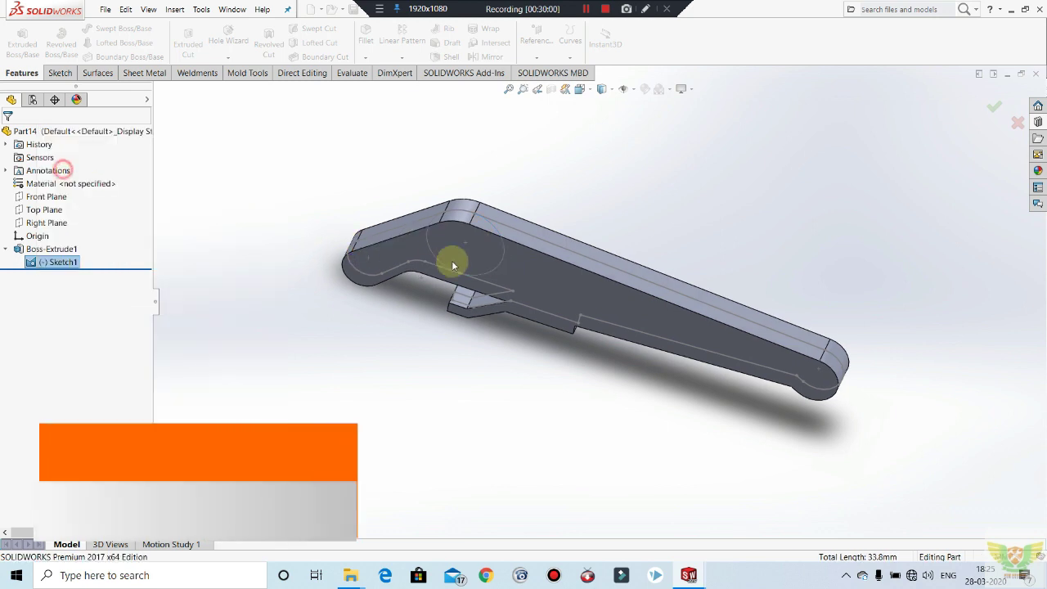
# Hide the arm body and extrude the hub circle 8 mm both ways as a solid.
pyautogui.rightClick(542, 269)
pyautogui.click(589, 250)
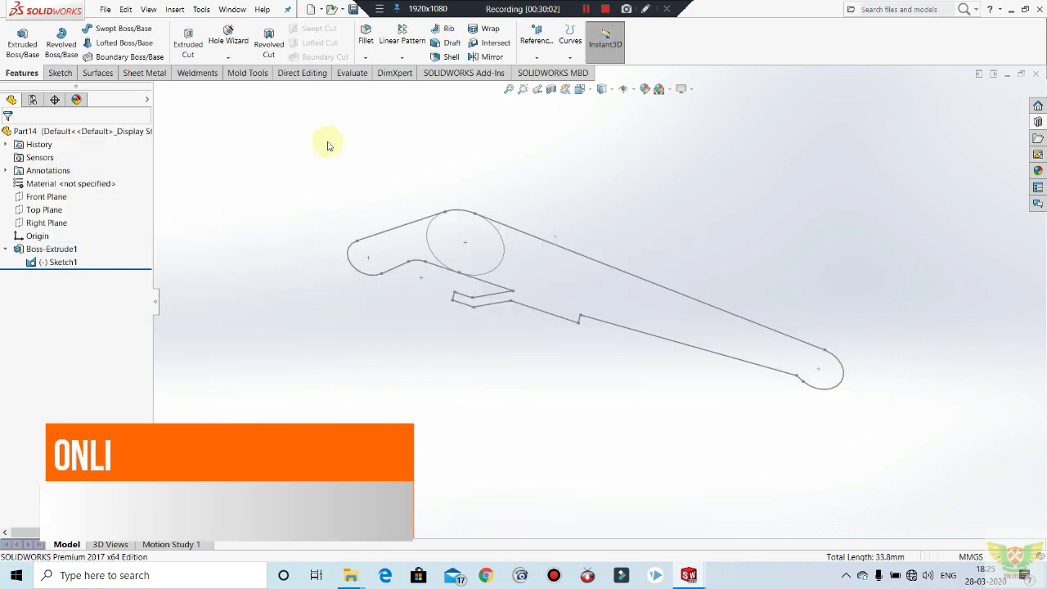
pyautogui.click(22, 39)
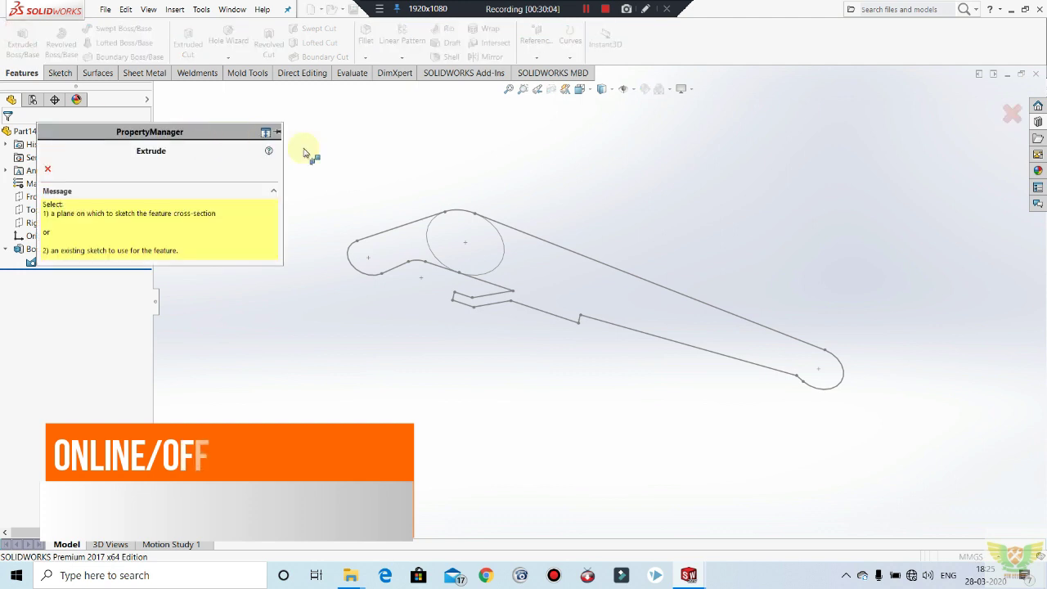
pyautogui.rightClick(365, 119)
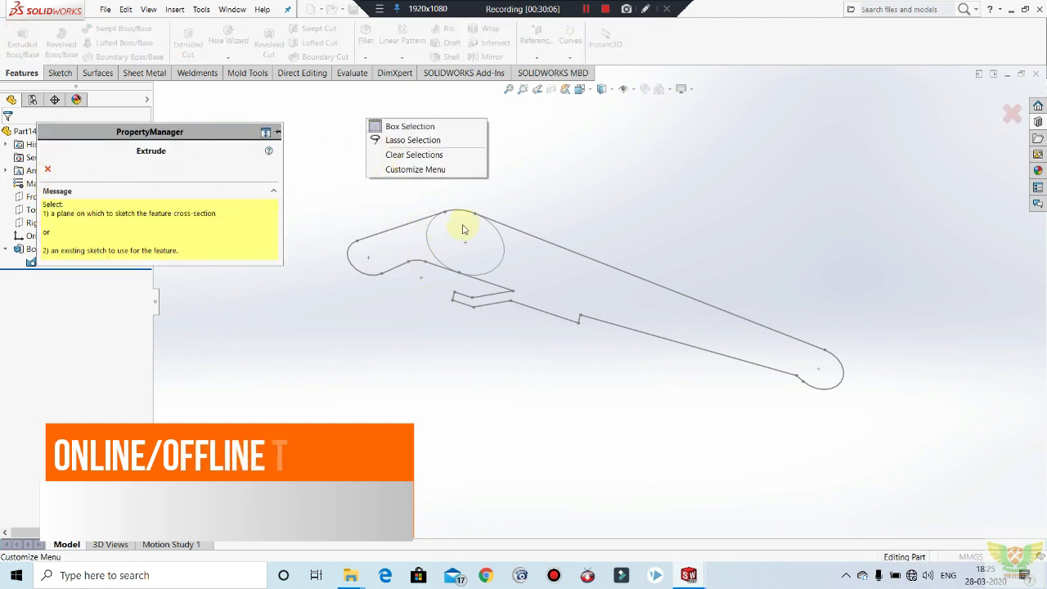
pyautogui.click(429, 238)
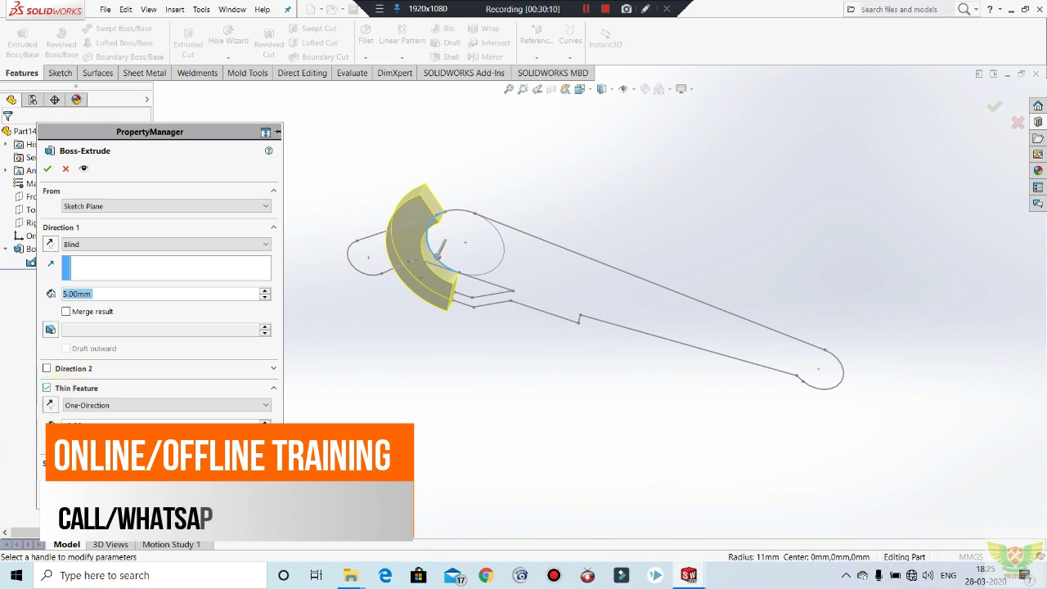
pyautogui.click(434, 238)
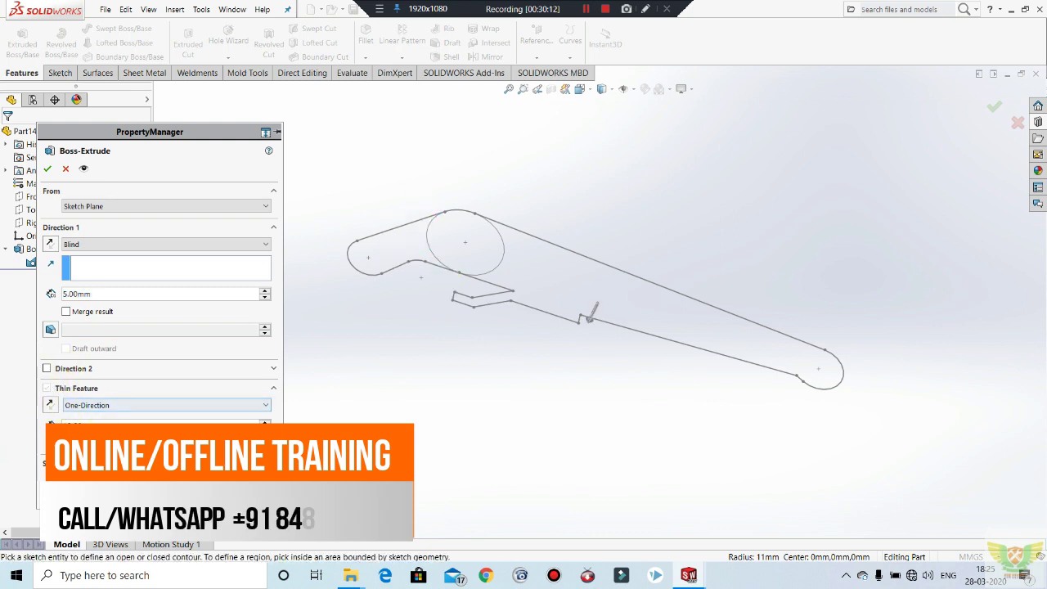
pyautogui.click(489, 241)
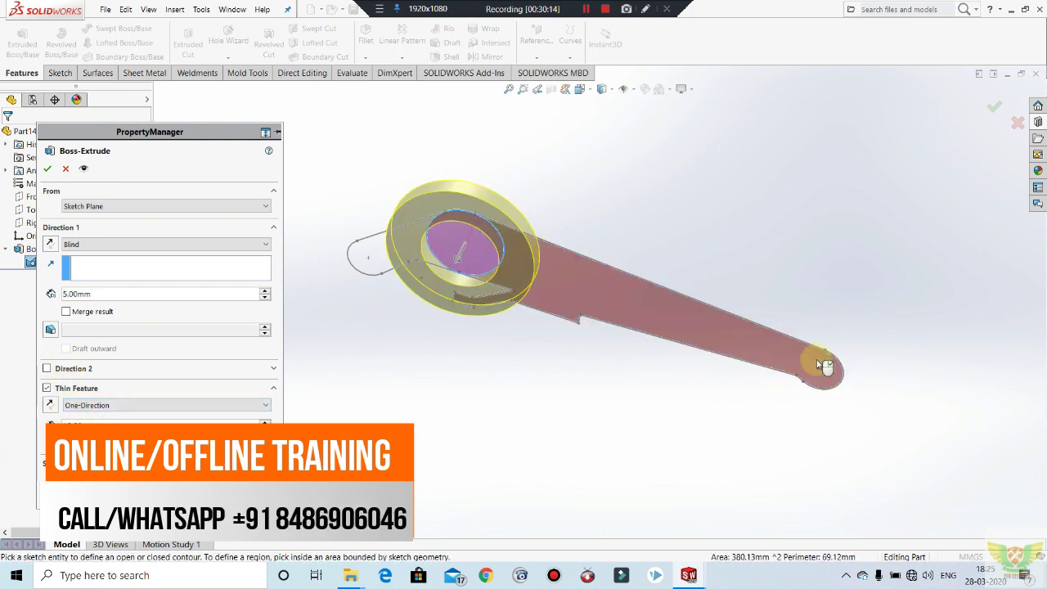
pyautogui.click(47, 389)
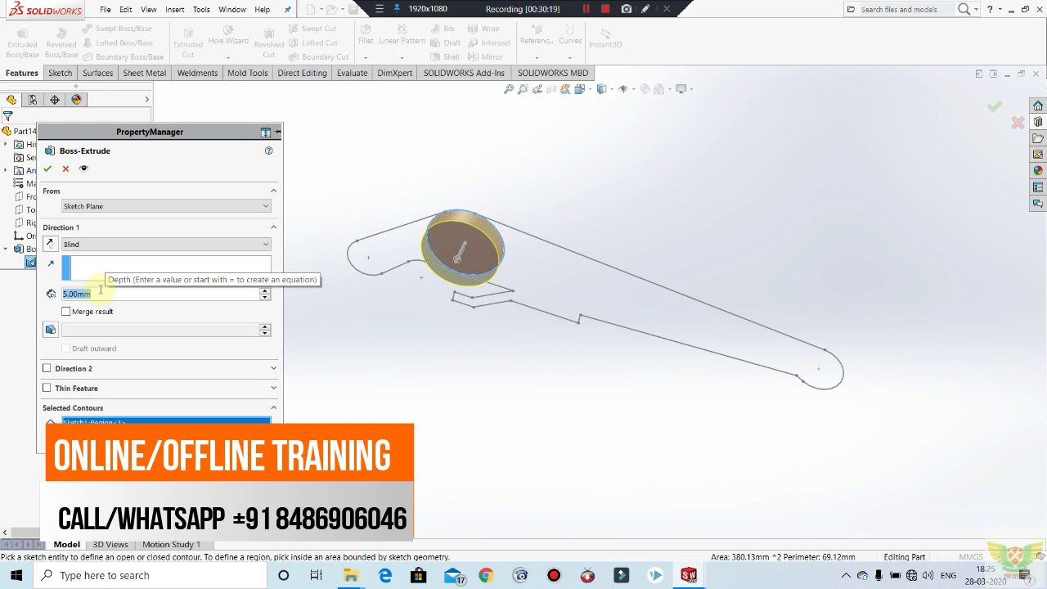
pyautogui.scroll(3, 100, 295)
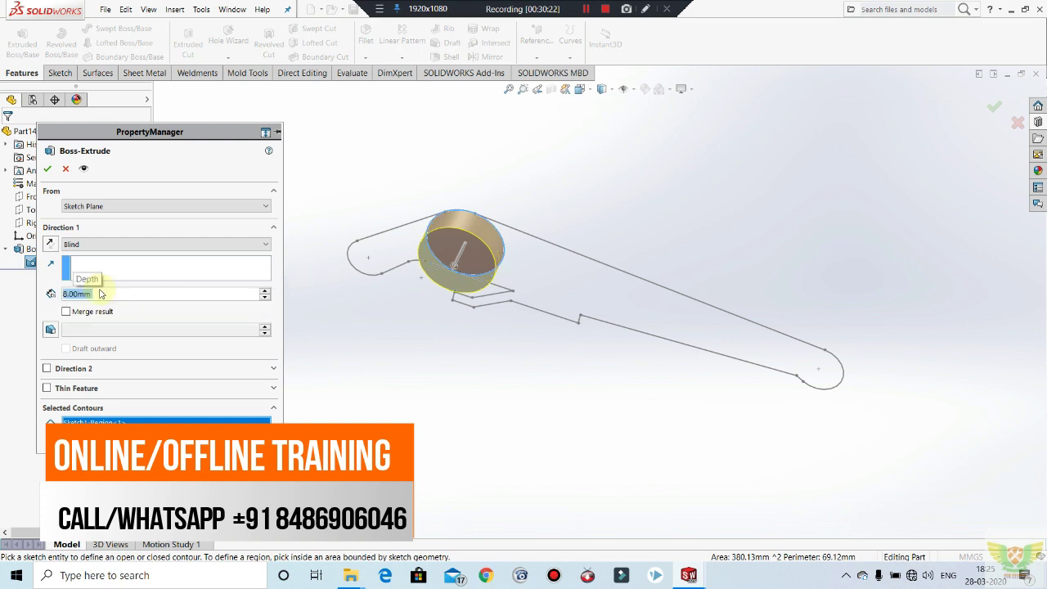
pyautogui.click(47, 368)
pyautogui.scroll(3, 123, 405)
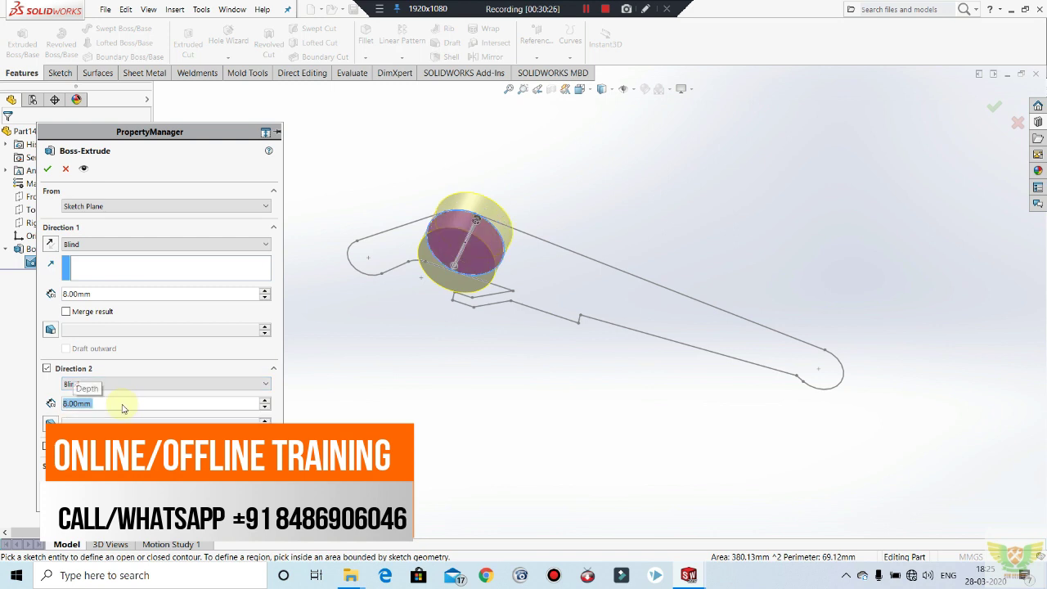
pyautogui.click(47, 169)
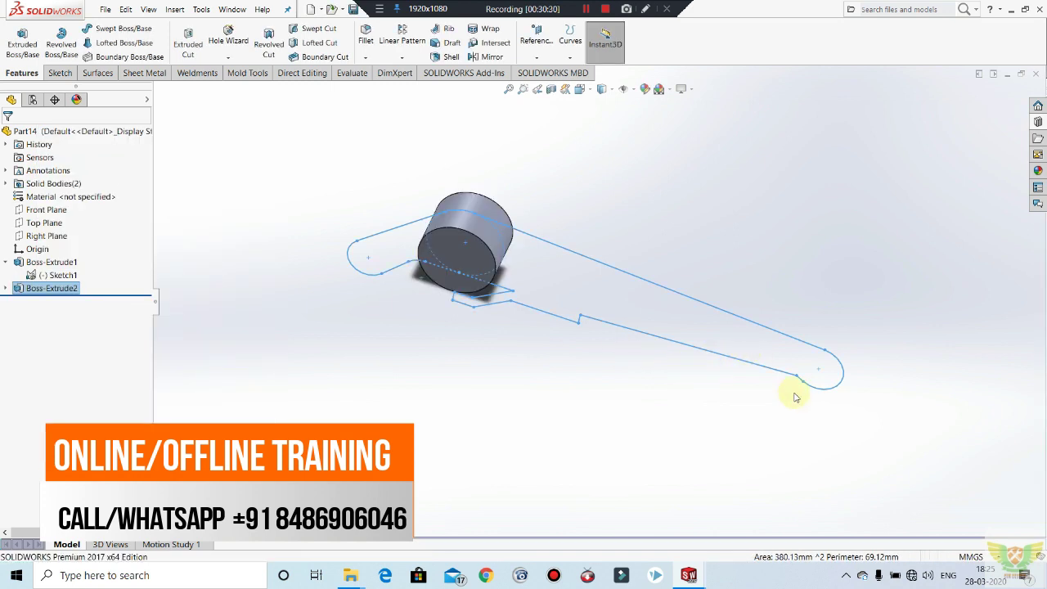
# Show the arm body again and view both bodies together.
pyautogui.click(59, 262)
pyautogui.click(79, 245)
pyautogui.click(382, 152)
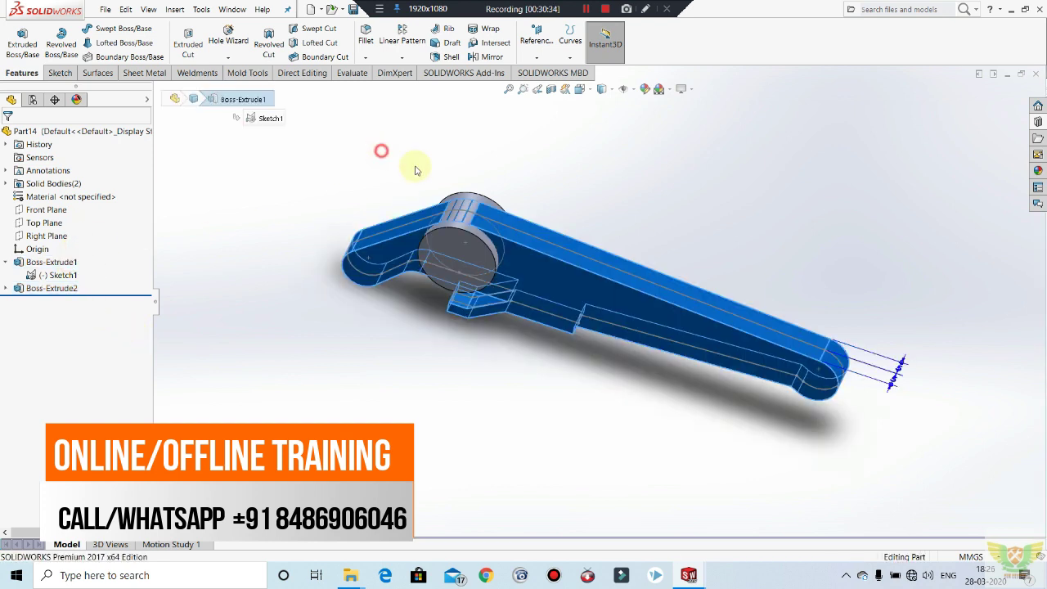
pyautogui.click(815, 367)
pyautogui.click(689, 192)
pyautogui.moveTo(690, 191); pyautogui.dragTo(603, 205, button='middle')
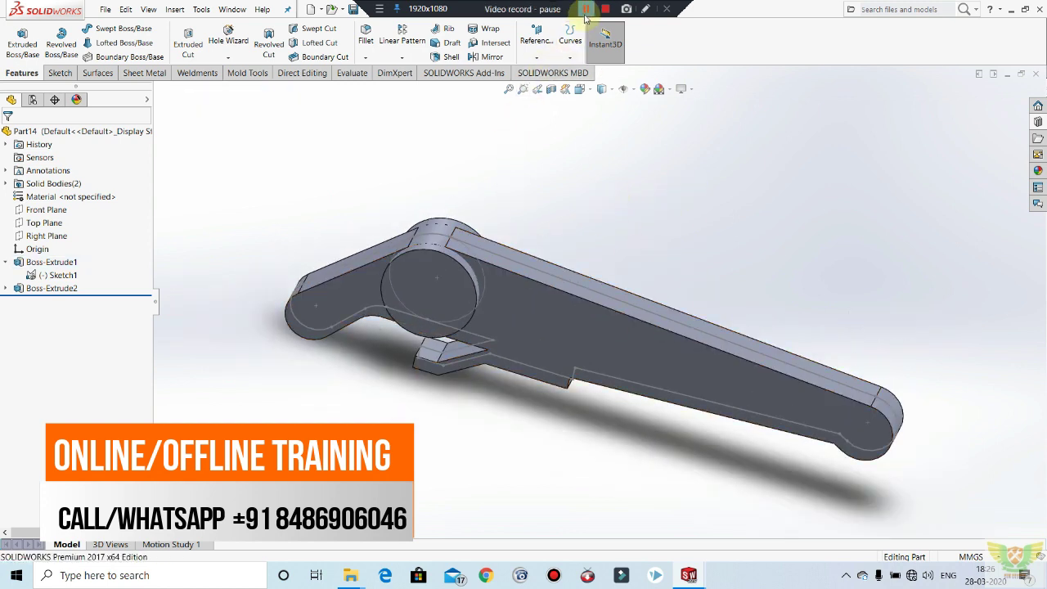
pyautogui.scroll(-7, 568, 52)
# Sketch a circle on the arm's face, sized to the arc at the lever's narrow end.
pyautogui.click(882, 443)
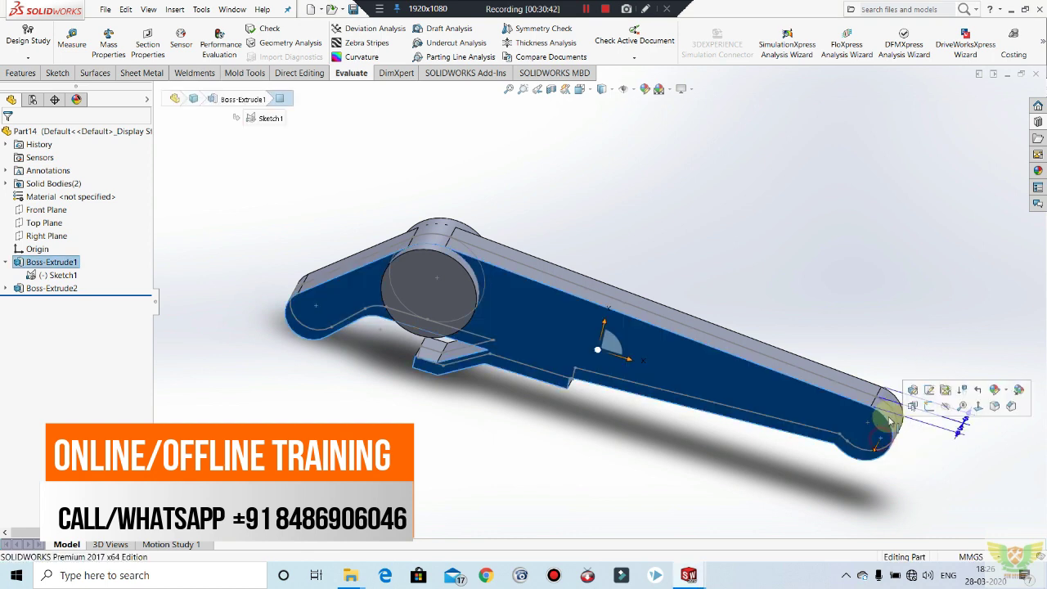
pyautogui.click(918, 400)
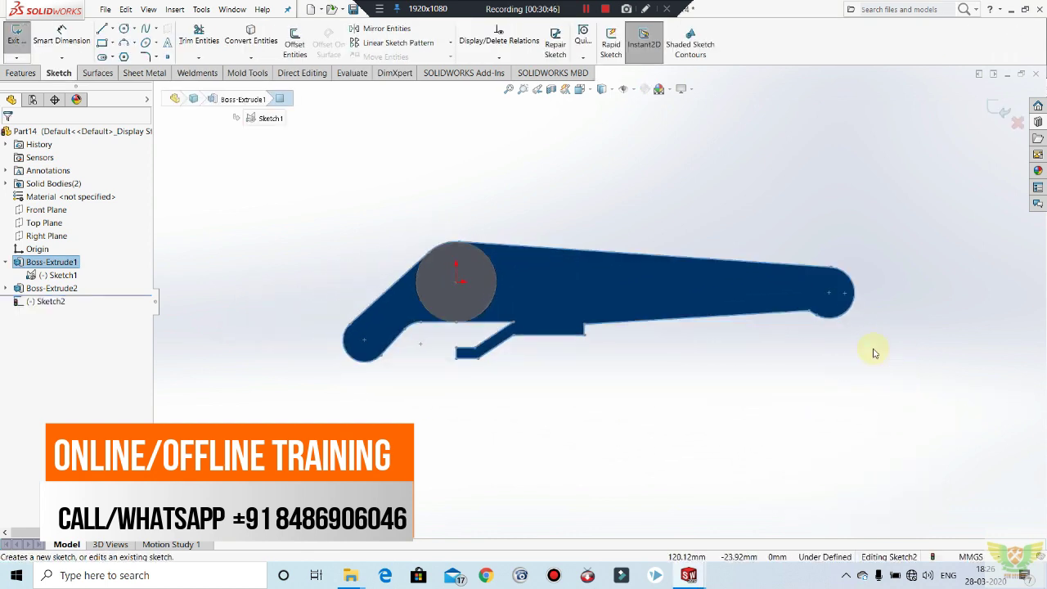
pyautogui.click(123, 28)
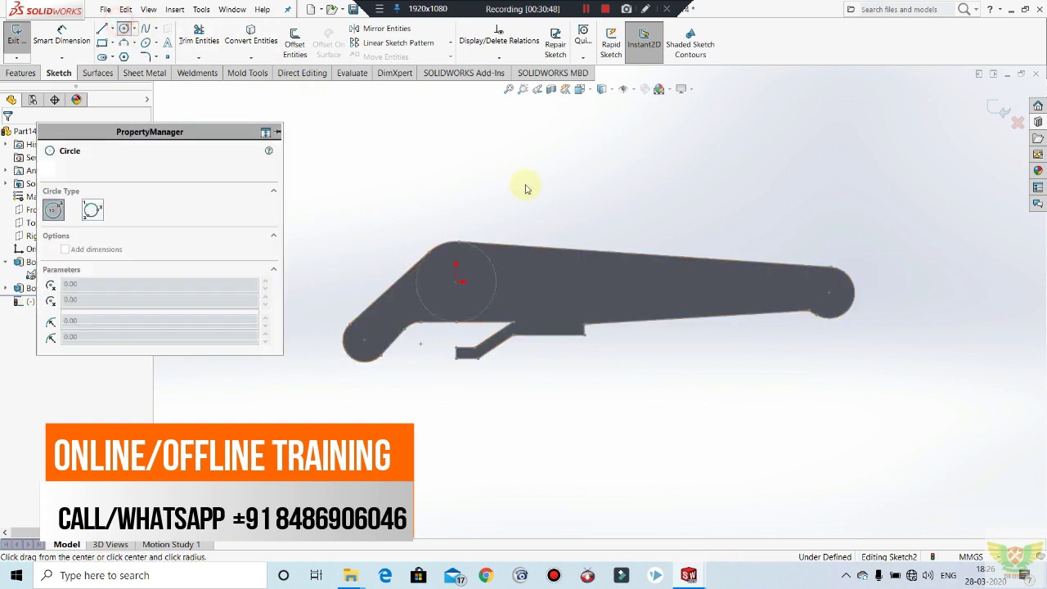
pyautogui.click(828, 293)
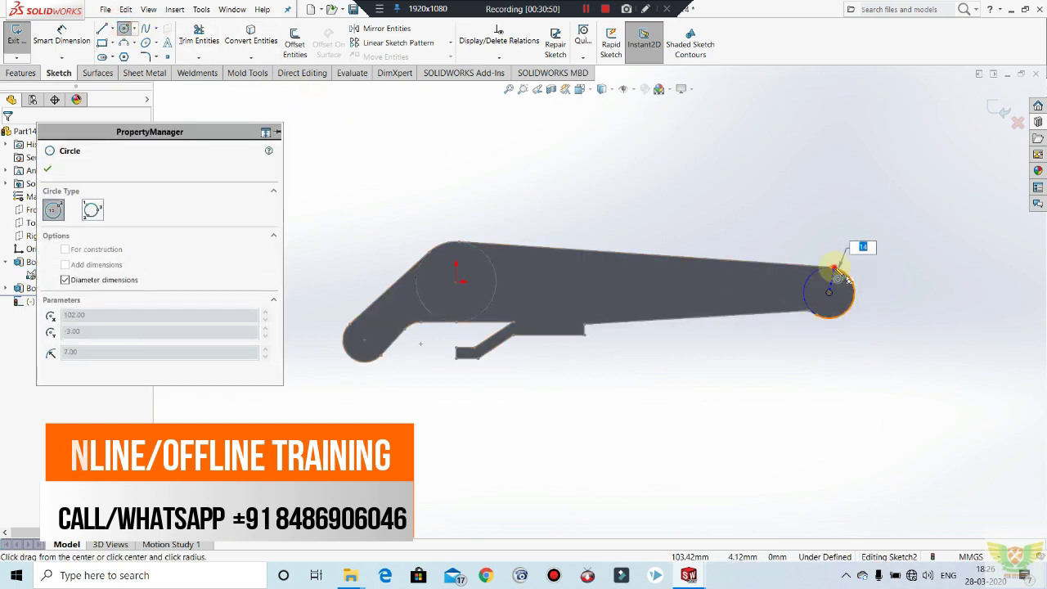
pyautogui.click(818, 268)
pyautogui.click(18, 40)
pyautogui.click(351, 73)
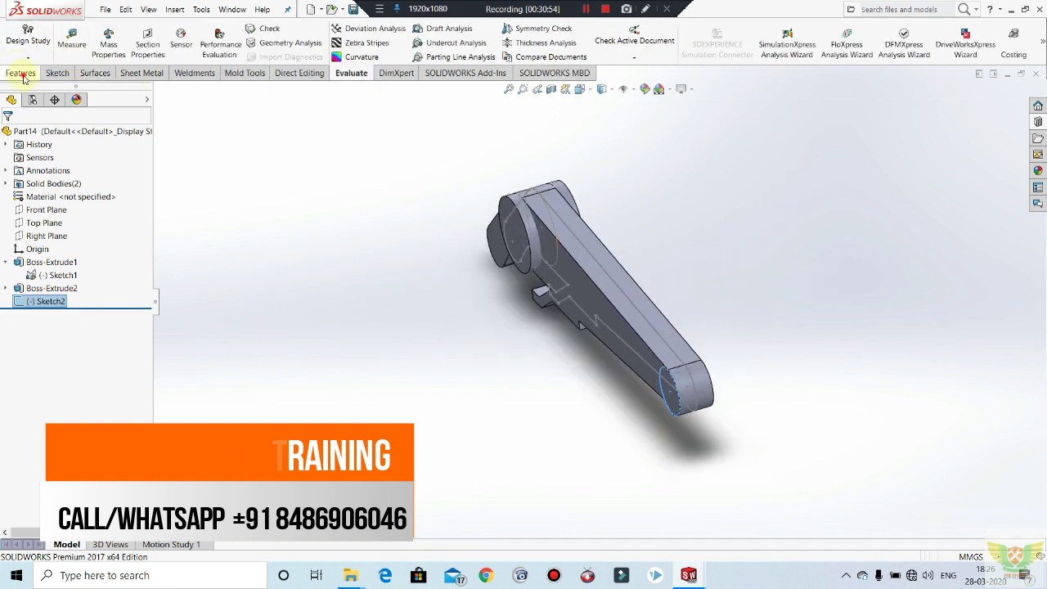
# Boss-extrude the end circle 1 mm in Direction 1 and 11 mm in Direction 2.
pyautogui.click(21, 73)
pyautogui.click(22, 43)
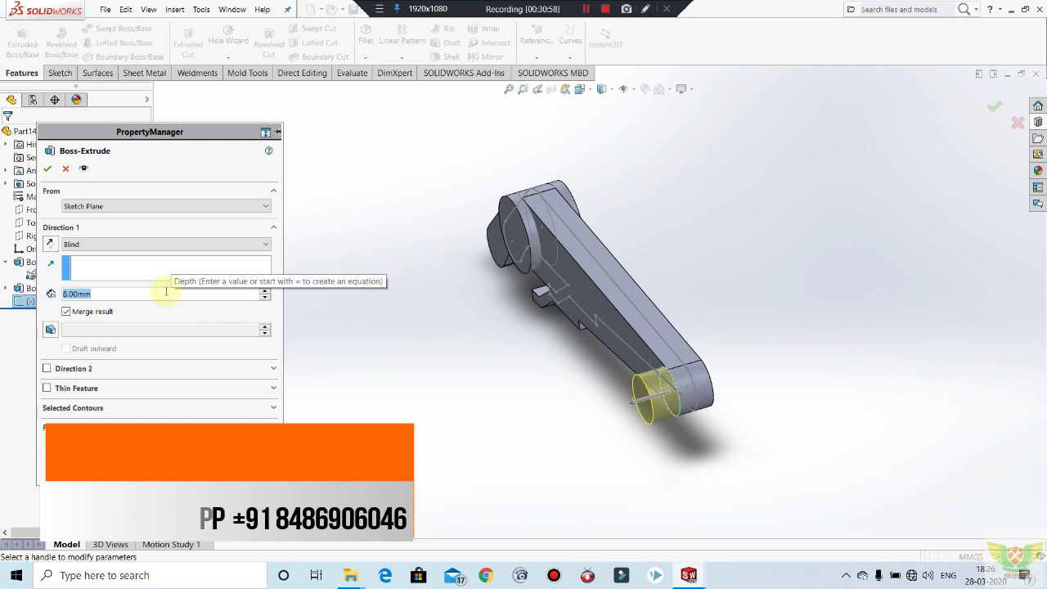
pyautogui.write('2')
pyautogui.press('Return')
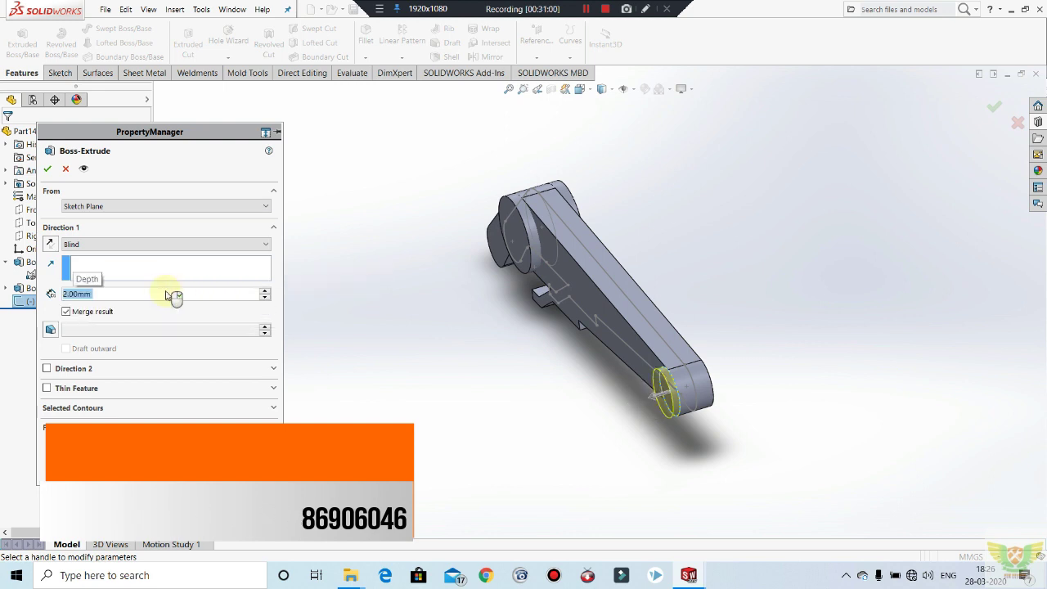
pyautogui.click(47, 369)
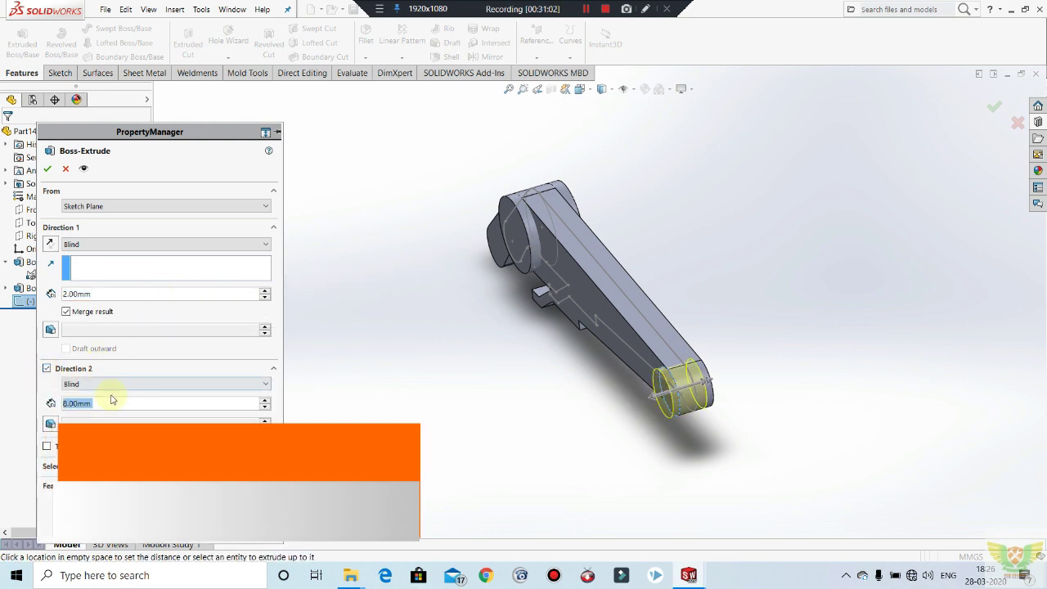
pyautogui.write('10')
pyautogui.press('Return')
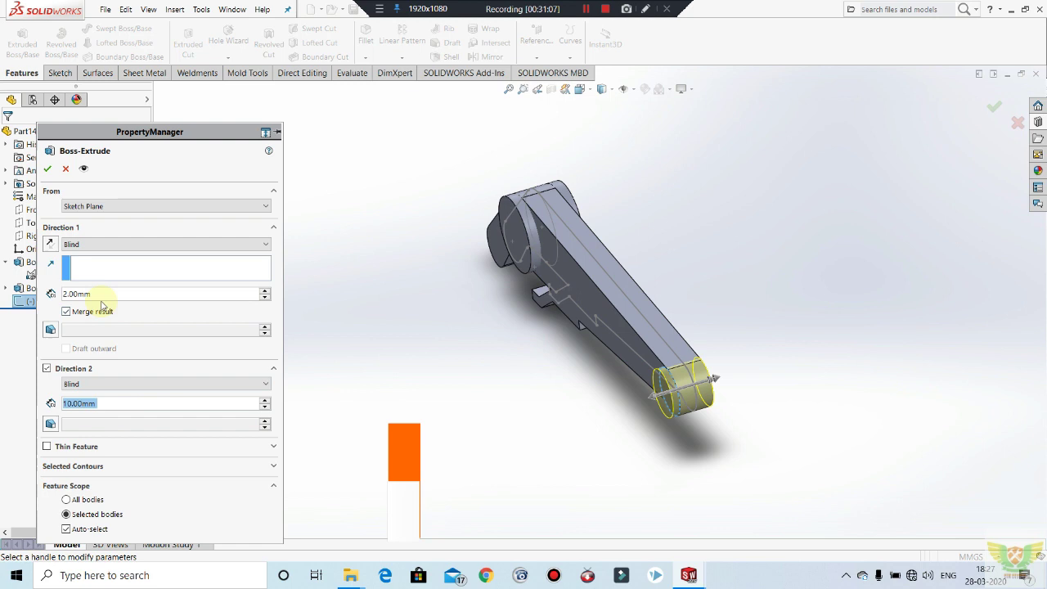
pyautogui.click(101, 295)
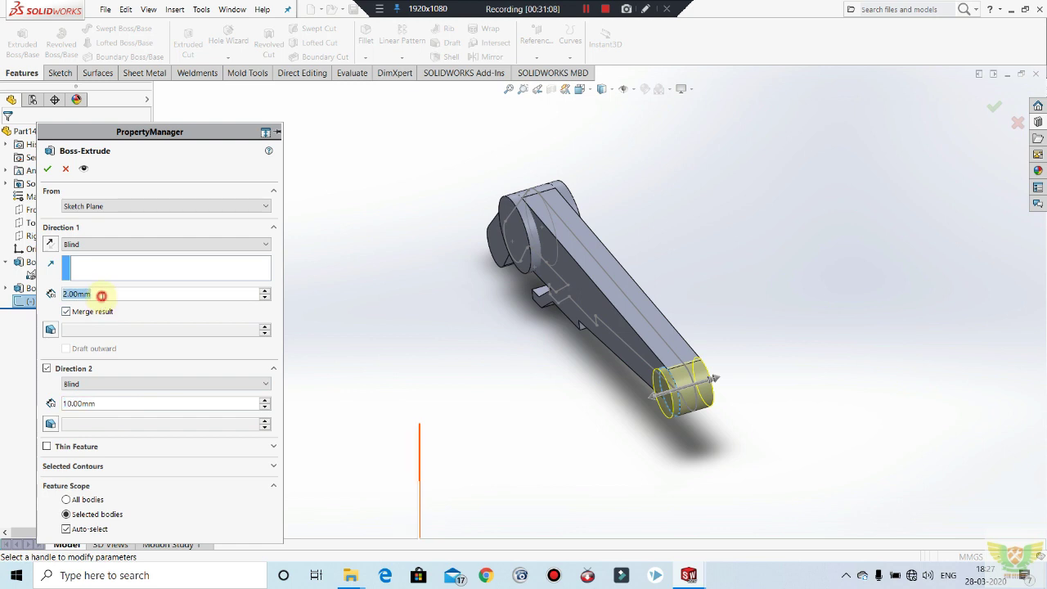
pyautogui.scroll(-1, 102, 297)
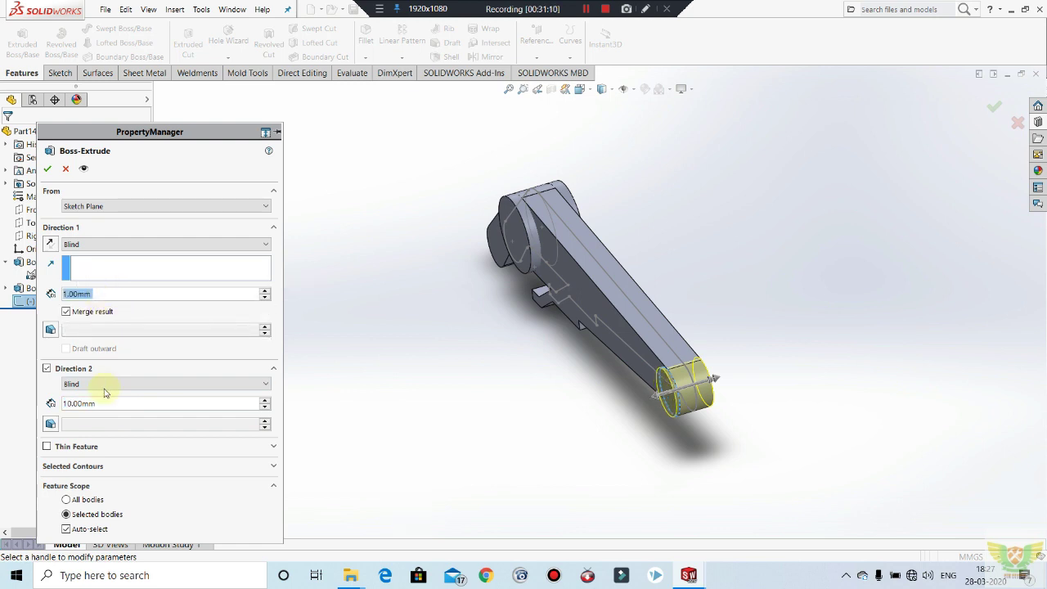
pyautogui.scroll(1, 105, 402)
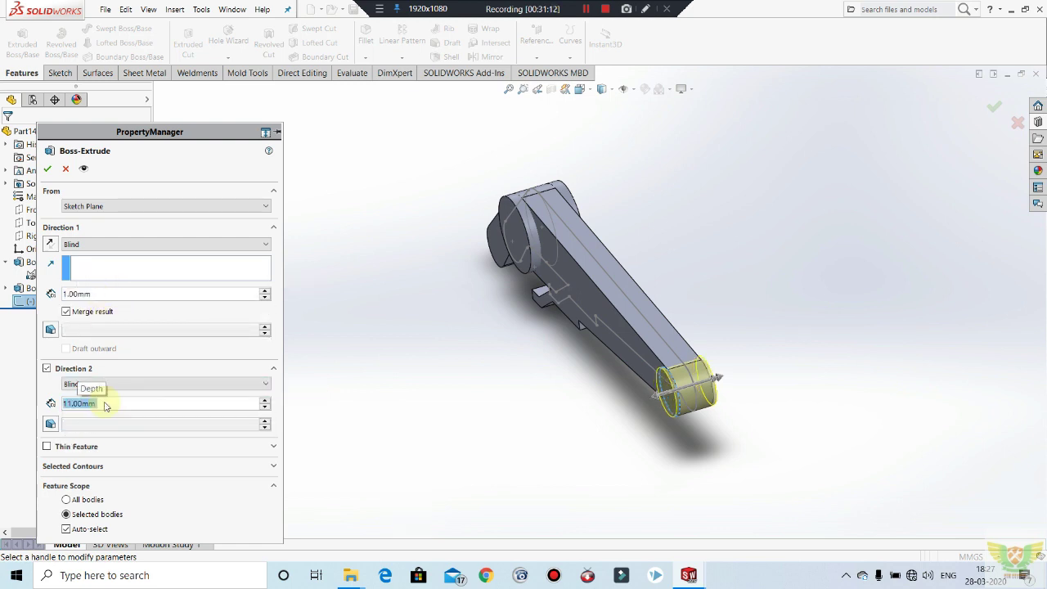
pyautogui.click(47, 168)
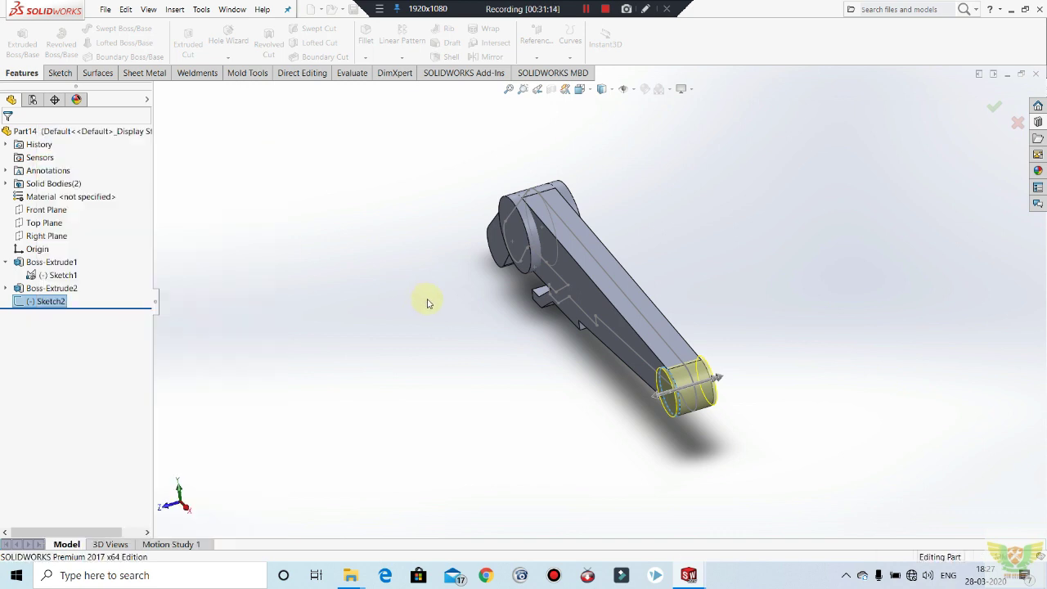
pyautogui.moveTo(666, 432)
pyautogui.mouseDown(button='middle')
pyautogui.moveTo(772, 397)
pyautogui.moveTo(745, 417)
pyautogui.mouseUp(button='middle')
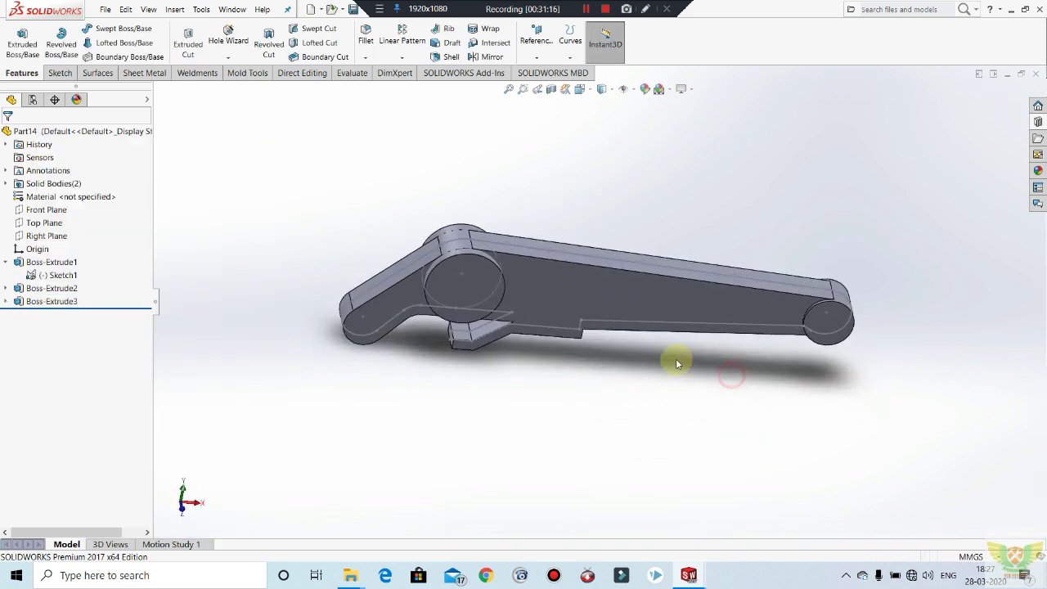
# Hide the original Sketch1.
pyautogui.moveTo(677, 362); pyautogui.dragTo(626, 350, button='middle')
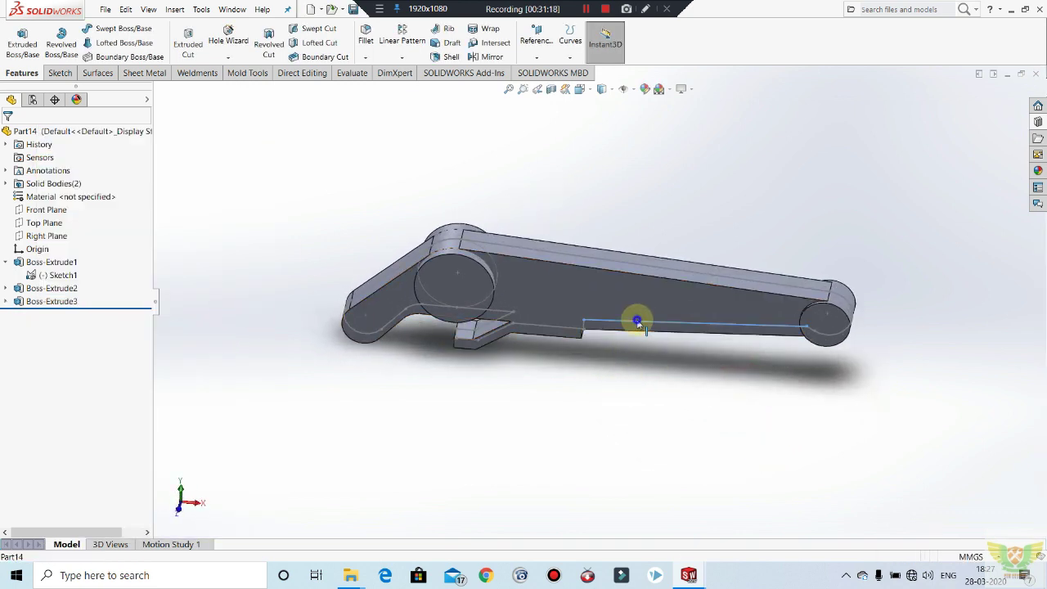
pyautogui.rightClick(637, 319)
pyautogui.click(661, 298)
pyautogui.moveTo(601, 259)
pyautogui.mouseDown(button='middle')
pyautogui.moveTo(645, 191)
pyautogui.moveTo(283, 117)
pyautogui.mouseUp(button='middle')
# Combine the hub cylinder and lever bodies into one solid using the Add operation.
pyautogui.click(172, 10)
pyautogui.moveTo(195, 54)
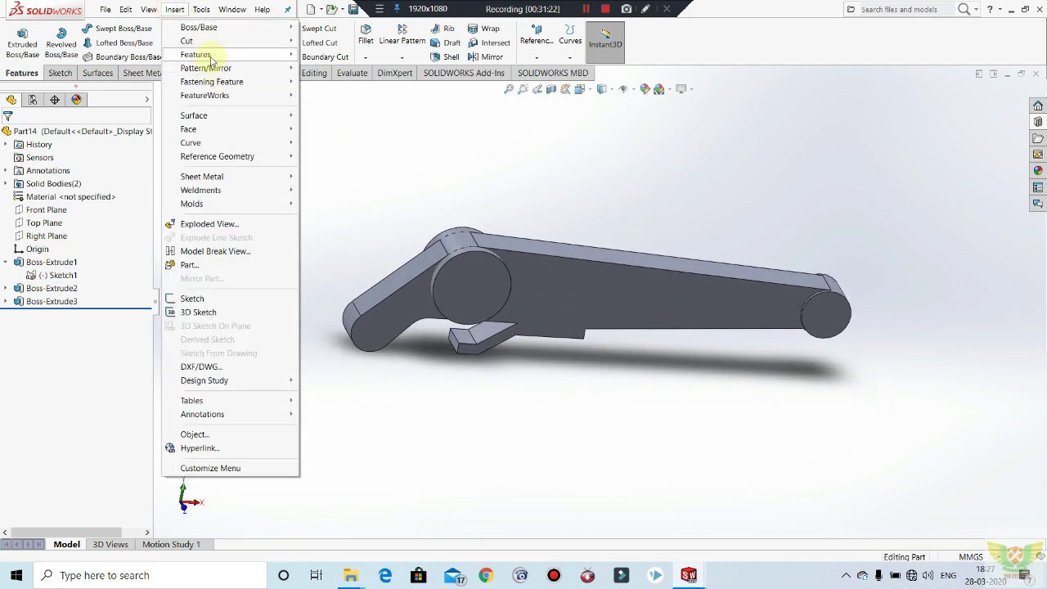
pyautogui.click(342, 324)
pyautogui.click(484, 292)
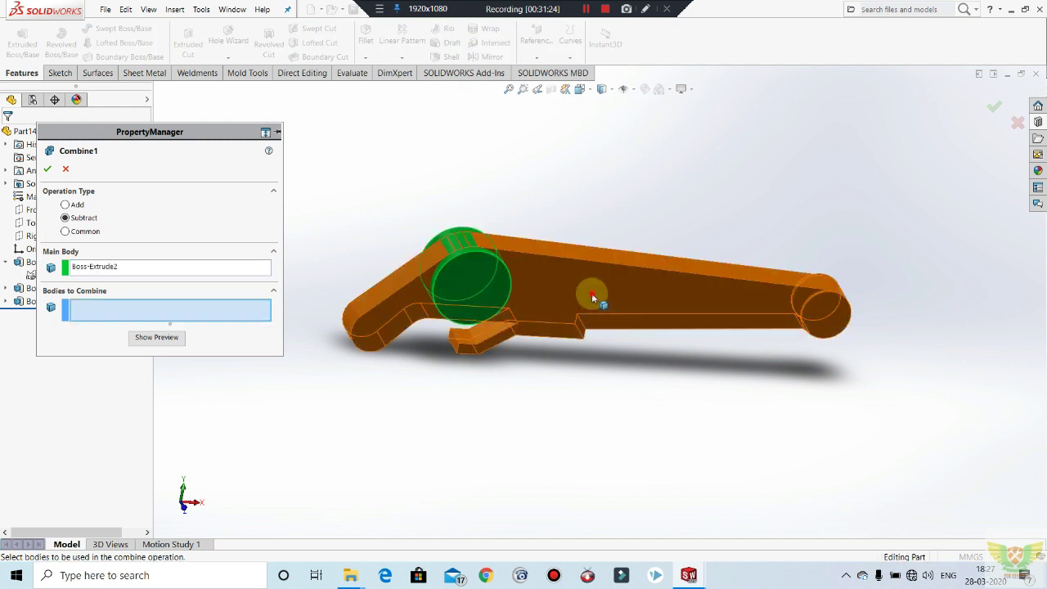
pyautogui.click(658, 297)
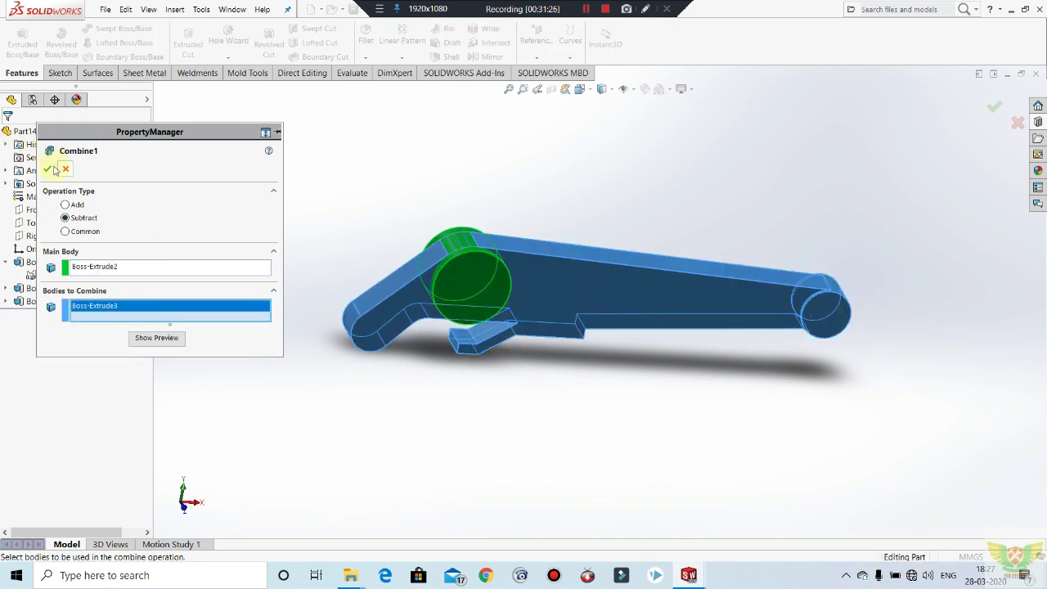
pyautogui.click(76, 207)
pyautogui.click(497, 264)
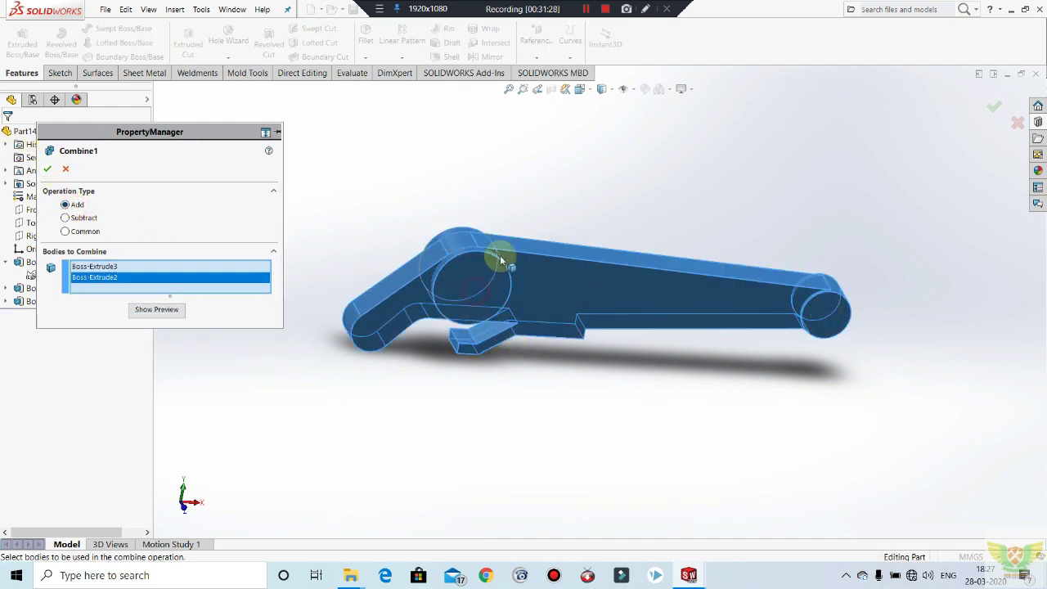
pyautogui.click(49, 164)
pyautogui.click(485, 164)
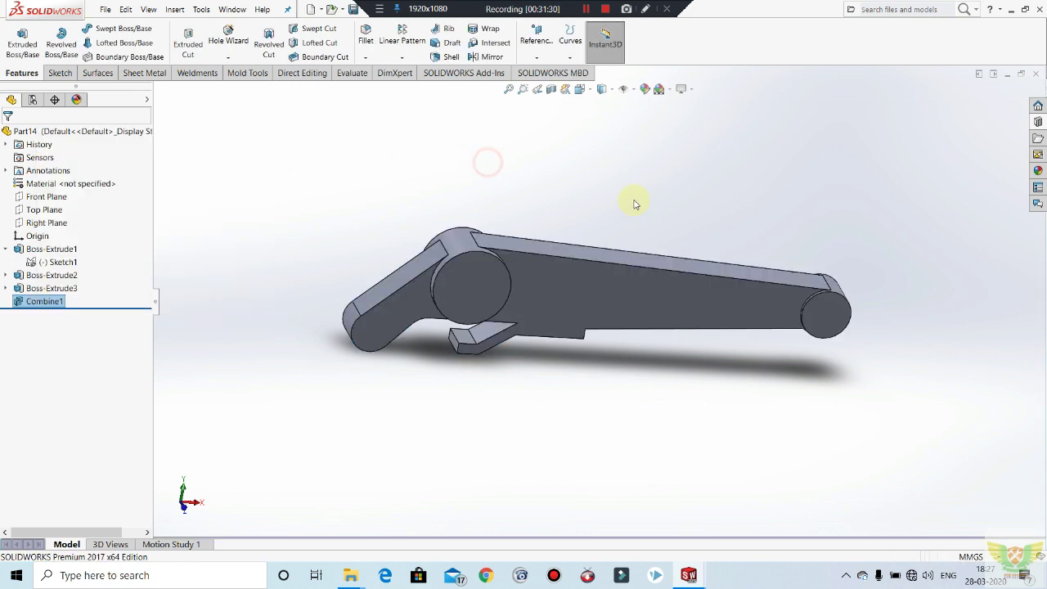
pyautogui.moveTo(631, 204)
pyautogui.mouseDown(button='middle')
pyautogui.moveTo(632, 255)
pyautogui.moveTo(634, 153)
pyautogui.mouseUp(button='middle')
pyautogui.moveTo(580, 256)
pyautogui.mouseDown(button='middle')
pyautogui.moveTo(572, 194)
pyautogui.moveTo(603, 349)
pyautogui.mouseUp(button='middle')
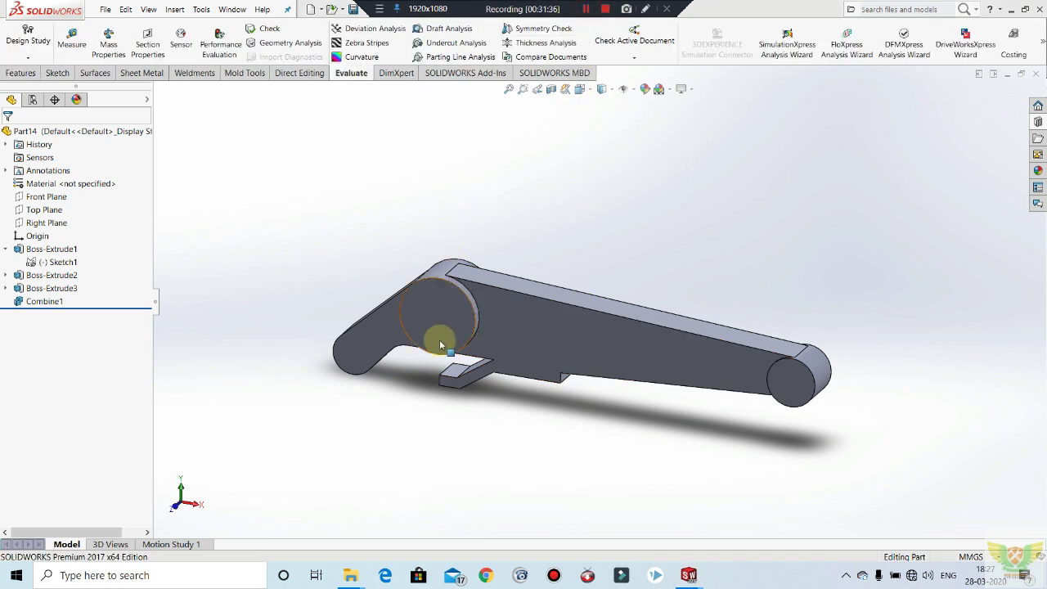
# Sketch a 12 mm diameter circle centred on the hub's end face.
pyautogui.click(439, 336)
pyautogui.click(482, 277)
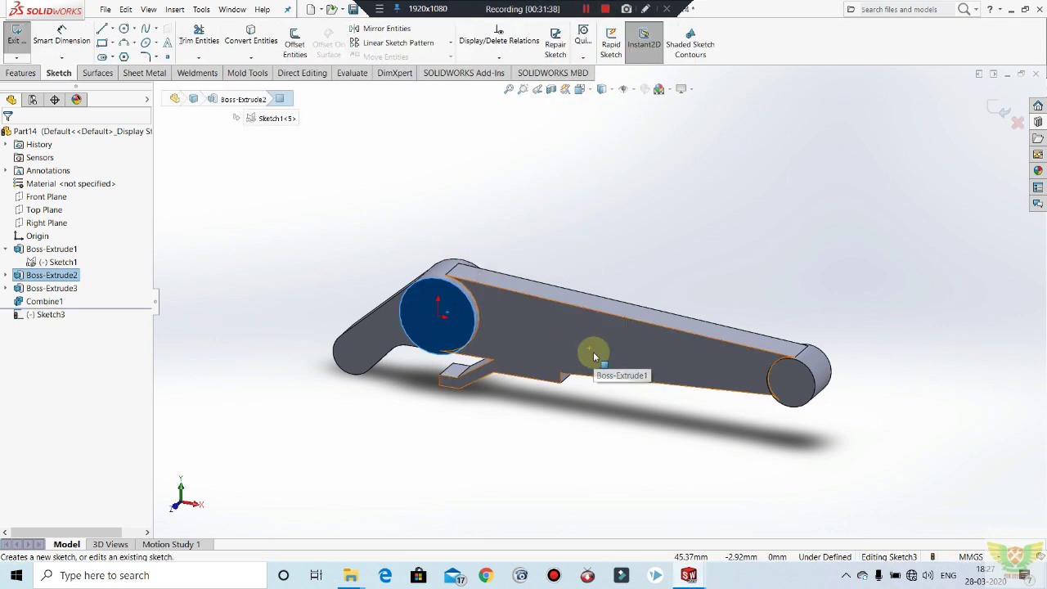
pyautogui.hotkey('ctrl', '8')
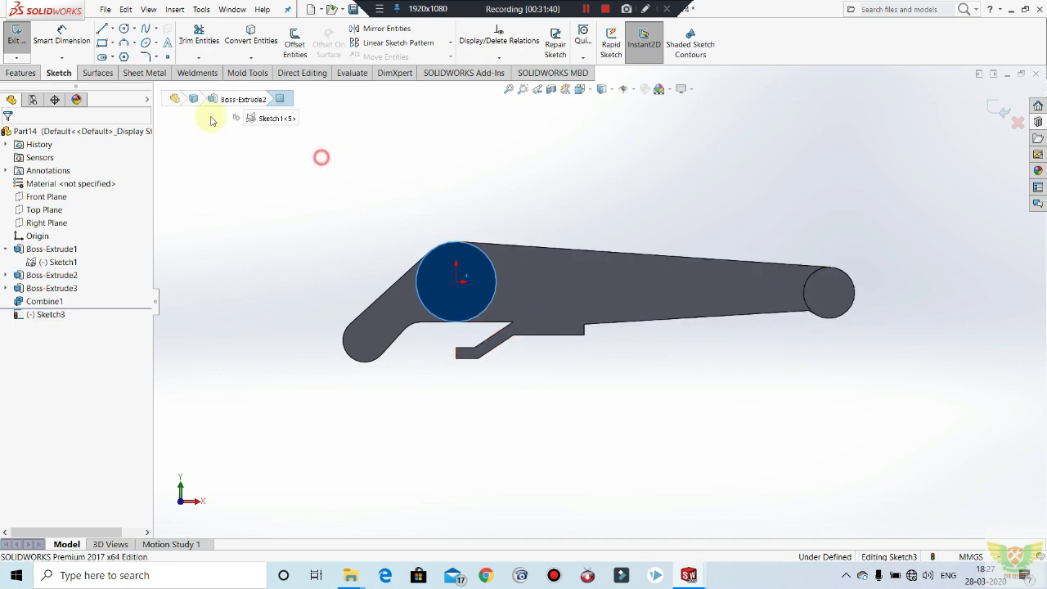
pyautogui.click(456, 278)
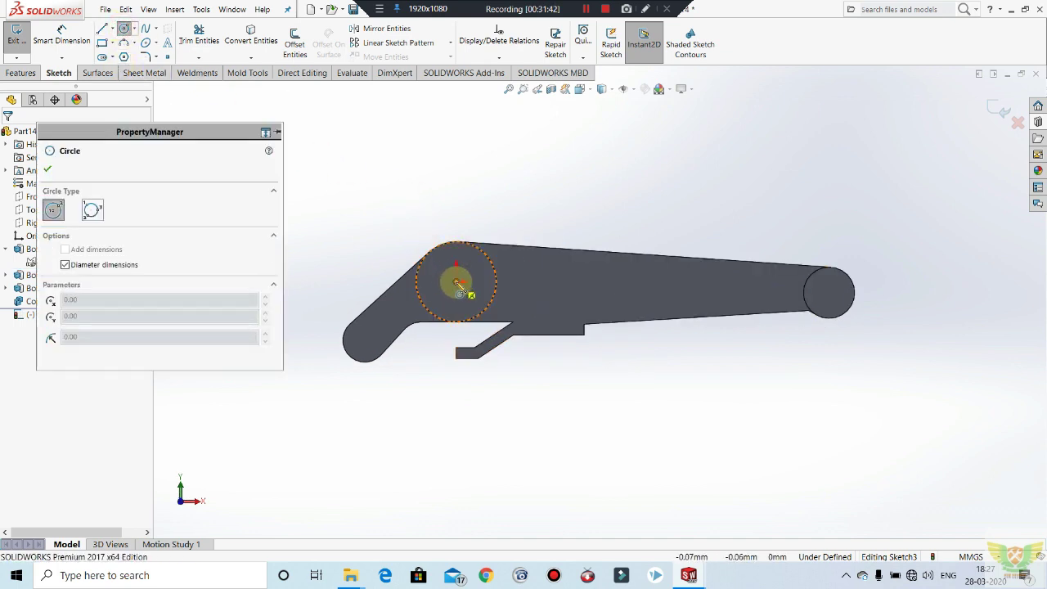
pyautogui.write('12')
pyautogui.press('Return')
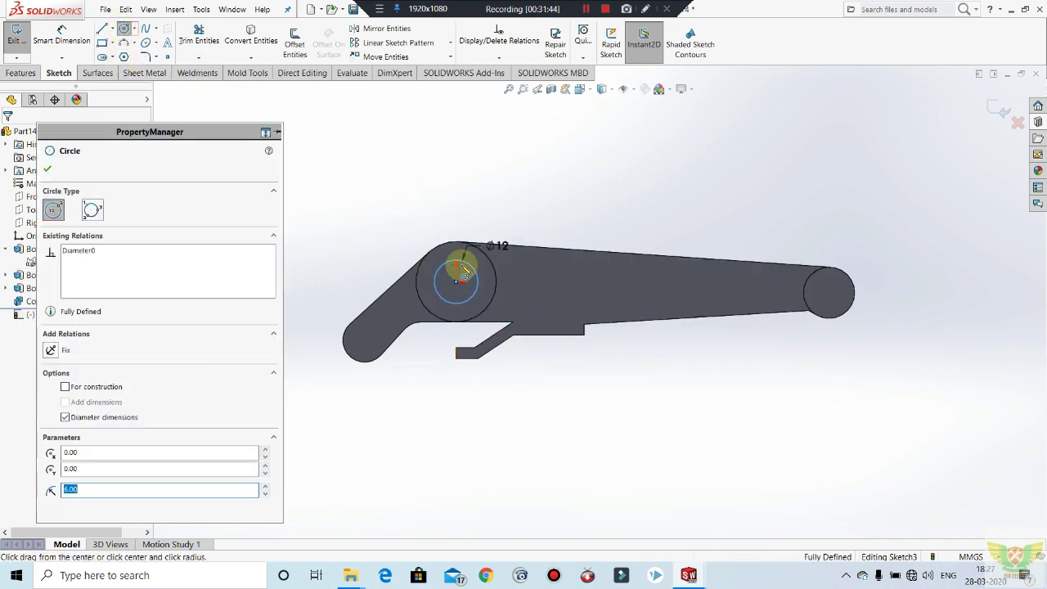
pyautogui.click(15, 37)
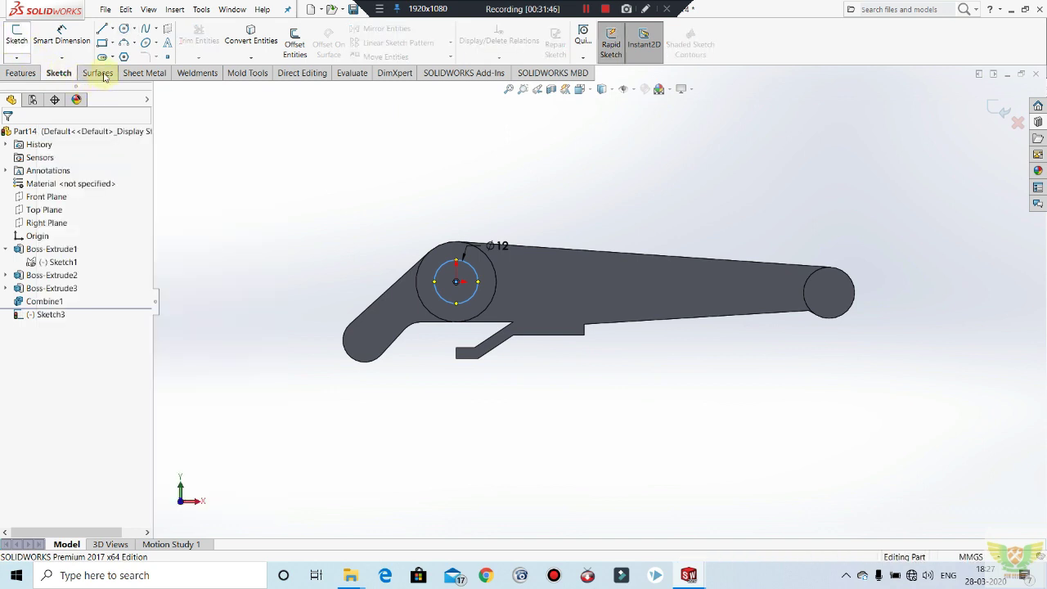
pyautogui.click(18, 72)
# Extruded-cut the 12 mm circle 30 mm deep to bore the hub.
pyautogui.click(187, 41)
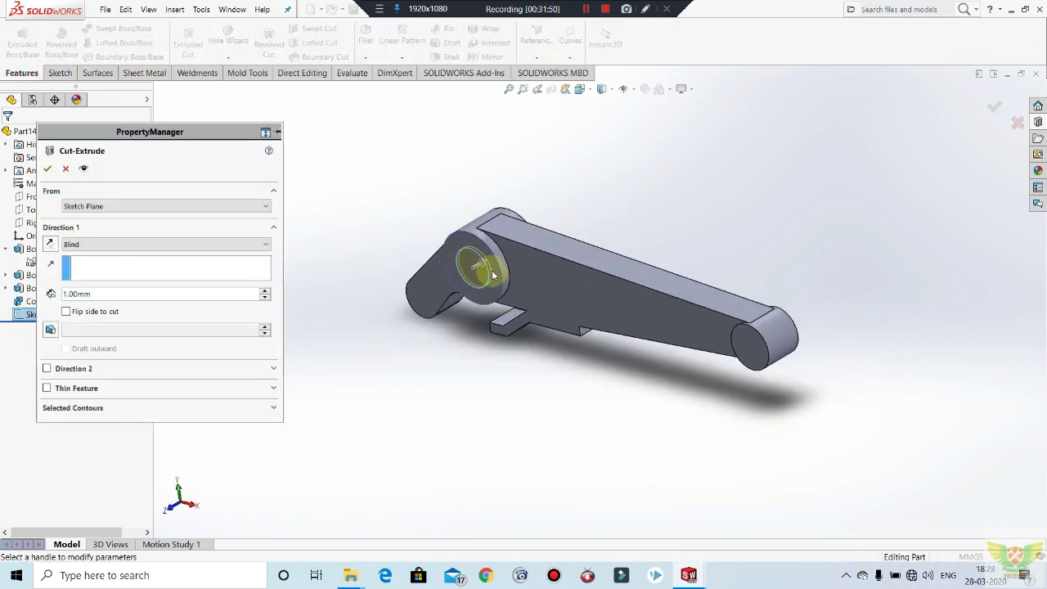
pyautogui.write('30')
pyautogui.press('Return')
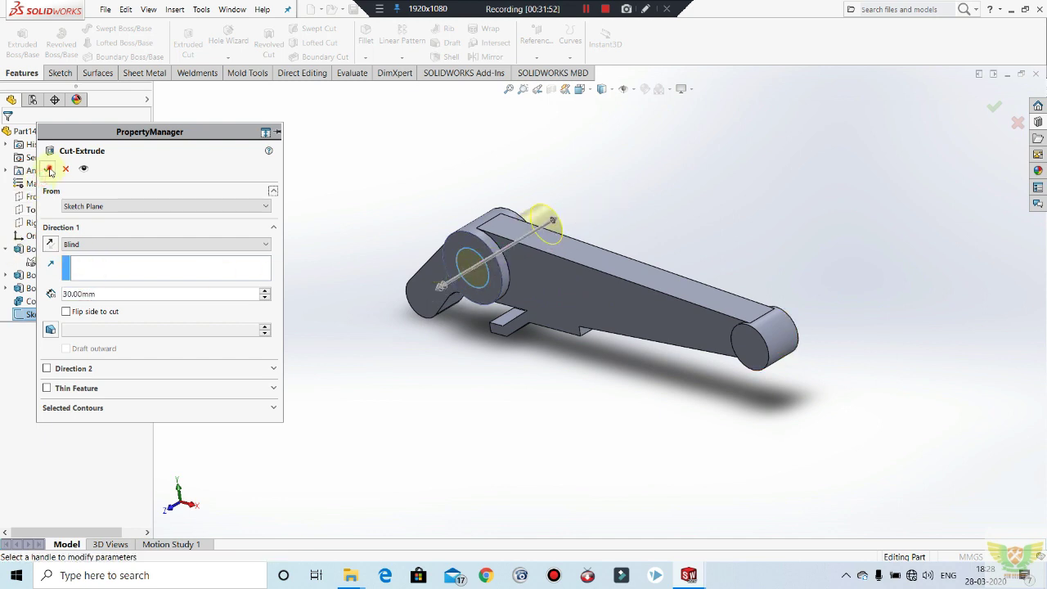
pyautogui.click(46, 169)
pyautogui.moveTo(565, 180)
pyautogui.mouseDown(button='middle')
pyautogui.moveTo(610, 211)
pyautogui.moveTo(599, 225)
pyautogui.mouseUp(button='middle')
pyautogui.moveTo(643, 309)
pyautogui.mouseDown(button='middle')
pyautogui.moveTo(502, 175)
pyautogui.moveTo(502, 240)
pyautogui.mouseUp(button='middle')
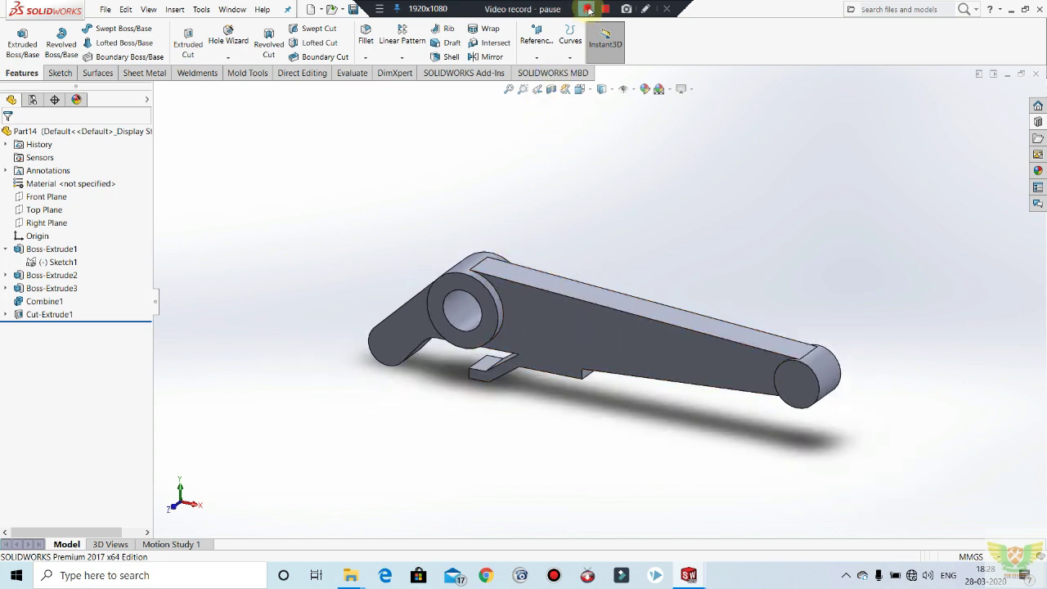
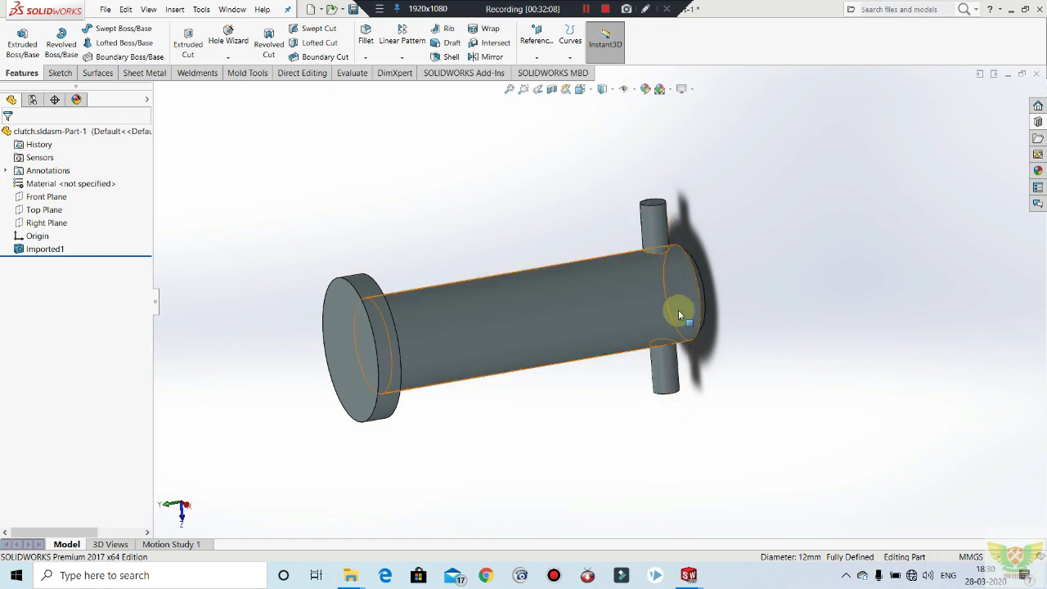
# Orbit the cross-pinned reference shaft, then go to the File menu.
pyautogui.scroll(1, 663, 294)
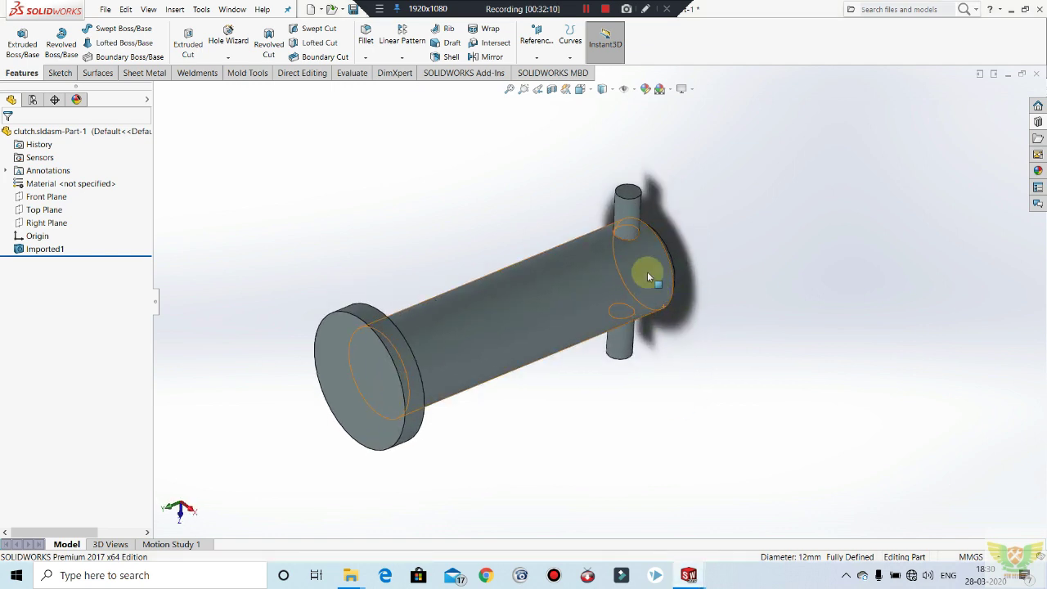
pyautogui.moveTo(691, 342)
pyautogui.mouseDown(button='middle')
pyautogui.moveTo(612, 209)
pyautogui.moveTo(545, 332)
pyautogui.moveTo(553, 306)
pyautogui.mouseUp(button='middle')
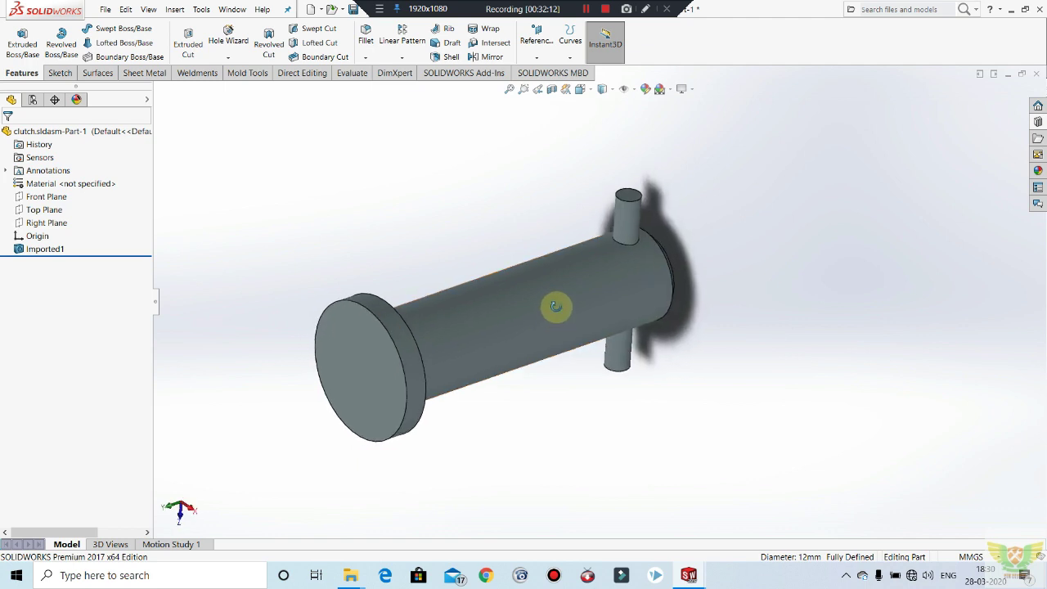
pyautogui.click(105, 10)
# Create a new part and start a sketch on the Front Plane.
pyautogui.click(126, 29)
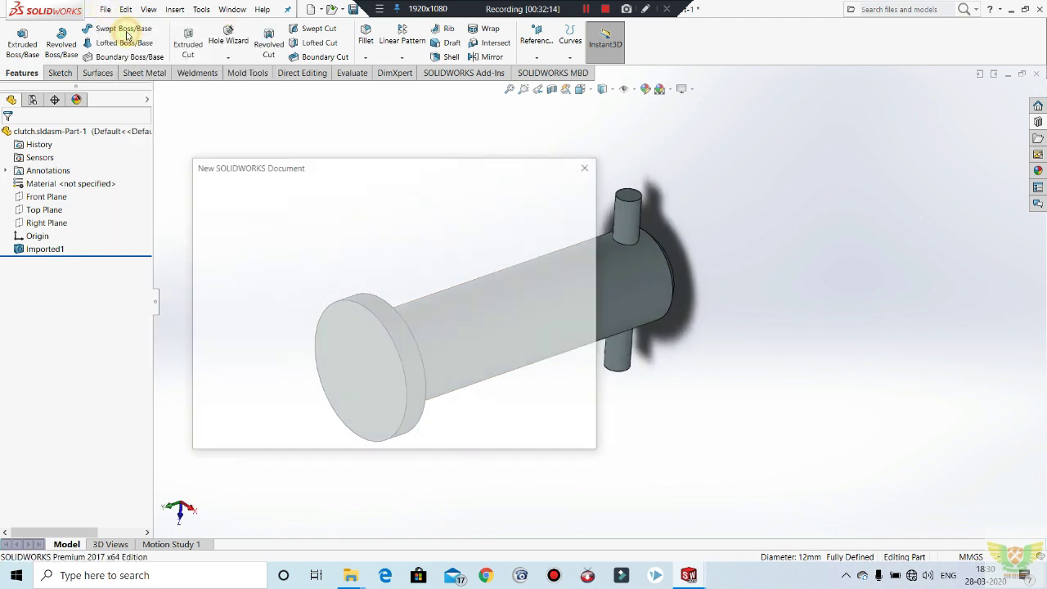
pyautogui.click(441, 427)
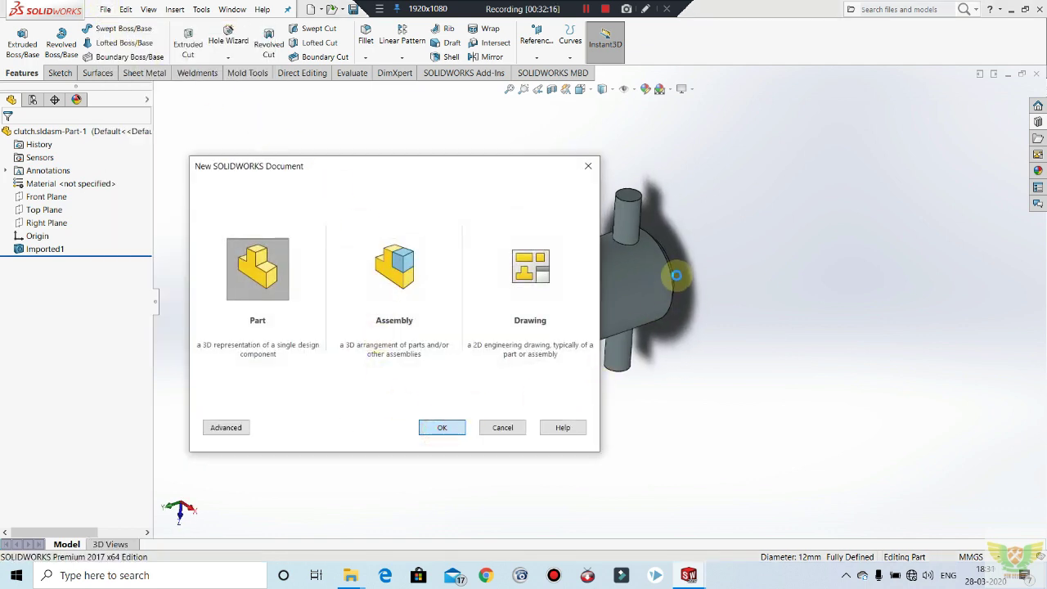
pyautogui.click(59, 72)
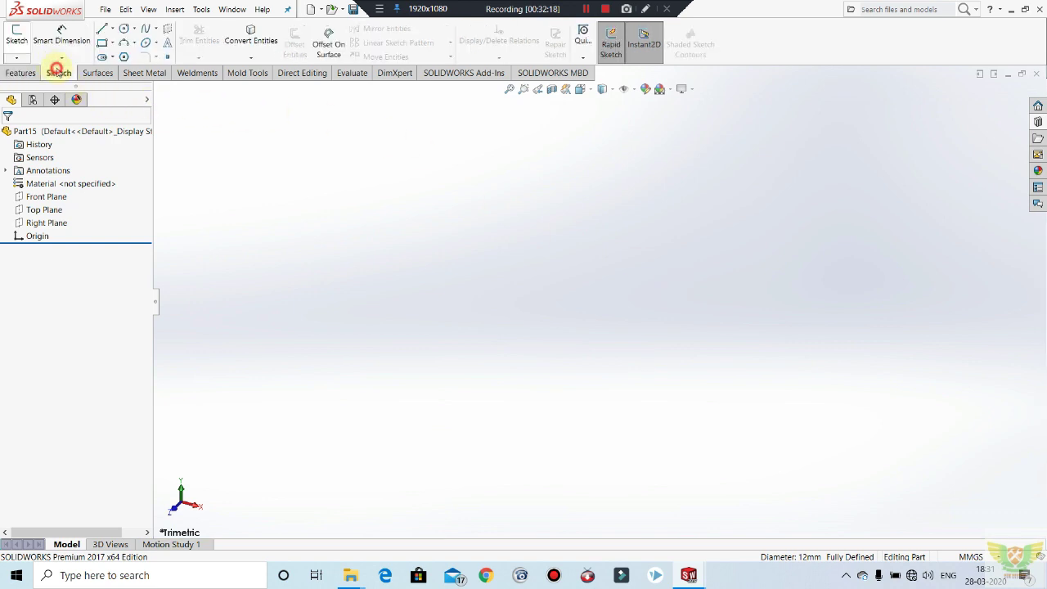
pyautogui.click(17, 37)
pyautogui.click(456, 182)
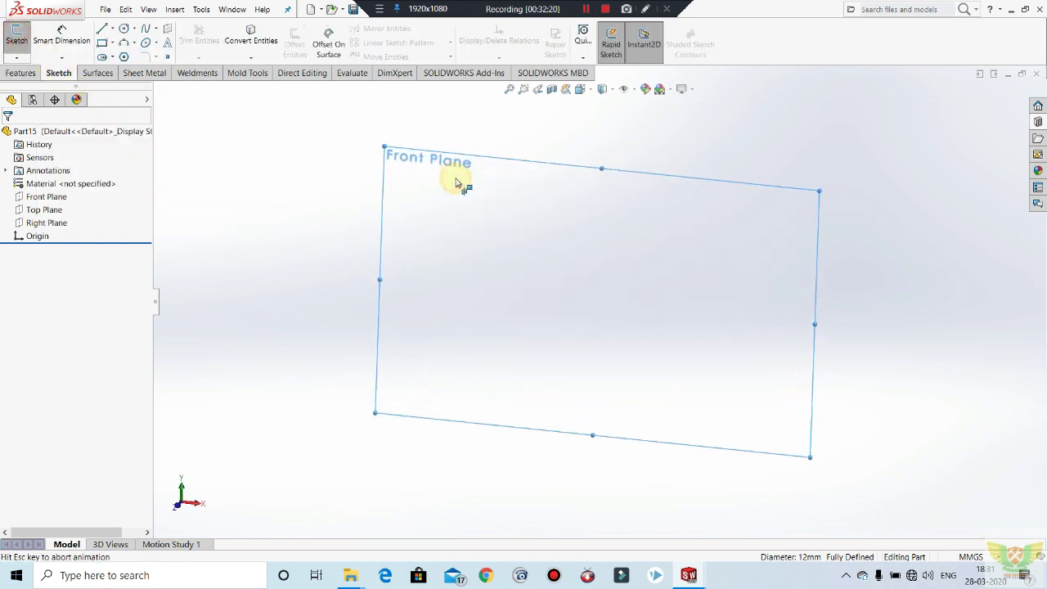
# Draw concentric Ø12 and Ø18 circles centred on the origin.
pyautogui.click(123, 29)
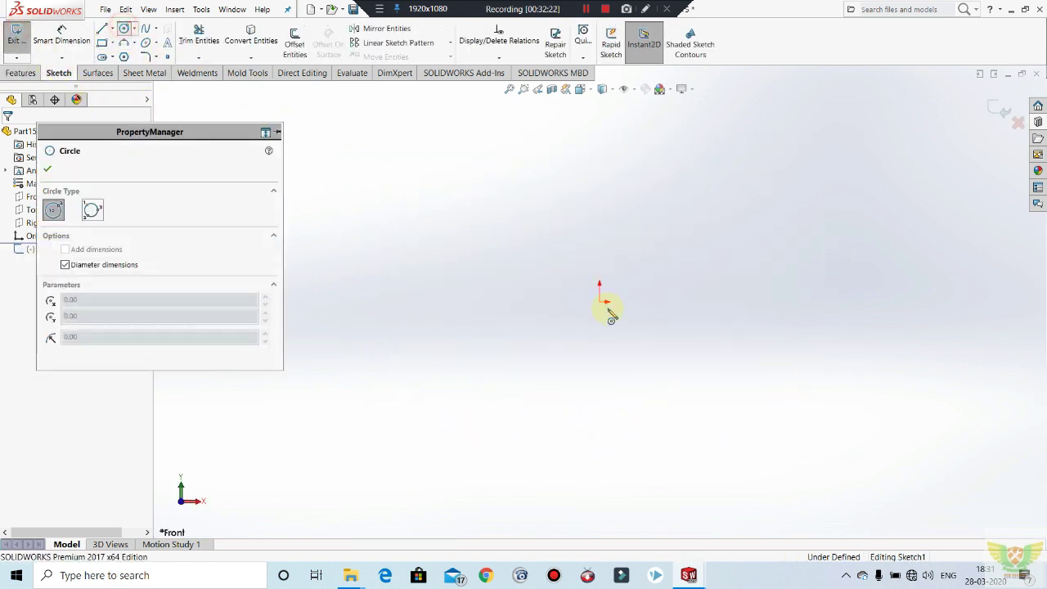
pyautogui.click(600, 300)
pyautogui.click(644, 272)
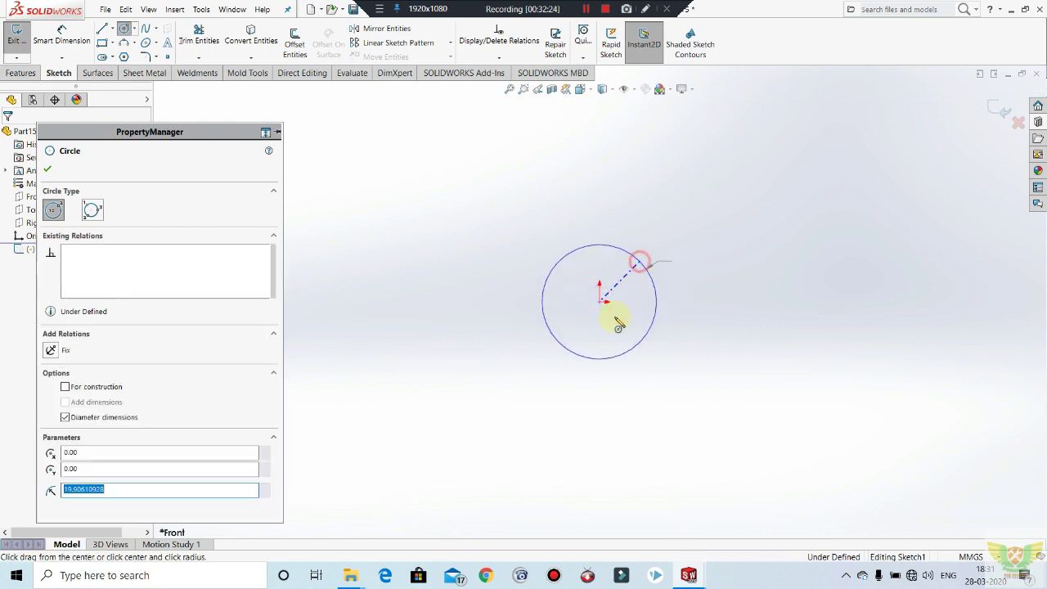
pyautogui.click(599, 301)
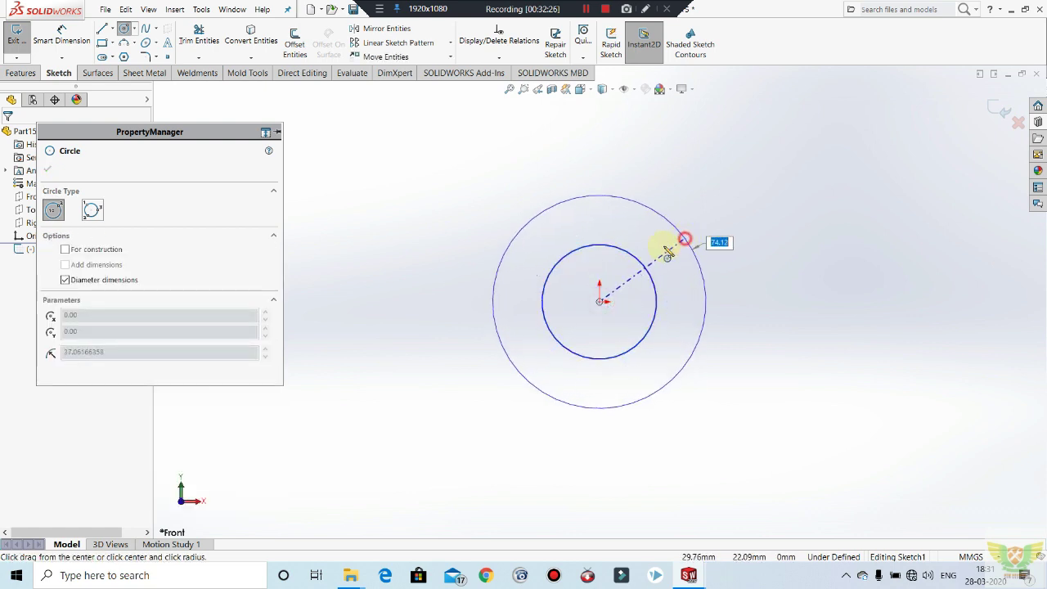
pyautogui.click(686, 244)
pyautogui.click(45, 168)
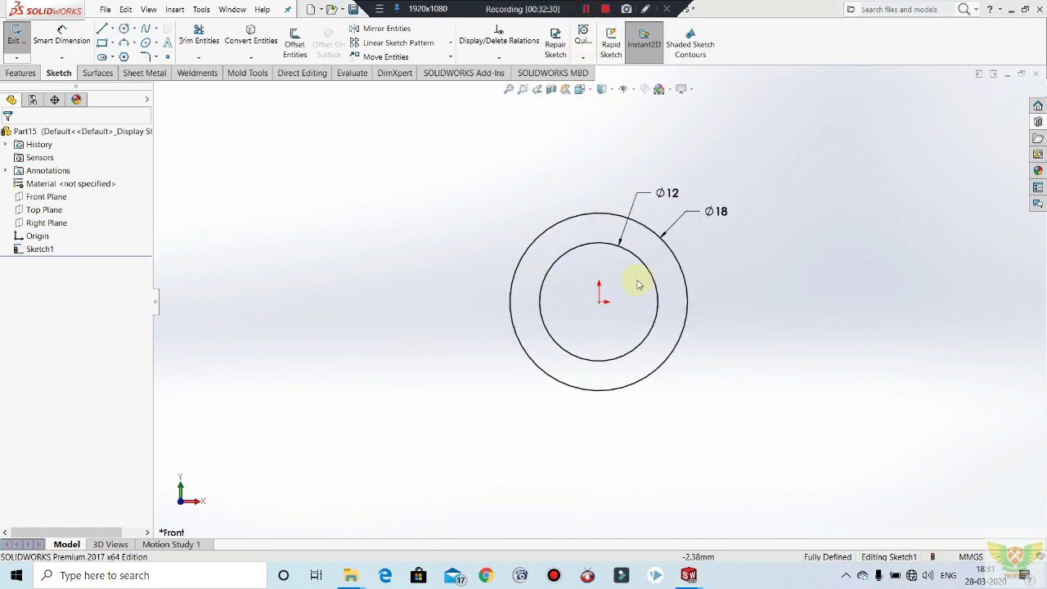
# Contour-select the inner Ø12 circle and extrude it 42 mm into the pin.
pyautogui.click(16, 34)
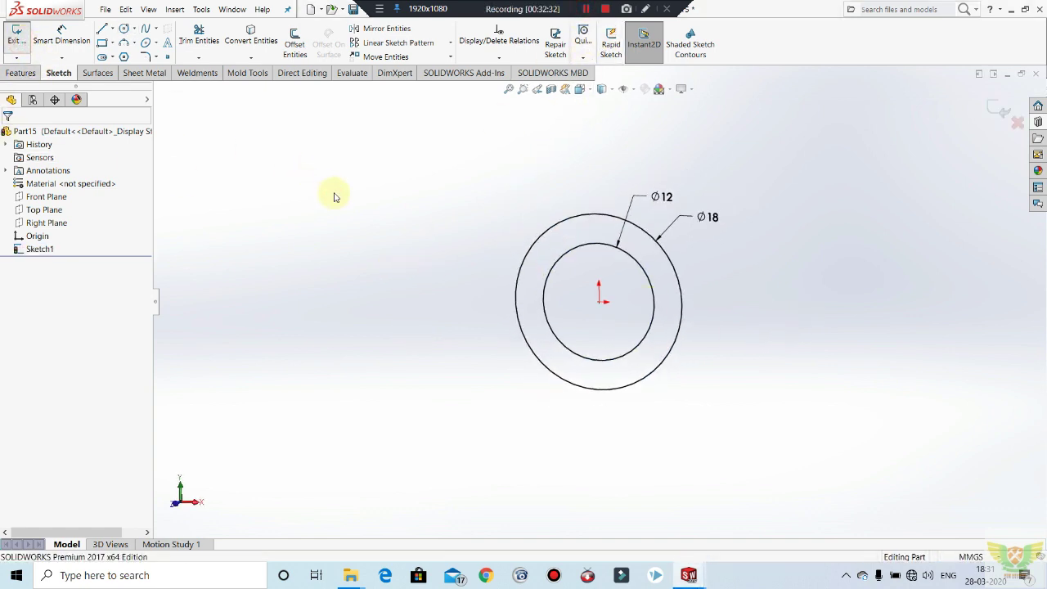
pyautogui.rightClick(339, 162)
pyautogui.click(402, 374)
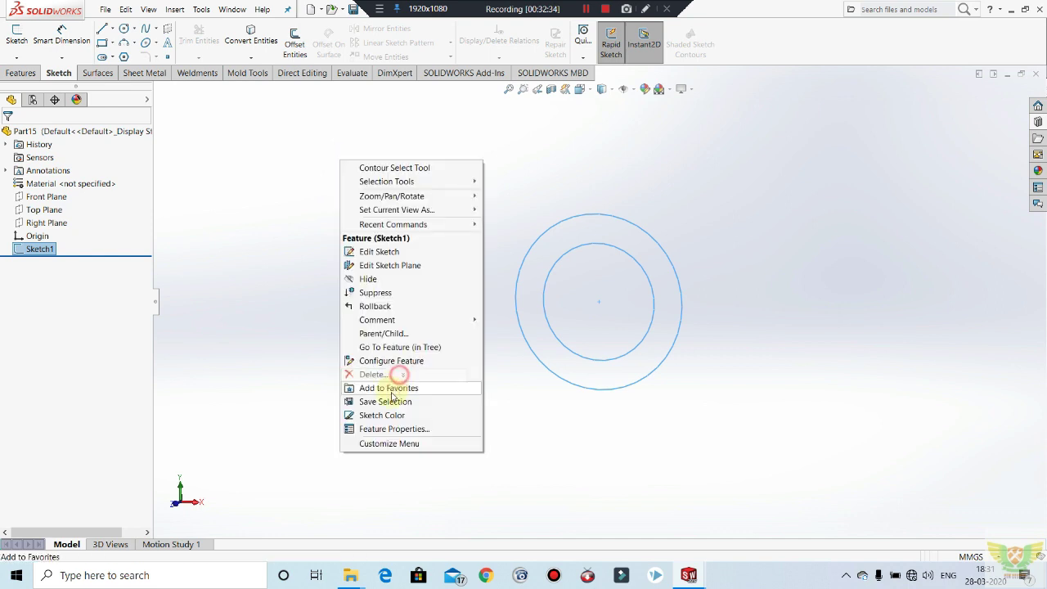
pyautogui.click(394, 168)
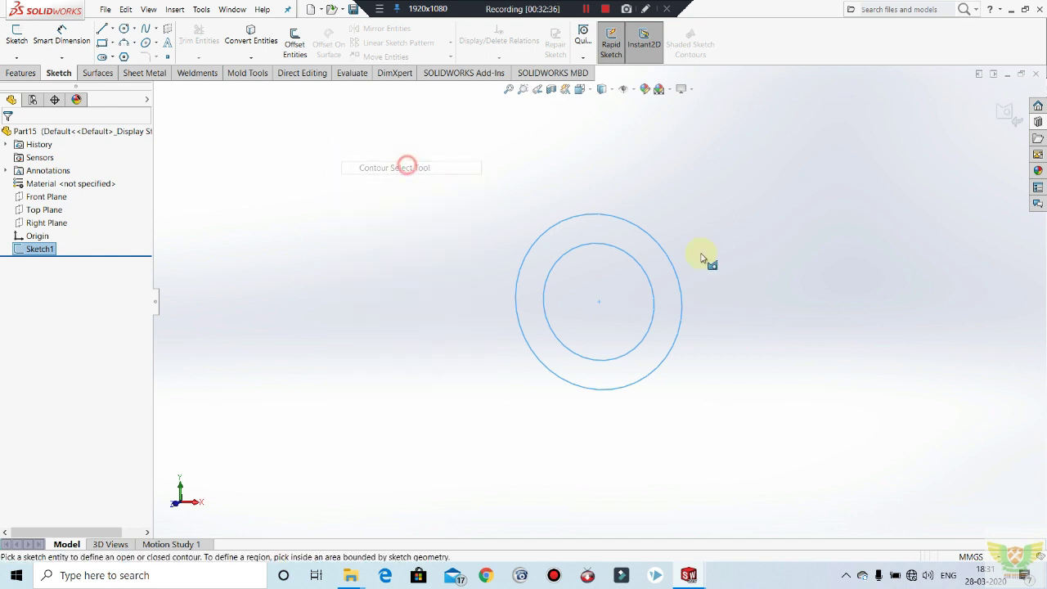
pyautogui.click(647, 281)
pyautogui.click(625, 302)
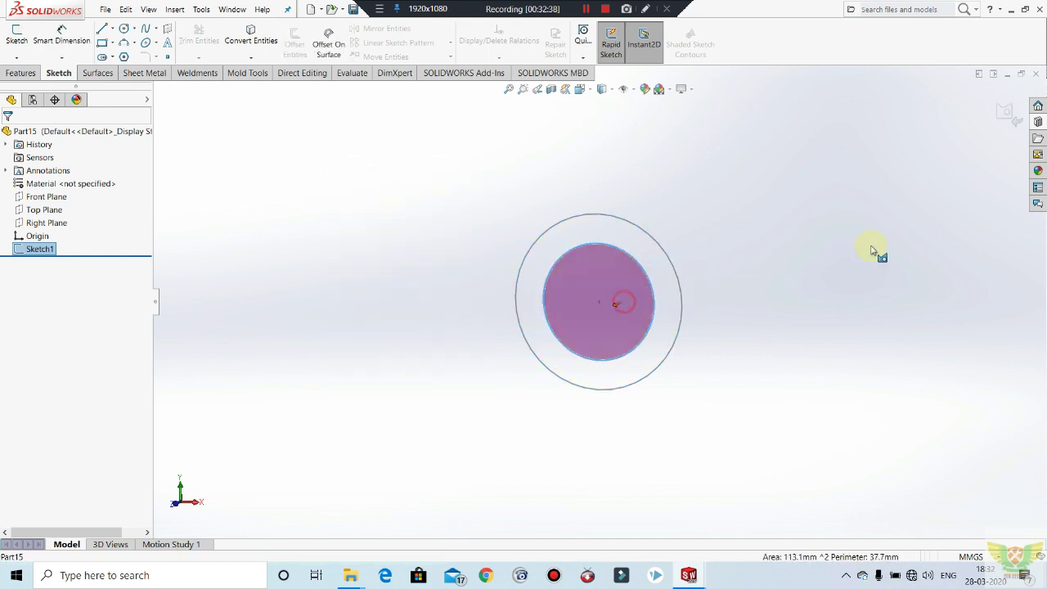
pyautogui.click(20, 72)
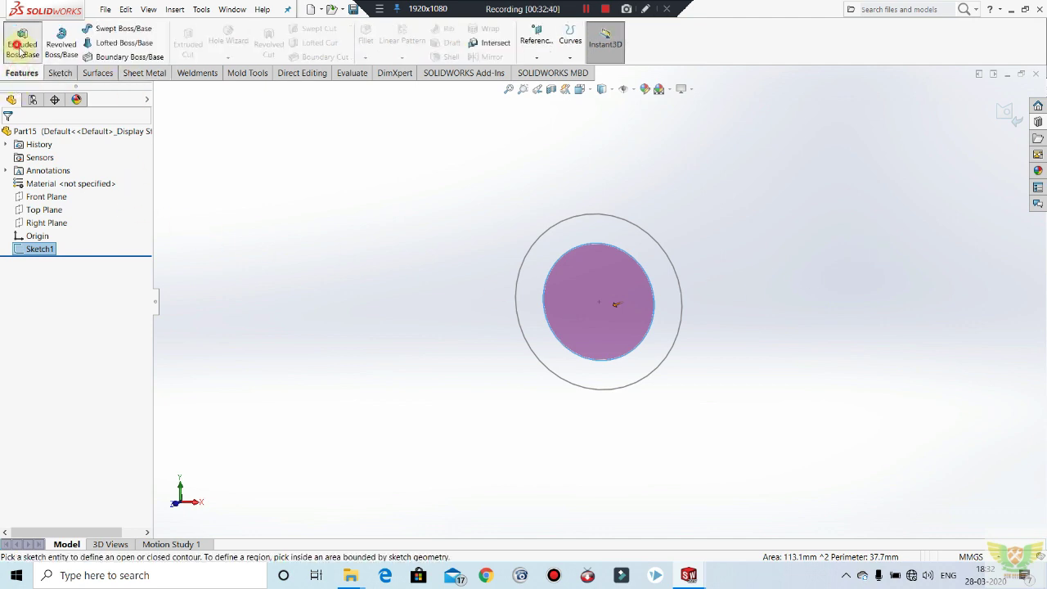
pyautogui.click(22, 41)
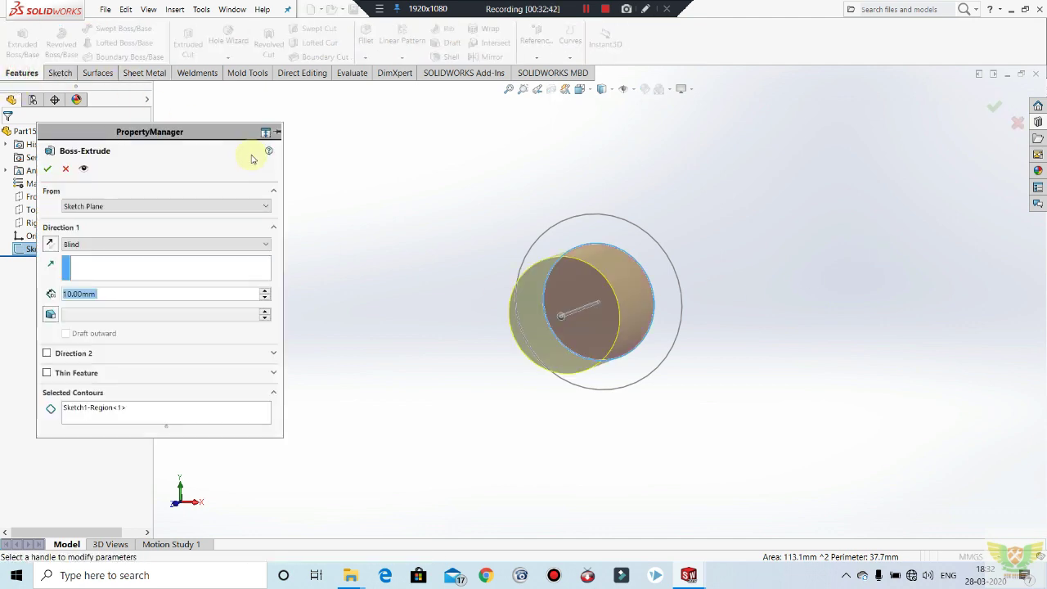
pyautogui.write('42')
pyautogui.press('Return')
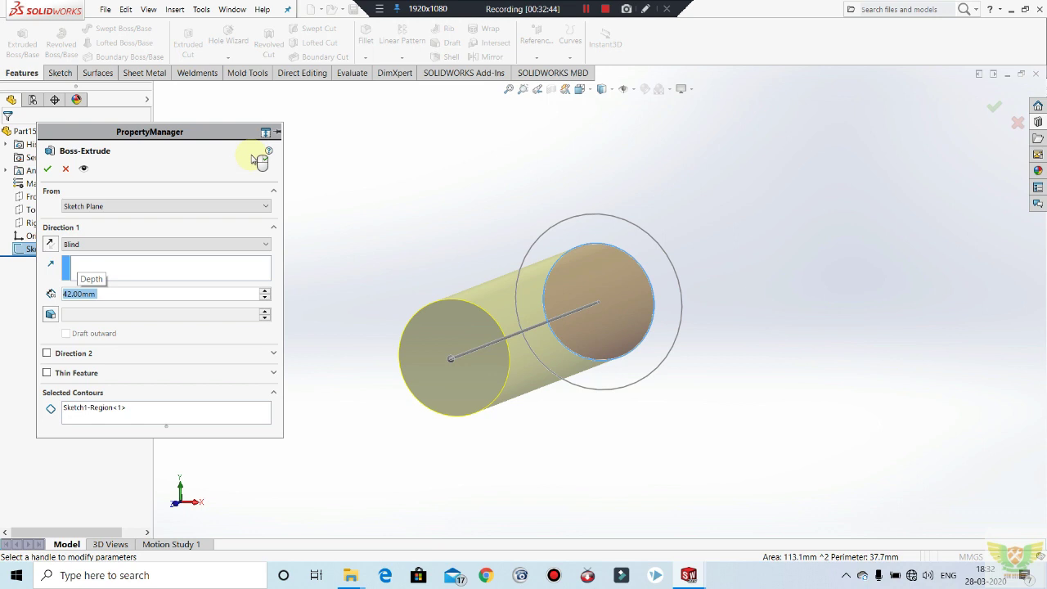
pyautogui.click(47, 166)
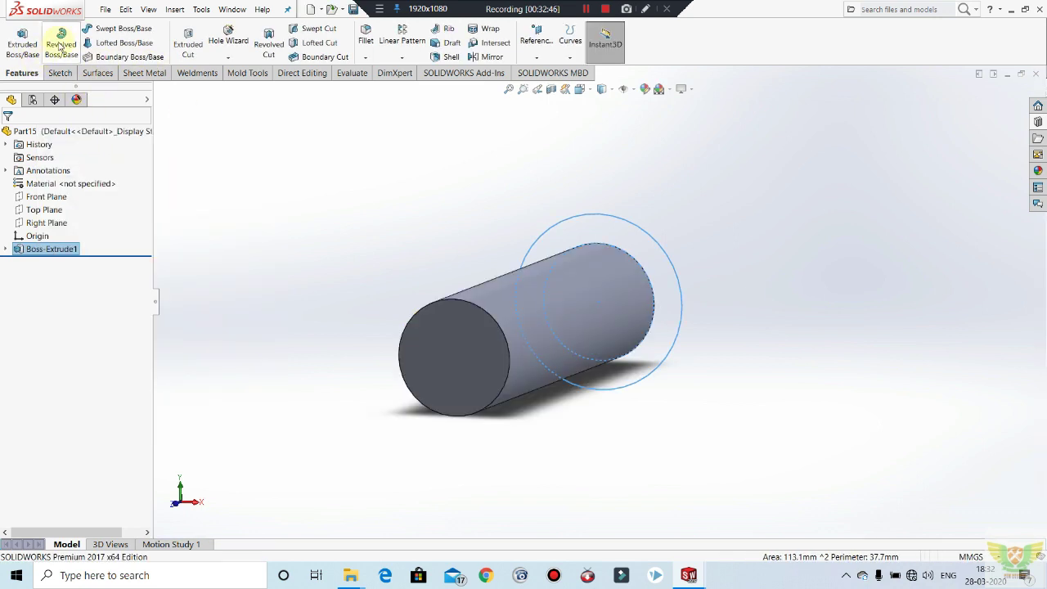
# Extrude the Ø18 outer contour 3 mm in reverse as the head flange.
pyautogui.click(616, 216)
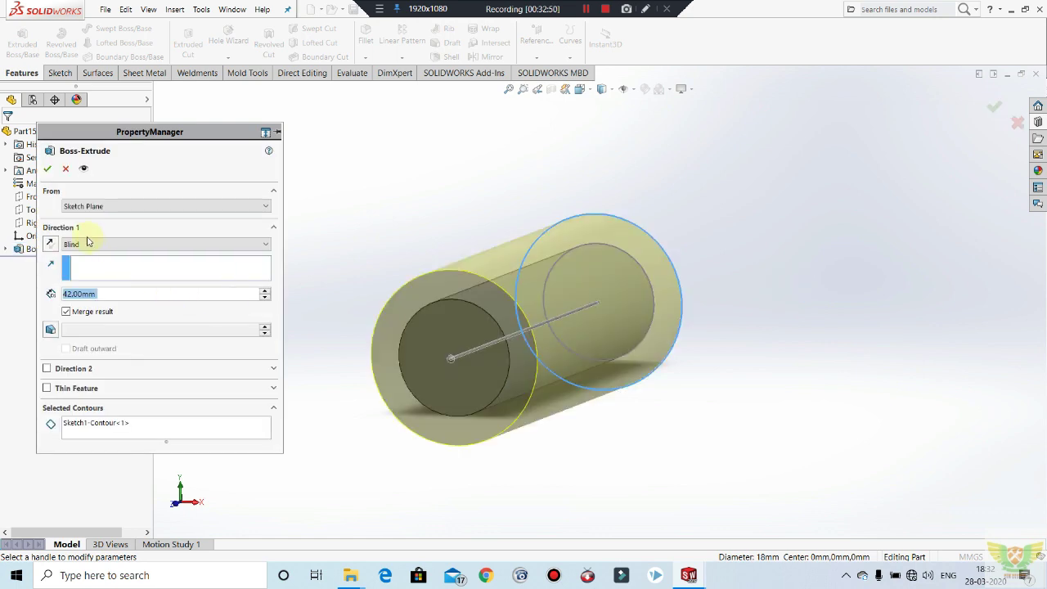
pyautogui.click(51, 244)
pyautogui.write('3')
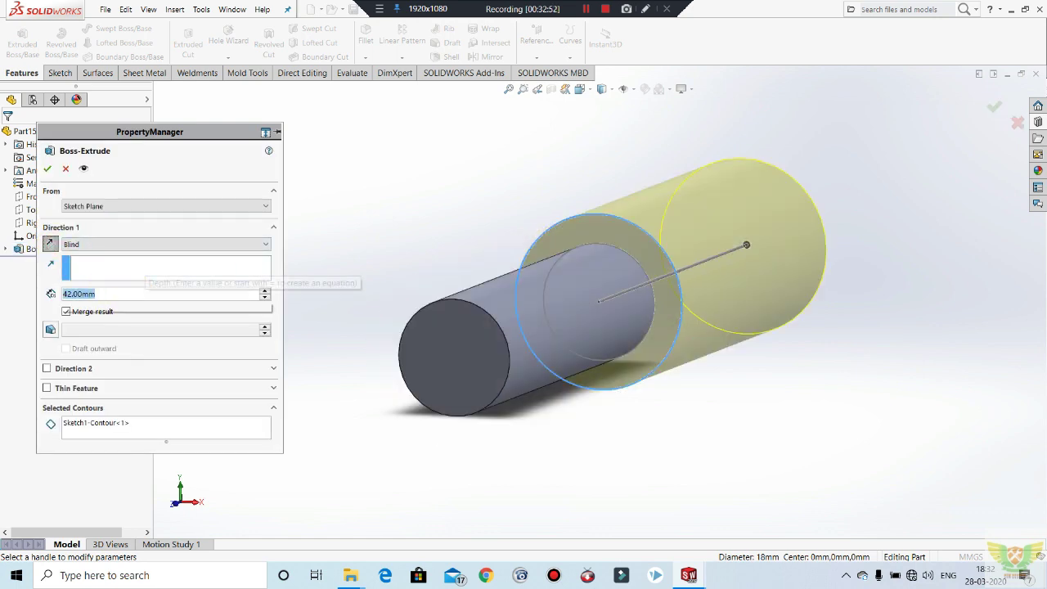
pyautogui.press('Return')
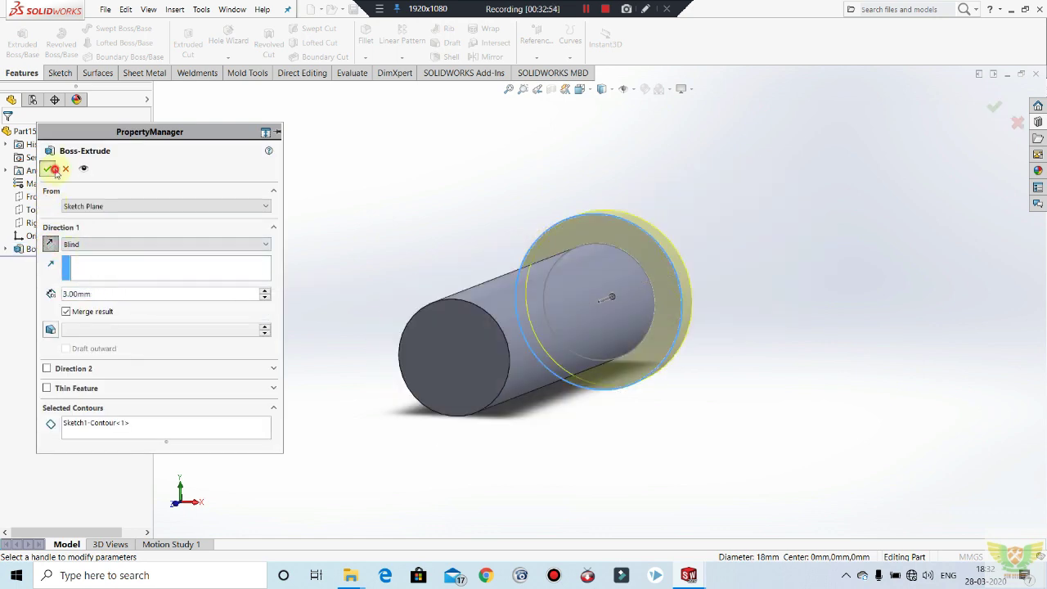
pyautogui.click(54, 169)
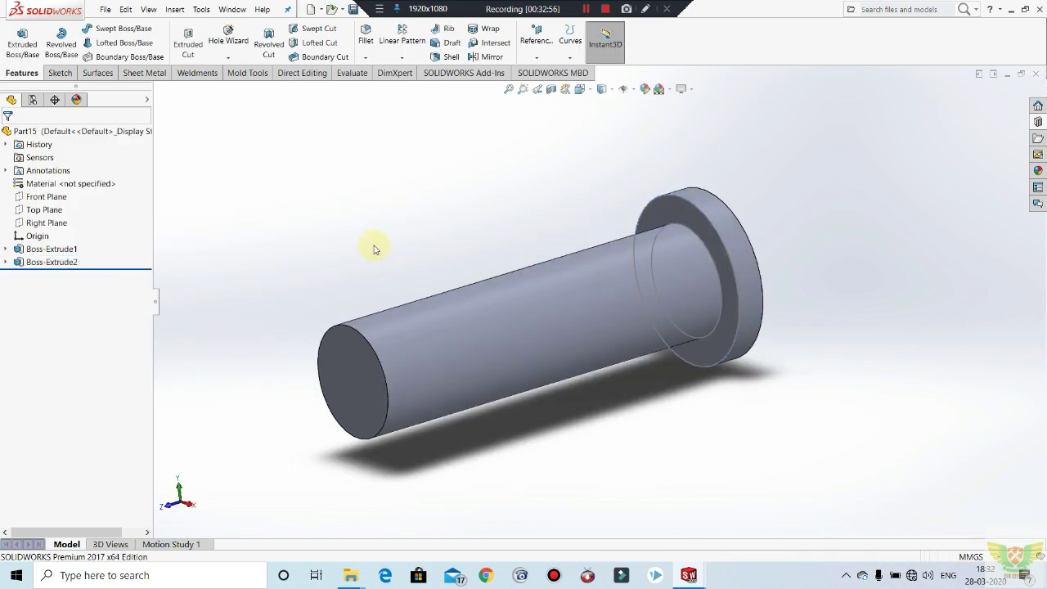
# Chamfer the pin's free end edge at 2 mm × 45°.
pyautogui.rightClick(675, 180)
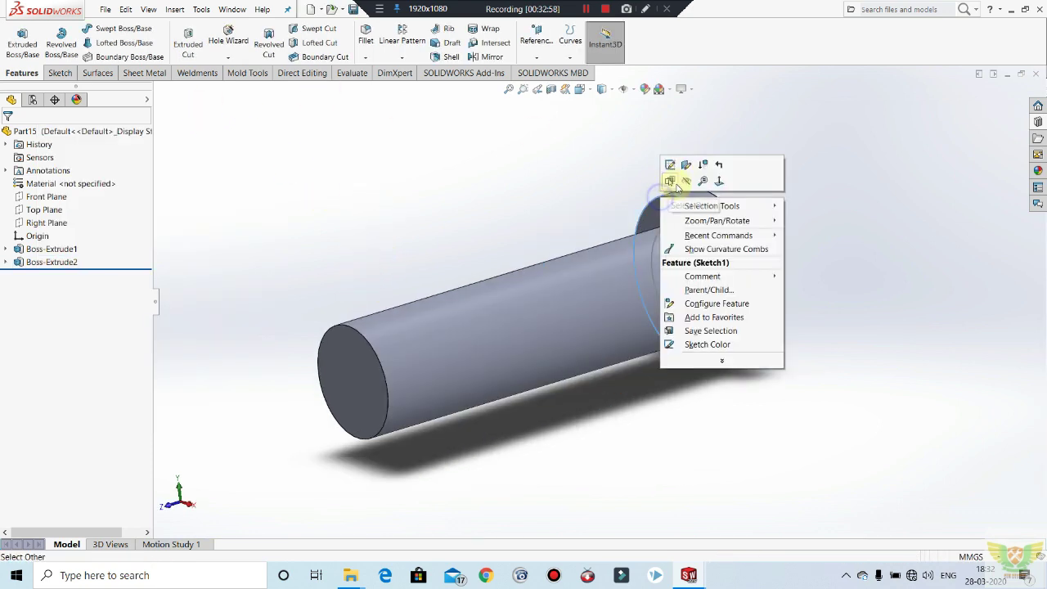
pyautogui.click(486, 189)
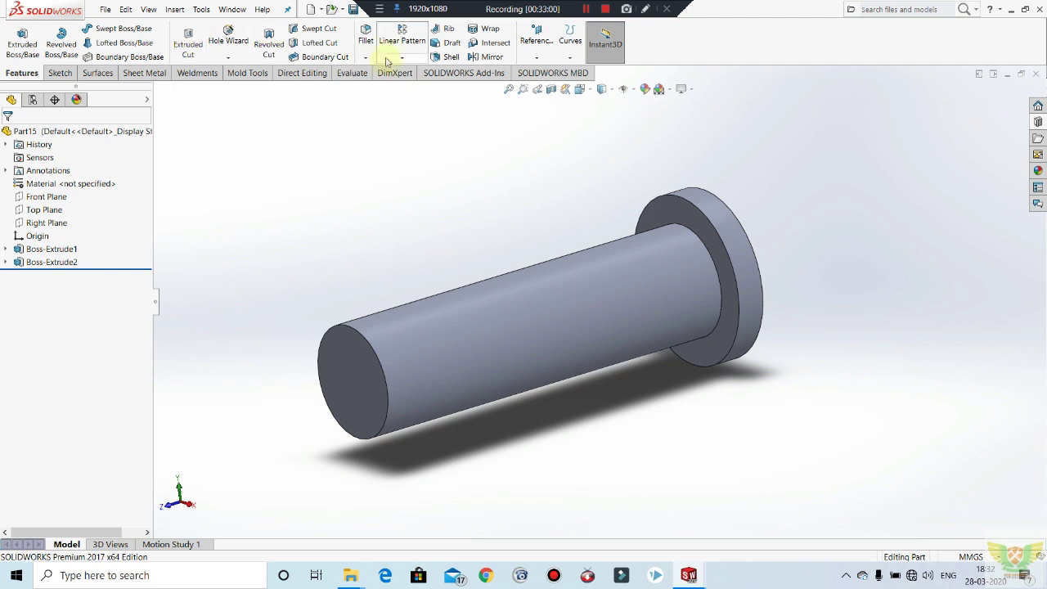
pyautogui.click(366, 57)
pyautogui.click(381, 86)
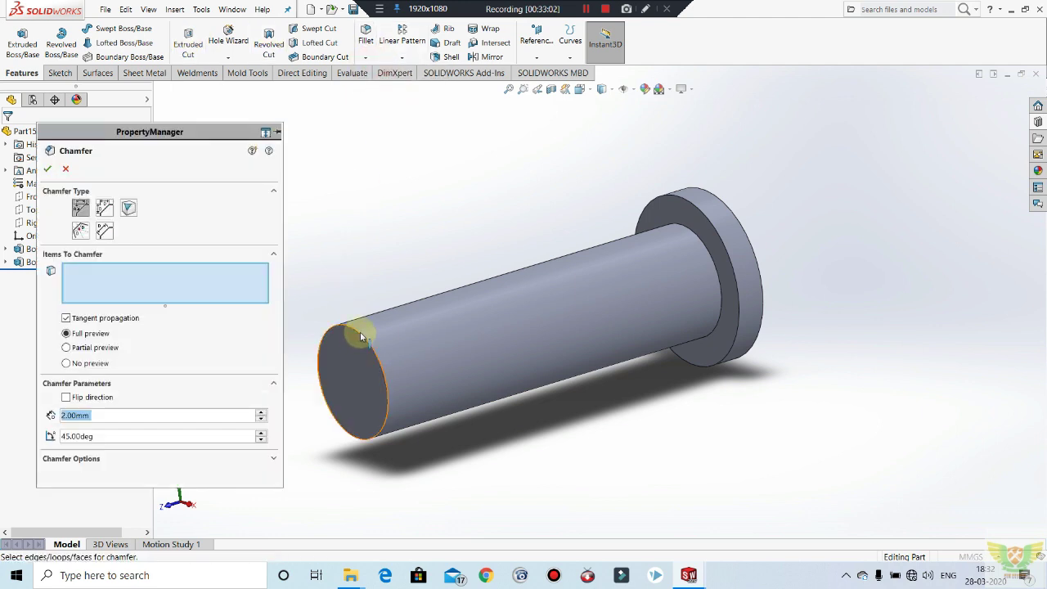
pyautogui.click(359, 335)
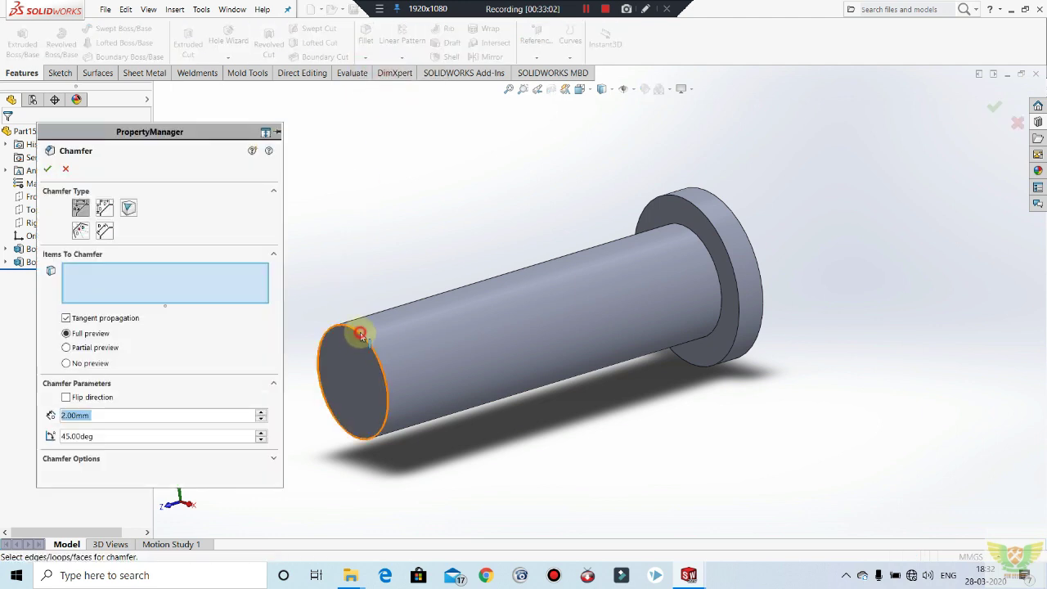
pyautogui.click(47, 169)
pyautogui.moveTo(437, 234)
pyautogui.mouseDown(button='middle')
pyautogui.moveTo(411, 292)
pyautogui.moveTo(434, 241)
pyautogui.moveTo(685, 280)
pyautogui.moveTo(581, 286)
pyautogui.moveTo(670, 269)
pyautogui.moveTo(493, 337)
pyautogui.mouseUp(button='middle')
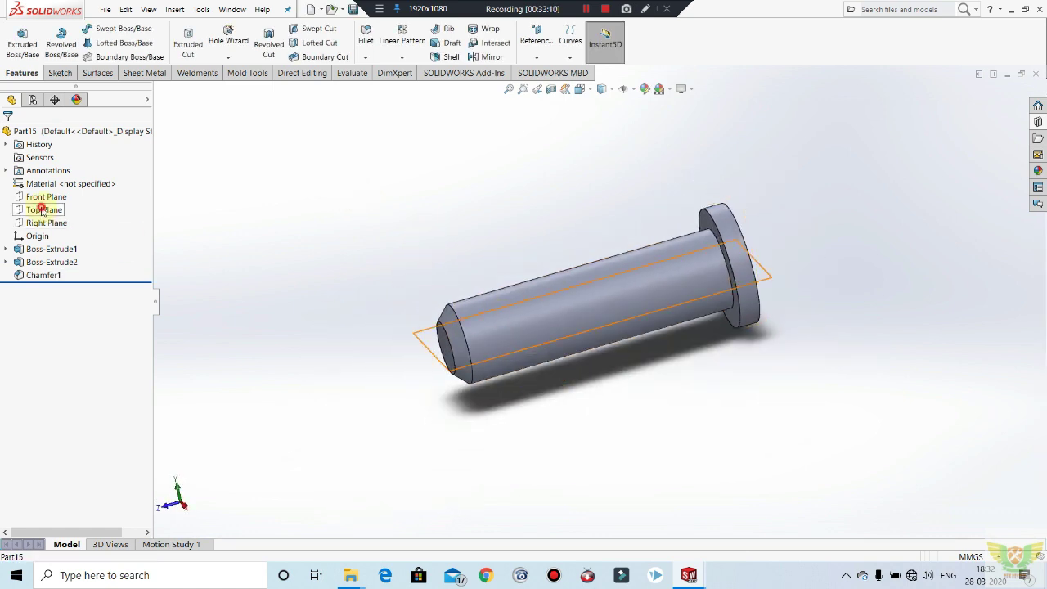
# On the Top Plane, draw a circle on the shaft centreline and set its diameter to 3.
pyautogui.click(41, 210)
pyautogui.click(60, 196)
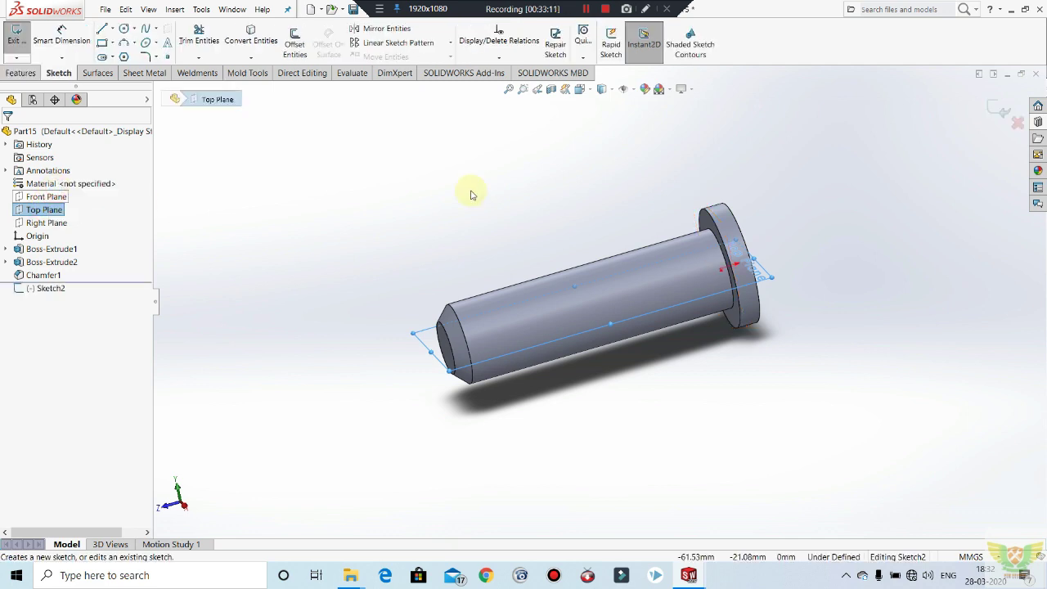
pyautogui.hotkey('ctrl', '8')
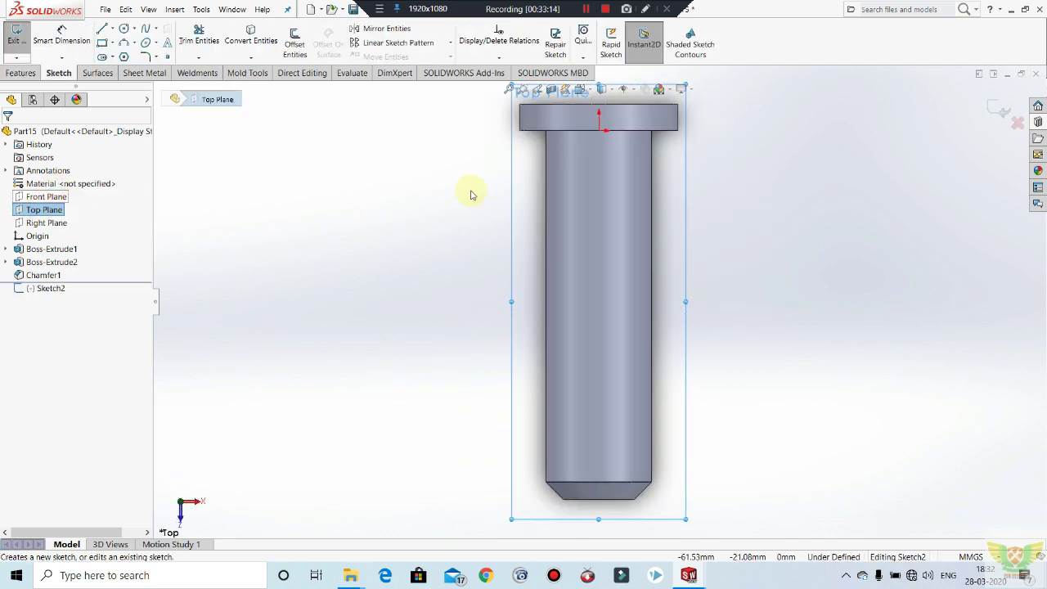
pyautogui.click(125, 29)
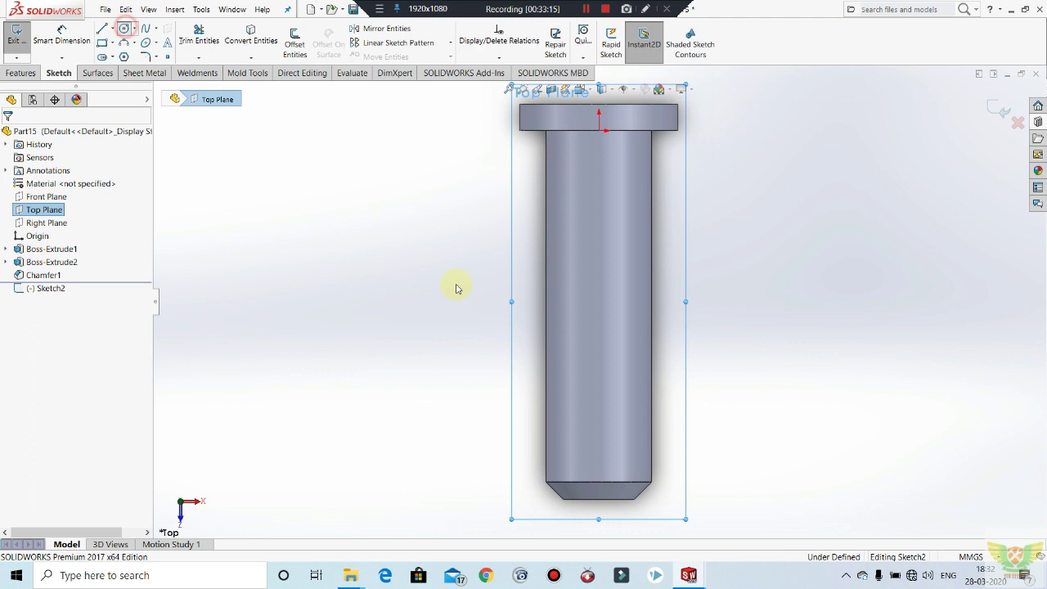
pyautogui.click(599, 442)
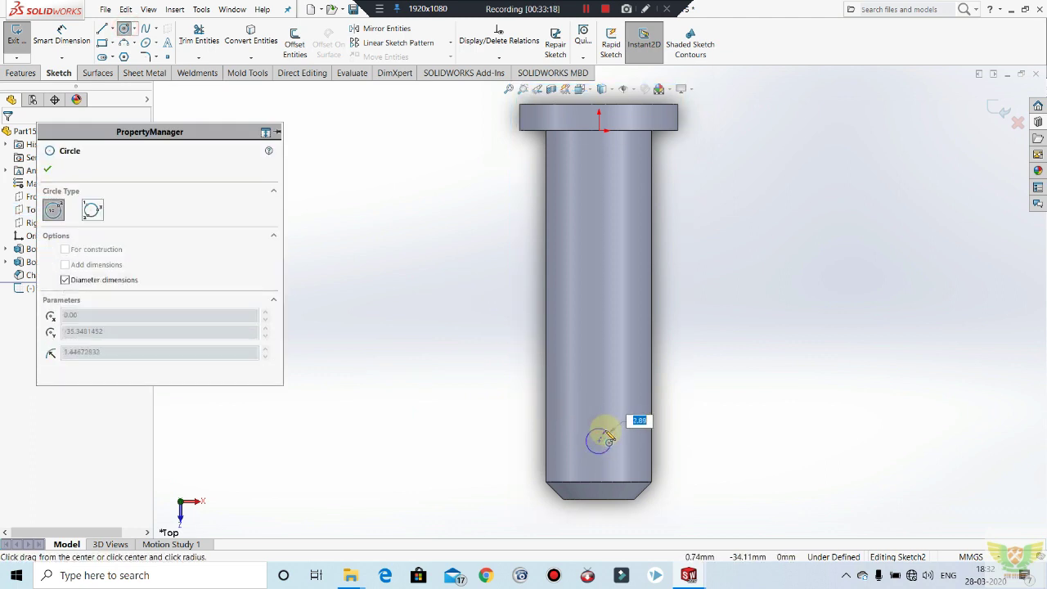
pyautogui.click(609, 432)
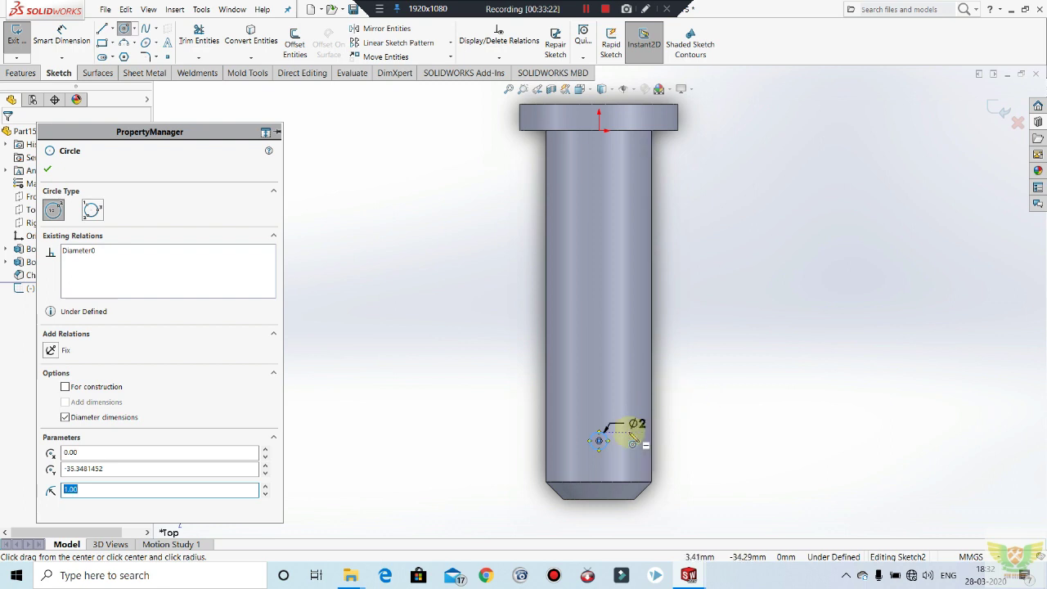
pyautogui.press('Escape')
pyautogui.doubleClick(637, 423)
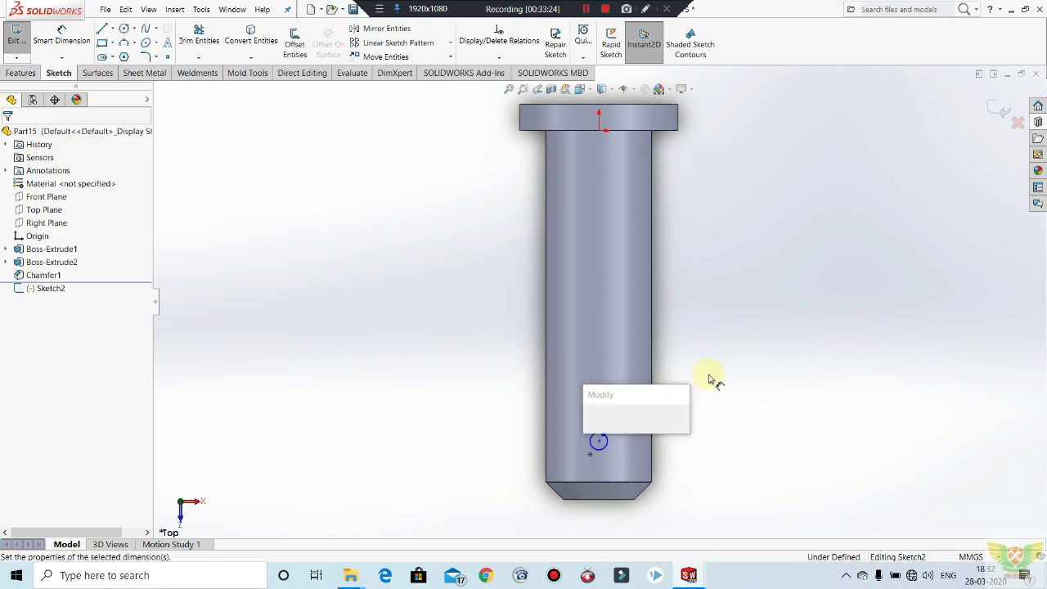
pyautogui.write('3')
pyautogui.press('Return')
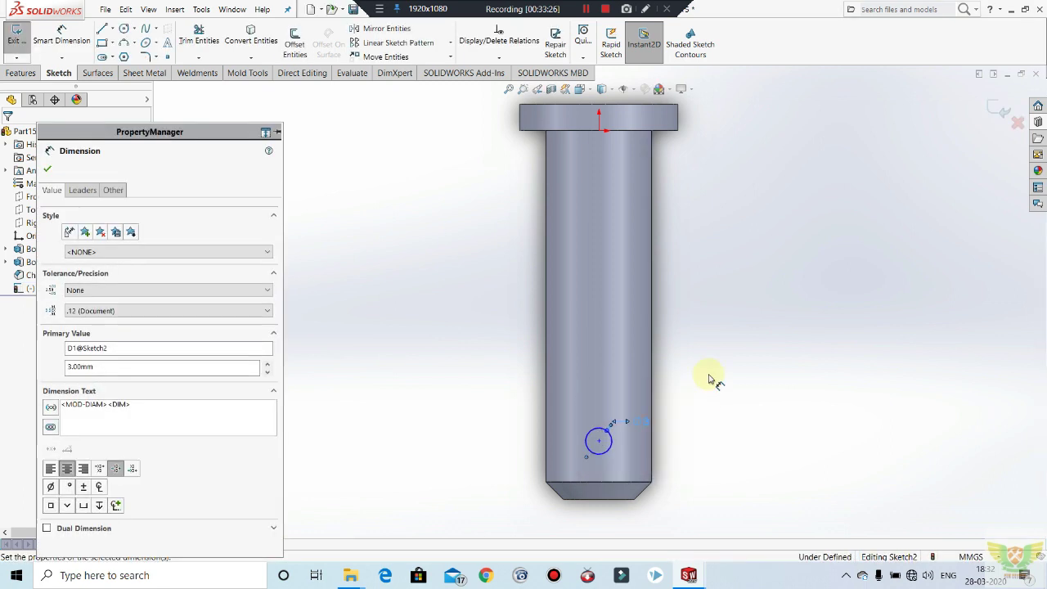
pyautogui.press('Escape')
# Dimension the circle centre 7 mm from the pin's bottom edge and exit the sketch.
pyautogui.scroll(-2, 614, 454)
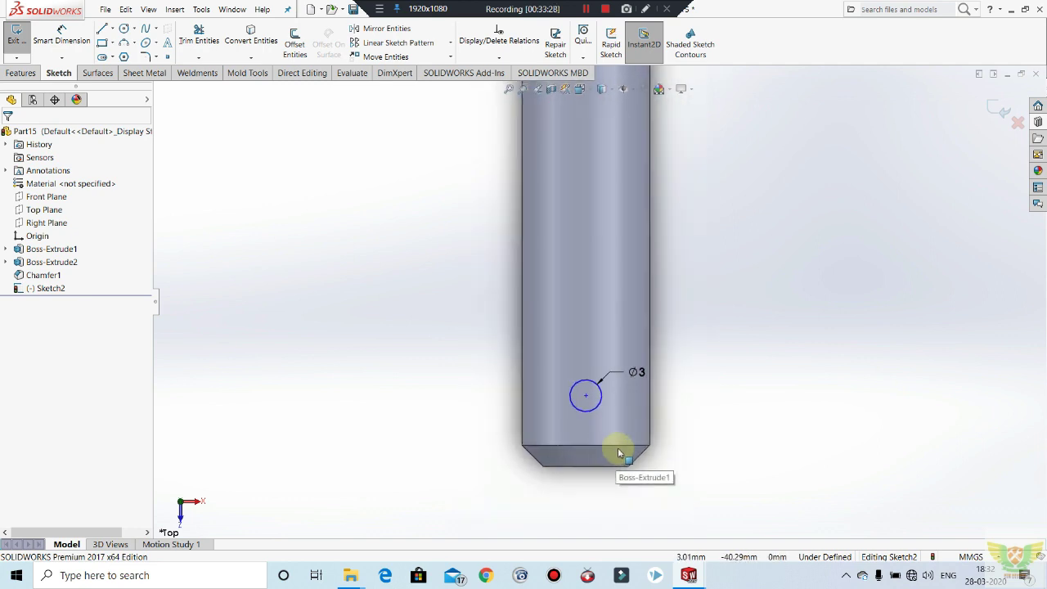
pyautogui.scroll(-1, 630, 344)
pyautogui.scroll(2, 467, 264)
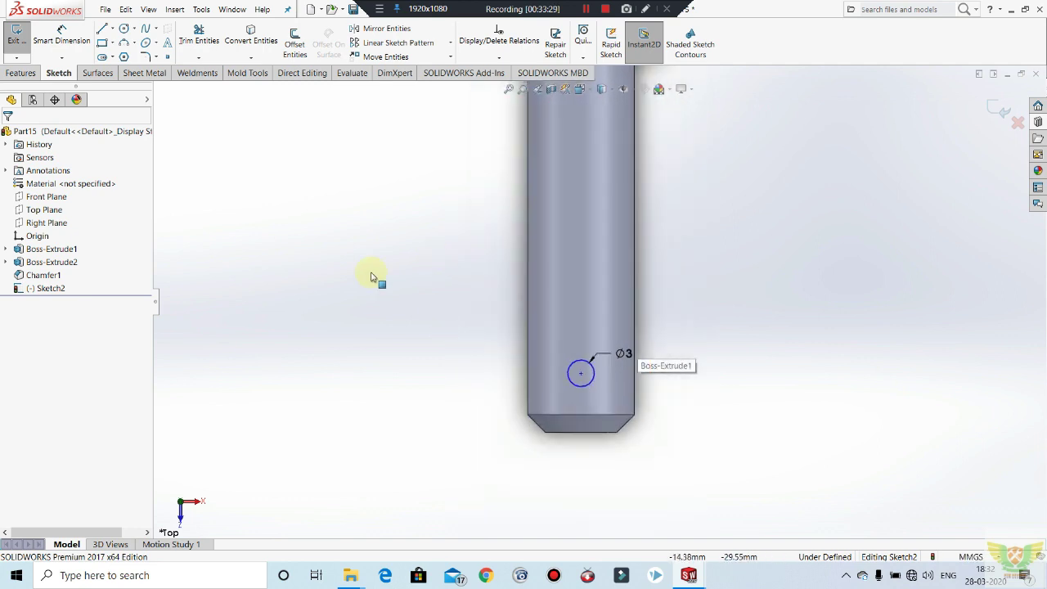
pyautogui.click(59, 54)
pyautogui.click(582, 375)
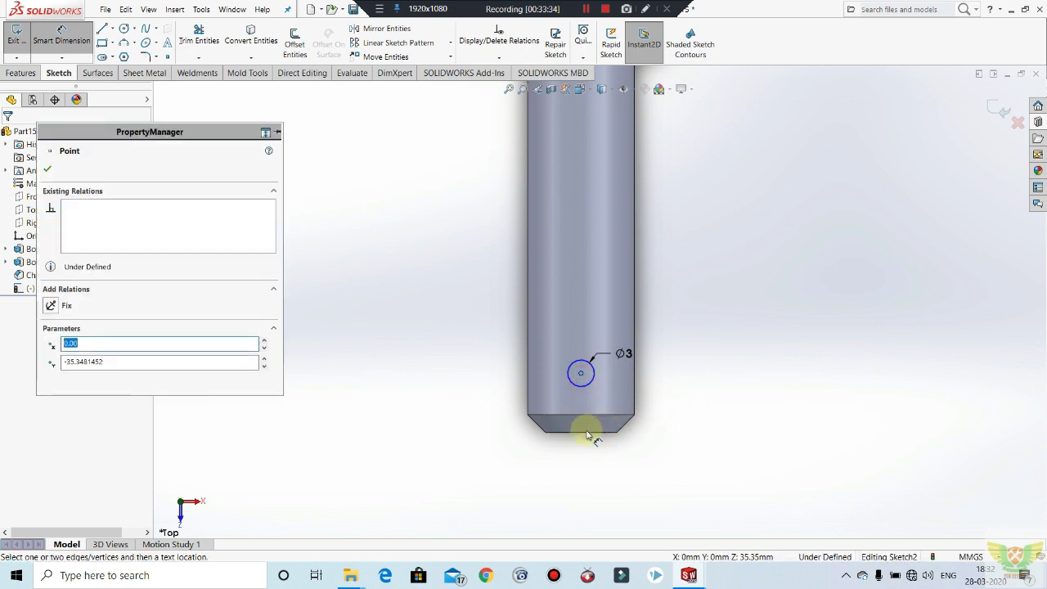
pyautogui.click(593, 435)
pyautogui.click(673, 405)
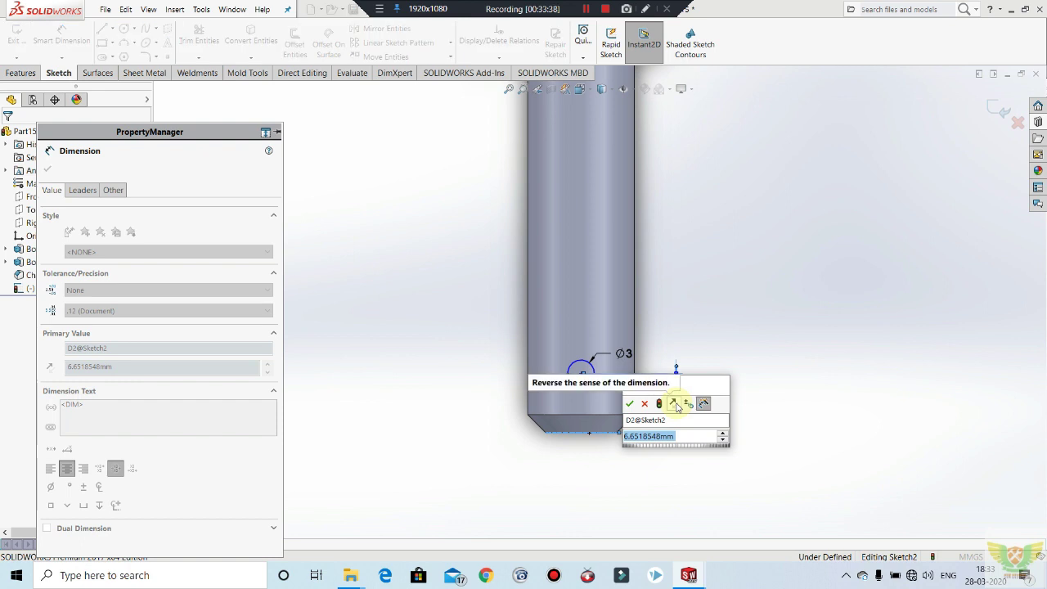
pyautogui.write('7')
pyautogui.press('Return')
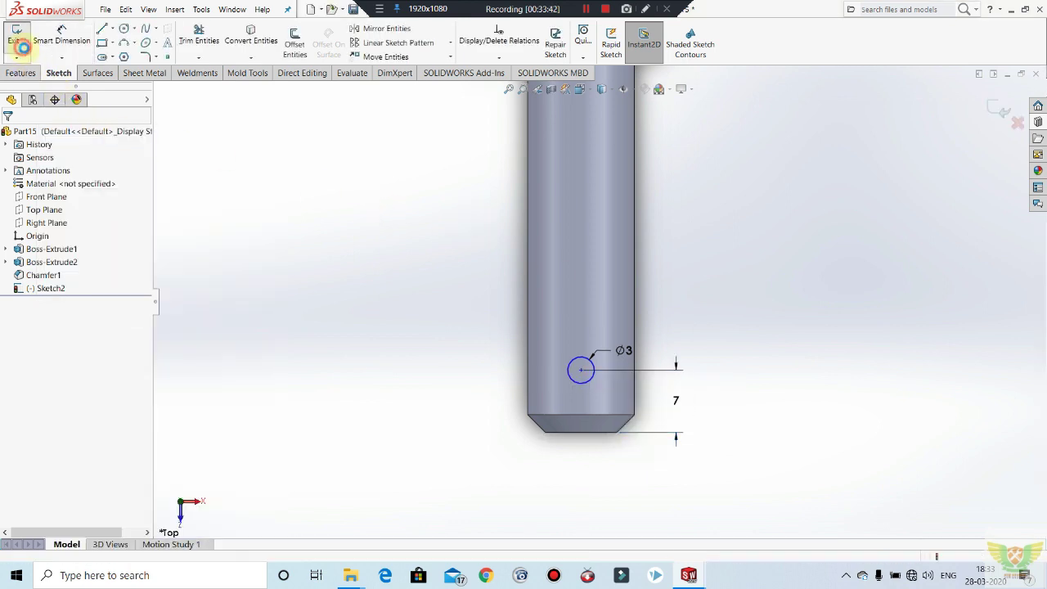
pyautogui.click(16, 37)
pyautogui.moveTo(737, 376); pyautogui.dragTo(720, 297, button='middle')
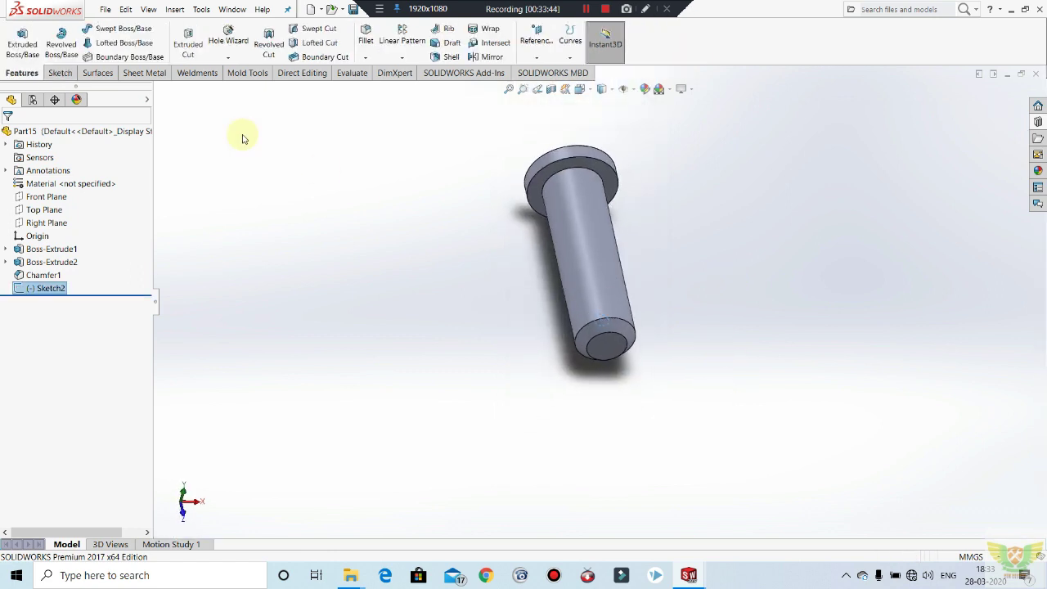
# Extrude the Ø3 circle as a cross pin, 9 mm in Direction 1 and 10 mm in Direction 2.
pyautogui.click(23, 39)
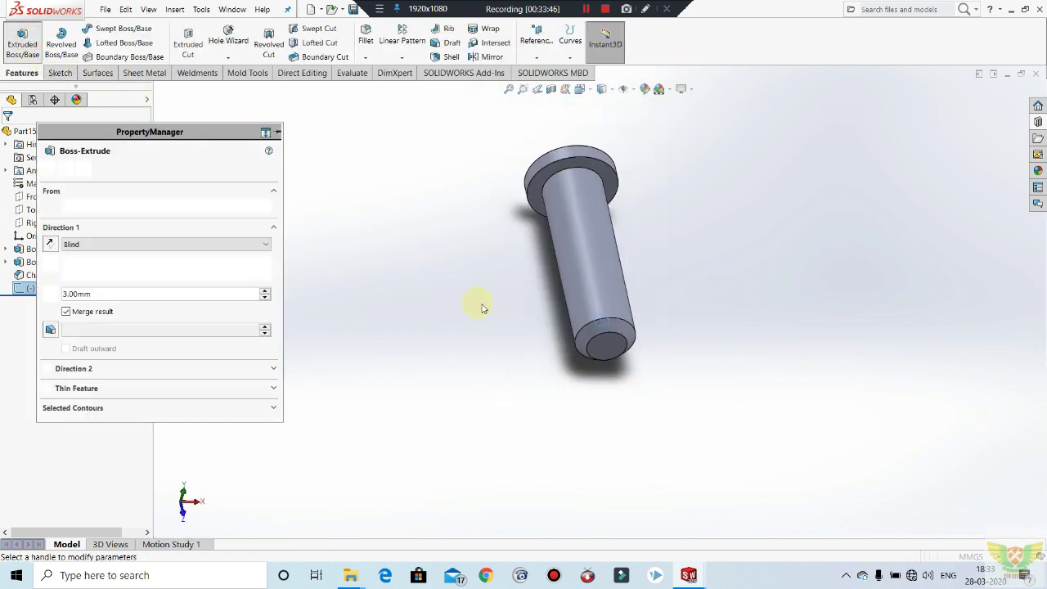
pyautogui.moveTo(606, 306)
pyautogui.mouseDown()
pyautogui.moveTo(608, 292)
pyautogui.moveTo(696, 310)
pyautogui.mouseUp()
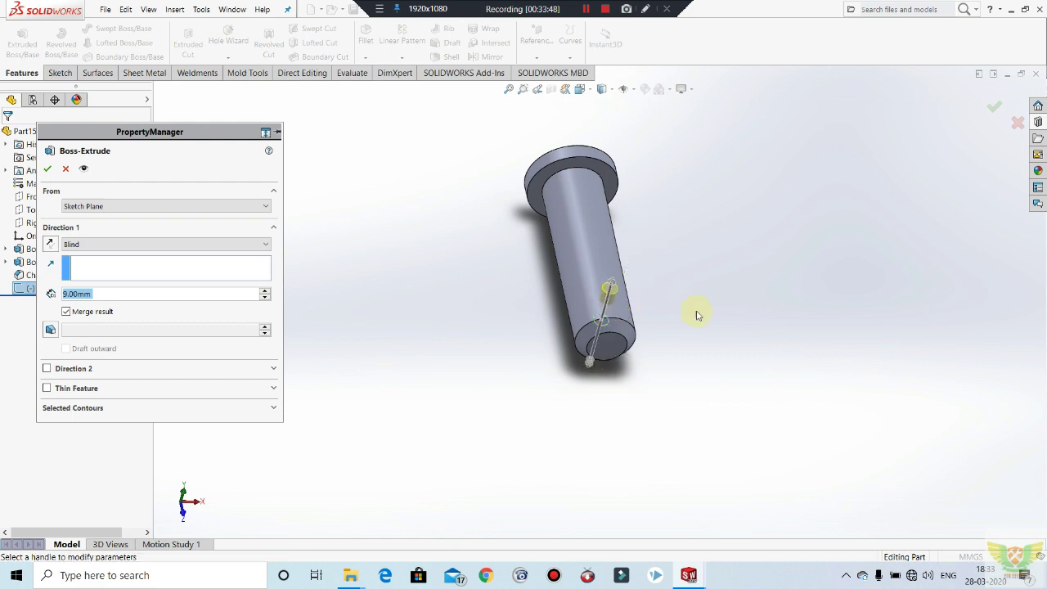
pyautogui.moveTo(696, 311)
pyautogui.mouseDown(button='middle')
pyautogui.moveTo(783, 292)
pyautogui.moveTo(677, 321)
pyautogui.mouseUp(button='middle')
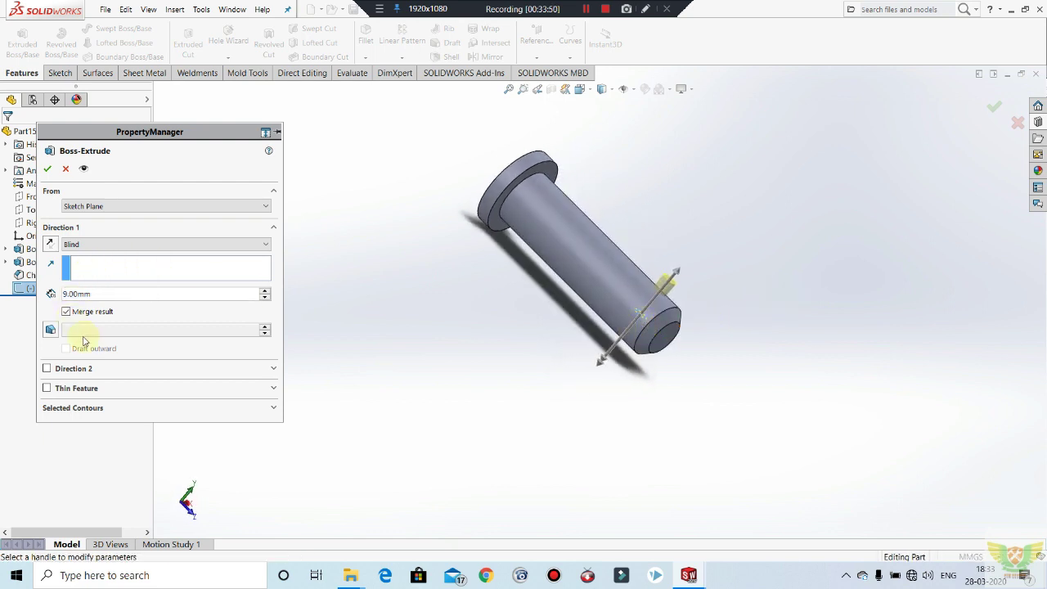
pyautogui.click(51, 330)
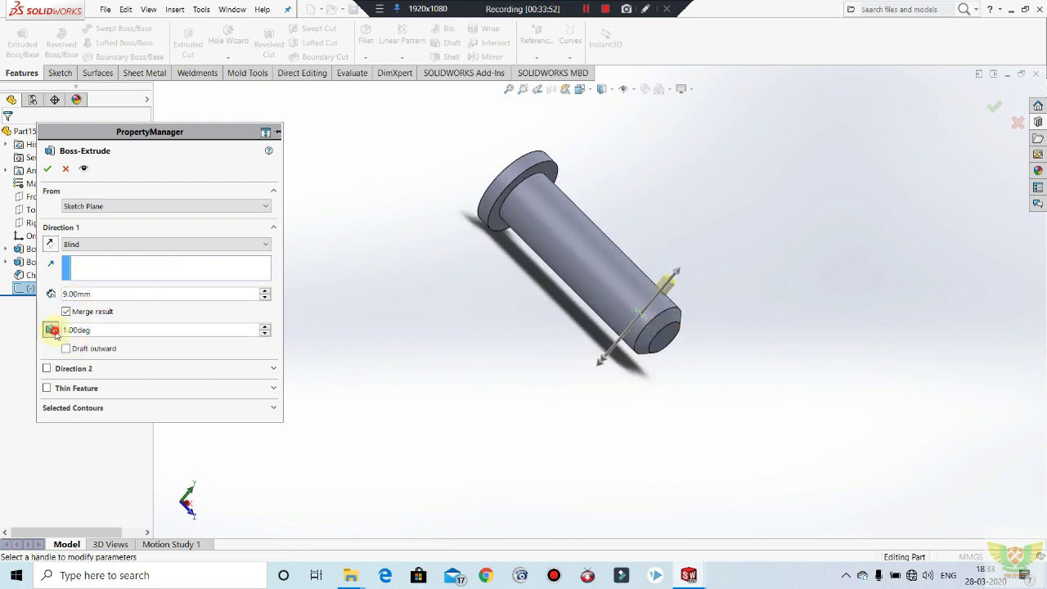
pyautogui.click(52, 331)
pyautogui.click(46, 368)
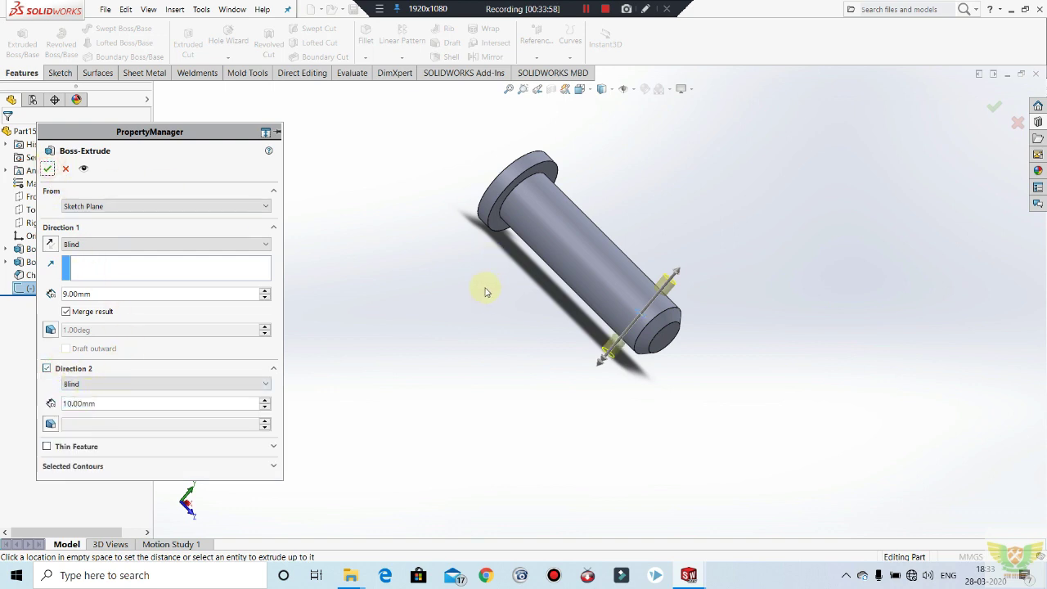
pyautogui.click(49, 170)
pyautogui.moveTo(393, 267)
pyautogui.mouseDown(button='middle')
pyautogui.moveTo(713, 282)
pyautogui.moveTo(653, 269)
pyautogui.moveTo(556, 273)
pyautogui.moveTo(603, 215)
pyautogui.moveTo(615, 301)
pyautogui.mouseUp(button='middle')
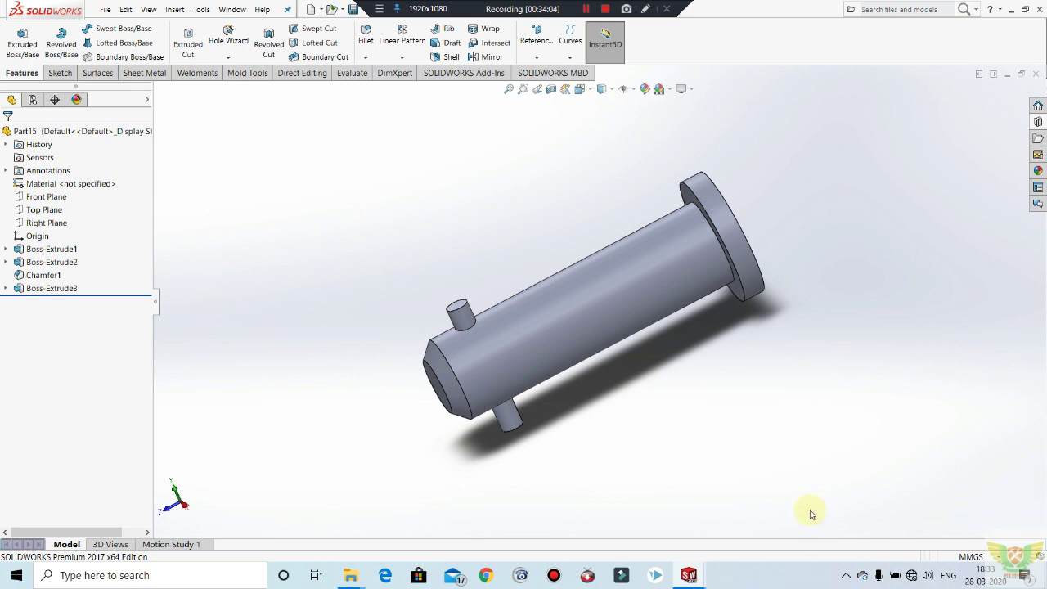
# Edit Boss-Extrude3 so its Direction 1 depth is 10 mm.
pyautogui.moveTo(342, 351)
pyautogui.mouseDown(button='middle')
pyautogui.moveTo(612, 262)
pyautogui.moveTo(801, 290)
pyautogui.moveTo(732, 273)
pyautogui.moveTo(748, 284)
pyautogui.mouseUp(button='middle')
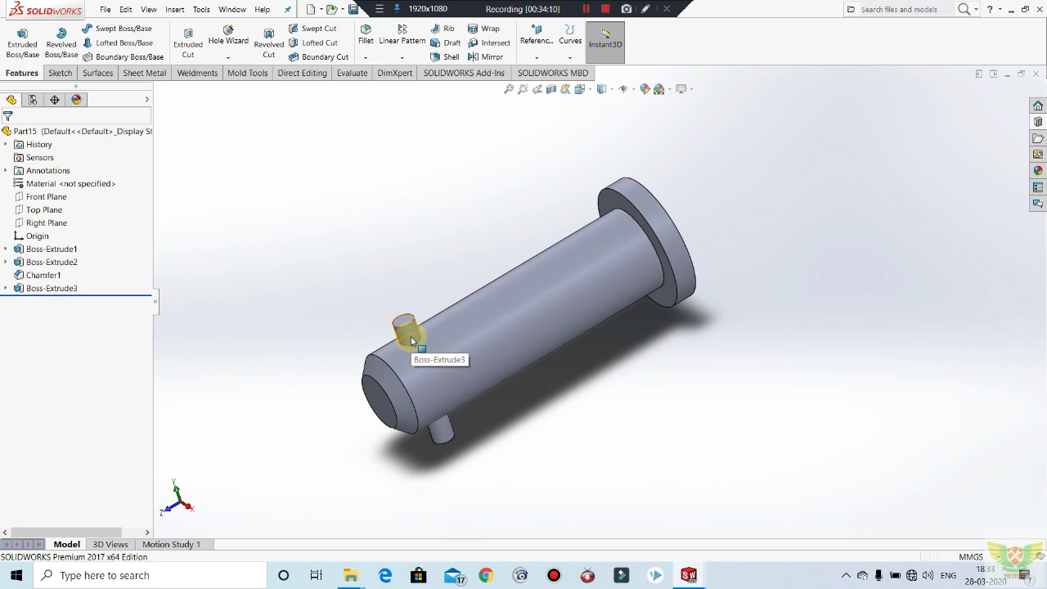
pyautogui.moveTo(463, 320)
pyautogui.mouseDown(button='middle')
pyautogui.moveTo(496, 252)
pyautogui.moveTo(409, 145)
pyautogui.moveTo(497, 267)
pyautogui.moveTo(524, 286)
pyautogui.moveTo(543, 262)
pyautogui.moveTo(531, 257)
pyautogui.moveTo(521, 317)
pyautogui.mouseUp(button='middle')
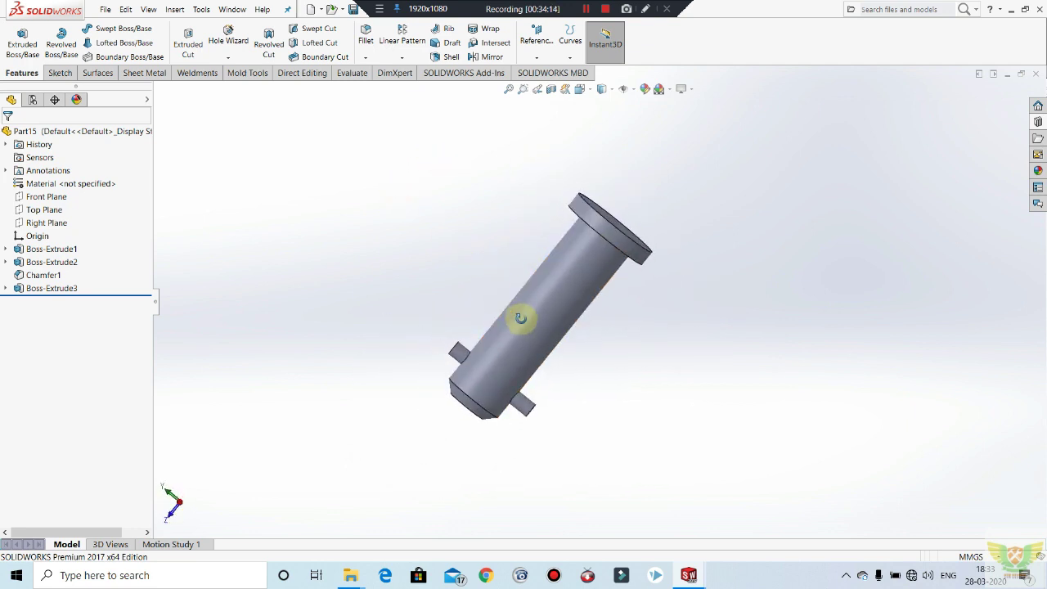
pyautogui.scroll(-2, 507, 378)
pyautogui.scroll(-2, 505, 379)
pyautogui.click(69, 290)
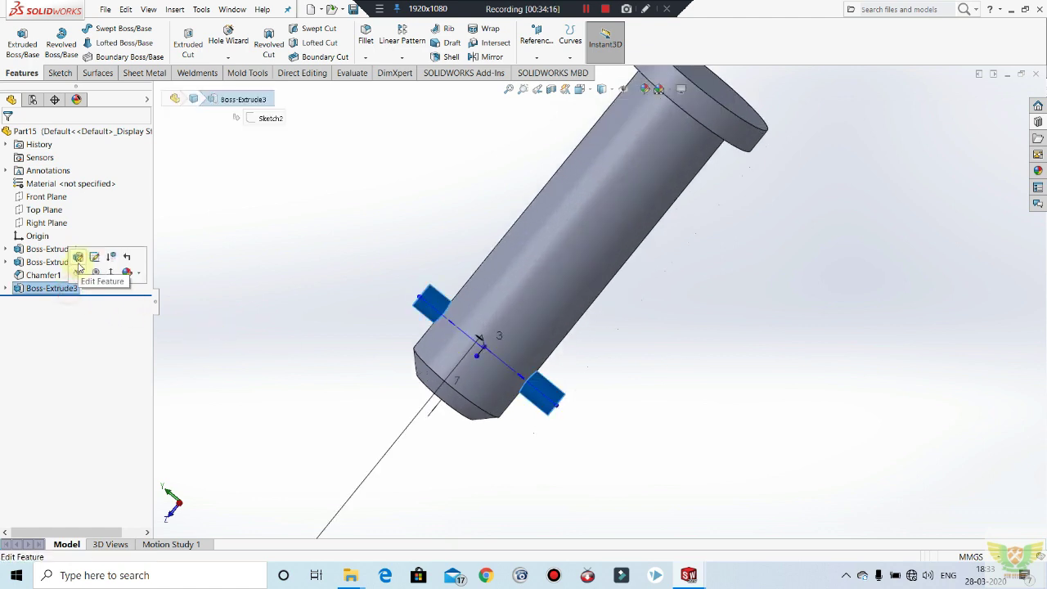
pyautogui.click(78, 259)
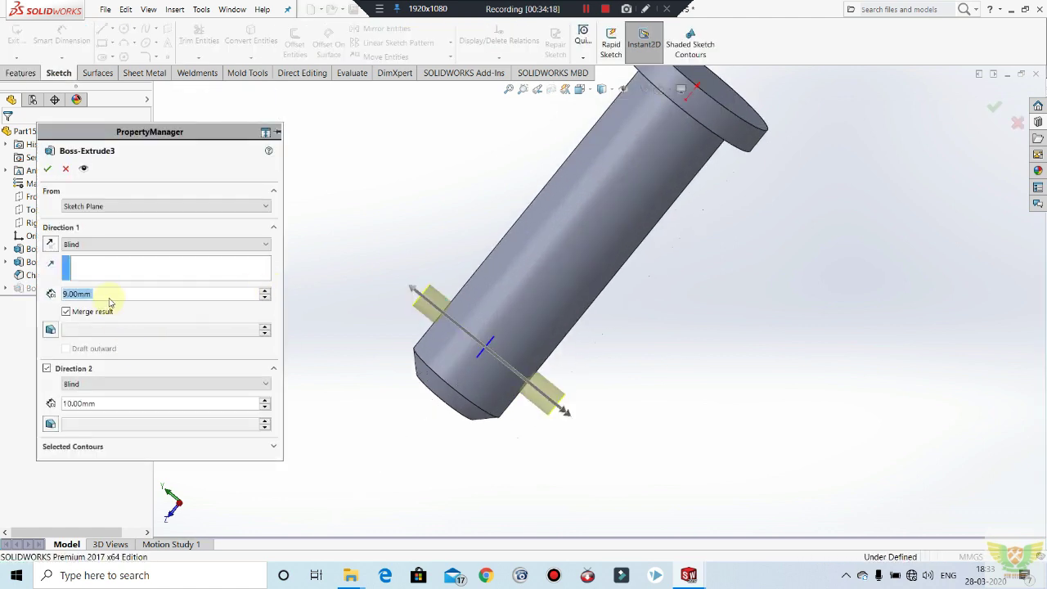
pyautogui.write('10')
pyautogui.press('Return')
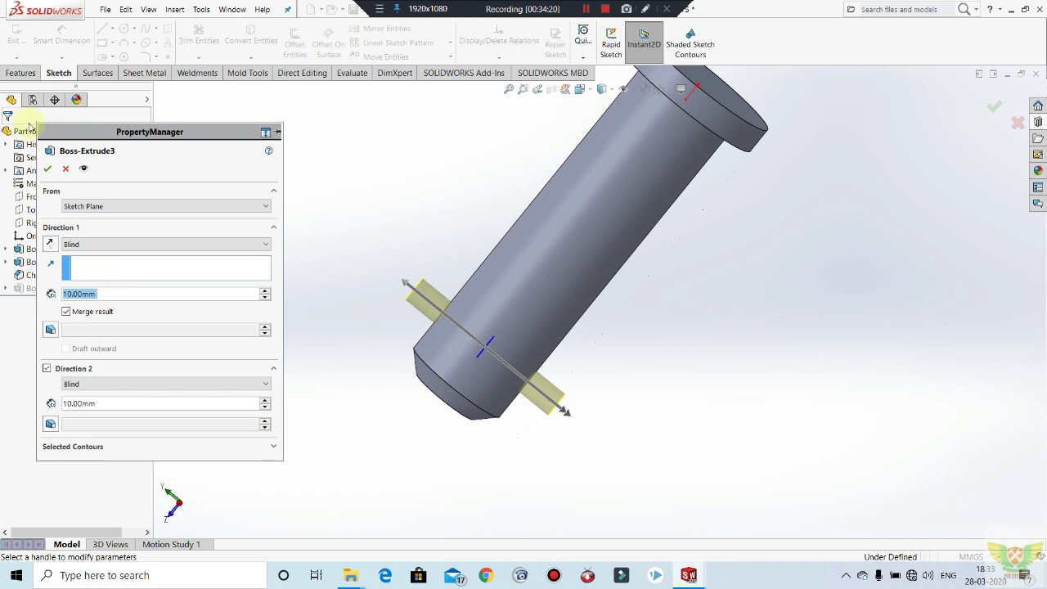
pyautogui.click(47, 170)
# Check the lengthened cross pin and switch to the imported washer part clutch.sldasm-Part-2.
pyautogui.moveTo(510, 299); pyautogui.dragTo(576, 274, button='middle')
pyautogui.scroll(-3, 739, 156)
pyautogui.moveTo(739, 156); pyautogui.dragTo(533, 383, button='middle')
pyautogui.hotkey('ctrl', 'Tab')
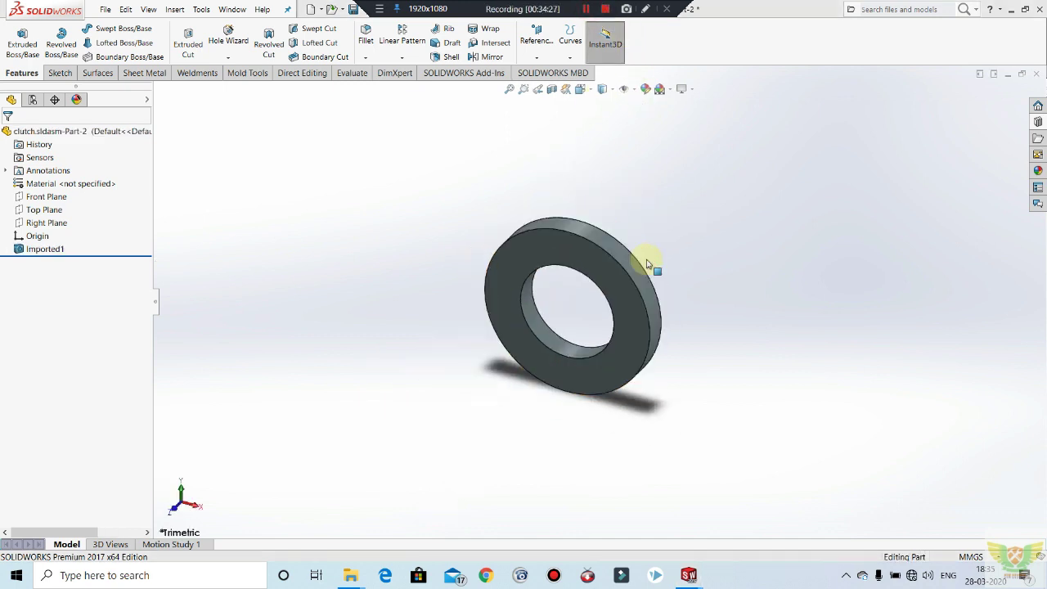
# Create a new part and start a sketch on the Front Plane.
pyautogui.scroll(-2, 599, 300)
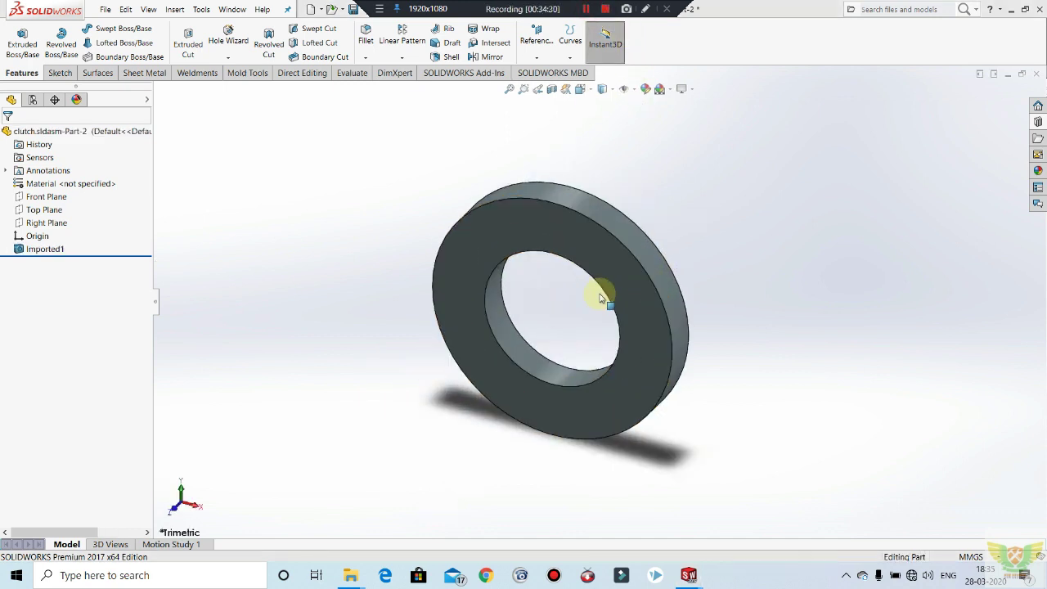
pyautogui.click(105, 10)
pyautogui.click(119, 28)
pyautogui.click(458, 425)
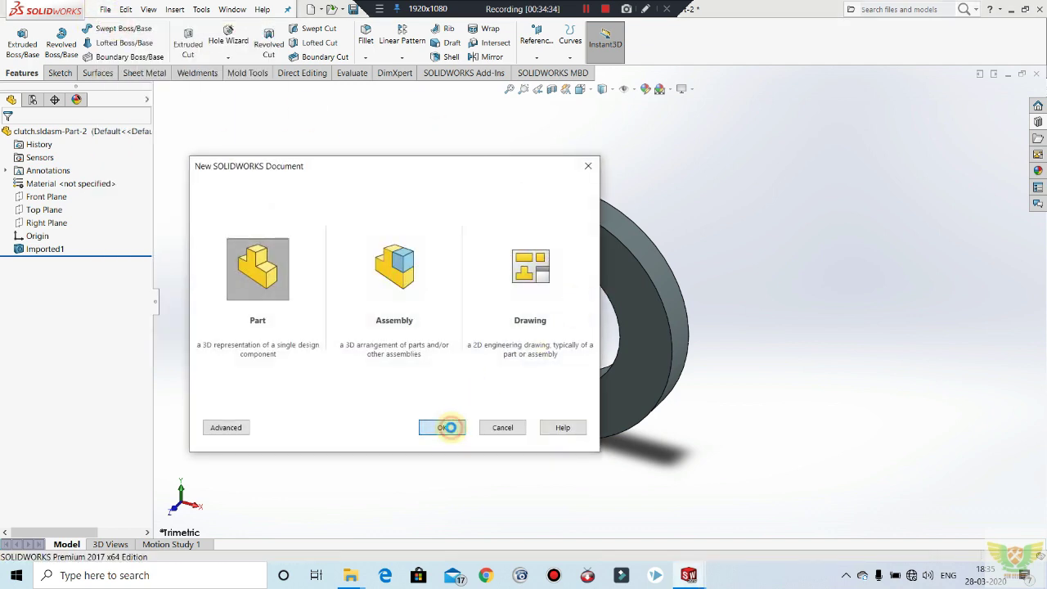
pyautogui.click(60, 73)
pyautogui.click(17, 37)
pyautogui.click(477, 170)
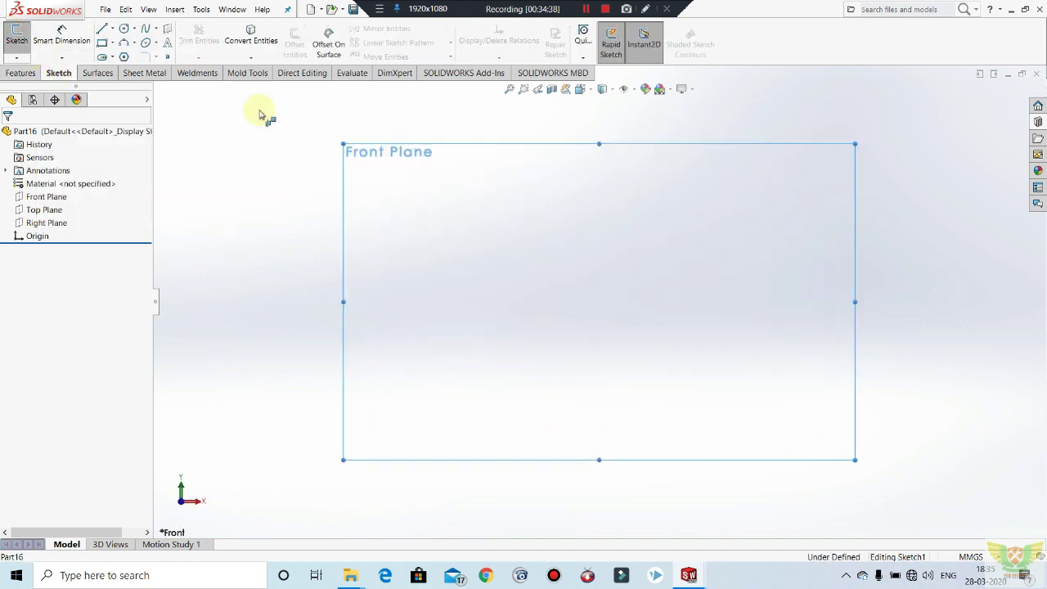
# Draw concentric Ø23 and Ø13 circles at the origin.
pyautogui.click(124, 28)
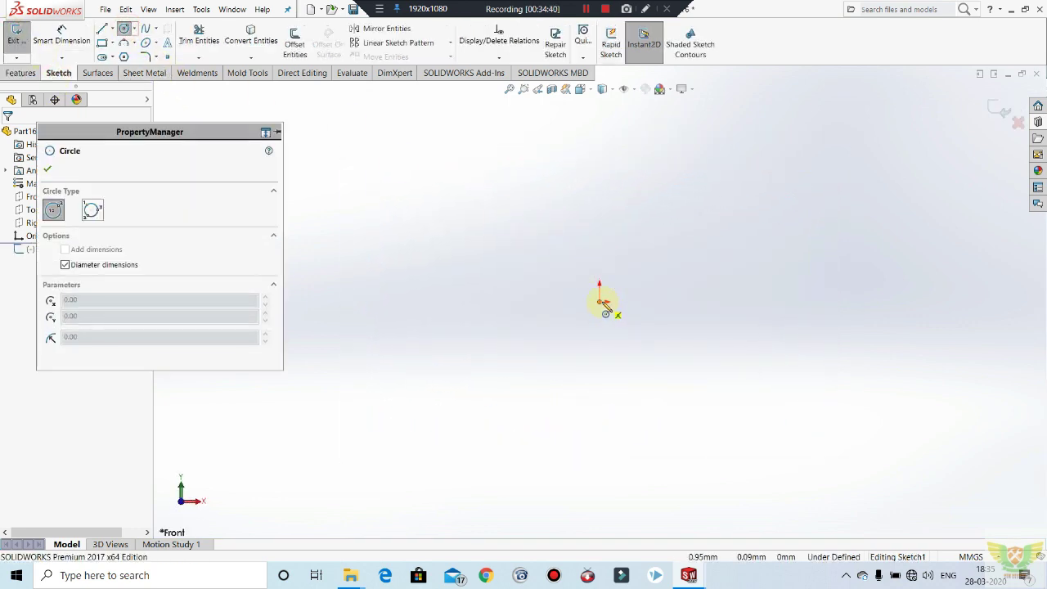
pyautogui.click(603, 302)
pyautogui.write('3')
pyautogui.press('Return')
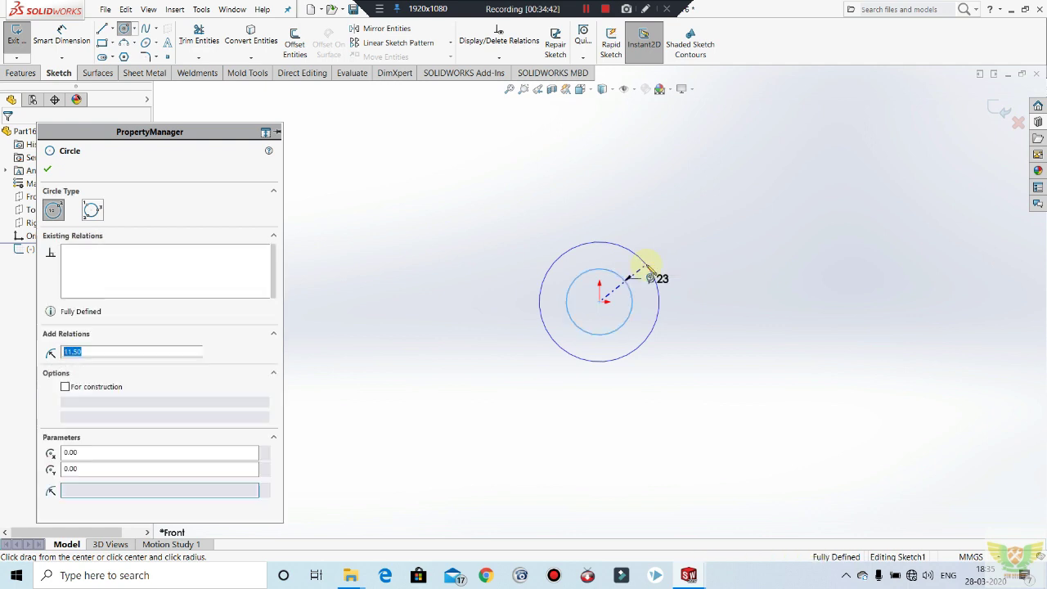
pyautogui.click(603, 302)
pyautogui.write('13')
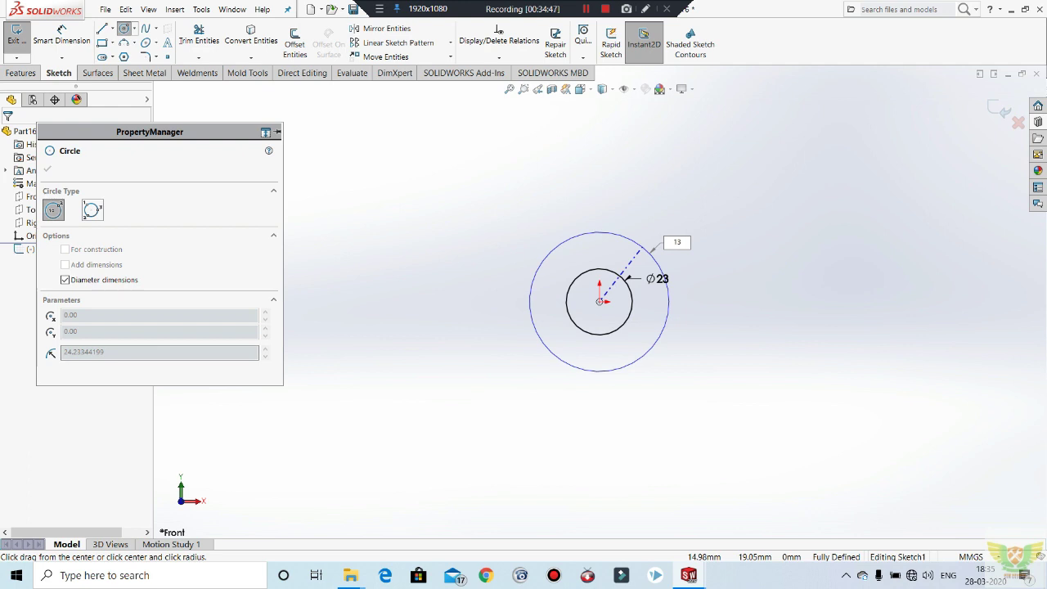
pyautogui.press('Return')
pyautogui.press('Escape')
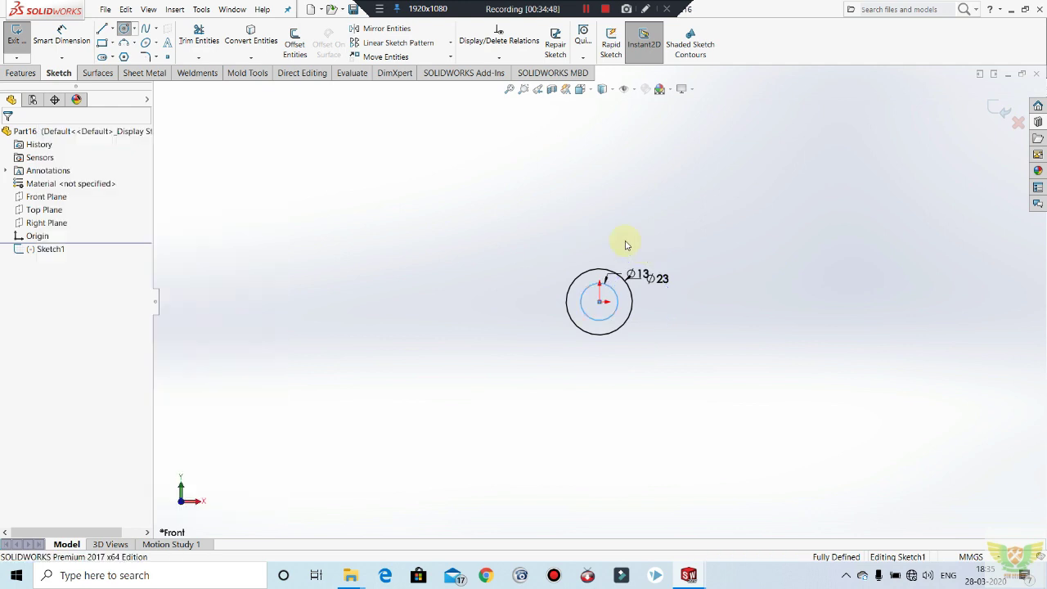
# Exit the sketch and extrude the ring 3 mm thick.
pyautogui.click(18, 43)
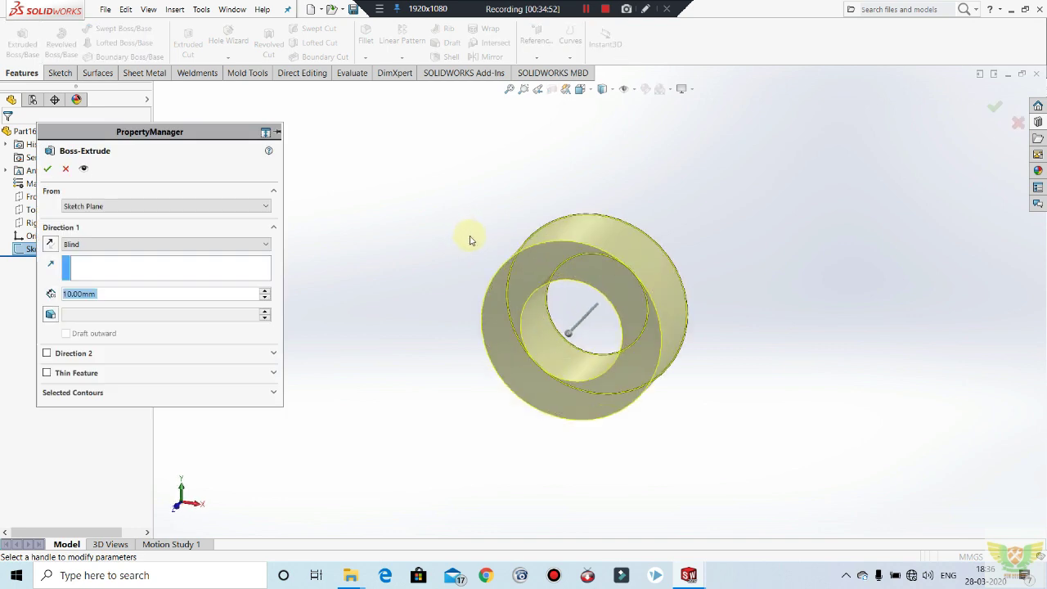
pyautogui.write('3')
pyautogui.press('Return')
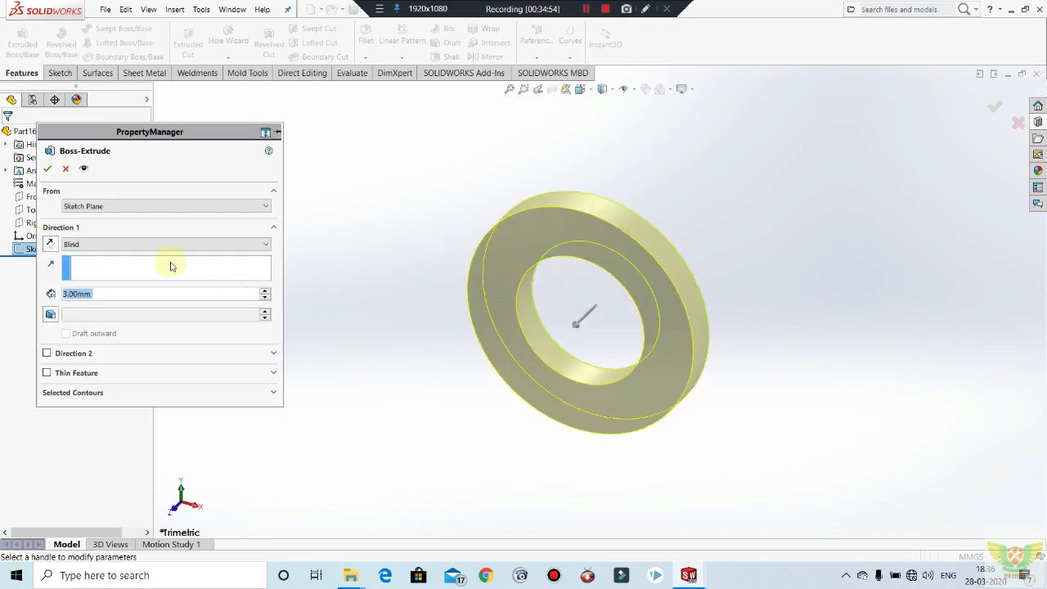
pyautogui.click(43, 167)
pyautogui.click(377, 175)
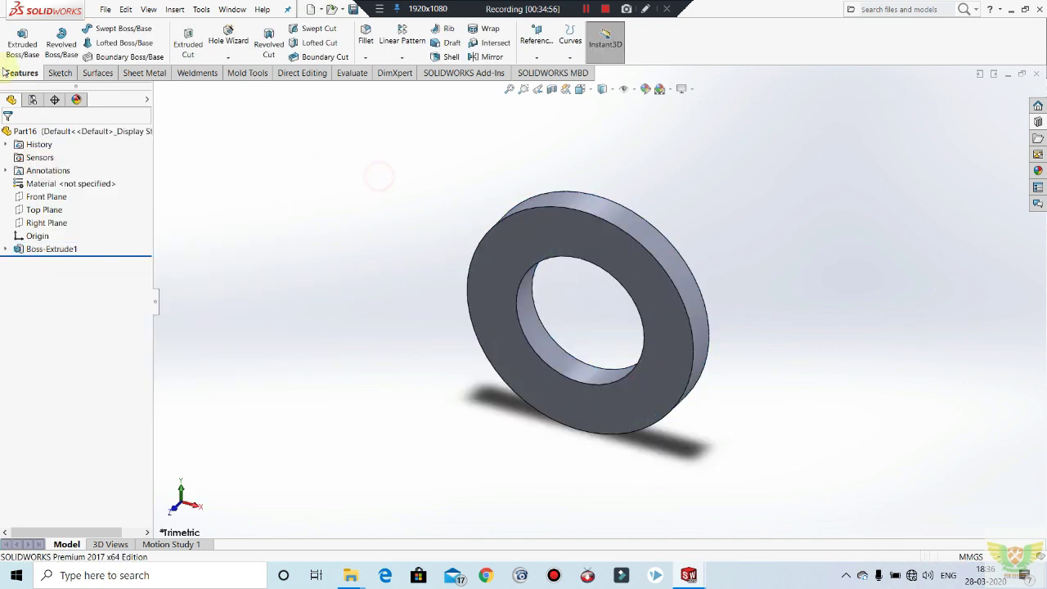
# Save the part as 'washer' in Desktop > New folder (7).
pyautogui.click(106, 9)
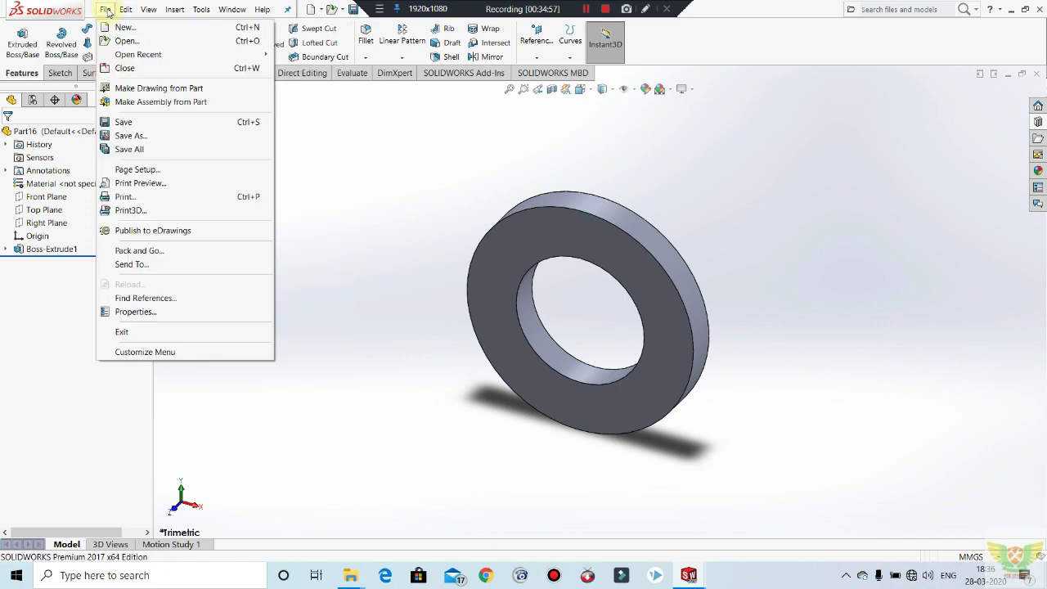
pyautogui.click(131, 121)
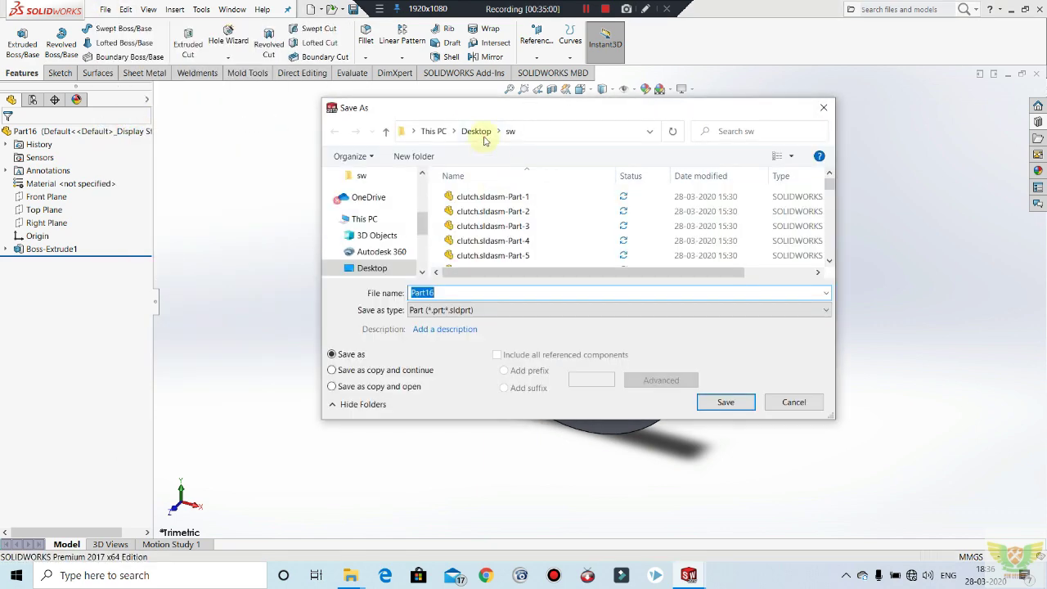
pyautogui.click(476, 130)
pyautogui.scroll(-5, 758, 221)
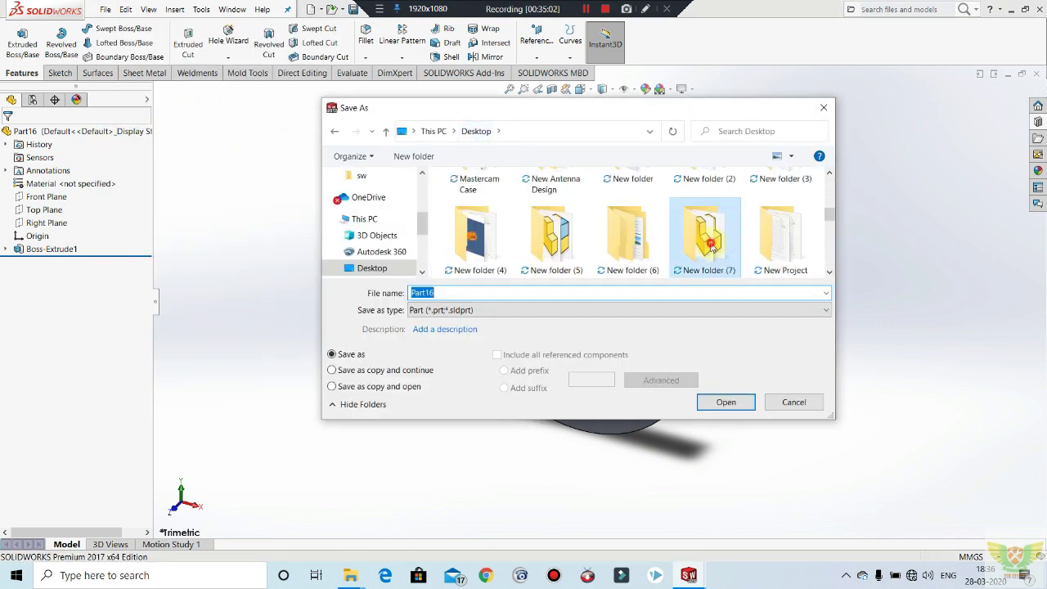
pyautogui.doubleClick(702, 236)
pyautogui.click(508, 293)
pyautogui.doubleClick(509, 293)
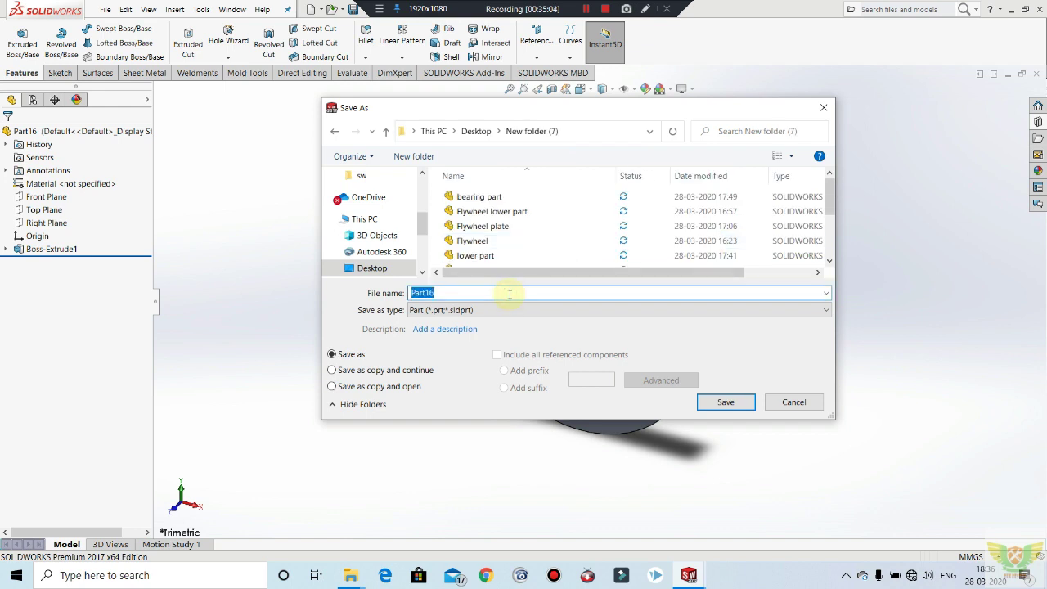
pyautogui.write('washer')
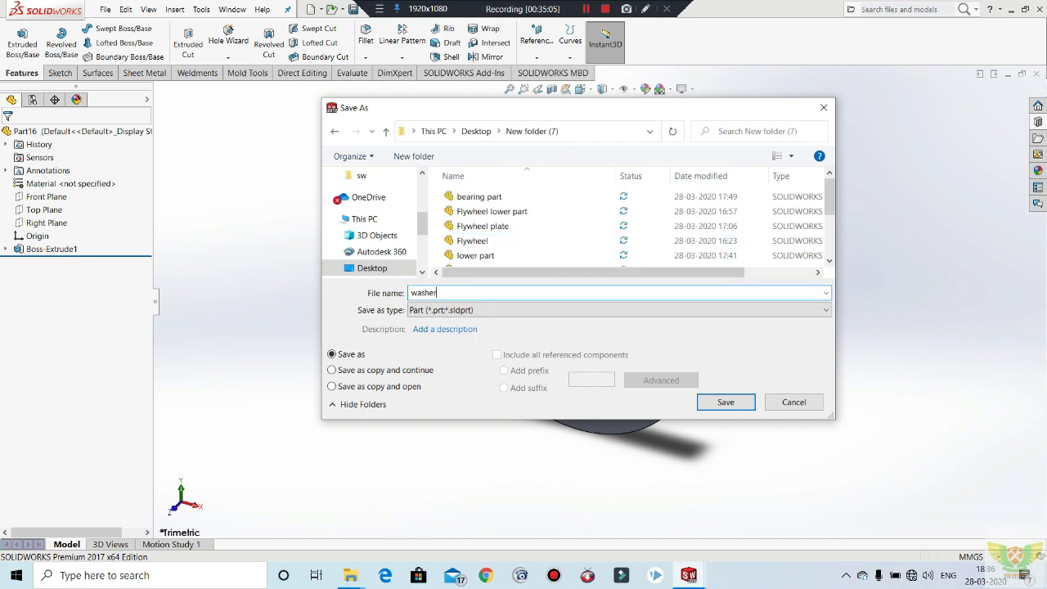
pyautogui.click(725, 402)
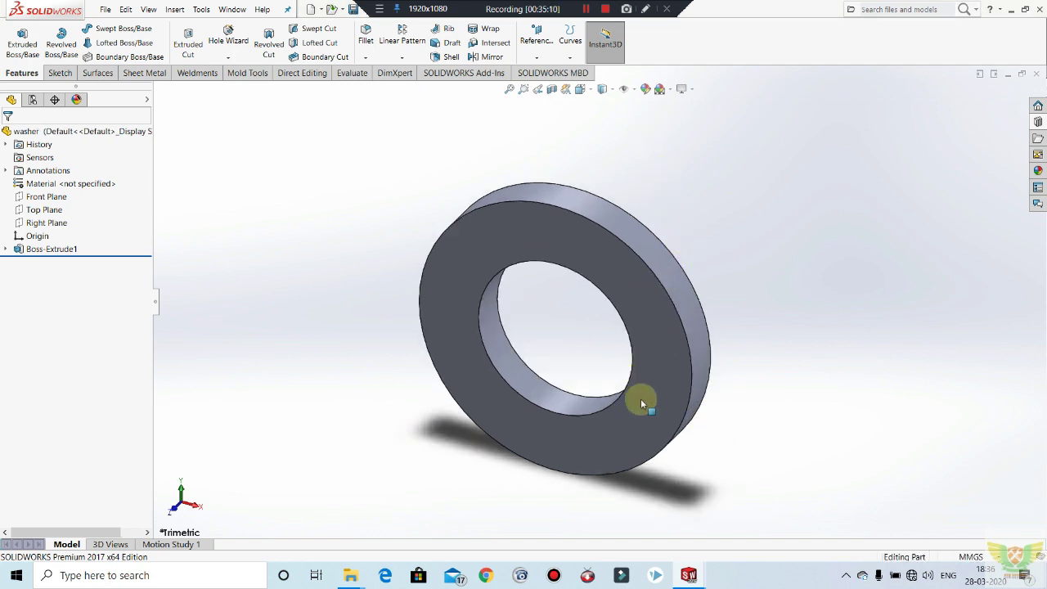
# Switch to the reference bolt part clutch.sldasm-Part-4.
pyautogui.scroll(2, 636, 393)
pyautogui.scroll(-3, 630, 351)
pyautogui.hotkey('ctrl', 'Tab')
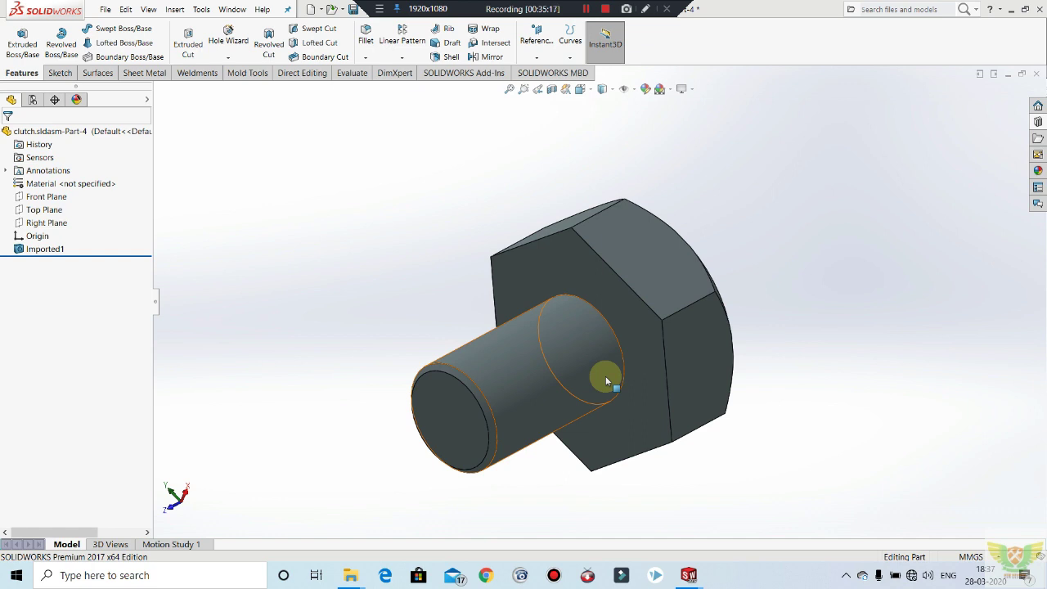
# Inspect the reference bolt's hex head face.
pyautogui.click(1037, 124)
pyautogui.click(814, 172)
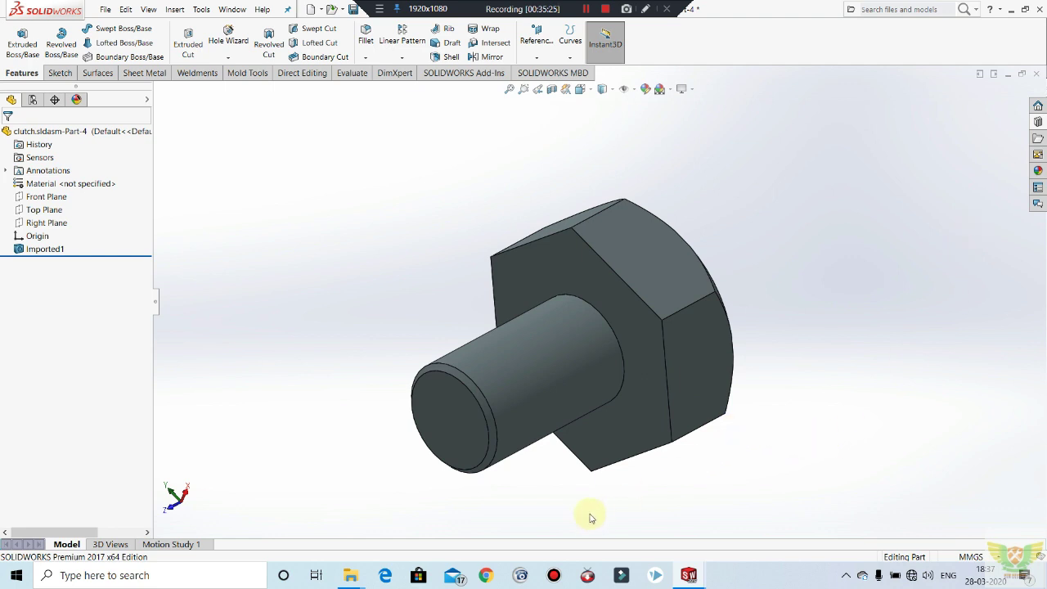
pyautogui.scroll(-2, 580, 421)
pyautogui.scroll(3, 597, 355)
pyautogui.click(582, 209)
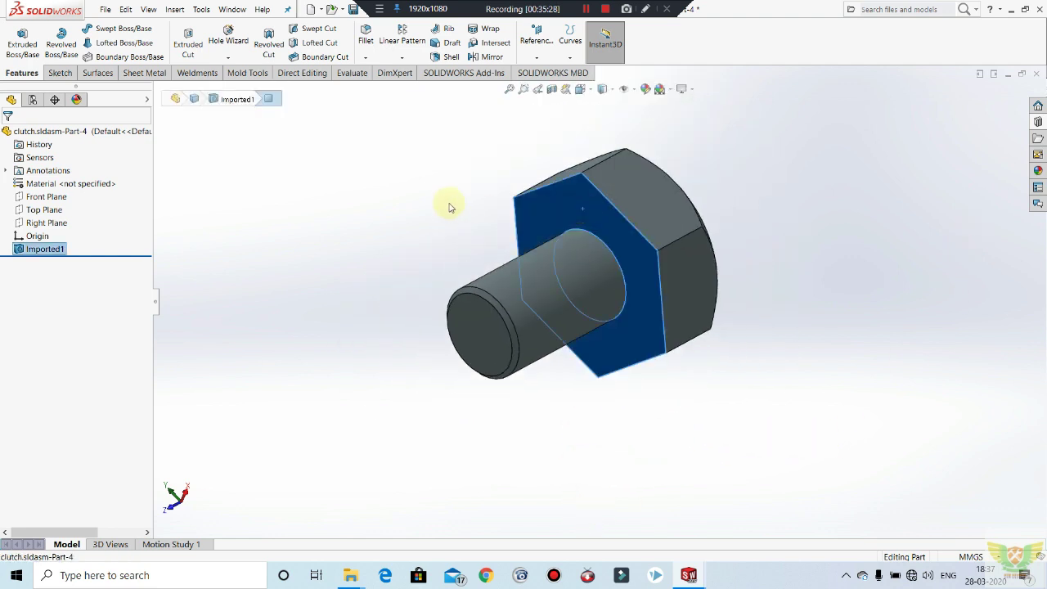
pyautogui.click(442, 204)
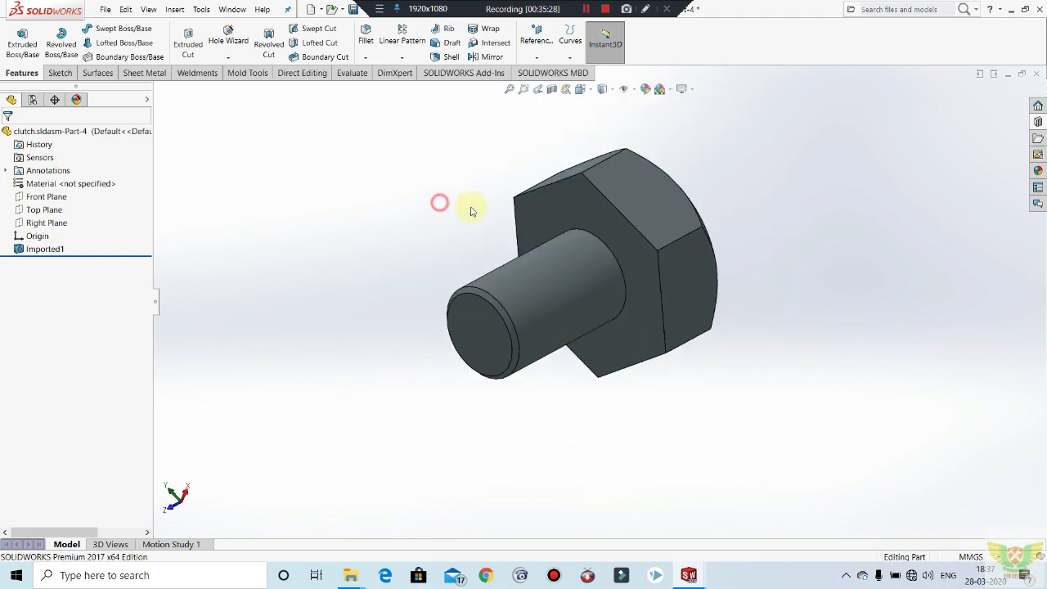
# Create a new part and start a sketch on the Top Plane.
pyautogui.click(105, 9)
pyautogui.click(123, 31)
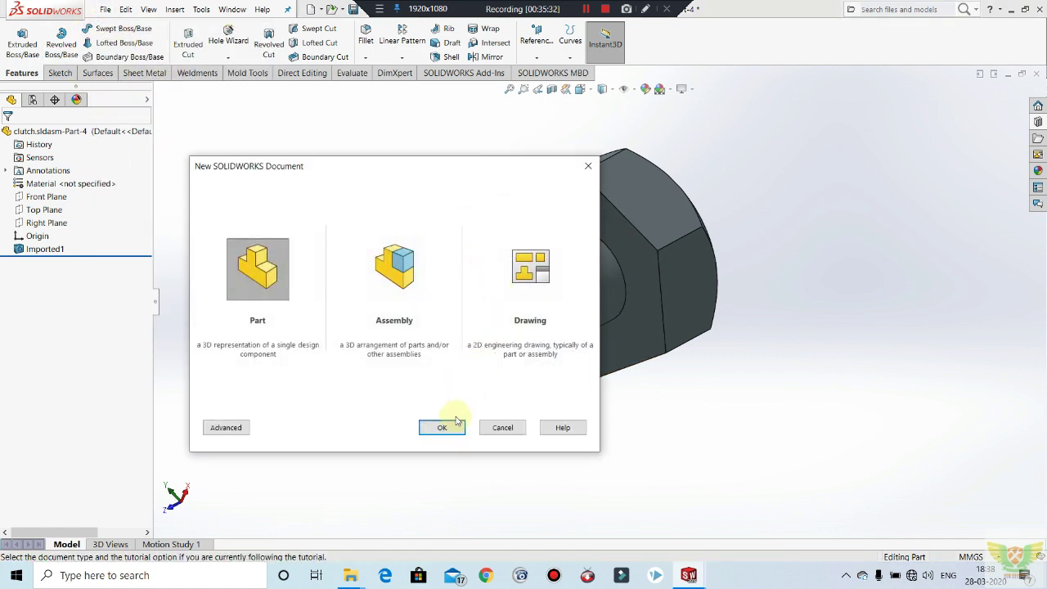
pyautogui.click(446, 427)
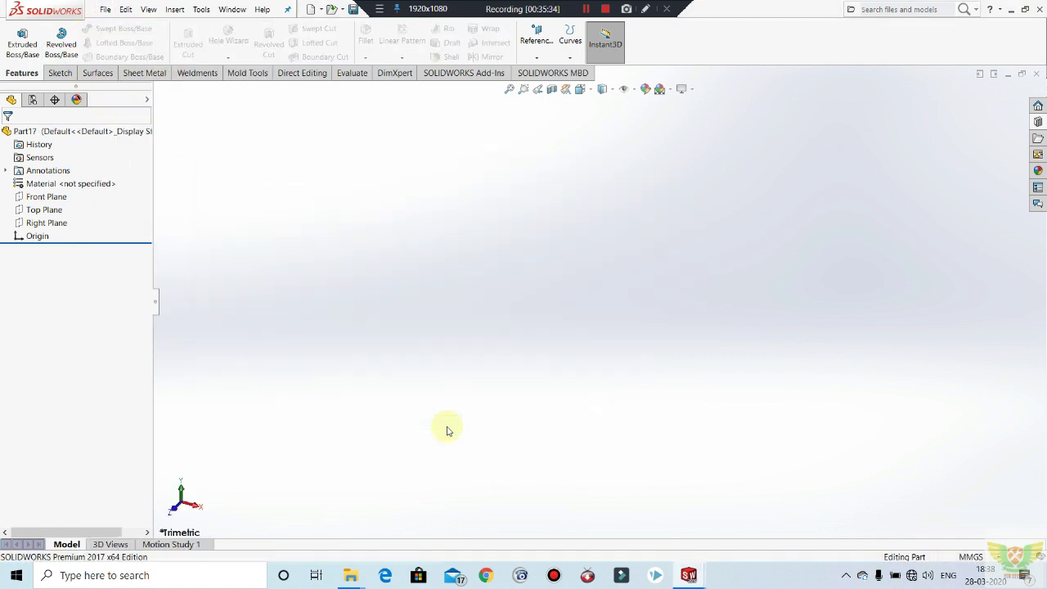
pyautogui.click(47, 73)
pyautogui.click(17, 33)
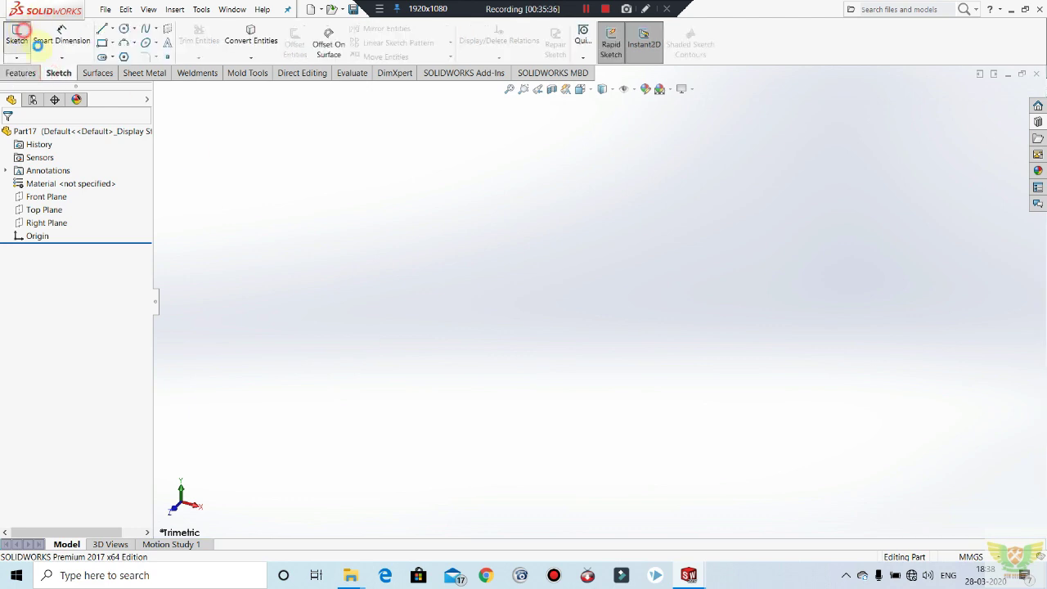
pyautogui.click(488, 196)
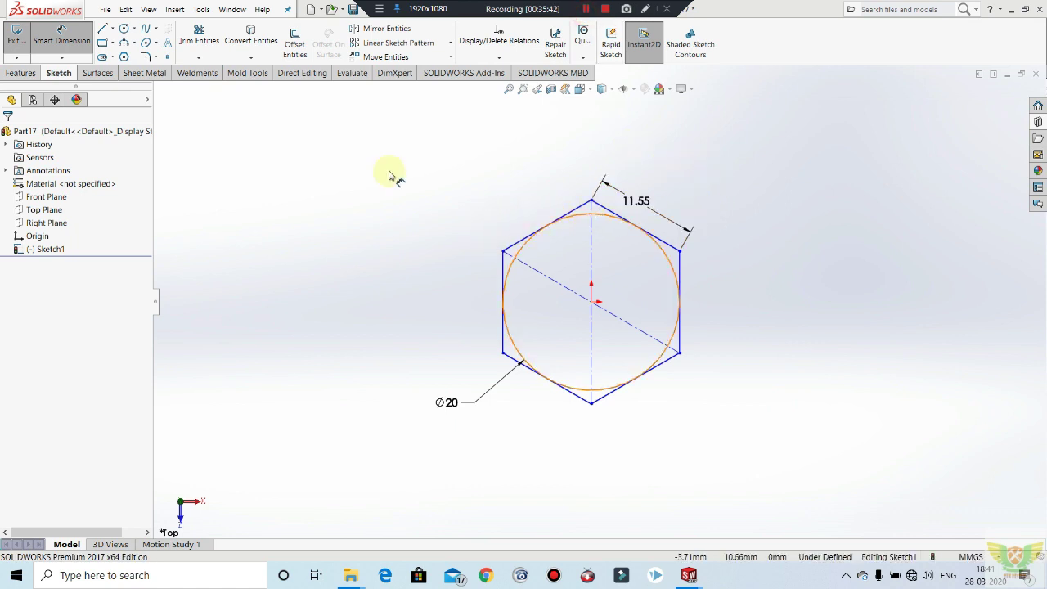
# Finish the hexagon sketch with its Ø20 inscribed circle set to construction geometry.
pyautogui.click(64, 37)
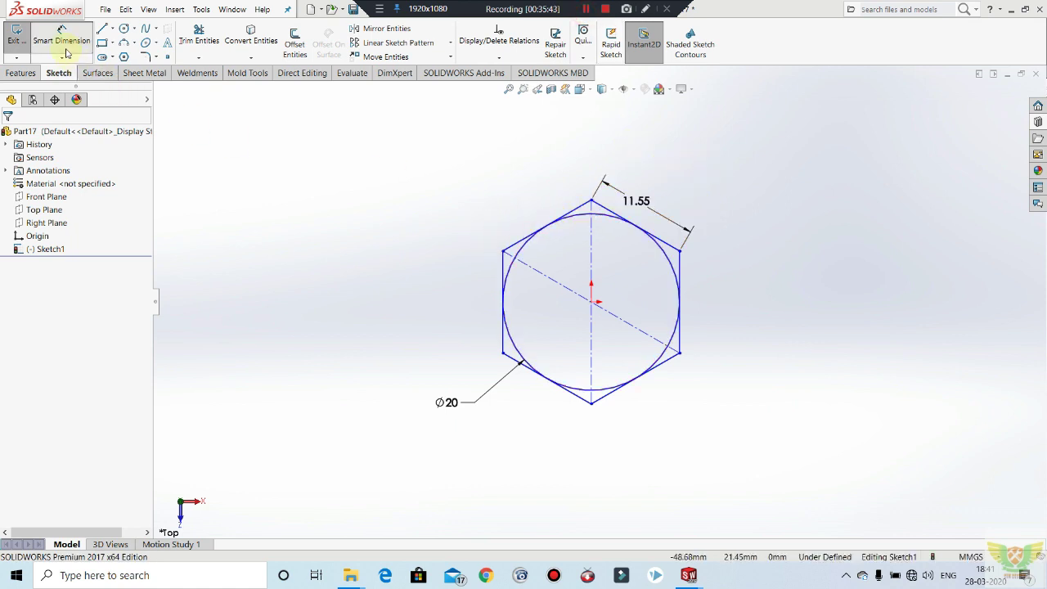
pyautogui.rightClick(610, 219)
pyautogui.click(636, 199)
pyautogui.click(499, 150)
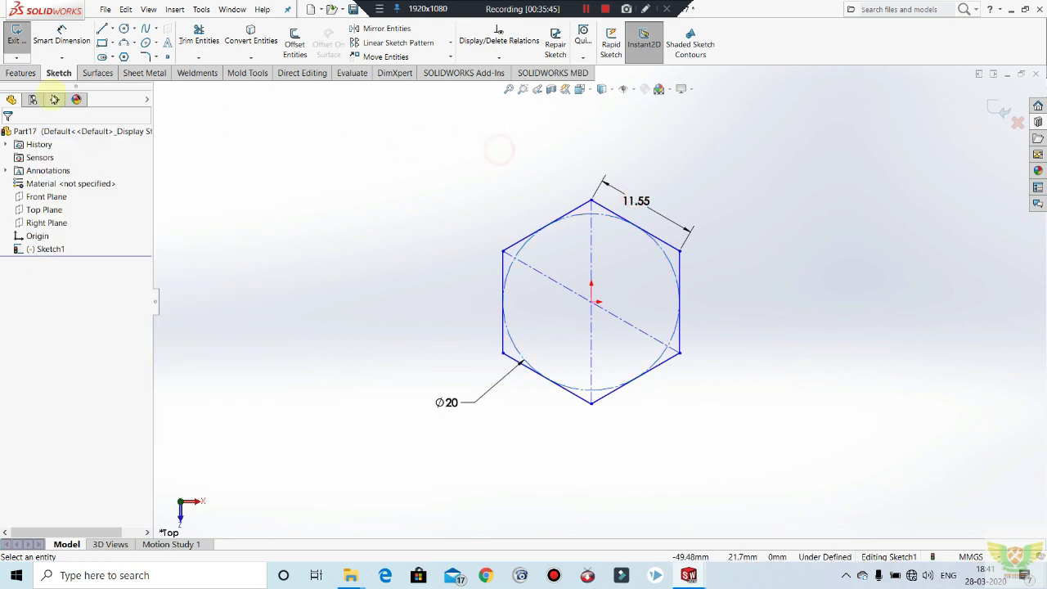
pyautogui.click(15, 32)
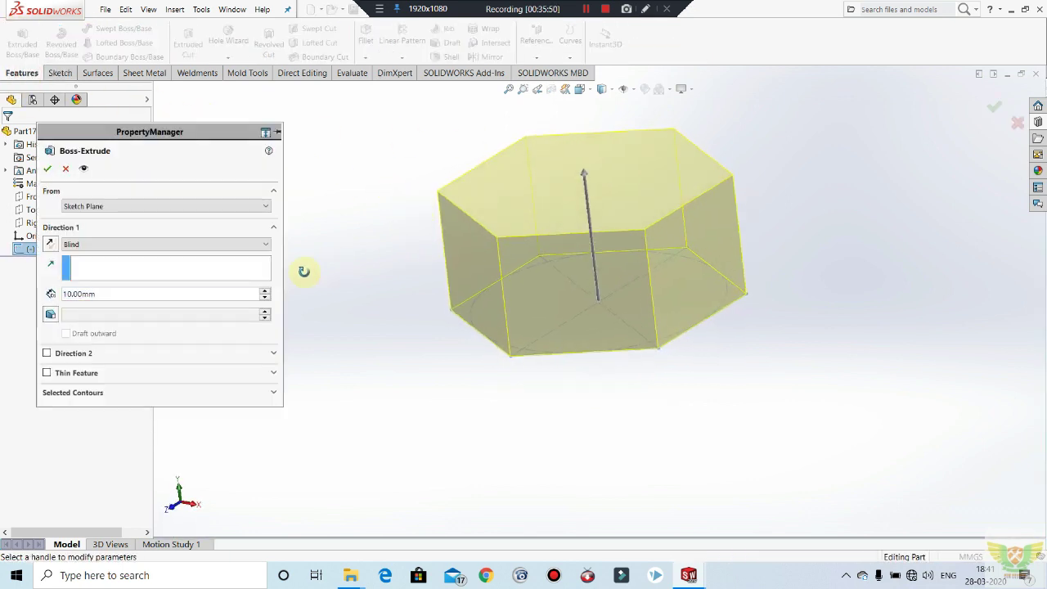
# Extrude the hexagon 8 mm thick and select its flat face.
pyautogui.click(205, 294)
pyautogui.scroll(-2, 211, 294)
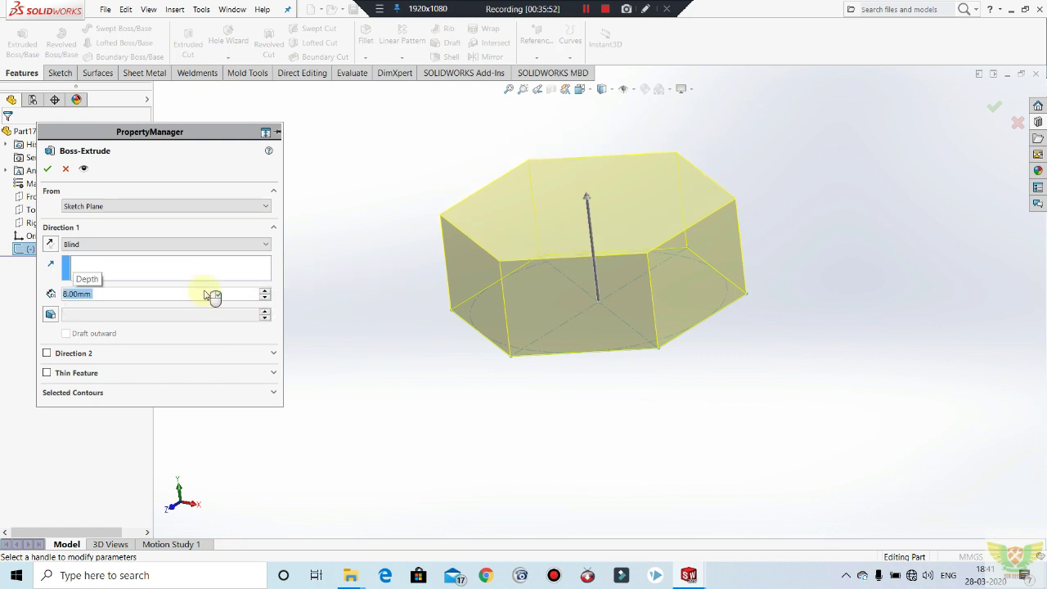
pyautogui.click(46, 170)
pyautogui.moveTo(551, 337); pyautogui.dragTo(610, 268, button='middle')
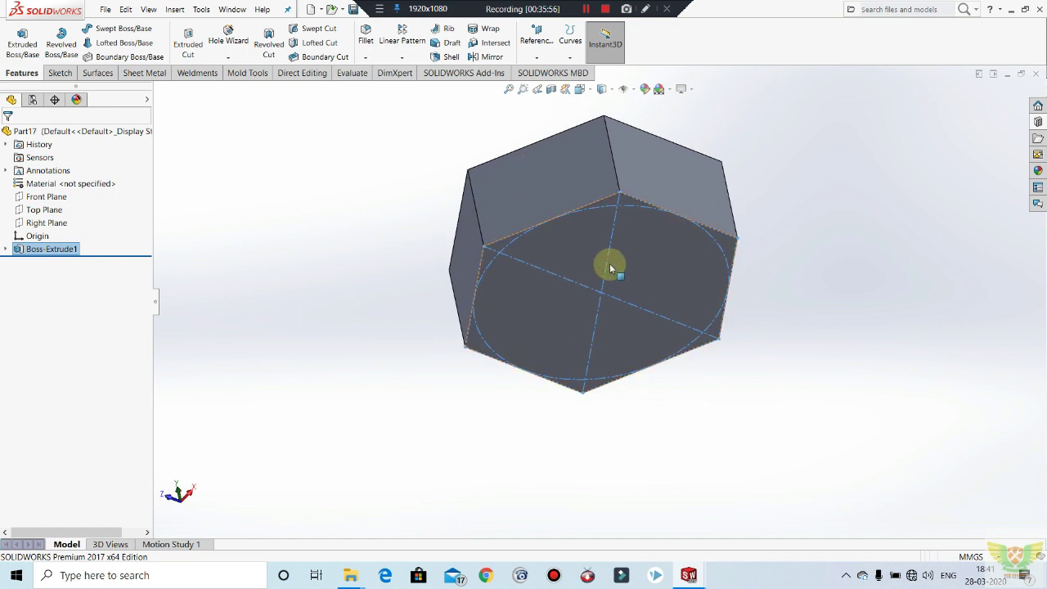
pyautogui.click(636, 250)
# Sketch an 8 mm diameter circle centred on the hex head's face.
pyautogui.click(680, 212)
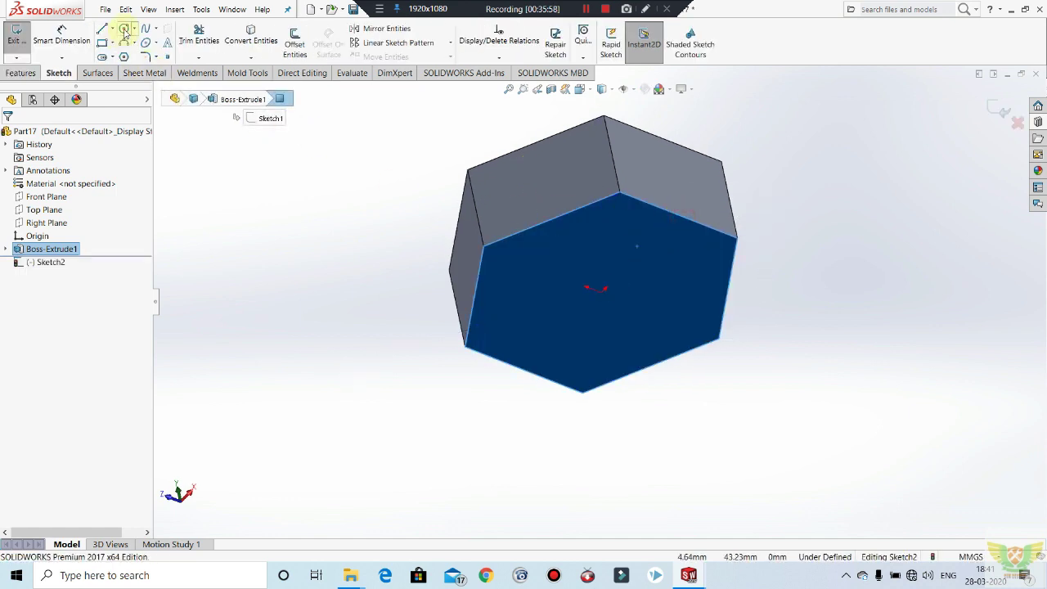
pyautogui.click(124, 29)
pyautogui.click(601, 291)
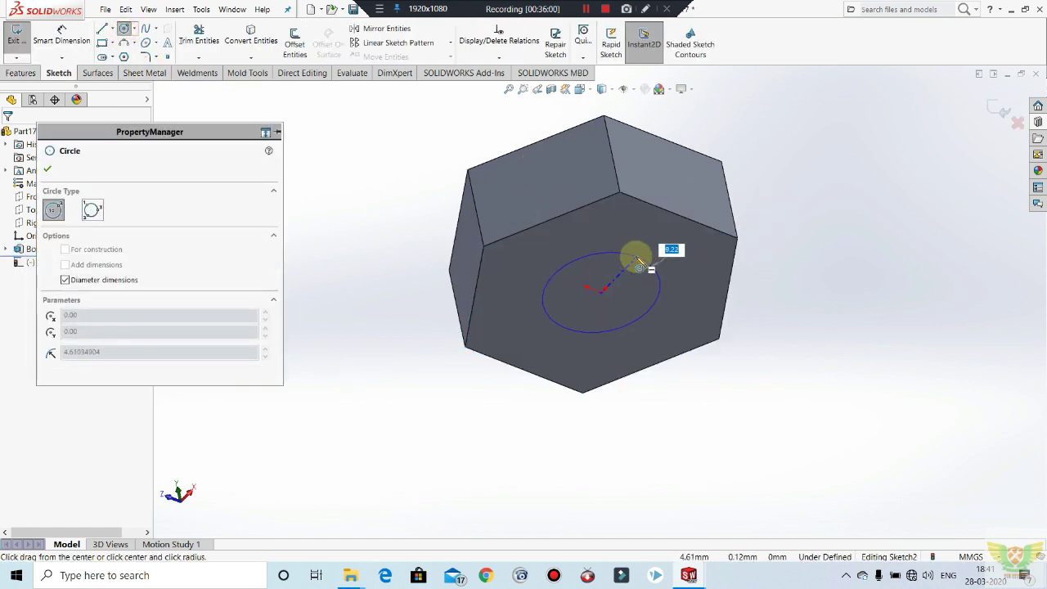
pyautogui.write('8')
pyautogui.press('Return')
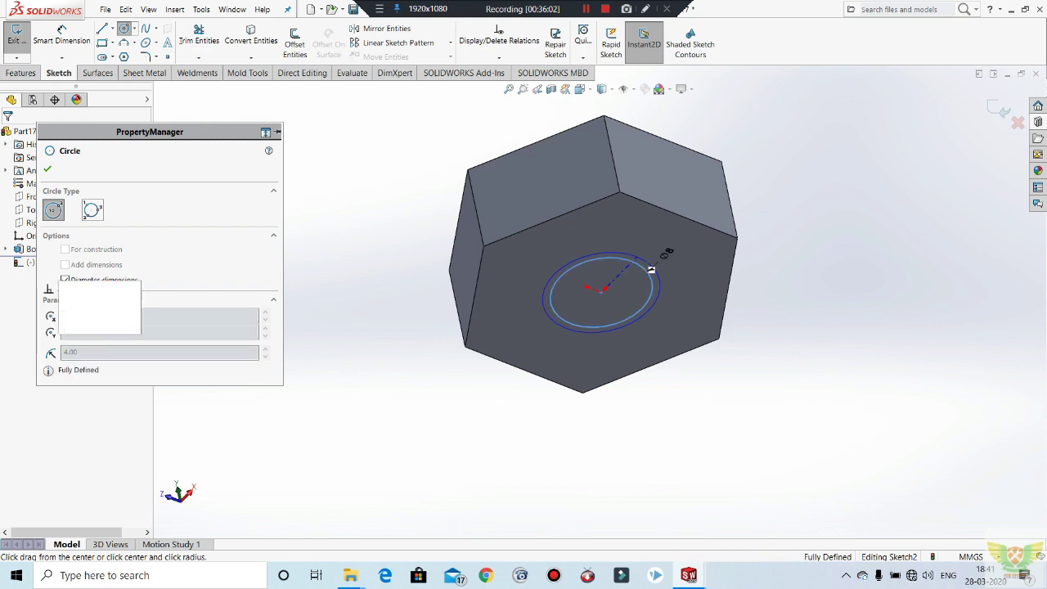
pyautogui.click(45, 170)
pyautogui.moveTo(412, 241)
pyautogui.mouseDown(button='middle')
pyautogui.moveTo(592, 227)
pyautogui.moveTo(355, 144)
pyautogui.mouseUp(button='middle')
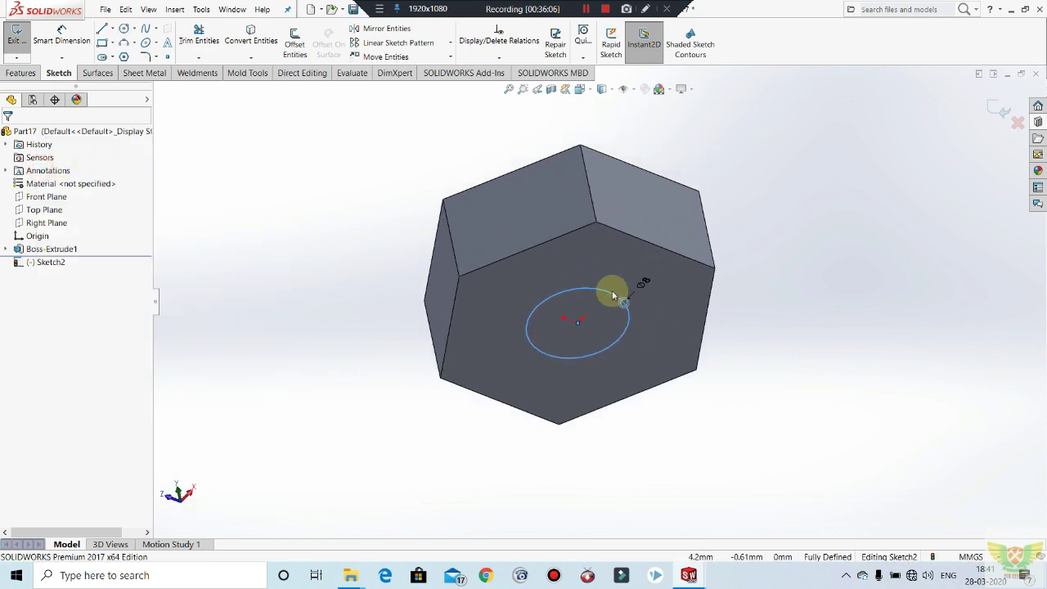
pyautogui.click(643, 279)
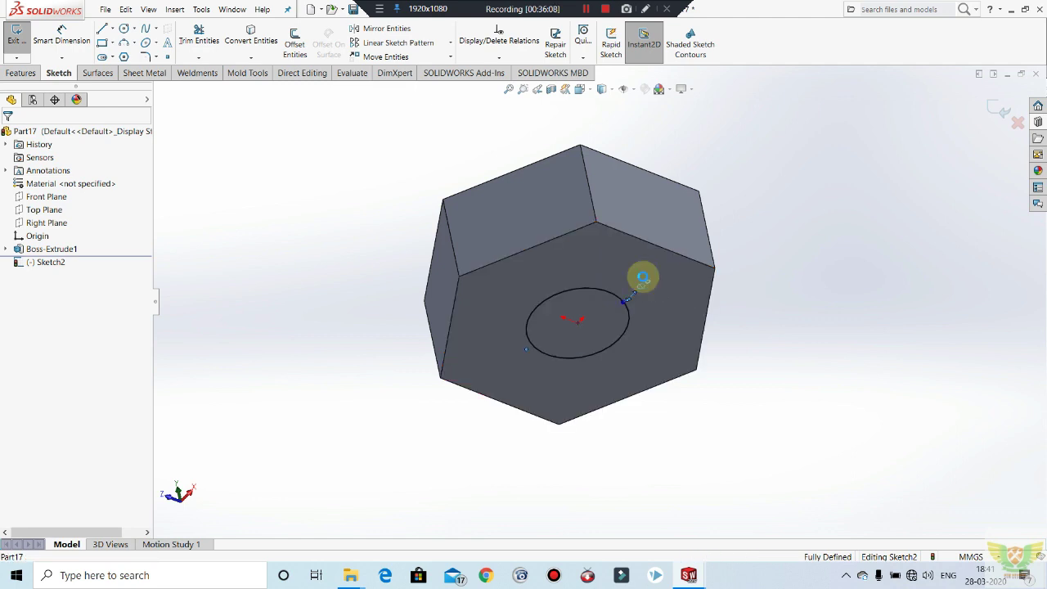
pyautogui.doubleClick(643, 279)
pyautogui.press('Return')
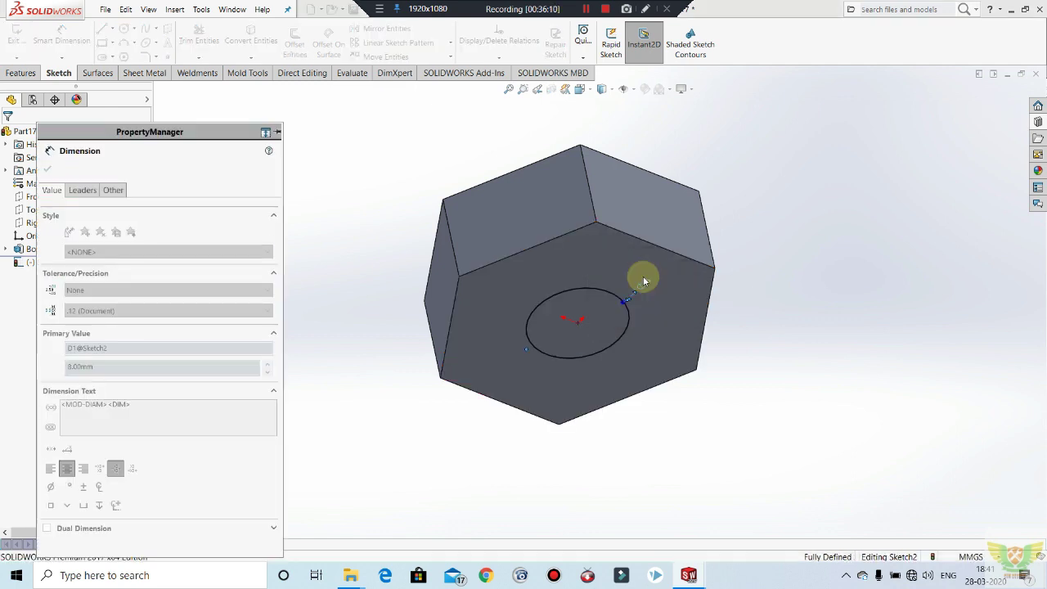
pyautogui.click(50, 166)
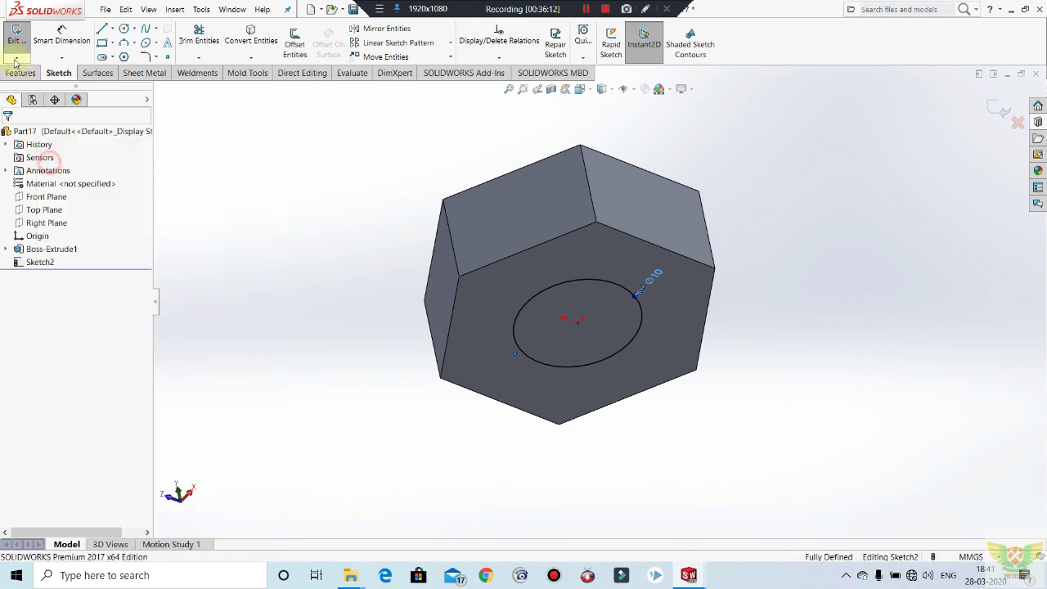
# Extrude the Ø8 circle sketch 16 mm blind to form the bolt shank.
pyautogui.click(16, 34)
pyautogui.click(19, 73)
pyautogui.click(22, 40)
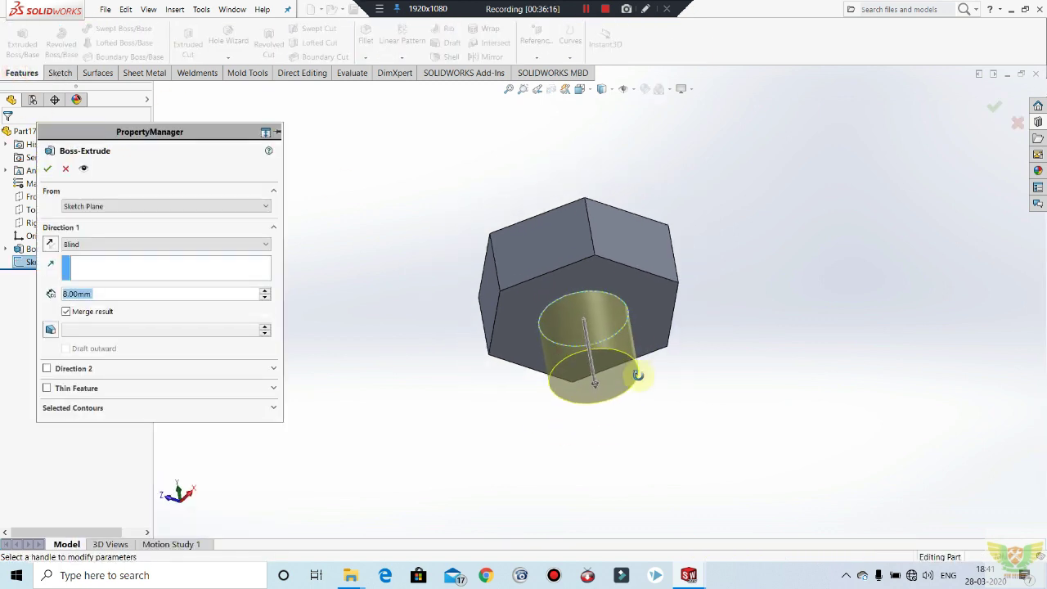
pyautogui.click(115, 294)
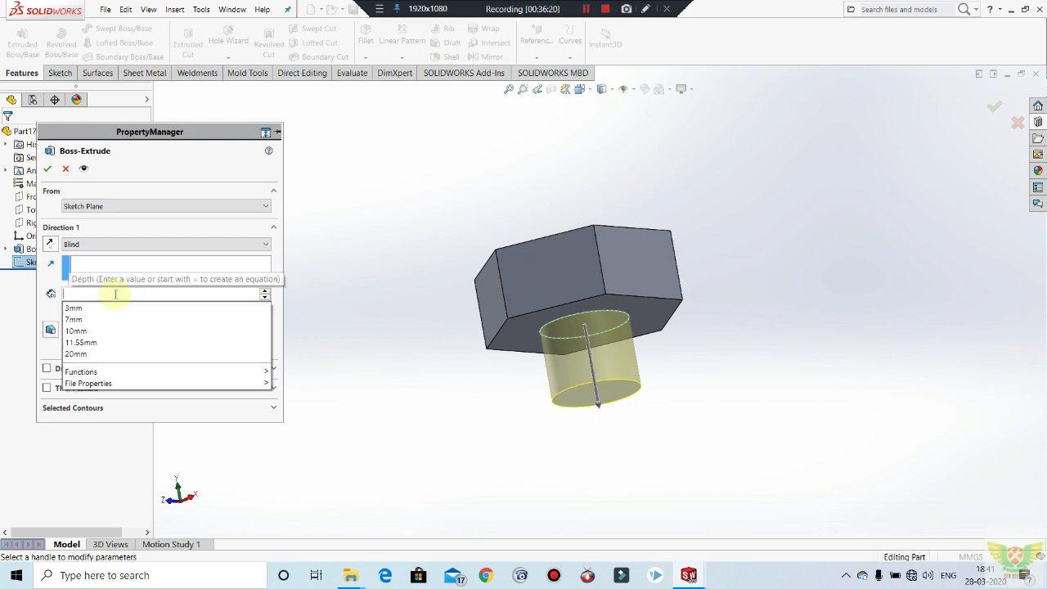
pyautogui.write('1')
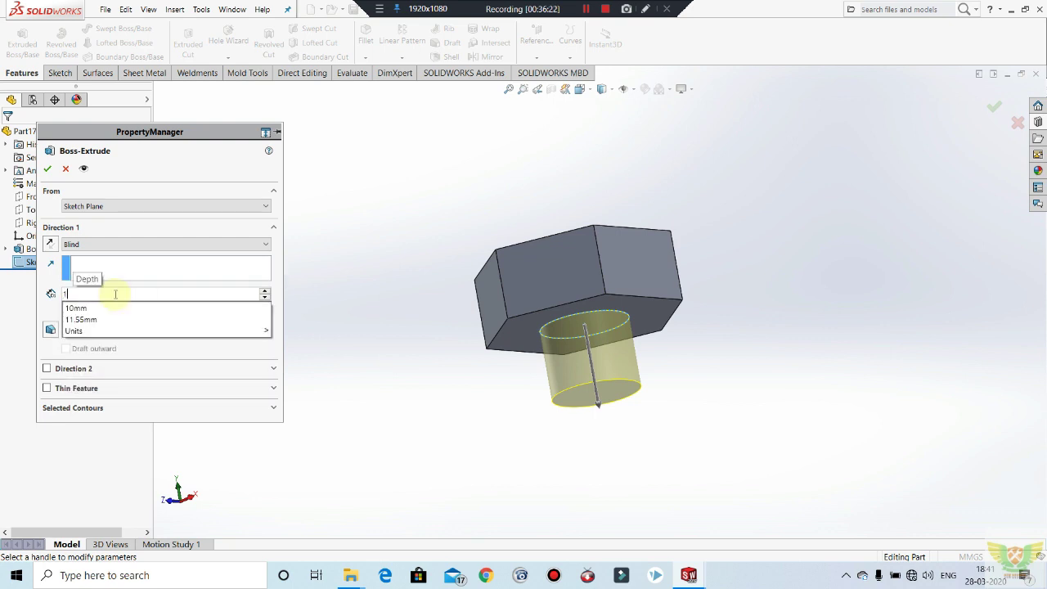
pyautogui.write('6')
pyautogui.press('Return')
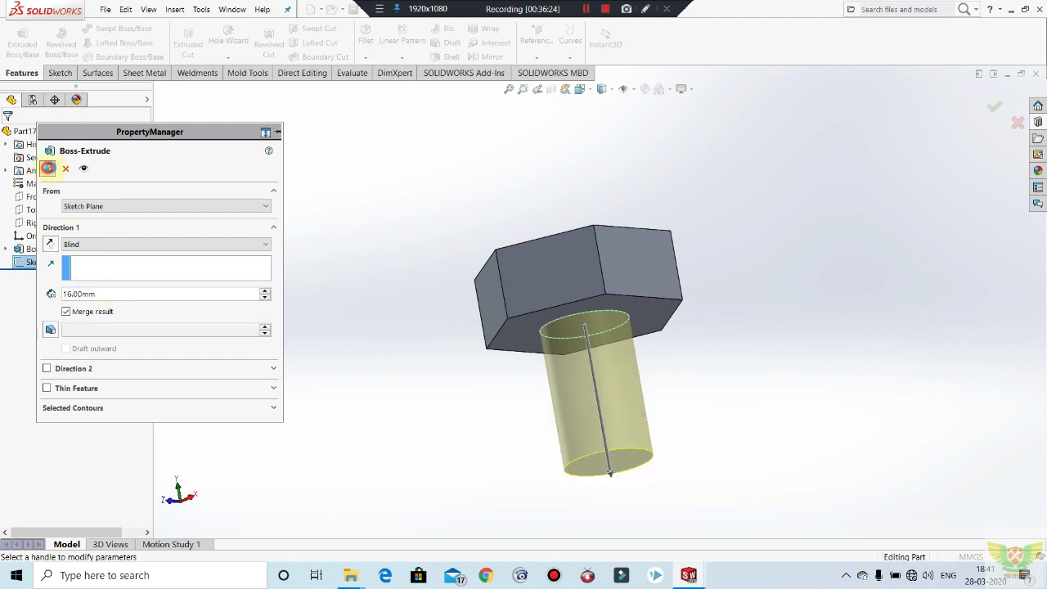
pyautogui.click(48, 168)
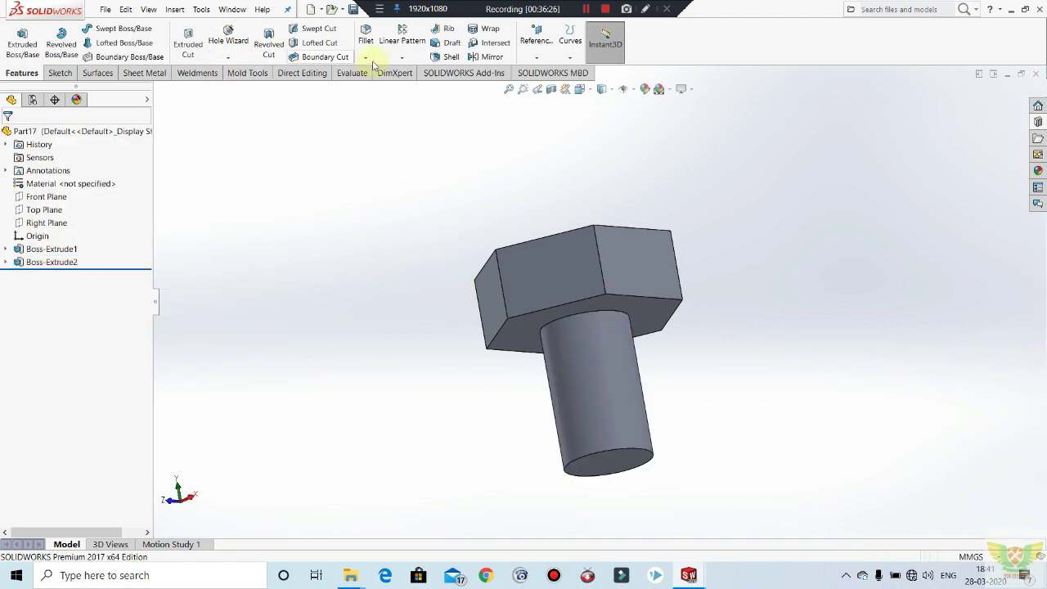
# Bevel the shank's free-end circular edge with a 1 mm × 45° chamfer.
pyautogui.click(367, 61)
pyautogui.click(376, 83)
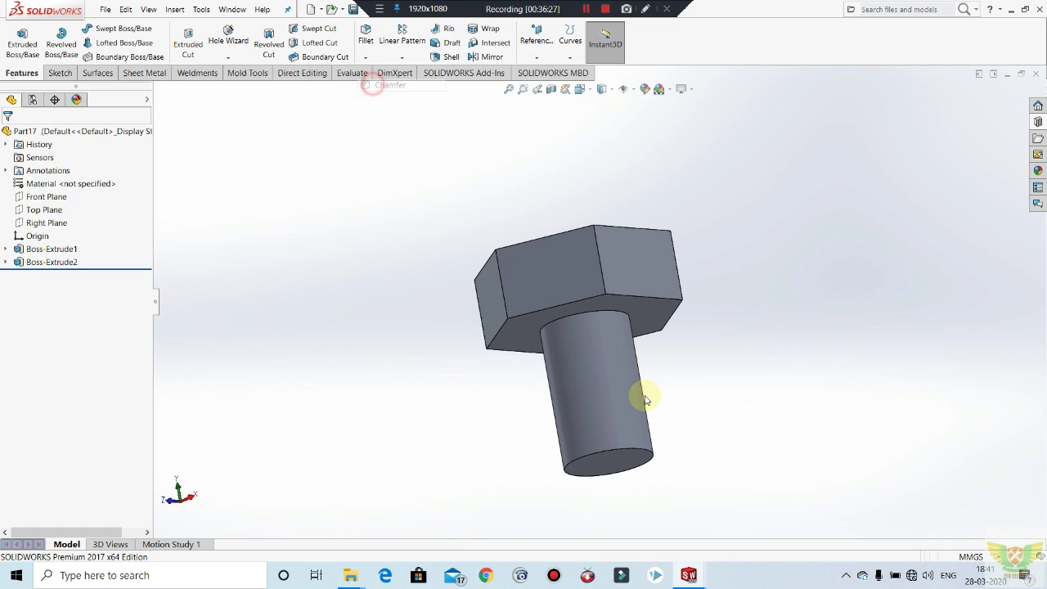
pyautogui.click(644, 455)
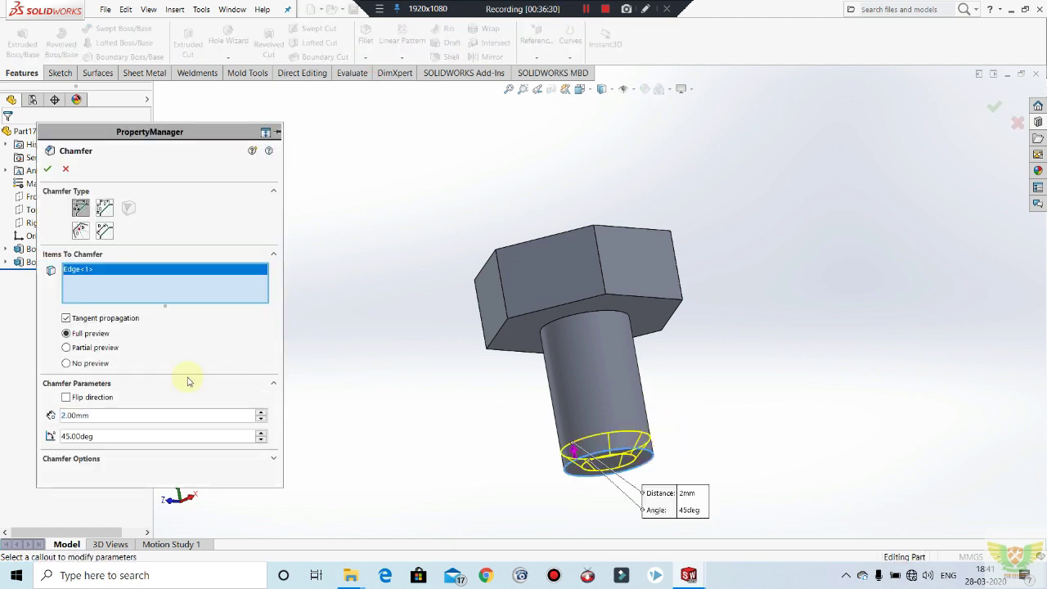
pyautogui.write('1')
pyautogui.press('Return')
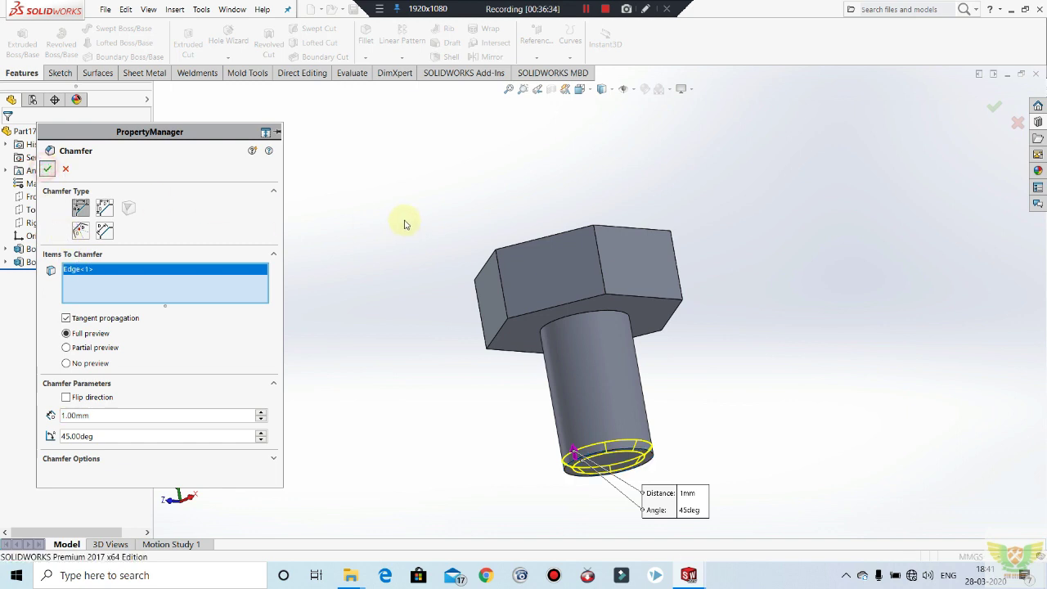
pyautogui.press('Return')
pyautogui.moveTo(523, 318)
pyautogui.mouseDown(button='middle')
pyautogui.moveTo(491, 280)
pyautogui.moveTo(608, 332)
pyautogui.moveTo(608, 229)
pyautogui.moveTo(633, 278)
pyautogui.mouseUp(button='middle')
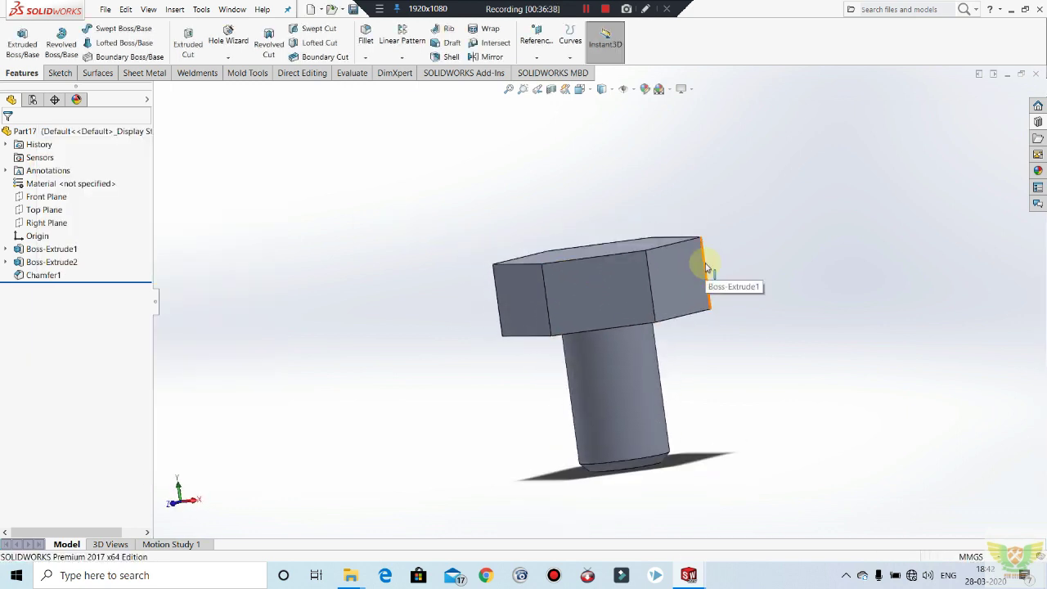
# On a Front Plane sketch, draw a vertical centreline up through the hex head's axis.
pyautogui.click(46, 196)
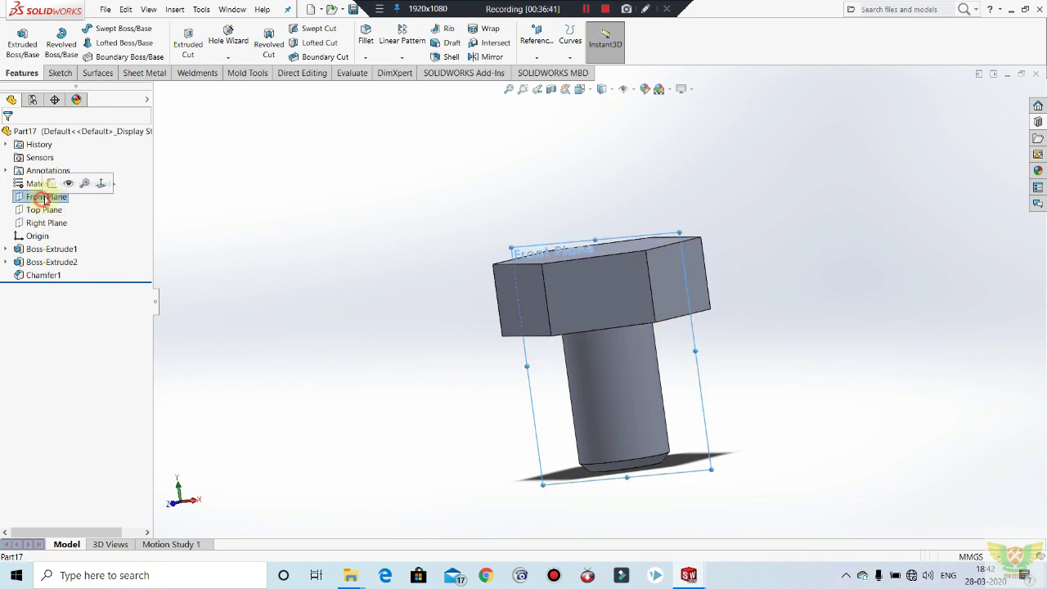
pyautogui.click(70, 181)
pyautogui.click(416, 174)
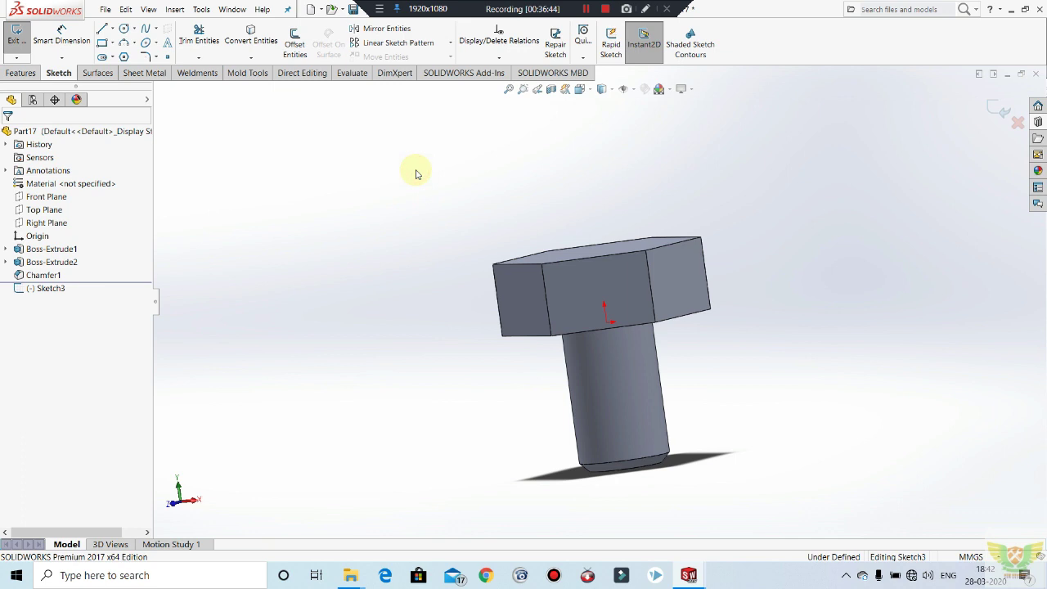
pyautogui.hotkey('ctrl', '1')
pyautogui.scroll(4, 571, 235)
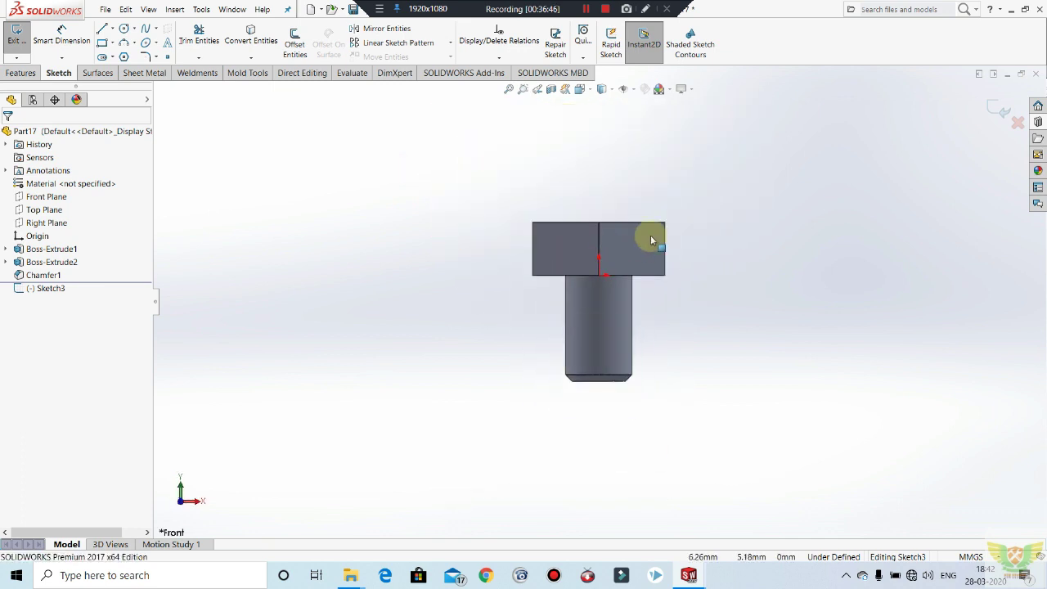
pyautogui.scroll(-2, 649, 234)
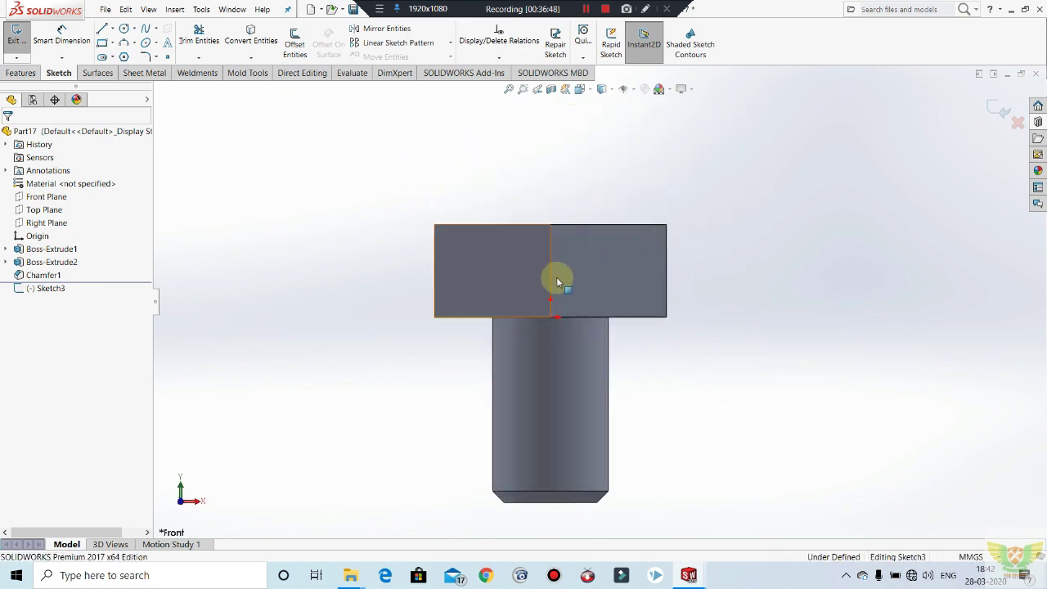
pyautogui.scroll(-1, 563, 256)
pyautogui.scroll(-2, 606, 345)
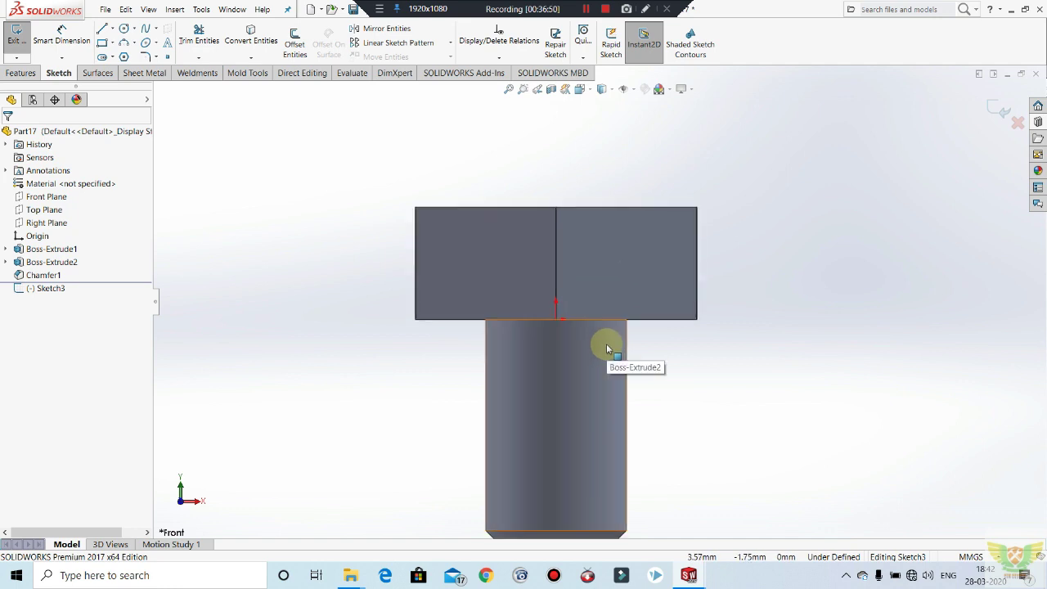
pyautogui.click(112, 29)
pyautogui.click(119, 54)
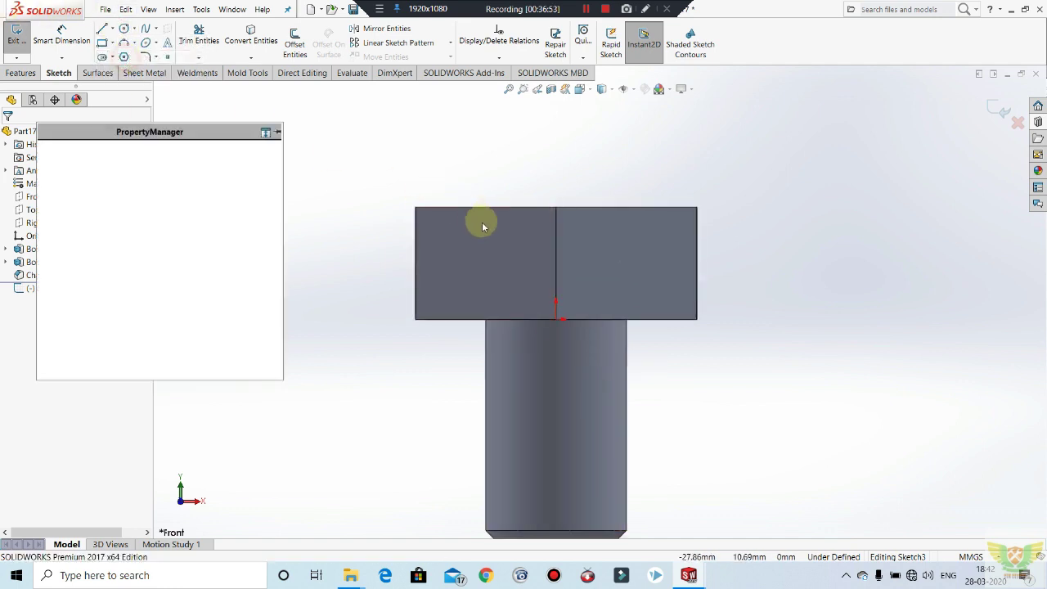
pyautogui.click(557, 319)
pyautogui.click(557, 188)
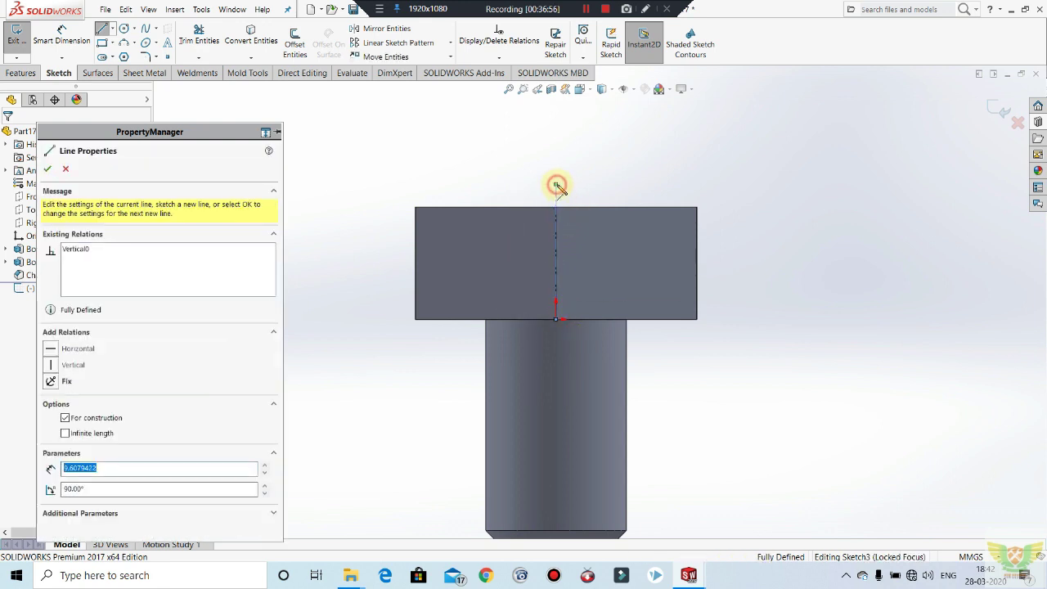
pyautogui.press('Escape')
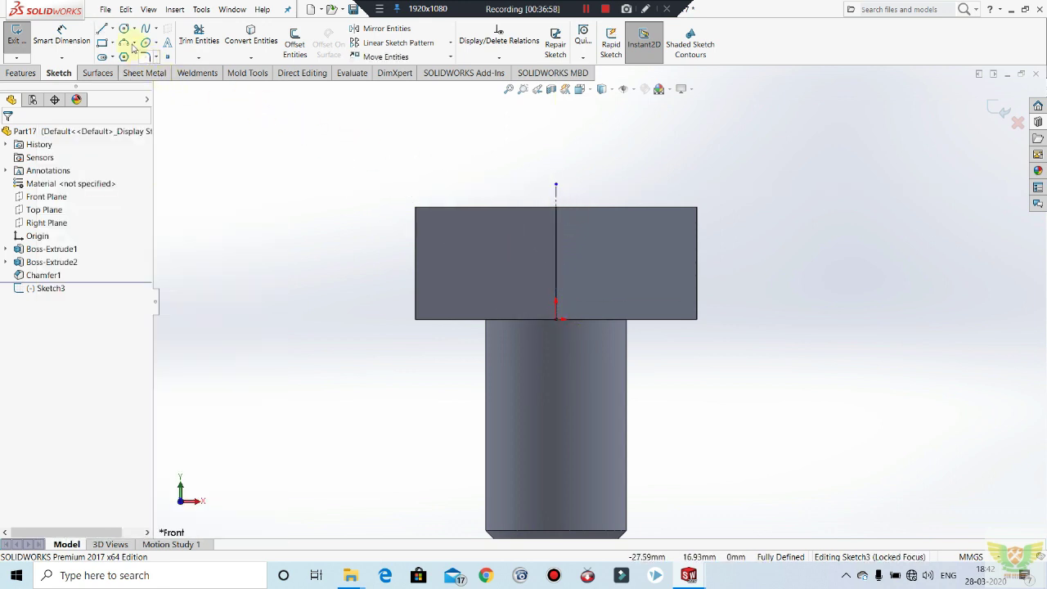
# Draw a three-point arc from the head's left edge to its top edge.
pyautogui.click(135, 44)
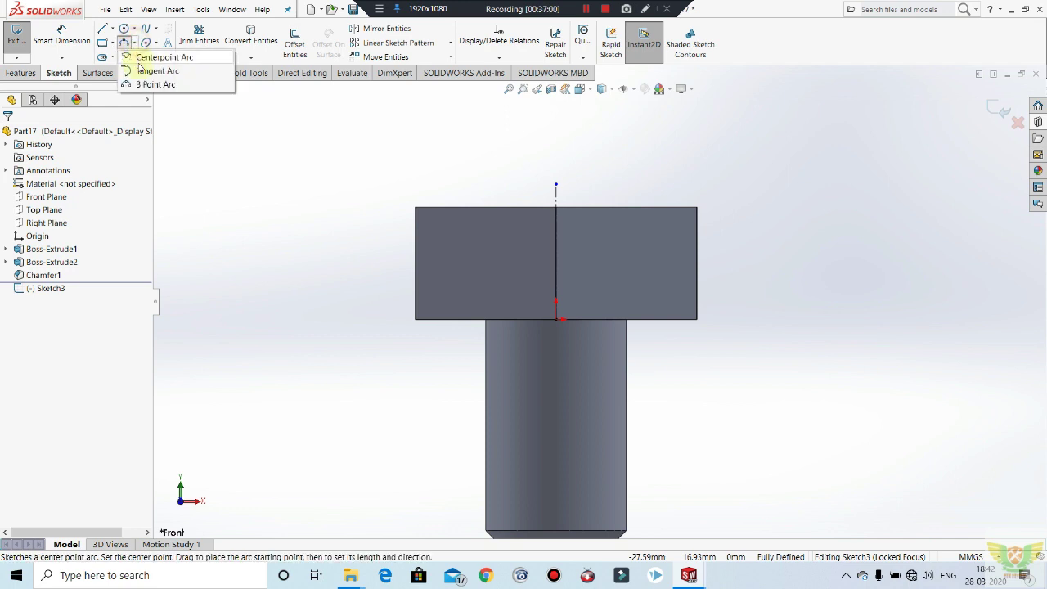
pyautogui.click(141, 83)
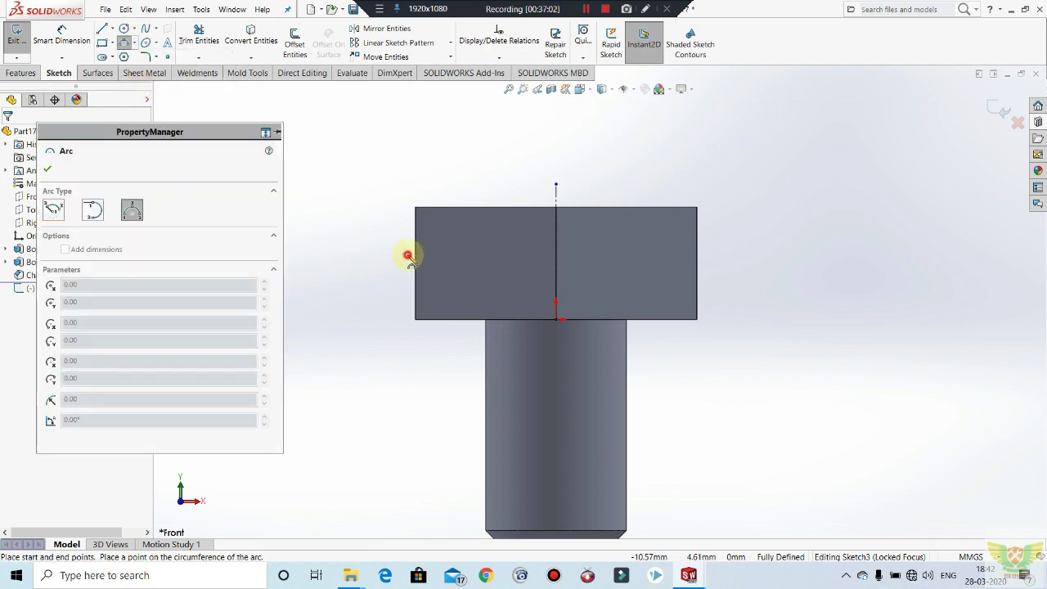
pyautogui.click(408, 256)
pyautogui.click(476, 203)
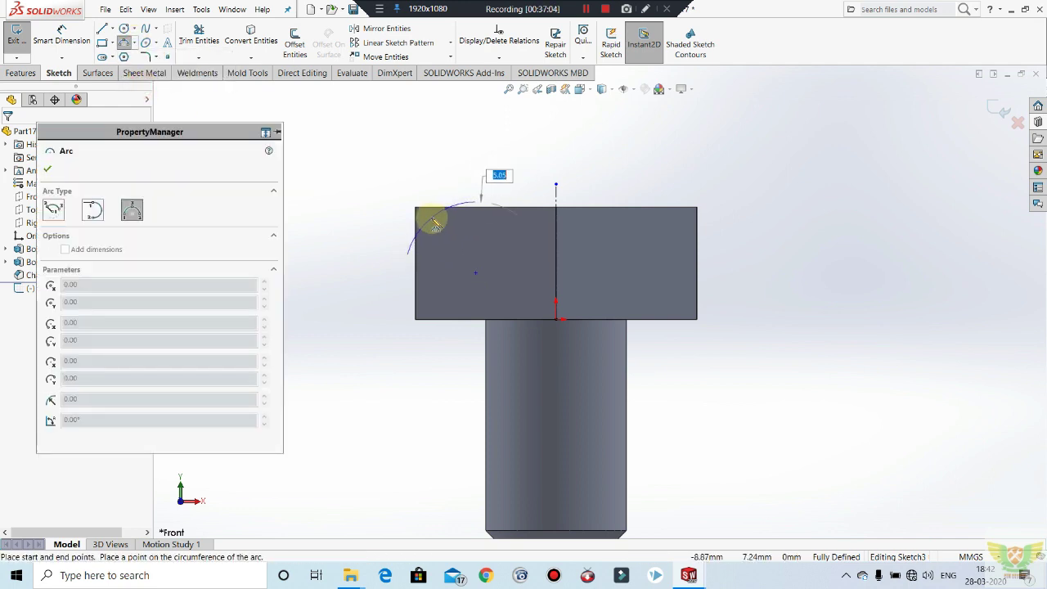
pyautogui.click(434, 223)
pyautogui.press('Escape')
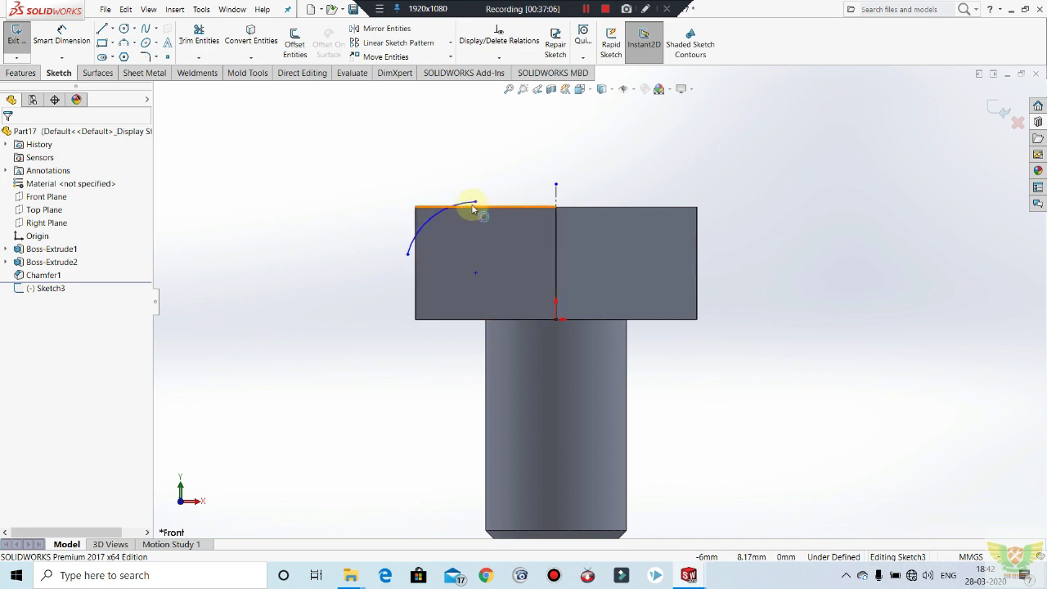
pyautogui.click(475, 202)
pyautogui.keyDown('ctrl'); pyautogui.click(467, 209); pyautogui.keyUp('ctrl')
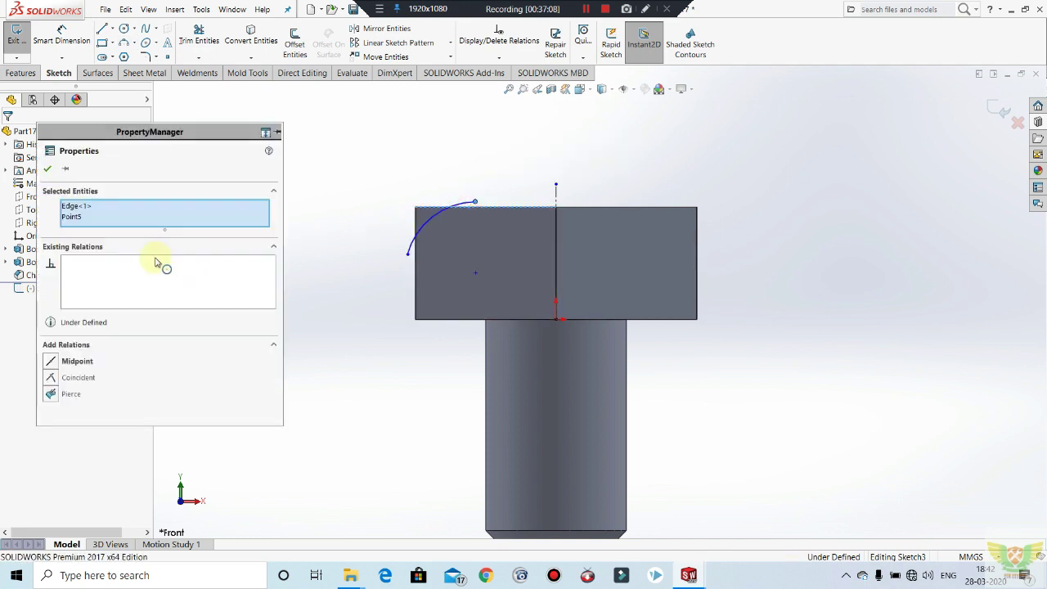
pyautogui.click(375, 299)
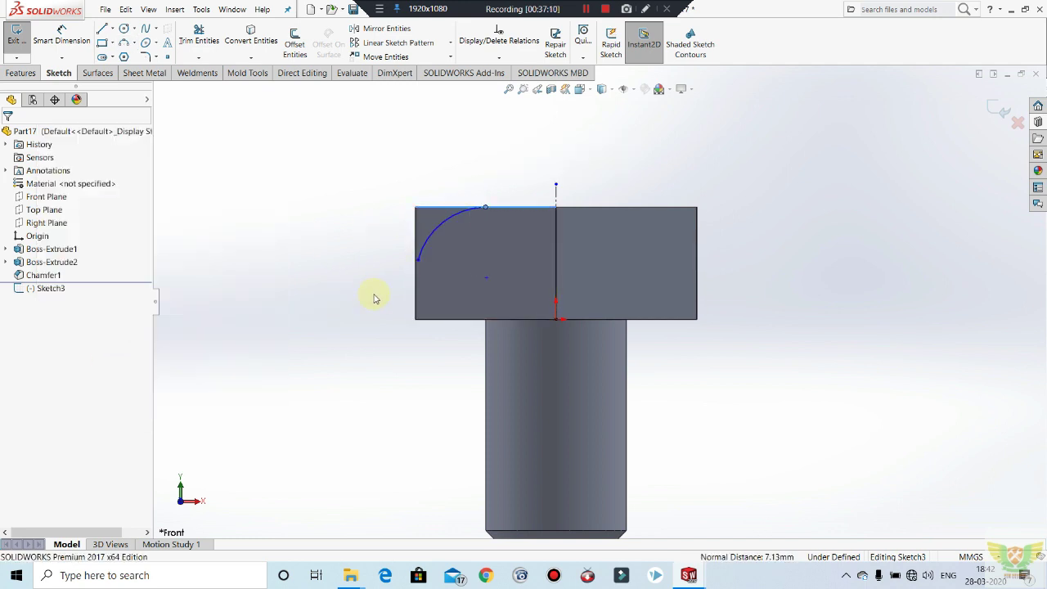
pyautogui.hotkey('ctrl', 'z')
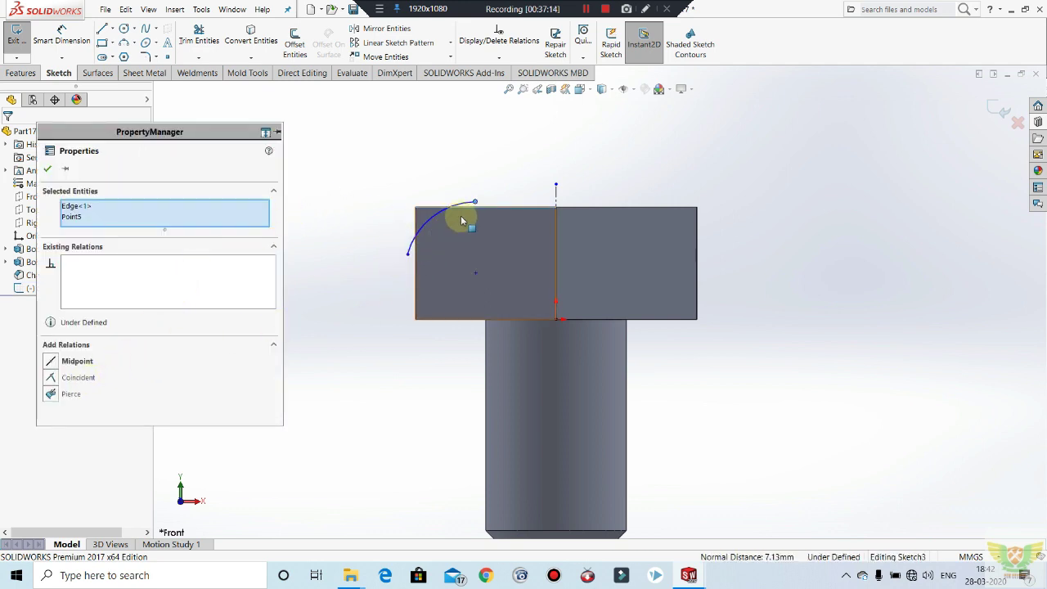
pyautogui.click(345, 304)
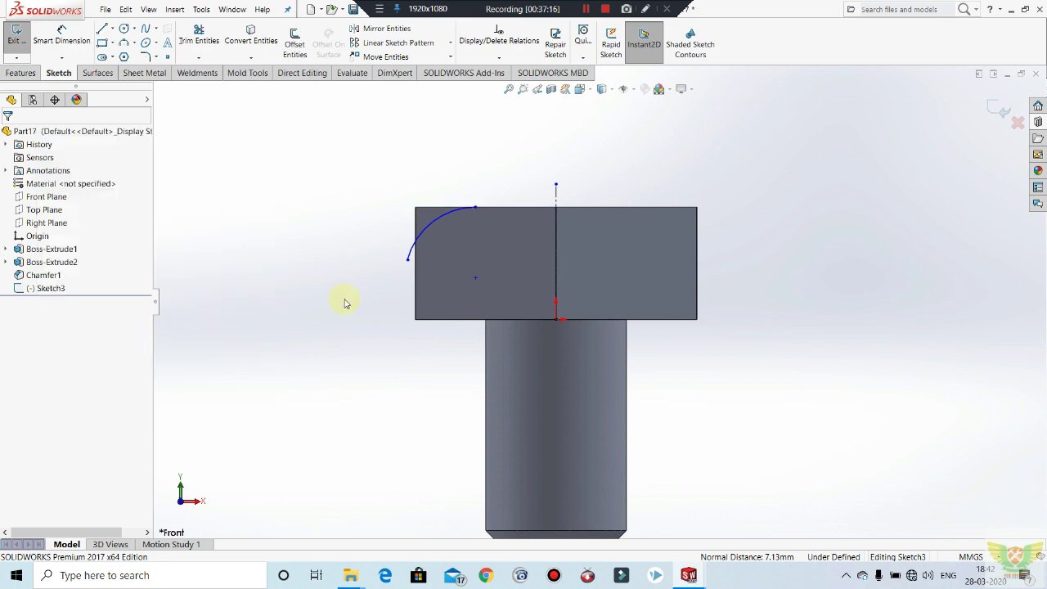
pyautogui.click(405, 262)
pyautogui.click(335, 280)
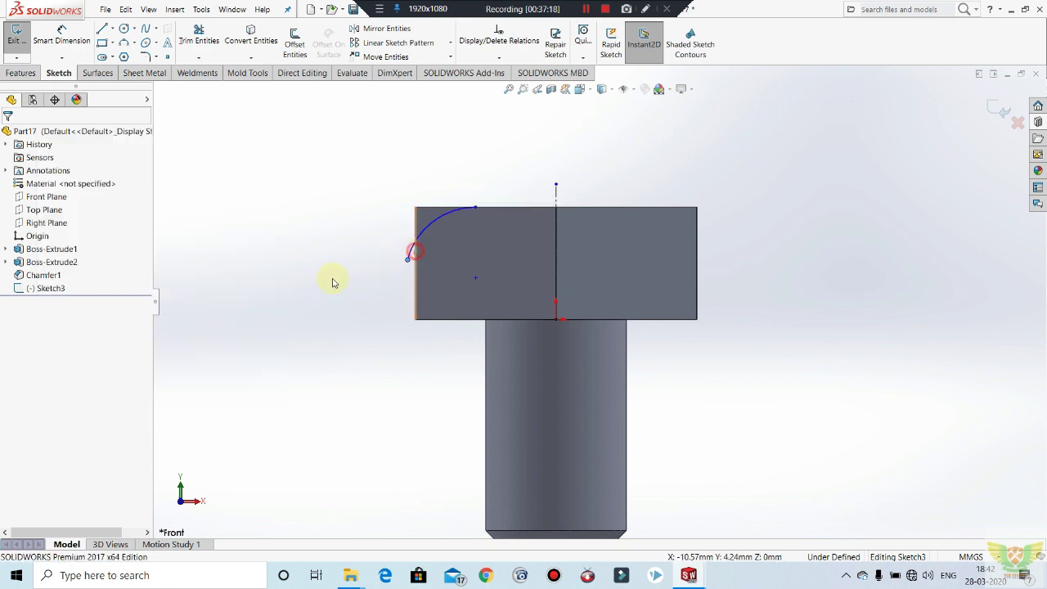
pyautogui.hotkey('ctrl', 'z')
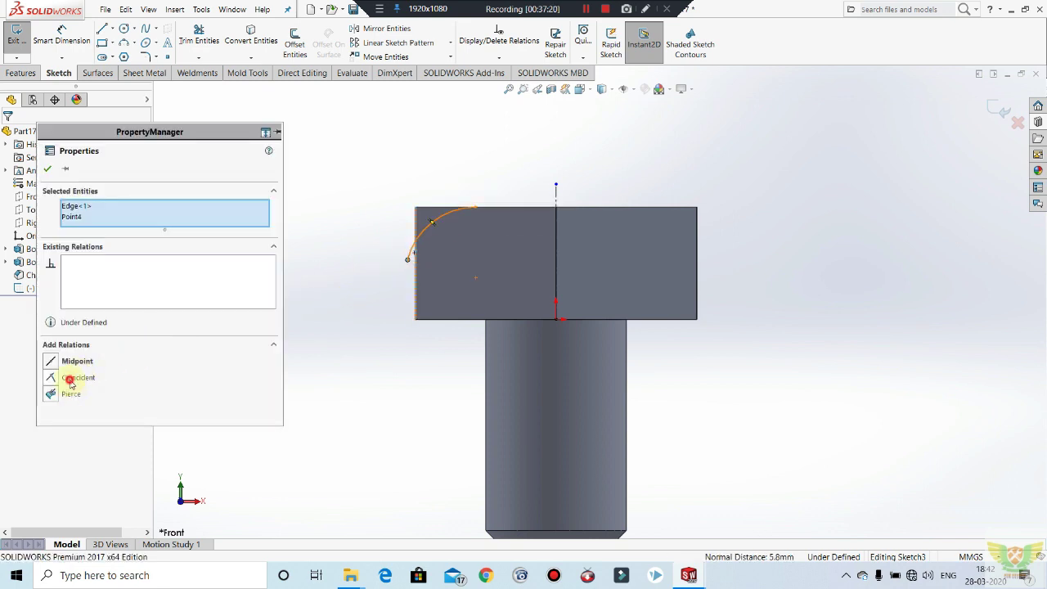
pyautogui.press('Escape')
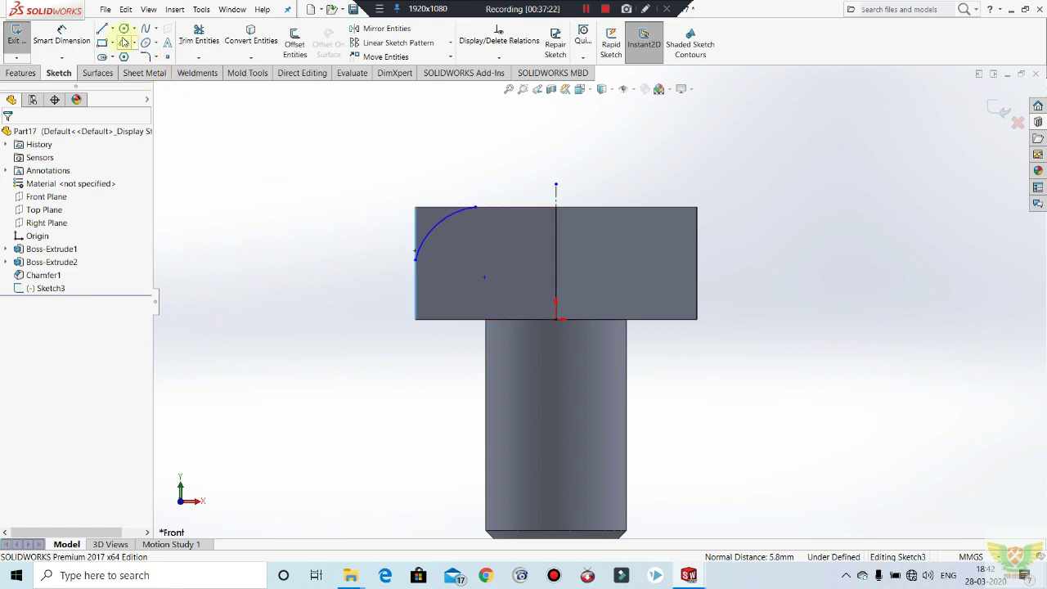
# Close the corner profile with lines running up, left, down and back to the arc.
pyautogui.click(112, 30)
pyautogui.click(123, 39)
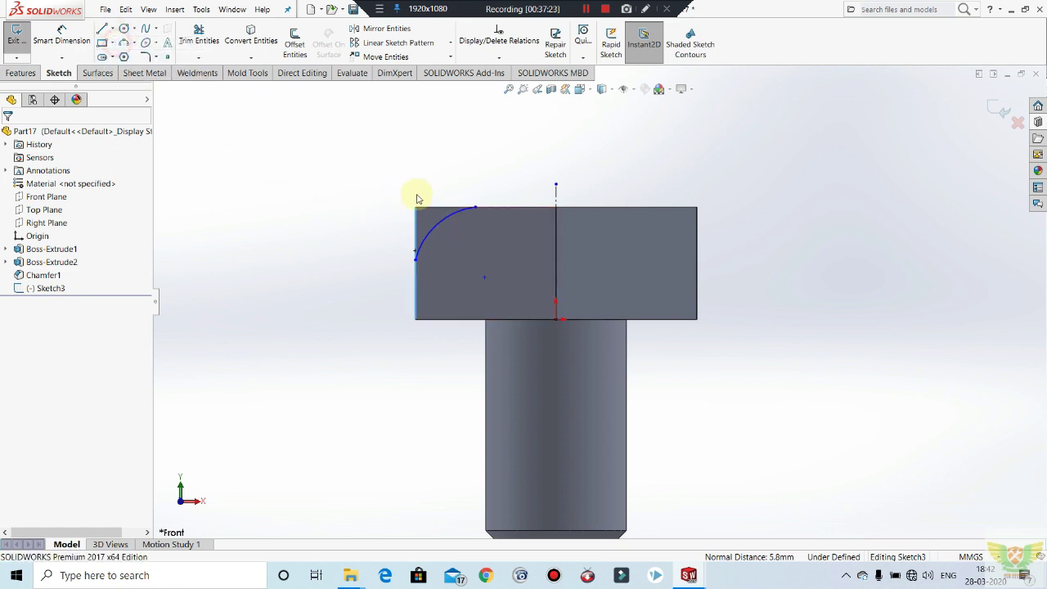
pyautogui.click(475, 209)
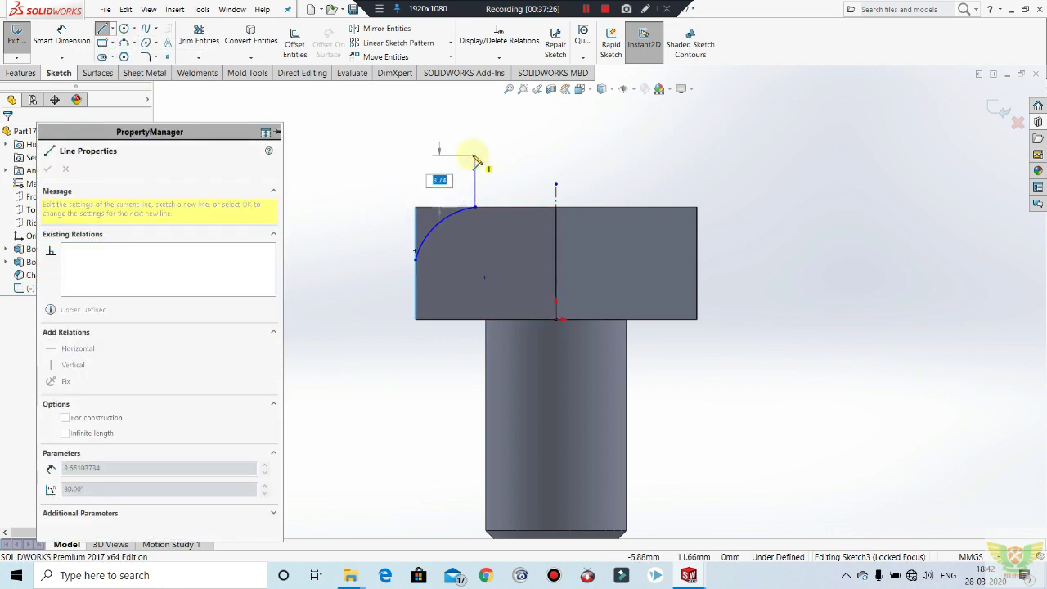
pyautogui.click(475, 153)
pyautogui.click(372, 153)
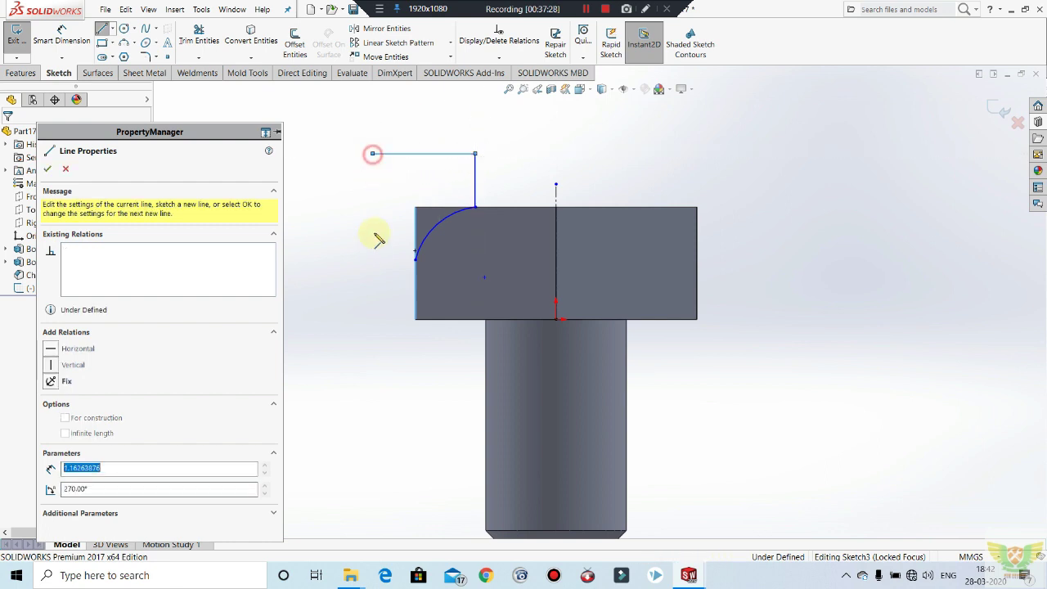
pyautogui.click(373, 259)
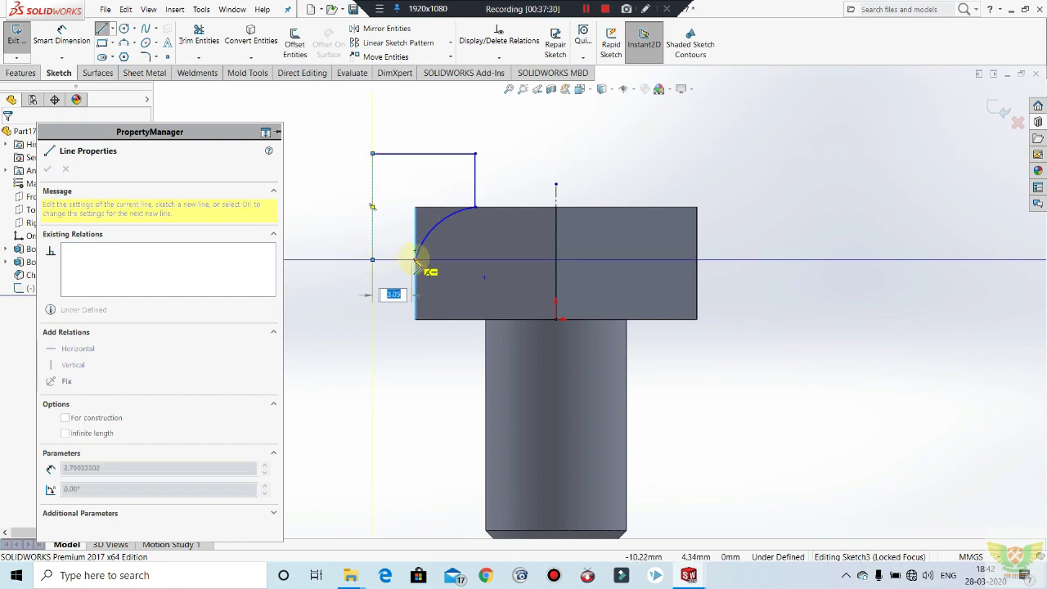
pyautogui.click(416, 260)
pyautogui.press('Escape')
pyautogui.press('f')
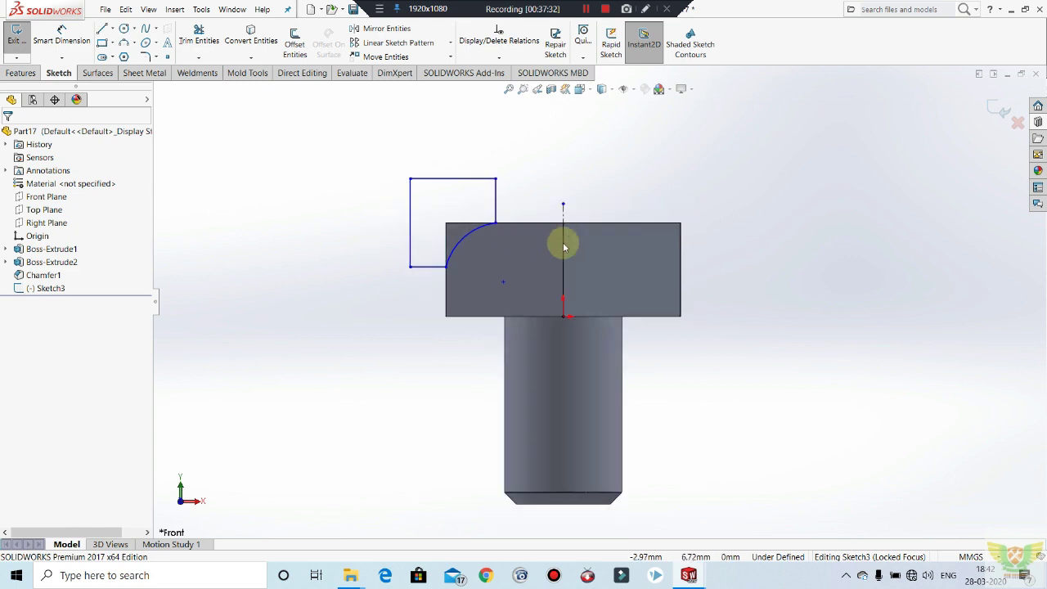
pyautogui.scroll(-2, 538, 243)
# Dimension the arc to a 5 mm radius and exit the sketch.
pyautogui.click(63, 43)
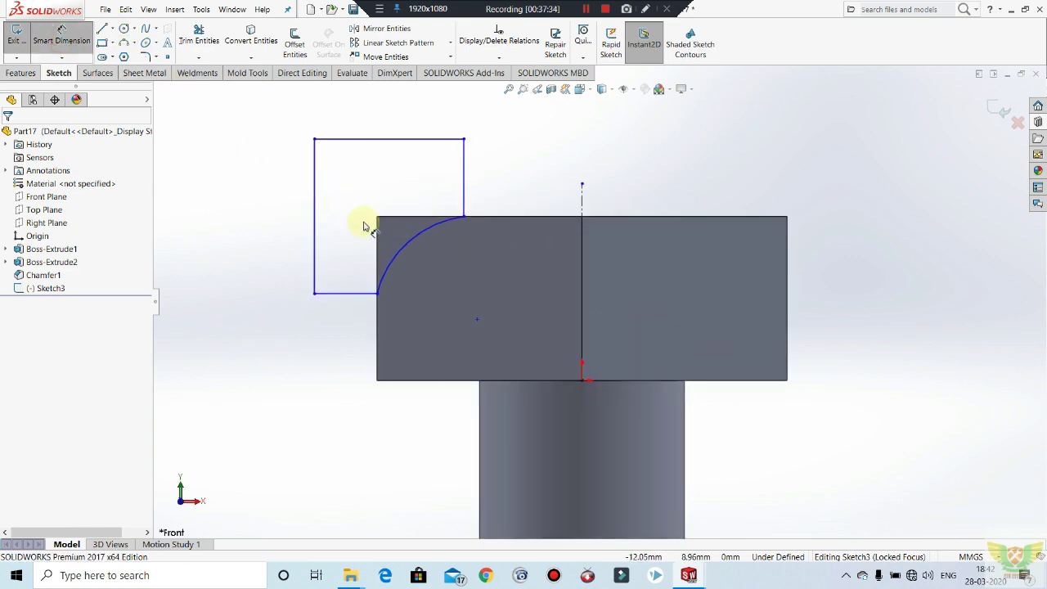
pyautogui.click(375, 215)
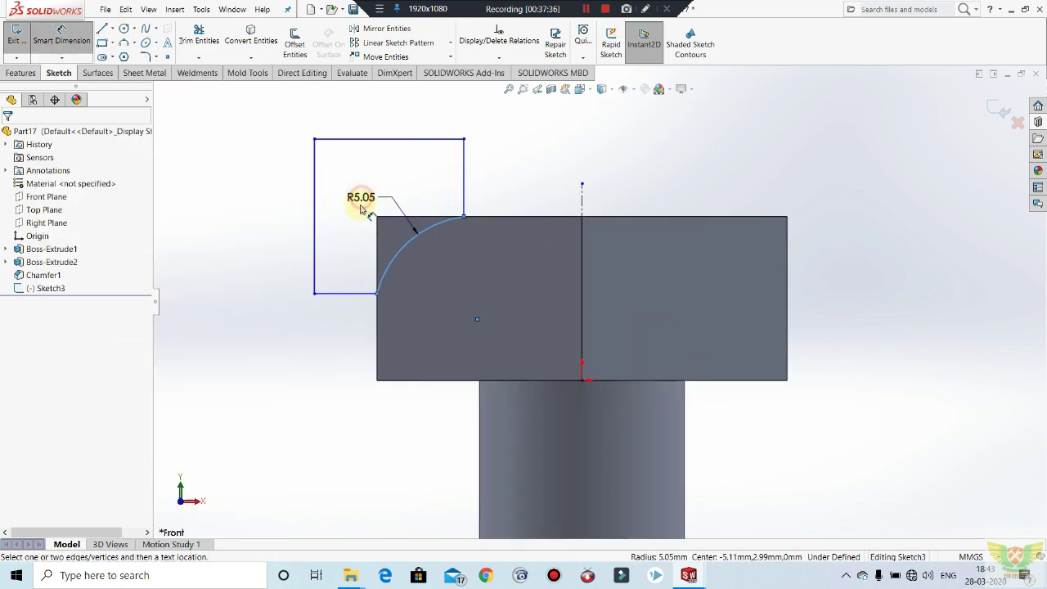
pyautogui.click(358, 229)
pyautogui.write('5')
pyautogui.press('Return')
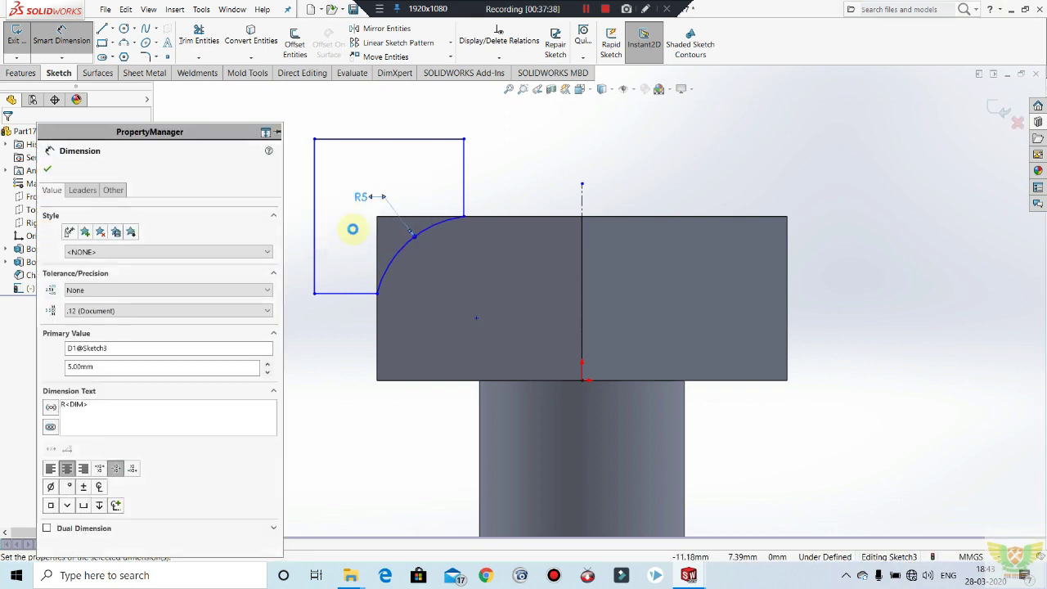
pyautogui.press('Escape')
pyautogui.click(10, 42)
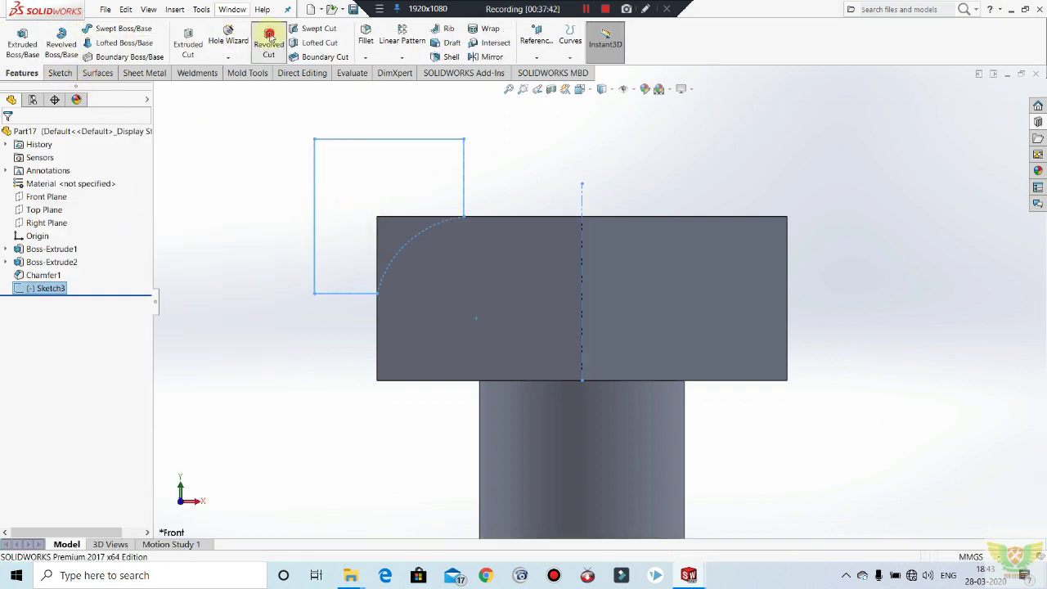
# Apply the 360° revolved cut about the centreline to dome the hex head's top.
pyautogui.moveTo(546, 279); pyautogui.dragTo(538, 304, button='middle')
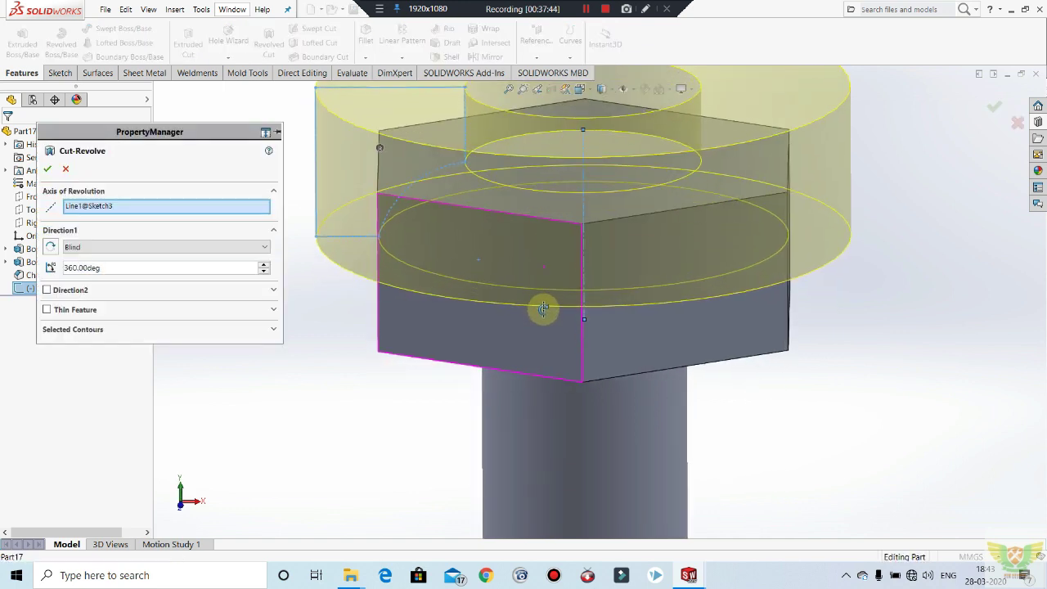
pyautogui.click(44, 172)
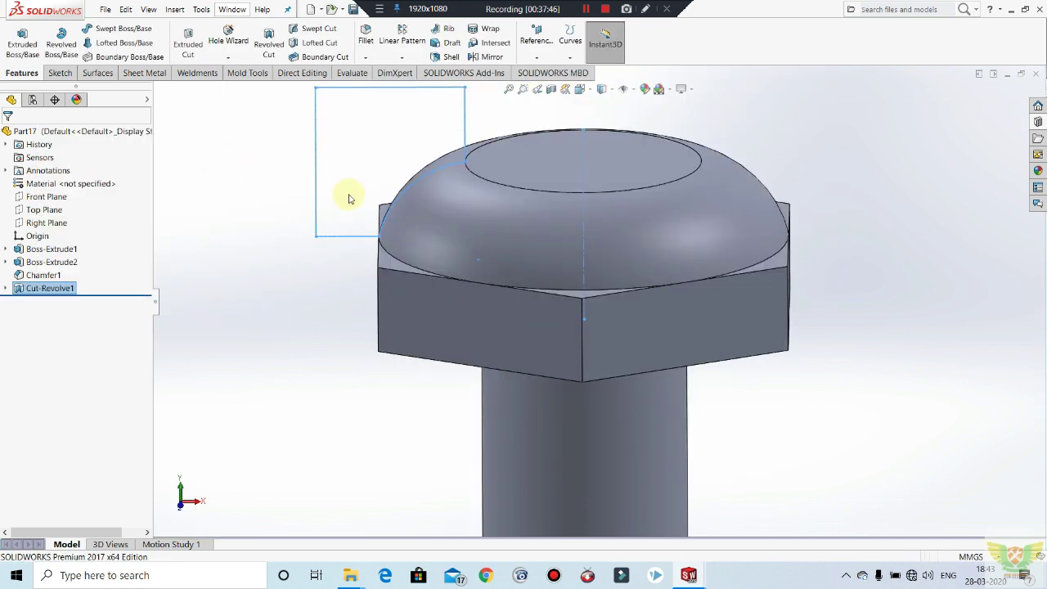
pyautogui.moveTo(362, 205)
pyautogui.mouseDown(button='middle')
pyautogui.moveTo(356, 158)
pyautogui.moveTo(350, 183)
pyautogui.moveTo(570, 250)
pyautogui.moveTo(654, 308)
pyautogui.mouseUp(button='middle')
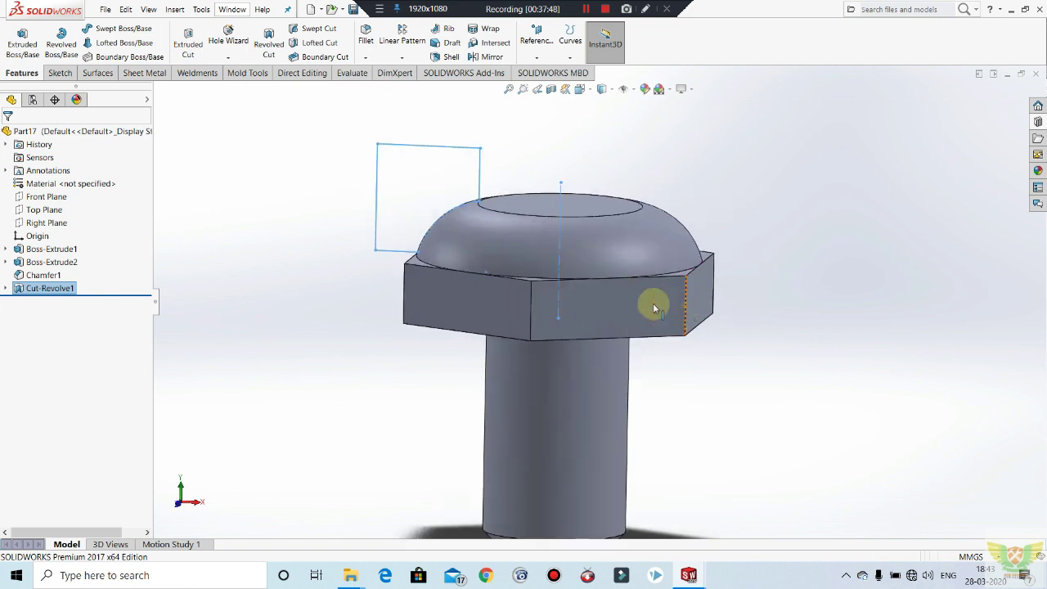
pyautogui.click(5, 288)
# In Sketch3, delete the Coincident2 relation on the arc's lower endpoint.
pyautogui.click(50, 301)
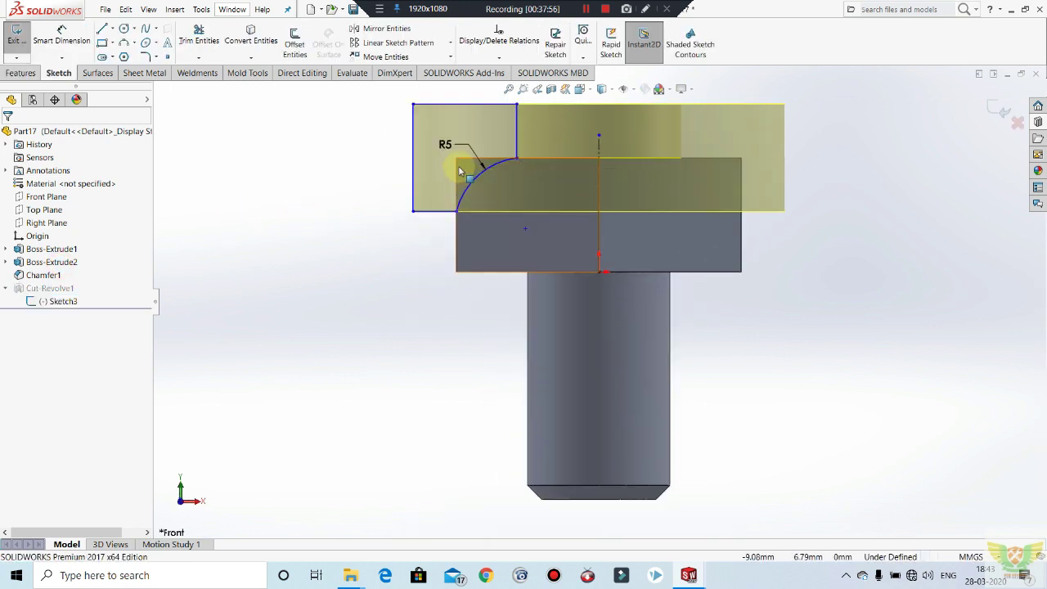
pyautogui.scroll(-2, 460, 171)
pyautogui.scroll(-1, 470, 162)
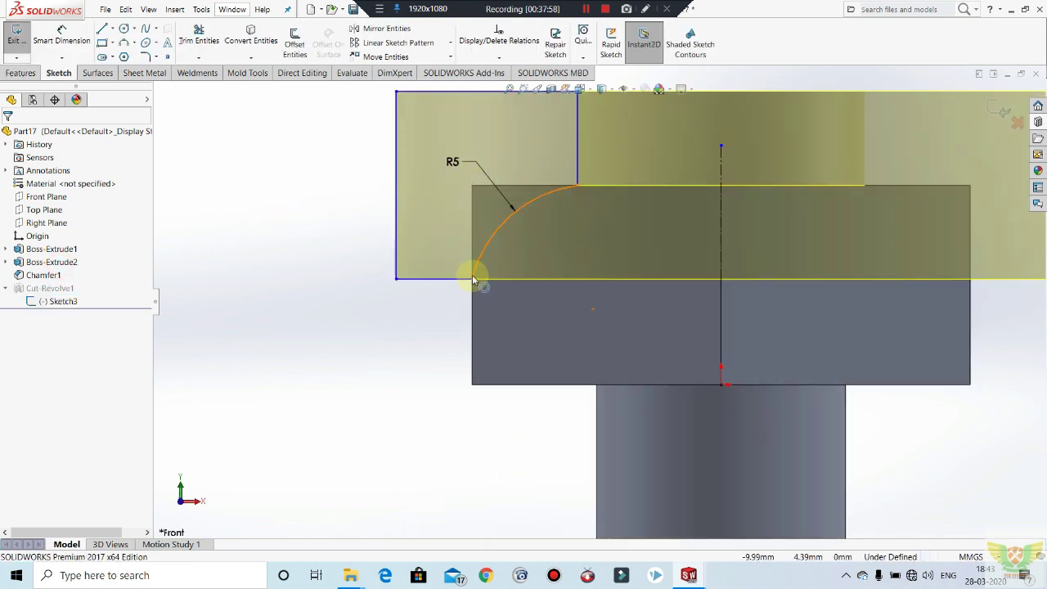
pyautogui.click(472, 279)
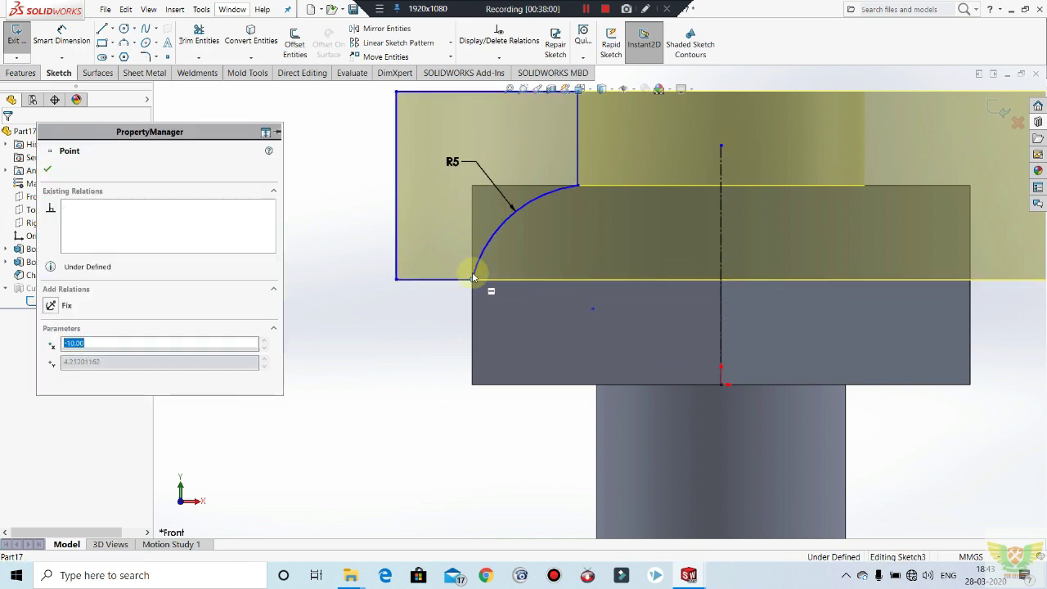
pyautogui.press('Escape')
pyautogui.rightClick(477, 283)
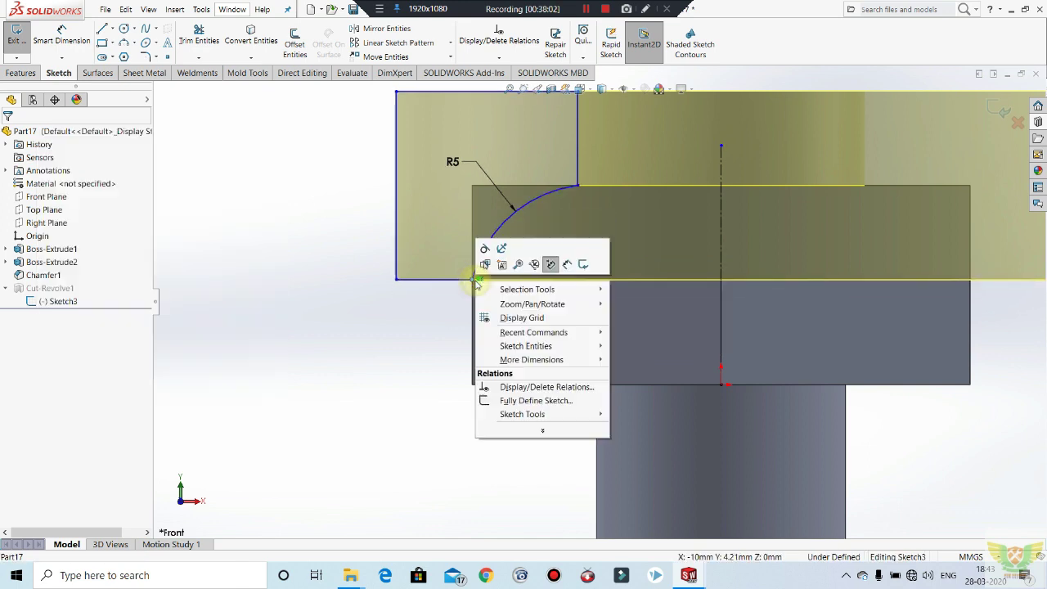
pyautogui.press('Escape')
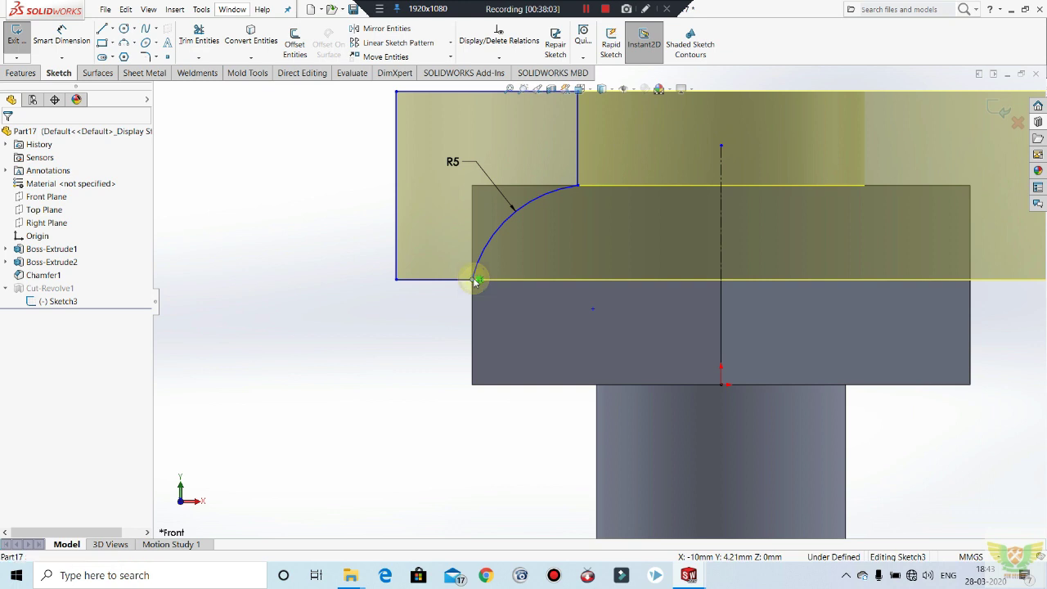
pyautogui.rightClick(476, 281)
pyautogui.click(109, 215)
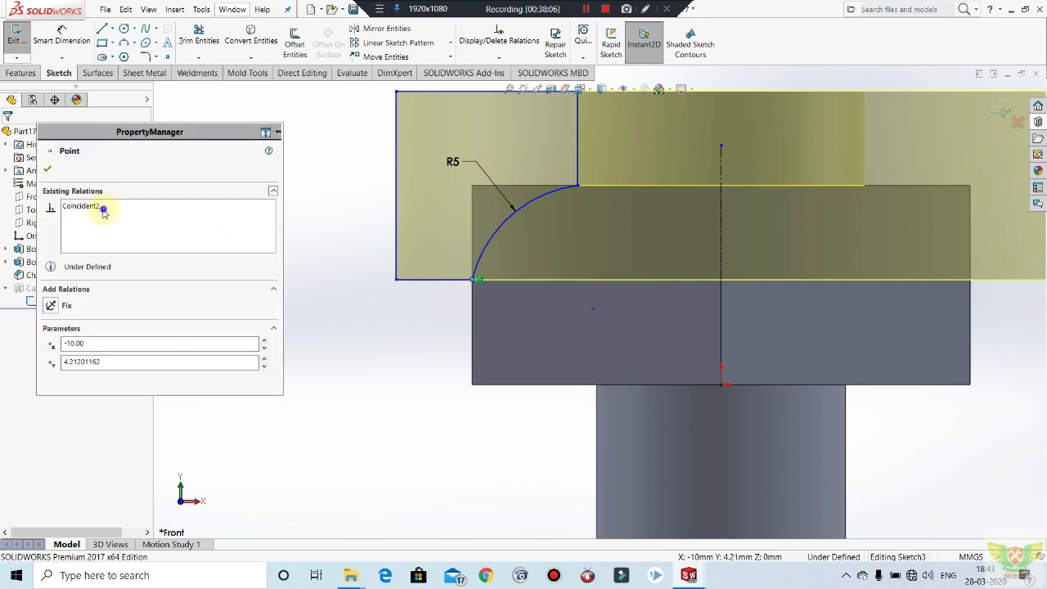
pyautogui.rightClick(105, 208)
pyautogui.click(135, 213)
pyautogui.click(54, 168)
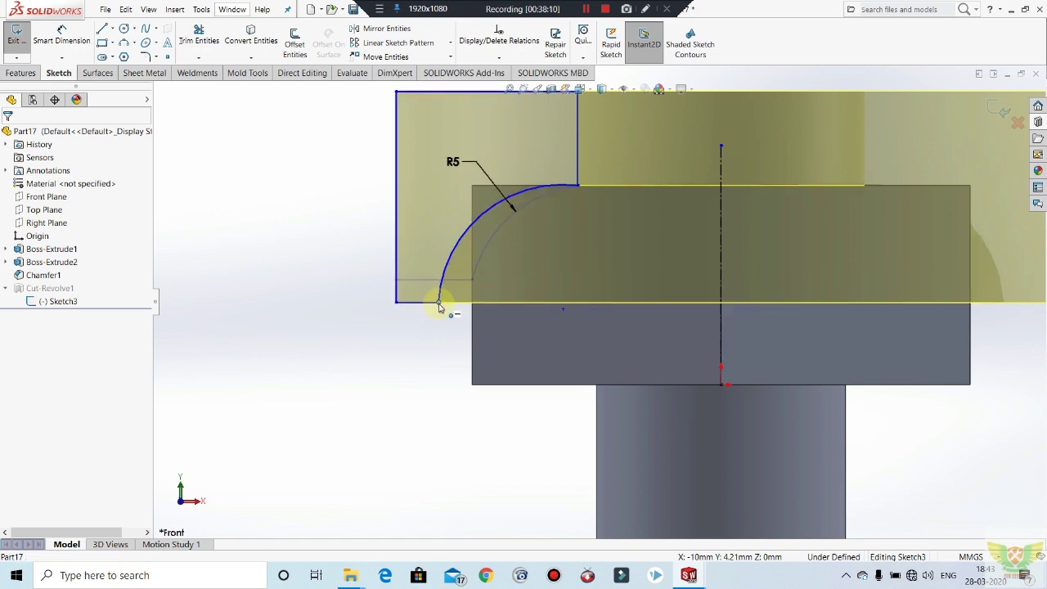
# Delete the arc's Coincident1 relation, move its upper endpoint, and rebuild the cut.
pyautogui.click(471, 282)
pyautogui.scroll(-3, 547, 221)
pyautogui.rightClick(598, 173)
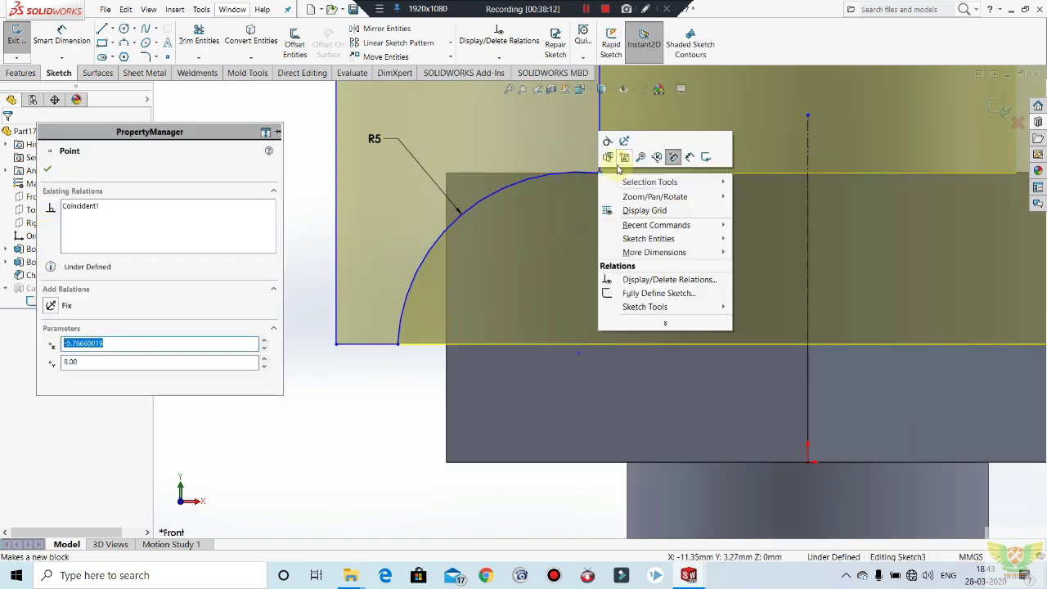
pyautogui.click(115, 212)
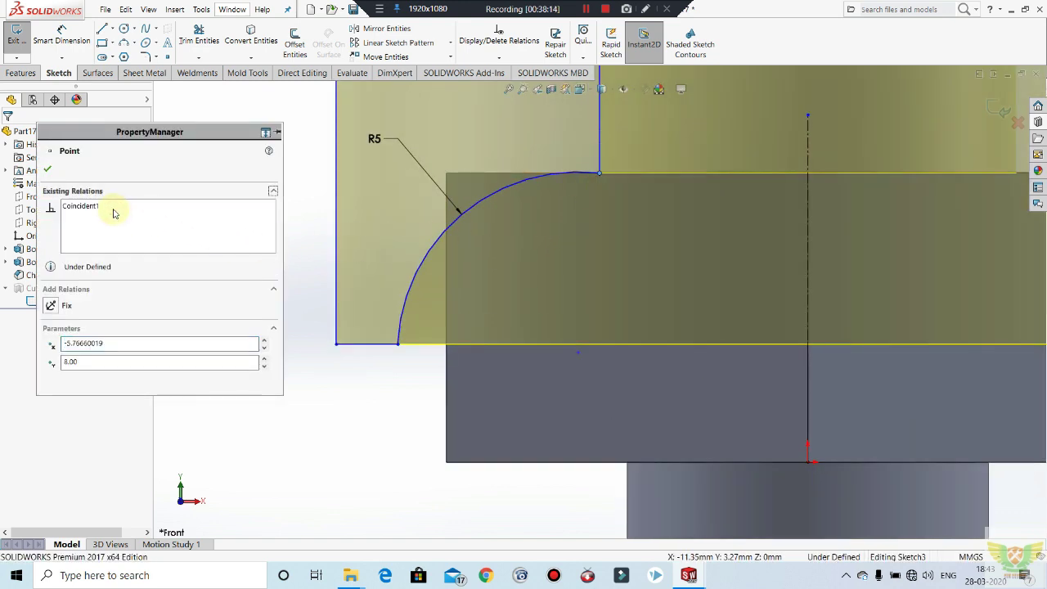
pyautogui.rightClick(115, 212)
pyautogui.click(144, 230)
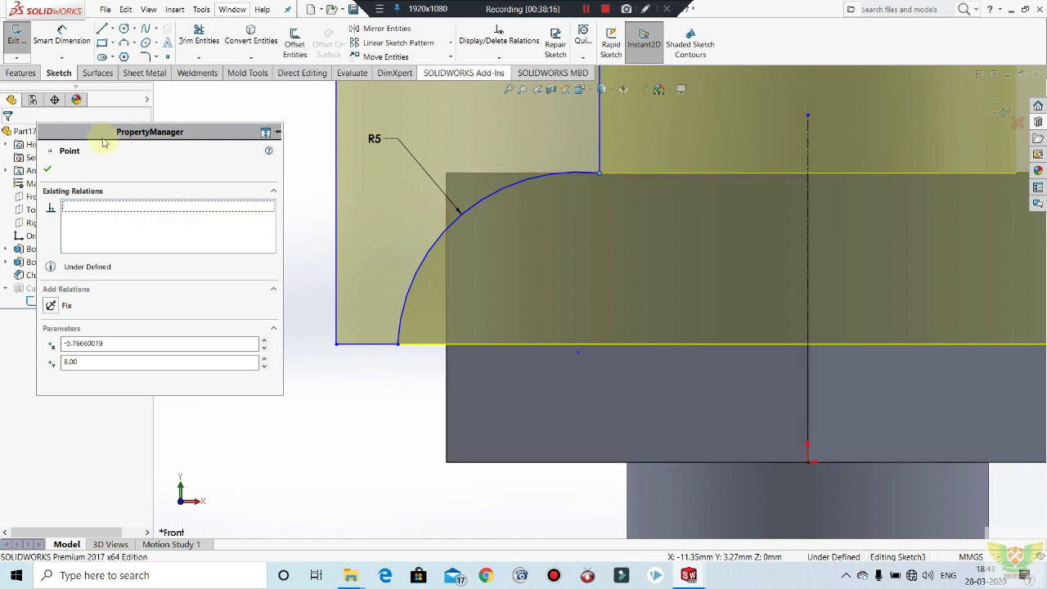
pyautogui.click(48, 169)
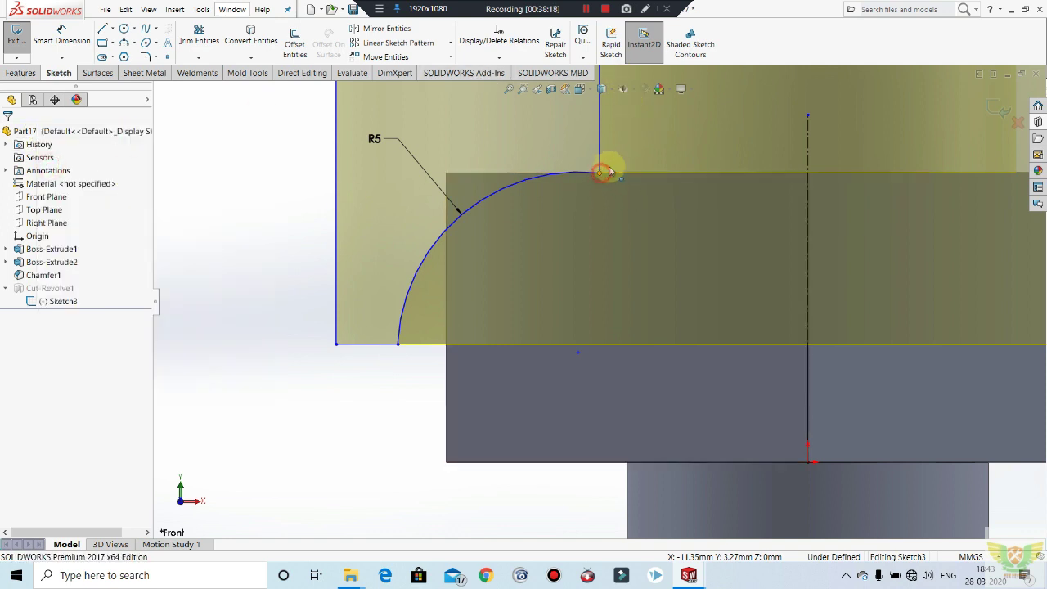
pyautogui.moveTo(605, 172)
pyautogui.mouseDown()
pyautogui.moveTo(679, 163)
pyautogui.moveTo(587, 177)
pyautogui.moveTo(586, 167)
pyautogui.mouseUp()
pyautogui.click(450, 193)
pyautogui.click(14, 41)
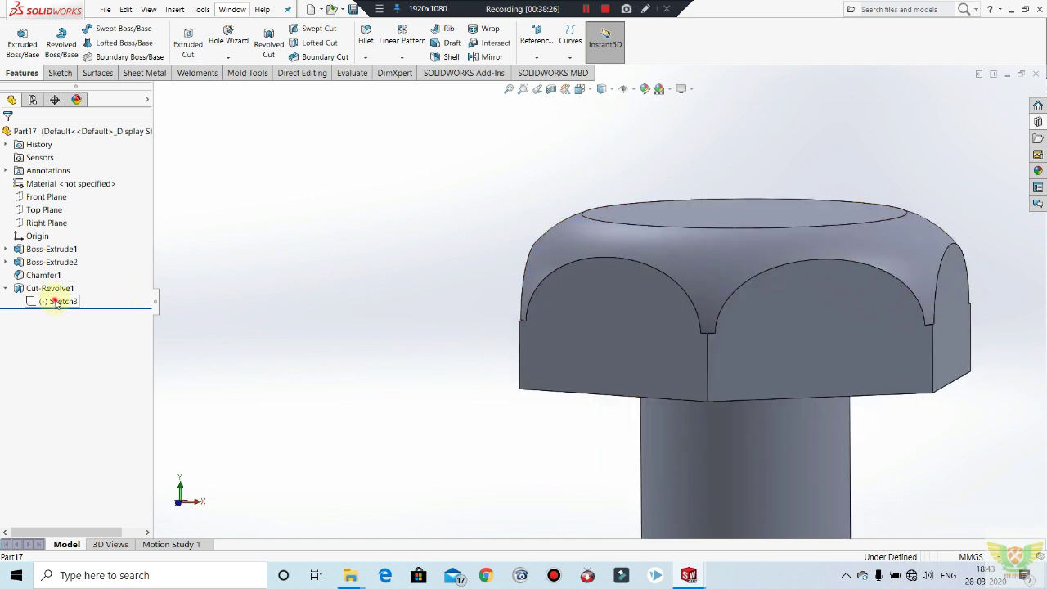
# Slide the R5 arc's lower end along the bottom line and rebuild Cut-Revolve1.
pyautogui.click(57, 302)
pyautogui.click(69, 272)
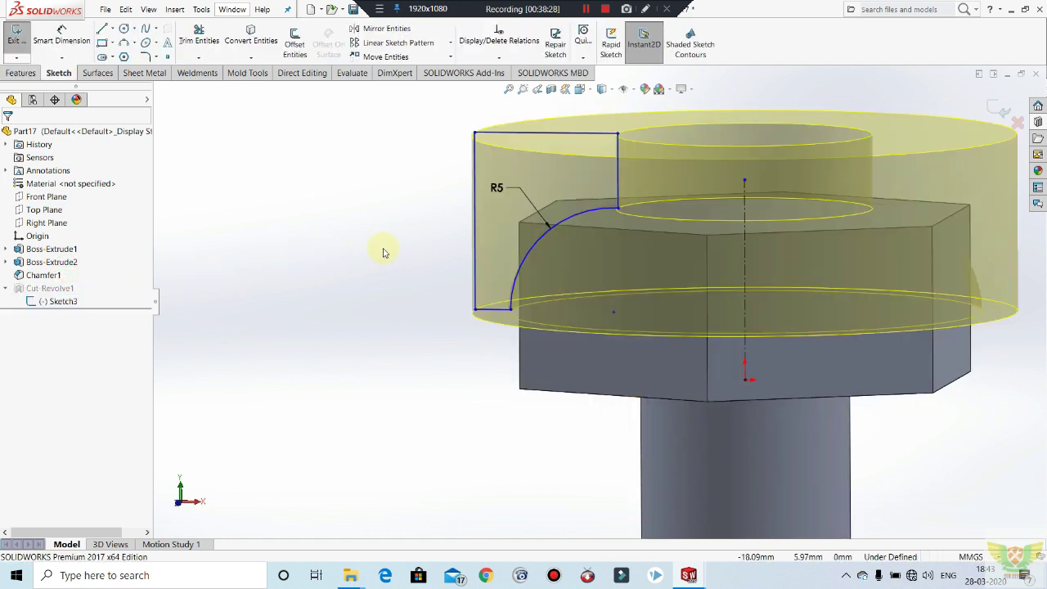
pyautogui.moveTo(509, 311); pyautogui.dragTo(497, 294)
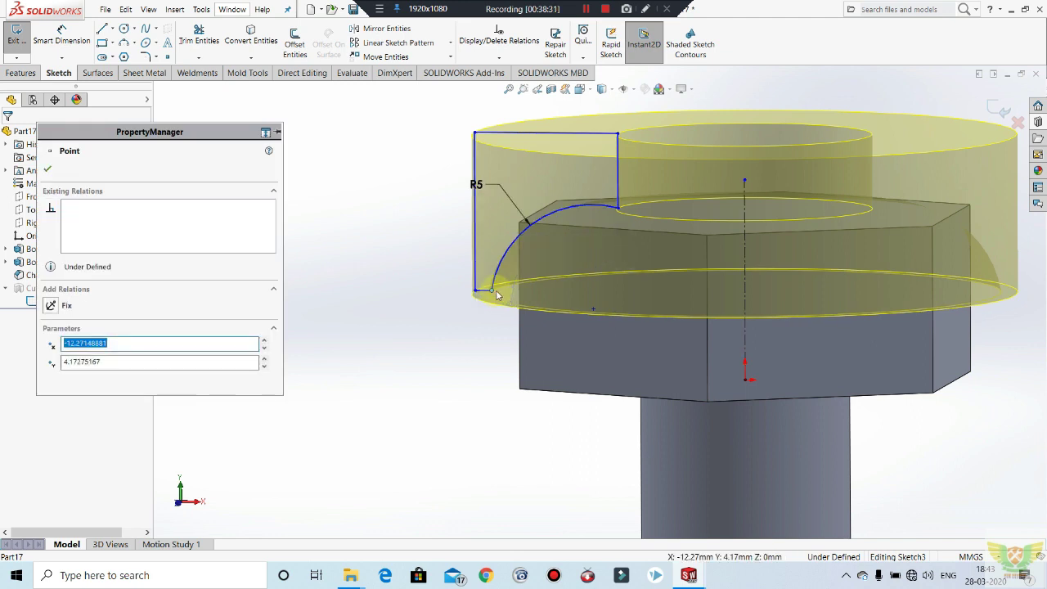
pyautogui.click(51, 170)
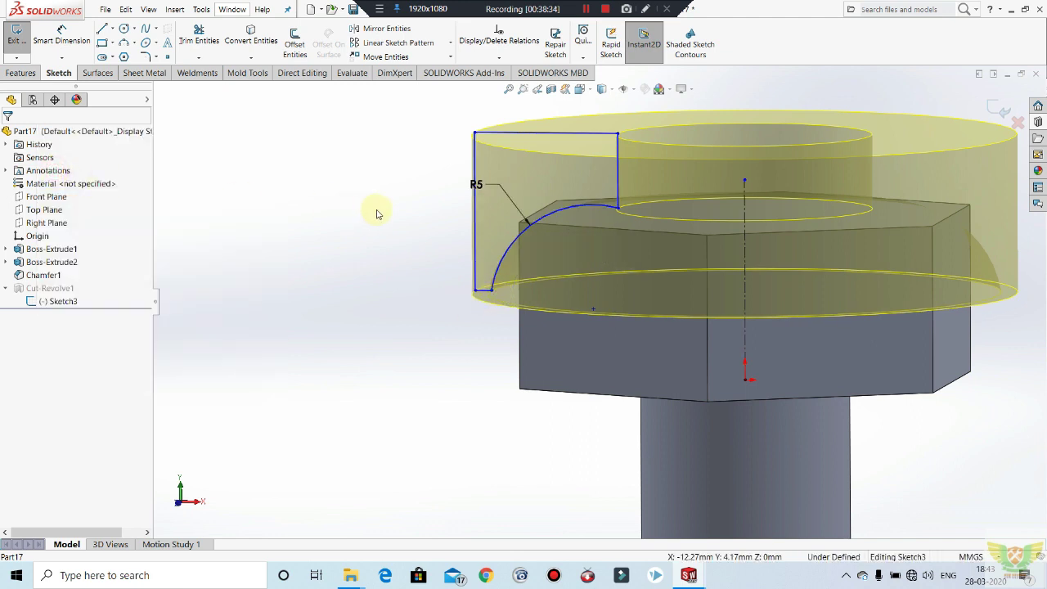
pyautogui.hotkey('ctrl', '1')
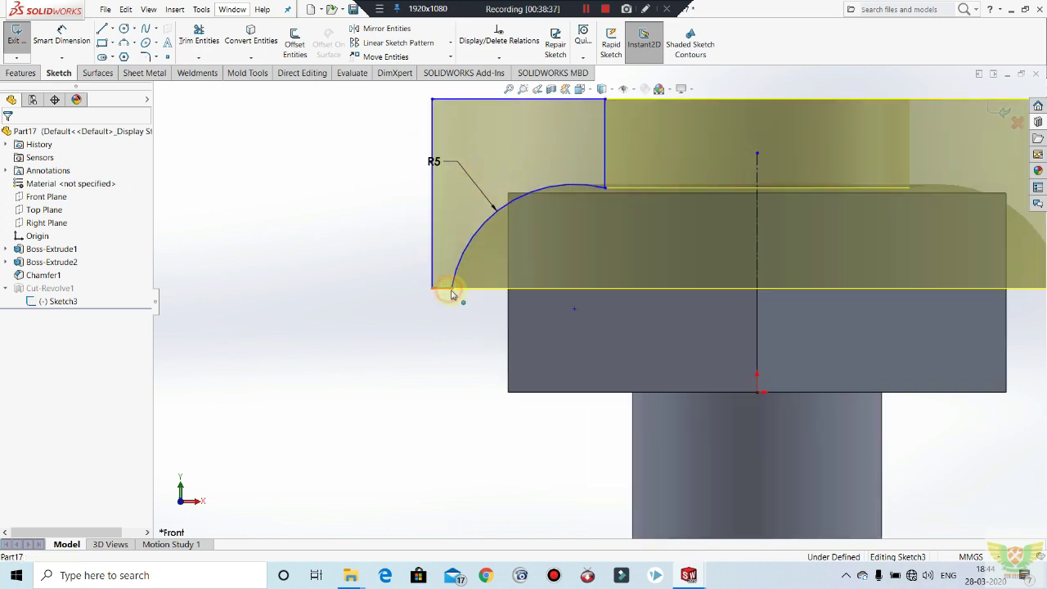
pyautogui.click(450, 288)
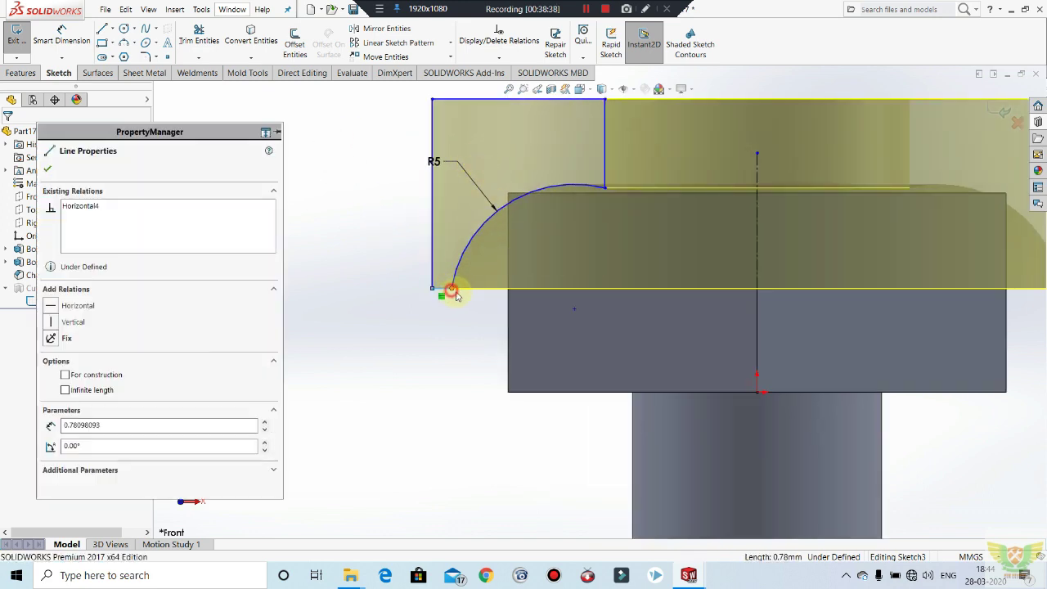
pyautogui.moveTo(451, 287)
pyautogui.mouseDown()
pyautogui.moveTo(478, 285)
pyautogui.moveTo(489, 258)
pyautogui.mouseUp()
pyautogui.click(25, 41)
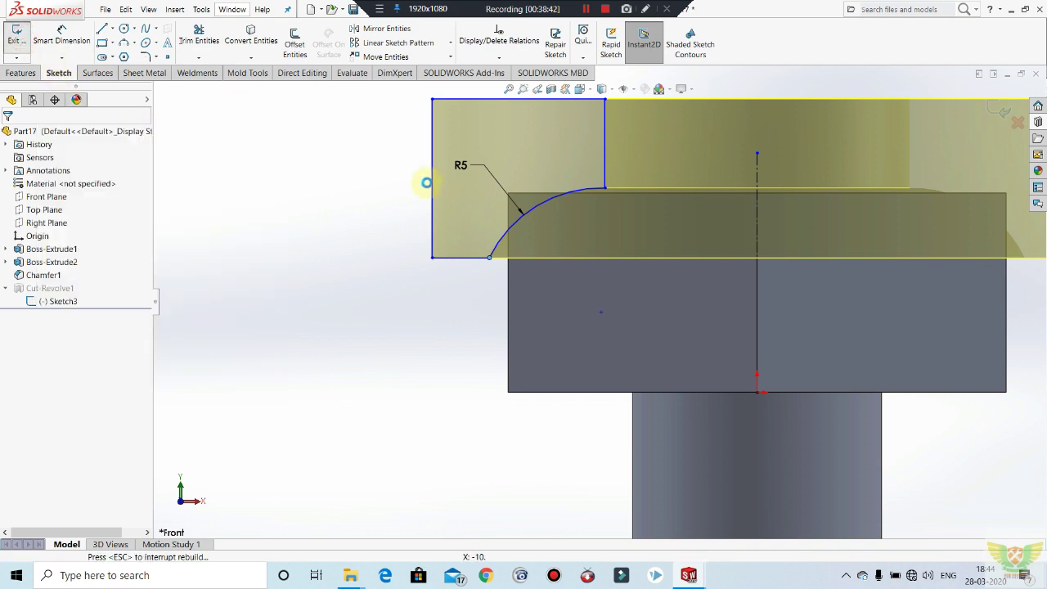
pyautogui.moveTo(458, 215)
pyautogui.mouseDown(button='middle')
pyautogui.moveTo(535, 270)
pyautogui.moveTo(472, 212)
pyautogui.moveTo(512, 277)
pyautogui.mouseUp(button='middle')
pyautogui.press('f')
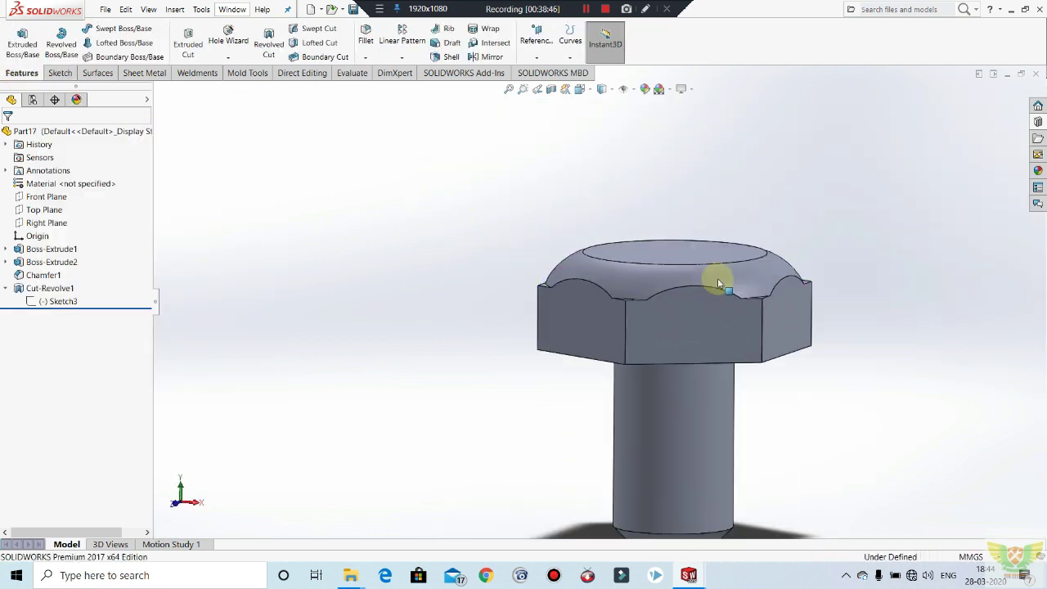
pyautogui.press('z')
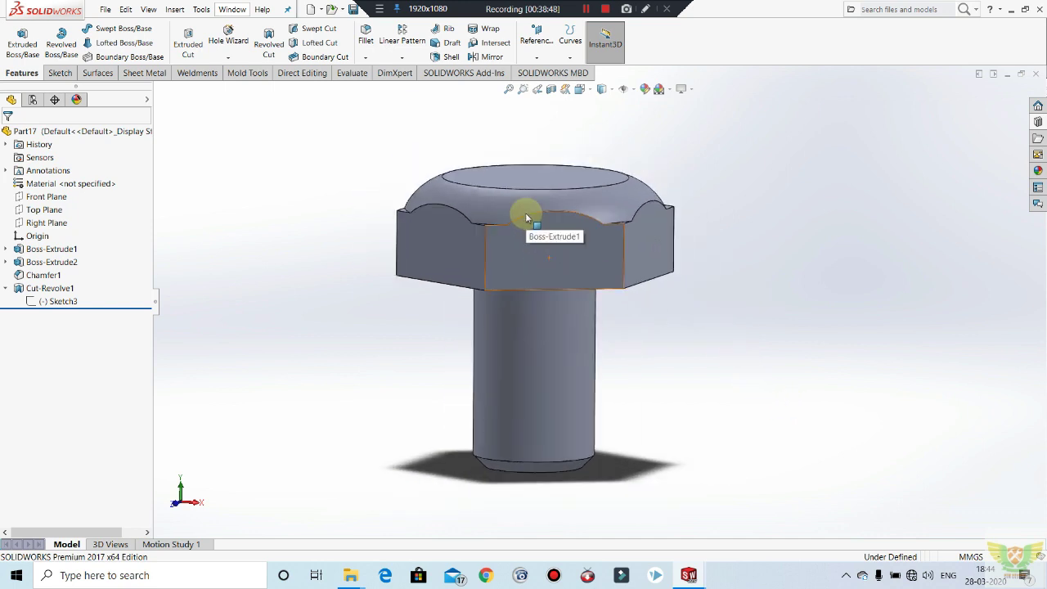
pyautogui.hotkey('ctrl', '1')
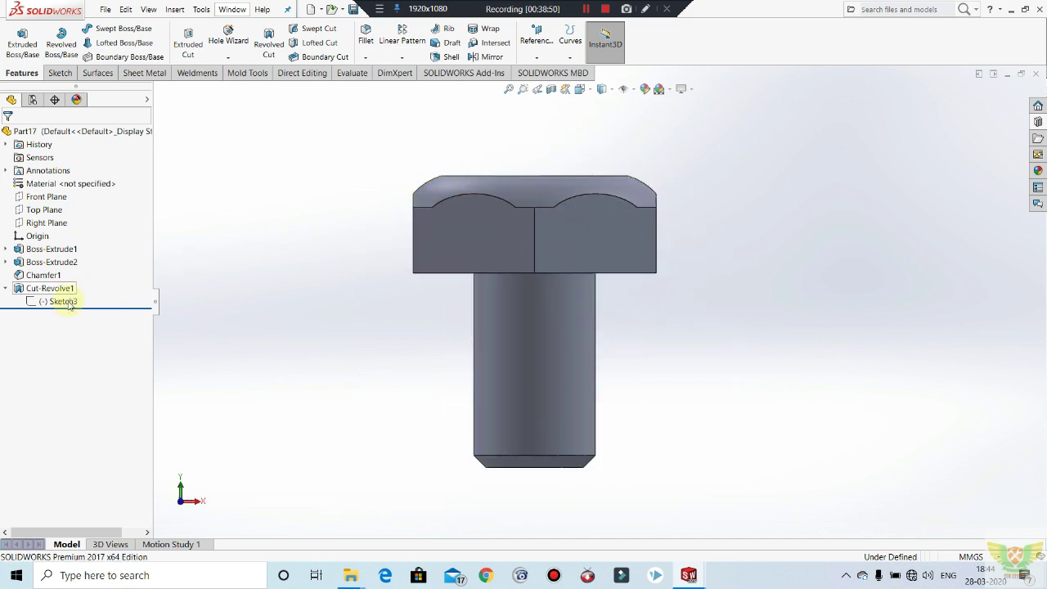
pyautogui.click(70, 303)
pyautogui.click(75, 271)
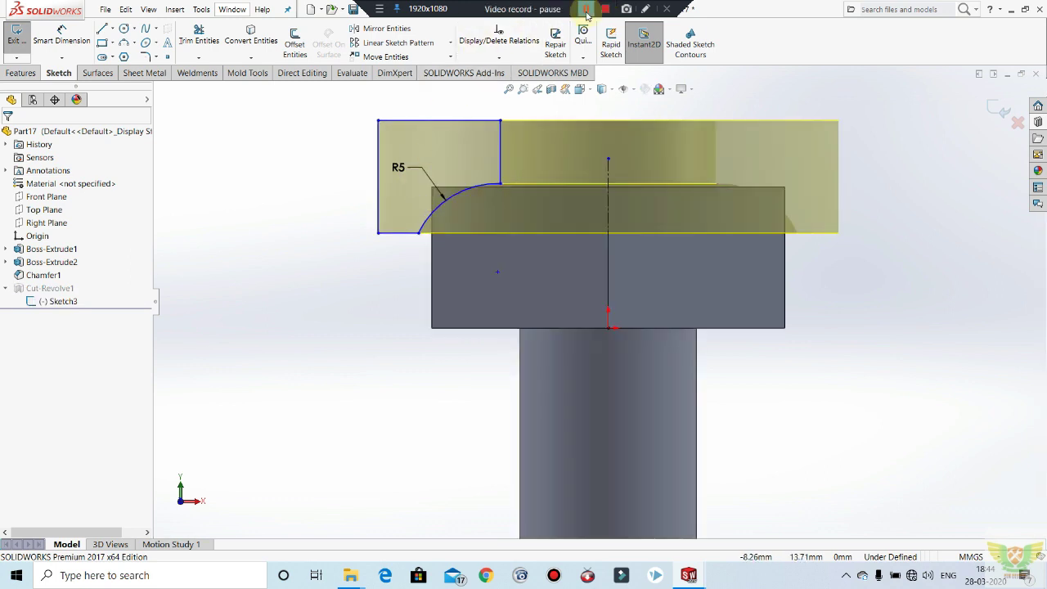
pyautogui.moveTo(417, 184)
pyautogui.mouseDown(button='middle')
pyautogui.moveTo(337, 125)
pyautogui.moveTo(348, 135)
pyautogui.mouseUp(button='middle')
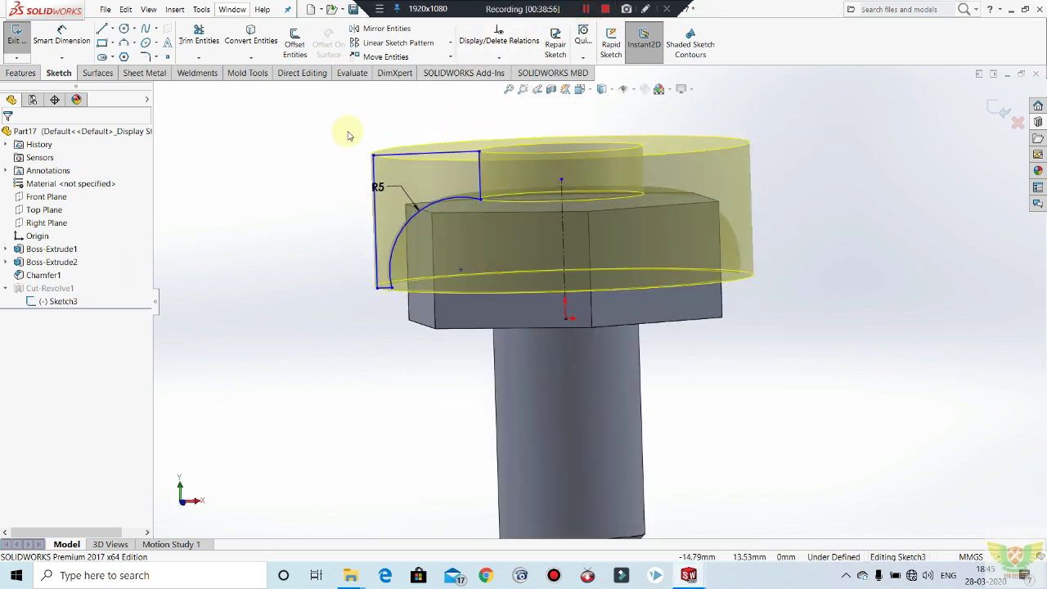
pyautogui.hotkey('ctrl', '1')
pyautogui.scroll(-2, 483, 156)
pyautogui.scroll(-2, 503, 236)
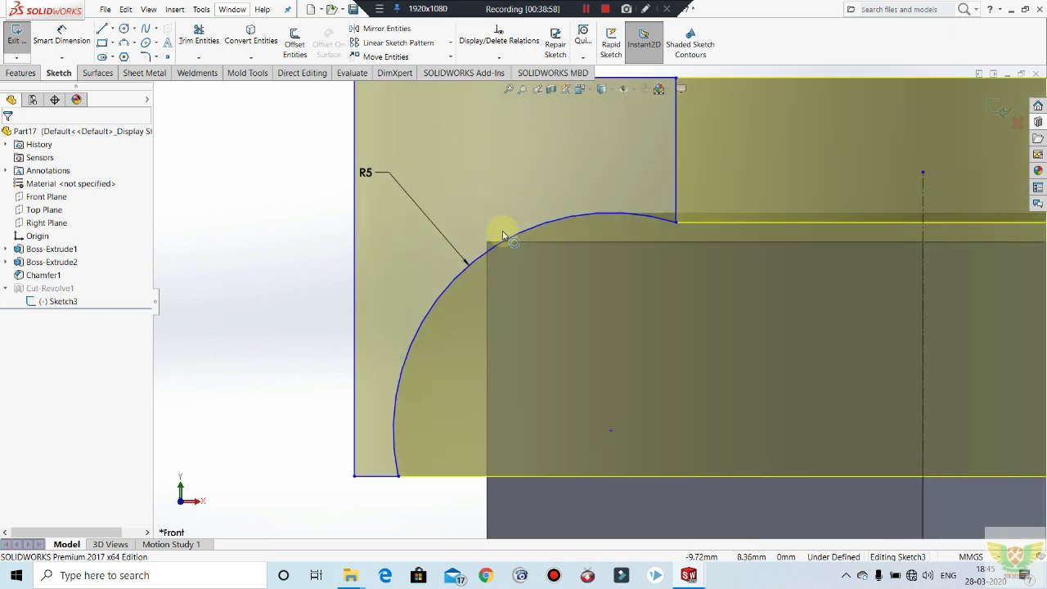
pyautogui.scroll(3, 503, 236)
pyautogui.scroll(2, 524, 275)
pyautogui.moveTo(736, 286)
pyautogui.mouseDown(button='middle')
pyautogui.moveTo(771, 294)
pyautogui.moveTo(791, 334)
pyautogui.mouseUp(button='middle')
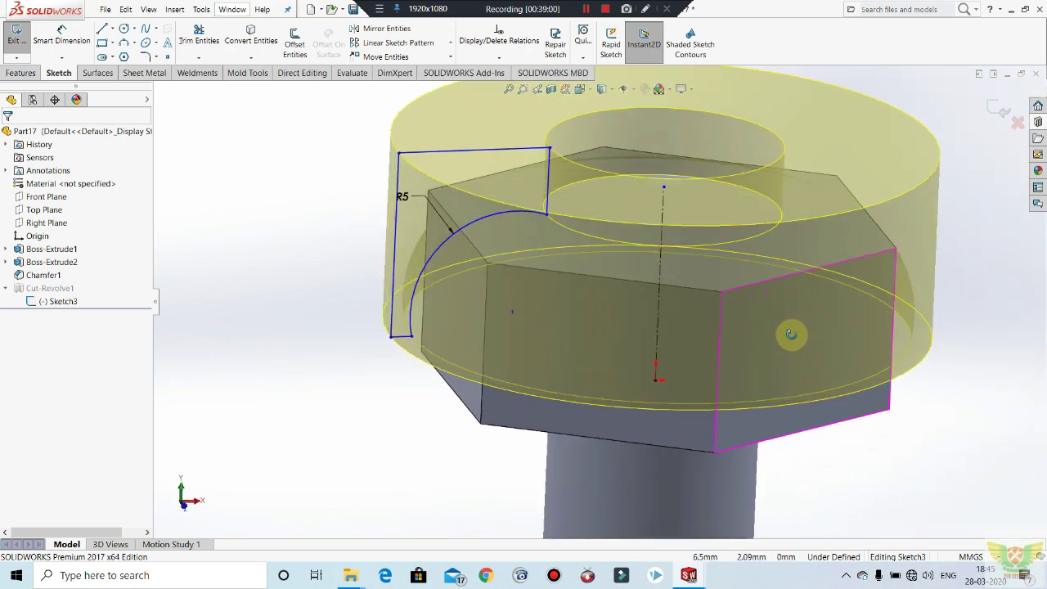
pyautogui.moveTo(832, 268)
pyautogui.mouseDown(button='middle')
pyautogui.moveTo(818, 303)
pyautogui.moveTo(821, 234)
pyautogui.mouseUp(button='middle')
pyautogui.scroll(-2, 607, 276)
pyautogui.moveTo(607, 276); pyautogui.dragTo(419, 237, button='middle')
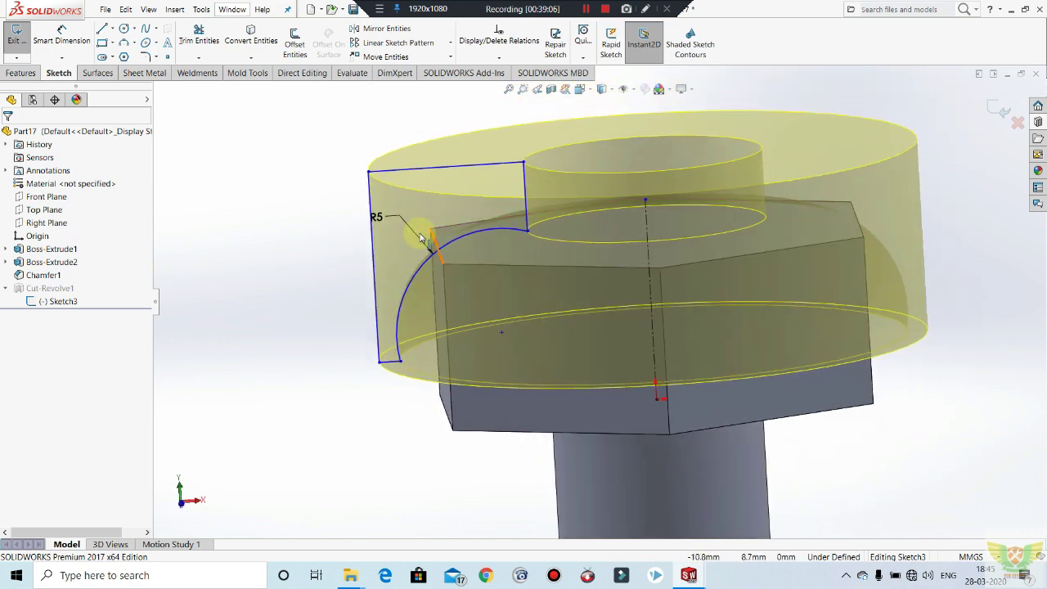
pyautogui.hotkey('ctrl', '1')
pyautogui.scroll(-2, 483, 171)
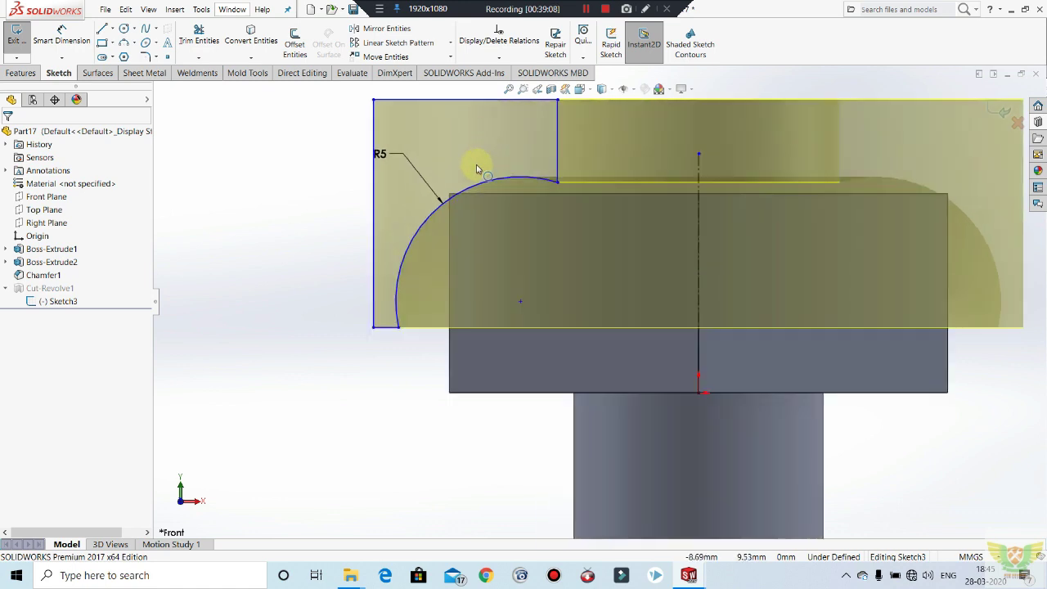
pyautogui.scroll(-2, 477, 169)
pyautogui.click(16, 39)
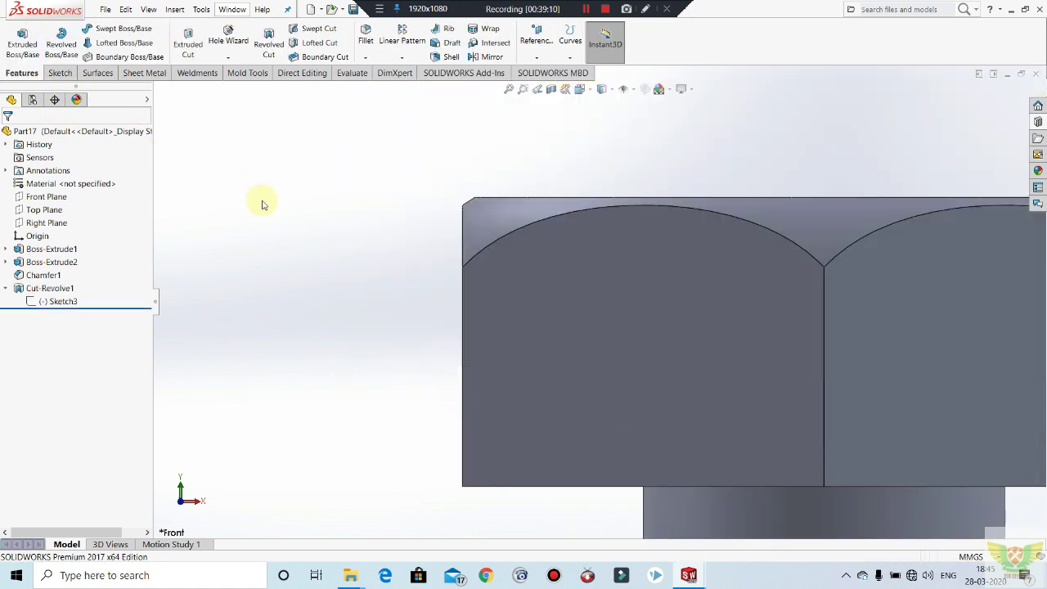
pyautogui.scroll(1, 475, 221)
pyautogui.scroll(3, 570, 283)
pyautogui.moveTo(570, 283); pyautogui.dragTo(603, 351, button='middle')
# Zoom in and out and orbit to inspect the finished bolt.
pyautogui.scroll(-2, 678, 367)
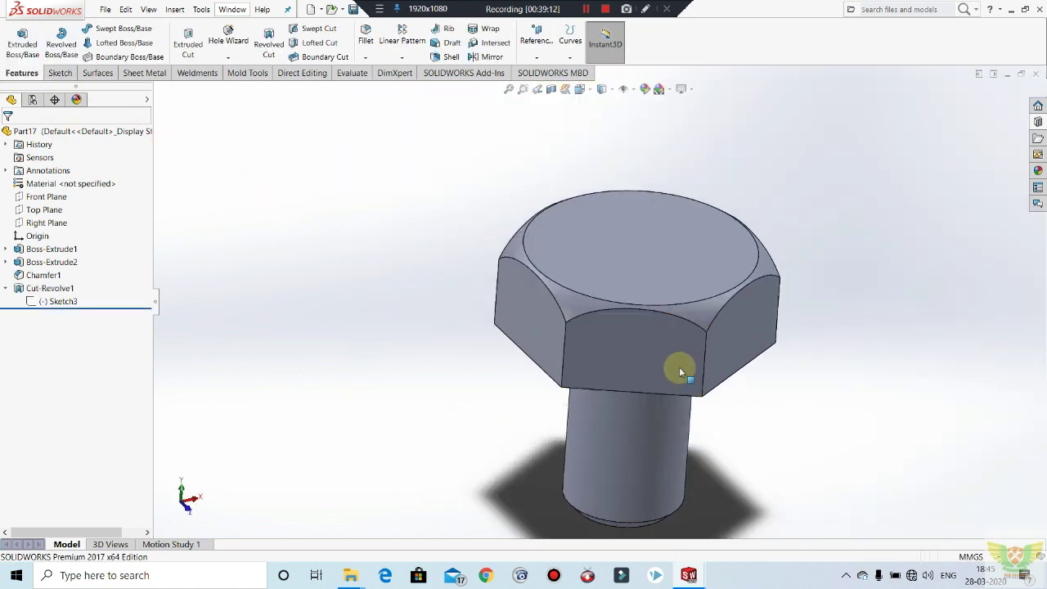
pyautogui.scroll(-2, 670, 334)
pyautogui.scroll(-1, 726, 387)
pyautogui.scroll(2, 725, 388)
pyautogui.scroll(2, 734, 393)
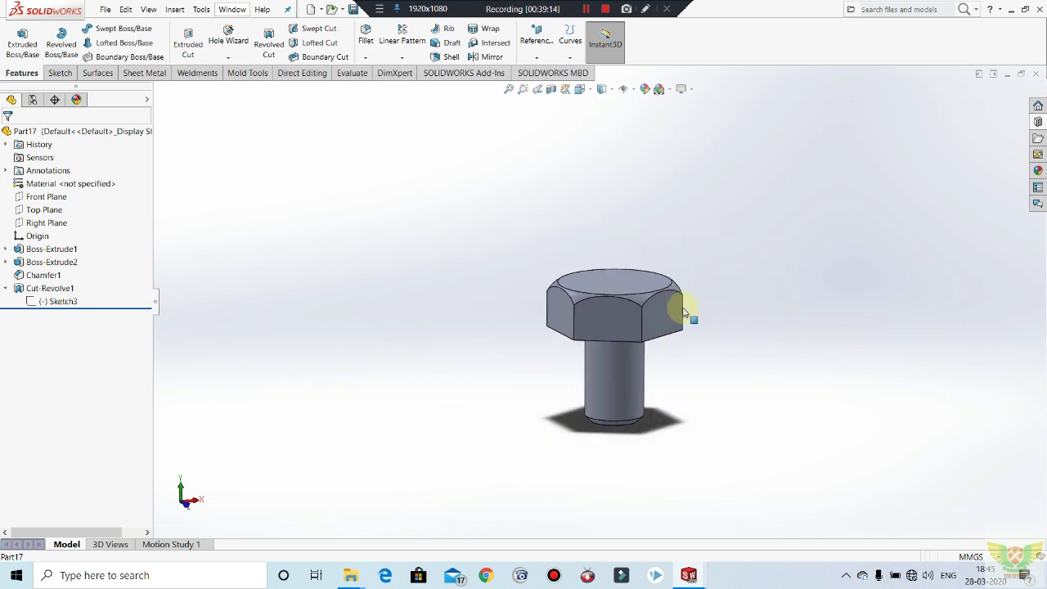
pyautogui.scroll(-4, 683, 303)
pyautogui.scroll(2, 534, 291)
pyautogui.scroll(-2, 534, 291)
pyautogui.scroll(3, 584, 210)
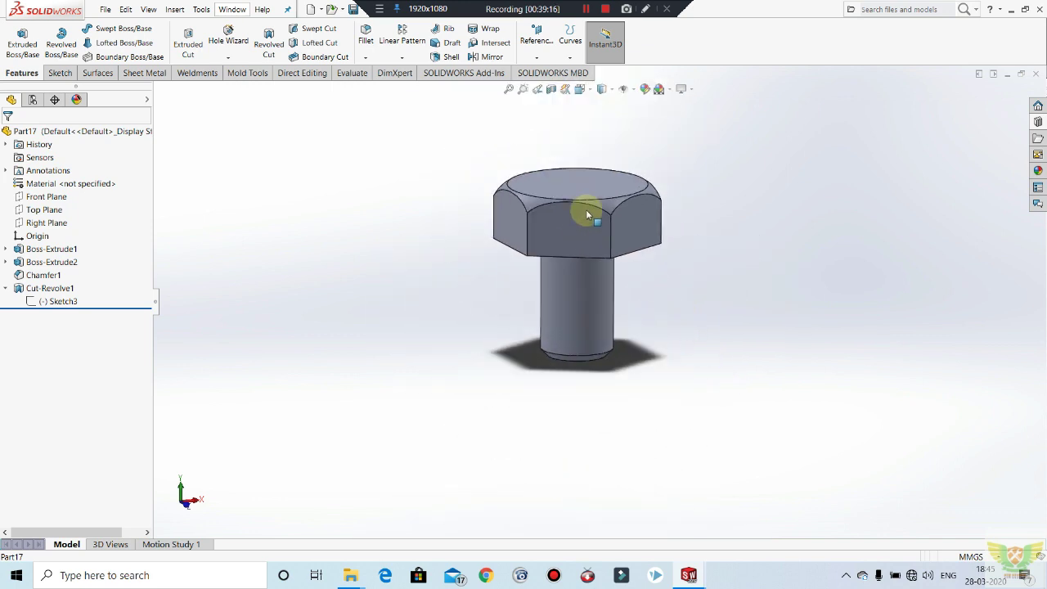
pyautogui.scroll(-4, 607, 191)
pyautogui.scroll(4, 647, 263)
pyautogui.scroll(-3, 659, 294)
pyautogui.scroll(2, 524, 372)
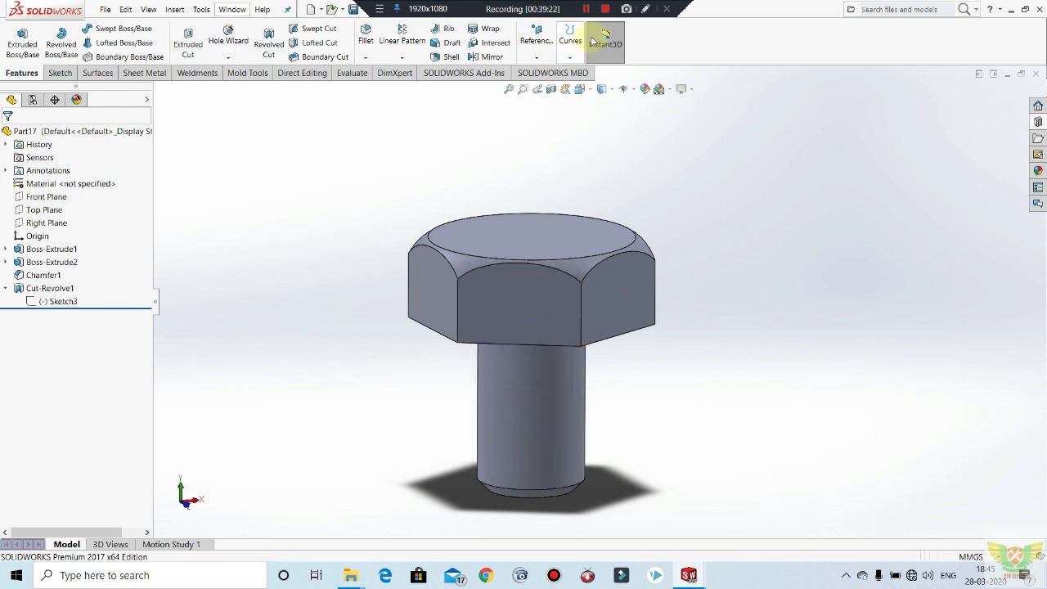
pyautogui.scroll(-2, 444, 402)
pyautogui.scroll(3, 519, 273)
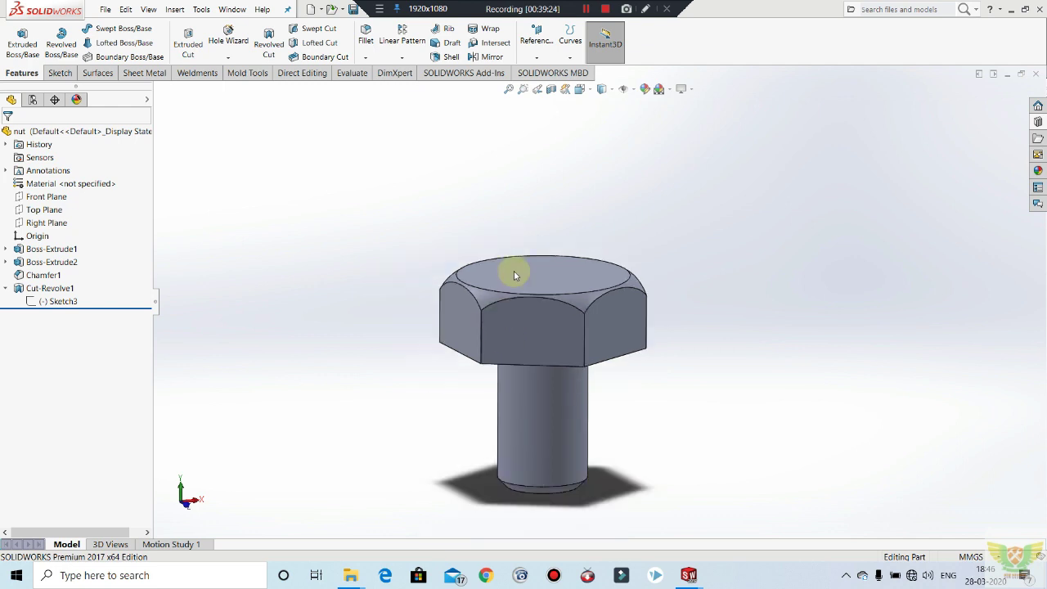
pyautogui.scroll(-1, 608, 355)
pyautogui.scroll(2, 634, 380)
pyautogui.scroll(-1, 634, 379)
pyautogui.scroll(1, 631, 358)
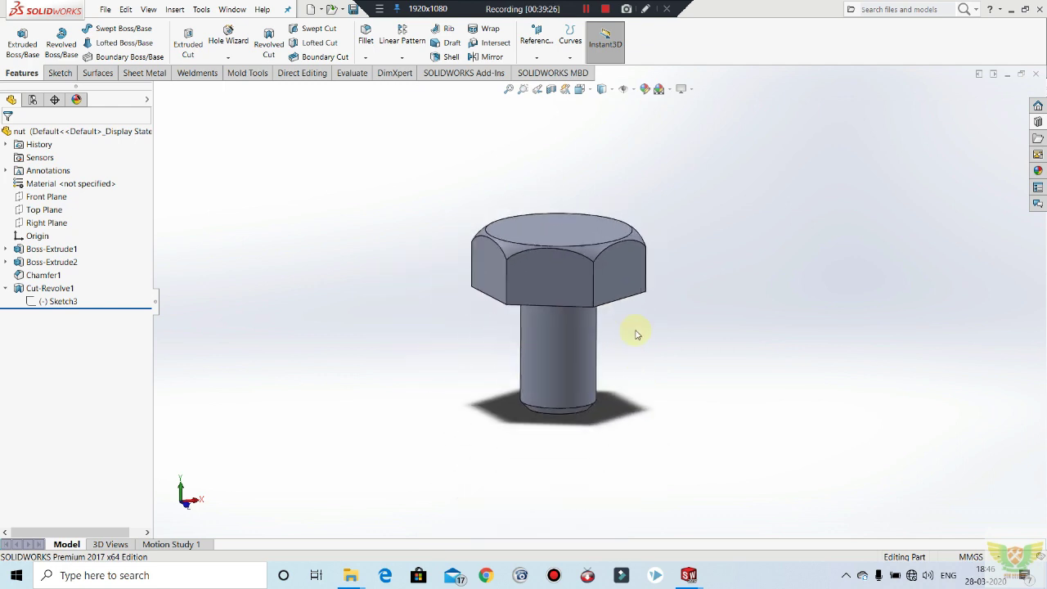
pyautogui.scroll(-1, 631, 311)
pyautogui.scroll(-1, 634, 270)
pyautogui.scroll(1, 605, 234)
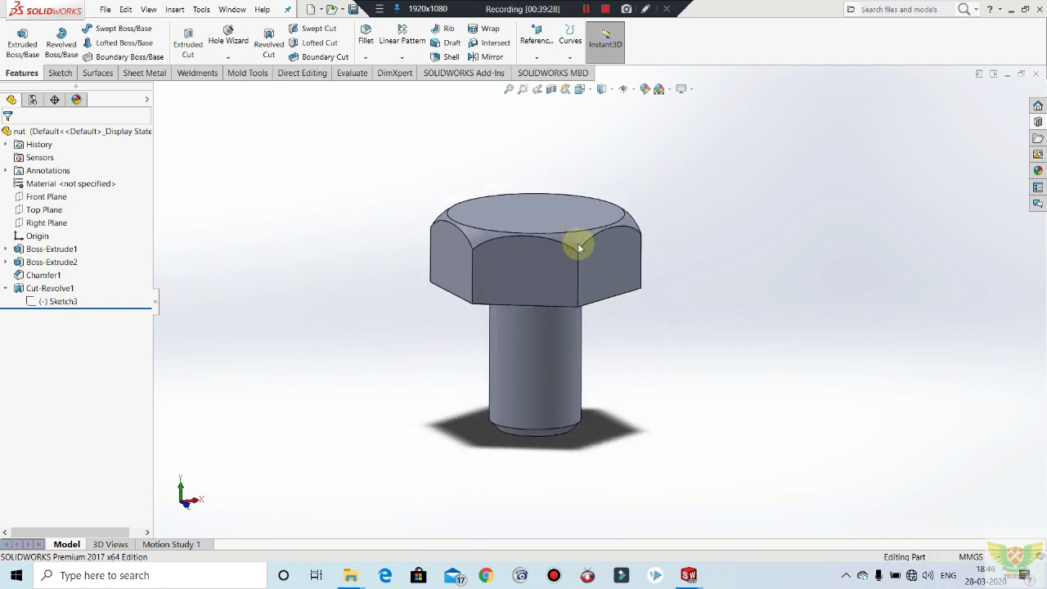
pyautogui.moveTo(577, 241)
pyautogui.mouseDown(button='middle')
pyautogui.moveTo(608, 326)
pyautogui.moveTo(553, 357)
pyautogui.moveTo(551, 210)
pyautogui.moveTo(589, 136)
pyautogui.moveTo(564, 283)
pyautogui.moveTo(699, 257)
pyautogui.mouseUp(button='middle')
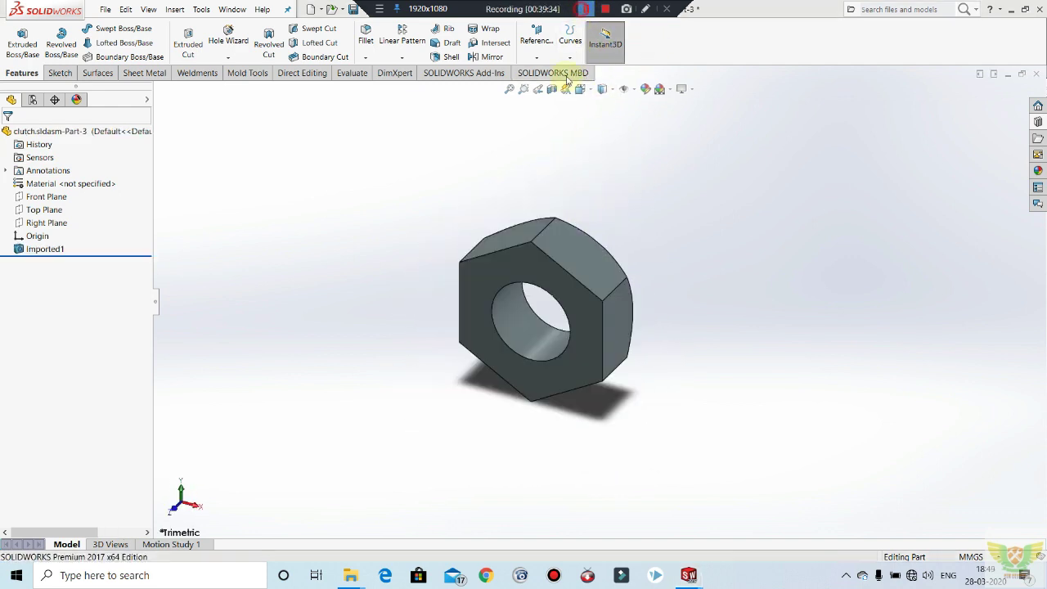
# Orbit the reference clutch Part-3 hex nut, then start a new SOLIDWORKS document.
pyautogui.moveTo(639, 198)
pyautogui.mouseDown(button='middle')
pyautogui.moveTo(577, 222)
pyautogui.moveTo(500, 201)
pyautogui.moveTo(600, 208)
pyautogui.moveTo(600, 243)
pyautogui.moveTo(538, 234)
pyautogui.moveTo(564, 222)
pyautogui.moveTo(560, 334)
pyautogui.mouseUp(button='middle')
pyautogui.moveTo(564, 354); pyautogui.dragTo(558, 354, button='middle')
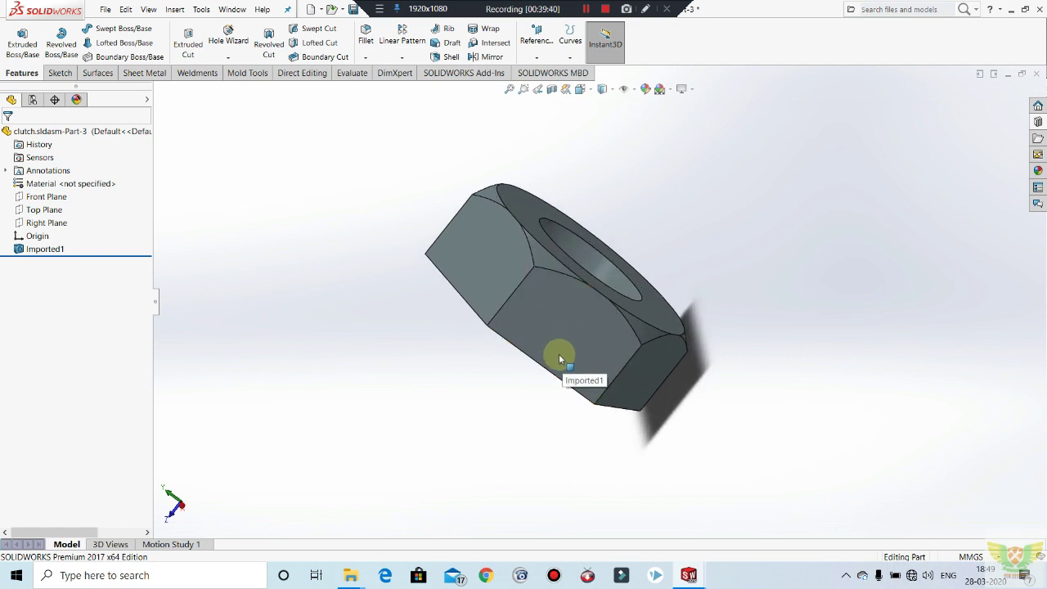
pyautogui.click(103, 10)
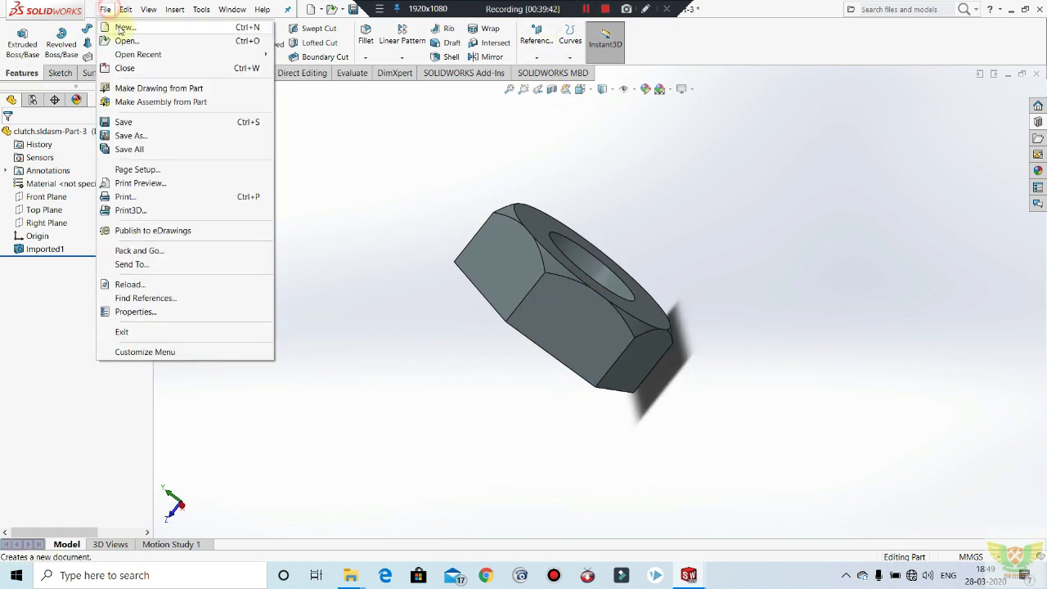
pyautogui.click(123, 27)
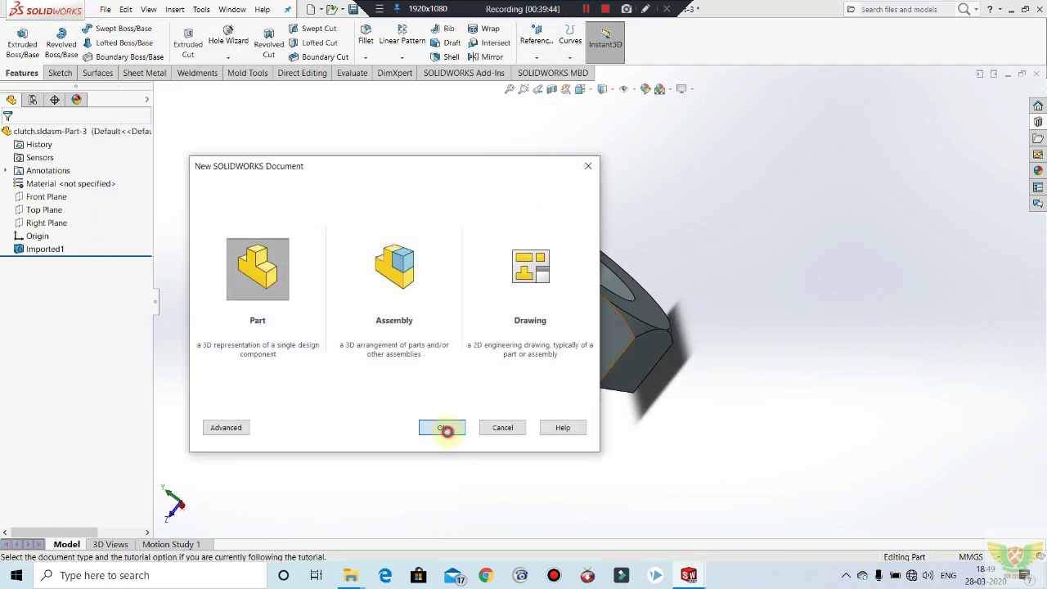
# Create the new part and extrude its hexagon sketch 8 mm into the hex nut body.
pyautogui.click(447, 430)
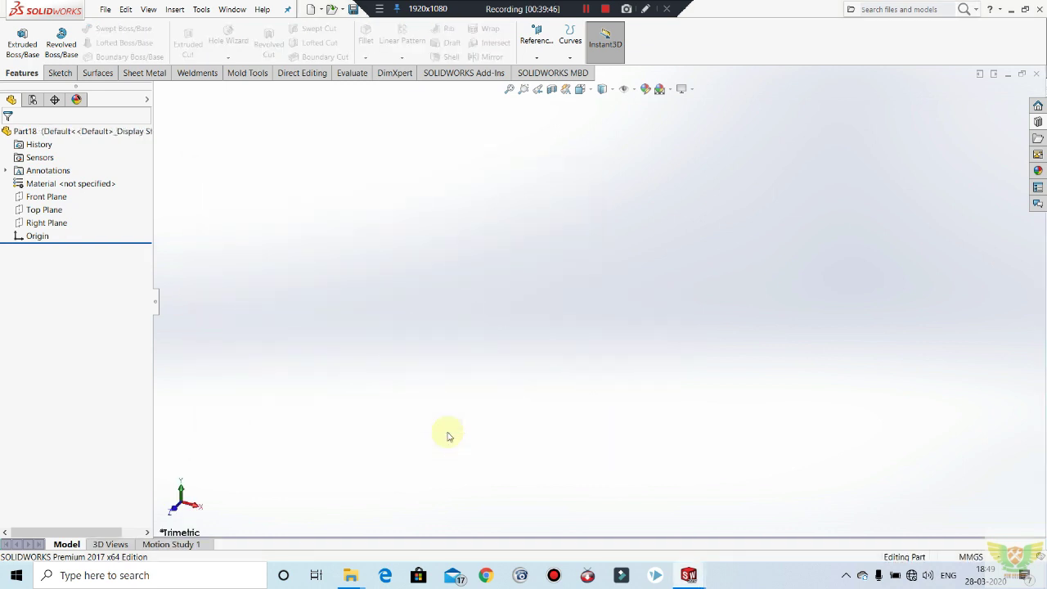
pyautogui.click(59, 76)
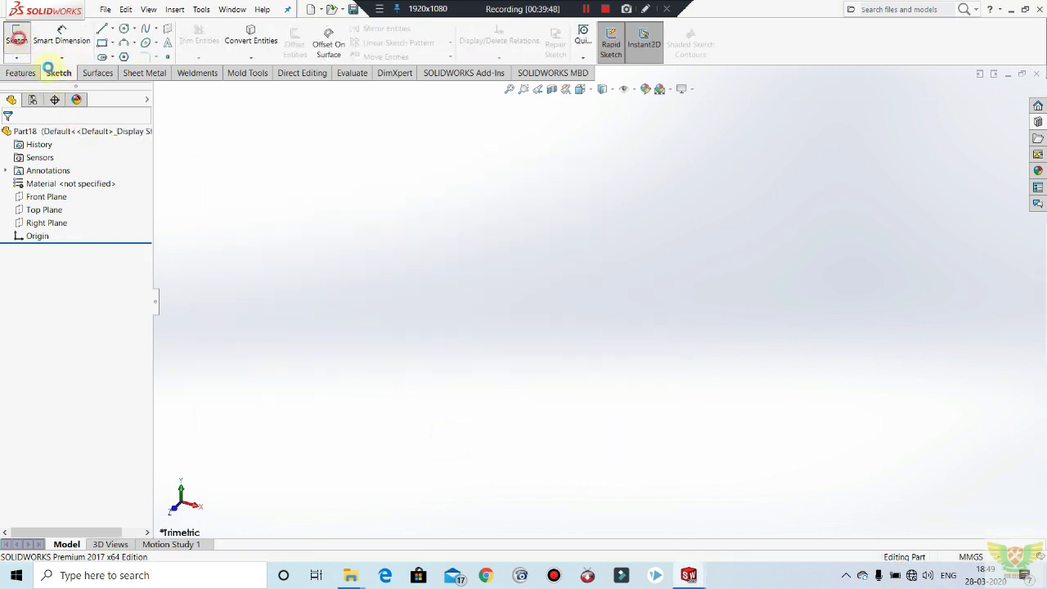
pyautogui.click(16, 39)
pyautogui.click(461, 190)
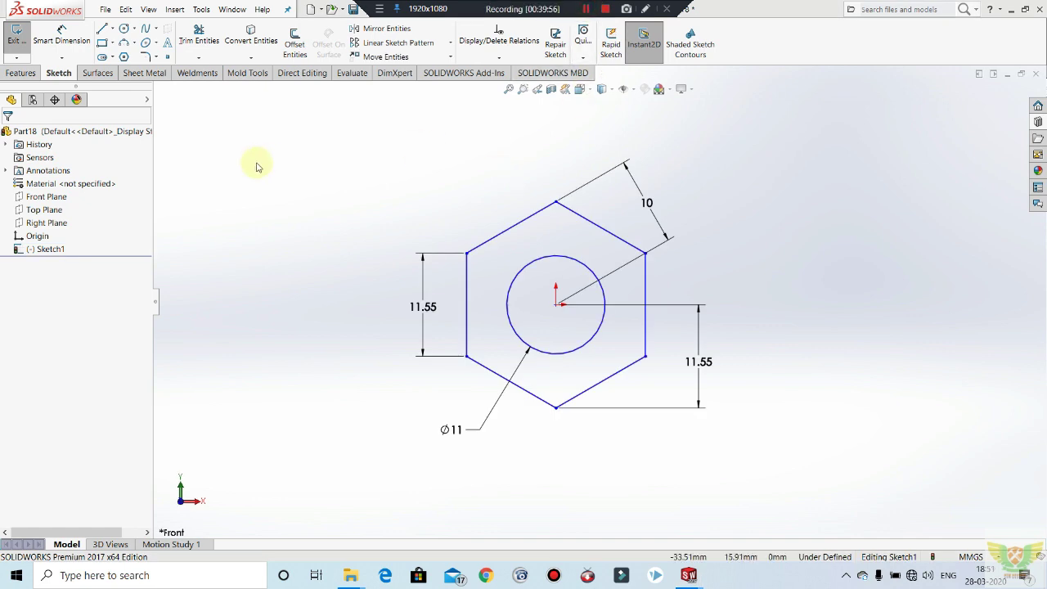
pyautogui.scroll(-1, 643, 303)
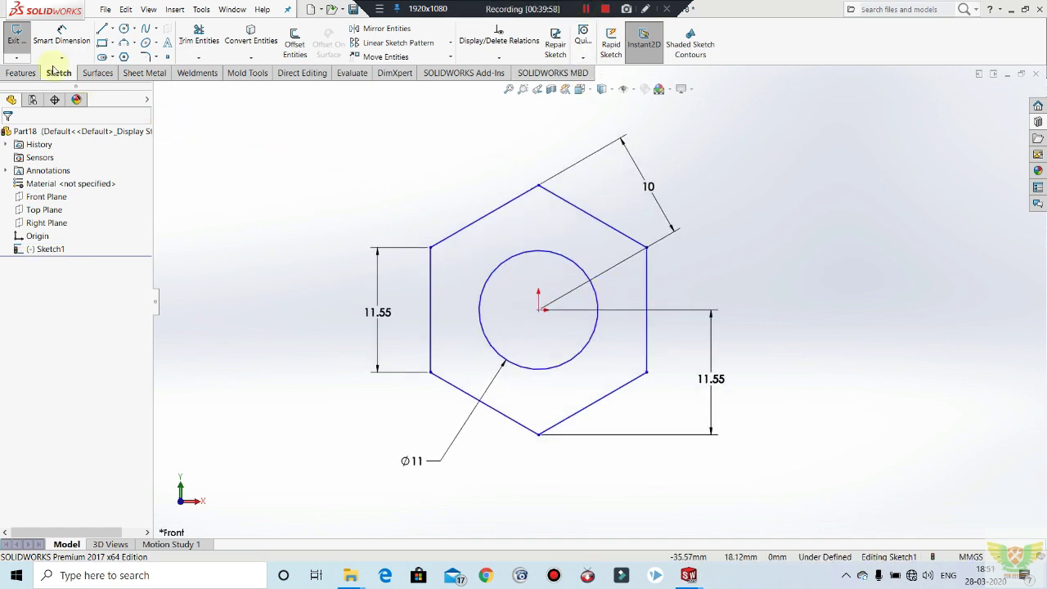
pyautogui.click(16, 37)
pyautogui.click(21, 73)
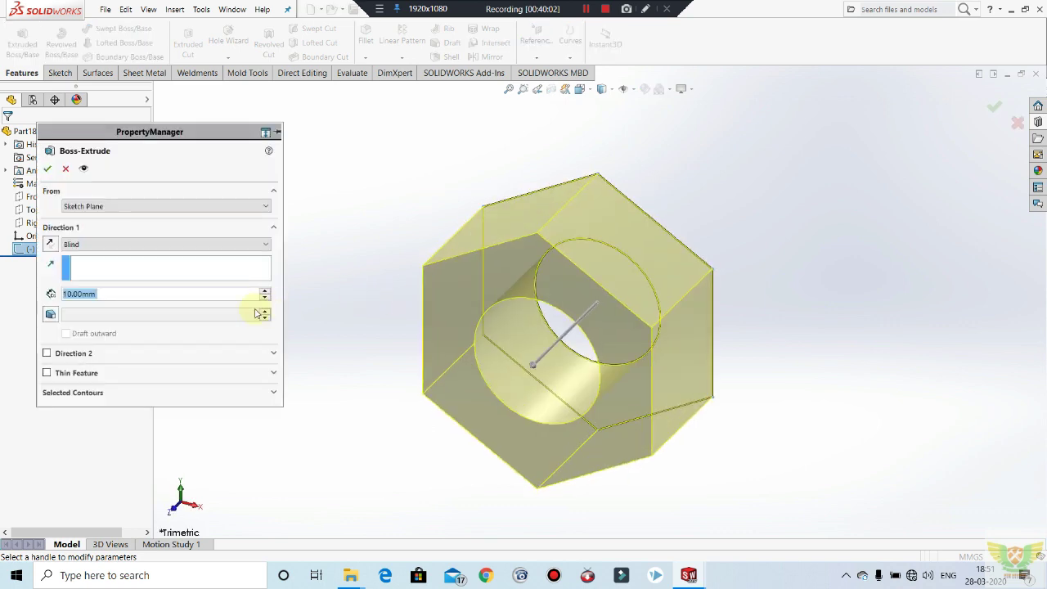
pyautogui.write('8')
pyautogui.press('Return')
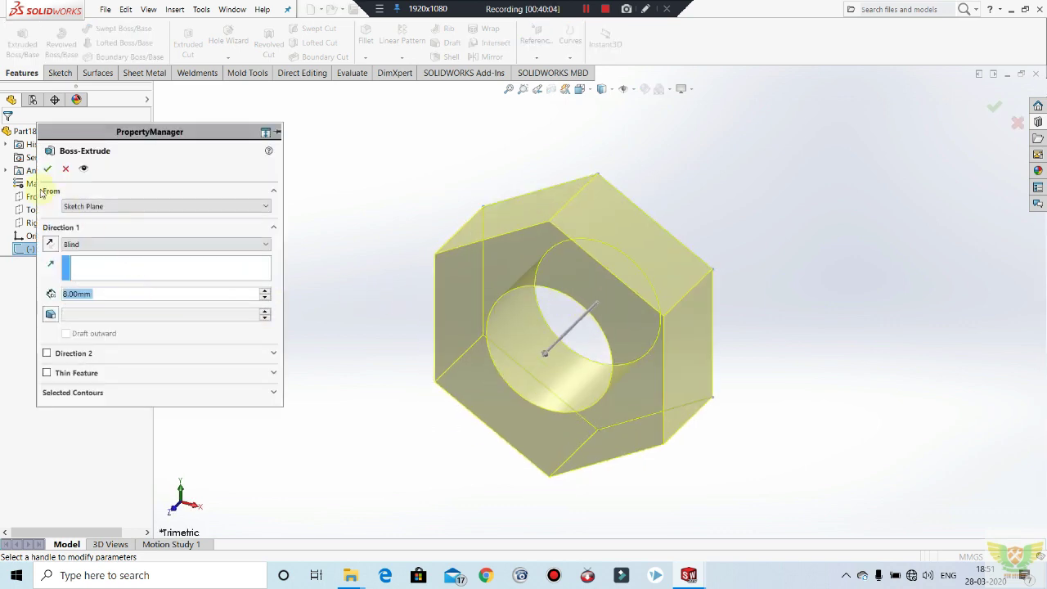
pyautogui.click(47, 169)
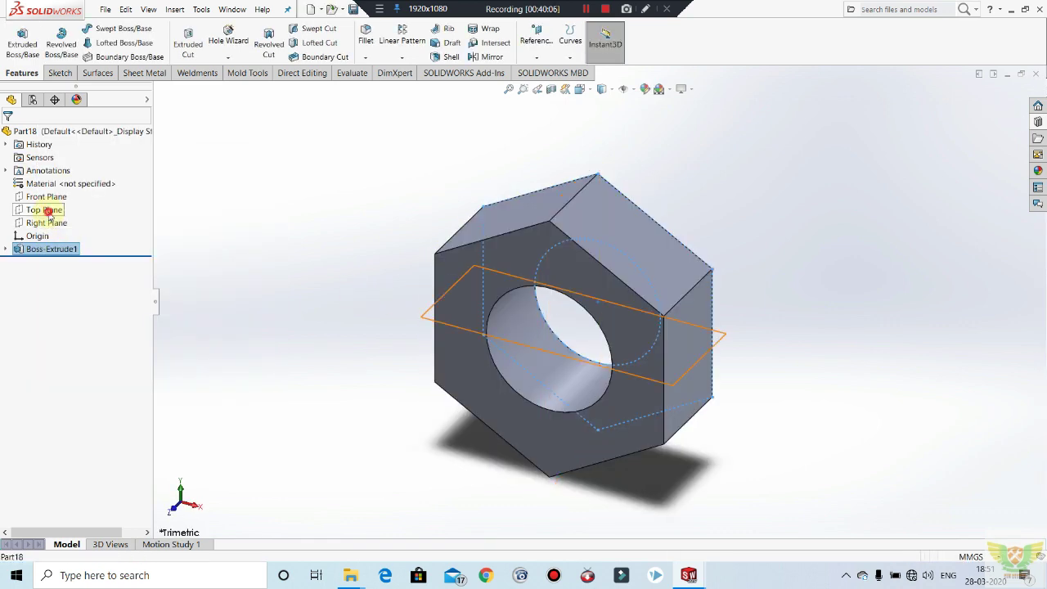
# Start a sketch on the Top Plane and draw a three-point arc beside the nut.
pyautogui.click(46, 210)
pyautogui.click(59, 198)
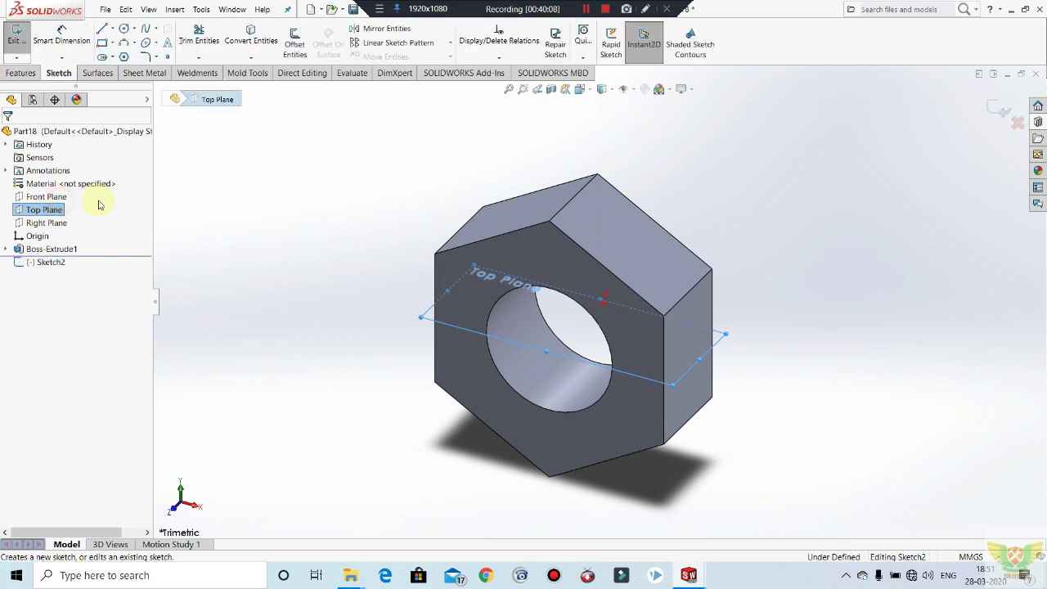
pyautogui.click(332, 143)
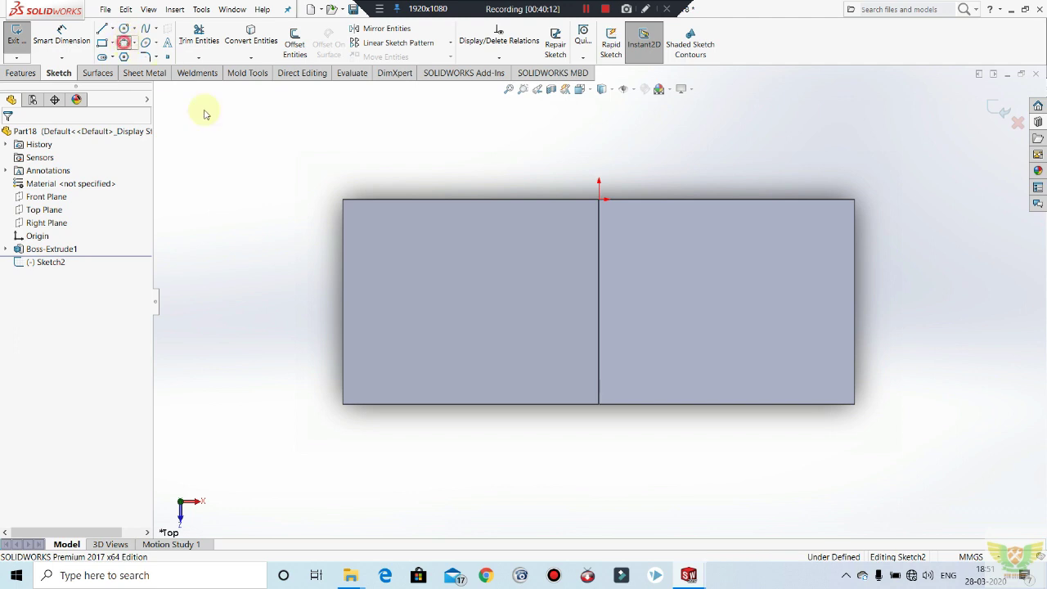
pyautogui.moveTo(204, 114); pyautogui.dragTo(322, 271, button='right')
pyautogui.click(326, 268)
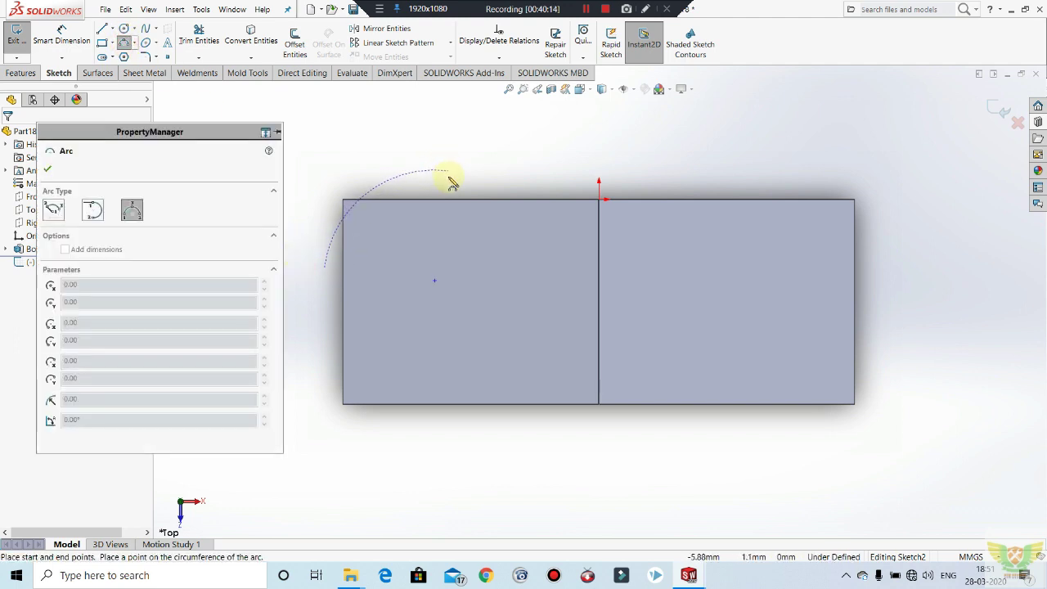
pyautogui.click(446, 179)
pyautogui.click(372, 219)
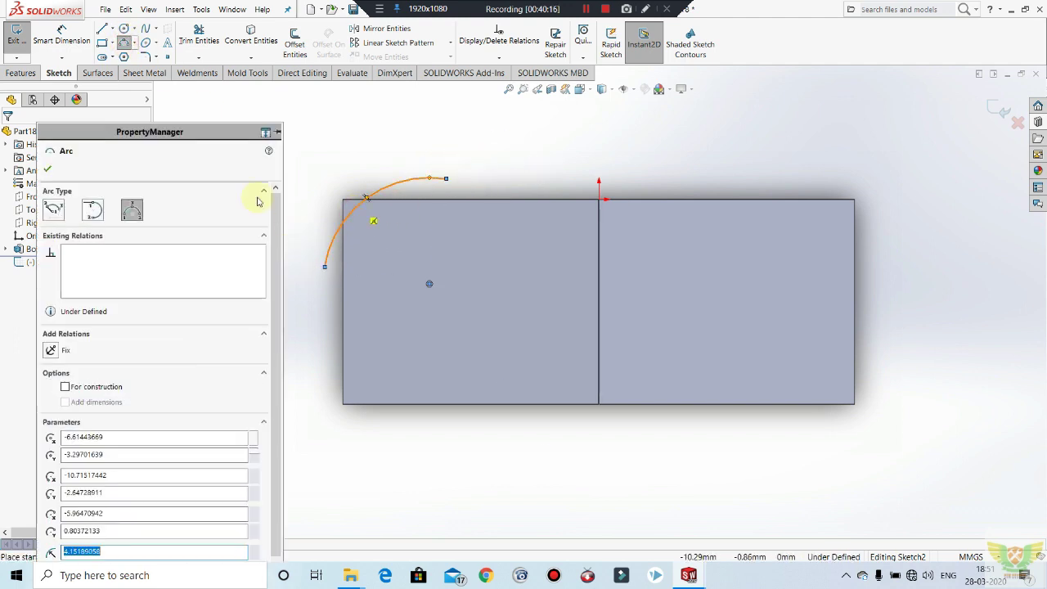
# Draw lines from the arc's upper end around to its lower end to close the profile.
pyautogui.click(102, 29)
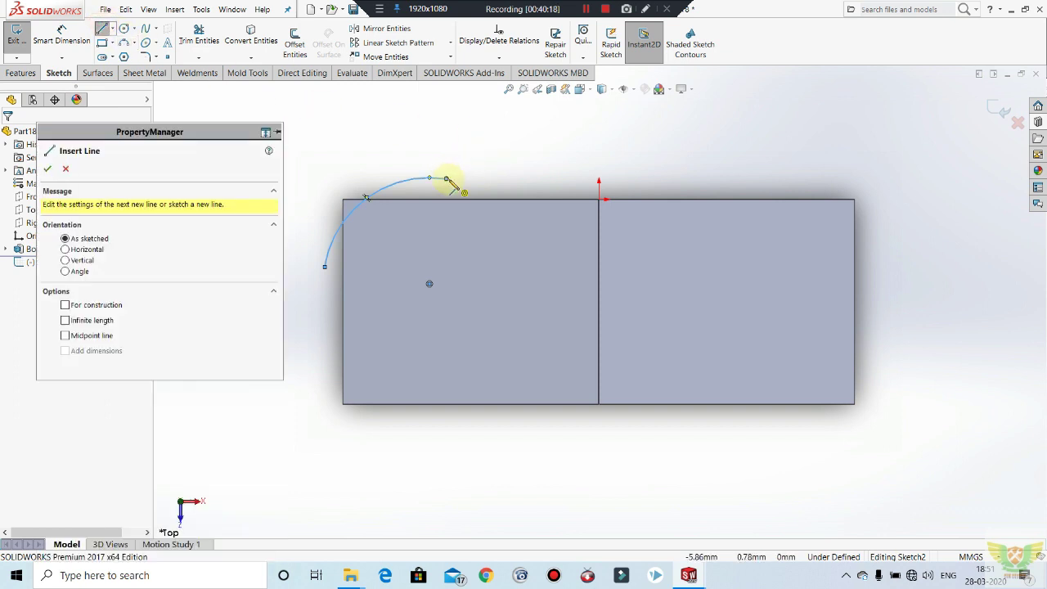
pyautogui.click(448, 178)
pyautogui.click(446, 123)
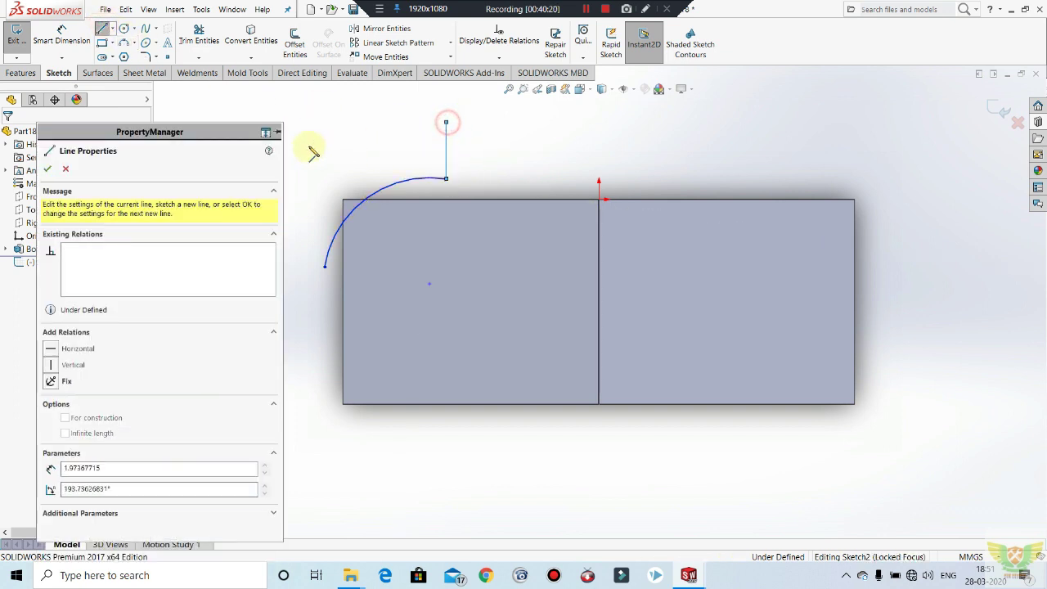
pyautogui.click(297, 123)
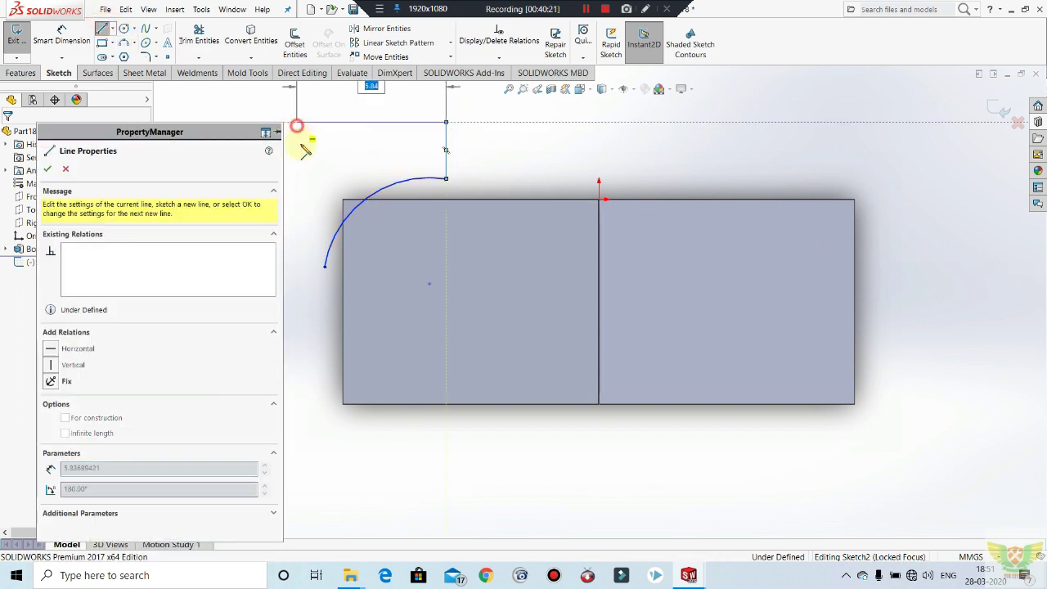
pyautogui.click(297, 266)
pyautogui.click(325, 267)
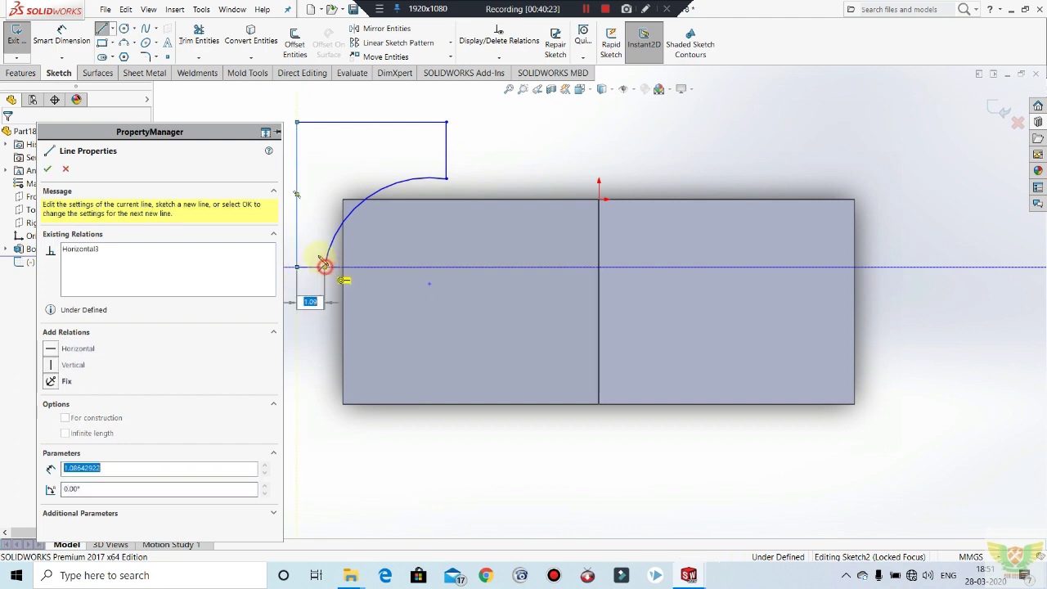
# Add a vertical centreline up from the nut's centre and exit the sketch.
pyautogui.click(112, 32)
pyautogui.click(121, 54)
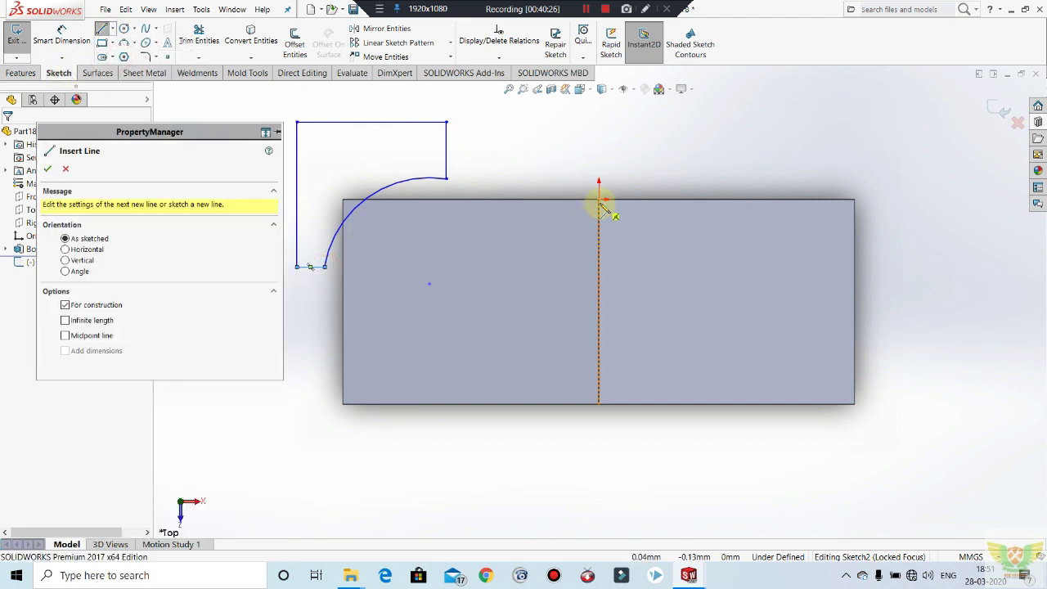
pyautogui.moveTo(600, 200); pyautogui.dragTo(598, 115)
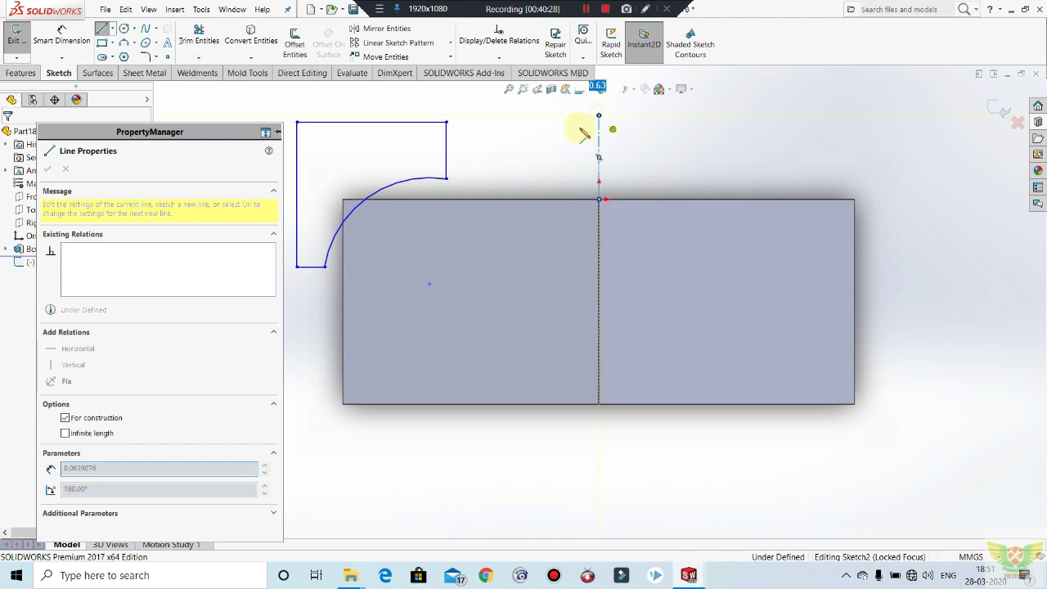
pyautogui.press('Escape')
pyautogui.click(14, 37)
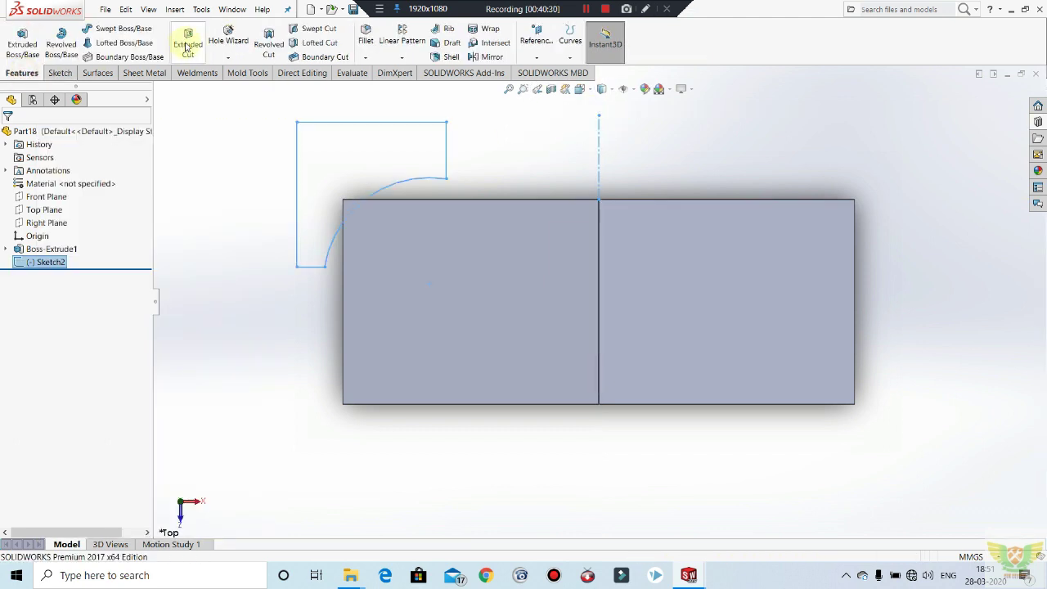
# Revolve-cut the profile 360° around the centreline to curve the nut's top corners.
pyautogui.click(268, 43)
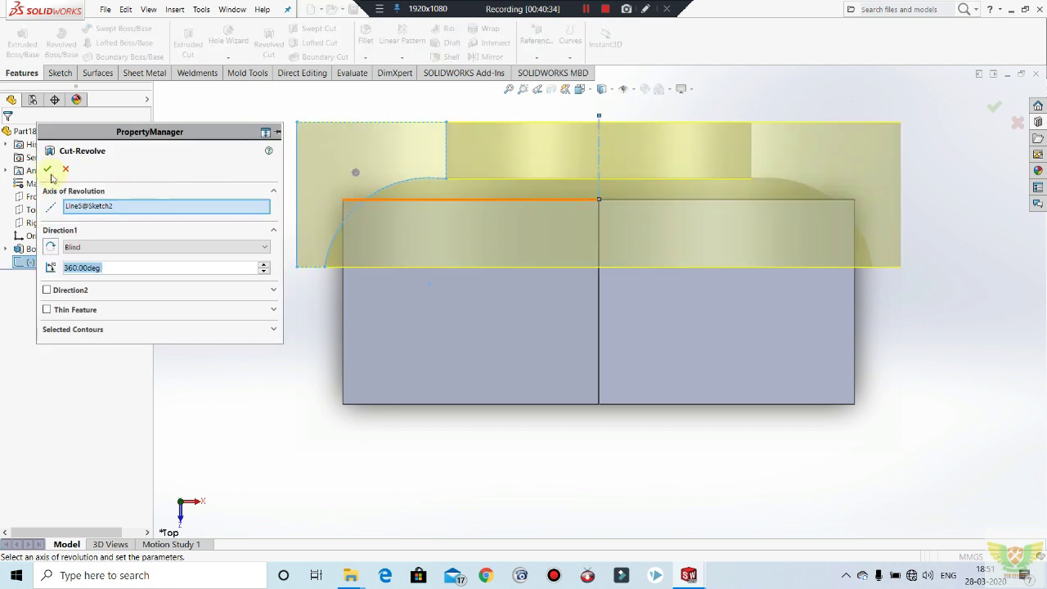
pyautogui.click(48, 168)
pyautogui.moveTo(492, 282)
pyautogui.mouseDown(button='middle')
pyautogui.moveTo(509, 301)
pyautogui.moveTo(496, 292)
pyautogui.mouseUp(button='middle')
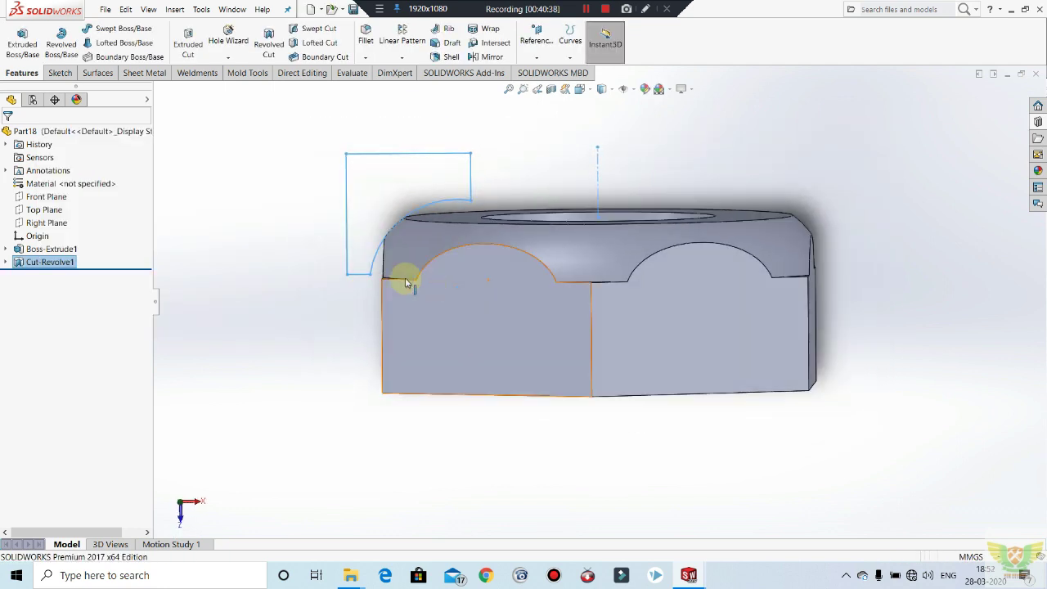
# Edit Cut-Revolve1's sketch, dragging the arc endpoint and lower-left corner outward, then rebuild.
pyautogui.rightClick(59, 264)
pyautogui.click(79, 226)
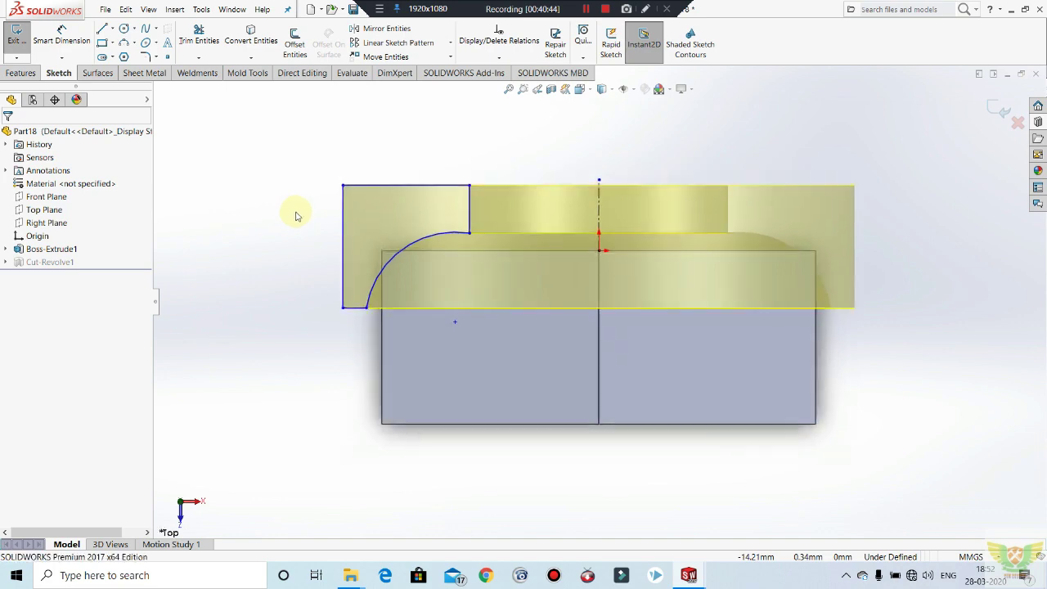
pyautogui.moveTo(296, 218)
pyautogui.mouseDown(button='middle')
pyautogui.moveTo(271, 306)
pyautogui.moveTo(271, 367)
pyautogui.moveTo(367, 281)
pyautogui.mouseUp(button='middle')
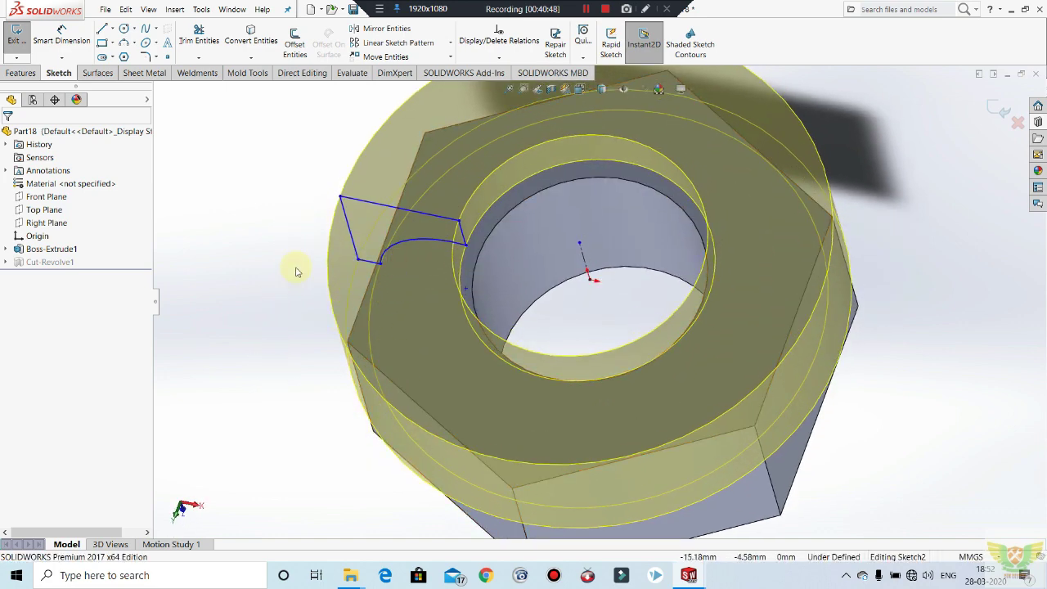
pyautogui.moveTo(299, 271)
pyautogui.mouseDown(button='middle')
pyautogui.moveTo(474, 222)
pyautogui.moveTo(465, 205)
pyautogui.mouseUp(button='middle')
pyautogui.hotkey('ctrl', '5')
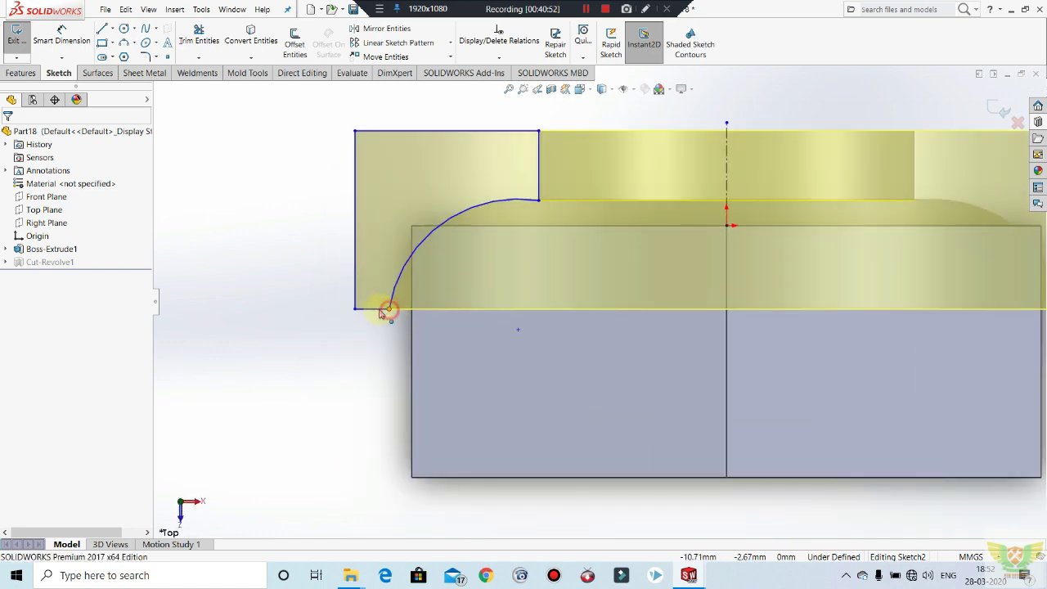
pyautogui.moveTo(381, 310); pyautogui.dragTo(378, 296)
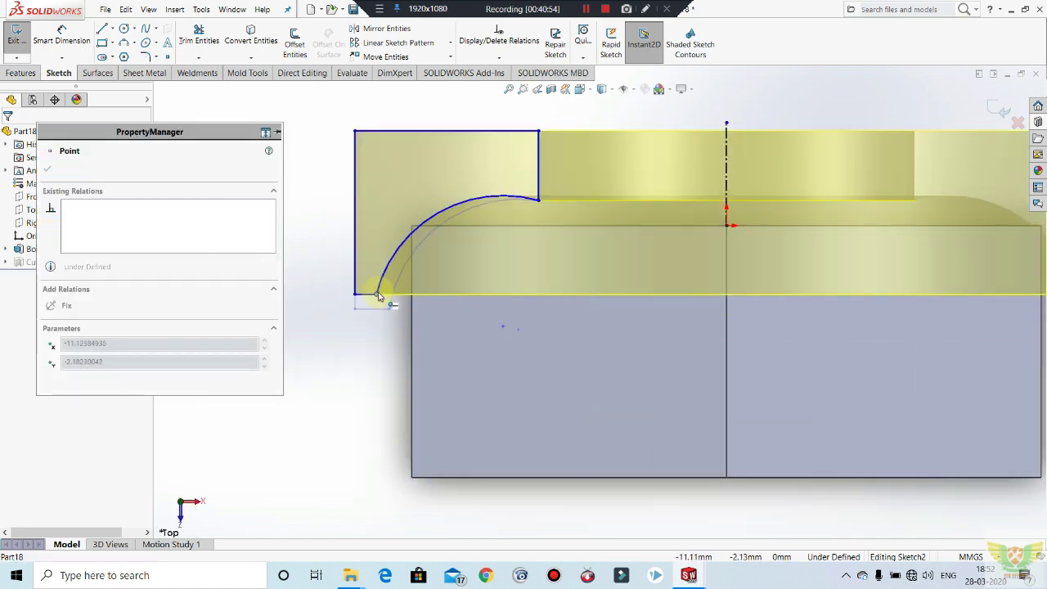
pyautogui.press('Escape')
pyautogui.moveTo(354, 296)
pyautogui.mouseDown()
pyautogui.moveTo(341, 320)
pyautogui.moveTo(313, 325)
pyautogui.moveTo(377, 306)
pyautogui.mouseUp()
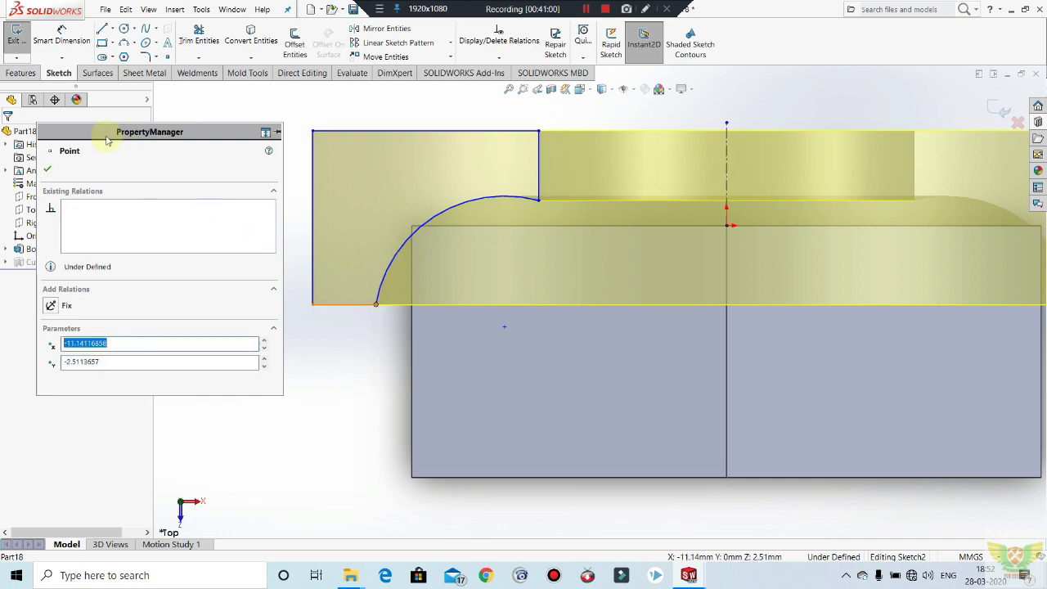
pyautogui.click(49, 170)
pyautogui.hotkey('ctrl', 'b')
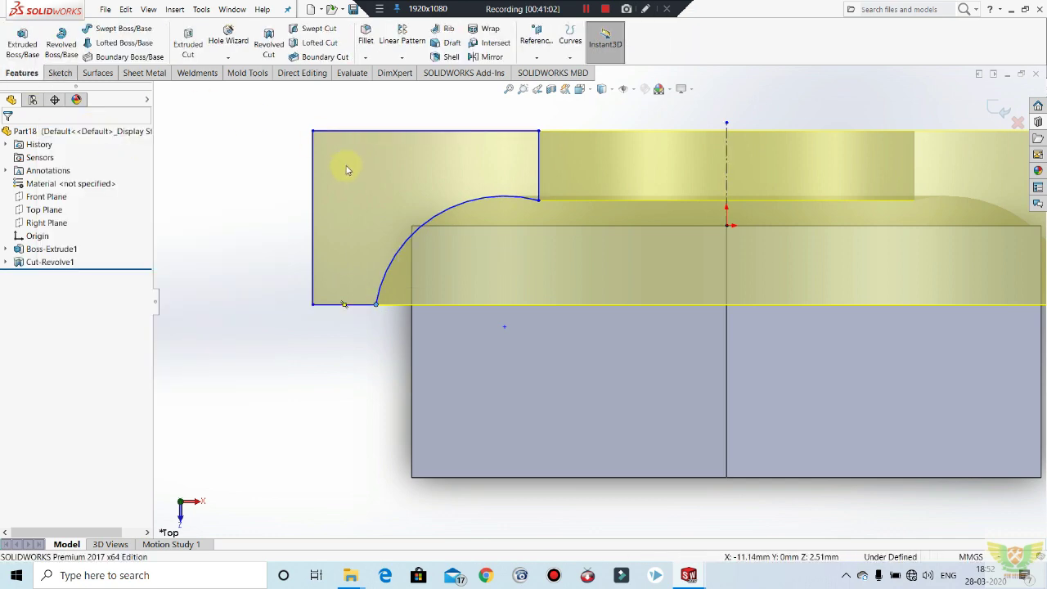
# Reopen the cut's sketch for another check, exit to rebuild, and inspect the finished chamfer.
pyautogui.moveTo(479, 247)
pyautogui.mouseDown(button='middle')
pyautogui.moveTo(500, 275)
pyautogui.moveTo(486, 316)
pyautogui.moveTo(497, 283)
pyautogui.moveTo(466, 323)
pyautogui.mouseUp(button='middle')
pyautogui.scroll(2, 467, 322)
pyautogui.click(45, 262)
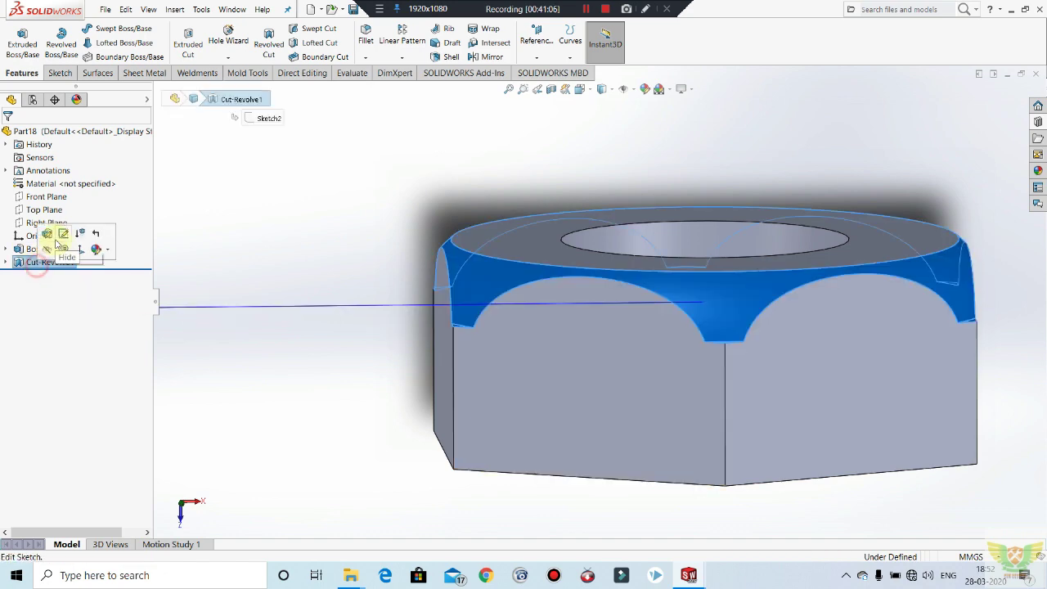
pyautogui.click(63, 232)
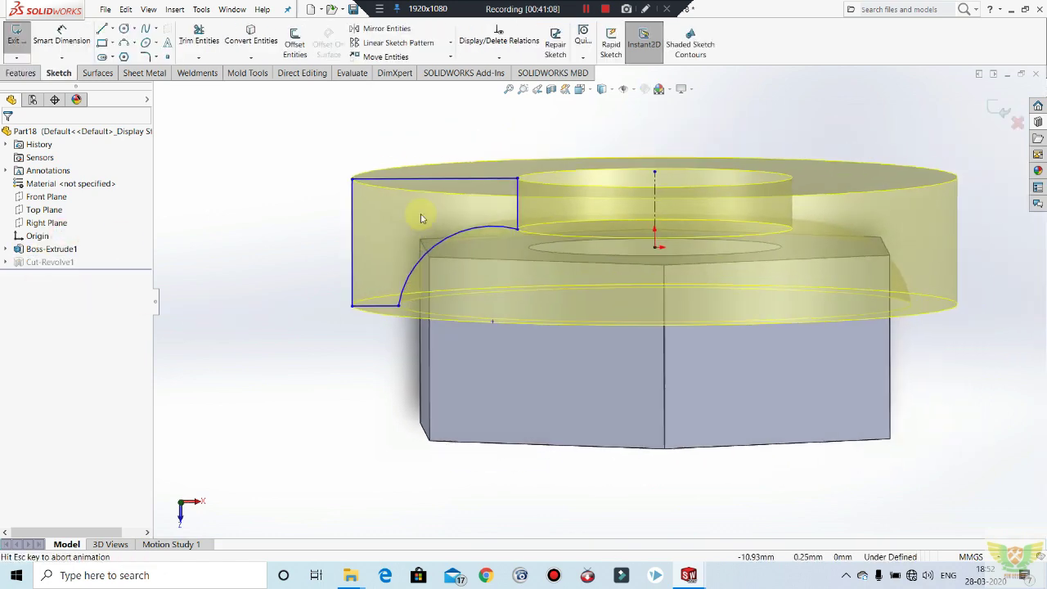
pyautogui.click(582, 9)
pyautogui.scroll(-1, 409, 245)
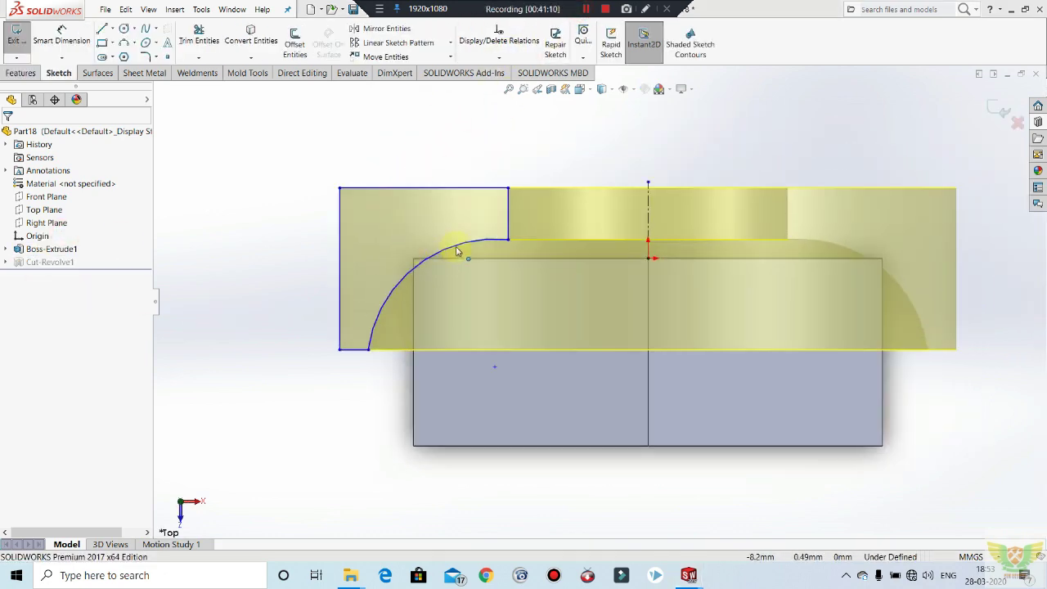
pyautogui.scroll(-1, 458, 249)
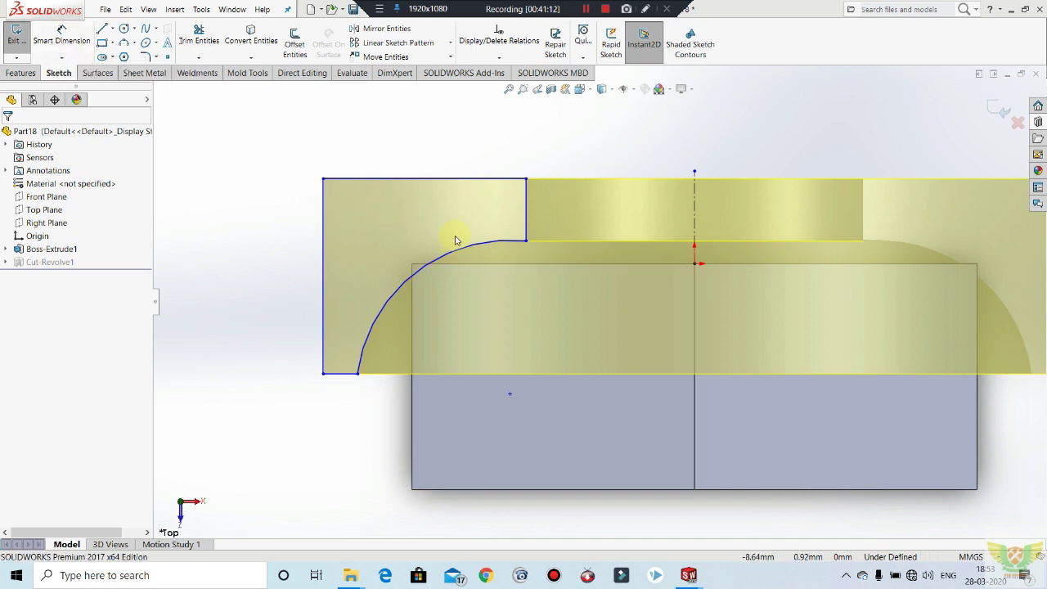
pyautogui.click(22, 48)
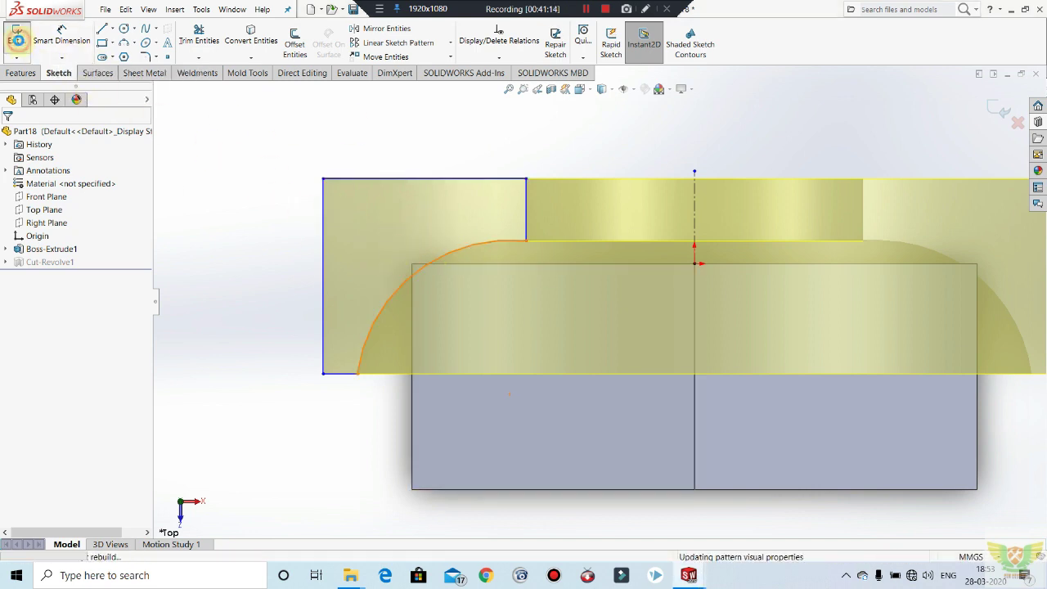
pyautogui.moveTo(420, 257)
pyautogui.mouseDown(button='middle')
pyautogui.moveTo(455, 361)
pyautogui.moveTo(461, 334)
pyautogui.mouseUp(button='middle')
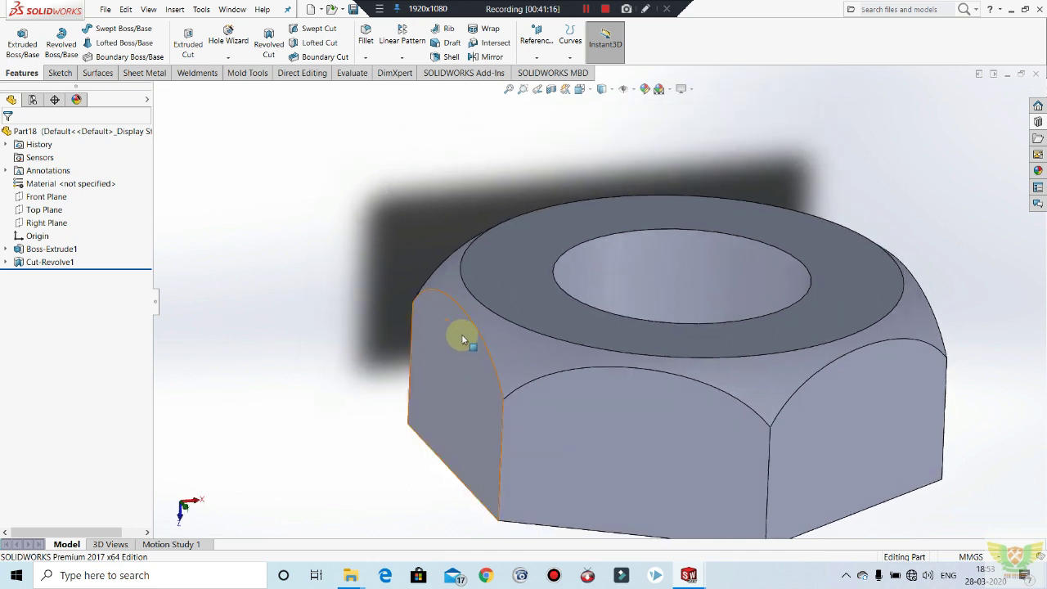
# Inspect the shaft in the clutch.sldasm-Part-58 window, then return to Part19's Ø12/Ø10 circle sketch.
pyautogui.scroll(3, 467, 310)
pyautogui.scroll(-2, 696, 257)
pyautogui.scroll(2, 636, 203)
pyautogui.scroll(2, 637, 203)
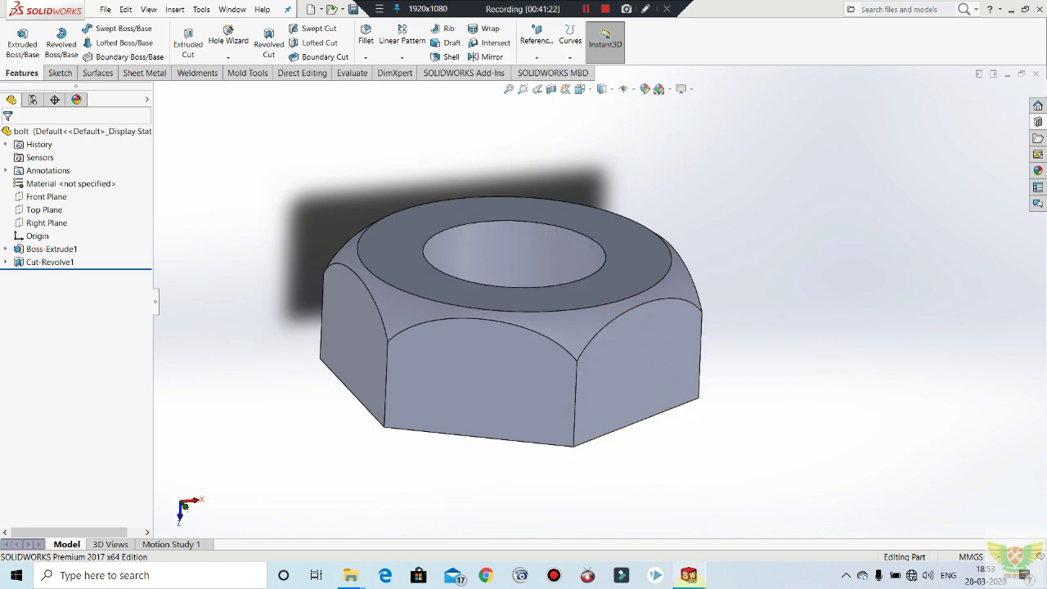
pyautogui.moveTo(688, 575)
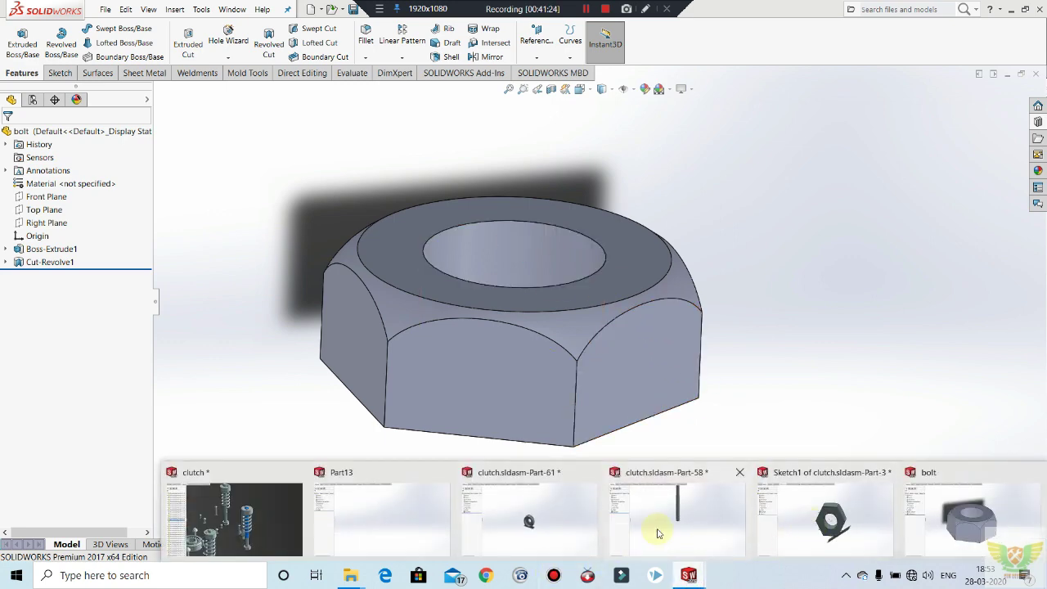
pyautogui.click(659, 528)
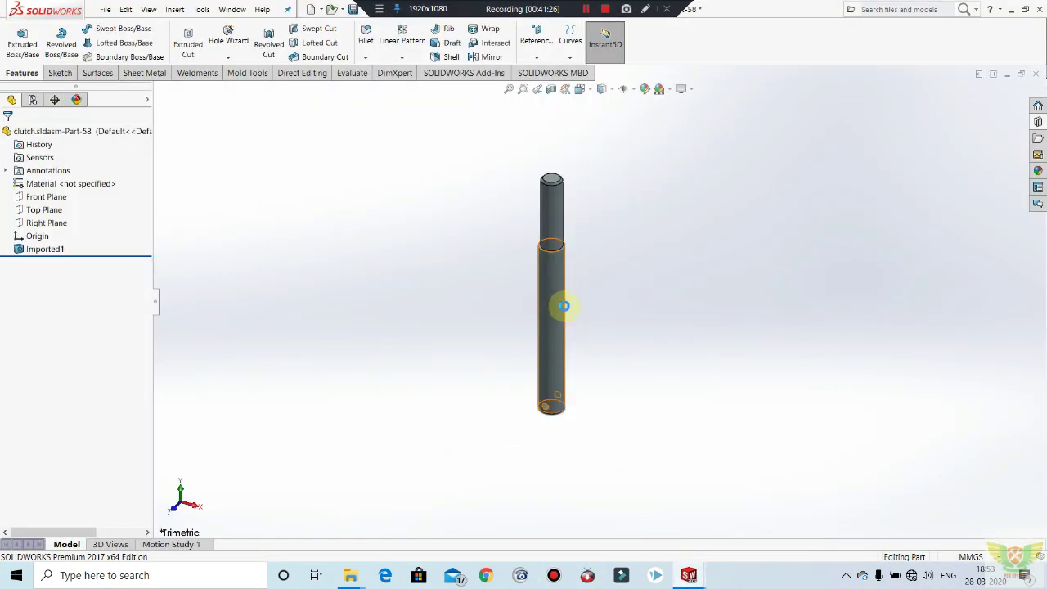
pyautogui.scroll(-1, 565, 301)
pyautogui.moveTo(564, 299); pyautogui.dragTo(589, 171, button='middle')
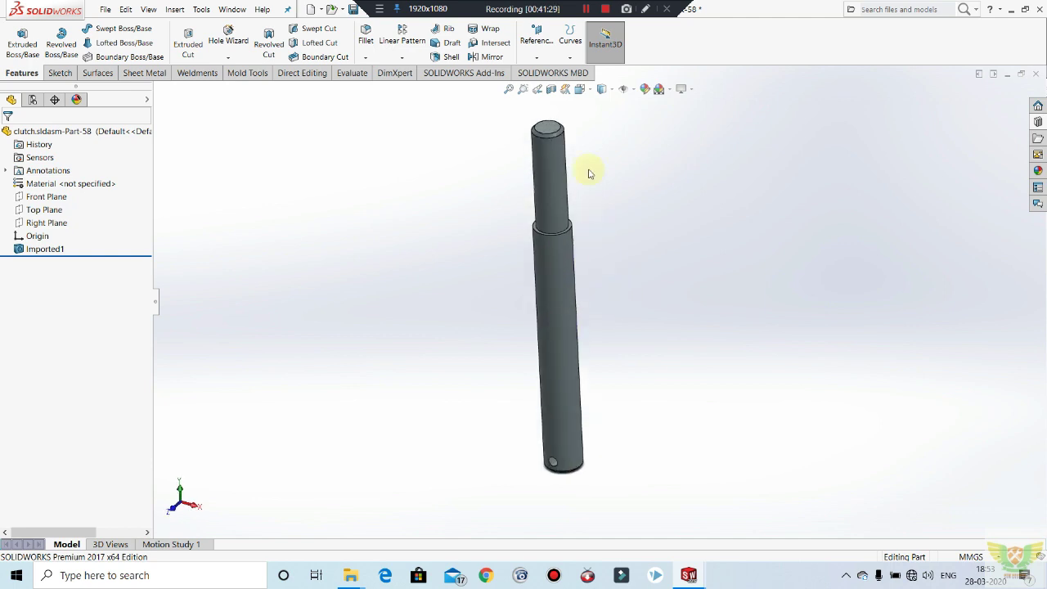
pyautogui.hotkey('ctrl', 'Tab')
pyautogui.scroll(-2, 708, 267)
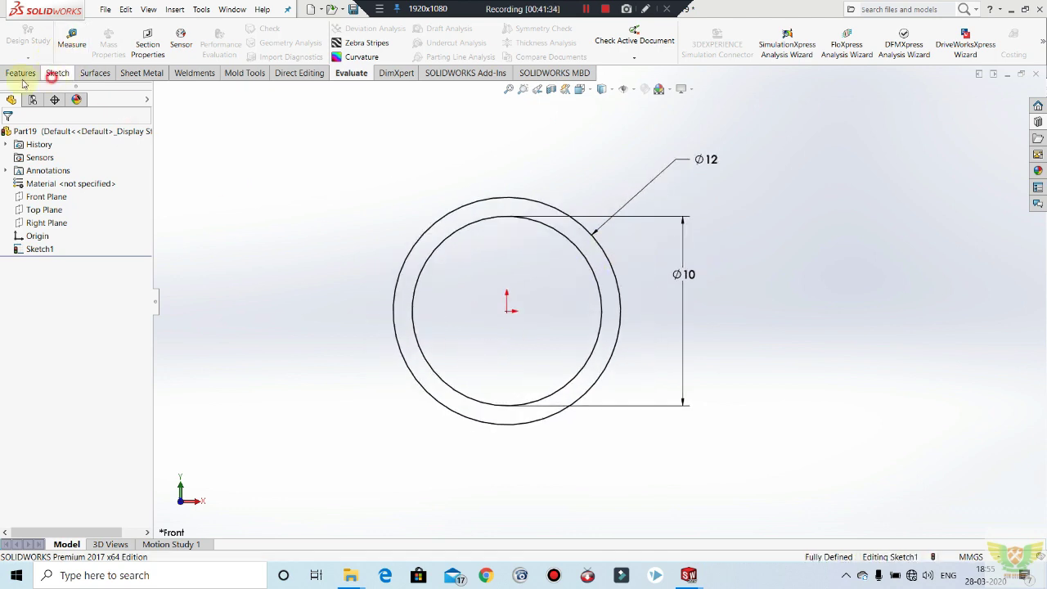
# Exit the two-circle sketch and use Contour Select to pick the inner Ø10 region.
pyautogui.click(56, 73)
pyautogui.click(17, 35)
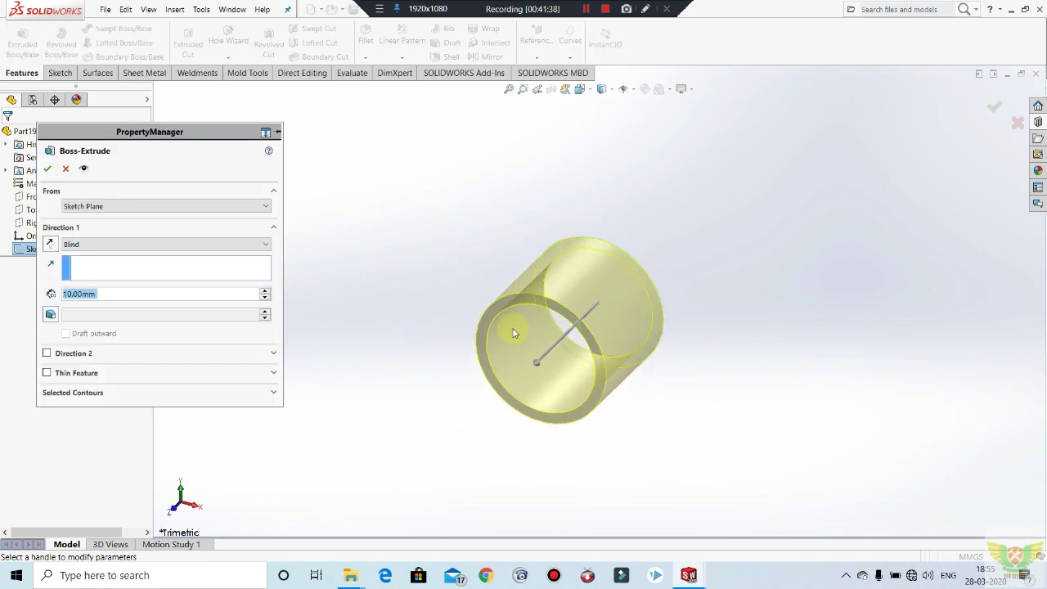
pyautogui.click(66, 170)
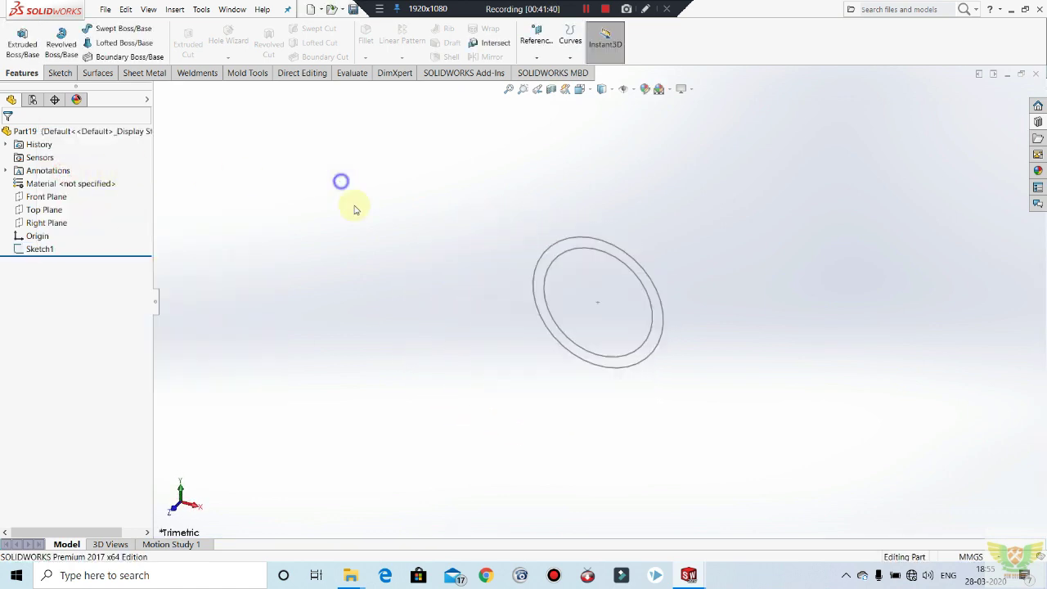
pyautogui.rightClick(344, 183)
pyautogui.click(396, 344)
pyautogui.click(402, 362)
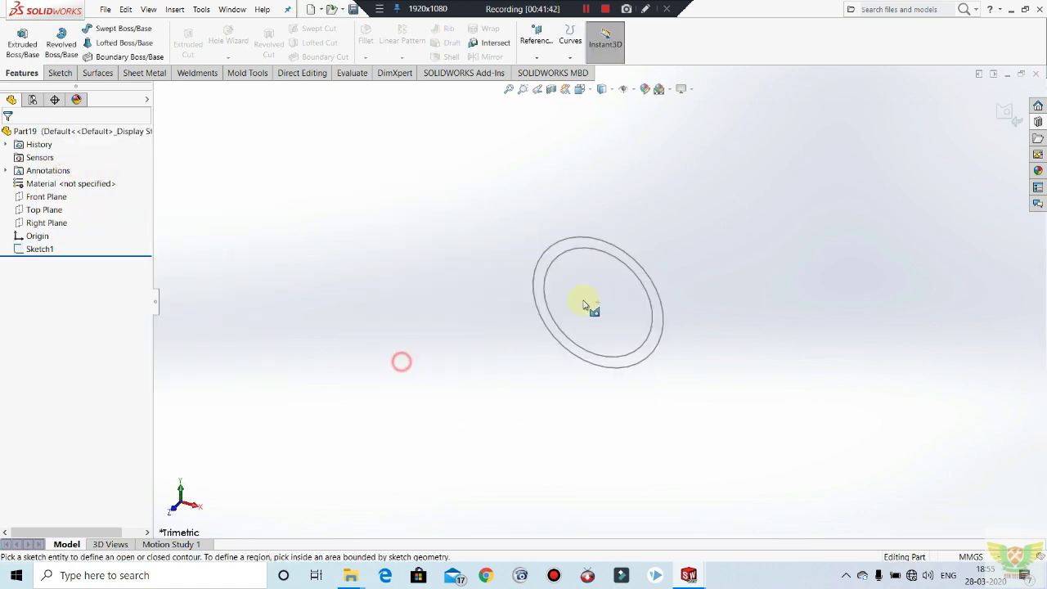
pyautogui.click(612, 260)
pyautogui.click(584, 285)
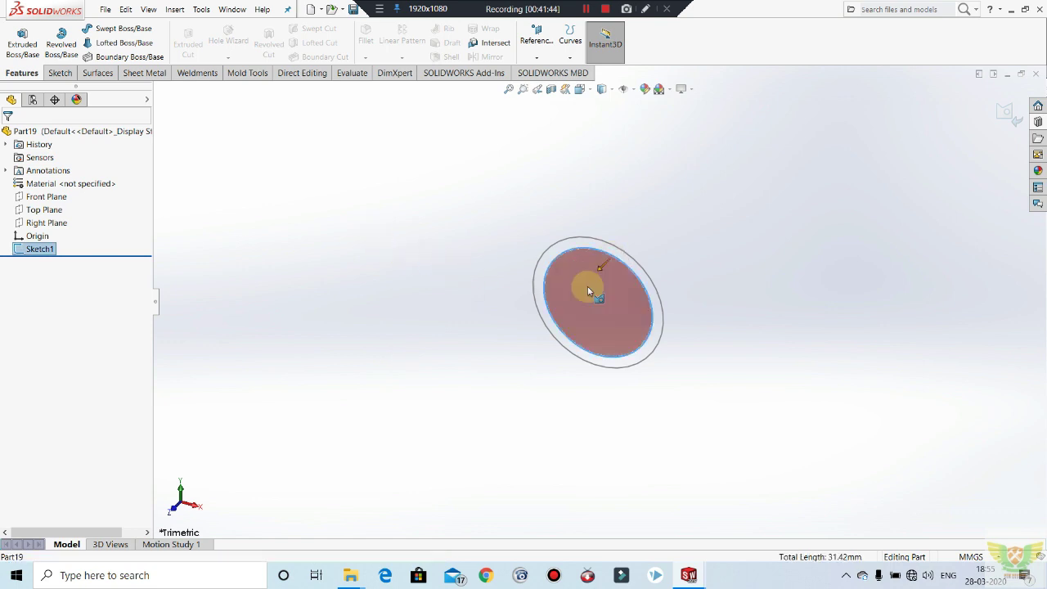
# Extrude the inner Ø10 region 35 mm into a solid cylinder.
pyautogui.click(22, 37)
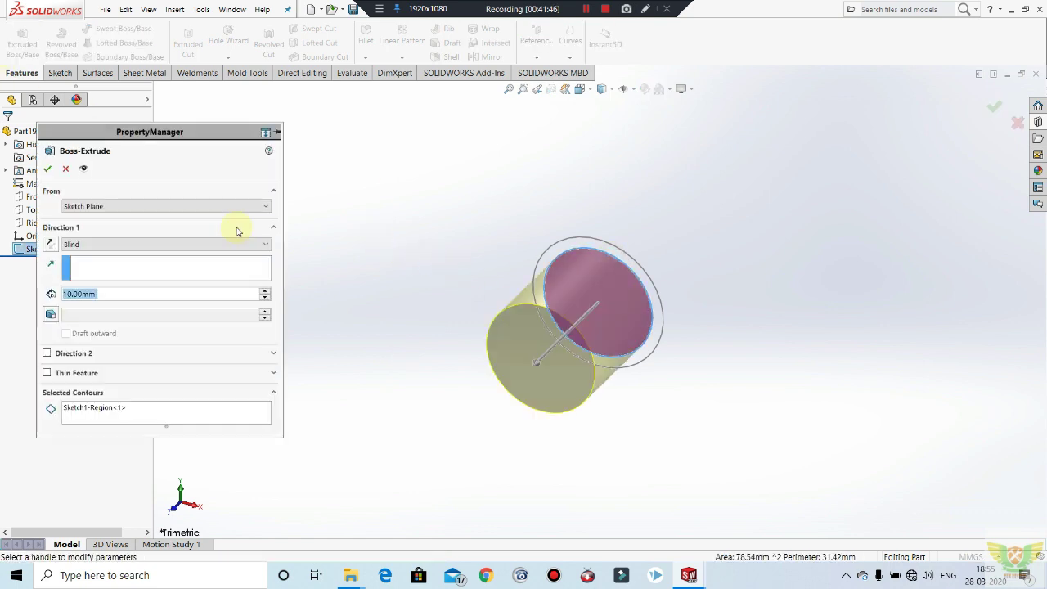
pyautogui.write('35')
pyautogui.press('Return')
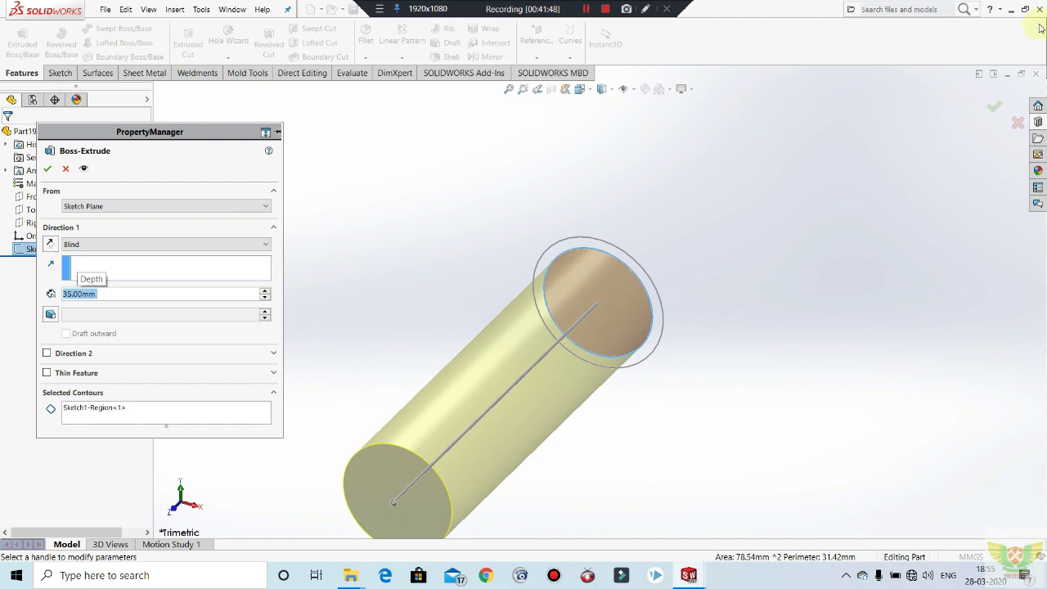
pyautogui.click(47, 169)
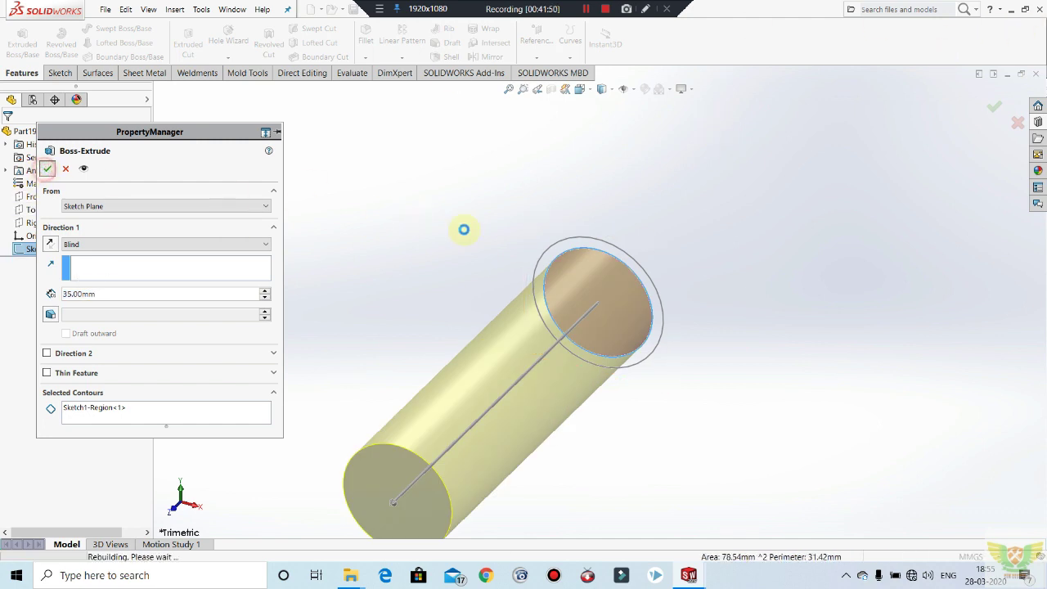
# Show Sketch1 again and select its outer Ø12 circle contour with Contour Select.
pyautogui.click(22, 35)
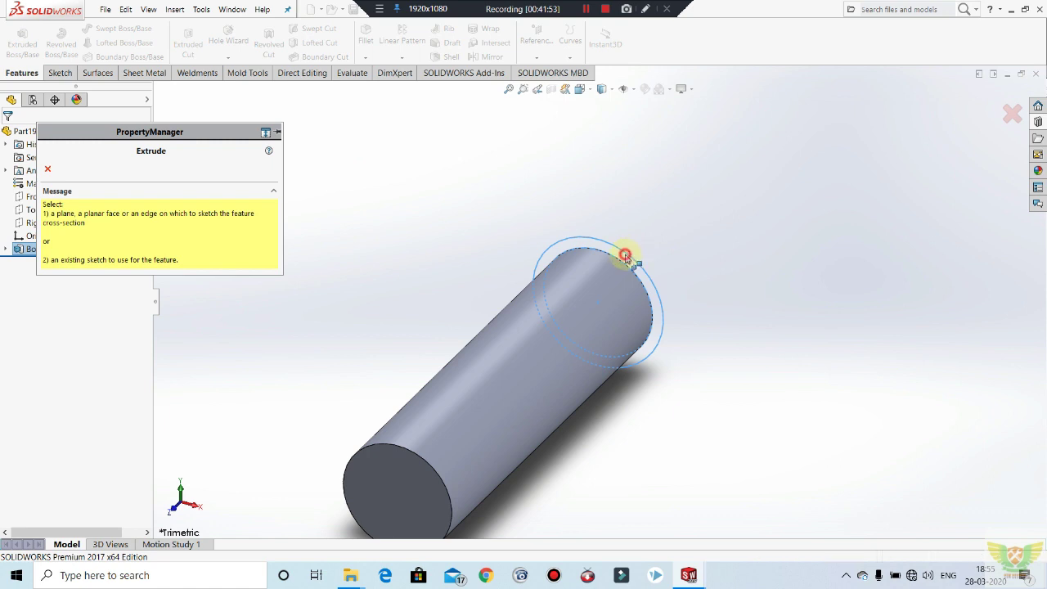
pyautogui.rightClick(489, 175)
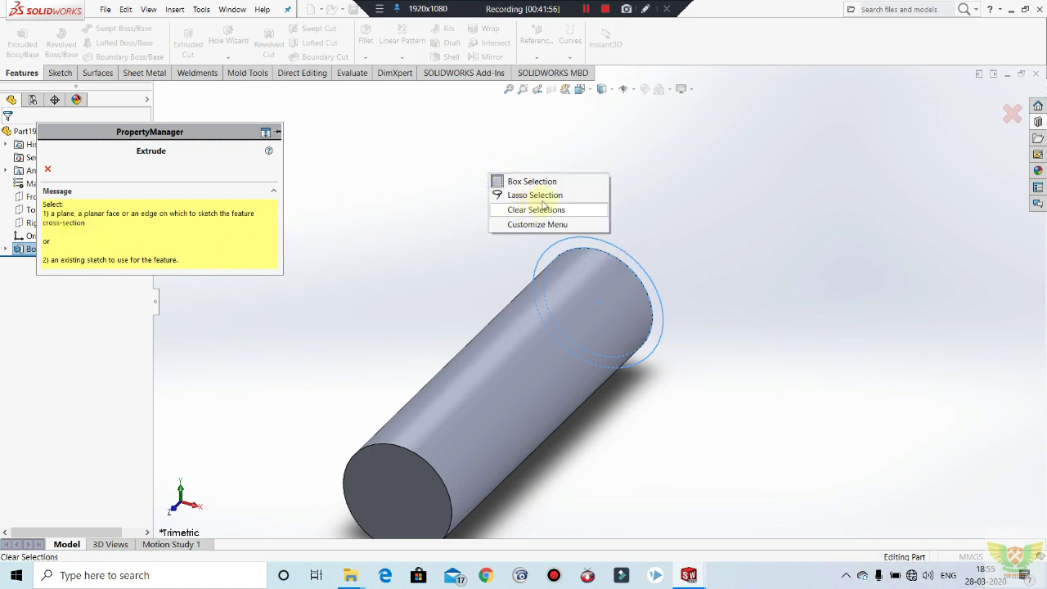
pyautogui.press('Escape')
pyautogui.press('Escape')
pyautogui.rightClick(363, 156)
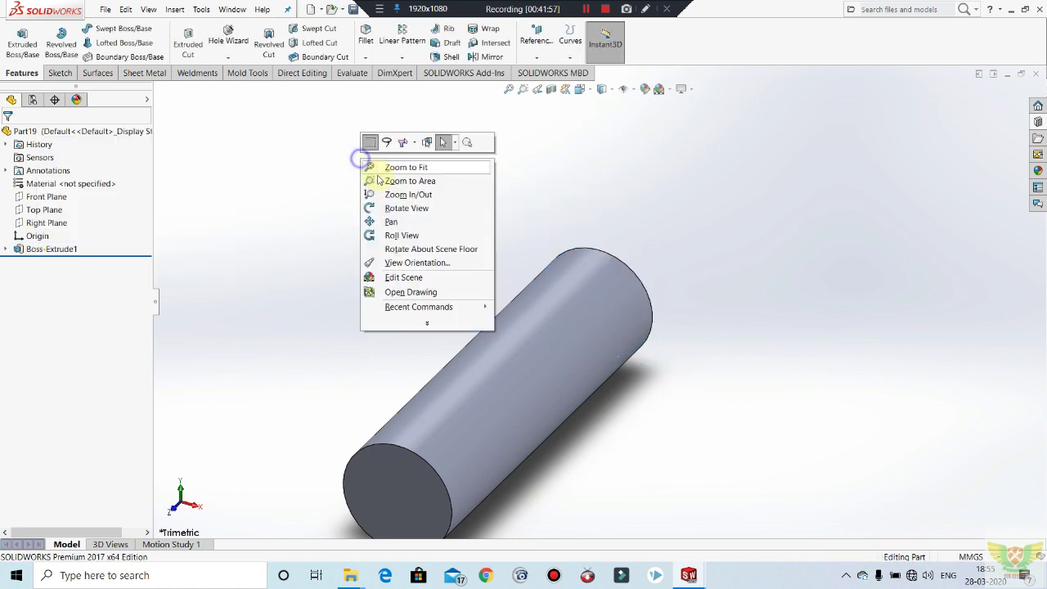
pyautogui.click(424, 334)
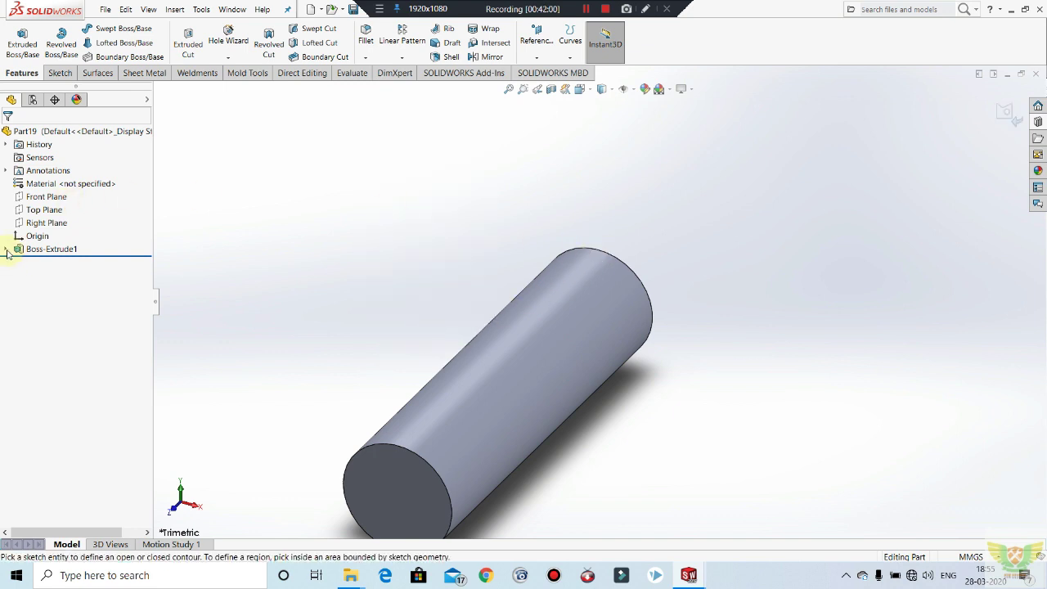
pyautogui.click(7, 250)
pyautogui.rightClick(45, 260)
pyautogui.click(55, 245)
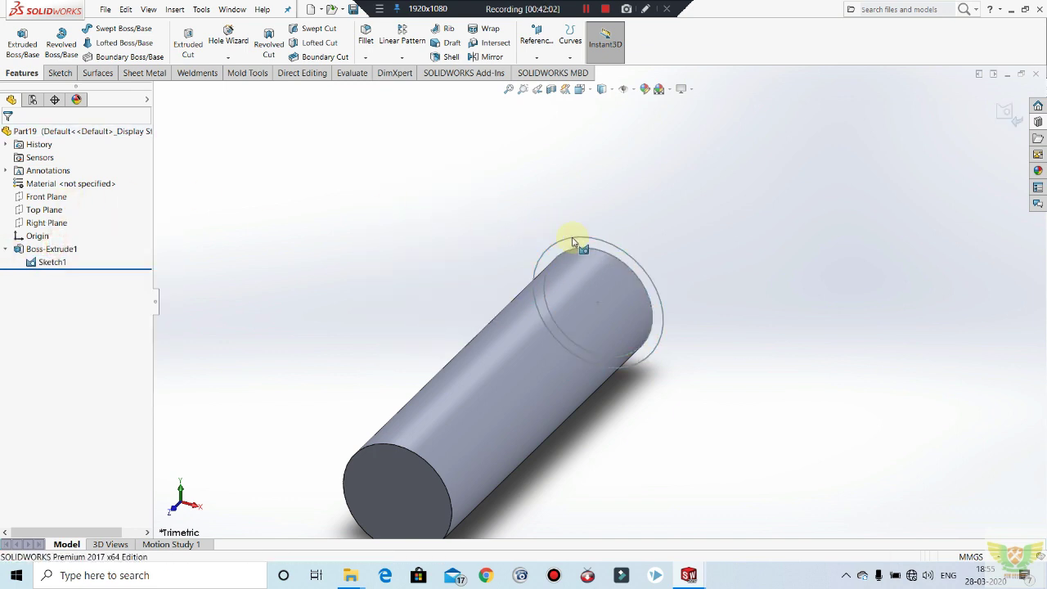
pyautogui.click(579, 244)
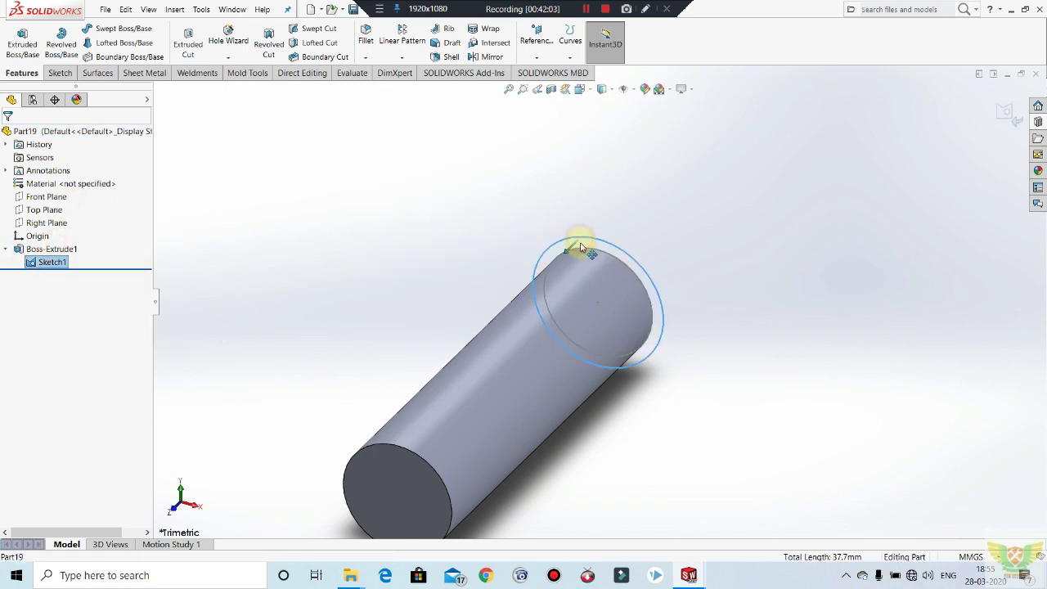
# Extrude the outer contour 85 mm in the reversed direction, merged with the cylinder.
pyautogui.click(22, 41)
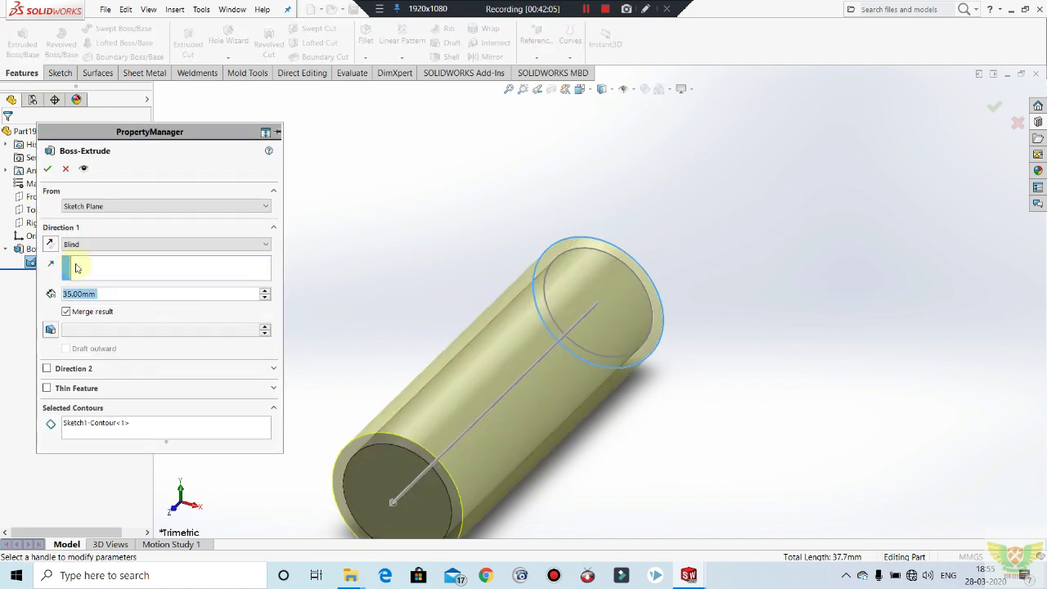
pyautogui.click(51, 243)
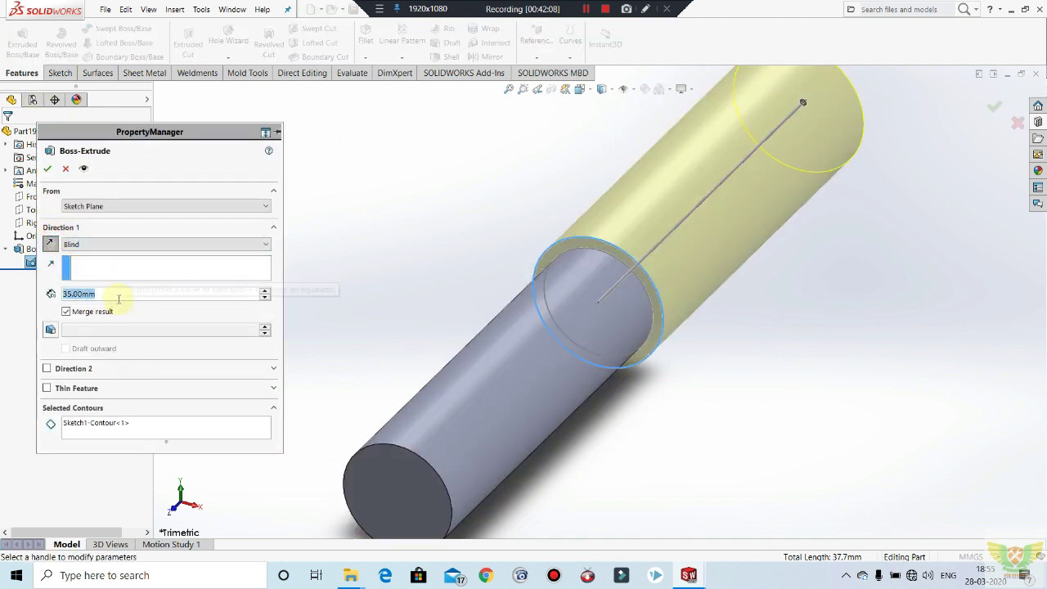
pyautogui.write('85')
pyautogui.press('Return')
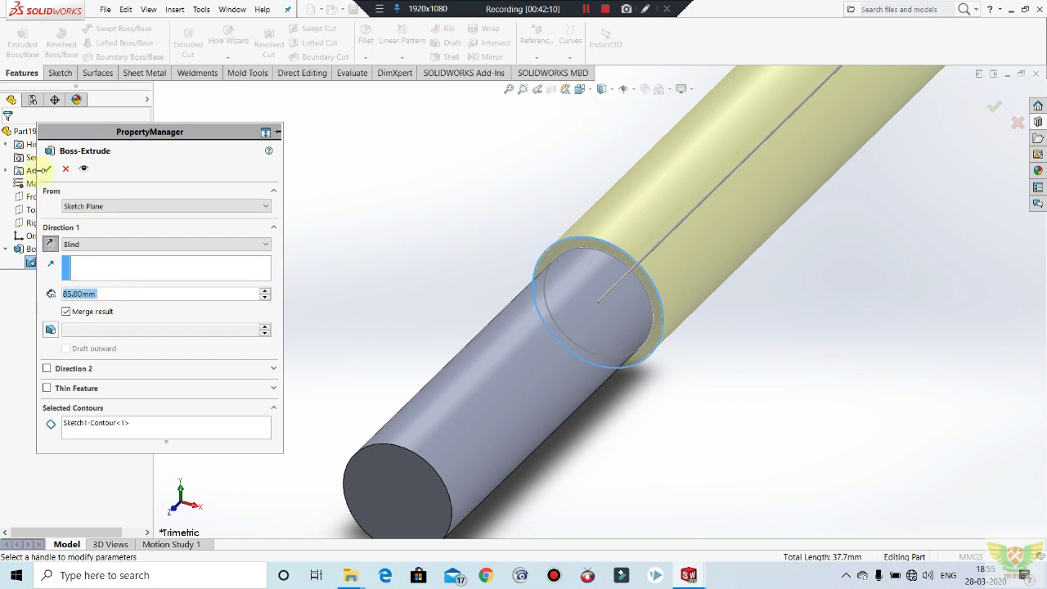
pyautogui.click(41, 169)
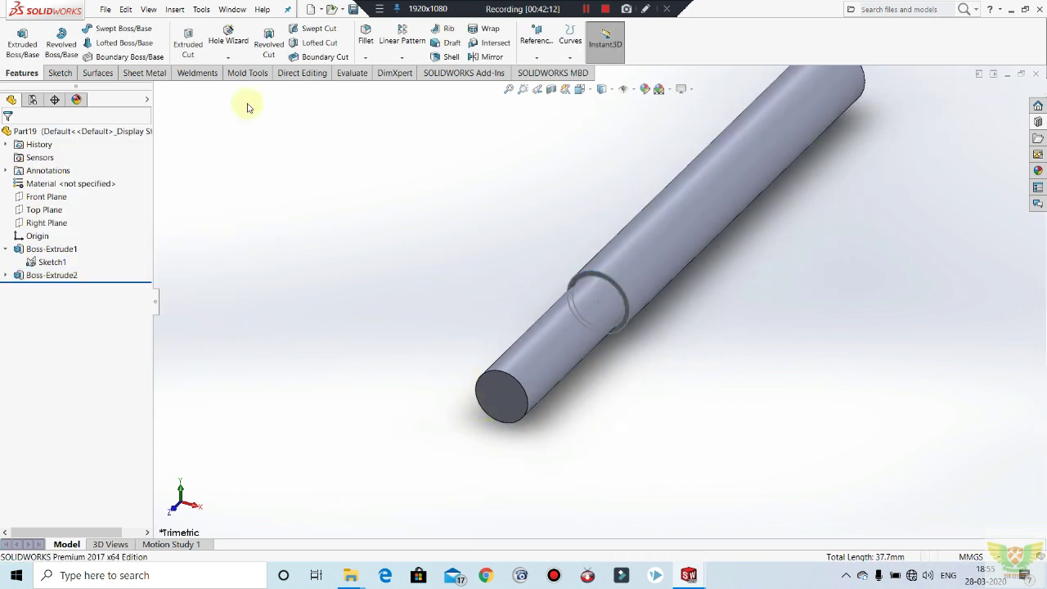
# Chamfer both circular end edges of the shaft at 1 mm × 45°.
pyautogui.rightClick(630, 315)
pyautogui.click(538, 368)
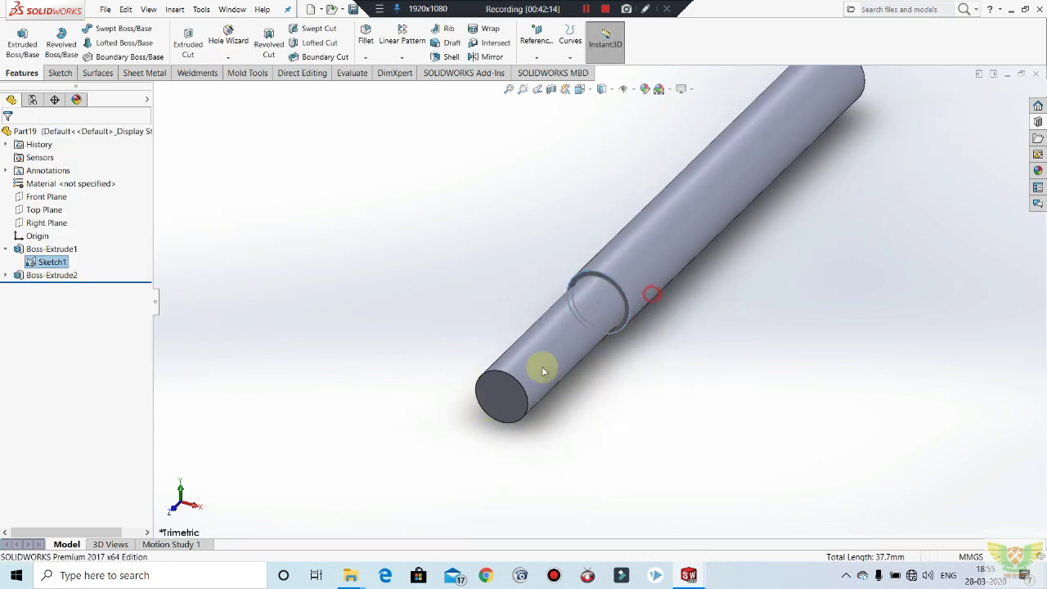
pyautogui.click(366, 58)
pyautogui.click(374, 84)
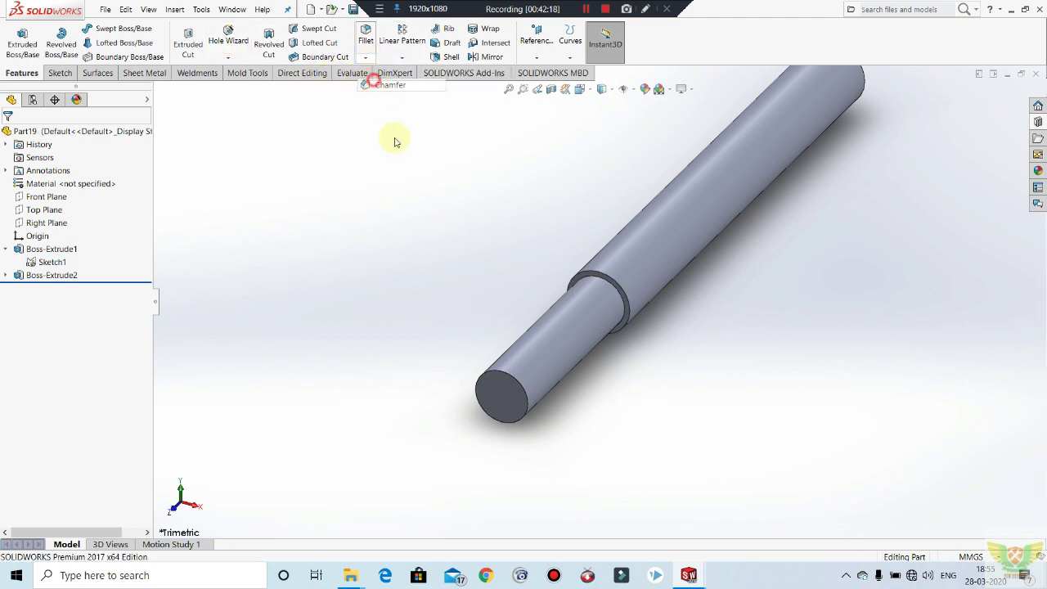
pyautogui.click(527, 383)
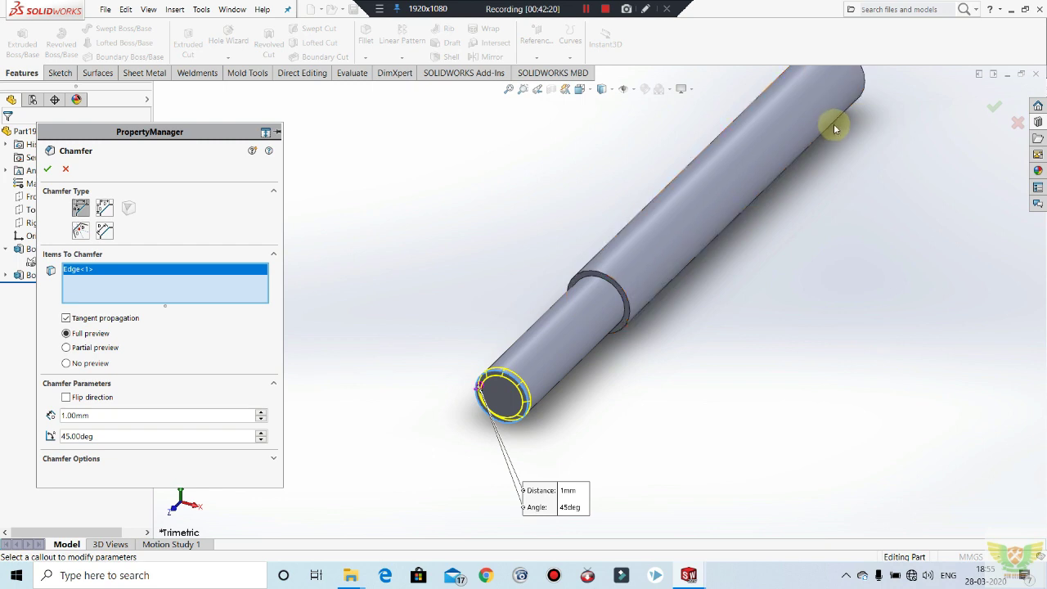
pyautogui.click(865, 86)
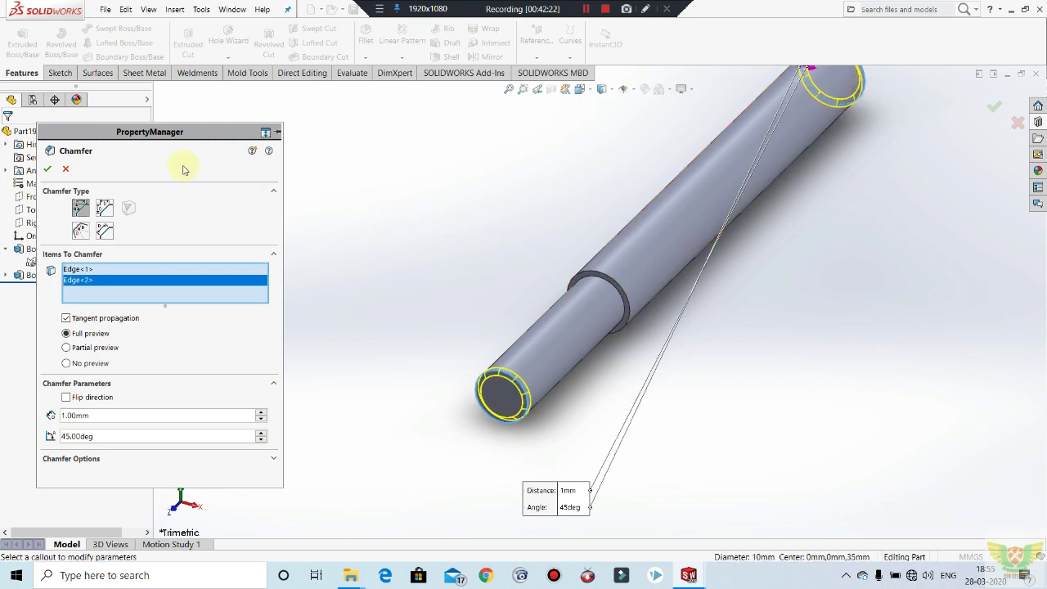
pyautogui.click(48, 168)
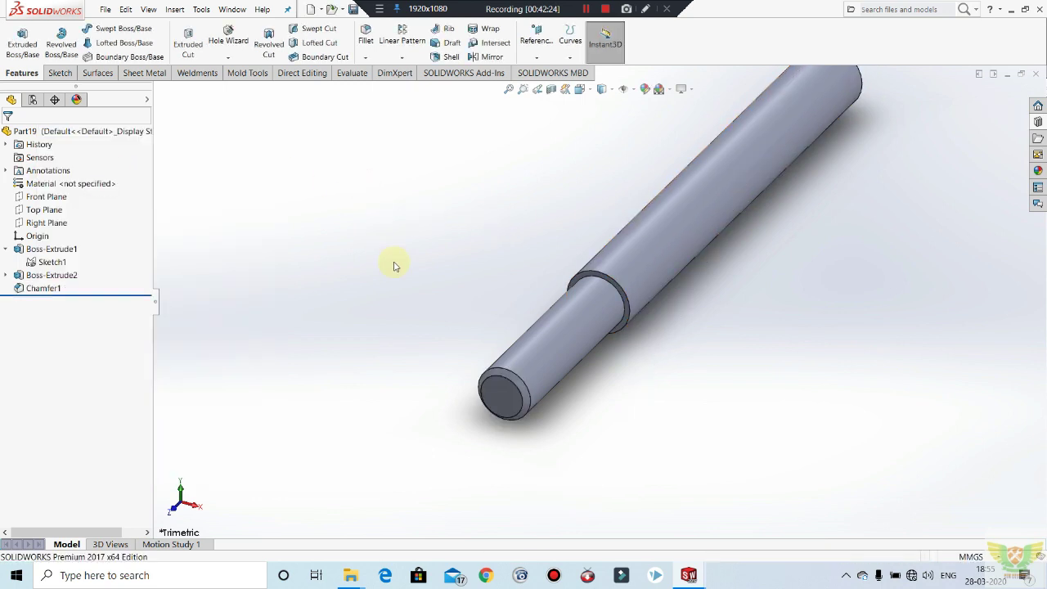
pyautogui.moveTo(491, 340)
pyautogui.mouseDown(button='middle')
pyautogui.moveTo(756, 245)
pyautogui.moveTo(671, 220)
pyautogui.mouseUp(button='middle')
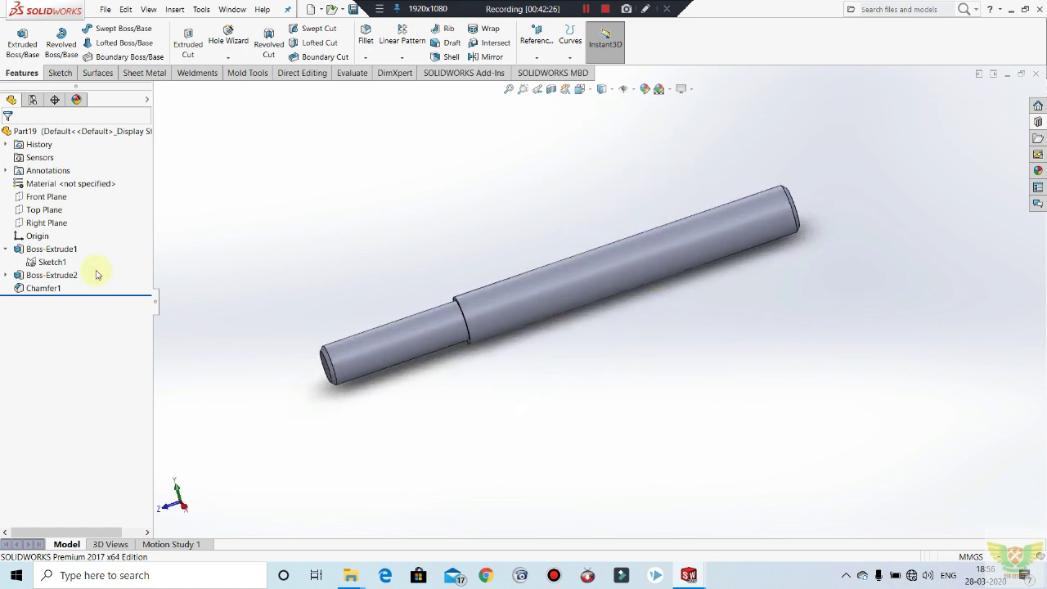
pyautogui.click(45, 210)
# Sketch a Ø2 circle near the shaft's top end on the Top Plane.
pyautogui.click(79, 193)
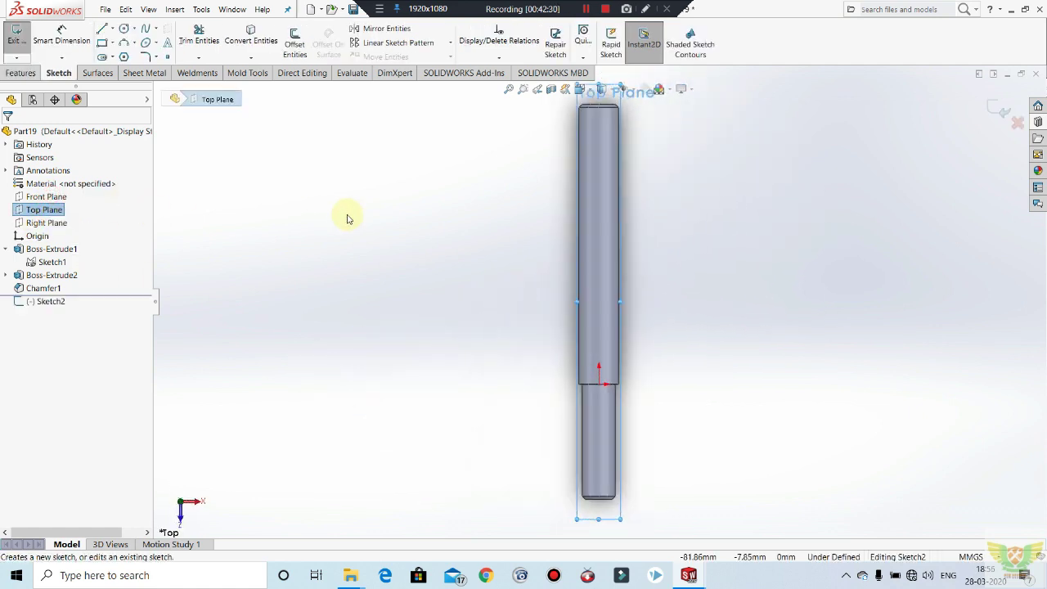
pyautogui.scroll(-3, 585, 119)
pyautogui.scroll(-2, 630, 139)
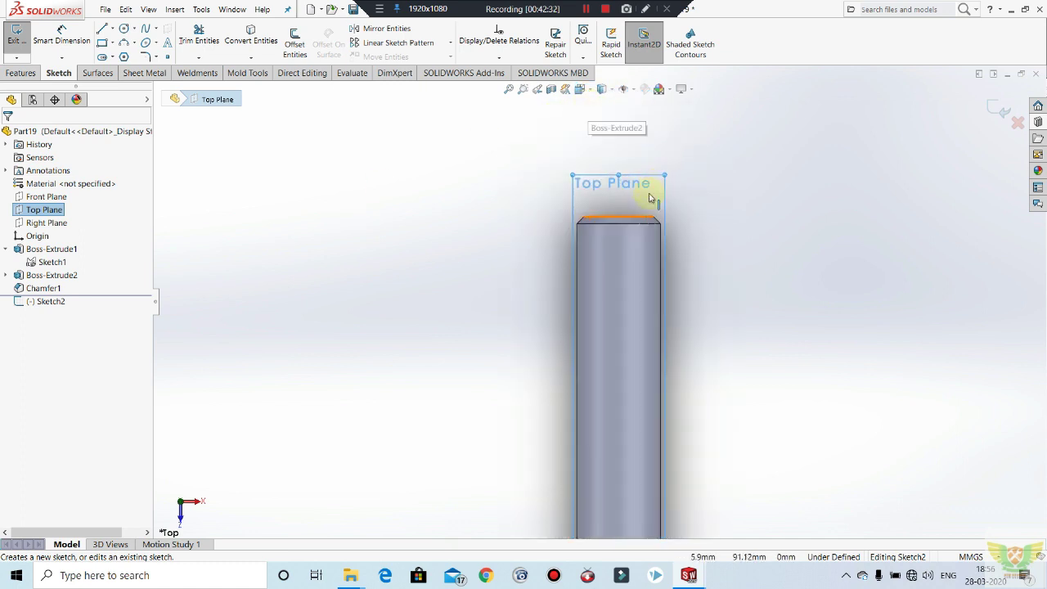
pyautogui.scroll(-2, 654, 197)
pyautogui.click(124, 28)
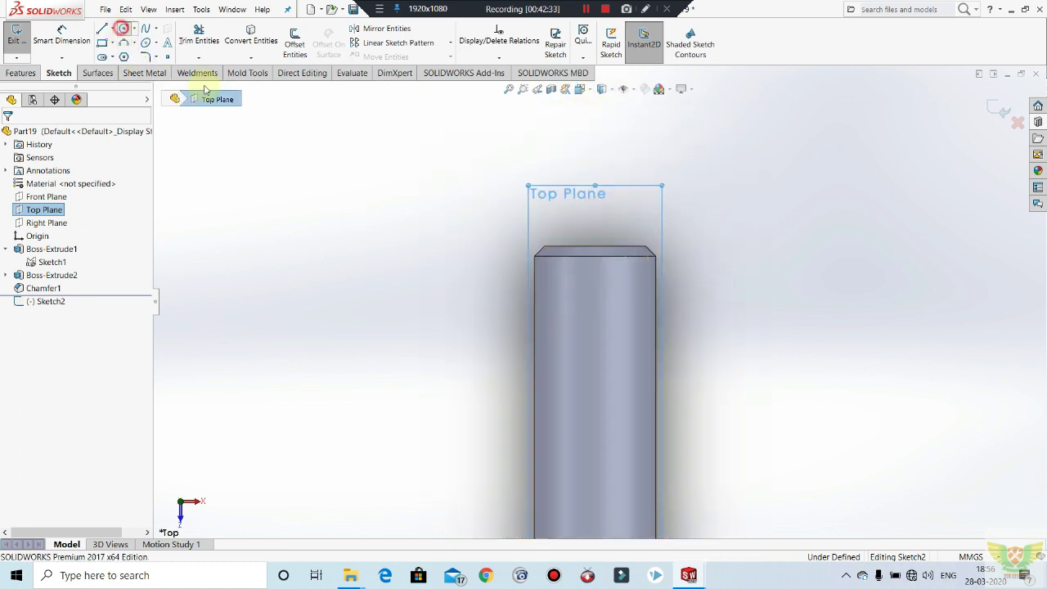
pyautogui.click(595, 286)
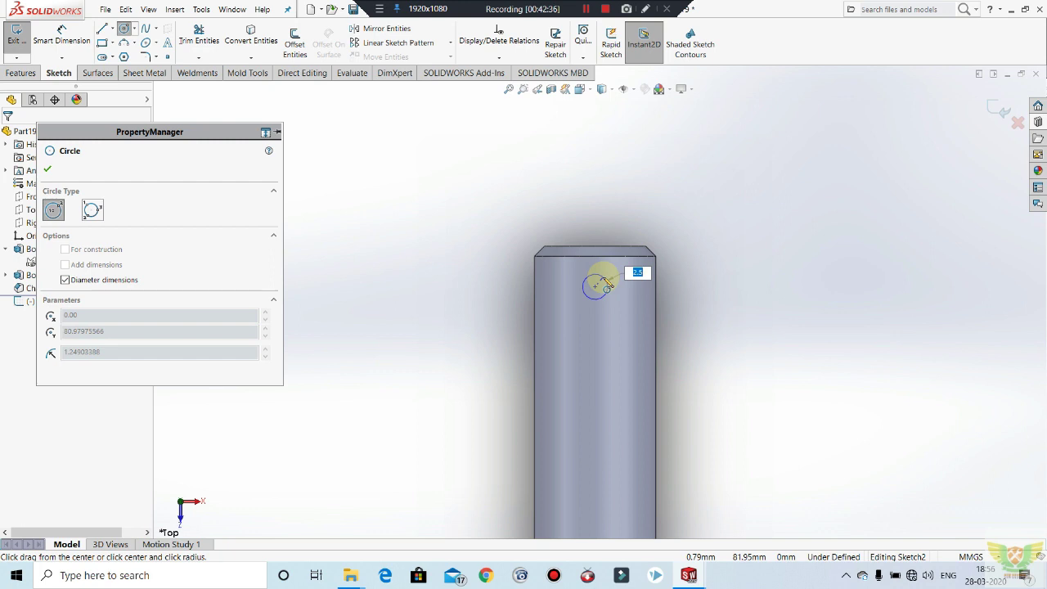
pyautogui.write('2')
pyautogui.press('Return')
pyautogui.press('Escape')
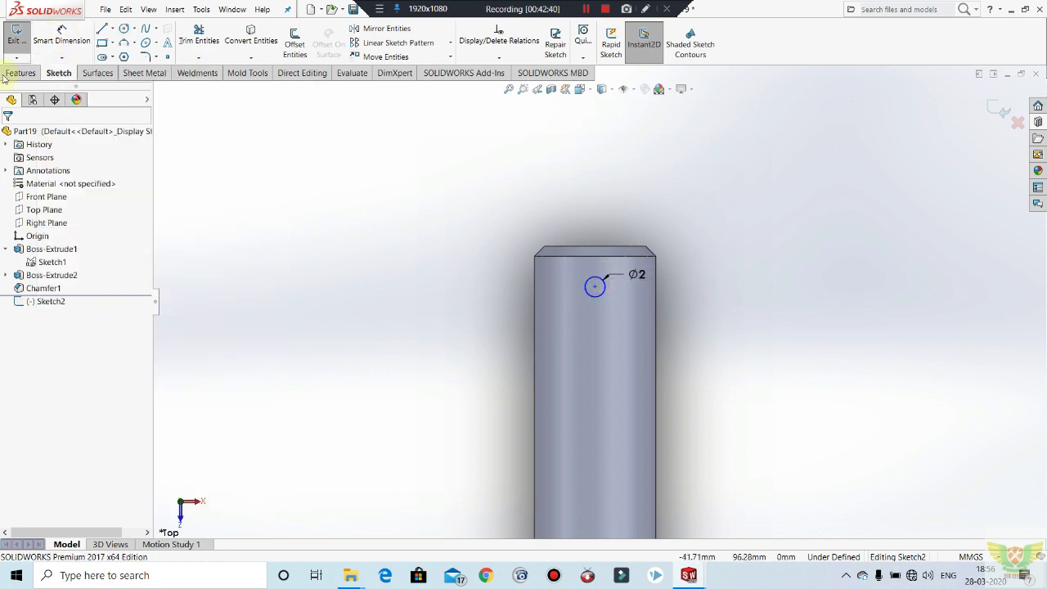
# Dimension the circle 5 mm from the shaft's top edge and exit the sketch.
pyautogui.click(61, 38)
pyautogui.click(600, 248)
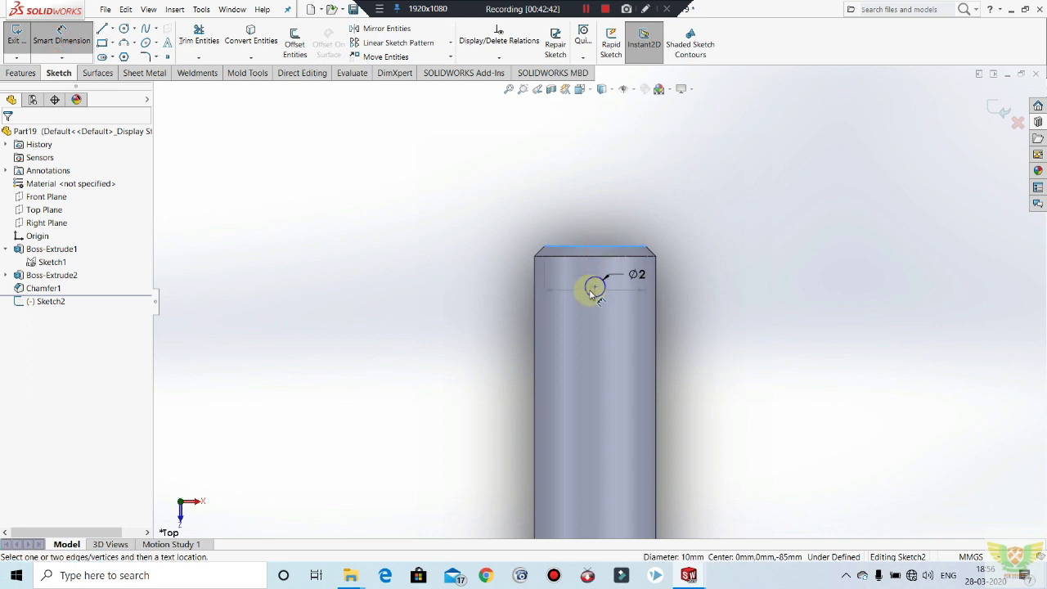
pyautogui.click(595, 288)
pyautogui.click(712, 262)
pyautogui.write('5')
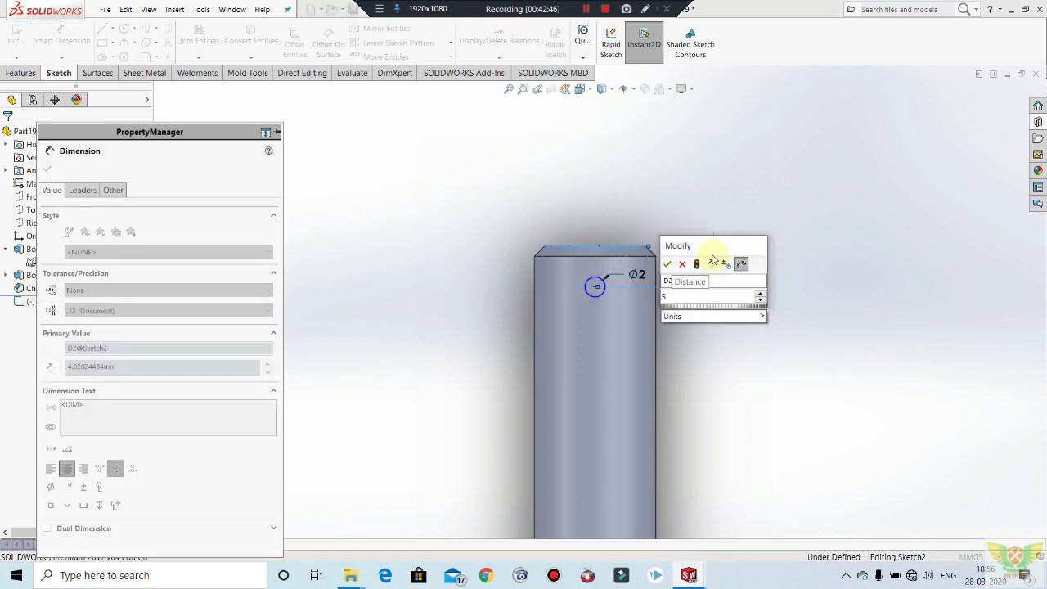
pyautogui.click(668, 264)
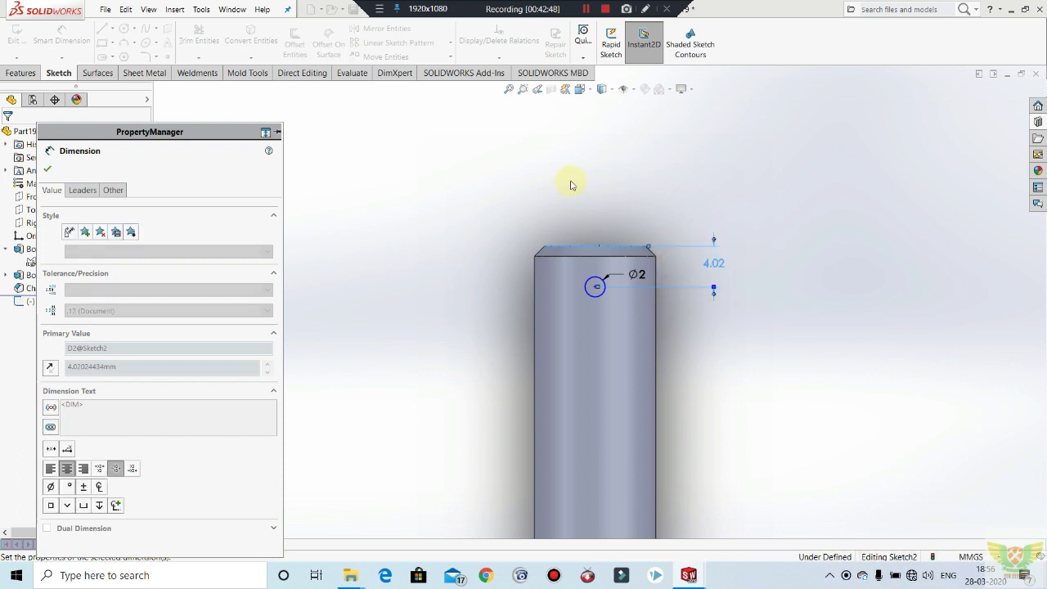
pyautogui.click(568, 177)
pyautogui.click(17, 37)
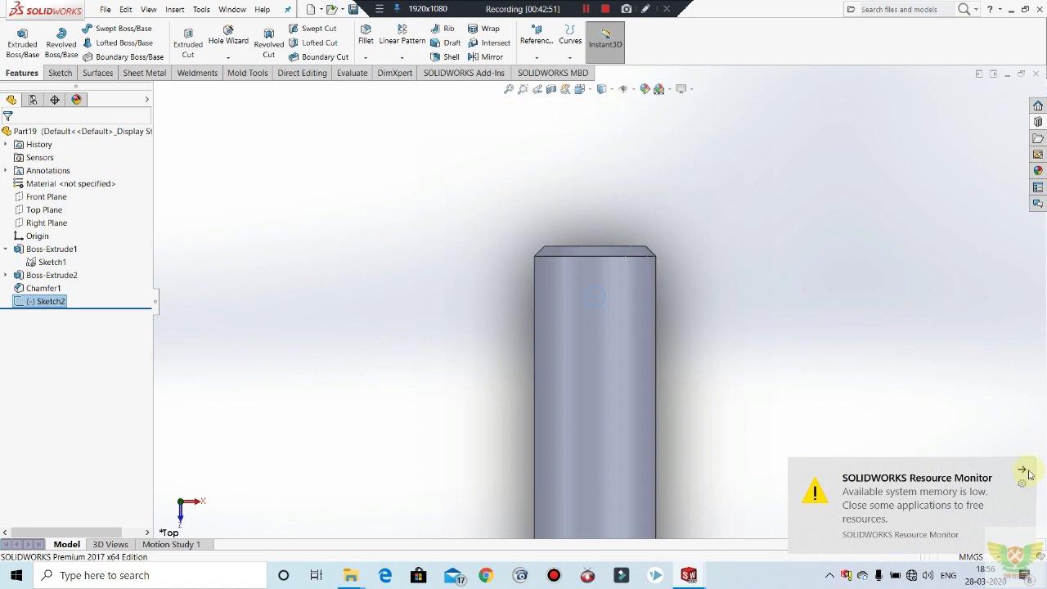
# Extrude the Ø2 pin circle 10 mm in both directions to form the cross pin.
pyautogui.click(1028, 473)
pyautogui.click(21, 43)
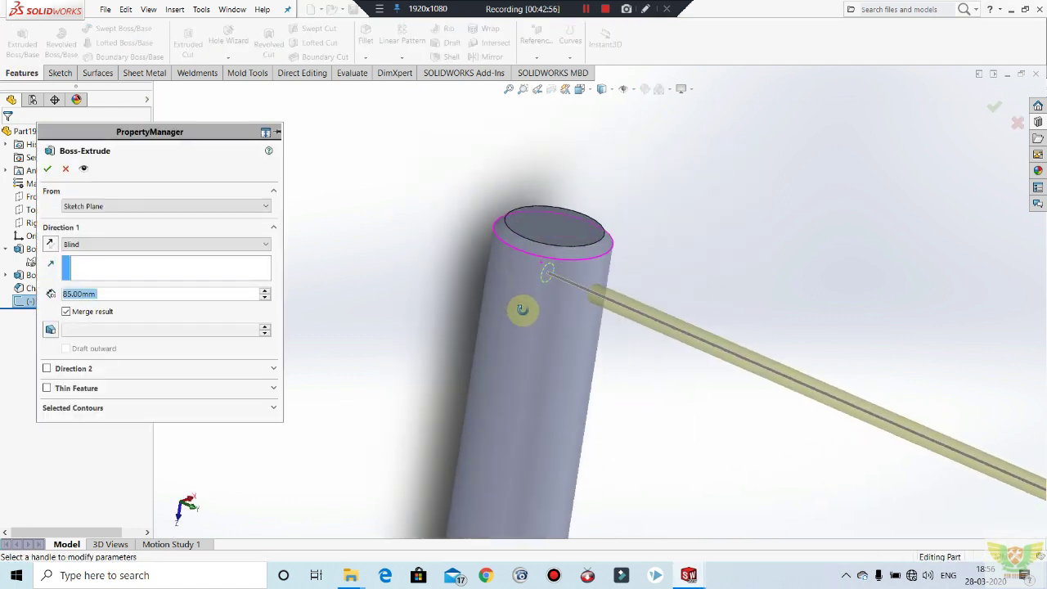
pyautogui.write('1')
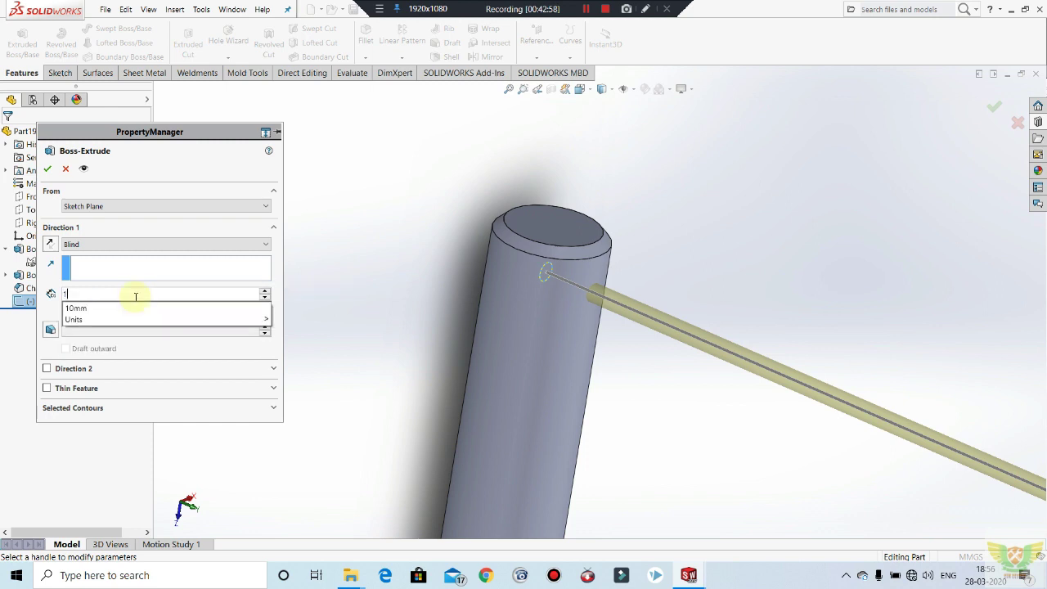
pyautogui.write('0')
pyautogui.press('Return')
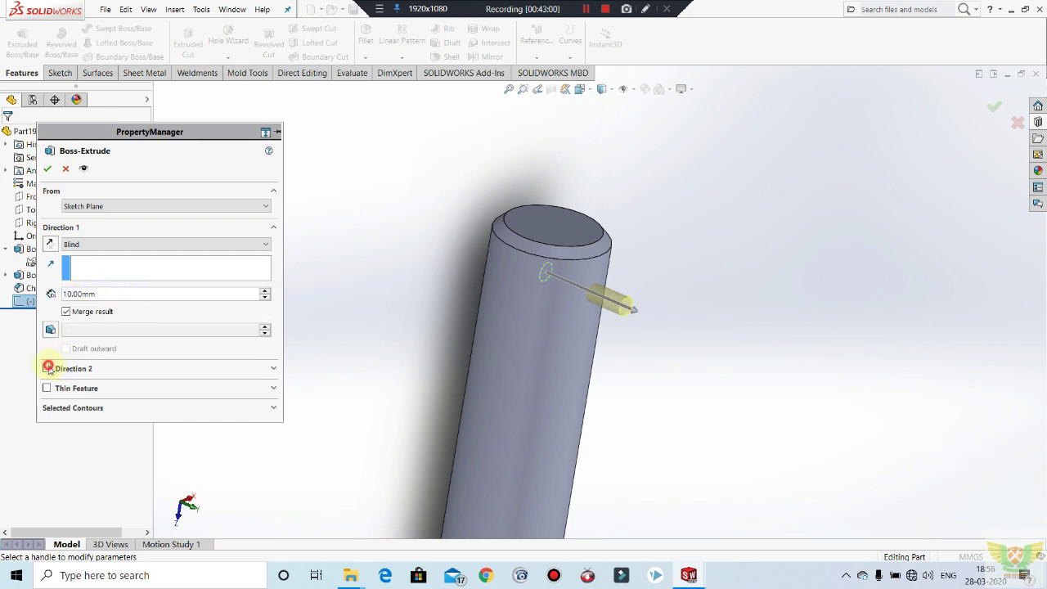
pyautogui.click(47, 368)
pyautogui.write('10')
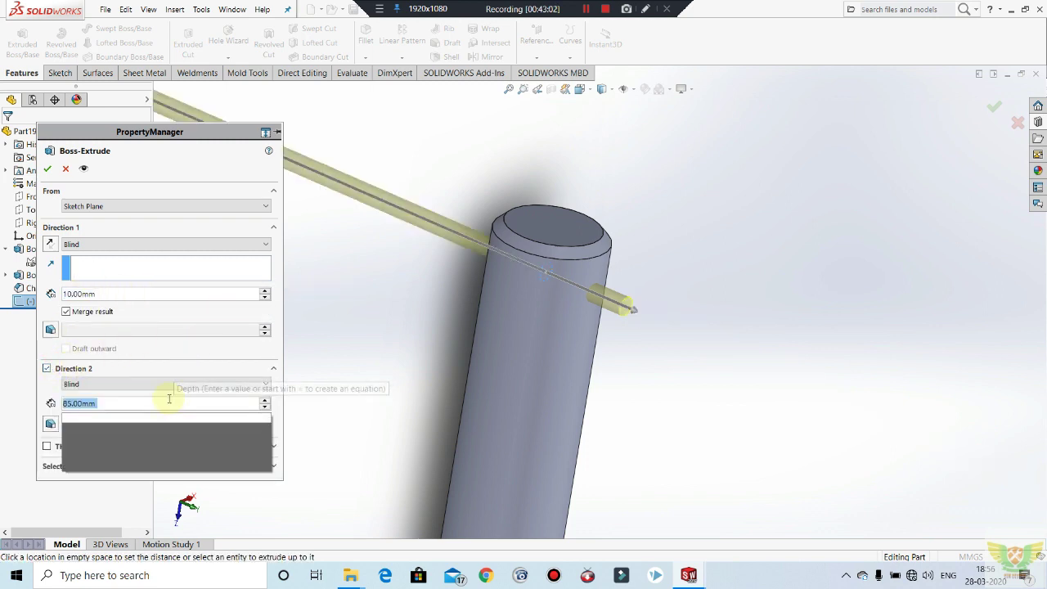
pyautogui.press('Return')
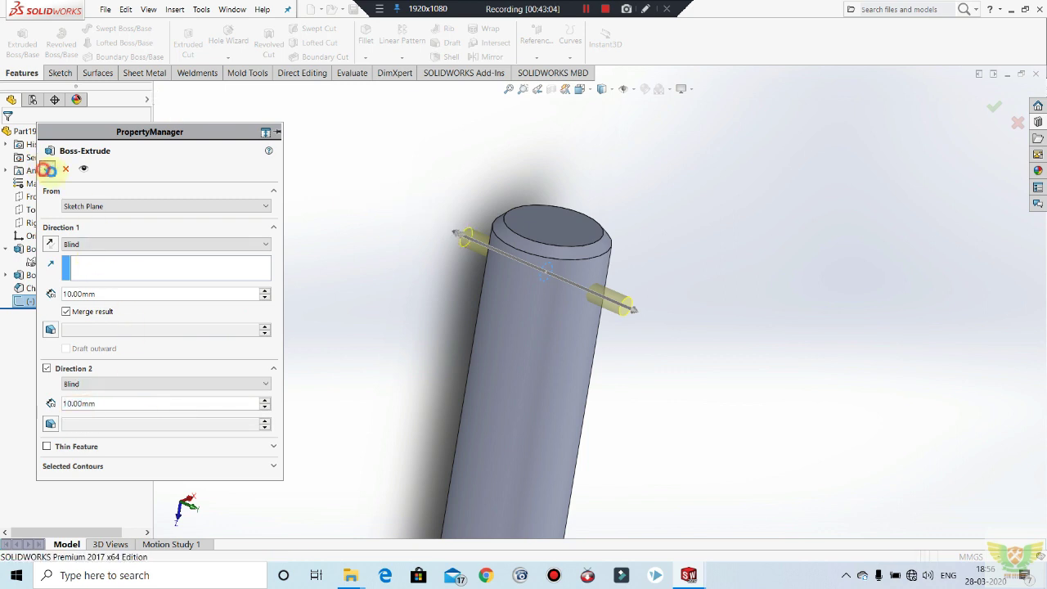
pyautogui.click(45, 170)
# Orbit and zoom around the shaft to inspect the cross pin.
pyautogui.scroll(5, 687, 366)
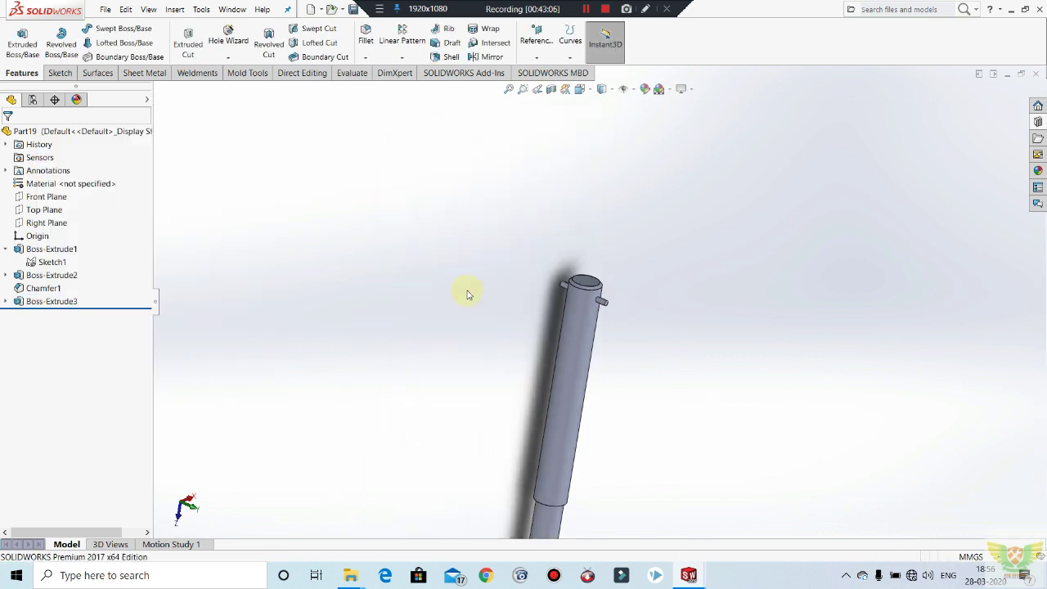
pyautogui.scroll(3, 608, 398)
pyautogui.moveTo(608, 398)
pyautogui.mouseDown(button='middle')
pyautogui.moveTo(584, 168)
pyautogui.moveTo(651, 216)
pyautogui.mouseUp(button='middle')
pyautogui.scroll(-3, 564, 319)
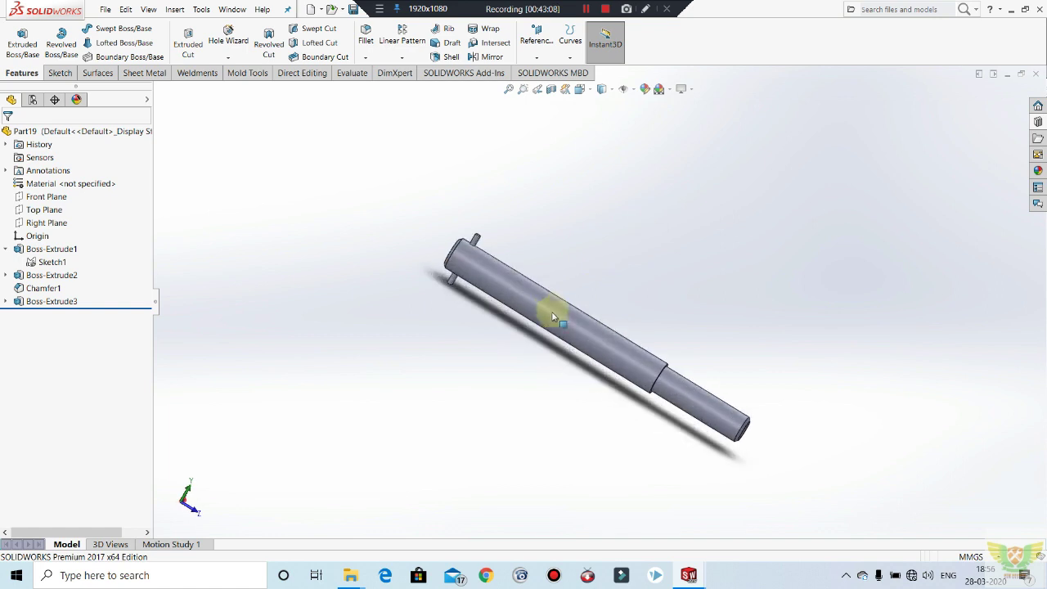
pyautogui.moveTo(551, 311)
pyautogui.mouseDown(button='middle')
pyautogui.moveTo(580, 245)
pyautogui.moveTo(589, 323)
pyautogui.moveTo(692, 360)
pyautogui.mouseUp(button='middle')
pyautogui.scroll(-2, 693, 360)
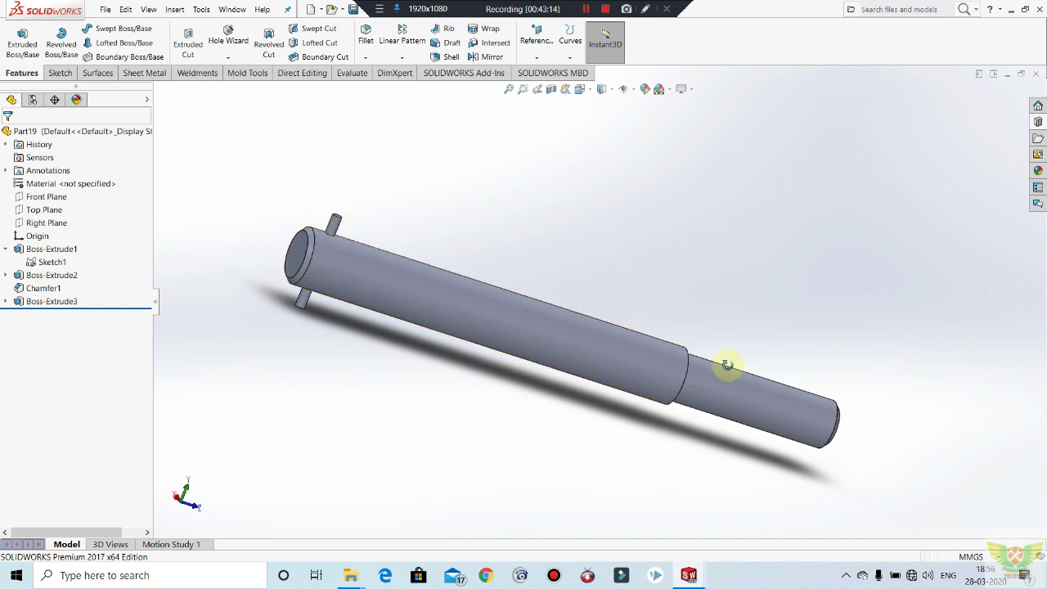
pyautogui.moveTo(726, 362); pyautogui.dragTo(709, 356, button='middle')
pyautogui.moveTo(731, 398); pyautogui.dragTo(706, 369, button='middle')
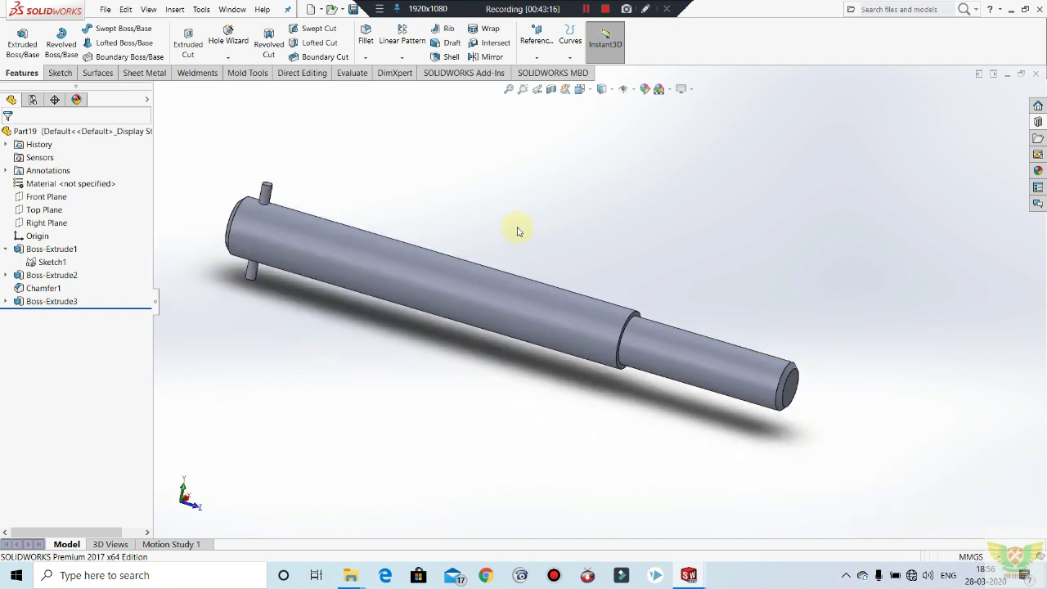
pyautogui.moveTo(490, 215)
pyautogui.mouseDown(button='middle')
pyautogui.moveTo(532, 276)
pyautogui.moveTo(529, 297)
pyautogui.moveTo(542, 226)
pyautogui.mouseUp(button='middle')
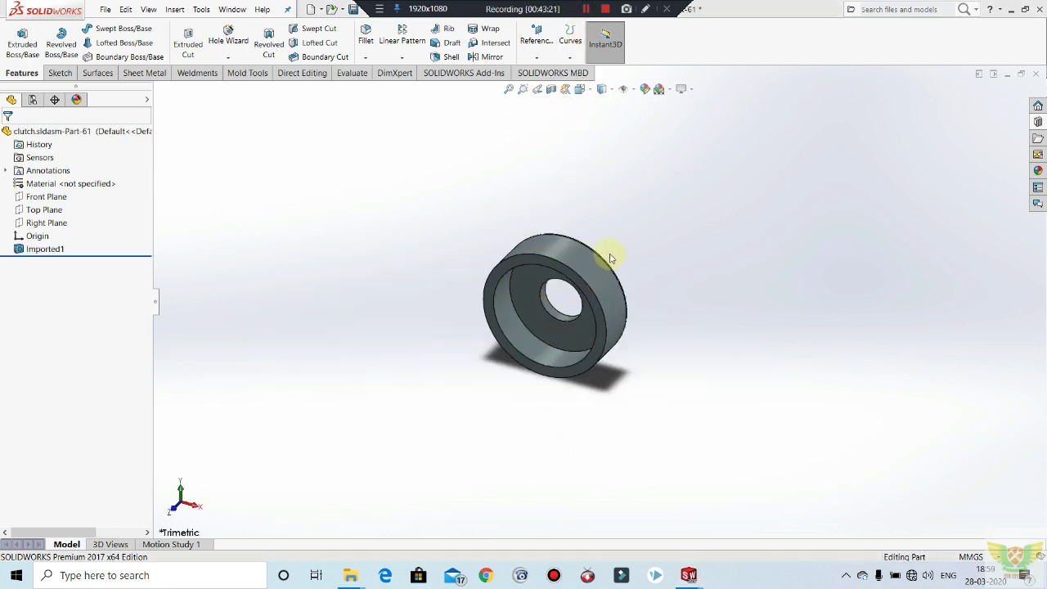
# Orbit the reference cup washer, then create a new Part document via File > New.
pyautogui.moveTo(609, 258)
pyautogui.mouseDown(button='middle')
pyautogui.moveTo(603, 248)
pyautogui.moveTo(657, 136)
pyautogui.moveTo(603, 367)
pyautogui.moveTo(527, 381)
pyautogui.moveTo(532, 245)
pyautogui.moveTo(570, 335)
pyautogui.moveTo(573, 284)
pyautogui.mouseUp(button='middle')
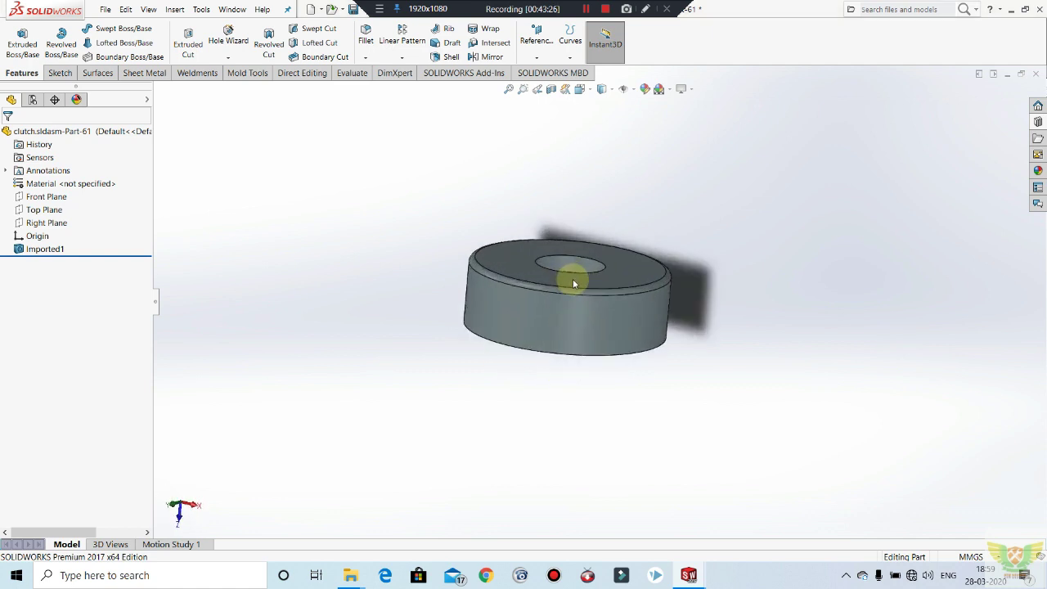
pyautogui.scroll(-2, 573, 278)
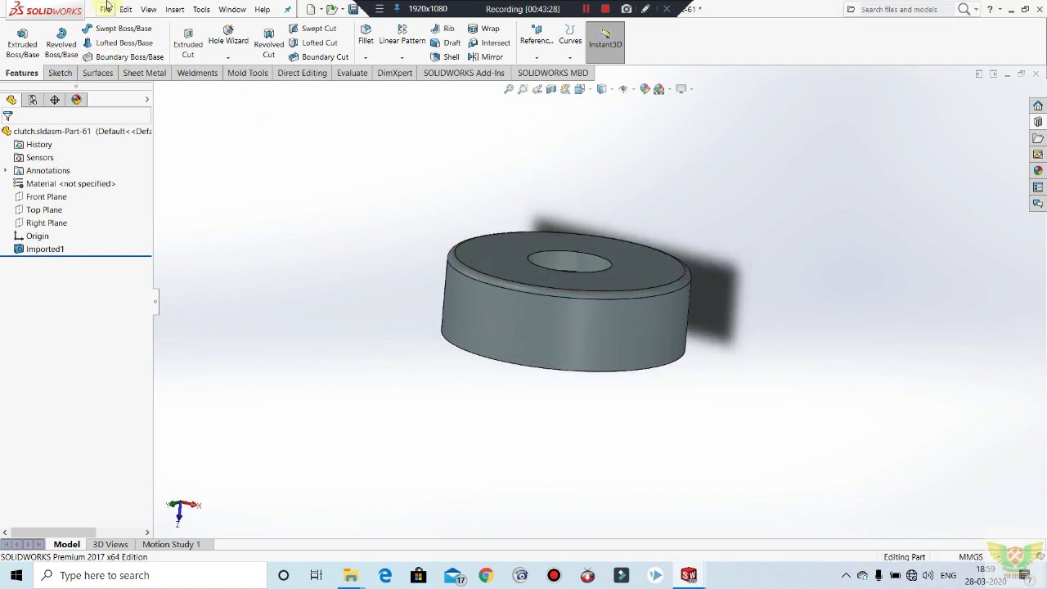
pyautogui.click(108, 9)
pyautogui.click(117, 28)
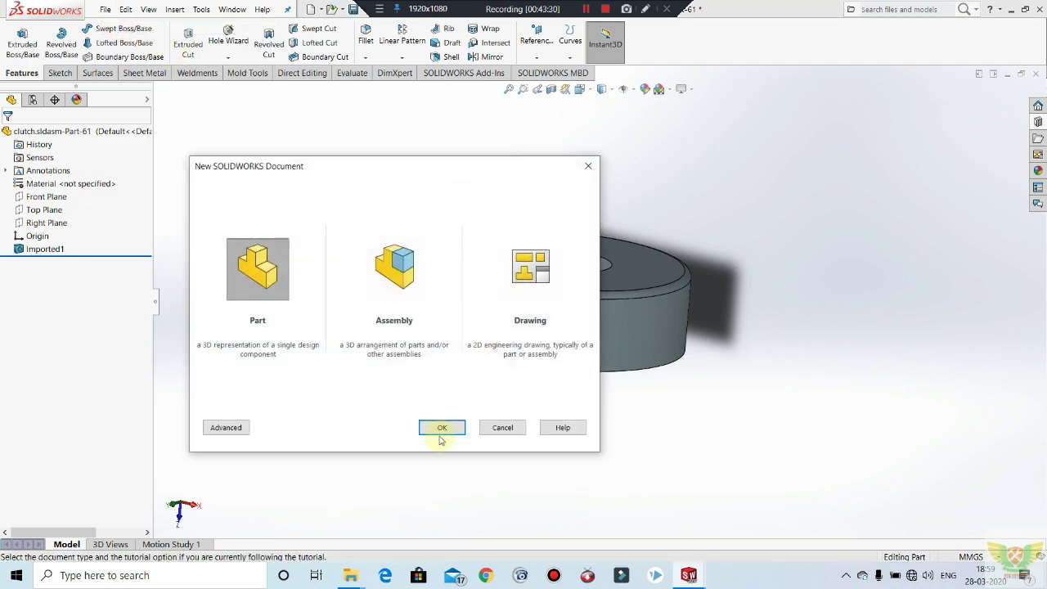
pyautogui.click(440, 429)
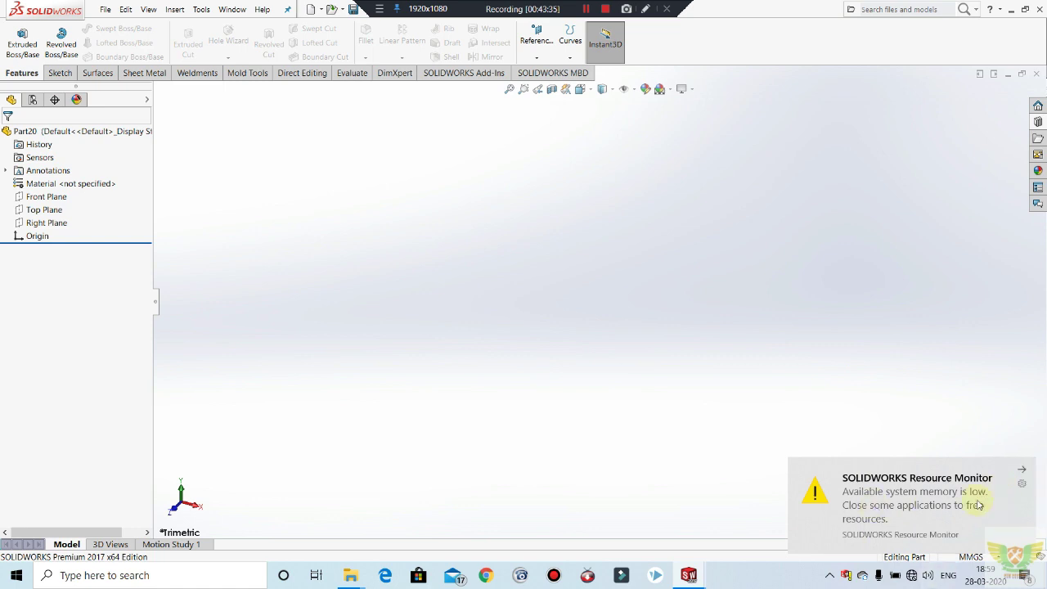
# Sketch the washer's L-shaped profile with its centreline on the Front Plane.
pyautogui.click(1023, 472)
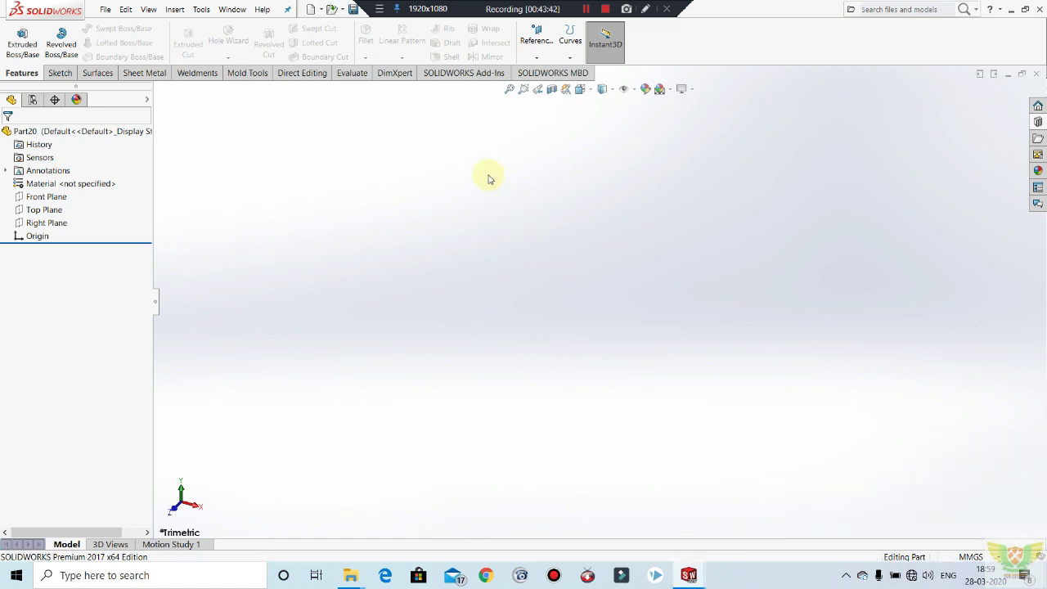
pyautogui.click(59, 73)
pyautogui.click(17, 37)
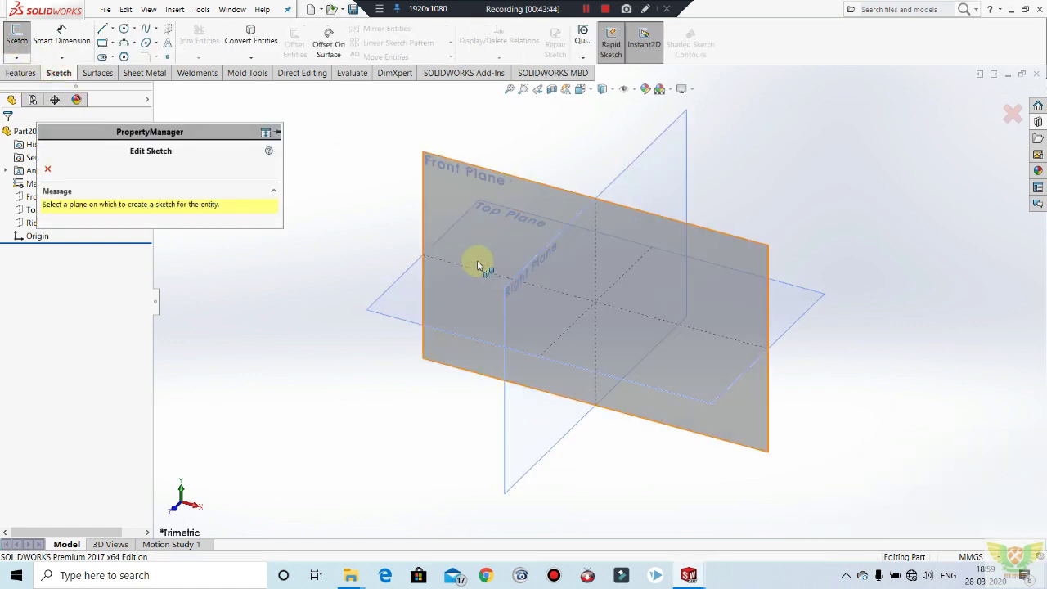
pyautogui.click(483, 242)
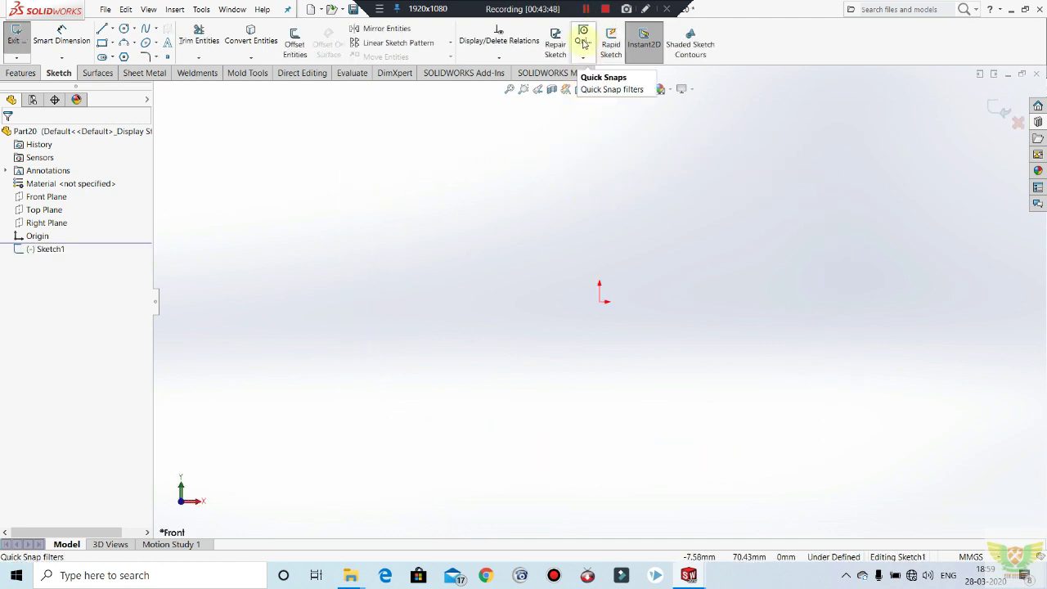
pyautogui.click(584, 10)
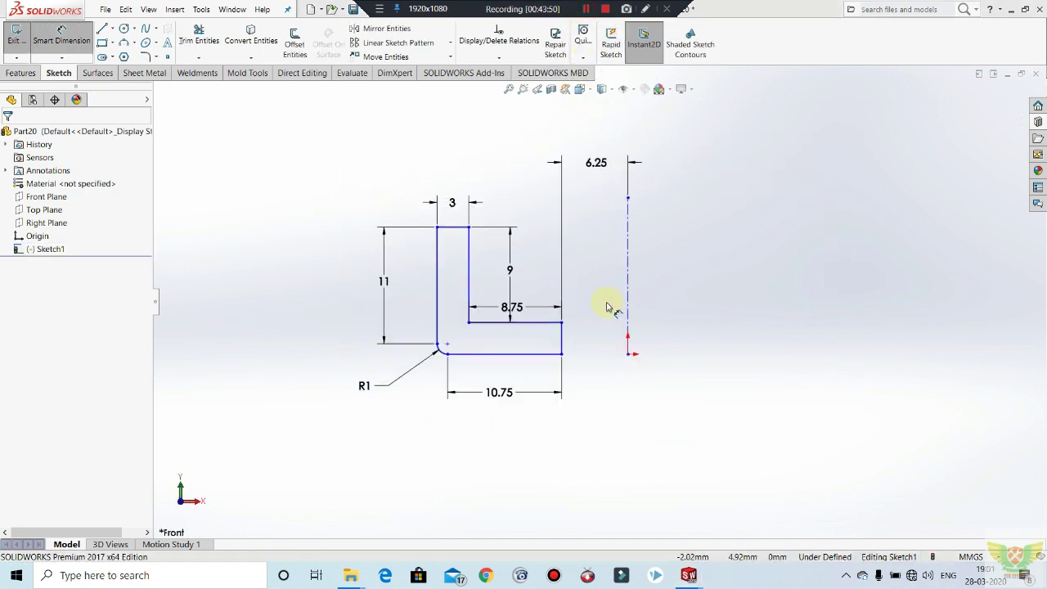
pyautogui.click(16, 35)
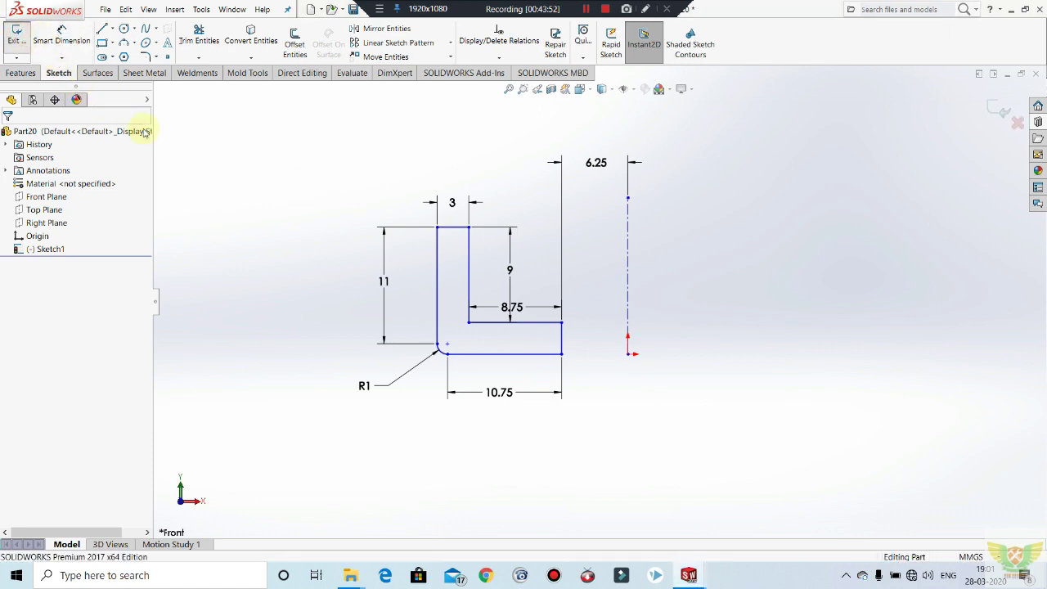
# Revolve the profile 360° into the cup washer solid.
pyautogui.click(19, 72)
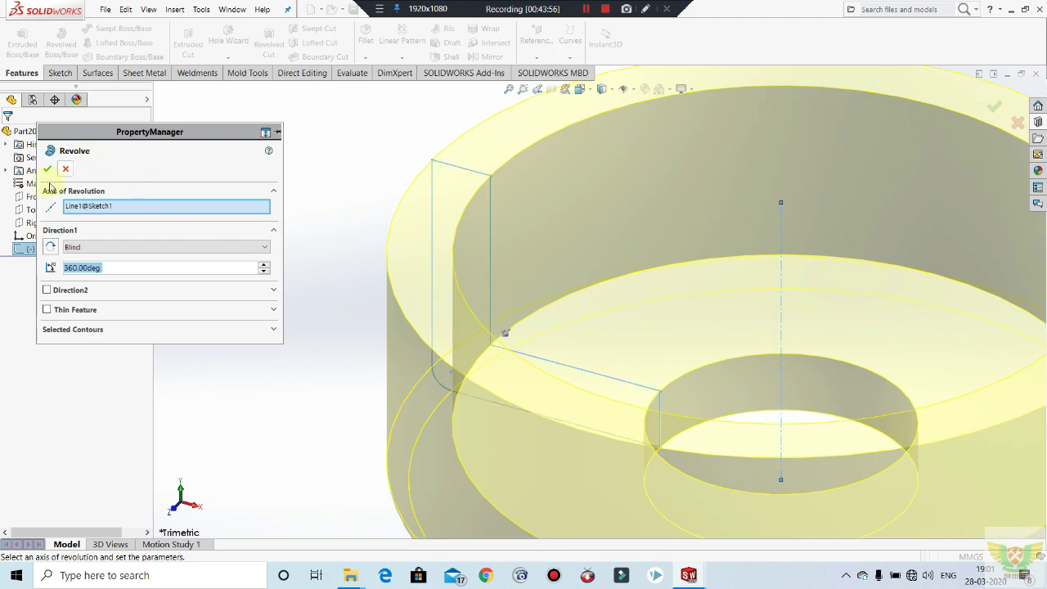
pyautogui.click(47, 170)
pyautogui.scroll(3, 622, 270)
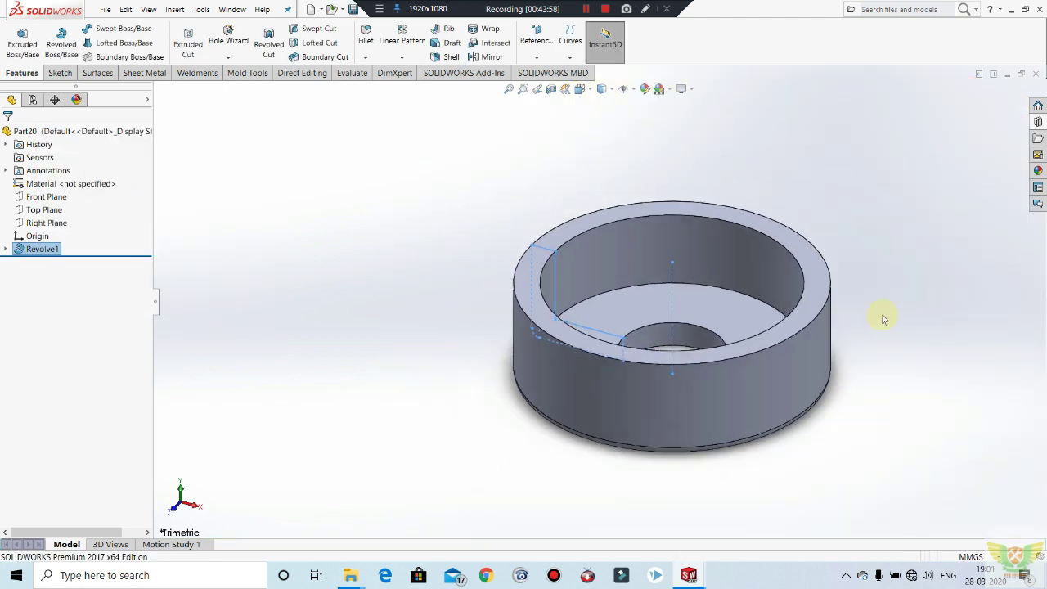
pyautogui.click(872, 297)
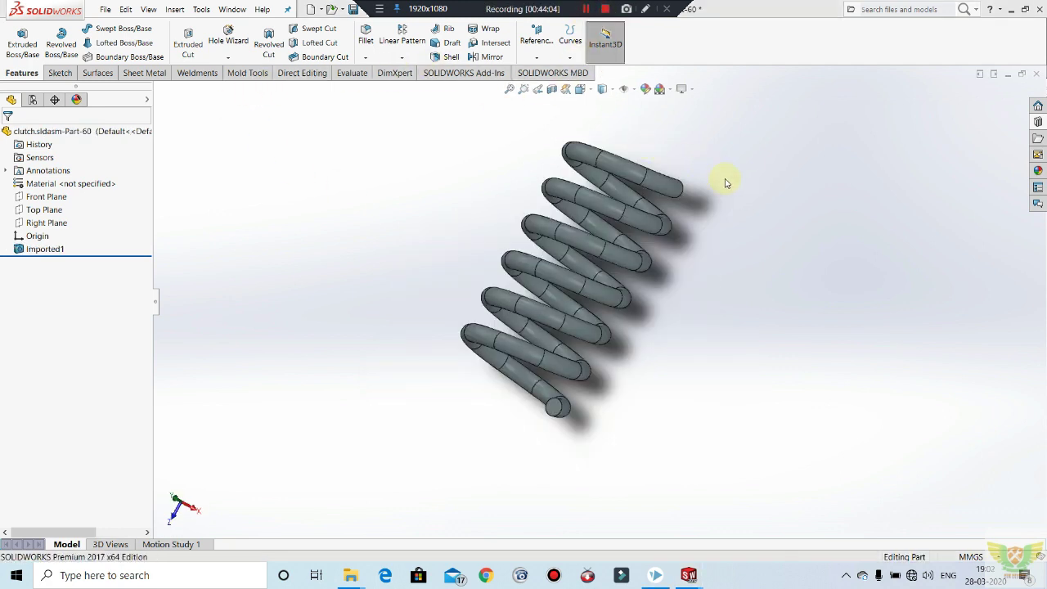
# Orbit and zoom the imported helical coil spring, standing it upright and then tilting it.
pyautogui.scroll(3, 737, 194)
pyautogui.moveTo(737, 194)
pyautogui.mouseDown(button='middle')
pyautogui.moveTo(626, 285)
pyautogui.moveTo(729, 273)
pyautogui.moveTo(676, 281)
pyautogui.moveTo(632, 249)
pyautogui.mouseUp(button='middle')
pyautogui.scroll(-2, 635, 247)
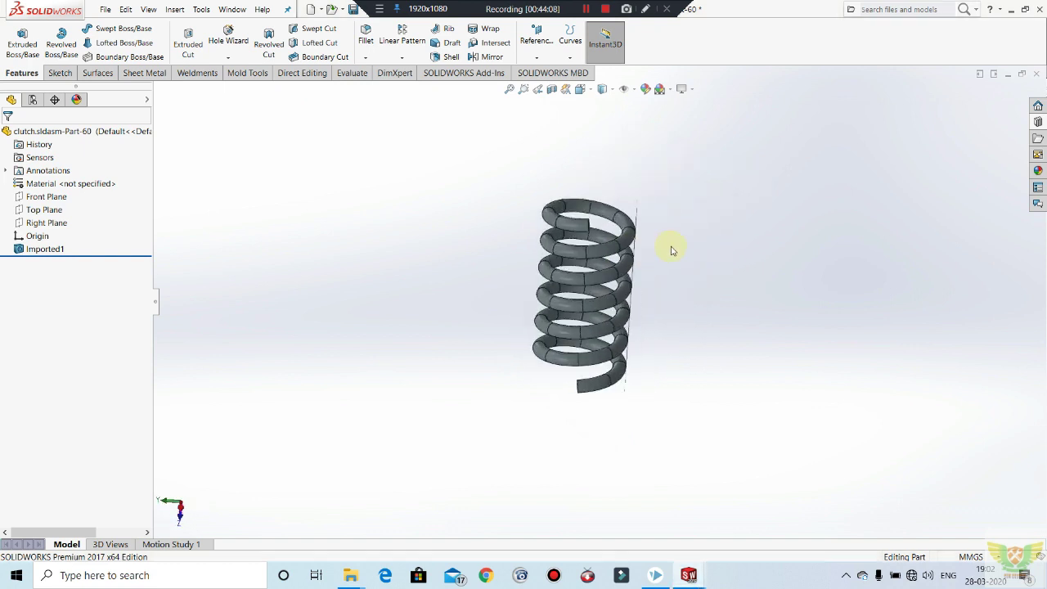
pyautogui.scroll(-2, 671, 246)
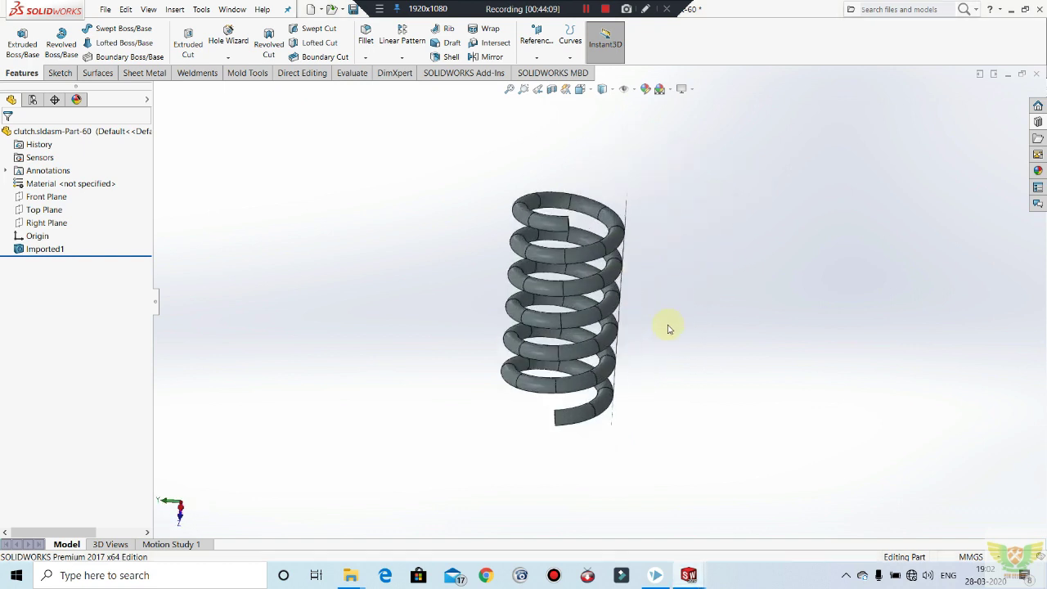
pyautogui.moveTo(674, 368)
pyautogui.mouseDown(button='middle')
pyautogui.moveTo(685, 311)
pyautogui.moveTo(645, 234)
pyautogui.moveTo(613, 300)
pyautogui.moveTo(620, 205)
pyautogui.moveTo(557, 216)
pyautogui.moveTo(583, 229)
pyautogui.mouseUp(button='middle')
pyautogui.scroll(-2, 613, 301)
pyautogui.scroll(2, 612, 301)
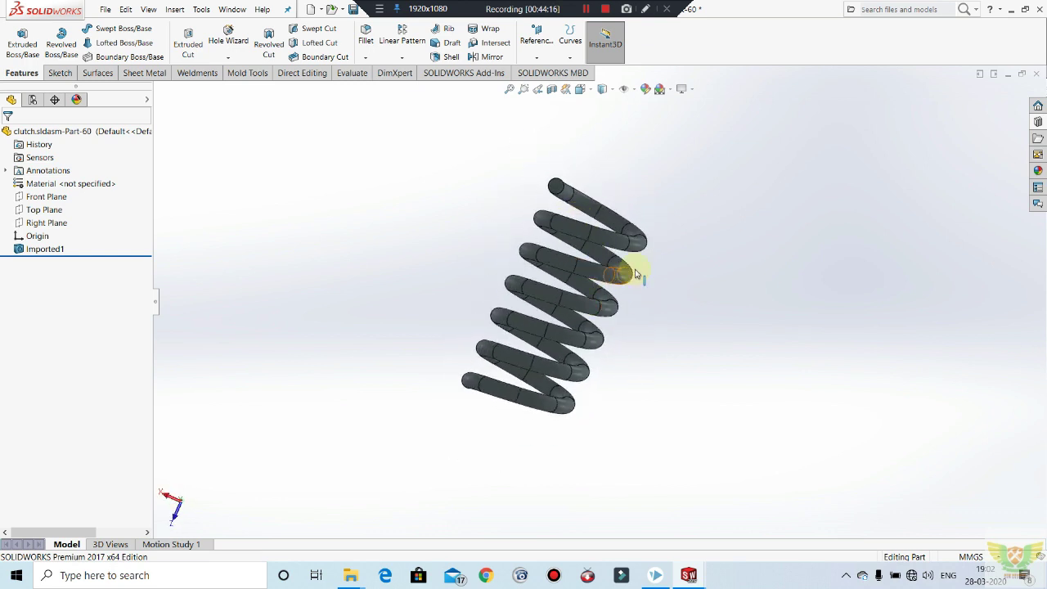
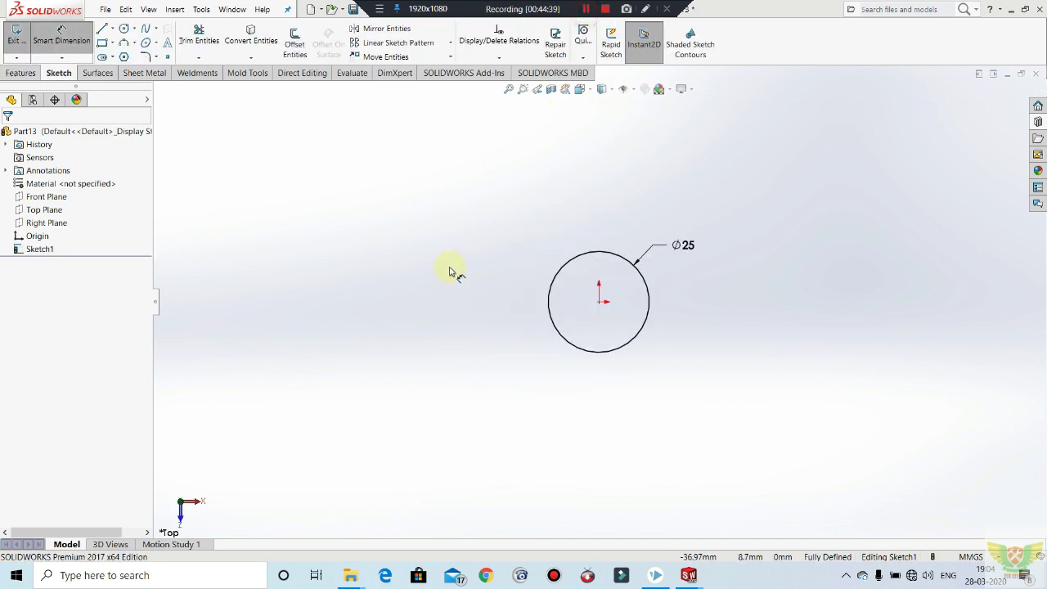
# Zoom to check the Ø25 circle on the Top Plane, then exit Sketch1.
pyautogui.scroll(2, 661, 297)
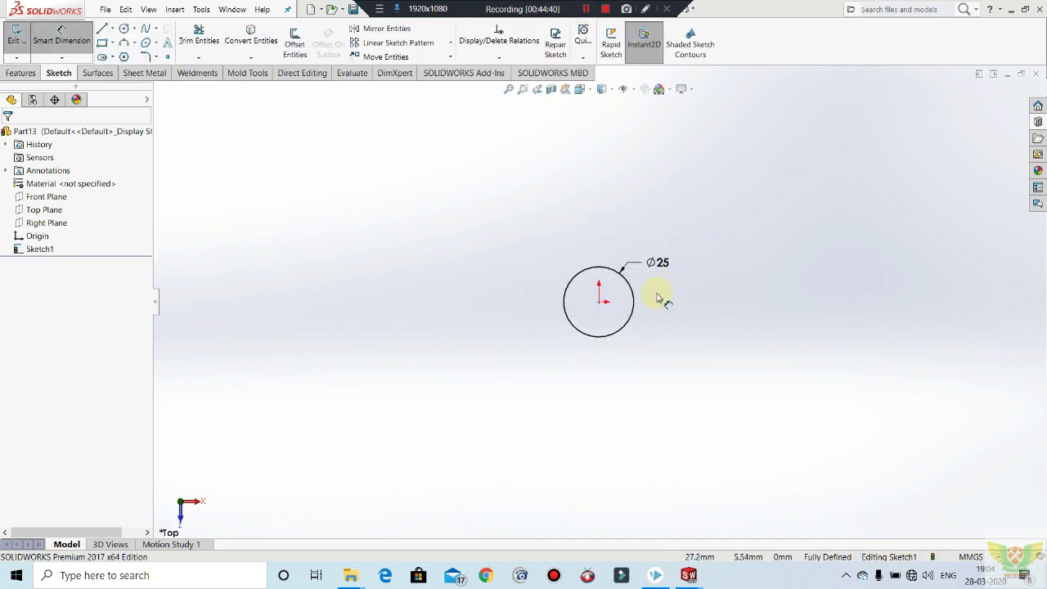
pyautogui.scroll(-4, 630, 301)
pyautogui.scroll(-2, 621, 305)
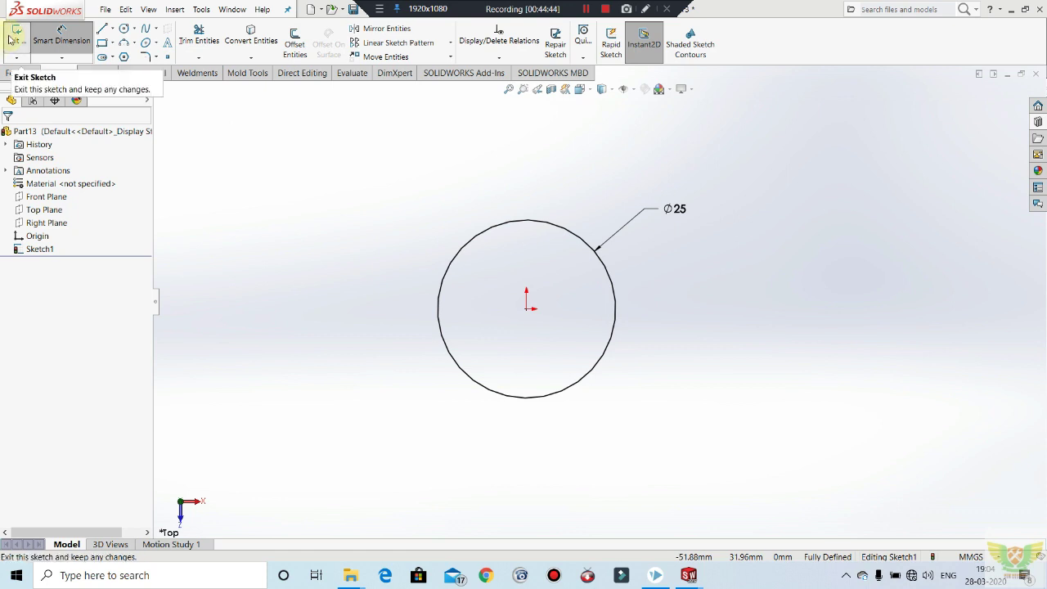
pyautogui.scroll(2, 572, 330)
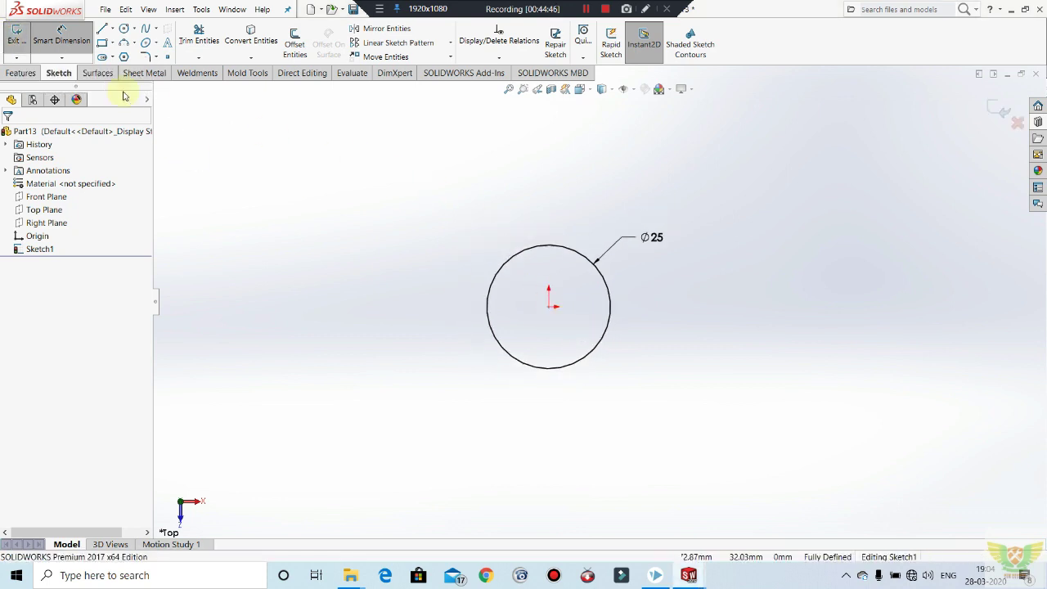
pyautogui.click(16, 37)
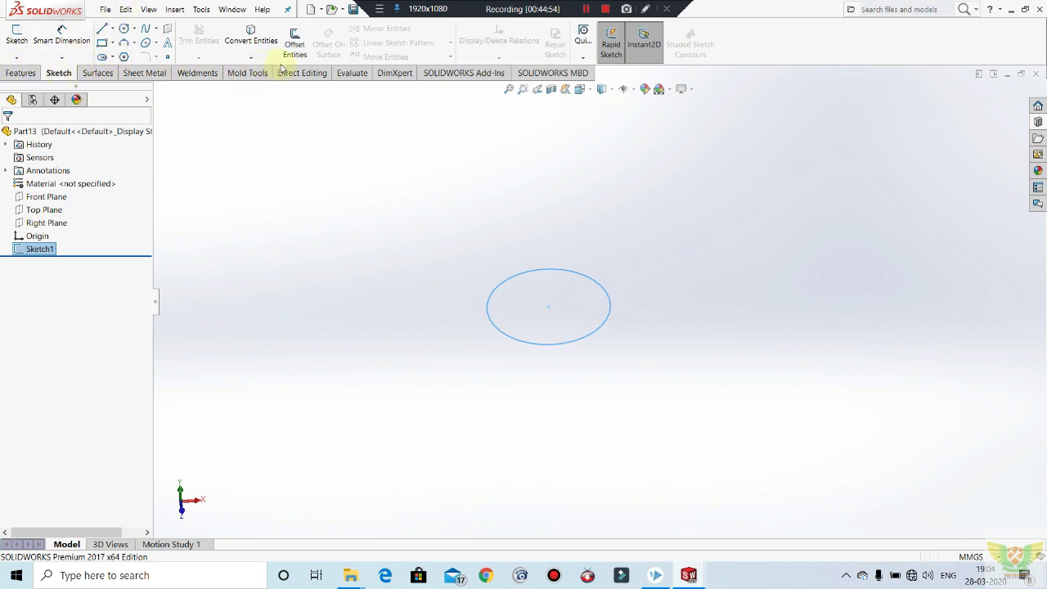
# Start a helix on the Ø25 circle, defined by height and revolution, 50 mm tall.
pyautogui.click(175, 12)
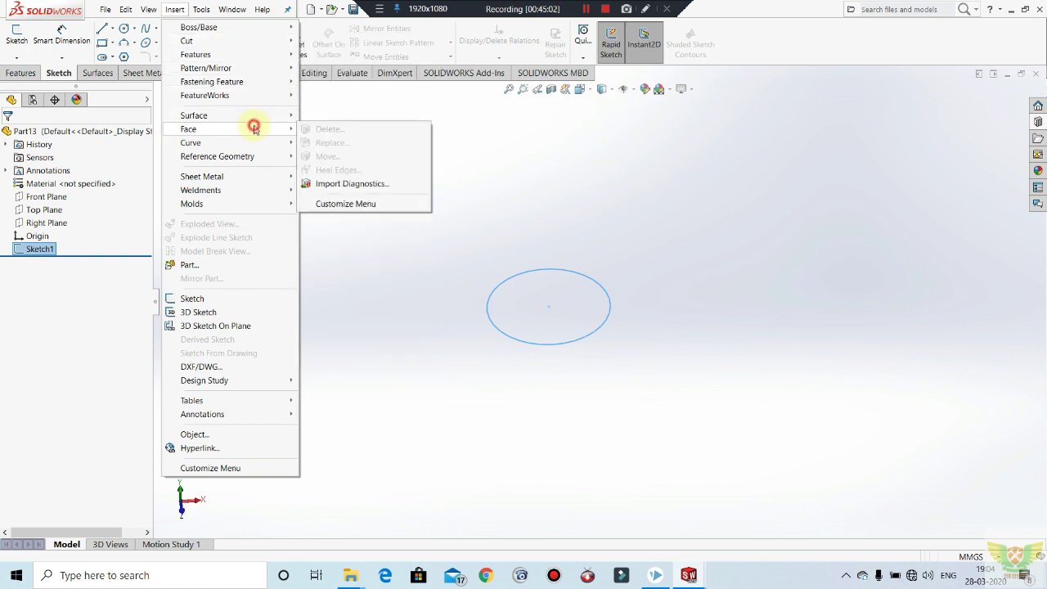
pyautogui.moveTo(191, 142)
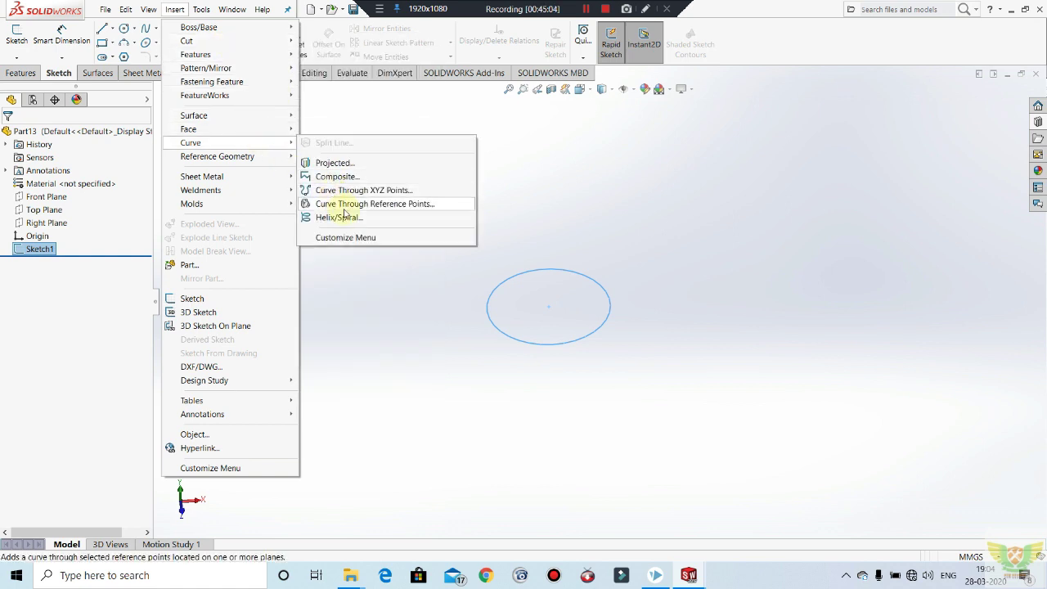
pyautogui.click(341, 217)
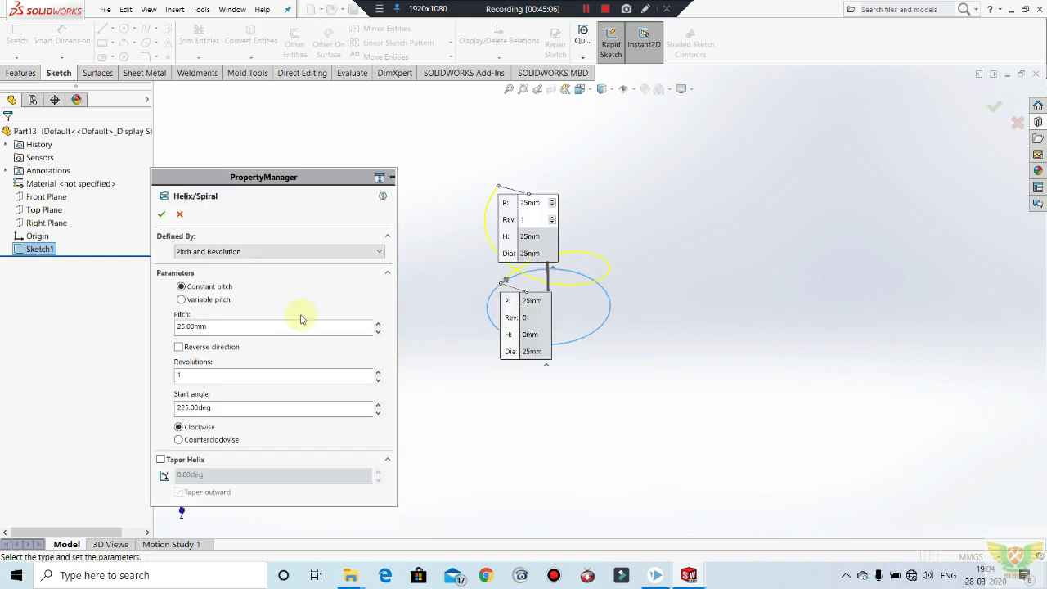
pyautogui.click(230, 253)
pyautogui.click(228, 272)
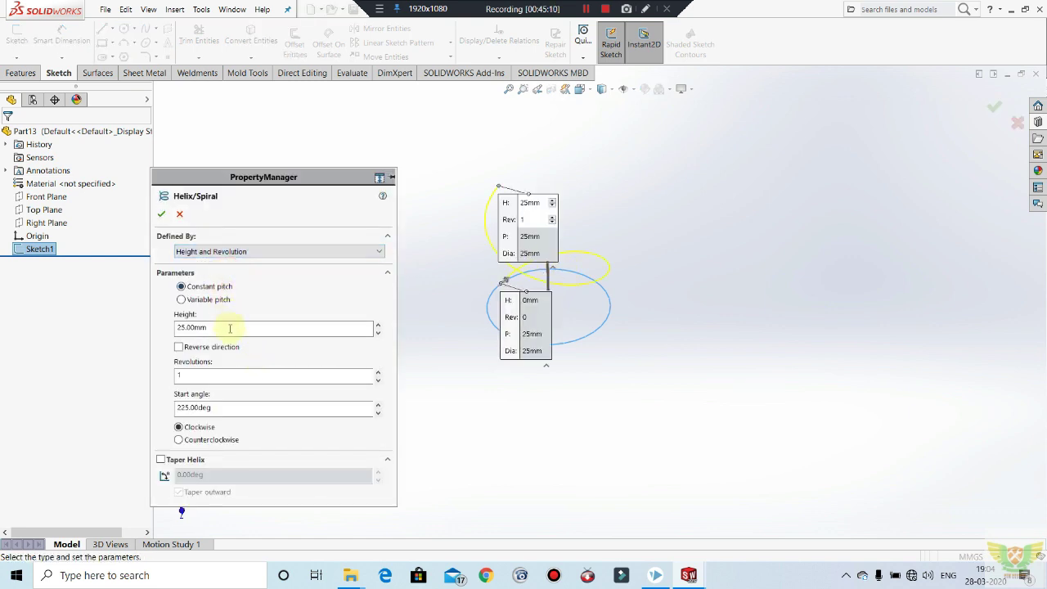
pyautogui.doubleClick(229, 328)
pyautogui.write('50')
pyautogui.press('Return')
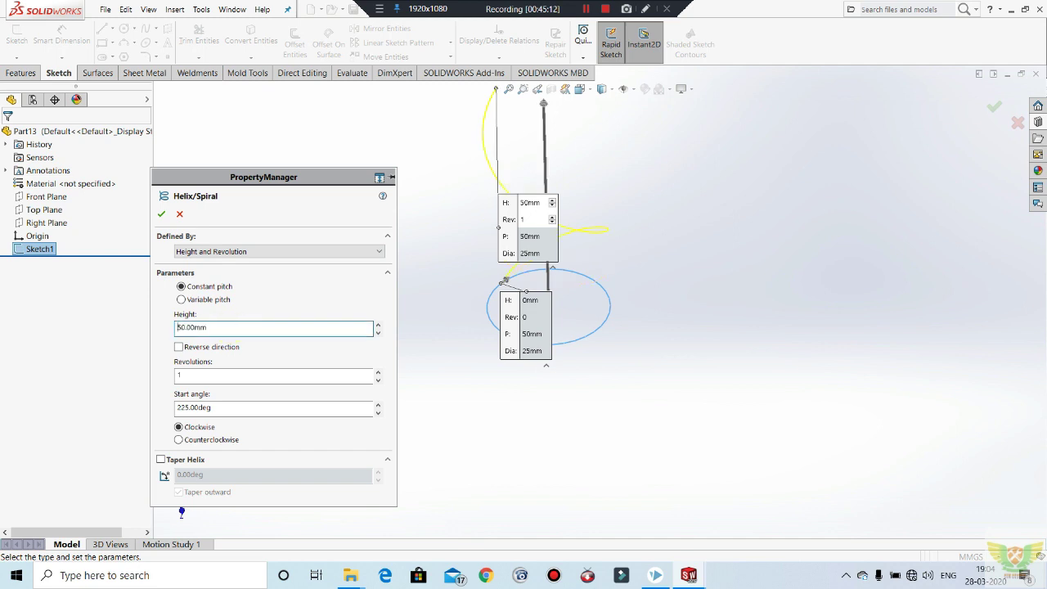
# Raise the helix to 6 revolutions and accept it.
pyautogui.click(378, 370)
pyautogui.click(377, 371)
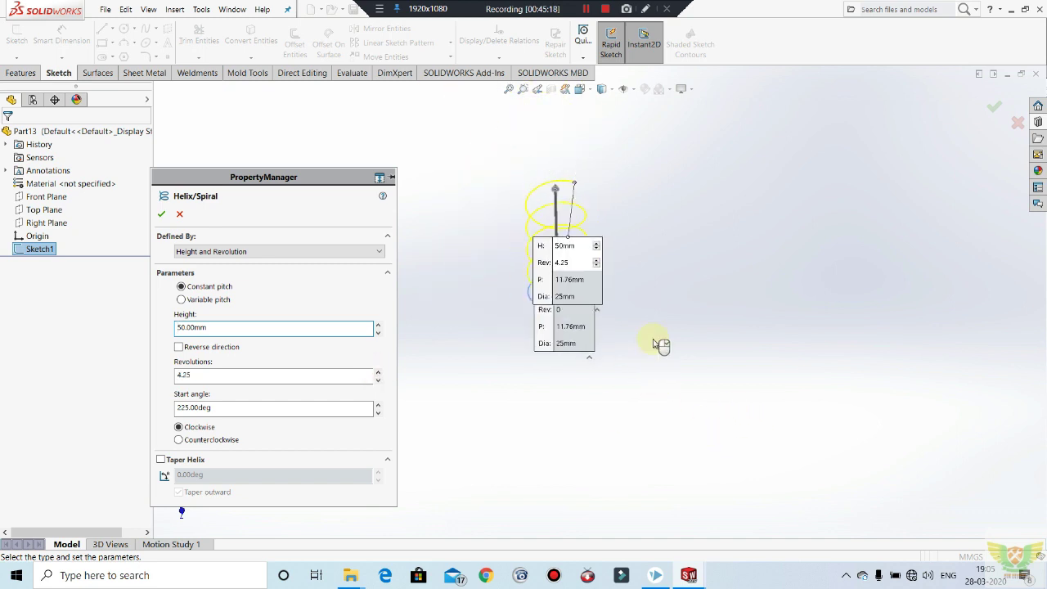
pyautogui.moveTo(724, 441); pyautogui.dragTo(676, 381, button='middle')
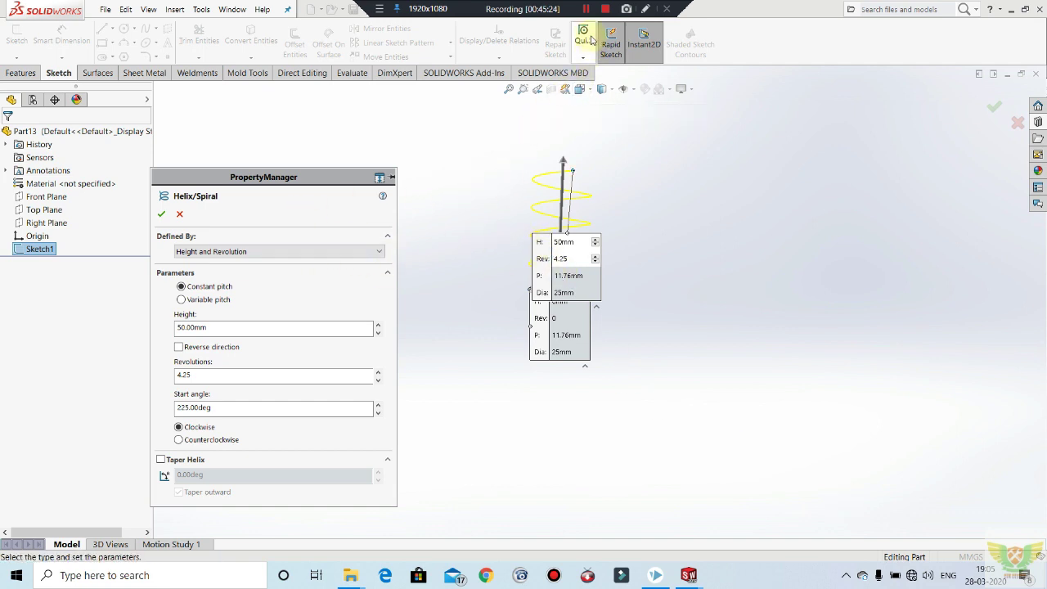
pyautogui.click(586, 9)
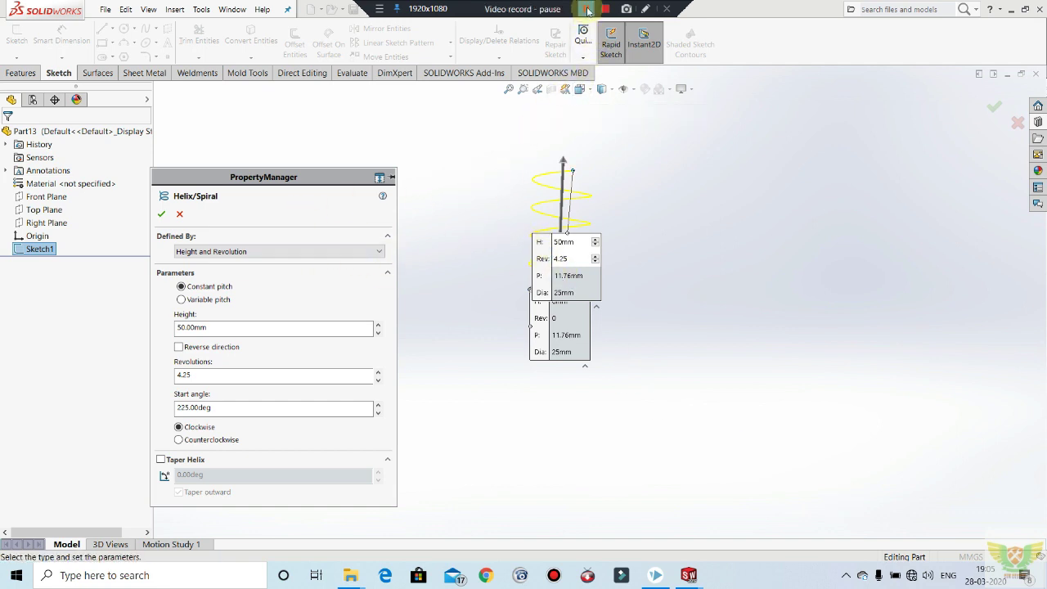
pyautogui.click(586, 9)
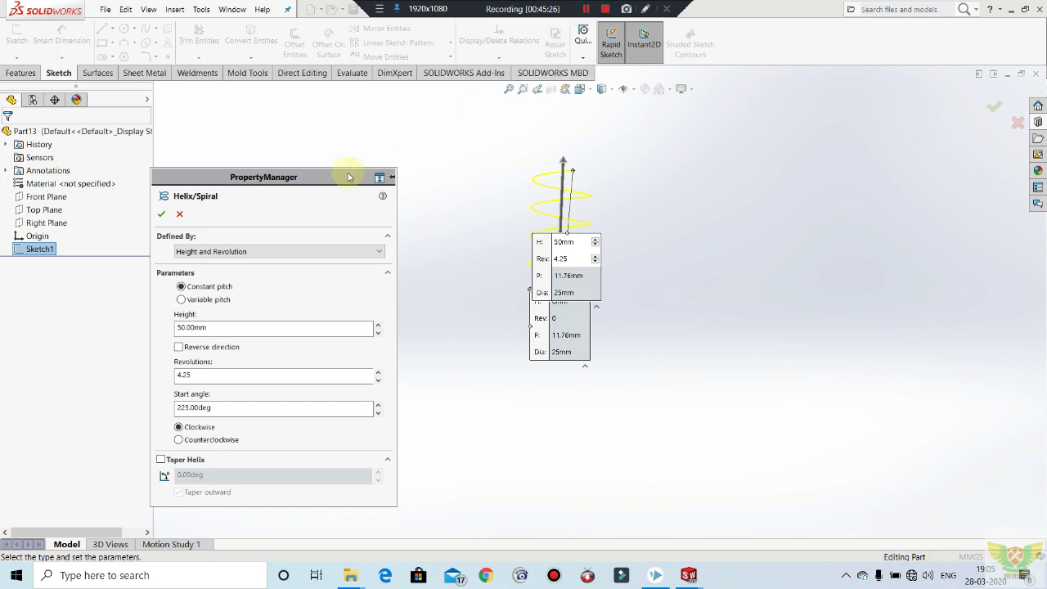
pyautogui.click(163, 215)
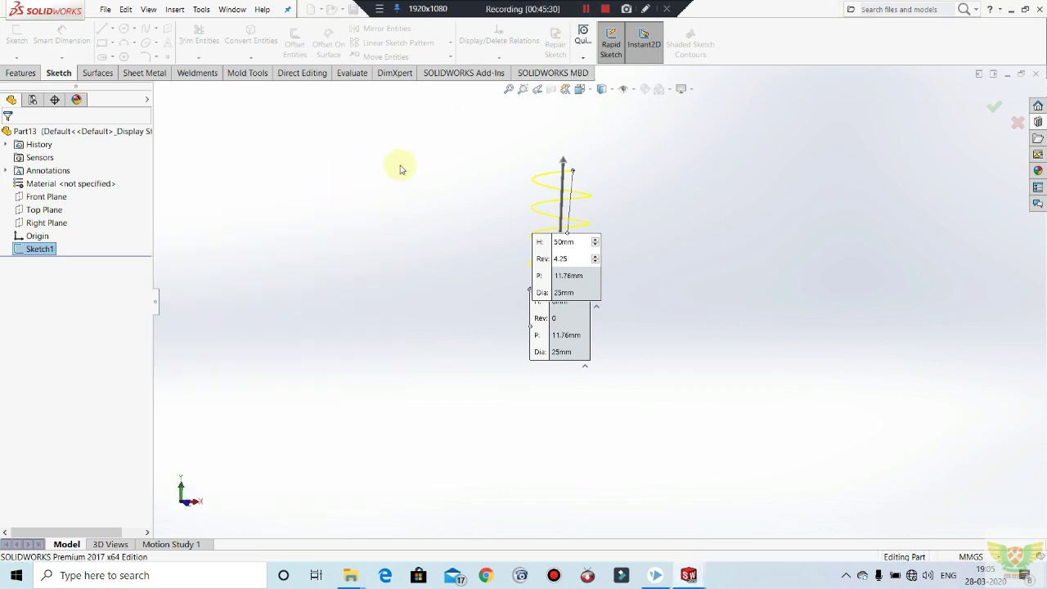
pyautogui.click(587, 9)
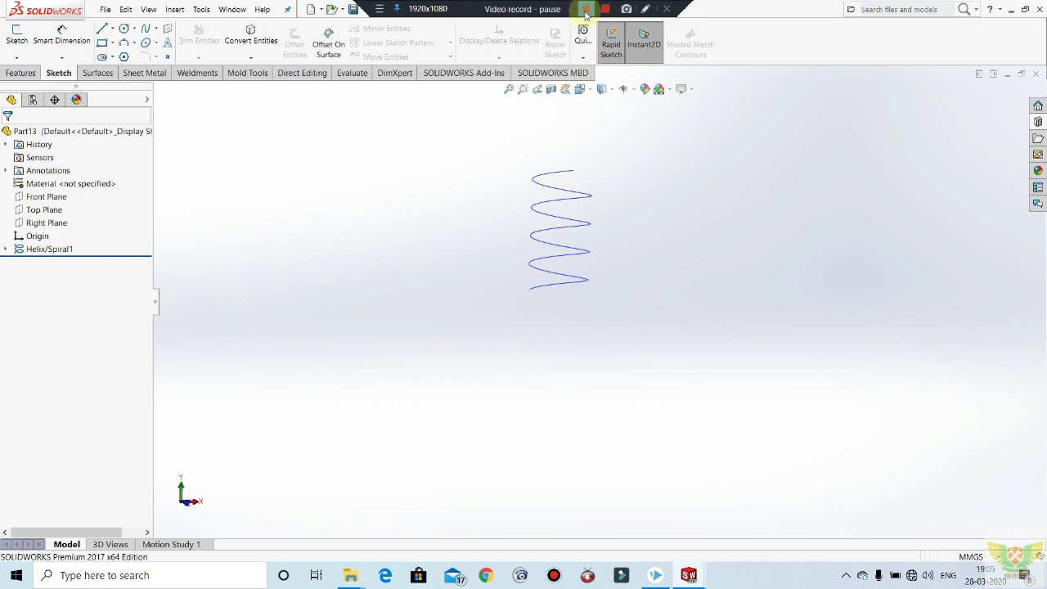
pyautogui.click(587, 9)
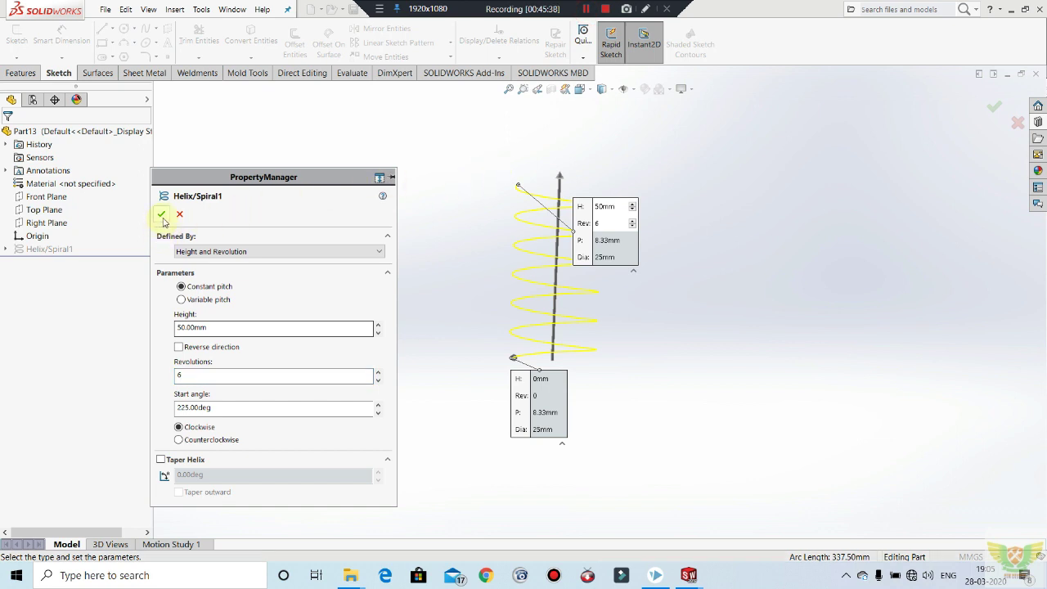
pyautogui.click(163, 217)
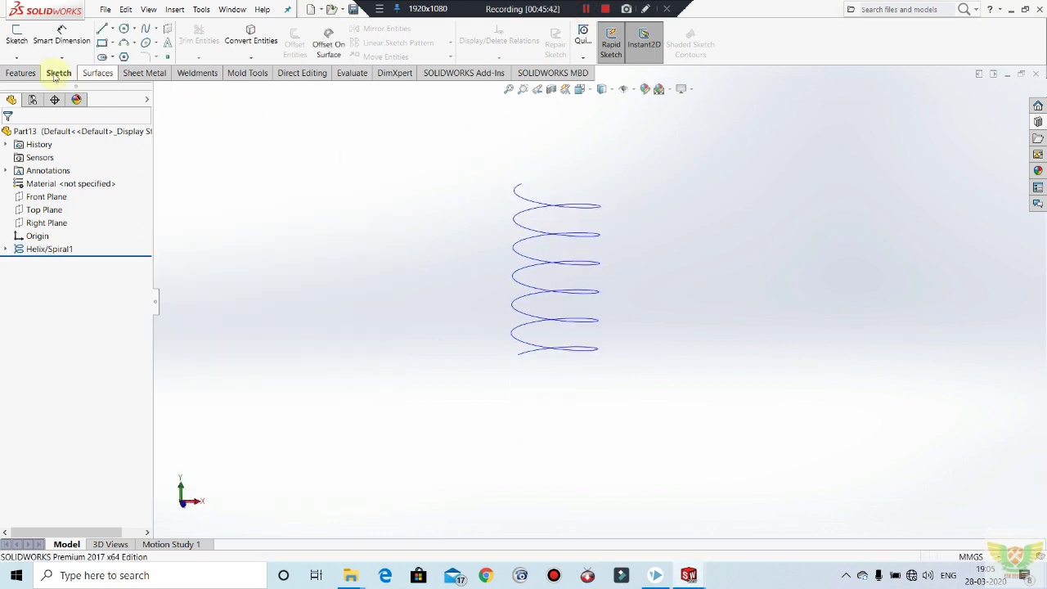
# Sweep a 5 mm circular profile along Helix/Spiral1 to make the coil.
pyautogui.click(20, 73)
pyautogui.click(117, 30)
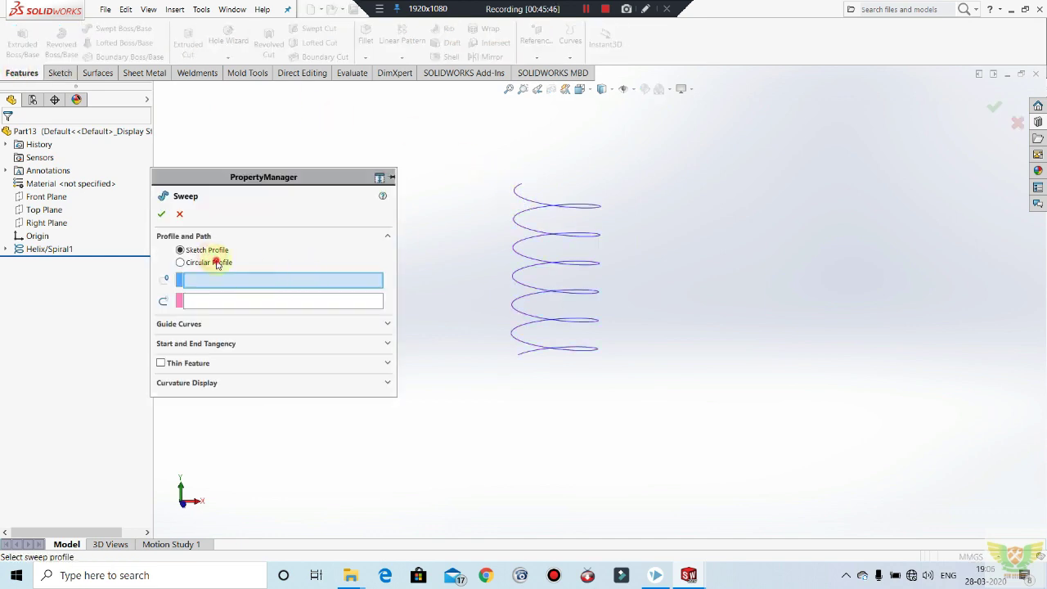
pyautogui.click(217, 263)
pyautogui.click(522, 198)
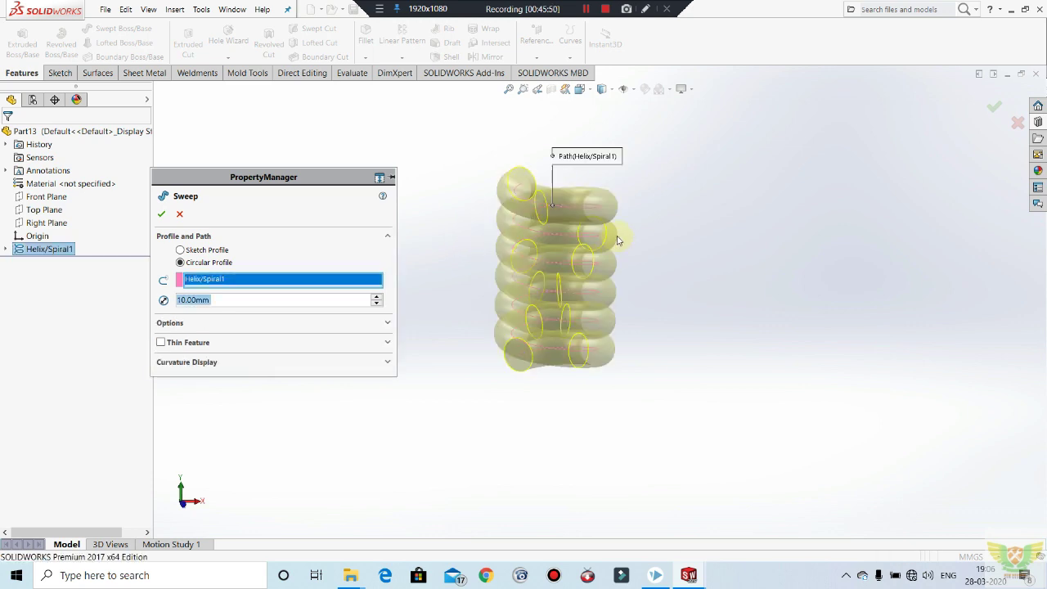
pyautogui.write('5')
pyautogui.press('Return')
pyautogui.click(160, 216)
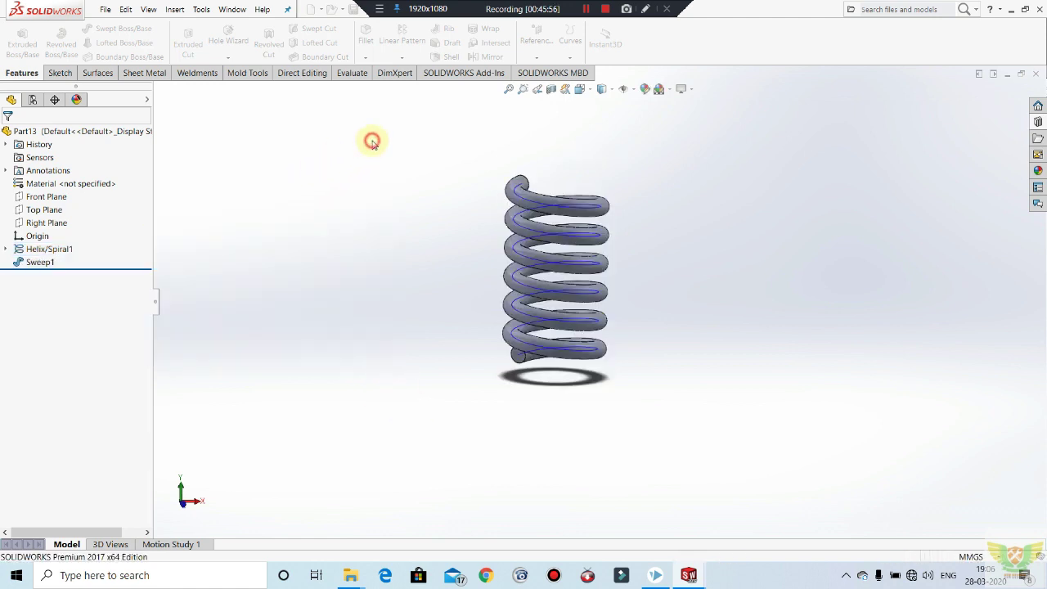
# Edit Sweep1 to change the tube diameter to 4 mm.
pyautogui.moveTo(432, 215); pyautogui.dragTo(441, 221, button='middle')
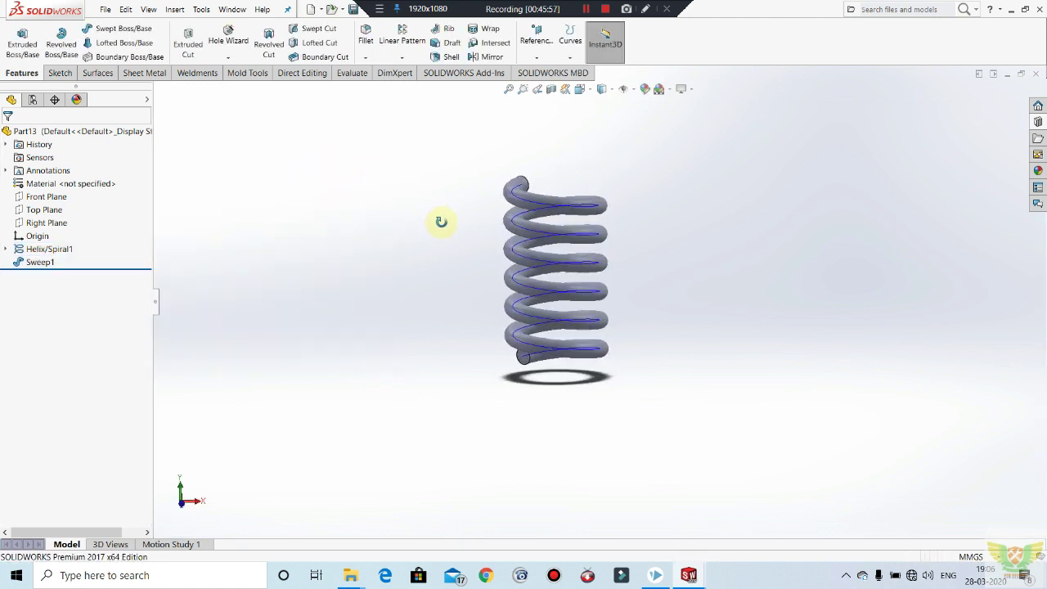
pyautogui.rightClick(554, 205)
pyautogui.click(579, 185)
pyautogui.moveTo(695, 205); pyautogui.dragTo(641, 252, button='middle')
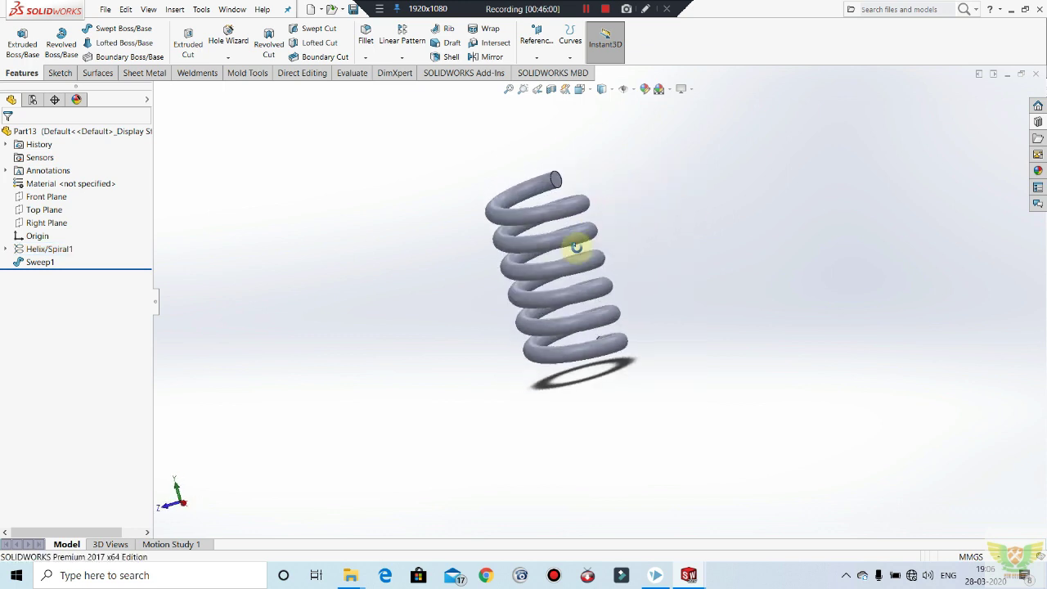
pyautogui.scroll(-2, 639, 246)
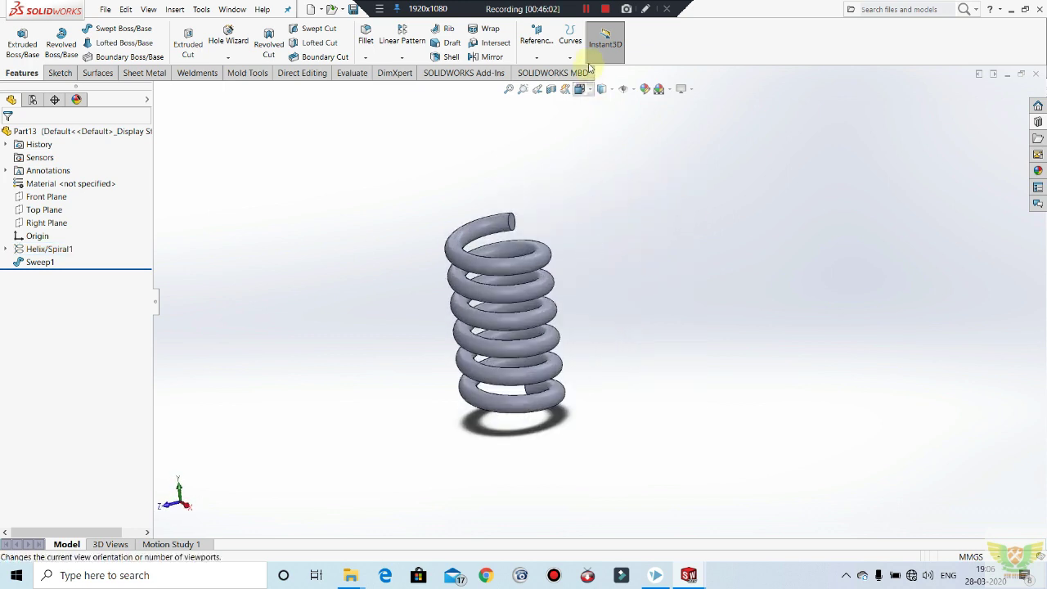
pyautogui.press('Return')
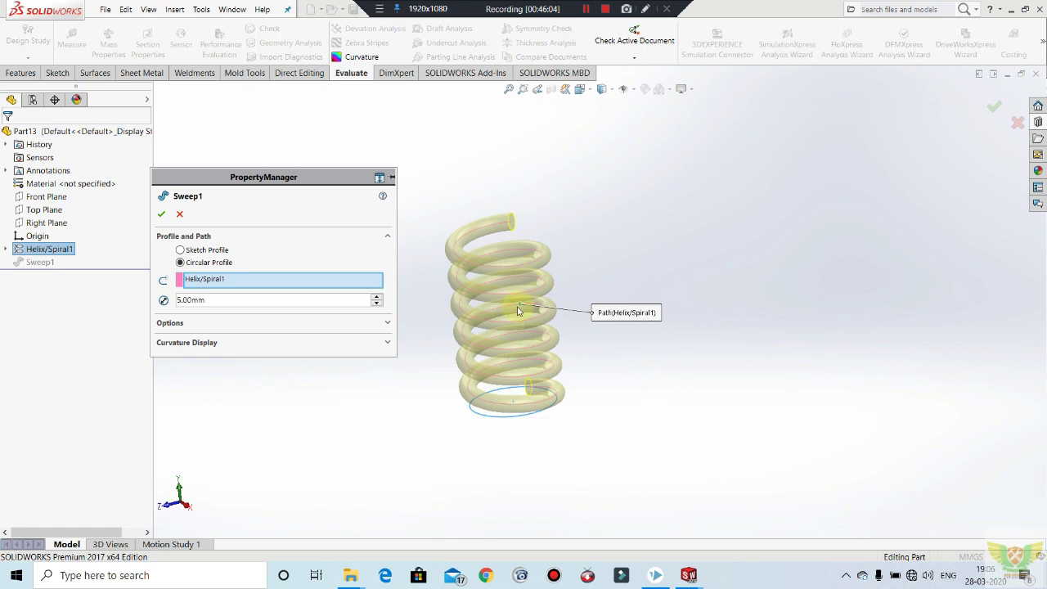
pyautogui.doubleClick(239, 298)
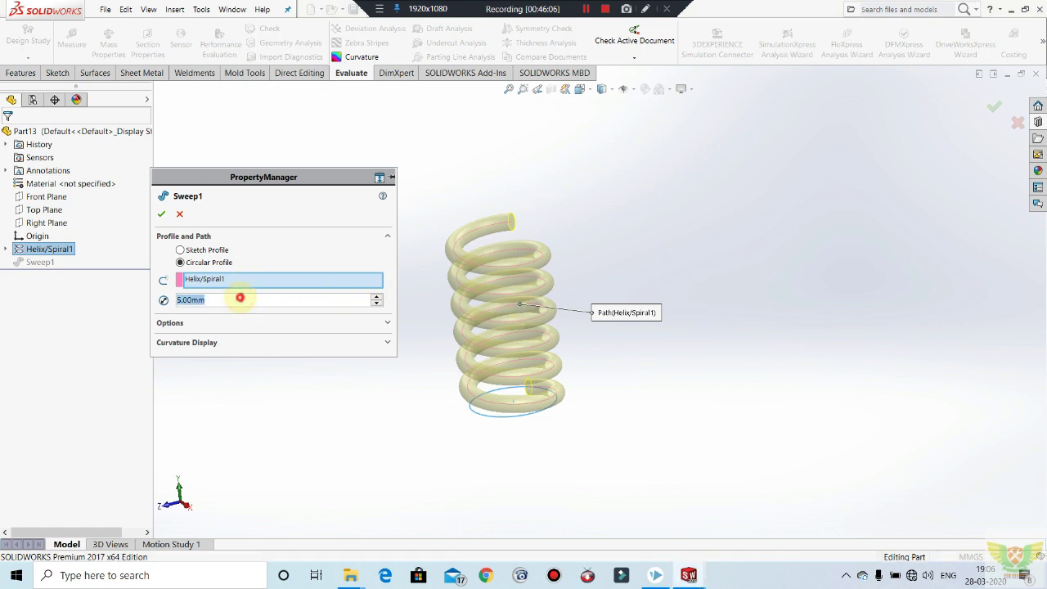
pyautogui.write('4')
pyautogui.click(162, 215)
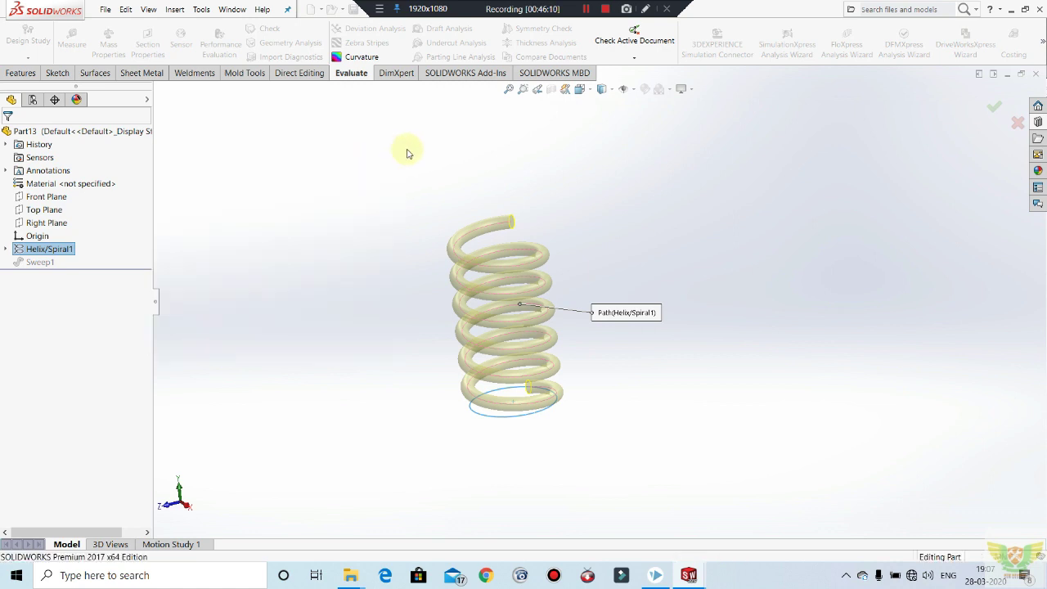
pyautogui.moveTo(409, 146)
pyautogui.mouseDown(button='middle')
pyautogui.moveTo(426, 180)
pyautogui.moveTo(526, 246)
pyautogui.moveTo(542, 355)
pyautogui.moveTo(578, 367)
pyautogui.moveTo(553, 230)
pyautogui.mouseUp(button='middle')
# Sketch a circle centred on the origin on the Top Plane, enclosing the spring's end.
pyautogui.scroll(-2, 553, 229)
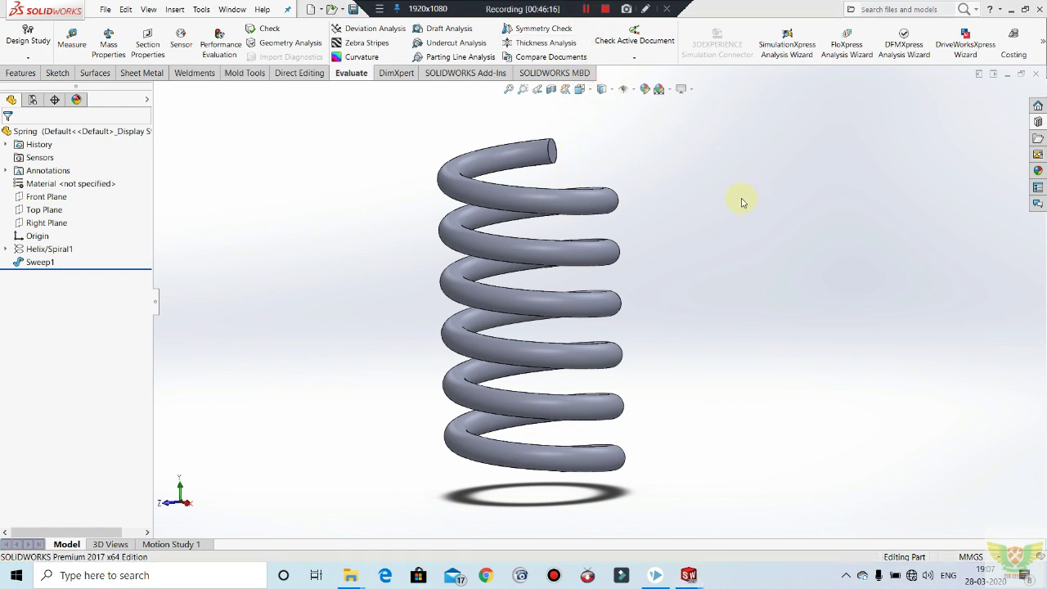
pyautogui.scroll(1, 597, 298)
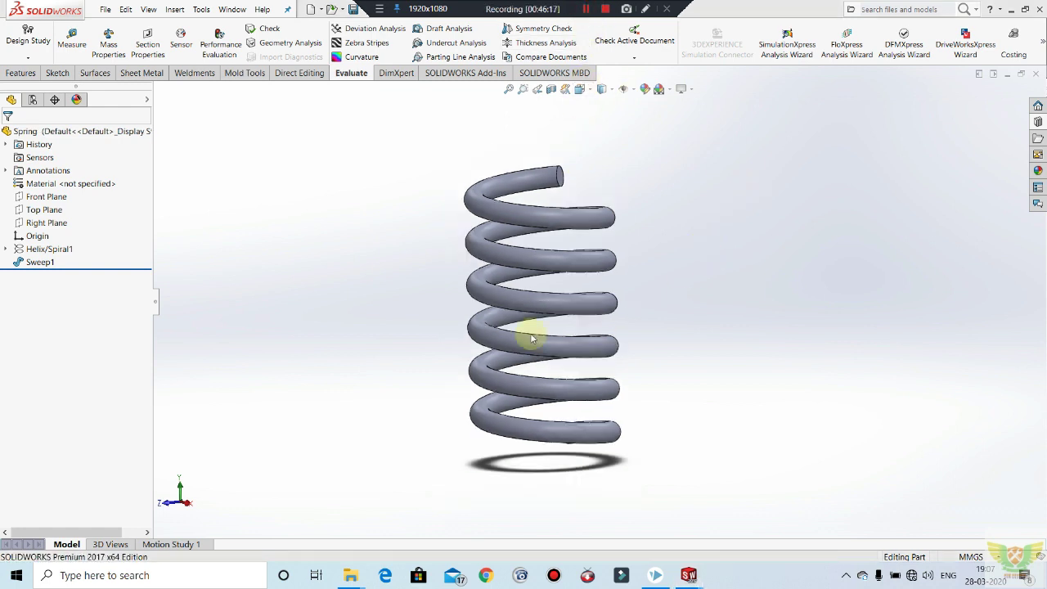
pyautogui.click(45, 211)
pyautogui.click(170, 10)
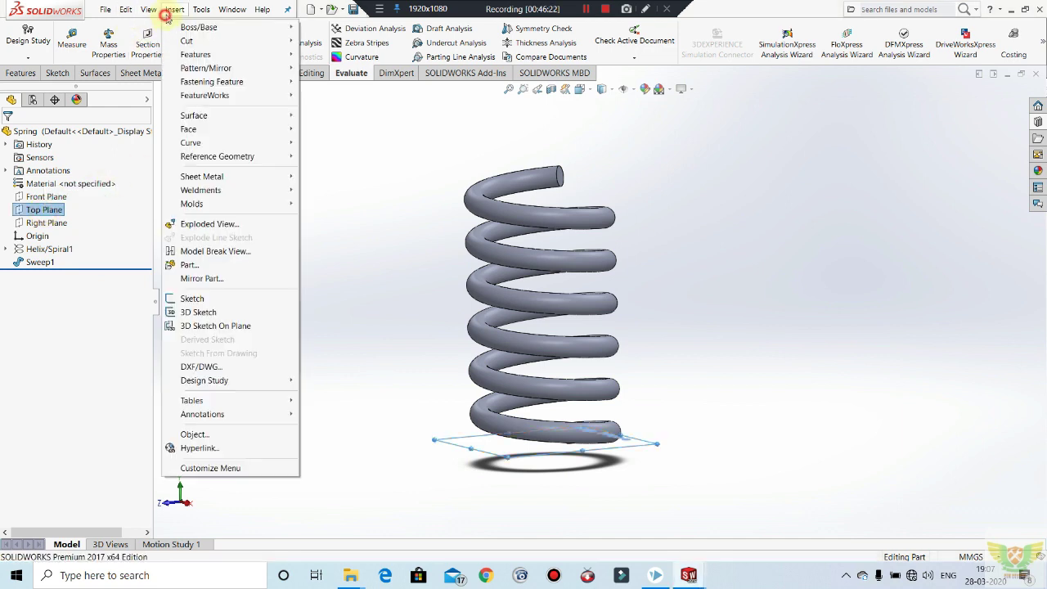
pyautogui.moveTo(196, 129)
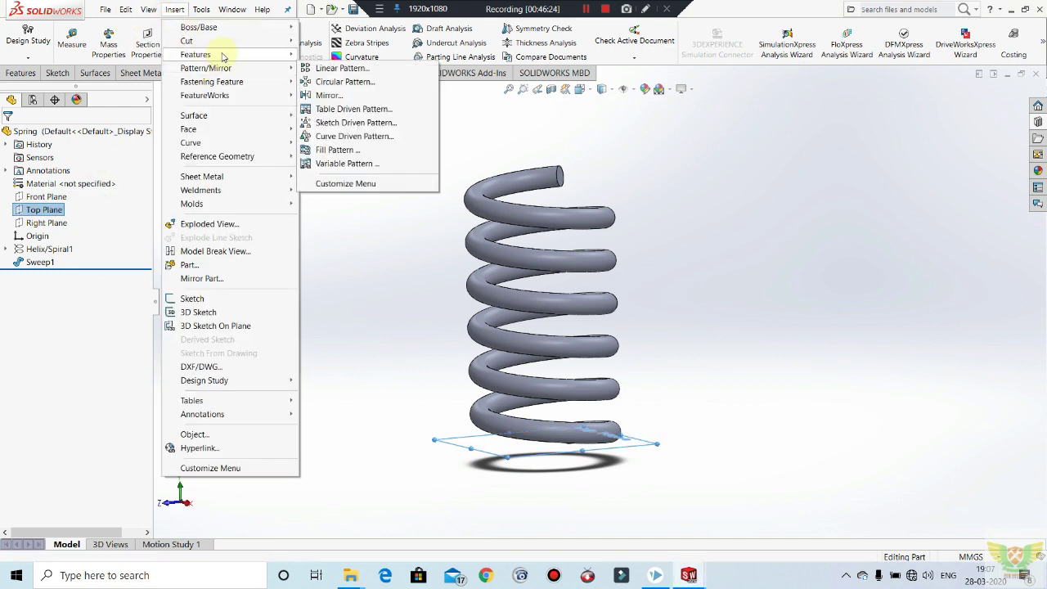
pyautogui.moveTo(196, 54)
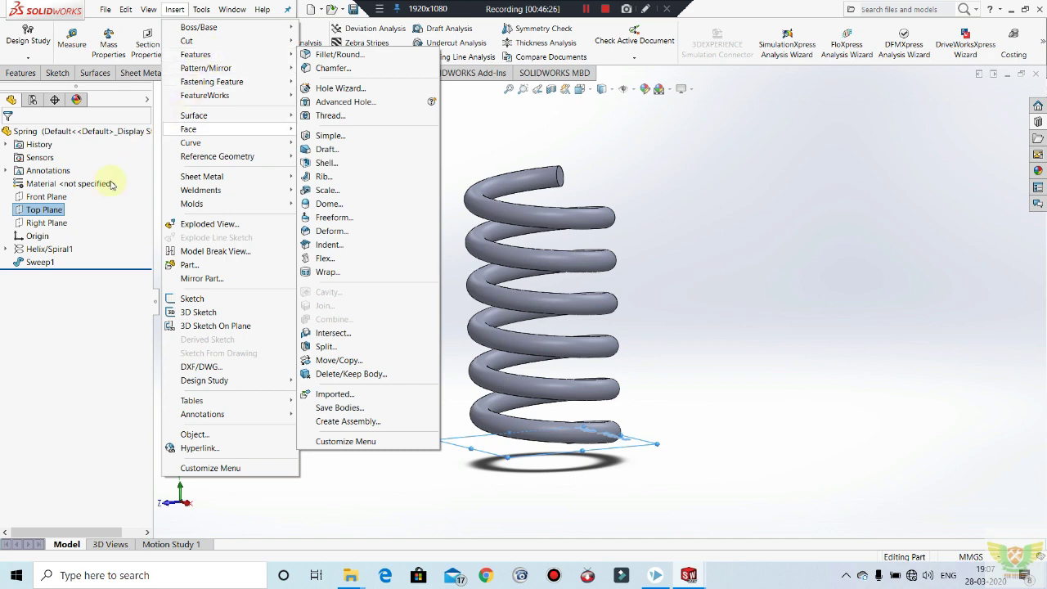
pyautogui.rightClick(49, 209)
pyautogui.click(62, 193)
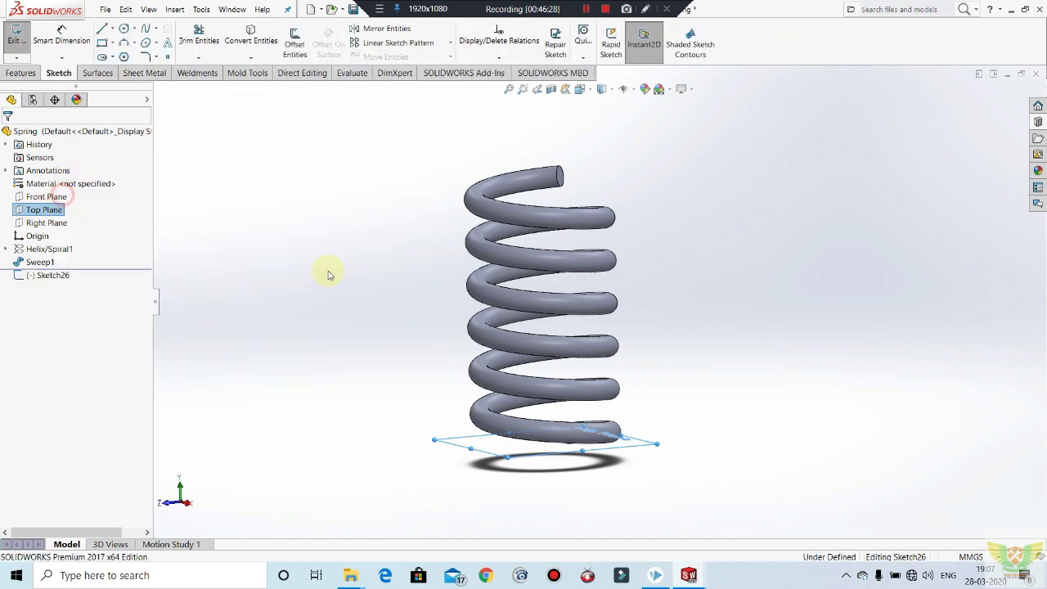
pyautogui.moveTo(433, 316); pyautogui.dragTo(418, 155, button='middle')
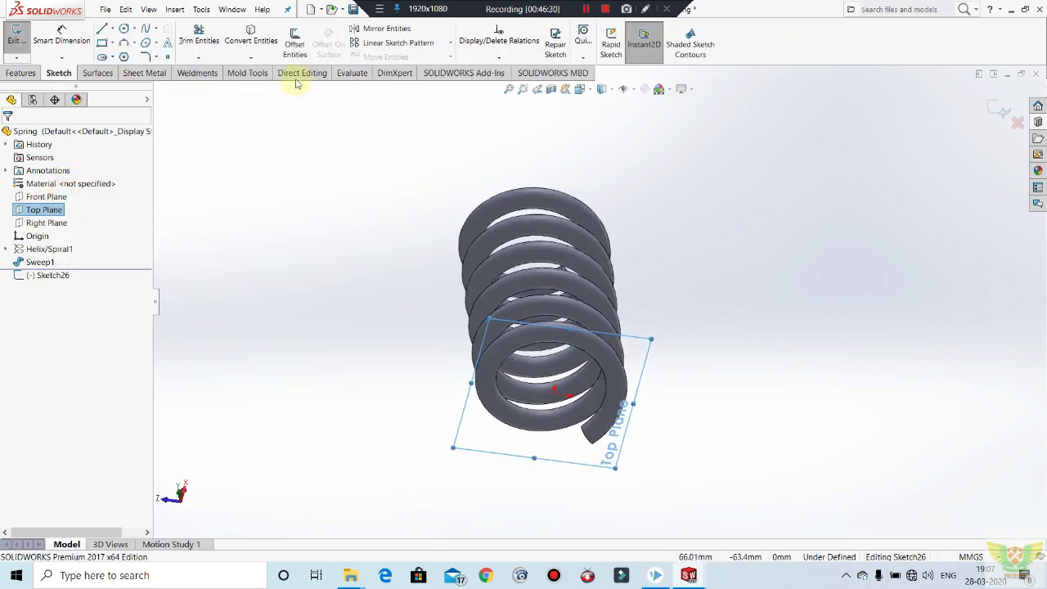
pyautogui.click(124, 27)
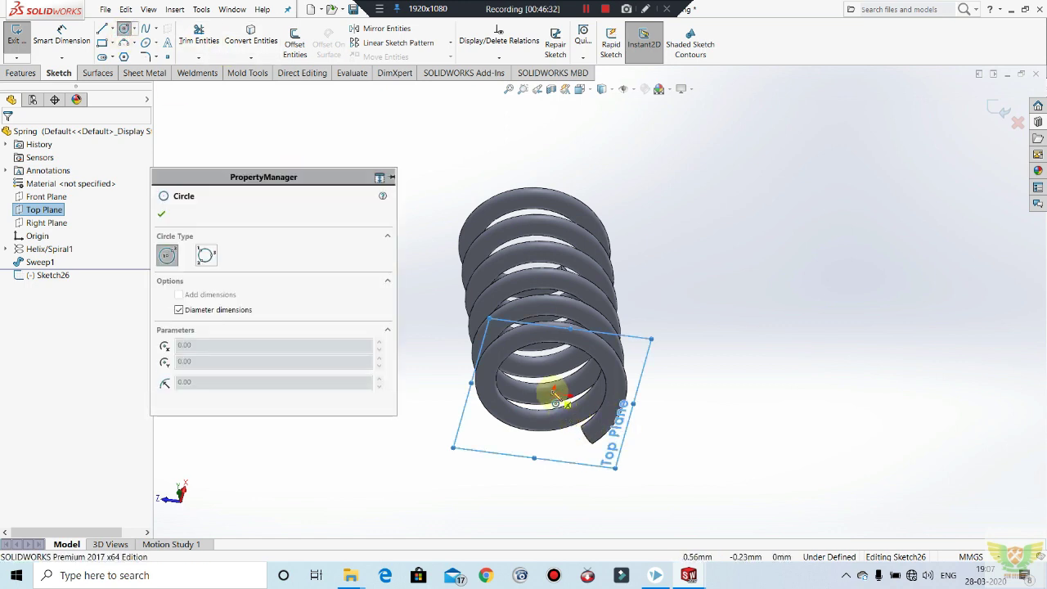
pyautogui.click(552, 393)
pyautogui.click(648, 321)
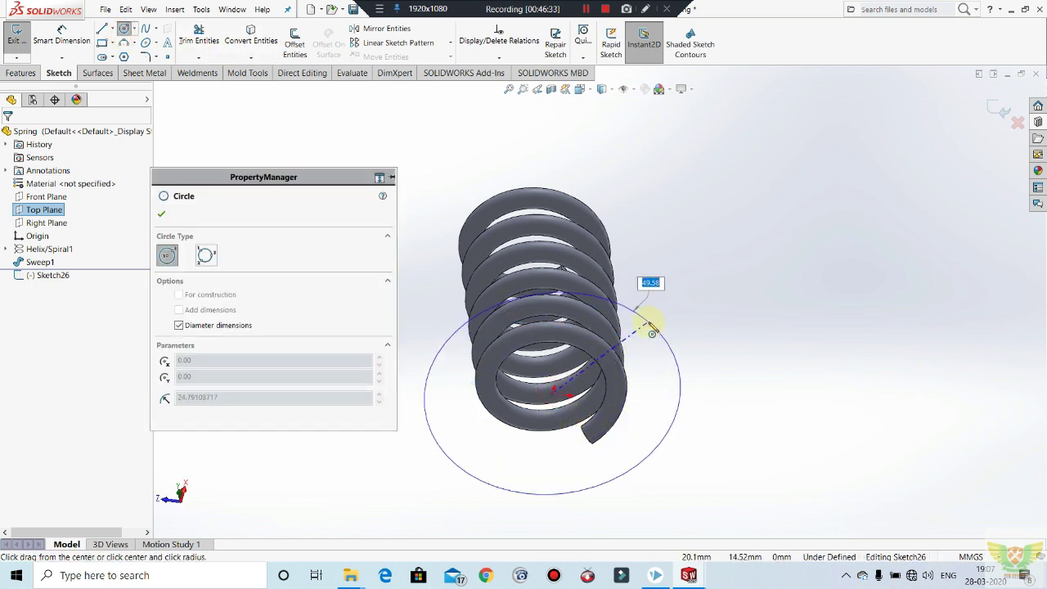
pyautogui.click(161, 213)
pyautogui.click(16, 35)
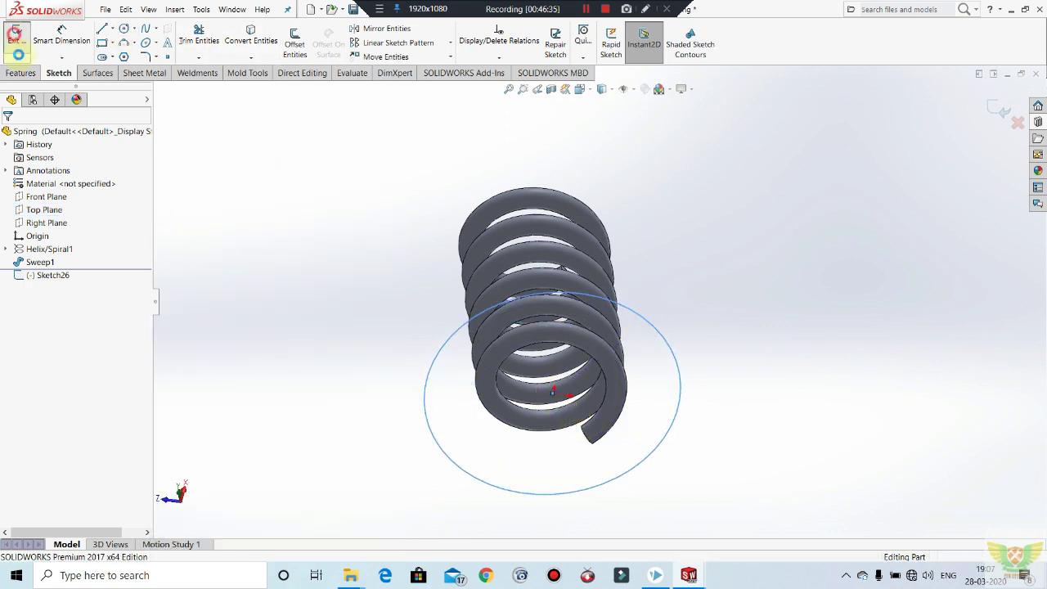
# Cut 10 mm blind from the circle to flatten the spring's bottom end.
pyautogui.click(22, 73)
pyautogui.click(196, 45)
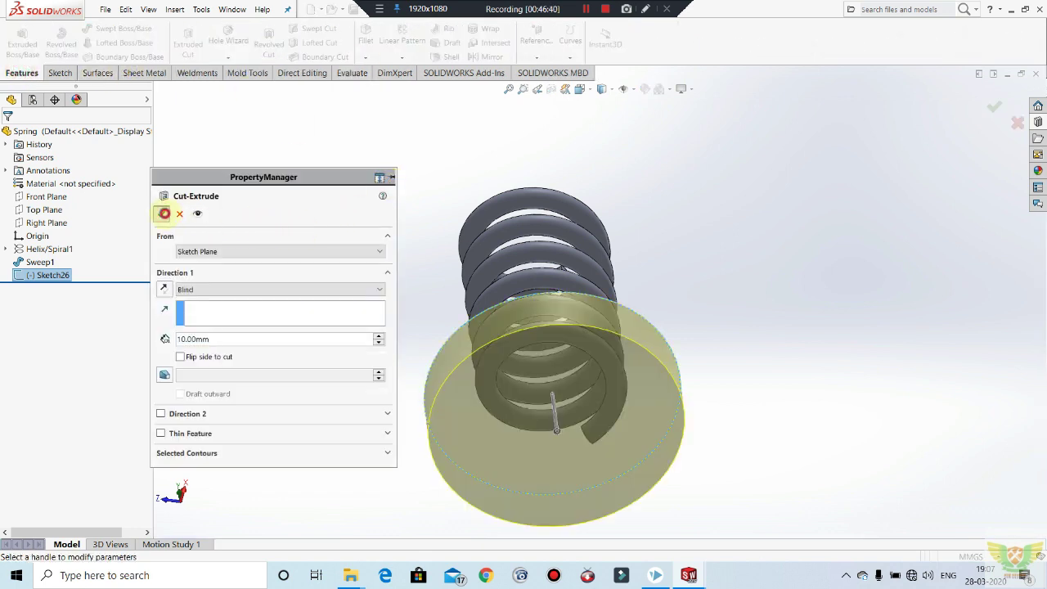
pyautogui.click(163, 214)
pyautogui.moveTo(463, 178)
pyautogui.mouseDown(button='middle')
pyautogui.moveTo(468, 330)
pyautogui.moveTo(467, 292)
pyautogui.mouseUp(button='middle')
# Create Plane1 offset 50 mm above the Top Plane.
pyautogui.click(57, 210)
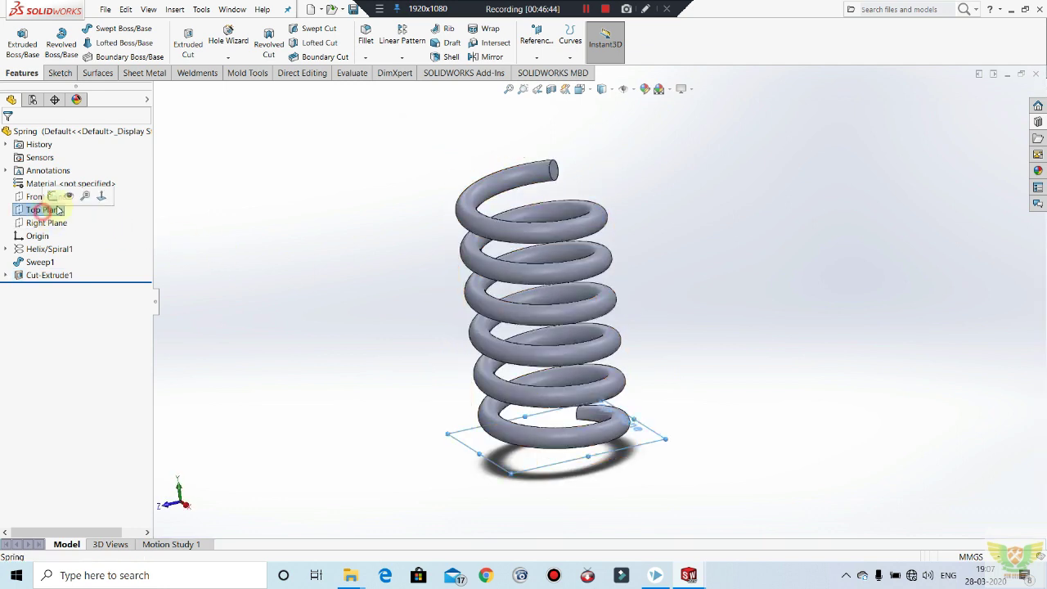
pyautogui.click(536, 57)
pyautogui.click(545, 71)
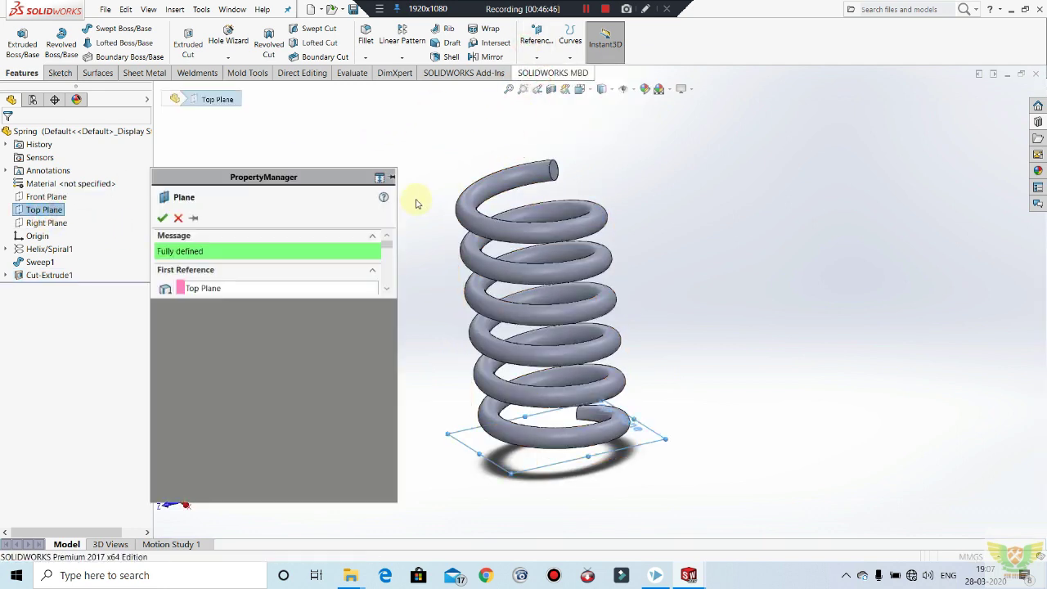
pyautogui.scroll(4, 233, 380)
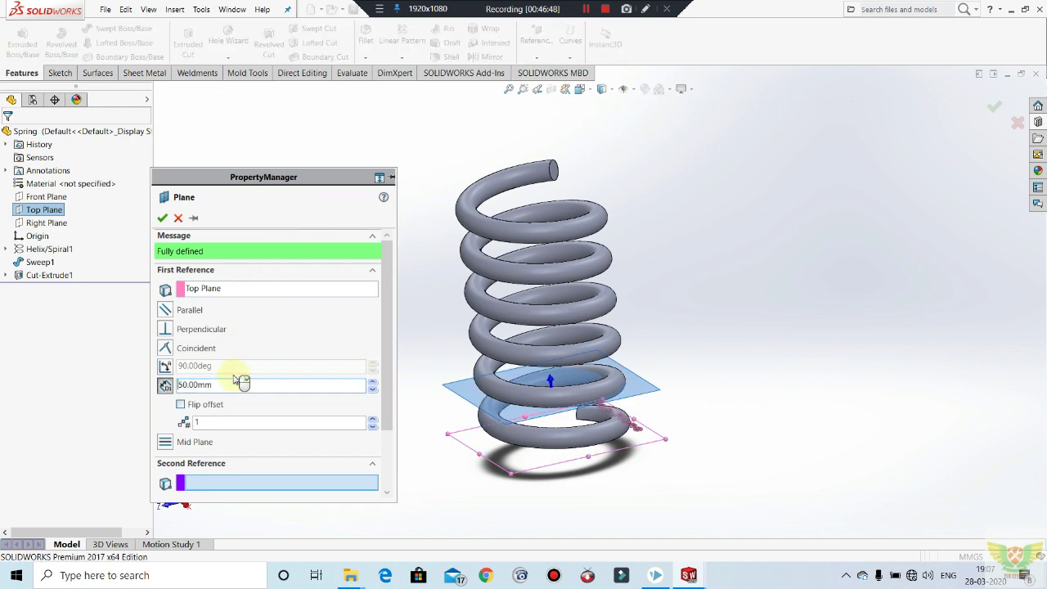
pyautogui.click(164, 217)
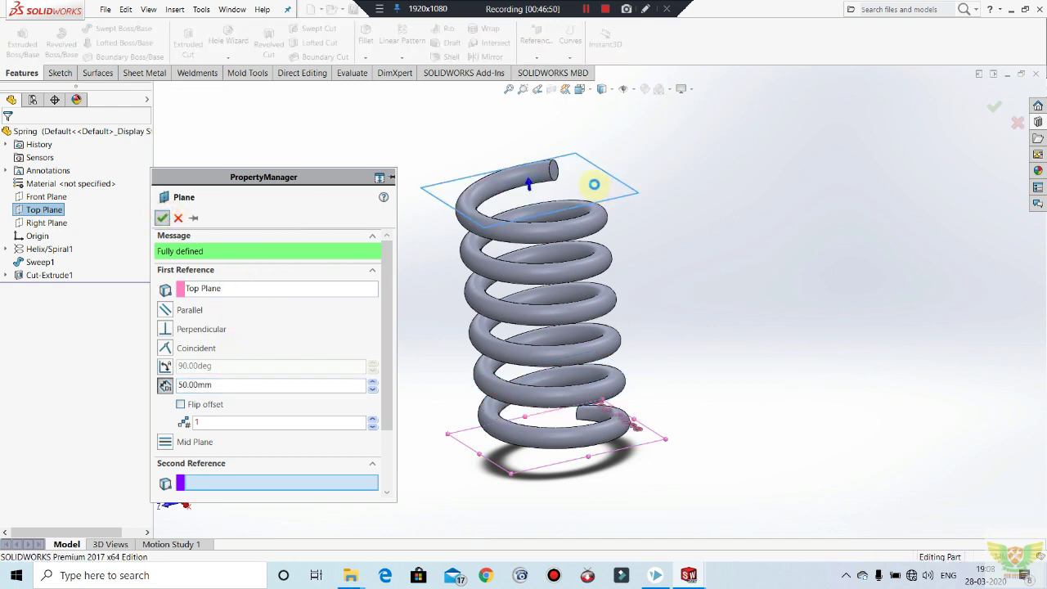
# Sketch a circle on Plane1 and cut upward from it to flatten the spring's top.
pyautogui.click(605, 168)
pyautogui.click(645, 137)
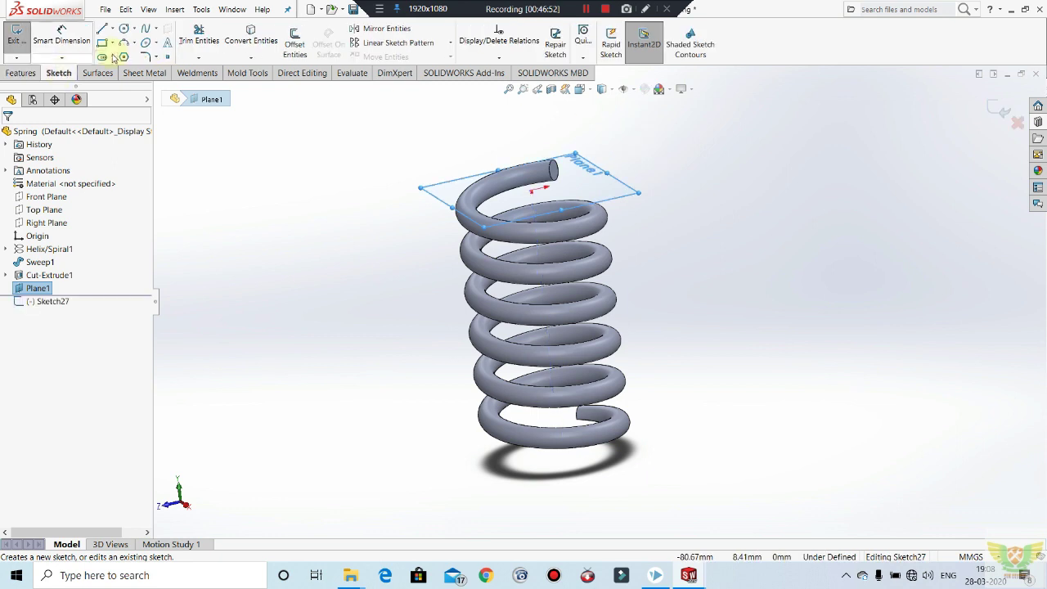
pyautogui.click(124, 30)
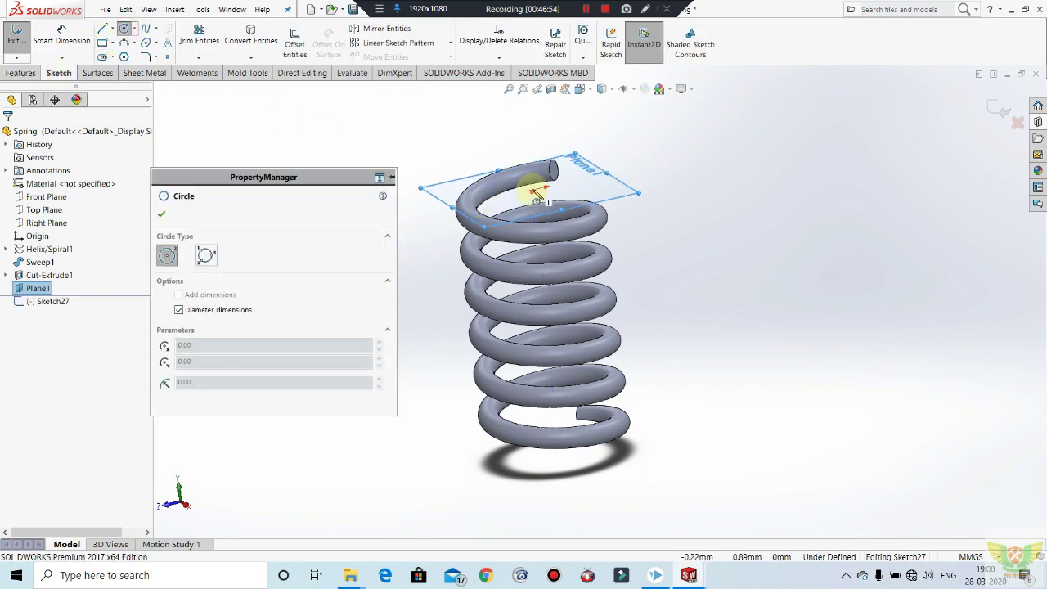
pyautogui.click(533, 191)
pyautogui.click(711, 150)
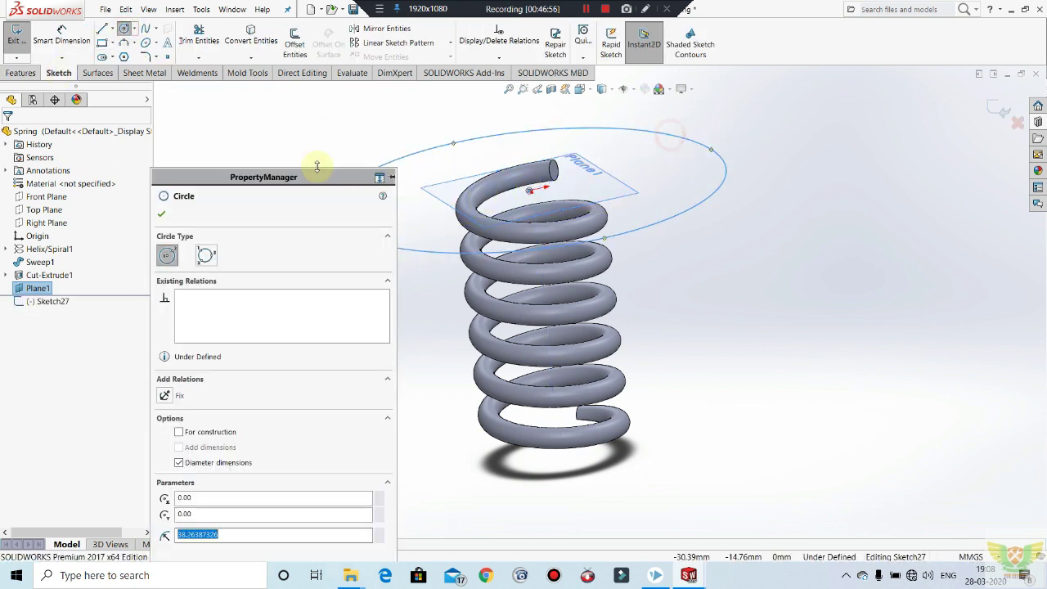
pyautogui.click(161, 213)
pyautogui.click(17, 37)
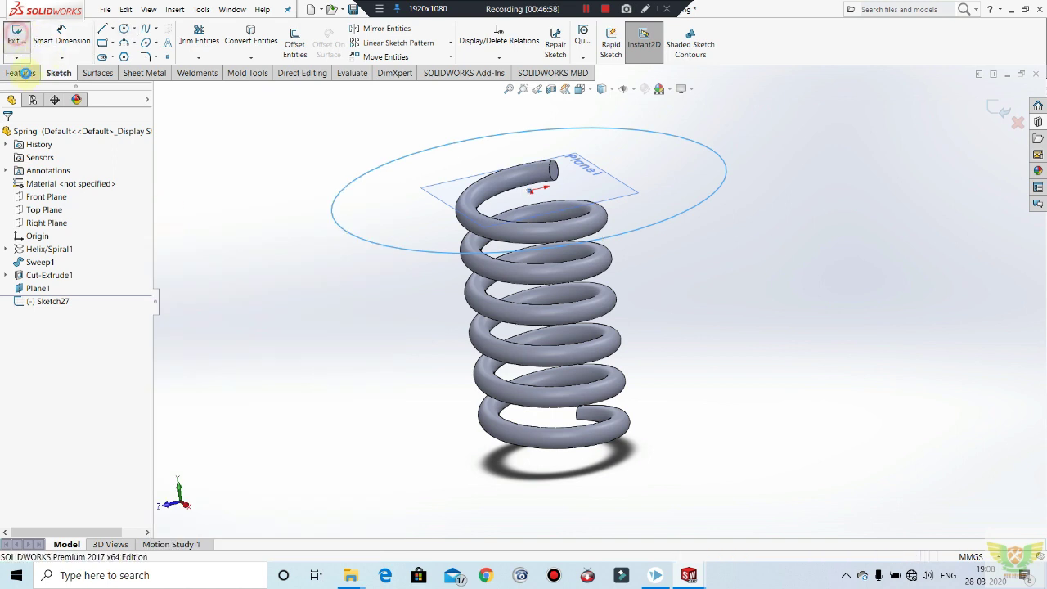
pyautogui.click(187, 41)
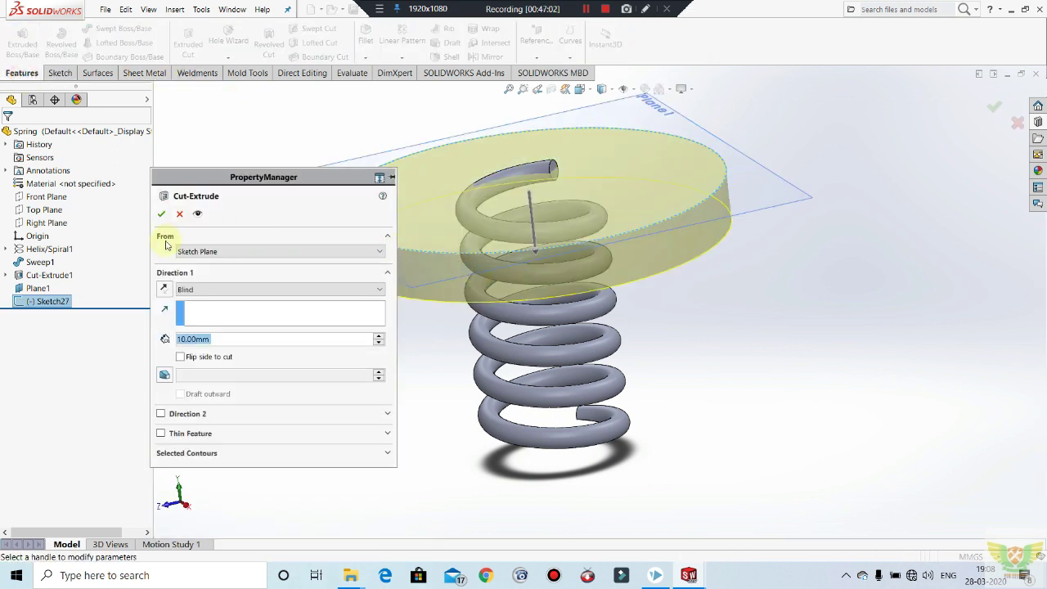
pyautogui.click(164, 290)
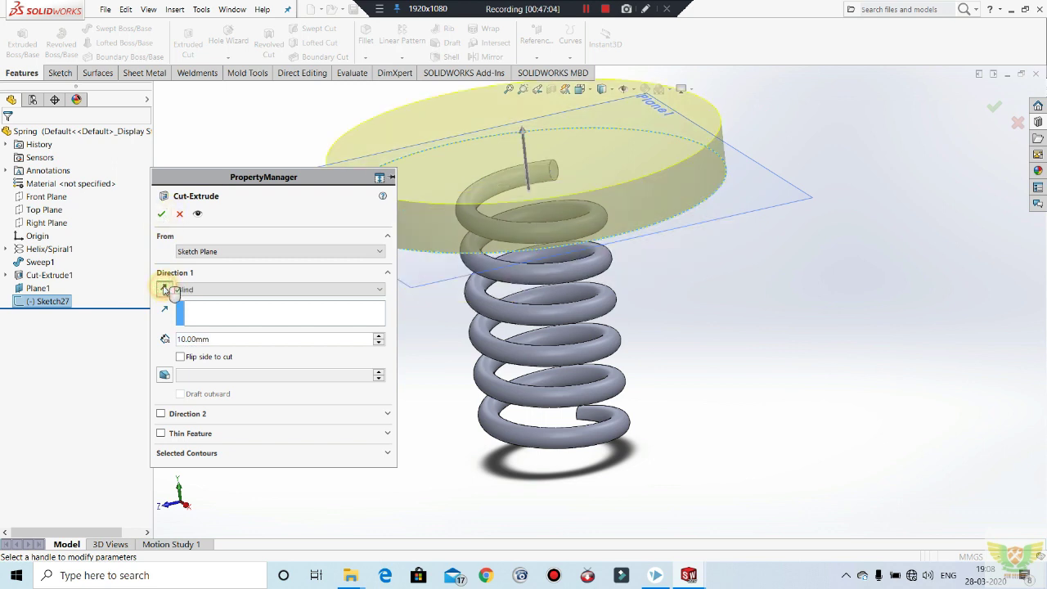
pyautogui.click(162, 211)
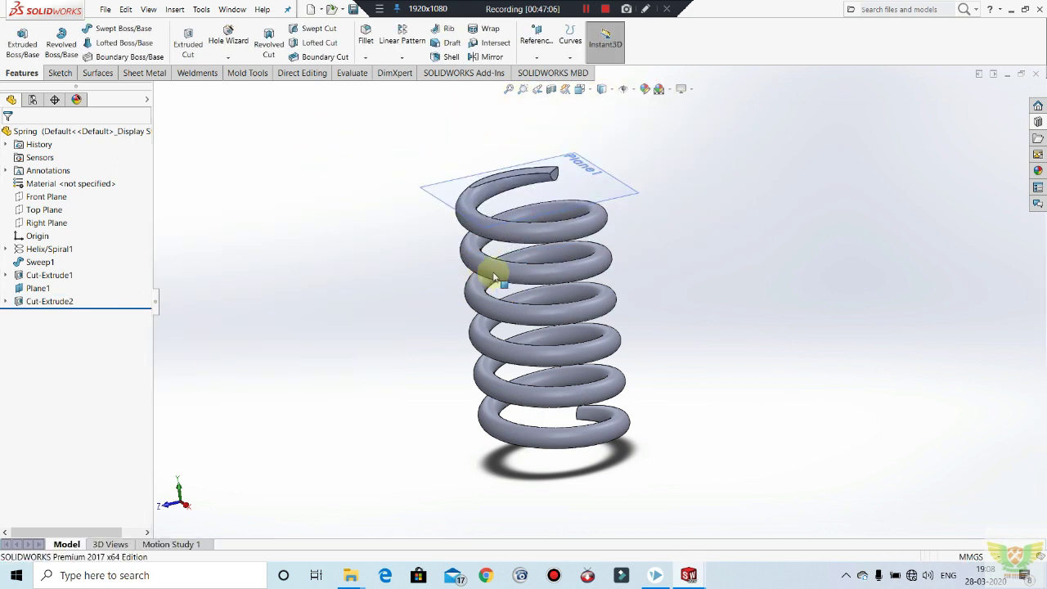
# Hide Plane1 and turn the spring to the Right side view.
pyautogui.rightClick(627, 211)
pyautogui.click(619, 198)
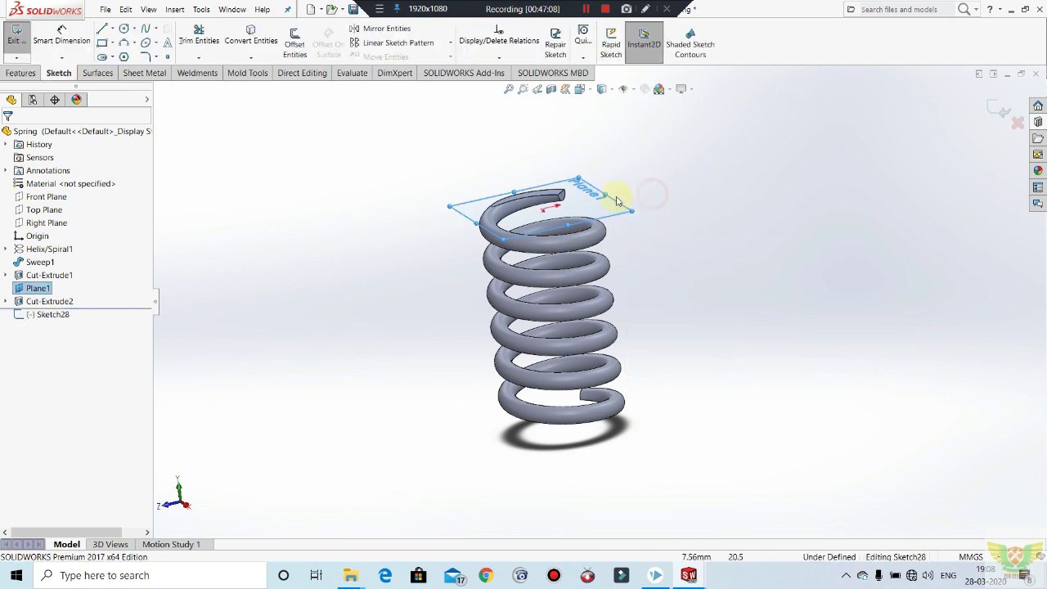
pyautogui.rightClick(627, 210)
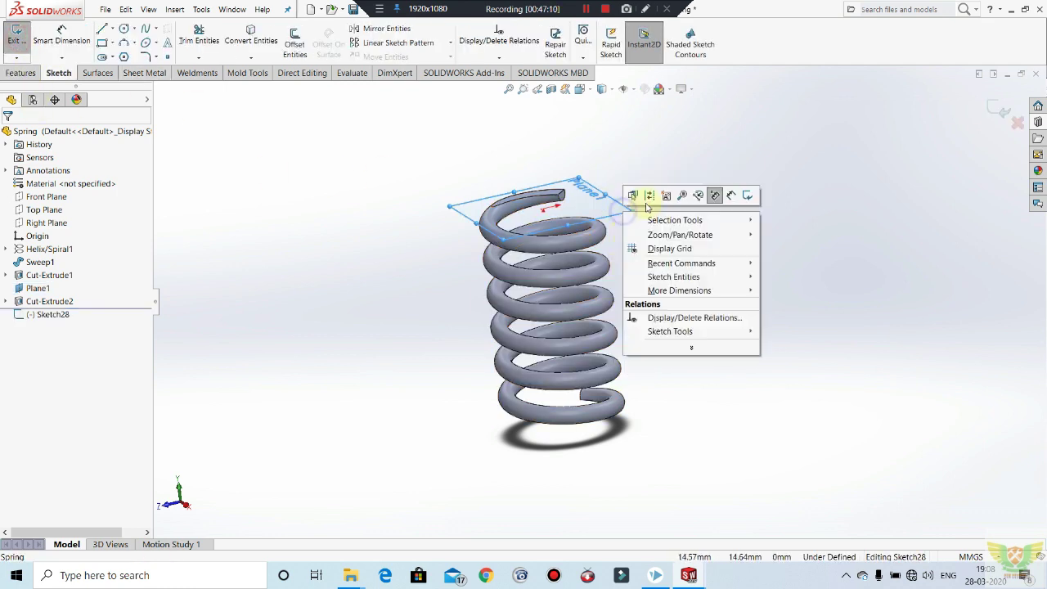
pyautogui.click(18, 34)
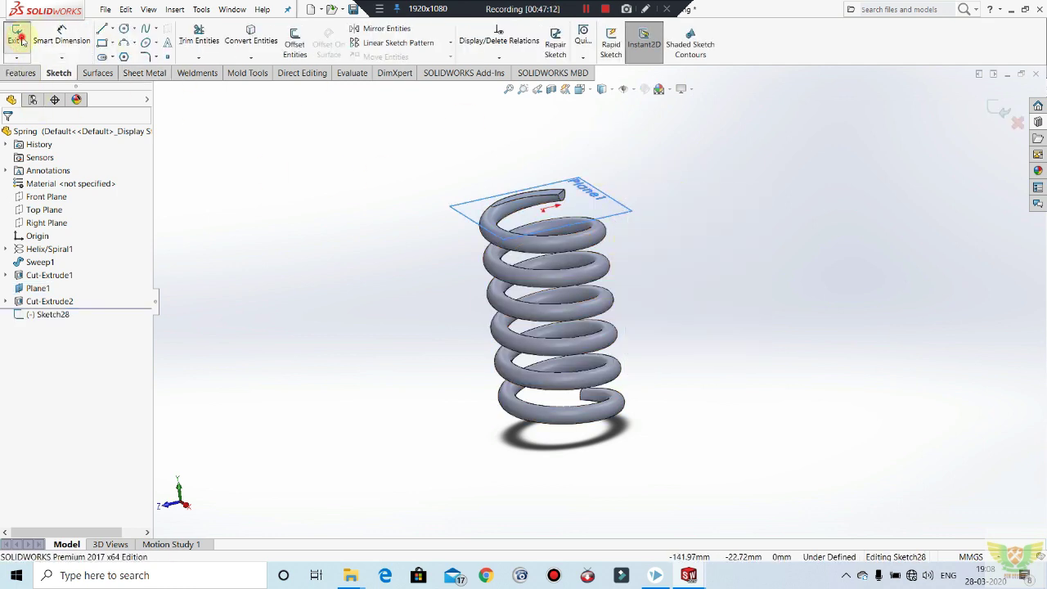
pyautogui.rightClick(615, 206)
pyautogui.click(650, 194)
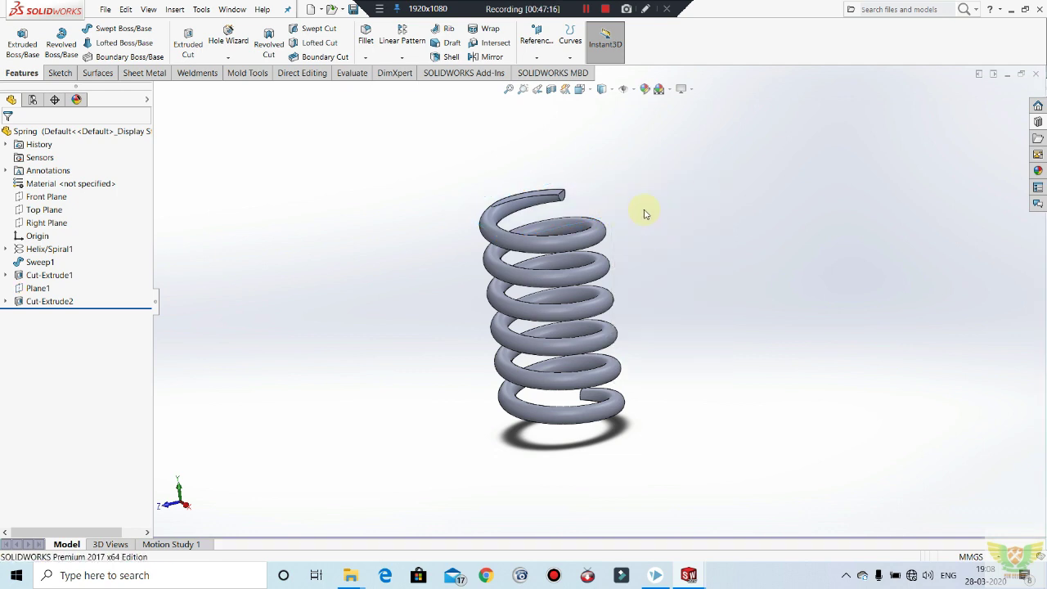
pyautogui.hotkey('ctrl', '4')
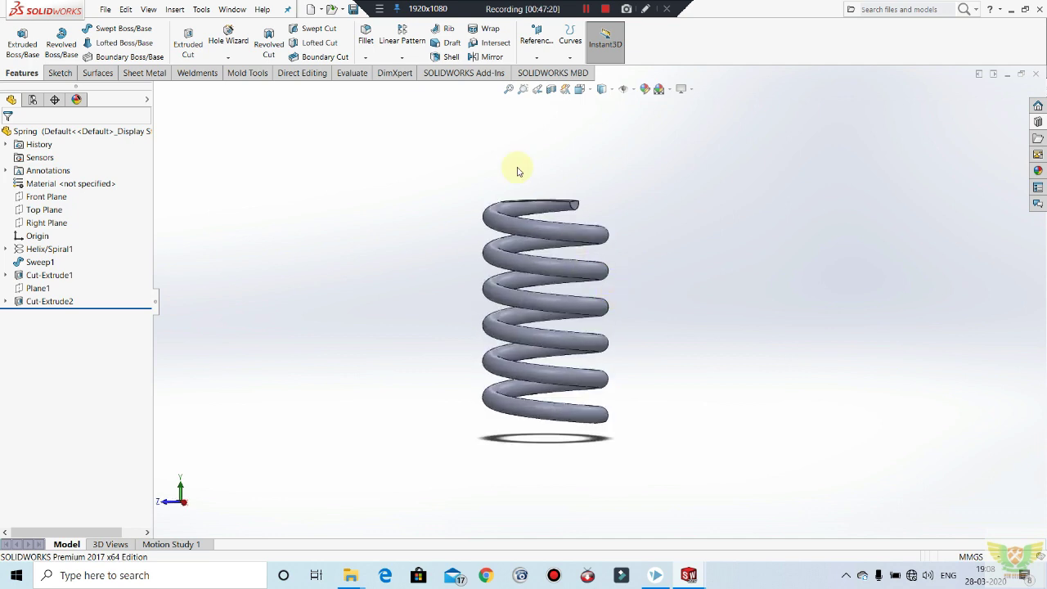
# Switch to the clutch Part-7 shaft window, zoom in, and bring up the File menu.
pyautogui.click(586, 10)
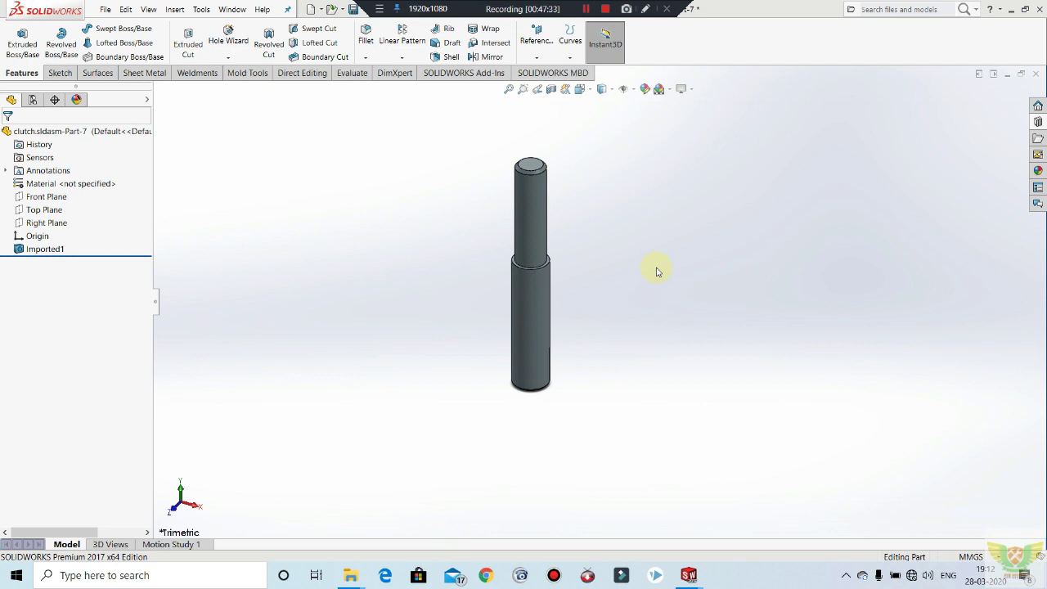
pyautogui.scroll(-2, 581, 213)
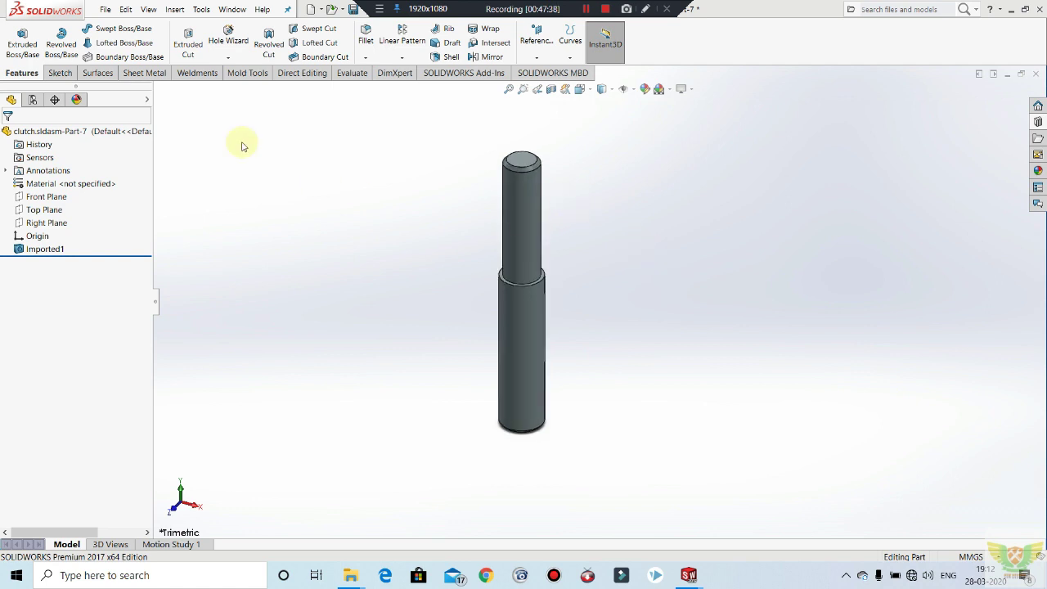
pyautogui.click(125, 9)
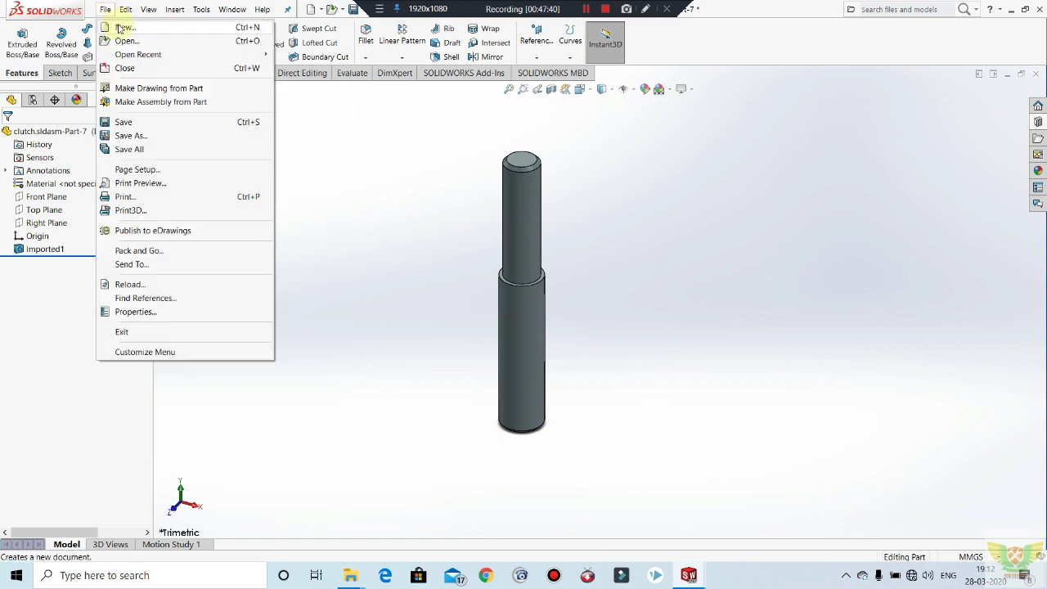
# Create a new part and begin a sketch on the Front Plane.
pyautogui.click(123, 27)
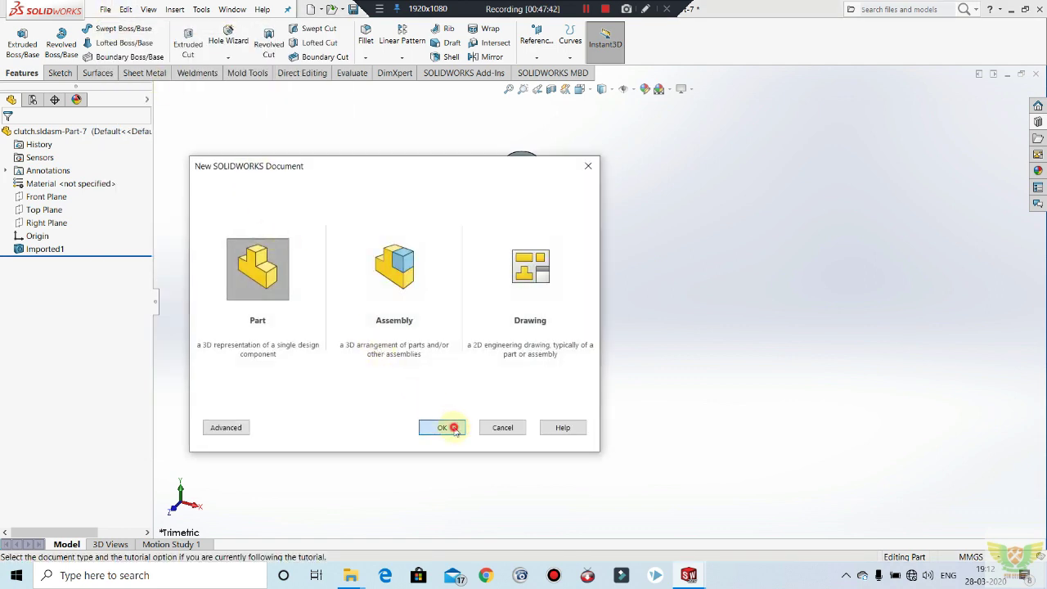
pyautogui.click(446, 428)
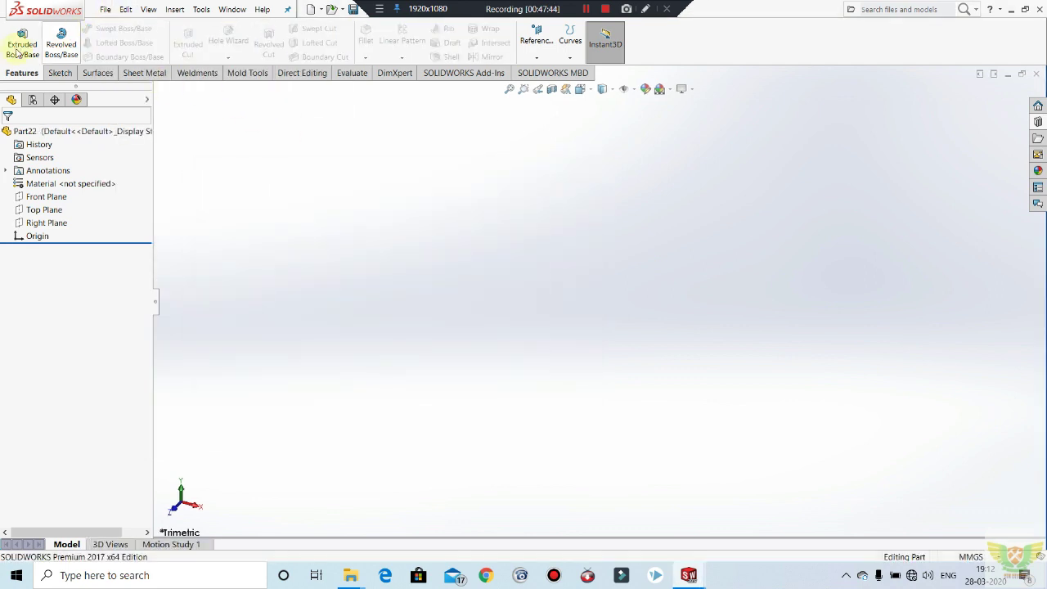
pyautogui.click(59, 73)
pyautogui.click(16, 37)
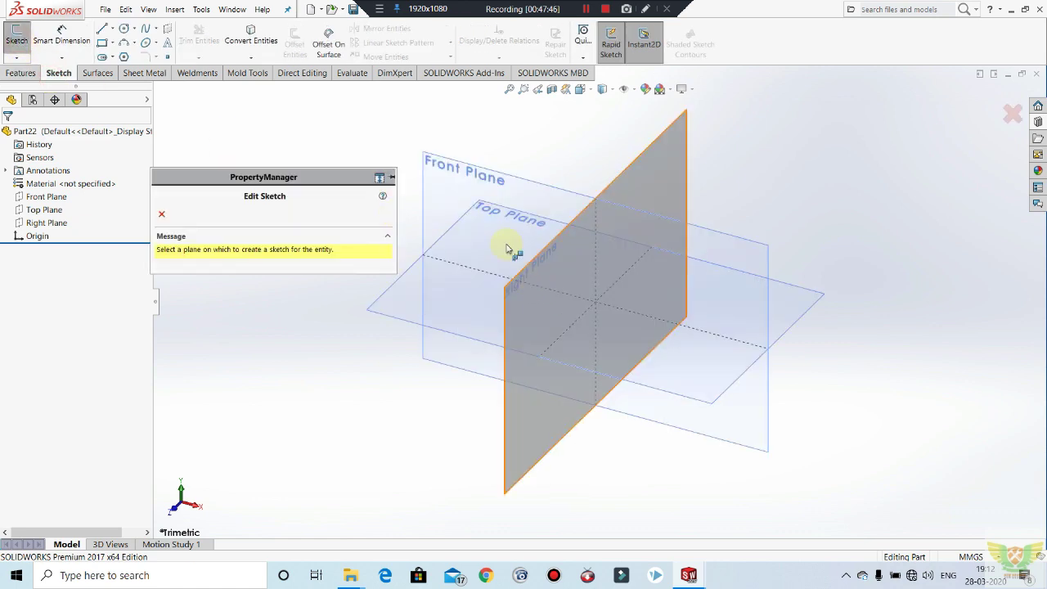
pyautogui.click(507, 248)
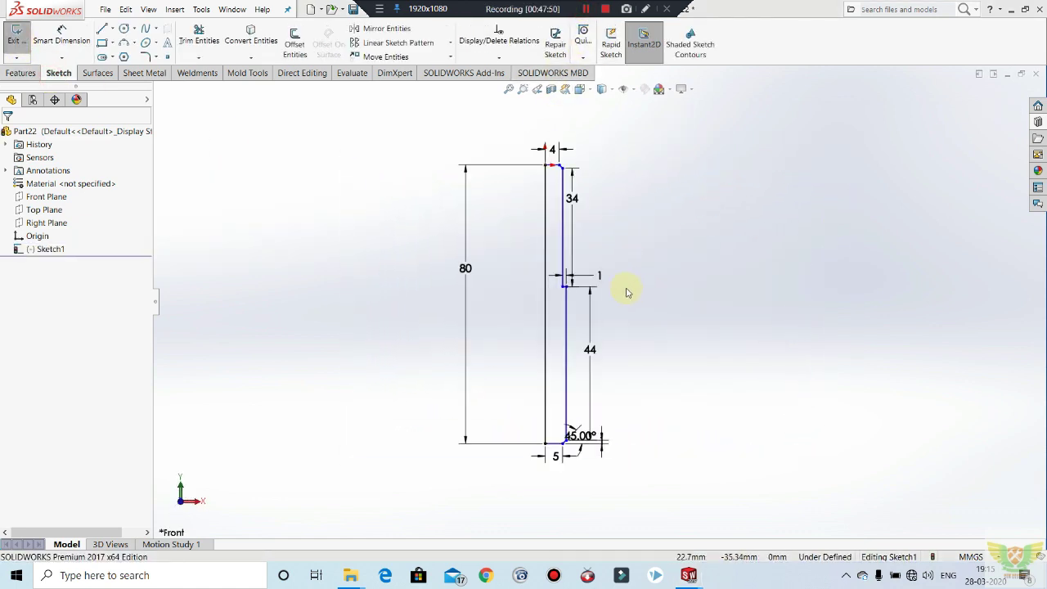
# Exit the shaft profile sketch and revolve it 360° about the left line.
pyautogui.click(21, 38)
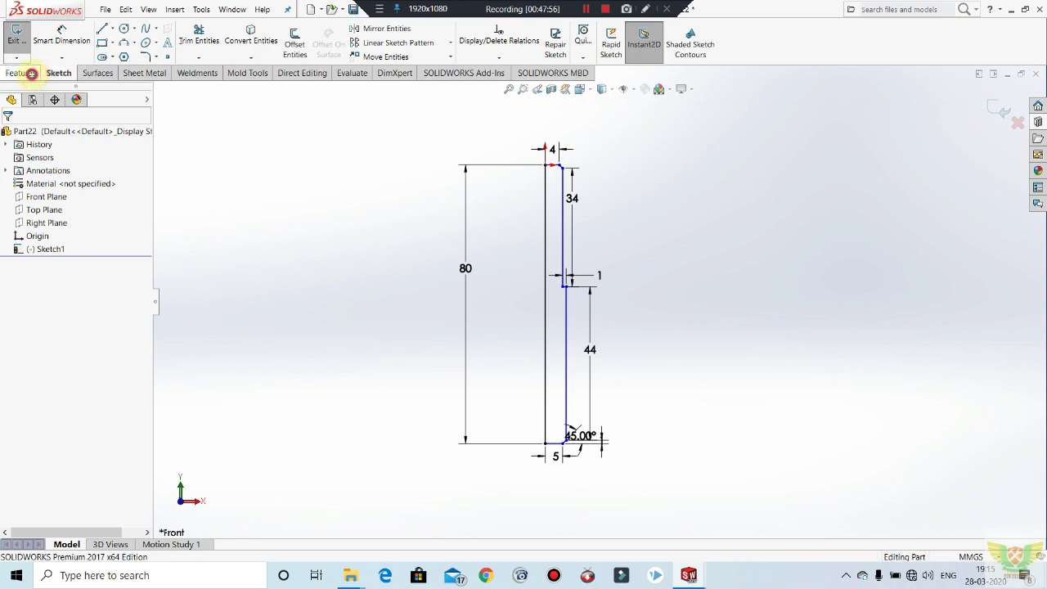
pyautogui.click(62, 43)
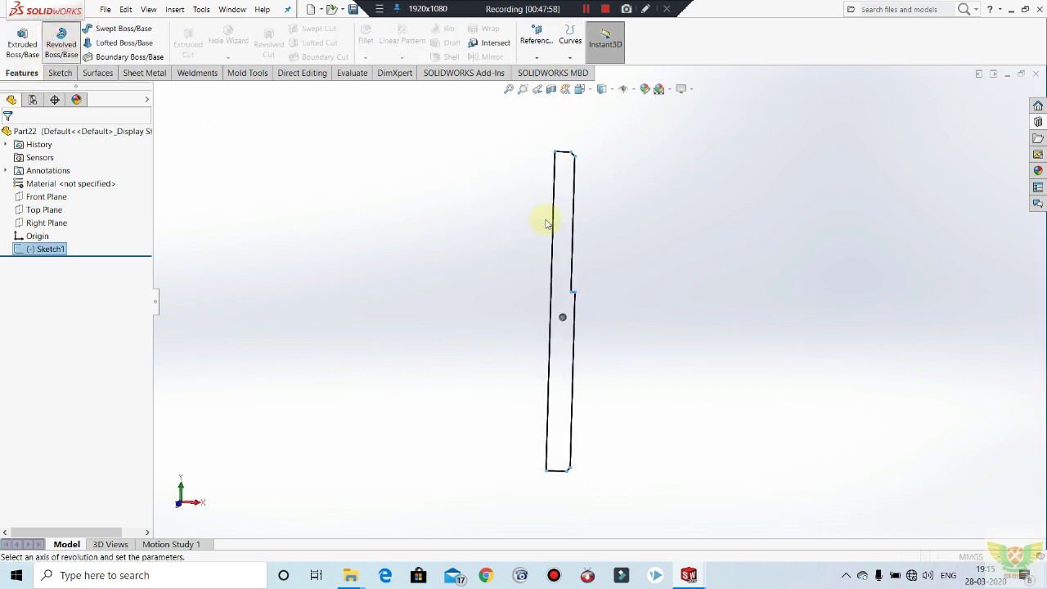
pyautogui.click(578, 203)
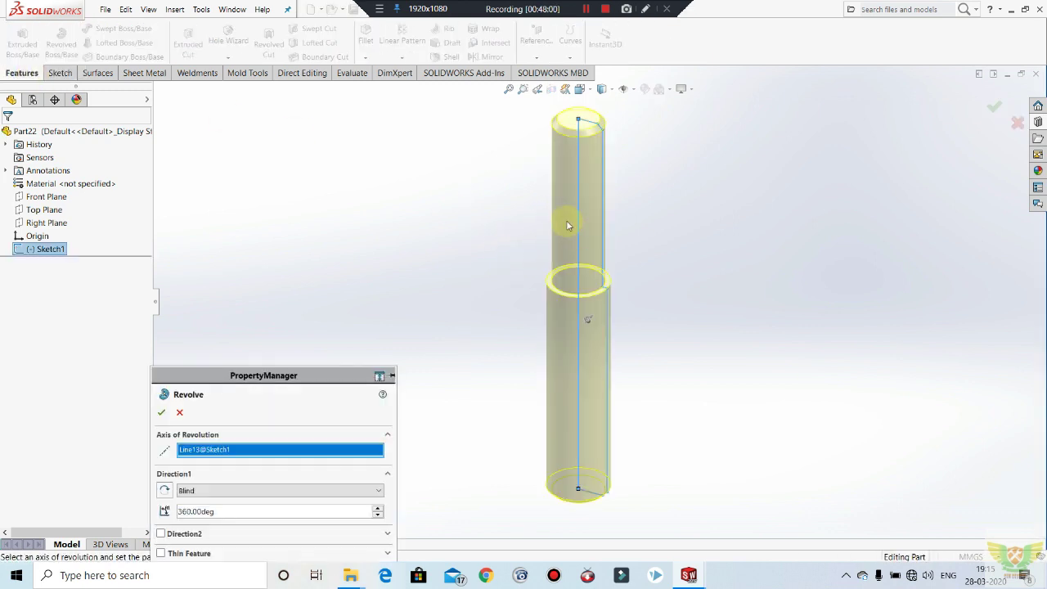
pyautogui.click(156, 414)
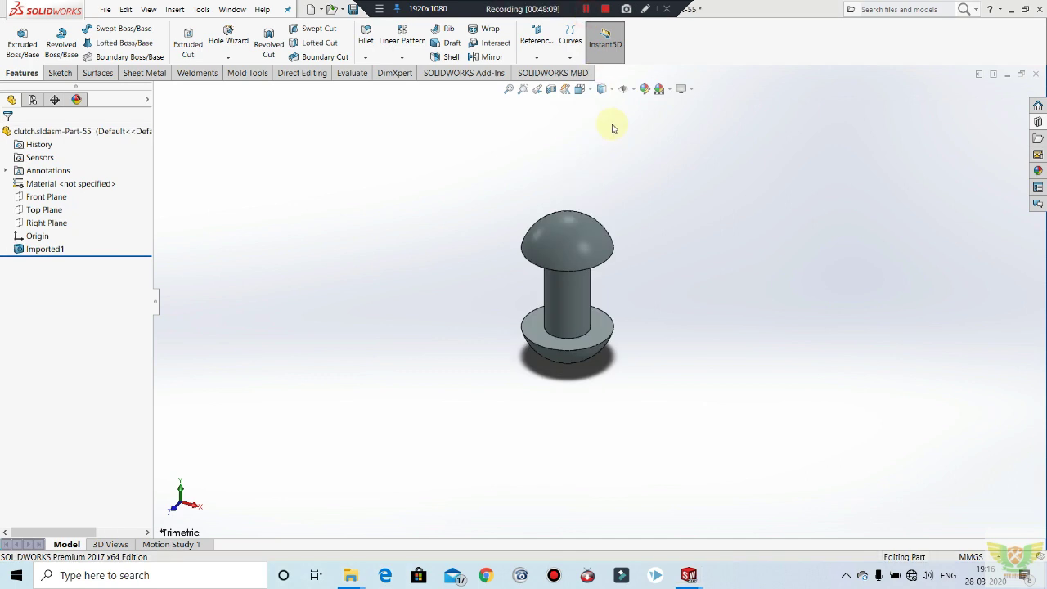
# Create a new part and begin the pin profile sketch on the Top Plane.
pyautogui.moveTo(641, 307); pyautogui.dragTo(616, 221, button='middle')
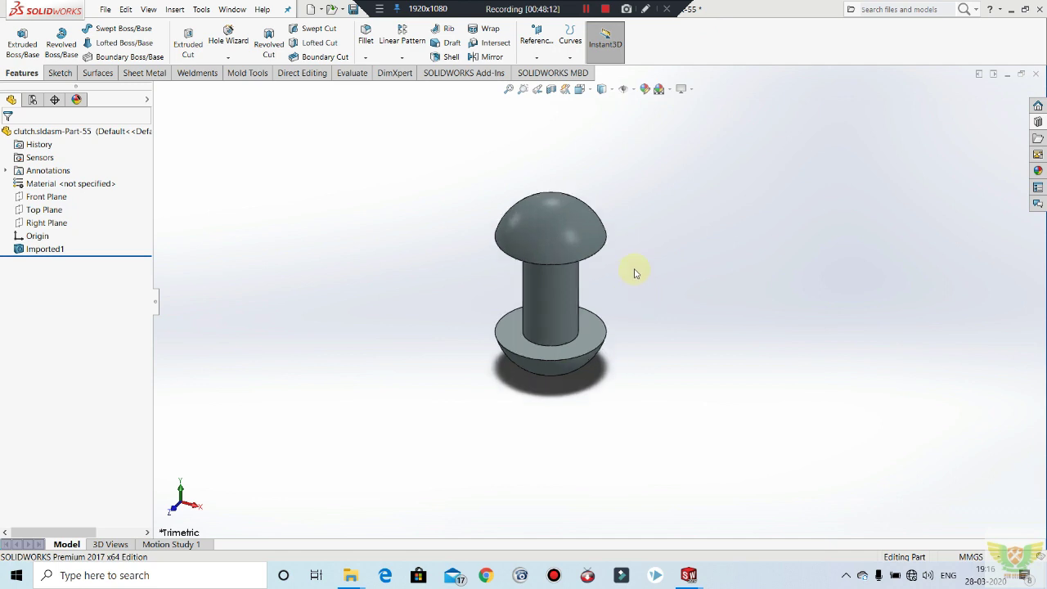
pyautogui.scroll(2, 615, 222)
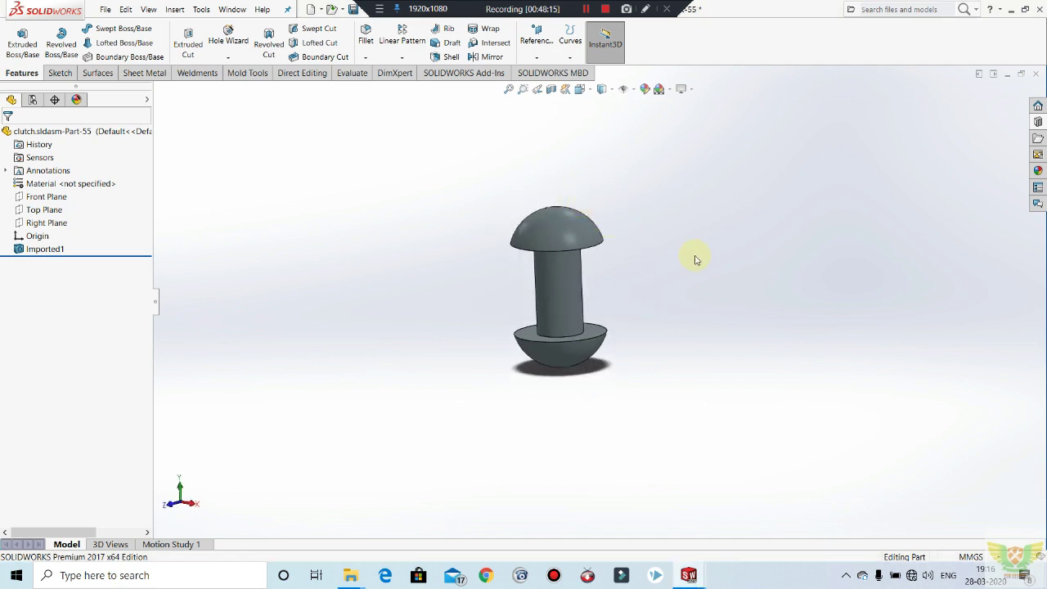
pyautogui.moveTo(564, 208); pyautogui.dragTo(617, 253, button='middle')
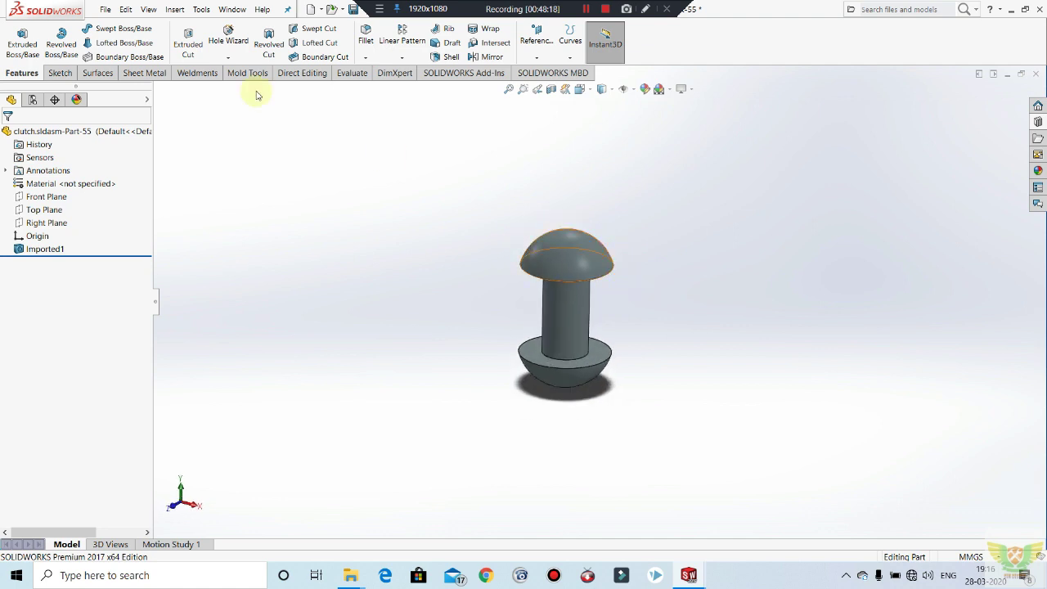
pyautogui.click(104, 9)
pyautogui.click(116, 27)
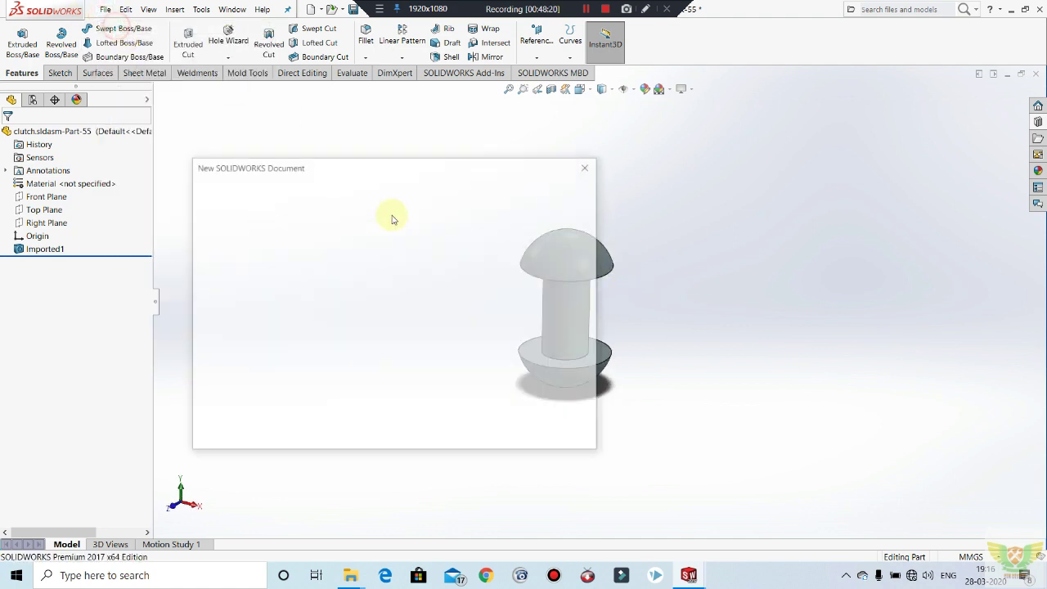
pyautogui.click(440, 429)
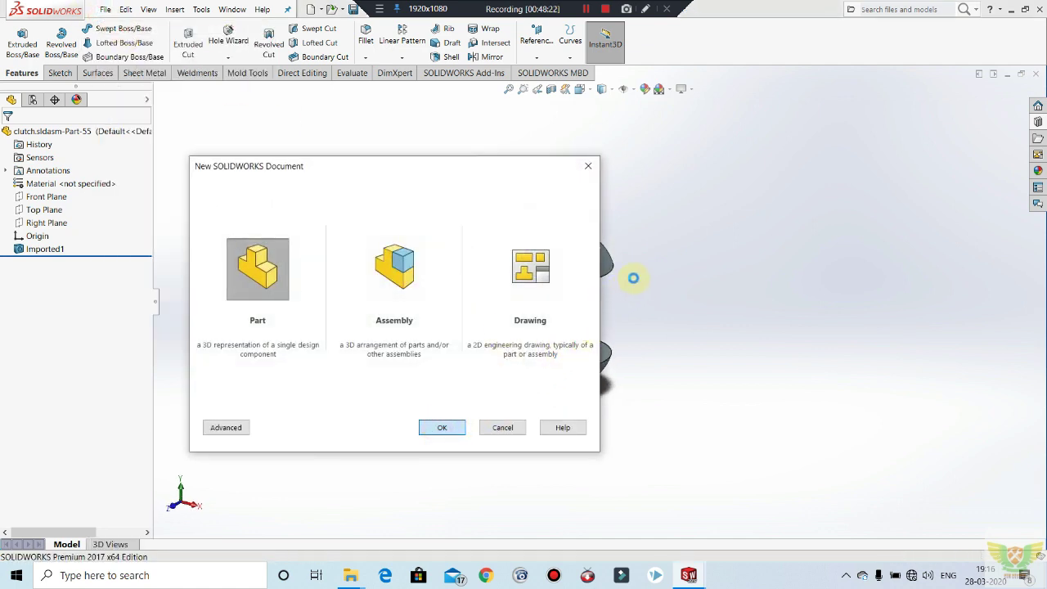
pyautogui.click(59, 73)
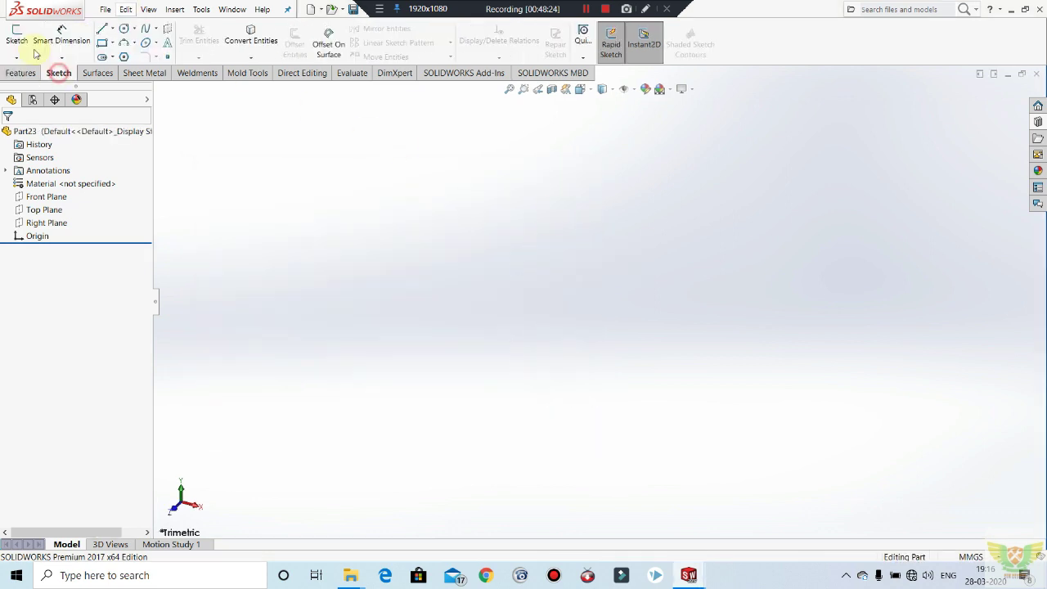
pyautogui.click(16, 37)
pyautogui.click(503, 200)
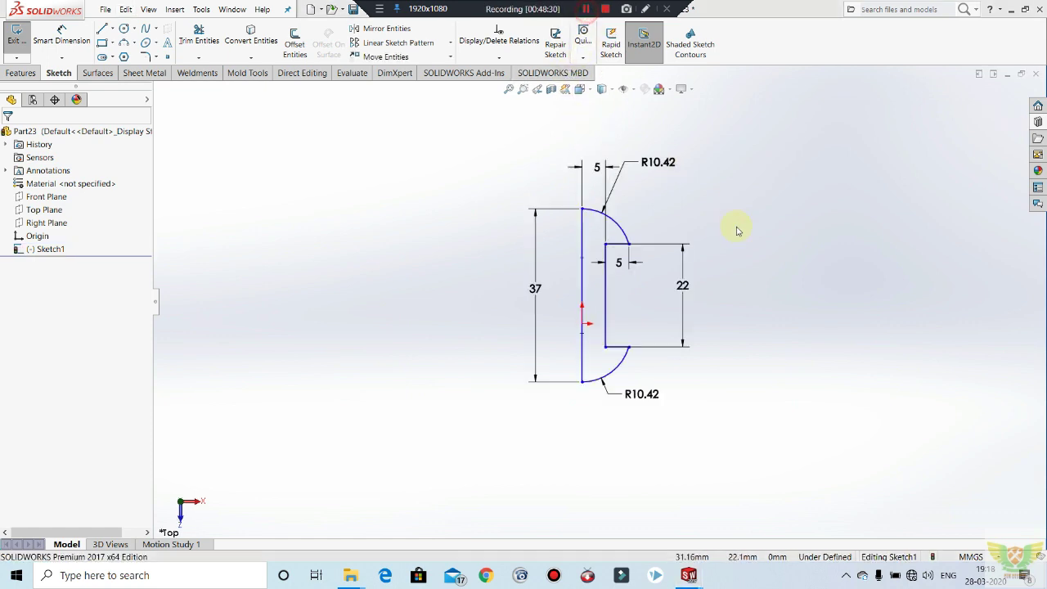
# Revolve the 37 mm pin profile with R10.42 ends about its long line.
pyautogui.scroll(-1, 732, 305)
pyautogui.scroll(-1, 720, 315)
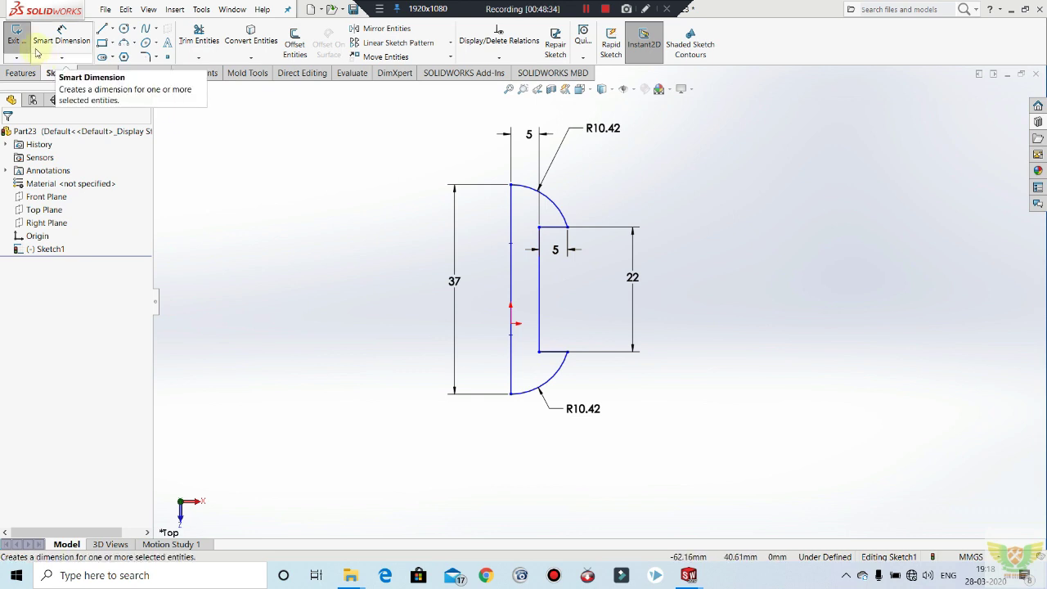
pyautogui.click(23, 72)
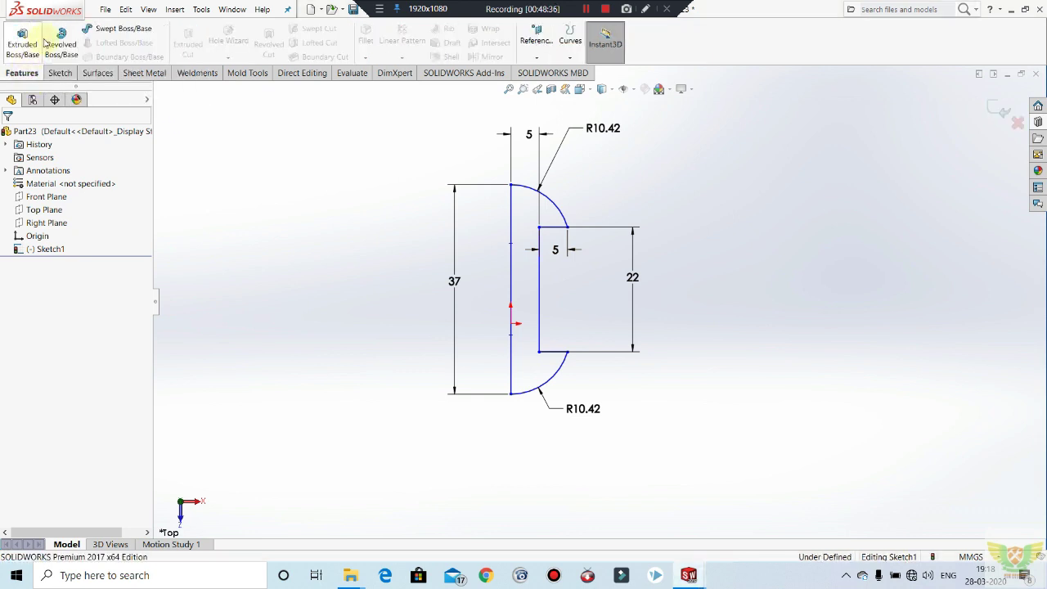
pyautogui.click(59, 41)
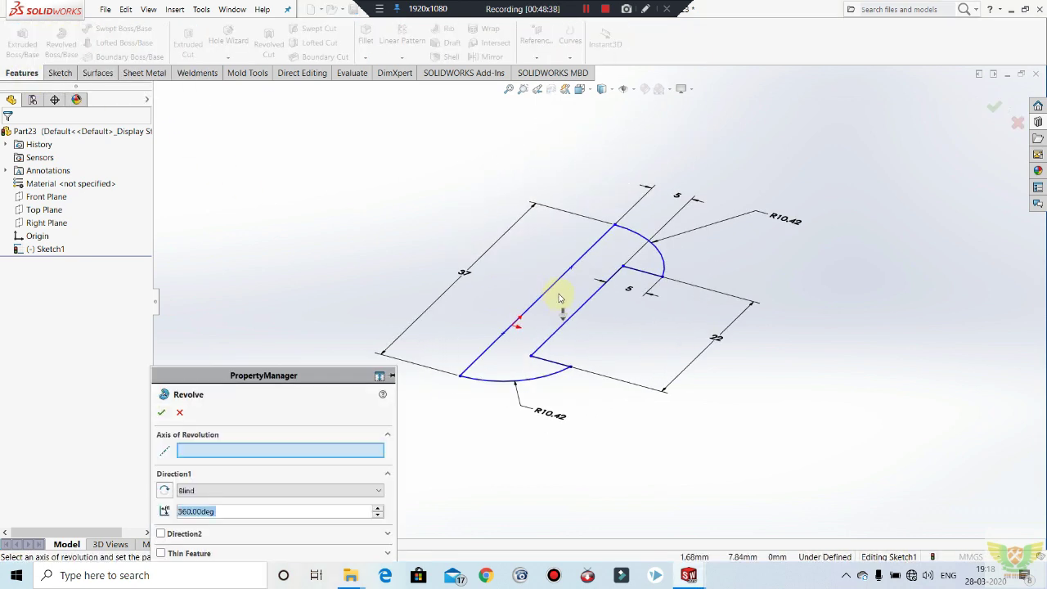
pyautogui.click(526, 314)
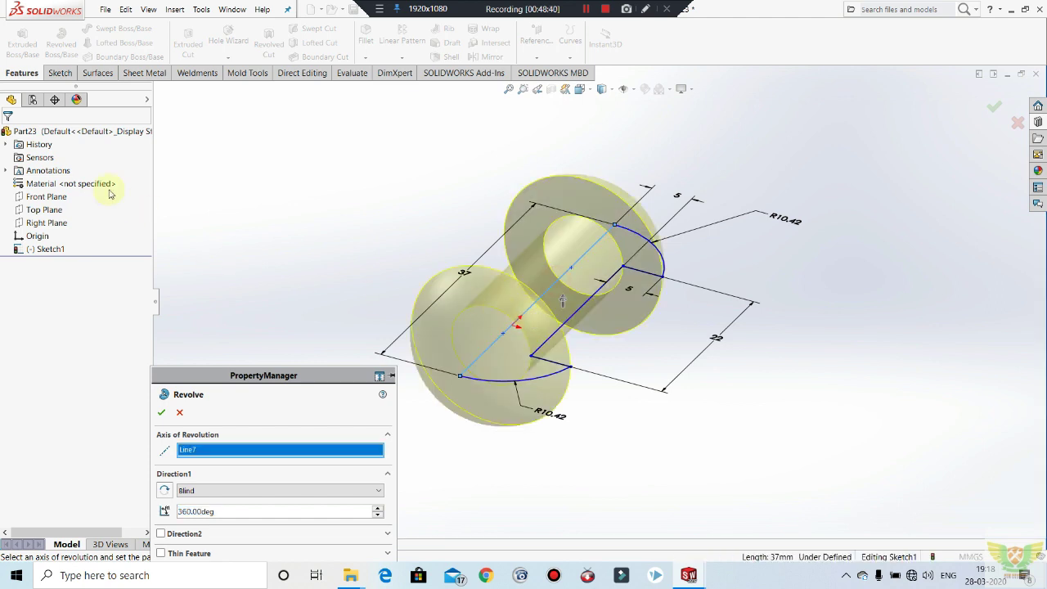
pyautogui.click(162, 411)
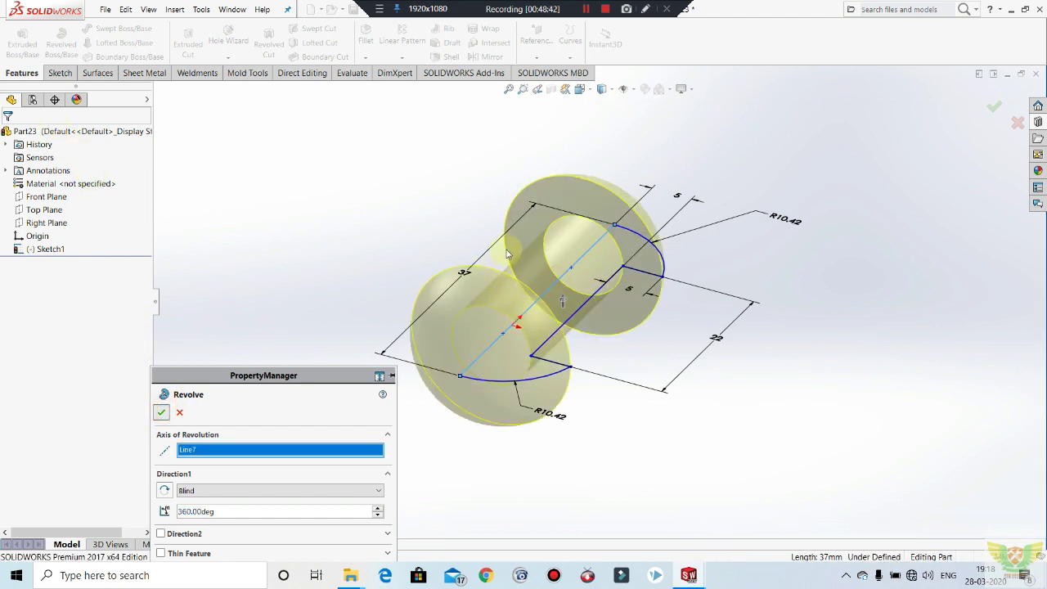
pyautogui.moveTo(534, 281)
pyautogui.mouseDown(button='middle')
pyautogui.moveTo(663, 407)
pyautogui.moveTo(679, 335)
pyautogui.mouseUp(button='middle')
pyautogui.scroll(-2, 672, 336)
pyautogui.scroll(3, 638, 302)
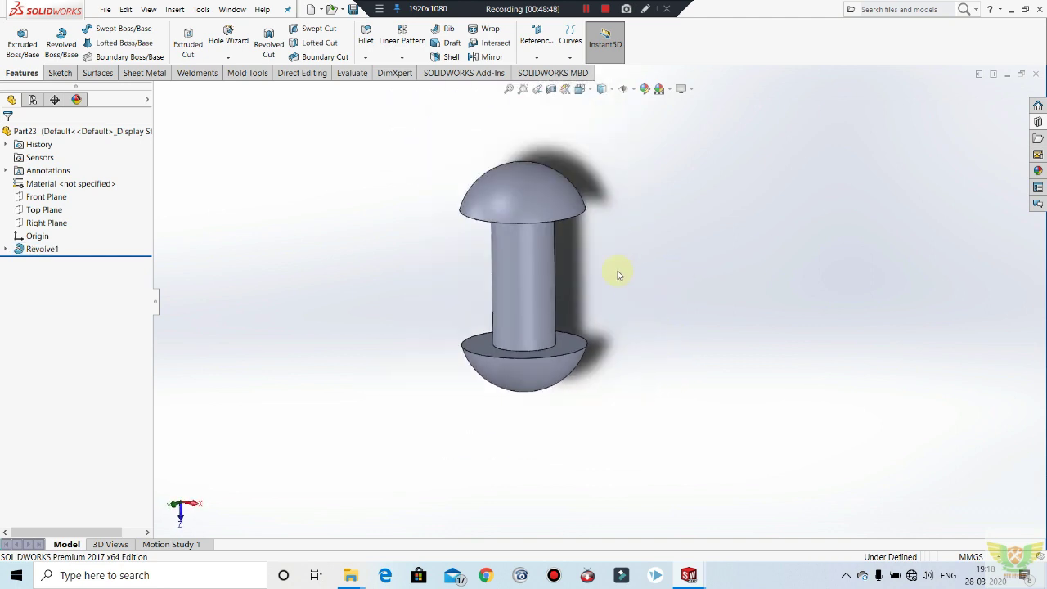
pyautogui.scroll(1, 589, 264)
pyautogui.scroll(-3, 564, 260)
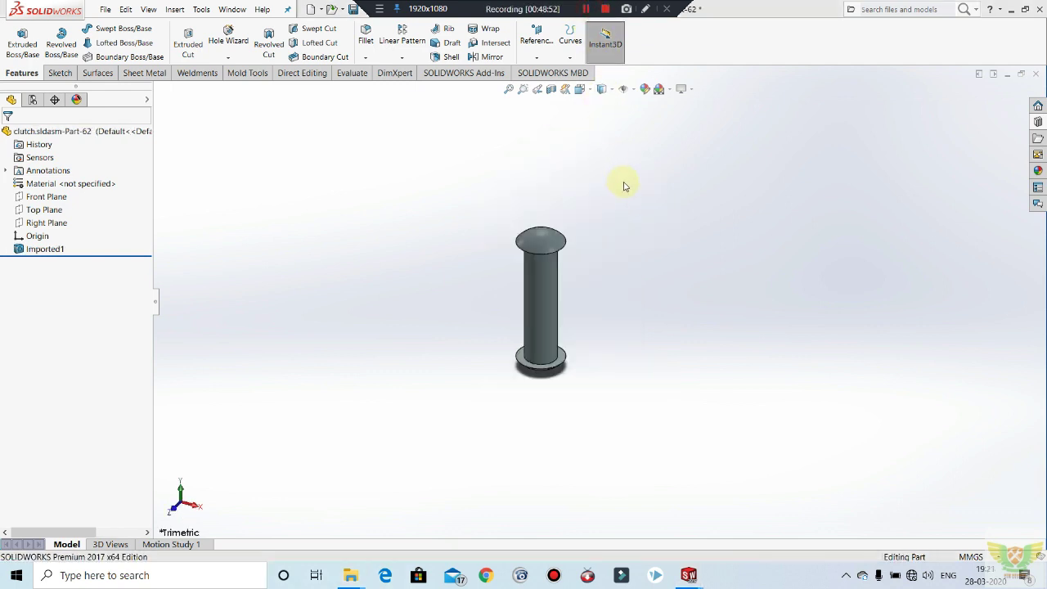
# Create a new part for the long pin.
pyautogui.scroll(-1, 601, 327)
pyautogui.scroll(-2, 600, 330)
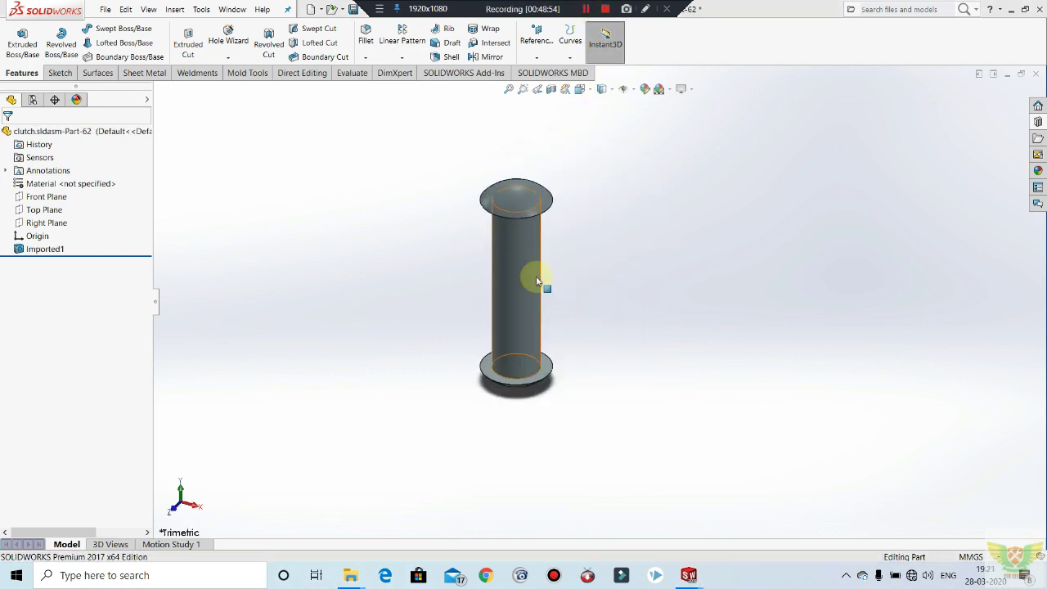
pyautogui.hotkey('ctrl', 'Right')
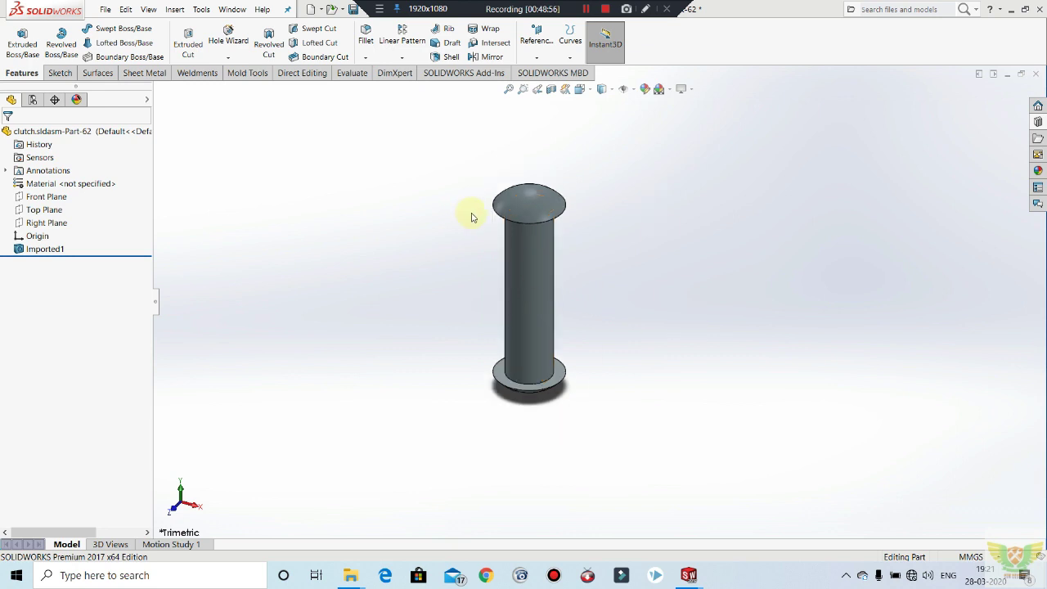
pyautogui.click(104, 10)
pyautogui.click(121, 24)
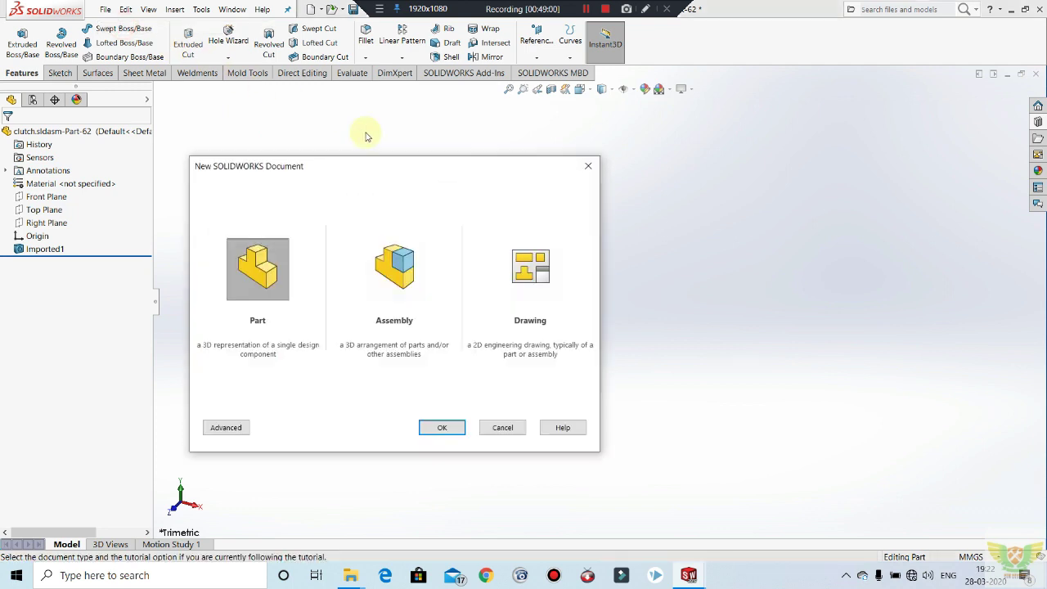
pyautogui.click(450, 427)
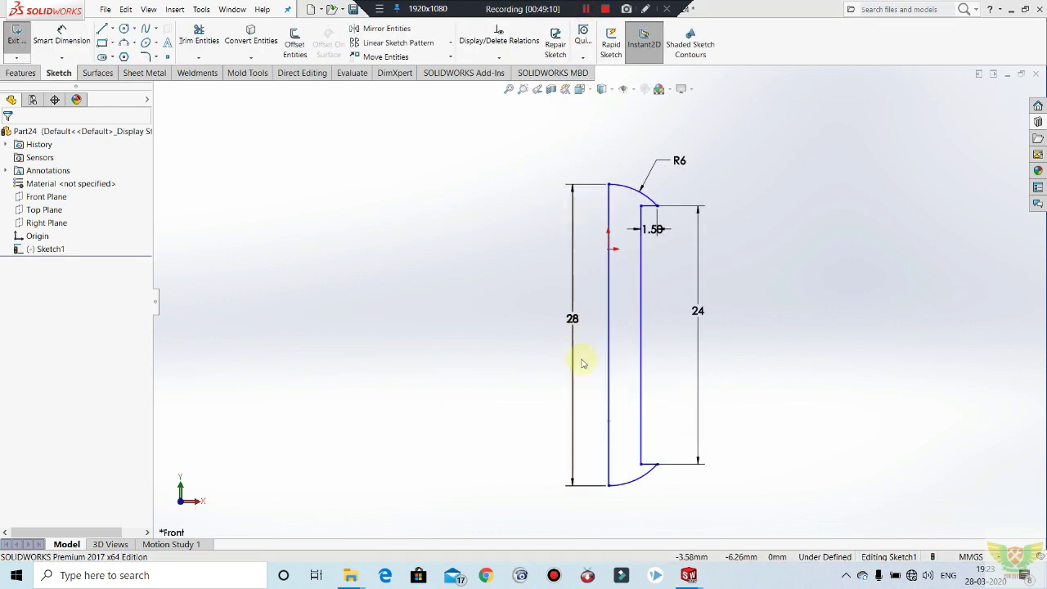
# Exit the 28 mm R6 pin profile sketch and revolve it about the left line.
pyautogui.scroll(-1, 589, 398)
pyautogui.scroll(-1, 580, 376)
pyautogui.scroll(2, 597, 335)
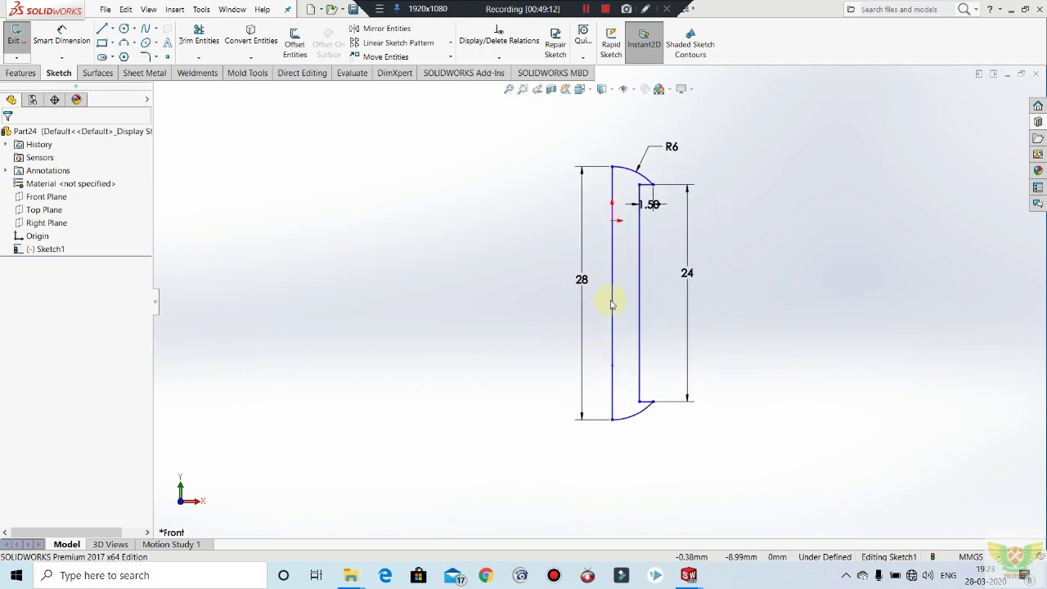
pyautogui.click(15, 41)
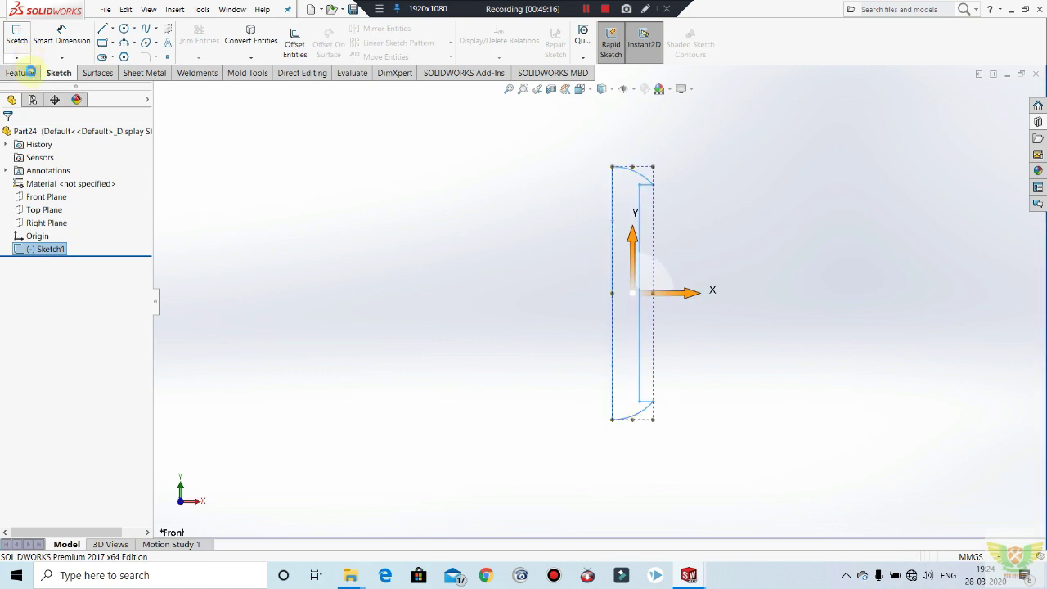
pyautogui.click(61, 41)
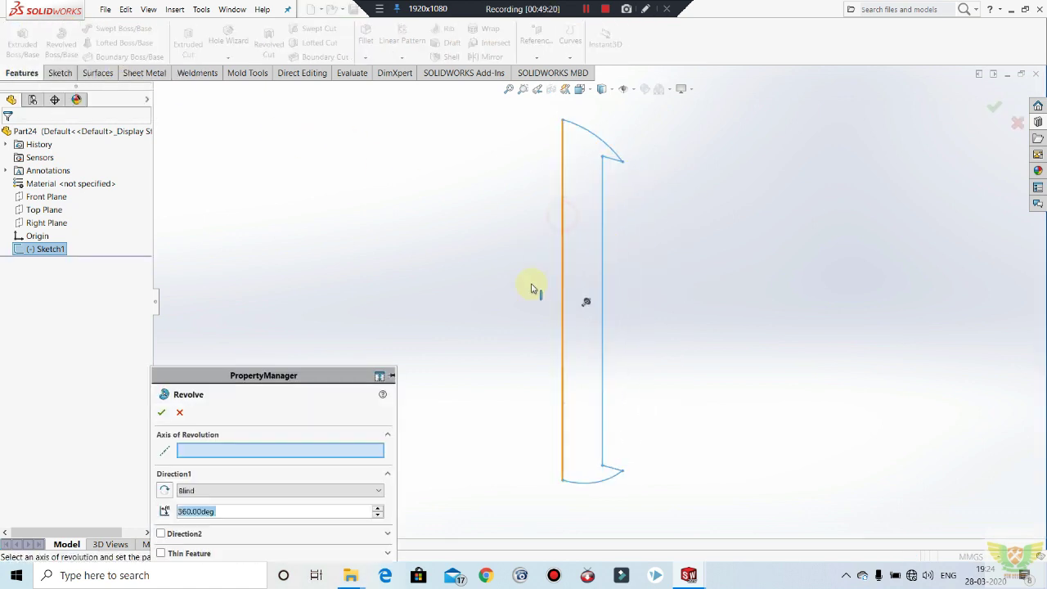
pyautogui.click(531, 288)
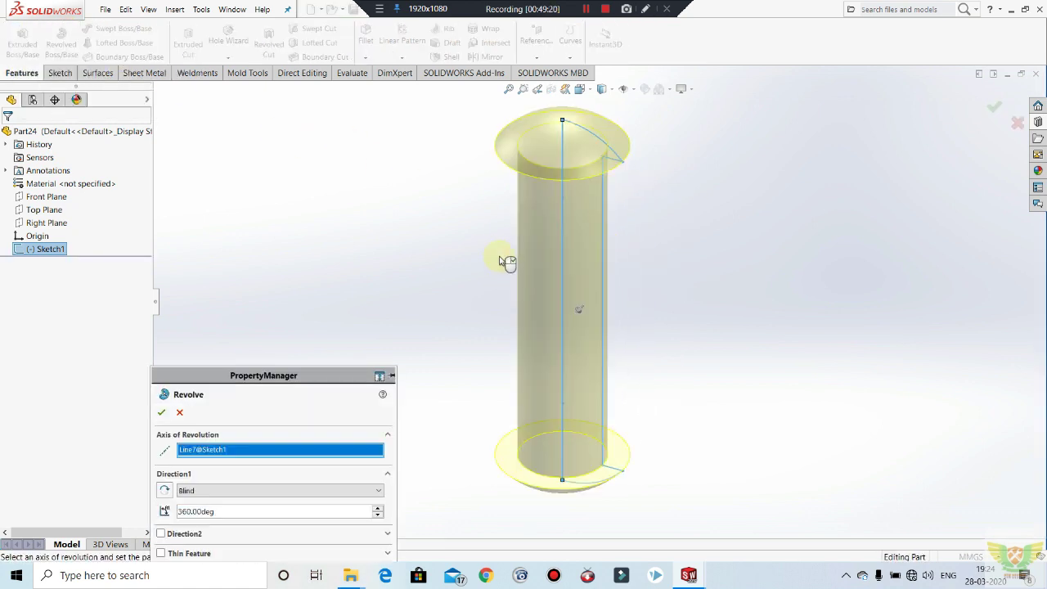
pyautogui.click(164, 412)
pyautogui.click(686, 233)
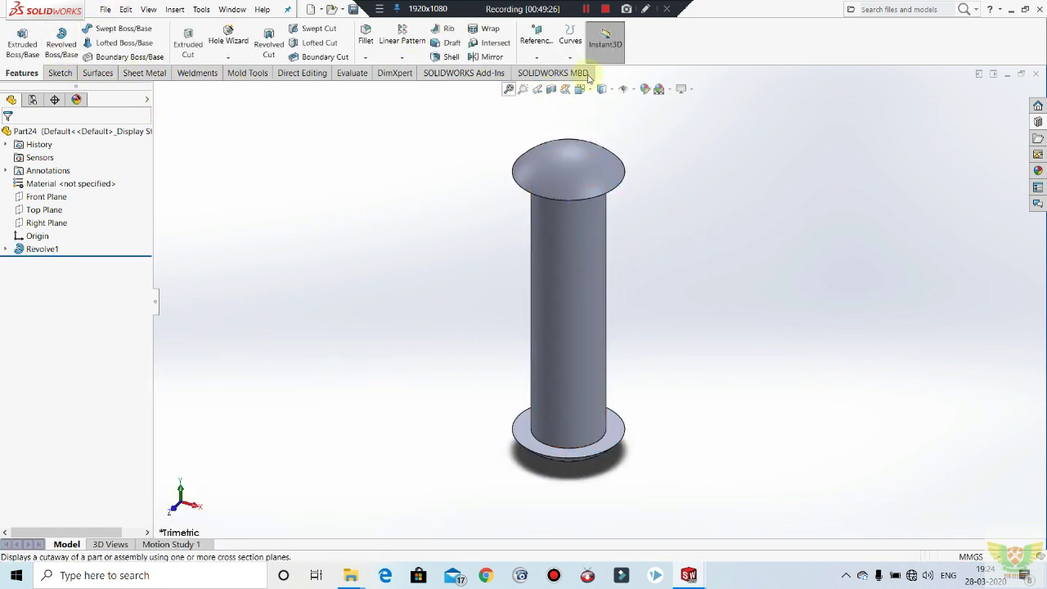
pyautogui.click(586, 8)
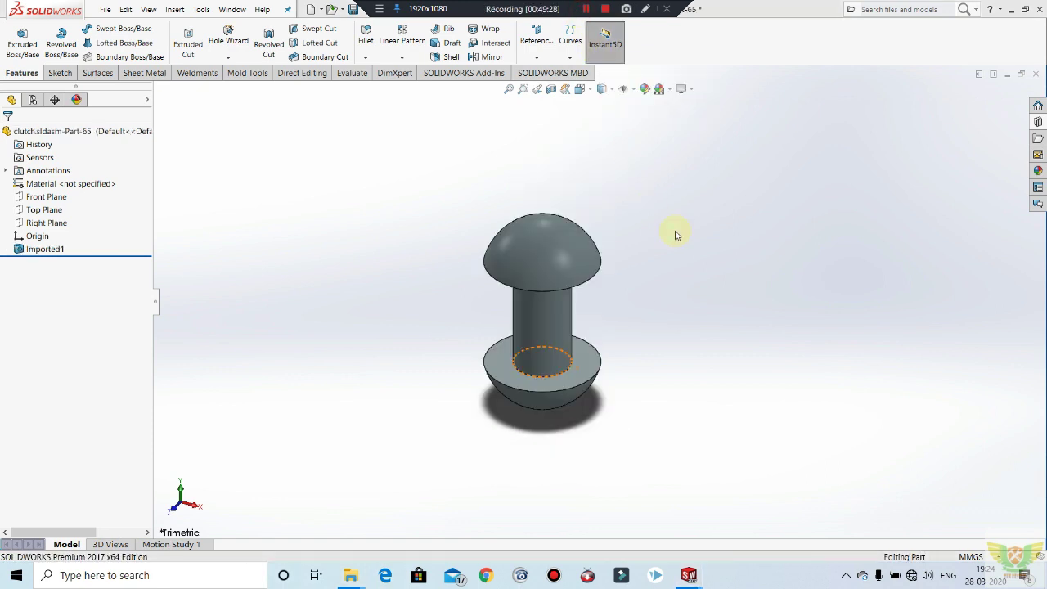
# Create a new part and begin a sketch on the Front Plane.
pyautogui.click(109, 10)
pyautogui.click(122, 26)
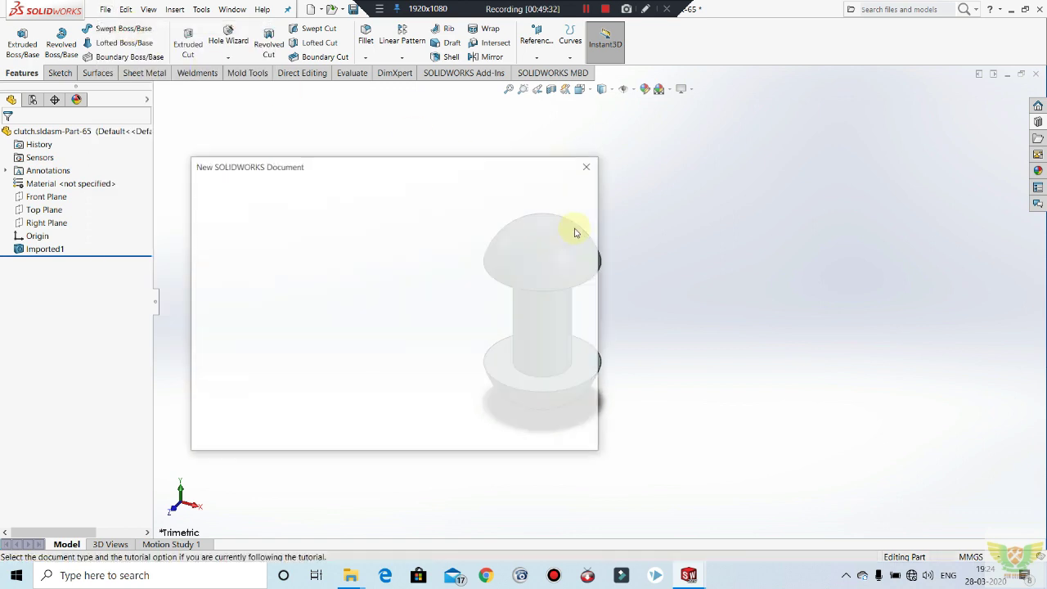
pyautogui.click(452, 425)
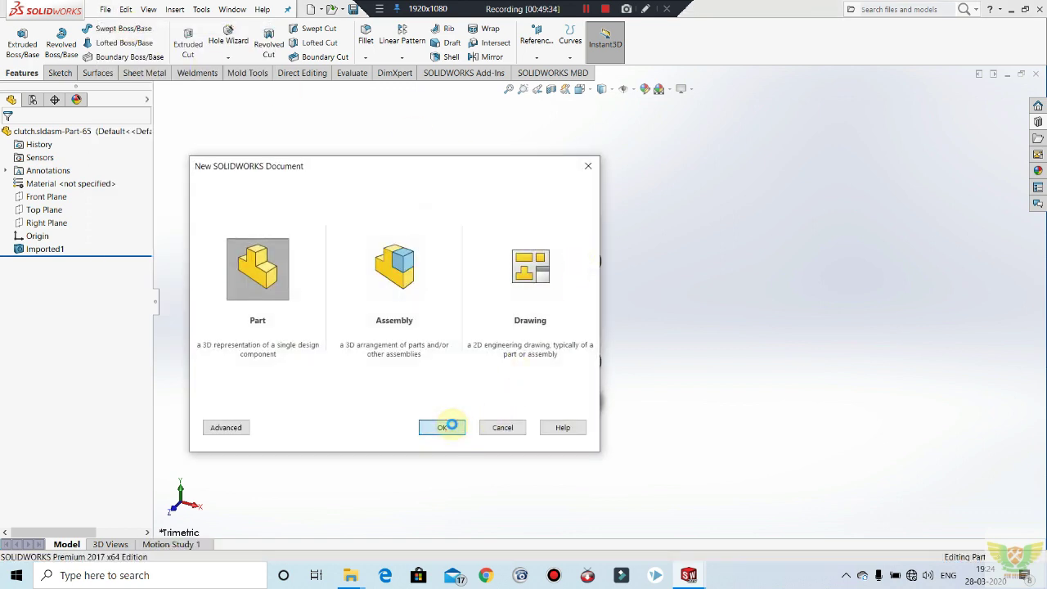
pyautogui.click(60, 72)
pyautogui.click(16, 37)
pyautogui.click(486, 207)
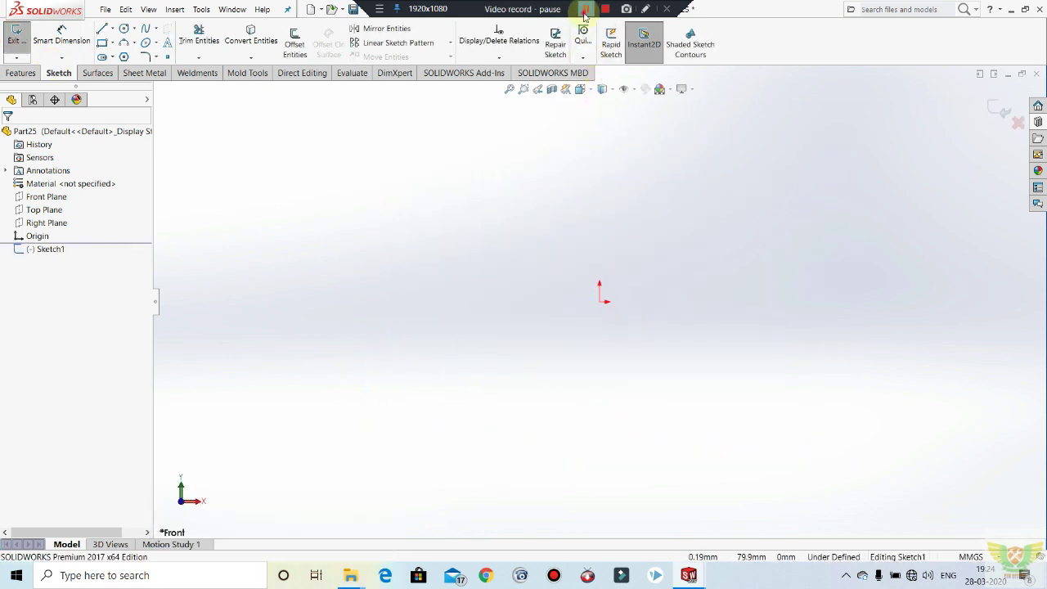
# Check the knob profile dimensions (18, 10 neck, 2.50 step, R5.50) and exit Sketch1.
pyautogui.click(573, 212)
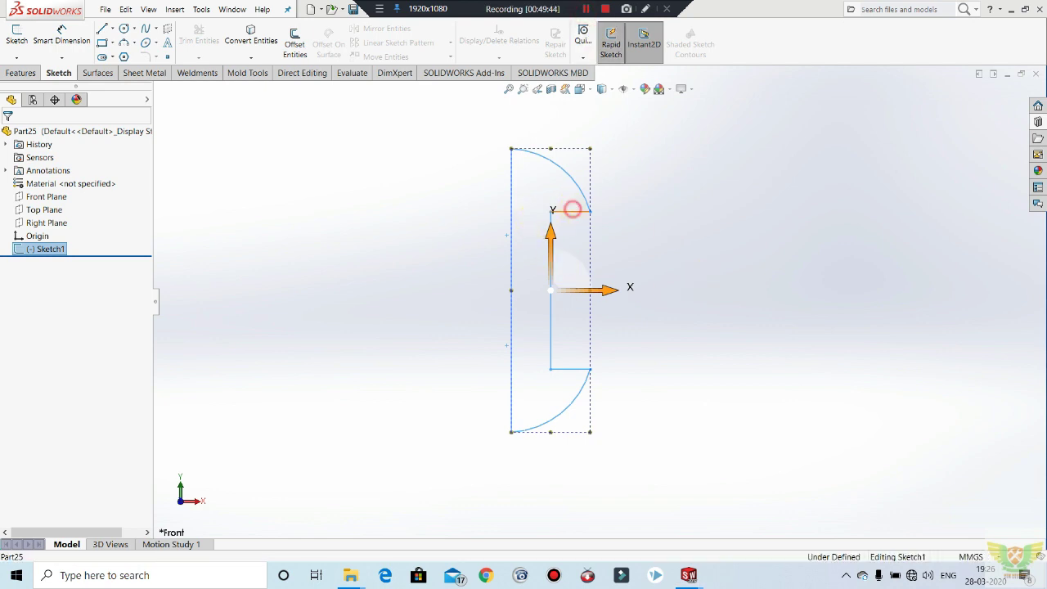
pyautogui.click(601, 160)
pyautogui.click(641, 239)
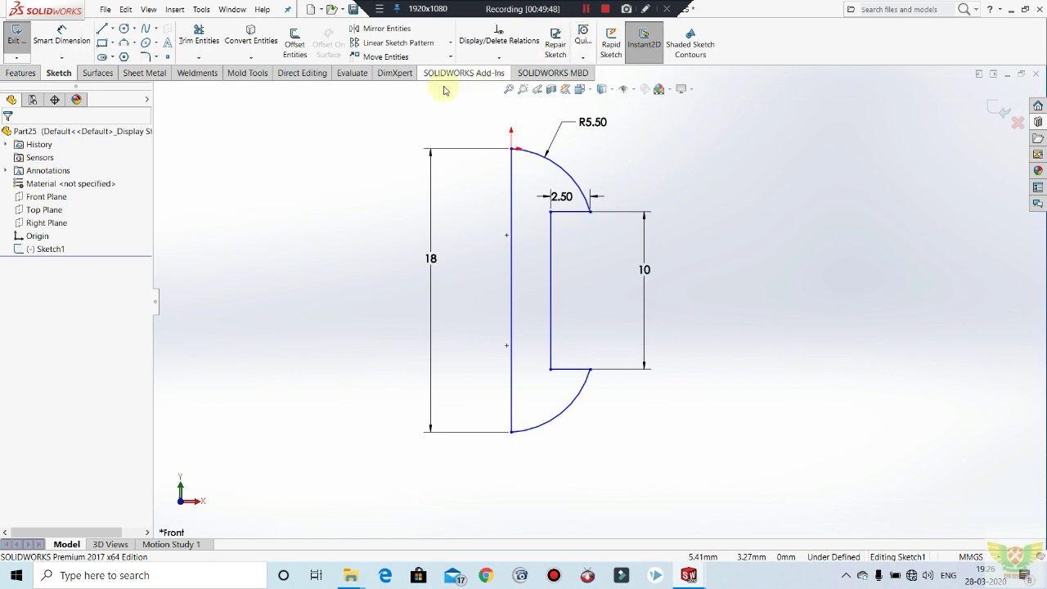
pyautogui.click(20, 33)
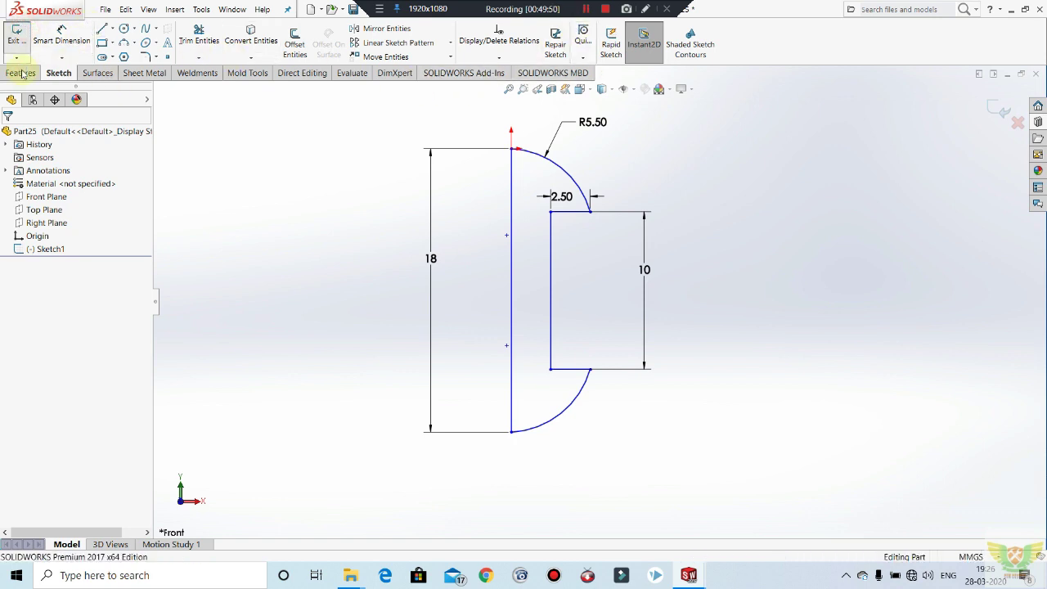
pyautogui.click(61, 37)
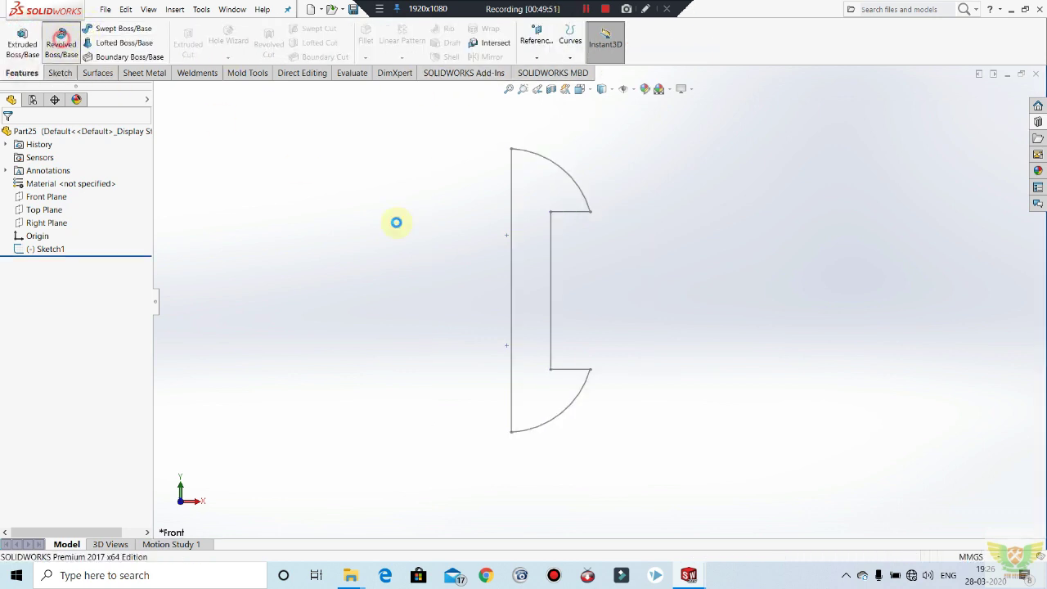
# Revolve the profile 360° about its left vertical line into the mushroom-headed pin Revolve1.
pyautogui.click(513, 257)
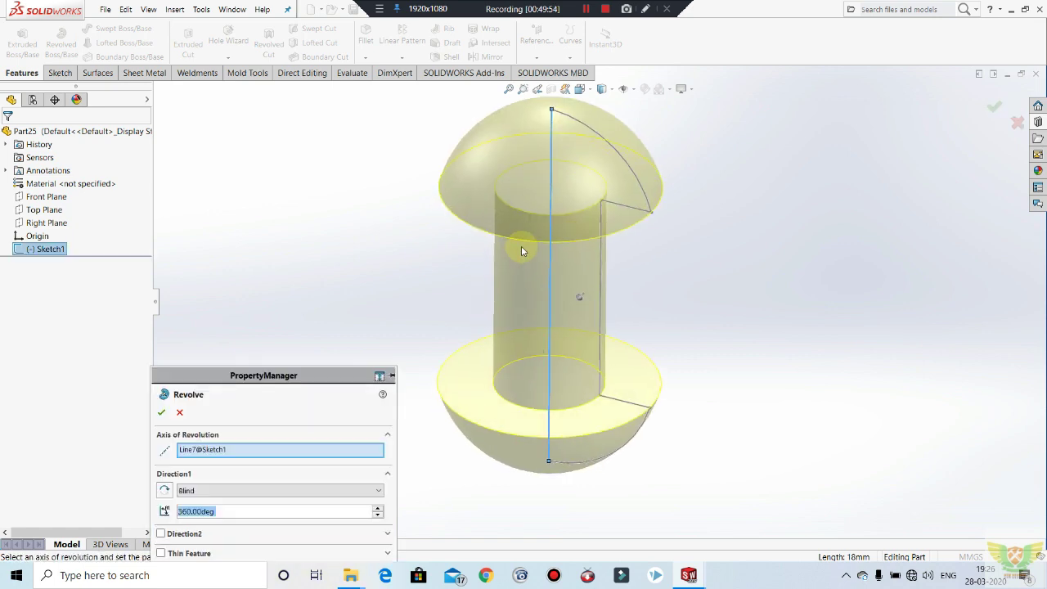
pyautogui.click(162, 412)
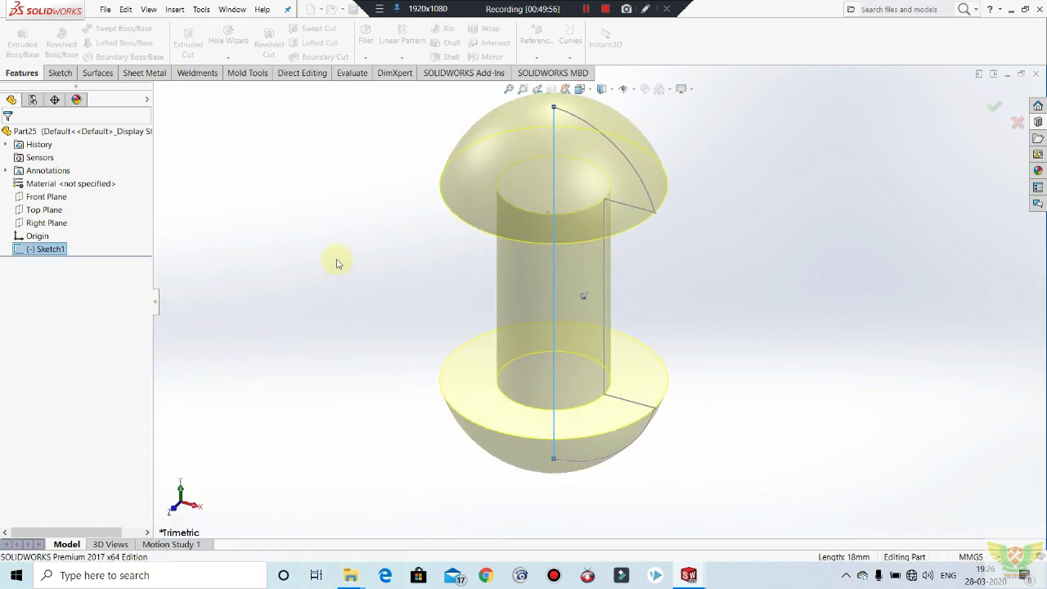
pyautogui.scroll(2, 510, 291)
pyautogui.scroll(-2, 577, 223)
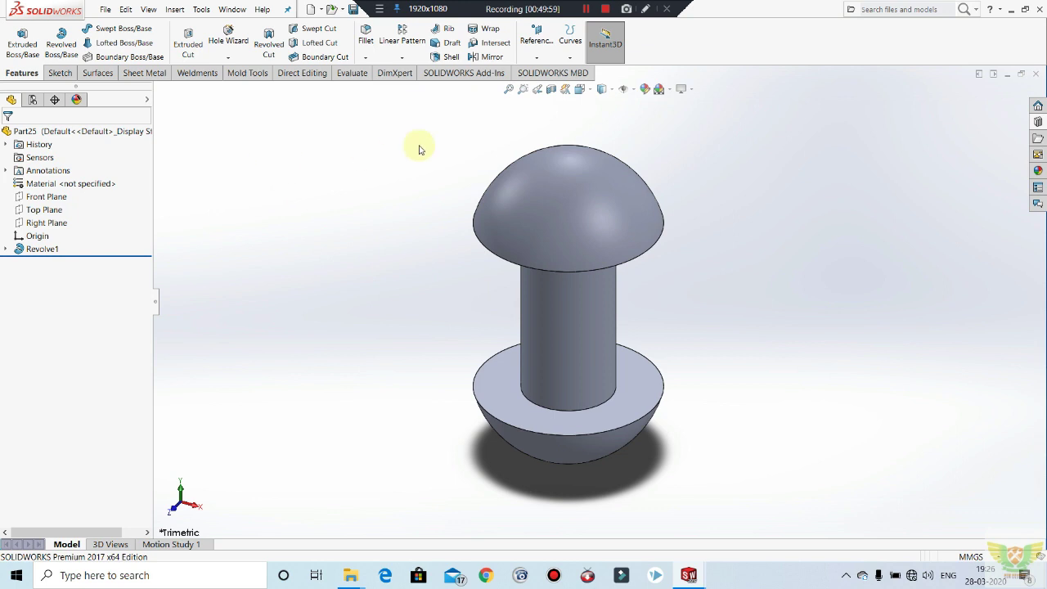
pyautogui.click(586, 11)
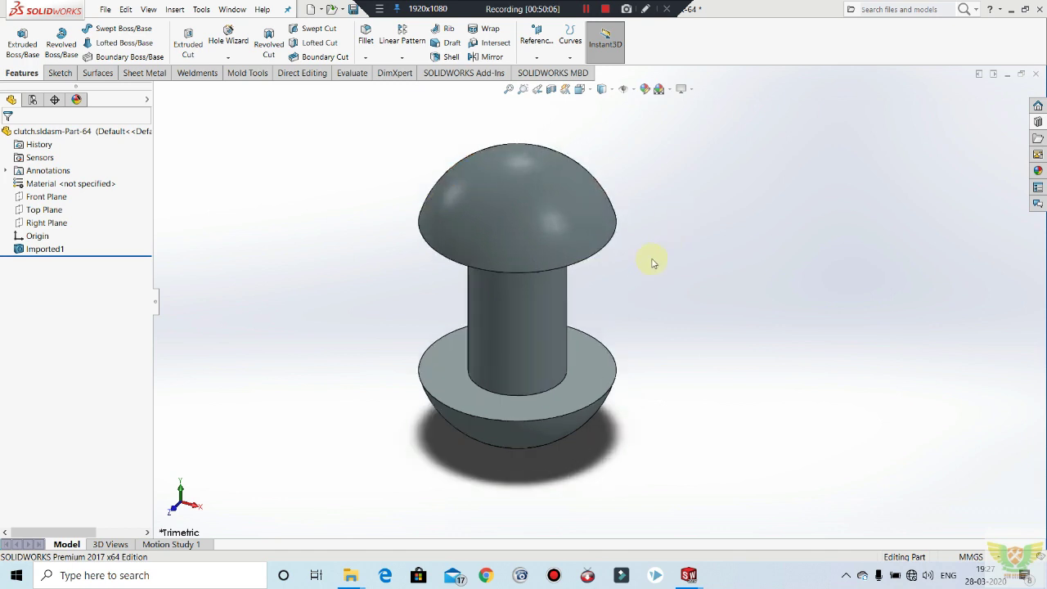
pyautogui.scroll(-2, 606, 246)
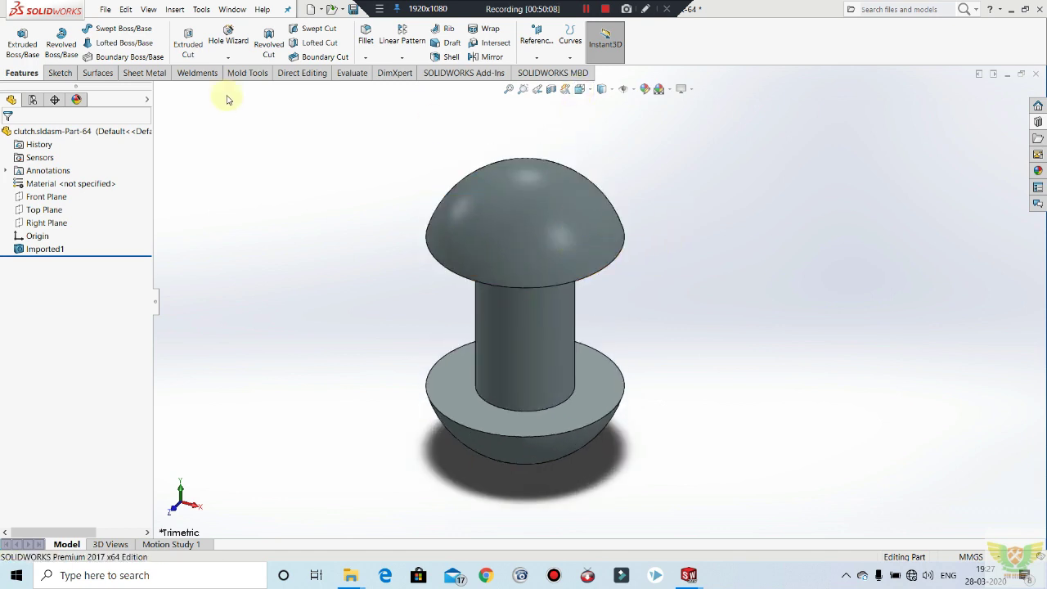
# Create a new part document, Part26.
pyautogui.click(107, 10)
pyautogui.click(119, 30)
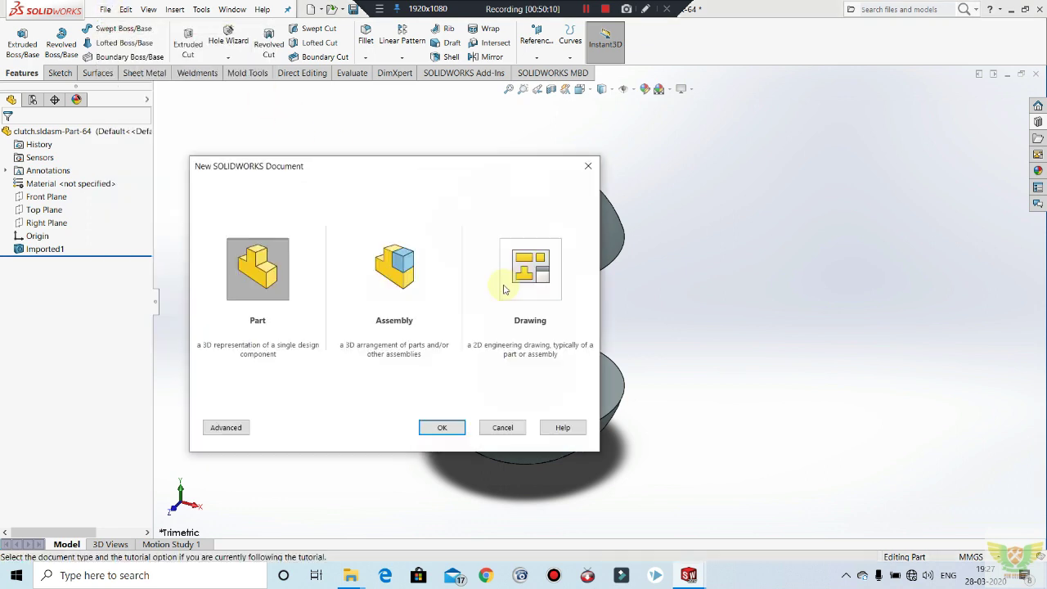
pyautogui.click(431, 424)
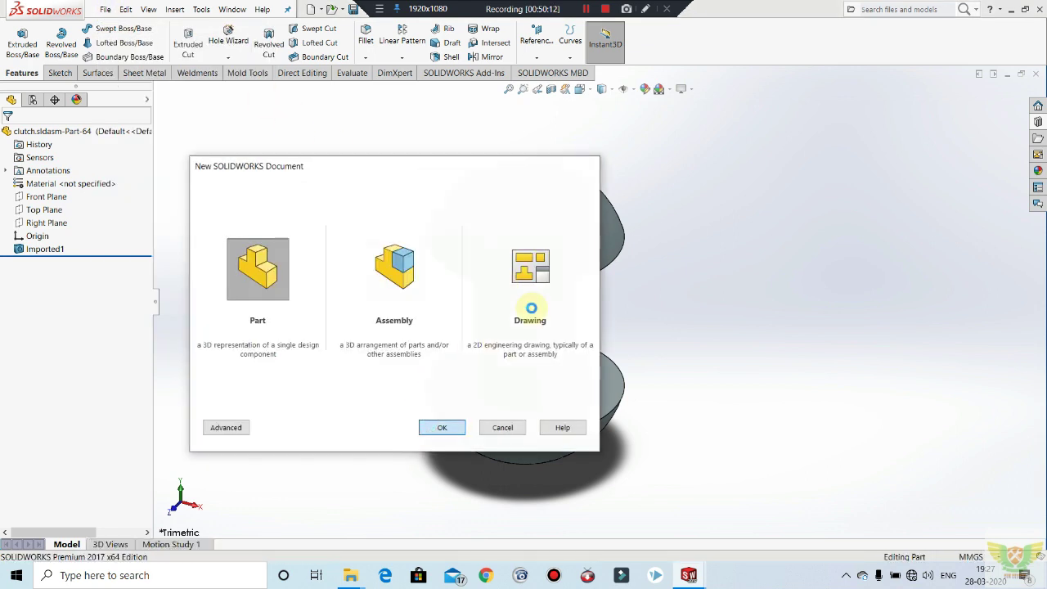
# Sketch the 13 mm half-knob profile on the Front Plane with 7 neck, 2 step and R4.17 ends.
pyautogui.click(60, 72)
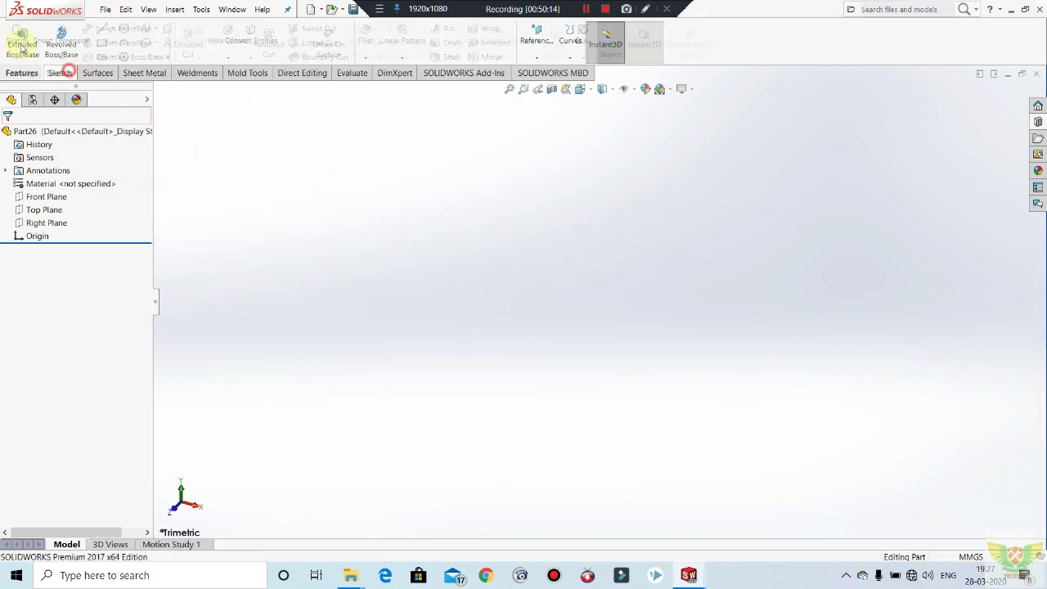
pyautogui.click(16, 37)
pyautogui.click(461, 216)
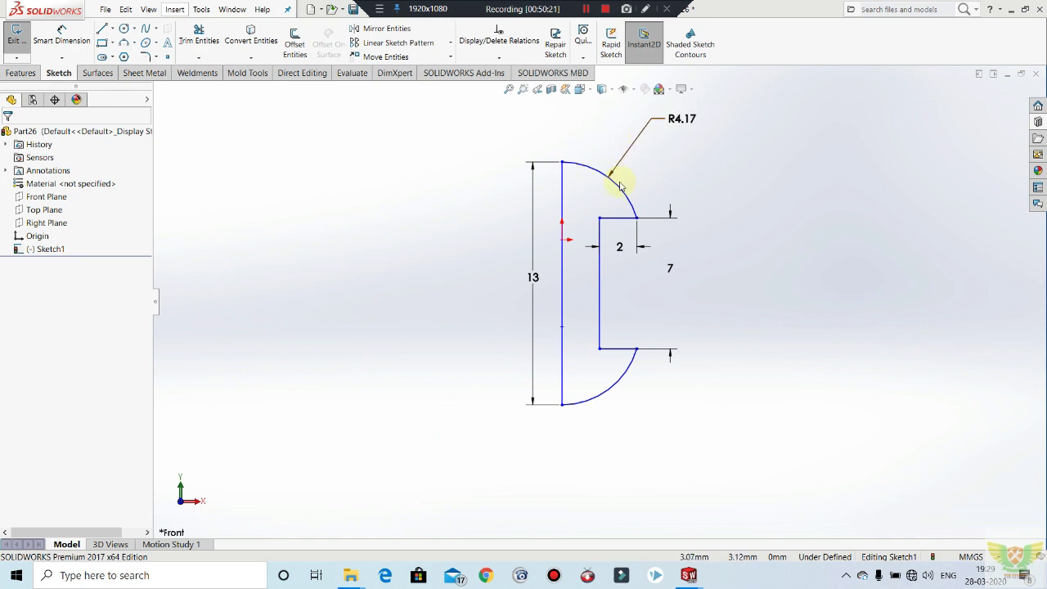
pyautogui.click(17, 35)
pyautogui.click(20, 73)
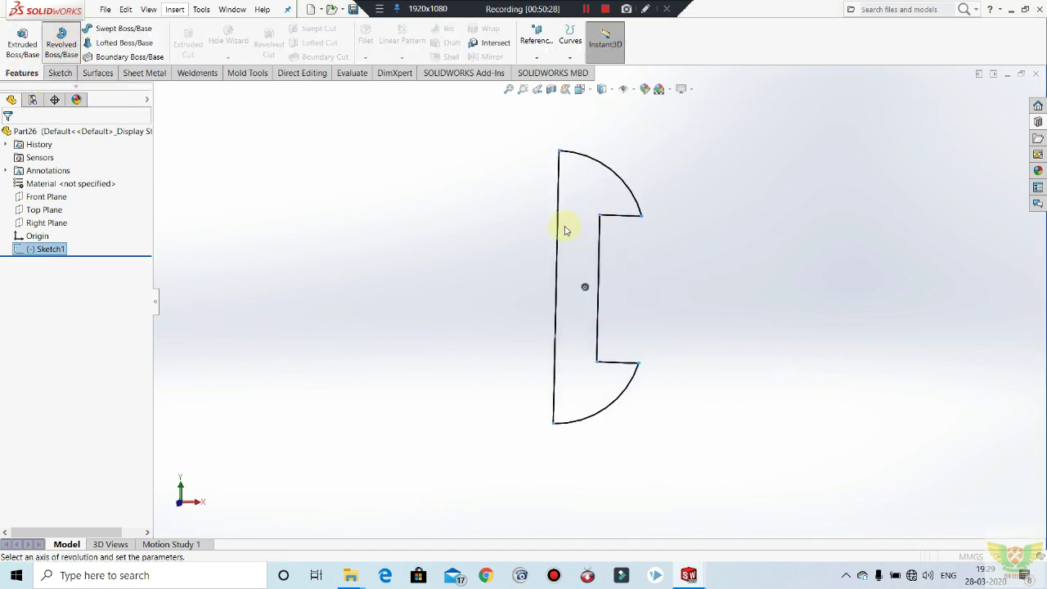
# Revolve the smaller profile about its left vertical line into the solid pin Revolve1.
pyautogui.click(536, 220)
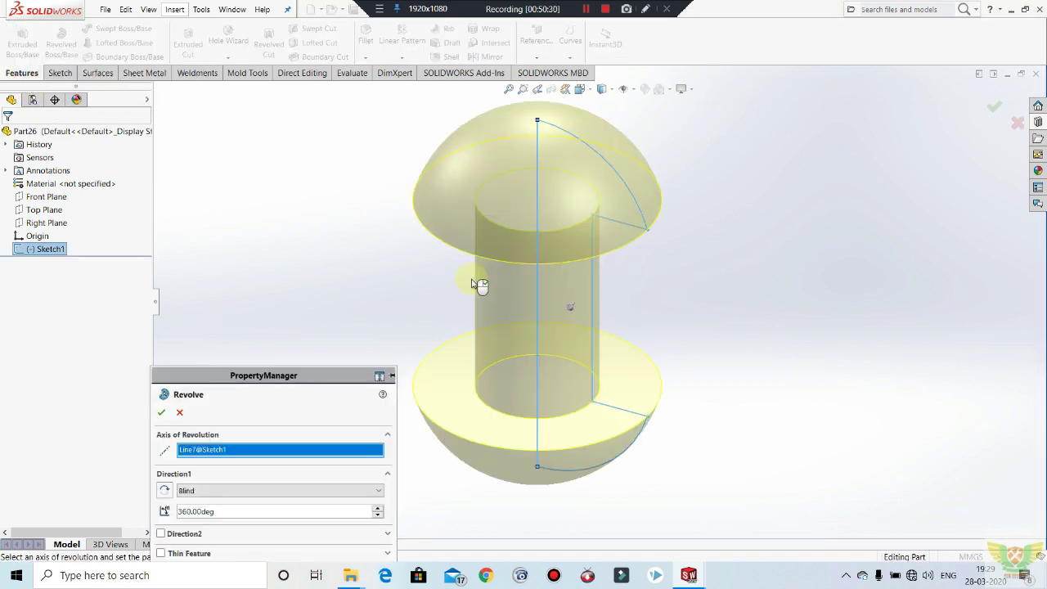
pyautogui.click(168, 412)
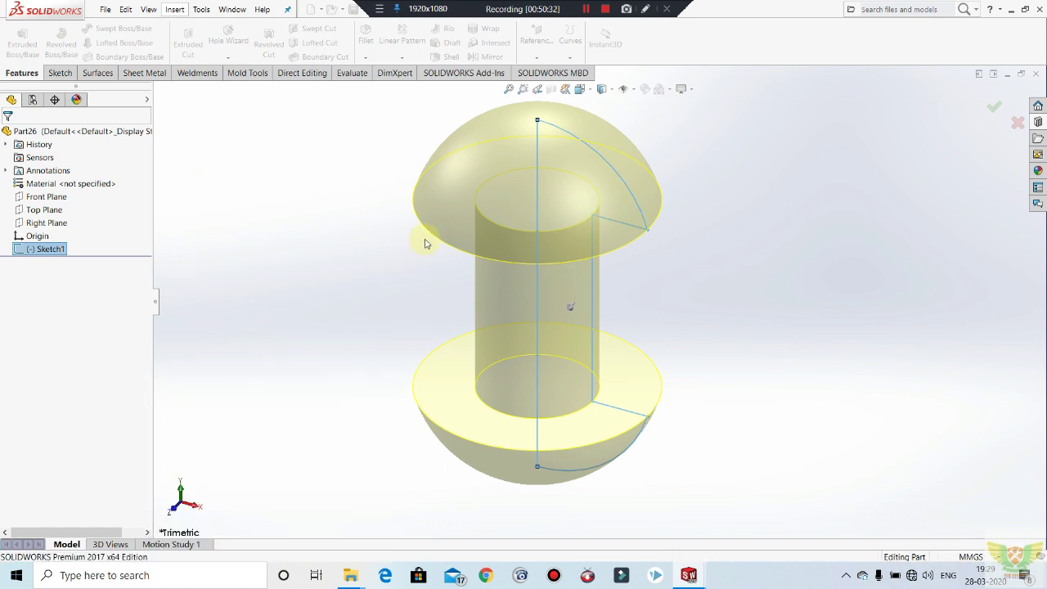
pyautogui.click(784, 227)
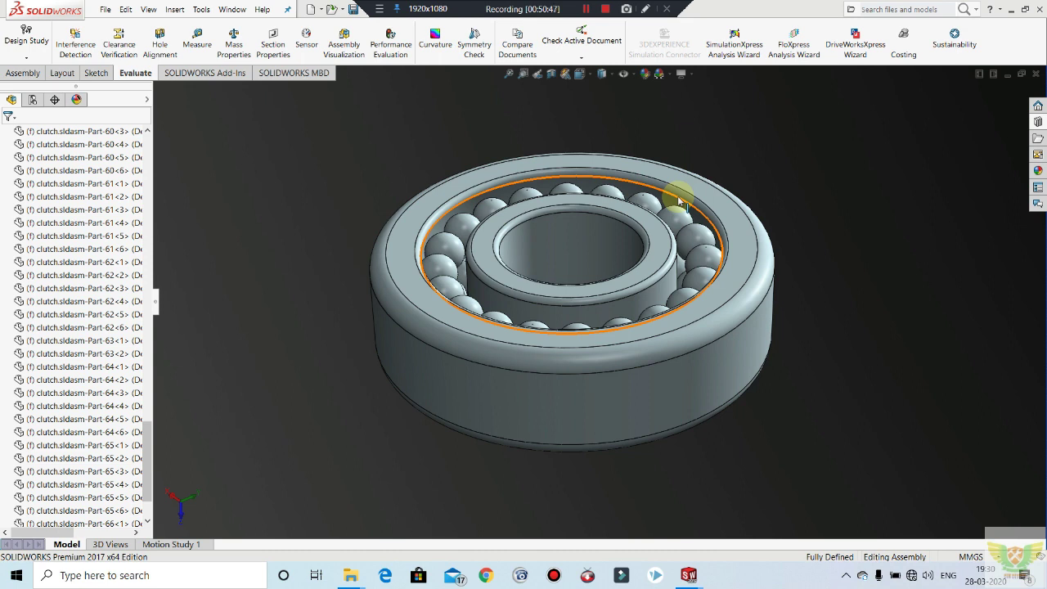
# Select the Instrument Ball Bearing in the ANSI Metric ball bearings library and switch to Part21.
pyautogui.click(1038, 122)
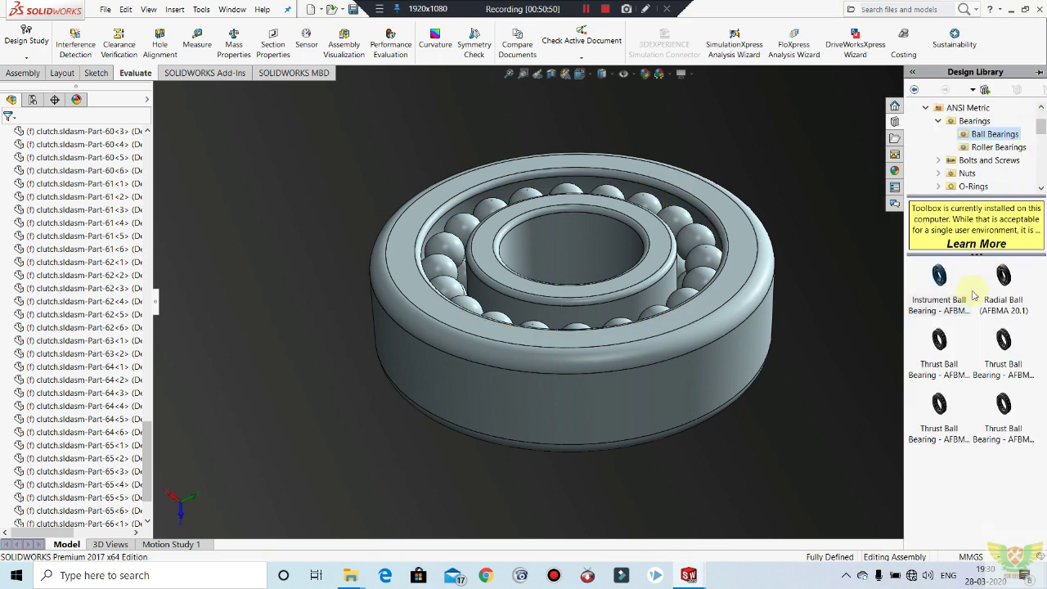
pyautogui.click(941, 283)
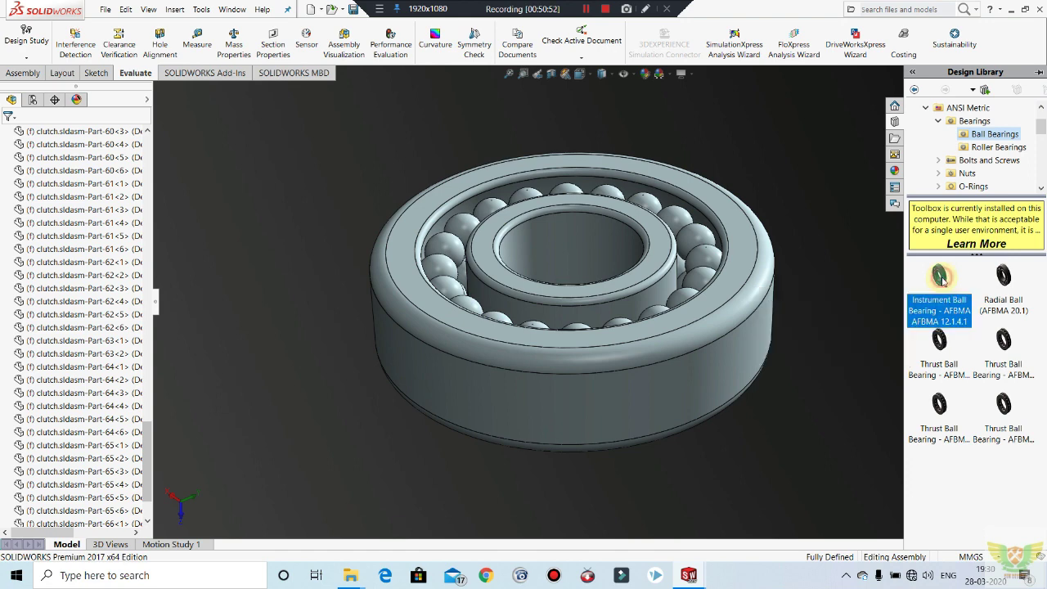
pyautogui.click(688, 575)
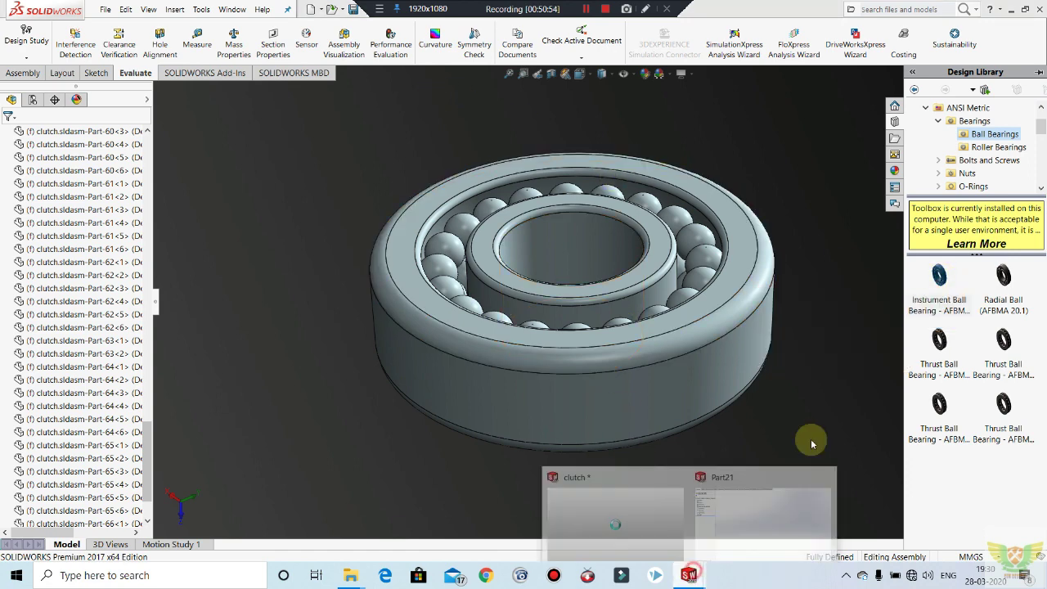
pyautogui.click(723, 540)
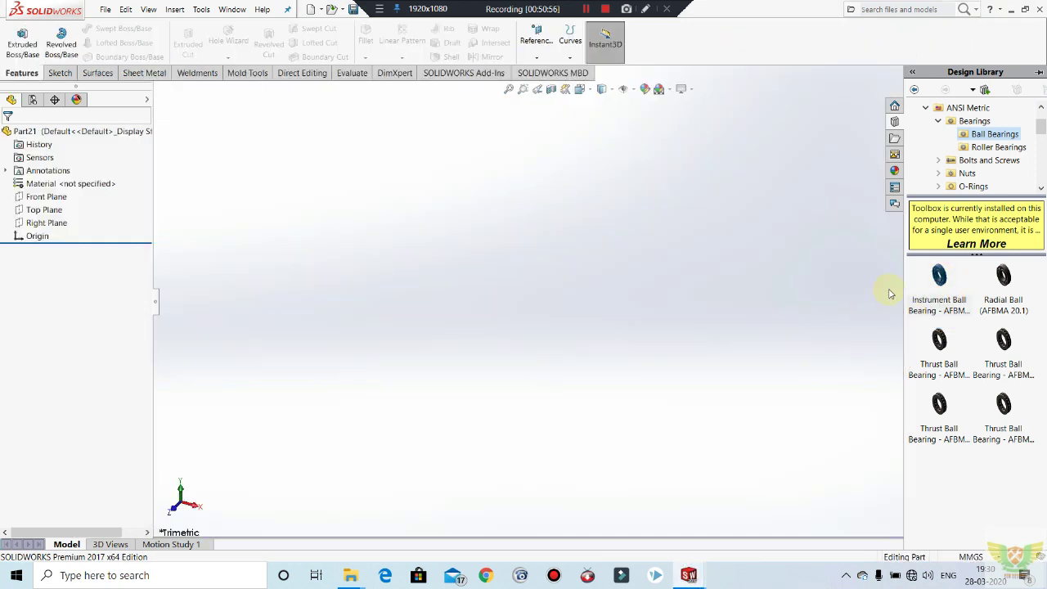
# Drag the instrument ball bearing into Part21, declining a derived part and opening it read-only.
pyautogui.moveTo(938, 276); pyautogui.dragTo(618, 296)
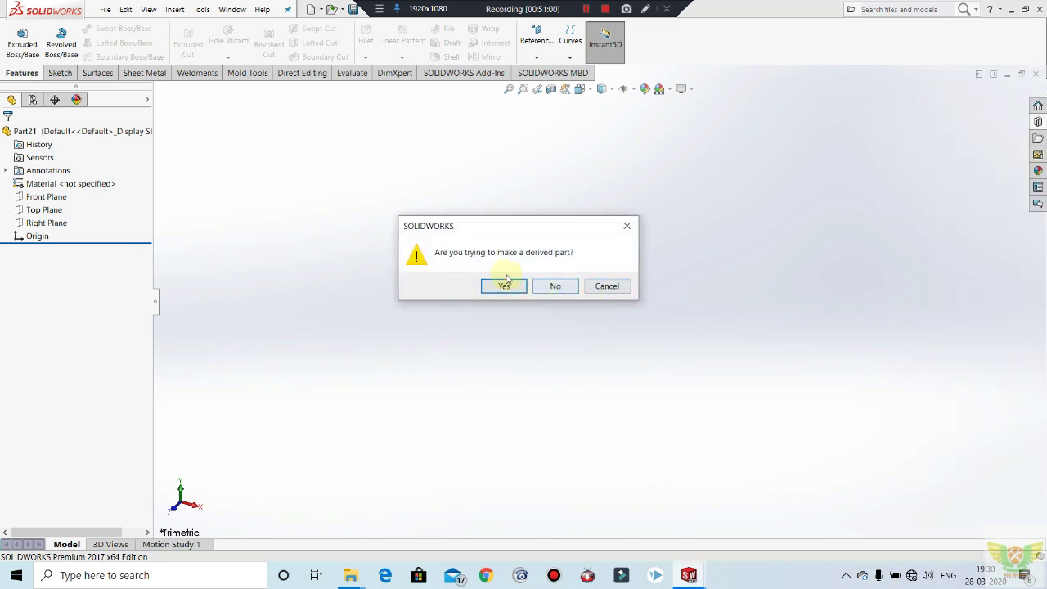
pyautogui.click(548, 293)
pyautogui.click(540, 320)
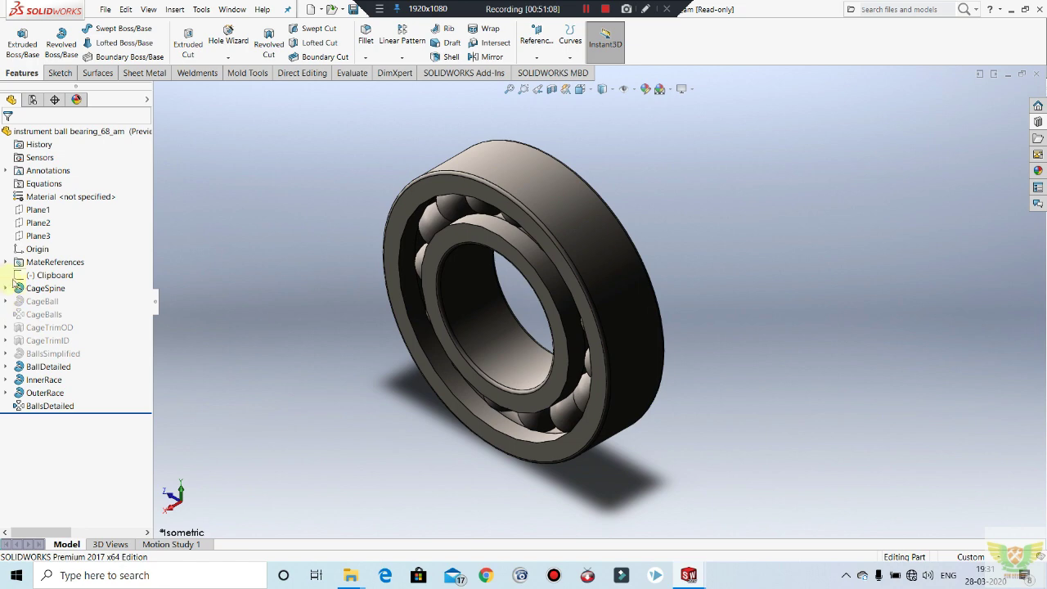
# Inspect the bearing's Clipboard sketch and CageSpine dimensions from a side-on view.
pyautogui.doubleClick(49, 275)
pyautogui.scroll(3, 442, 319)
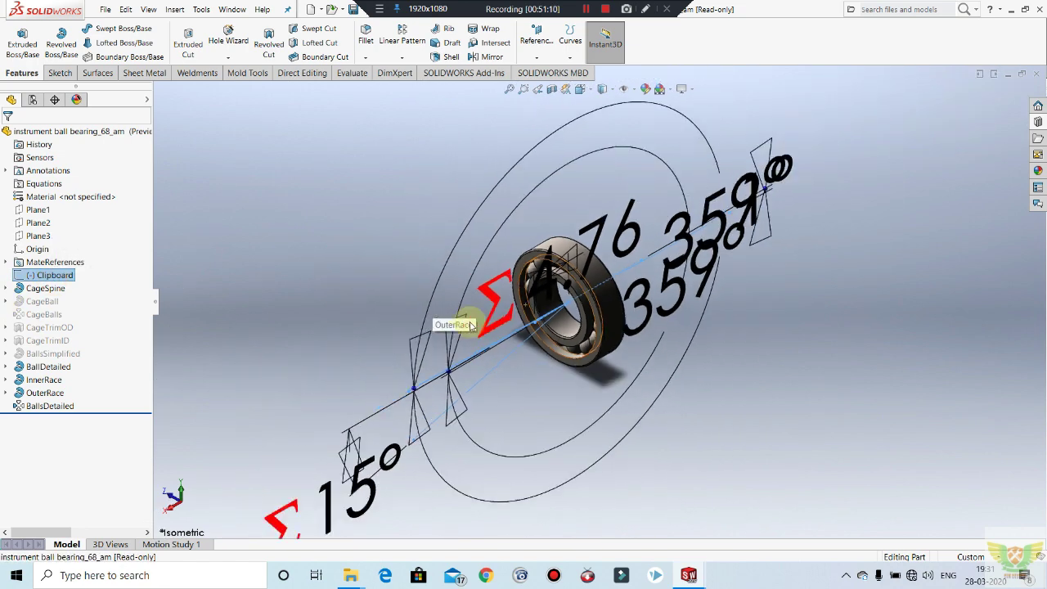
pyautogui.moveTo(471, 325)
pyautogui.mouseDown(button='middle')
pyautogui.moveTo(479, 273)
pyautogui.moveTo(435, 234)
pyautogui.mouseUp(button='middle')
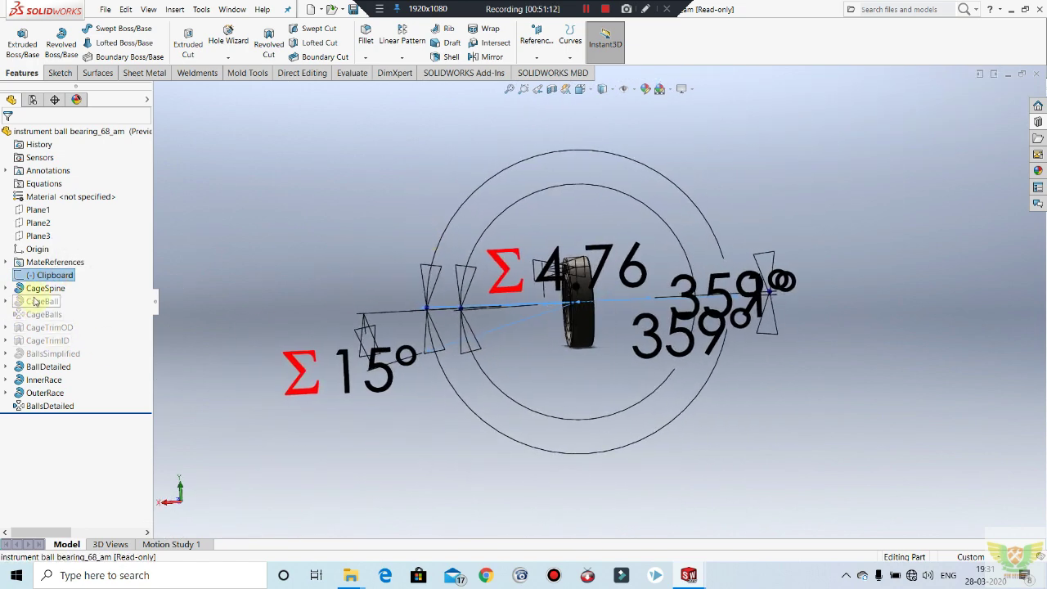
pyautogui.click(37, 288)
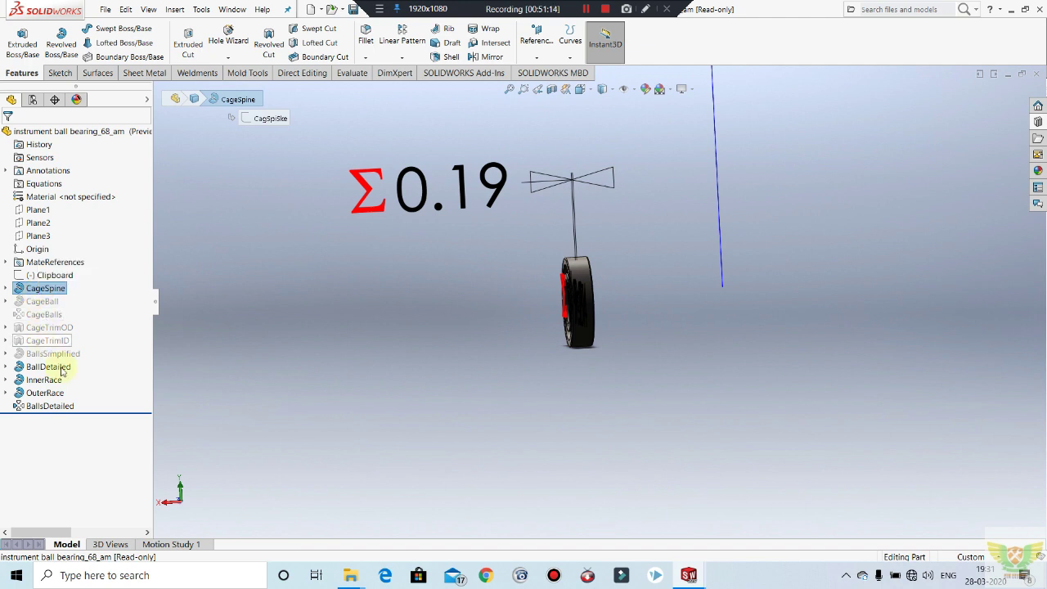
pyautogui.click(871, 218)
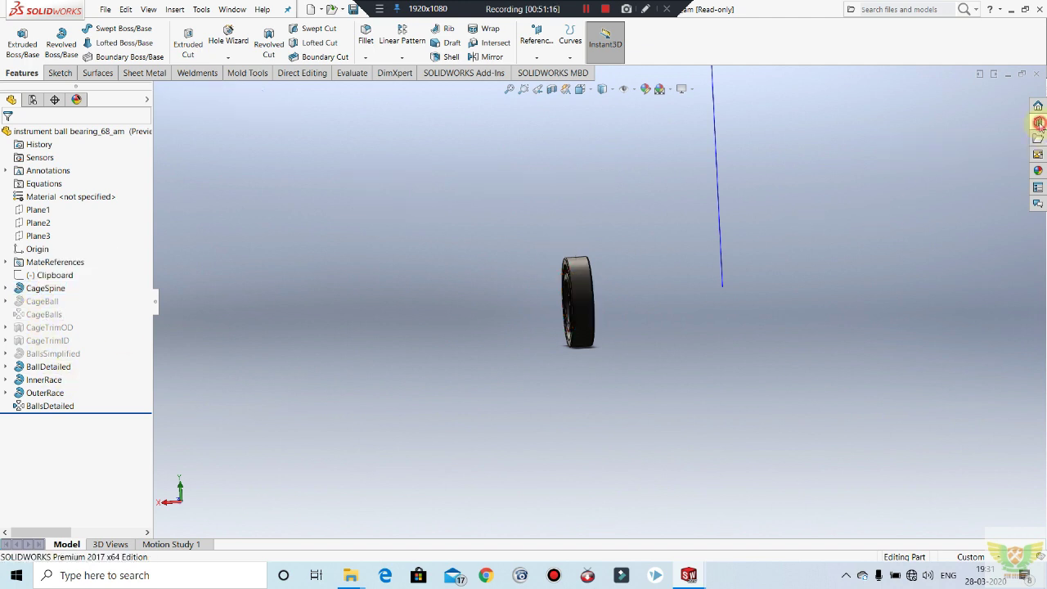
# Retry inserting the bearing as a derived part, dismiss the not-allowed warning, and choose File > New.
pyautogui.click(1039, 123)
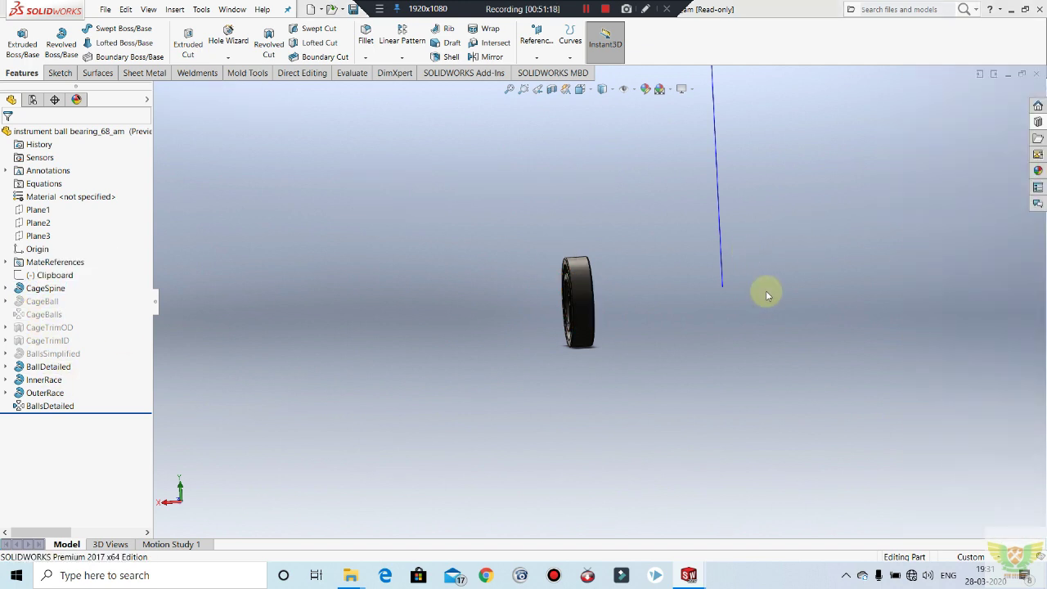
pyautogui.click(496, 284)
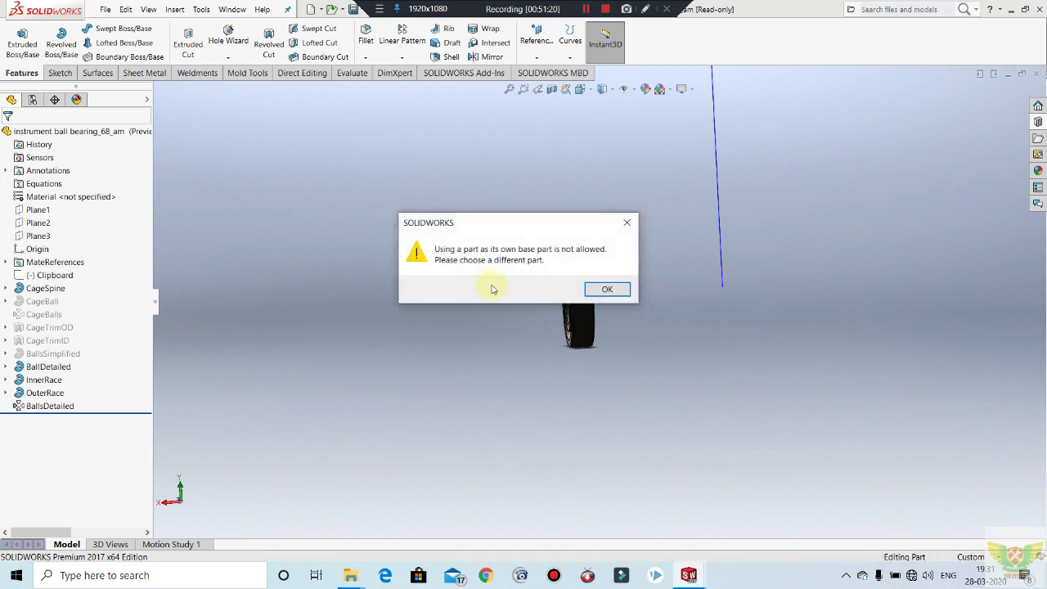
pyautogui.click(611, 288)
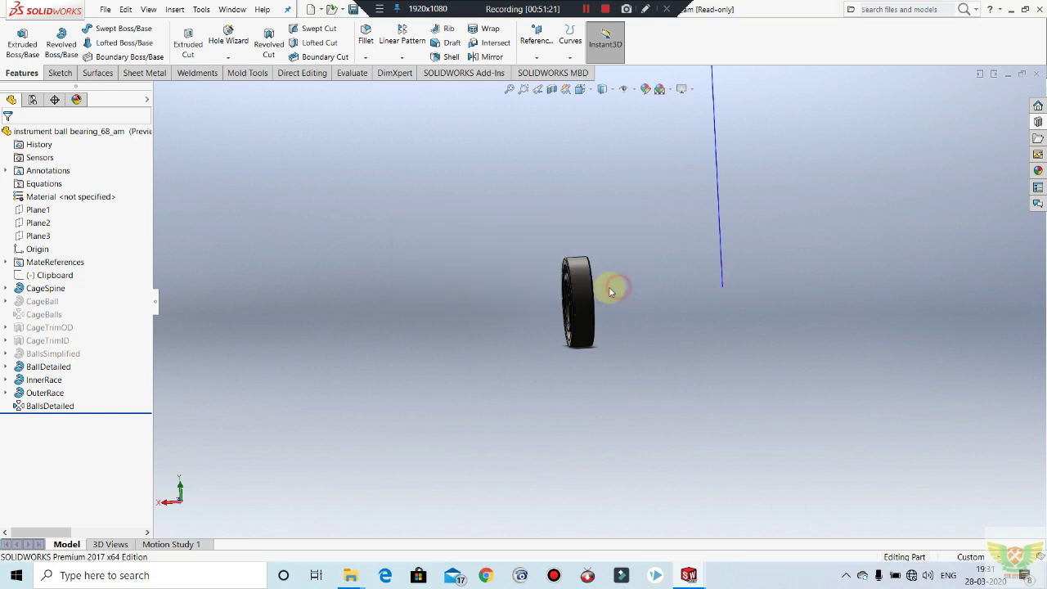
pyautogui.click(105, 12)
pyautogui.click(119, 27)
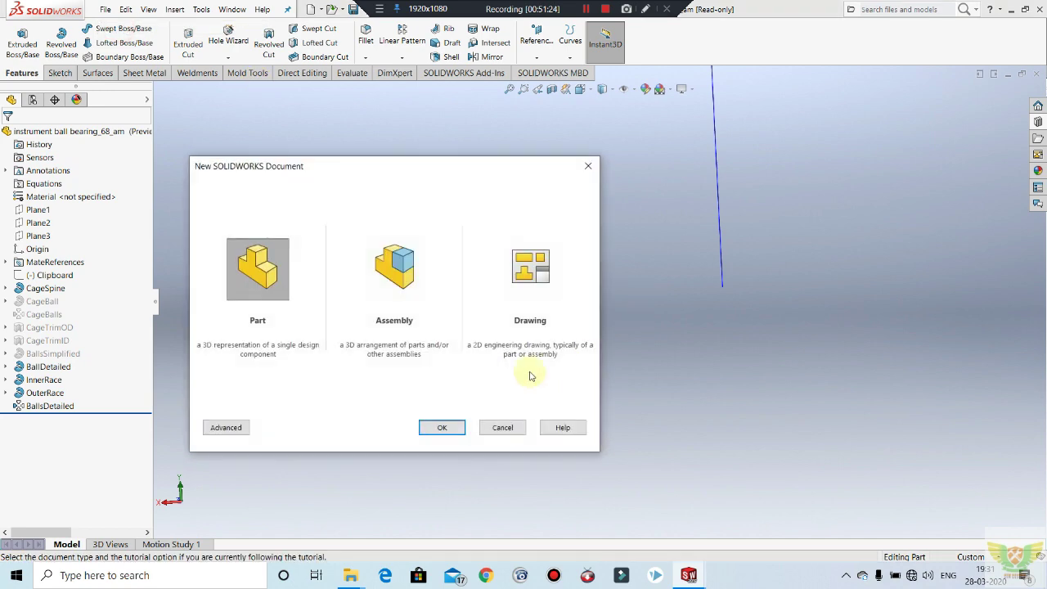
# Create a new part and bring the instrument ball bearing in as a derived part.
pyautogui.click(443, 425)
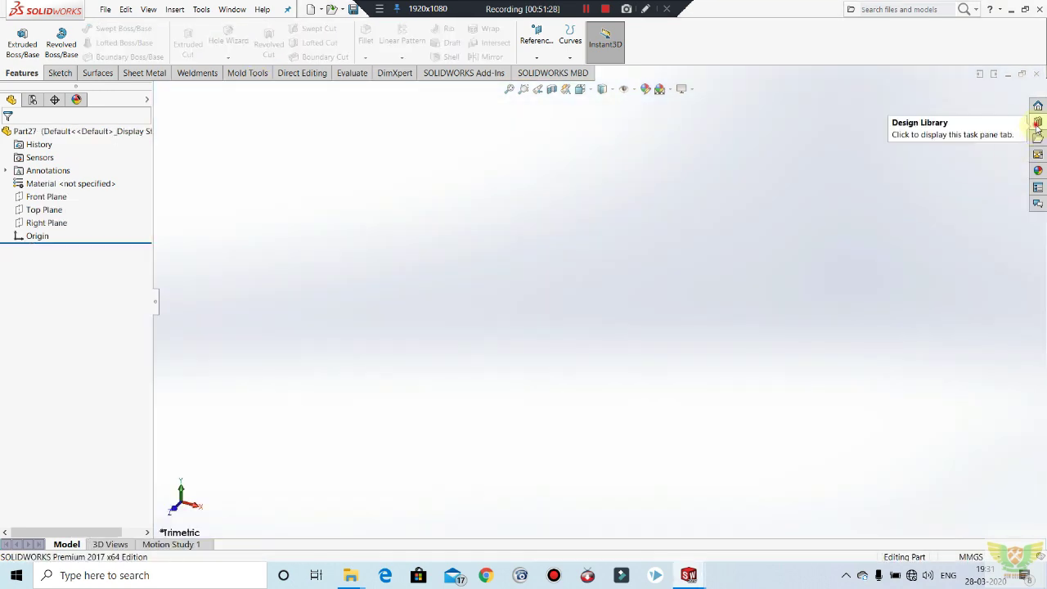
pyautogui.click(1038, 137)
pyautogui.moveTo(940, 276); pyautogui.dragTo(652, 306)
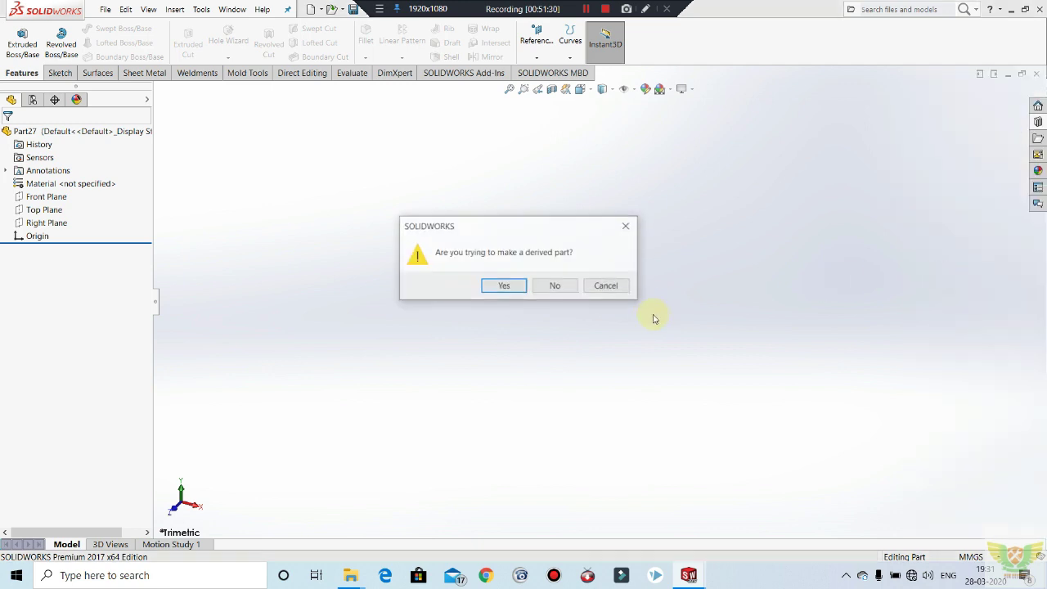
pyautogui.click(507, 288)
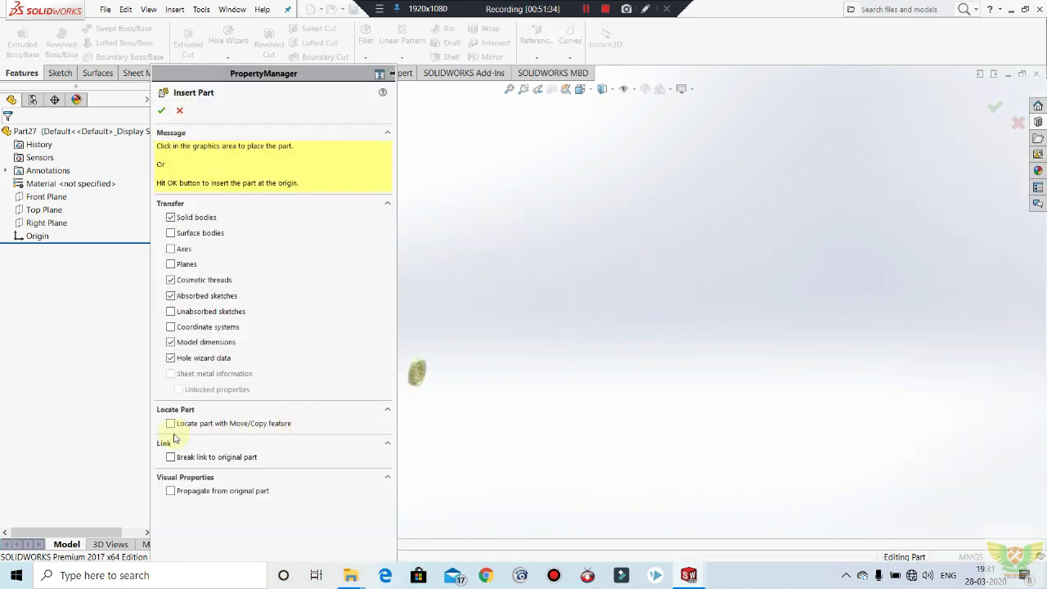
pyautogui.click(557, 282)
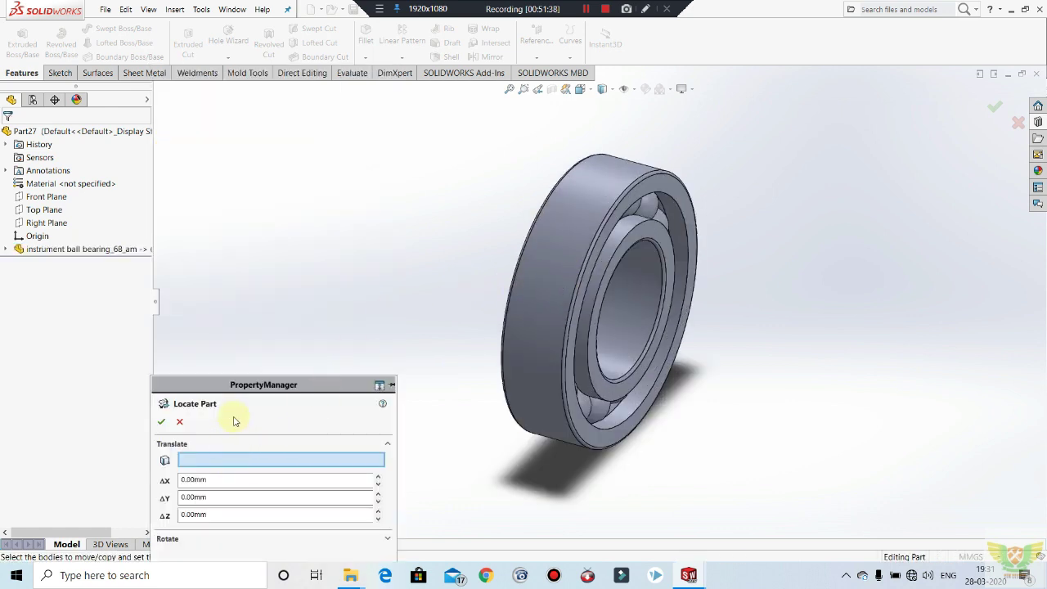
# Leave the bearing unlocated after reviewing rotation and mate options, and reopen the Design Library.
pyautogui.moveTo(241, 383); pyautogui.dragTo(246, 160)
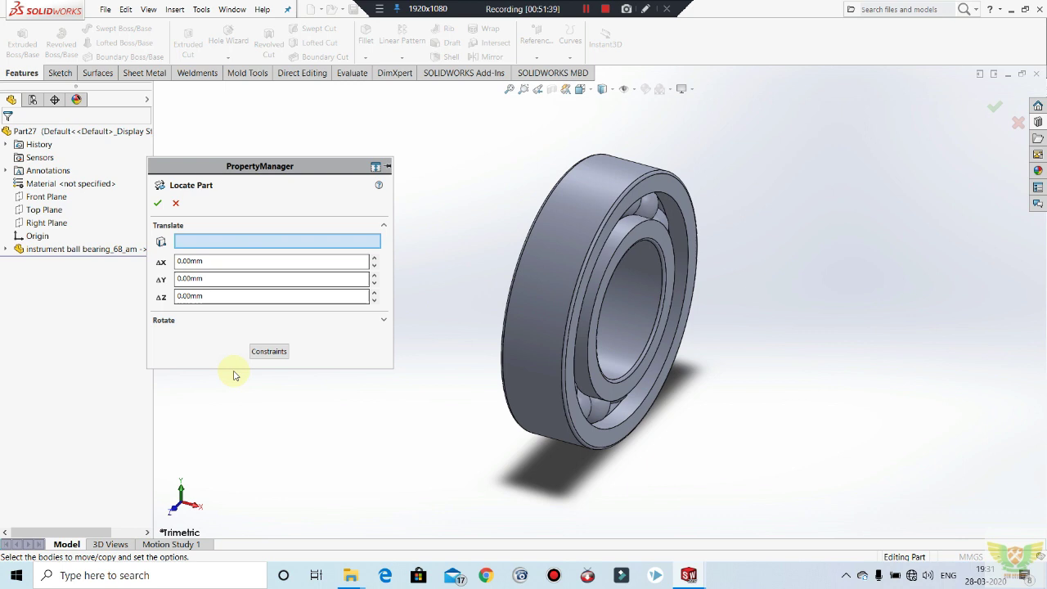
pyautogui.click(172, 329)
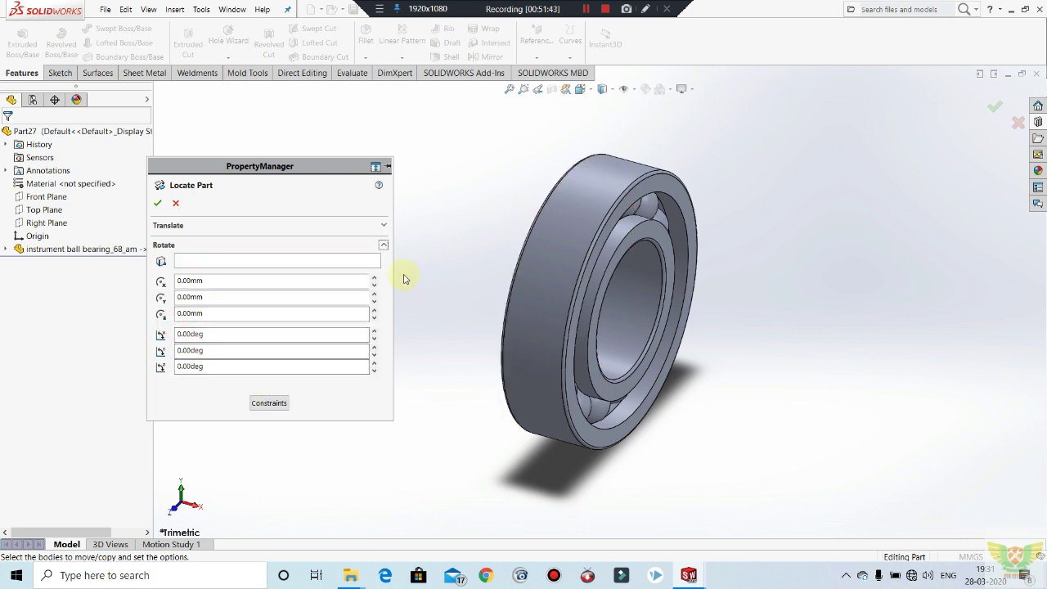
pyautogui.click(269, 403)
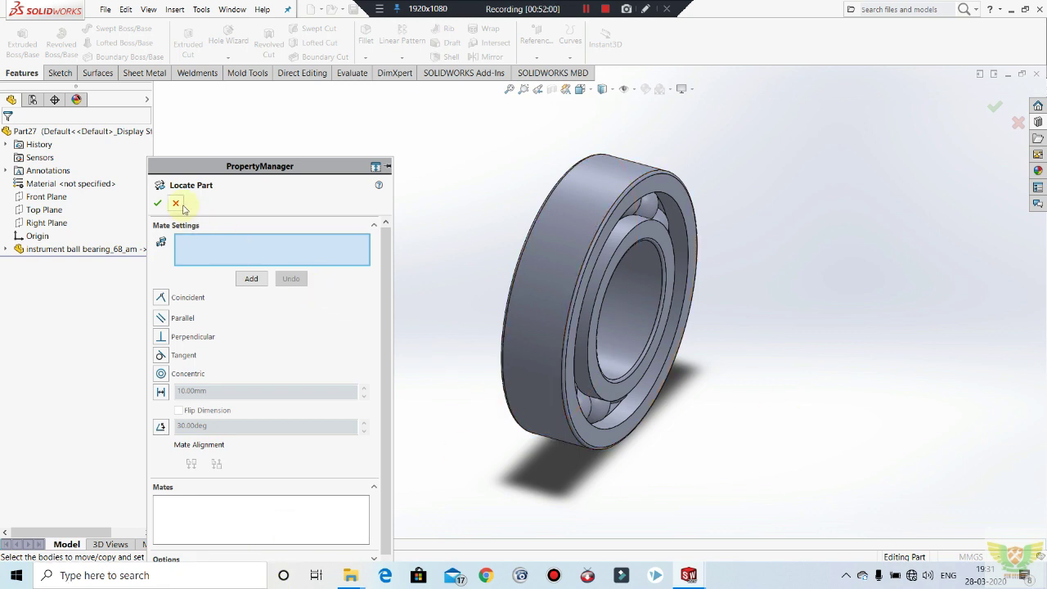
pyautogui.click(175, 203)
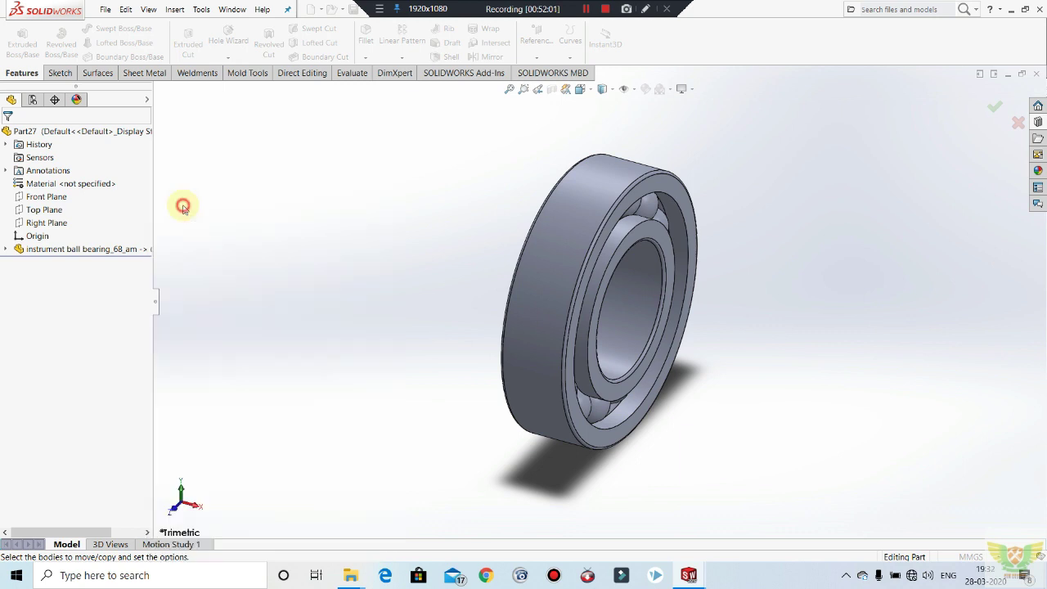
pyautogui.click(1039, 121)
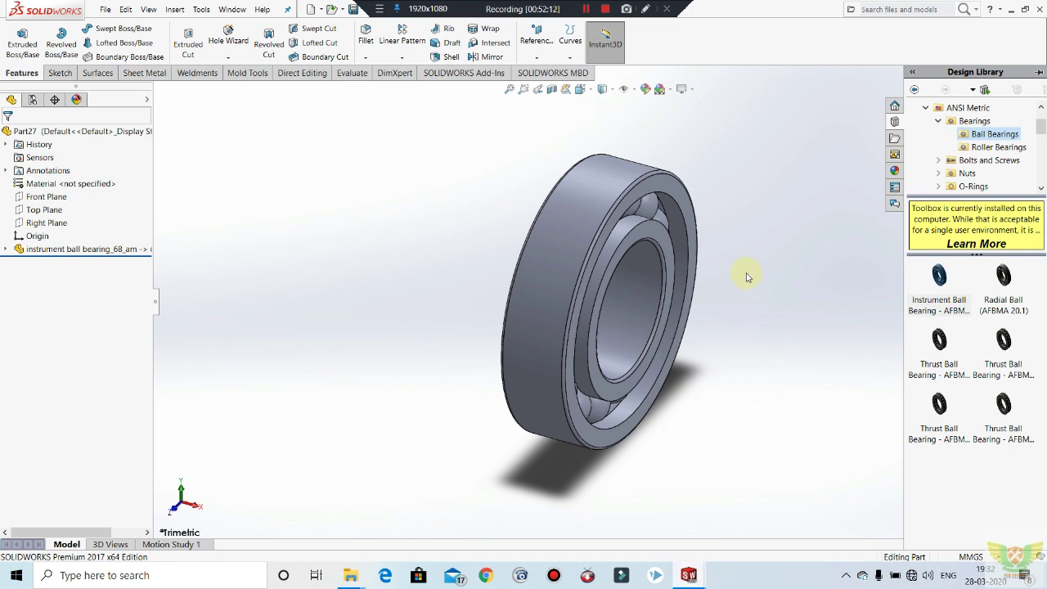
pyautogui.scroll(-2, 706, 196)
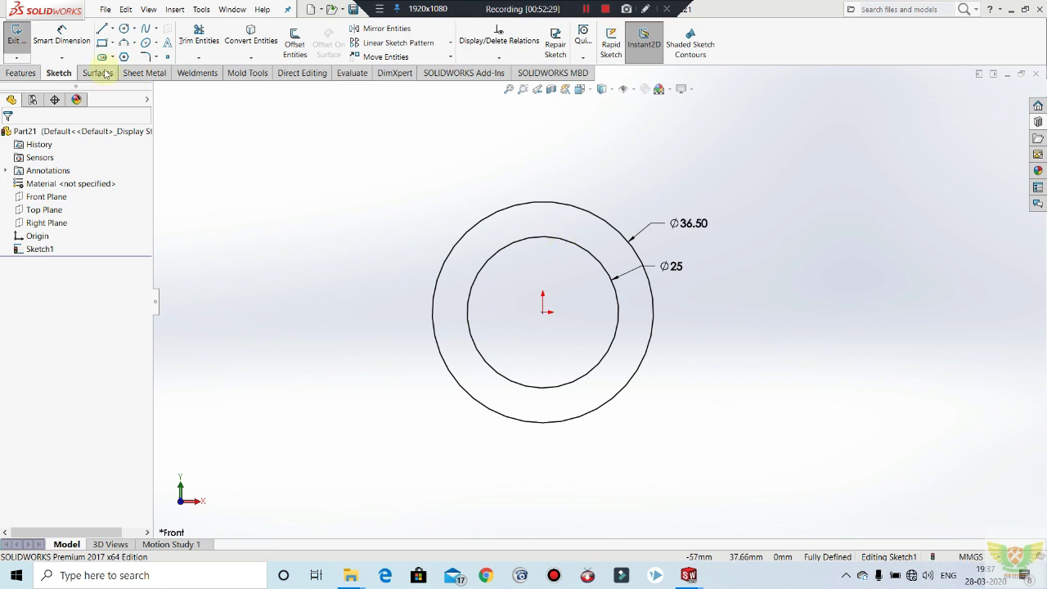
# Exit Part21's Sketch1 with its concentric Ø36.50 and Ø25 circles.
pyautogui.scroll(-2, 418, 303)
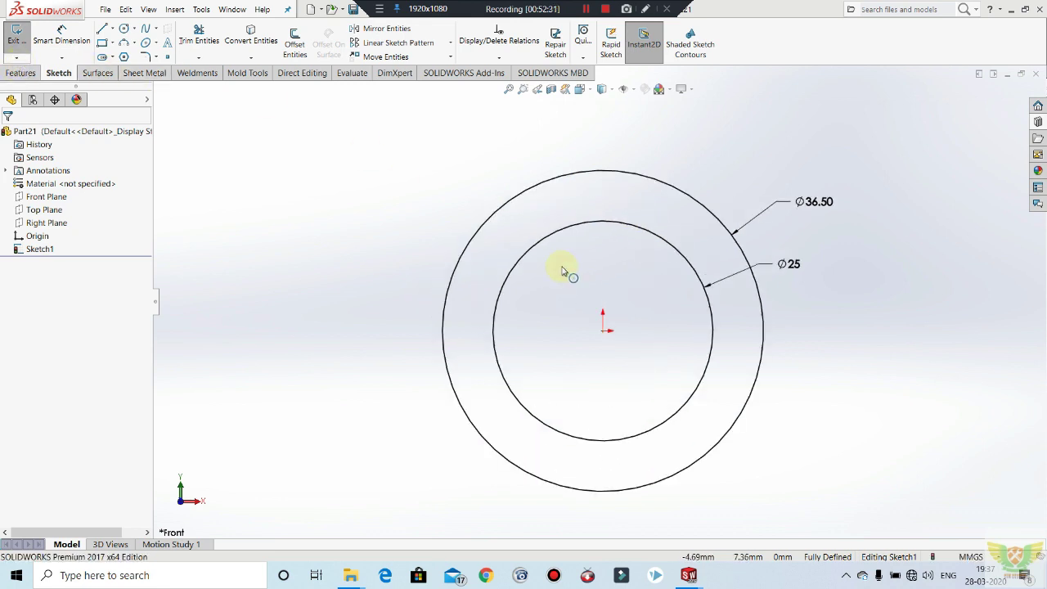
pyautogui.click(7, 37)
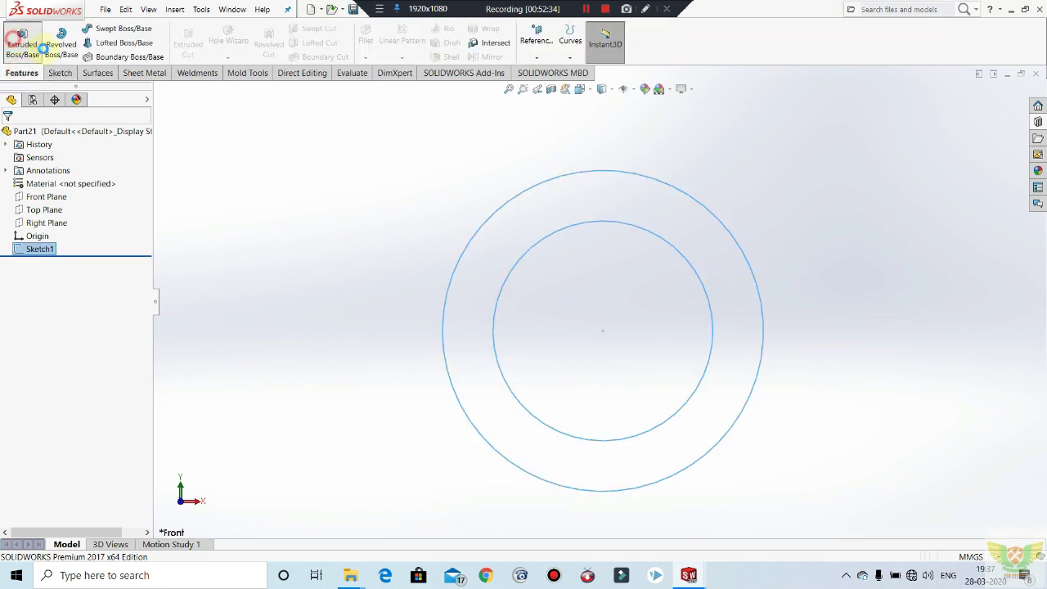
# Extrude the two-circle sketch 20 mm into a hollow ring.
pyautogui.click(18, 39)
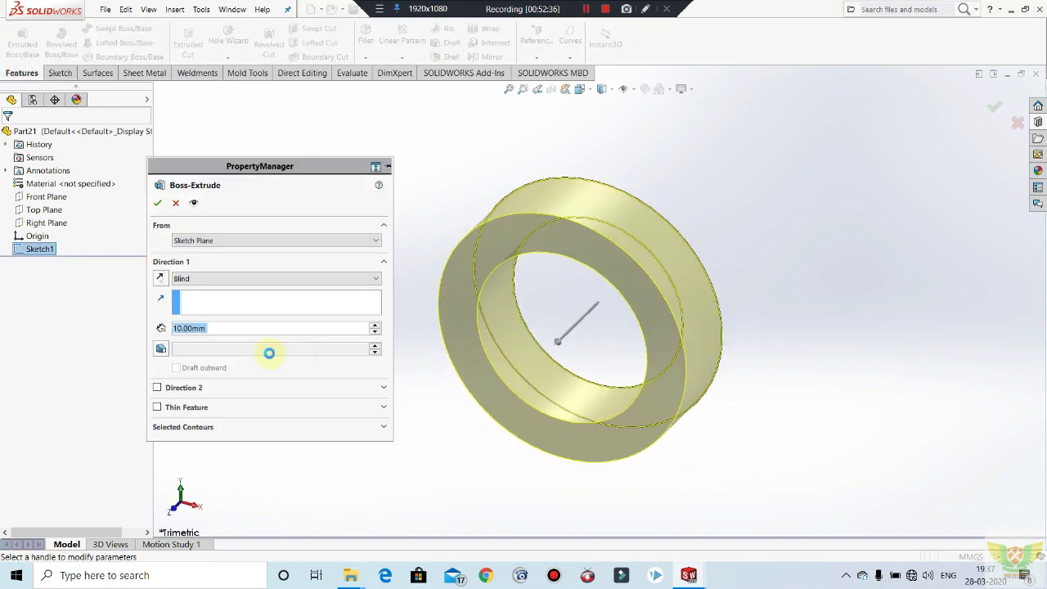
pyautogui.write('20')
pyautogui.press('Return')
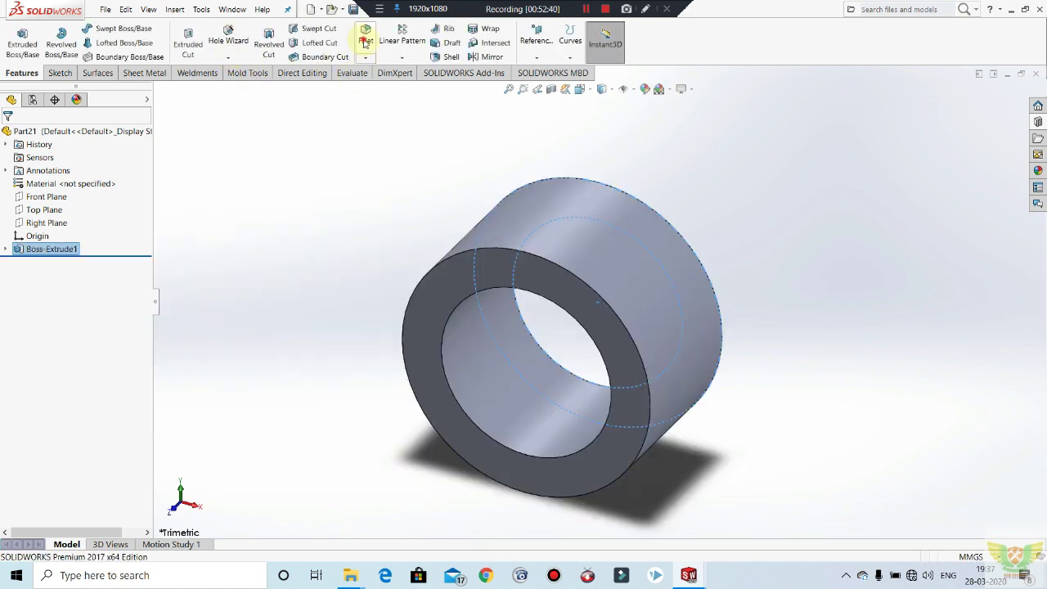
# Fillet the ring's four circular front and back edges at 1 mm radius.
pyautogui.click(364, 37)
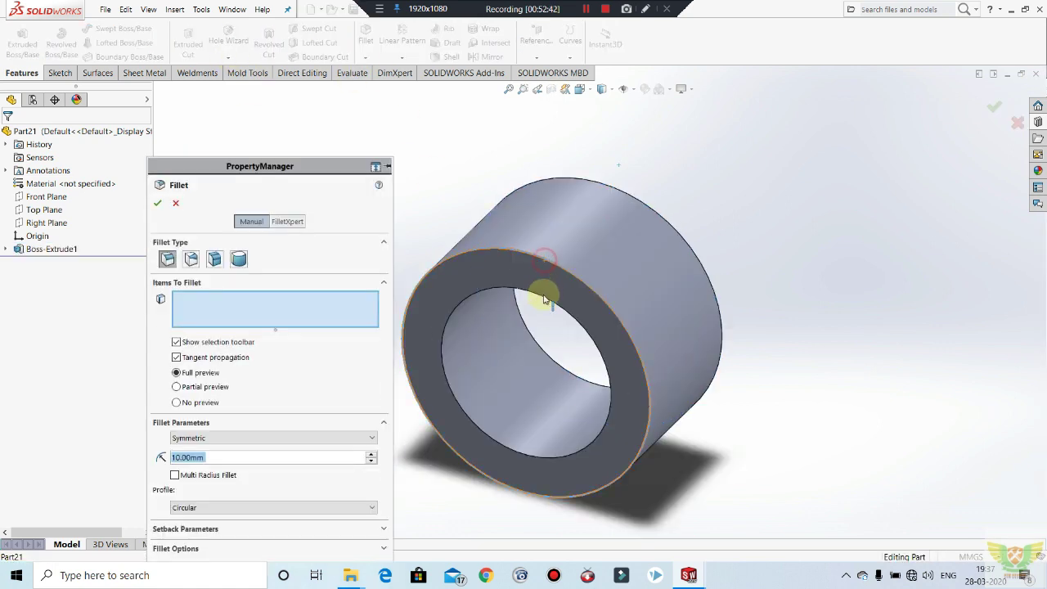
pyautogui.click(542, 296)
pyautogui.click(636, 199)
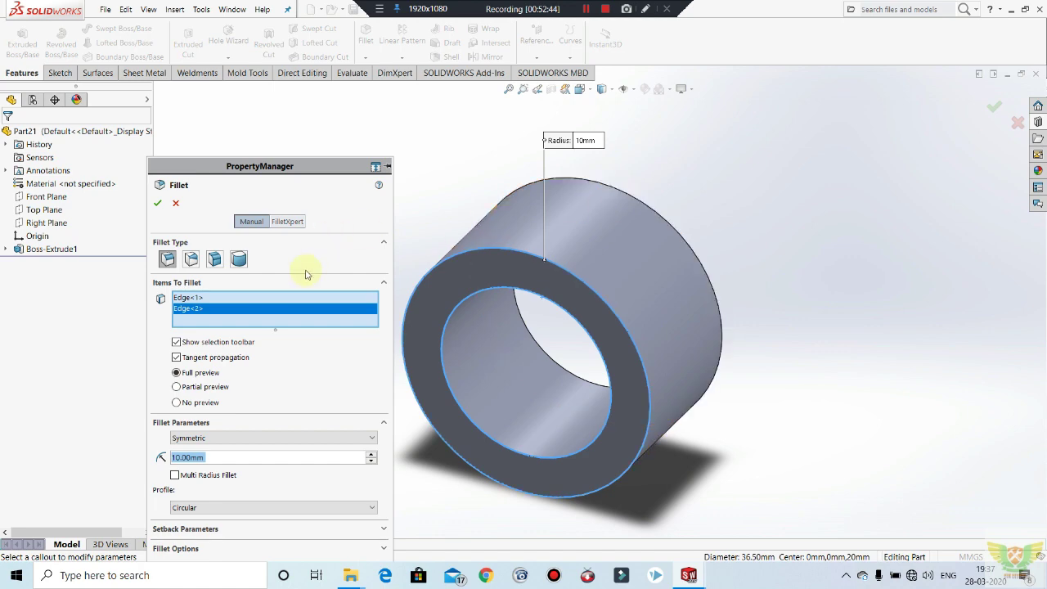
pyautogui.write('1')
pyautogui.press('Return')
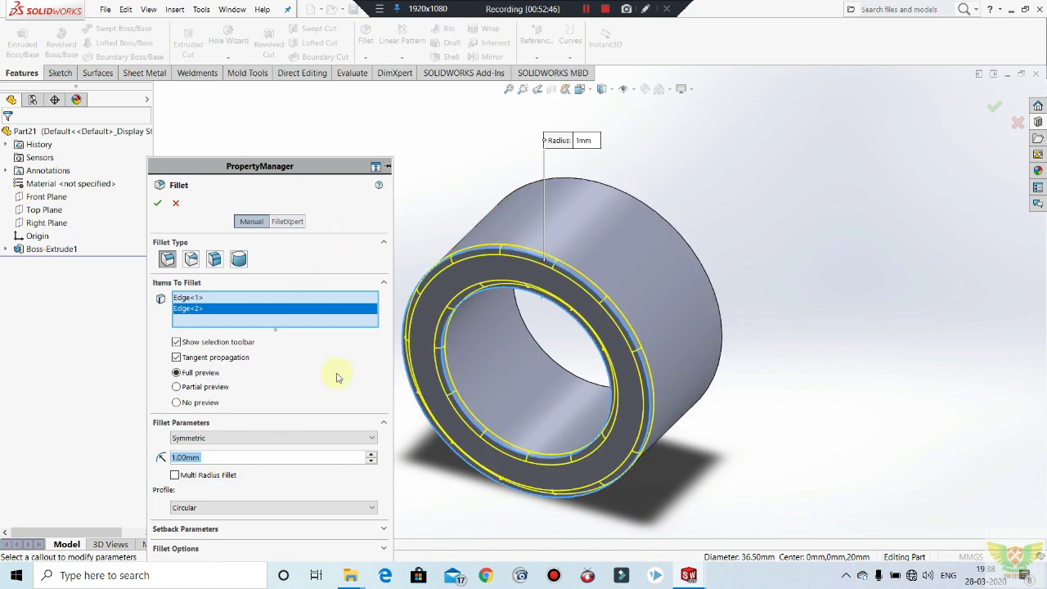
pyautogui.click(643, 204)
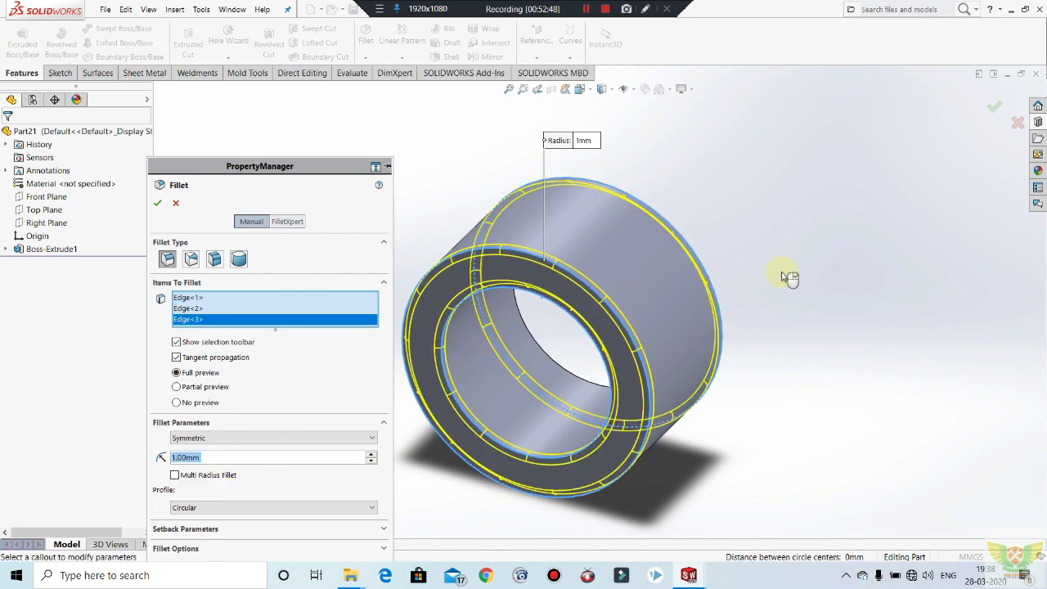
pyautogui.moveTo(788, 276); pyautogui.dragTo(634, 240, button='middle')
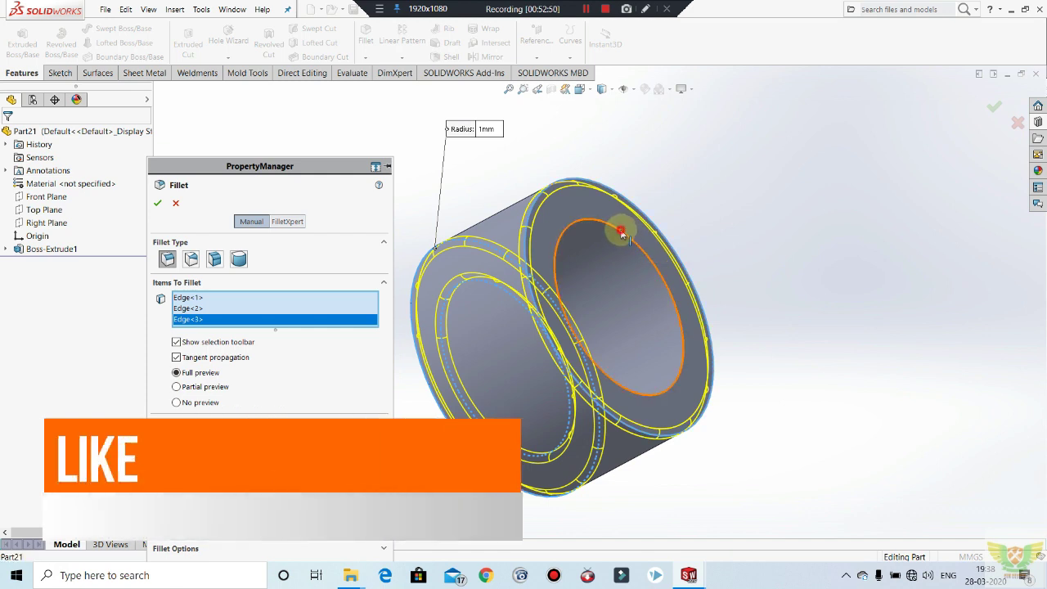
pyautogui.click(634, 239)
pyautogui.click(158, 202)
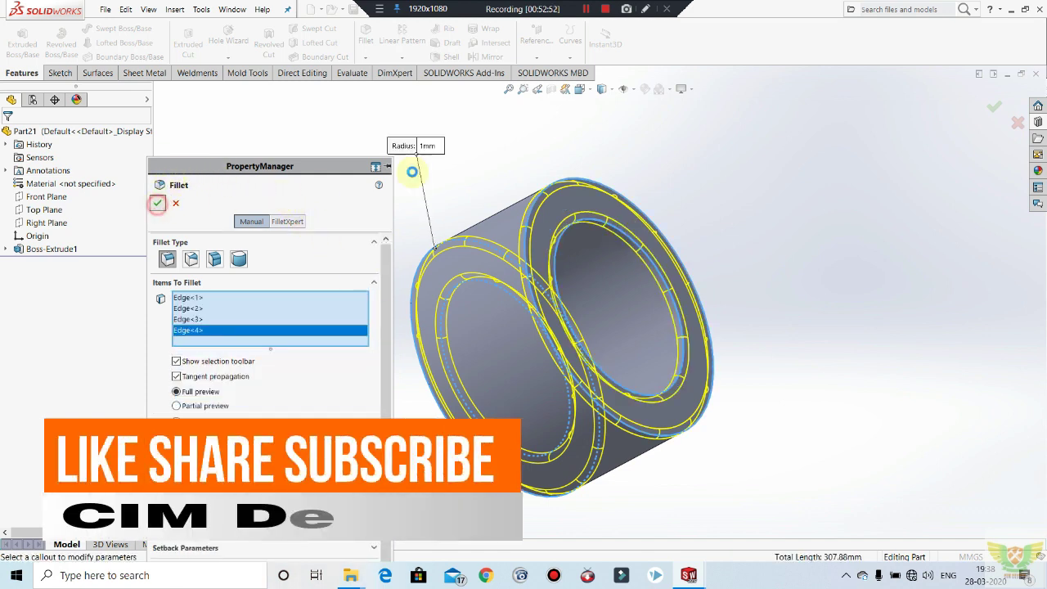
pyautogui.moveTo(519, 286)
pyautogui.mouseDown(button='middle')
pyautogui.moveTo(612, 234)
pyautogui.moveTo(654, 164)
pyautogui.moveTo(585, 207)
pyautogui.moveTo(661, 144)
pyautogui.moveTo(650, 262)
pyautogui.moveTo(667, 278)
pyautogui.moveTo(660, 355)
pyautogui.moveTo(695, 334)
pyautogui.moveTo(716, 339)
pyautogui.mouseUp(button='middle')
# Open a sketch on the Top Plane for the C-shaped outer race profile.
pyautogui.moveTo(702, 332); pyautogui.dragTo(678, 362, button='middle')
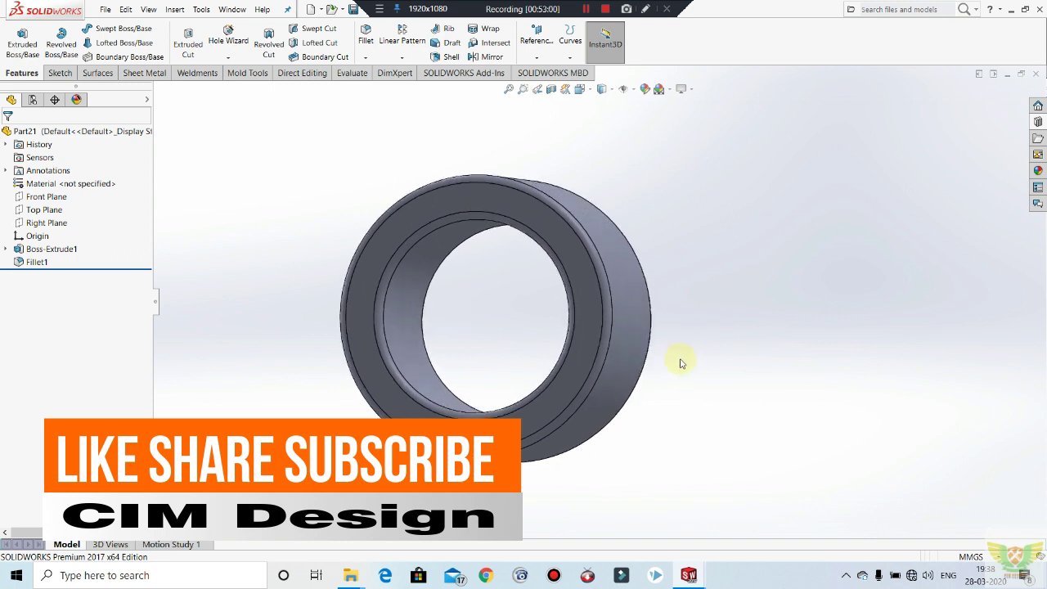
pyautogui.scroll(3, 603, 222)
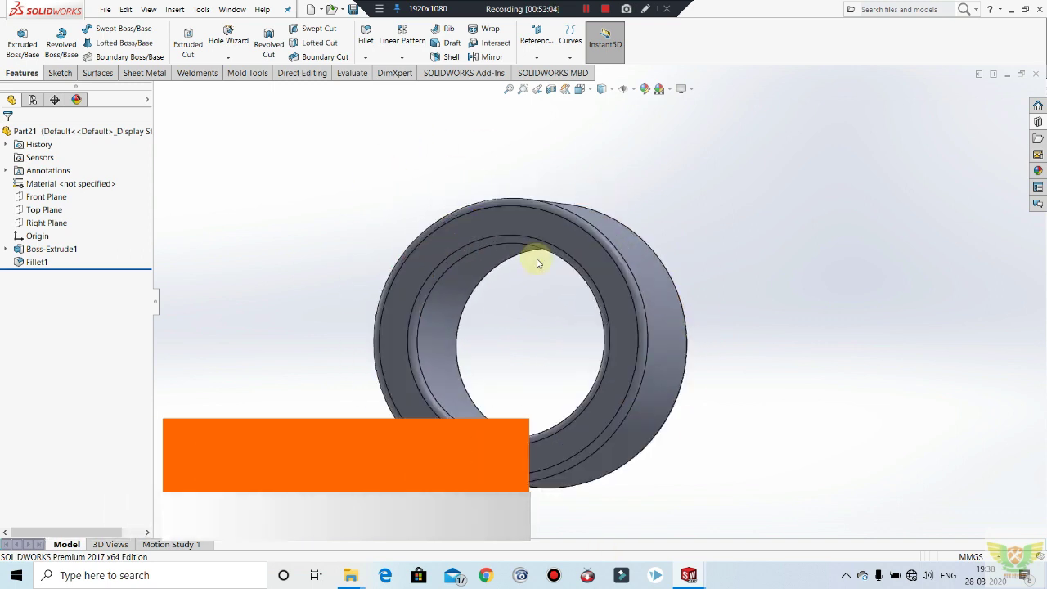
pyautogui.moveTo(533, 260); pyautogui.dragTo(551, 220, button='middle')
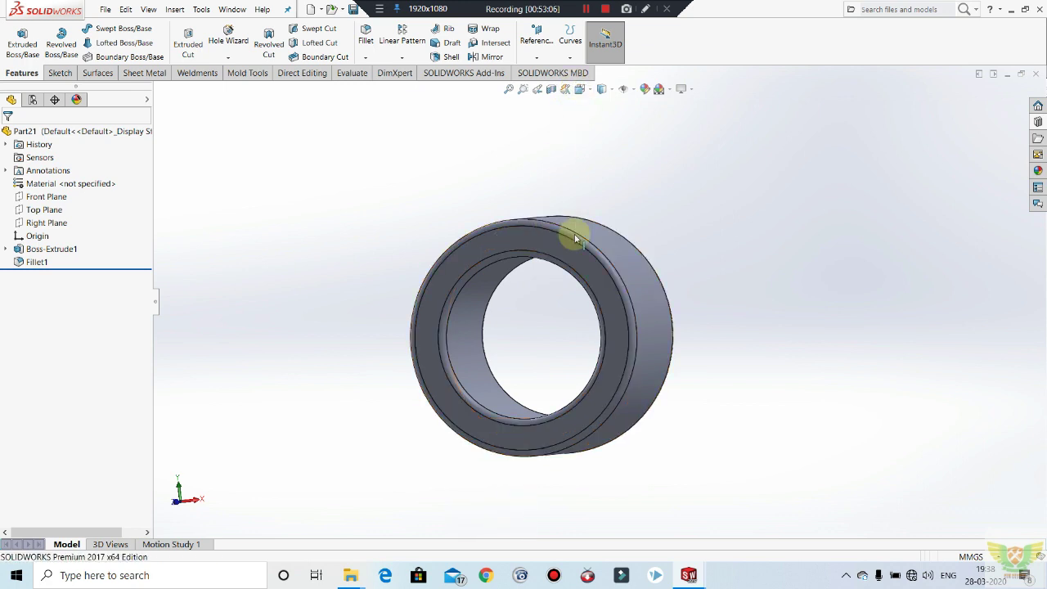
pyautogui.click(37, 210)
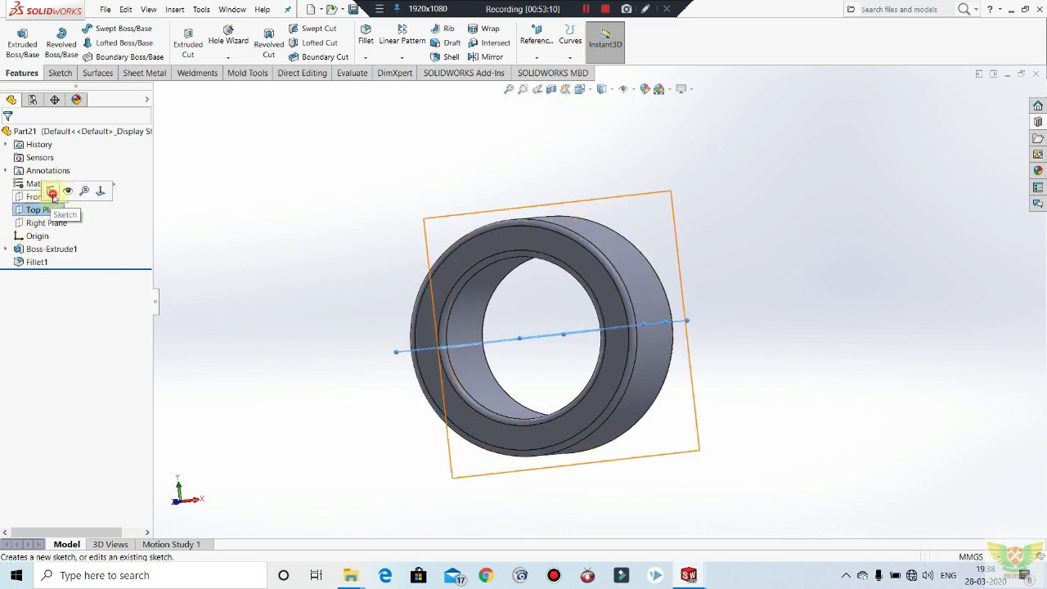
pyautogui.click(52, 193)
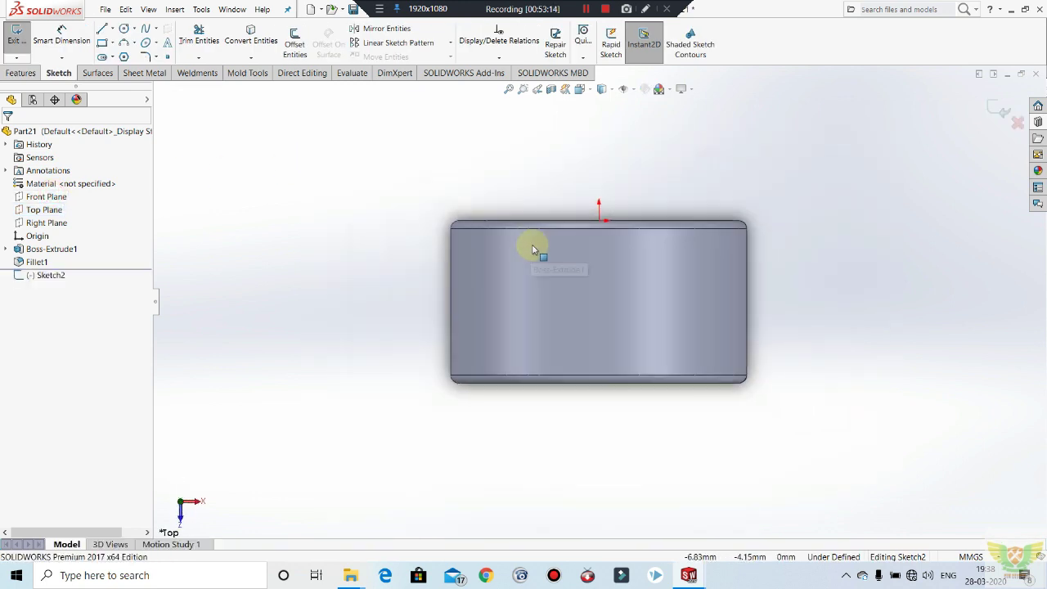
pyautogui.scroll(-2, 701, 310)
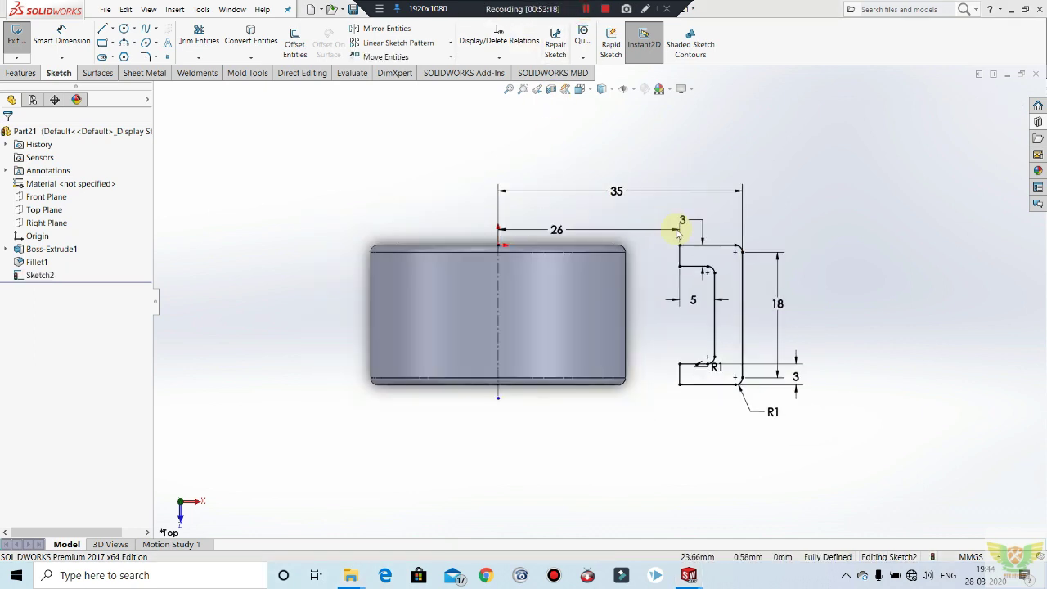
pyautogui.scroll(-2, 468, 261)
pyautogui.scroll(2, 509, 283)
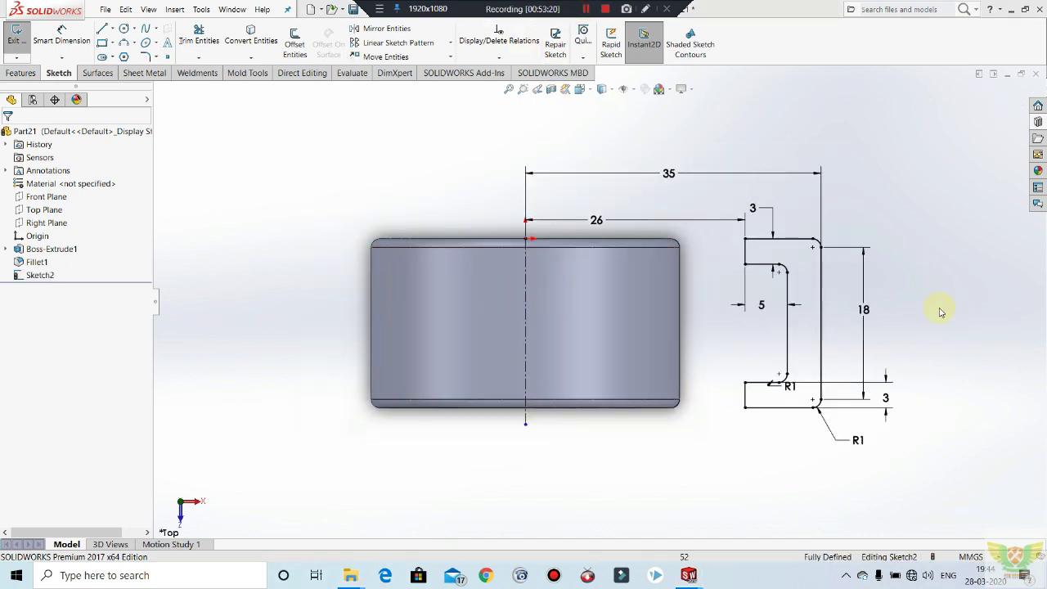
# Revolve the C-shaped Sketch2 a full 360° about the centre line into the outer race.
pyautogui.click(11, 44)
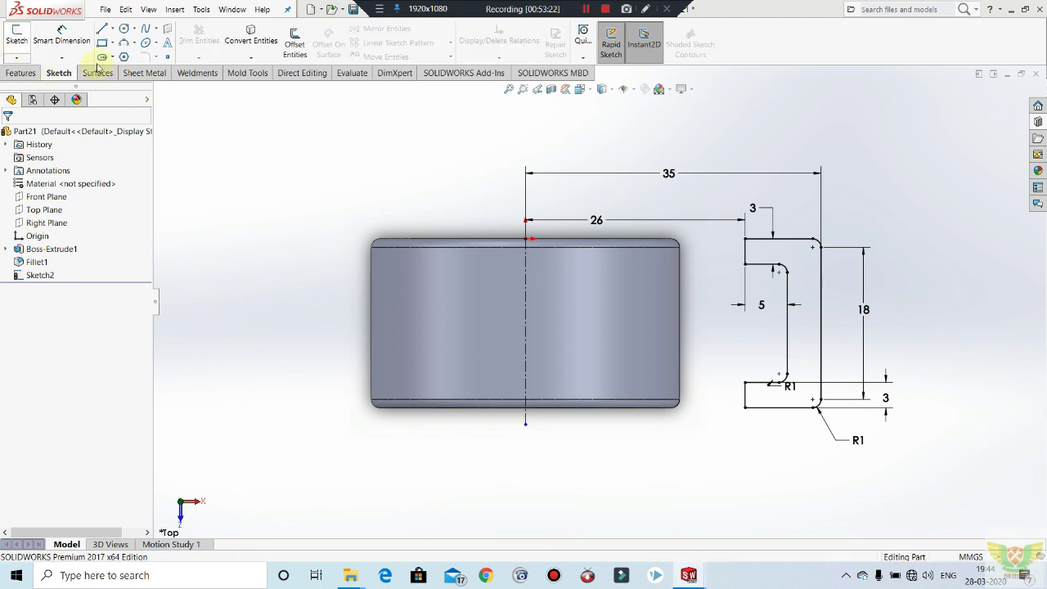
pyautogui.click(23, 73)
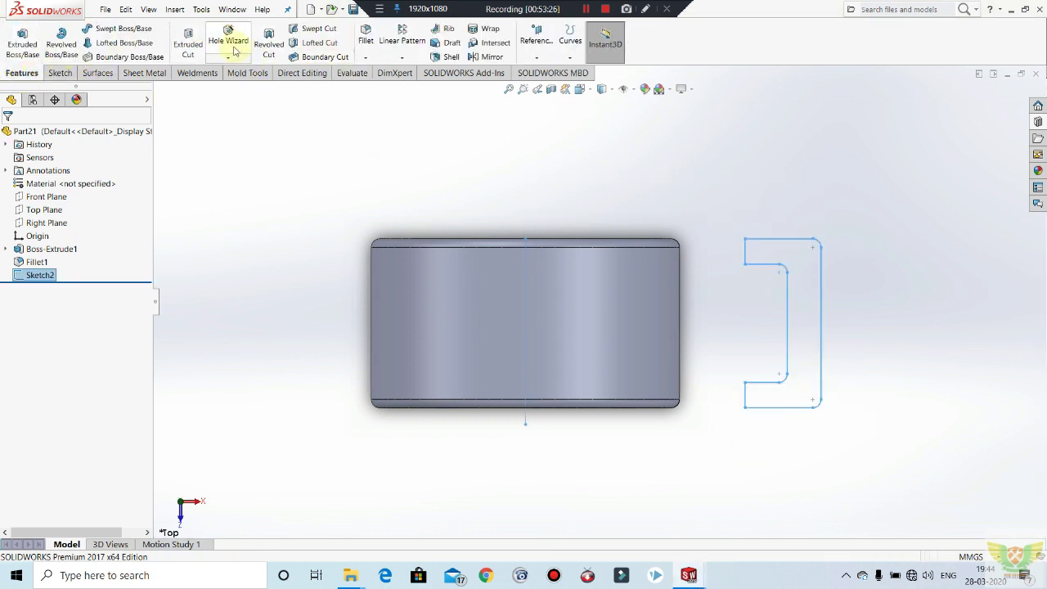
pyautogui.click(67, 37)
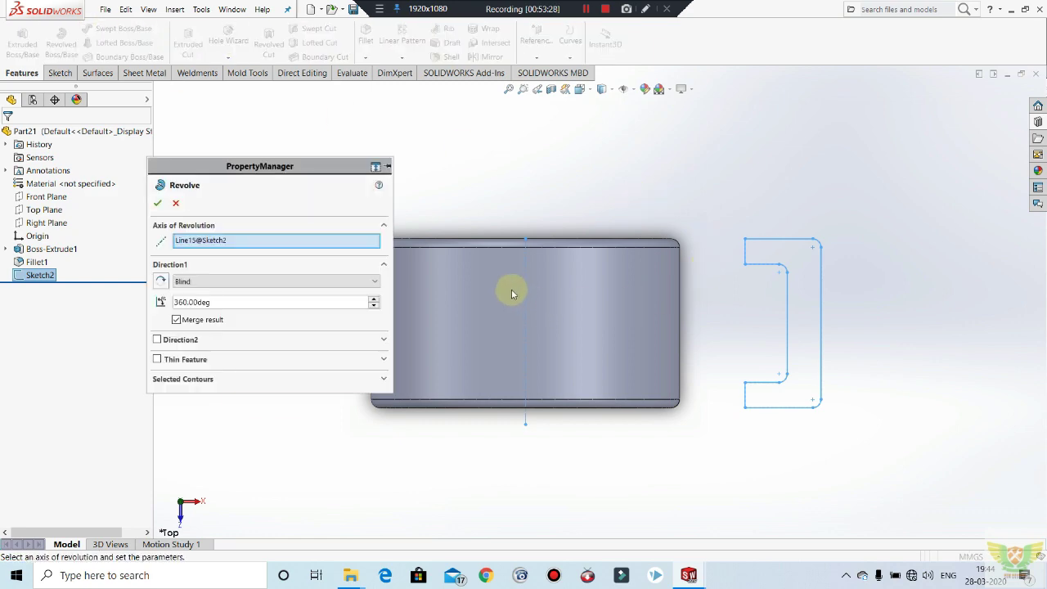
pyautogui.click(158, 204)
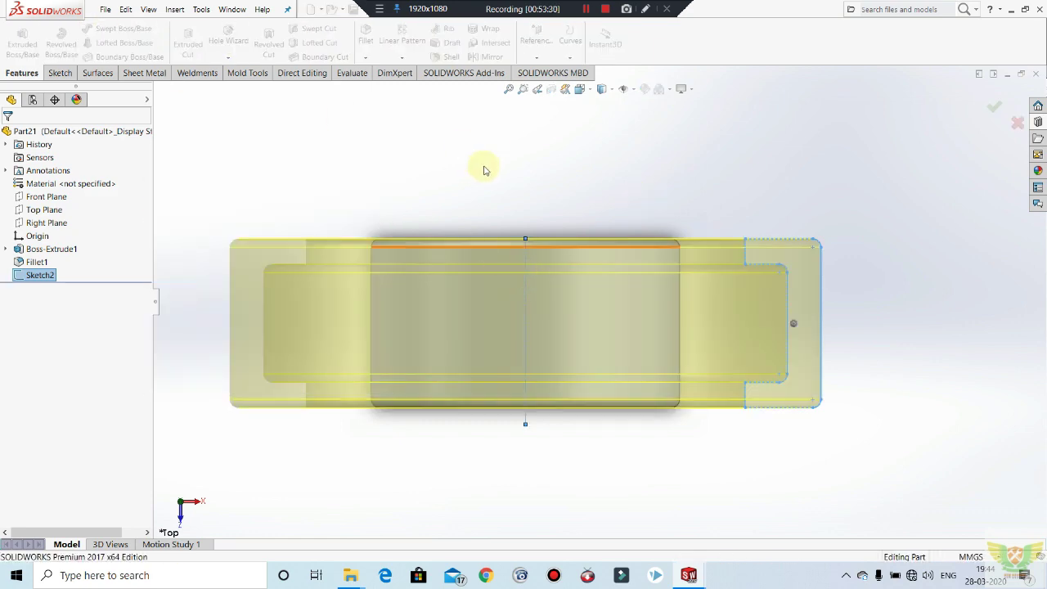
pyautogui.moveTo(538, 164)
pyautogui.mouseDown(button='middle')
pyautogui.moveTo(573, 346)
pyautogui.moveTo(535, 264)
pyautogui.moveTo(649, 315)
pyautogui.moveTo(659, 273)
pyautogui.moveTo(635, 332)
pyautogui.moveTo(663, 234)
pyautogui.mouseUp(button='middle')
pyautogui.scroll(2, 587, 347)
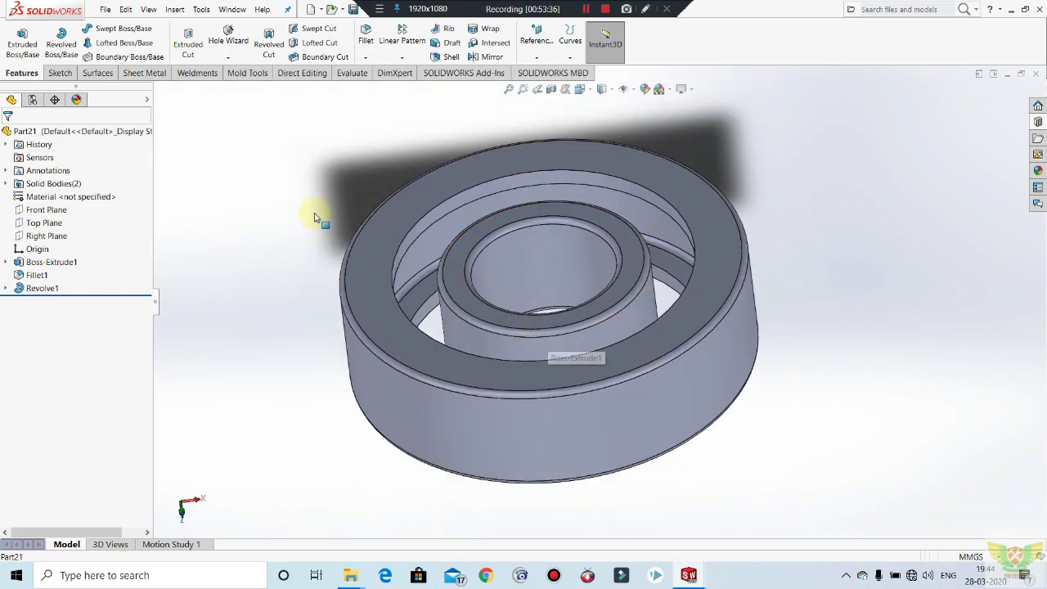
# Start a sketch on the Right Plane, briefly checking a section view of the part.
pyautogui.click(41, 235)
pyautogui.click(55, 210)
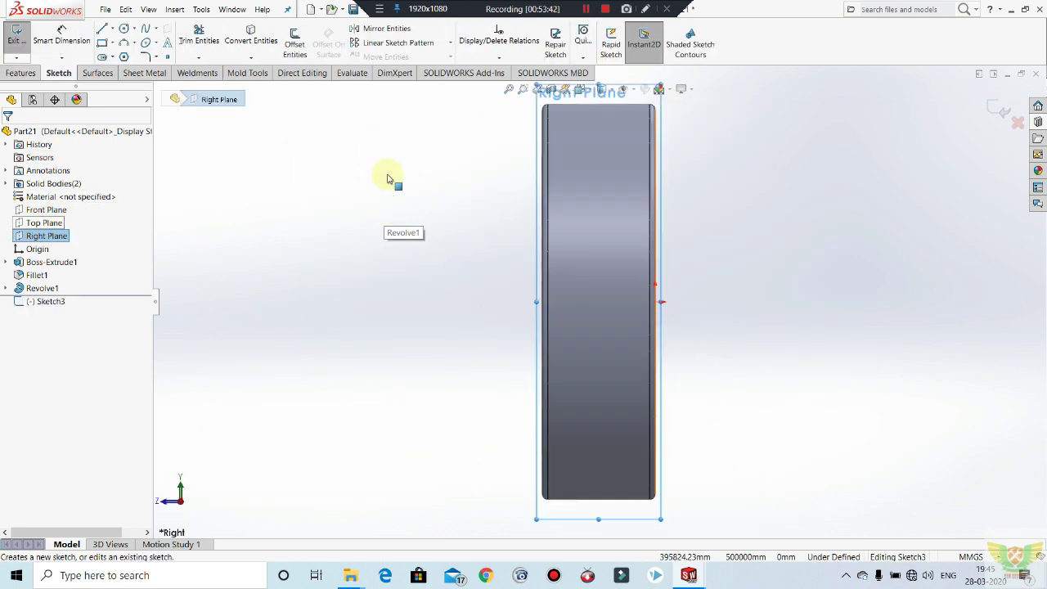
pyautogui.click(551, 89)
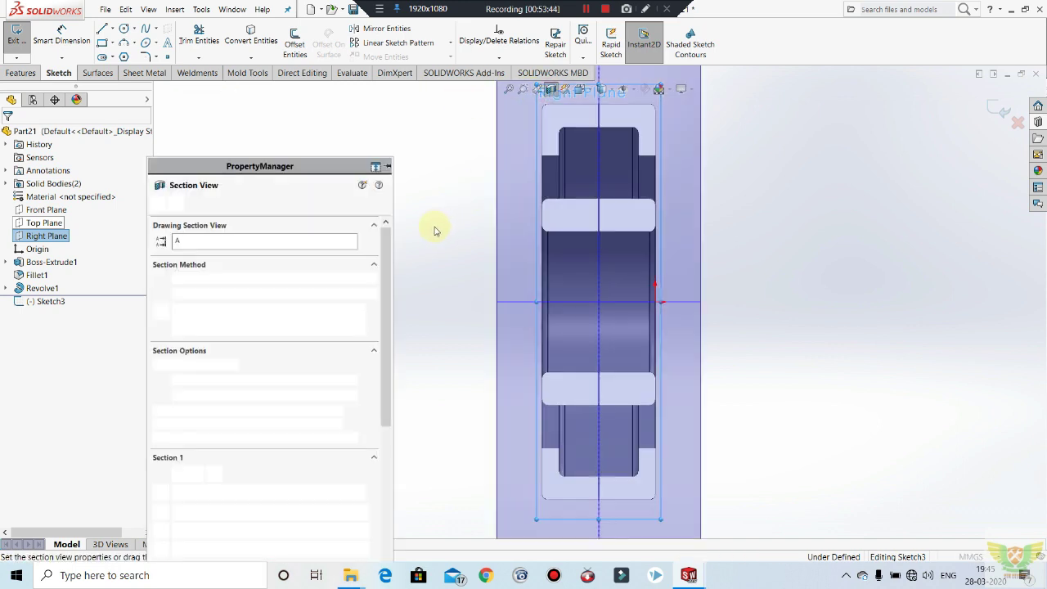
pyautogui.click(157, 202)
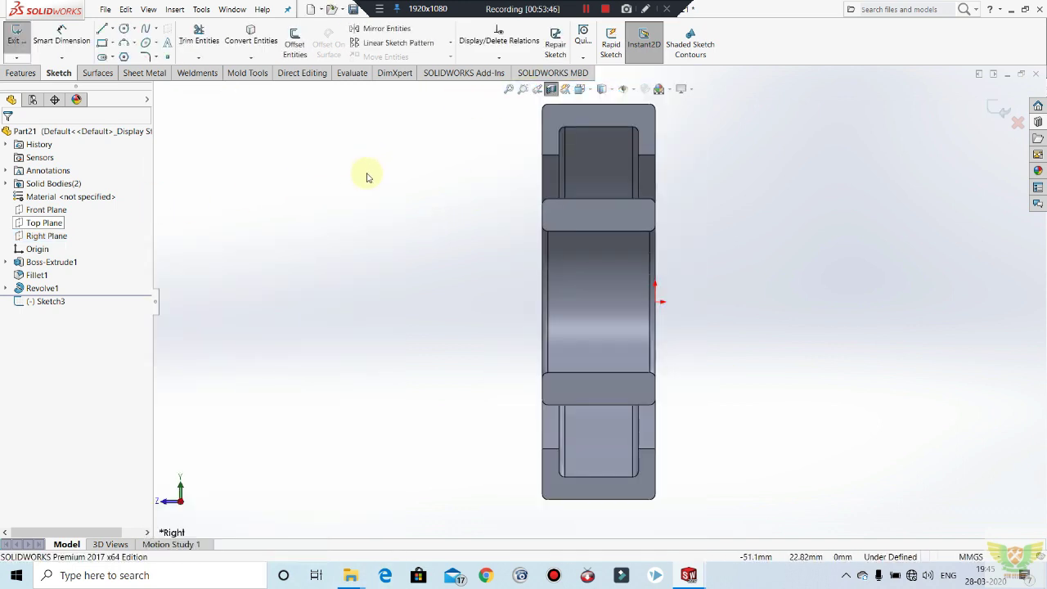
pyautogui.scroll(-2, 630, 174)
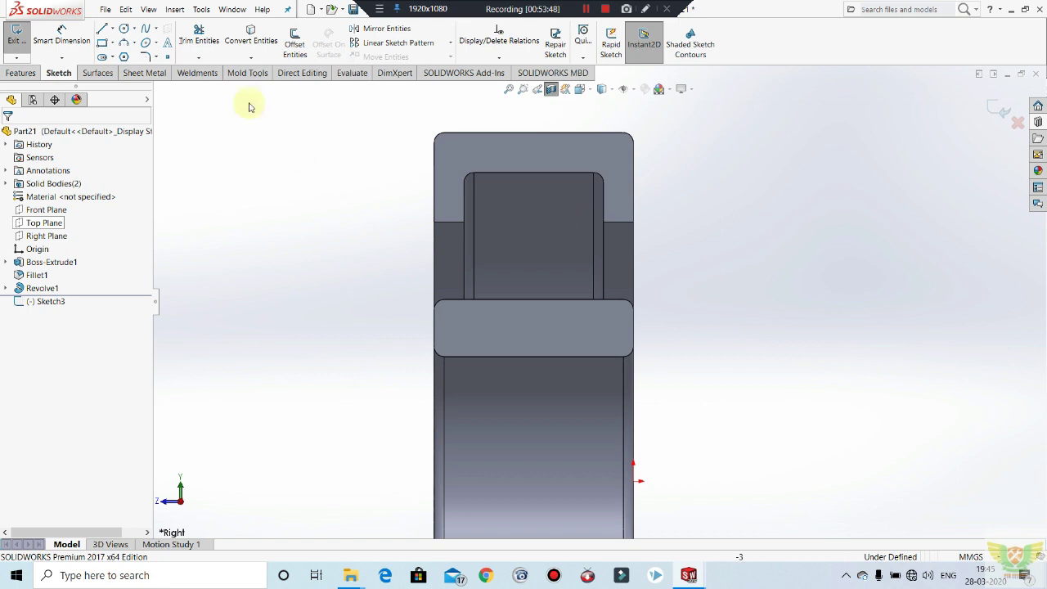
# Draw the groove circle in the gap between the races and a horizontal construction axis line.
pyautogui.click(124, 28)
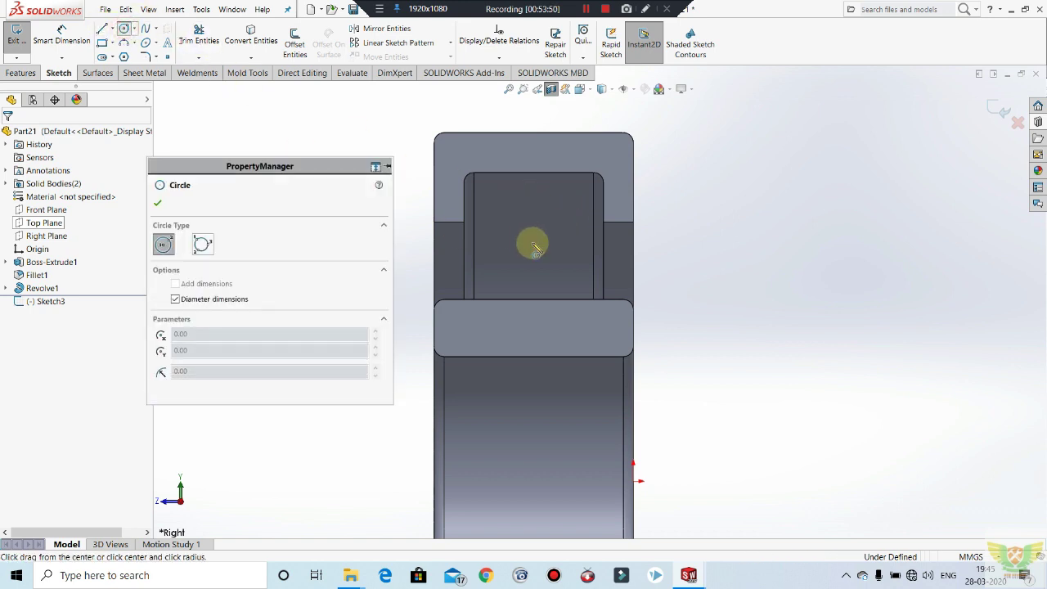
pyautogui.moveTo(533, 245); pyautogui.dragTo(534, 314)
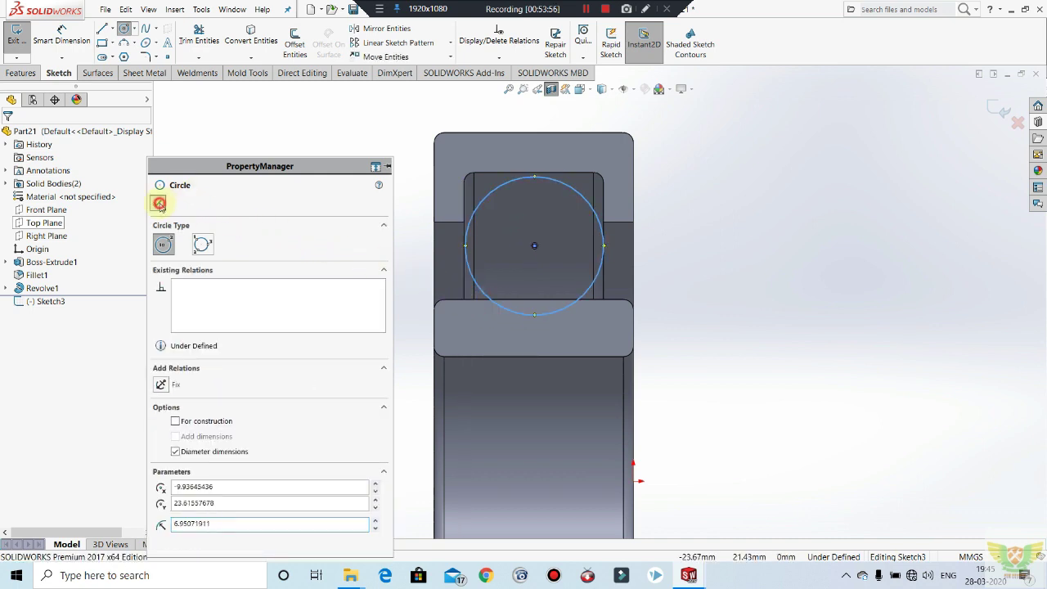
pyautogui.click(160, 204)
pyautogui.click(110, 28)
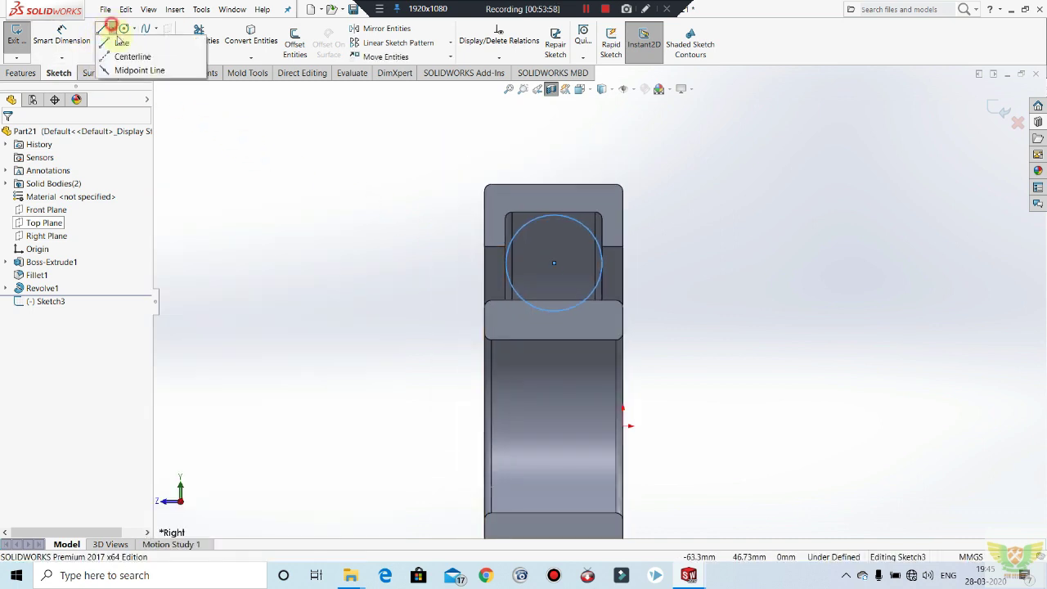
pyautogui.click(133, 57)
pyautogui.click(625, 426)
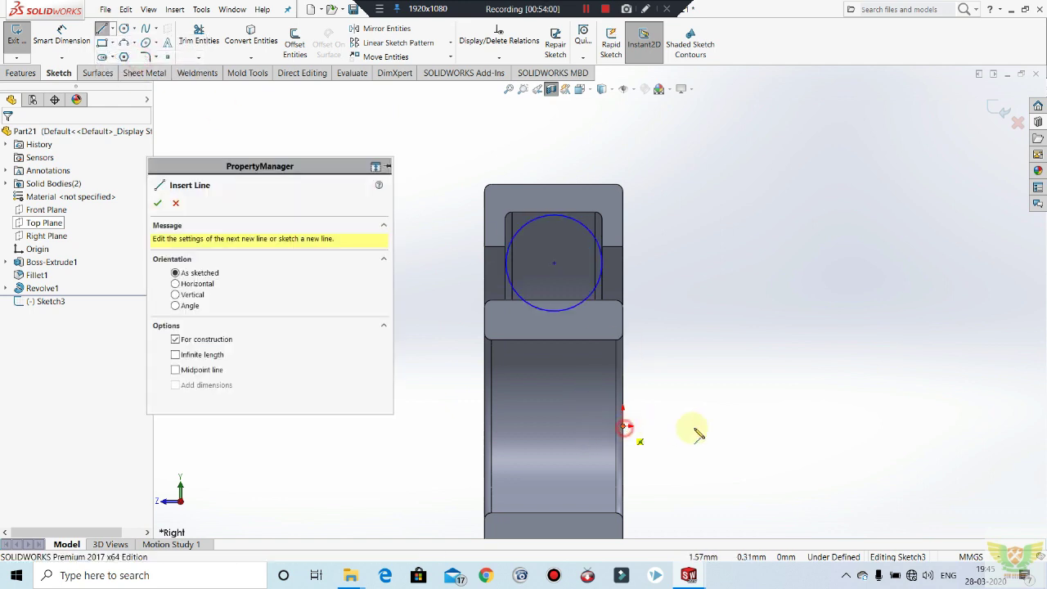
pyautogui.click(723, 426)
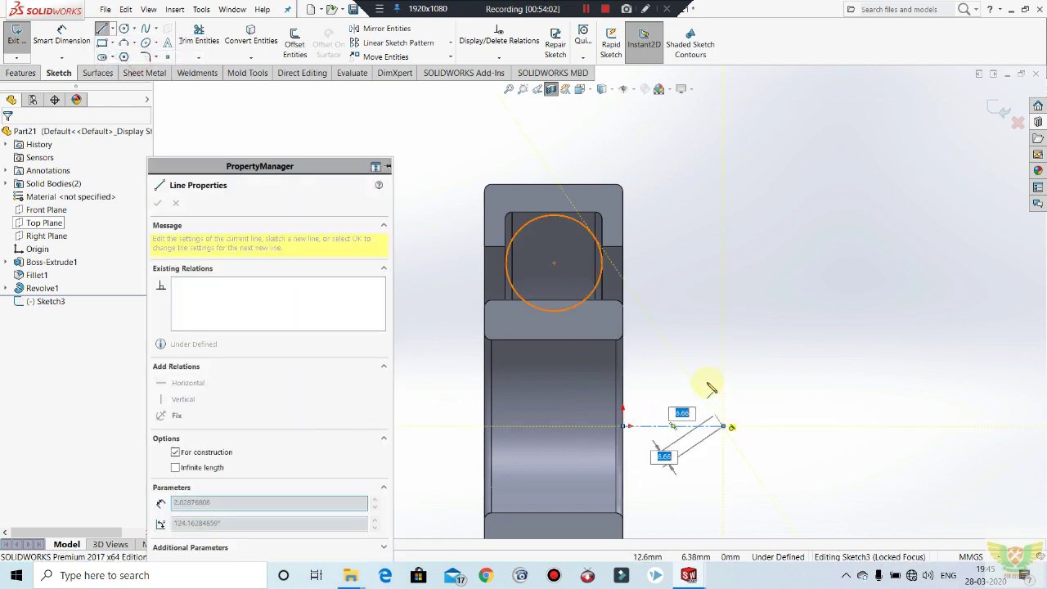
pyautogui.press('Escape')
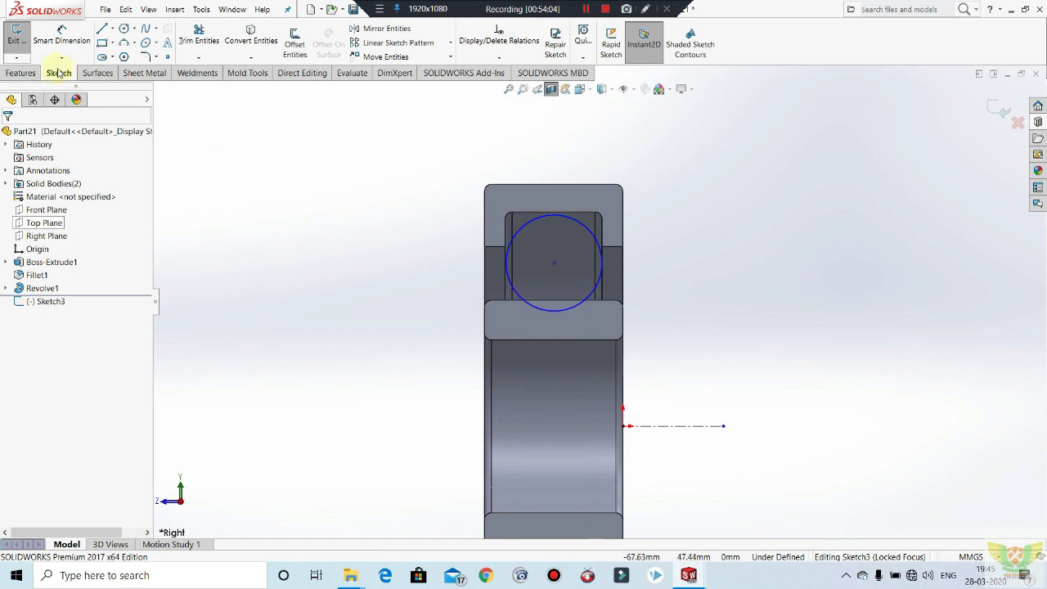
# Revolve-cut the circle 360° about the axis into both races, then view from the right.
pyautogui.click(17, 36)
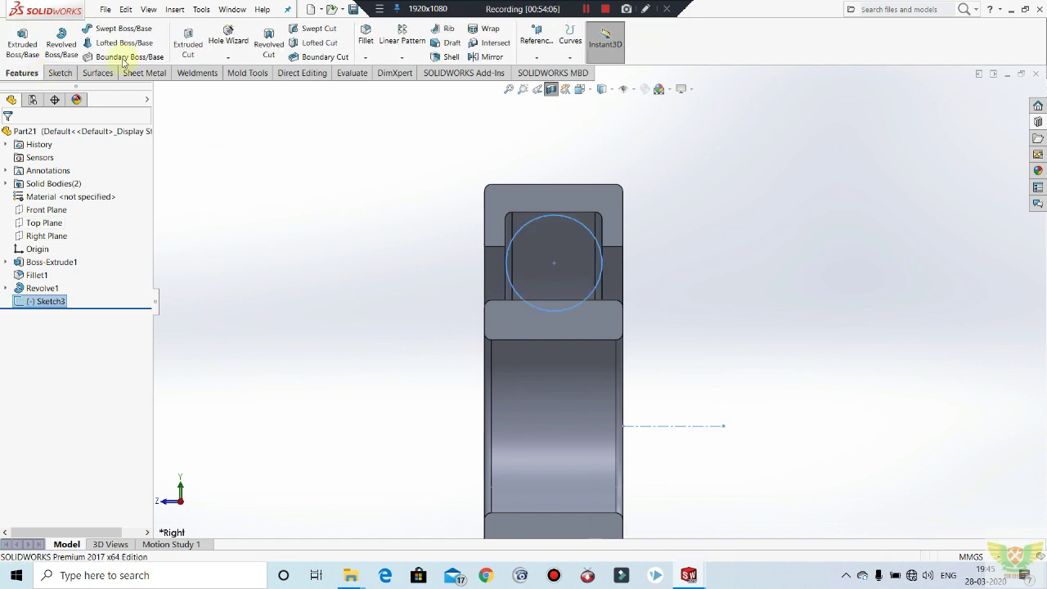
pyautogui.click(266, 39)
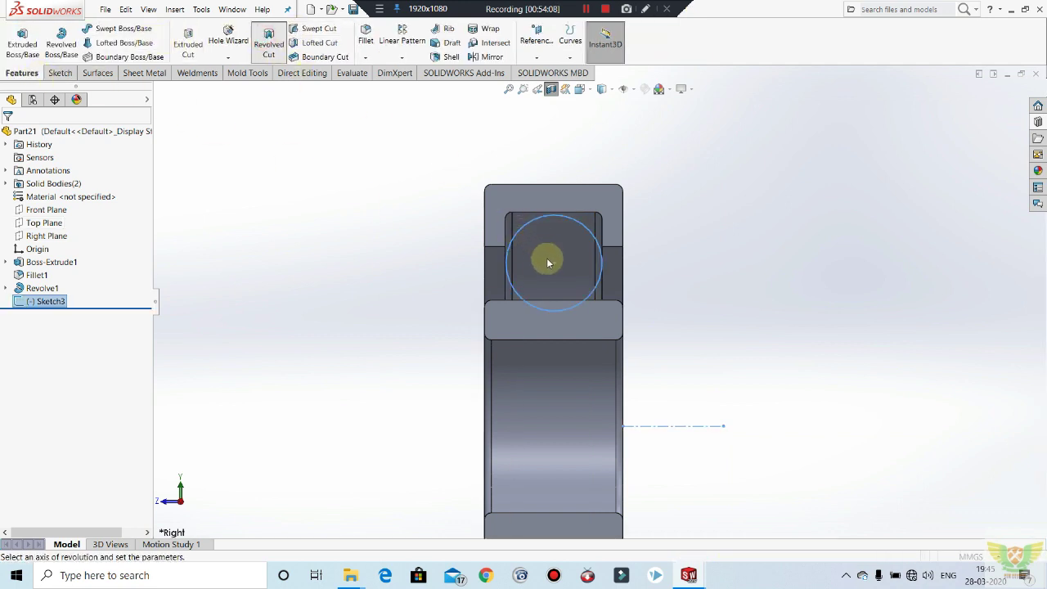
pyautogui.click(157, 203)
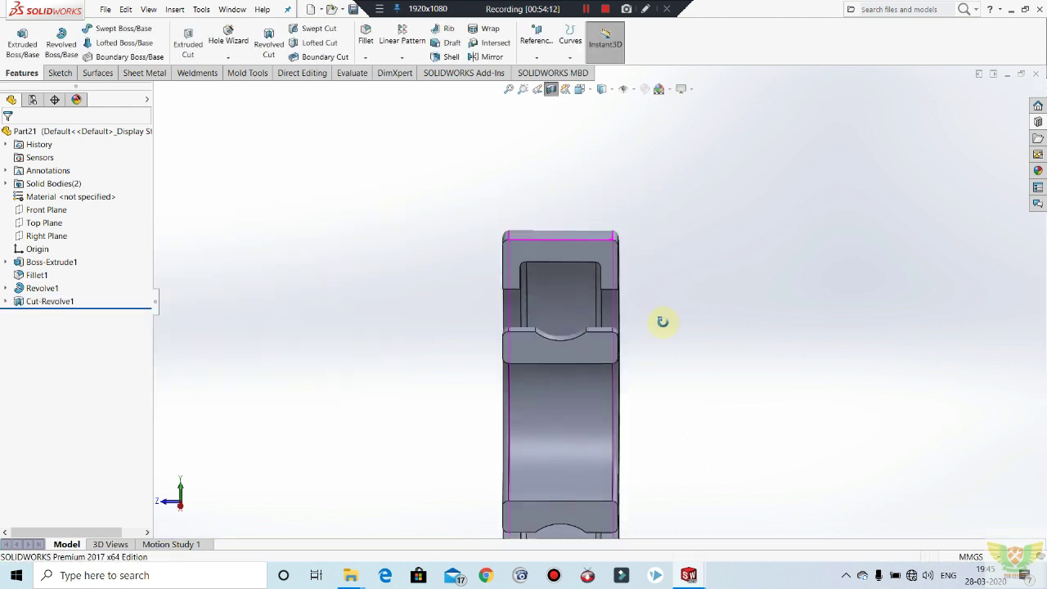
pyautogui.moveTo(661, 320); pyautogui.dragTo(663, 367, button='middle')
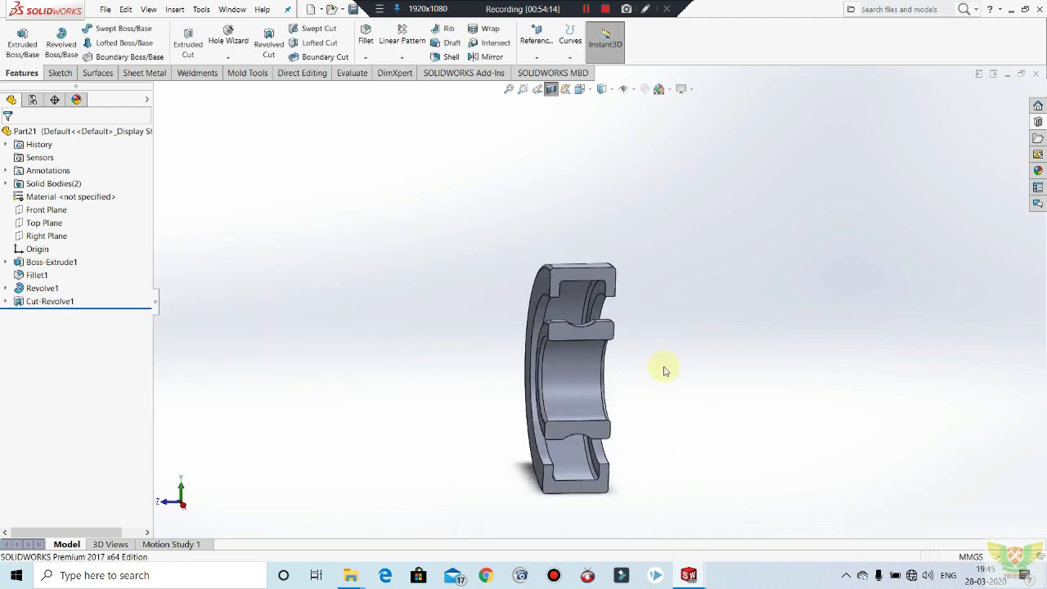
pyautogui.scroll(2, 607, 320)
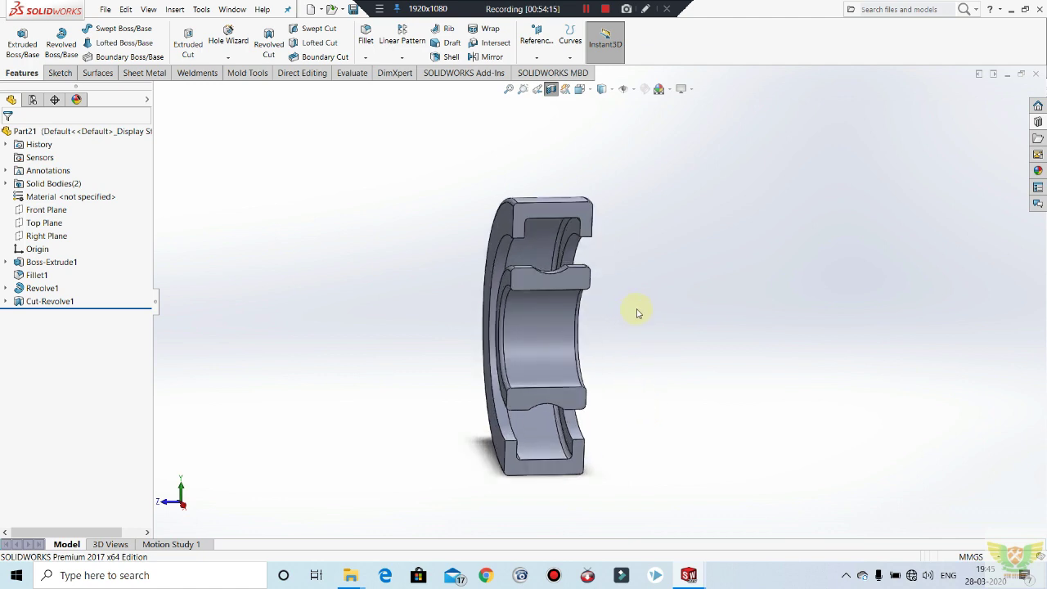
pyautogui.moveTo(639, 312)
pyautogui.mouseDown(button='middle')
pyautogui.moveTo(591, 311)
pyautogui.moveTo(598, 325)
pyautogui.mouseUp(button='middle')
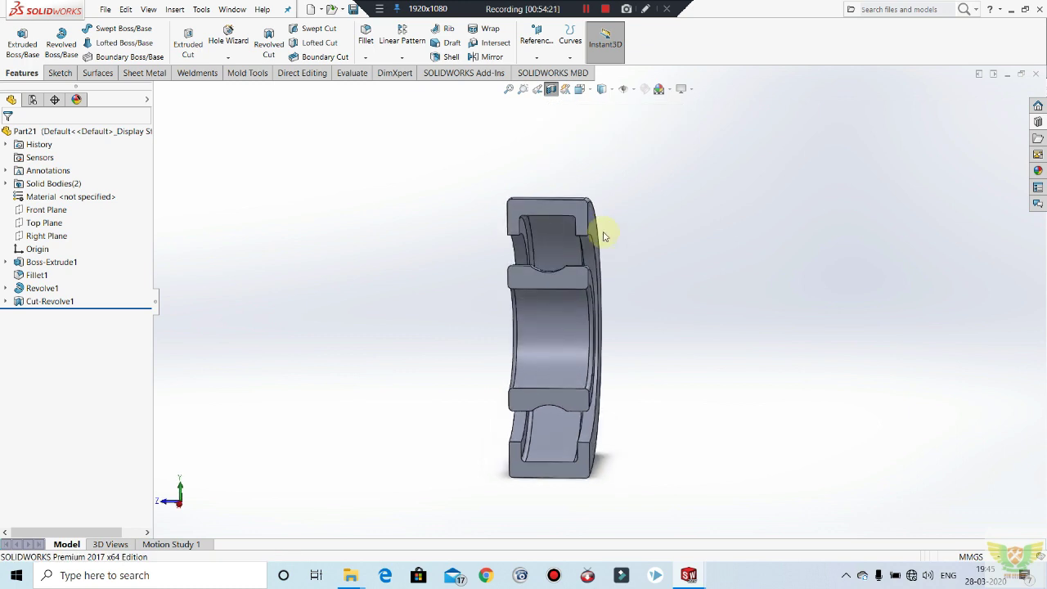
pyautogui.hotkey('ctrl', '4')
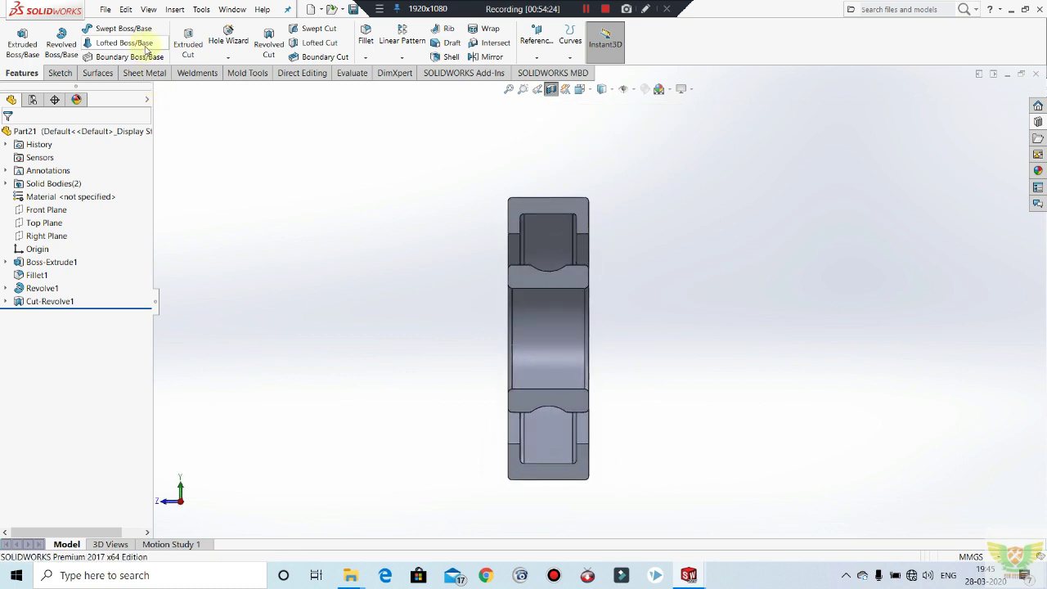
# Start a new sketch on the Right Plane.
pyautogui.click(60, 73)
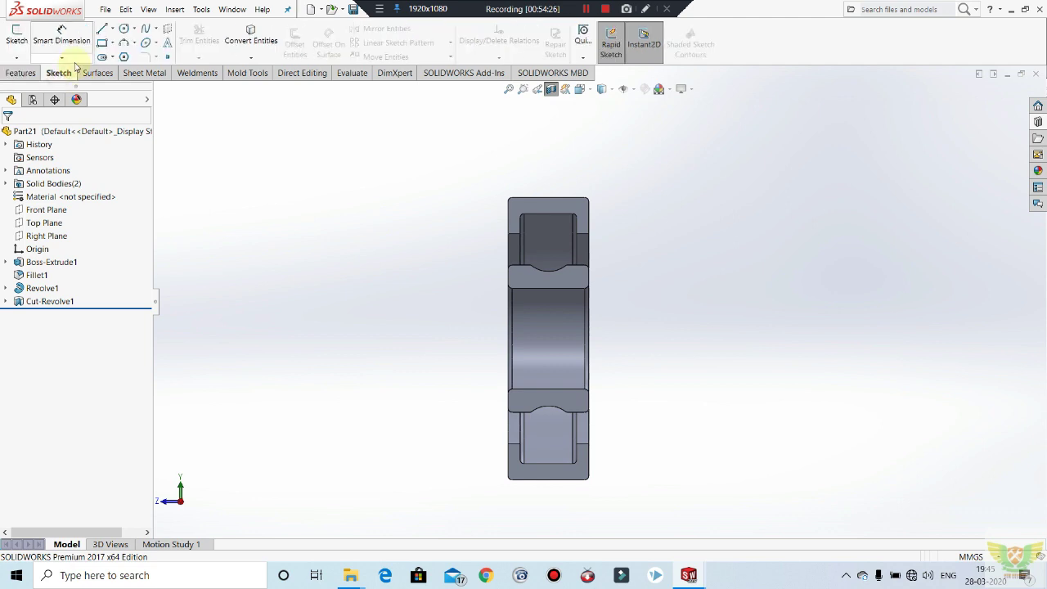
pyautogui.scroll(-2, 536, 270)
pyautogui.scroll(-1, 564, 245)
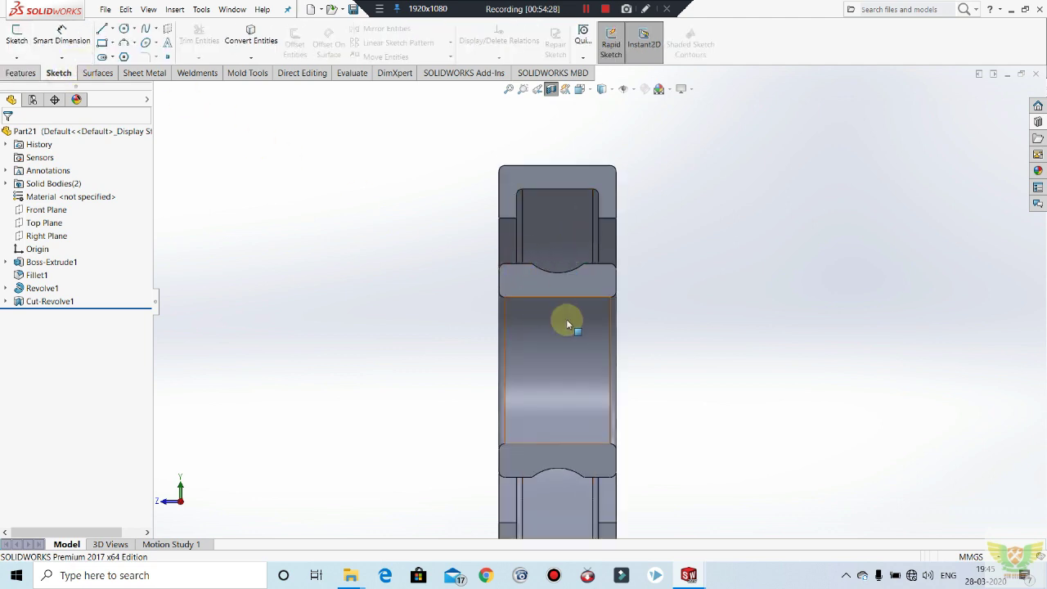
pyautogui.scroll(2, 577, 319)
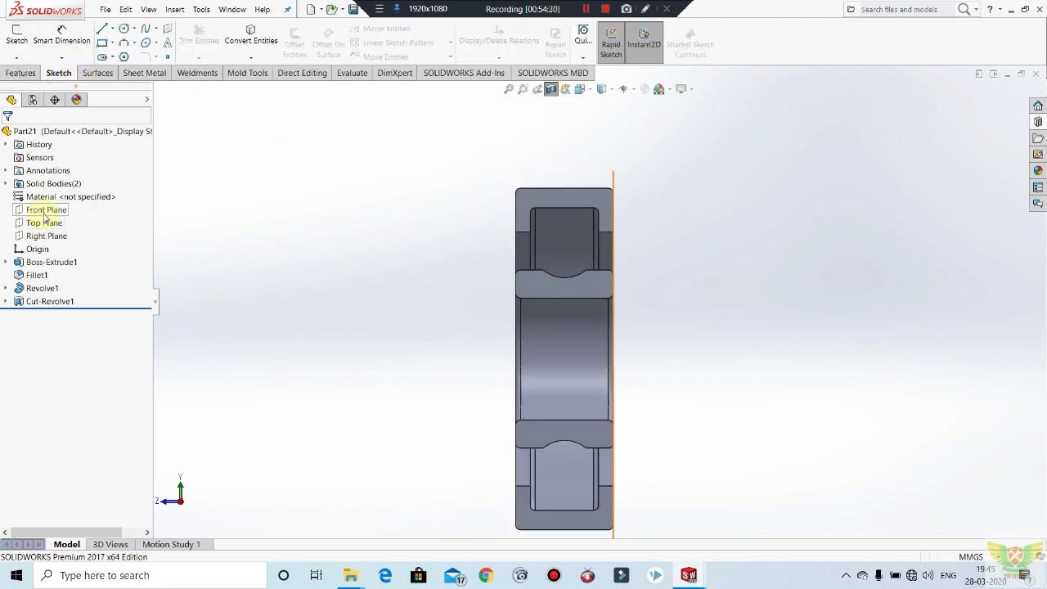
pyautogui.click(47, 236)
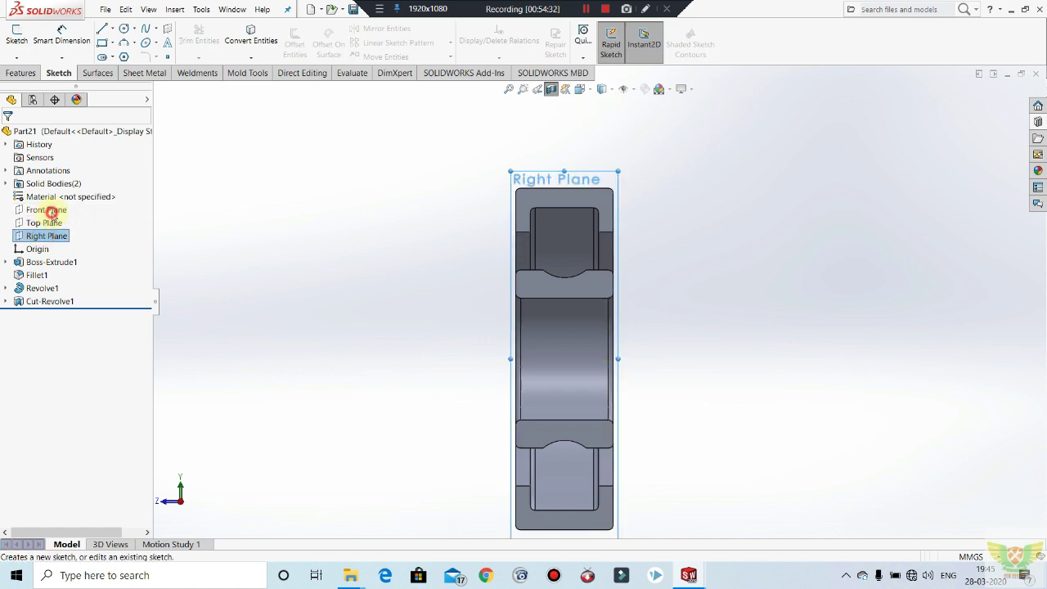
pyautogui.click(50, 215)
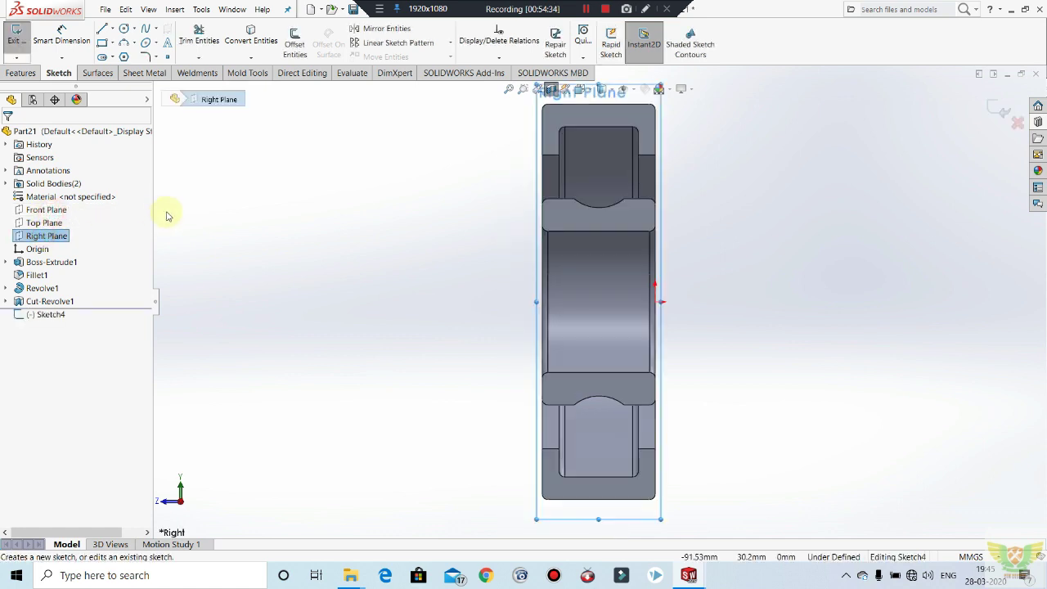
pyautogui.press('Escape')
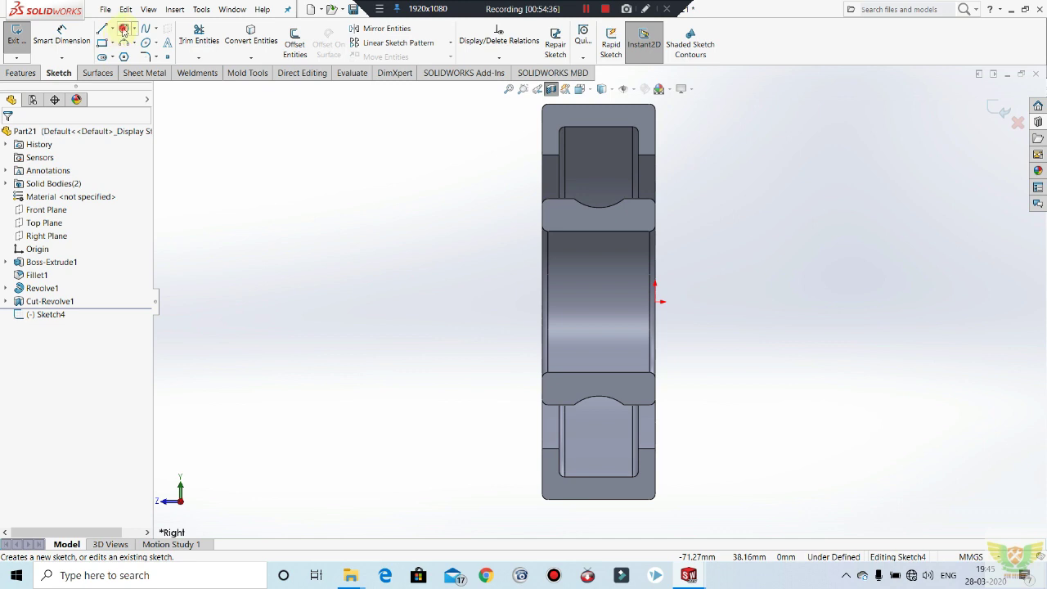
# Draw a circle centred in the upper groove and dimension it Ø12.
pyautogui.click(124, 30)
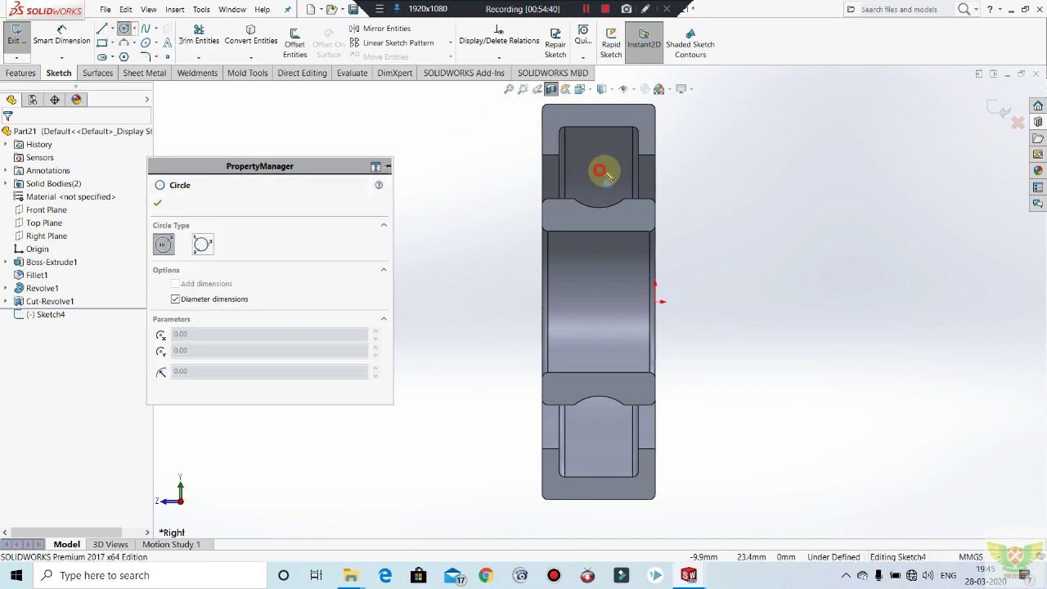
pyautogui.click(601, 170)
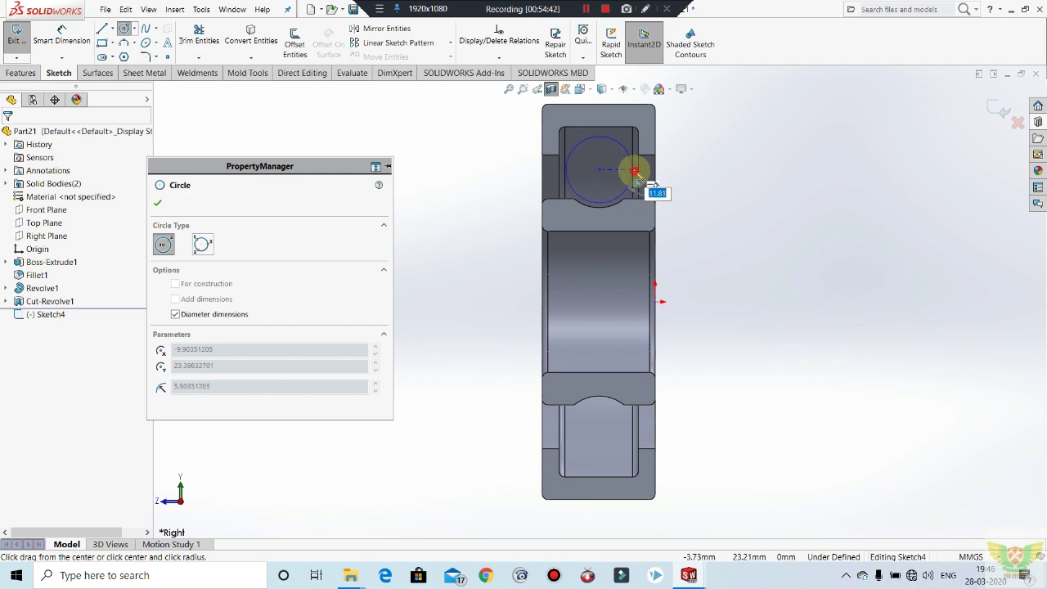
pyautogui.click(634, 172)
pyautogui.click(62, 37)
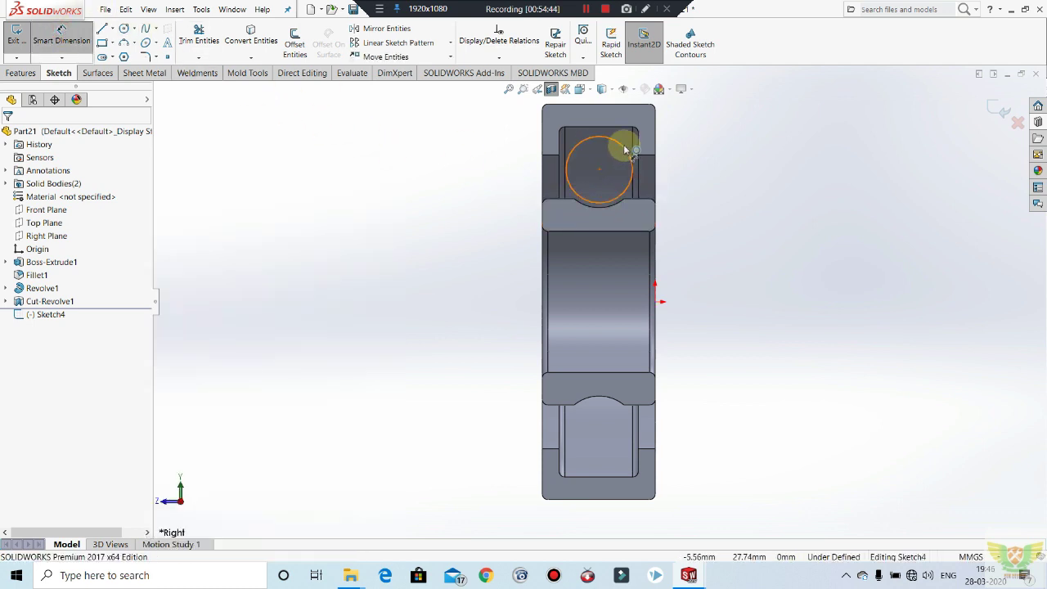
pyautogui.click(716, 124)
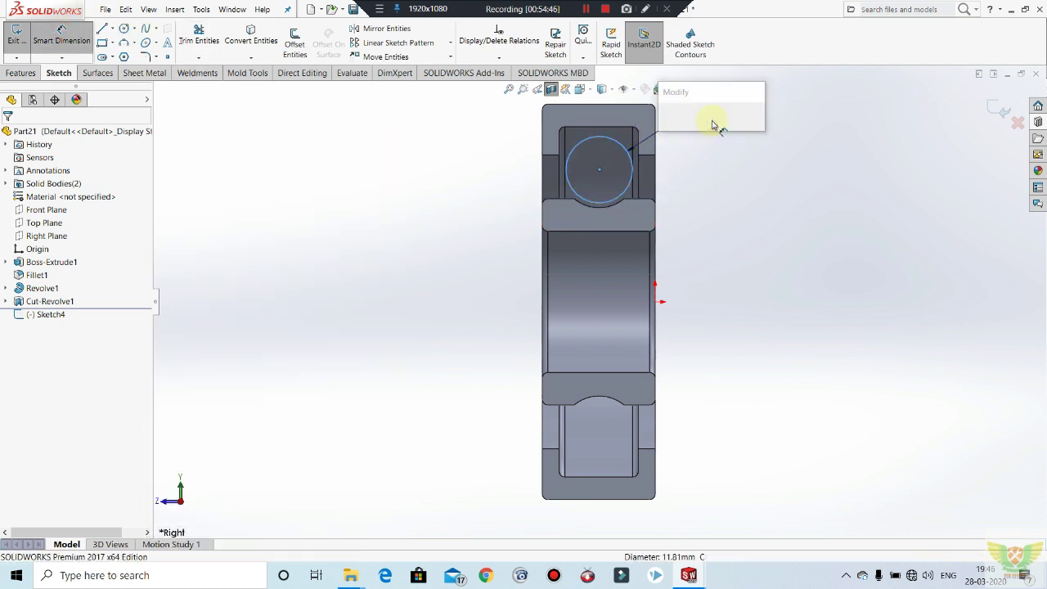
pyautogui.write('2')
pyautogui.press('Return')
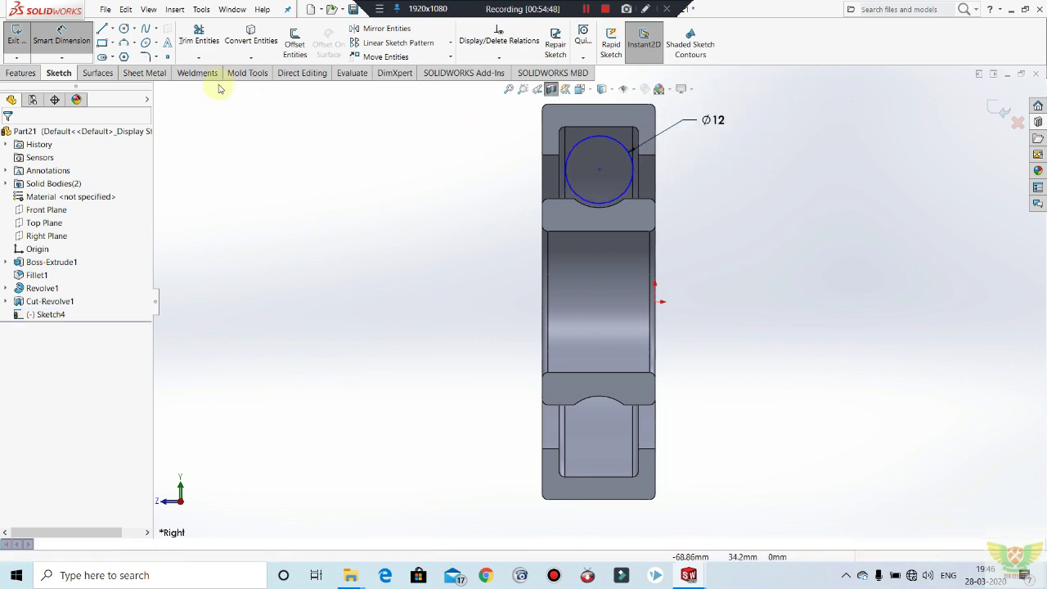
# Dimension the circle's centre 10 mm from the origin.
pyautogui.click(61, 37)
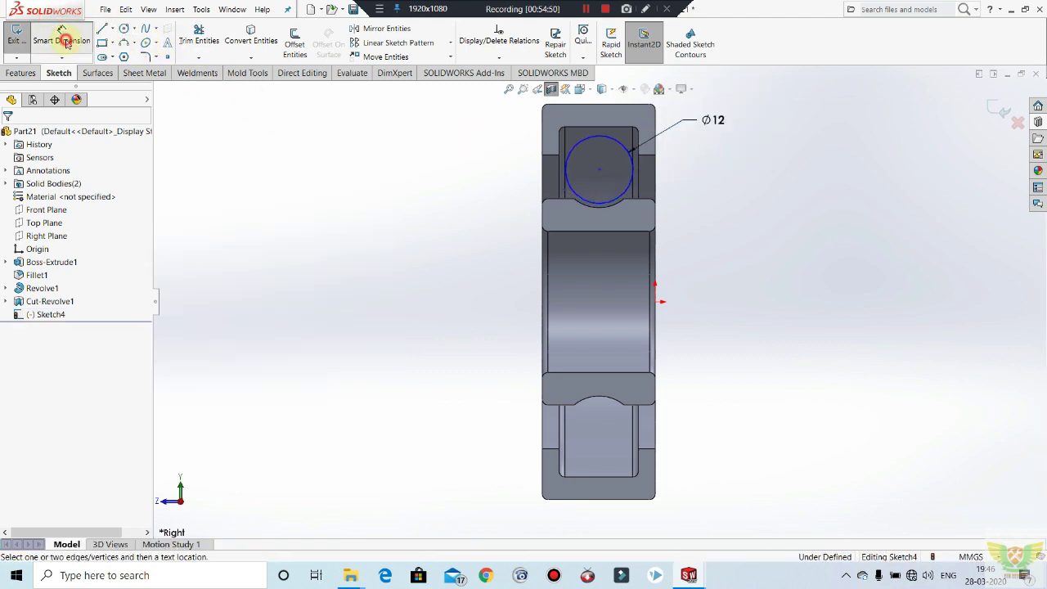
pyautogui.click(599, 169)
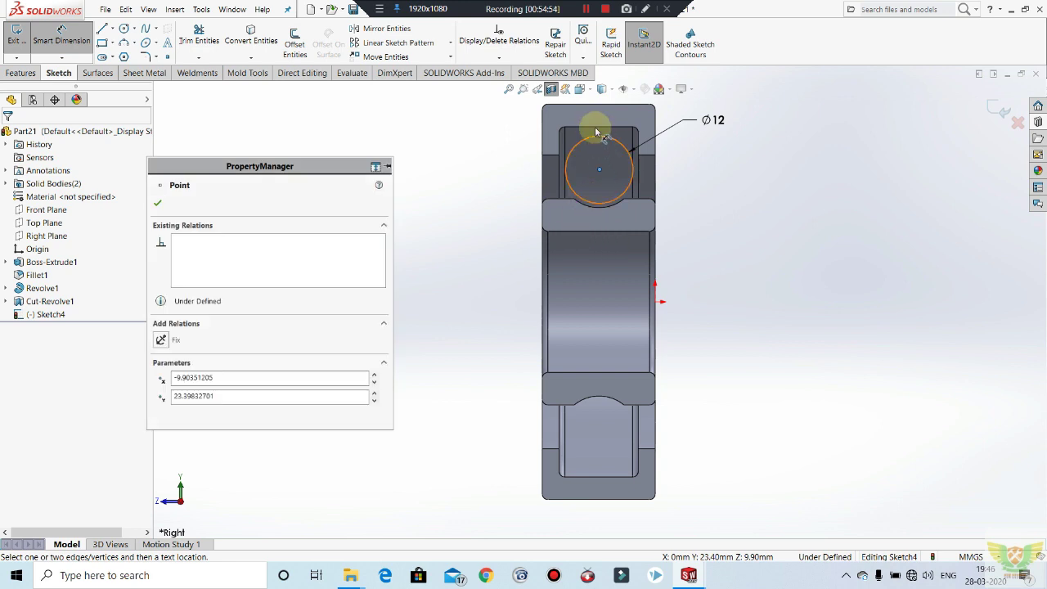
pyautogui.click(660, 303)
pyautogui.click(615, 336)
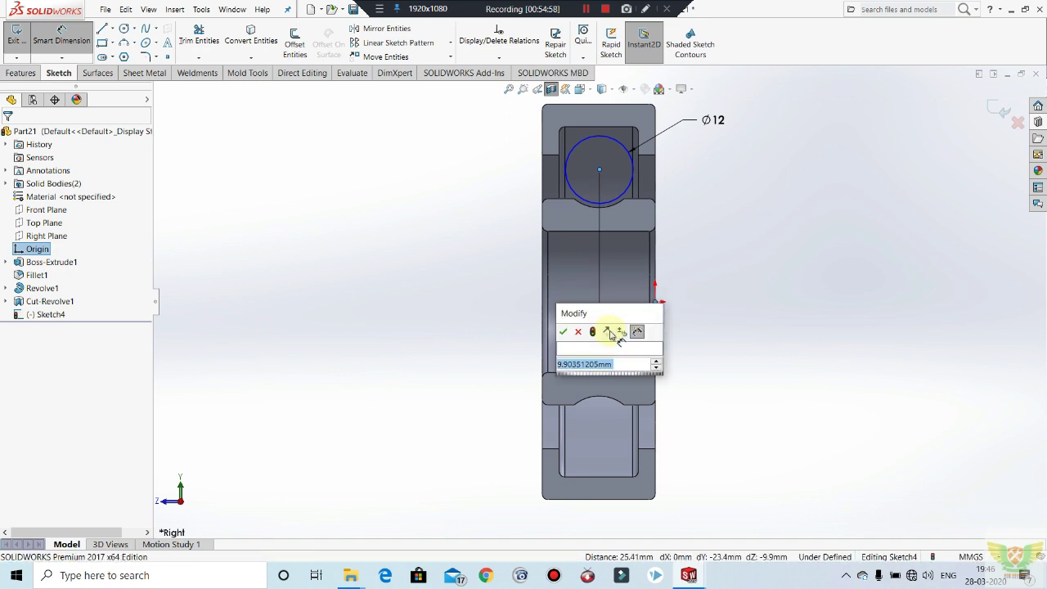
pyautogui.write('10')
pyautogui.press('Return')
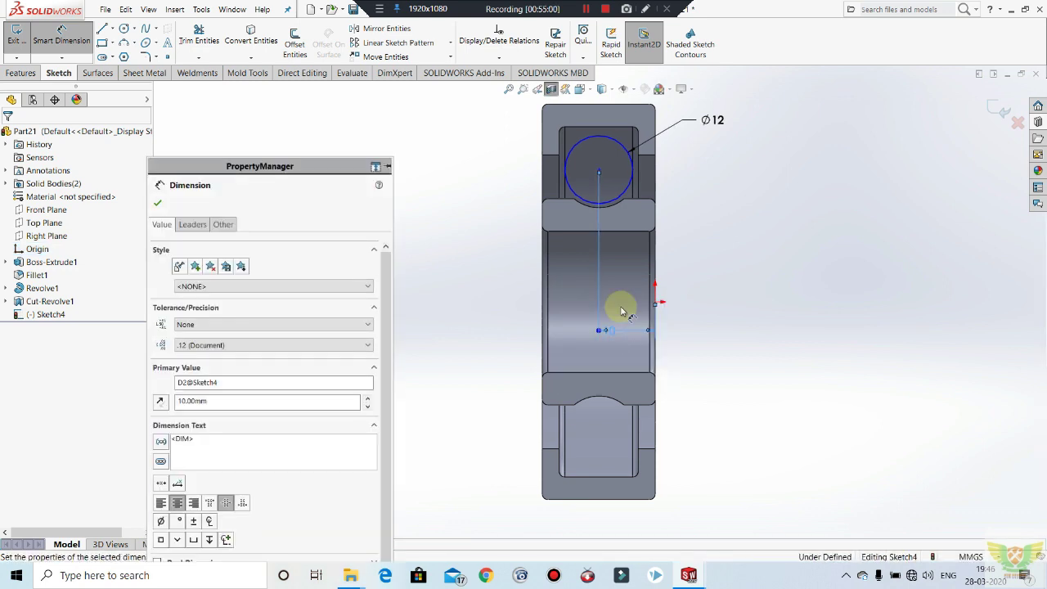
pyautogui.press('Escape')
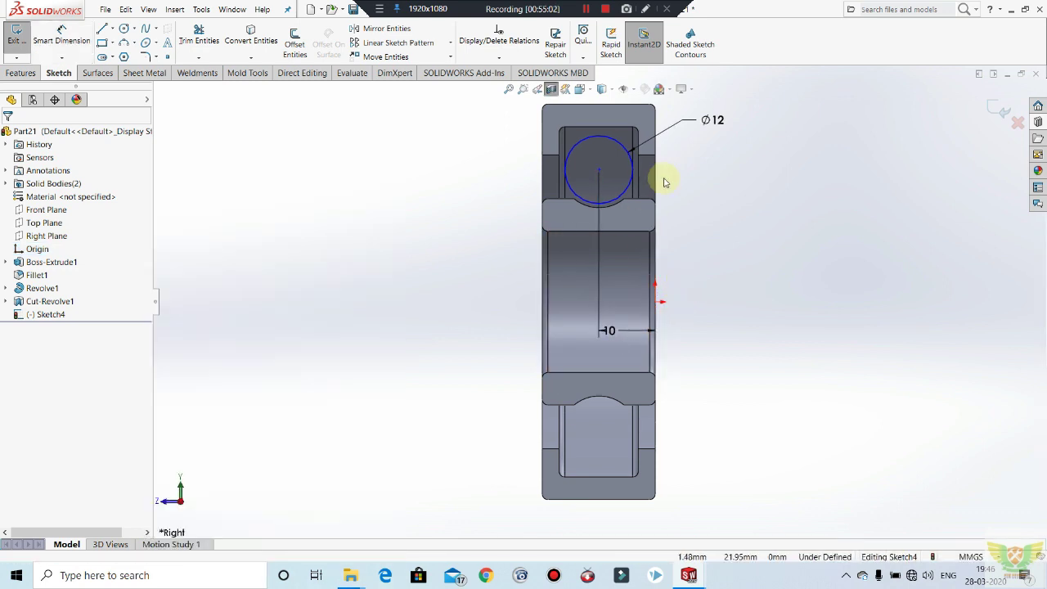
# Draw a vertical line through the circle's centre as regular sketch geometry.
pyautogui.click(13, 36)
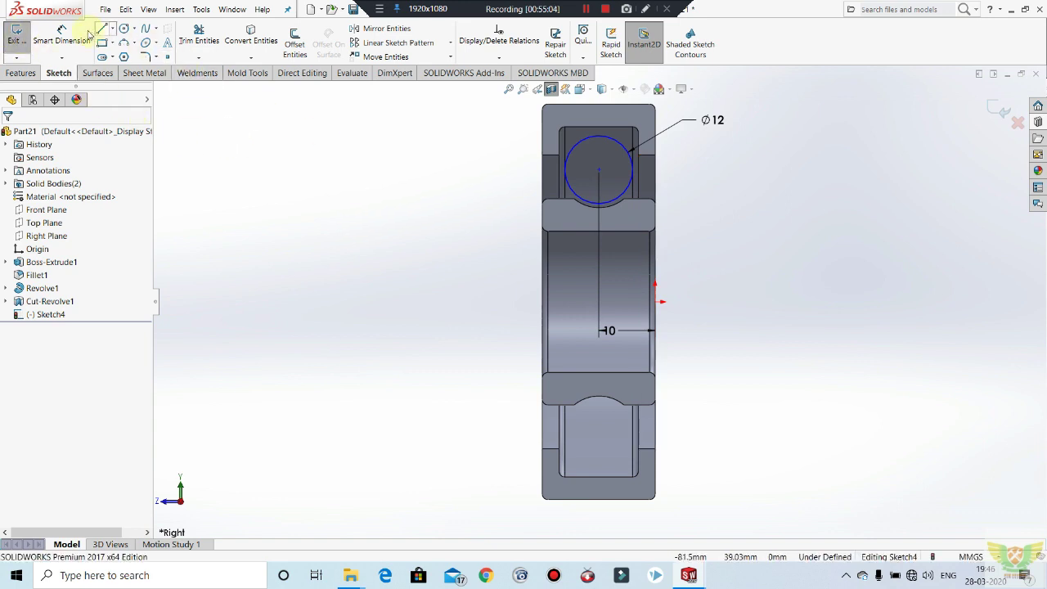
pyautogui.click(112, 29)
pyautogui.click(122, 41)
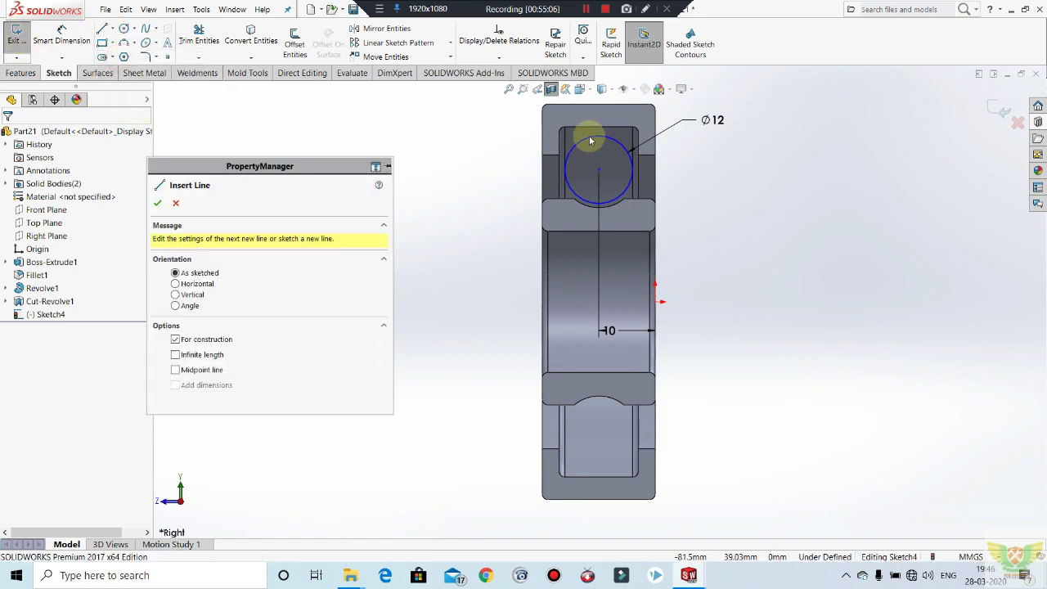
pyautogui.moveTo(599, 136); pyautogui.dragTo(598, 203)
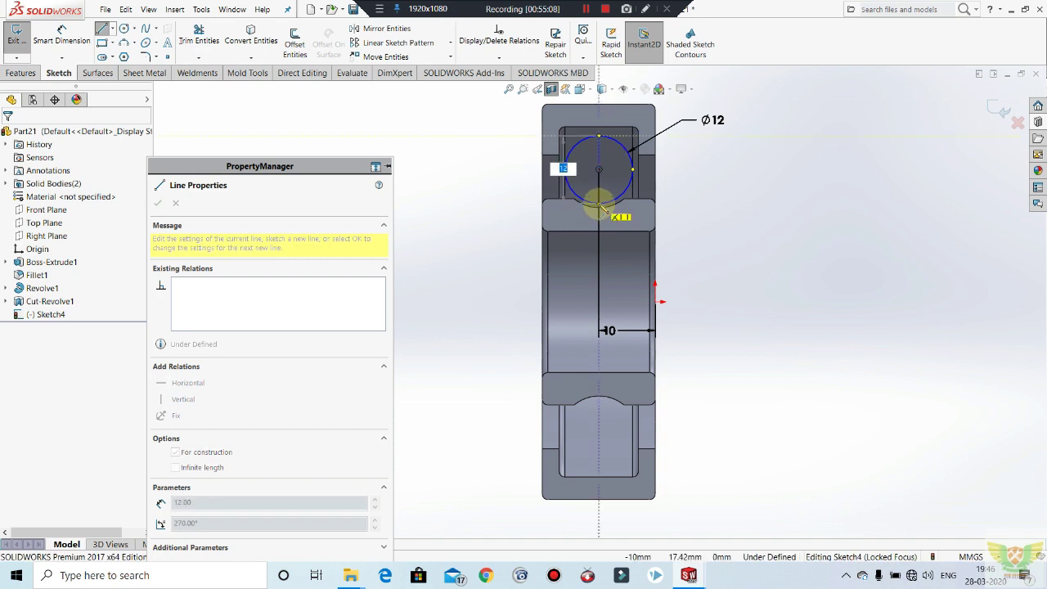
pyautogui.rightClick(600, 146)
pyautogui.click(631, 135)
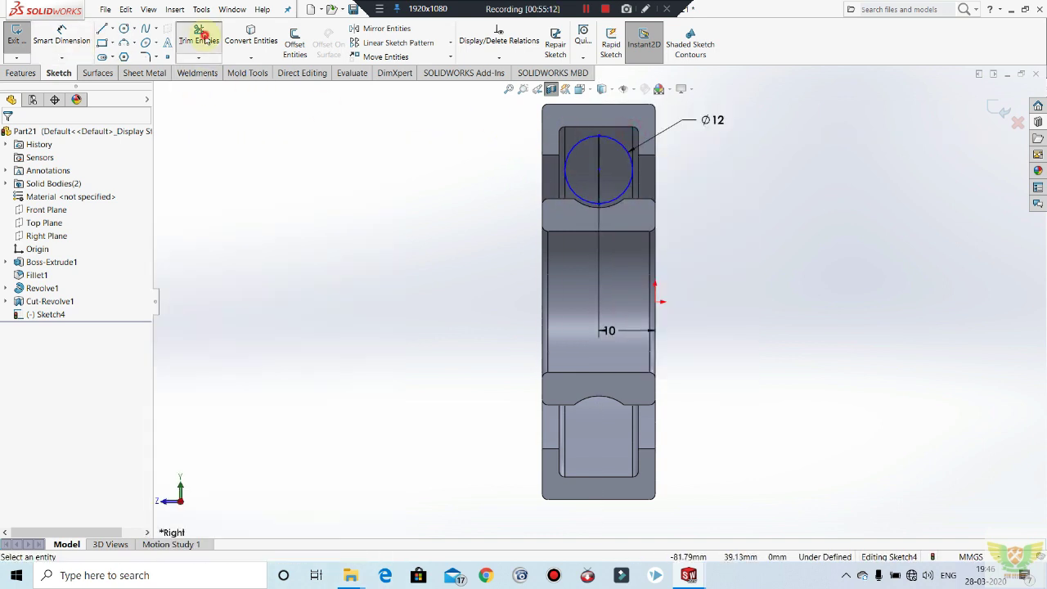
# Trim away the left half of the circle, leaving a half-circle profile.
pyautogui.click(199, 39)
pyautogui.click(567, 153)
pyautogui.press('Escape')
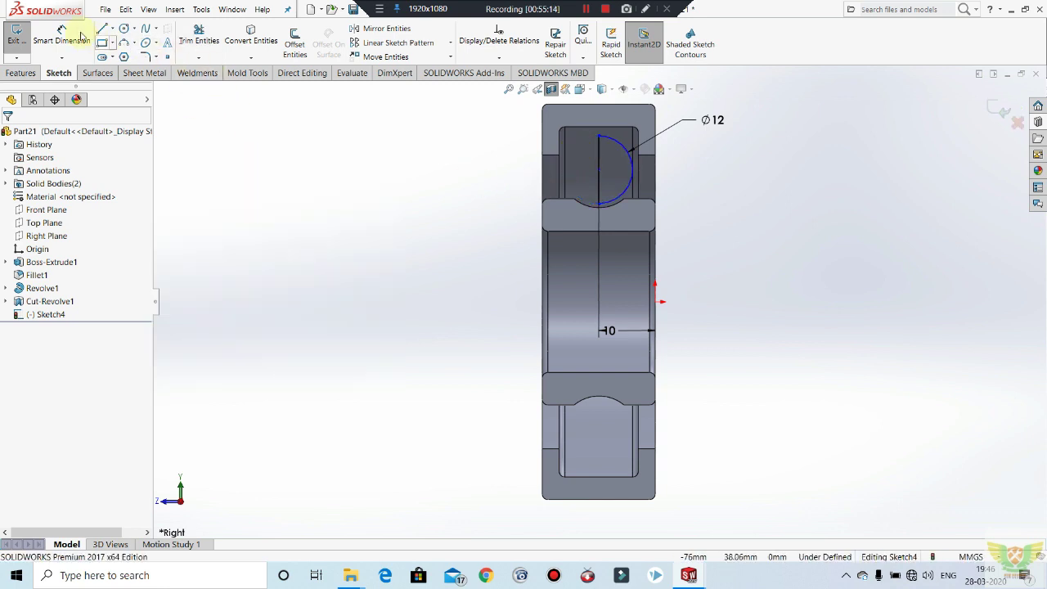
pyautogui.click(18, 73)
# Revolve the half-circle 360° about Line1 into a Ø12 ball and turn off the section view.
pyautogui.click(82, 37)
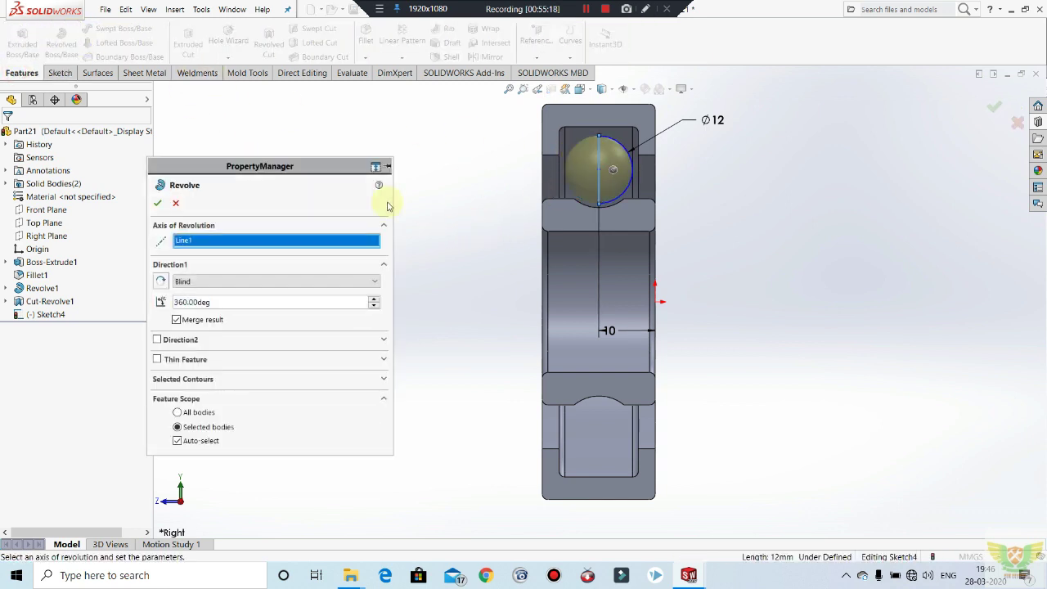
pyautogui.click(153, 202)
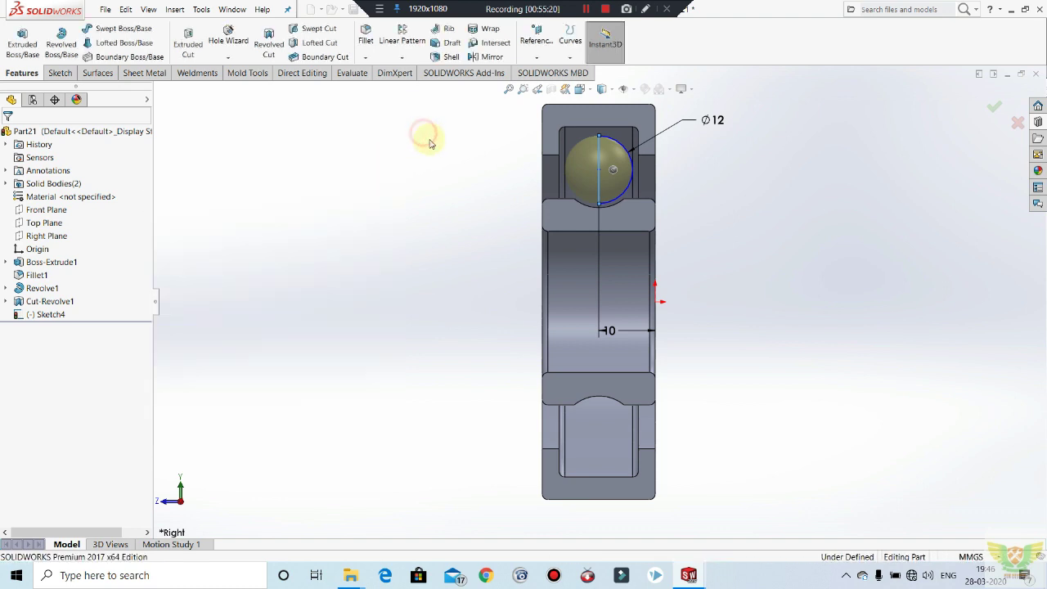
pyautogui.moveTo(431, 139)
pyautogui.mouseDown(button='middle')
pyautogui.moveTo(526, 198)
pyautogui.moveTo(524, 136)
pyautogui.mouseUp(button='middle')
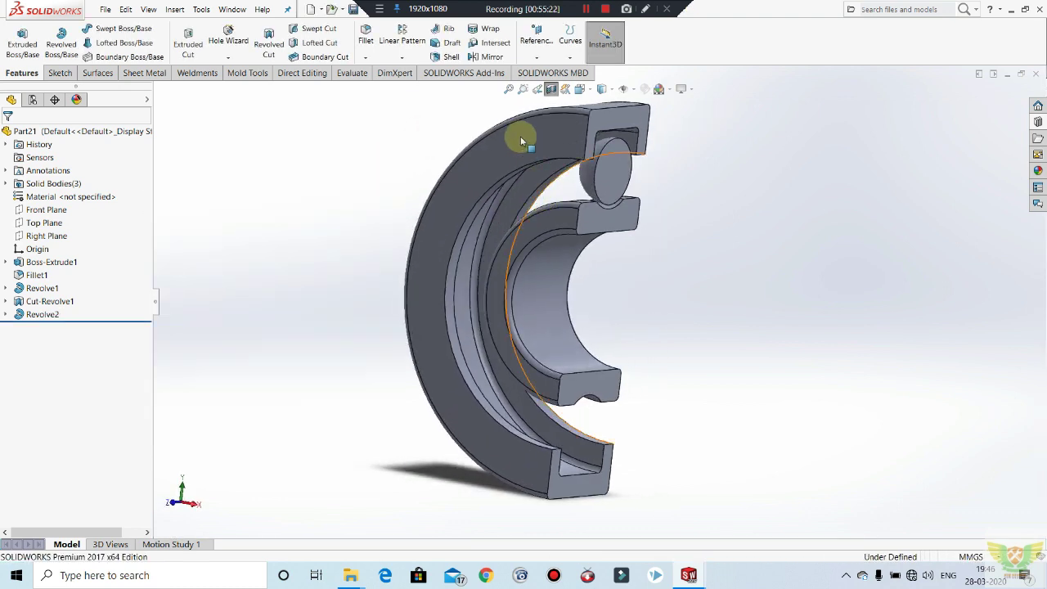
pyautogui.click(551, 90)
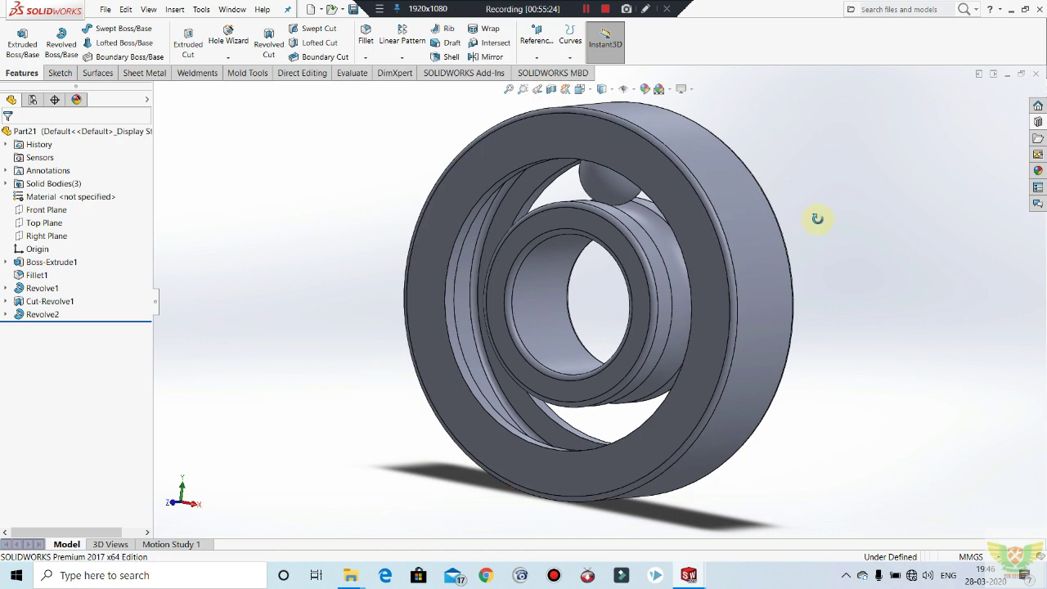
pyautogui.moveTo(818, 218)
pyautogui.mouseDown(button='middle')
pyautogui.moveTo(836, 196)
pyautogui.moveTo(507, 104)
pyautogui.mouseUp(button='middle')
# Set up a circular pattern around the inner ring face with 11 equally spaced instances over 360°.
pyautogui.click(402, 57)
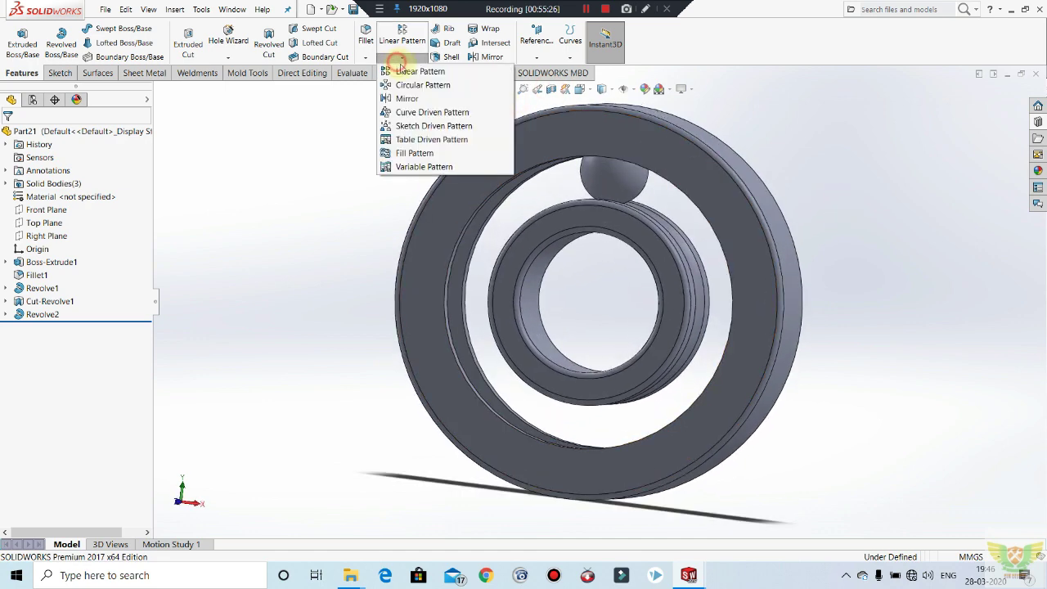
pyautogui.click(411, 86)
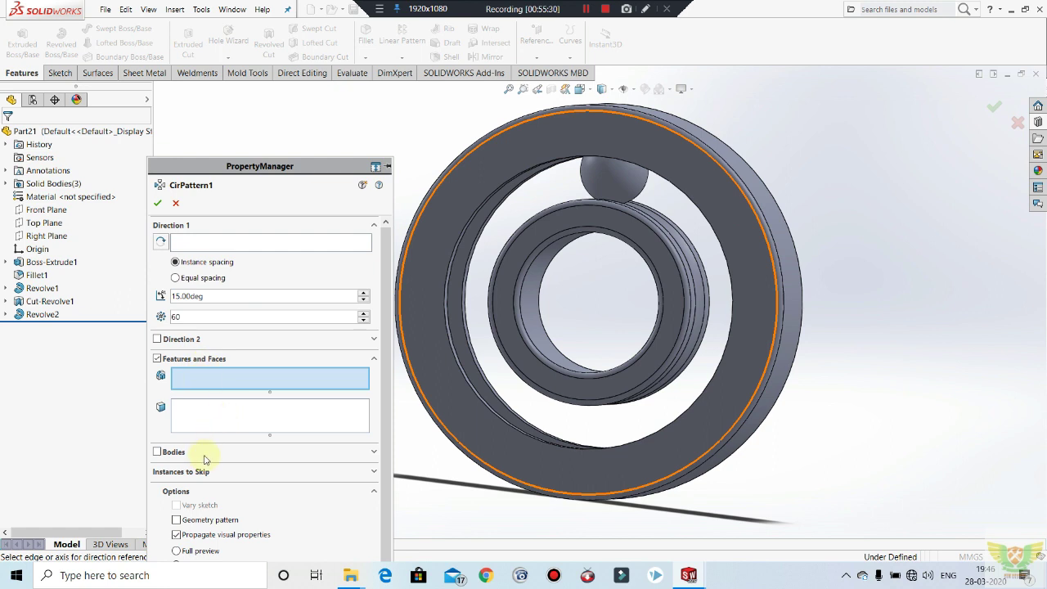
pyautogui.click(618, 180)
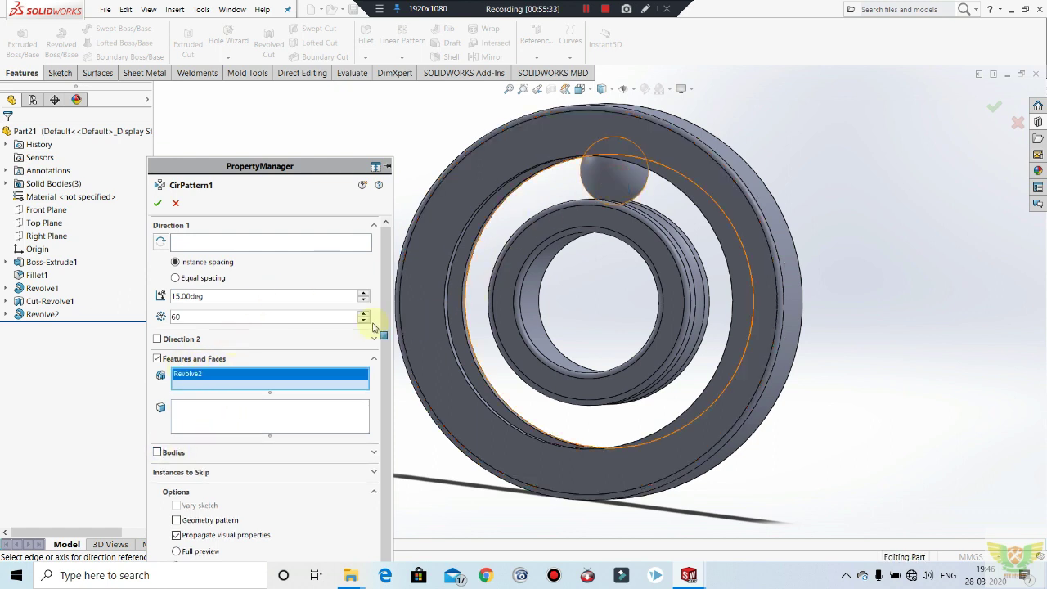
pyautogui.click(208, 246)
pyautogui.click(553, 319)
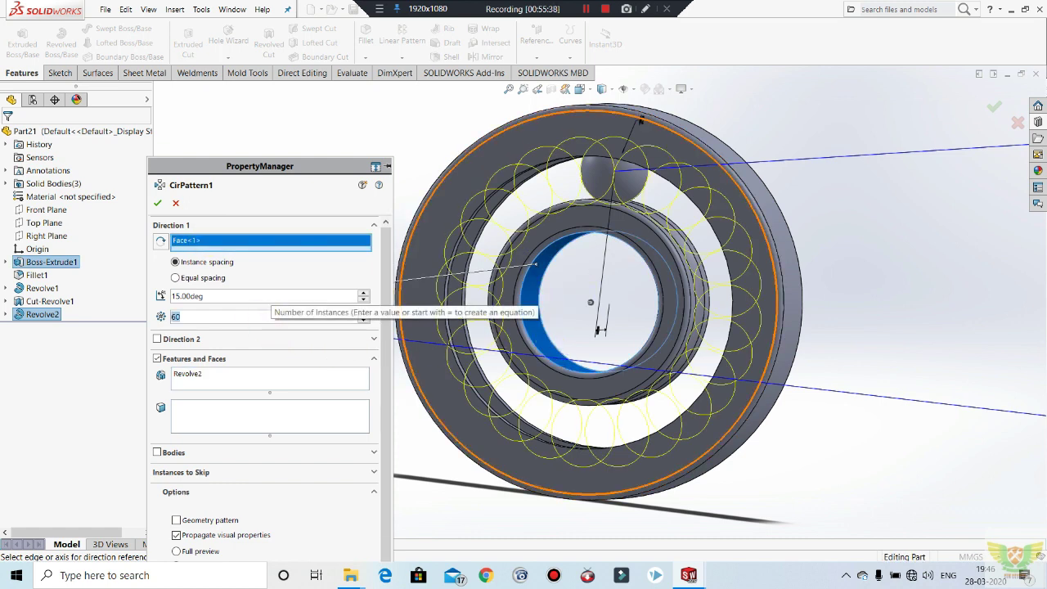
pyautogui.write('20')
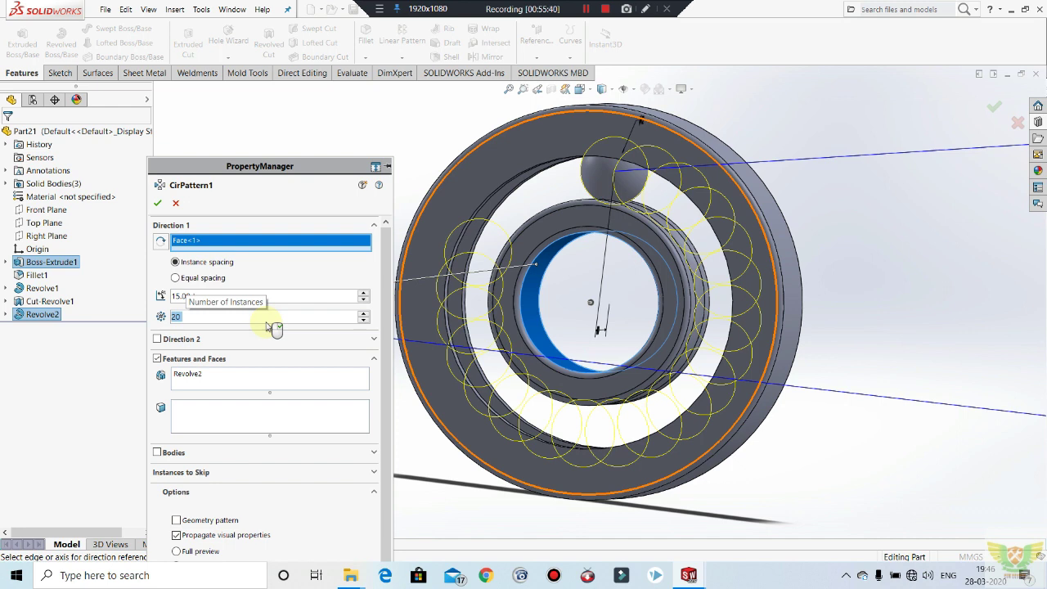
pyautogui.click(175, 278)
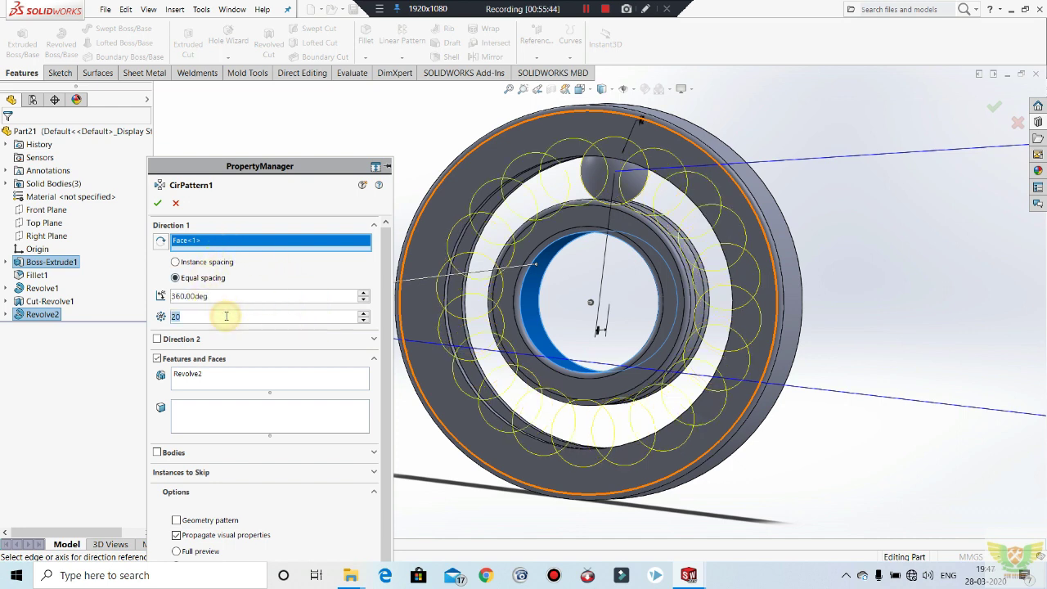
pyautogui.write('10')
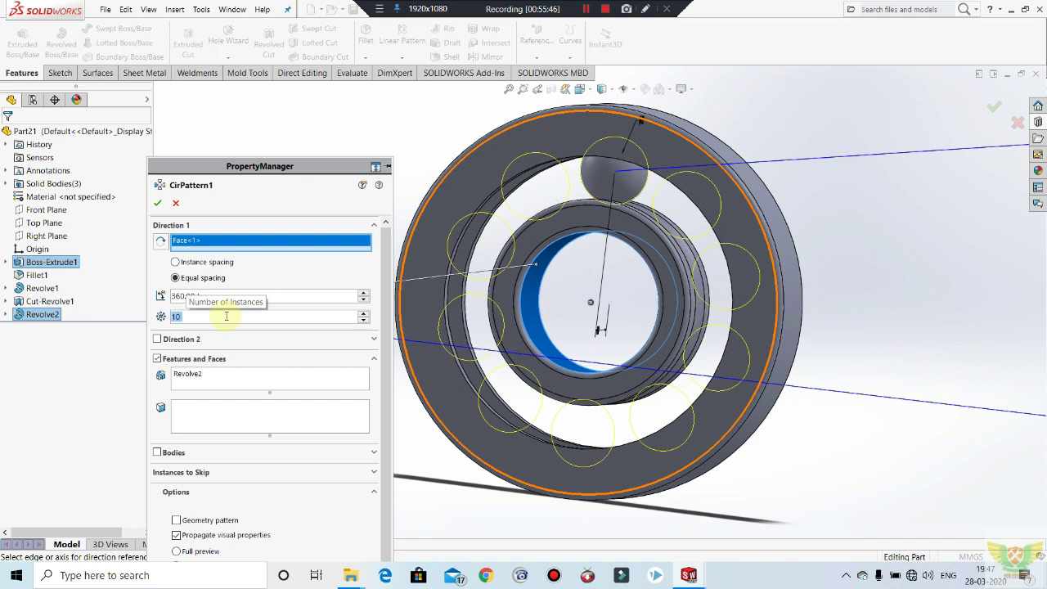
pyautogui.press('Return')
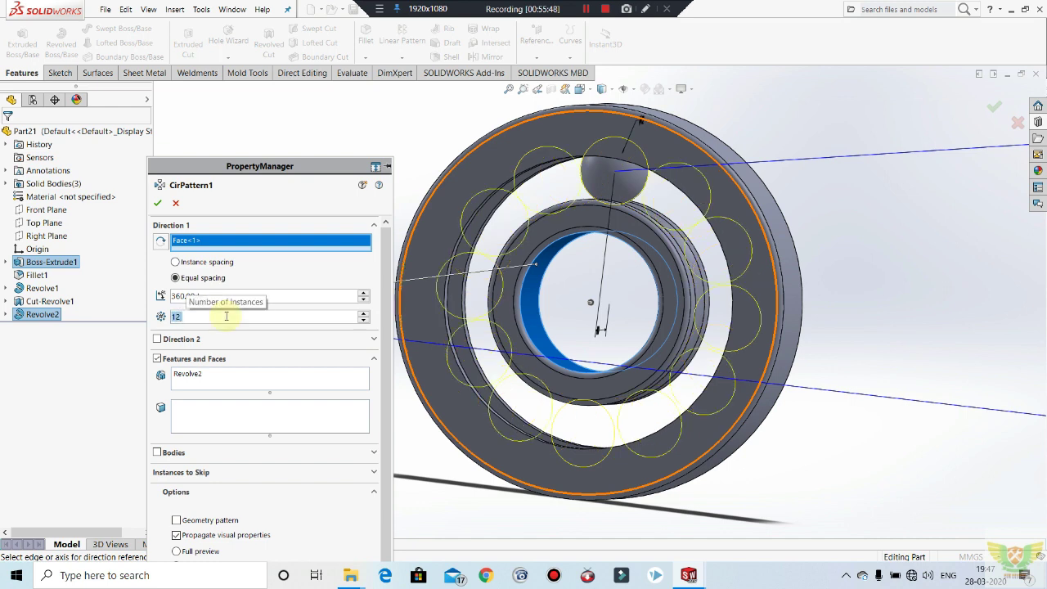
pyautogui.write('1')
pyautogui.press('Return')
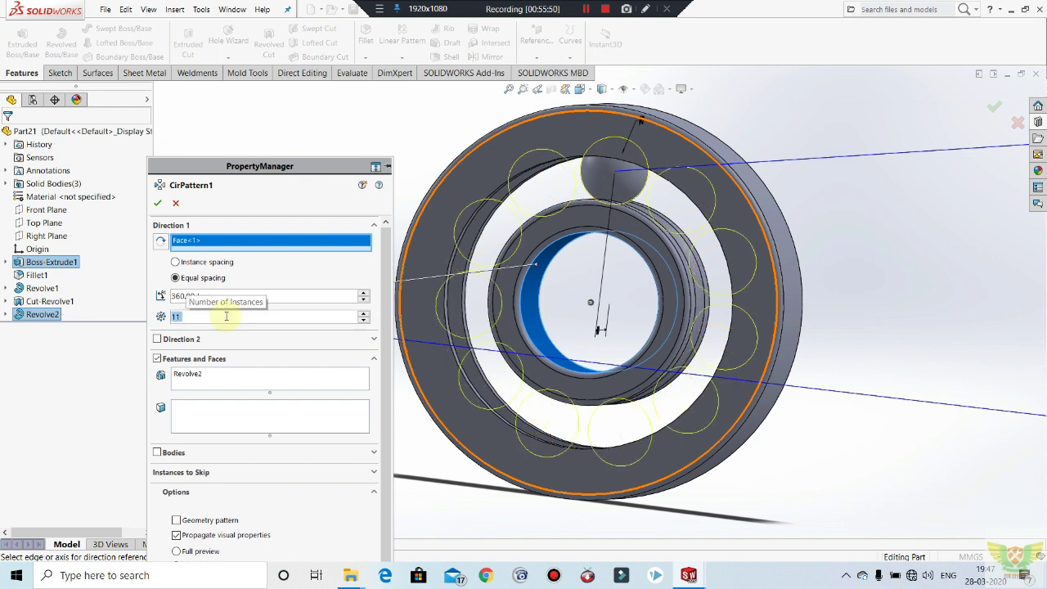
# Pattern the ball body instead of features, confirm the pattern, and inspect the ring of balls.
pyautogui.click(158, 203)
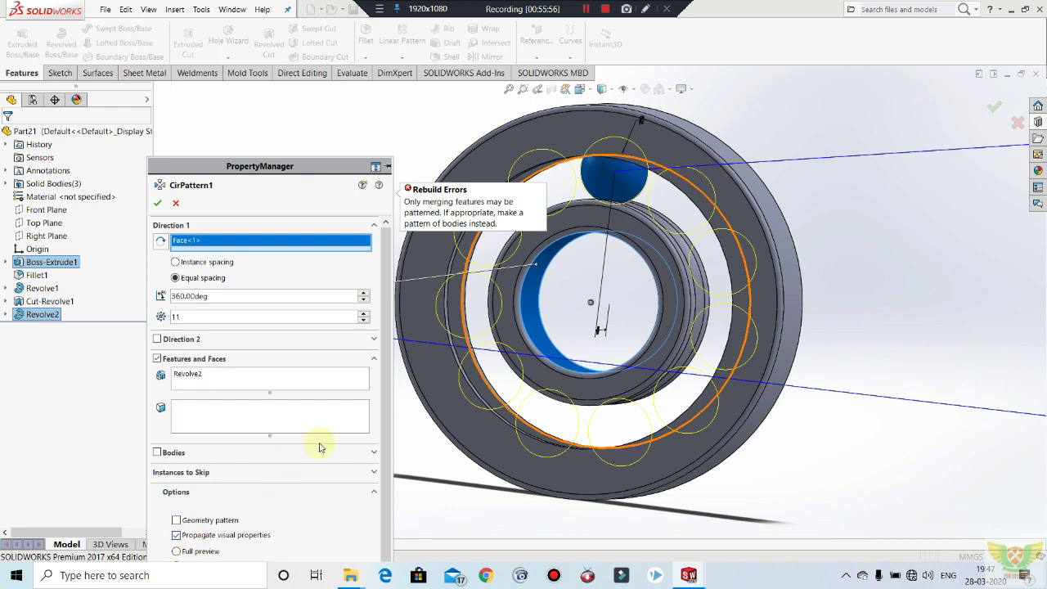
pyautogui.moveTo(382, 415); pyautogui.dragTo(391, 479)
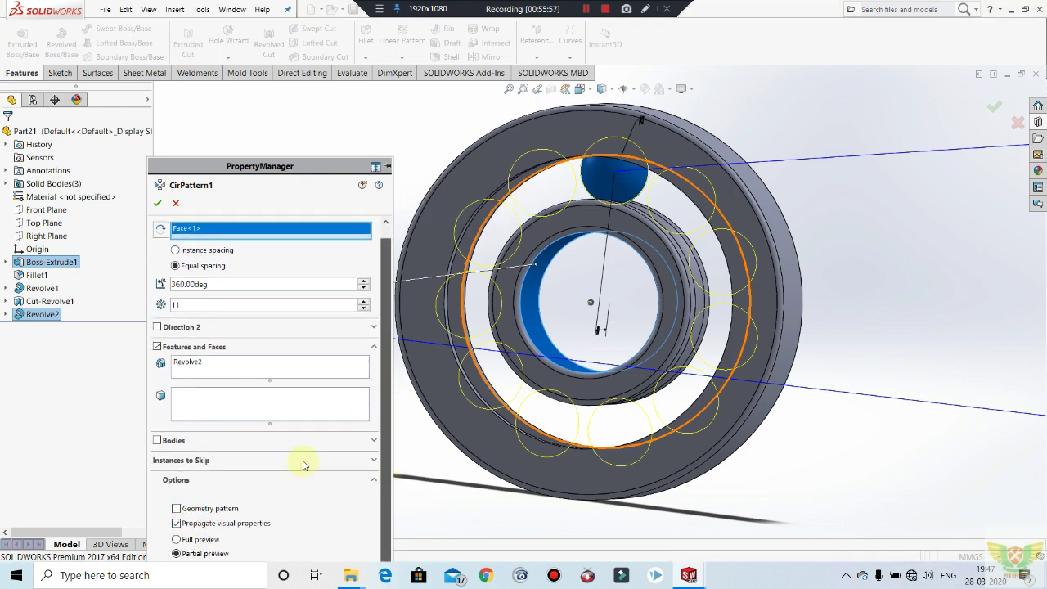
pyautogui.click(203, 458)
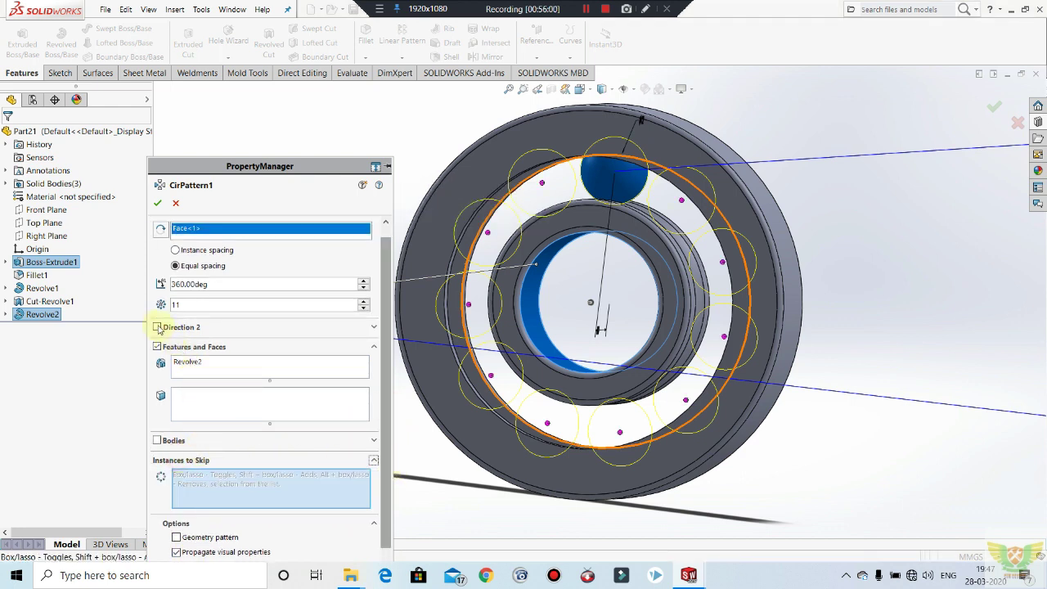
pyautogui.click(187, 363)
pyautogui.rightClick(203, 366)
pyautogui.click(224, 375)
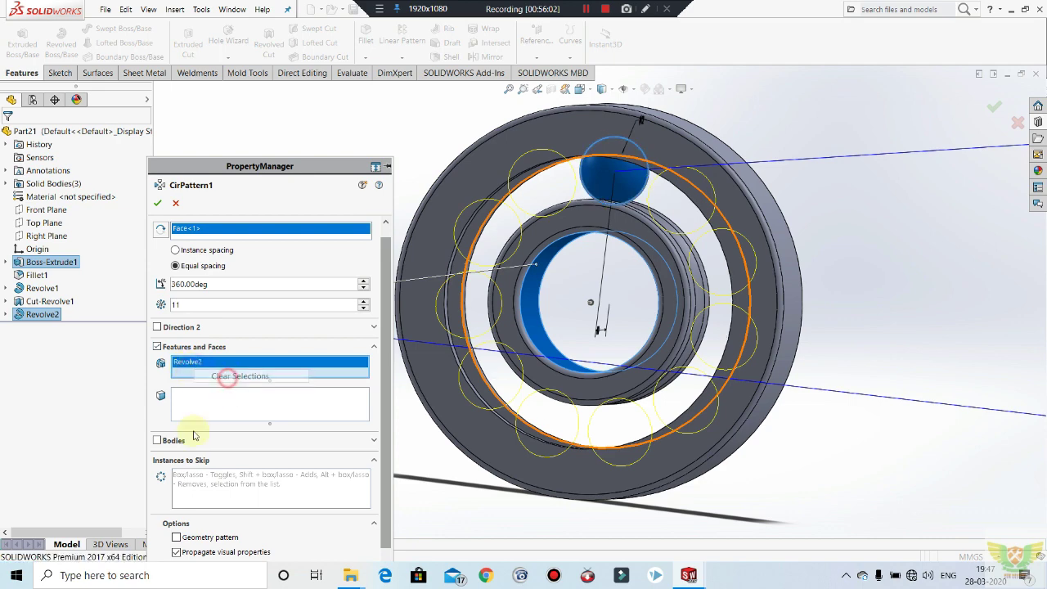
pyautogui.click(155, 441)
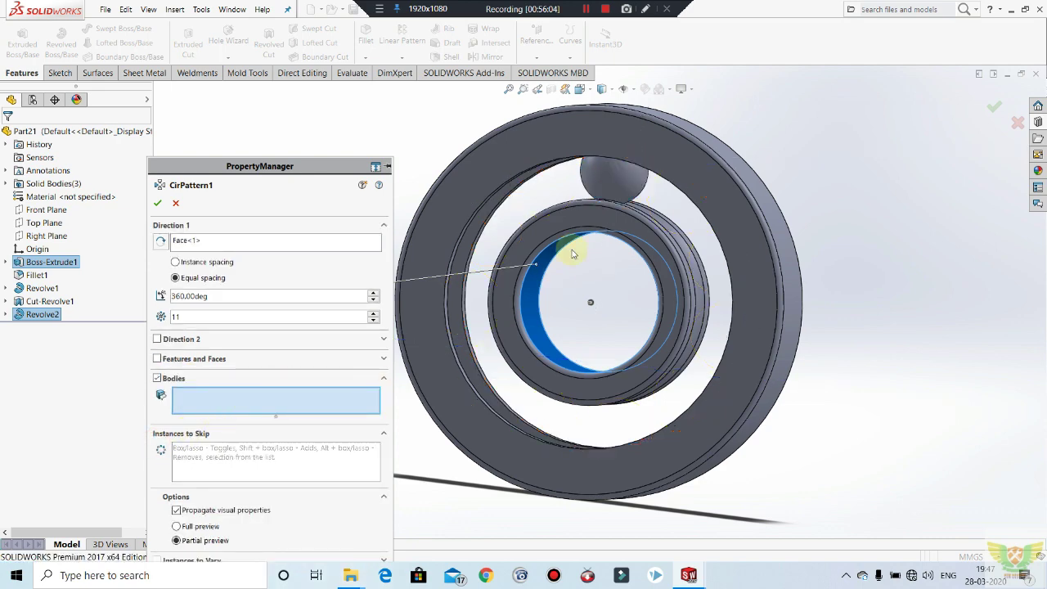
pyautogui.click(609, 177)
pyautogui.click(158, 203)
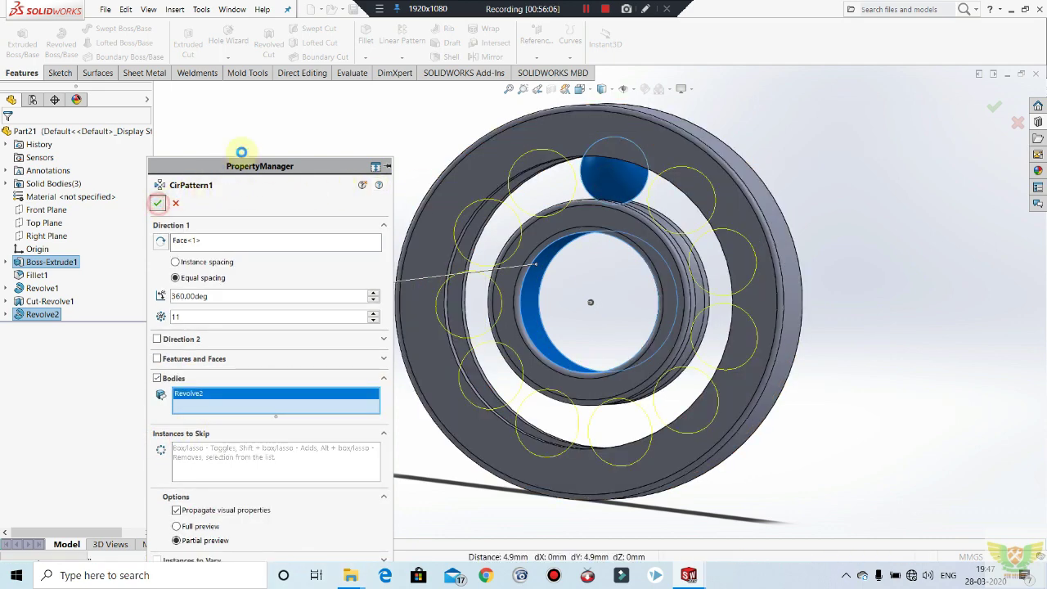
pyautogui.moveTo(377, 233)
pyautogui.mouseDown(button='middle')
pyautogui.moveTo(533, 297)
pyautogui.moveTo(592, 154)
pyautogui.moveTo(542, 240)
pyautogui.moveTo(625, 330)
pyautogui.moveTo(518, 391)
pyautogui.moveTo(379, 328)
pyautogui.moveTo(416, 410)
pyautogui.moveTo(466, 401)
pyautogui.moveTo(619, 280)
pyautogui.mouseUp(button='middle')
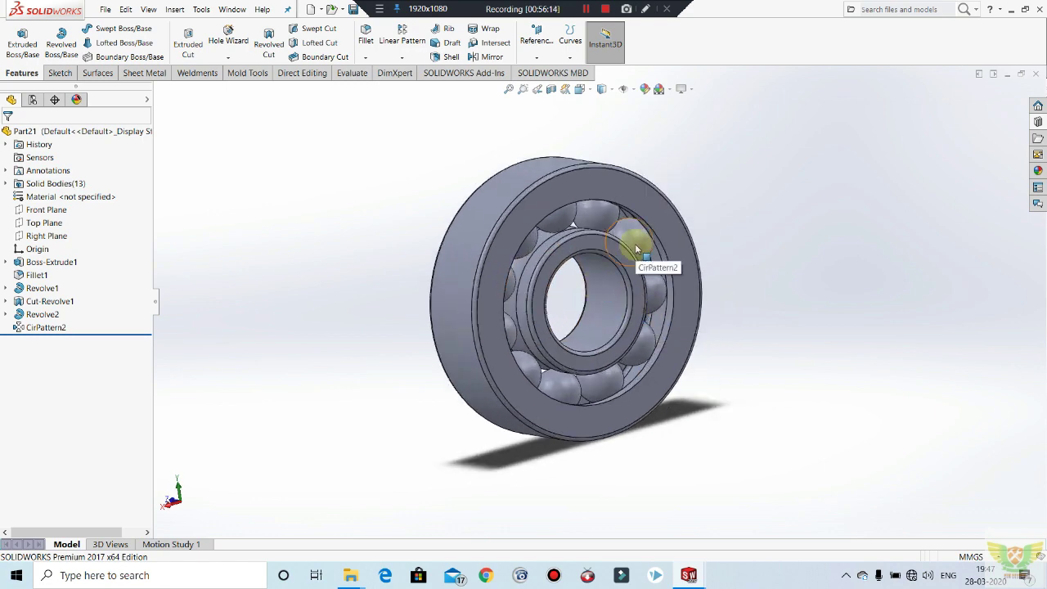
pyautogui.moveTo(674, 287)
pyautogui.mouseDown(button='middle')
pyautogui.moveTo(657, 318)
pyautogui.moveTo(614, 222)
pyautogui.mouseUp(button='middle')
pyautogui.scroll(2, 640, 260)
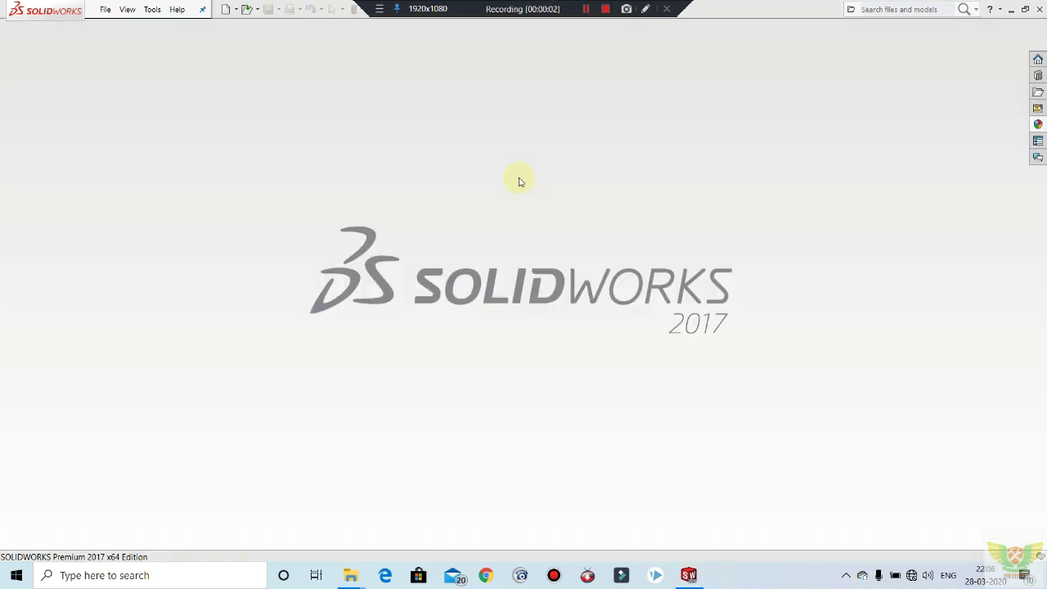
# Create a new empty assembly, Assem1, dismissing the component browser and Begin Assembly panel.
pyautogui.click(223, 14)
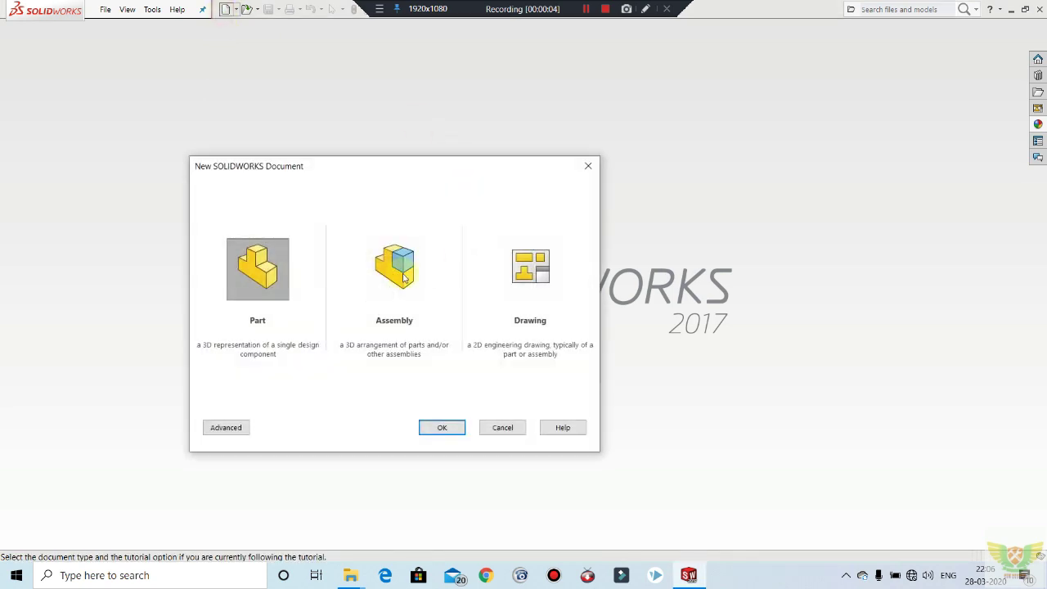
pyautogui.click(393, 269)
pyautogui.click(441, 429)
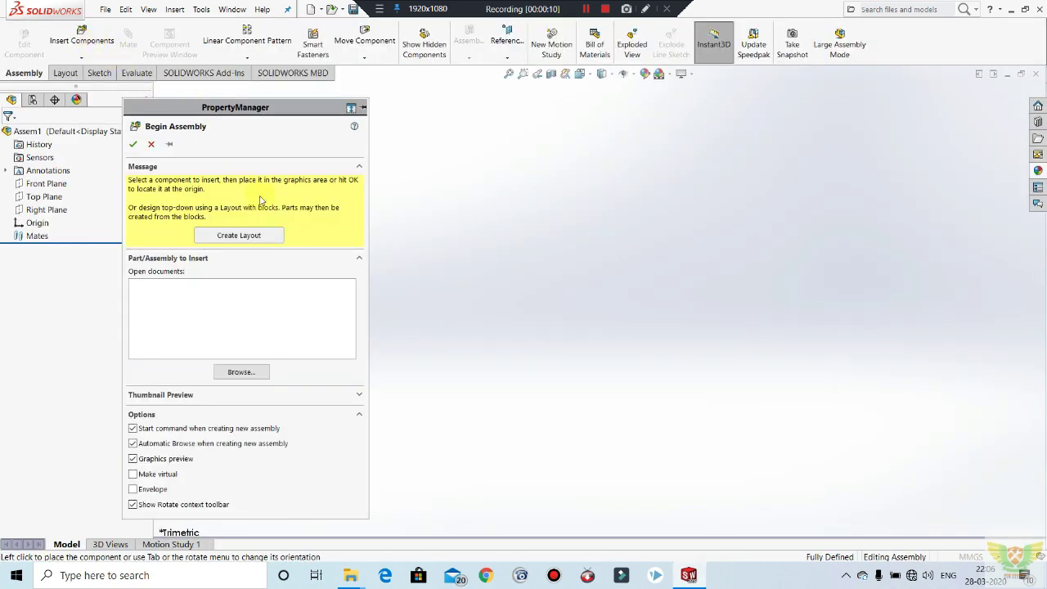
pyautogui.press('Escape')
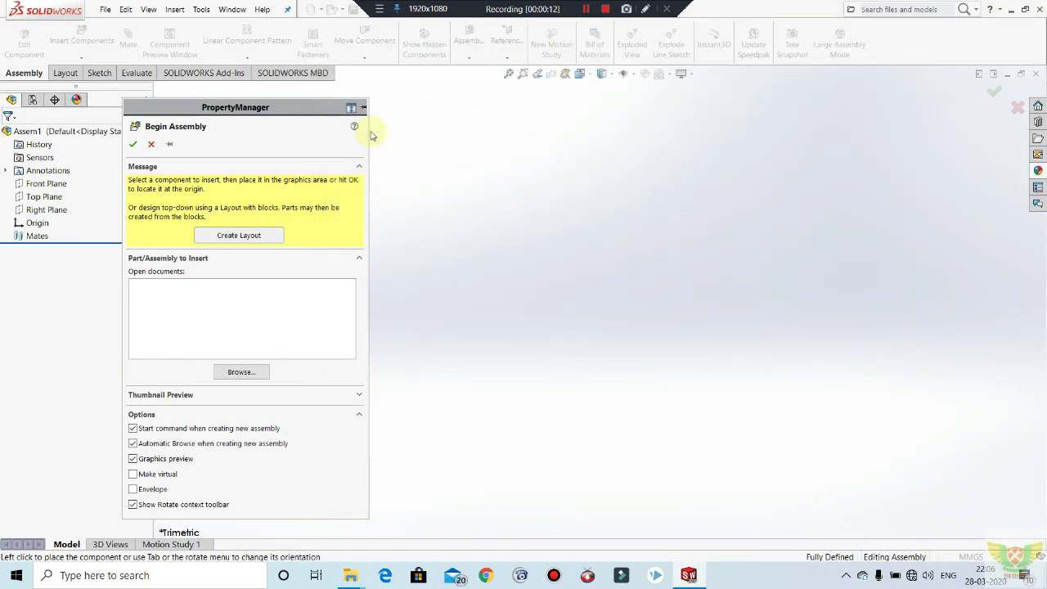
pyautogui.click(149, 145)
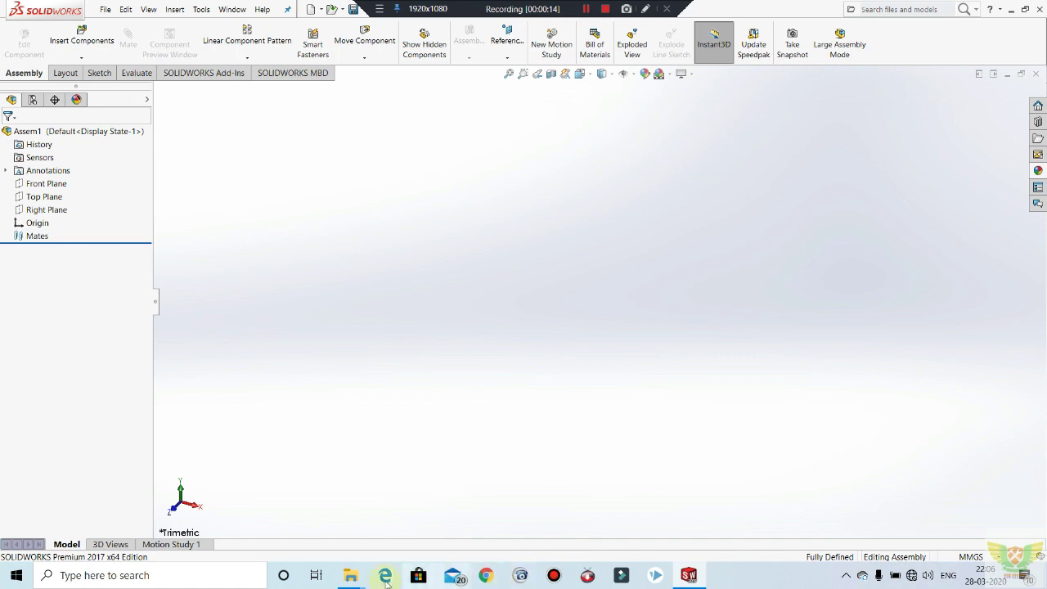
pyautogui.click(352, 578)
pyautogui.click(334, 522)
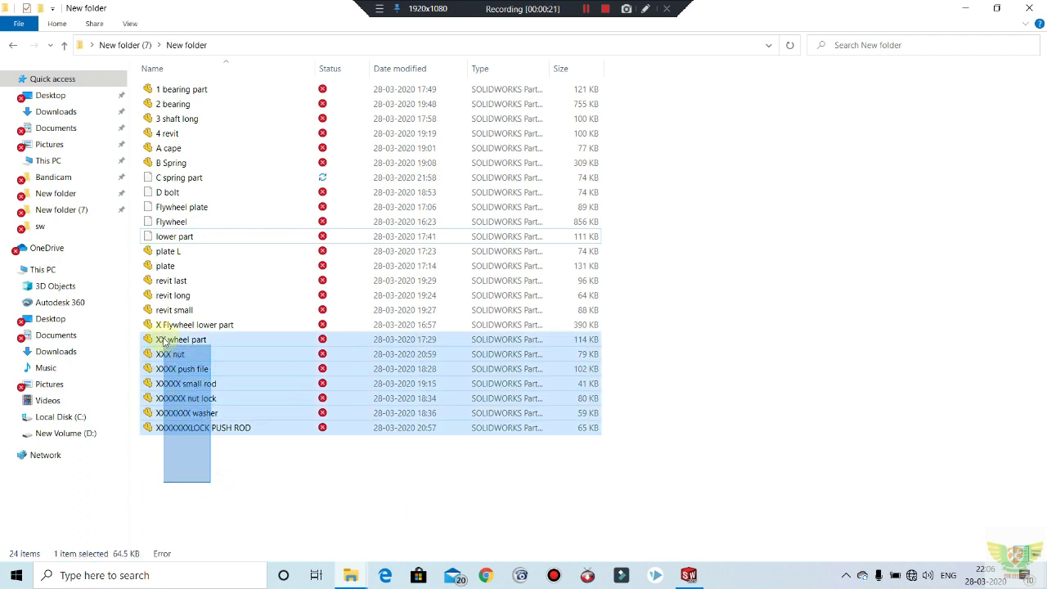
pyautogui.moveTo(196, 463); pyautogui.dragTo(240, 459)
pyautogui.click(648, 423)
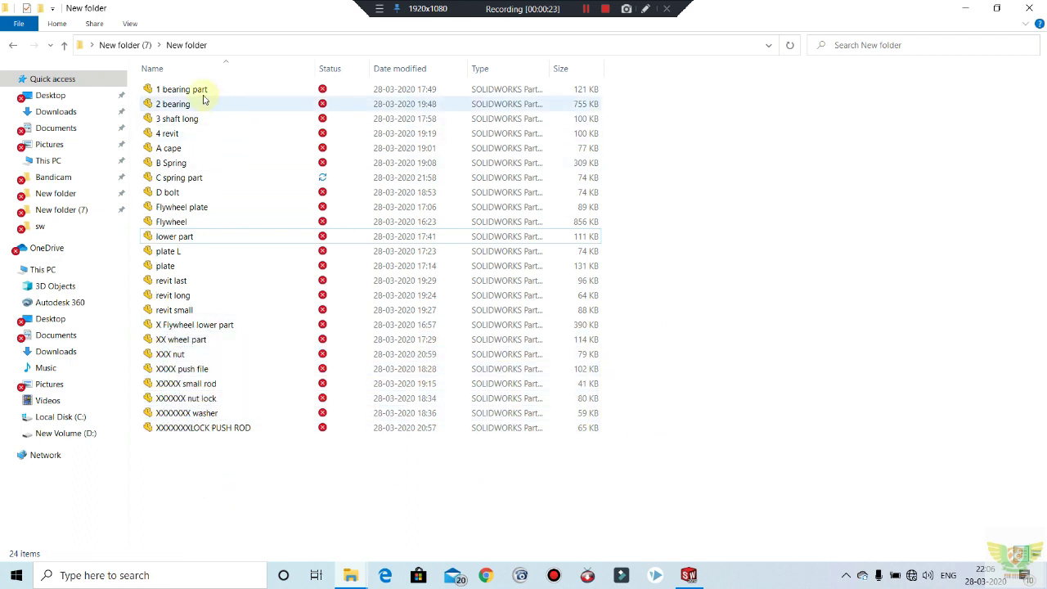
pyautogui.click(615, 86)
pyautogui.moveTo(584, 103)
pyautogui.mouseDown()
pyautogui.moveTo(608, 154)
pyautogui.moveTo(562, 198)
pyautogui.mouseUp()
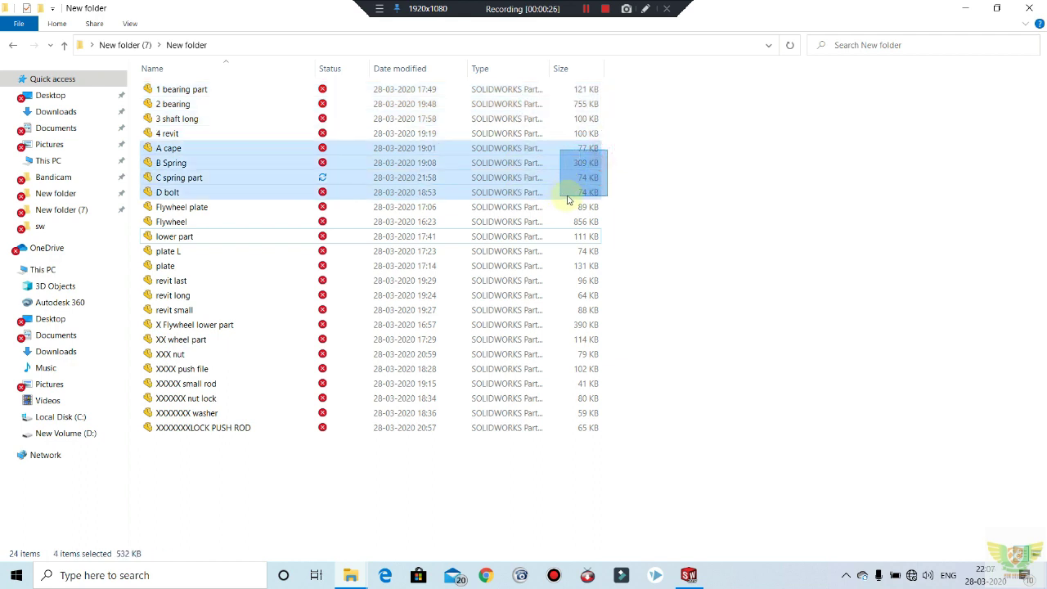
pyautogui.click(785, 161)
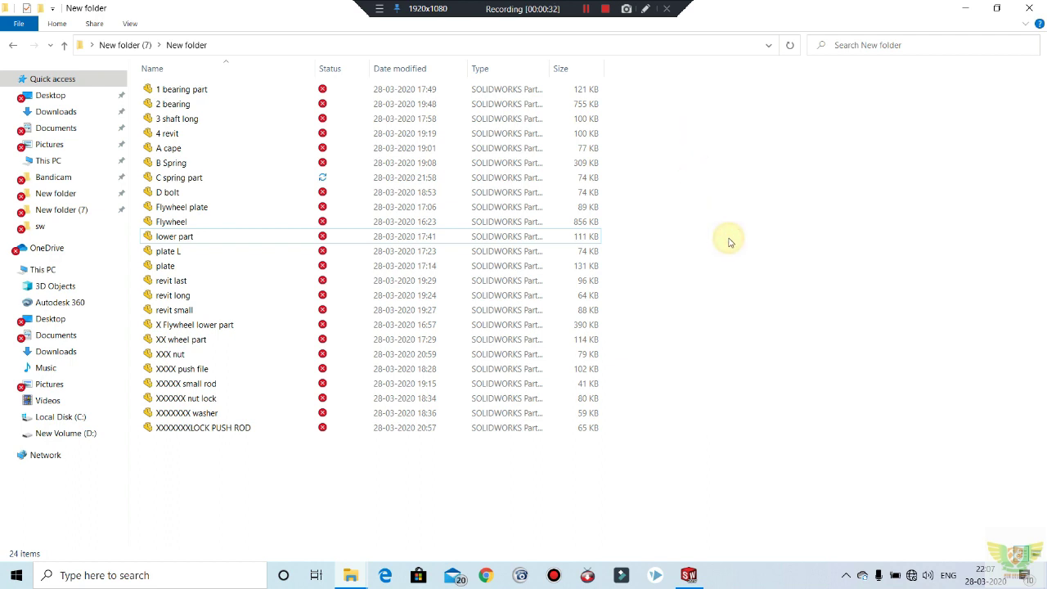
pyautogui.click(689, 576)
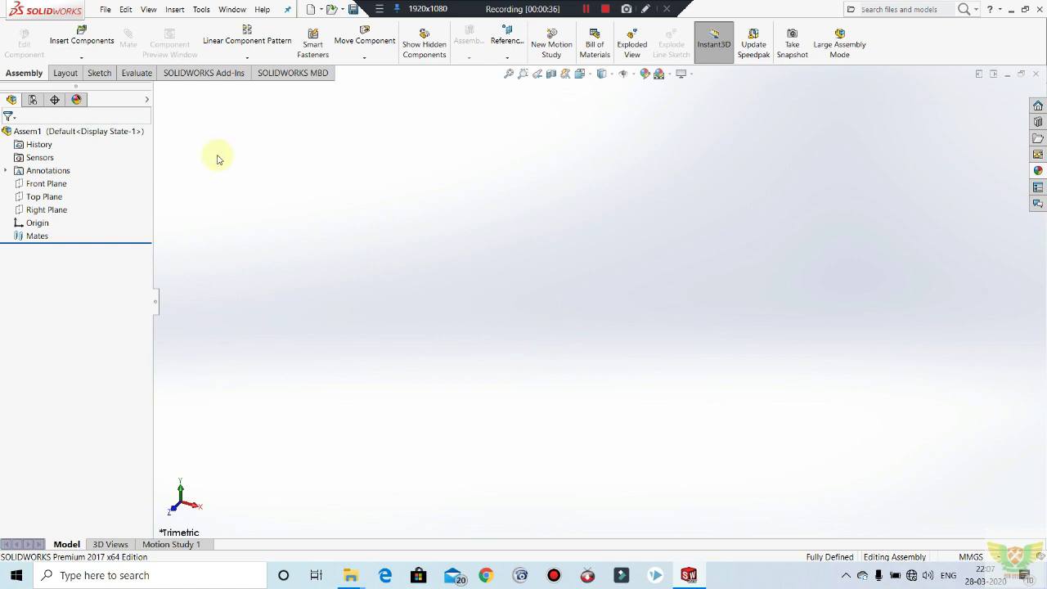
# Insert X Flywheel lower part from the New folder as the assembly's first, fixed component.
pyautogui.click(84, 41)
pyautogui.click(241, 351)
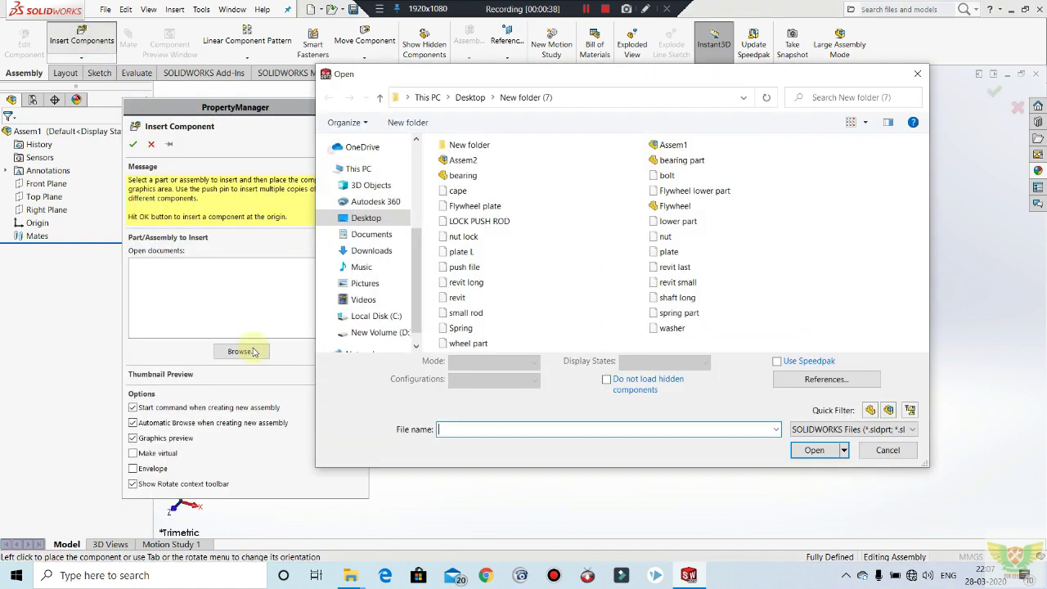
pyautogui.doubleClick(475, 145)
pyautogui.scroll(-3, 495, 237)
pyautogui.scroll(-2, 515, 270)
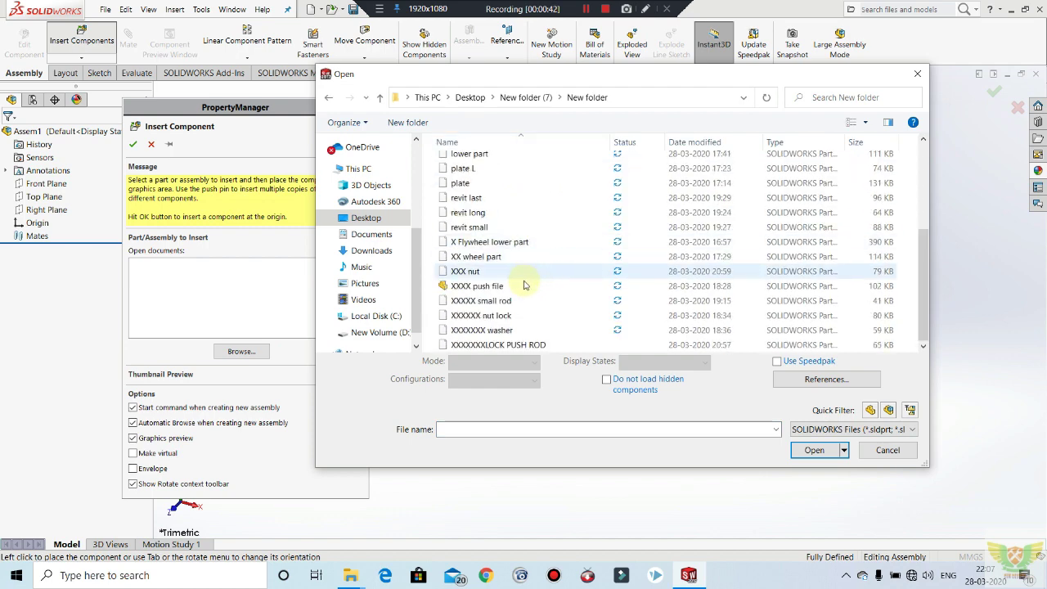
pyautogui.click(491, 243)
pyautogui.click(819, 440)
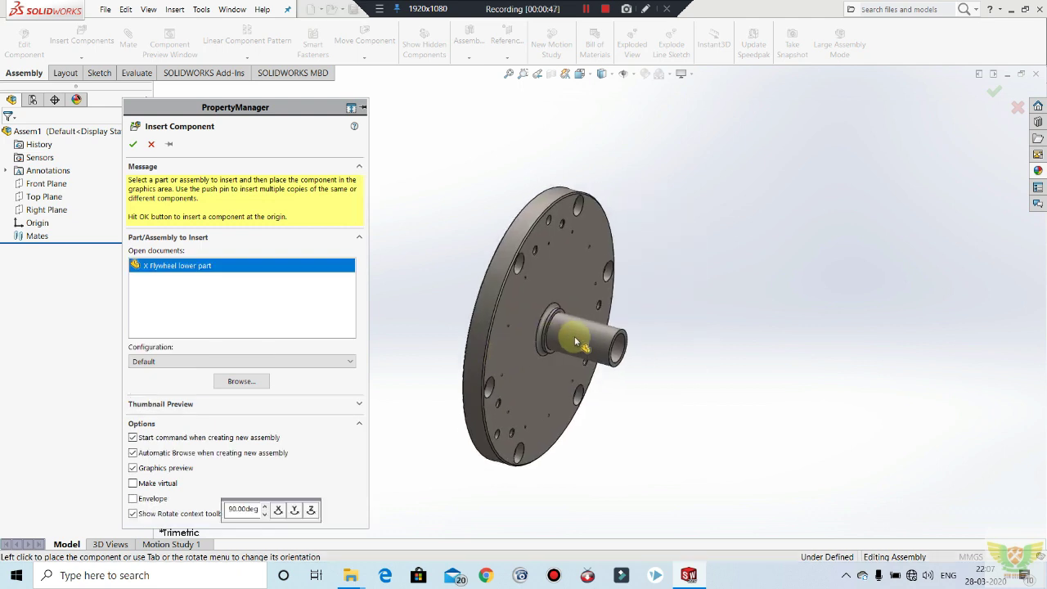
pyautogui.click(595, 350)
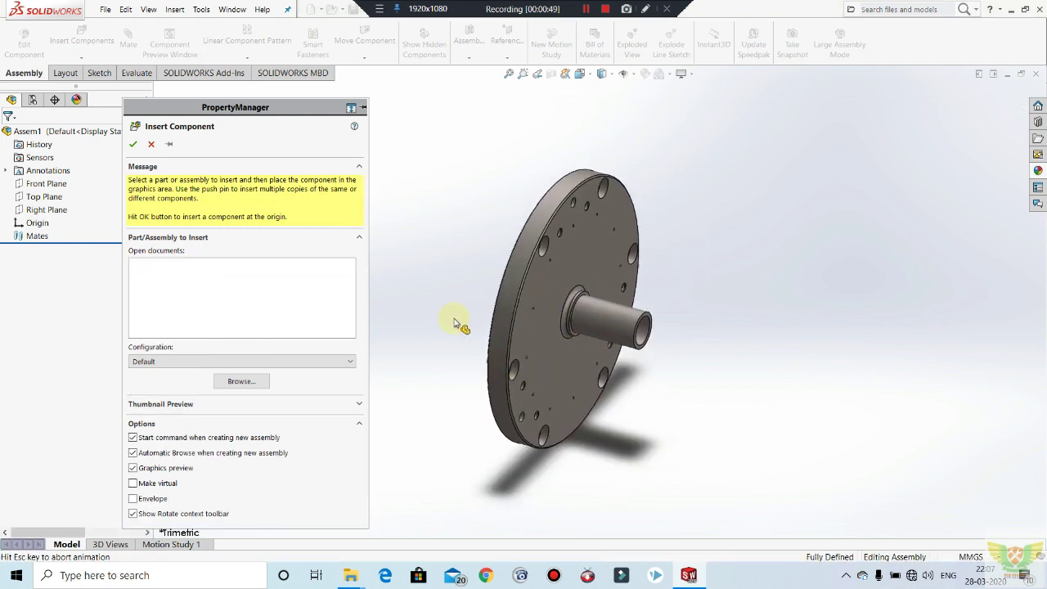
pyautogui.moveTo(438, 294)
pyautogui.mouseDown(button='middle')
pyautogui.moveTo(640, 172)
pyautogui.moveTo(649, 285)
pyautogui.moveTo(654, 269)
pyautogui.moveTo(501, 276)
pyautogui.mouseUp(button='middle')
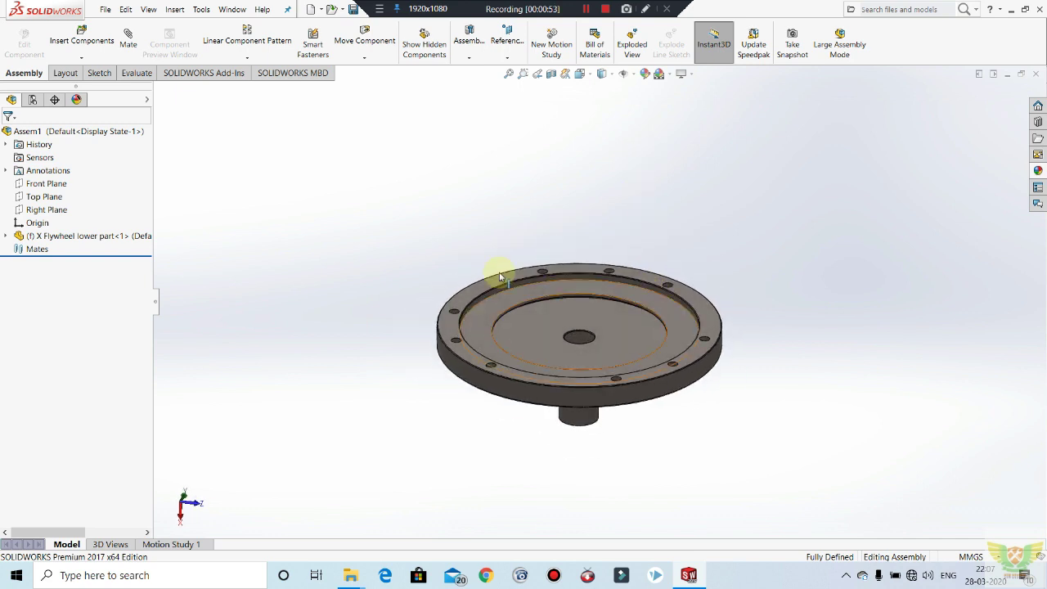
# Insert the XX wheel part below the flywheel and orbit so it sits above the hub.
pyautogui.click(127, 38)
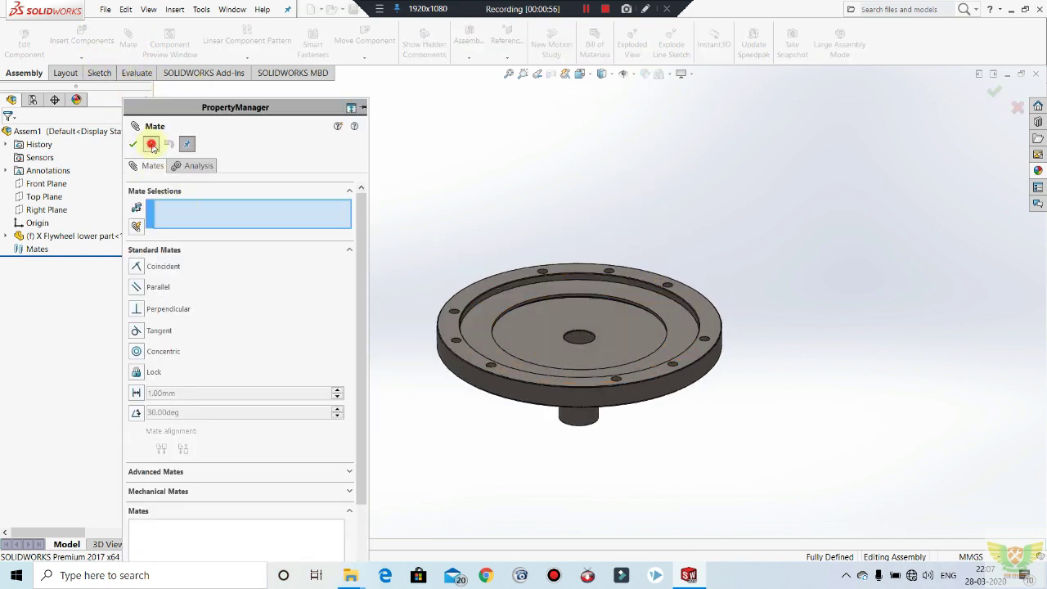
pyautogui.click(151, 145)
pyautogui.click(82, 39)
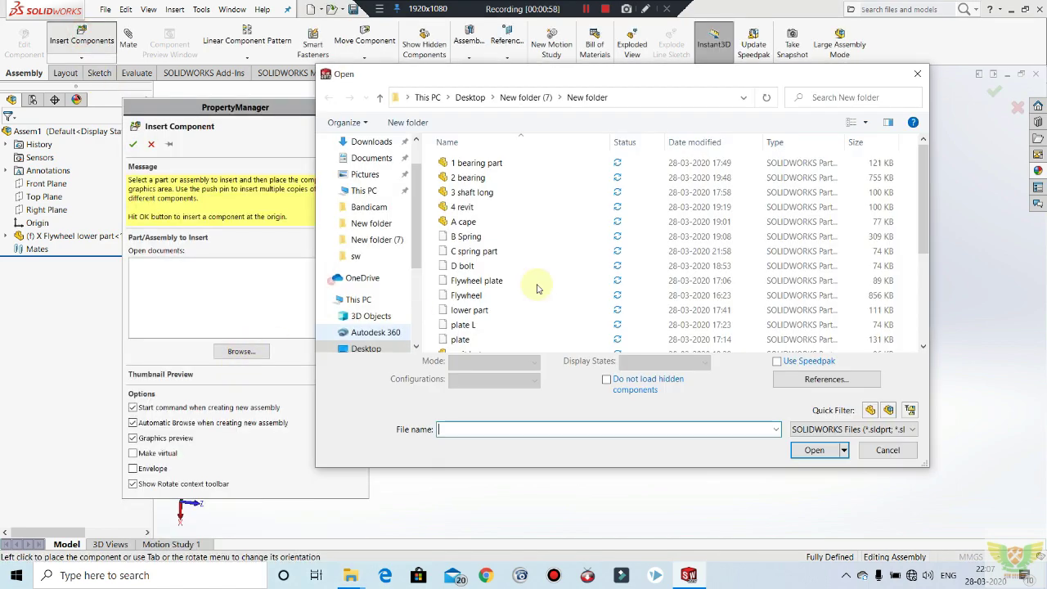
pyautogui.scroll(-2, 537, 288)
pyautogui.scroll(-1, 532, 287)
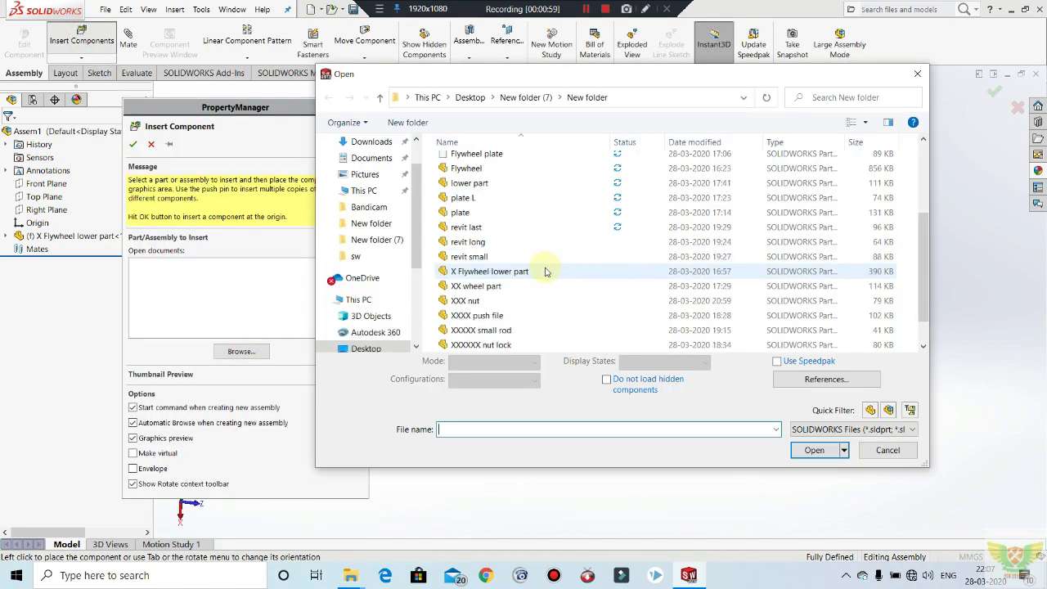
pyautogui.click(525, 286)
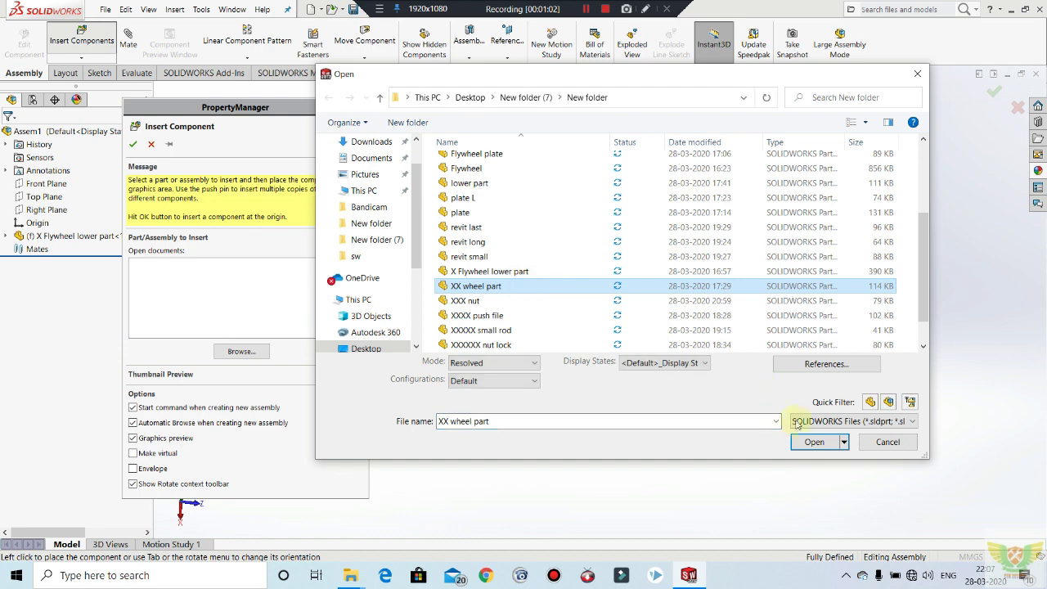
pyautogui.click(812, 442)
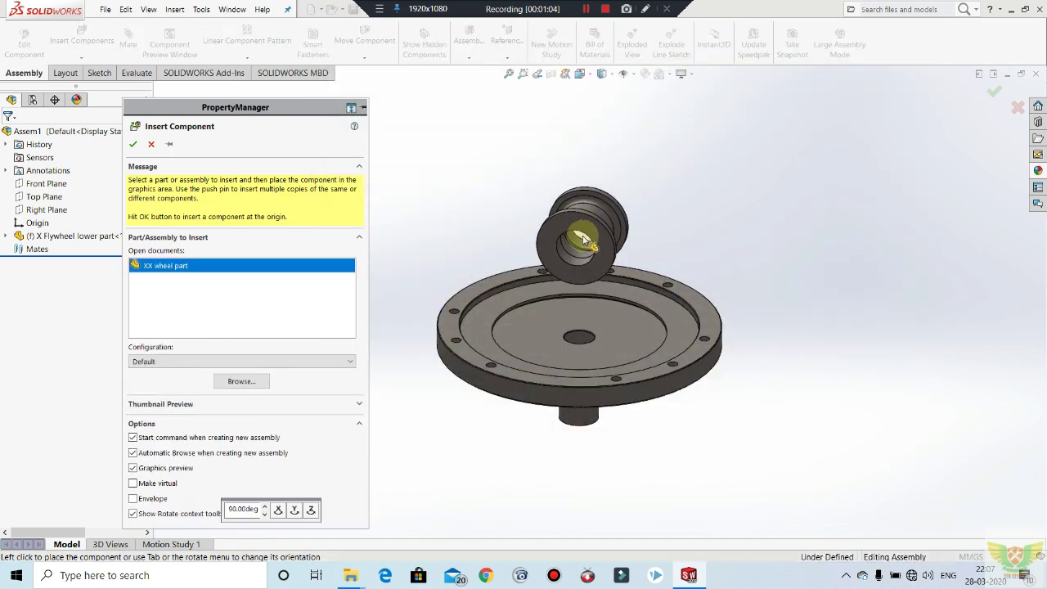
pyautogui.click(691, 501)
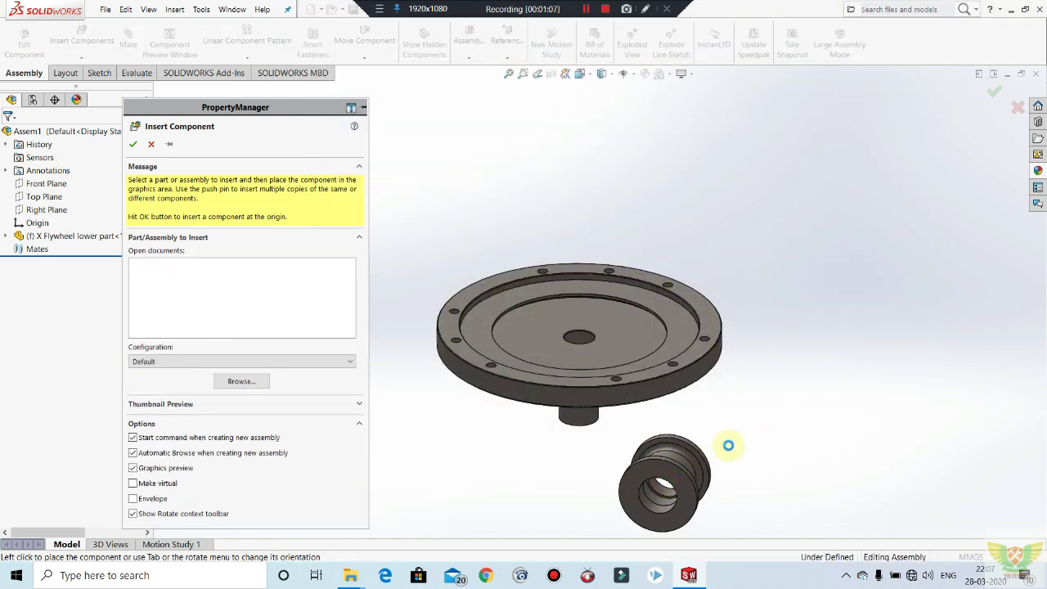
pyautogui.moveTo(714, 423)
pyautogui.mouseDown(button='middle')
pyautogui.moveTo(690, 304)
pyautogui.moveTo(692, 93)
pyautogui.mouseUp(button='middle')
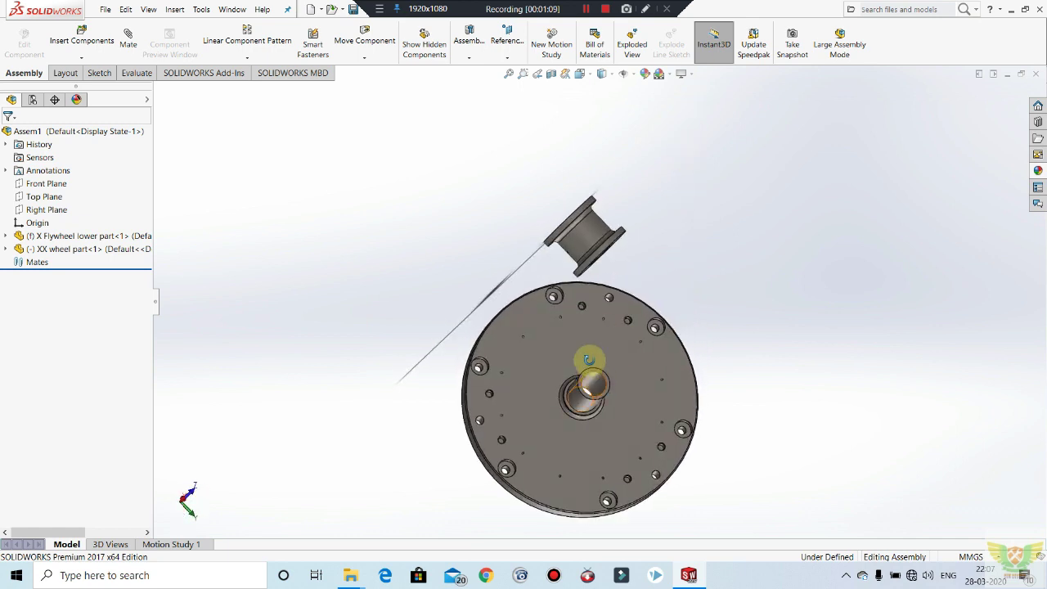
pyautogui.moveTo(592, 355); pyautogui.dragTo(593, 212, button='middle')
pyautogui.scroll(-3, 587, 376)
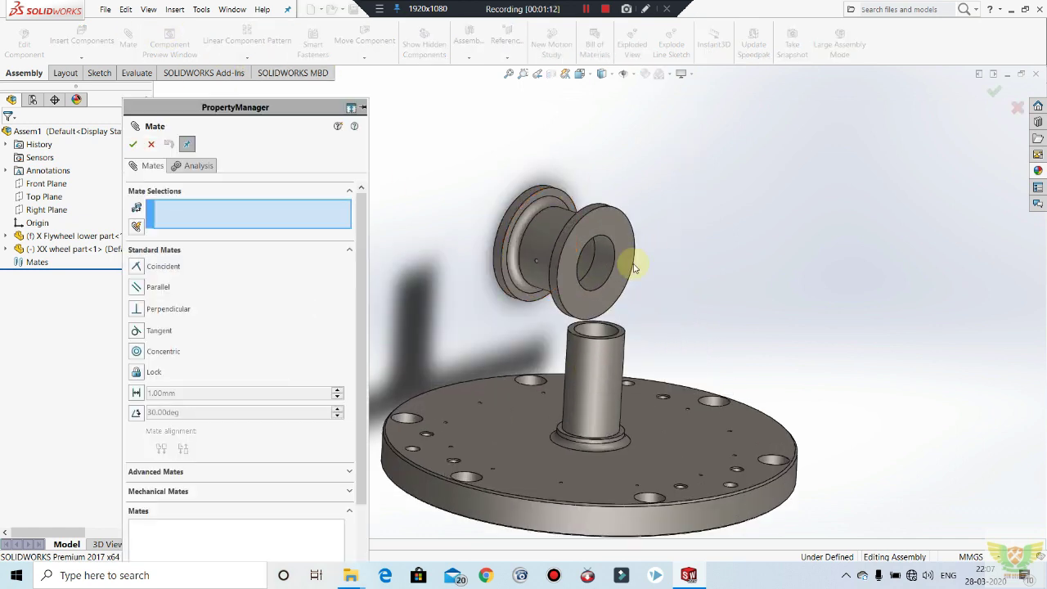
# Mate the wheel's bore concentric with the flywheel hub.
pyautogui.click(601, 268)
pyautogui.click(603, 381)
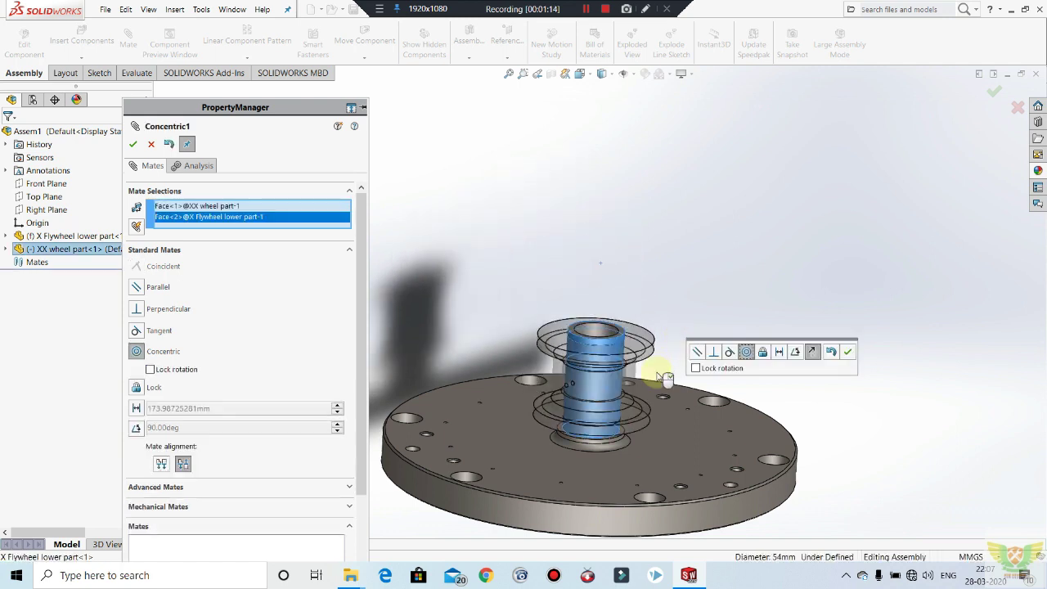
pyautogui.click(838, 354)
pyautogui.moveTo(666, 385); pyautogui.dragTo(605, 412, button='middle')
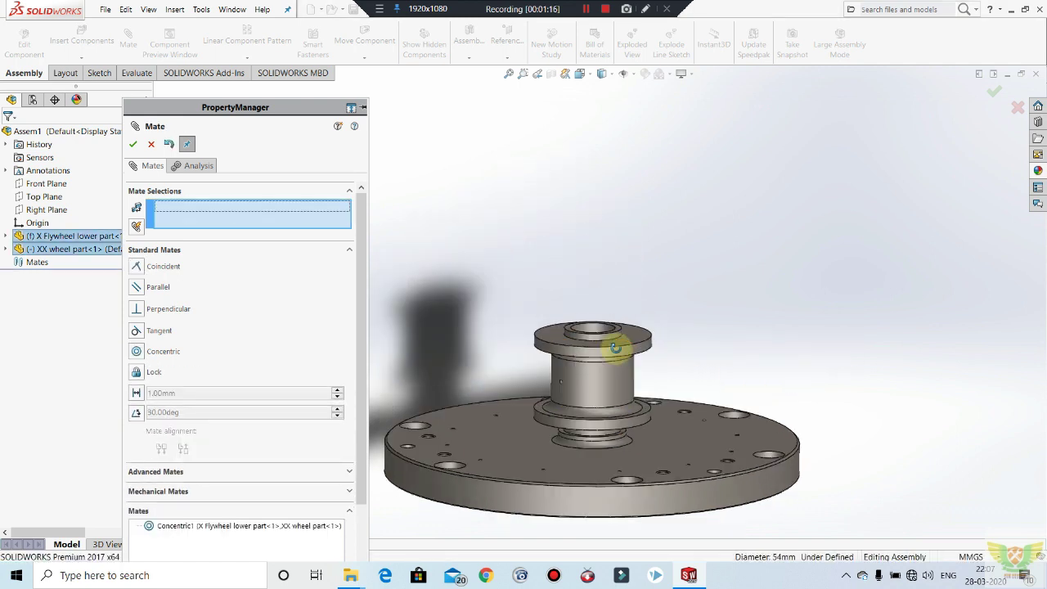
pyautogui.scroll(-2, 637, 400)
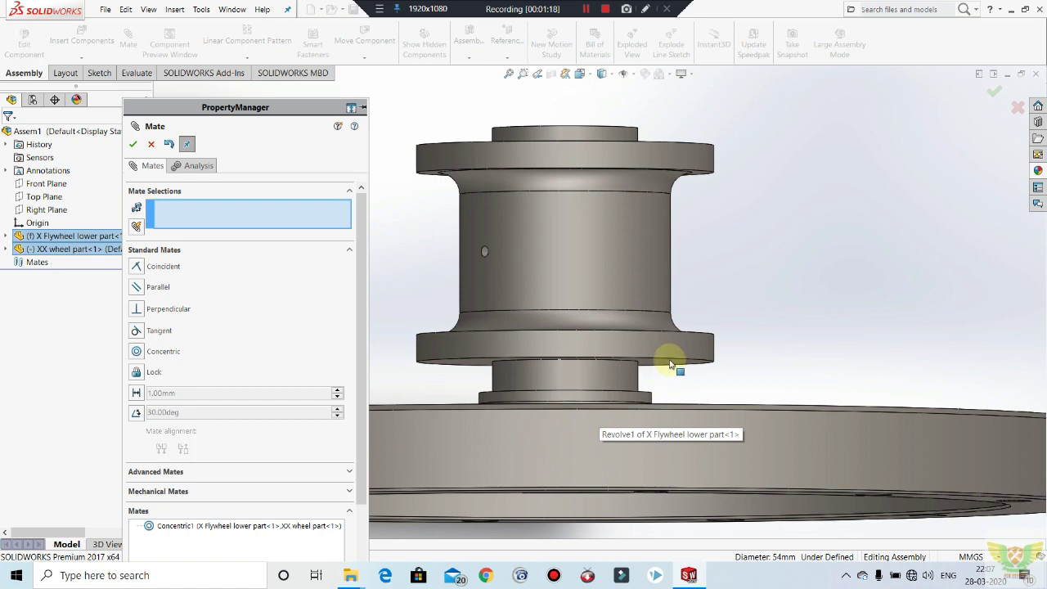
# Add a 10 mm distance mate between the wheel's lower face and the flywheel plate.
pyautogui.click(661, 370)
pyautogui.moveTo(739, 352); pyautogui.dragTo(739, 387, button='middle')
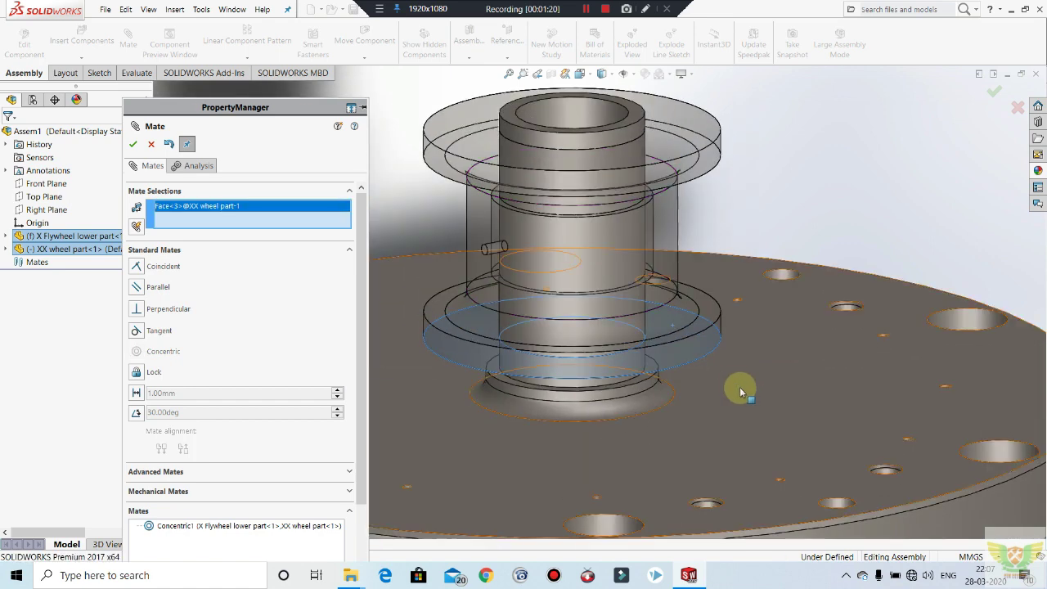
pyautogui.click(416, 358)
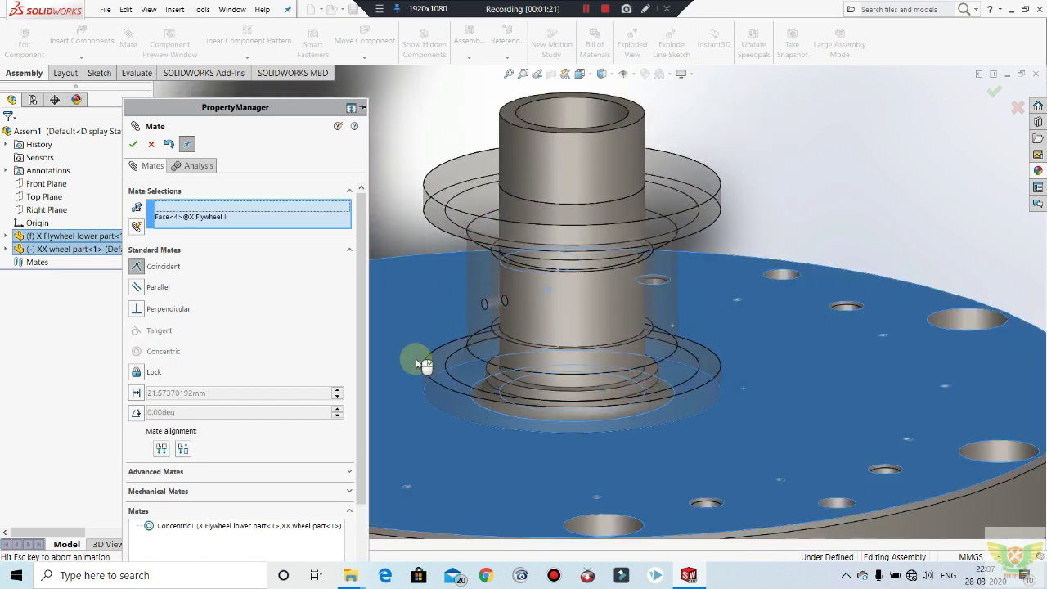
pyautogui.click(164, 394)
pyautogui.write('10')
pyautogui.press('Return')
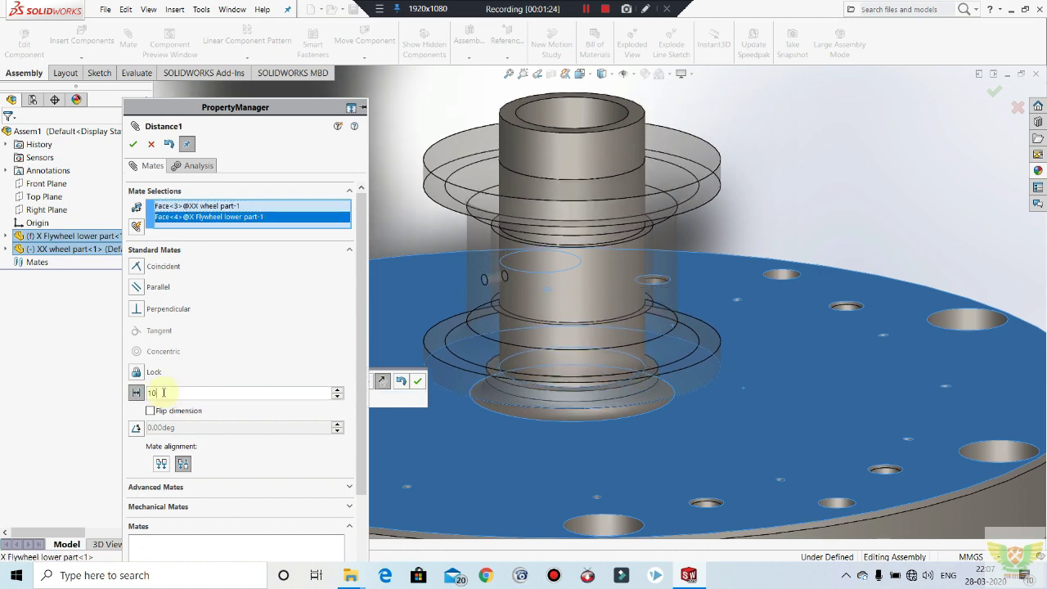
pyautogui.moveTo(711, 404); pyautogui.dragTo(729, 316, button='middle')
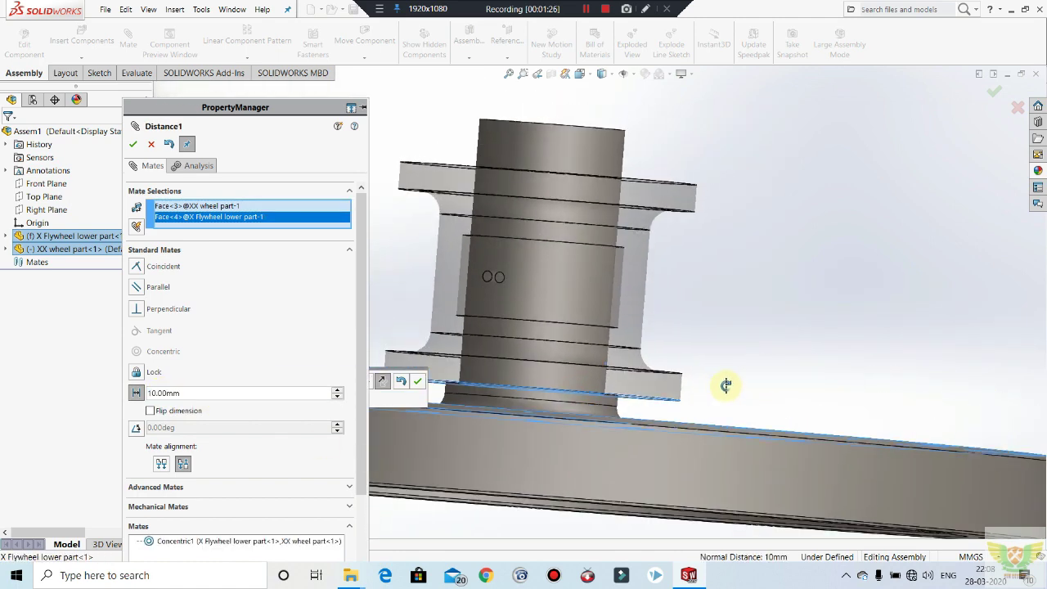
pyautogui.click(418, 382)
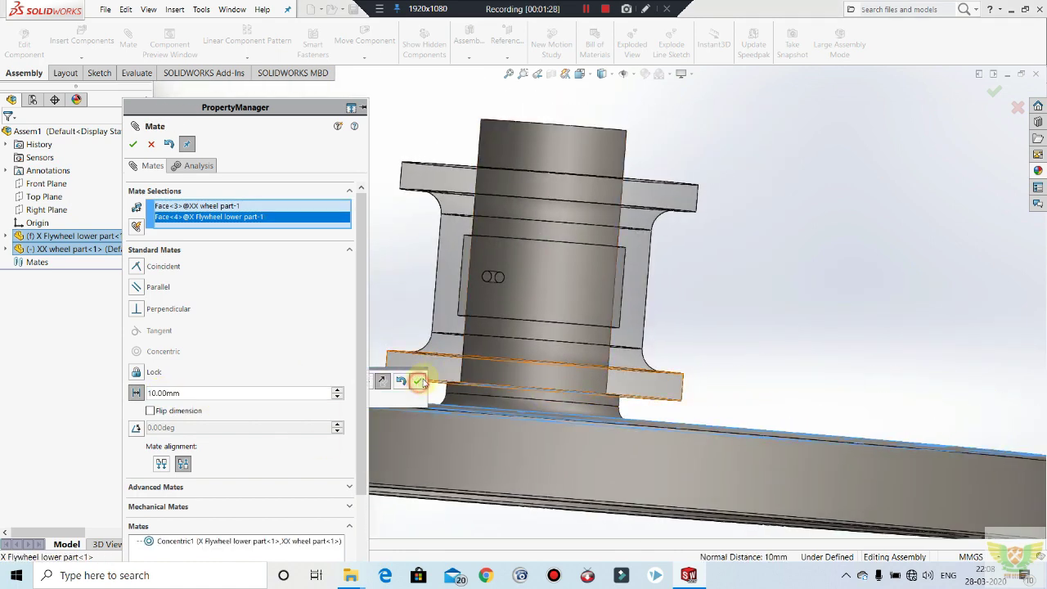
# Close the mate settings and orbit to a top-down view of the mated assembly.
pyautogui.press('Escape')
pyautogui.scroll(3, 794, 294)
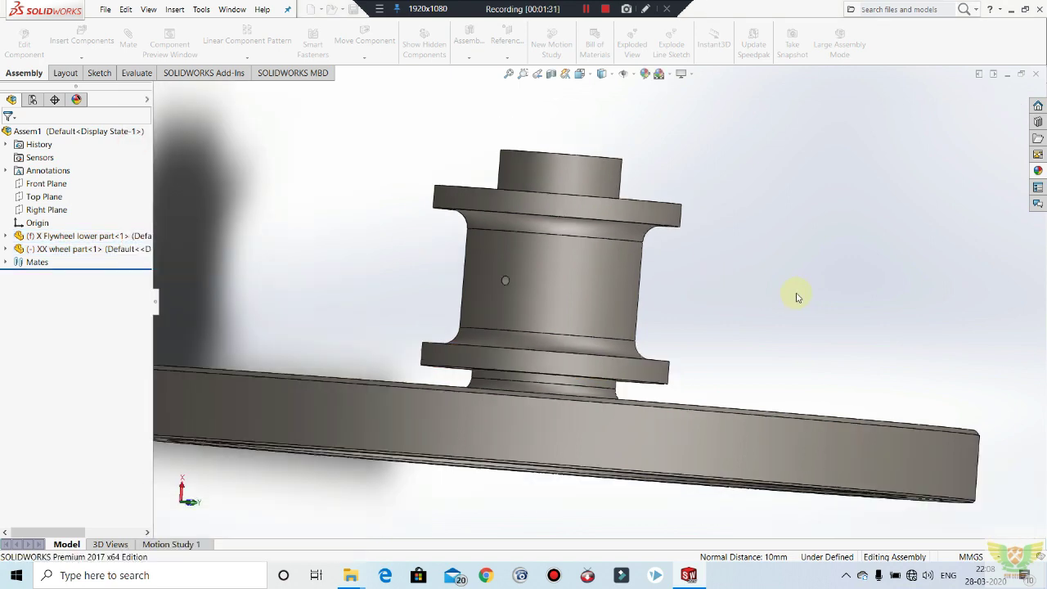
pyautogui.moveTo(643, 367); pyautogui.dragTo(585, 360, button='middle')
pyautogui.scroll(-2, 584, 360)
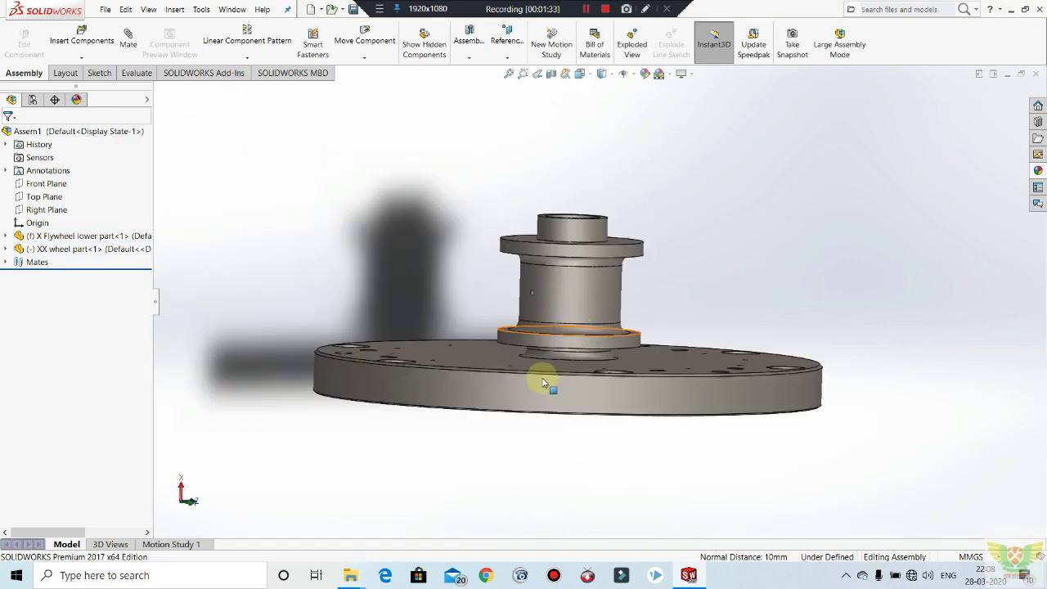
pyautogui.scroll(-2, 542, 374)
pyautogui.scroll(3, 463, 303)
pyautogui.moveTo(491, 339)
pyautogui.mouseDown(button='middle')
pyautogui.moveTo(477, 384)
pyautogui.moveTo(549, 285)
pyautogui.mouseUp(button='middle')
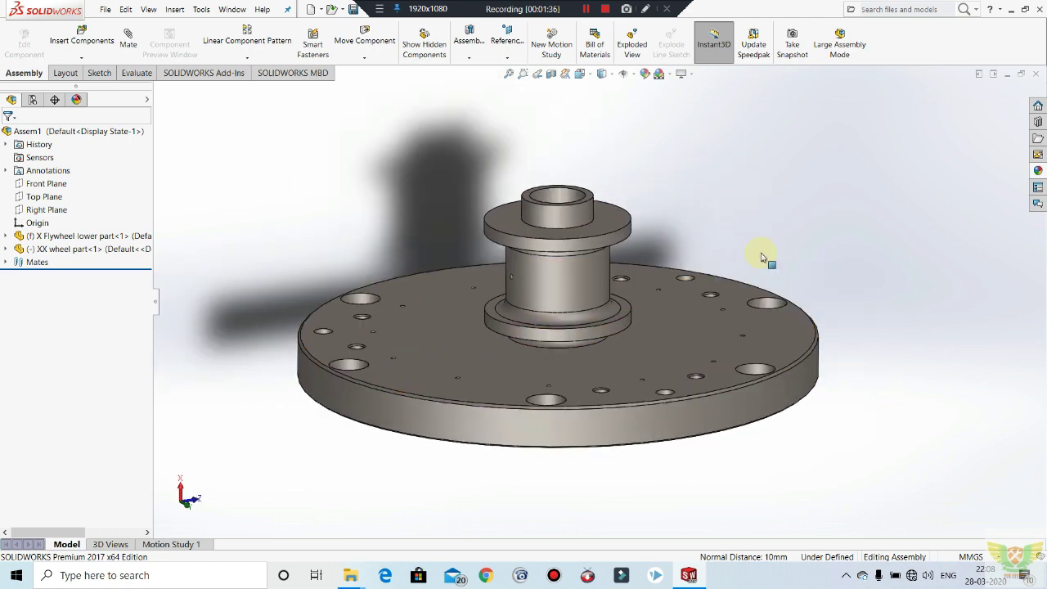
pyautogui.moveTo(760, 253); pyautogui.dragTo(746, 267, button='middle')
# Insert the XXXX push file part beside the wheel on the plate.
pyautogui.click(80, 36)
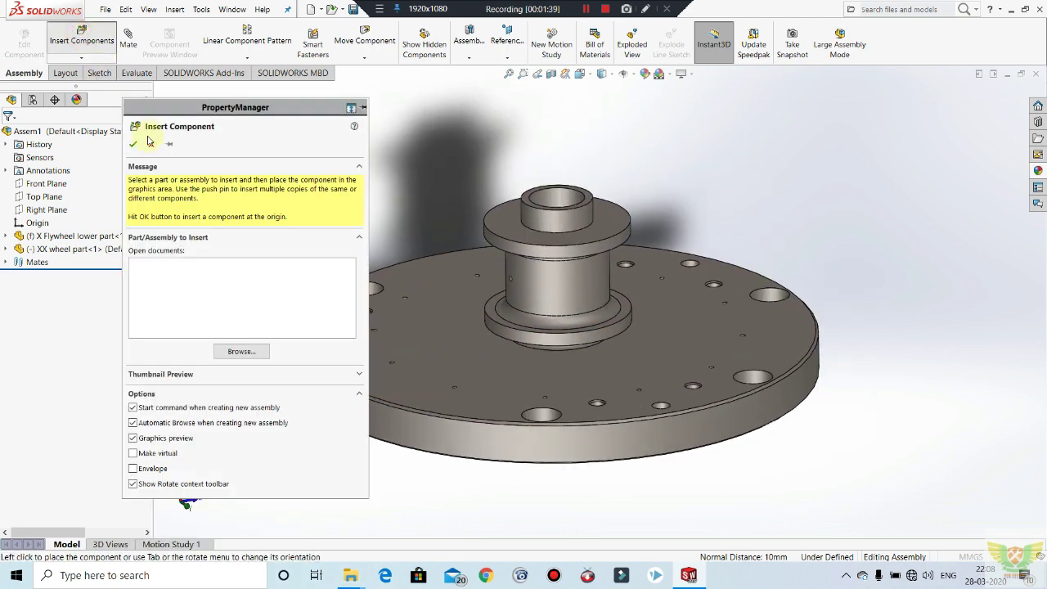
pyautogui.click(241, 351)
pyautogui.scroll(-1, 508, 260)
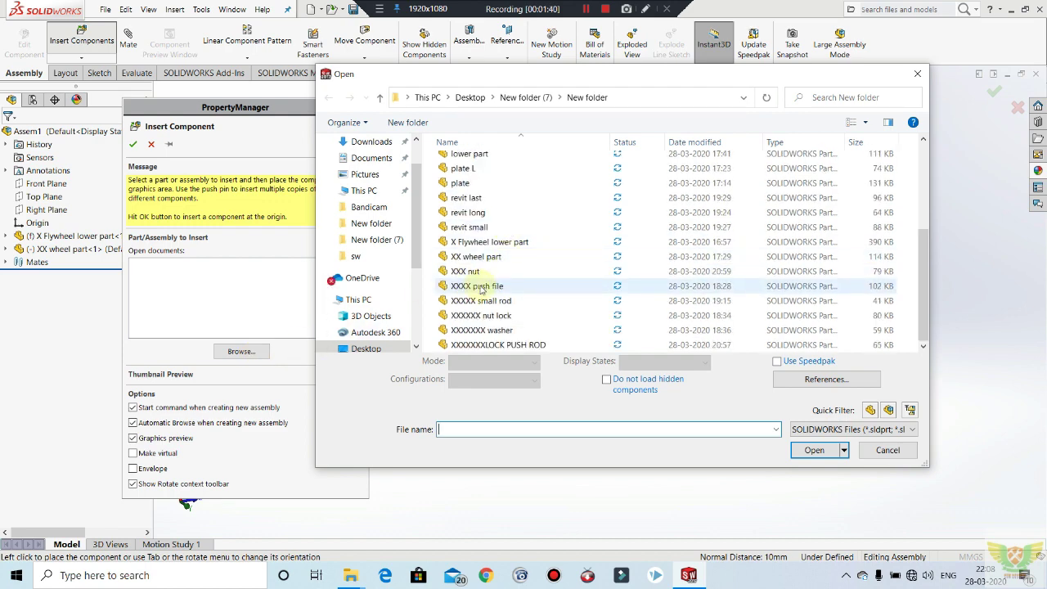
pyautogui.click(477, 285)
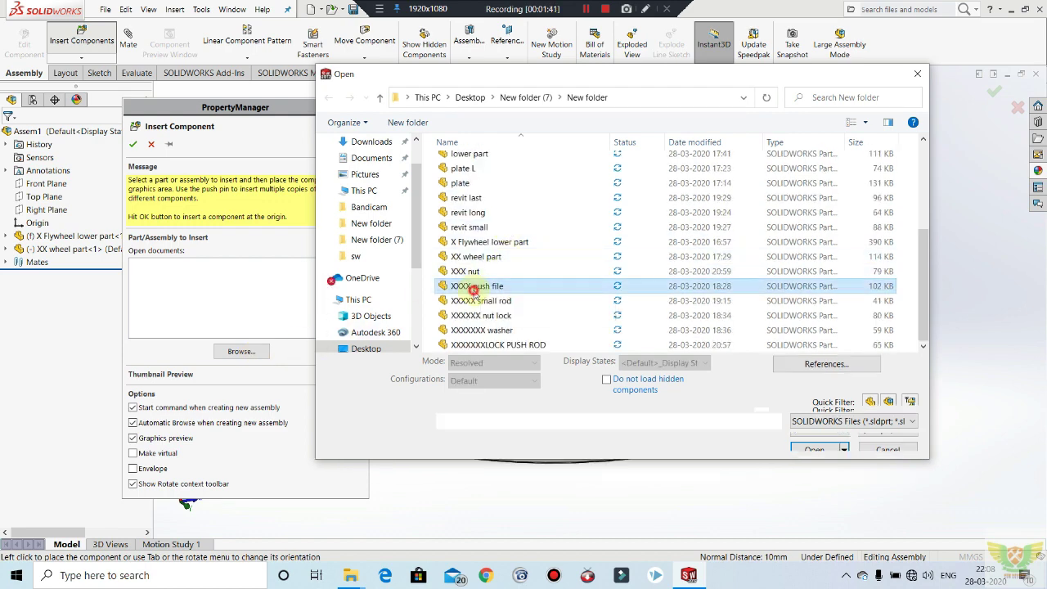
pyautogui.click(825, 449)
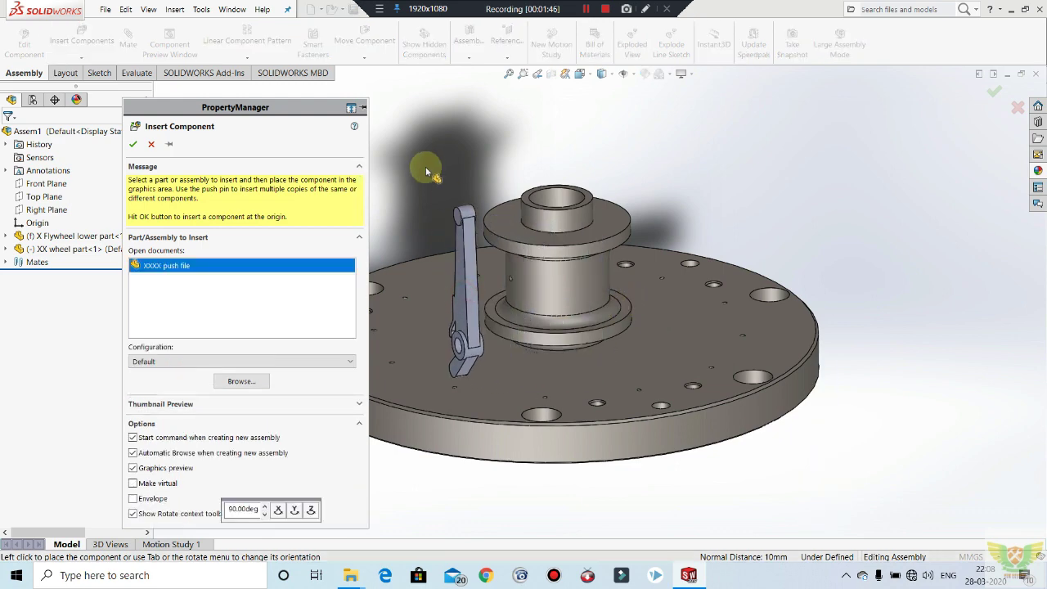
pyautogui.click(429, 162)
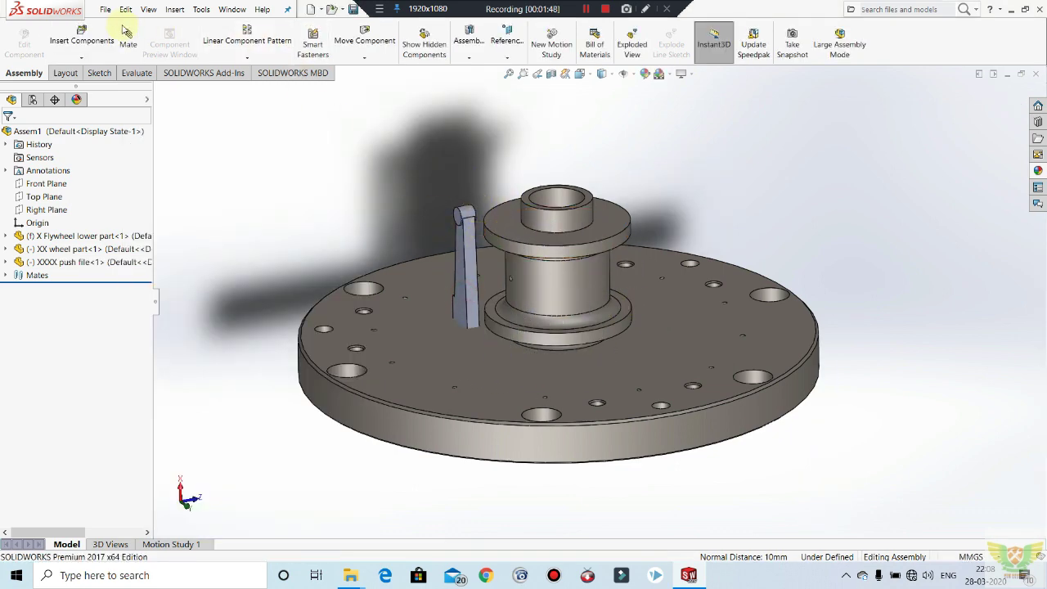
# Insert the XXXXX small rod part next to the push file.
pyautogui.click(94, 32)
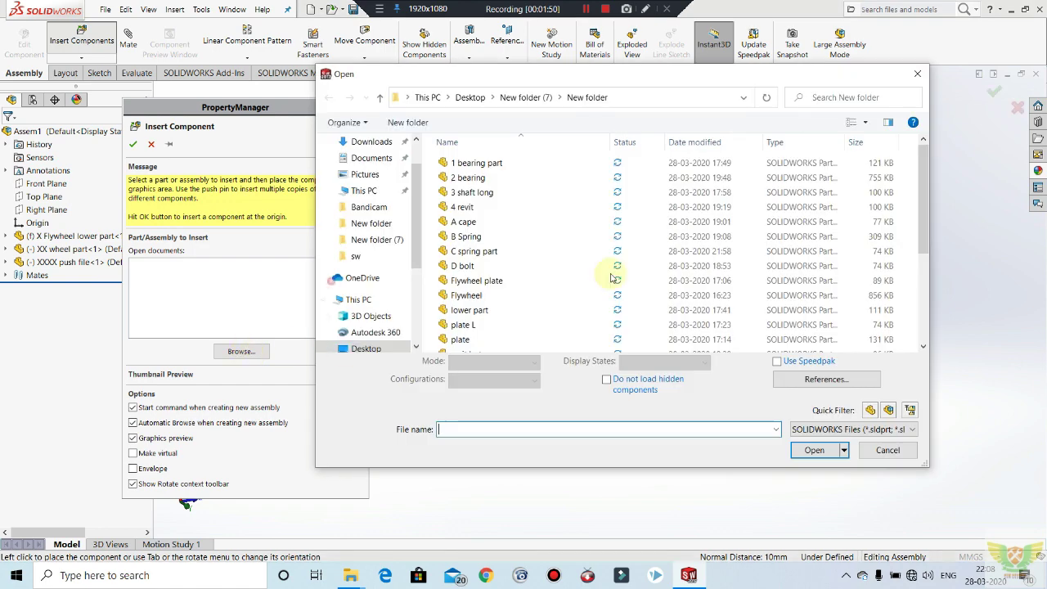
pyautogui.scroll(-2, 617, 271)
pyautogui.click(481, 300)
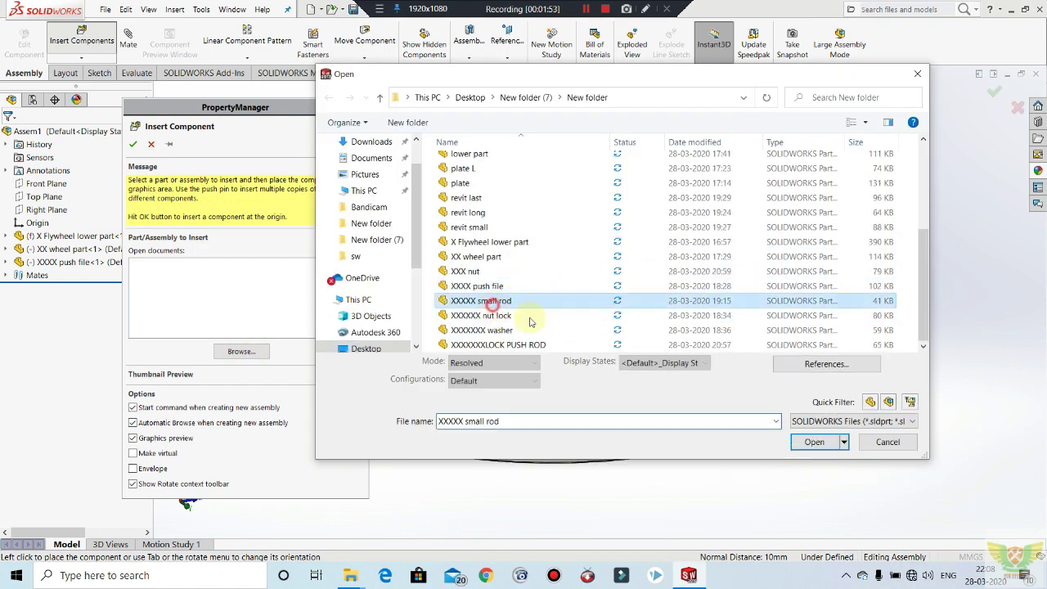
pyautogui.click(794, 442)
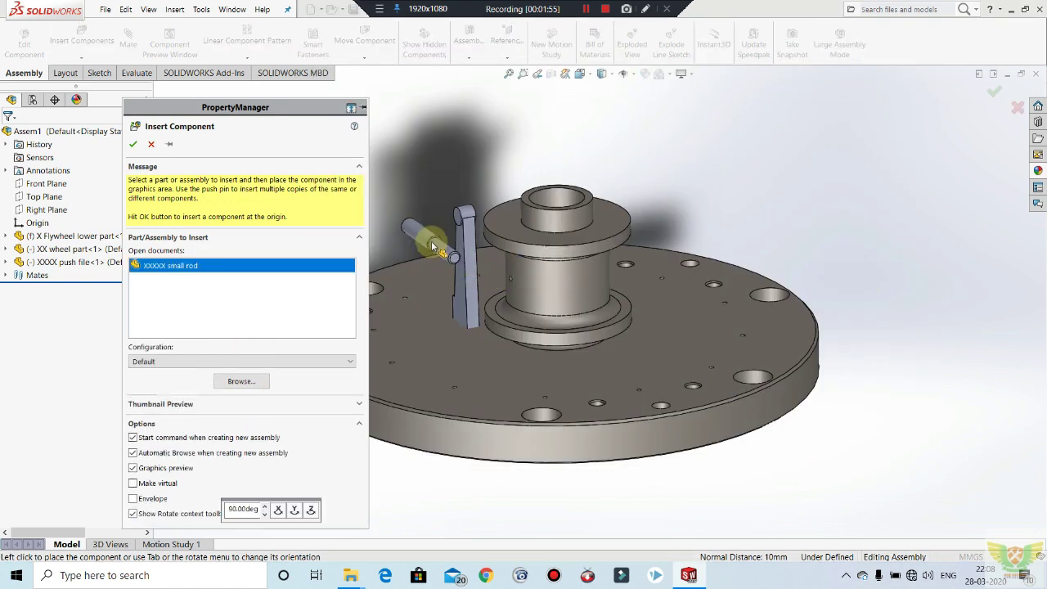
pyautogui.click(505, 294)
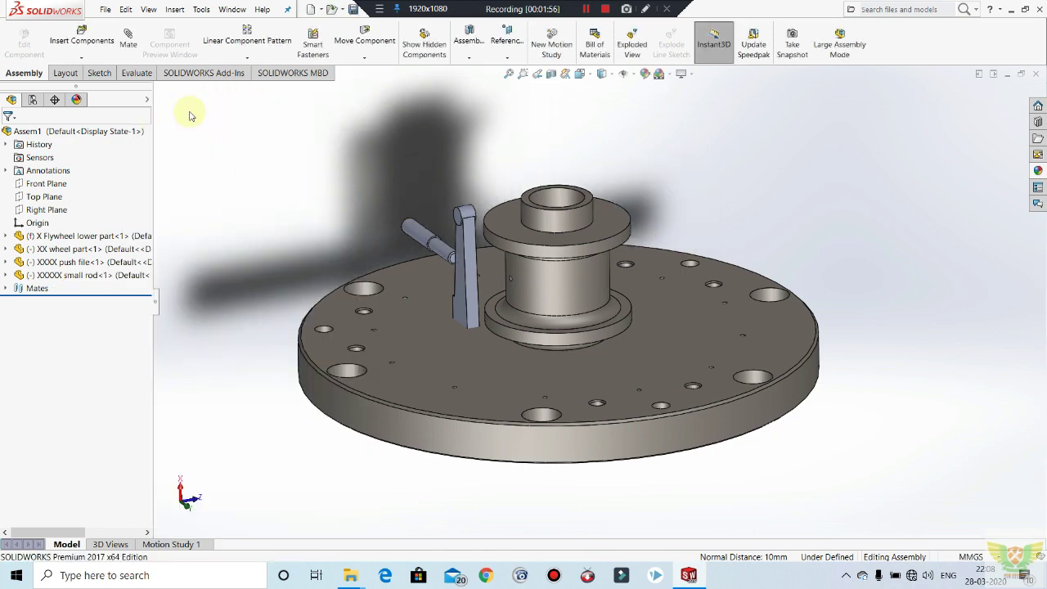
pyautogui.click(96, 41)
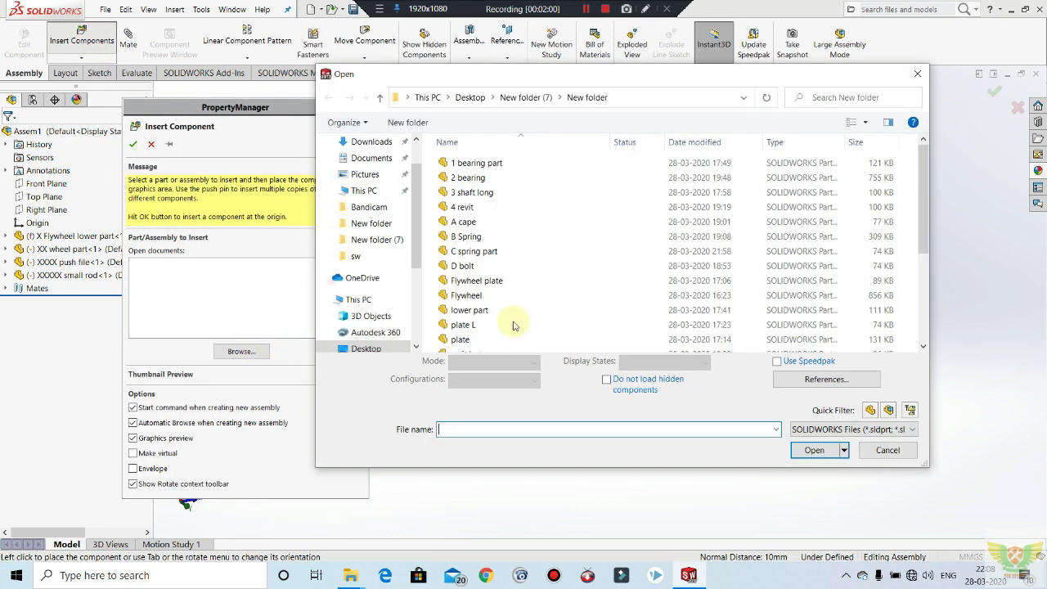
pyautogui.scroll(-3, 659, 285)
pyautogui.scroll(-2, 659, 285)
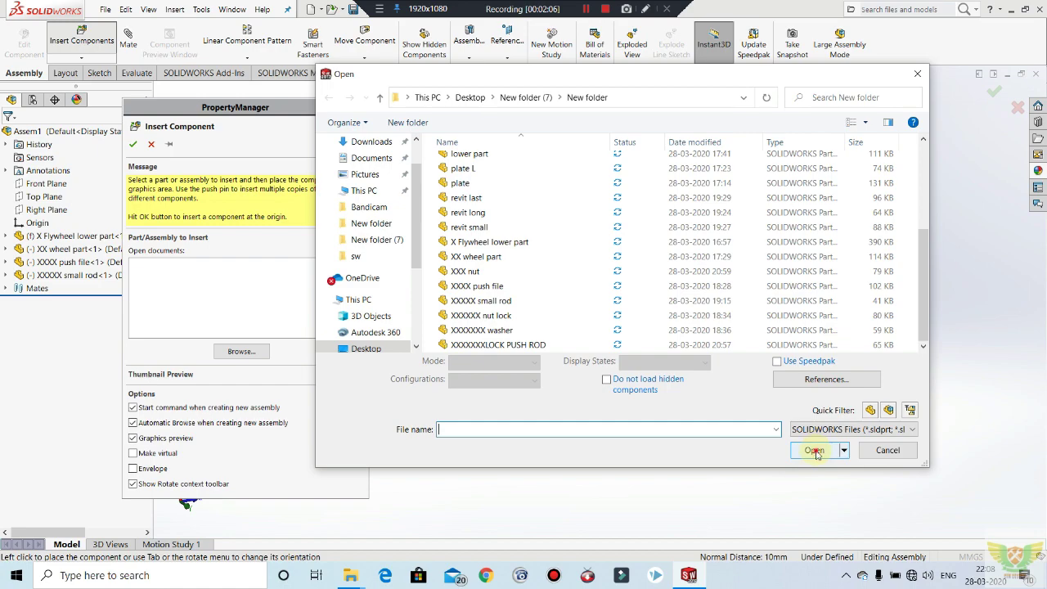
pyautogui.click(869, 455)
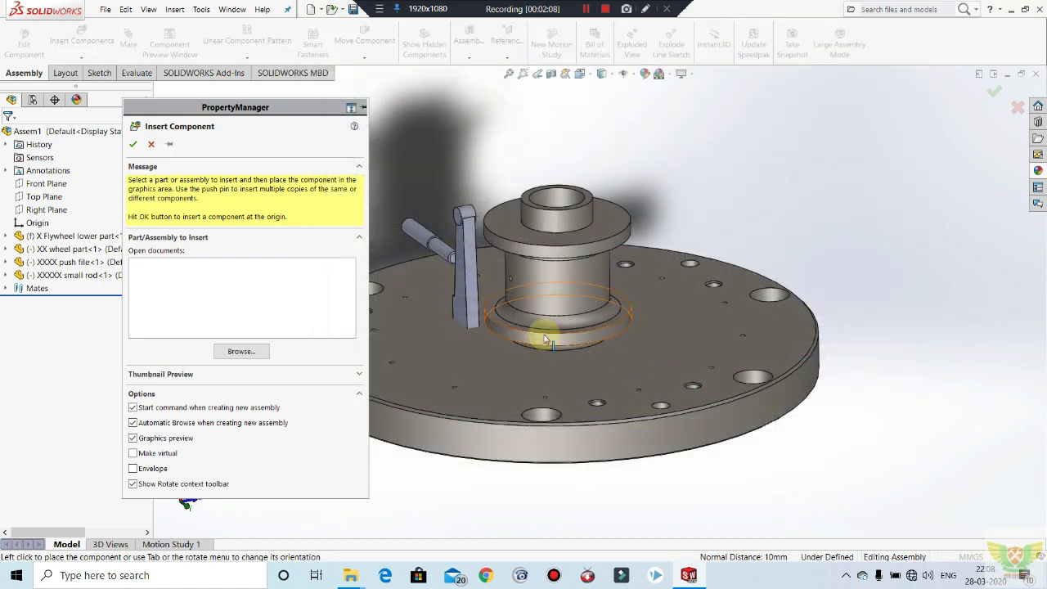
pyautogui.scroll(-2, 391, 284)
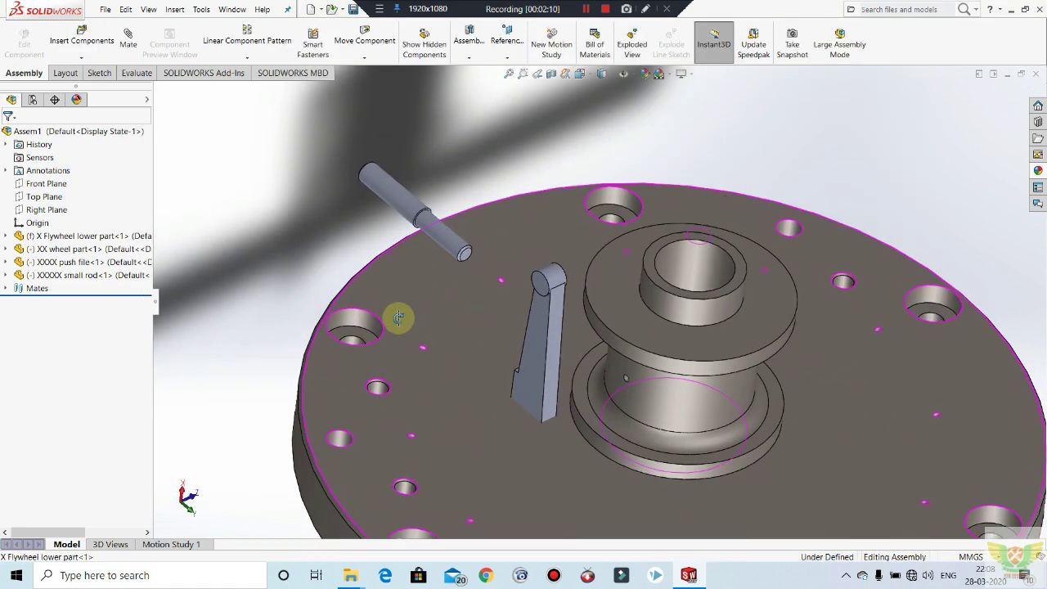
pyautogui.scroll(-2, 395, 355)
pyautogui.scroll(2, 387, 334)
pyautogui.scroll(2, 409, 327)
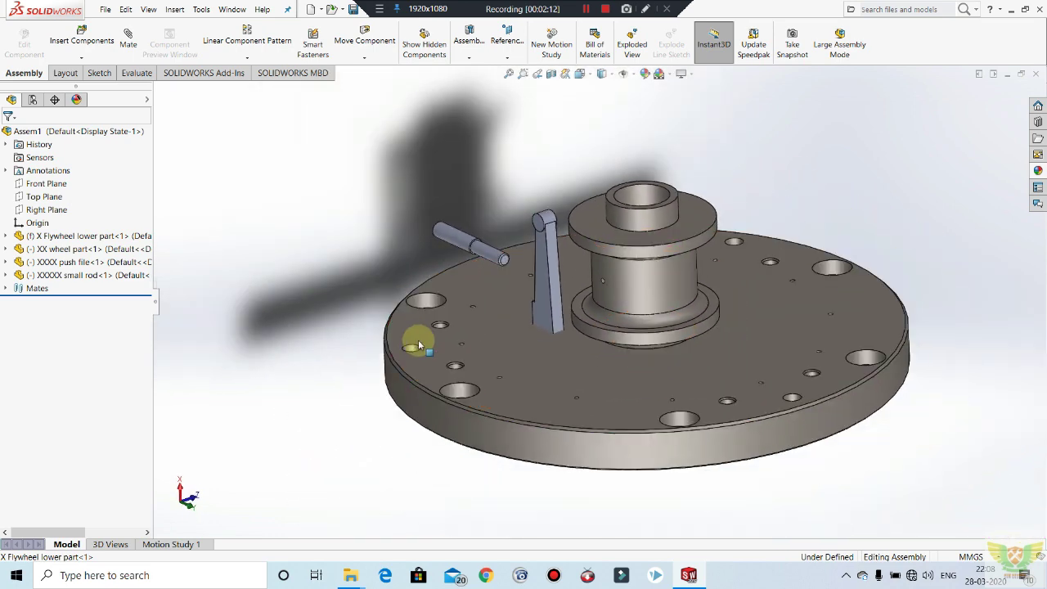
pyautogui.scroll(1, 613, 337)
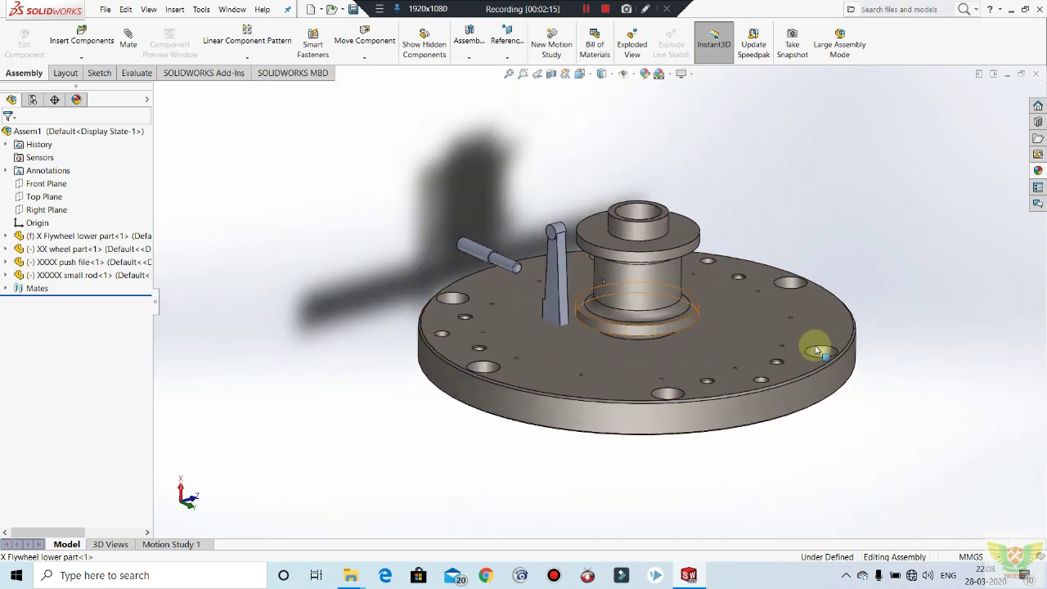
pyautogui.scroll(-1, 786, 319)
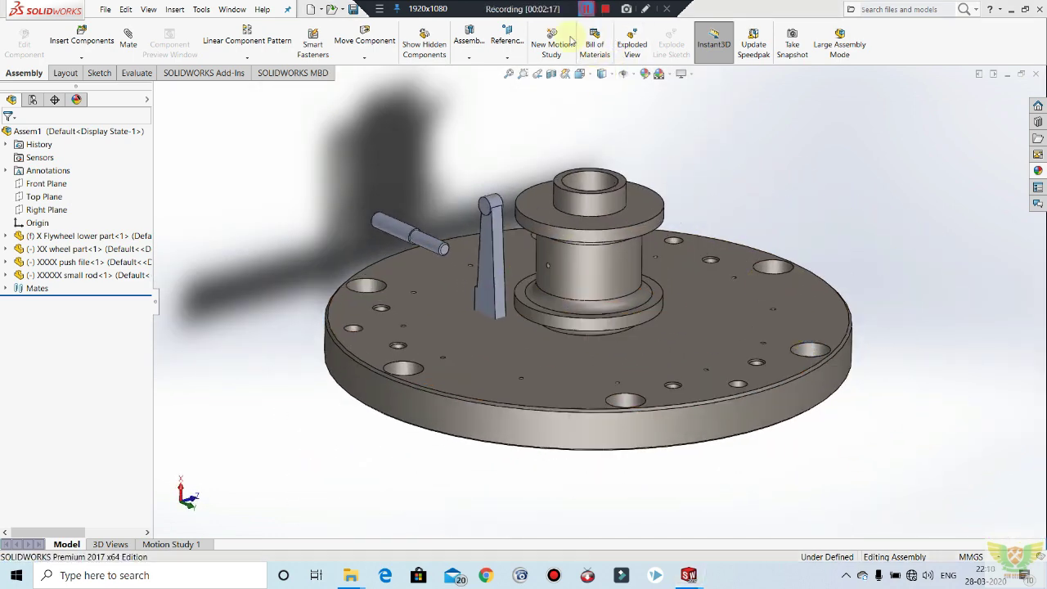
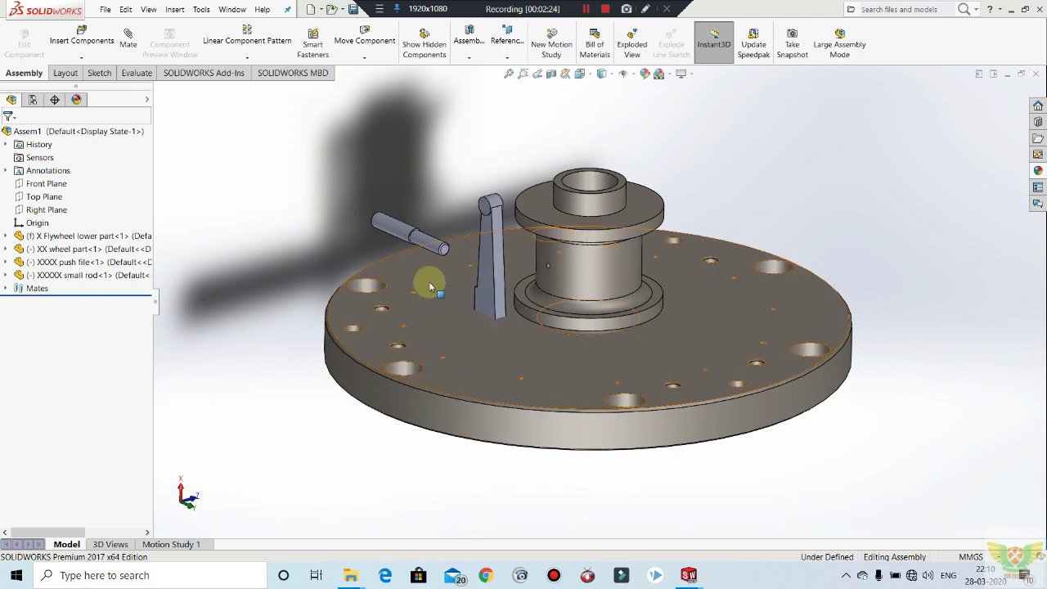
# Create a new SOLIDWORKS assembly document.
pyautogui.click(485, 264)
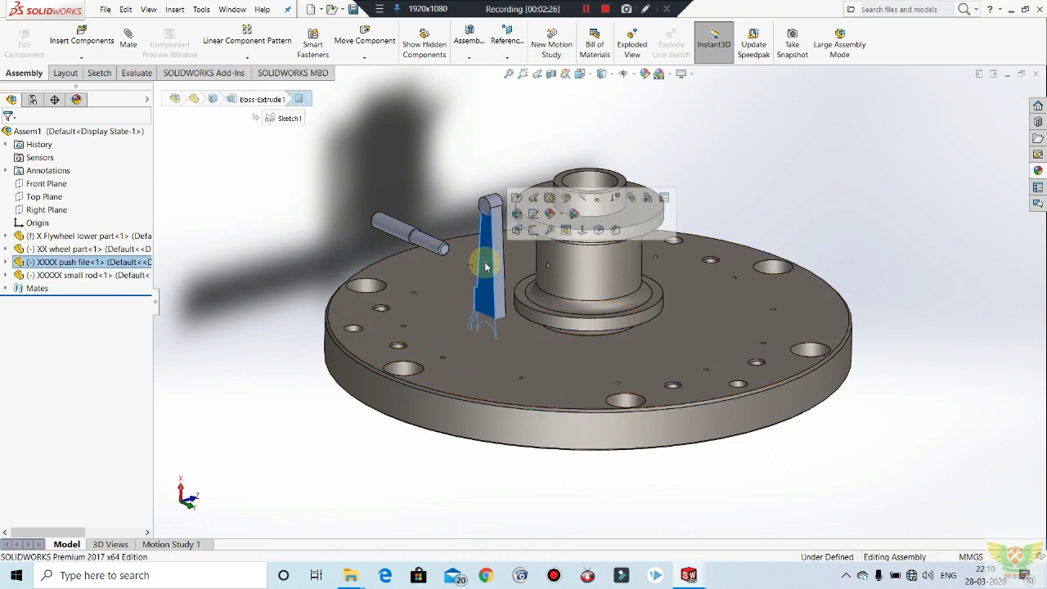
pyautogui.click(433, 188)
pyautogui.click(104, 10)
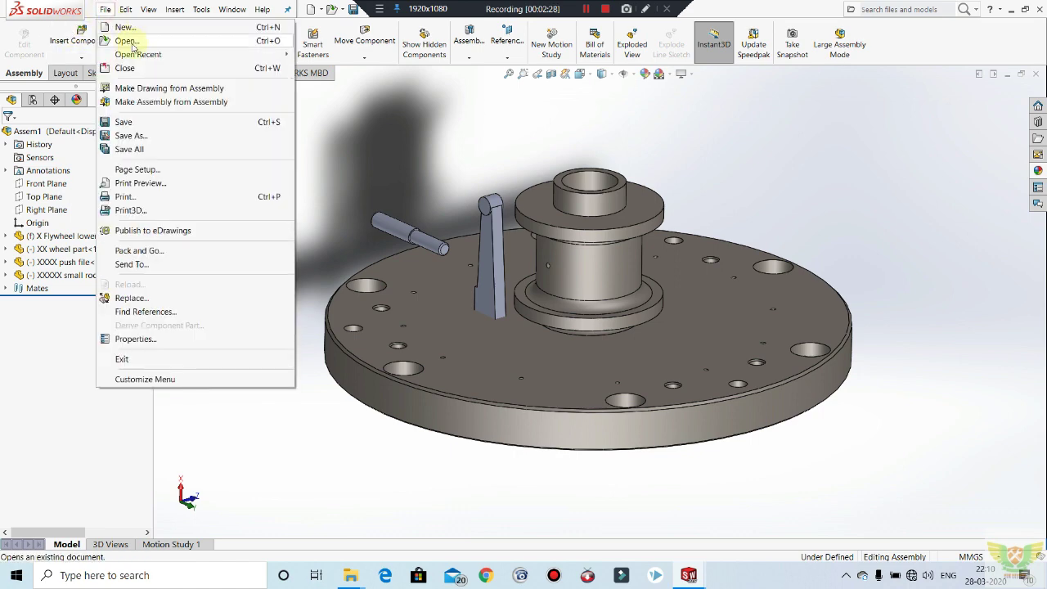
pyautogui.click(133, 24)
pyautogui.click(411, 264)
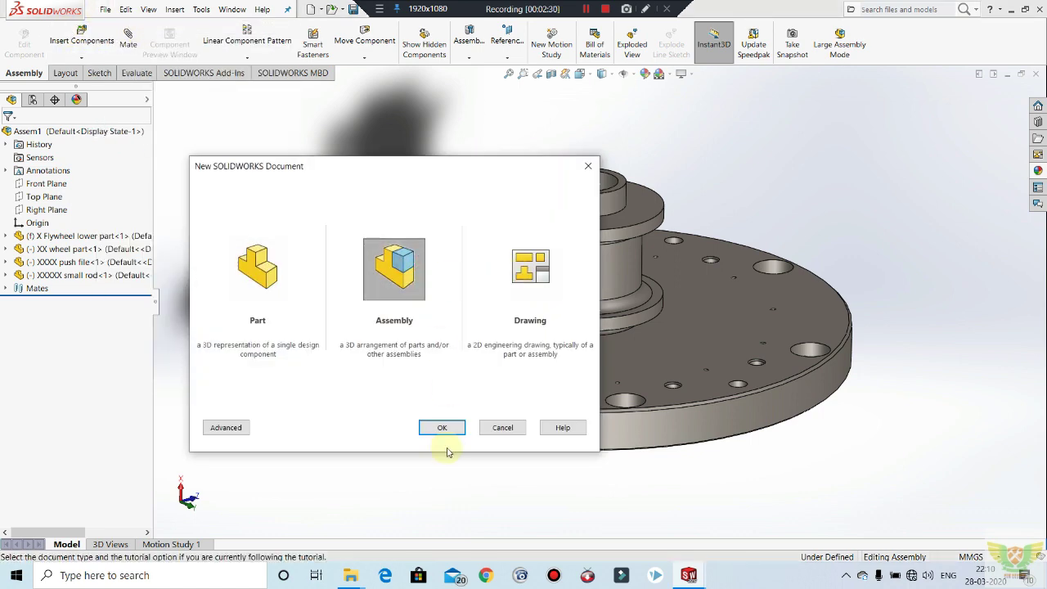
pyautogui.click(442, 429)
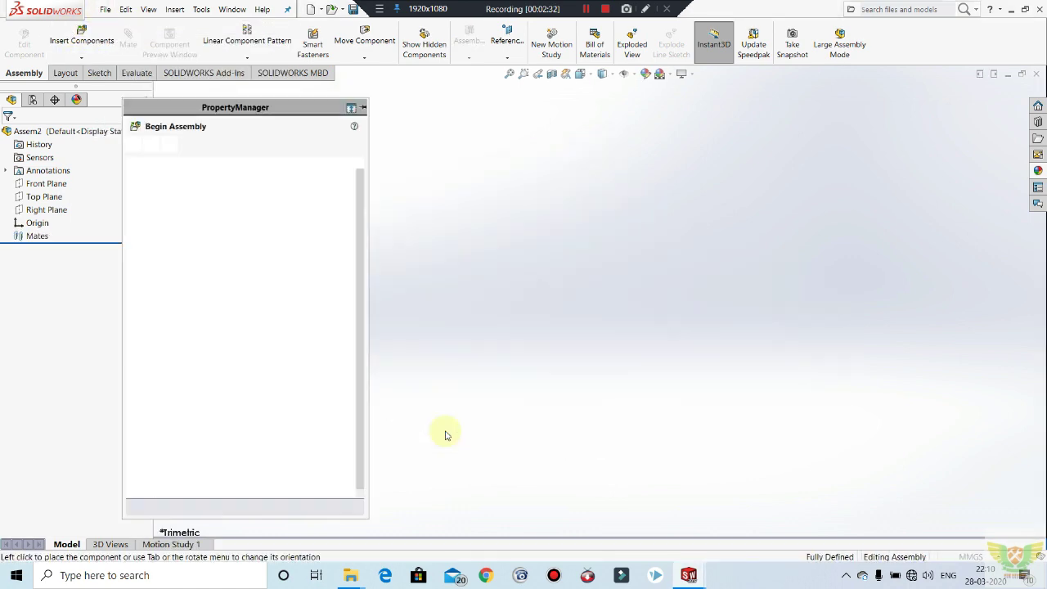
# Insert and place the A cape, B Spring, C spring part shaft and D bolt nut.
pyautogui.click(235, 373)
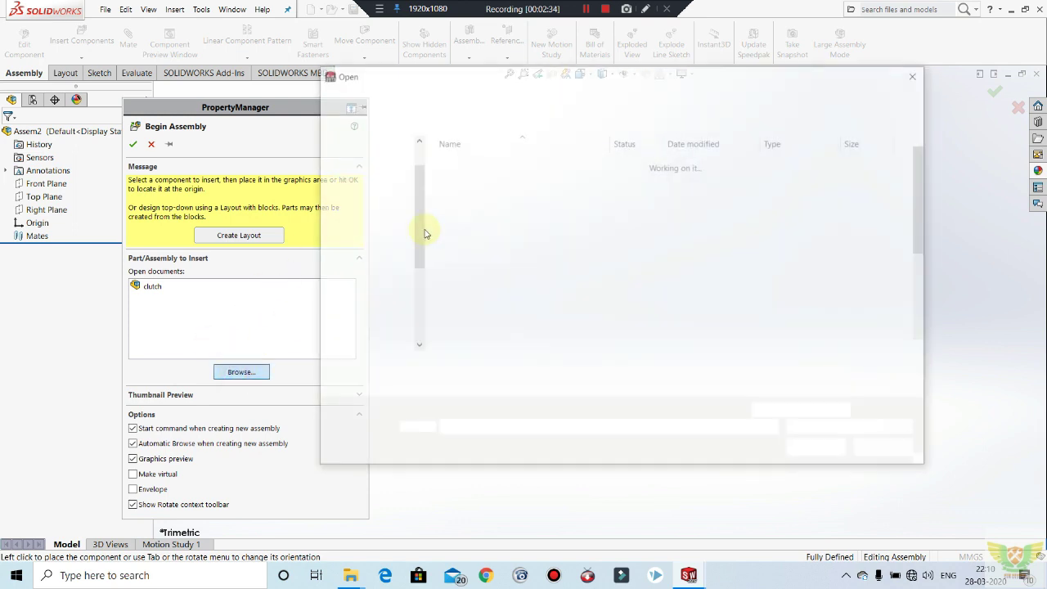
pyautogui.click(494, 163)
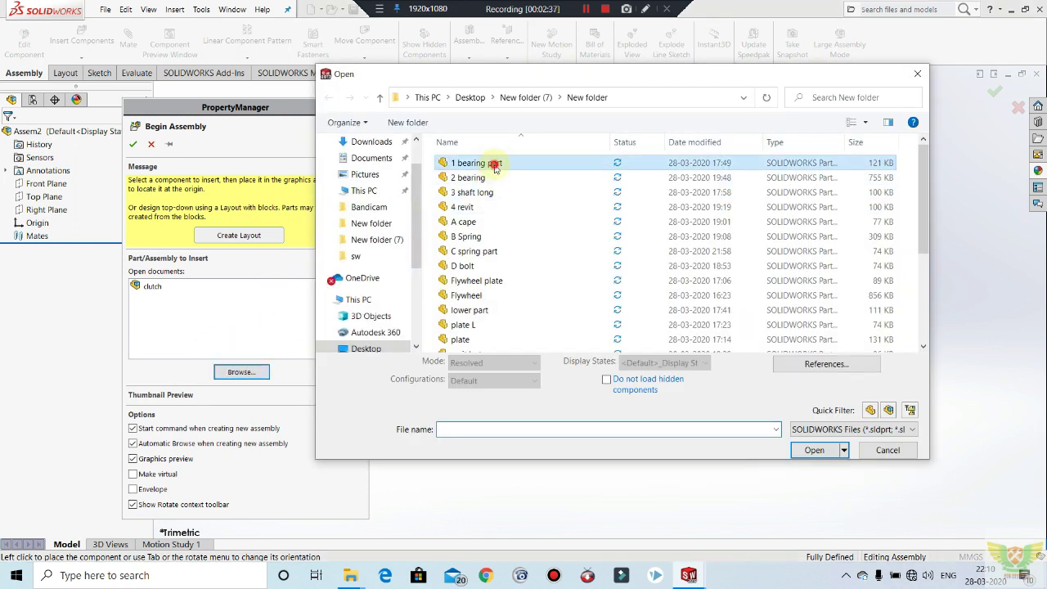
pyautogui.click(495, 177)
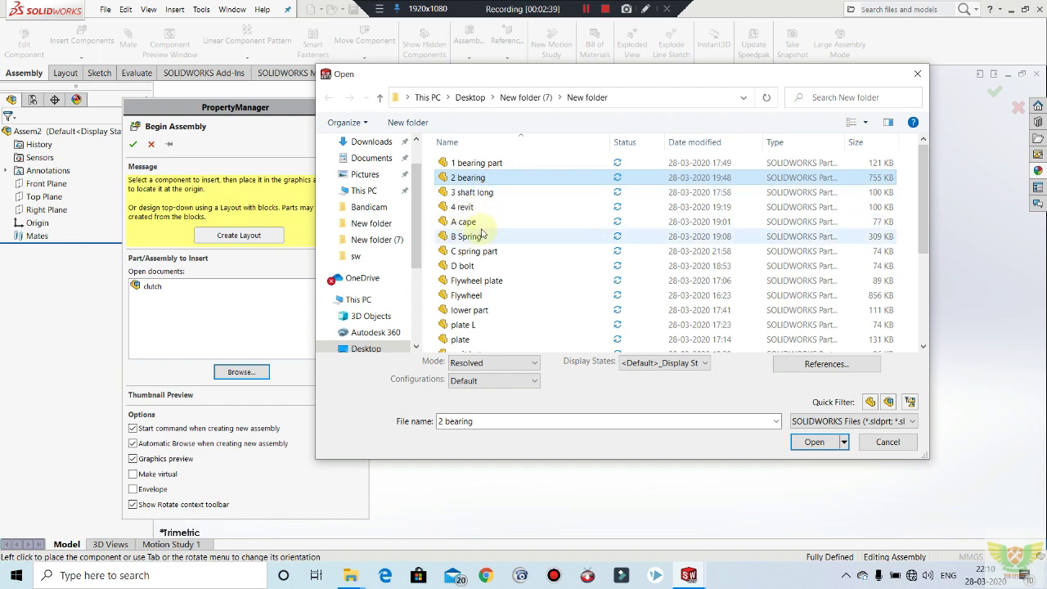
pyautogui.moveTo(483, 226); pyautogui.dragTo(480, 266)
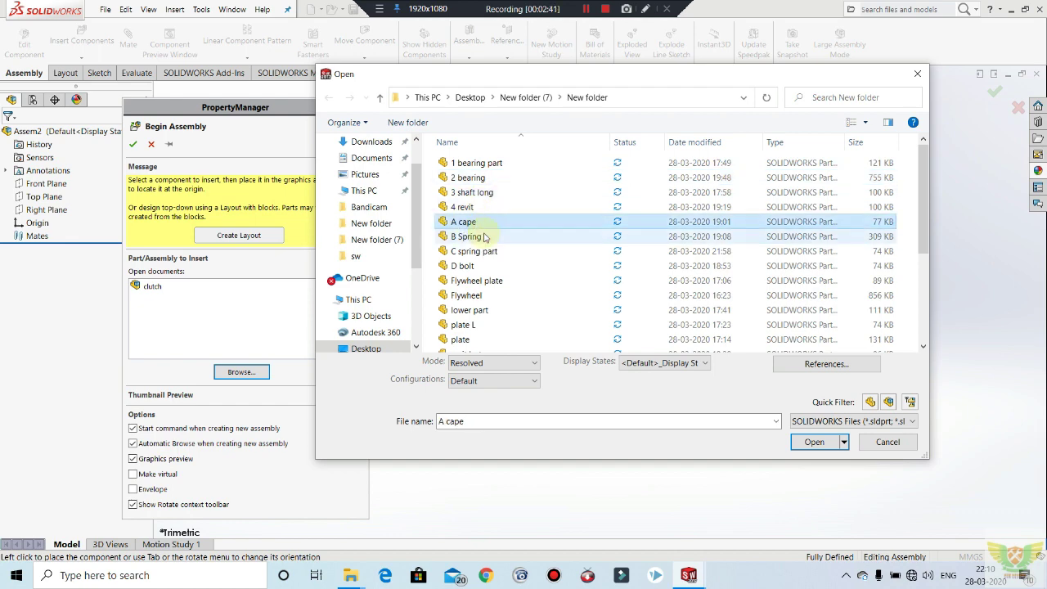
pyautogui.click(815, 451)
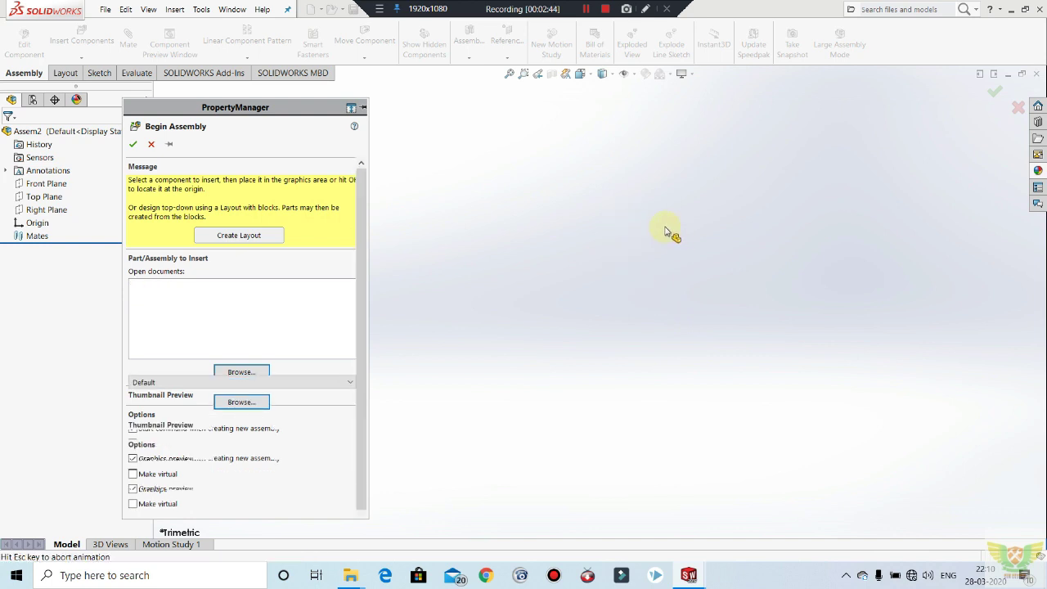
pyautogui.click(712, 381)
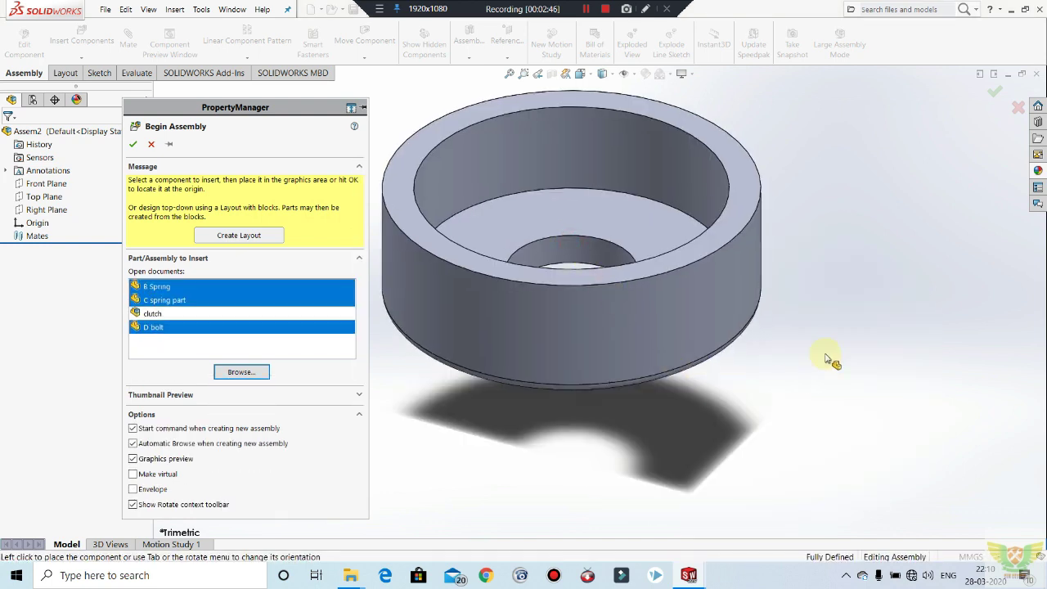
pyautogui.click(885, 272)
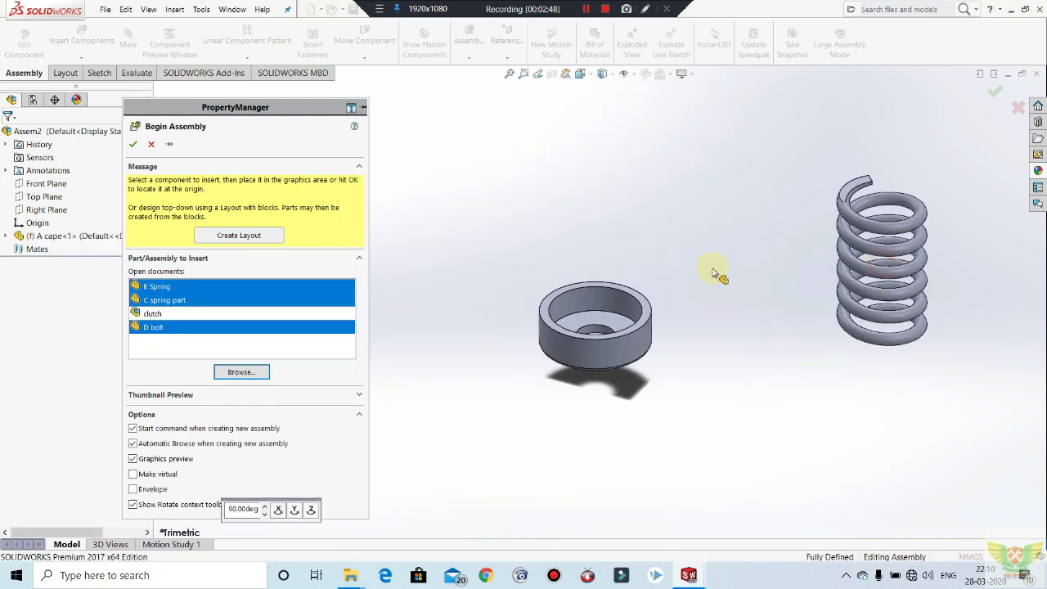
pyautogui.click(652, 185)
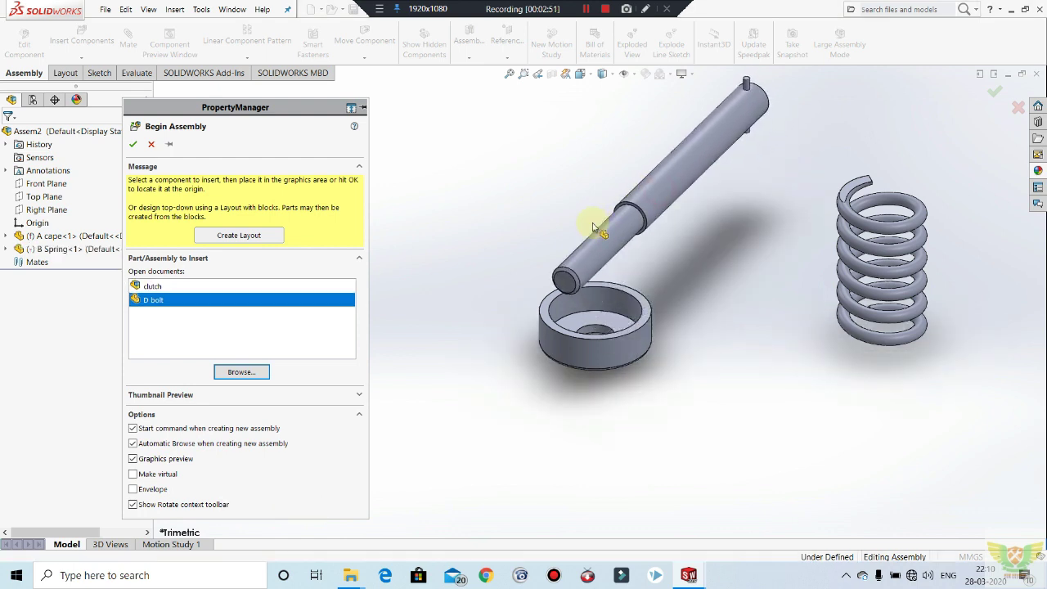
pyautogui.click(475, 199)
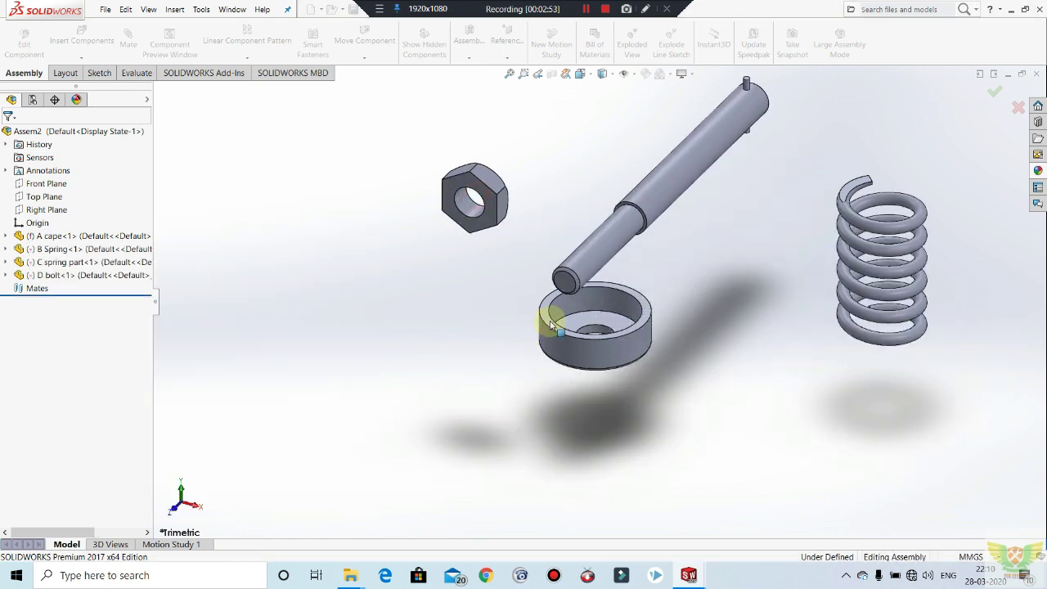
pyautogui.scroll(-2, 646, 249)
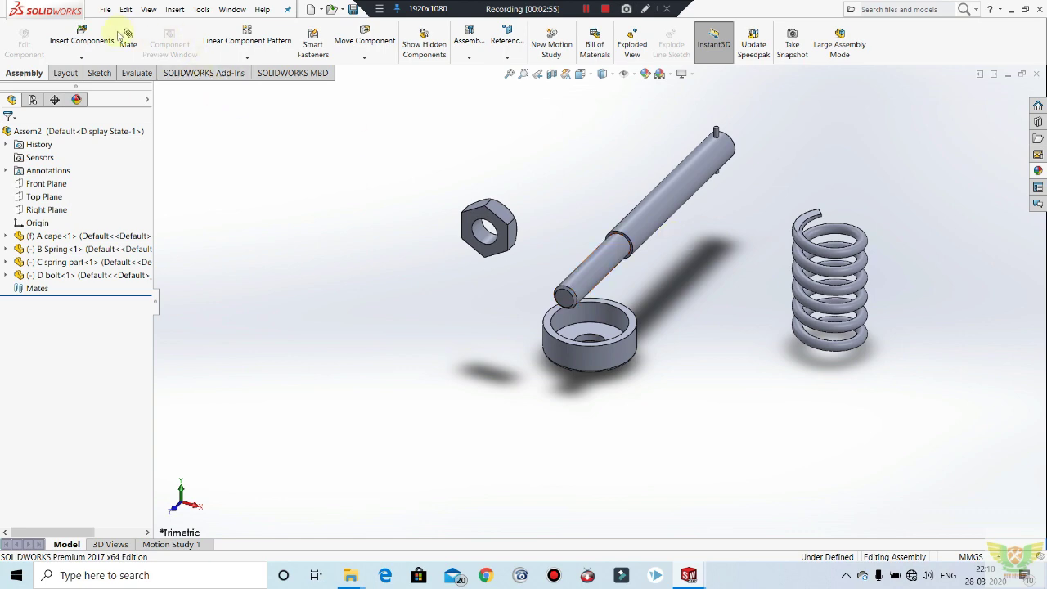
# Mate the spring's bottom end face coincident with the cap's inner face.
pyautogui.press('m')
pyautogui.moveTo(805, 350); pyautogui.dragTo(845, 360, button='middle')
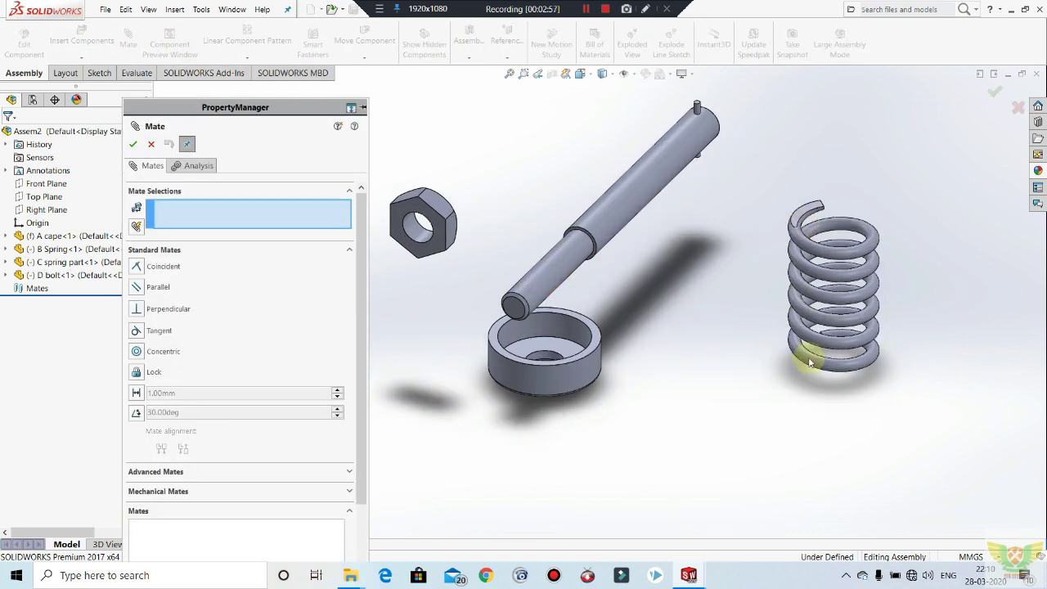
pyautogui.scroll(-3, 845, 360)
pyautogui.scroll(-2, 829, 374)
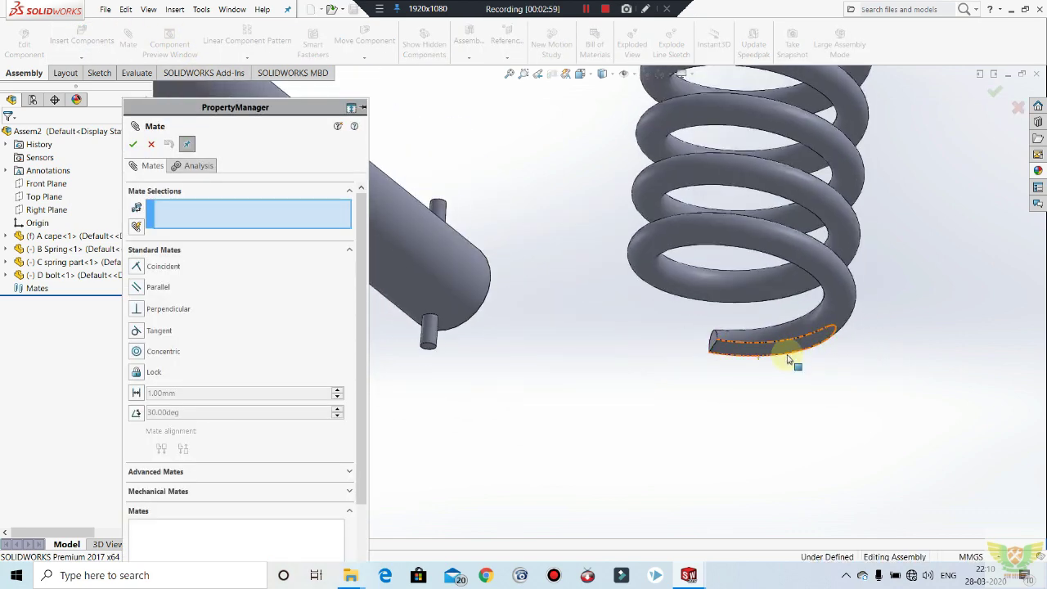
pyautogui.click(773, 354)
pyautogui.scroll(4, 794, 401)
pyautogui.scroll(3, 685, 392)
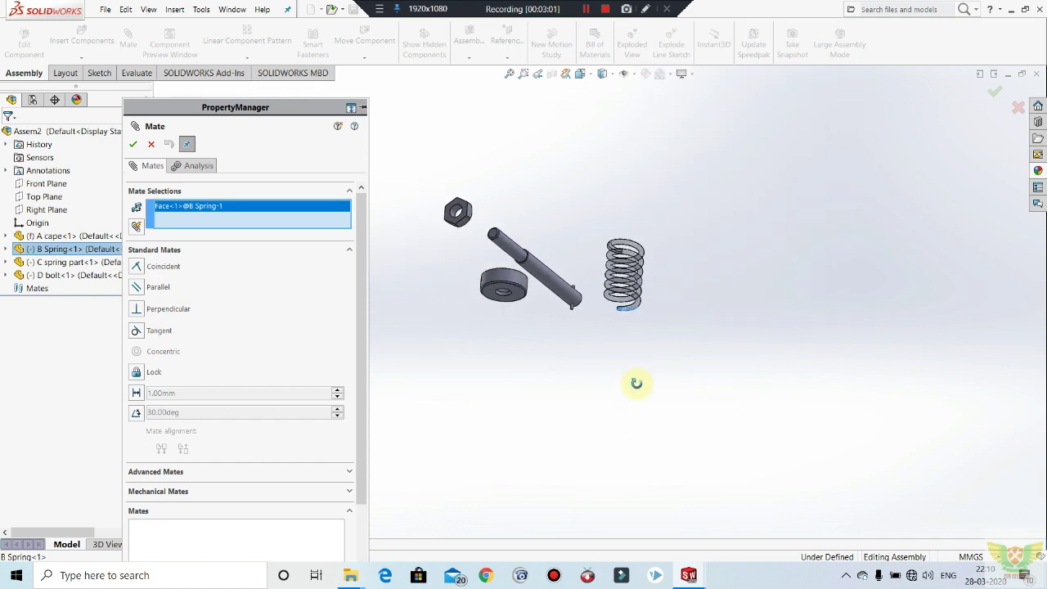
pyautogui.scroll(1, 636, 381)
pyautogui.scroll(-3, 498, 281)
pyautogui.scroll(-2, 533, 276)
pyautogui.click(536, 274)
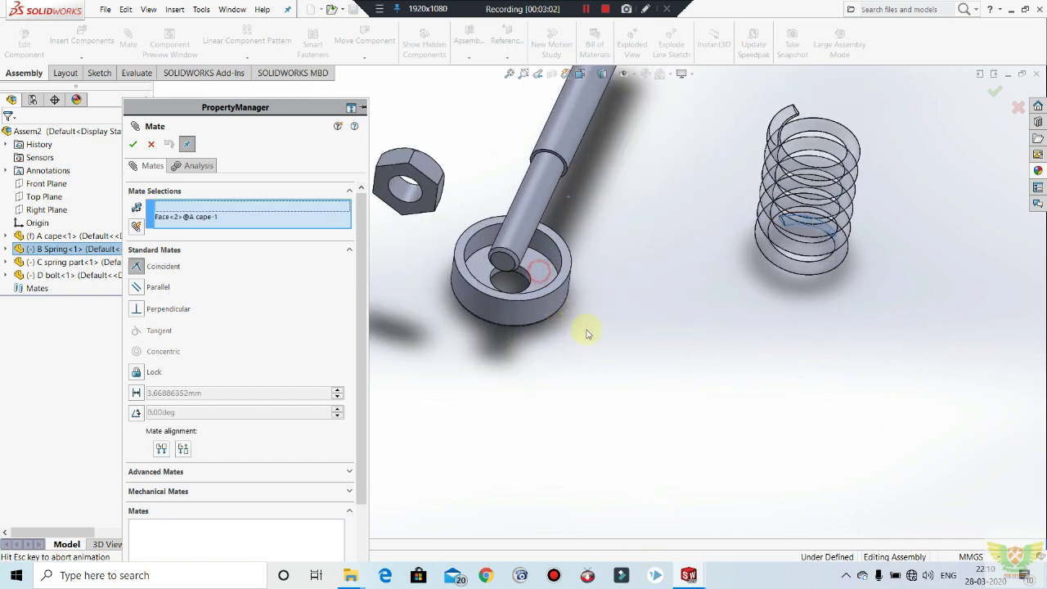
pyautogui.click(772, 276)
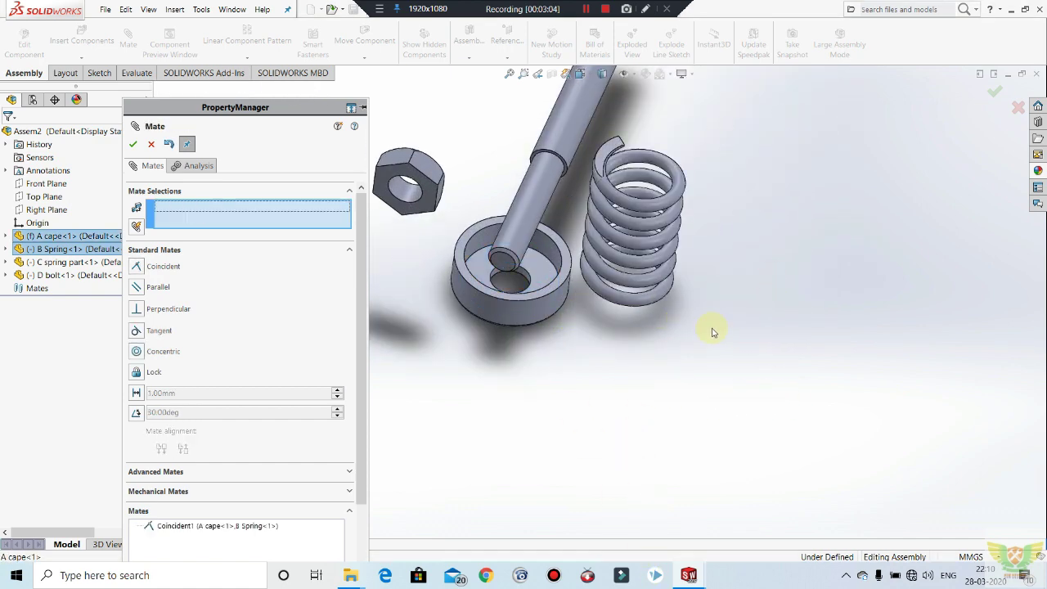
pyautogui.moveTo(712, 328)
pyautogui.mouseDown(button='middle')
pyautogui.moveTo(683, 276)
pyautogui.moveTo(709, 206)
pyautogui.moveTo(677, 270)
pyautogui.mouseUp(button='middle')
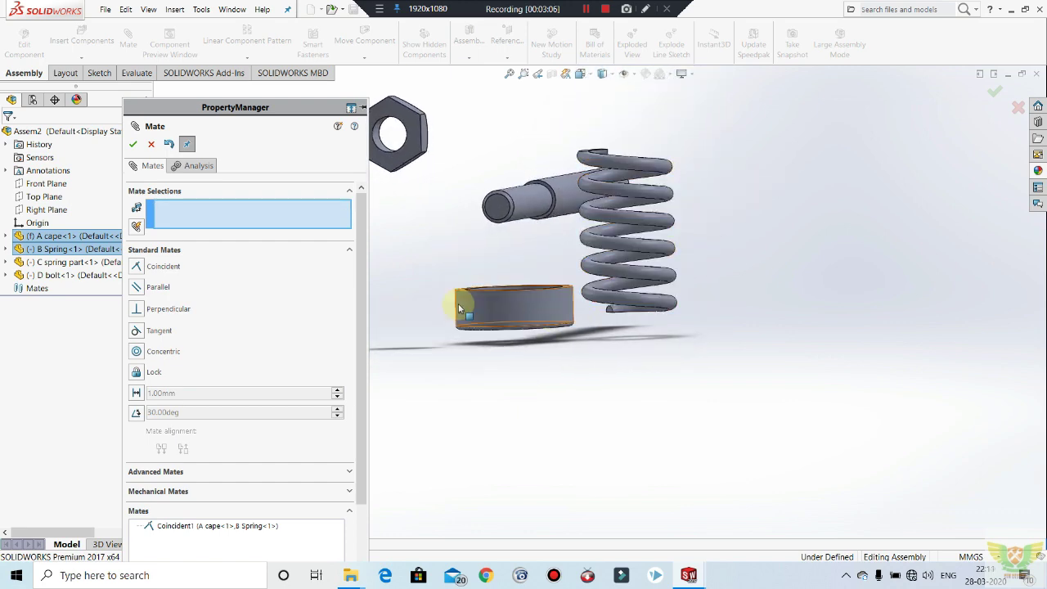
pyautogui.moveTo(396, 225)
pyautogui.mouseDown(button='middle')
pyautogui.moveTo(718, 346)
pyautogui.moveTo(708, 402)
pyautogui.moveTo(584, 221)
pyautogui.moveTo(585, 324)
pyautogui.mouseUp(button='middle')
pyautogui.scroll(-3, 584, 321)
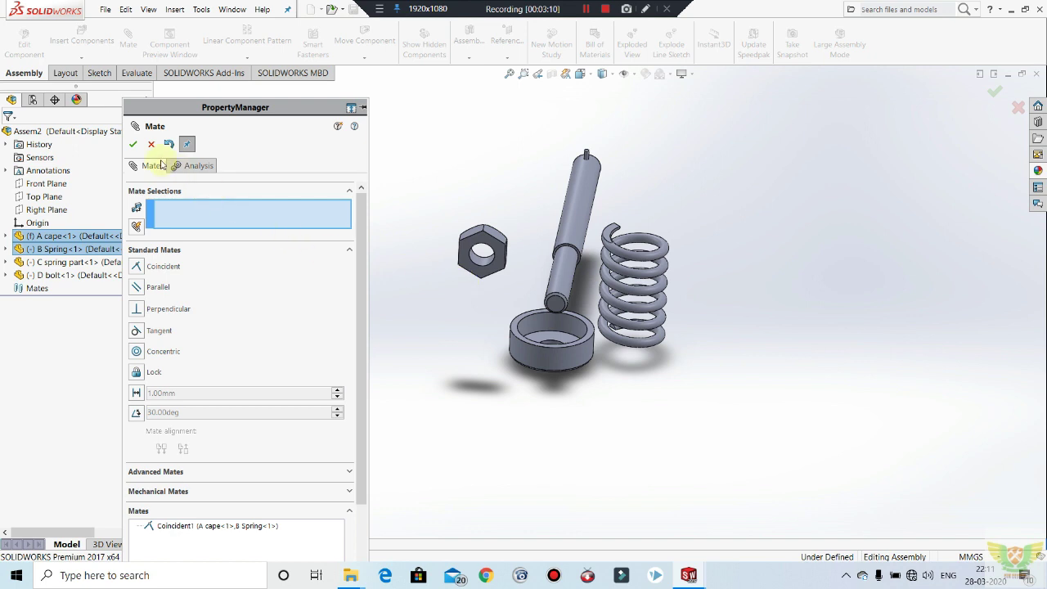
# Make the A cape and B Spring Front Planes coincident.
pyautogui.click(6, 236)
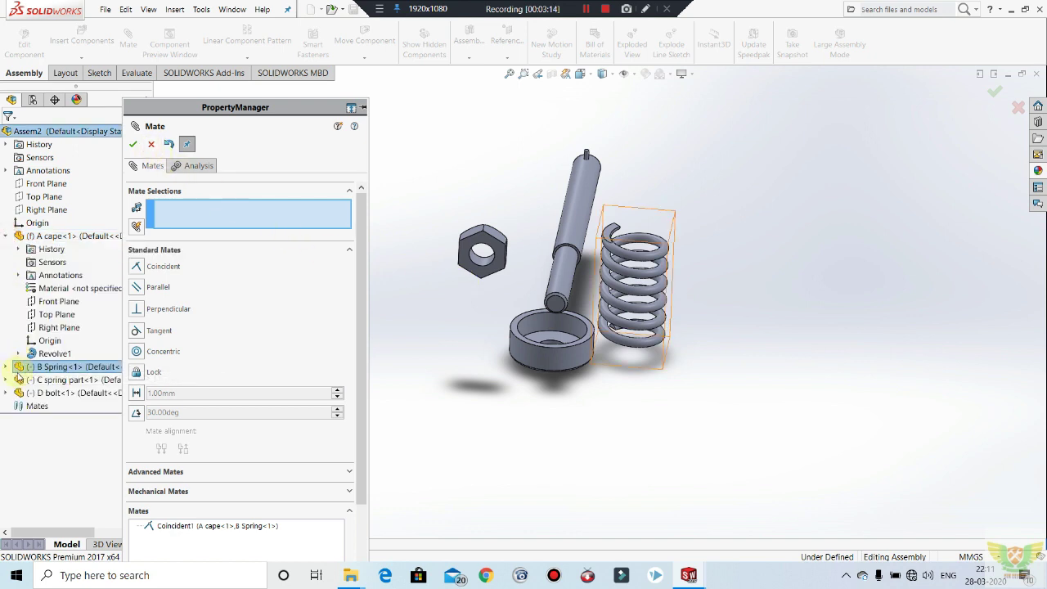
pyautogui.click(6, 367)
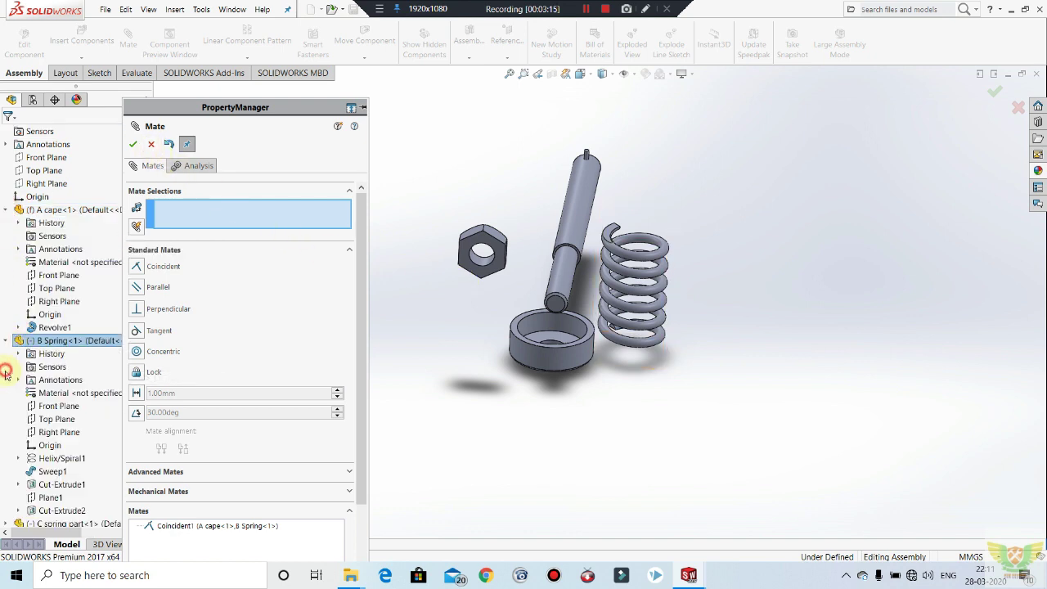
pyautogui.click(59, 276)
pyautogui.moveTo(618, 423); pyautogui.dragTo(556, 442, button='middle')
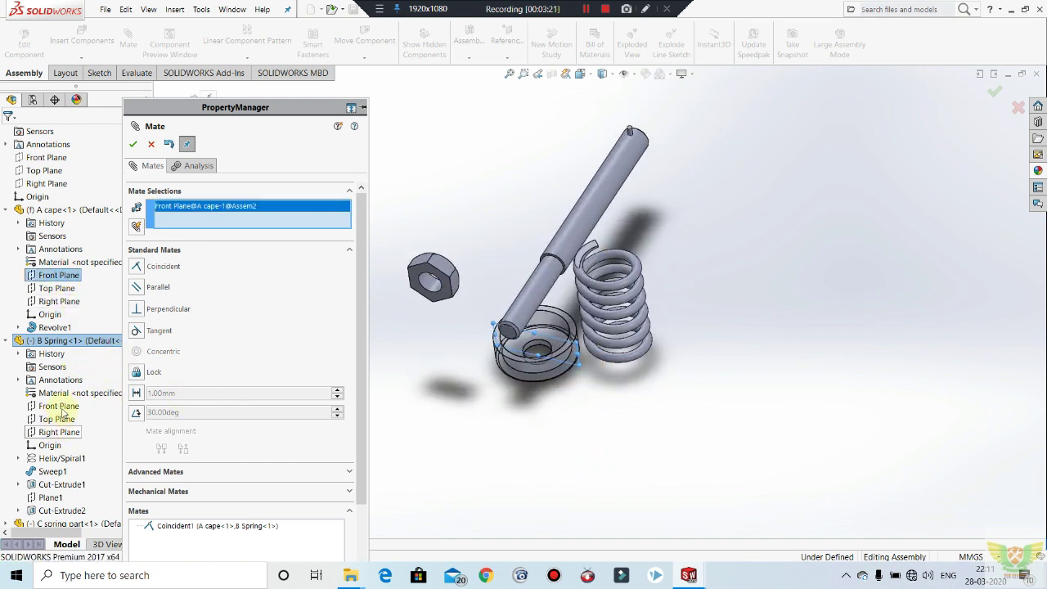
pyautogui.click(59, 406)
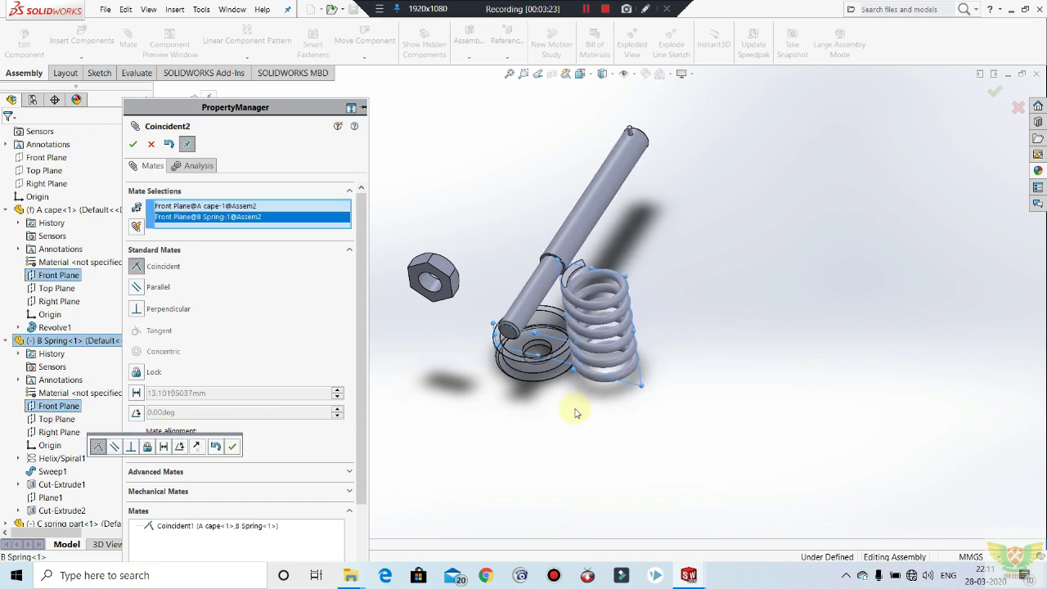
pyautogui.click(233, 447)
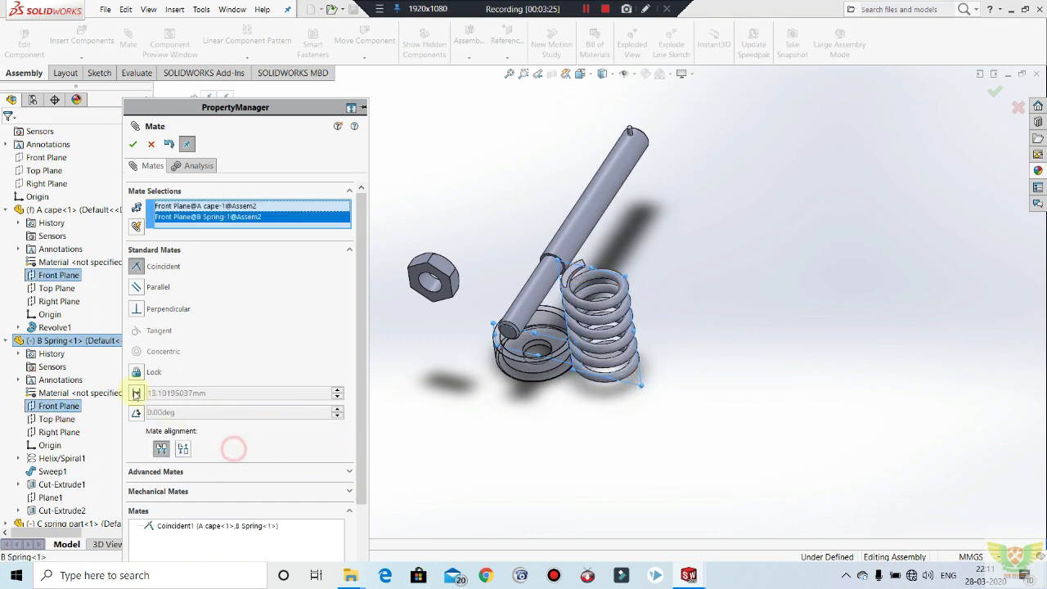
# Make the A cape and B Spring Right Planes coincident.
pyautogui.click(57, 301)
pyautogui.click(59, 433)
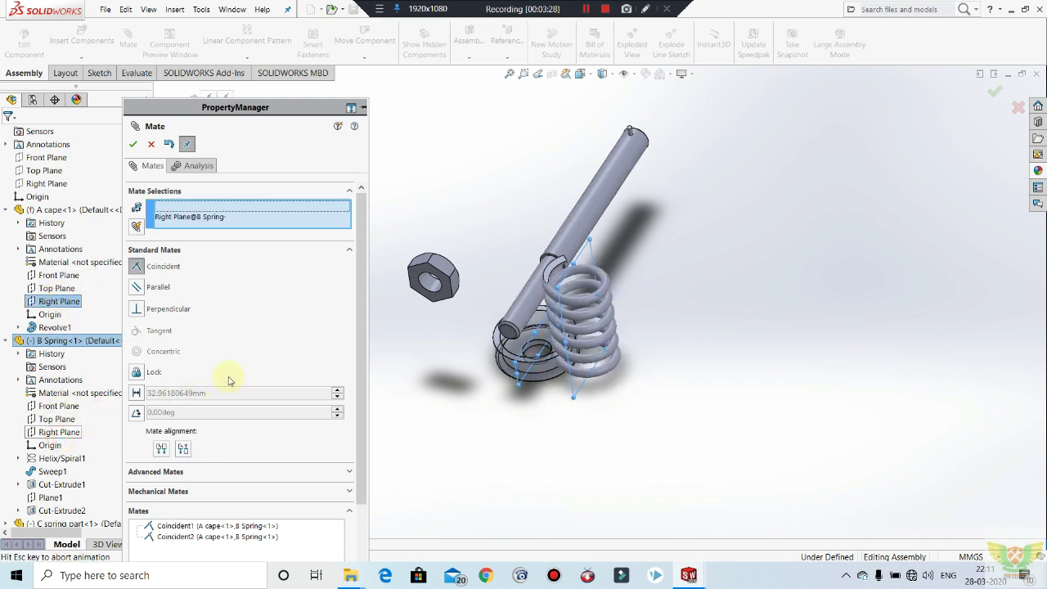
pyautogui.click(134, 145)
pyautogui.moveTo(525, 336)
pyautogui.mouseDown(button='middle')
pyautogui.moveTo(491, 205)
pyautogui.moveTo(467, 262)
pyautogui.moveTo(480, 299)
pyautogui.moveTo(596, 266)
pyautogui.mouseUp(button='middle')
pyautogui.scroll(-3, 596, 266)
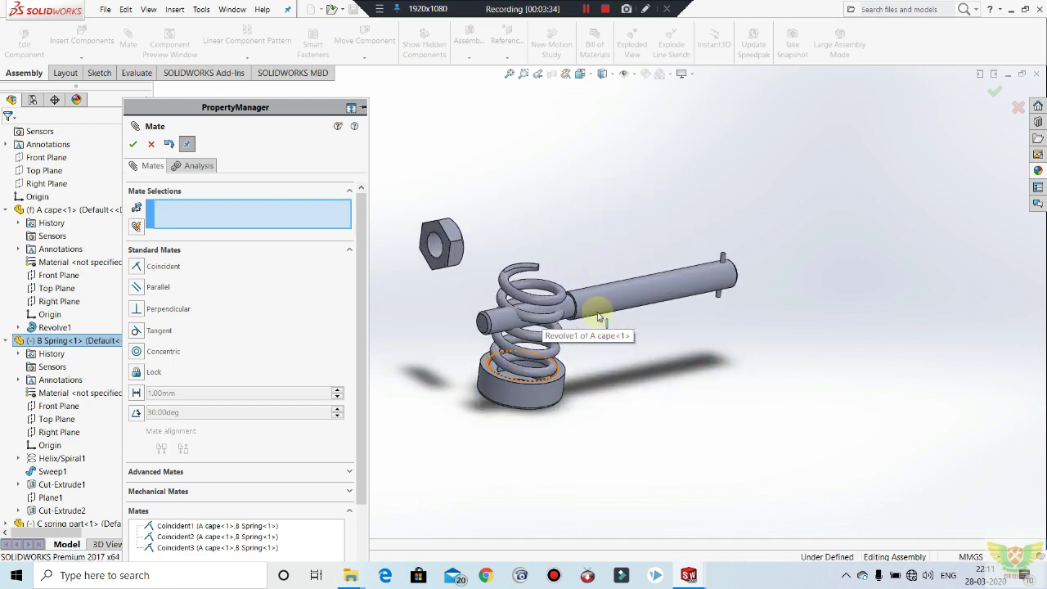
pyautogui.scroll(-1, 584, 301)
pyautogui.scroll(-2, 565, 315)
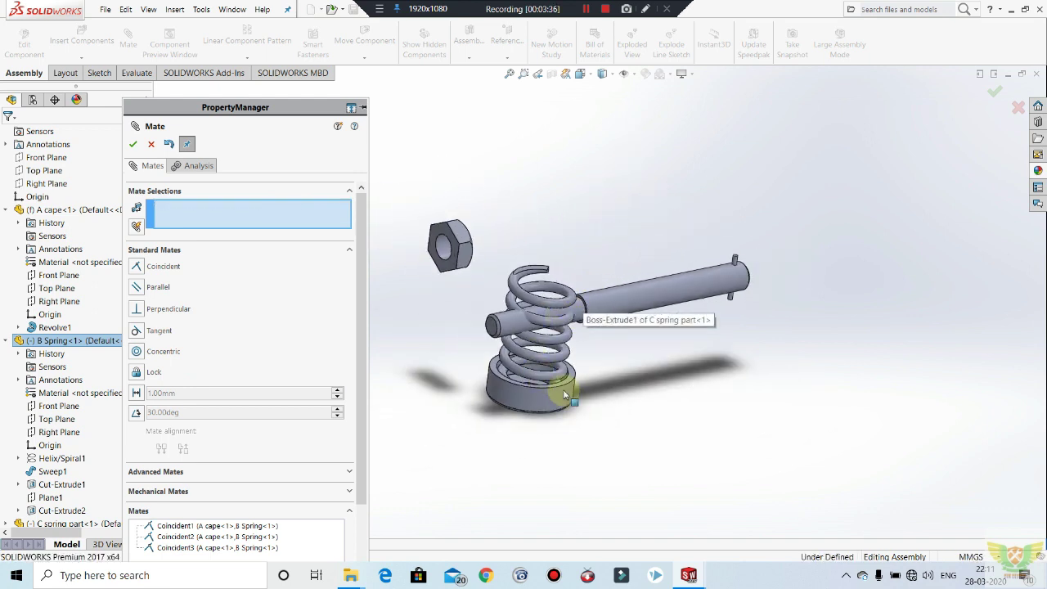
pyautogui.moveTo(565, 396)
pyautogui.mouseDown(button='middle')
pyautogui.moveTo(572, 299)
pyautogui.moveTo(545, 367)
pyautogui.moveTo(654, 323)
pyautogui.mouseUp(button='middle')
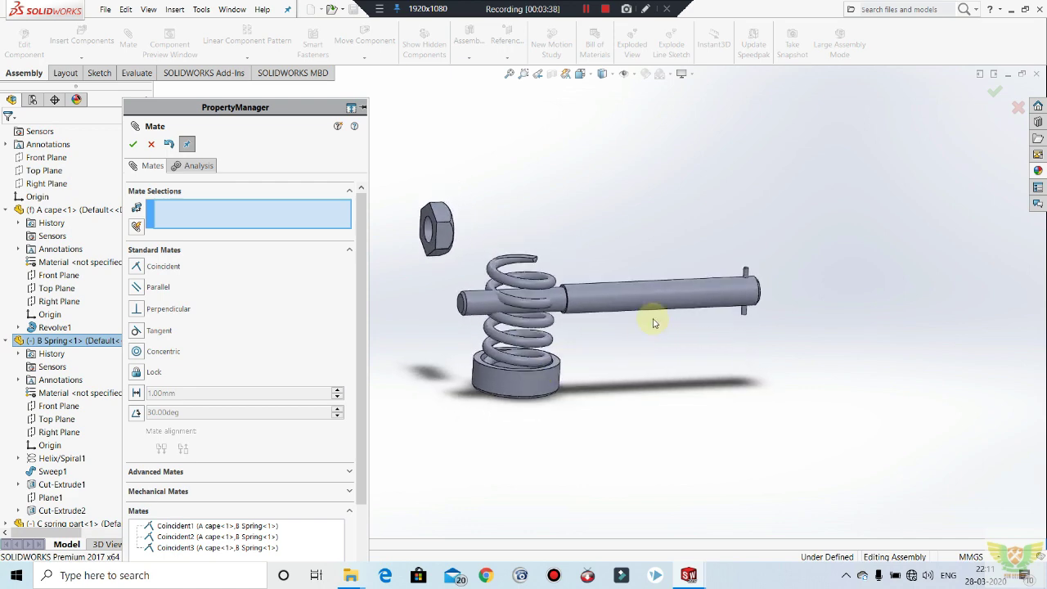
# Make the spring base concentric with the pin's hole.
pyautogui.click(515, 386)
pyautogui.scroll(-1, 509, 437)
pyautogui.scroll(-3, 510, 437)
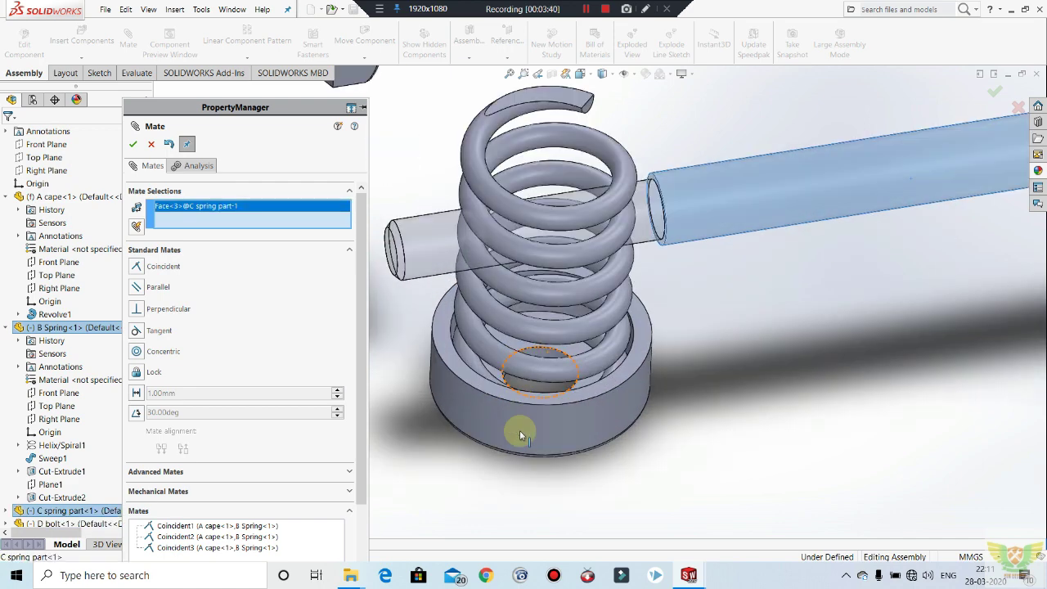
pyautogui.moveTo(523, 355); pyautogui.dragTo(540, 436, button='middle')
pyautogui.click(540, 509)
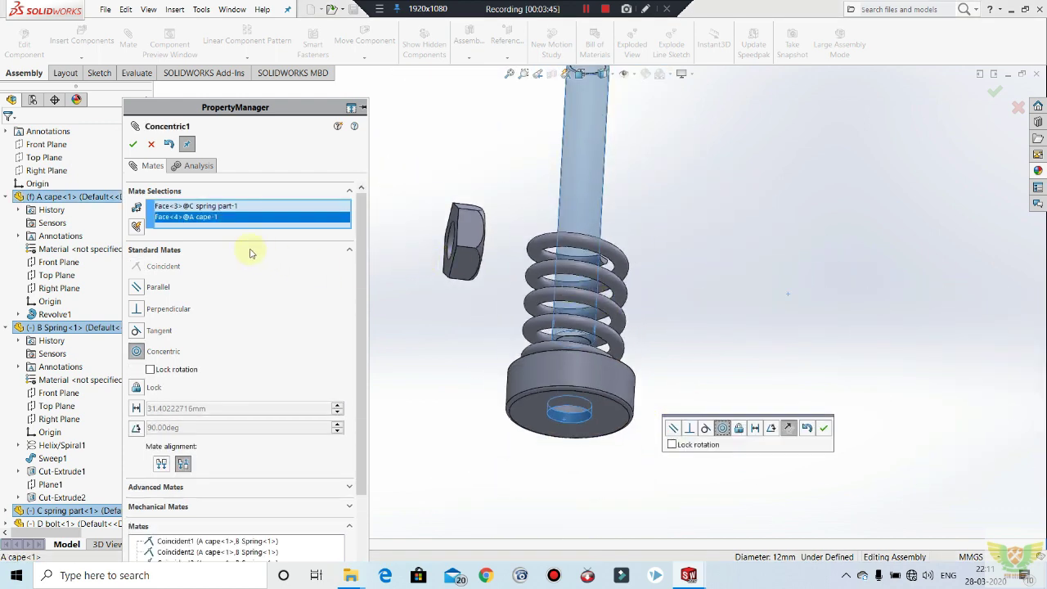
pyautogui.click(133, 144)
# Add a flipped 10 mm distance mate between the disk end face and the spring part.
pyautogui.moveTo(635, 416)
pyautogui.mouseDown(button='middle')
pyautogui.moveTo(632, 386)
pyautogui.moveTo(600, 409)
pyautogui.moveTo(598, 363)
pyautogui.moveTo(575, 389)
pyautogui.mouseUp(button='middle')
pyautogui.click(574, 334)
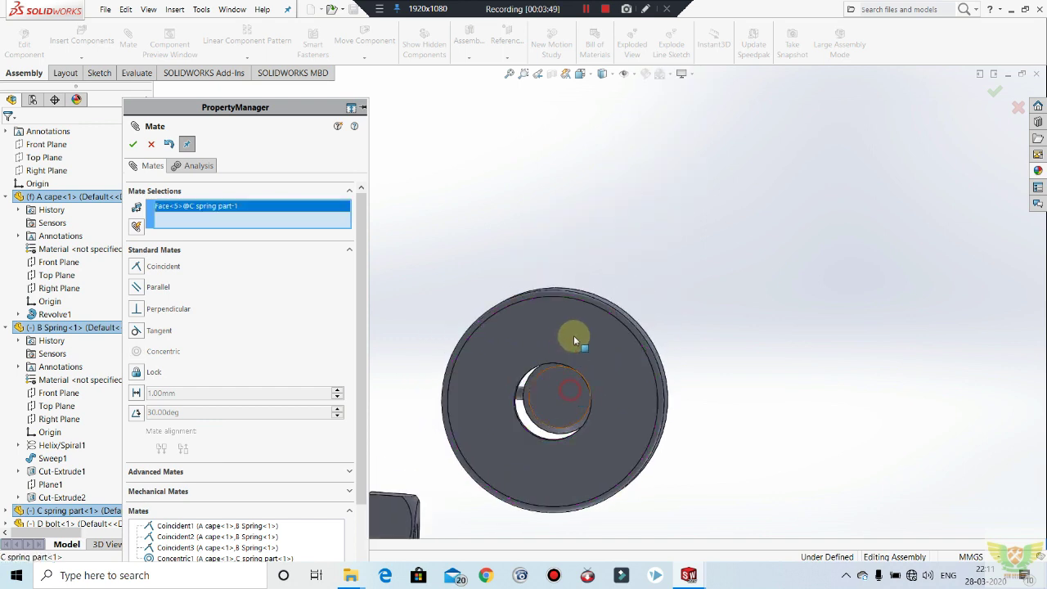
pyautogui.click(734, 261)
pyautogui.moveTo(739, 259)
pyautogui.mouseDown(button='middle')
pyautogui.moveTo(747, 343)
pyautogui.moveTo(627, 467)
pyautogui.mouseUp(button='middle')
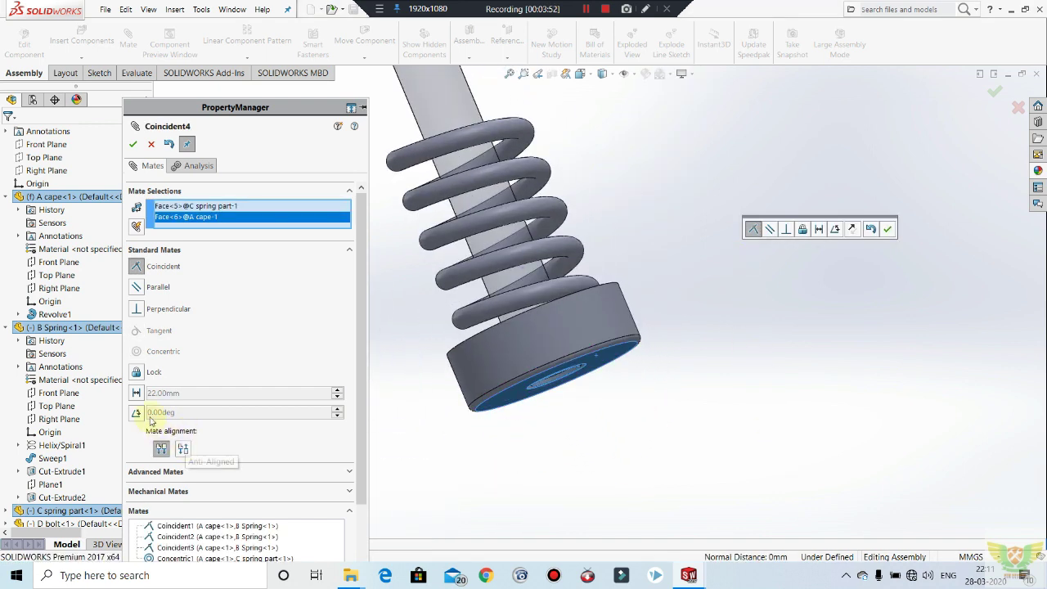
pyautogui.click(137, 396)
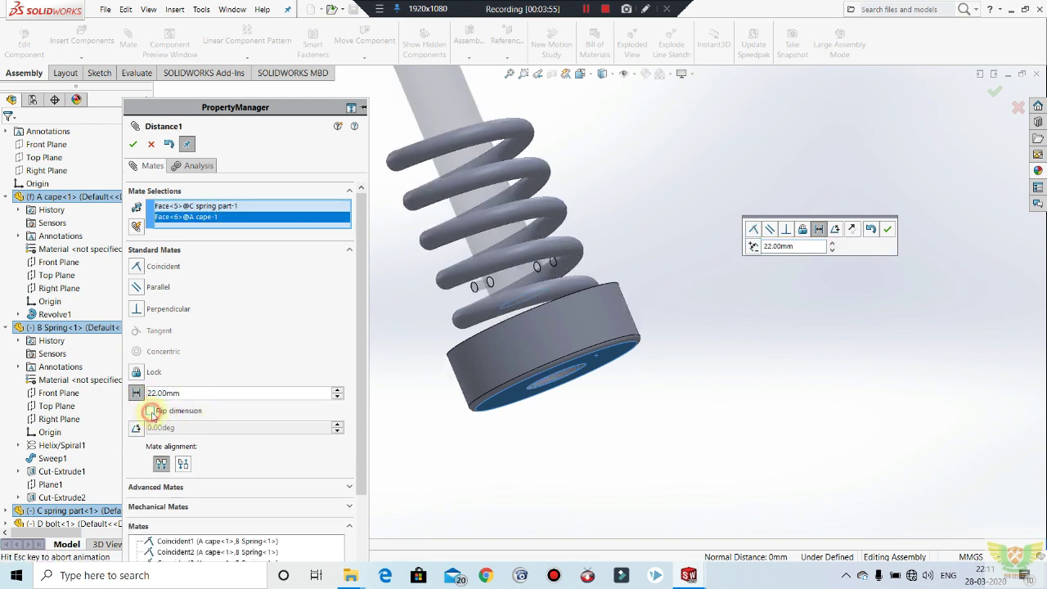
pyautogui.click(176, 409)
pyautogui.write('1')
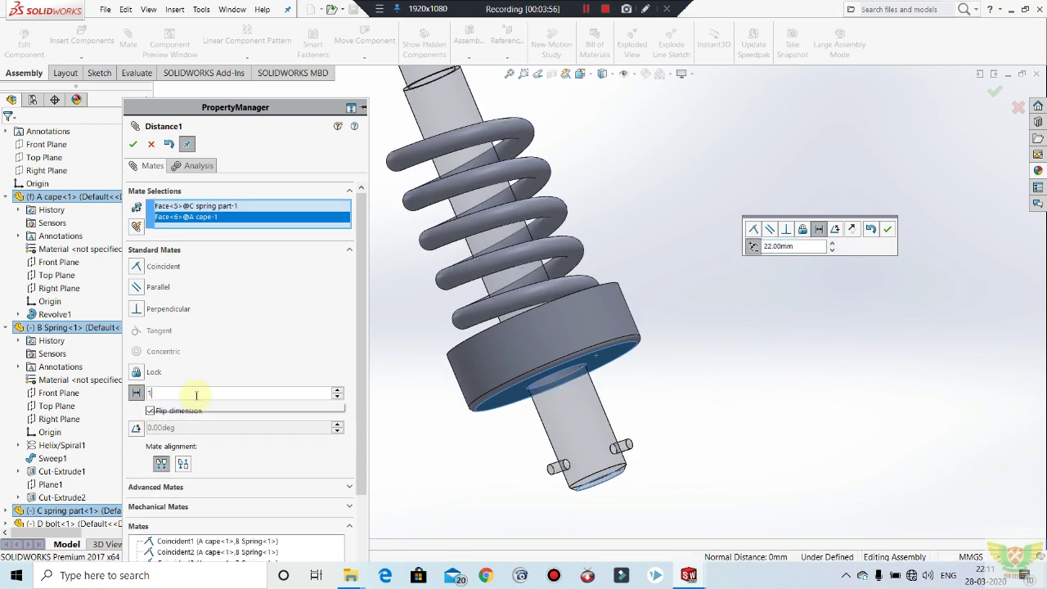
pyautogui.write('0')
pyautogui.press('Return')
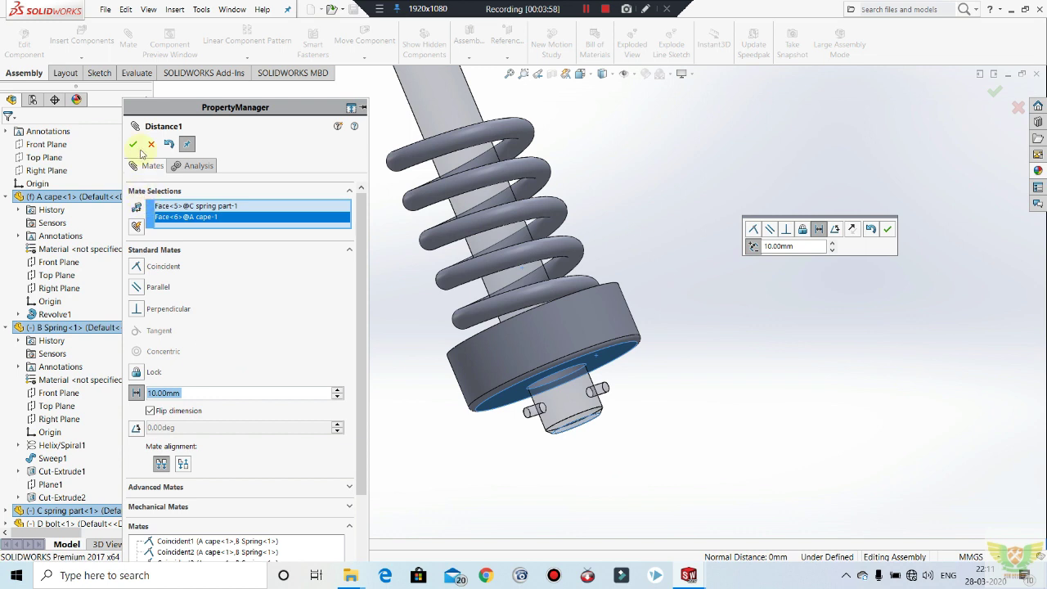
pyautogui.scroll(5, 720, 373)
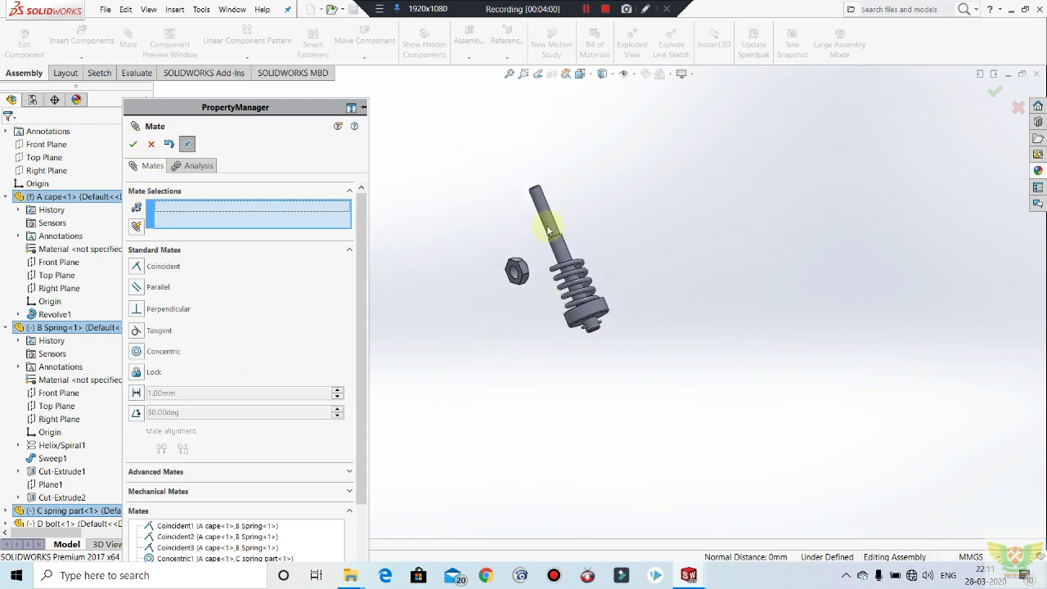
pyautogui.scroll(-2, 528, 319)
pyautogui.scroll(-2, 521, 327)
# Fit the nut concentric on the shaft, 5 mm from the shaft's top end.
pyautogui.click(493, 329)
pyautogui.click(573, 171)
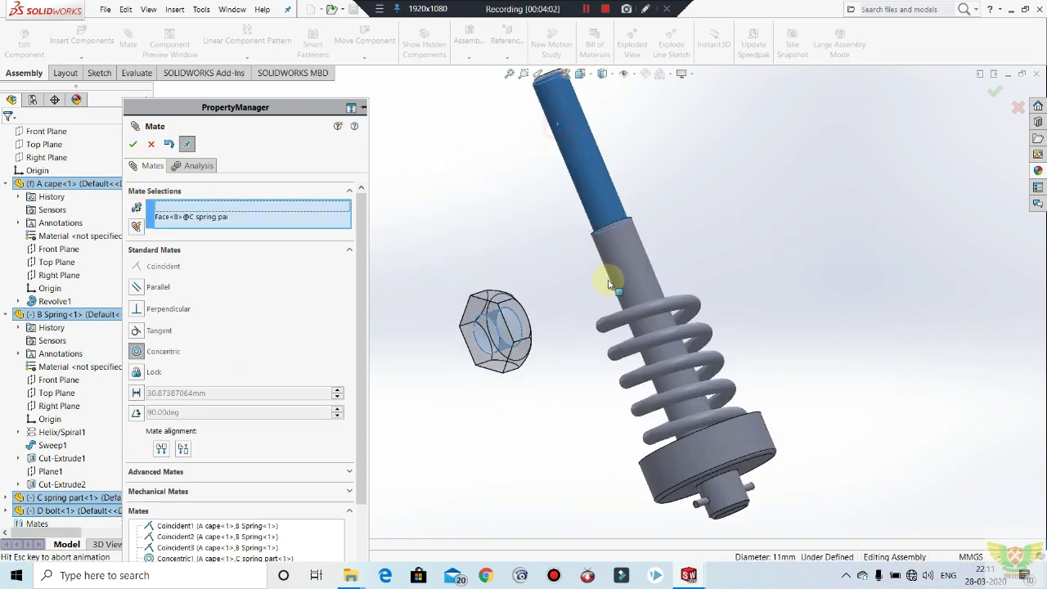
pyautogui.scroll(1, 619, 290)
pyautogui.click(766, 255)
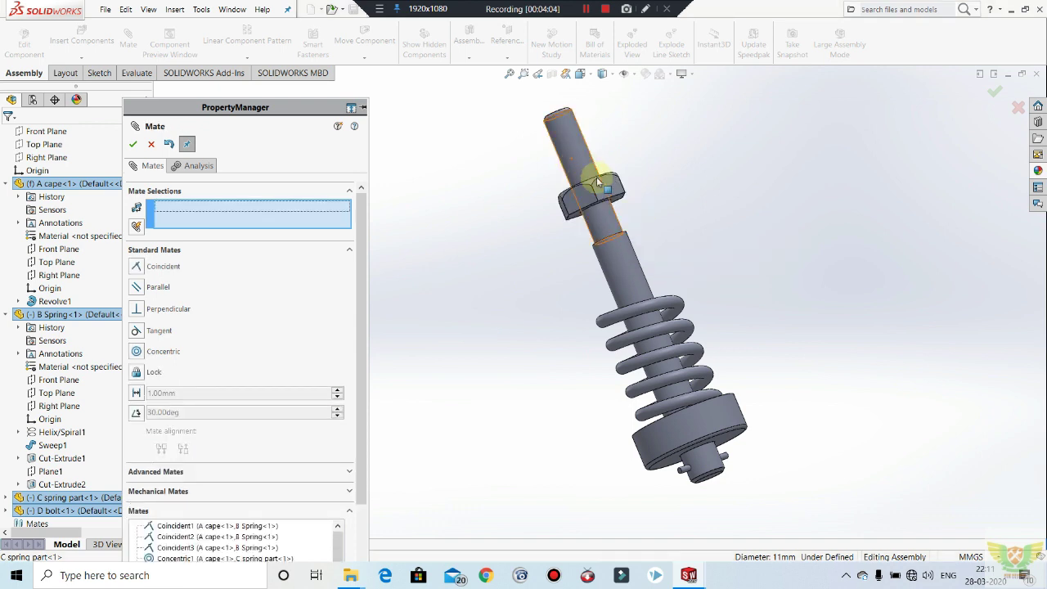
pyautogui.click(576, 124)
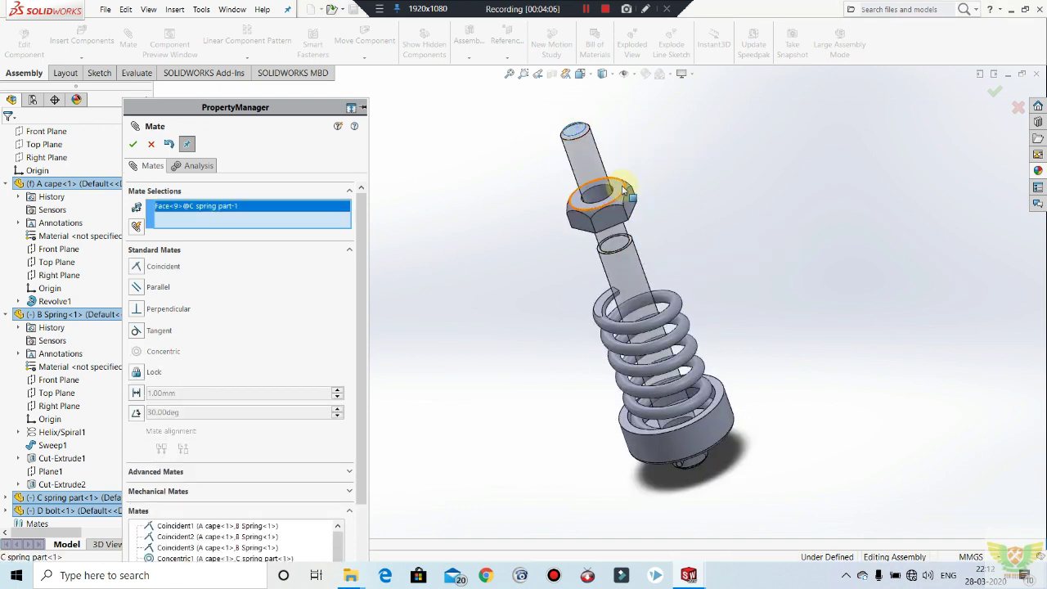
pyautogui.click(623, 190)
pyautogui.click(136, 393)
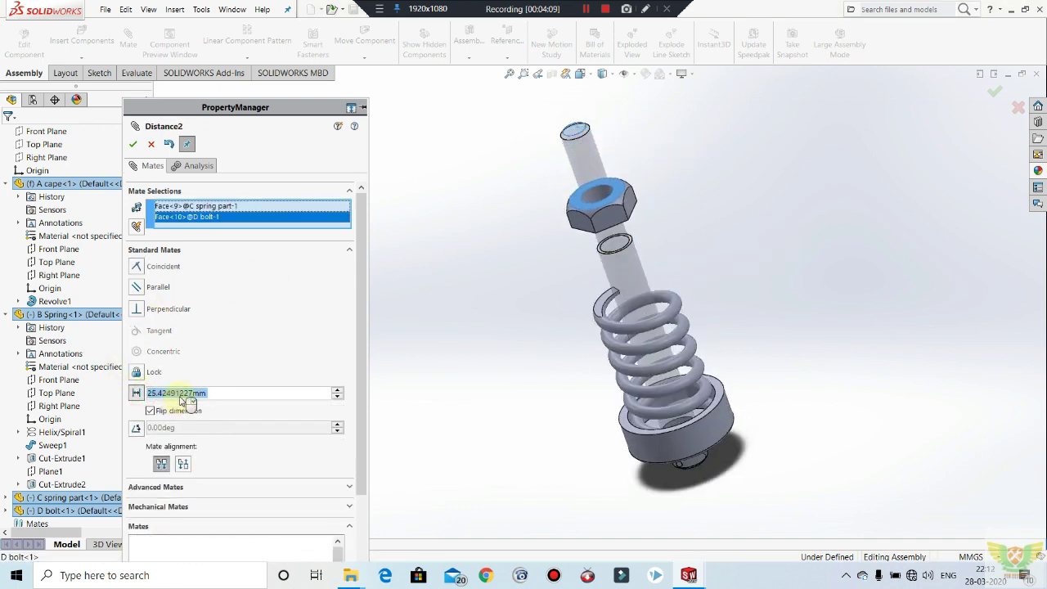
pyautogui.write('10')
pyautogui.press('Return')
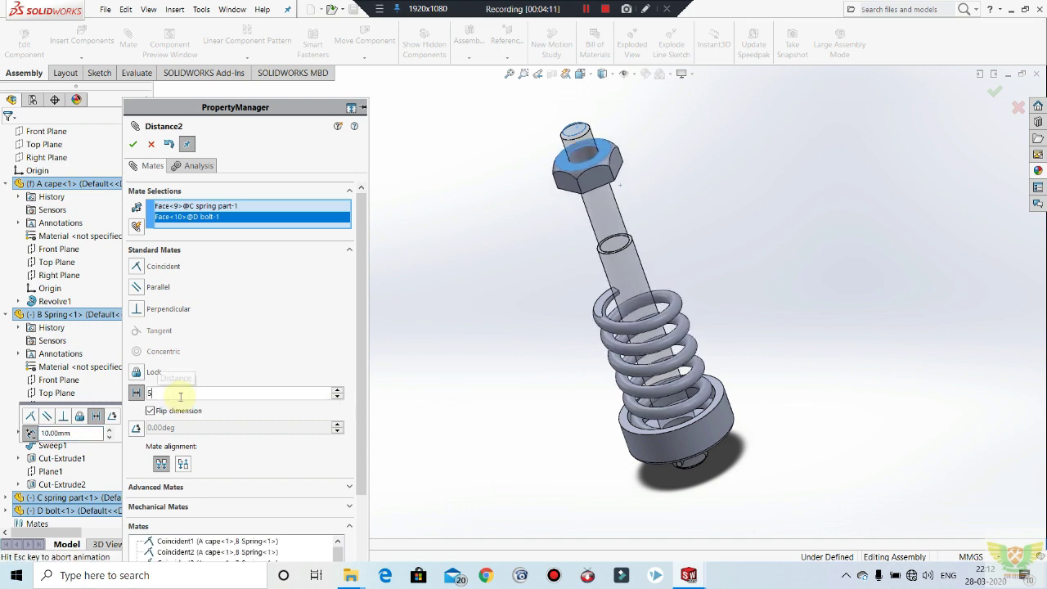
pyautogui.press('Return')
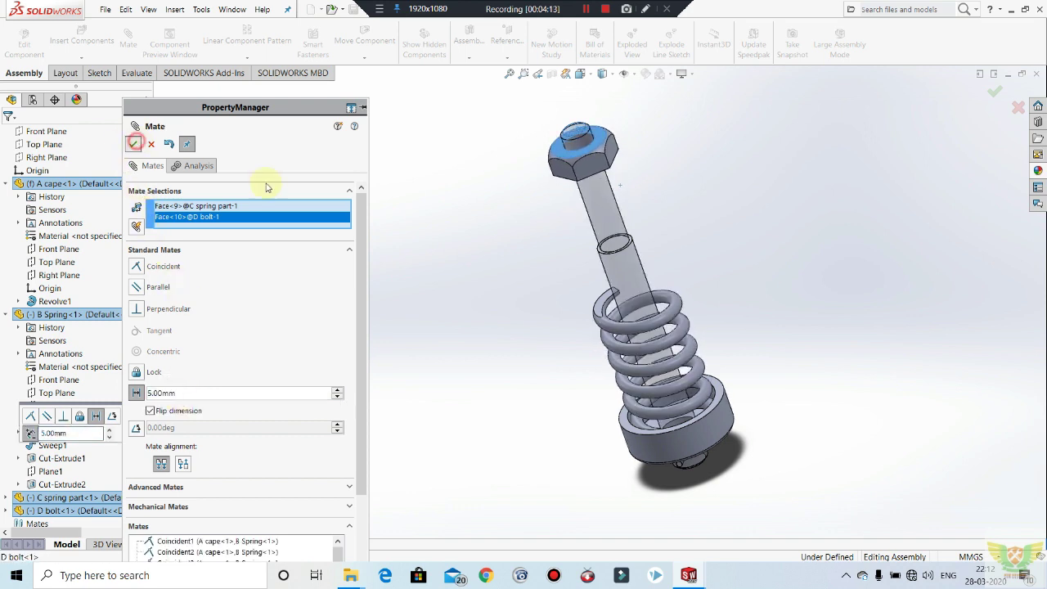
pyautogui.moveTo(592, 218)
pyautogui.mouseDown(button='middle')
pyautogui.moveTo(680, 264)
pyautogui.moveTo(694, 189)
pyautogui.moveTo(704, 299)
pyautogui.moveTo(660, 236)
pyautogui.moveTo(683, 188)
pyautogui.moveTo(731, 198)
pyautogui.moveTo(620, 304)
pyautogui.moveTo(662, 237)
pyautogui.moveTo(612, 282)
pyautogui.moveTo(538, 301)
pyautogui.mouseUp(button='middle')
# Close the Mate manager and save the assembly as Assem2.
pyautogui.click(137, 147)
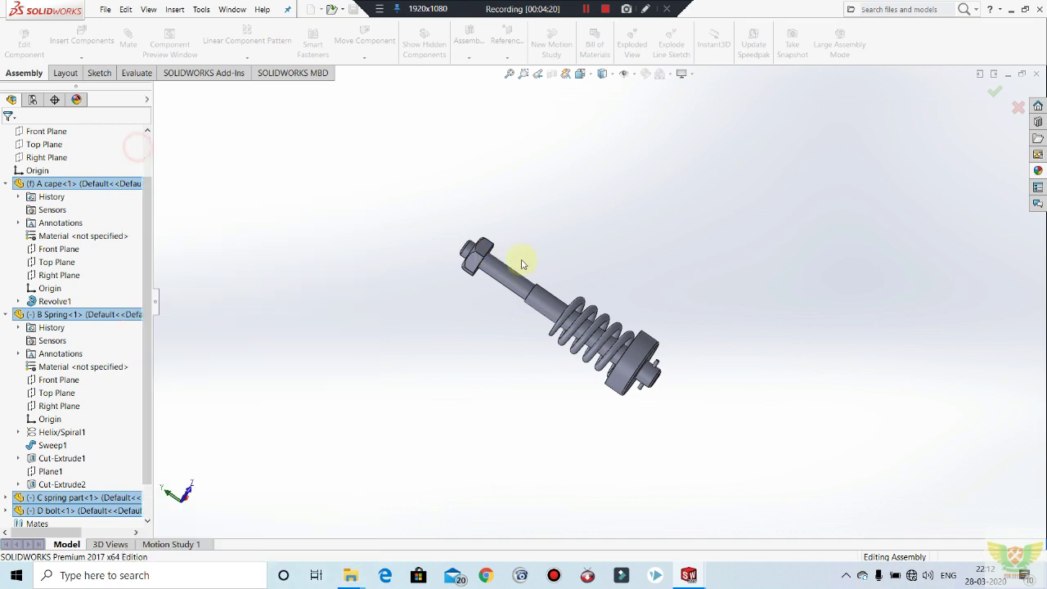
pyautogui.click(99, 13)
pyautogui.click(154, 124)
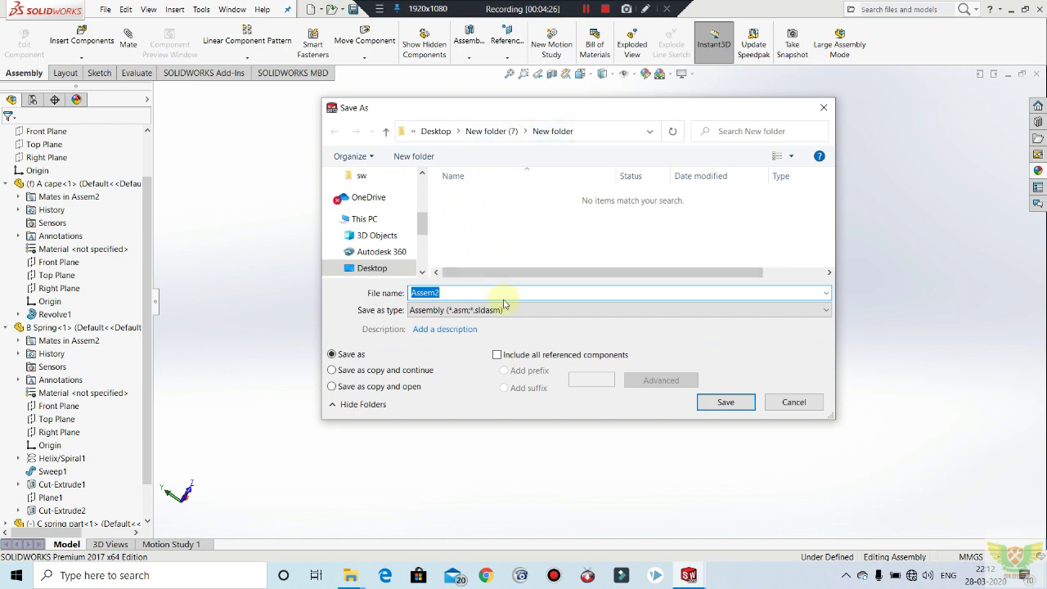
pyautogui.click(725, 402)
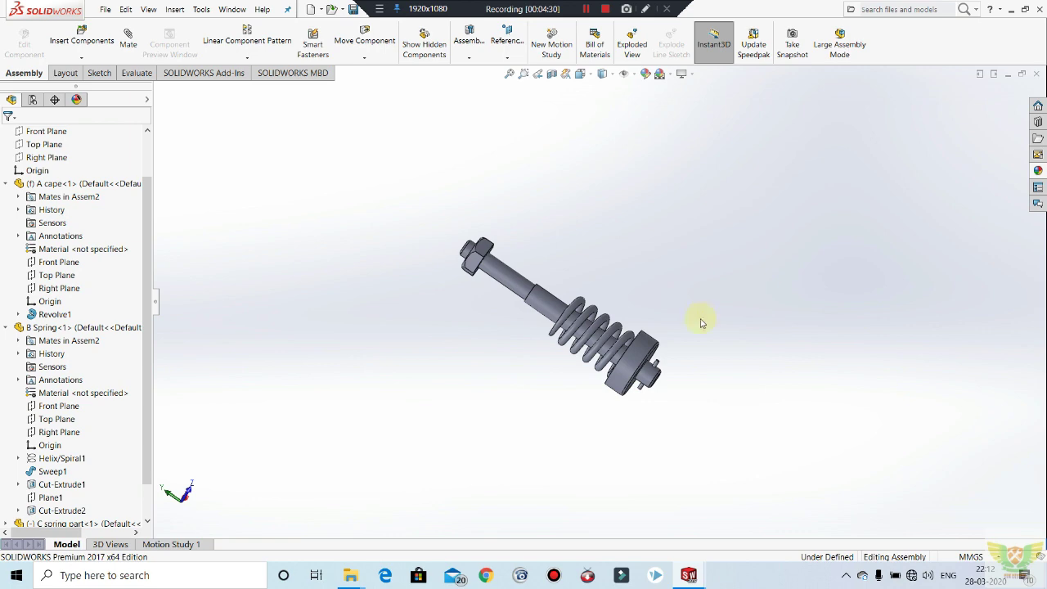
pyautogui.scroll(-2, 629, 360)
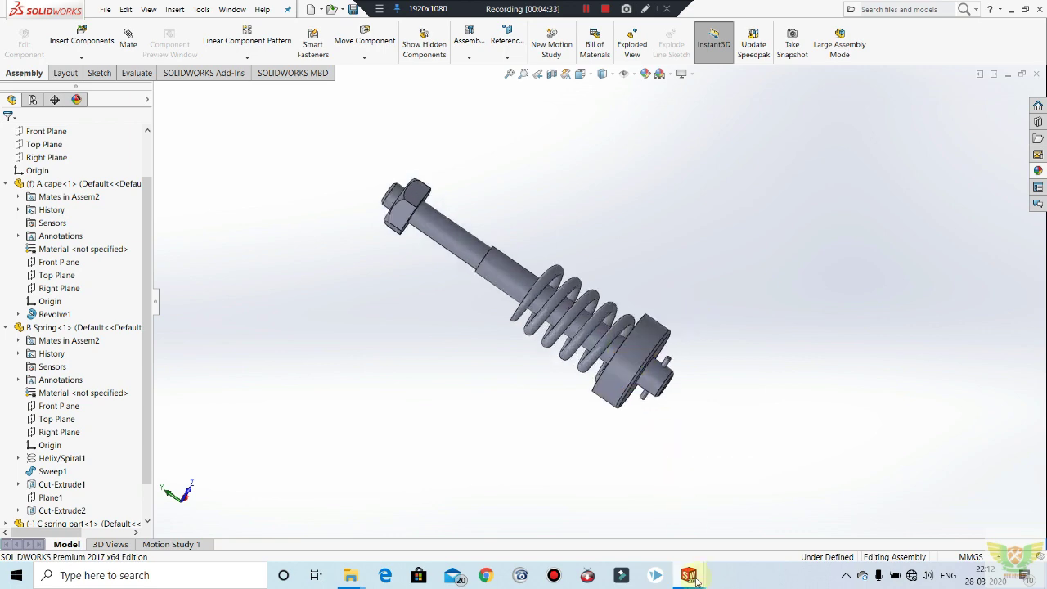
# In the flywheel assembly Assem1, insert Assem2 and place it beside the plate.
pyautogui.moveTo(688, 575)
pyautogui.click(585, 506)
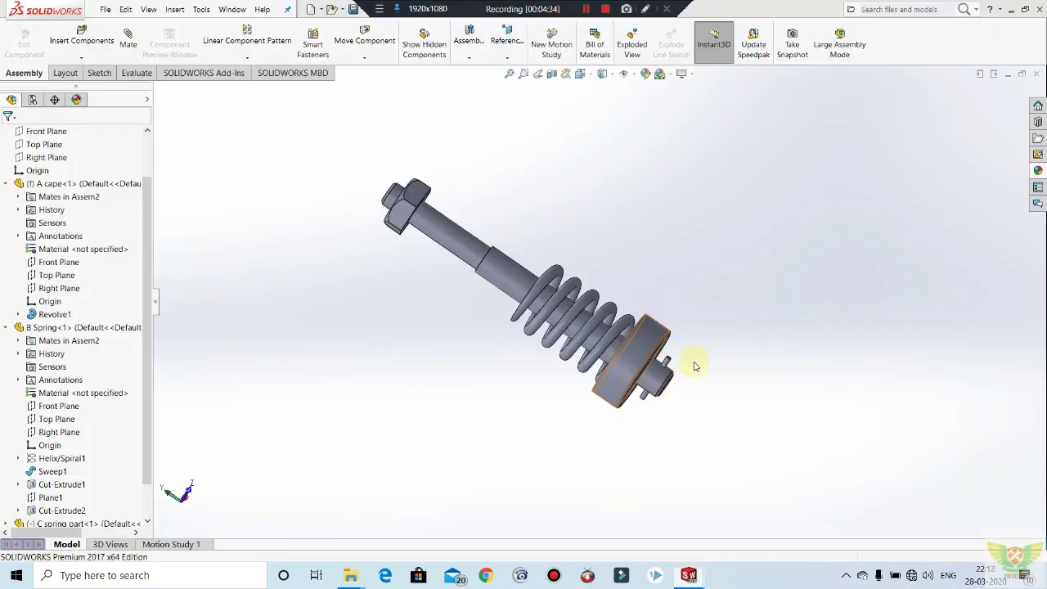
pyautogui.click(95, 41)
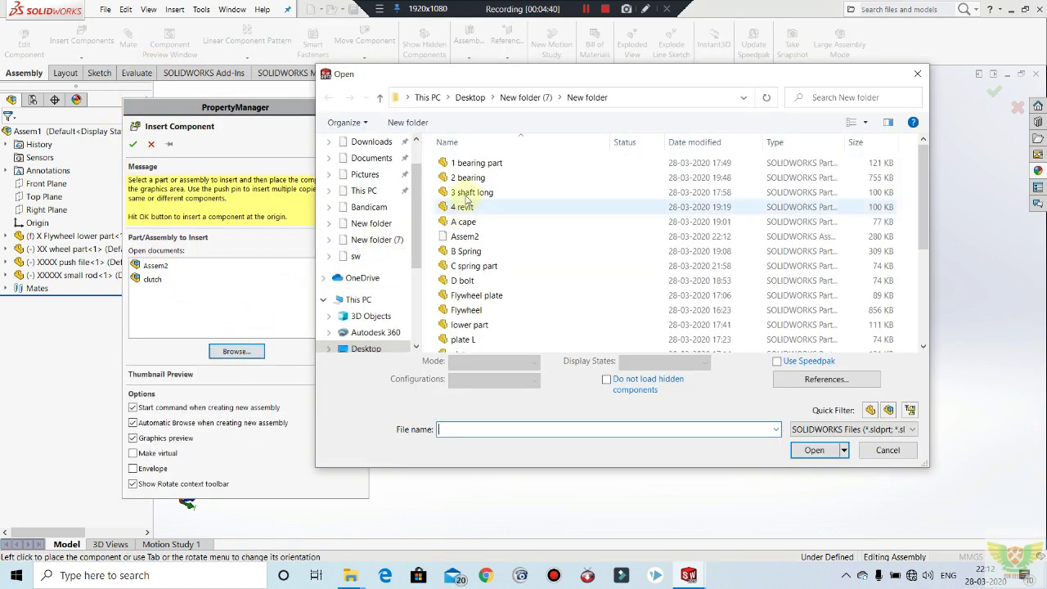
pyautogui.click(481, 239)
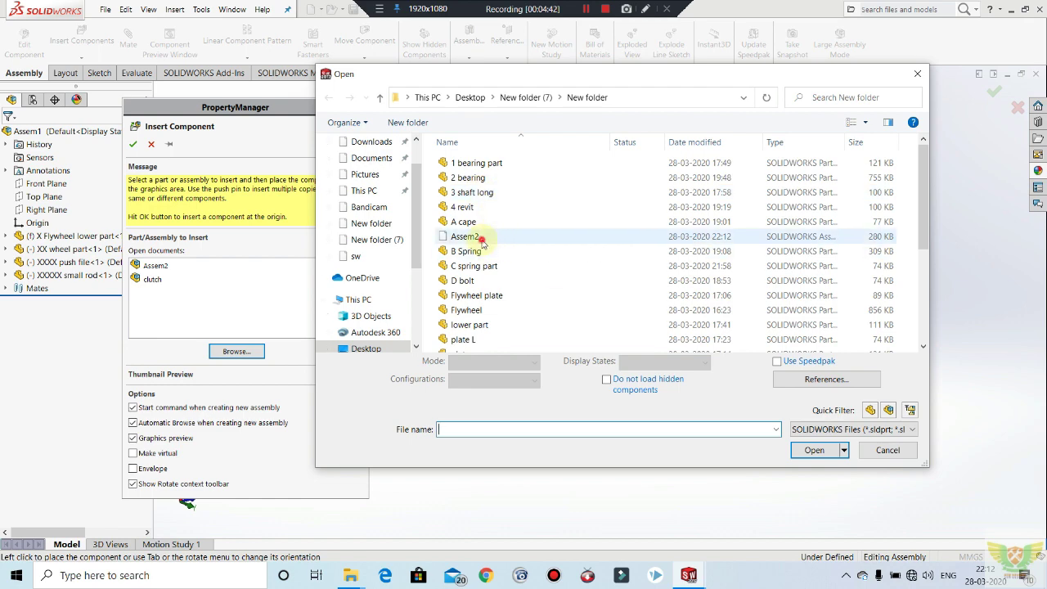
pyautogui.click(800, 451)
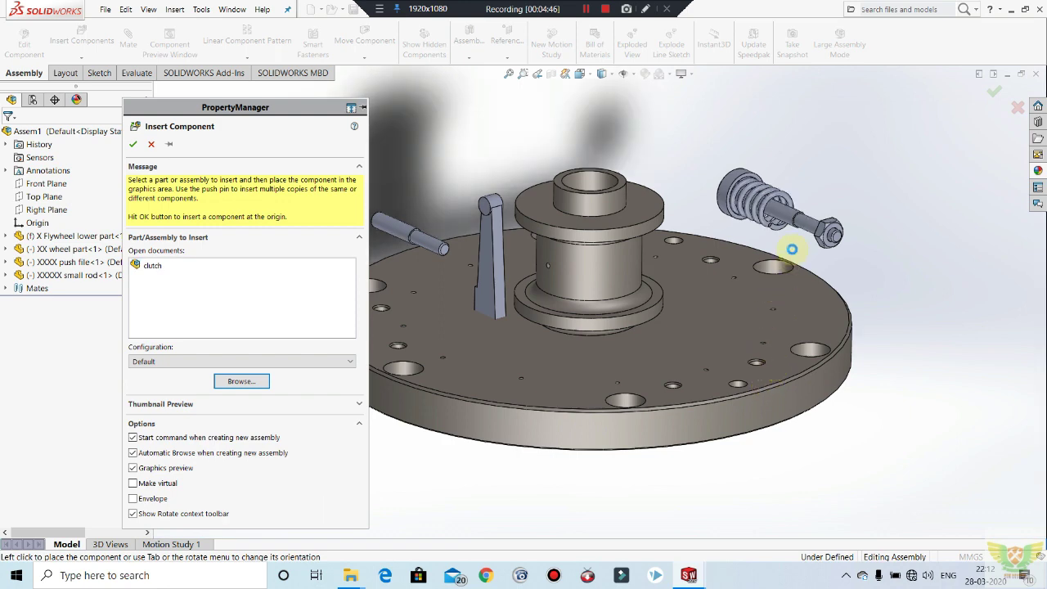
pyautogui.click(664, 243)
pyautogui.scroll(2, 765, 225)
pyautogui.scroll(3, 769, 229)
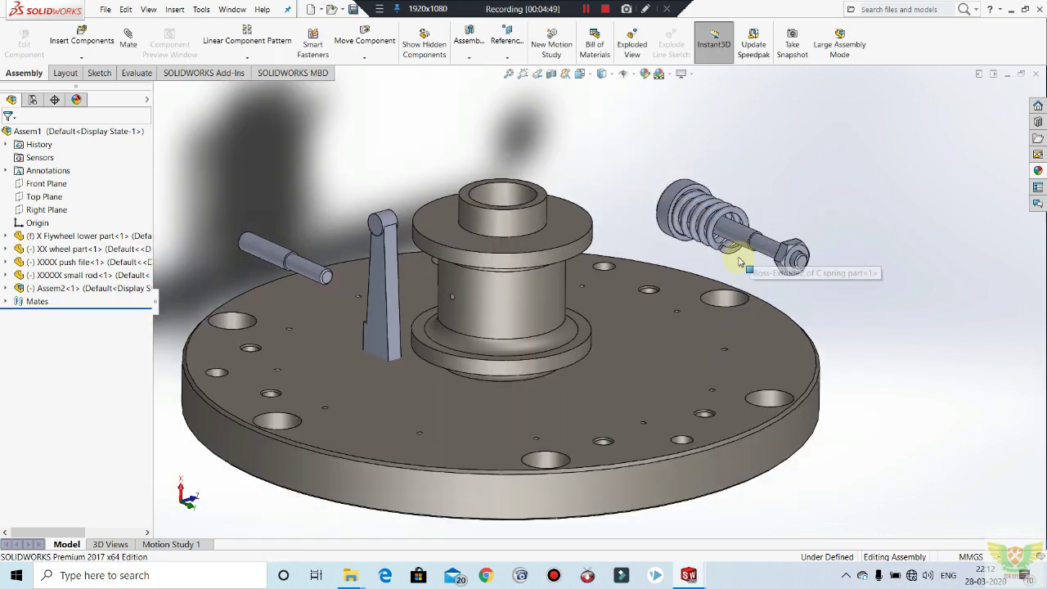
pyautogui.scroll(1, 659, 279)
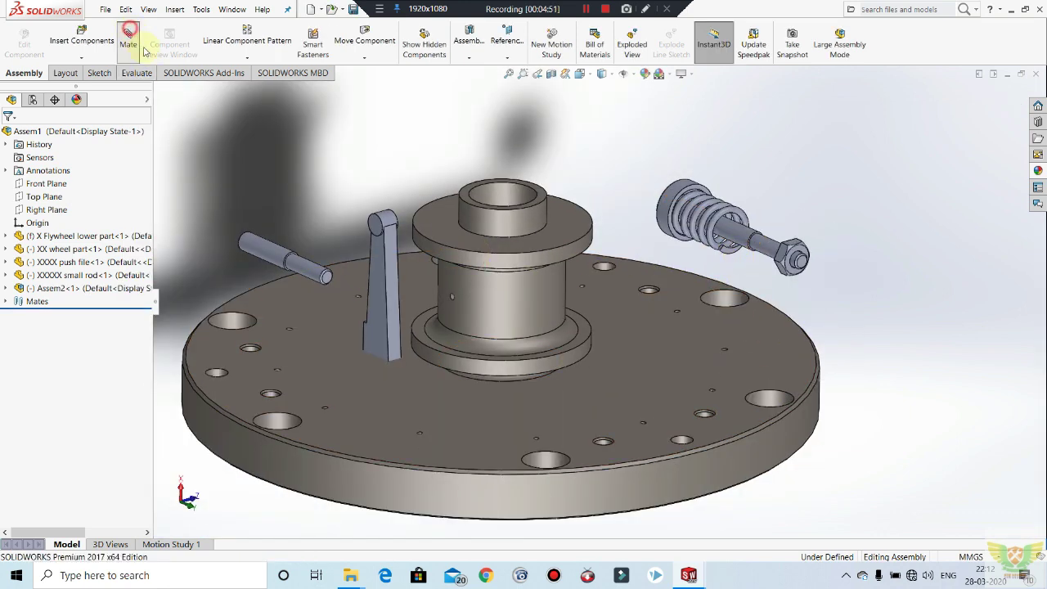
# Mate the plunger concentric with a plate hole, flipped to stand up.
pyautogui.press('m')
pyautogui.scroll(-2, 749, 245)
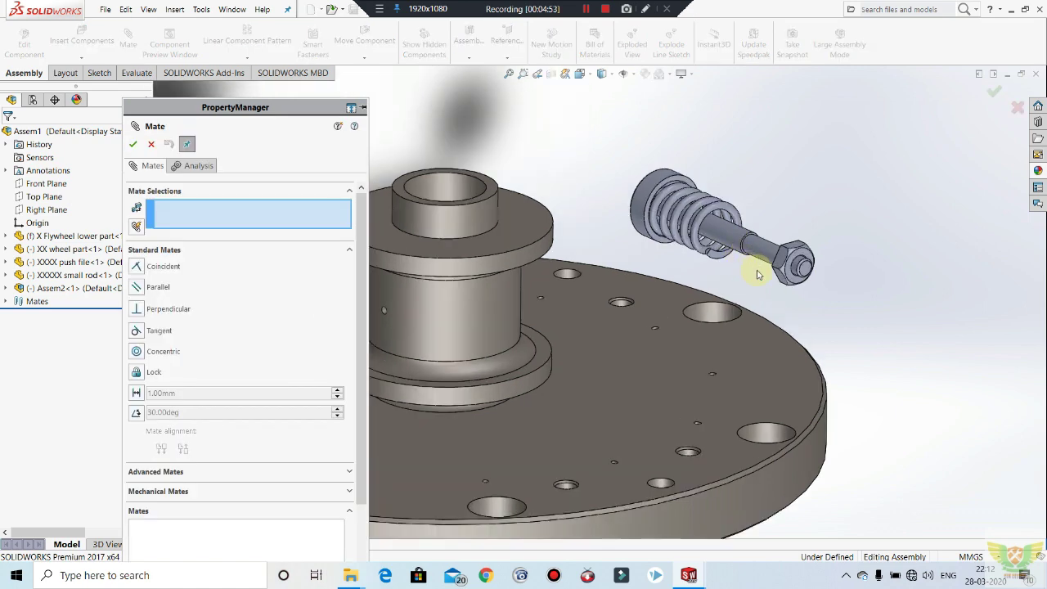
pyautogui.scroll(-2, 769, 274)
pyautogui.scroll(3, 761, 275)
pyautogui.scroll(-1, 756, 261)
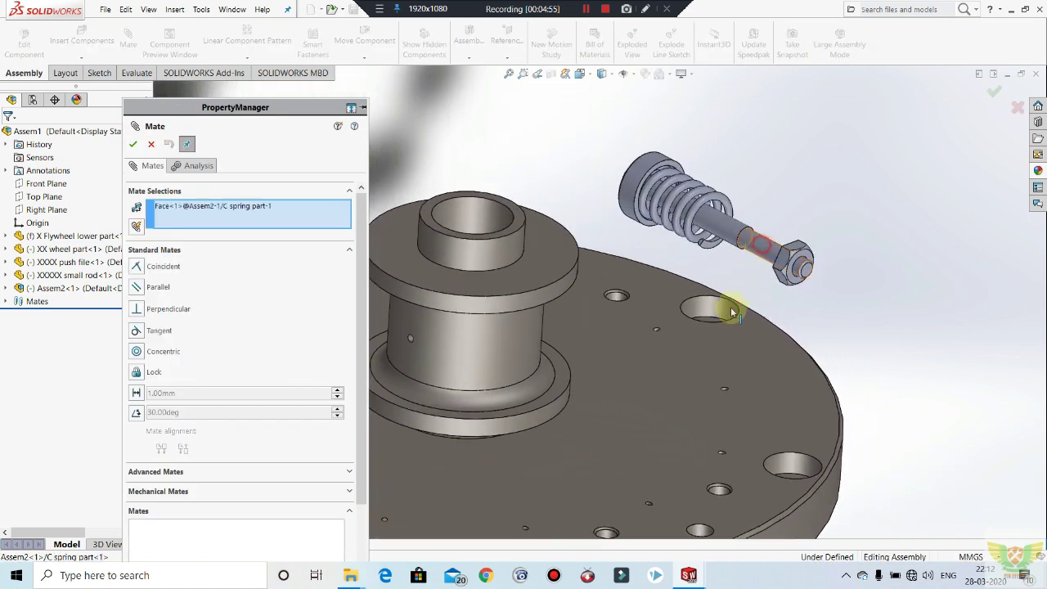
pyautogui.moveTo(715, 320)
pyautogui.mouseDown(button='middle')
pyautogui.moveTo(718, 358)
pyautogui.moveTo(710, 314)
pyautogui.mouseUp(button='middle')
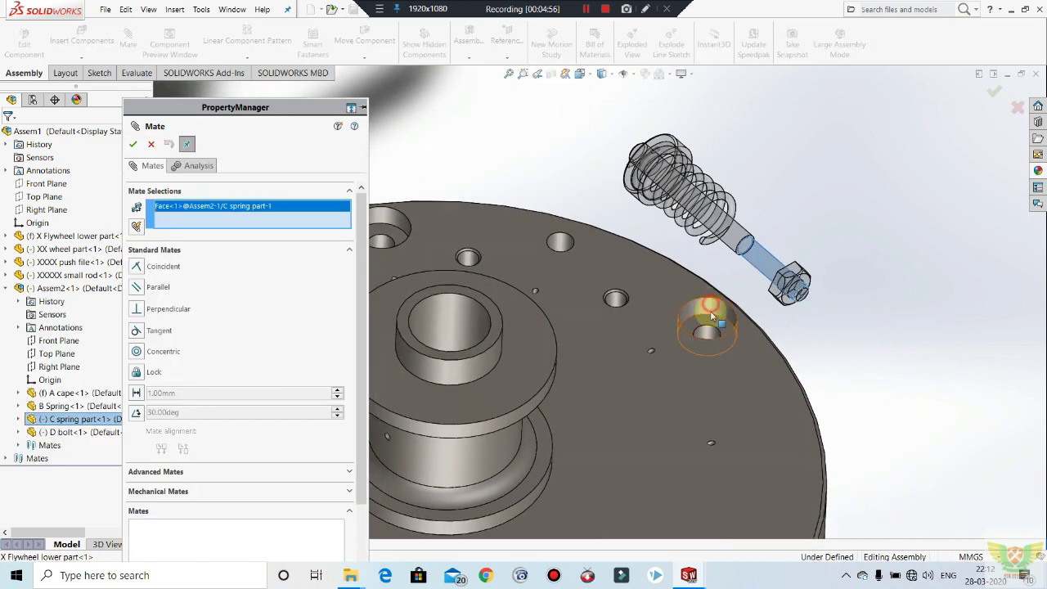
pyautogui.click(710, 311)
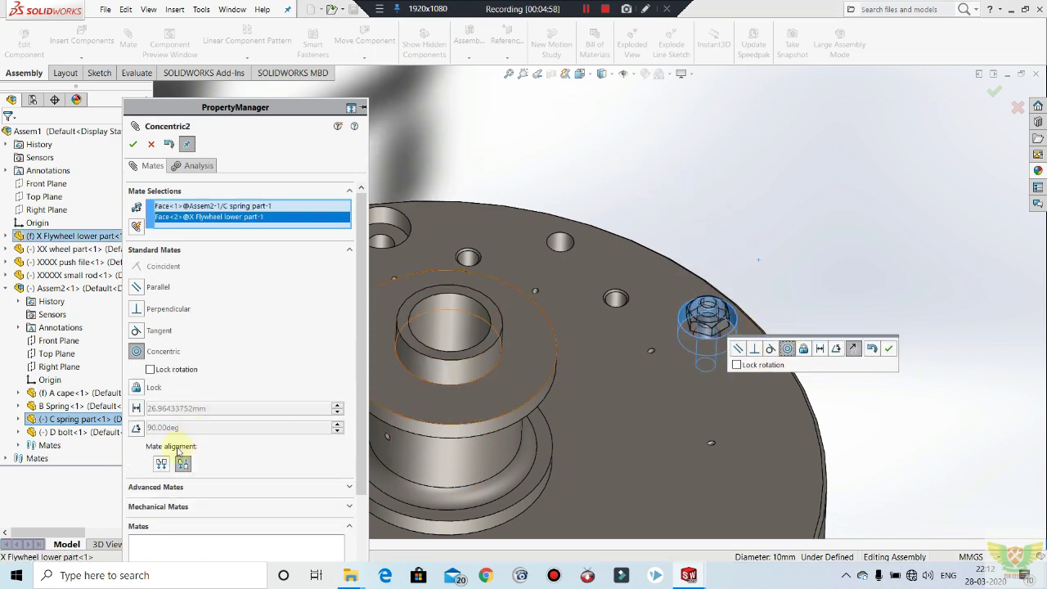
pyautogui.click(161, 464)
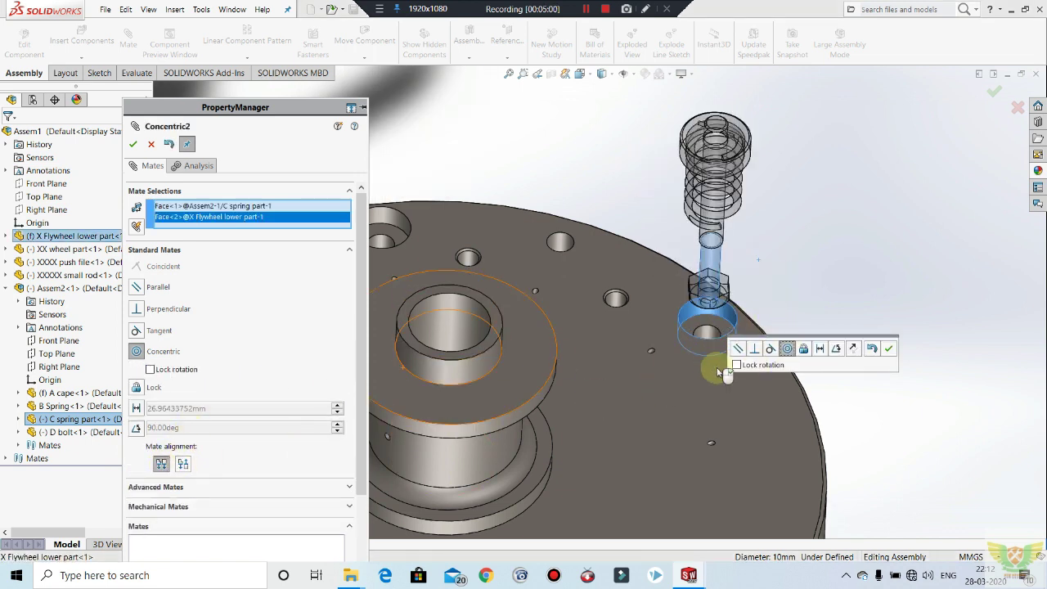
pyautogui.click(888, 349)
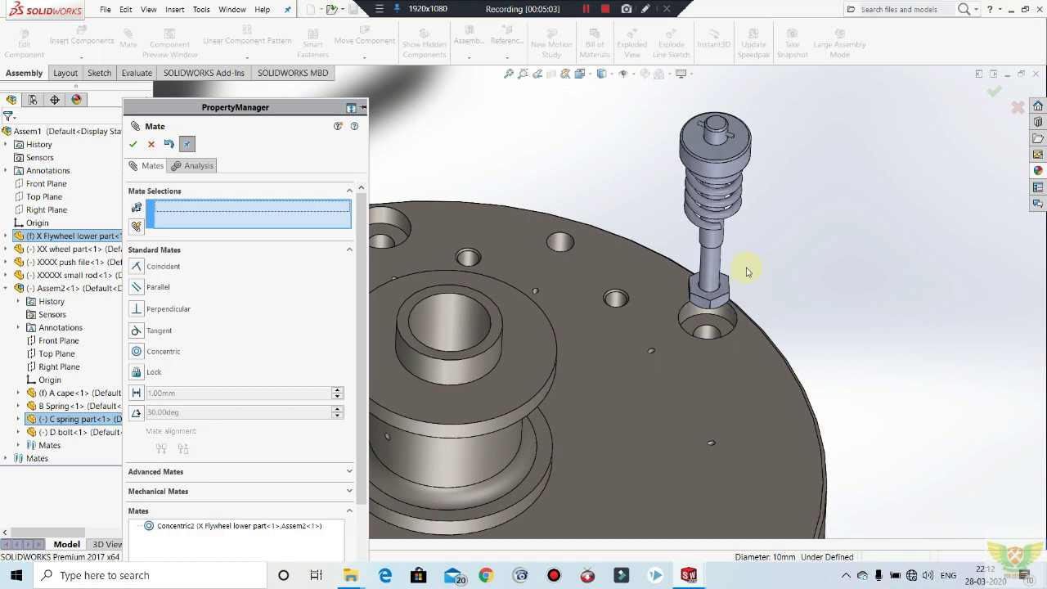
# Make the plunger's lower face coincident with the hole face and finish mating.
pyautogui.moveTo(750, 267)
pyautogui.mouseDown(button='middle')
pyautogui.moveTo(743, 197)
pyautogui.moveTo(724, 195)
pyautogui.mouseUp(button='middle')
pyautogui.scroll(-3, 704, 192)
pyautogui.scroll(-2, 683, 187)
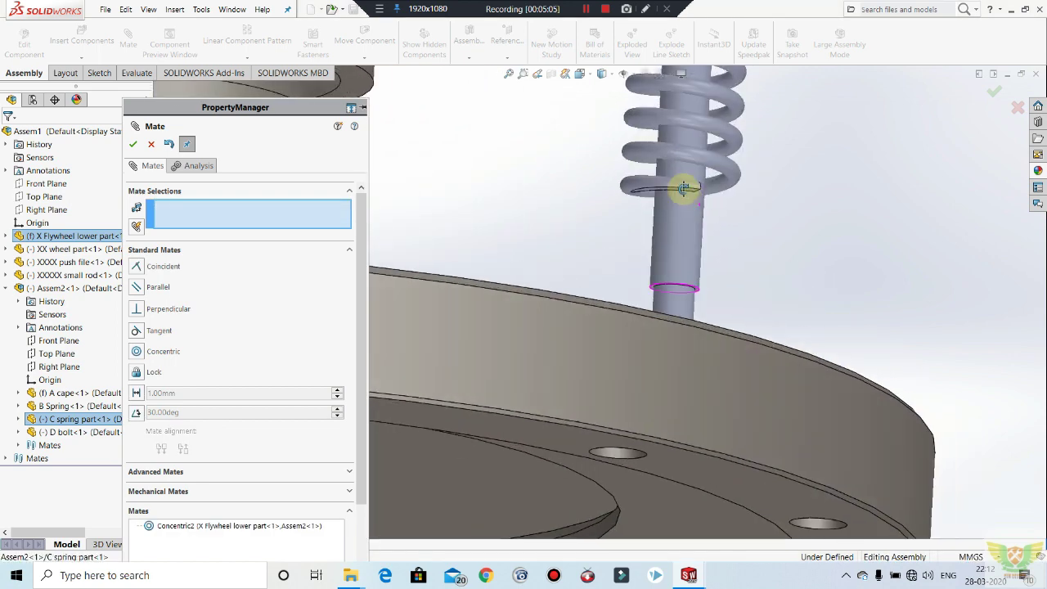
pyautogui.scroll(-2, 678, 188)
pyautogui.scroll(-2, 667, 204)
pyautogui.click(655, 215)
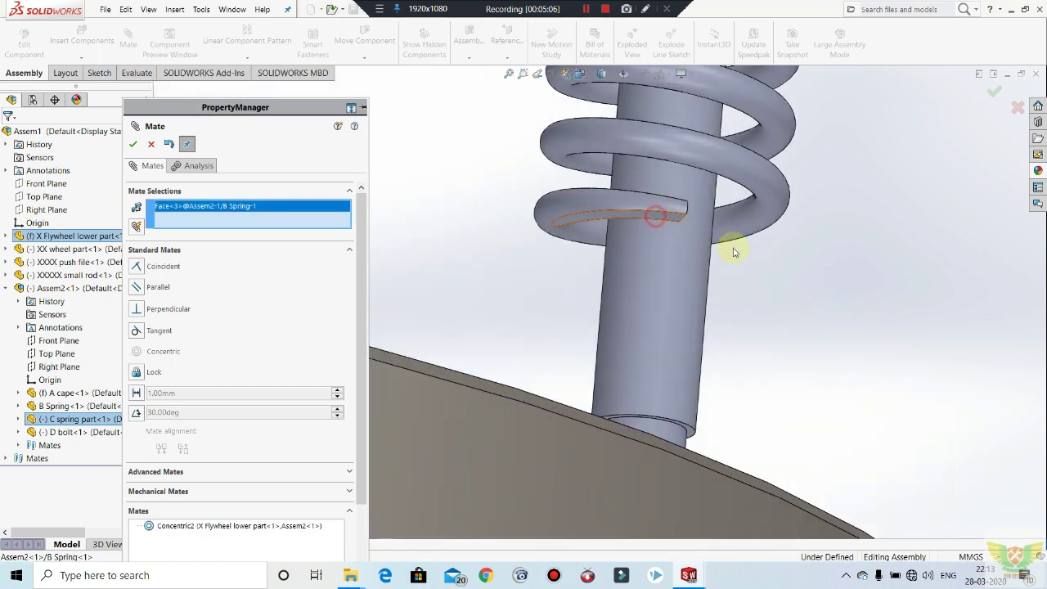
pyautogui.scroll(3, 732, 251)
pyautogui.scroll(3, 743, 265)
pyautogui.moveTo(743, 316)
pyautogui.mouseDown(button='middle')
pyautogui.moveTo(716, 410)
pyautogui.moveTo(653, 496)
pyautogui.mouseUp(button='middle')
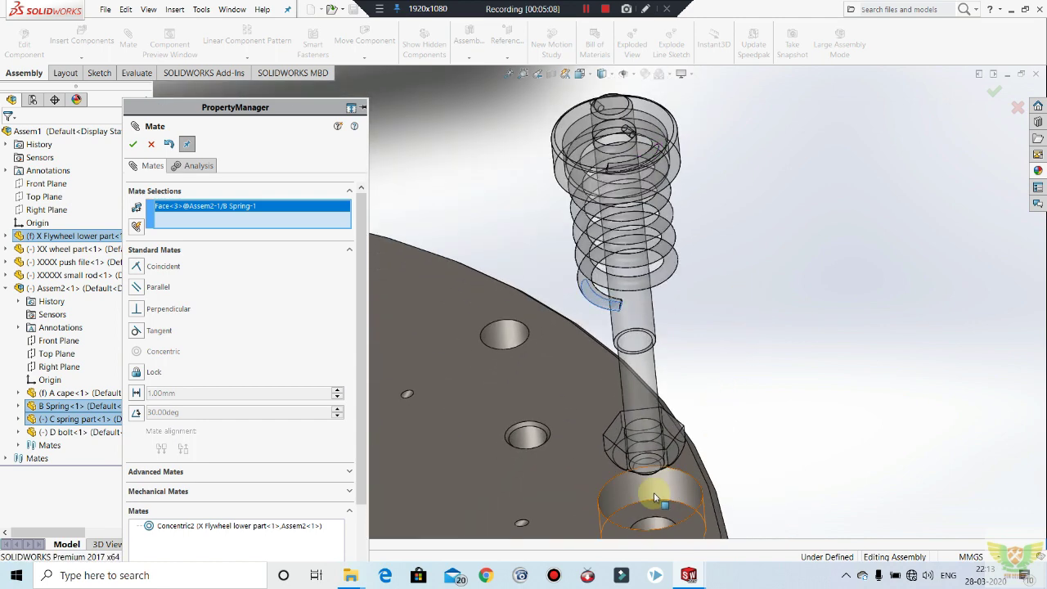
pyautogui.click(667, 513)
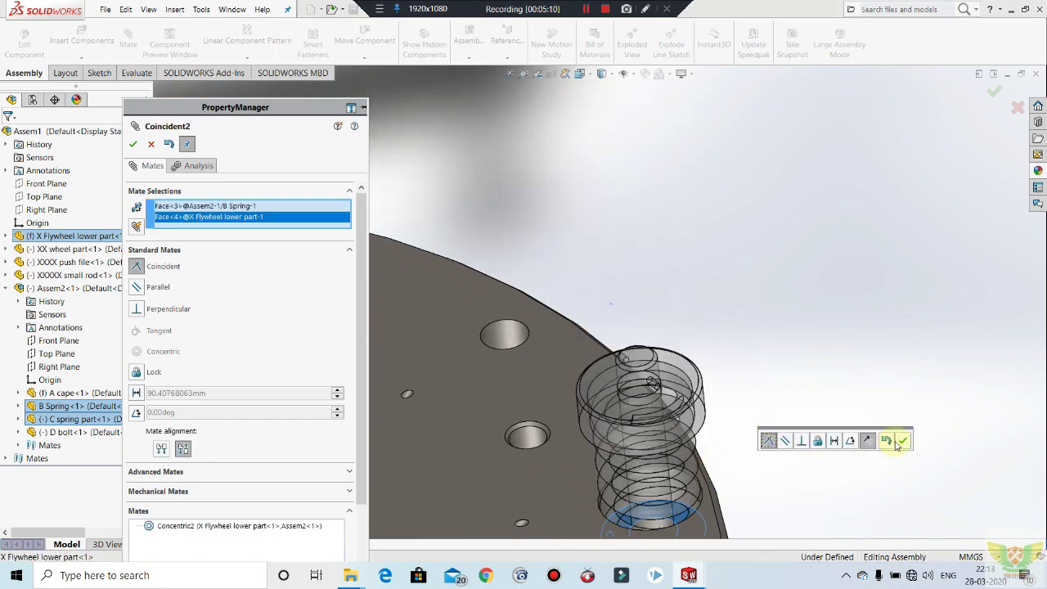
pyautogui.click(903, 441)
pyautogui.scroll(3, 829, 290)
pyautogui.scroll(3, 739, 281)
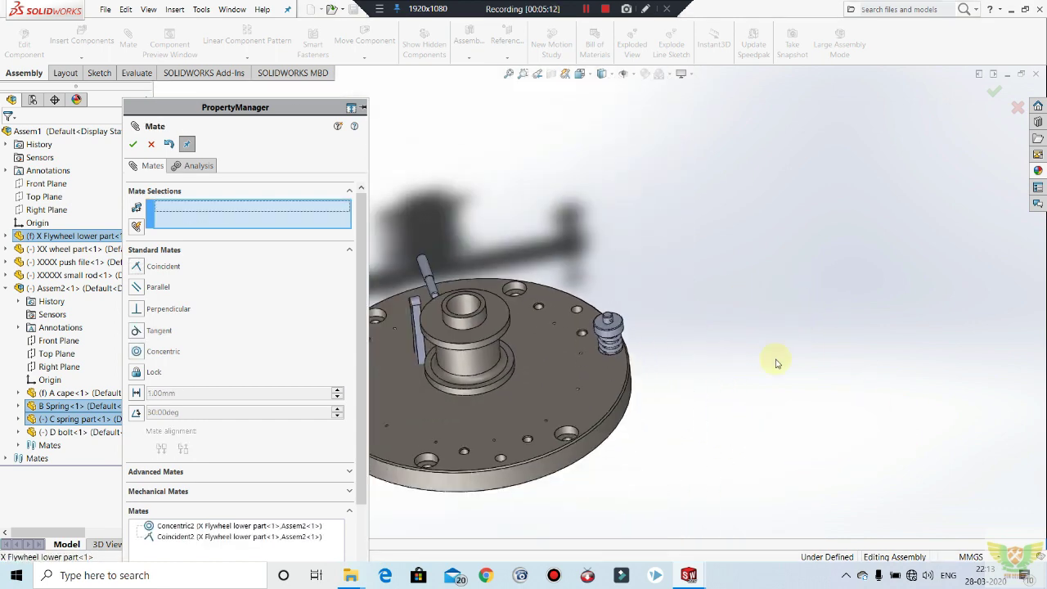
pyautogui.scroll(2, 766, 357)
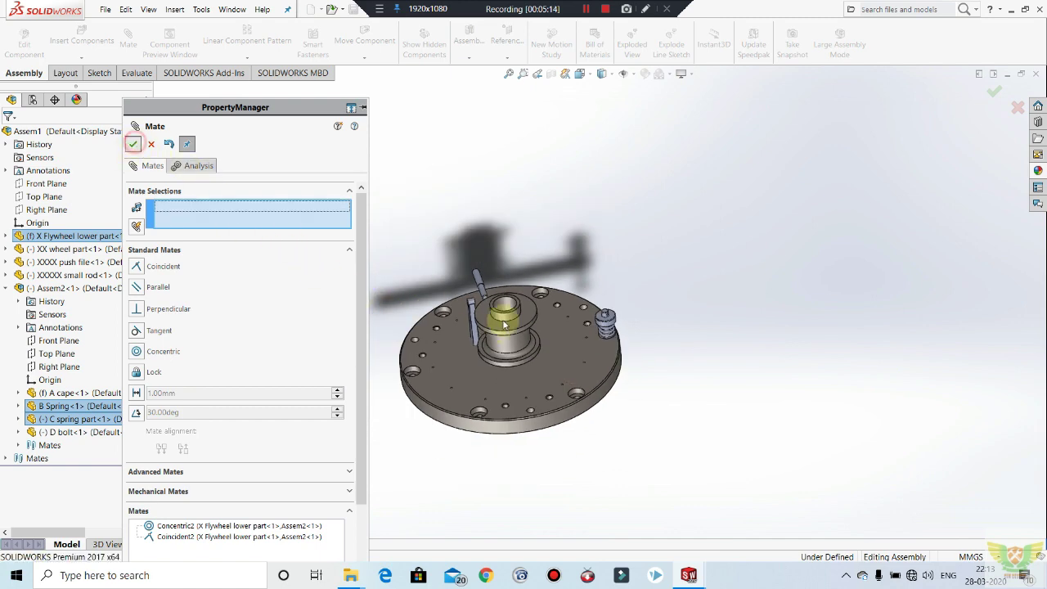
pyautogui.press('Return')
# Start a circular component pattern of the spring part, cap, B Spring and bolt.
pyautogui.moveTo(502, 327)
pyautogui.mouseDown(button='middle')
pyautogui.moveTo(573, 322)
pyautogui.moveTo(589, 300)
pyautogui.moveTo(498, 397)
pyautogui.moveTo(589, 346)
pyautogui.mouseUp(button='middle')
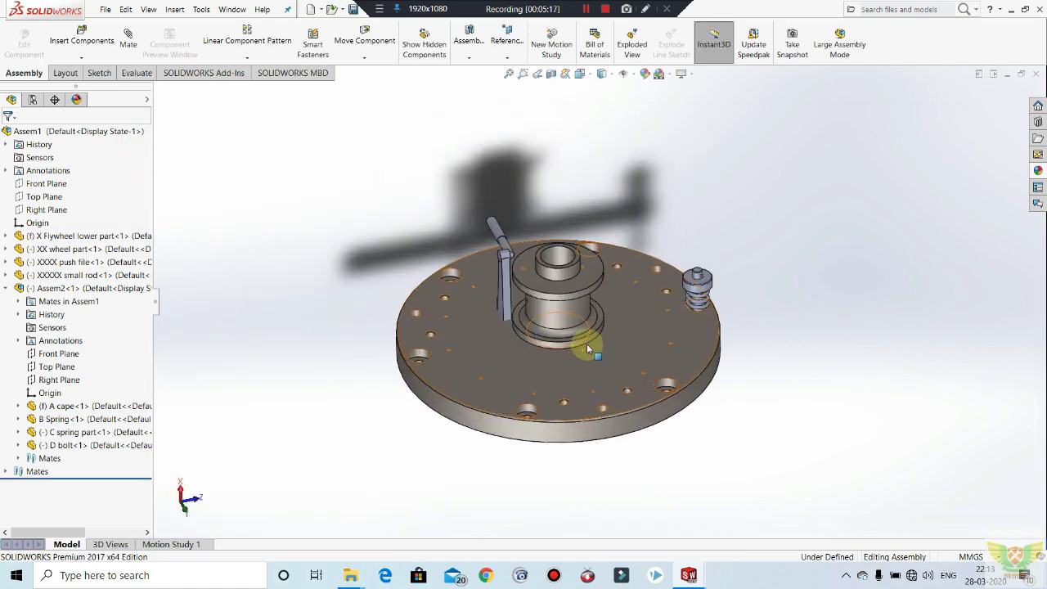
pyautogui.click(256, 57)
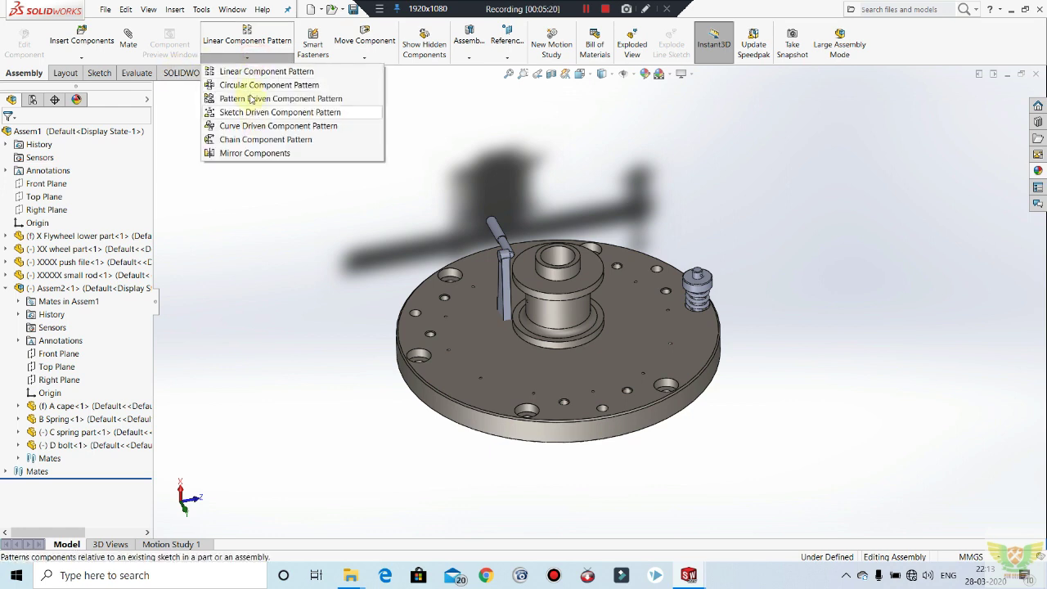
pyautogui.click(262, 85)
pyautogui.scroll(-2, 592, 287)
pyautogui.scroll(-3, 617, 190)
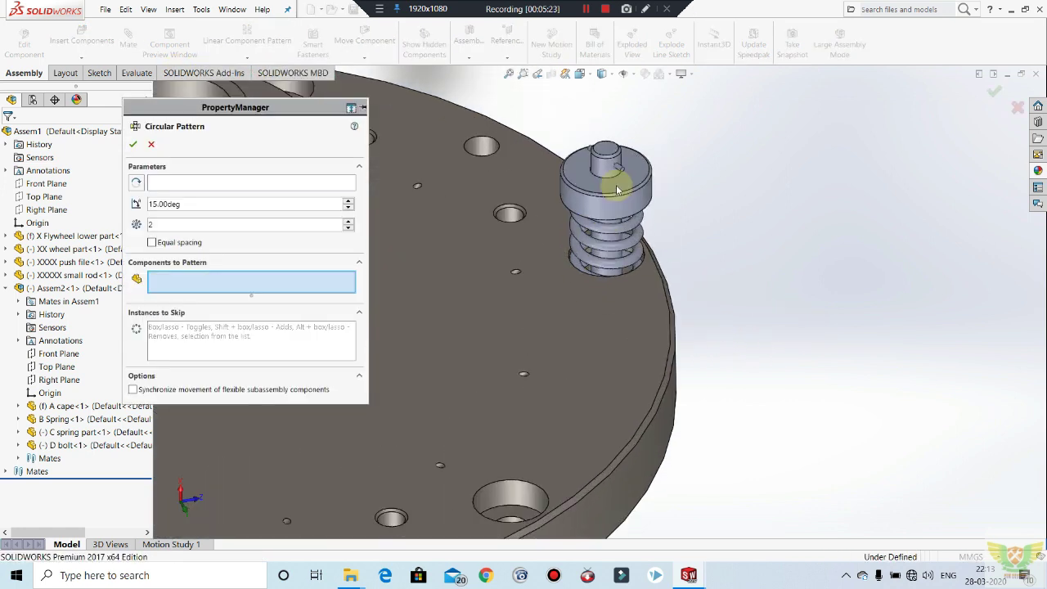
pyautogui.click(591, 197)
pyautogui.click(591, 196)
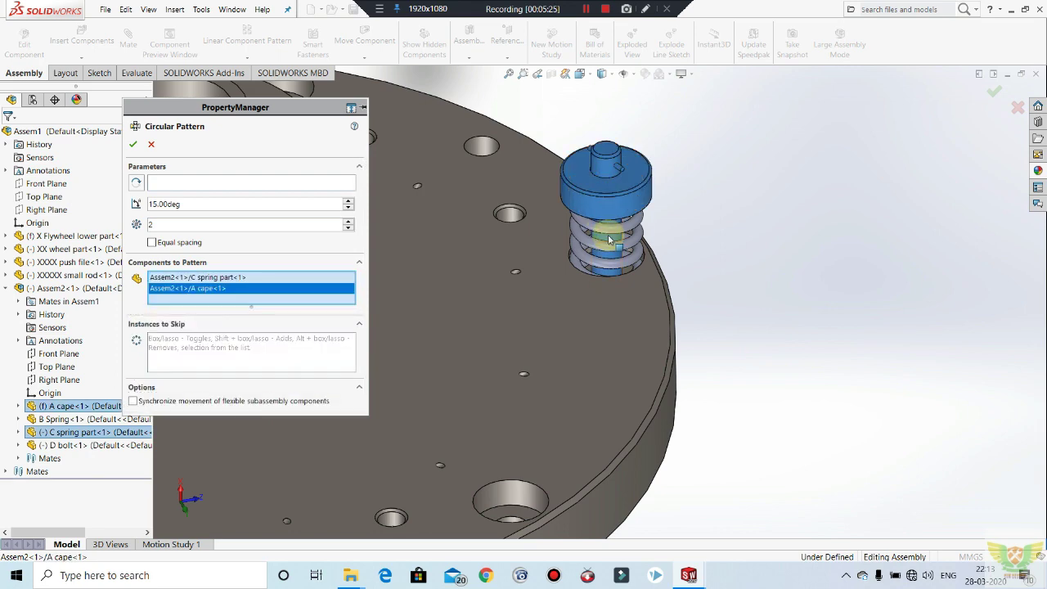
pyautogui.click(617, 234)
pyautogui.scroll(3, 731, 337)
pyautogui.moveTo(731, 337); pyautogui.dragTo(659, 405, button='middle')
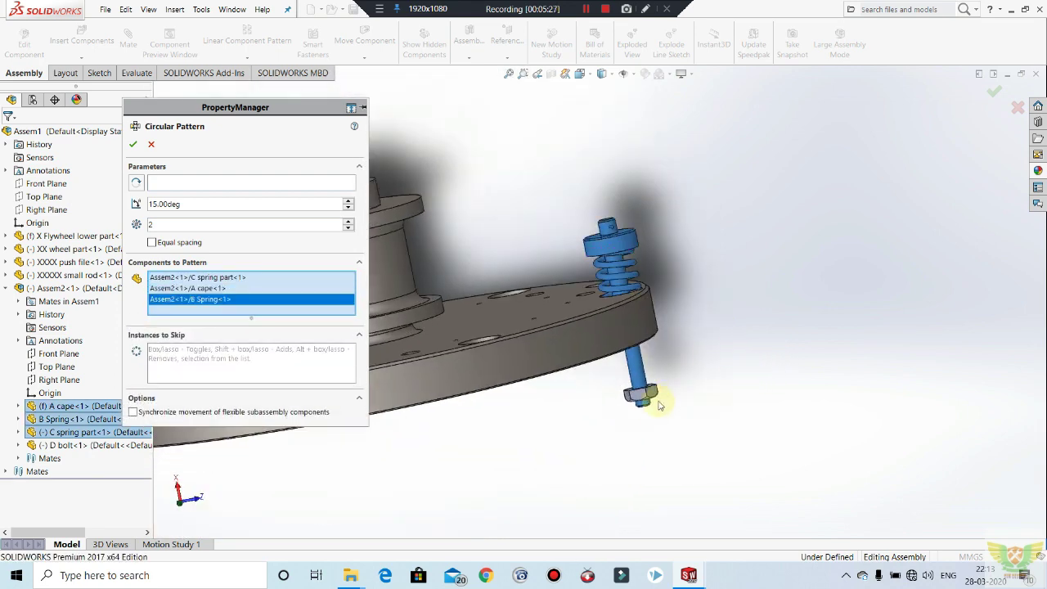
pyautogui.click(655, 396)
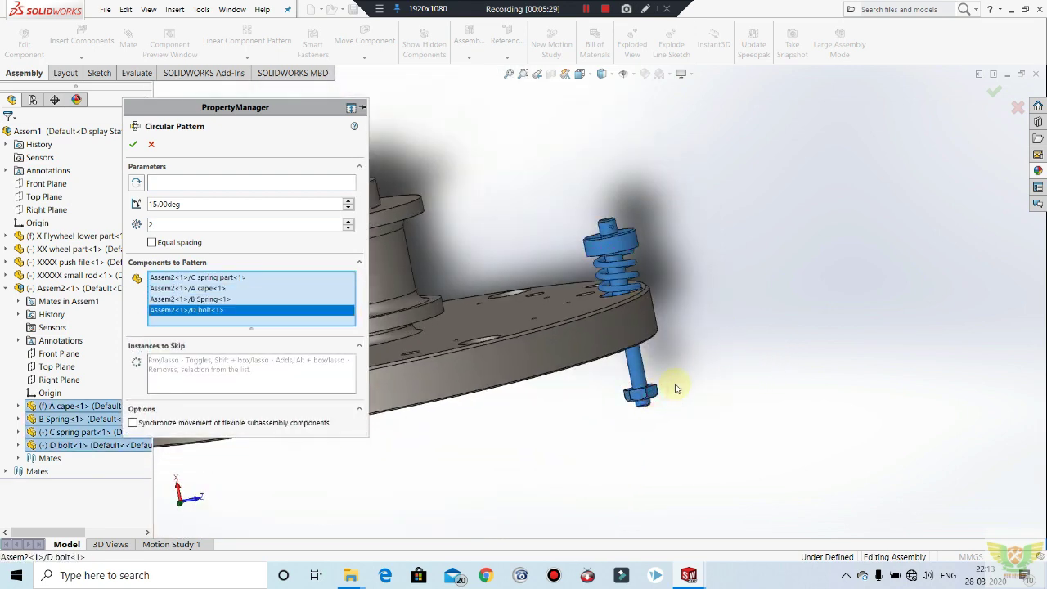
# Use the plate's round face as the axis with 60° spacing and confirm.
pyautogui.click(260, 187)
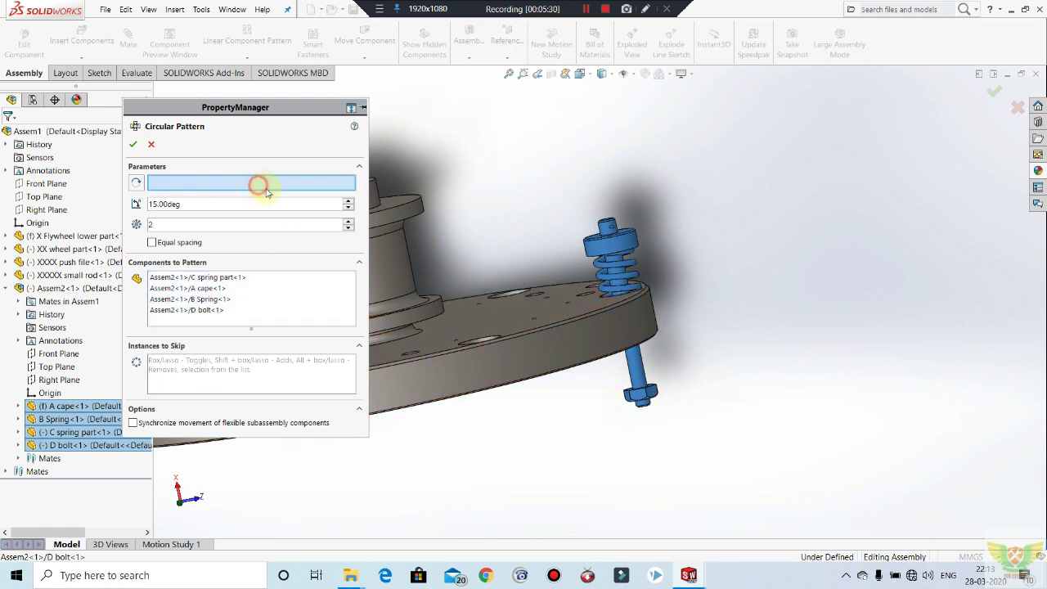
pyautogui.click(472, 369)
pyautogui.moveTo(736, 374); pyautogui.dragTo(852, 404, button='middle')
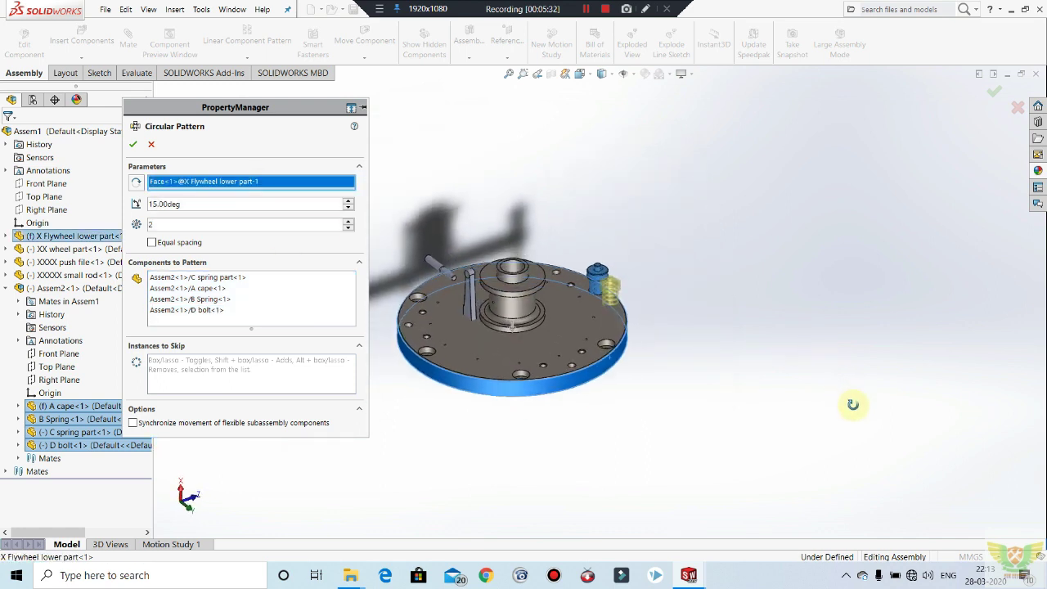
pyautogui.scroll(-3, 550, 303)
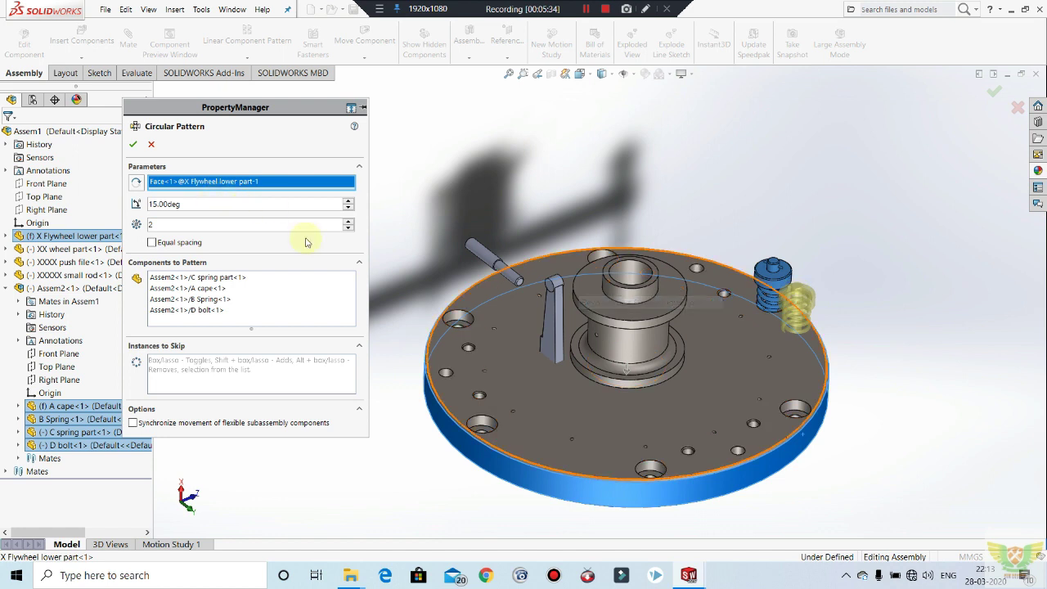
pyautogui.write('60')
pyautogui.press('Return')
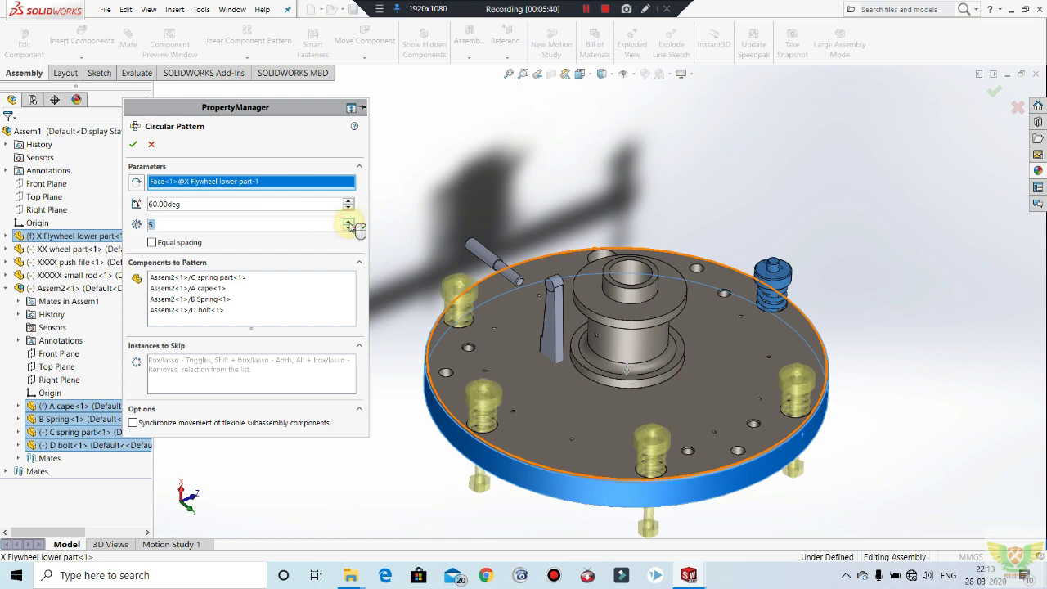
pyautogui.click(133, 146)
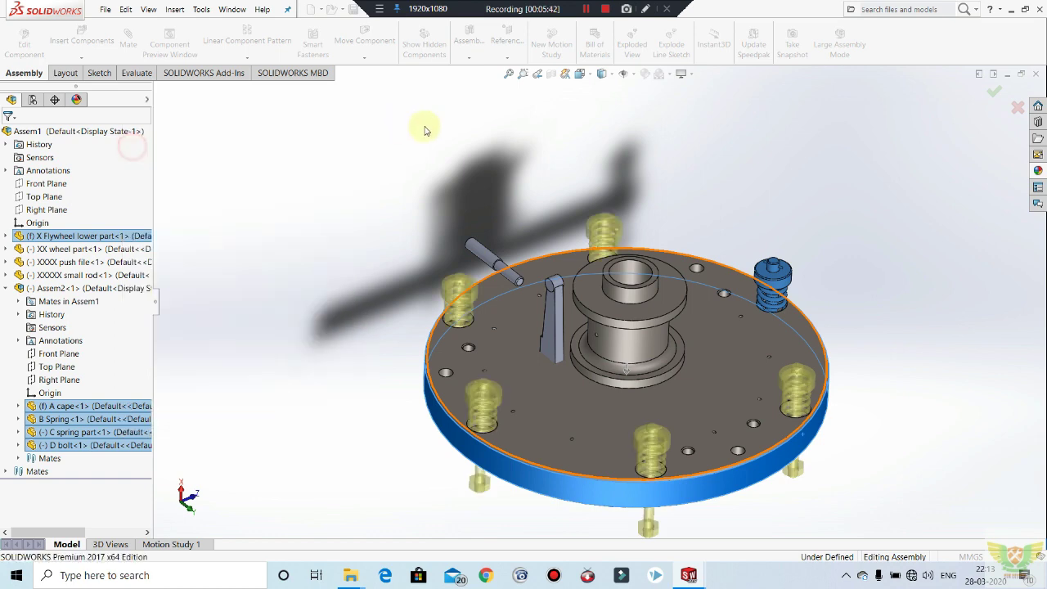
pyautogui.press('z')
pyautogui.moveTo(527, 252)
pyautogui.mouseDown(button='middle')
pyautogui.moveTo(486, 264)
pyautogui.moveTo(608, 328)
pyautogui.moveTo(603, 341)
pyautogui.moveTo(620, 322)
pyautogui.moveTo(602, 333)
pyautogui.mouseUp(button='middle')
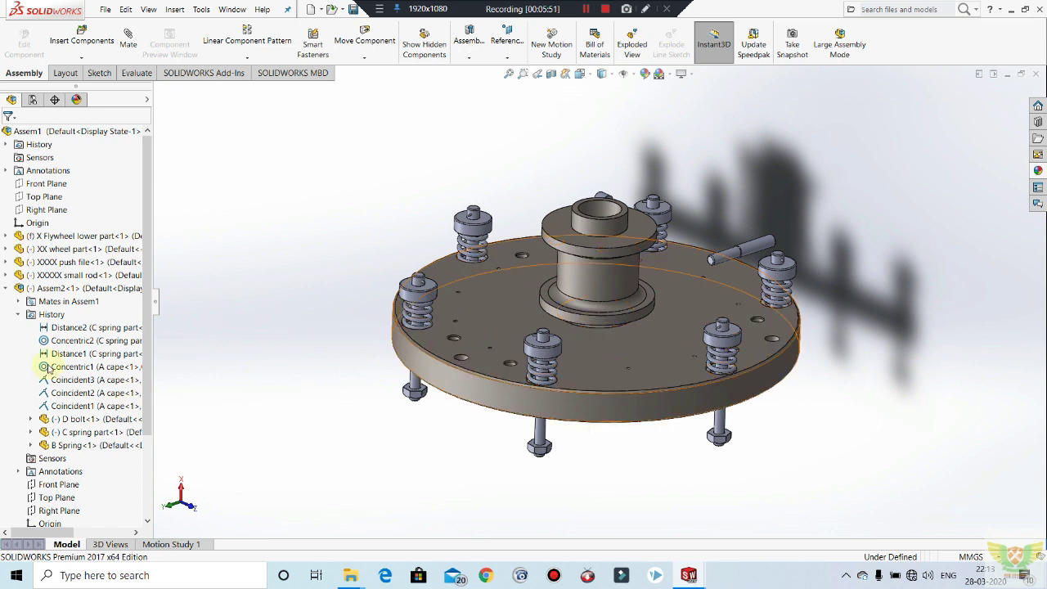
pyautogui.click(6, 288)
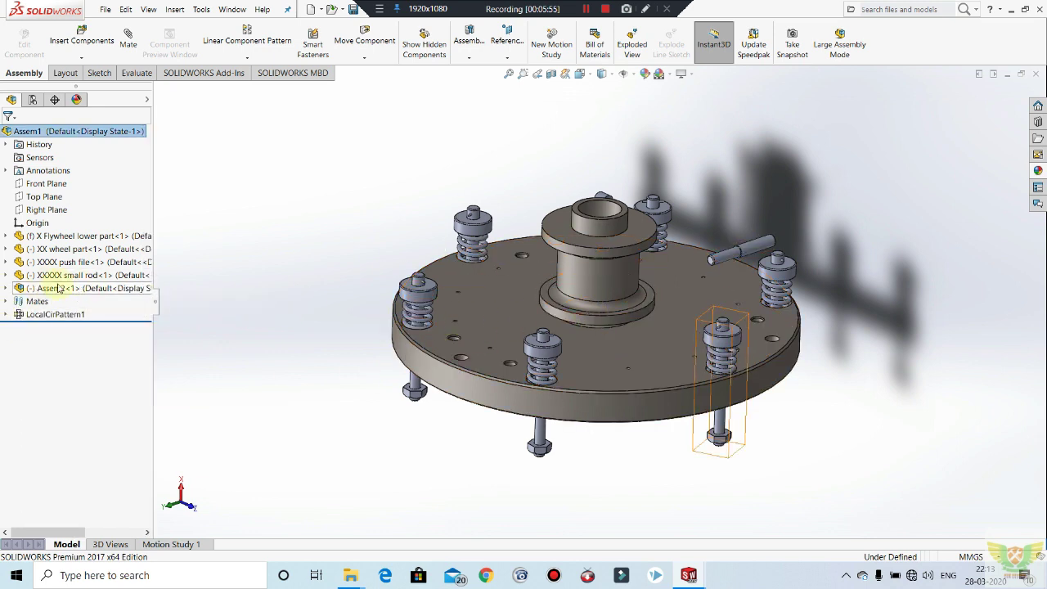
pyautogui.moveTo(678, 280)
pyautogui.mouseDown(button='middle')
pyautogui.moveTo(692, 442)
pyautogui.moveTo(786, 186)
pyautogui.moveTo(724, 222)
pyautogui.moveTo(753, 281)
pyautogui.moveTo(747, 328)
pyautogui.moveTo(706, 439)
pyautogui.moveTo(720, 344)
pyautogui.moveTo(759, 264)
pyautogui.mouseUp(button='middle')
pyautogui.scroll(-2, 739, 319)
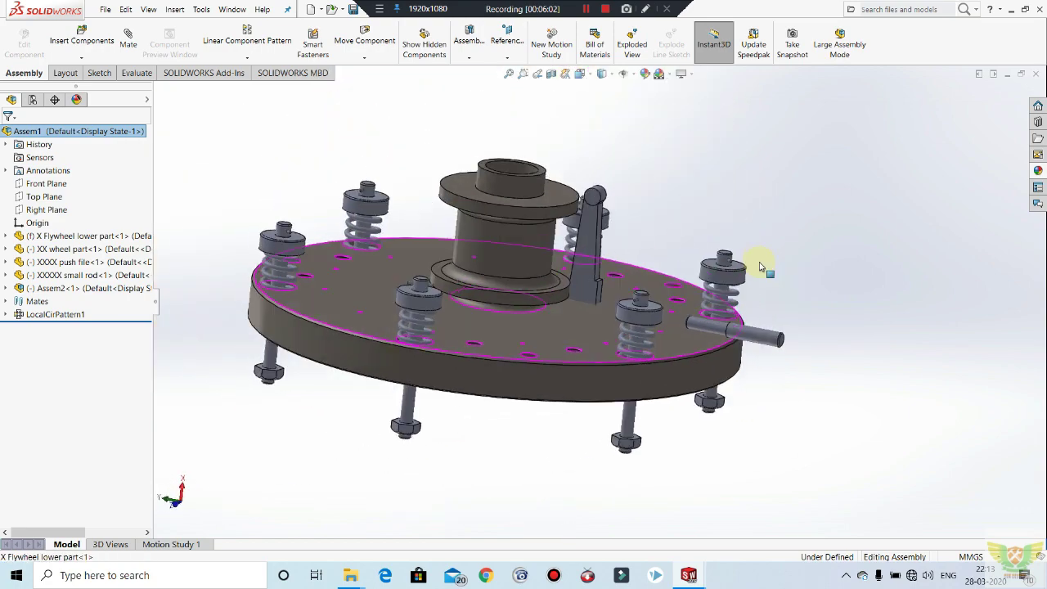
pyautogui.scroll(2, 580, 304)
pyautogui.moveTo(580, 305)
pyautogui.mouseDown(button='middle')
pyautogui.moveTo(549, 315)
pyautogui.moveTo(401, 262)
pyautogui.mouseUp(button='middle')
pyautogui.scroll(-2, 401, 262)
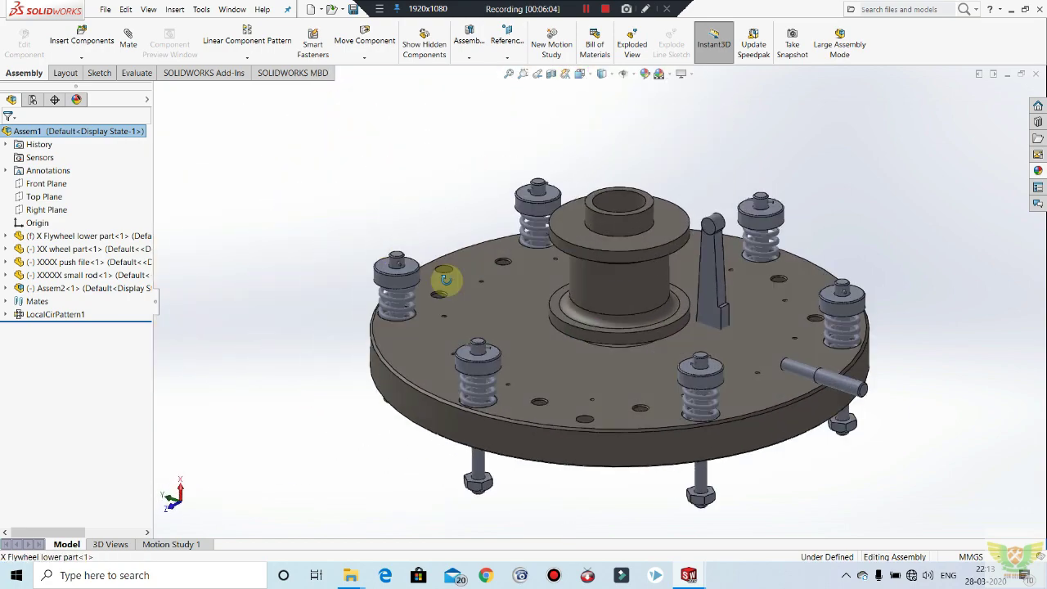
pyautogui.moveTo(705, 293)
pyautogui.mouseDown(button='middle')
pyautogui.moveTo(701, 299)
pyautogui.moveTo(795, 292)
pyautogui.moveTo(722, 302)
pyautogui.moveTo(666, 265)
pyautogui.mouseUp(button='middle')
pyautogui.scroll(-2, 722, 303)
pyautogui.scroll(2, 643, 328)
pyautogui.scroll(2, 631, 281)
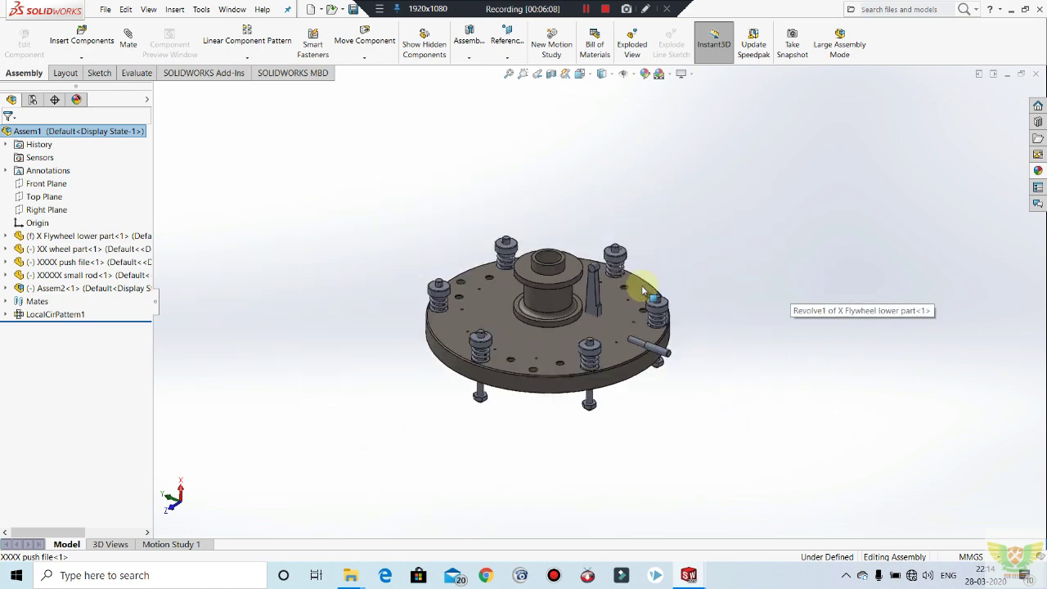
pyautogui.scroll(-3, 510, 312)
pyautogui.scroll(-2, 568, 292)
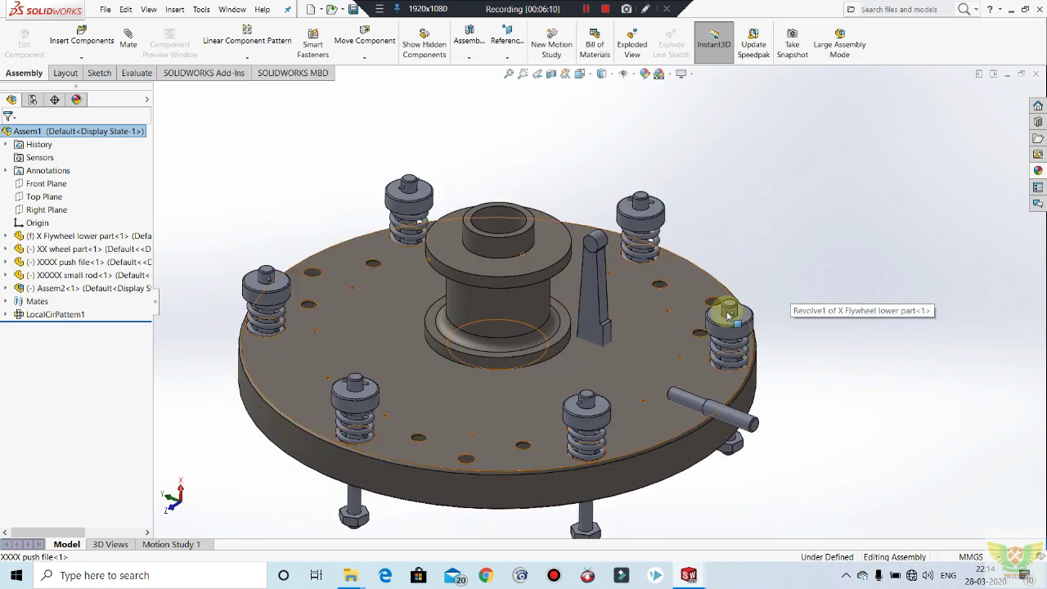
pyautogui.moveTo(692, 300)
pyautogui.mouseDown(button='middle')
pyautogui.moveTo(680, 460)
pyautogui.moveTo(692, 294)
pyautogui.mouseUp(button='middle')
pyautogui.scroll(2, 603, 297)
pyautogui.scroll(1, 603, 267)
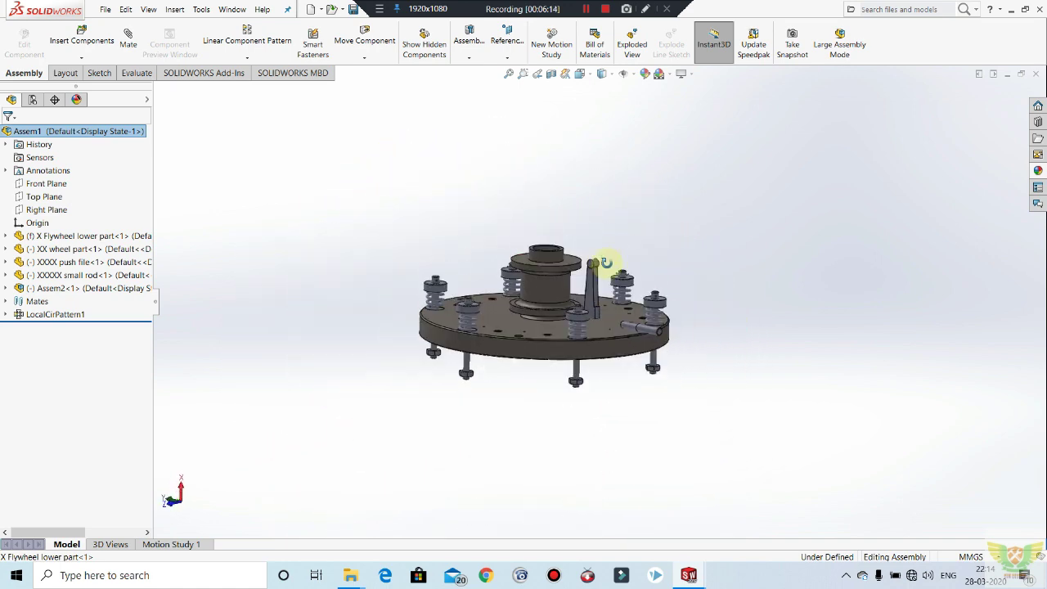
pyautogui.scroll(-2, 547, 318)
pyautogui.scroll(1, 605, 270)
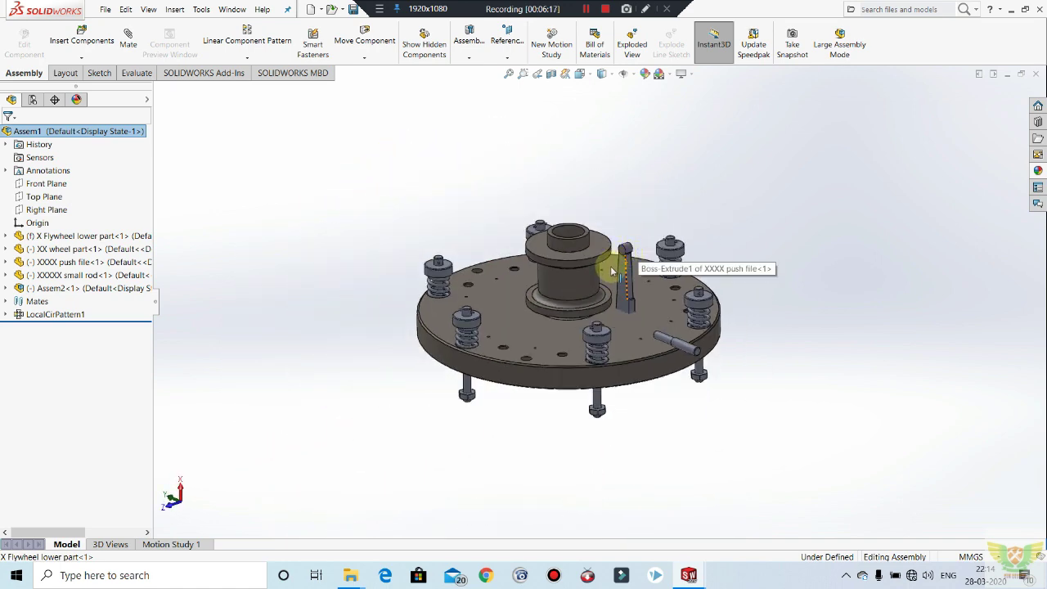
pyautogui.scroll(-1, 646, 282)
pyautogui.moveTo(701, 341)
pyautogui.mouseDown(button='middle')
pyautogui.moveTo(713, 264)
pyautogui.moveTo(731, 329)
pyautogui.moveTo(728, 398)
pyautogui.mouseUp(button='middle')
pyautogui.scroll(2, 737, 344)
pyautogui.scroll(-2, 654, 287)
pyautogui.scroll(-1, 619, 311)
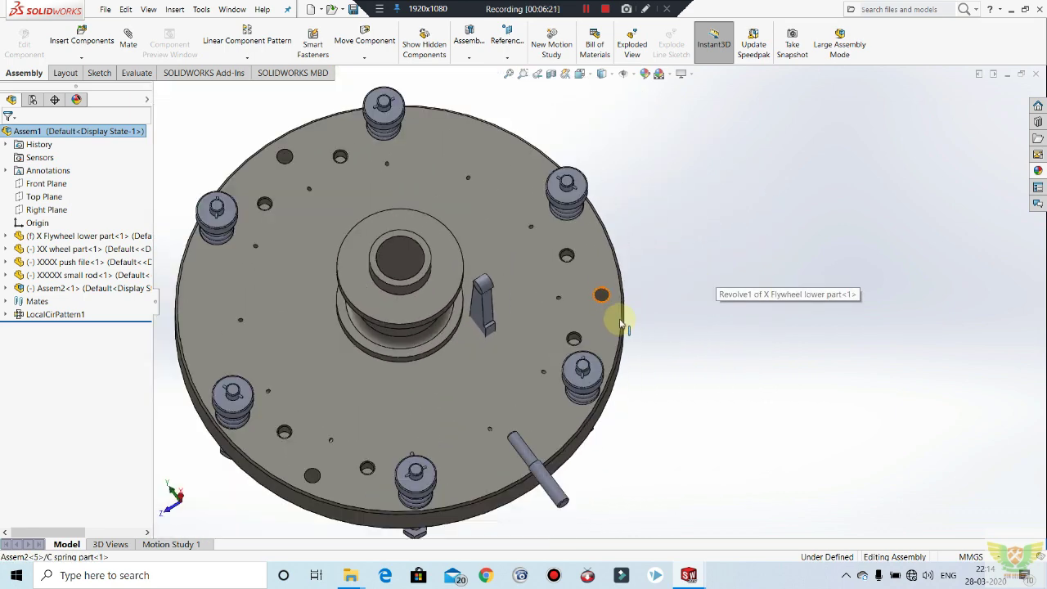
pyautogui.scroll(2, 605, 294)
pyautogui.moveTo(598, 284); pyautogui.dragTo(584, 385, button='middle')
pyautogui.scroll(-3, 519, 446)
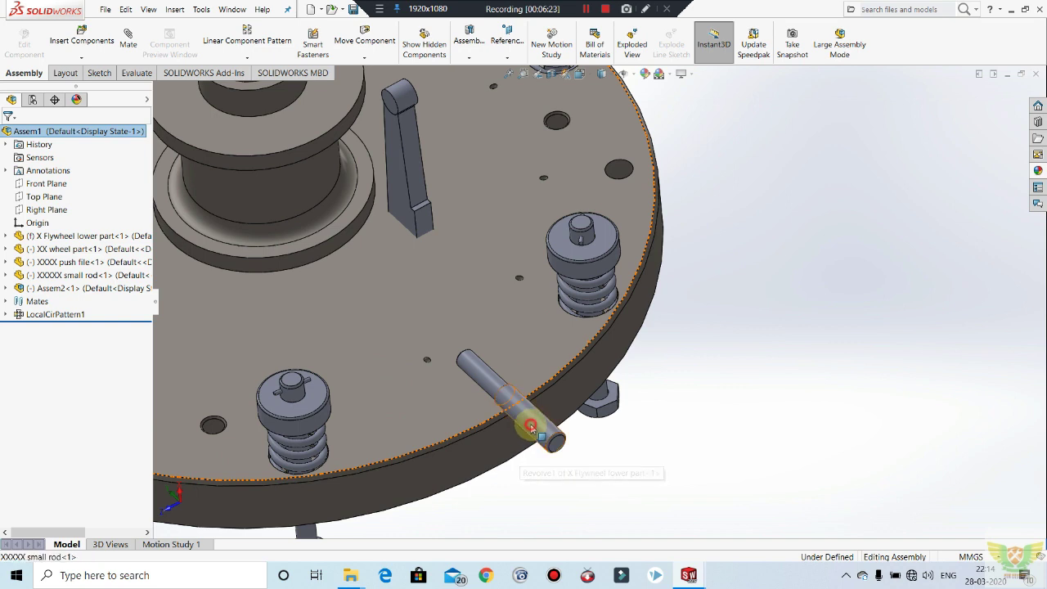
pyautogui.click(530, 427)
pyautogui.click(824, 229)
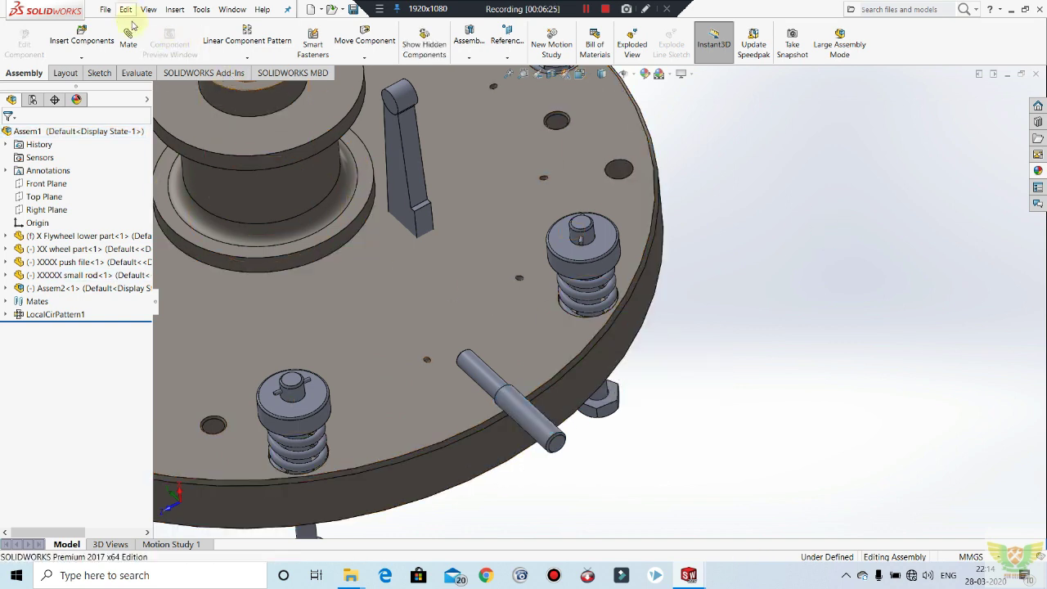
# Mate the rod's cylindrical face concentric with the hole face on the lower plate.
pyautogui.click(523, 406)
pyautogui.click(542, 308)
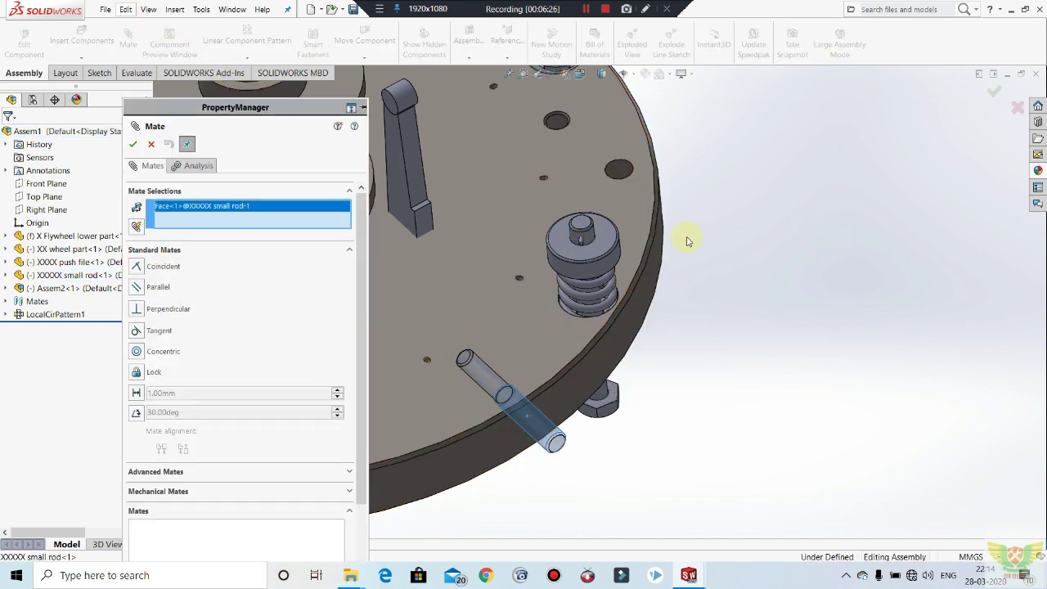
pyautogui.click(618, 168)
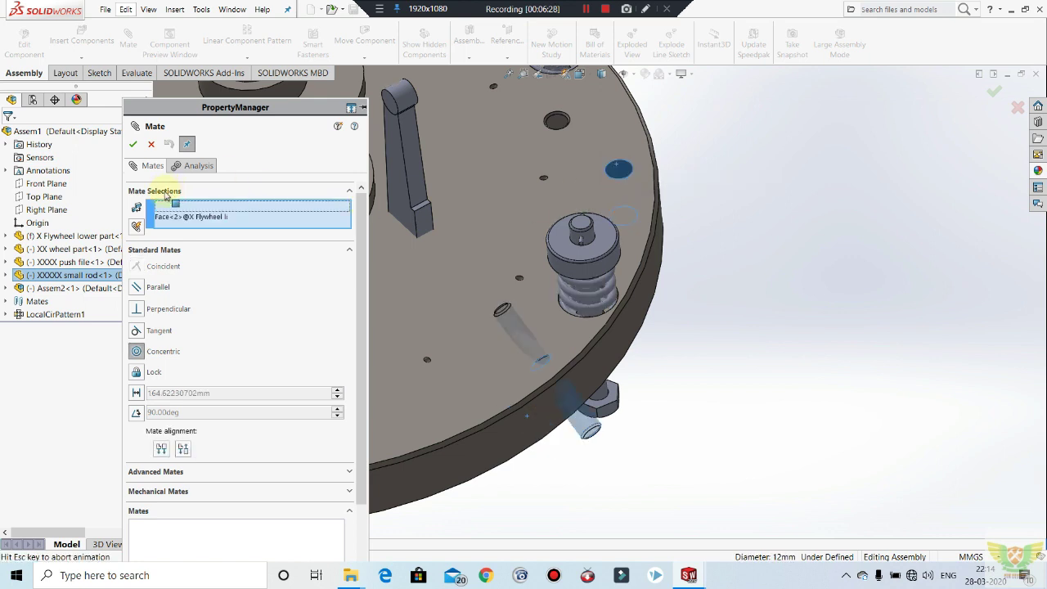
pyautogui.moveTo(720, 270); pyautogui.dragTo(775, 304, button='middle')
pyautogui.hotkey('ctrl', '7')
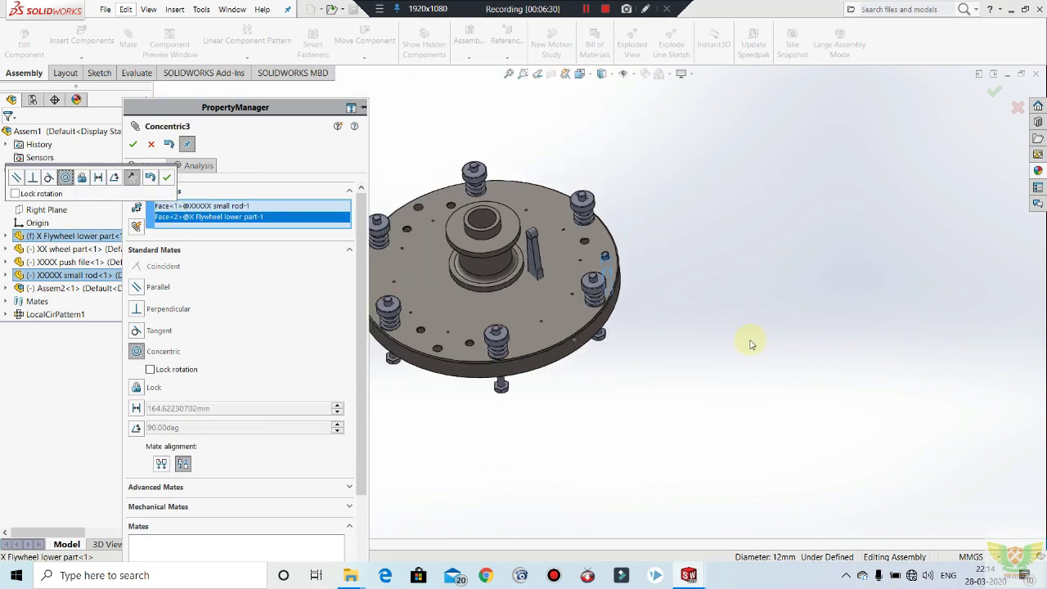
pyautogui.click(166, 179)
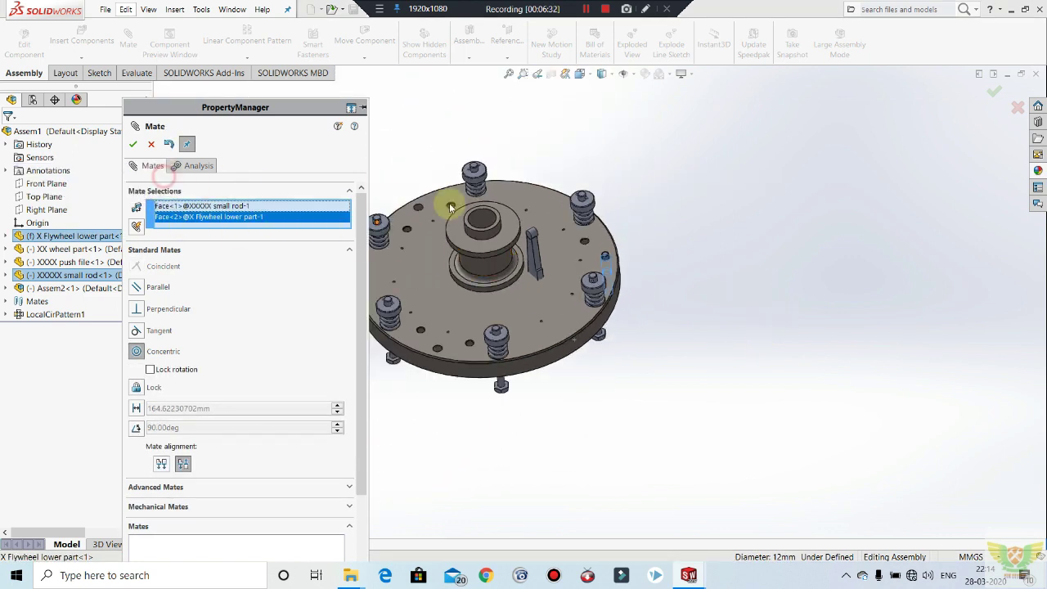
pyautogui.click(149, 146)
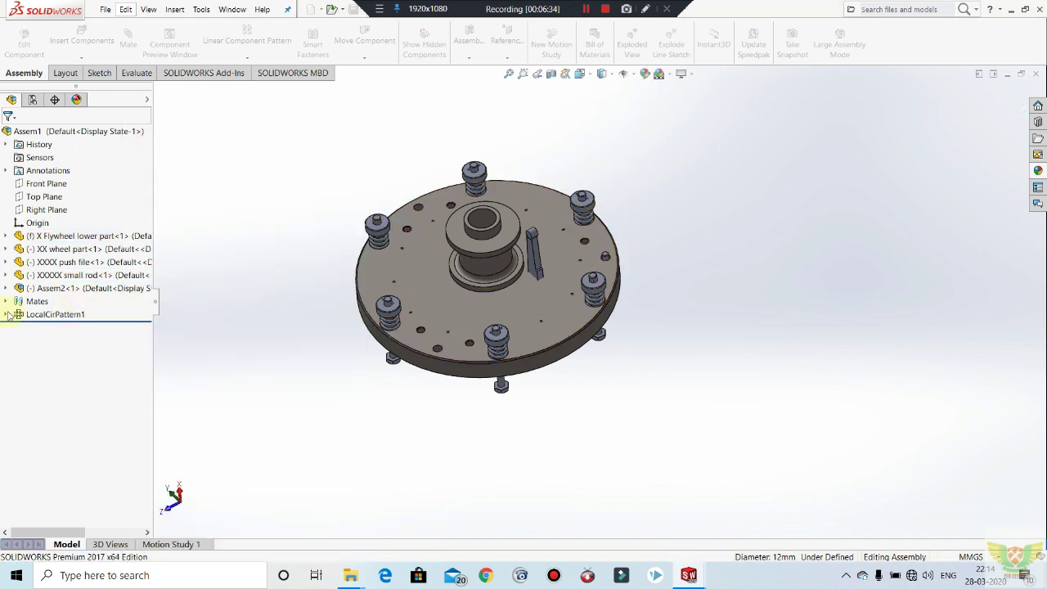
# Reopen Concentric3 from the Mates folder and confirm it unchanged.
pyautogui.click(5, 301)
pyautogui.click(74, 367)
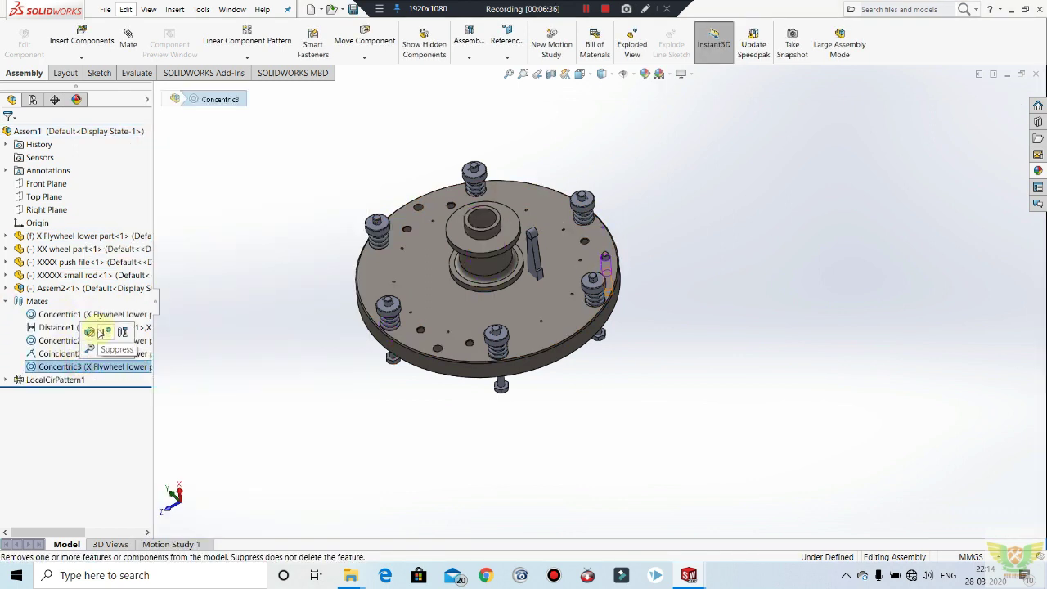
pyautogui.click(570, 278)
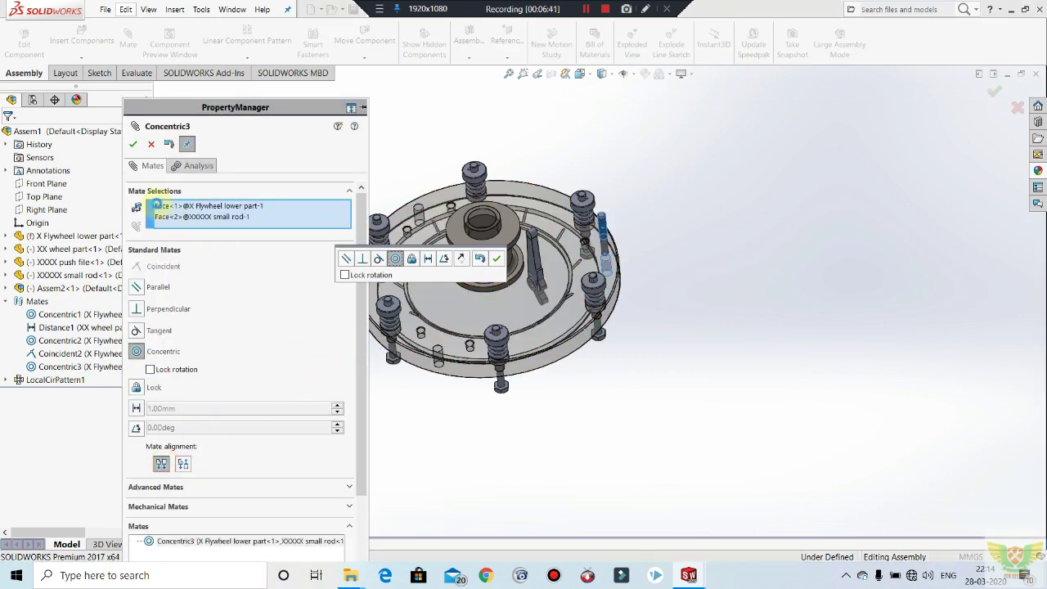
pyautogui.click(133, 143)
pyautogui.scroll(-2, 584, 222)
pyautogui.scroll(-3, 603, 227)
# Add a 5.00 mm Distance mate between the rod's end face and the lower plate face.
pyautogui.scroll(-3, 603, 227)
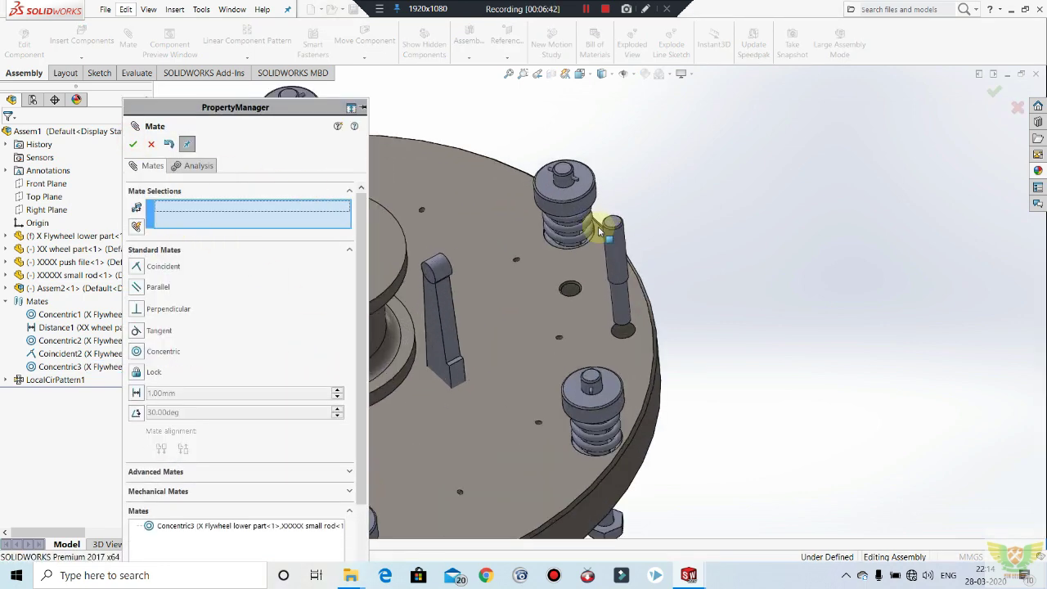
pyautogui.scroll(-3, 619, 233)
pyautogui.click(619, 233)
pyautogui.click(605, 393)
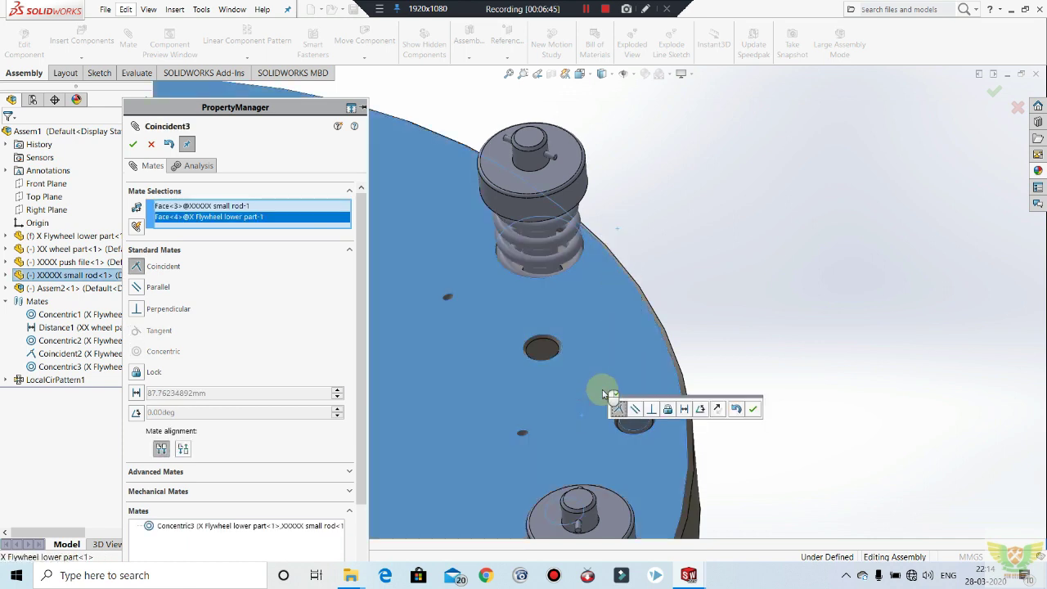
pyautogui.click(138, 393)
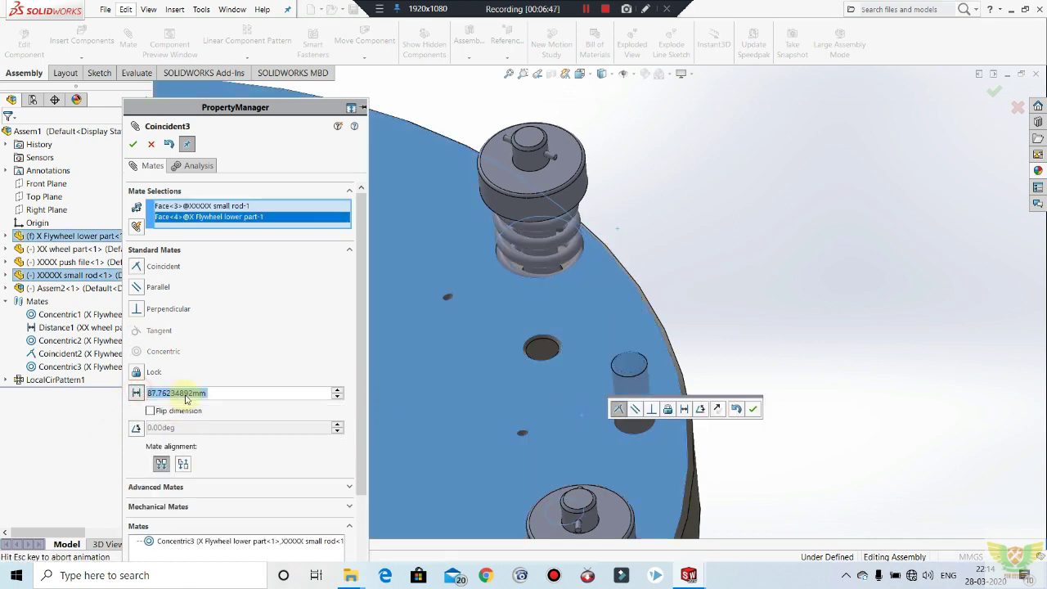
pyautogui.write('5')
pyautogui.press('Return')
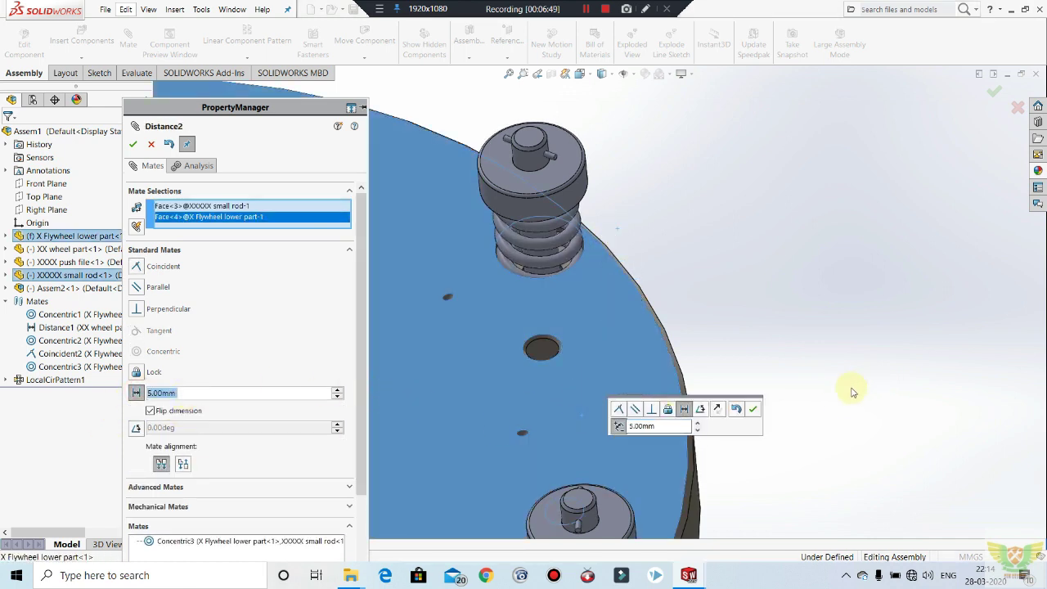
pyautogui.scroll(-2, 535, 299)
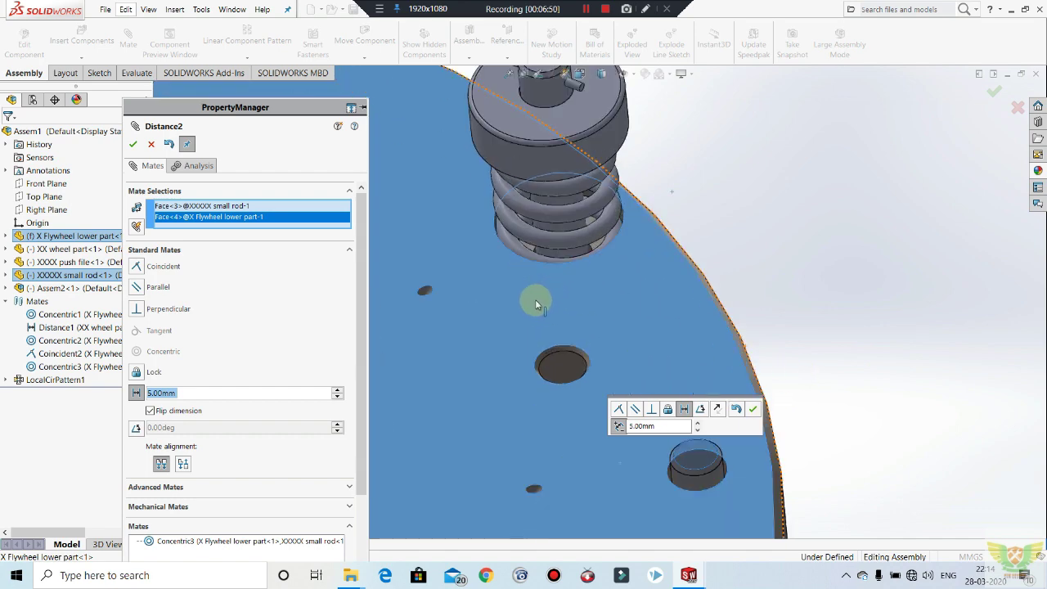
pyautogui.click(754, 409)
# Check the rod's position from above, then close the Mate PropertyManager.
pyautogui.scroll(3, 600, 381)
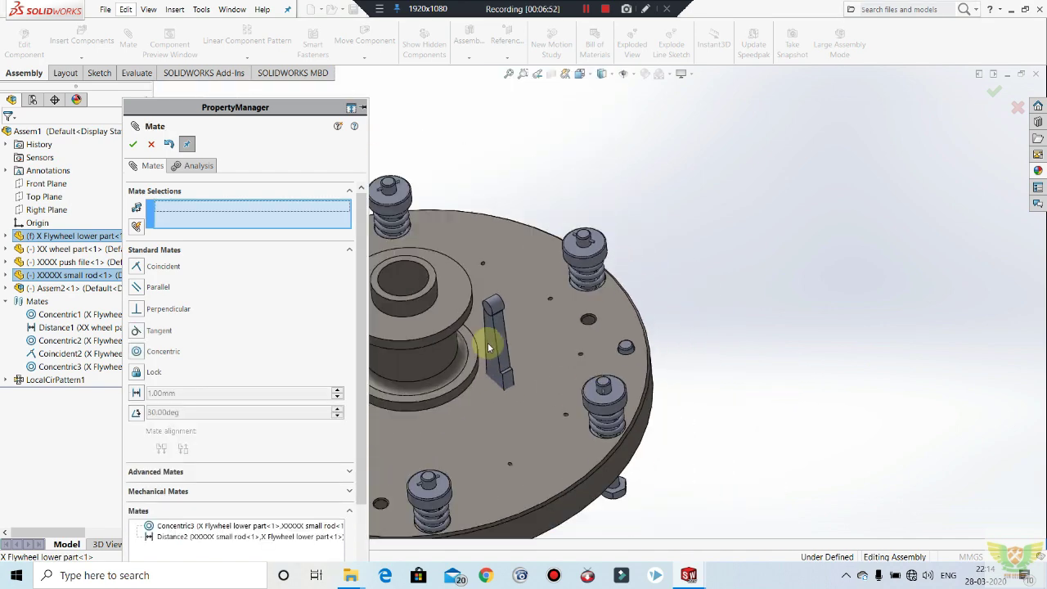
pyautogui.scroll(-3, 512, 345)
pyautogui.scroll(1, 757, 379)
pyautogui.scroll(2, 815, 333)
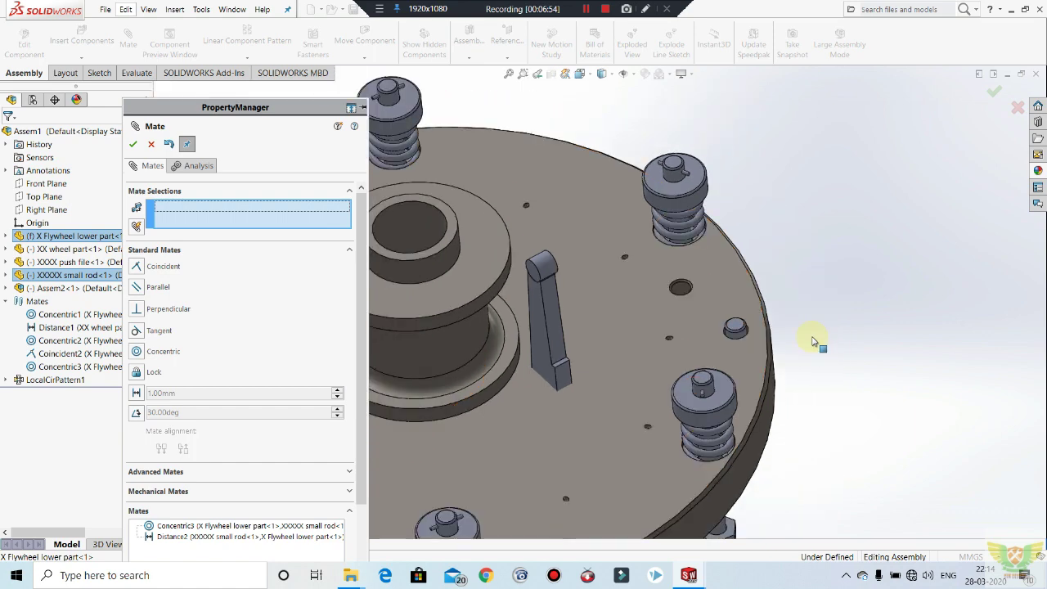
pyautogui.scroll(2, 736, 360)
pyautogui.moveTo(646, 370)
pyautogui.mouseDown(button='middle')
pyautogui.moveTo(687, 350)
pyautogui.moveTo(679, 227)
pyautogui.moveTo(540, 246)
pyautogui.mouseUp(button='middle')
pyautogui.scroll(-2, 533, 241)
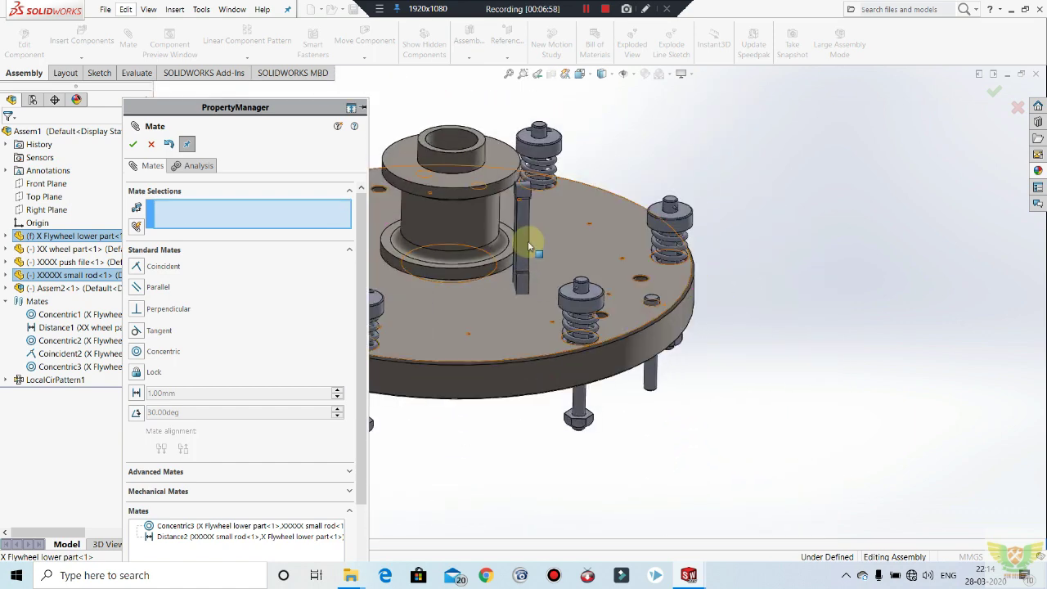
pyautogui.scroll(-2, 550, 268)
pyautogui.scroll(2, 552, 278)
pyautogui.scroll(2, 567, 286)
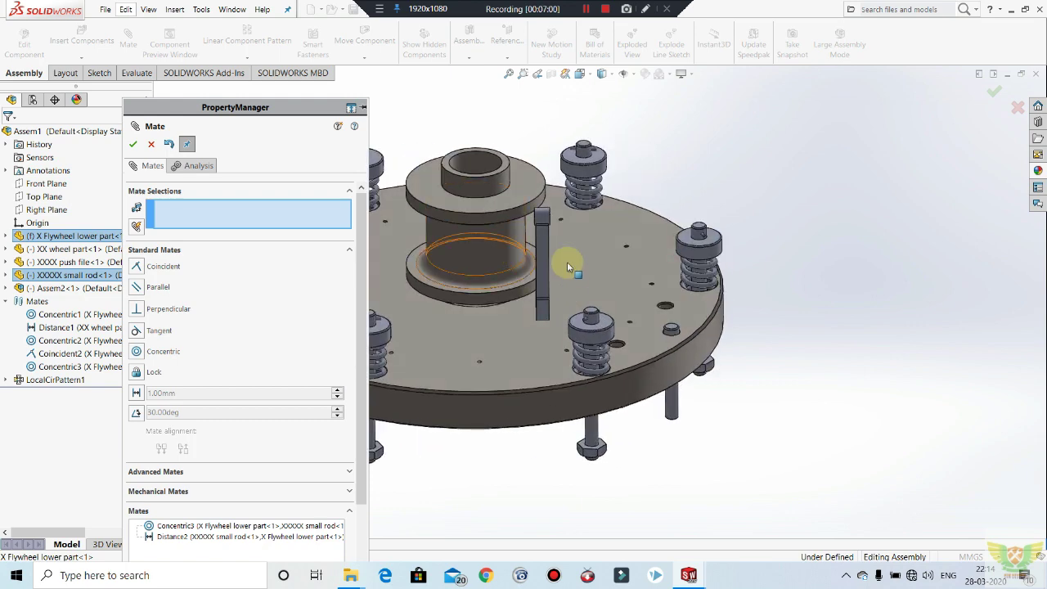
pyautogui.scroll(3, 404, 287)
pyautogui.scroll(-2, 612, 303)
pyautogui.scroll(-1, 729, 350)
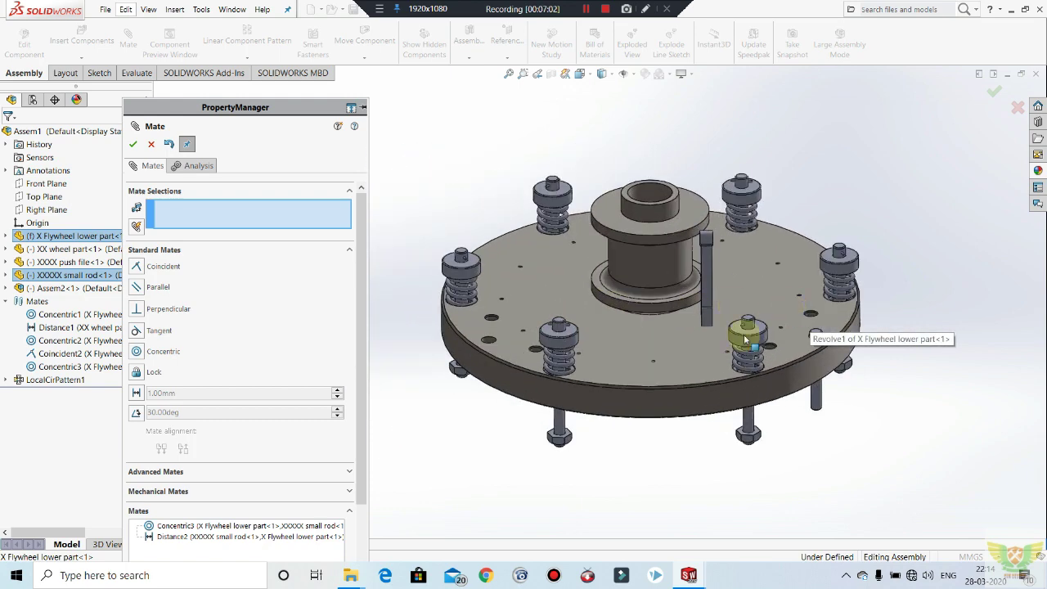
pyautogui.scroll(1, 680, 309)
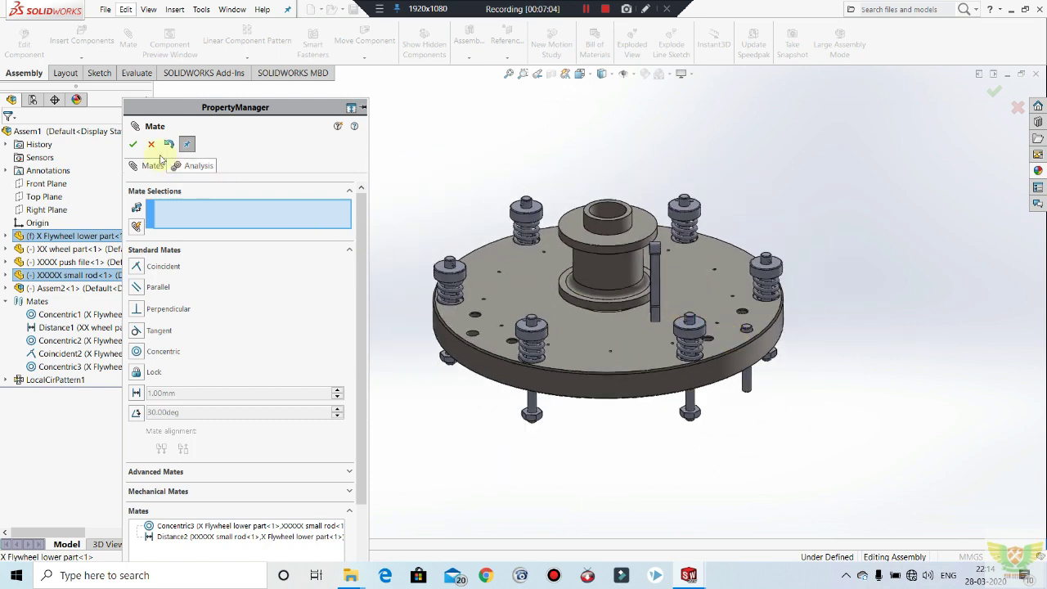
pyautogui.click(133, 144)
pyautogui.scroll(-2, 608, 201)
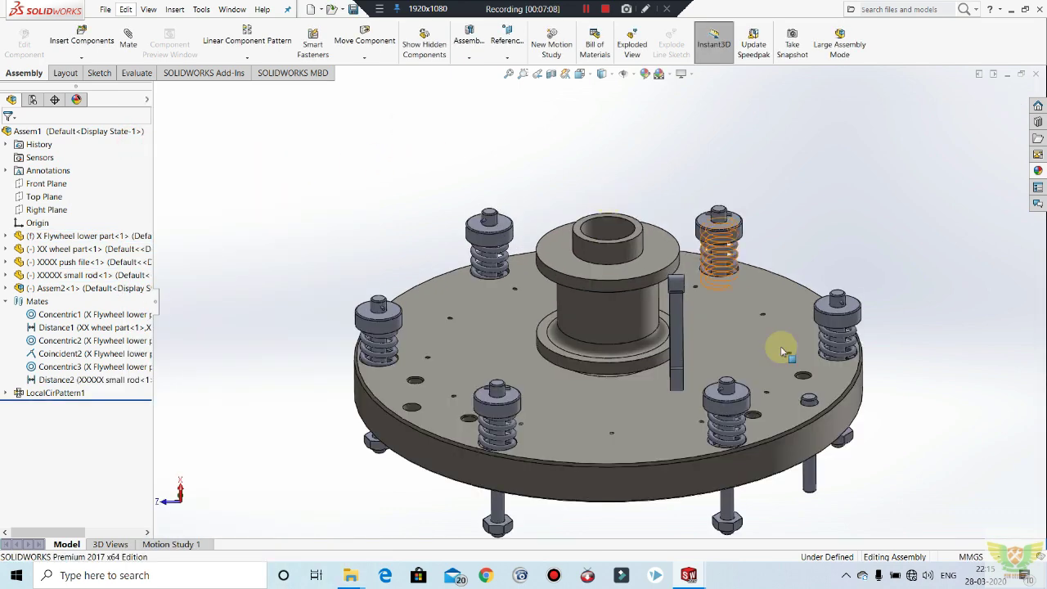
pyautogui.moveTo(781, 352)
pyautogui.mouseDown(button='middle')
pyautogui.moveTo(800, 491)
pyautogui.moveTo(778, 450)
pyautogui.mouseUp(button='middle')
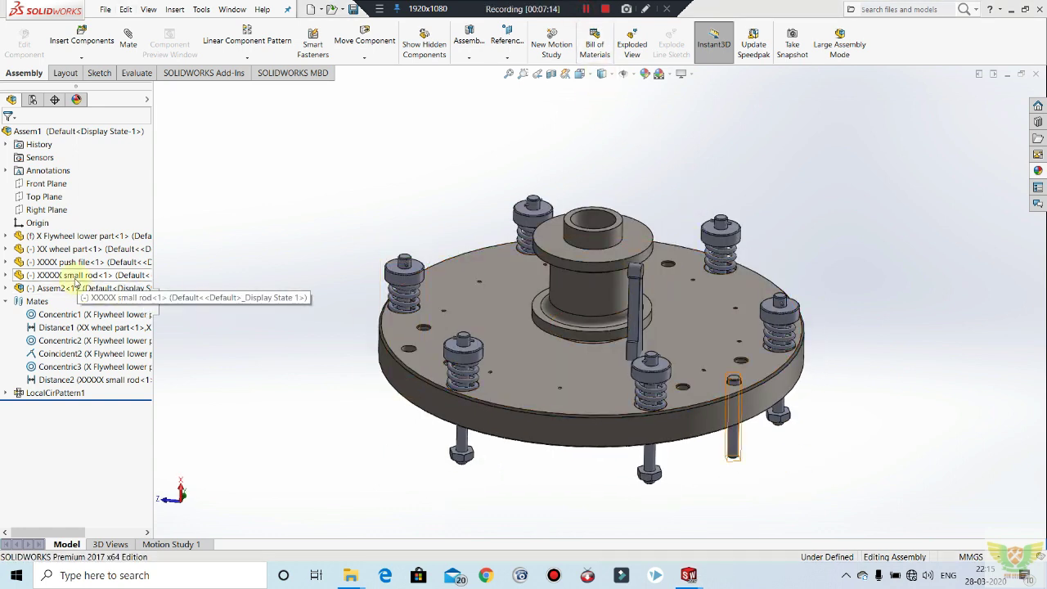
# Browse to and open the nut lock, washer and LOCK PUSH ROD part files for insertion.
pyautogui.click(81, 40)
pyautogui.click(233, 355)
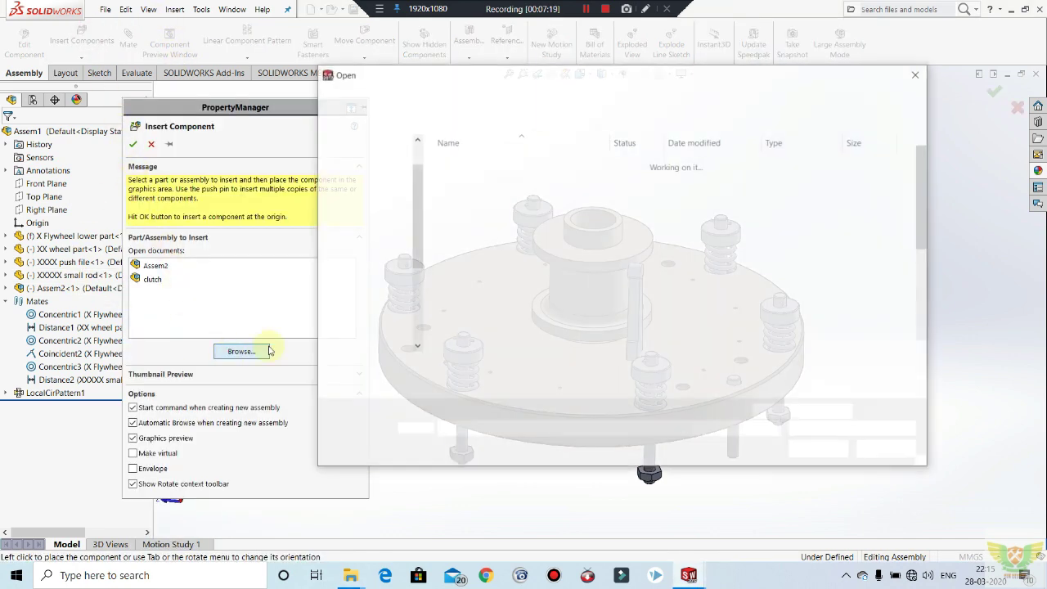
pyautogui.scroll(-5, 527, 282)
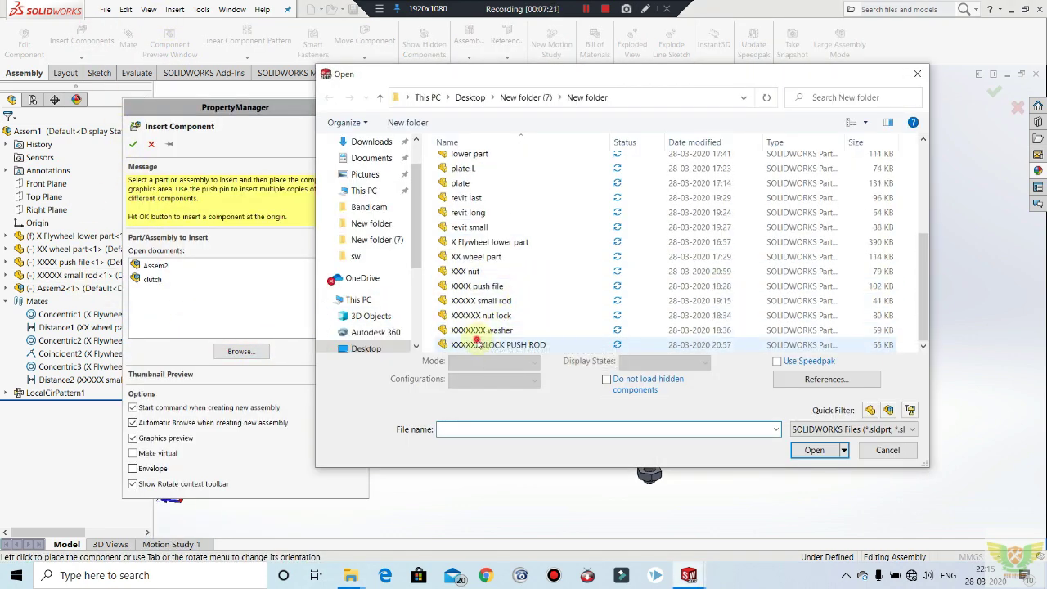
pyautogui.click(491, 345)
pyautogui.keyDown('ctrl'); pyautogui.click(483, 329); pyautogui.keyUp('ctrl')
pyautogui.keyDown('ctrl'); pyautogui.click(476, 317); pyautogui.keyUp('ctrl')
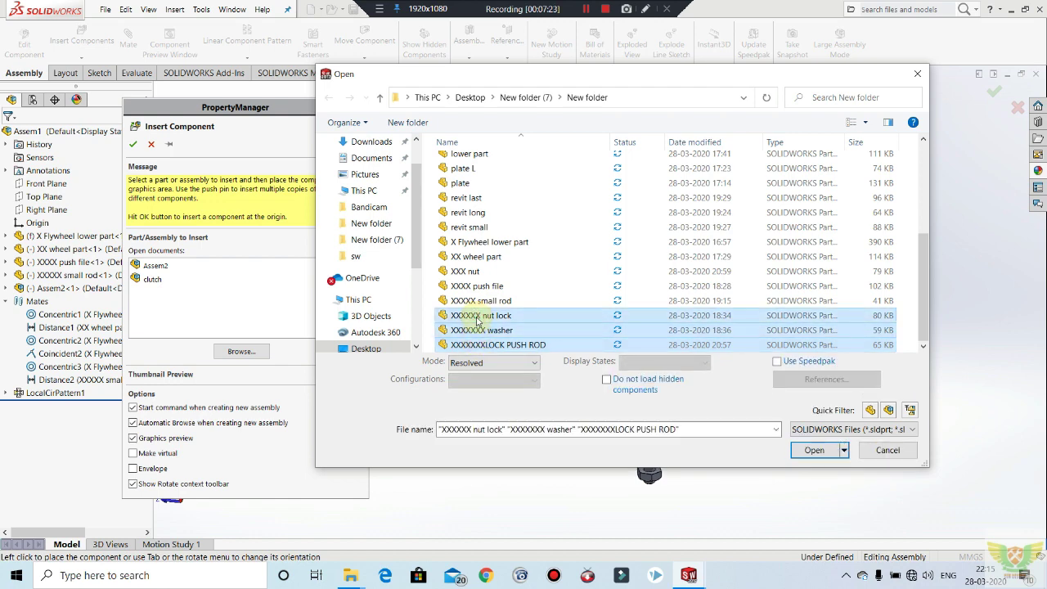
pyautogui.click(809, 451)
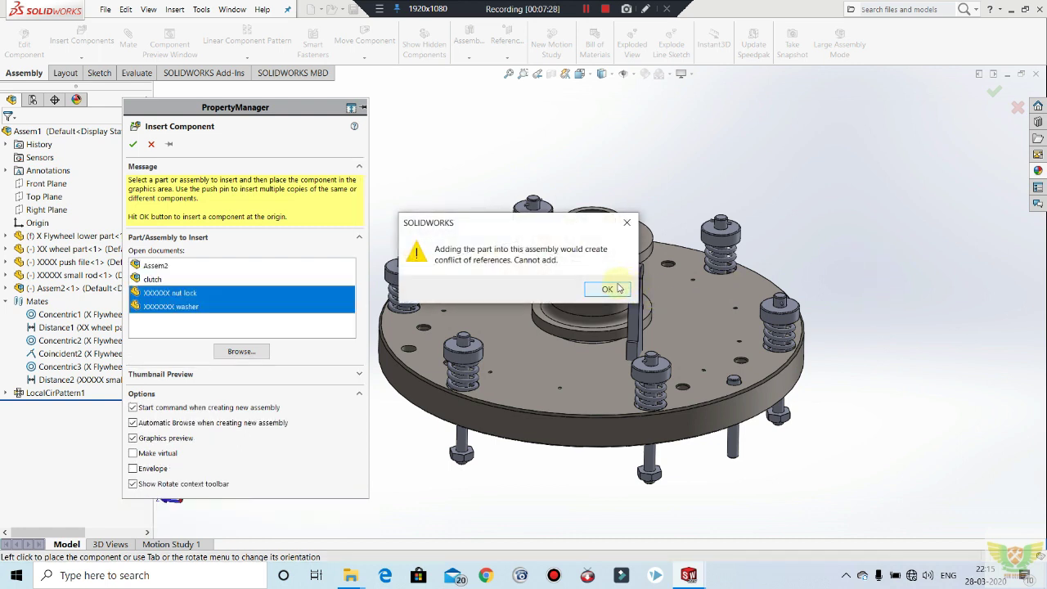
# Dismiss the reference conflict warning and place the nut lock and washer beside the flywheel.
pyautogui.click(608, 291)
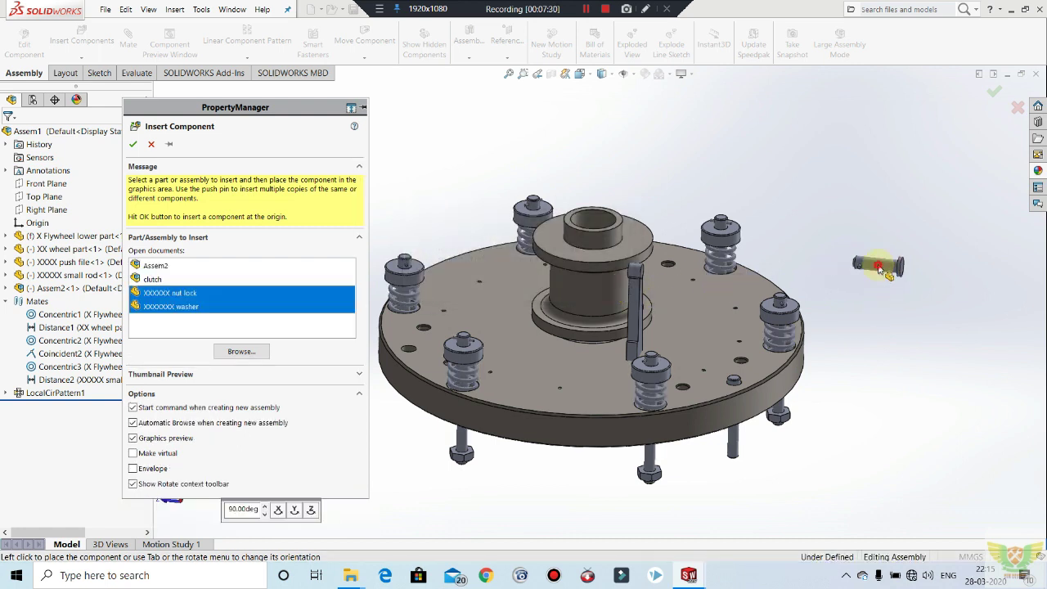
pyautogui.click(880, 268)
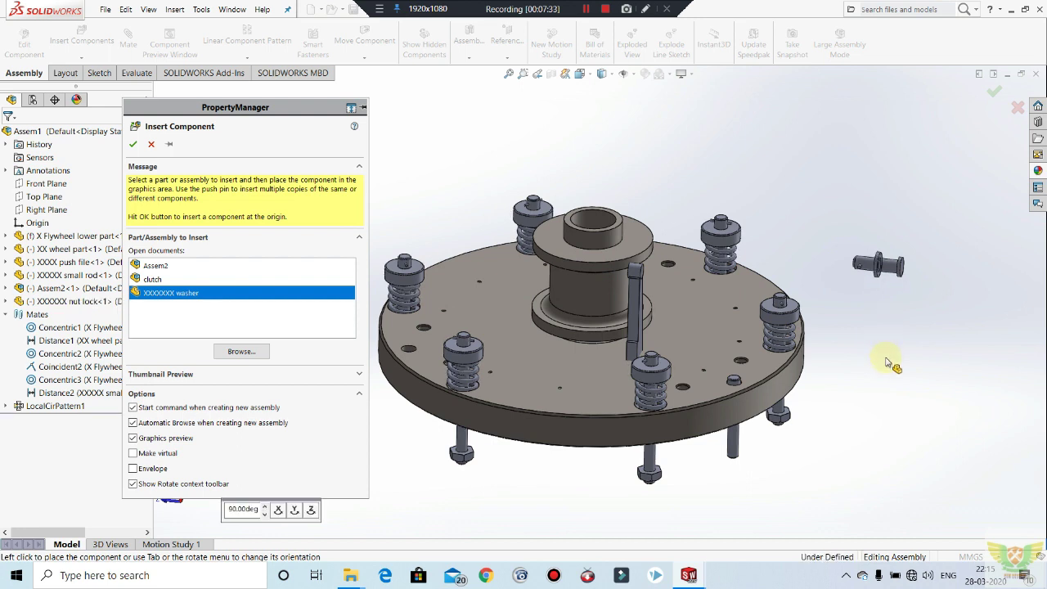
pyautogui.click(881, 361)
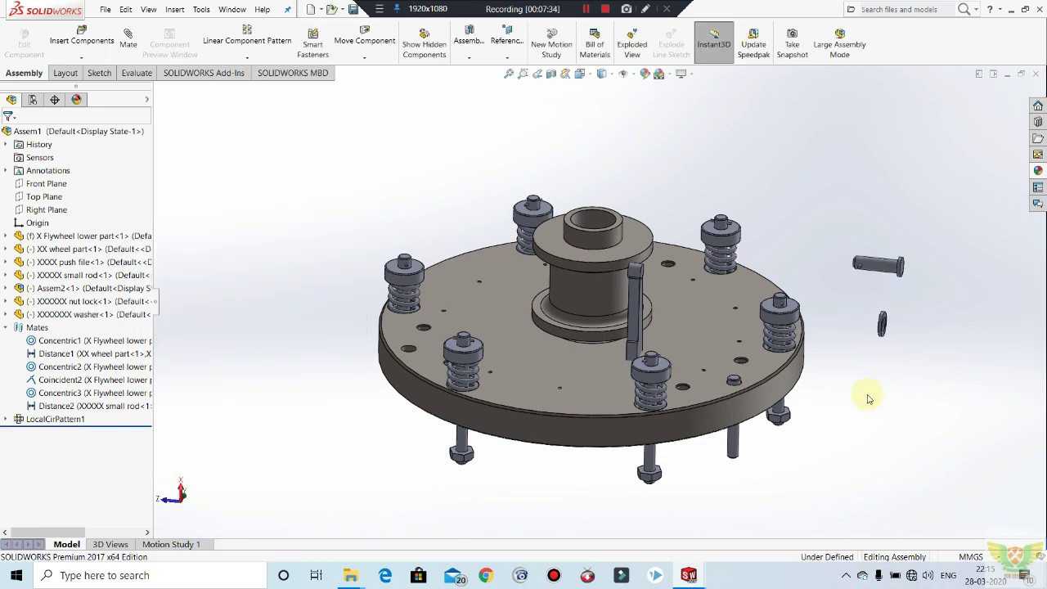
pyautogui.scroll(-2, 774, 331)
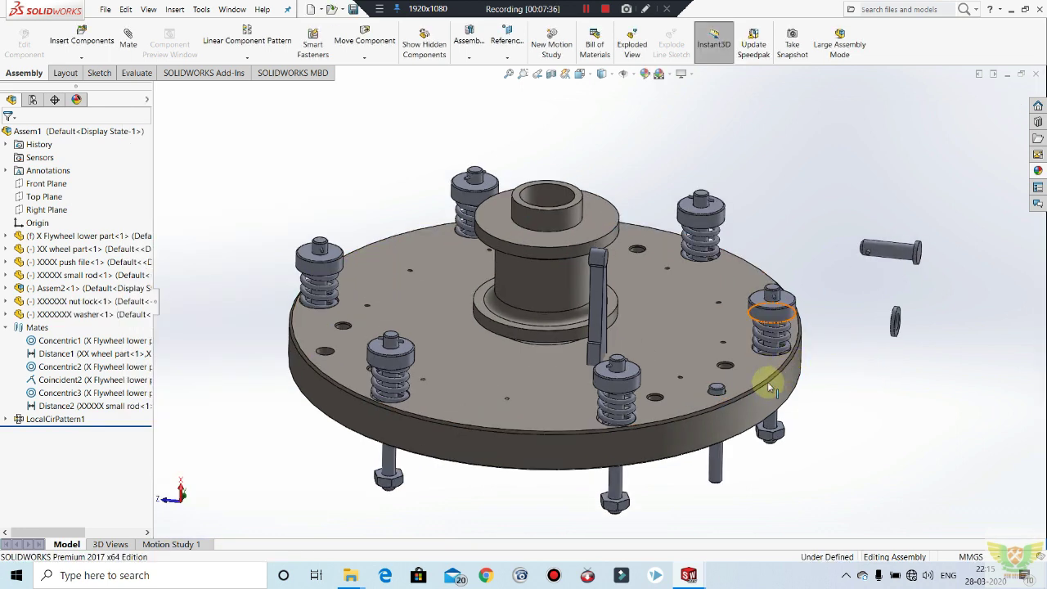
pyautogui.scroll(-3, 768, 381)
pyautogui.moveTo(627, 369)
pyautogui.mouseDown(button='middle')
pyautogui.moveTo(630, 338)
pyautogui.moveTo(533, 274)
pyautogui.moveTo(591, 304)
pyautogui.moveTo(628, 390)
pyautogui.moveTo(643, 292)
pyautogui.moveTo(675, 379)
pyautogui.moveTo(755, 375)
pyautogui.mouseUp(button='middle')
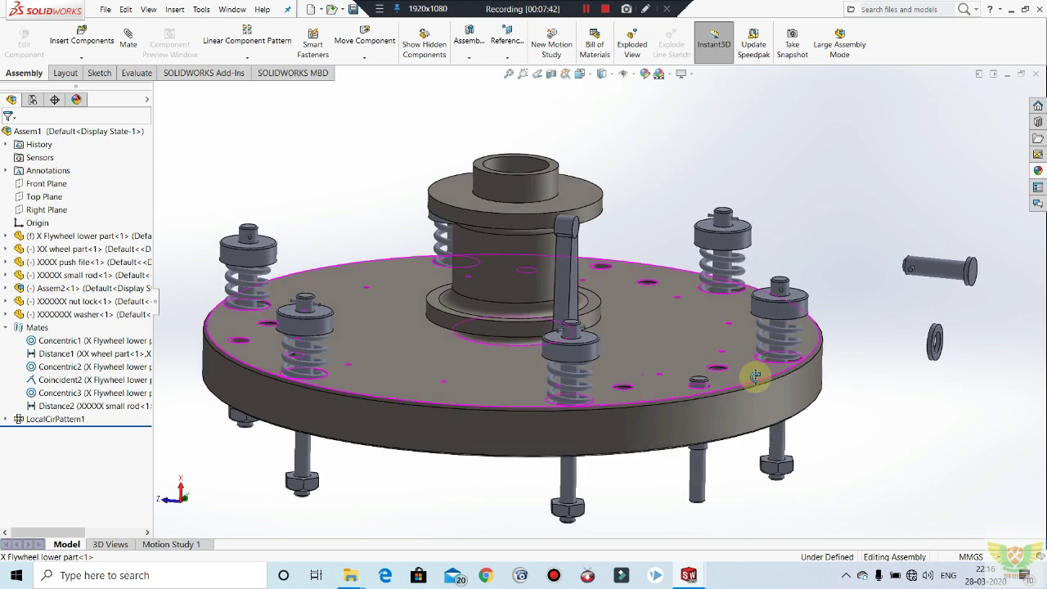
pyautogui.scroll(2, 629, 337)
pyautogui.scroll(2, 626, 329)
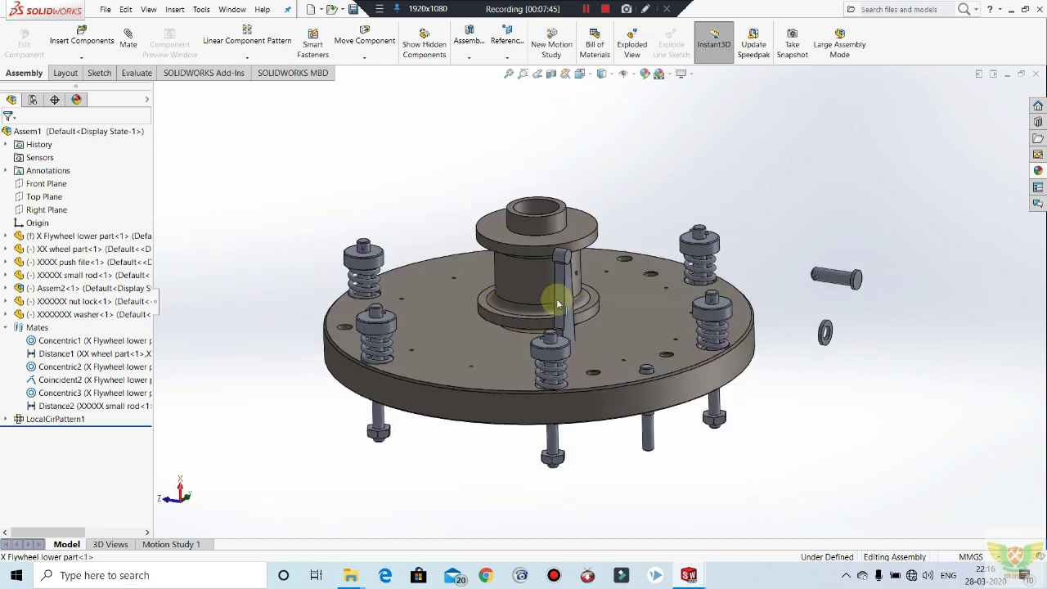
pyautogui.moveTo(570, 305); pyautogui.dragTo(599, 313)
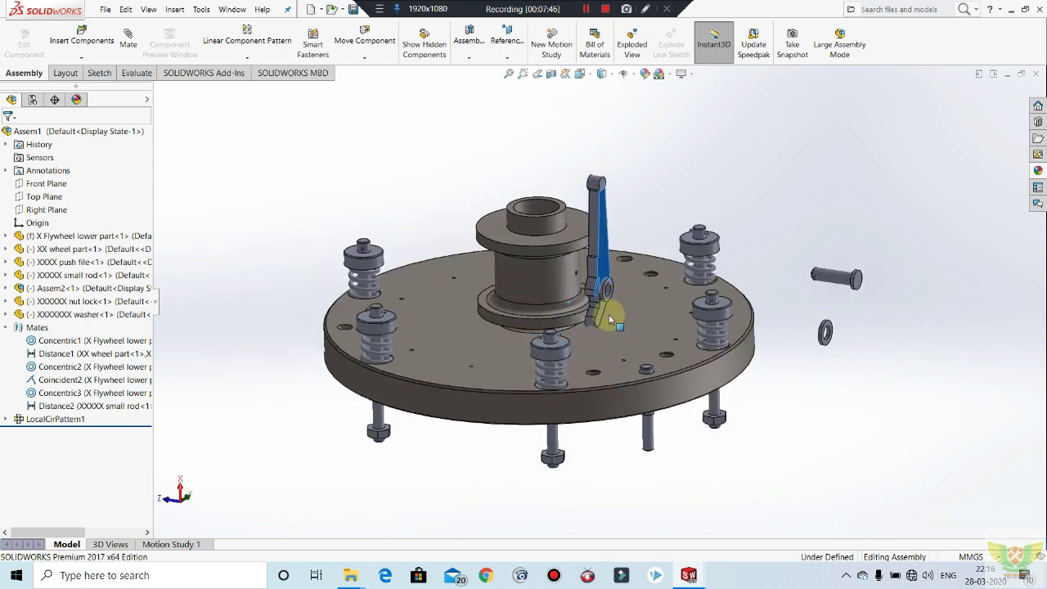
pyautogui.scroll(-1, 634, 360)
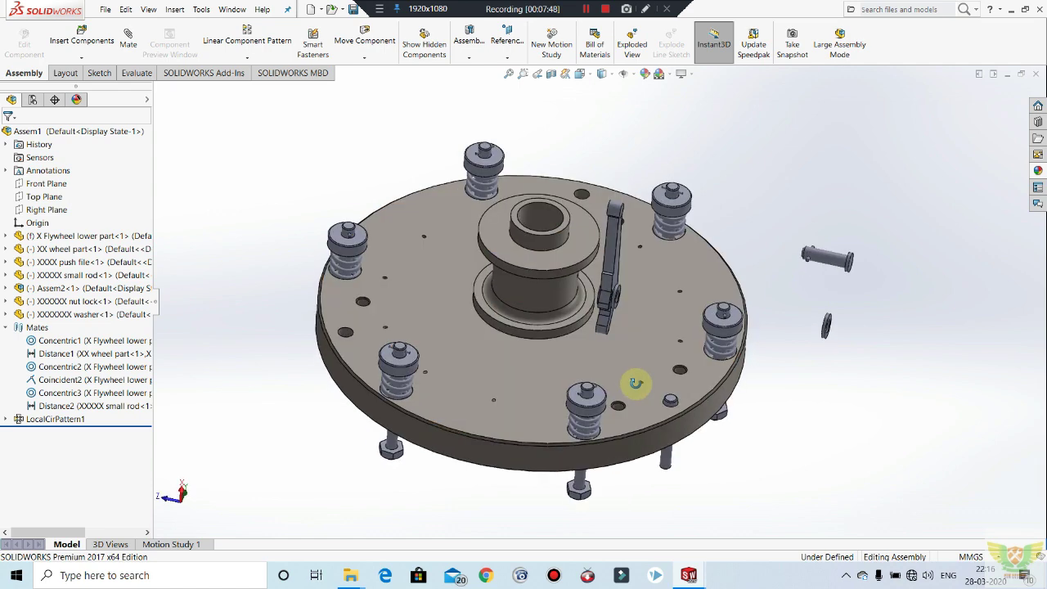
pyautogui.scroll(-3, 659, 376)
pyautogui.moveTo(654, 388)
pyautogui.mouseDown(button='middle')
pyautogui.moveTo(643, 421)
pyautogui.moveTo(654, 343)
pyautogui.mouseUp(button='middle')
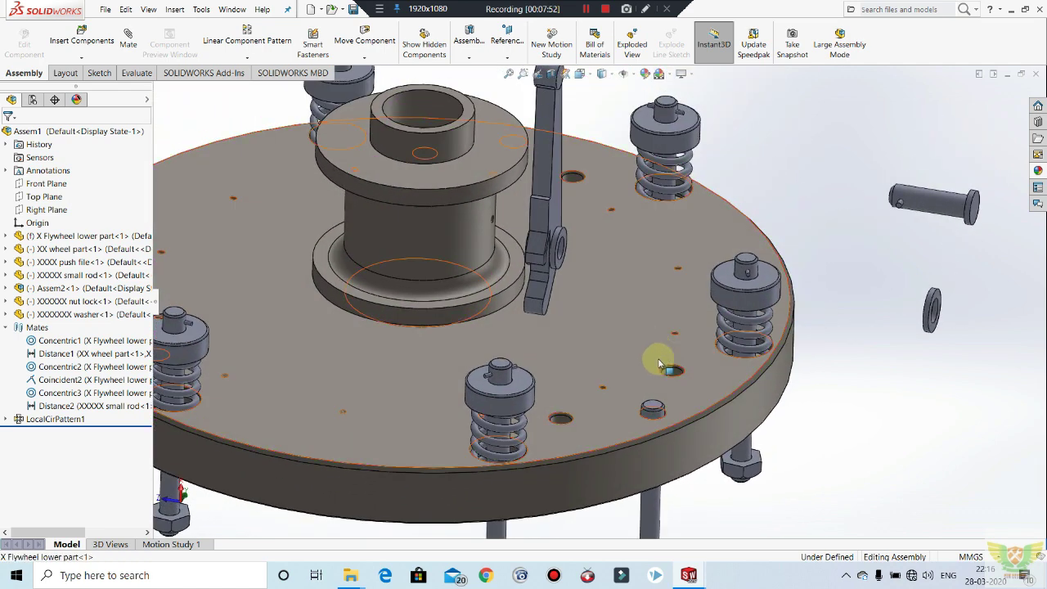
pyautogui.scroll(2, 658, 360)
pyautogui.scroll(2, 646, 364)
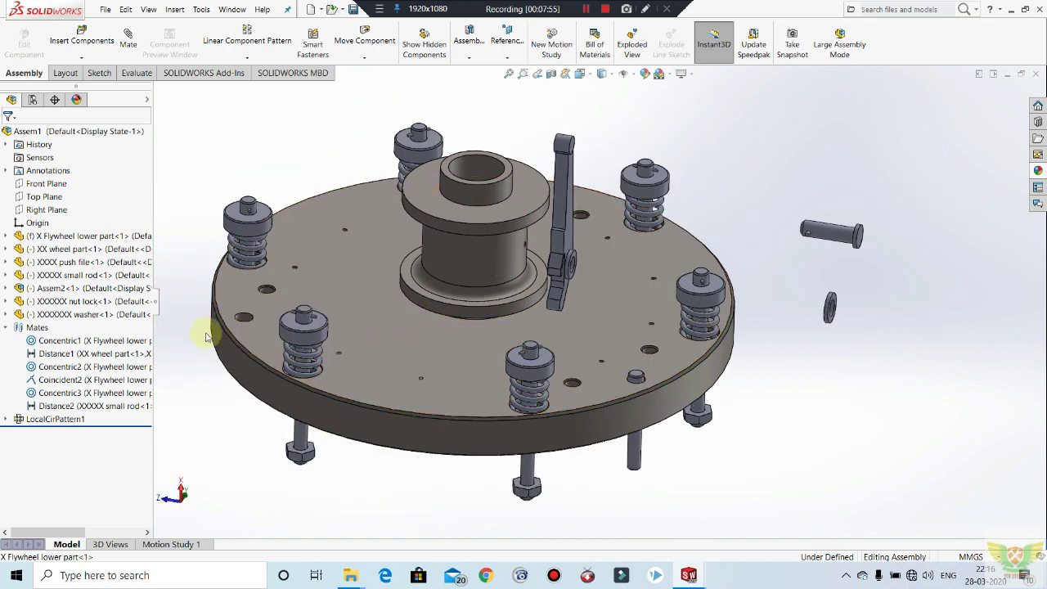
pyautogui.hotkey('ctrl', 'Right')
pyautogui.press('Left')
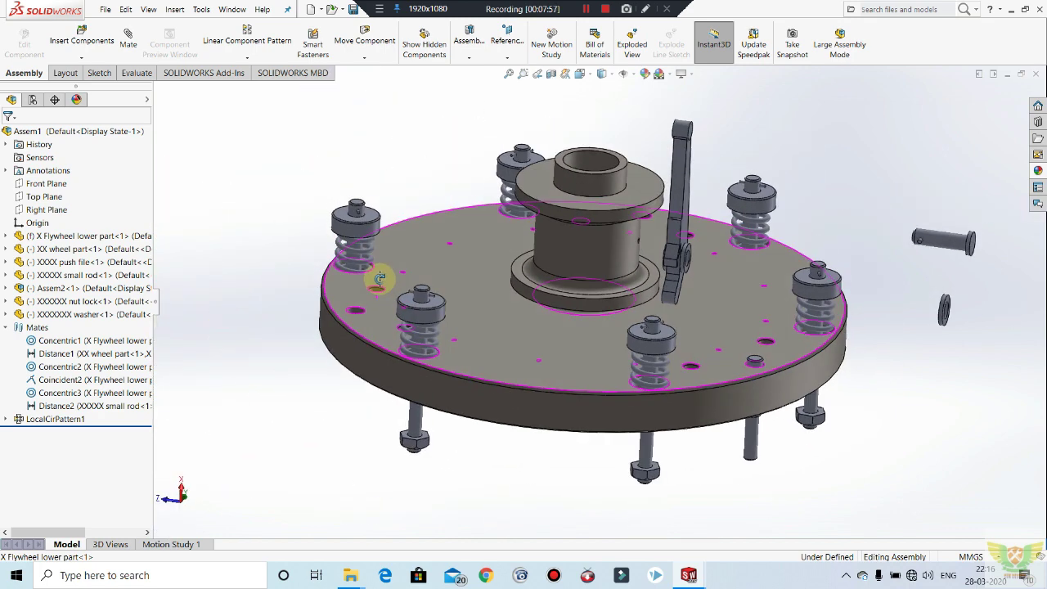
pyautogui.scroll(-2, 670, 281)
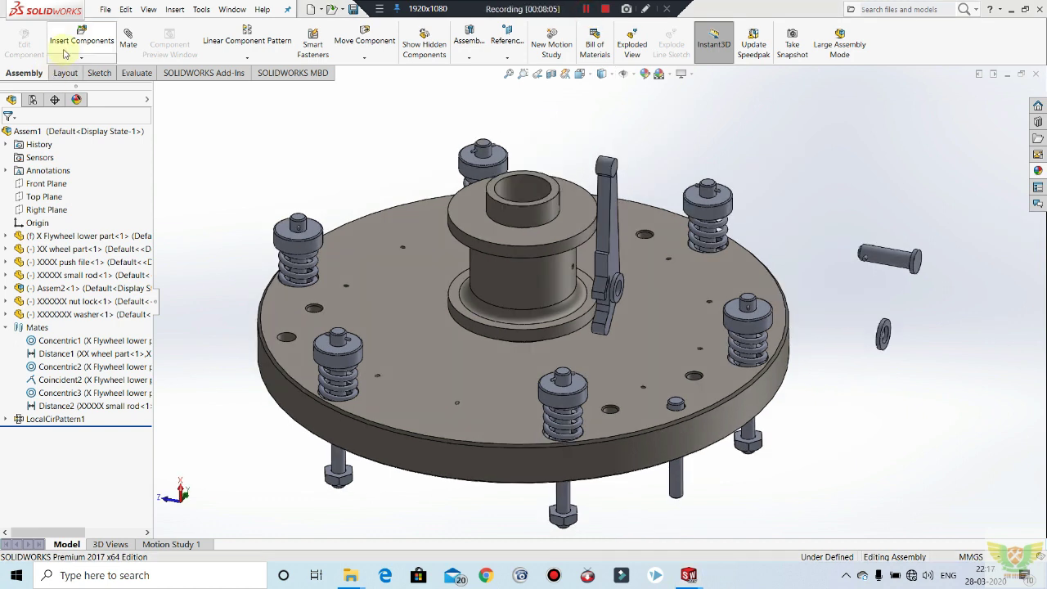
# Insert the XXX nut part file and drop it on the flywheel plate beside the lever.
pyautogui.click(67, 56)
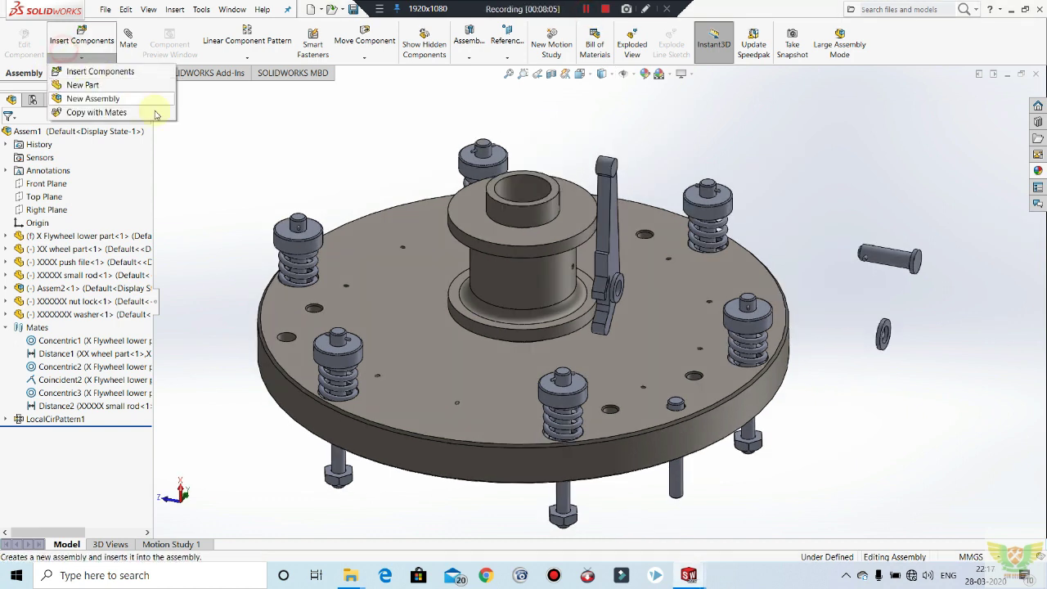
pyautogui.click(88, 74)
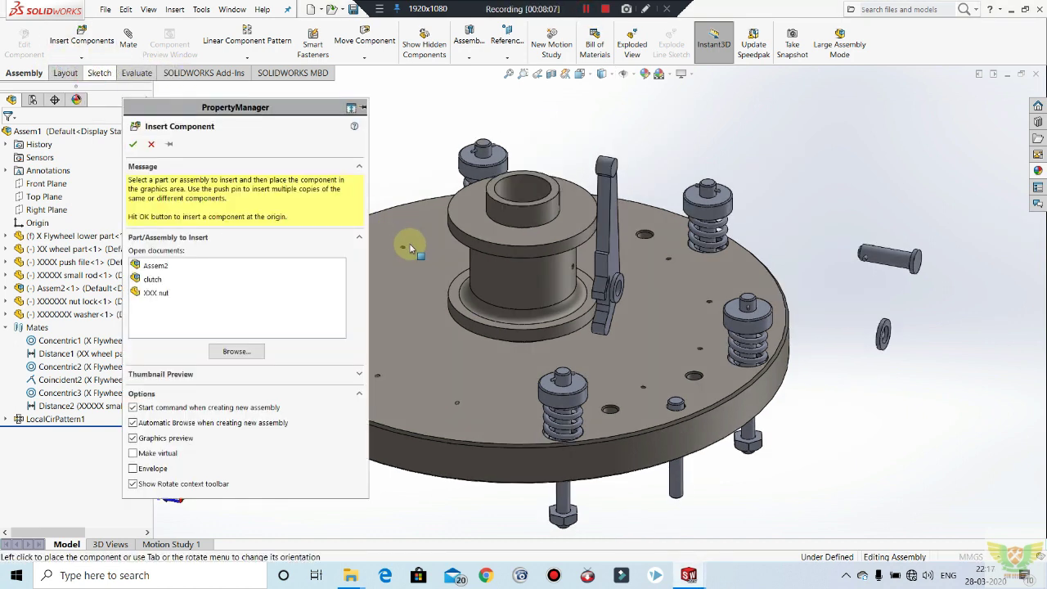
pyautogui.click(230, 351)
pyautogui.click(159, 299)
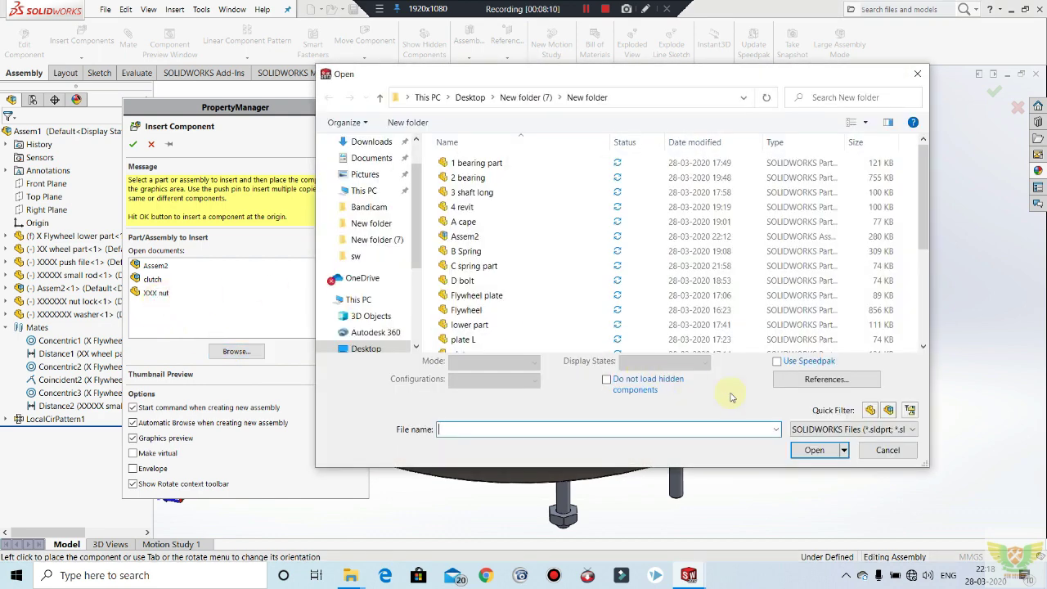
pyautogui.scroll(-2, 621, 315)
pyautogui.scroll(-2, 561, 308)
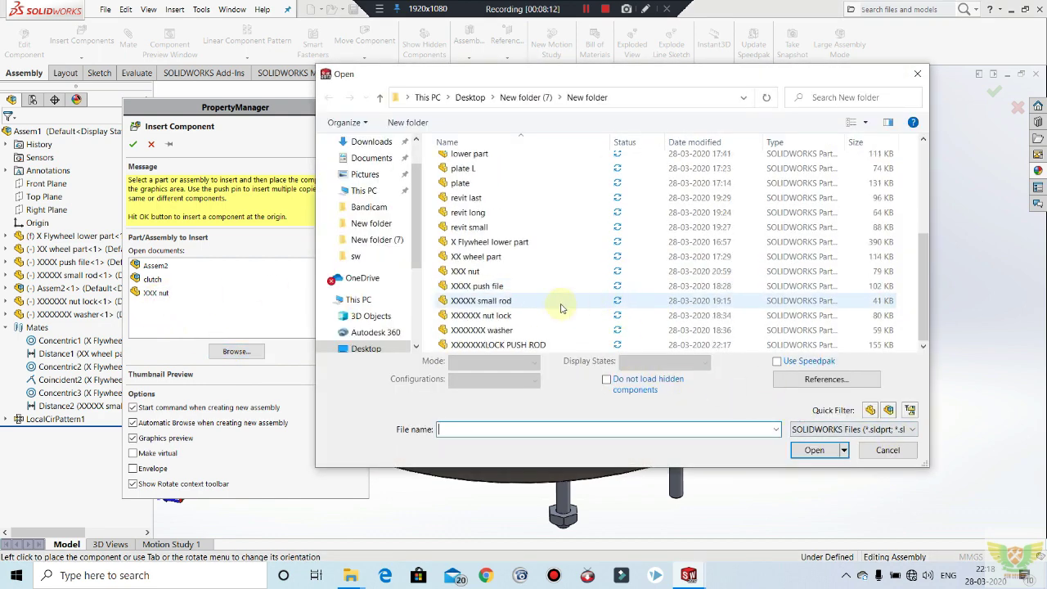
pyautogui.click(488, 273)
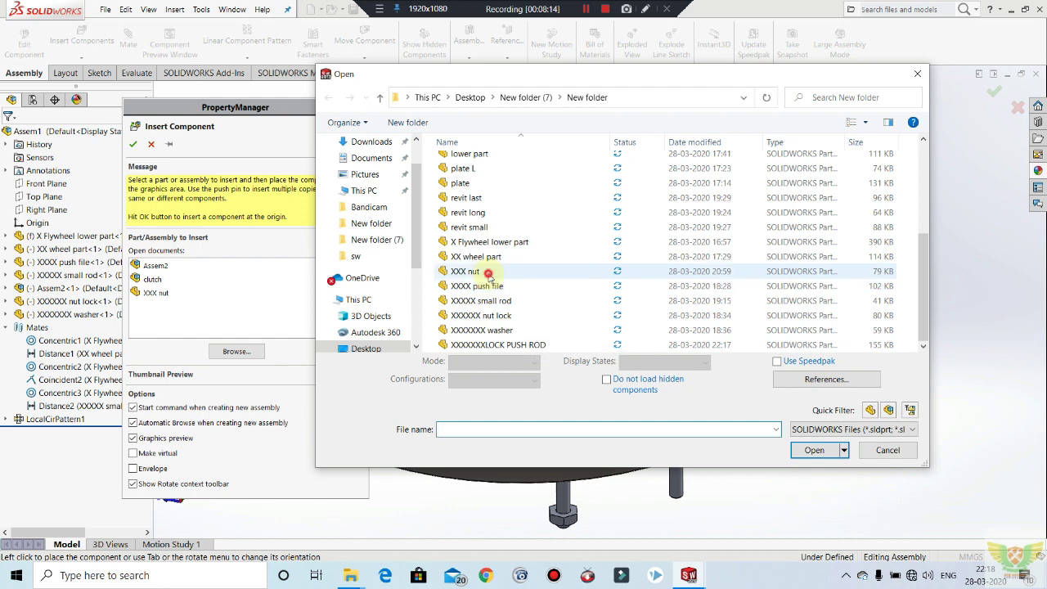
pyautogui.click(822, 449)
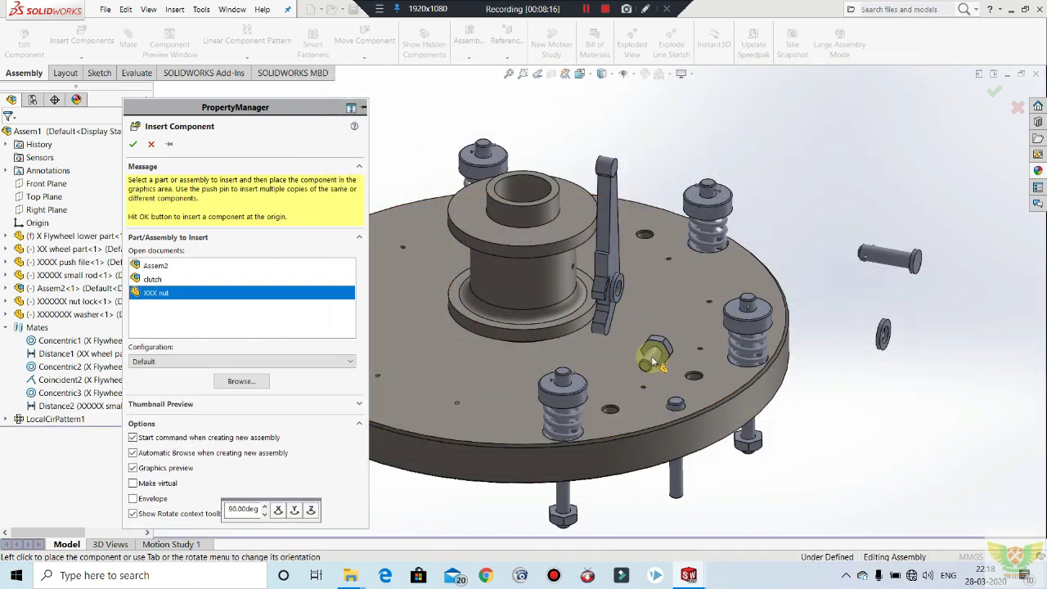
pyautogui.click(654, 361)
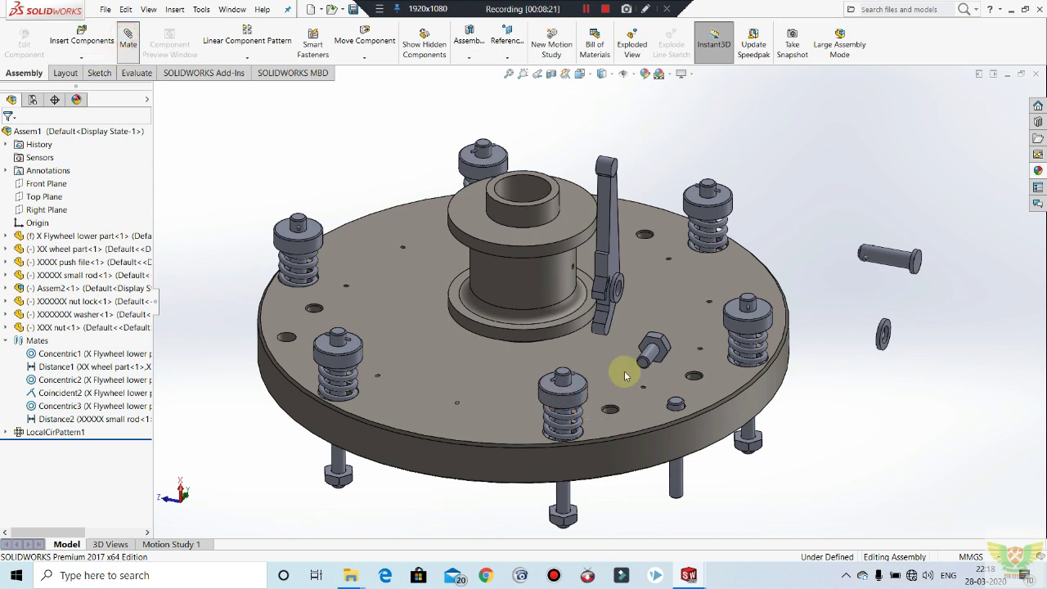
# Make the XXX nut's shank concentric with a plate hole, flipped so it stands upright.
pyautogui.press('m')
pyautogui.scroll(-3, 643, 355)
pyautogui.scroll(-3, 661, 344)
pyautogui.click(638, 315)
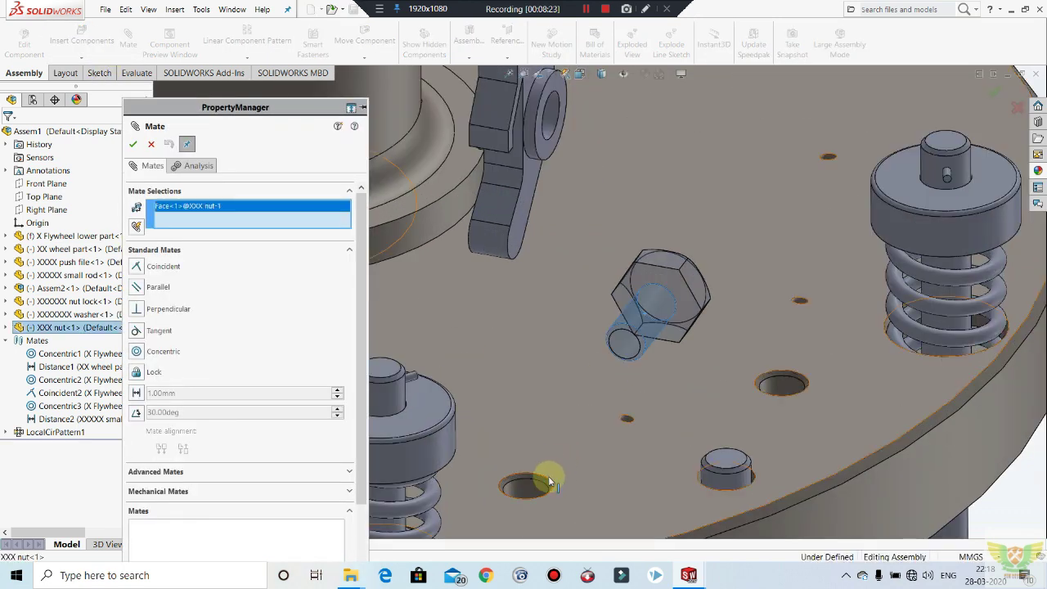
pyautogui.click(529, 484)
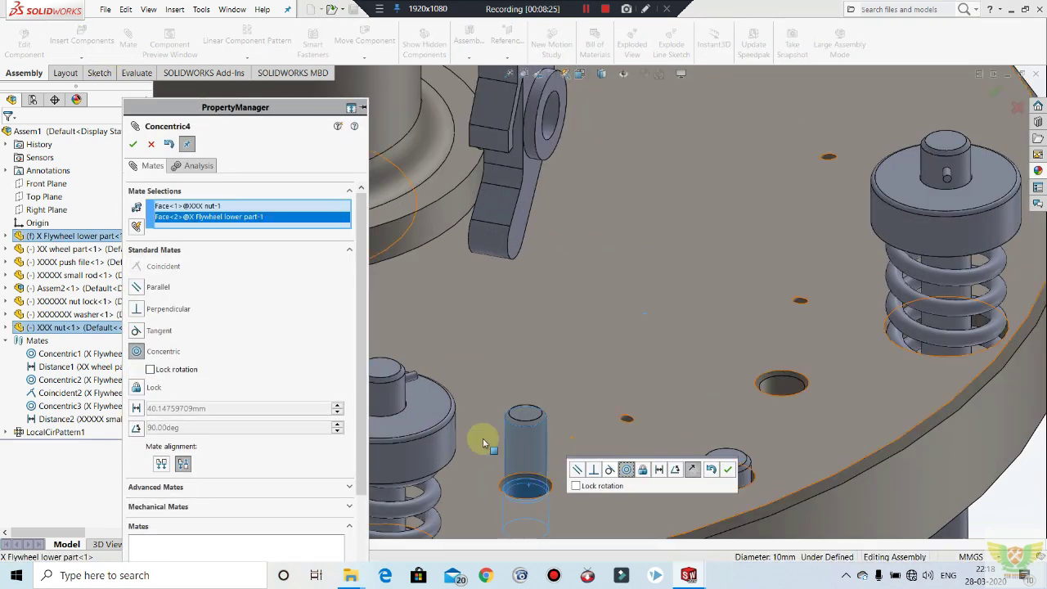
pyautogui.click(161, 463)
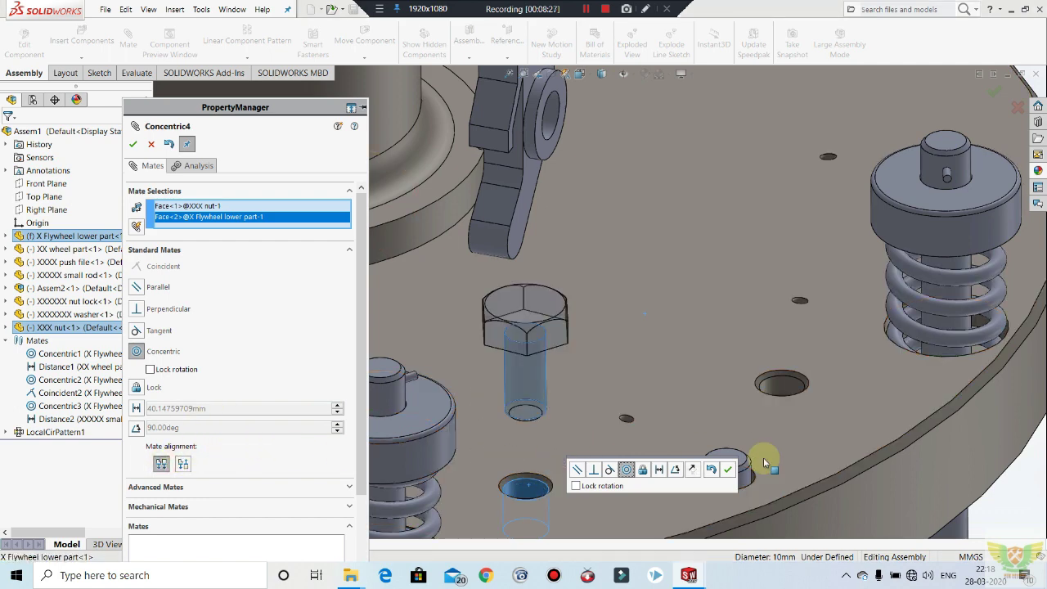
pyautogui.click(728, 470)
# Add a 20 mm Distance mate between the nut face and the plate's top face.
pyautogui.moveTo(589, 421)
pyautogui.mouseDown(button='middle')
pyautogui.moveTo(578, 367)
pyautogui.moveTo(493, 370)
pyautogui.mouseUp(button='middle')
pyautogui.moveTo(498, 285)
pyautogui.mouseDown(button='middle')
pyautogui.moveTo(498, 252)
pyautogui.moveTo(564, 367)
pyautogui.moveTo(652, 447)
pyautogui.mouseUp(button='middle')
pyautogui.click(536, 293)
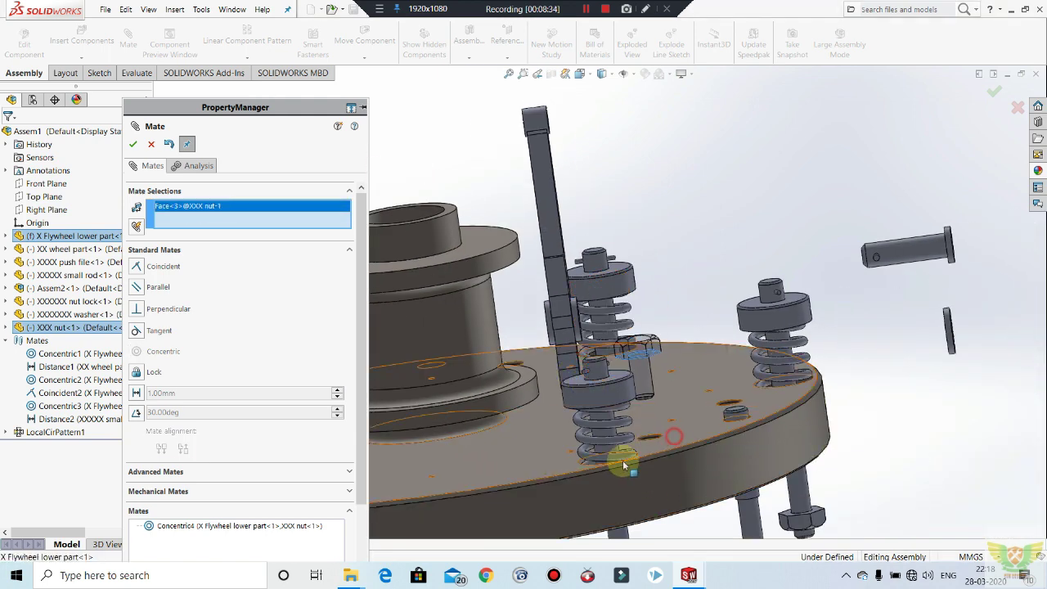
pyautogui.click(622, 463)
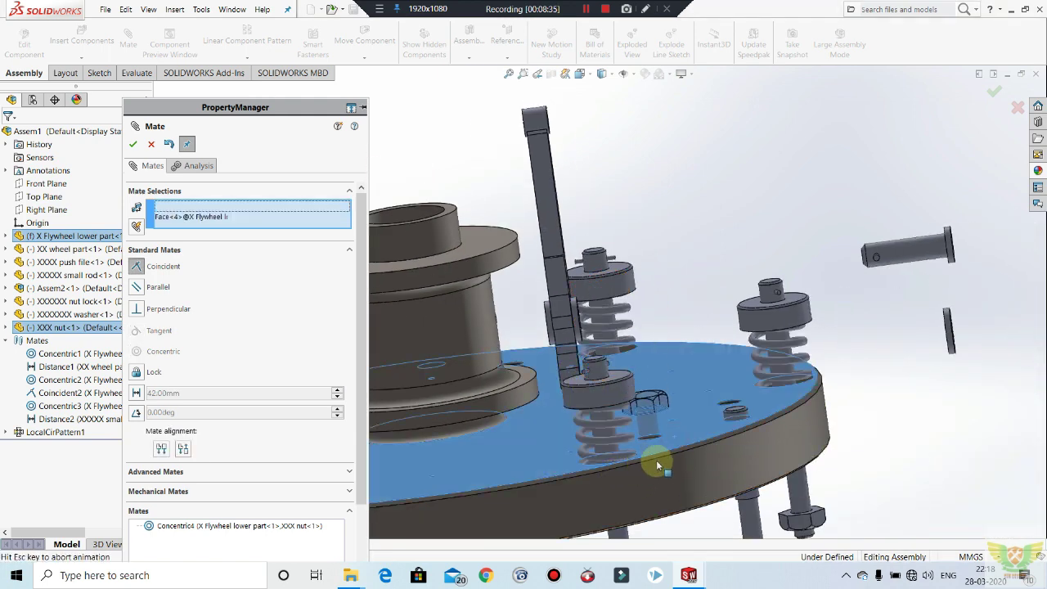
pyautogui.click(135, 393)
pyautogui.write('20')
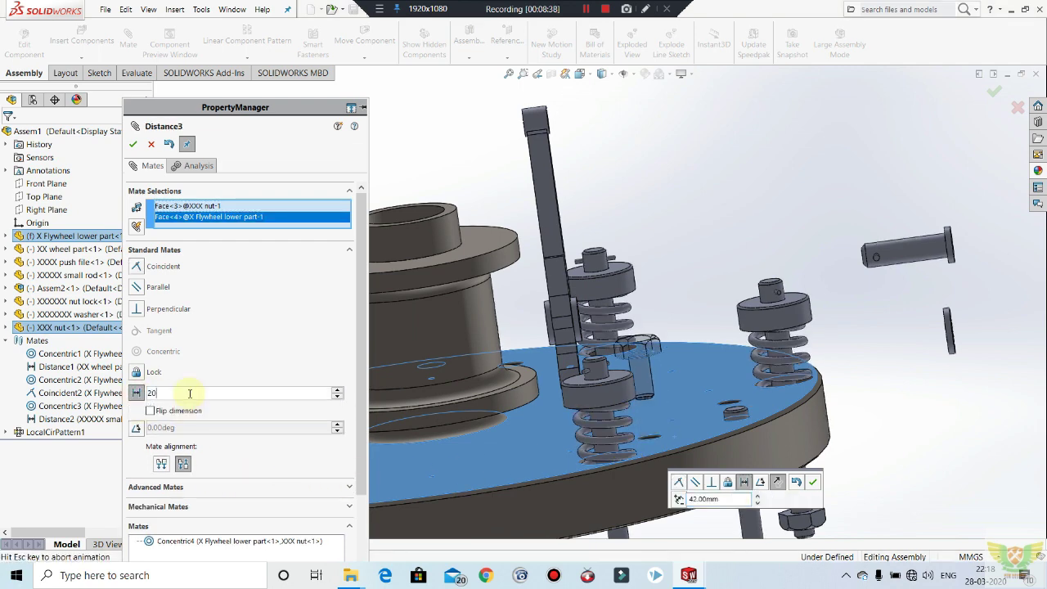
pyautogui.press('Return')
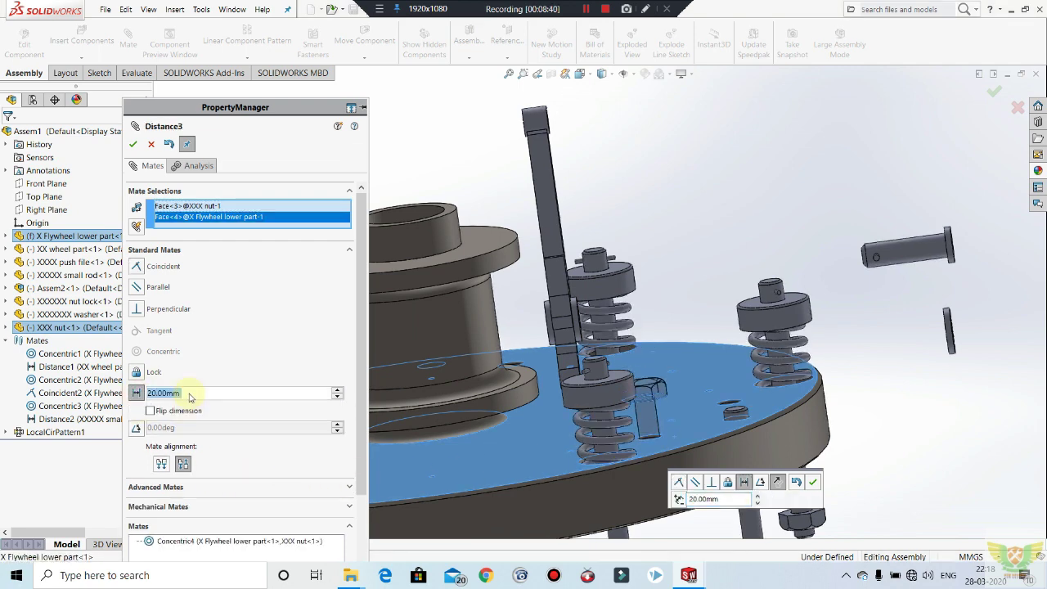
pyautogui.click(815, 489)
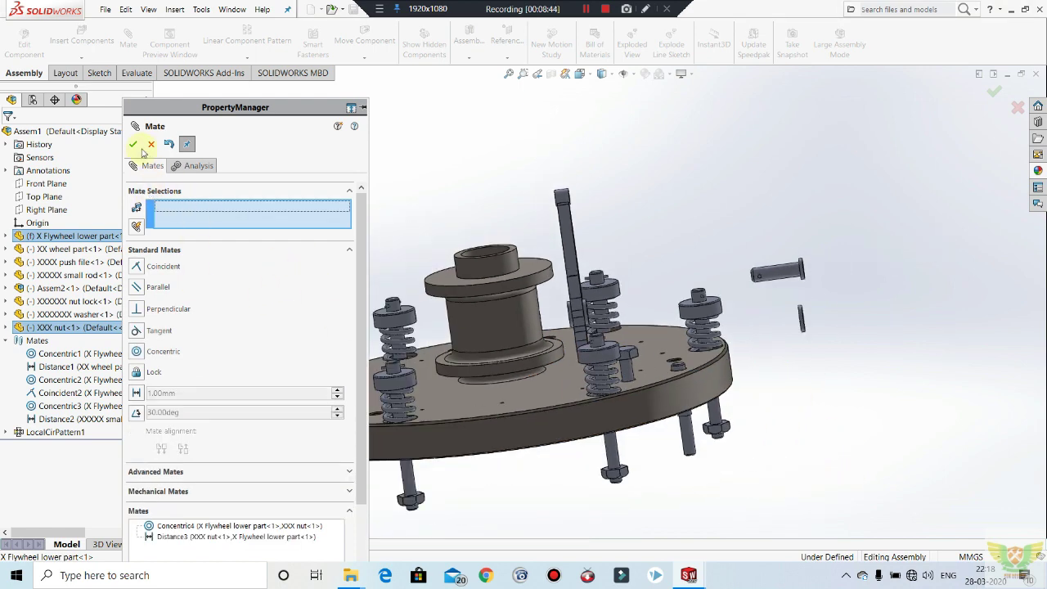
pyautogui.press('Return')
# Circularly pattern the XXX nut around the wheel part's cylinder axis: 2 instances, 30°.
pyautogui.moveTo(654, 297); pyautogui.dragTo(612, 363, button='middle')
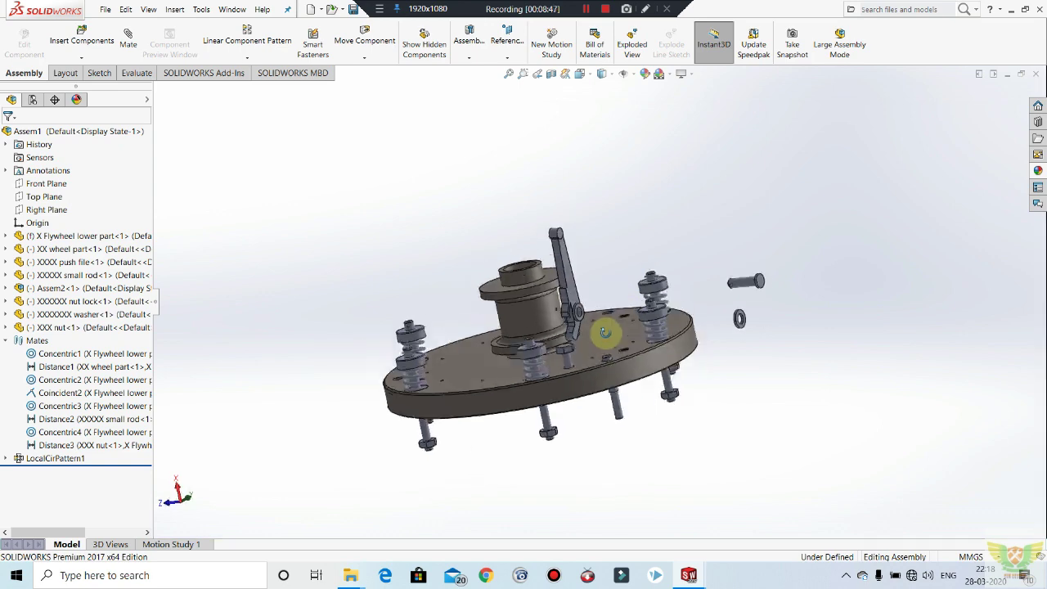
pyautogui.click(247, 58)
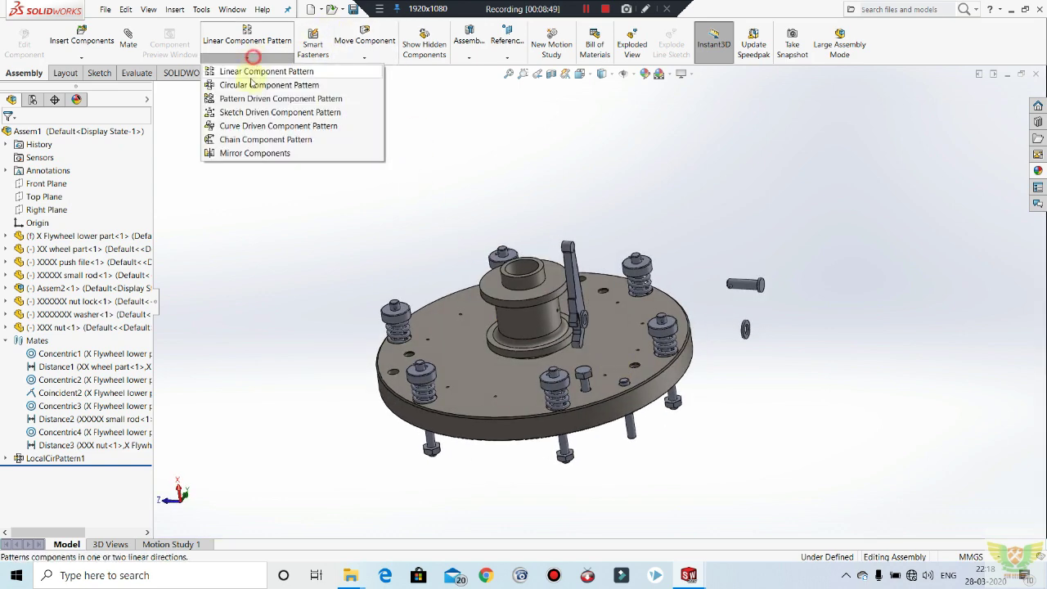
pyautogui.click(252, 84)
pyautogui.scroll(-3, 591, 383)
pyautogui.scroll(-2, 563, 337)
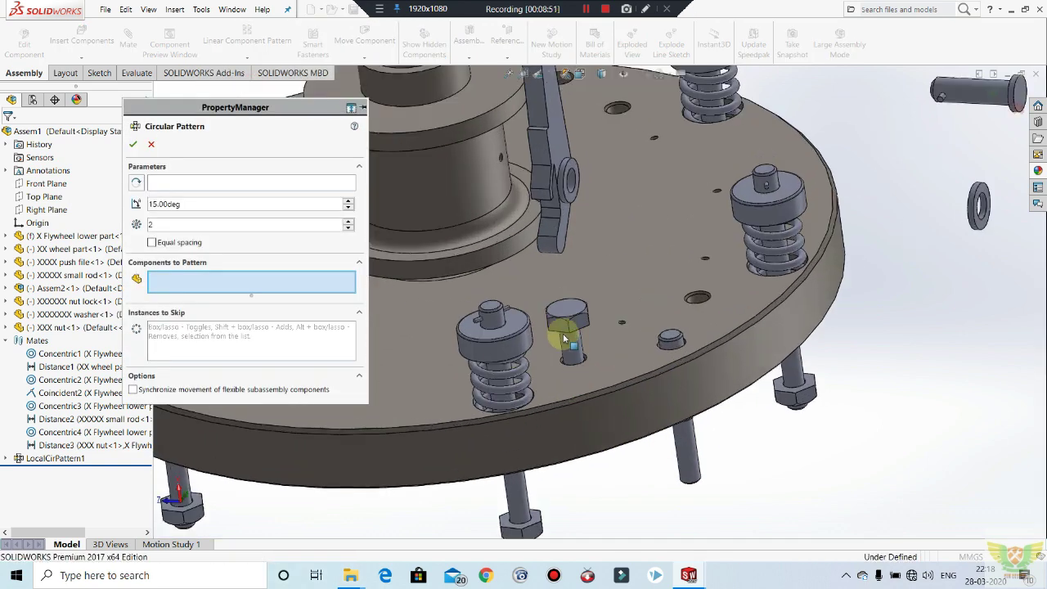
pyautogui.click(576, 326)
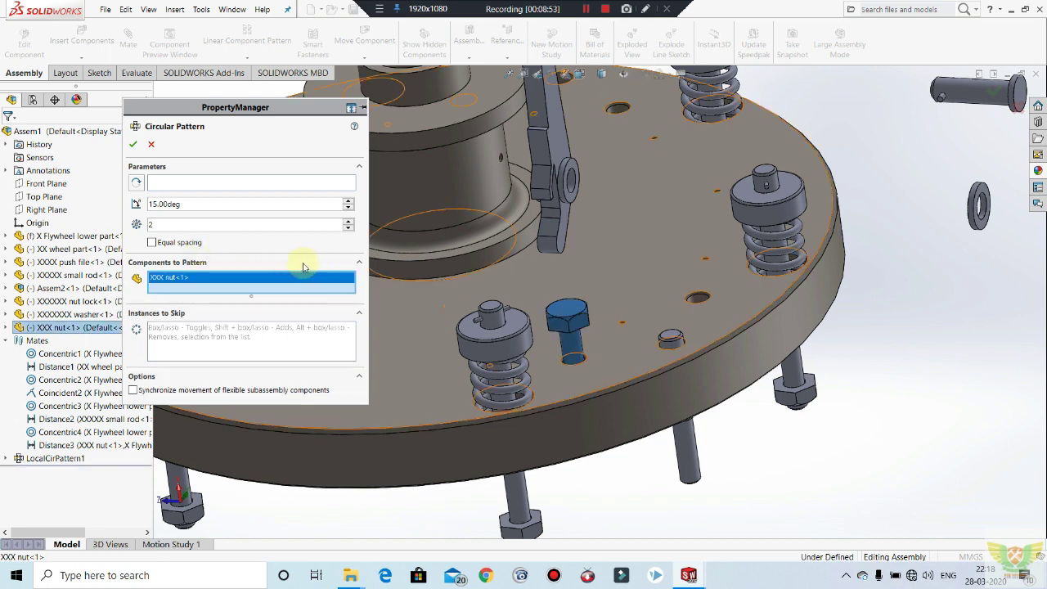
pyautogui.scroll(1, 578, 358)
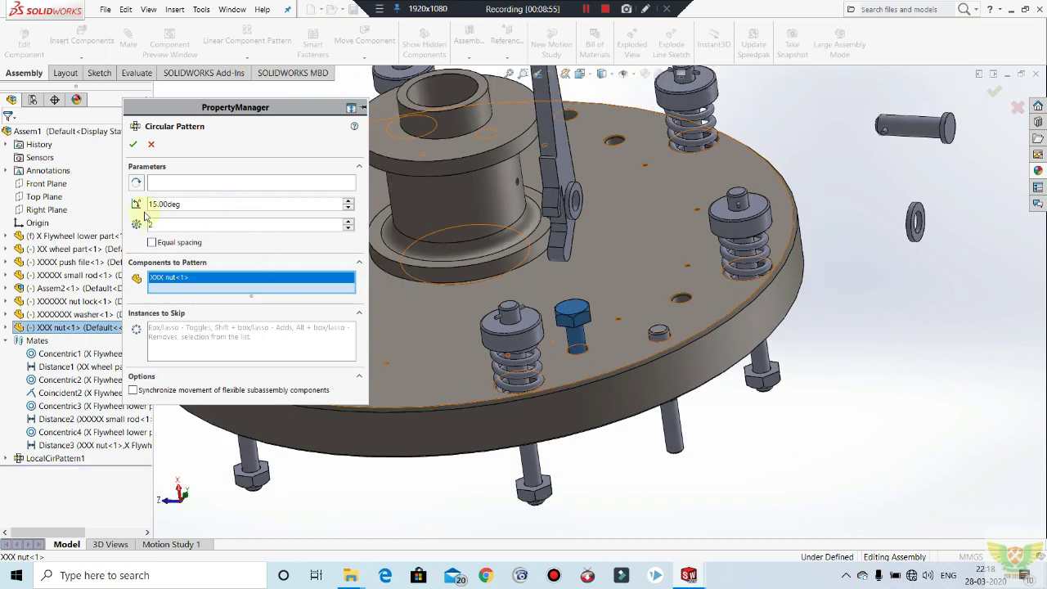
pyautogui.click(188, 187)
pyautogui.click(446, 223)
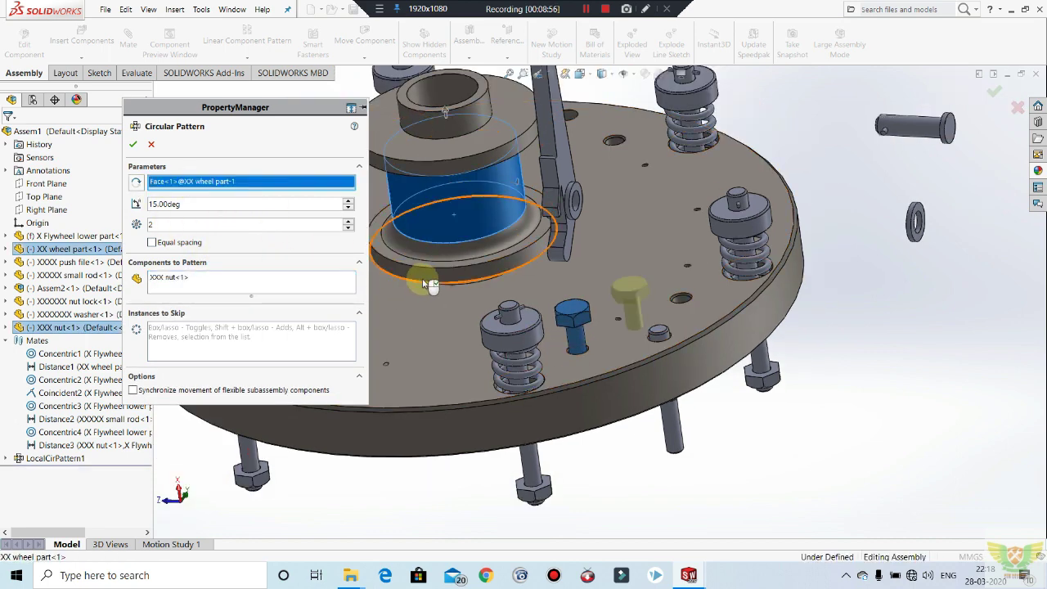
pyautogui.write('30')
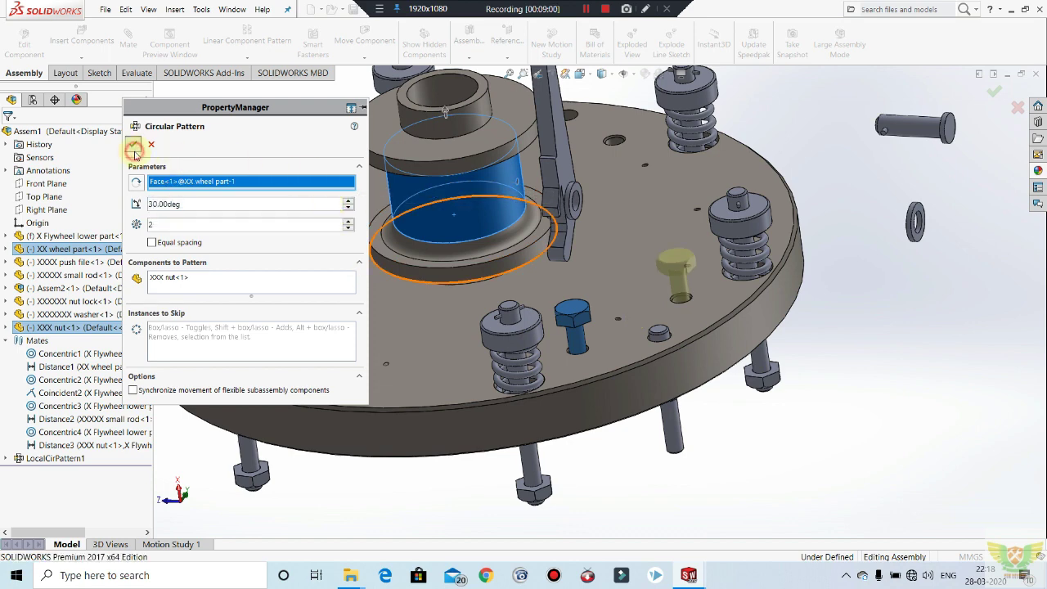
pyautogui.click(133, 148)
pyautogui.moveTo(666, 327)
pyautogui.mouseDown(button='middle')
pyautogui.moveTo(743, 350)
pyautogui.moveTo(714, 352)
pyautogui.moveTo(706, 294)
pyautogui.moveTo(636, 283)
pyautogui.moveTo(640, 312)
pyautogui.moveTo(582, 327)
pyautogui.moveTo(636, 234)
pyautogui.mouseUp(button='middle')
pyautogui.scroll(-3, 605, 333)
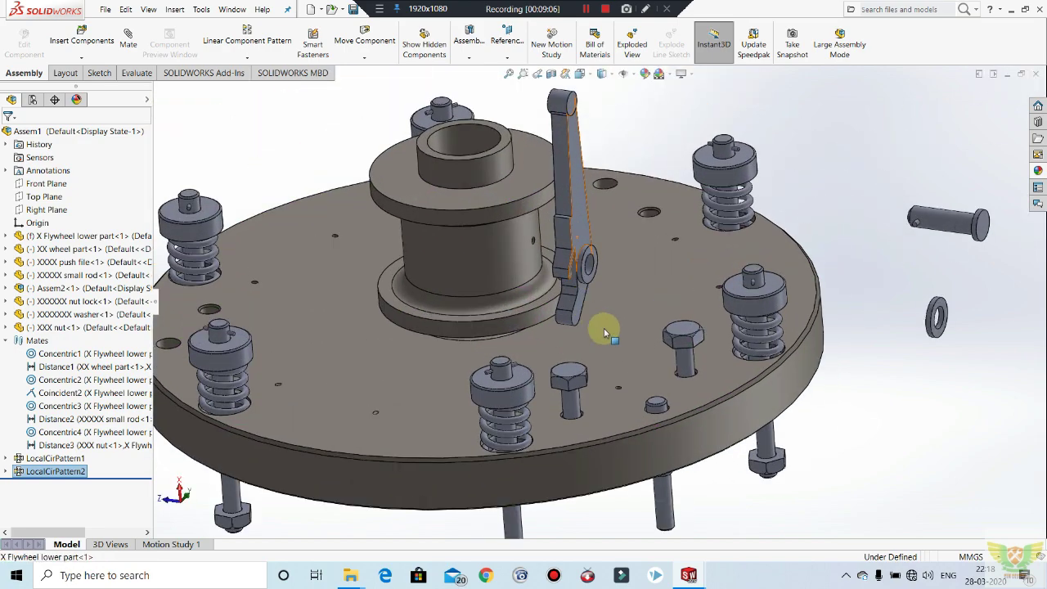
pyautogui.moveTo(605, 333)
pyautogui.mouseDown(button='middle')
pyautogui.moveTo(624, 365)
pyautogui.moveTo(612, 398)
pyautogui.moveTo(646, 385)
pyautogui.mouseUp(button='middle')
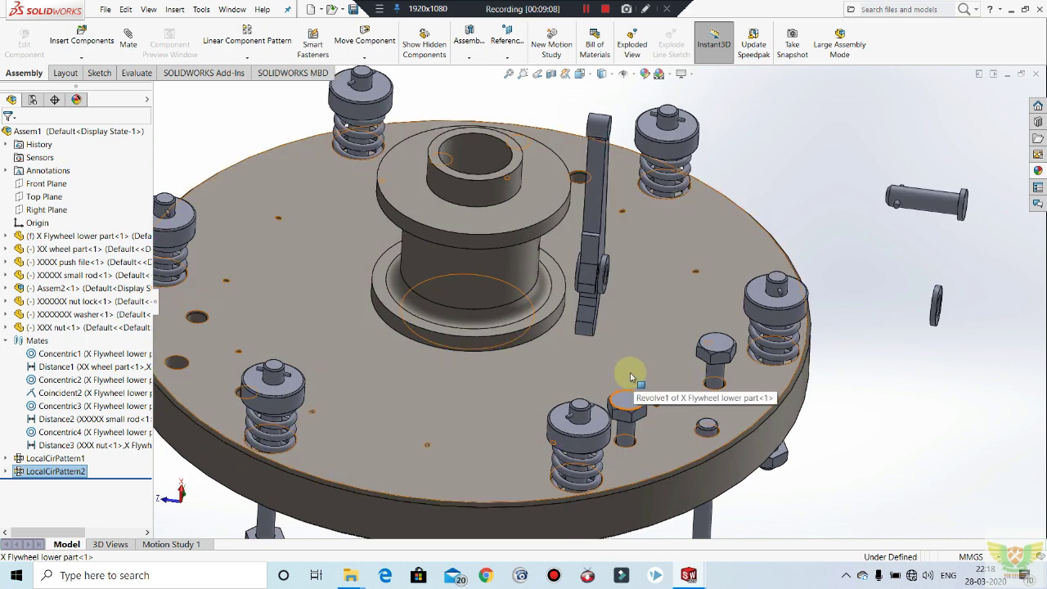
# Sketch a centerline on the lower part from the hub centre hole to the small edge hole.
pyautogui.click(641, 378)
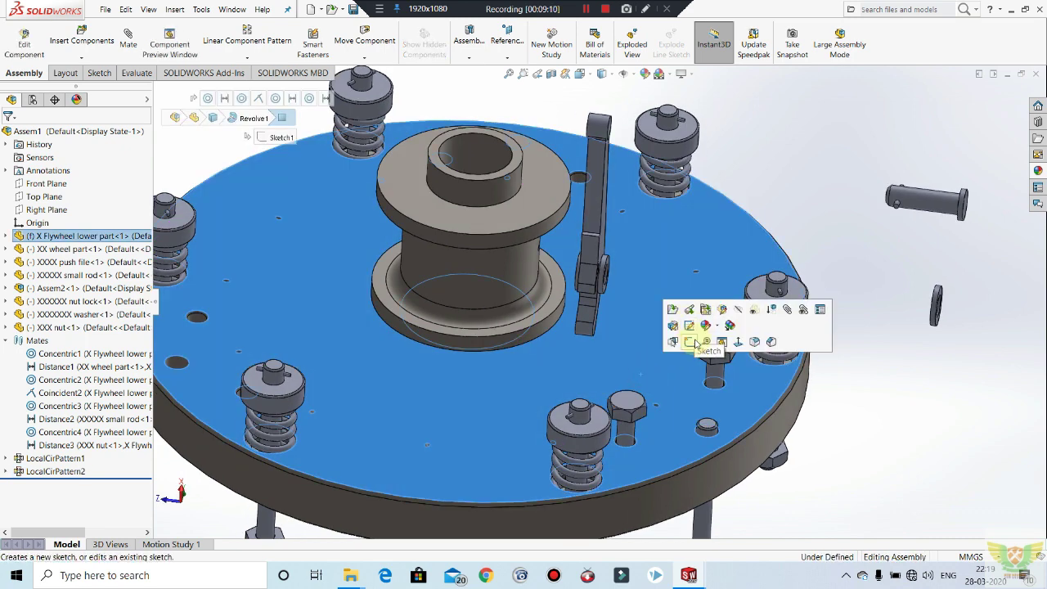
pyautogui.click(692, 342)
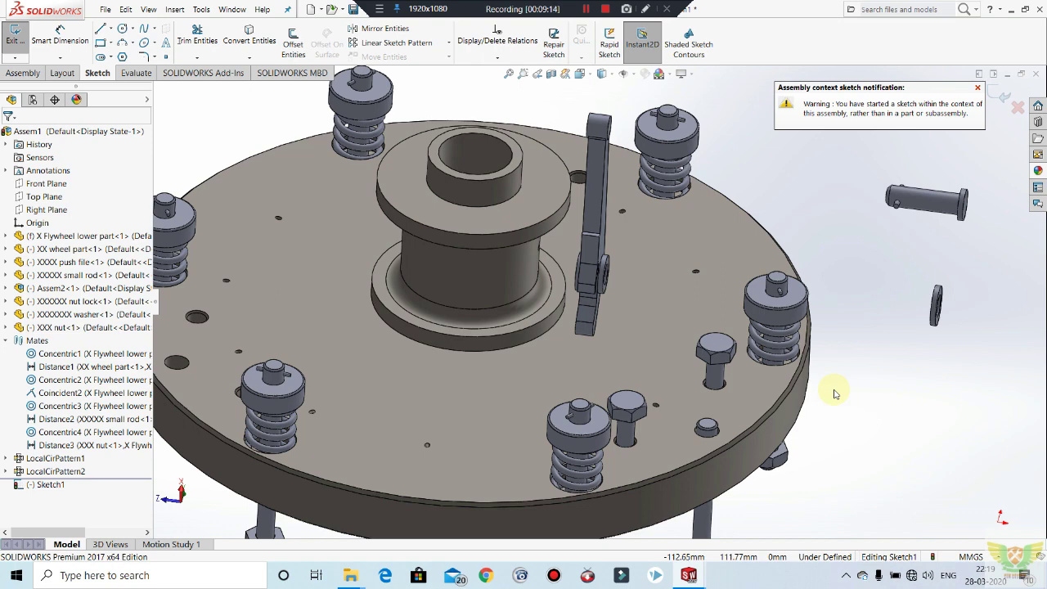
pyautogui.hotkey('ctrl', '8')
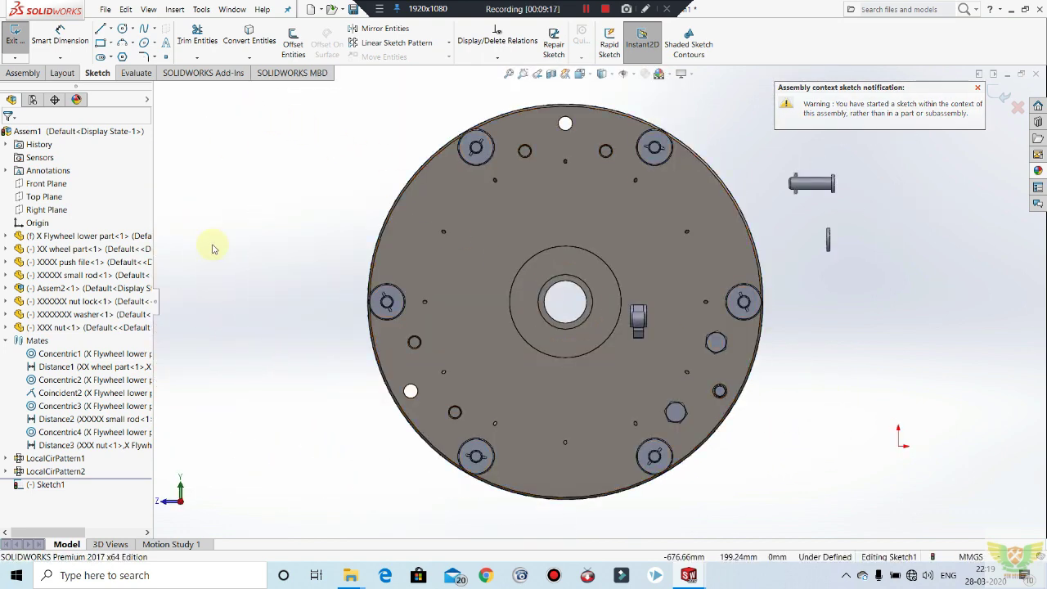
pyautogui.click(111, 30)
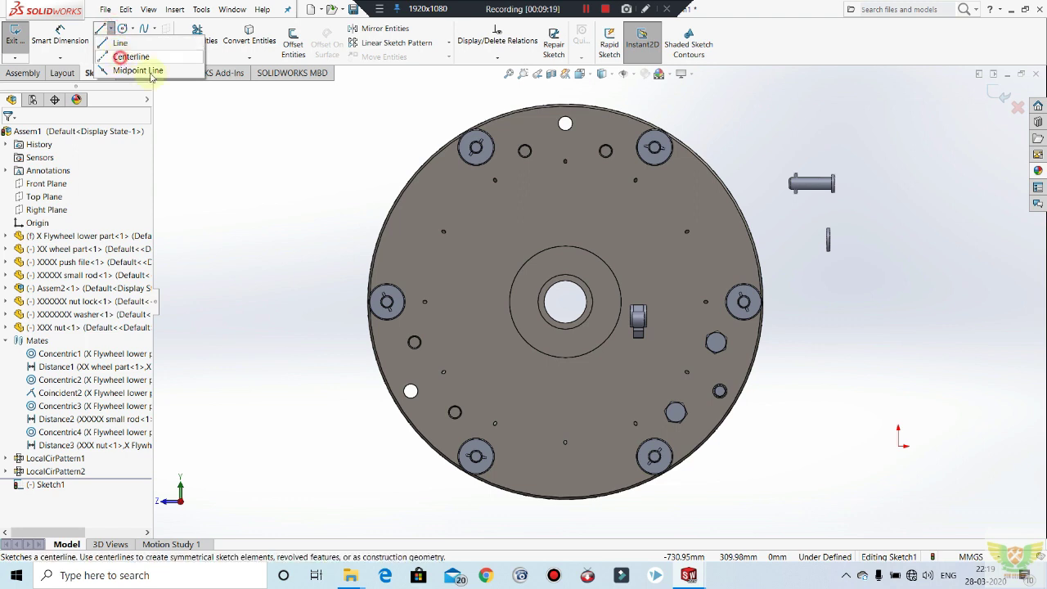
pyautogui.click(131, 55)
pyautogui.click(566, 302)
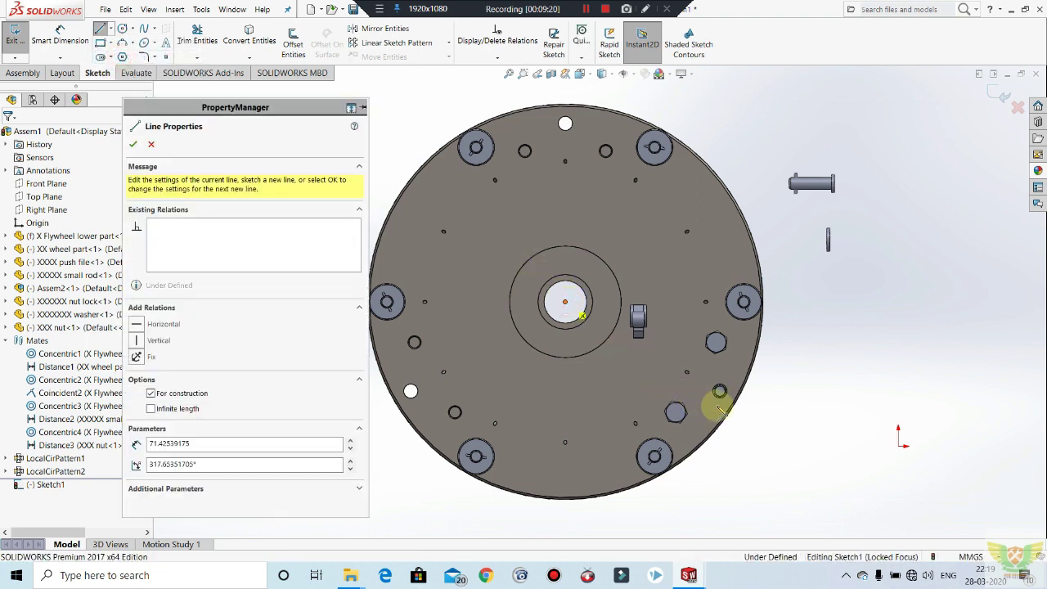
pyautogui.click(720, 392)
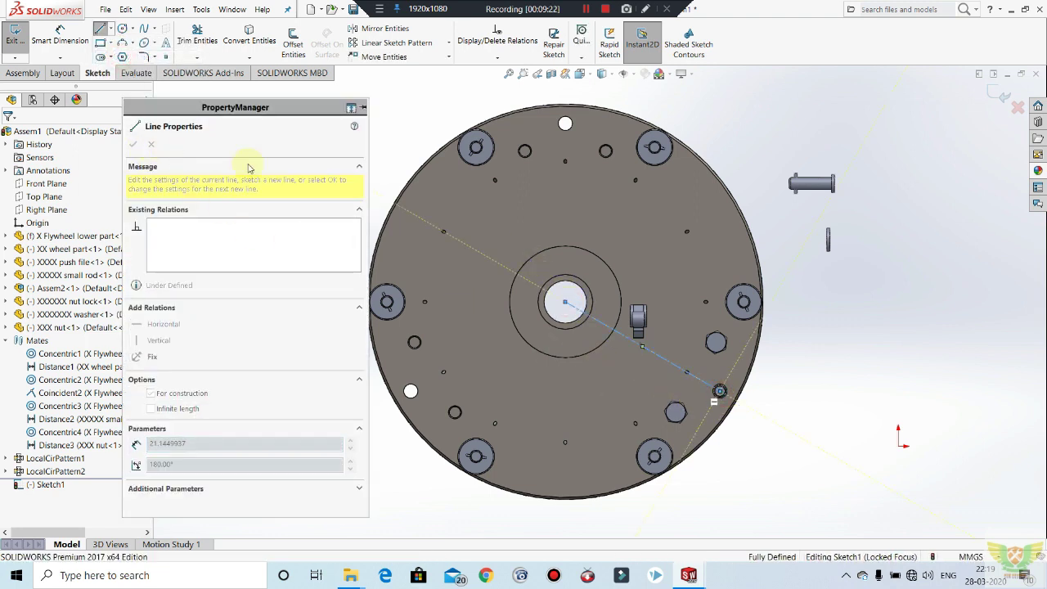
pyautogui.press('Escape')
pyautogui.moveTo(613, 367)
pyautogui.mouseDown(button='middle')
pyautogui.moveTo(633, 214)
pyautogui.moveTo(613, 240)
pyautogui.mouseUp(button='middle')
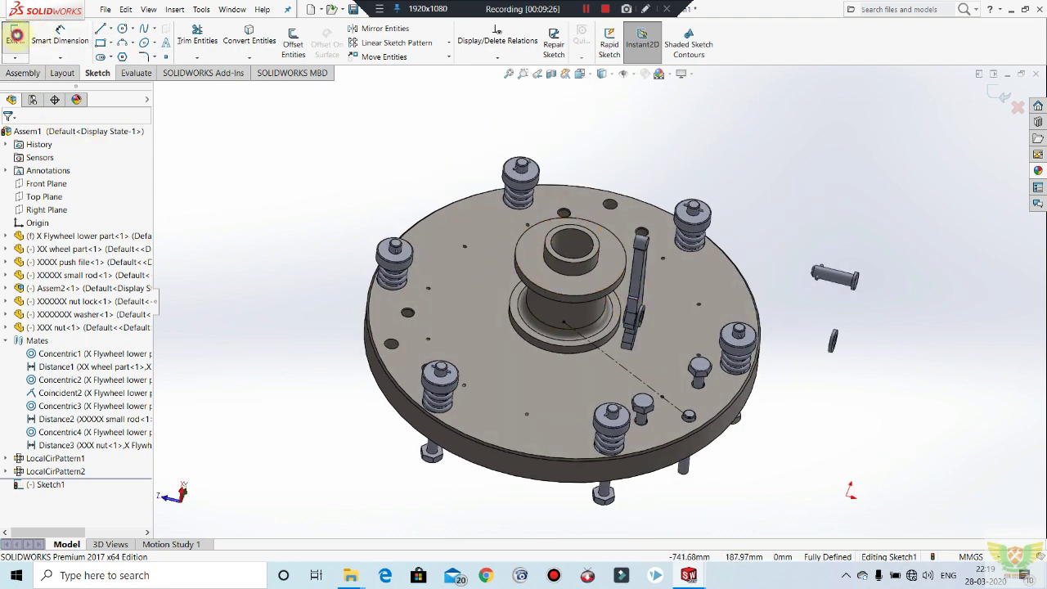
pyautogui.click(16, 36)
pyautogui.scroll(-2, 712, 482)
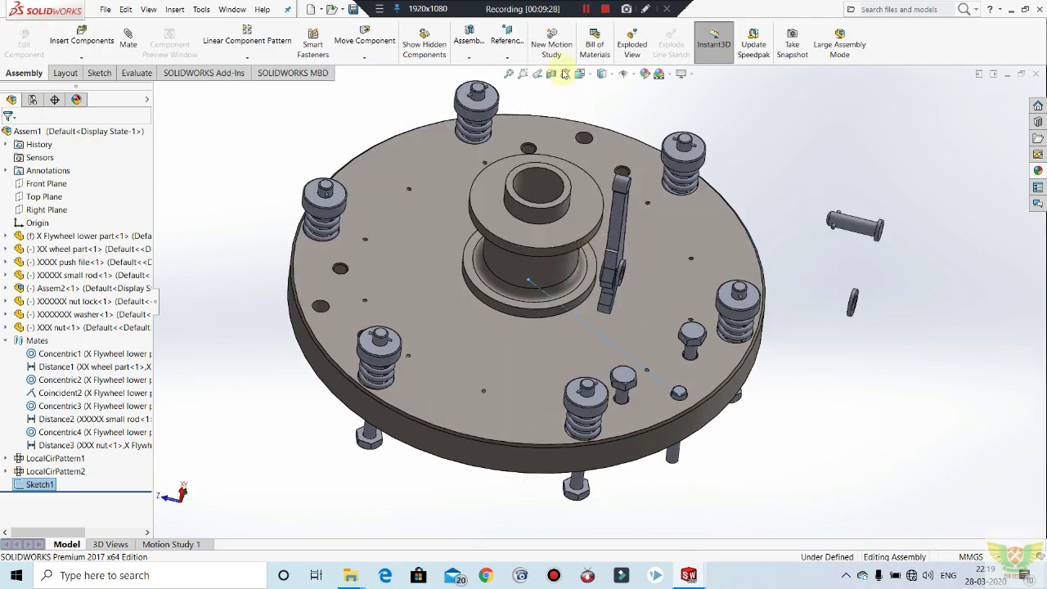
# Create PLANE1 through Line1@Sketch1, with Right Plane replacing Top Plane as second reference.
pyautogui.click(507, 59)
pyautogui.click(512, 70)
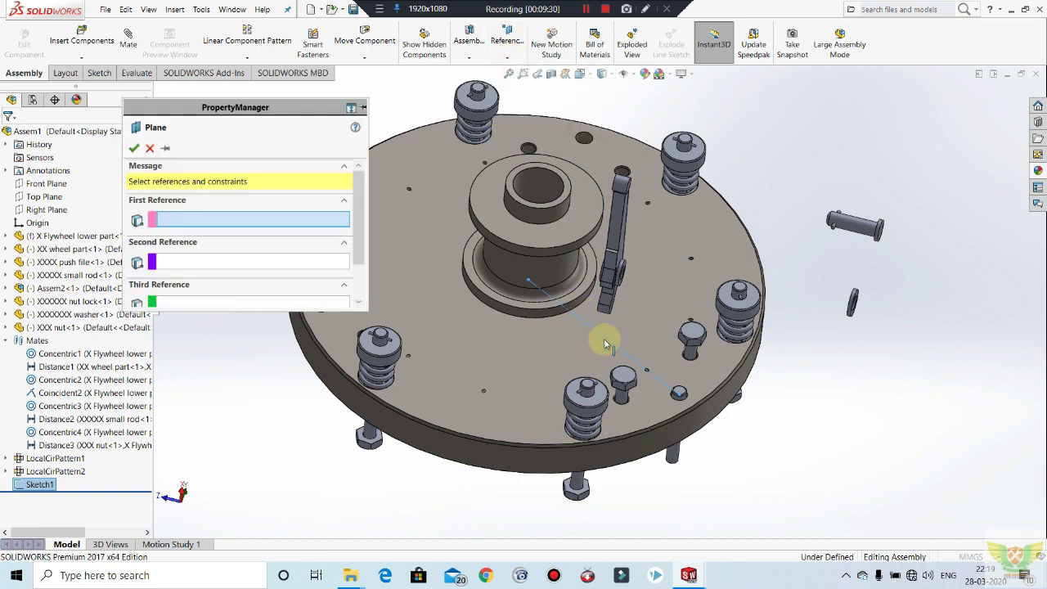
pyautogui.click(603, 342)
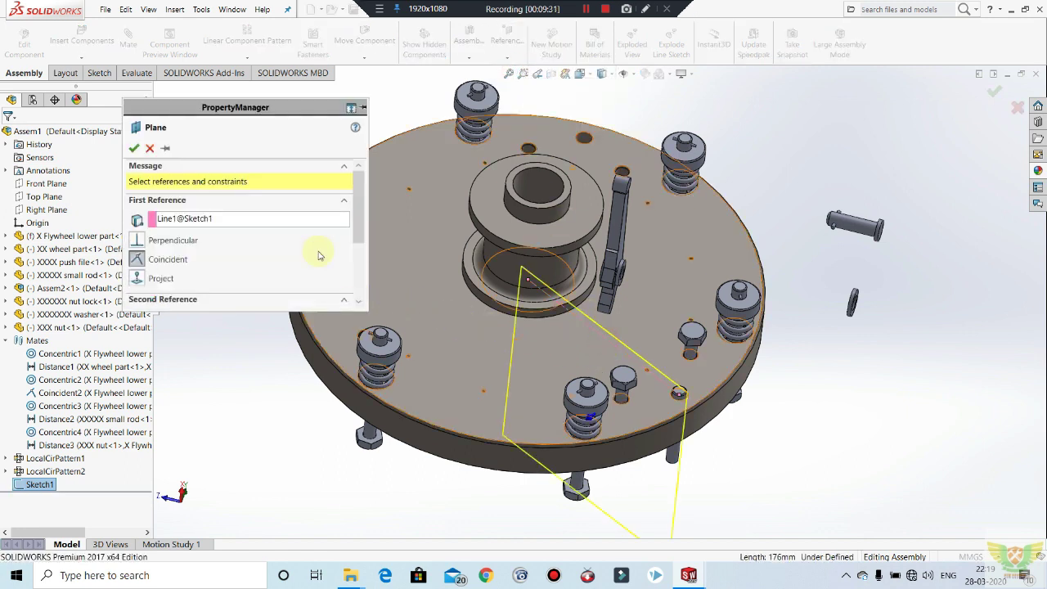
pyautogui.click(38, 197)
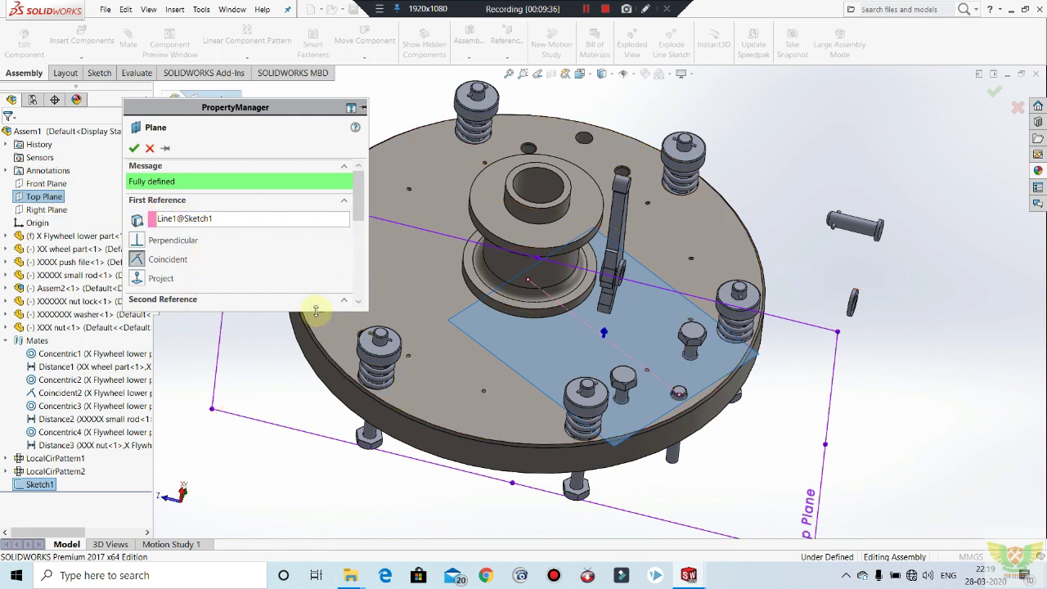
pyautogui.moveTo(316, 311); pyautogui.dragTo(299, 392)
pyautogui.click(232, 322)
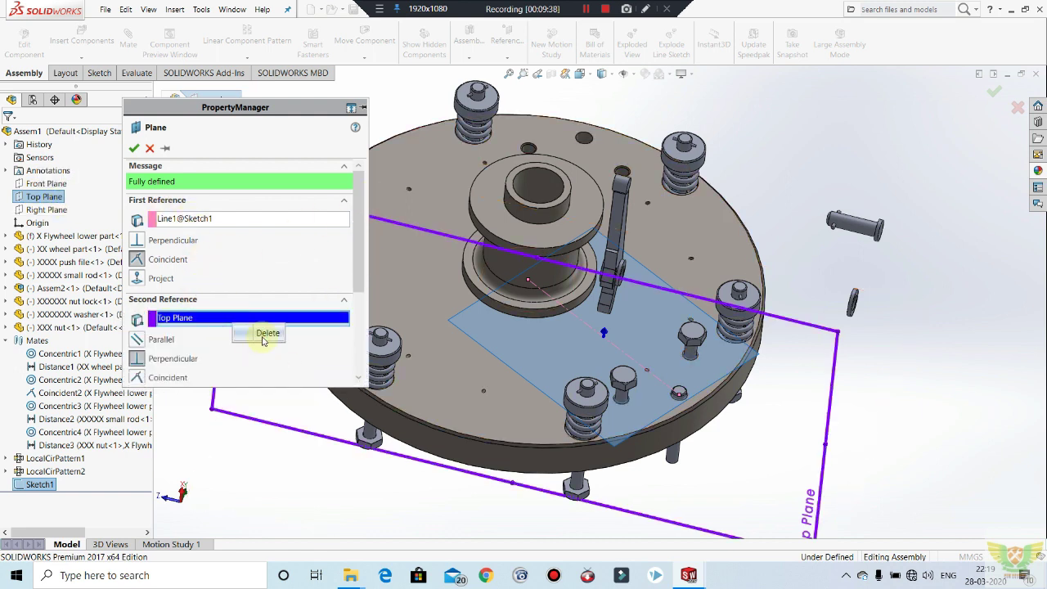
pyautogui.click(267, 333)
pyautogui.click(54, 211)
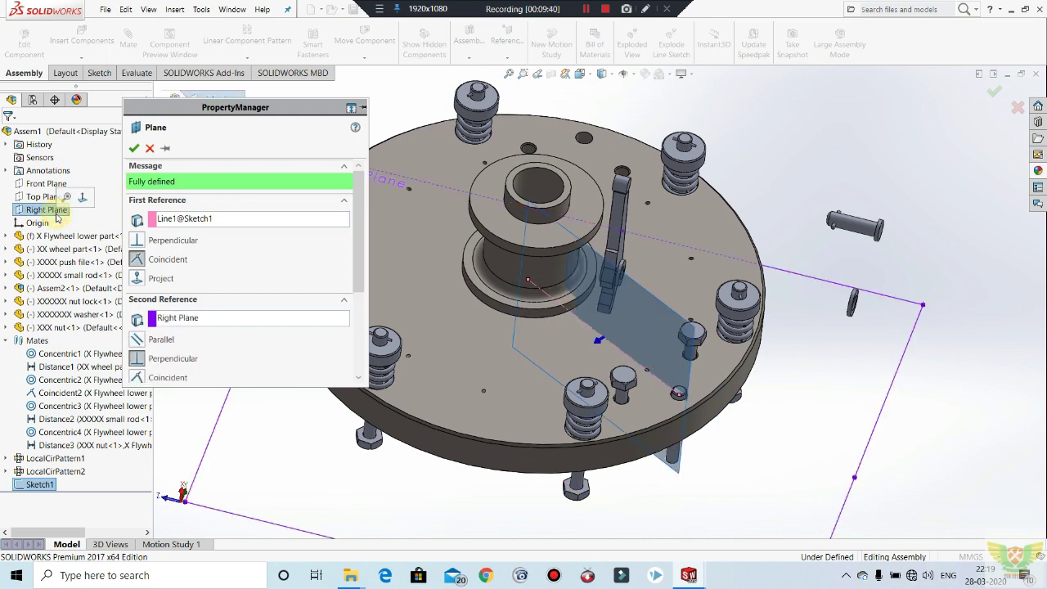
pyautogui.click(131, 149)
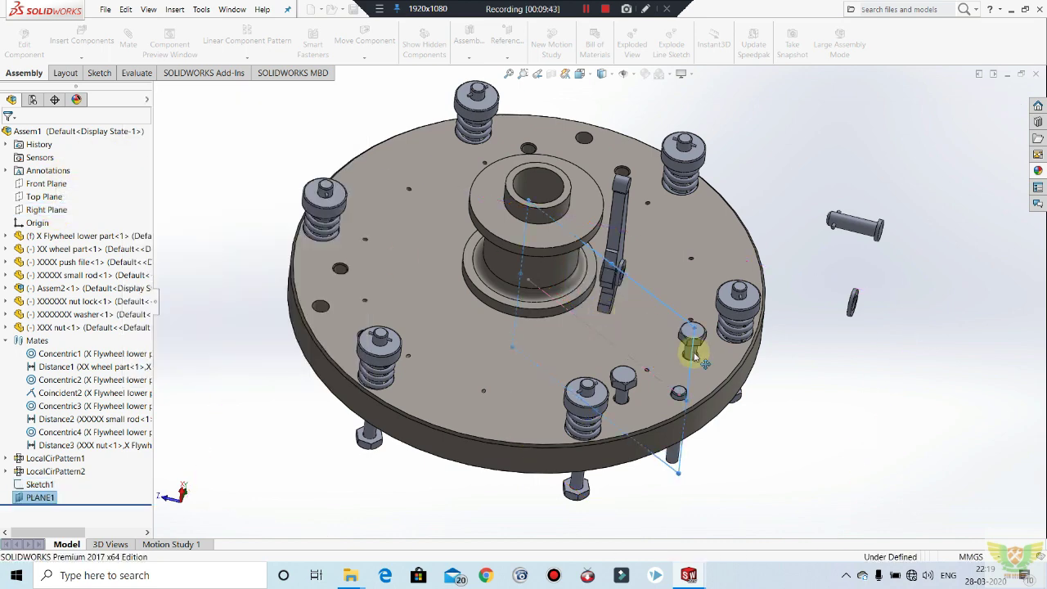
pyautogui.scroll(-2, 642, 307)
pyautogui.scroll(-1, 643, 307)
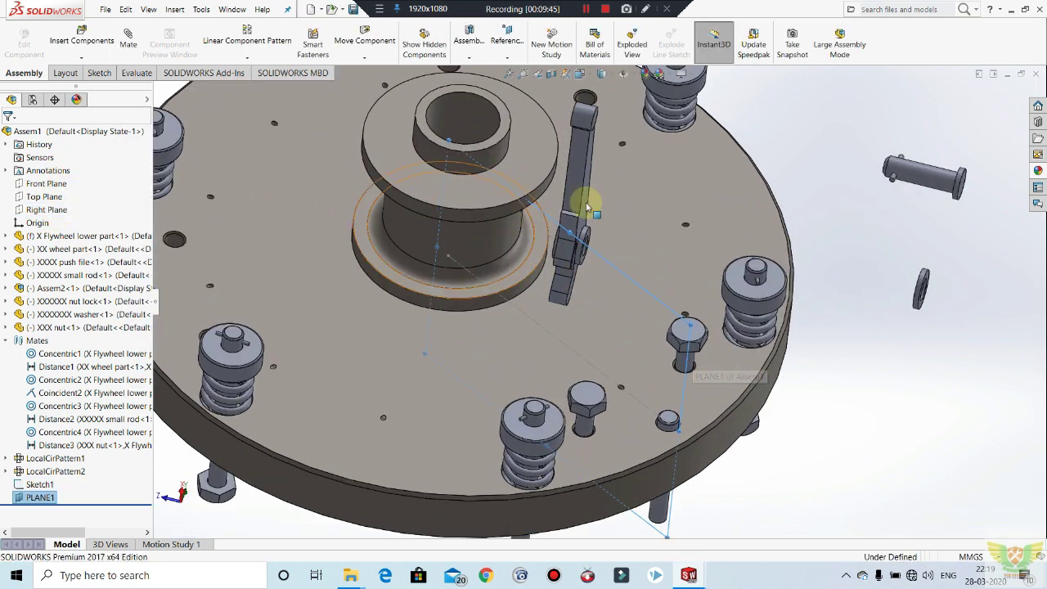
# Mate the push file's Front Plane coincident and aligned to PLANE1, then test the lever's swing.
pyautogui.click(131, 39)
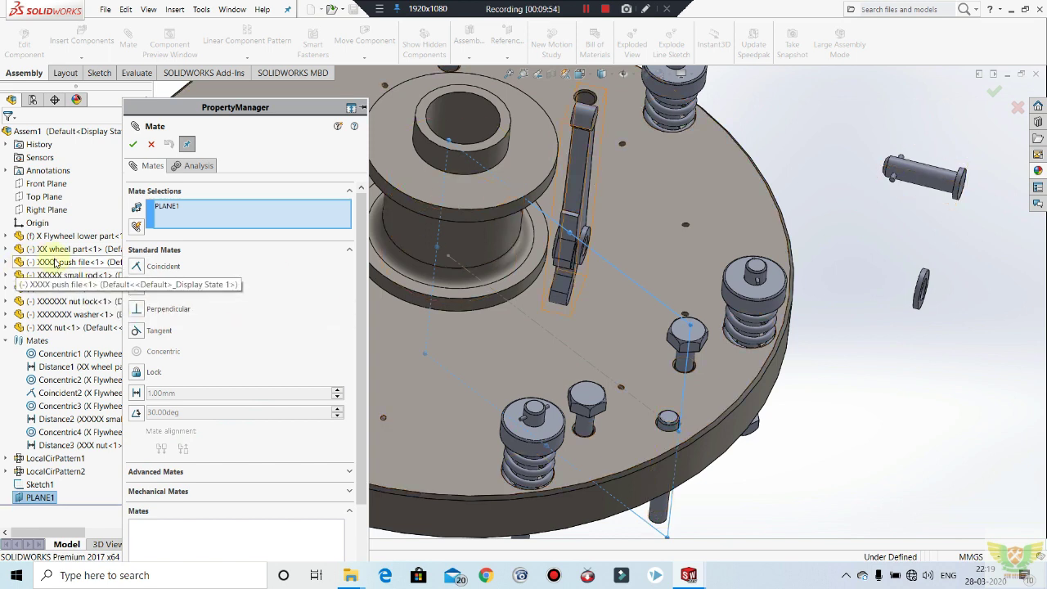
pyautogui.click(6, 262)
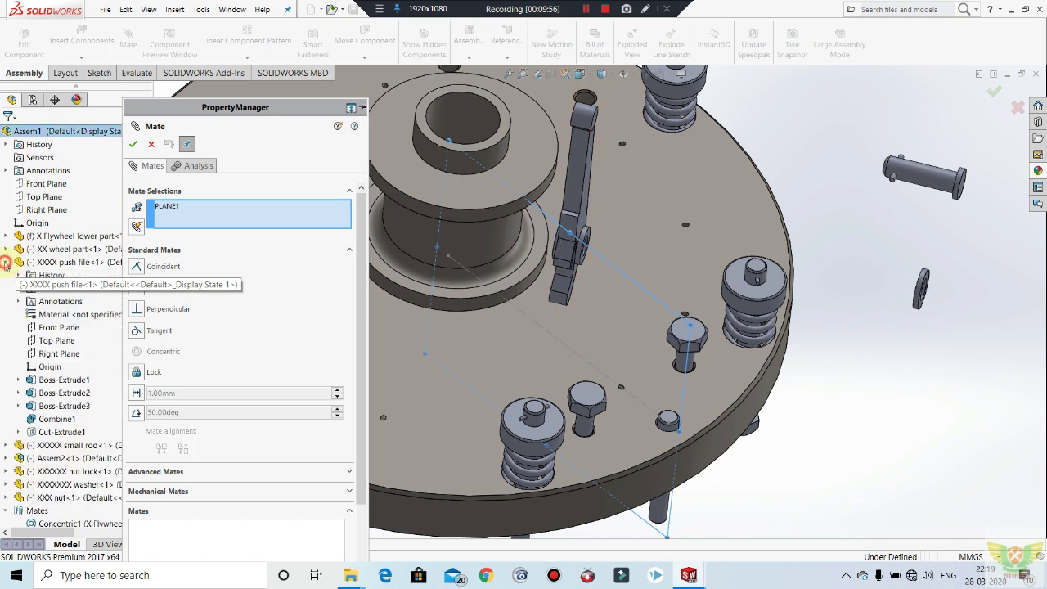
pyautogui.click(51, 329)
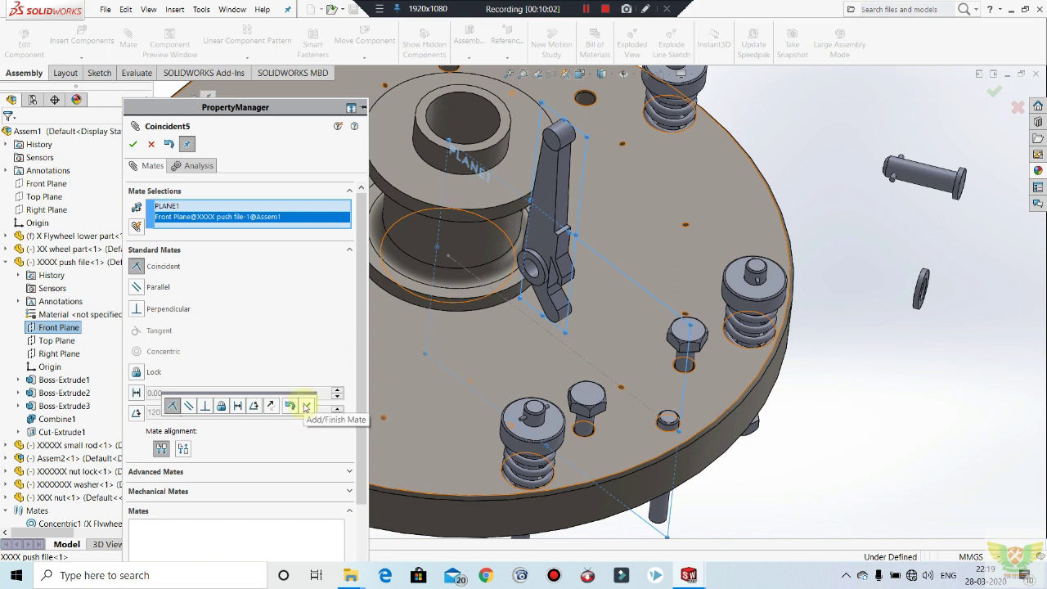
pyautogui.click(184, 447)
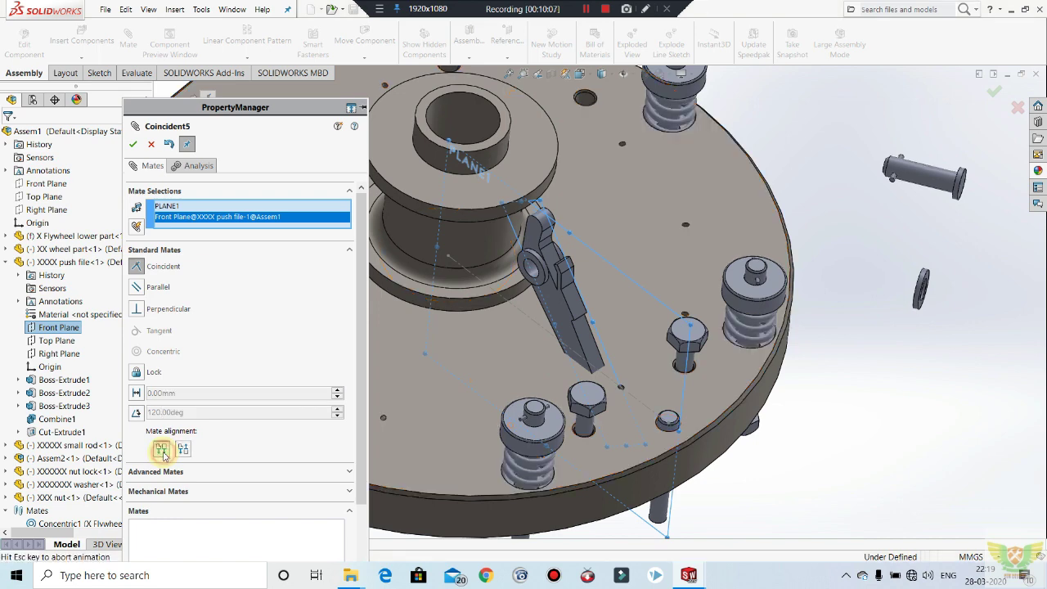
pyautogui.click(163, 453)
pyautogui.click(133, 144)
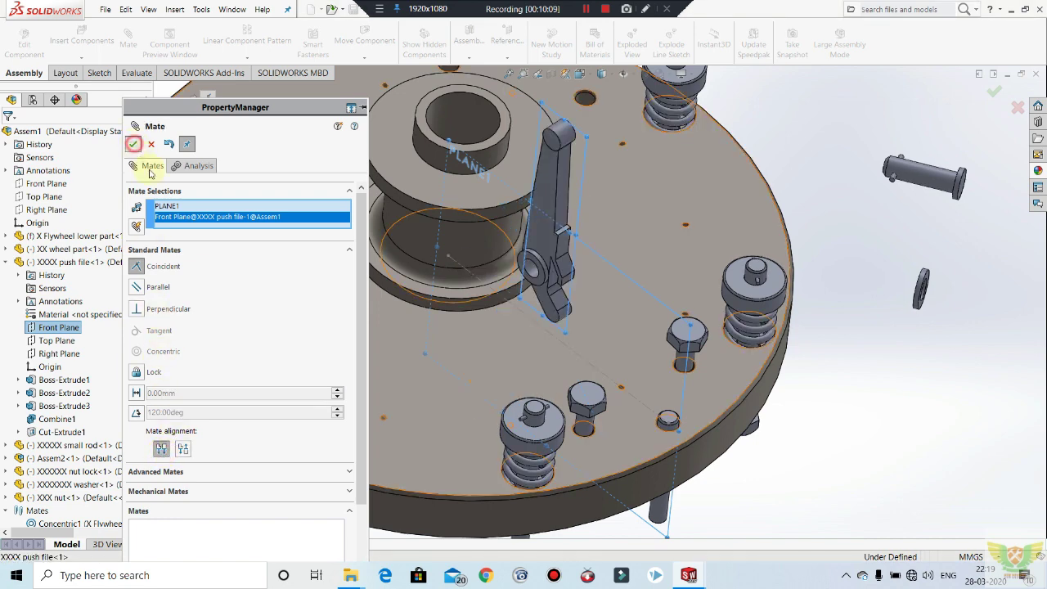
pyautogui.moveTo(591, 257); pyautogui.dragTo(614, 357)
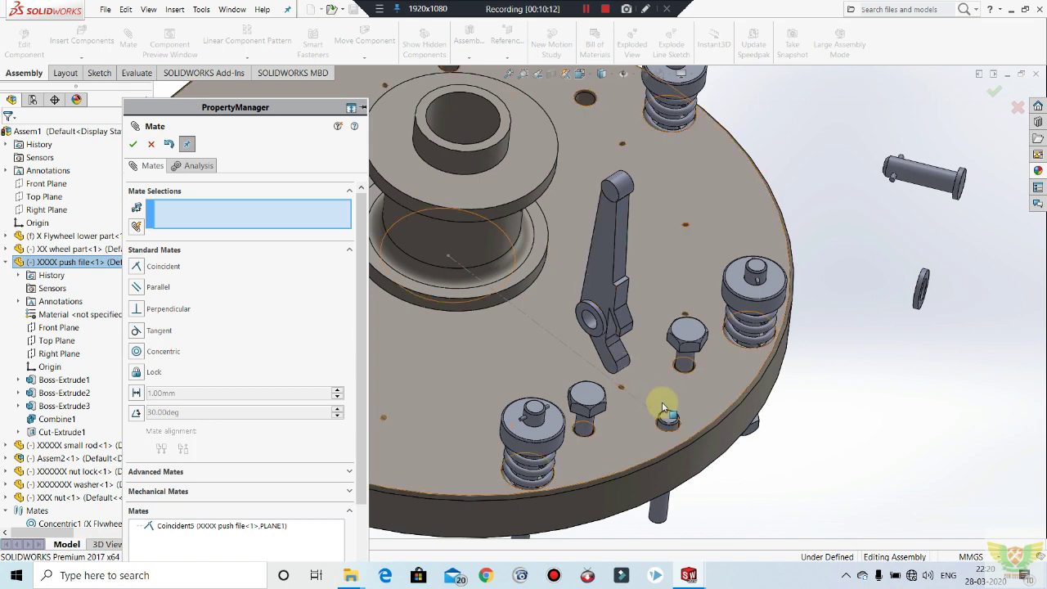
pyautogui.moveTo(654, 374); pyautogui.dragTo(665, 350, button='middle')
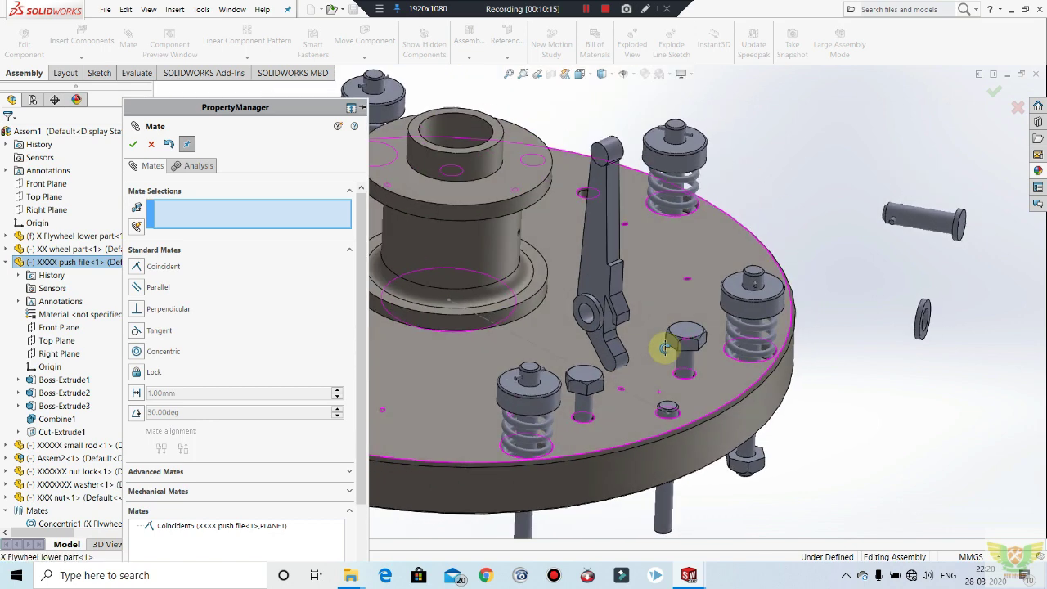
pyautogui.click(150, 145)
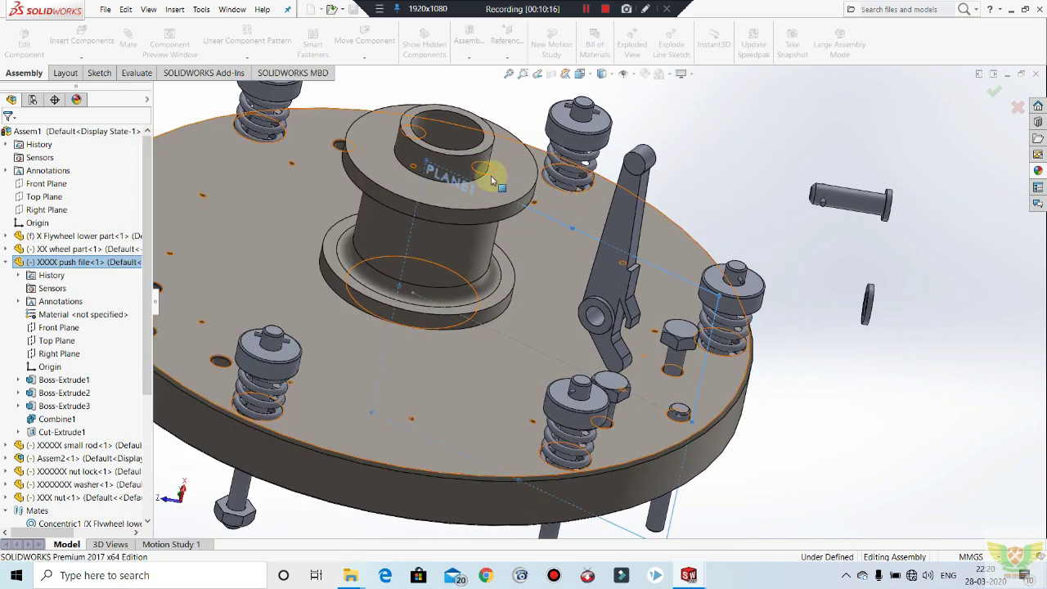
# Rotate the push lever toward a spring plunger with Rotate Component.
pyautogui.click(365, 58)
pyautogui.click(385, 85)
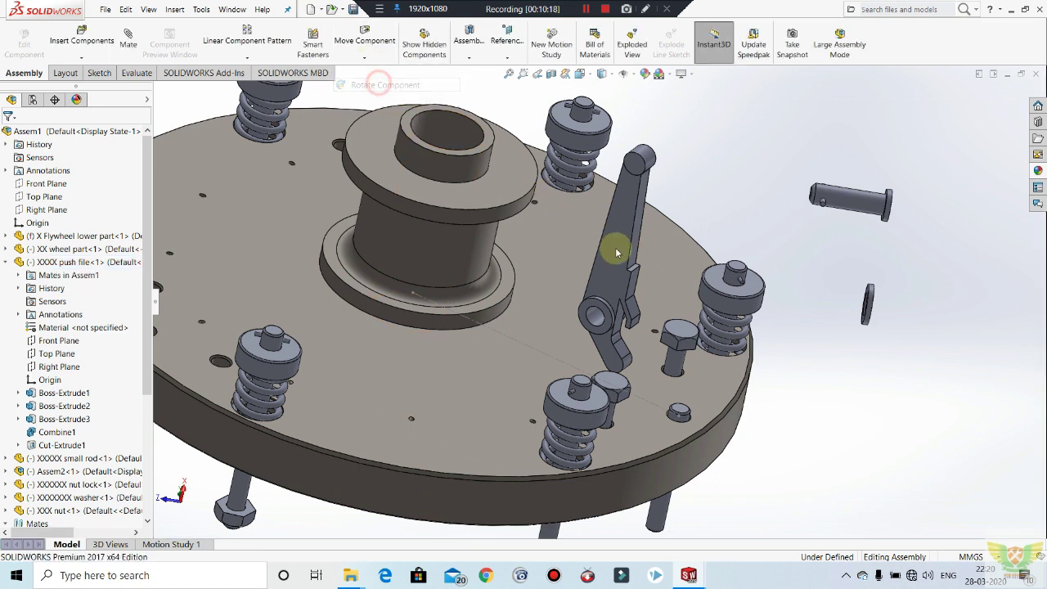
pyautogui.moveTo(631, 210)
pyautogui.mouseDown()
pyautogui.moveTo(699, 296)
pyautogui.moveTo(716, 401)
pyautogui.moveTo(715, 273)
pyautogui.moveTo(783, 212)
pyautogui.moveTo(847, 248)
pyautogui.moveTo(765, 324)
pyautogui.moveTo(730, 260)
pyautogui.moveTo(580, 102)
pyautogui.moveTo(578, 354)
pyautogui.moveTo(557, 379)
pyautogui.moveTo(515, 501)
pyautogui.moveTo(491, 515)
pyautogui.moveTo(480, 549)
pyautogui.moveTo(461, 525)
pyautogui.mouseUp()
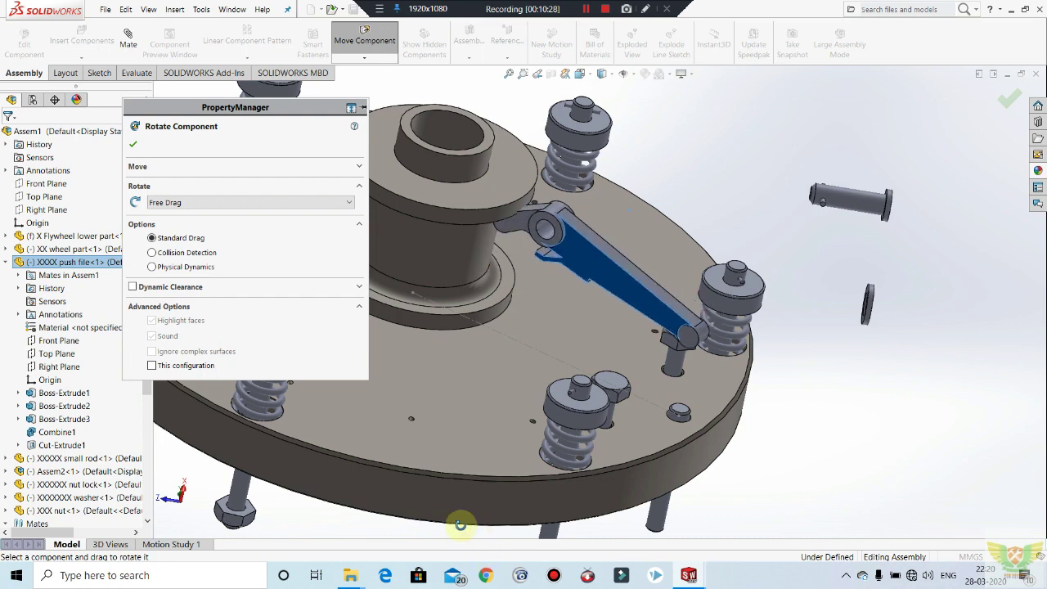
pyautogui.click(131, 143)
pyautogui.scroll(-2, 74, 485)
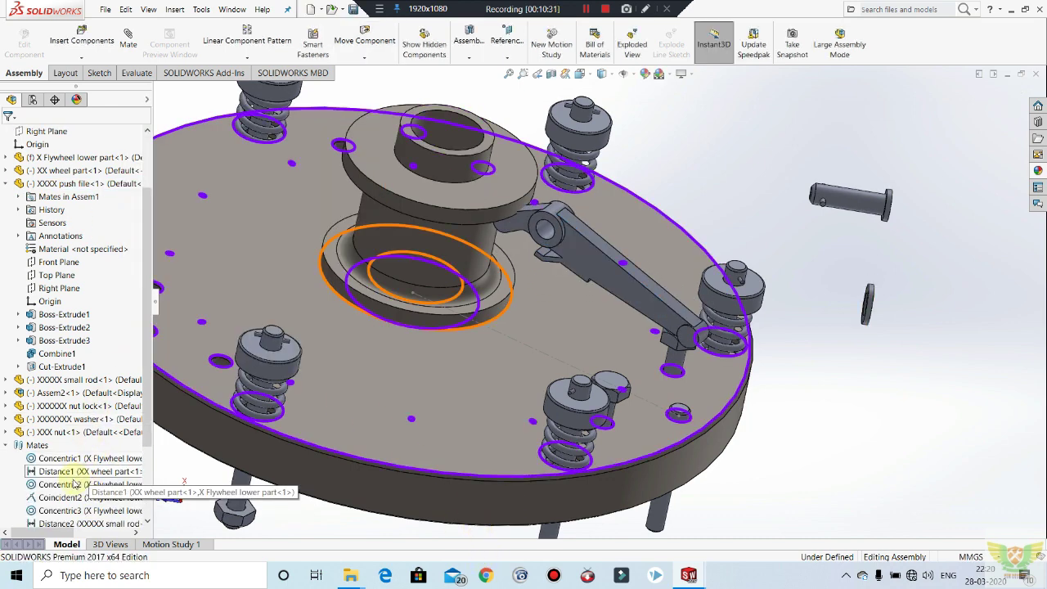
pyautogui.scroll(-3, 78, 488)
pyautogui.scroll(-4, 386, 346)
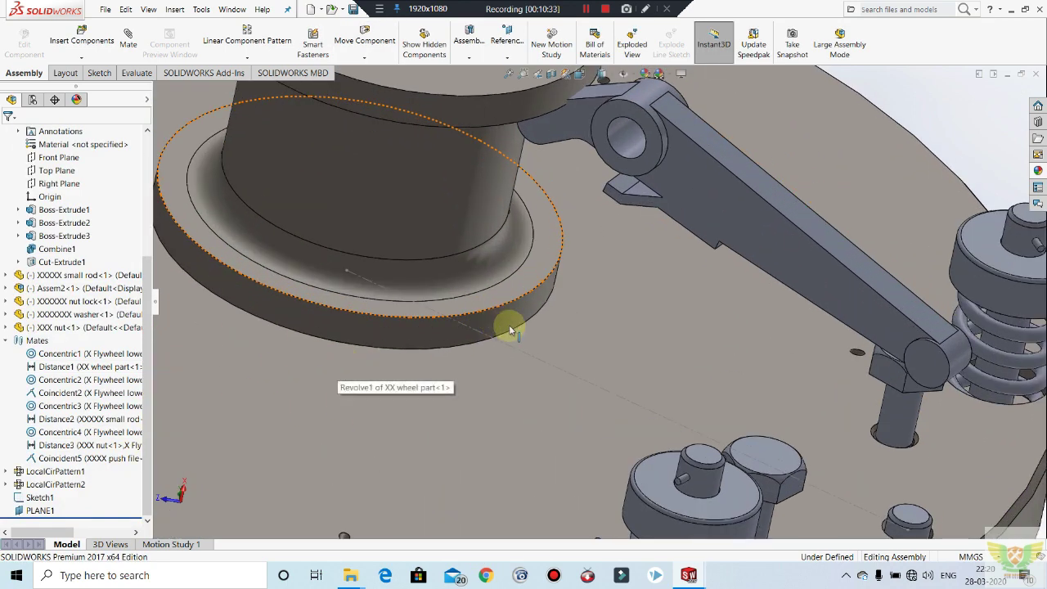
pyautogui.scroll(2, 387, 360)
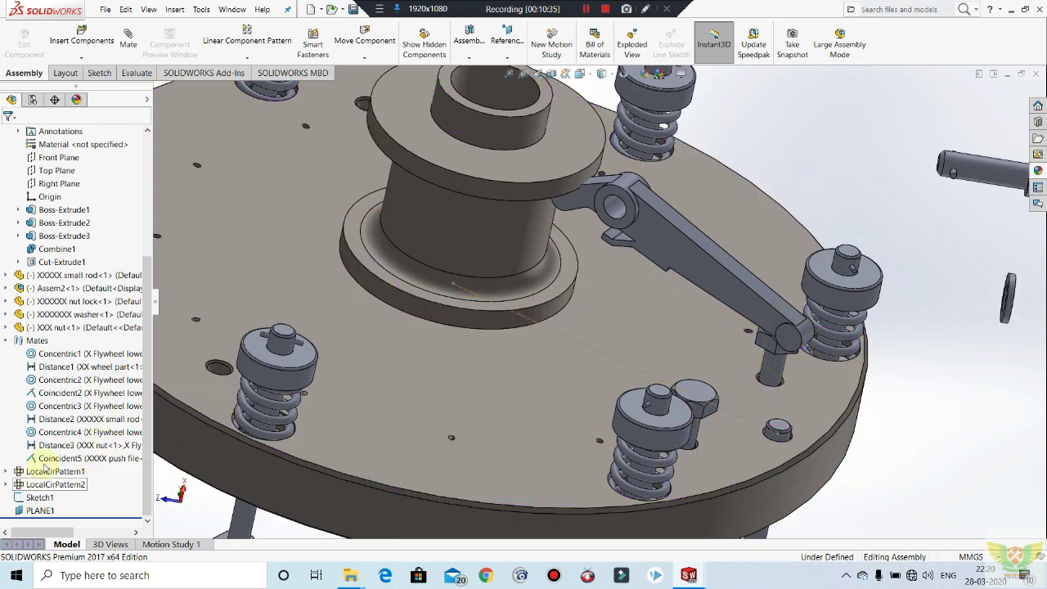
# Edit the Coincident5 mate and switch it to Anti-Aligned.
pyautogui.click(61, 458)
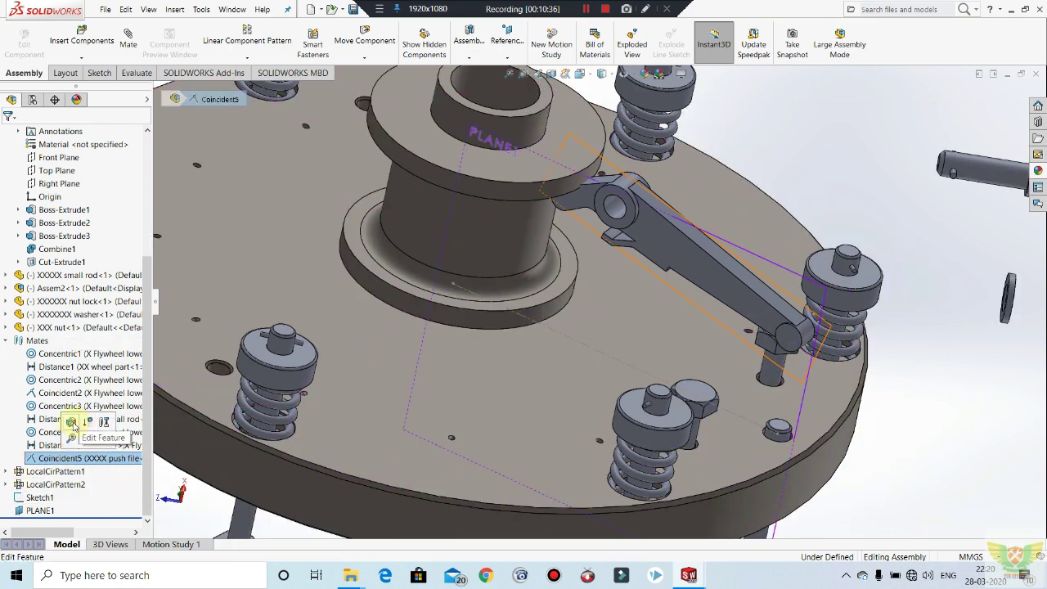
pyautogui.click(152, 344)
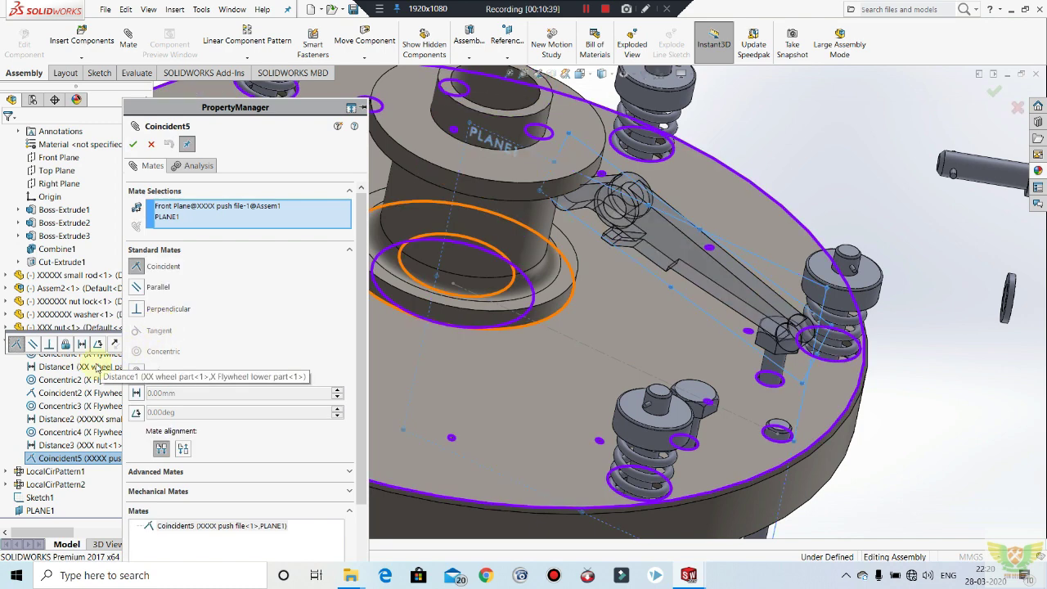
pyautogui.click(183, 449)
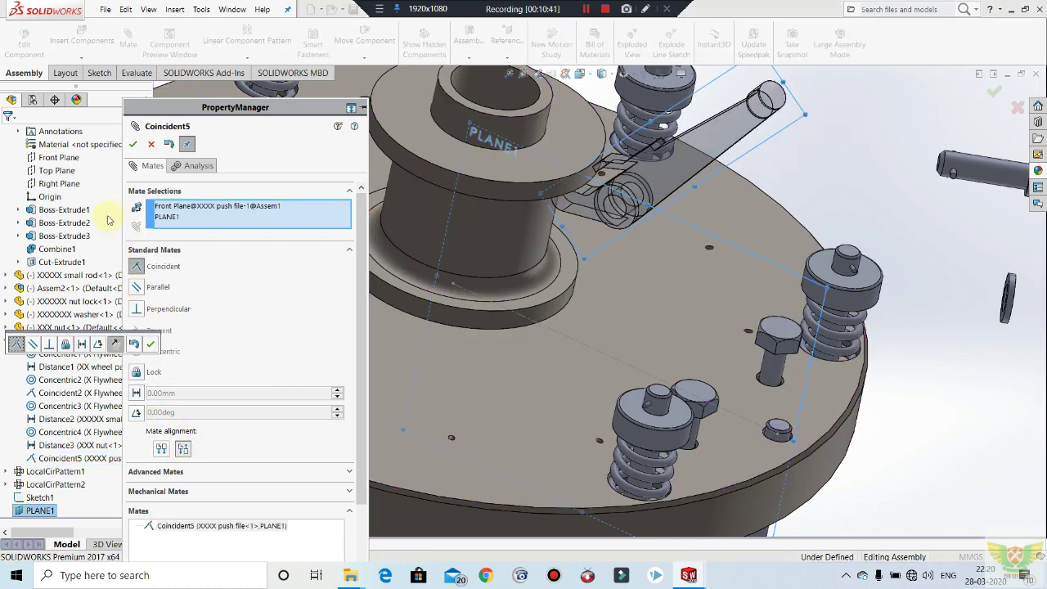
pyautogui.click(133, 144)
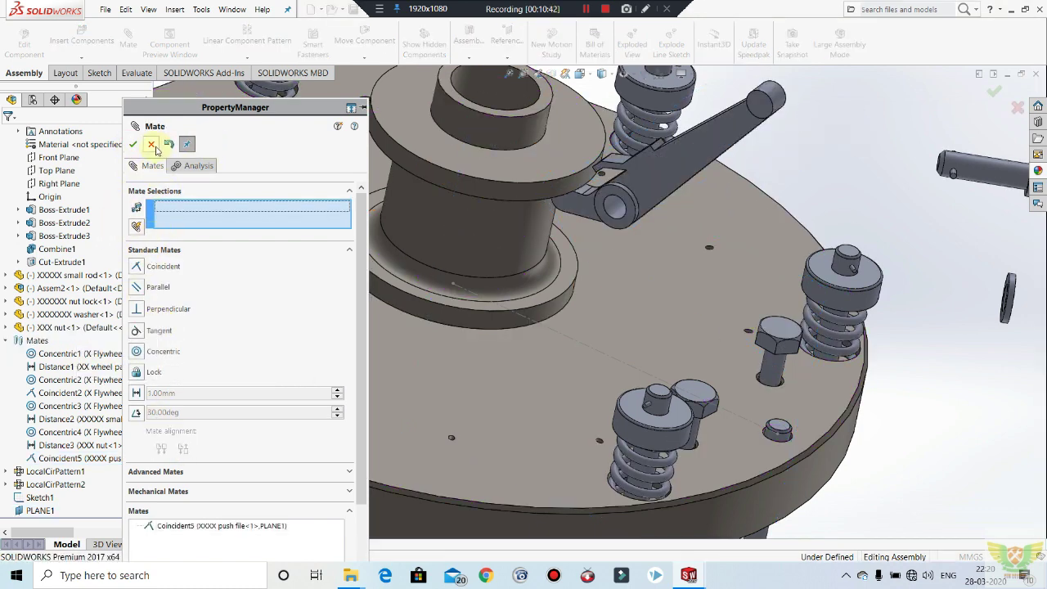
# Rotate the push lever about its pivot so its lower arm sits above a spring plunger.
pyautogui.click(156, 147)
pyautogui.click(378, 55)
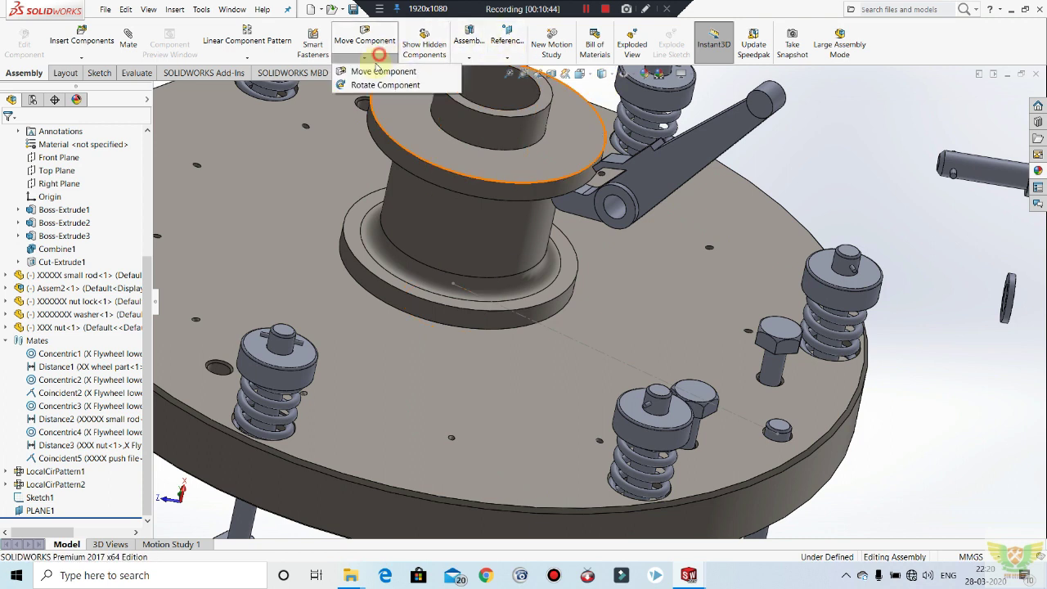
pyautogui.click(417, 86)
pyautogui.moveTo(603, 229)
pyautogui.mouseDown()
pyautogui.moveTo(672, 277)
pyautogui.moveTo(835, 296)
pyautogui.moveTo(112, 135)
pyautogui.mouseUp()
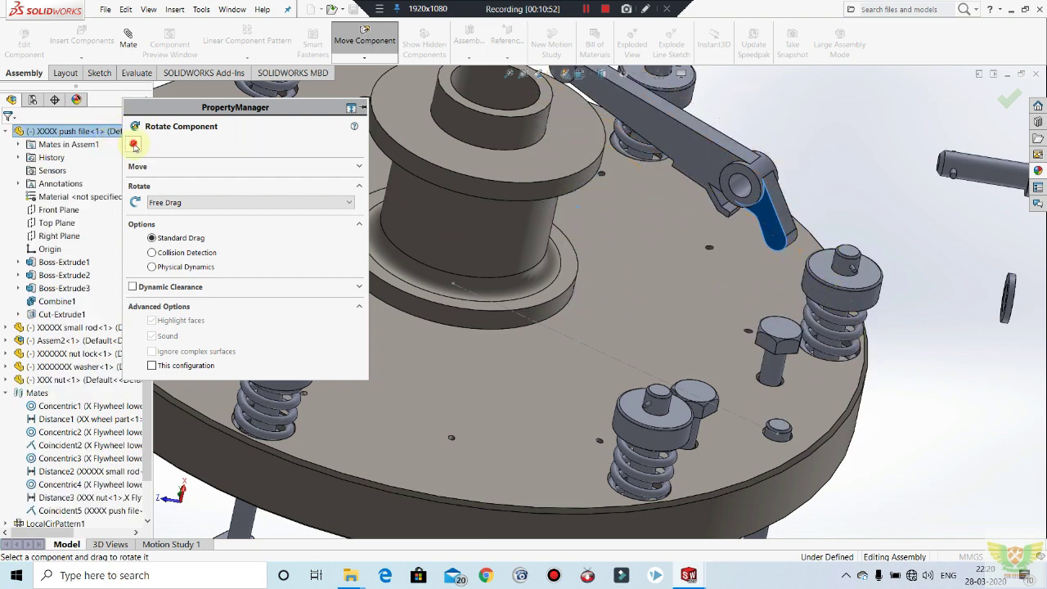
pyautogui.click(134, 144)
# Zoom in closely on the push lever's tip, leaving the lever and Sketch1 unselected.
pyautogui.moveTo(829, 292); pyautogui.dragTo(736, 307, button='middle')
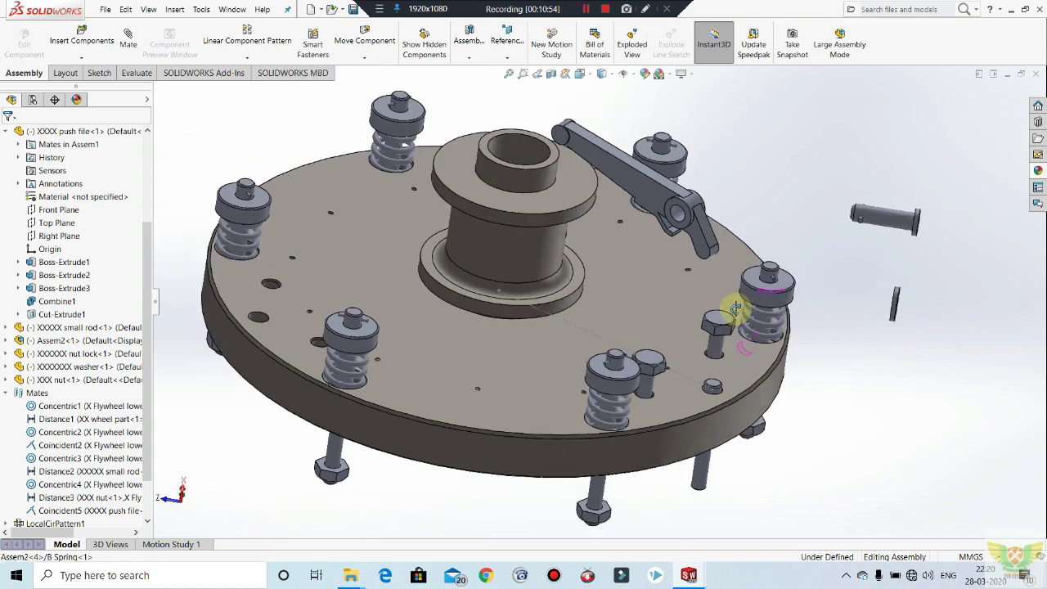
pyautogui.scroll(-4, 635, 171)
pyautogui.click(640, 178)
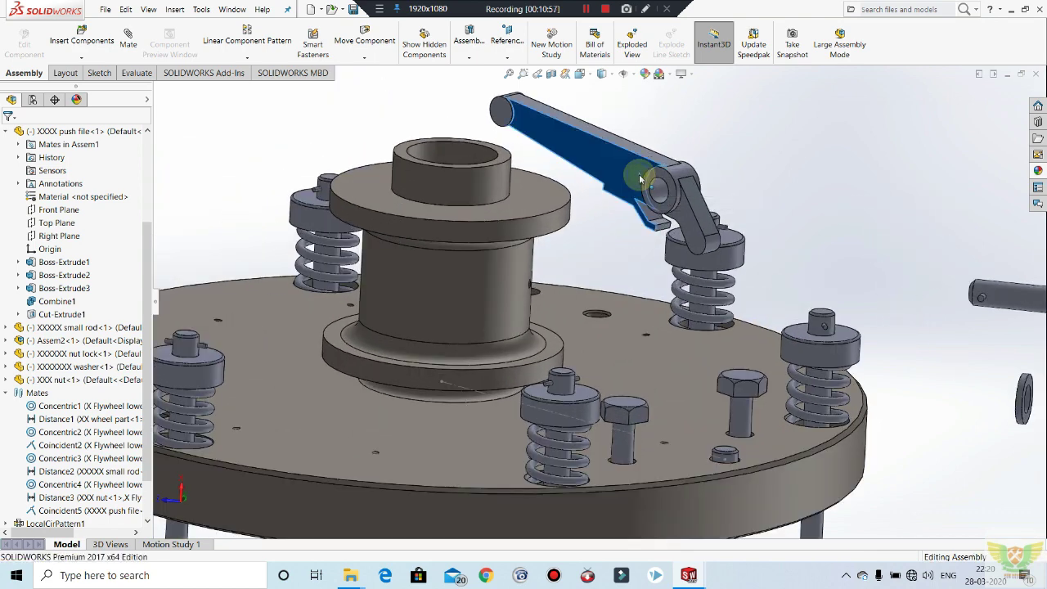
pyautogui.rightClick(640, 178)
pyautogui.click(860, 155)
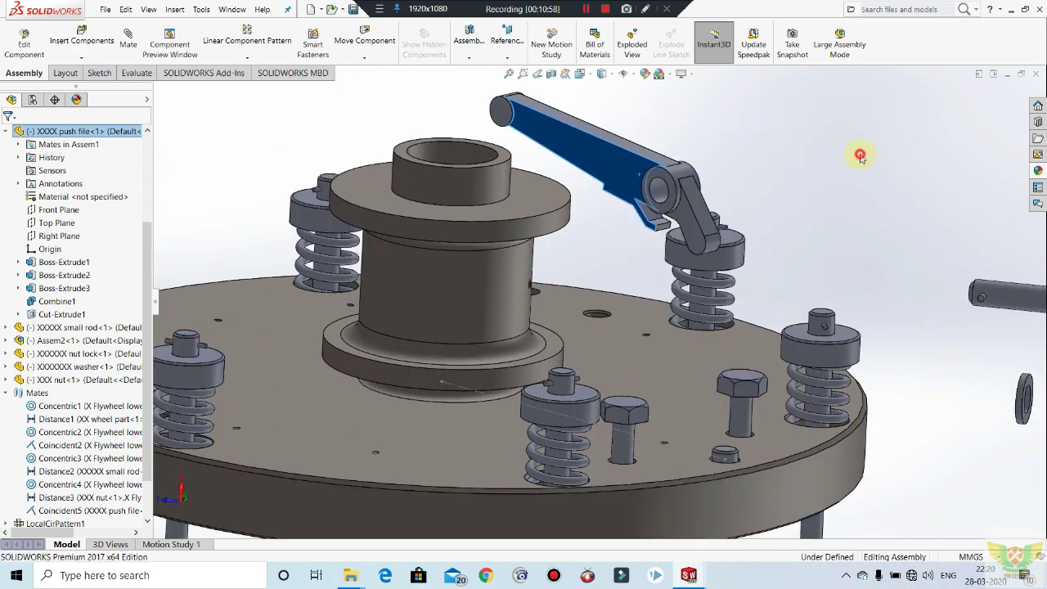
pyautogui.rightClick(523, 409)
pyautogui.press('Escape')
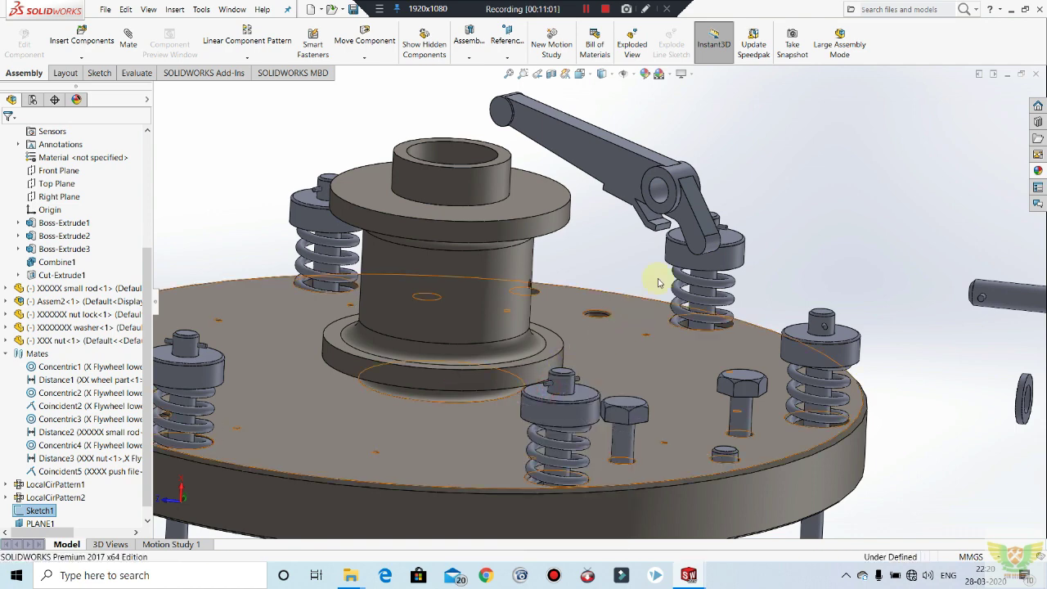
pyautogui.click(659, 282)
pyautogui.scroll(-2, 702, 197)
pyautogui.scroll(-2, 702, 212)
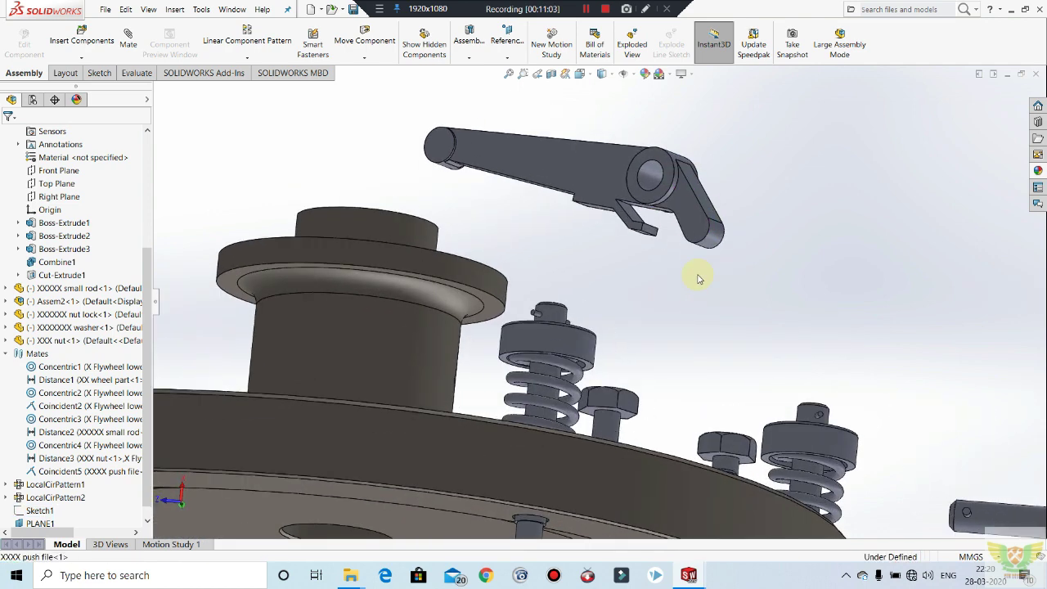
pyautogui.scroll(-3, 698, 229)
# Rebuild and save the flywheel assembly, then edit the push lever part in context.
pyautogui.rightClick(698, 225)
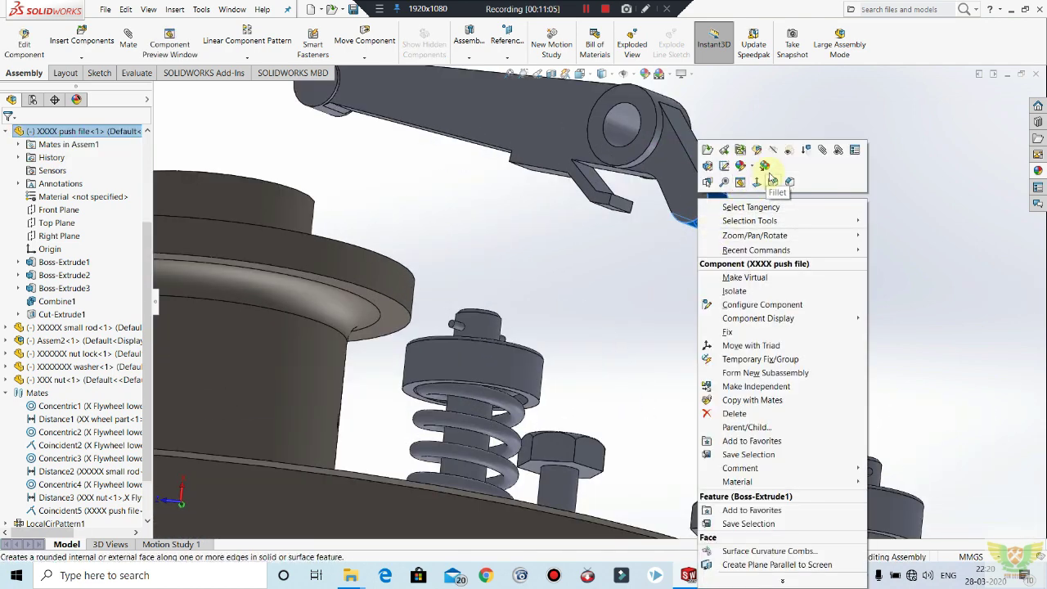
pyautogui.click(724, 149)
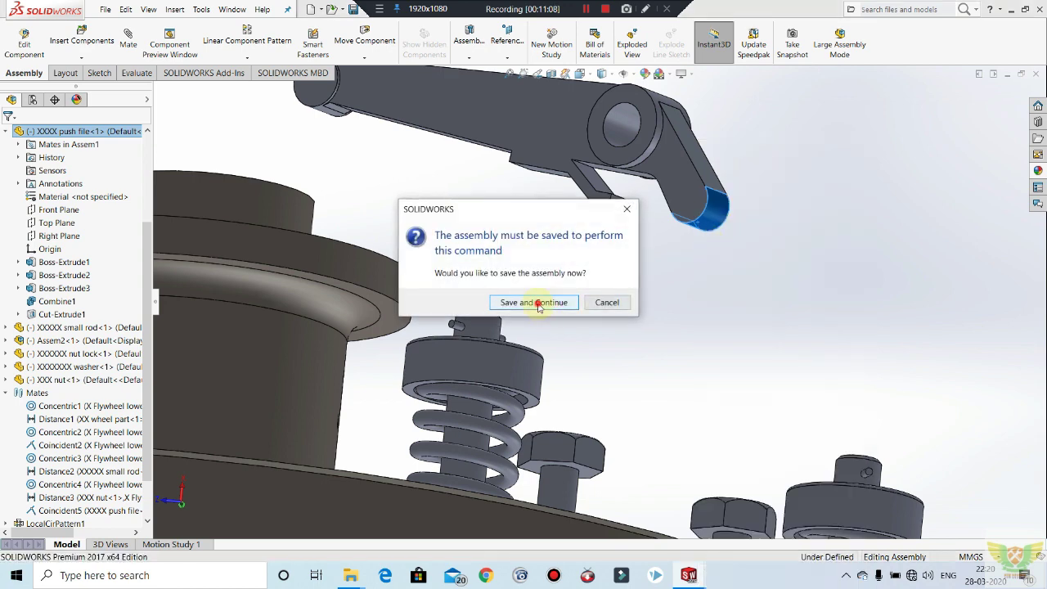
pyautogui.click(538, 302)
pyautogui.click(528, 239)
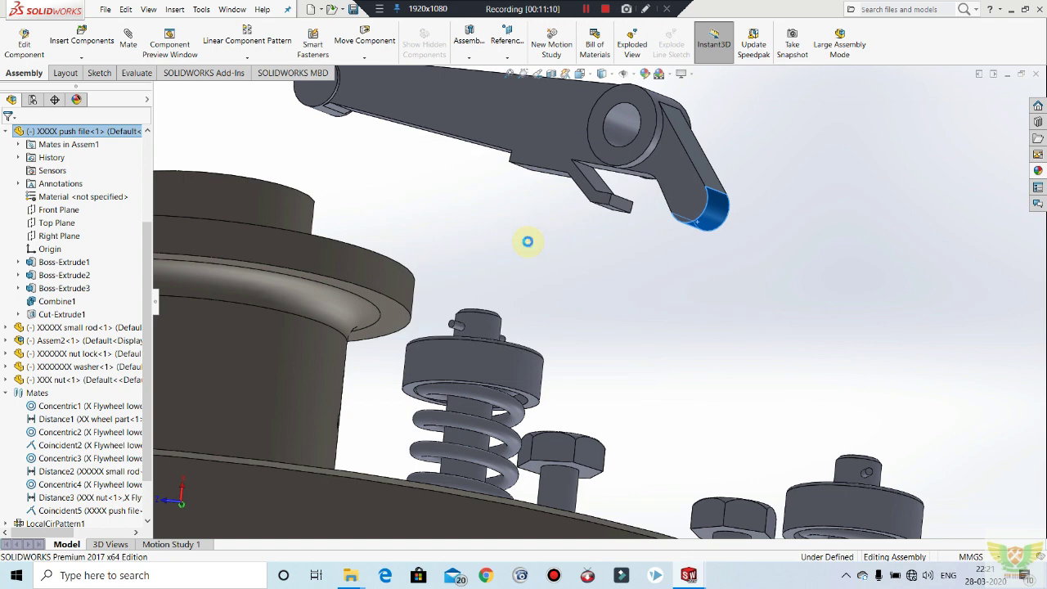
pyautogui.click(702, 399)
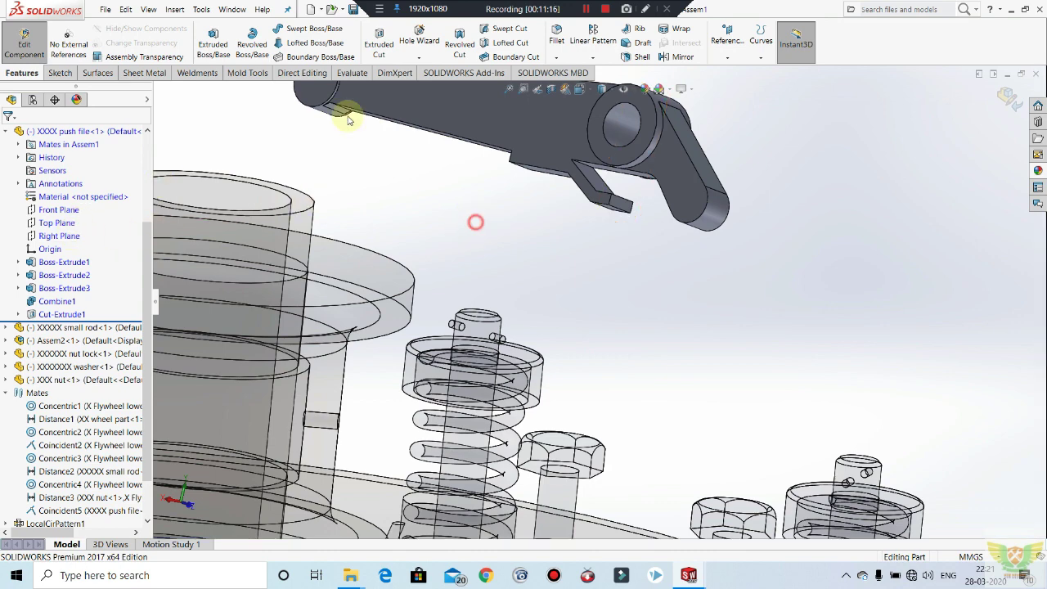
# Create Plane1 from the lever tip's cylindrical face, with Right Plane replacing Top Plane as second reference.
pyautogui.click(727, 39)
pyautogui.click(721, 71)
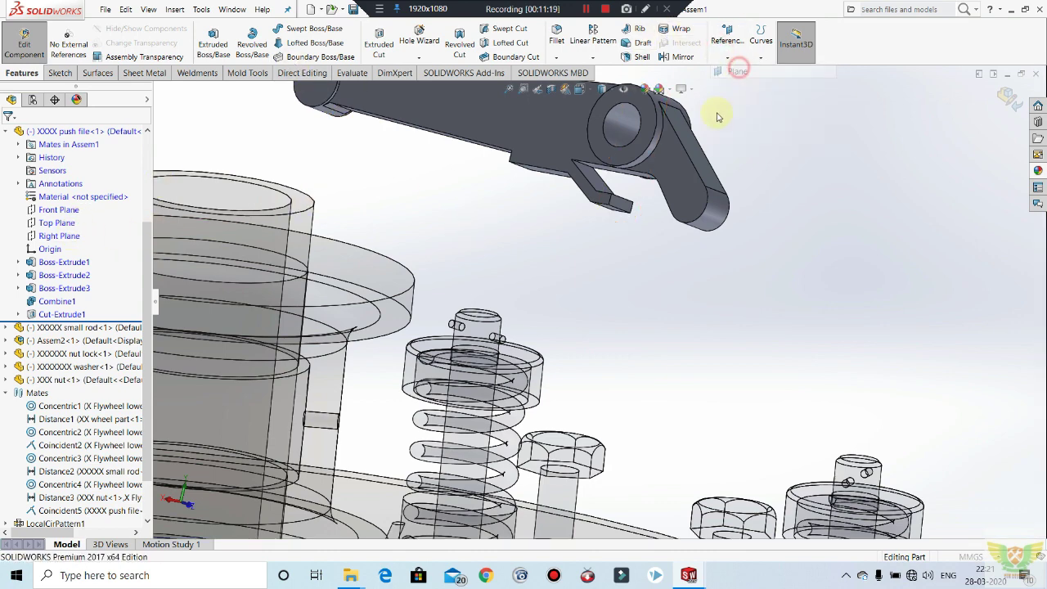
pyautogui.click(693, 220)
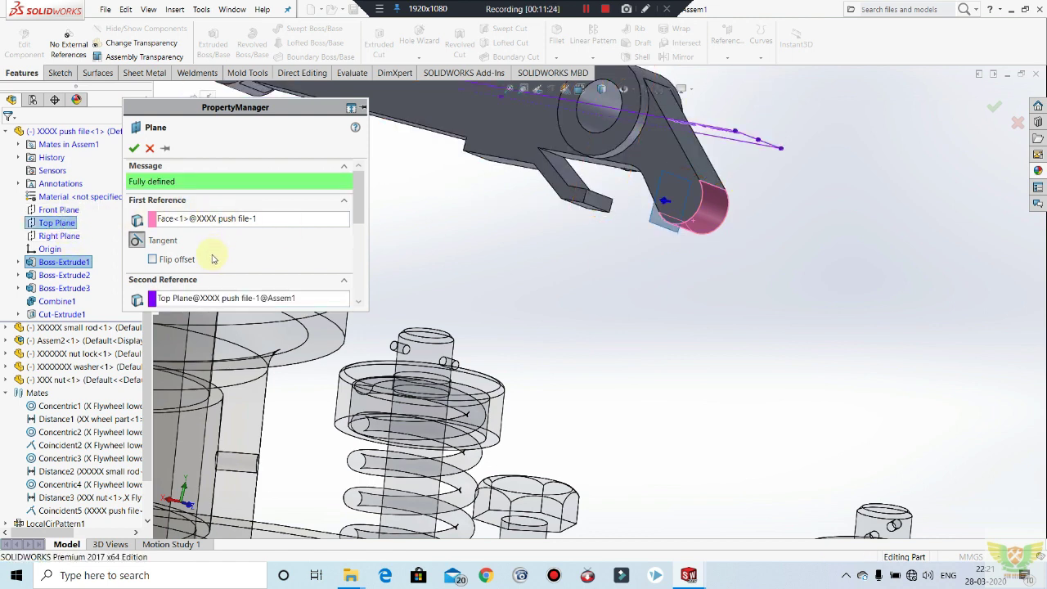
pyautogui.click(223, 298)
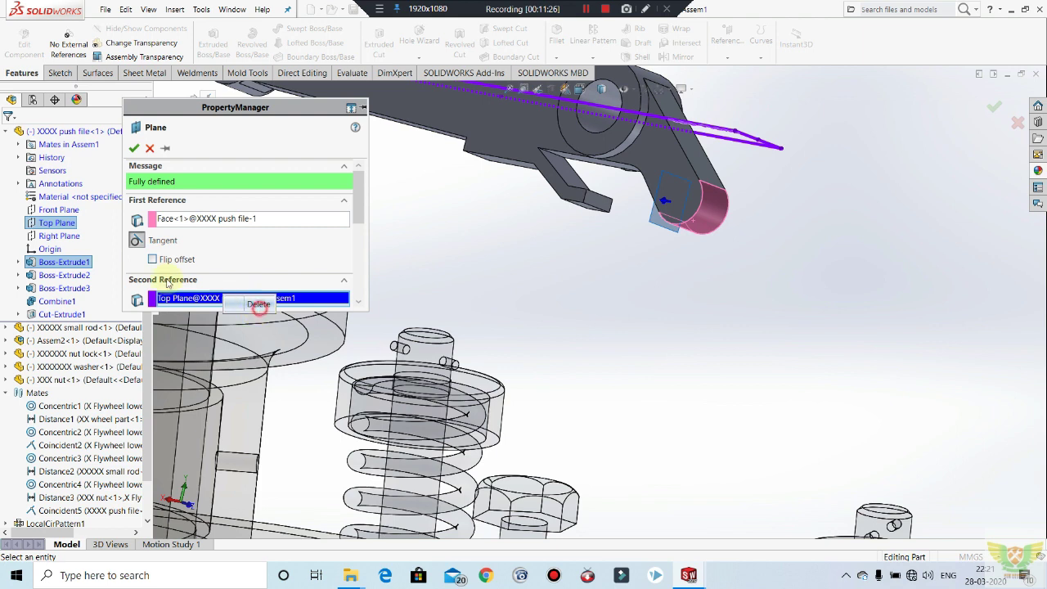
pyautogui.press('Delete')
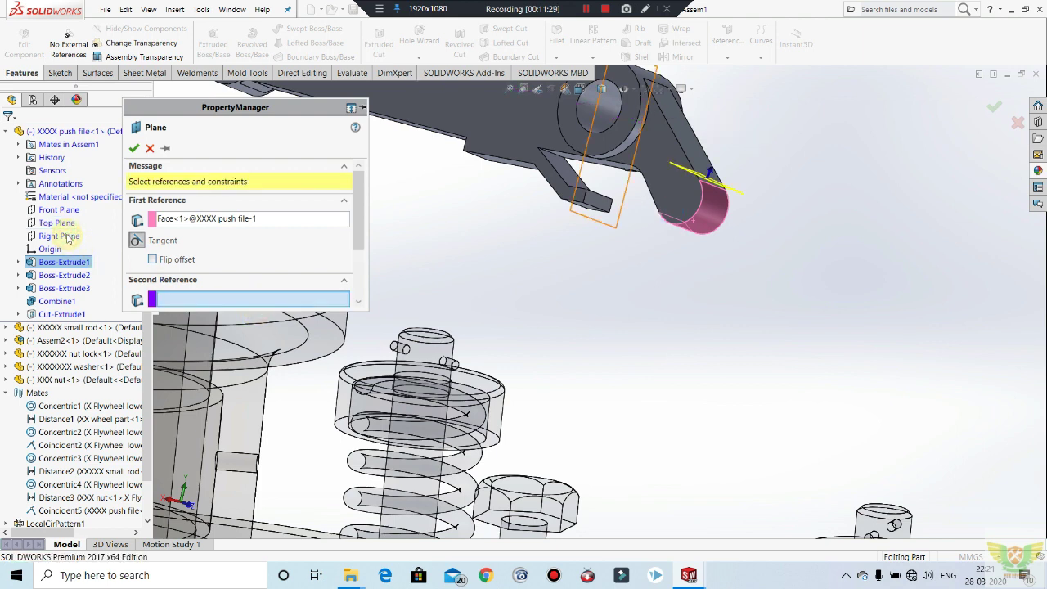
pyautogui.click(67, 237)
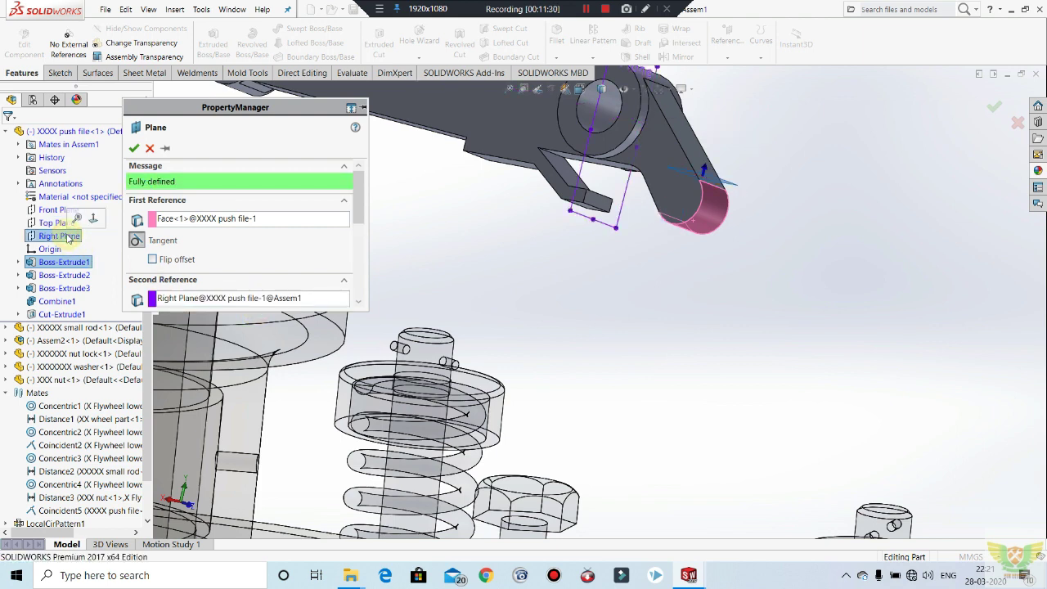
pyautogui.moveTo(685, 255)
pyautogui.mouseDown(button='middle')
pyautogui.moveTo(679, 267)
pyautogui.moveTo(692, 279)
pyautogui.moveTo(670, 278)
pyautogui.mouseUp(button='middle')
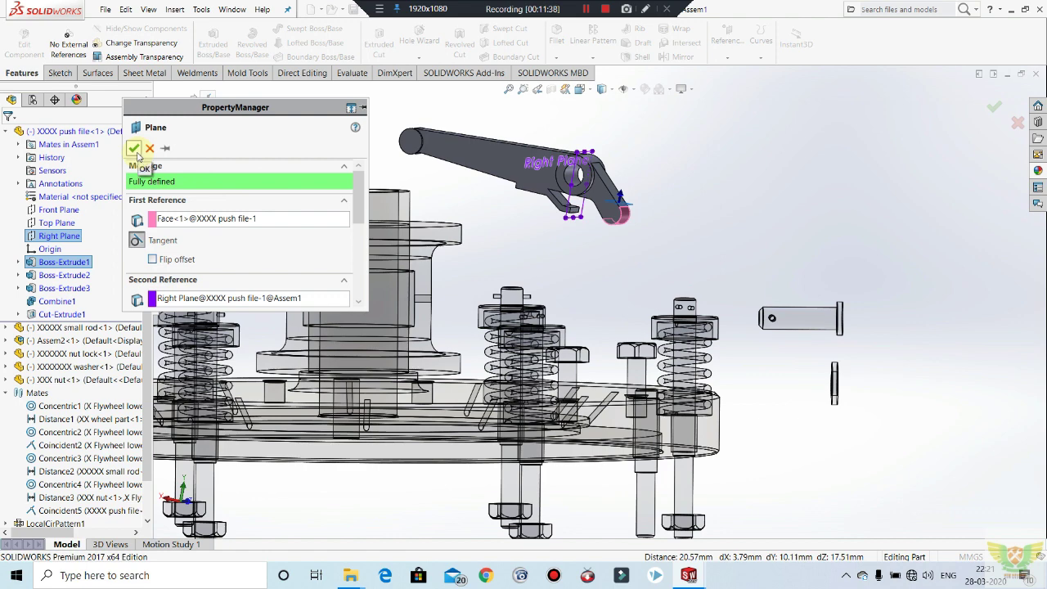
pyautogui.click(134, 149)
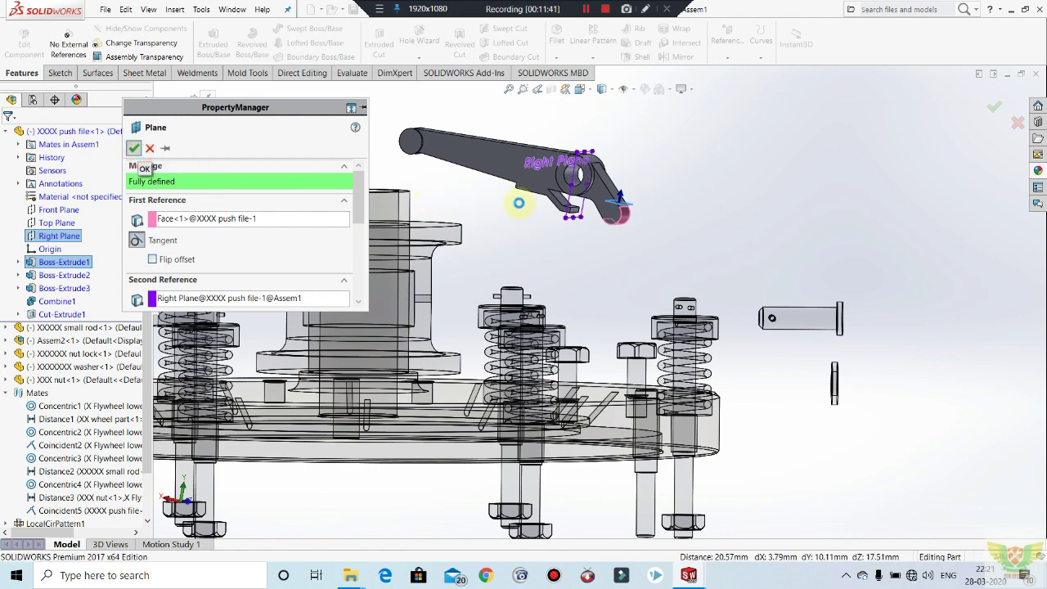
pyautogui.moveTo(614, 213)
pyautogui.mouseDown(button='middle')
pyautogui.moveTo(603, 216)
pyautogui.moveTo(613, 262)
pyautogui.moveTo(612, 227)
pyautogui.moveTo(631, 231)
pyautogui.moveTo(458, 211)
pyautogui.moveTo(508, 252)
pyautogui.mouseUp(button='middle')
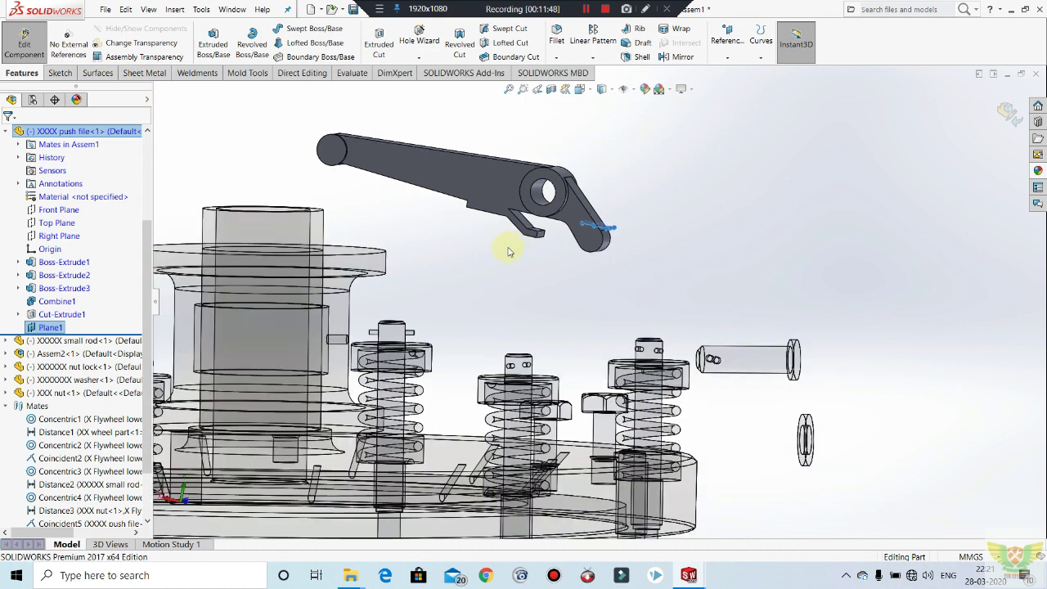
# Edit Plane1's second reference, trying Front and Top Plane before restoring Right Plane.
pyautogui.rightClick(59, 324)
pyautogui.click(69, 299)
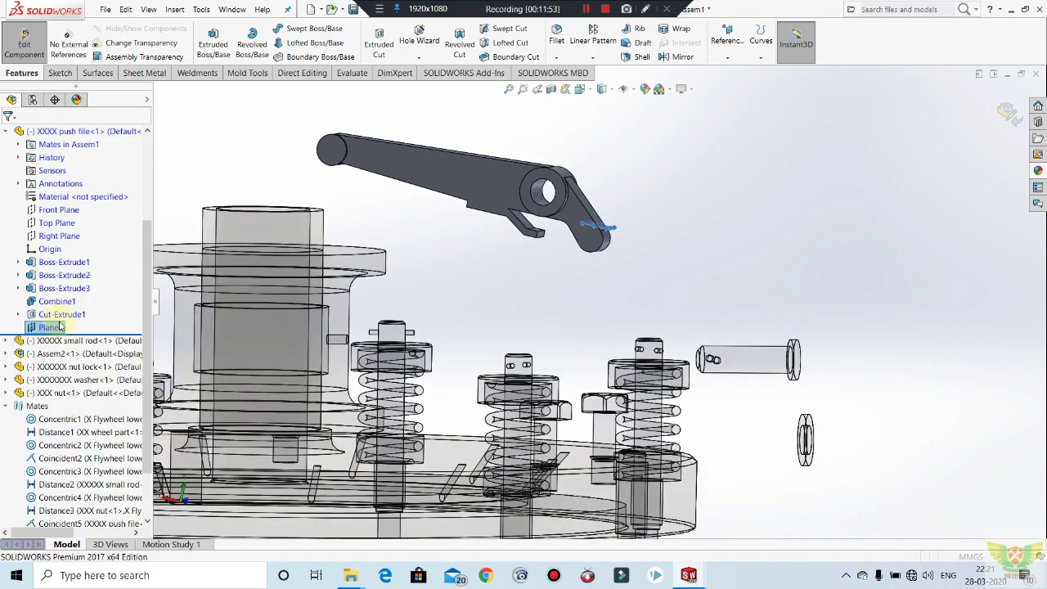
pyautogui.click(235, 299)
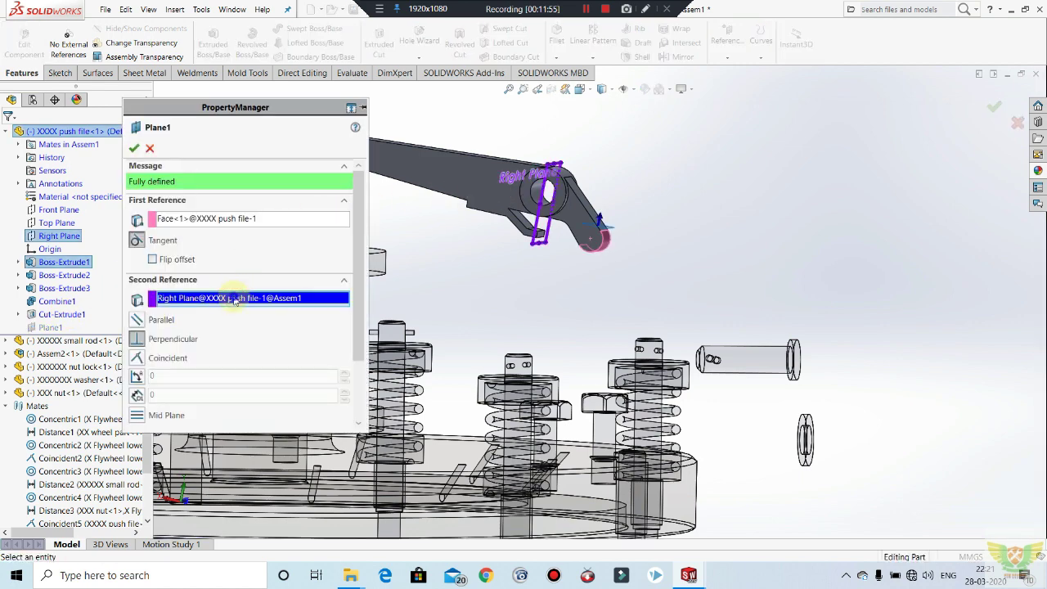
pyautogui.click(271, 307)
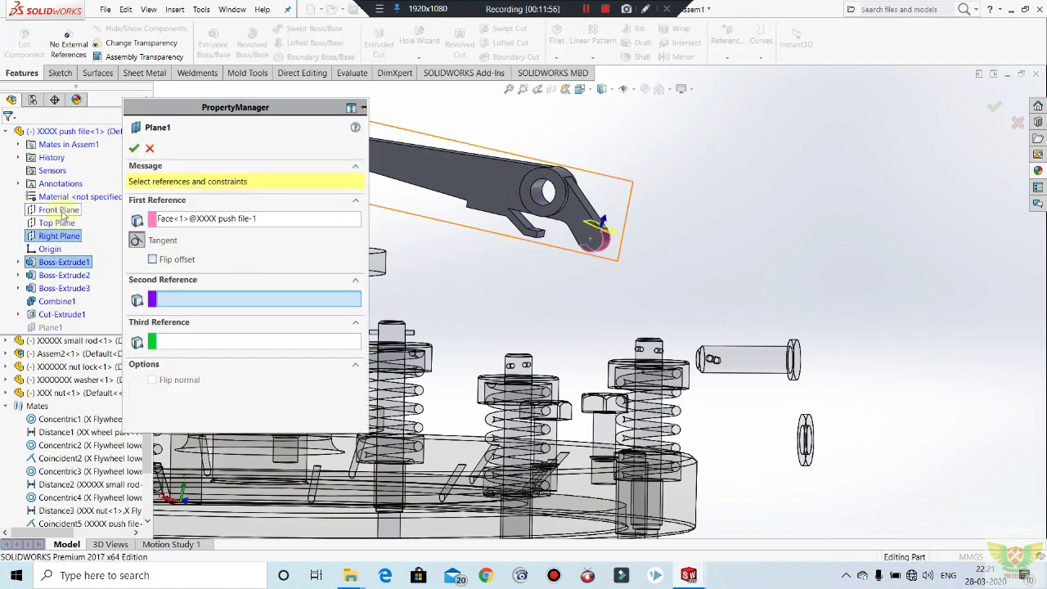
pyautogui.click(62, 211)
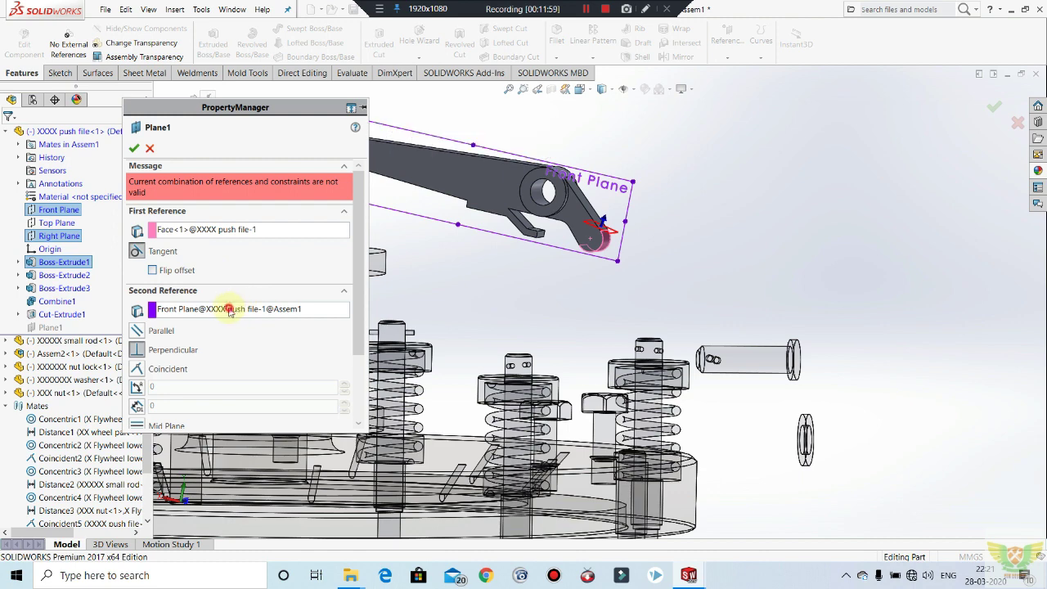
pyautogui.rightClick(235, 308)
pyautogui.click(264, 319)
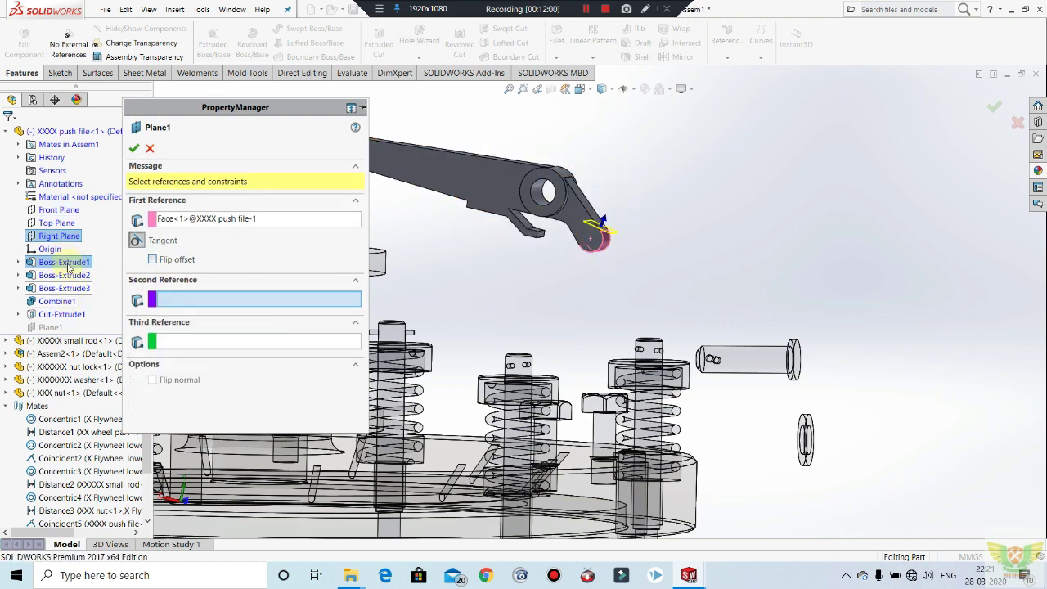
pyautogui.click(54, 226)
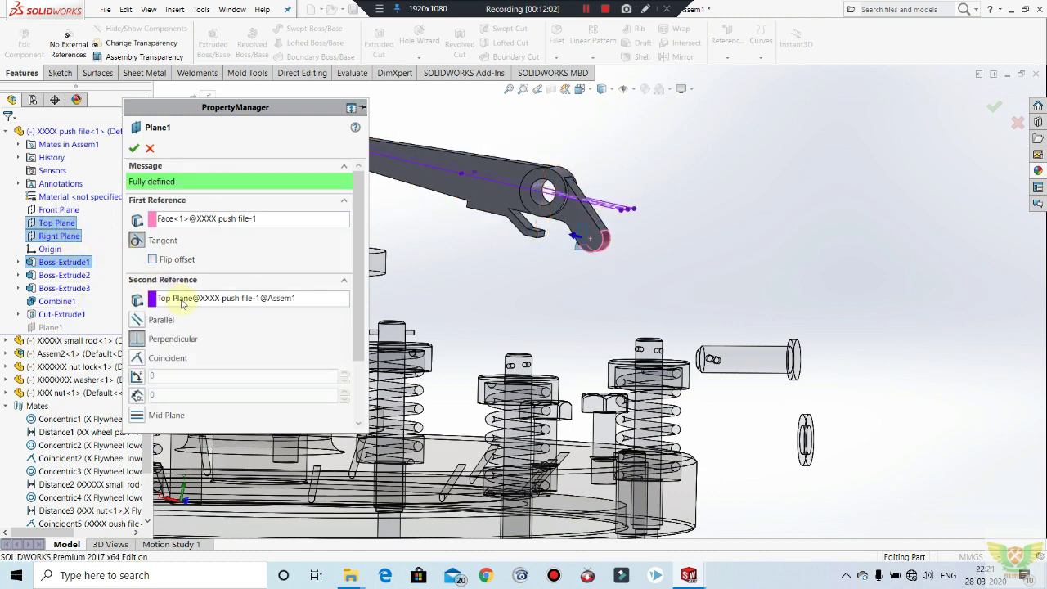
pyautogui.click(202, 299)
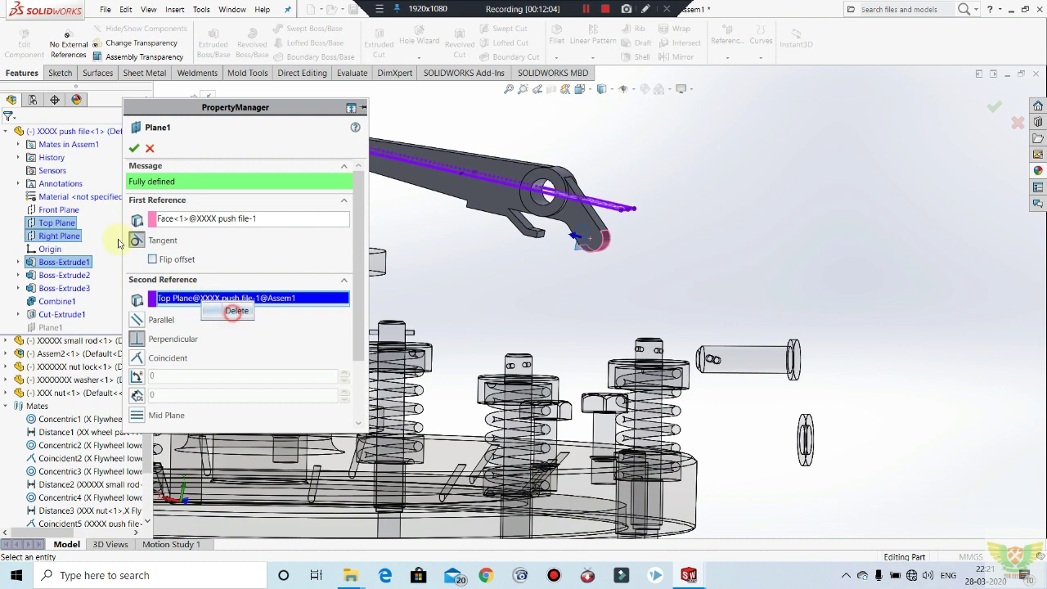
pyautogui.click(64, 211)
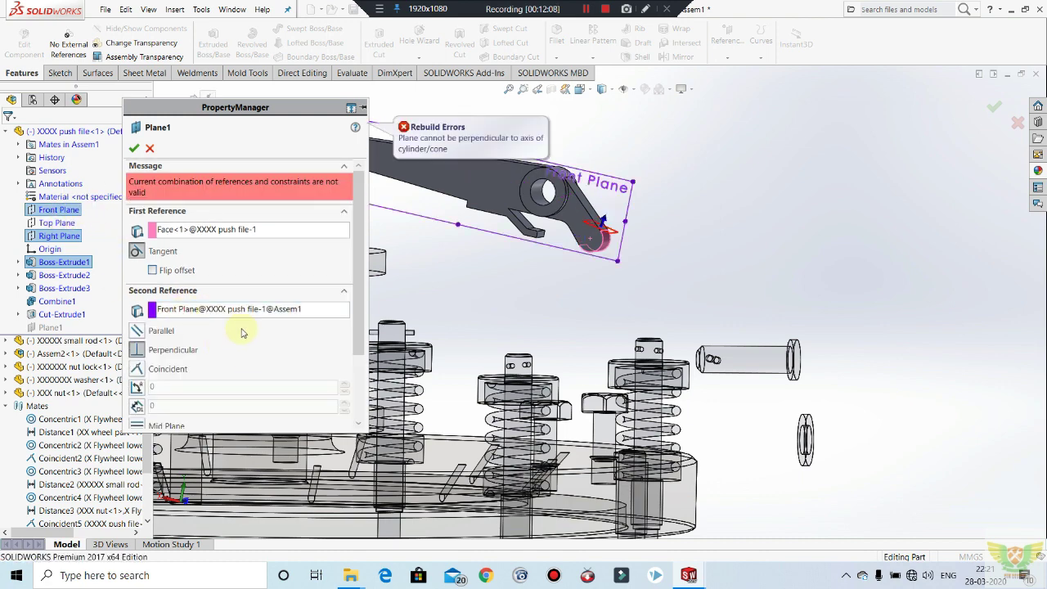
pyautogui.click(219, 311)
pyautogui.click(251, 321)
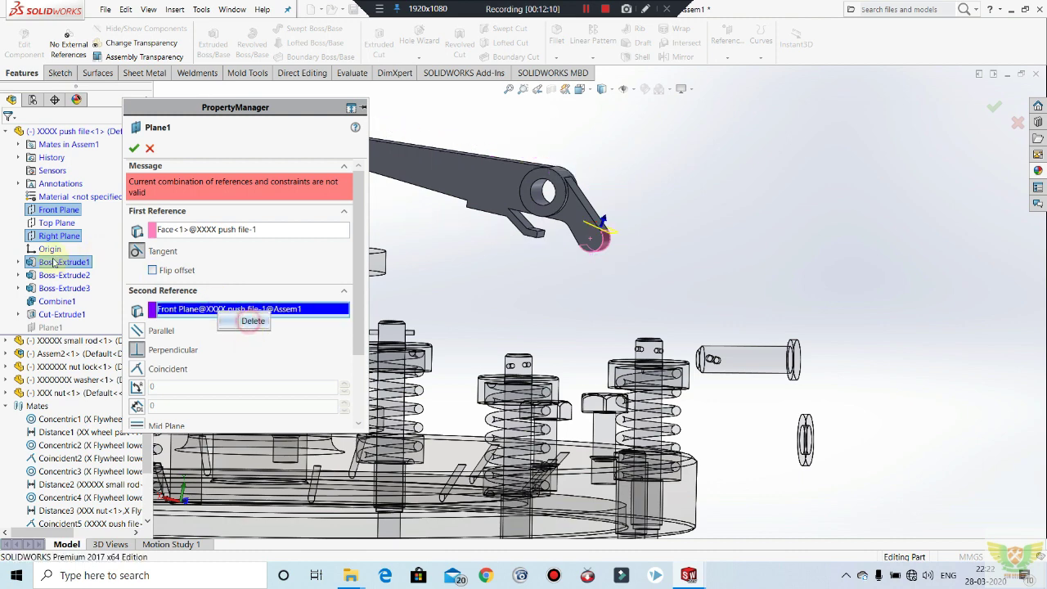
pyautogui.click(61, 236)
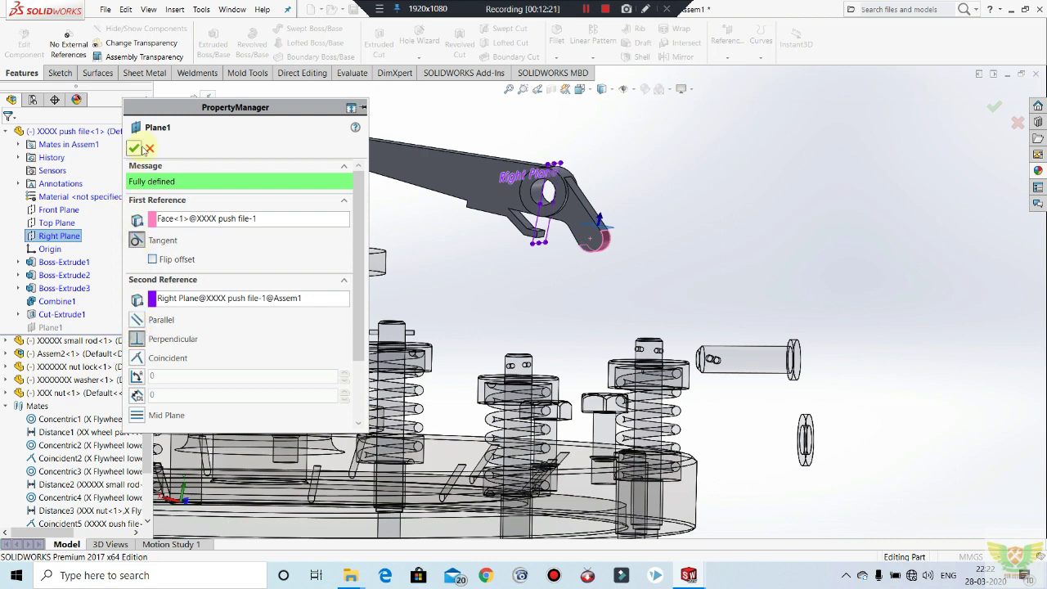
# Make Plane1 perpendicular to Right Plane instead of coincident and accept it.
pyautogui.click(145, 360)
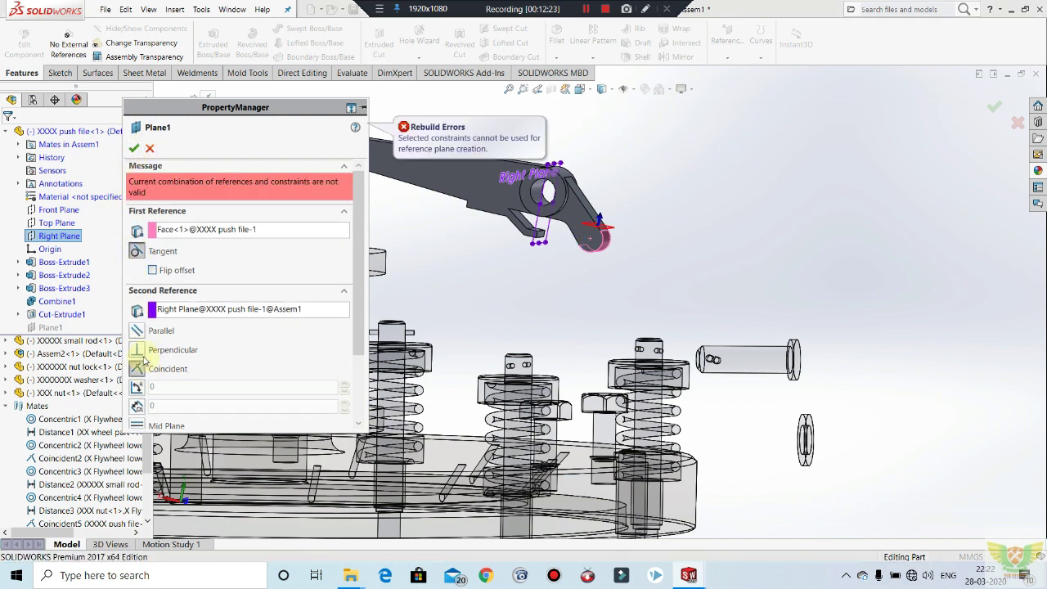
pyautogui.click(140, 341)
pyautogui.click(139, 349)
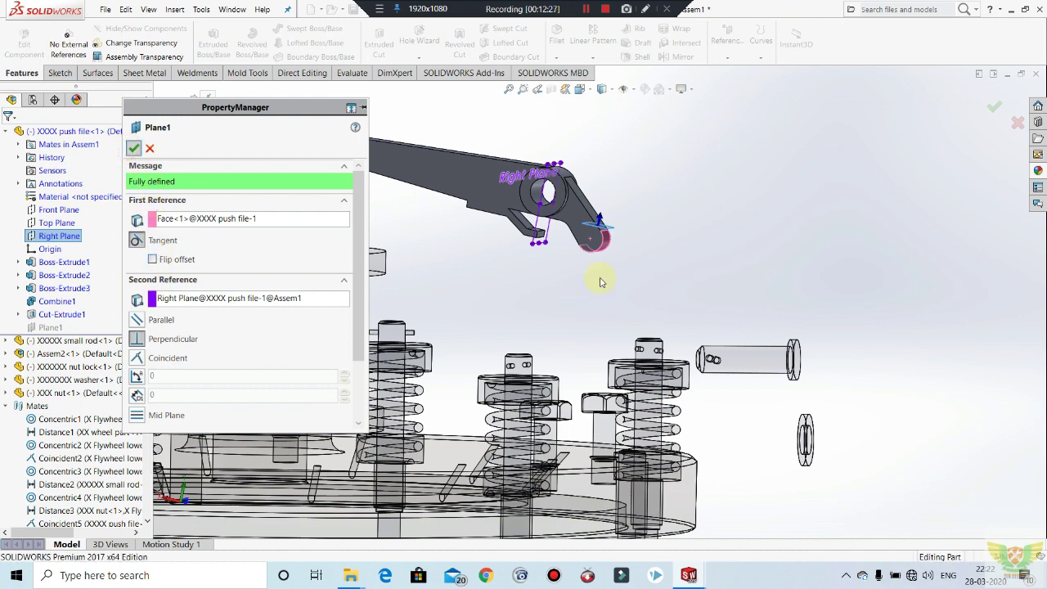
pyautogui.press('Return')
pyautogui.scroll(1, 556, 286)
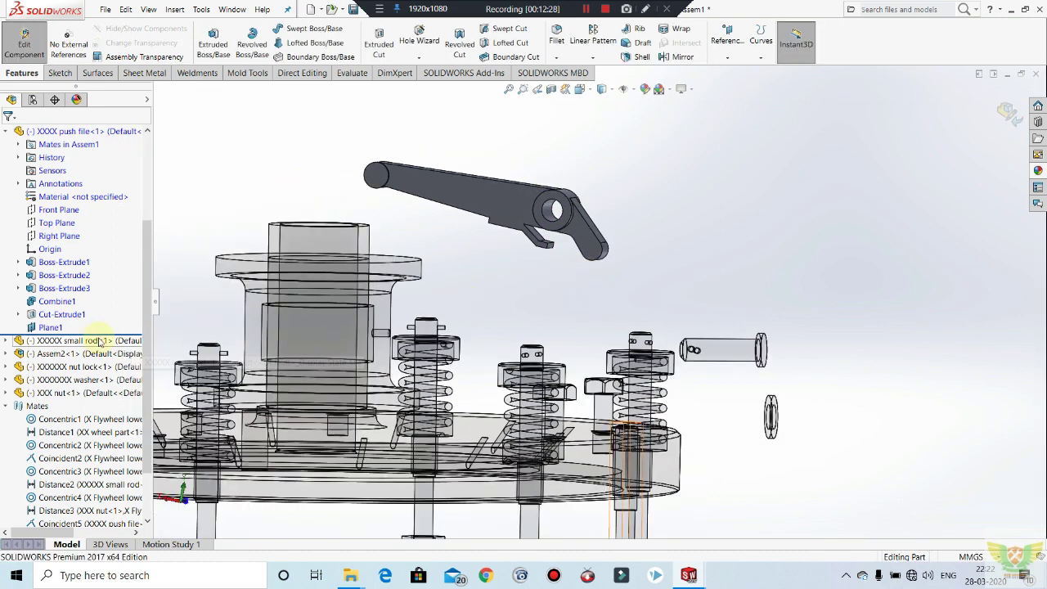
# Back in the assembly, add a 20 mm distance mate between Plane1 and the small rod's top face.
pyautogui.click(27, 39)
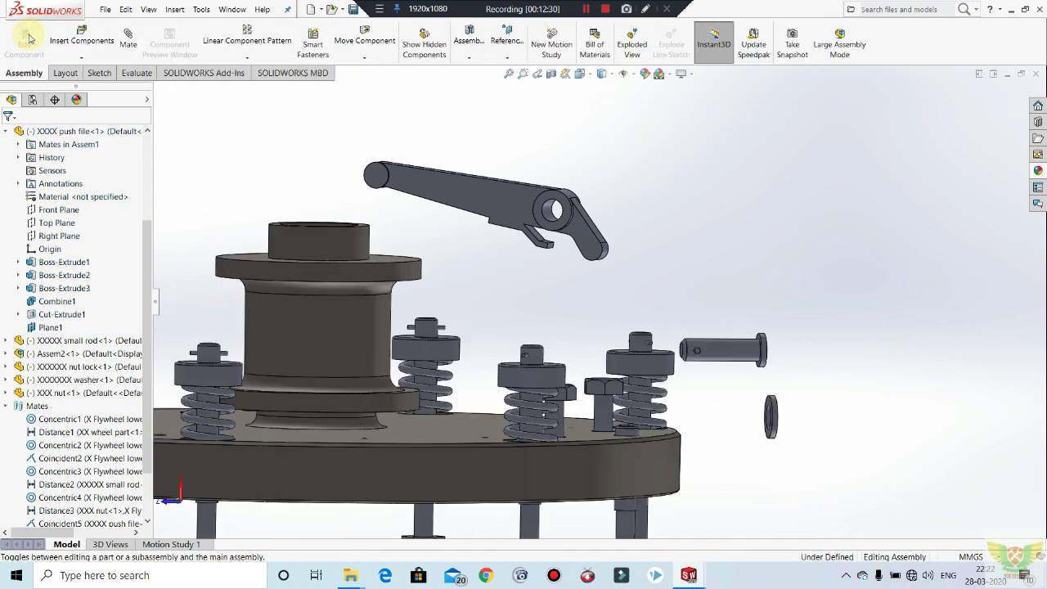
pyautogui.click(49, 328)
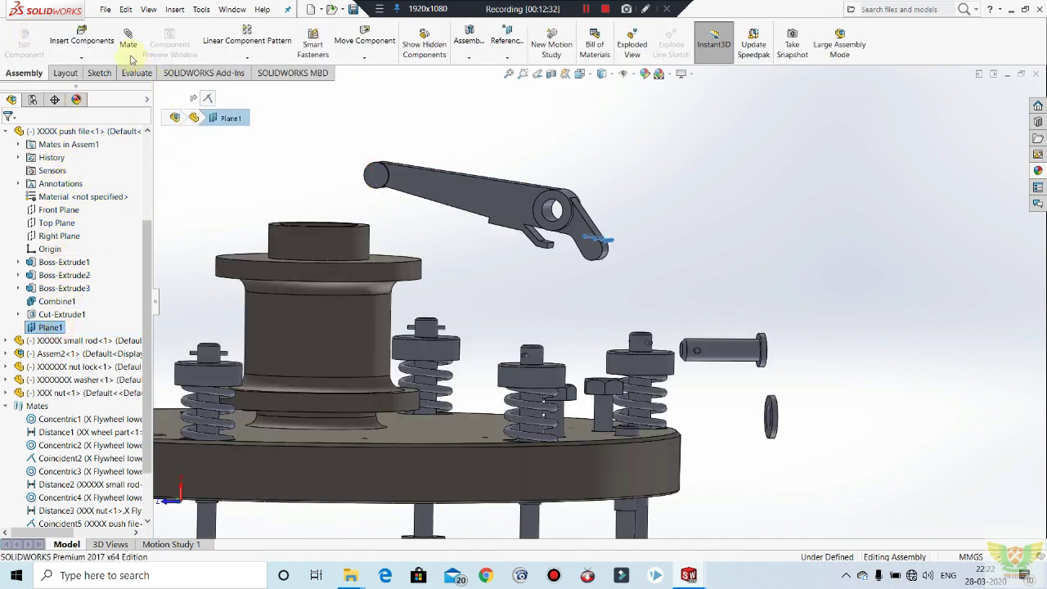
pyautogui.moveTo(571, 261); pyautogui.dragTo(619, 292, button='right')
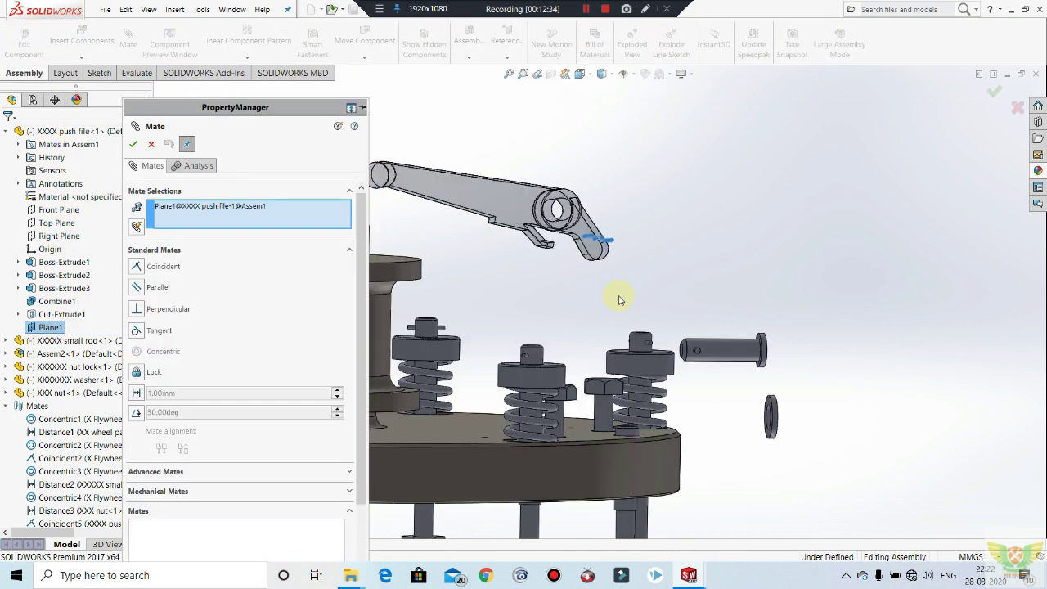
pyautogui.moveTo(619, 297)
pyautogui.mouseDown(button='middle')
pyautogui.moveTo(603, 322)
pyautogui.moveTo(604, 360)
pyautogui.mouseUp(button='middle')
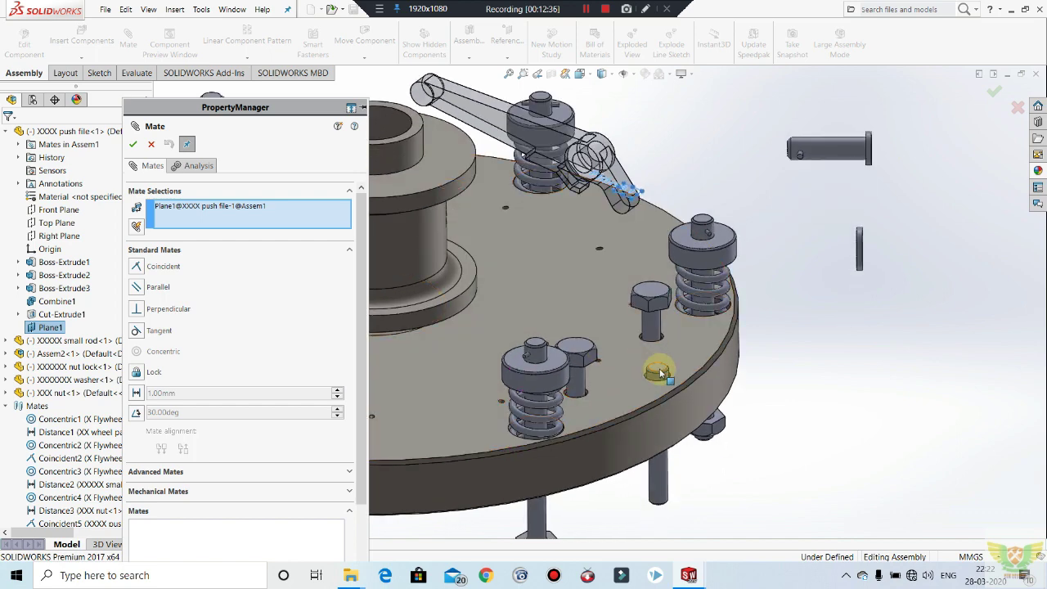
pyautogui.scroll(-3, 643, 356)
pyautogui.scroll(-2, 641, 353)
pyautogui.click(642, 353)
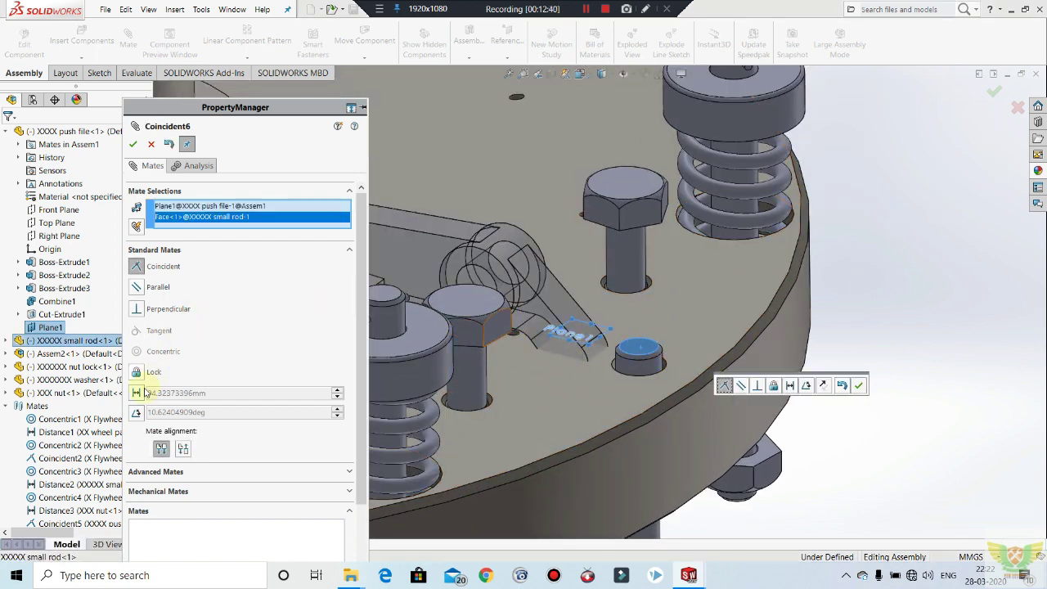
pyautogui.click(144, 394)
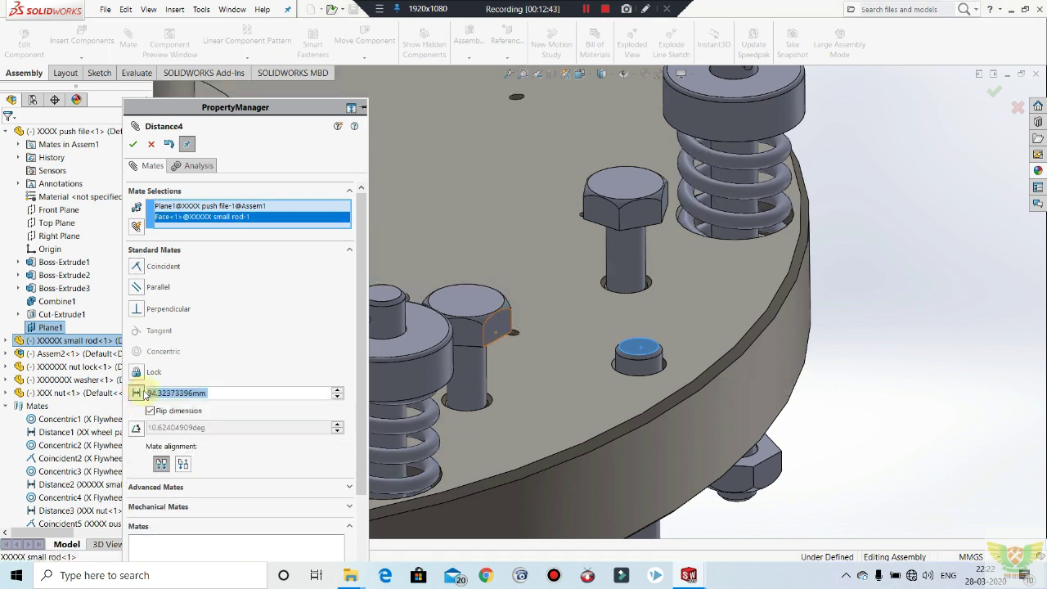
pyautogui.write('20')
pyautogui.press('Return')
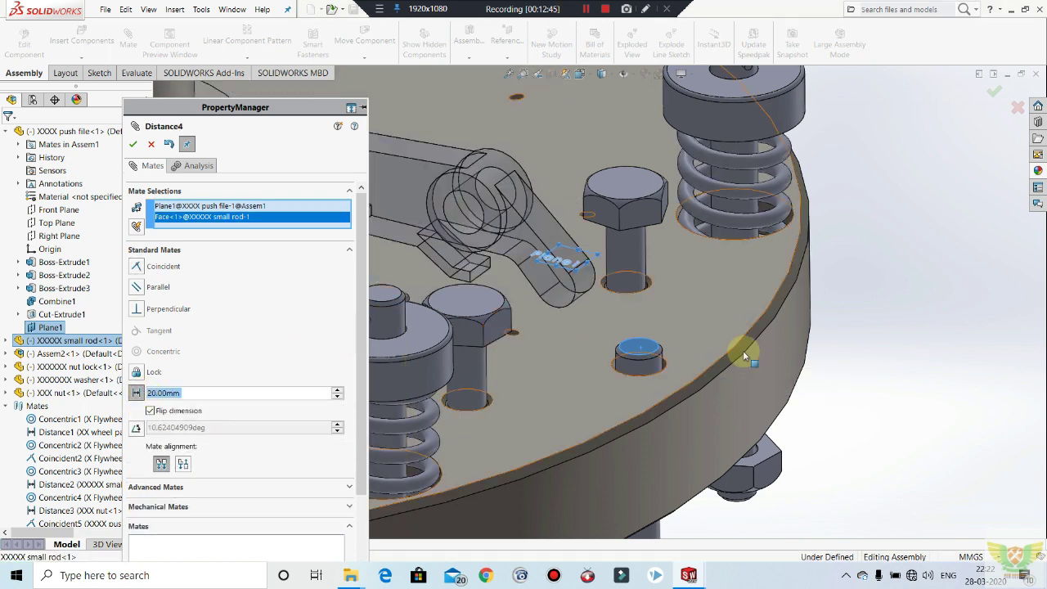
# Change the distance to 13 mm, confirm the mate, and swing the lever to check it.
pyautogui.moveTo(783, 320)
pyautogui.mouseDown(button='middle')
pyautogui.moveTo(724, 288)
pyautogui.moveTo(499, 273)
pyautogui.mouseUp(button='middle')
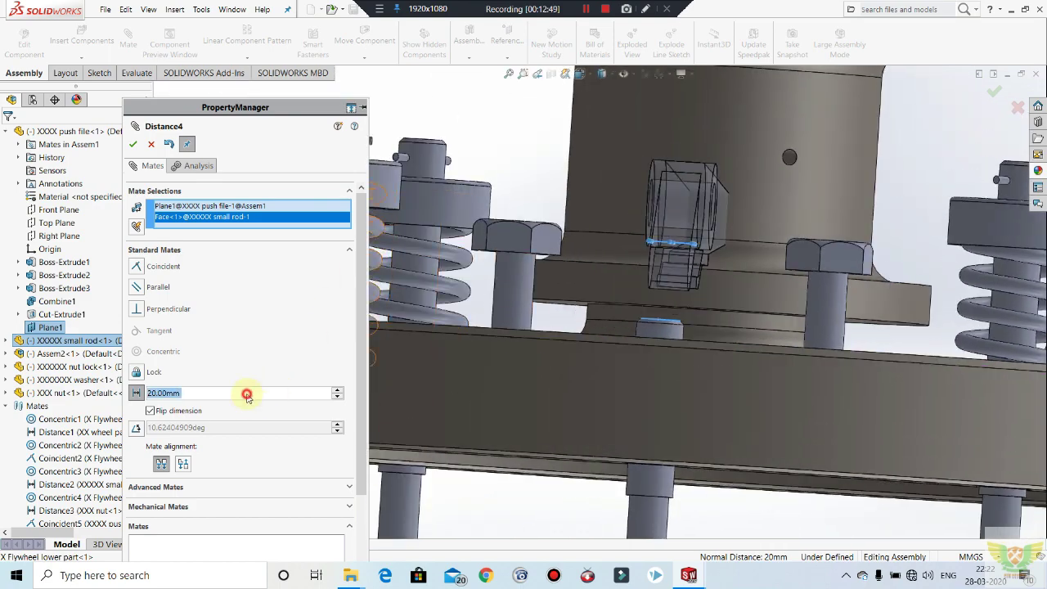
pyautogui.write('10')
pyautogui.press('Return')
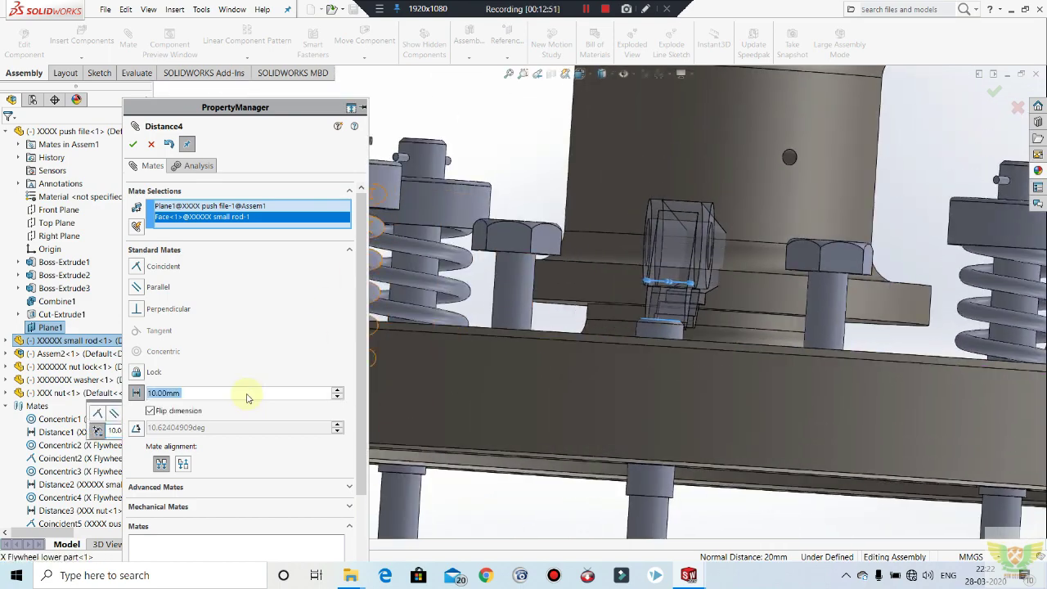
pyautogui.write('13')
pyautogui.press('Return')
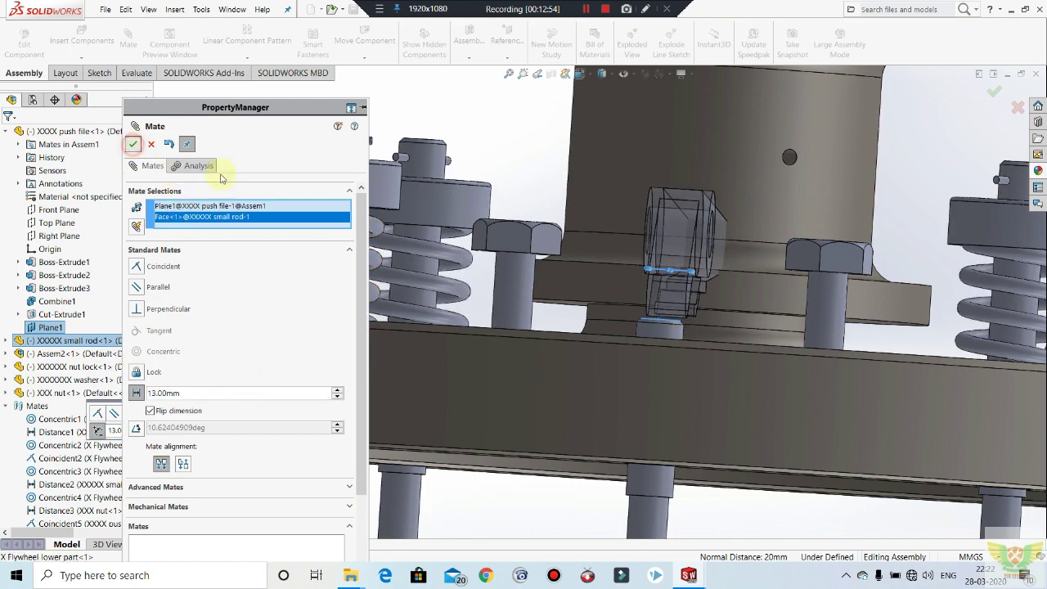
pyautogui.press('Return')
pyautogui.moveTo(633, 254)
pyautogui.mouseDown(button='middle')
pyautogui.moveTo(671, 250)
pyautogui.moveTo(627, 276)
pyautogui.moveTo(603, 320)
pyautogui.moveTo(427, 297)
pyautogui.mouseUp(button='middle')
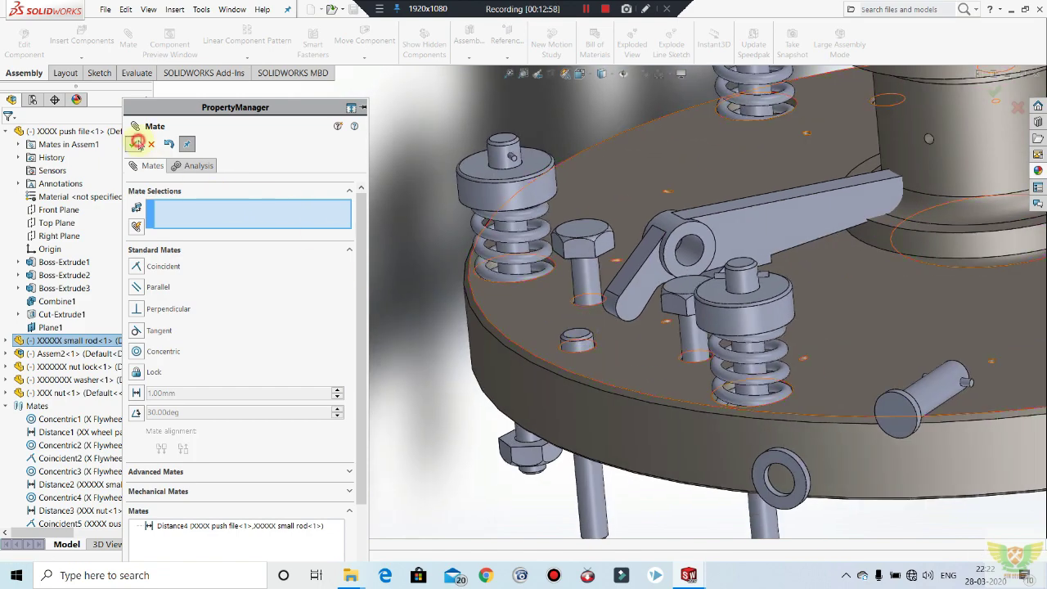
pyautogui.click(138, 143)
pyautogui.moveTo(545, 264)
pyautogui.mouseDown(button='middle')
pyautogui.moveTo(613, 241)
pyautogui.moveTo(575, 276)
pyautogui.moveTo(687, 279)
pyautogui.mouseUp(button='middle')
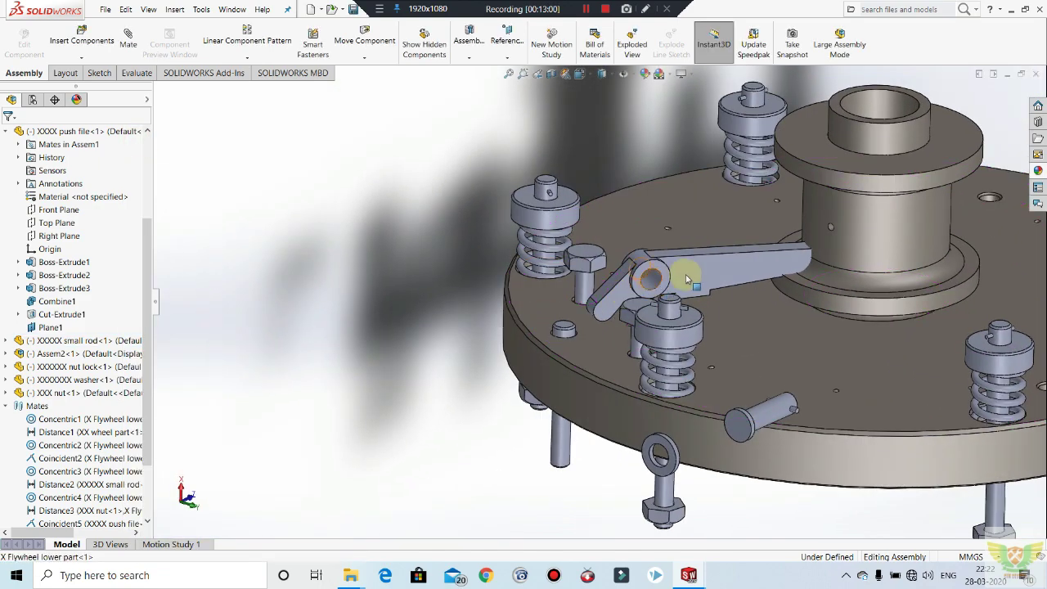
pyautogui.moveTo(692, 270); pyautogui.dragTo(644, 277)
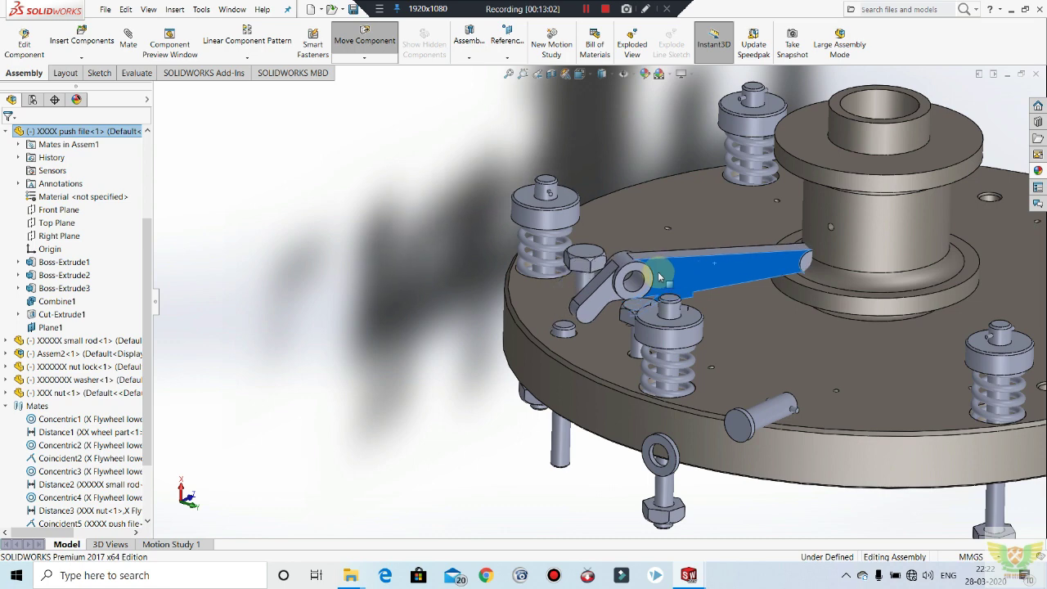
# Rock the push lever about its pin from several angles, then launch Insert Components.
pyautogui.moveTo(648, 278); pyautogui.dragTo(649, 278)
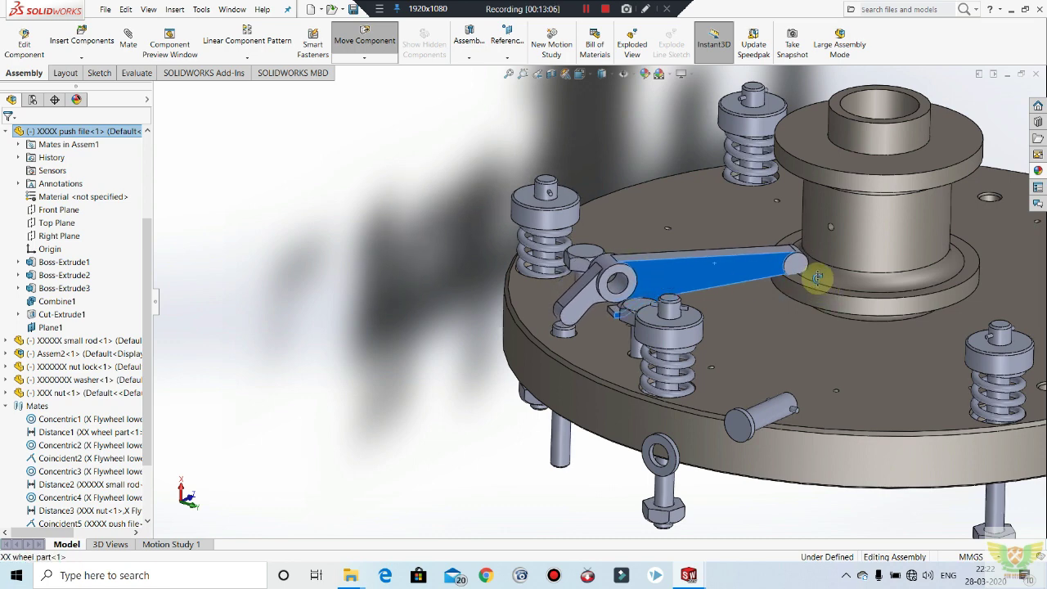
pyautogui.moveTo(818, 273)
pyautogui.mouseDown(button='middle')
pyautogui.moveTo(811, 217)
pyautogui.moveTo(813, 284)
pyautogui.mouseUp(button='middle')
pyautogui.scroll(-3, 748, 286)
pyautogui.scroll(2, 741, 283)
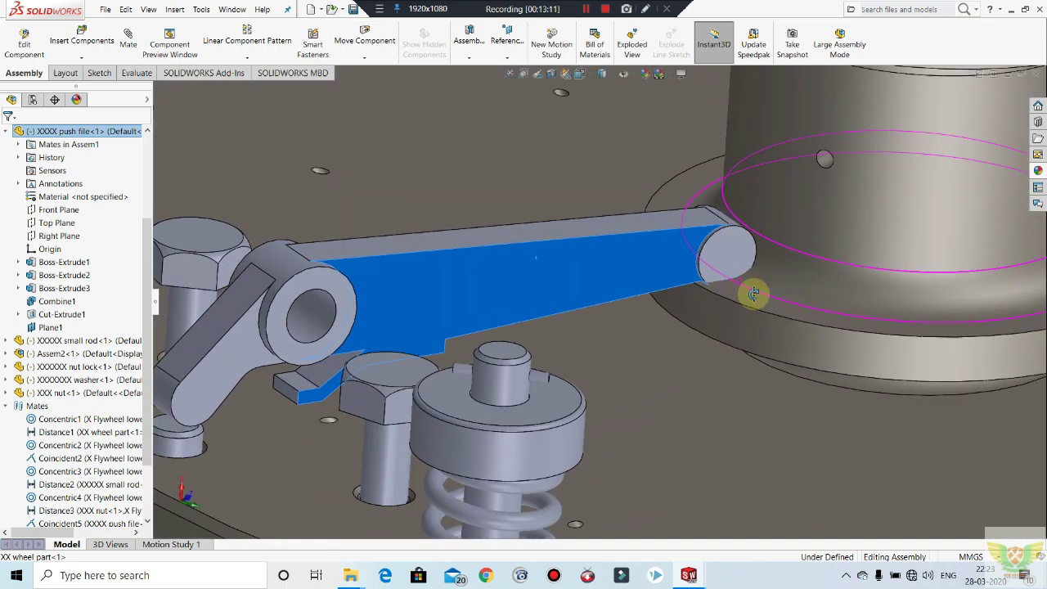
pyautogui.moveTo(725, 292)
pyautogui.mouseDown(button='middle')
pyautogui.moveTo(537, 310)
pyautogui.moveTo(600, 350)
pyautogui.moveTo(589, 332)
pyautogui.moveTo(603, 297)
pyautogui.moveTo(545, 299)
pyautogui.mouseUp(button='middle')
pyautogui.scroll(-3, 582, 327)
pyautogui.scroll(2, 451, 299)
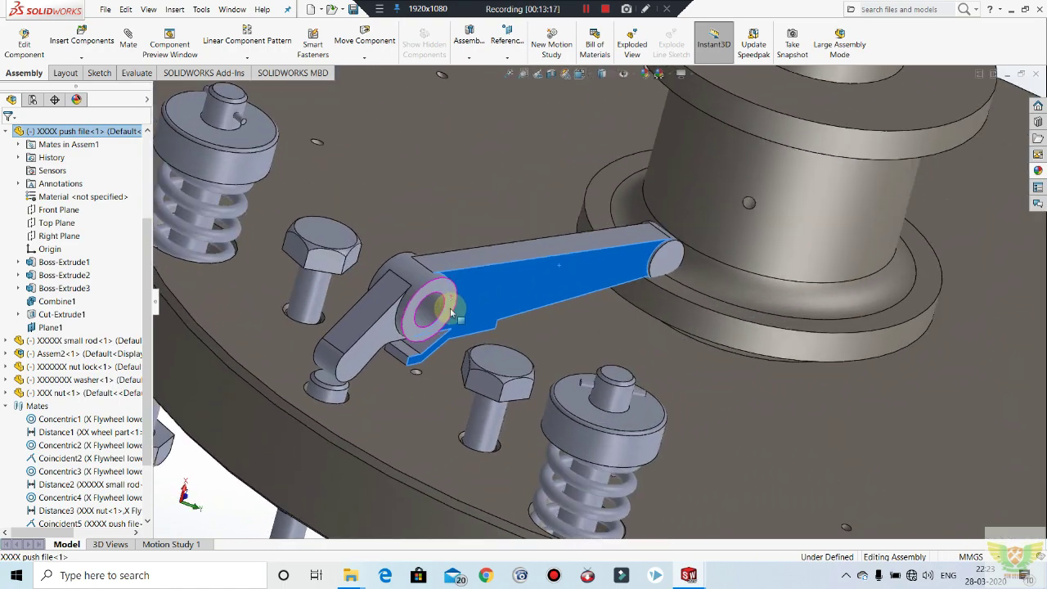
pyautogui.moveTo(446, 309); pyautogui.dragTo(253, 323, button='middle')
pyautogui.click(253, 324)
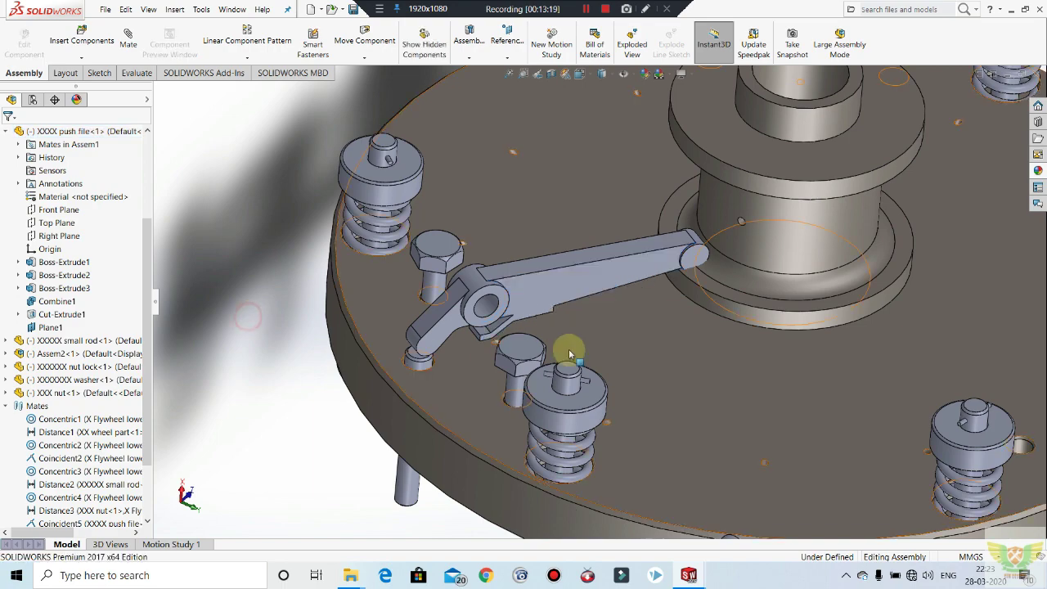
pyautogui.moveTo(573, 351)
pyautogui.mouseDown(button='middle')
pyautogui.moveTo(584, 306)
pyautogui.moveTo(585, 346)
pyautogui.moveTo(301, 141)
pyautogui.mouseUp(button='middle')
pyautogui.click(81, 39)
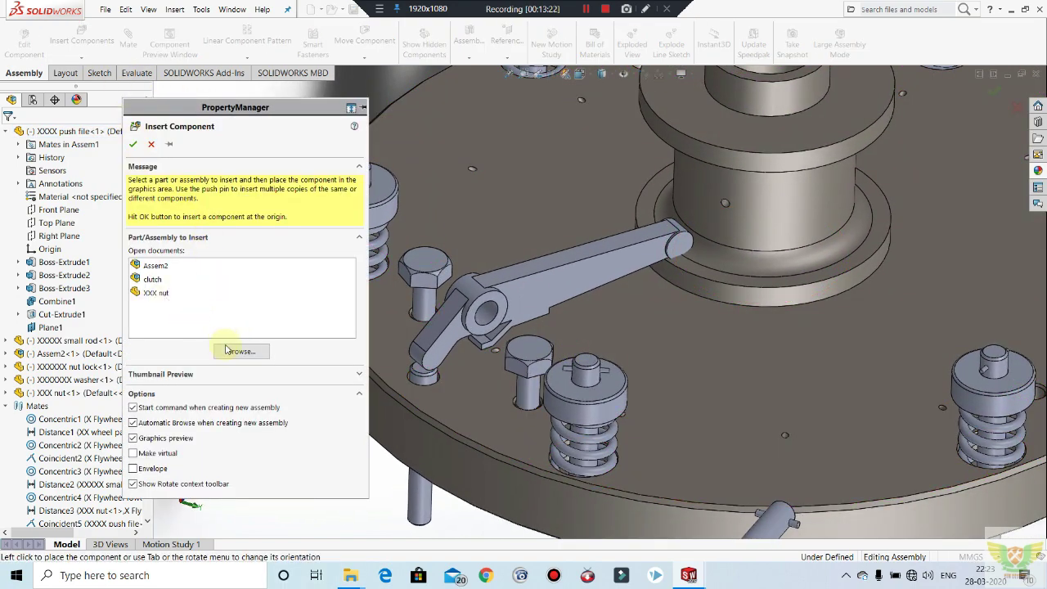
# Try inserting the XXXXXXXLOCK PUSH ROD part, accept the reference-conflict error, and cancel insertion.
pyautogui.click(232, 349)
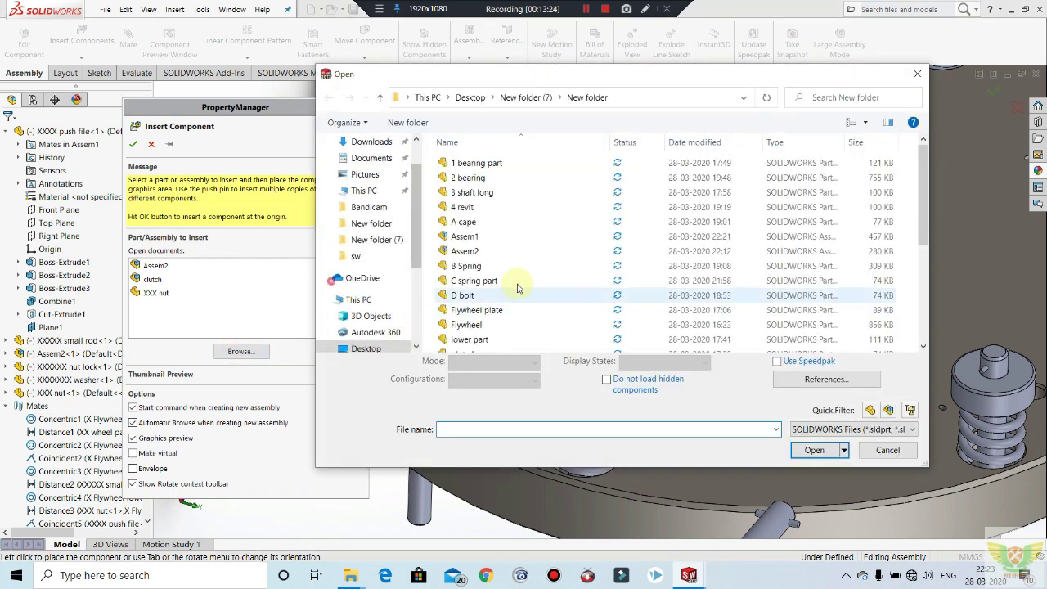
pyautogui.scroll(-4, 495, 296)
pyautogui.scroll(-1, 494, 296)
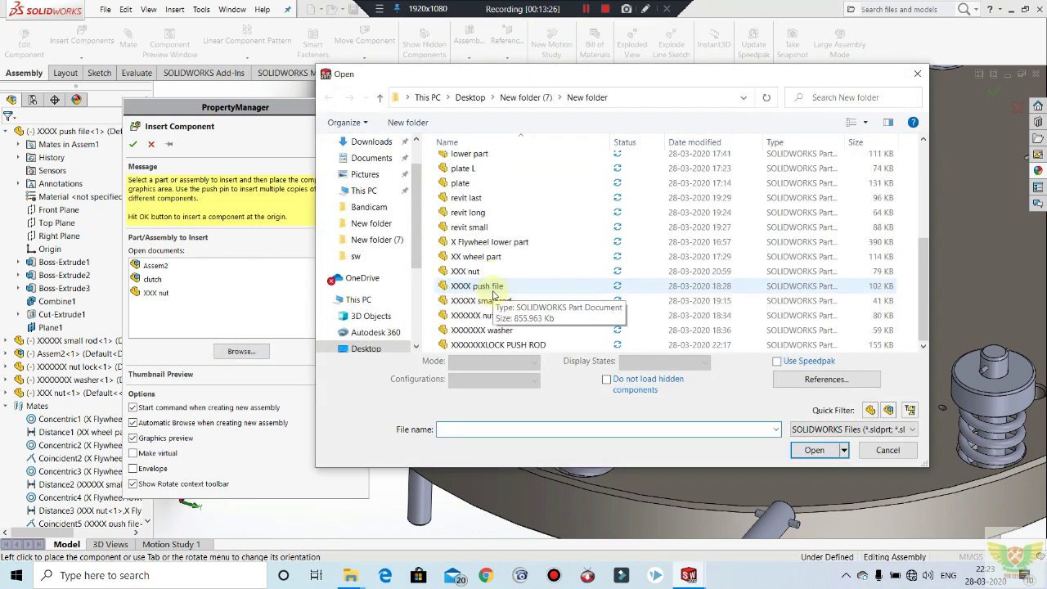
pyautogui.click(495, 344)
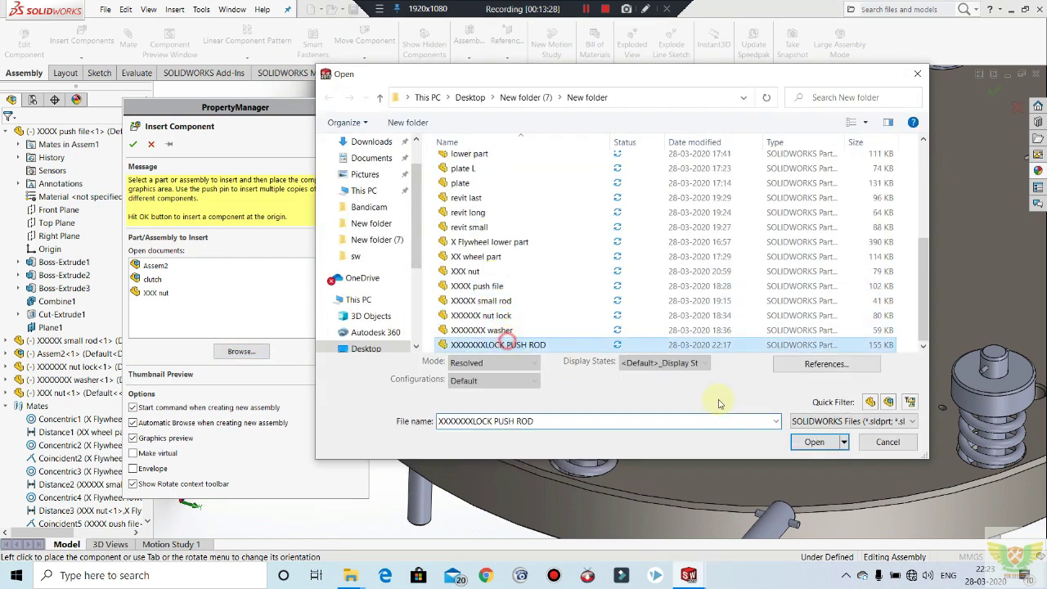
pyautogui.click(814, 450)
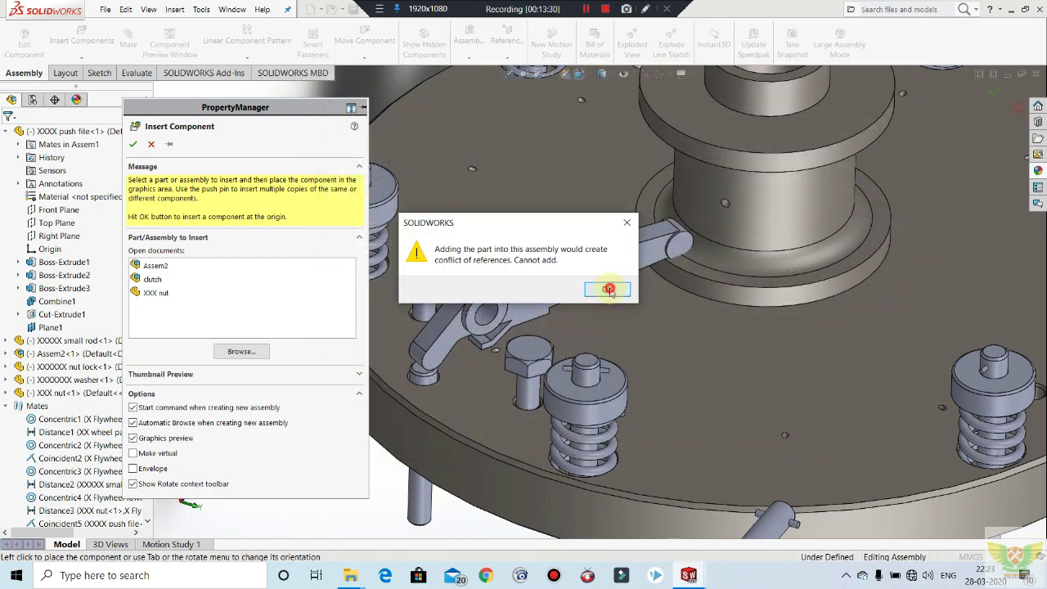
pyautogui.click(609, 289)
pyautogui.click(150, 146)
# Make the nut lock pin concentric with the push lever's hole.
pyautogui.scroll(5, 479, 285)
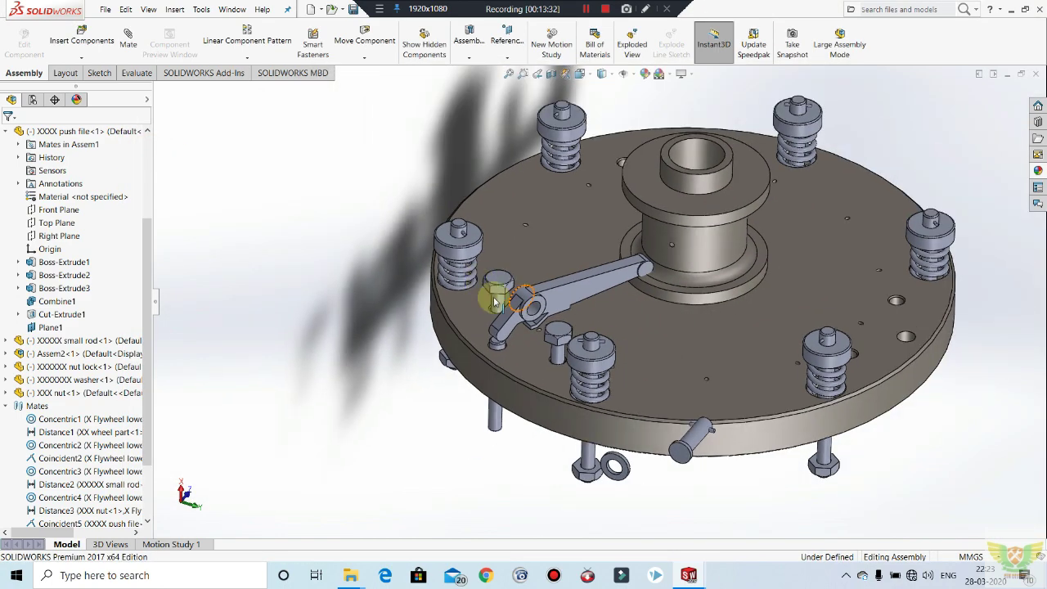
pyautogui.scroll(-3, 652, 421)
pyautogui.scroll(-2, 643, 397)
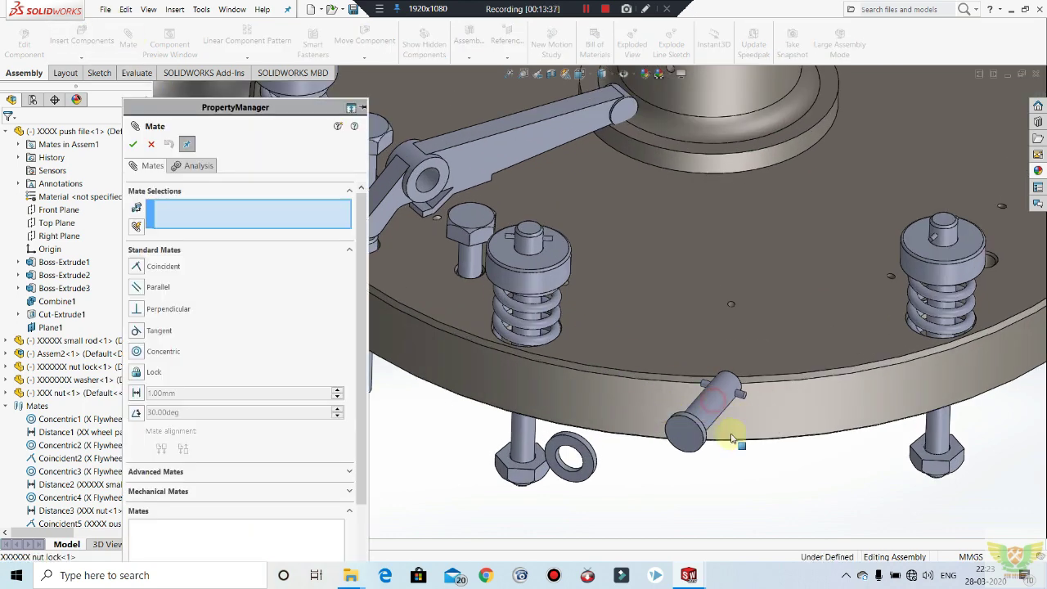
pyautogui.click(718, 409)
pyautogui.scroll(3, 718, 409)
pyautogui.moveTo(718, 409); pyautogui.dragTo(517, 298, button='middle')
pyautogui.scroll(-4, 531, 251)
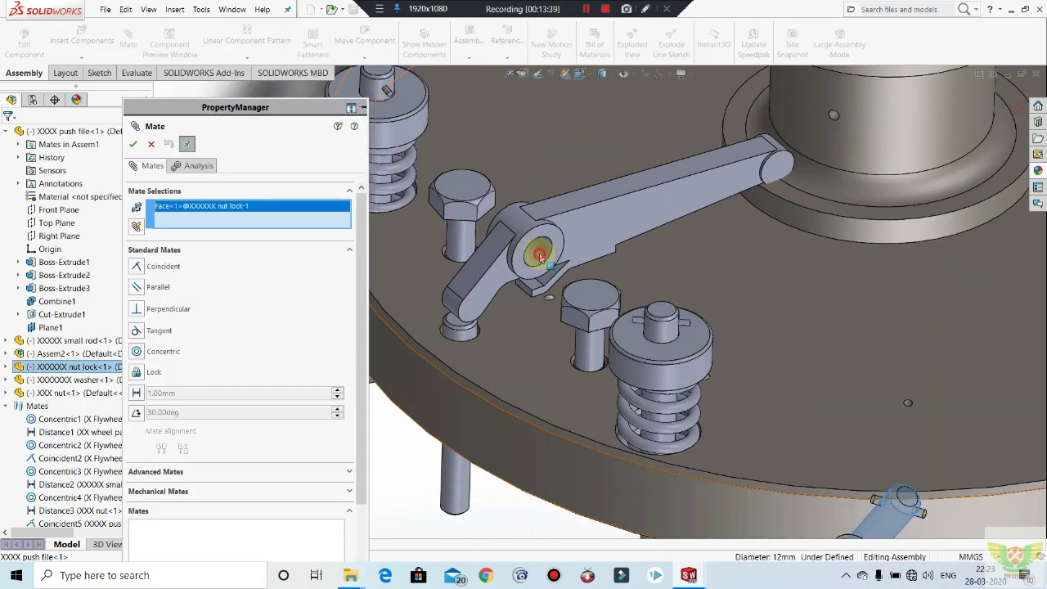
pyautogui.click(536, 251)
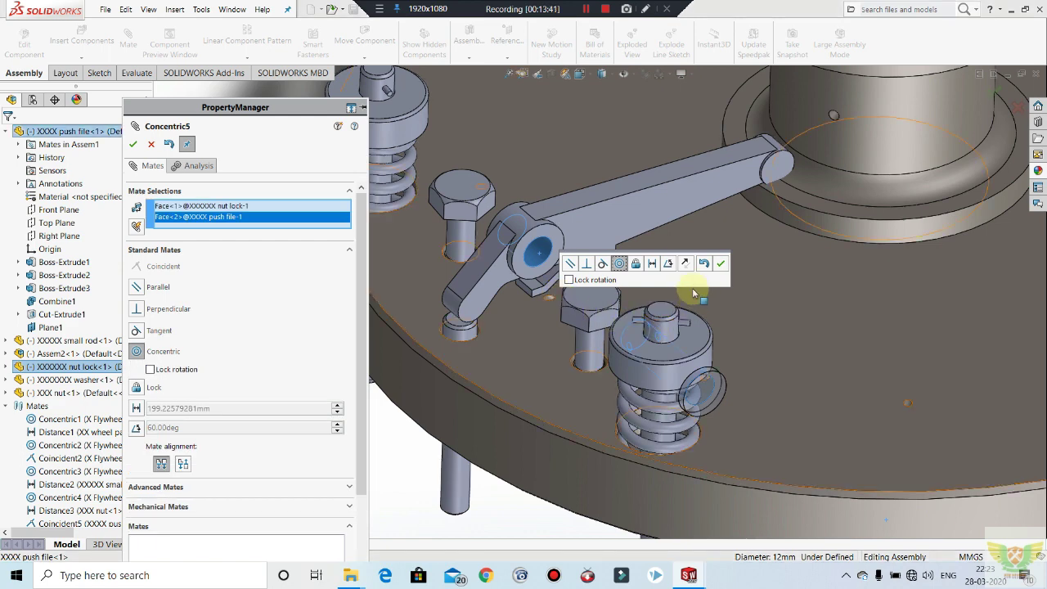
pyautogui.click(720, 263)
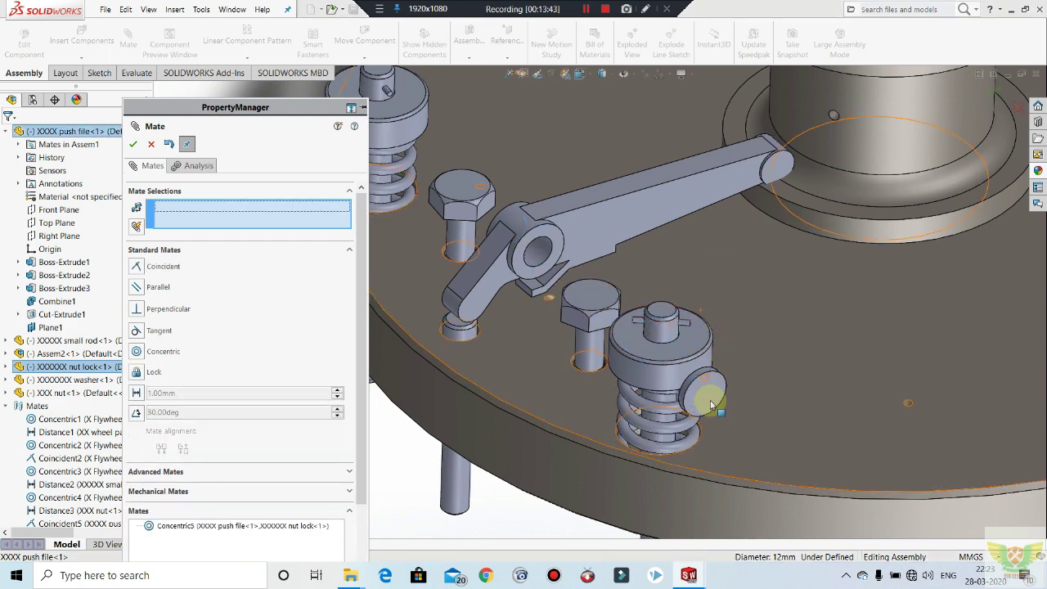
# Set the nut lock face 12 mm from the lever's face with a distance mate.
pyautogui.moveTo(640, 365); pyautogui.dragTo(778, 397, button='middle')
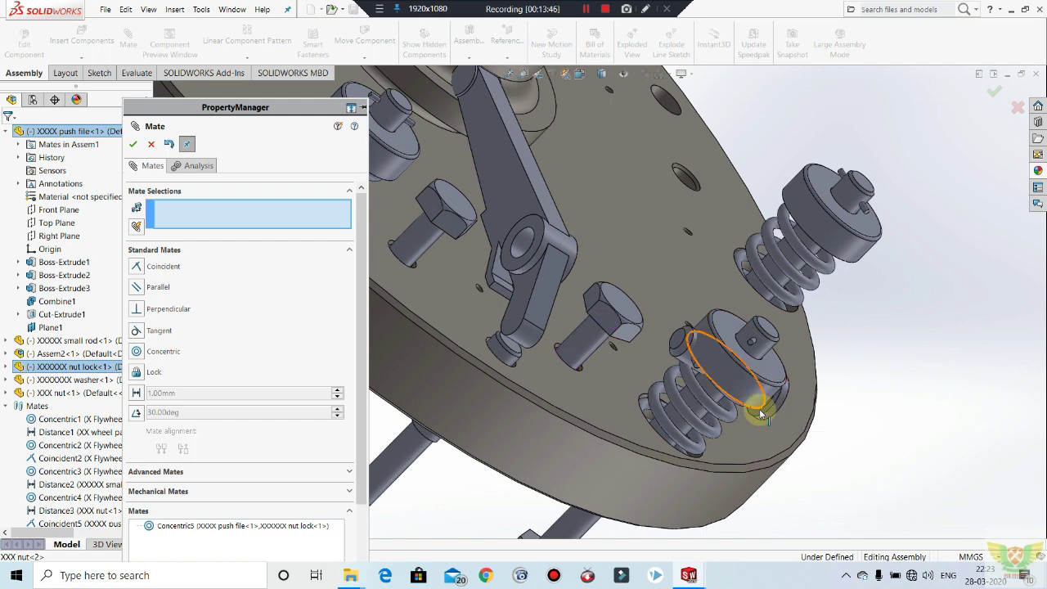
pyautogui.click(756, 409)
pyautogui.moveTo(584, 304); pyautogui.dragTo(555, 259, button='middle')
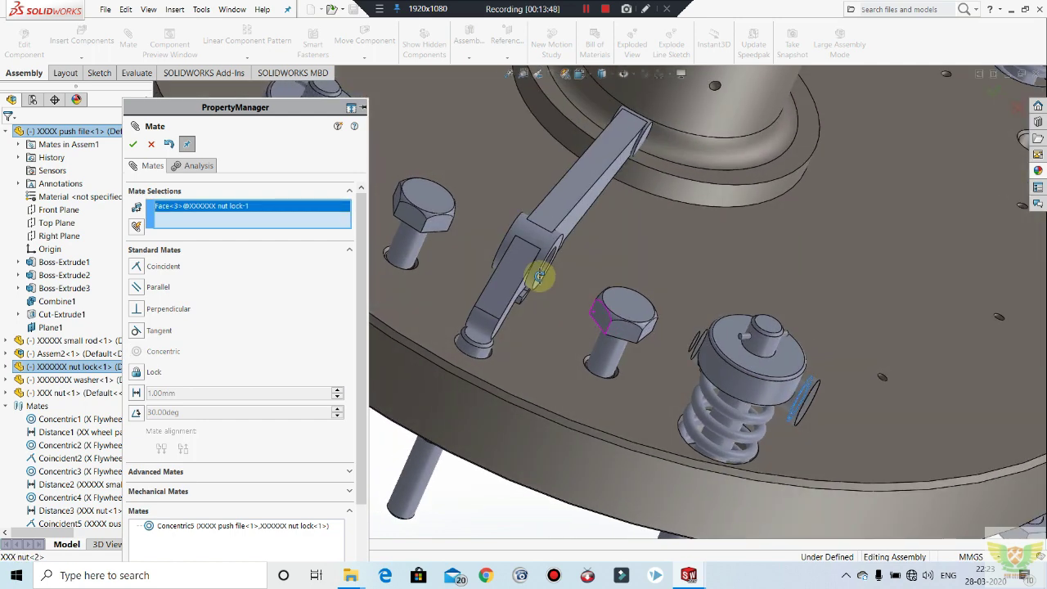
pyautogui.click(536, 272)
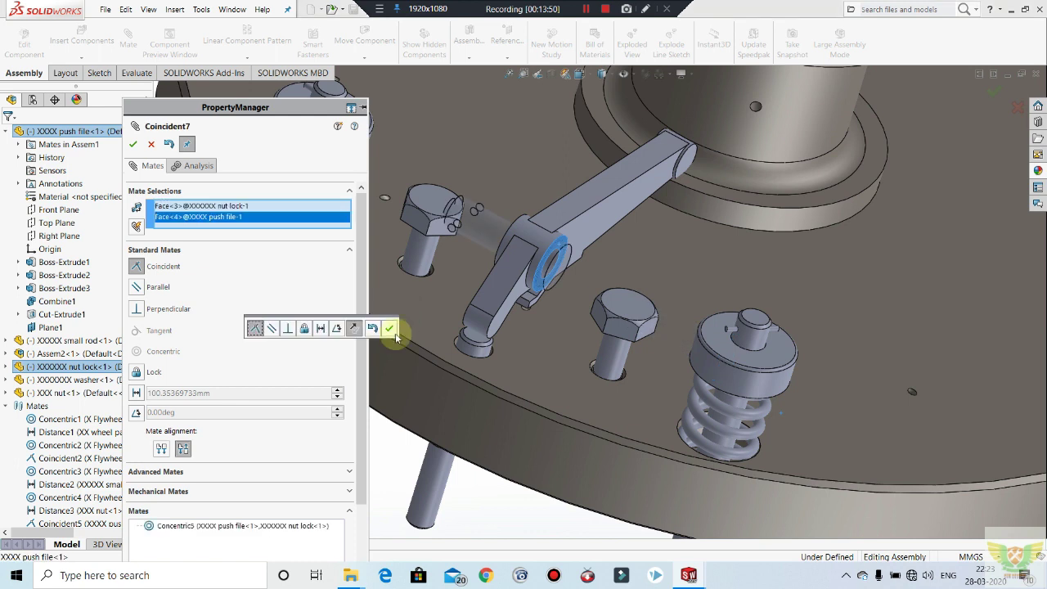
pyautogui.click(137, 395)
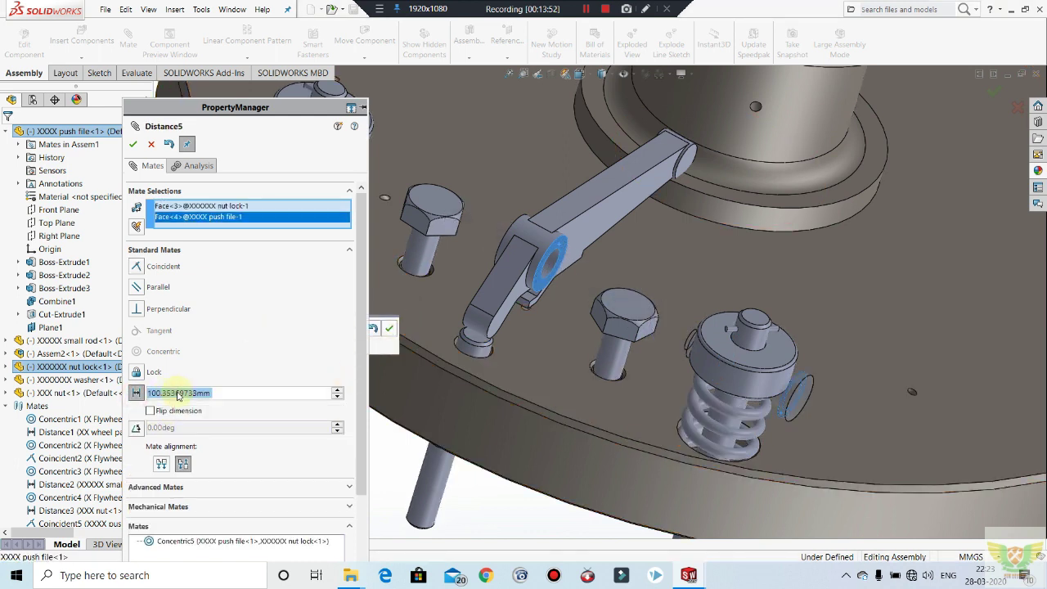
pyautogui.write('12')
pyautogui.press('Return')
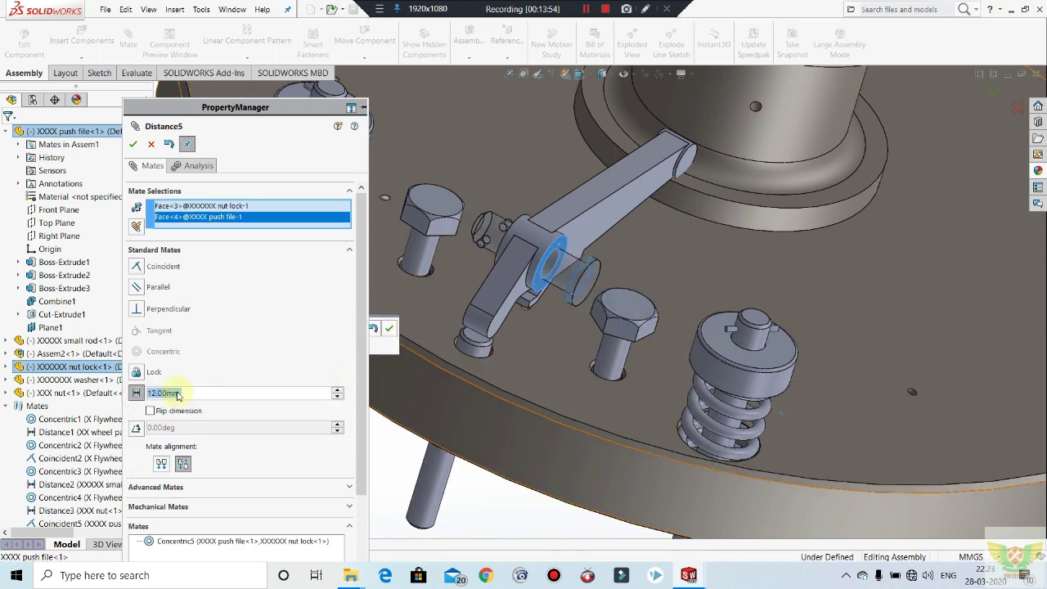
pyautogui.click(133, 145)
pyautogui.scroll(3, 607, 386)
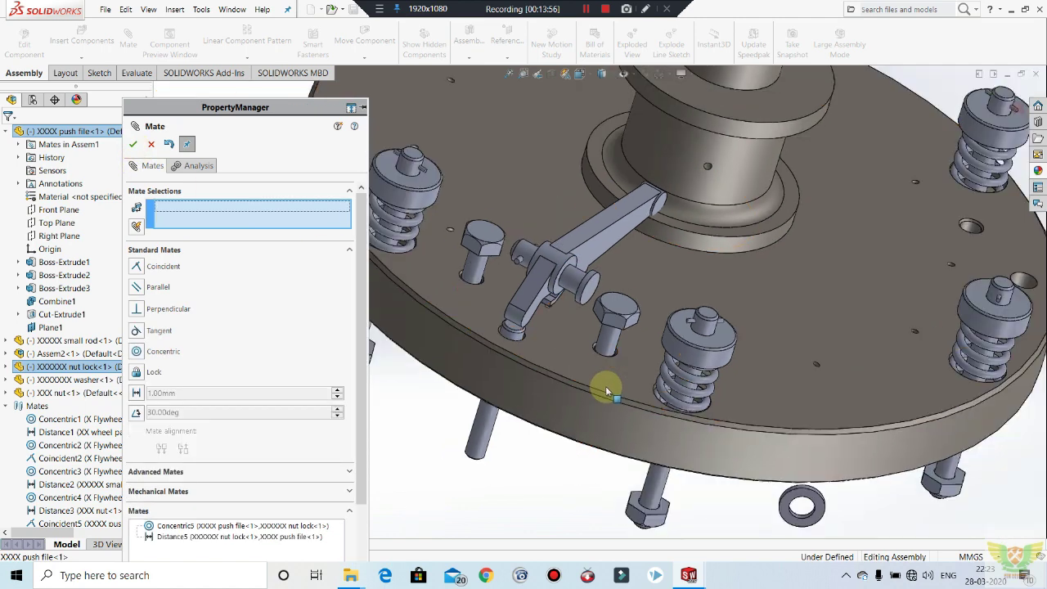
pyautogui.scroll(3, 696, 401)
pyautogui.scroll(2, 772, 414)
pyautogui.moveTo(777, 438); pyautogui.dragTo(710, 393, button='middle')
pyautogui.scroll(-3, 679, 360)
pyautogui.scroll(-3, 695, 355)
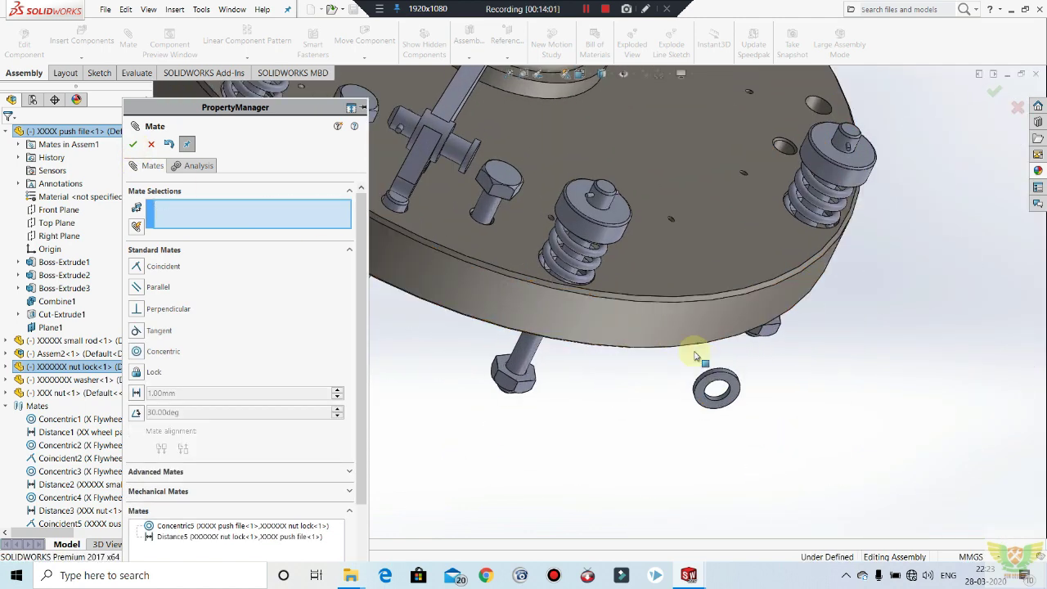
pyautogui.scroll(2, 720, 385)
pyautogui.scroll(2, 687, 364)
pyautogui.scroll(-3, 507, 208)
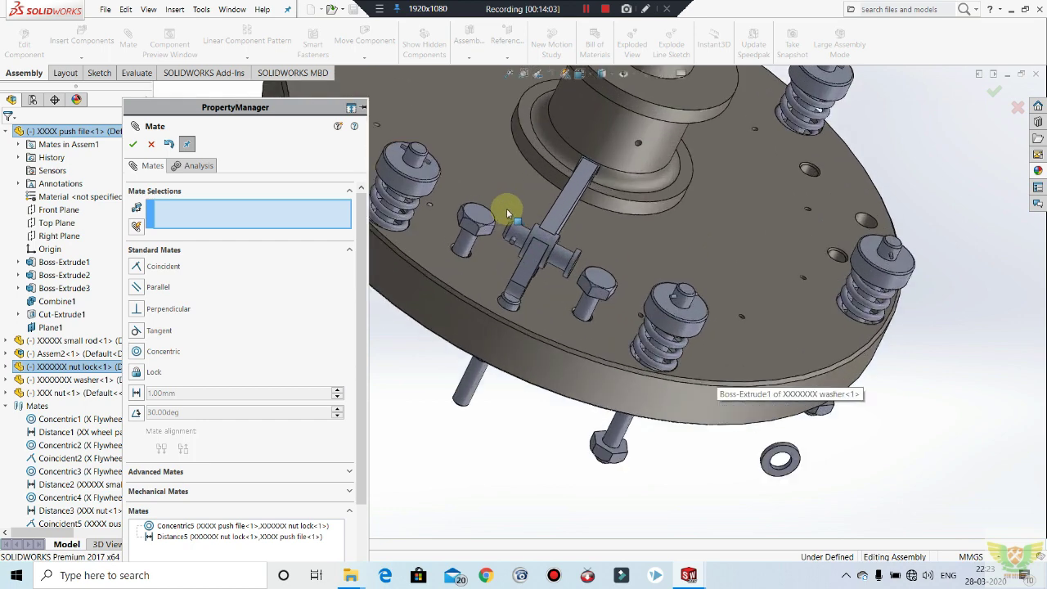
pyautogui.scroll(-2, 573, 286)
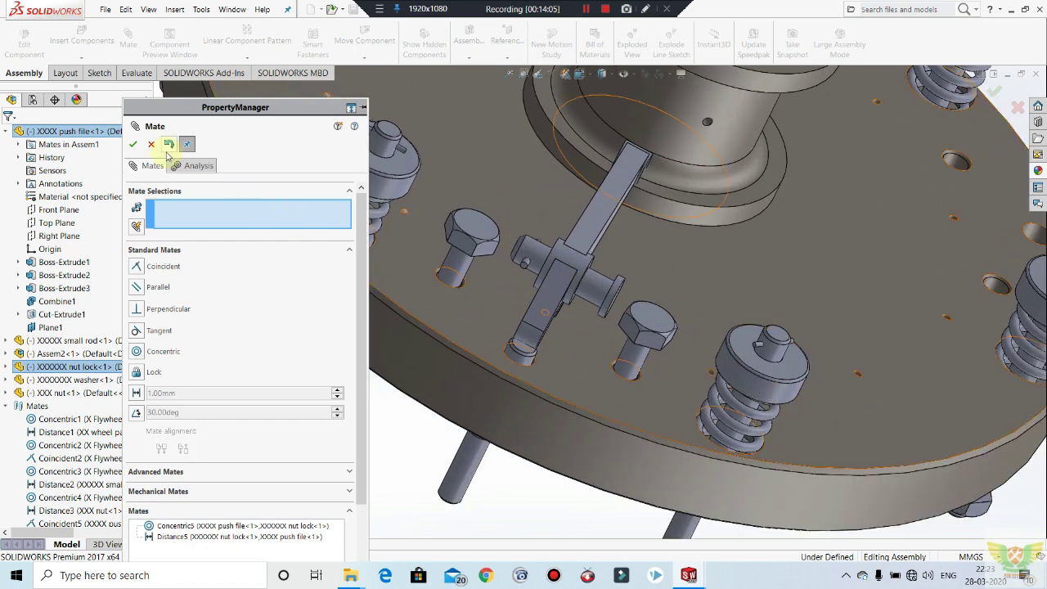
pyautogui.press('Escape')
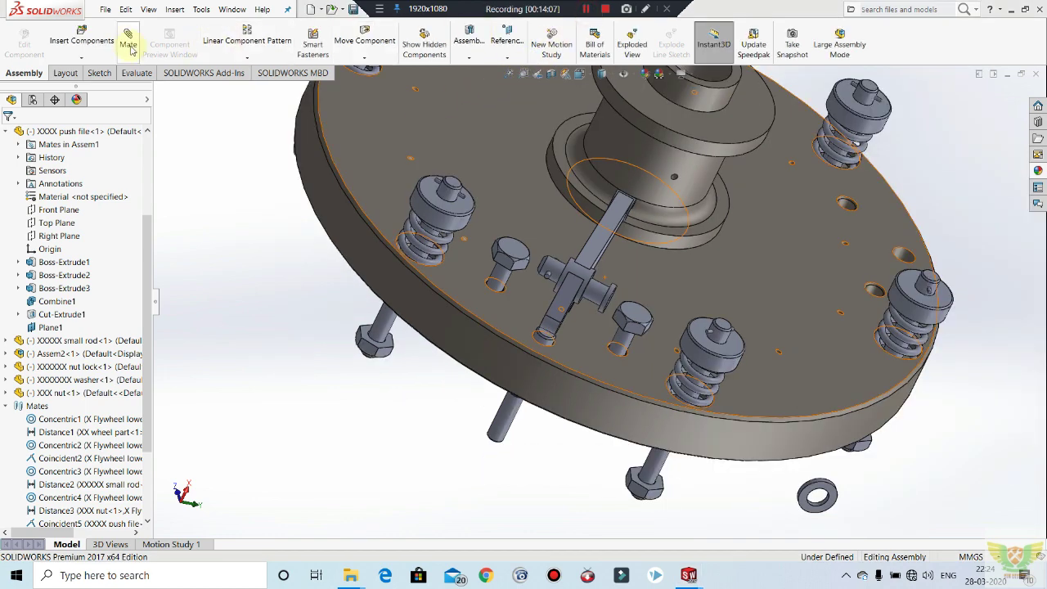
pyautogui.click(131, 49)
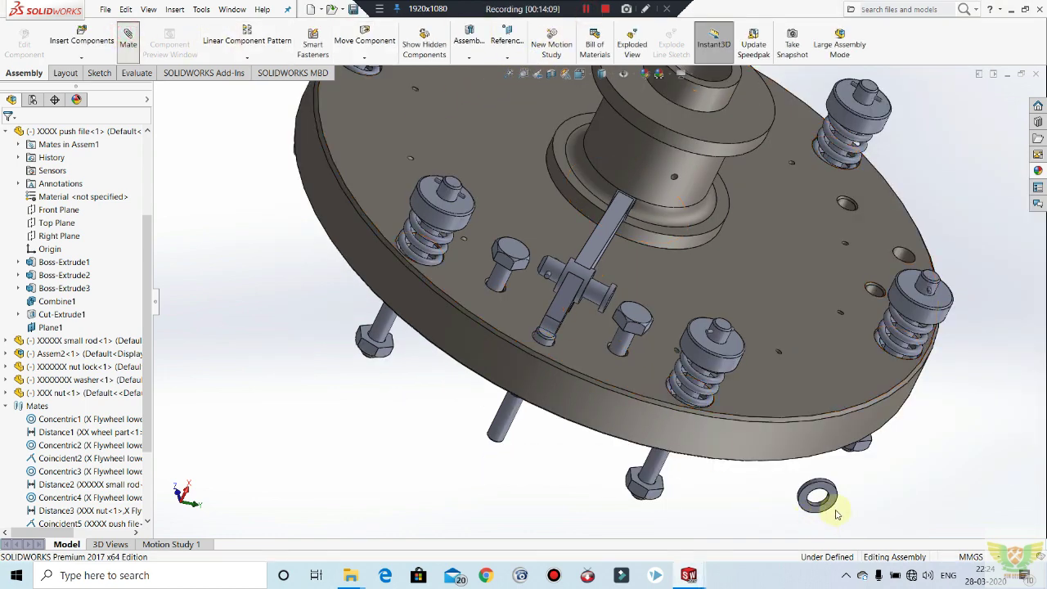
# Mate the washer face coincident with the push lever face.
pyautogui.scroll(-2, 822, 486)
pyautogui.click(806, 479)
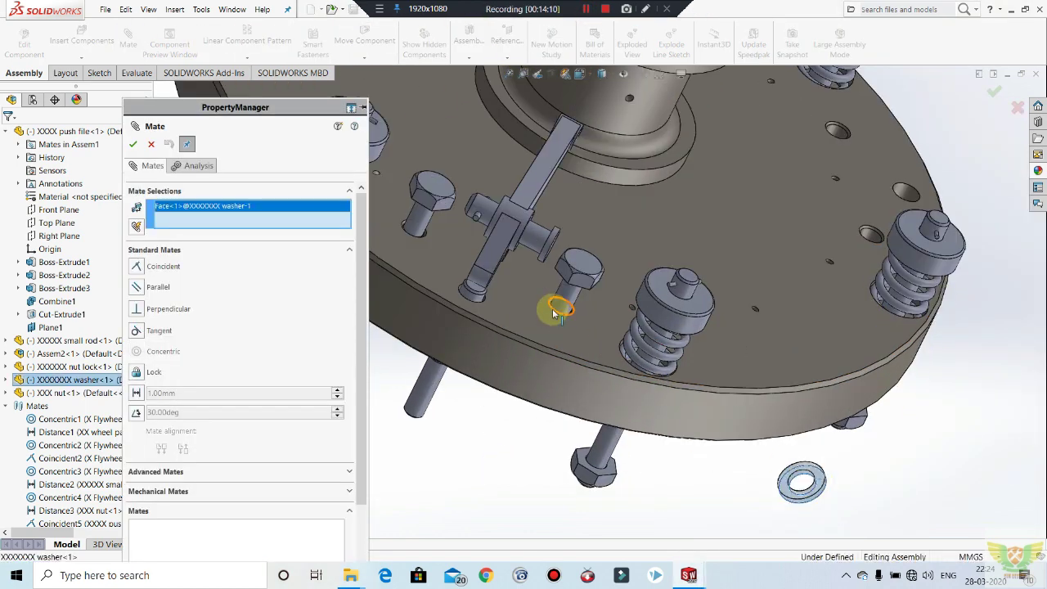
pyautogui.moveTo(554, 304); pyautogui.dragTo(527, 221, button='middle')
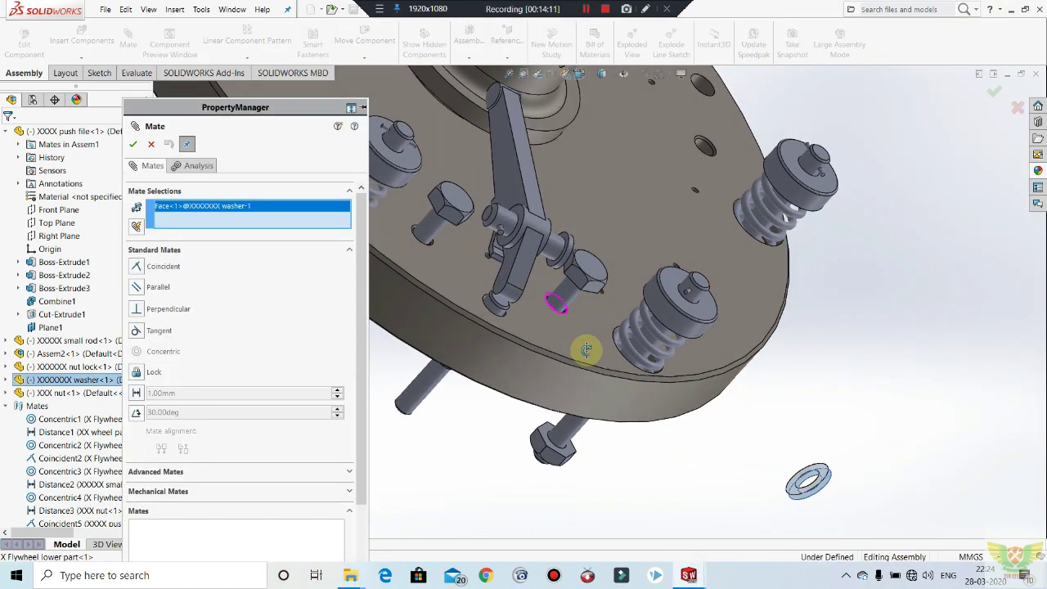
pyautogui.click(523, 217)
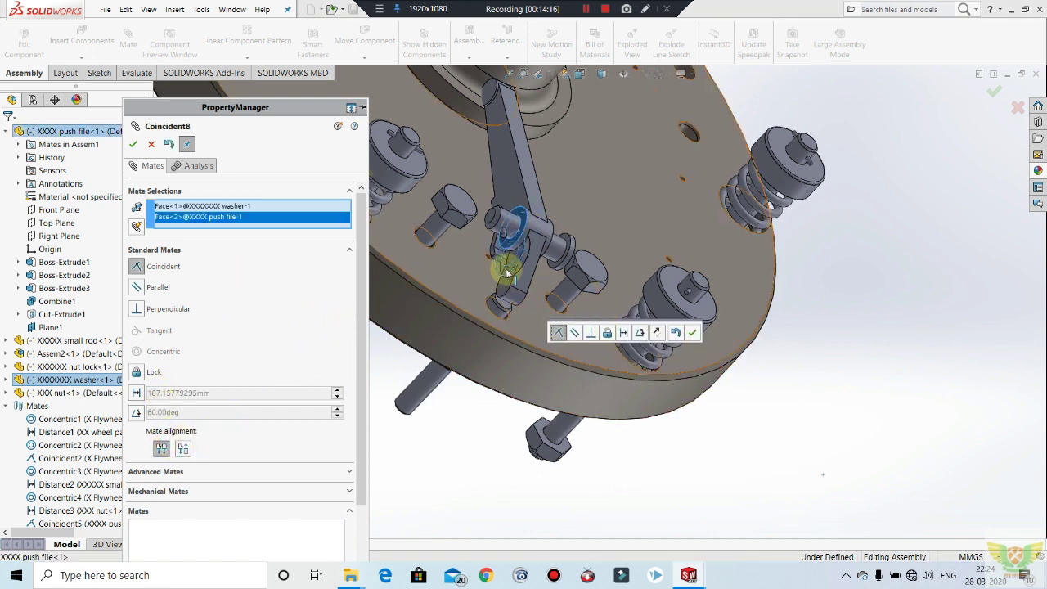
pyautogui.moveTo(503, 268); pyautogui.dragTo(470, 260, button='middle')
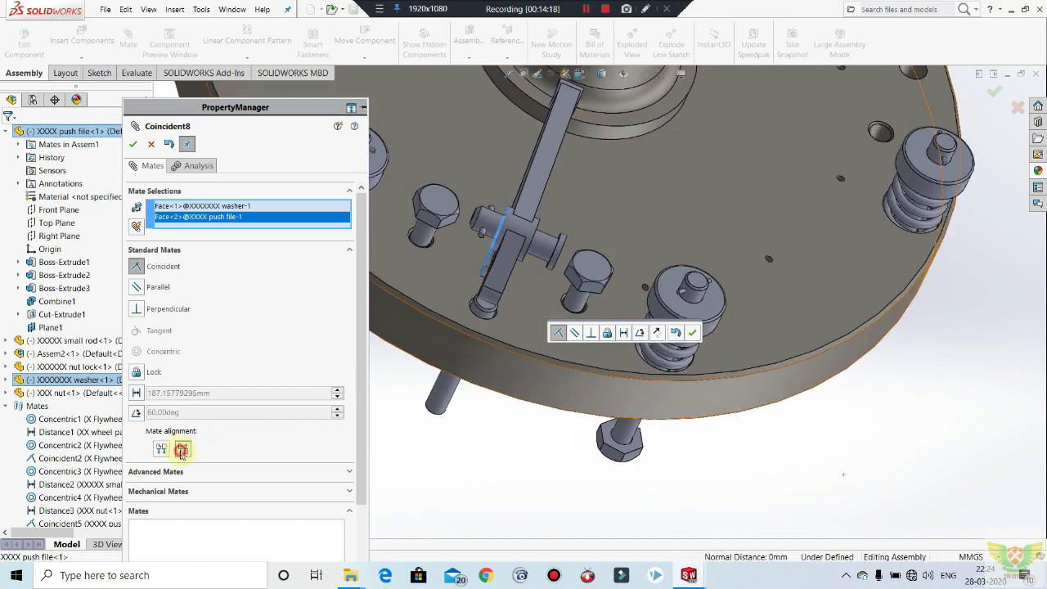
pyautogui.click(692, 332)
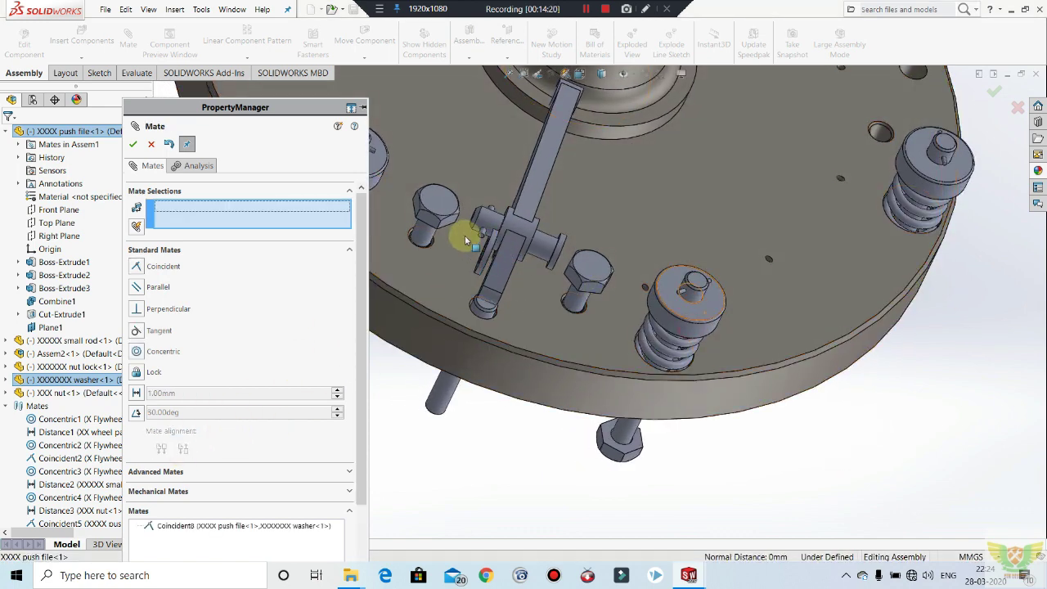
# Make the washer hole concentric with the push lever's shaft and finish mating.
pyautogui.scroll(-2, 482, 257)
pyautogui.scroll(-2, 509, 262)
pyautogui.scroll(-3, 546, 247)
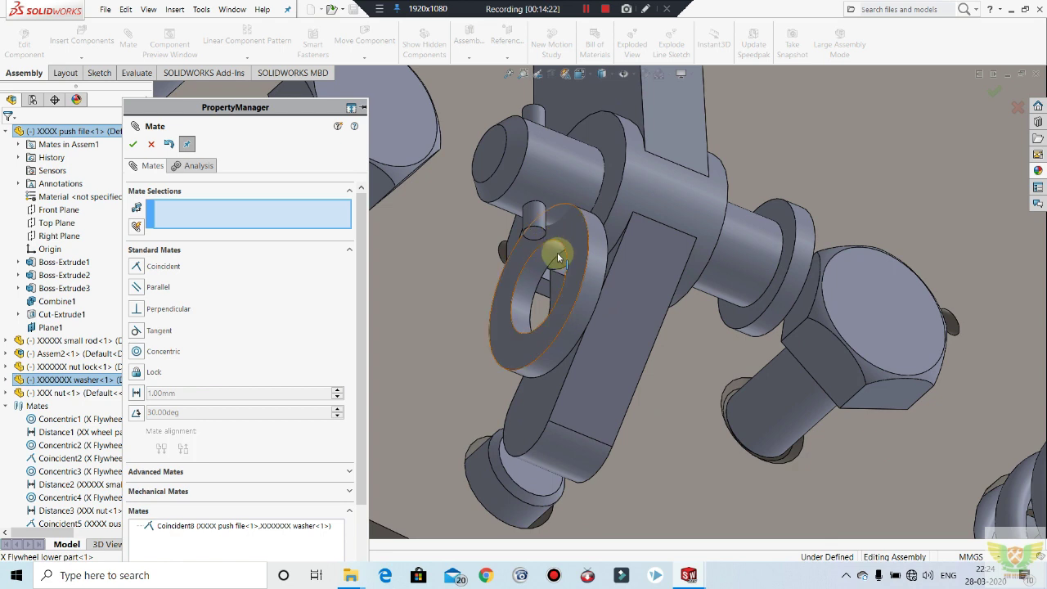
pyautogui.click(554, 255)
pyautogui.click(614, 259)
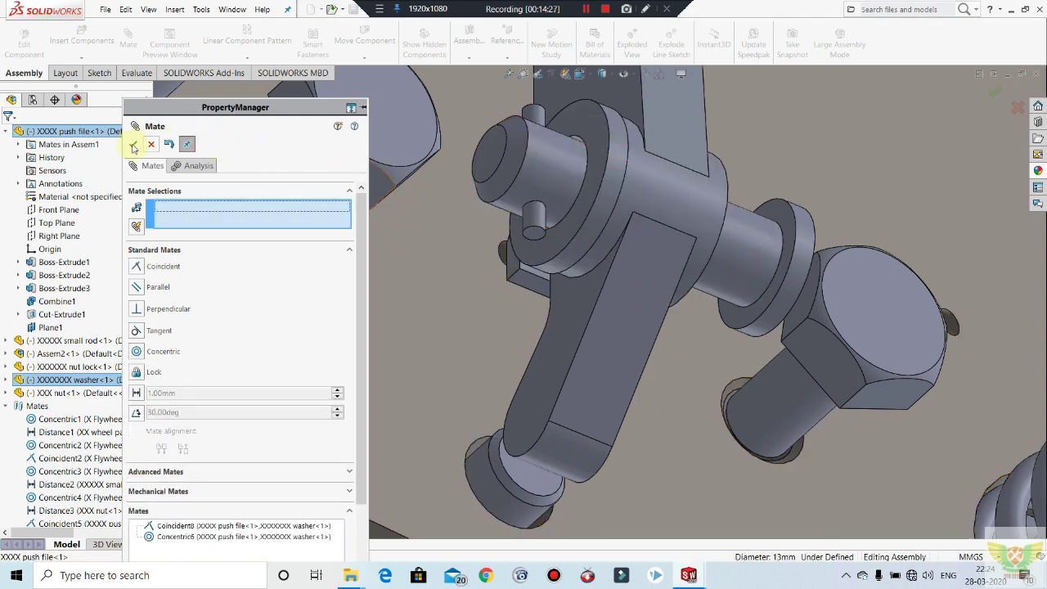
pyautogui.press('Return')
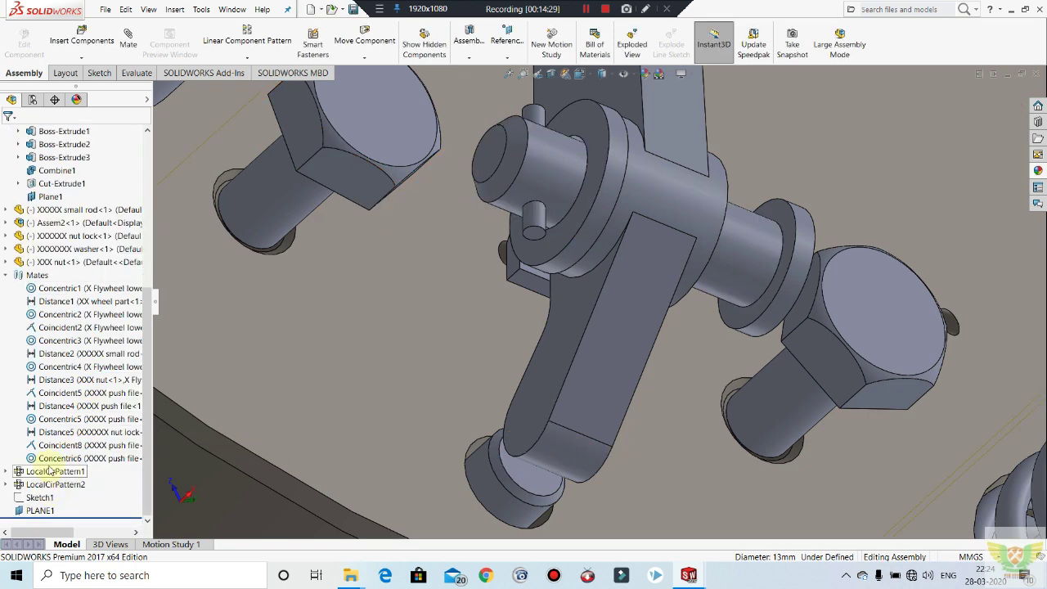
# Redefine the Coincident8 washer mate as a 2.00 mm distance from the push lever face.
pyautogui.click(59, 445)
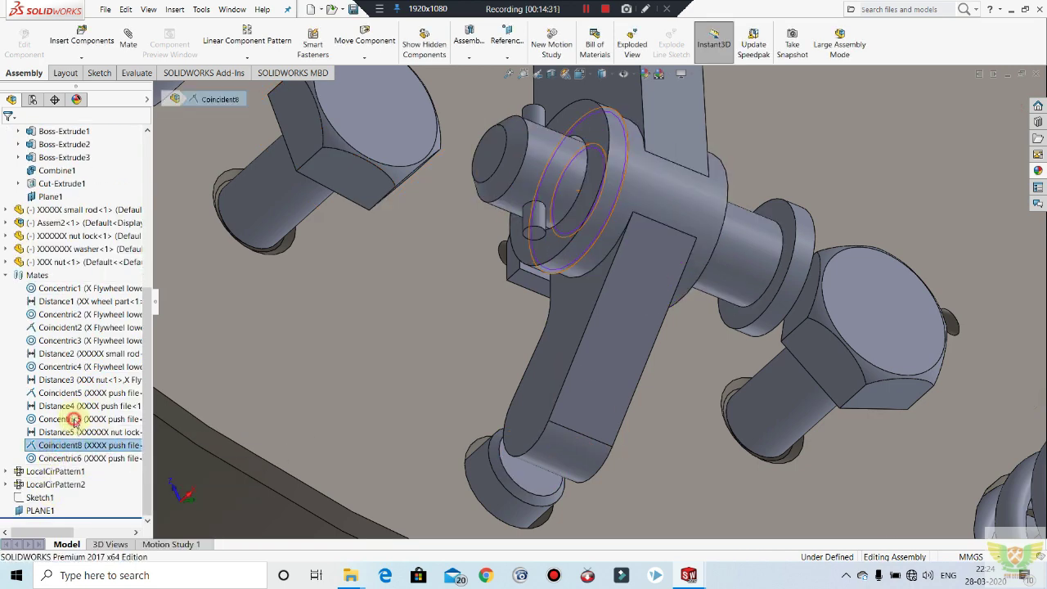
pyautogui.click(229, 282)
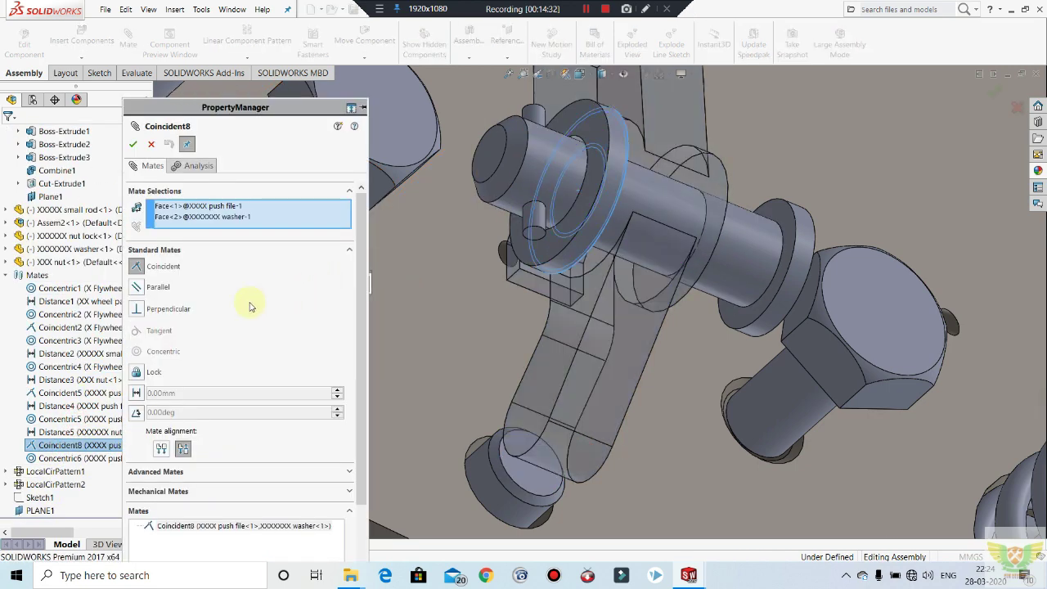
pyautogui.click(138, 394)
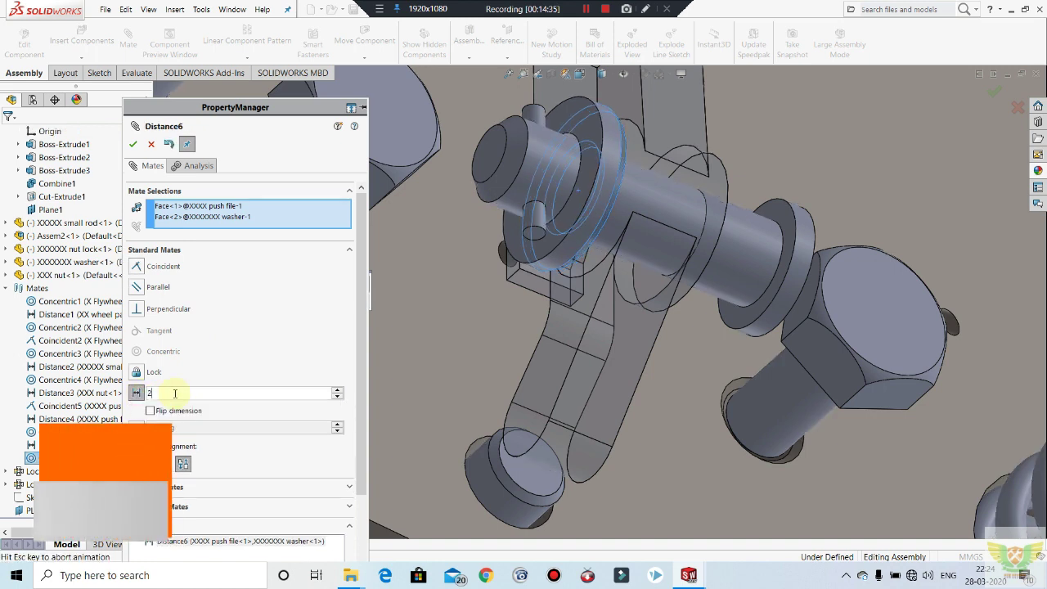
pyautogui.click(132, 144)
pyautogui.scroll(2, 597, 292)
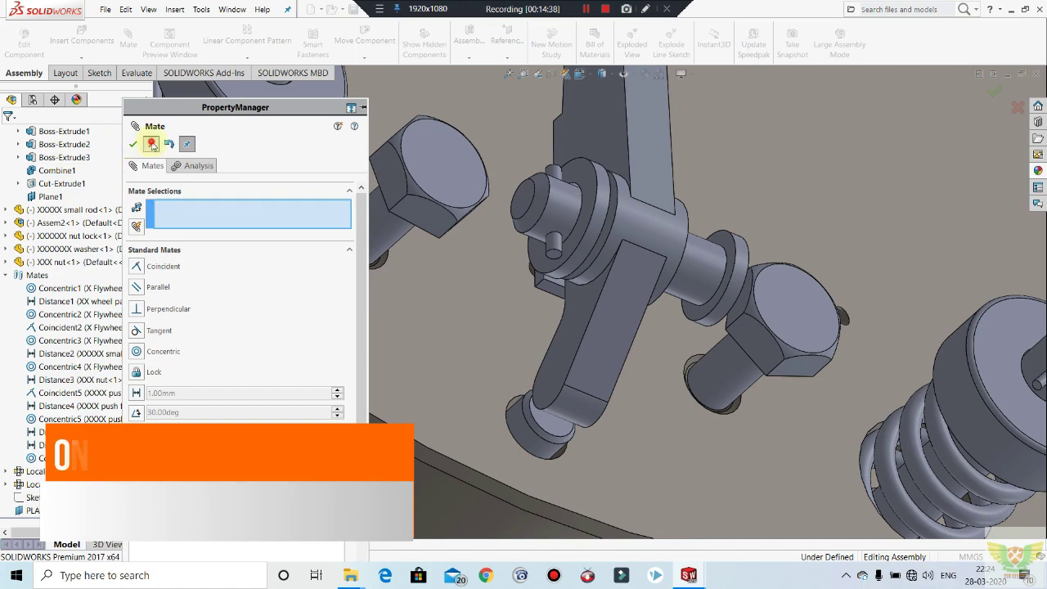
pyautogui.click(151, 144)
pyautogui.scroll(2, 615, 329)
pyautogui.scroll(2, 598, 326)
pyautogui.scroll(2, 572, 368)
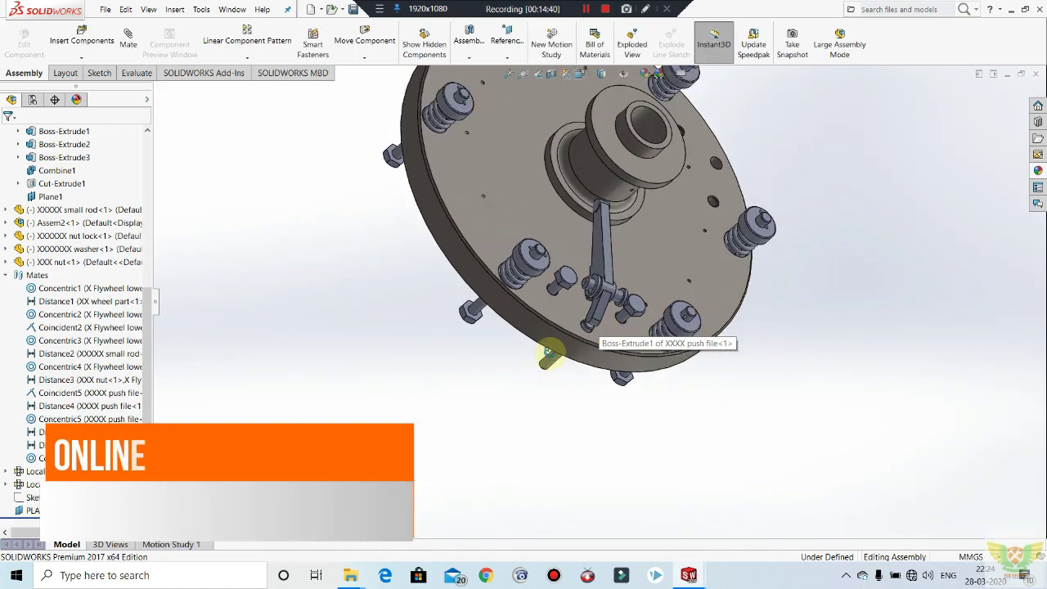
pyautogui.moveTo(548, 354)
pyautogui.mouseDown(button='middle')
pyautogui.moveTo(479, 292)
pyautogui.moveTo(523, 325)
pyautogui.moveTo(479, 292)
pyautogui.moveTo(475, 258)
pyautogui.moveTo(725, 210)
pyautogui.moveTo(696, 286)
pyautogui.moveTo(712, 286)
pyautogui.moveTo(709, 278)
pyautogui.moveTo(662, 320)
pyautogui.mouseUp(button='middle')
pyautogui.scroll(-2, 725, 253)
pyautogui.scroll(-2, 718, 296)
pyautogui.scroll(-2, 708, 276)
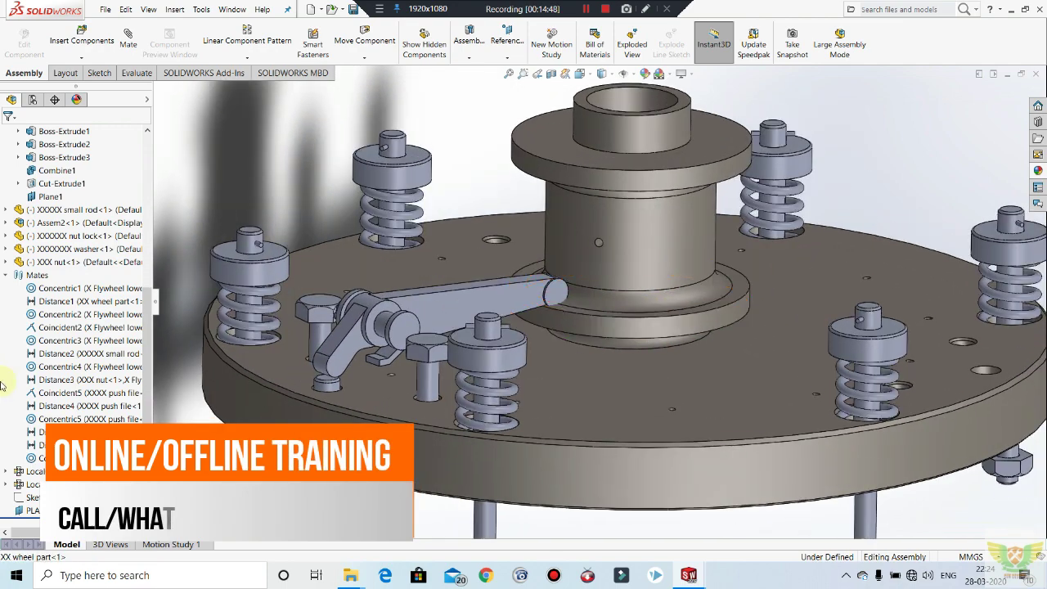
pyautogui.scroll(-1, 618, 292)
pyautogui.scroll(1, 635, 265)
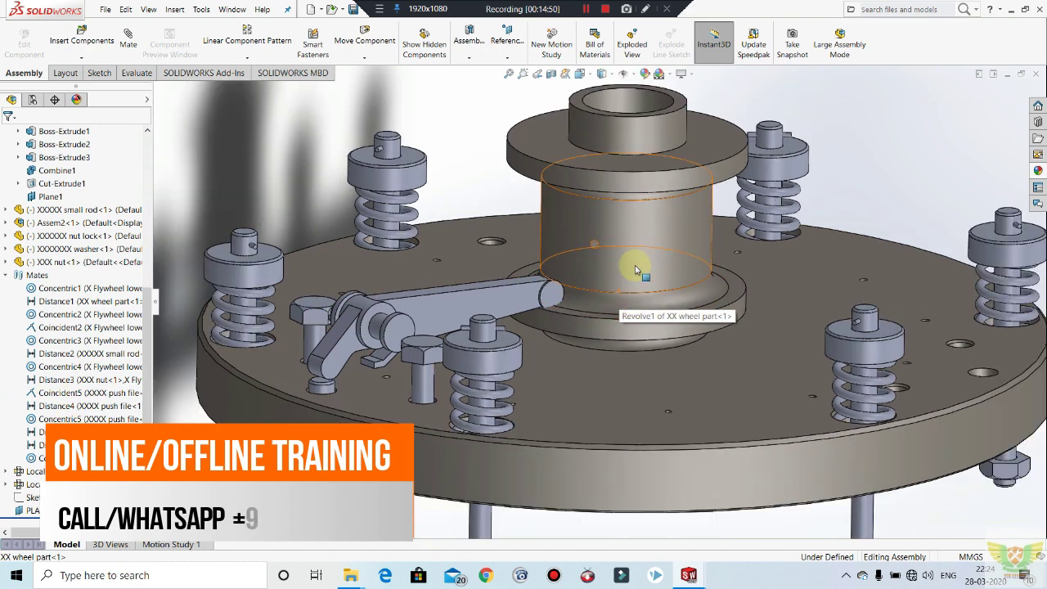
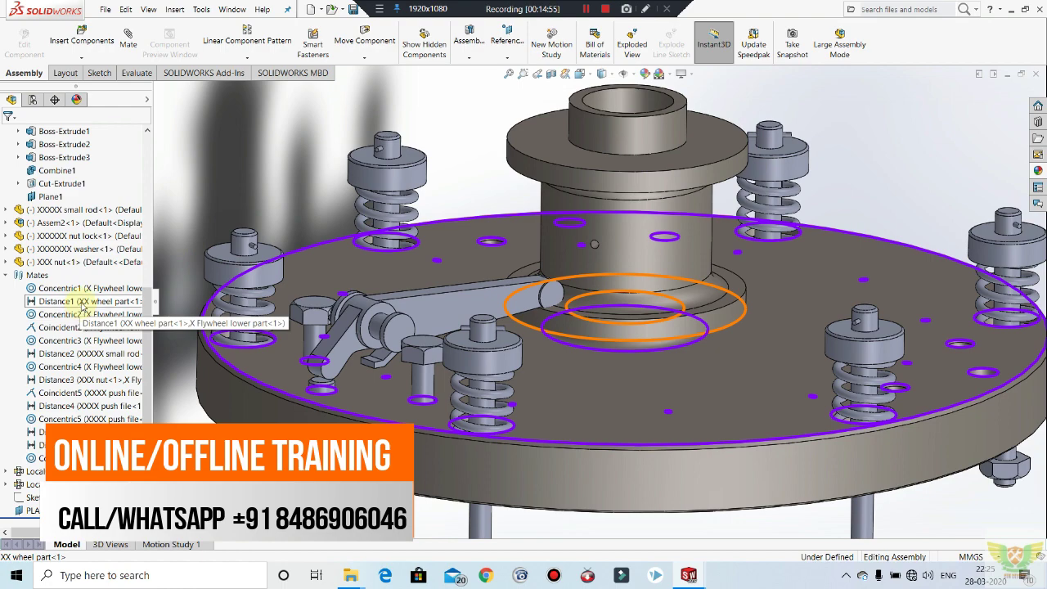
# Edit the Distance1 mate between the wheel part and flywheel lower part, entering a smaller distance.
pyautogui.click(84, 302)
pyautogui.moveTo(551, 293)
pyautogui.mouseDown(button='middle')
pyautogui.moveTo(553, 243)
pyautogui.moveTo(554, 294)
pyautogui.mouseUp(button='middle')
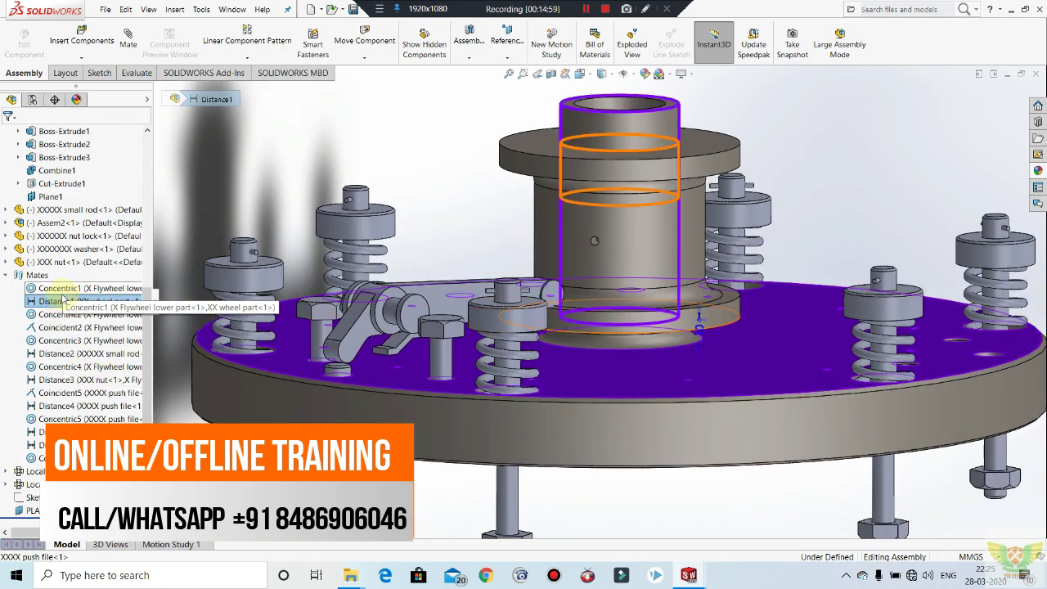
pyautogui.rightClick(72, 302)
pyautogui.click(80, 275)
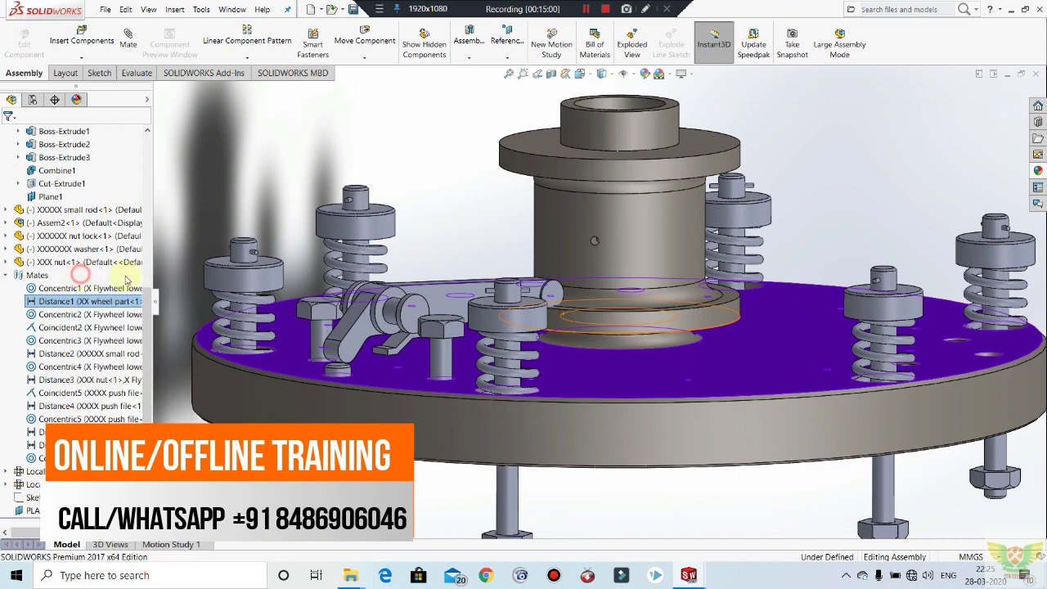
pyautogui.click(193, 326)
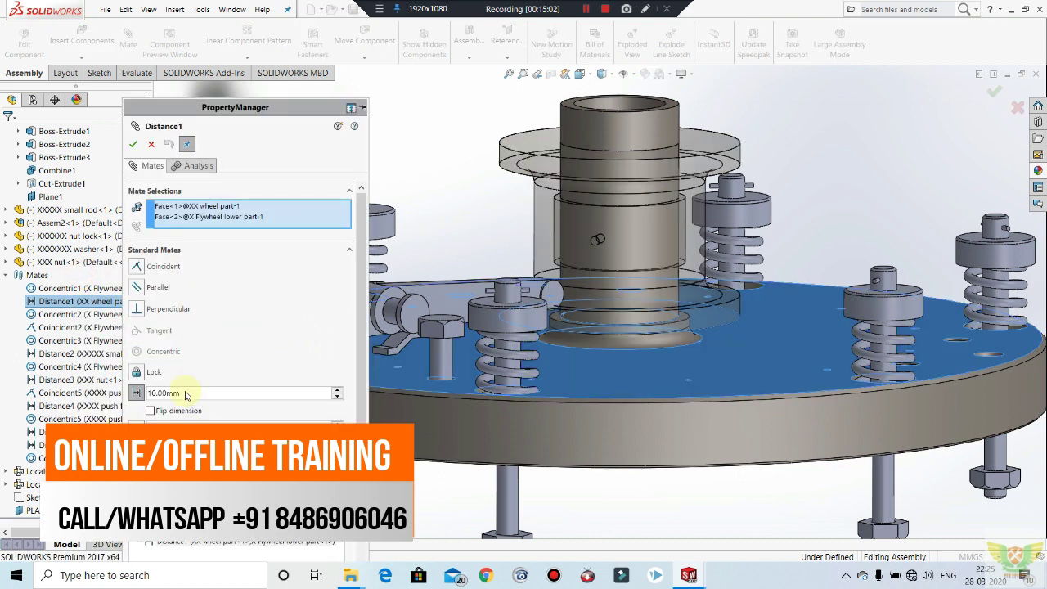
pyautogui.write('3')
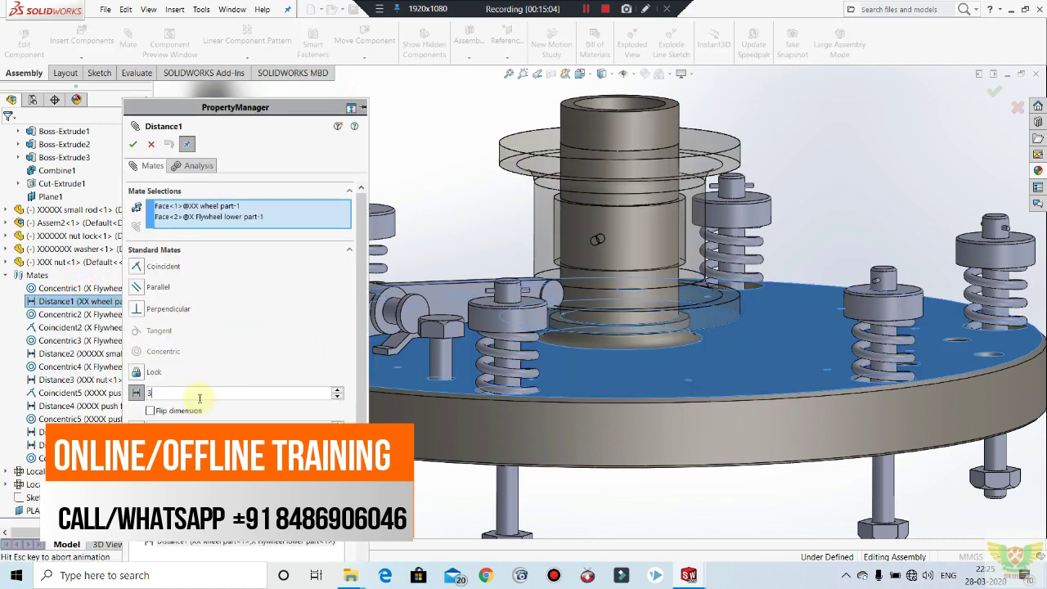
pyautogui.press('Return')
pyautogui.write('5')
pyautogui.press('Return')
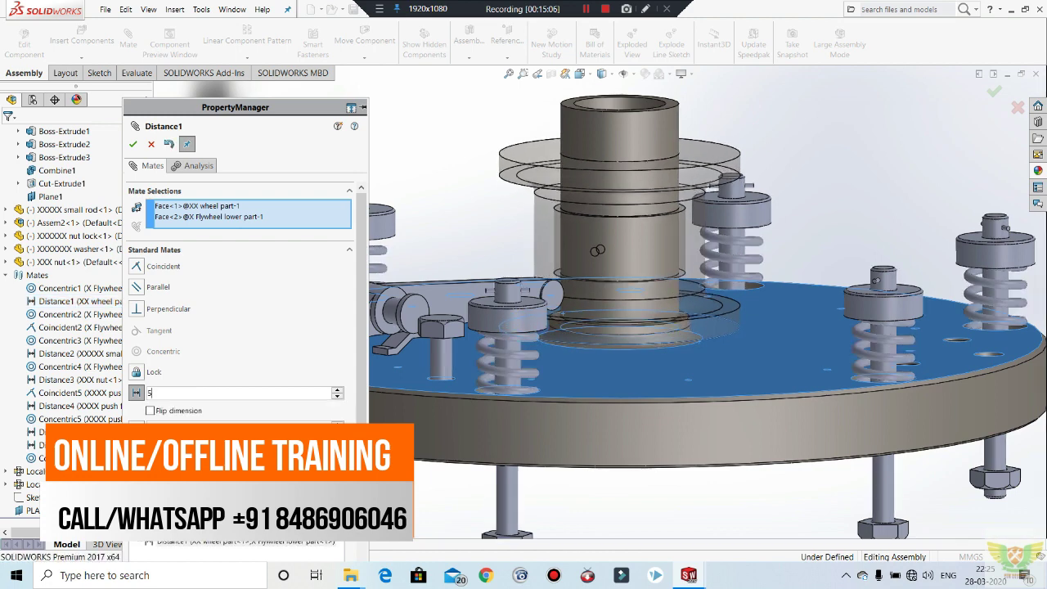
# Confirm the Distance1 mate at 8.00 mm and check the lowered wheel position.
pyautogui.moveTo(531, 328); pyautogui.dragTo(519, 320, button='middle')
pyautogui.write('8')
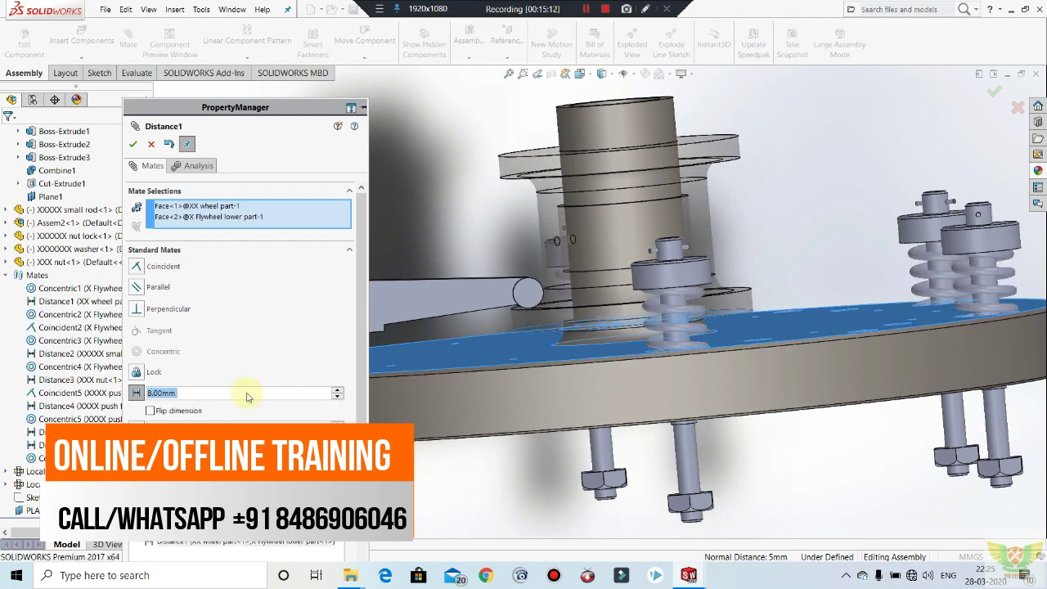
pyautogui.click(133, 145)
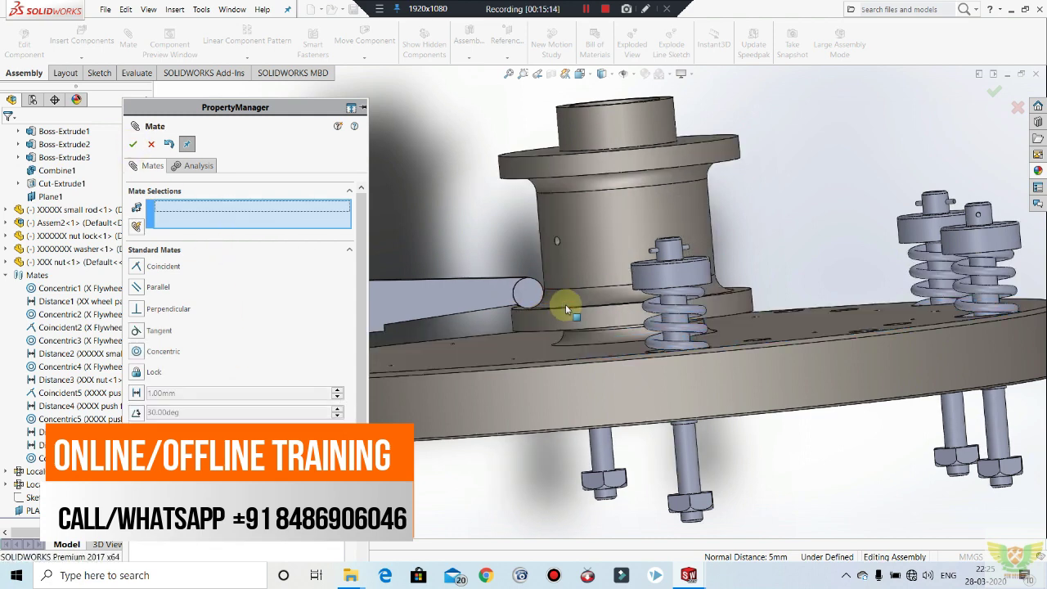
pyautogui.moveTo(566, 304); pyautogui.dragTo(629, 353, button='middle')
pyautogui.click(135, 145)
pyautogui.scroll(3, 603, 303)
pyautogui.scroll(3, 626, 360)
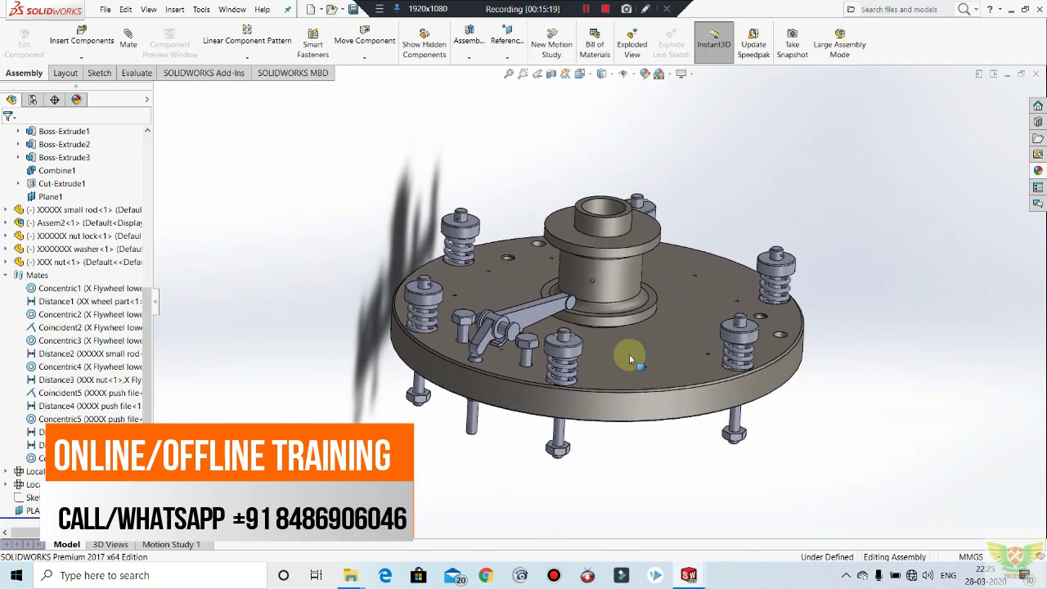
pyautogui.scroll(-2, 577, 316)
pyautogui.scroll(-3, 590, 316)
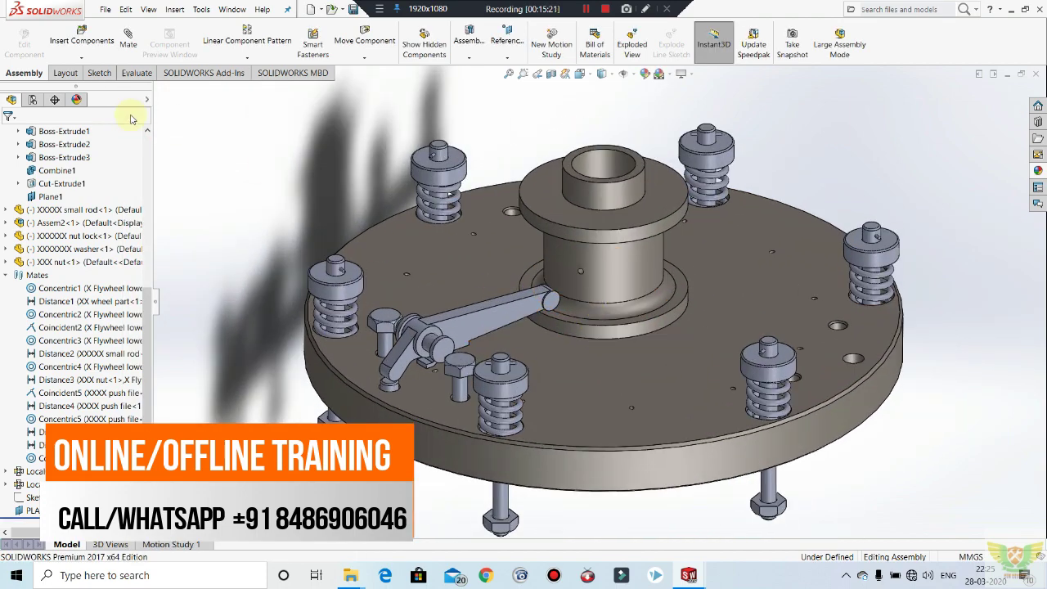
# Run Interference Detection on Assem1, inspect the 1853.54 mm³ ring at the shaft base, then close it.
pyautogui.click(131, 74)
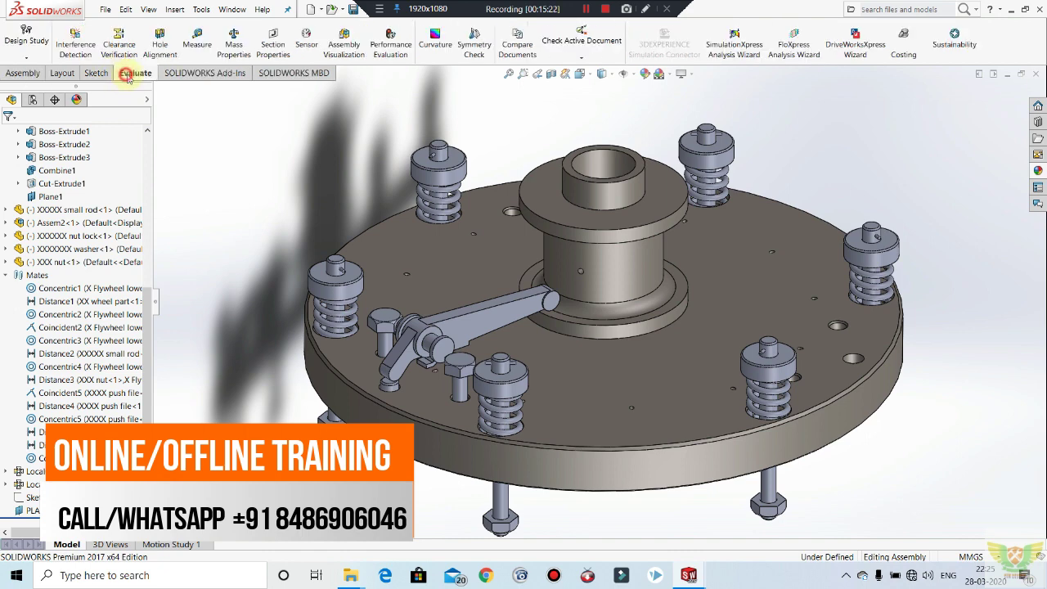
pyautogui.click(74, 36)
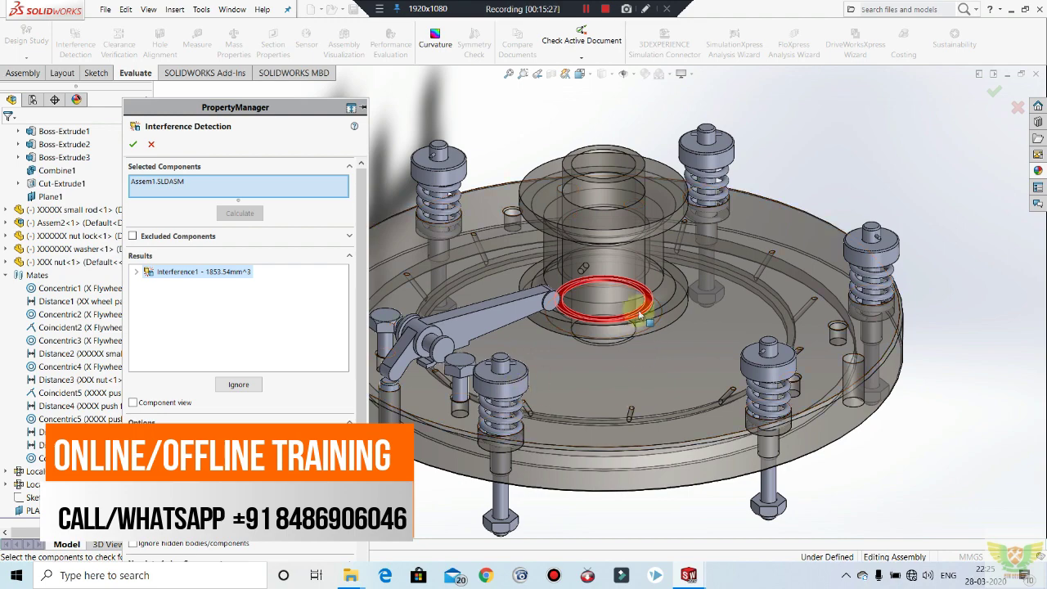
pyautogui.scroll(2, 641, 314)
pyautogui.scroll(2, 626, 305)
pyautogui.scroll(2, 610, 297)
pyautogui.scroll(1, 595, 285)
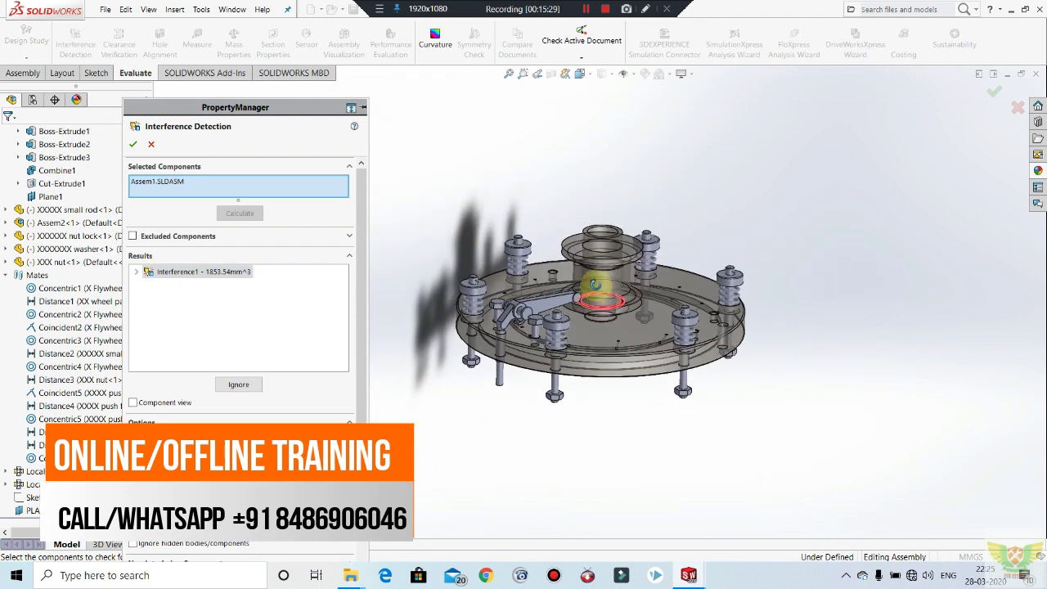
pyautogui.scroll(-2, 593, 287)
pyautogui.scroll(-2, 585, 296)
pyautogui.scroll(-3, 579, 305)
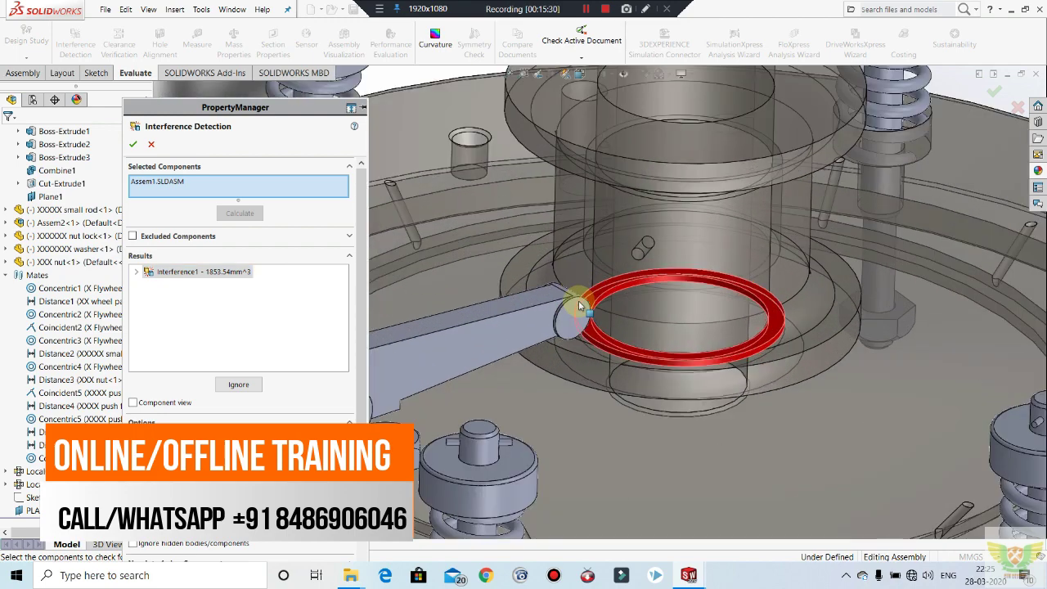
pyautogui.click(151, 145)
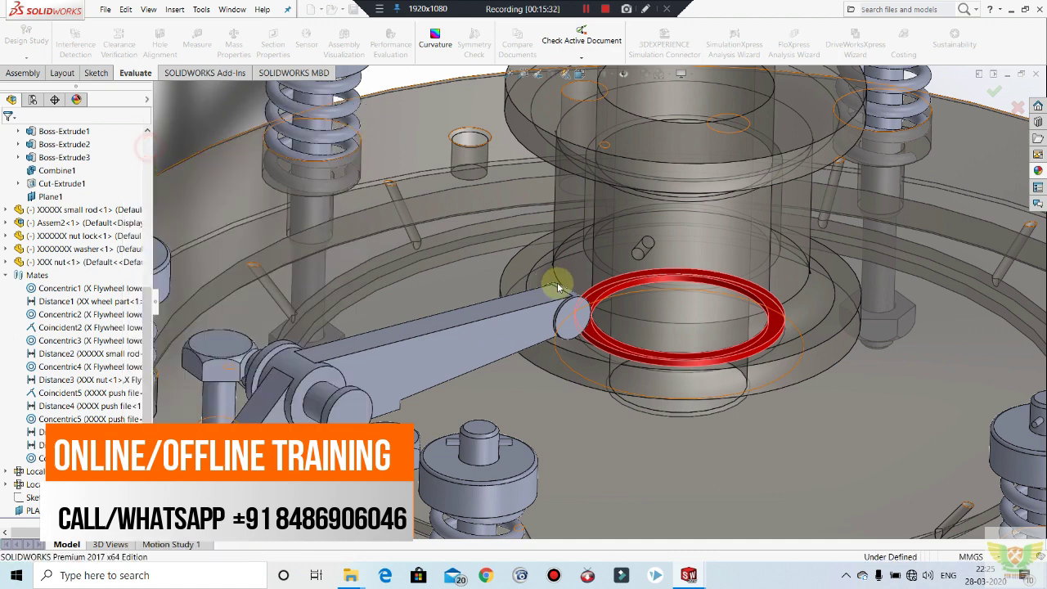
pyautogui.scroll(2, 561, 280)
pyautogui.scroll(2, 661, 250)
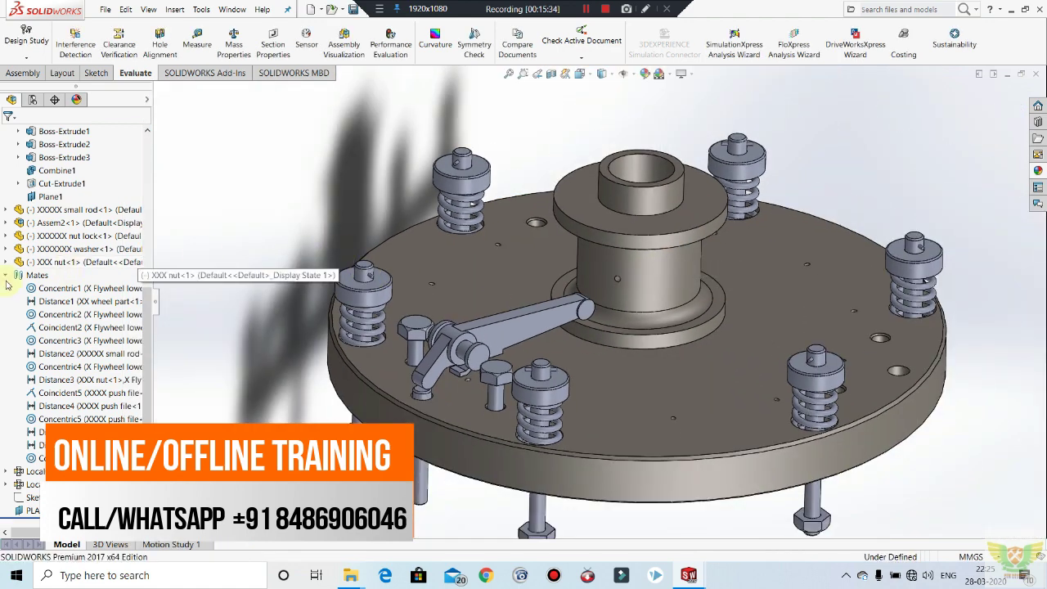
# Collapse the tree folders and hide the wheel part to expose the shaft.
pyautogui.click(6, 276)
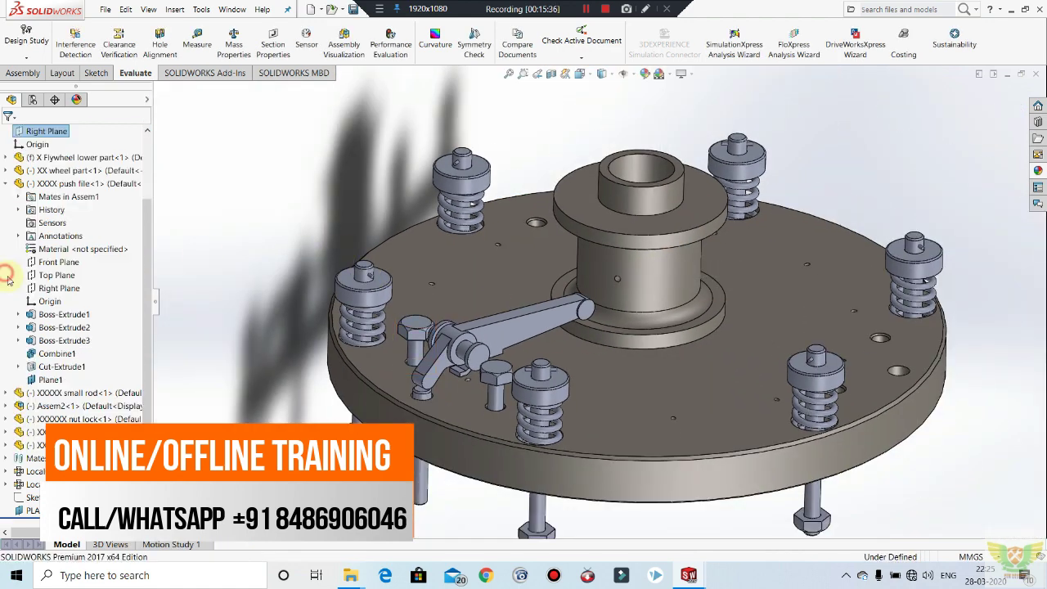
pyautogui.click(6, 183)
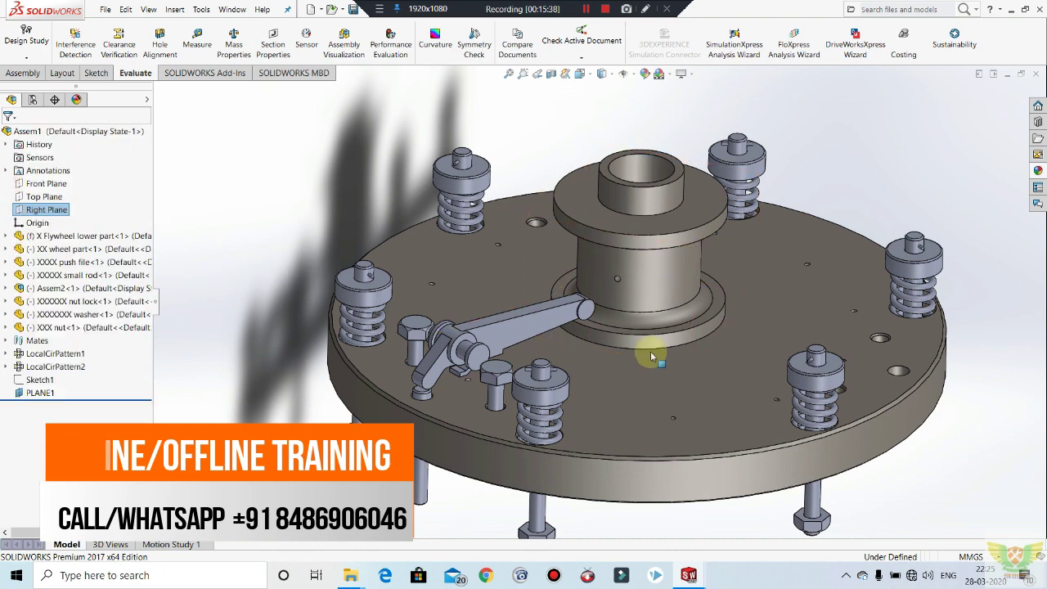
pyautogui.click(624, 272)
pyautogui.rightClick(622, 272)
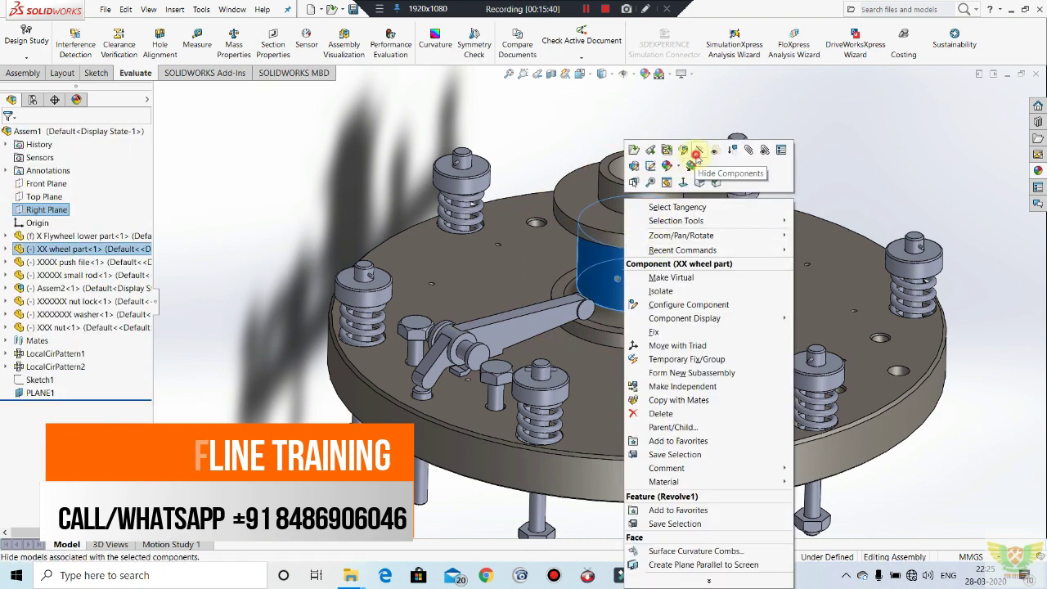
pyautogui.click(694, 159)
pyautogui.scroll(2, 619, 334)
pyautogui.scroll(2, 619, 343)
# Start in-place editing of the flywheel lower part within the assembly.
pyautogui.click(614, 374)
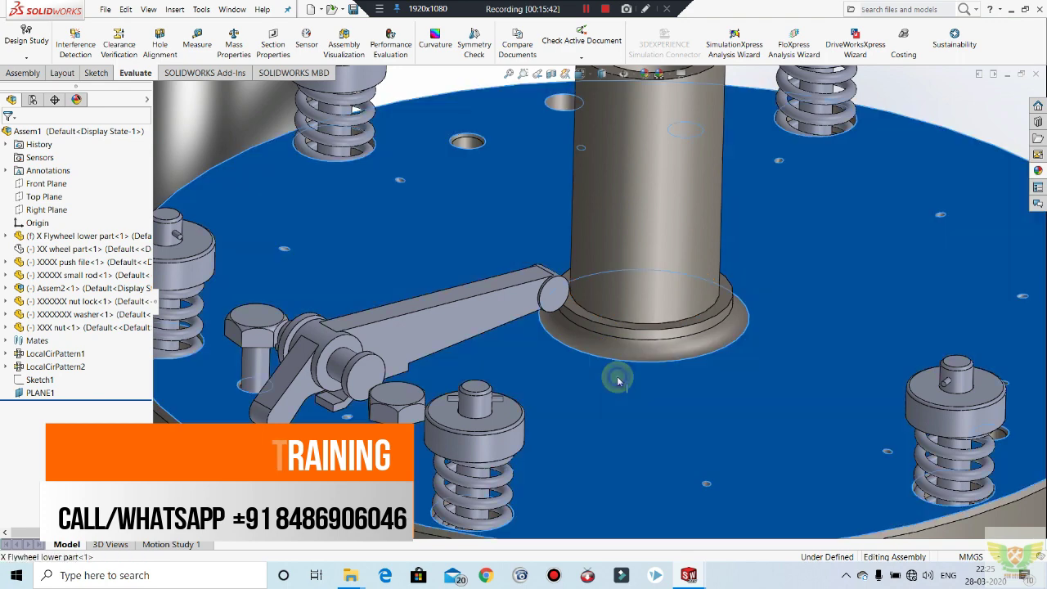
pyautogui.rightClick(618, 375)
pyautogui.click(677, 163)
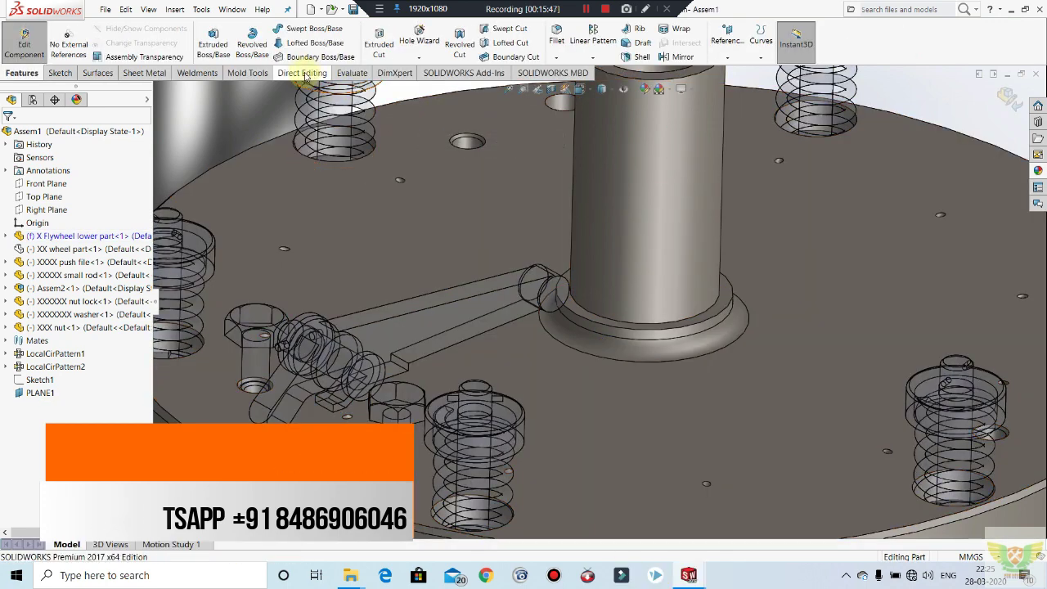
pyautogui.click(301, 72)
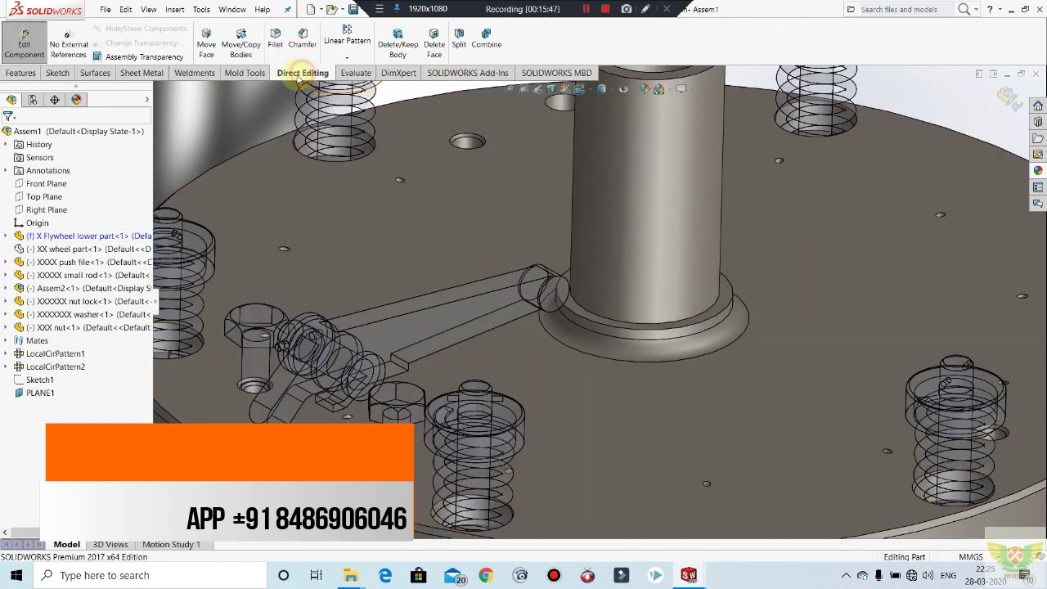
pyautogui.rightClick(544, 72)
pyautogui.click(316, 72)
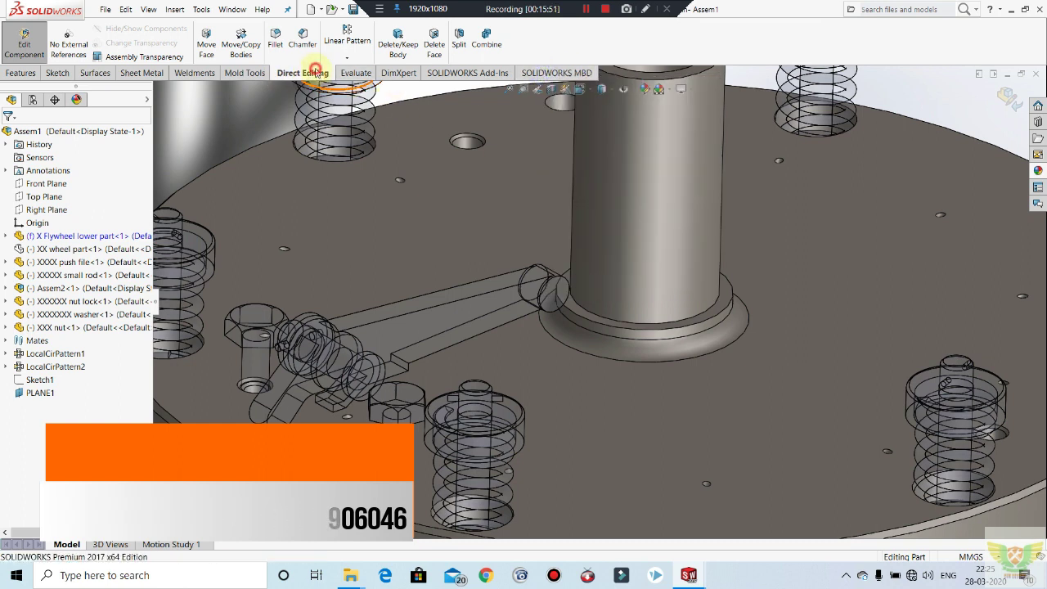
# Move the shaft-base ring face 3.00 mm in the flipped direction, then exit part editing.
pyautogui.click(206, 42)
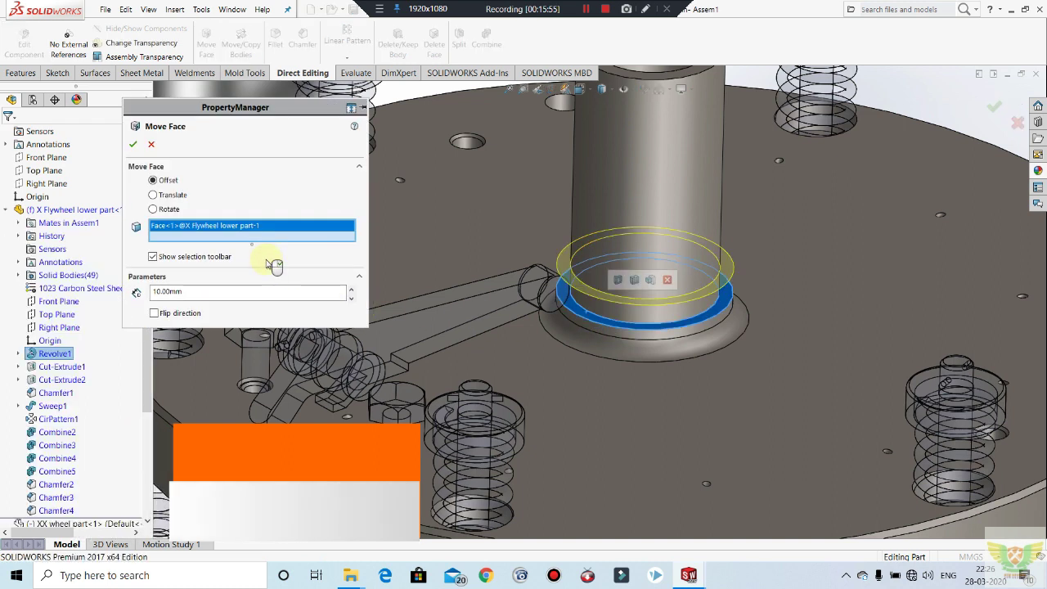
pyautogui.click(188, 291)
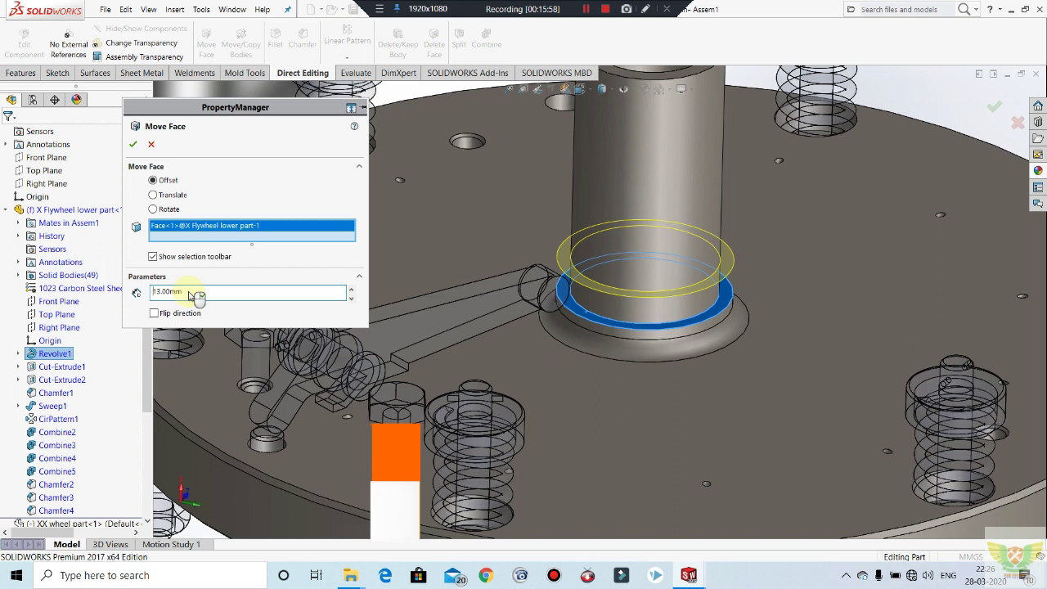
pyautogui.write('3')
pyautogui.press('Return')
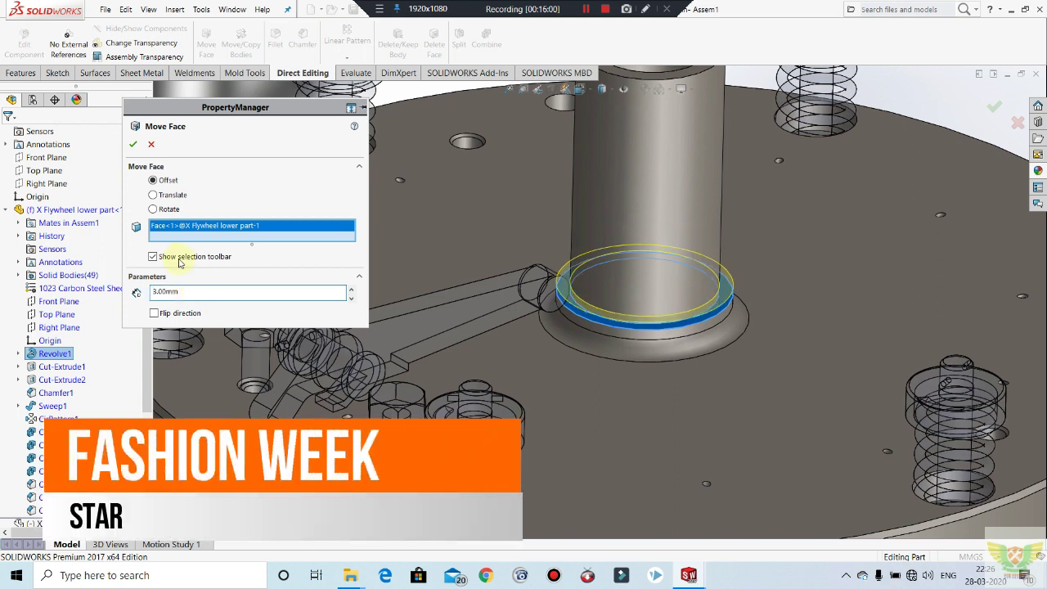
pyautogui.click(154, 314)
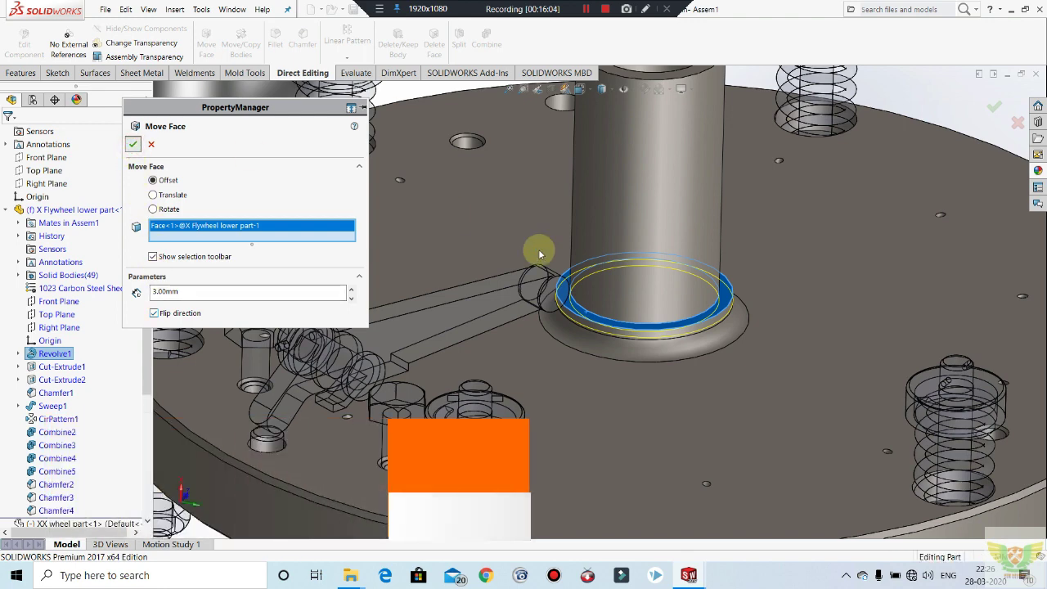
pyautogui.press('Return')
pyautogui.scroll(-2, 630, 310)
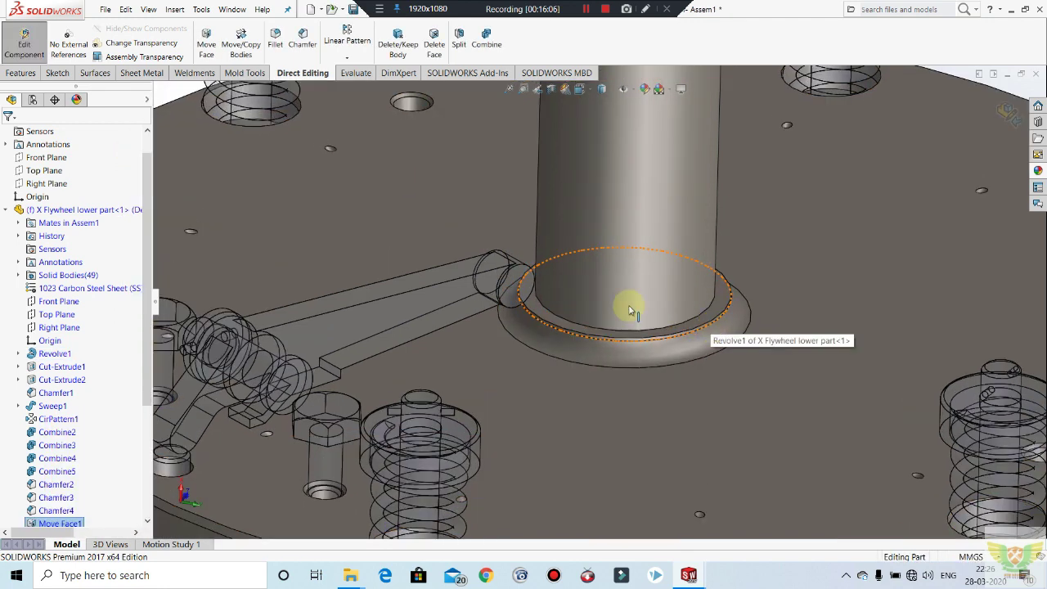
pyautogui.click(27, 41)
# Show the XX wheel part again on the central tube.
pyautogui.scroll(2, 573, 268)
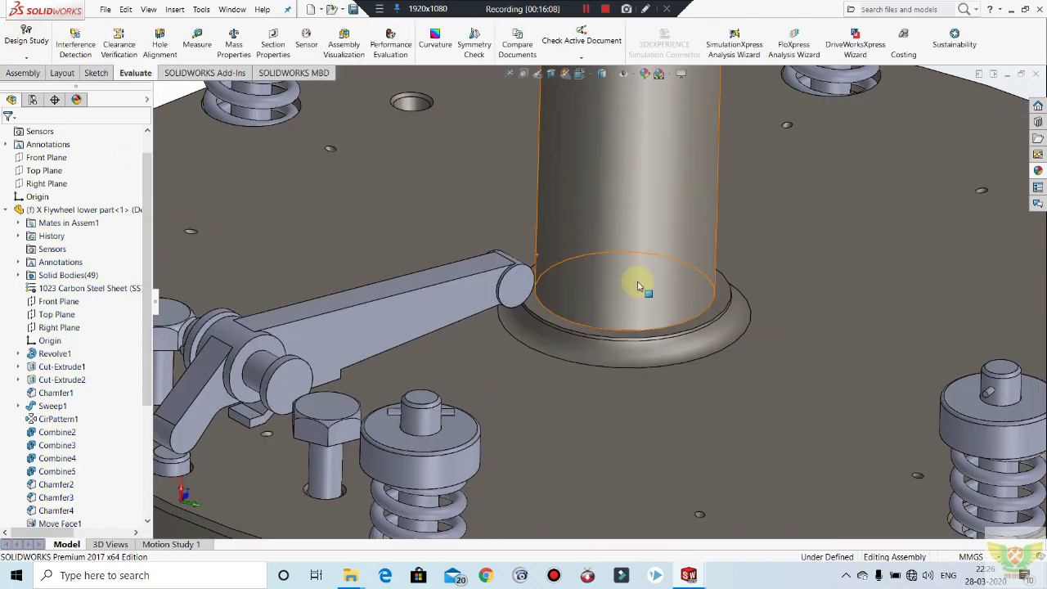
pyautogui.scroll(2, 636, 283)
pyautogui.scroll(2, 636, 283)
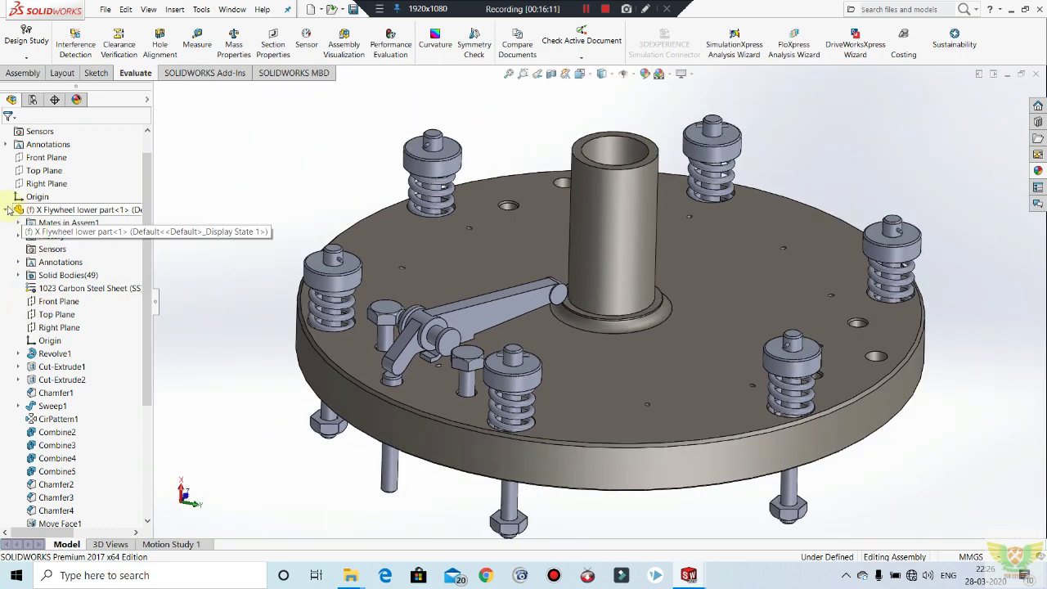
pyautogui.click(6, 210)
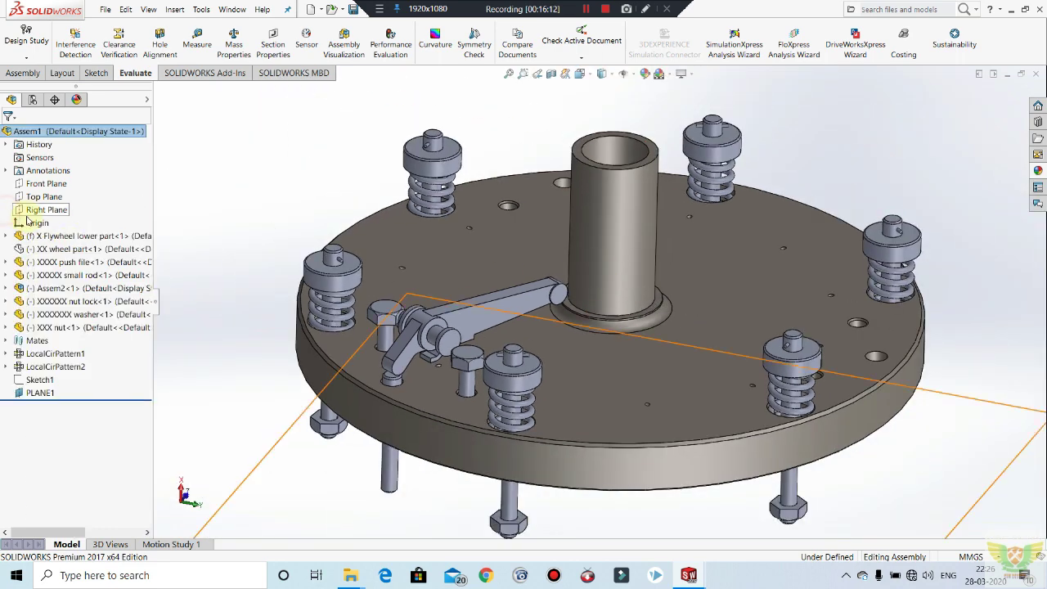
pyautogui.rightClick(72, 250)
pyautogui.click(121, 219)
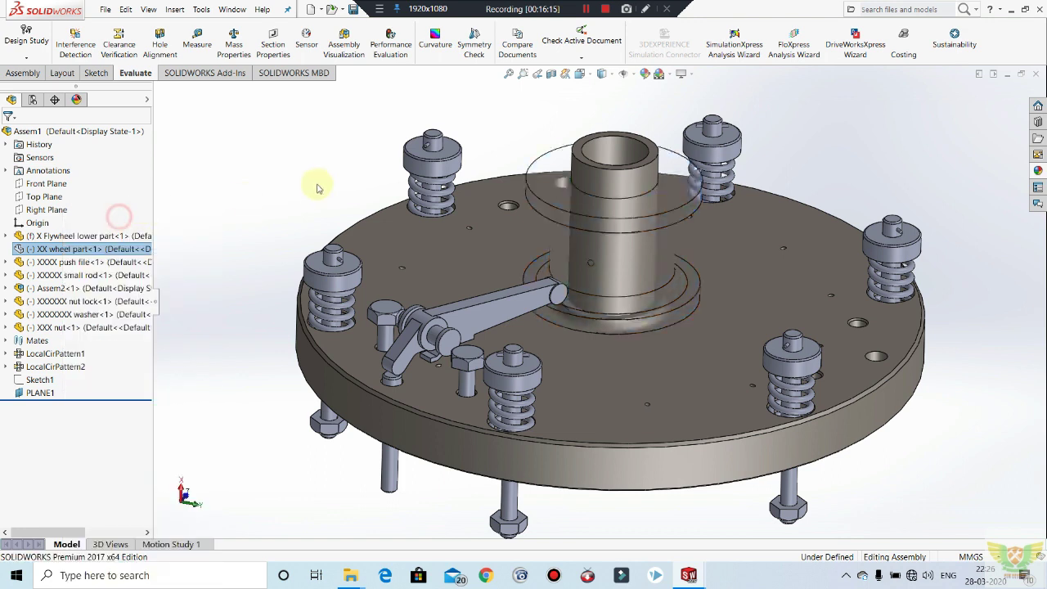
# Rerun Interference Detection, which finds no interferences, and save all modified documents.
pyautogui.click(75, 45)
pyautogui.click(240, 214)
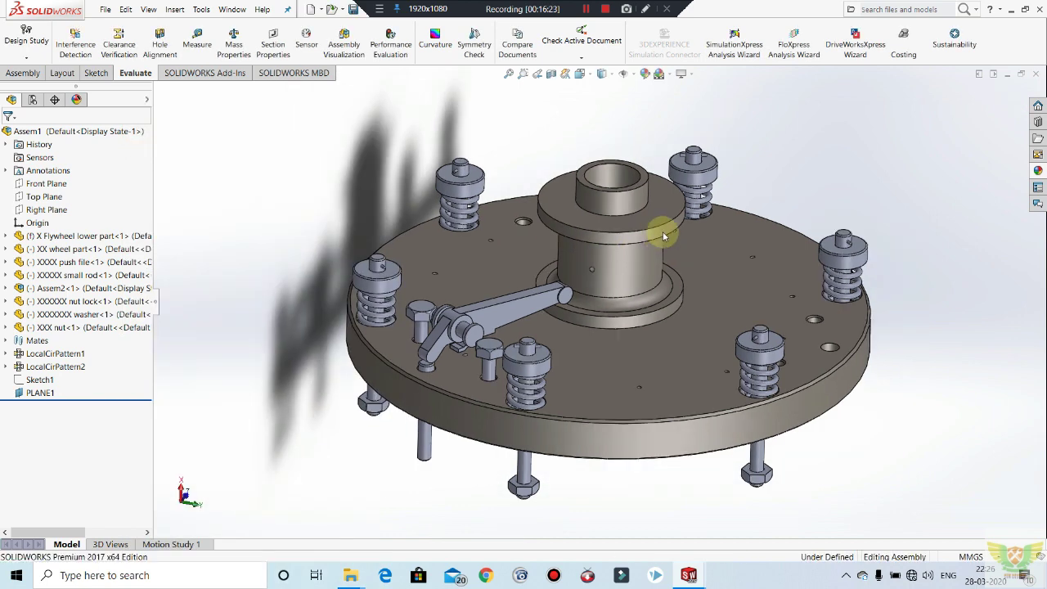
pyautogui.hotkey('ctrl', 's')
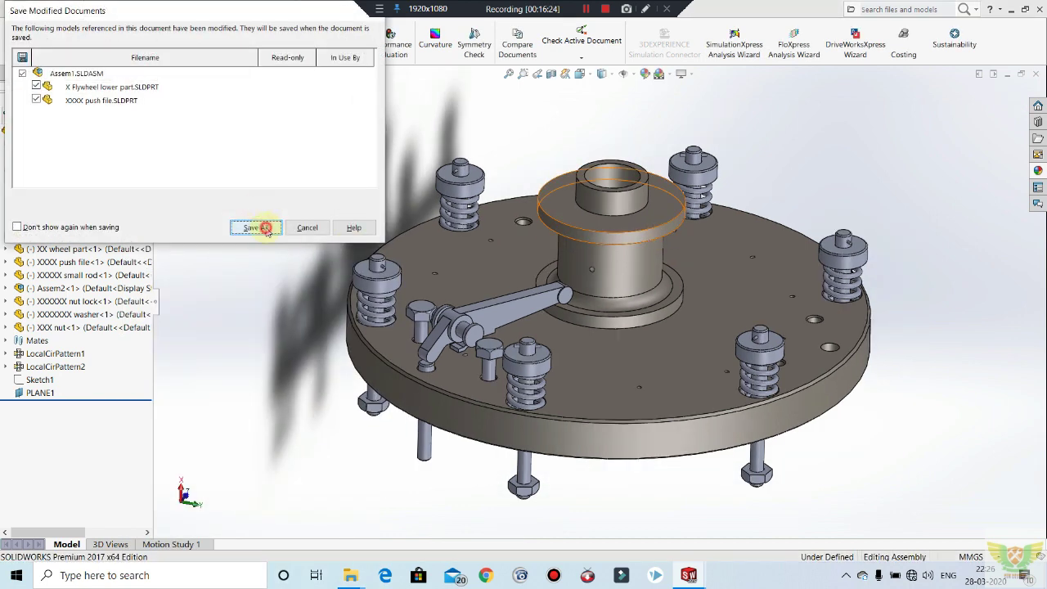
pyautogui.click(265, 227)
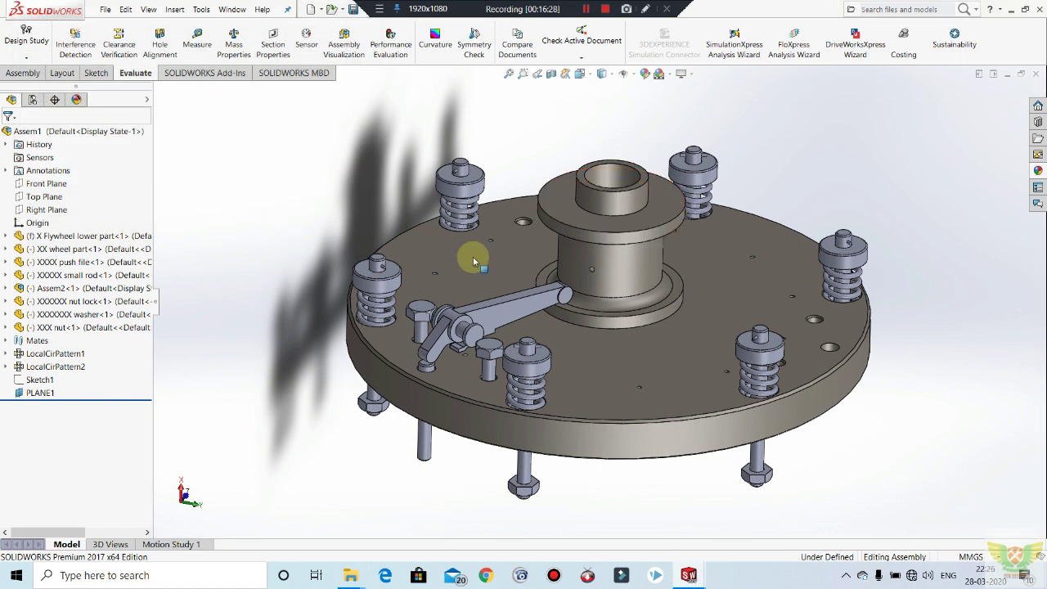
# Edit the XX wheel part and chamfer its top and lower flange edges by 1 mm.
pyautogui.click(646, 248)
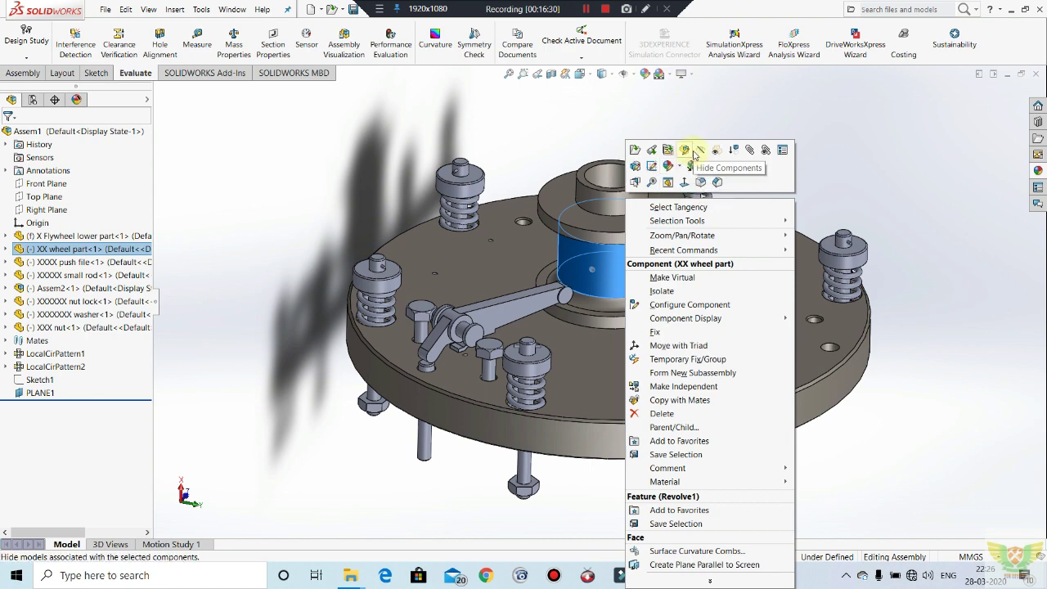
pyautogui.click(687, 151)
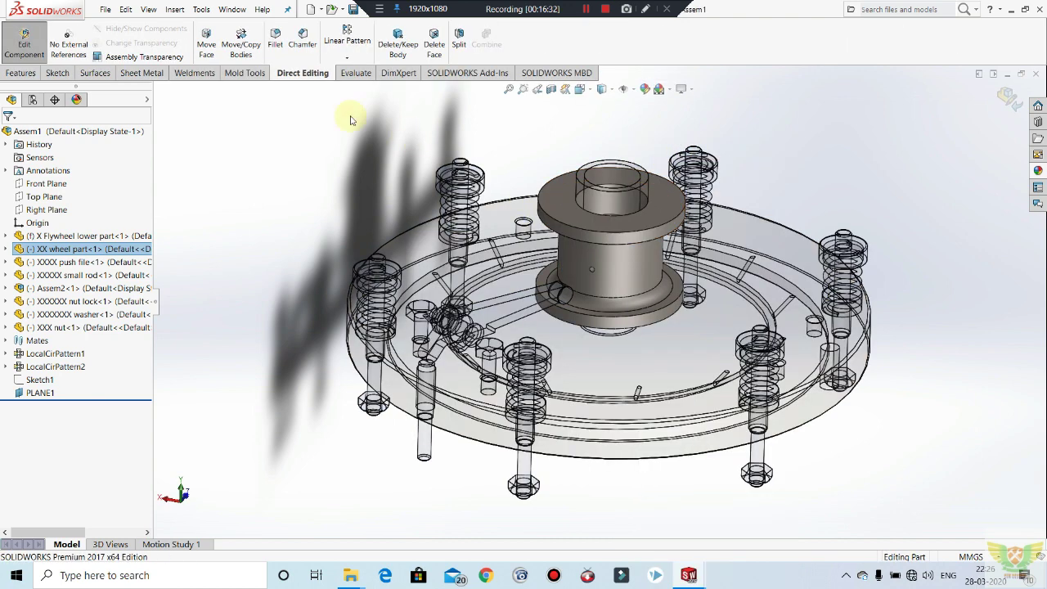
pyautogui.click(583, 222)
pyautogui.click(578, 329)
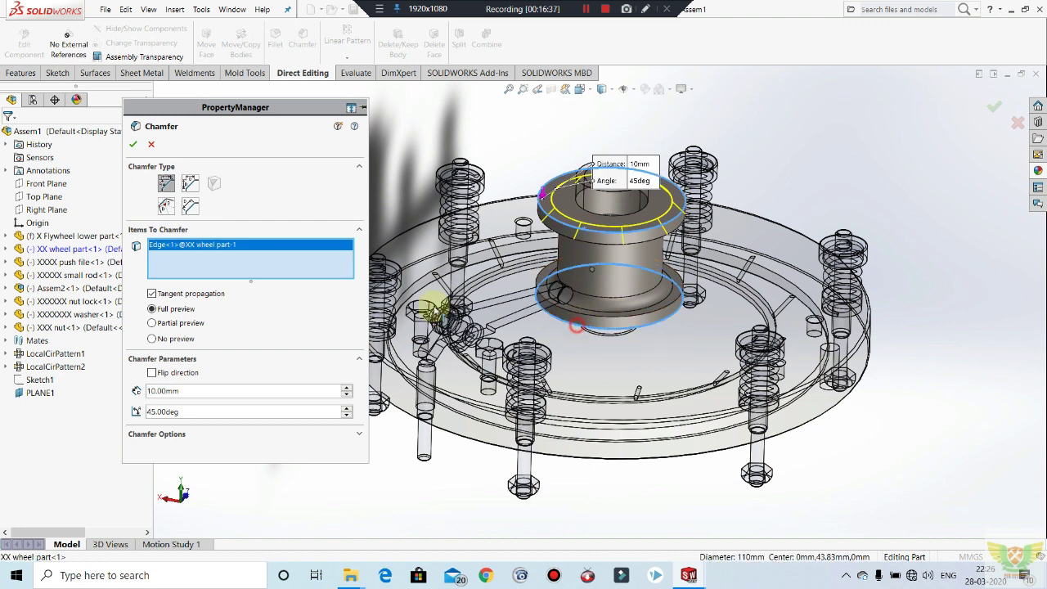
pyautogui.write('1')
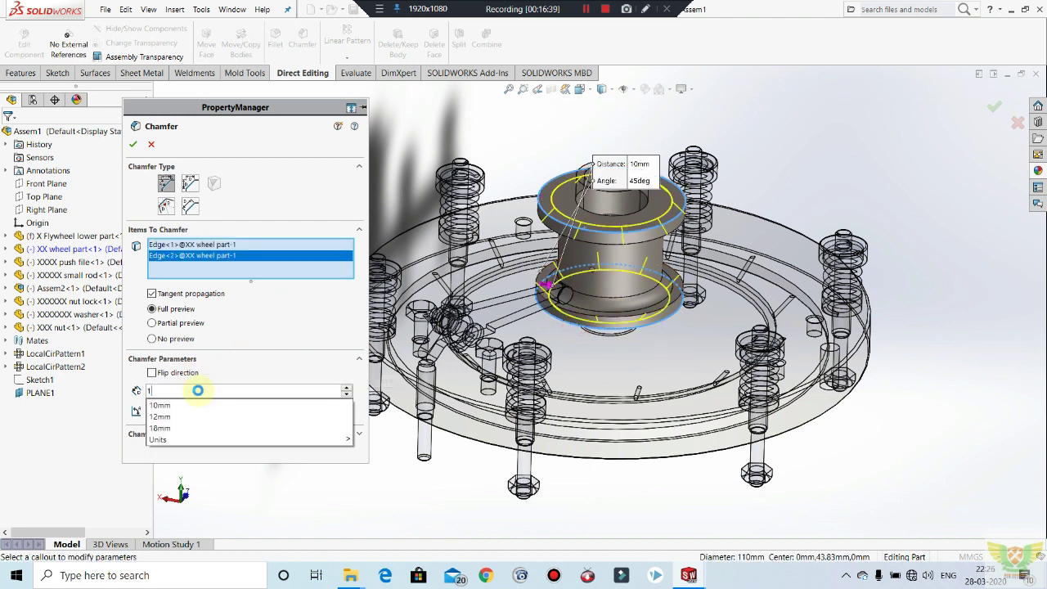
pyautogui.press('Return')
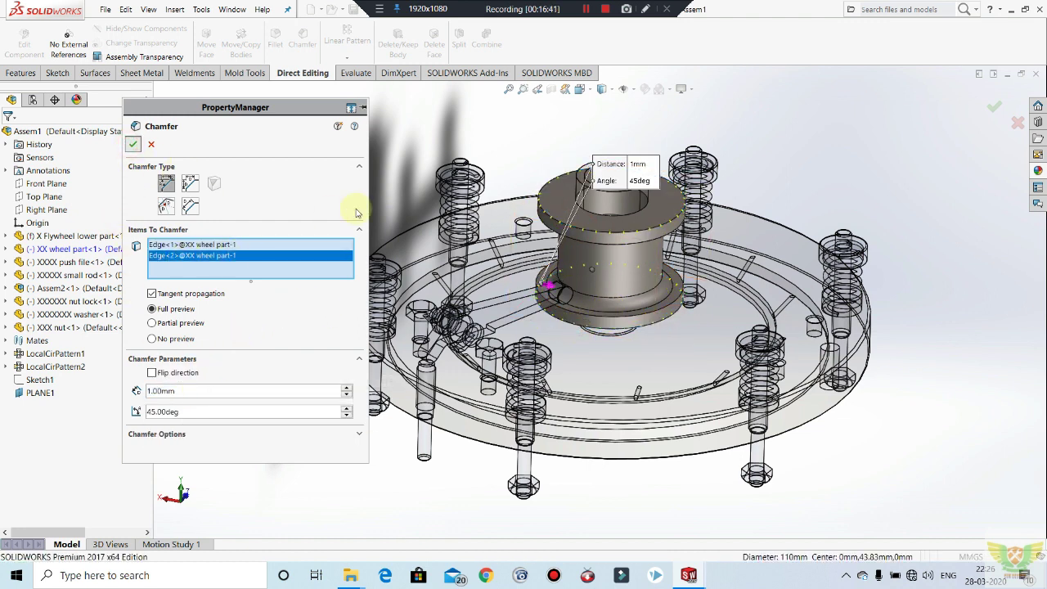
# Return to the assembly, then rebuild and save all modified documents.
pyautogui.click(24, 40)
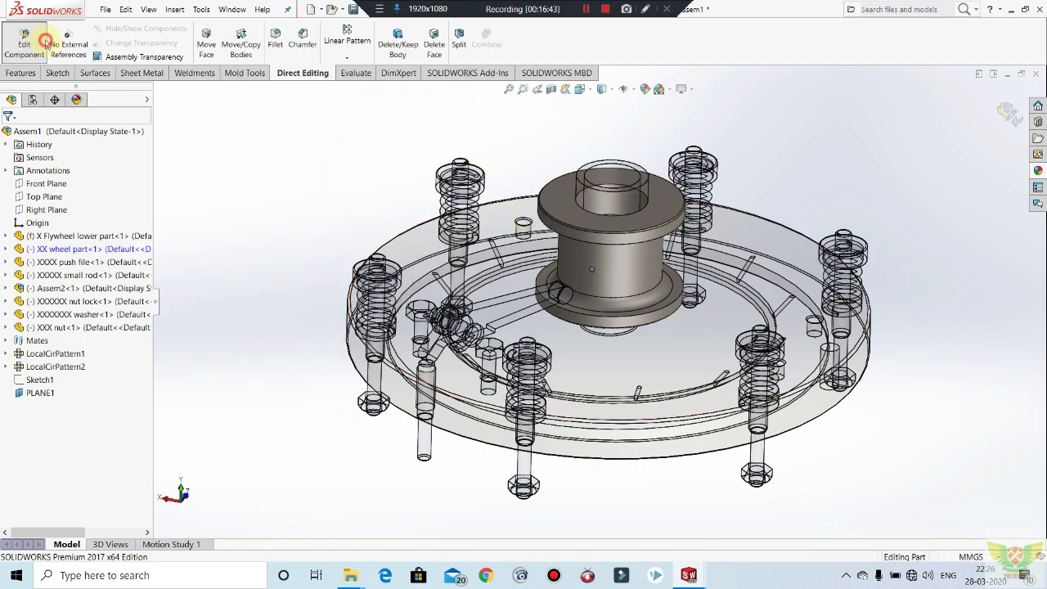
pyautogui.hotkey('ctrl', 's')
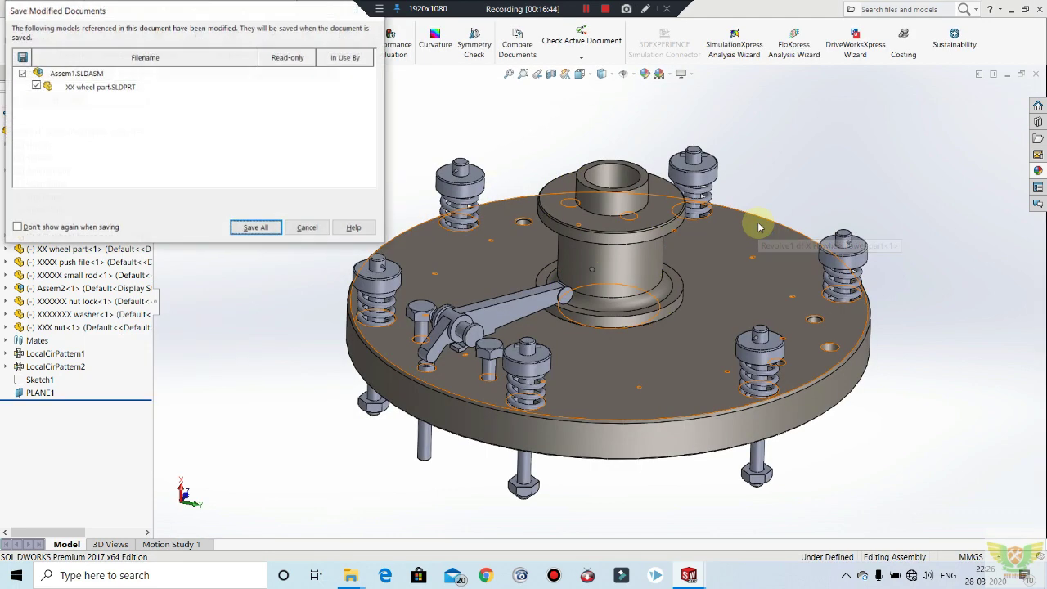
pyautogui.click(270, 229)
pyautogui.click(513, 239)
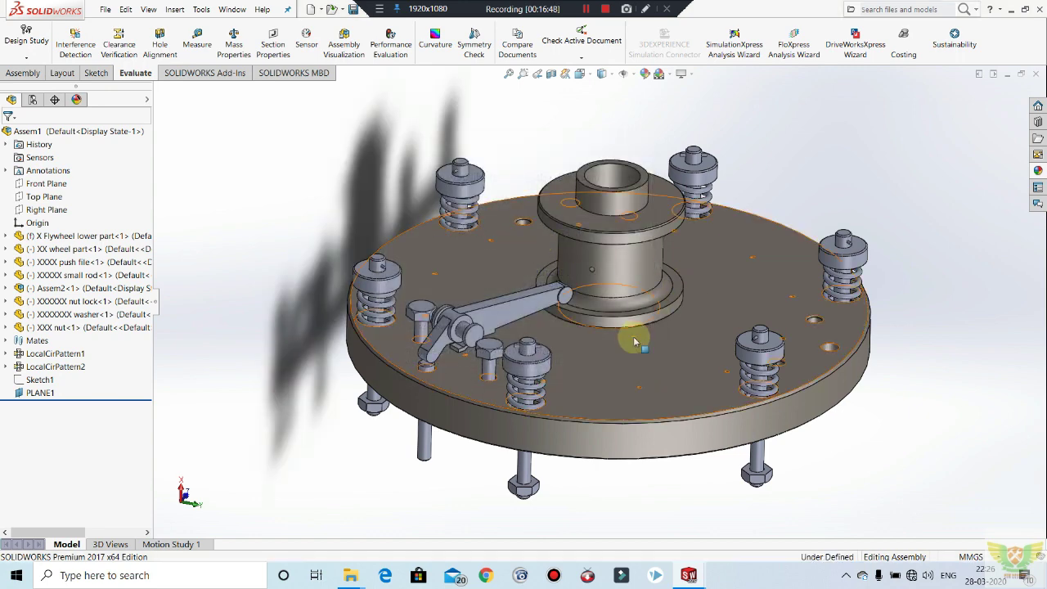
pyautogui.moveTo(663, 317)
pyautogui.mouseDown(button='middle')
pyautogui.moveTo(670, 302)
pyautogui.moveTo(647, 355)
pyautogui.moveTo(669, 357)
pyautogui.moveTo(668, 341)
pyautogui.moveTo(649, 306)
pyautogui.moveTo(639, 315)
pyautogui.moveTo(740, 208)
pyautogui.mouseUp(button='middle')
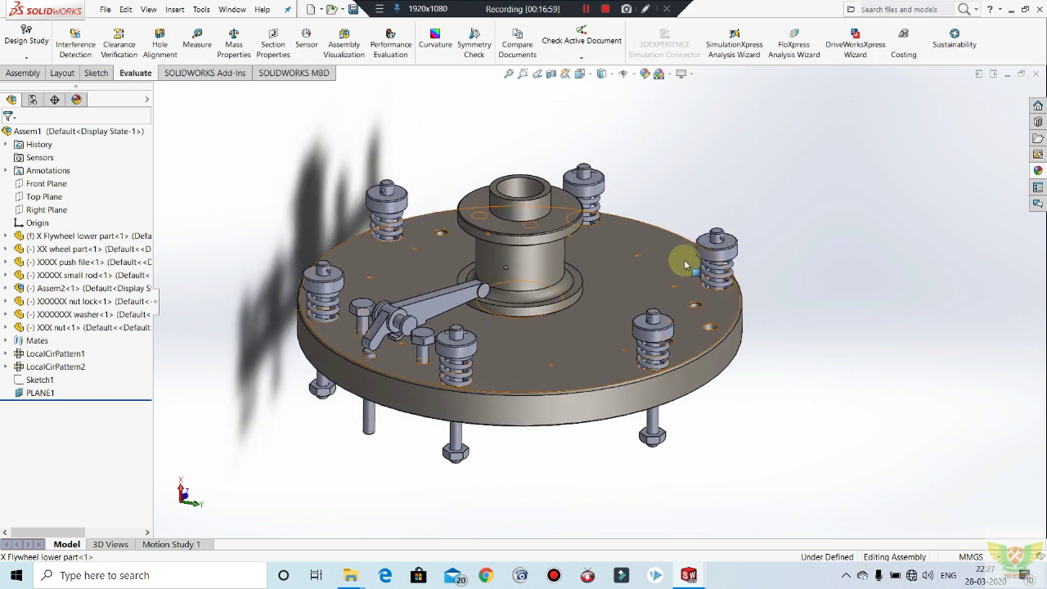
pyautogui.moveTo(655, 251)
pyautogui.mouseDown(button='middle')
pyautogui.moveTo(587, 234)
pyautogui.moveTo(594, 226)
pyautogui.moveTo(525, 279)
pyautogui.mouseUp(button='middle')
pyautogui.moveTo(390, 323)
pyautogui.mouseDown(button='middle')
pyautogui.moveTo(433, 175)
pyautogui.moveTo(416, 292)
pyautogui.mouseUp(button='middle')
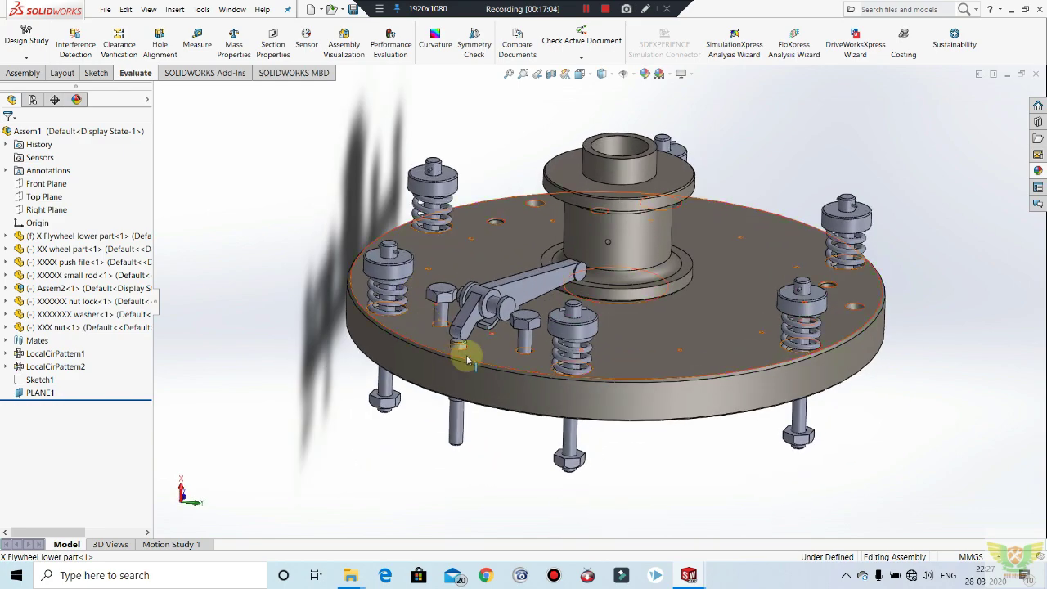
pyautogui.scroll(-1, 498, 393)
pyautogui.scroll(-3, 498, 393)
pyautogui.scroll(3, 572, 360)
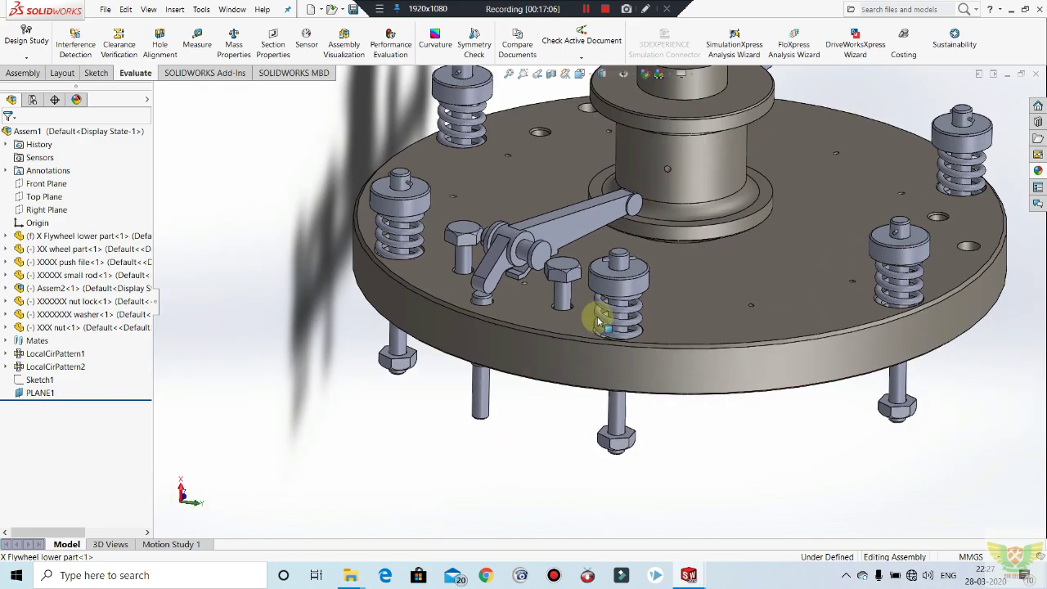
pyautogui.scroll(1, 731, 188)
pyautogui.scroll(2, 767, 187)
pyautogui.scroll(-2, 766, 187)
pyautogui.scroll(-1, 646, 289)
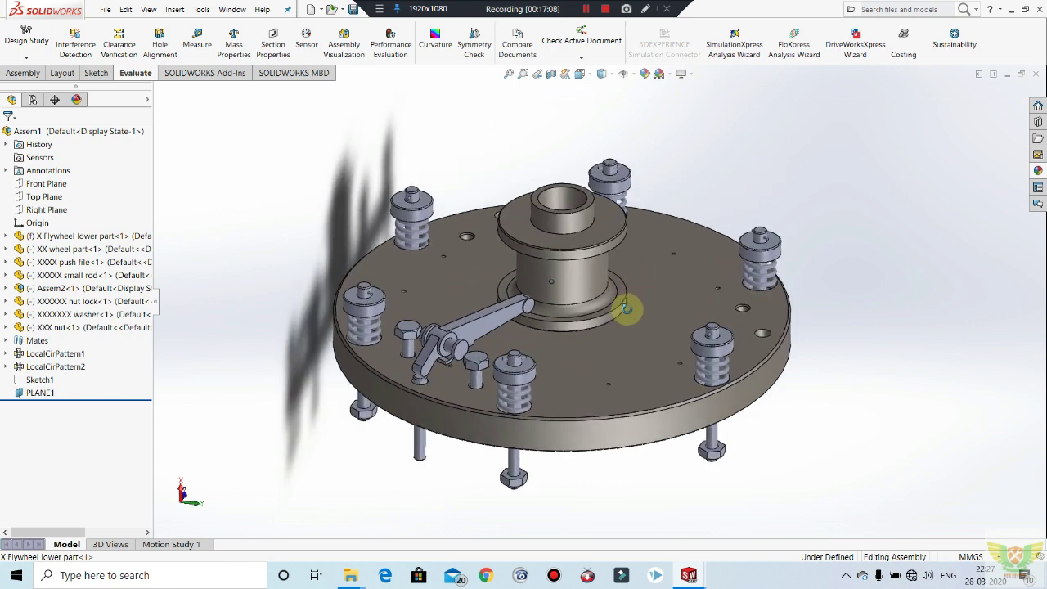
pyautogui.scroll(-2, 507, 324)
pyautogui.scroll(-1, 532, 278)
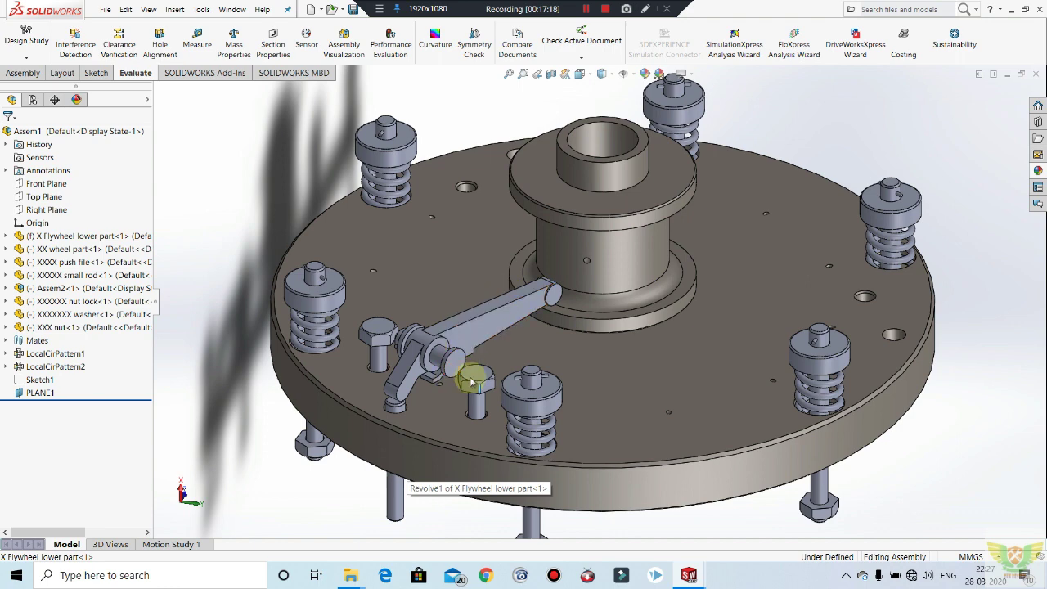
pyautogui.scroll(1, 549, 292)
pyautogui.scroll(1, 544, 309)
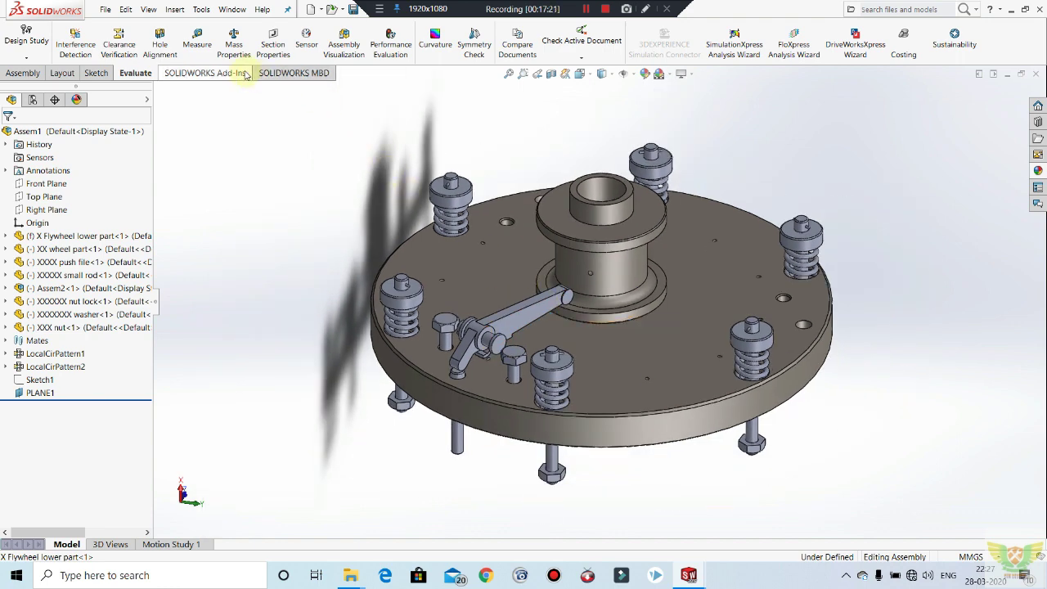
# Start a circular component pattern of the nut, push-file arm, nut lock, second nut, small rod and washer.
pyautogui.click(25, 74)
pyautogui.click(247, 57)
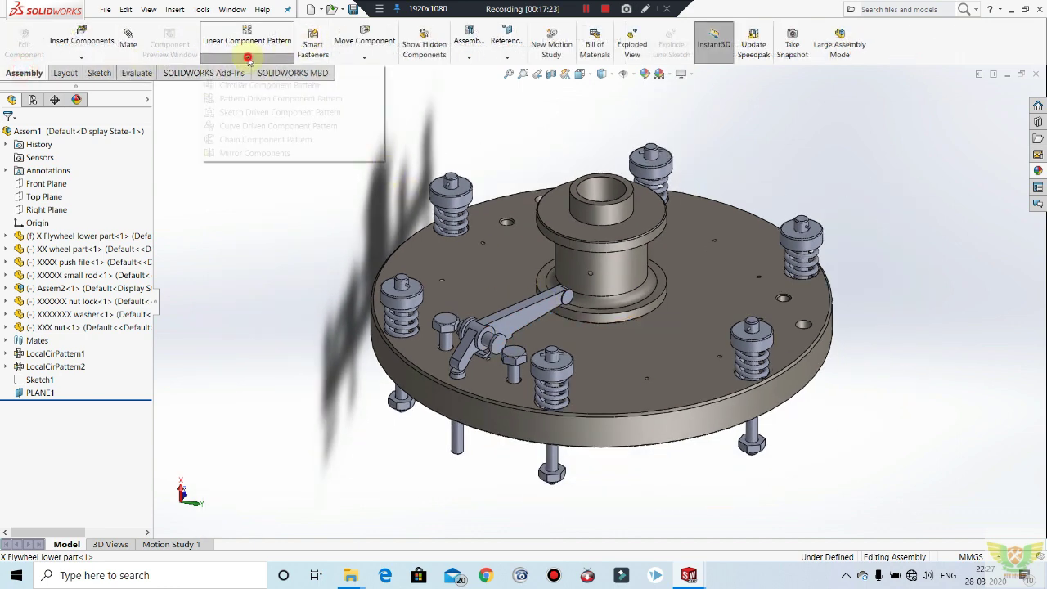
pyautogui.click(264, 85)
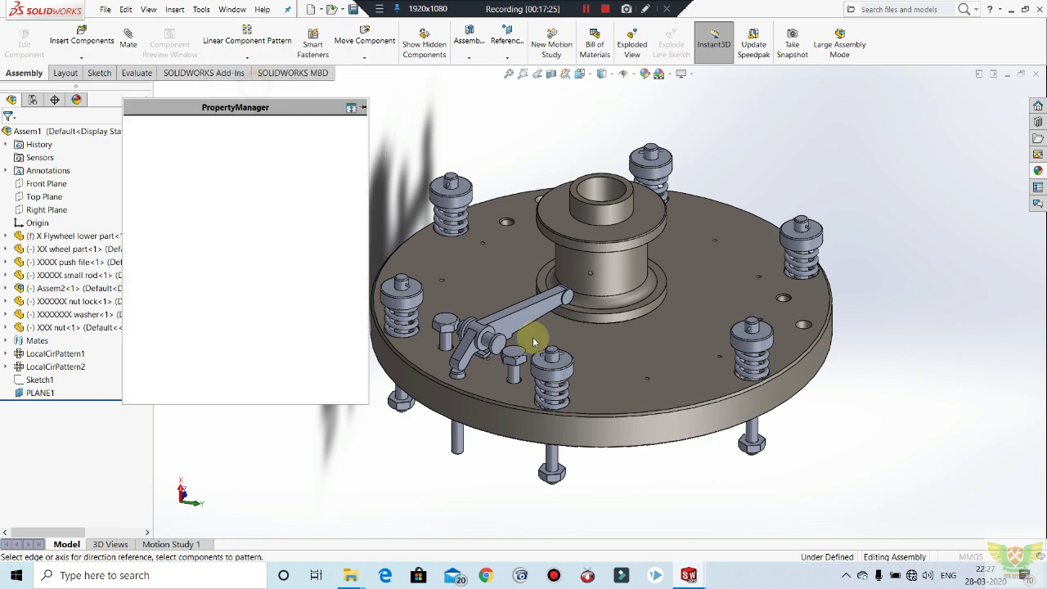
pyautogui.scroll(-1, 468, 339)
pyautogui.scroll(-1, 460, 318)
pyautogui.click(461, 318)
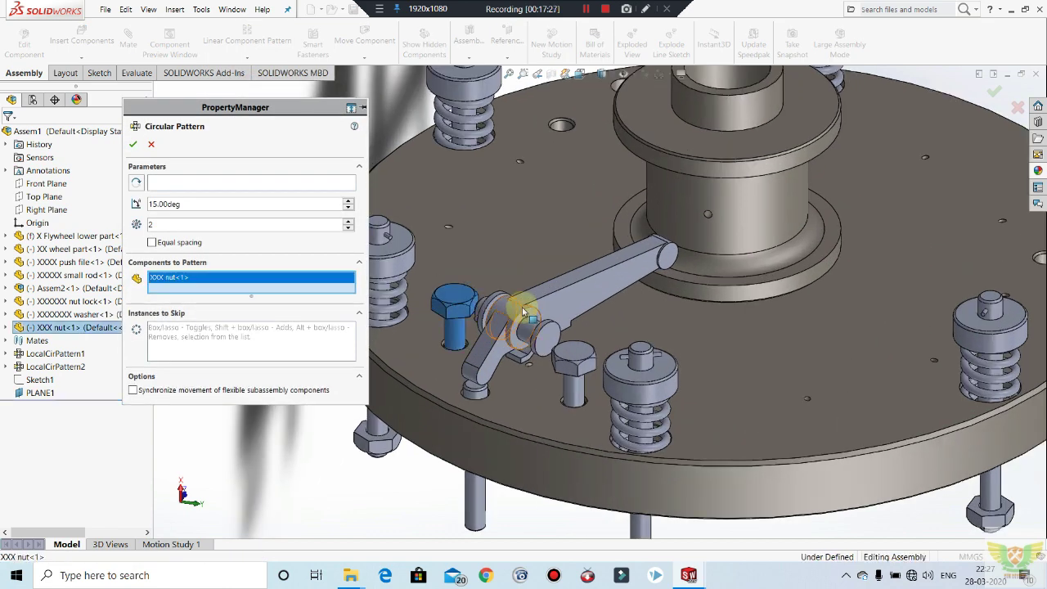
pyautogui.click(530, 321)
pyautogui.click(542, 342)
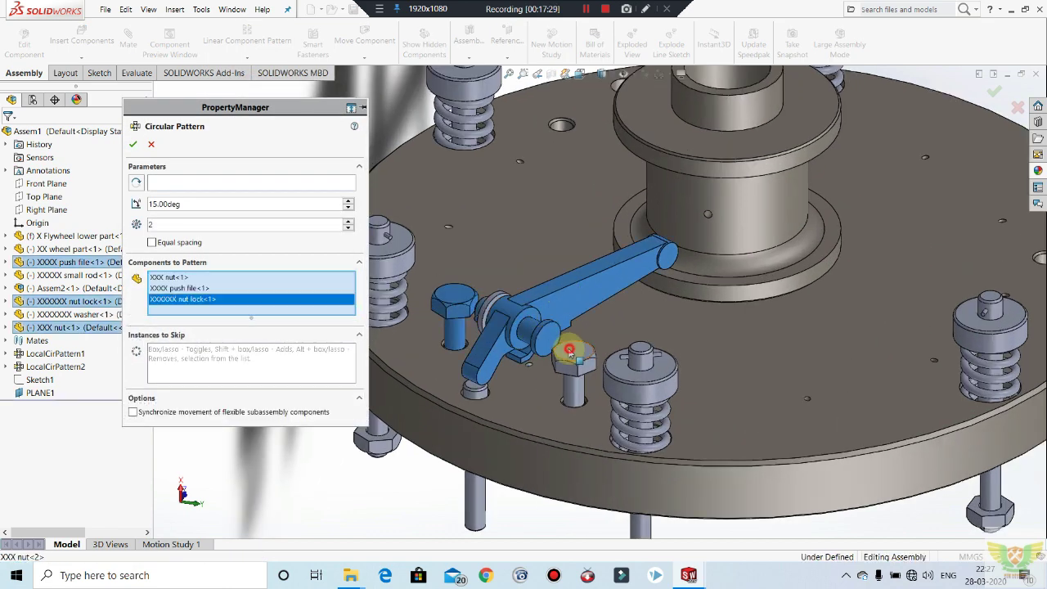
pyautogui.click(570, 352)
pyautogui.click(481, 391)
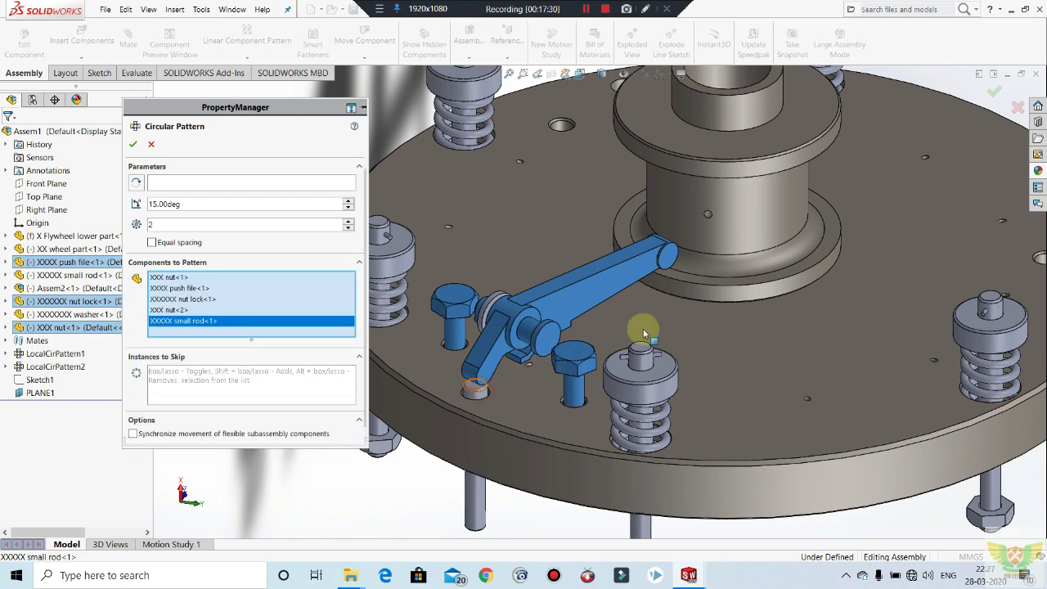
pyautogui.scroll(2, 635, 330)
pyautogui.moveTo(555, 325); pyautogui.dragTo(525, 301, button='middle')
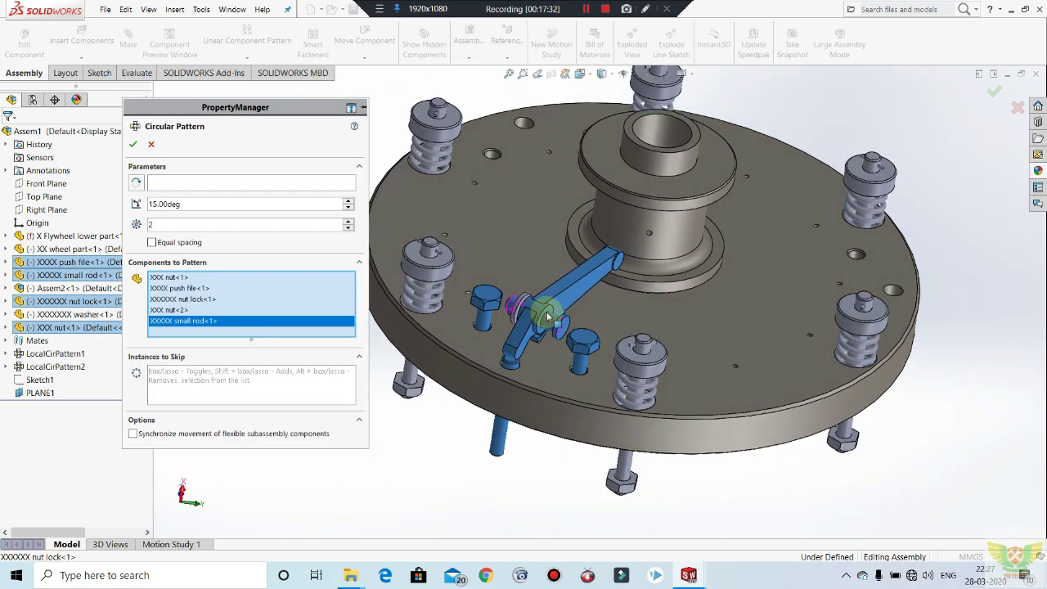
pyautogui.click(502, 313)
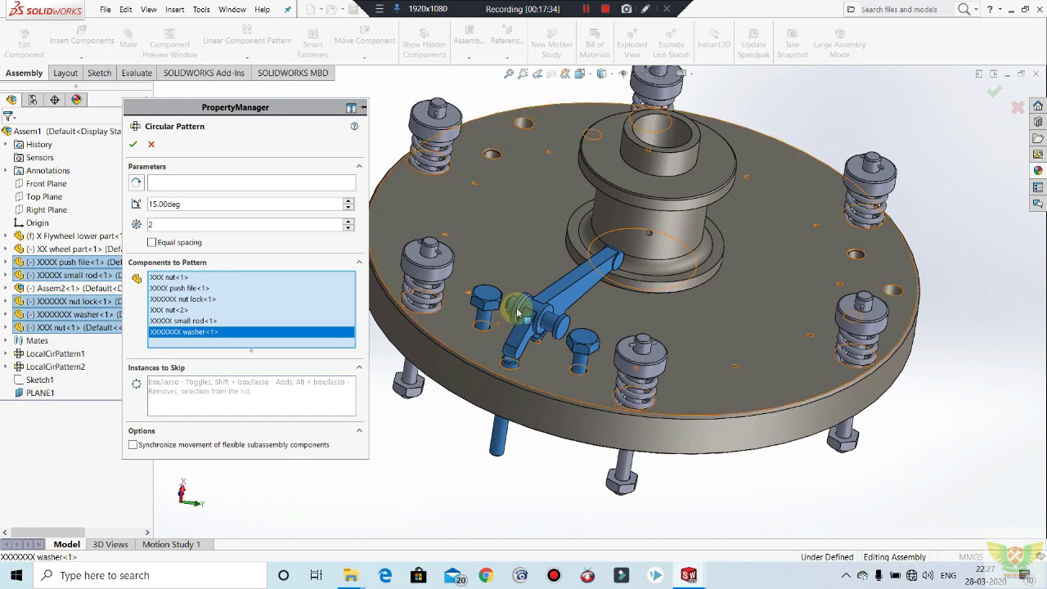
# Pattern them around the hub's cylindrical face at 120° spacing and accept.
pyautogui.click(182, 186)
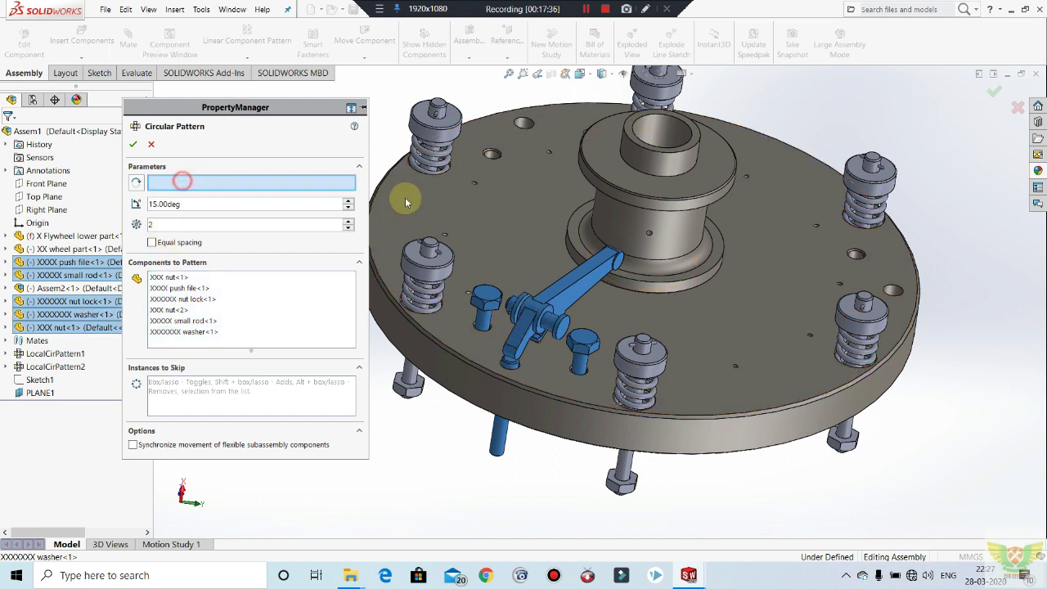
pyautogui.click(663, 221)
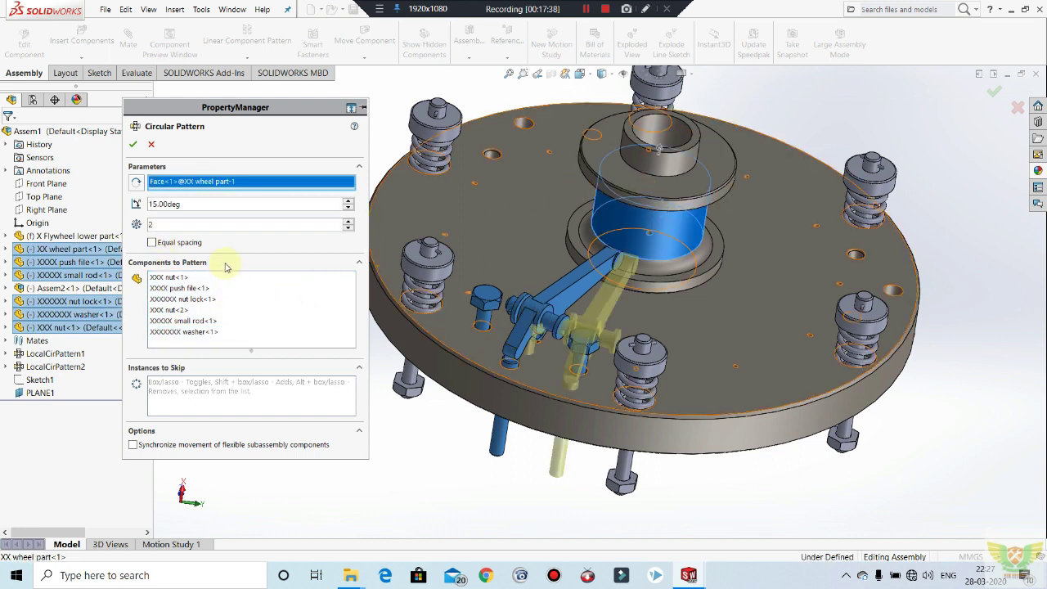
pyautogui.write('120')
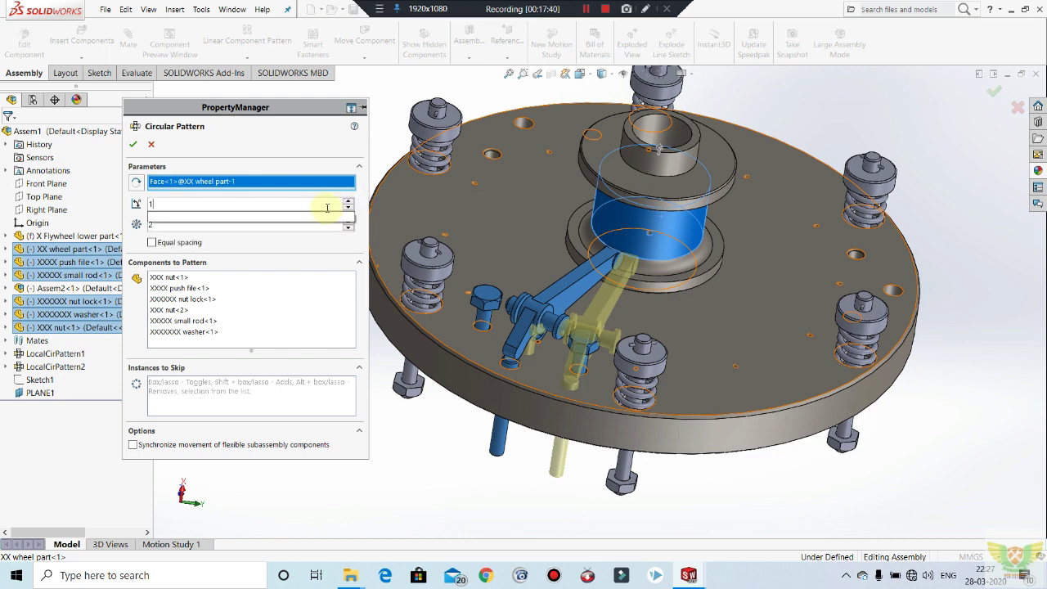
pyautogui.press('Return')
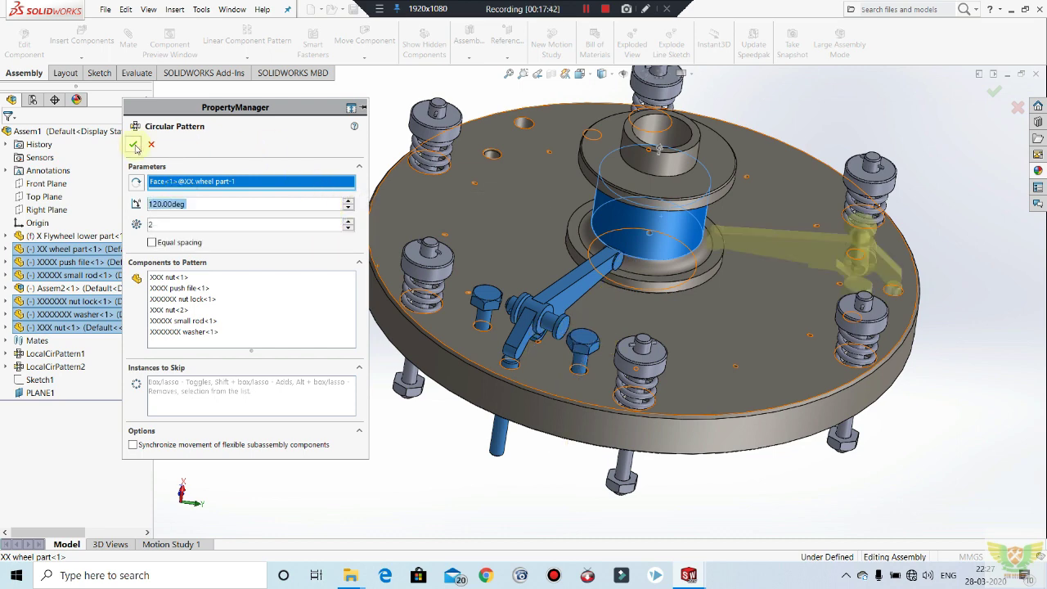
pyautogui.press('Return')
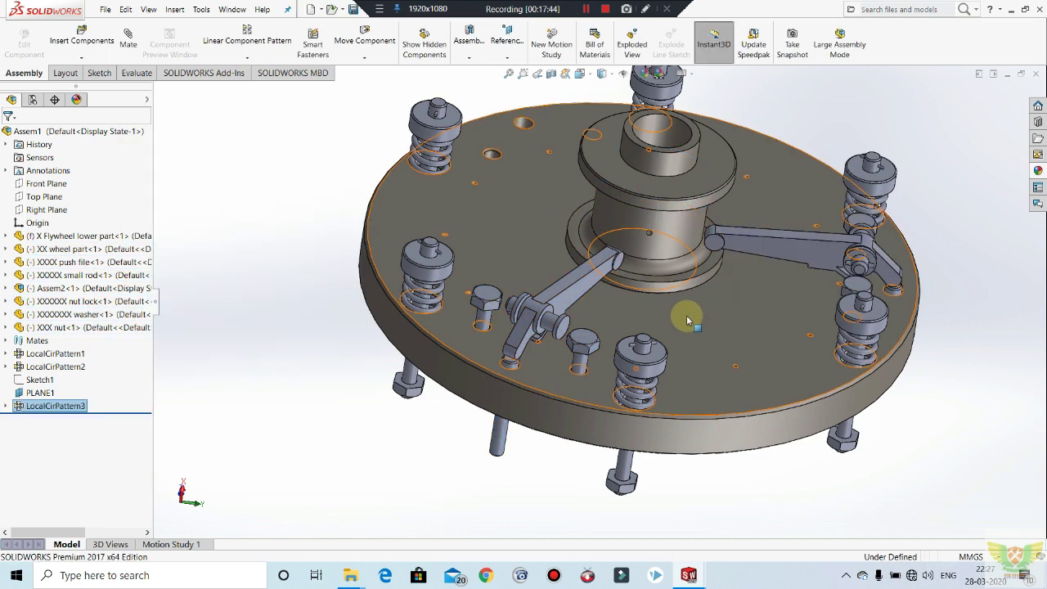
# Edit LocalCirPattern3 to use 3 instances.
pyautogui.moveTo(682, 313)
pyautogui.mouseDown(button='middle')
pyautogui.moveTo(708, 341)
pyautogui.moveTo(77, 446)
pyautogui.mouseUp(button='middle')
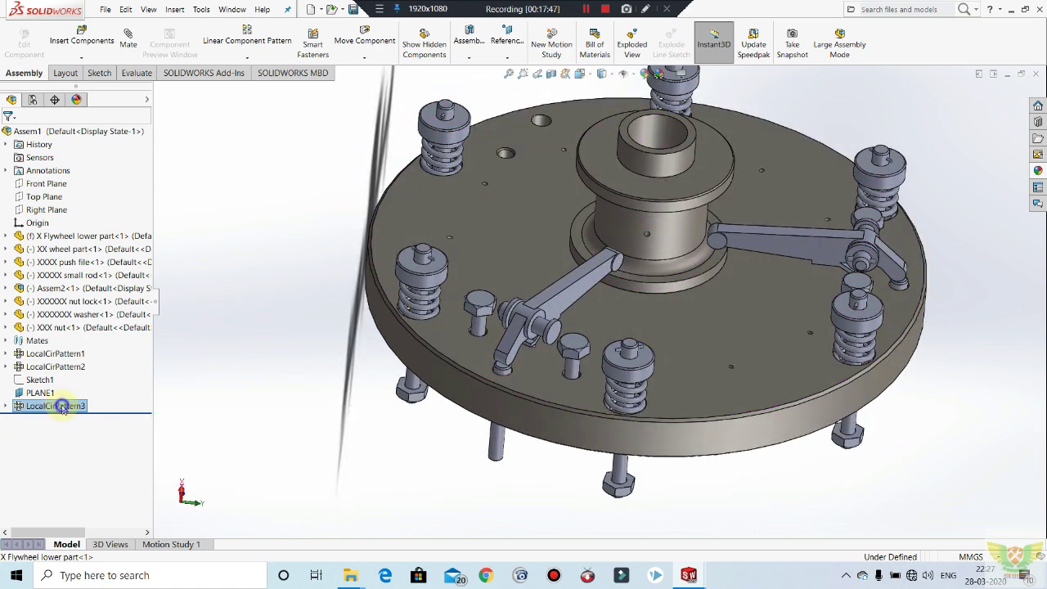
pyautogui.rightClick(62, 407)
pyautogui.click(72, 320)
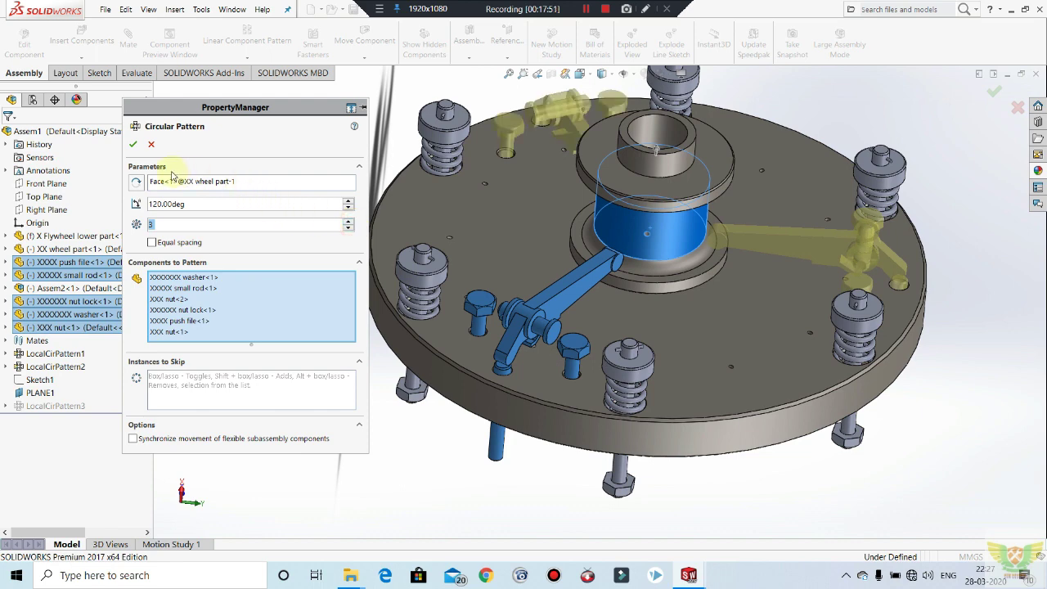
pyautogui.press('Return')
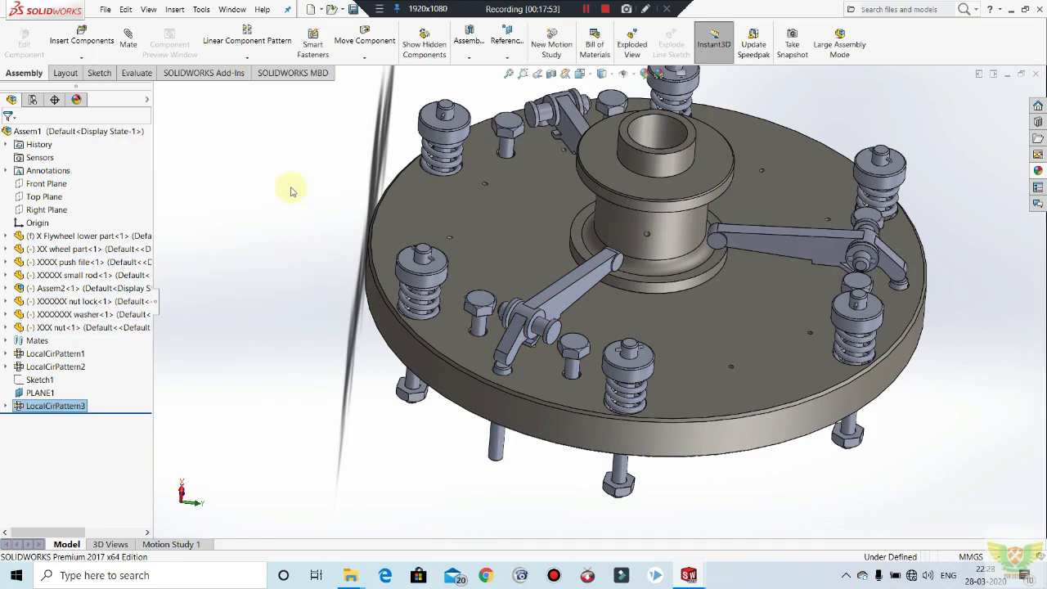
pyautogui.scroll(3, 479, 245)
pyautogui.scroll(2, 548, 241)
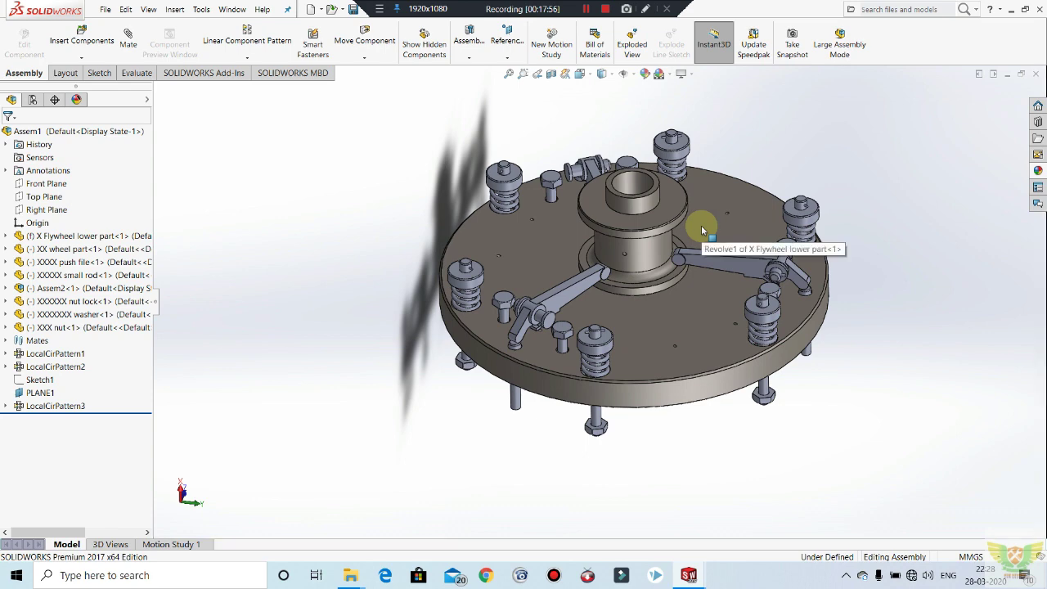
pyautogui.scroll(-2, 732, 274)
pyautogui.scroll(-2, 491, 348)
pyautogui.scroll(-2, 519, 302)
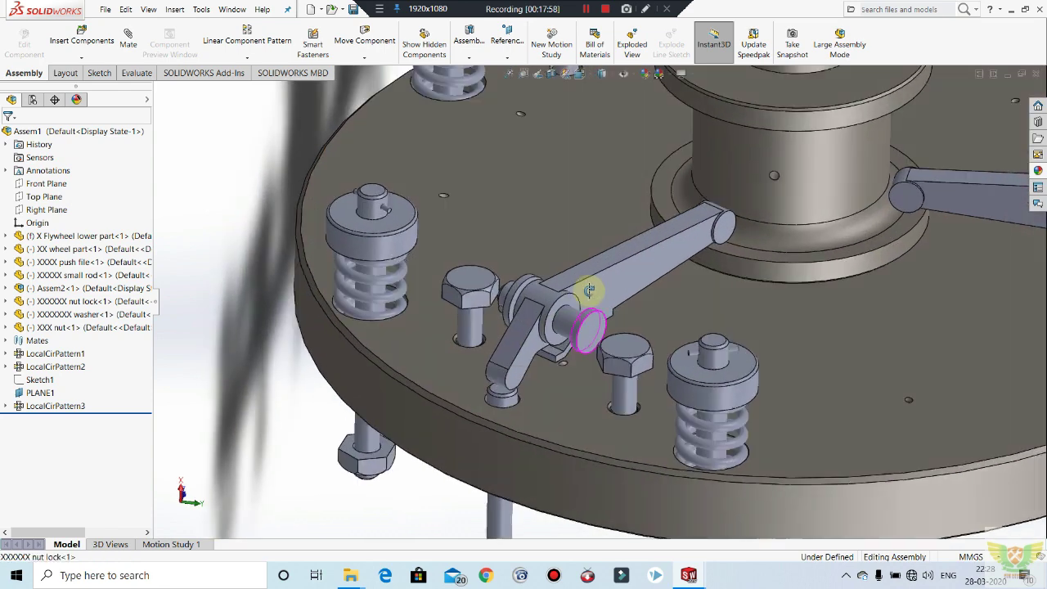
pyautogui.scroll(-2, 551, 395)
pyautogui.scroll(-2, 552, 395)
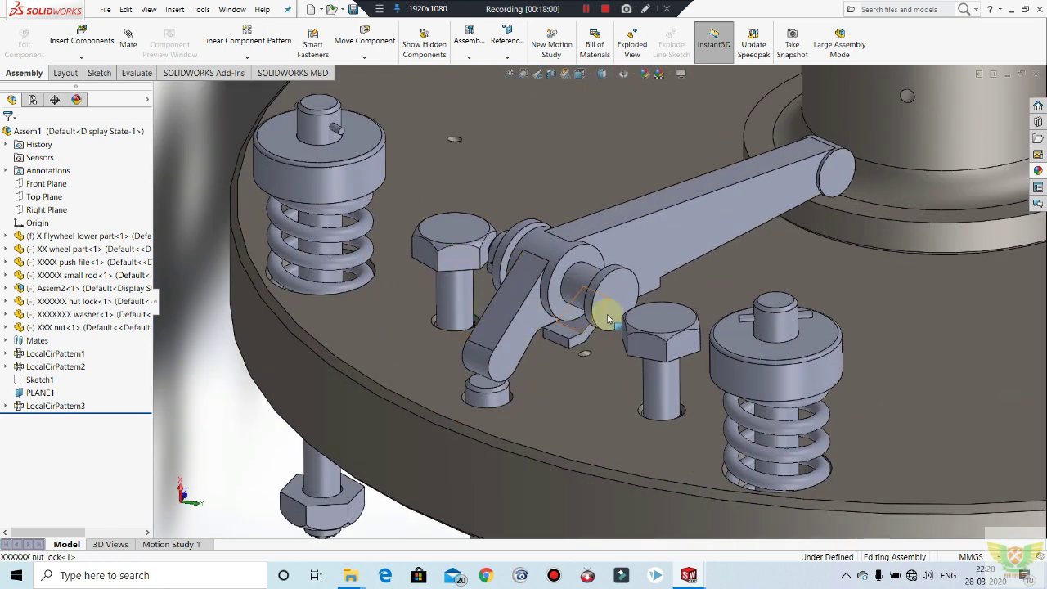
pyautogui.scroll(2, 643, 327)
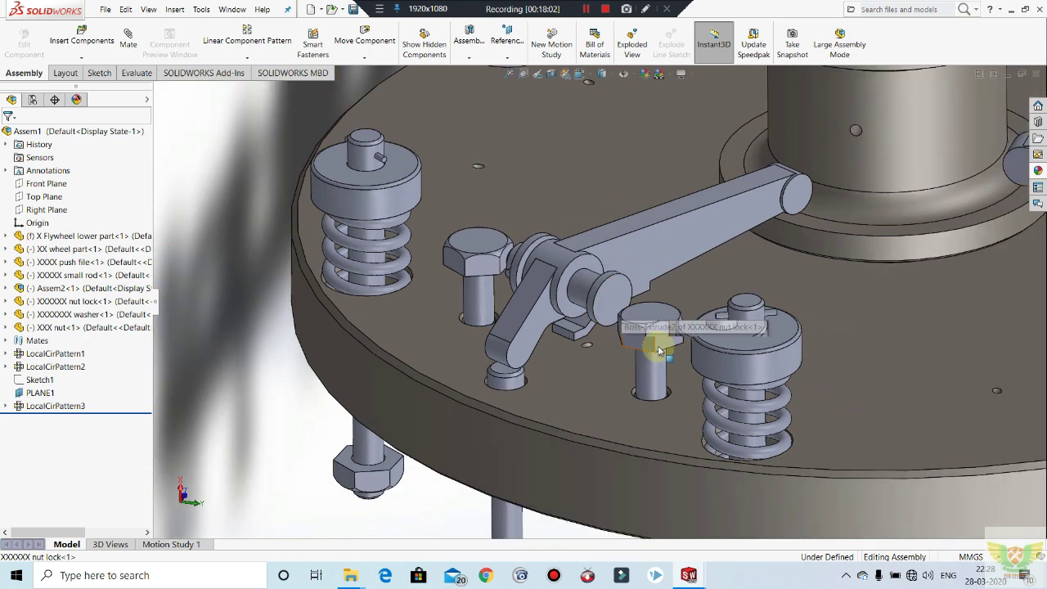
pyautogui.scroll(2, 669, 328)
pyautogui.scroll(2, 720, 298)
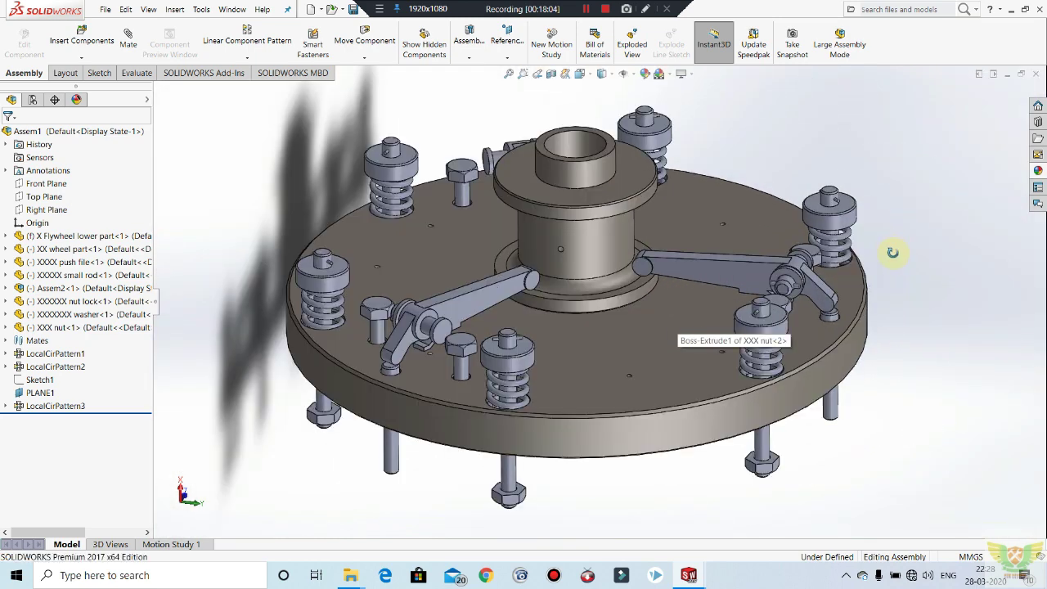
pyautogui.scroll(-1, 883, 250)
pyautogui.scroll(1, 771, 199)
pyautogui.scroll(2, 346, 234)
pyautogui.scroll(-1, 627, 377)
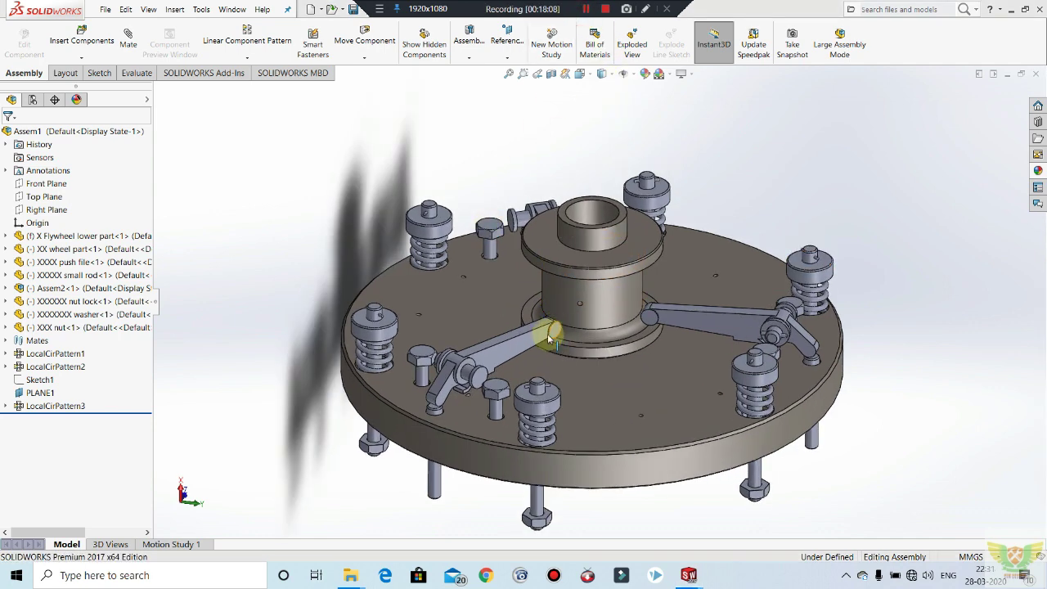
# Insert the PUSH PIN LOCK part and place it near the flywheel.
pyautogui.click(72, 36)
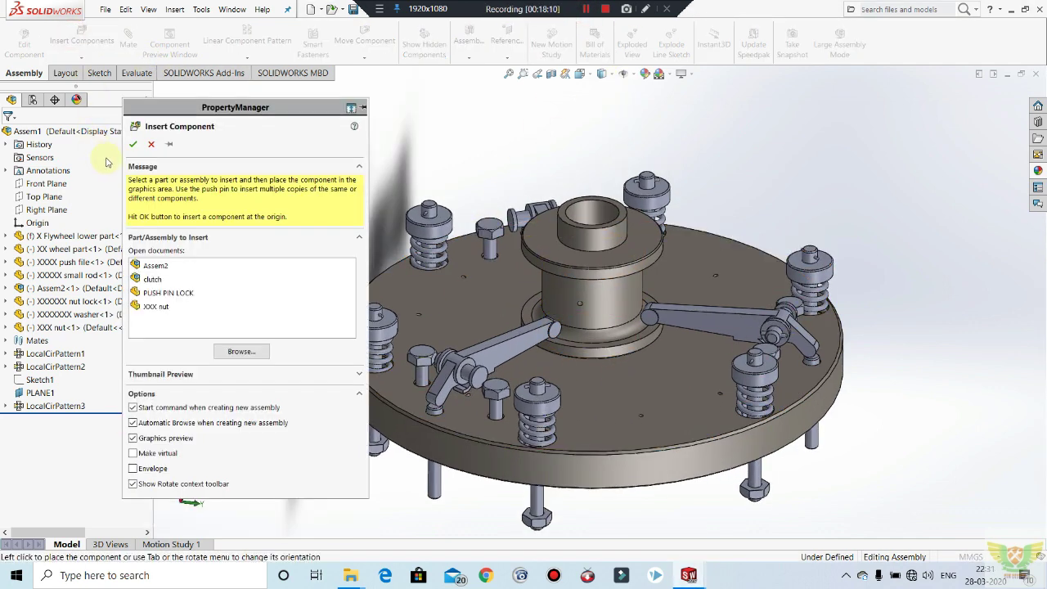
pyautogui.click(188, 293)
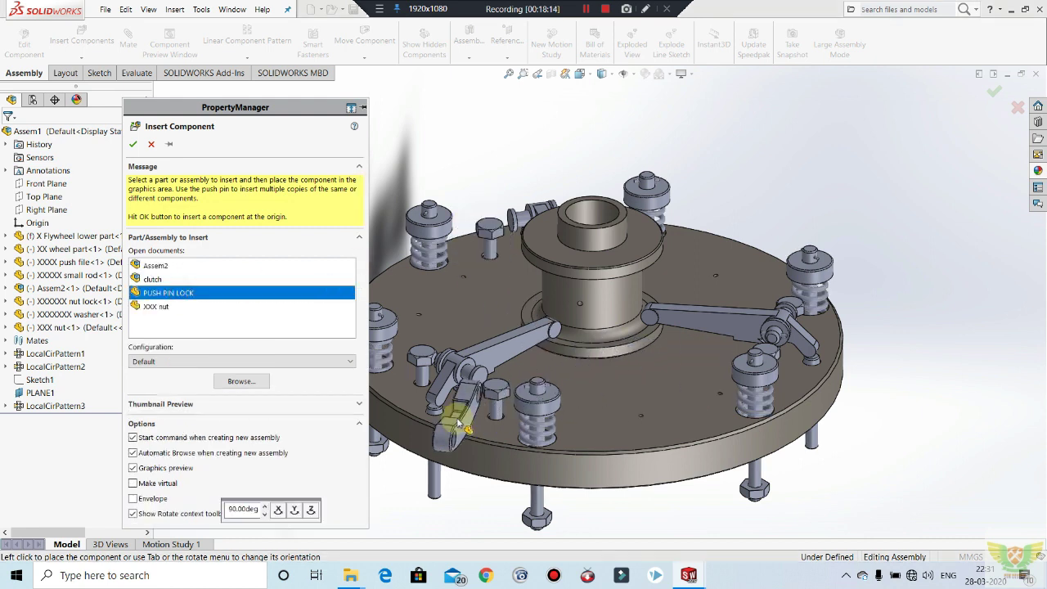
pyautogui.click(484, 414)
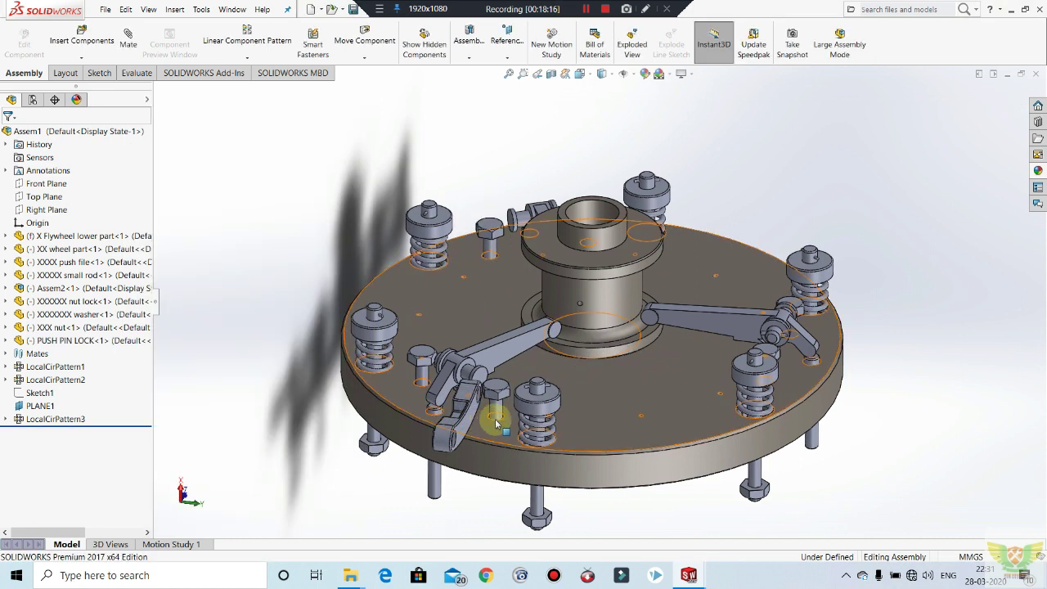
# Mate the pin lock's holes concentric with the first and second nuts.
pyautogui.scroll(-5, 536, 360)
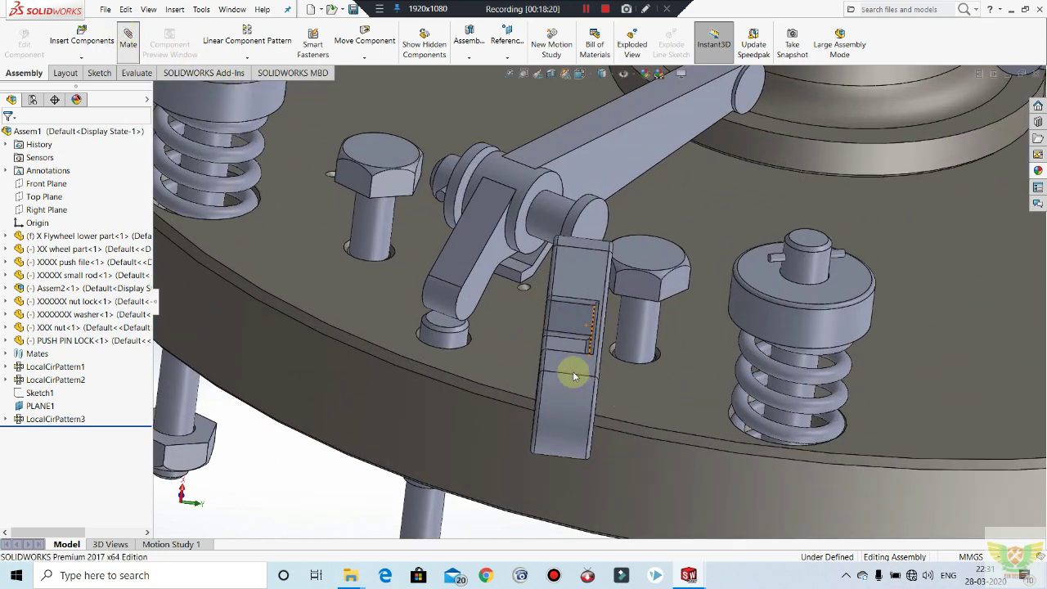
pyautogui.moveTo(547, 365); pyautogui.dragTo(581, 405, button='middle')
pyautogui.click(581, 406)
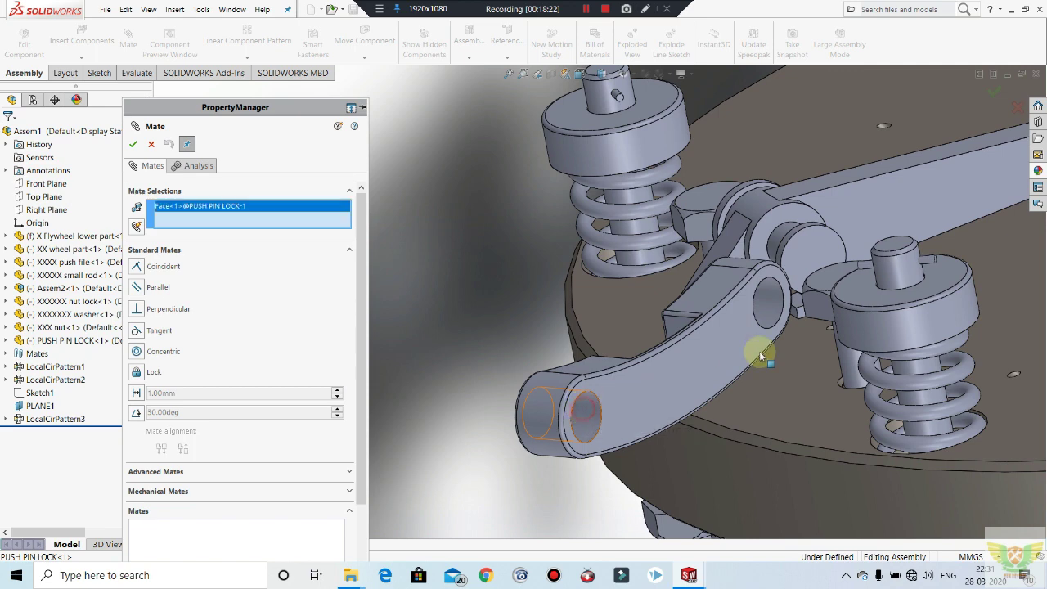
pyautogui.scroll(-3, 720, 310)
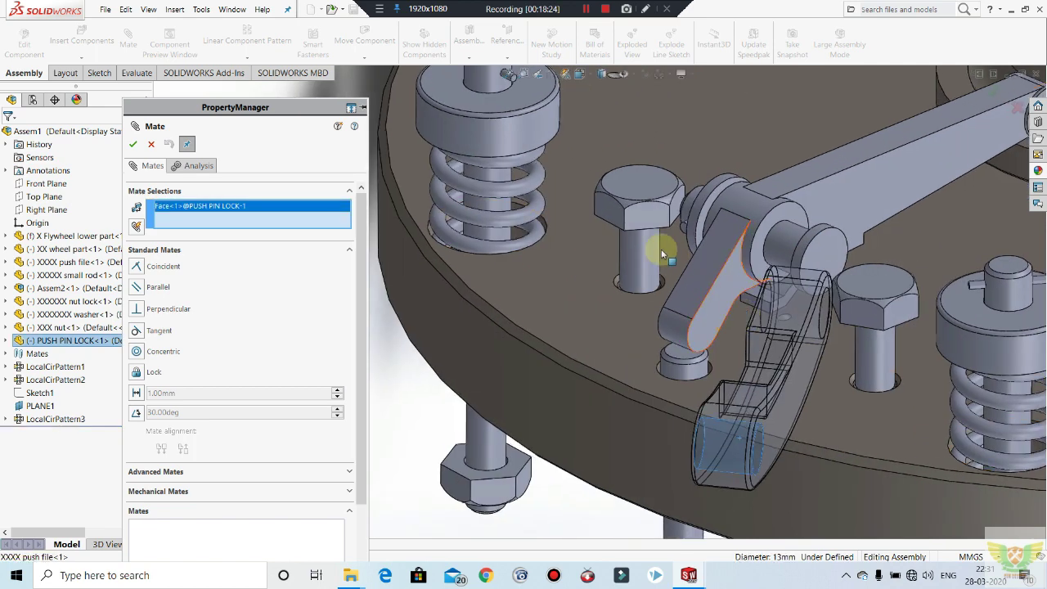
pyautogui.click(666, 285)
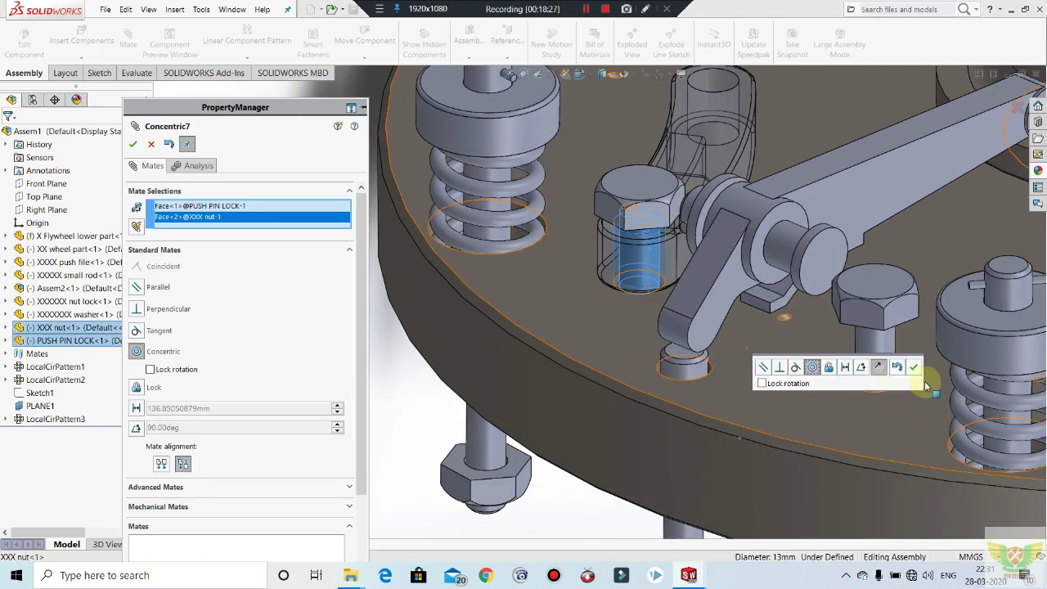
pyautogui.click(877, 337)
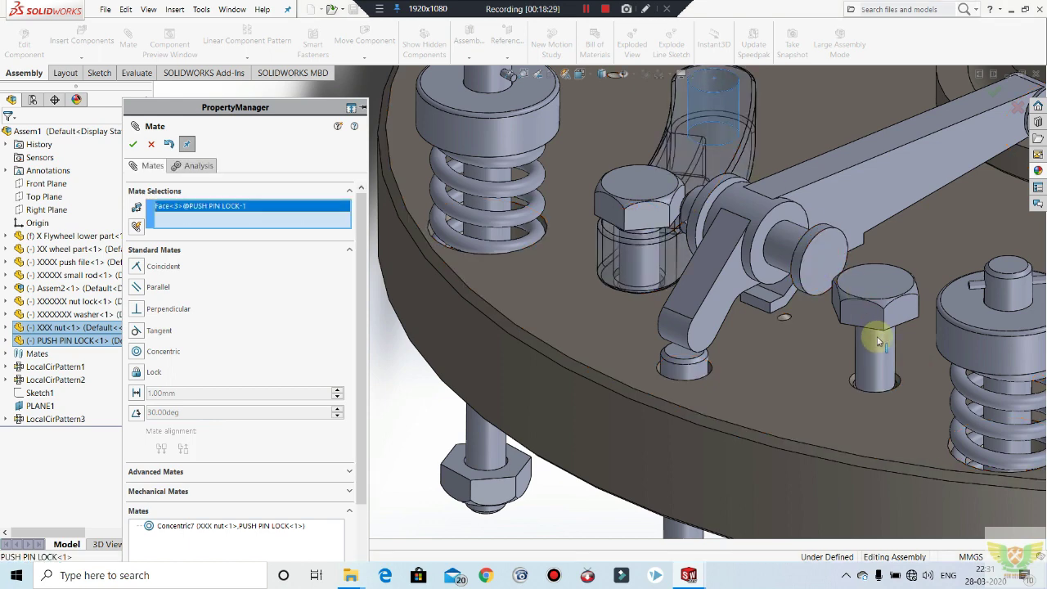
pyautogui.click(883, 352)
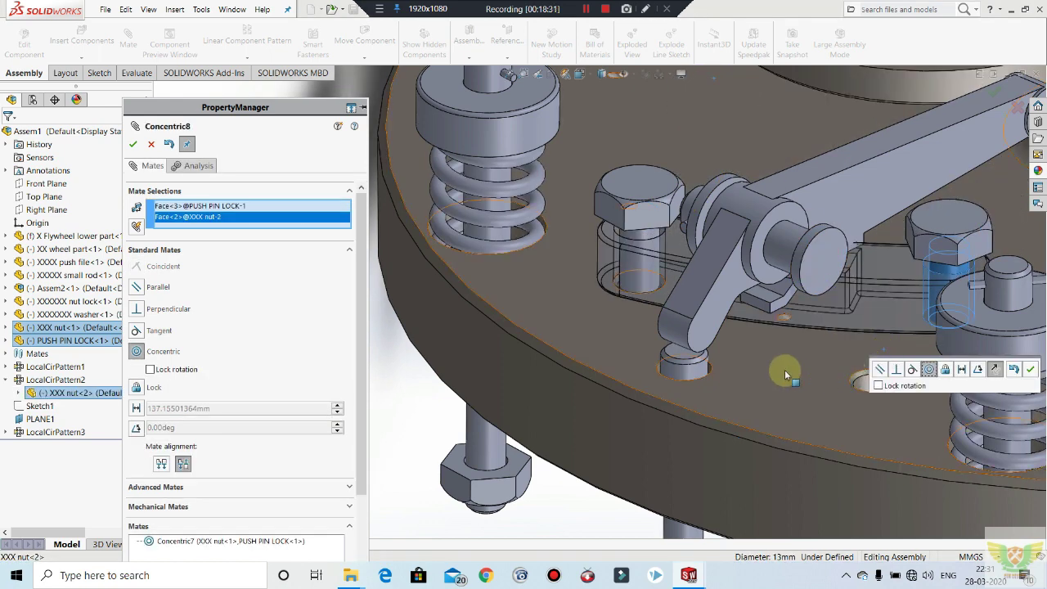
pyautogui.click(136, 144)
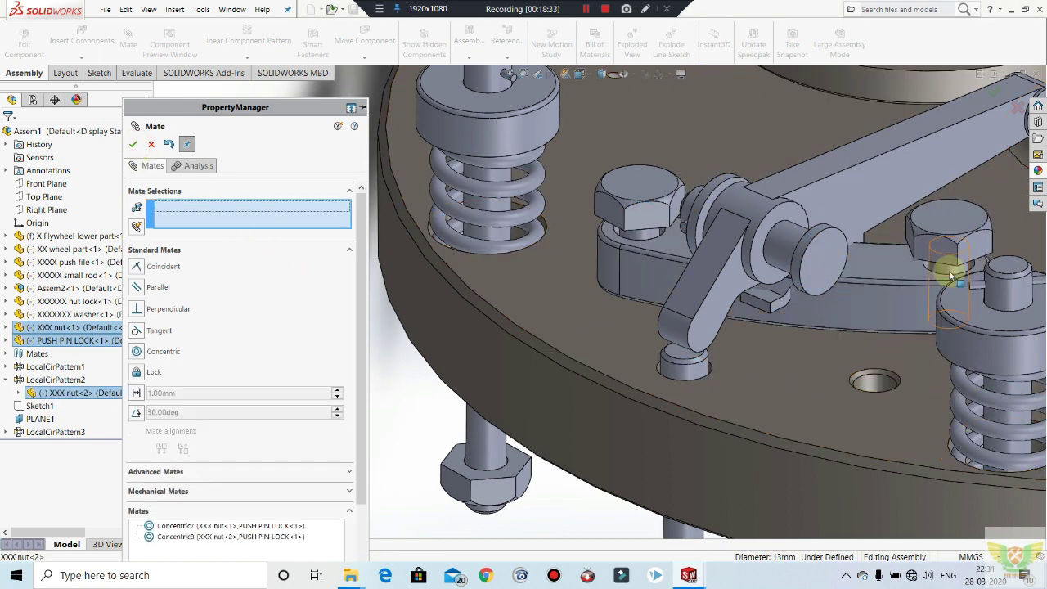
# Make the second nut's shank concentric with the flywheel lower part's hole.
pyautogui.click(940, 271)
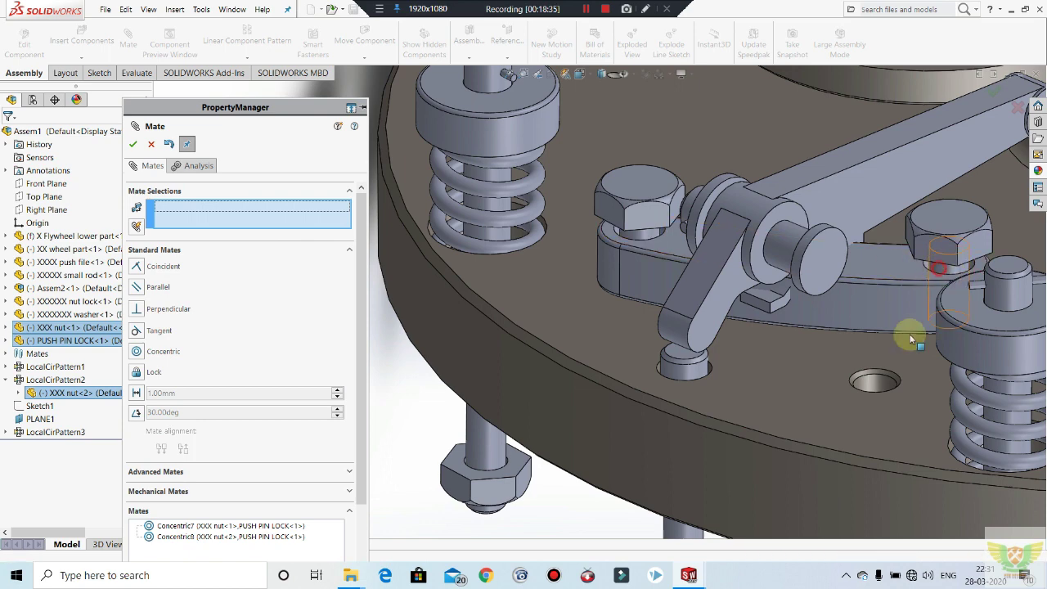
pyautogui.click(877, 381)
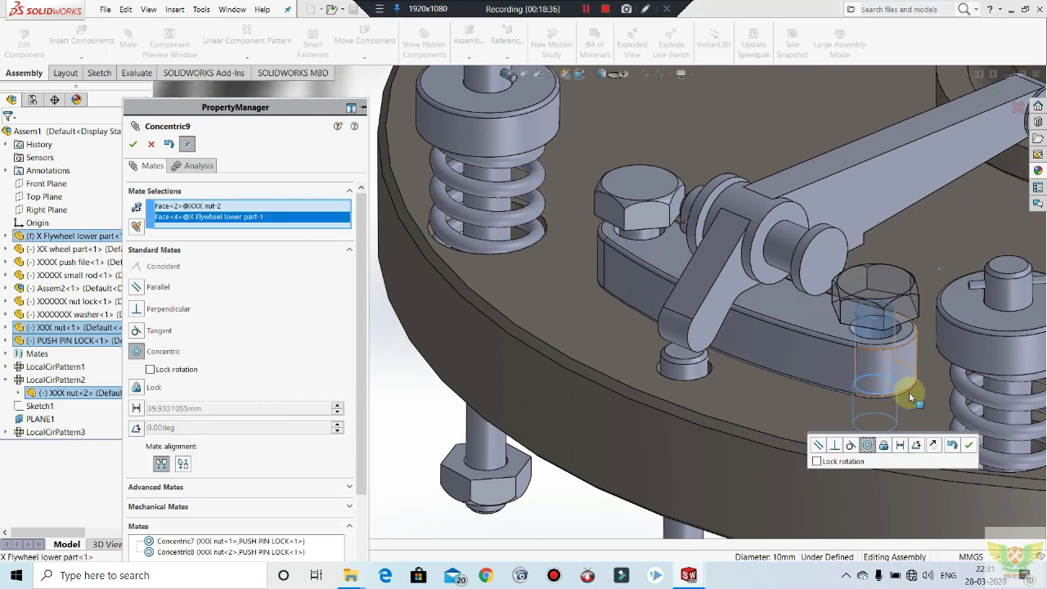
pyautogui.click(965, 449)
pyautogui.scroll(3, 848, 399)
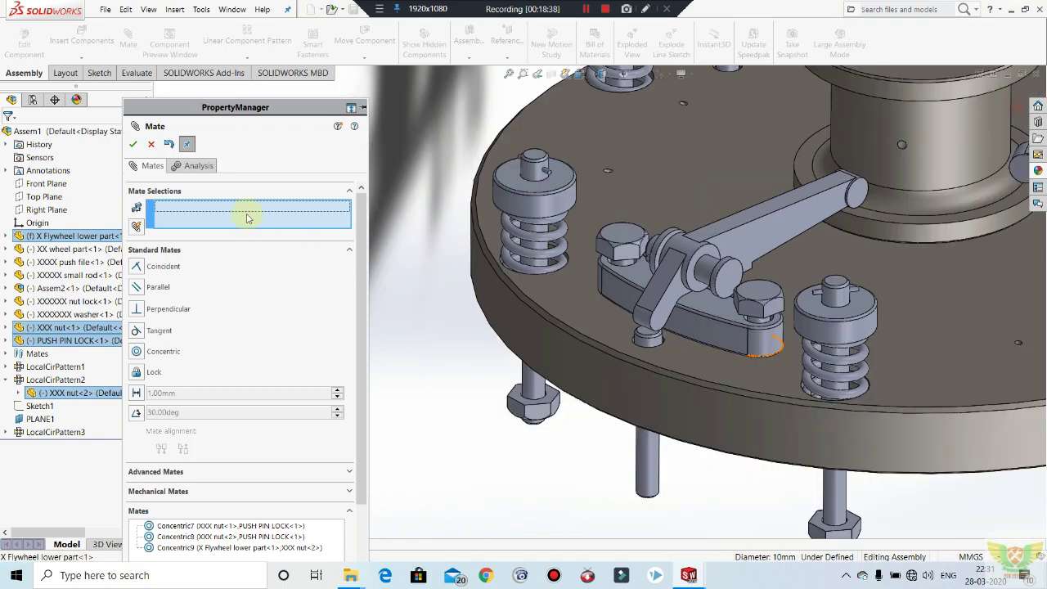
# Close the mate panel and orbit the view to inspect the mated pin lock.
pyautogui.click(134, 144)
pyautogui.moveTo(624, 264)
pyautogui.mouseDown(button='middle')
pyautogui.moveTo(572, 262)
pyautogui.moveTo(556, 273)
pyautogui.moveTo(641, 323)
pyautogui.mouseUp(button='middle')
pyautogui.scroll(-3, 640, 323)
pyautogui.scroll(-3, 627, 293)
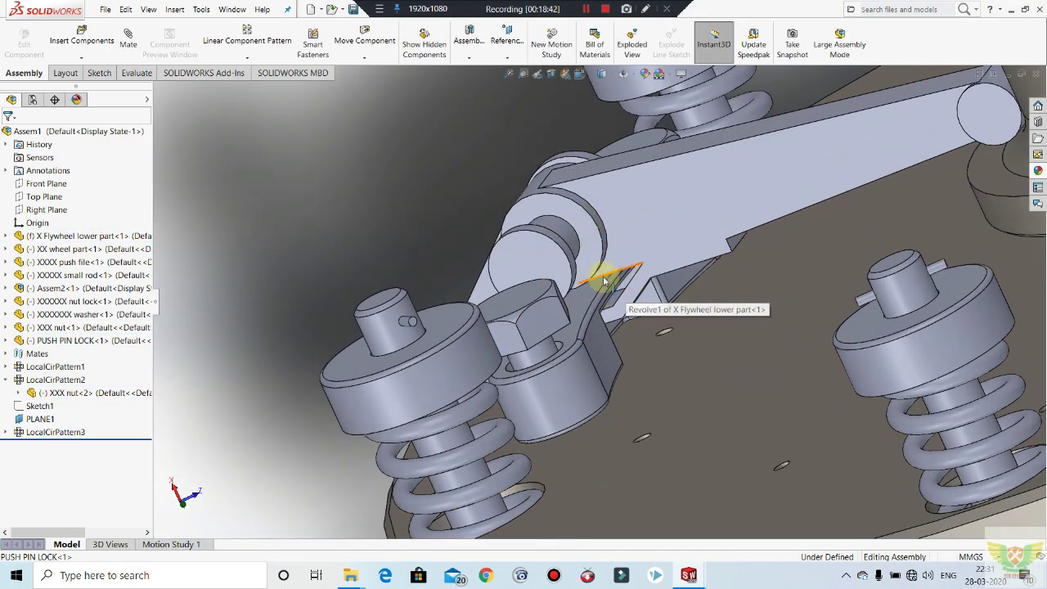
pyautogui.scroll(2, 604, 280)
pyautogui.scroll(2, 619, 245)
pyautogui.moveTo(631, 276)
pyautogui.mouseDown(button='middle')
pyautogui.moveTo(678, 288)
pyautogui.moveTo(744, 266)
pyautogui.mouseUp(button='middle')
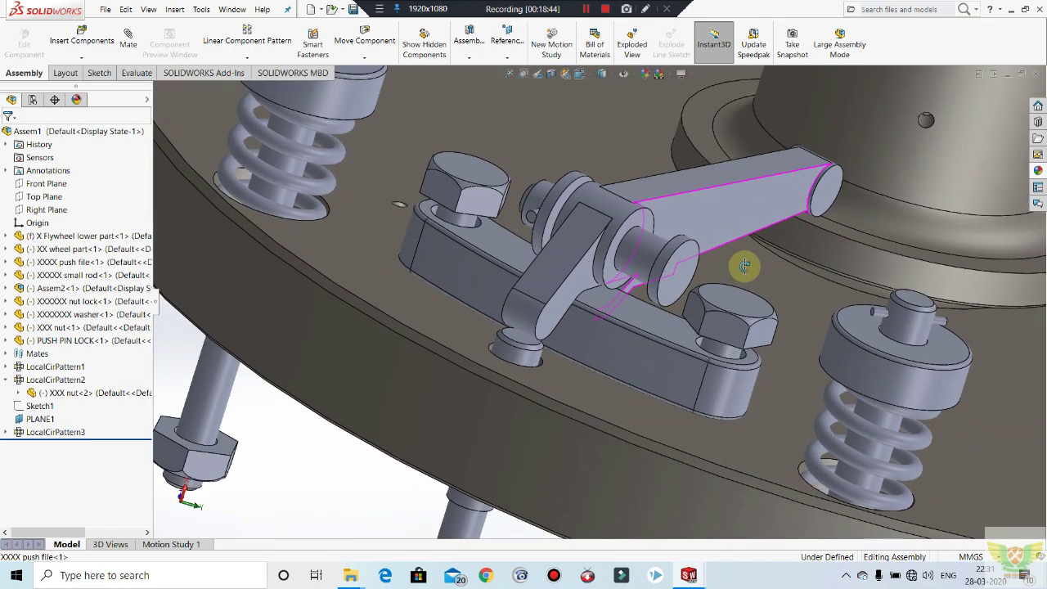
pyautogui.scroll(3, 695, 262)
pyautogui.scroll(3, 635, 295)
pyautogui.scroll(3, 620, 341)
pyautogui.scroll(2, 597, 352)
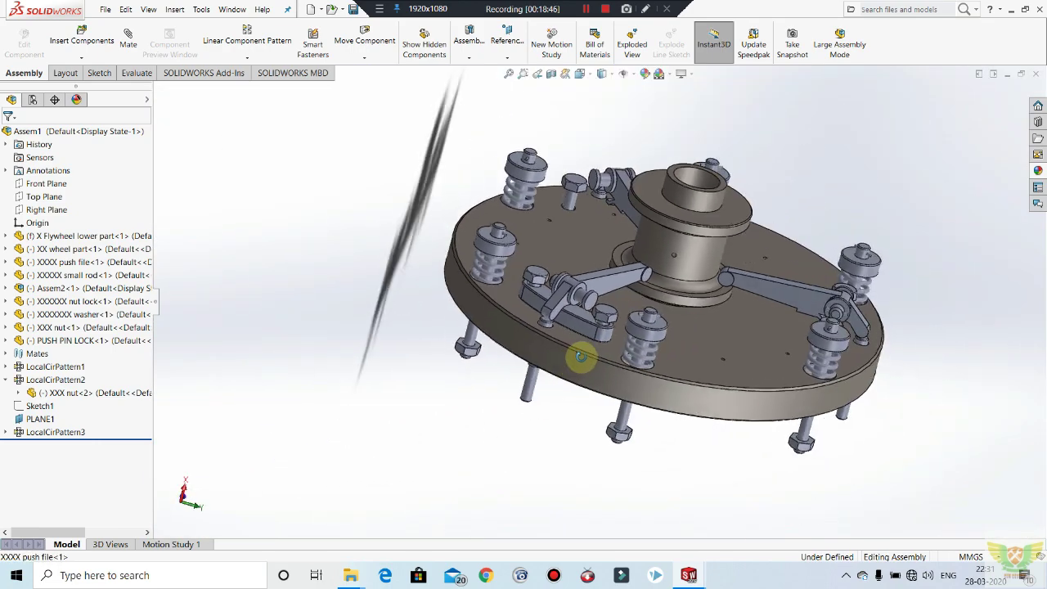
pyautogui.moveTo(580, 357); pyautogui.dragTo(610, 304, button='middle')
pyautogui.scroll(-2, 625, 305)
pyautogui.scroll(-3, 505, 253)
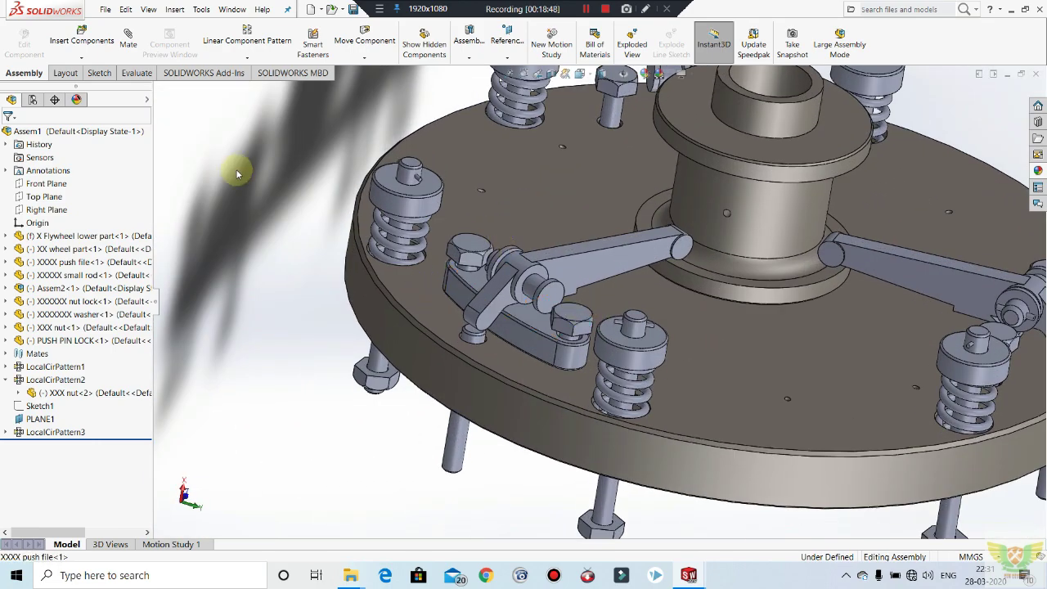
# Circular-pattern the PUSH PIN LOCK around the wheel's cylinder face at 120°, three copies.
pyautogui.click(260, 60)
pyautogui.click(246, 88)
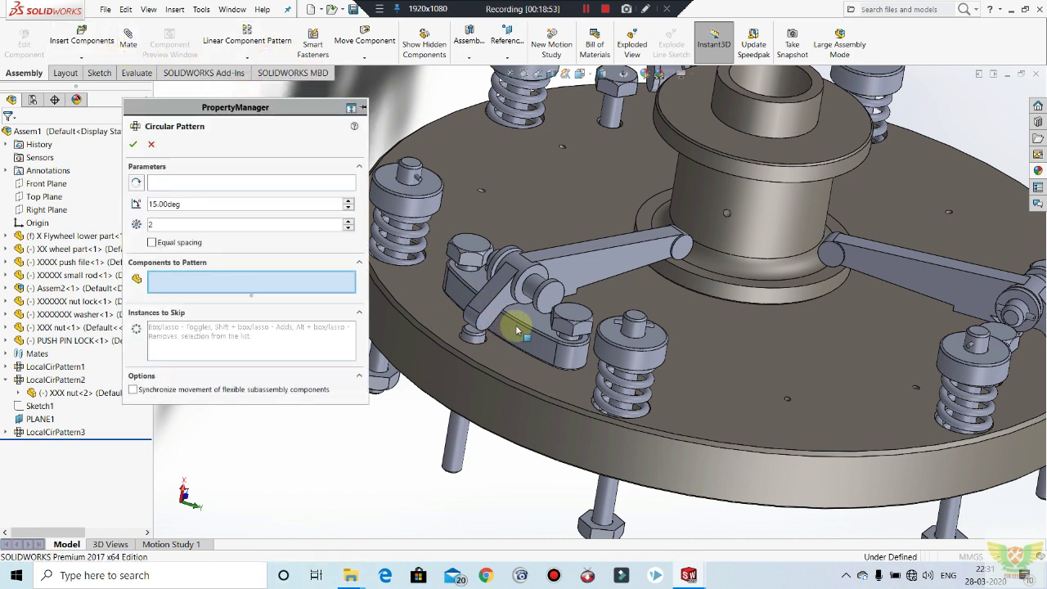
pyautogui.click(517, 329)
pyautogui.click(190, 182)
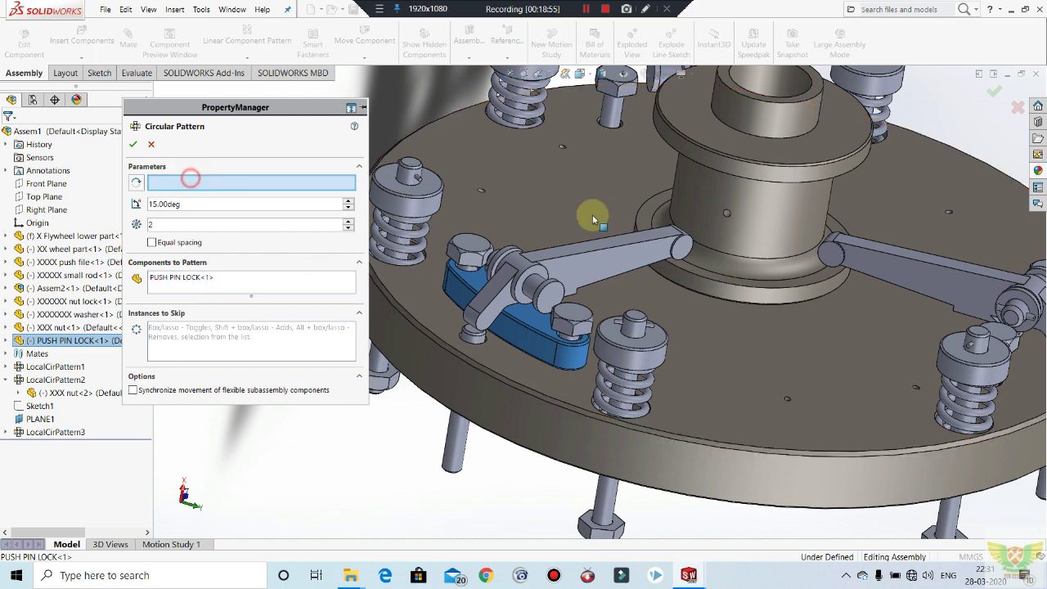
pyautogui.click(741, 217)
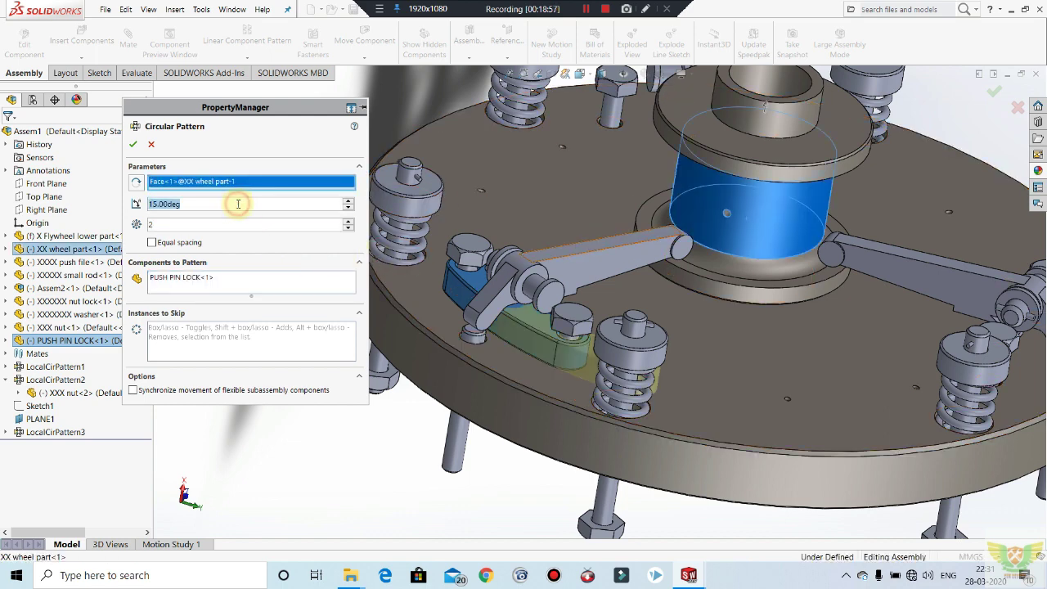
pyautogui.write('120')
pyautogui.press('Return')
pyautogui.write('3')
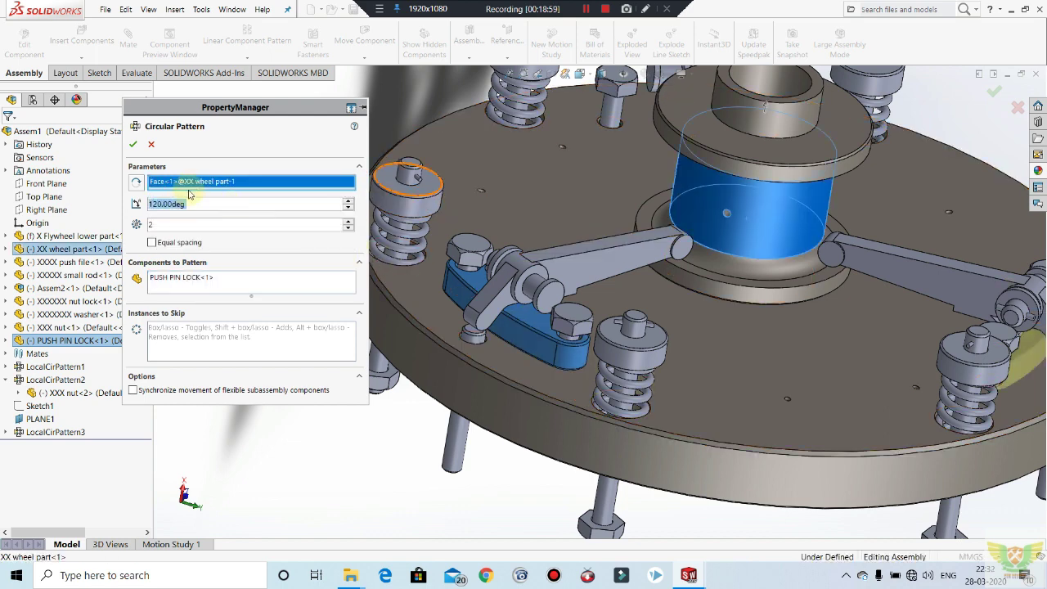
pyautogui.click(132, 144)
# Orbit around the assembly to check the three patterned pin locks.
pyautogui.scroll(5, 596, 276)
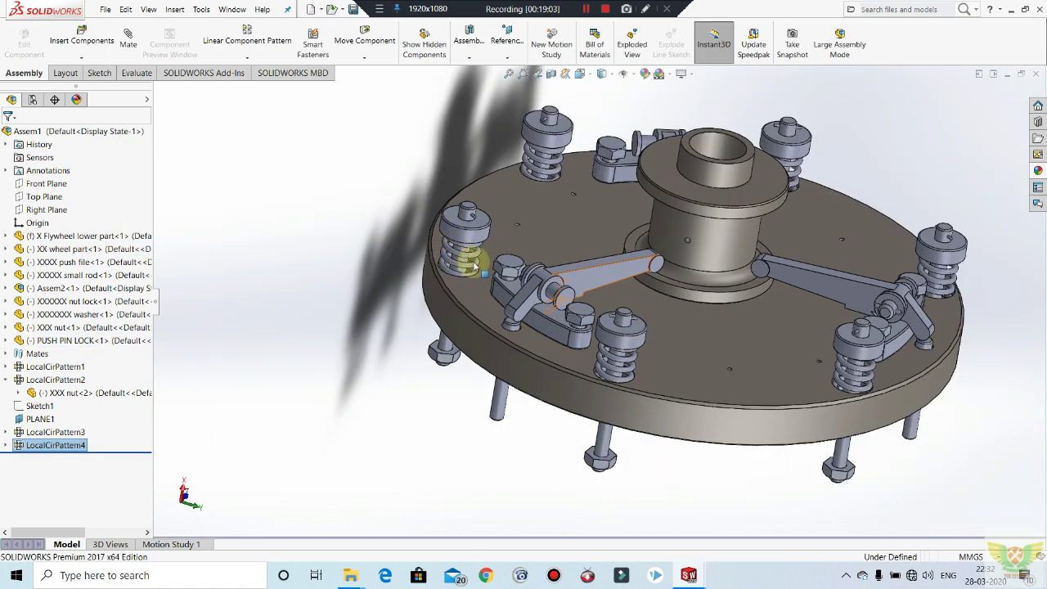
pyautogui.moveTo(479, 256); pyautogui.dragTo(454, 266, button='middle')
pyautogui.scroll(4, 454, 265)
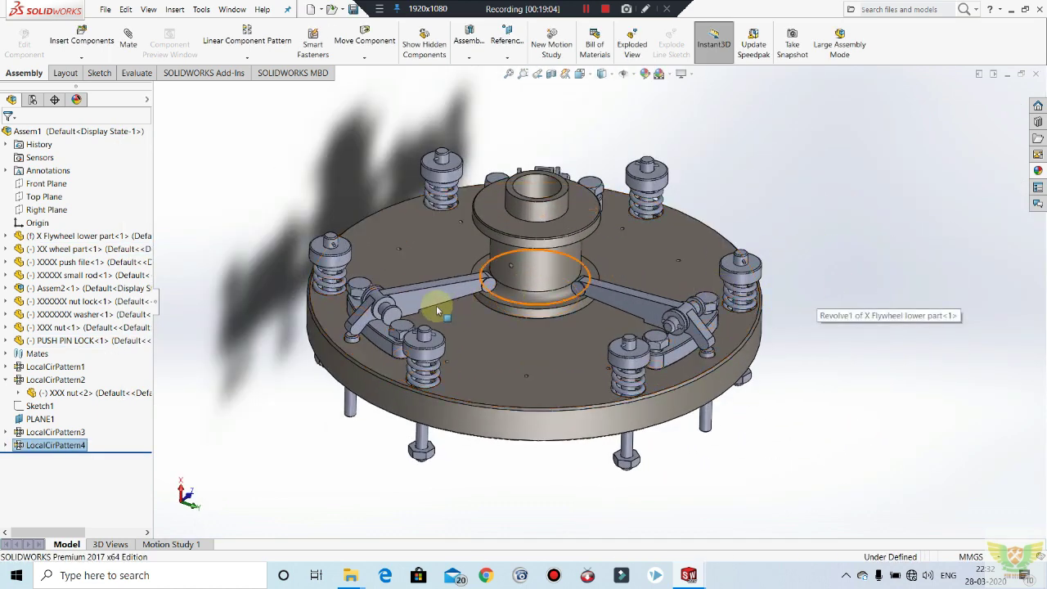
pyautogui.scroll(-3, 603, 292)
pyautogui.moveTo(603, 292)
pyautogui.mouseDown(button='middle')
pyautogui.moveTo(568, 187)
pyautogui.moveTo(603, 274)
pyautogui.mouseUp(button='middle')
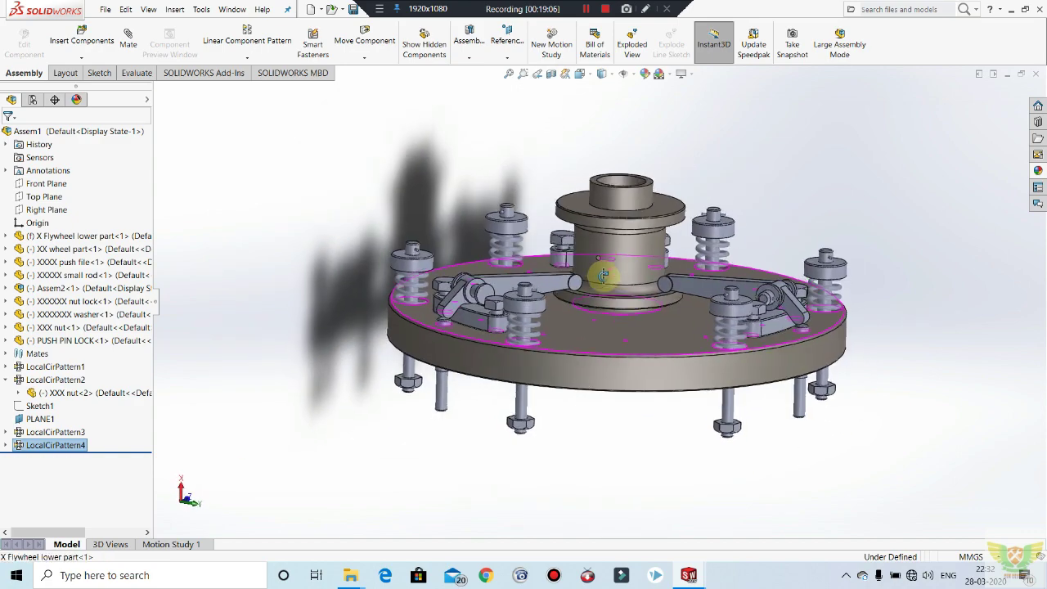
pyautogui.moveTo(635, 383)
pyautogui.mouseDown(button='middle')
pyautogui.moveTo(636, 303)
pyautogui.moveTo(669, 375)
pyautogui.mouseUp(button='middle')
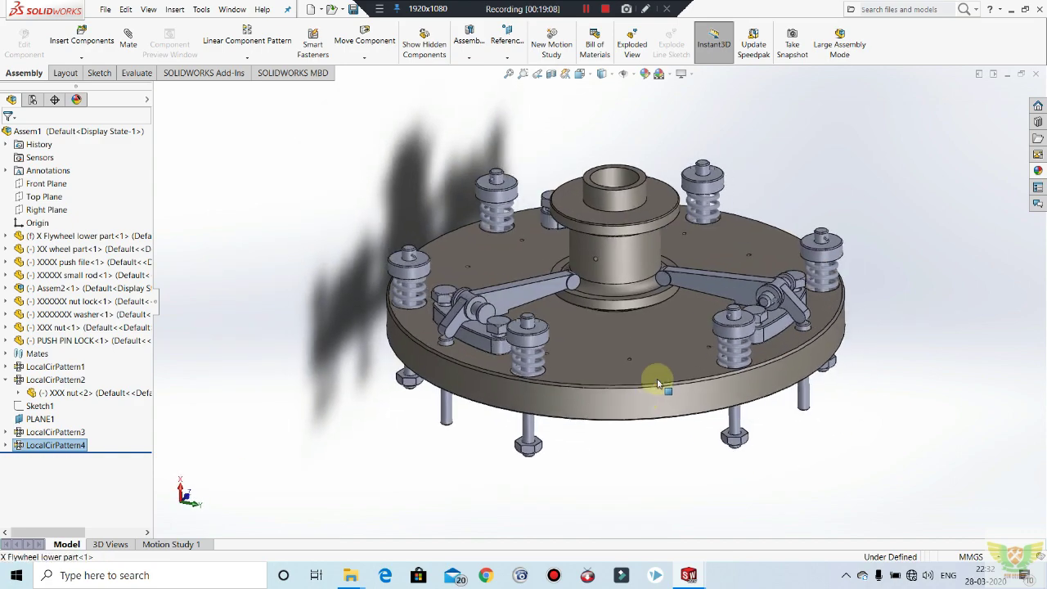
pyautogui.scroll(-2, 684, 309)
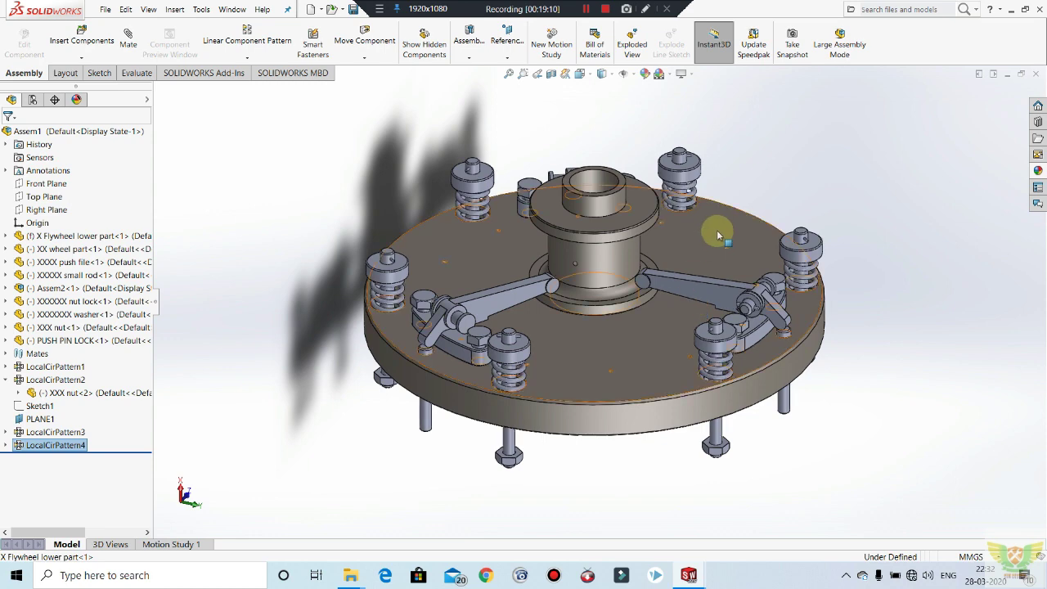
pyautogui.scroll(-1, 719, 234)
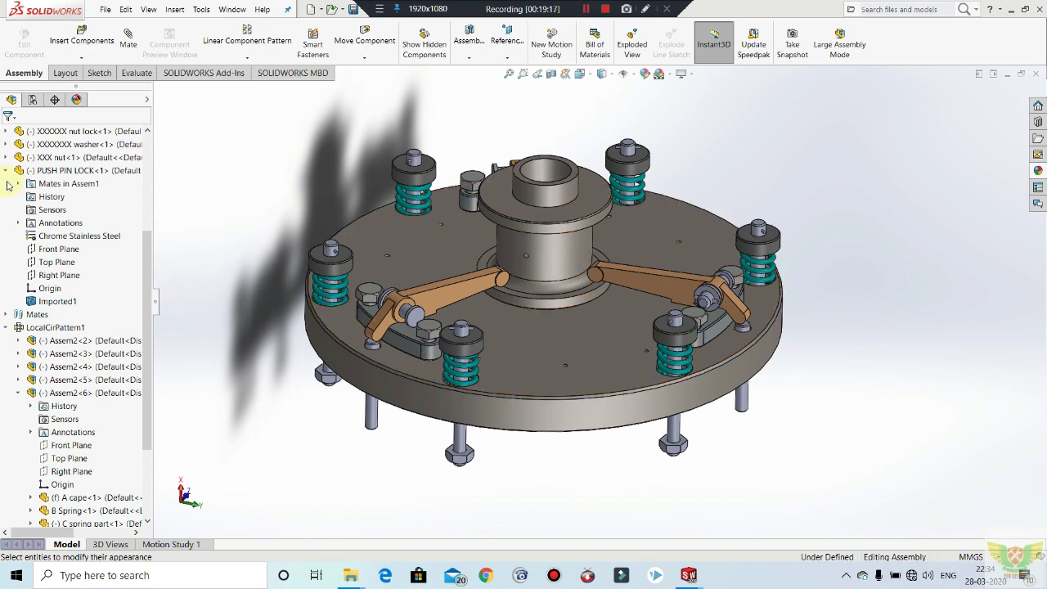
pyautogui.click(7, 172)
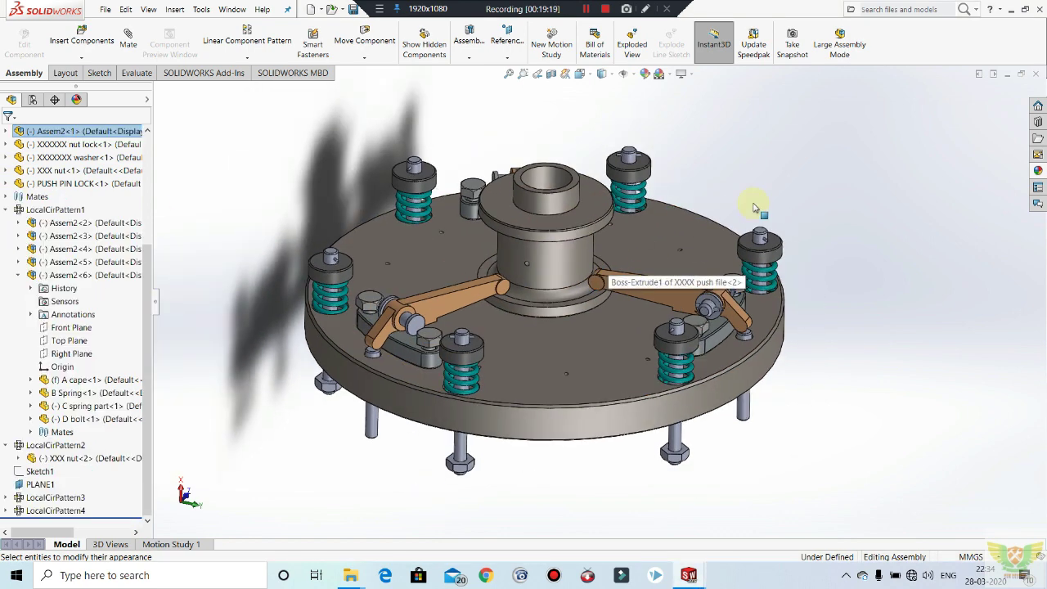
pyautogui.moveTo(754, 207)
pyautogui.mouseDown(button='middle')
pyautogui.moveTo(754, 196)
pyautogui.moveTo(622, 245)
pyautogui.mouseUp(button='middle')
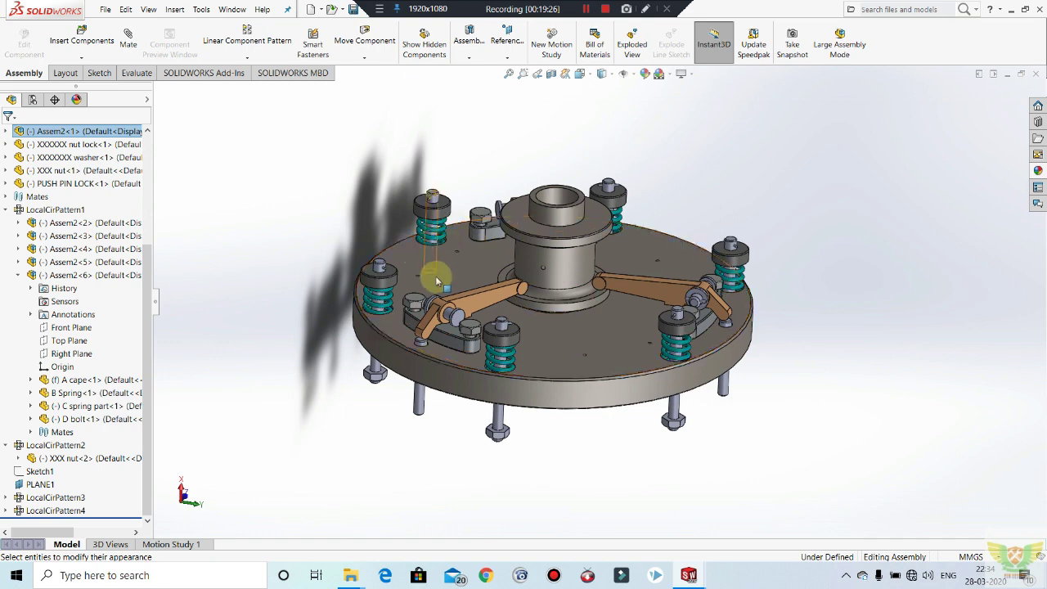
pyautogui.moveTo(438, 283); pyautogui.dragTo(433, 282, button='middle')
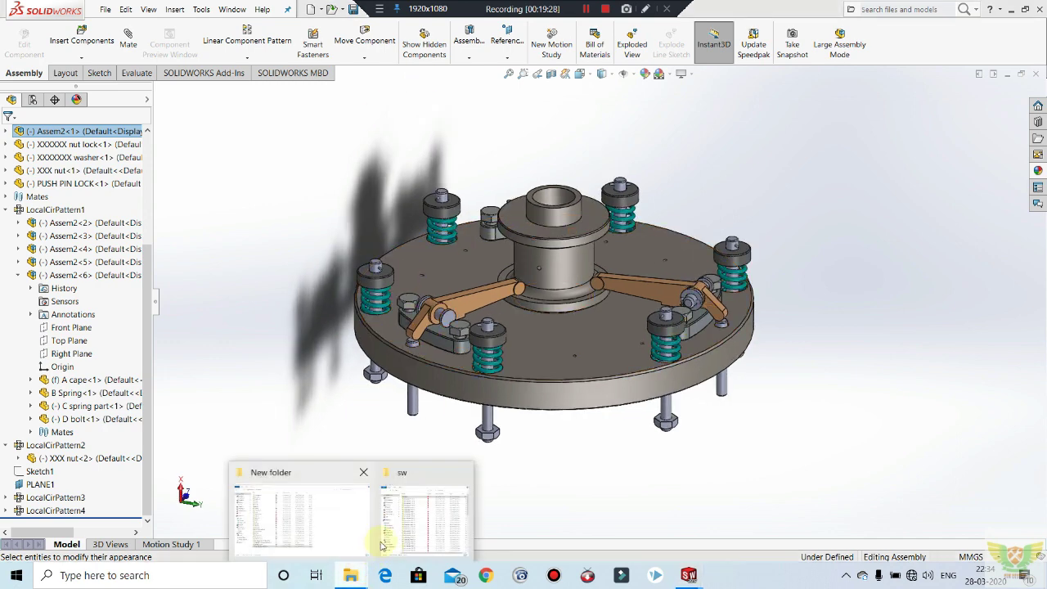
pyautogui.click(310, 524)
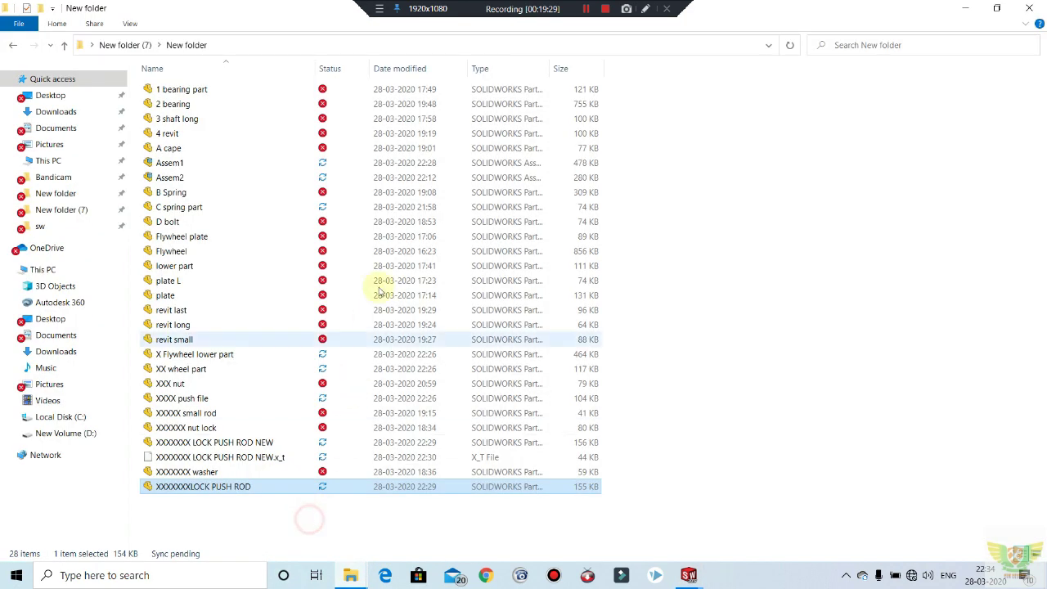
pyautogui.click(182, 92)
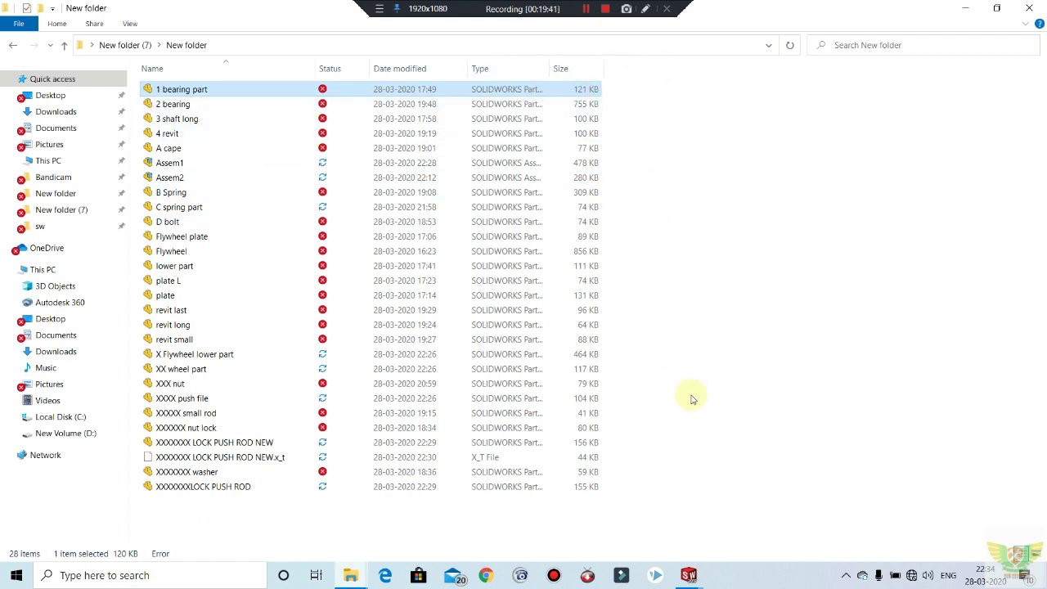
pyautogui.click(690, 575)
pyautogui.click(693, 93)
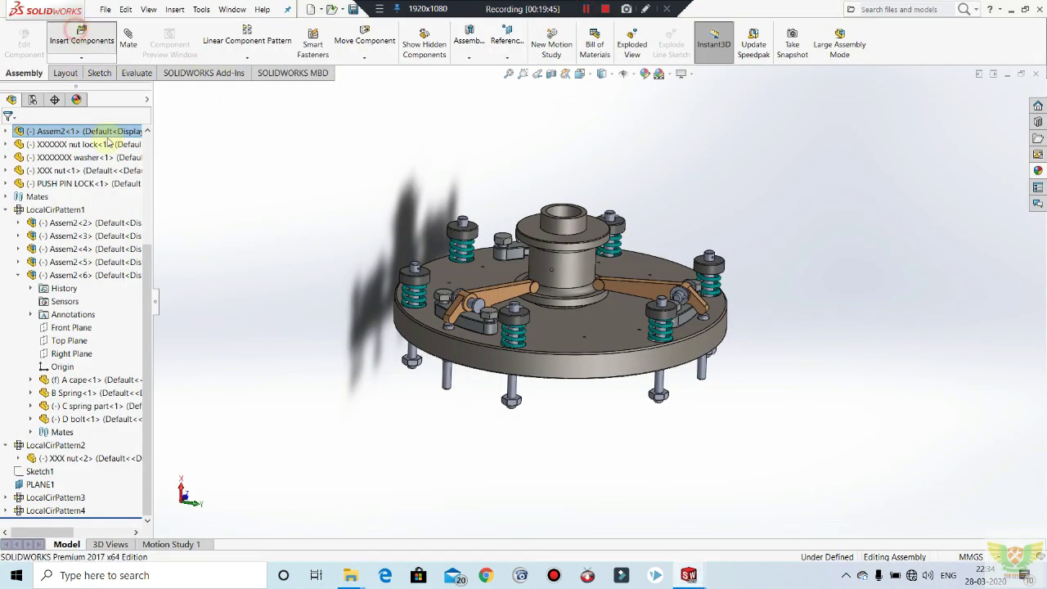
# Load 1 bearing part, 2 bearing, 3 shaft long and 4 revit from New folder (7) > New folder.
pyautogui.click(233, 352)
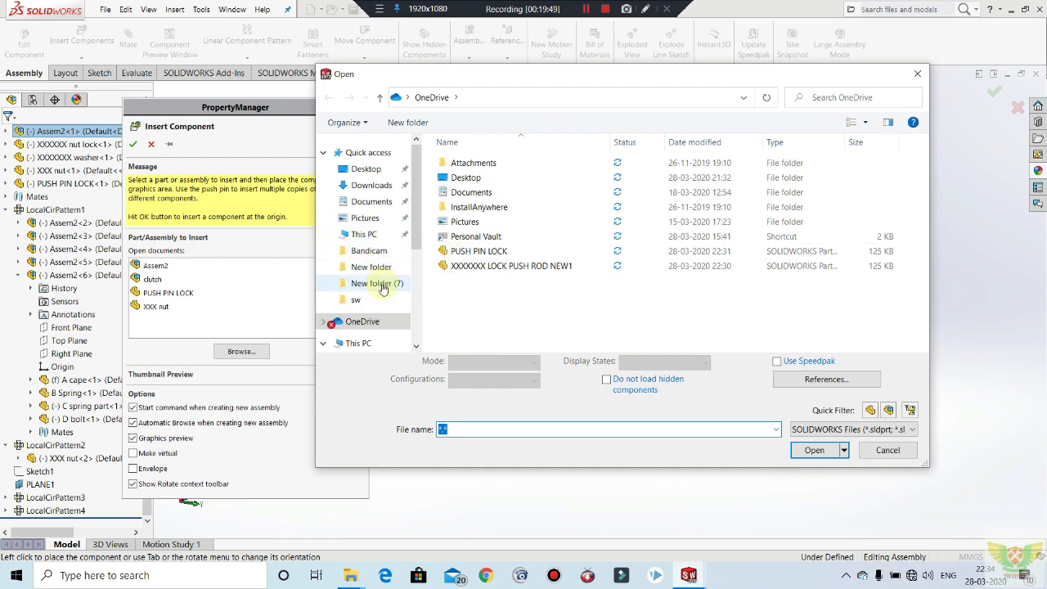
pyautogui.click(380, 285)
pyautogui.doubleClick(489, 148)
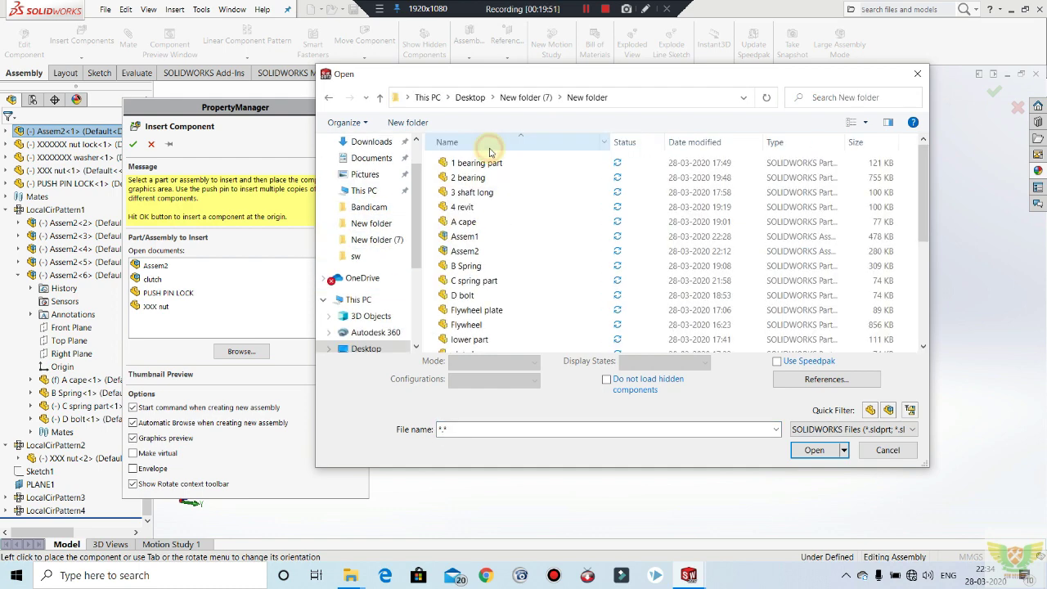
pyautogui.click(477, 163)
pyautogui.keyDown('ctrl'); pyautogui.click(470, 177); pyautogui.keyUp('ctrl')
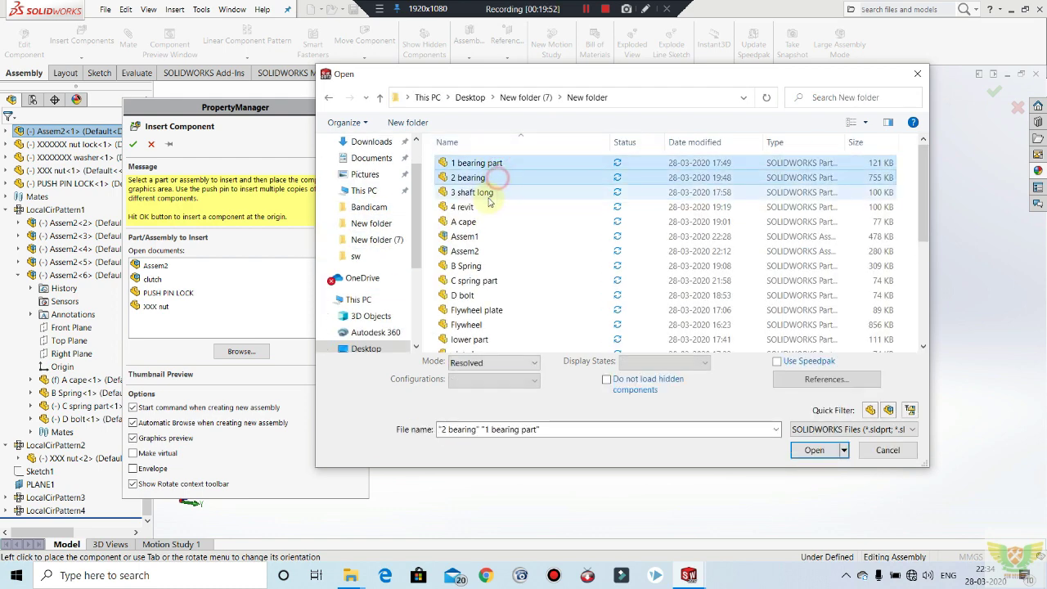
pyautogui.keyDown('ctrl'); pyautogui.click(472, 192); pyautogui.keyUp('ctrl')
pyautogui.keyDown('ctrl'); pyautogui.click(478, 207); pyautogui.keyUp('ctrl')
pyautogui.click(814, 450)
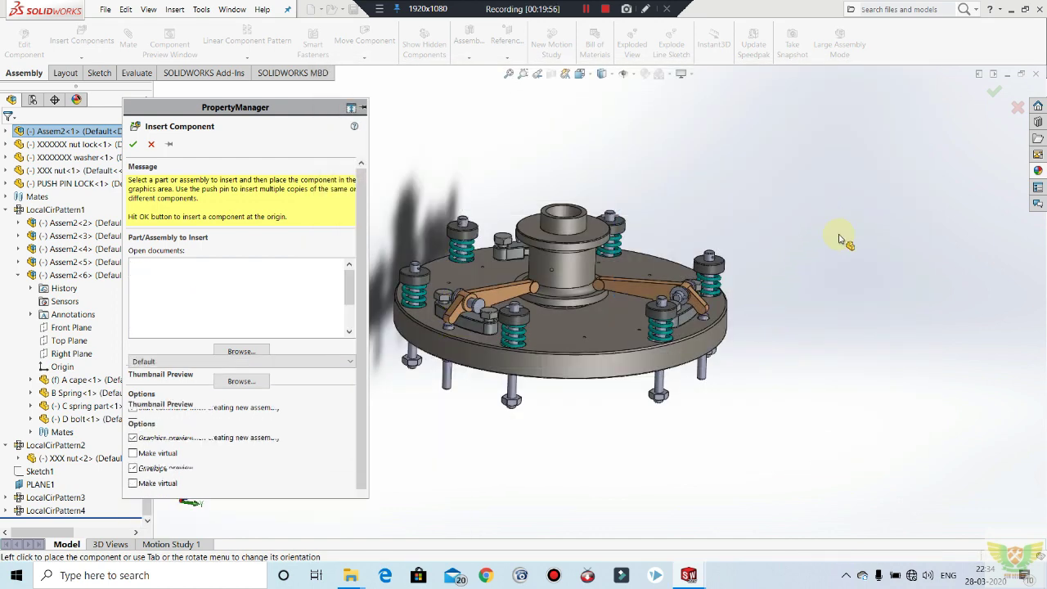
# Place the four parts to the right of and below the clutch.
pyautogui.click(858, 362)
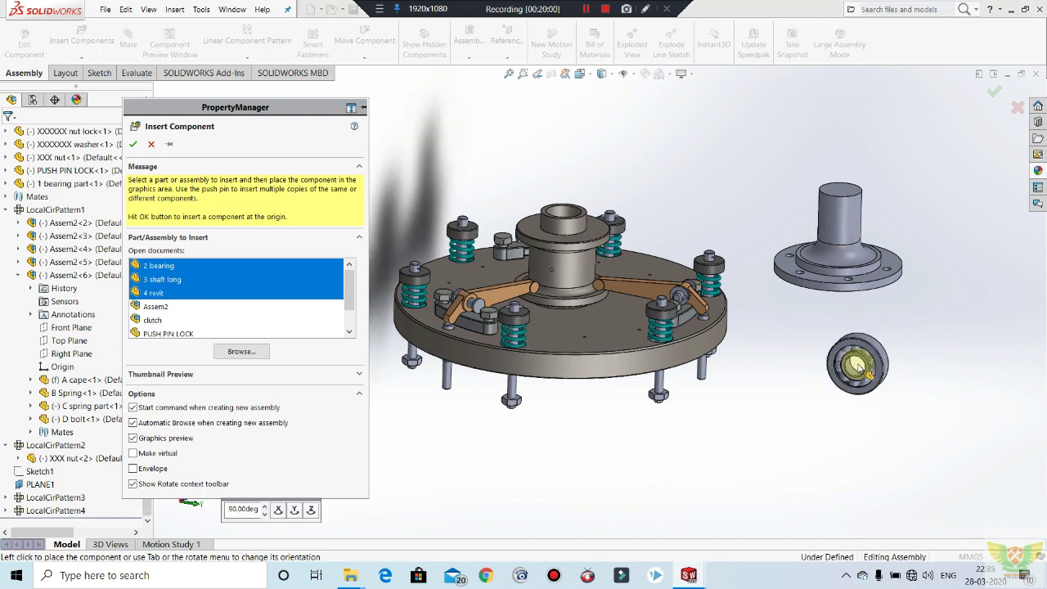
pyautogui.click(817, 439)
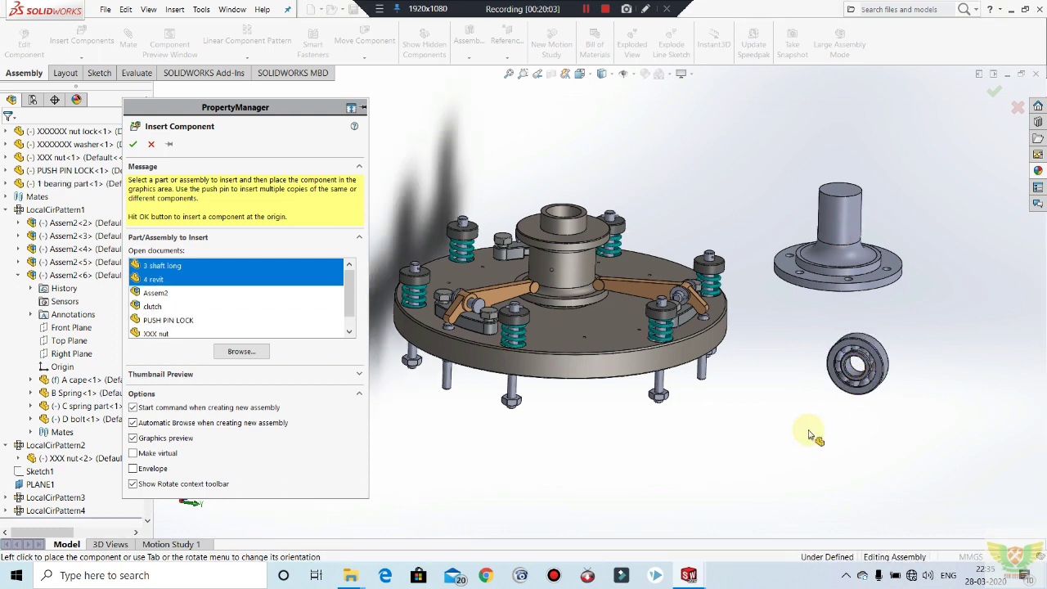
pyautogui.click(794, 440)
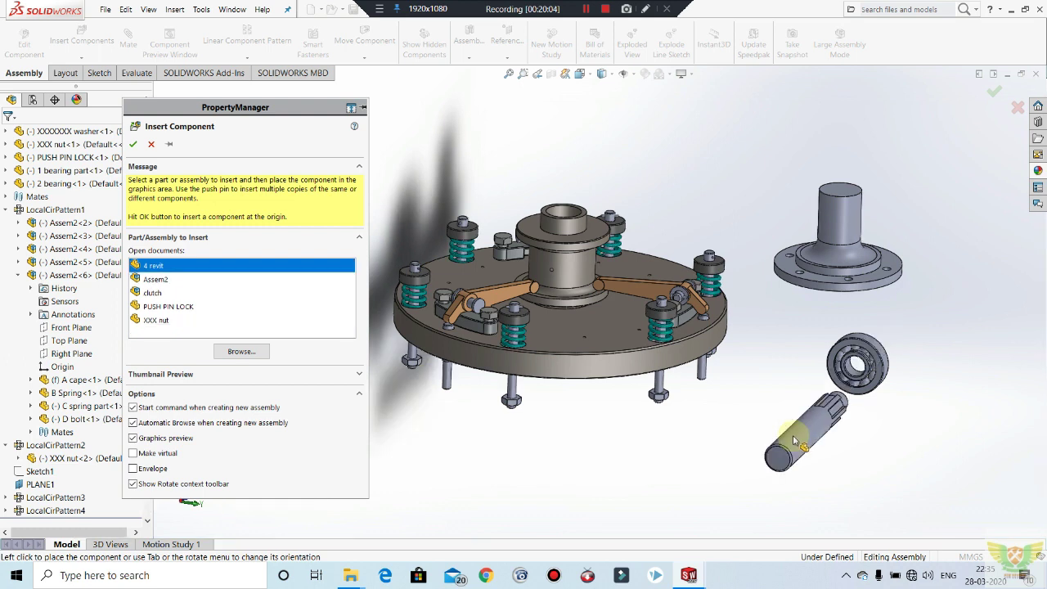
pyautogui.click(698, 462)
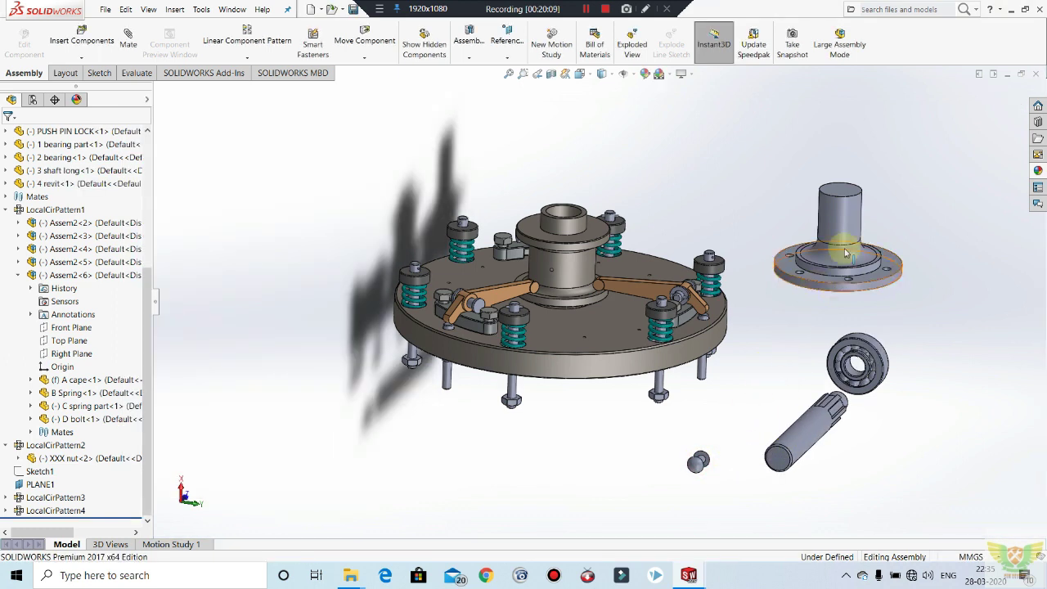
# Assign 1023 Carbon Steel Sheet (SS) to the 1 bearing part, then return to the assembly.
pyautogui.rightClick(847, 209)
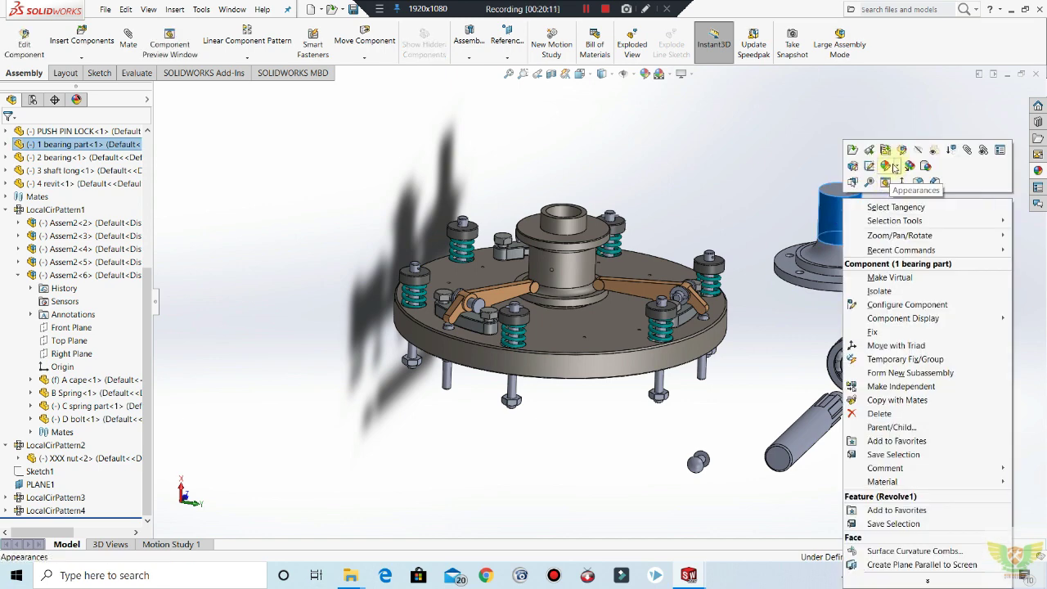
pyautogui.click(904, 151)
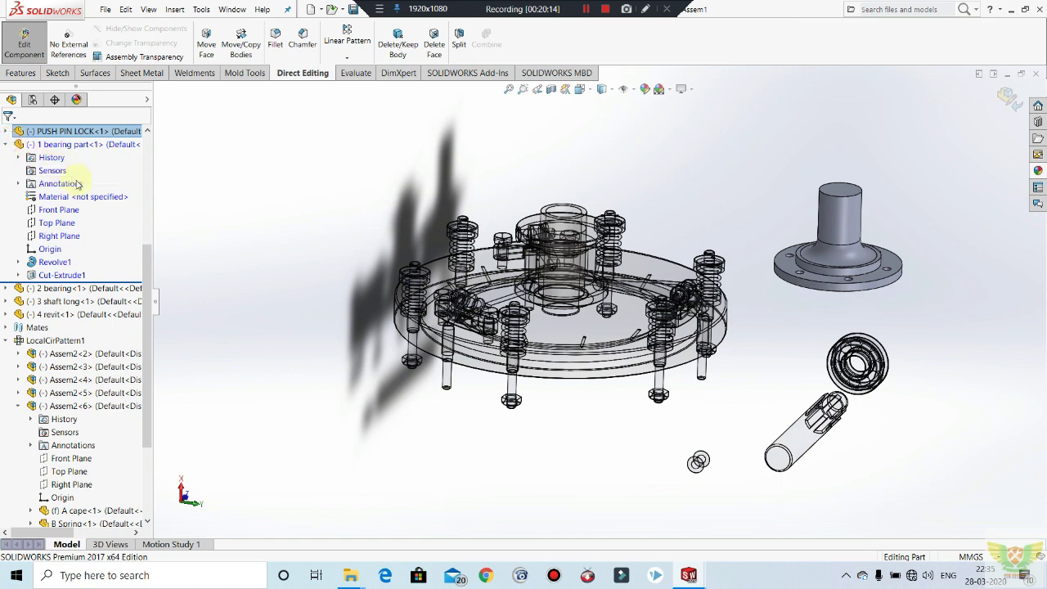
pyautogui.rightClick(84, 198)
pyautogui.click(129, 205)
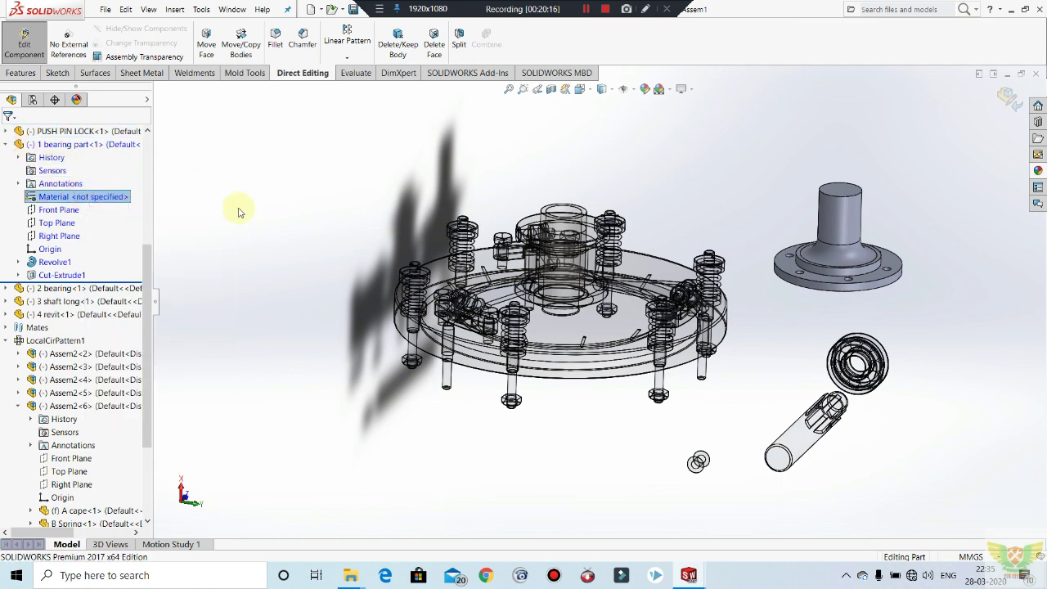
pyautogui.click(364, 125)
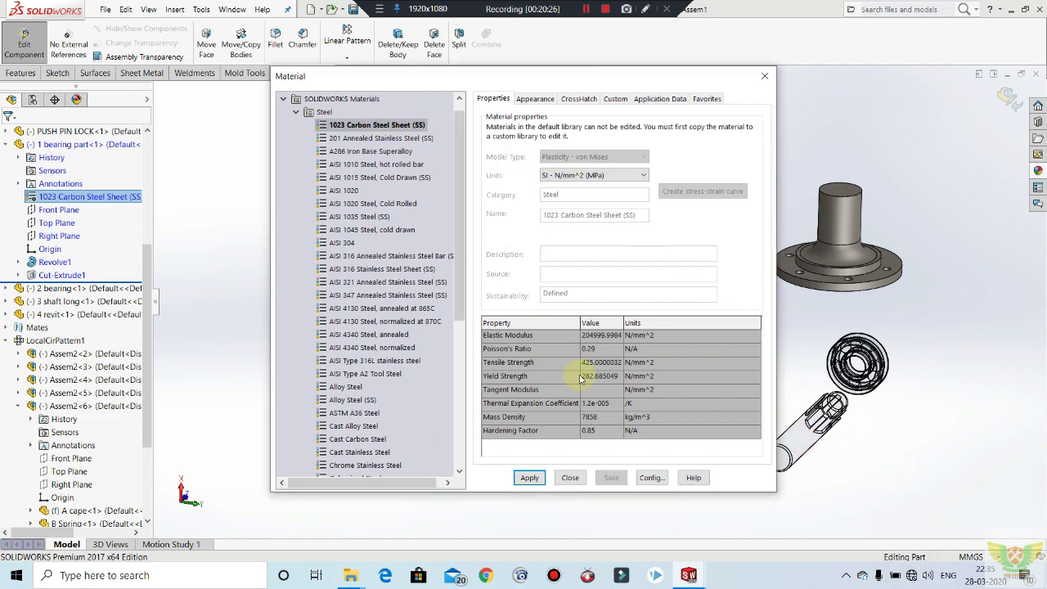
pyautogui.click(580, 478)
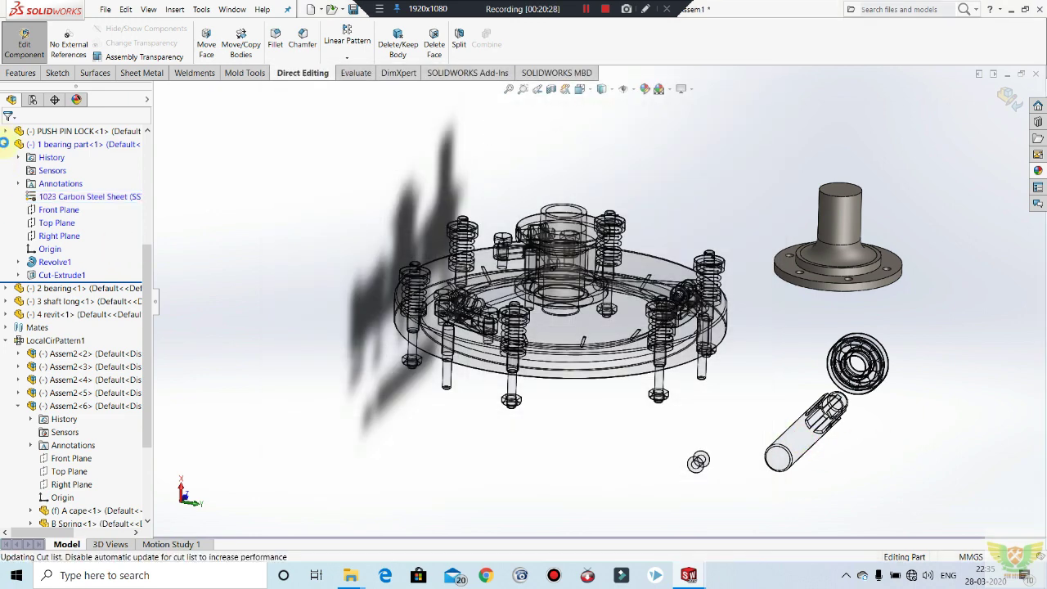
pyautogui.click(24, 41)
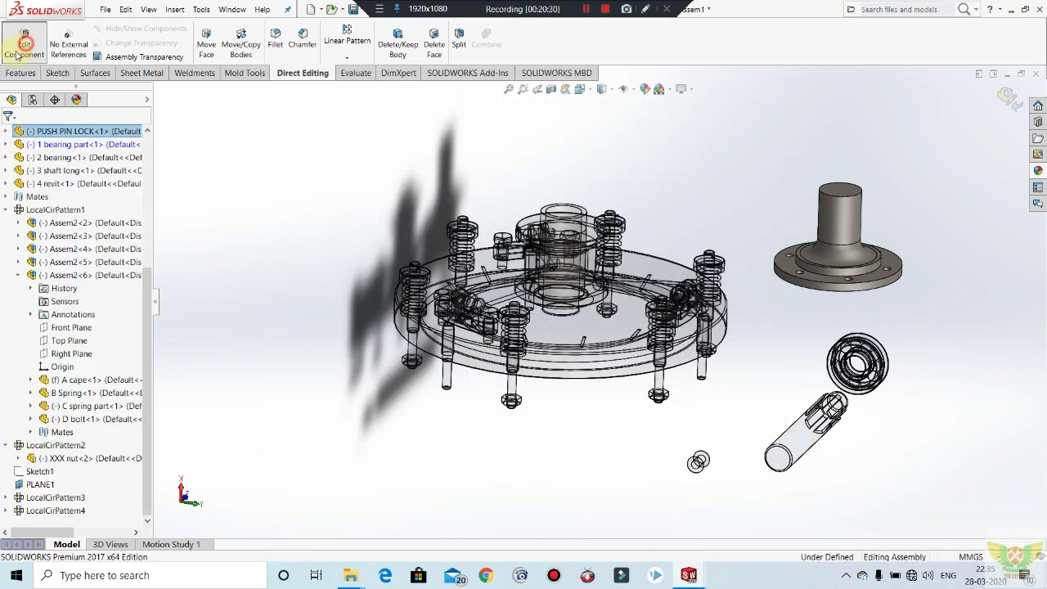
# Give 3 shaft long the AISI 321 Annealed Stainless Steel (SS) material and exit part editing.
pyautogui.click(793, 444)
pyautogui.rightClick(794, 444)
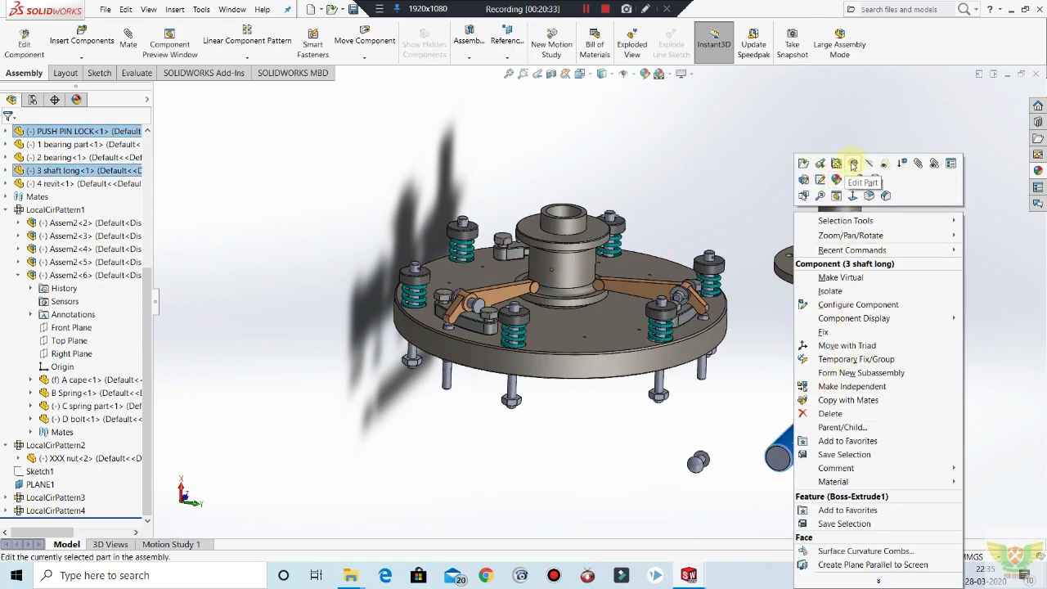
pyautogui.click(851, 161)
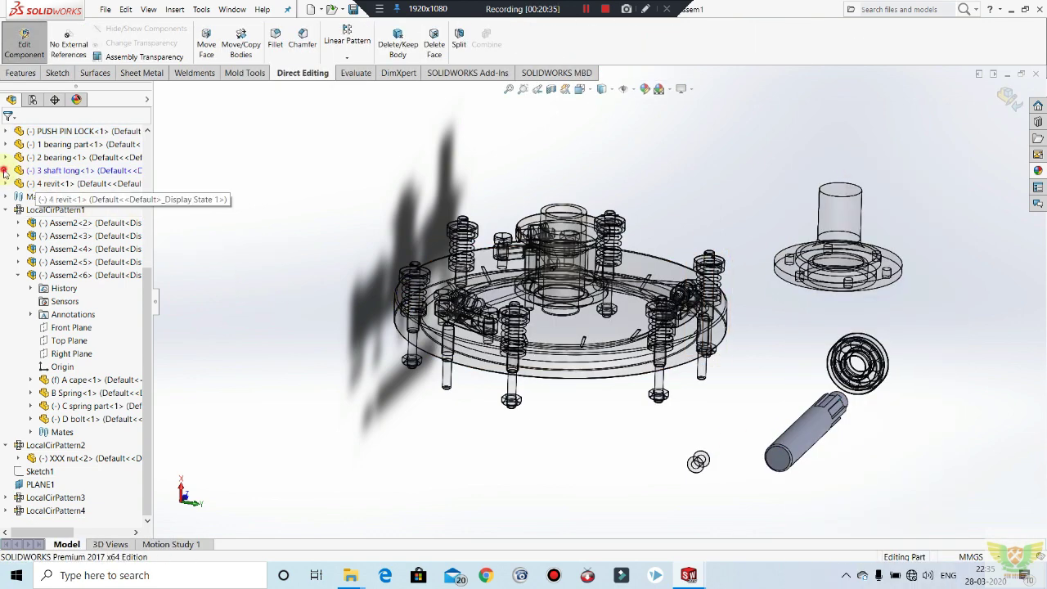
pyautogui.click(4, 171)
pyautogui.rightClick(65, 224)
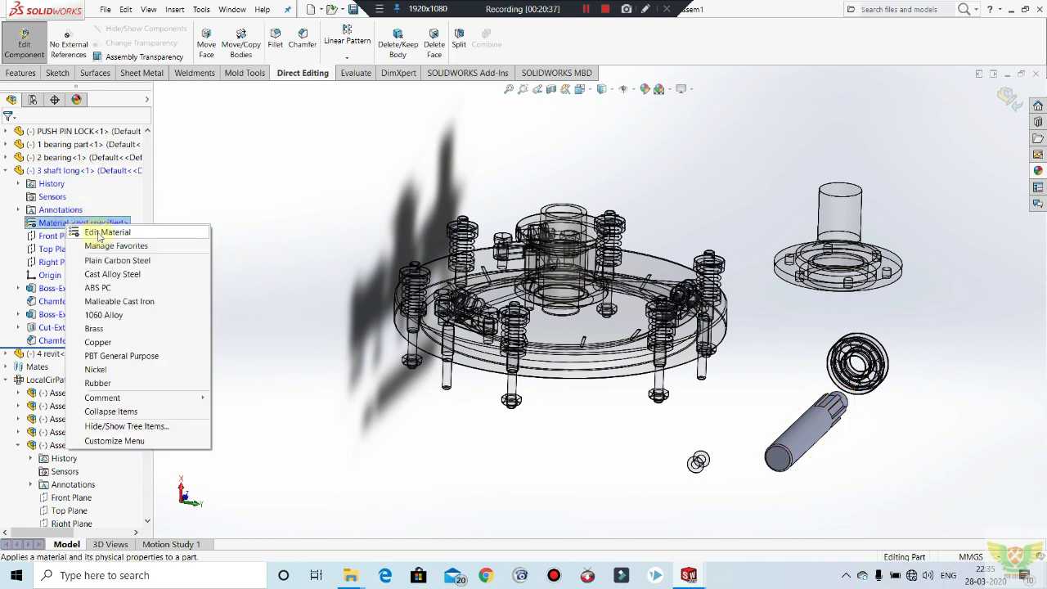
pyautogui.click(539, 210)
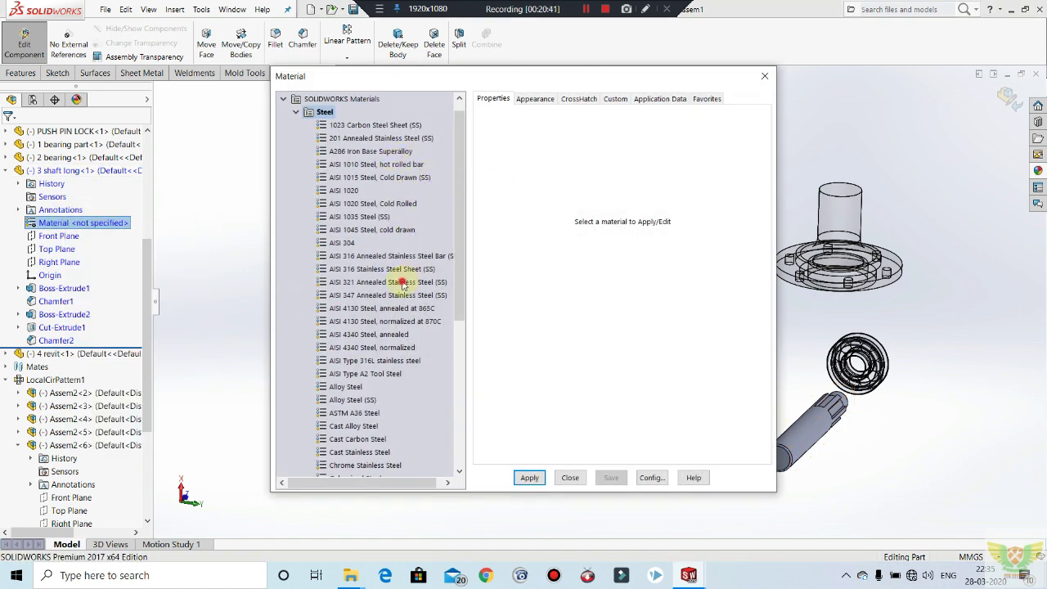
pyautogui.click(401, 283)
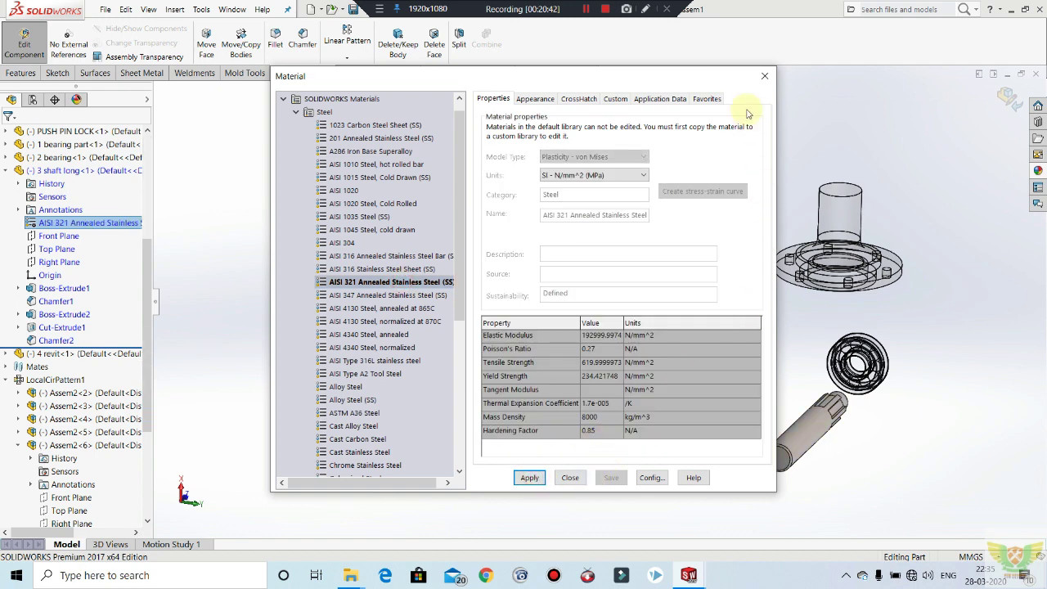
pyautogui.click(763, 78)
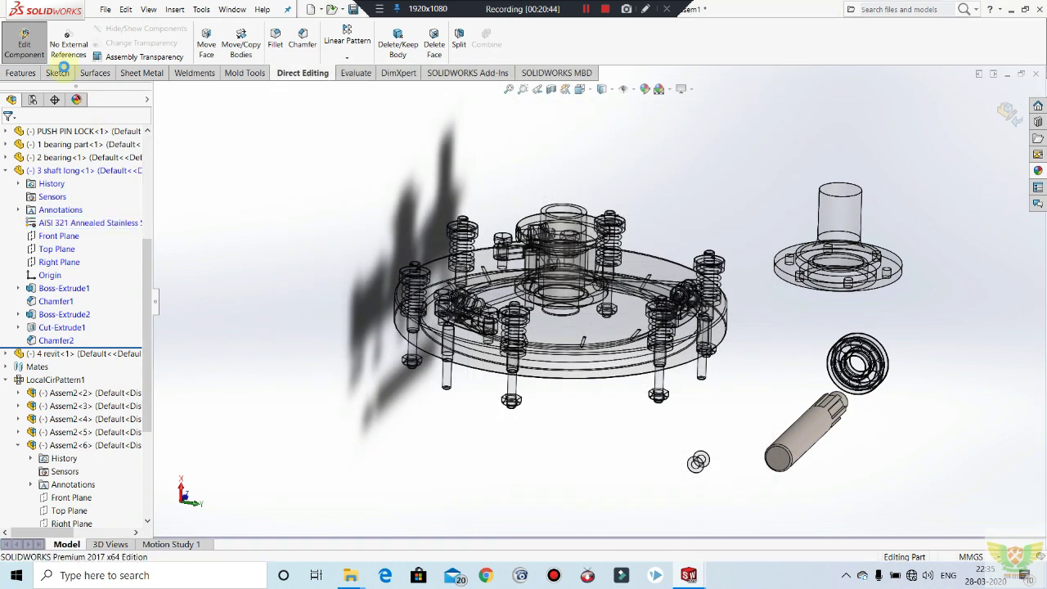
pyautogui.click(41, 49)
# Mate the bearing concentric with the flange housing bore.
pyautogui.scroll(-2, 897, 385)
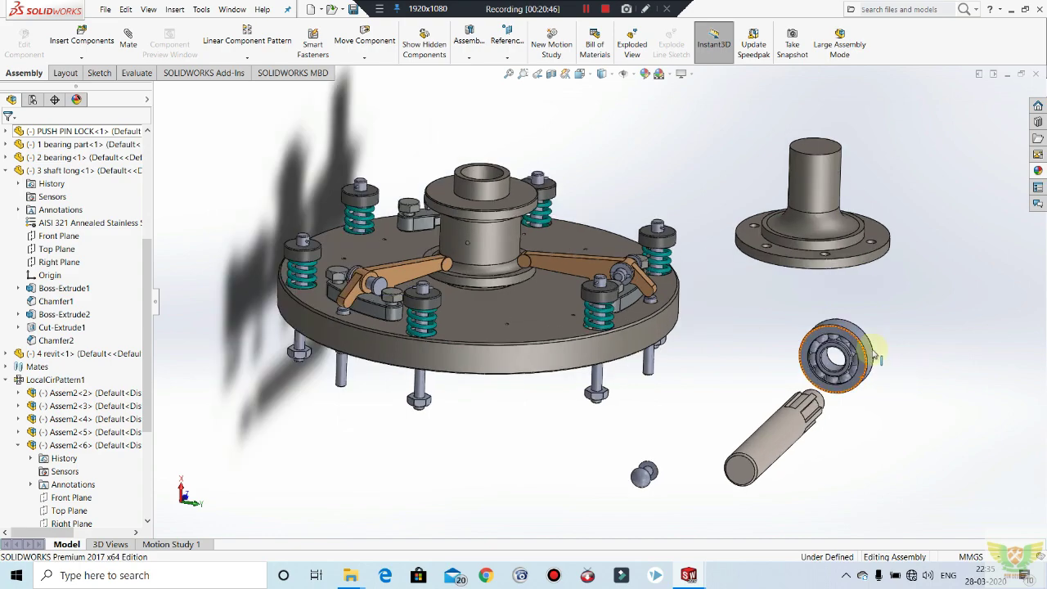
pyautogui.moveTo(832, 403); pyautogui.dragTo(884, 385, button='middle')
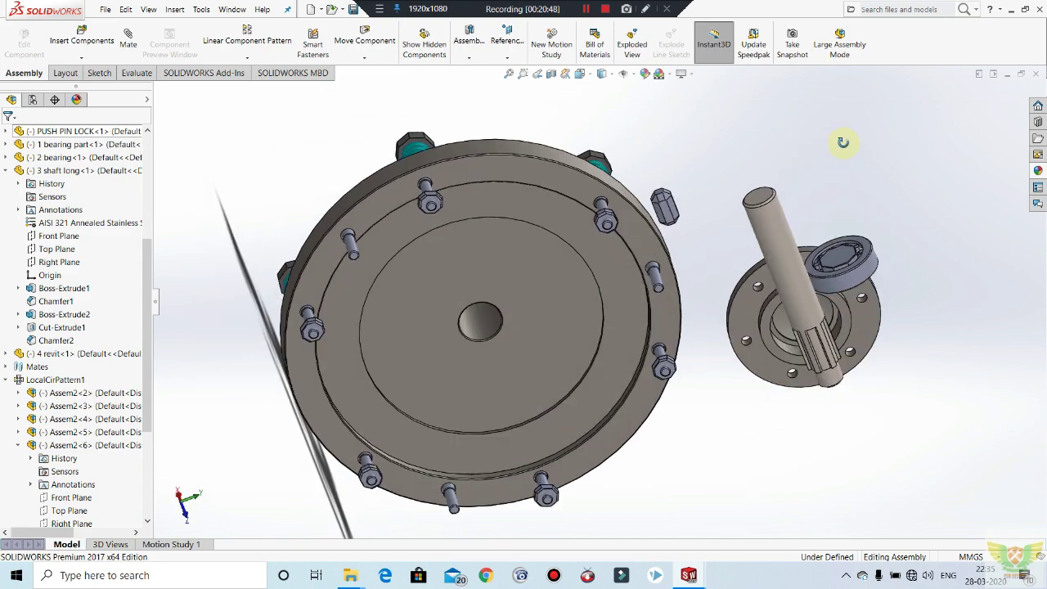
pyautogui.moveTo(846, 315)
pyautogui.mouseDown(button='middle')
pyautogui.moveTo(853, 205)
pyautogui.moveTo(823, 315)
pyautogui.mouseUp(button='middle')
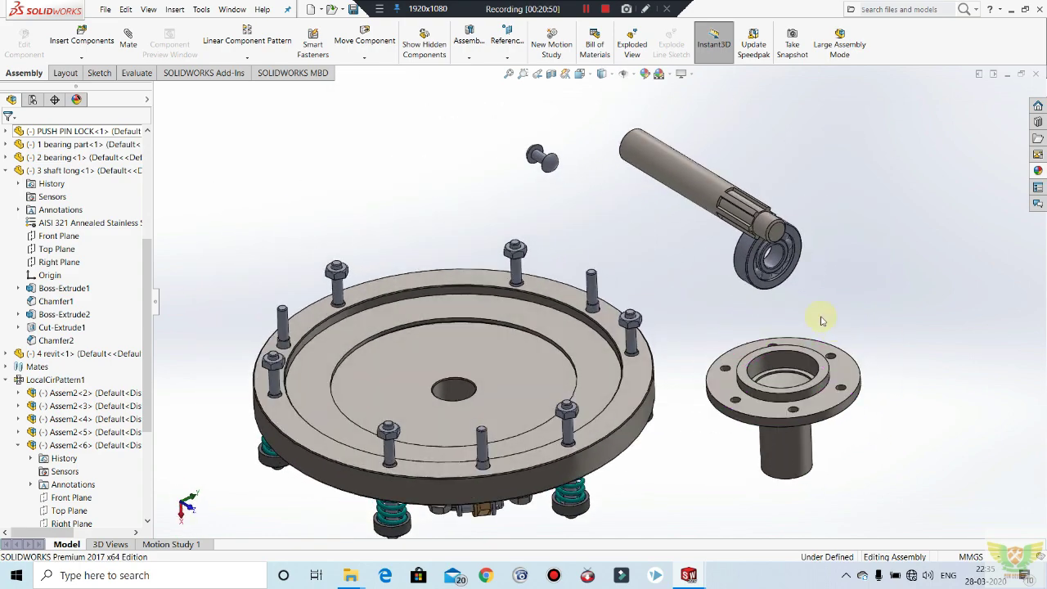
pyautogui.scroll(-2, 806, 339)
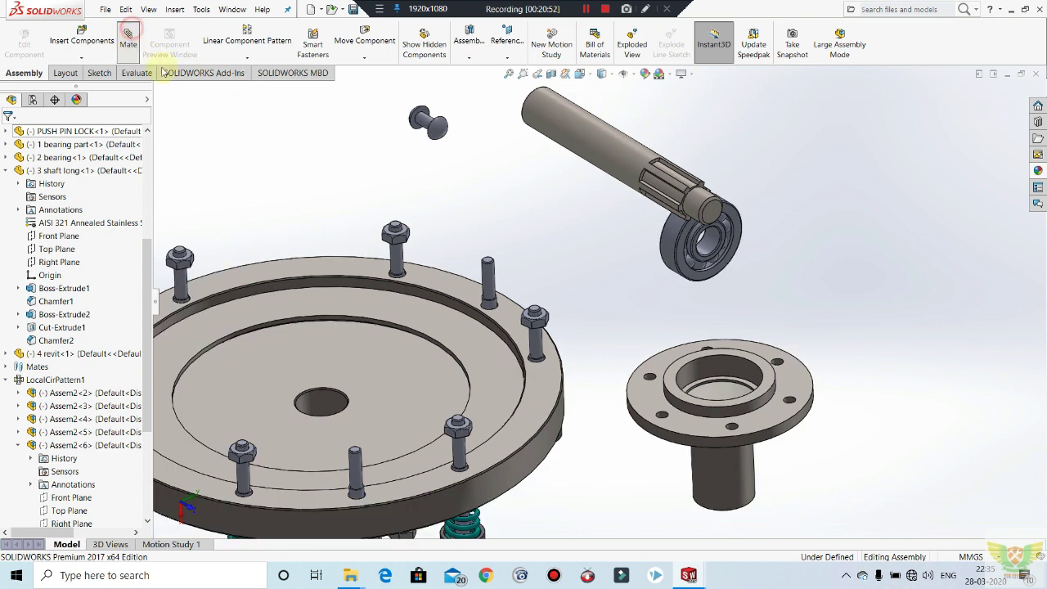
pyautogui.click(720, 372)
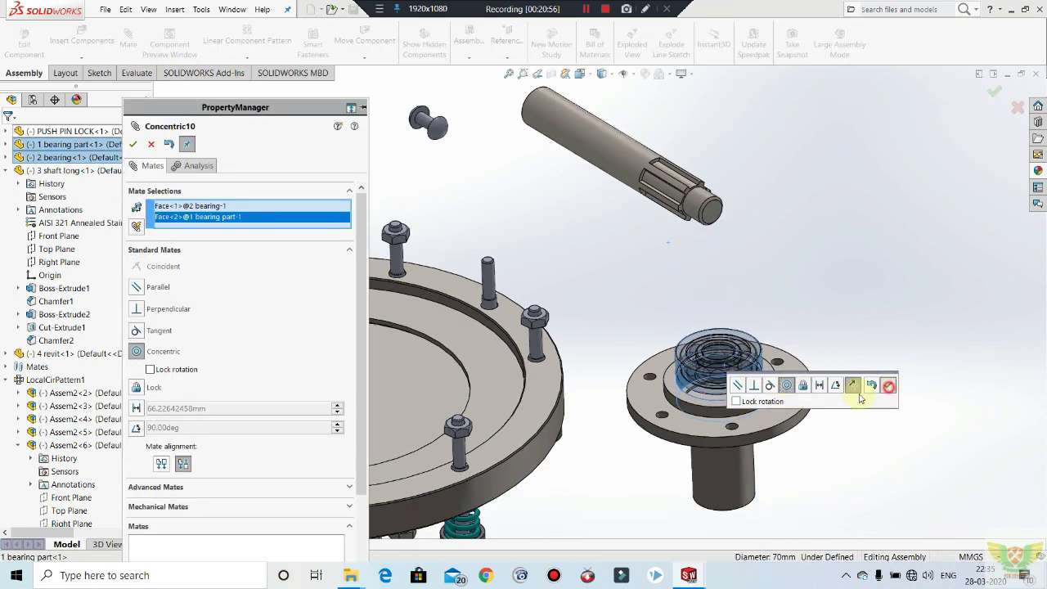
pyautogui.click(852, 386)
# Make the bearing's flat face coincident with the housing face.
pyautogui.scroll(-2, 751, 359)
pyautogui.scroll(-2, 725, 355)
pyautogui.scroll(-3, 691, 353)
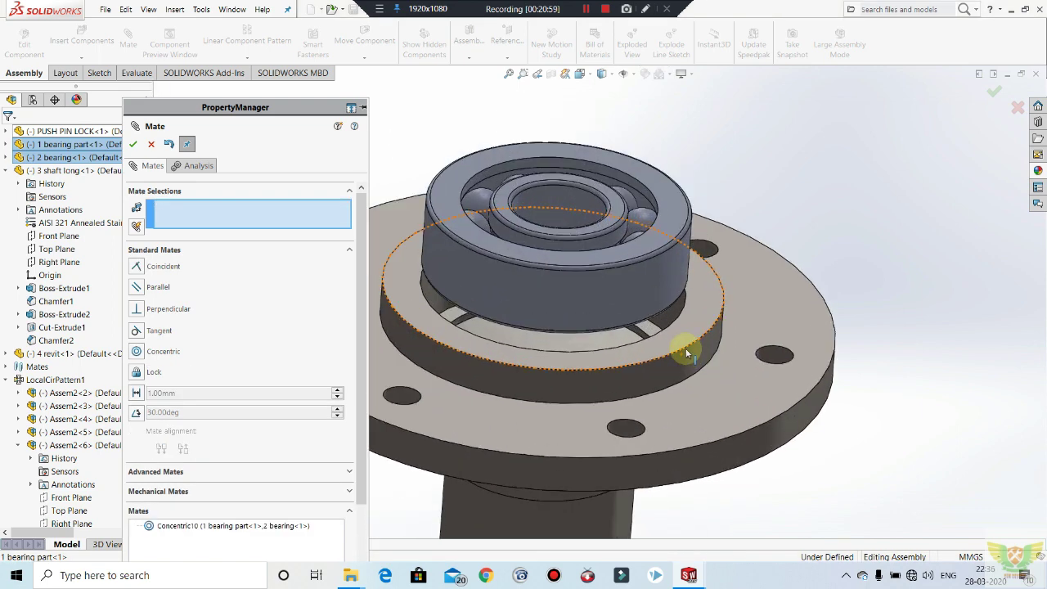
pyautogui.click(629, 319)
pyautogui.moveTo(657, 367)
pyautogui.mouseDown(button='middle')
pyautogui.moveTo(636, 314)
pyautogui.moveTo(641, 263)
pyautogui.mouseUp(button='middle')
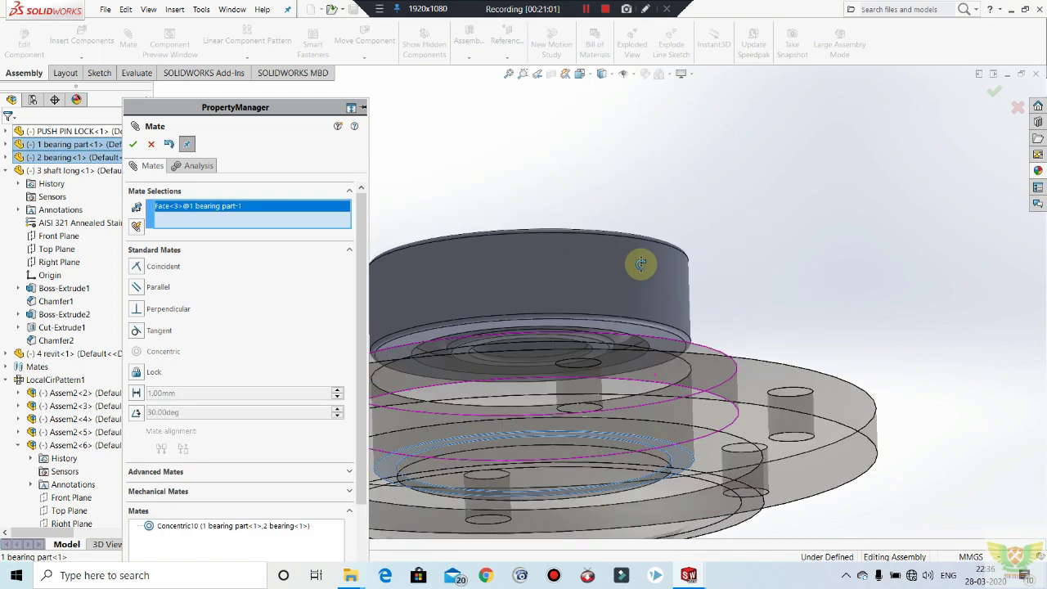
pyautogui.click(712, 309)
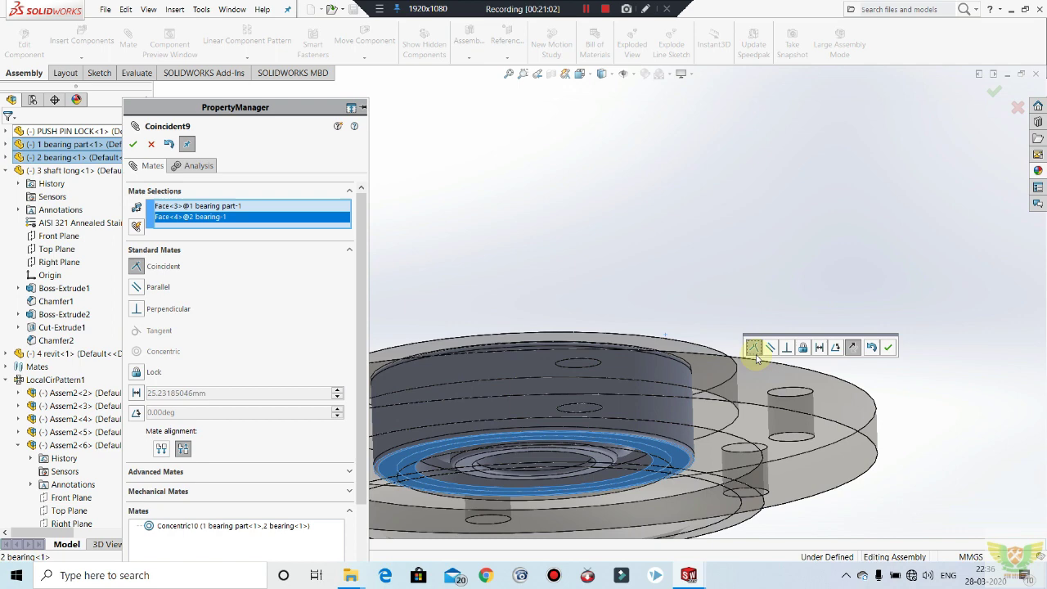
pyautogui.click(890, 347)
# Mate the long shaft's cylindrical face concentric with the bearing bore.
pyautogui.scroll(3, 647, 309)
pyautogui.scroll(2, 630, 304)
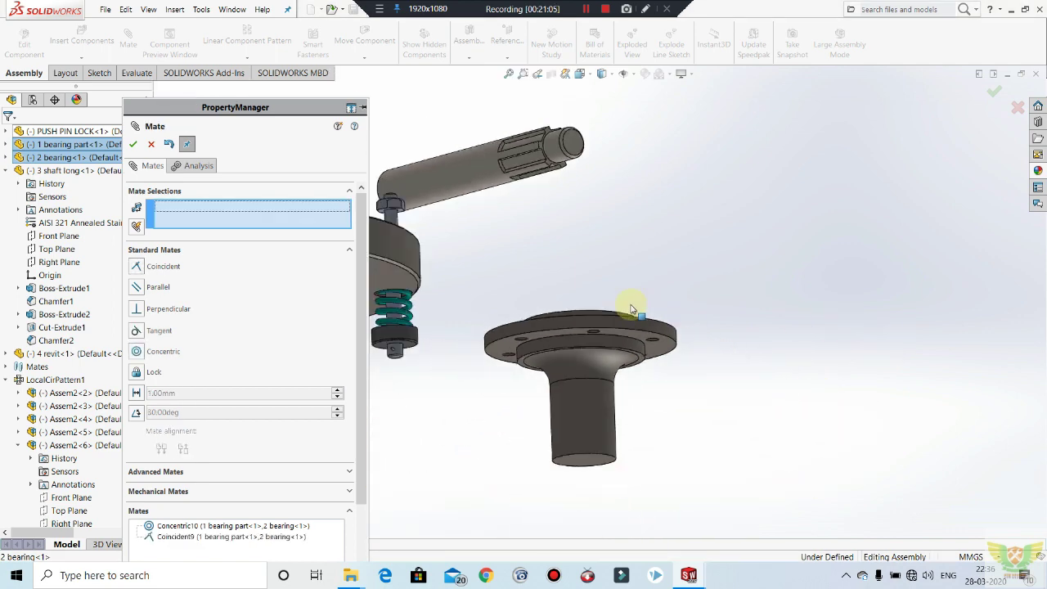
pyautogui.moveTo(631, 304); pyautogui.dragTo(613, 381, button='middle')
pyautogui.scroll(-2, 613, 381)
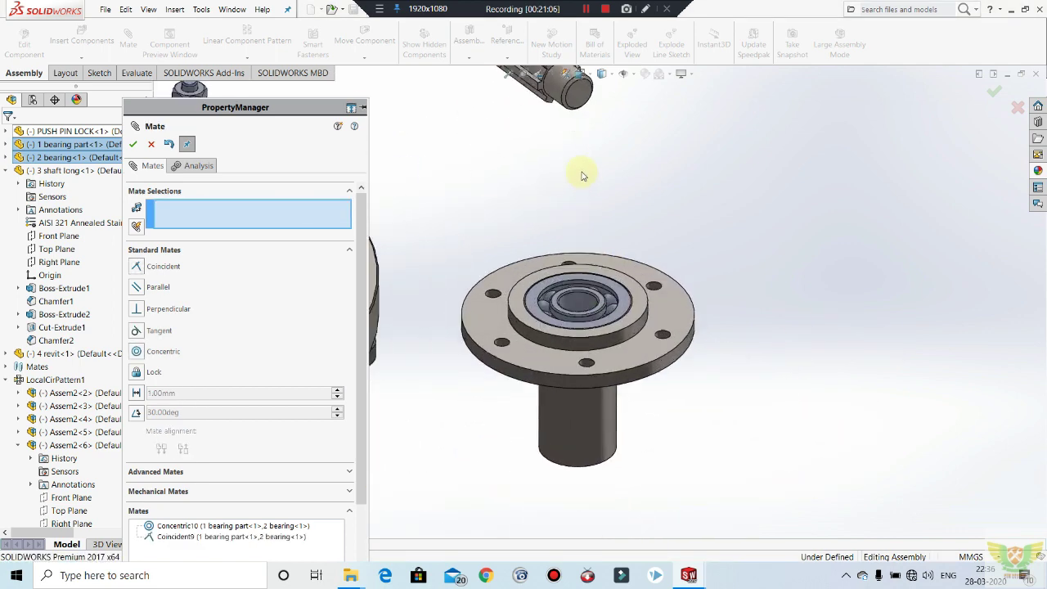
pyautogui.click(557, 92)
pyautogui.click(602, 300)
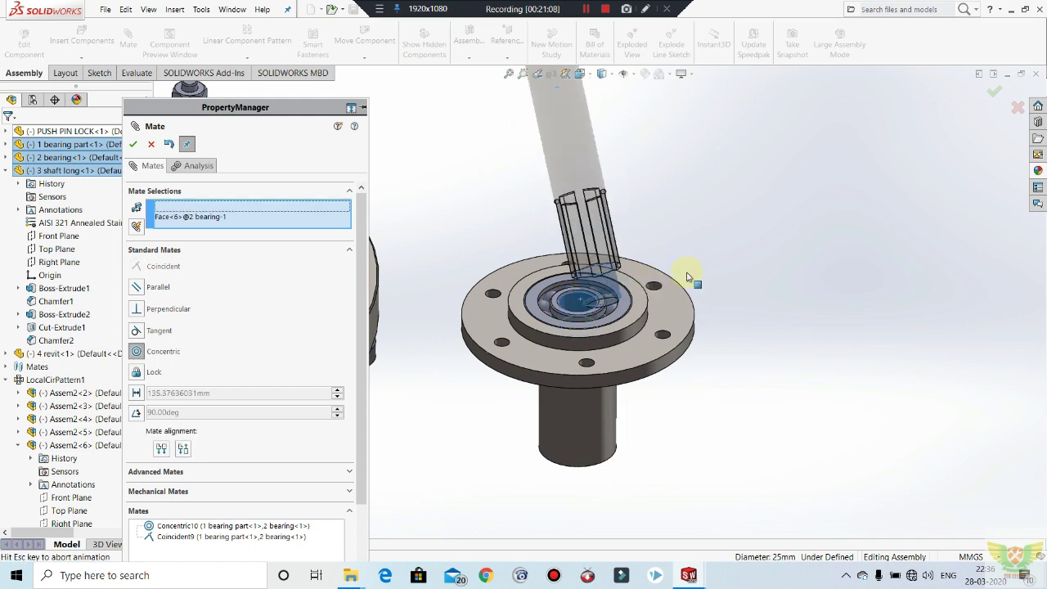
pyautogui.click(857, 275)
# Set the shaft shoulder 1.00 mm from the bearing's inner ring face with a Distance mate.
pyautogui.scroll(-1, 584, 304)
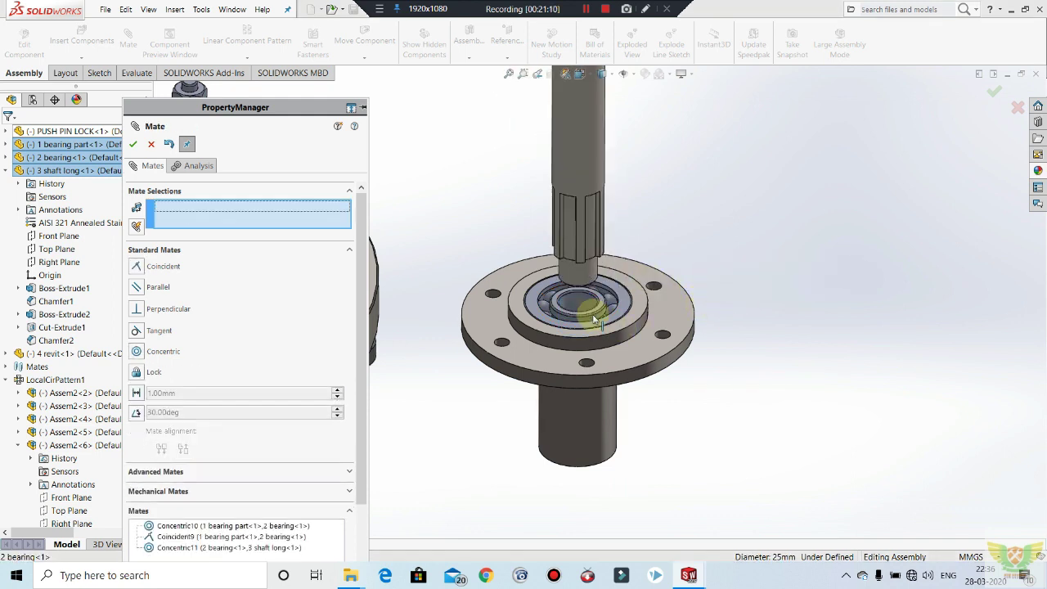
pyautogui.scroll(-2, 581, 270)
pyautogui.scroll(-2, 589, 262)
pyautogui.scroll(-2, 612, 284)
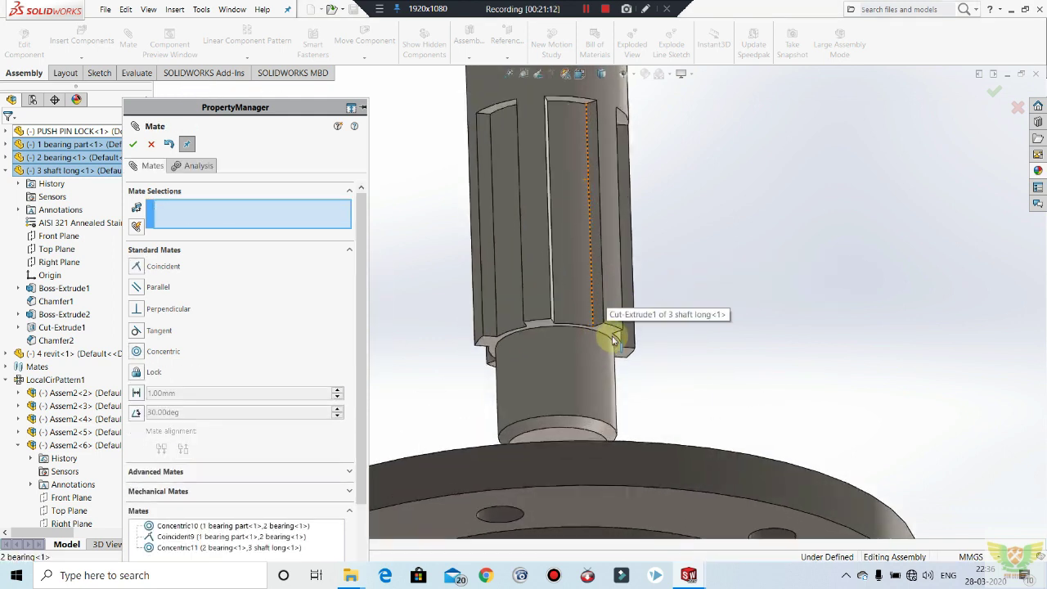
pyautogui.click(612, 329)
pyautogui.moveTo(606, 337)
pyautogui.mouseDown(button='middle')
pyautogui.moveTo(610, 436)
pyautogui.moveTo(624, 444)
pyautogui.mouseUp(button='middle')
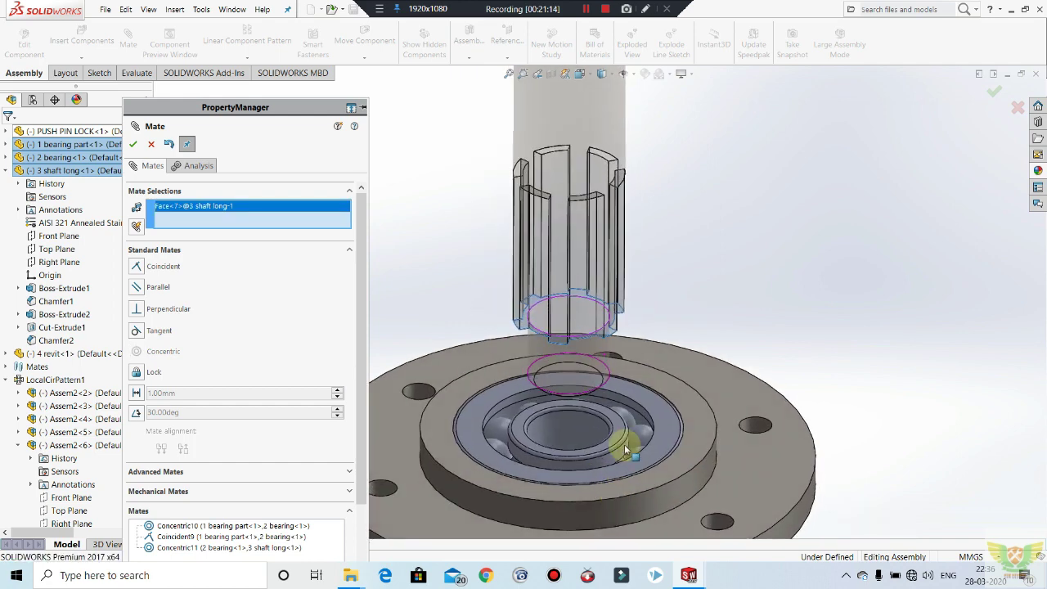
pyautogui.click(551, 423)
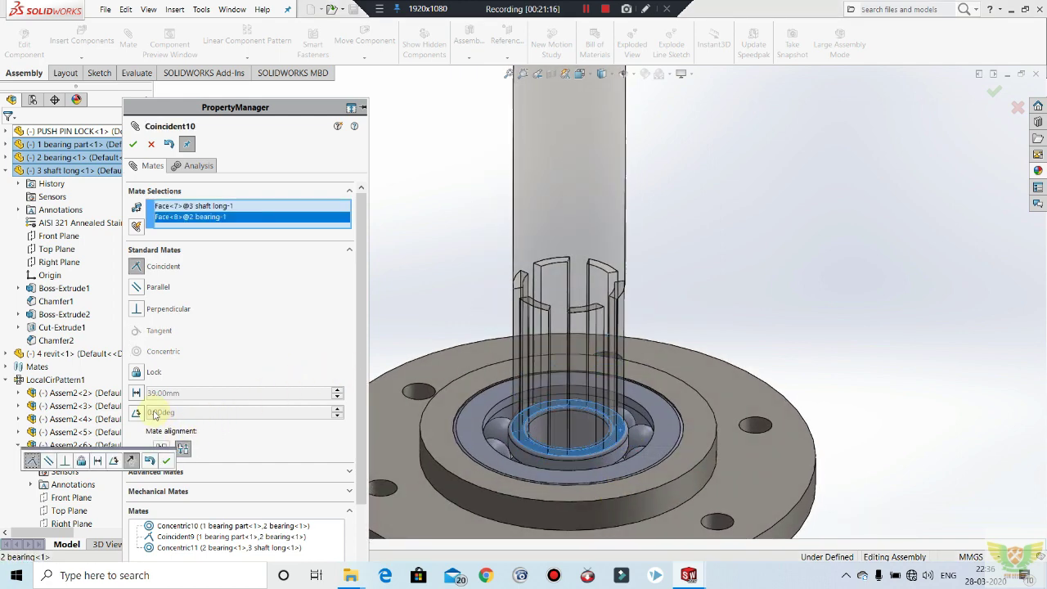
pyautogui.click(136, 392)
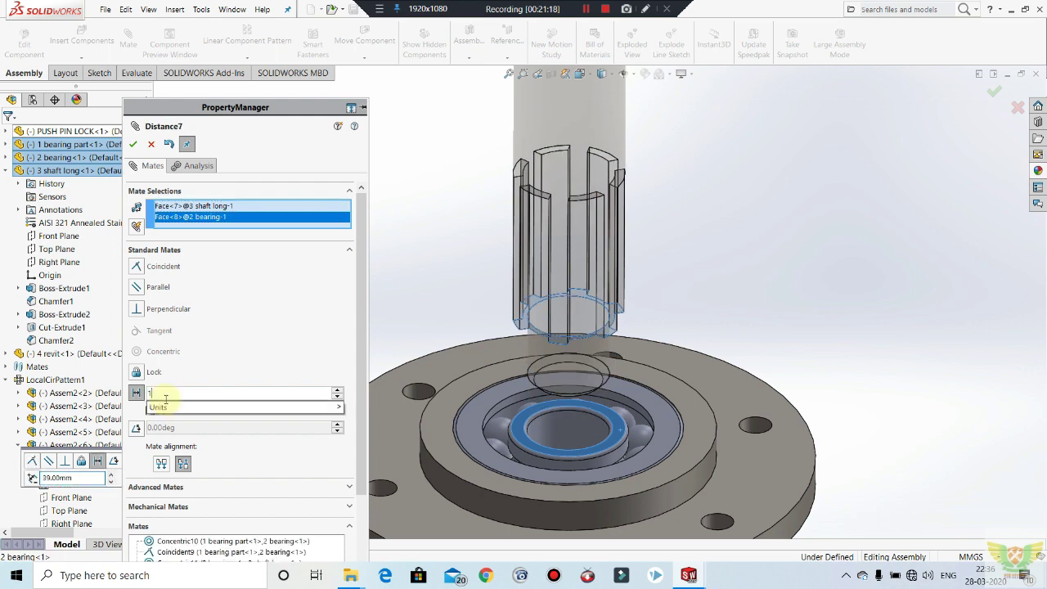
pyautogui.write('1')
pyautogui.press('Return')
pyautogui.click(133, 145)
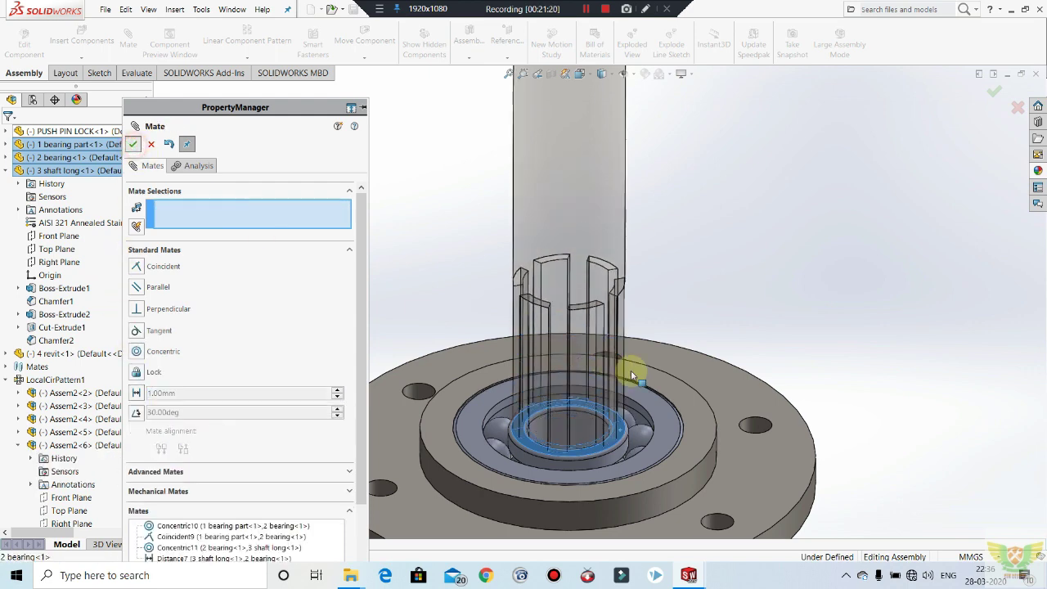
pyautogui.press('f')
pyautogui.click(132, 144)
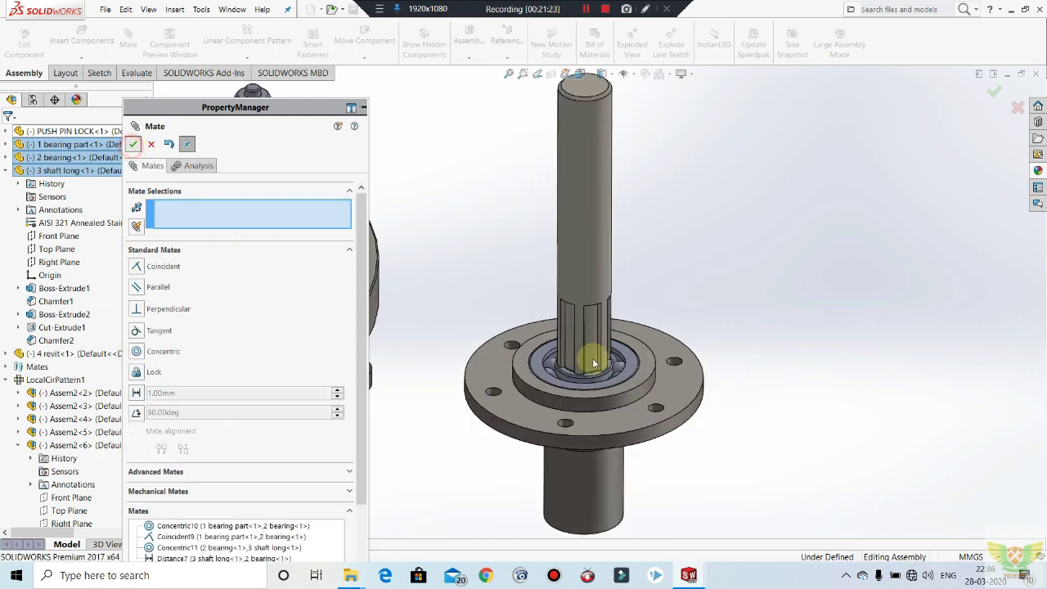
# Mate the 4 revit pin concentric with a flange hole.
pyautogui.press('f')
pyautogui.scroll(-2, 482, 178)
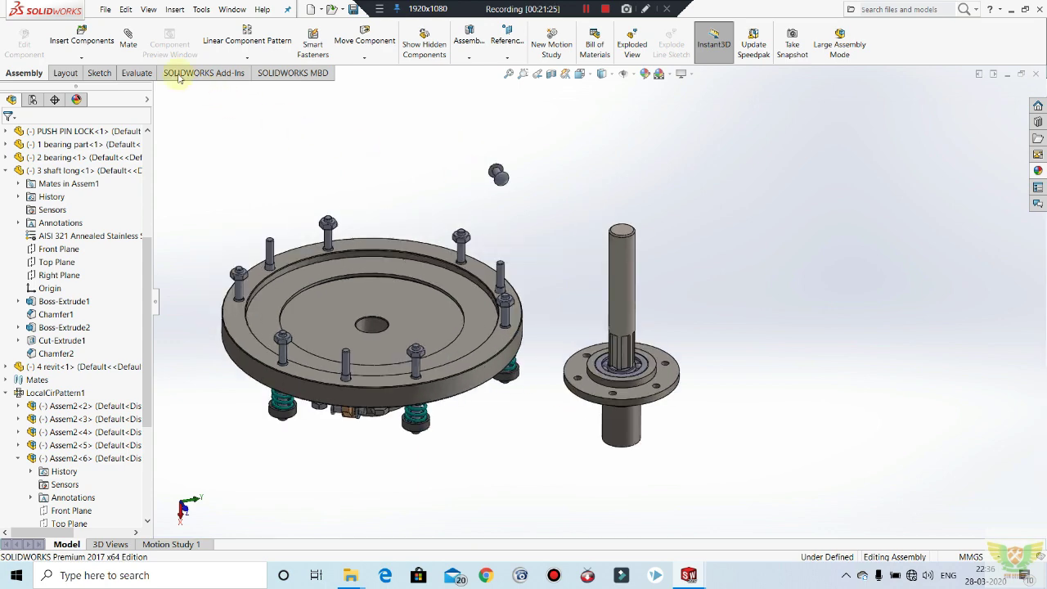
pyautogui.scroll(-3, 500, 180)
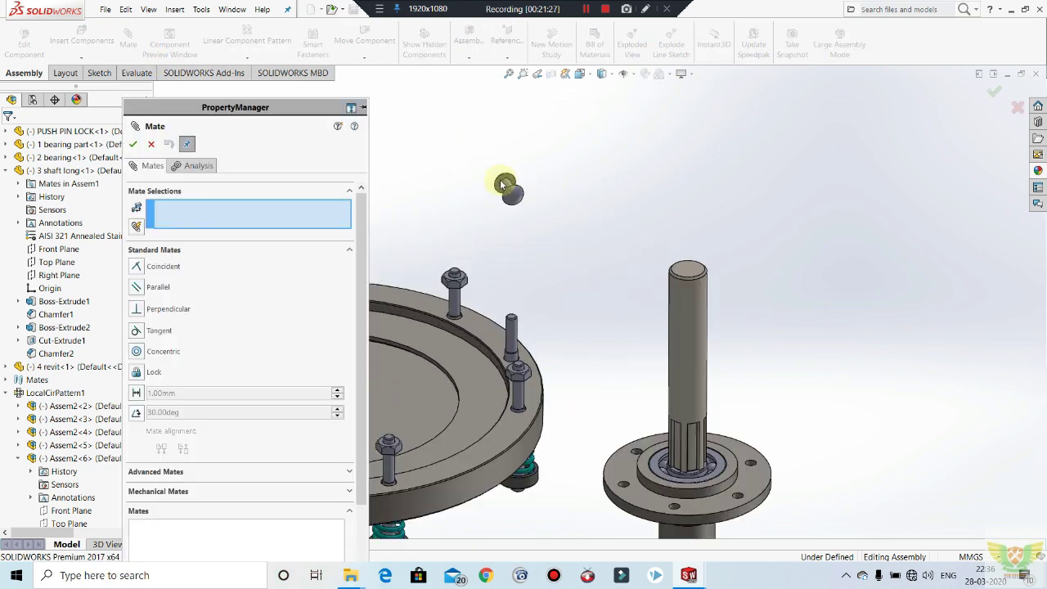
pyautogui.click(517, 205)
pyautogui.scroll(2, 517, 205)
pyautogui.scroll(1, 556, 237)
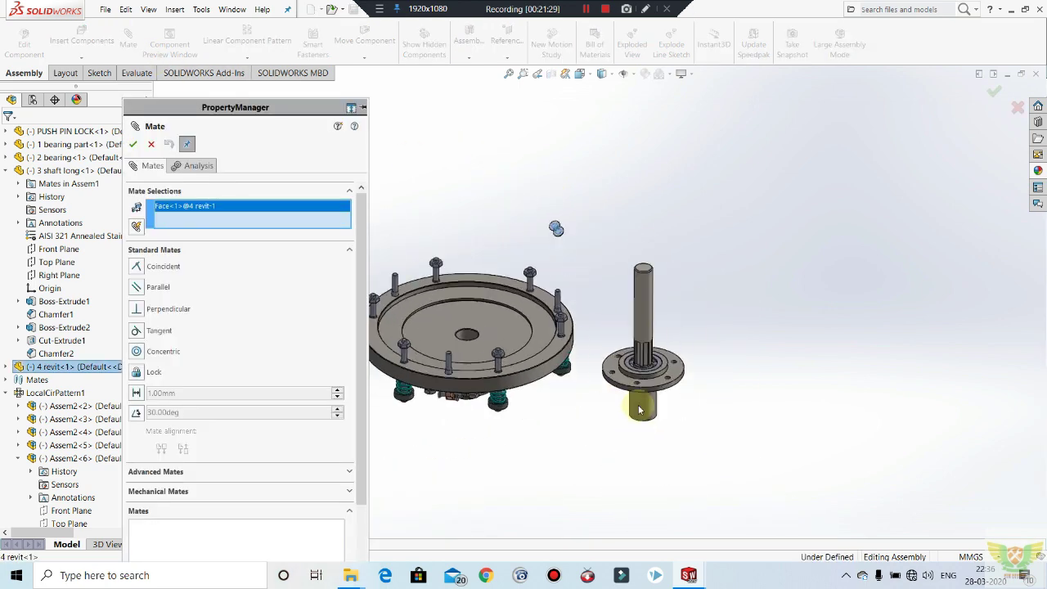
pyautogui.scroll(-2, 630, 372)
pyautogui.scroll(-3, 630, 328)
pyautogui.click(633, 305)
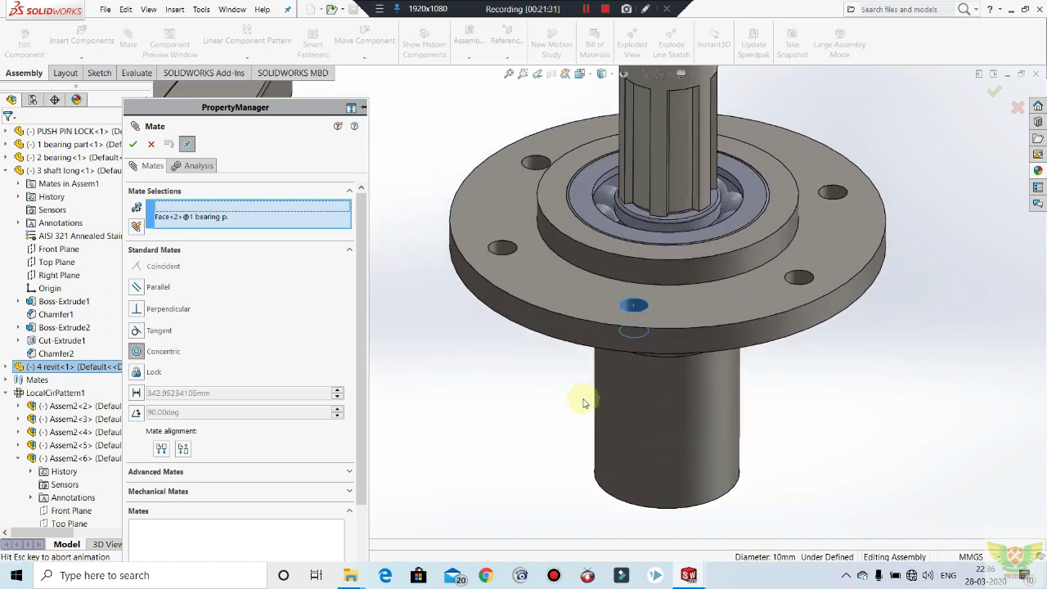
pyautogui.click(131, 144)
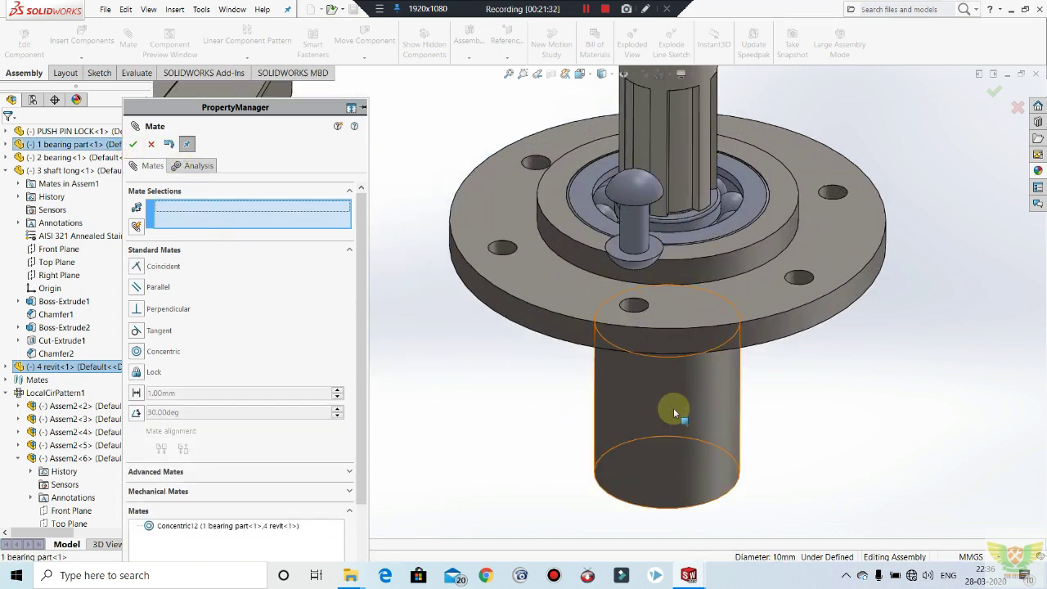
# Make the rivet's underside coincident with the flange face so it sits flush.
pyautogui.click(673, 332)
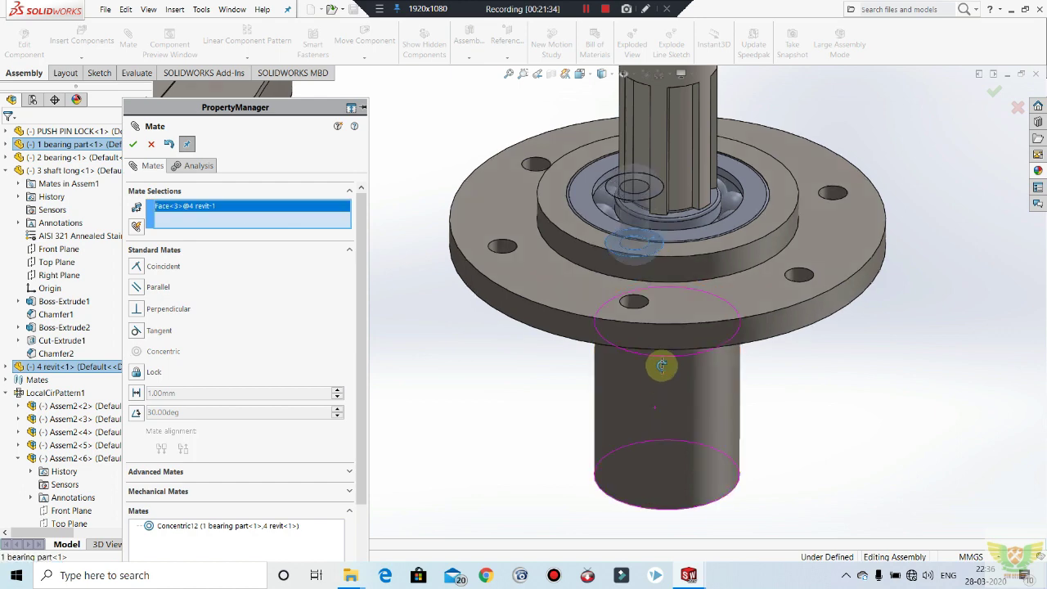
pyautogui.moveTo(662, 362); pyautogui.dragTo(710, 253, button='middle')
pyautogui.click(631, 355)
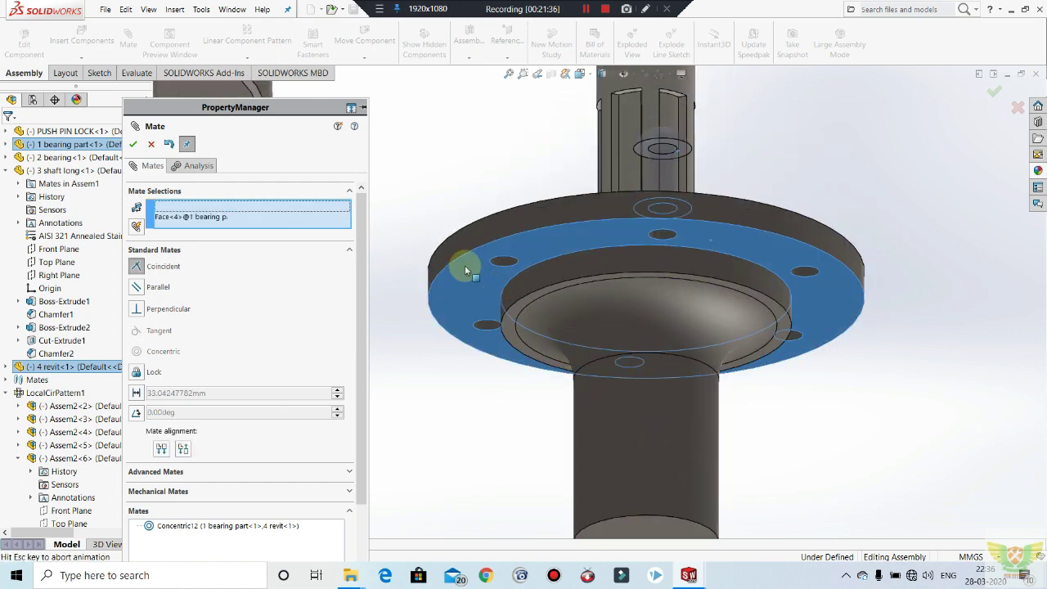
pyautogui.press('Return')
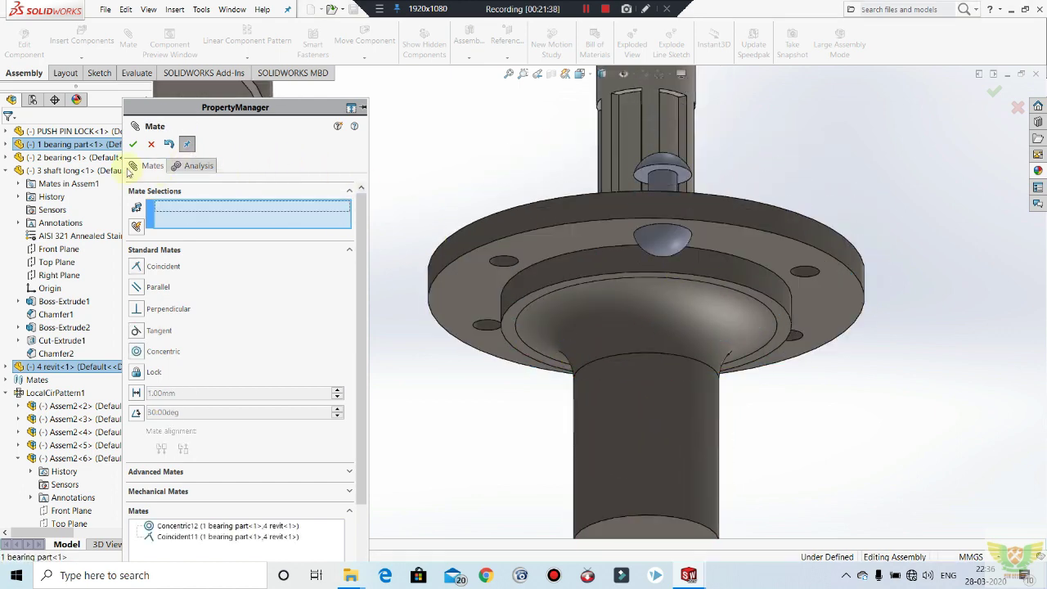
pyautogui.click(133, 145)
pyautogui.moveTo(455, 183)
pyautogui.mouseDown(button='middle')
pyautogui.moveTo(415, 236)
pyautogui.moveTo(505, 311)
pyautogui.mouseUp(button='middle')
pyautogui.scroll(2, 433, 393)
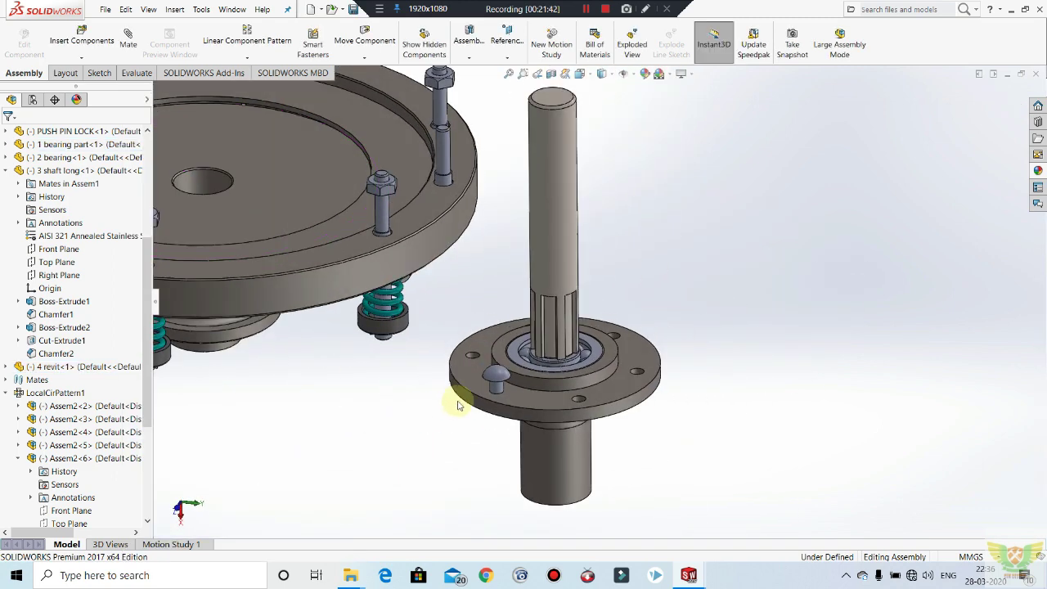
# Circular-pattern the 4 revit rivet about the shaft: 6 instances at 60° spacing.
pyautogui.scroll(-2, 486, 397)
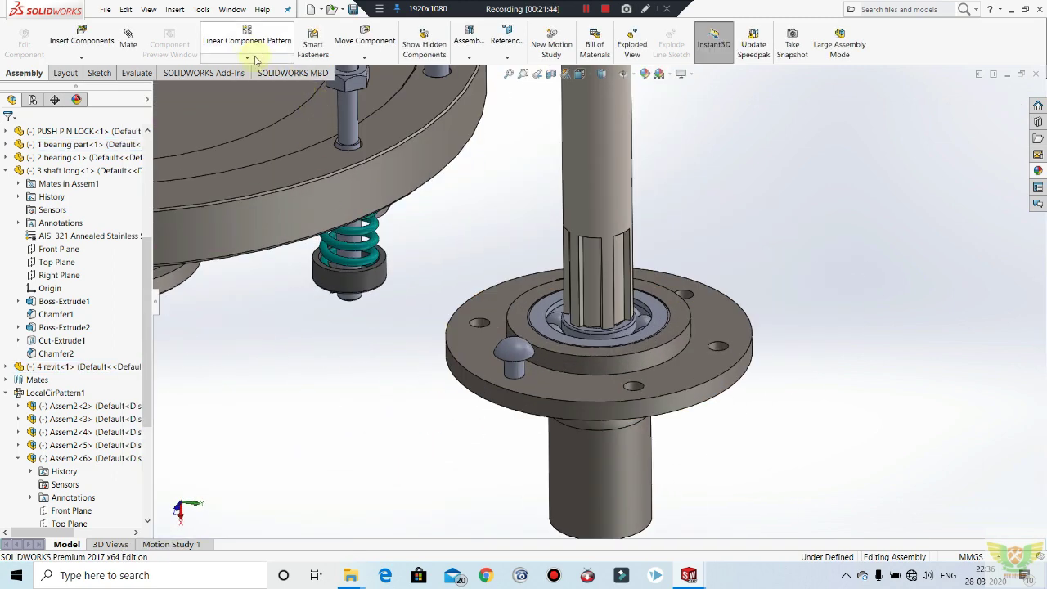
pyautogui.click(253, 55)
pyautogui.click(268, 85)
pyautogui.click(510, 351)
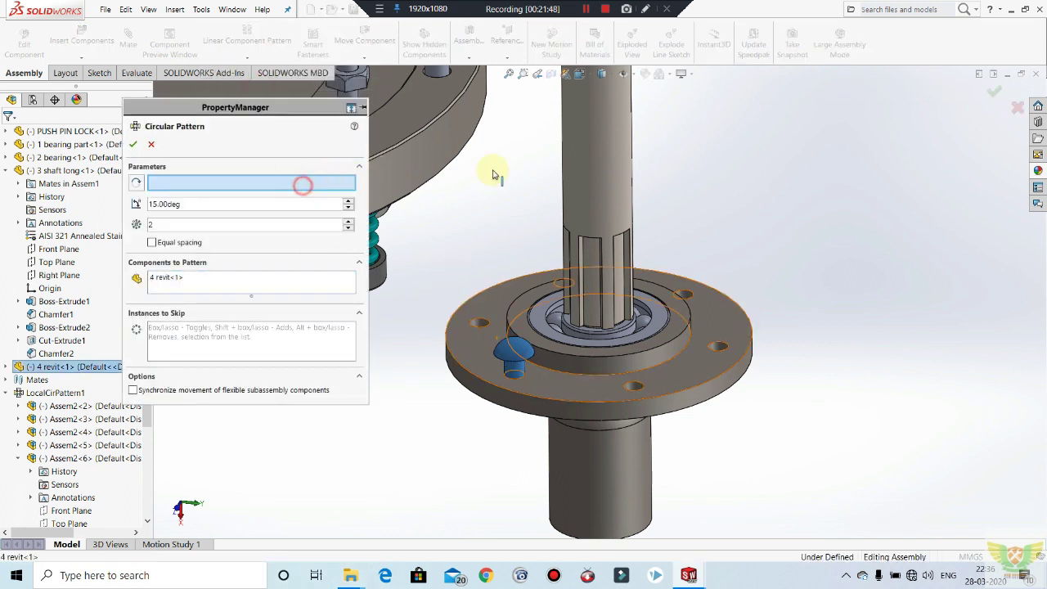
pyautogui.click(586, 158)
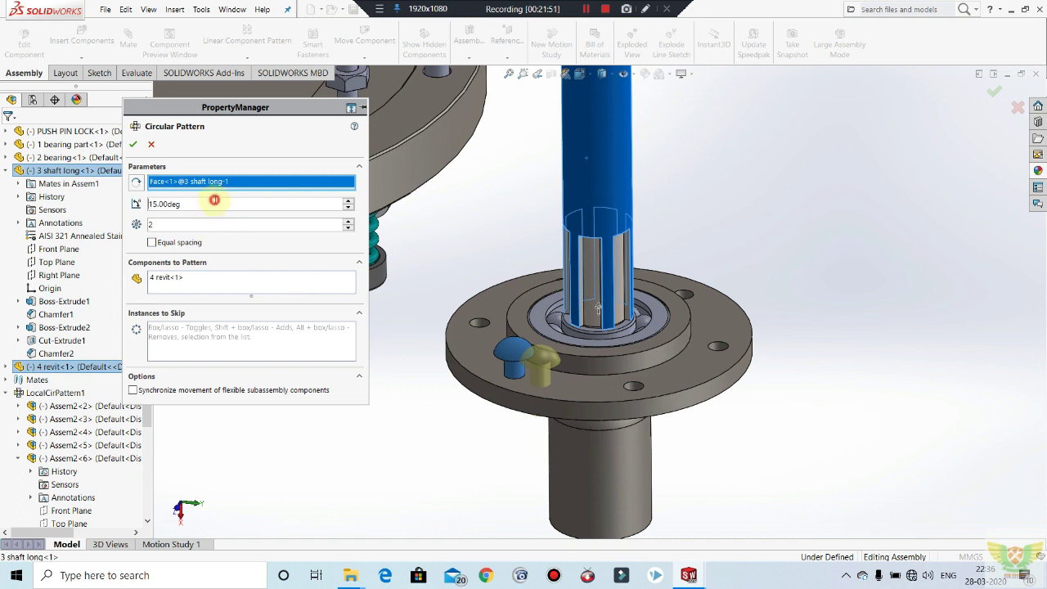
pyautogui.write('60')
pyautogui.press('Return')
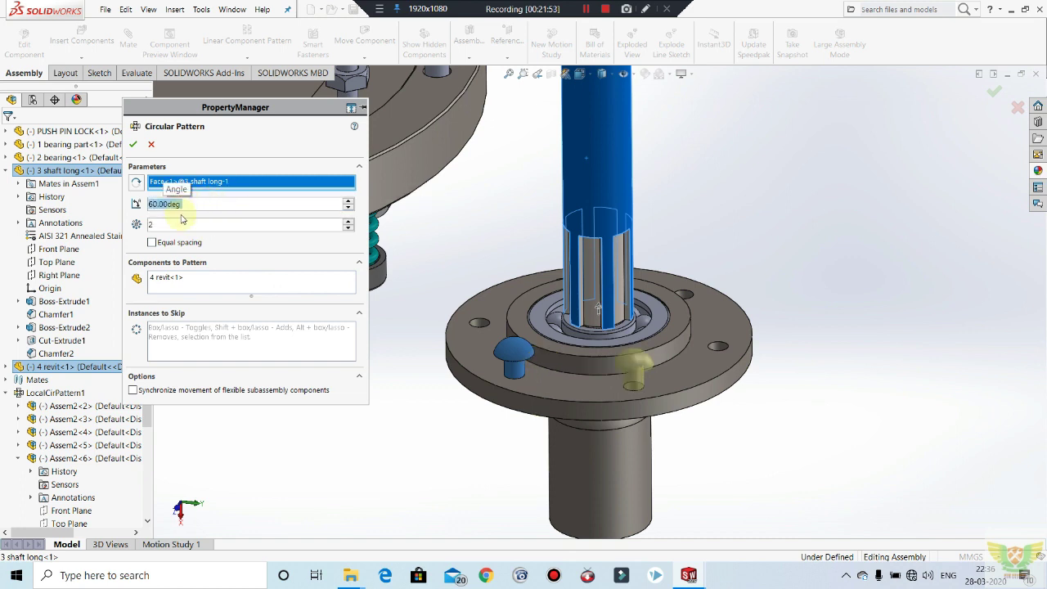
pyautogui.click(348, 223)
pyautogui.click(348, 223)
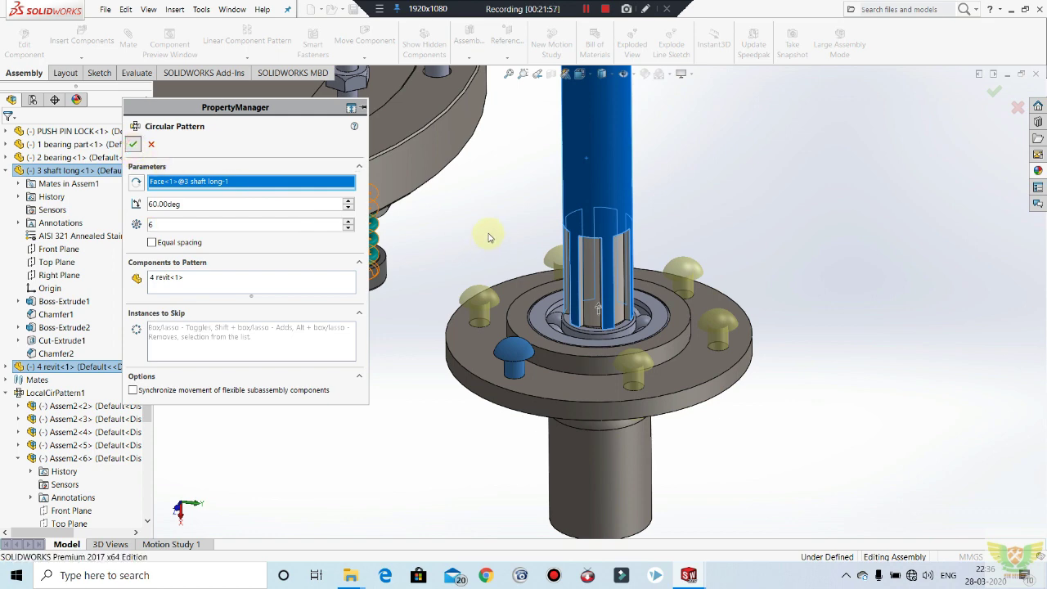
pyautogui.press('Return')
pyautogui.press('f')
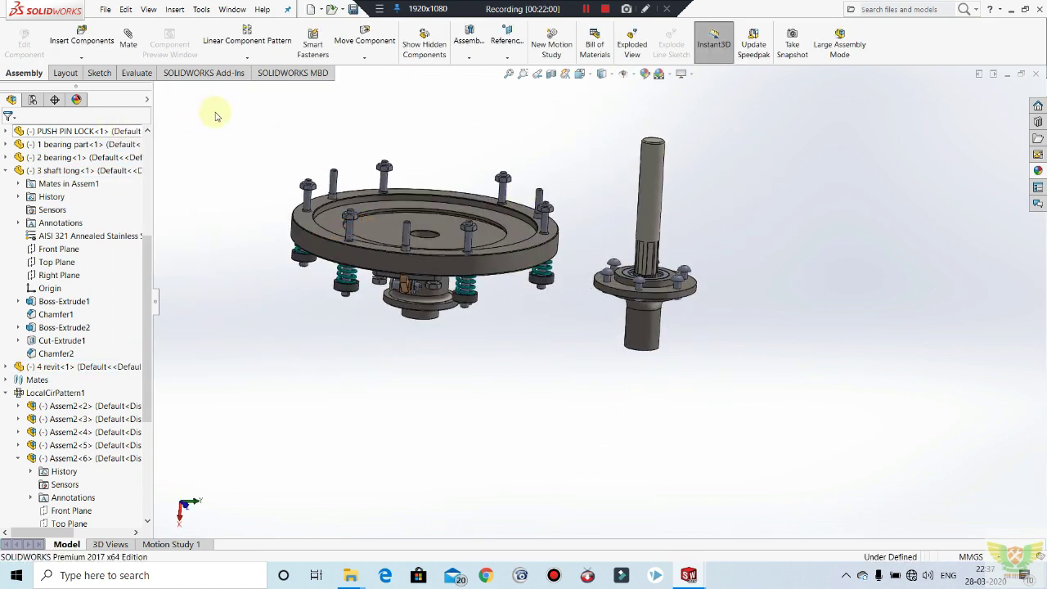
# Add anti-aligned Concentric13 between the long shaft and the X Flywheel lower part's bore.
pyautogui.click(115, 26)
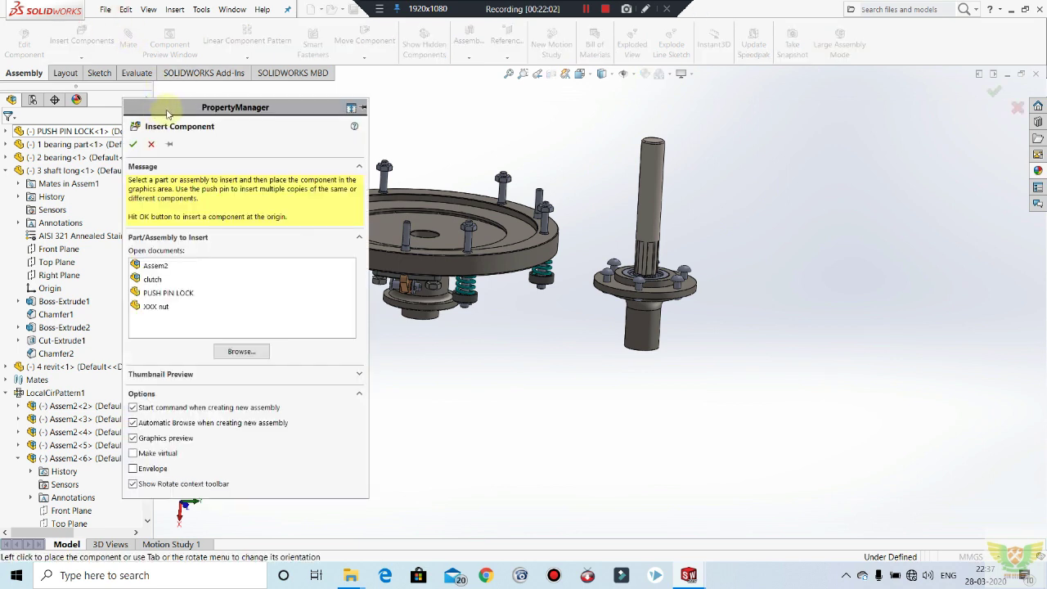
pyautogui.press('Escape')
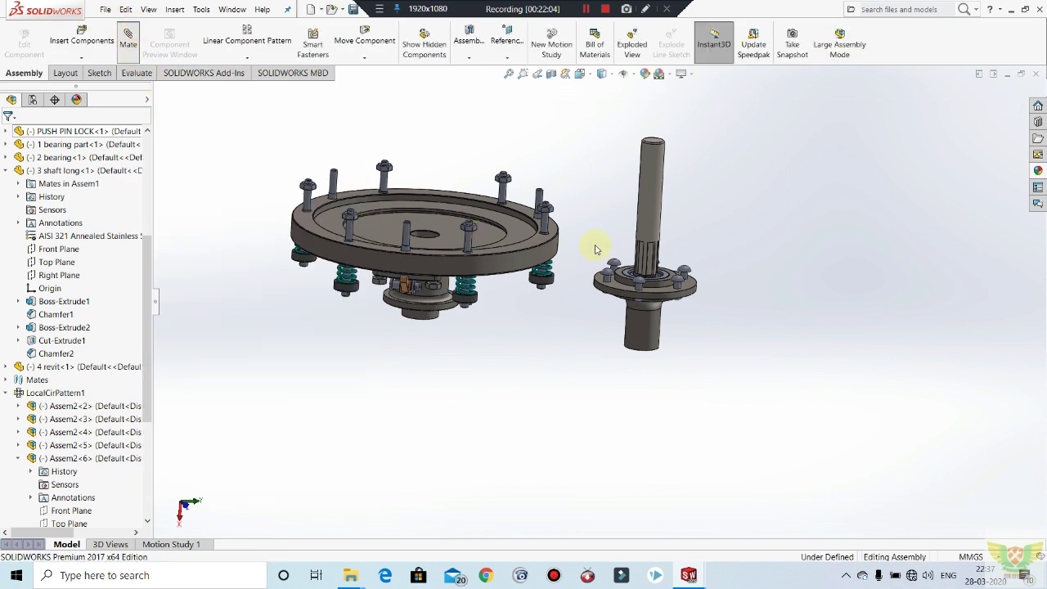
pyautogui.click(646, 197)
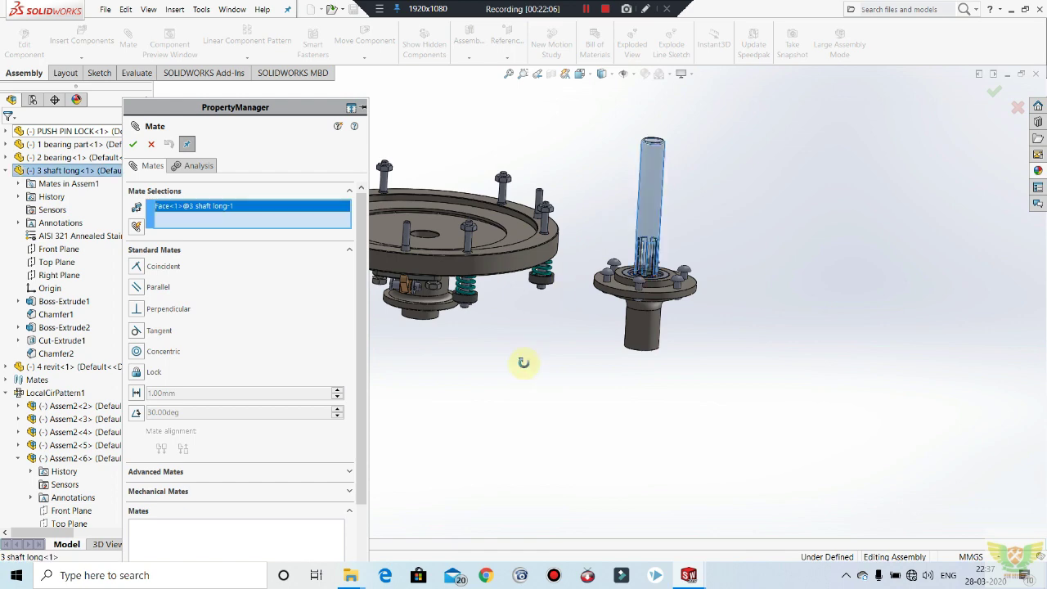
pyautogui.moveTo(524, 362); pyautogui.dragTo(561, 205, button='middle')
pyautogui.click(479, 270)
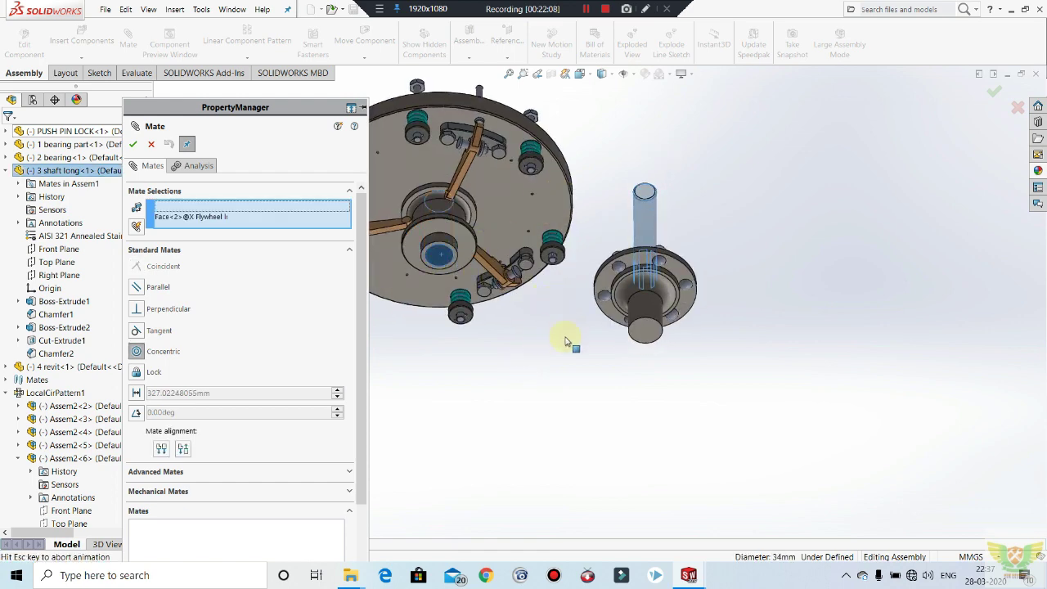
pyautogui.click(183, 465)
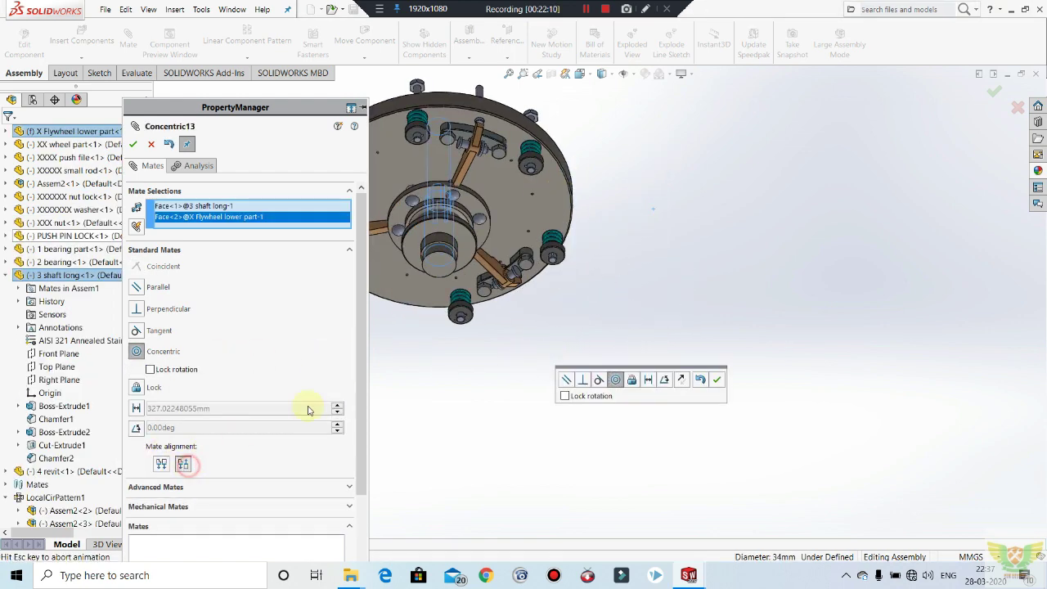
pyautogui.click(134, 144)
pyautogui.hotkey('ctrl', '7')
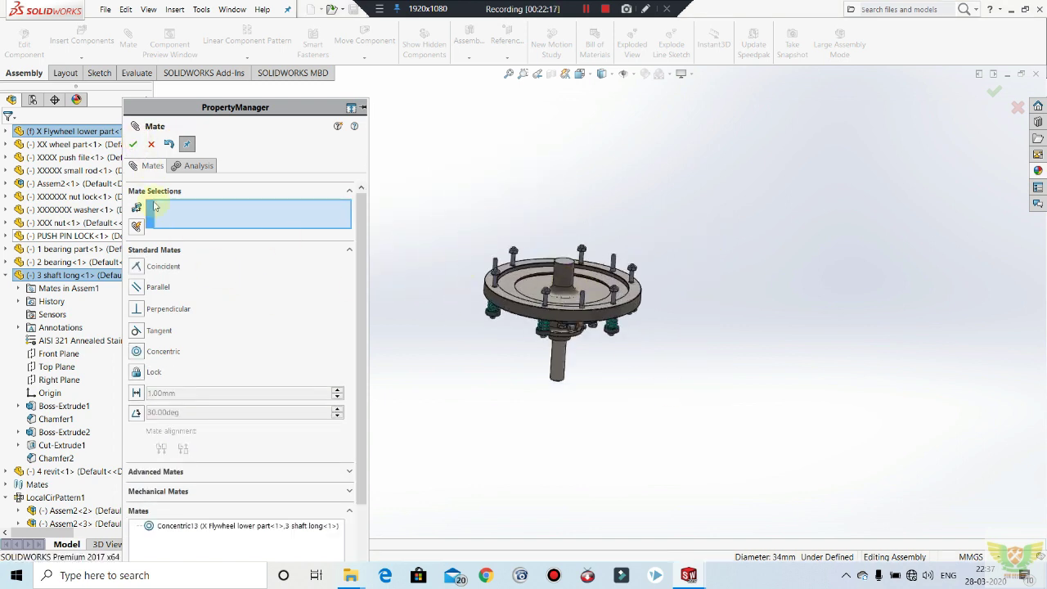
pyautogui.press('Escape')
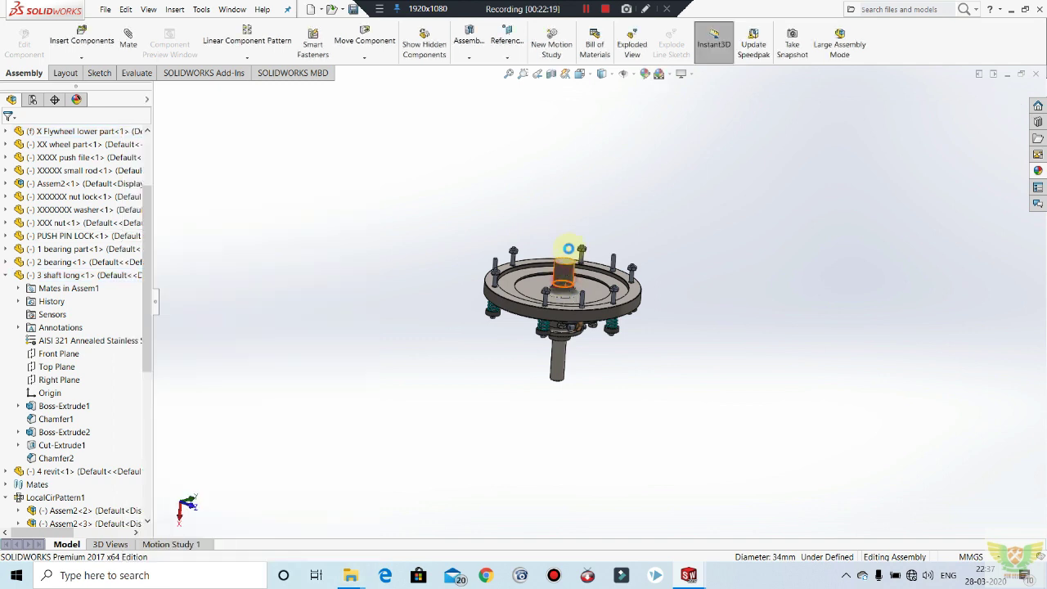
# Slide the shaft up and orbit around the flywheel and shaft assembly to inspect the flange.
pyautogui.moveTo(568, 246); pyautogui.dragTo(573, 188)
pyautogui.click(593, 327)
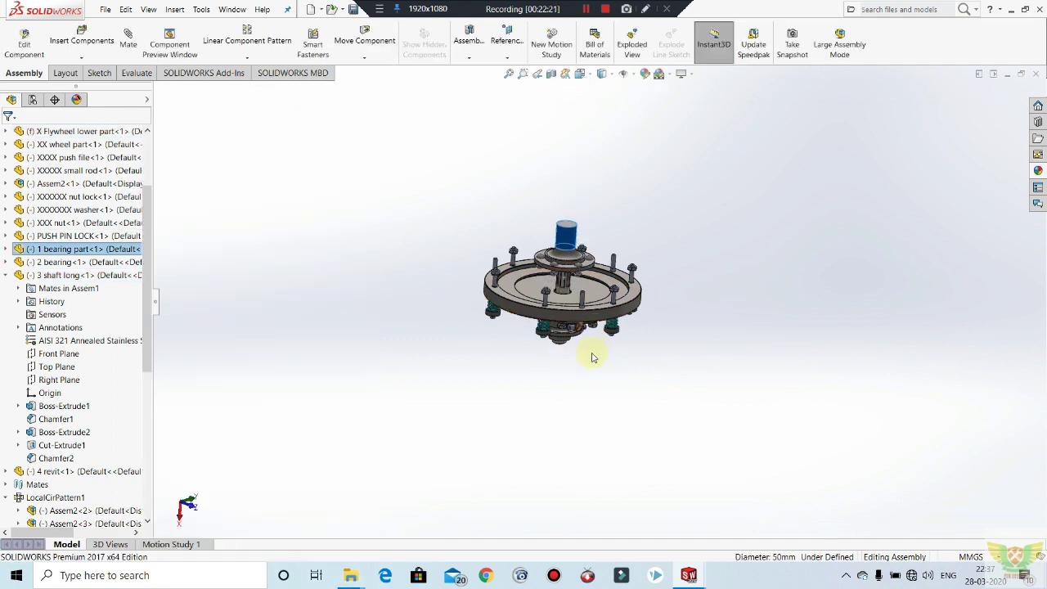
pyautogui.moveTo(596, 355)
pyautogui.mouseDown(button='middle')
pyautogui.moveTo(614, 189)
pyautogui.moveTo(640, 137)
pyautogui.mouseUp(button='middle')
pyautogui.moveTo(707, 346)
pyautogui.mouseDown(button='middle')
pyautogui.moveTo(701, 135)
pyautogui.moveTo(630, 319)
pyautogui.moveTo(650, 367)
pyautogui.moveTo(532, 304)
pyautogui.mouseUp(button='middle')
pyautogui.scroll(-3, 532, 304)
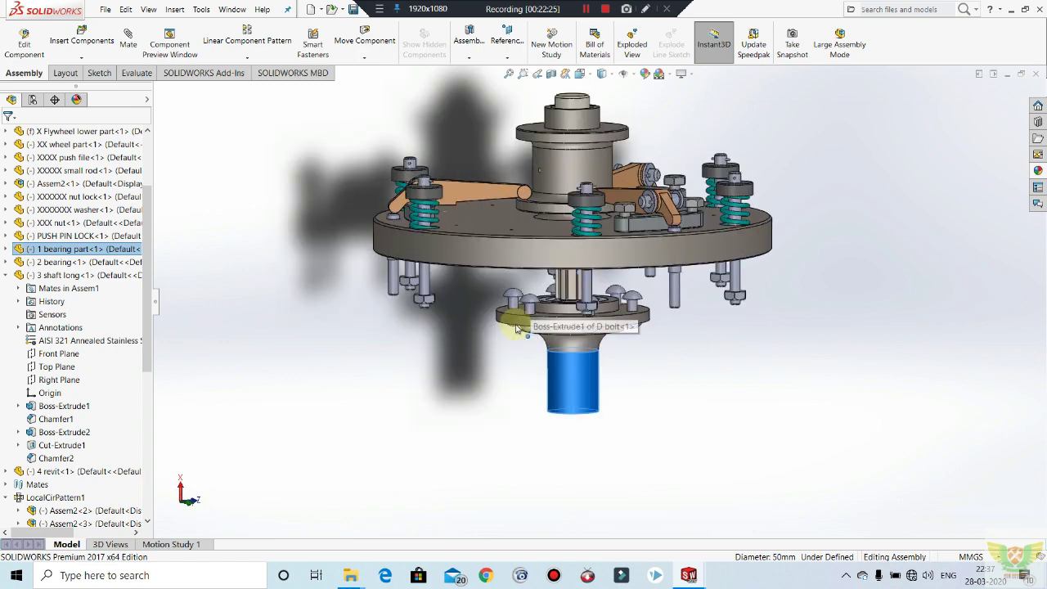
pyautogui.scroll(-2, 519, 323)
pyautogui.click(491, 388)
pyautogui.moveTo(491, 388)
pyautogui.mouseDown(button='middle')
pyautogui.moveTo(455, 334)
pyautogui.moveTo(443, 366)
pyautogui.mouseUp(button='middle')
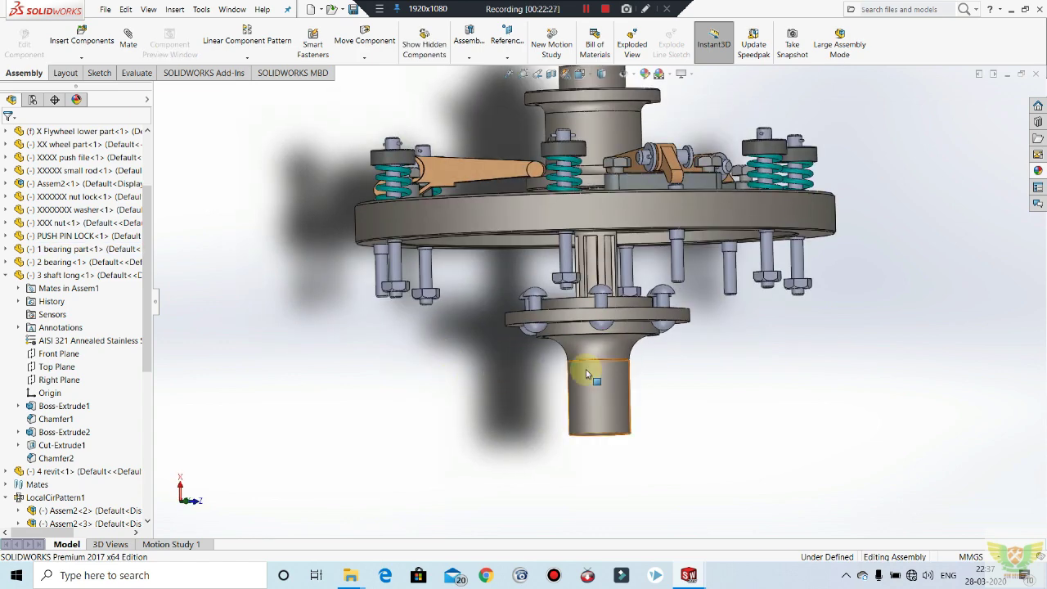
pyautogui.moveTo(729, 335)
pyautogui.mouseDown(button='middle')
pyautogui.moveTo(709, 348)
pyautogui.moveTo(626, 358)
pyautogui.moveTo(662, 344)
pyautogui.mouseUp(button='middle')
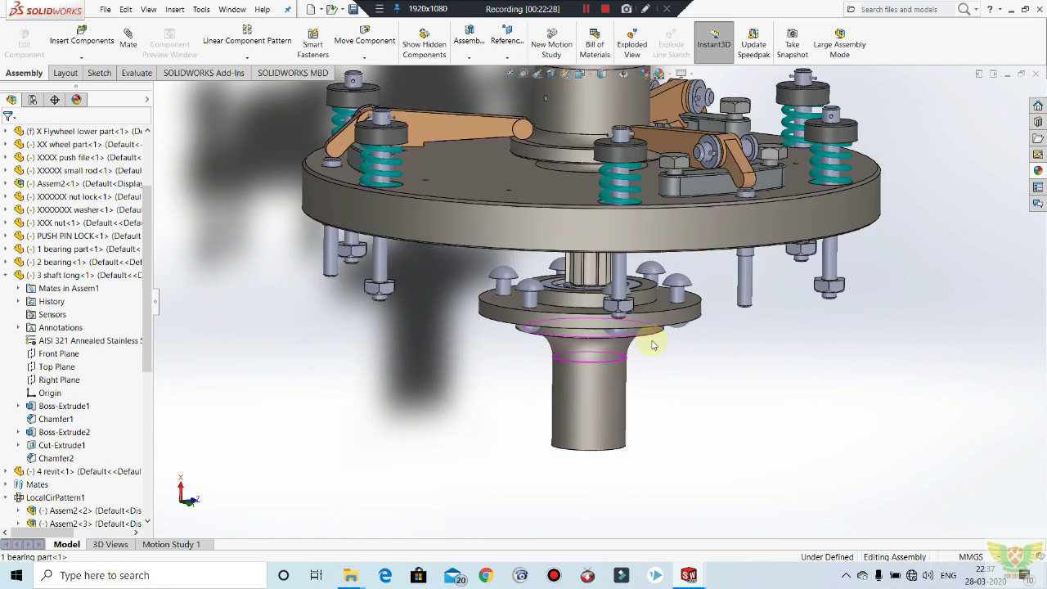
# Recolour the patterned rivets via their appearance, trying several colours and ending on a darker grey.
pyautogui.rightClick(683, 283)
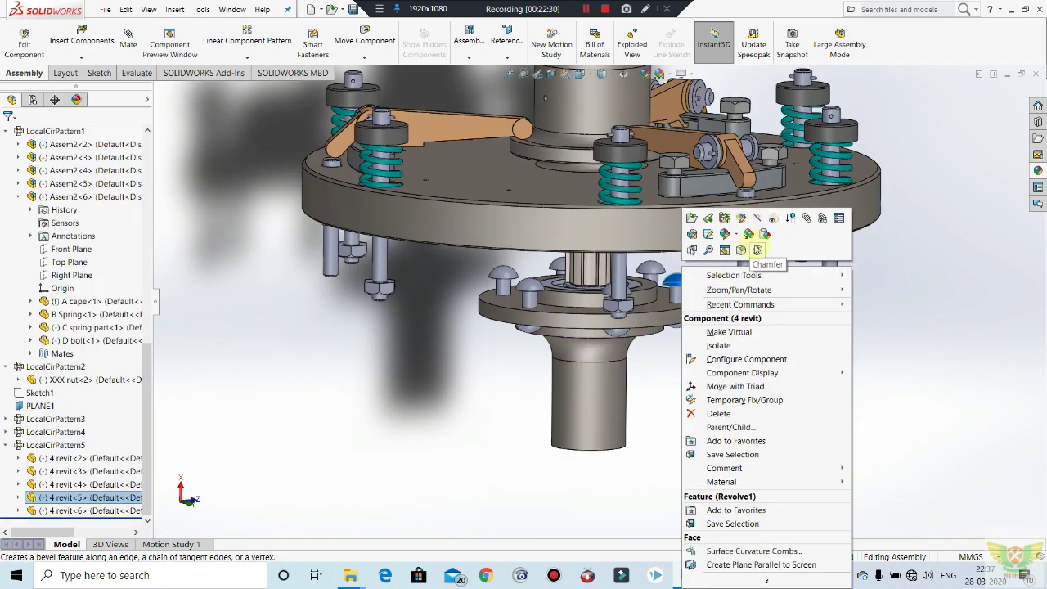
pyautogui.click(737, 235)
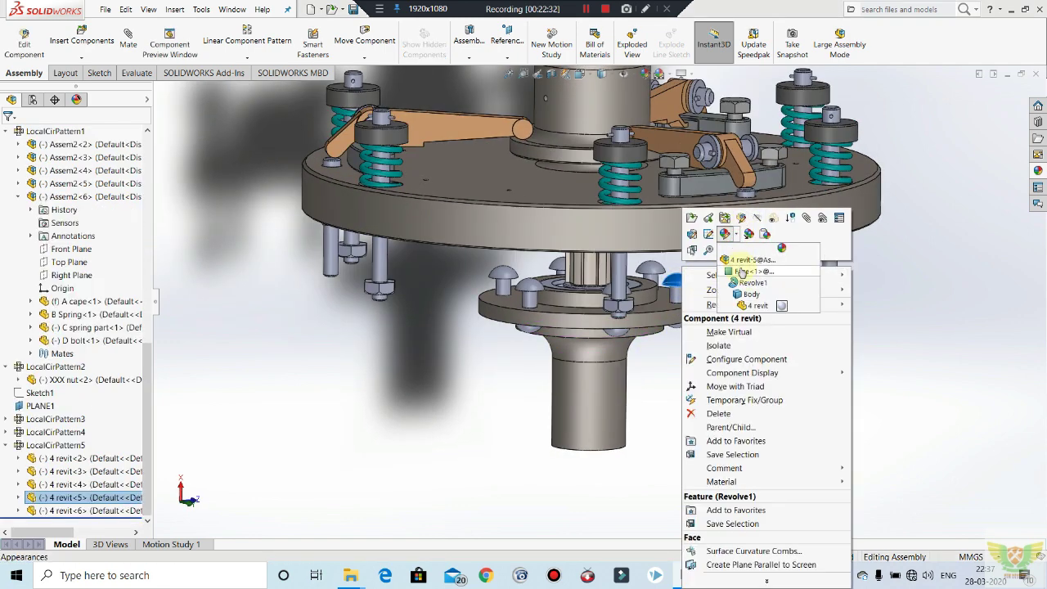
pyautogui.click(740, 294)
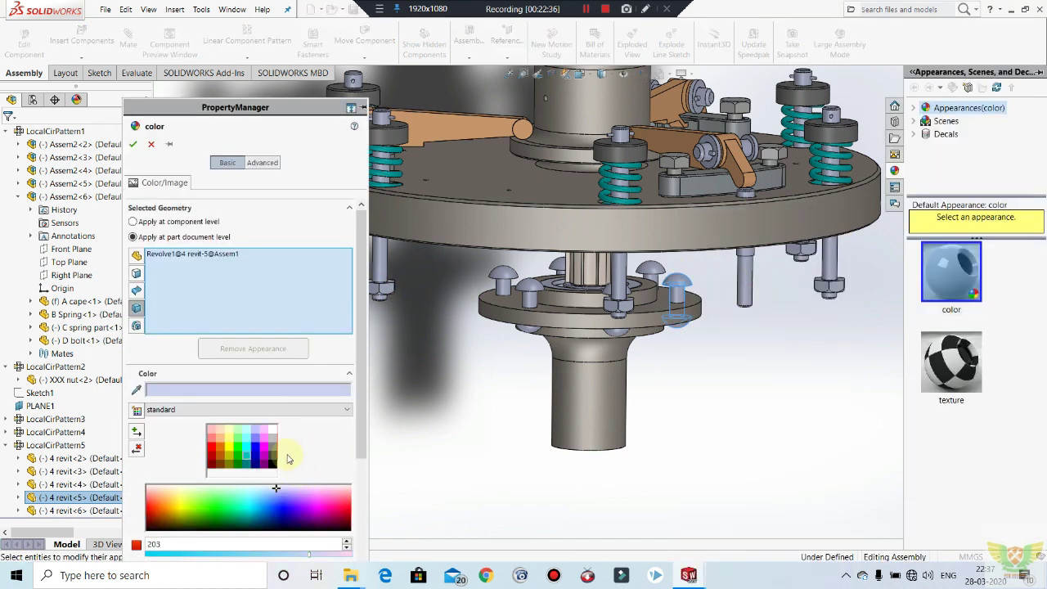
pyautogui.click(271, 451)
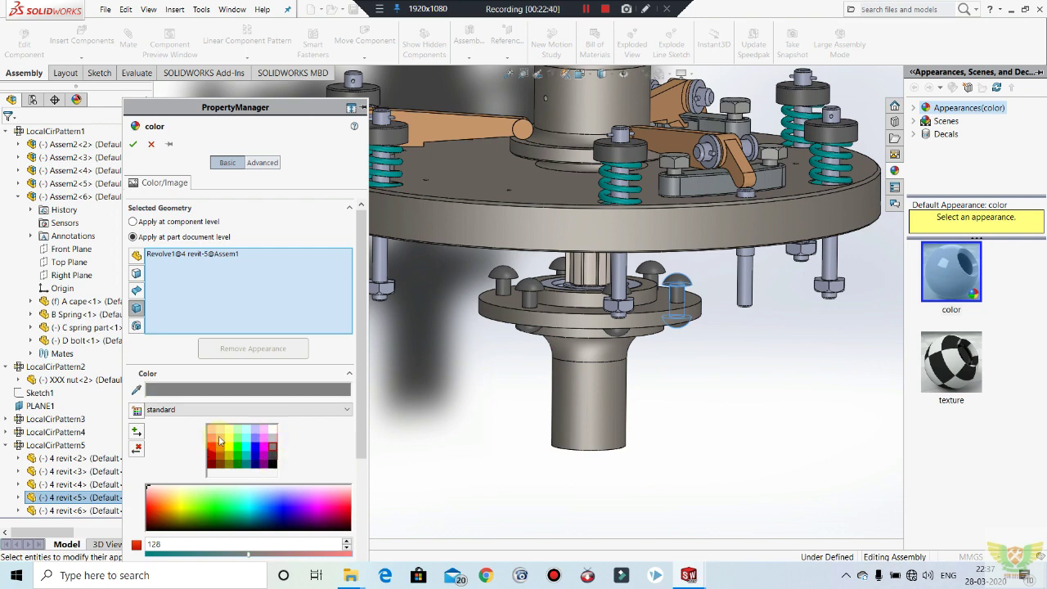
pyautogui.click(211, 440)
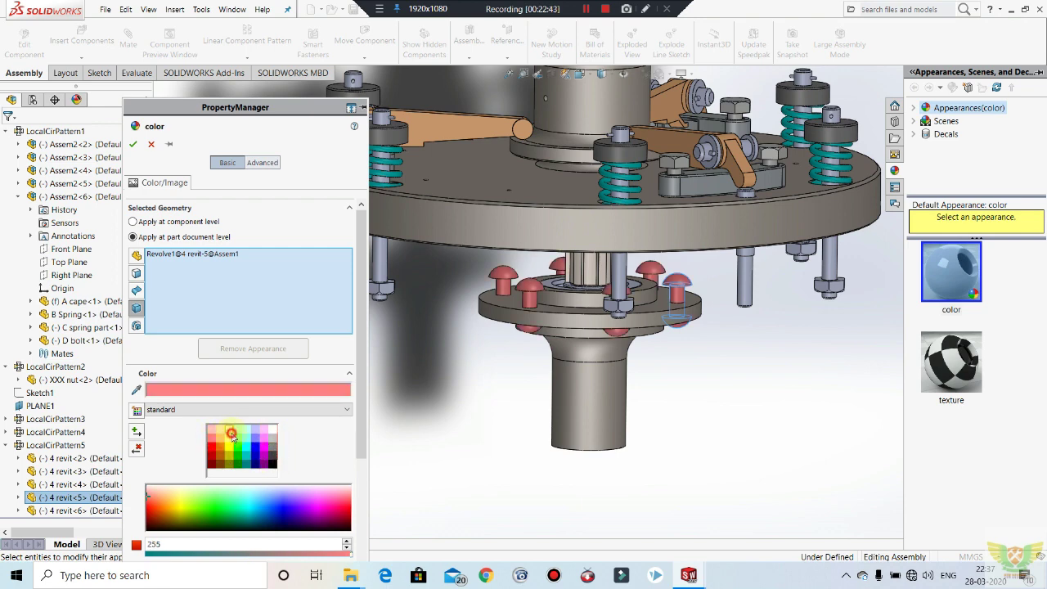
pyautogui.click(231, 431)
pyautogui.click(238, 430)
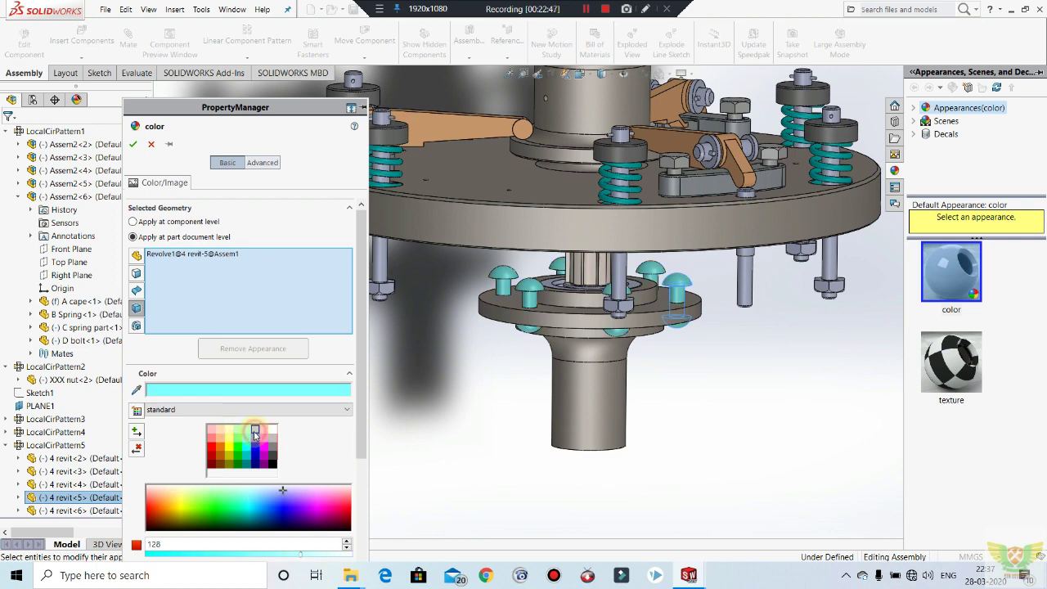
pyautogui.click(255, 430)
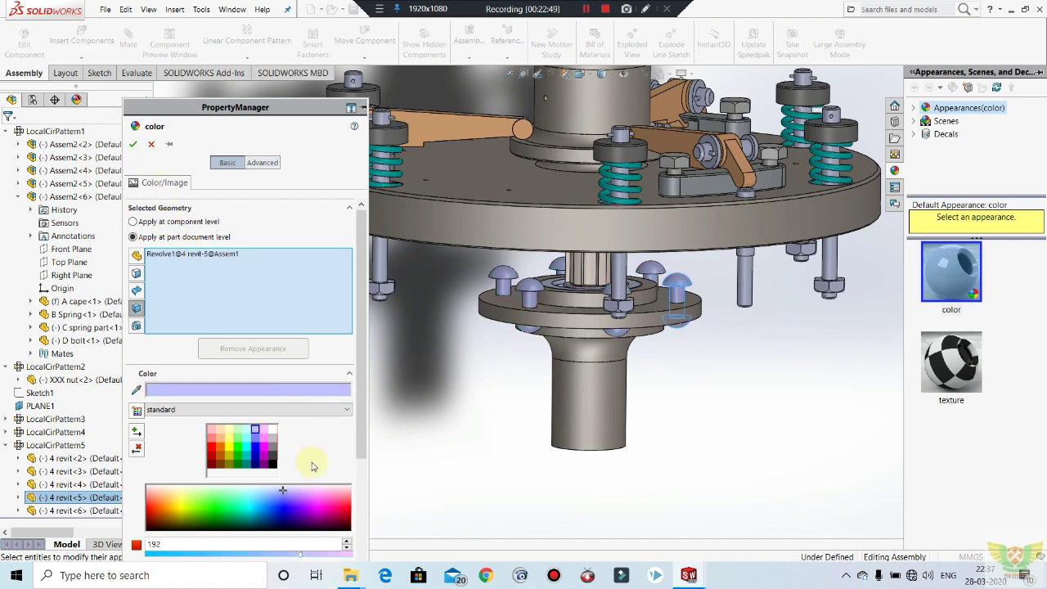
pyautogui.click(272, 440)
pyautogui.click(273, 448)
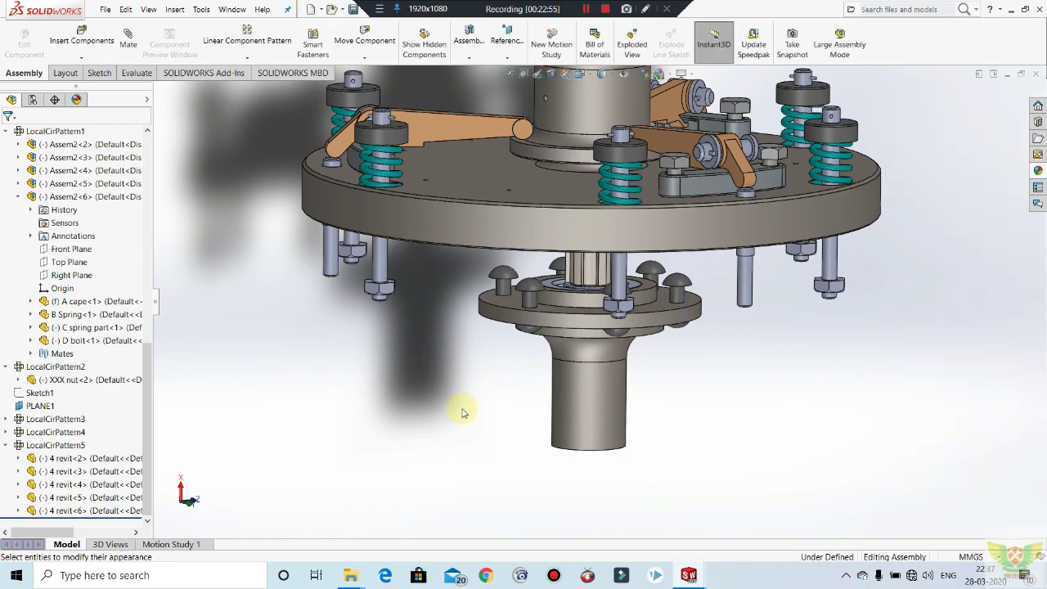
pyautogui.moveTo(461, 409)
pyautogui.mouseDown(button='middle')
pyautogui.moveTo(498, 251)
pyautogui.moveTo(465, 368)
pyautogui.moveTo(497, 347)
pyautogui.moveTo(491, 451)
pyautogui.moveTo(553, 270)
pyautogui.mouseUp(button='middle')
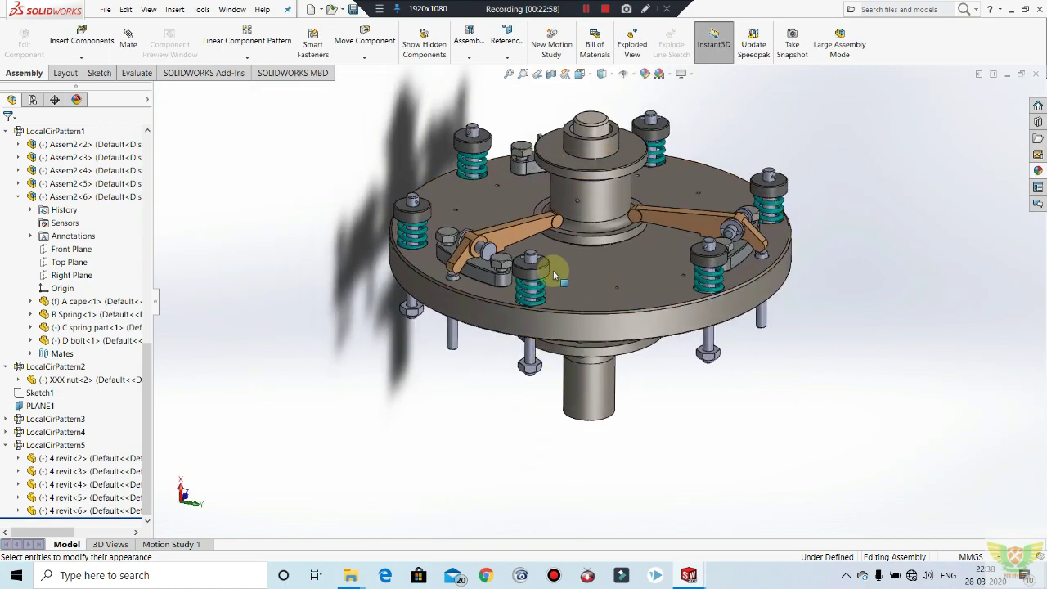
# Save the assembly and every modified part with Save All, rebuilding first.
pyautogui.hotkey('ctrl', 's')
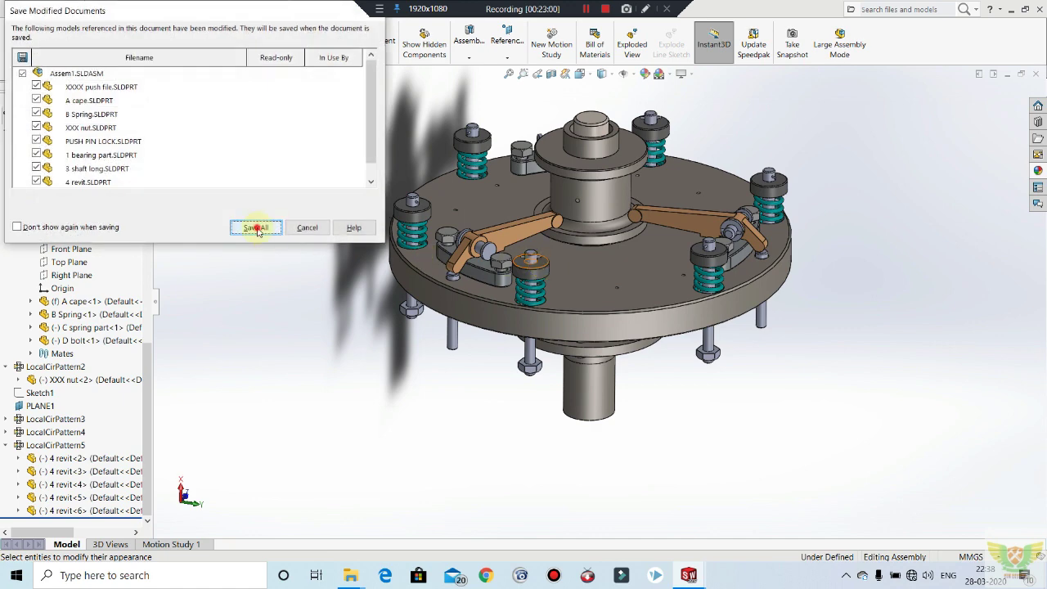
pyautogui.click(256, 229)
pyautogui.click(483, 248)
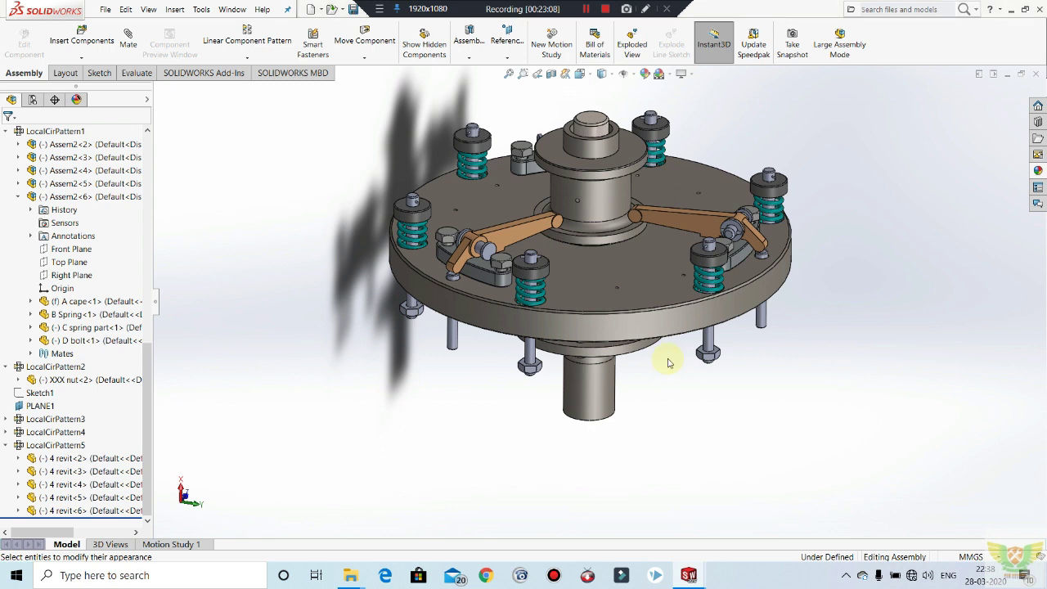
pyautogui.scroll(-2, 667, 362)
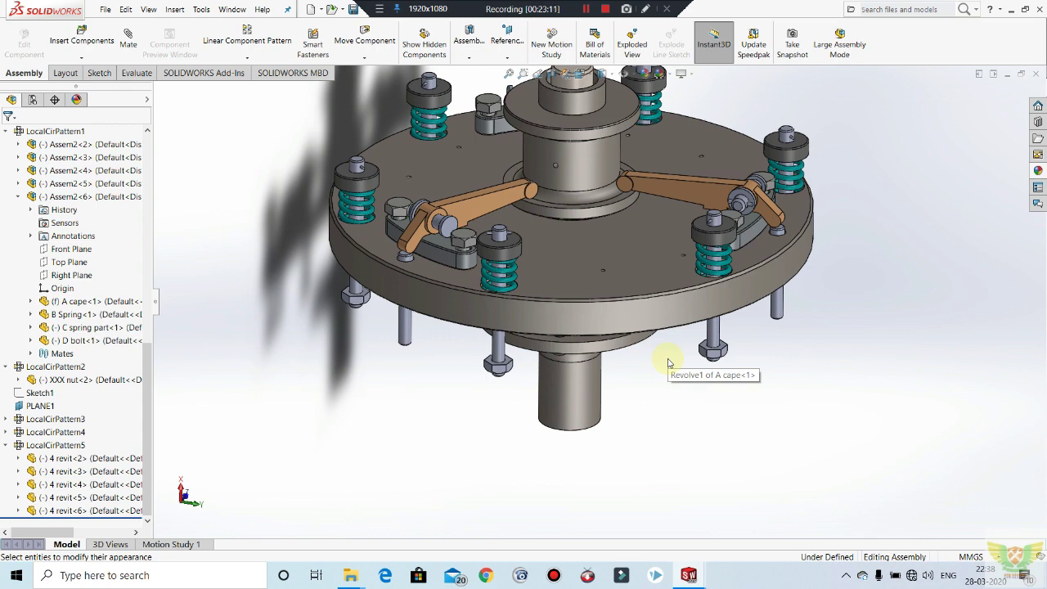
pyautogui.scroll(2, 610, 442)
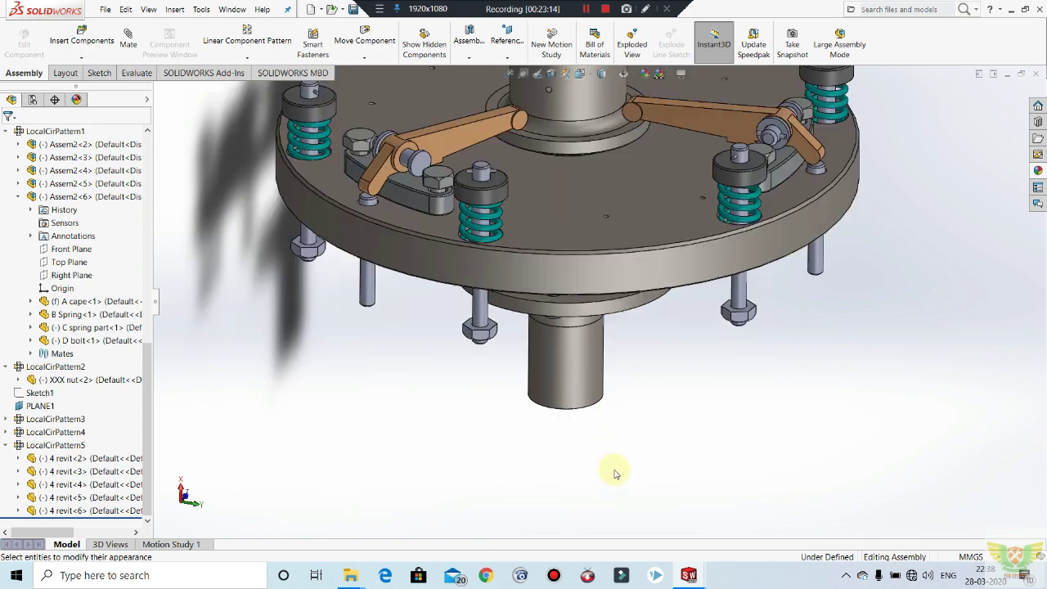
pyautogui.scroll(3, 614, 475)
pyautogui.scroll(3, 619, 475)
pyautogui.moveTo(638, 212)
pyautogui.mouseDown(button='middle')
pyautogui.moveTo(643, 112)
pyautogui.moveTo(631, 175)
pyautogui.mouseUp(button='middle')
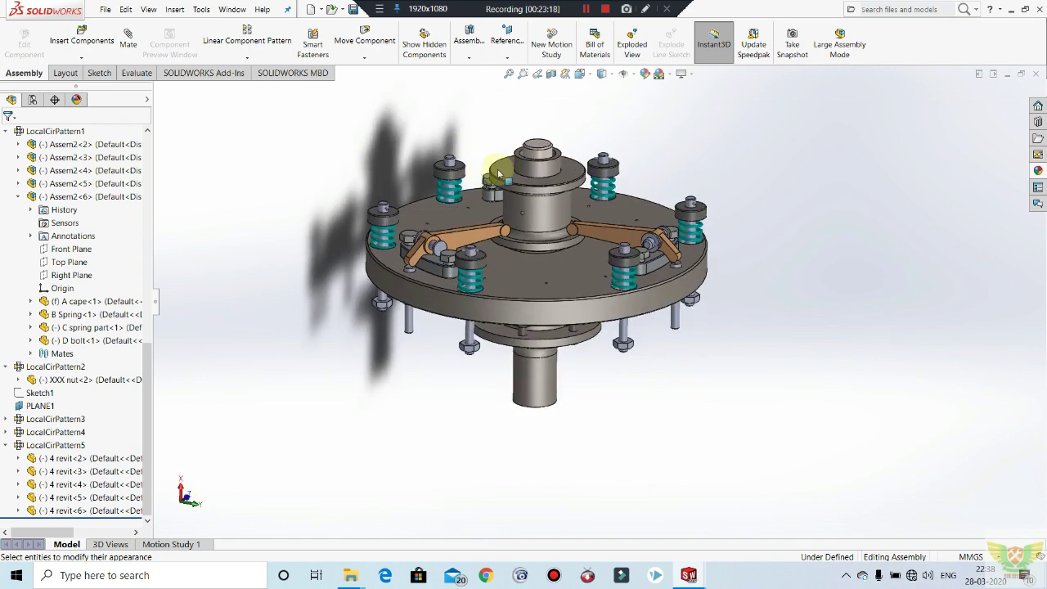
pyautogui.moveTo(483, 163); pyautogui.dragTo(595, 358, button='middle')
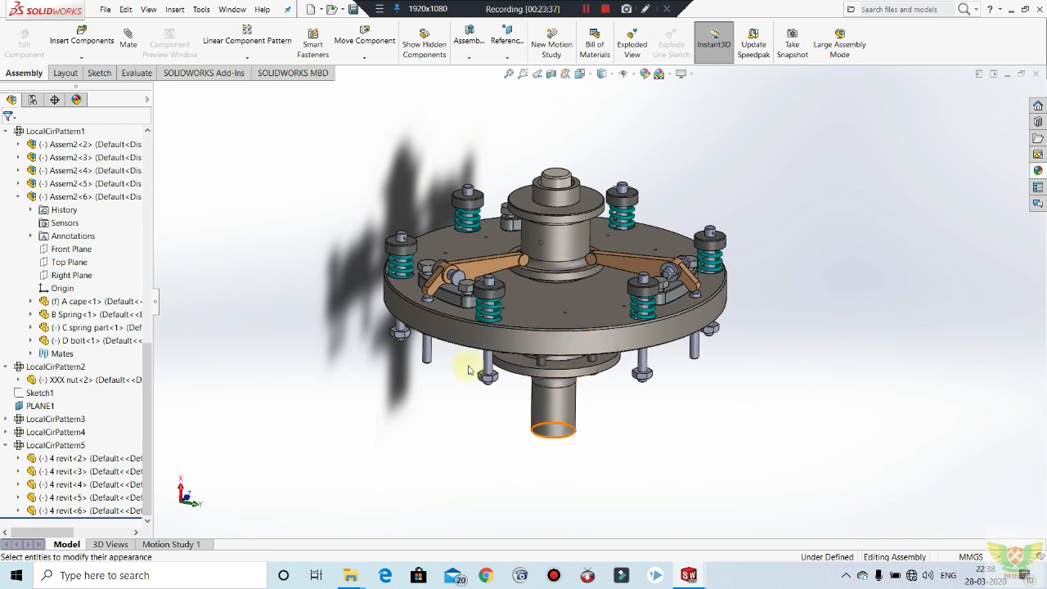
pyautogui.scroll(3, 596, 305)
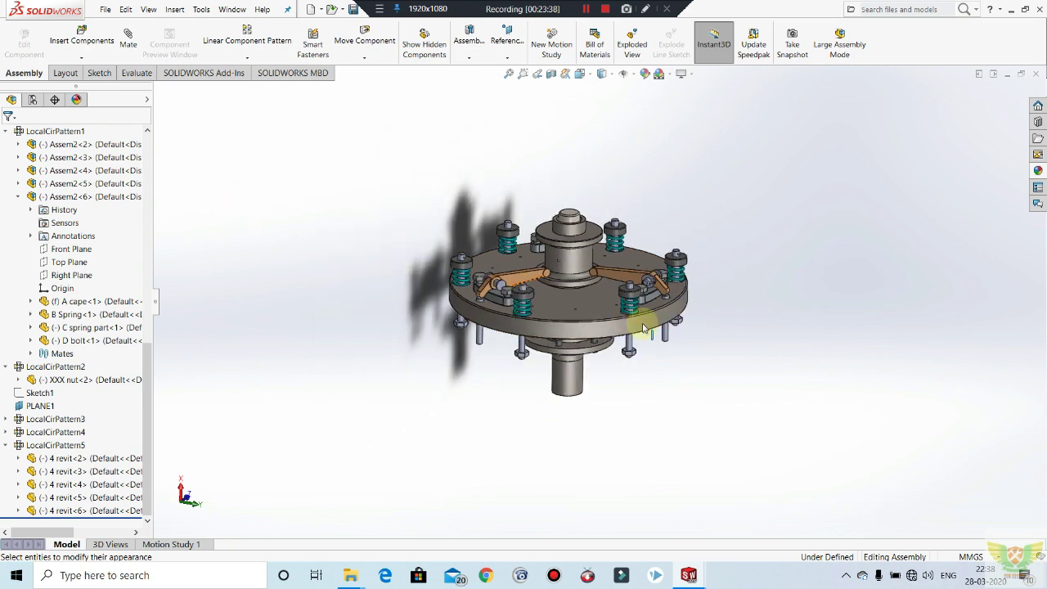
# Insert the Flywheel plate ring part into the assembly.
pyautogui.click(105, 51)
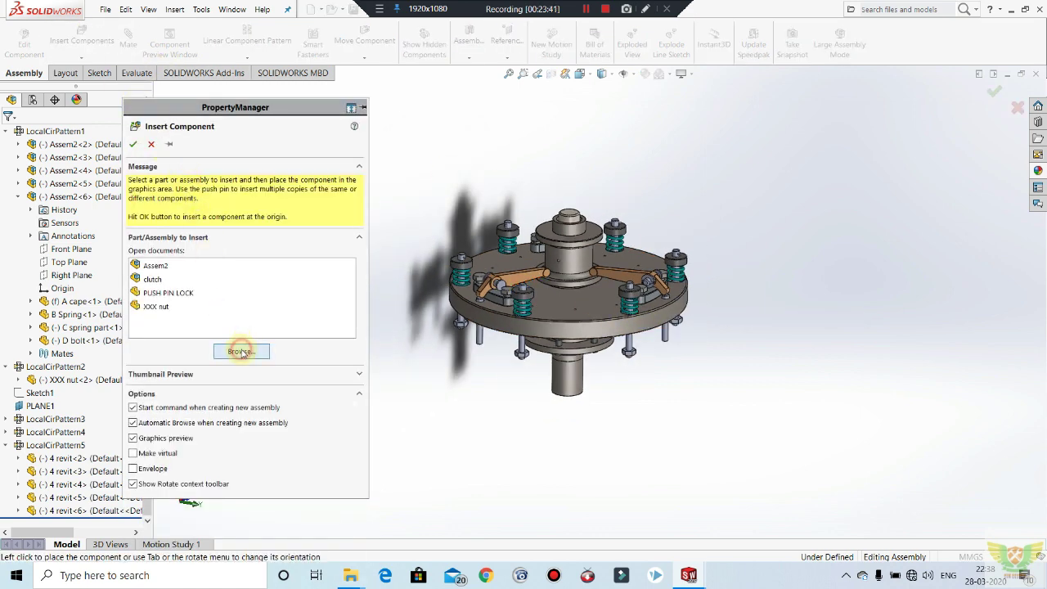
pyautogui.click(241, 351)
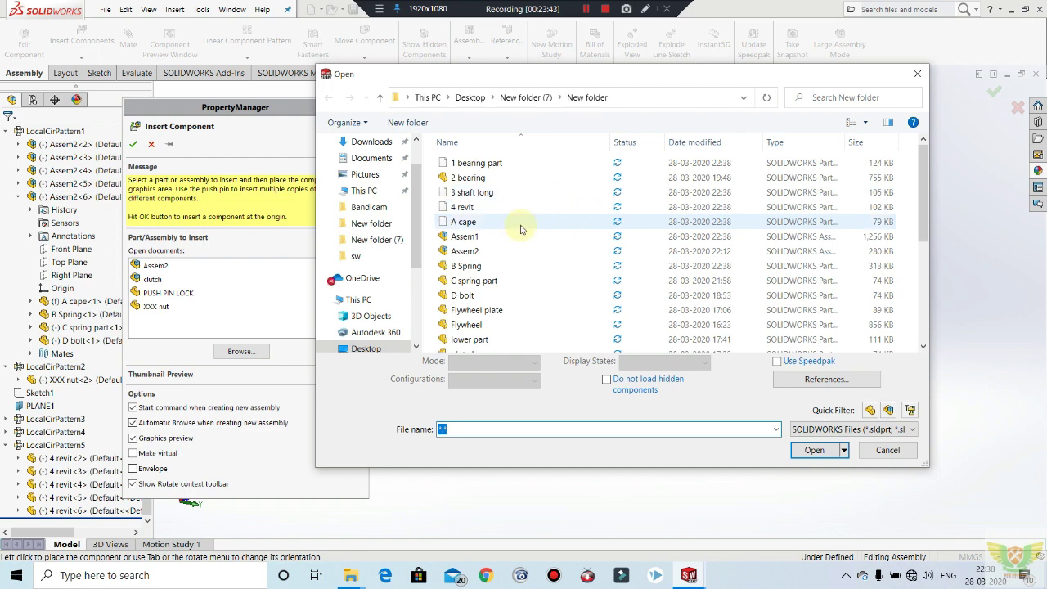
pyautogui.scroll(-1, 533, 224)
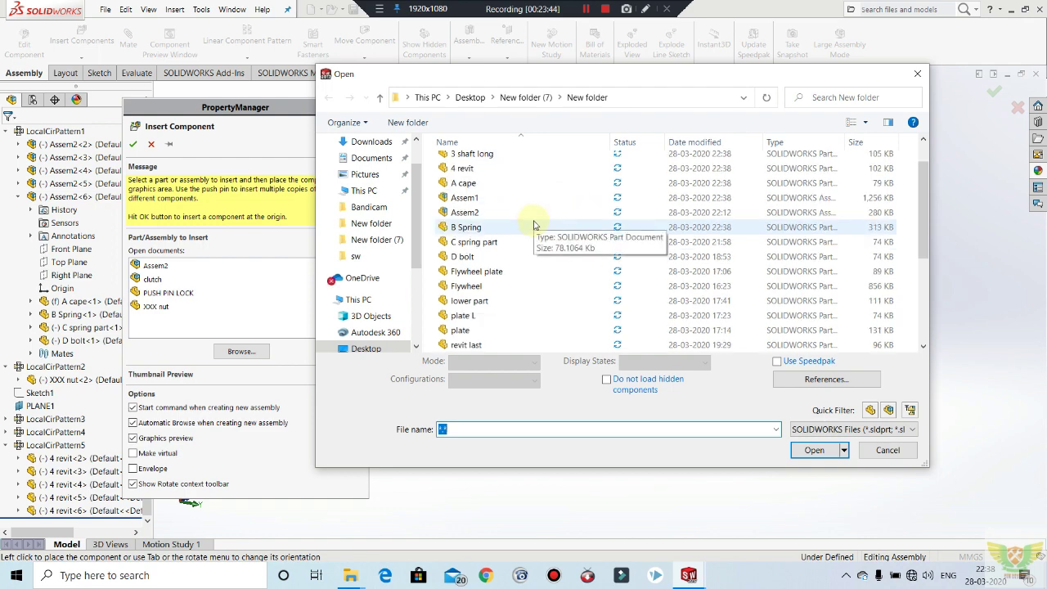
pyautogui.click(528, 271)
pyautogui.click(814, 450)
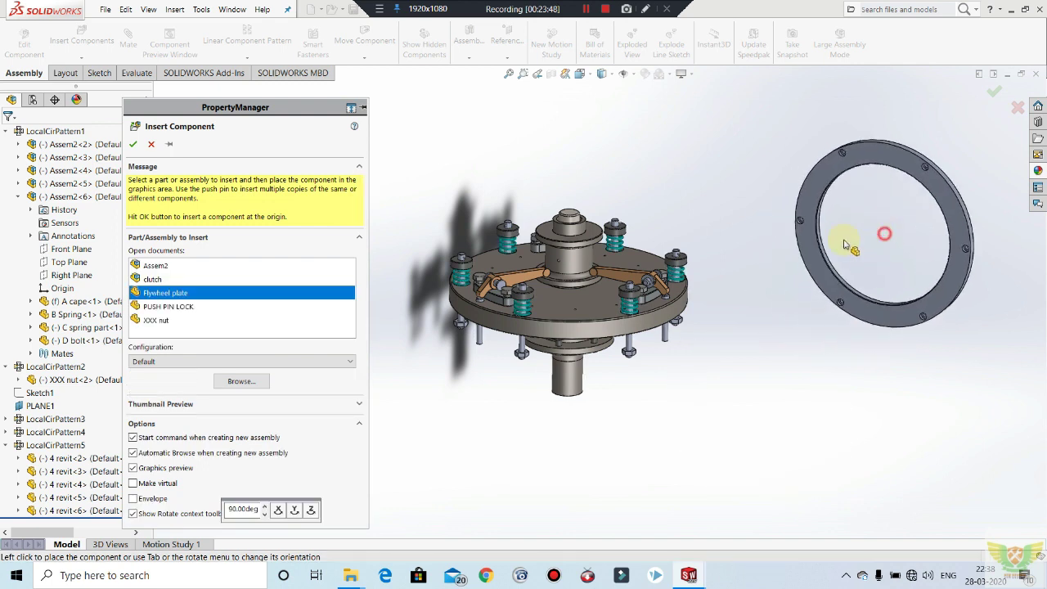
pyautogui.press('Escape')
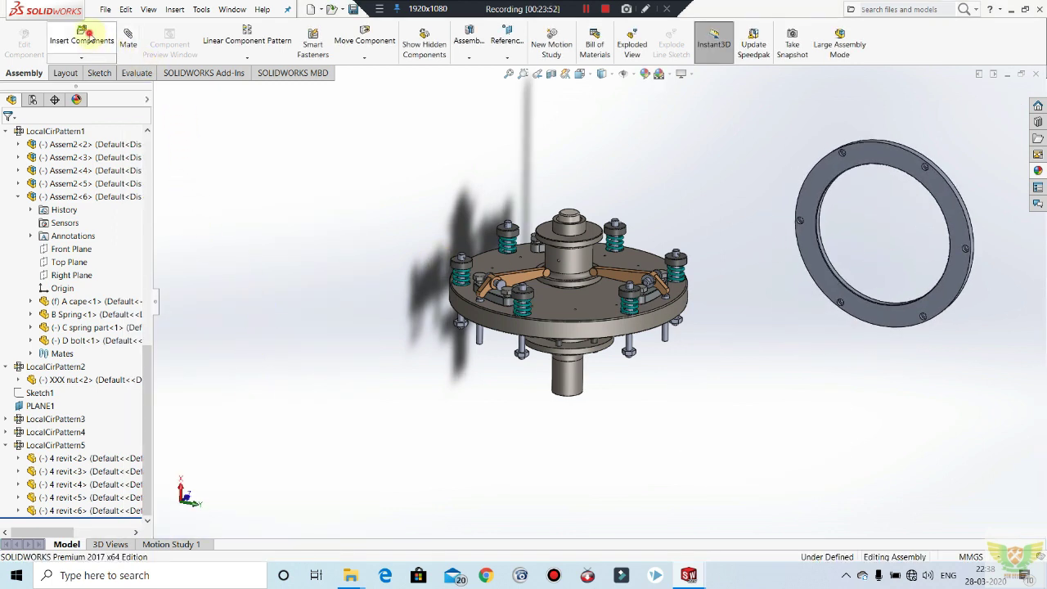
# Insert the plate part and place it beside the flywheel ring.
pyautogui.click(85, 36)
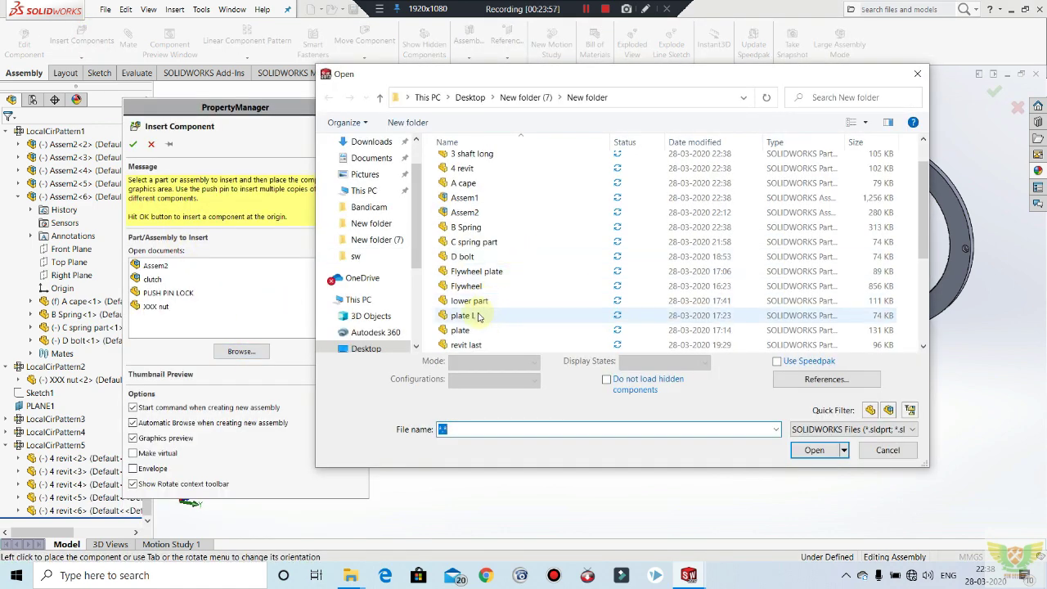
pyautogui.click(463, 330)
pyautogui.click(823, 442)
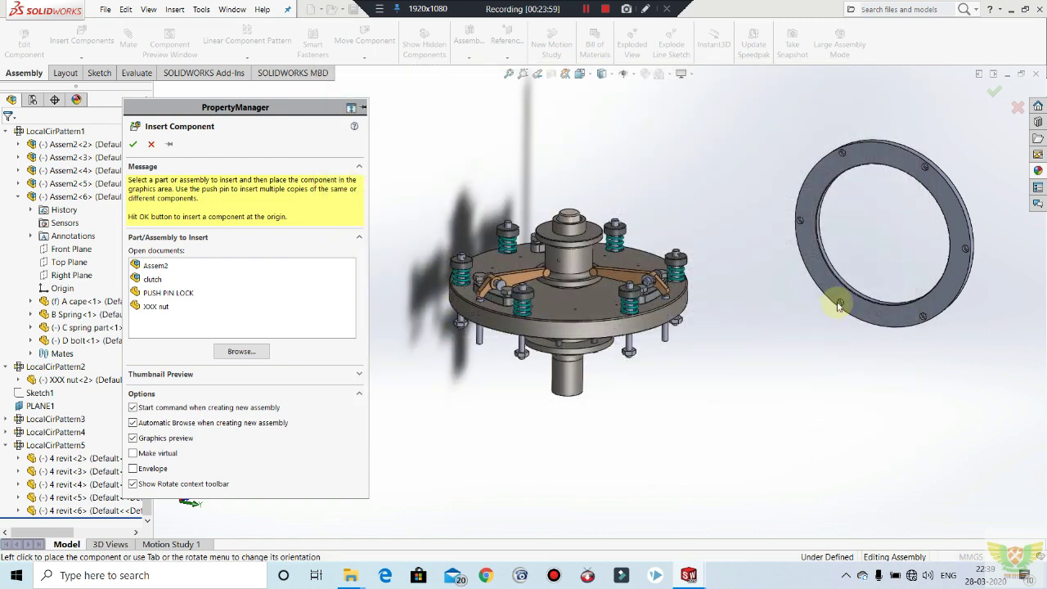
pyautogui.click(802, 290)
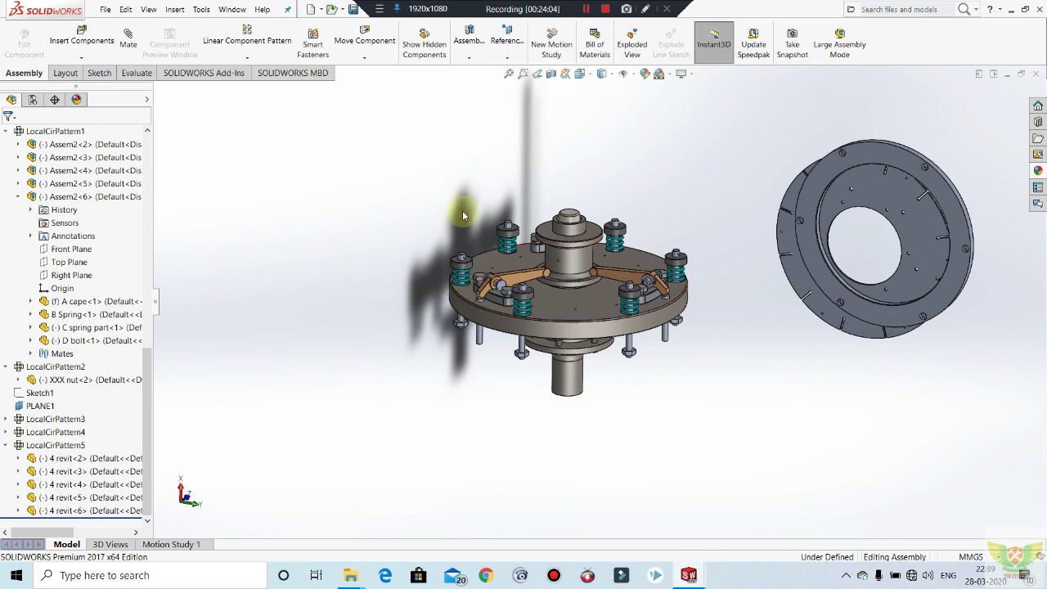
pyautogui.moveTo(795, 226)
pyautogui.mouseDown(button='middle')
pyautogui.moveTo(830, 281)
pyautogui.moveTo(774, 431)
pyautogui.moveTo(760, 222)
pyautogui.mouseUp(button='middle')
pyautogui.scroll(-3, 761, 221)
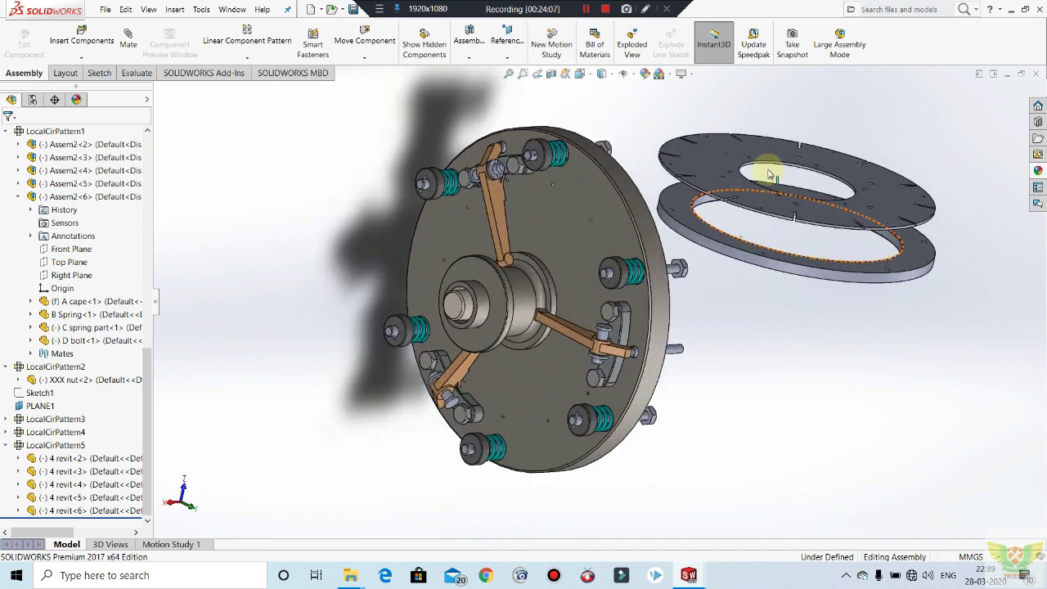
# Edit the slotted plate in place and assign it Cast Carbon Steel.
pyautogui.click(699, 164)
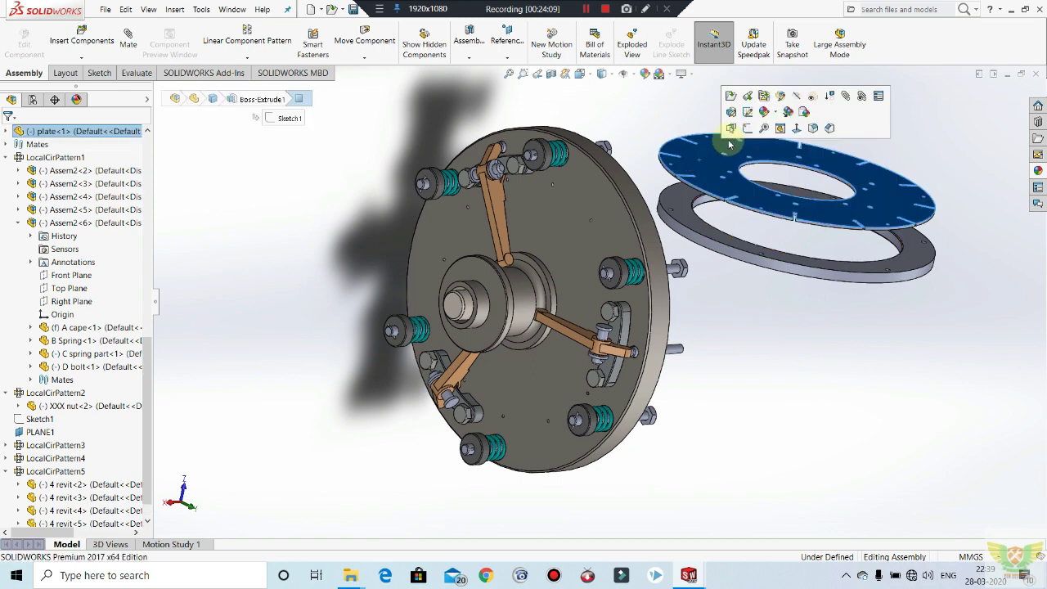
pyautogui.click(777, 95)
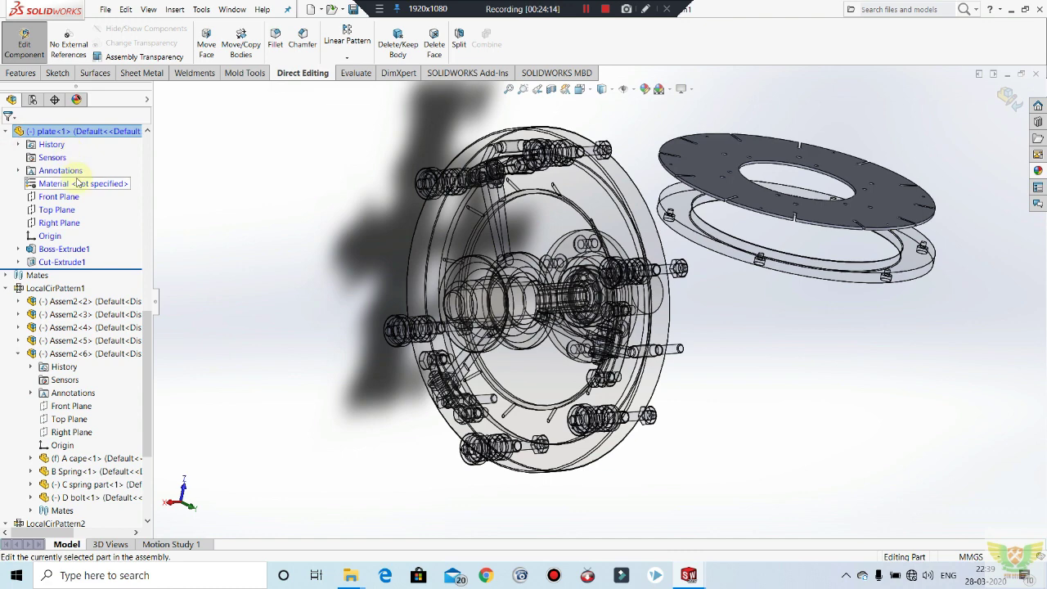
pyautogui.rightClick(78, 183)
pyautogui.click(110, 179)
pyautogui.rightClick(89, 183)
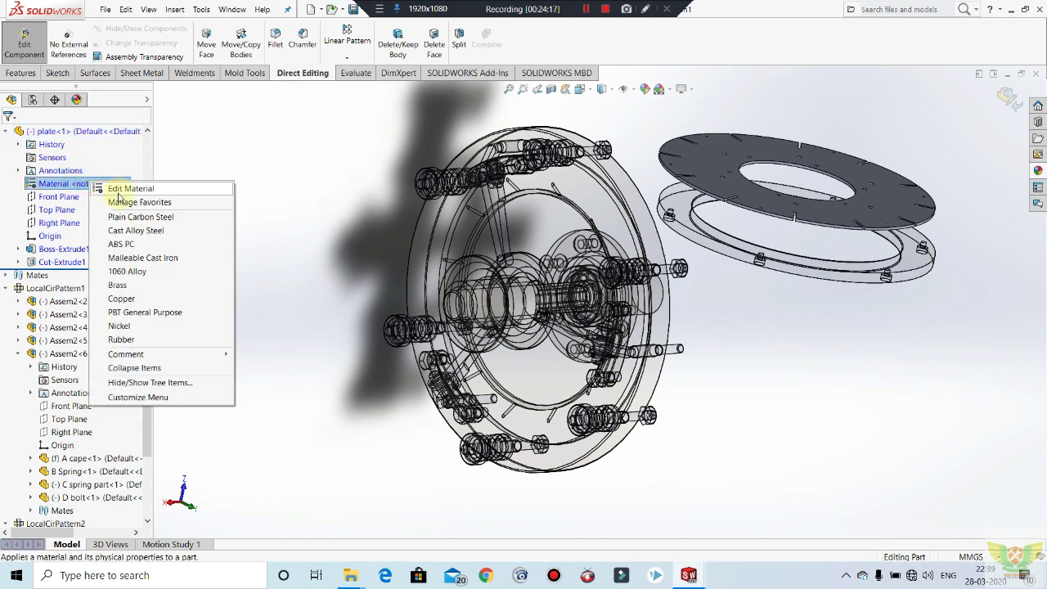
pyautogui.click(121, 195)
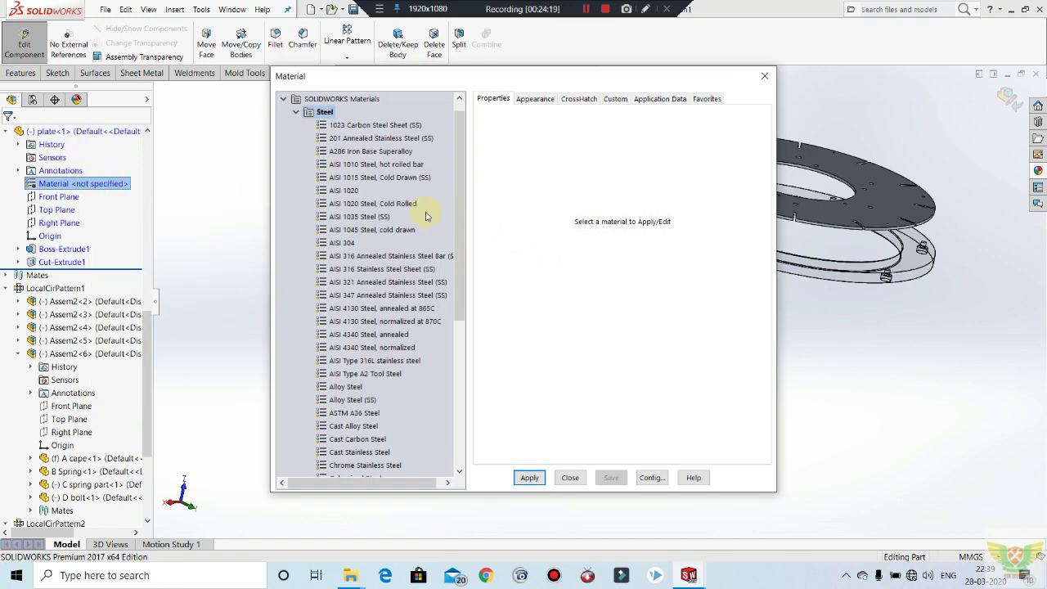
pyautogui.scroll(-1, 419, 270)
pyautogui.scroll(-1, 417, 292)
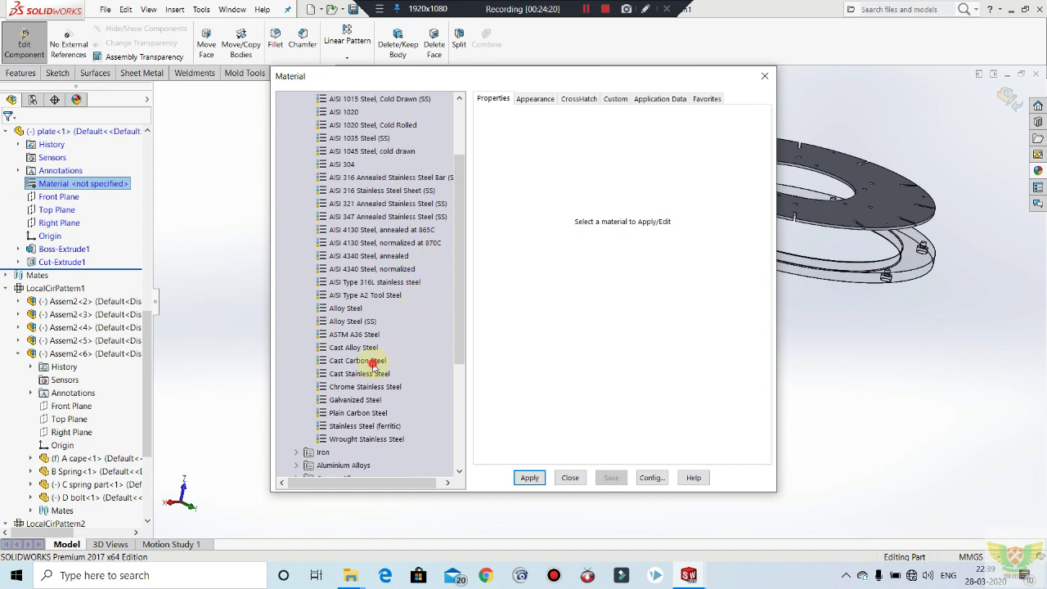
pyautogui.click(372, 363)
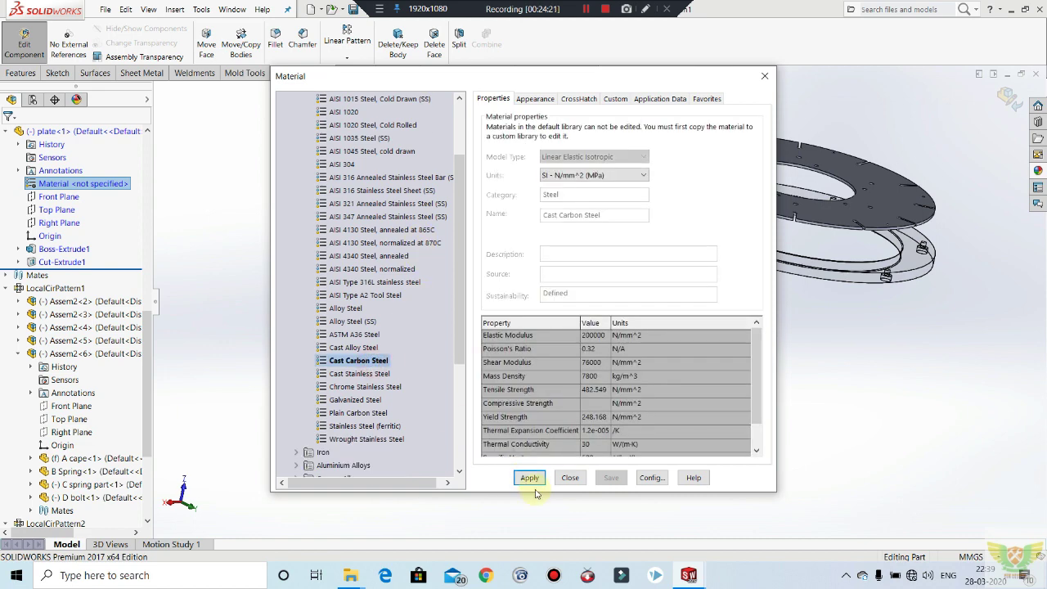
pyautogui.click(765, 78)
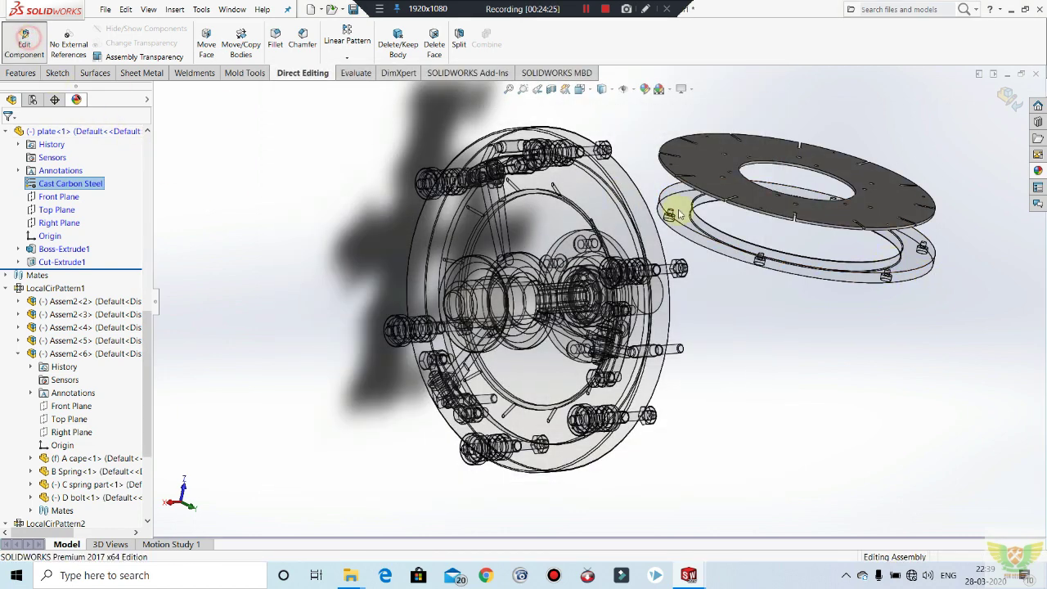
# Give the Flywheel plate AISI Type 316L stainless steel and return to assembly editing.
pyautogui.scroll(-3, 900, 252)
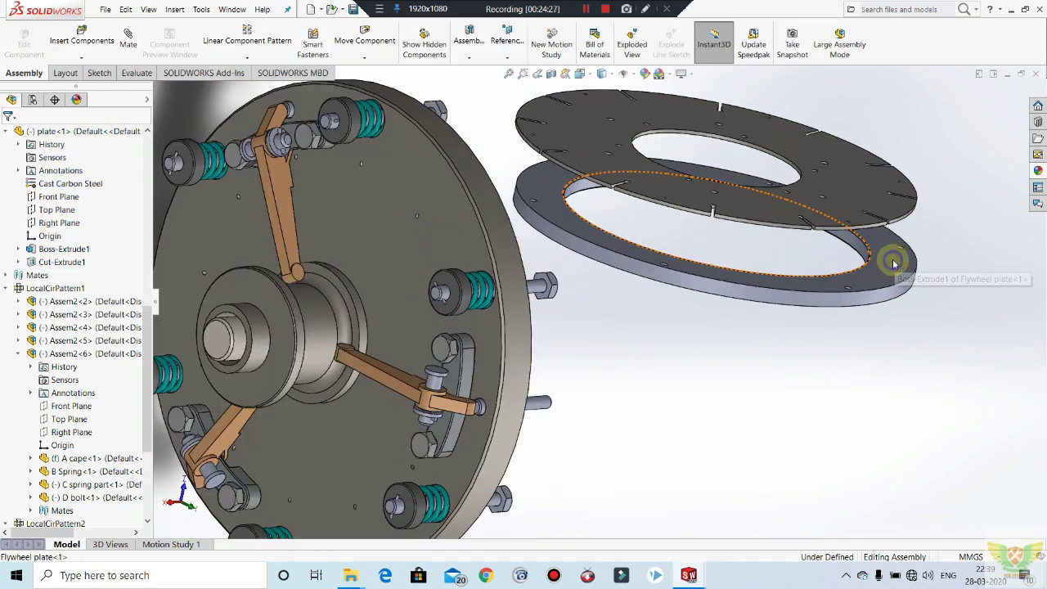
pyautogui.rightClick(894, 262)
pyautogui.click(937, 166)
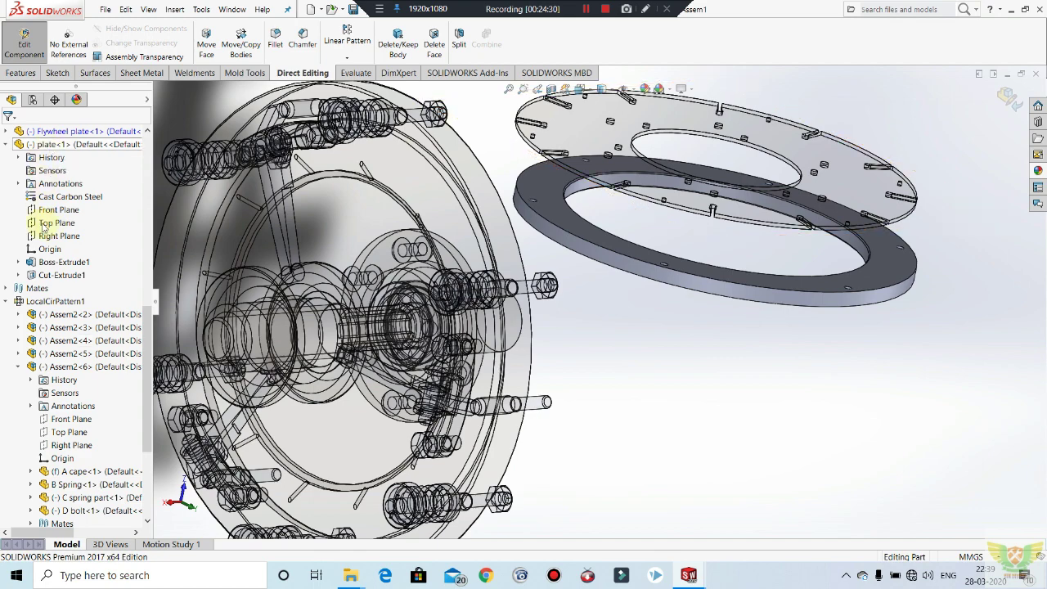
pyautogui.click(7, 131)
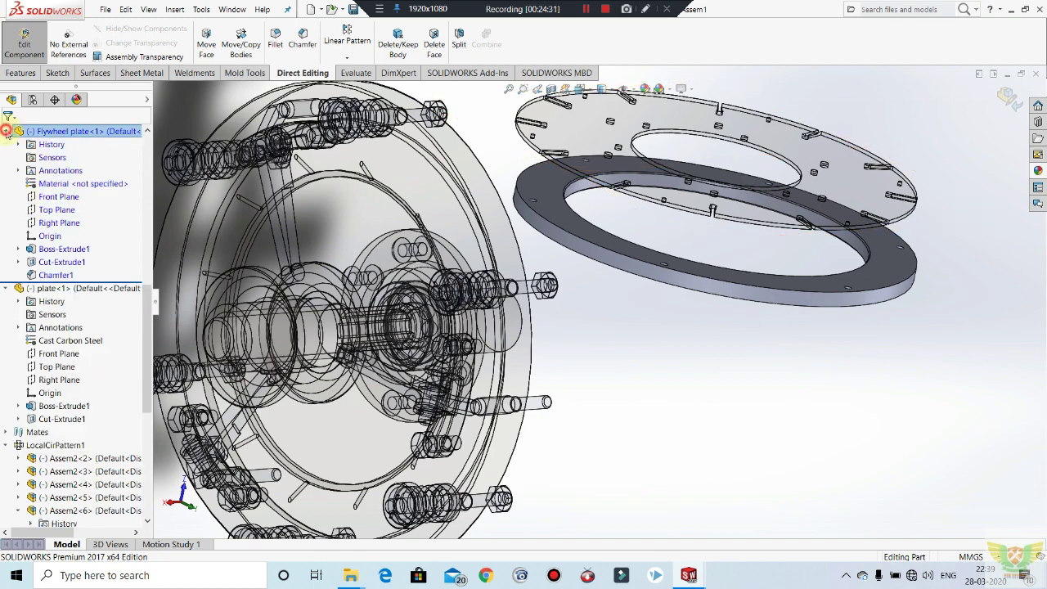
pyautogui.rightClick(85, 183)
pyautogui.click(127, 190)
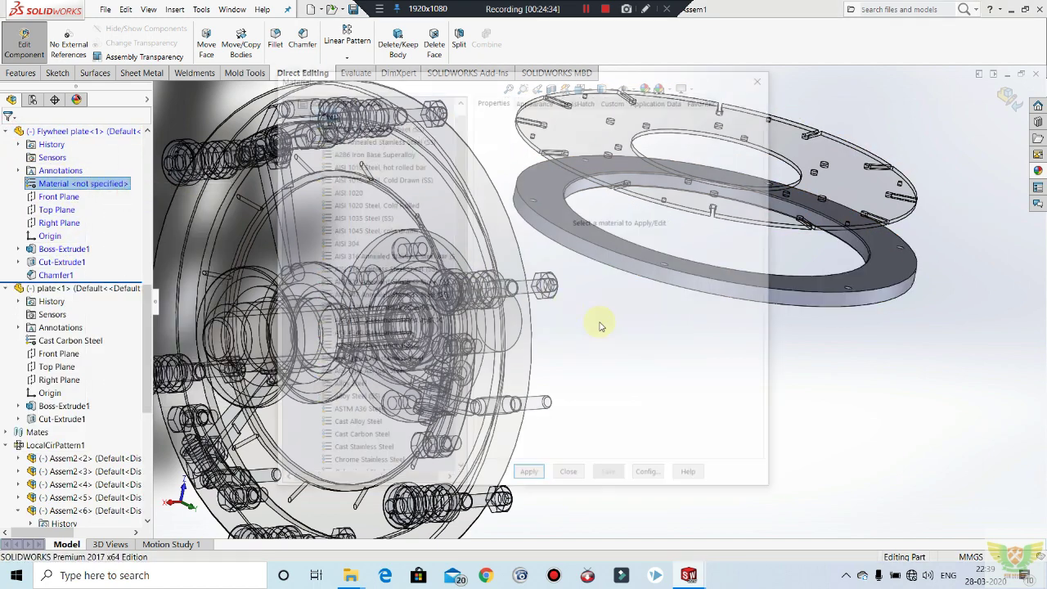
pyautogui.click(394, 363)
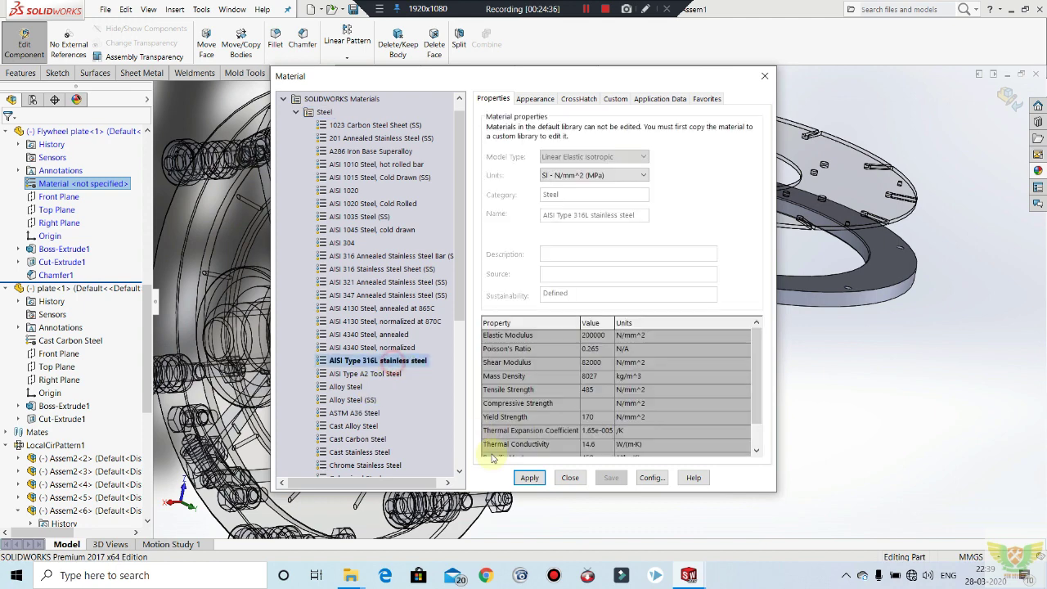
pyautogui.click(765, 76)
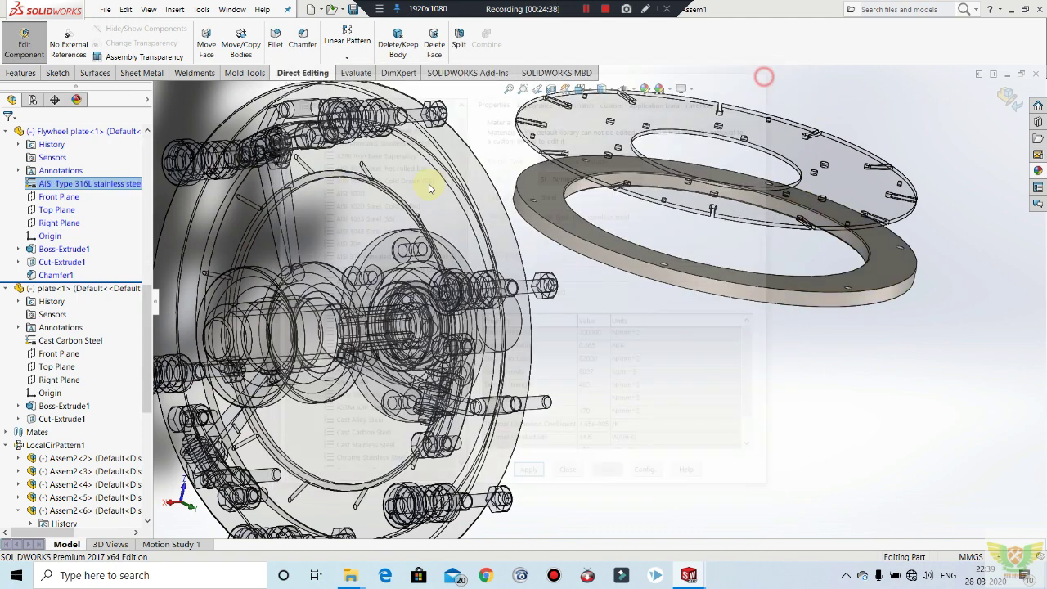
pyautogui.click(25, 41)
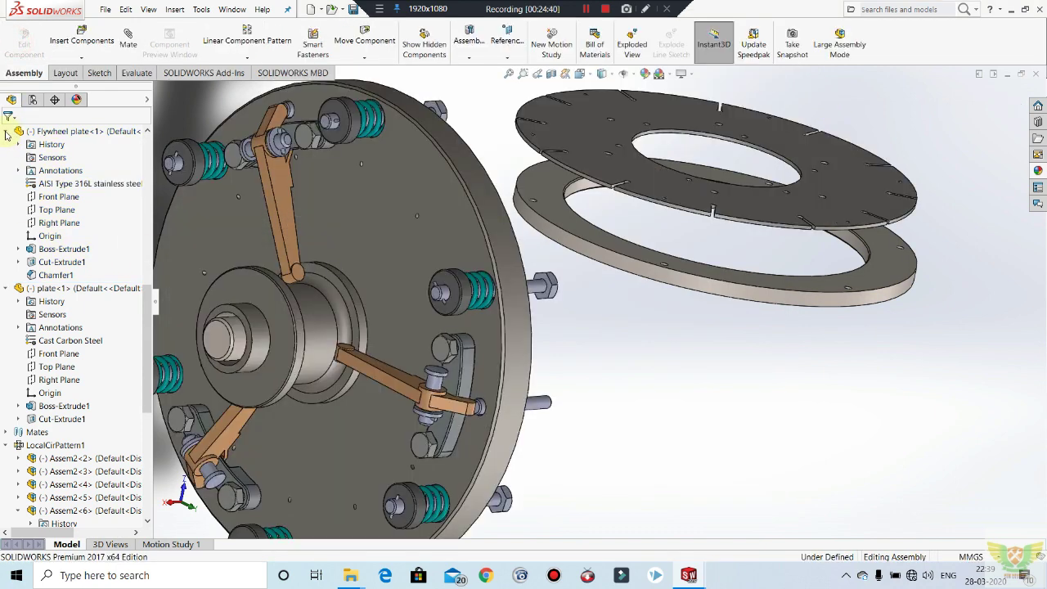
# Add a Concentric mate between the rims of the two plates.
pyautogui.click(7, 144)
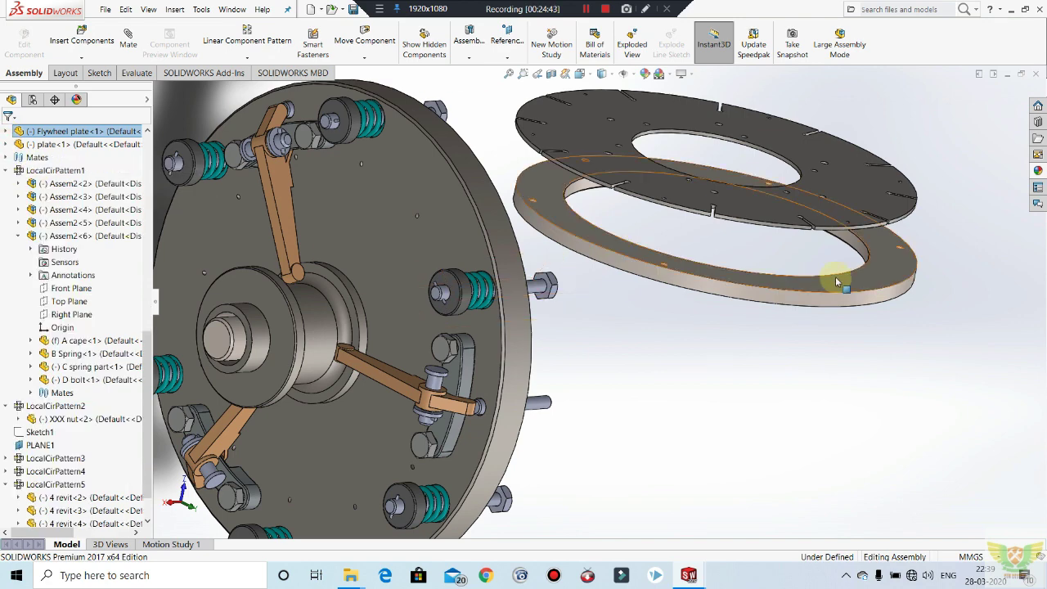
pyautogui.moveTo(835, 276)
pyautogui.mouseDown(button='middle')
pyautogui.moveTo(759, 342)
pyautogui.moveTo(760, 309)
pyautogui.moveTo(696, 341)
pyautogui.moveTo(577, 199)
pyautogui.moveTo(647, 164)
pyautogui.moveTo(622, 284)
pyautogui.mouseUp(button='middle')
pyautogui.scroll(-3, 756, 169)
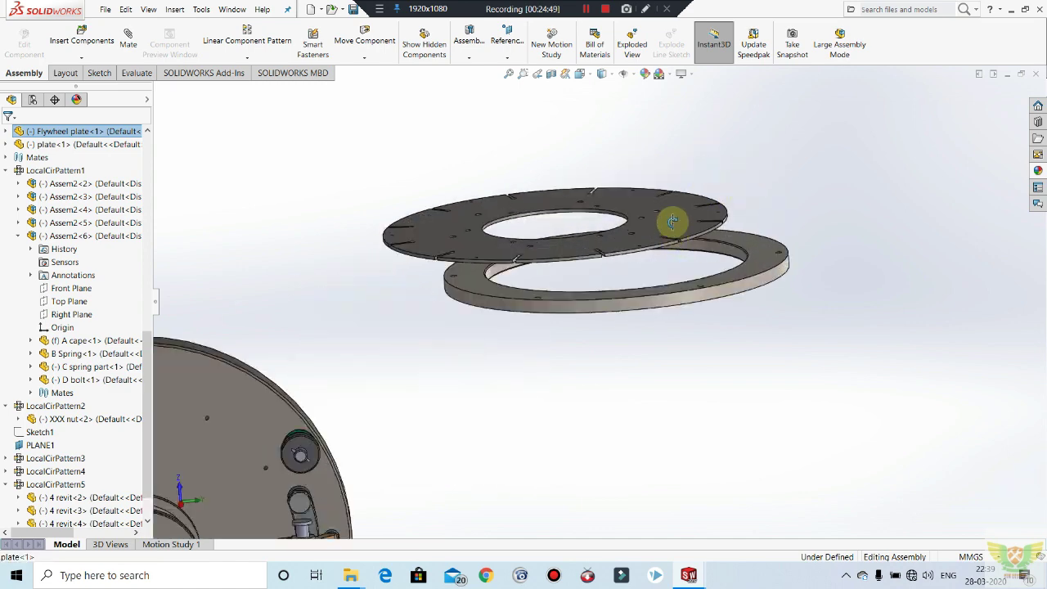
pyautogui.moveTo(671, 222)
pyautogui.mouseDown(button='middle')
pyautogui.moveTo(657, 70)
pyautogui.moveTo(700, 163)
pyautogui.mouseUp(button='middle')
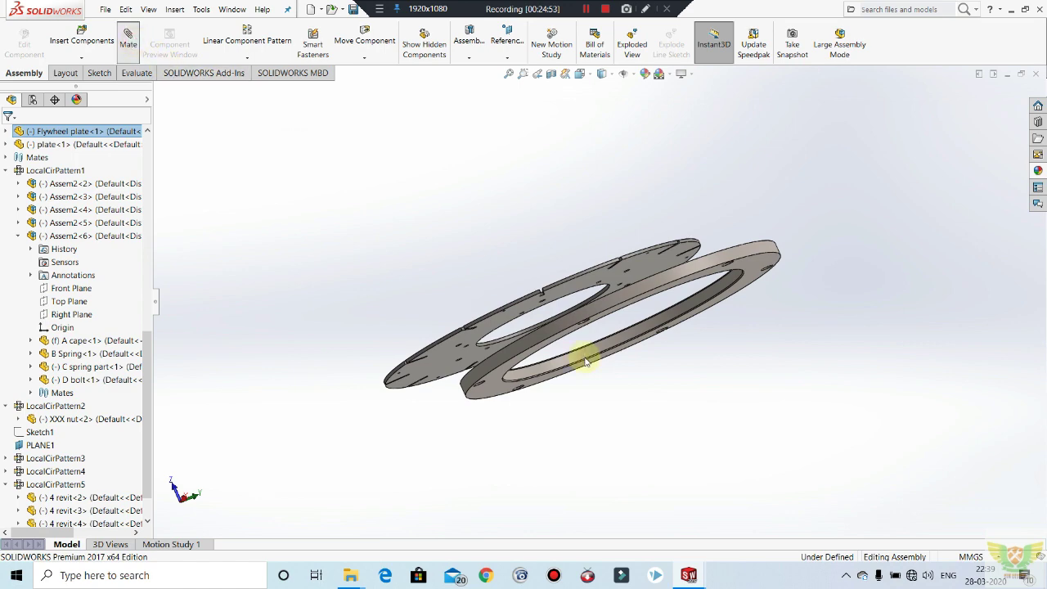
pyautogui.click(484, 329)
pyautogui.scroll(-5, 491, 323)
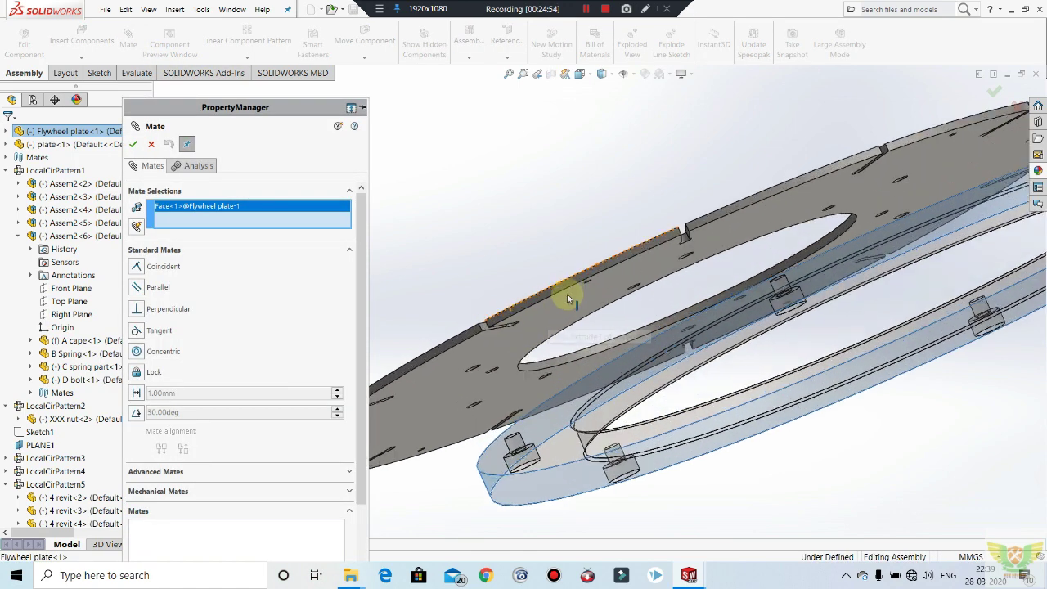
pyautogui.click(571, 280)
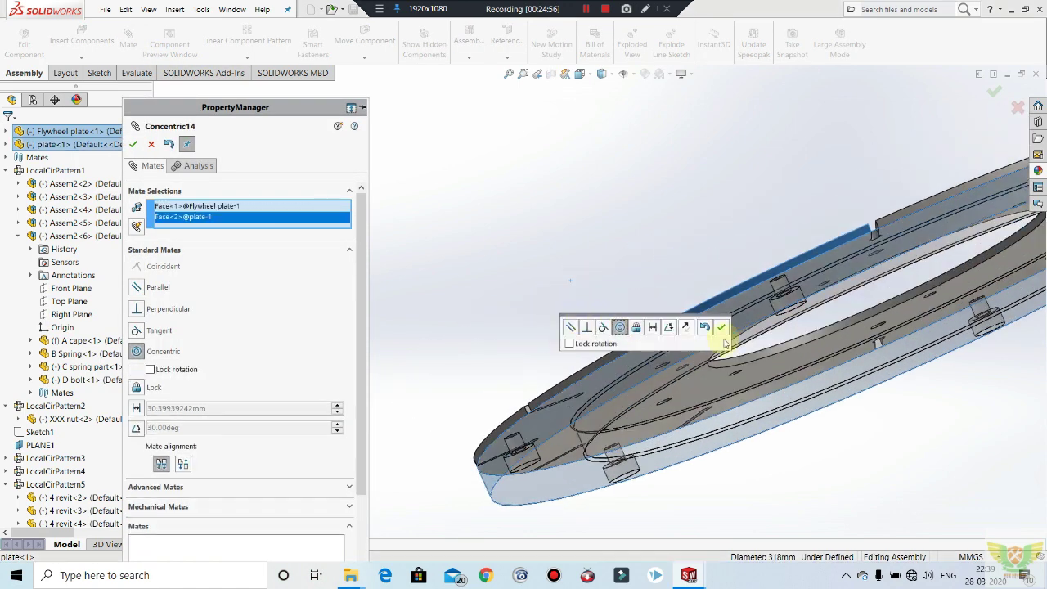
pyautogui.click(722, 341)
# Add a Coincident mate between the flat faces of the two plates.
pyautogui.moveTo(725, 350); pyautogui.dragTo(767, 411, button='middle')
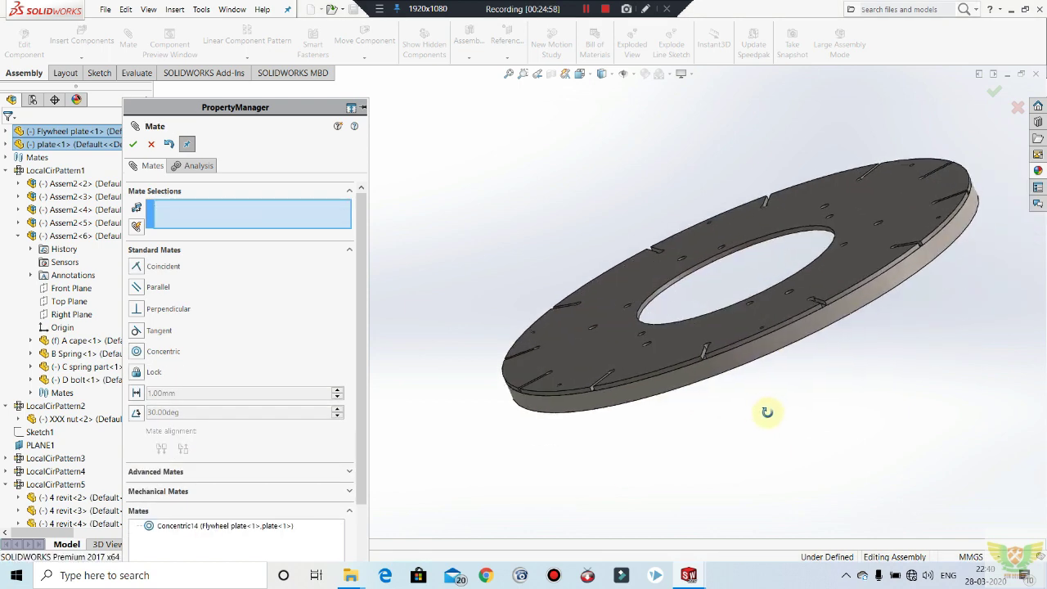
pyautogui.click(587, 257)
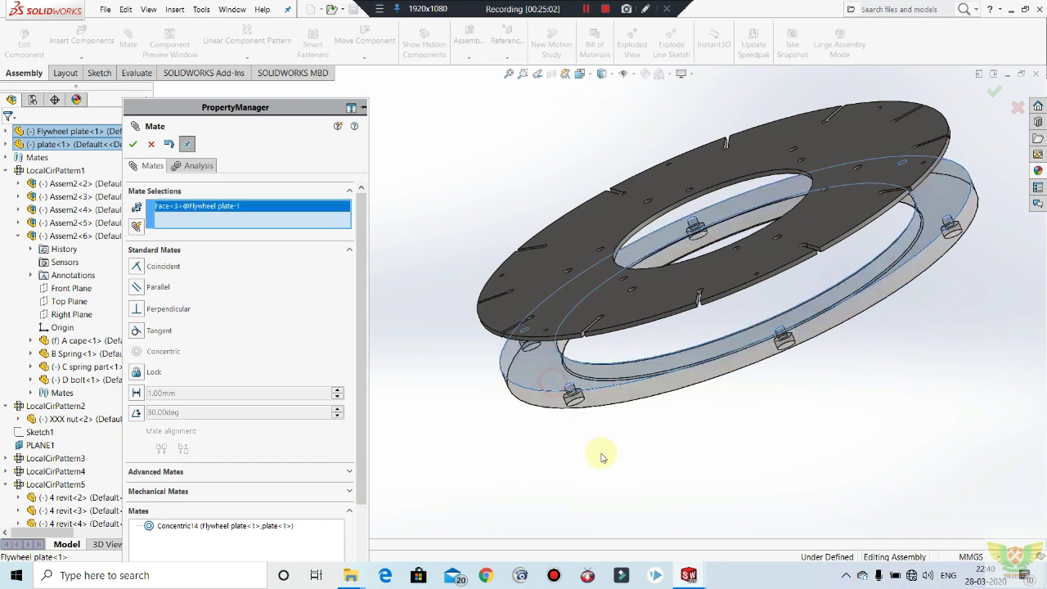
pyautogui.moveTo(602, 456)
pyautogui.mouseDown(button='middle')
pyautogui.moveTo(561, 374)
pyautogui.moveTo(554, 327)
pyautogui.moveTo(813, 354)
pyautogui.mouseUp(button='middle')
pyautogui.click(546, 339)
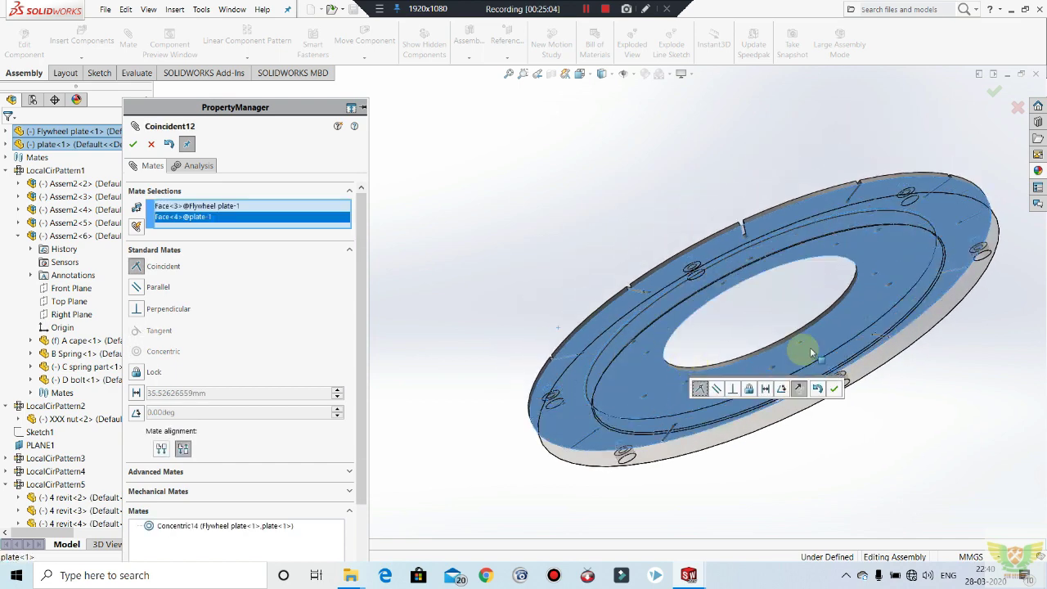
pyautogui.click(833, 388)
# Make a pair of matching holes concentric to align the plates, then finish mating.
pyautogui.moveTo(760, 374); pyautogui.dragTo(731, 286, button='middle')
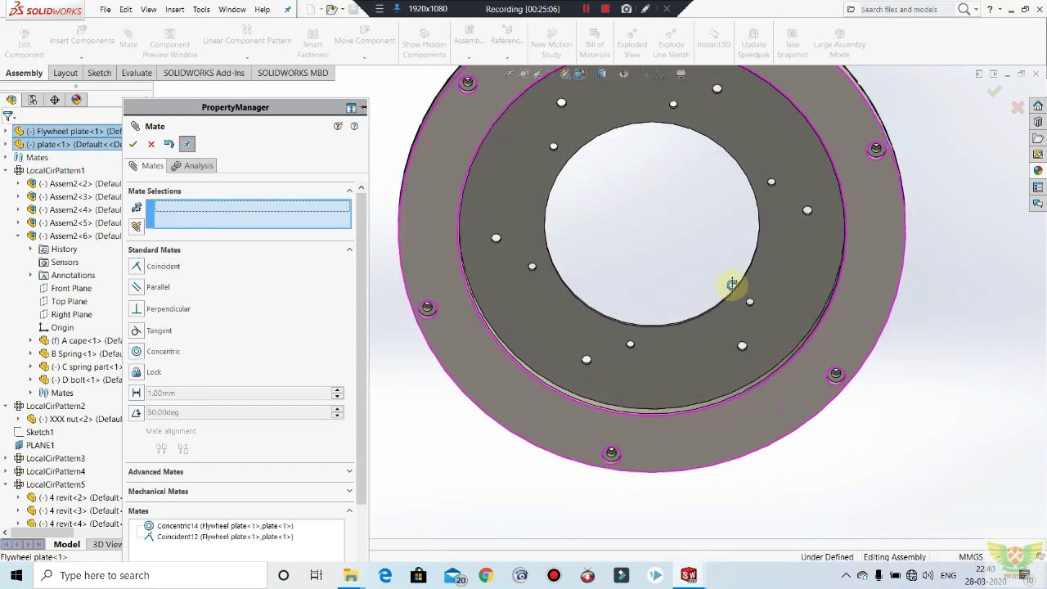
pyautogui.scroll(-5, 478, 270)
pyautogui.scroll(-3, 479, 270)
pyautogui.scroll(-2, 479, 237)
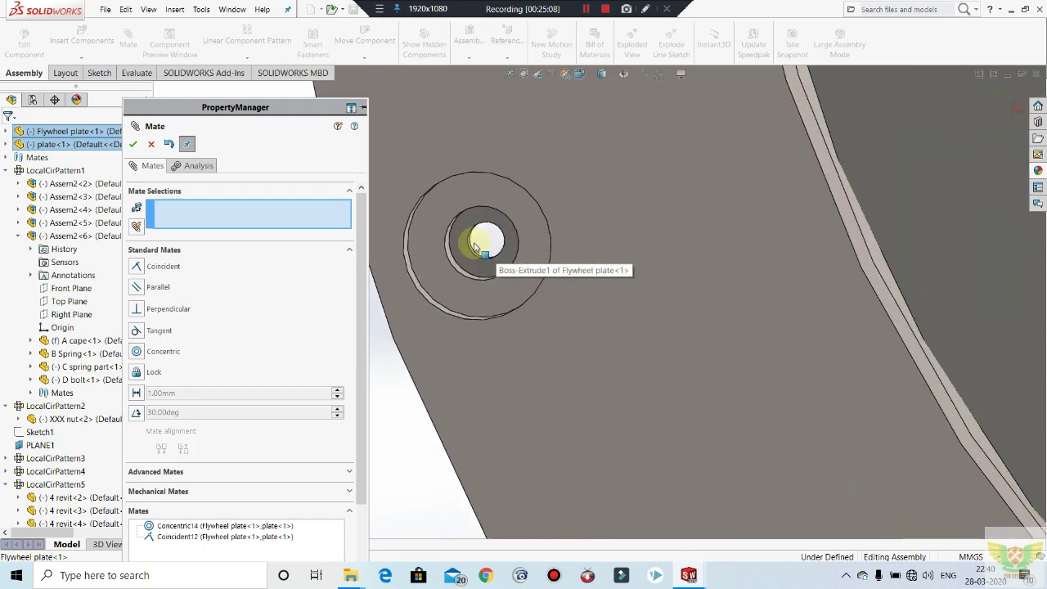
pyautogui.scroll(-2, 481, 236)
pyautogui.scroll(-2, 451, 274)
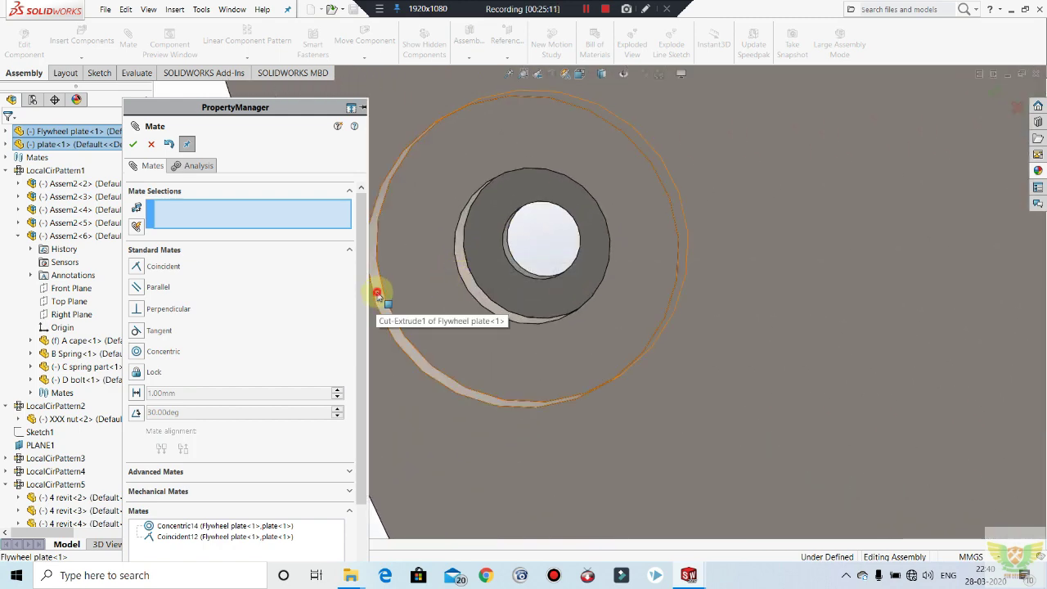
pyautogui.click(374, 292)
pyautogui.click(518, 239)
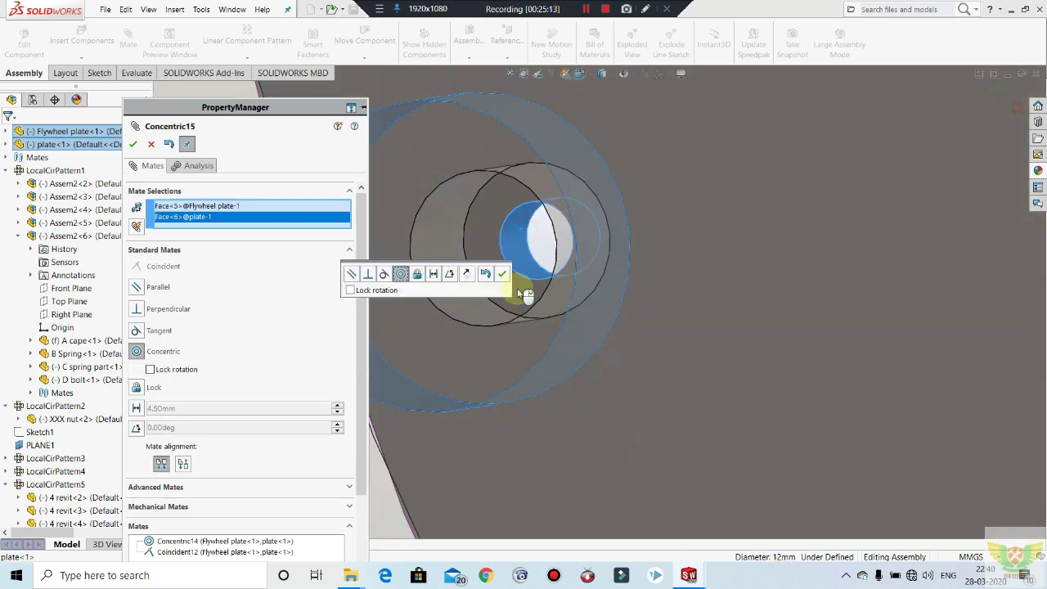
pyautogui.click(506, 274)
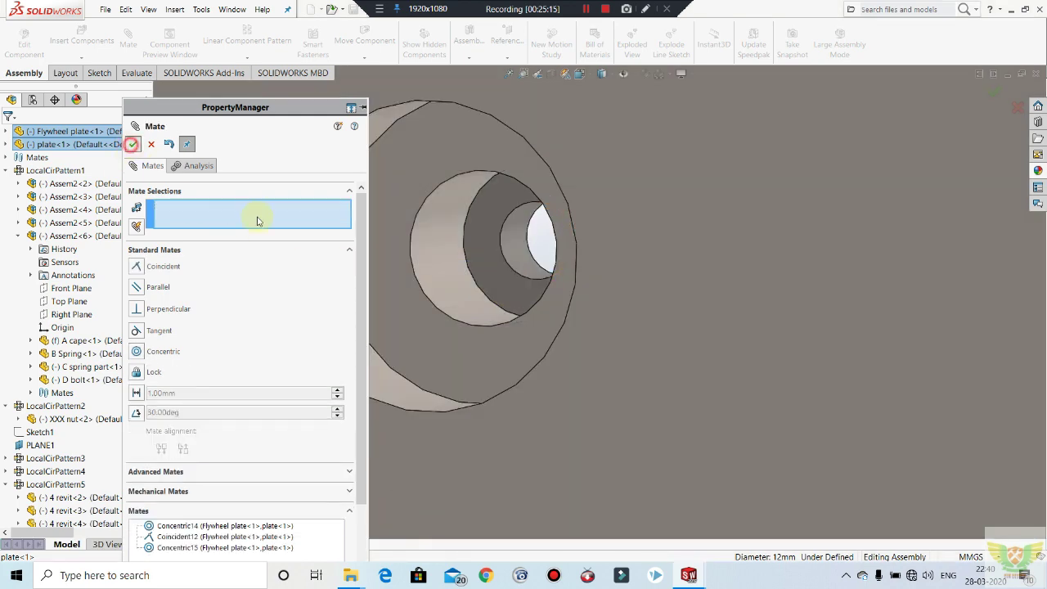
pyautogui.press('Escape')
pyautogui.scroll(3, 519, 287)
pyautogui.scroll(3, 519, 287)
pyautogui.scroll(3, 507, 291)
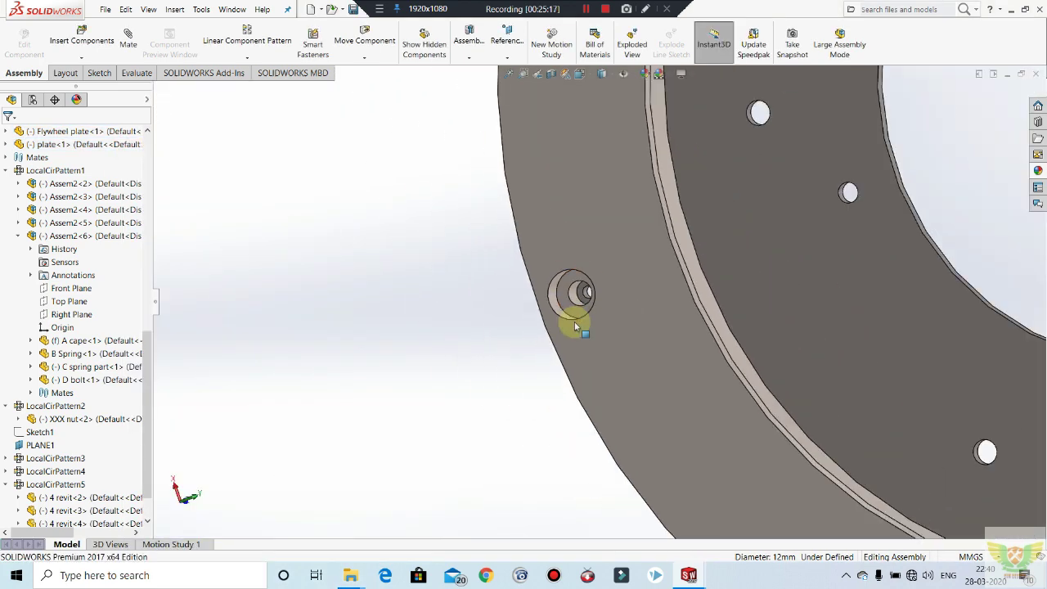
pyautogui.scroll(3, 575, 326)
pyautogui.moveTo(690, 257); pyautogui.dragTo(652, 175, button='middle')
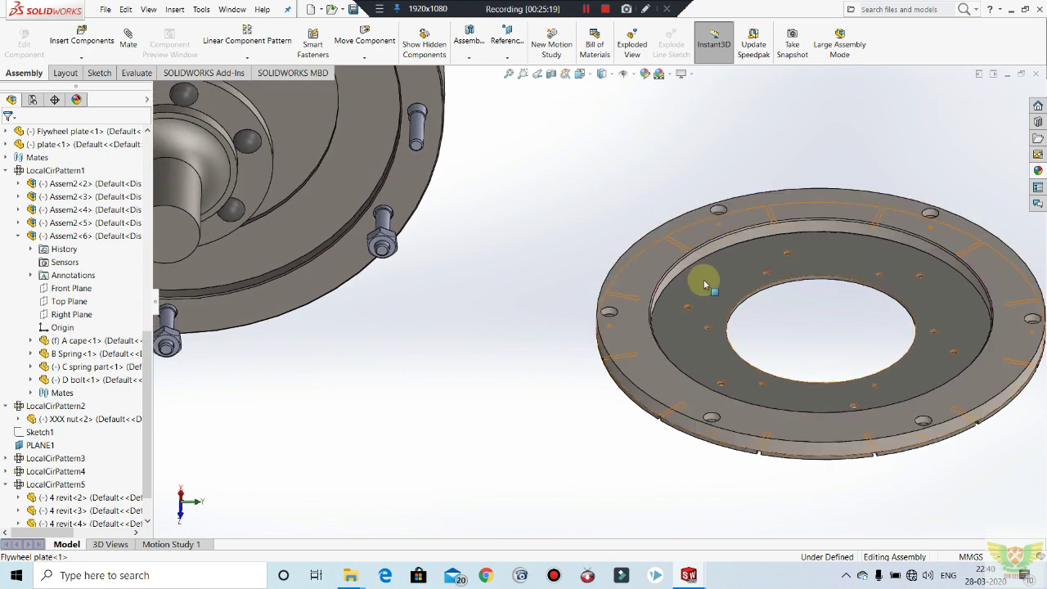
pyautogui.moveTo(704, 284); pyautogui.dragTo(853, 215, button='middle')
pyautogui.moveTo(802, 355); pyautogui.dragTo(792, 278, button='middle')
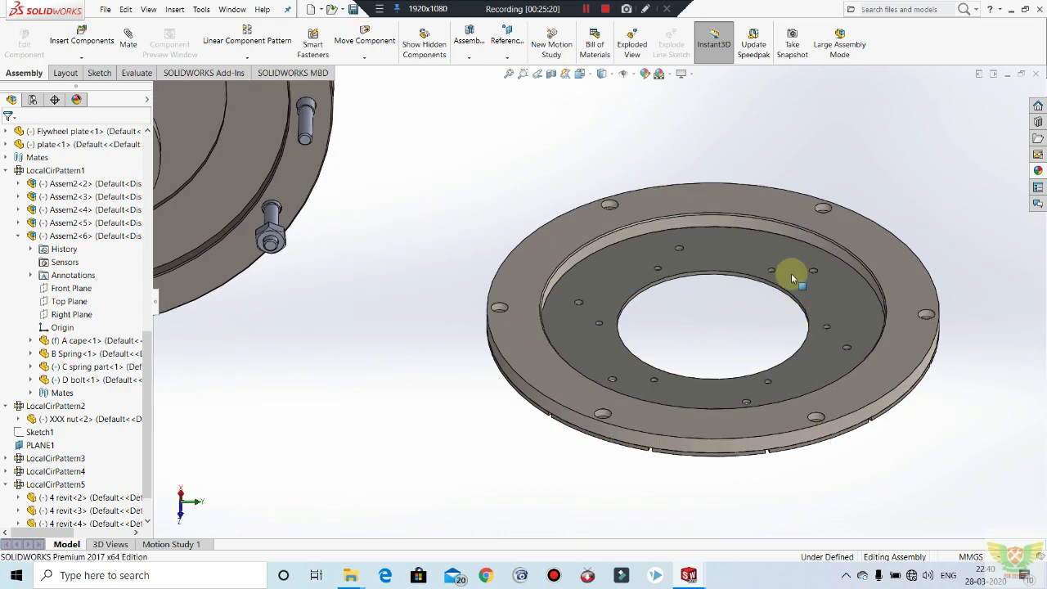
# Create reference plane PLANE2 on the plate's face.
pyautogui.click(507, 45)
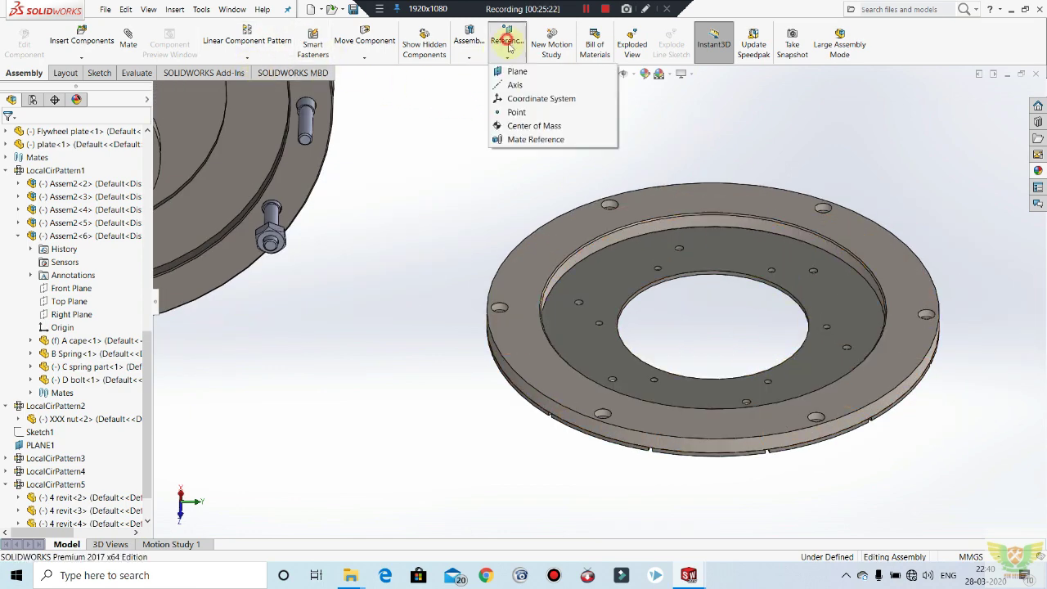
pyautogui.click(516, 72)
pyautogui.click(790, 296)
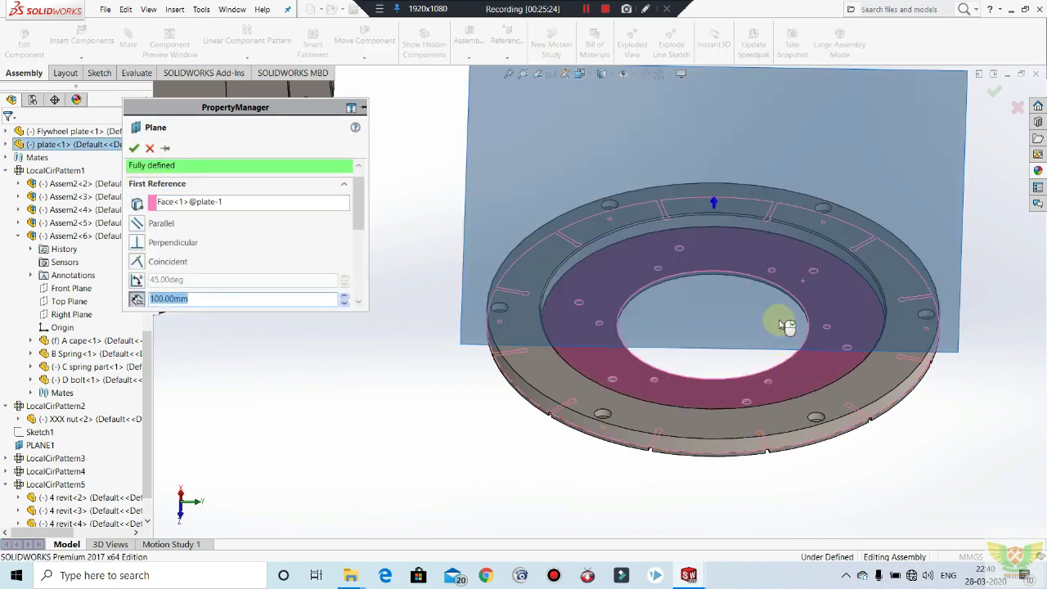
pyautogui.moveTo(785, 327)
pyautogui.mouseDown(button='middle')
pyautogui.moveTo(781, 256)
pyautogui.moveTo(806, 242)
pyautogui.mouseUp(button='middle')
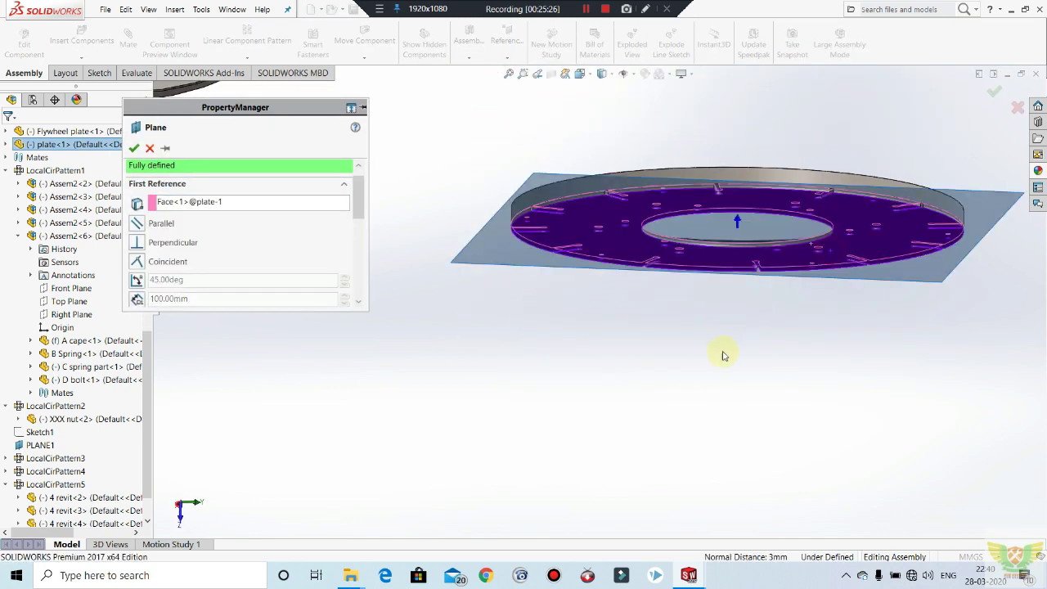
pyautogui.click(136, 148)
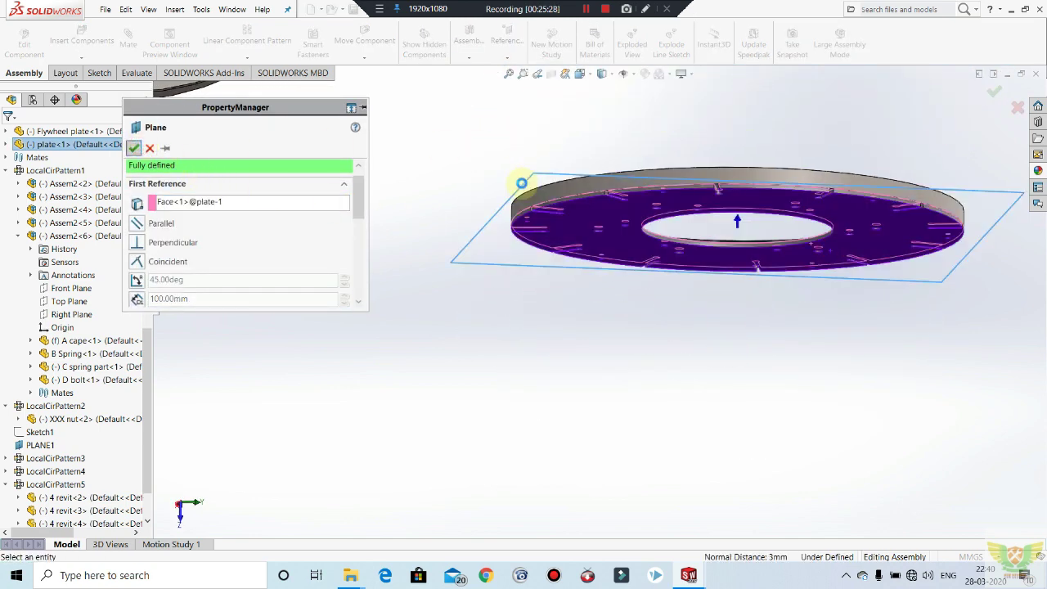
# Mirror Flywheel plate-1 across PLANE2 with Mirror Components.
pyautogui.moveTo(520, 233)
pyautogui.mouseDown(button='middle')
pyautogui.moveTo(519, 300)
pyautogui.moveTo(528, 222)
pyautogui.mouseUp(button='middle')
pyautogui.click(246, 58)
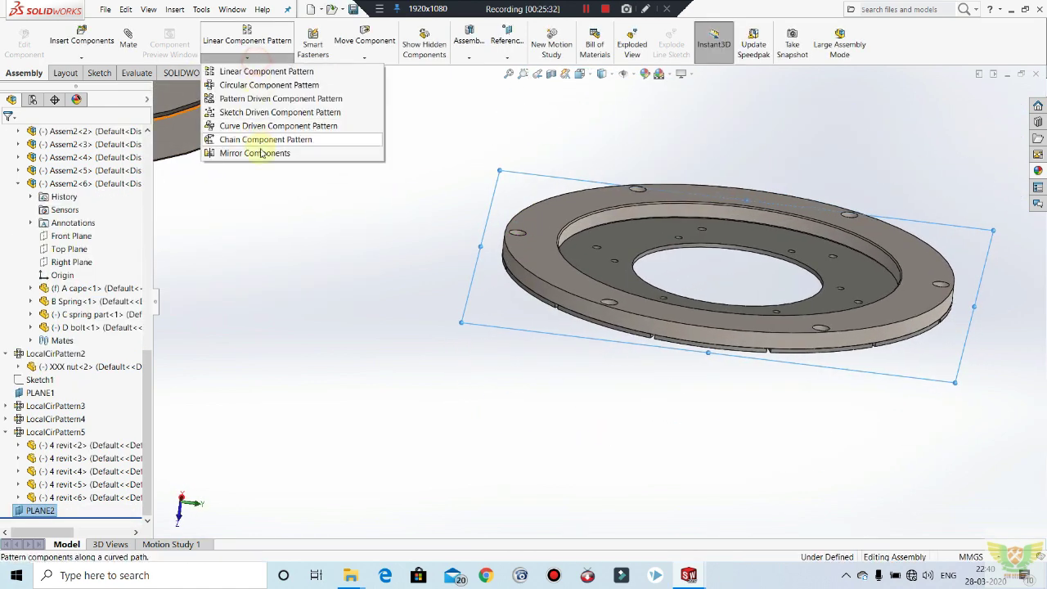
pyautogui.click(261, 153)
pyautogui.click(581, 214)
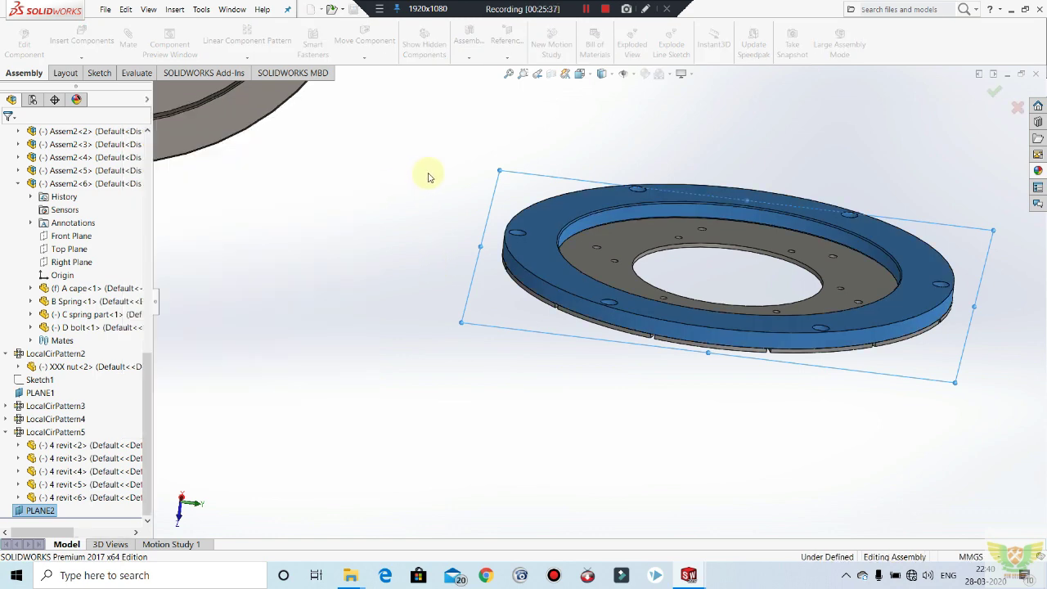
pyautogui.moveTo(668, 258)
pyautogui.mouseDown(button='middle')
pyautogui.moveTo(679, 82)
pyautogui.moveTo(685, 292)
pyautogui.moveTo(701, 339)
pyautogui.mouseUp(button='middle')
pyautogui.scroll(3, 701, 339)
pyautogui.moveTo(729, 281)
pyautogui.mouseDown(button='middle')
pyautogui.moveTo(709, 232)
pyautogui.moveTo(684, 285)
pyautogui.moveTo(508, 279)
pyautogui.mouseUp(button='middle')
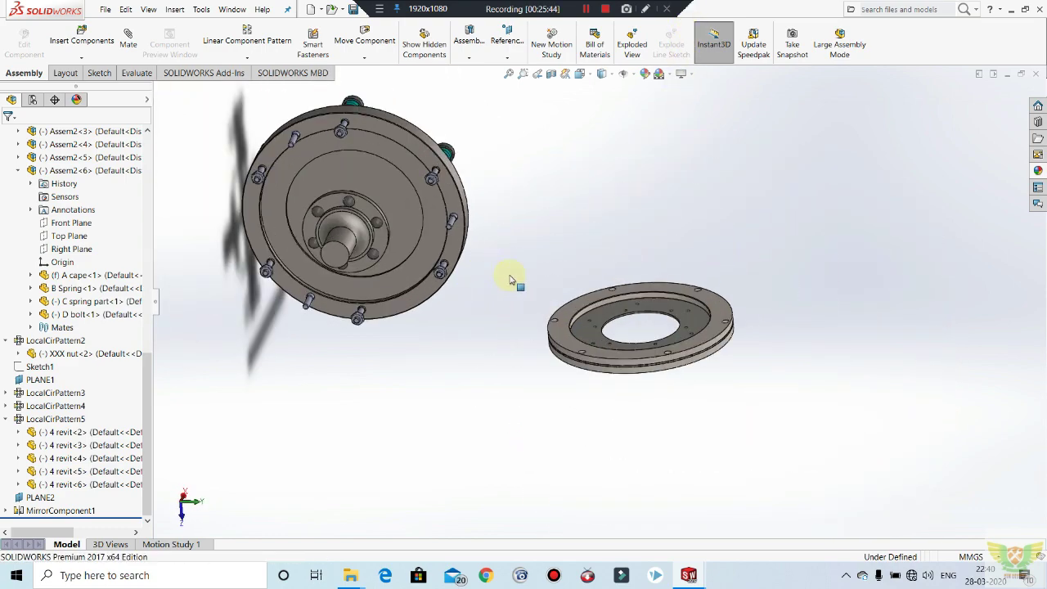
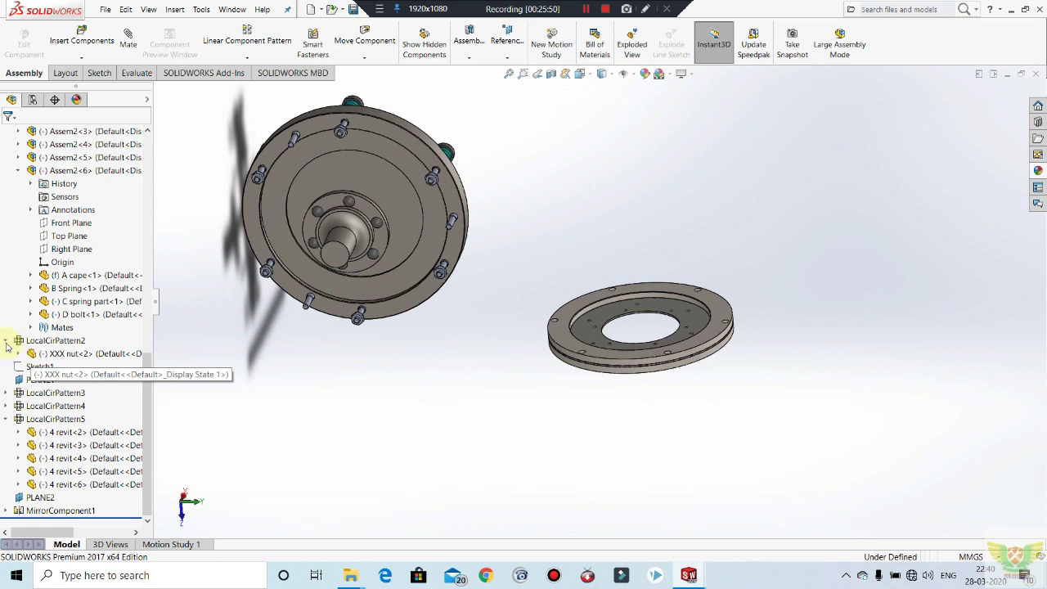
# Collapse the LocalCirPattern2, LocalCirPattern5 and Assem2<6> groups in the FeatureManager tree.
pyautogui.click(5, 342)
pyautogui.click(6, 419)
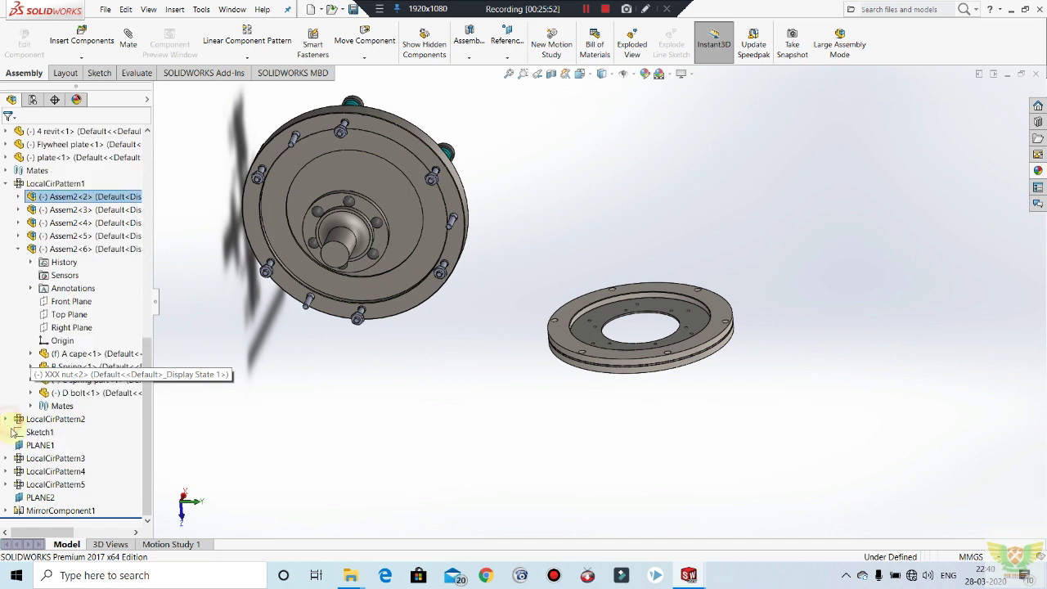
pyautogui.click(18, 249)
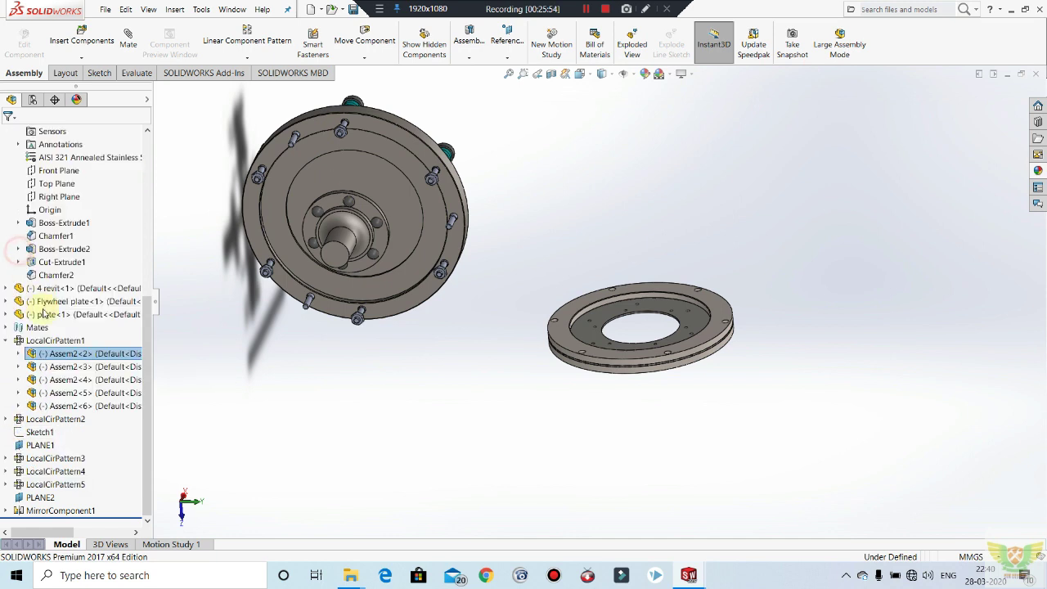
pyautogui.click(90, 406)
pyautogui.click(85, 394)
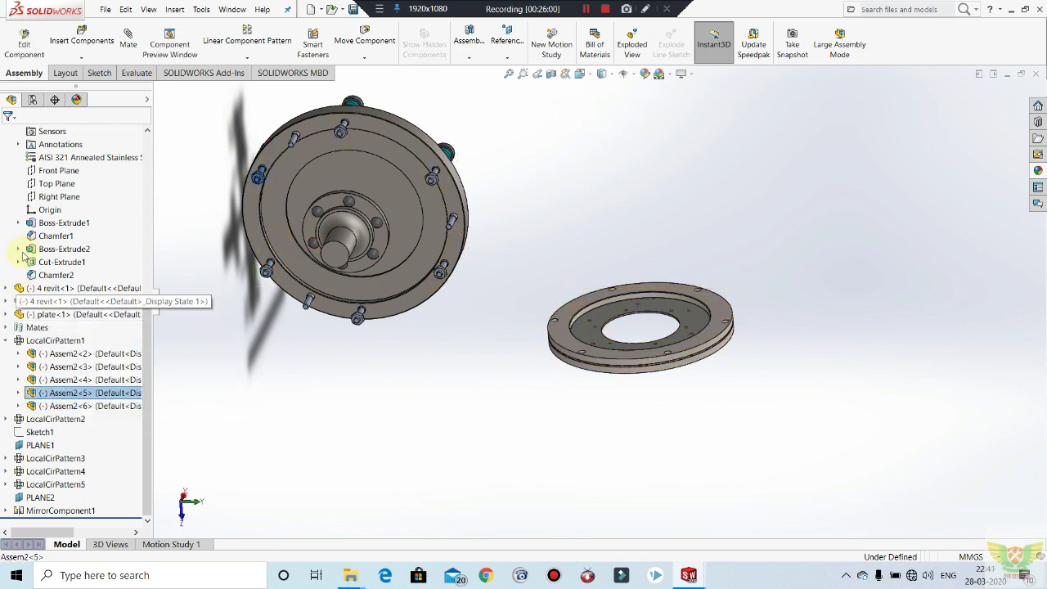
# Clear the selection and launch Insert Components to list the project's part files.
pyautogui.scroll(2, 25, 255)
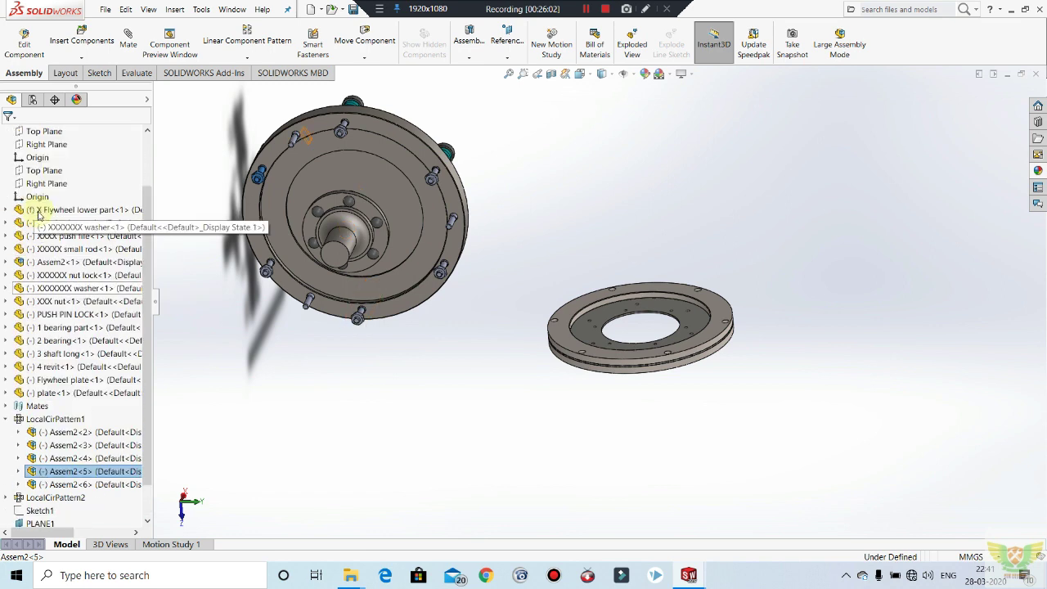
pyautogui.click(610, 309)
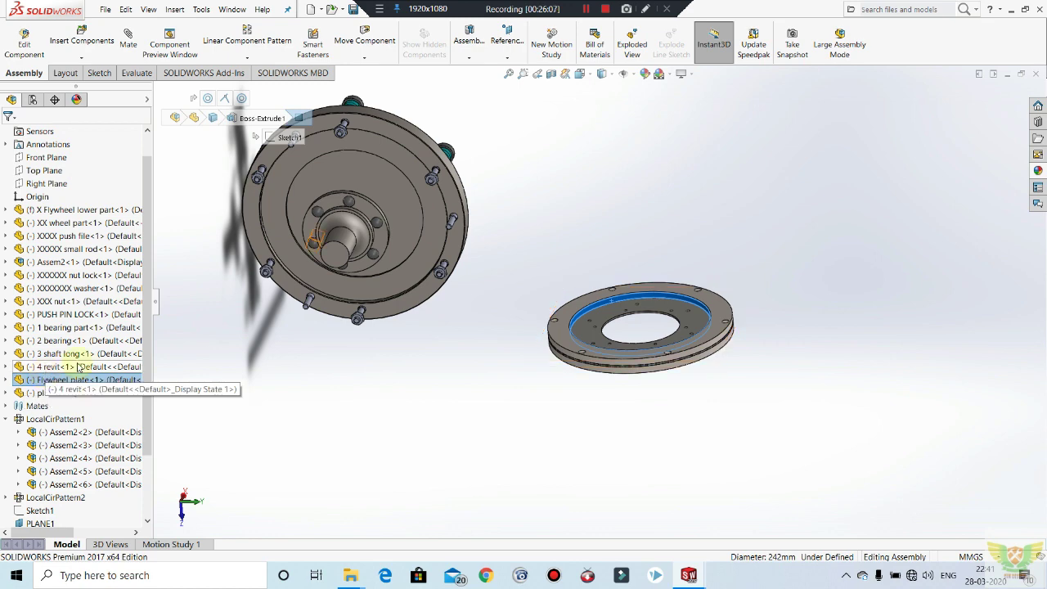
pyautogui.scroll(-2, 586, 311)
pyautogui.scroll(-1, 621, 319)
pyautogui.scroll(-1, 634, 319)
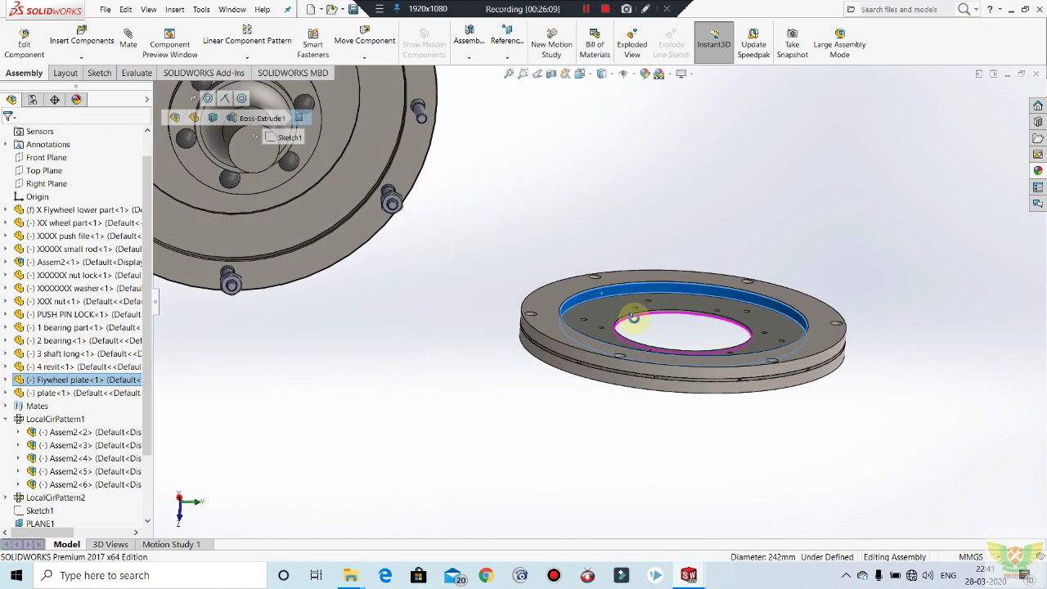
pyautogui.scroll(-1, 626, 327)
pyautogui.scroll(-2, 597, 323)
pyautogui.scroll(1, 676, 334)
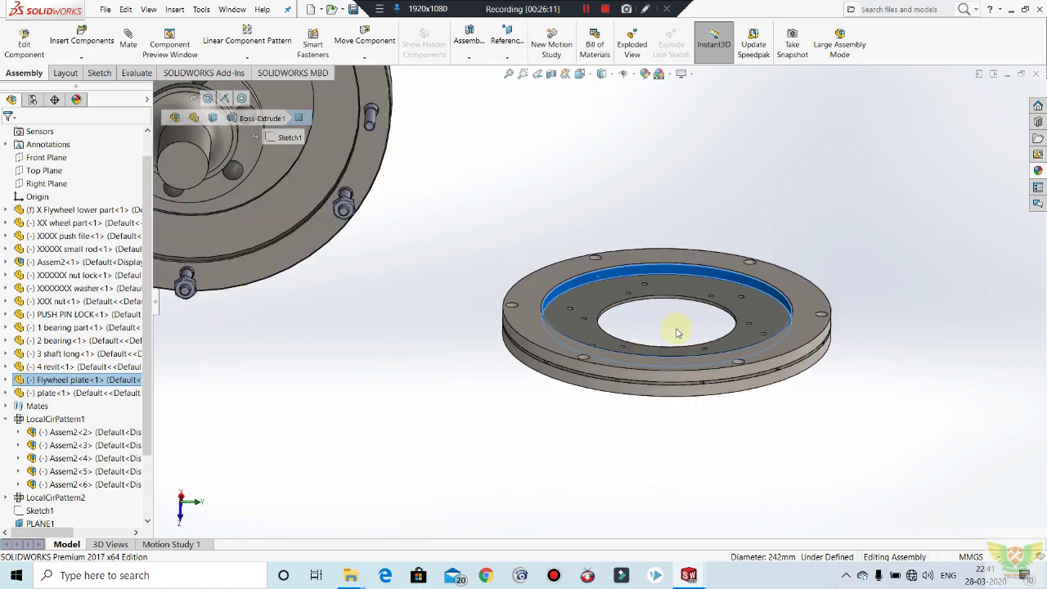
pyautogui.scroll(1, 675, 346)
pyautogui.scroll(1, 646, 320)
pyautogui.click(561, 211)
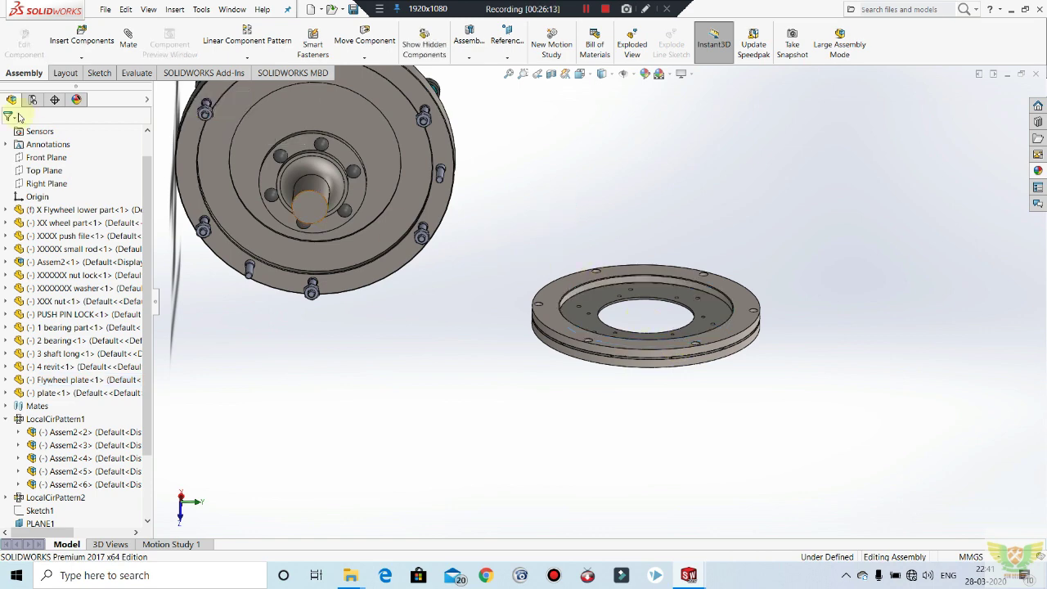
pyautogui.click(83, 33)
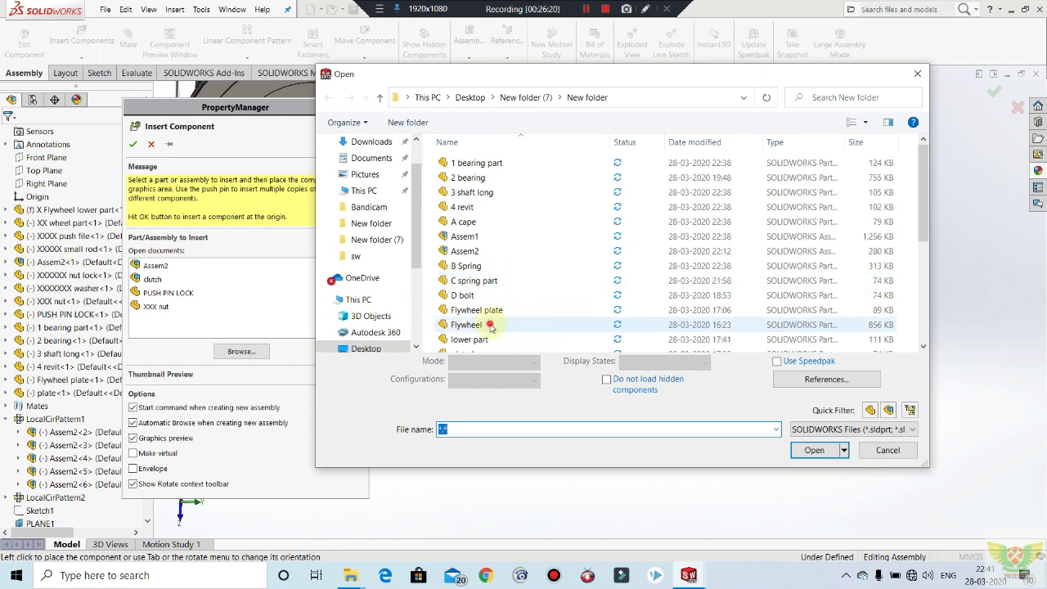
# Insert the toothed Flywheel part and place it in the assembly.
pyautogui.click(489, 327)
pyautogui.click(814, 450)
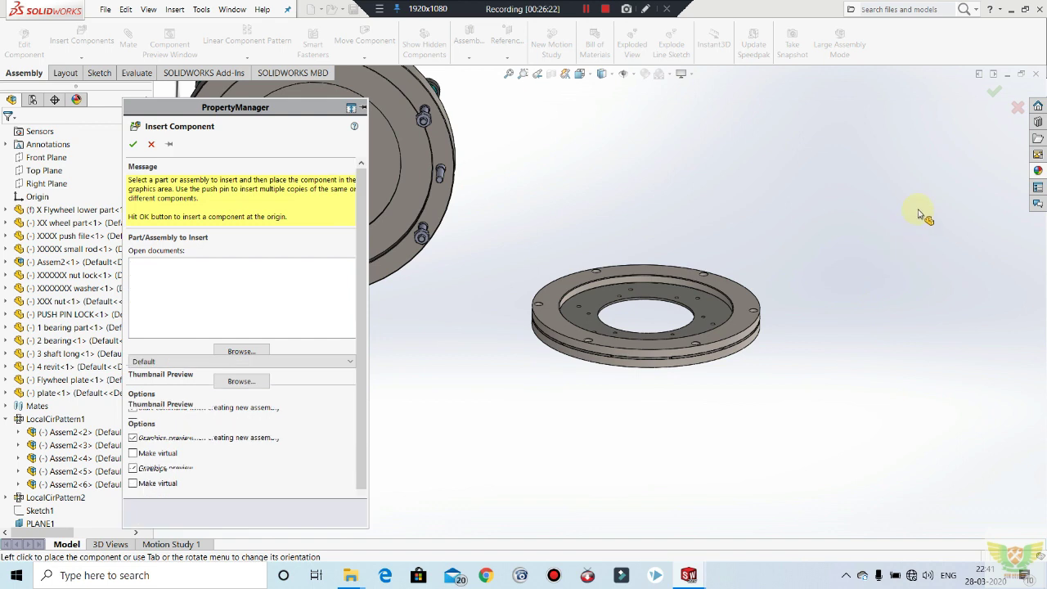
pyautogui.click(880, 161)
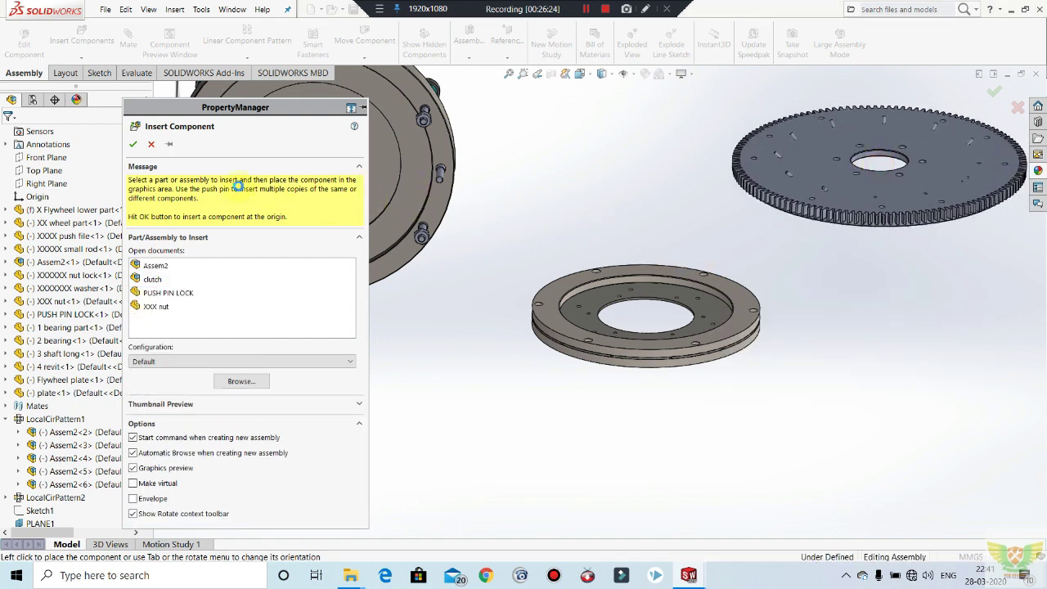
pyautogui.click(134, 145)
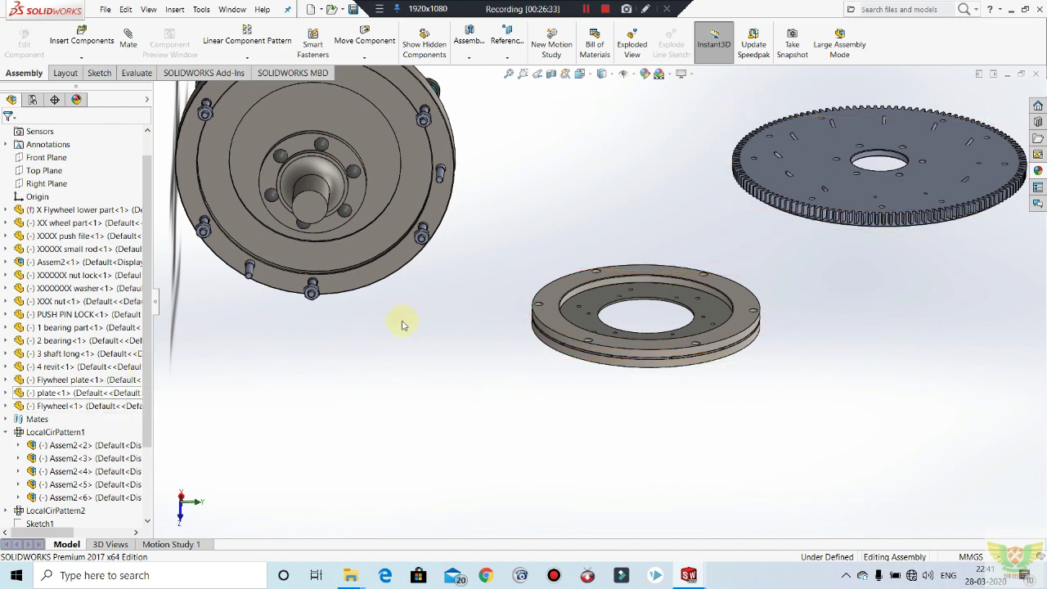
# Insert the lower part and place it beside the flywheel gear.
pyautogui.click(81, 45)
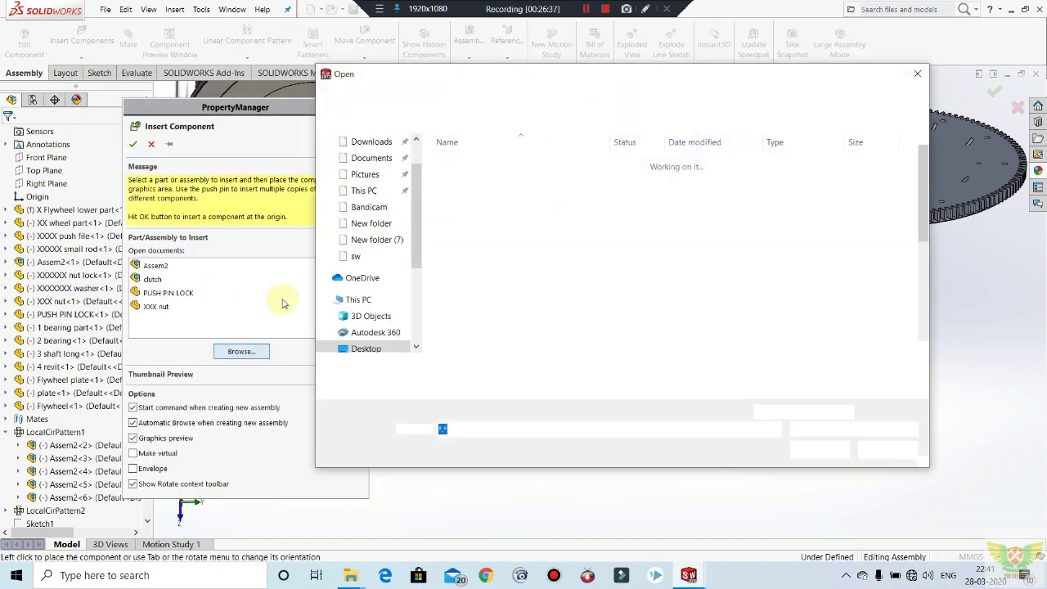
pyautogui.scroll(-1, 515, 270)
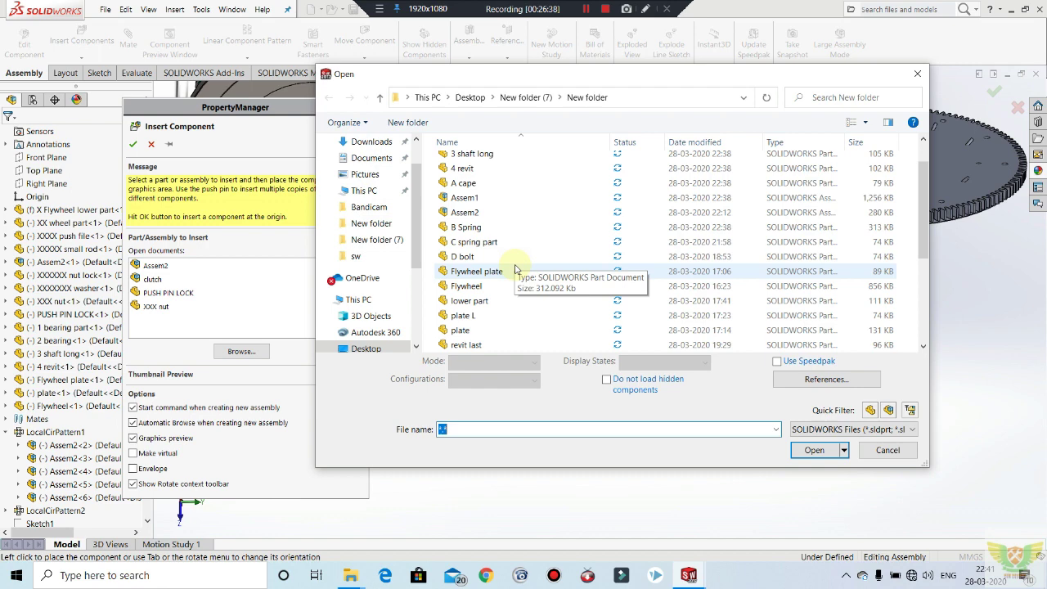
pyautogui.click(481, 302)
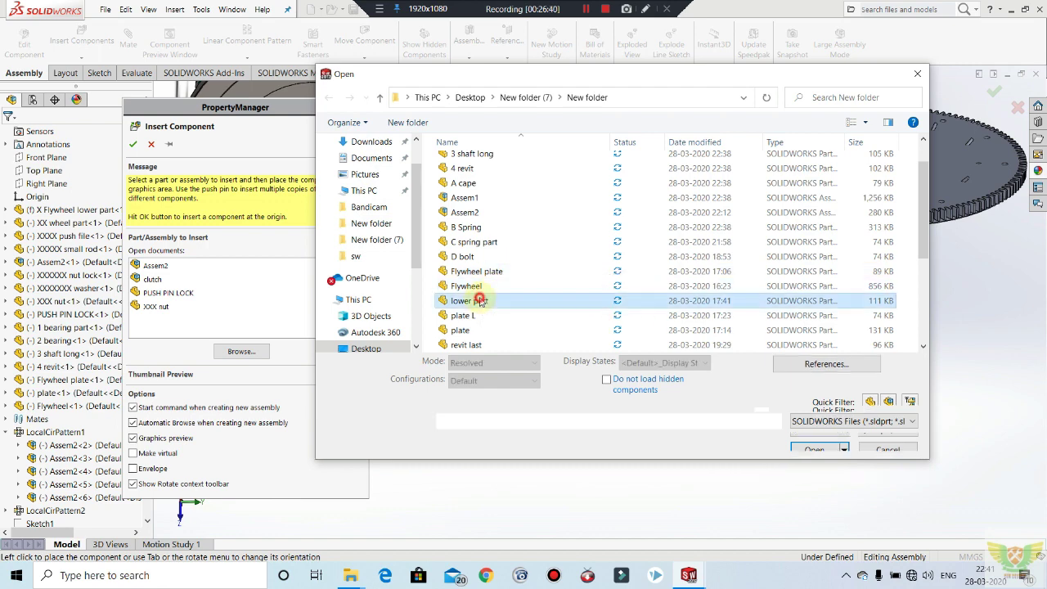
pyautogui.click(833, 442)
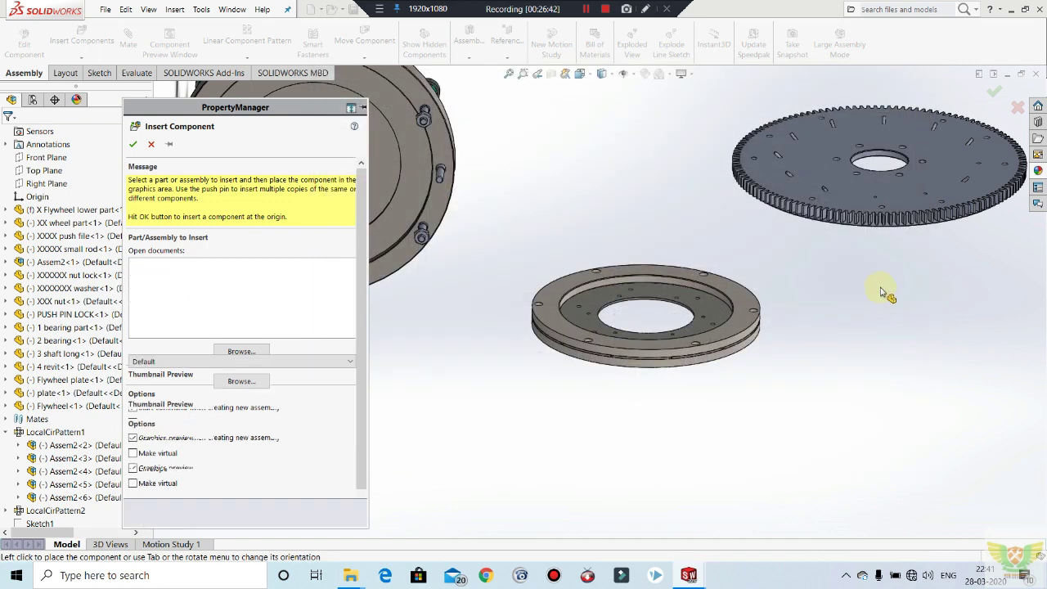
pyautogui.click(917, 318)
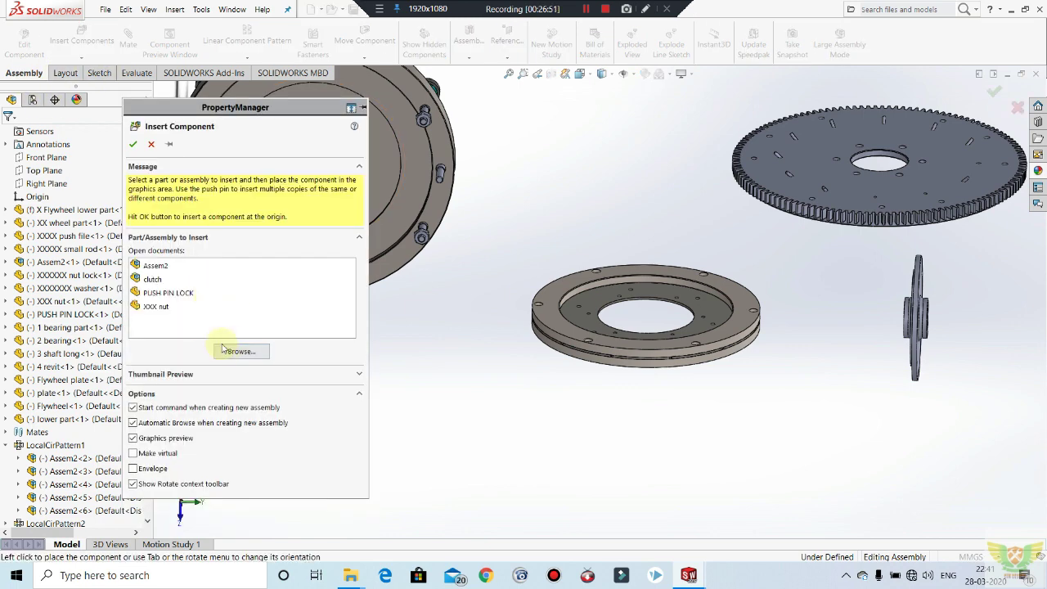
# Insert plate L and drop it into the graphics area.
pyautogui.scroll(-1, 556, 245)
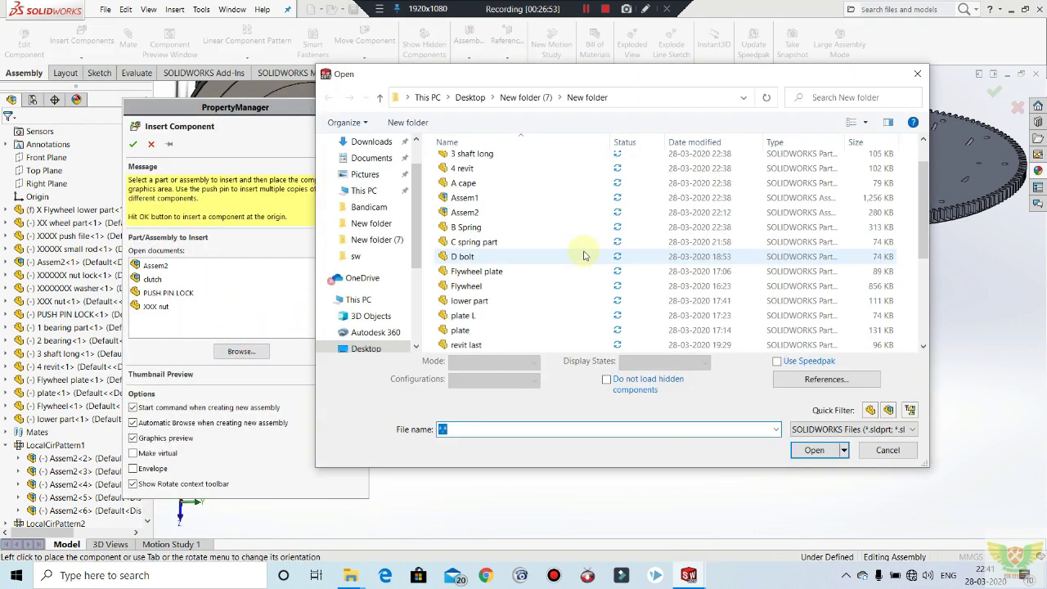
pyautogui.click(513, 316)
pyautogui.click(818, 442)
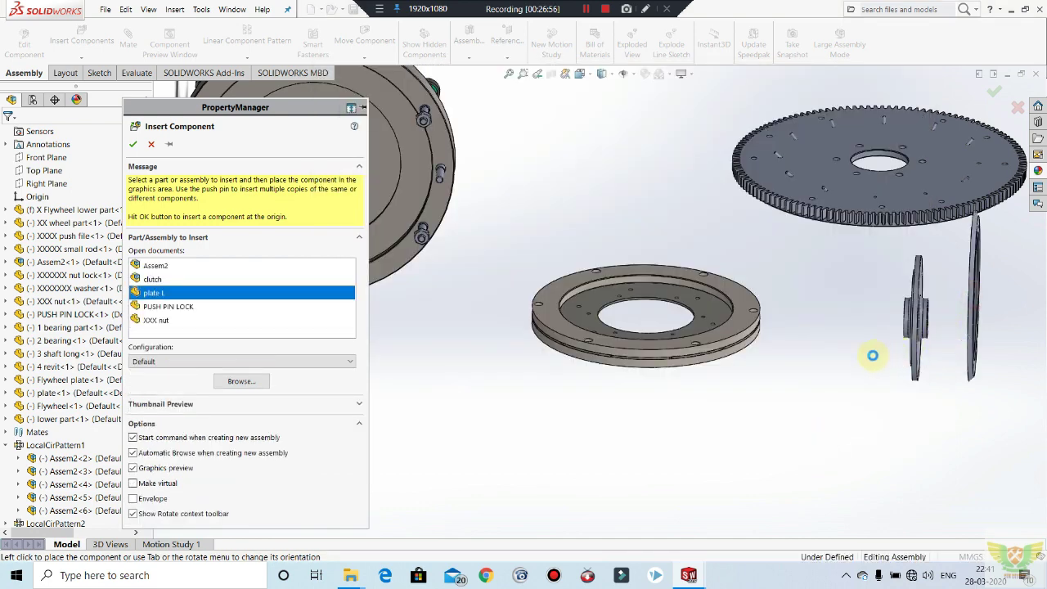
pyautogui.click(319, 260)
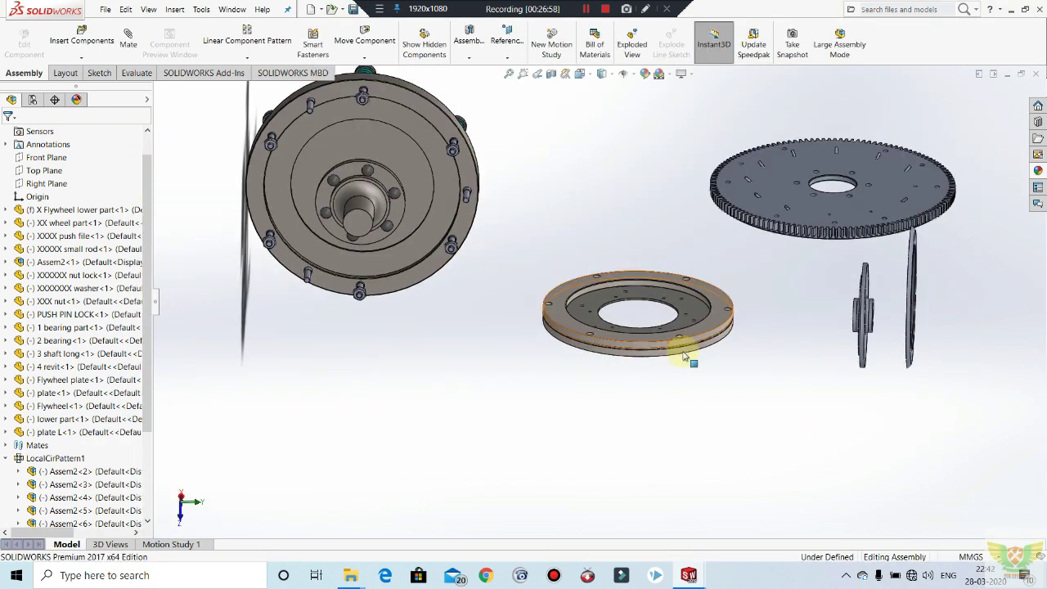
# Mate plate L's face coincident with the plate.
pyautogui.scroll(-2, 669, 245)
pyautogui.moveTo(583, 290)
pyautogui.mouseDown(button='middle')
pyautogui.moveTo(720, 269)
pyautogui.moveTo(837, 286)
pyautogui.moveTo(869, 260)
pyautogui.moveTo(833, 270)
pyautogui.mouseUp(button='middle')
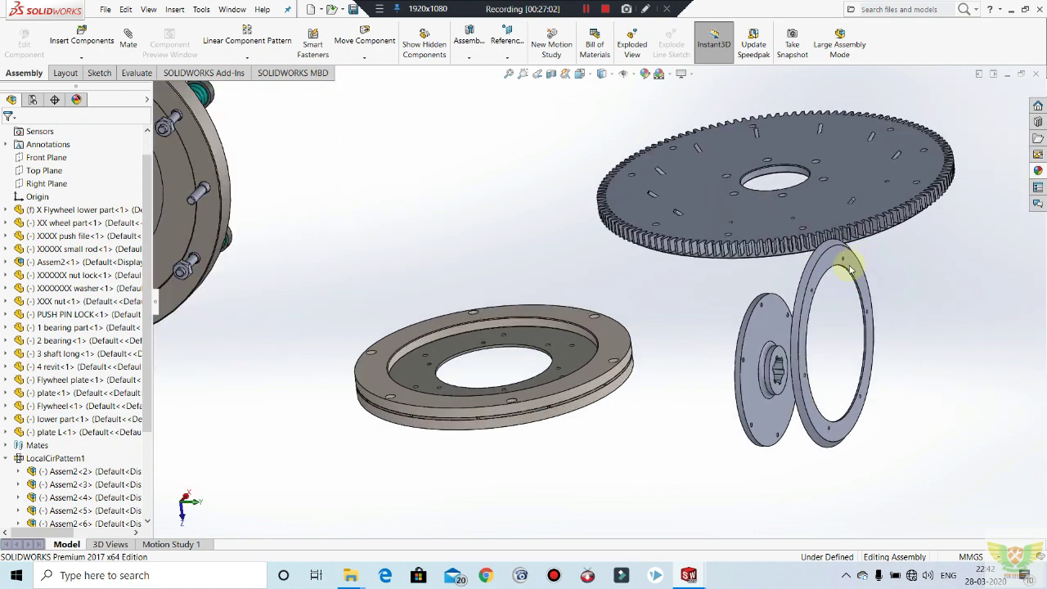
pyautogui.click(429, 206)
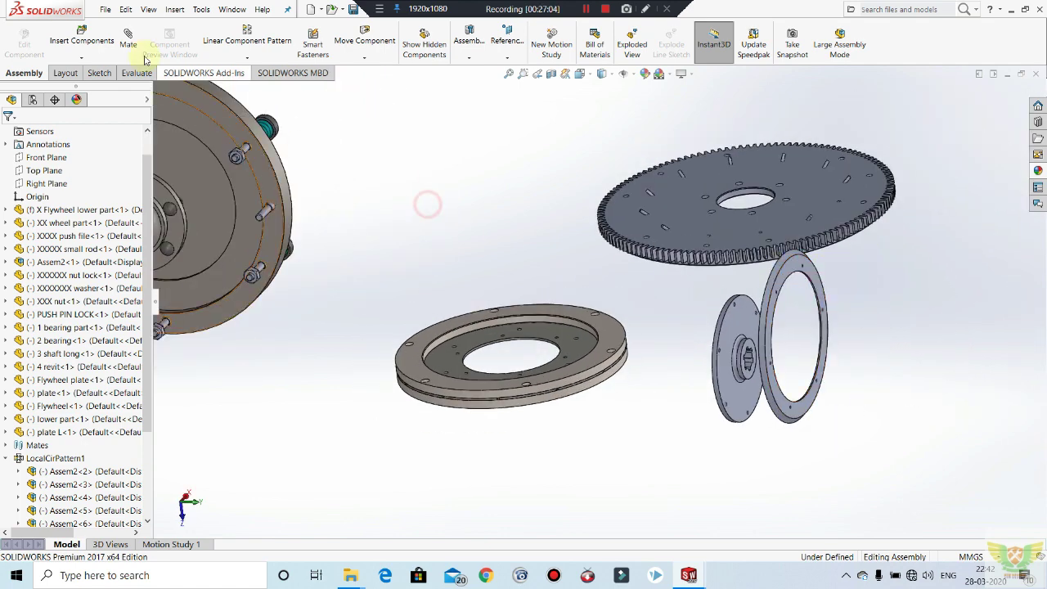
pyautogui.click(794, 274)
pyautogui.click(485, 340)
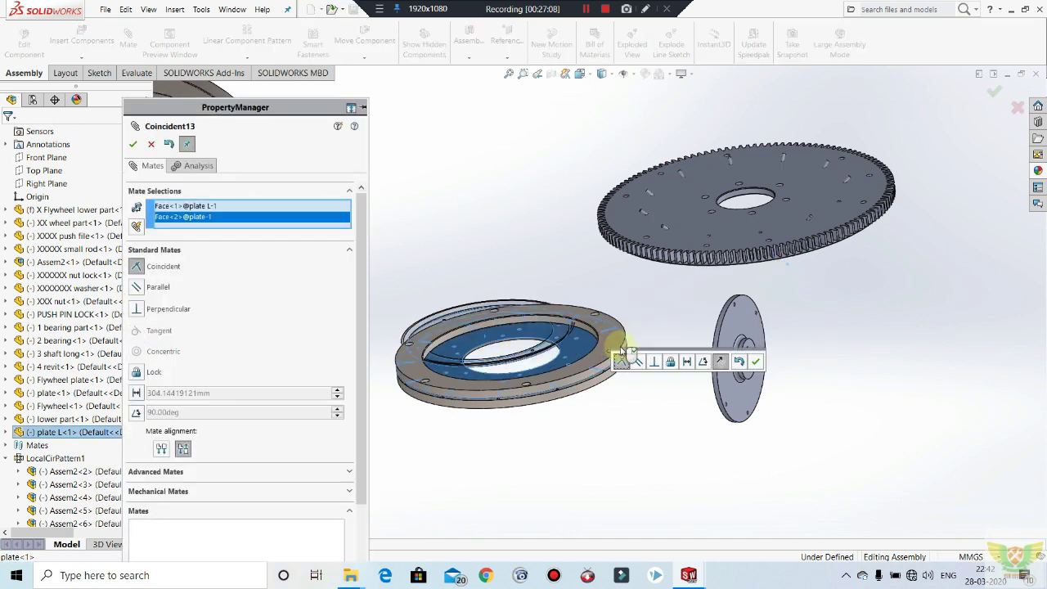
pyautogui.press('Return')
# Make plate L's round face concentric with the plate's matching round face.
pyautogui.moveTo(568, 401)
pyautogui.mouseDown(button='middle')
pyautogui.moveTo(598, 412)
pyautogui.moveTo(437, 338)
pyautogui.mouseUp(button='middle')
pyautogui.scroll(-5, 530, 321)
pyautogui.scroll(-3, 530, 321)
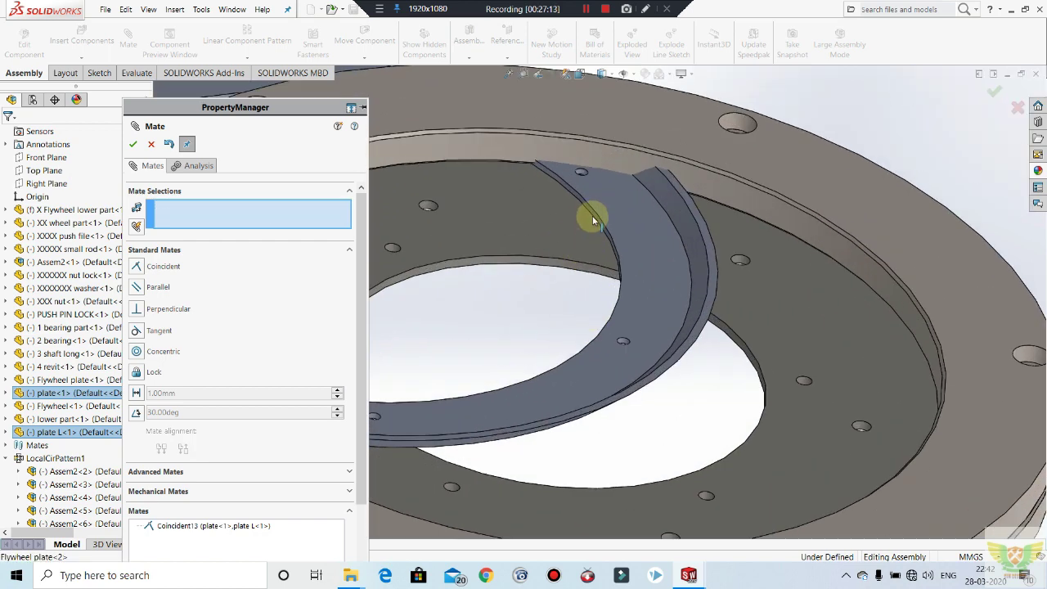
pyautogui.click(587, 246)
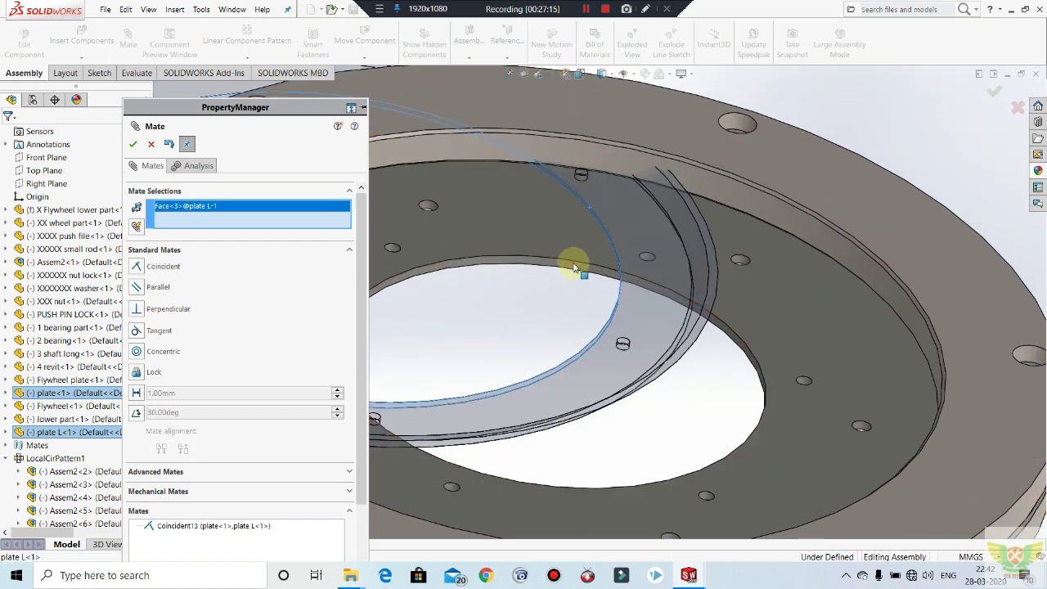
pyautogui.click(578, 270)
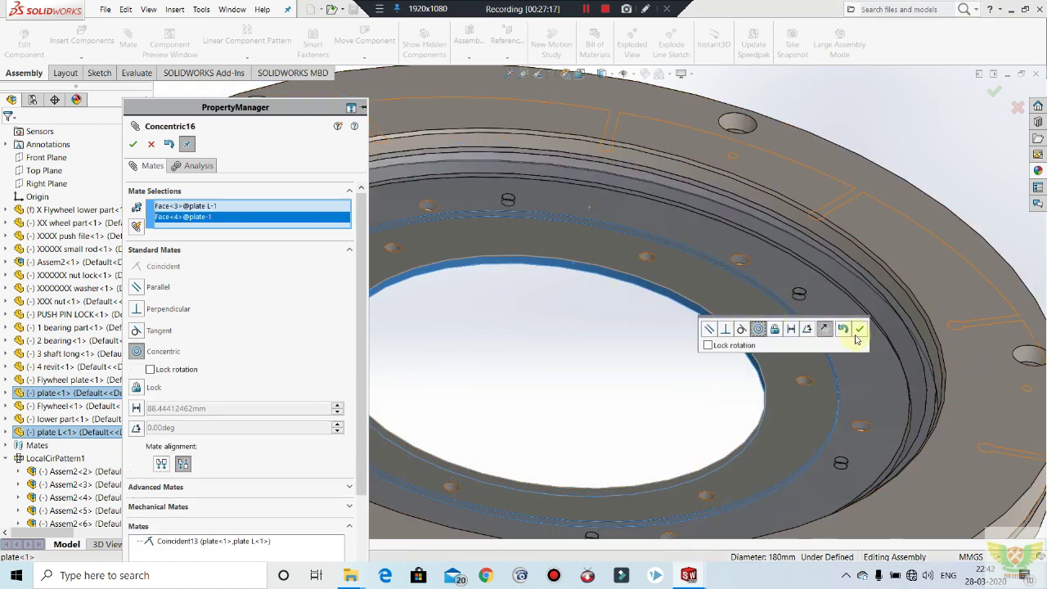
pyautogui.click(860, 328)
# Align a plate L bolt hole concentric with the plate's hole (Concentric17) and close Mate.
pyautogui.scroll(-3, 818, 320)
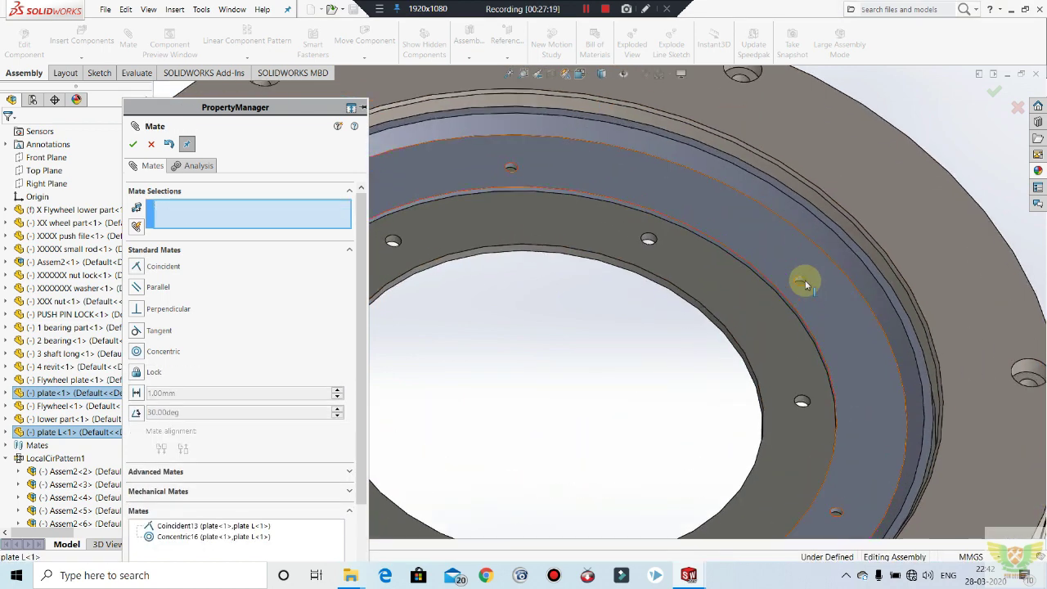
pyautogui.scroll(-3, 805, 279)
pyautogui.scroll(-2, 774, 293)
pyautogui.click(745, 288)
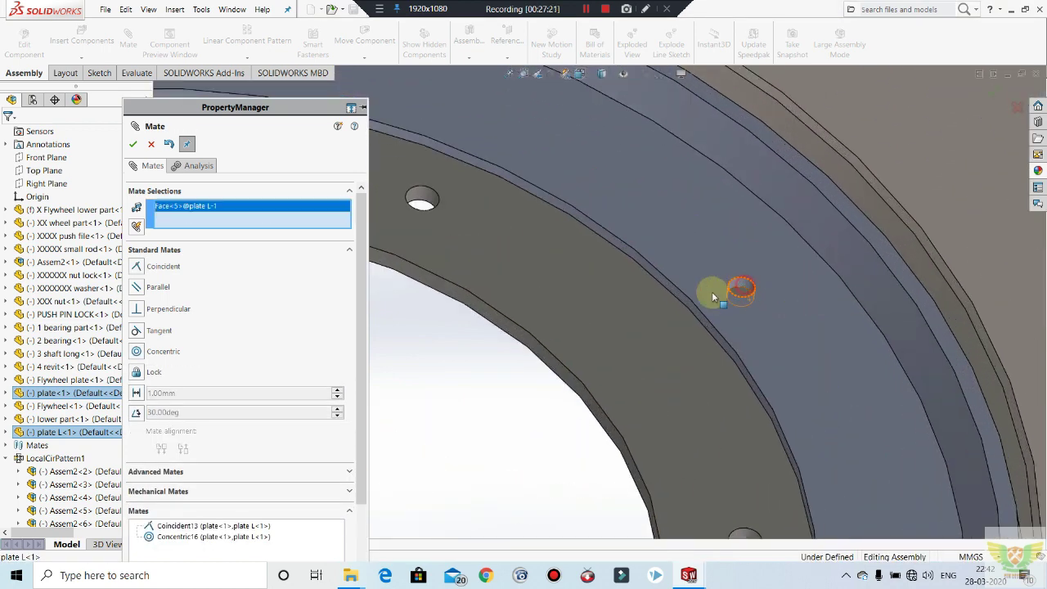
pyautogui.click(618, 194)
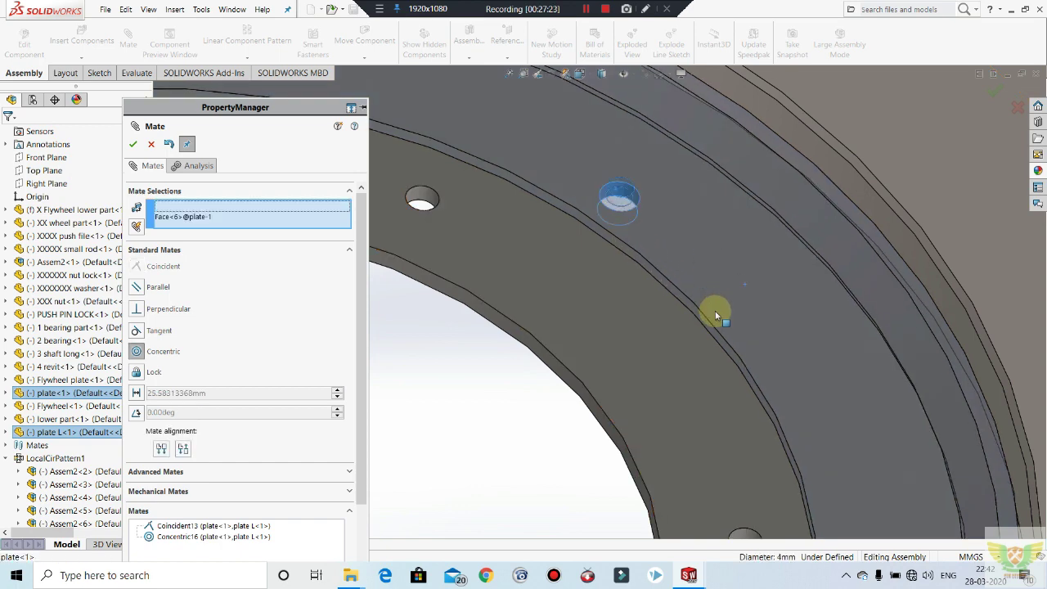
pyautogui.click(883, 330)
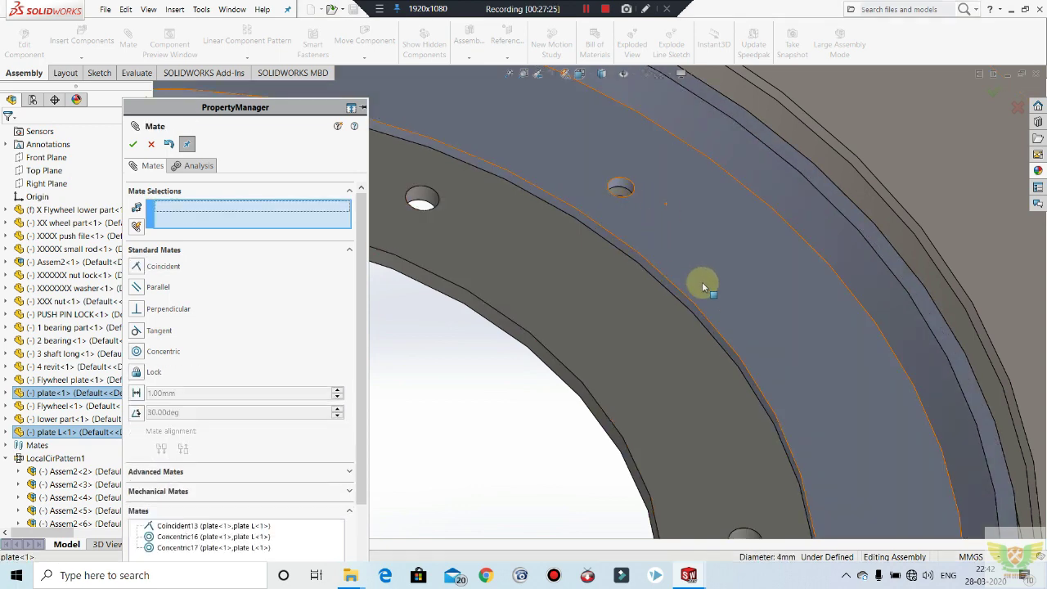
pyautogui.scroll(5, 702, 282)
pyautogui.press('Escape')
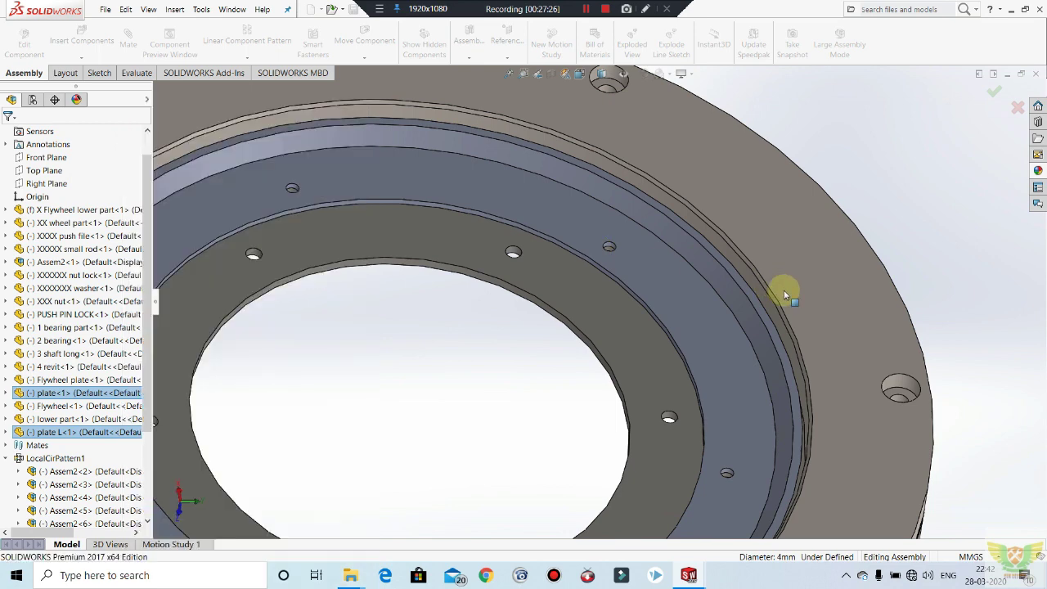
pyautogui.scroll(5, 769, 286)
# Mirror plate L across PLANE2 to create MirrorComponent2.
pyautogui.click(405, 173)
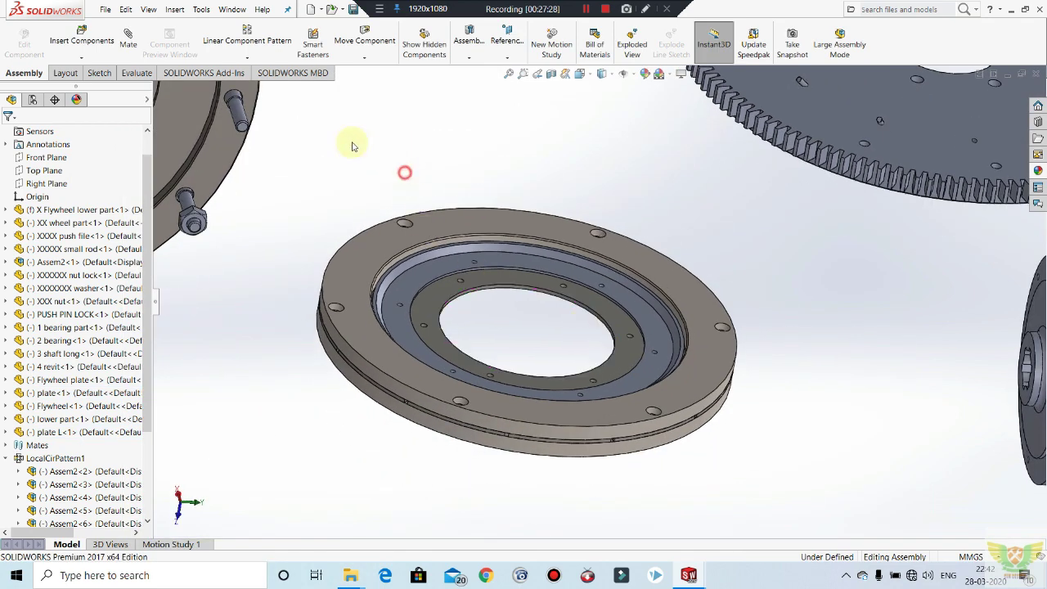
pyautogui.click(247, 58)
pyautogui.click(270, 148)
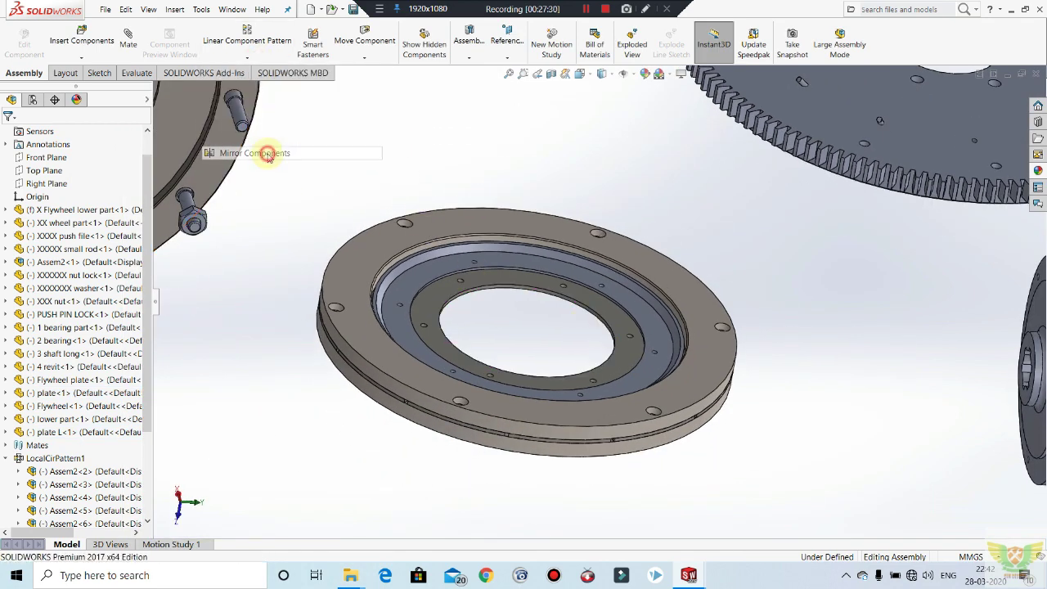
pyautogui.click(477, 258)
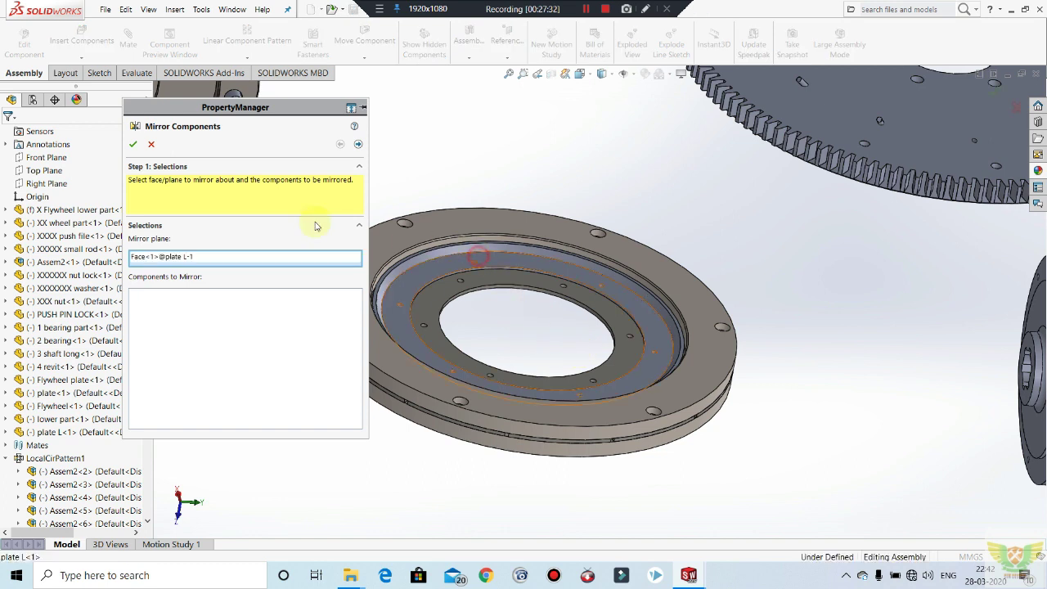
pyautogui.rightClick(201, 259)
pyautogui.click(260, 278)
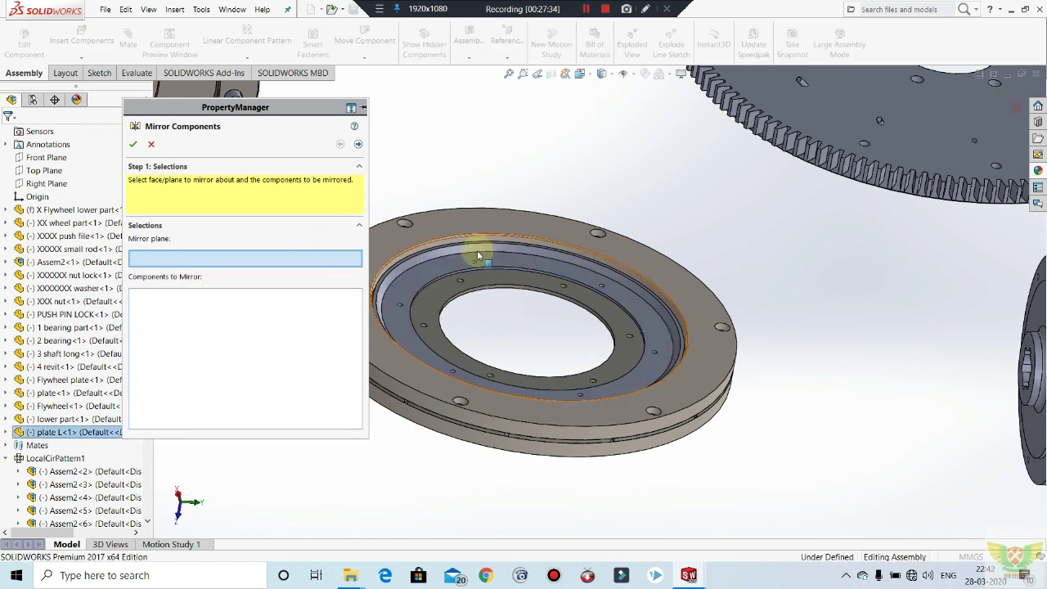
pyautogui.click(476, 254)
pyautogui.scroll(-3, 69, 455)
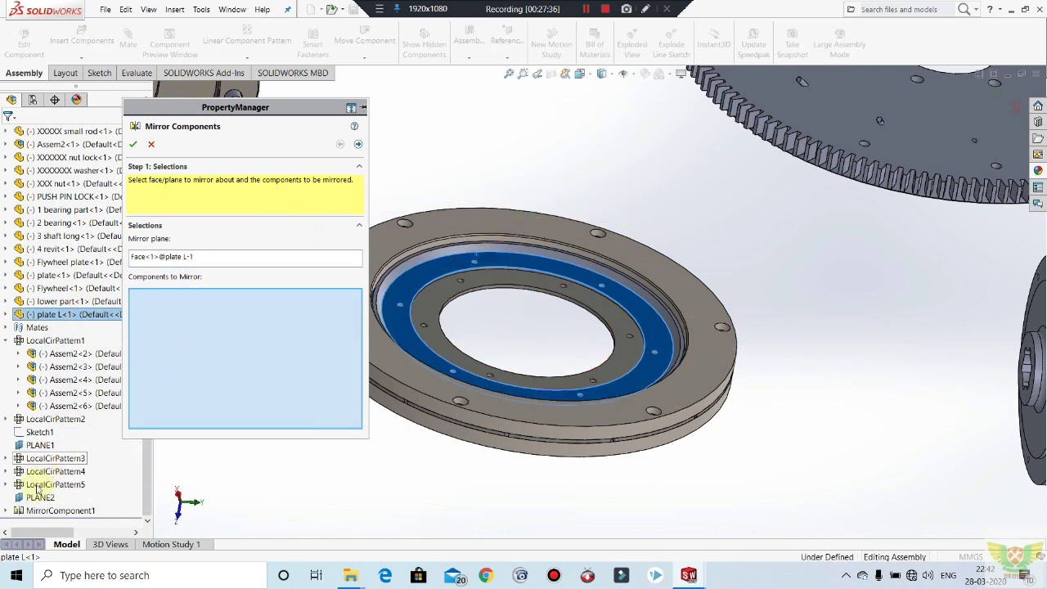
pyautogui.click(33, 498)
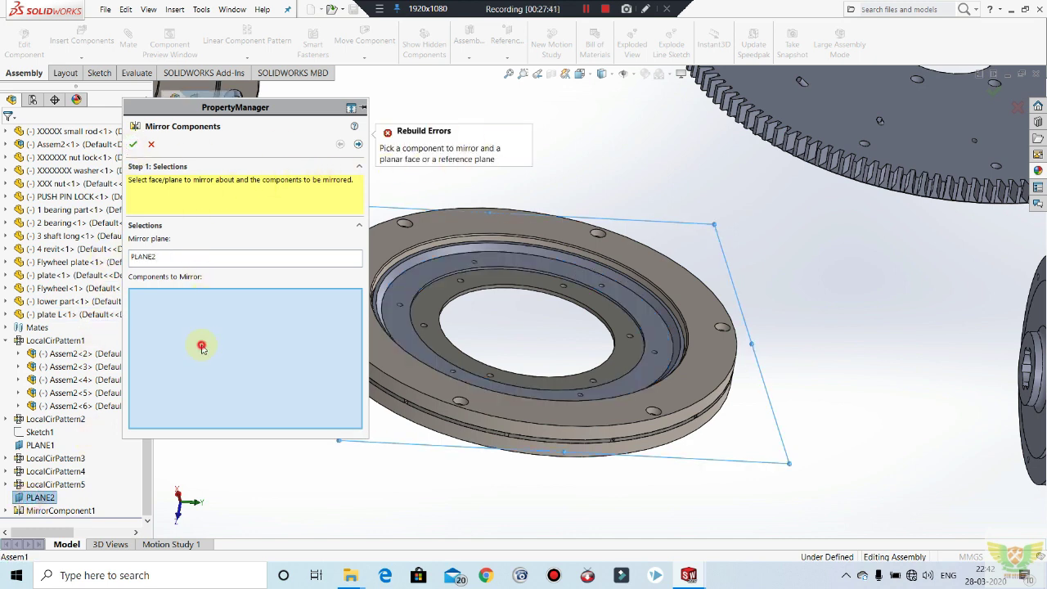
pyautogui.click(73, 314)
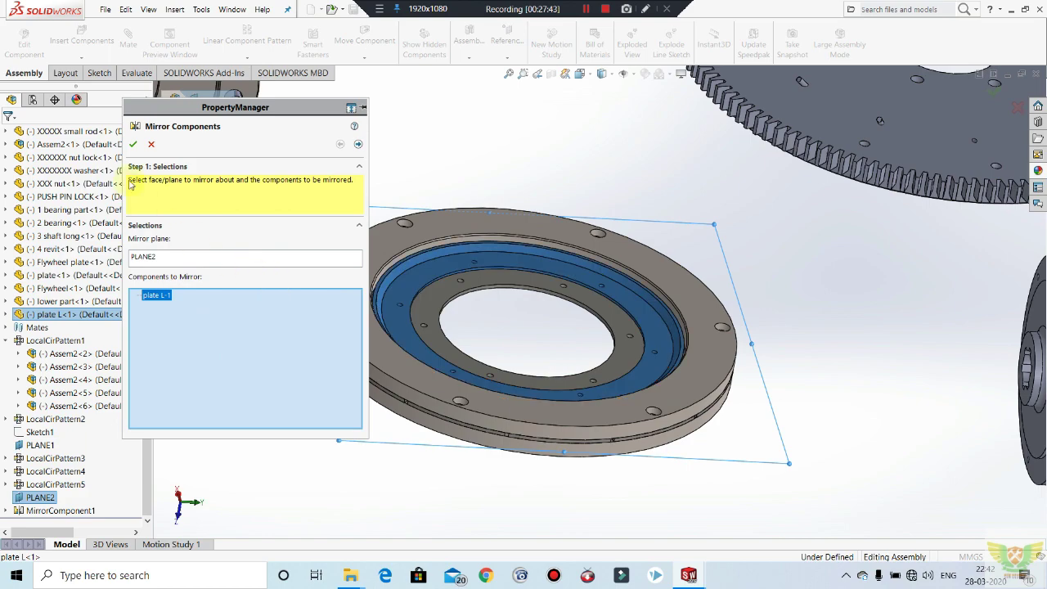
pyautogui.press('Return')
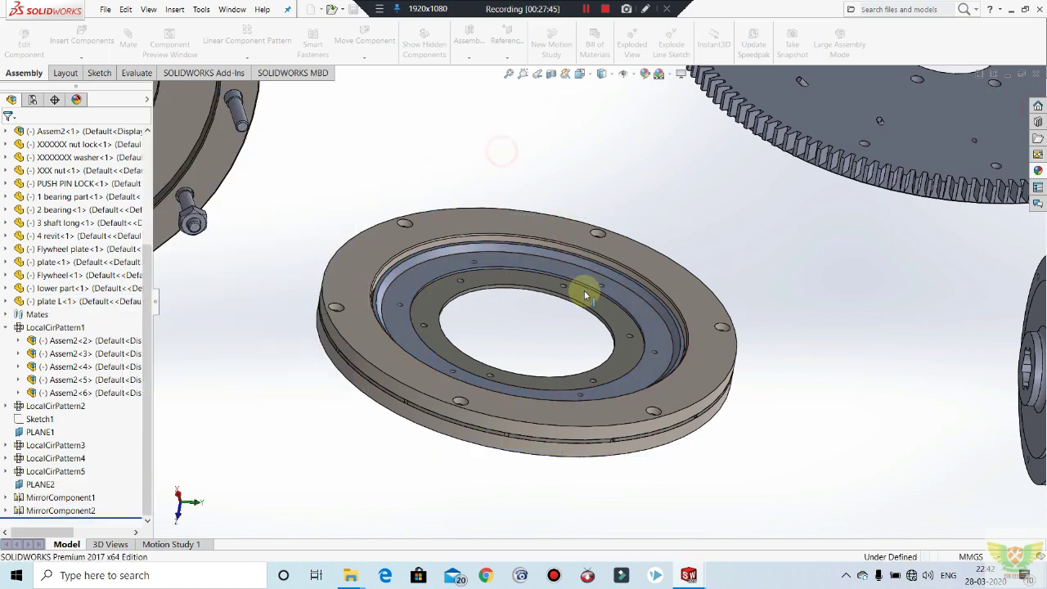
# Orbit the assembly to bring the flywheel into view and select the lower part disc.
pyautogui.moveTo(542, 240)
pyautogui.mouseDown(button='middle')
pyautogui.moveTo(542, 182)
pyautogui.moveTo(551, 229)
pyautogui.moveTo(535, 327)
pyautogui.moveTo(548, 328)
pyautogui.moveTo(545, 252)
pyautogui.moveTo(554, 327)
pyautogui.mouseUp(button='middle')
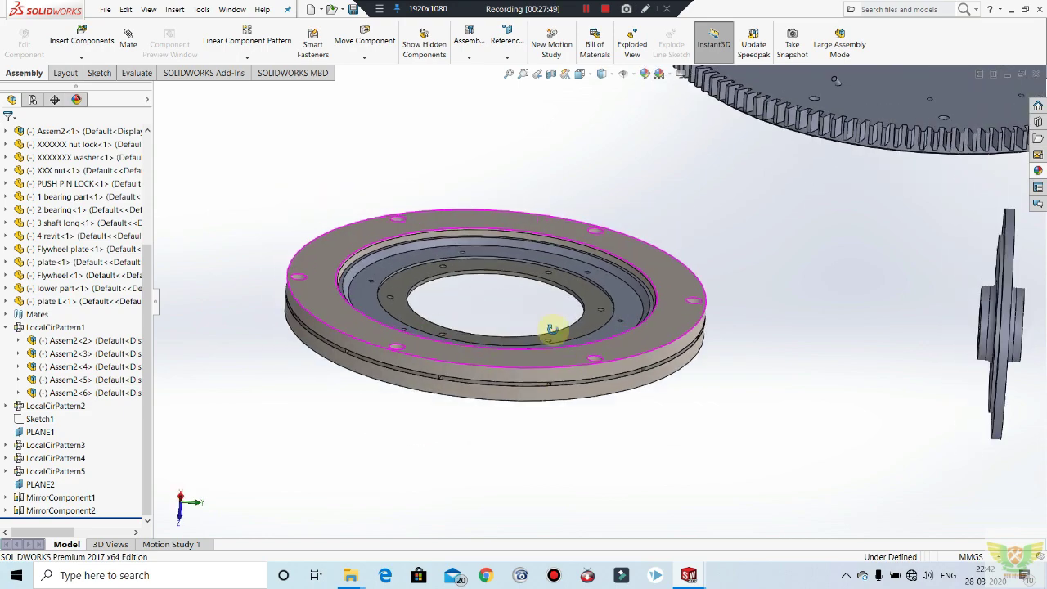
pyautogui.scroll(2, 646, 332)
pyautogui.scroll(2, 647, 331)
pyautogui.moveTo(655, 334)
pyautogui.mouseDown(button='middle')
pyautogui.moveTo(636, 368)
pyautogui.moveTo(639, 320)
pyautogui.moveTo(683, 296)
pyautogui.moveTo(676, 302)
pyautogui.moveTo(706, 321)
pyautogui.mouseUp(button='middle')
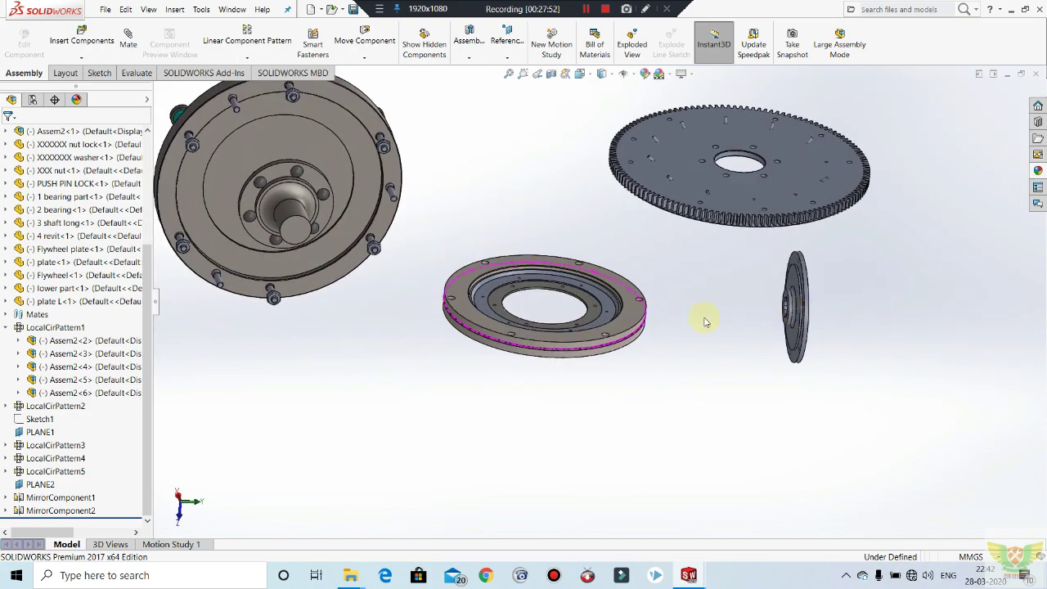
pyautogui.moveTo(777, 290); pyautogui.dragTo(802, 291, button='middle')
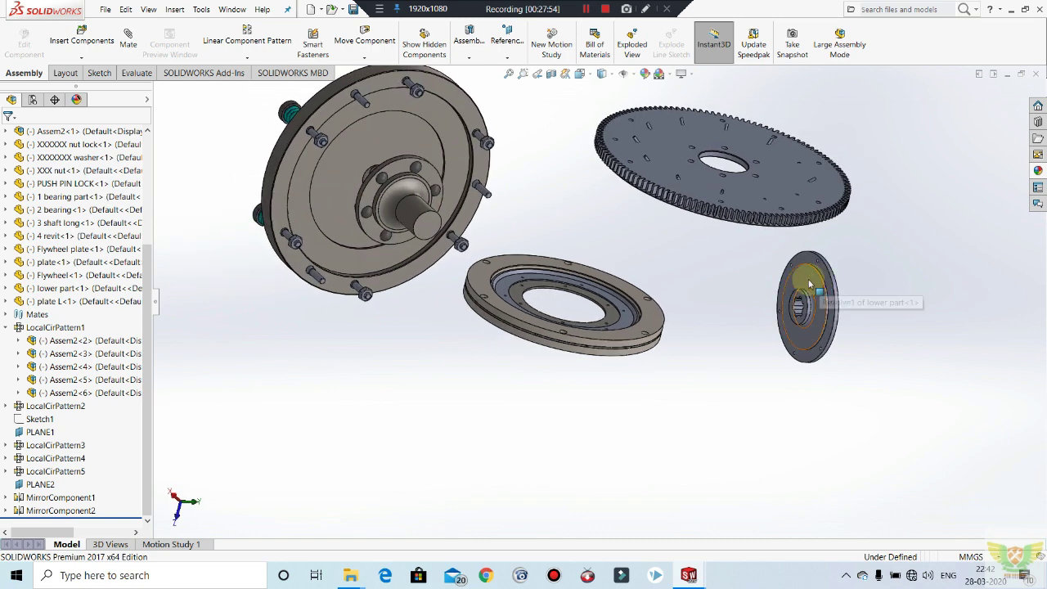
pyautogui.click(809, 285)
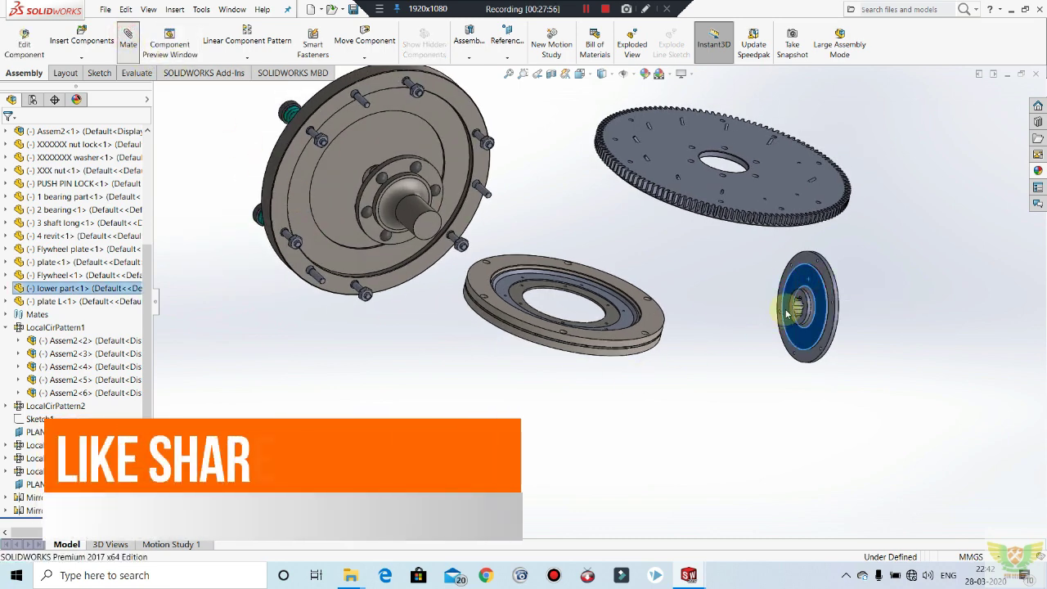
pyautogui.scroll(-5, 535, 287)
# Accept a coincident mate between the lower part and the plate face.
pyautogui.scroll(-3, 519, 276)
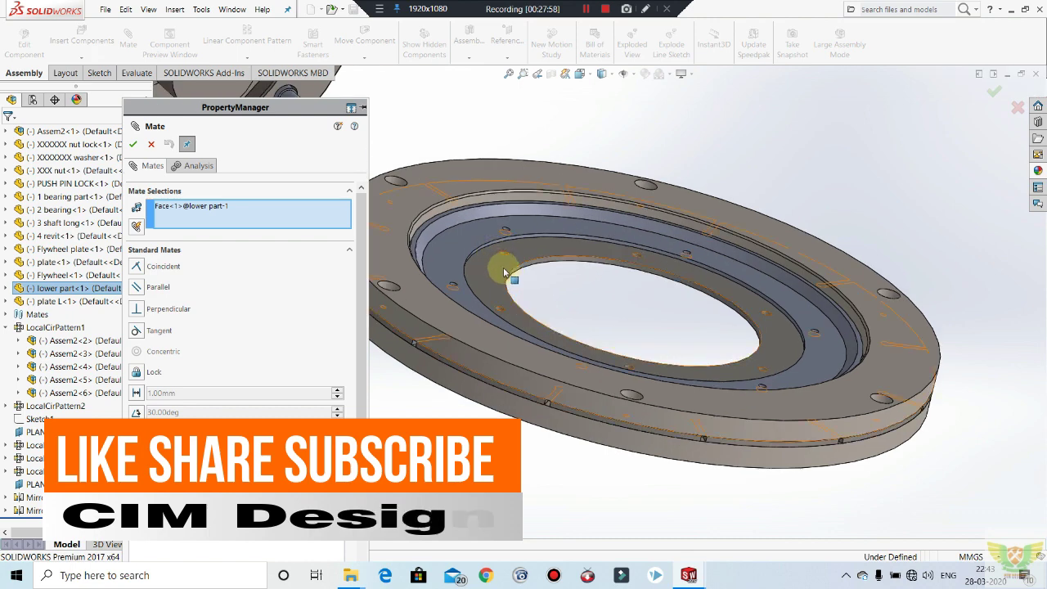
pyautogui.click(728, 332)
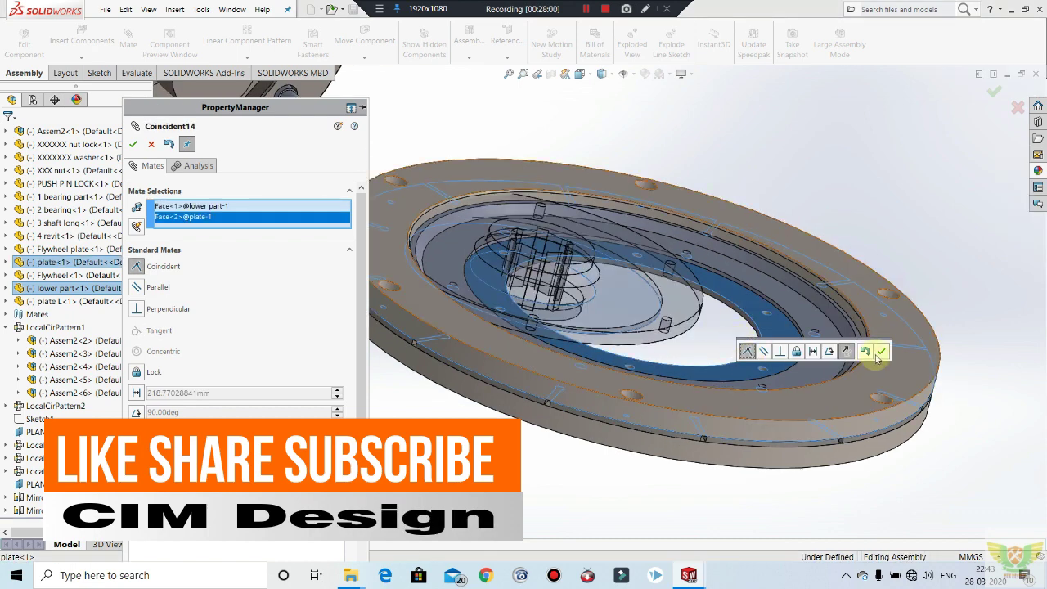
pyautogui.moveTo(696, 360); pyautogui.dragTo(468, 316, button='middle')
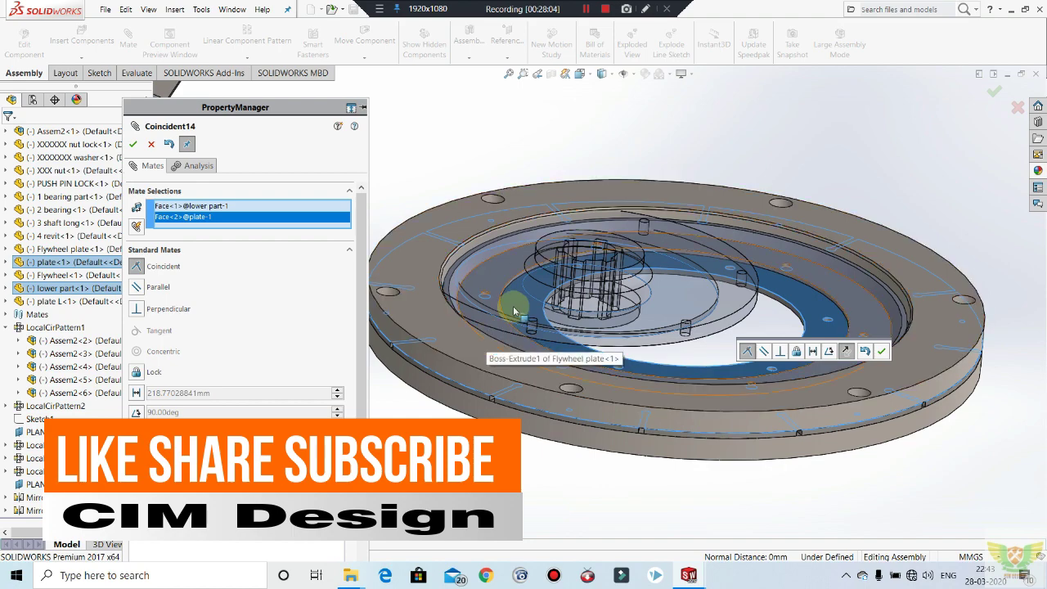
pyautogui.press('Return')
pyautogui.press('Return')
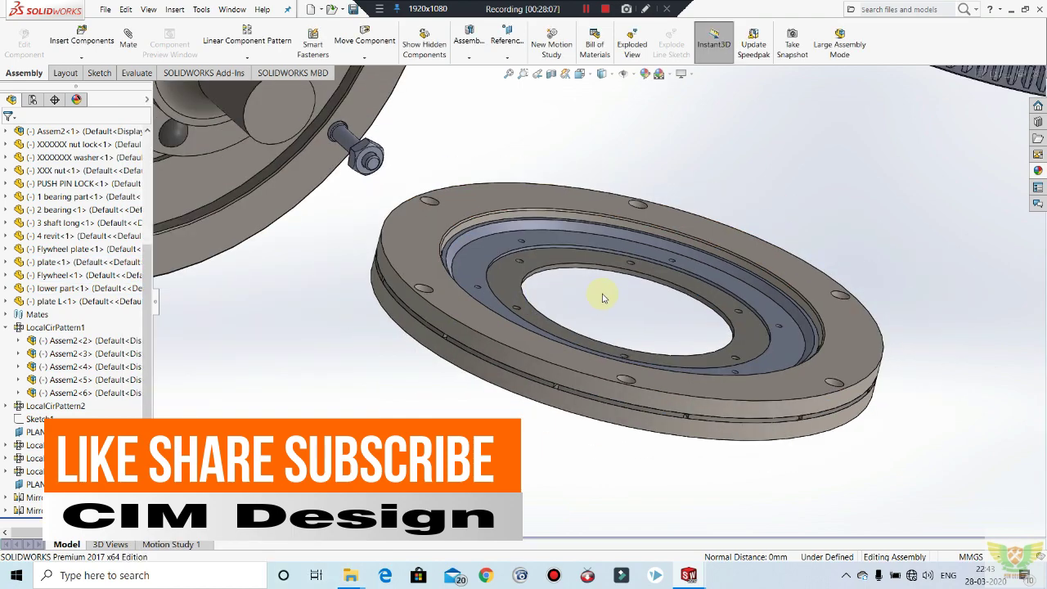
pyautogui.scroll(3, 621, 337)
pyautogui.scroll(3, 622, 335)
pyautogui.scroll(2, 629, 335)
pyautogui.moveTo(610, 372)
pyautogui.mouseDown(button='middle')
pyautogui.moveTo(643, 224)
pyautogui.moveTo(626, 319)
pyautogui.moveTo(613, 273)
pyautogui.mouseUp(button='middle')
pyautogui.scroll(-2, 590, 295)
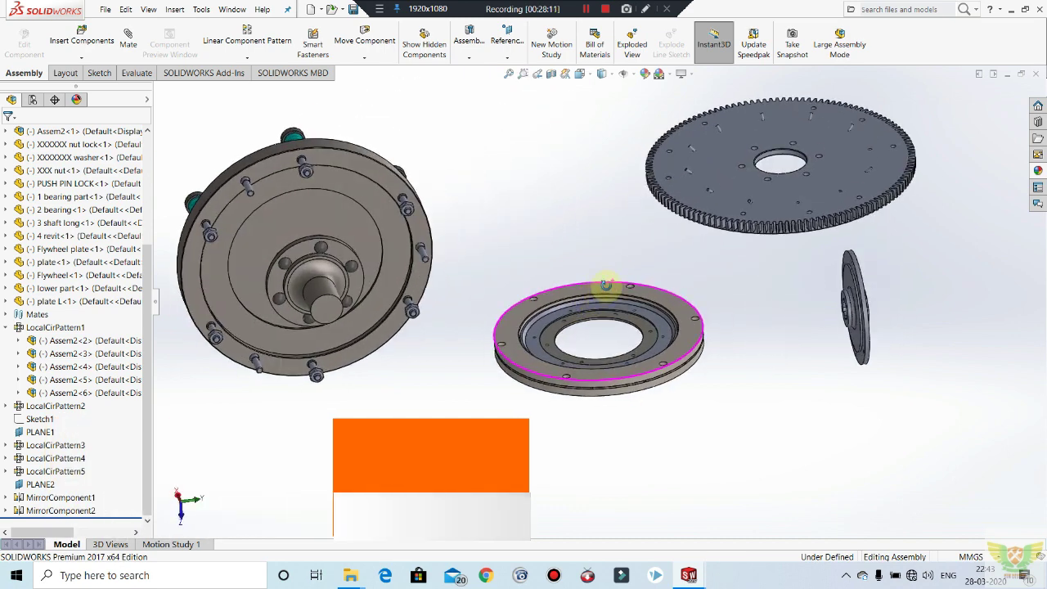
pyautogui.scroll(-2, 597, 278)
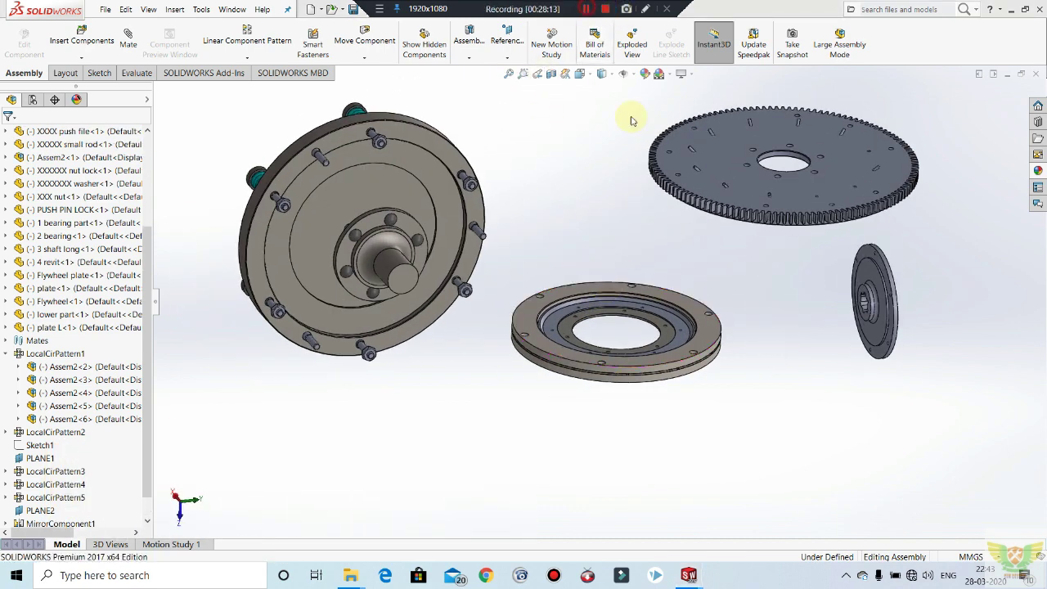
pyautogui.moveTo(802, 281); pyautogui.dragTo(723, 362, button='middle')
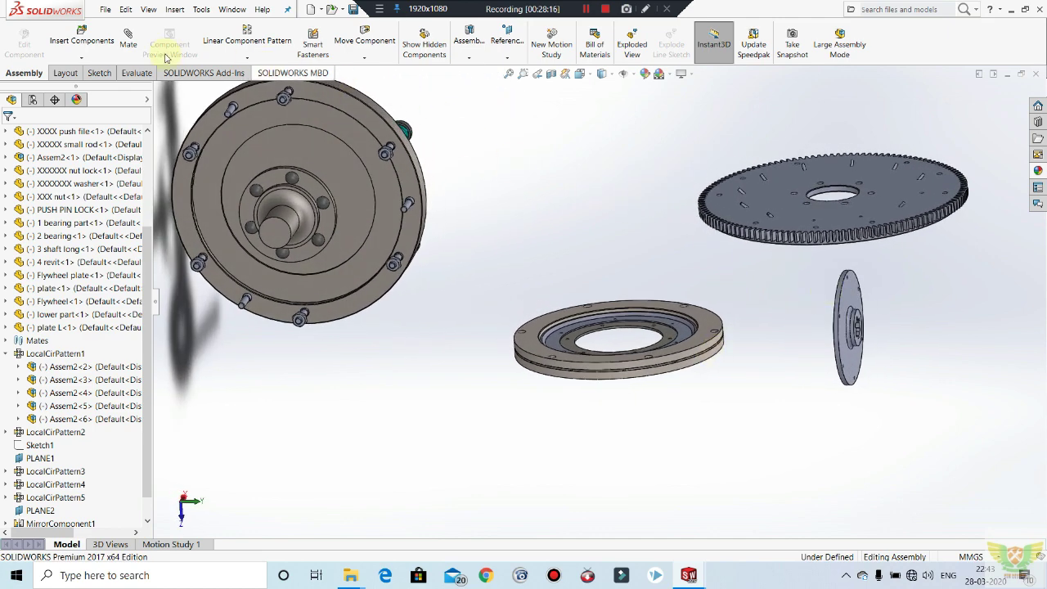
# Add another coincident mate pairing the lower part disc face with the plate face.
pyautogui.press('m')
pyautogui.click(849, 319)
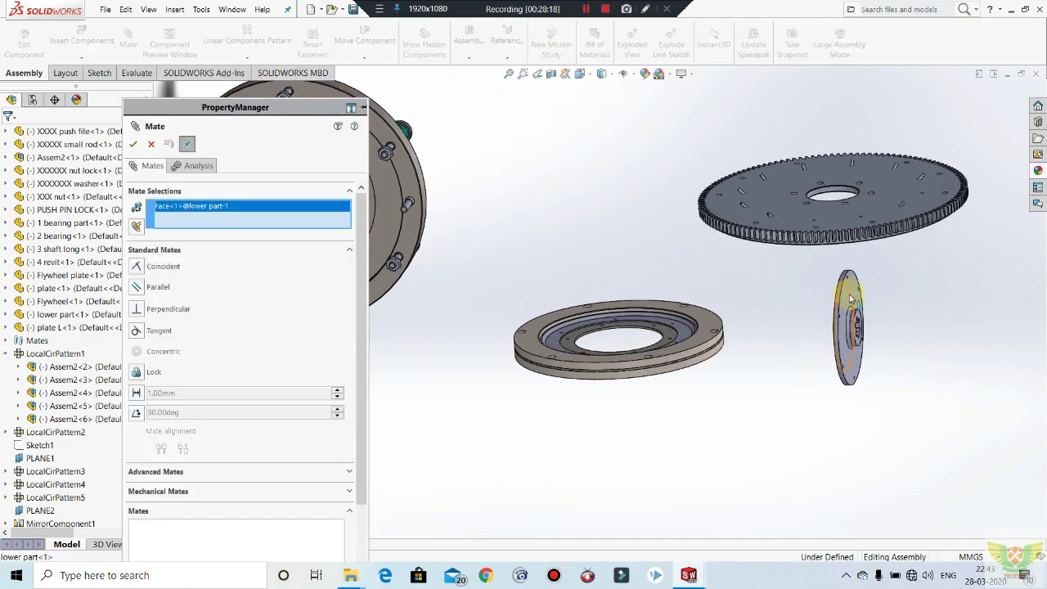
pyautogui.scroll(-1, 629, 332)
pyautogui.scroll(-3, 635, 332)
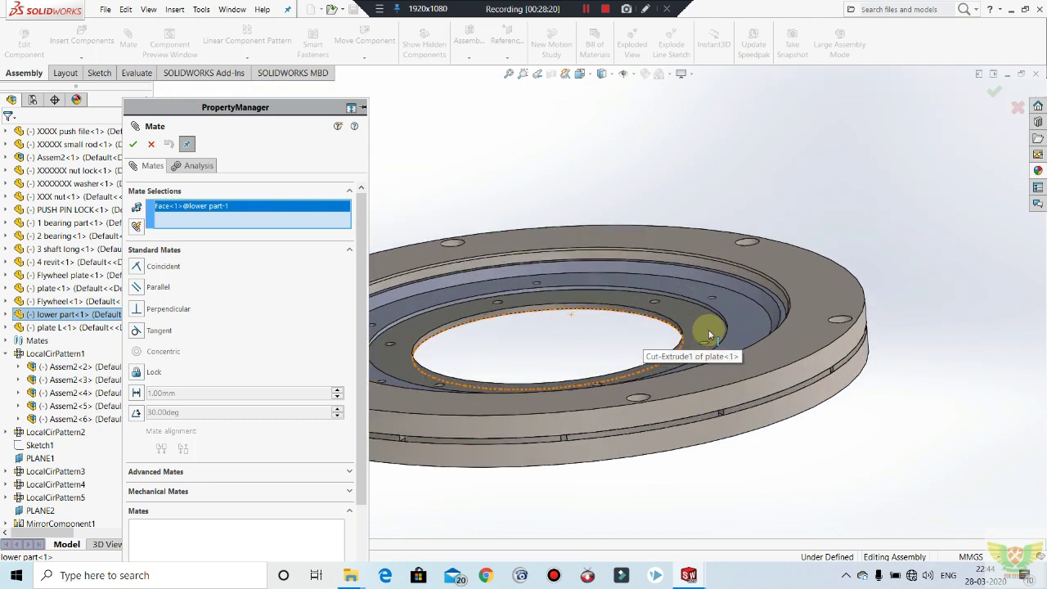
pyautogui.click(697, 324)
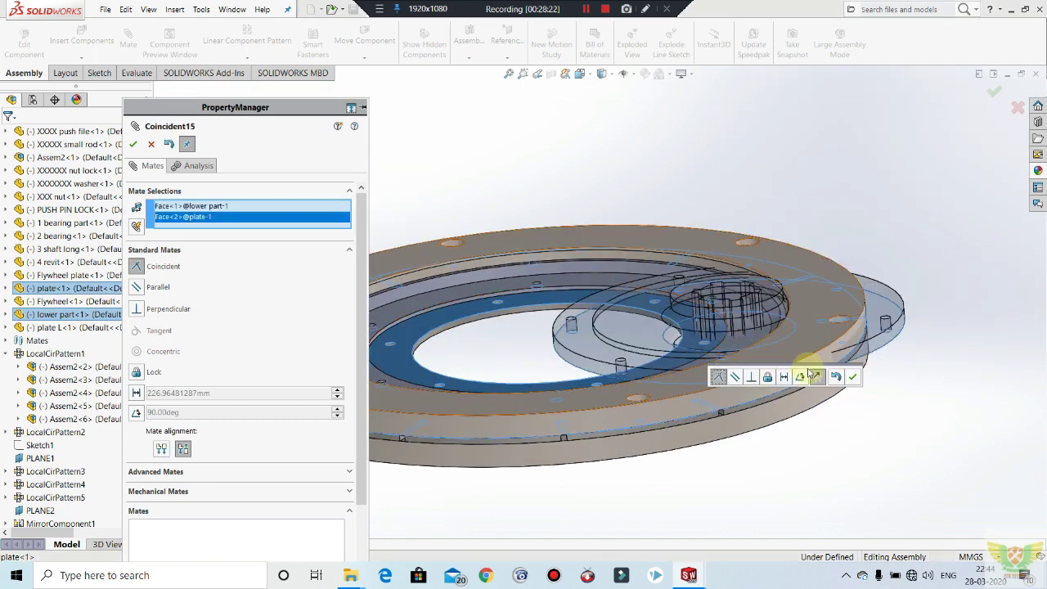
pyautogui.click(852, 378)
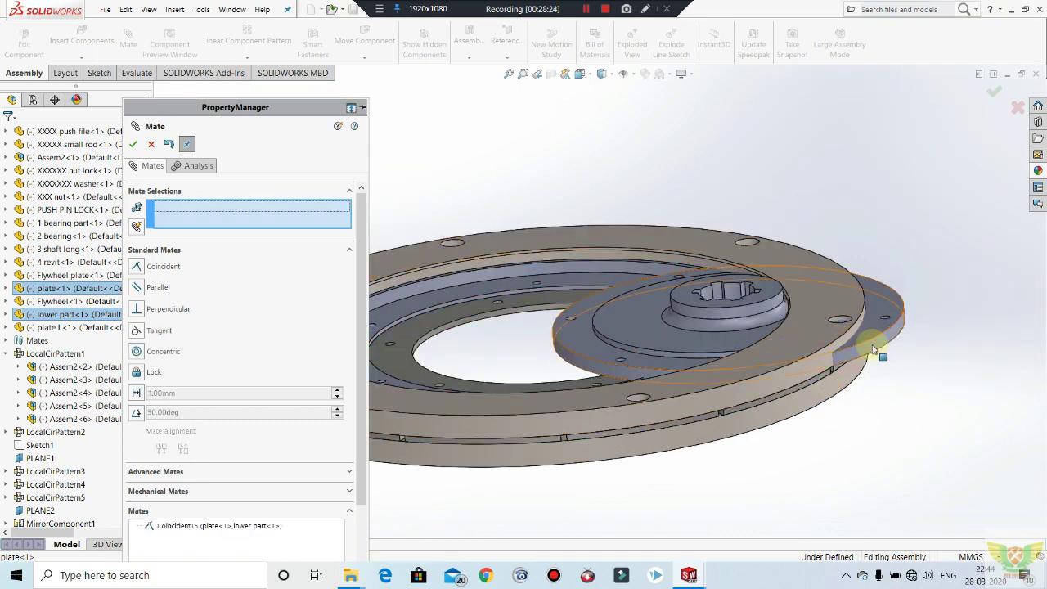
# Make the lower part concentric with the Flywheel plate and close the Mate manager.
pyautogui.click(572, 341)
pyautogui.scroll(-2, 512, 327)
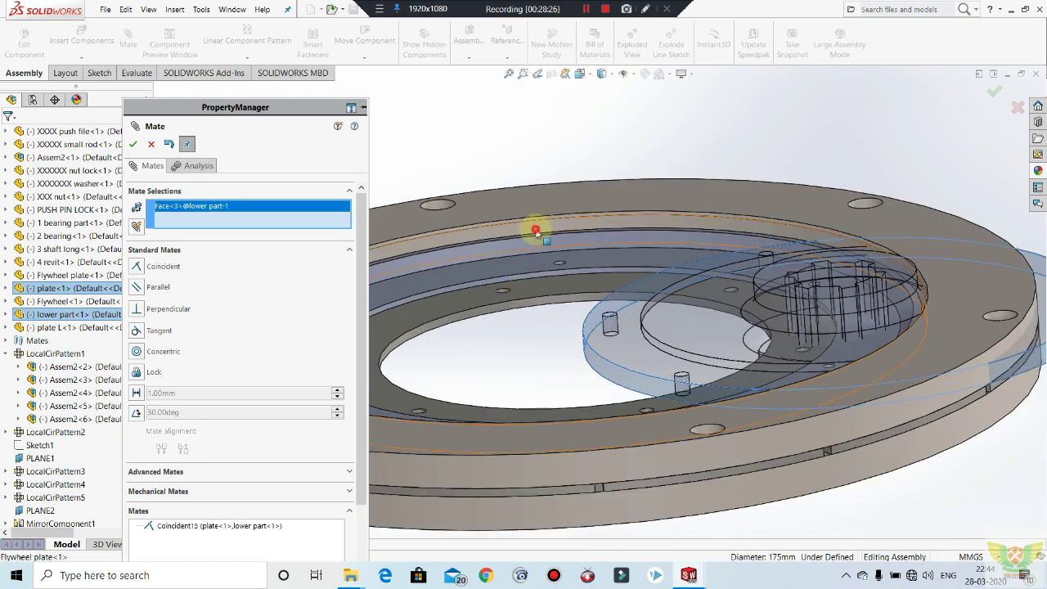
pyautogui.click(720, 288)
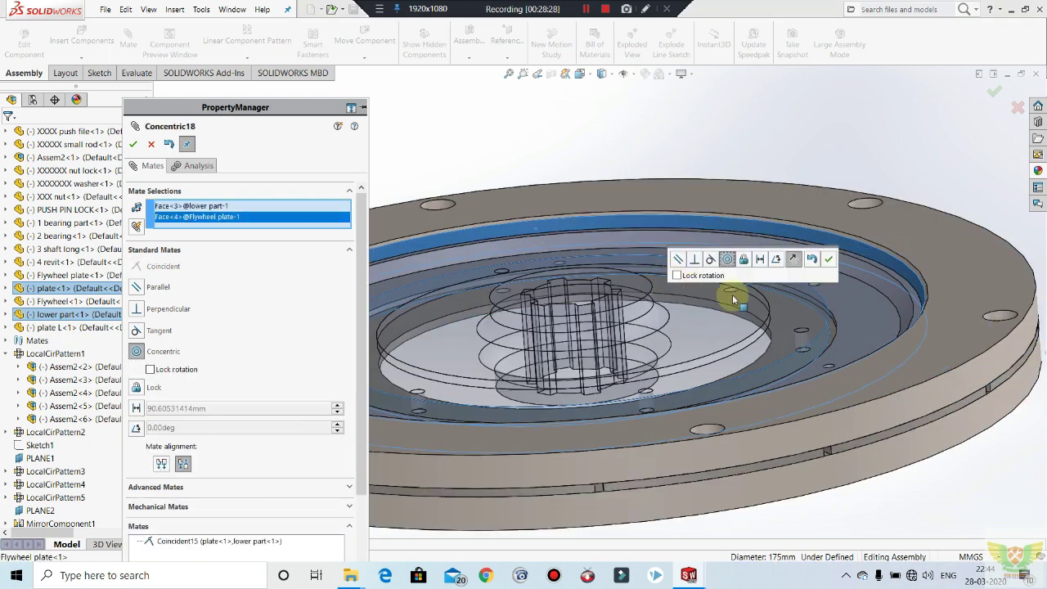
pyautogui.rightClick(817, 300)
pyautogui.moveTo(802, 332)
pyautogui.mouseDown(button='middle')
pyautogui.moveTo(807, 287)
pyautogui.moveTo(751, 257)
pyautogui.moveTo(836, 326)
pyautogui.moveTo(830, 315)
pyautogui.mouseUp(button='middle')
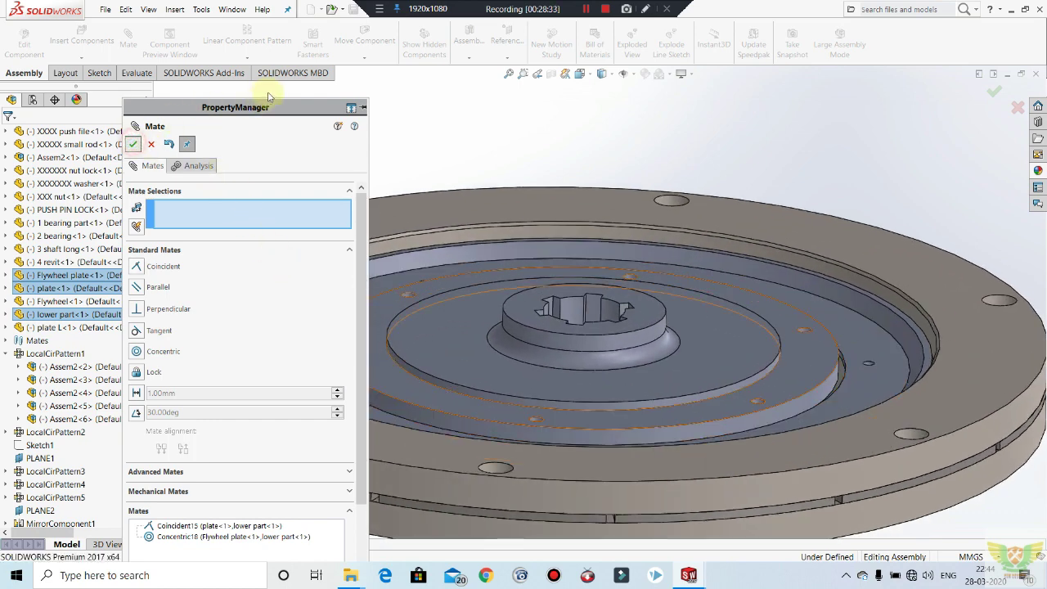
pyautogui.click(133, 144)
pyautogui.click(136, 73)
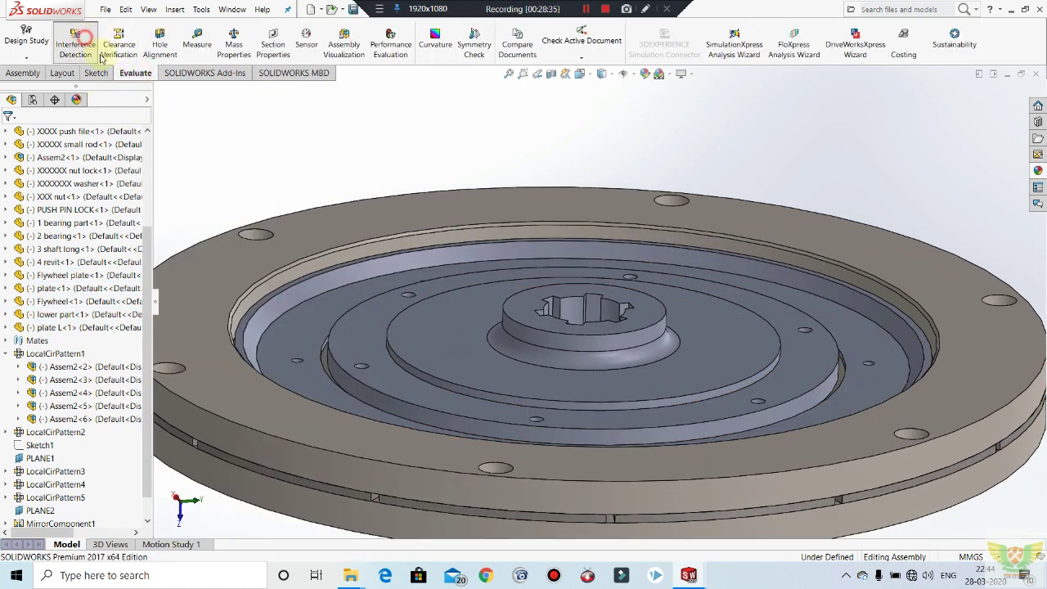
# Run Interference Detection on the assembly and orbit around the first linkage interference.
pyautogui.click(85, 38)
pyautogui.click(232, 212)
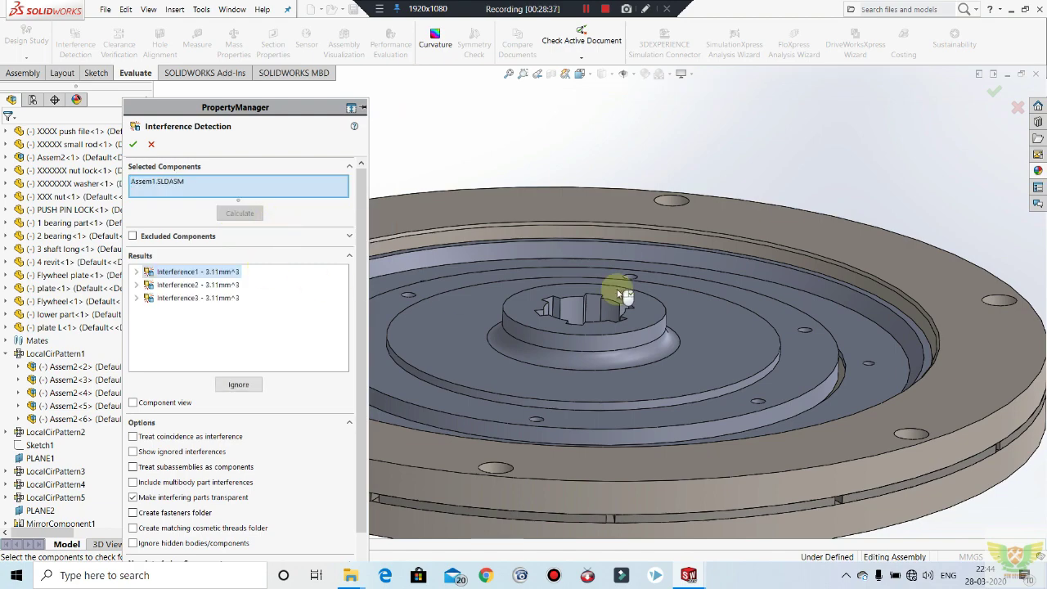
pyautogui.scroll(2, 818, 297)
pyautogui.scroll(2, 888, 316)
pyautogui.scroll(2, 888, 311)
pyautogui.scroll(1, 493, 245)
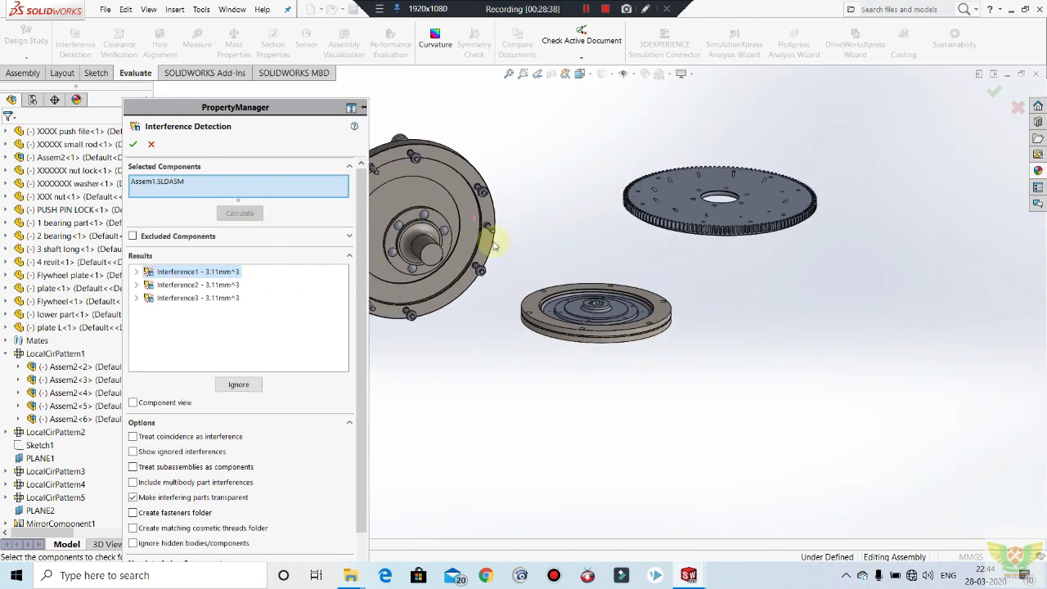
pyautogui.scroll(-2, 472, 215)
pyautogui.scroll(-2, 572, 262)
pyautogui.scroll(-1, 638, 297)
pyautogui.scroll(-2, 594, 368)
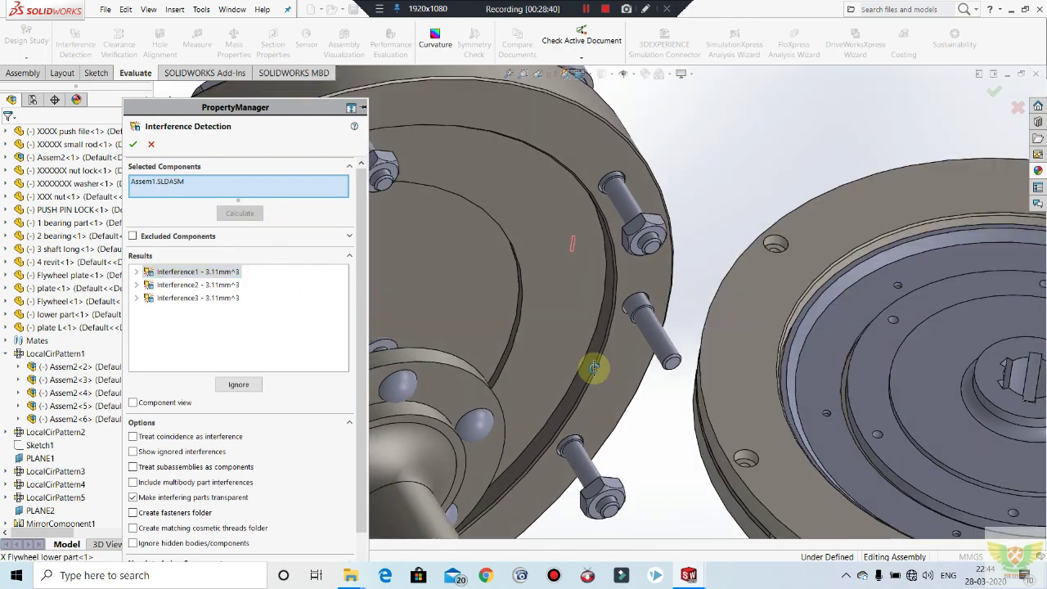
pyautogui.moveTo(594, 368)
pyautogui.mouseDown(button='middle')
pyautogui.moveTo(685, 486)
pyautogui.moveTo(709, 579)
pyautogui.moveTo(748, 549)
pyautogui.moveTo(586, 332)
pyautogui.mouseUp(button='middle')
pyautogui.scroll(-2, 593, 197)
pyautogui.scroll(-3, 623, 237)
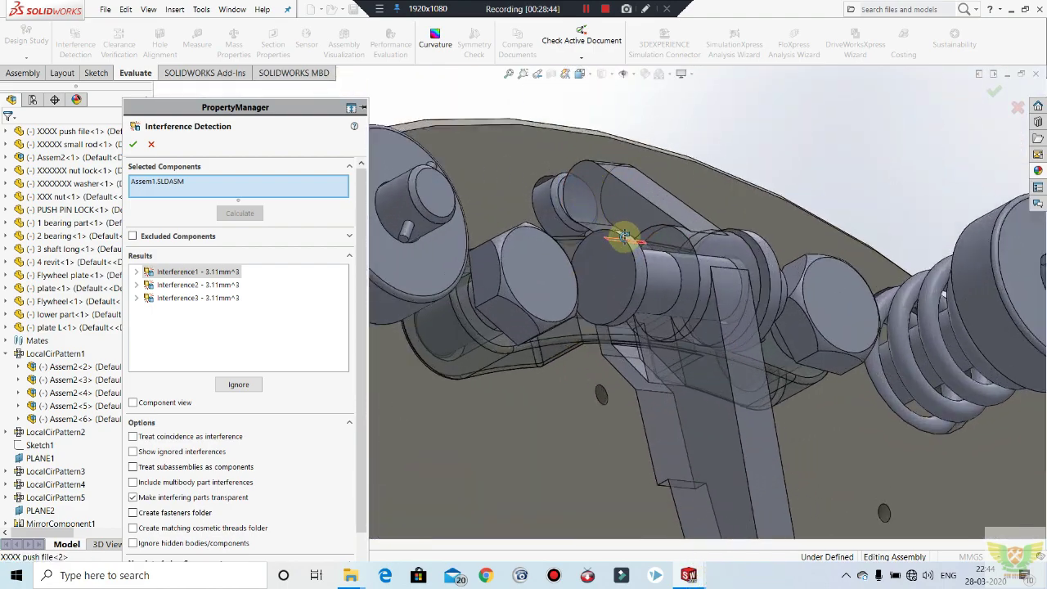
pyautogui.scroll(3, 623, 238)
pyautogui.moveTo(612, 222)
pyautogui.mouseDown(button='middle')
pyautogui.moveTo(613, 233)
pyautogui.moveTo(619, 227)
pyautogui.mouseUp(button='middle')
pyautogui.scroll(-3, 583, 252)
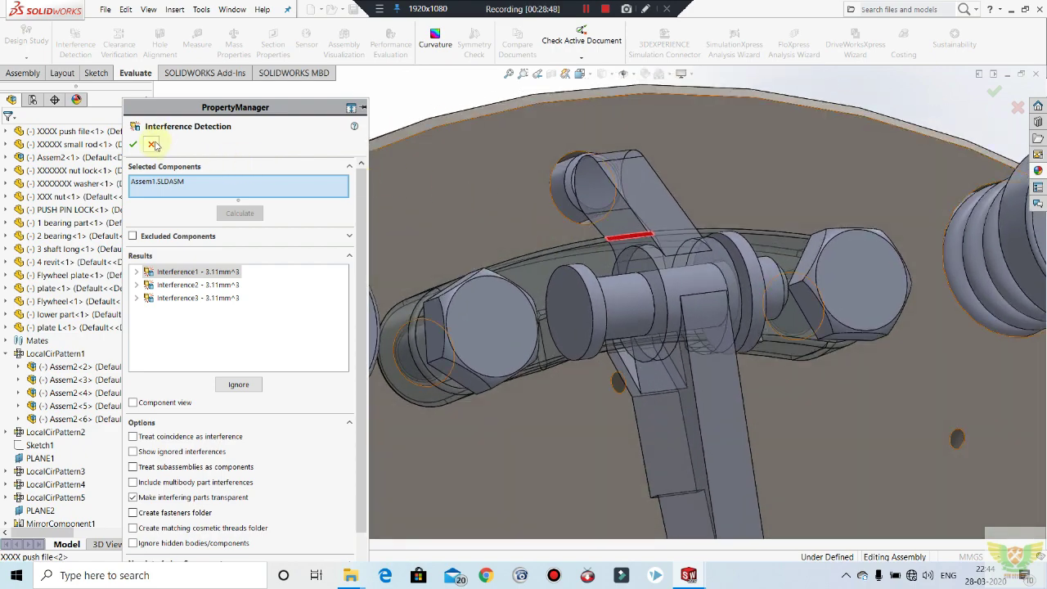
pyautogui.moveTo(433, 190); pyautogui.dragTo(360, 196, button='middle')
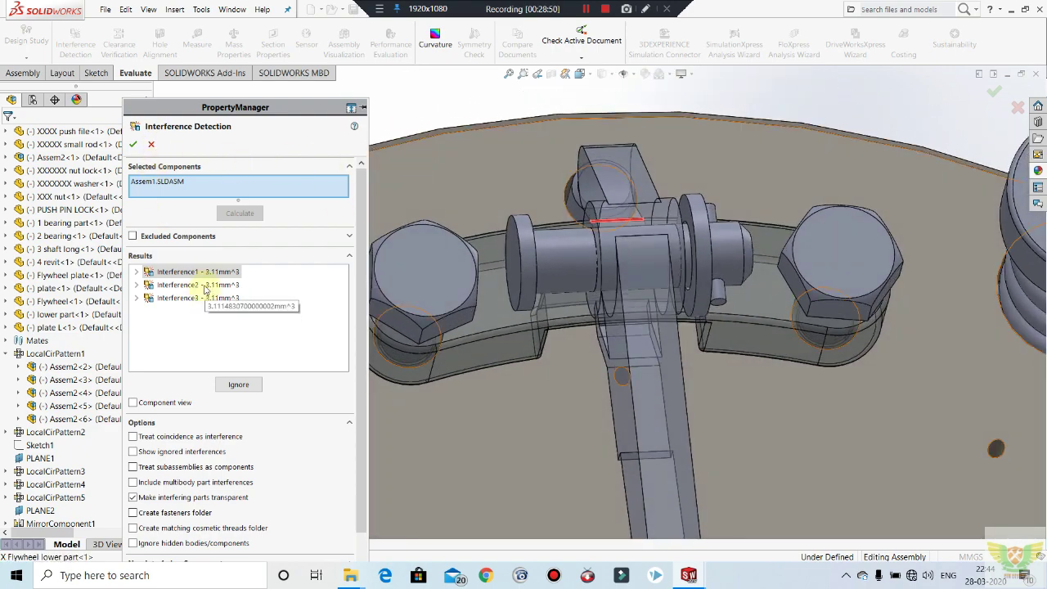
# Inspect Interference2 and Interference3, then cancel the interference check.
pyautogui.click(204, 286)
pyautogui.scroll(2, 594, 264)
pyautogui.scroll(3, 636, 171)
pyautogui.scroll(2, 622, 160)
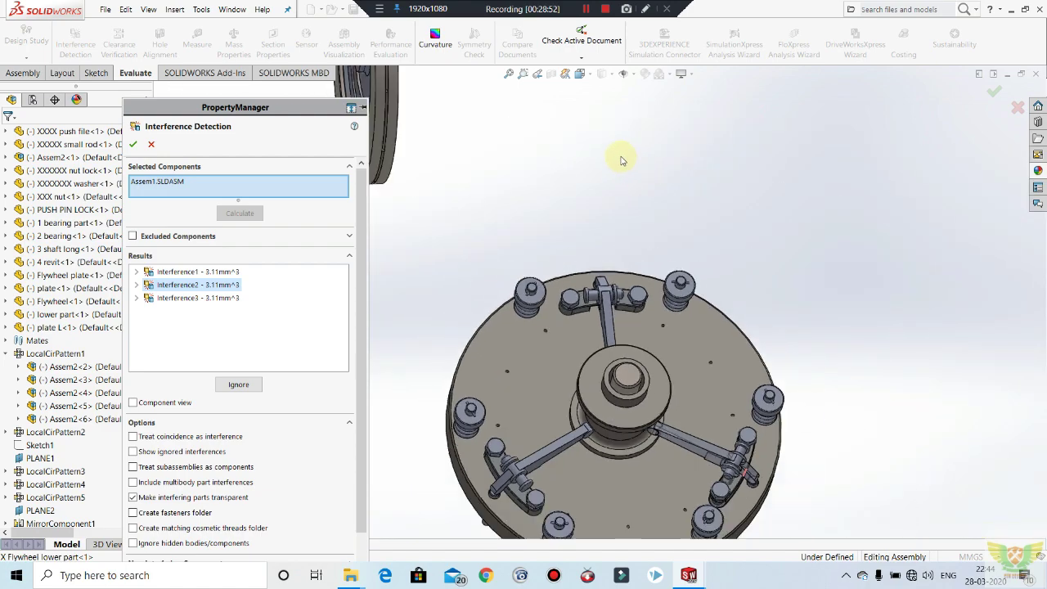
pyautogui.scroll(1, 642, 261)
pyautogui.click(219, 300)
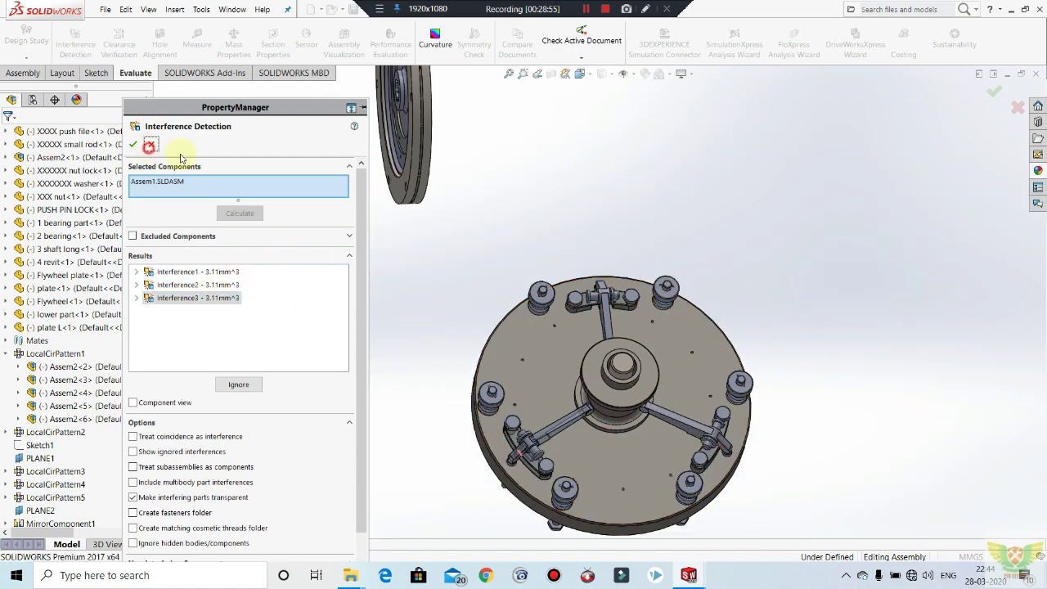
pyautogui.click(149, 145)
pyautogui.moveTo(556, 333)
pyautogui.mouseDown(button='middle')
pyautogui.moveTo(556, 210)
pyautogui.moveTo(661, 227)
pyautogui.moveTo(643, 308)
pyautogui.mouseUp(button='middle')
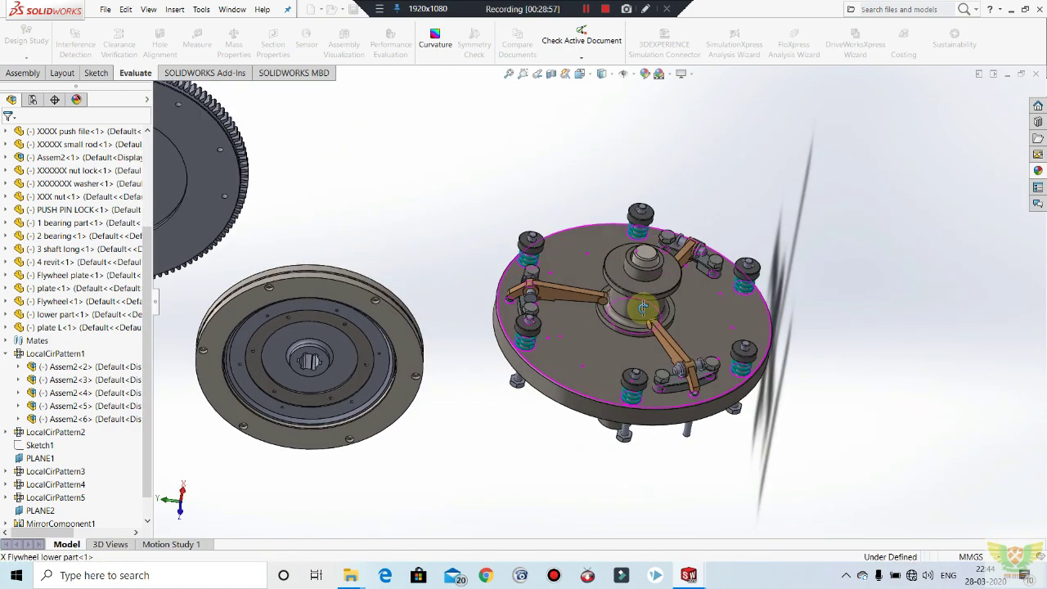
pyautogui.scroll(-3, 502, 304)
pyautogui.scroll(-2, 543, 337)
pyautogui.scroll(-2, 518, 300)
pyautogui.scroll(-2, 551, 324)
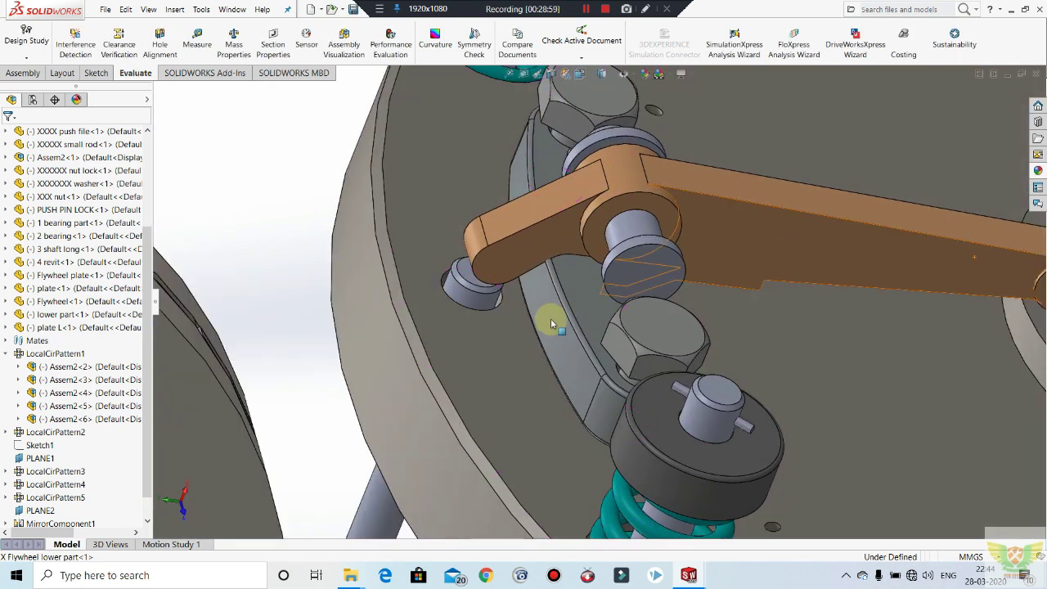
pyautogui.scroll(-2, 551, 324)
pyautogui.click(593, 279)
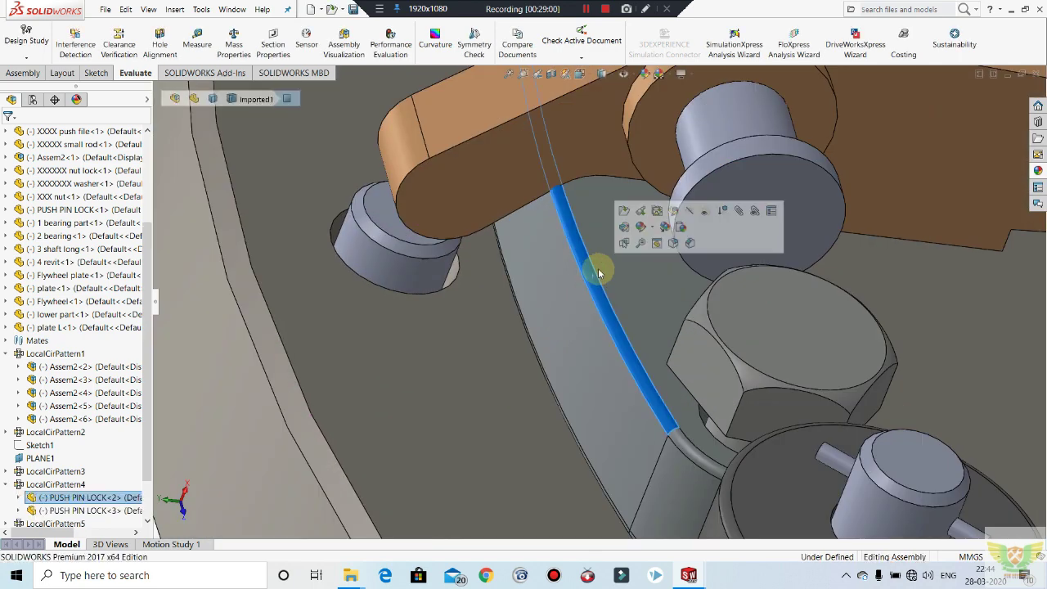
pyautogui.click(674, 212)
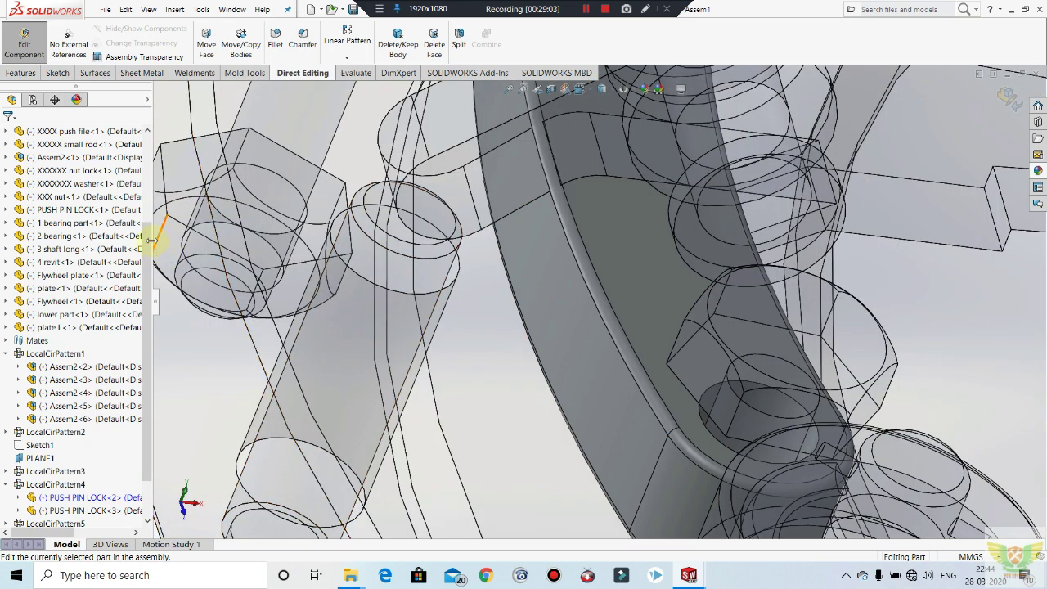
pyautogui.click(586, 267)
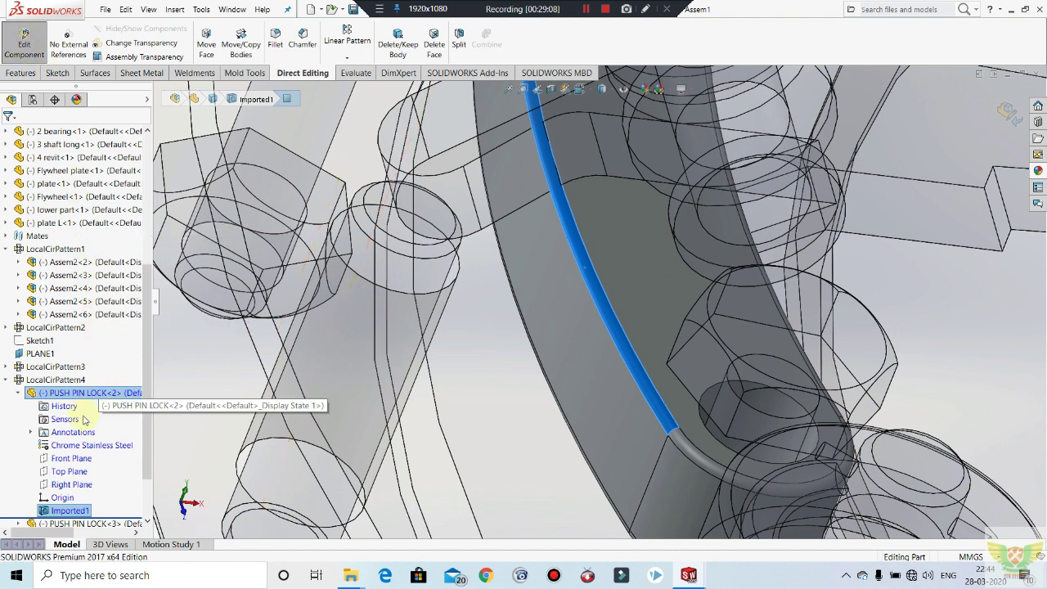
pyautogui.scroll(1, 119, 407)
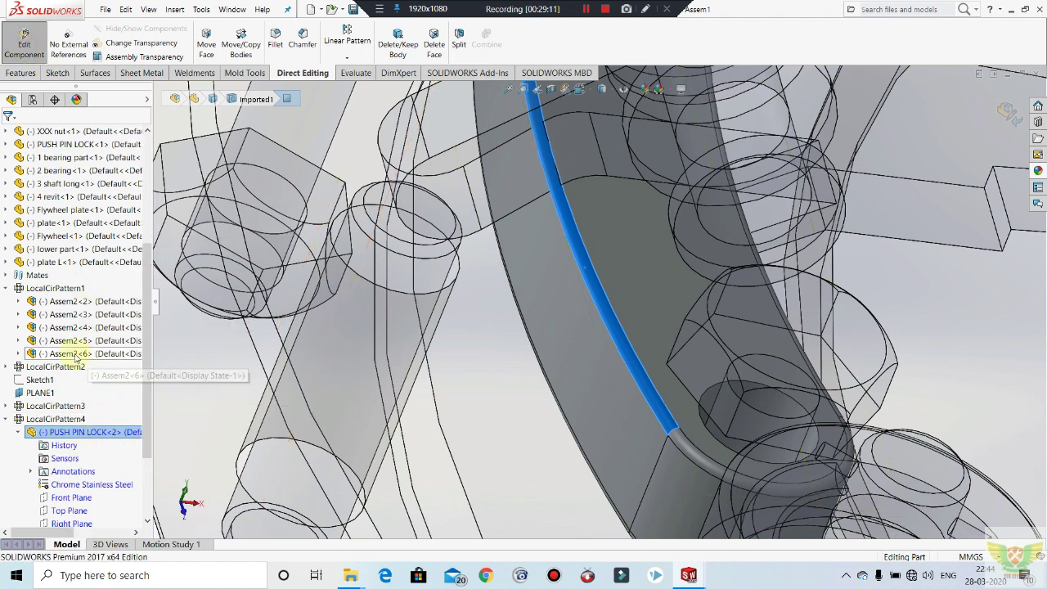
pyautogui.scroll(1, 632, 332)
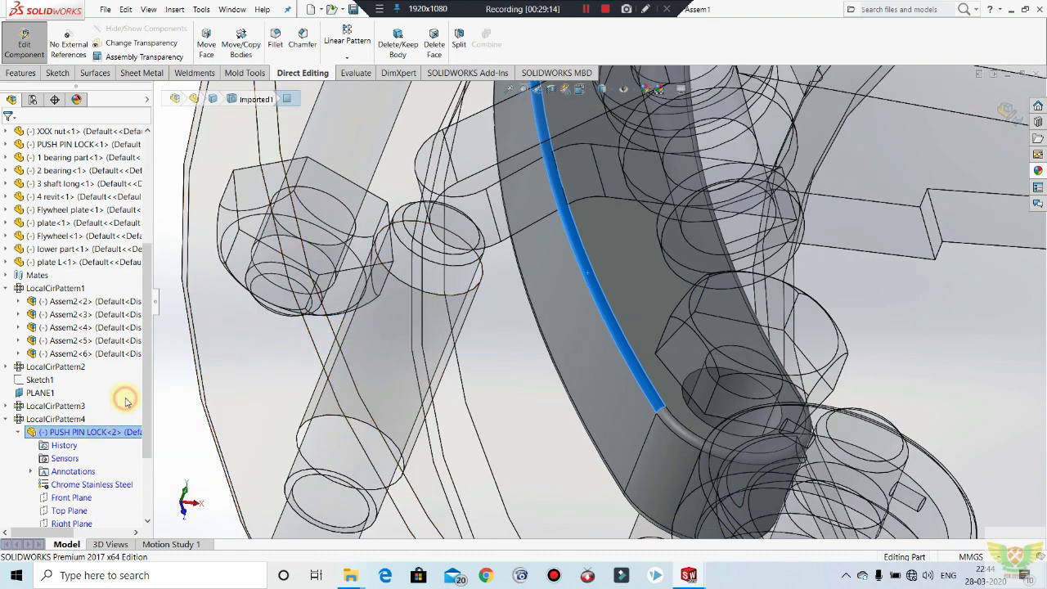
pyautogui.click(17, 39)
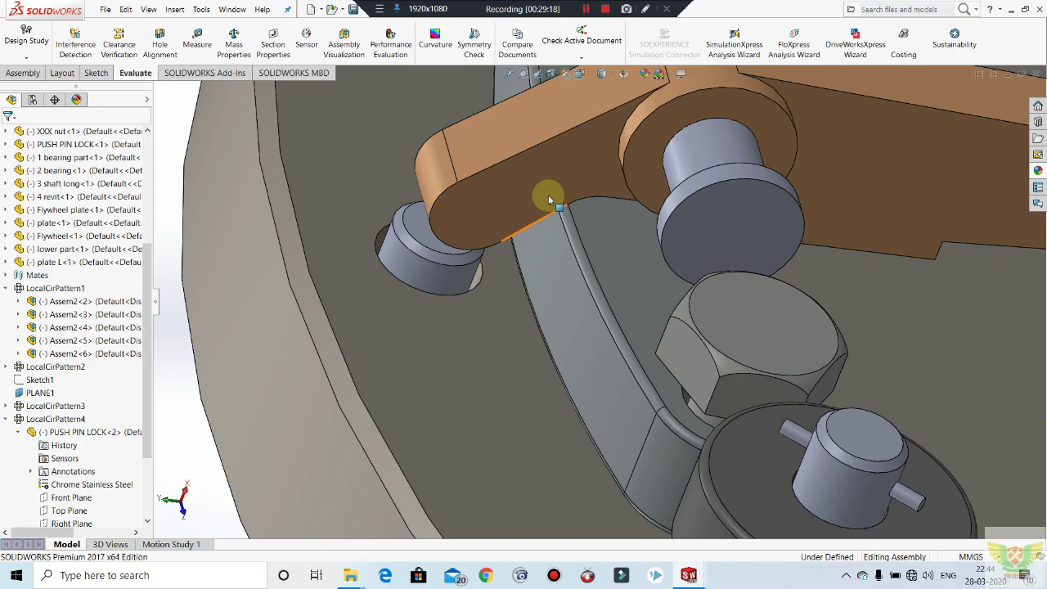
pyautogui.moveTo(549, 196)
pyautogui.mouseDown(button='middle')
pyautogui.moveTo(546, 163)
pyautogui.moveTo(580, 215)
pyautogui.mouseUp(button='middle')
pyautogui.scroll(-4, 580, 214)
pyautogui.scroll(-4, 578, 211)
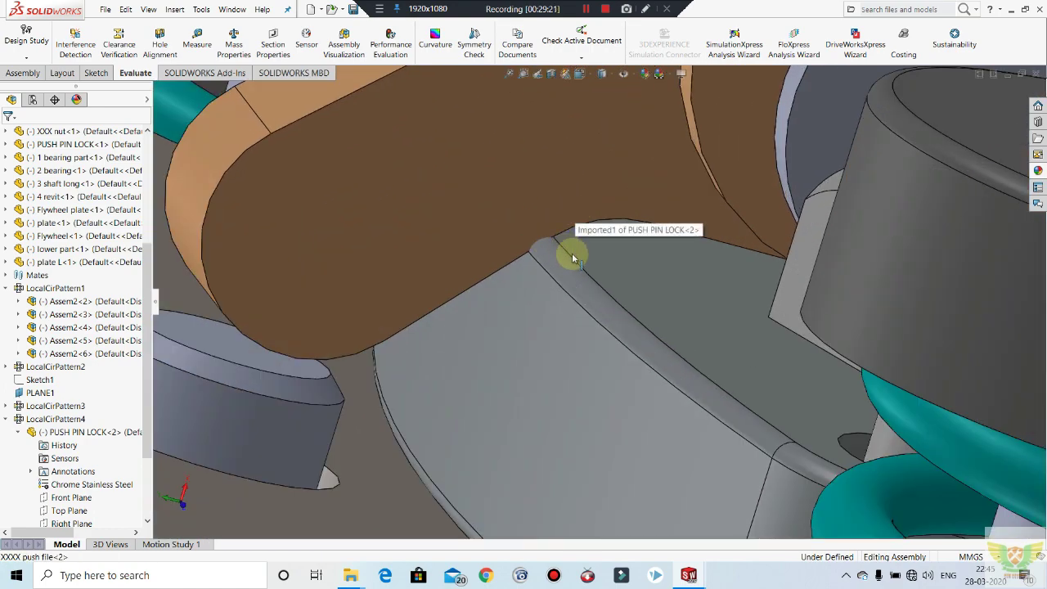
pyautogui.scroll(4, 598, 295)
pyautogui.moveTo(627, 334); pyautogui.dragTo(663, 364, button='middle')
pyautogui.scroll(-6, 675, 389)
pyautogui.moveTo(684, 412); pyautogui.dragTo(668, 414, button='middle')
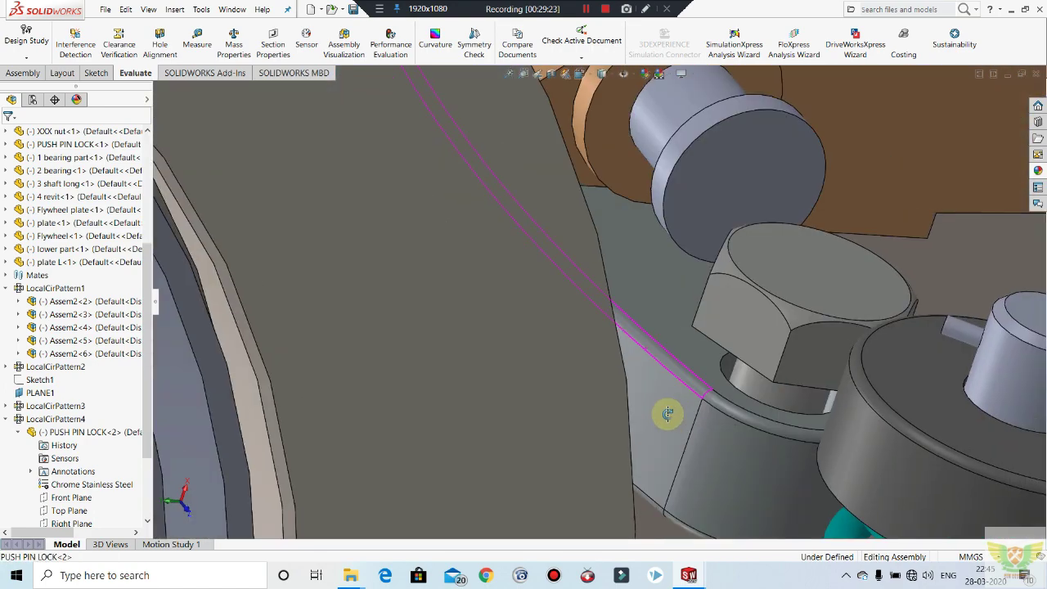
pyautogui.scroll(5, 668, 414)
pyautogui.scroll(2, 619, 379)
pyautogui.scroll(2, 578, 293)
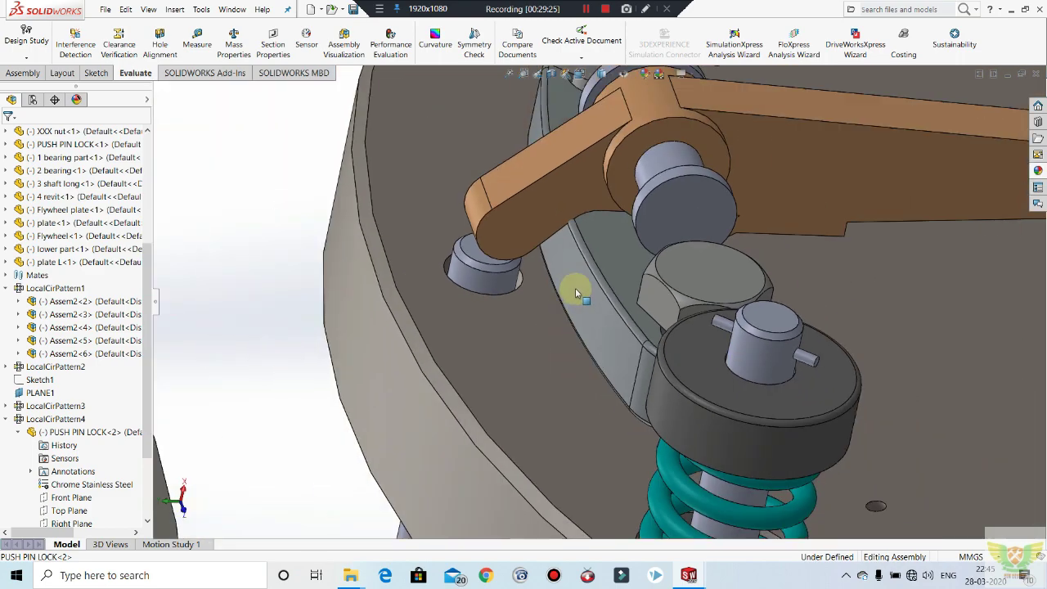
pyautogui.moveTo(575, 288)
pyautogui.mouseDown(button='middle')
pyautogui.moveTo(584, 245)
pyautogui.moveTo(561, 276)
pyautogui.moveTo(554, 215)
pyautogui.moveTo(509, 206)
pyautogui.moveTo(519, 231)
pyautogui.moveTo(500, 185)
pyautogui.moveTo(557, 234)
pyautogui.mouseUp(button='middle')
pyautogui.scroll(-3, 606, 253)
pyautogui.scroll(-3, 577, 281)
pyautogui.scroll(3, 585, 262)
pyautogui.scroll(-2, 693, 239)
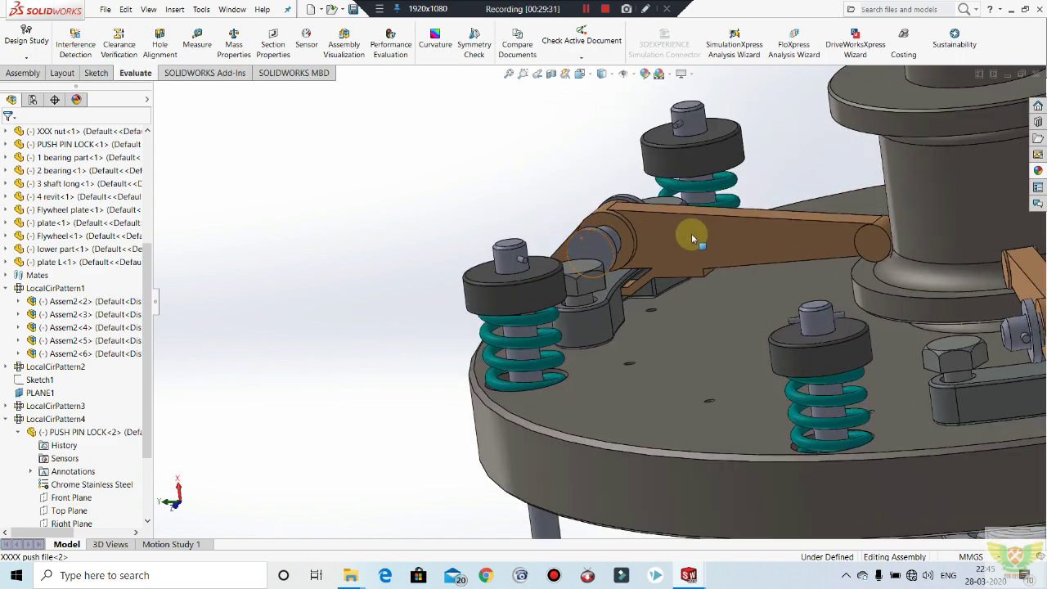
pyautogui.moveTo(693, 238); pyautogui.dragTo(725, 256, button='middle')
pyautogui.scroll(-2, 643, 241)
pyautogui.scroll(-2, 633, 233)
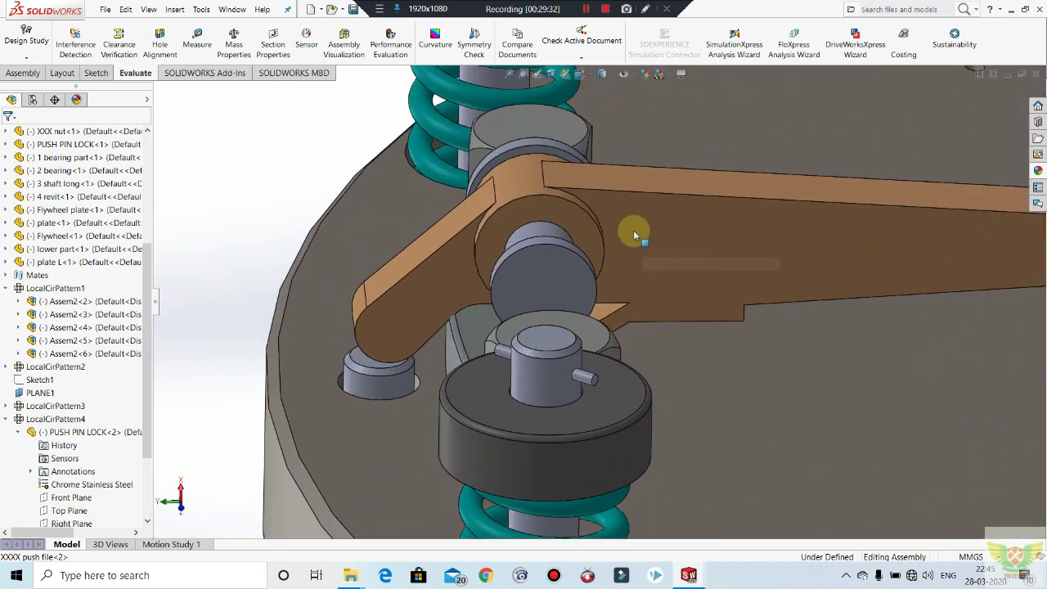
pyautogui.moveTo(634, 235); pyautogui.dragTo(665, 237)
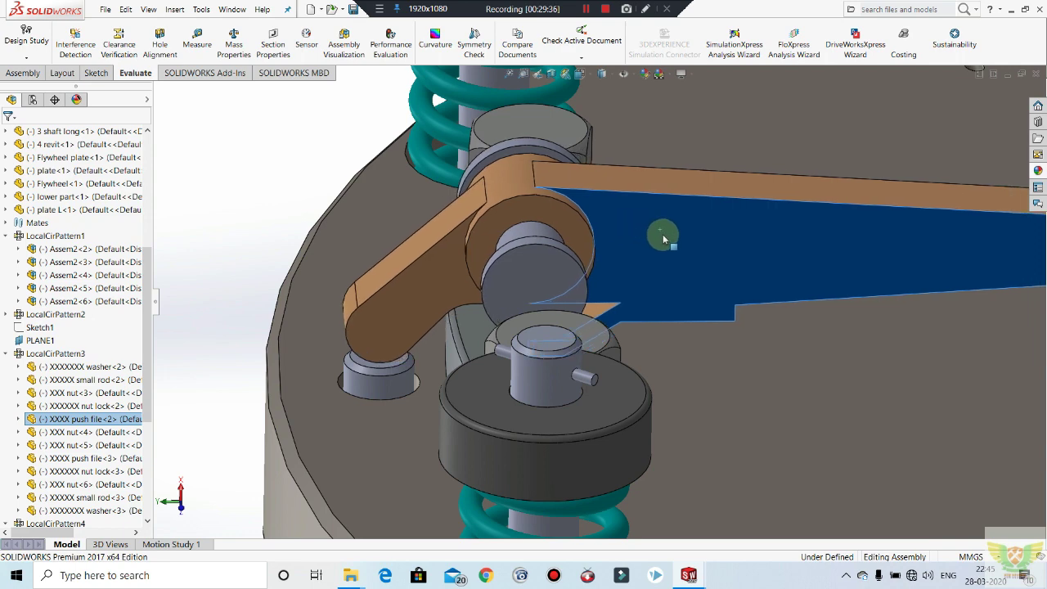
pyautogui.moveTo(491, 338); pyautogui.dragTo(354, 176, button='middle')
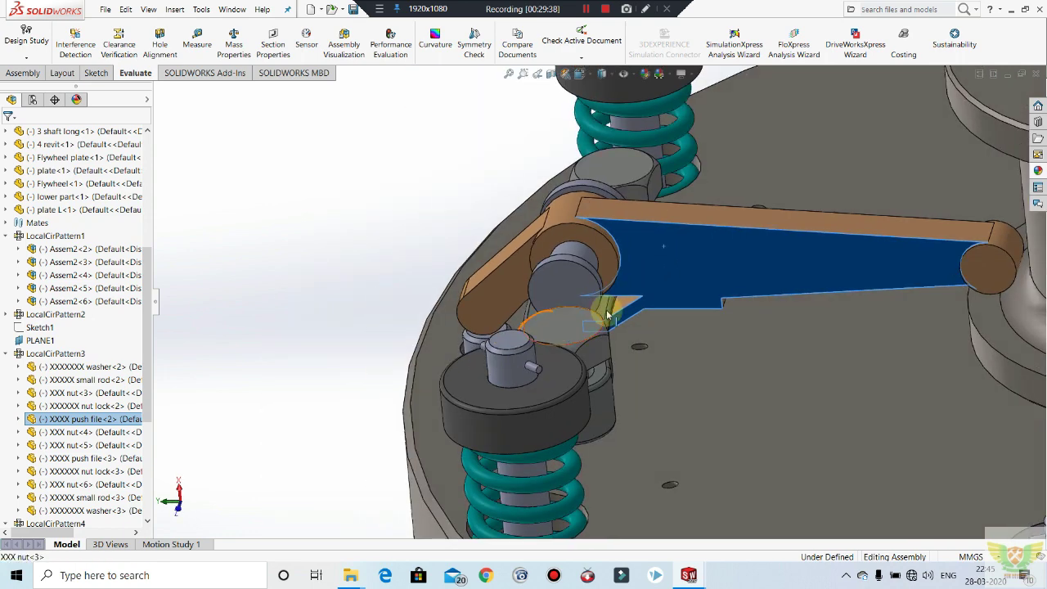
pyautogui.click(237, 141)
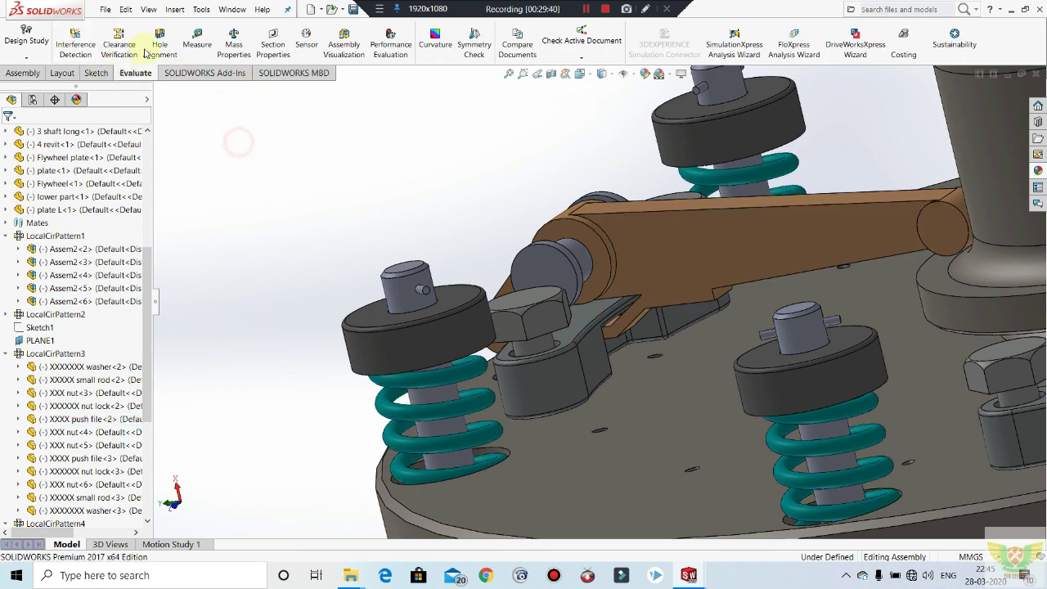
pyautogui.click(86, 42)
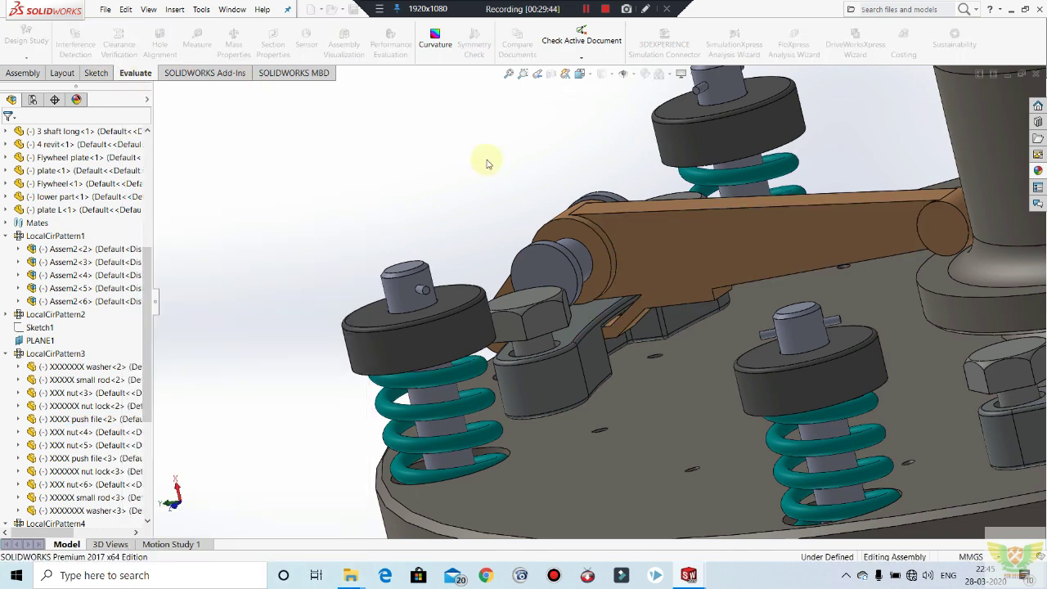
pyautogui.scroll(-2, 486, 159)
pyautogui.moveTo(450, 171)
pyautogui.mouseDown(button='middle')
pyautogui.moveTo(561, 262)
pyautogui.moveTo(615, 288)
pyautogui.moveTo(592, 264)
pyautogui.mouseUp(button='middle')
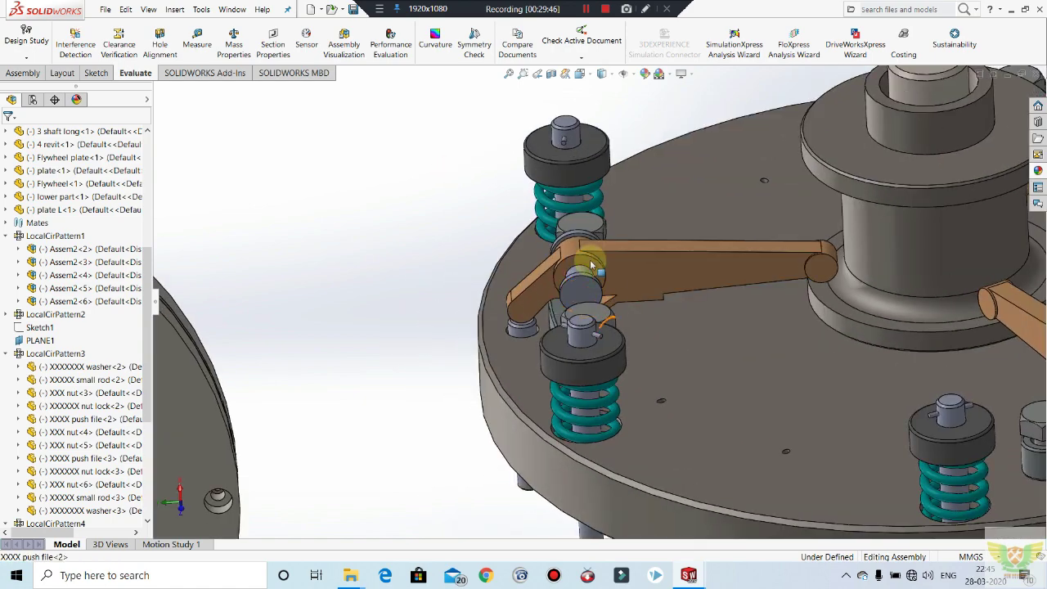
pyautogui.scroll(-2, 570, 295)
pyautogui.scroll(-2, 600, 320)
pyautogui.scroll(-3, 551, 276)
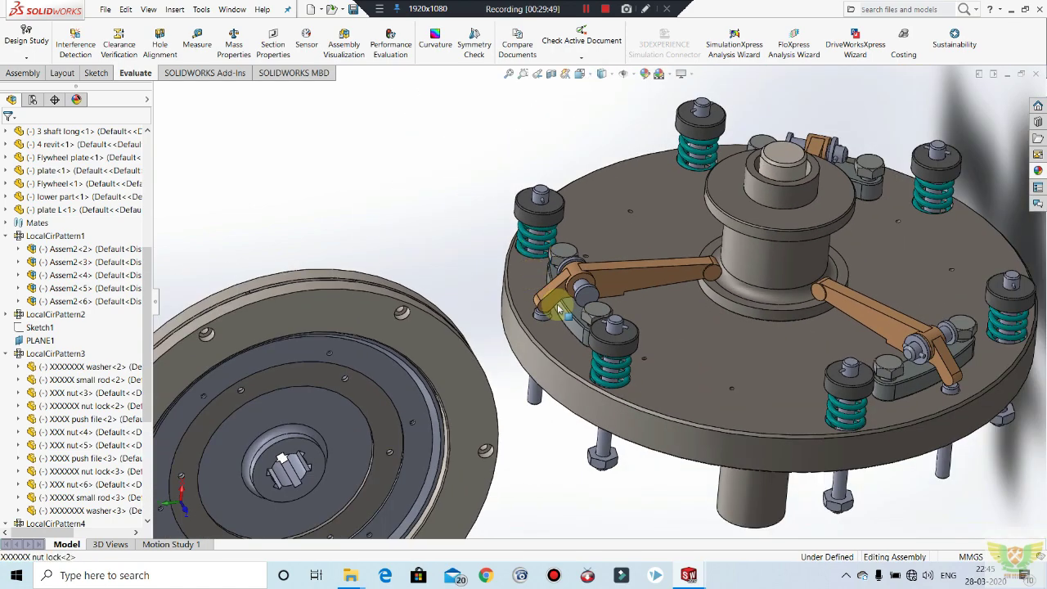
pyautogui.scroll(-3, 557, 304)
pyautogui.moveTo(690, 311); pyautogui.dragTo(683, 260, button='middle')
pyautogui.moveTo(528, 385)
pyautogui.mouseDown(button='middle')
pyautogui.moveTo(500, 344)
pyautogui.moveTo(502, 159)
pyautogui.moveTo(537, 89)
pyautogui.moveTo(569, 183)
pyautogui.moveTo(433, 169)
pyautogui.moveTo(505, 199)
pyautogui.mouseUp(button='middle')
pyautogui.scroll(-3, 602, 311)
pyautogui.moveTo(603, 310)
pyautogui.mouseDown(button='middle')
pyautogui.moveTo(594, 133)
pyautogui.moveTo(614, 325)
pyautogui.mouseUp(button='middle')
pyautogui.scroll(-3, 614, 283)
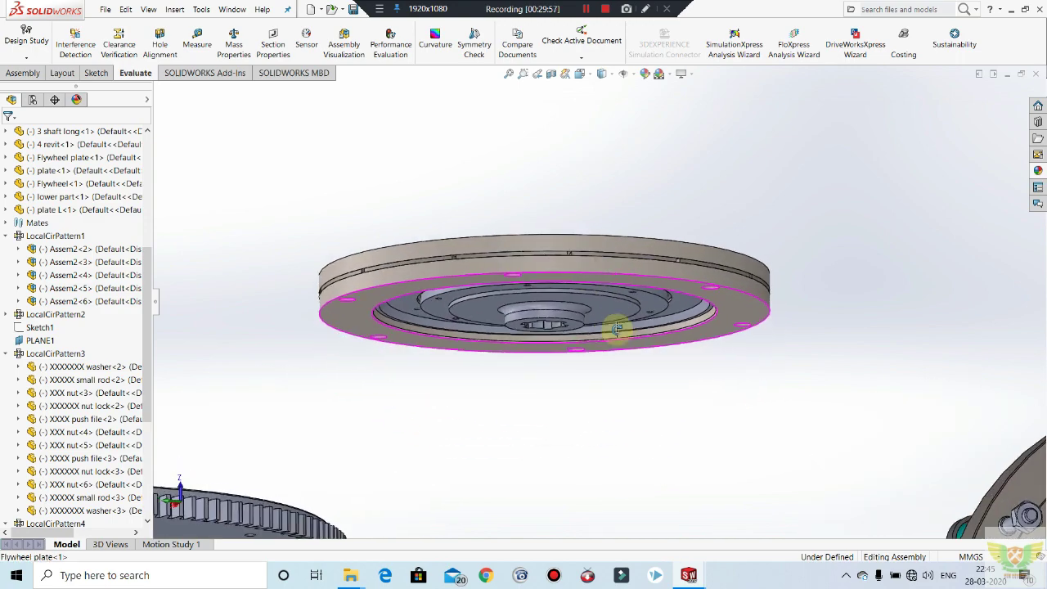
pyautogui.scroll(2, 535, 357)
pyautogui.scroll(2, 526, 367)
pyautogui.moveTo(526, 367)
pyautogui.mouseDown(button='middle')
pyautogui.moveTo(530, 413)
pyautogui.moveTo(470, 491)
pyautogui.mouseUp(button='middle')
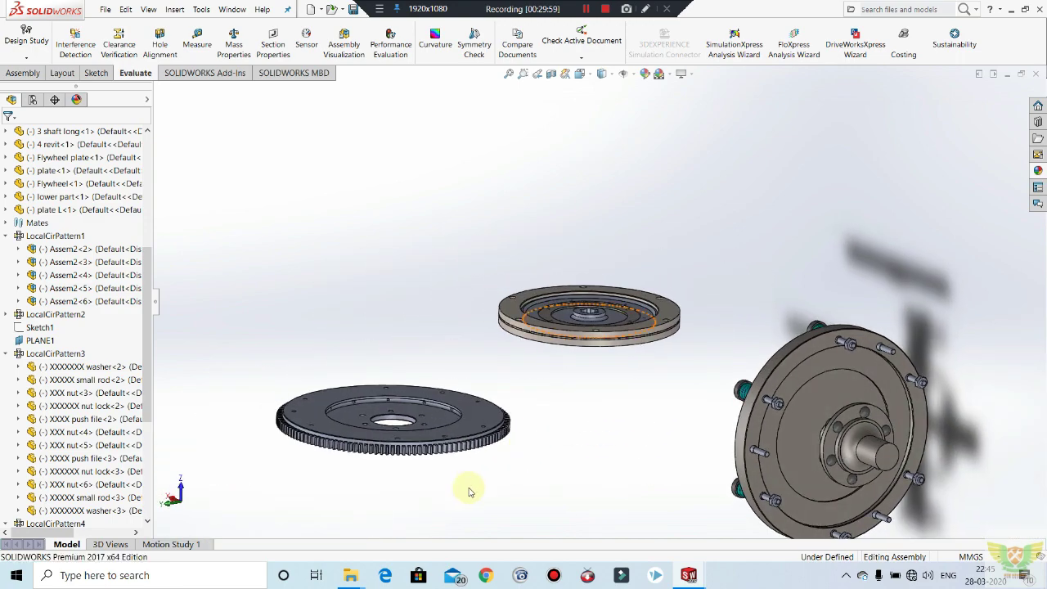
pyautogui.moveTo(496, 420)
pyautogui.mouseDown(button='middle')
pyautogui.moveTo(444, 449)
pyautogui.moveTo(428, 297)
pyautogui.mouseUp(button='middle')
pyautogui.scroll(-3, 428, 449)
pyautogui.scroll(2, 472, 437)
pyautogui.scroll(2, 433, 467)
pyautogui.scroll(-3, 486, 327)
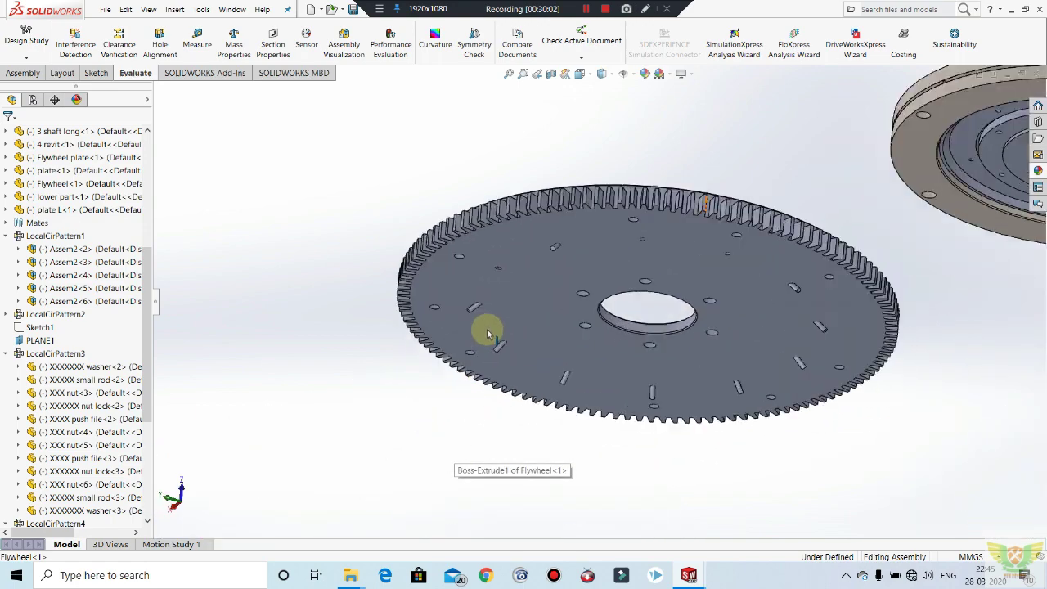
pyautogui.scroll(-3, 488, 302)
# Decline deleting the toothed Flywheel component so it stays in the assembly.
pyautogui.click(494, 282)
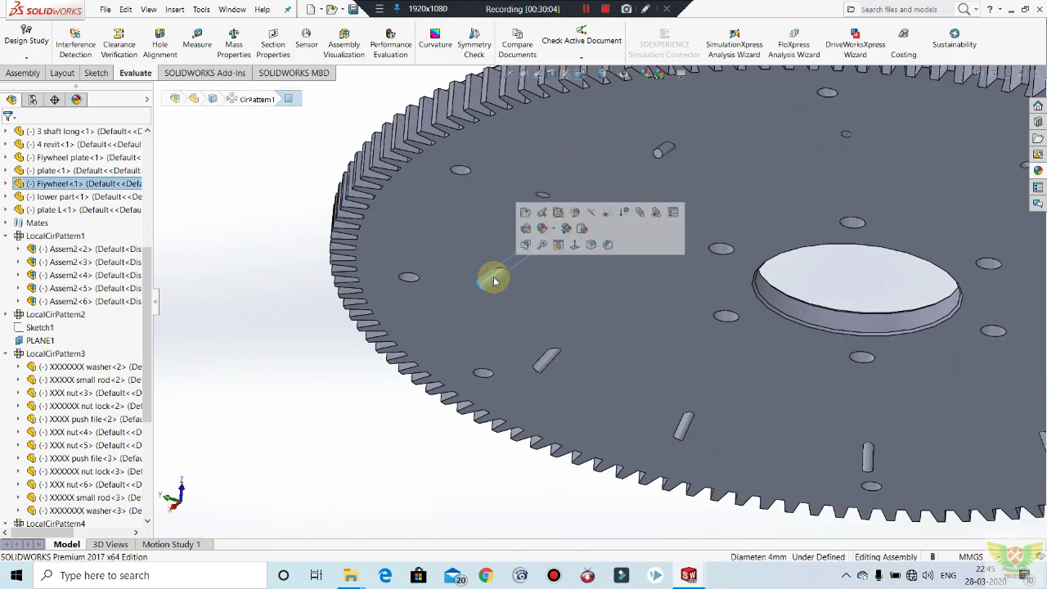
pyautogui.press('Delete')
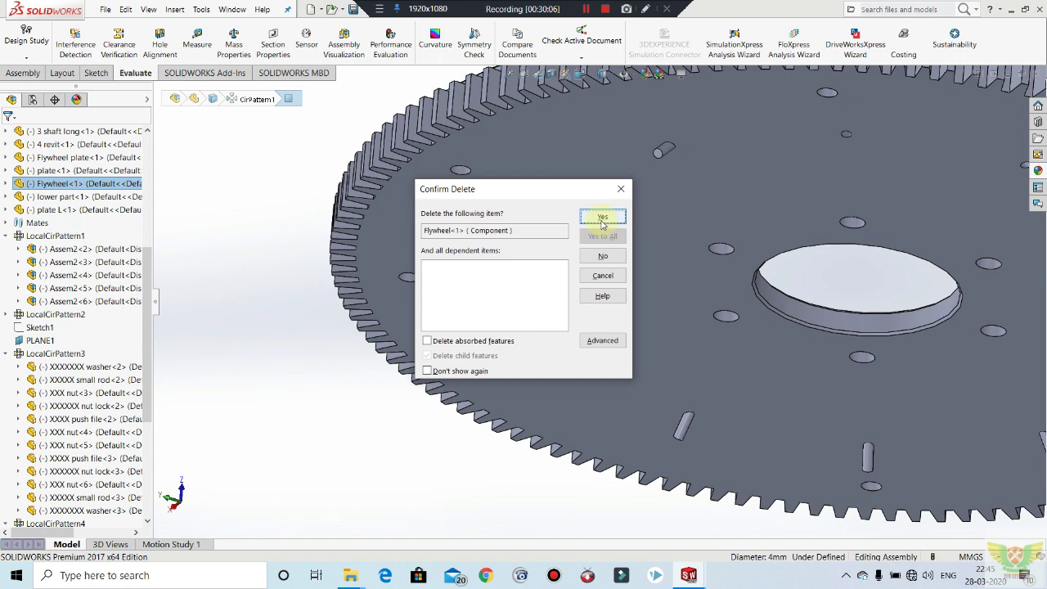
pyautogui.click(587, 277)
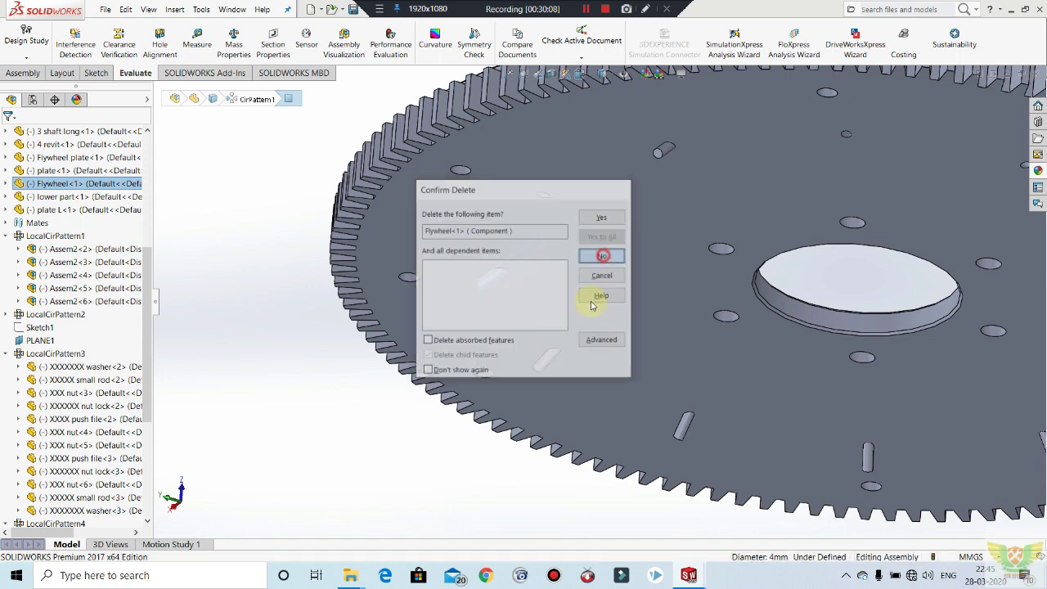
# Zoom in on the flywheel and bring up its component context menu.
pyautogui.scroll(2, 428, 321)
pyautogui.scroll(1, 627, 234)
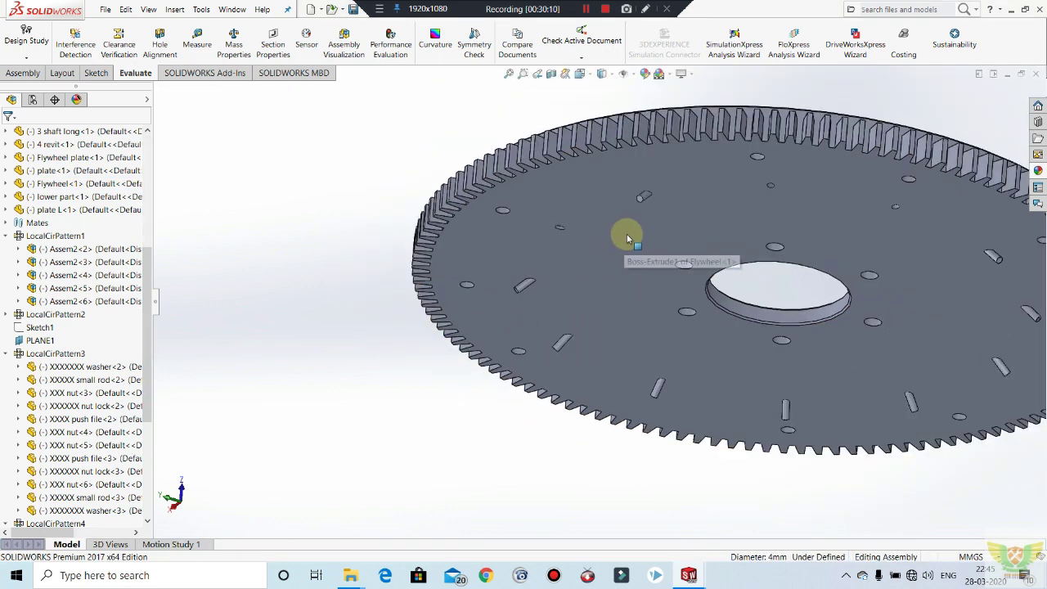
pyautogui.scroll(-1, 626, 234)
pyautogui.scroll(2, 646, 284)
pyautogui.scroll(2, 646, 284)
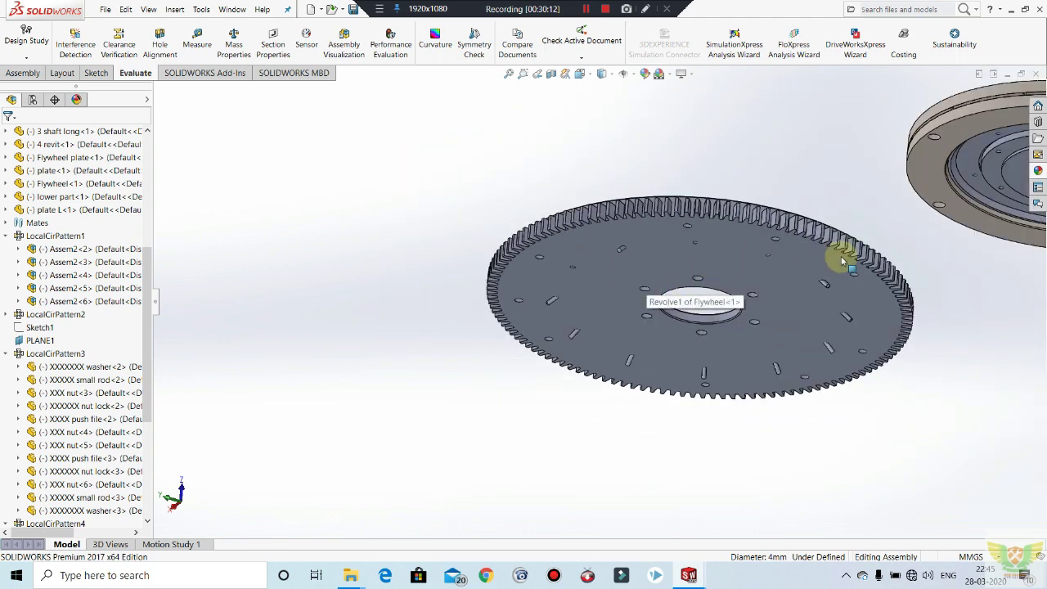
pyautogui.scroll(-1, 532, 113)
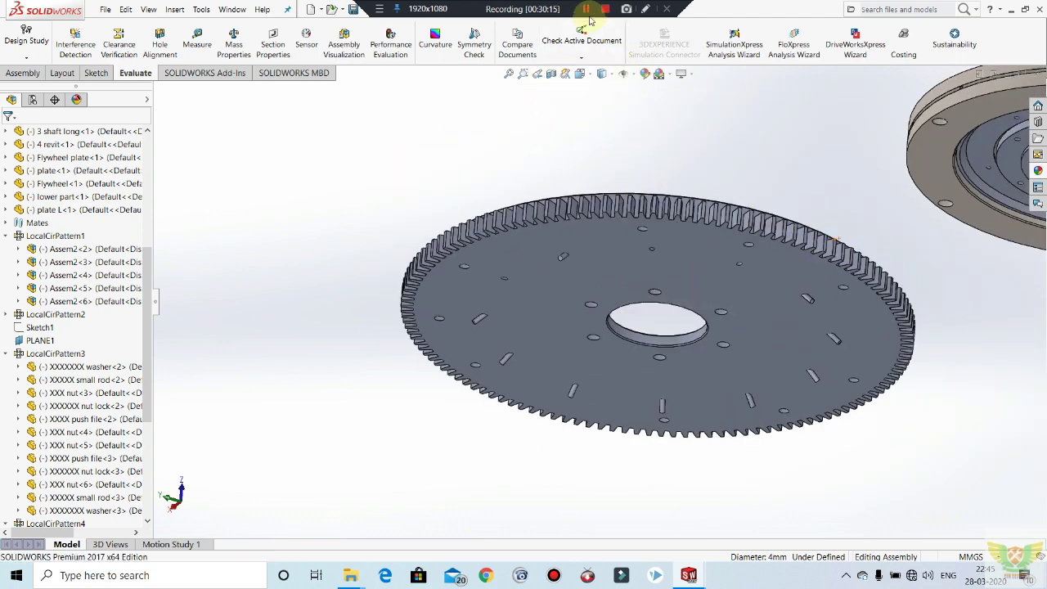
pyautogui.scroll(-3, 662, 222)
pyautogui.scroll(1, 662, 222)
pyautogui.scroll(1, 696, 330)
pyautogui.scroll(-1, 667, 327)
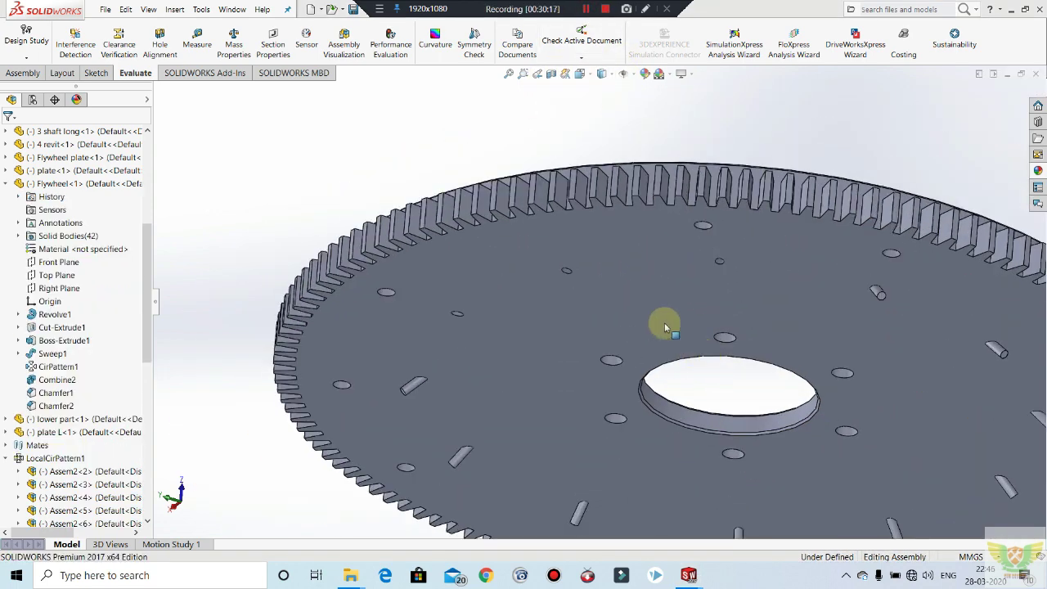
pyautogui.scroll(-1, 617, 266)
pyautogui.rightClick(457, 347)
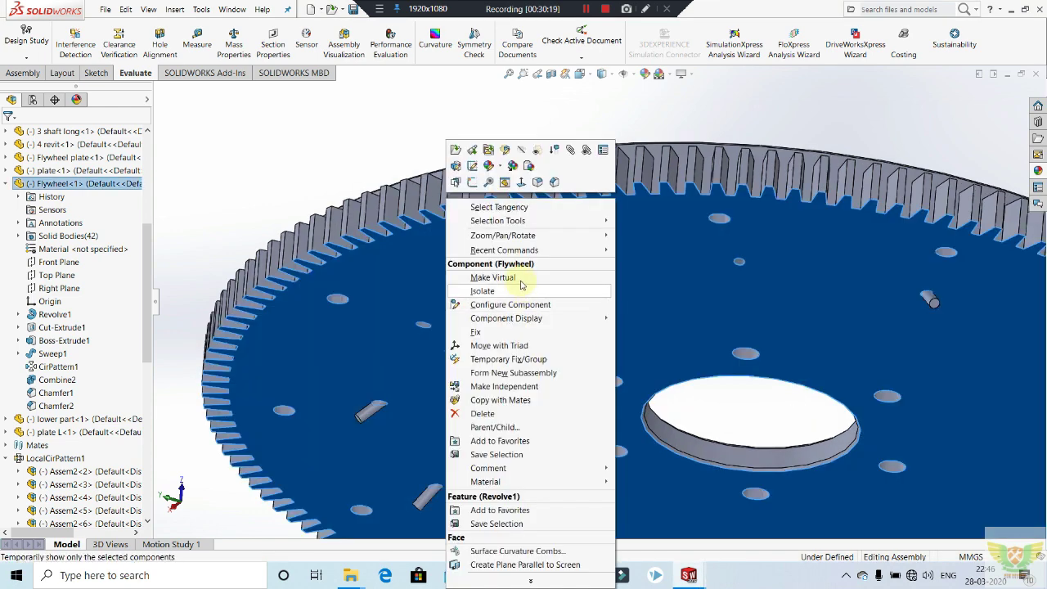
# Edit the flywheel part and delete the first two slot-pin instances from its pattern.
pyautogui.click(506, 150)
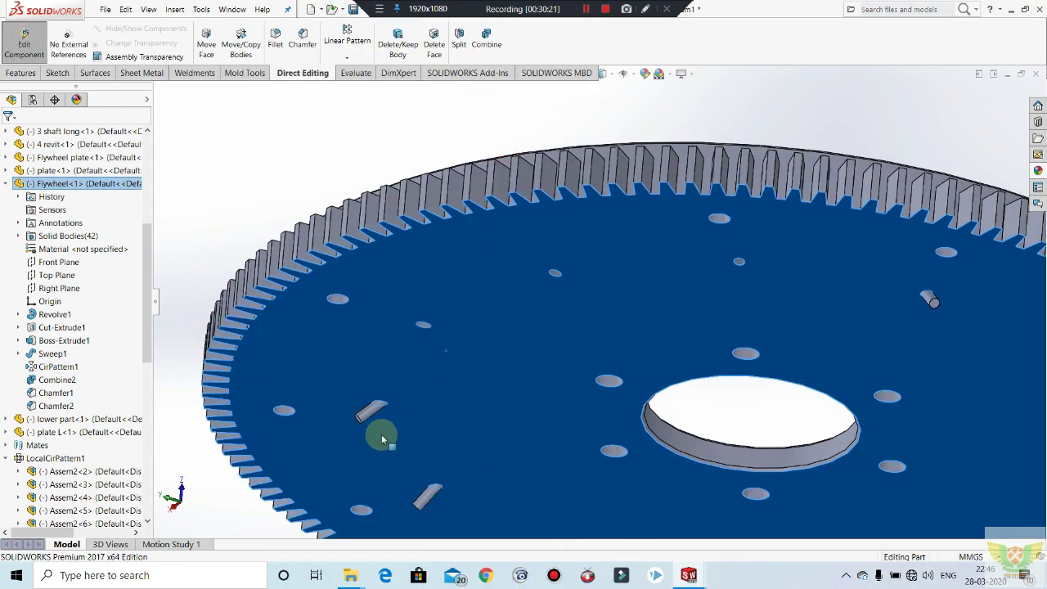
pyautogui.scroll(-3, 374, 433)
pyautogui.scroll(-1, 367, 420)
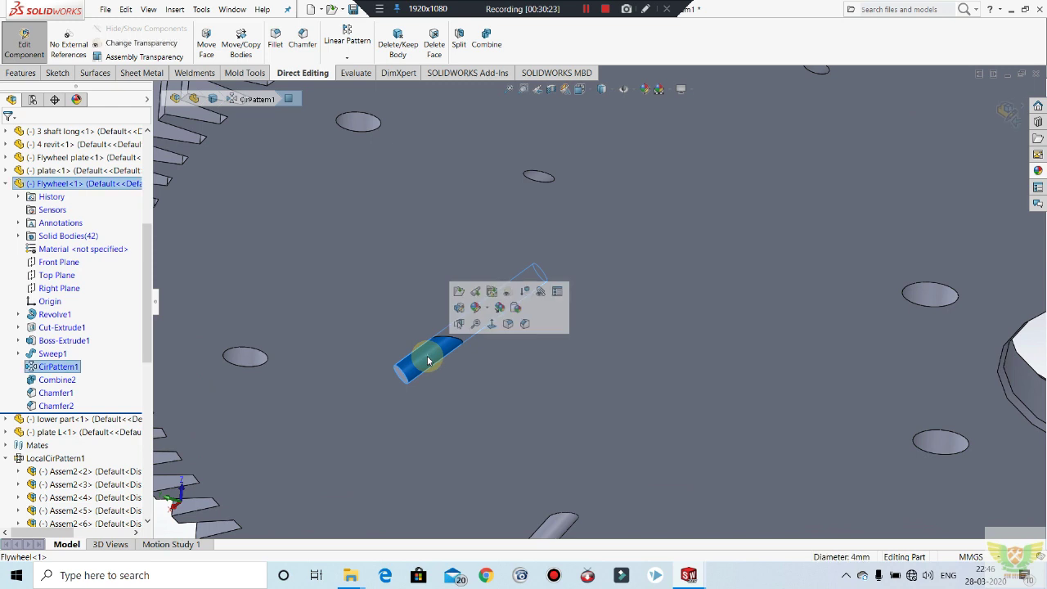
pyautogui.press('Delete')
pyautogui.click(558, 254)
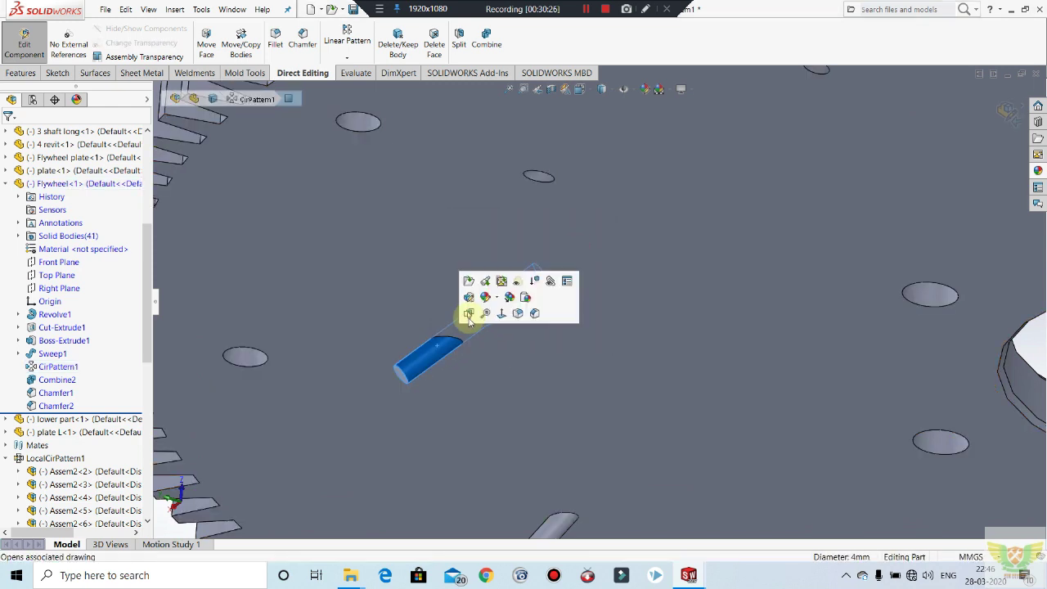
pyautogui.press('Delete')
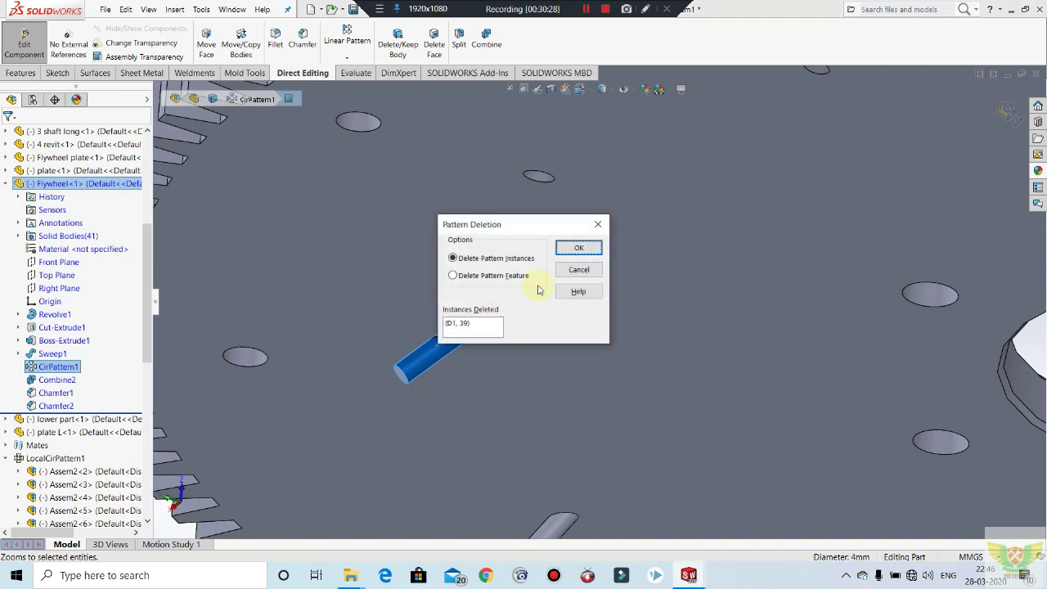
pyautogui.click(584, 245)
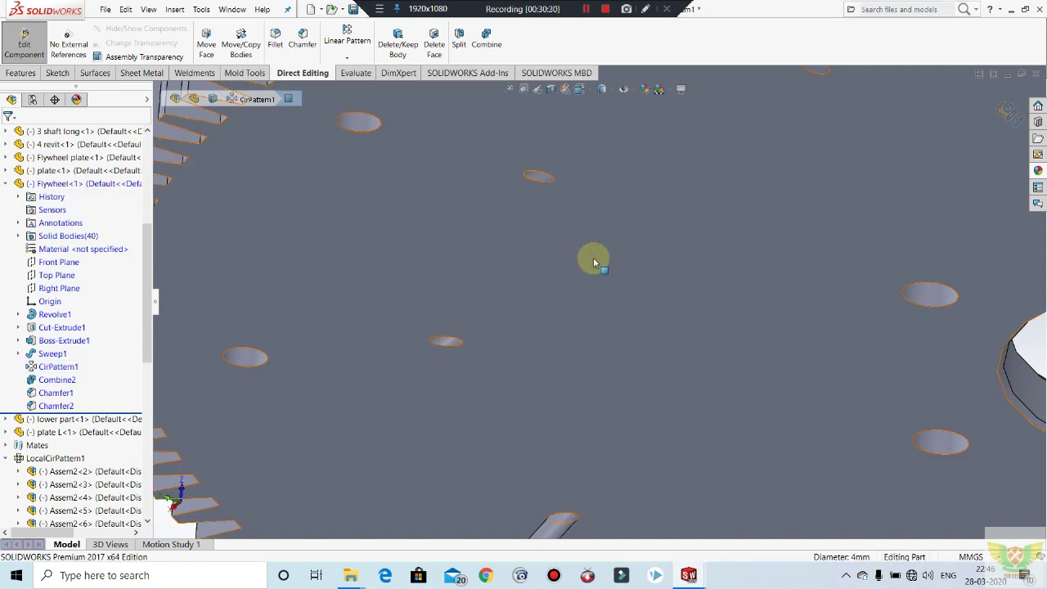
# Delete two more slot-pin instances, leaving only holes on the flywheel face.
pyautogui.scroll(3, 595, 261)
pyautogui.scroll(-2, 577, 413)
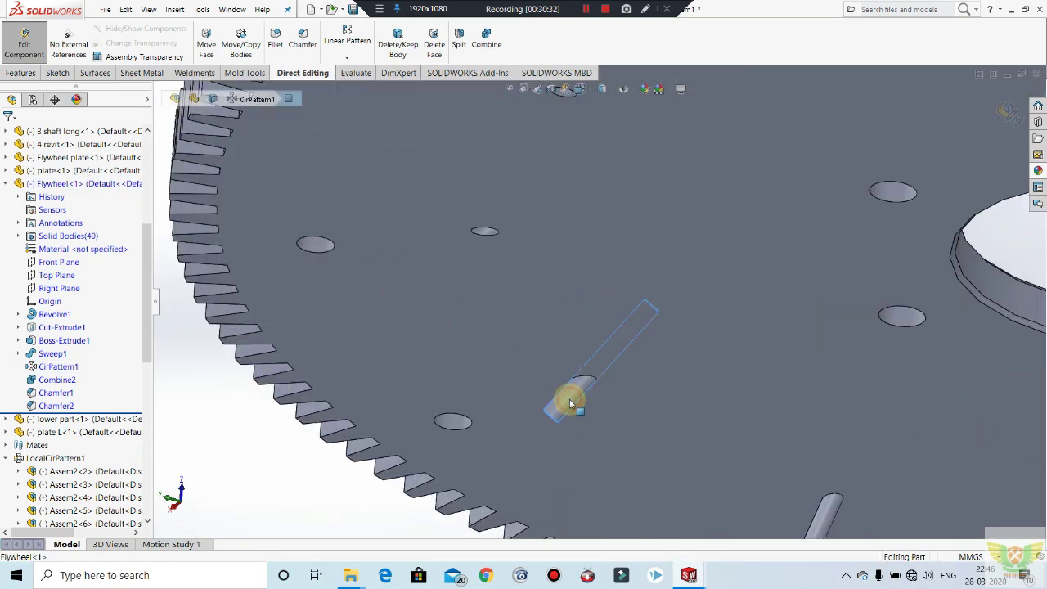
pyautogui.click(571, 402)
pyautogui.press('Delete')
pyautogui.click(590, 251)
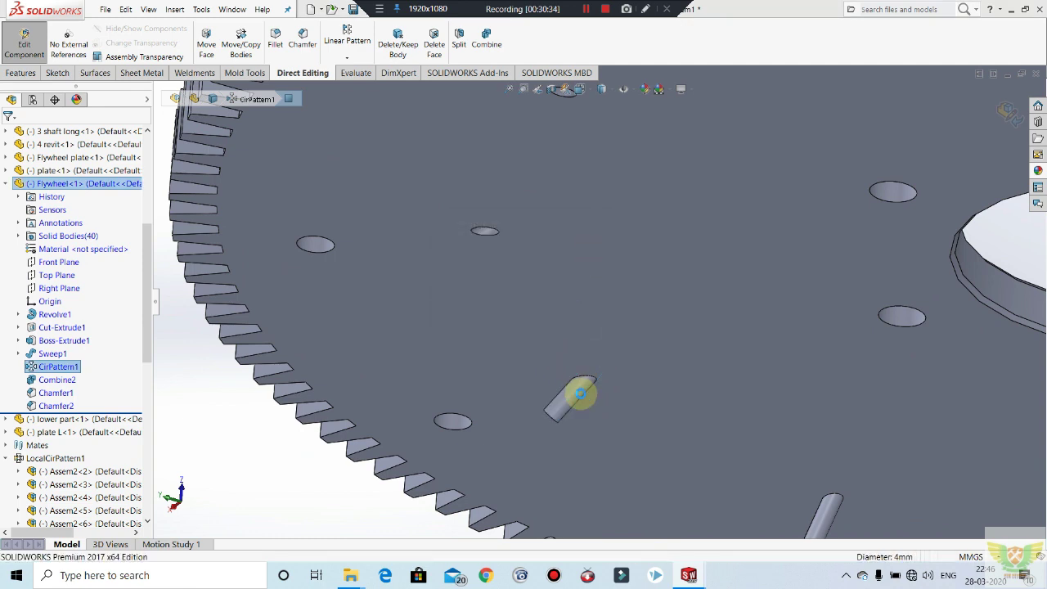
pyautogui.click(618, 350)
pyautogui.press('Delete')
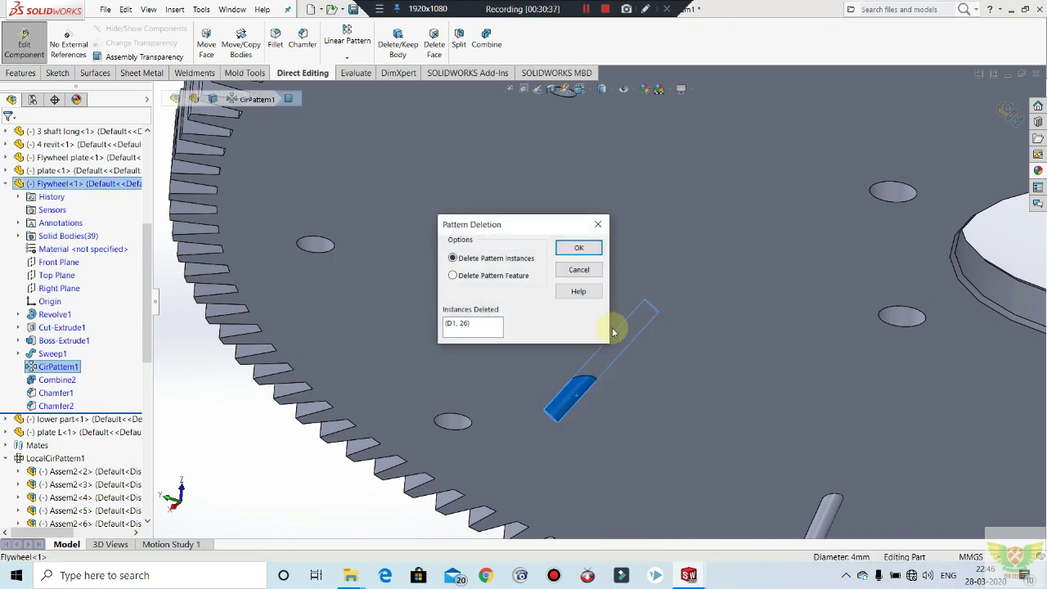
pyautogui.click(579, 248)
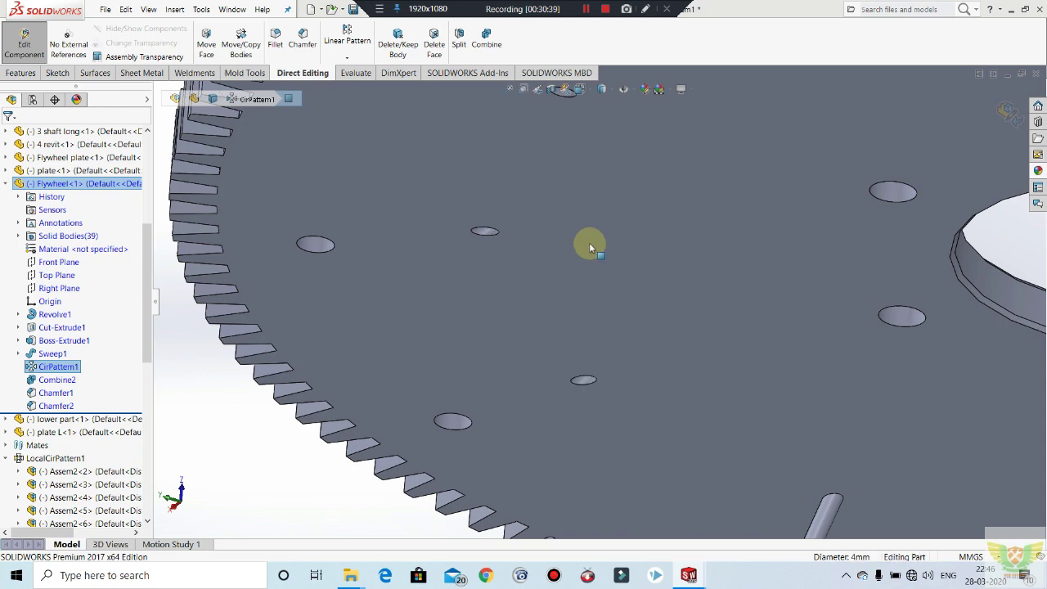
pyautogui.scroll(3, 655, 286)
pyautogui.scroll(-3, 711, 376)
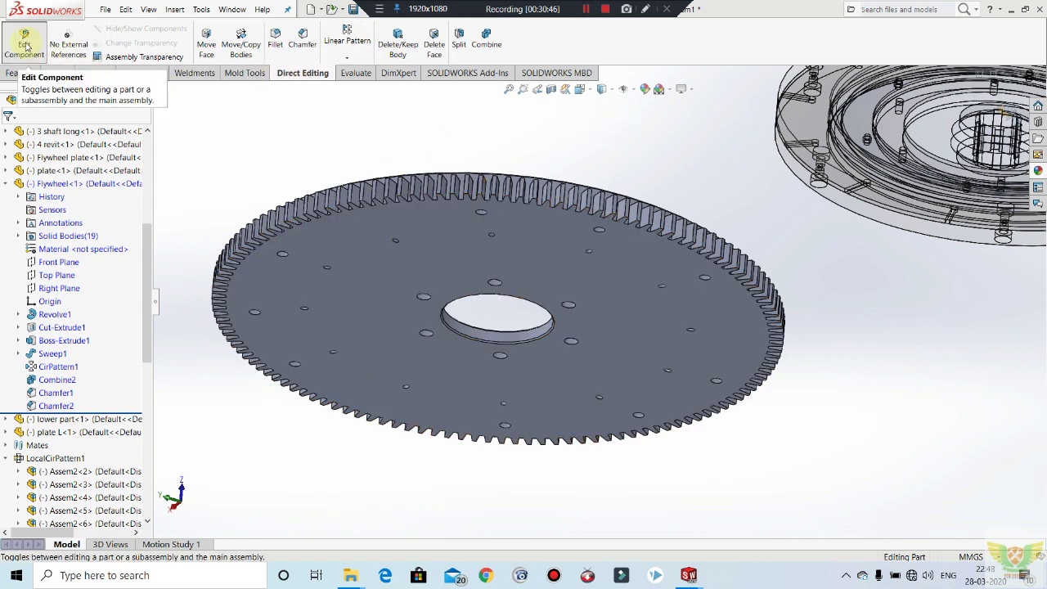
# Mate the flywheel coincident with the flywheel plate face.
pyautogui.moveTo(535, 287)
pyautogui.mouseDown(button='middle')
pyautogui.moveTo(582, 442)
pyautogui.moveTo(528, 299)
pyautogui.moveTo(483, 269)
pyautogui.moveTo(533, 278)
pyautogui.moveTo(769, 246)
pyautogui.moveTo(756, 233)
pyautogui.mouseUp(button='middle')
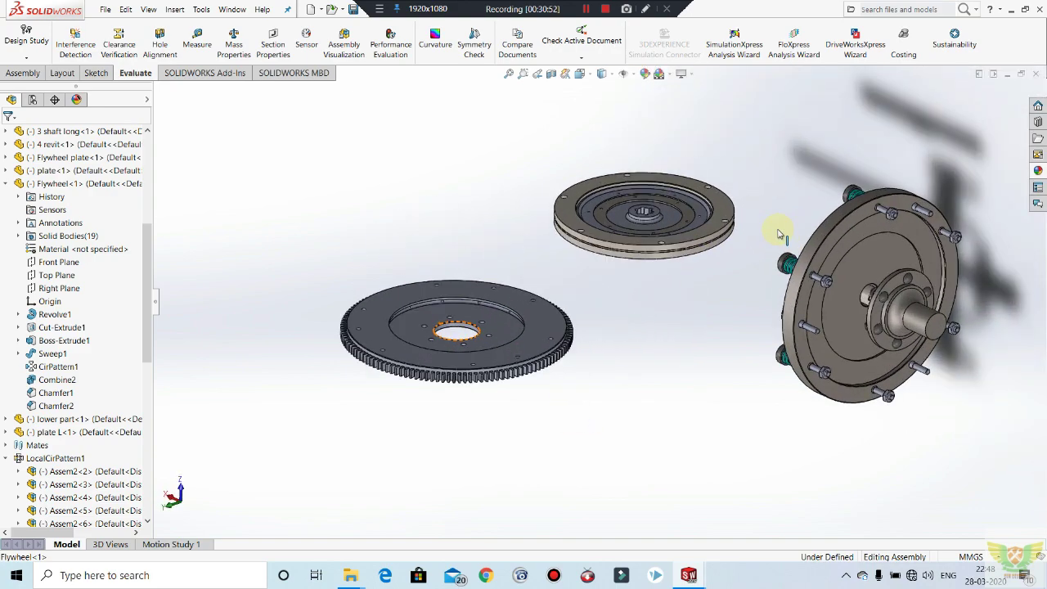
pyautogui.scroll(-2, 753, 243)
pyautogui.scroll(1, 752, 243)
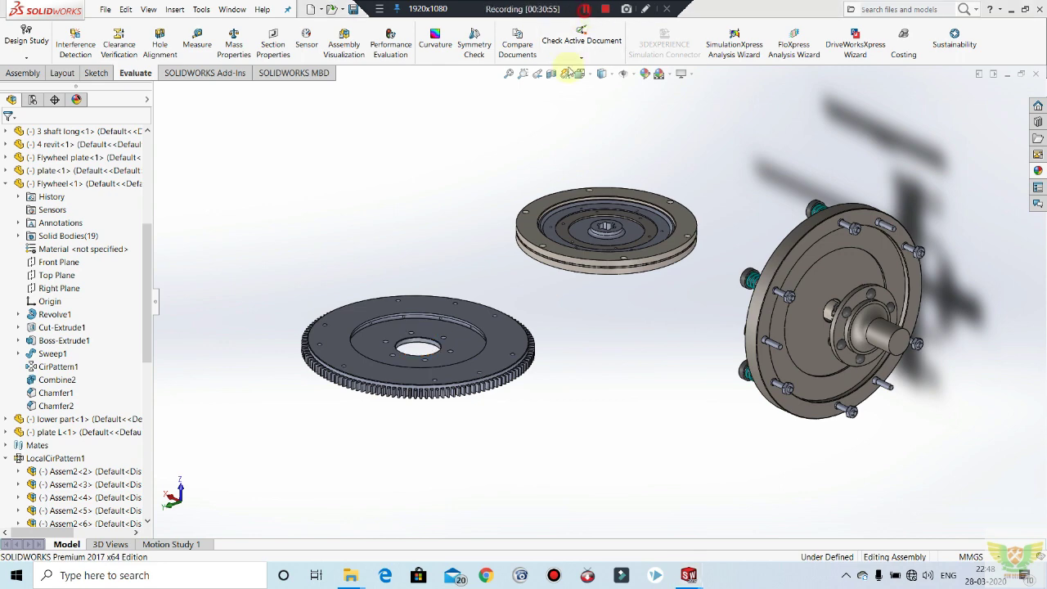
pyautogui.moveTo(532, 334)
pyautogui.mouseDown(button='middle')
pyautogui.moveTo(528, 290)
pyautogui.moveTo(498, 290)
pyautogui.moveTo(491, 319)
pyautogui.mouseUp(button='middle')
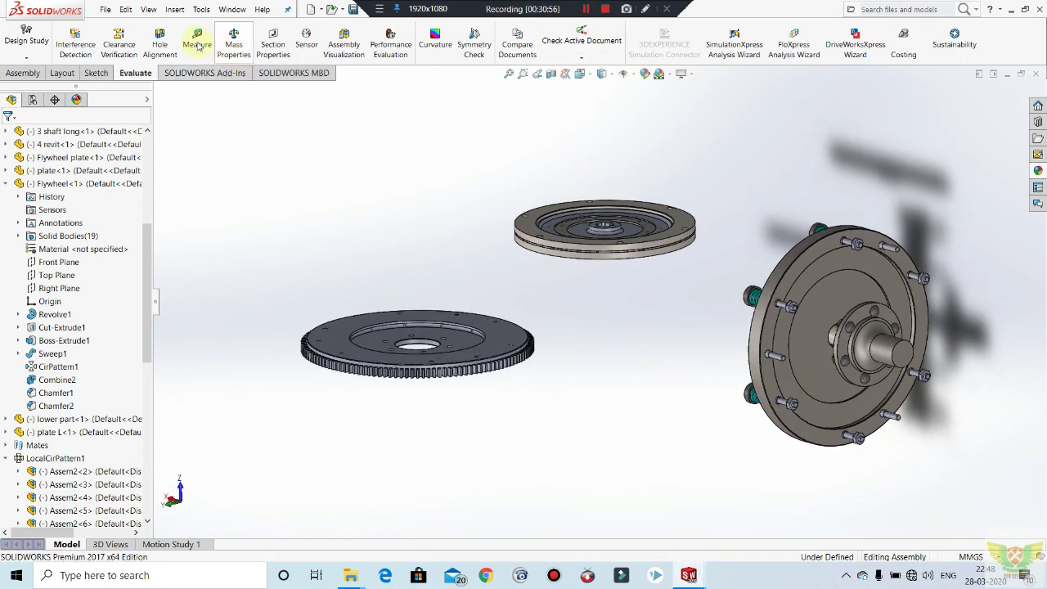
pyautogui.click(23, 73)
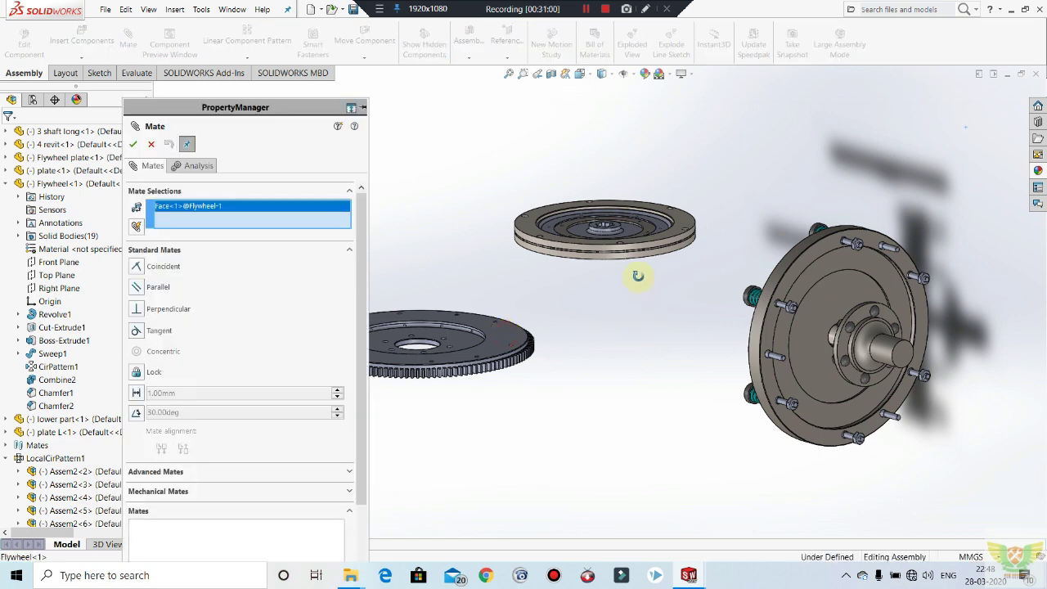
pyautogui.moveTo(638, 275)
pyautogui.mouseDown(button='middle')
pyautogui.moveTo(636, 234)
pyautogui.moveTo(676, 216)
pyautogui.mouseUp(button='middle')
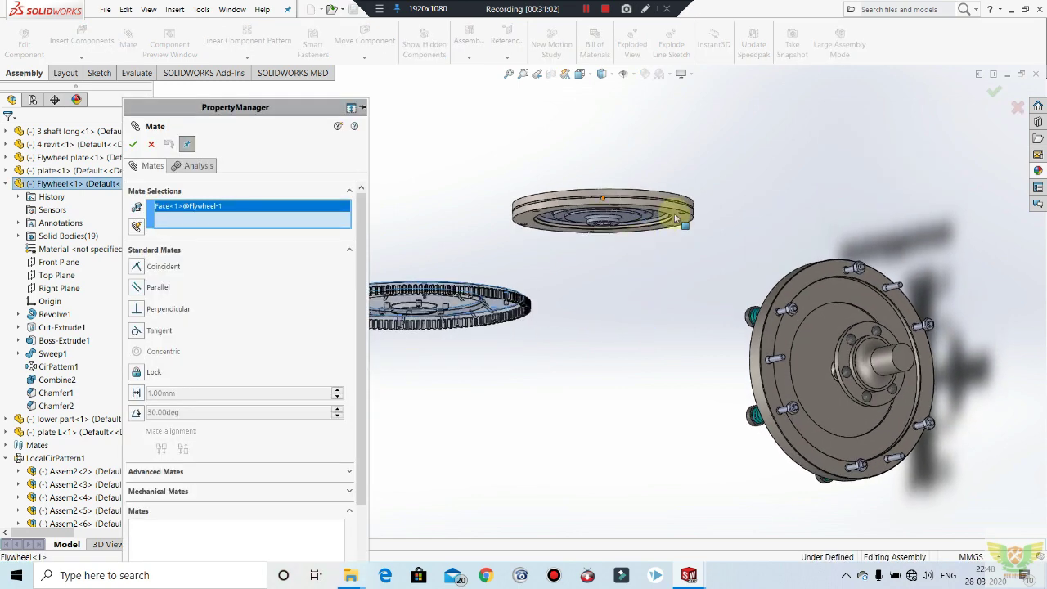
pyautogui.click(656, 253)
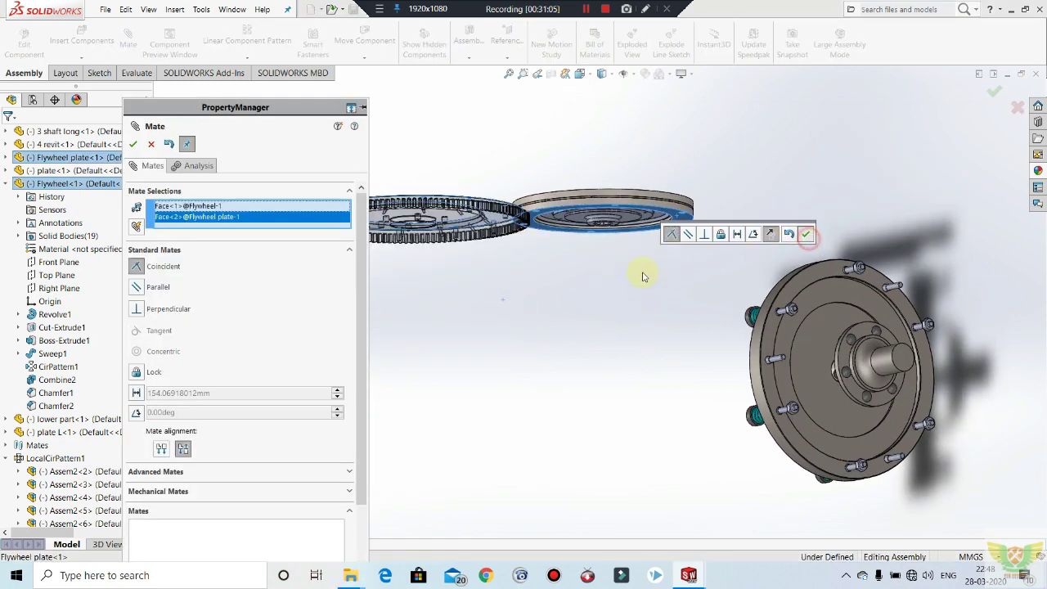
pyautogui.press('Return')
# Add a concentric mate centring the flywheel on the lower part's hub.
pyautogui.scroll(-3, 425, 230)
pyautogui.scroll(-2, 452, 227)
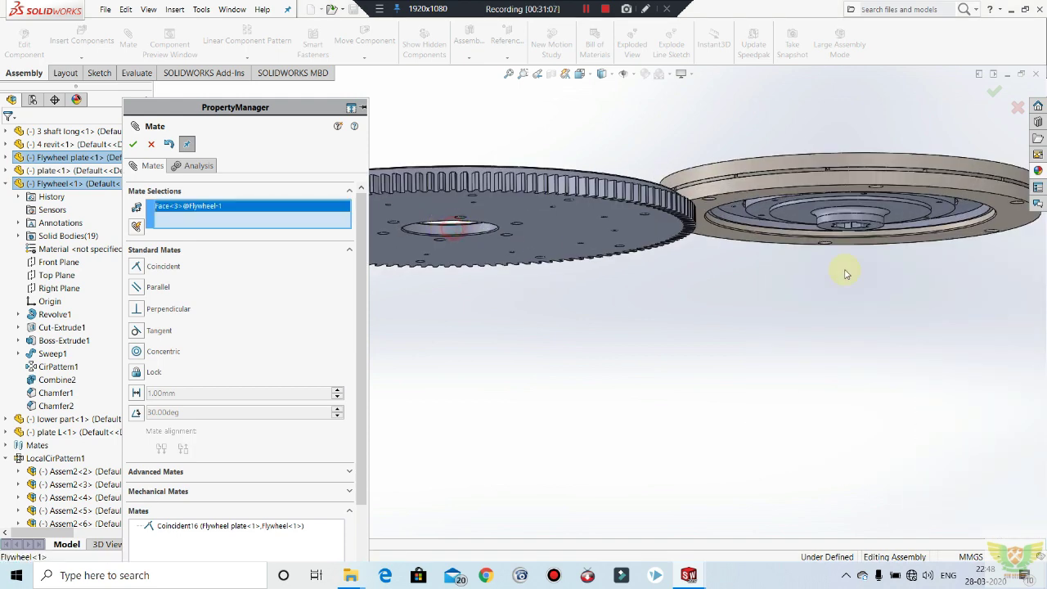
pyautogui.scroll(-2, 859, 254)
pyautogui.scroll(-2, 872, 229)
pyautogui.scroll(-2, 816, 214)
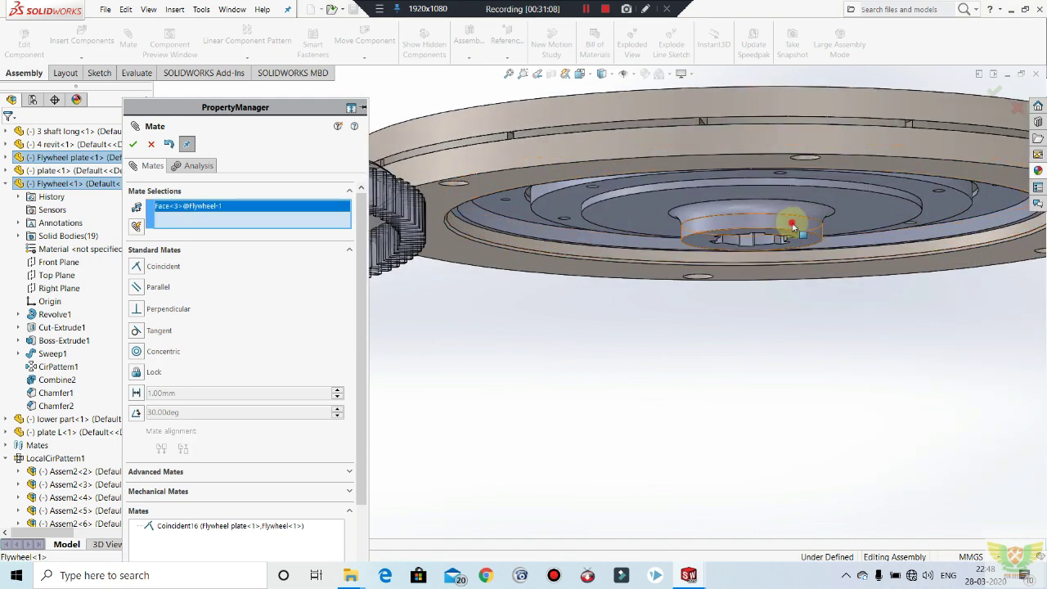
pyautogui.click(798, 321)
pyautogui.click(953, 350)
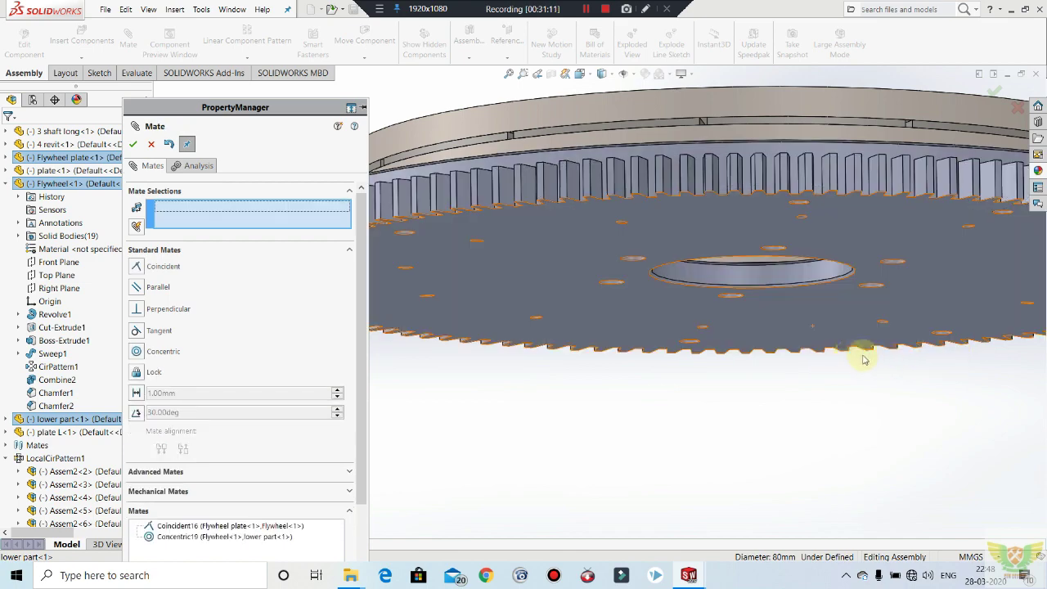
pyautogui.scroll(2, 851, 356)
pyautogui.scroll(2, 794, 354)
pyautogui.scroll(2, 745, 372)
pyautogui.moveTo(736, 393); pyautogui.dragTo(551, 344, button='middle')
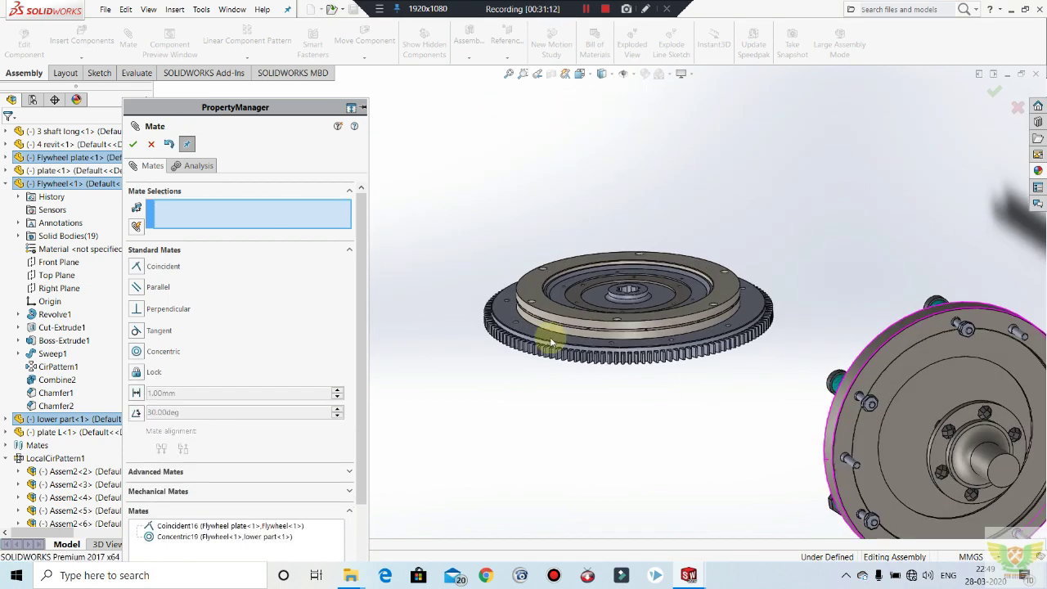
pyautogui.scroll(2, 573, 269)
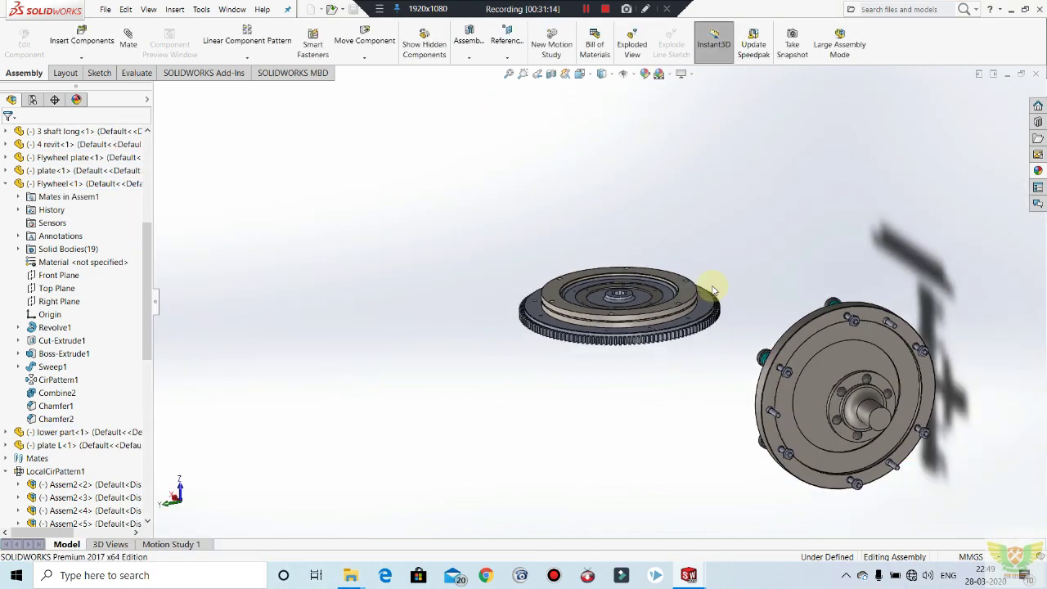
pyautogui.moveTo(747, 369)
pyautogui.mouseDown(button='middle')
pyautogui.moveTo(736, 276)
pyautogui.moveTo(649, 293)
pyautogui.mouseUp(button='middle')
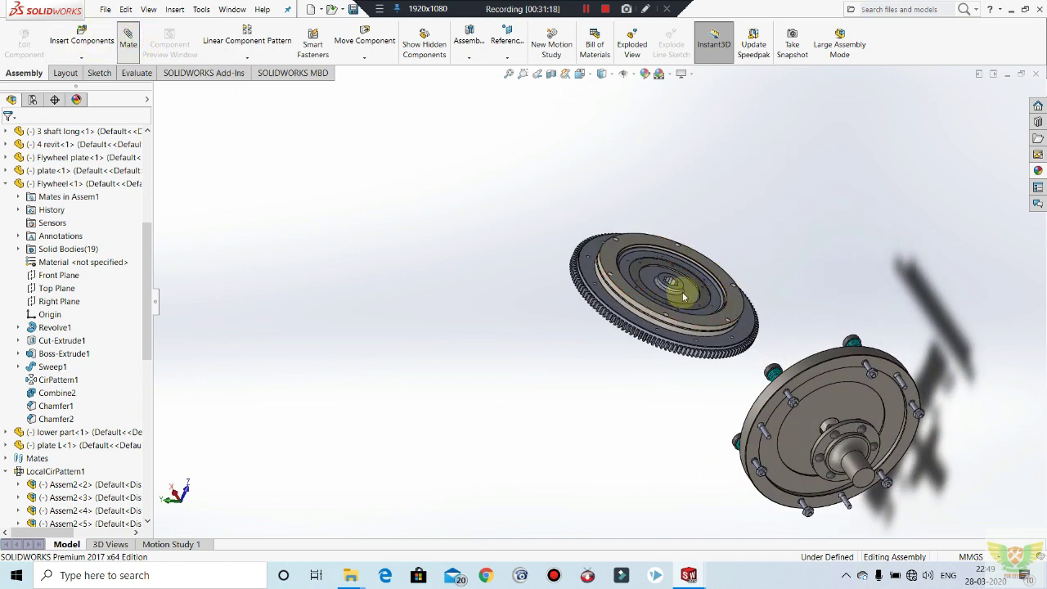
# Accept the concentric mate between the bearing and the flywheel plate.
pyautogui.press('m')
pyautogui.scroll(-5, 654, 310)
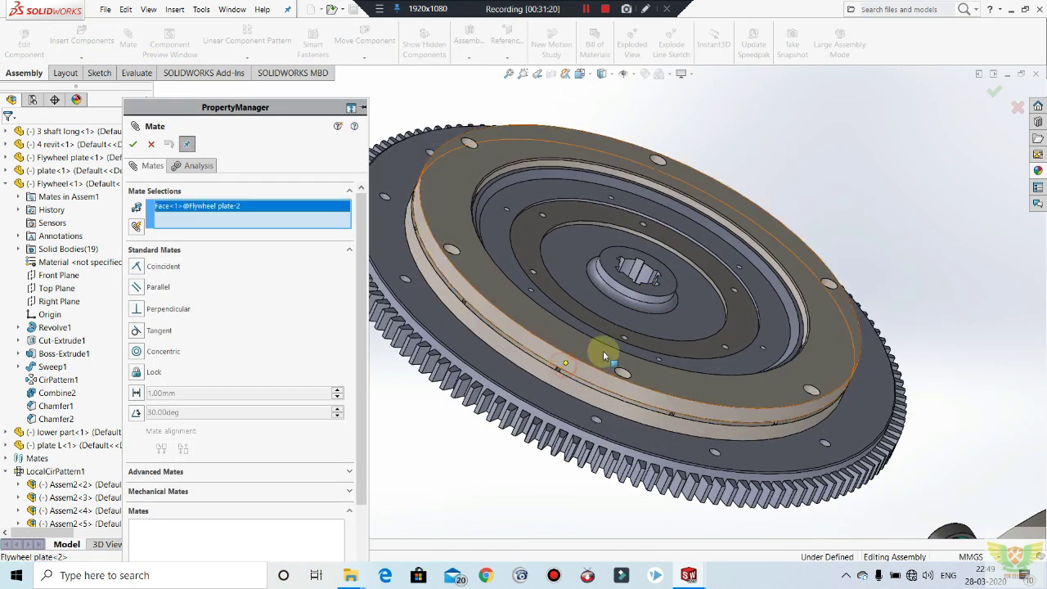
pyautogui.scroll(3, 603, 350)
pyautogui.scroll(3, 603, 350)
pyautogui.moveTo(603, 350)
pyautogui.mouseDown(button='middle')
pyautogui.moveTo(761, 374)
pyautogui.moveTo(769, 511)
pyautogui.mouseUp(button='middle')
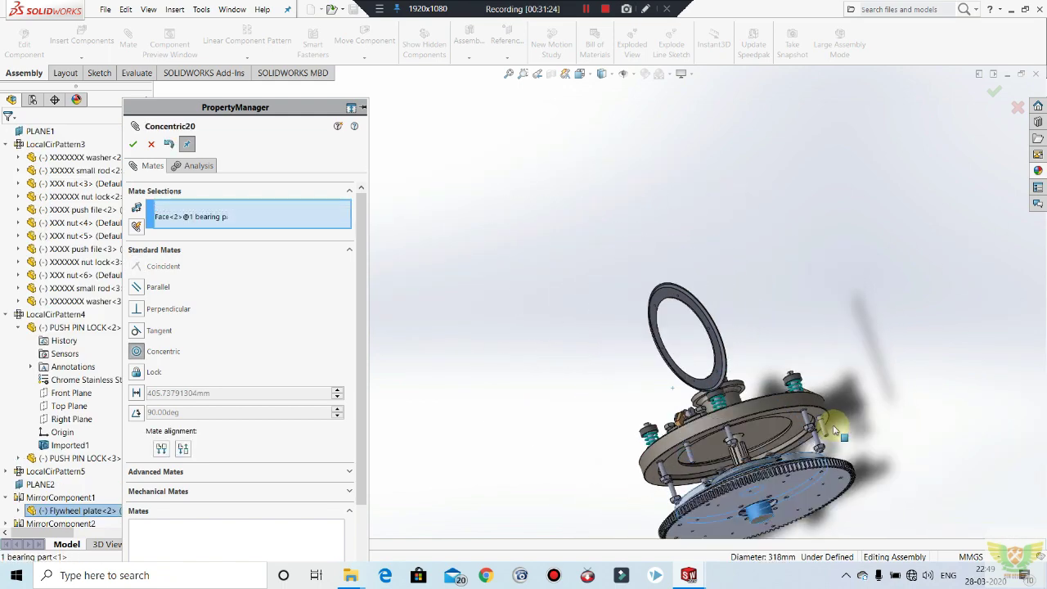
pyautogui.press('Return')
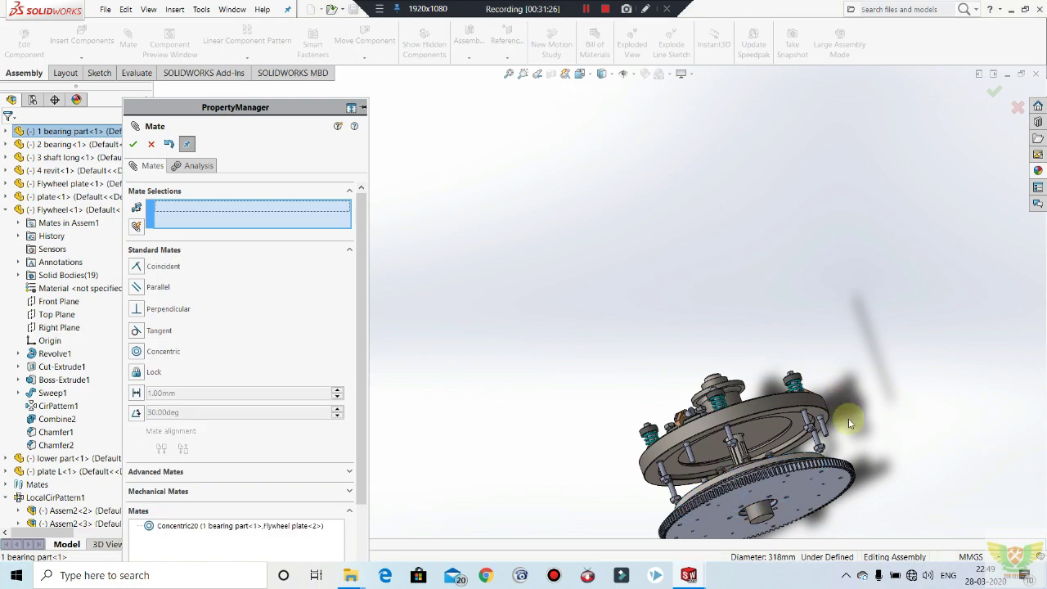
# Make the bearing face coincident with the flywheel's underside face.
pyautogui.moveTo(849, 415)
pyautogui.mouseDown(button='middle')
pyautogui.moveTo(892, 439)
pyautogui.moveTo(870, 388)
pyautogui.moveTo(770, 487)
pyautogui.moveTo(761, 454)
pyautogui.moveTo(745, 450)
pyautogui.moveTo(724, 480)
pyautogui.moveTo(718, 385)
pyautogui.moveTo(718, 482)
pyautogui.moveTo(689, 409)
pyautogui.moveTo(687, 260)
pyautogui.moveTo(679, 439)
pyautogui.moveTo(666, 449)
pyautogui.moveTo(654, 420)
pyautogui.moveTo(635, 493)
pyautogui.moveTo(636, 456)
pyautogui.mouseUp(button='middle')
pyautogui.scroll(-3, 645, 437)
pyautogui.scroll(3, 639, 435)
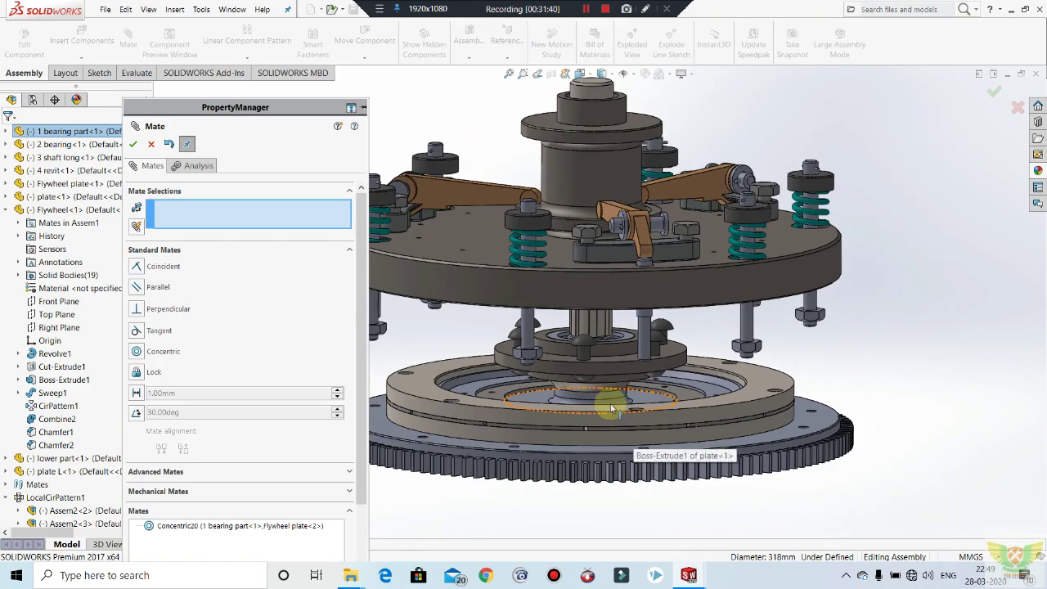
pyautogui.moveTo(603, 404)
pyautogui.mouseDown(button='middle')
pyautogui.moveTo(610, 346)
pyautogui.moveTo(625, 396)
pyautogui.moveTo(543, 402)
pyautogui.moveTo(561, 416)
pyautogui.moveTo(627, 397)
pyautogui.moveTo(630, 385)
pyautogui.mouseUp(button='middle')
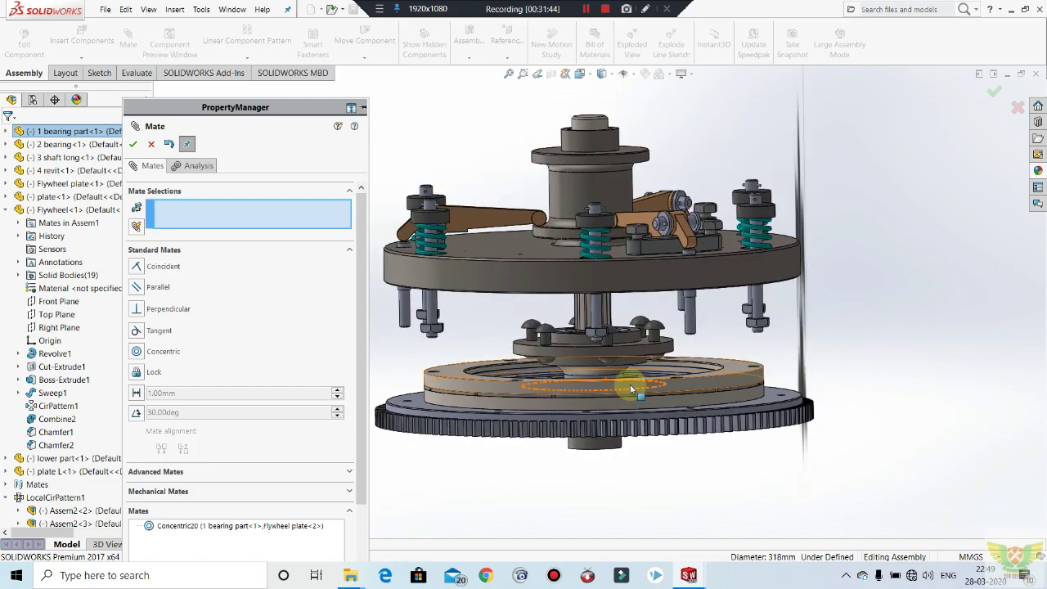
pyautogui.moveTo(629, 458)
pyautogui.mouseDown(button='middle')
pyautogui.moveTo(678, 404)
pyautogui.moveTo(696, 442)
pyautogui.moveTo(691, 424)
pyautogui.mouseUp(button='middle')
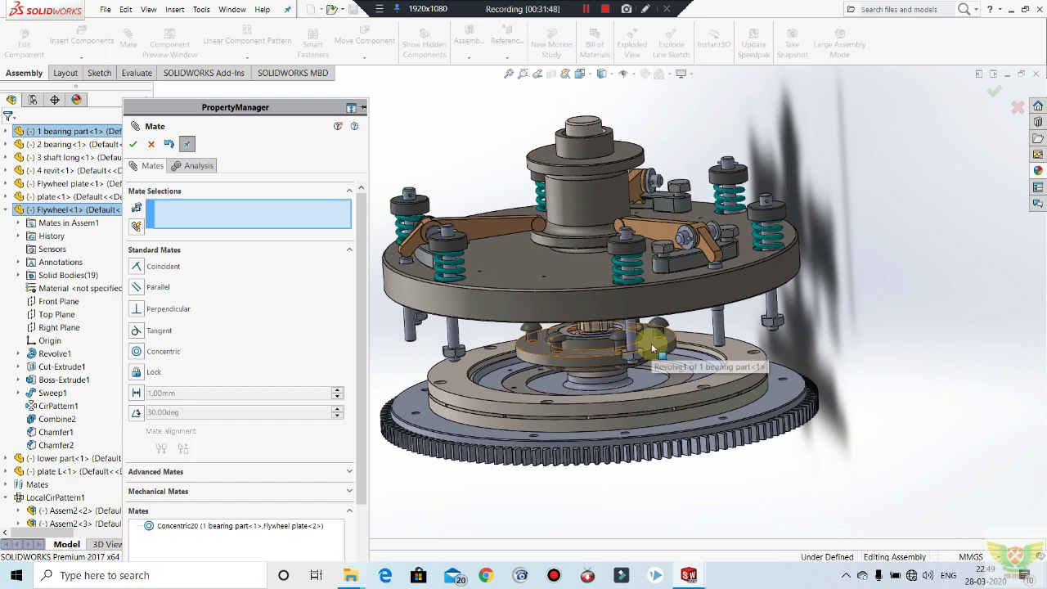
pyautogui.moveTo(711, 458); pyautogui.dragTo(711, 424, button='middle')
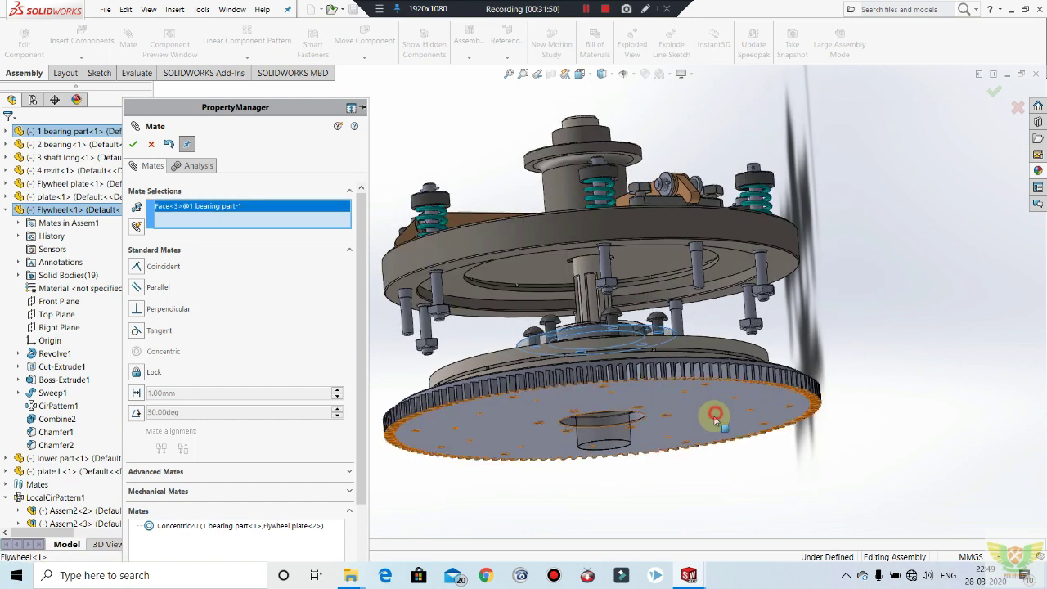
pyautogui.click(715, 419)
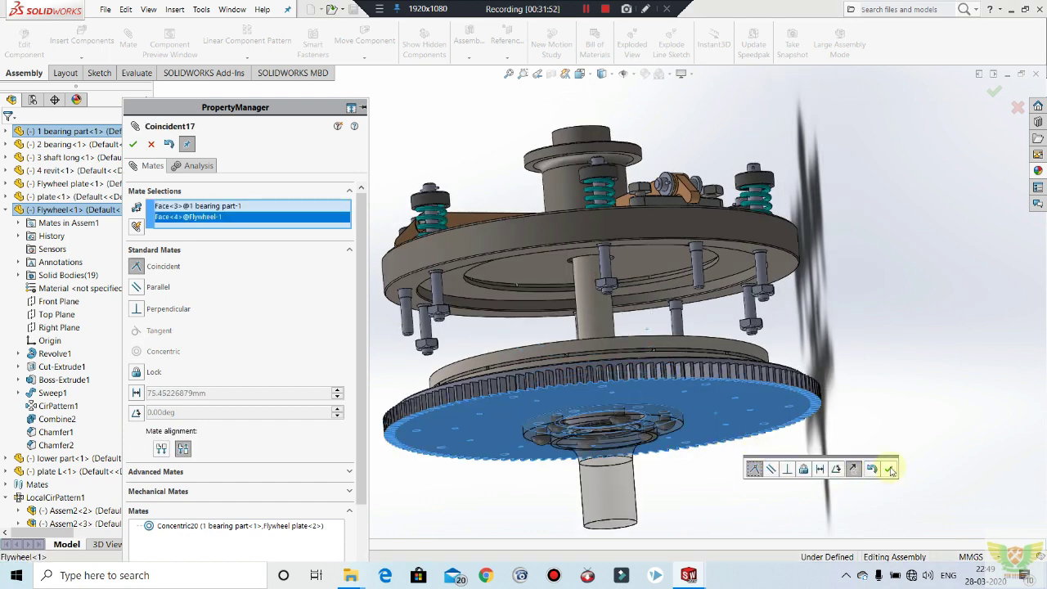
pyautogui.moveTo(773, 411)
pyautogui.mouseDown(button='middle')
pyautogui.moveTo(778, 474)
pyautogui.moveTo(783, 431)
pyautogui.mouseUp(button='middle')
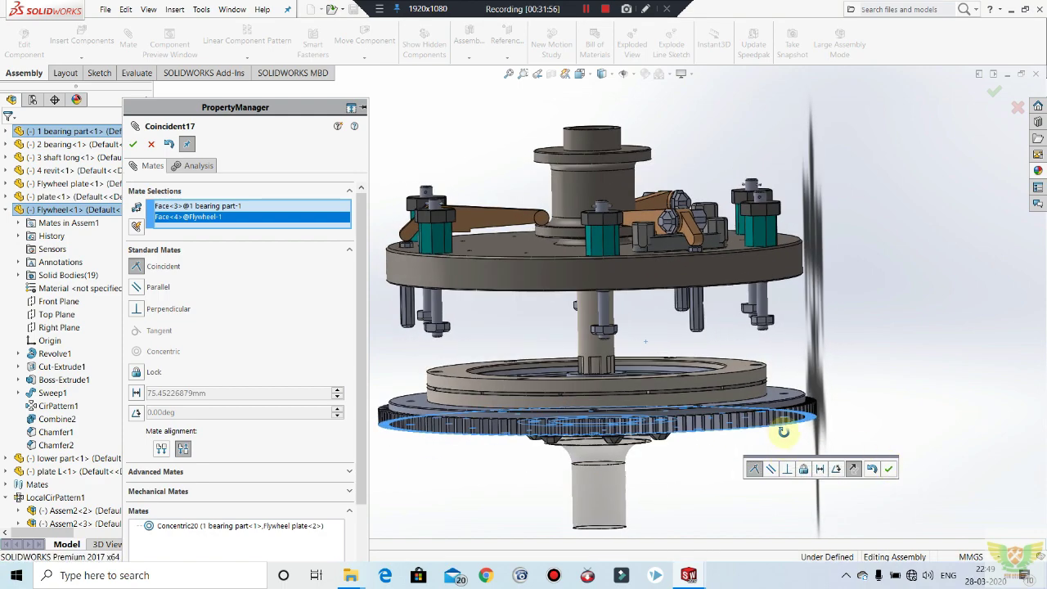
pyautogui.click(892, 470)
pyautogui.moveTo(715, 419)
pyautogui.mouseDown(button='middle')
pyautogui.moveTo(696, 362)
pyautogui.moveTo(650, 406)
pyautogui.moveTo(639, 474)
pyautogui.moveTo(643, 458)
pyautogui.mouseUp(button='middle')
pyautogui.scroll(-2, 651, 406)
pyautogui.scroll(-2, 626, 385)
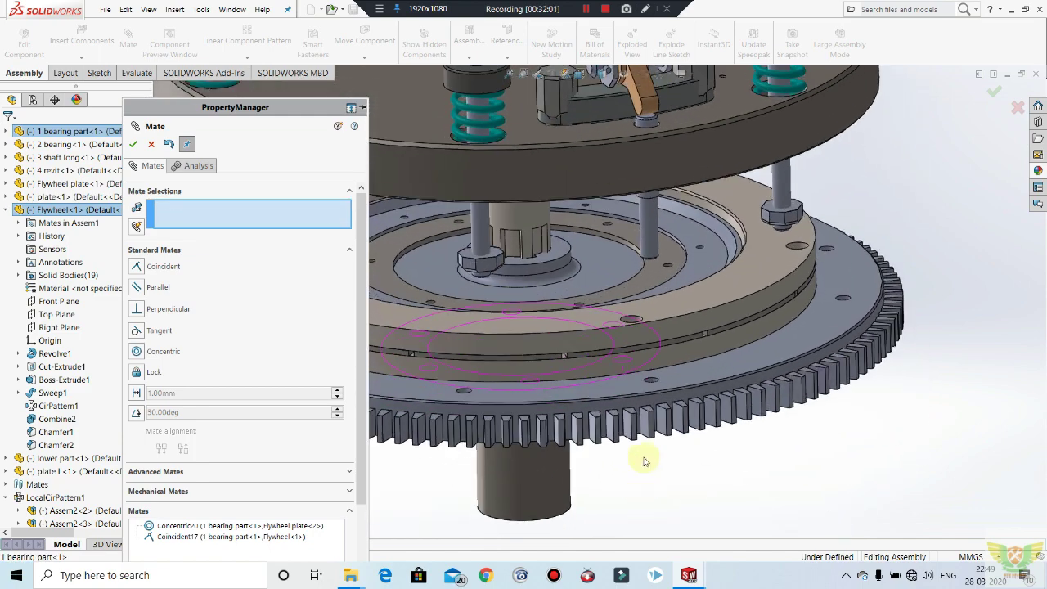
pyautogui.scroll(1, 643, 455)
pyautogui.scroll(2, 628, 399)
pyautogui.moveTo(629, 398)
pyautogui.mouseDown(button='middle')
pyautogui.moveTo(620, 297)
pyautogui.moveTo(673, 203)
pyautogui.moveTo(668, 411)
pyautogui.moveTo(698, 347)
pyautogui.moveTo(692, 320)
pyautogui.moveTo(696, 375)
pyautogui.moveTo(713, 372)
pyautogui.moveTo(695, 299)
pyautogui.moveTo(692, 347)
pyautogui.mouseUp(button='middle')
# Select the flywheel face as the first surface of a mate with the patterned bolt.
pyautogui.click(692, 347)
pyautogui.moveTo(692, 301)
pyautogui.mouseDown(button='middle')
pyautogui.moveTo(693, 356)
pyautogui.moveTo(696, 280)
pyautogui.mouseUp(button='middle')
pyautogui.scroll(-3, 670, 323)
pyautogui.scroll(-3, 642, 318)
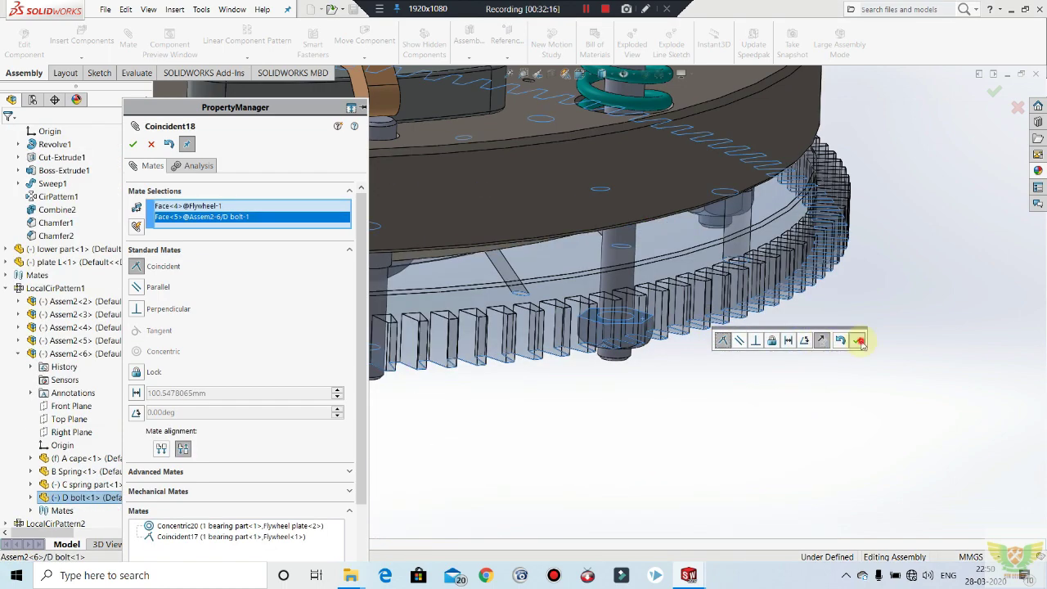
pyautogui.moveTo(790, 351)
pyautogui.mouseDown(button='middle')
pyautogui.moveTo(783, 286)
pyautogui.moveTo(790, 351)
pyautogui.mouseUp(button='middle')
pyautogui.scroll(2, 791, 350)
pyautogui.scroll(2, 781, 318)
pyautogui.scroll(2, 747, 322)
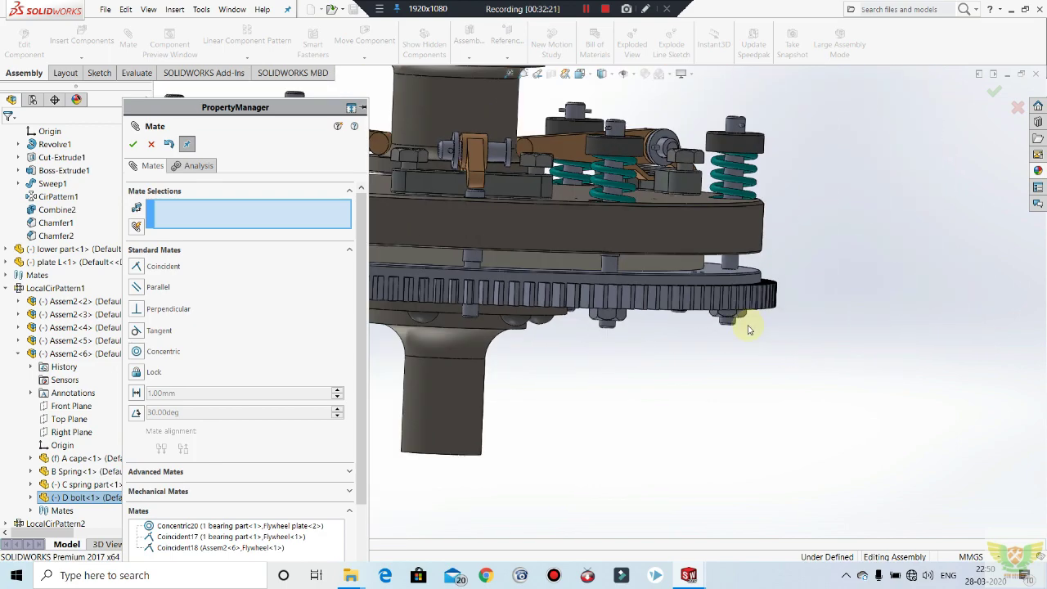
pyautogui.scroll(1, 718, 295)
pyautogui.moveTo(717, 296)
pyautogui.mouseDown(button='middle')
pyautogui.moveTo(739, 238)
pyautogui.moveTo(755, 292)
pyautogui.moveTo(801, 351)
pyautogui.moveTo(805, 314)
pyautogui.moveTo(526, 262)
pyautogui.moveTo(537, 213)
pyautogui.mouseUp(button='middle')
pyautogui.scroll(-2, 537, 213)
pyautogui.scroll(-3, 528, 219)
pyautogui.scroll(-3, 542, 240)
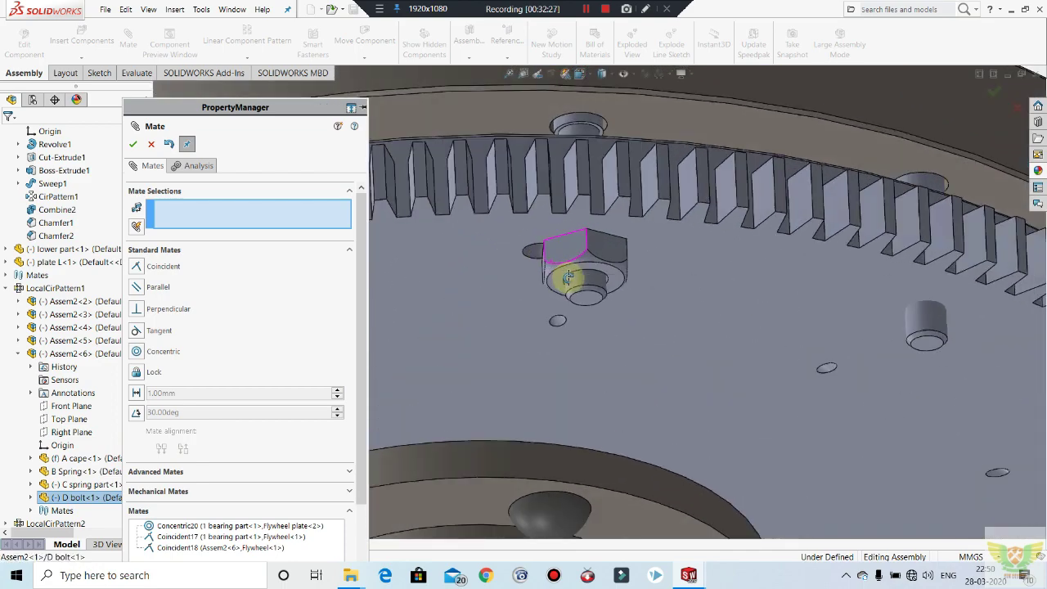
pyautogui.scroll(-2, 570, 263)
pyautogui.scroll(2, 570, 262)
pyautogui.scroll(2, 565, 259)
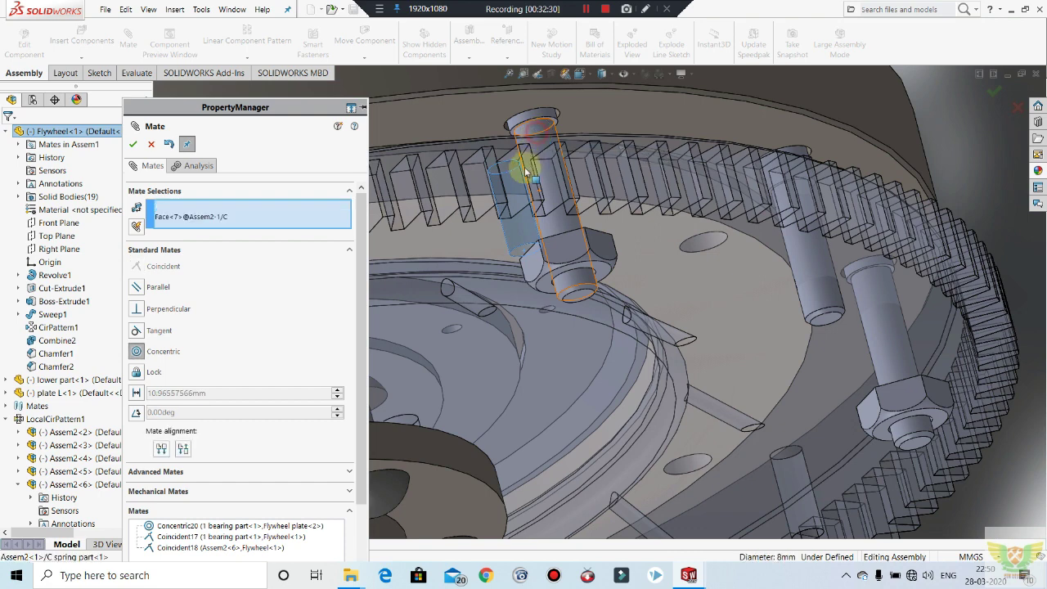
# Mate the bolt concentric with its hole, accepting the over-defined assembly, and finish mating.
pyautogui.click(524, 168)
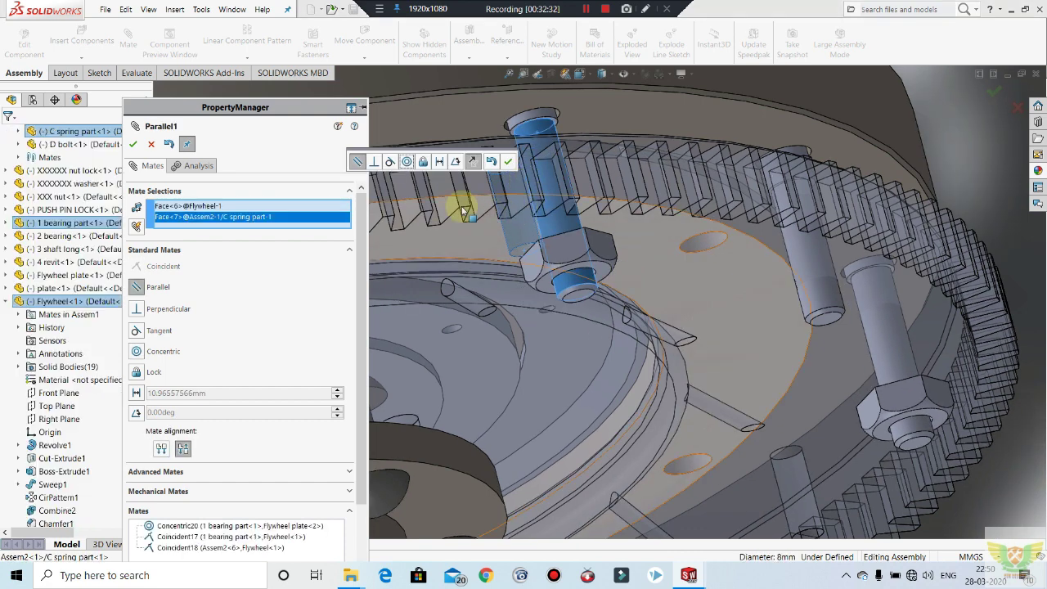
pyautogui.click(506, 160)
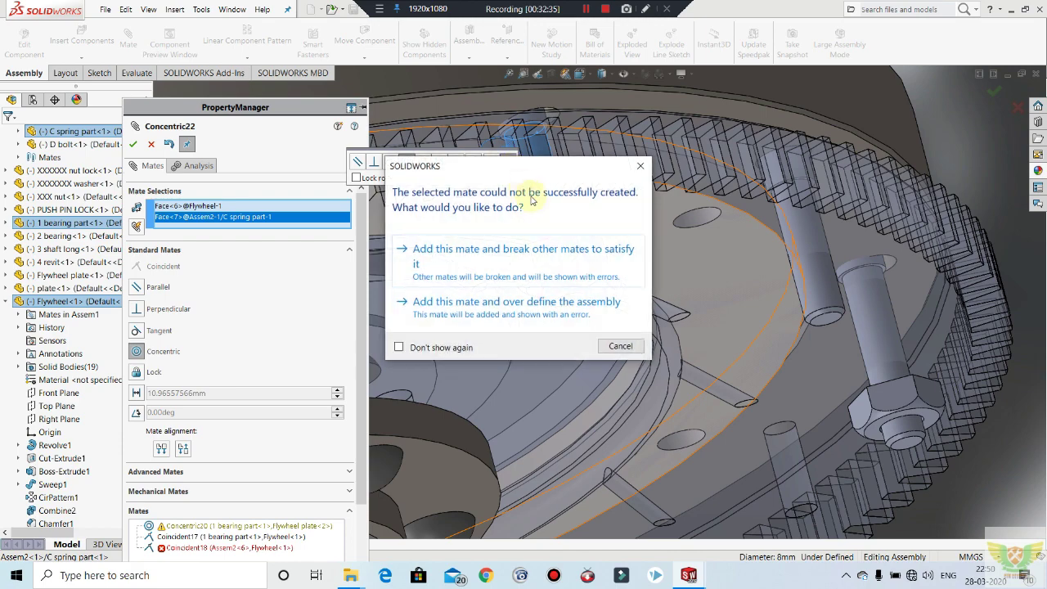
pyautogui.click(636, 318)
pyautogui.scroll(-3, 740, 296)
pyautogui.press('Escape')
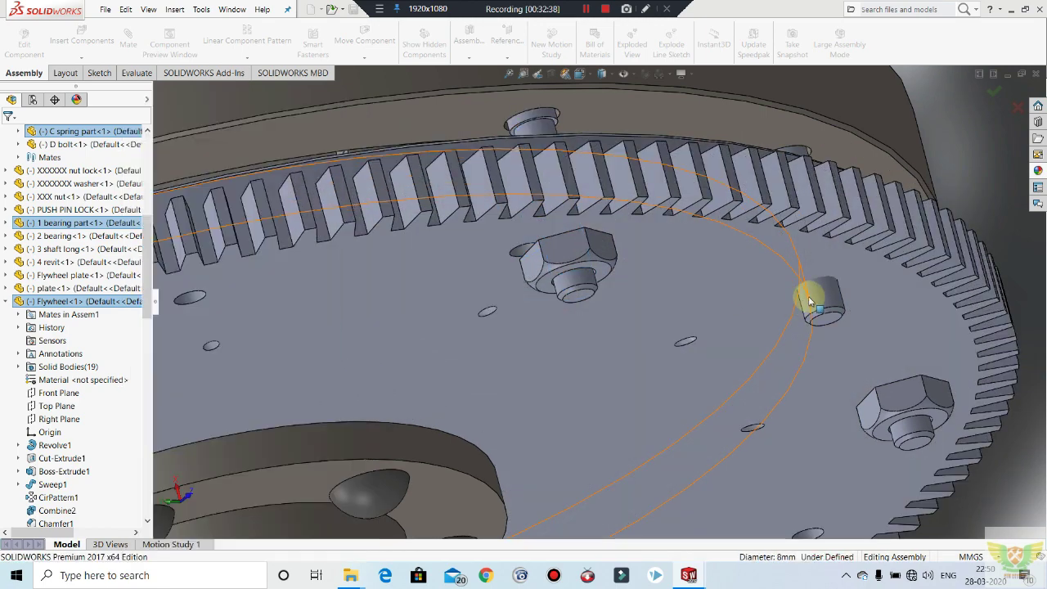
# Fit the assembly in view and hide the flywheel component.
pyautogui.press('f')
pyautogui.moveTo(783, 328)
pyautogui.mouseDown(button='middle')
pyautogui.moveTo(778, 409)
pyautogui.moveTo(781, 367)
pyautogui.moveTo(720, 335)
pyautogui.moveTo(725, 276)
pyautogui.moveTo(739, 287)
pyautogui.moveTo(757, 266)
pyautogui.mouseUp(button='middle')
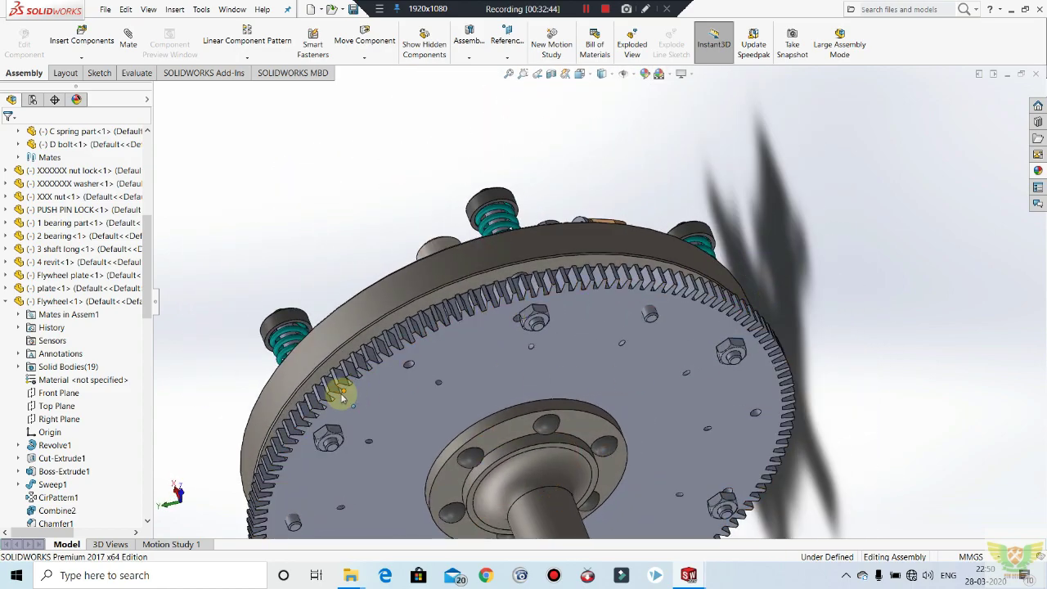
pyautogui.scroll(-2, 342, 396)
pyautogui.moveTo(648, 383)
pyautogui.mouseDown(button='middle')
pyautogui.moveTo(708, 433)
pyautogui.moveTo(726, 403)
pyautogui.moveTo(612, 401)
pyautogui.moveTo(579, 264)
pyautogui.mouseUp(button='middle')
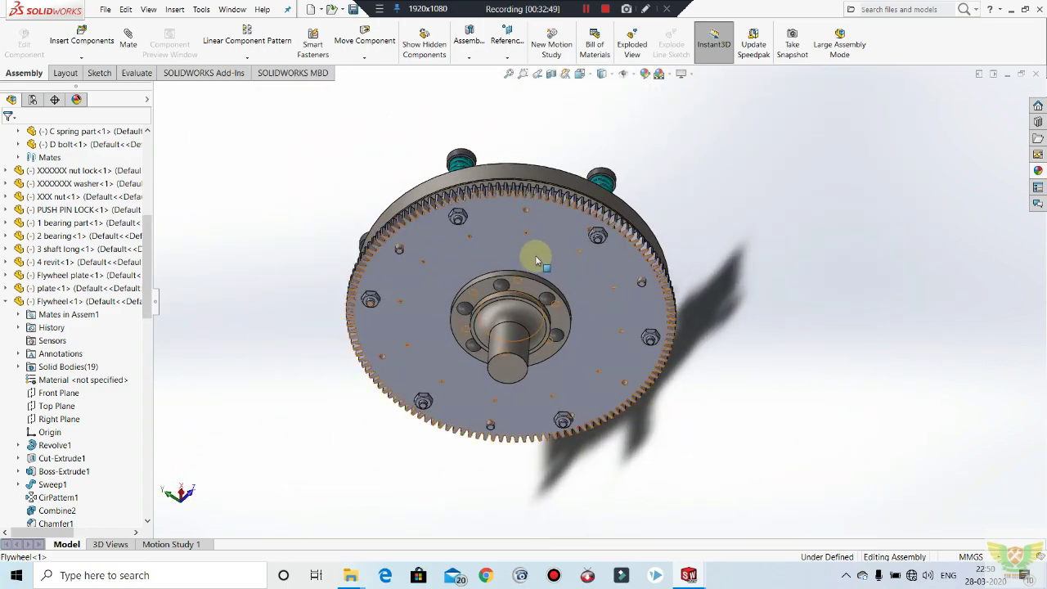
pyautogui.scroll(-2, 540, 246)
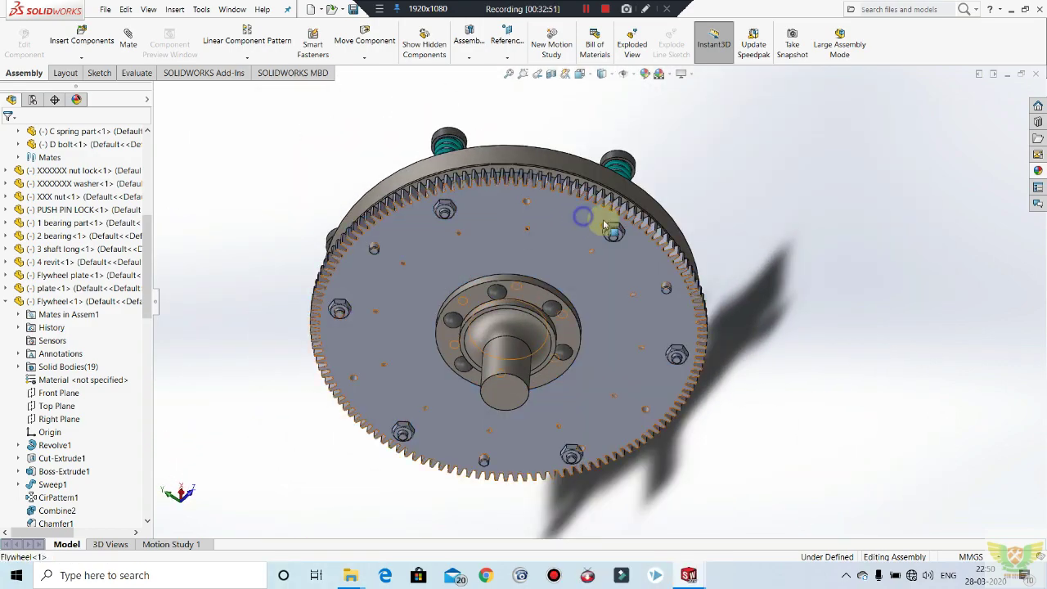
pyautogui.rightClick(604, 223)
pyautogui.click(674, 185)
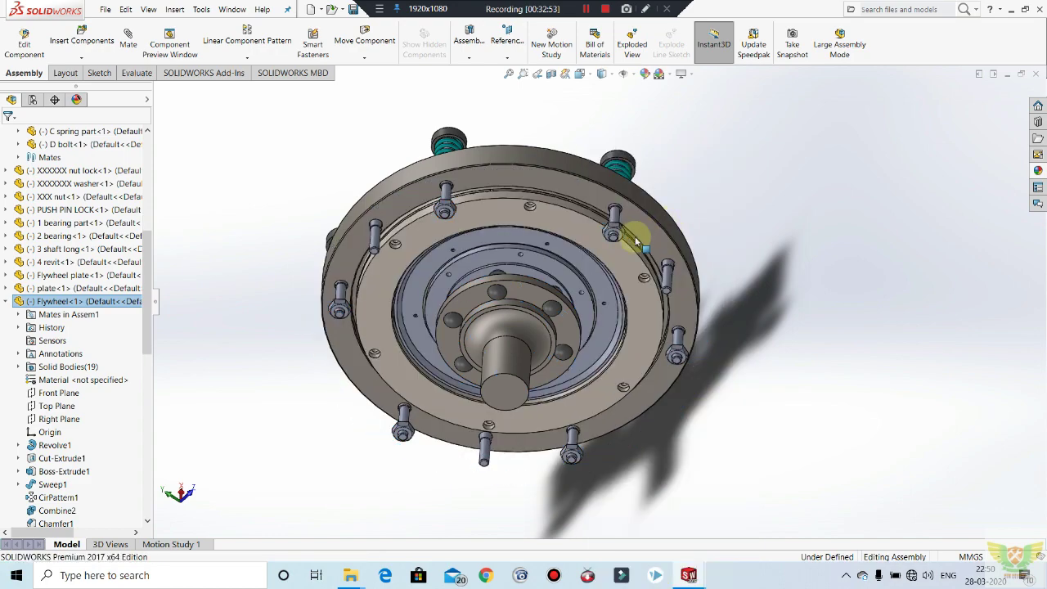
# Inspect the exposed bolts, springs and plate, then bring up the flywheel's context menu.
pyautogui.moveTo(603, 274)
pyautogui.mouseDown(button='middle')
pyautogui.moveTo(586, 366)
pyautogui.moveTo(626, 299)
pyautogui.moveTo(635, 234)
pyautogui.moveTo(627, 327)
pyautogui.moveTo(619, 175)
pyautogui.moveTo(621, 376)
pyautogui.mouseUp(button='middle')
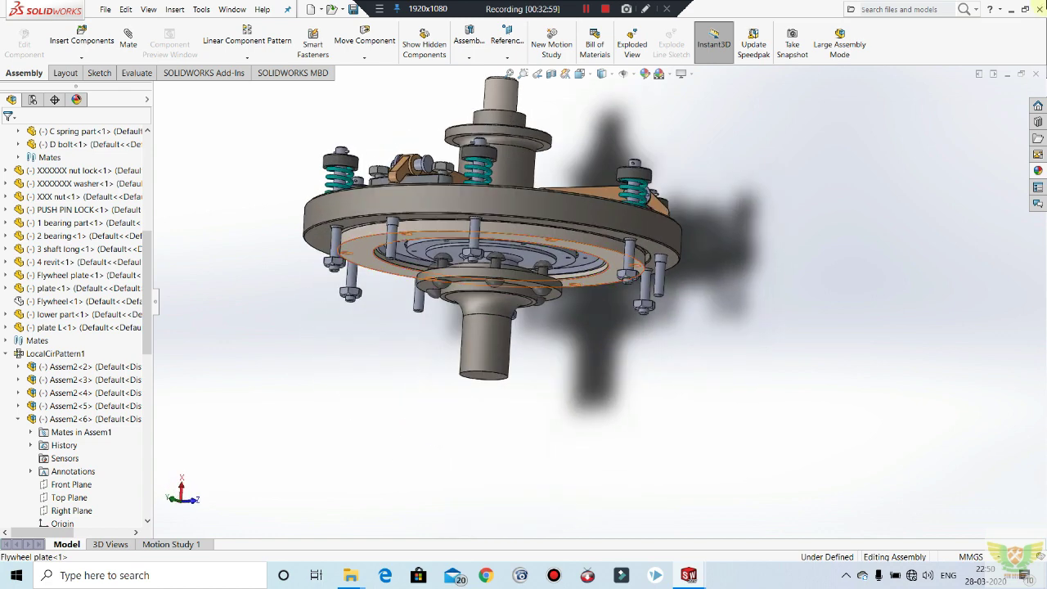
pyautogui.scroll(-2, 419, 304)
pyautogui.scroll(-2, 417, 302)
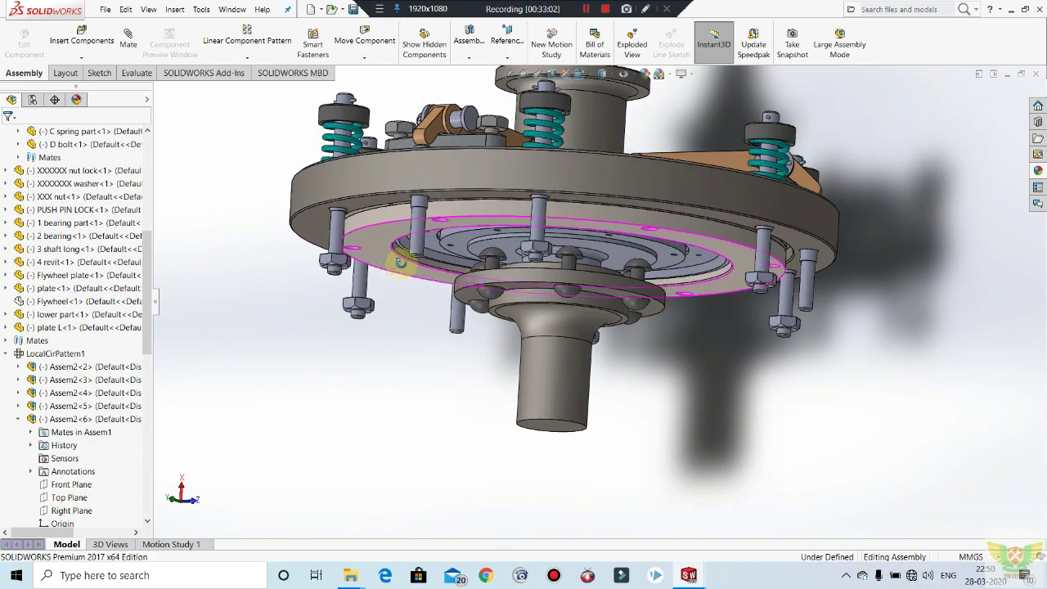
pyautogui.scroll(-2, 415, 298)
pyautogui.scroll(-2, 413, 293)
pyautogui.scroll(2, 414, 295)
pyautogui.scroll(2, 424, 305)
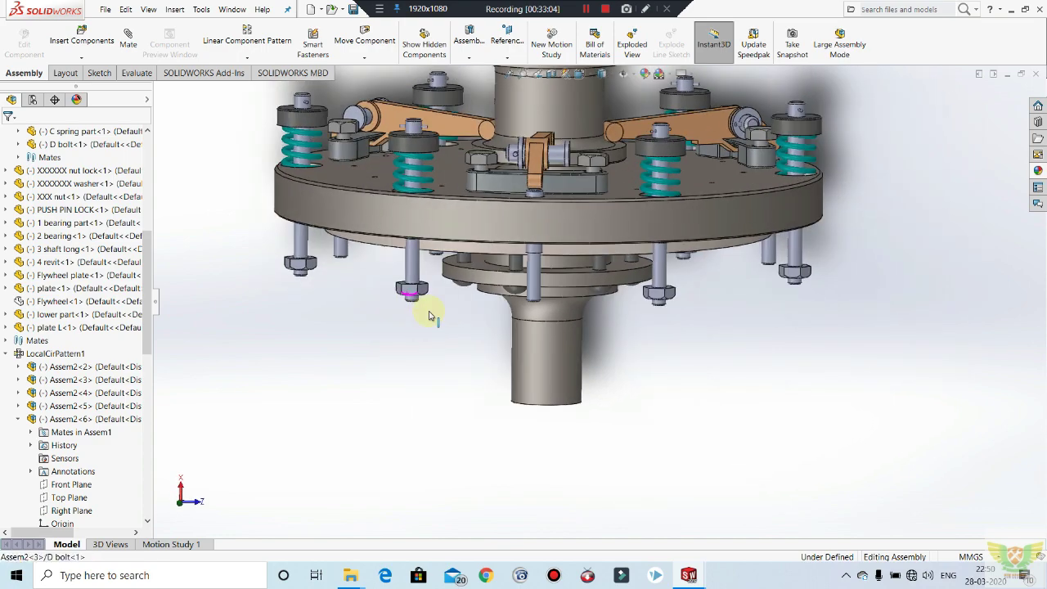
pyautogui.scroll(2, 450, 299)
pyautogui.scroll(2, 483, 282)
pyautogui.moveTo(694, 189)
pyautogui.mouseDown(button='middle')
pyautogui.moveTo(671, 171)
pyautogui.moveTo(556, 332)
pyautogui.moveTo(565, 309)
pyautogui.mouseUp(button='middle')
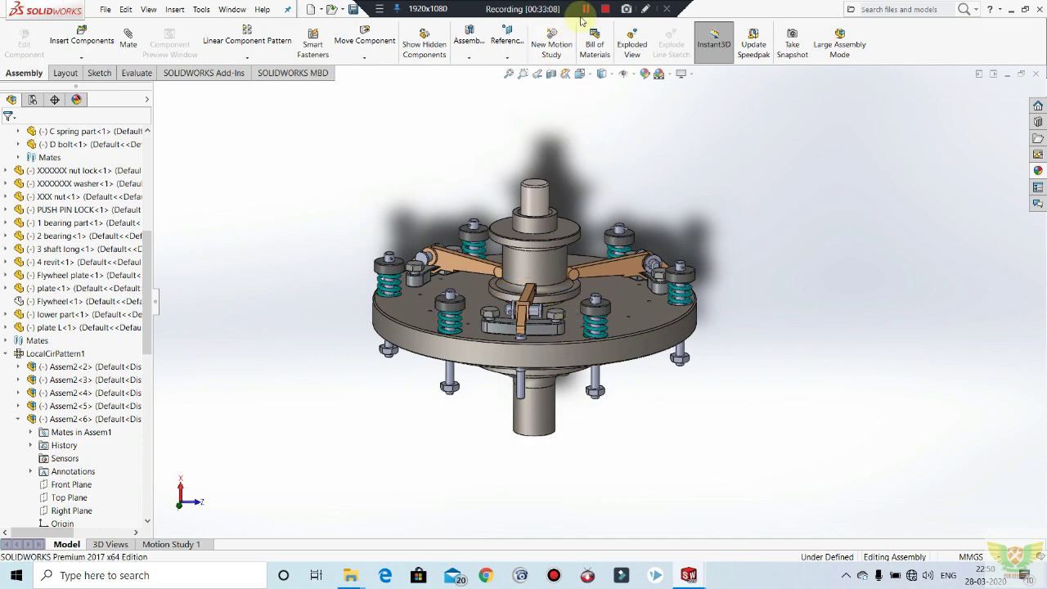
pyautogui.scroll(2, 662, 255)
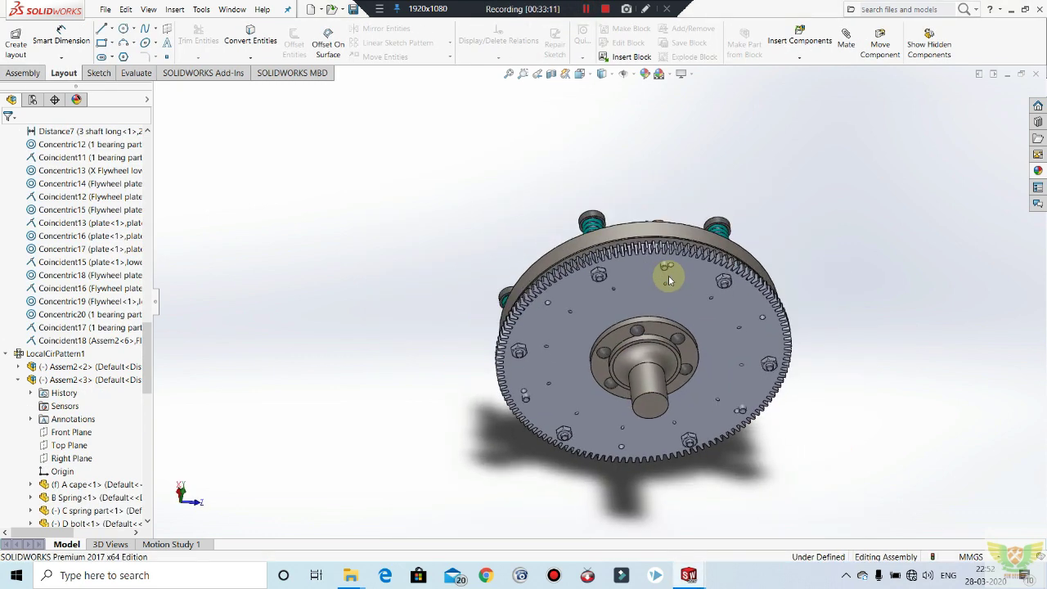
pyautogui.scroll(2, 664, 266)
pyautogui.scroll(3, 647, 282)
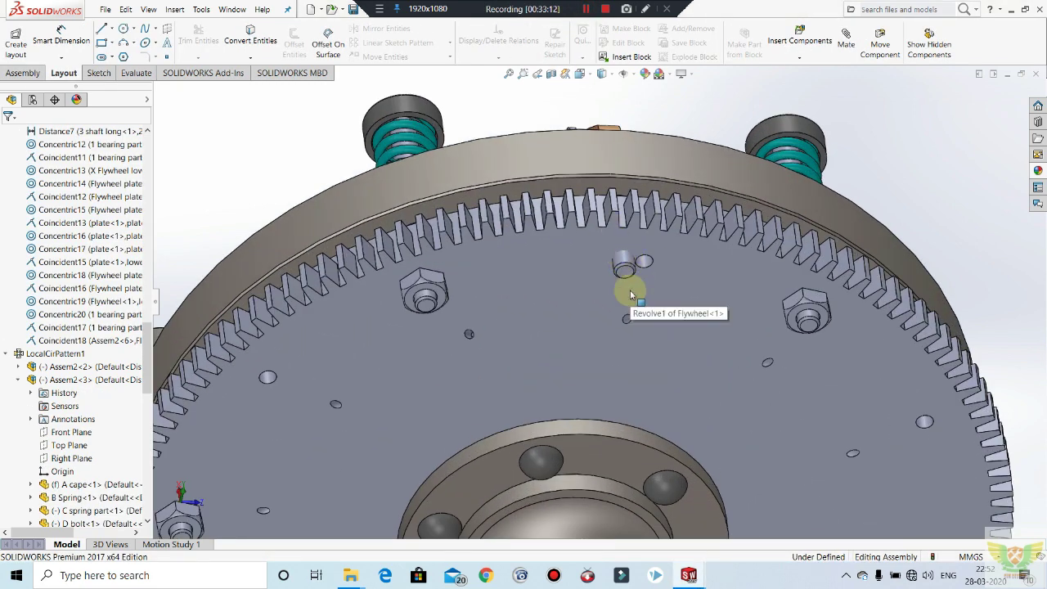
pyautogui.scroll(-3, 630, 295)
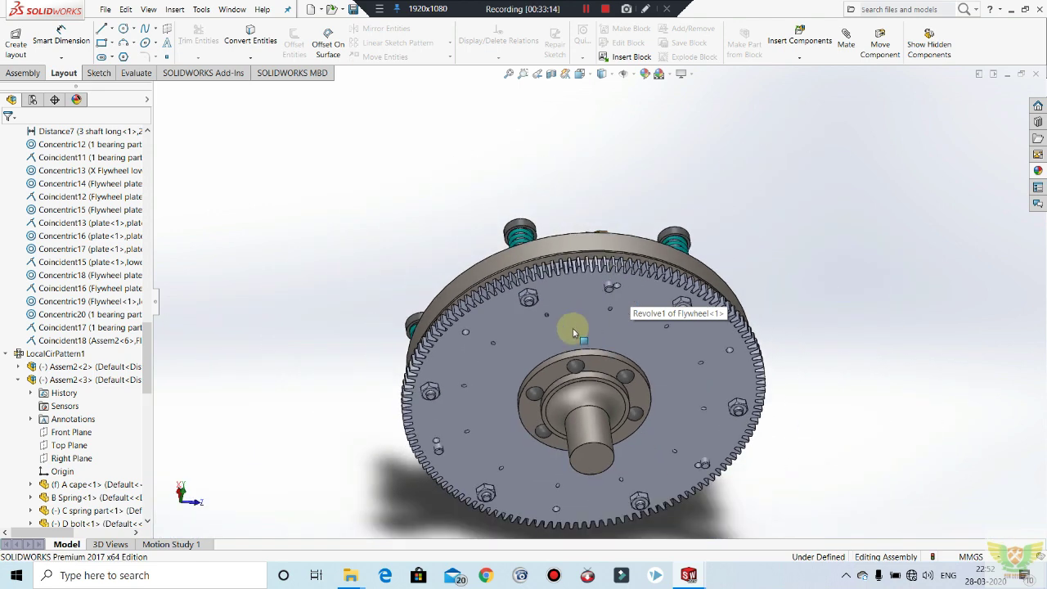
pyautogui.scroll(1, 566, 333)
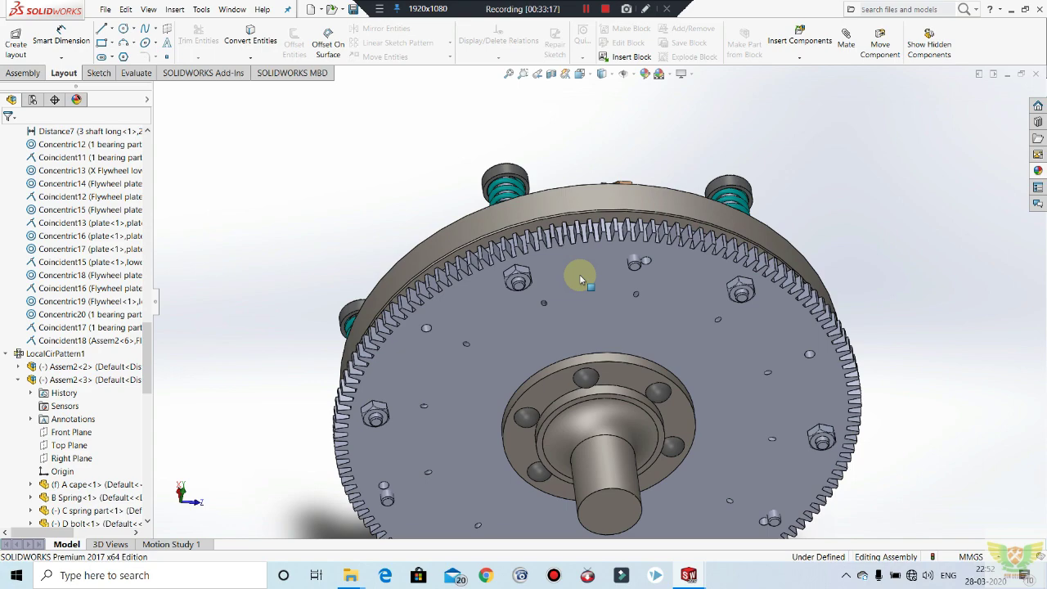
pyautogui.moveTo(582, 278)
pyautogui.mouseDown(button='middle')
pyautogui.moveTo(613, 273)
pyautogui.moveTo(619, 346)
pyautogui.moveTo(646, 139)
pyautogui.mouseUp(button='middle')
pyautogui.moveTo(612, 300); pyautogui.dragTo(618, 276, button='middle')
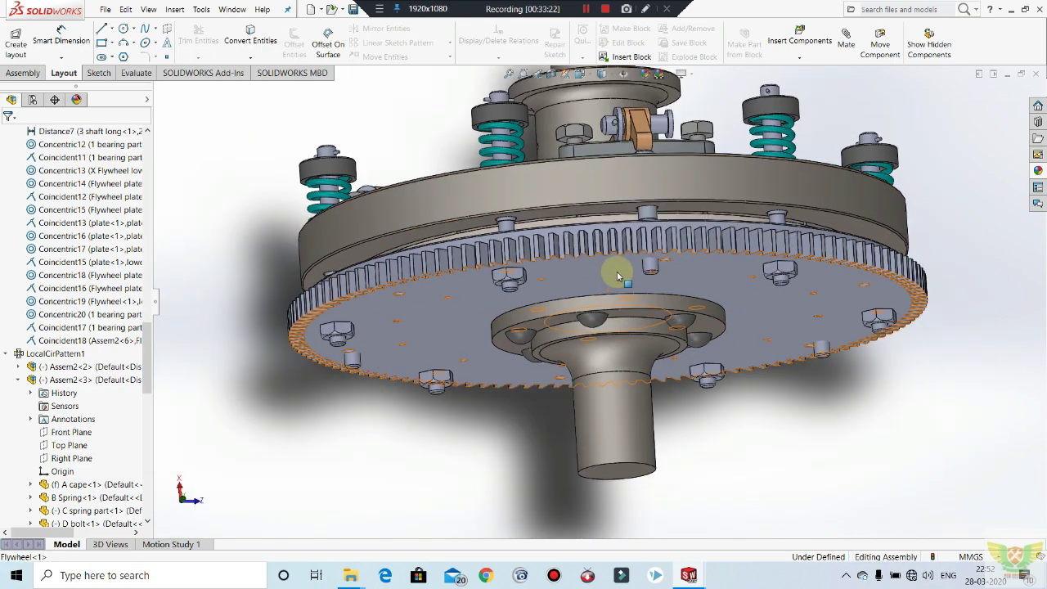
pyautogui.rightClick(618, 276)
# Edit the flywheel part and delete the first unwanted hole face on the gear.
pyautogui.click(668, 151)
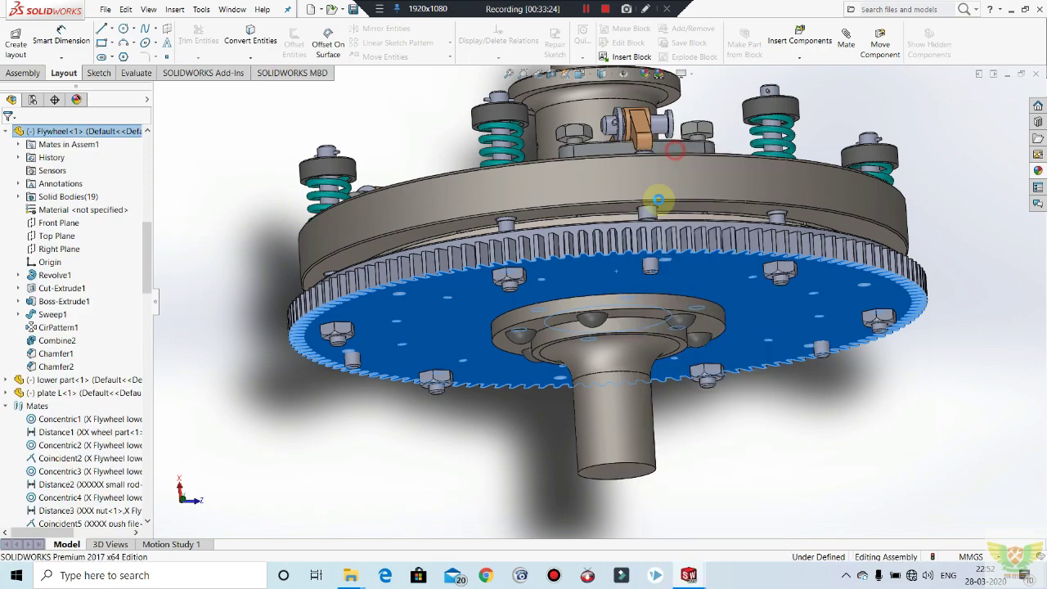
pyautogui.moveTo(603, 269)
pyautogui.mouseDown(button='middle')
pyautogui.moveTo(596, 122)
pyautogui.moveTo(629, 167)
pyautogui.moveTo(564, 273)
pyautogui.moveTo(374, 96)
pyautogui.mouseUp(button='middle')
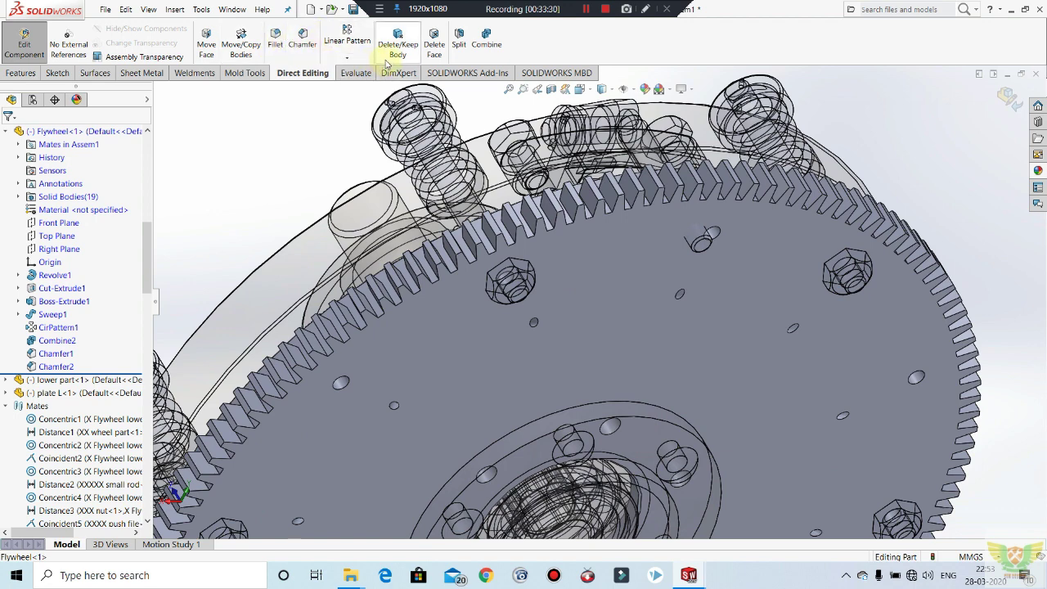
pyautogui.click(435, 36)
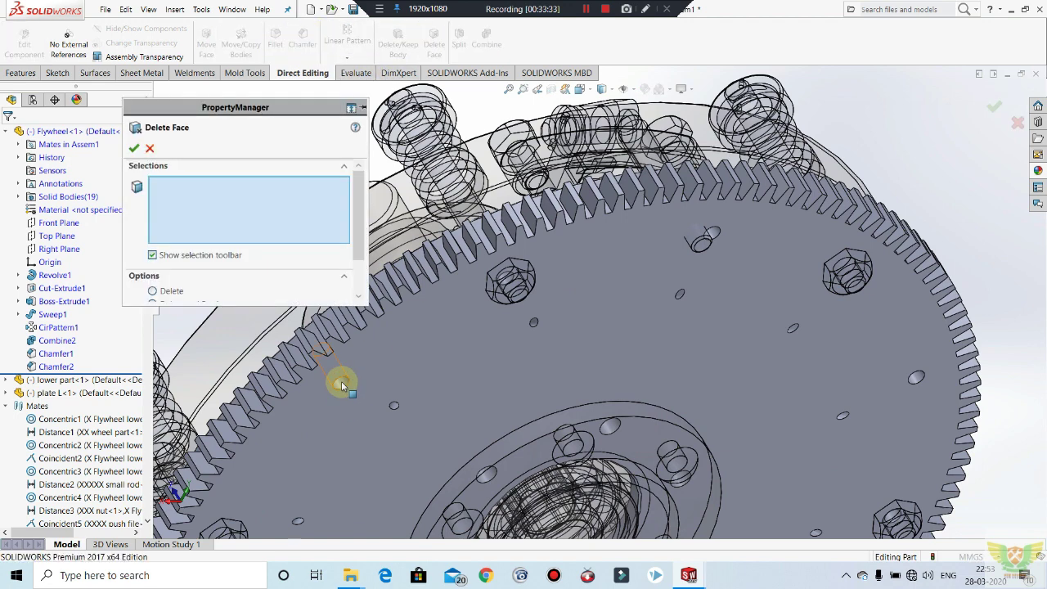
pyautogui.click(341, 381)
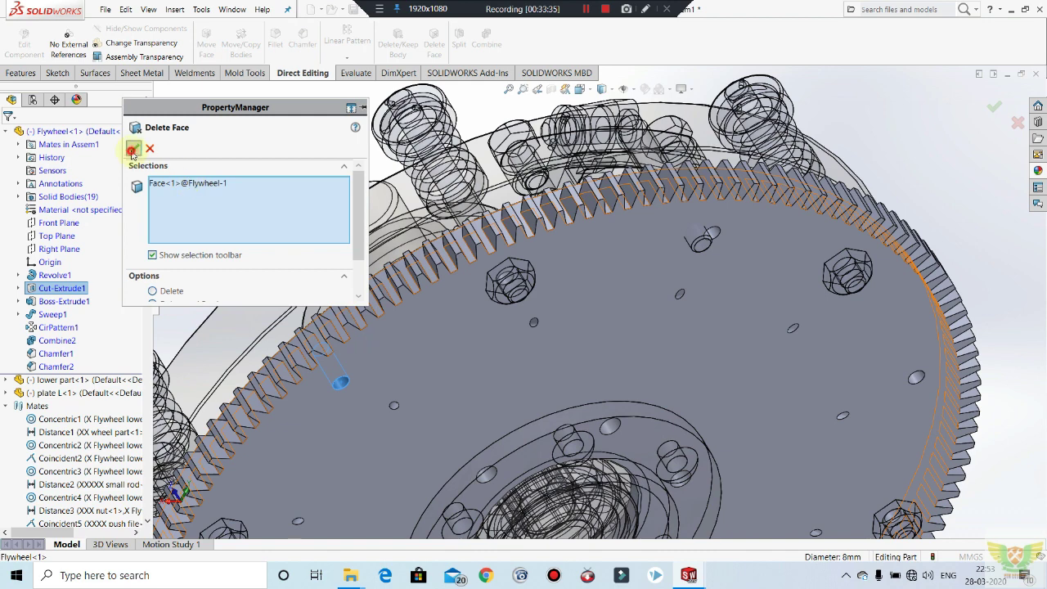
pyautogui.press('Return')
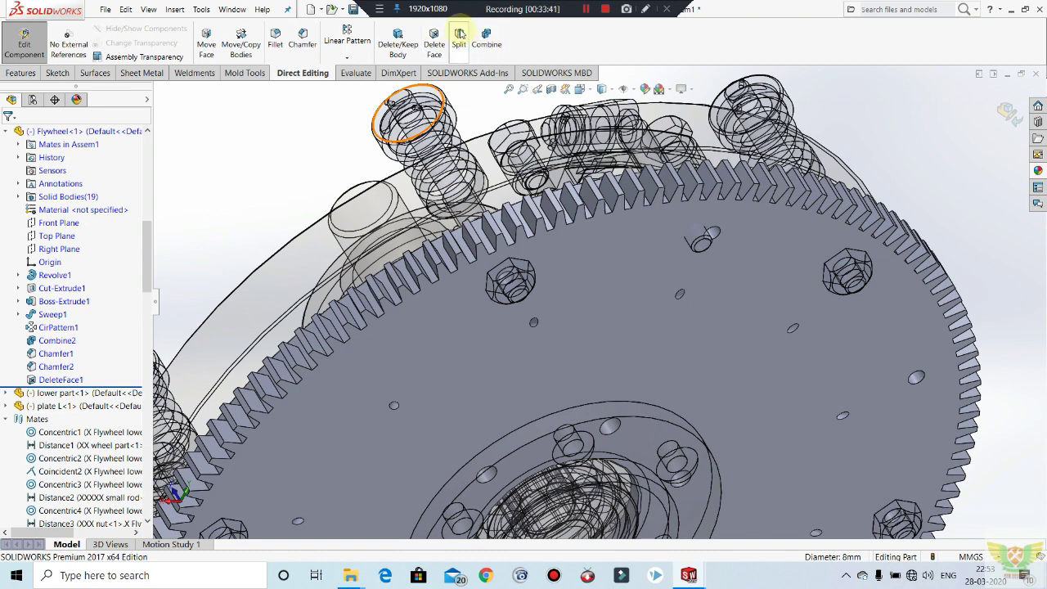
# Delete the face beside the nut together with a small hole face.
pyautogui.click(431, 37)
pyautogui.scroll(-2, 514, 291)
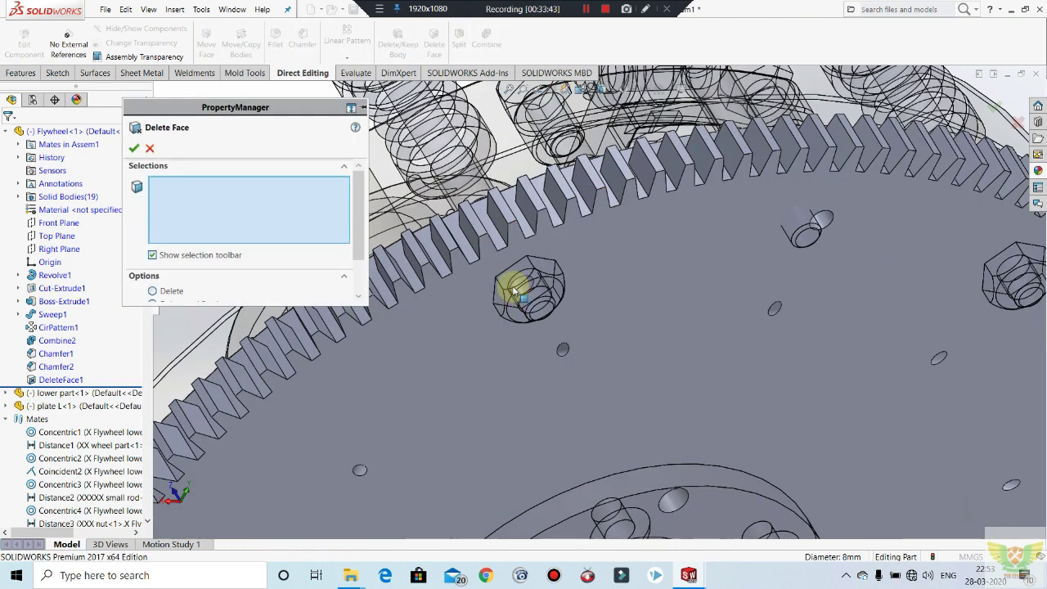
pyautogui.click(526, 288)
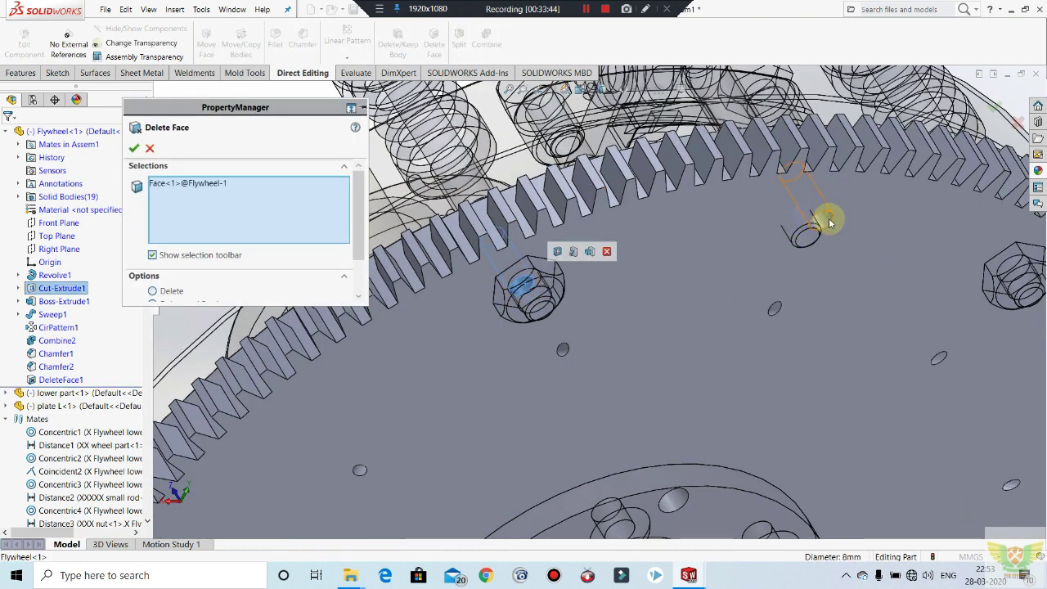
pyautogui.click(818, 221)
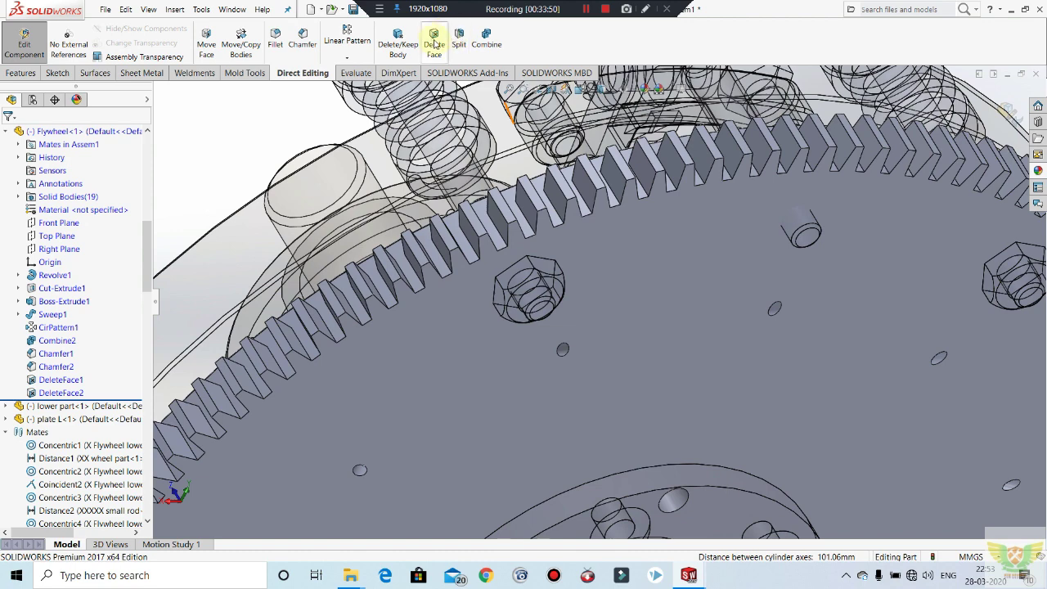
# Delete one more unwanted hole face from the flywheel.
pyautogui.click(435, 43)
pyautogui.press('z')
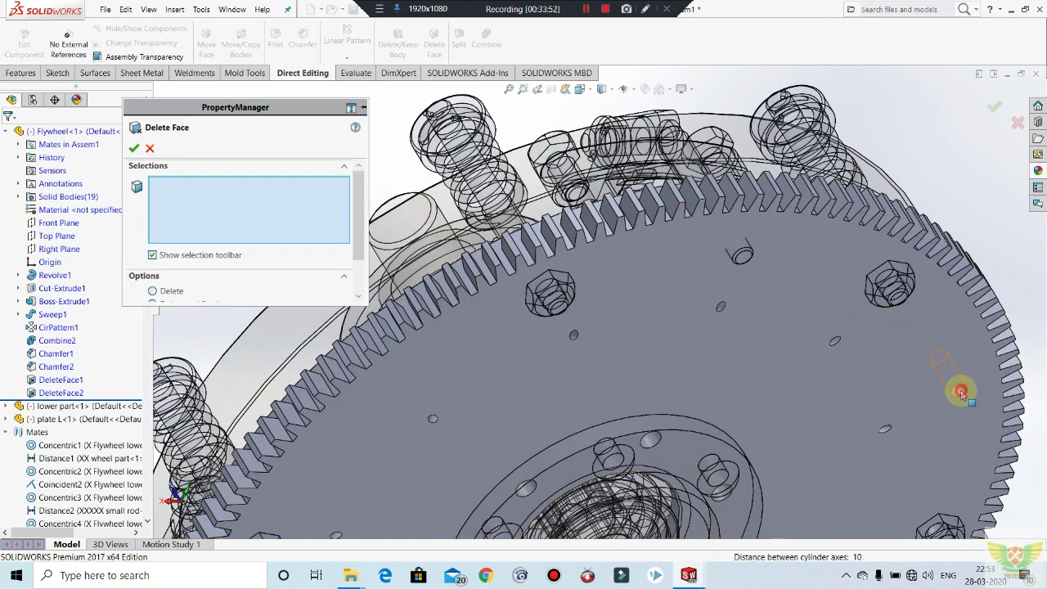
pyautogui.click(961, 391)
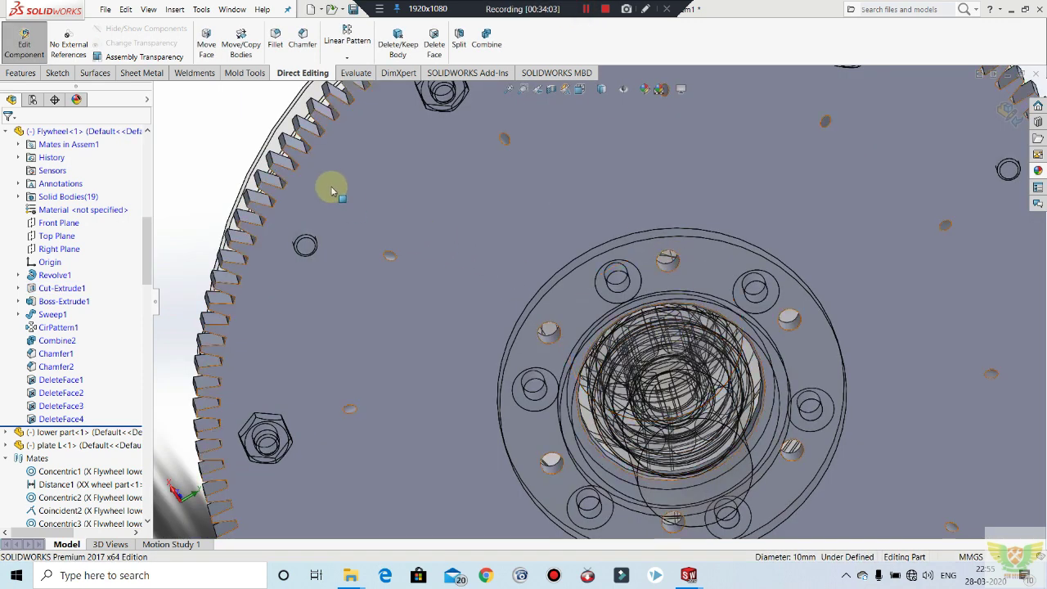
pyautogui.scroll(2, 392, 217)
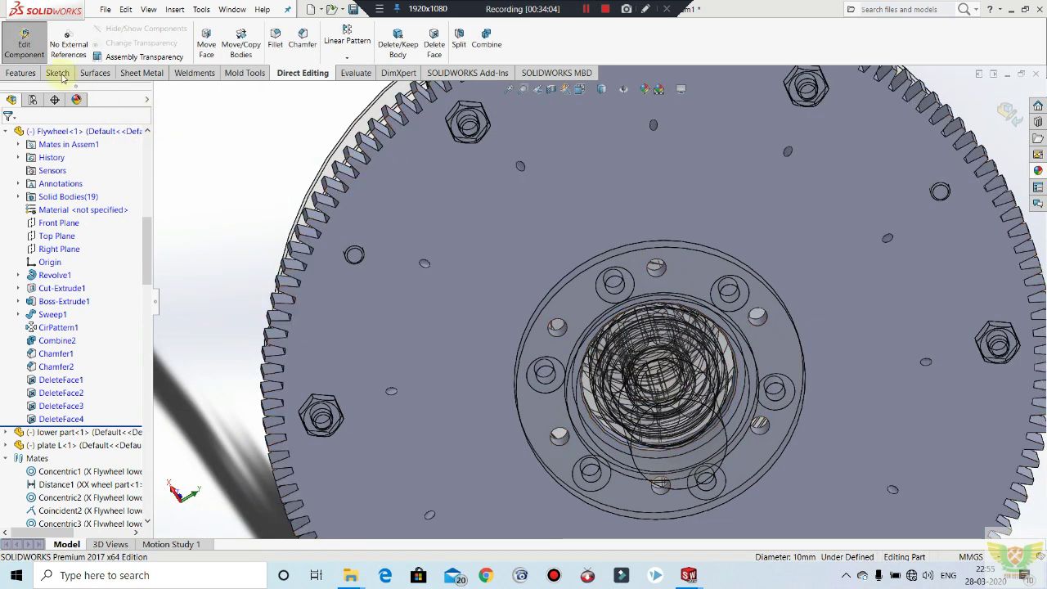
pyautogui.click(41, 54)
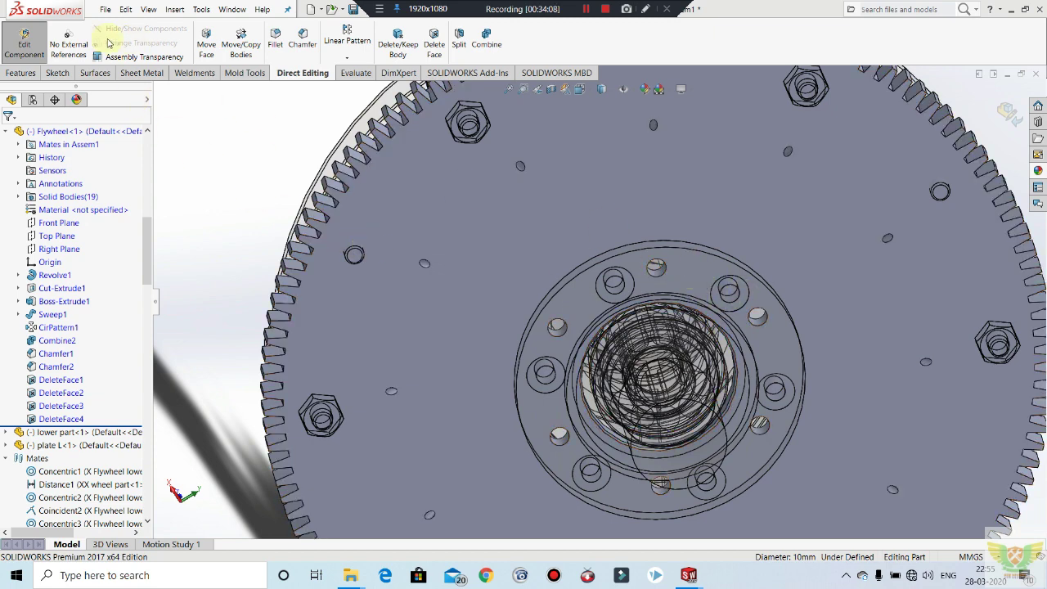
# Exit flywheel editing and hide one pin in the hub.
pyautogui.click(31, 44)
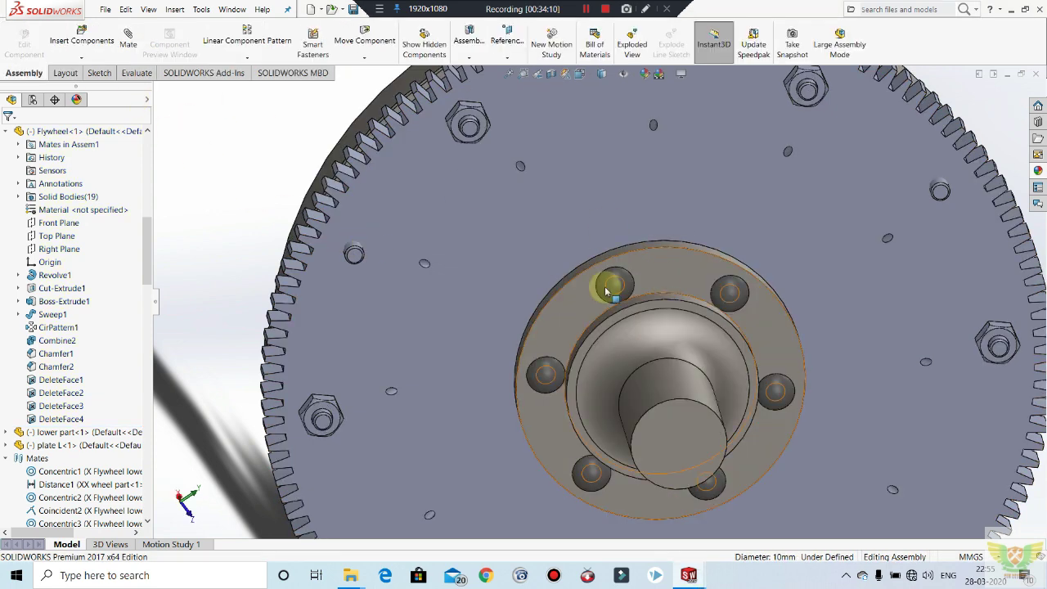
pyautogui.click(619, 286)
pyautogui.rightClick(643, 272)
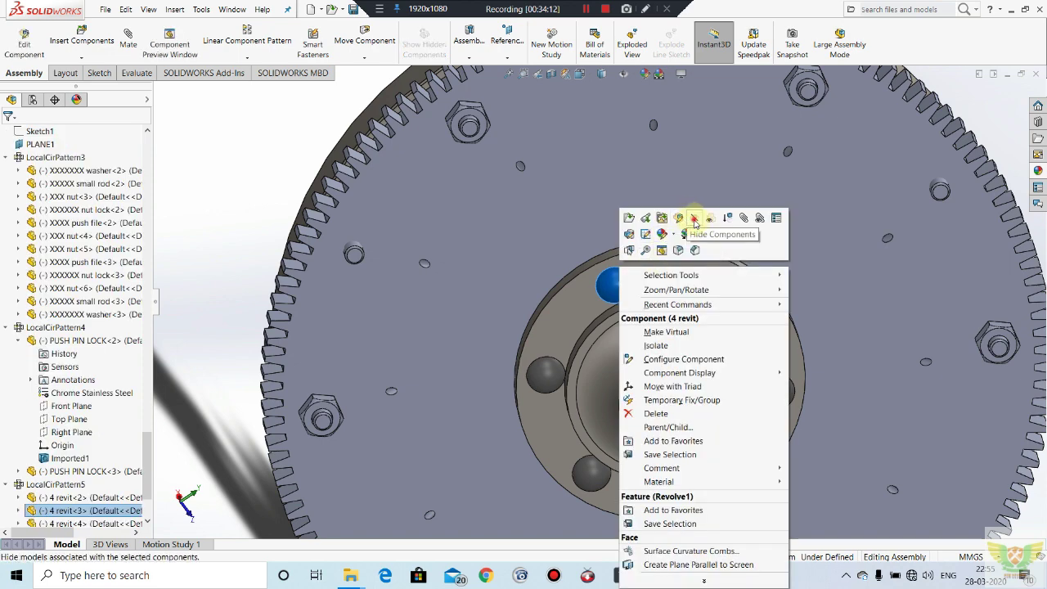
pyautogui.press('Escape')
pyautogui.press('Tab')
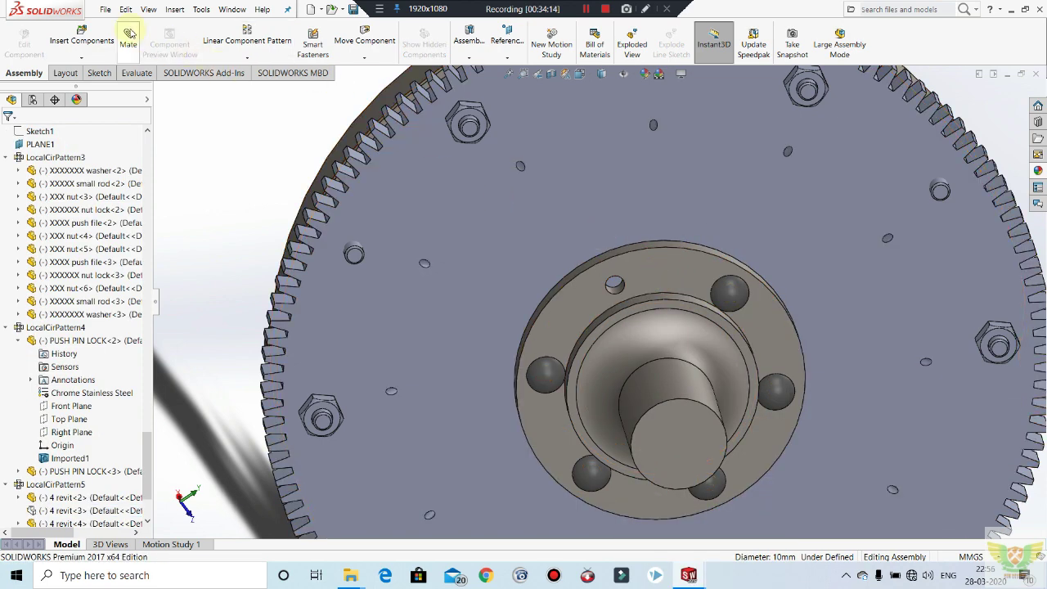
# Mate a bearing part hole concentric with a flywheel hole, creating Concentric26.
pyautogui.click(619, 292)
pyautogui.scroll(-2, 630, 283)
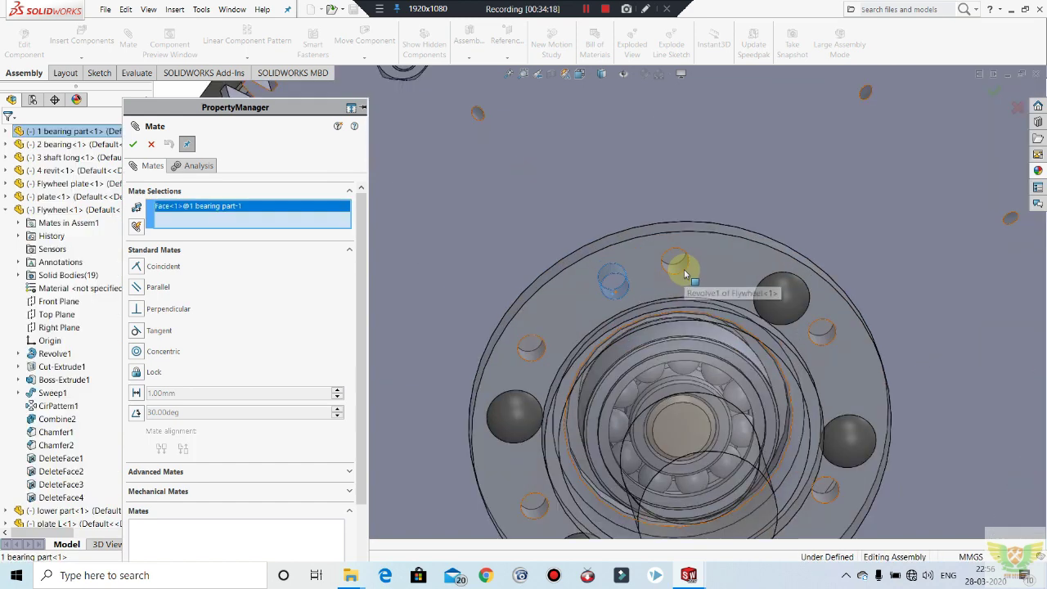
pyautogui.click(660, 316)
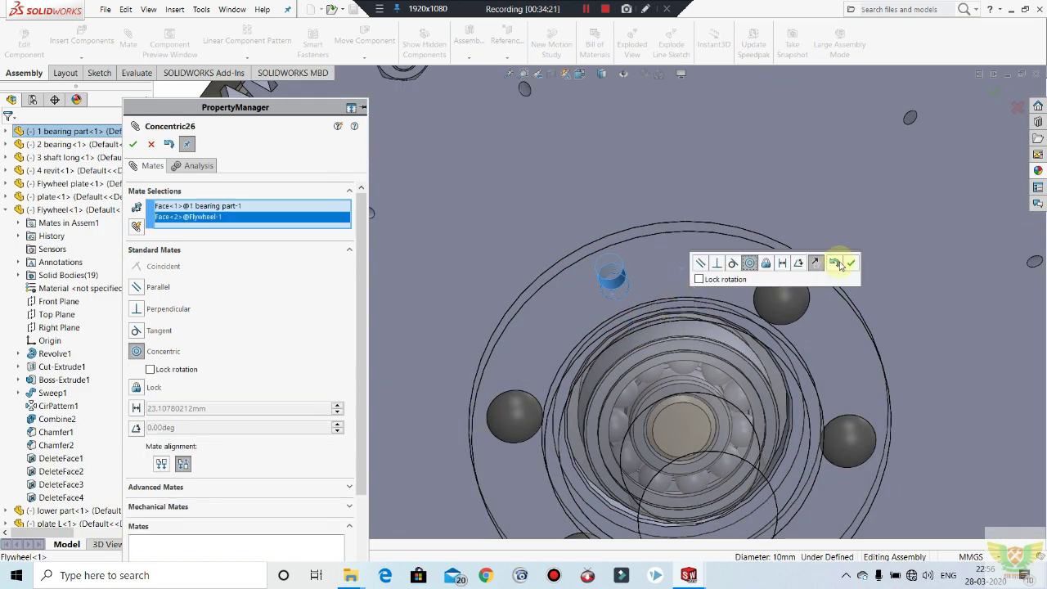
pyautogui.click(853, 264)
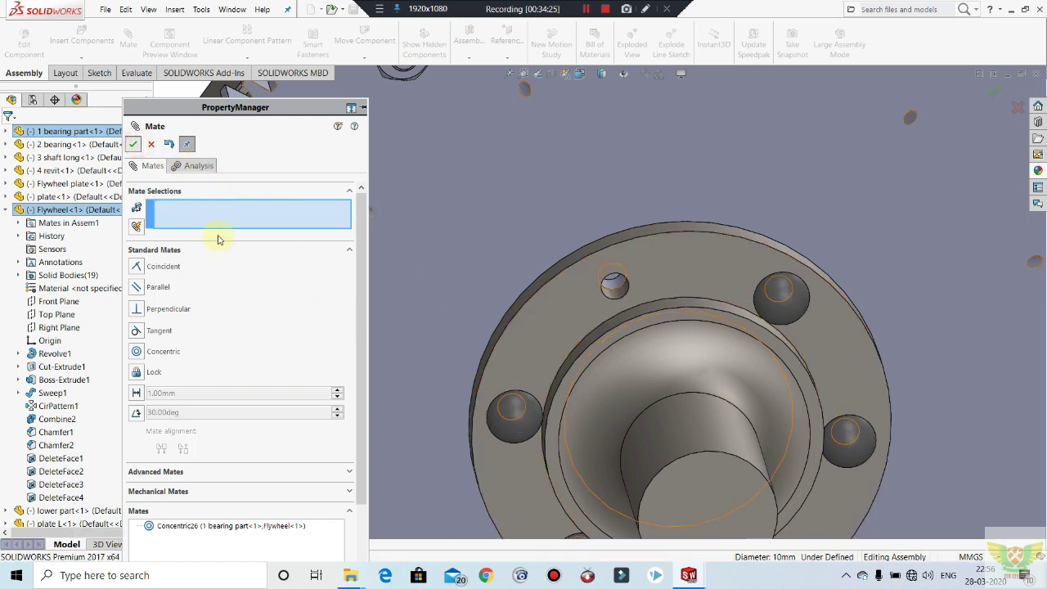
pyautogui.press('Escape')
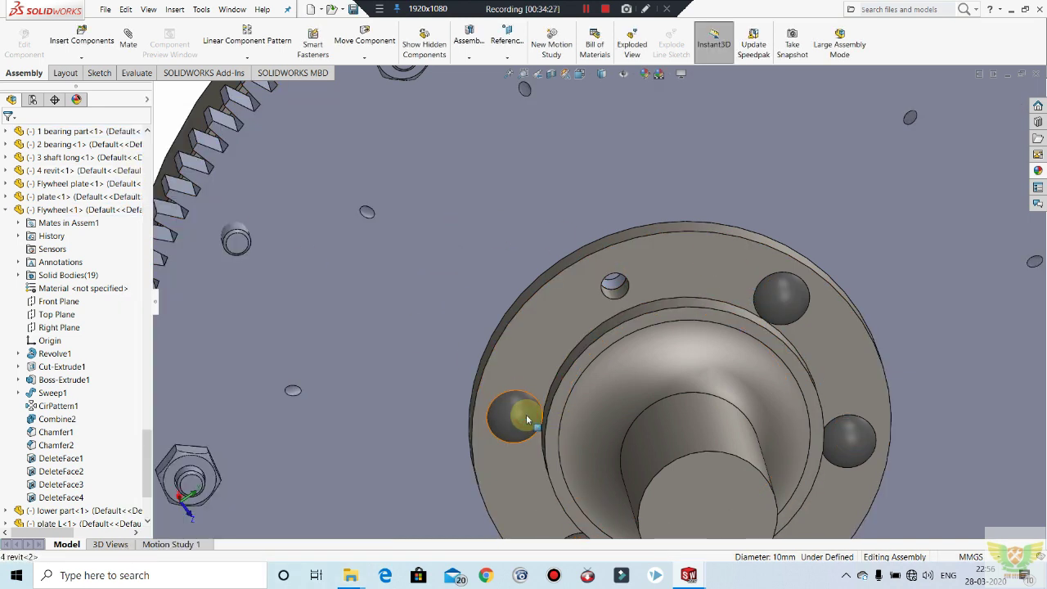
# Hide the lower-left 4 revit pin, then show both hidden pin entries again.
pyautogui.click(527, 419)
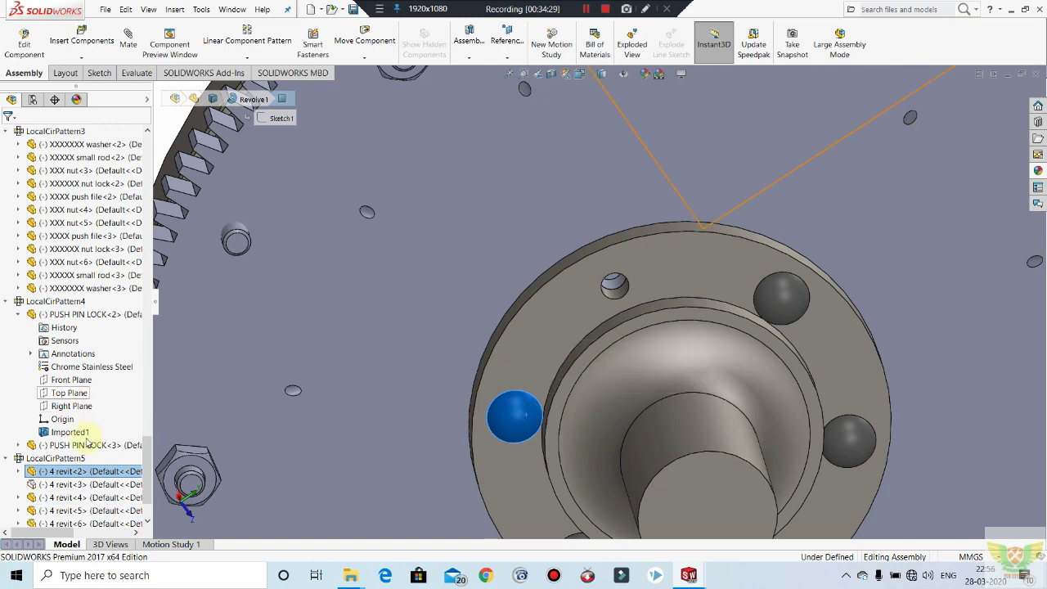
pyautogui.rightClick(532, 427)
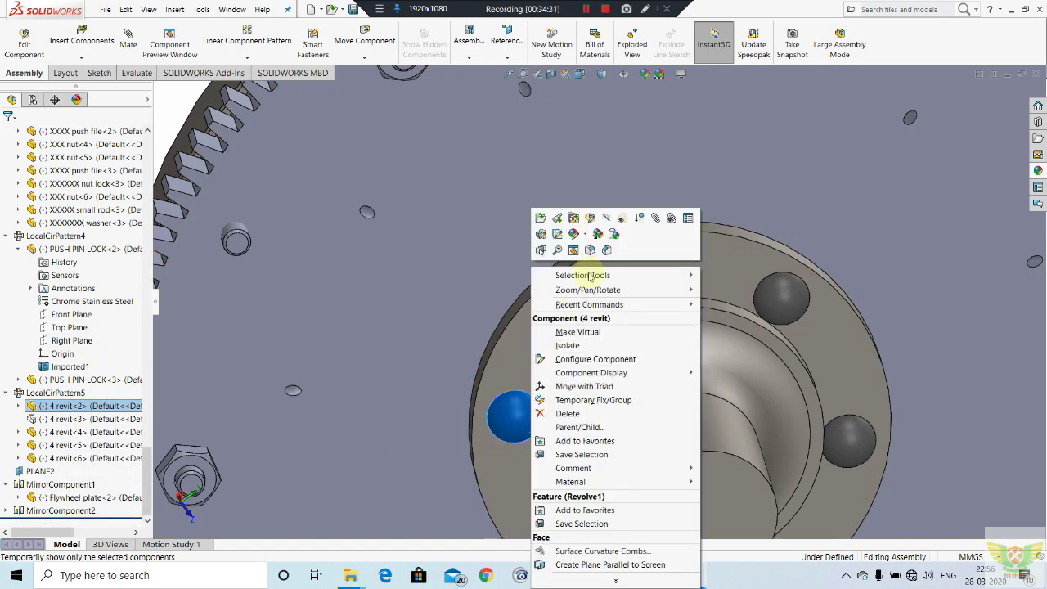
pyautogui.click(607, 218)
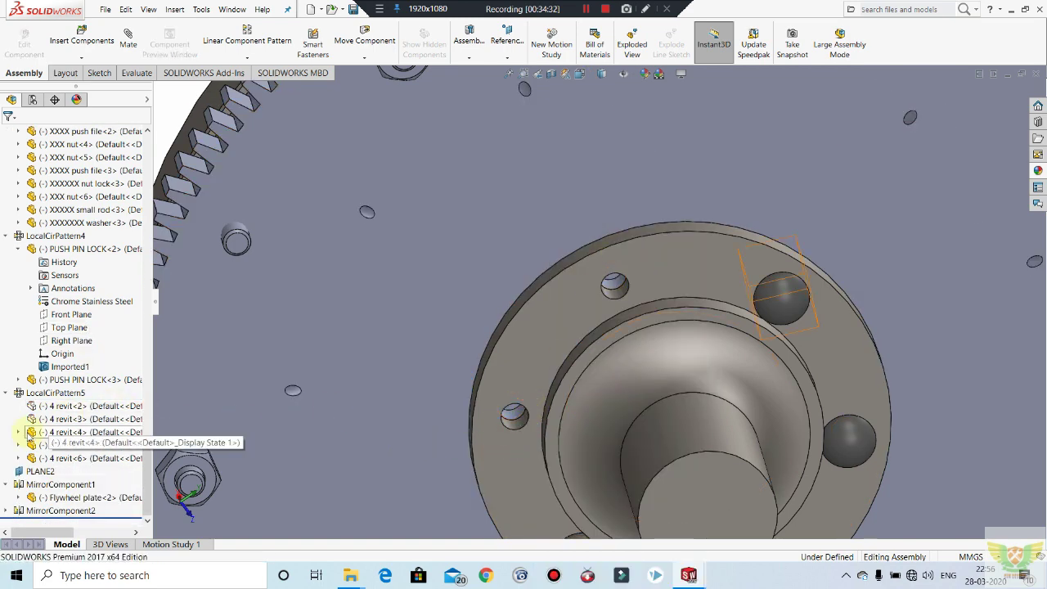
pyautogui.rightClick(31, 406)
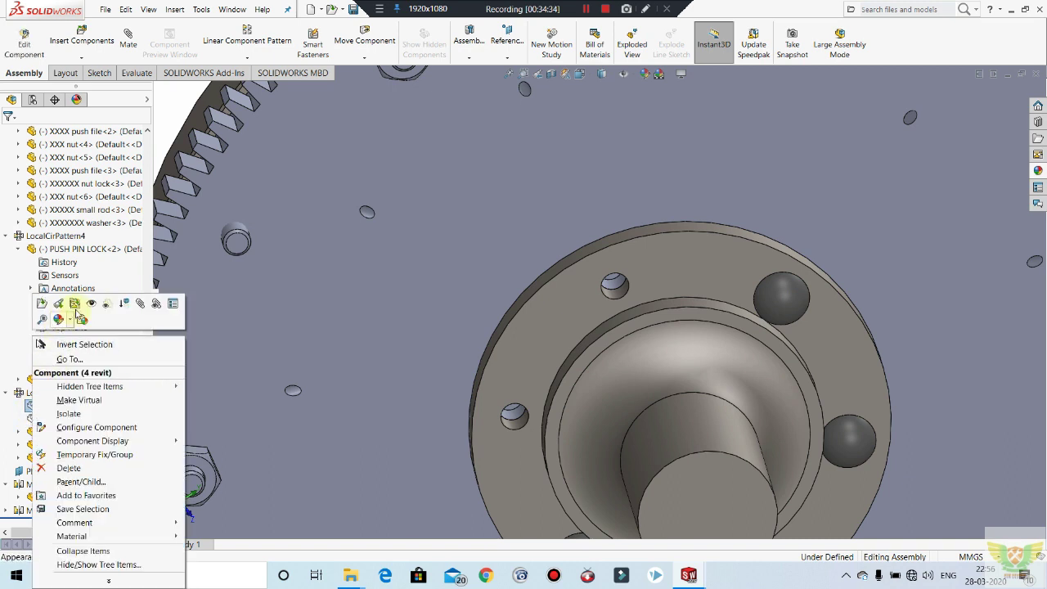
pyautogui.click(93, 304)
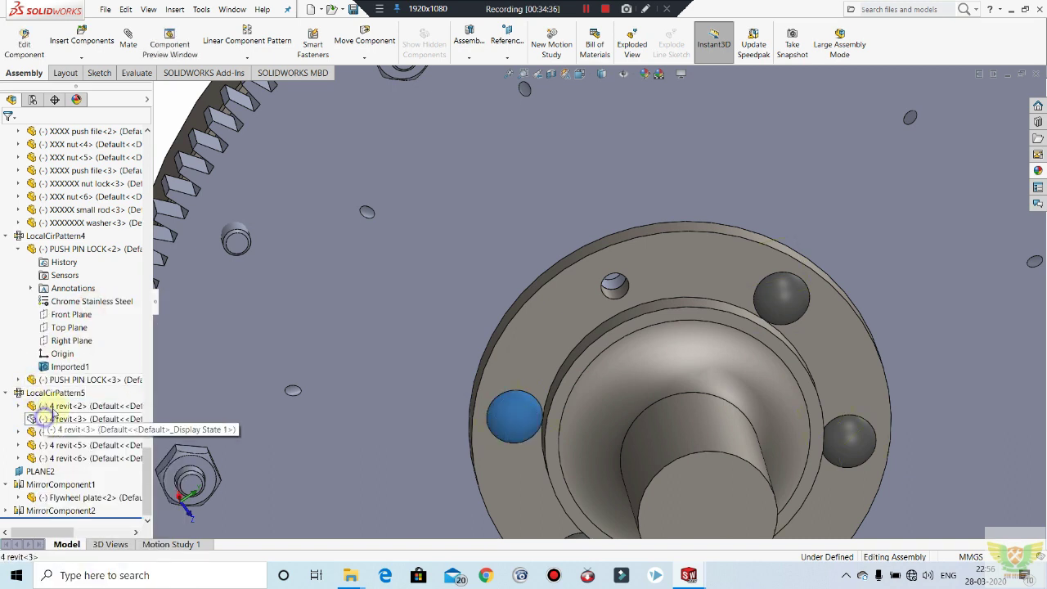
pyautogui.rightClick(45, 417)
pyautogui.click(95, 320)
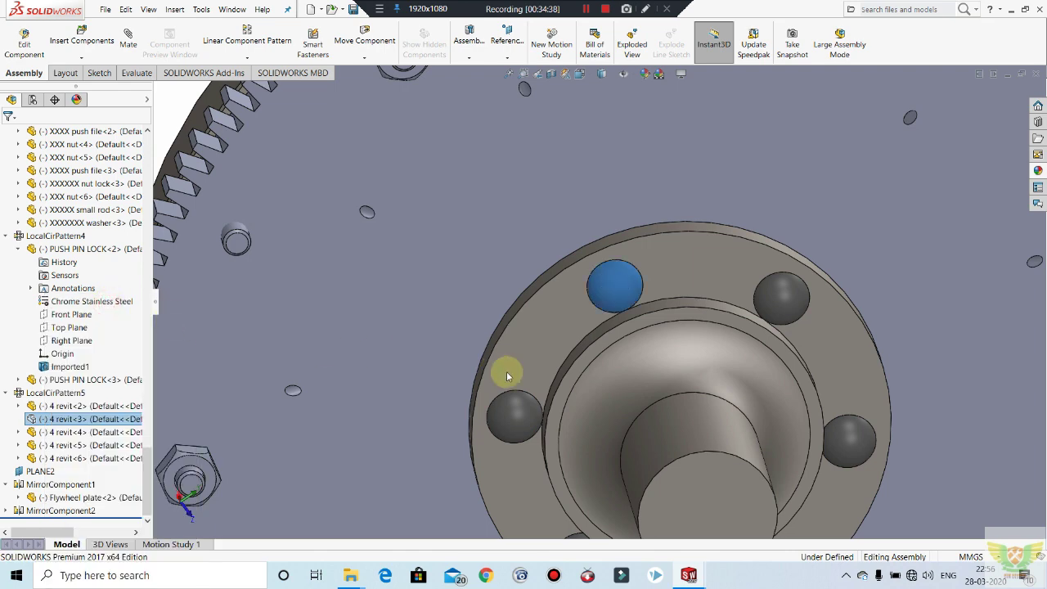
# Select the flywheel and orbit to view its underside.
pyautogui.scroll(3, 507, 372)
pyautogui.scroll(3, 506, 372)
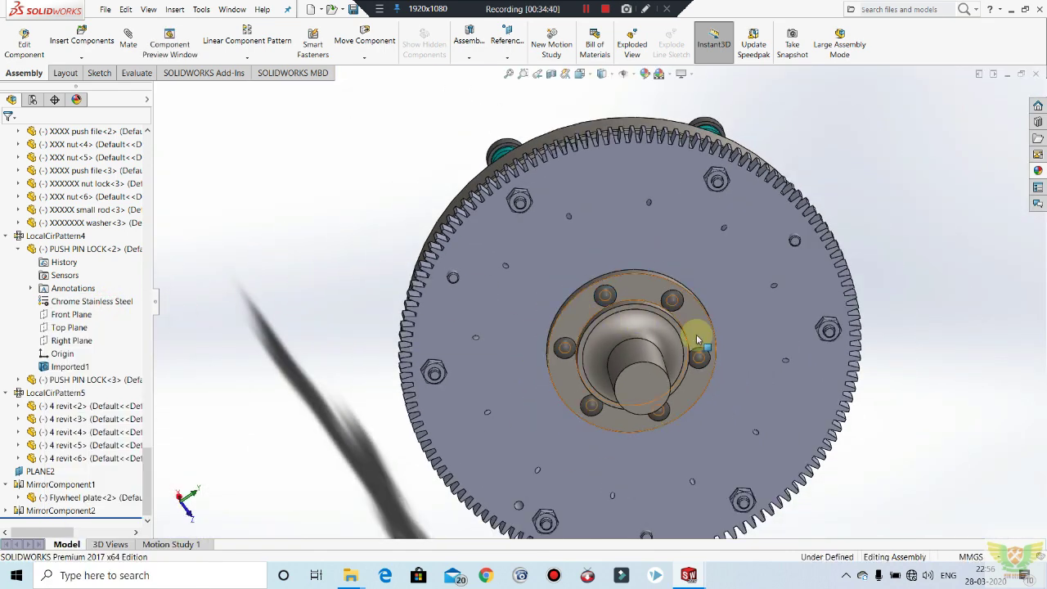
pyautogui.click(601, 241)
pyautogui.scroll(-2, 708, 271)
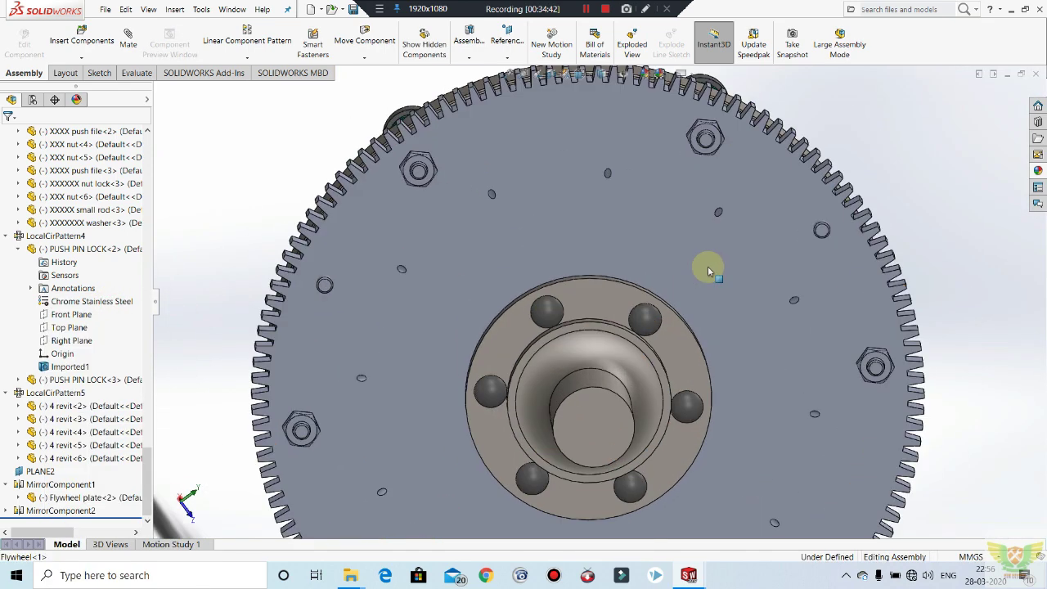
pyautogui.scroll(2, 744, 250)
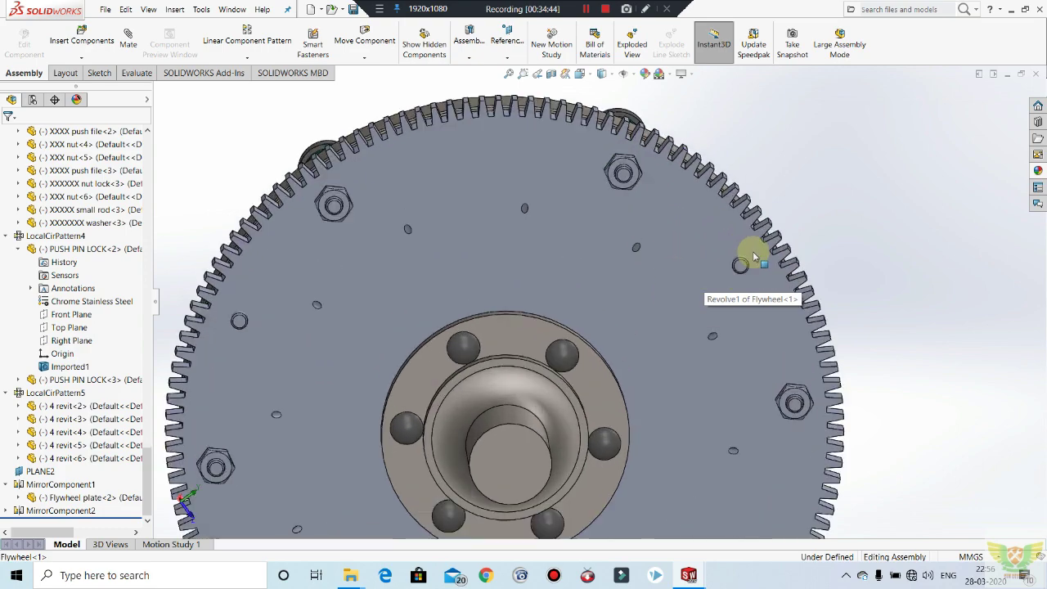
pyautogui.moveTo(747, 250)
pyautogui.mouseDown(button='middle')
pyautogui.moveTo(743, 306)
pyautogui.moveTo(685, 406)
pyautogui.moveTo(708, 288)
pyautogui.mouseUp(button='middle')
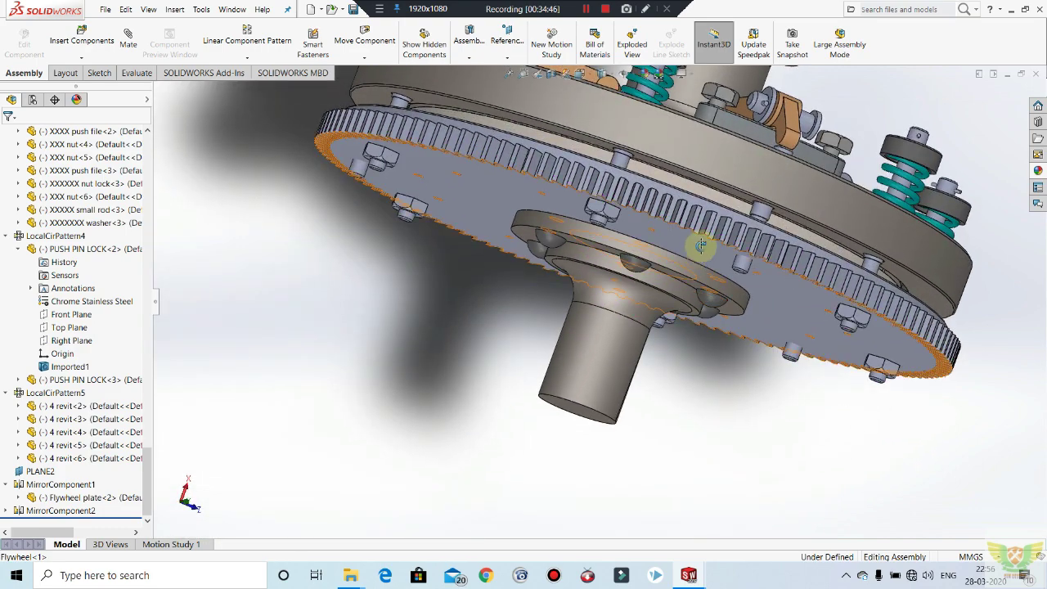
# Edit the flywheel part in context and start a new sketch on its face.
pyautogui.moveTo(702, 240)
pyautogui.mouseDown(button='middle')
pyautogui.moveTo(718, 245)
pyautogui.moveTo(644, 215)
pyautogui.mouseUp(button='middle')
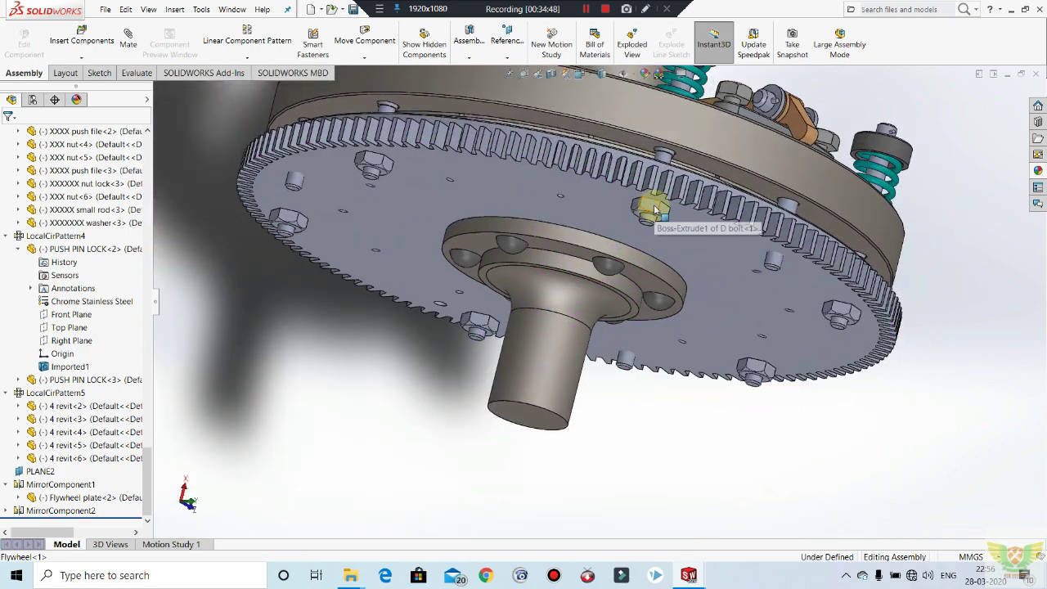
pyautogui.click(654, 210)
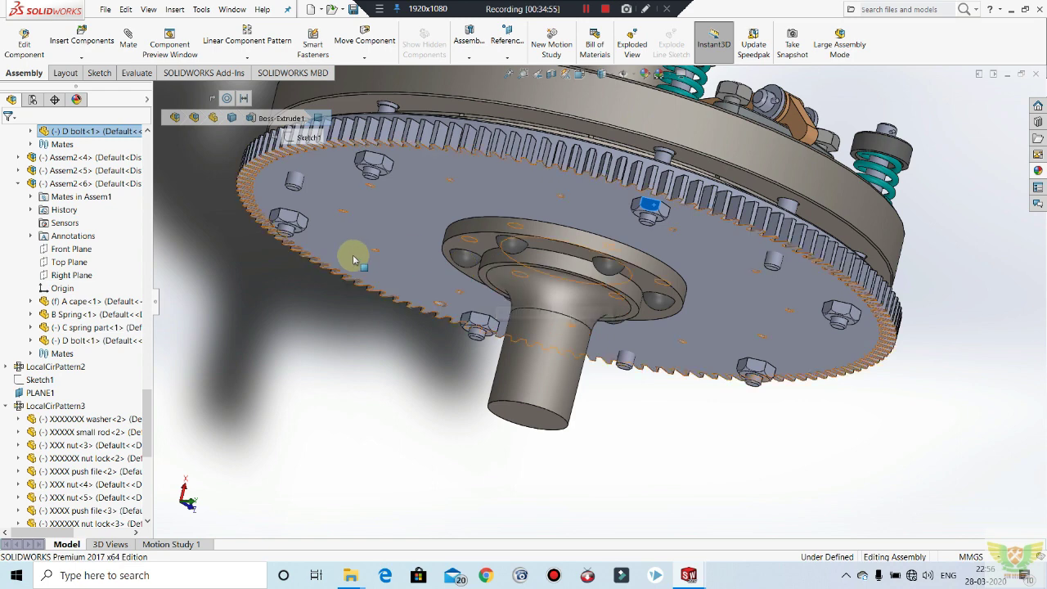
pyautogui.click(409, 188)
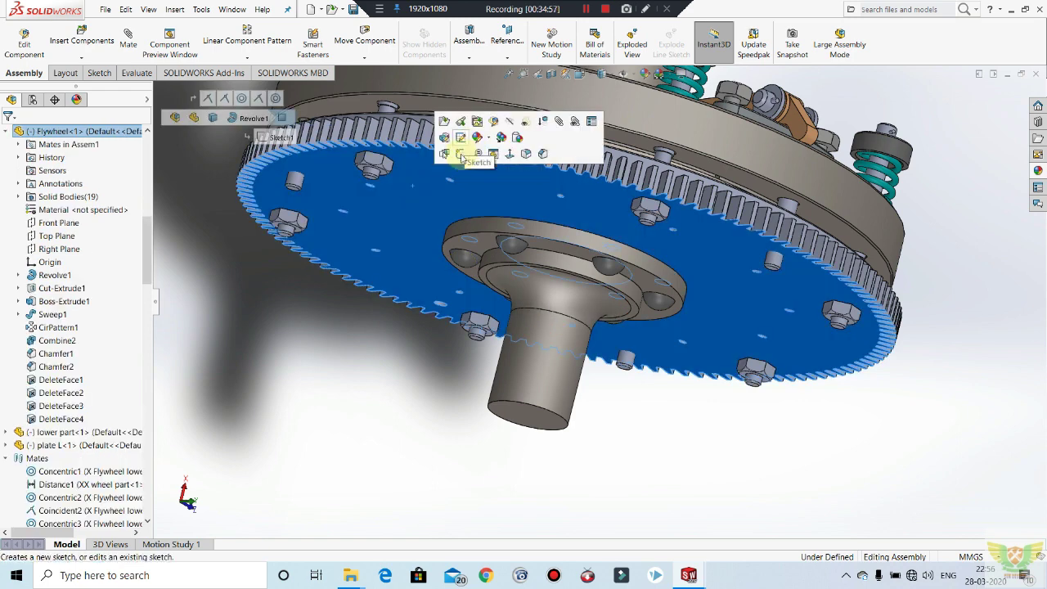
pyautogui.click(493, 121)
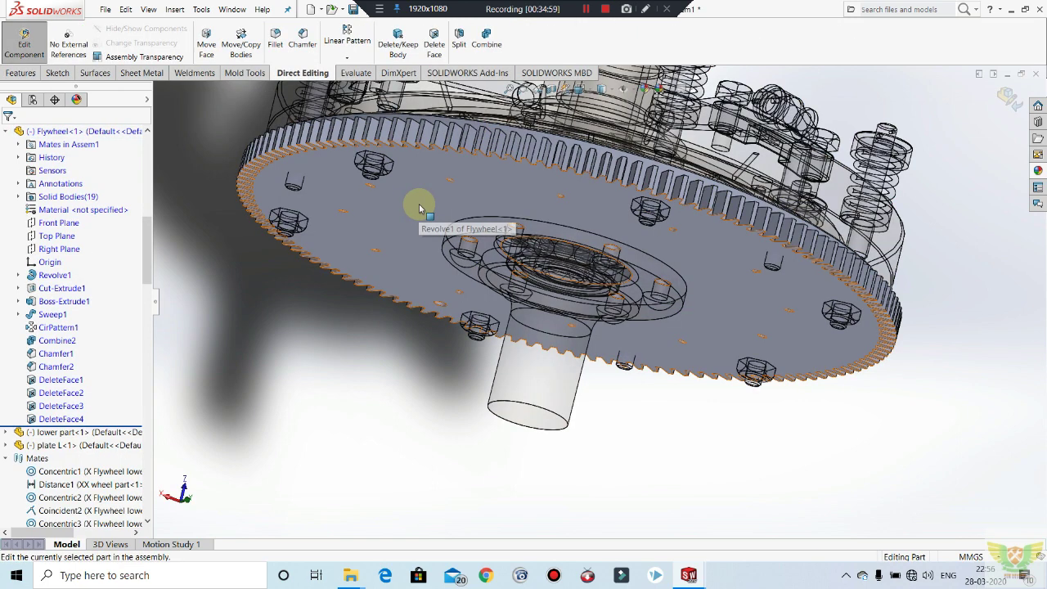
pyautogui.rightClick(427, 206)
pyautogui.click(453, 193)
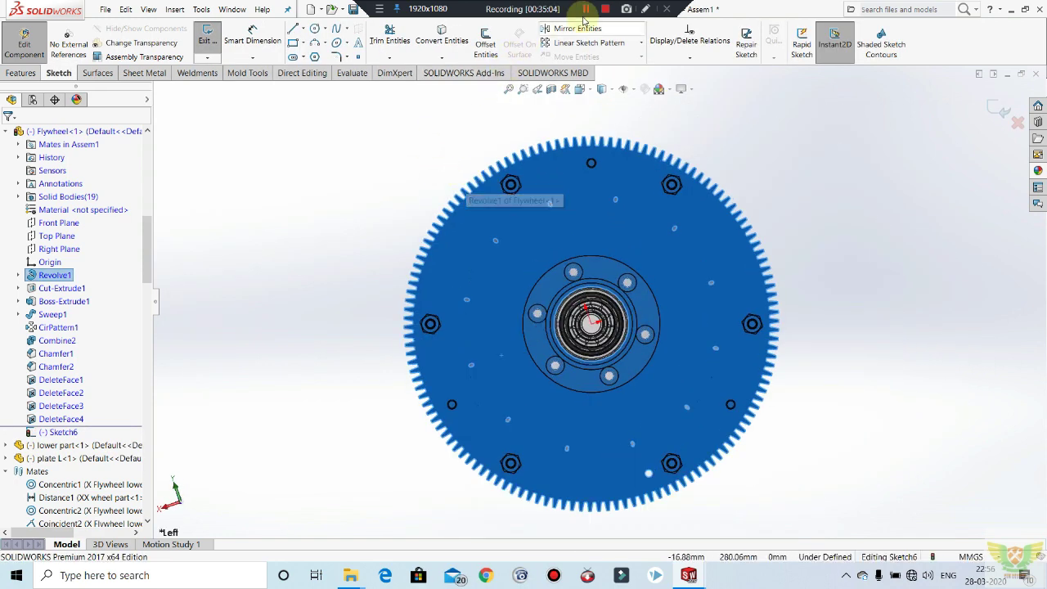
# Draw a Ø12 circle centred on the top hex nut.
pyautogui.scroll(-5, 612, 245)
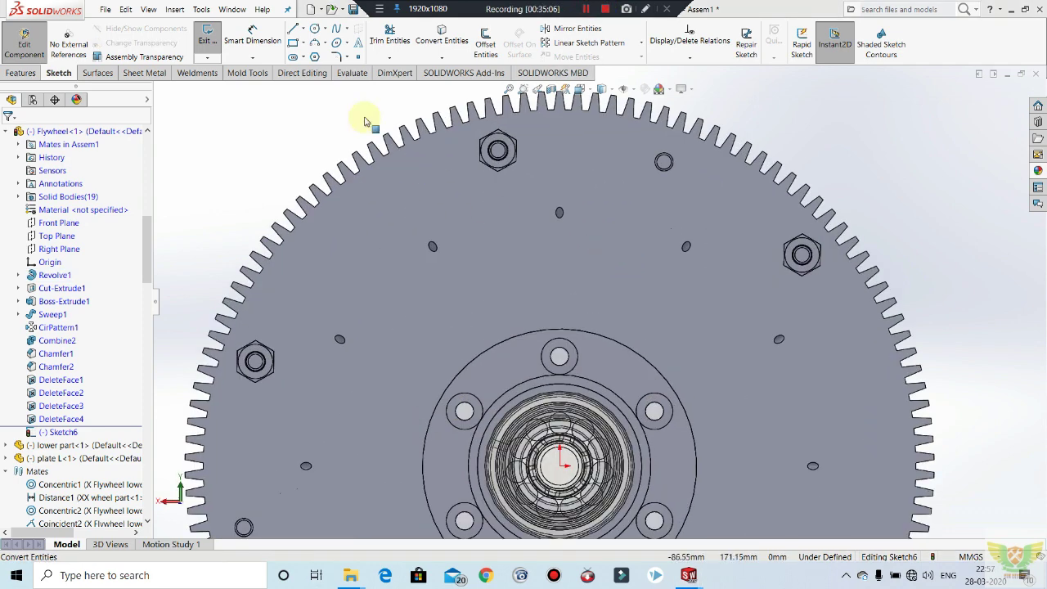
pyautogui.click(313, 31)
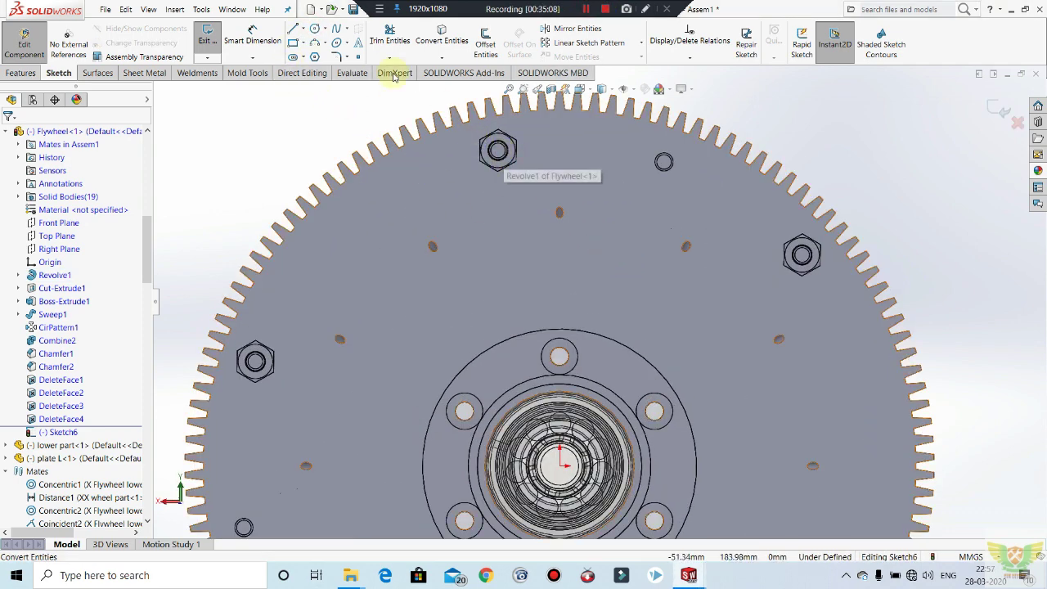
pyautogui.click(317, 30)
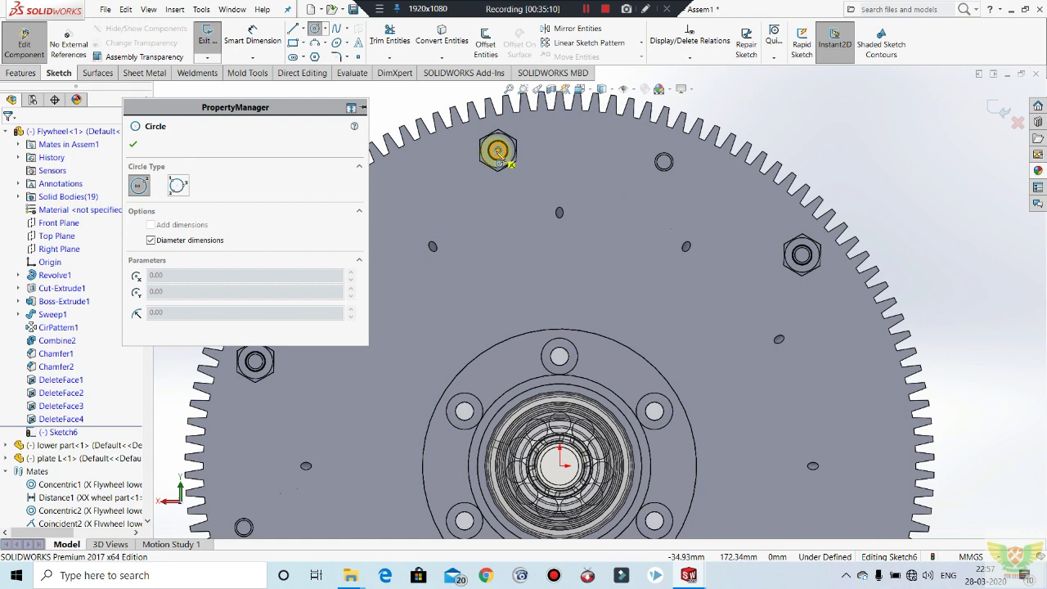
pyautogui.moveTo(497, 151)
pyautogui.mouseDown()
pyautogui.moveTo(506, 146)
pyautogui.moveTo(547, 221)
pyautogui.mouseUp()
pyautogui.write('12')
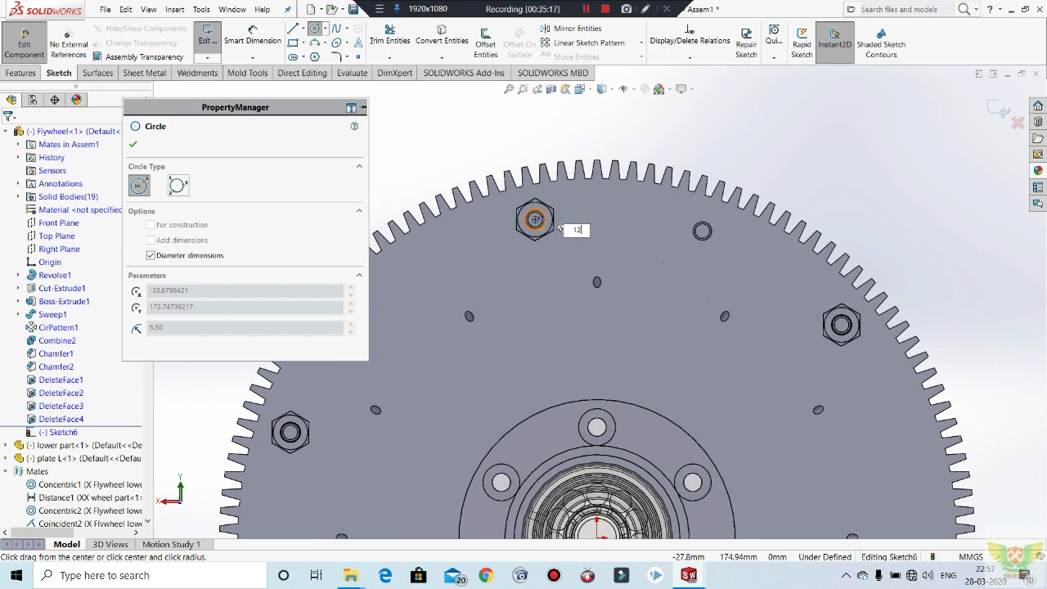
pyautogui.press('Return')
pyautogui.press('Escape')
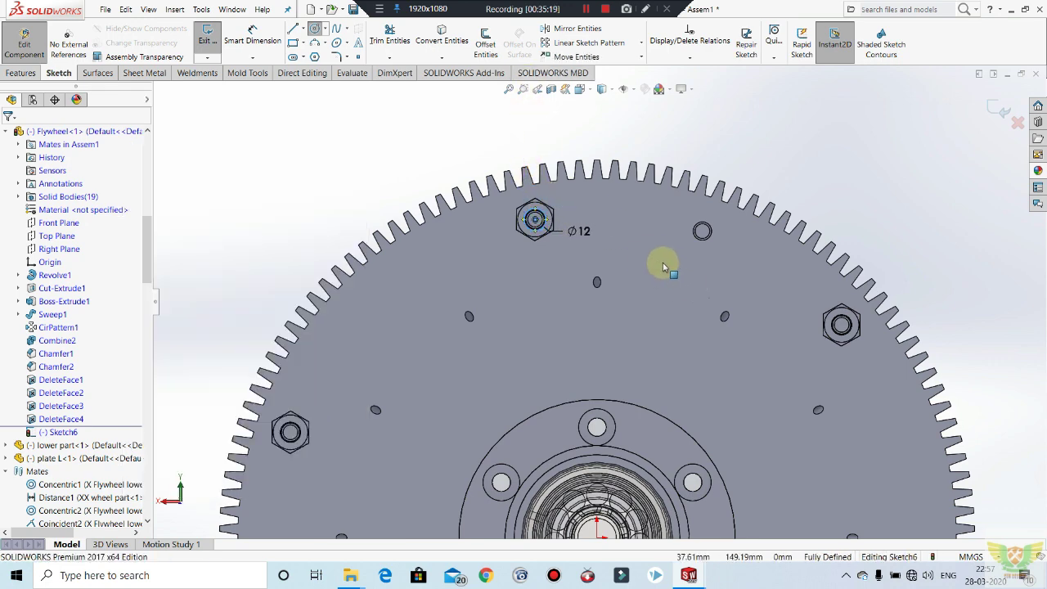
pyautogui.scroll(2, 523, 209)
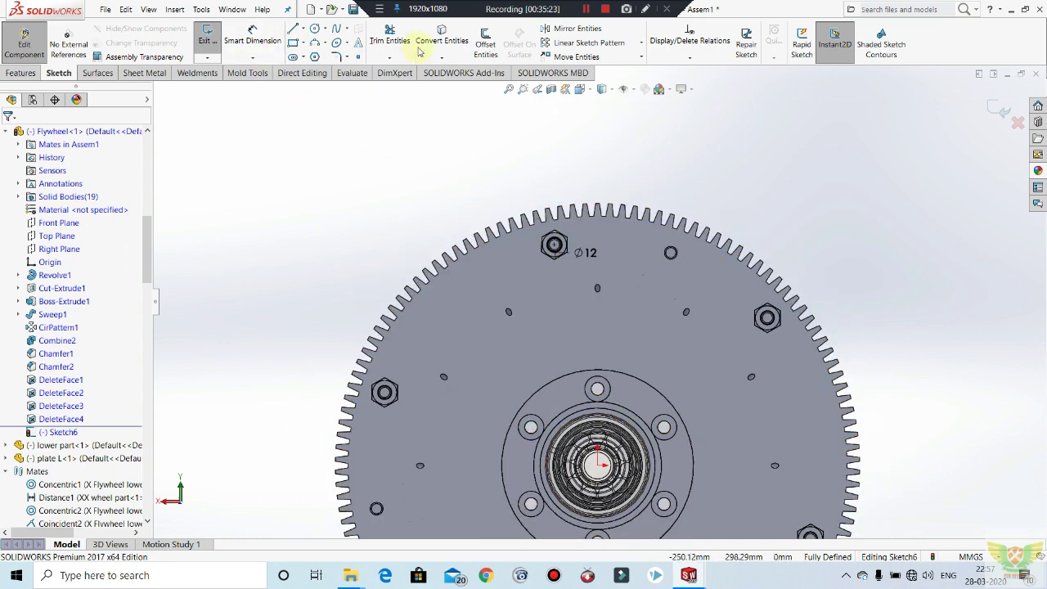
# Circular-pattern the Ø12 nut circle into six copies around the flywheel centre.
pyautogui.click(643, 45)
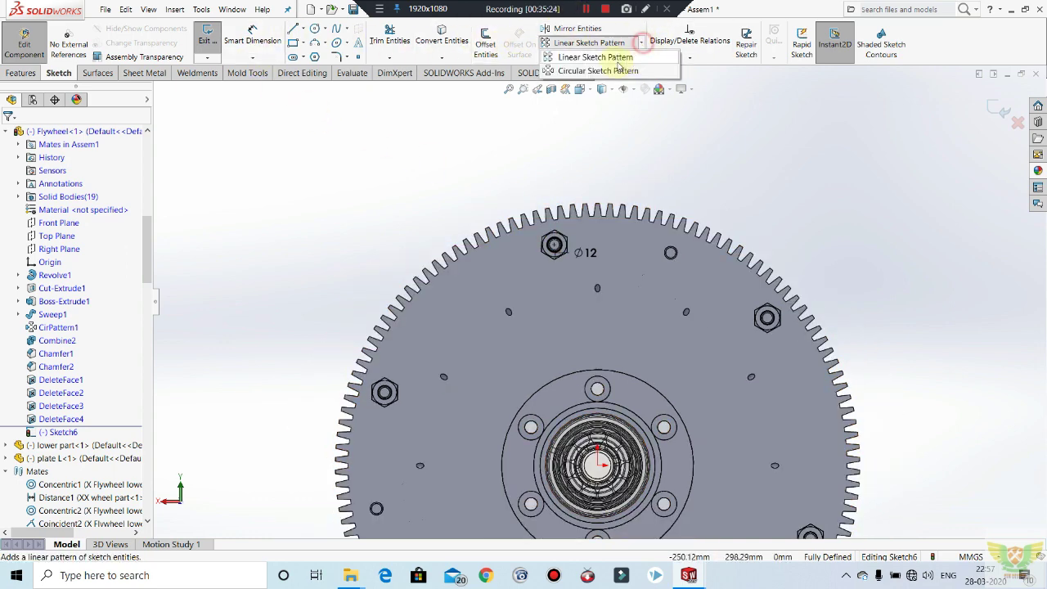
pyautogui.click(600, 68)
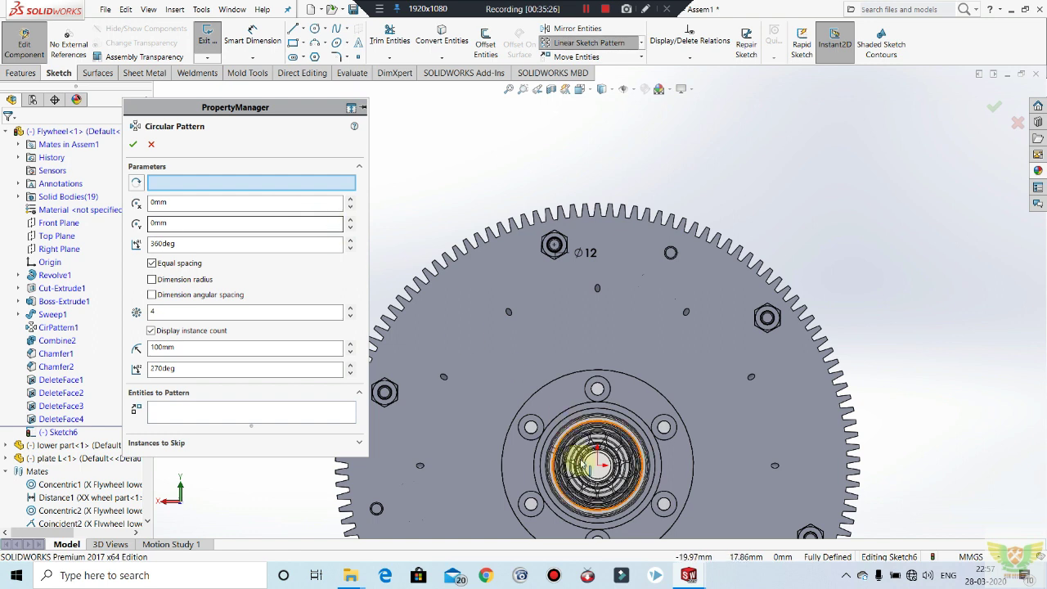
pyautogui.click(236, 187)
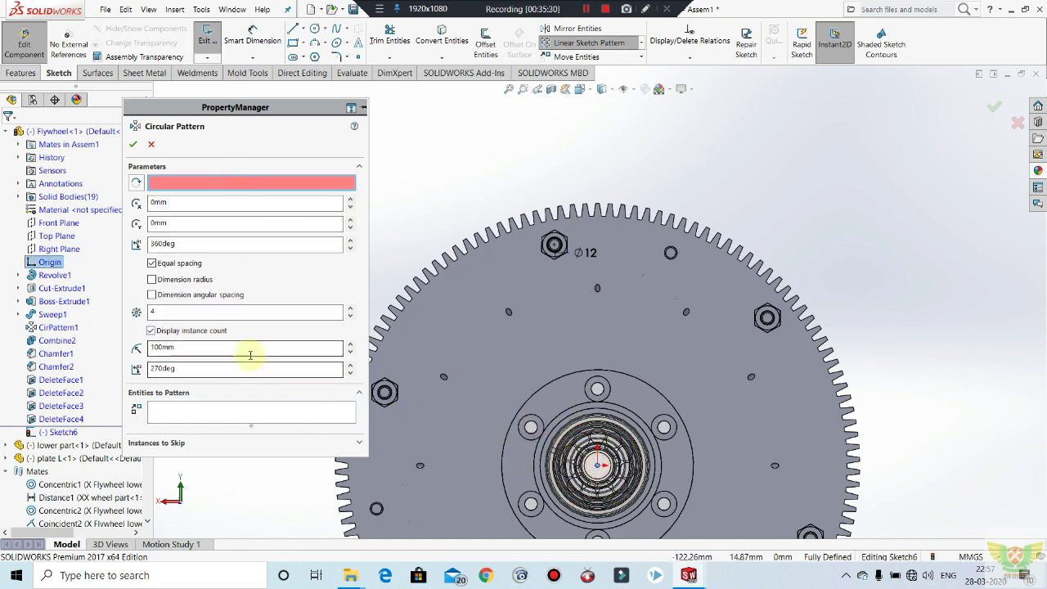
pyautogui.click(235, 413)
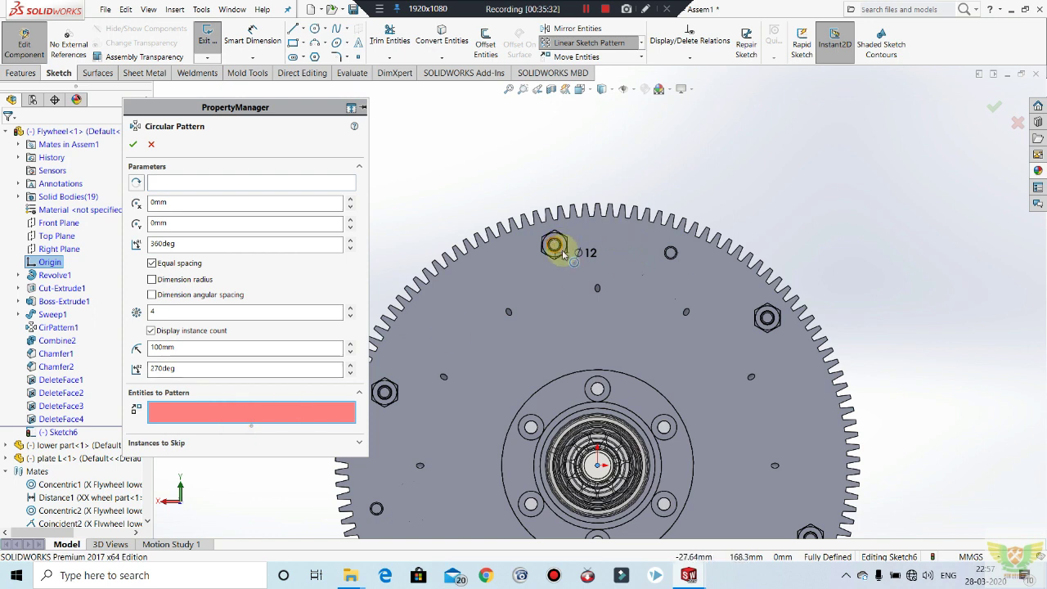
pyautogui.click(562, 253)
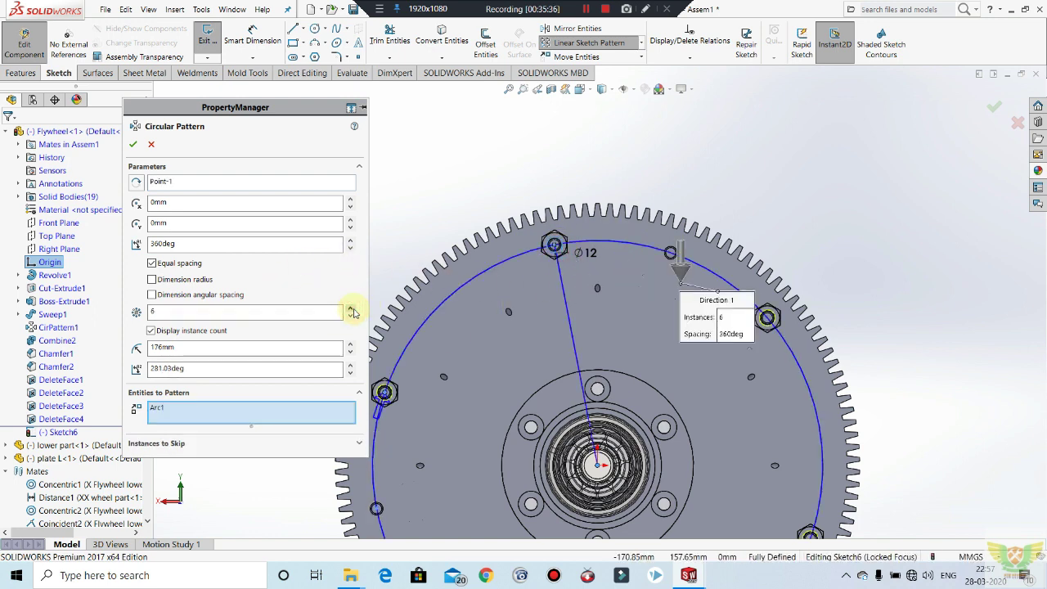
pyautogui.click(135, 144)
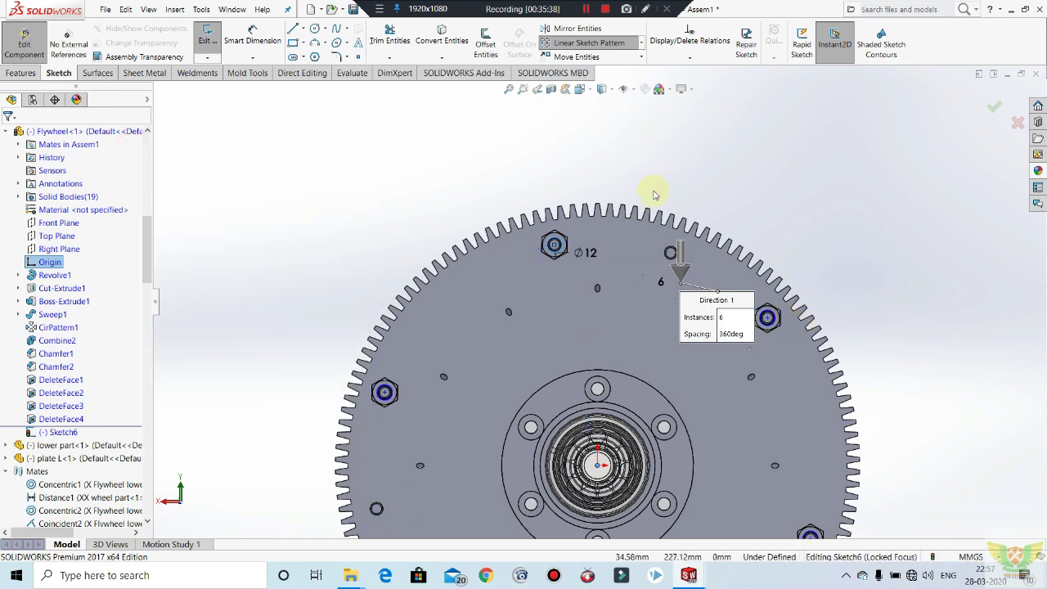
pyautogui.scroll(-2, 671, 291)
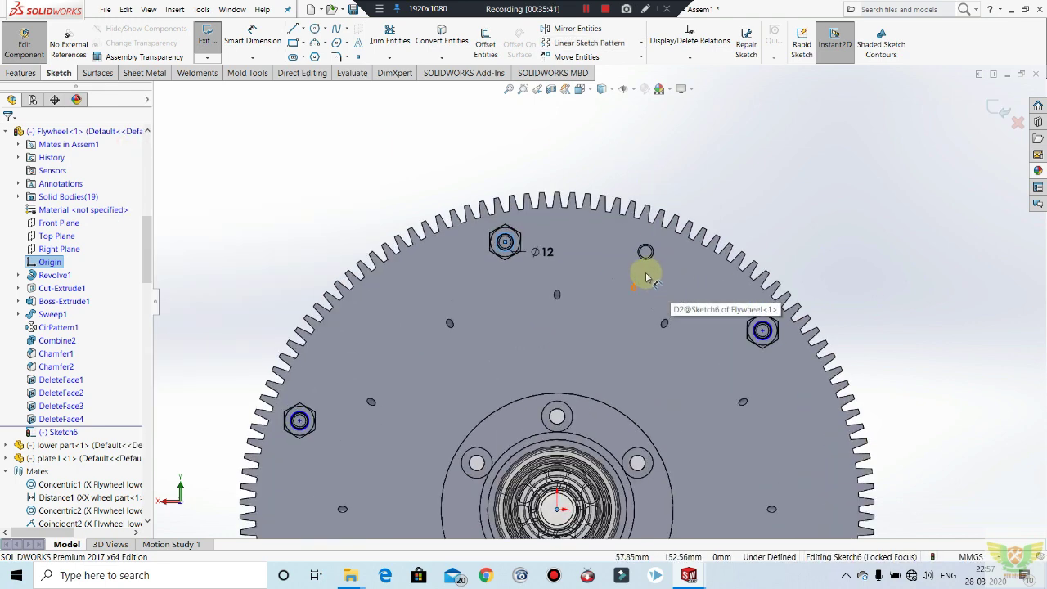
pyautogui.scroll(-3, 670, 290)
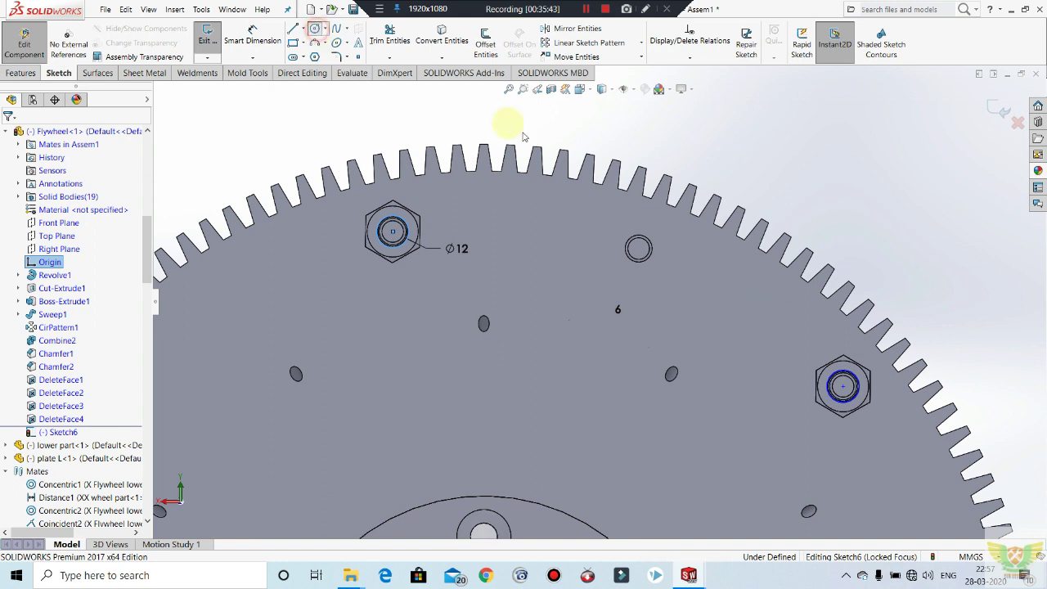
# Draw a Ø10 circle on the small hole and circular-pattern it into three copies.
pyautogui.click(639, 249)
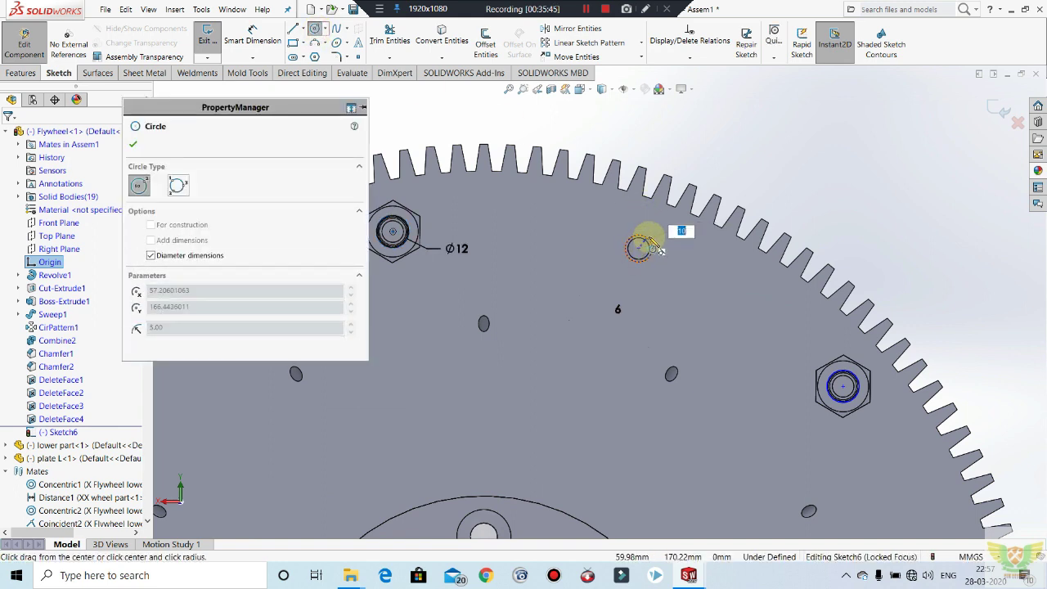
pyautogui.press('Return')
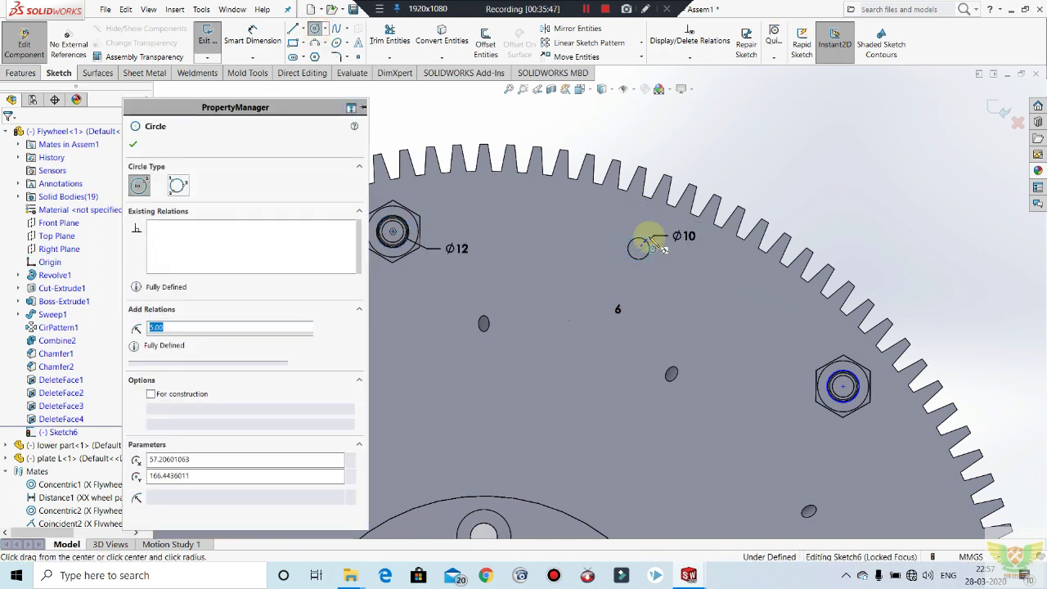
pyautogui.click(133, 145)
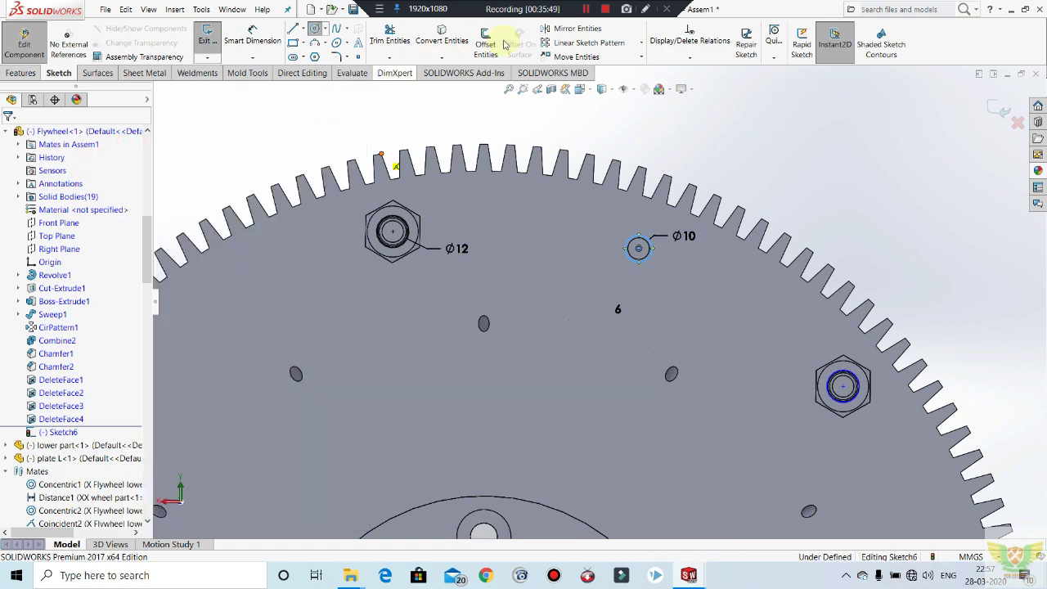
pyautogui.click(641, 43)
pyautogui.click(609, 71)
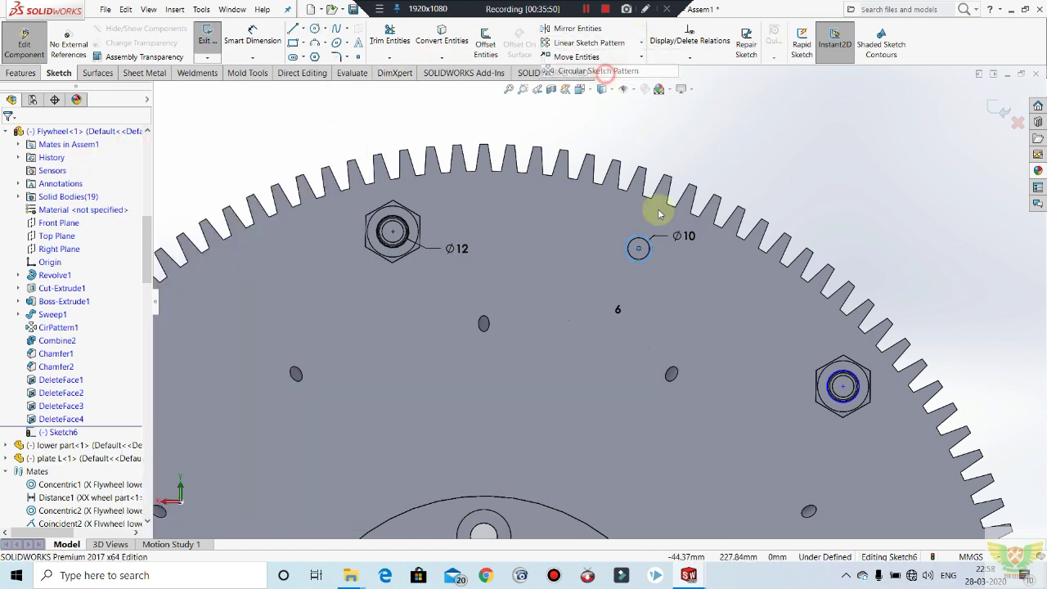
pyautogui.scroll(5, 598, 301)
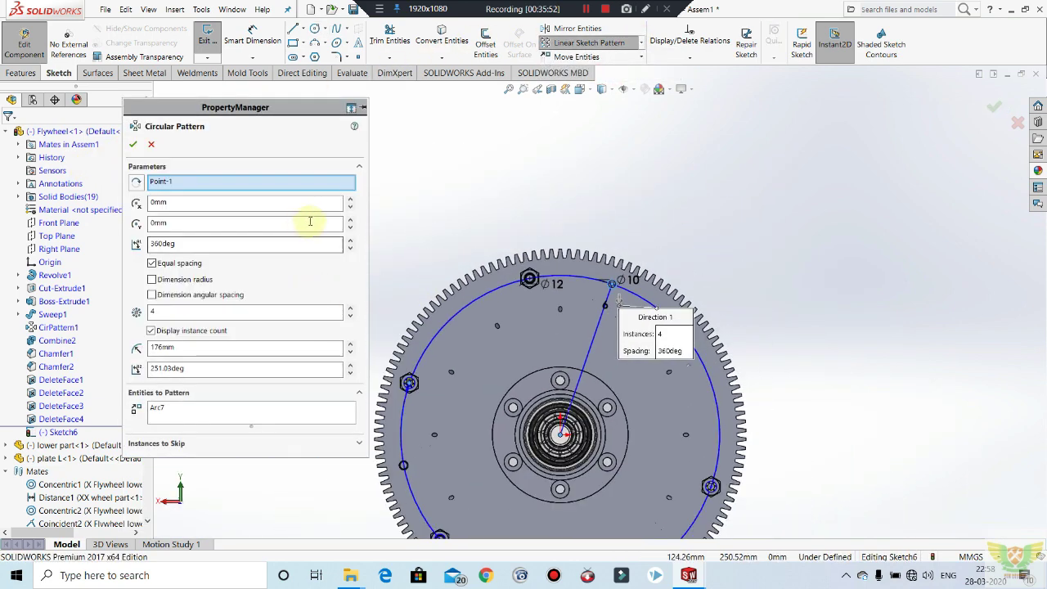
pyautogui.click(349, 317)
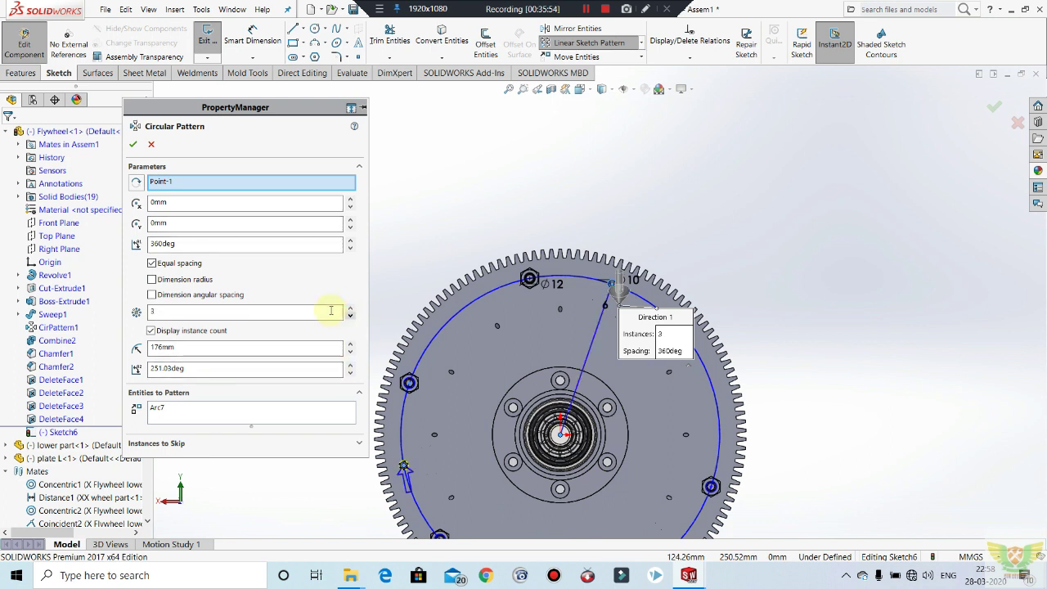
pyautogui.click(133, 144)
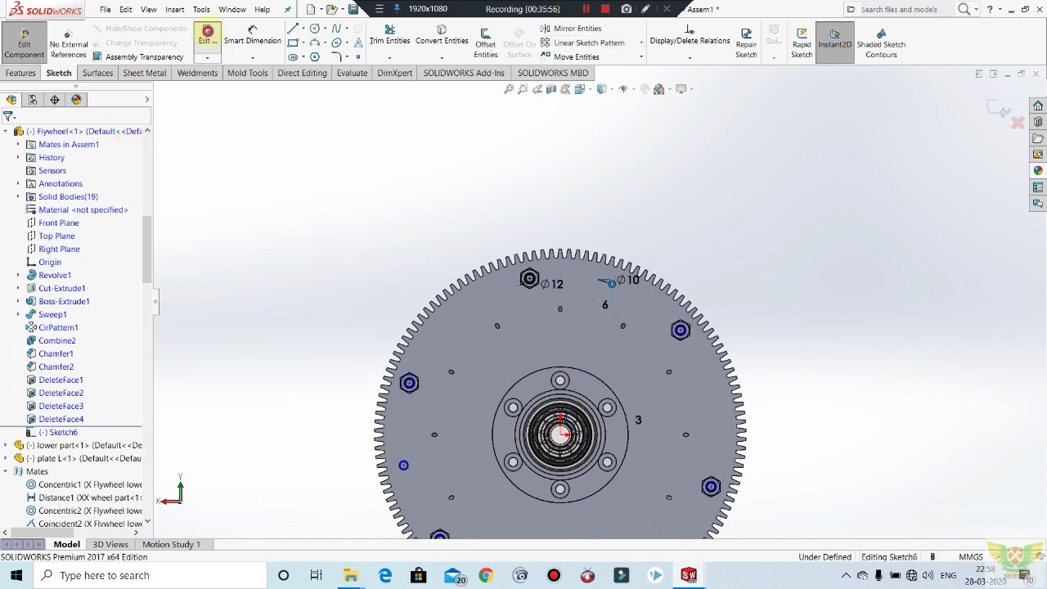
# Exit the sketch and dock the tool panel back in place.
pyautogui.hotkey('ctrl', 'b')
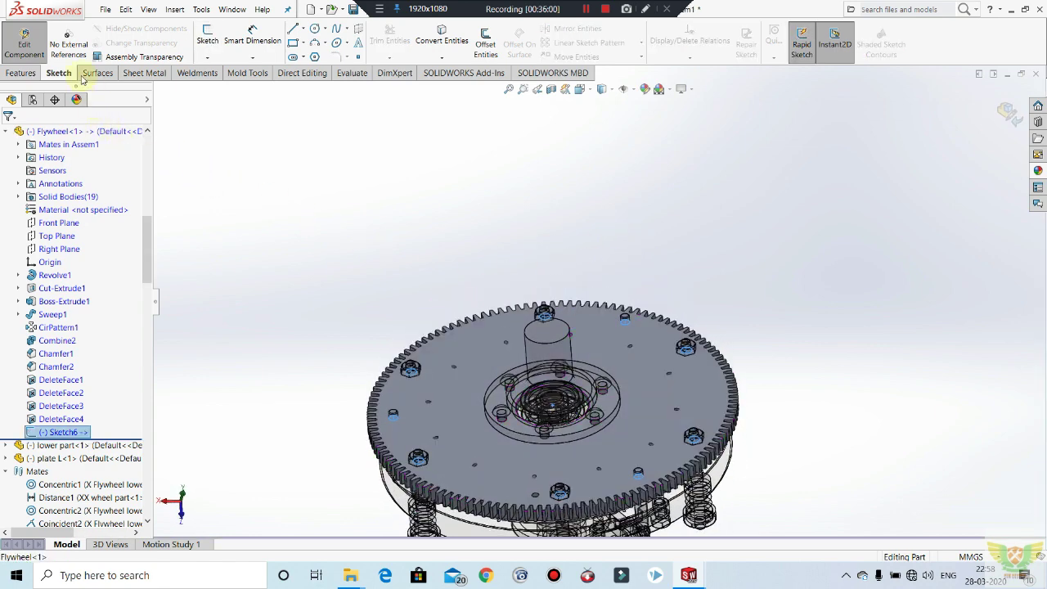
pyautogui.moveTo(16, 72); pyautogui.dragTo(158, 47)
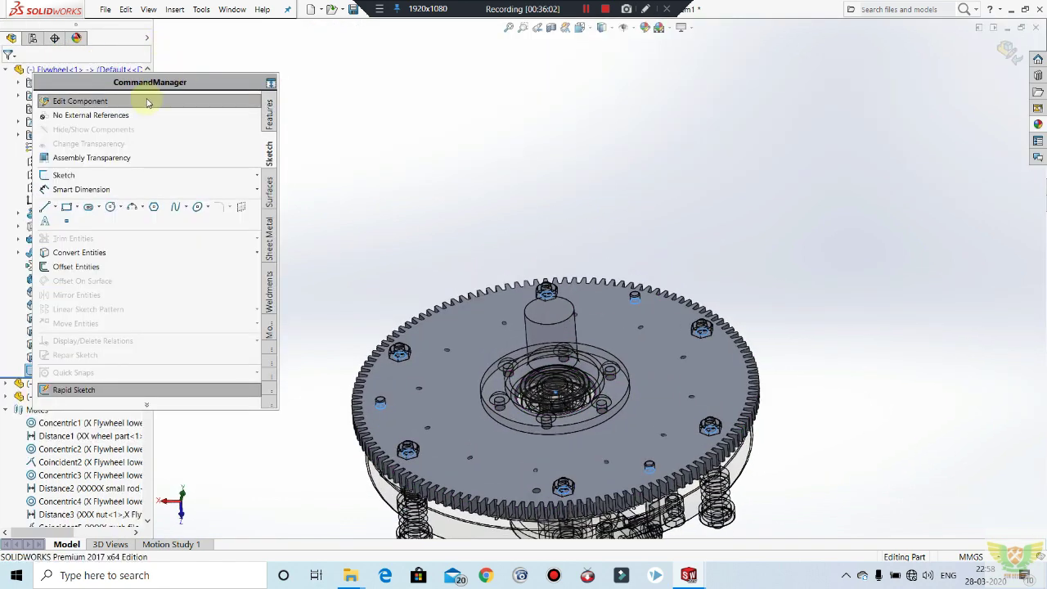
pyautogui.moveTo(209, 81)
pyautogui.mouseDown()
pyautogui.moveTo(483, 43)
pyautogui.moveTo(505, 55)
pyautogui.mouseUp()
pyautogui.moveTo(354, 112); pyautogui.dragTo(182, 127)
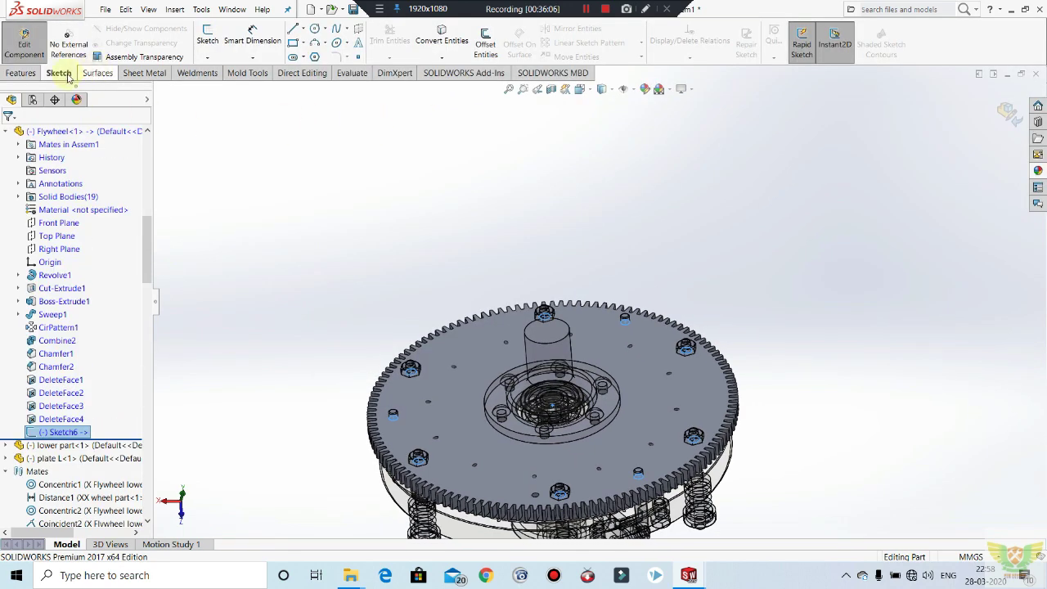
# Extrude-cut the sketched circles 51 mm deep into the flywheel.
pyautogui.click(18, 72)
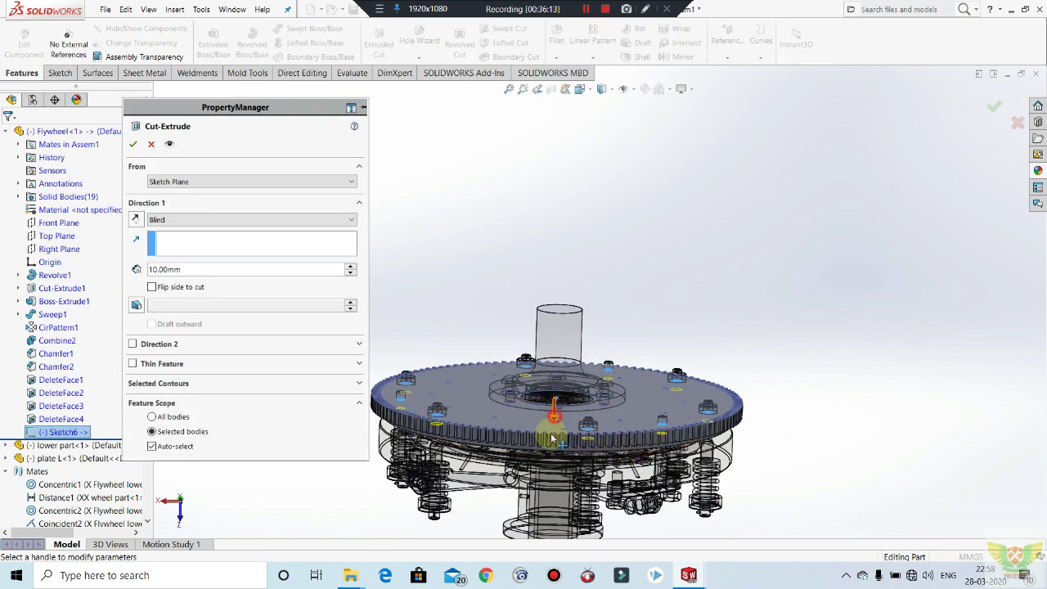
pyautogui.moveTo(553, 440); pyautogui.dragTo(555, 452)
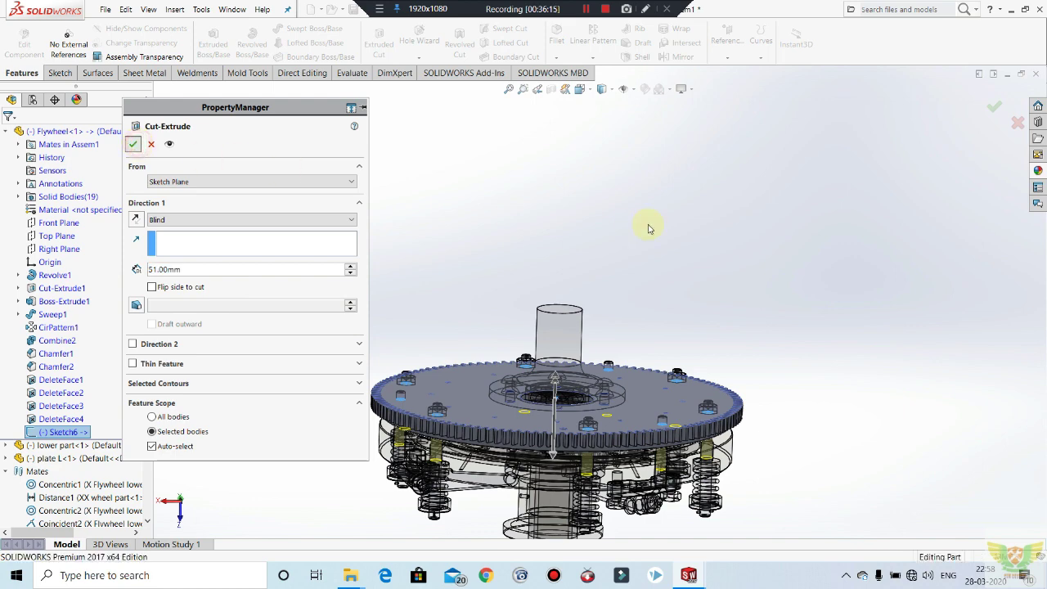
pyautogui.press('Return')
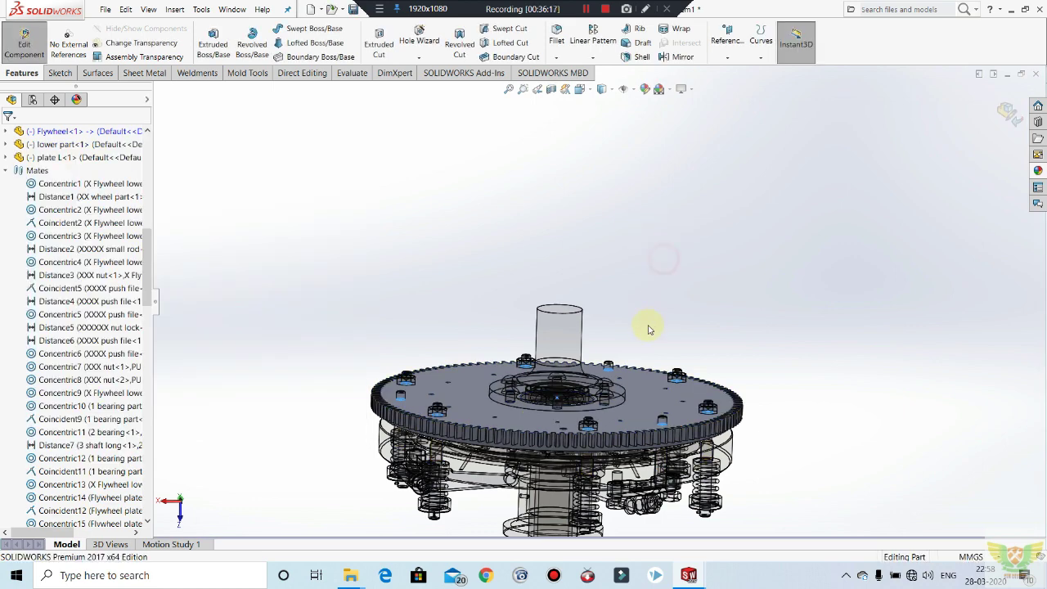
pyautogui.moveTo(649, 335); pyautogui.dragTo(635, 428, button='middle')
pyautogui.click(25, 43)
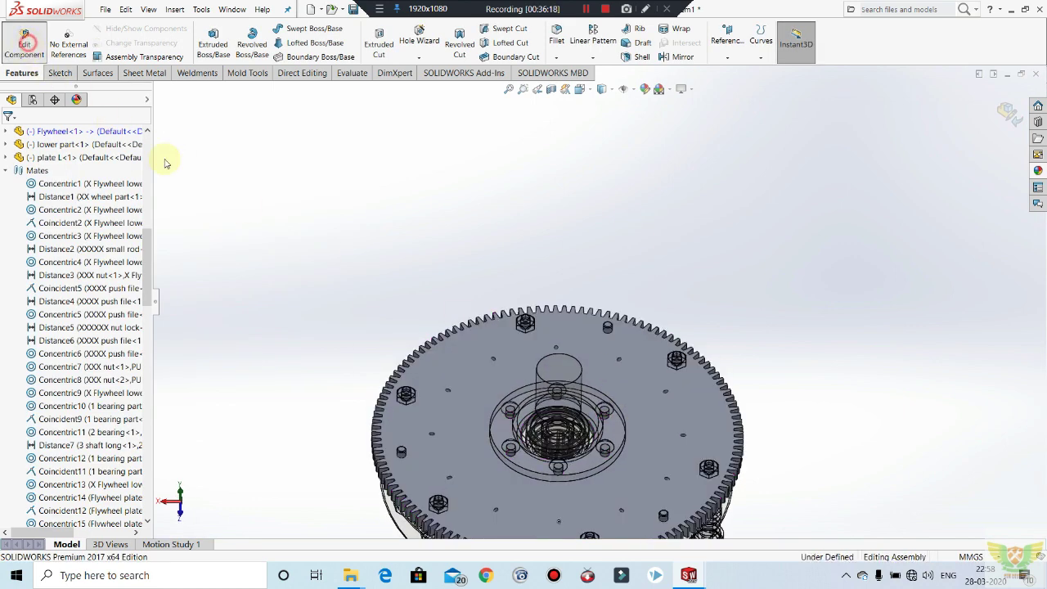
pyautogui.scroll(-2, 643, 369)
pyautogui.scroll(-3, 679, 351)
pyautogui.scroll(-3, 676, 378)
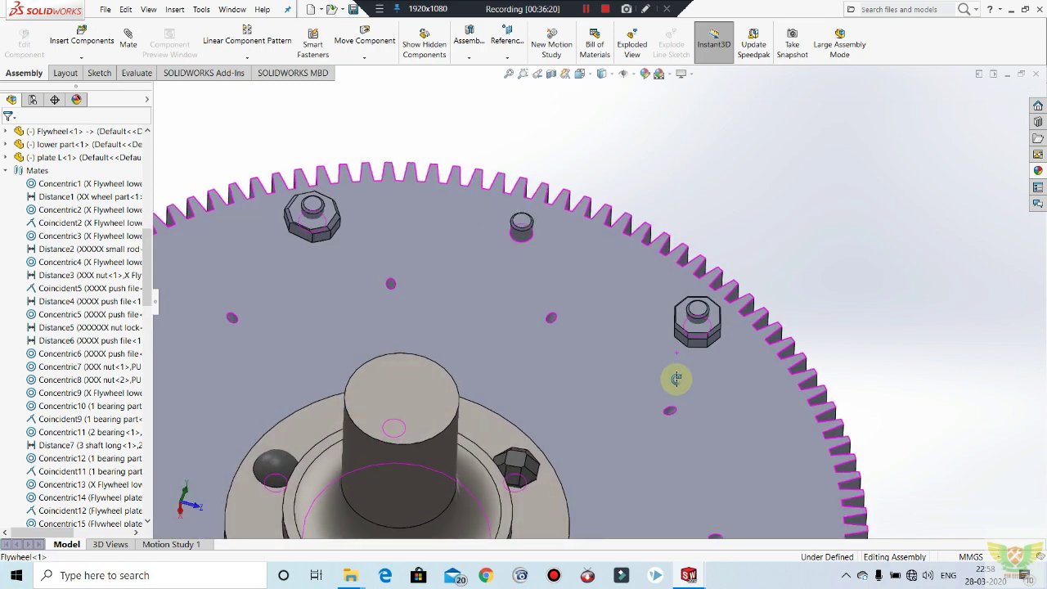
pyautogui.moveTo(676, 378)
pyautogui.mouseDown(button='middle')
pyautogui.moveTo(612, 250)
pyautogui.moveTo(480, 199)
pyautogui.moveTo(496, 210)
pyautogui.mouseUp(button='middle')
pyautogui.scroll(2, 561, 200)
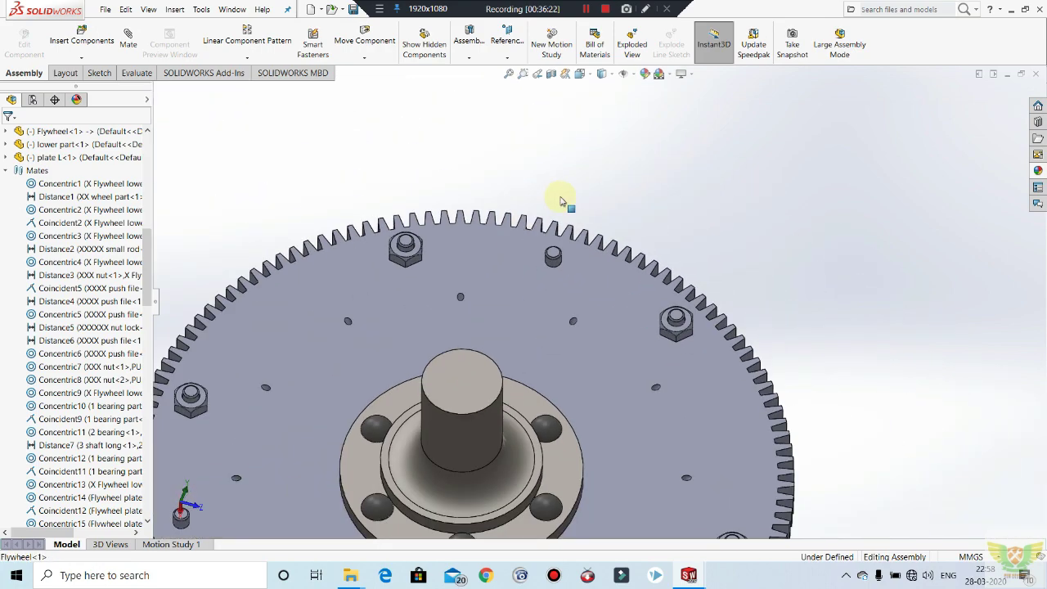
pyautogui.scroll(2, 561, 201)
pyautogui.scroll(2, 597, 362)
pyautogui.moveTo(597, 362)
pyautogui.mouseDown(button='middle')
pyautogui.moveTo(795, 297)
pyautogui.moveTo(792, 131)
pyautogui.moveTo(704, 269)
pyautogui.moveTo(837, 437)
pyautogui.mouseUp(button='middle')
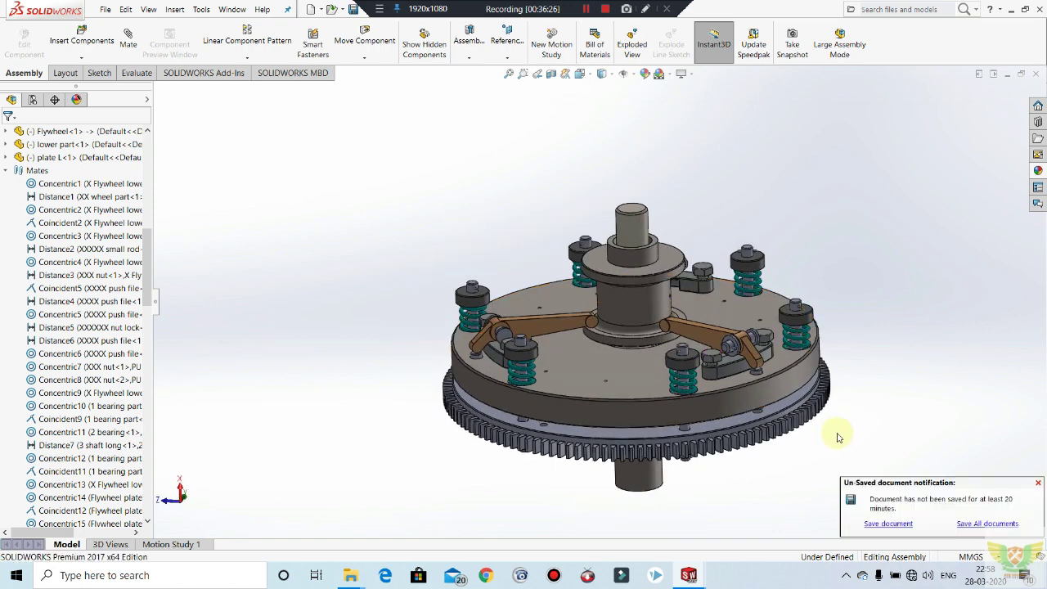
pyautogui.scroll(2, 803, 409)
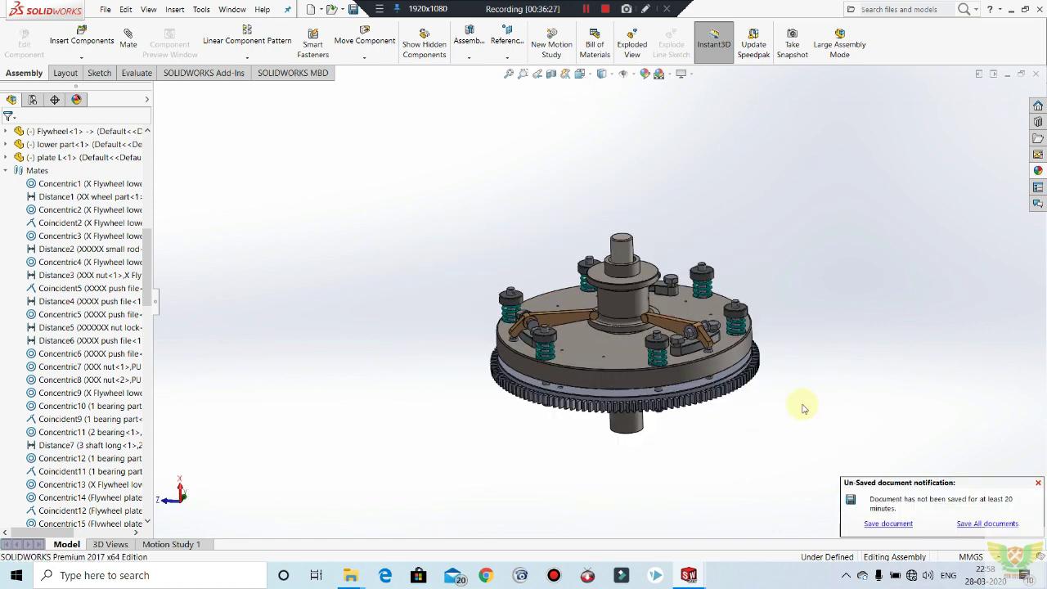
pyautogui.click(890, 525)
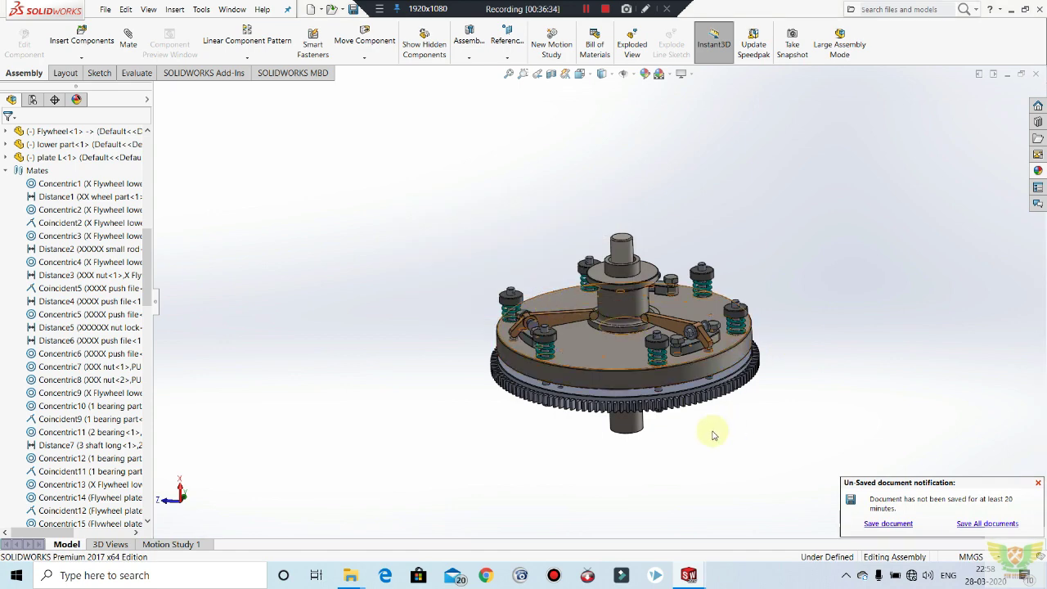
pyautogui.scroll(-3, 701, 421)
pyautogui.moveTo(701, 420)
pyautogui.mouseDown(button='middle')
pyautogui.moveTo(675, 245)
pyautogui.moveTo(616, 327)
pyautogui.moveTo(611, 378)
pyautogui.mouseUp(button='middle')
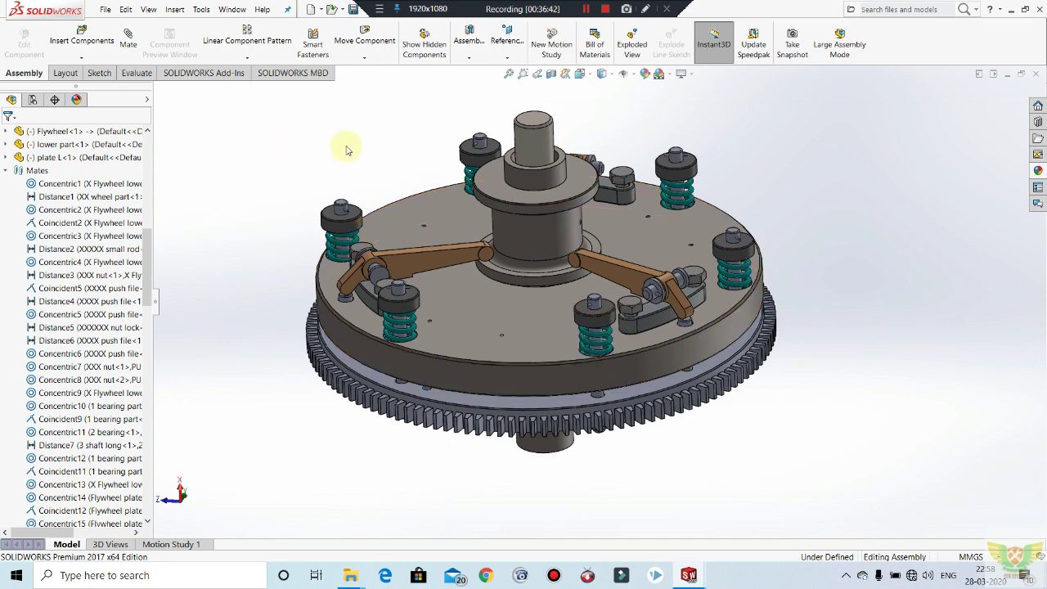
pyautogui.scroll(-2, 602, 198)
pyautogui.scroll(2, 602, 199)
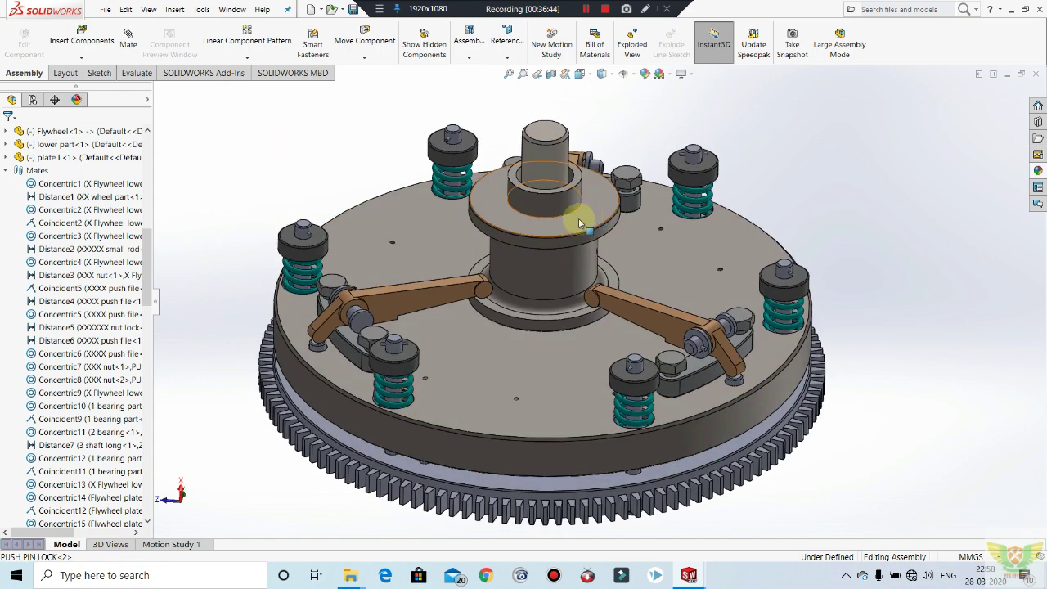
pyautogui.moveTo(606, 209)
pyautogui.mouseDown(button='middle')
pyautogui.moveTo(546, 219)
pyautogui.moveTo(554, 163)
pyautogui.moveTo(544, 115)
pyautogui.moveTo(572, 405)
pyautogui.moveTo(544, 352)
pyautogui.moveTo(537, 249)
pyautogui.mouseUp(button='middle')
pyautogui.rightClick(544, 249)
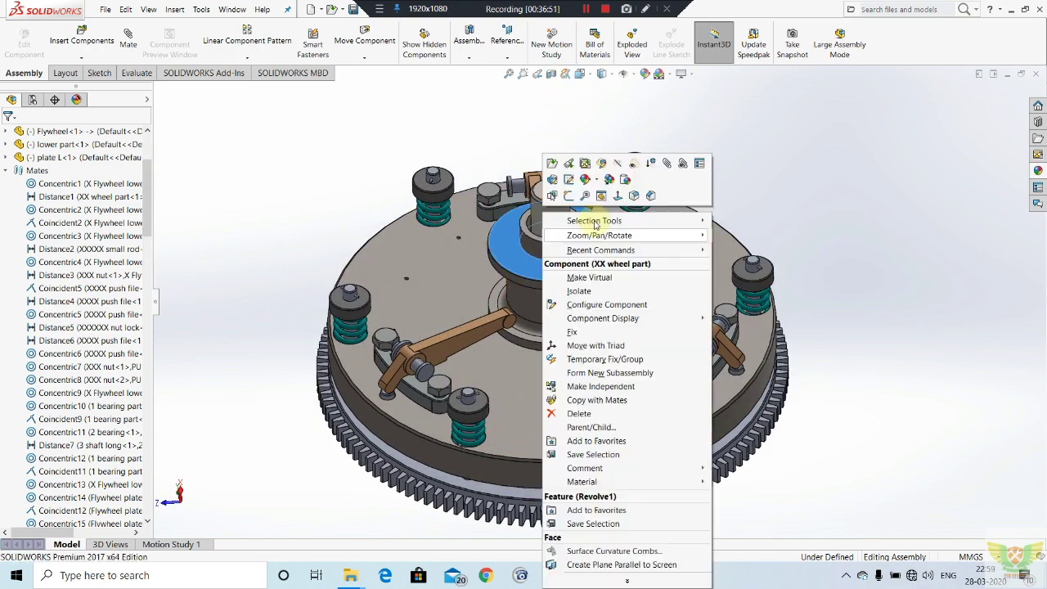
pyautogui.click(621, 160)
pyautogui.press('Tab')
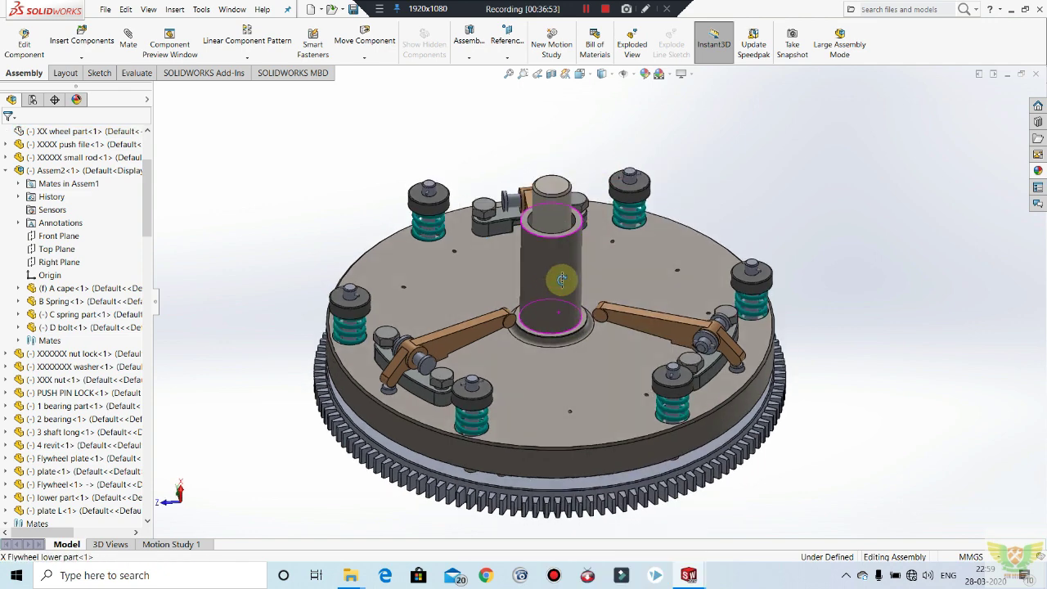
pyautogui.moveTo(547, 292); pyautogui.dragTo(544, 318, button='middle')
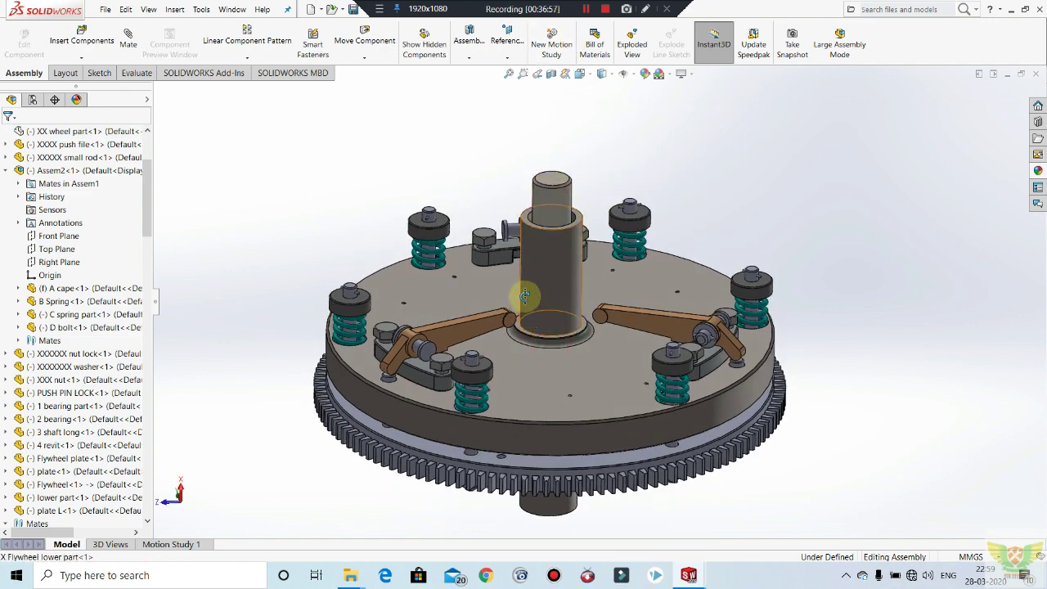
pyautogui.moveTo(528, 297); pyautogui.dragTo(528, 281, button='middle')
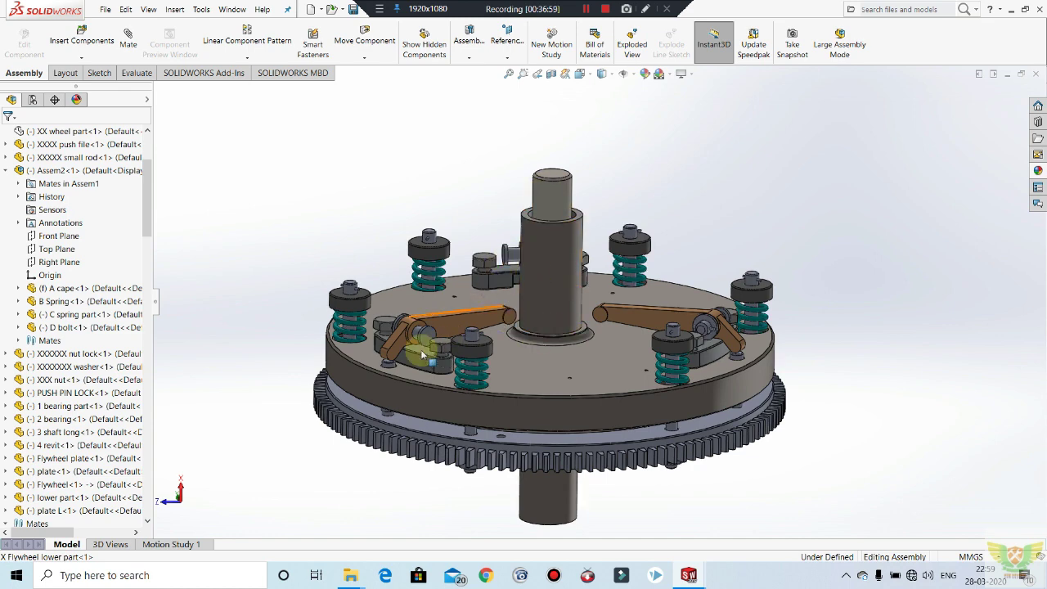
pyautogui.press('Up')
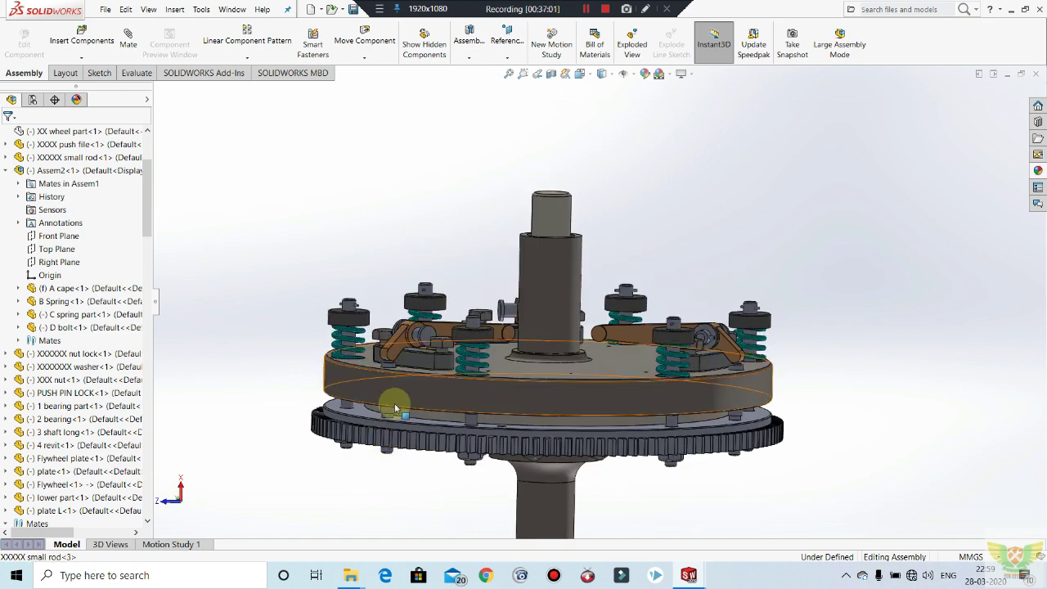
pyautogui.press('Up')
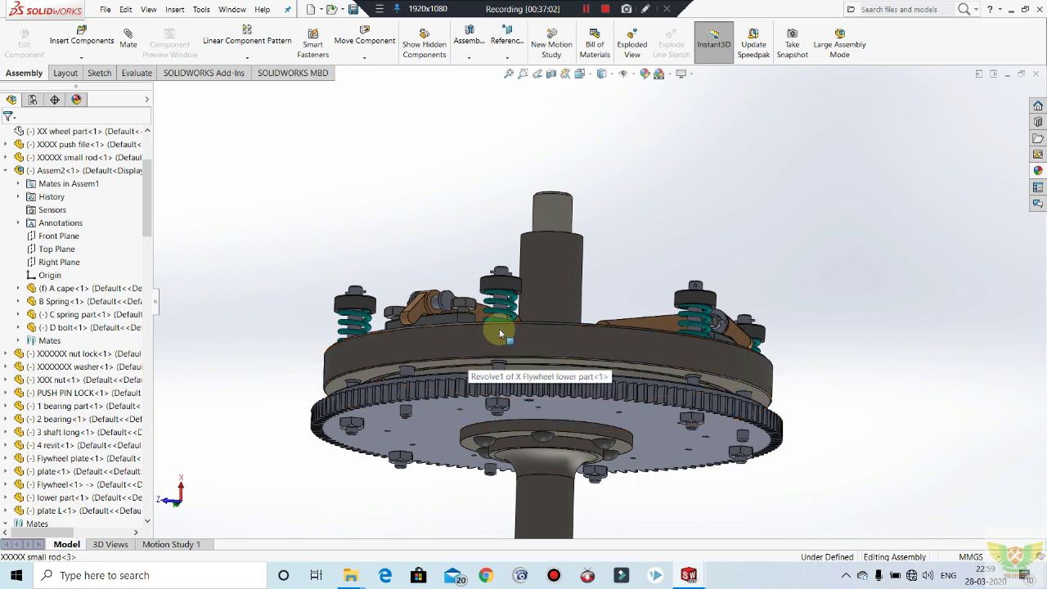
pyautogui.hotkey('shift', 'Tab')
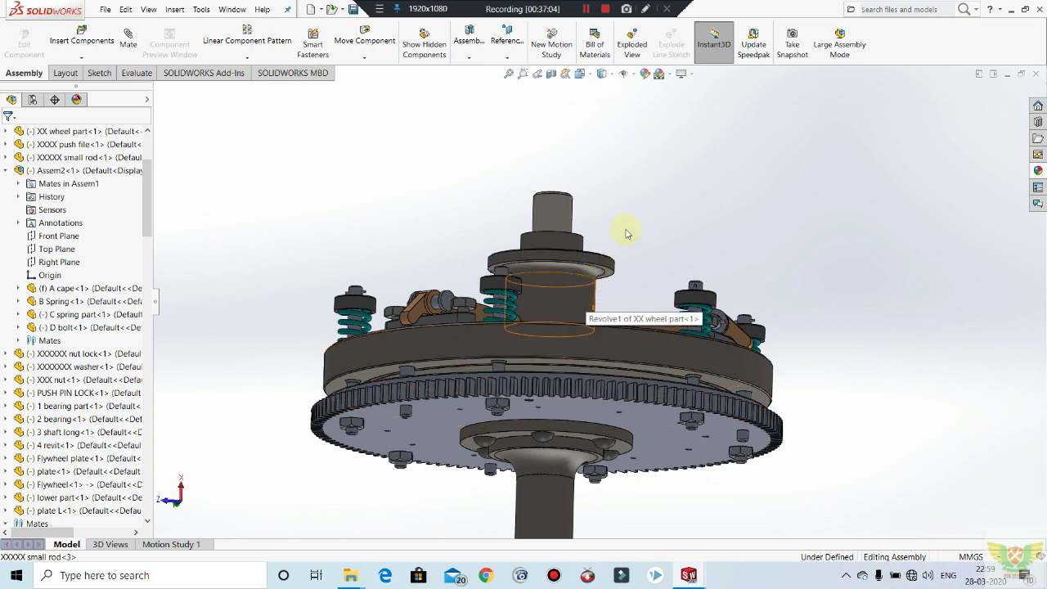
pyautogui.press('Down')
pyautogui.press('Up')
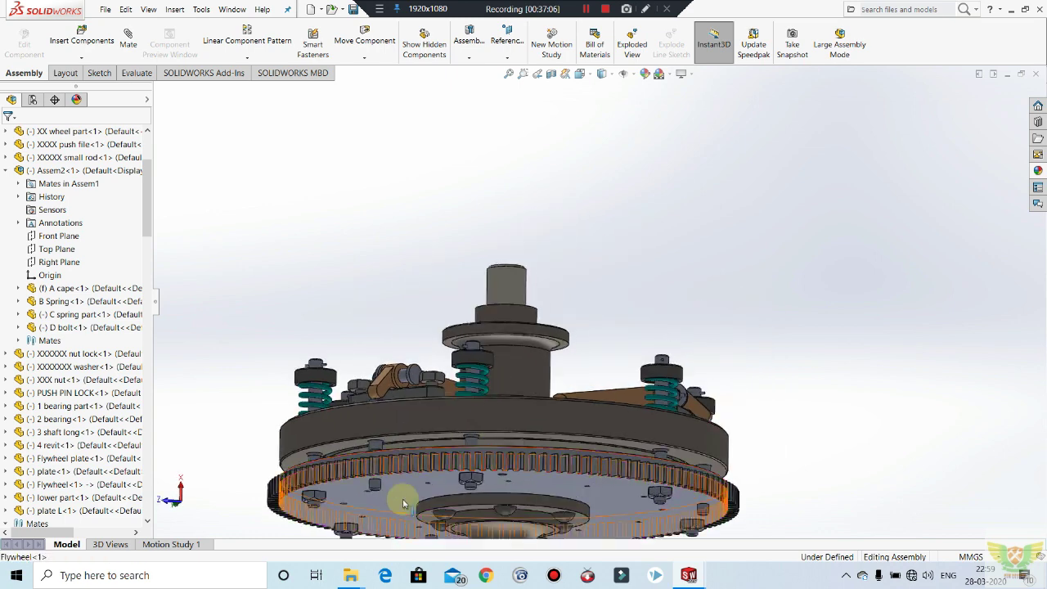
pyautogui.scroll(-4, 403, 503)
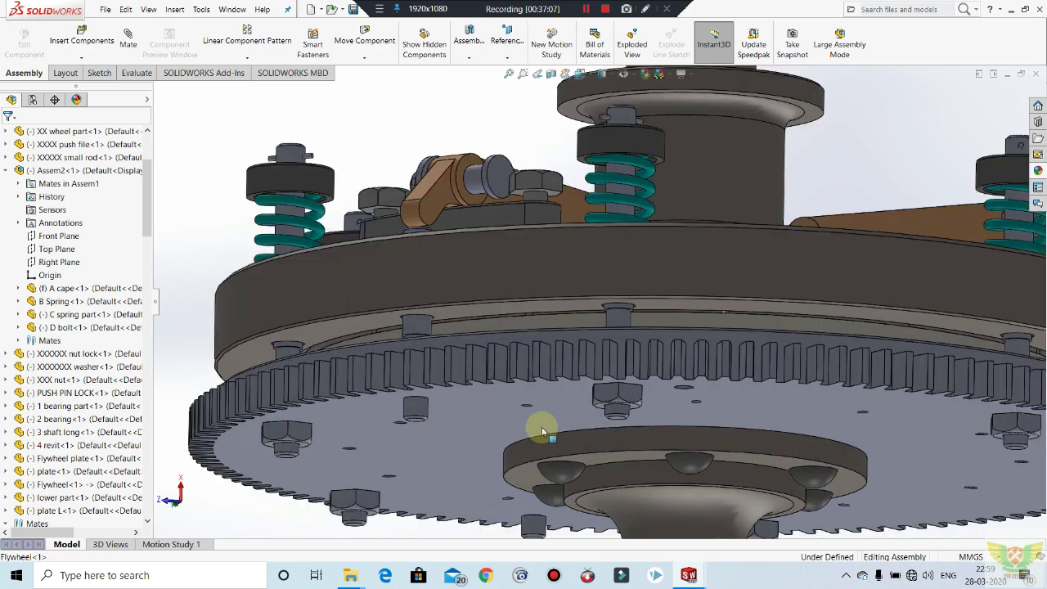
pyautogui.click(628, 401)
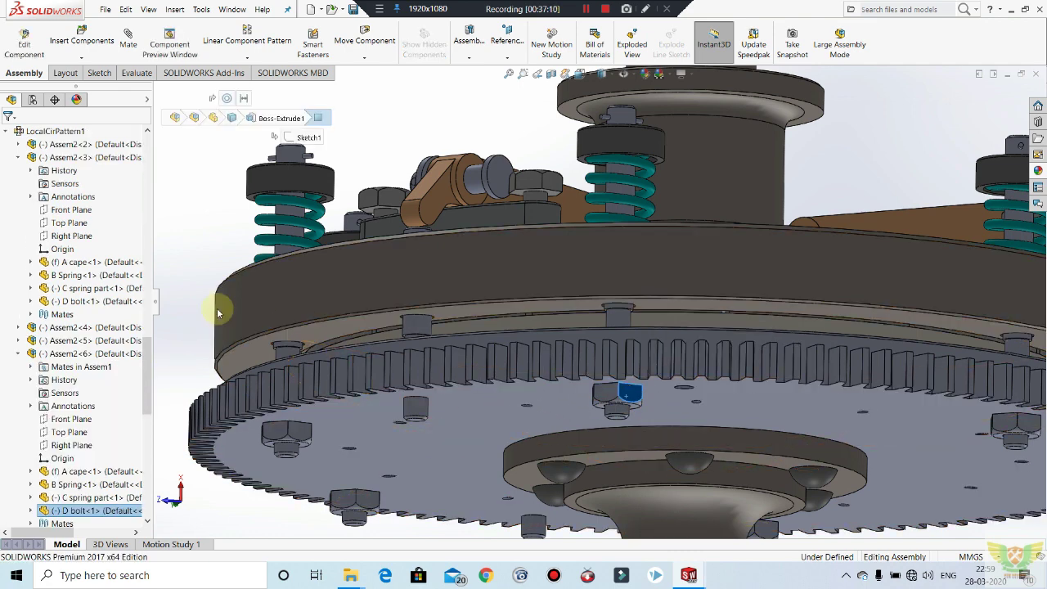
pyautogui.press('Escape')
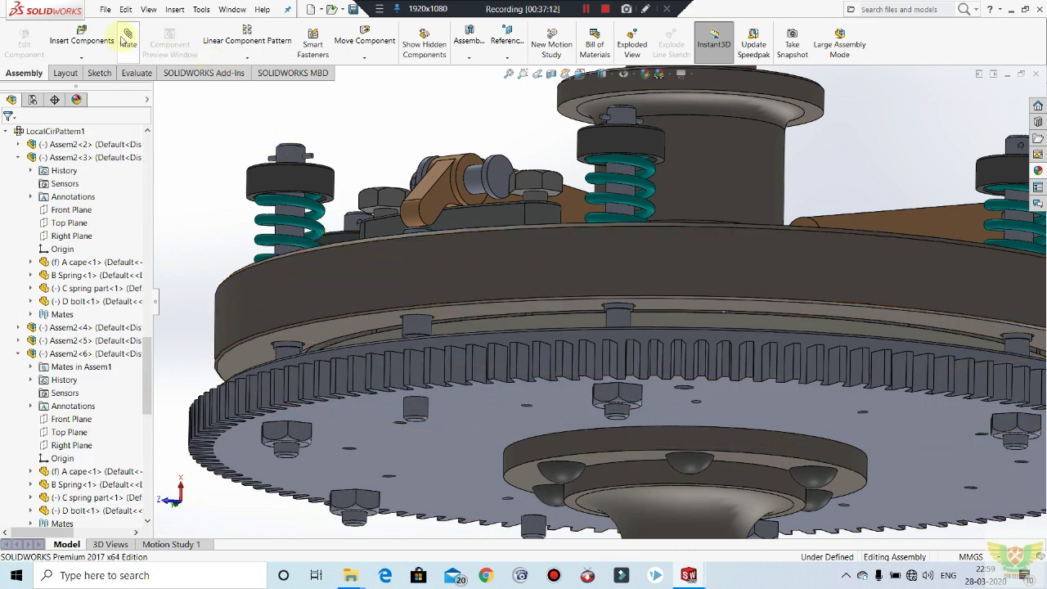
# Insert the D bolt and mate it concentric with the flywheel hole edge.
pyautogui.click(81, 35)
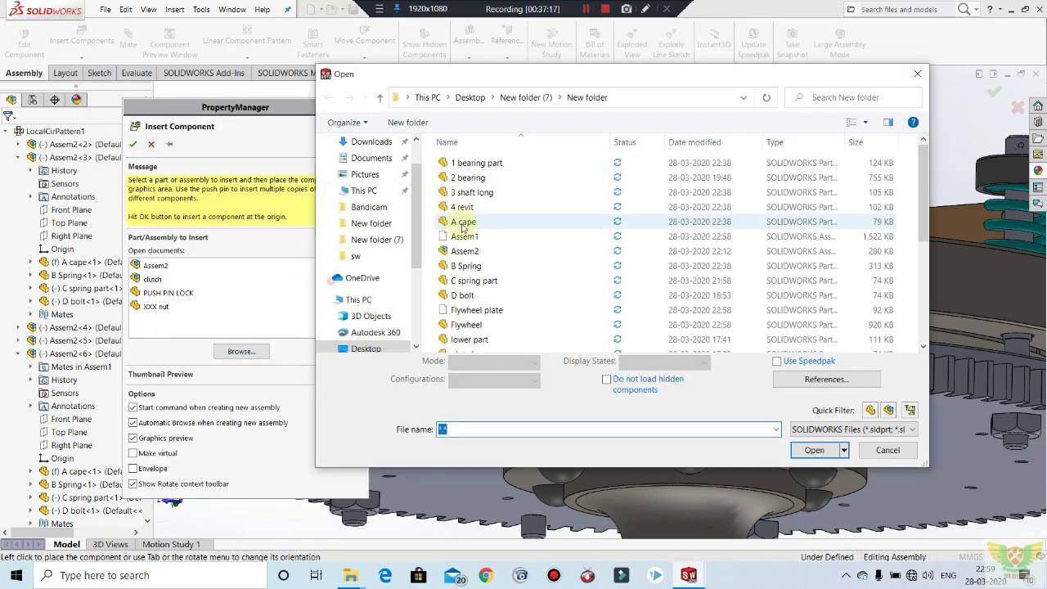
pyautogui.doubleClick(462, 295)
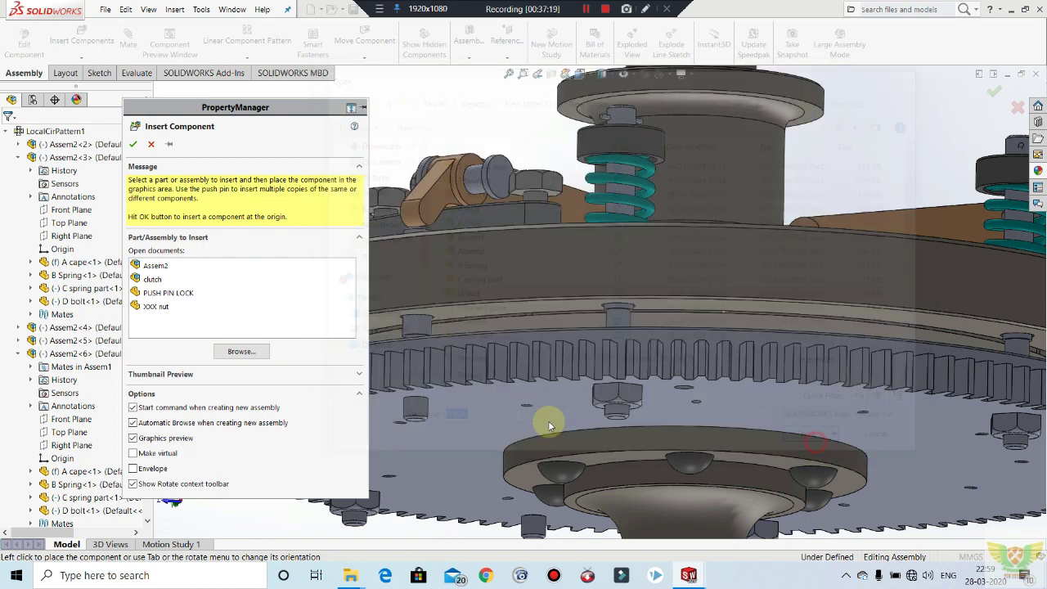
pyautogui.click(469, 422)
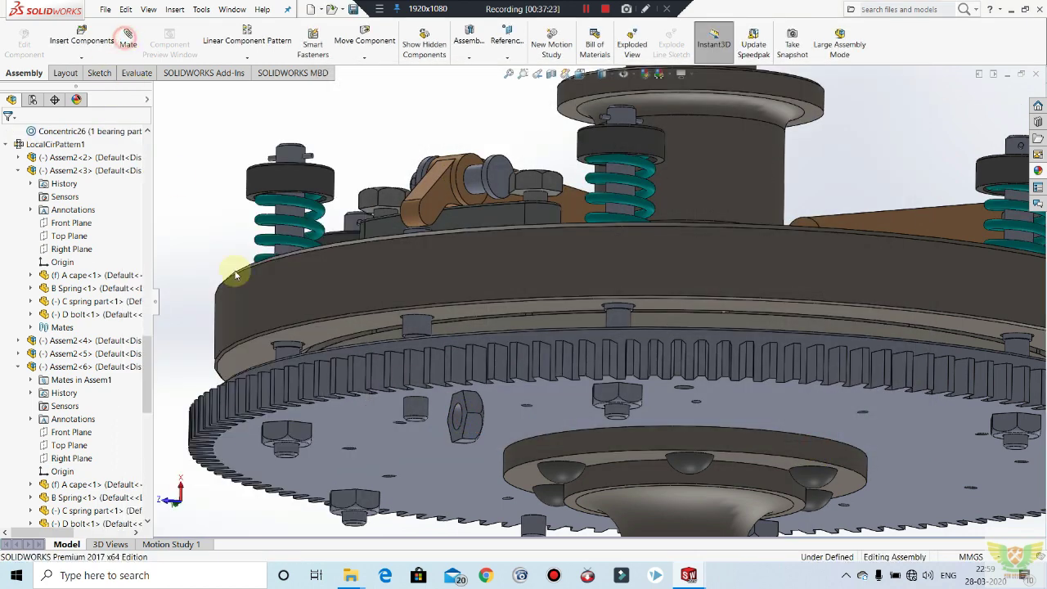
pyautogui.click(458, 406)
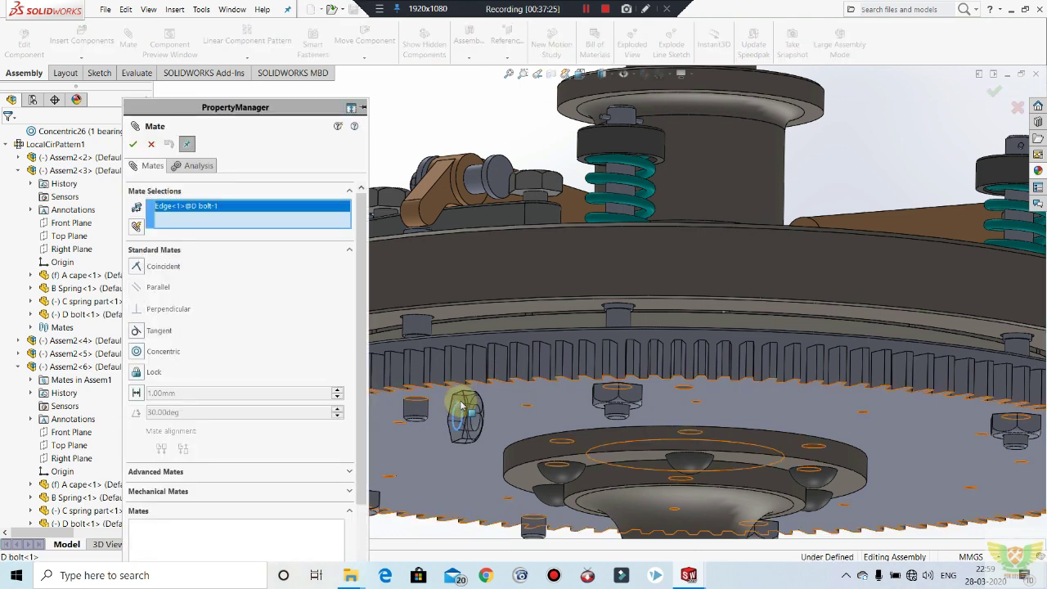
pyautogui.click(416, 399)
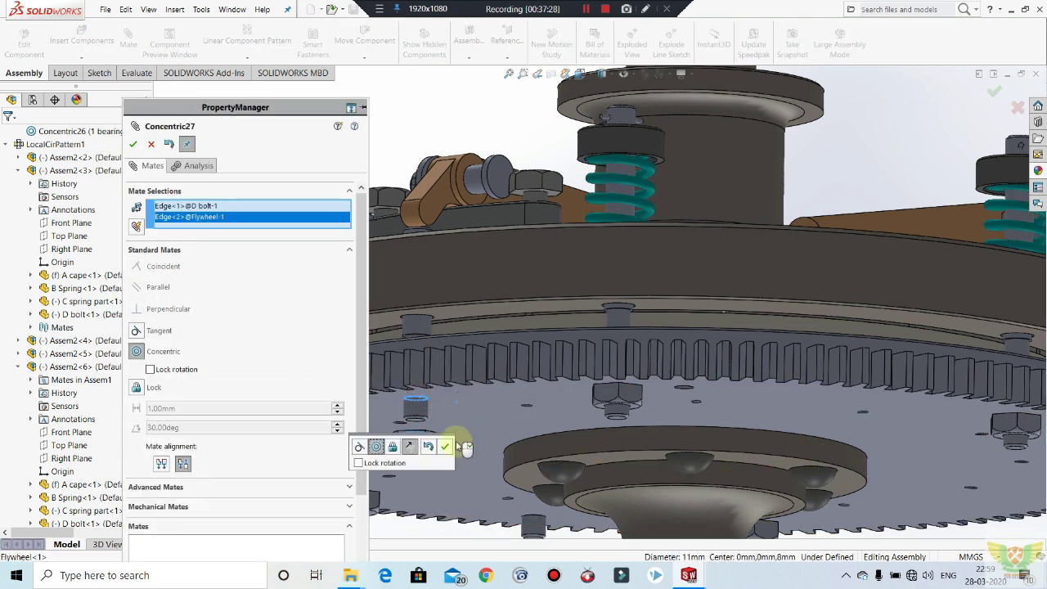
pyautogui.click(446, 446)
# Mate the bolt face coincident with the flywheel face so it sits flush.
pyautogui.moveTo(432, 444); pyautogui.dragTo(432, 479, button='middle')
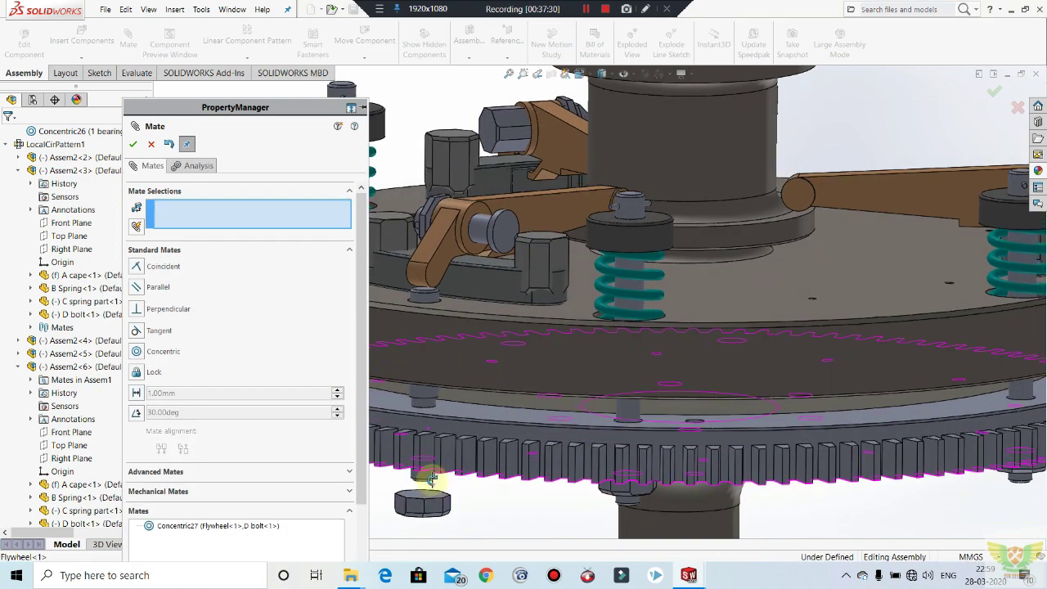
pyautogui.click(440, 495)
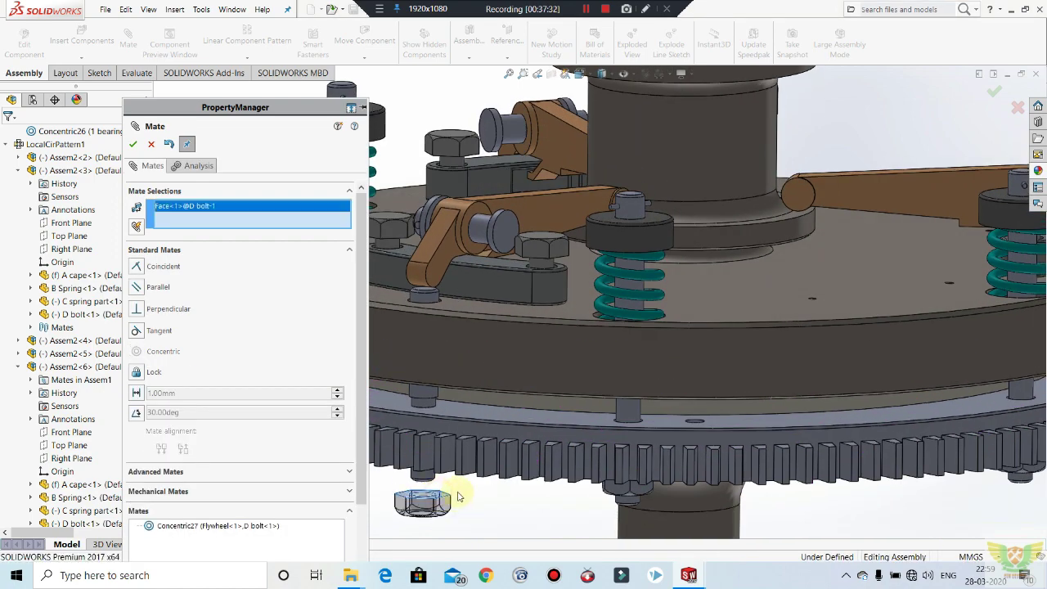
pyautogui.click(530, 458)
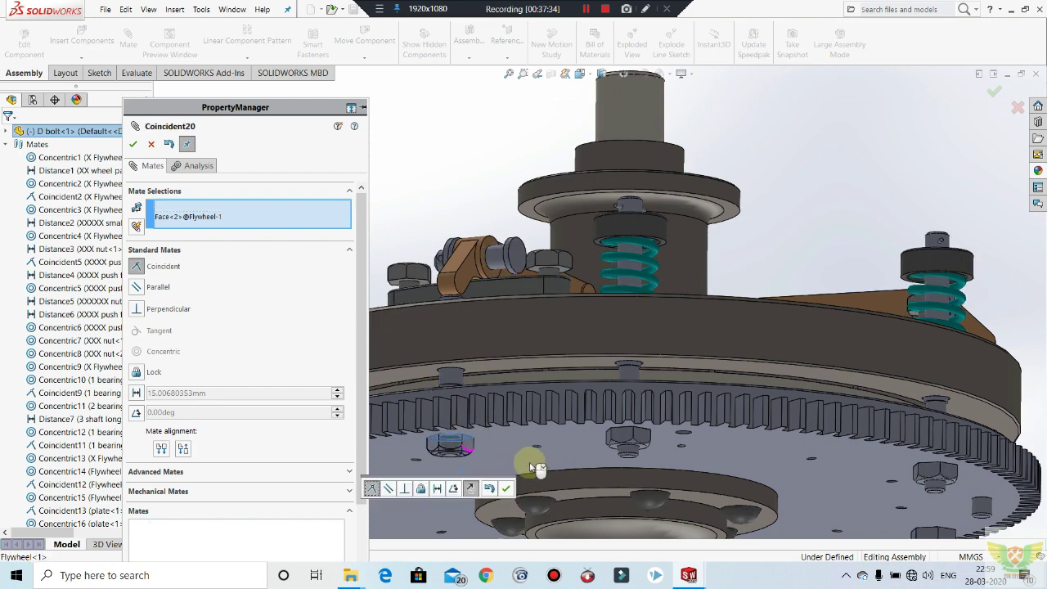
pyautogui.click(498, 487)
pyautogui.scroll(5, 524, 383)
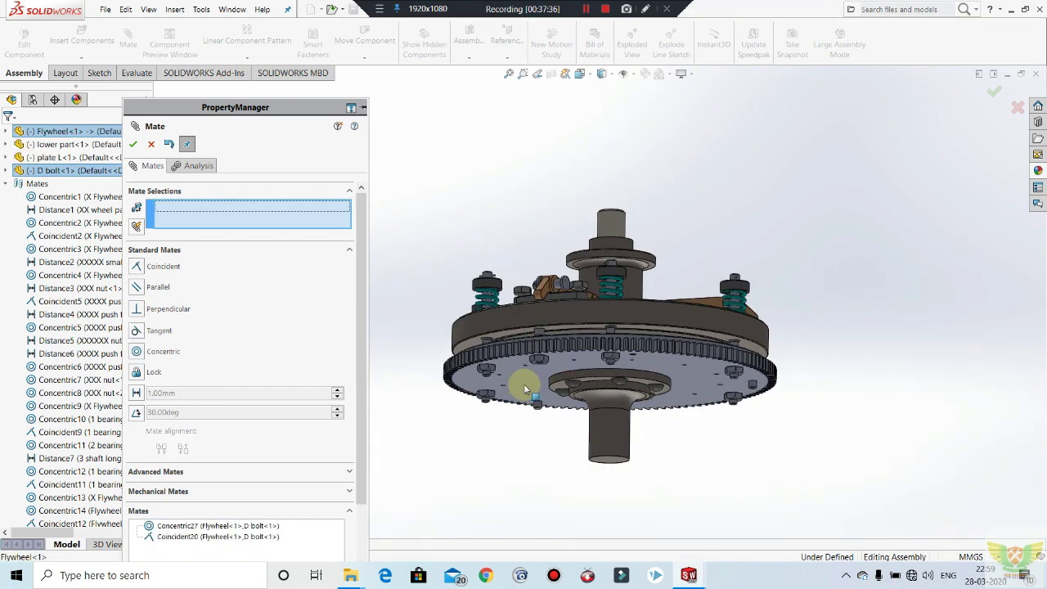
# Circular-pattern the D bolt into 3 instances at 120° around the flywheel lower plate face.
pyautogui.press('Escape')
pyautogui.click(82, 58)
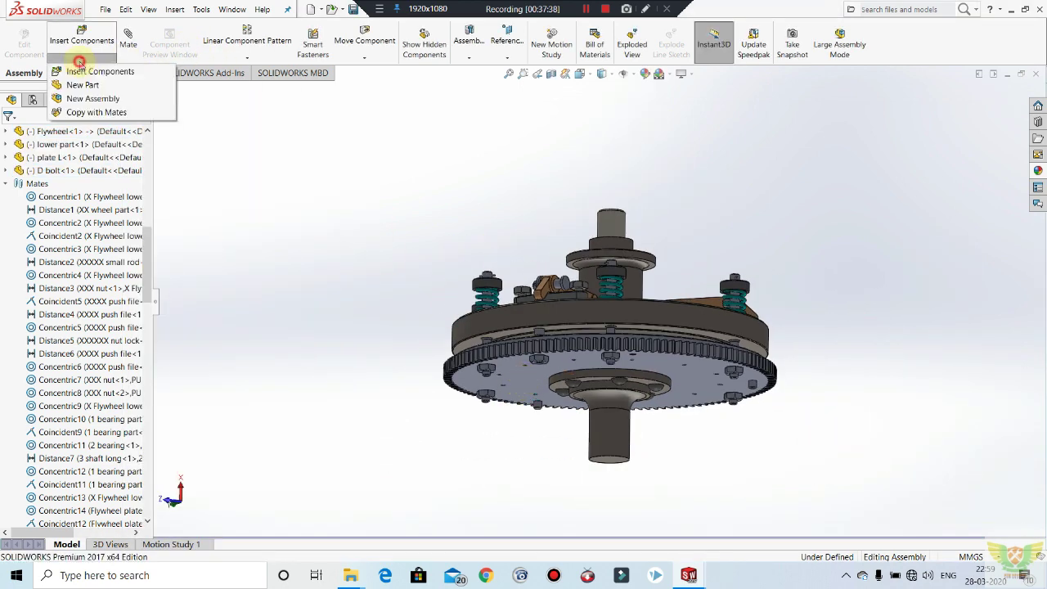
pyautogui.click(246, 58)
pyautogui.click(257, 83)
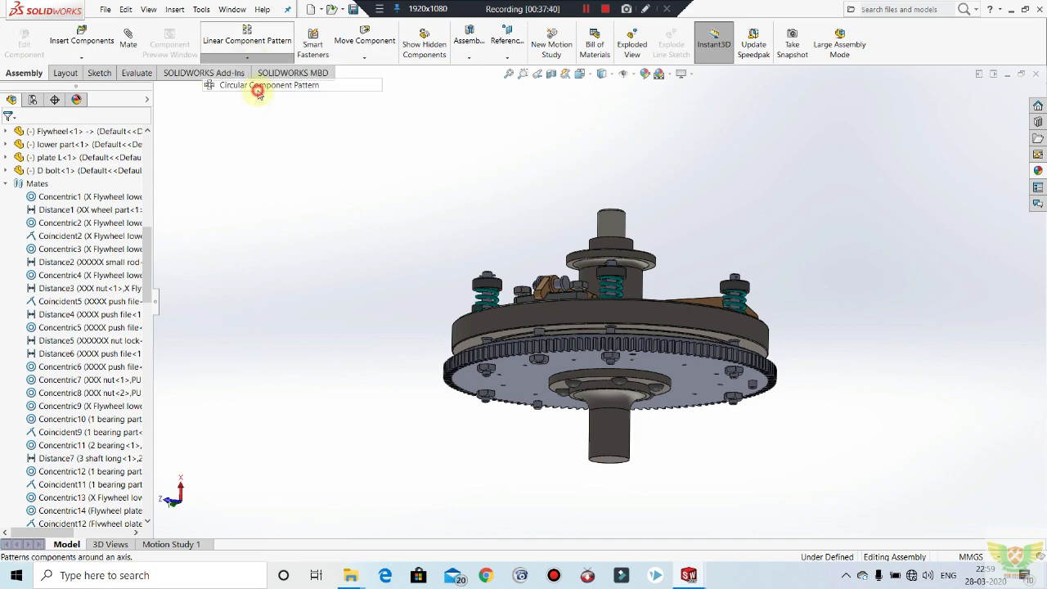
pyautogui.scroll(-2, 482, 353)
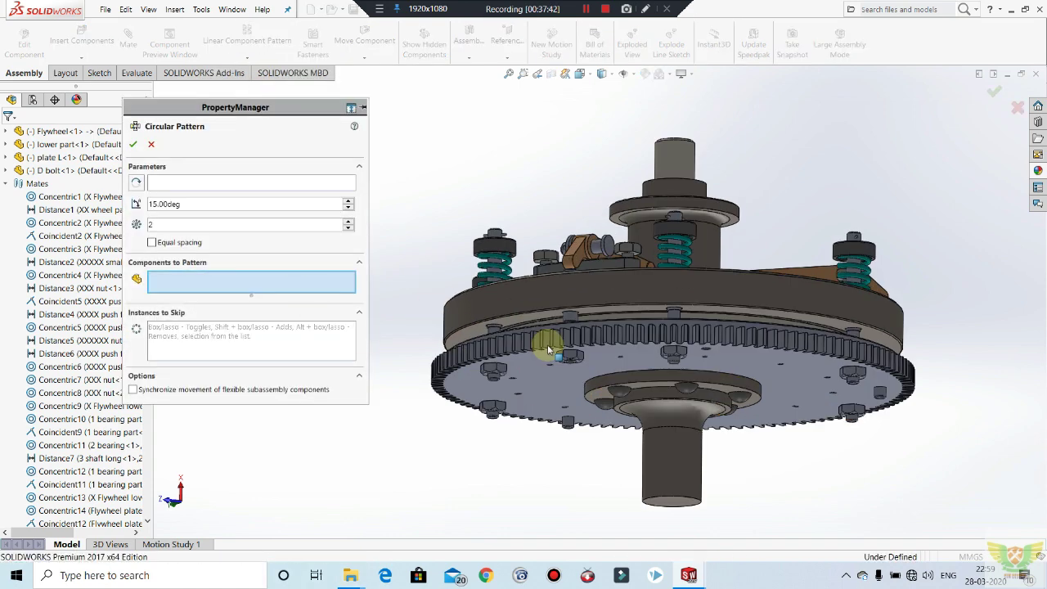
pyautogui.scroll(-3, 573, 352)
pyautogui.click(586, 359)
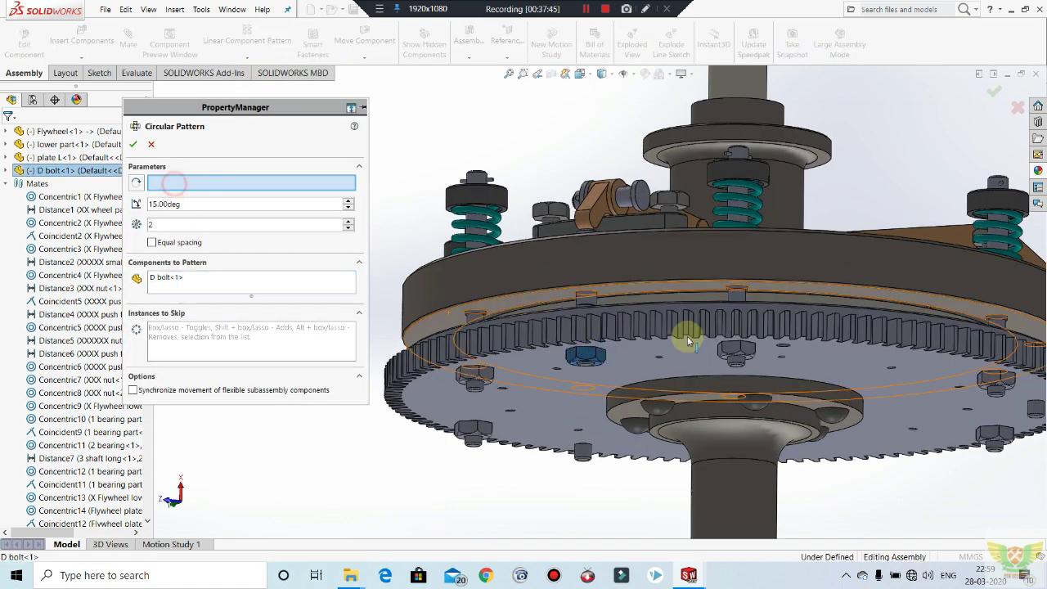
pyautogui.click(734, 265)
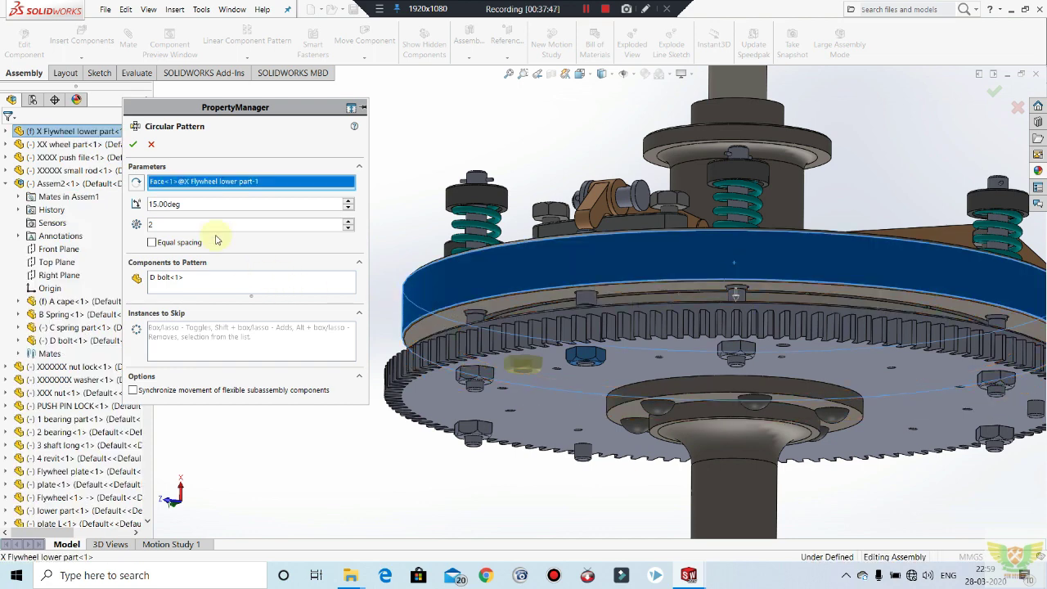
pyautogui.write('120')
pyautogui.press('Return')
pyautogui.write('3')
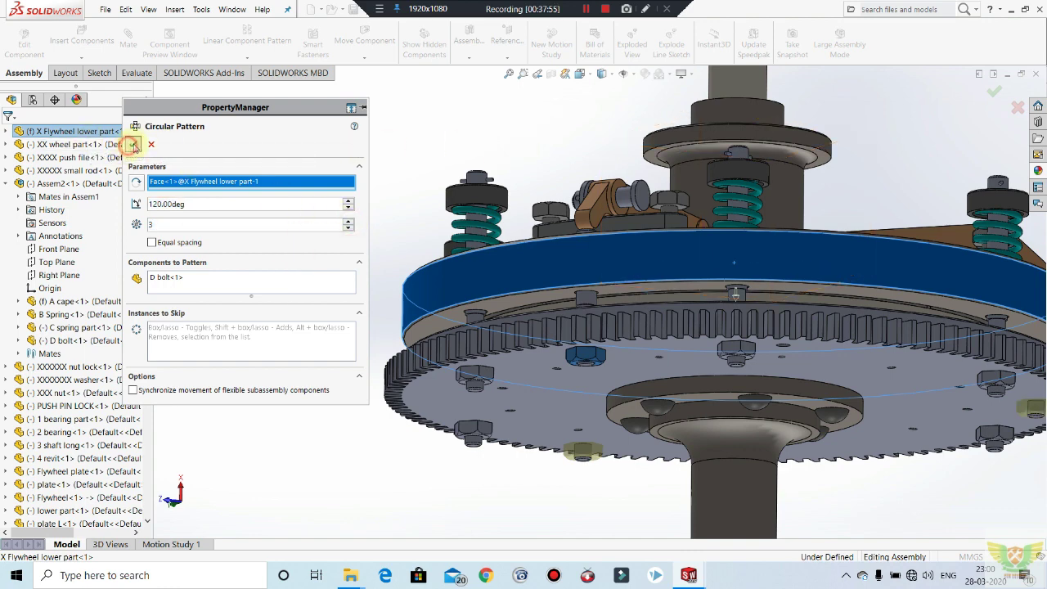
pyautogui.click(151, 145)
# Fit the view and start editing the Flywheel part in context.
pyautogui.press('f')
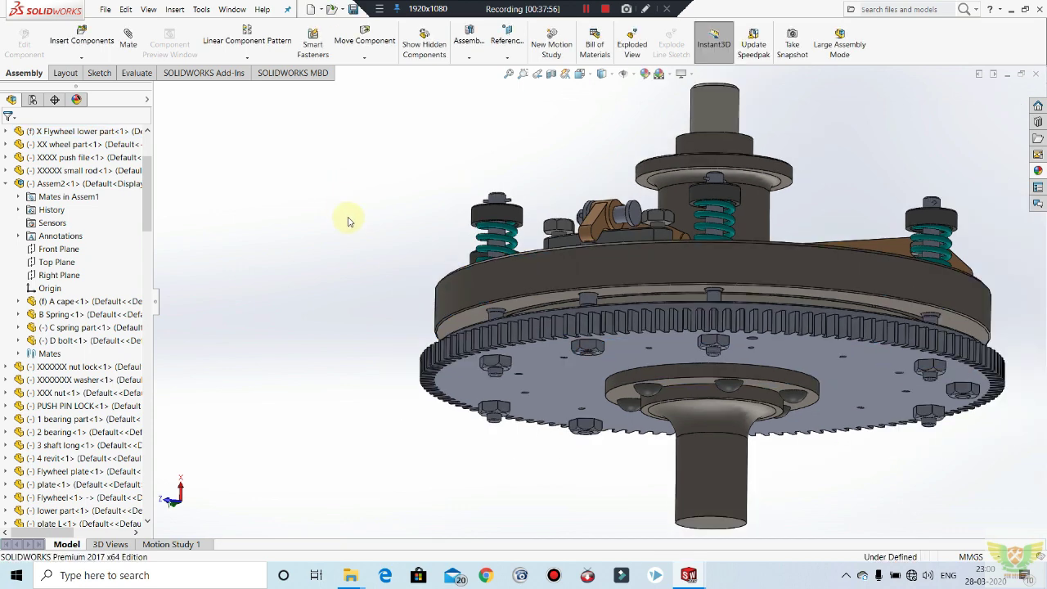
pyautogui.moveTo(469, 274)
pyautogui.mouseDown(button='middle')
pyautogui.moveTo(475, 187)
pyautogui.moveTo(497, 257)
pyautogui.mouseUp(button='middle')
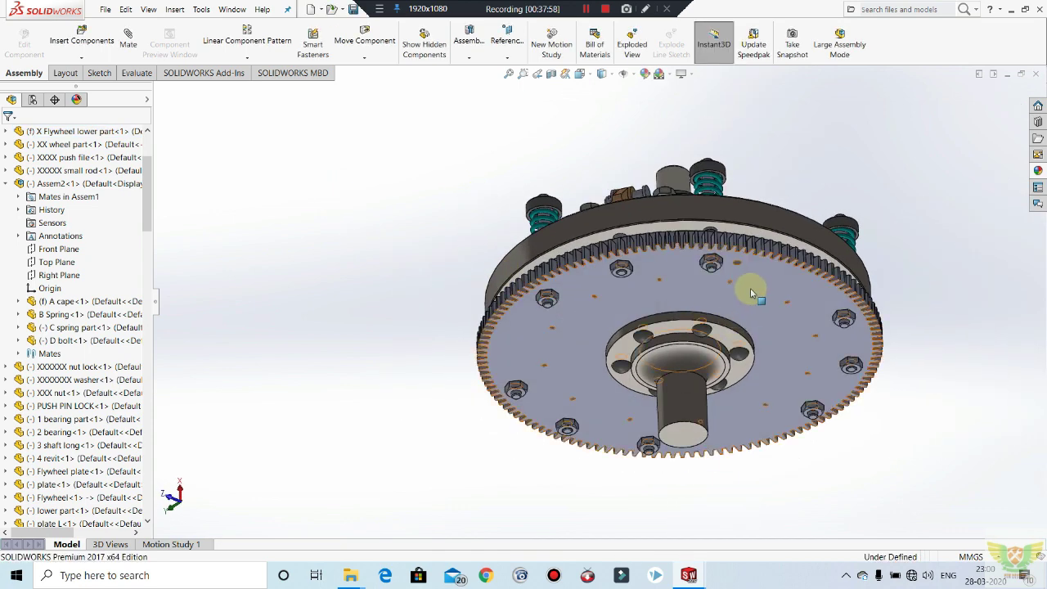
pyautogui.rightClick(782, 242)
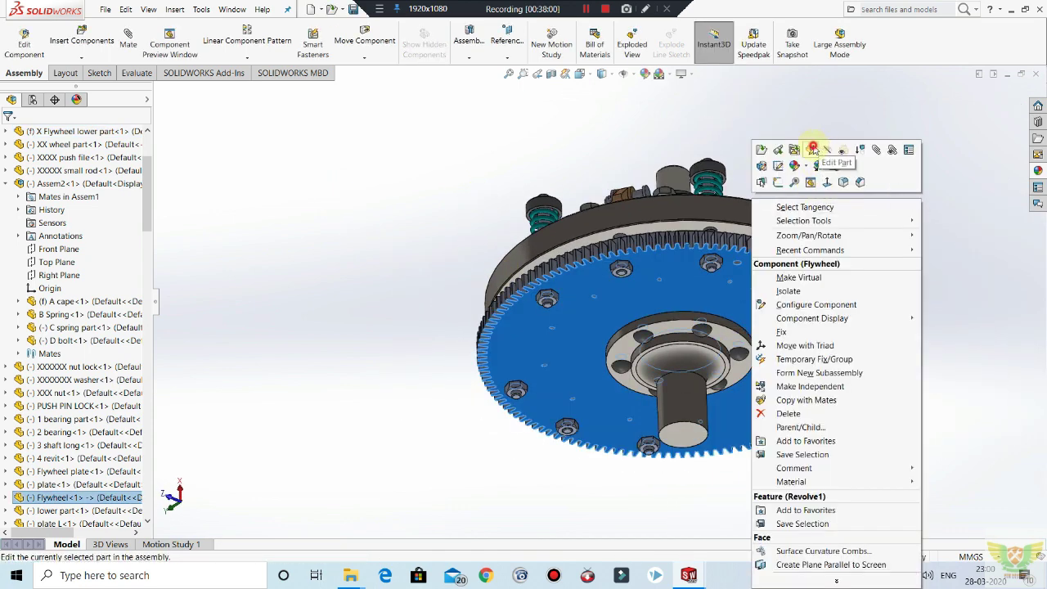
pyautogui.click(794, 145)
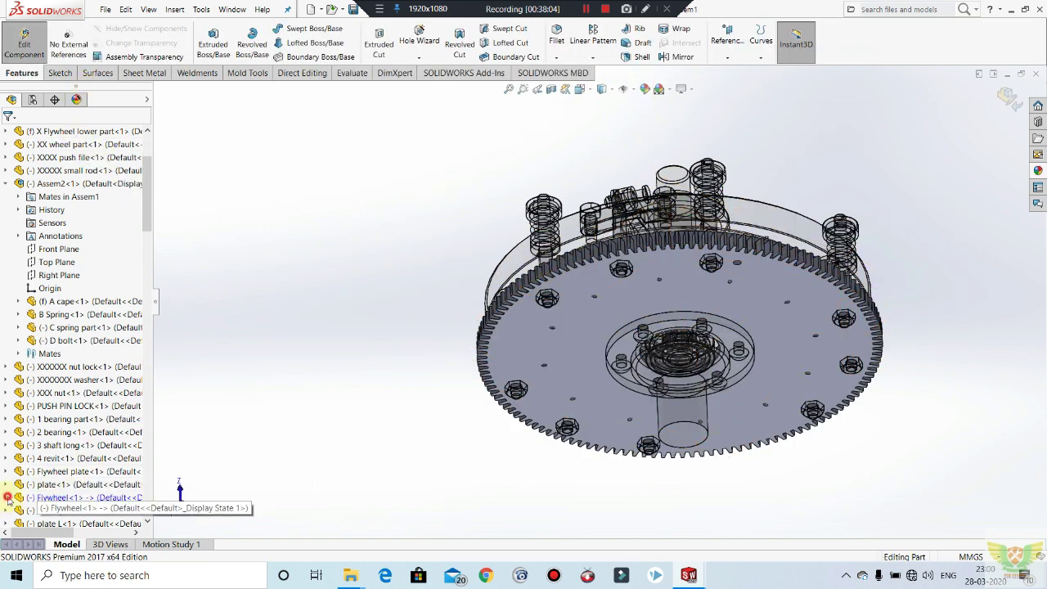
pyautogui.click(7, 498)
# Assign AISI Type 316L stainless steel to the Flywheel and exit part editing.
pyautogui.rightClick(80, 209)
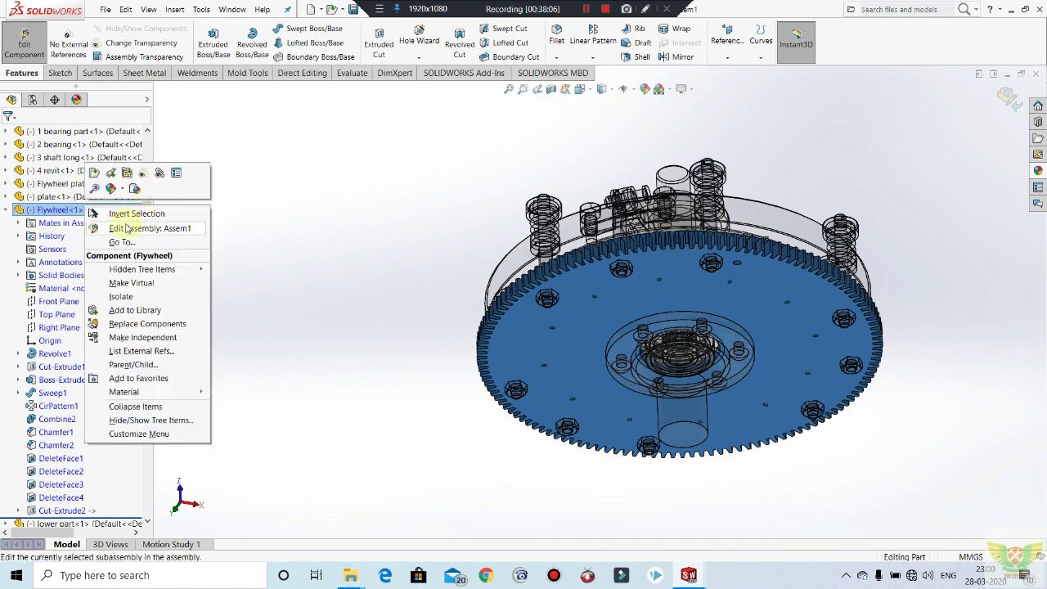
pyautogui.click(81, 288)
pyautogui.rightClick(82, 287)
pyautogui.click(96, 299)
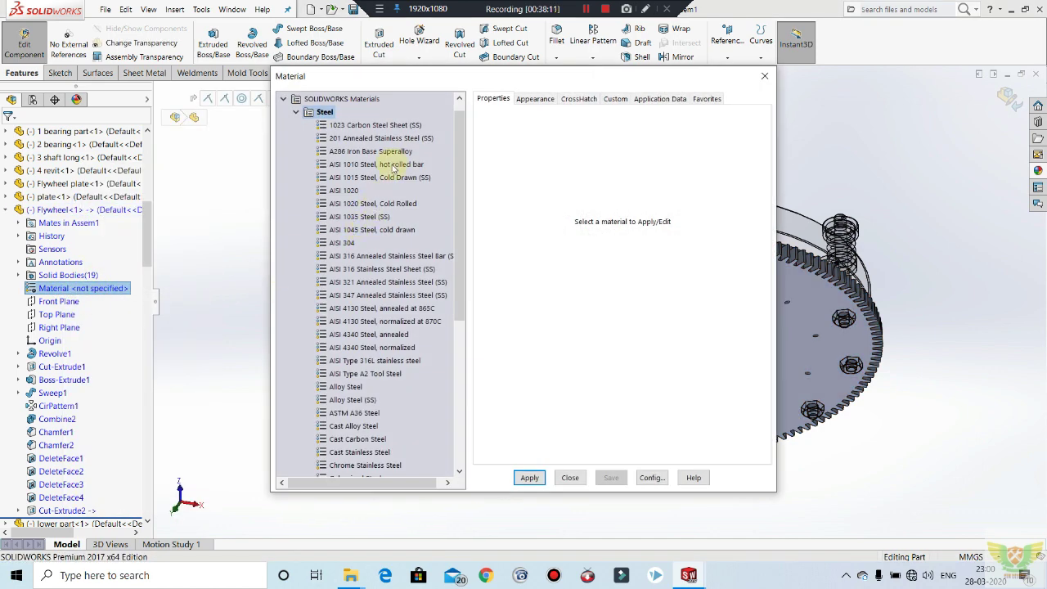
pyautogui.click(376, 361)
pyautogui.click(541, 478)
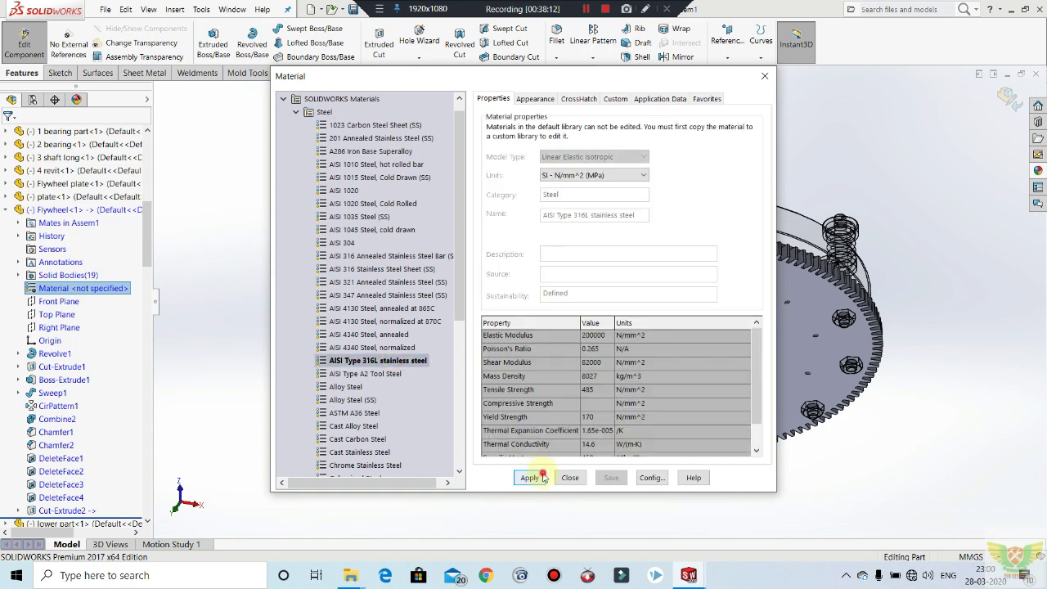
pyautogui.click(767, 79)
pyautogui.moveTo(819, 276); pyautogui.dragTo(532, 205, button='middle')
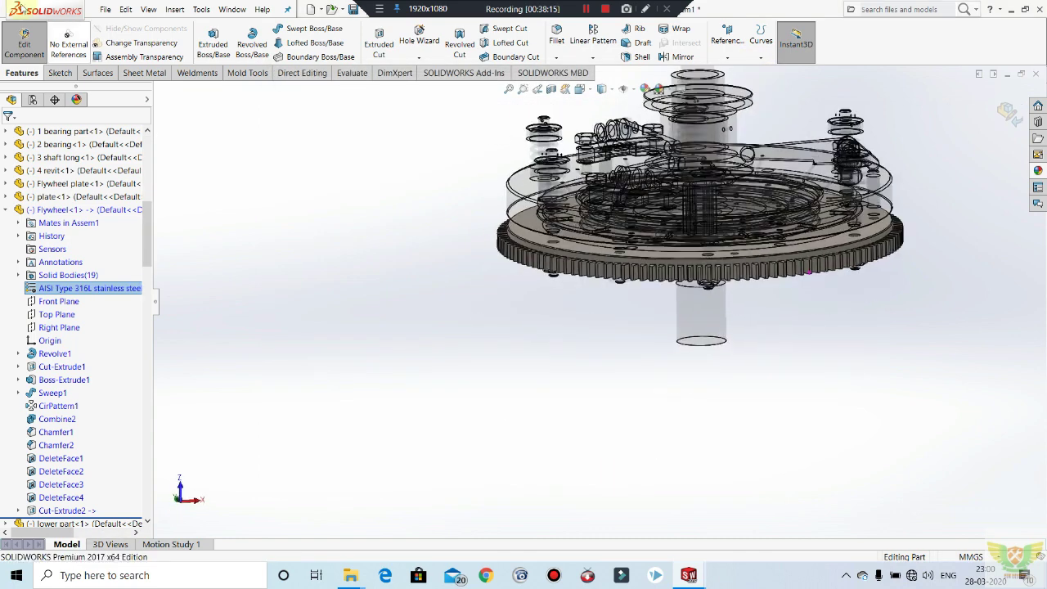
pyautogui.click(21, 46)
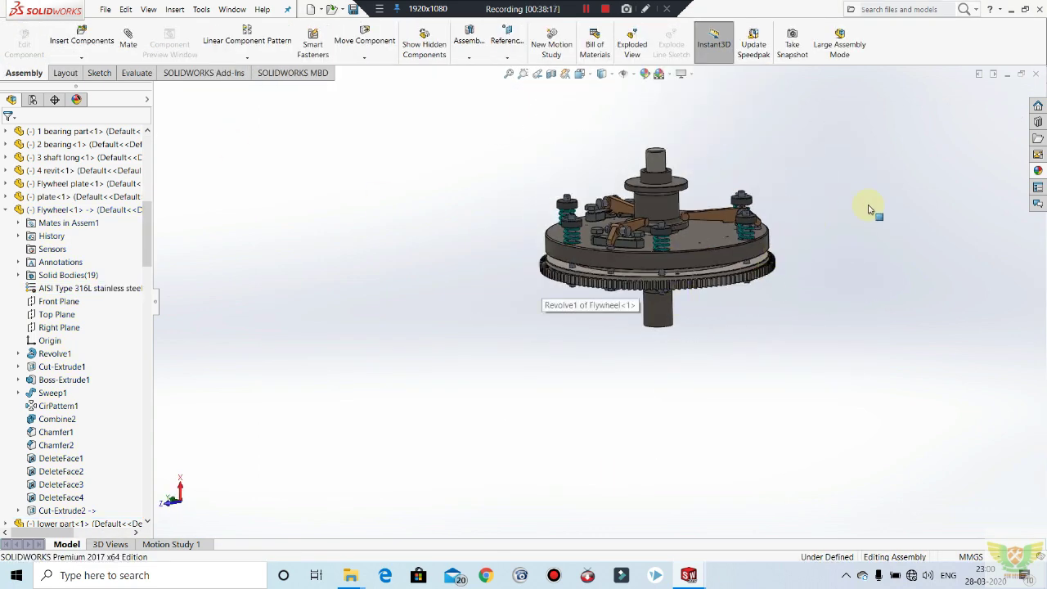
# Return to assembly-level editing and clear the flywheel selection.
pyautogui.click(867, 204)
pyautogui.moveTo(752, 200)
pyautogui.mouseDown(button='middle')
pyautogui.moveTo(753, 243)
pyautogui.moveTo(755, 161)
pyautogui.moveTo(712, 344)
pyautogui.moveTo(701, 303)
pyautogui.moveTo(715, 489)
pyautogui.moveTo(680, 281)
pyautogui.moveTo(641, 251)
pyautogui.mouseUp(button='middle')
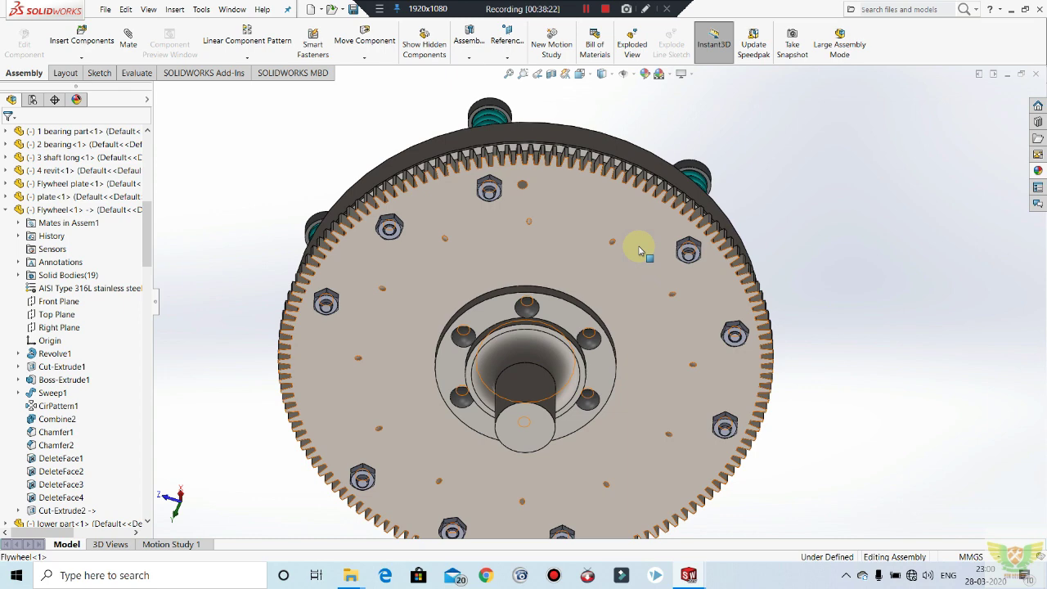
pyautogui.rightClick(663, 281)
pyautogui.click(697, 113)
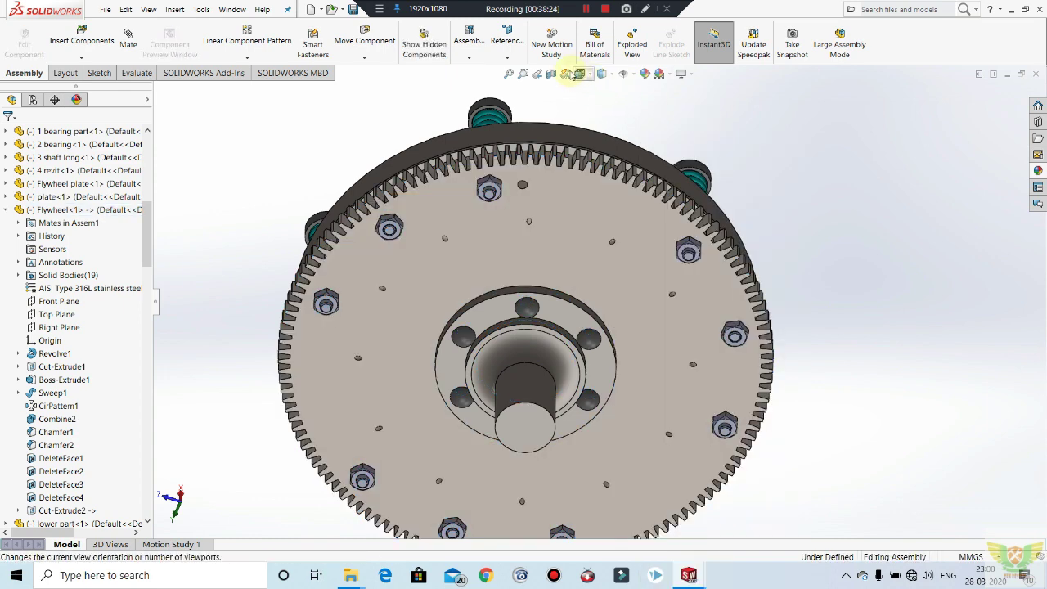
# Create a section view along the Top Plane offset 145 mm.
pyautogui.click(550, 74)
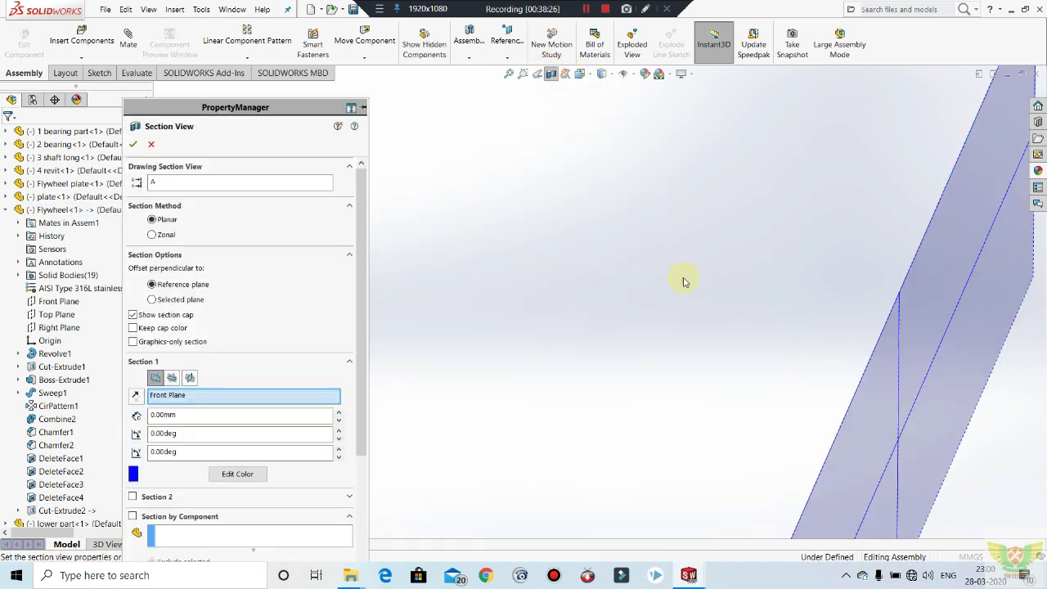
pyautogui.moveTo(684, 281); pyautogui.dragTo(753, 316, button='middle')
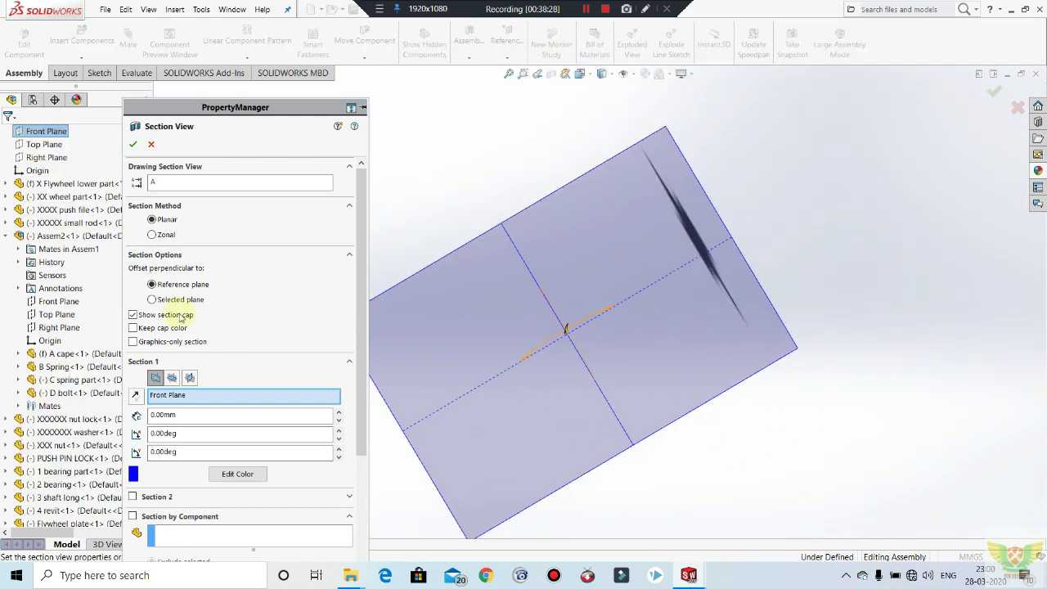
pyautogui.click(172, 379)
pyautogui.moveTo(597, 343)
pyautogui.mouseDown(button='middle')
pyautogui.moveTo(720, 333)
pyautogui.moveTo(725, 346)
pyautogui.moveTo(570, 337)
pyautogui.mouseUp(button='middle')
pyautogui.moveTo(577, 310); pyautogui.dragTo(529, 360)
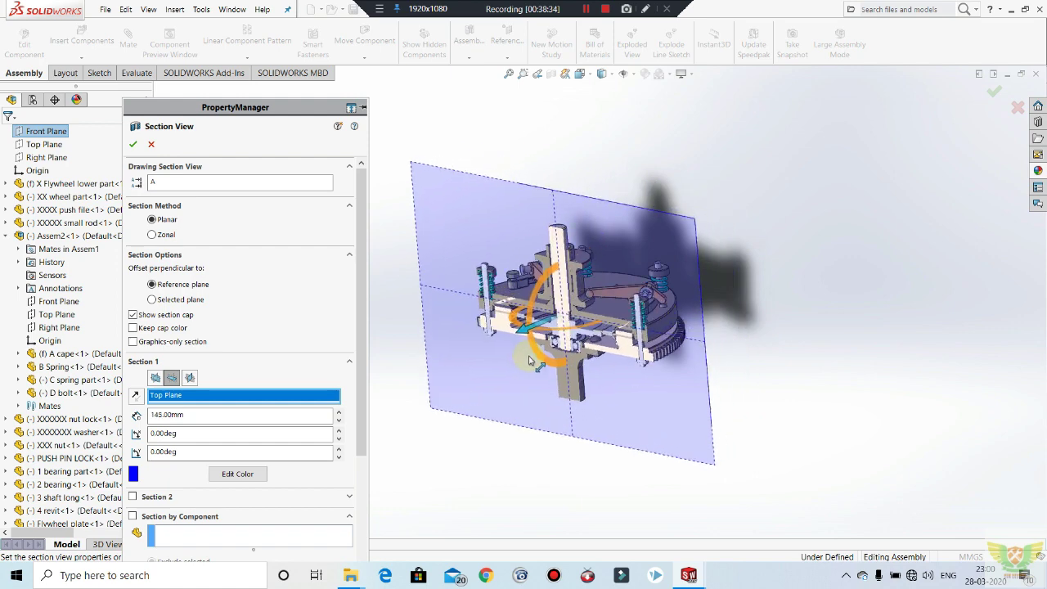
pyautogui.click(132, 144)
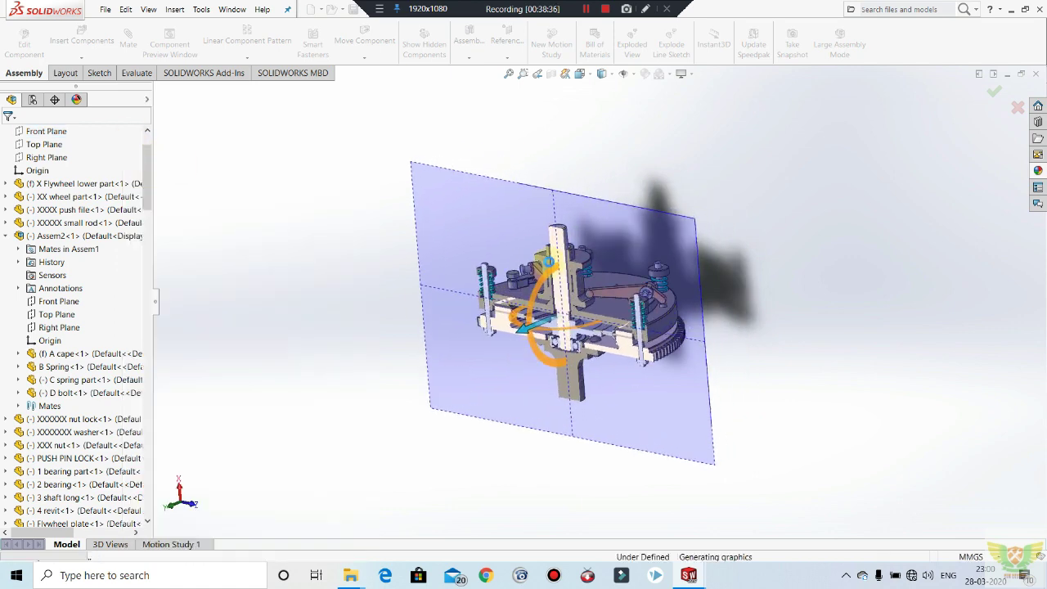
# Orbit the cutaway to inspect the long shaft and hub internals.
pyautogui.scroll(-5, 576, 381)
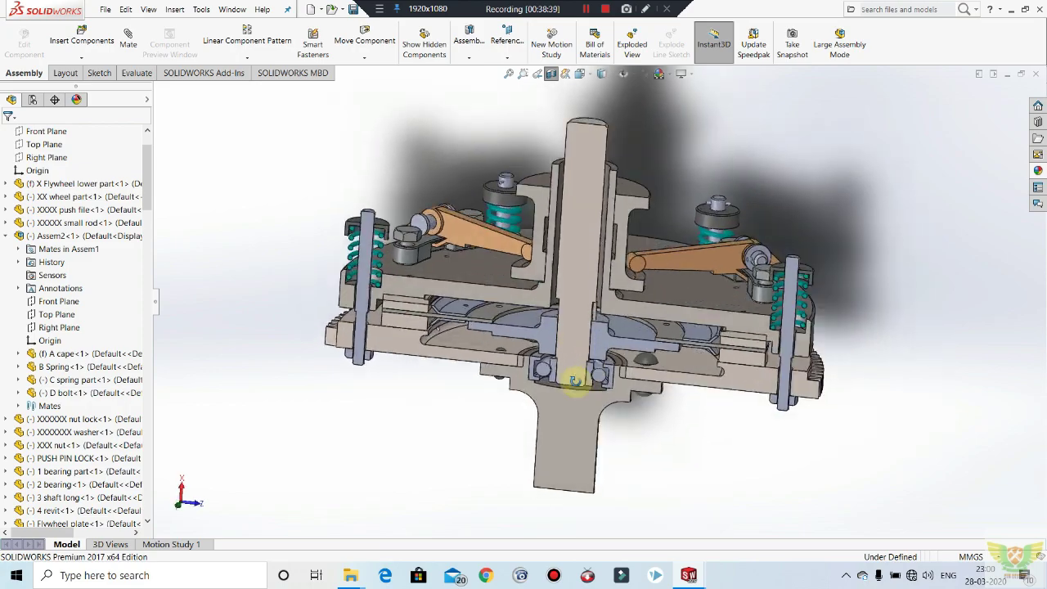
pyautogui.moveTo(575, 380); pyautogui.dragTo(601, 366, button='middle')
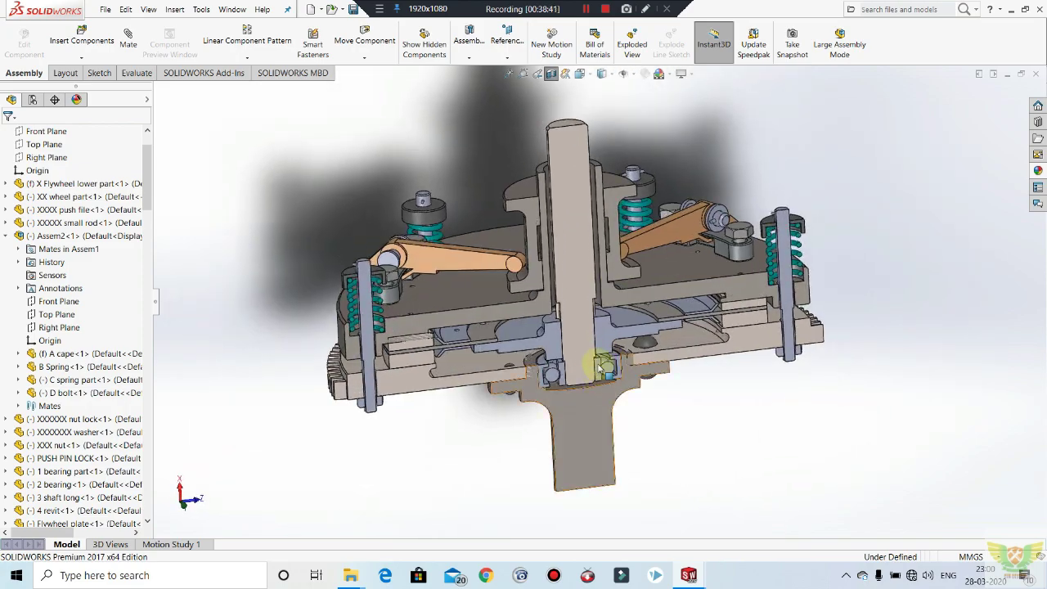
pyautogui.click(557, 169)
pyautogui.moveTo(556, 168)
pyautogui.mouseDown(button='middle')
pyautogui.moveTo(522, 205)
pyautogui.moveTo(564, 408)
pyautogui.moveTo(573, 216)
pyautogui.moveTo(554, 344)
pyautogui.moveTo(564, 234)
pyautogui.moveTo(578, 308)
pyautogui.moveTo(581, 294)
pyautogui.moveTo(539, 398)
pyautogui.mouseUp(button='middle')
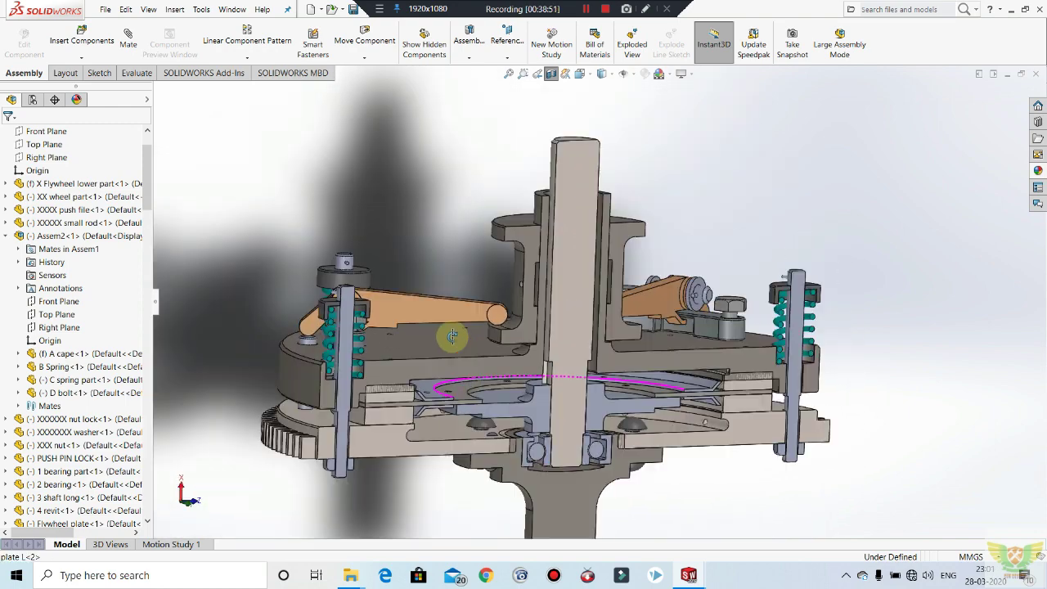
pyautogui.moveTo(448, 370); pyautogui.dragTo(482, 425, button='middle')
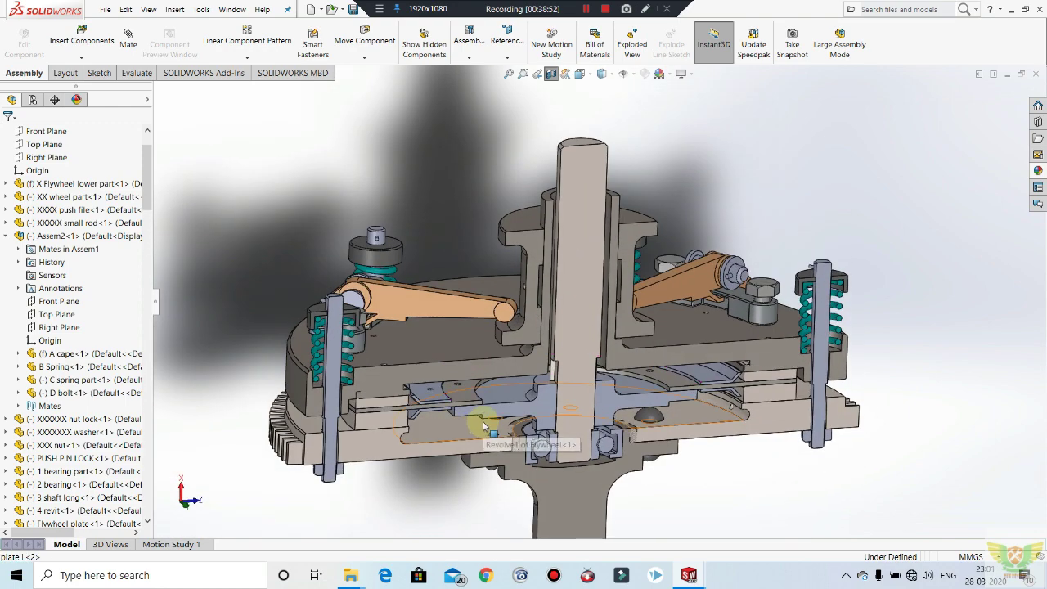